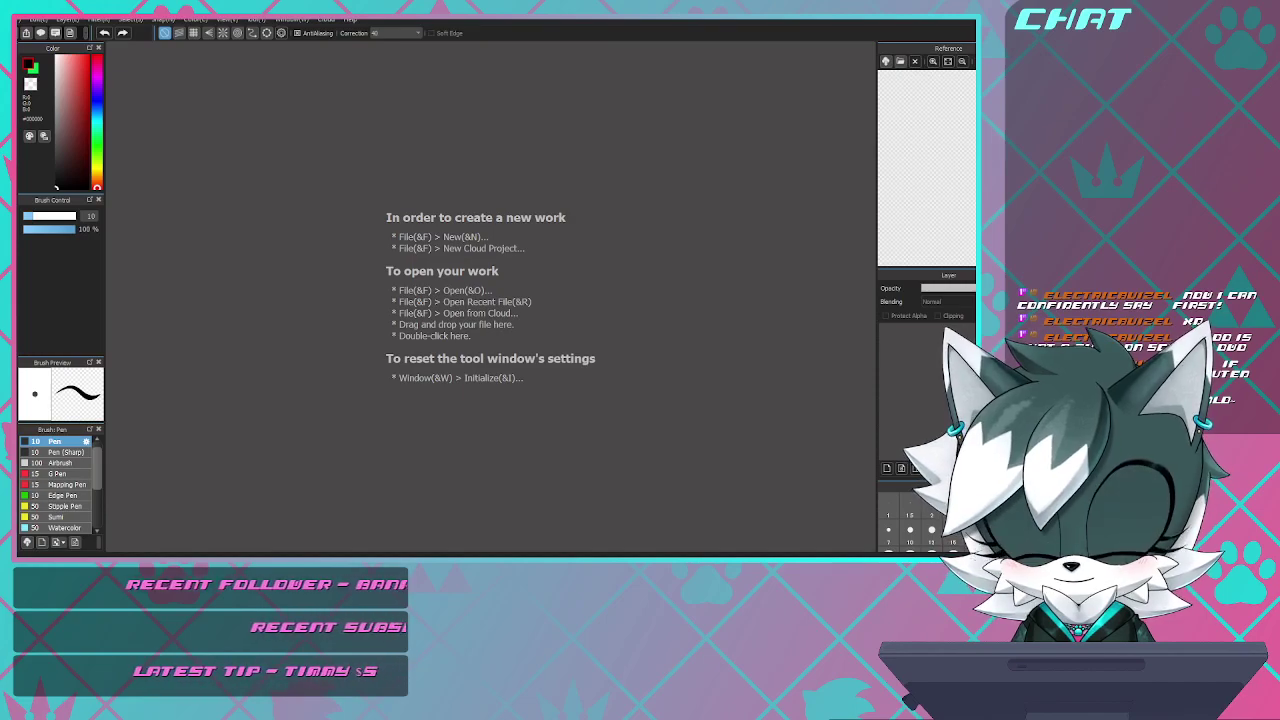
- Create a blank canvas and doodle a smiley face with an oval head, two vertical line eyes and a curved mouth
key(Return)
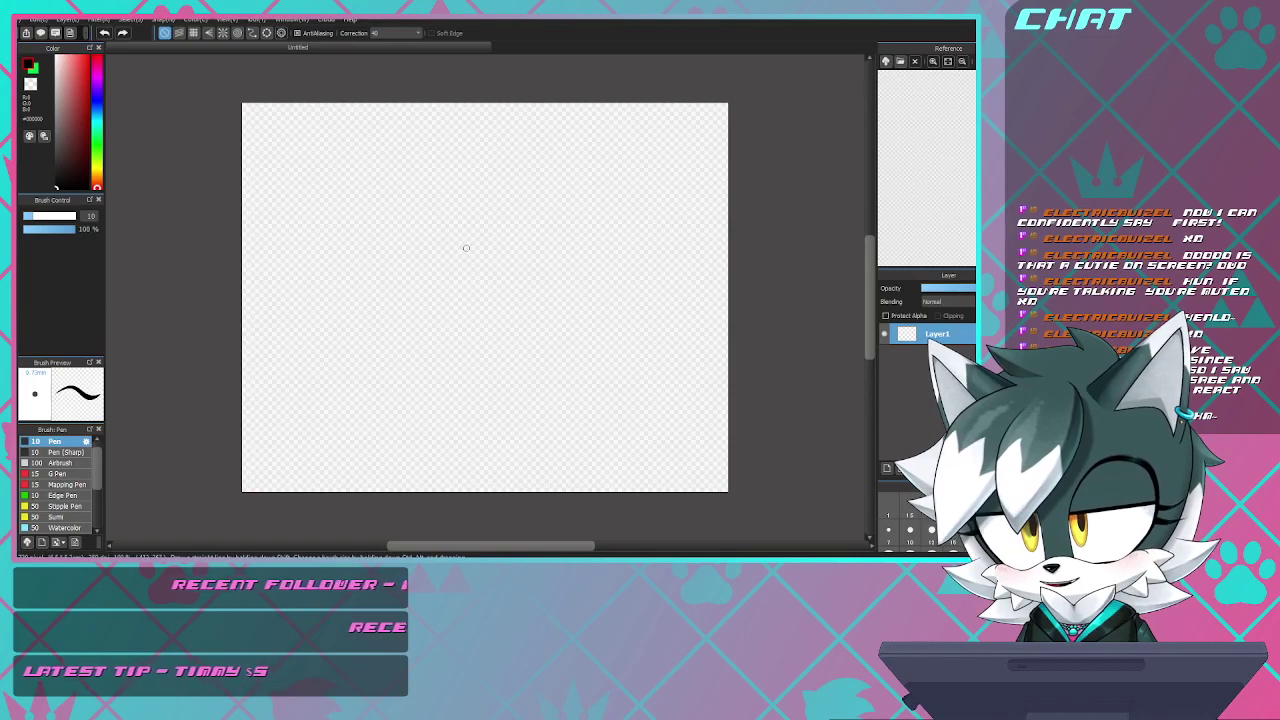
mouse_move(476, 167)
mouse_down()
mouse_move(340, 312)
mouse_move(630, 272)
mouse_move(402, 200)
mouse_move(454, 332)
mouse_up()
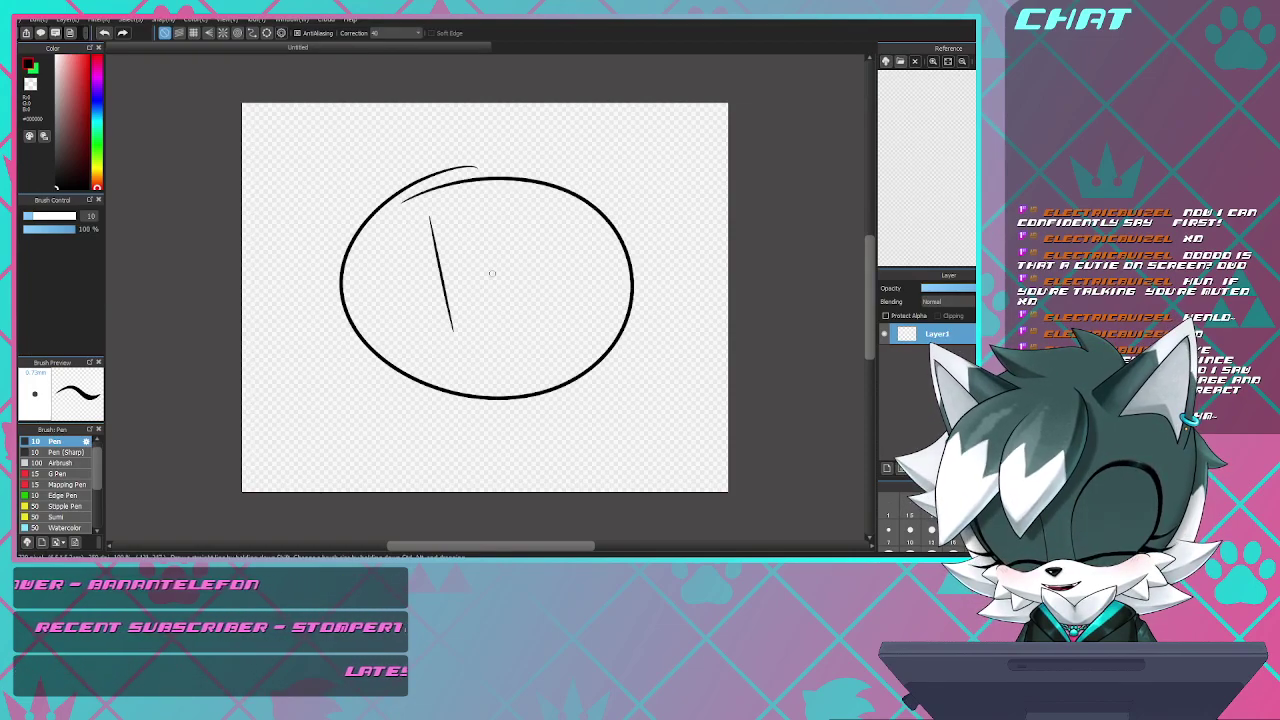
drag(496, 202, 515, 306)
mouse_move(422, 348)
mouse_down()
mouse_move(514, 363)
mouse_move(584, 287)
mouse_up()
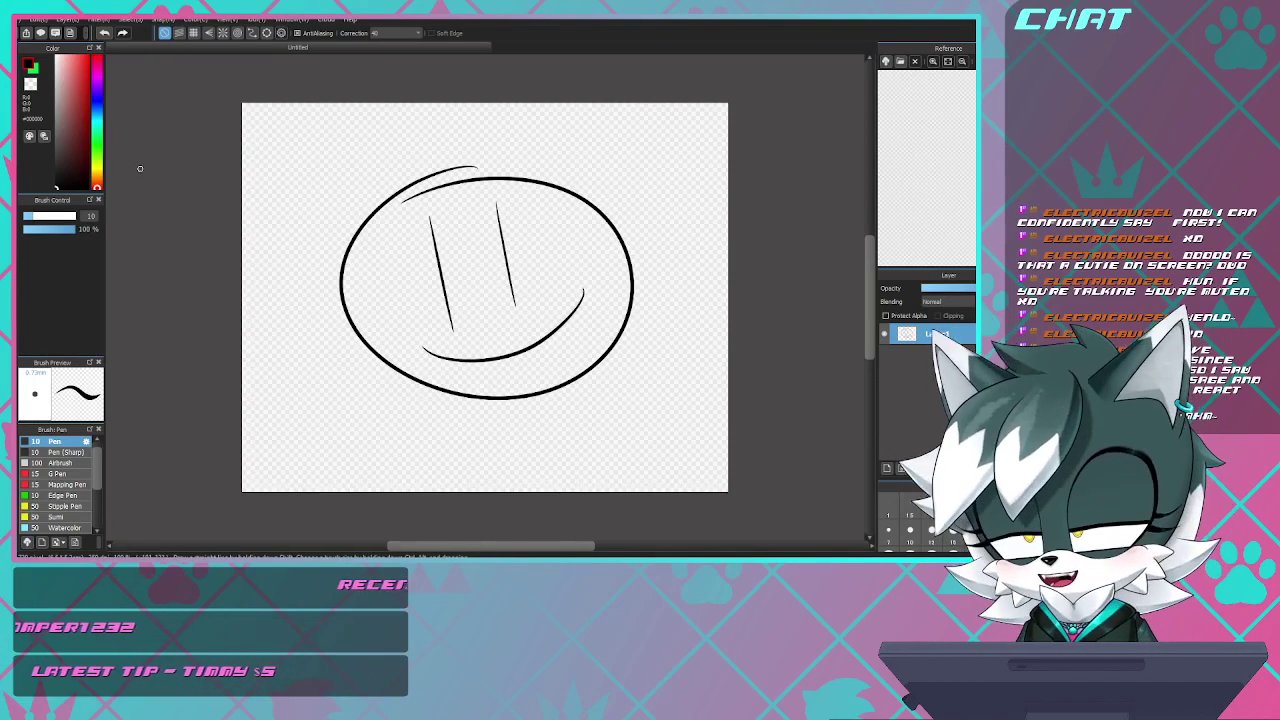
- Undo all the smiley face strokes
key(ctrl+z)
key(ctrl+z)
key(ctrl+z)
key(ctrl+z)
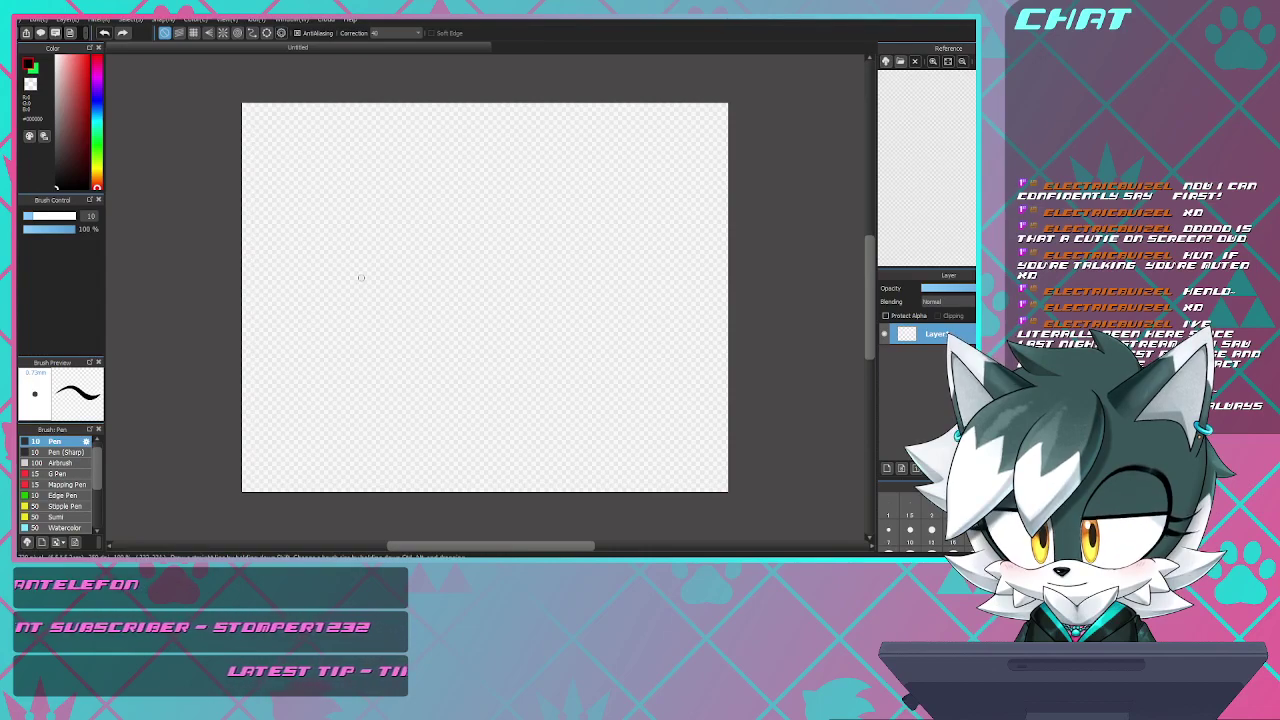
- Outline a diagonal sword crossguard with pointed ends in the lower middle of the canvas, redoing its inner edge
mouse_move(360, 267)
mouse_down()
mouse_move(360, 330)
mouse_move(449, 420)
mouse_move(501, 389)
mouse_move(461, 430)
mouse_move(540, 412)
mouse_move(474, 400)
mouse_up()
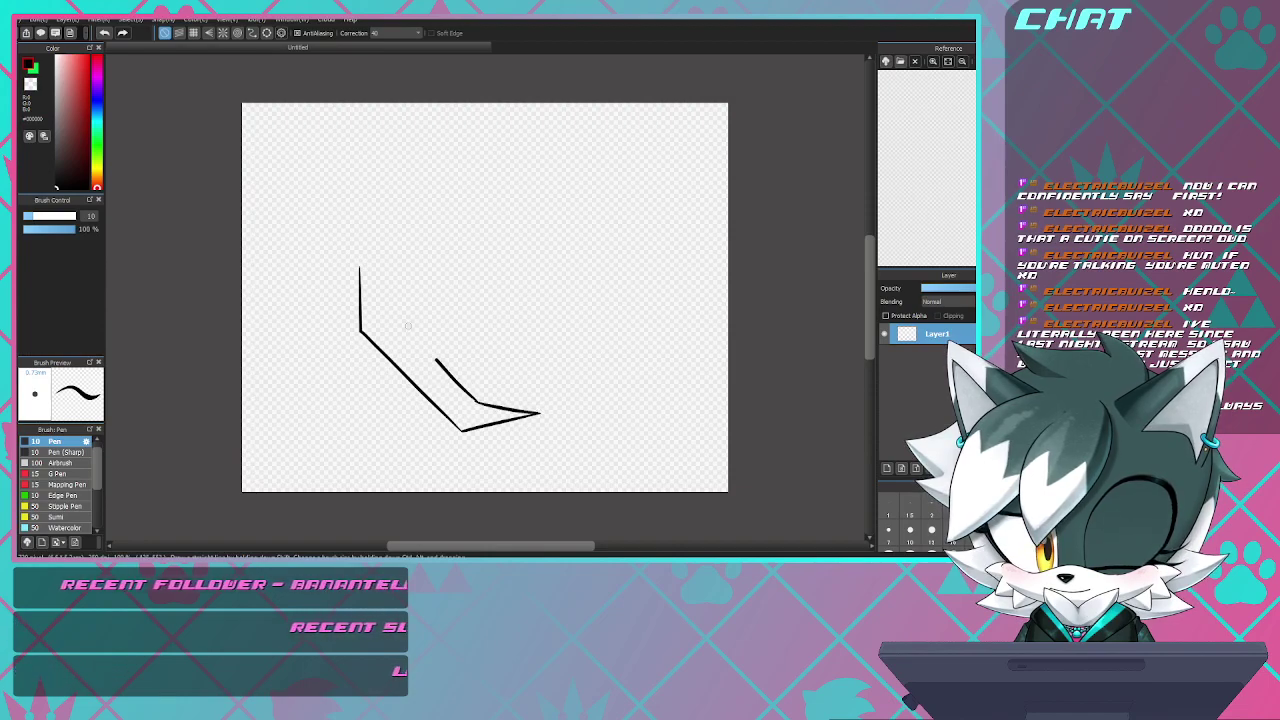
drag(393, 319, 372, 237)
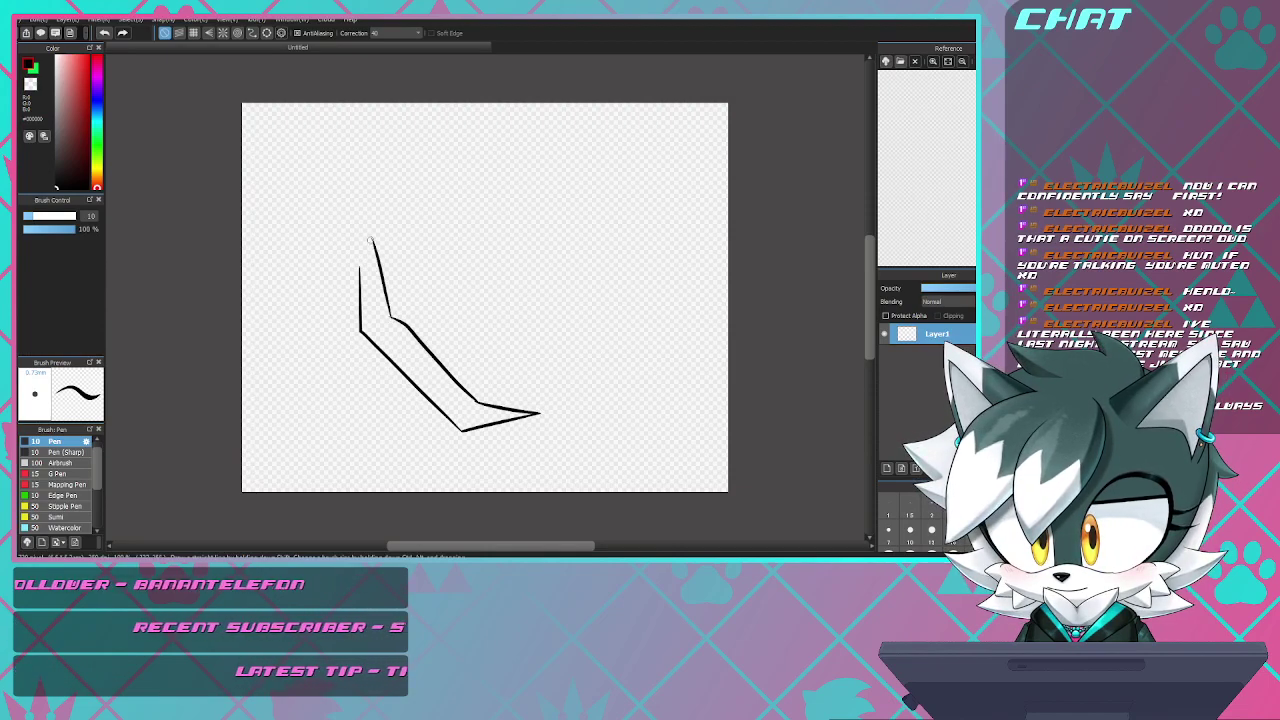
key(ctrl+z)
key(ctrl+z)
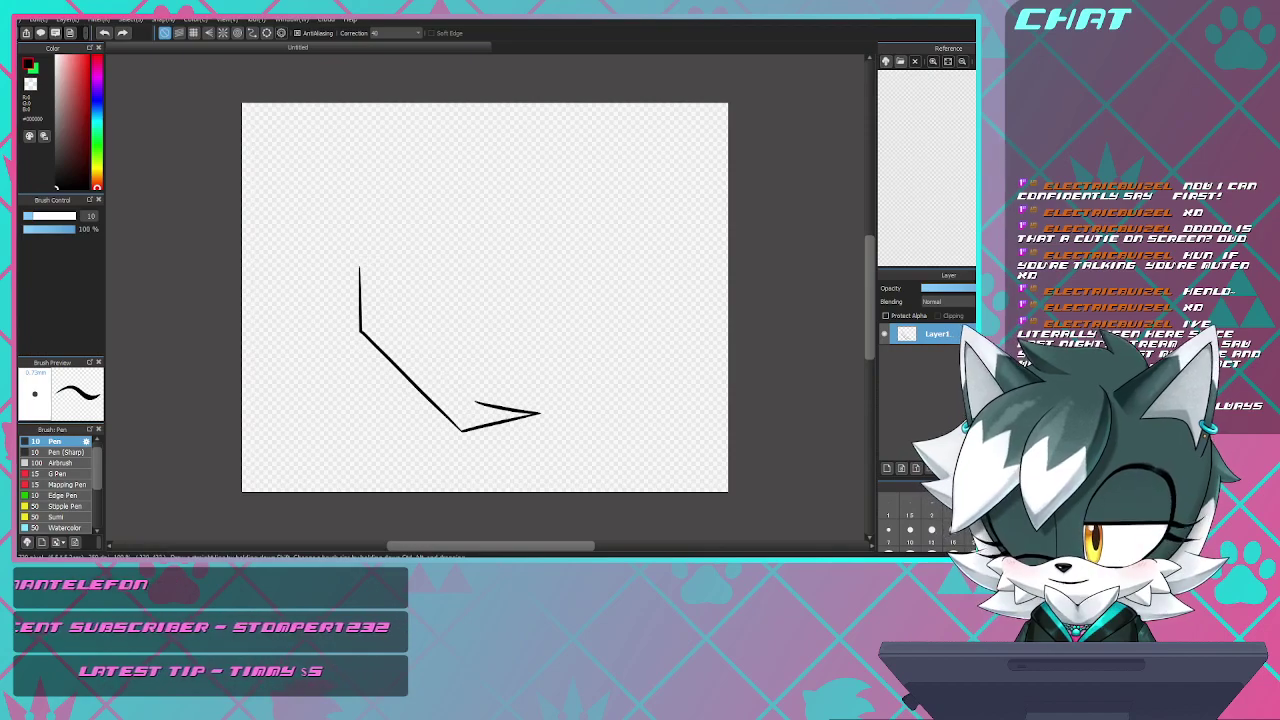
mouse_move(360, 268)
mouse_down()
mouse_move(383, 320)
mouse_move(441, 371)
mouse_up()
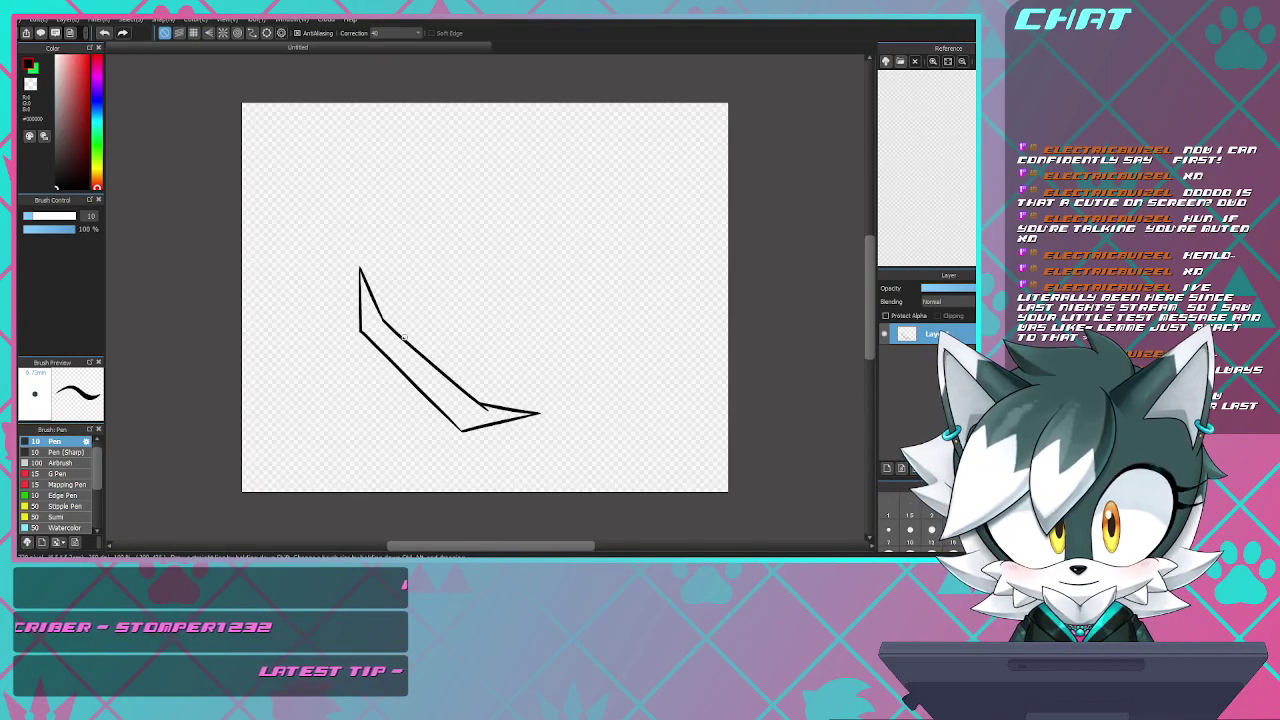
- Draw the sword's wide blade outline extending from the crossguard toward the canvas's upper right
drag(405, 338, 436, 304)
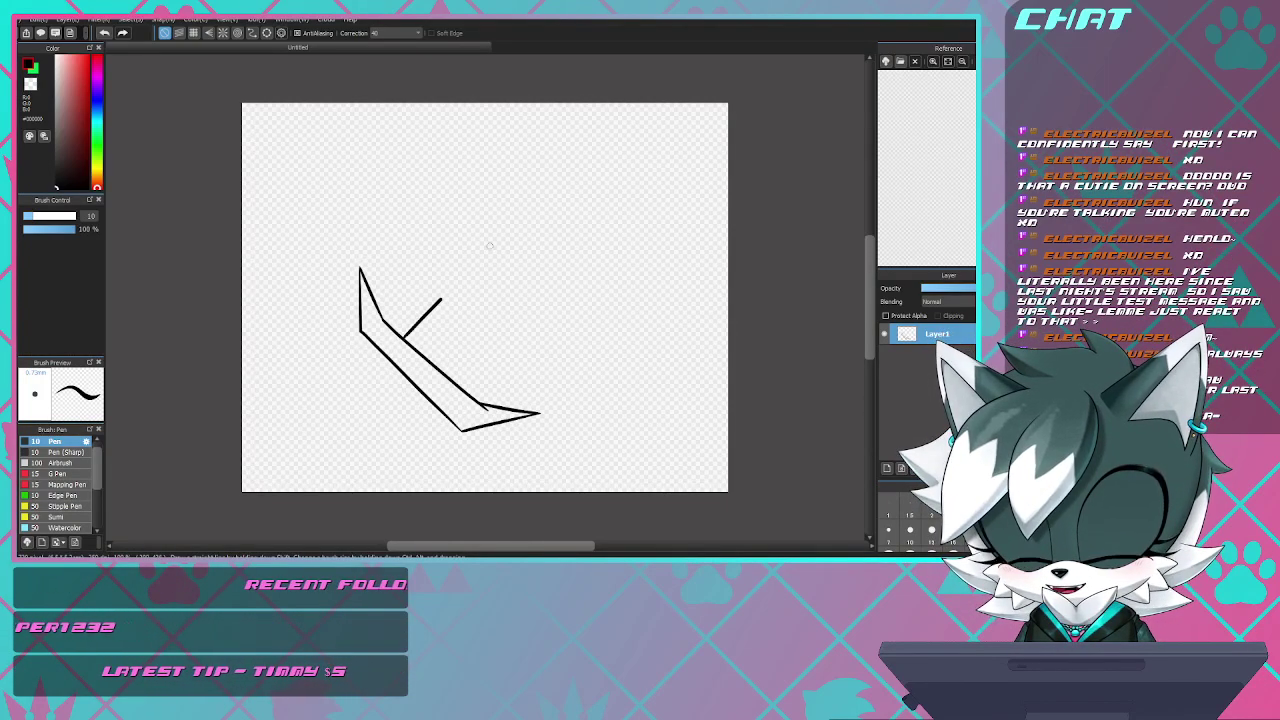
drag(479, 257, 557, 186)
key(ctrl+z)
mouse_move(400, 336)
mouse_down()
mouse_move(503, 208)
mouse_move(552, 173)
mouse_move(630, 189)
mouse_up()
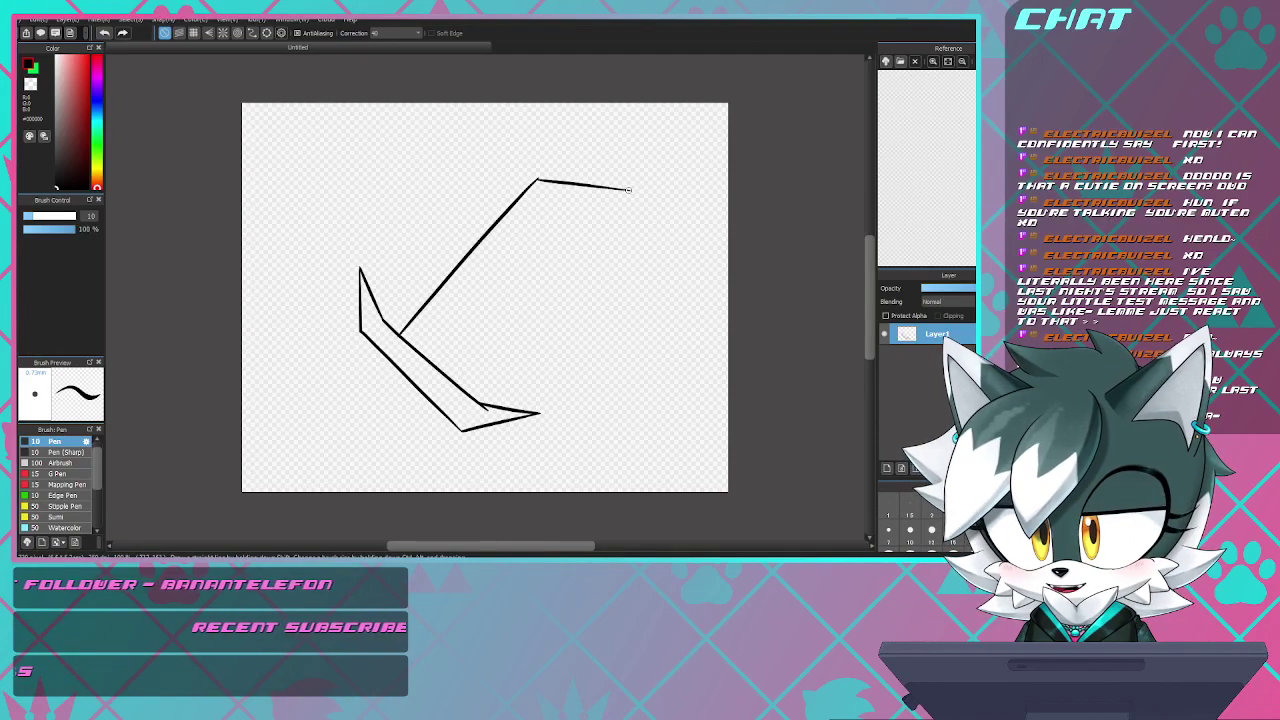
drag(603, 251, 440, 369)
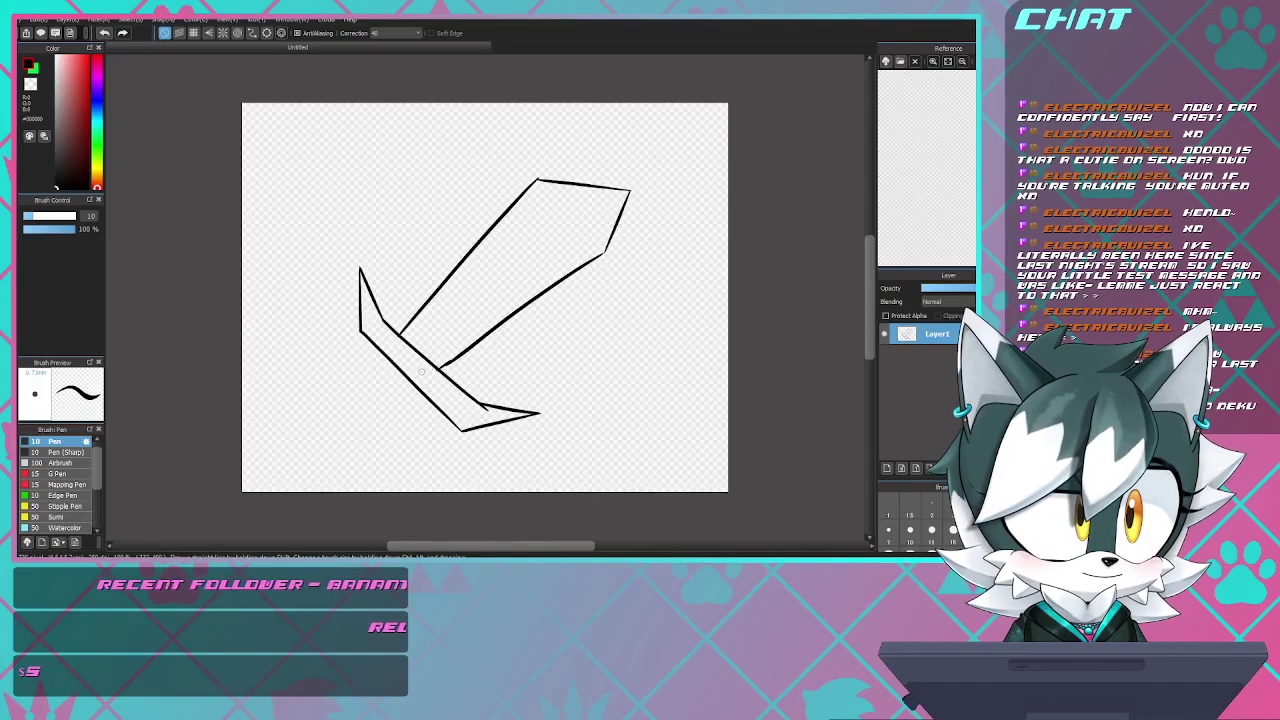
- Draw the sword's grip and angular pommel below the crossguard, and add inner ridge lines to the blade
drag(390, 359, 340, 418)
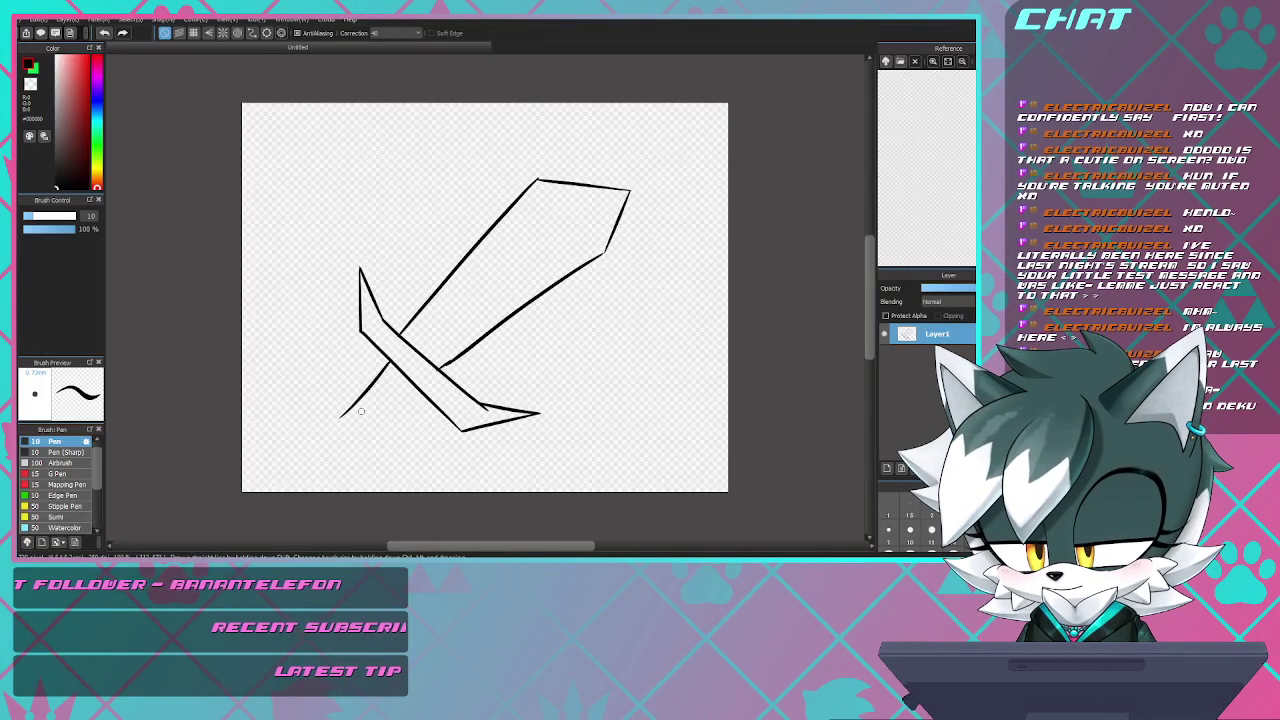
mouse_move(411, 384)
mouse_down()
mouse_move(362, 428)
mouse_move(358, 466)
mouse_move(302, 466)
mouse_move(318, 405)
mouse_move(340, 418)
mouse_up()
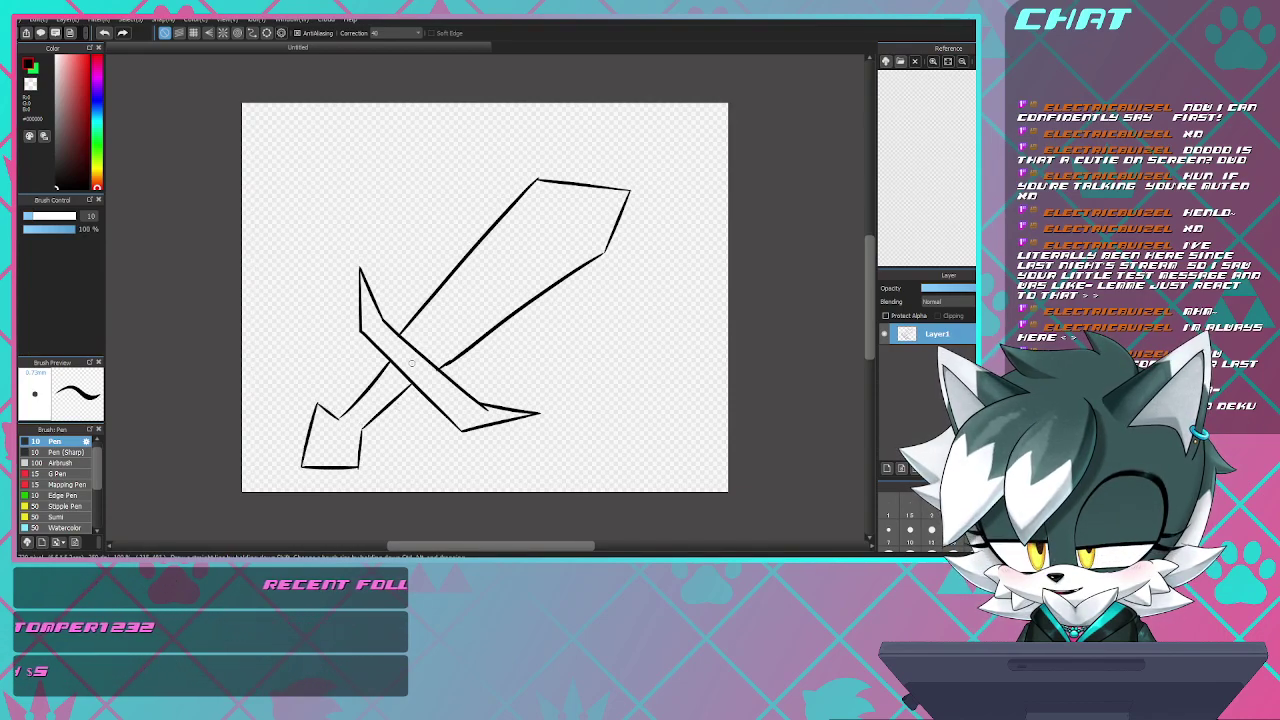
drag(420, 356, 514, 276)
drag(537, 183, 545, 232)
drag(550, 240, 605, 249)
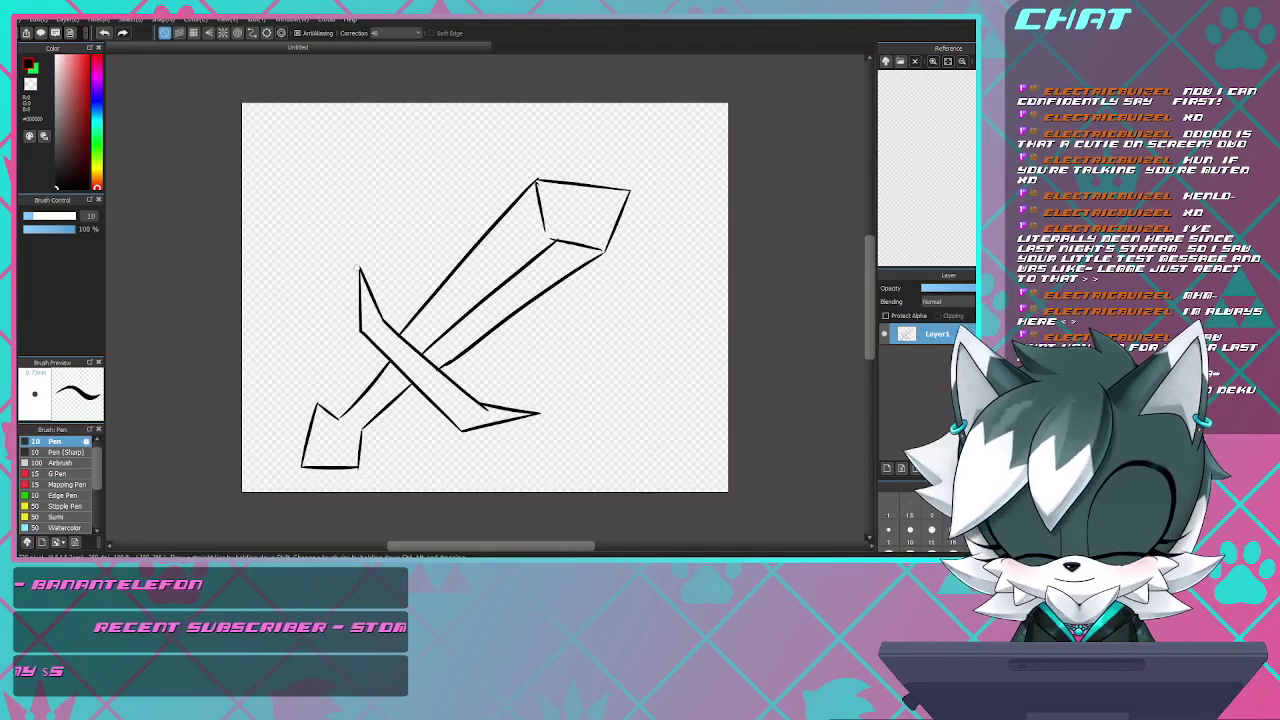
- Undo every stroke of the sword sketch
key(ctrl+z)
key(ctrl+z)
key(ctrl+z)
key(ctrl+z)
key(ctrl+z)
key(ctrl+z)
key(ctrl+z)
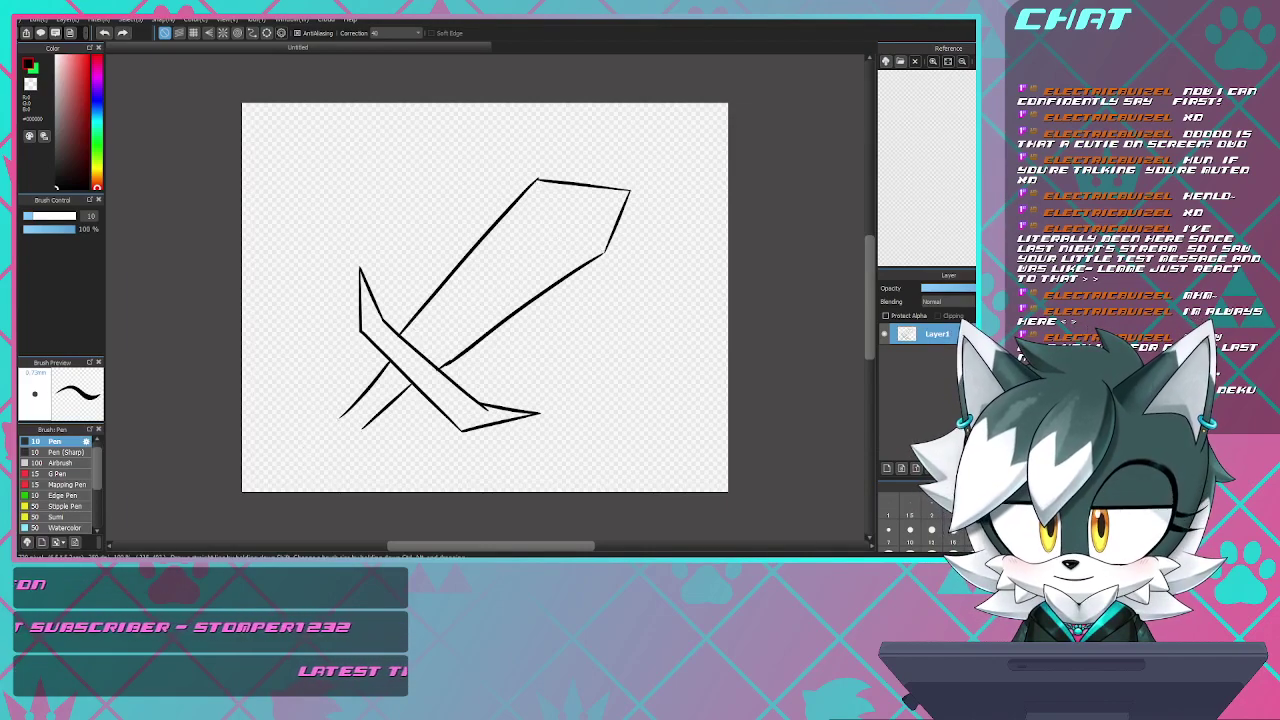
key(ctrl+z)
key(ctrl+z)
key(ctrl+z)
key(ctrl+z)
key(ctrl+z)
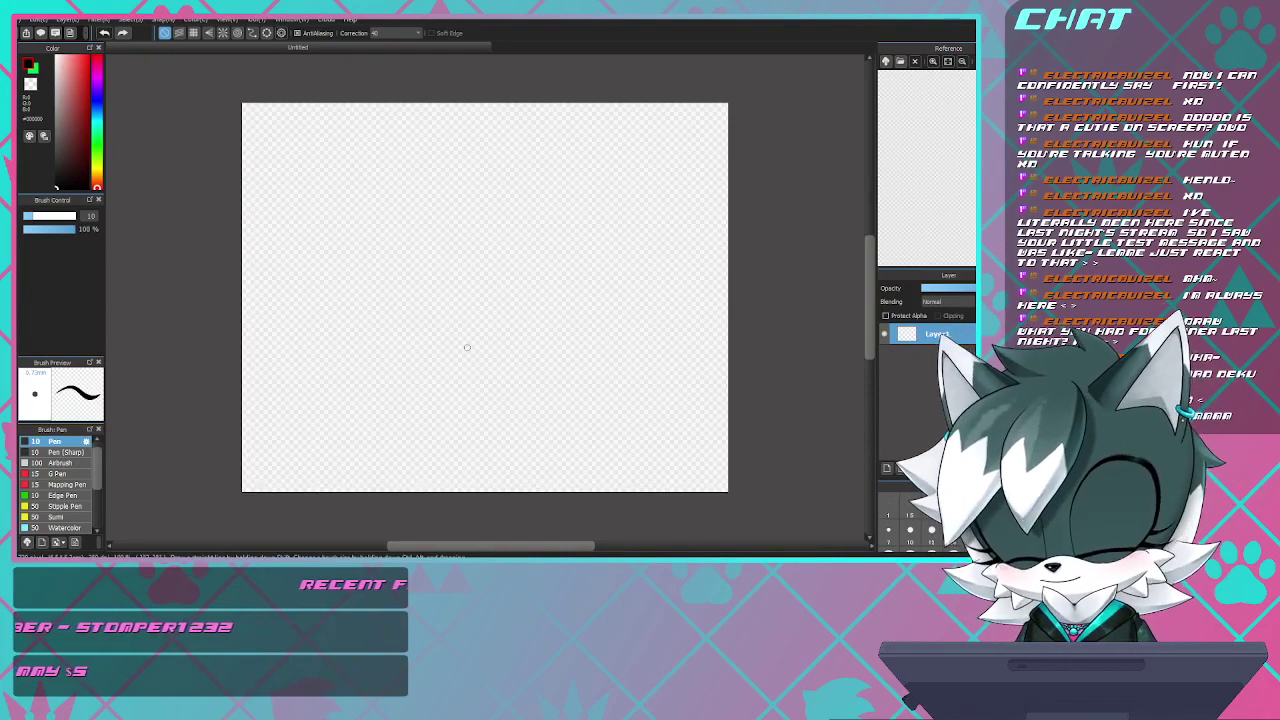
scroll(452, 370, down, 2)
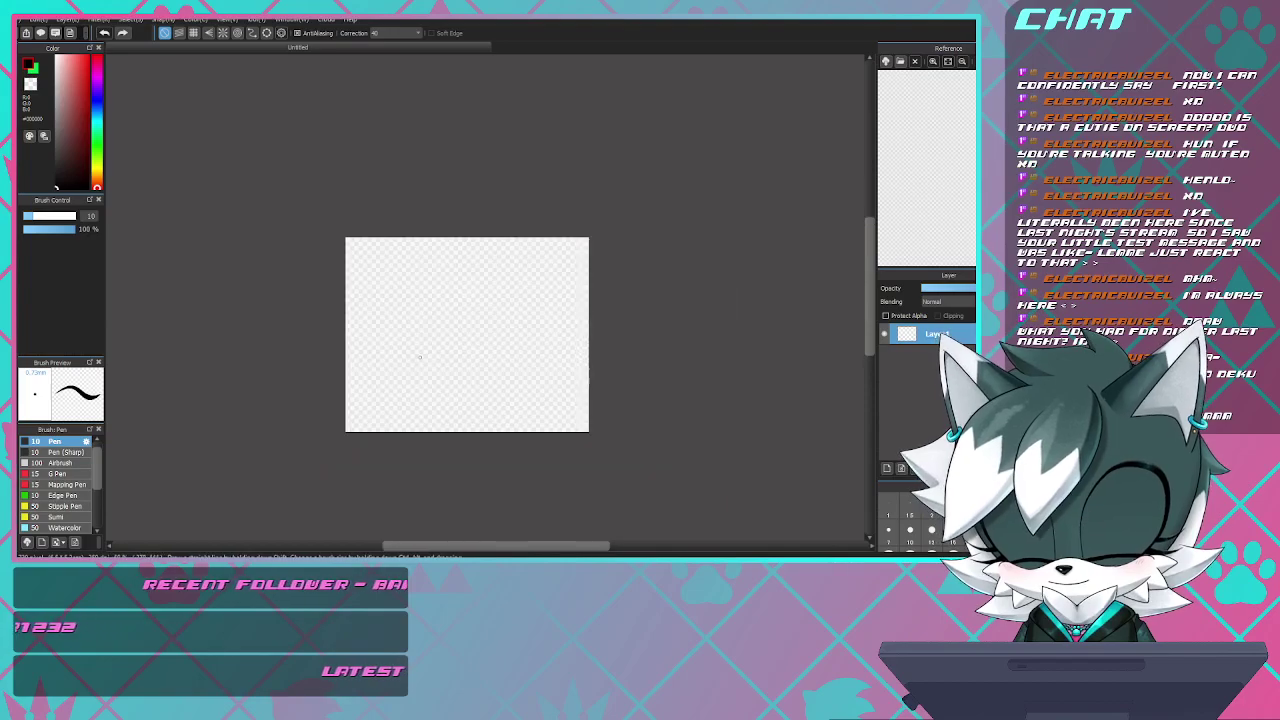
scroll(453, 402, up, 3)
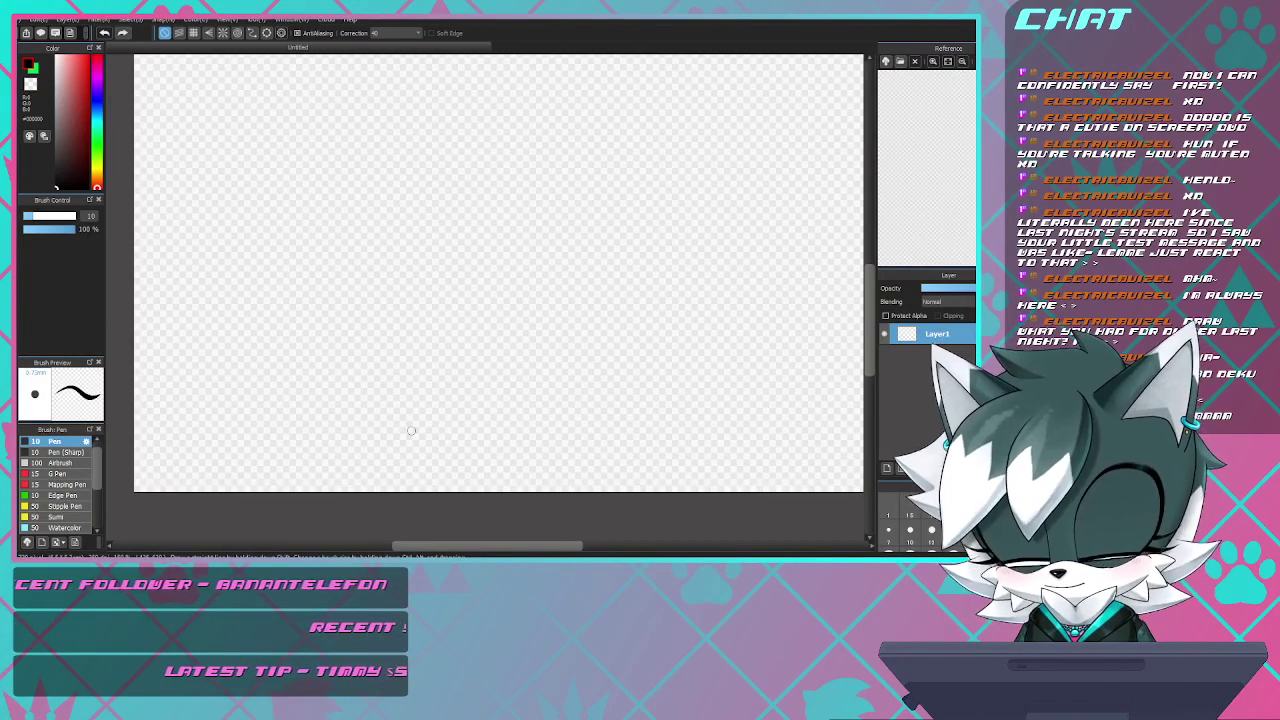
scroll(430, 425, down, 1)
scroll(426, 420, up, 1)
scroll(403, 418, down, 1)
scroll(429, 449, up, 1)
scroll(420, 394, down, 1)
scroll(420, 394, up, 1)
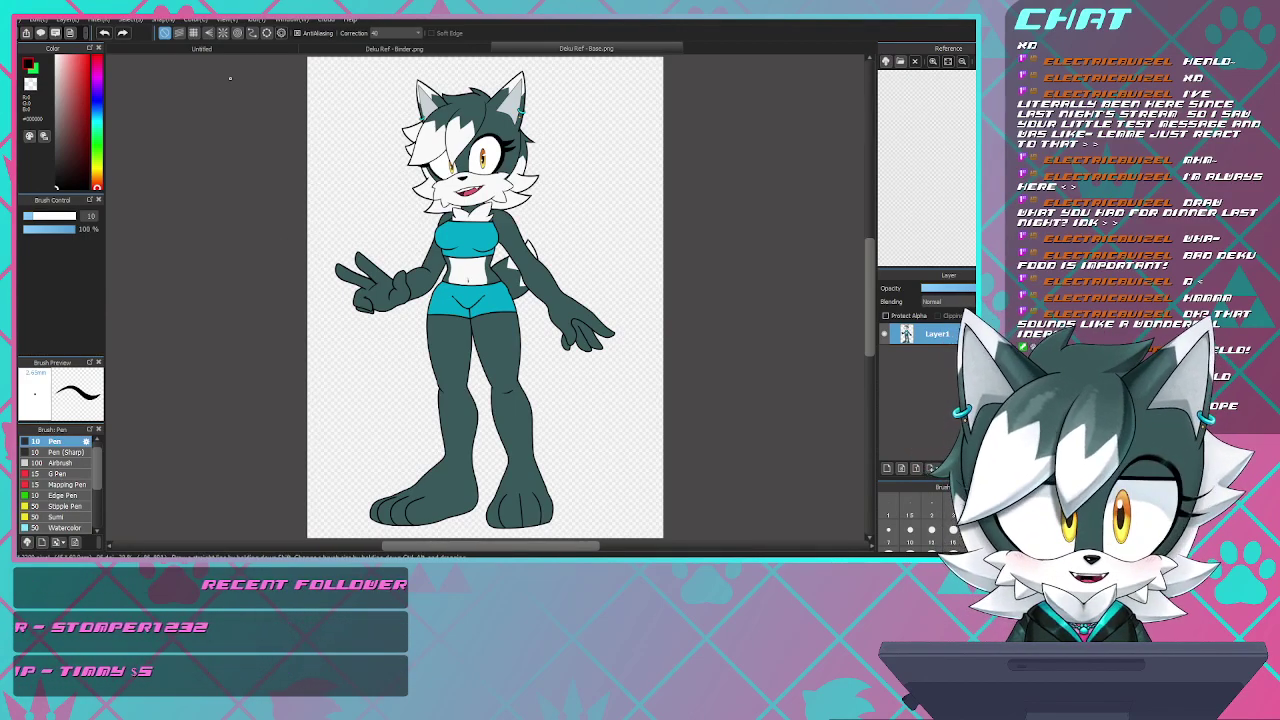
- Close the untitled canvas and bring up the Deku Ref - Binder.png drawing
click(290, 48)
click(234, 48)
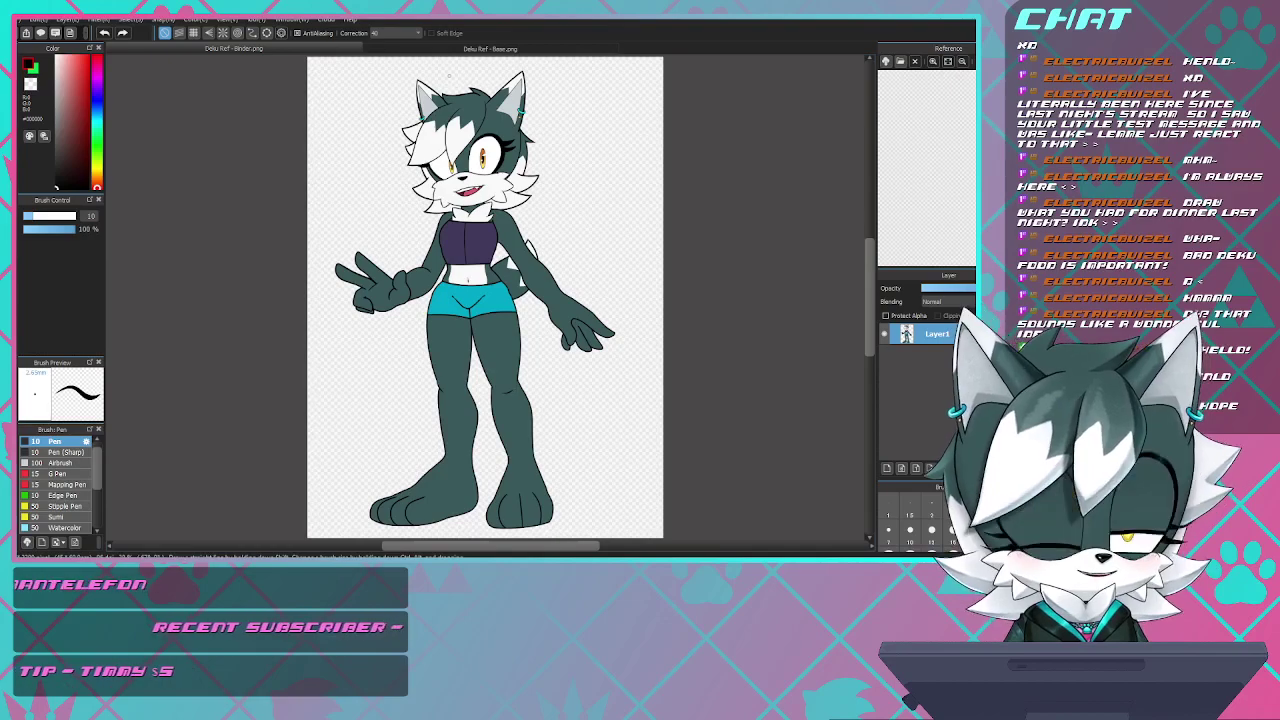
scroll(417, 331, down, 4)
scroll(426, 310, up, 4)
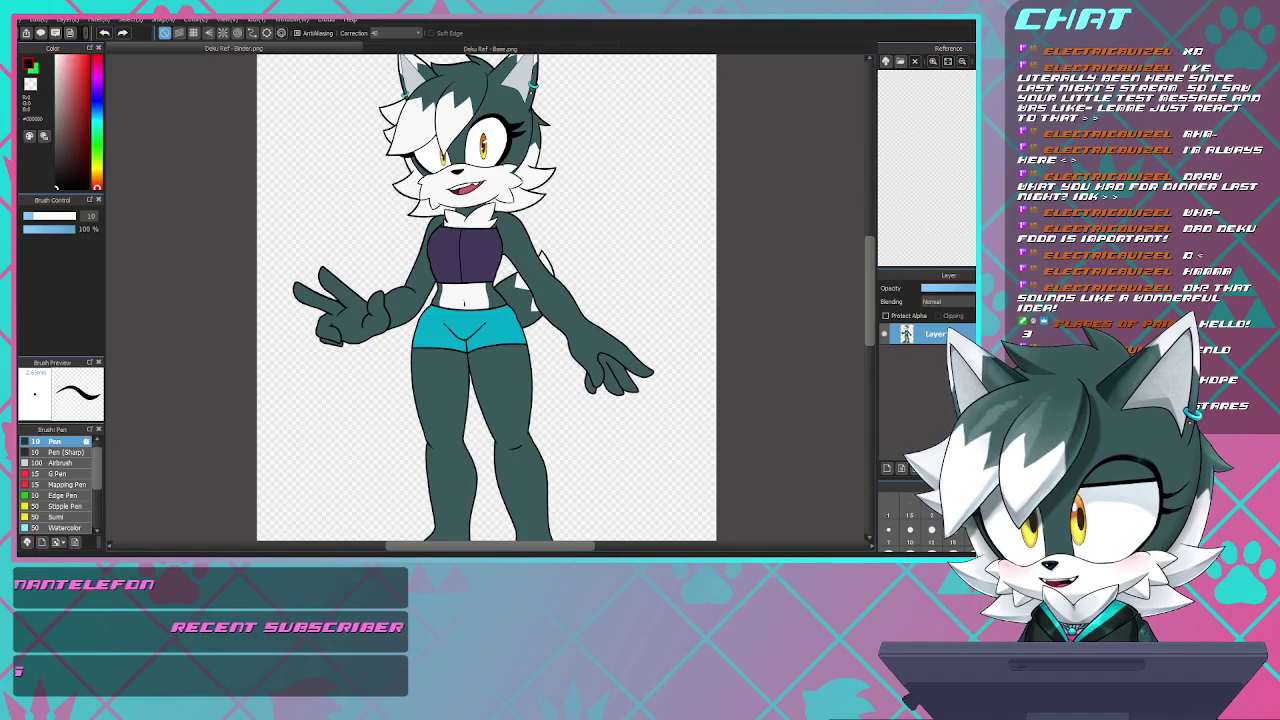
- Add a new layer above the Binder character, lower Layer1's opacity to fade the character, and make Layer2 active
click(75, 34)
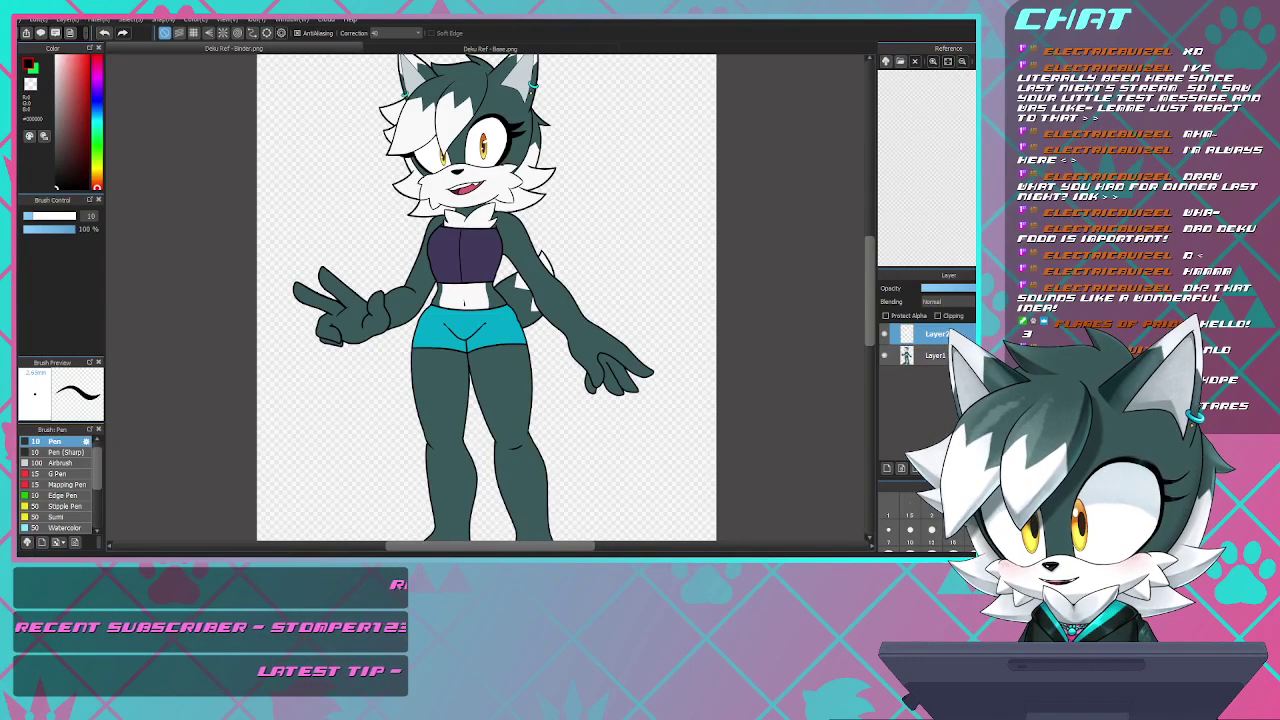
click(932, 355)
drag(972, 288, 963, 288)
click(932, 334)
scroll(517, 318, down, 2)
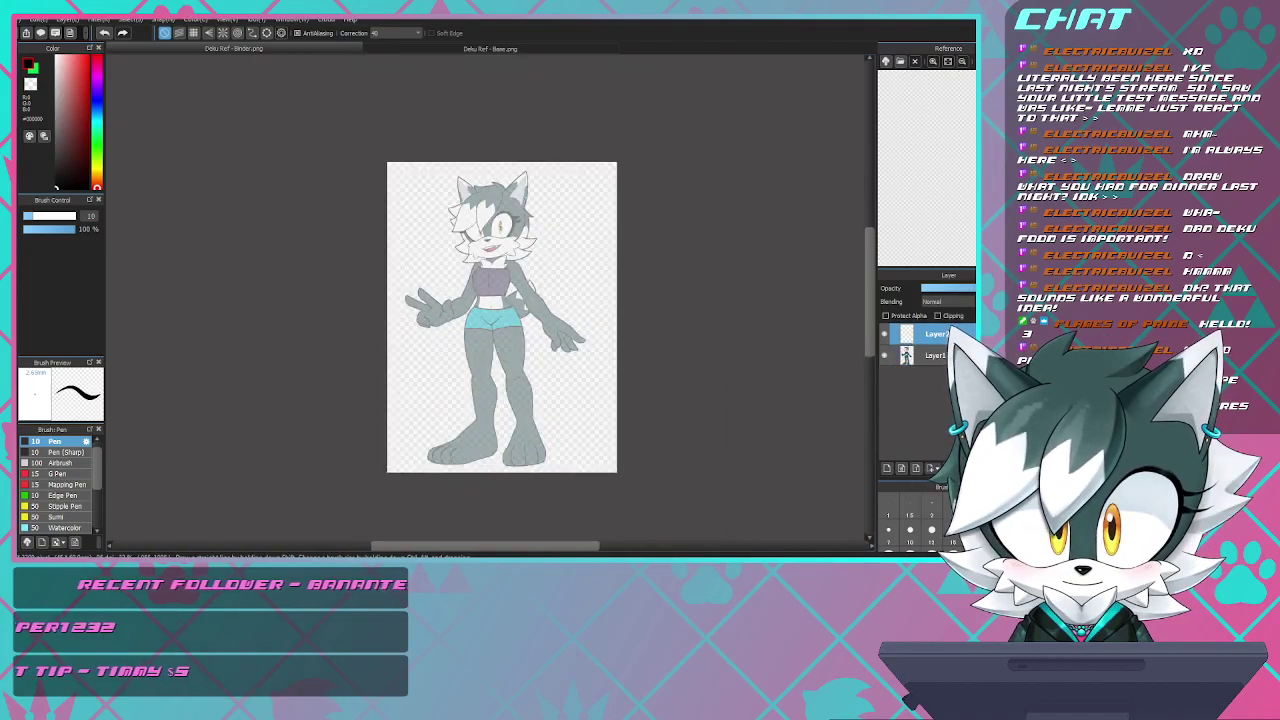
scroll(495, 280, up, 4)
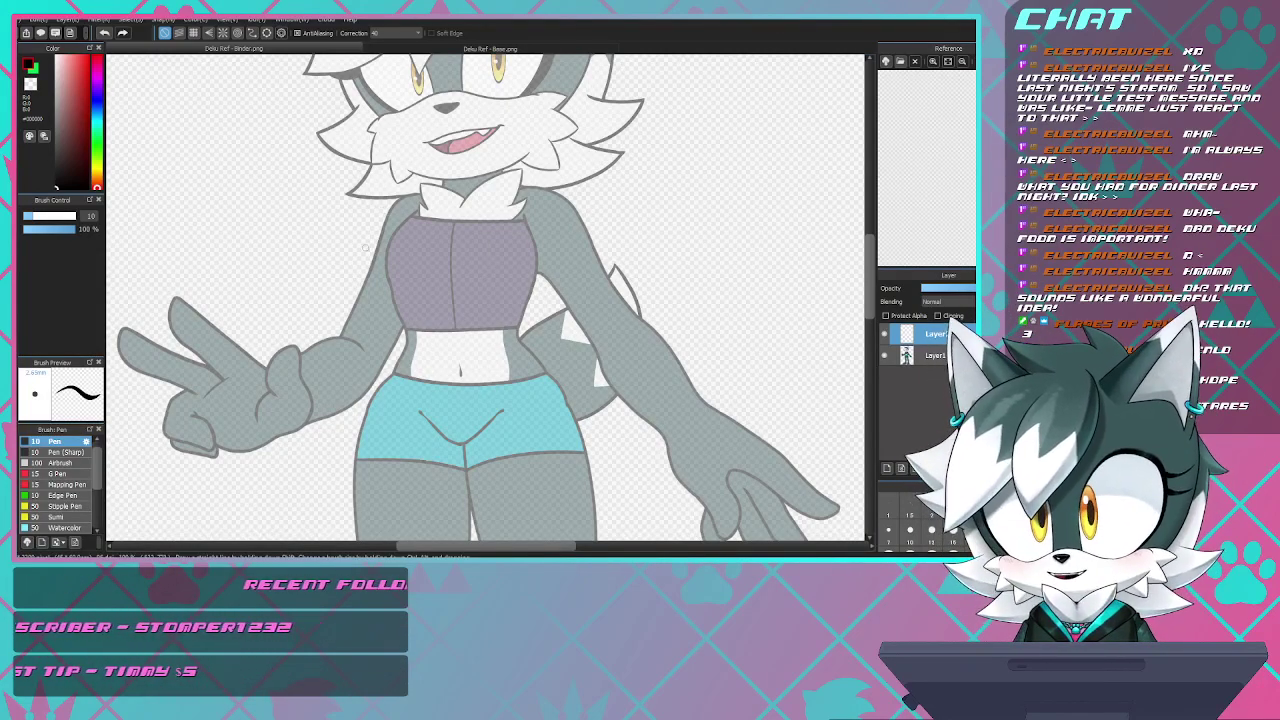
scroll(368, 250, down, 2)
scroll(371, 241, up, 3)
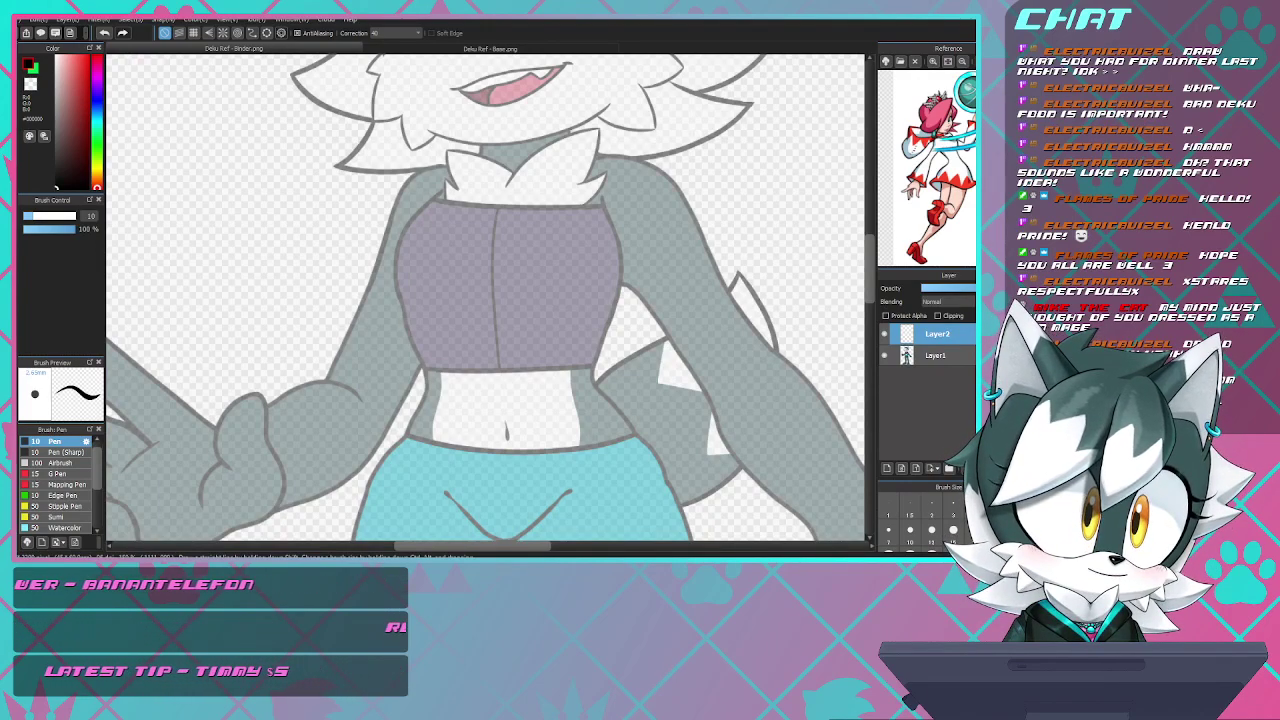
- Shift the reference picture to show more of the costumed character, and switch to the Deku Ref - Base.png drawing
drag(928, 165, 912, 162)
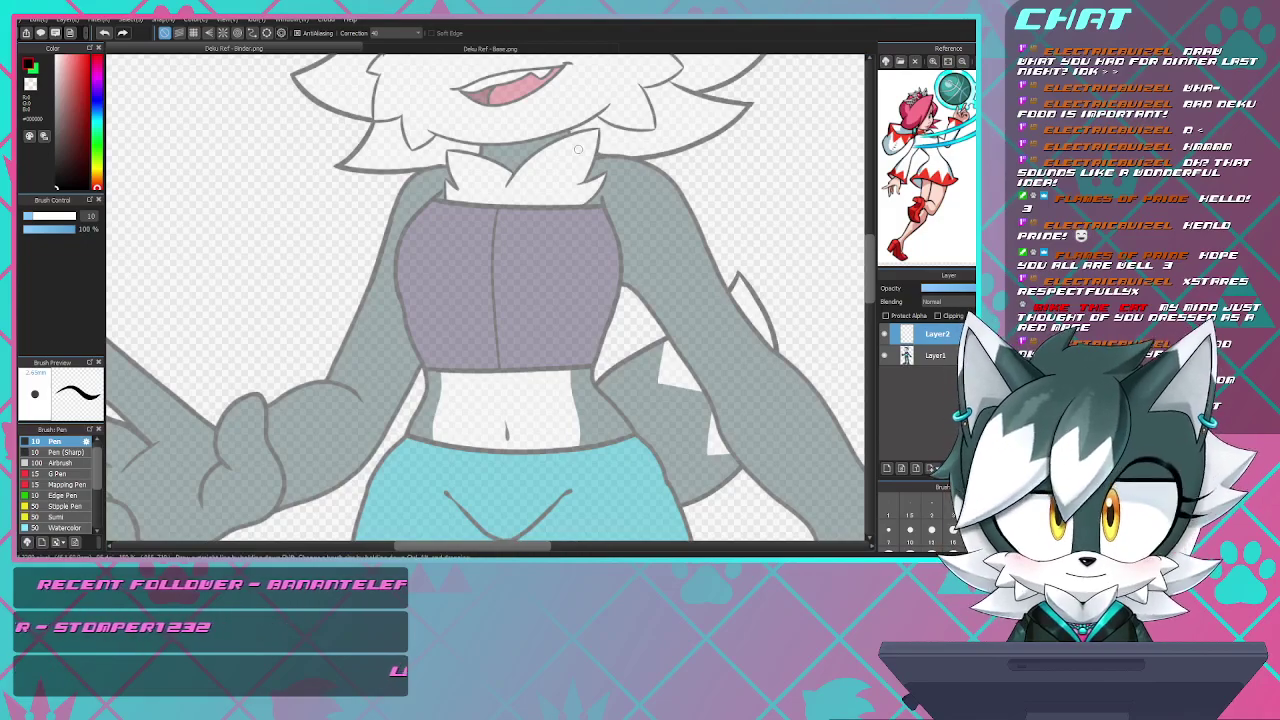
click(490, 48)
scroll(464, 228, up, 3)
scroll(464, 228, down, 2)
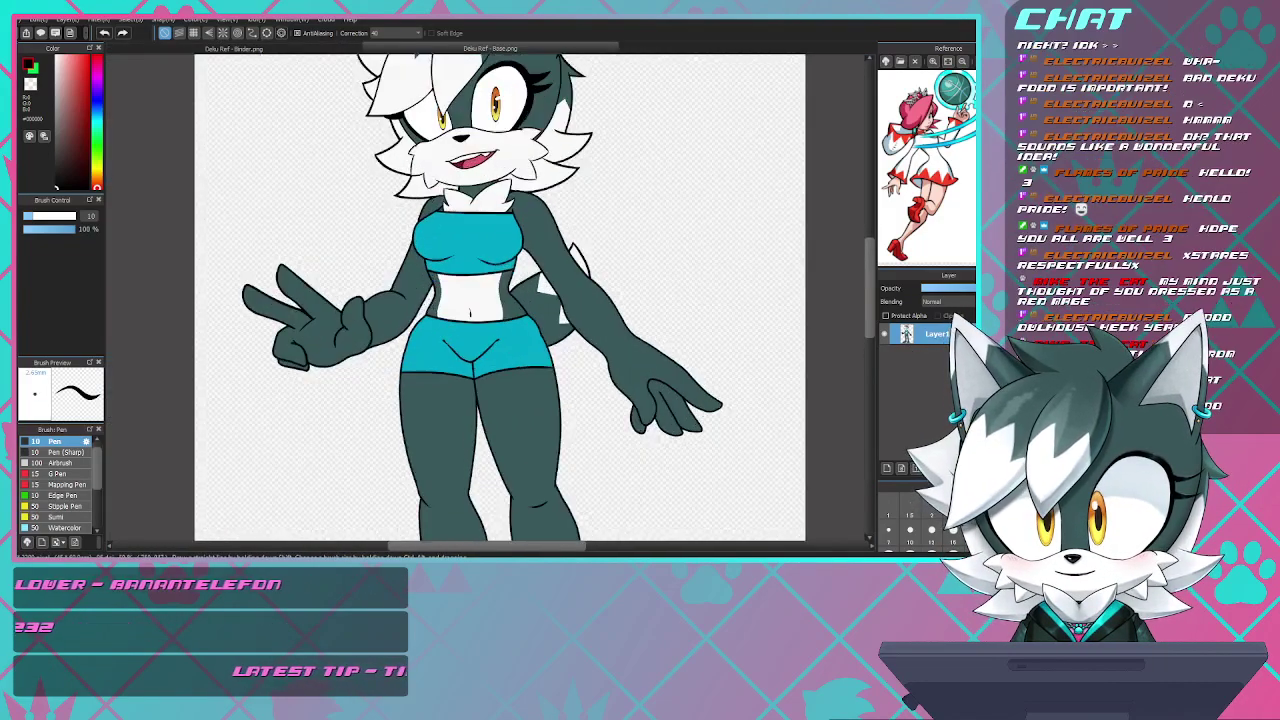
scroll(457, 223, up, 1)
scroll(457, 223, down, 2)
scroll(491, 302, up, 2)
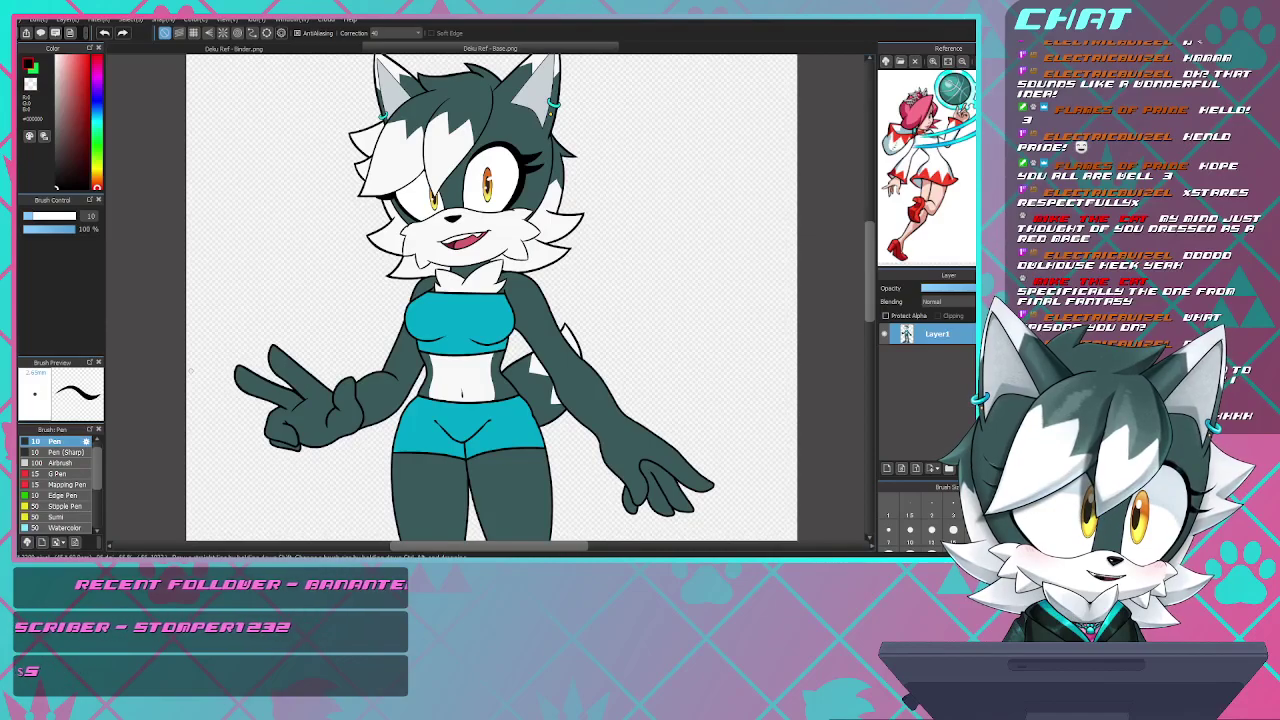
scroll(393, 216, down, 2)
scroll(402, 282, up, 3)
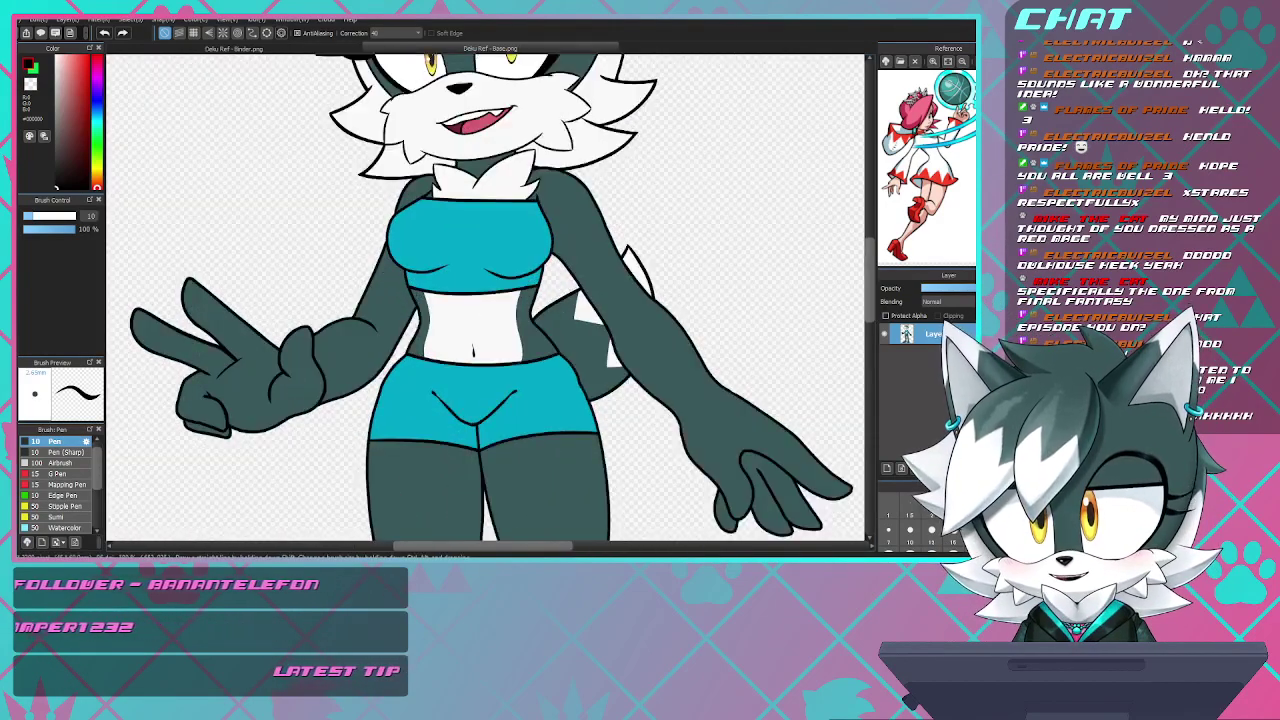
scroll(402, 282, down, 1)
scroll(402, 283, down, 1)
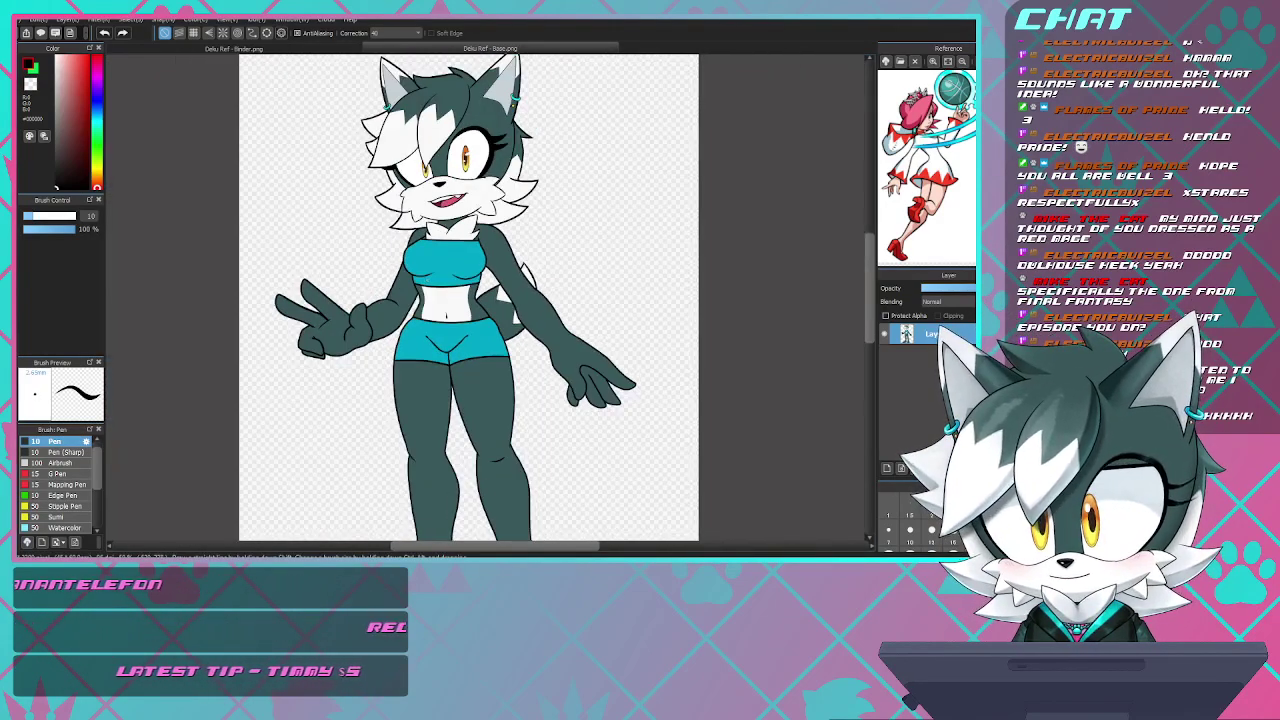
- Add a new layer above the Base character, lower Layer1's opacity to fade the character, and make Layer2 active
key(ctrl+shift+n)
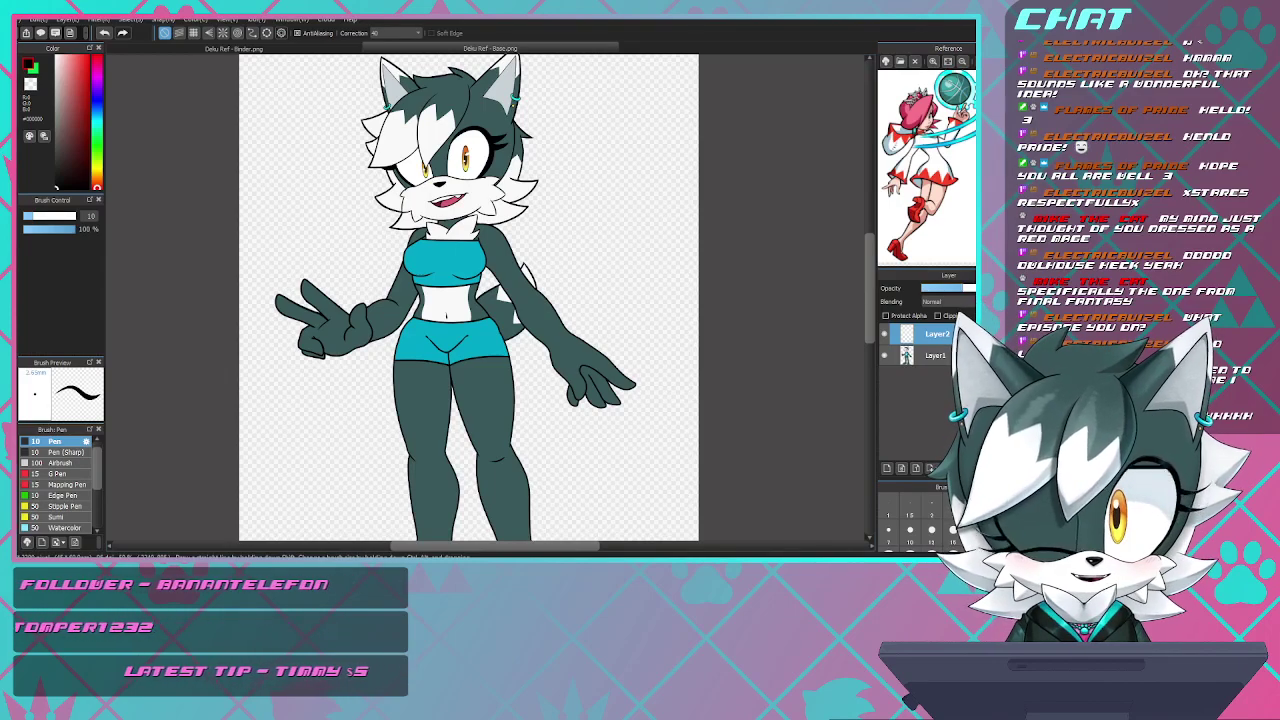
click(935, 355)
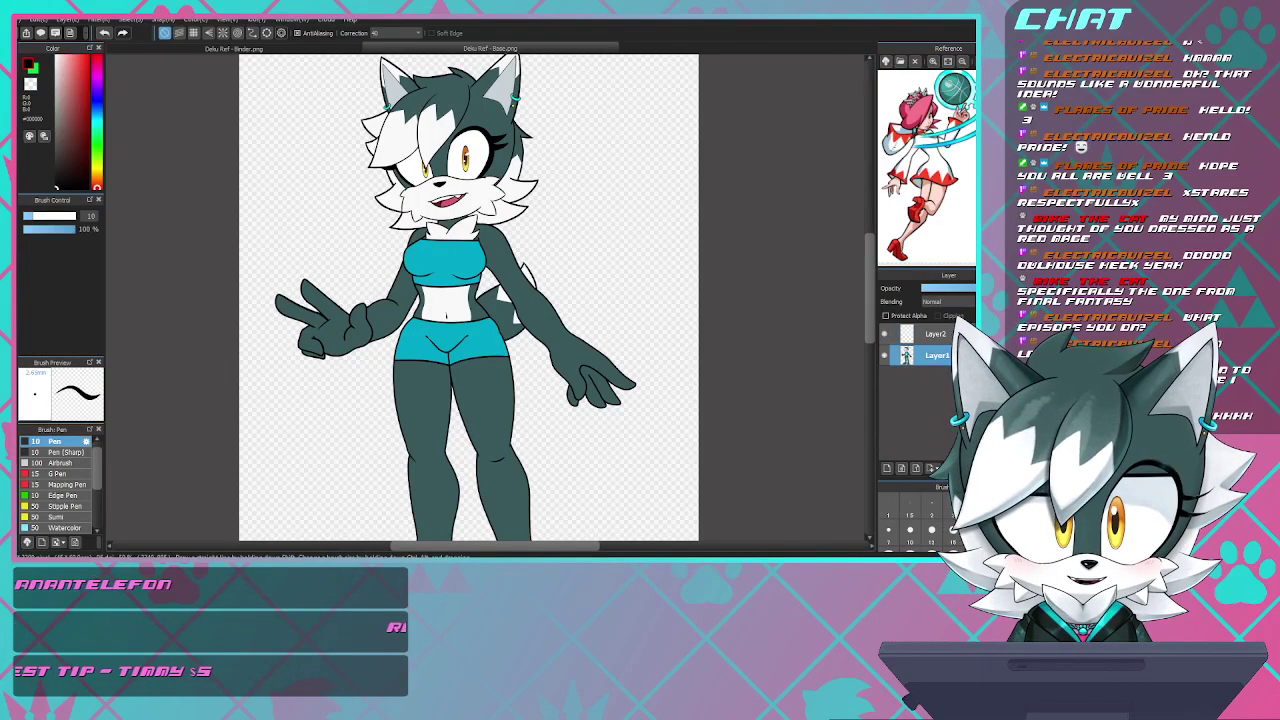
click(964, 288)
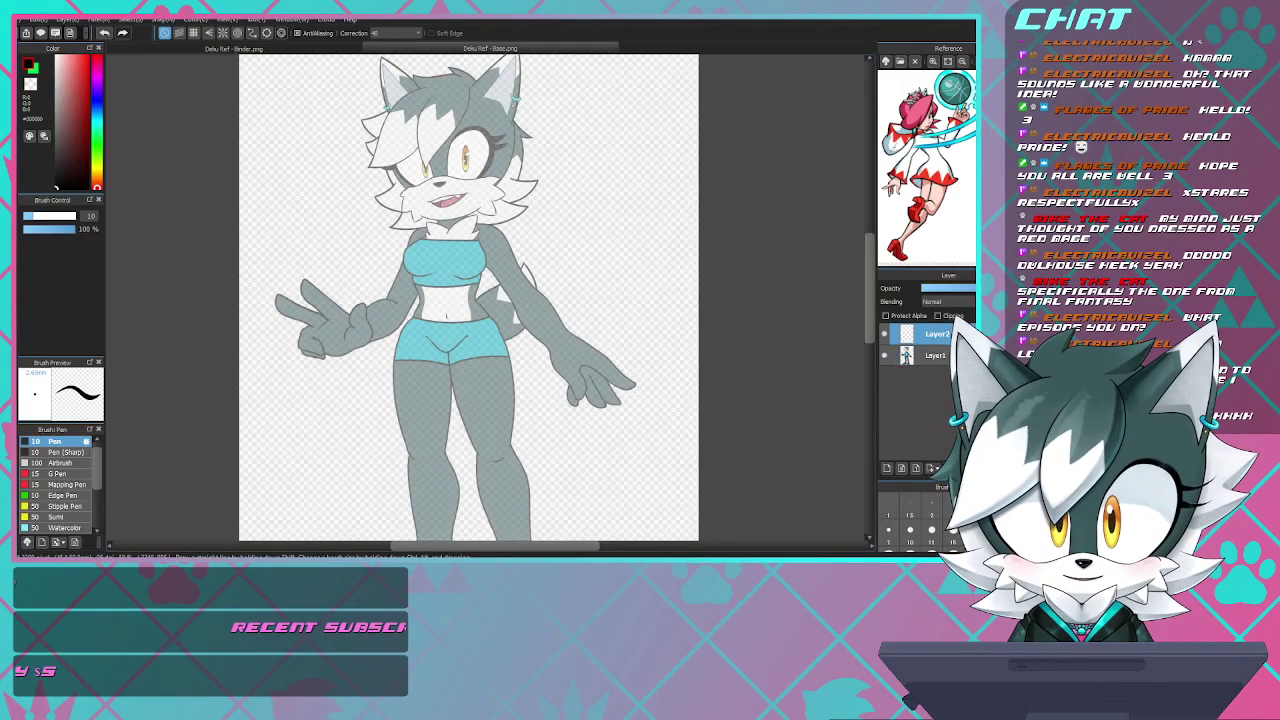
scroll(456, 285, down, 1)
scroll(439, 262, up, 5)
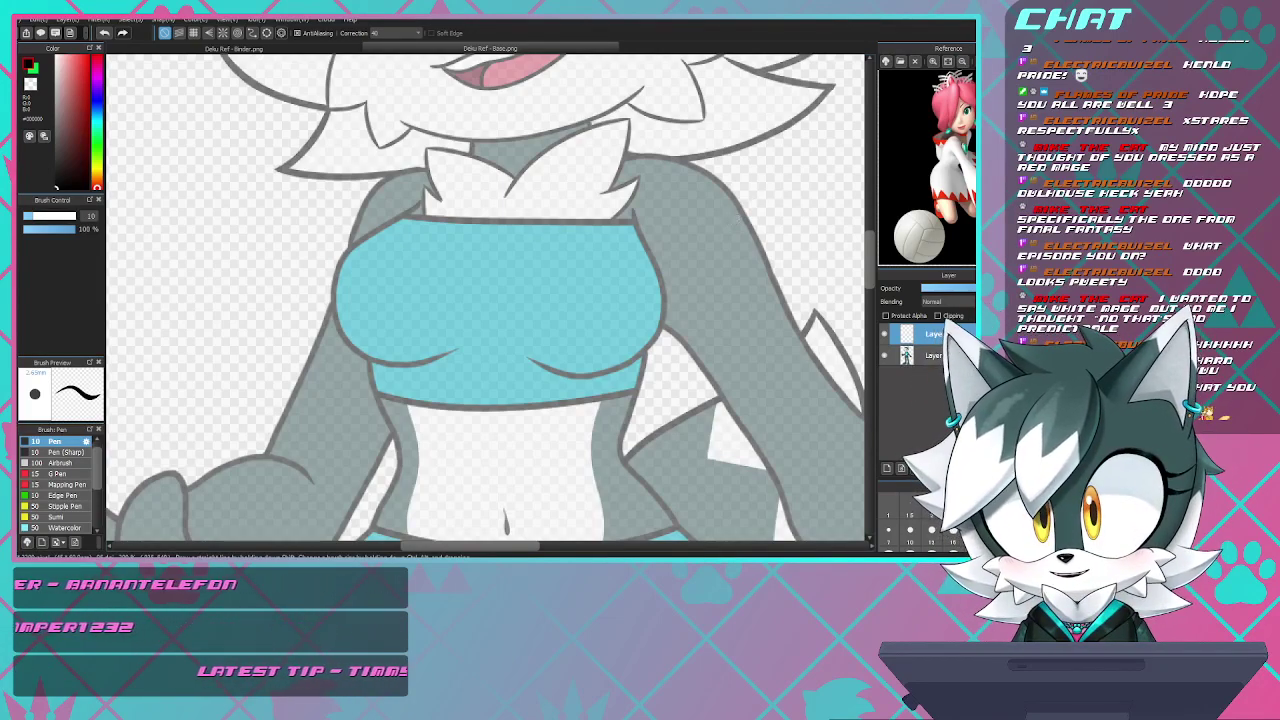
scroll(405, 265, up, 2)
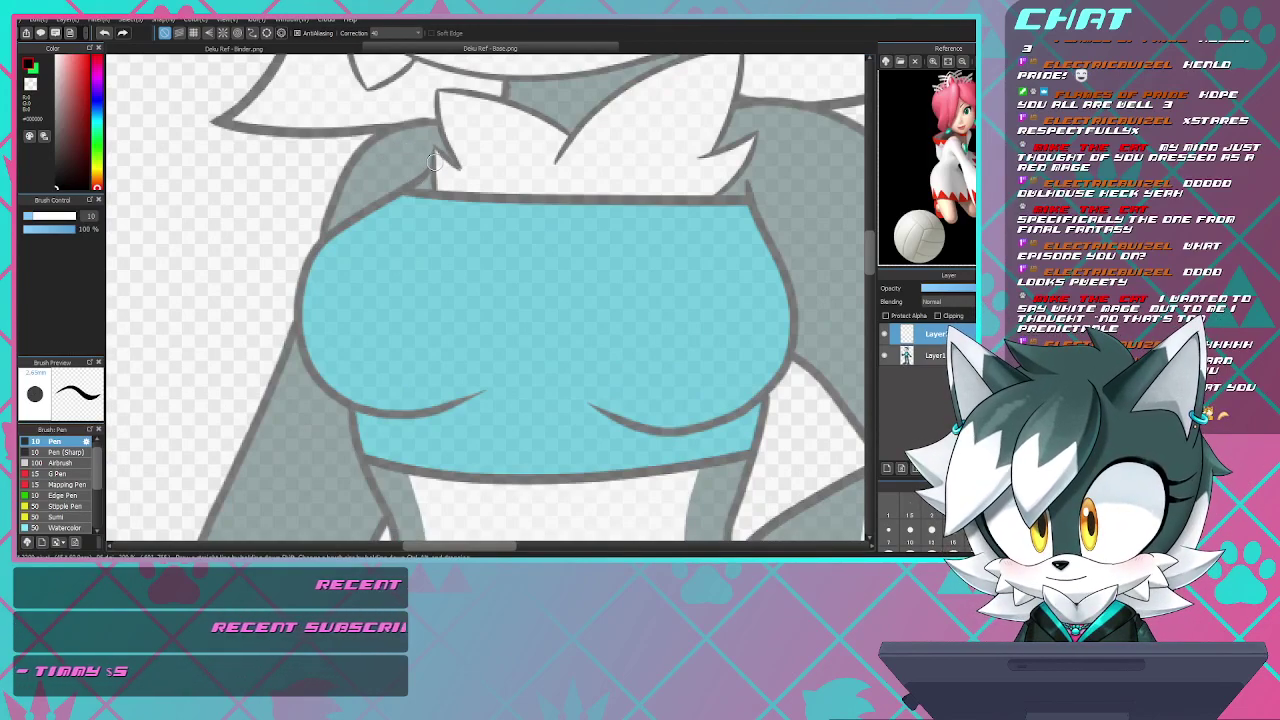
mouse_move(397, 193)
mouse_down()
mouse_move(319, 244)
mouse_move(292, 314)
mouse_up()
key(ctrl+z)
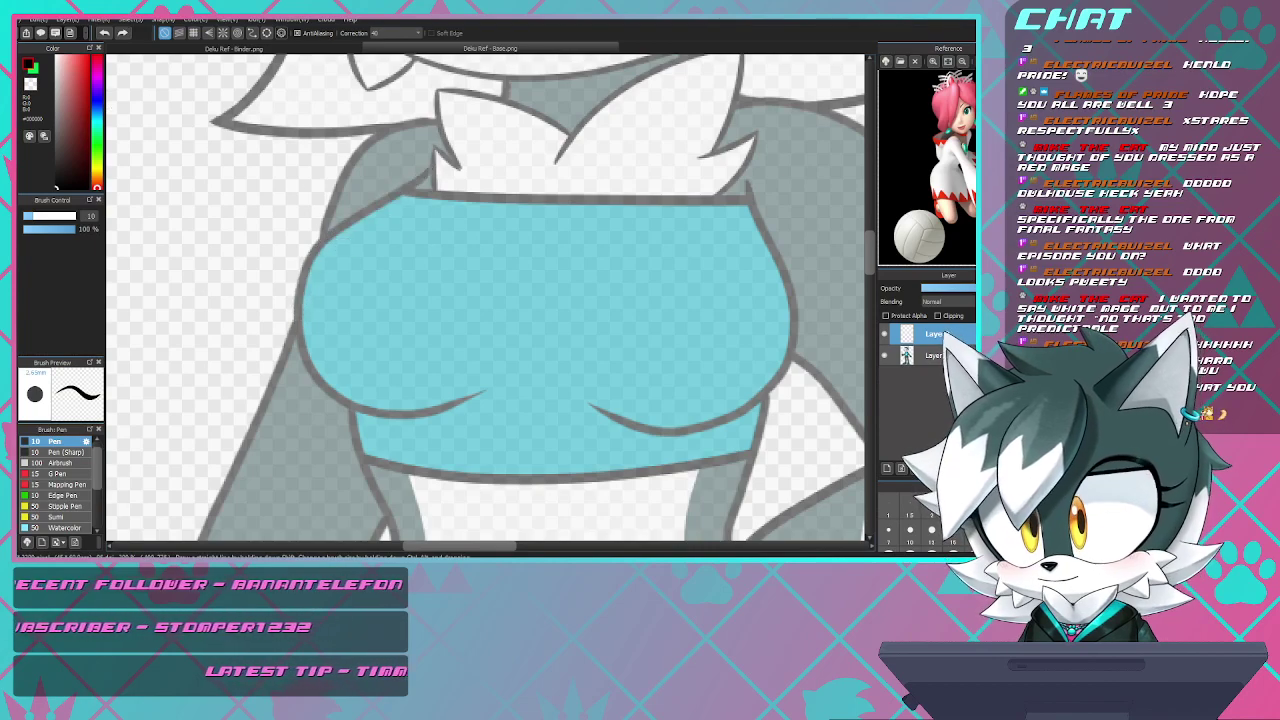
key(x)
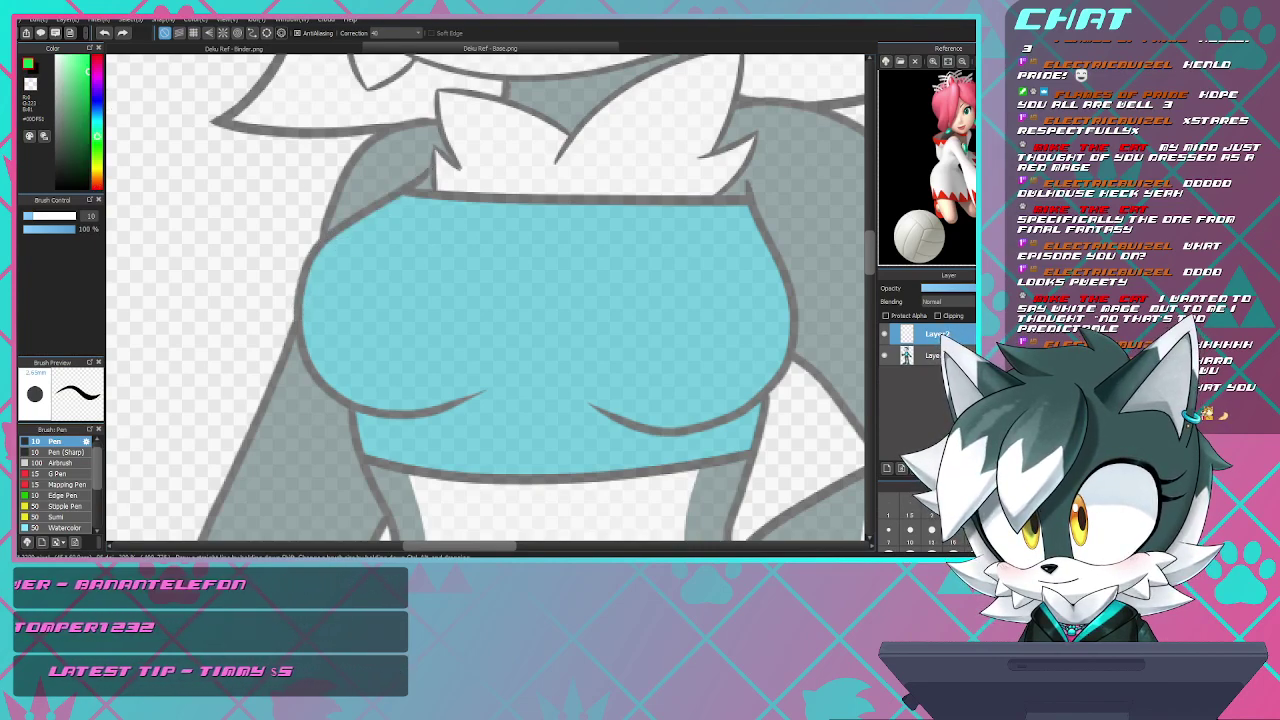
click(97, 103)
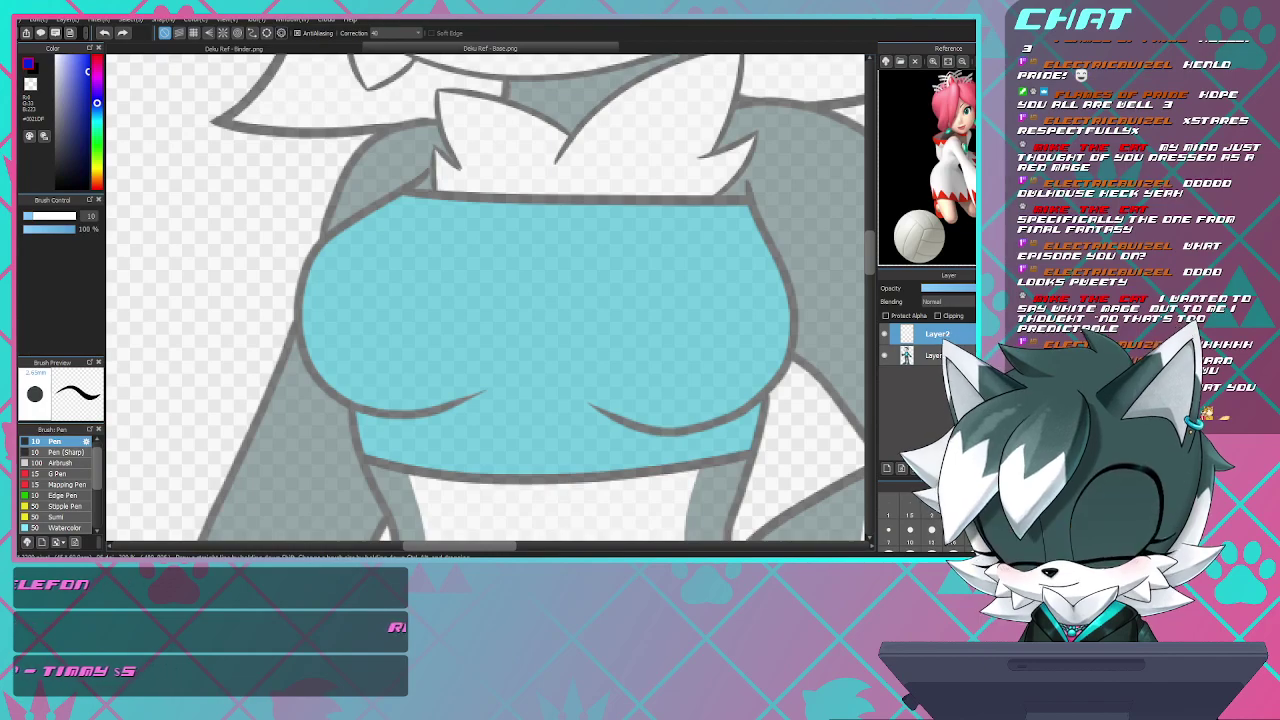
scroll(57, 465, up, 1)
click(57, 441)
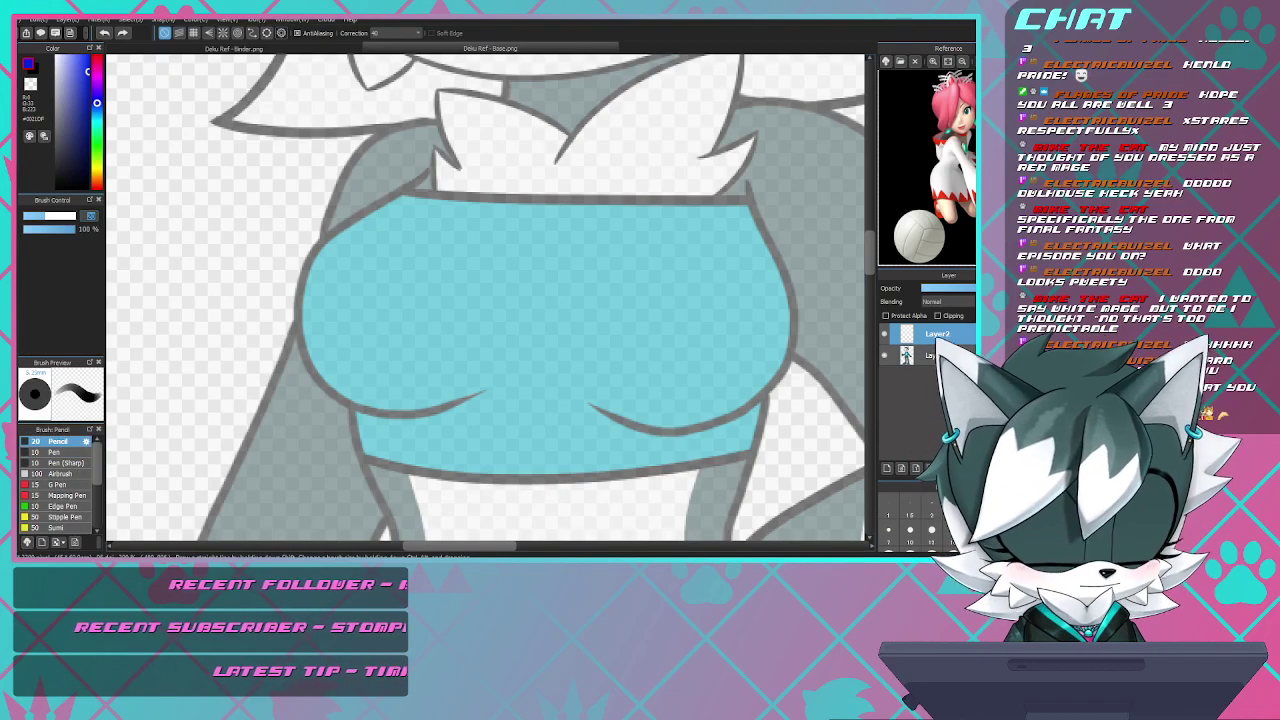
text(8)
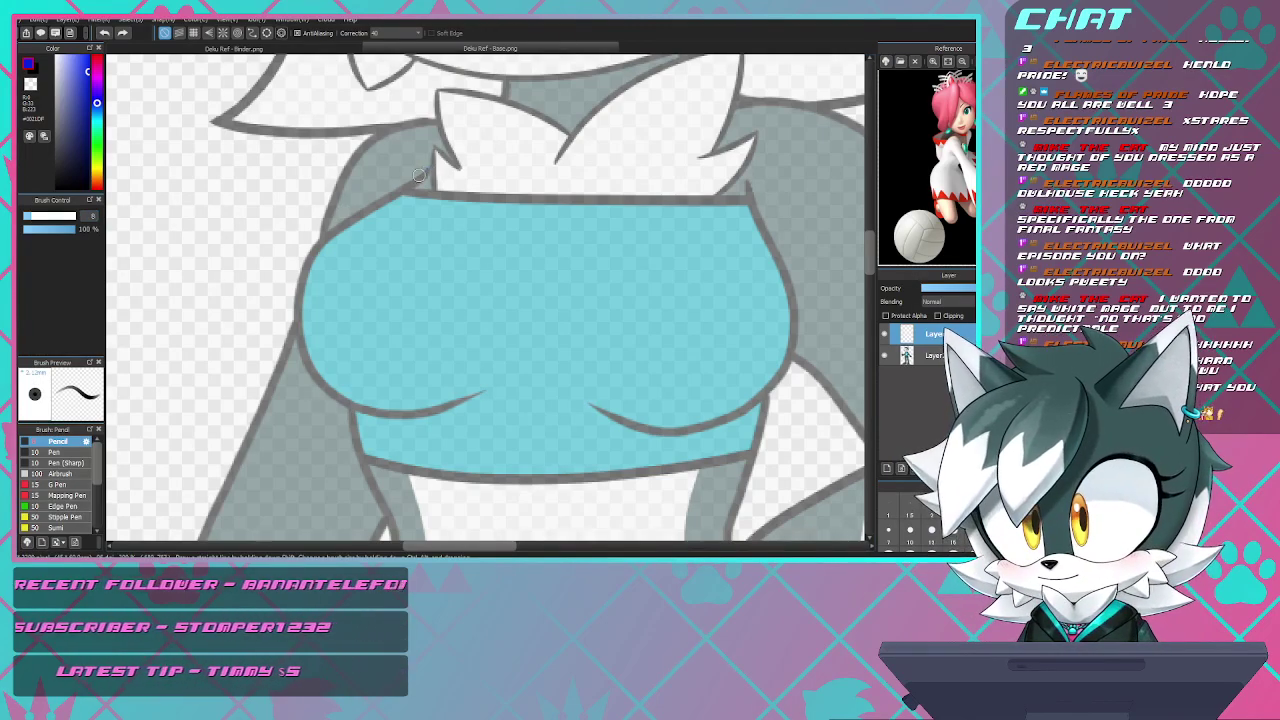
drag(425, 171, 326, 222)
key(ctrl+z)
drag(432, 166, 320, 245)
key(ctrl+z)
- Set up the Pen brush with a magenta-purple colour and a size of 7
click(55, 452)
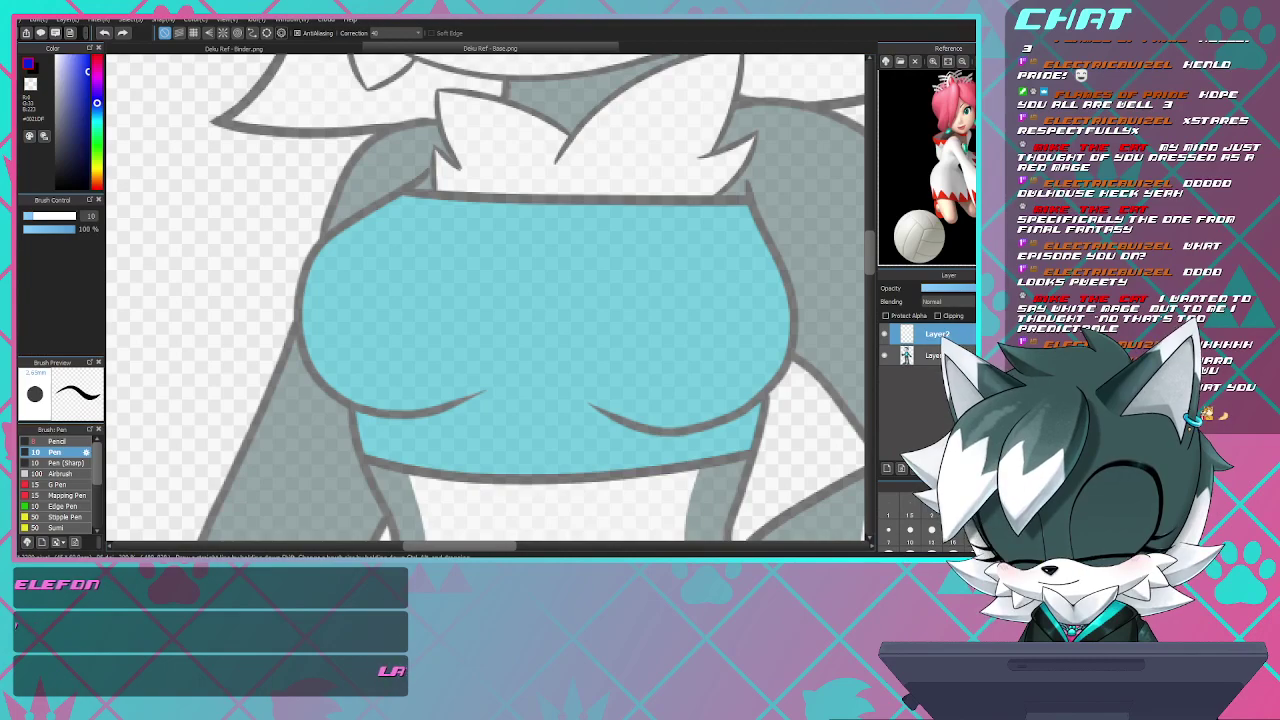
click(97, 78)
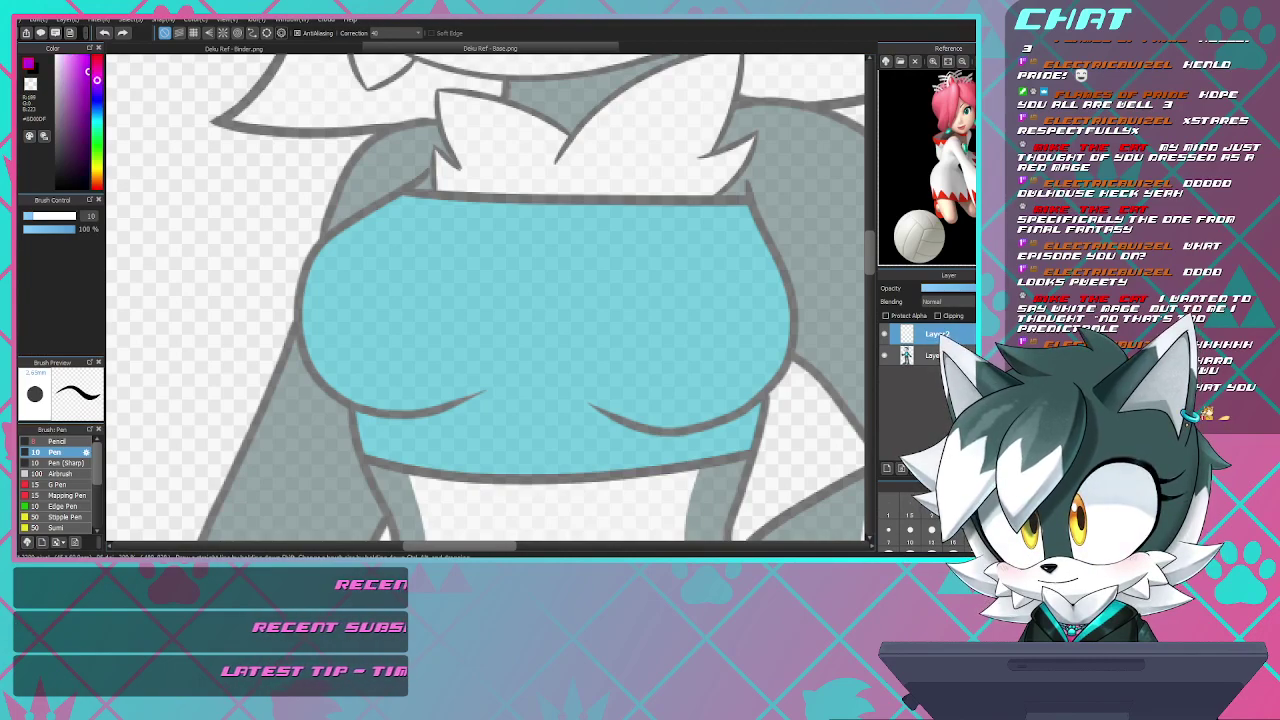
click(89, 216)
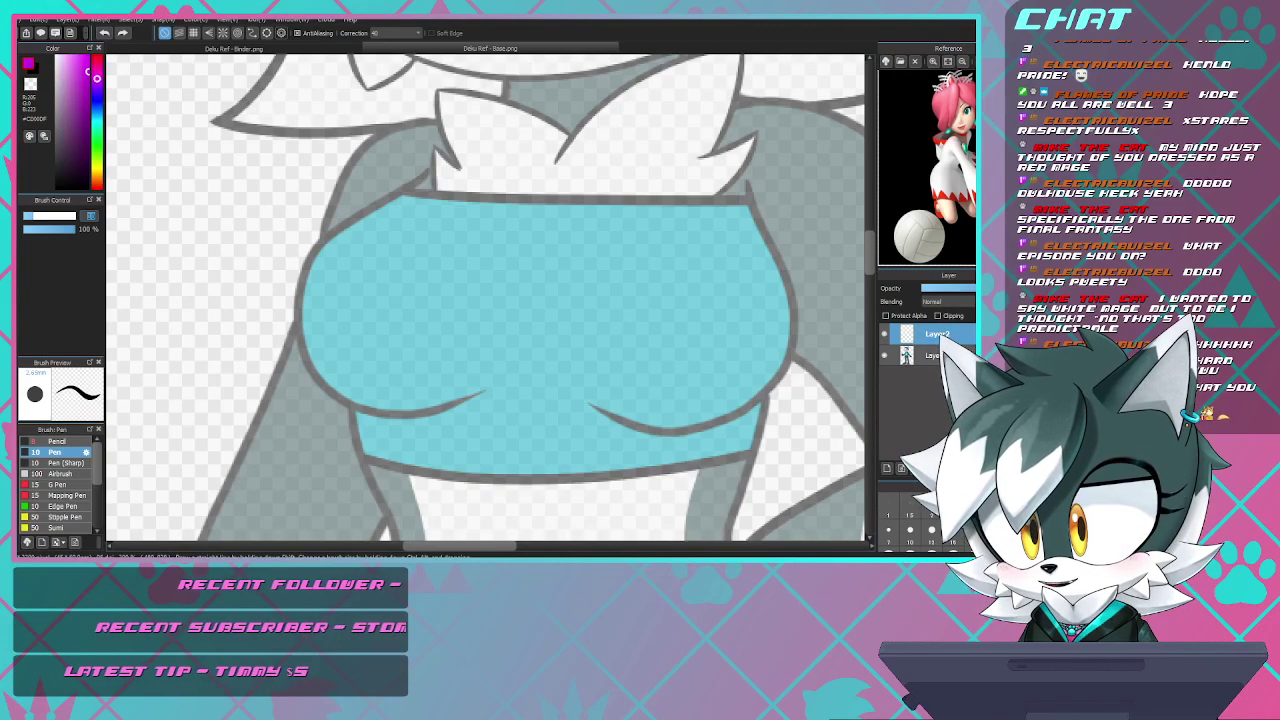
key(BackSpace)
key(BackSpace)
text(7)
key(Return)
drag(437, 164, 333, 218)
key(ctrl+z)
drag(430, 170, 322, 228)
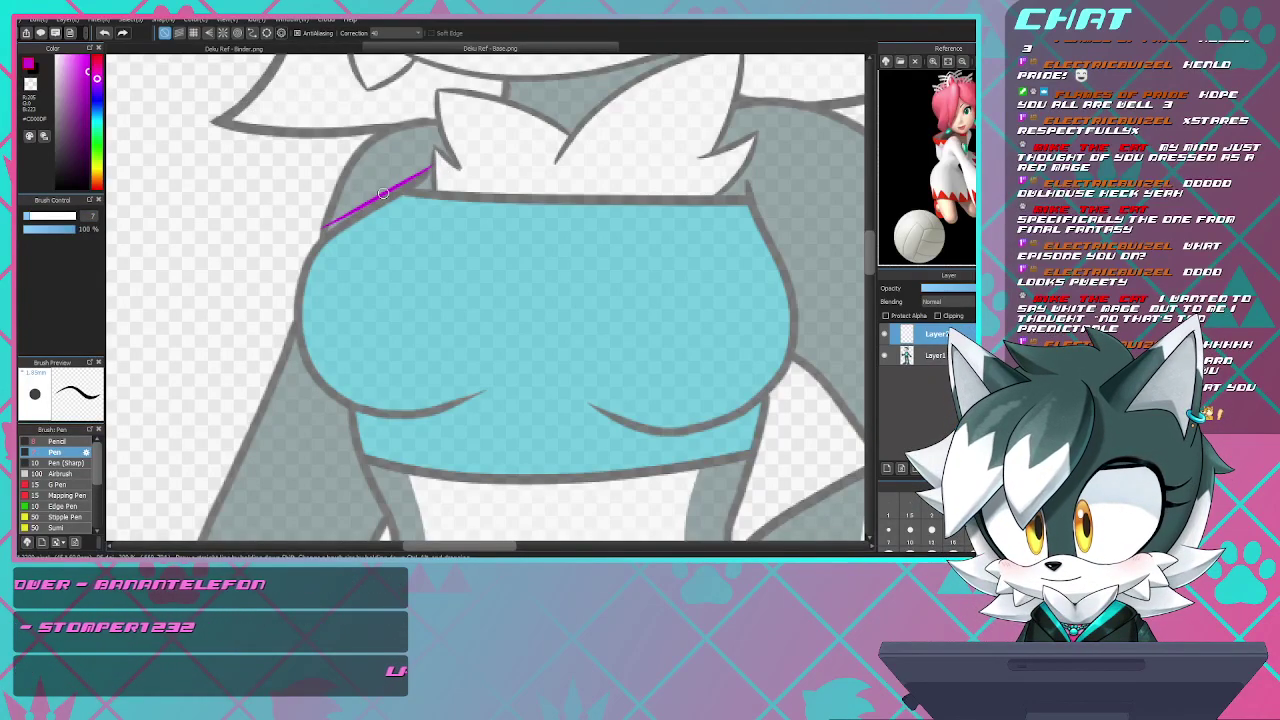
drag(289, 301, 290, 304)
mouse_move(320, 237)
mouse_down()
mouse_move(293, 326)
mouse_move(298, 380)
mouse_up()
drag(298, 300, 332, 409)
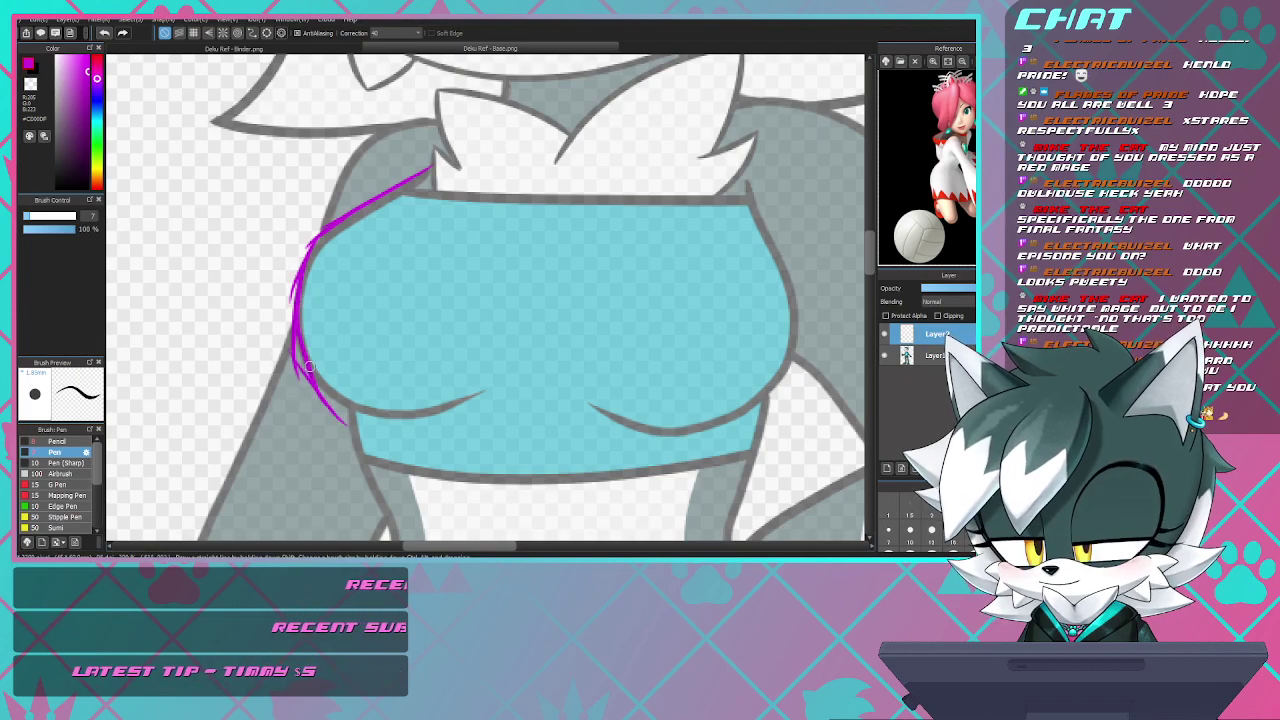
drag(296, 330, 360, 425)
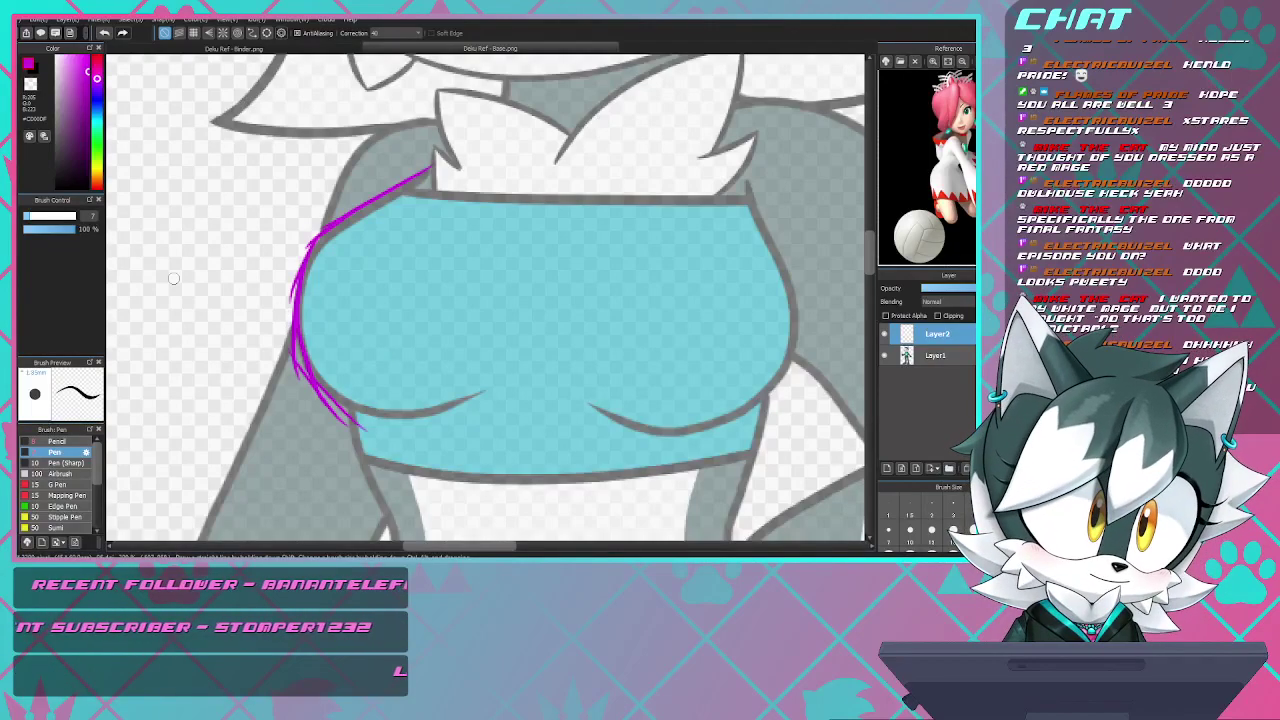
scroll(173, 278, down, 3)
key(ctrl+z)
scroll(222, 345, up, 3)
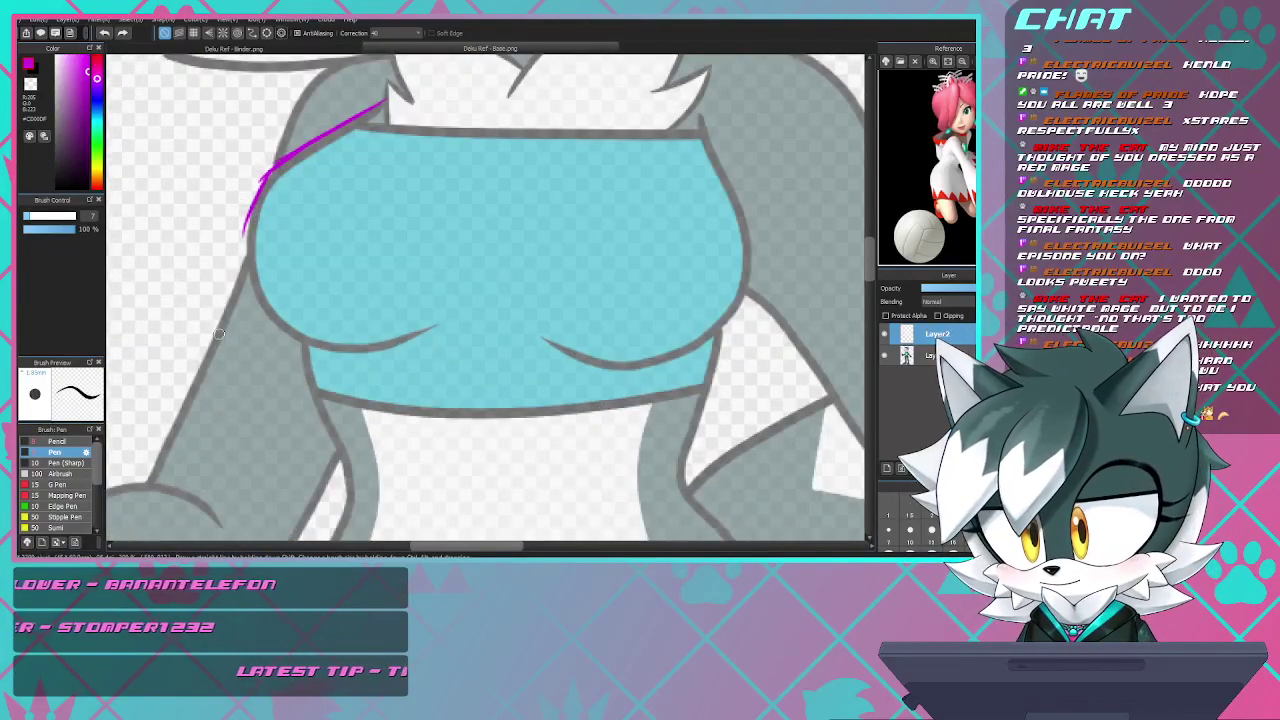
key(ctrl+z)
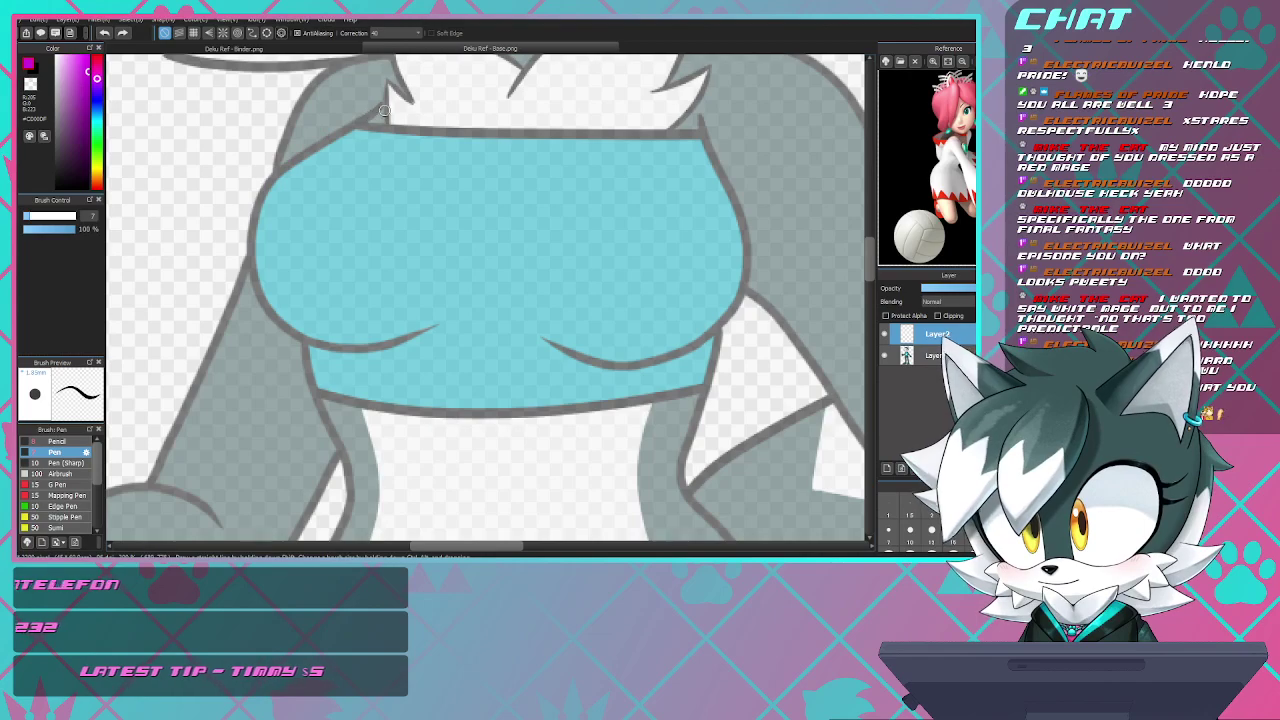
- Trace the outfit's left side on Layer2, from the shoulder around the bust and down past the waist
mouse_move(386, 100)
mouse_down()
mouse_move(274, 178)
mouse_move(243, 238)
mouse_move(257, 255)
mouse_move(259, 202)
mouse_move(246, 255)
mouse_move(273, 316)
mouse_move(276, 297)
mouse_move(258, 297)
mouse_move(253, 266)
mouse_move(274, 331)
mouse_move(307, 342)
mouse_move(271, 318)
mouse_move(322, 346)
mouse_up()
key(ctrl+z)
key(ctrl+z)
drag(265, 305, 300, 378)
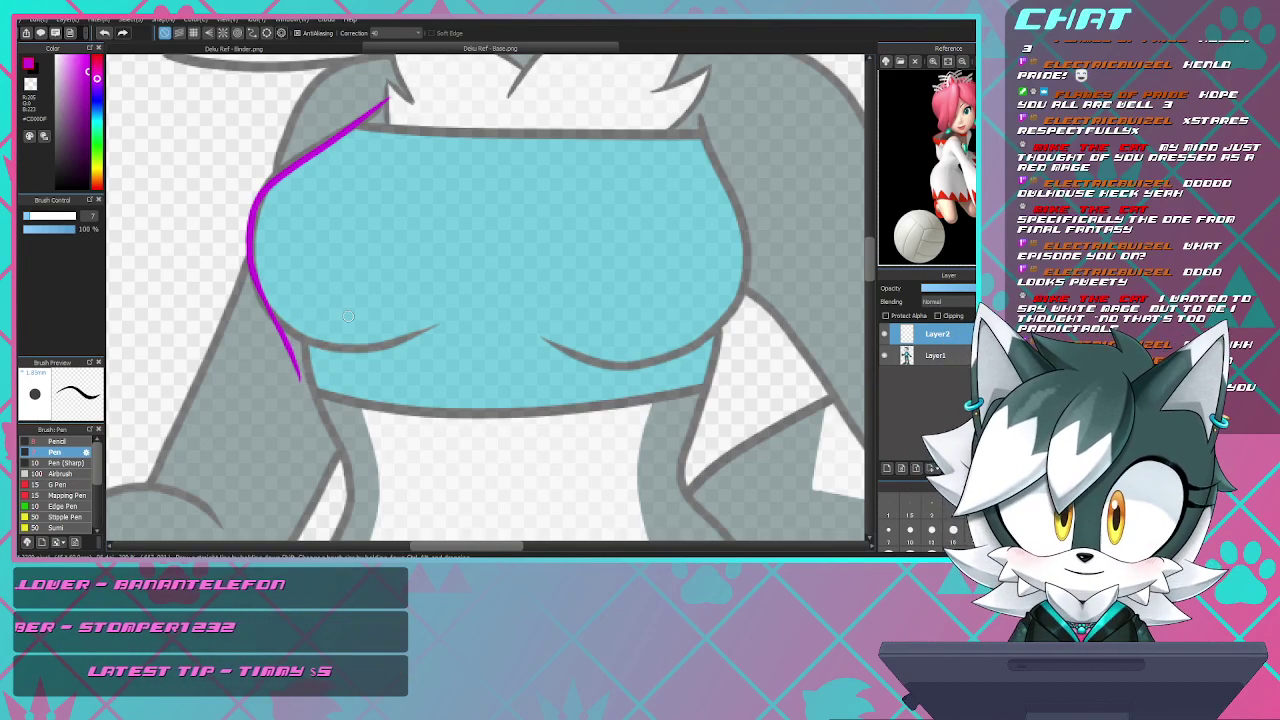
scroll(356, 314, down, 2)
scroll(320, 394, up, 1)
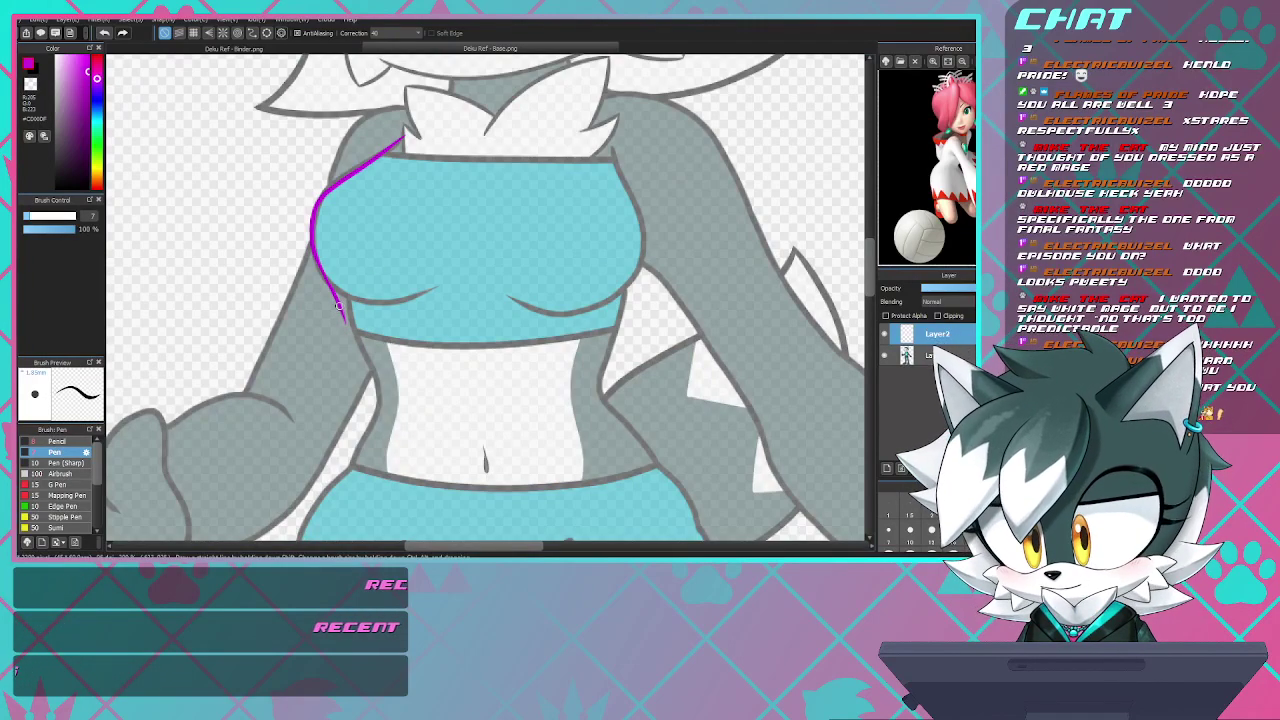
drag(343, 320, 347, 412)
drag(348, 347, 322, 482)
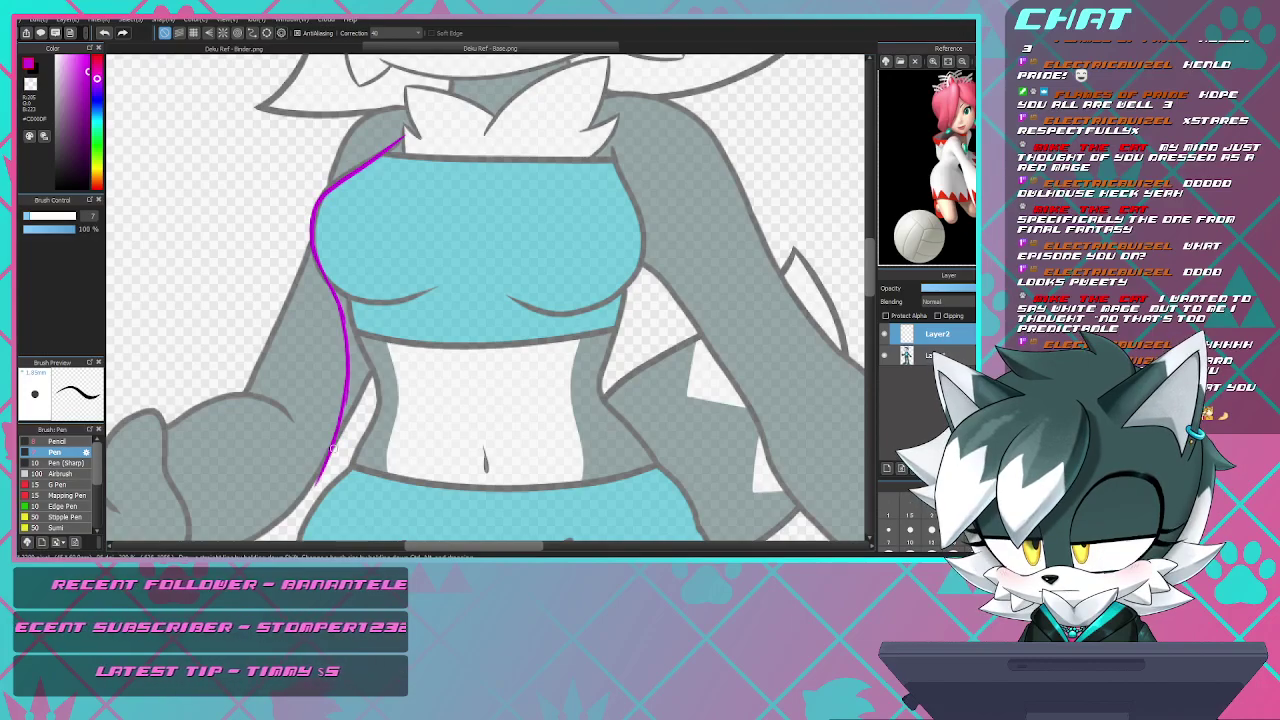
- Extend the outfit's left side line outward over the hip, ending beside the upper thigh below the shorts
scroll(377, 336, down, 4)
scroll(377, 336, down, 1)
scroll(361, 372, up, 1)
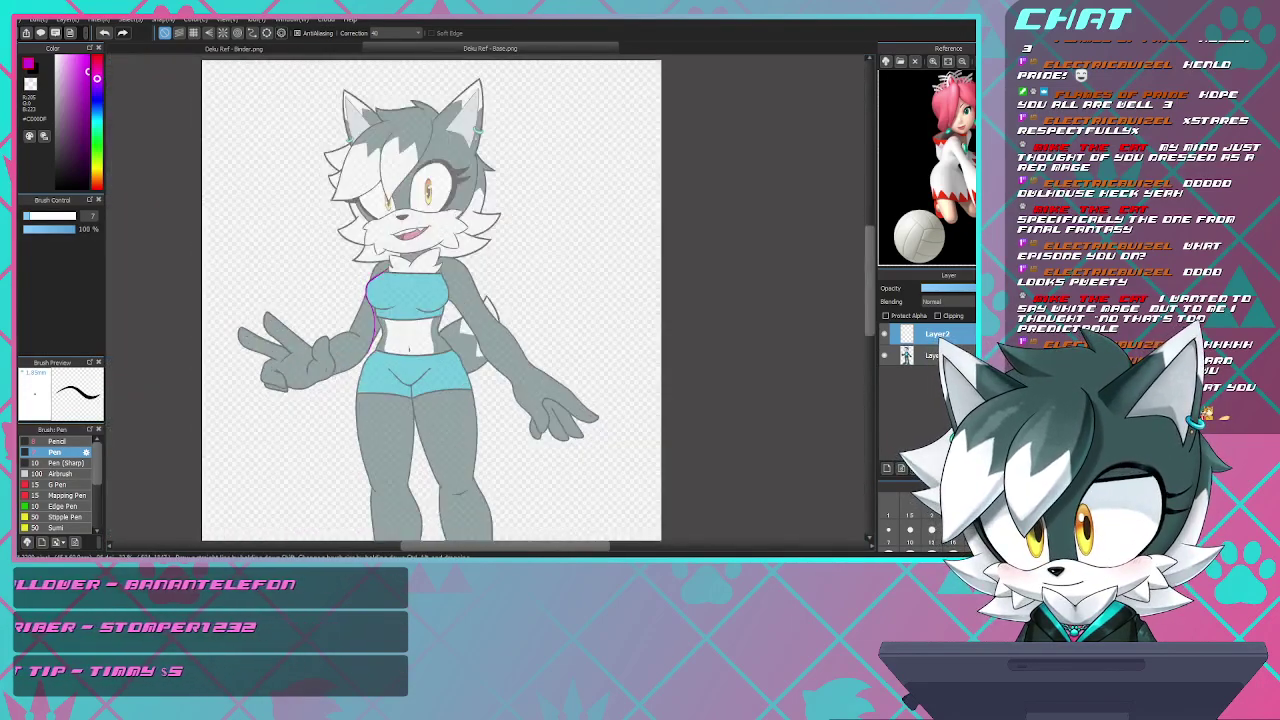
scroll(362, 372, up, 1)
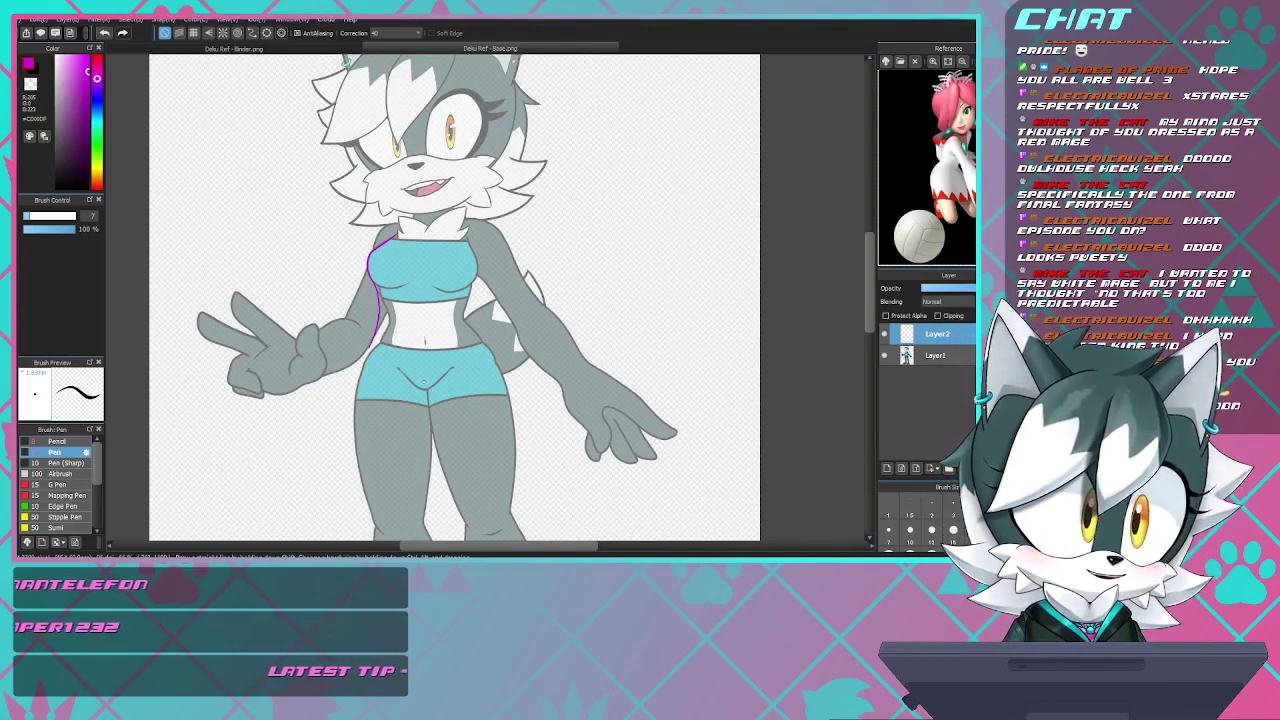
scroll(383, 487, up, 3)
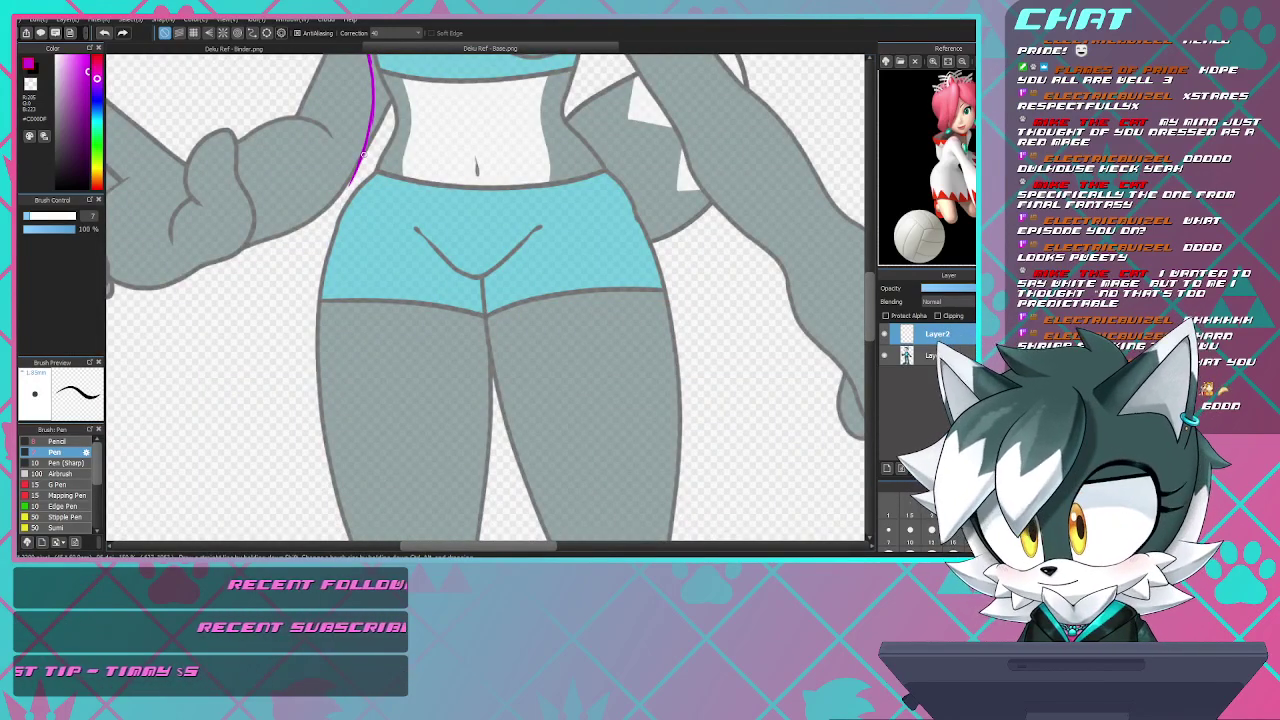
drag(350, 182, 318, 232)
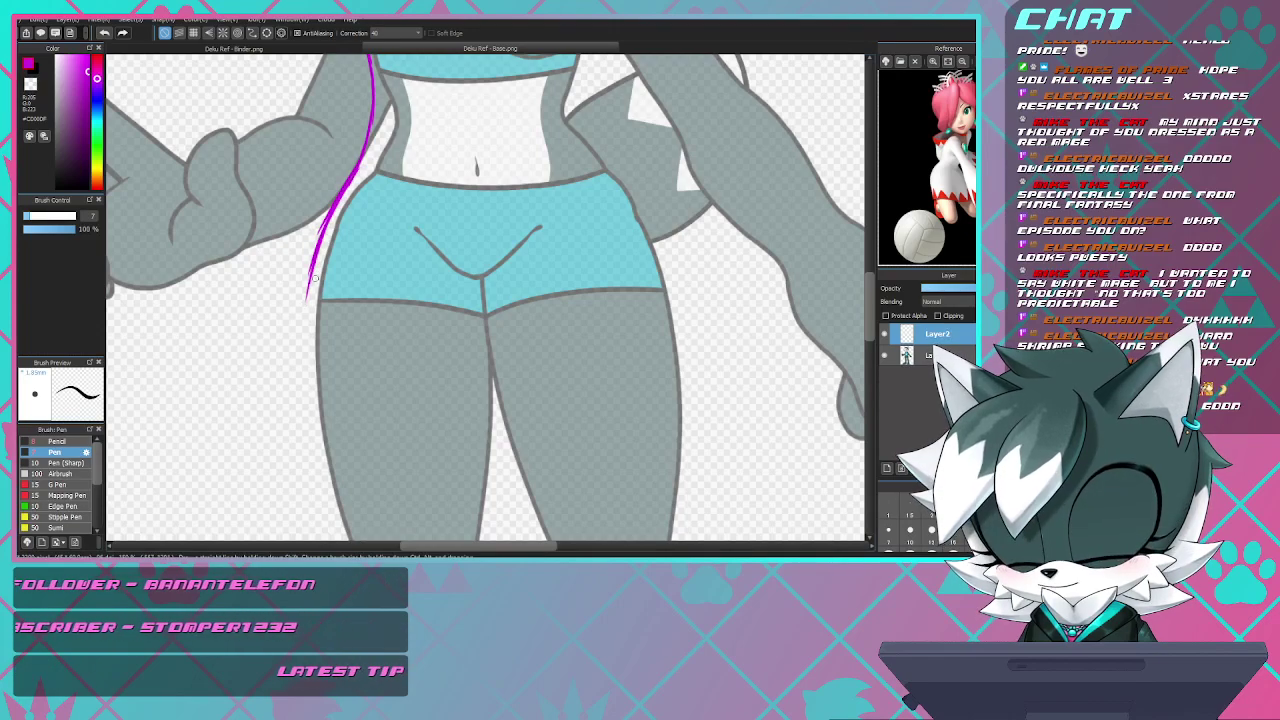
drag(322, 234, 300, 362)
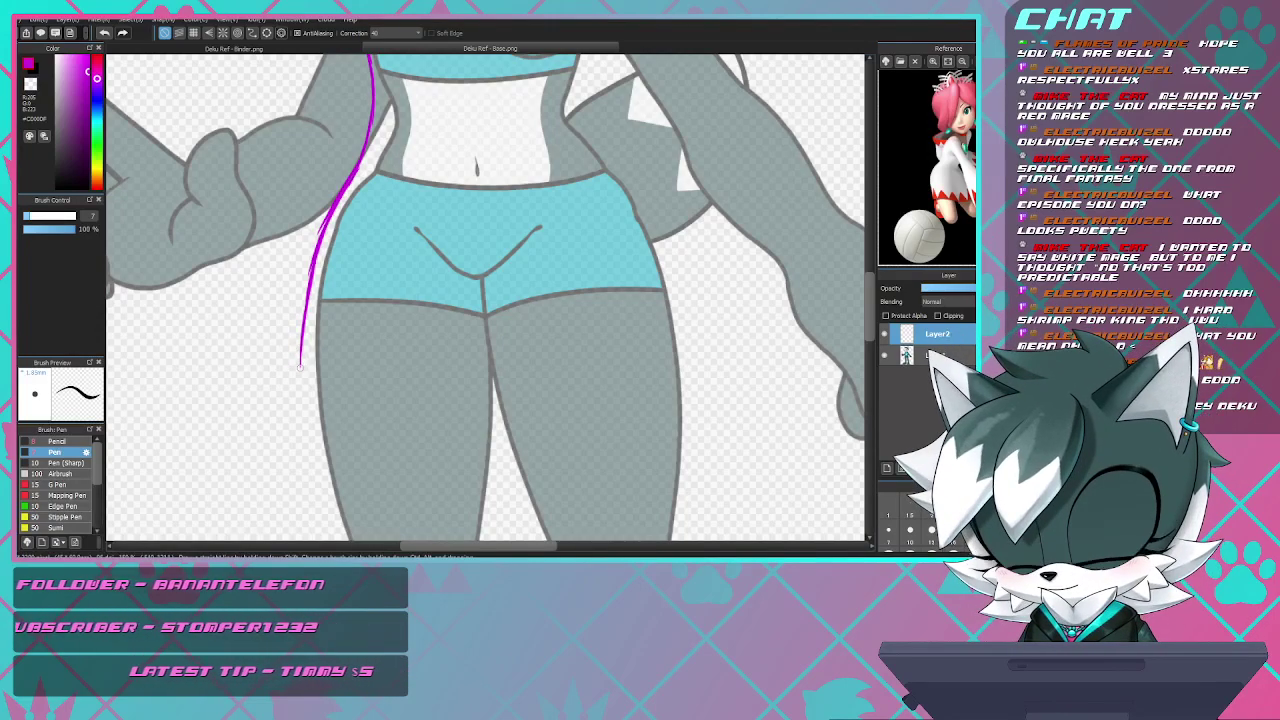
- Draw the outfit's curved hem across both thighs and its right side from the hem up to the waist
drag(299, 364, 470, 412)
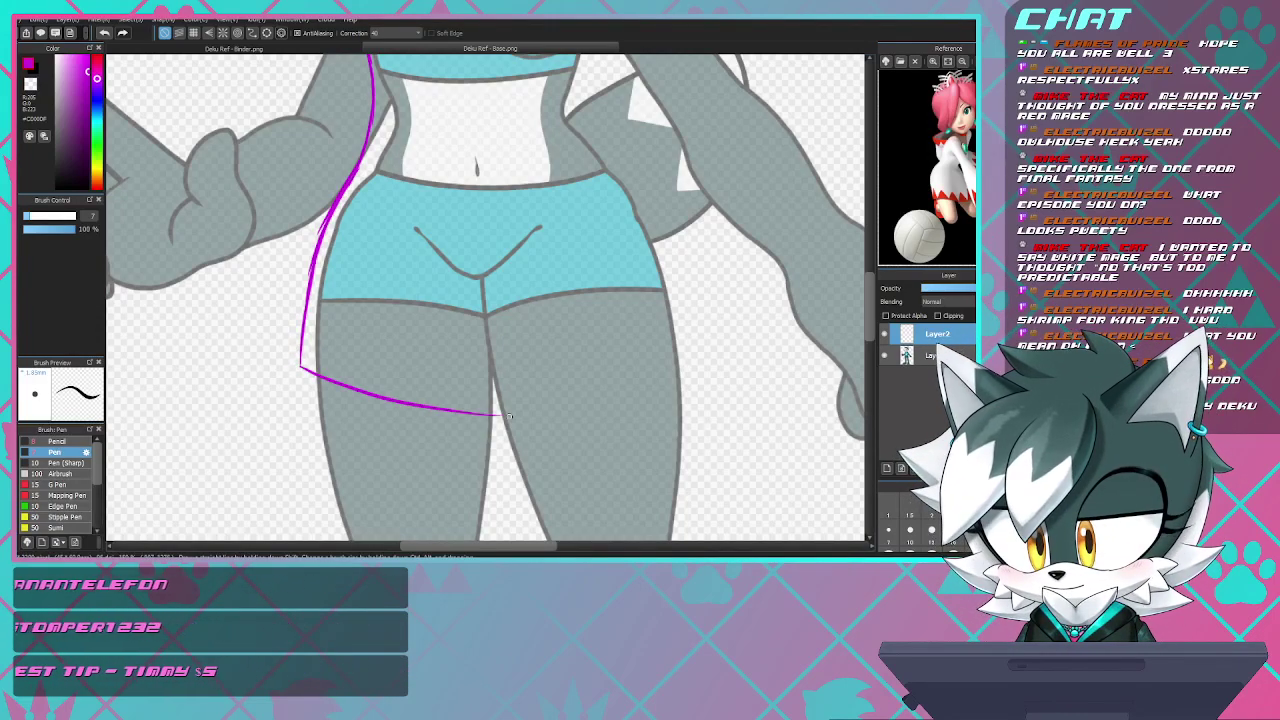
drag(603, 405, 616, 397)
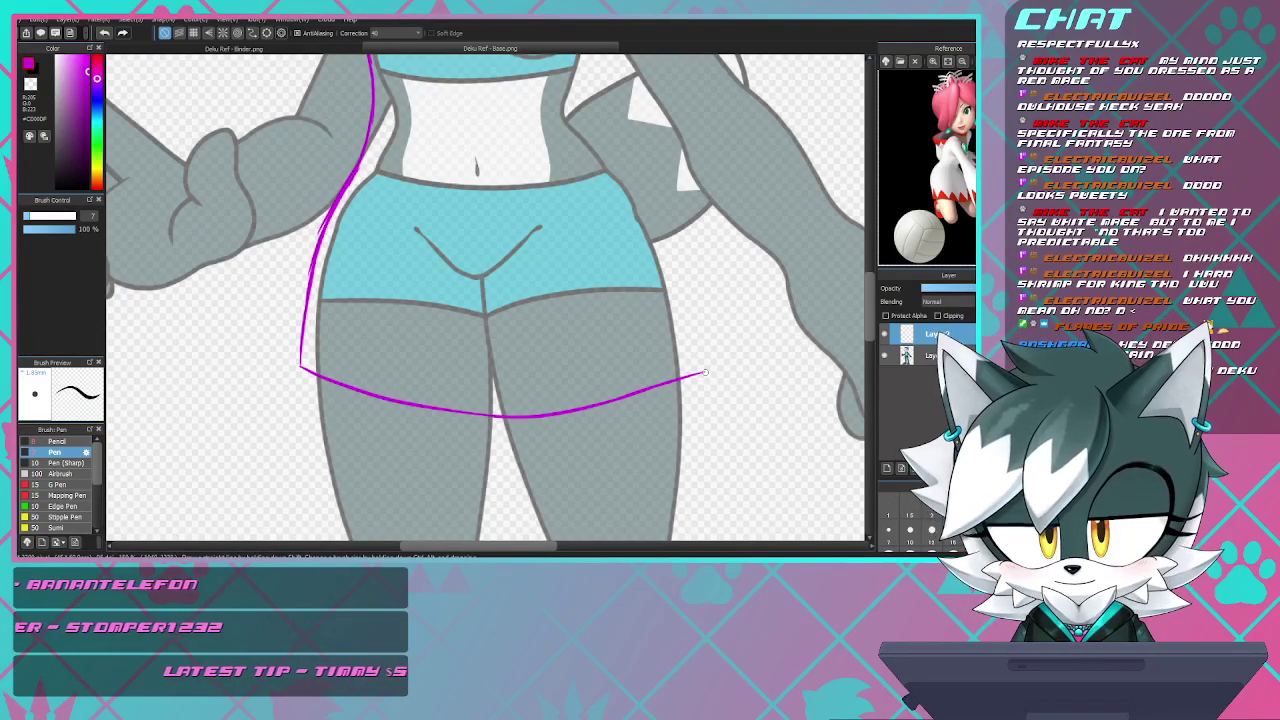
drag(705, 372, 588, 78)
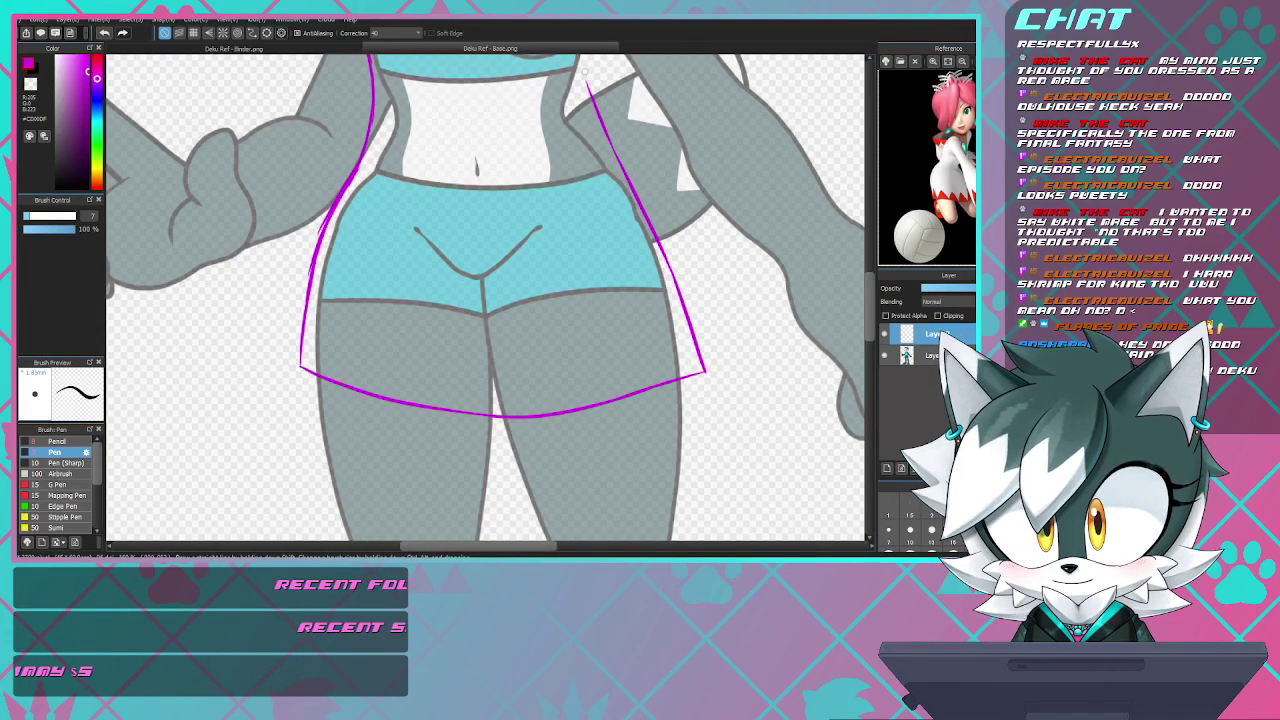
- Trace the outfit's right side around the bust from the chest fur, and connect it to the waist line below
scroll(436, 250, down, 3)
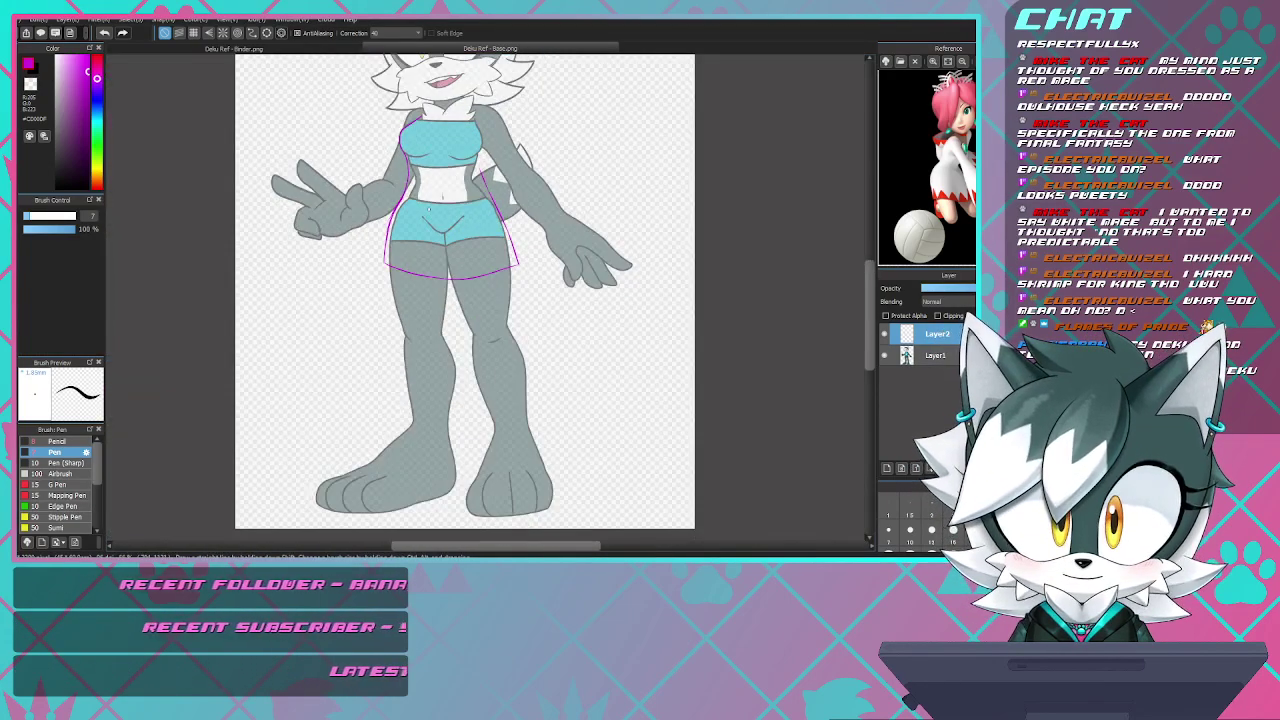
scroll(482, 152, up, 3)
scroll(496, 150, down, 2)
scroll(496, 150, up, 2)
scroll(495, 148, down, 3)
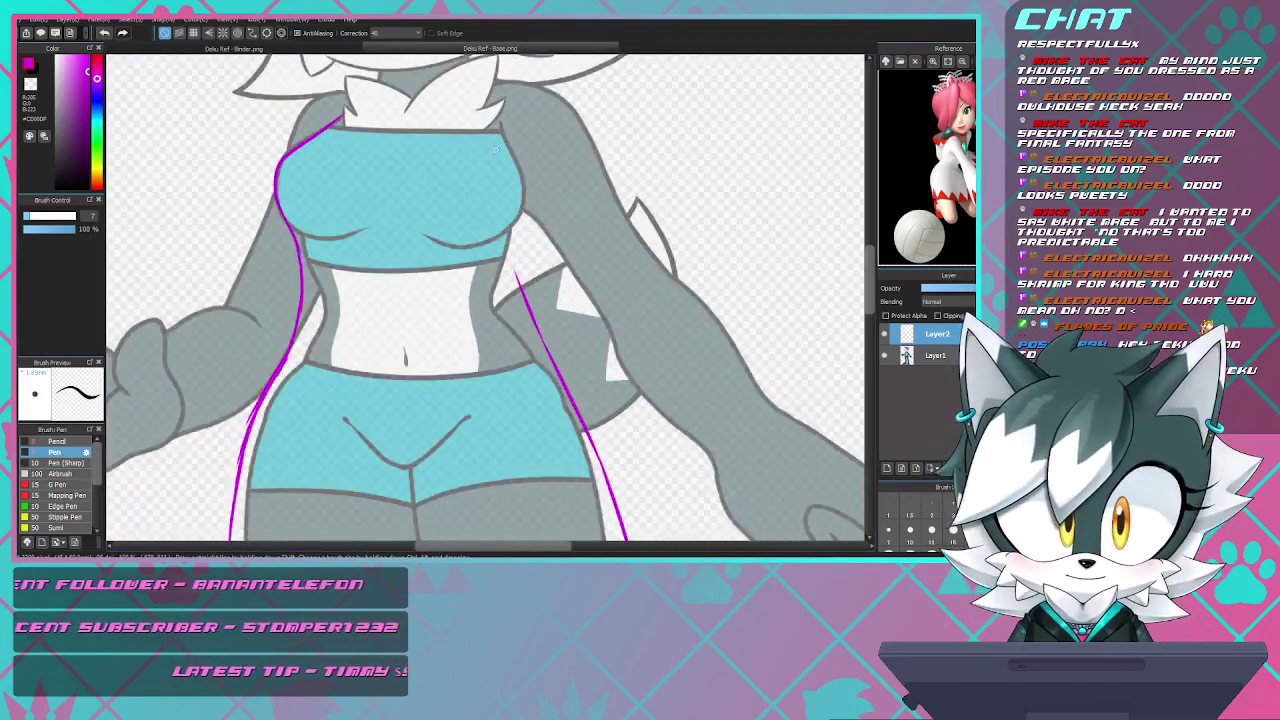
scroll(495, 148, up, 3)
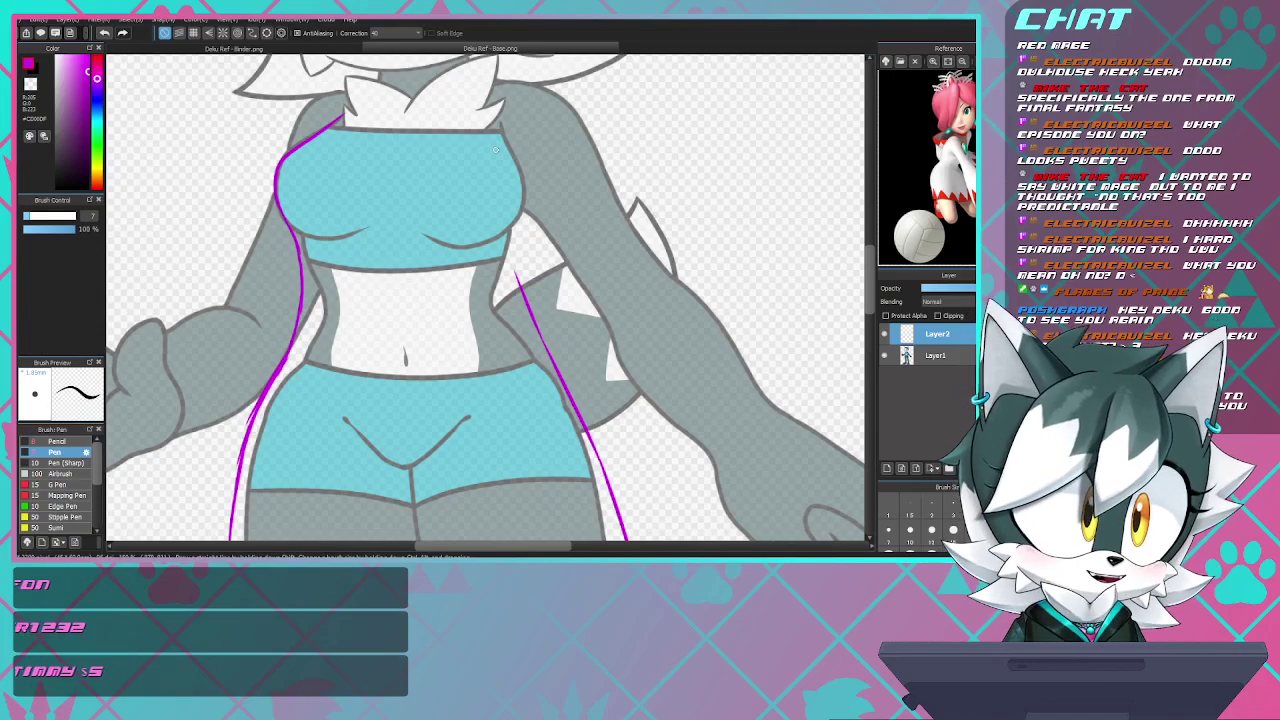
scroll(495, 148, down, 3)
scroll(495, 148, up, 3)
scroll(495, 148, down, 3)
scroll(495, 148, up, 4)
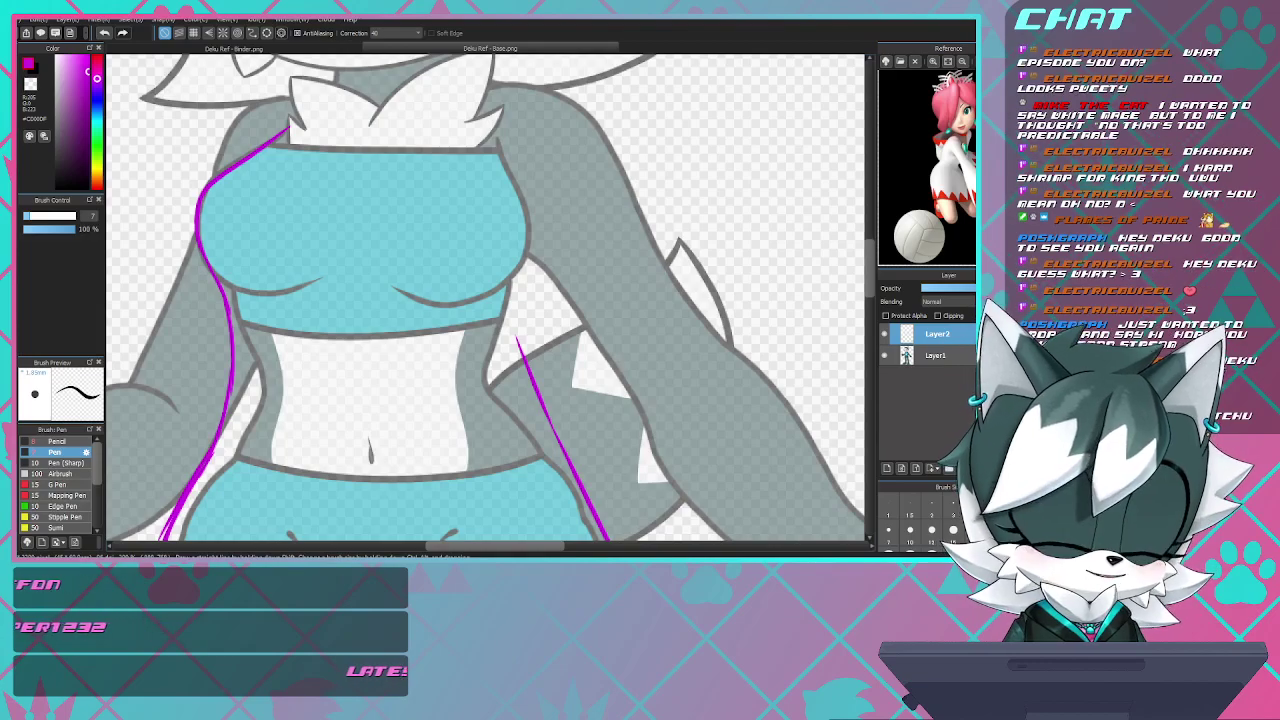
scroll(484, 154, down, 2)
scroll(503, 108, up, 2)
scroll(503, 108, down, 3)
scroll(508, 112, up, 4)
scroll(508, 112, down, 3)
scroll(508, 112, up, 3)
mouse_move(484, 183)
mouse_down()
mouse_move(533, 309)
mouse_move(509, 385)
mouse_move(474, 413)
mouse_up()
key(ctrl+z)
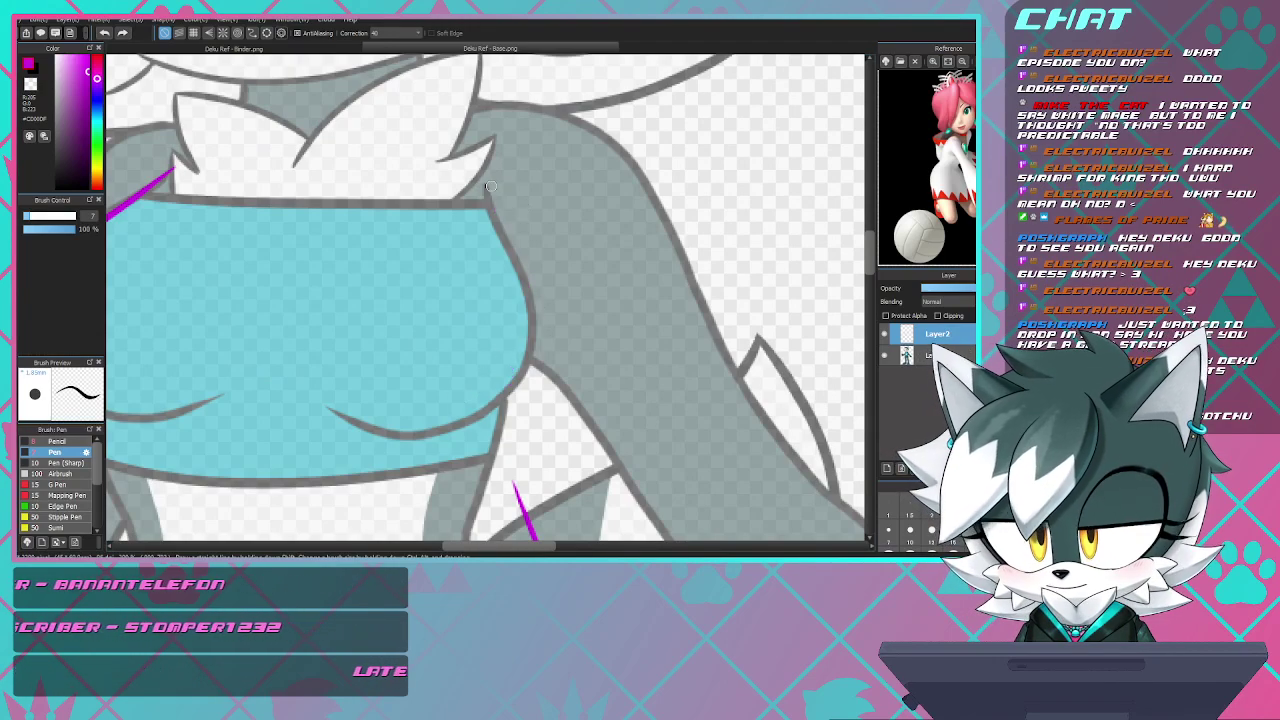
mouse_move(487, 200)
mouse_down()
mouse_move(528, 270)
mouse_move(508, 380)
mouse_up()
key(ctrl+z)
mouse_move(486, 184)
mouse_down()
mouse_move(536, 323)
mouse_move(520, 390)
mouse_move(433, 438)
mouse_up()
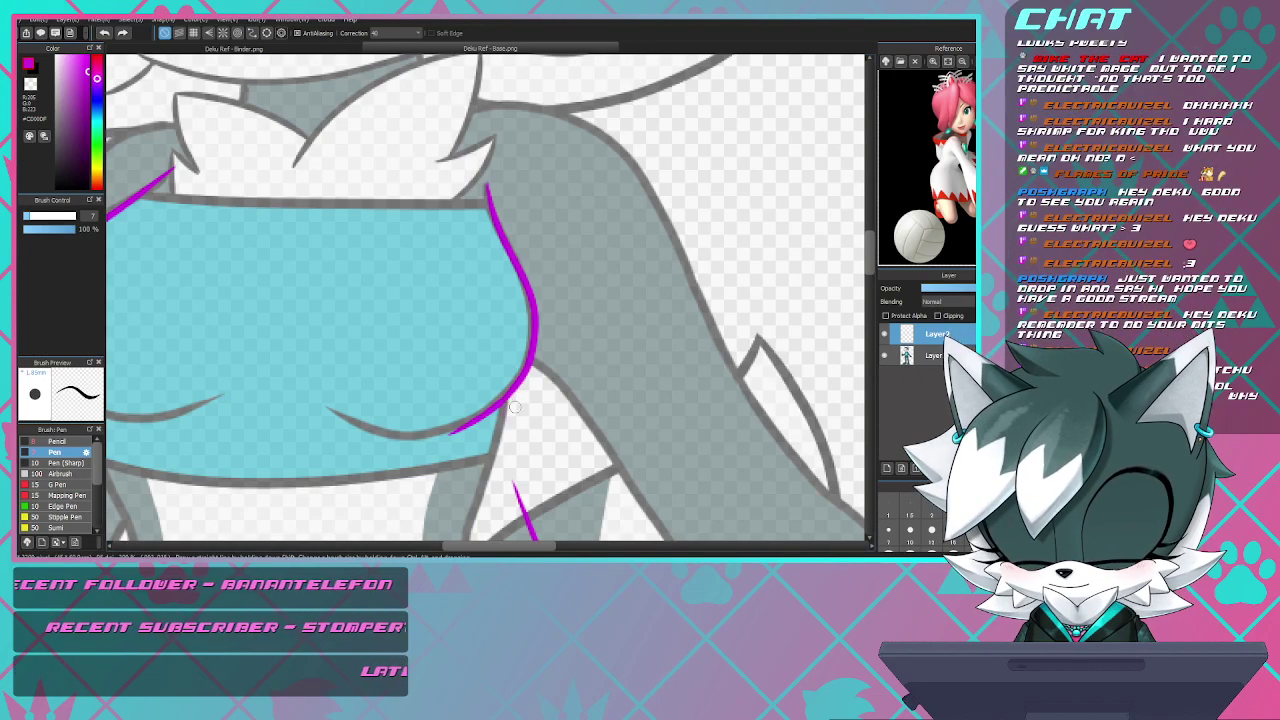
drag(506, 398, 524, 512)
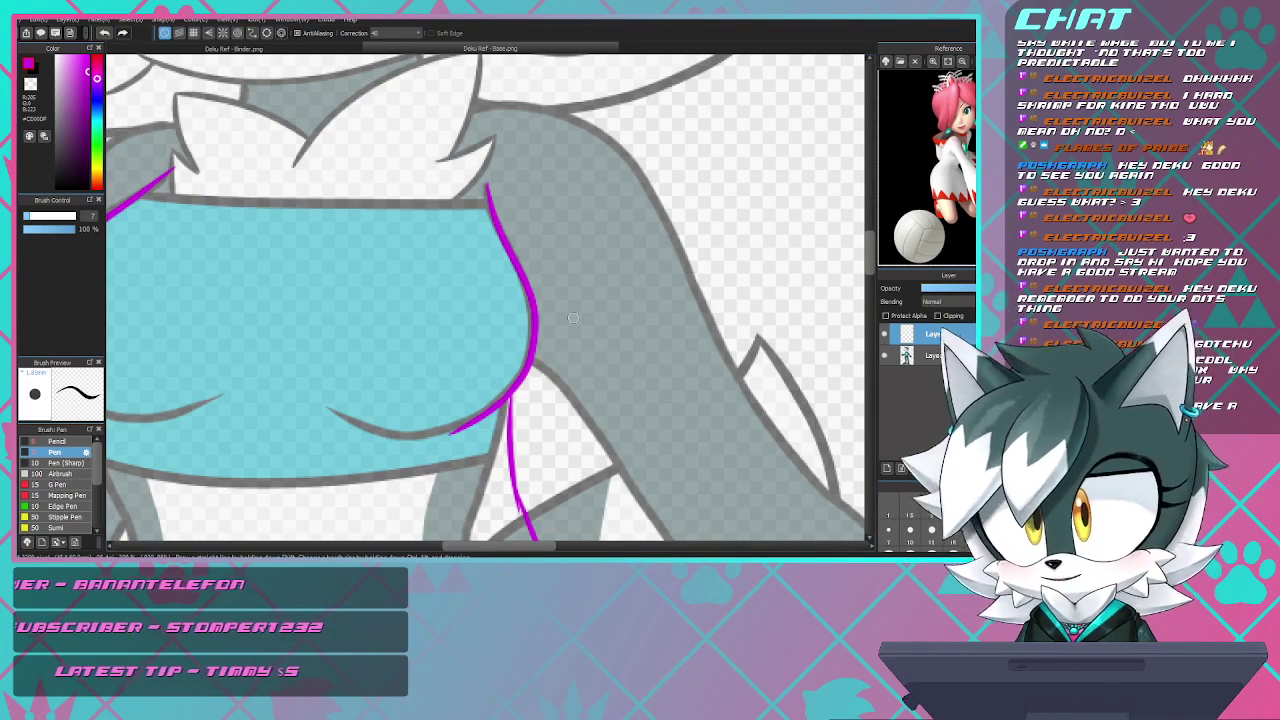
- Examine the magenta outfit outline on the whole figure and up close around the chest
scroll(467, 330, down, 4)
scroll(434, 315, up, 3)
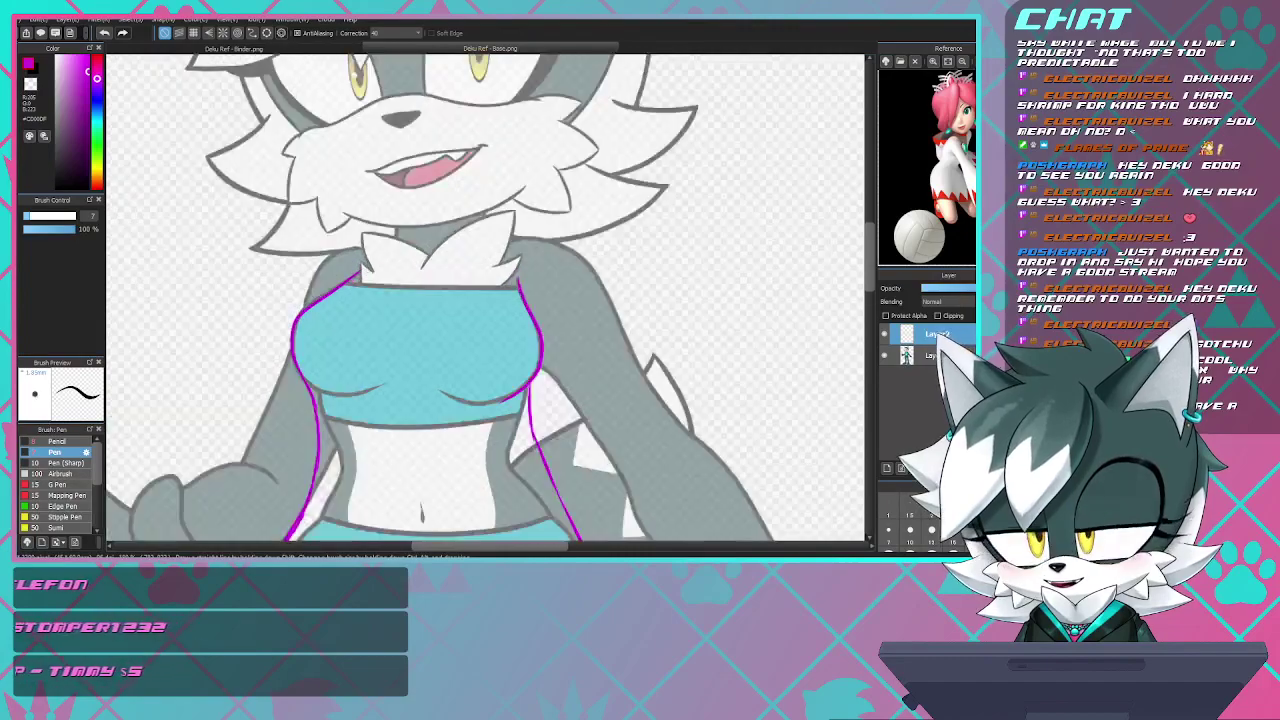
scroll(465, 302, down, 4)
scroll(427, 326, down, 1)
scroll(427, 326, up, 3)
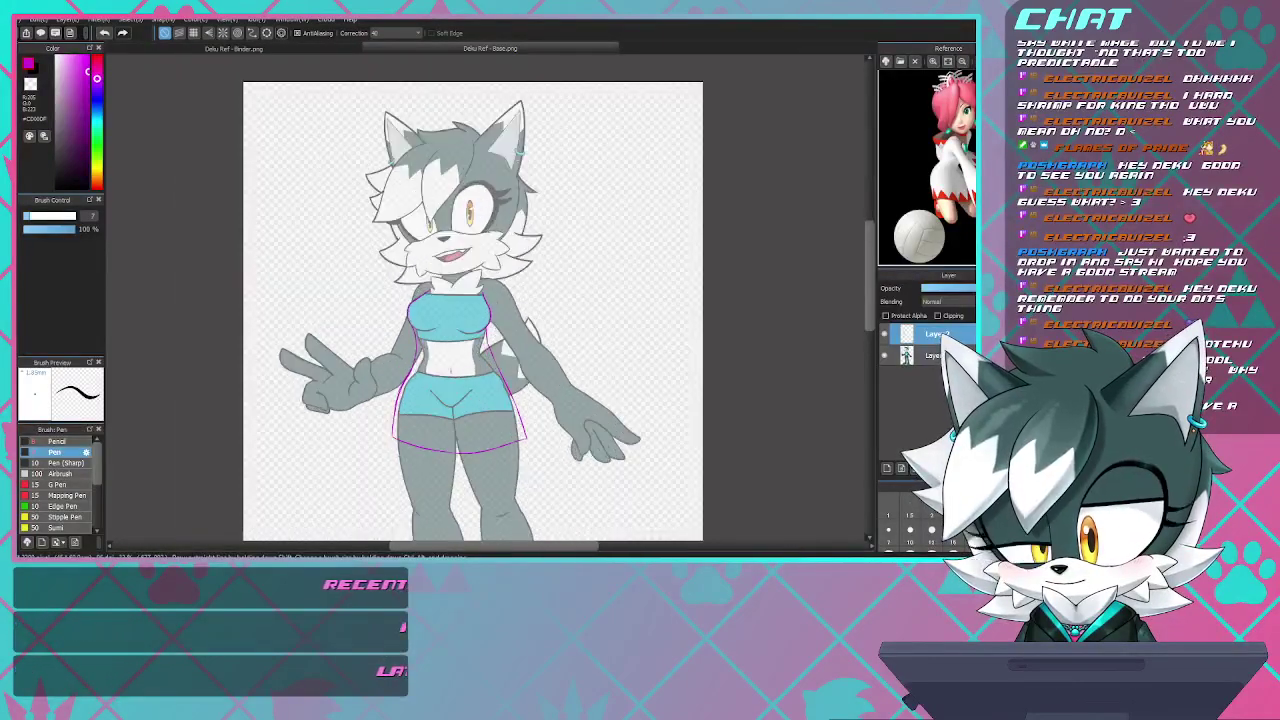
scroll(460, 297, down, 2)
key(ctrl+plus)
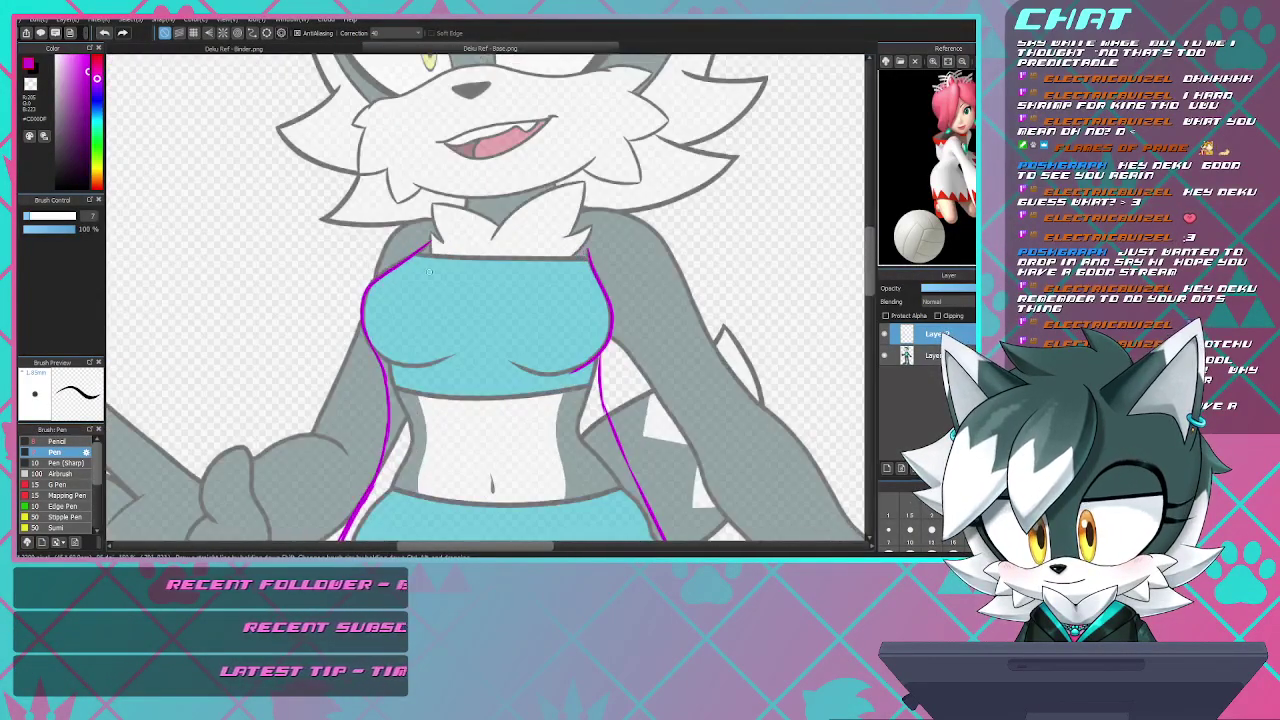
key(ctrl+plus)
key(ctrl+minus)
key(ctrl+plus)
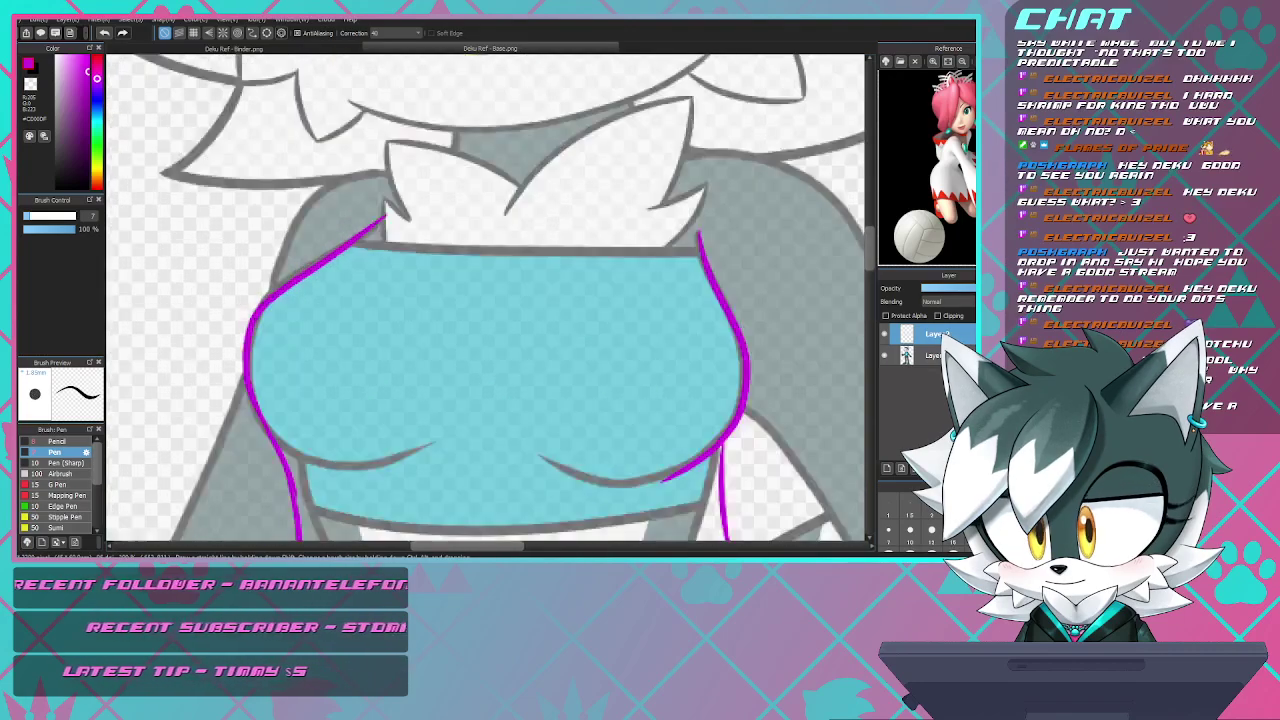
- Check the dress outline's silhouette against the body's proportions, from the bust down to the hem
key(ctrl+minus)
key(ctrl+minus)
key(ctrl+minus)
key(ctrl+plus)
key(ctrl+plus)
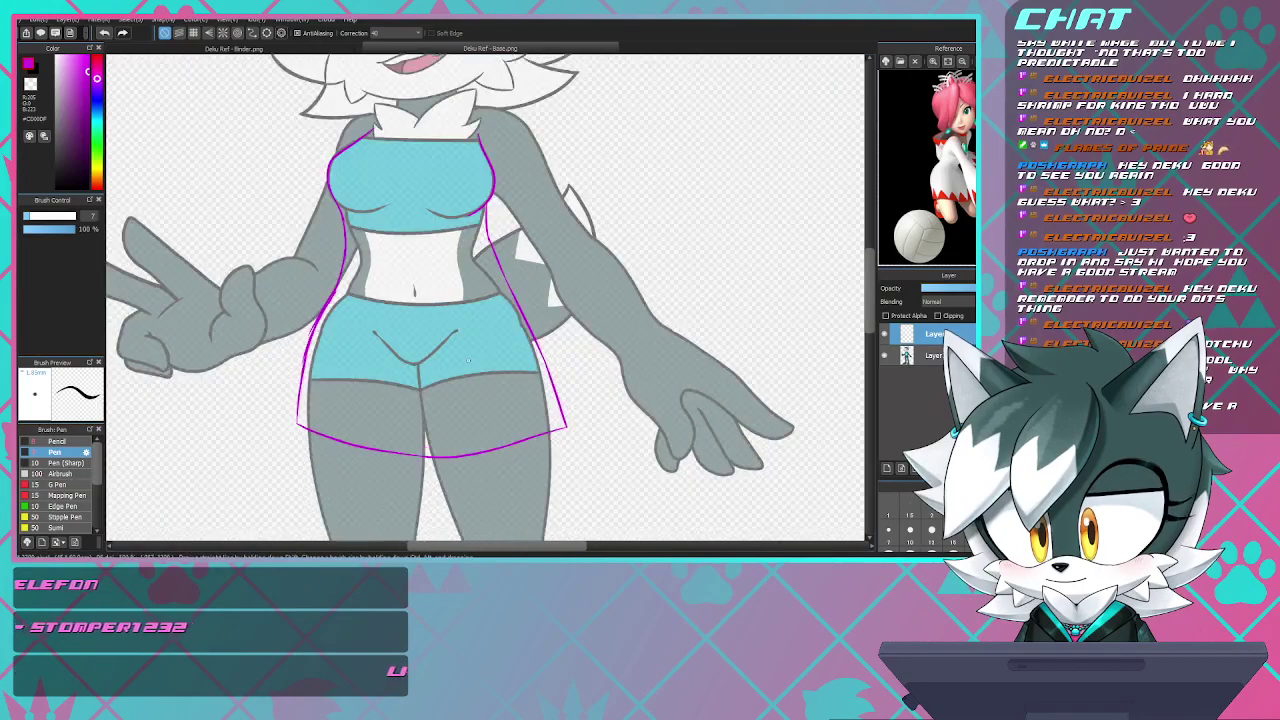
key(ctrl+minus)
key(ctrl+plus)
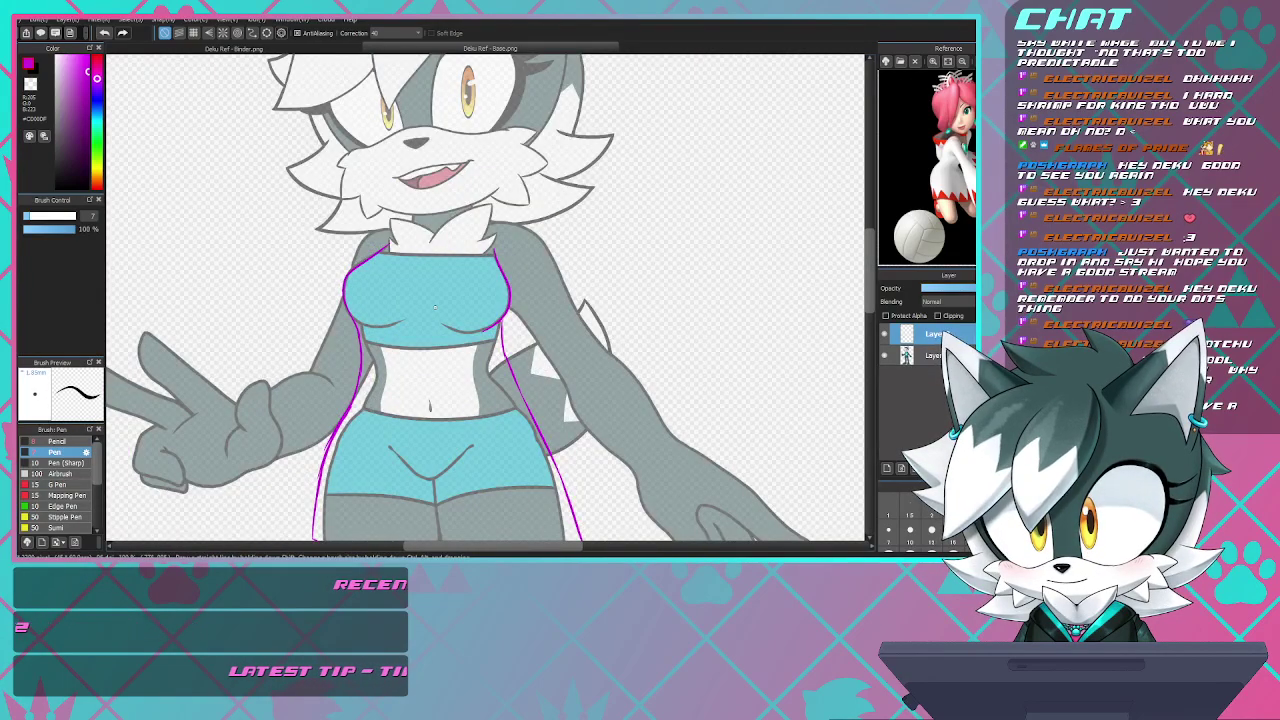
key(ctrl+minus)
key(ctrl+plus)
key(ctrl+plus)
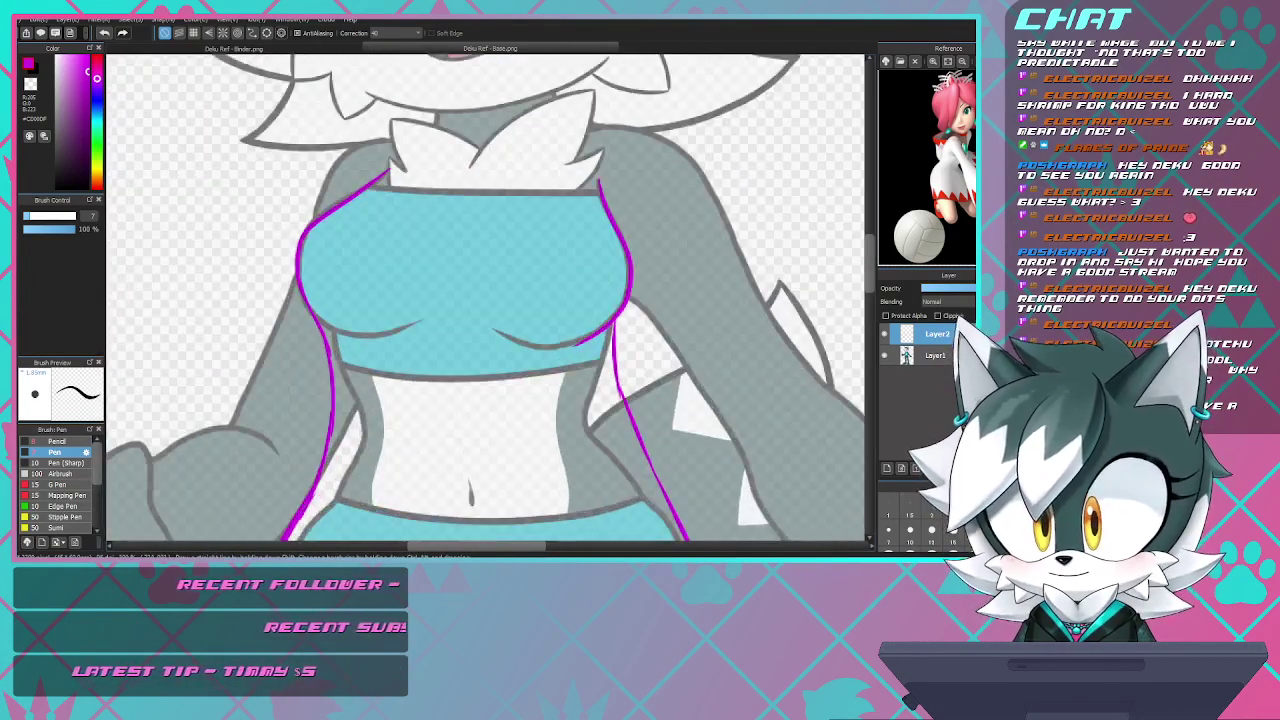
key(ctrl+minus)
scroll(335, 281, up, 2)
scroll(426, 257, down, 1)
scroll(430, 280, up, 1)
scroll(445, 262, down, 3)
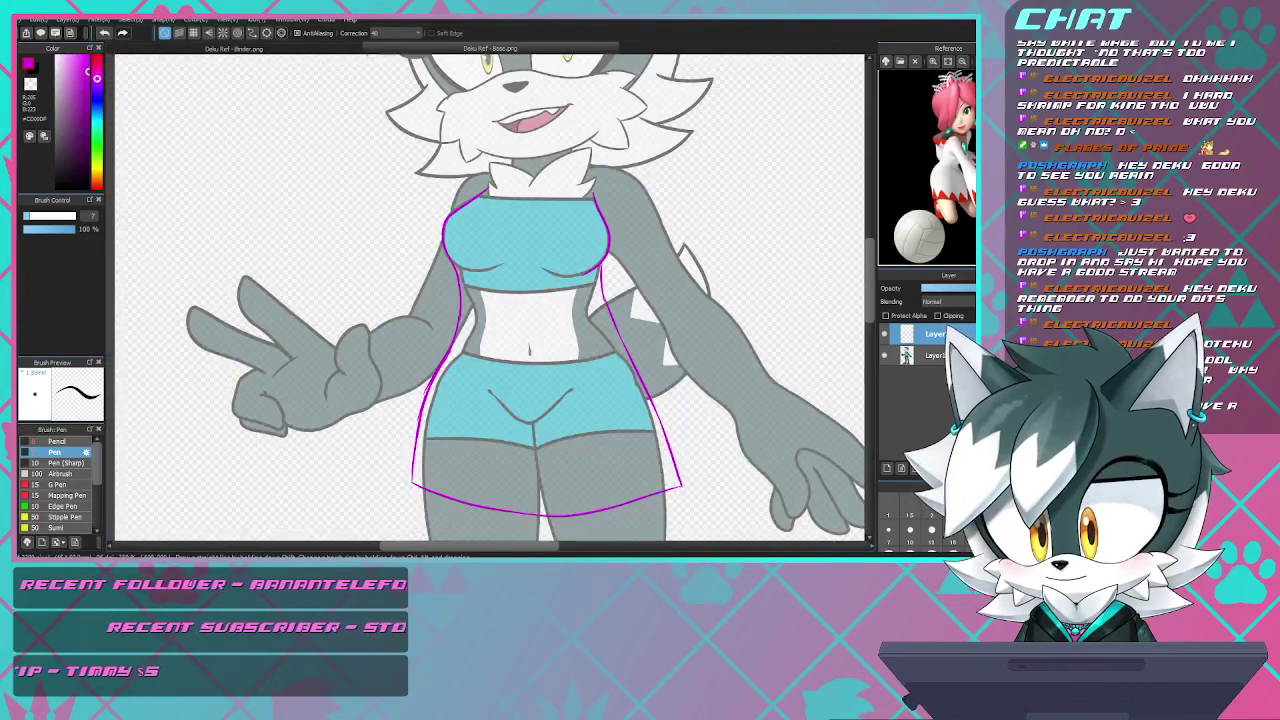
key(ctrl+plus)
key(ctrl+minus)
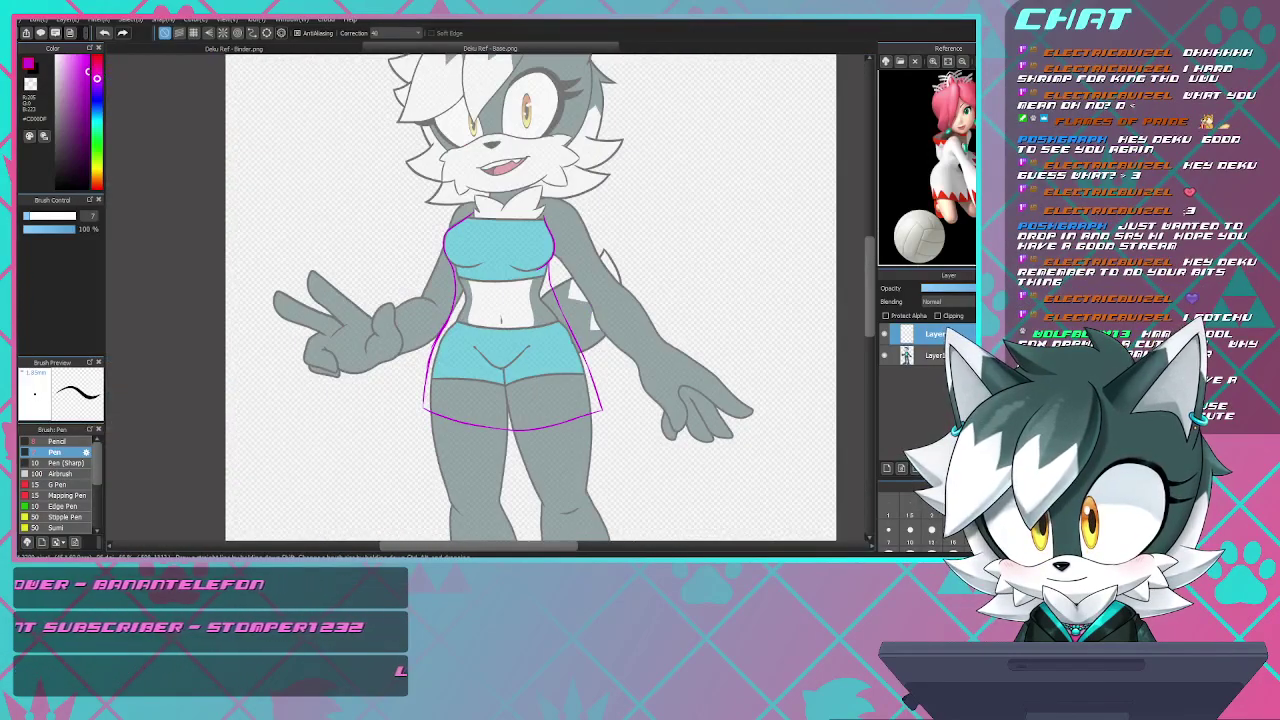
key(ctrl+plus)
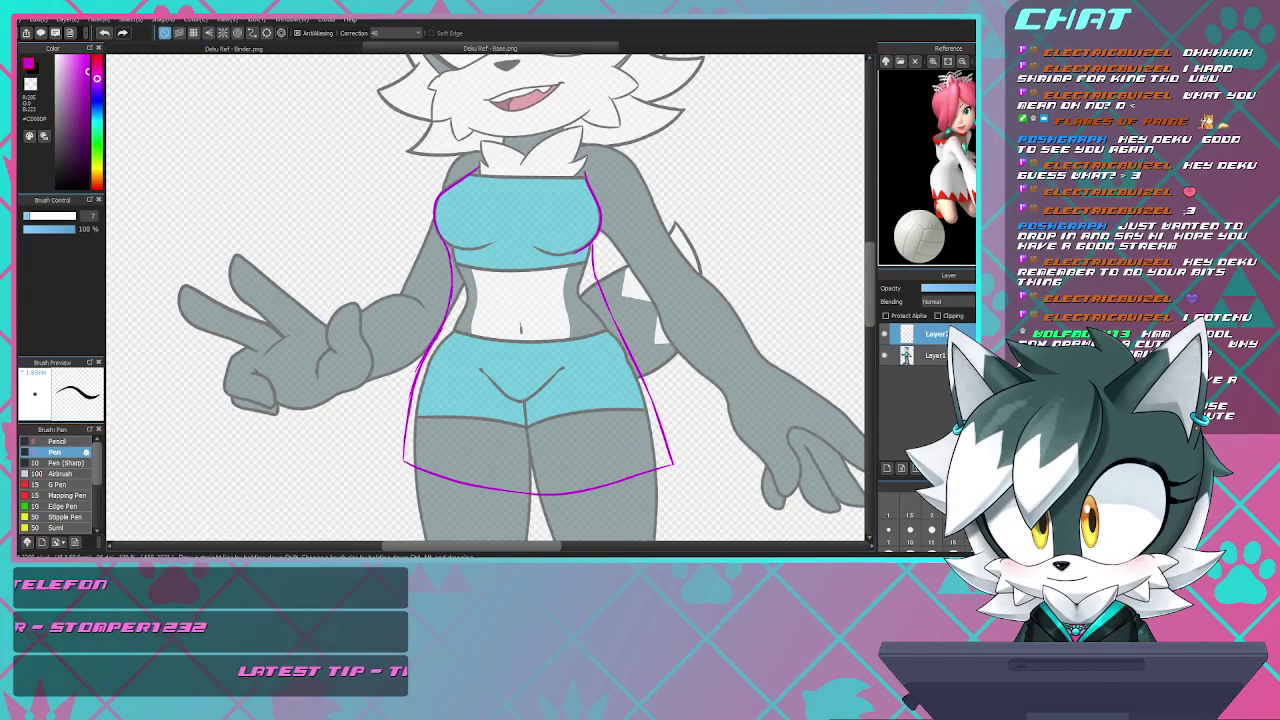
key(ctrl+minus)
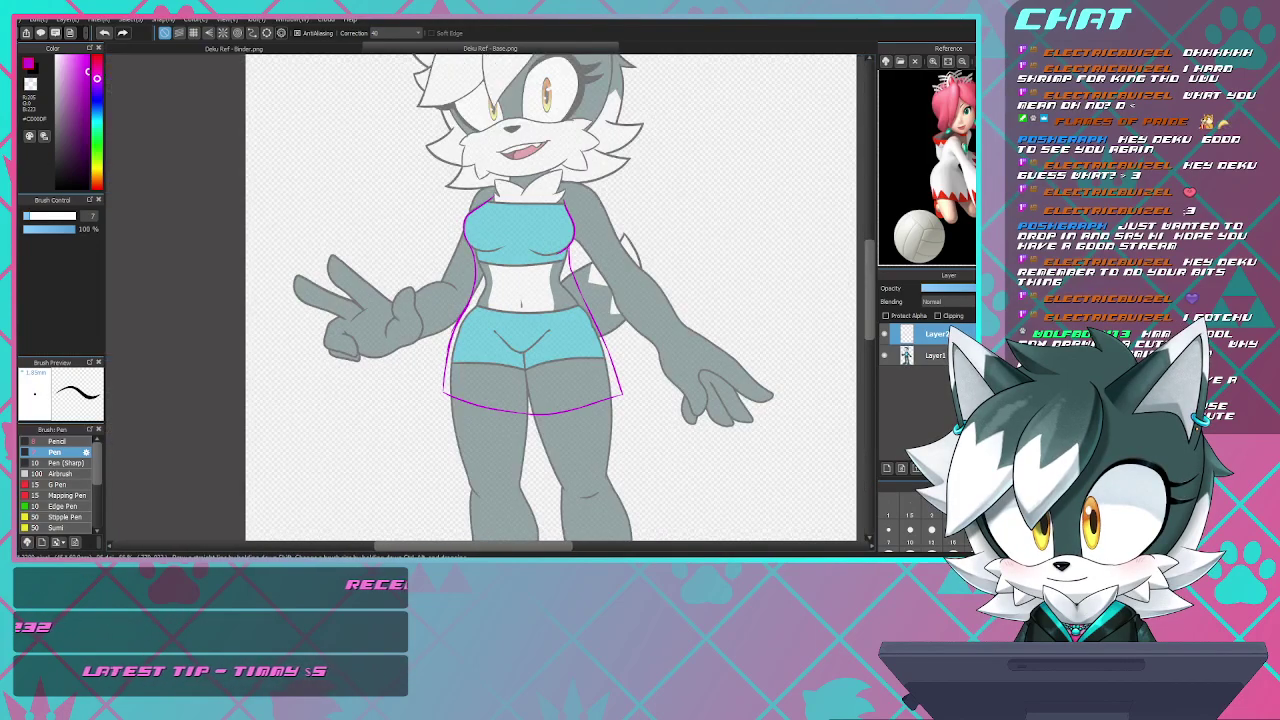
key(ctrl+minus)
key(ctrl+plus)
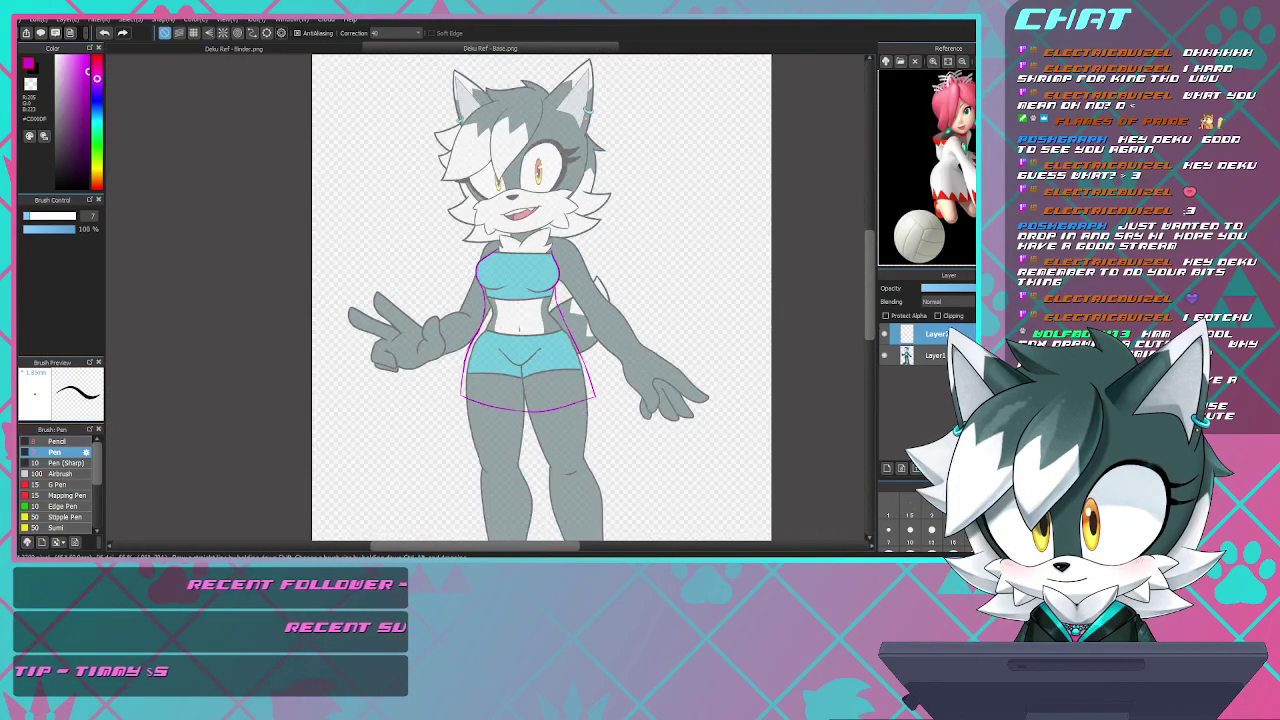
key(ctrl+minus)
key(ctrl+plus)
key(ctrl+plus)
key(ctrl+plus)
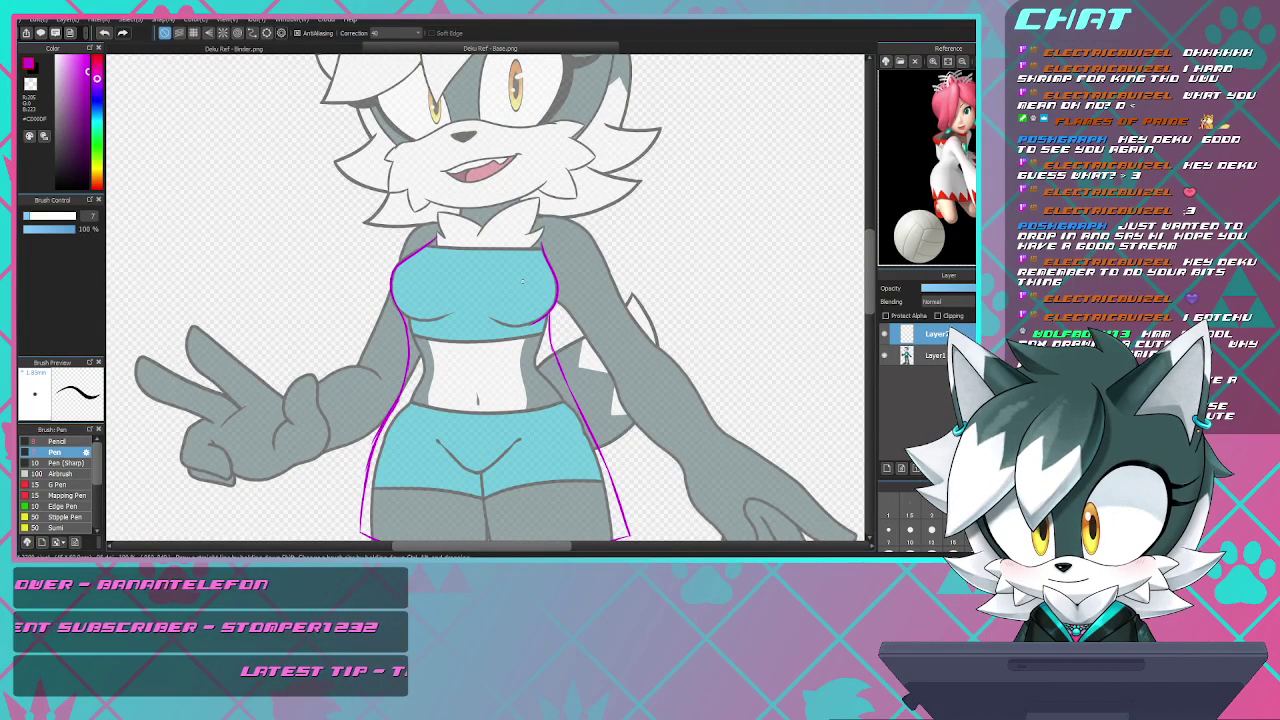
- Undo the dress outline strokes, including the right side, the hem and the left side around the bust
key(ctrl+z)
key(ctrl+z)
key(ctrl+z)
key(ctrl+z)
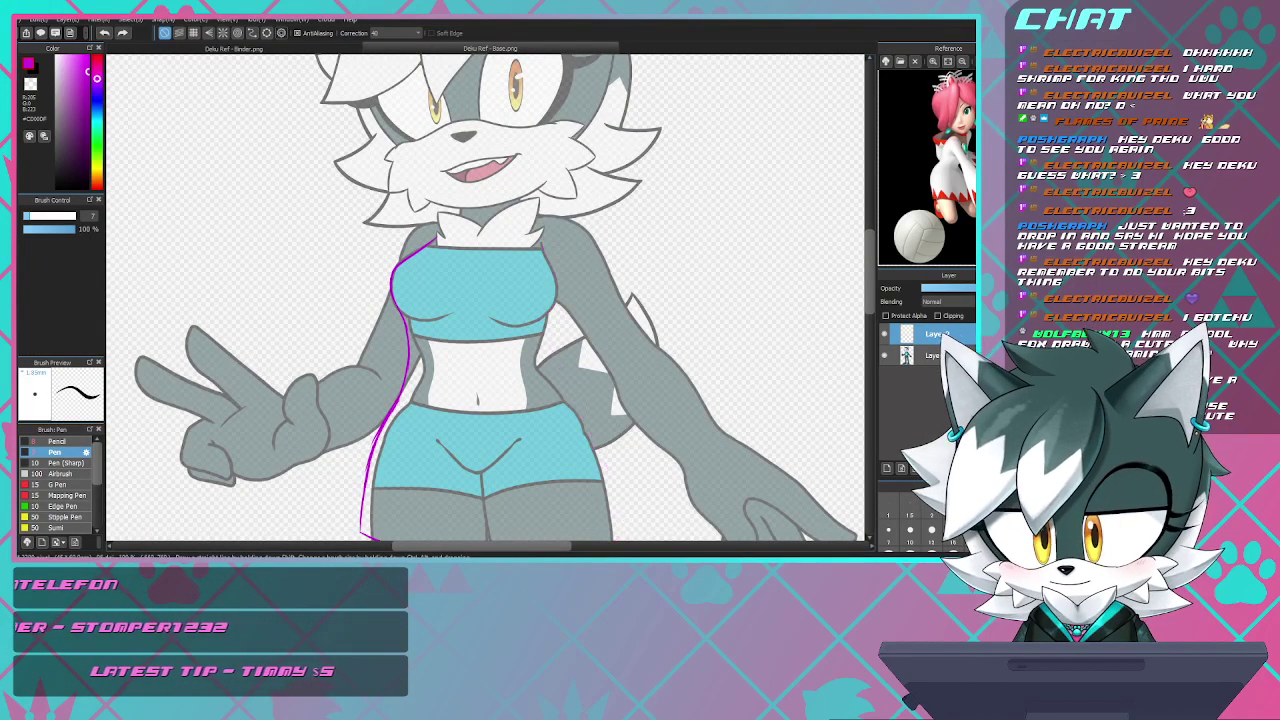
key(ctrl+z)
key(ctrl+z)
key(ctrl+z)
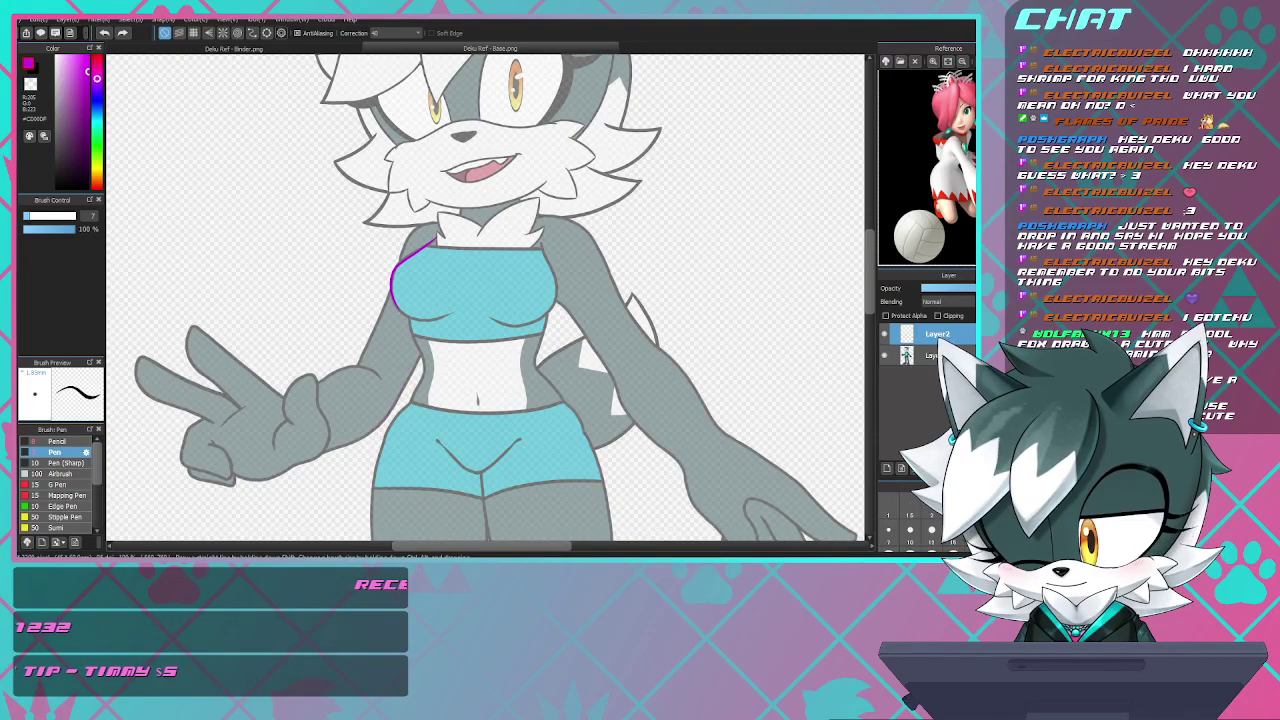
key(ctrl+minus)
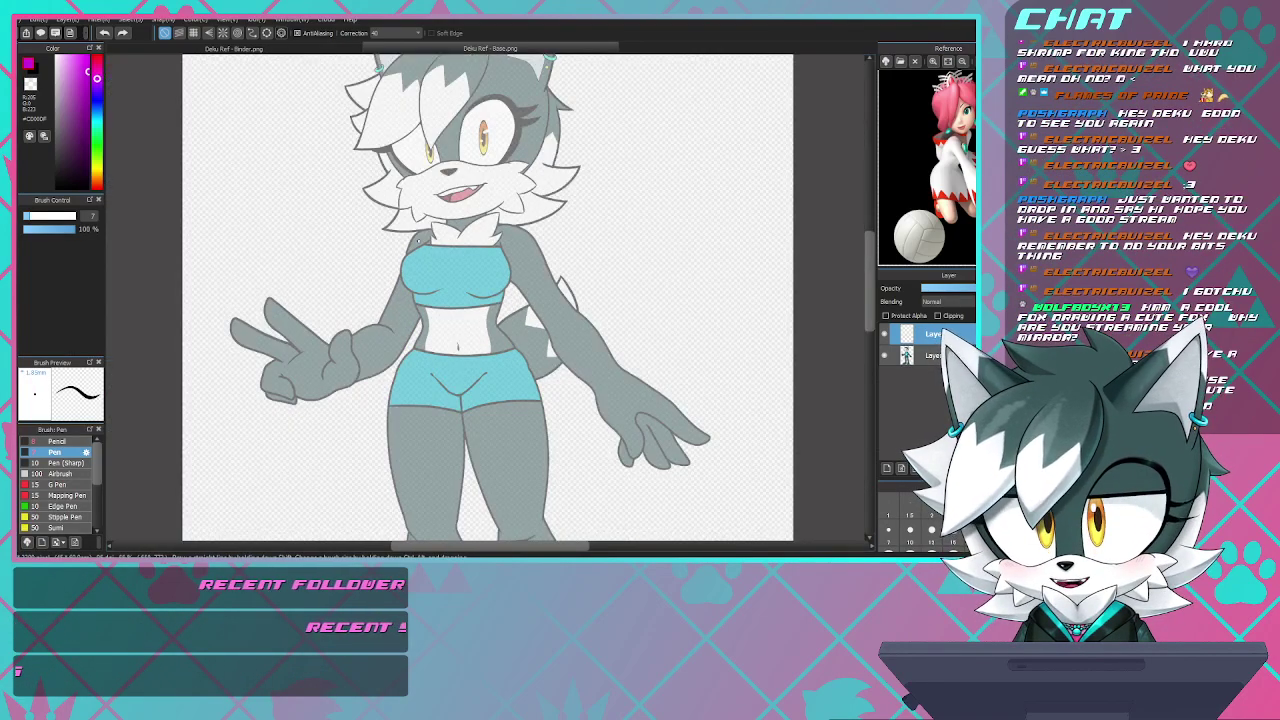
- Draw the dress's left side line from under the bust, past the waist and over the hip to the upper thigh
scroll(401, 337, up, 1)
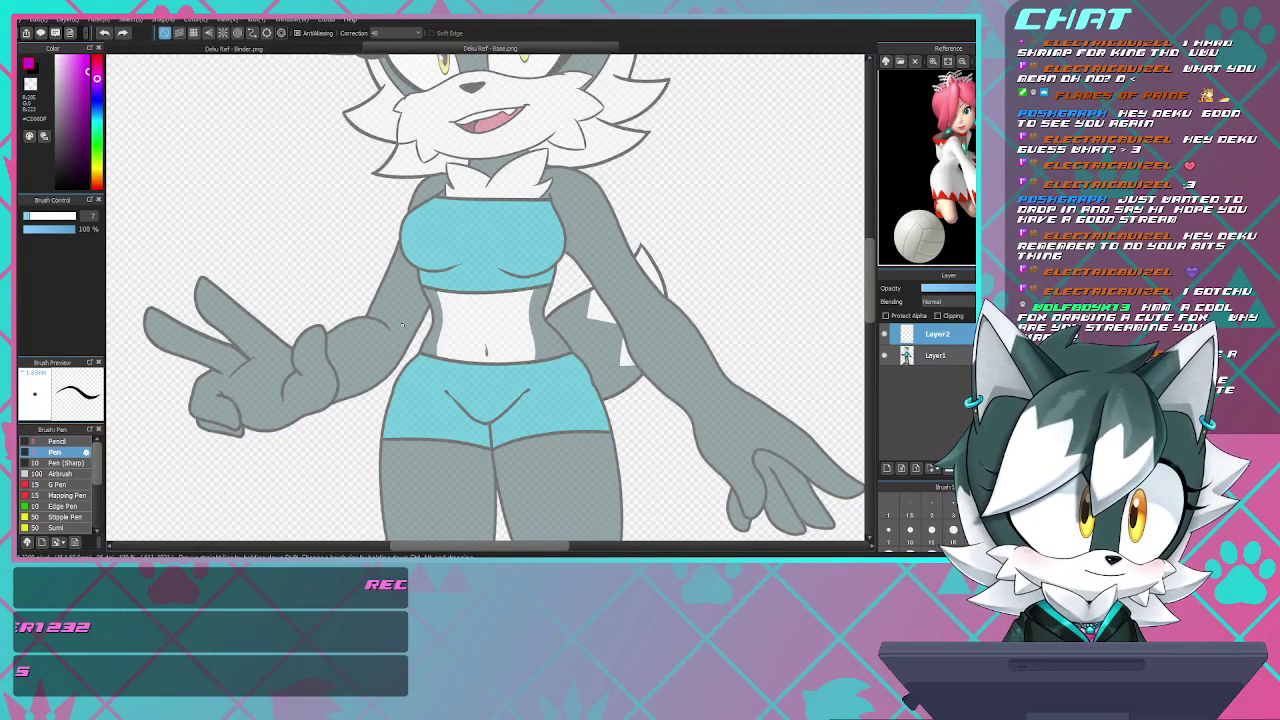
scroll(402, 324, up, 3)
scroll(402, 324, down, 1)
scroll(402, 324, up, 3)
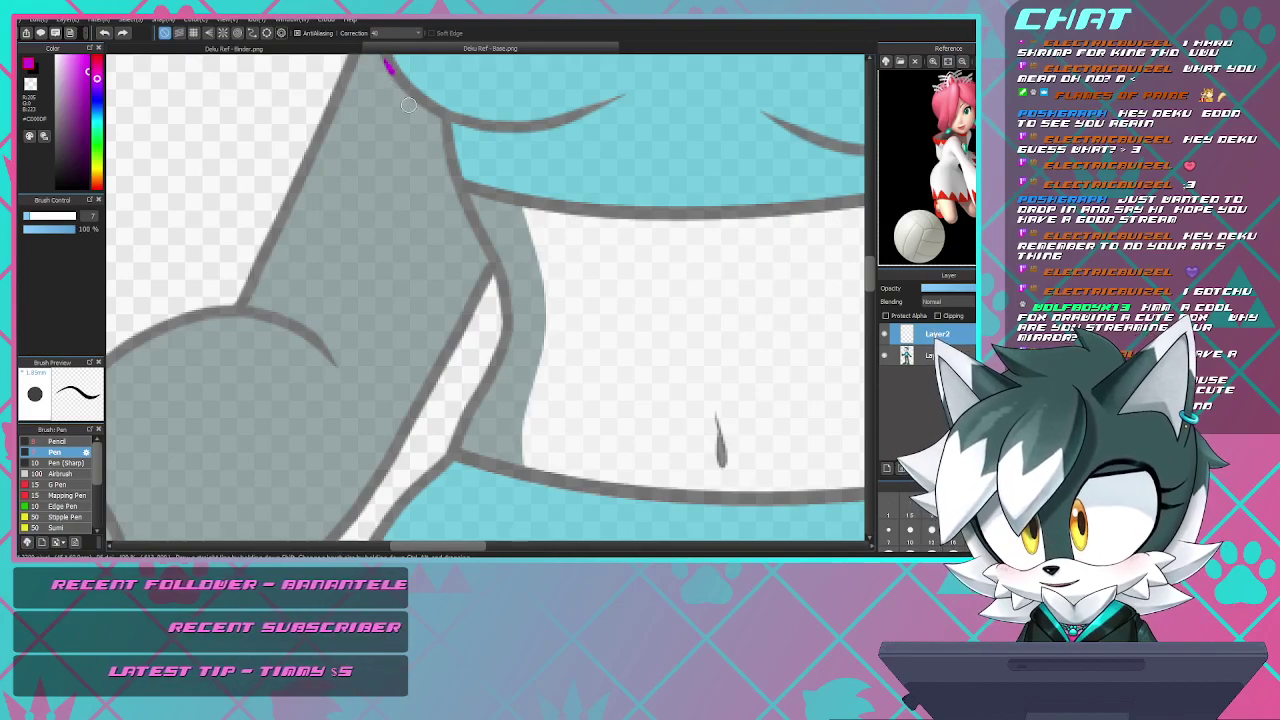
drag(388, 62, 430, 166)
mouse_move(398, 92)
mouse_down()
mouse_move(437, 243)
mouse_move(412, 432)
mouse_move(337, 507)
mouse_up()
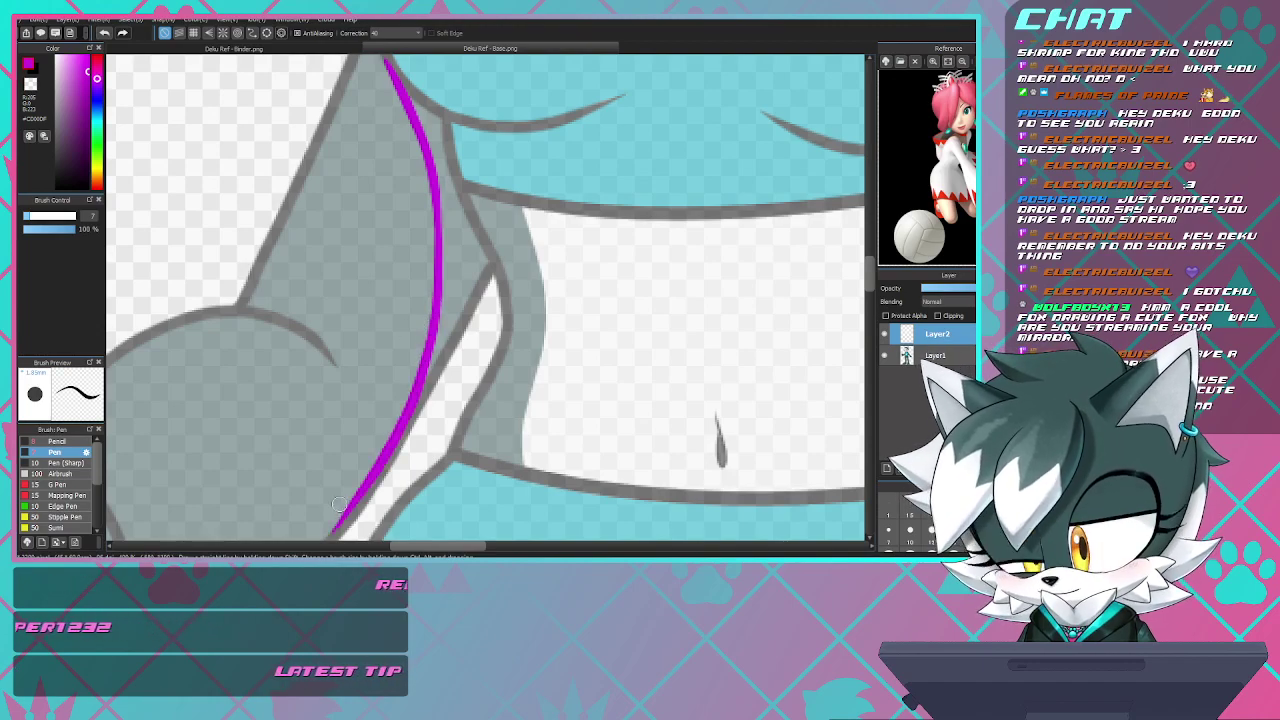
scroll(385, 397, down, 4)
scroll(390, 390, up, 1)
mouse_move(390, 390)
mouse_down()
mouse_move(384, 273)
mouse_move(322, 436)
mouse_up()
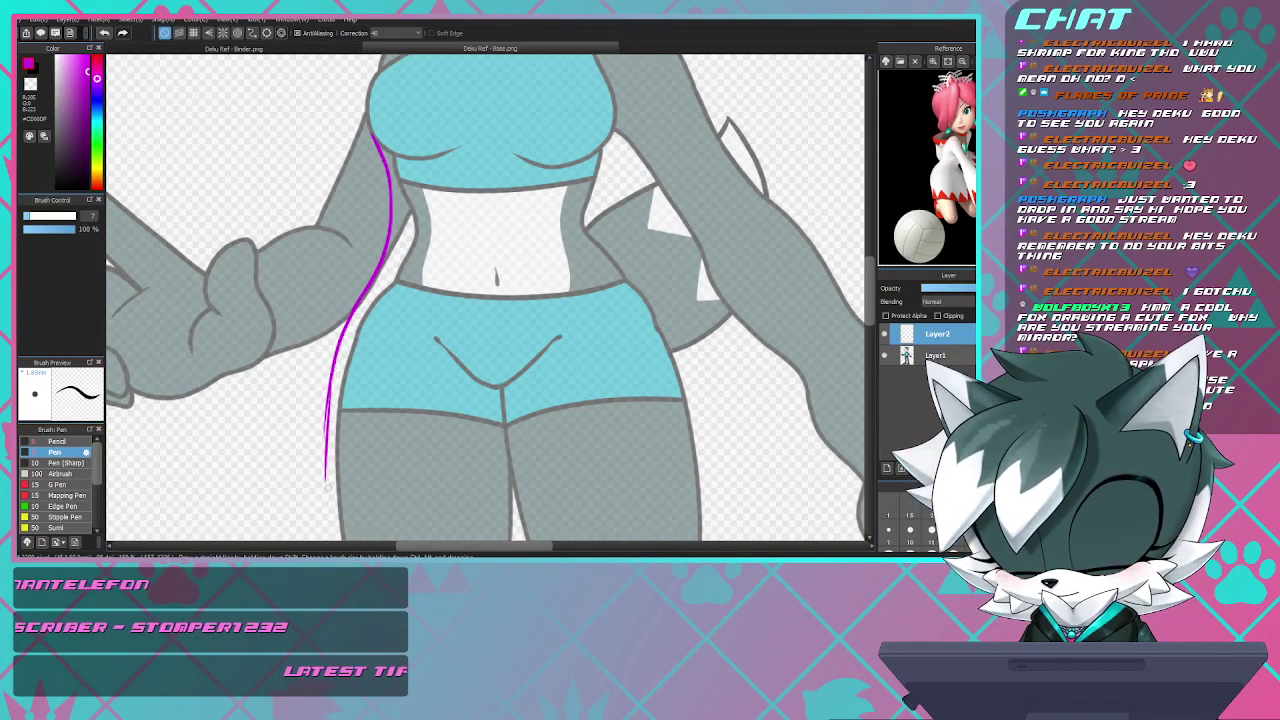
- Draw the curved hem across both thighs and a flared right side up to the waist, and connect it to the bust
mouse_move(336, 488)
mouse_down()
mouse_move(453, 518)
mouse_move(669, 514)
mouse_move(761, 472)
mouse_move(704, 317)
mouse_move(658, 265)
mouse_up()
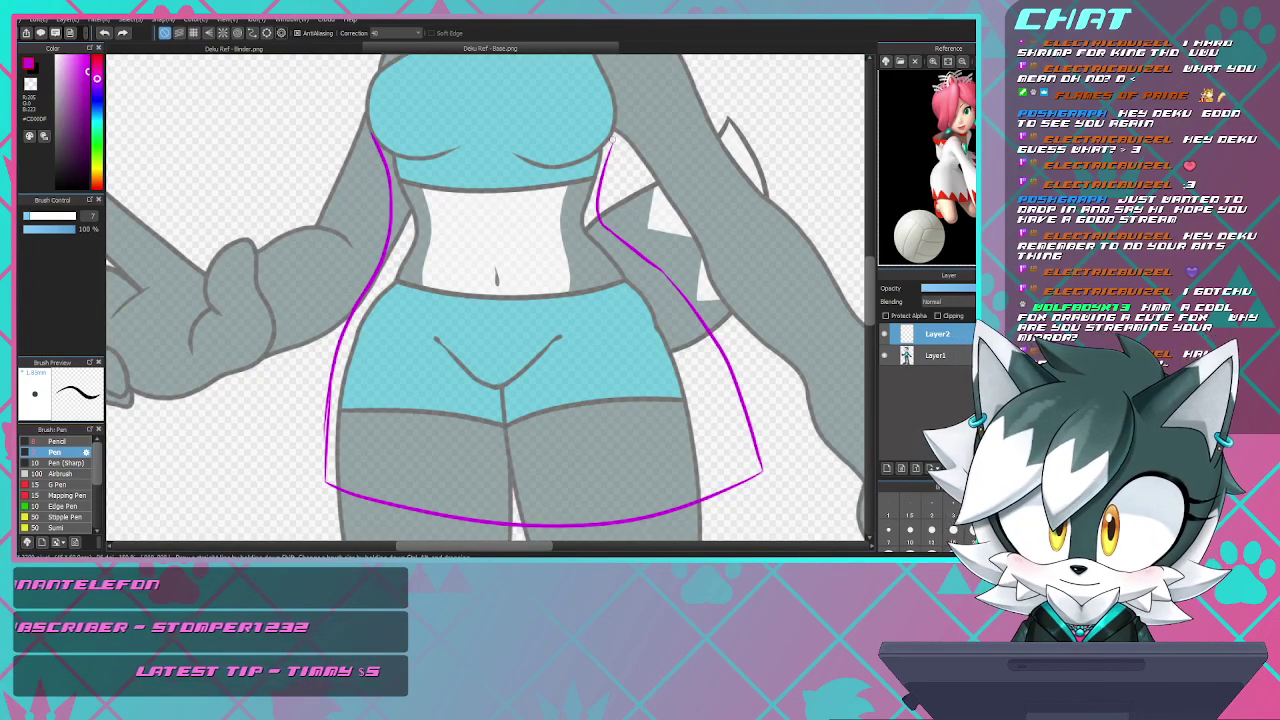
key(ctrl+z)
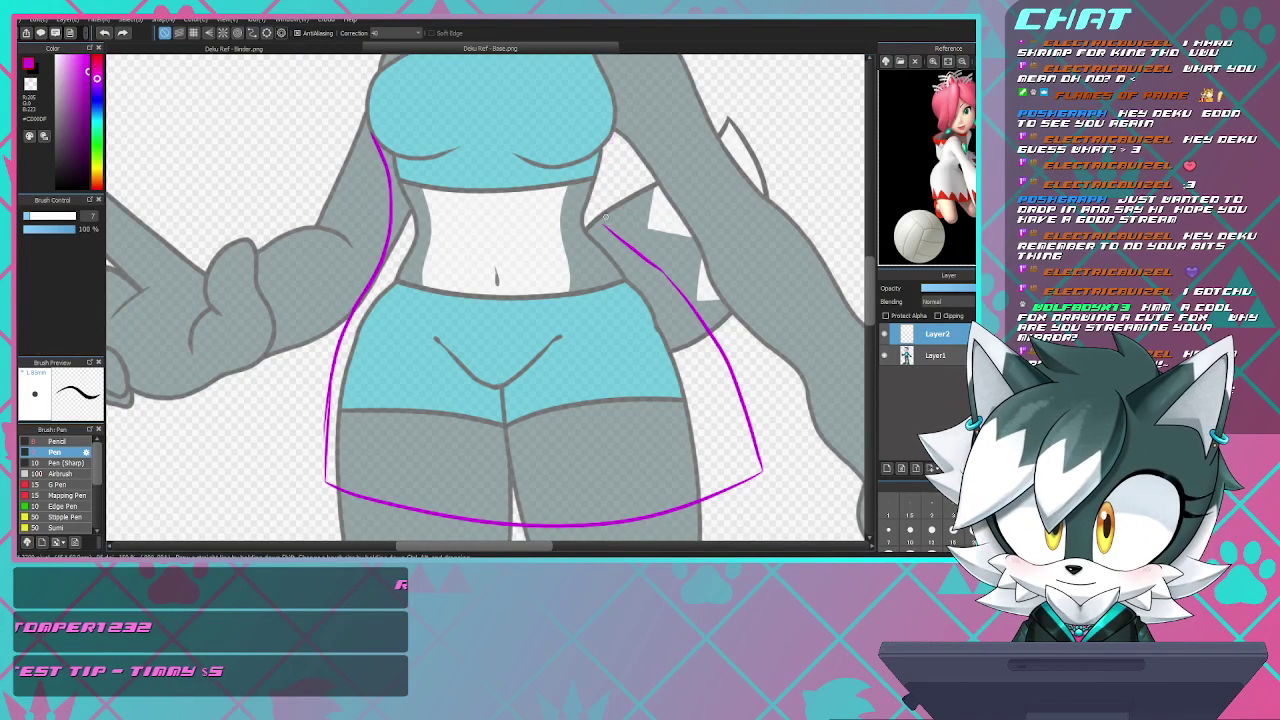
drag(599, 218, 607, 150)
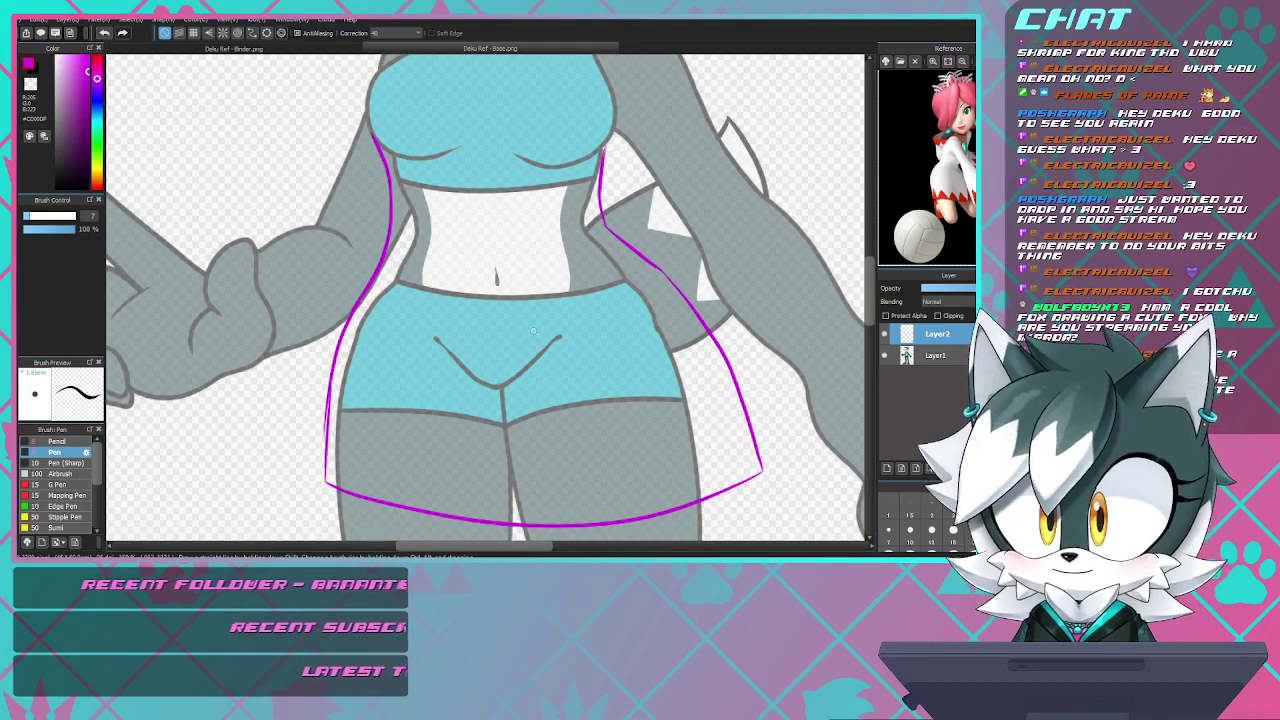
- Trace the dress's right side along the bust from the chest fur down into the waist line
scroll(533, 331, down, 3)
scroll(533, 320, up, 4)
scroll(536, 310, down, 4)
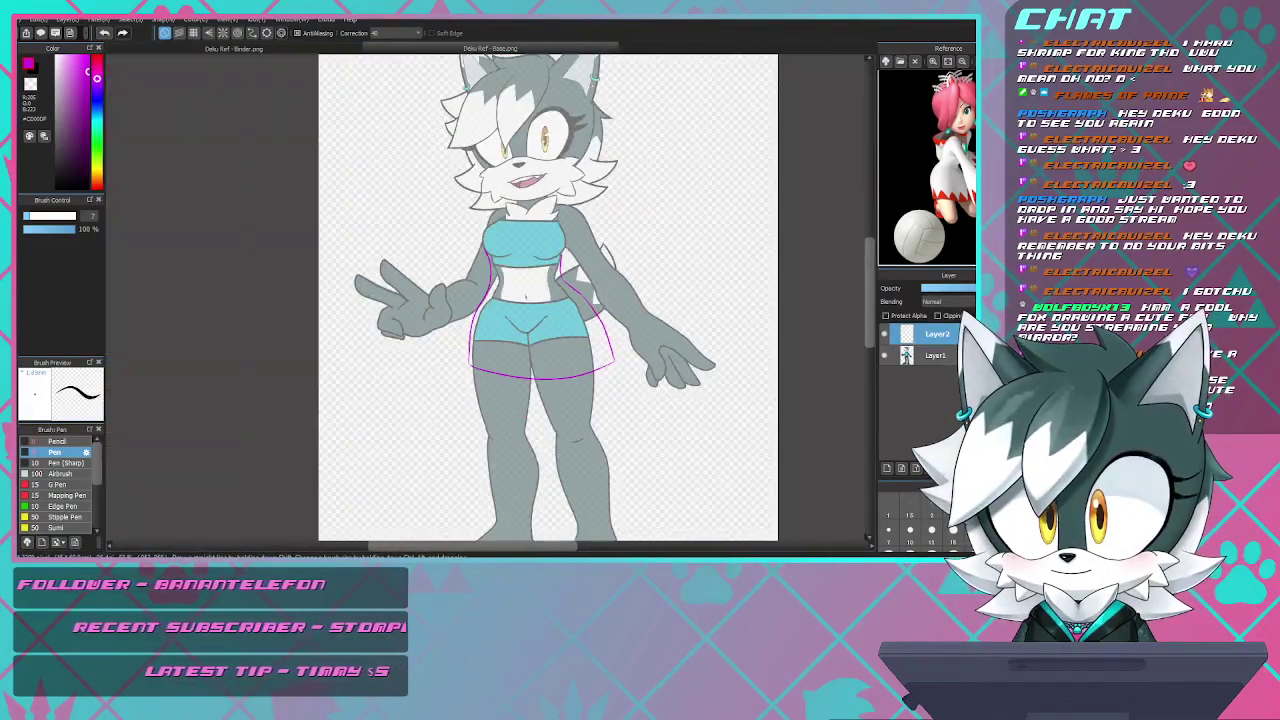
scroll(537, 277, up, 1)
scroll(537, 277, down, 2)
scroll(537, 277, up, 5)
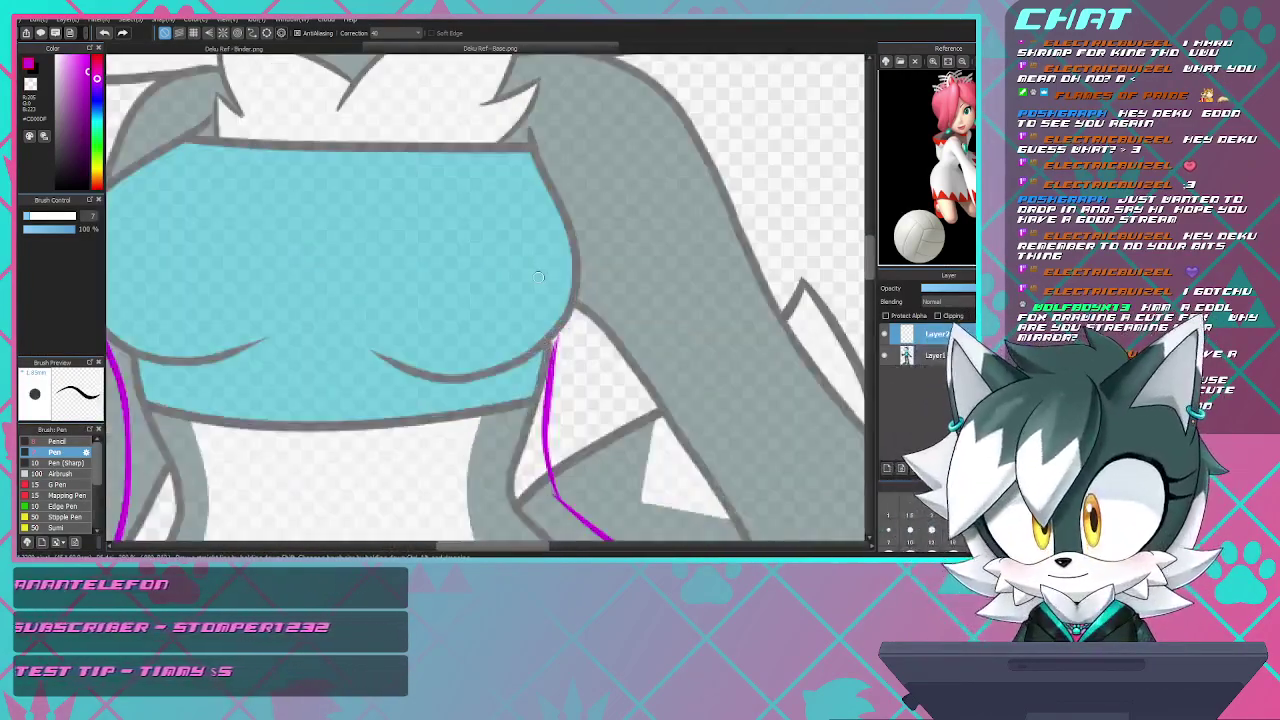
scroll(537, 277, down, 3)
scroll(537, 277, up, 2)
scroll(652, 263, down, 1)
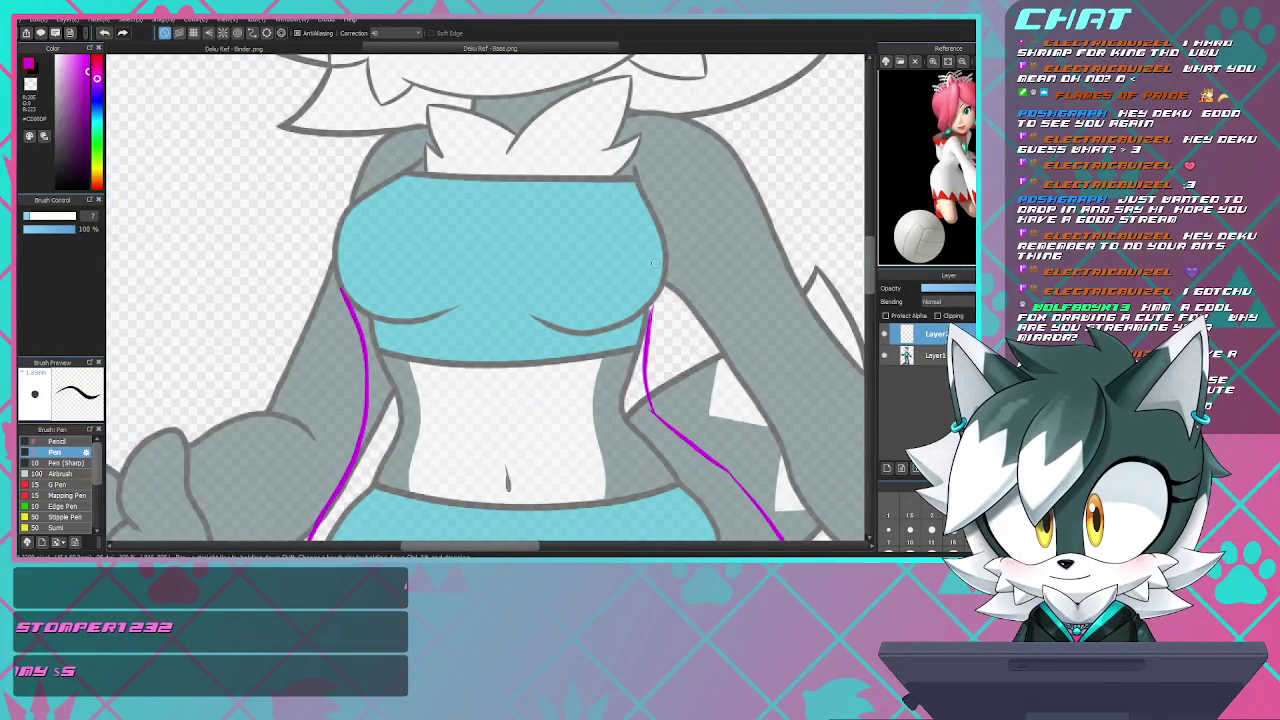
scroll(652, 263, up, 2)
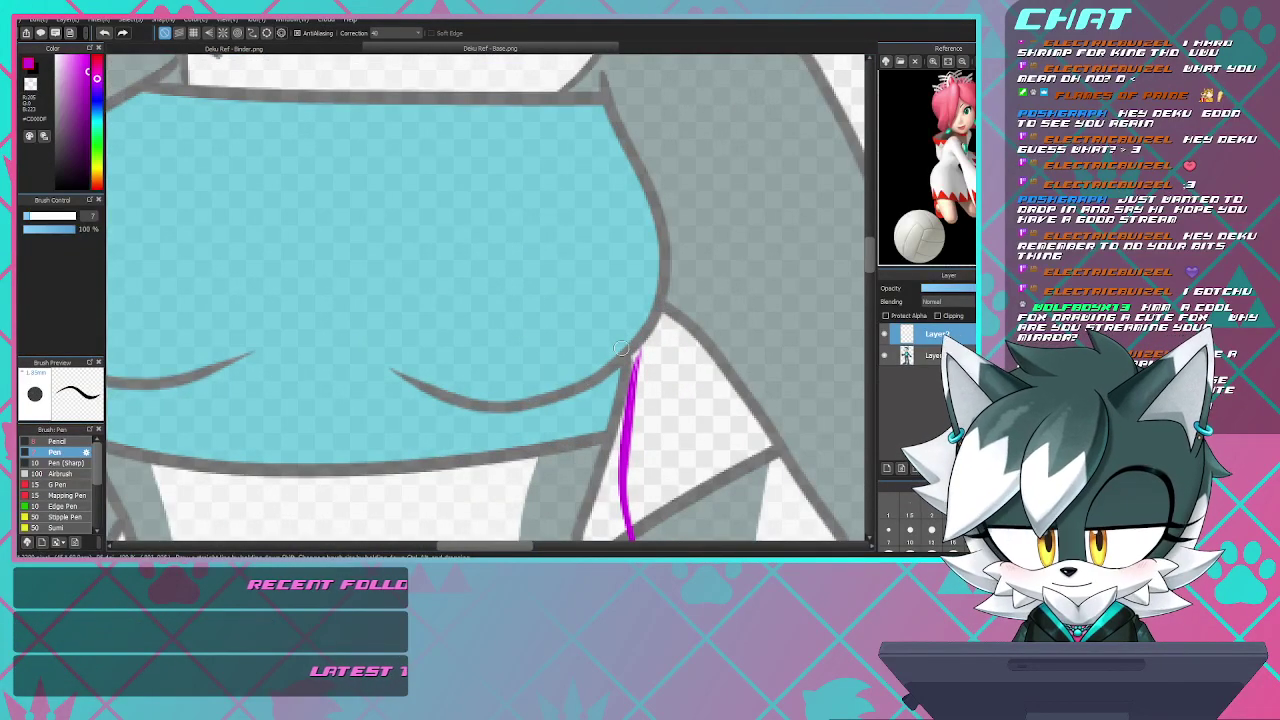
mouse_move(603, 73)
mouse_down()
mouse_move(651, 190)
mouse_move(658, 271)
mouse_move(642, 345)
mouse_up()
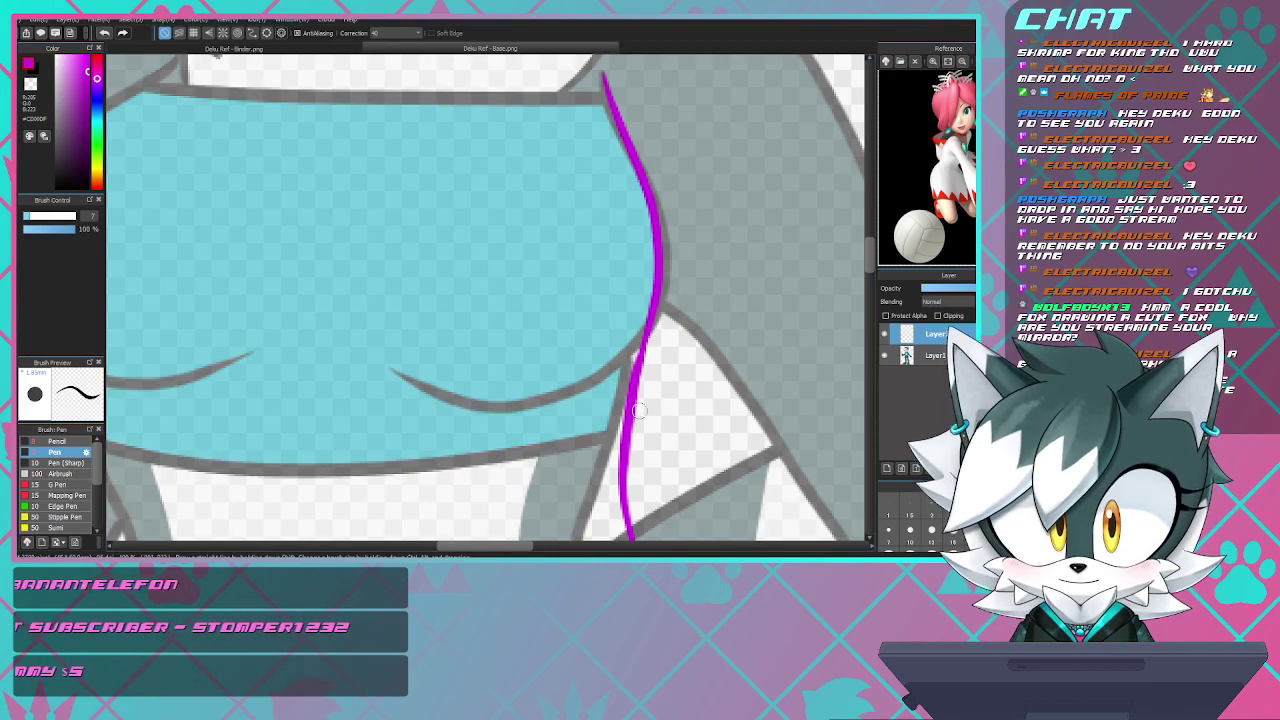
- Trace the dress's left side around the bust from the side line up to the chest fur
scroll(638, 410, down, 5)
scroll(638, 410, up, 2)
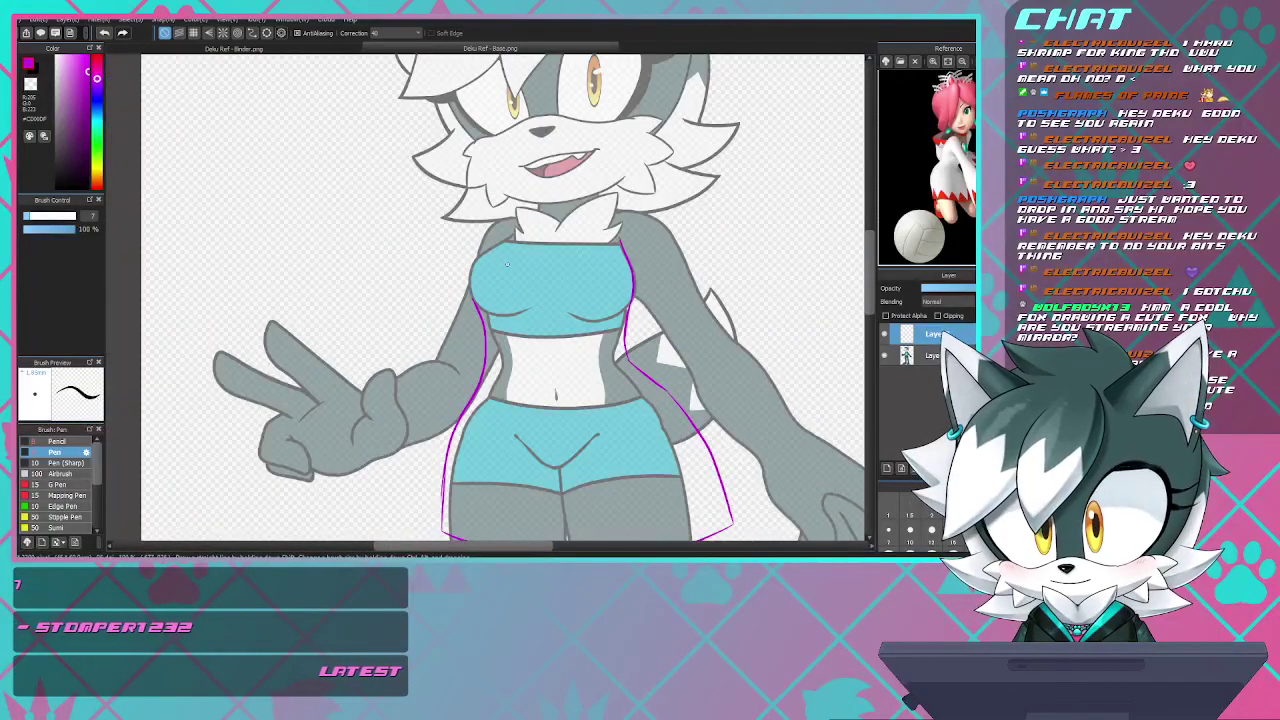
scroll(507, 263, up, 2)
scroll(507, 263, down, 1)
scroll(546, 272, up, 4)
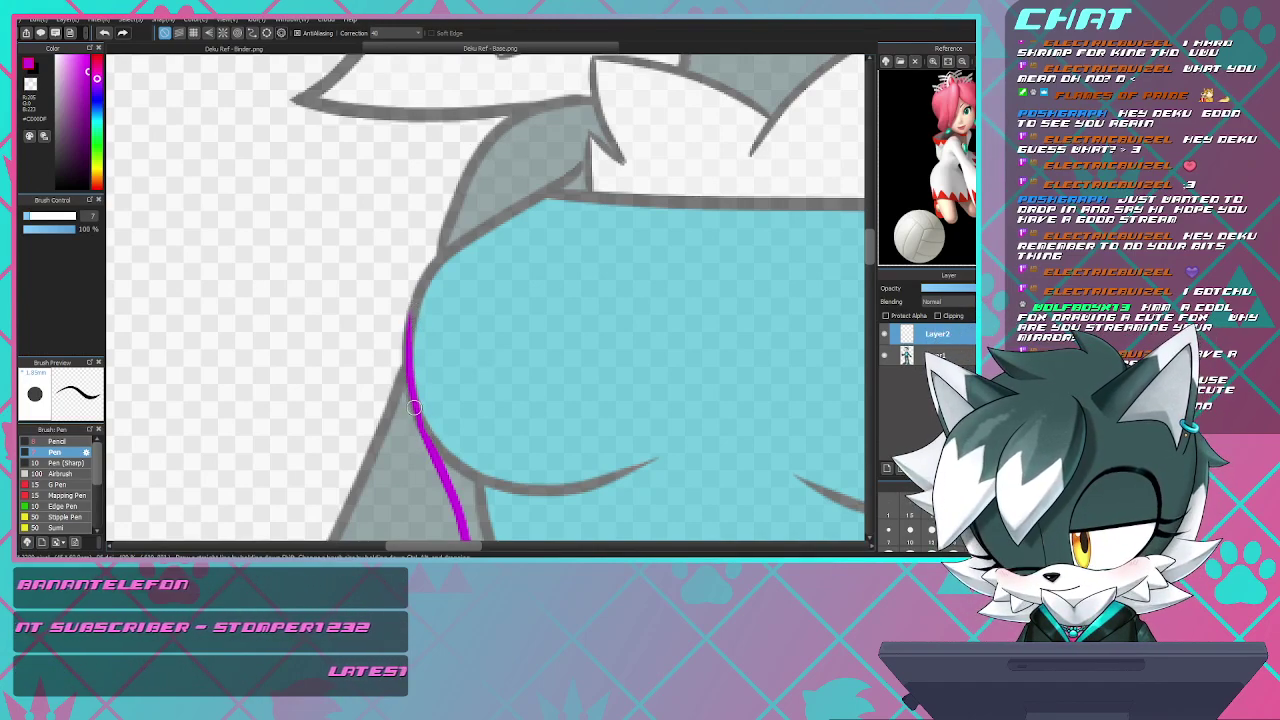
mouse_move(416, 310)
mouse_down()
mouse_move(457, 248)
mouse_move(457, 262)
mouse_move(590, 155)
mouse_up()
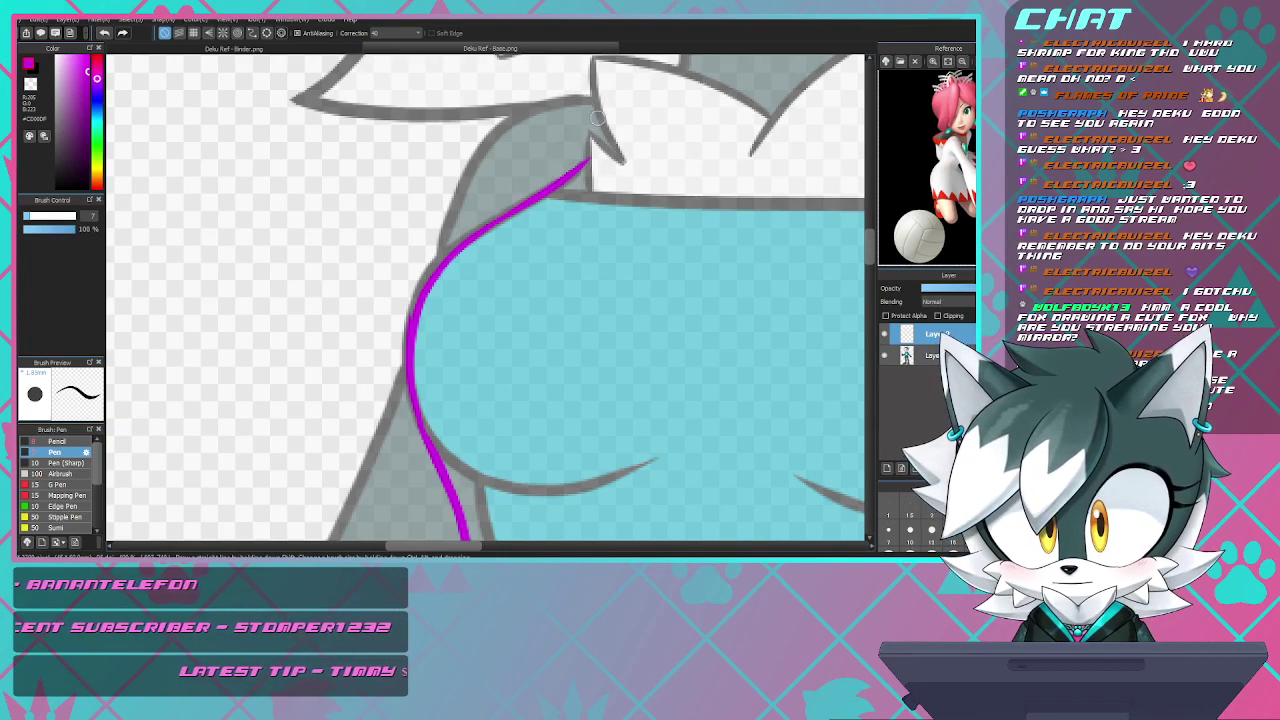
- Draw the neckline's left curve from the chest fur onto the top, and an oval brooch at the centre of the chest
mouse_move(598, 128)
mouse_down()
mouse_move(605, 177)
mouse_move(645, 220)
mouse_up()
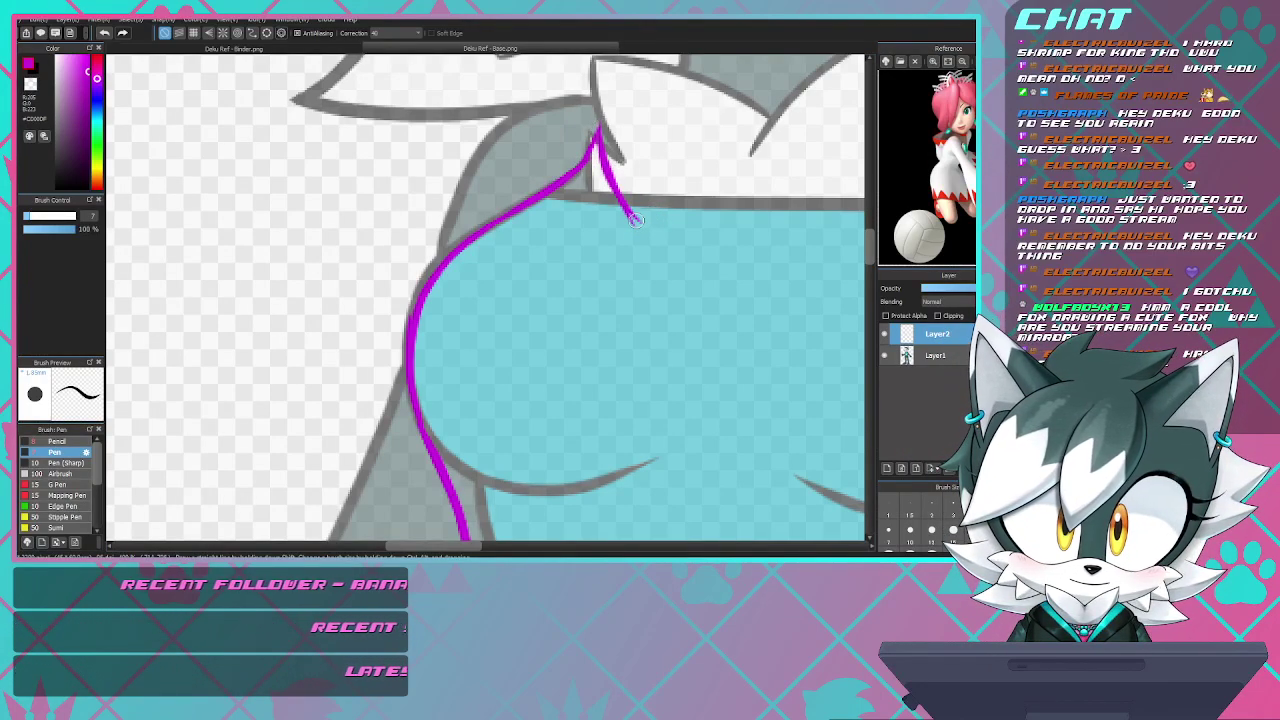
drag(606, 160, 672, 241)
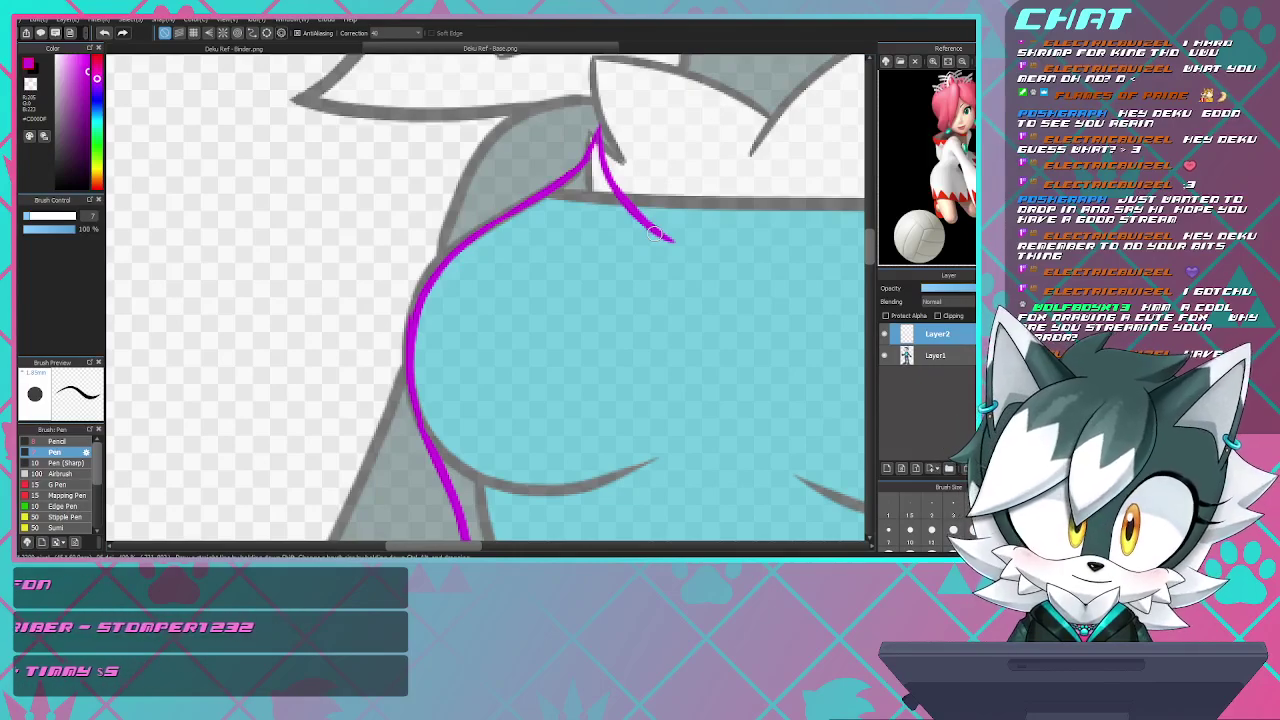
scroll(570, 238, down, 3)
scroll(590, 255, up, 3)
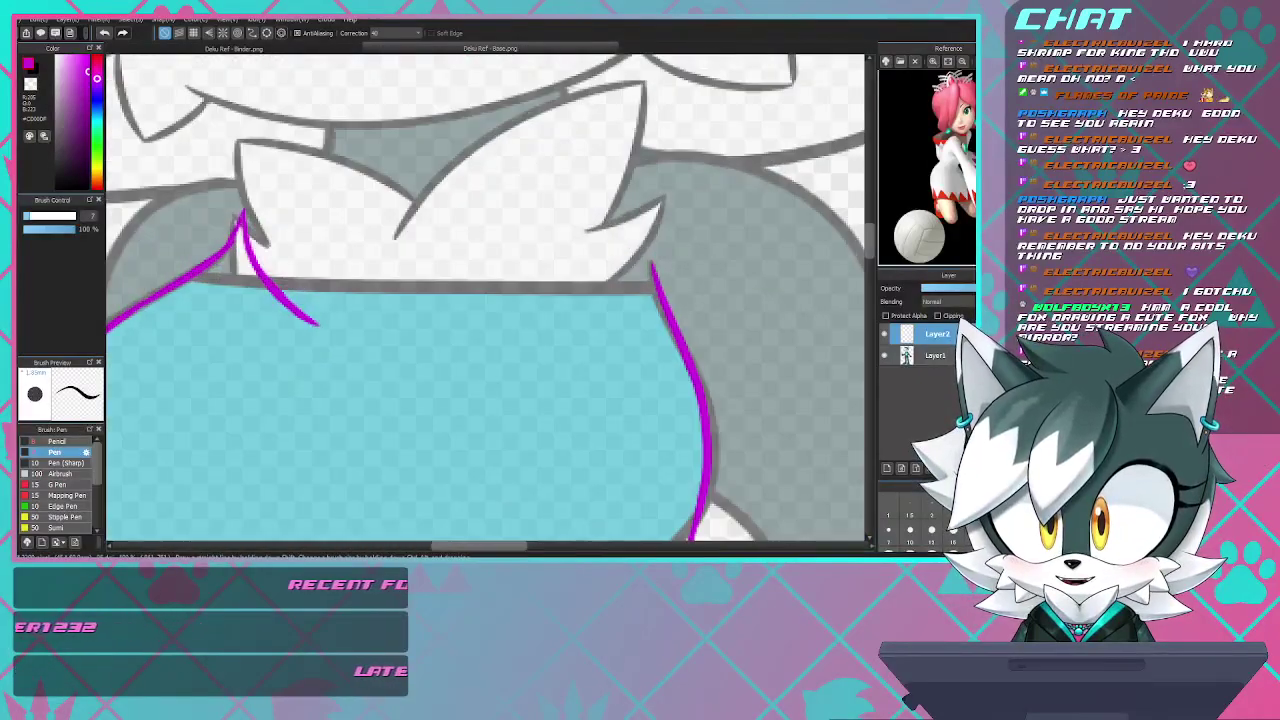
scroll(528, 240, down, 5)
scroll(528, 240, up, 5)
scroll(528, 243, down, 5)
scroll(528, 243, up, 5)
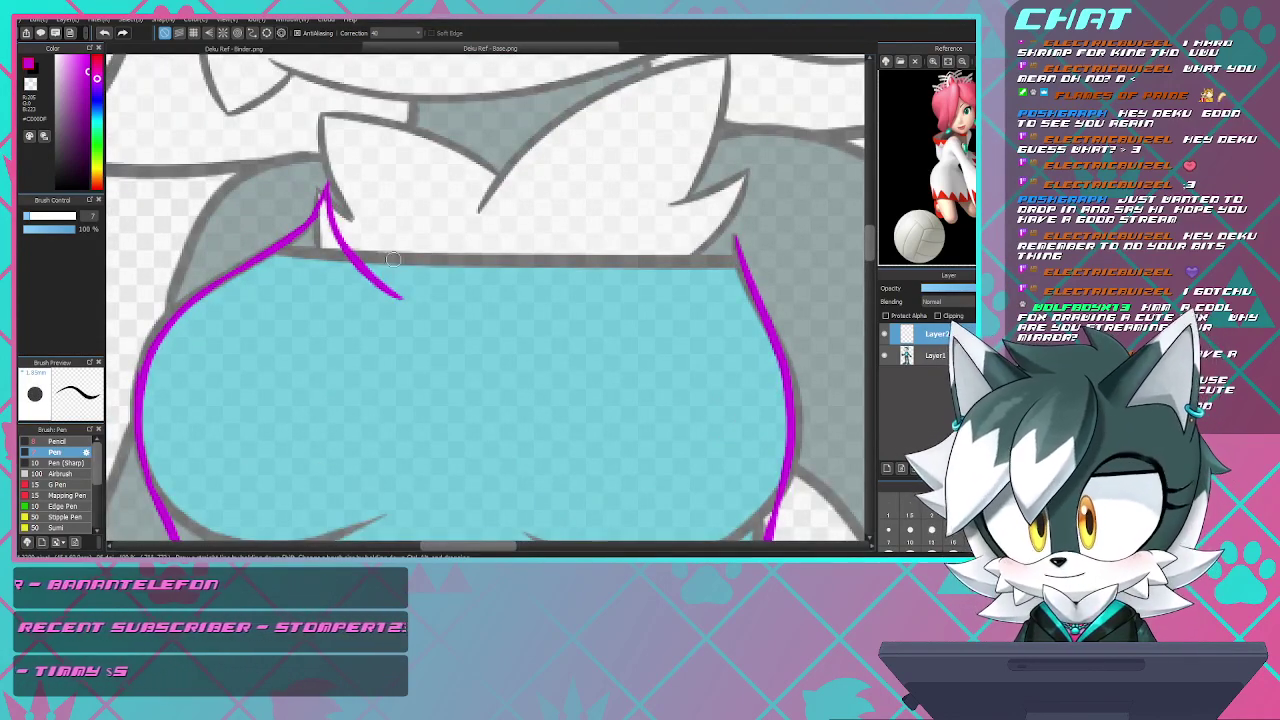
mouse_move(436, 223)
mouse_down()
mouse_move(398, 292)
mouse_move(482, 396)
mouse_move(505, 214)
mouse_move(441, 264)
mouse_up()
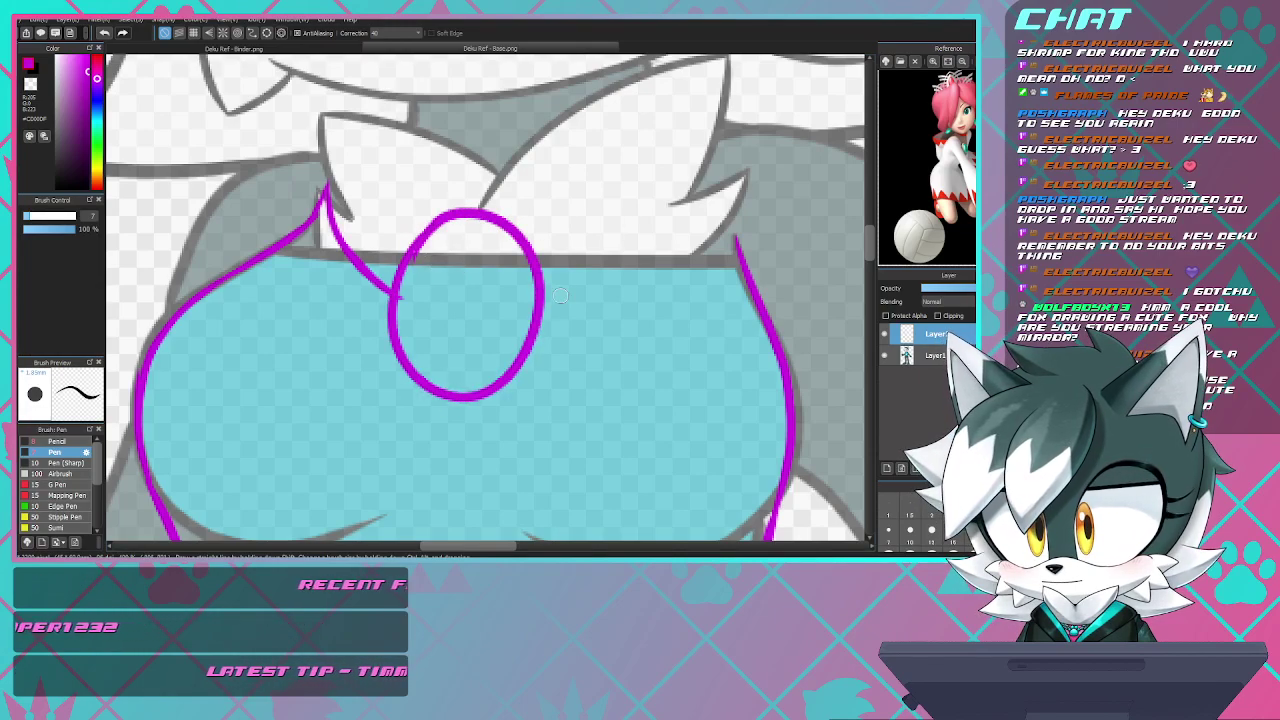
- Draw the neckline's right edge from the oval brooch up across the chest fur to the top of the shoulder
drag(548, 277, 630, 249)
key(ctrl+z)
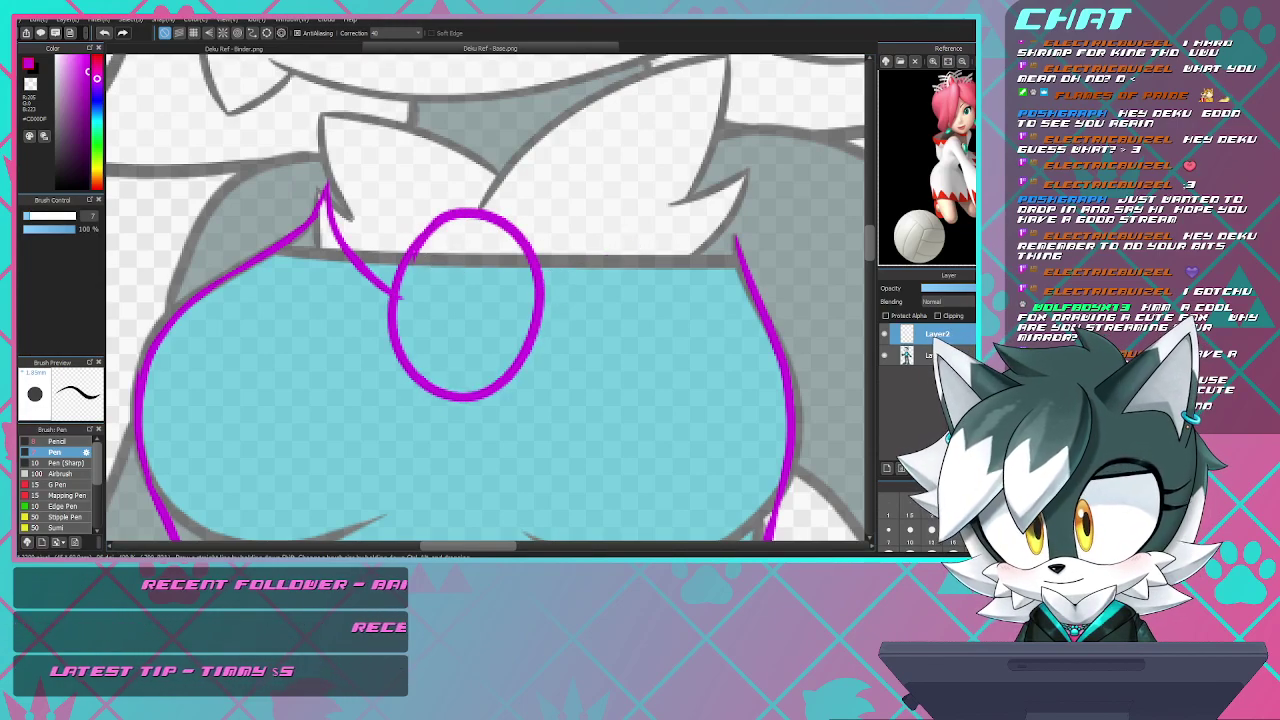
mouse_move(544, 298)
mouse_down()
mouse_move(664, 237)
mouse_move(632, 256)
mouse_move(668, 226)
mouse_move(718, 143)
mouse_up()
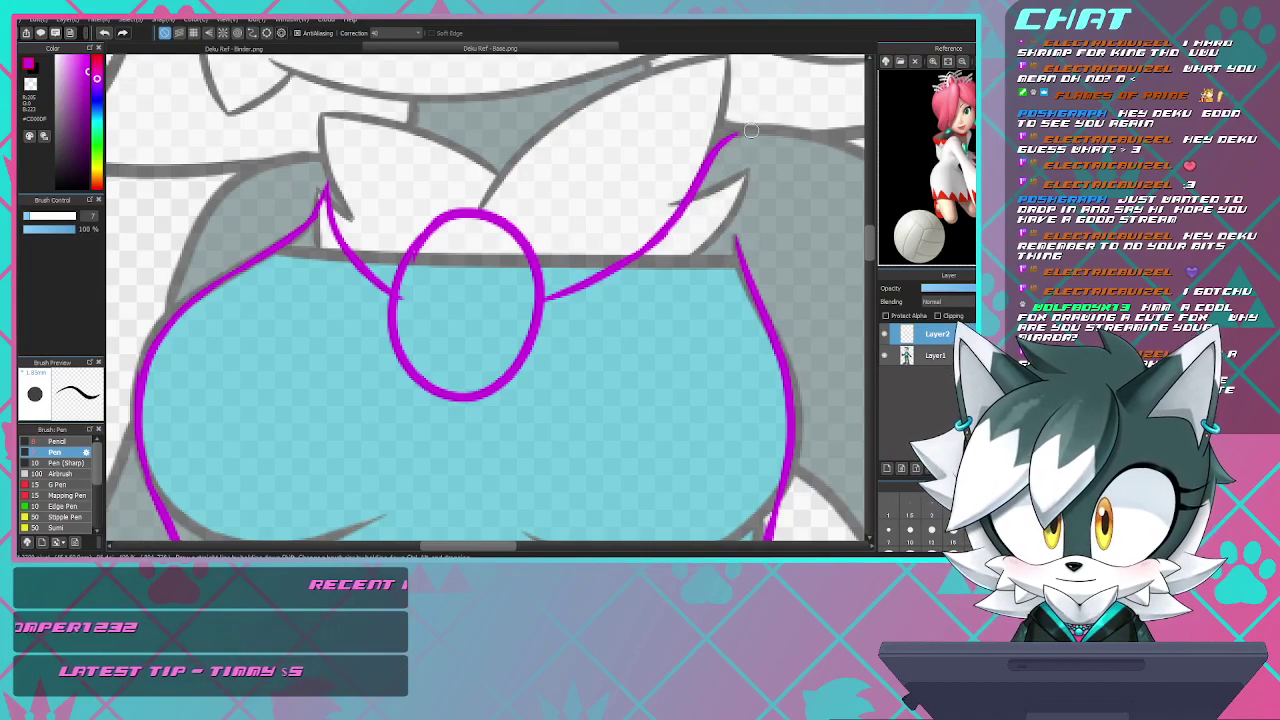
drag(740, 137, 768, 130)
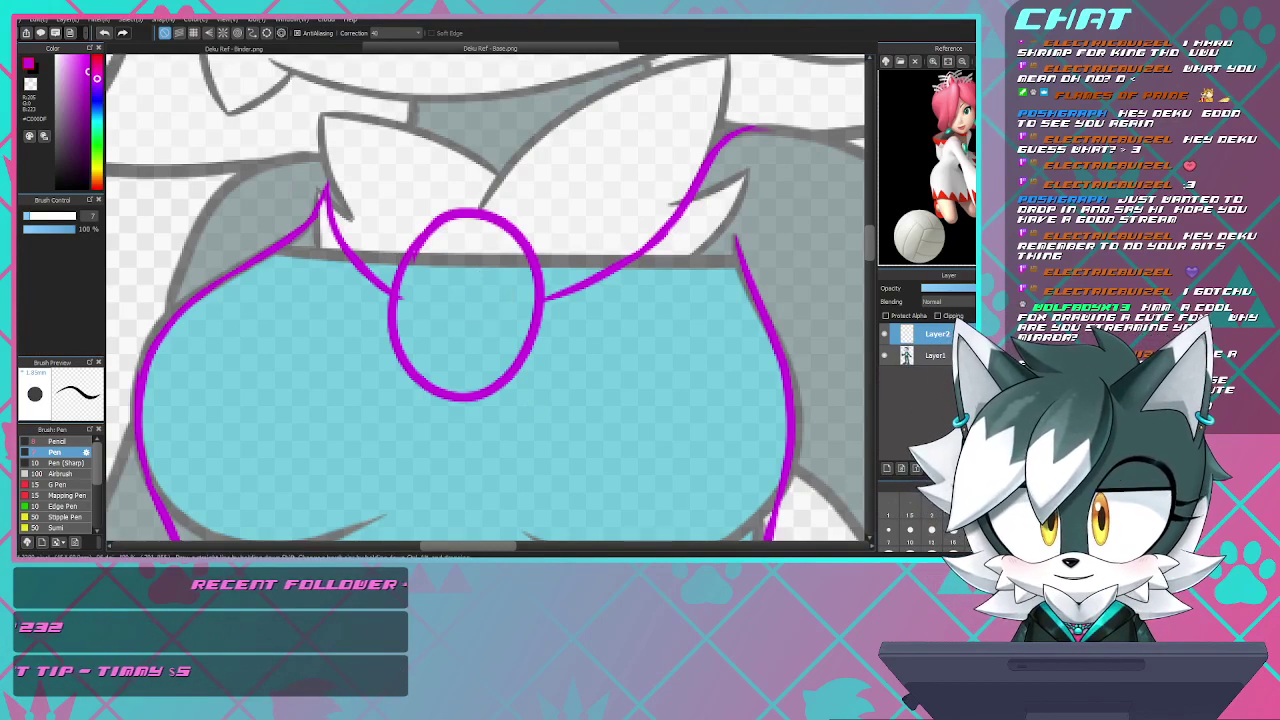
- Examine the sketched dress outline, neckline and brooch against the character's body and arms
scroll(439, 247, down, 4)
scroll(484, 296, down, 3)
scroll(519, 311, up, 5)
scroll(519, 311, down, 2)
scroll(519, 311, up, 2)
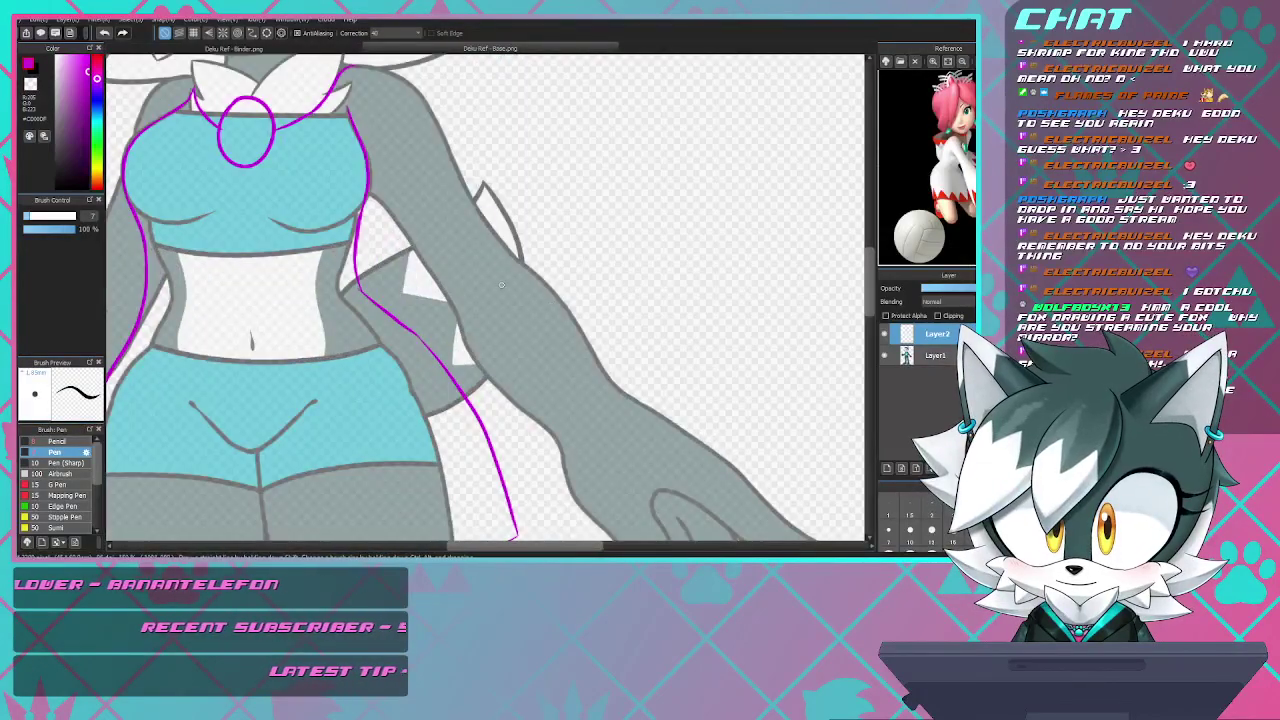
scroll(531, 257, down, 2)
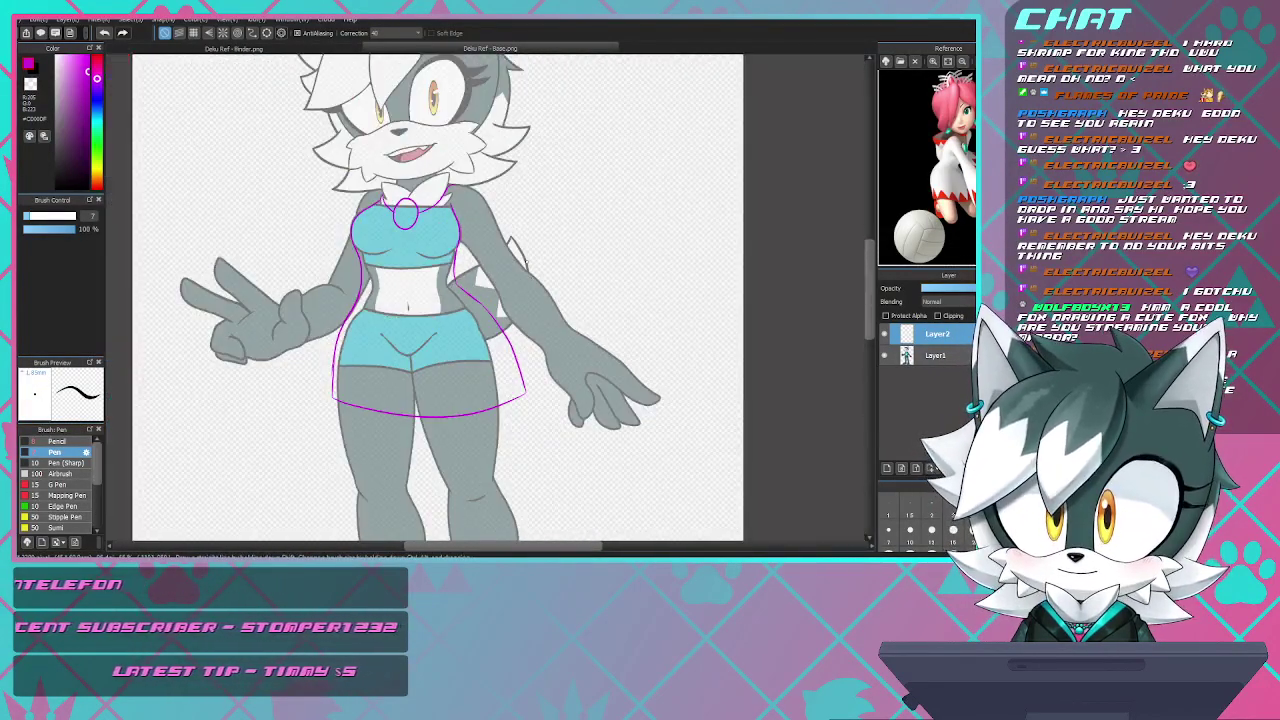
scroll(531, 257, up, 3)
scroll(528, 257, down, 3)
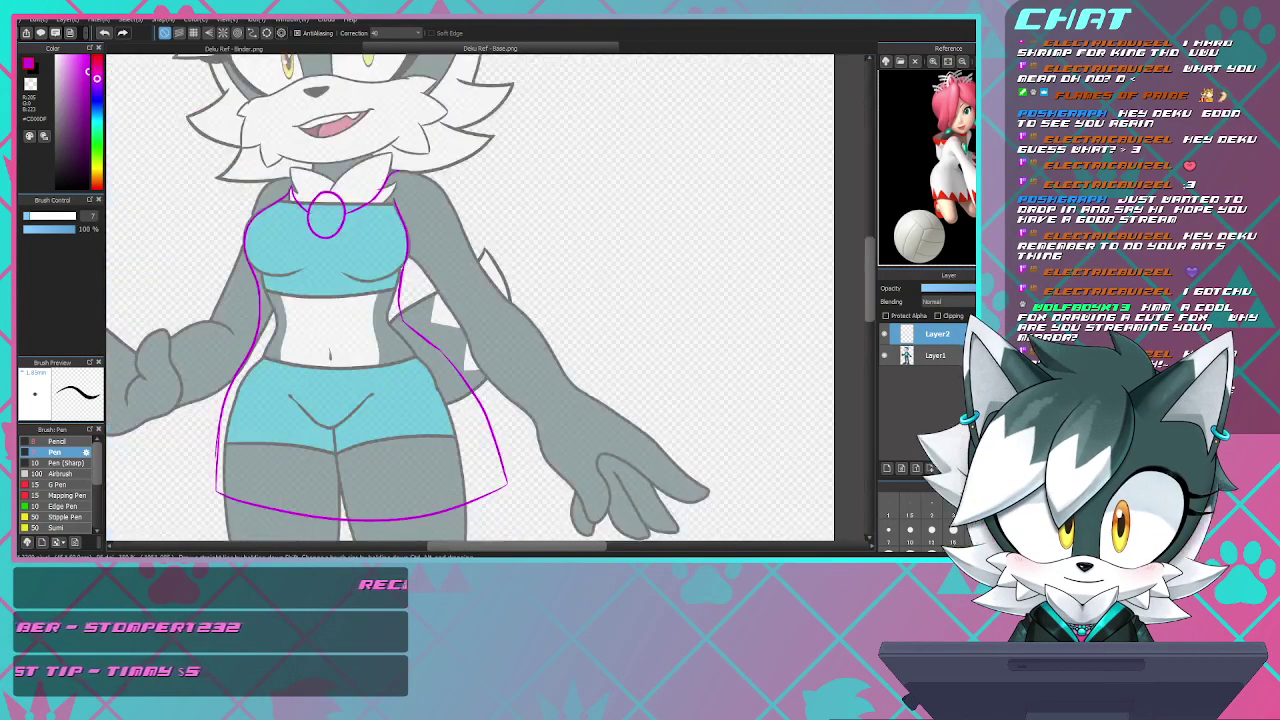
scroll(528, 257, up, 2)
scroll(528, 257, down, 3)
scroll(528, 257, up, 2)
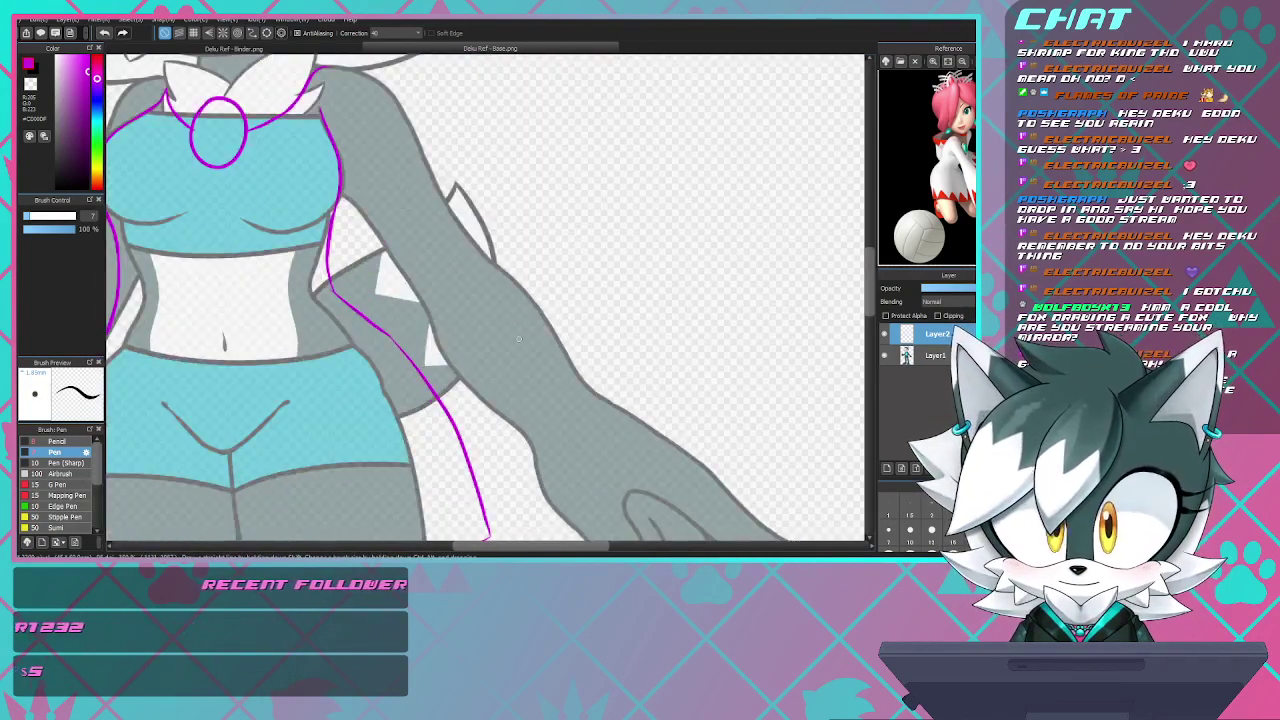
scroll(528, 257, down, 1)
scroll(528, 257, up, 2)
scroll(528, 257, down, 3)
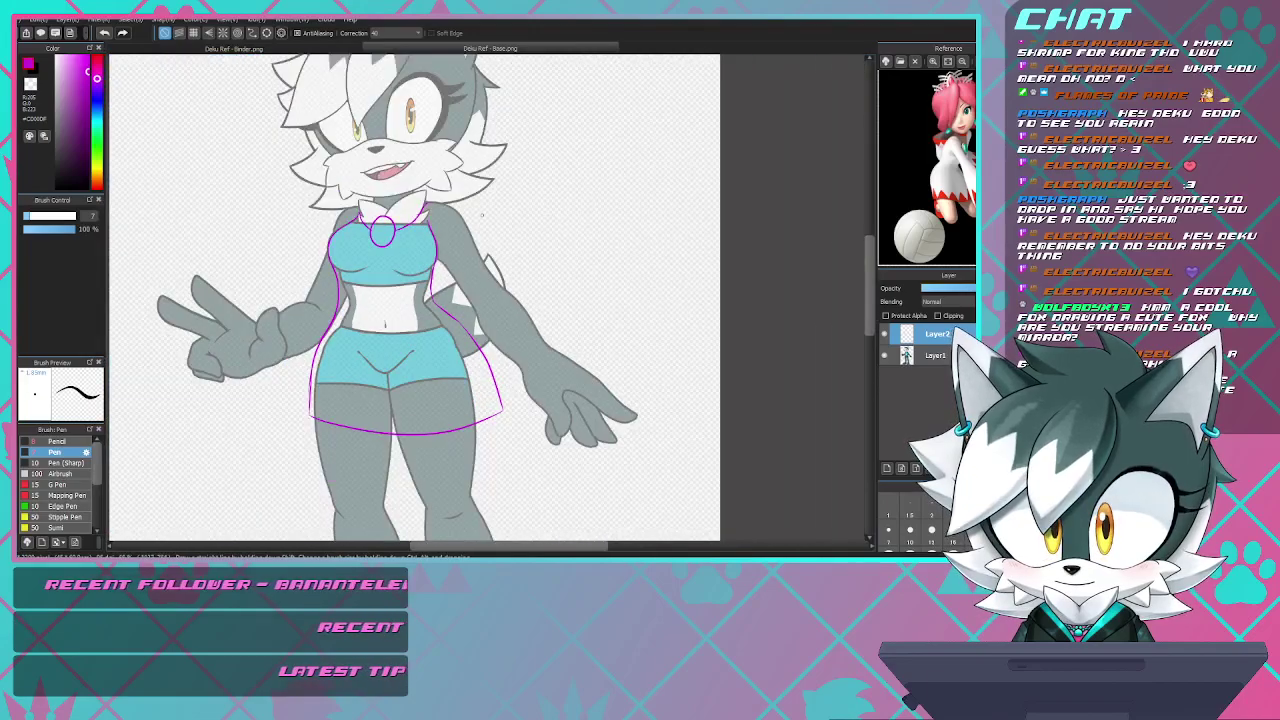
- Draw the outer sleeve edge on the lowered arm from the neckline over the shoulder down to the elbow area
scroll(528, 257, up, 3)
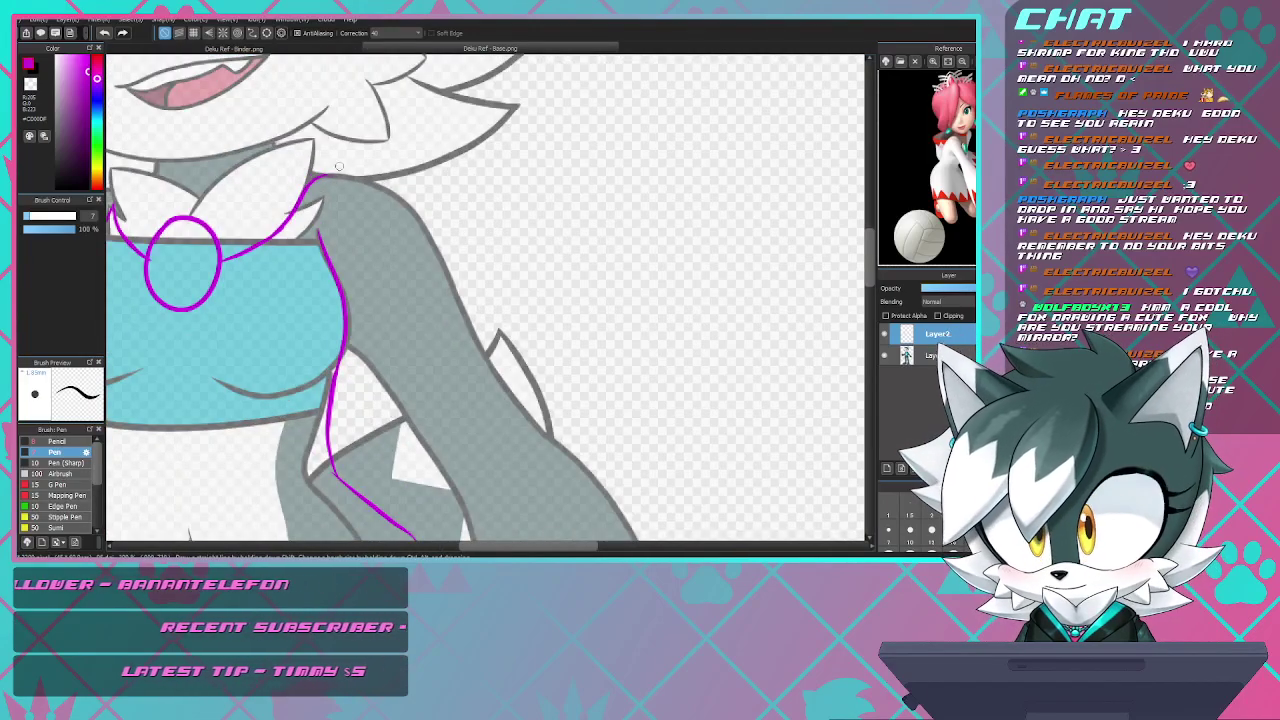
mouse_move(323, 176)
mouse_down()
mouse_move(410, 206)
mouse_move(447, 240)
mouse_up()
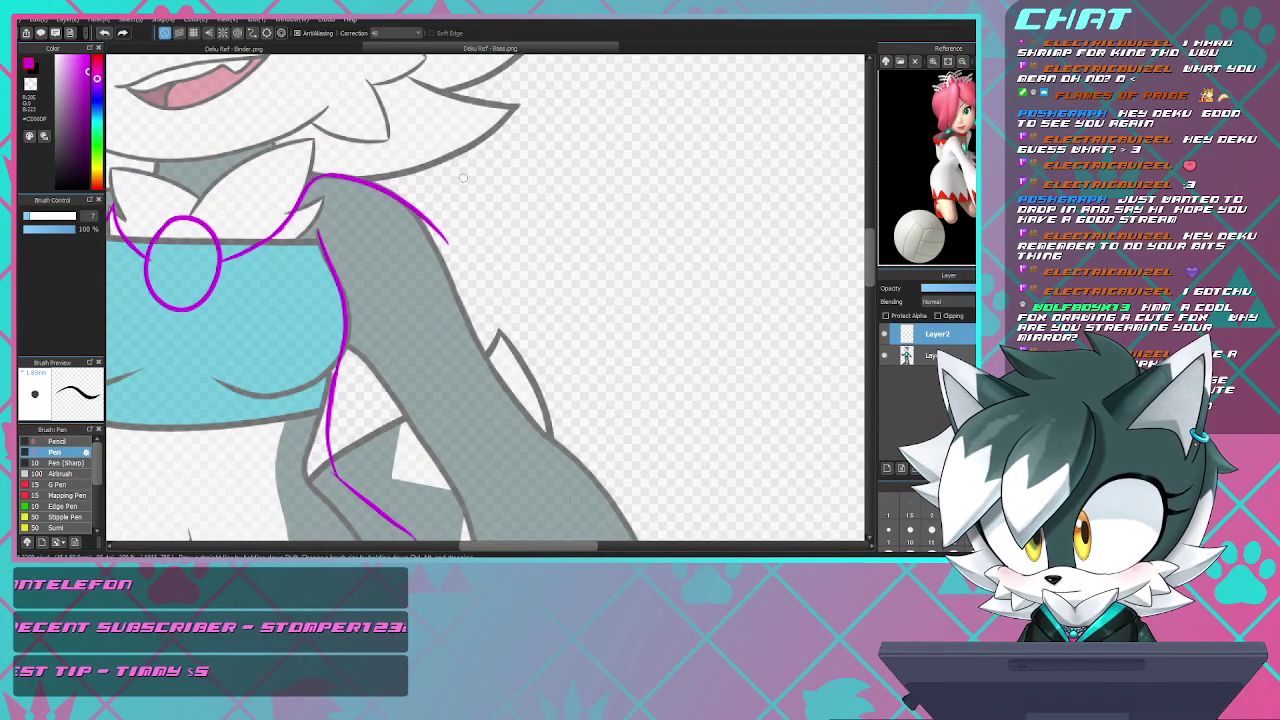
key(ctrl+z)
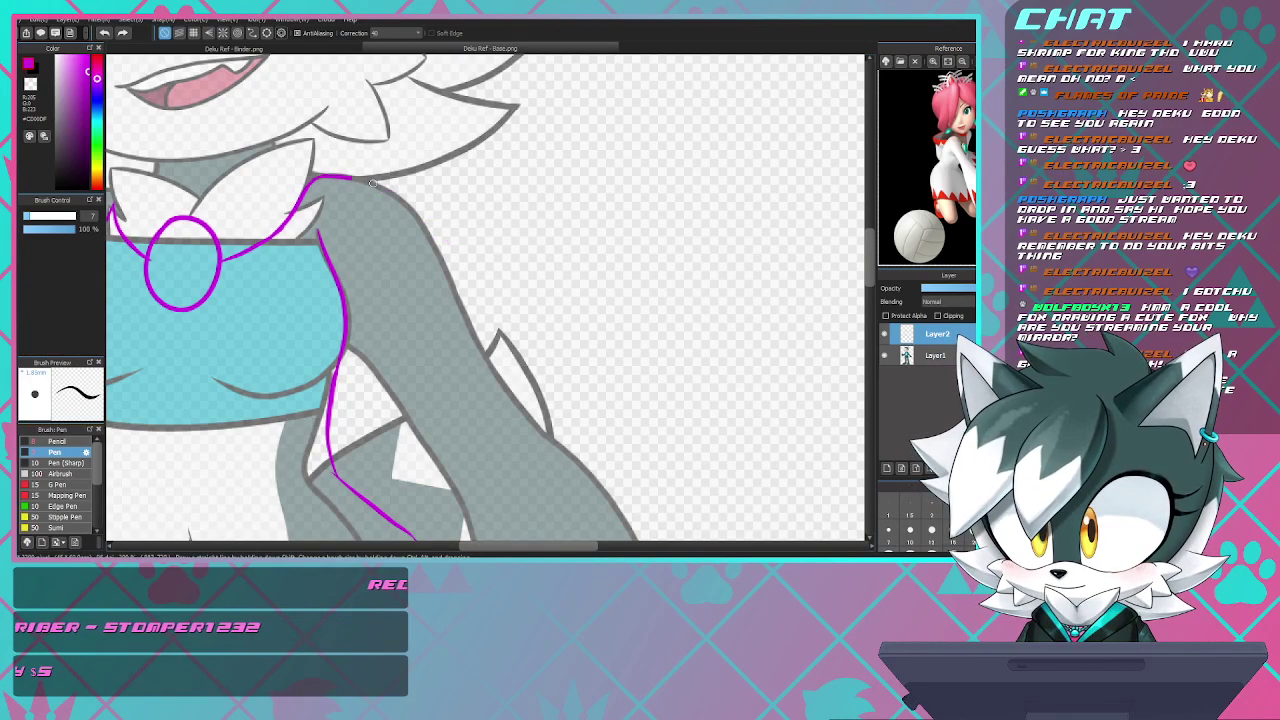
mouse_move(447, 257)
mouse_down()
mouse_move(528, 390)
mouse_move(519, 364)
mouse_move(565, 438)
mouse_move(607, 472)
mouse_up()
scroll(554, 373, down, 1)
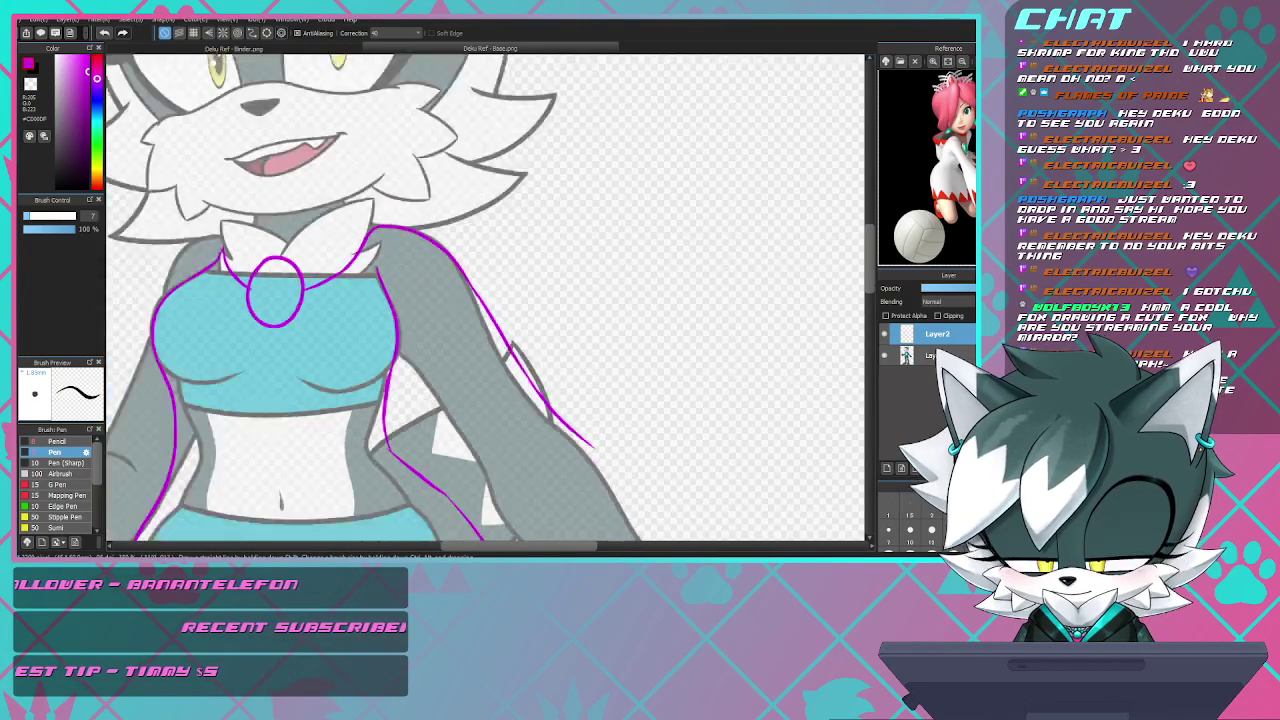
- Extend the lowered arm's outer sleeve edge to a flared point and curve the cuff hem across the wrist
scroll(540, 385, down, 5)
scroll(600, 410, up, 6)
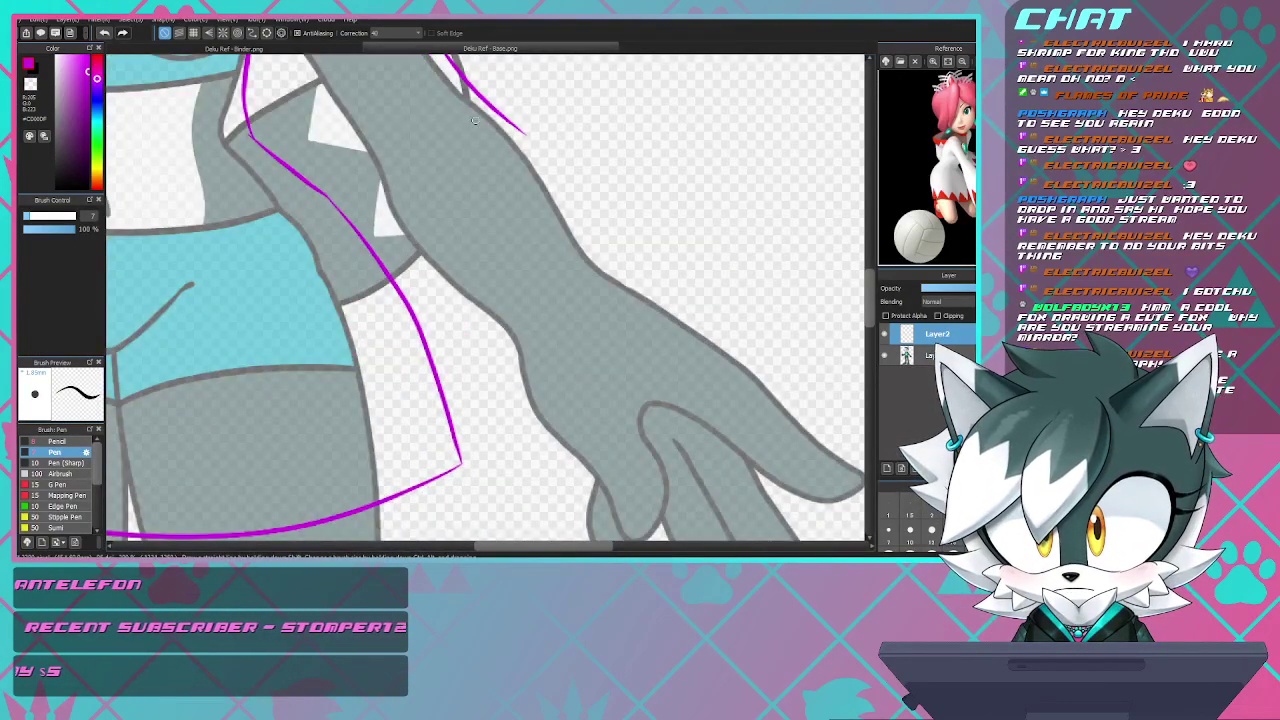
mouse_move(554, 172)
mouse_down()
mouse_move(601, 211)
mouse_move(641, 209)
mouse_move(619, 218)
mouse_move(723, 264)
mouse_move(670, 334)
mouse_move(589, 390)
mouse_move(520, 412)
mouse_up()
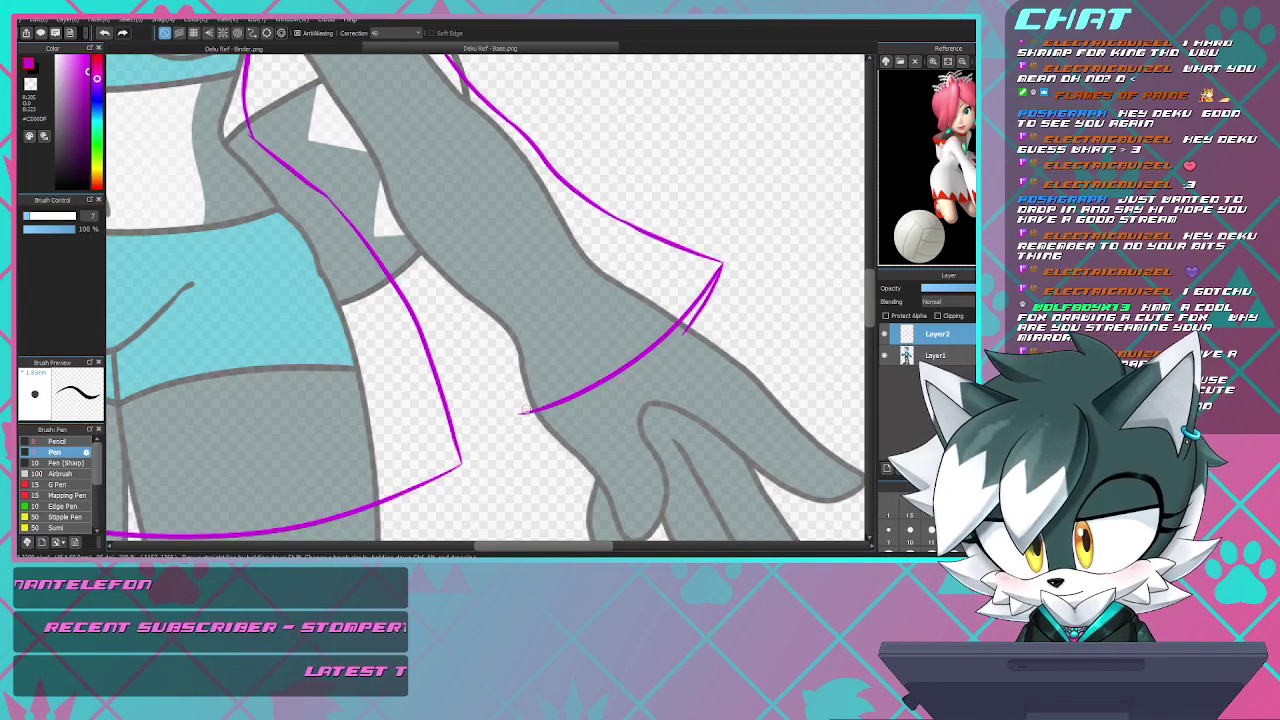
drag(521, 411, 483, 325)
key(ctrl+z)
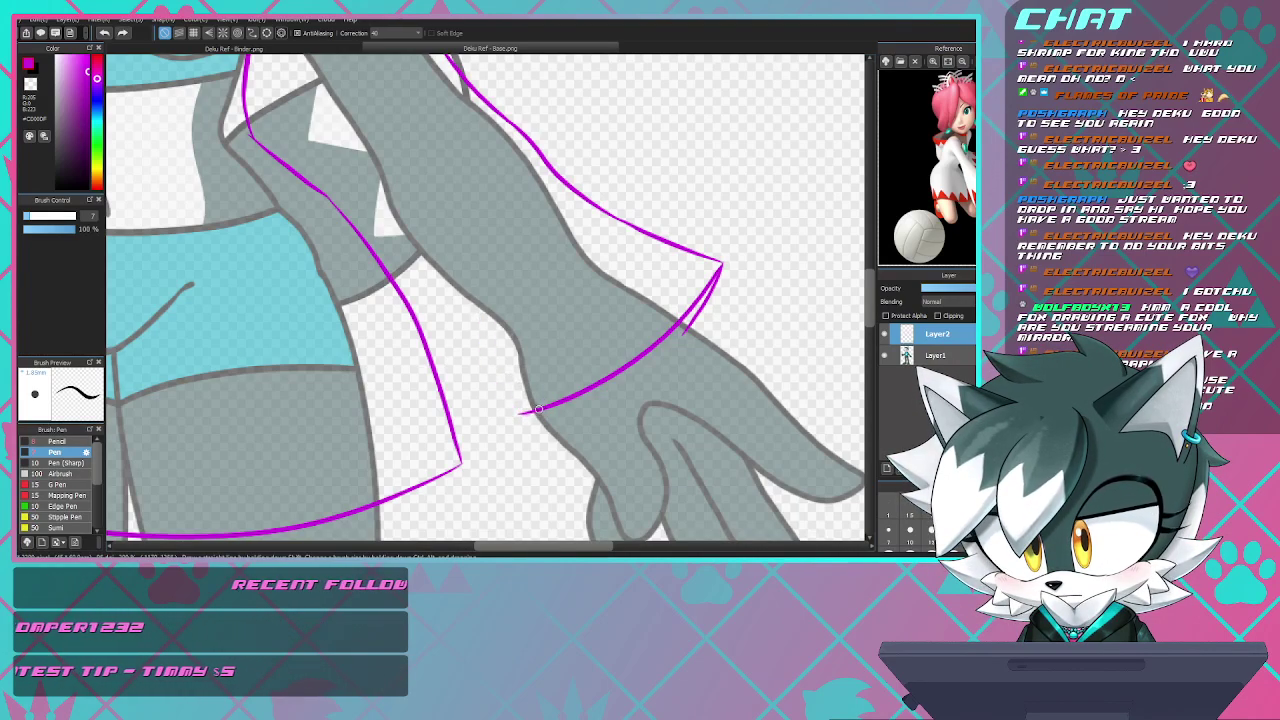
drag(518, 412, 500, 411)
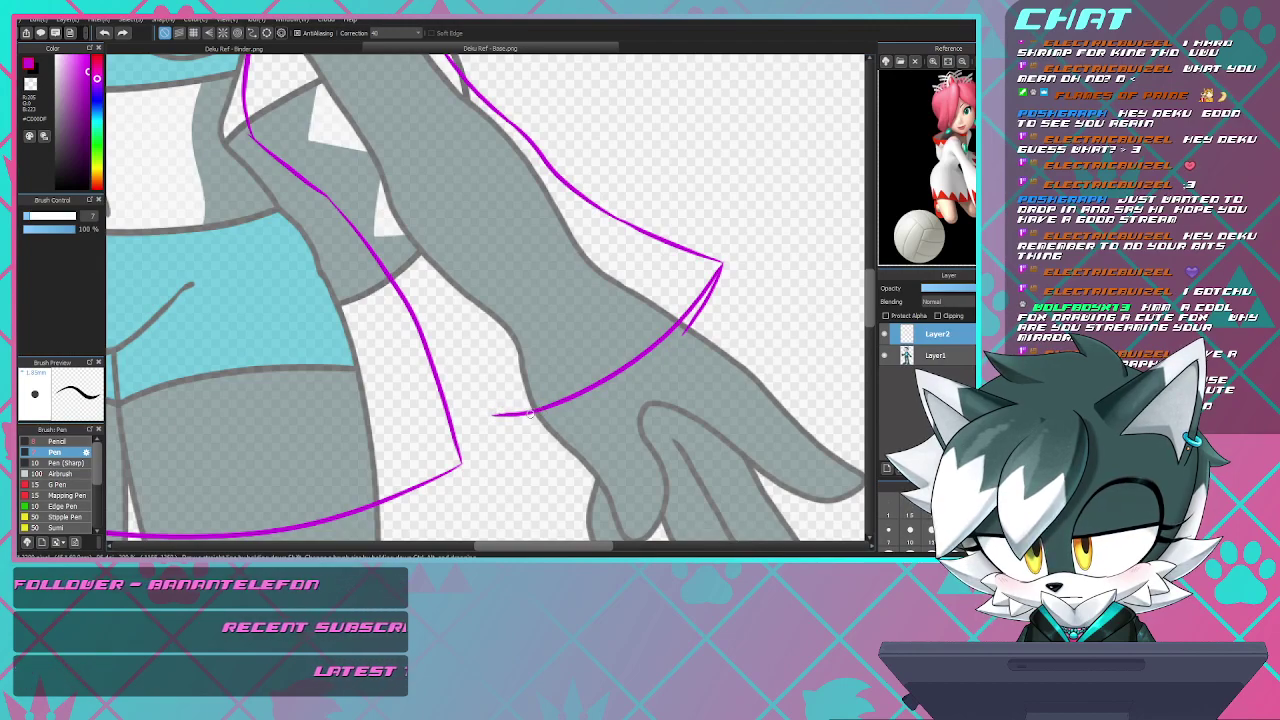
- Draw the lowered arm's inner sleeve edge from the cuff hem up along the arm to the dress at the armpit
drag(494, 412, 480, 357)
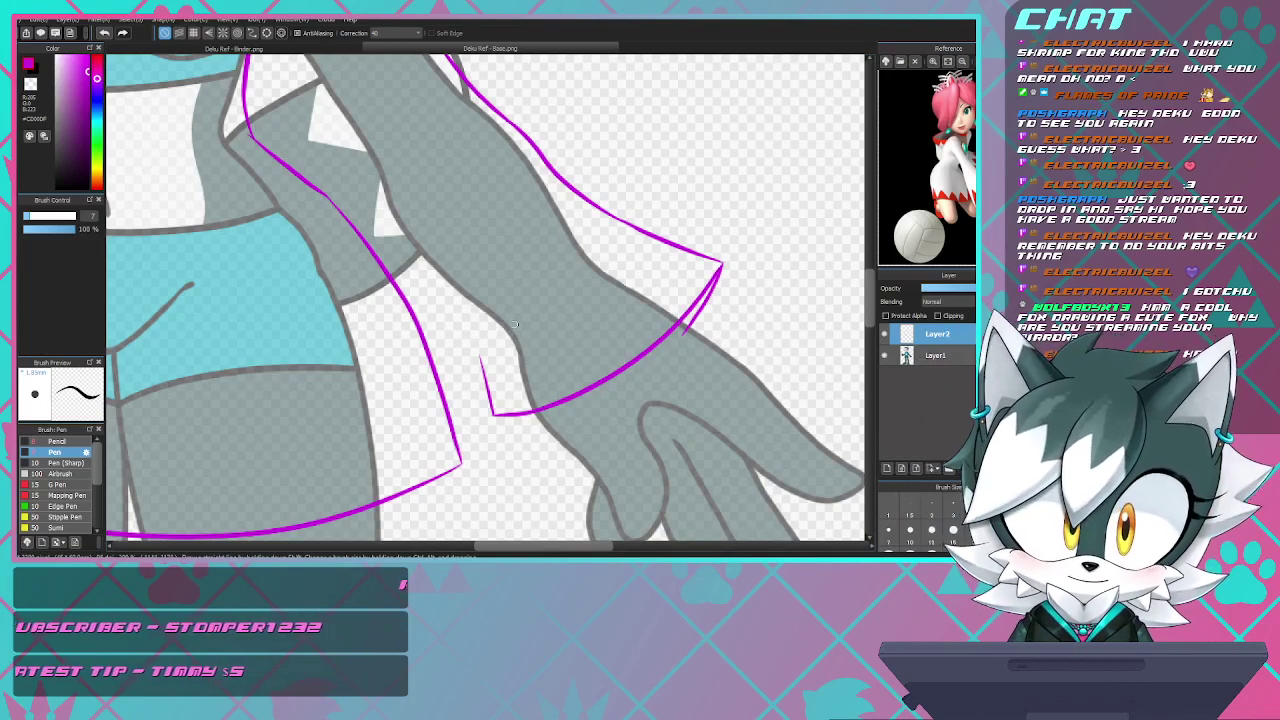
drag(480, 357, 433, 267)
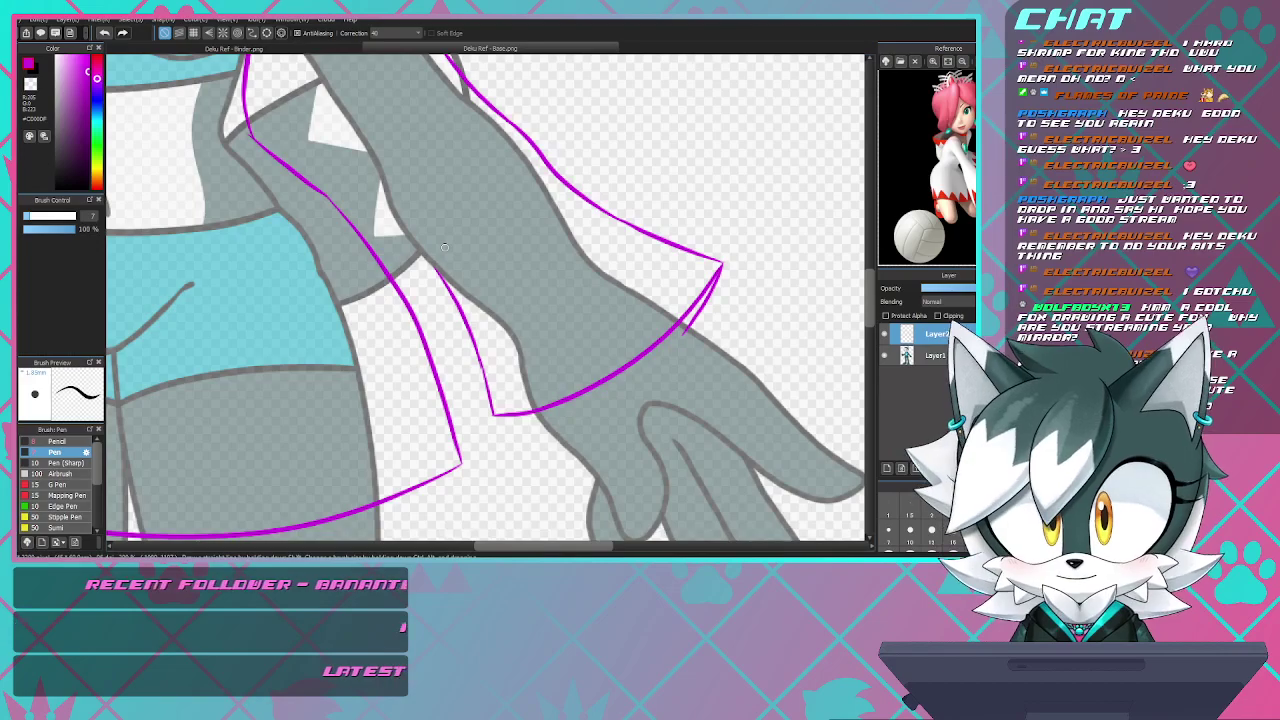
scroll(445, 247, down, 4)
scroll(430, 187, up, 4)
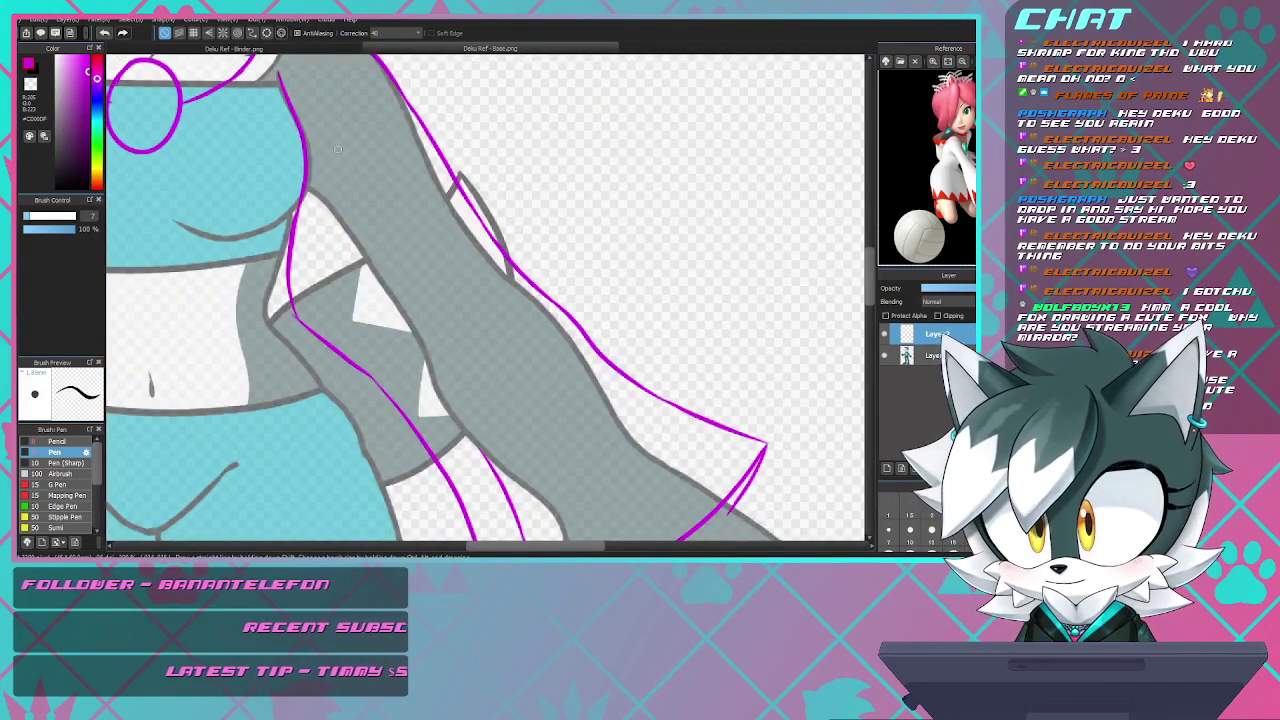
drag(308, 193, 420, 370)
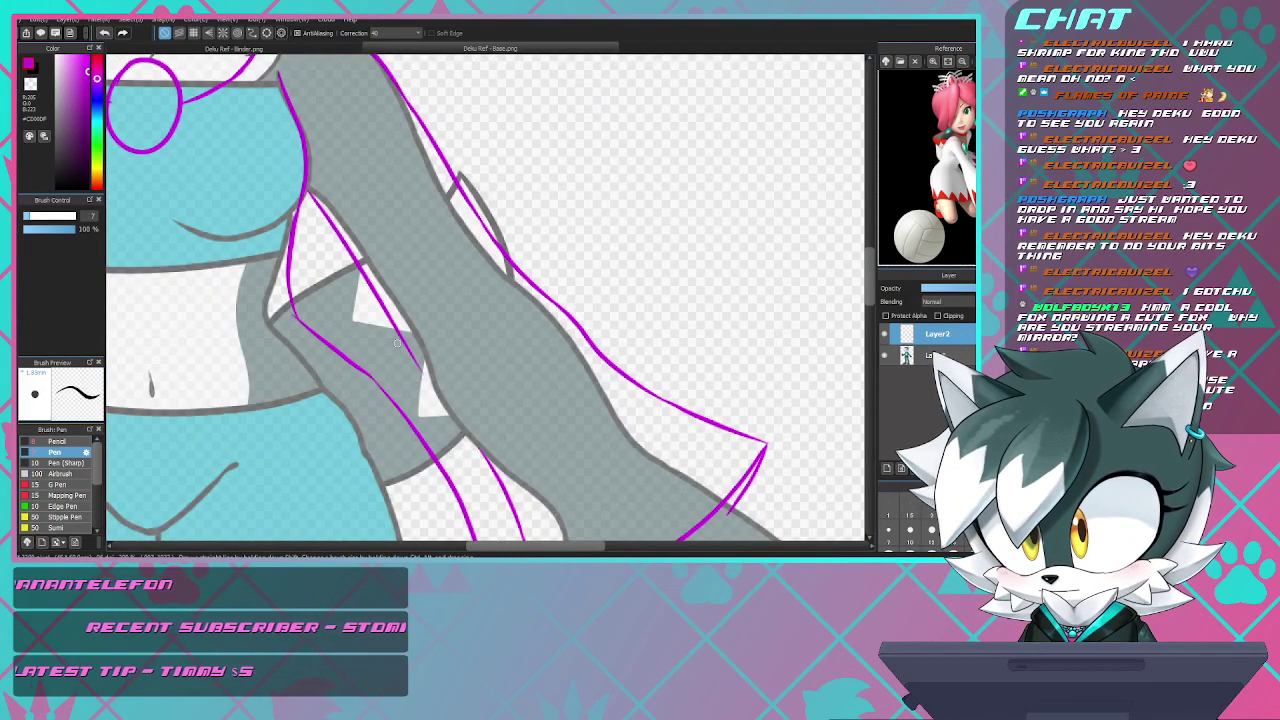
key(ctrl+z)
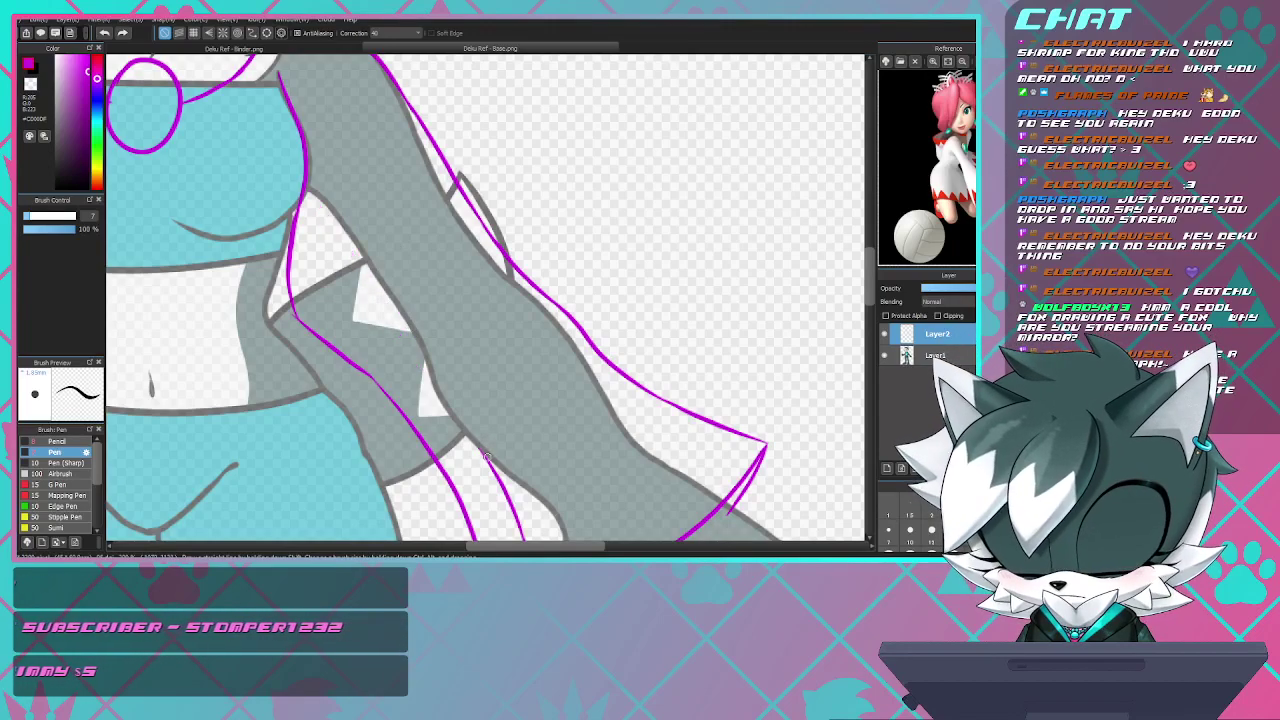
mouse_move(475, 441)
mouse_down()
mouse_move(338, 268)
mouse_move(353, 268)
mouse_move(341, 227)
mouse_move(363, 270)
mouse_move(342, 272)
mouse_move(300, 203)
mouse_up()
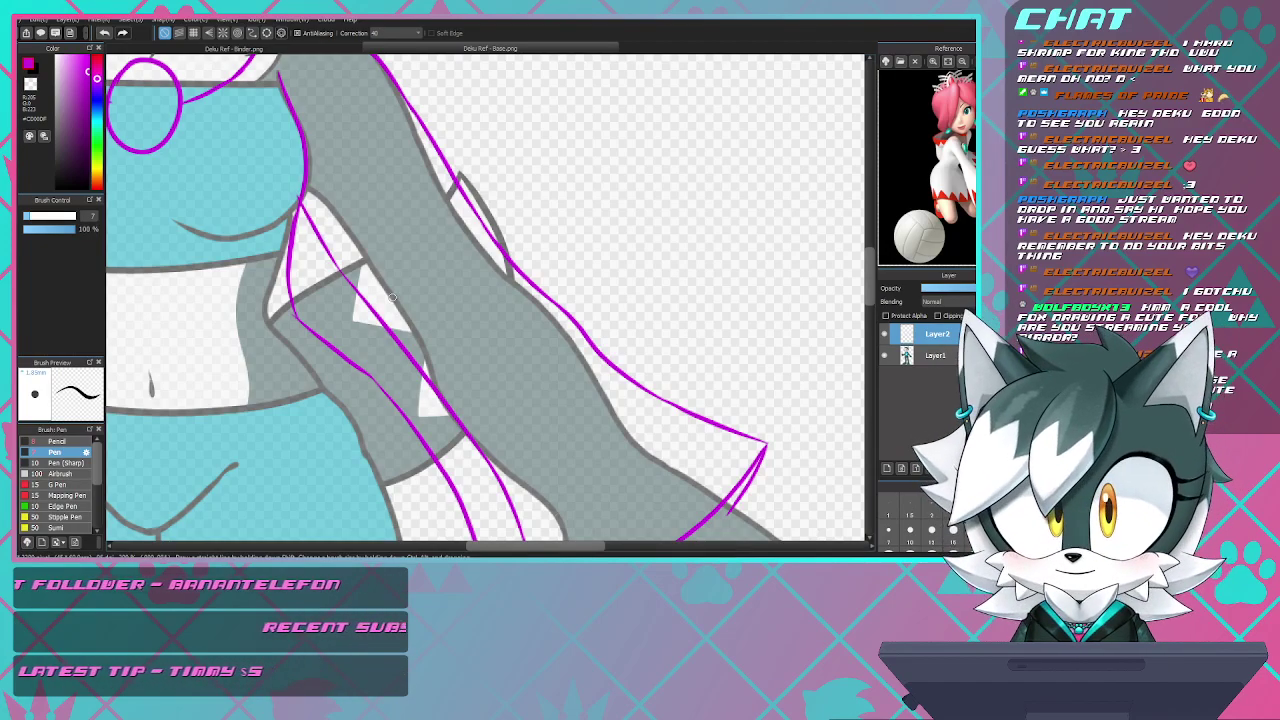
- Trace the sleeve on the peace-sign arm from the chest fur over the shoulder to the elbow, with a crease at the bend
scroll(374, 264, down, 2)
scroll(486, 300, down, 3)
scroll(486, 300, up, 4)
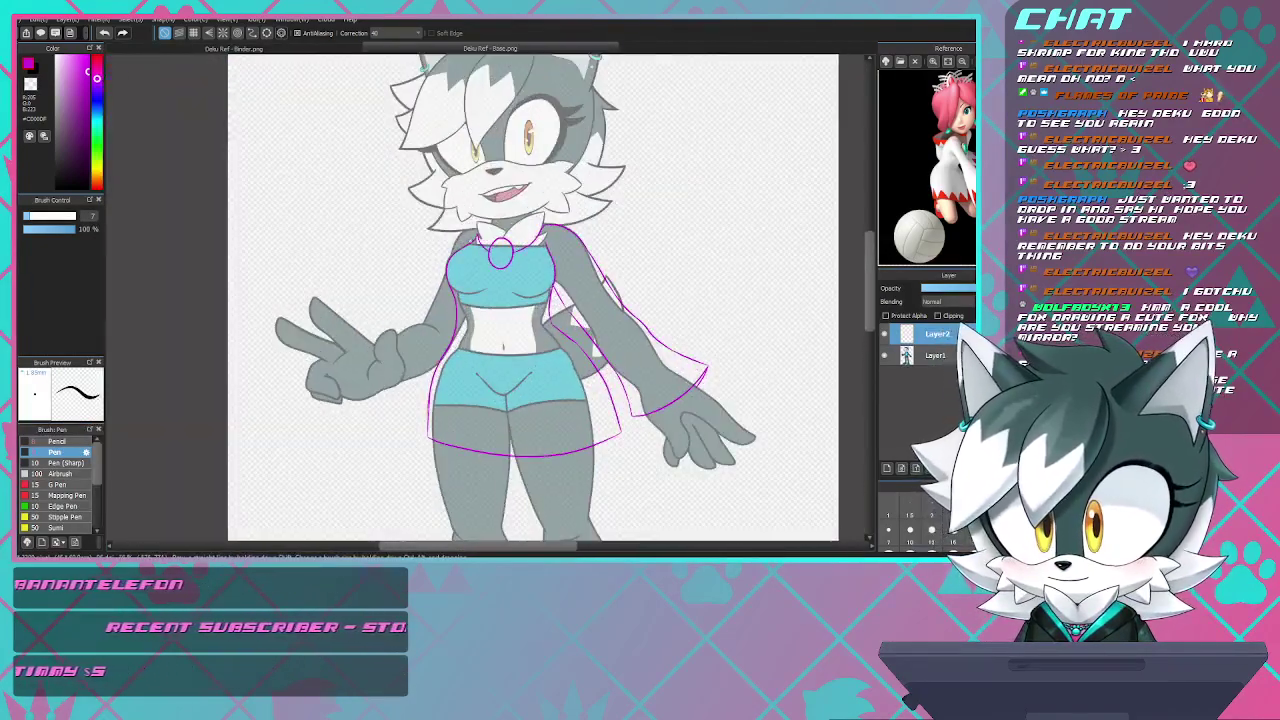
scroll(418, 317, down, 3)
scroll(445, 280, up, 3)
scroll(468, 273, down, 2)
scroll(572, 160, up, 2)
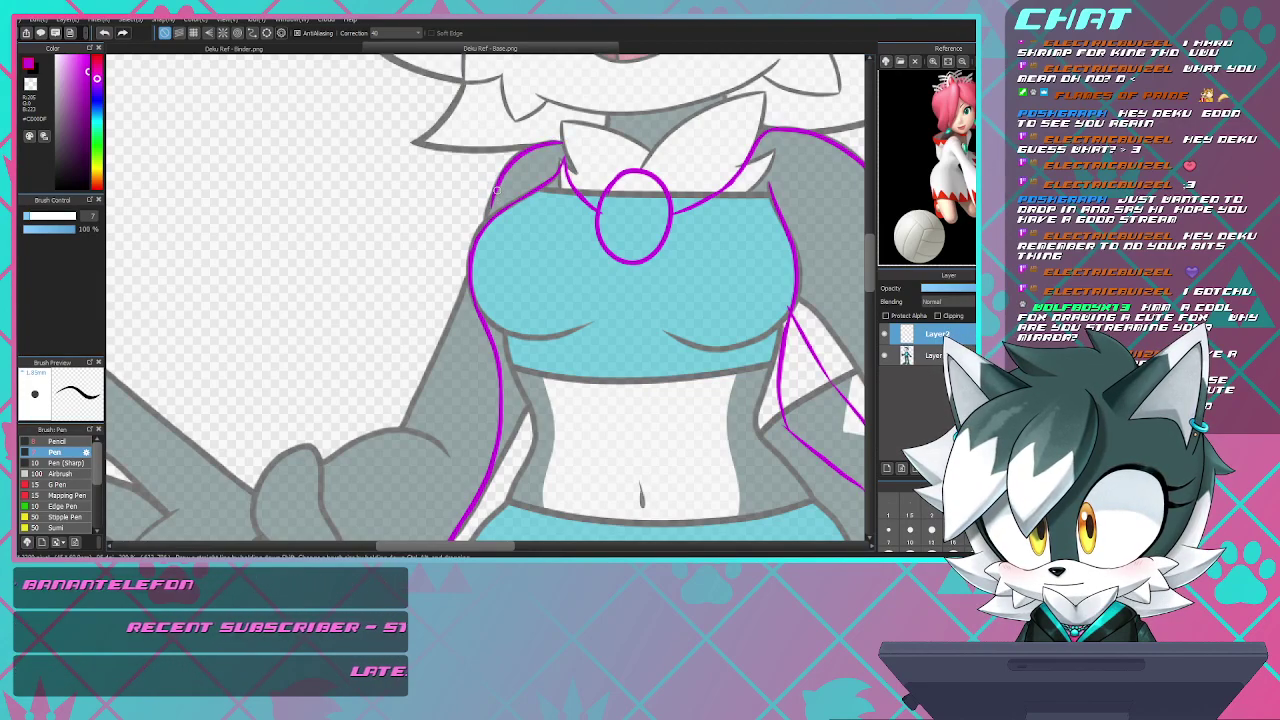
drag(493, 196, 478, 229)
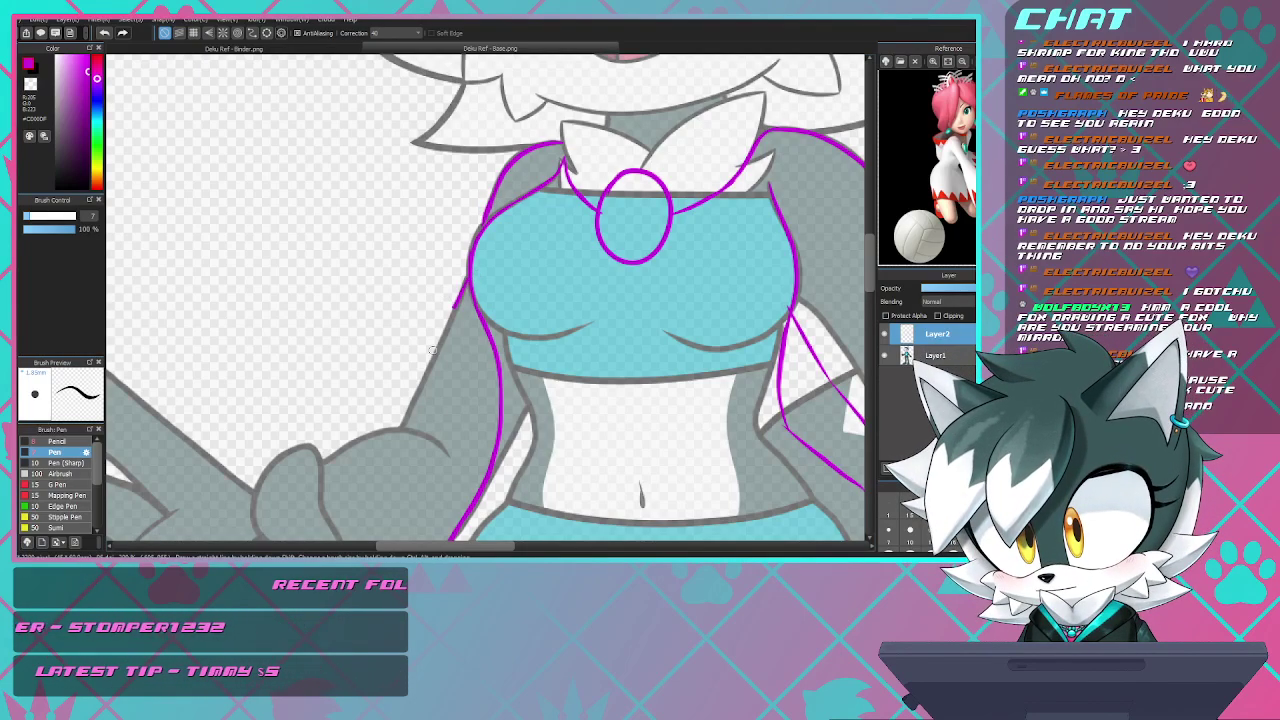
drag(470, 274, 404, 420)
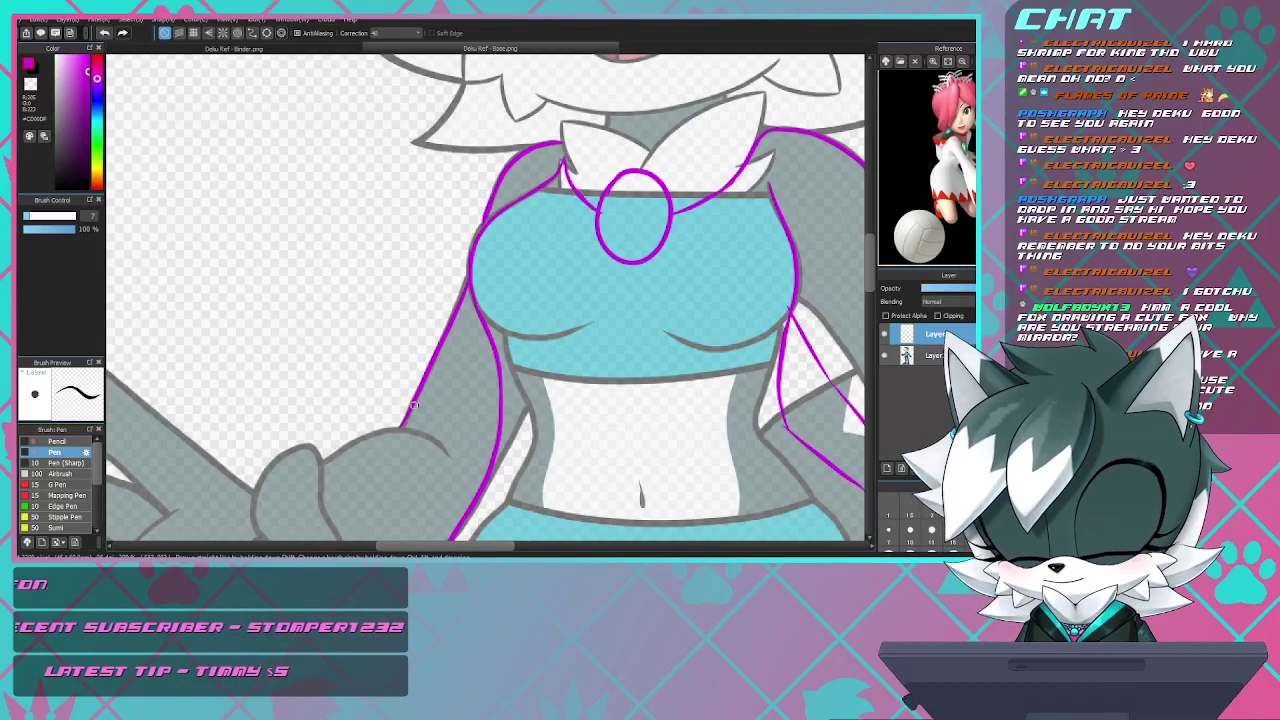
mouse_move(441, 427)
mouse_down()
mouse_move(421, 427)
mouse_move(440, 434)
mouse_up()
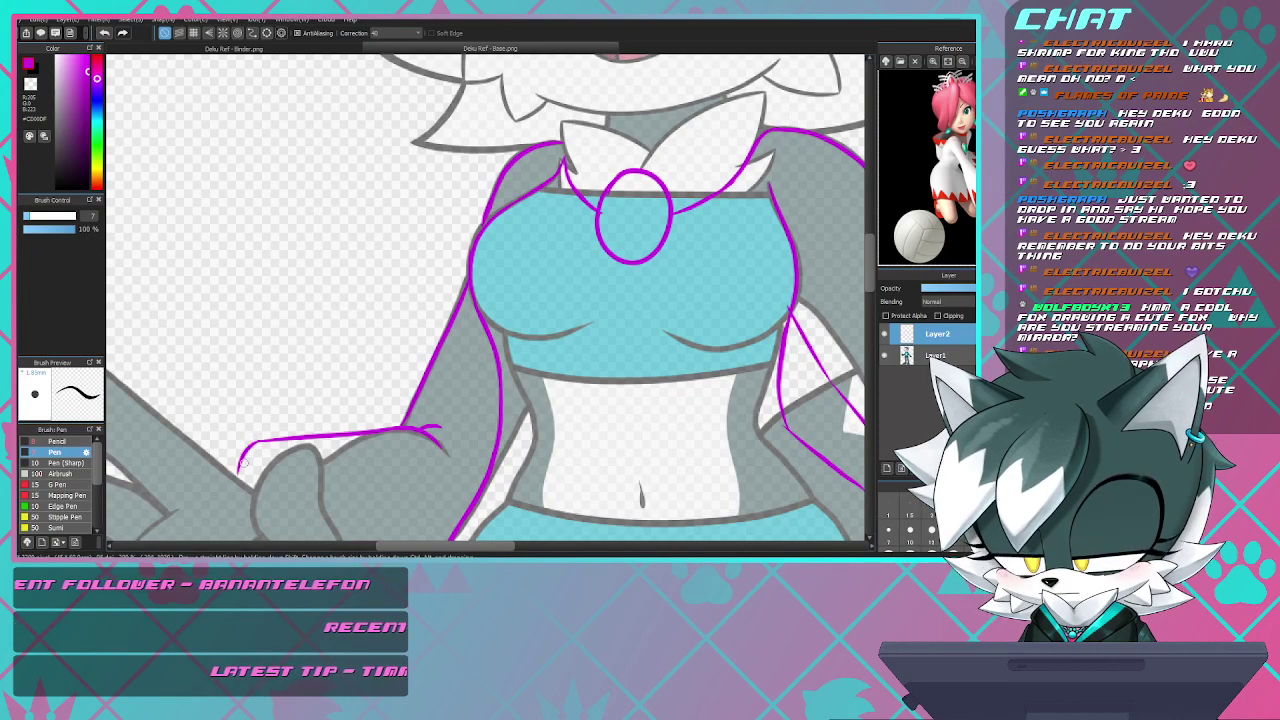
- Try a flared sleeve shape rising from the elbow of the peace-sign arm and curving down over the wrist
key(ctrl+z)
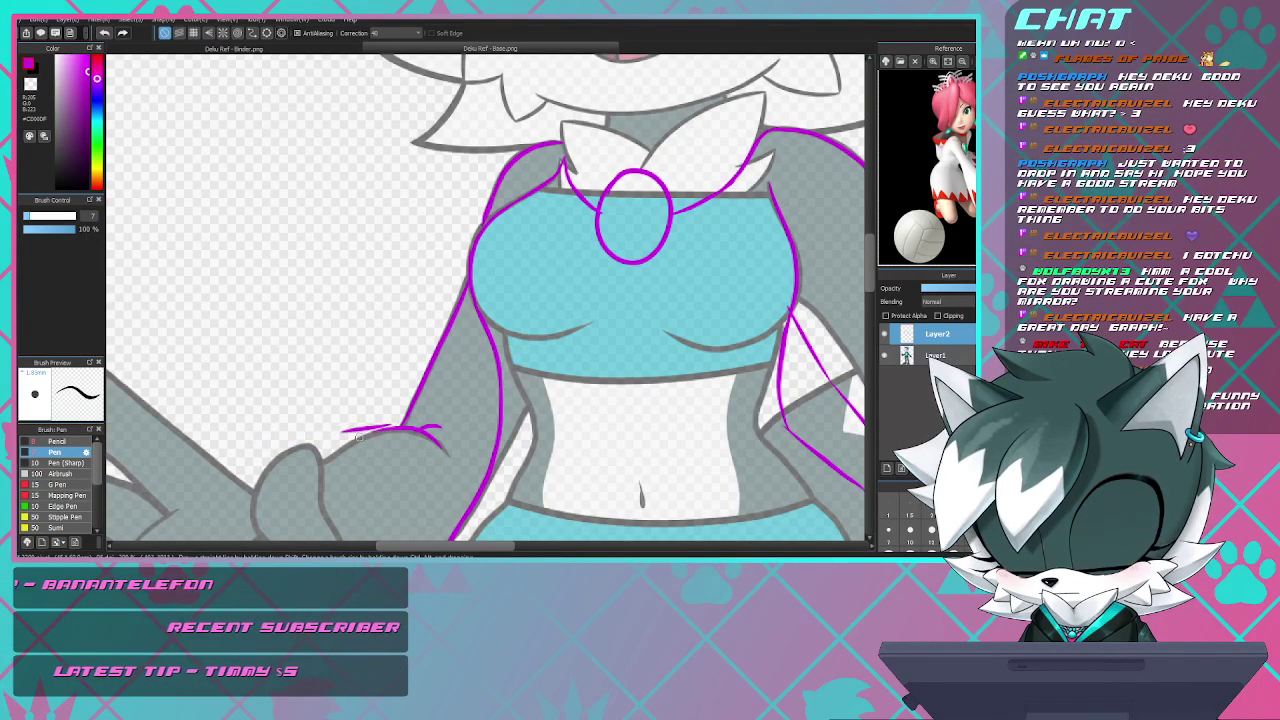
mouse_move(400, 428)
mouse_down()
mouse_move(292, 431)
mouse_move(238, 404)
mouse_up()
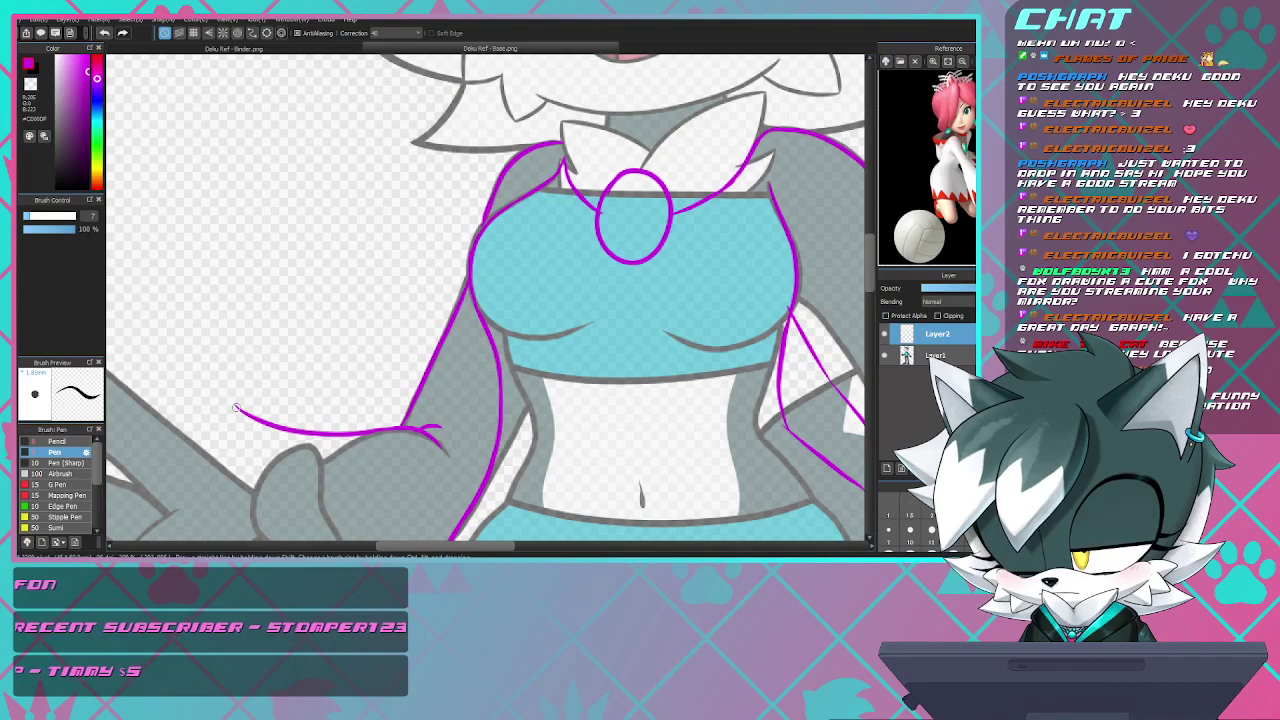
key(ctrl+z)
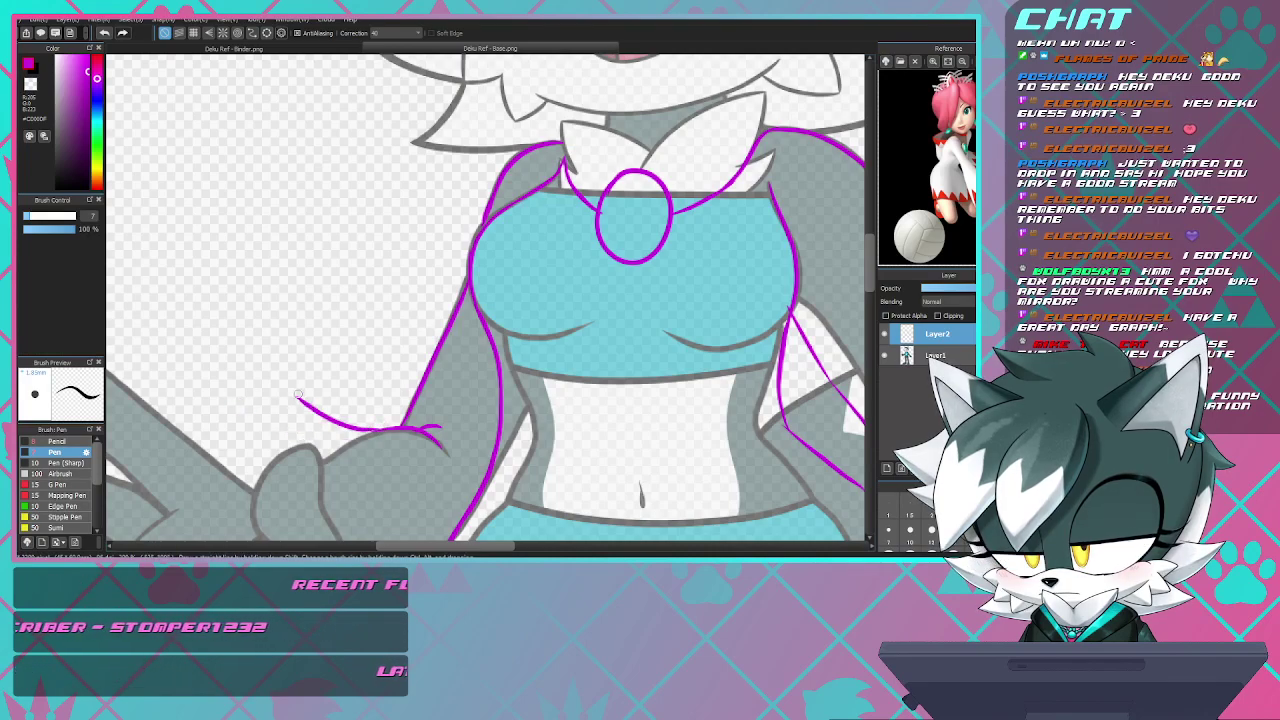
mouse_move(274, 399)
mouse_down()
mouse_move(249, 431)
mouse_move(245, 472)
mouse_up()
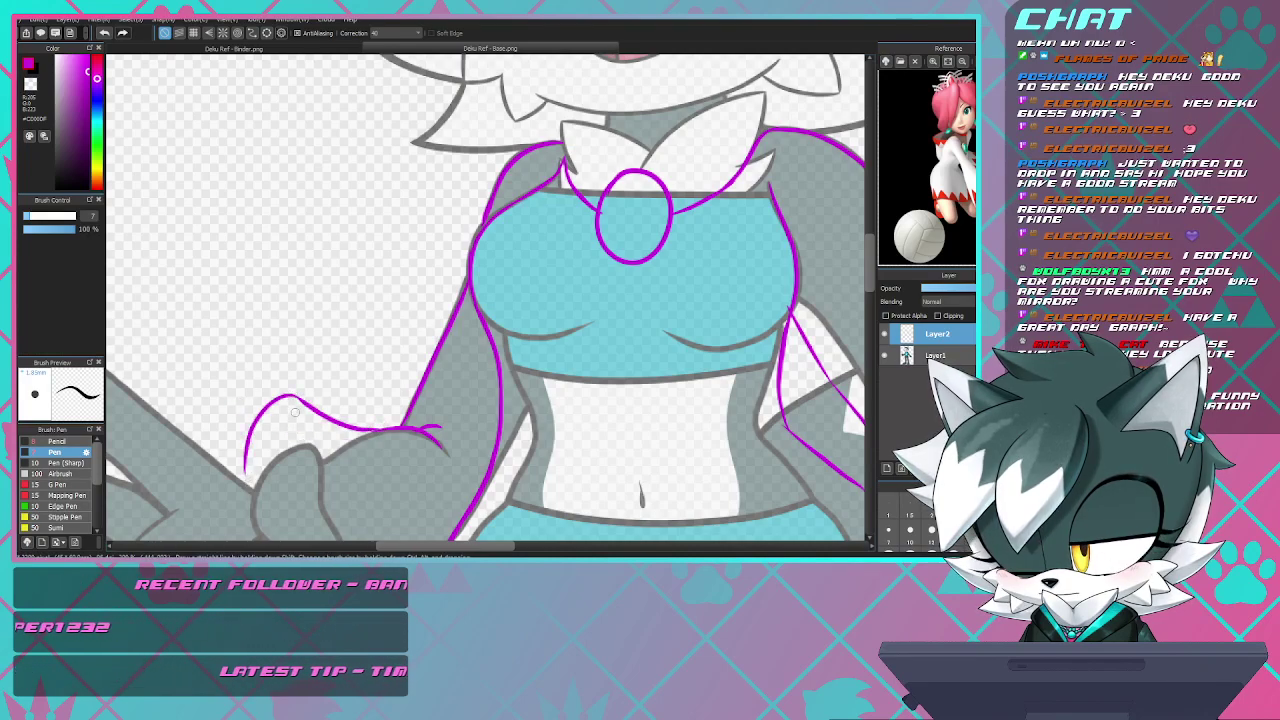
drag(305, 405, 383, 538)
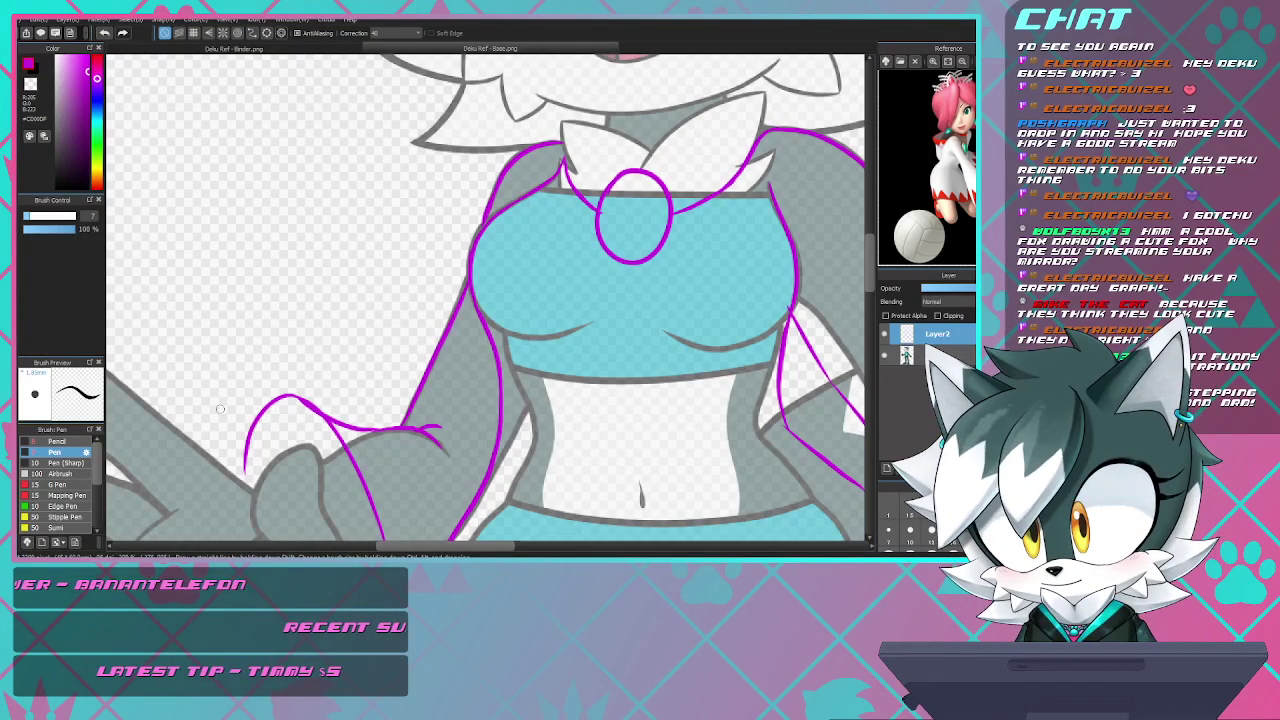
key(ctrl+z)
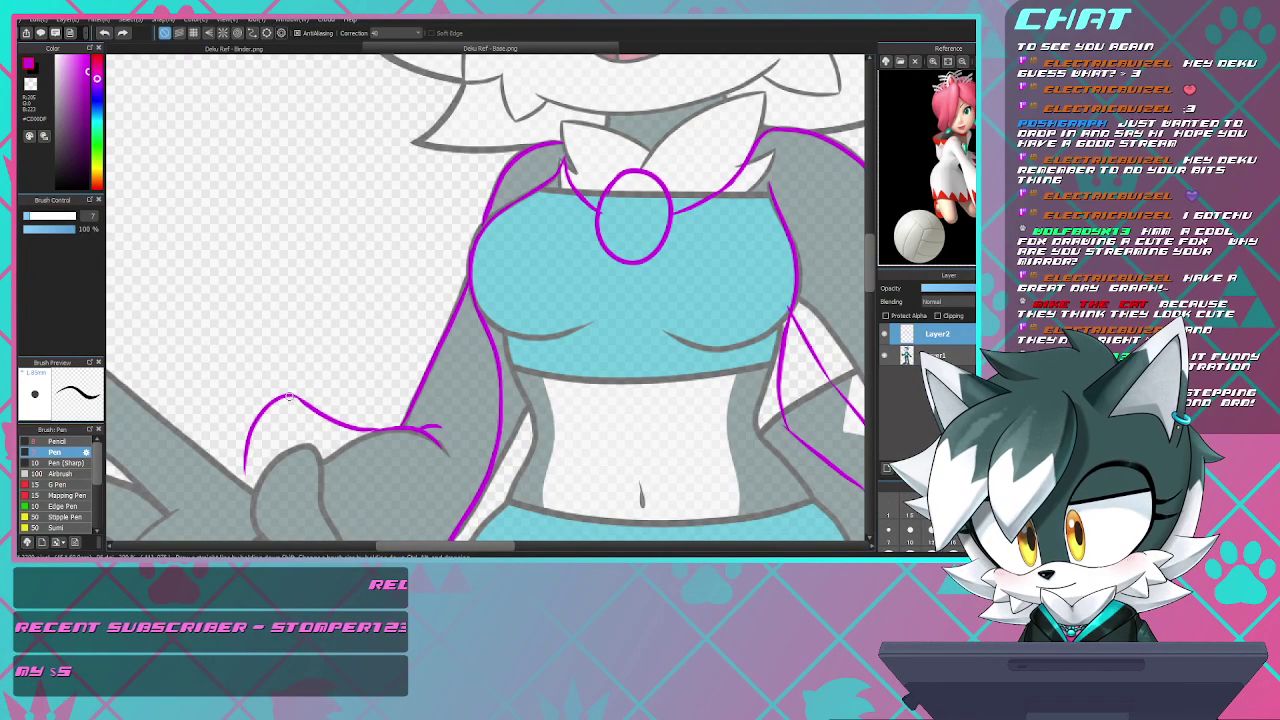
key(ctrl+z)
key(ctrl+z)
key(ctrl+z)
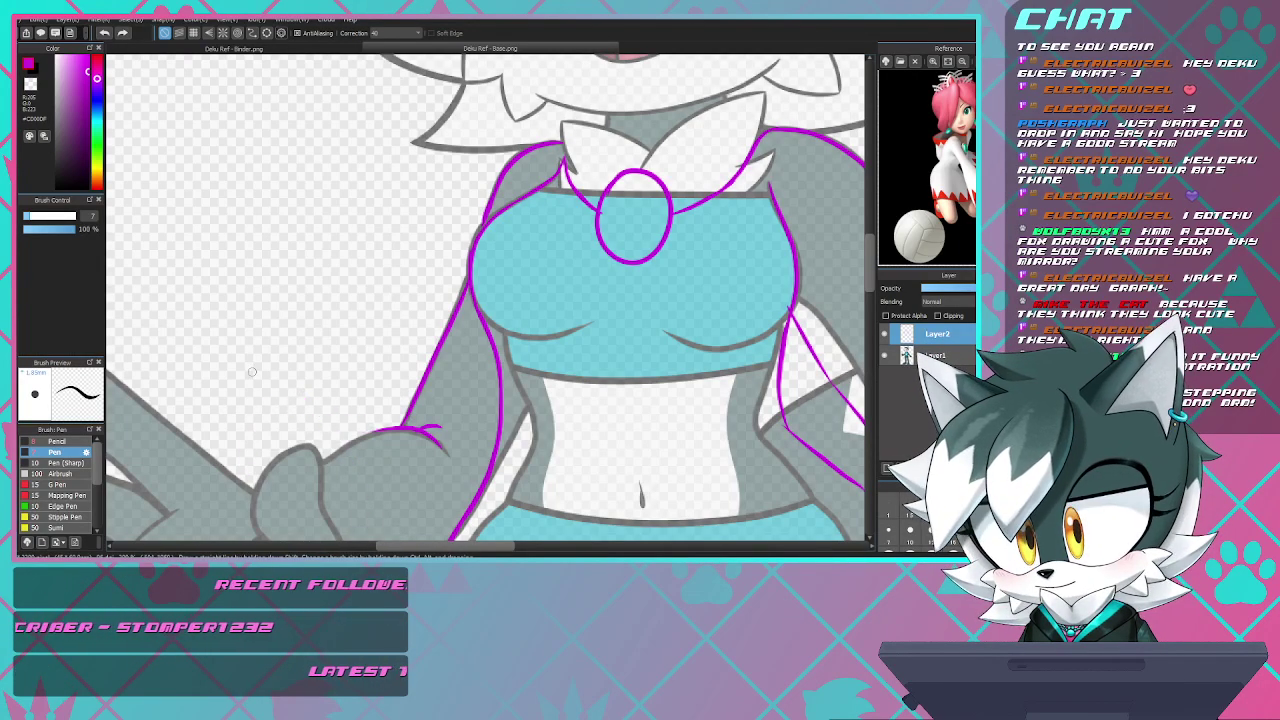
- Draw a large oval sleeve opening around the wrist of the peace-sign arm, joined to the elbow by the upper sleeve edge
scroll(357, 497, down, 4)
scroll(357, 497, up, 4)
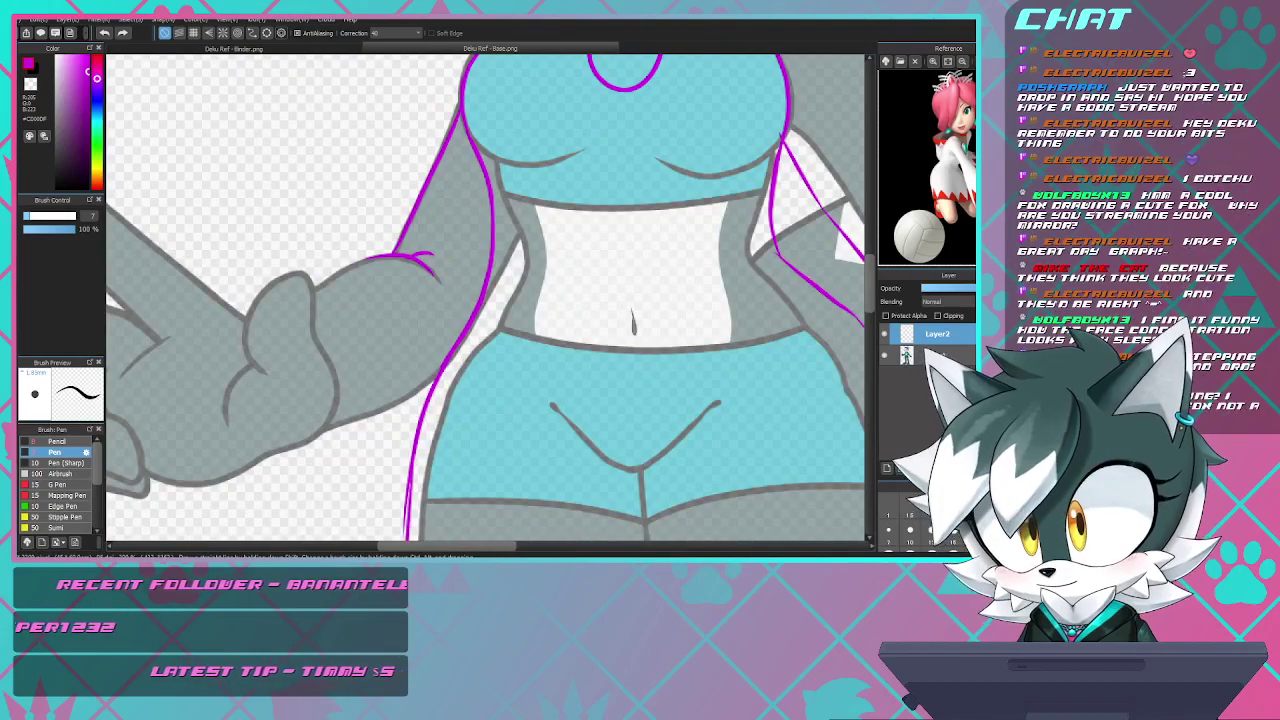
scroll(520, 235, down, 3)
scroll(533, 232, up, 3)
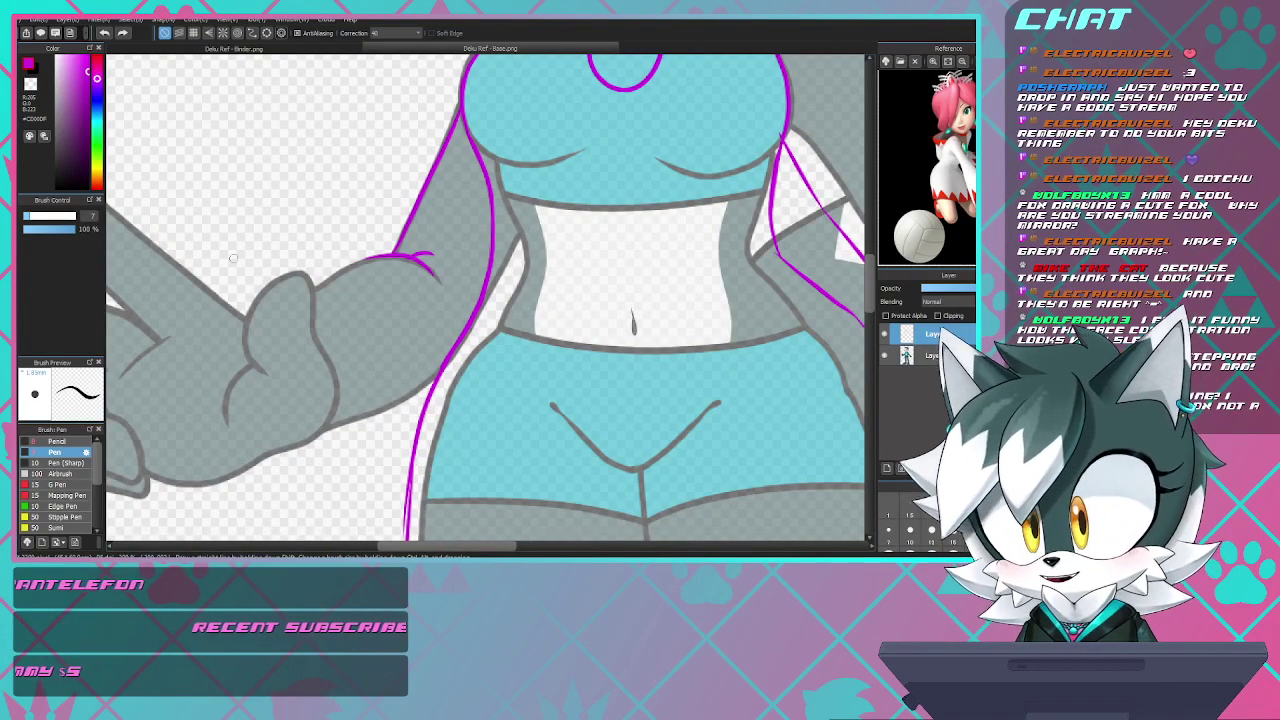
mouse_move(163, 385)
mouse_down()
mouse_move(287, 492)
mouse_move(361, 452)
mouse_move(403, 353)
mouse_move(366, 253)
mouse_move(276, 204)
mouse_move(186, 284)
mouse_up()
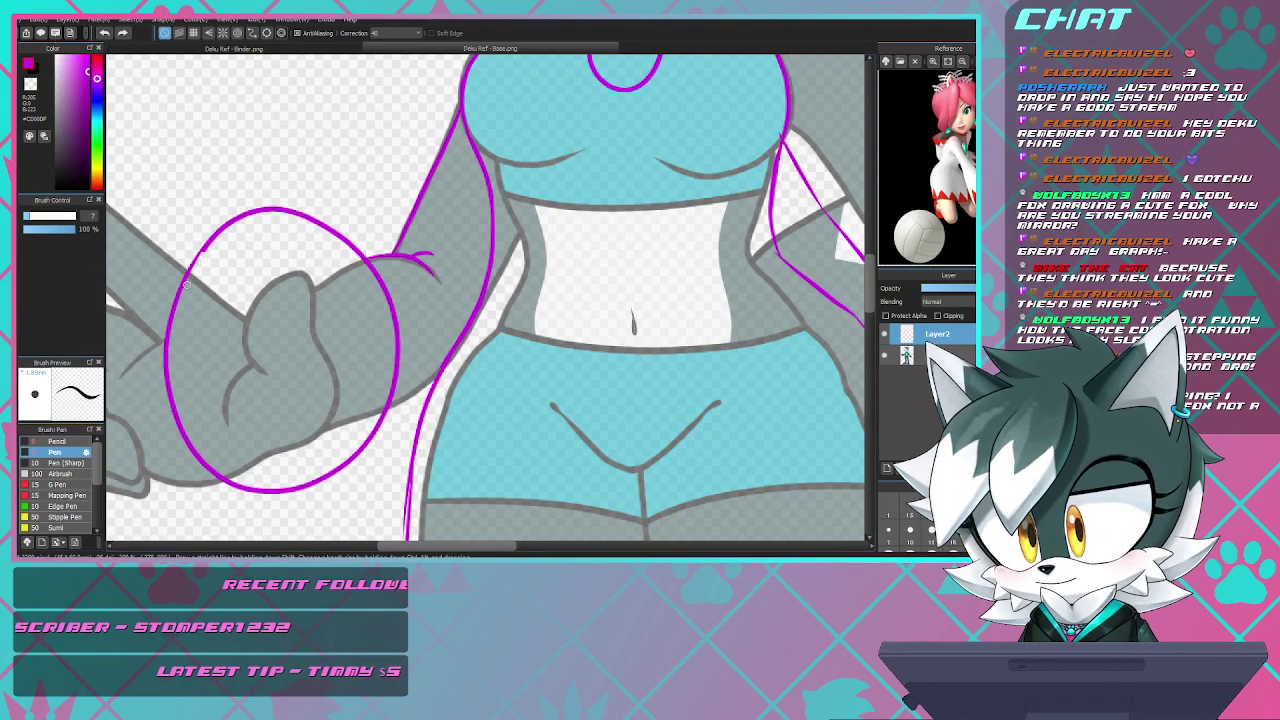
key(ctrl+z)
mouse_move(276, 216)
mouse_down()
mouse_move(182, 336)
mouse_move(288, 515)
mouse_up()
mouse_move(332, 470)
mouse_down()
mouse_move(362, 272)
mouse_move(236, 212)
mouse_move(168, 440)
mouse_move(380, 420)
mouse_move(262, 236)
mouse_move(394, 255)
mouse_move(291, 239)
mouse_move(326, 248)
mouse_up()
key(ctrl+z)
key(ctrl+z)
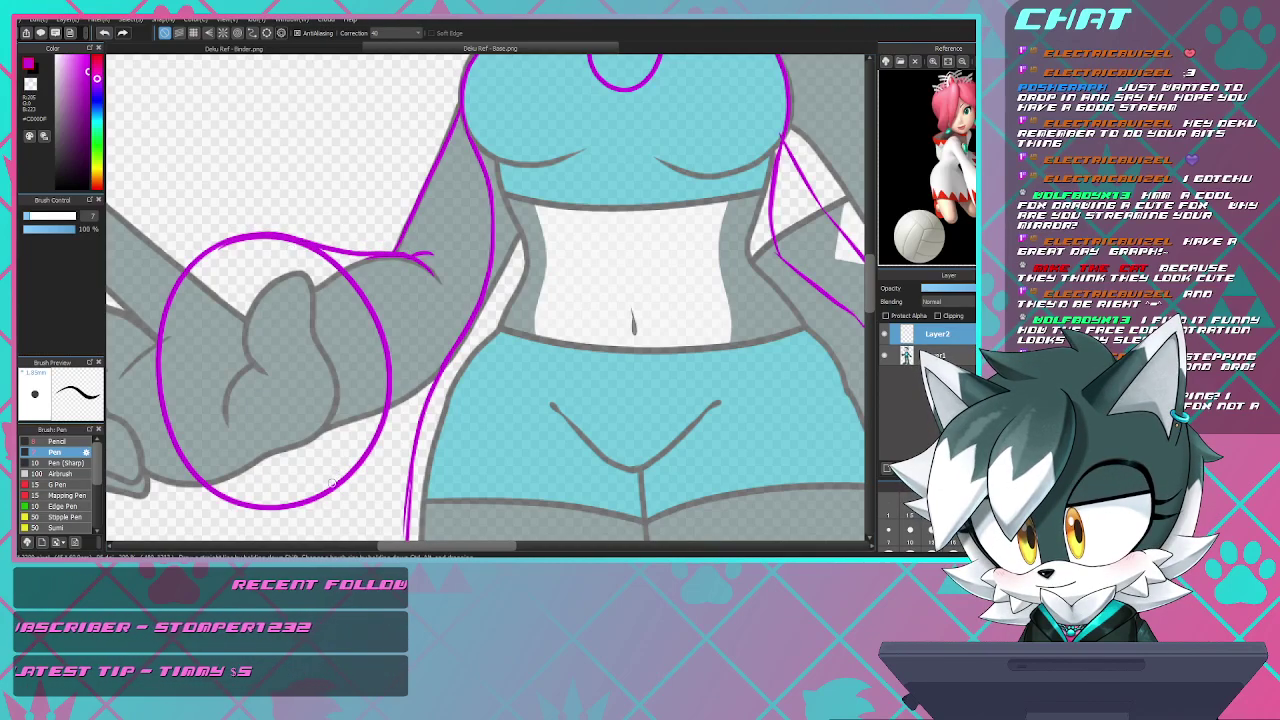
- Draw the lower sleeve edge on the peace-sign arm from the bottom of the oval opening up to the underside of the elbow
drag(348, 482, 452, 368)
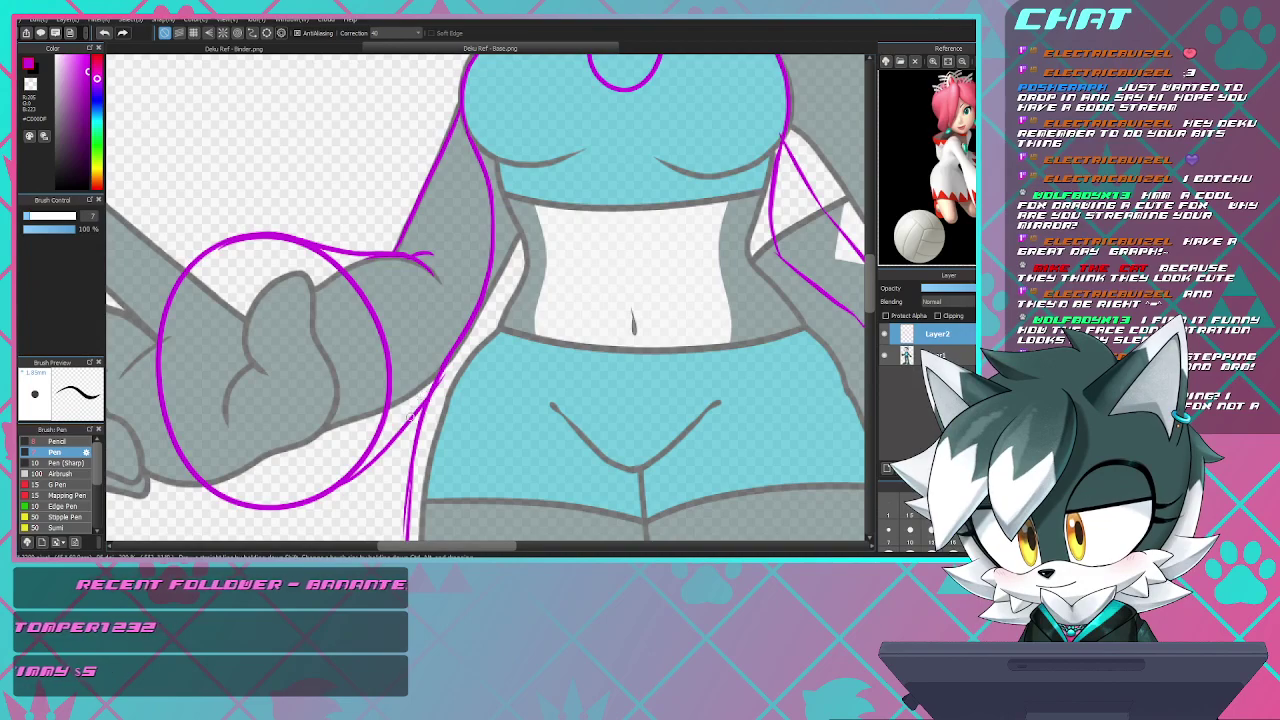
key(ctrl+z)
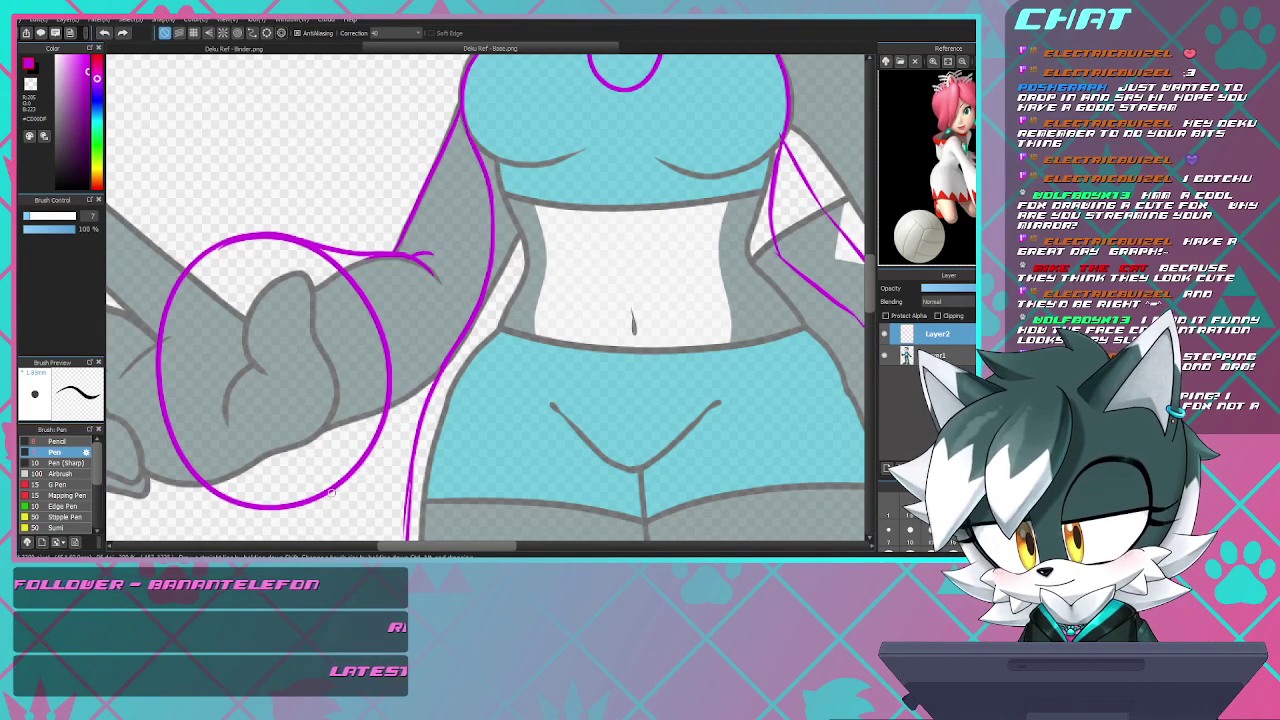
drag(360, 474, 426, 400)
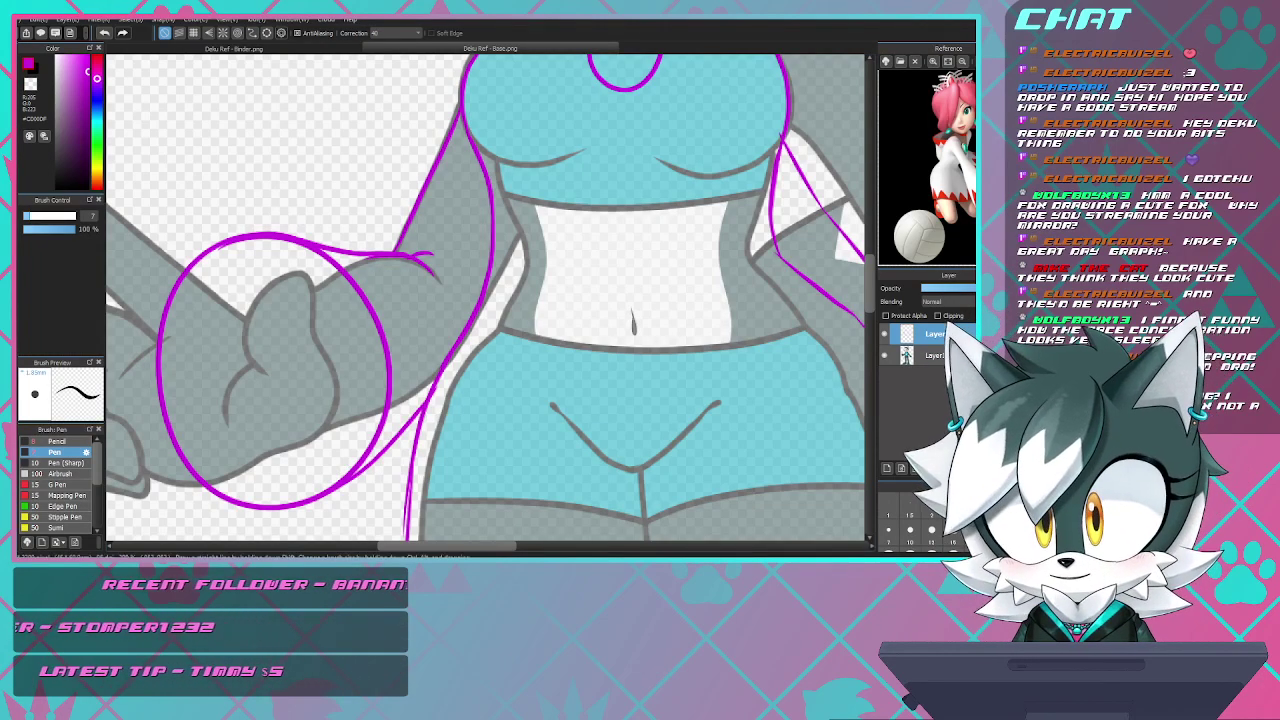
- Examine the whole outfit sketch, checking the dress, sleeves and bare legs against the full figure
scroll(560, 251, down, 2)
scroll(531, 315, down, 4)
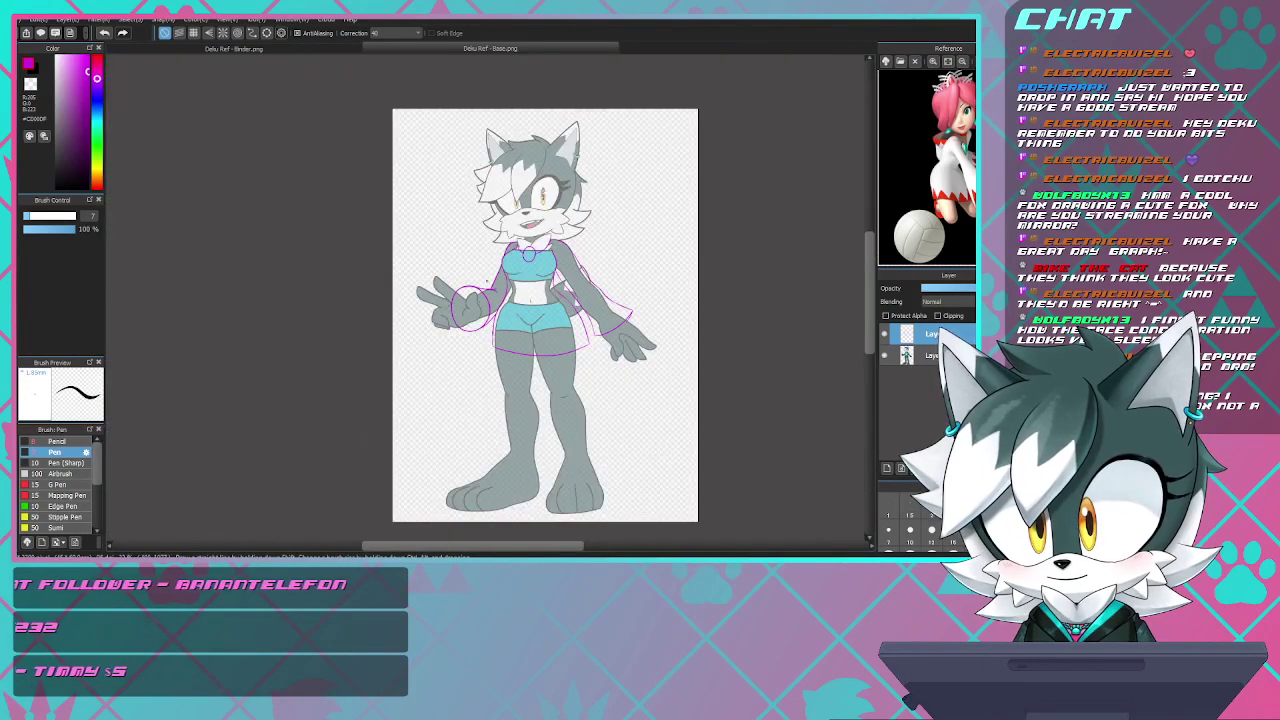
scroll(473, 312, up, 3)
key(ctrl+minus)
key(ctrl+plus)
key(ctrl+plus)
key(ctrl+plus)
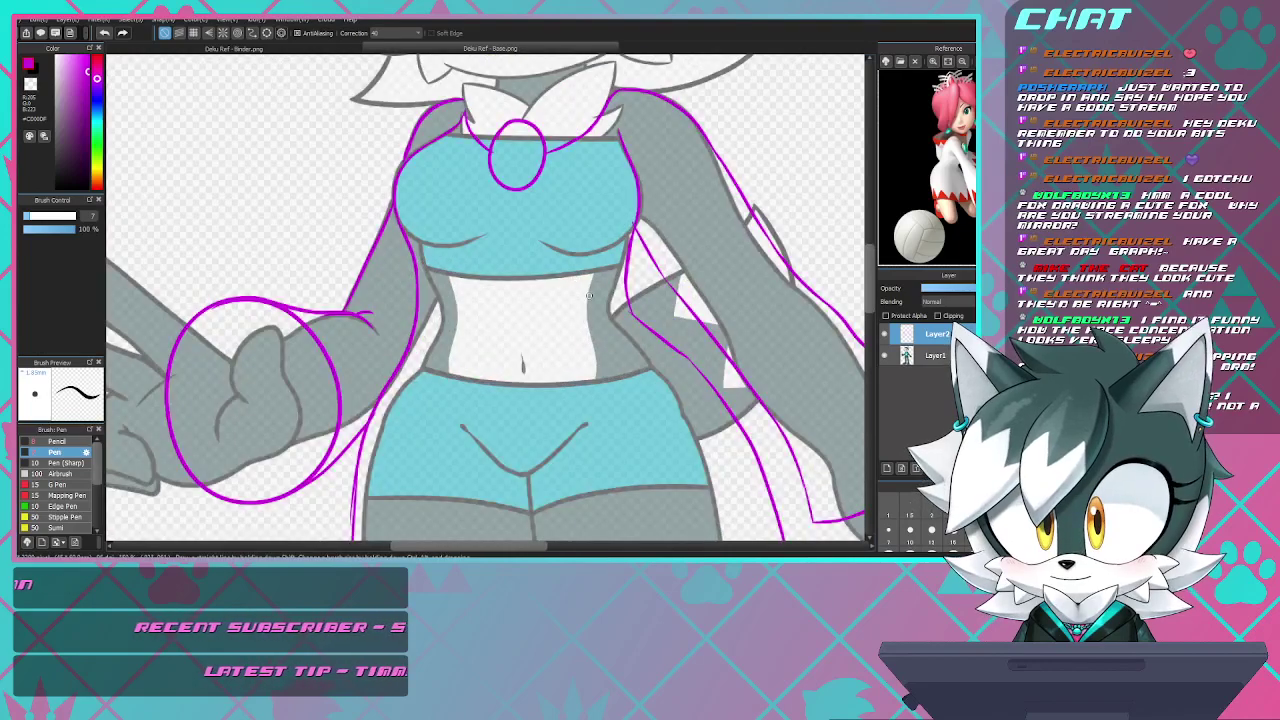
key(ctrl+minus)
key(ctrl+minus)
key(ctrl+plus)
key(ctrl+minus)
key(ctrl+minus)
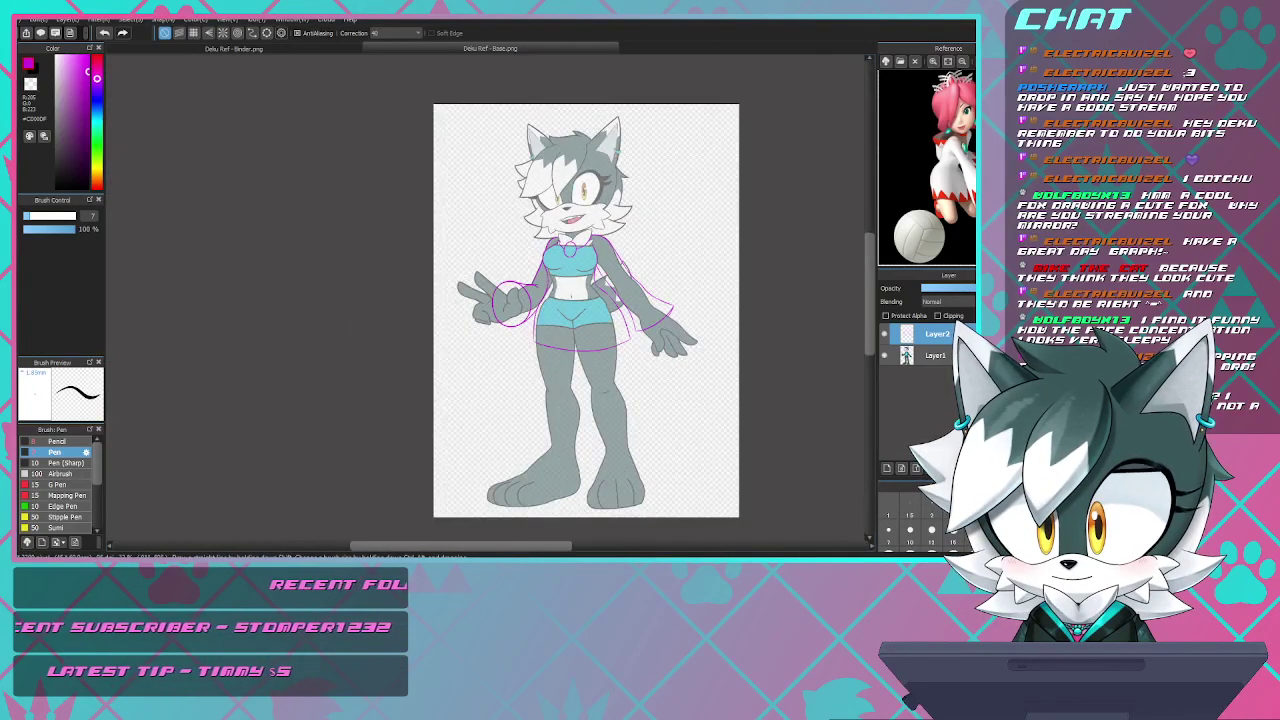
scroll(581, 386, up, 2)
scroll(517, 270, down, 2)
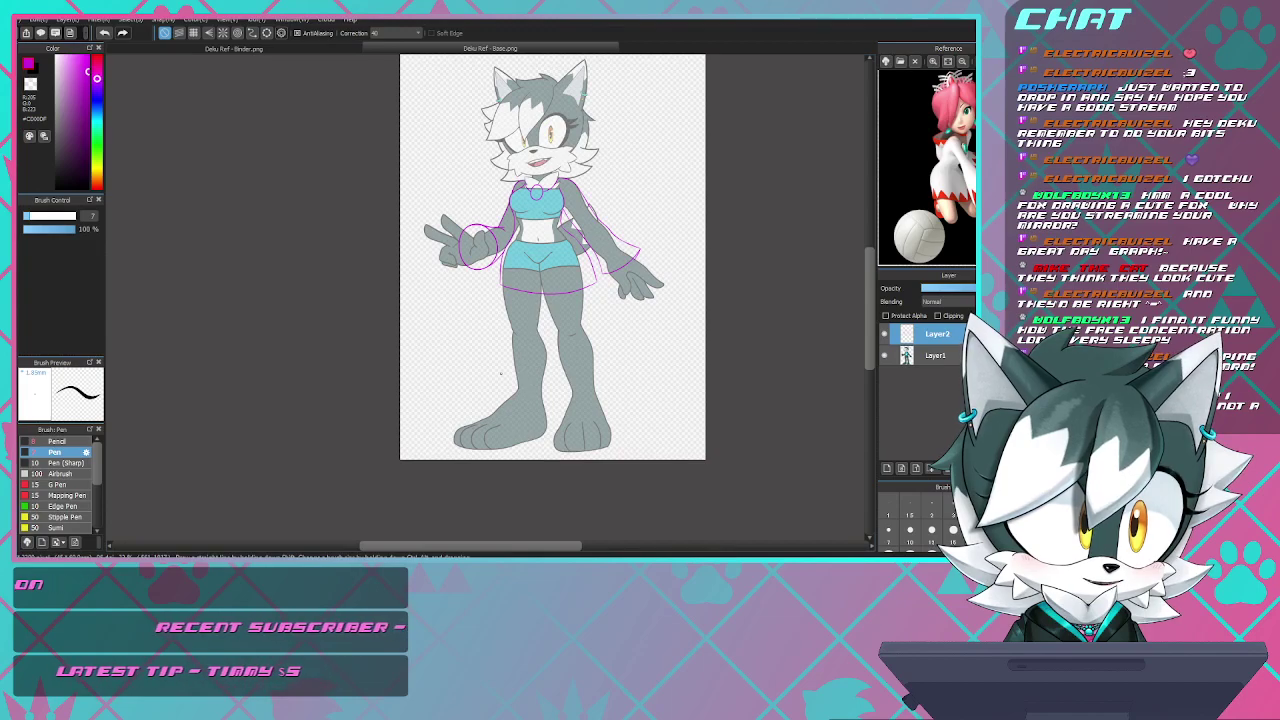
scroll(501, 374, down, 1)
scroll(506, 391, up, 5)
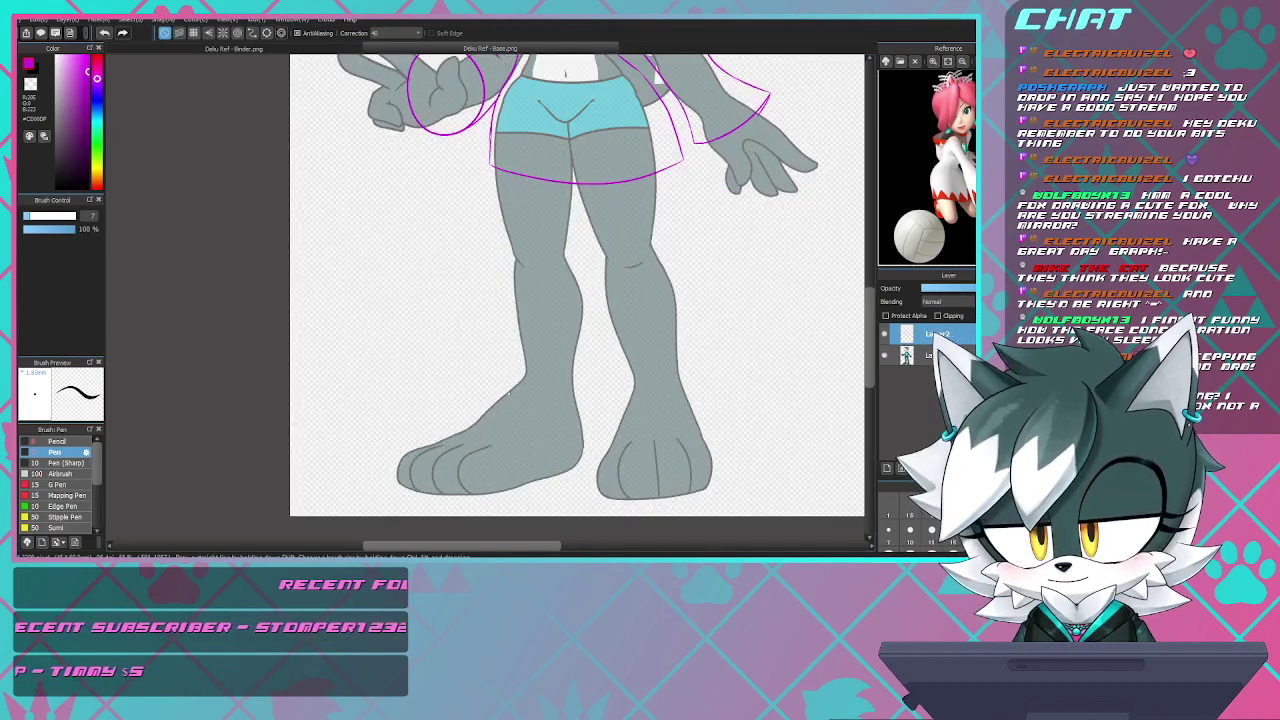
scroll(506, 391, down, 4)
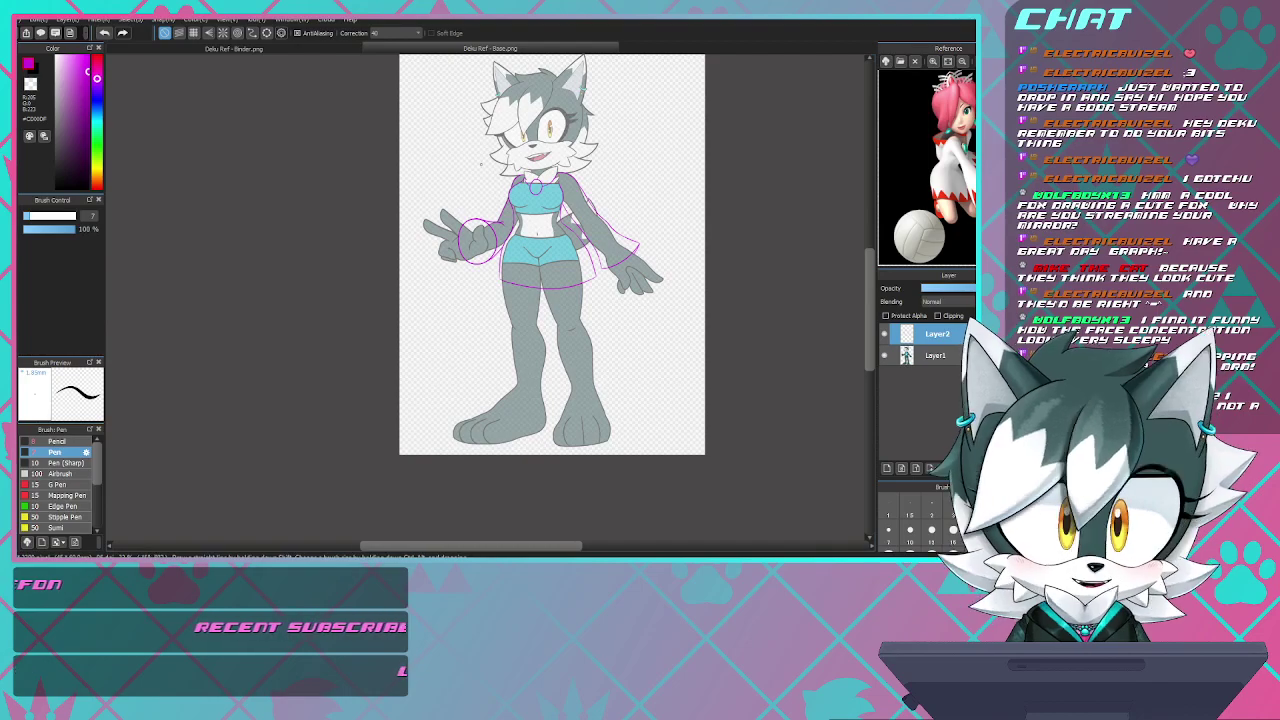
scroll(550, 310, down, 4)
scroll(555, 315, up, 8)
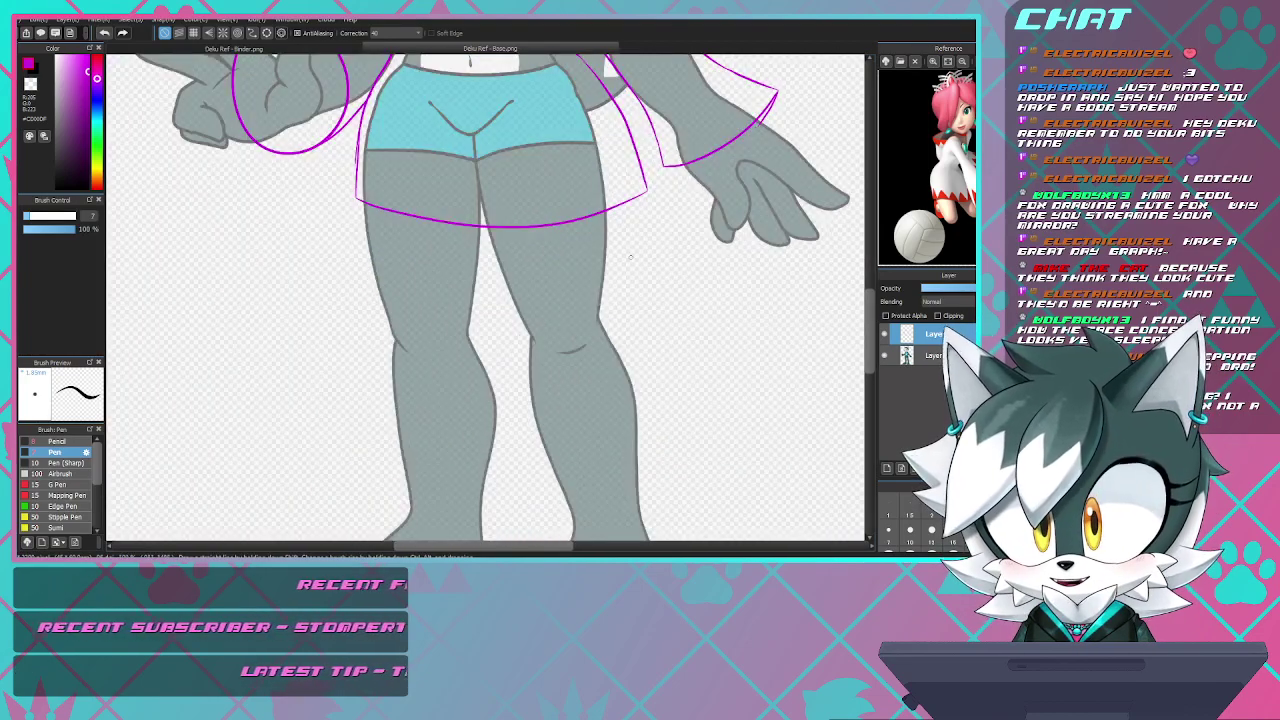
scroll(625, 312, down, 2)
scroll(554, 297, down, 1)
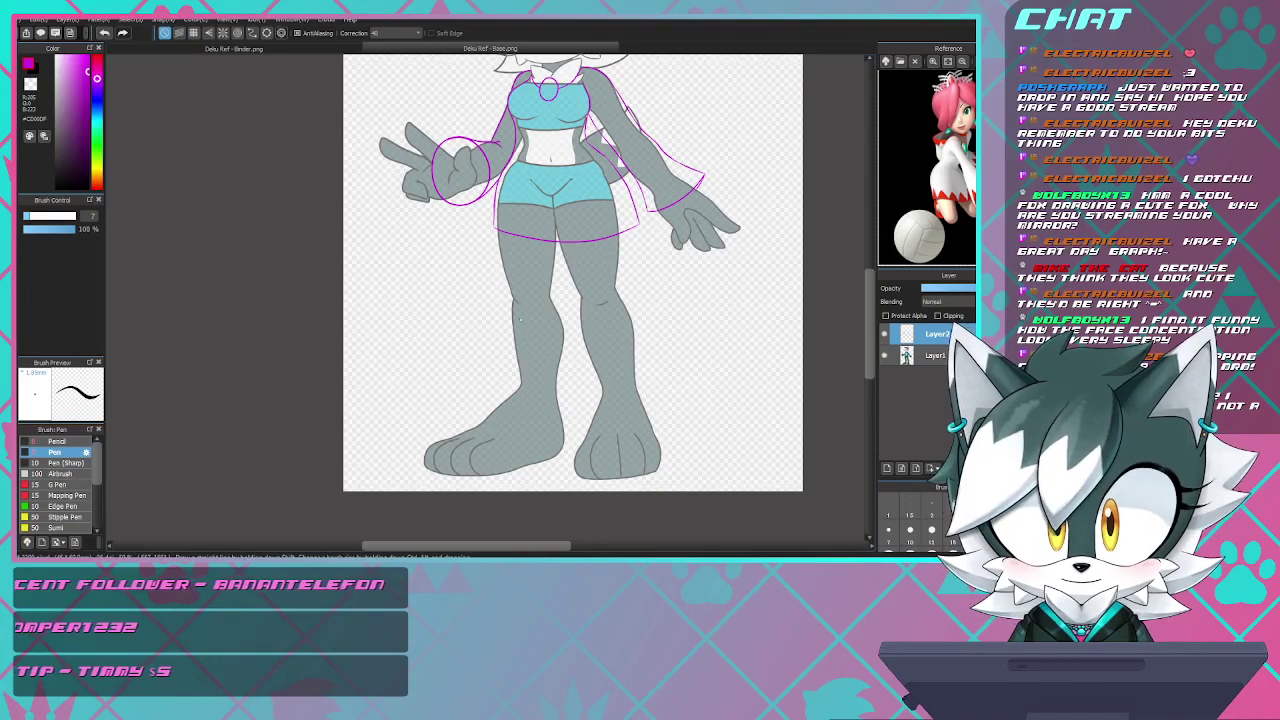
scroll(520, 318, up, 1)
scroll(555, 311, down, 1)
scroll(560, 320, up, 2)
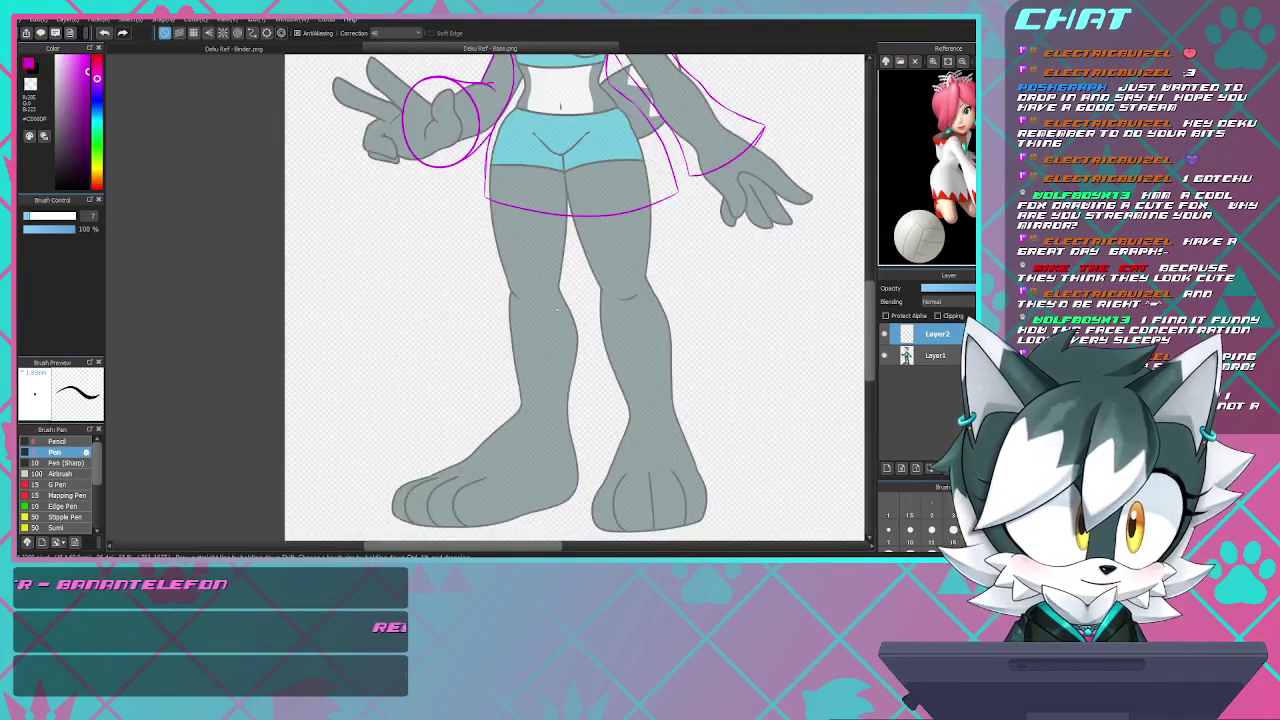
scroll(586, 384, down, 1)
scroll(586, 381, down, 1)
scroll(586, 381, up, 2)
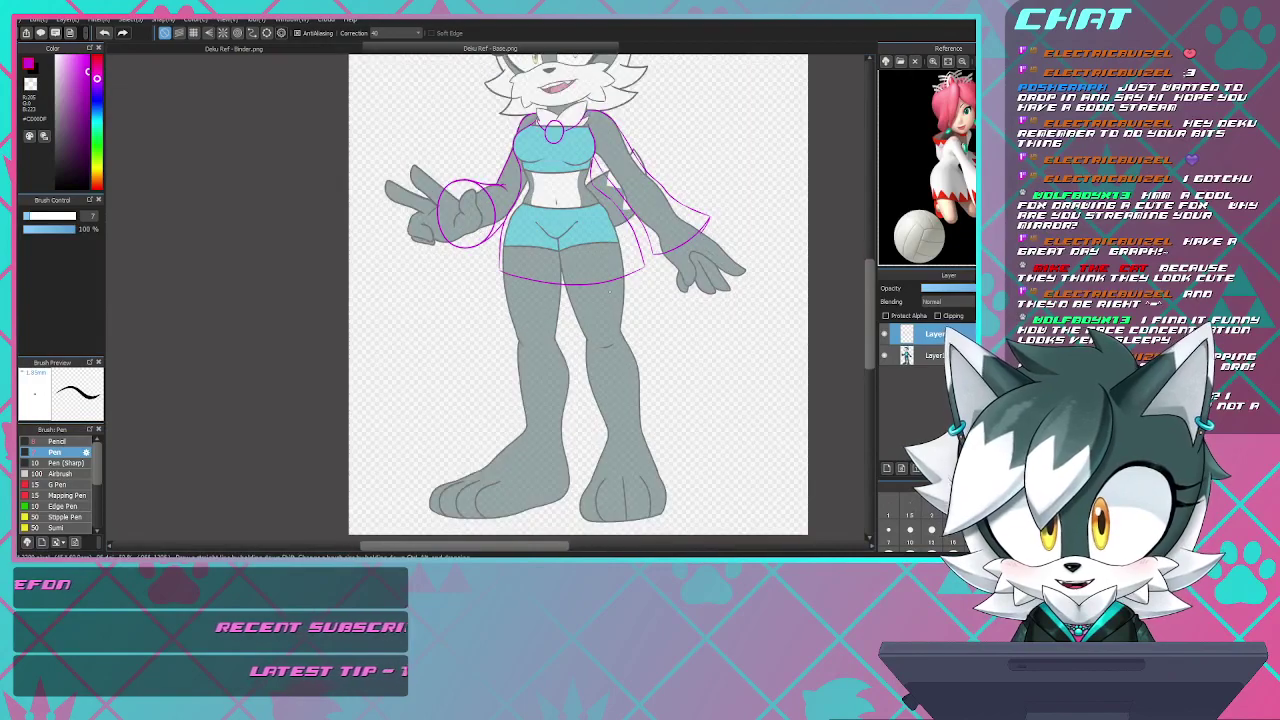
scroll(586, 381, down, 1)
scroll(586, 381, down, 1)
scroll(586, 381, up, 1)
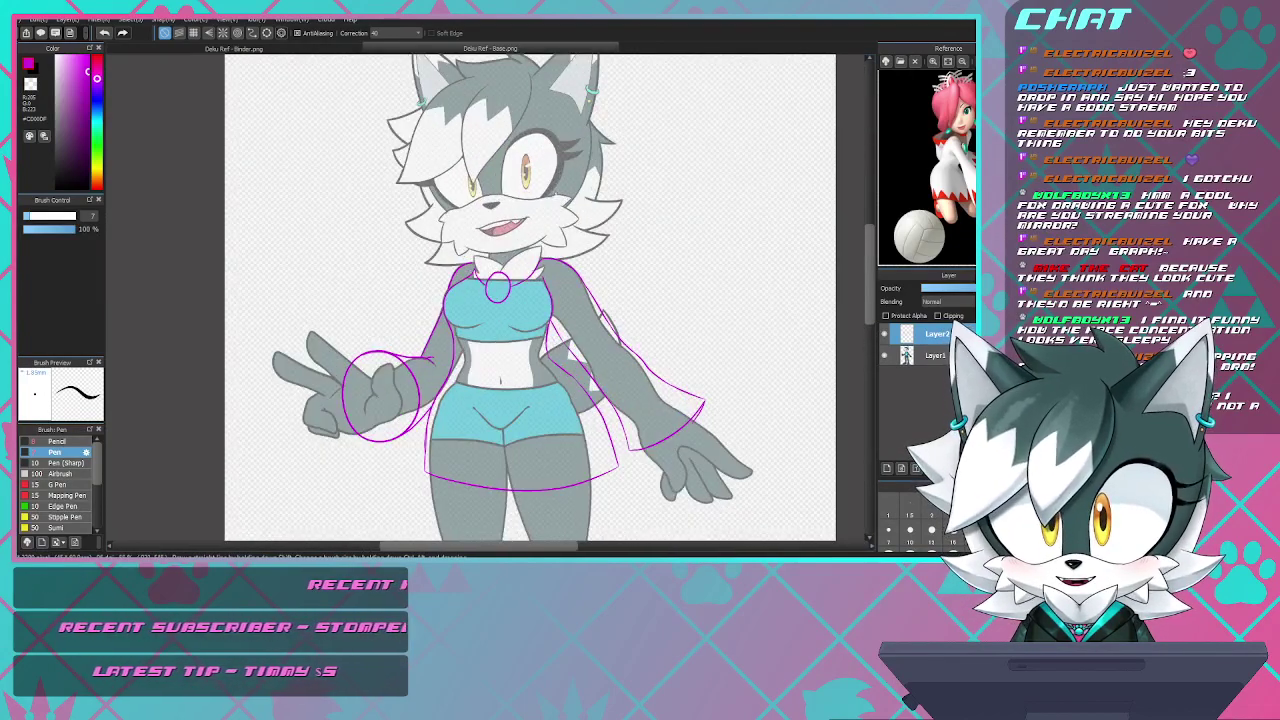
- Try a curved headpiece outline on the head, rising from the hair beside the ear
scroll(586, 381, down, 1)
scroll(586, 381, up, 3)
scroll(586, 381, up, 2)
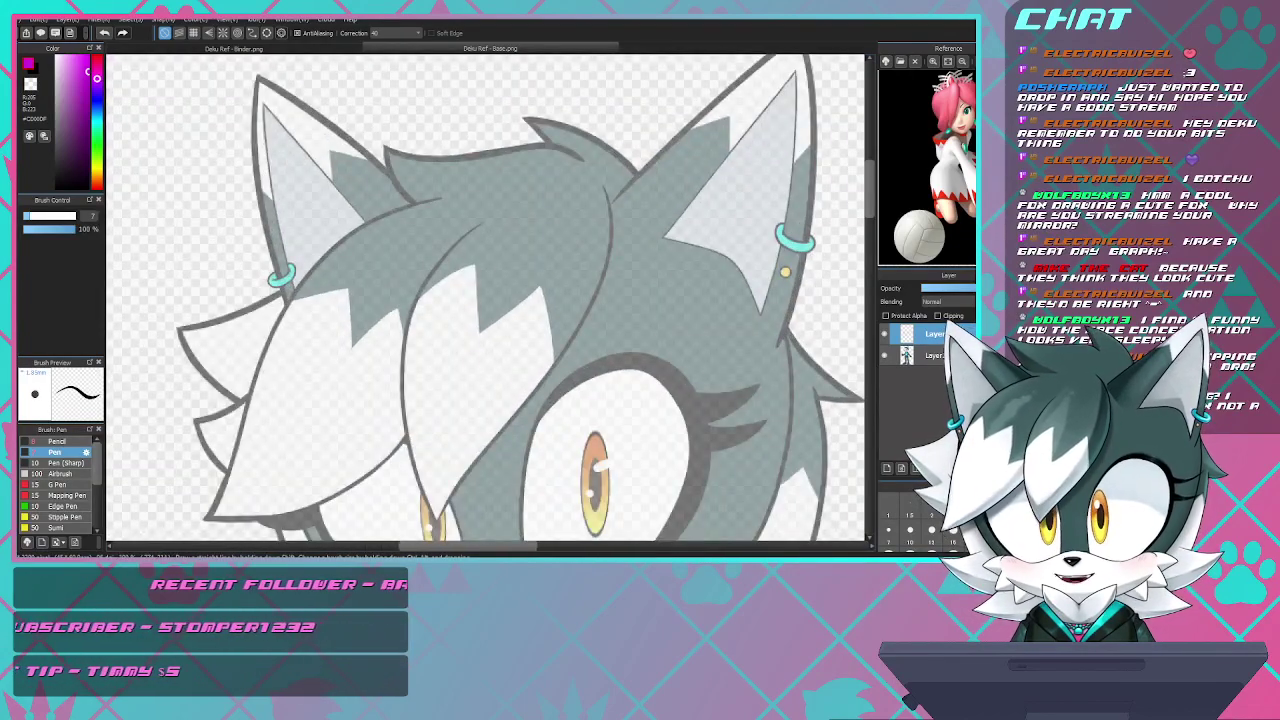
scroll(559, 221, down, 2)
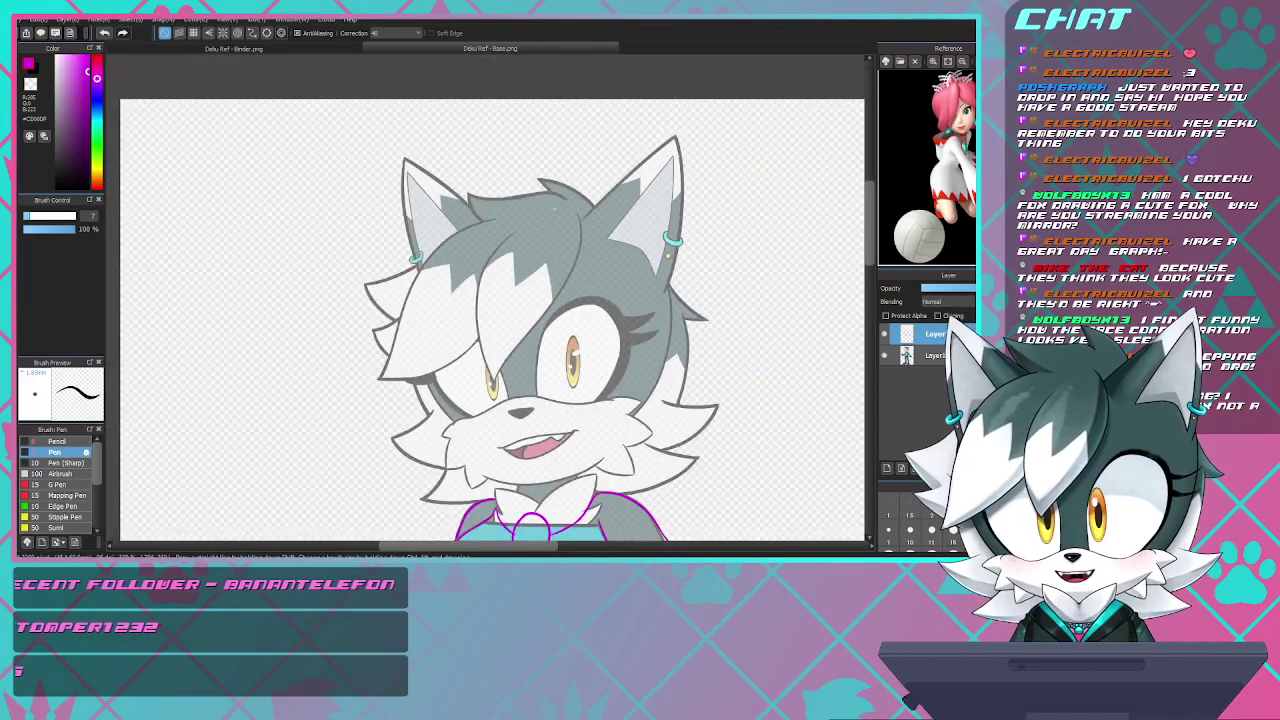
scroll(557, 200, up, 2)
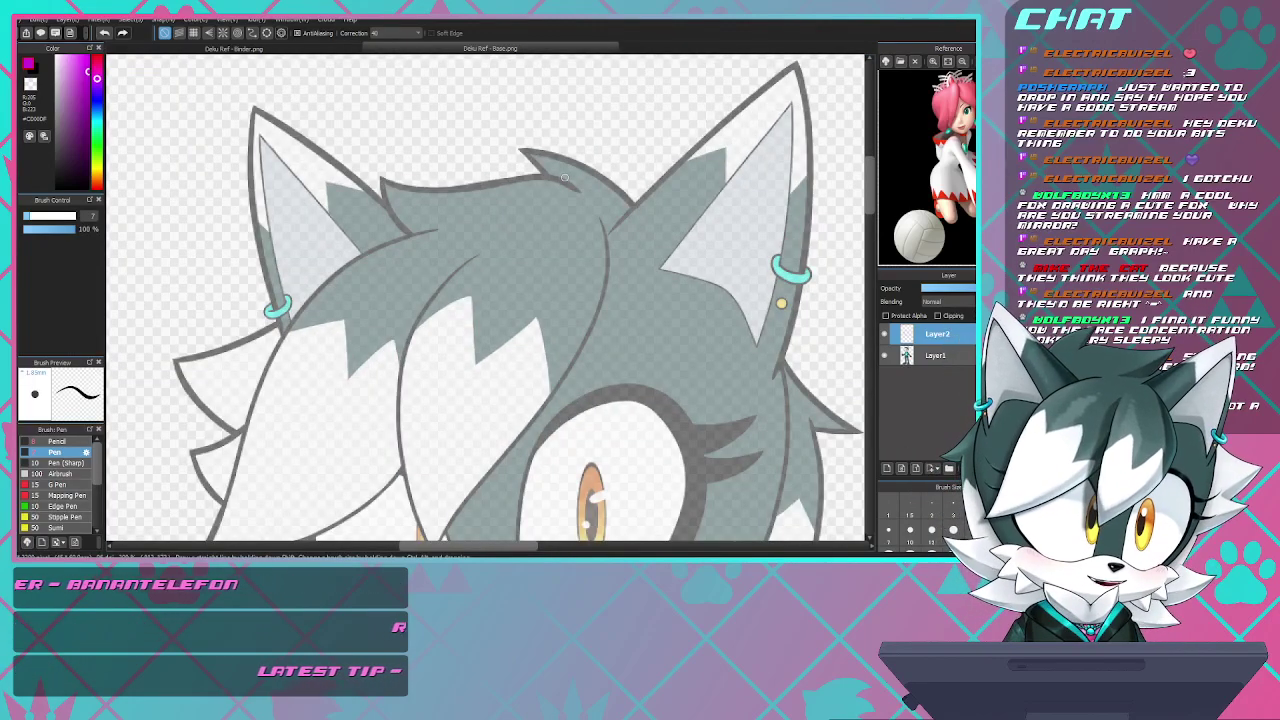
scroll(564, 177, down, 1)
scroll(564, 177, up, 3)
scroll(564, 180, down, 1)
scroll(564, 180, down, 1)
scroll(564, 180, down, 2)
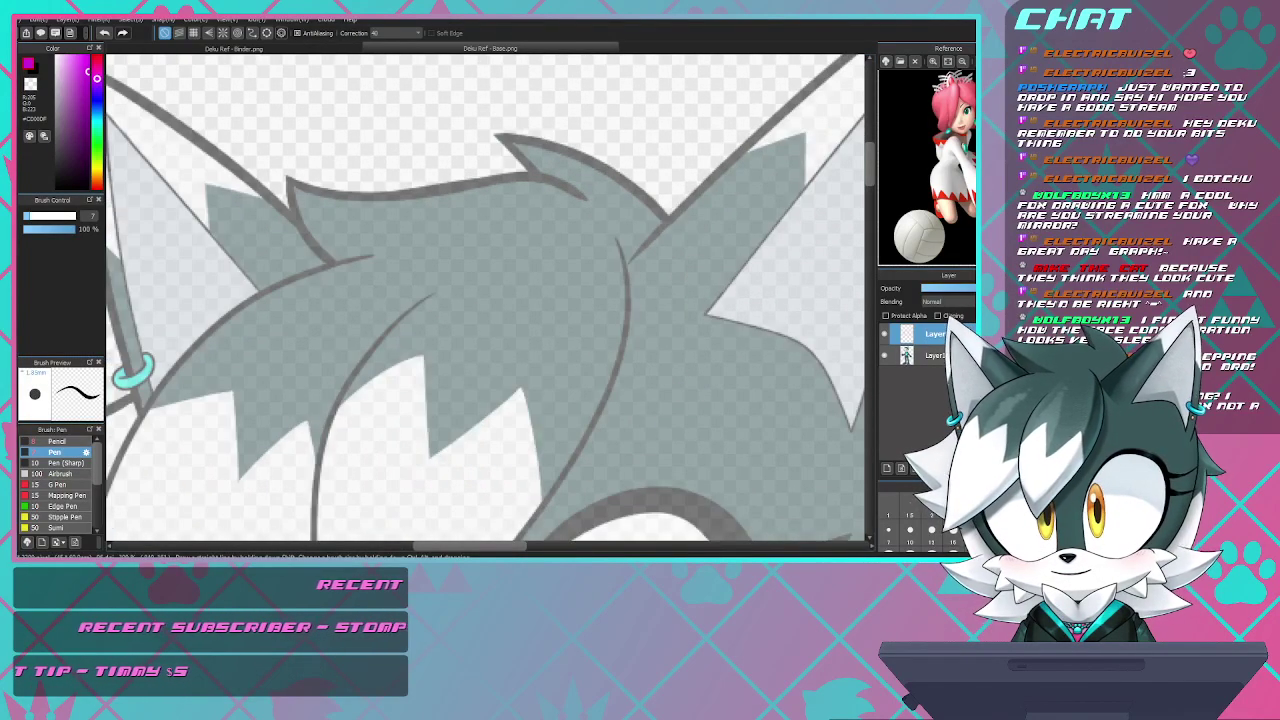
scroll(627, 167, up, 1)
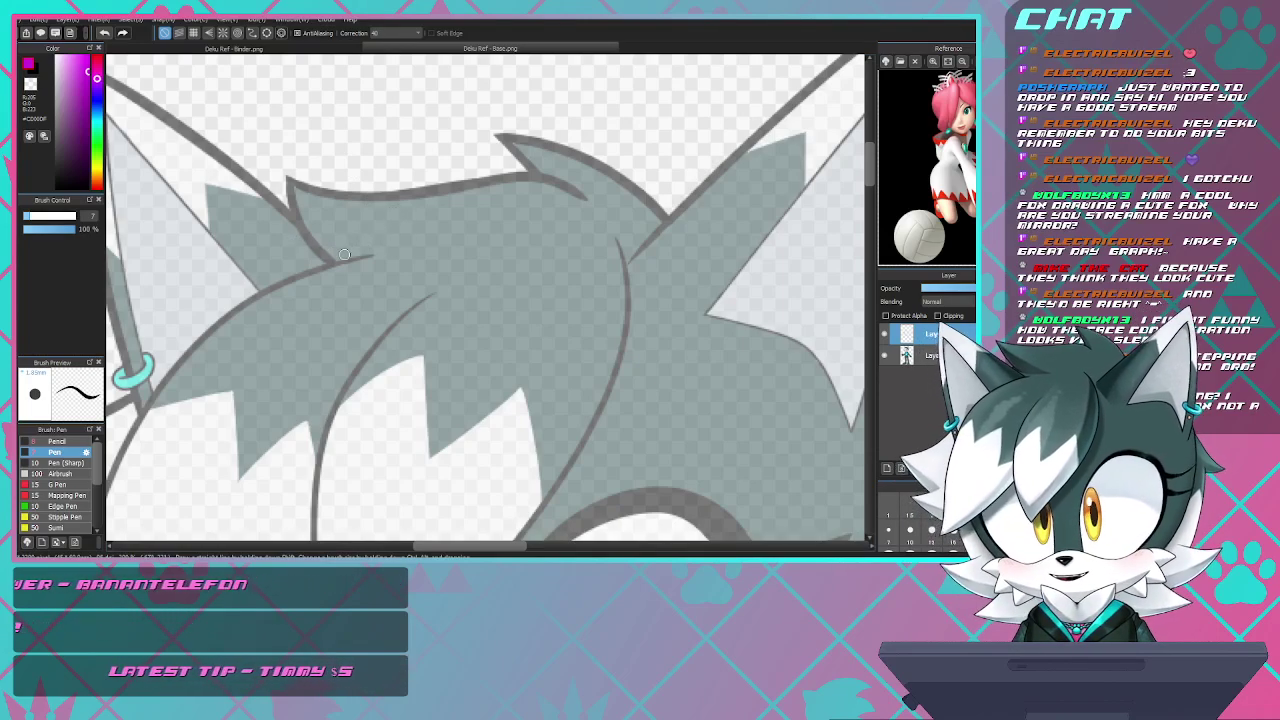
drag(324, 258, 252, 226)
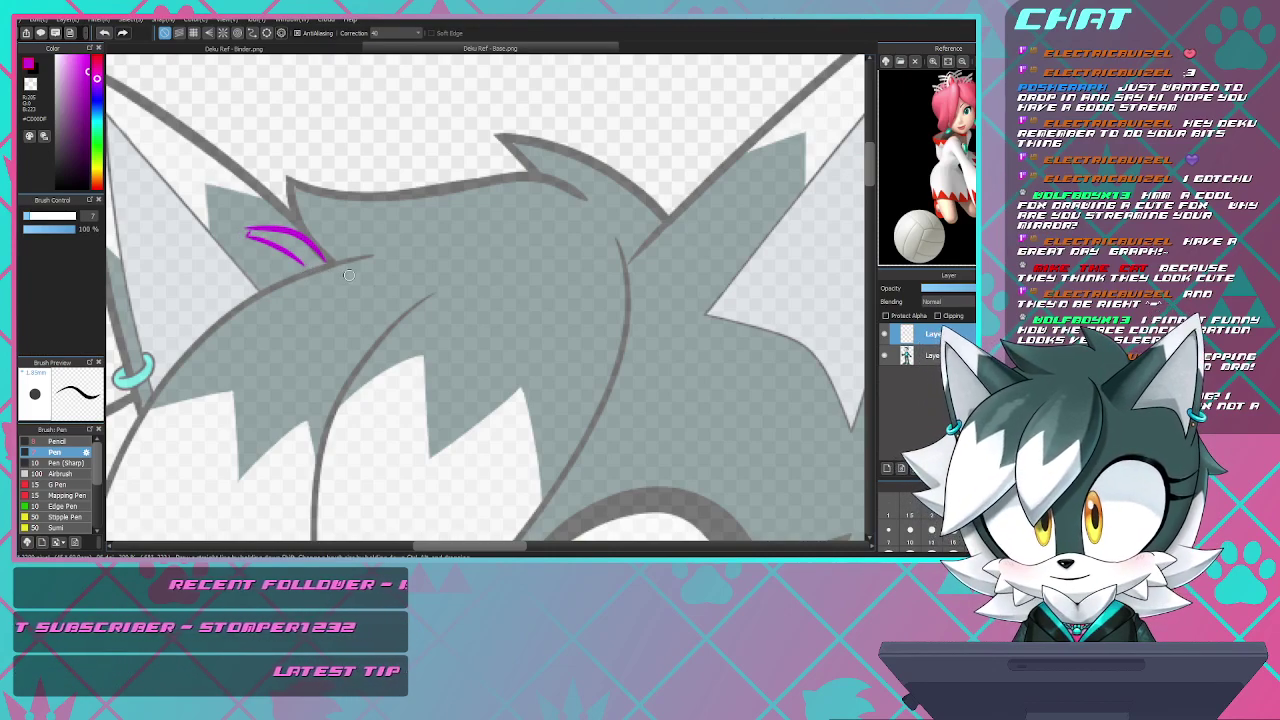
key(ctrl+z)
drag(335, 262, 345, 160)
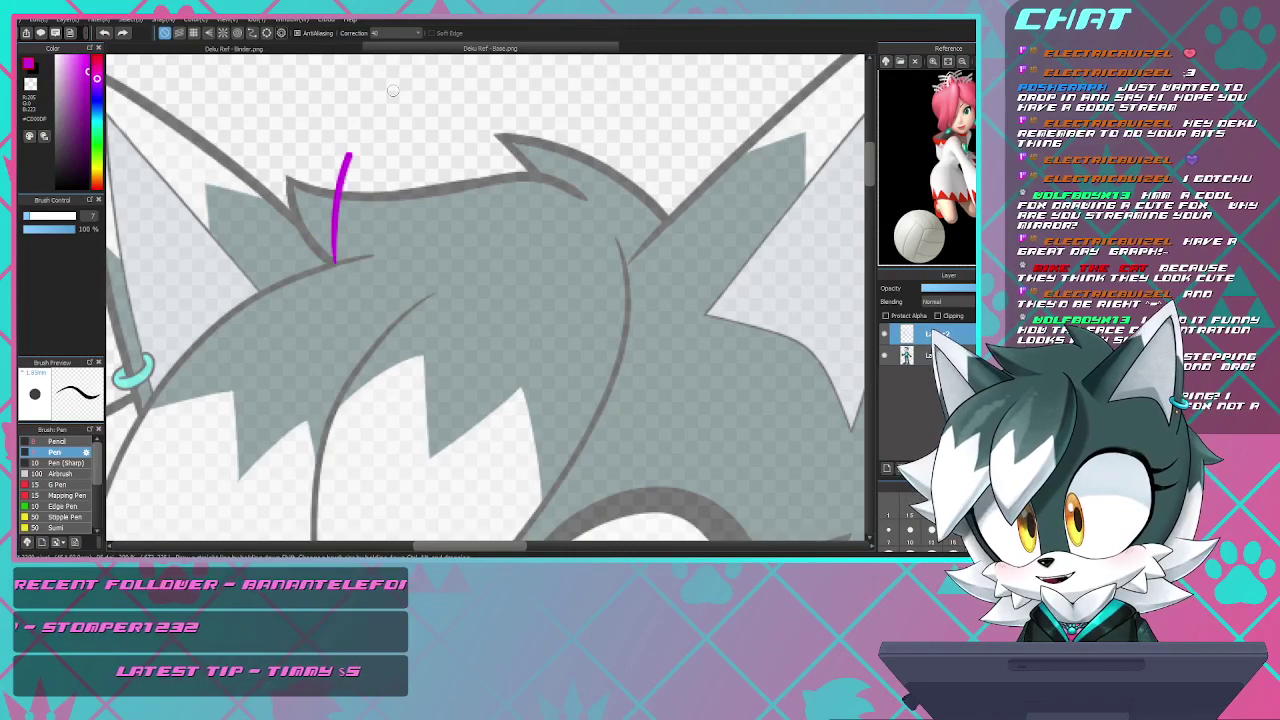
drag(384, 97, 460, 56)
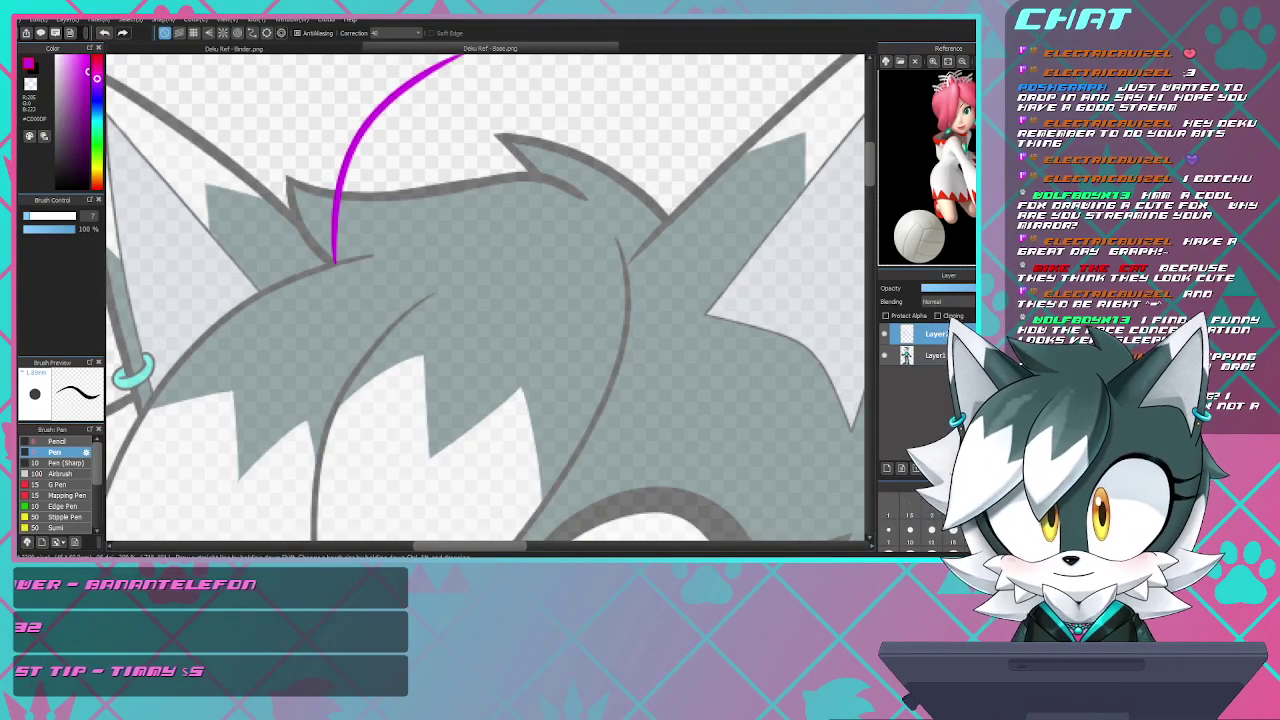
scroll(396, 194, down, 2)
scroll(412, 152, up, 3)
key(ctrl+z)
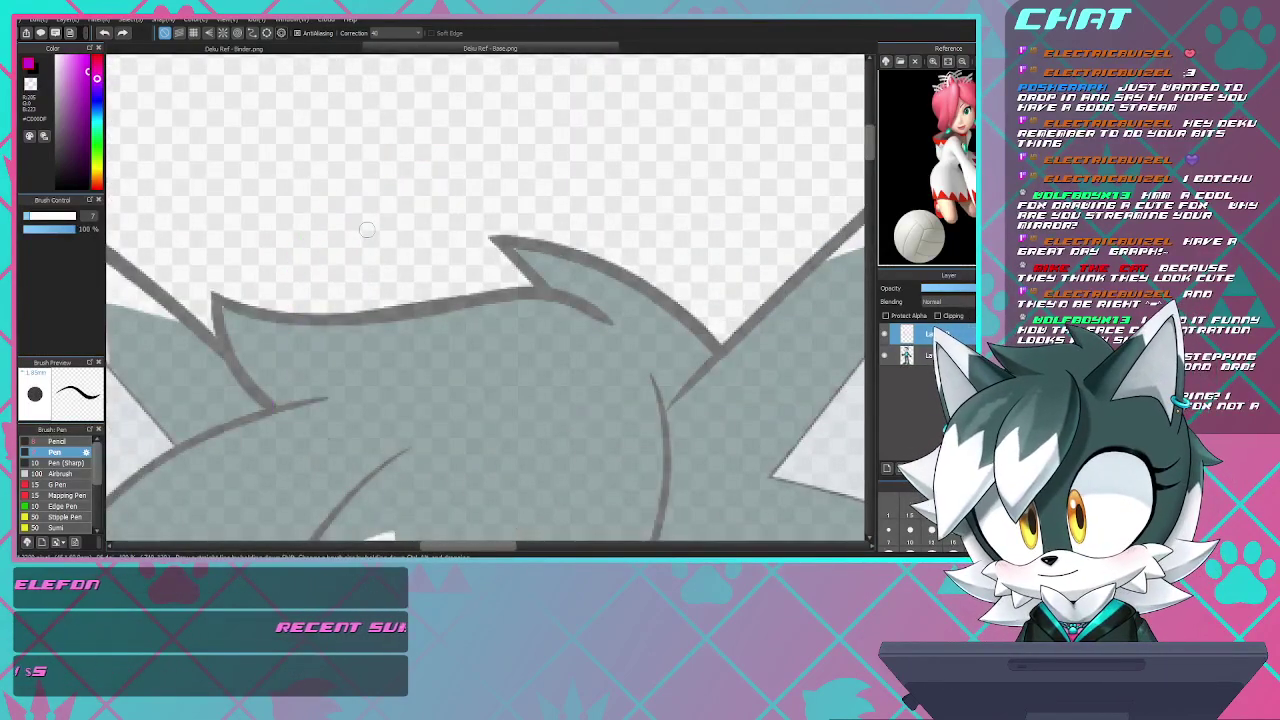
- Draw the headpiece's outer outline as a tall pointed arch rising above the hair between the ears
mouse_move(259, 388)
mouse_down()
mouse_move(284, 236)
mouse_move(440, 119)
mouse_move(550, 190)
mouse_move(705, 436)
mouse_up()
key(ctrl+z)
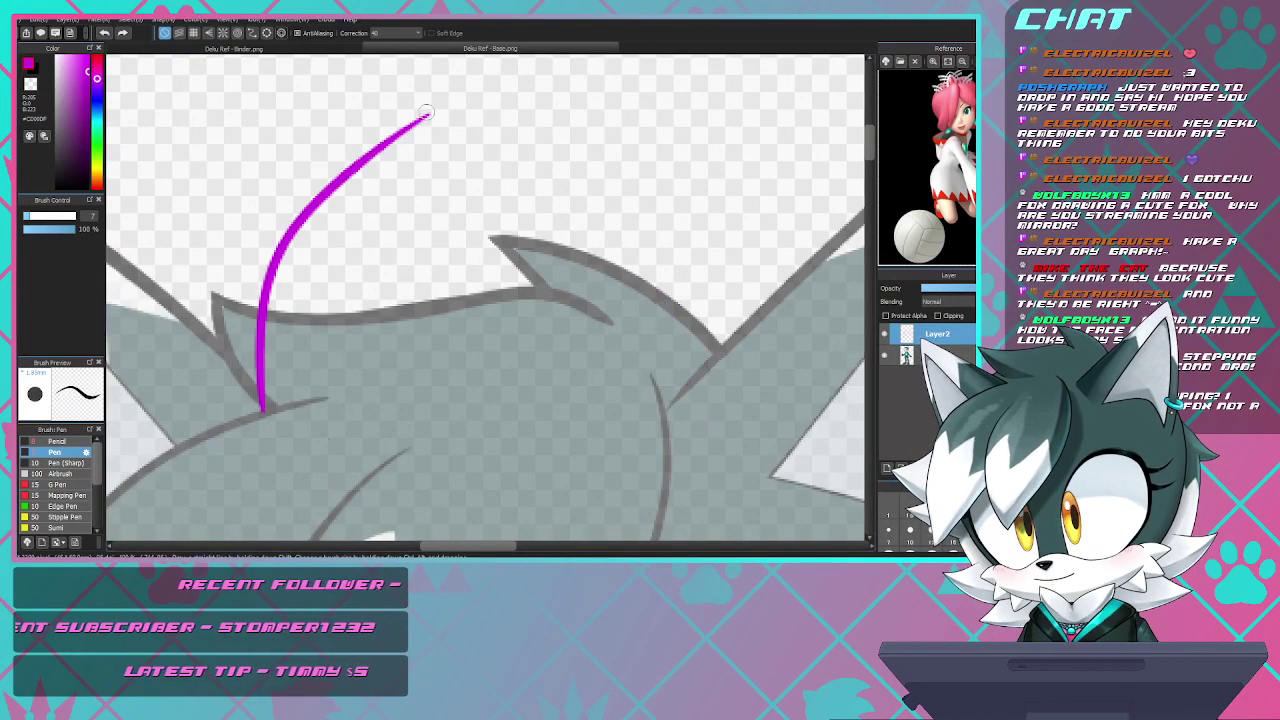
mouse_move(434, 118)
mouse_down()
mouse_move(548, 191)
mouse_move(634, 305)
mouse_move(645, 400)
mouse_up()
key(ctrl+z)
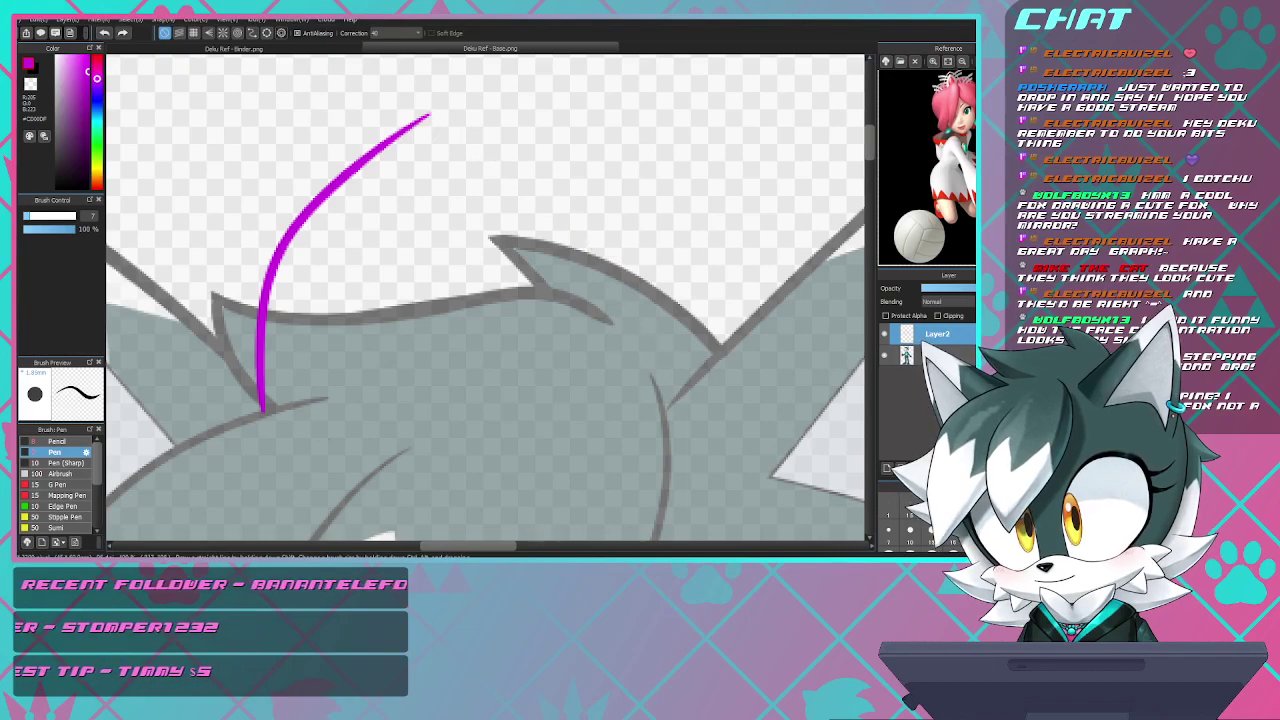
mouse_move(425, 116)
mouse_down()
mouse_move(542, 199)
mouse_move(610, 350)
mouse_up()
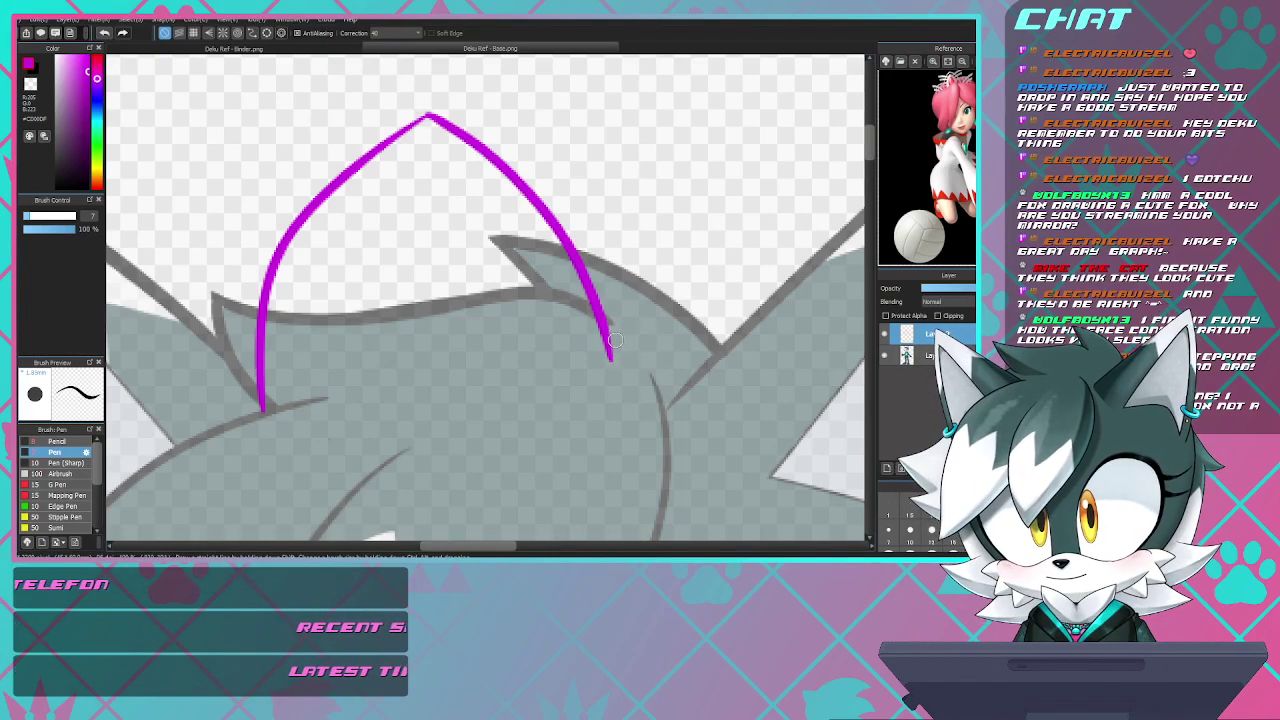
- Draw a smaller pointed arch inside the headpiece and close its base with a slightly curved line
mouse_move(327, 398)
mouse_down()
mouse_move(339, 318)
mouse_move(422, 203)
mouse_up()
key(ctrl+z)
mouse_move(324, 398)
mouse_down()
mouse_move(362, 270)
mouse_move(423, 212)
mouse_move(495, 280)
mouse_move(525, 367)
mouse_up()
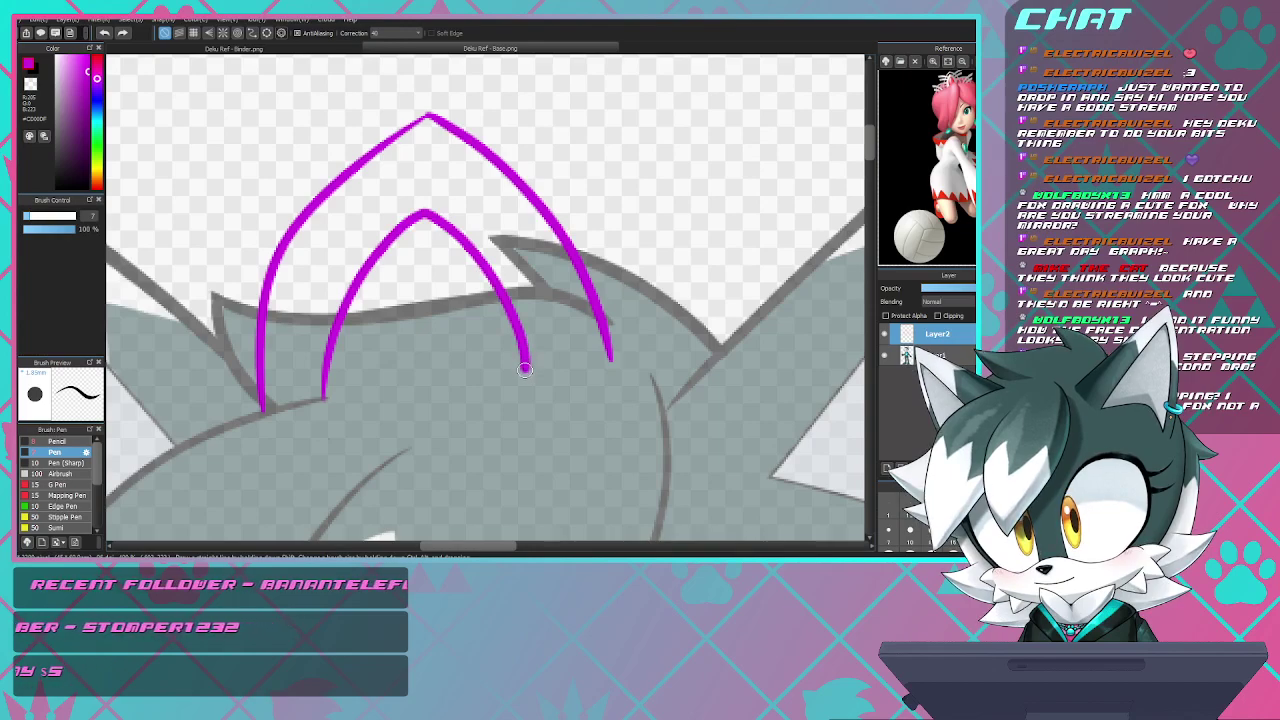
drag(445, 393, 322, 390)
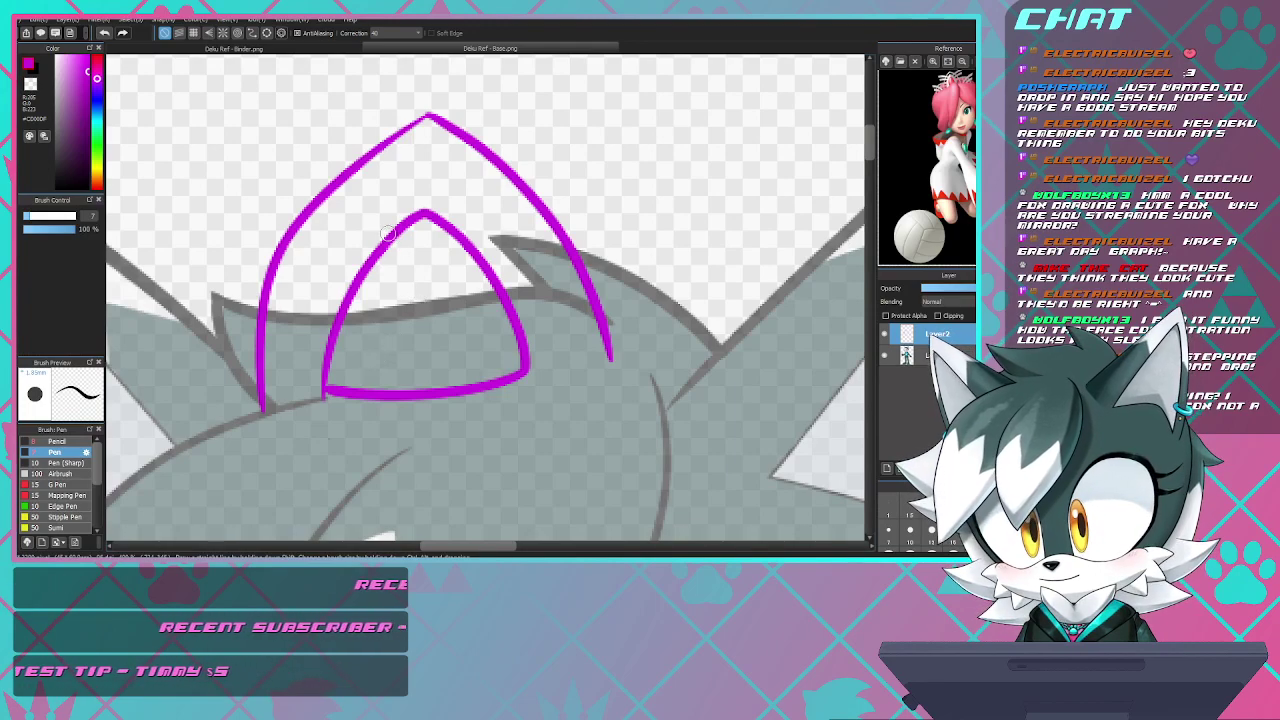
- Add a middle arch around the inner panel and a rim line inside the outer arch, and extend the base line to the outer edge
drag(349, 250, 304, 353)
mouse_move(293, 397)
mouse_down()
mouse_move(291, 411)
mouse_move(326, 320)
mouse_move(411, 188)
mouse_move(440, 190)
mouse_move(550, 318)
mouse_move(555, 352)
mouse_up()
key(ctrl+z)
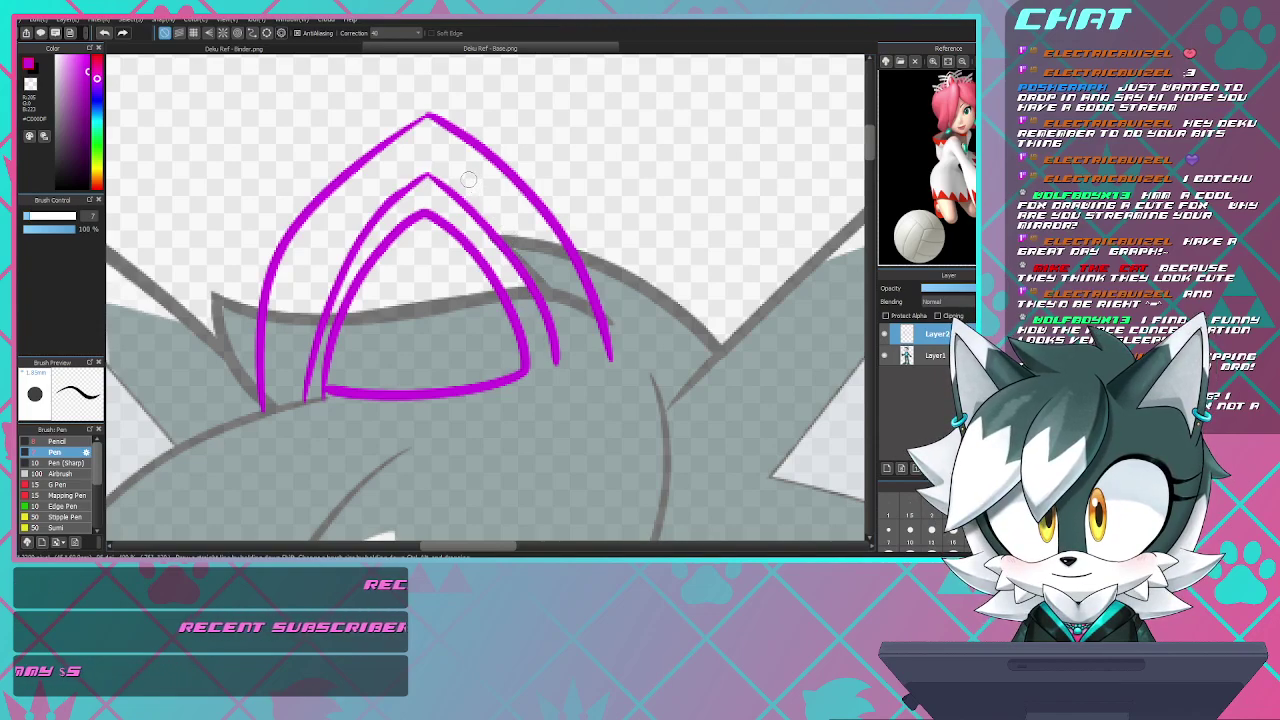
mouse_move(270, 410)
mouse_down()
mouse_move(281, 319)
mouse_move(325, 219)
mouse_up()
key(ctrl+z)
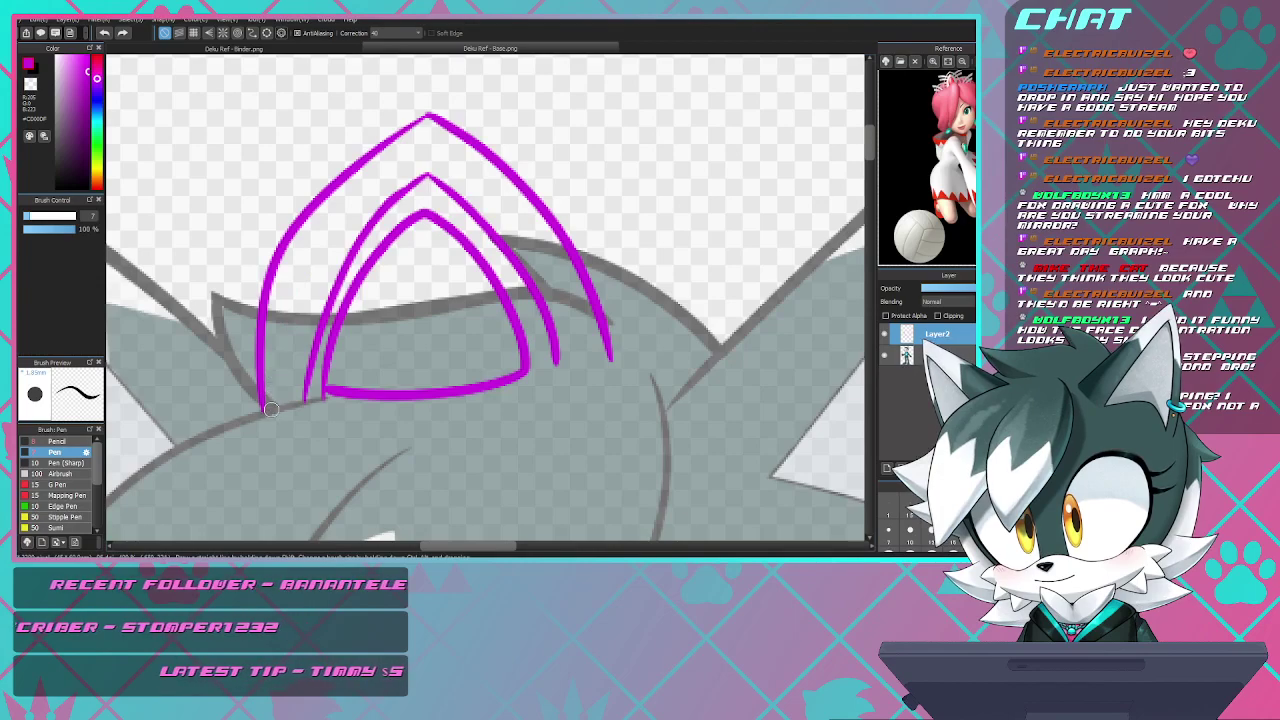
mouse_move(270, 408)
mouse_down()
mouse_move(322, 222)
mouse_move(428, 122)
mouse_move(560, 255)
mouse_move(601, 357)
mouse_move(520, 382)
mouse_up()
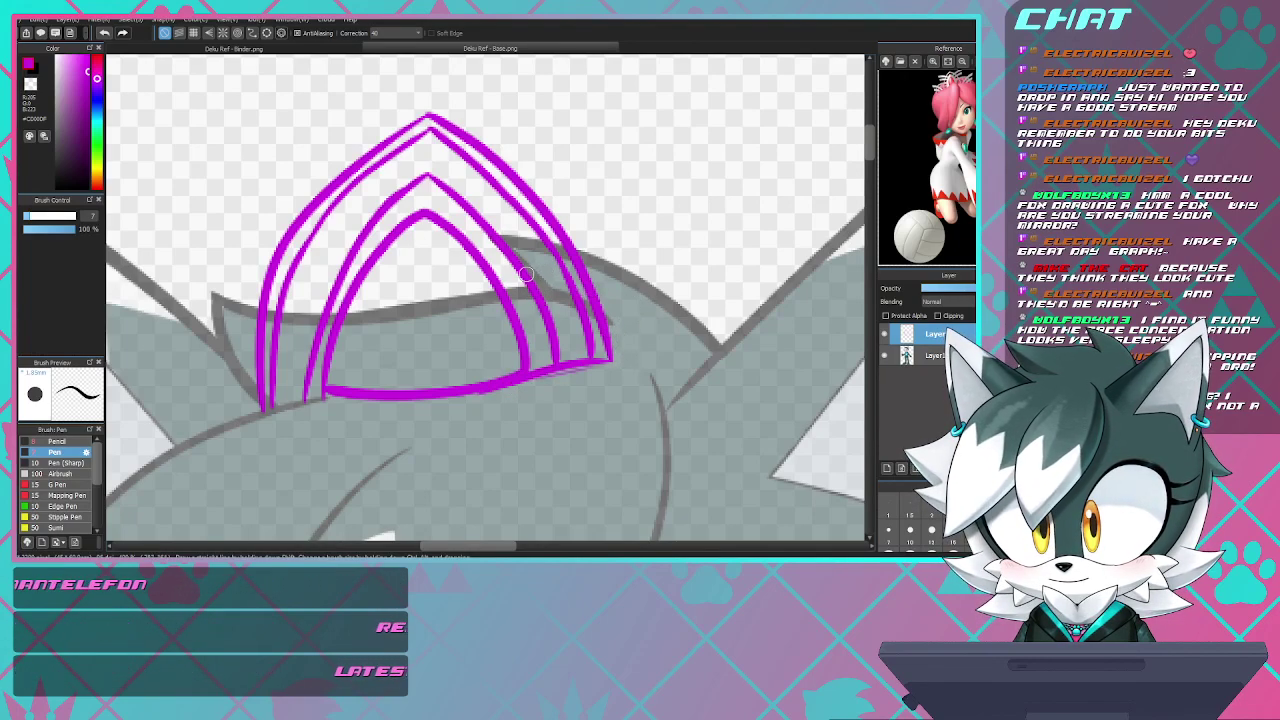
- Draw a curved band from the headpiece over the hair to the pierced ear, with two slanted prongs fanning outward from the base
mouse_move(528, 274)
mouse_down()
mouse_move(664, 285)
mouse_move(712, 355)
mouse_up()
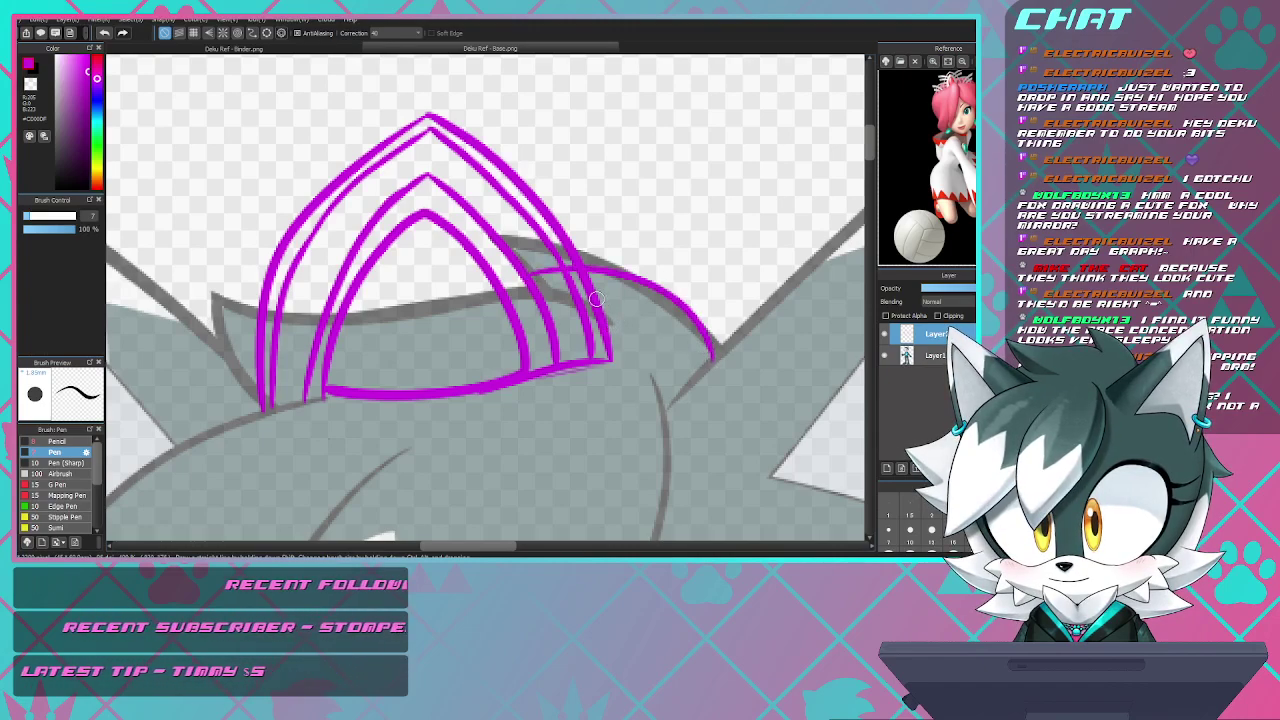
mouse_move(619, 353)
mouse_down()
mouse_move(683, 232)
mouse_move(735, 201)
mouse_up()
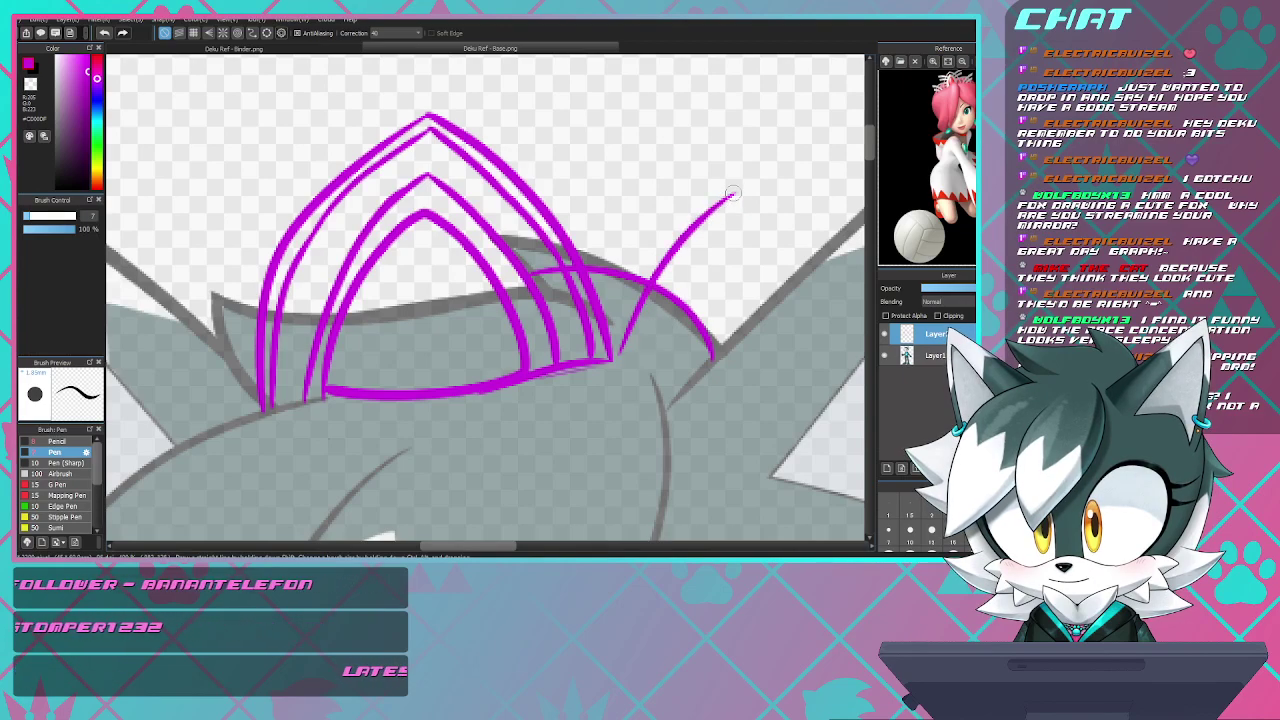
mouse_move(741, 215)
mouse_down()
mouse_move(630, 355)
mouse_move(776, 270)
mouse_move(764, 295)
mouse_move(632, 372)
mouse_up()
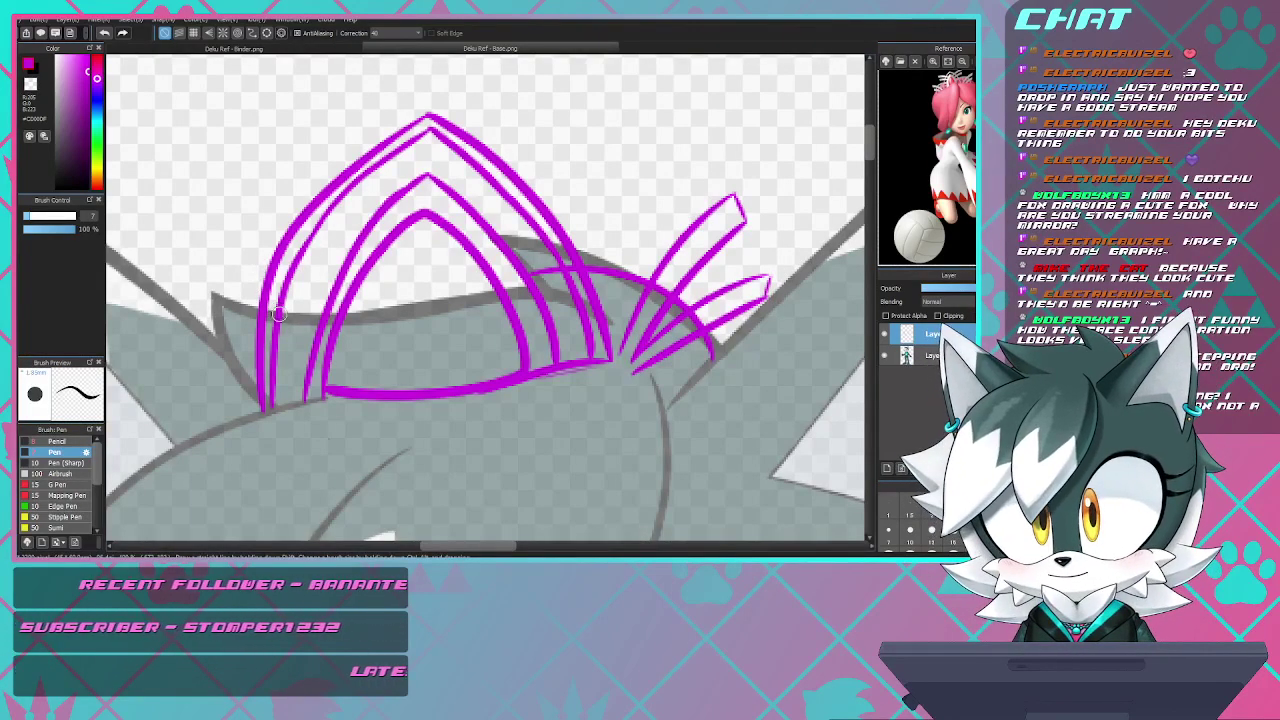
- Draw the matching curved band on the headpiece's other side, with two squared-off prongs fanning outward from its base
mouse_move(320, 312)
mouse_down()
mouse_move(174, 338)
mouse_move(246, 404)
mouse_up()
mouse_move(200, 350)
mouse_down()
mouse_move(137, 314)
mouse_move(215, 429)
mouse_up()
key(ctrl+z)
mouse_move(124, 334)
mouse_down()
mouse_move(240, 424)
mouse_move(208, 385)
mouse_move(120, 328)
mouse_up()
key(ctrl+z)
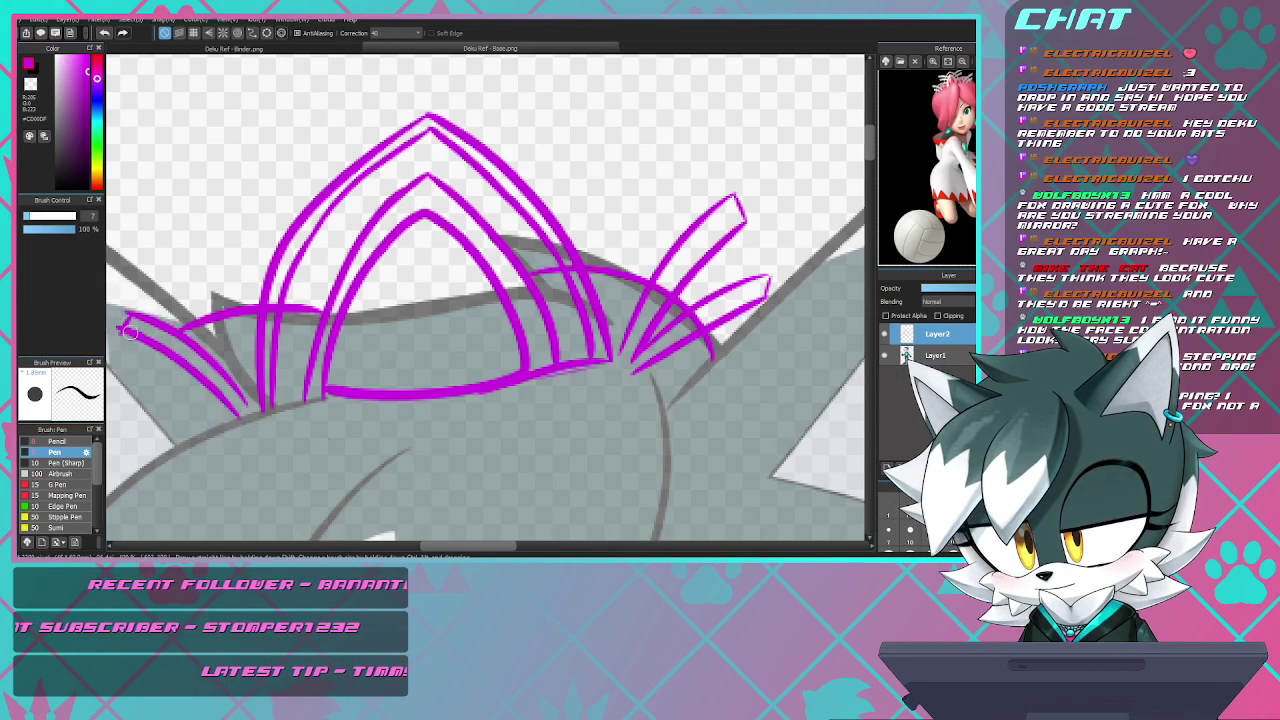
mouse_move(236, 422)
mouse_down()
mouse_move(172, 380)
mouse_move(117, 365)
mouse_move(113, 395)
mouse_move(210, 426)
mouse_up()
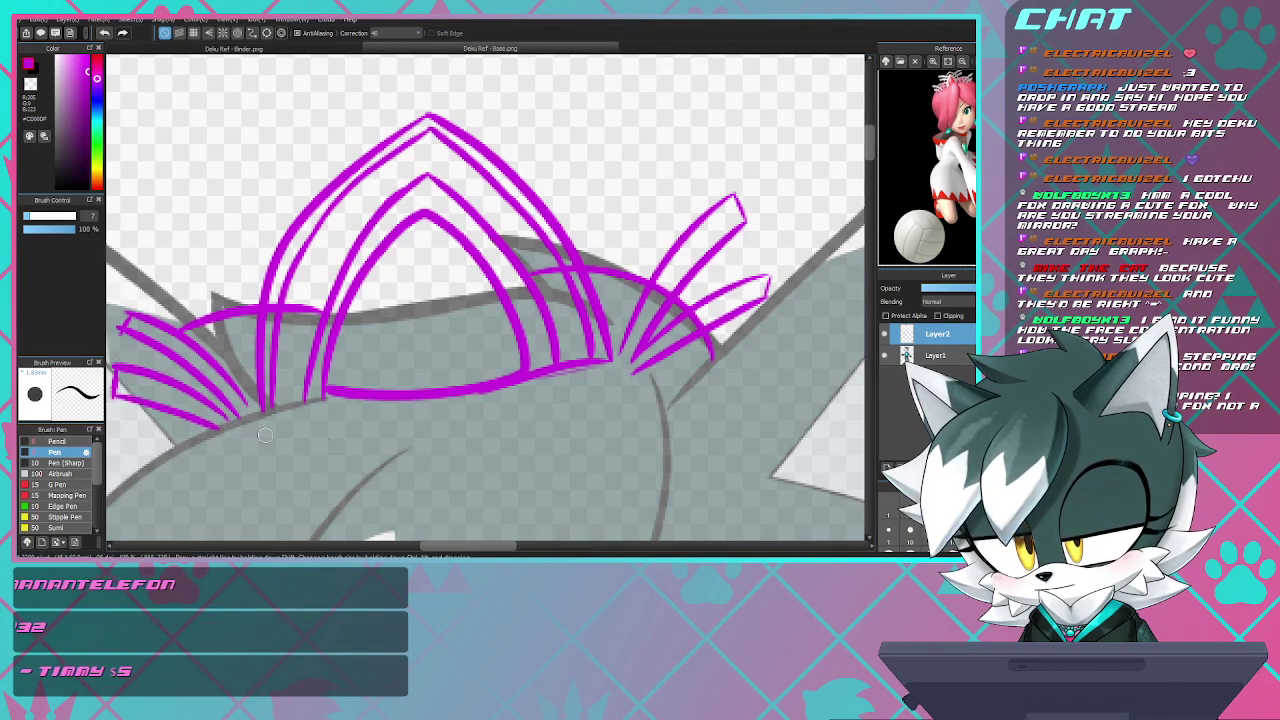
scroll(335, 435, down, 6)
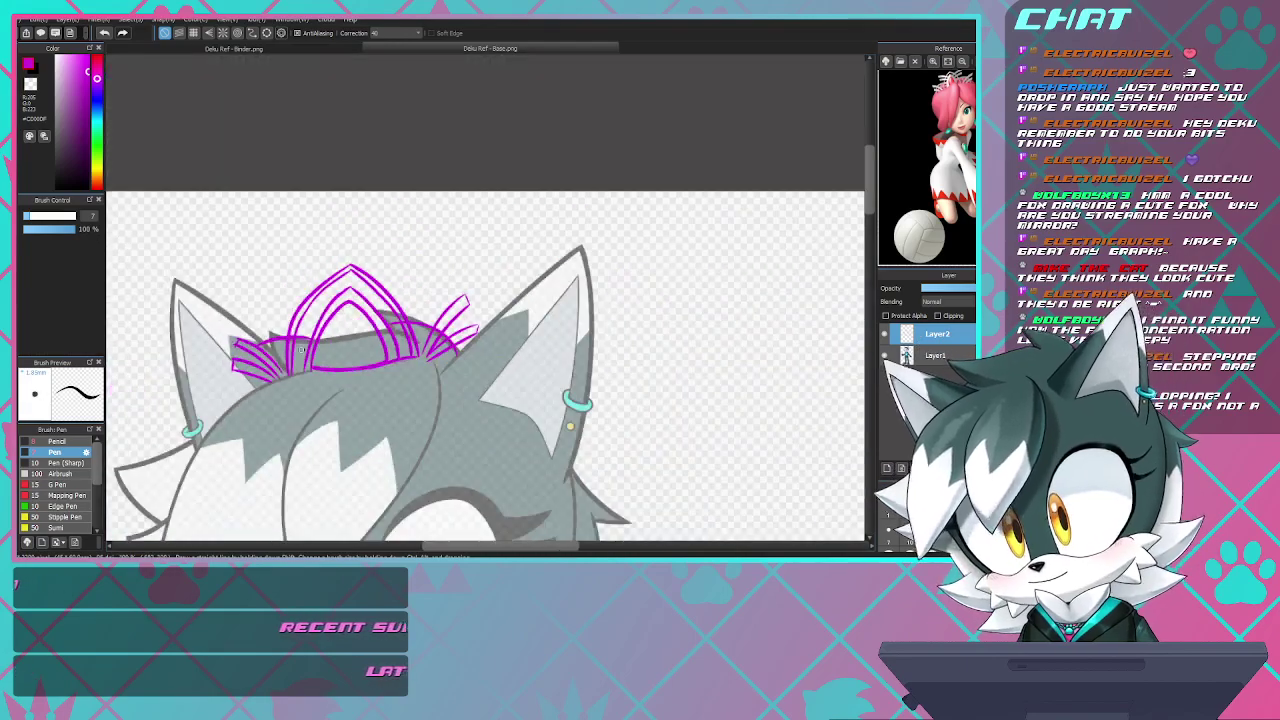
- Examine the sketched headpiece, dress and sleeves up close and against the whole figure
scroll(335, 435, up, 2)
scroll(345, 300, up, 2)
scroll(340, 245, down, 2)
scroll(342, 218, up, 5)
scroll(342, 218, down, 6)
scroll(400, 300, down, 1)
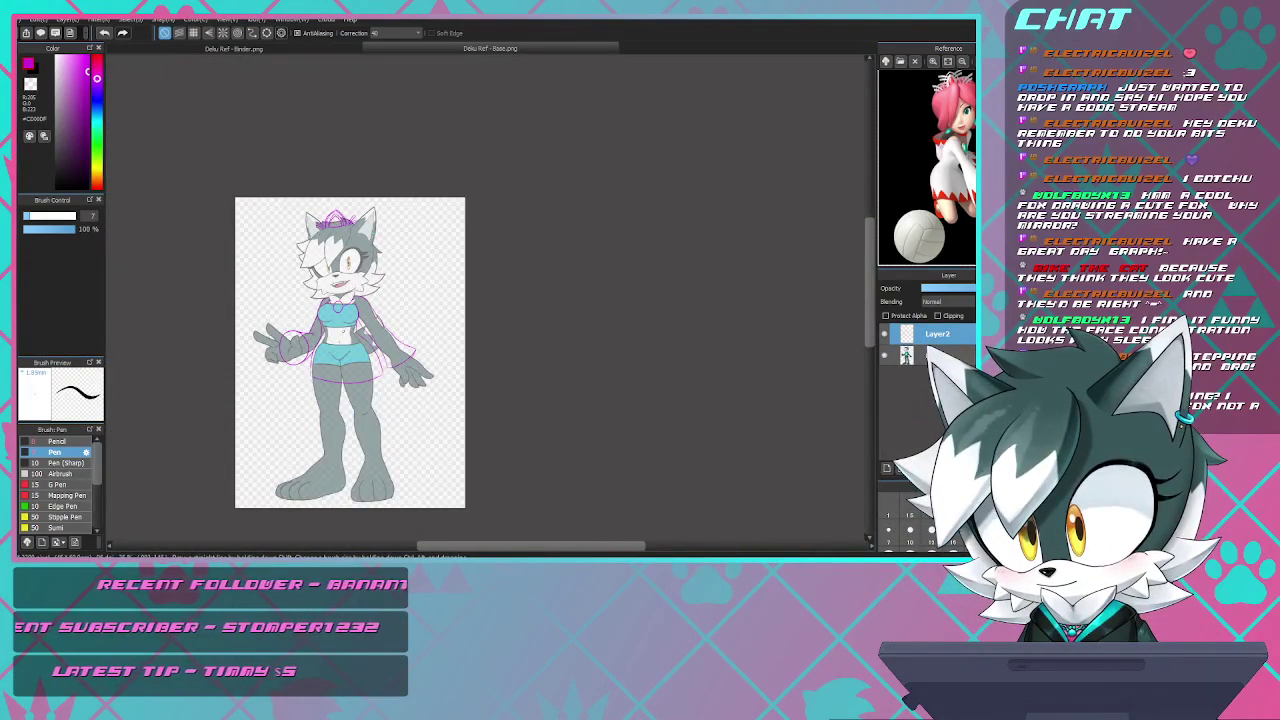
scroll(400, 300, up, 3)
scroll(400, 300, down, 1)
scroll(390, 300, down, 3)
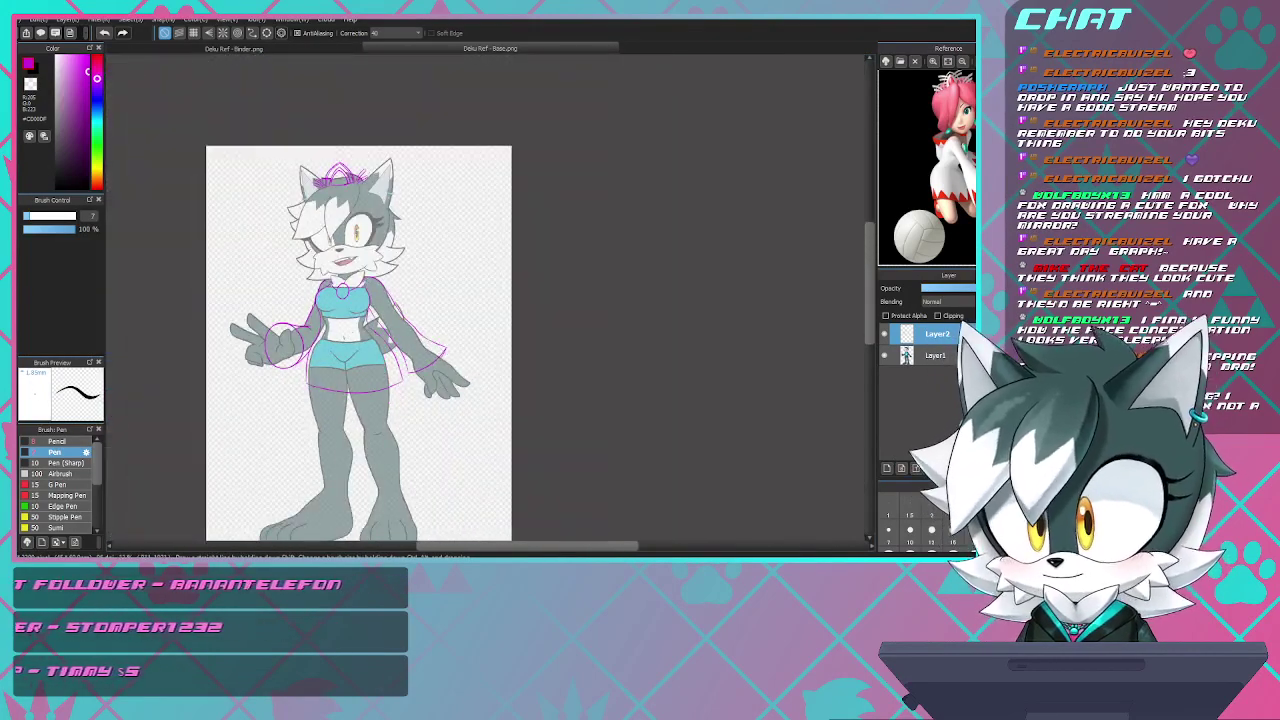
scroll(390, 300, up, 4)
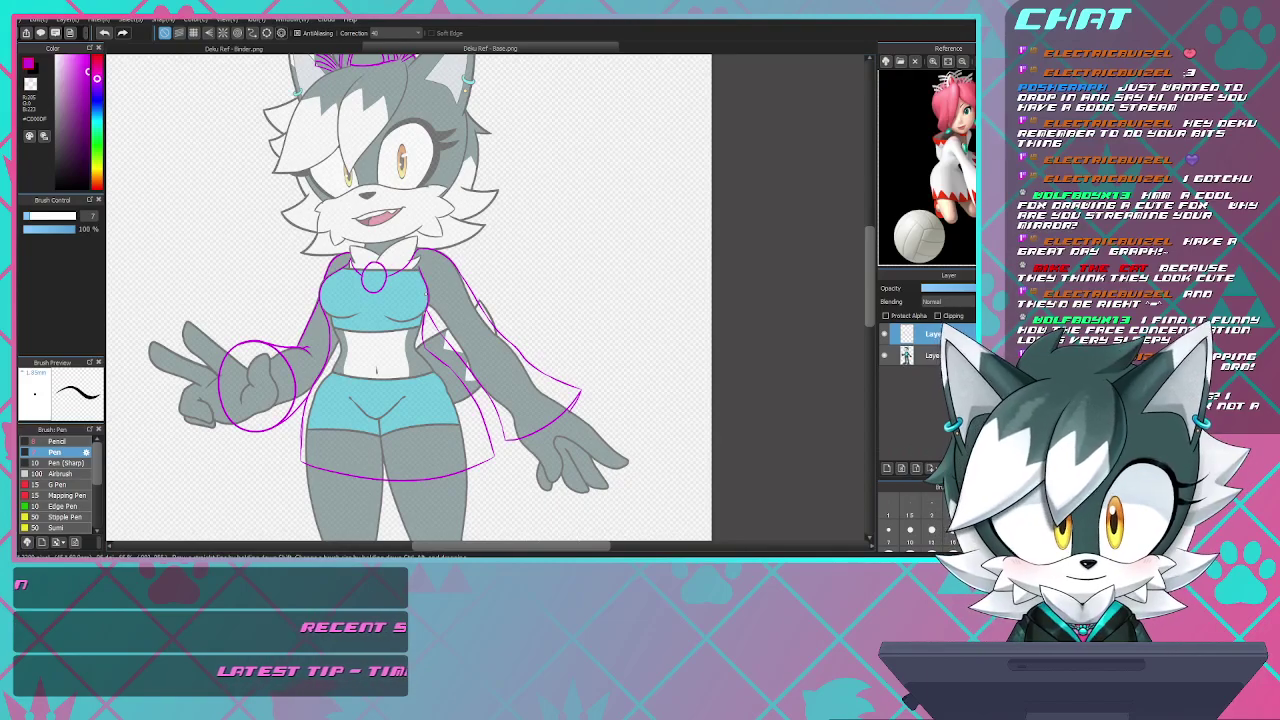
scroll(410, 300, down, 3)
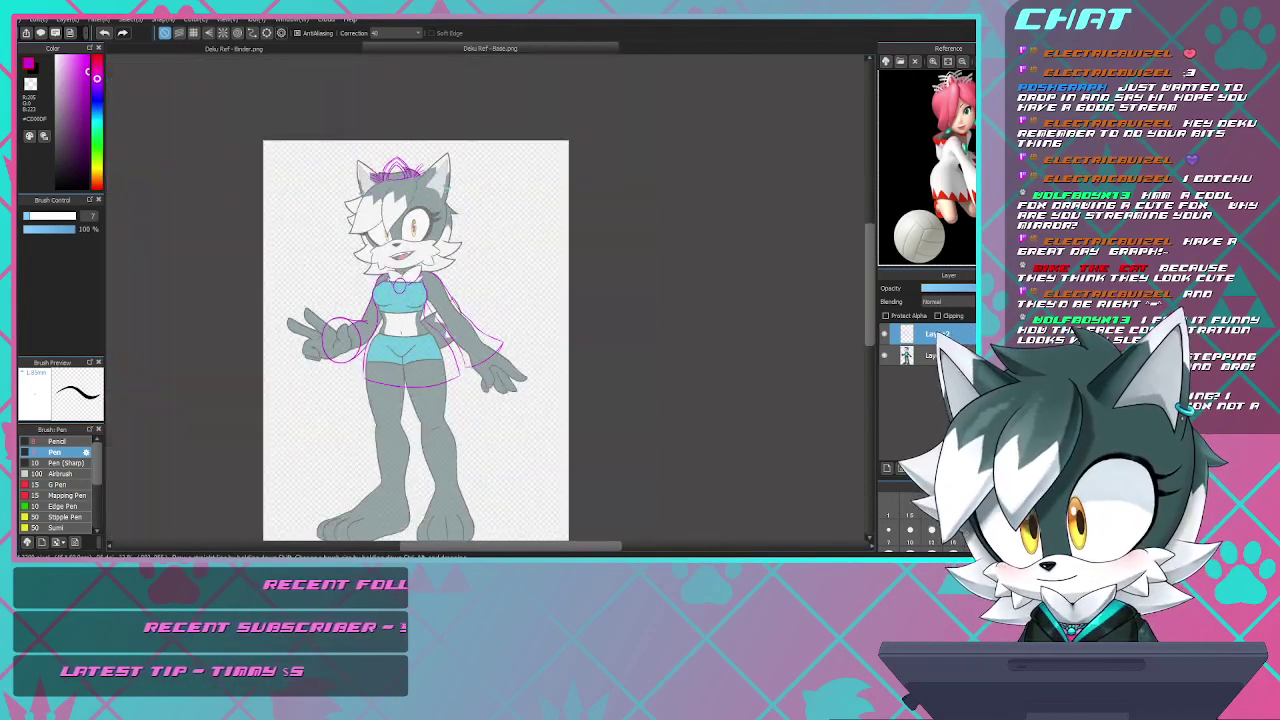
scroll(420, 290, up, 4)
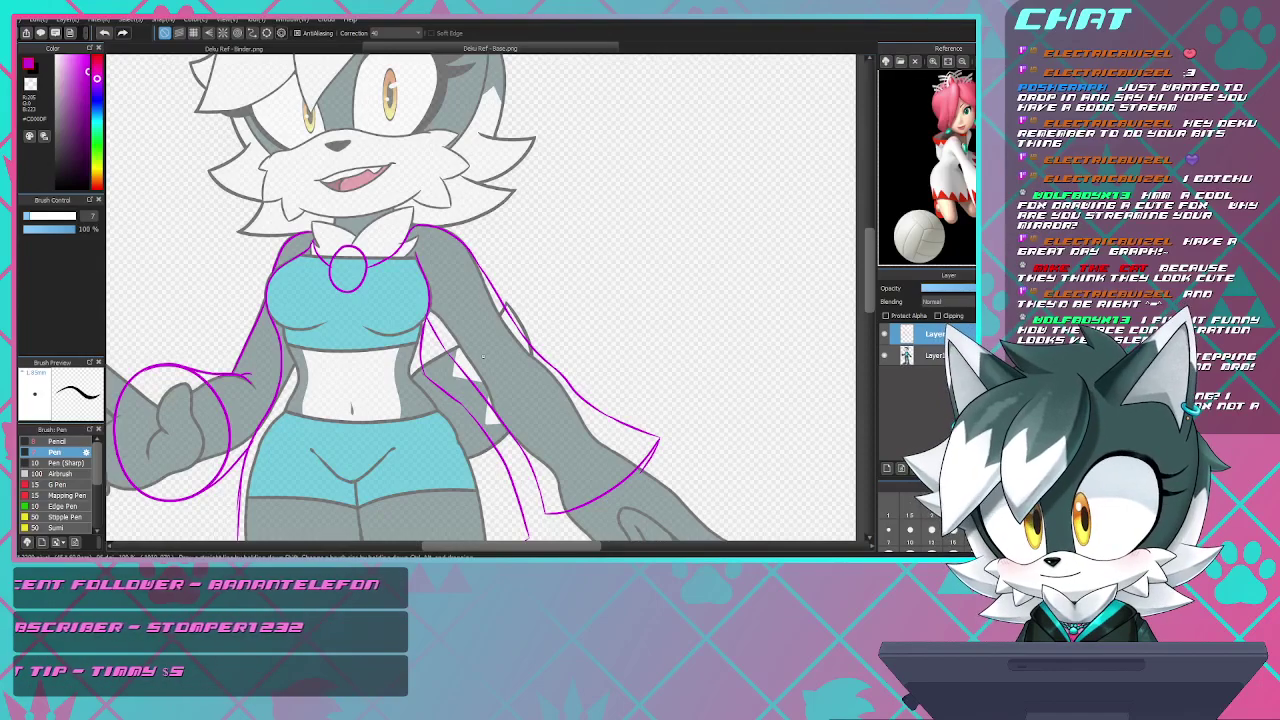
scroll(484, 357, down, 5)
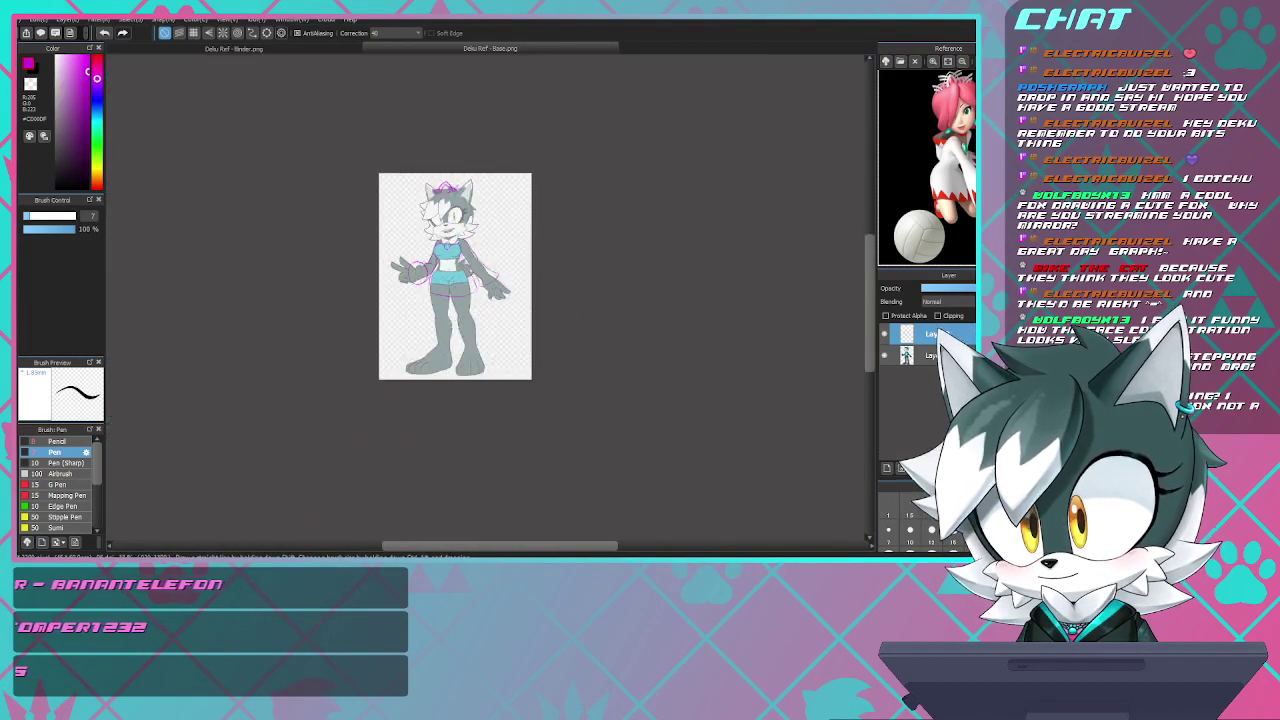
scroll(464, 276, up, 4)
scroll(495, 267, down, 2)
scroll(457, 192, up, 5)
scroll(473, 258, down, 5)
scroll(462, 300, up, 3)
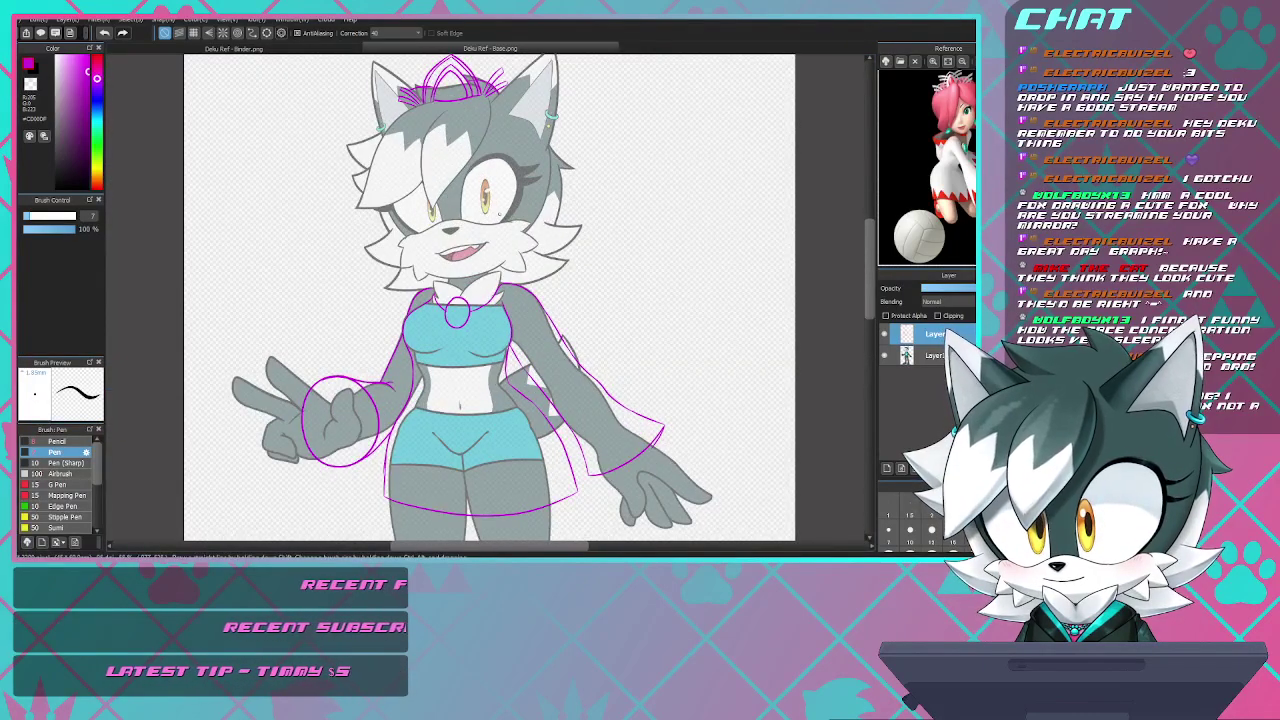
scroll(462, 300, down, 4)
scroll(462, 300, up, 2)
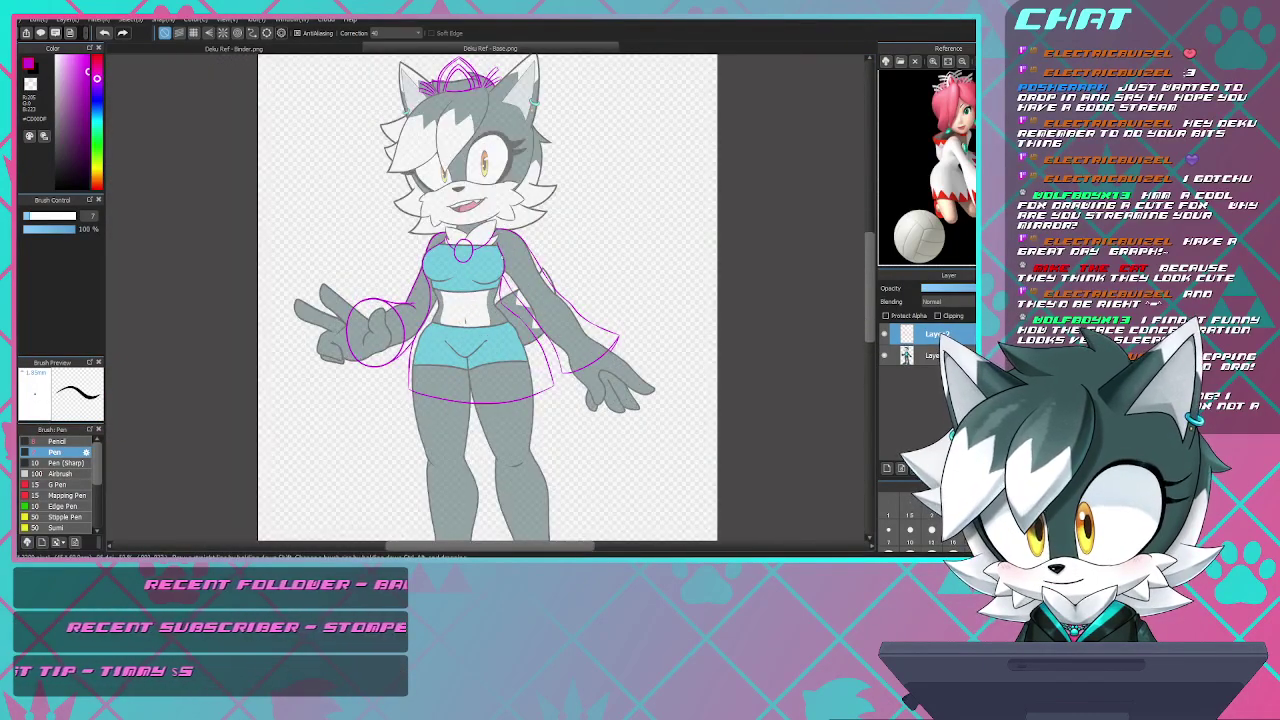
scroll(462, 300, up, 1)
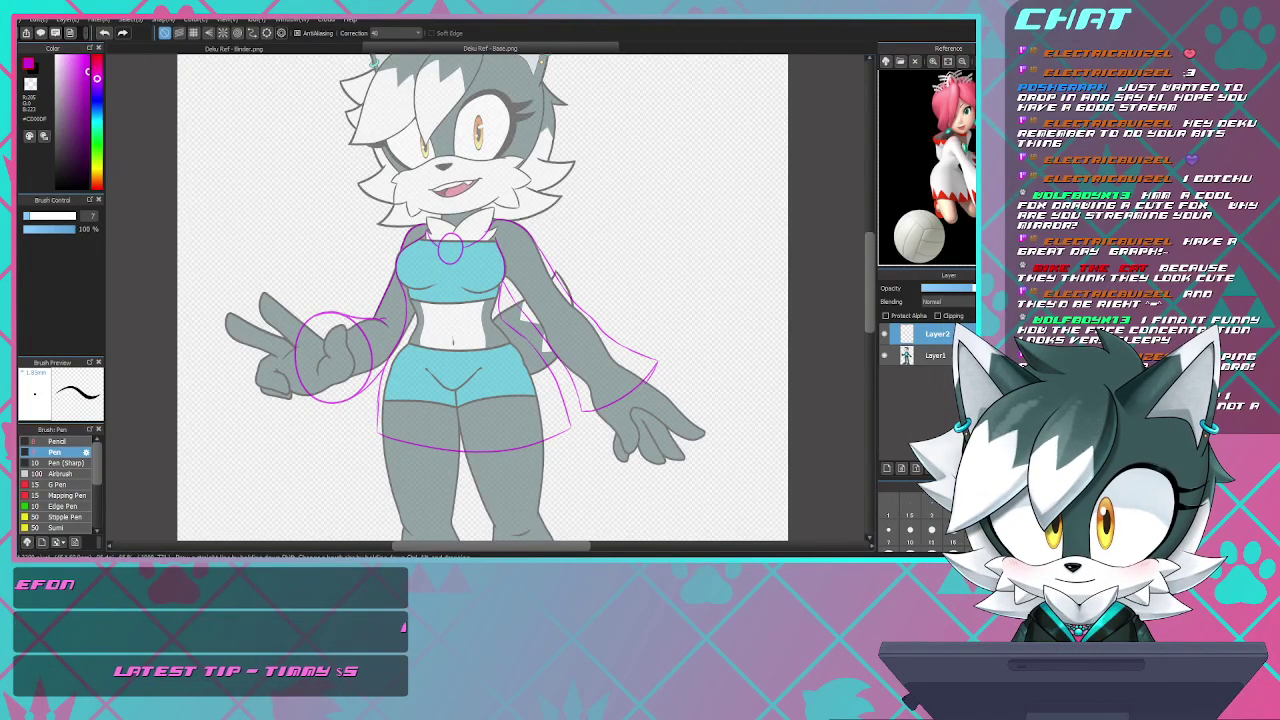
- Add a new layer above the outfit sketch and set the drawing colour to black (#000000) for the line art
key(ctrl+shift+n)
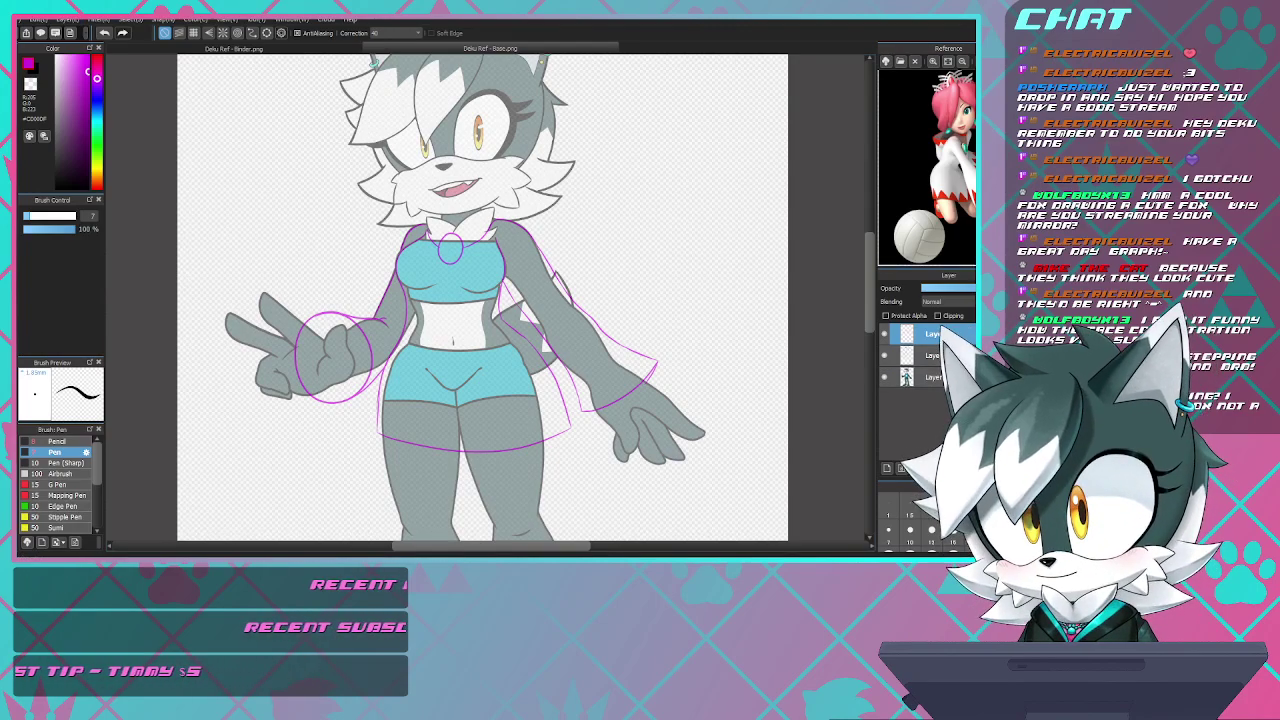
scroll(512, 301, down, 2)
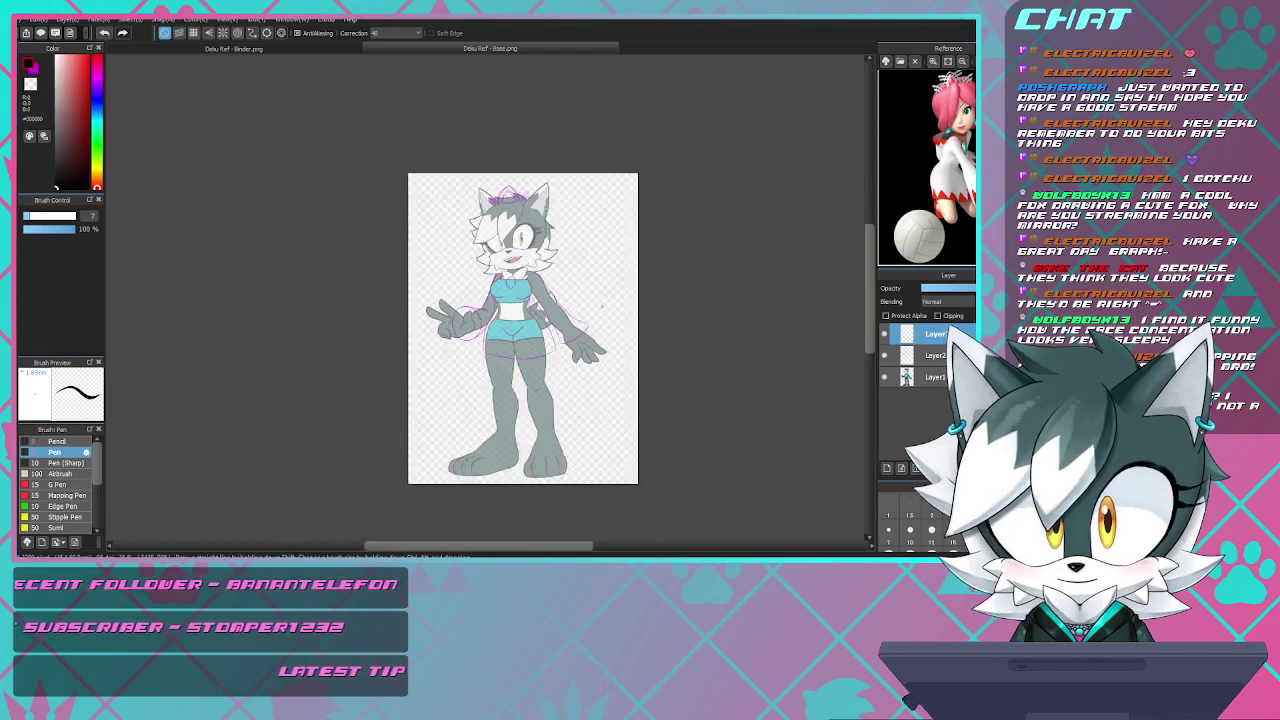
scroll(606, 297, up, 2)
scroll(425, 275, up, 3)
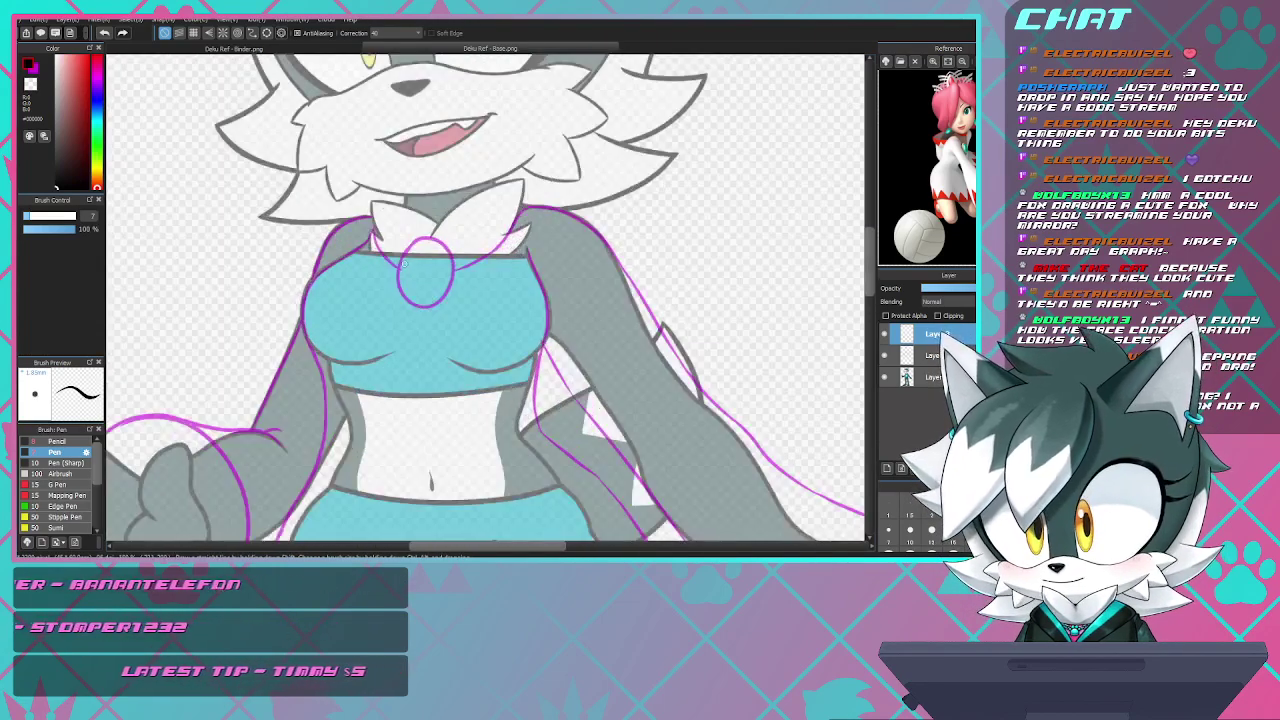
scroll(350, 245, up, 4)
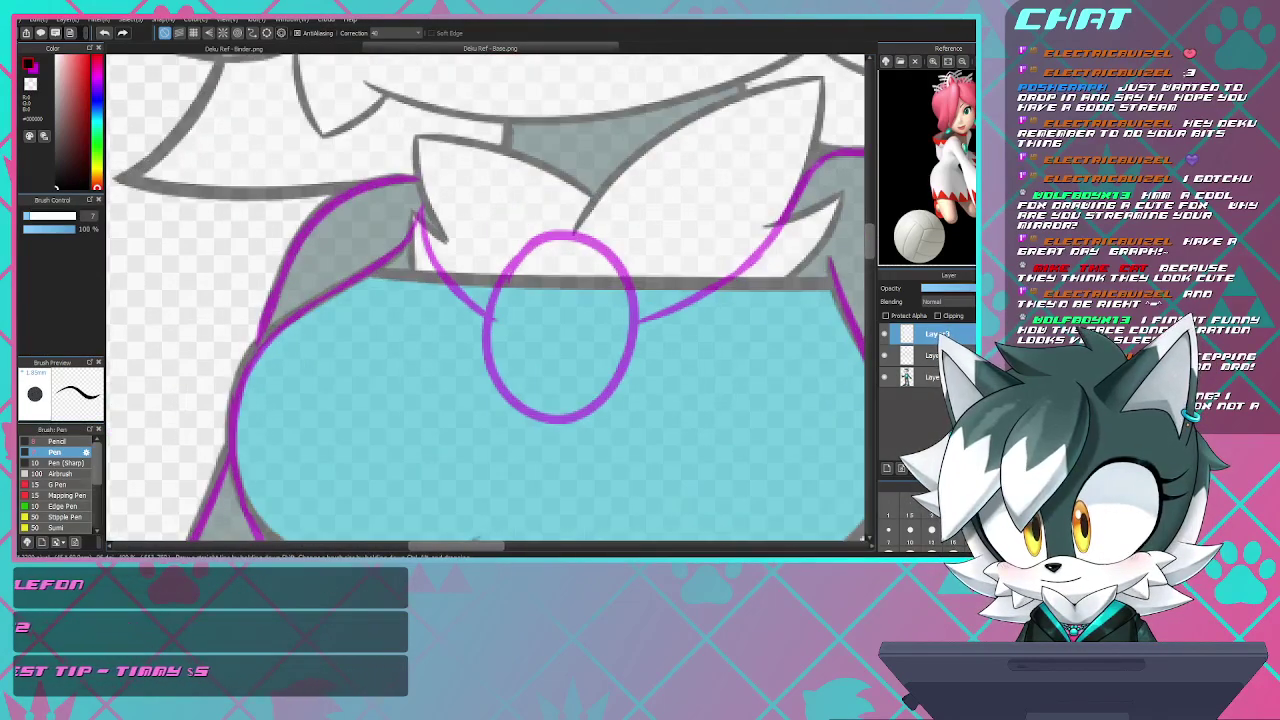
scroll(355, 240, down, 2)
scroll(322, 294, up, 2)
scroll(338, 270, down, 3)
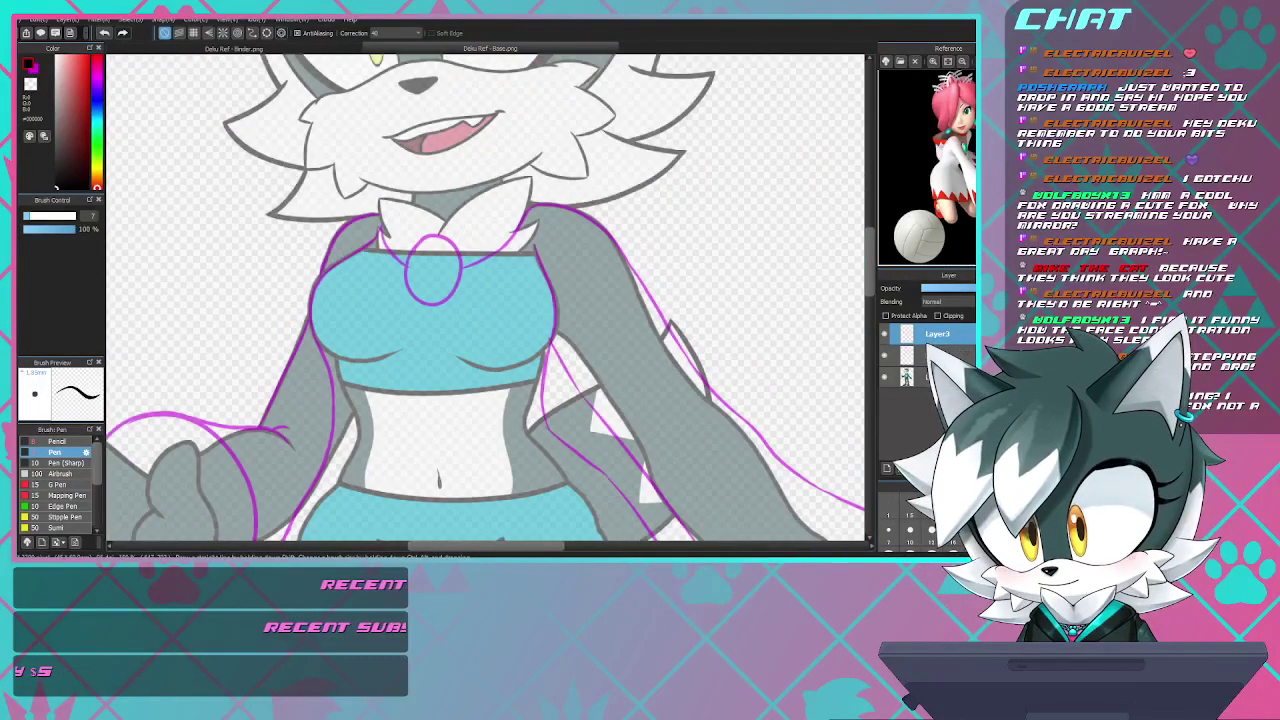
scroll(341, 254, up, 2)
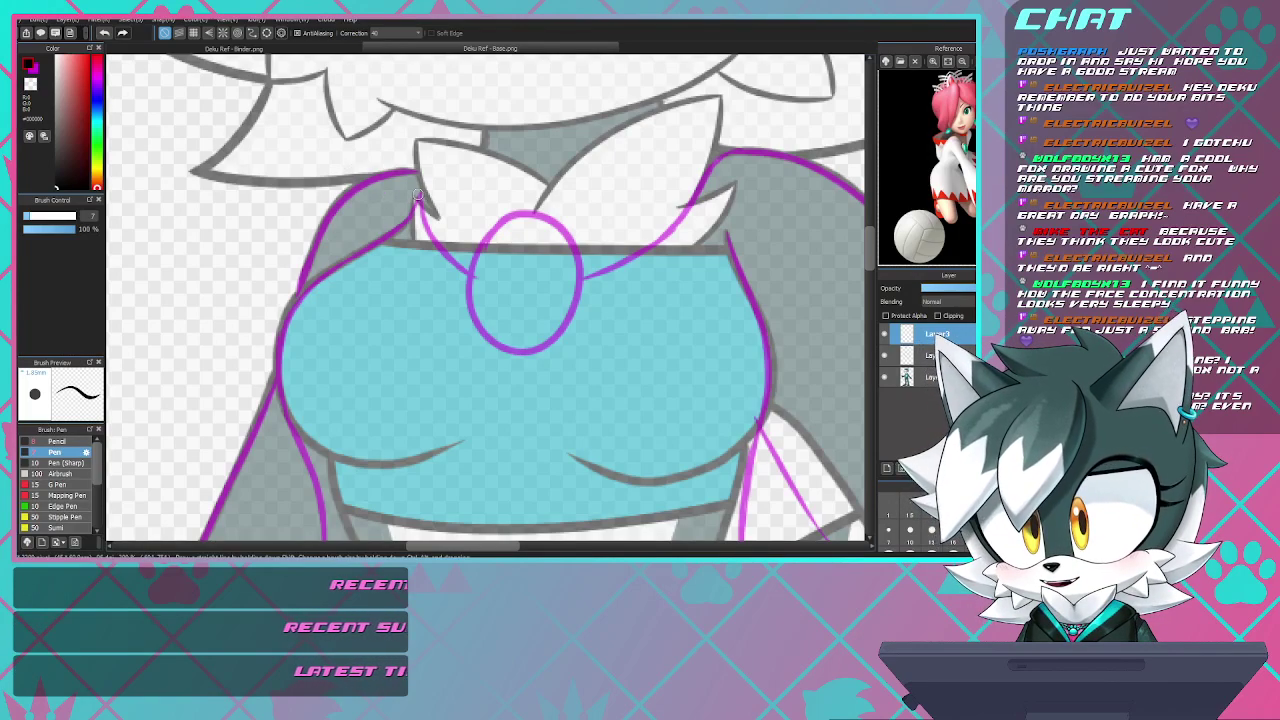
- Ink the dress's upper edge in black from the neck fur down to the upper bust on the raised-hand side
mouse_move(416, 197)
mouse_down()
mouse_move(366, 250)
mouse_move(305, 282)
mouse_up()
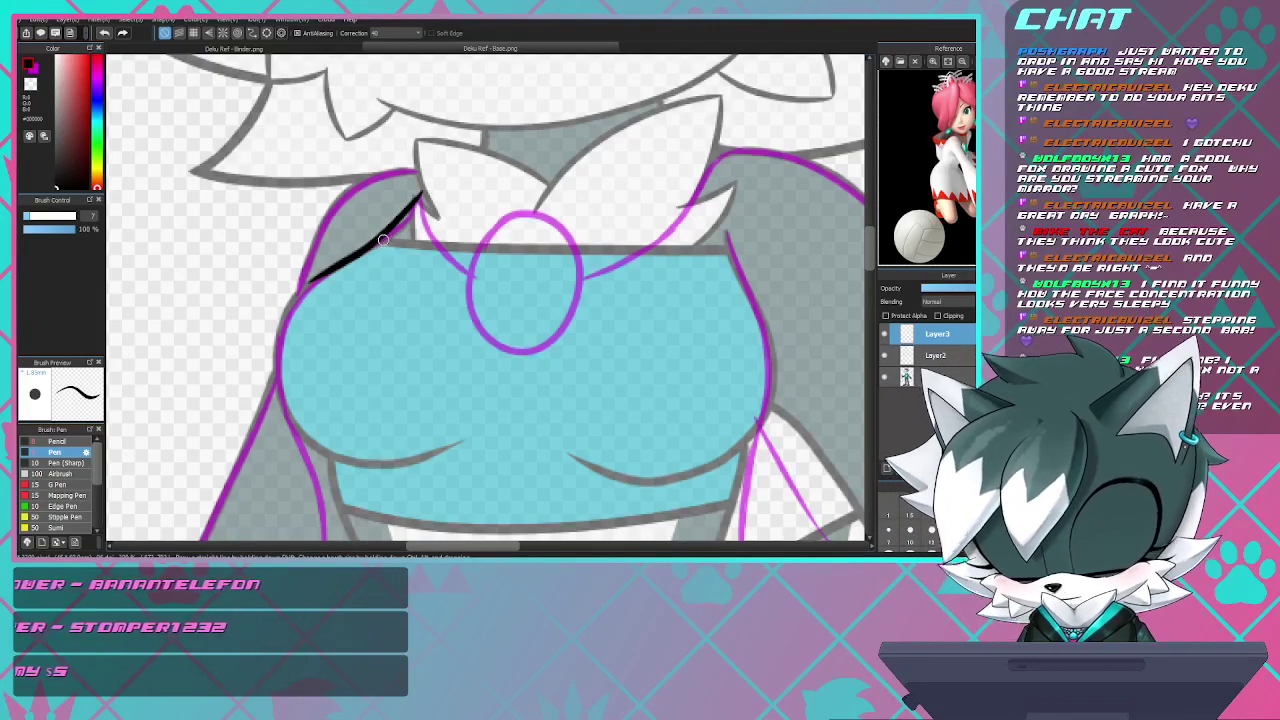
key(ctrl+z)
drag(418, 196, 368, 250)
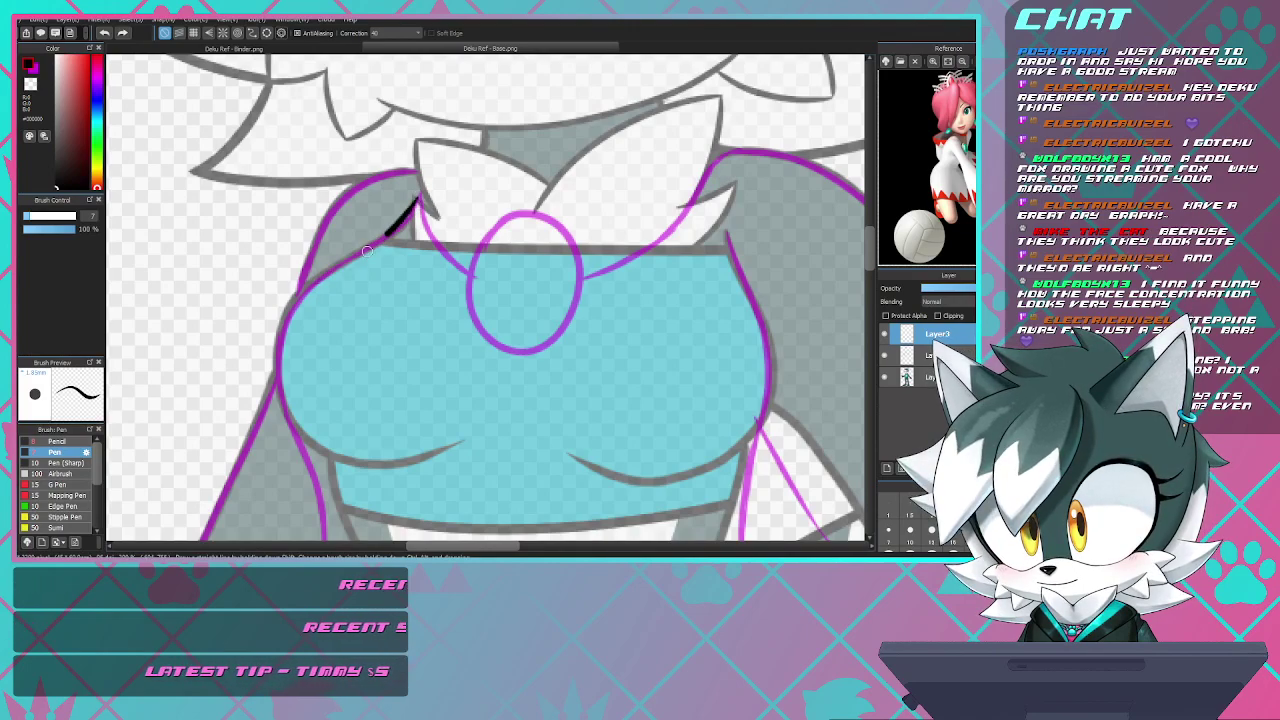
key(ctrl+z)
mouse_move(416, 202)
mouse_down()
mouse_move(387, 232)
mouse_move(312, 285)
mouse_up()
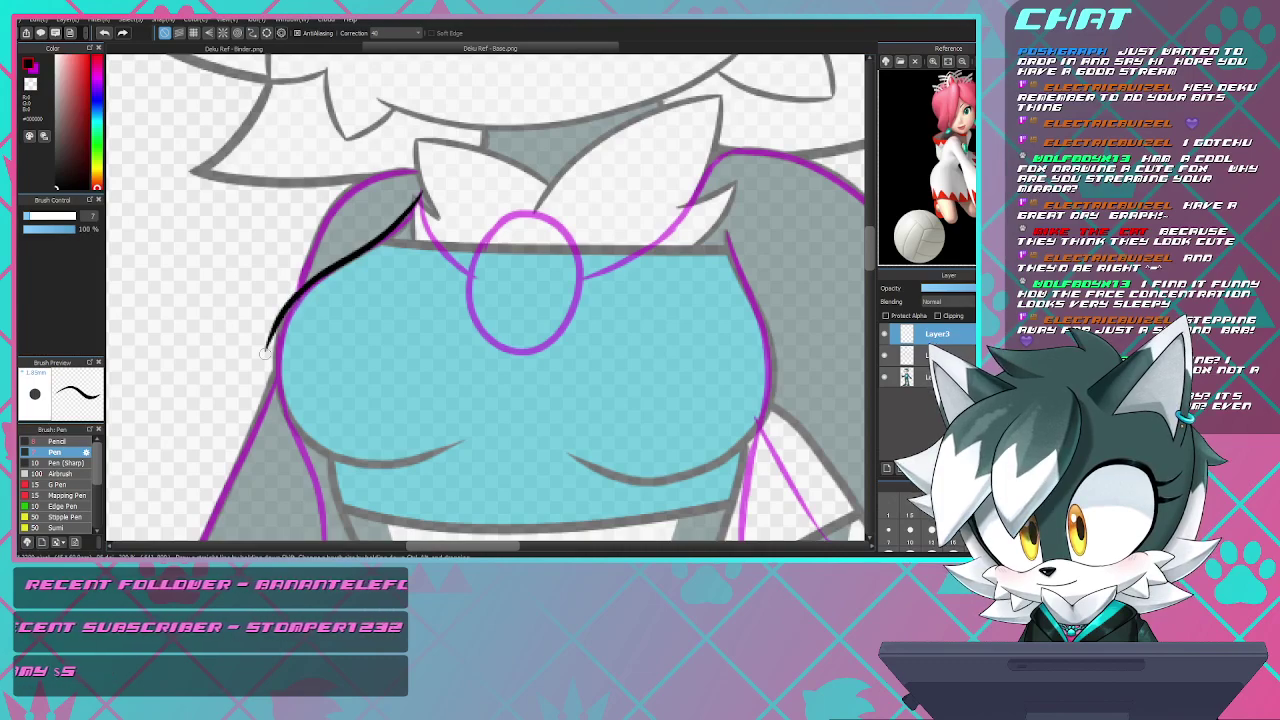
key(ctrl+z)
key(ctrl+z)
- Continue the black dress outline around the outer curve of the bust on the raised-hand side, redoing stray strokes
drag(323, 270, 278, 330)
mouse_move(320, 272)
mouse_down()
mouse_move(281, 319)
mouse_move(272, 375)
mouse_move(278, 323)
mouse_move(296, 425)
mouse_up()
key(ctrl+z)
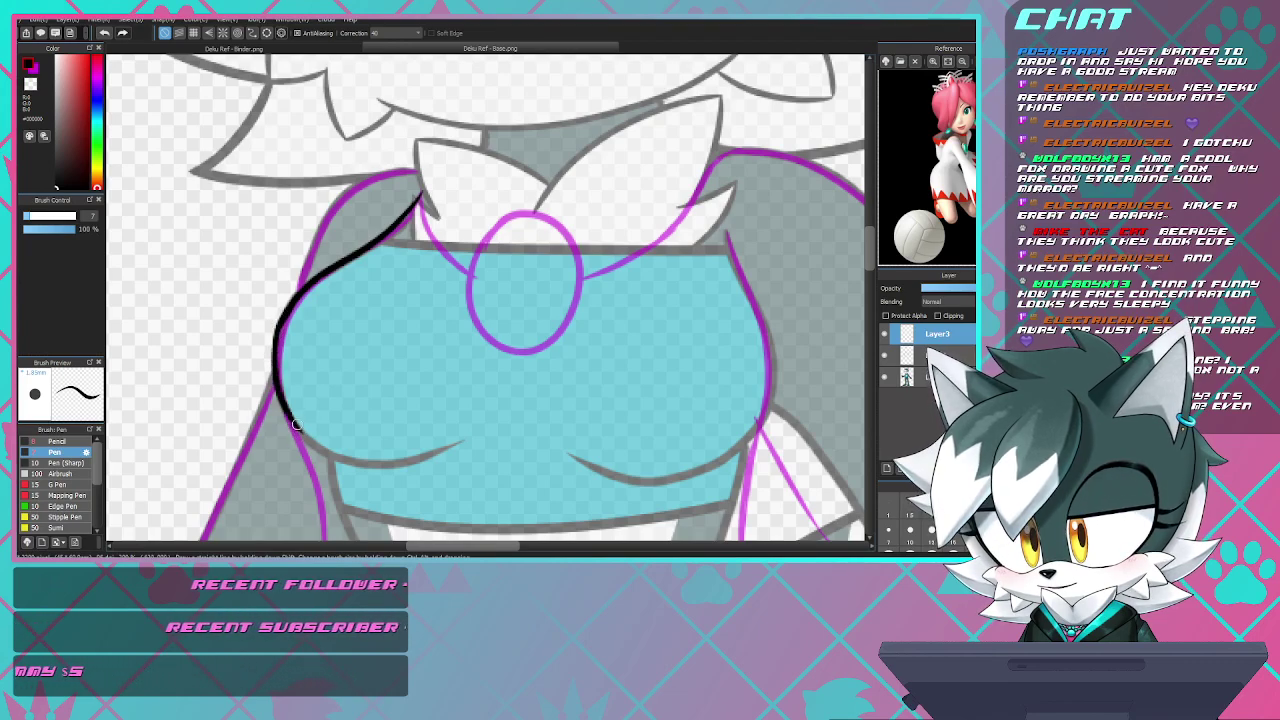
key(ctrl+z)
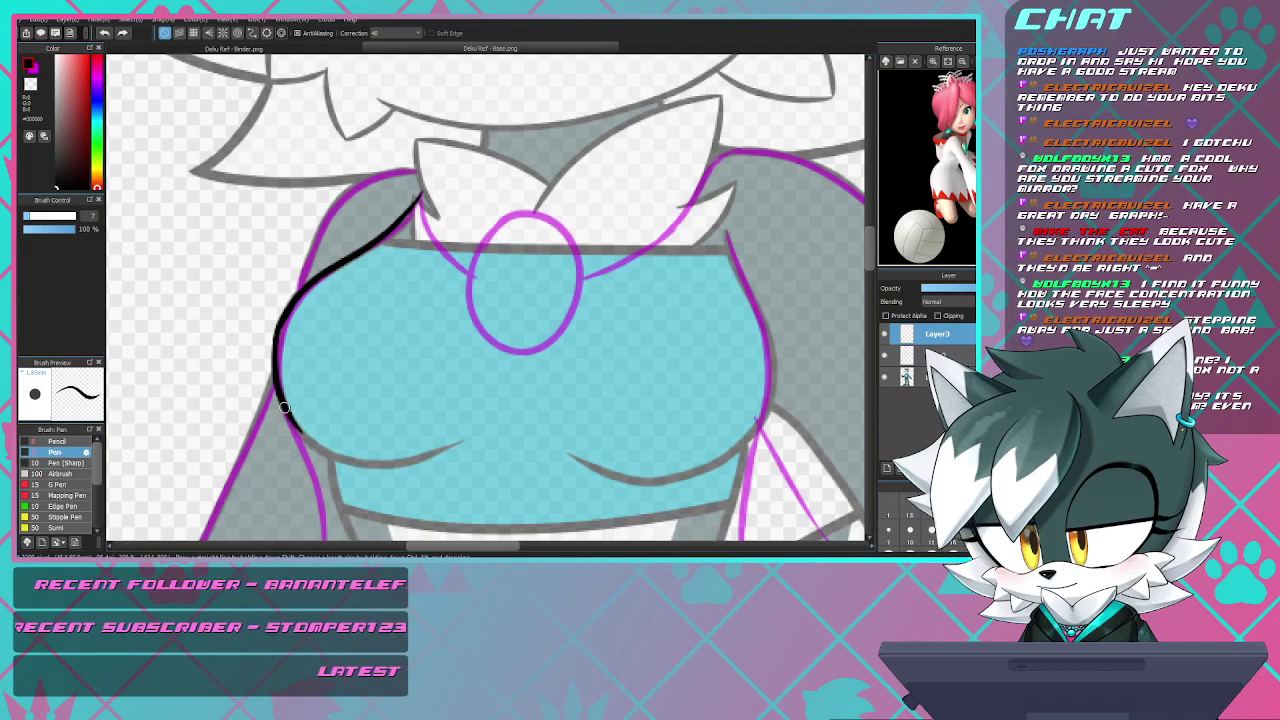
- Ink the dress's side seam from under the bust past the waist to the hip, following the purple sketch
drag(296, 427, 325, 538)
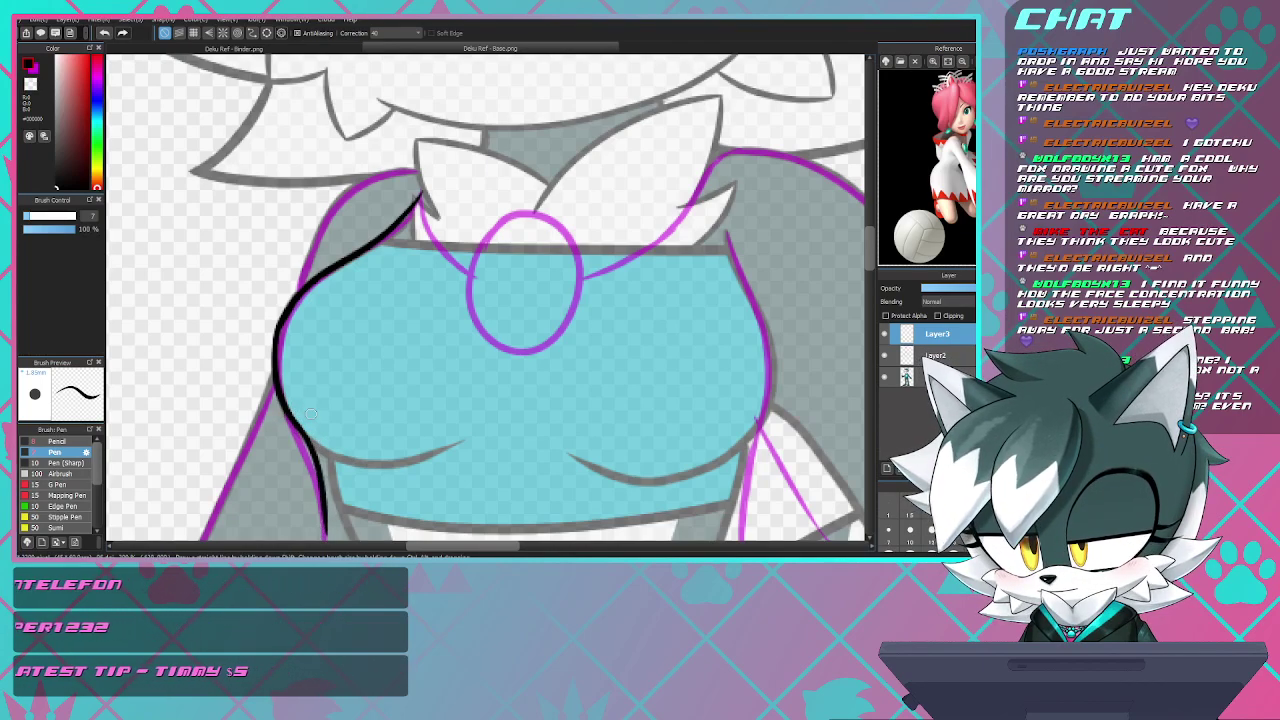
scroll(260, 336, down, 5)
scroll(270, 334, up, 4)
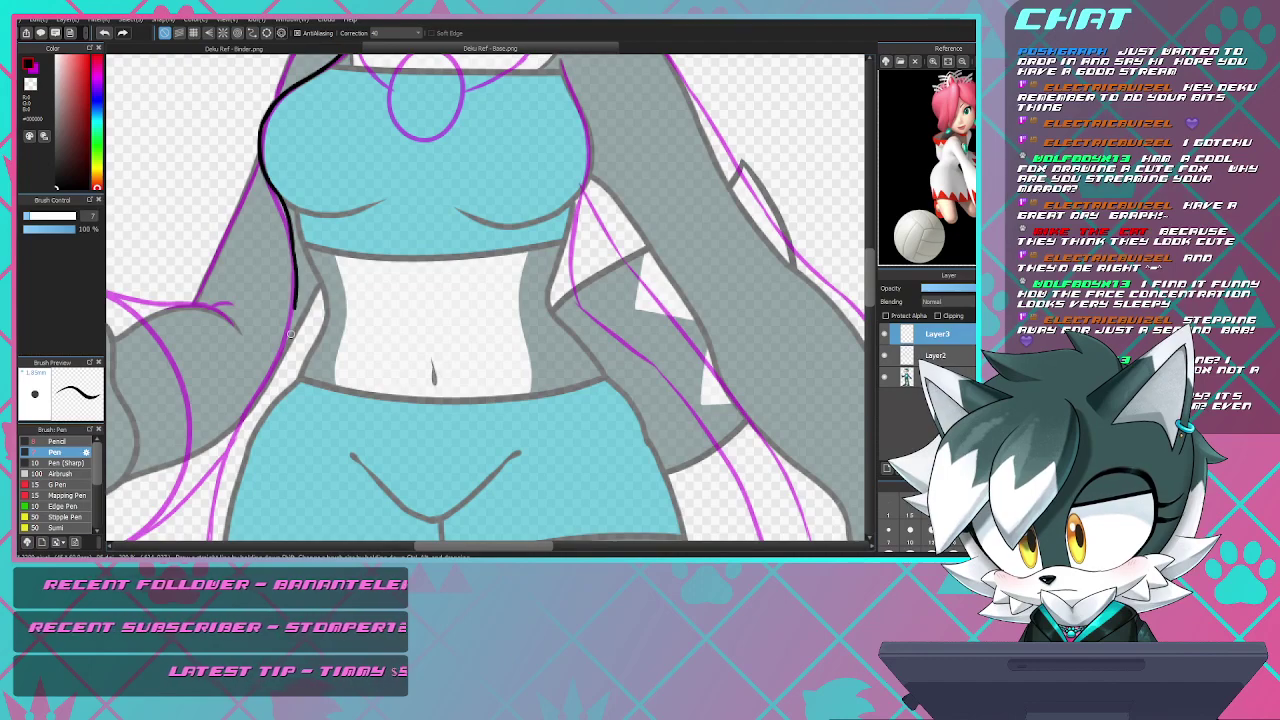
drag(293, 247, 276, 372)
key(ctrl+z)
drag(292, 262, 268, 390)
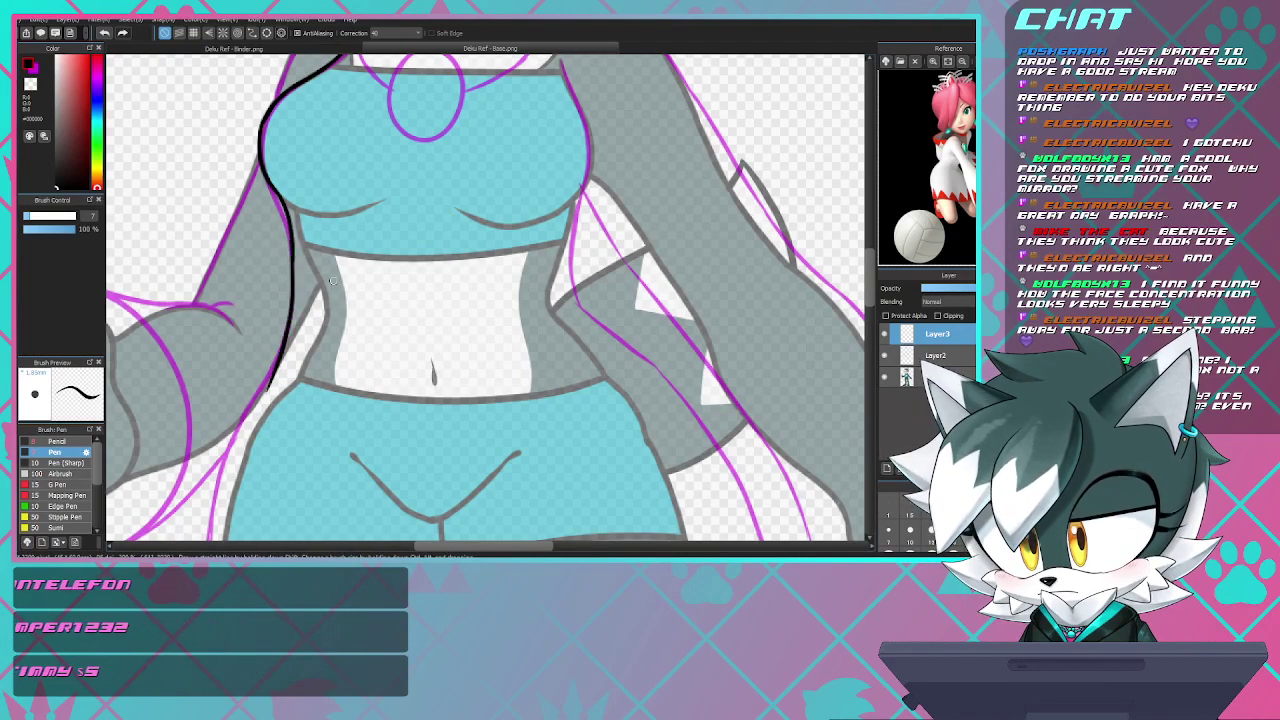
key(ctrl+z)
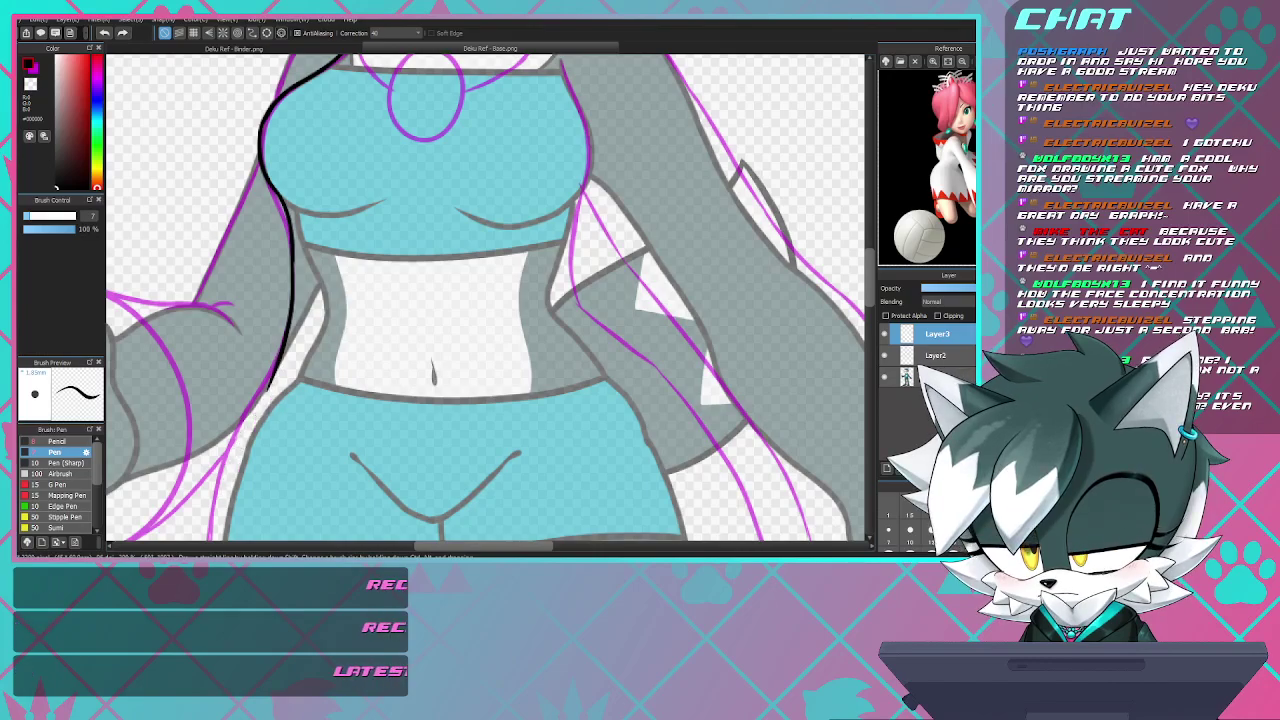
drag(230, 462, 217, 514)
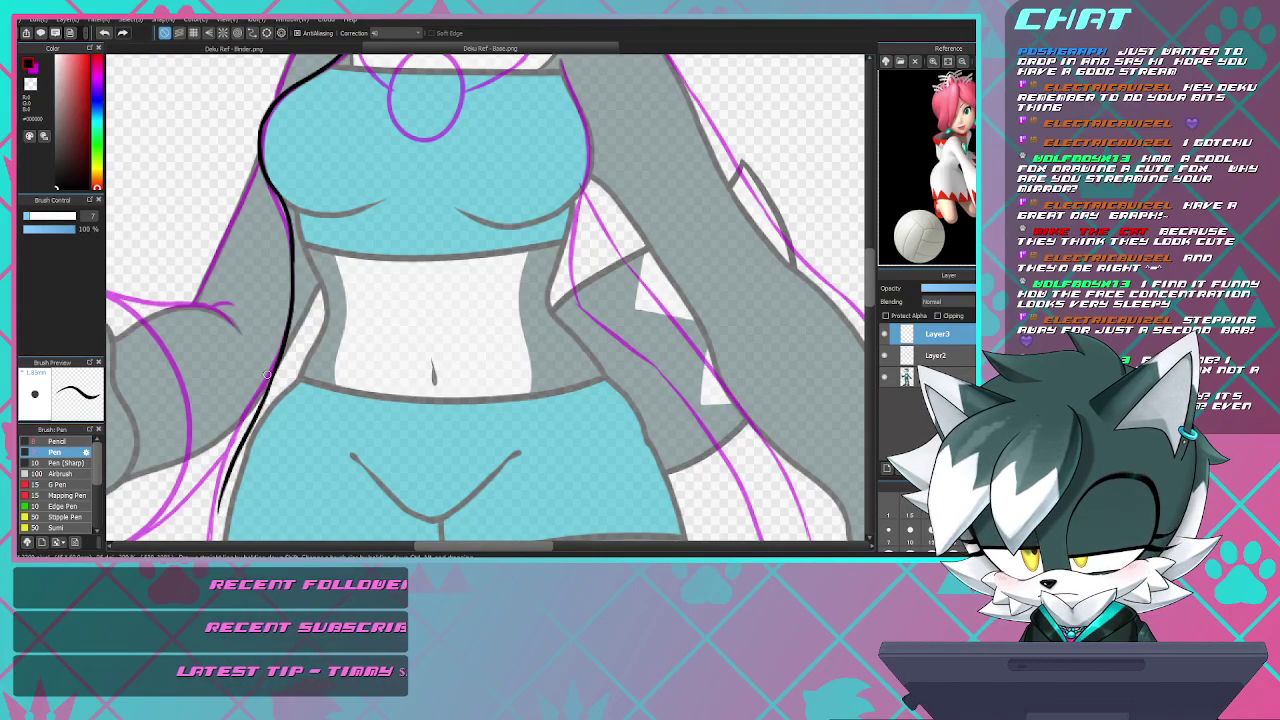
- Ink the skirt's side edge from the hip down to just past the sketched hem corner, redrawing it until it curves smoothly
scroll(262, 322, down, 1)
scroll(262, 320, down, 4)
scroll(262, 370, up, 5)
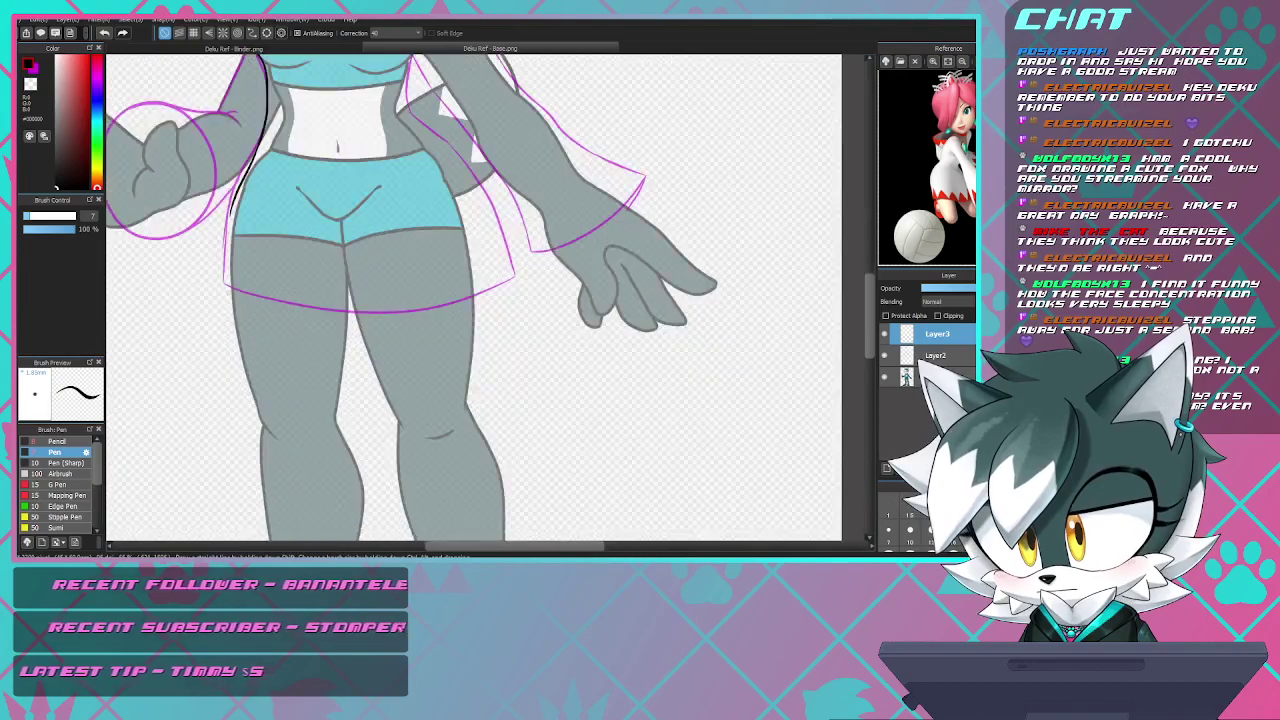
scroll(275, 298, down, 2)
scroll(274, 298, up, 3)
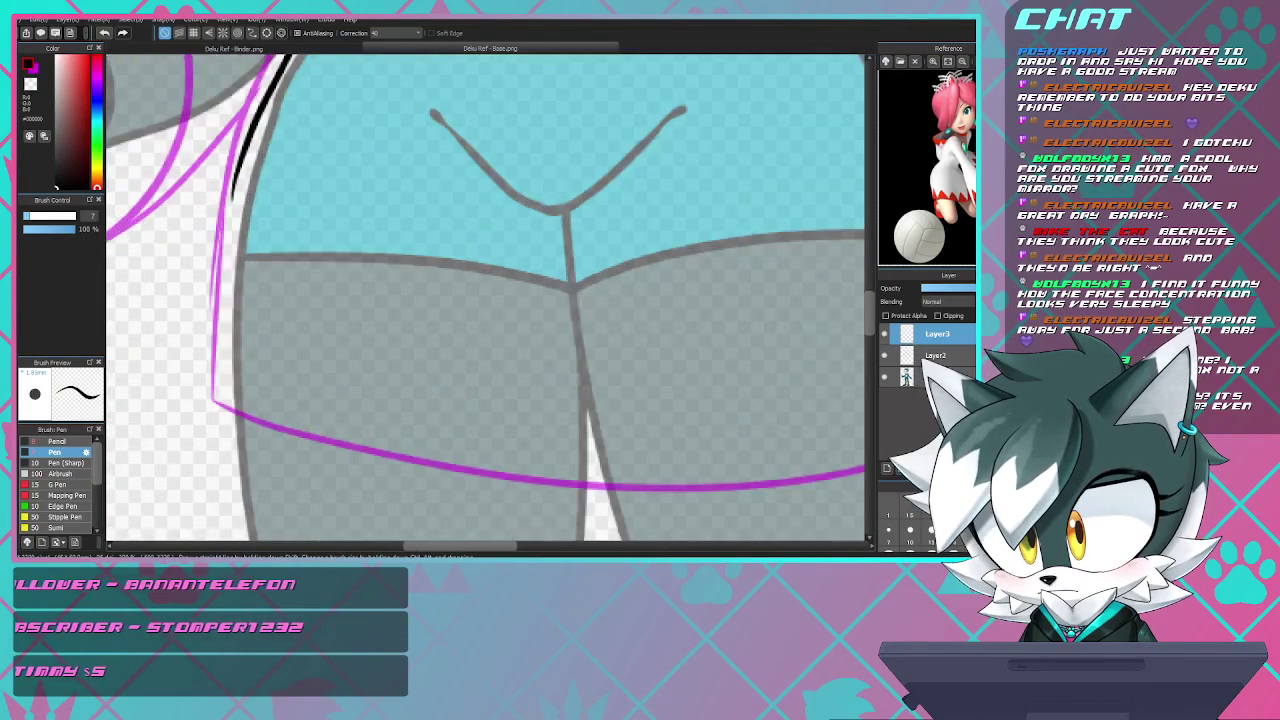
drag(239, 160, 220, 243)
key(ctrl+z)
mouse_move(247, 136)
mouse_down()
mouse_move(222, 250)
mouse_move(233, 367)
mouse_up()
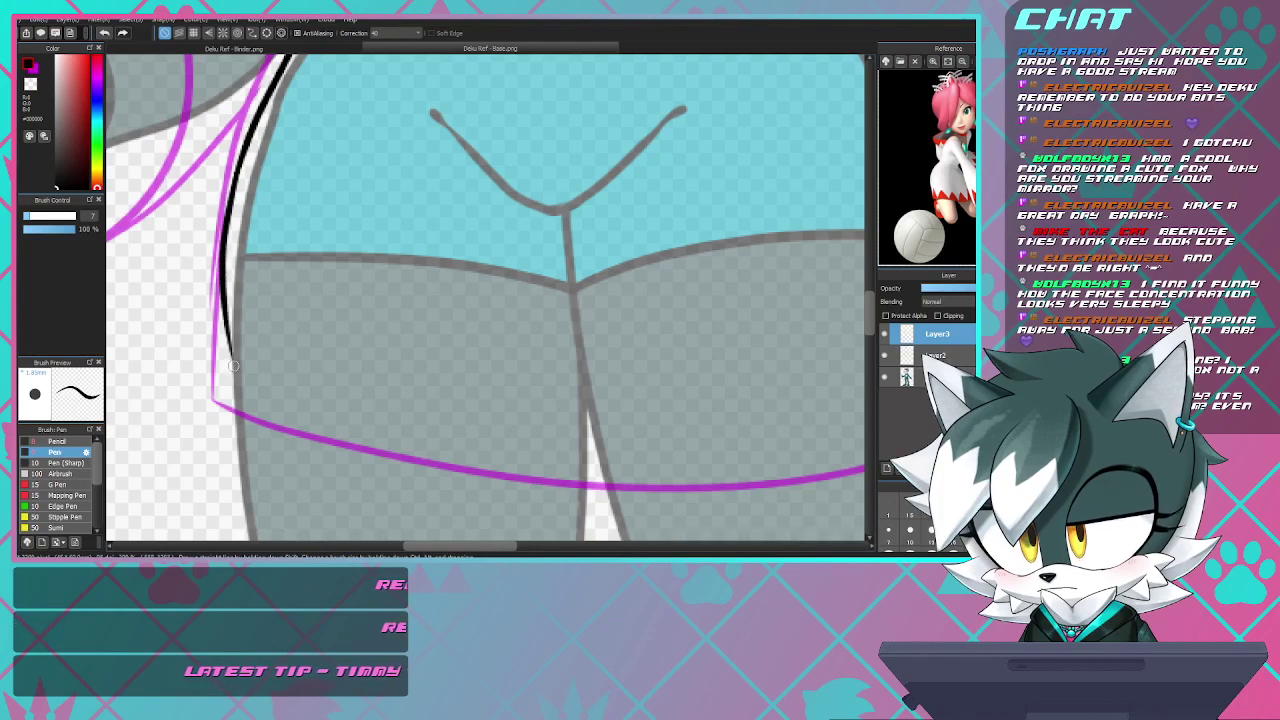
key(ctrl+z)
mouse_move(240, 140)
mouse_down()
mouse_move(211, 273)
mouse_move(213, 402)
mouse_up()
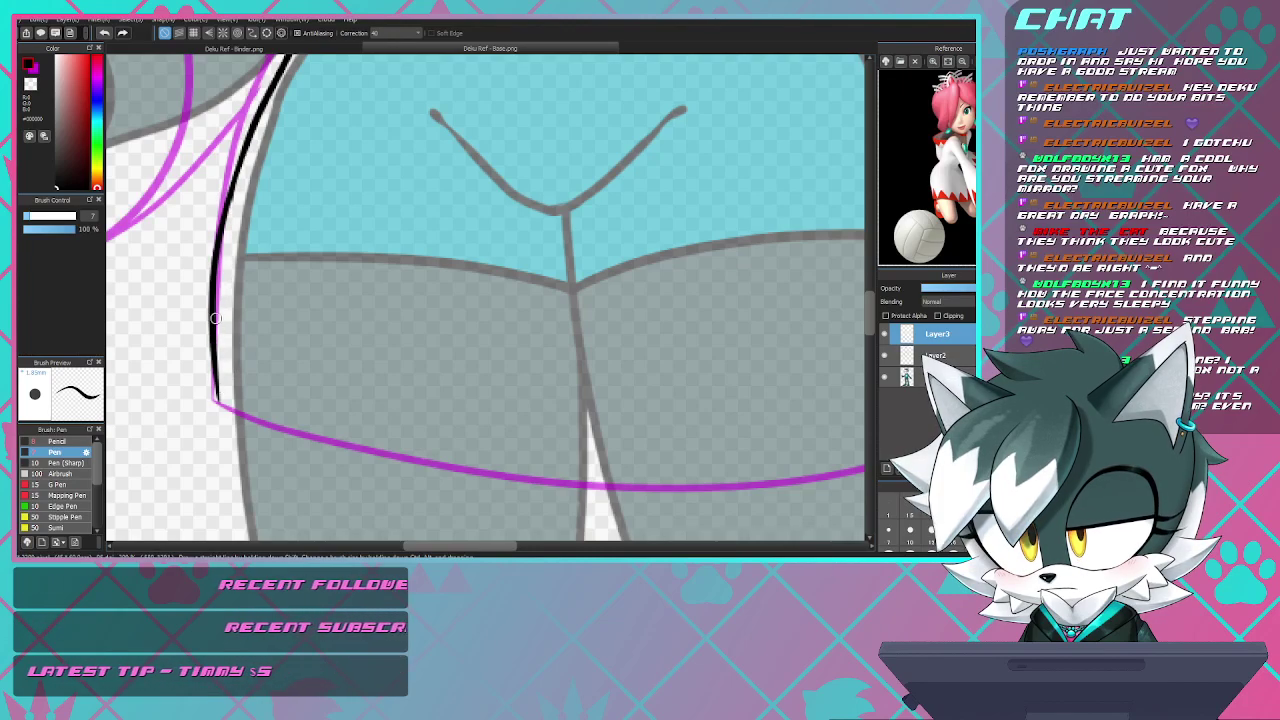
key(ctrl+z)
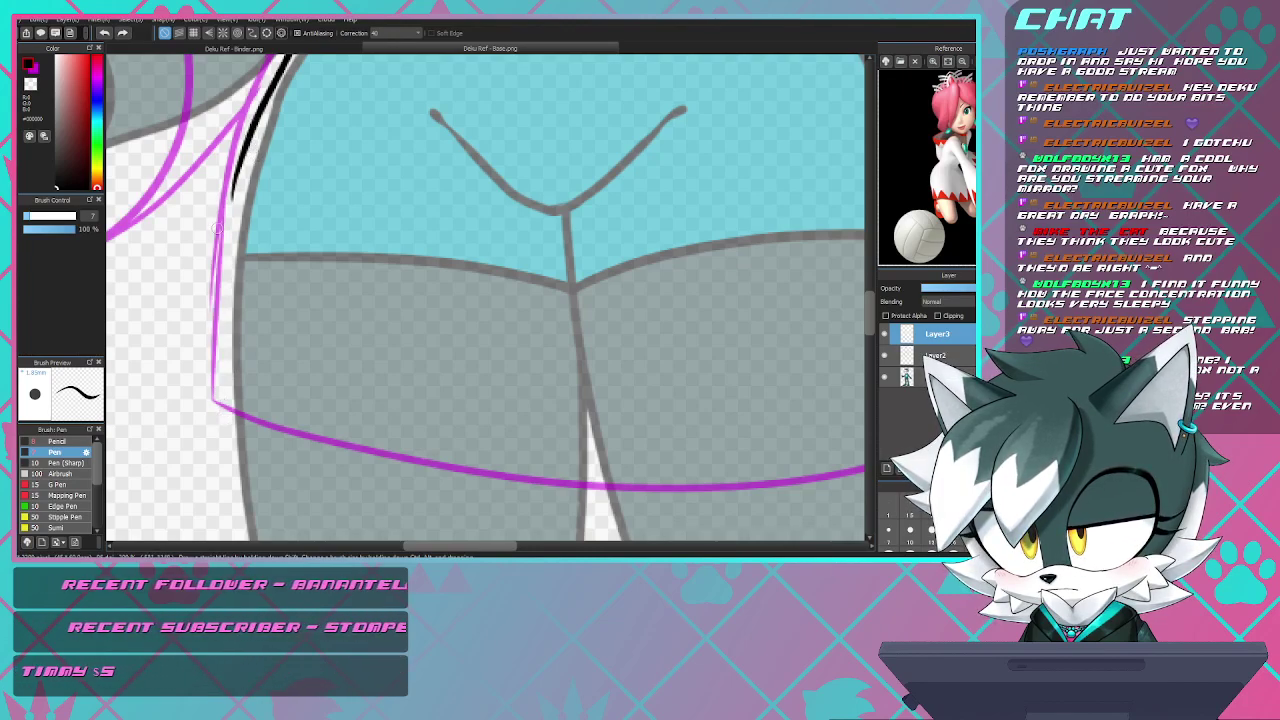
drag(220, 220, 213, 380)
key(ctrl+z)
mouse_move(246, 138)
mouse_down()
mouse_move(208, 328)
mouse_move(213, 432)
mouse_up()
key(ctrl+z)
mouse_move(246, 136)
mouse_down()
mouse_move(209, 332)
mouse_move(228, 430)
mouse_up()
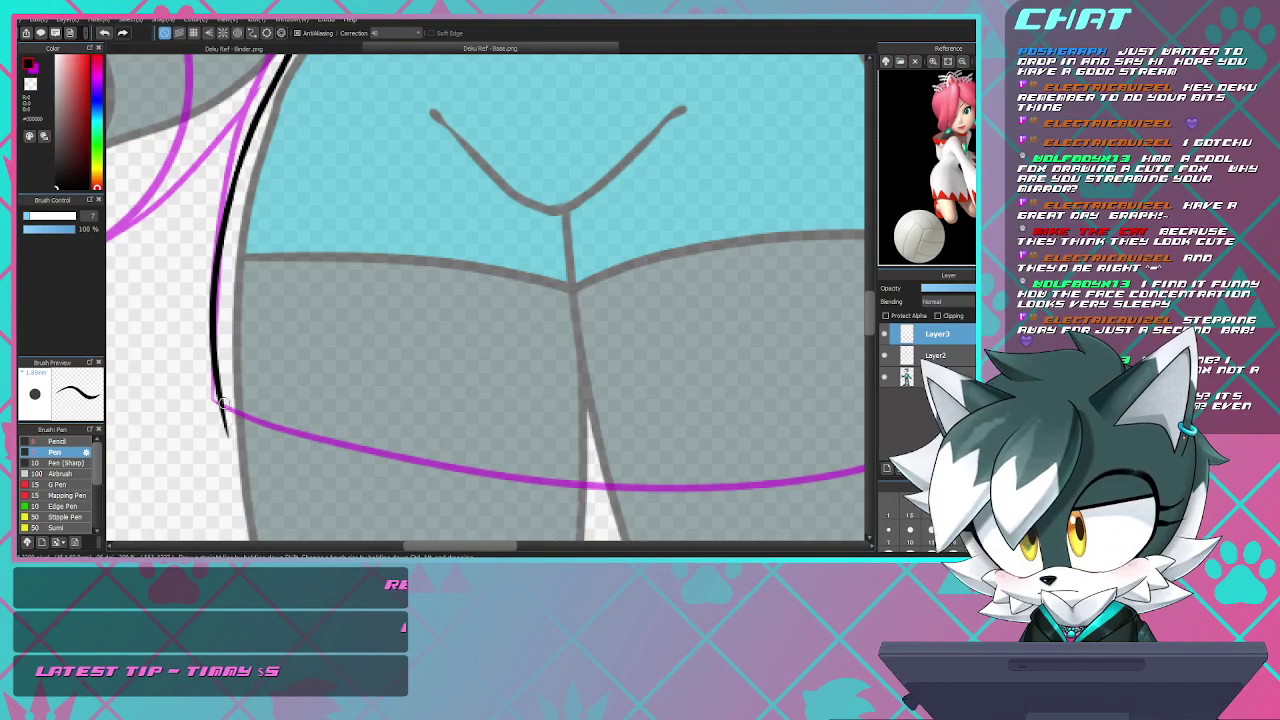
scroll(229, 428, down, 3)
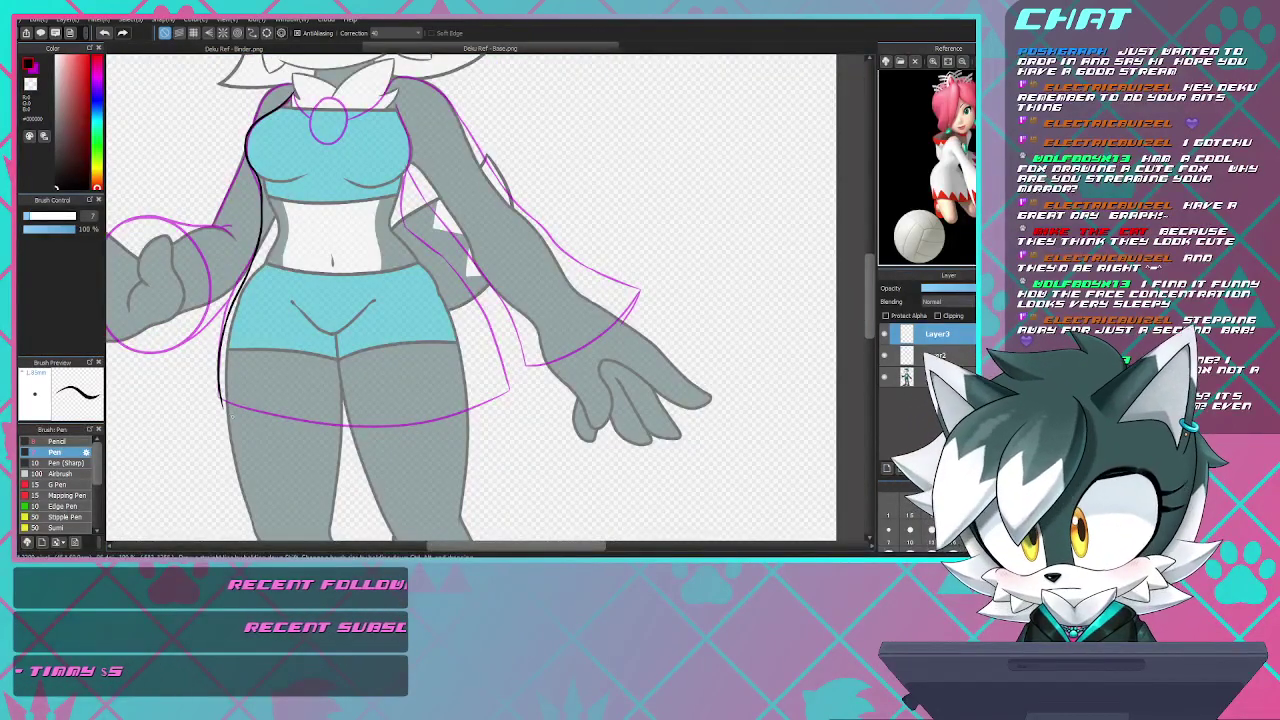
- Ink the skirt's curved hem in black across both thighs, just below the purple sketch line
scroll(232, 416, up, 2)
scroll(298, 390, down, 3)
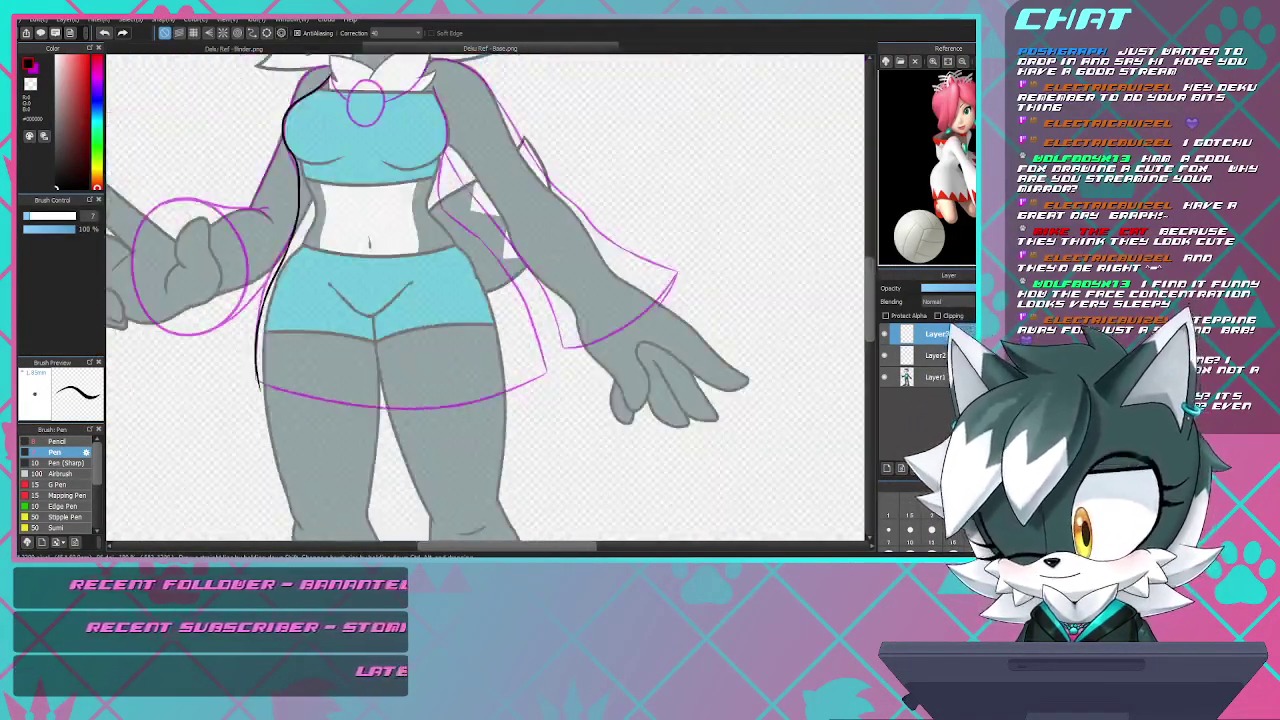
scroll(322, 424, up, 3)
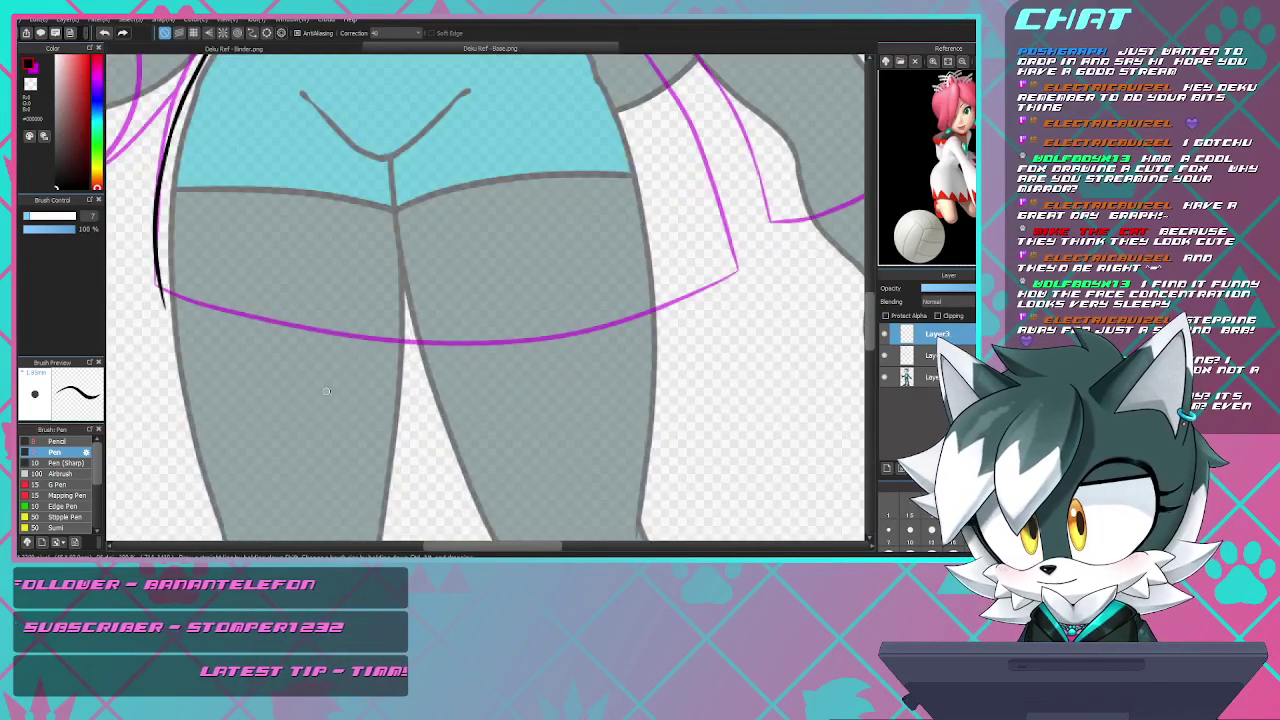
mouse_move(165, 306)
mouse_down()
mouse_move(284, 338)
mouse_move(480, 348)
mouse_move(664, 330)
mouse_move(711, 311)
mouse_up()
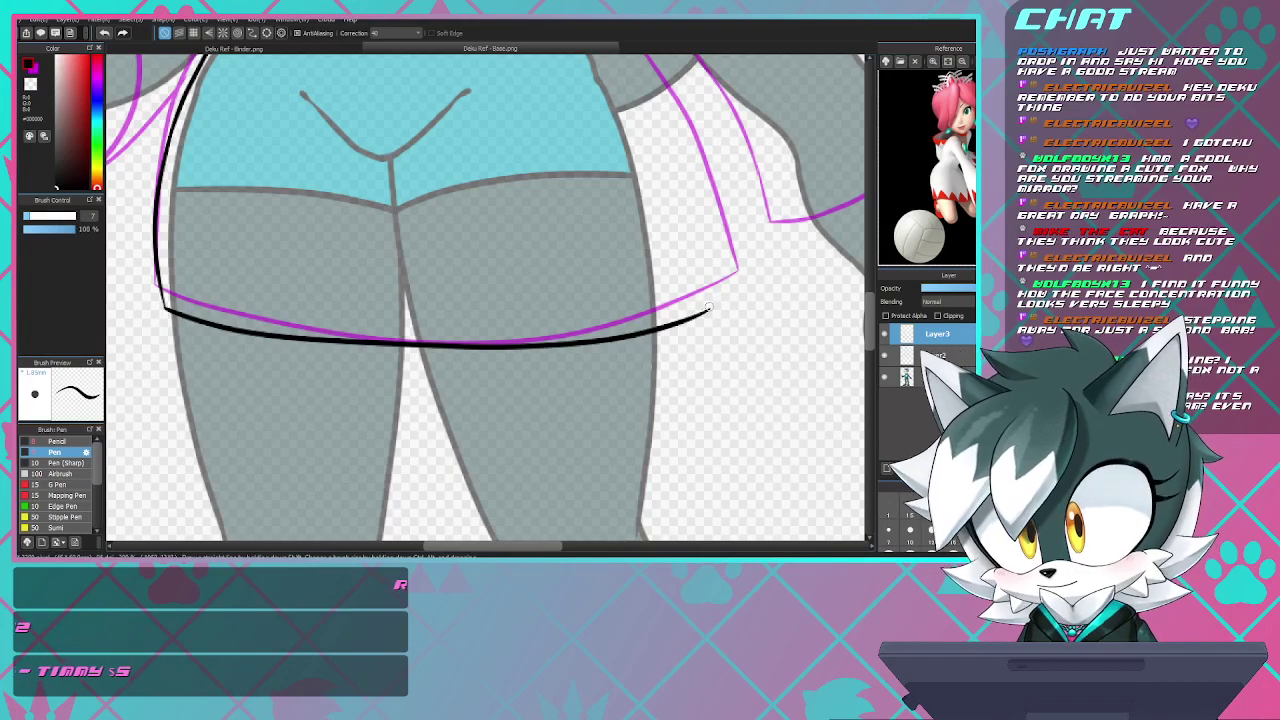
- Ink the skirt's side edge on the lowered-arm side from the hem corner up past the hip to the waist, redrawing it until smooth
drag(700, 203, 645, 86)
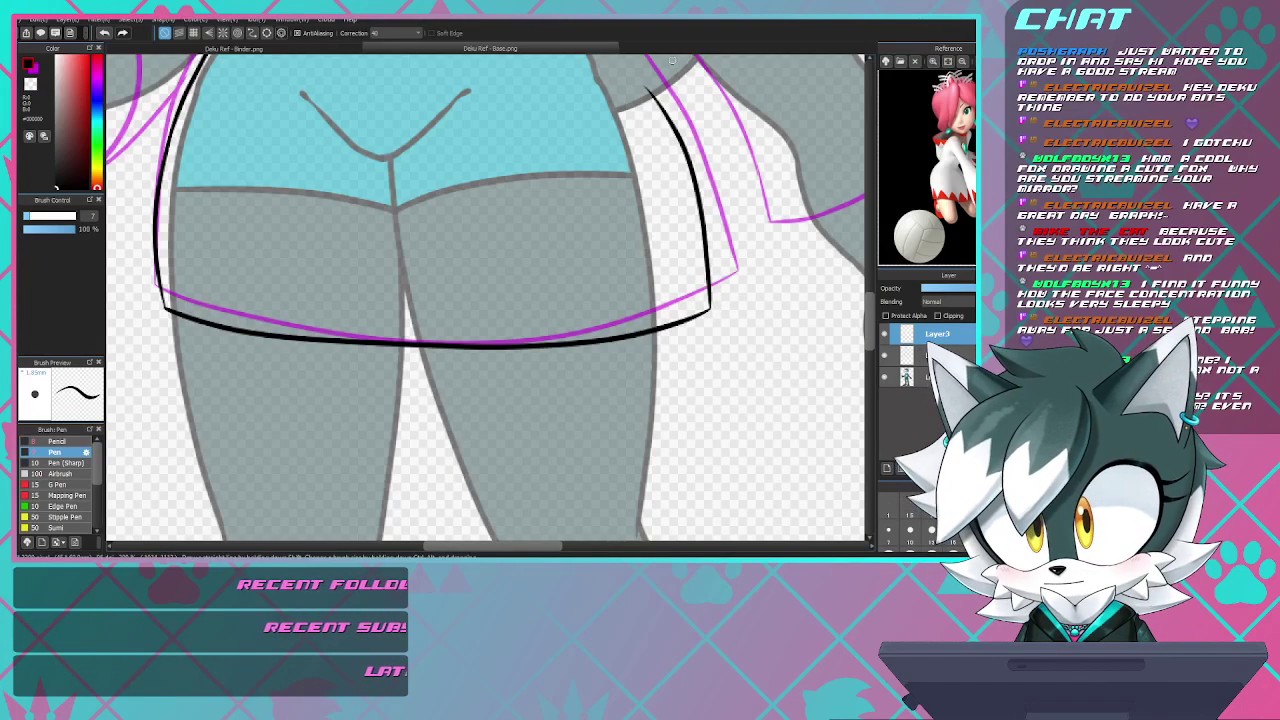
scroll(512, 282, down, 3)
scroll(573, 187, up, 3)
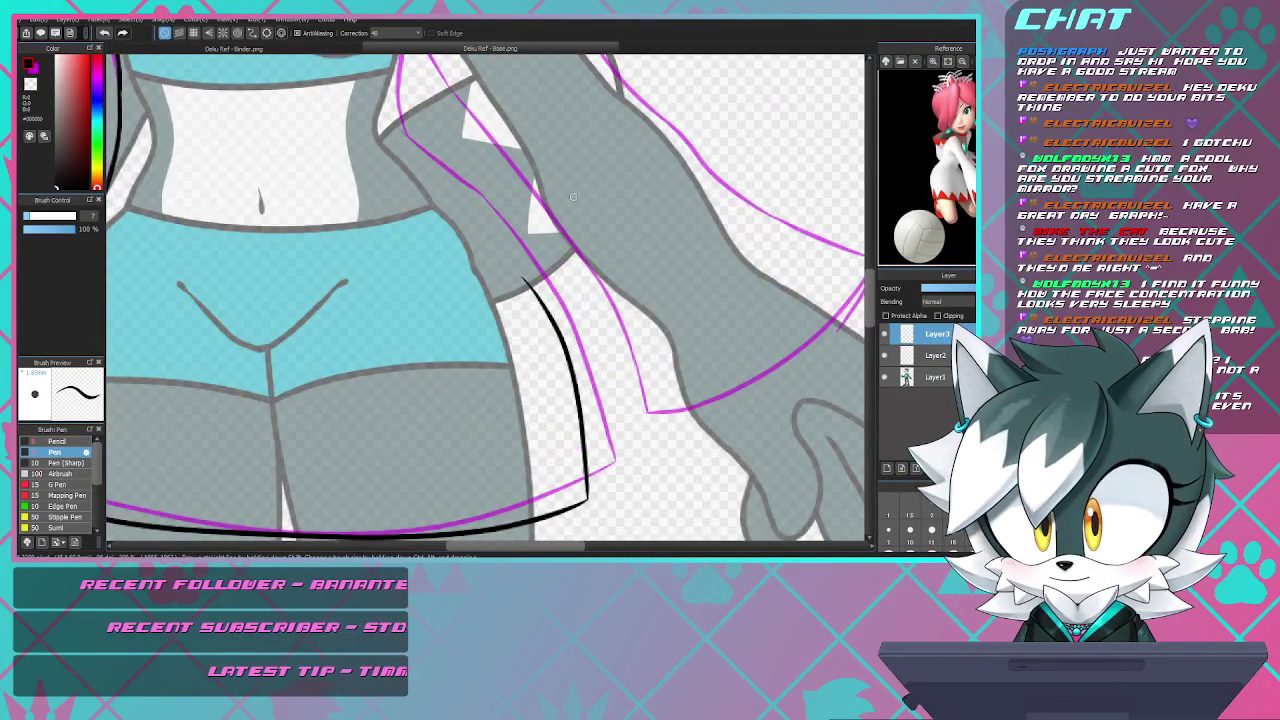
key(ctrl+z)
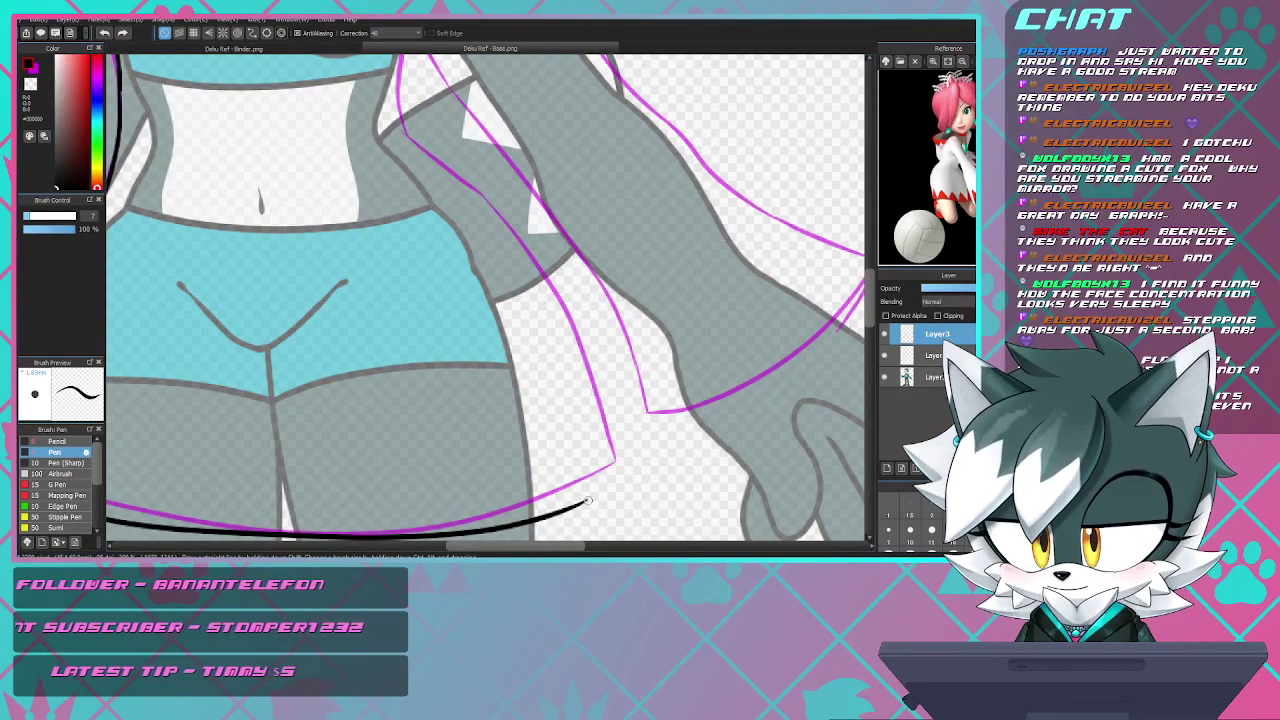
mouse_move(588, 490)
mouse_down()
mouse_move(586, 345)
mouse_move(564, 271)
mouse_move(490, 178)
mouse_up()
key(ctrl+z)
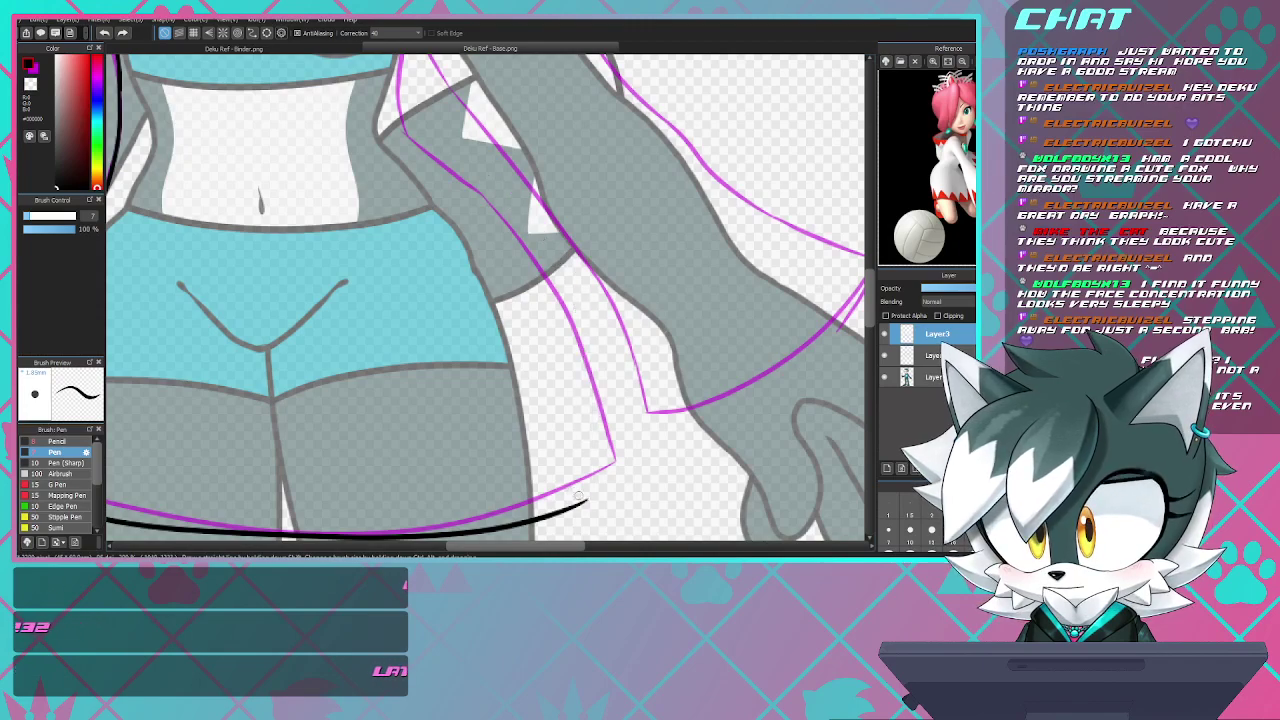
mouse_move(588, 490)
mouse_down()
mouse_move(556, 336)
mouse_move(465, 192)
mouse_up()
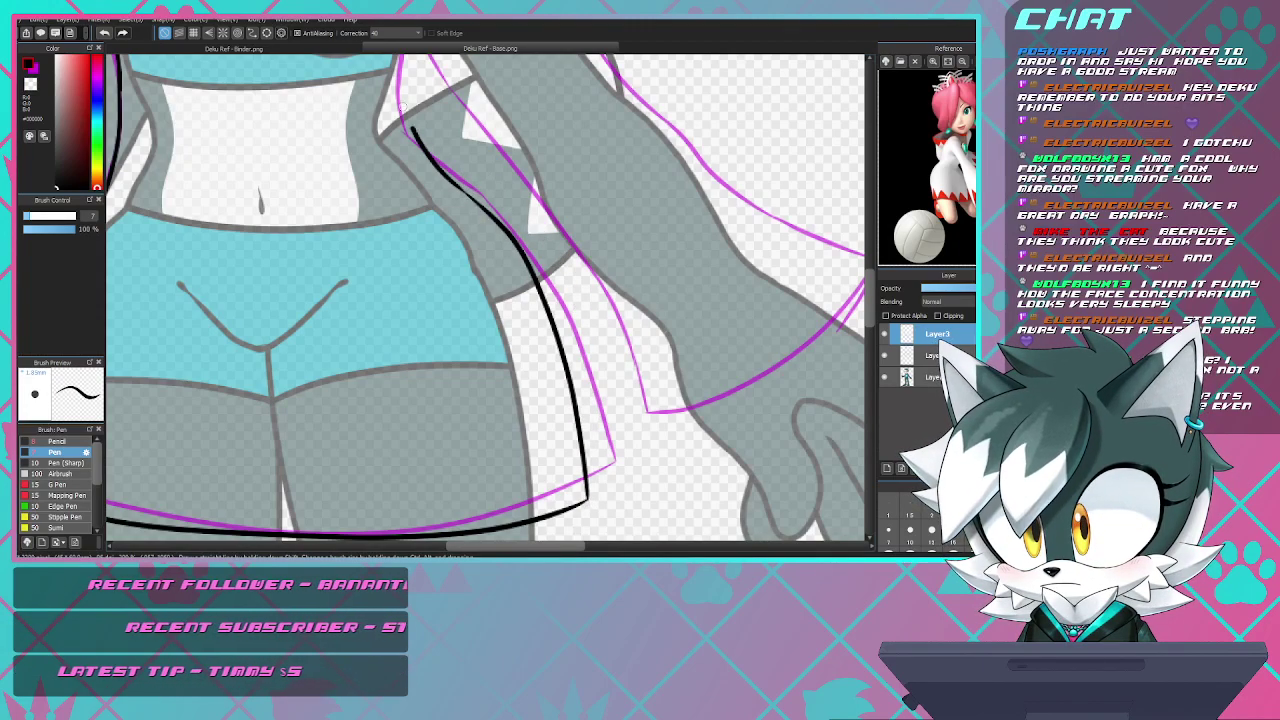
drag(466, 190, 406, 98)
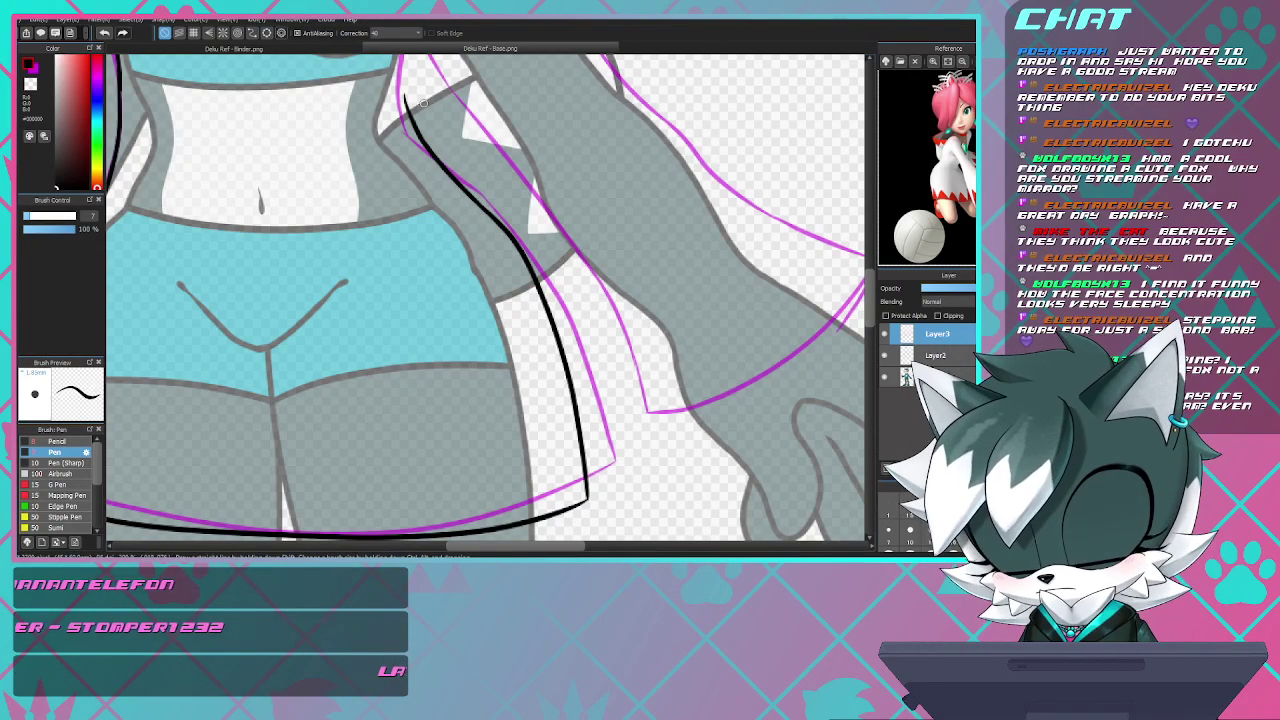
- Try to continue the side seam on the lowered-arm side in black from the waist up to the bust
scroll(465, 205, down, 3)
scroll(440, 118, up, 2)
scroll(466, 135, up, 3)
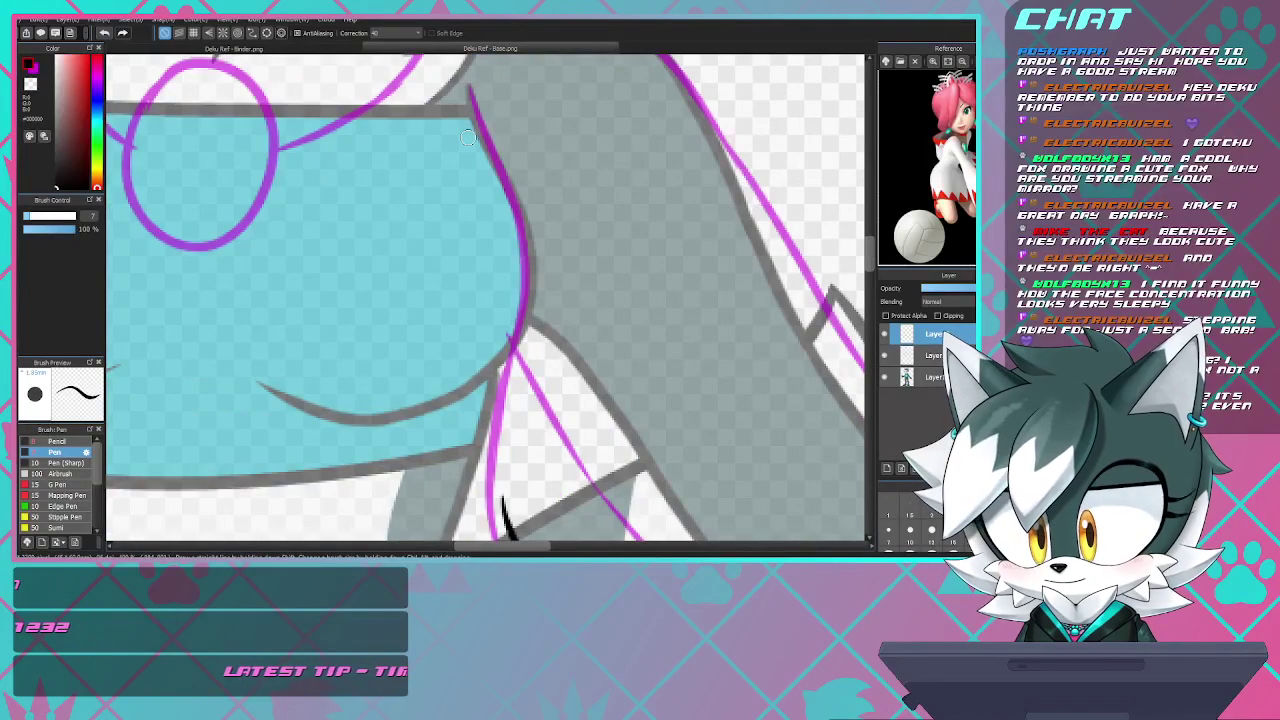
drag(511, 388, 509, 522)
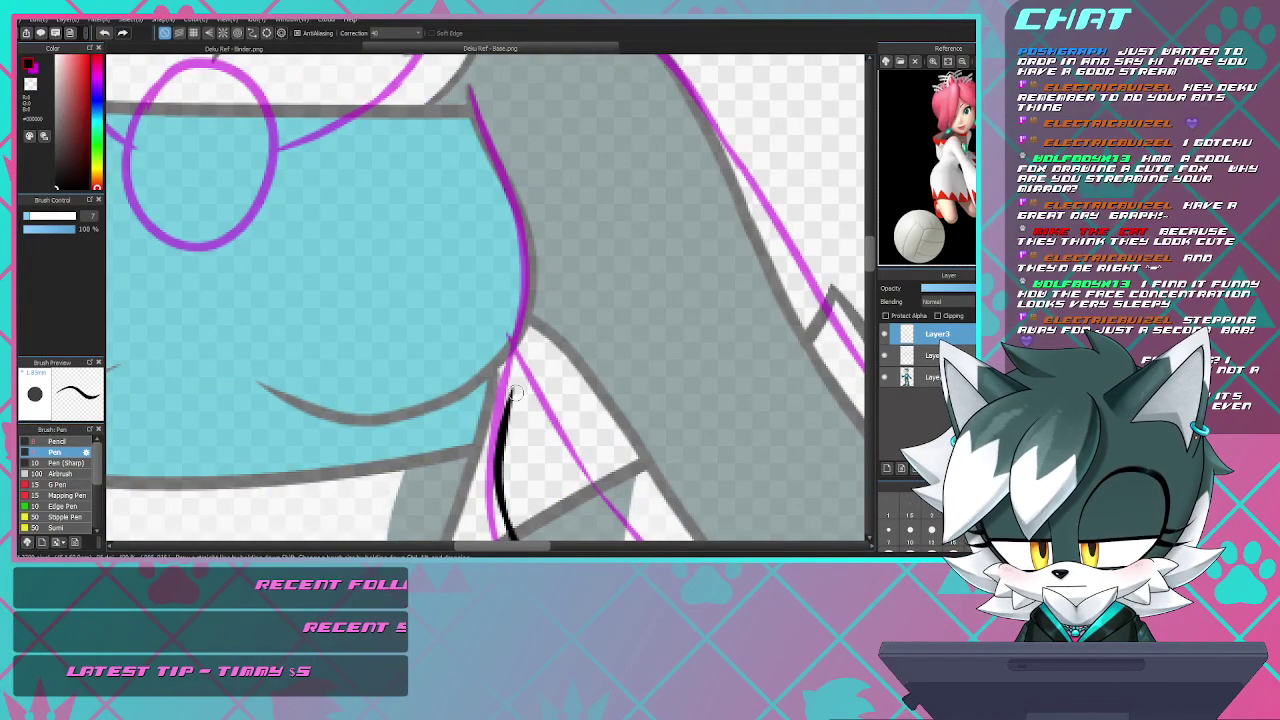
key(ctrl+z)
mouse_move(506, 522)
mouse_down()
mouse_move(497, 416)
mouse_move(527, 322)
mouse_move(492, 462)
mouse_up()
key(ctrl+z)
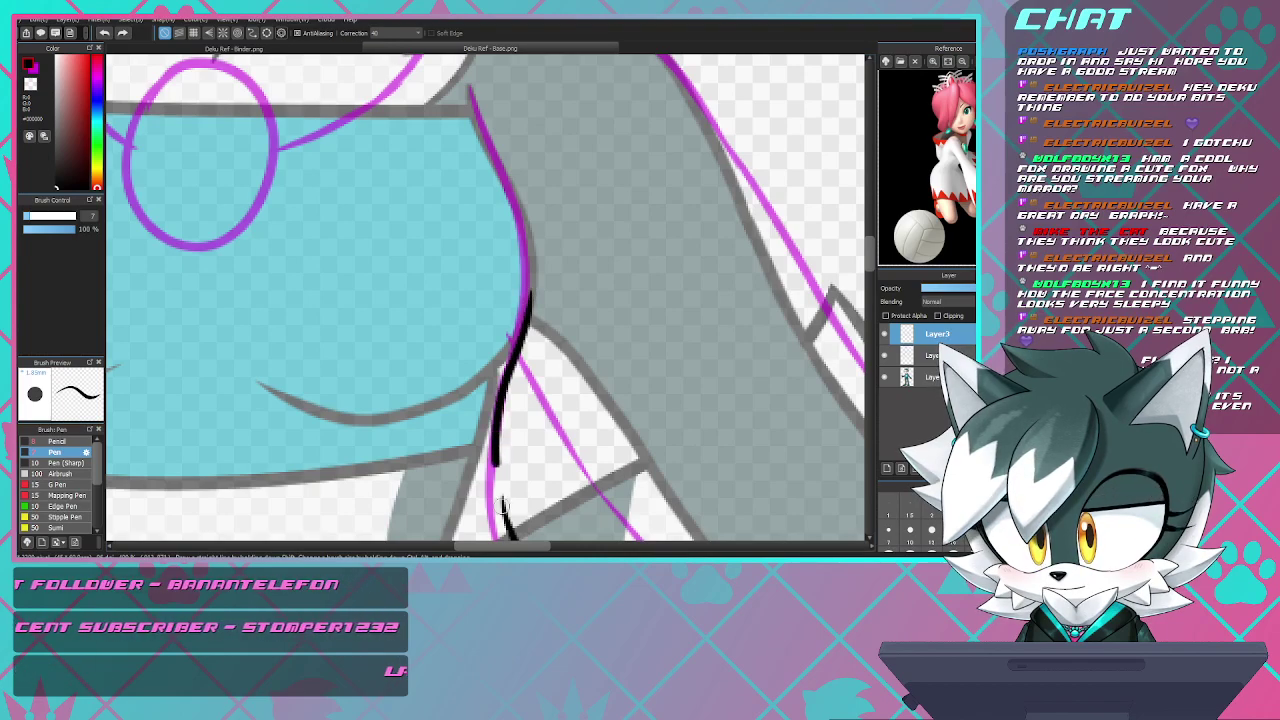
key(ctrl+z)
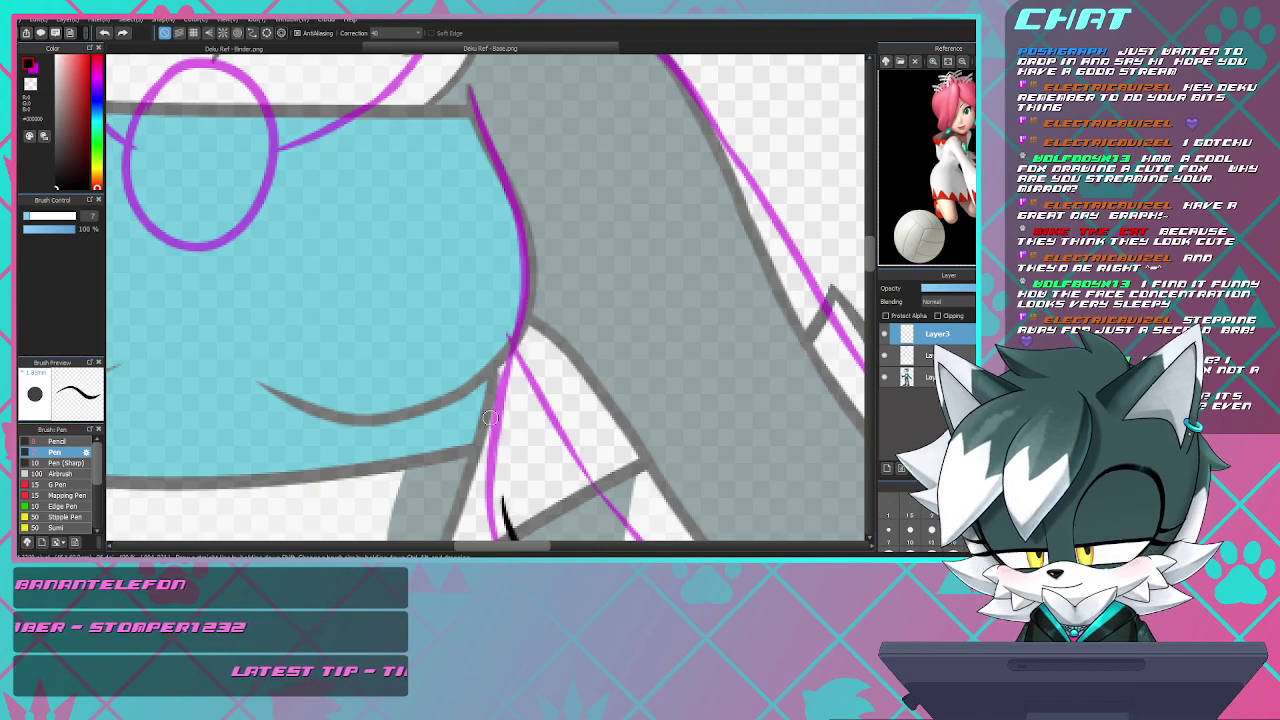
scroll(466, 300, down, 3)
scroll(481, 345, up, 3)
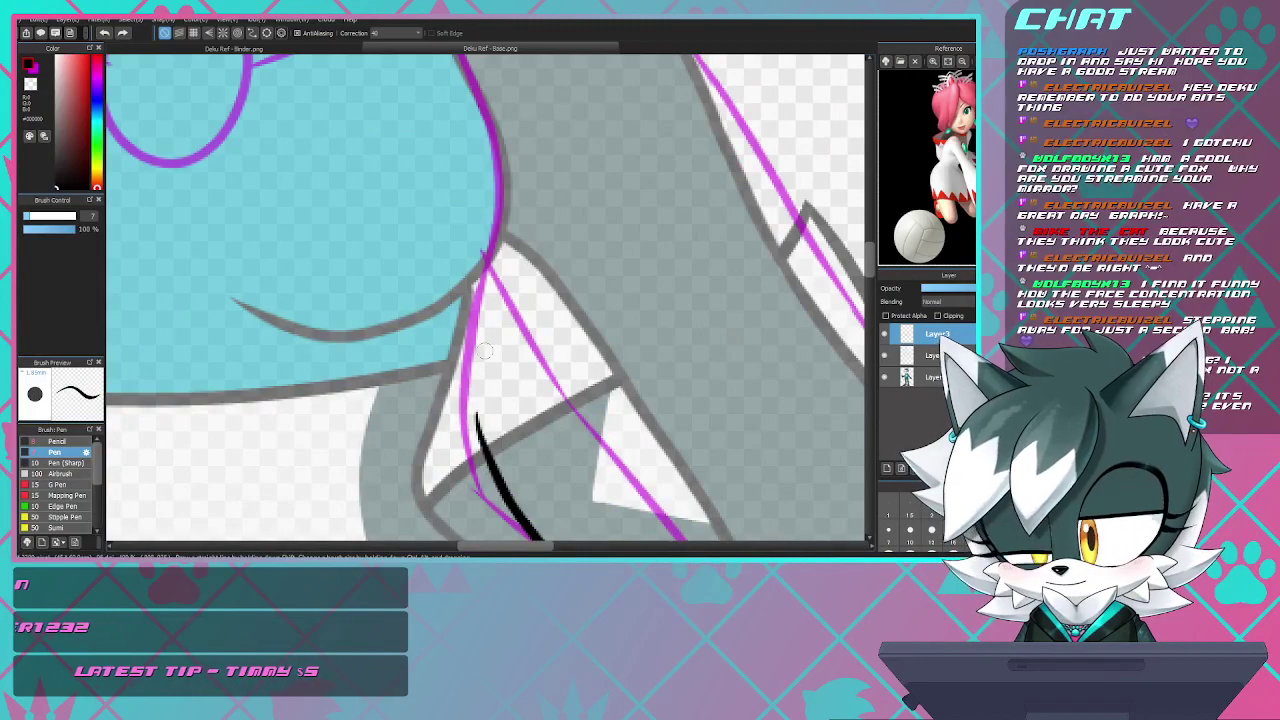
mouse_move(498, 478)
mouse_down()
mouse_move(472, 403)
mouse_move(482, 268)
mouse_up()
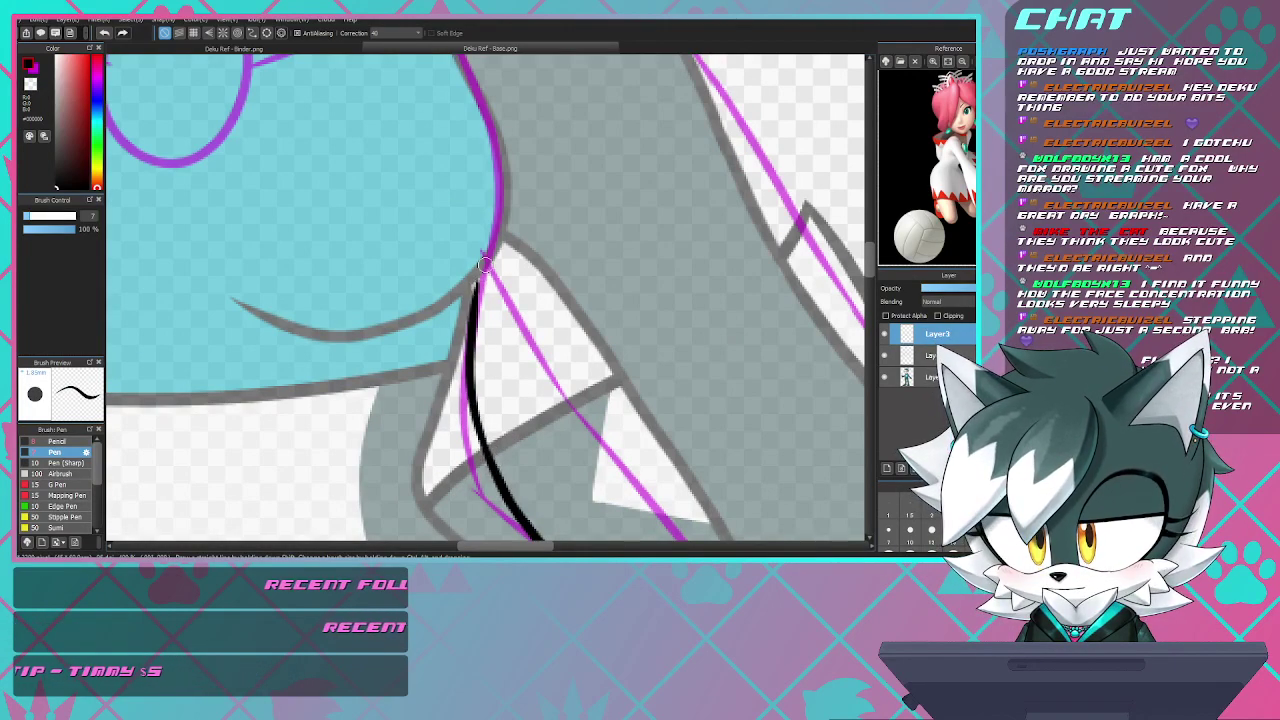
key(ctrl+z)
mouse_move(498, 152)
mouse_down()
mouse_move(504, 212)
mouse_move(480, 268)
mouse_up()
key(ctrl+z)
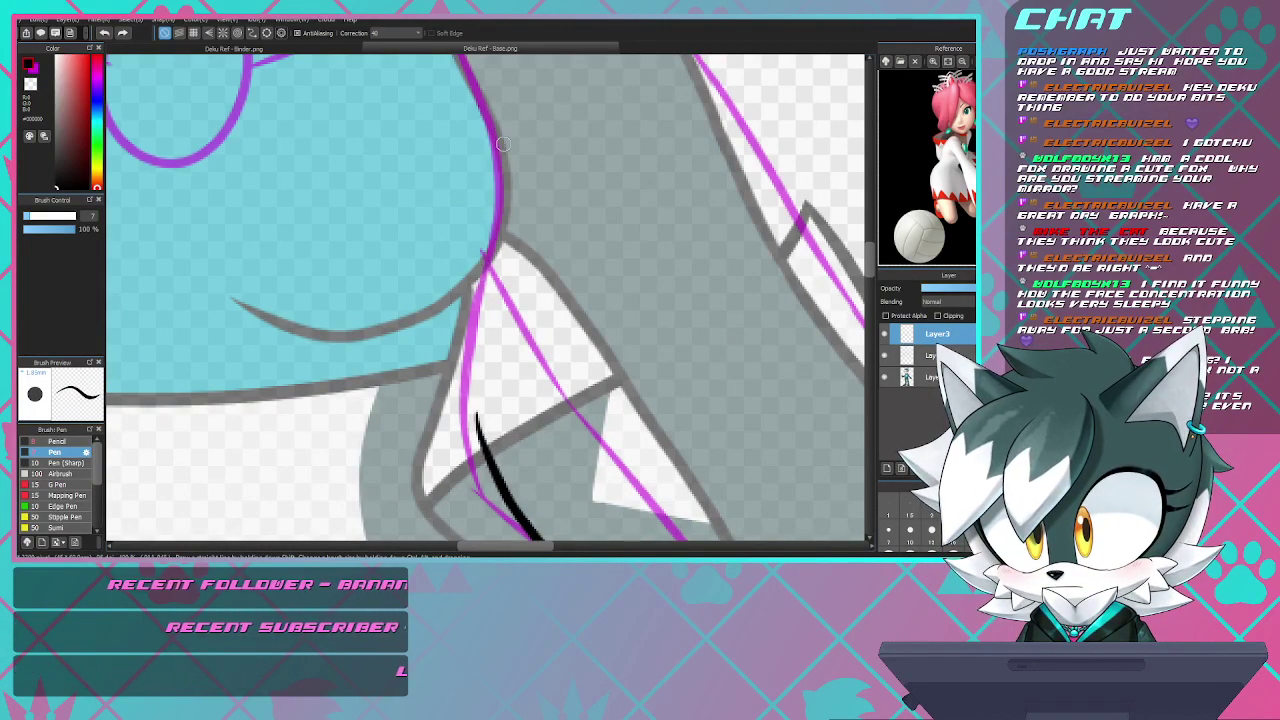
- Ink the lower outer curve of the bust on the lowered-arm side and join the side seam from it to the waist line
mouse_move(484, 95)
mouse_down()
mouse_move(502, 206)
mouse_move(481, 267)
mouse_move(432, 302)
mouse_move(379, 311)
mouse_move(444, 305)
mouse_move(496, 257)
mouse_move(510, 200)
mouse_move(499, 155)
mouse_move(488, 246)
mouse_move(450, 297)
mouse_move(411, 318)
mouse_move(489, 263)
mouse_move(512, 205)
mouse_move(503, 121)
mouse_up()
key(ctrl+z)
key(ctrl+z)
key(ctrl+z)
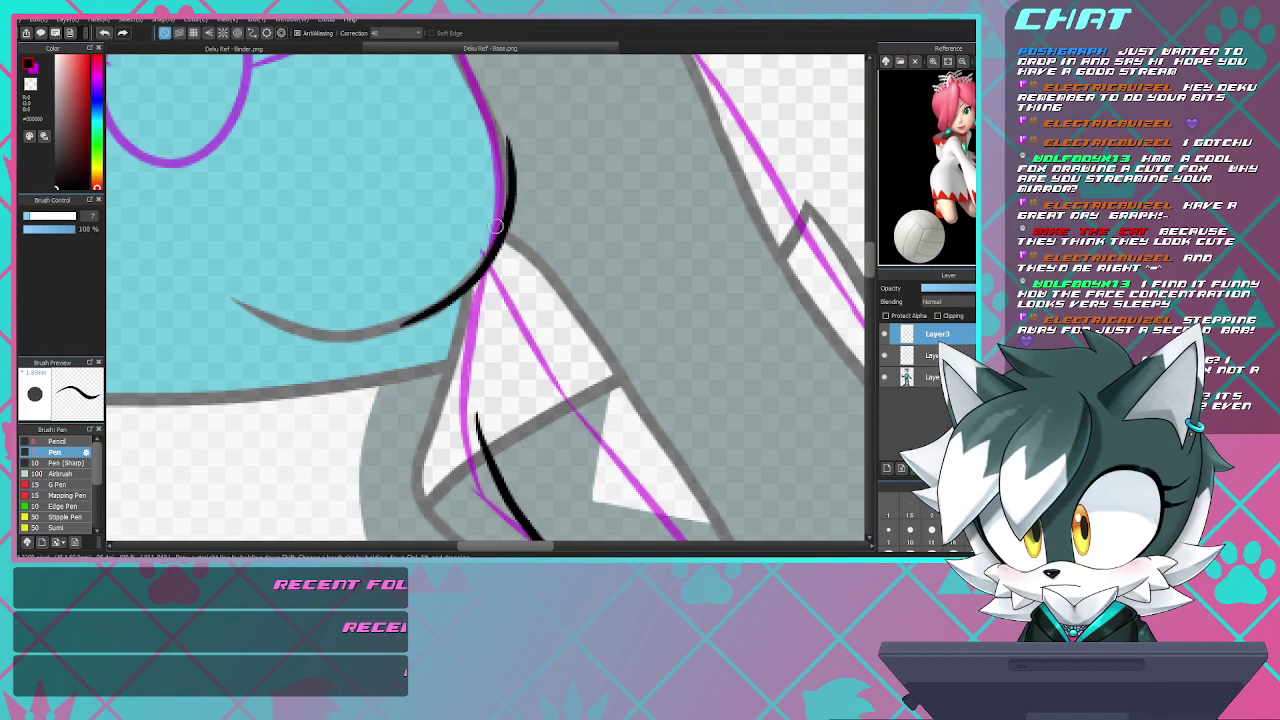
mouse_move(487, 262)
mouse_down()
mouse_move(473, 340)
mouse_move(472, 458)
mouse_up()
scroll(440, 322, down, 4)
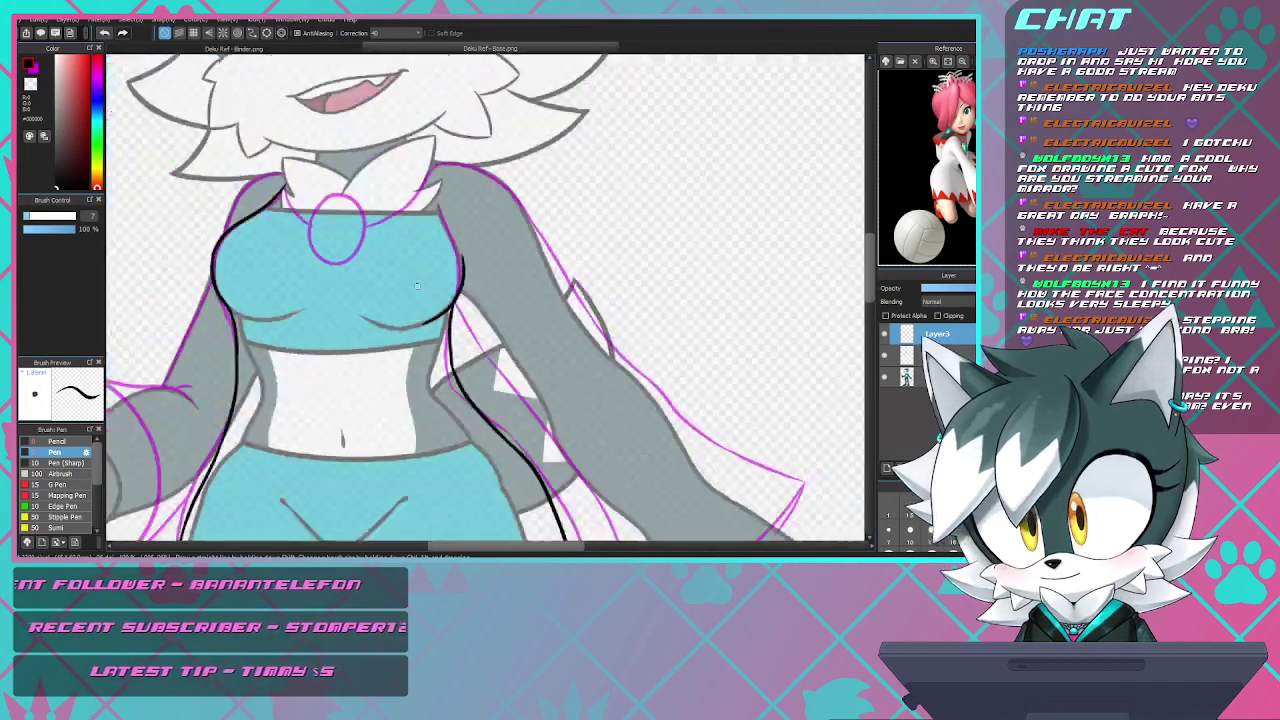
- Ink the upper bust edge on the lowered-arm side from the top's corner downward and extend the underbust line inward
scroll(420, 282, up, 2)
scroll(420, 279, up, 2)
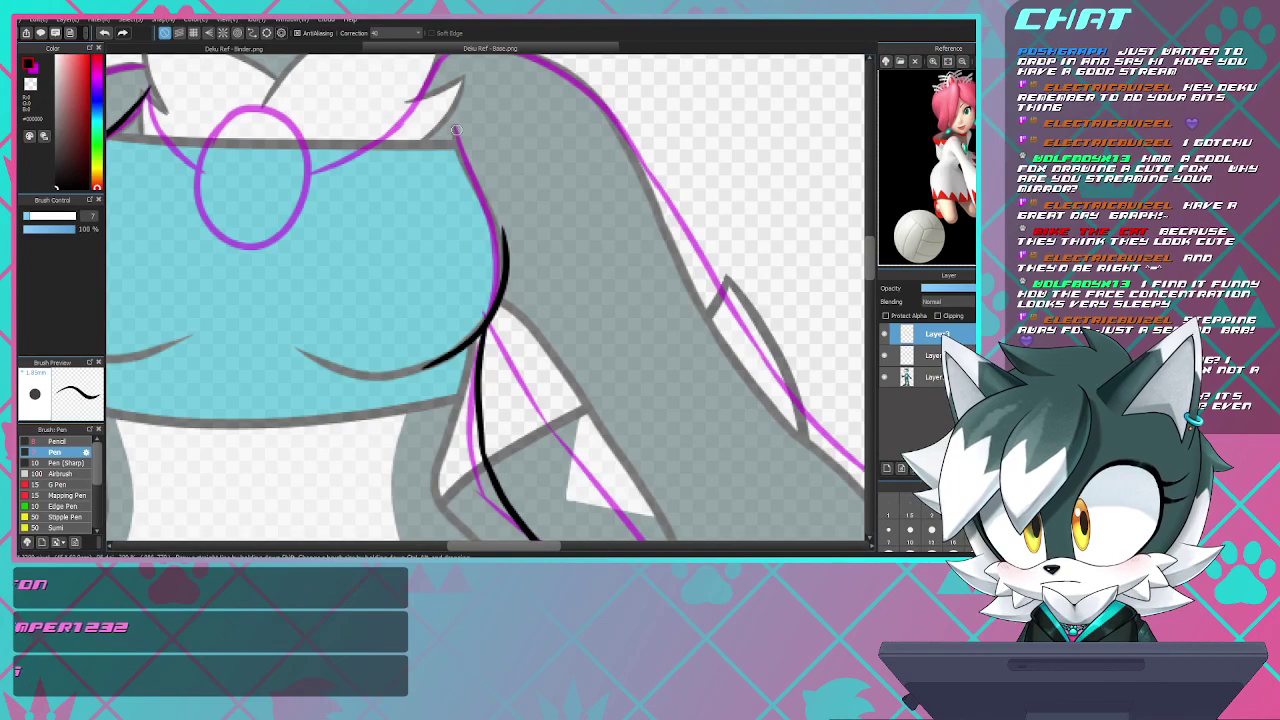
key(ctrl+z)
mouse_move(505, 242)
mouse_down()
mouse_move(462, 115)
mouse_move(505, 250)
mouse_up()
key(ctrl+z)
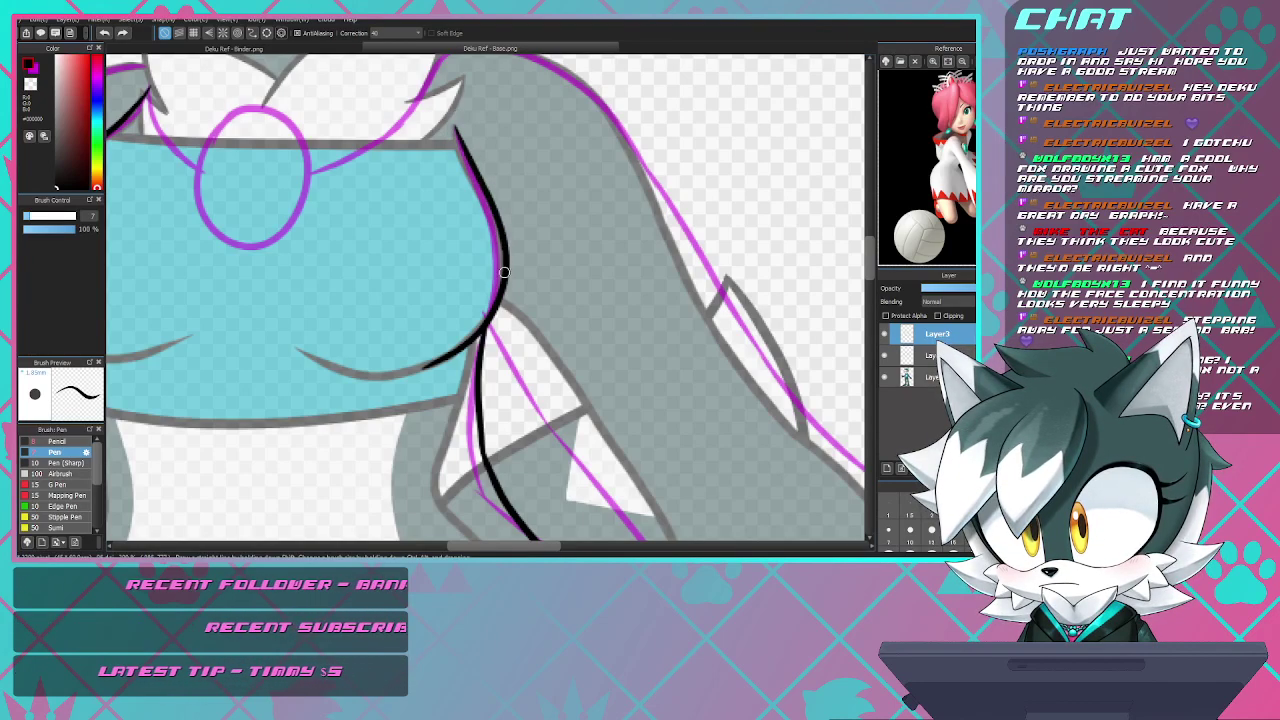
drag(449, 352, 385, 378)
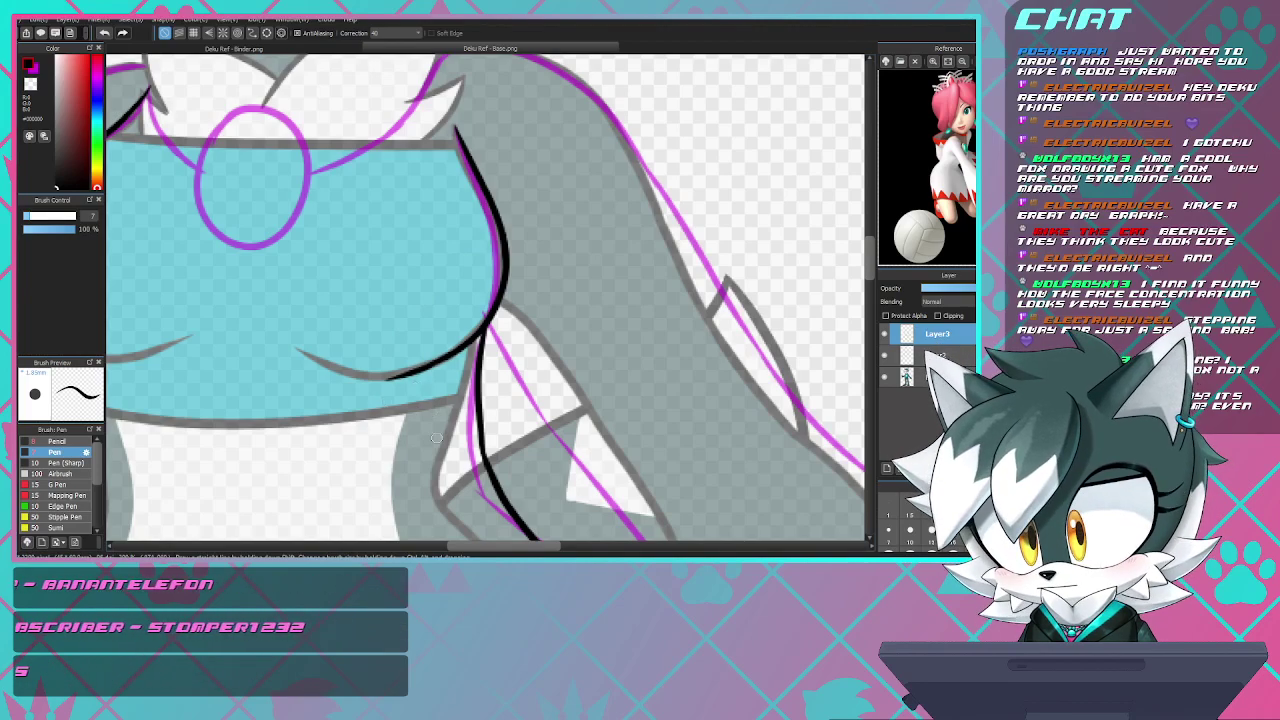
- Add a short black underbust line on the raised-hand side, continuing inward from the outer bust curve
scroll(436, 438, down, 3)
scroll(358, 410, up, 3)
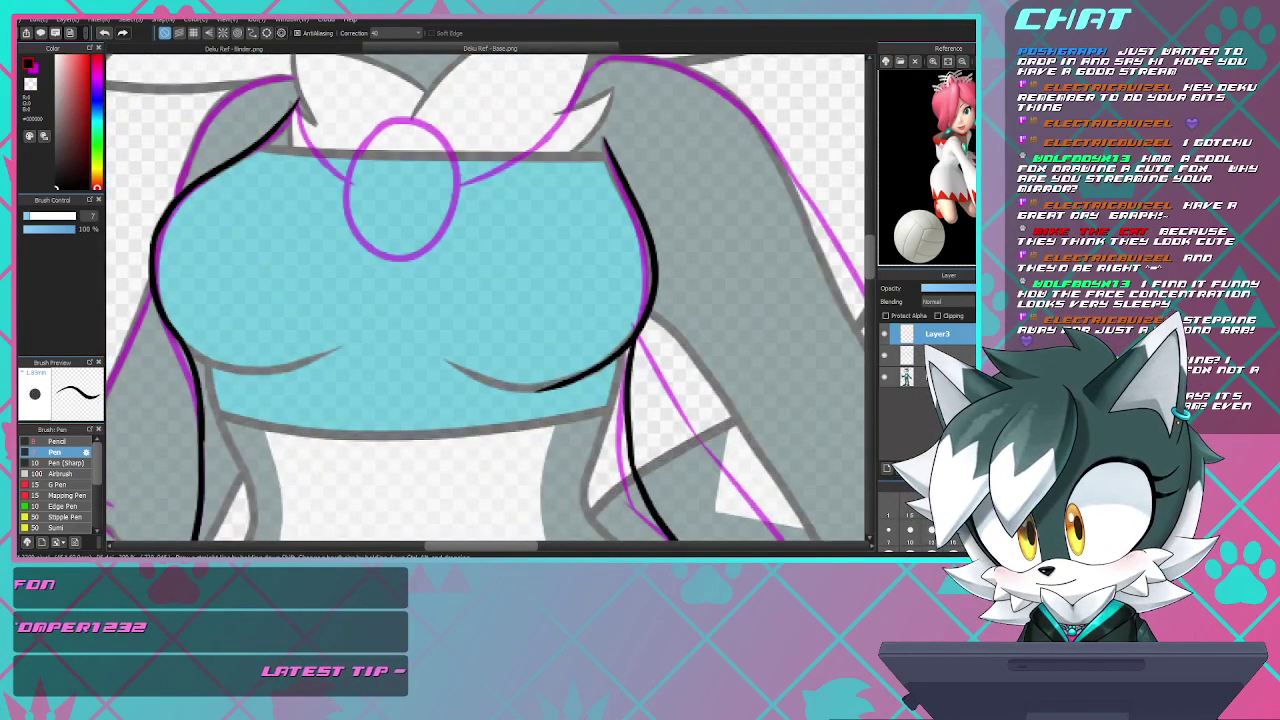
drag(185, 338, 235, 372)
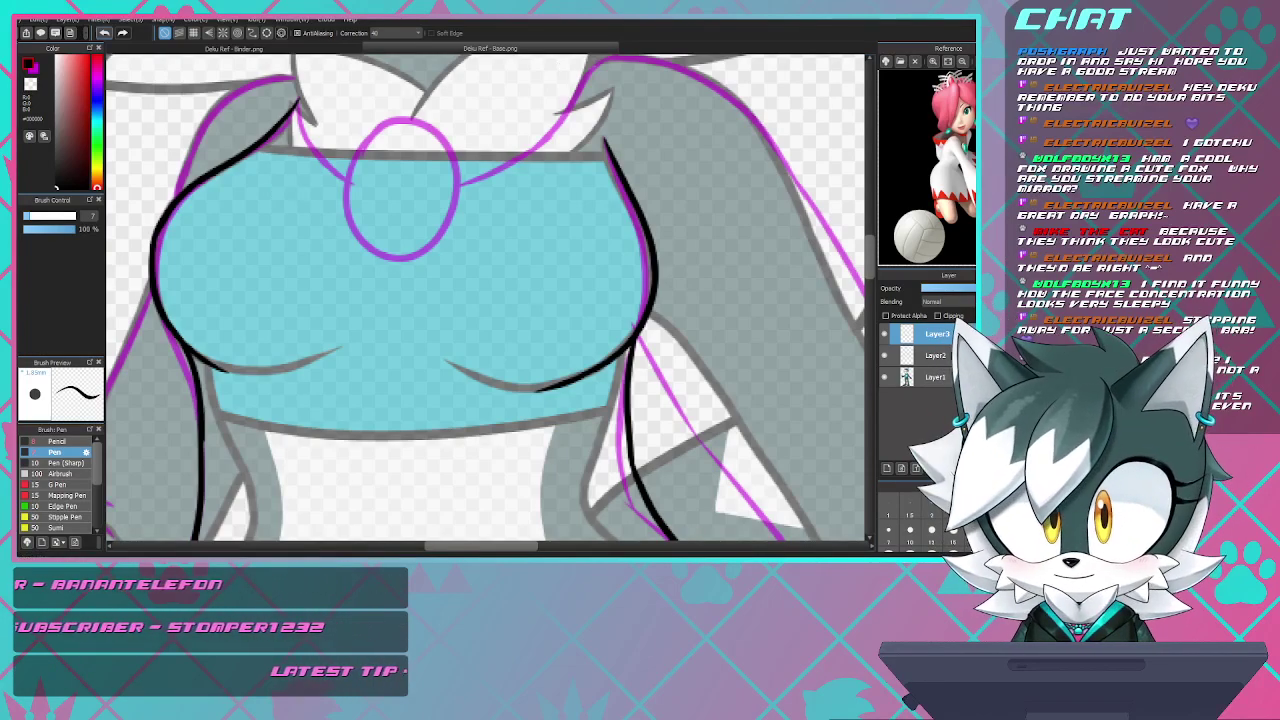
scroll(328, 268, down, 4)
scroll(327, 242, up, 4)
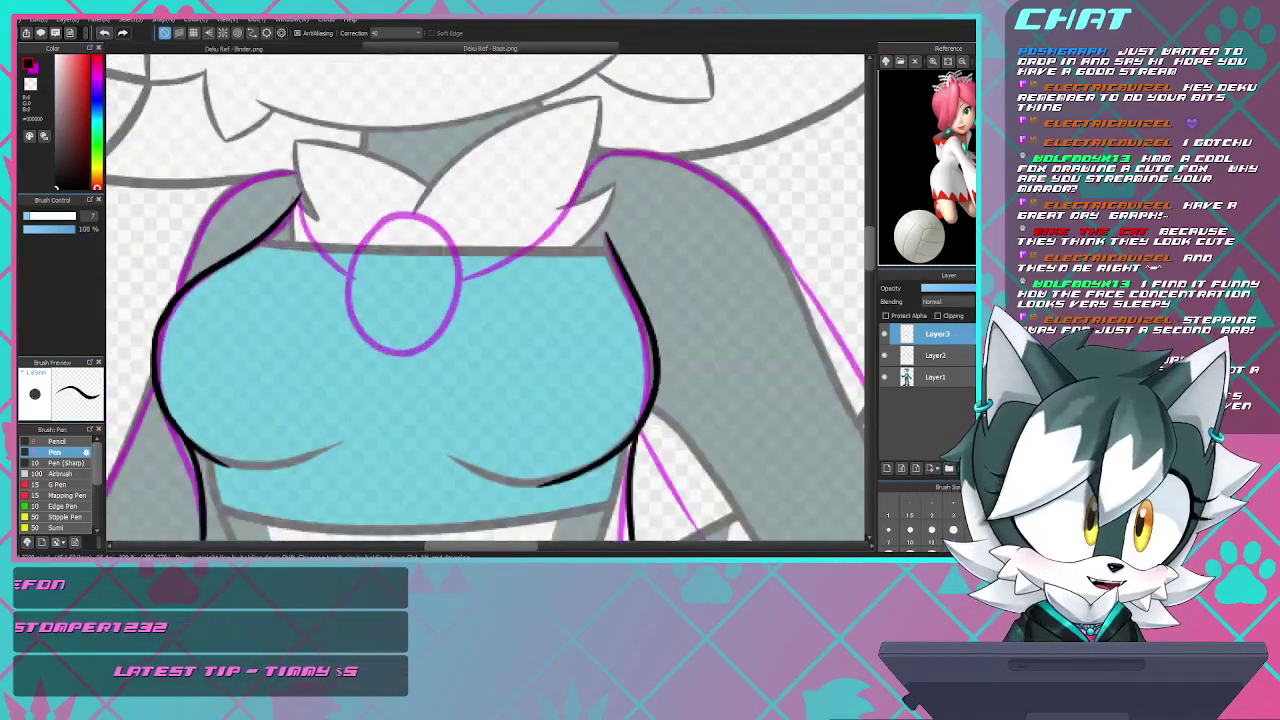
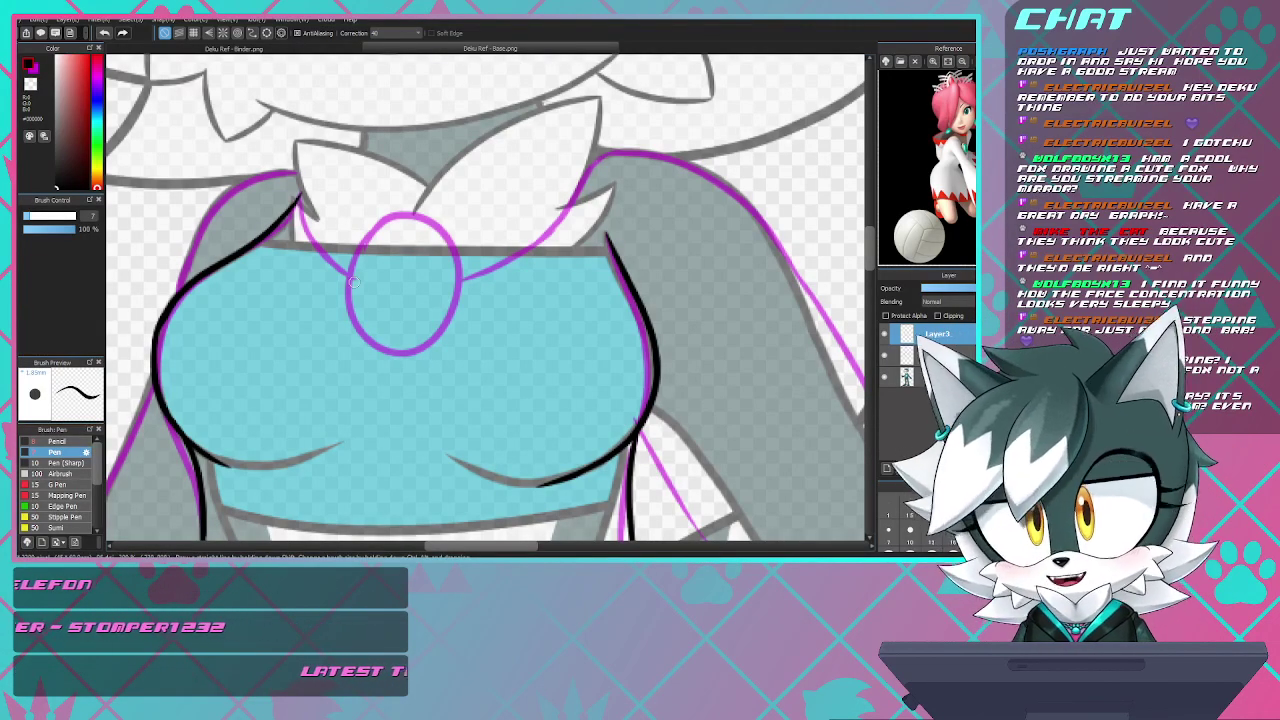
- Ink the neckline curve in black from the neck fur on the raised-hand side down to the sketched oval brooch
scroll(494, 260, down, 6)
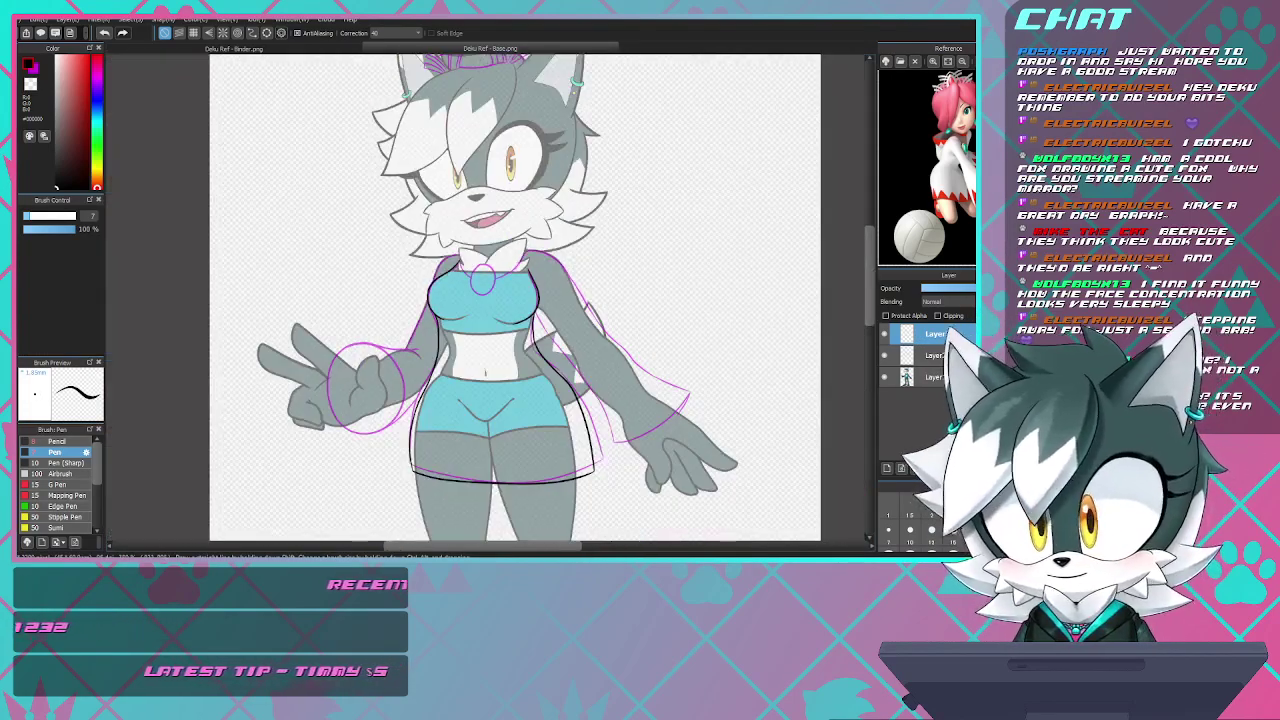
scroll(480, 255, up, 6)
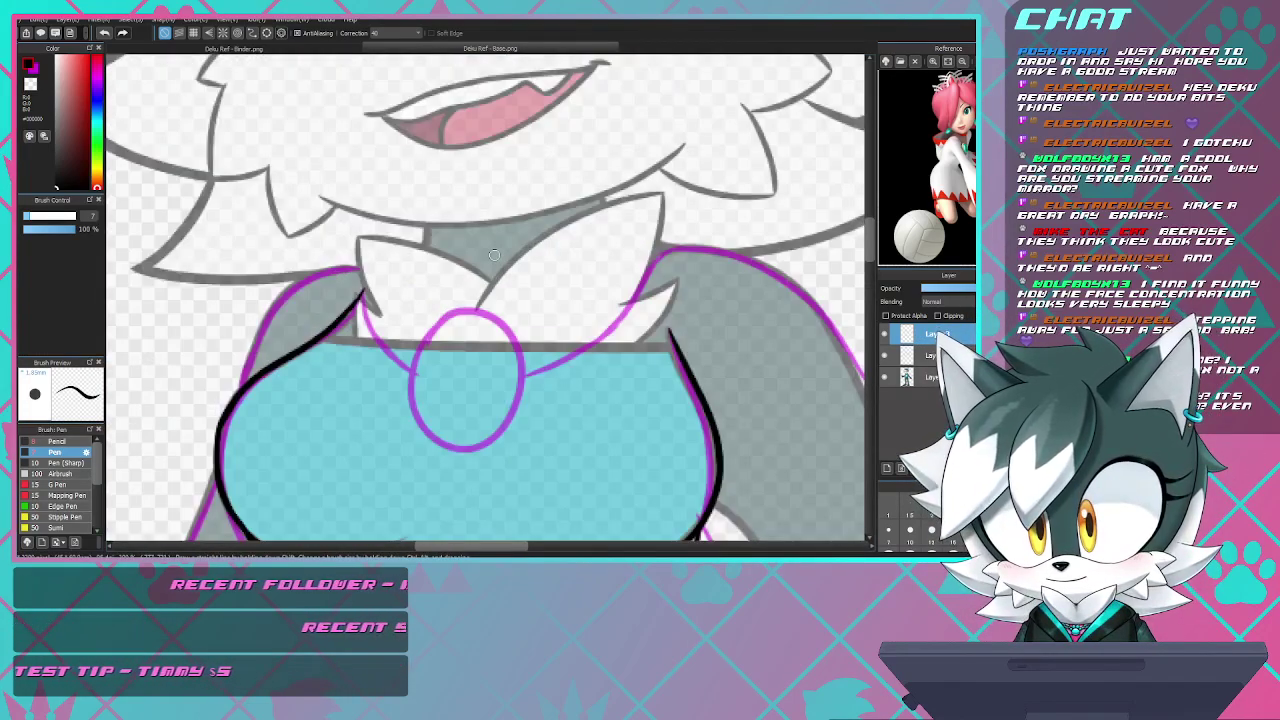
scroll(505, 295, up, 4)
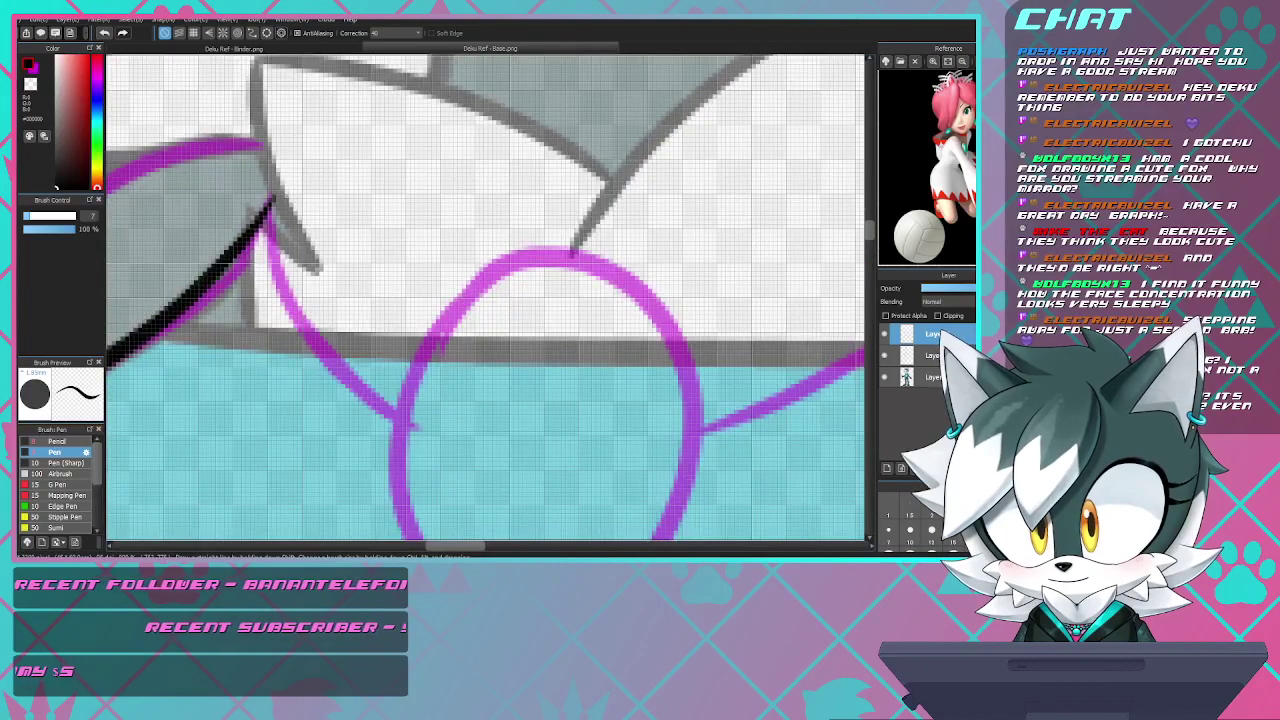
mouse_move(277, 214)
mouse_down()
mouse_move(285, 295)
mouse_move(390, 398)
mouse_up()
key(ctrl+z)
mouse_move(275, 205)
mouse_down()
mouse_move(303, 336)
mouse_move(351, 392)
mouse_move(385, 418)
mouse_up()
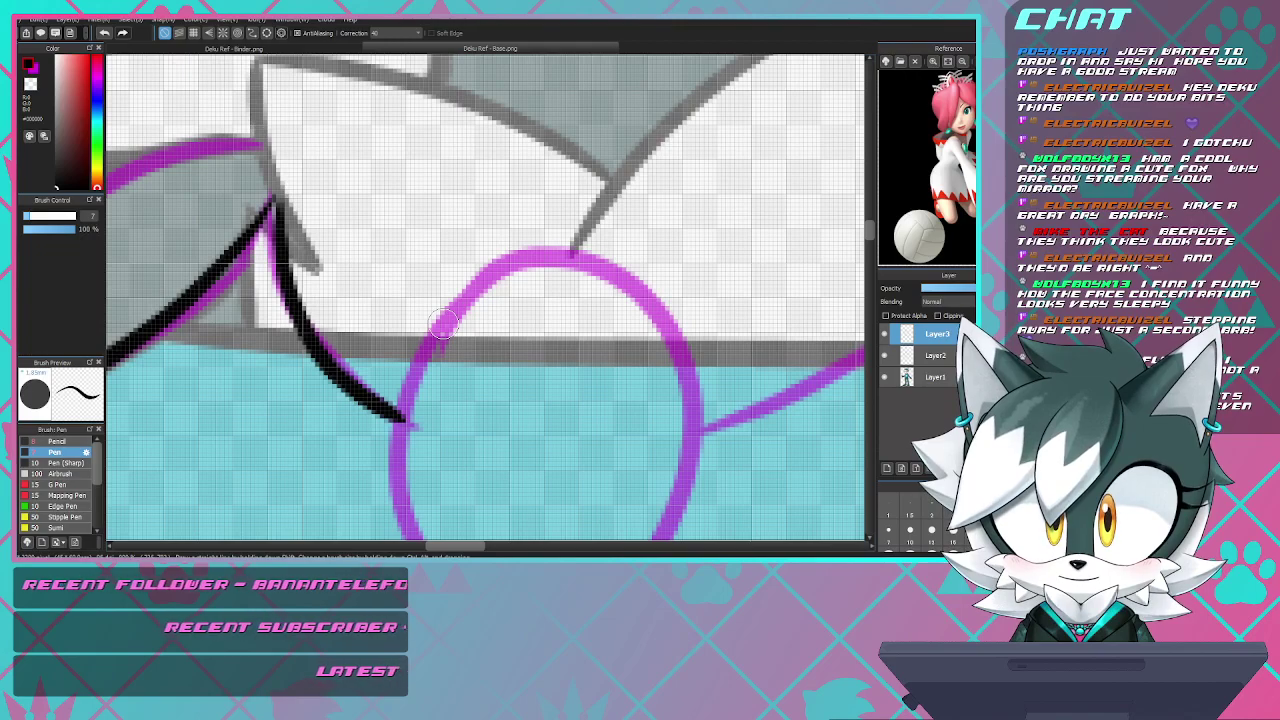
scroll(510, 319, down, 4)
scroll(527, 250, up, 3)
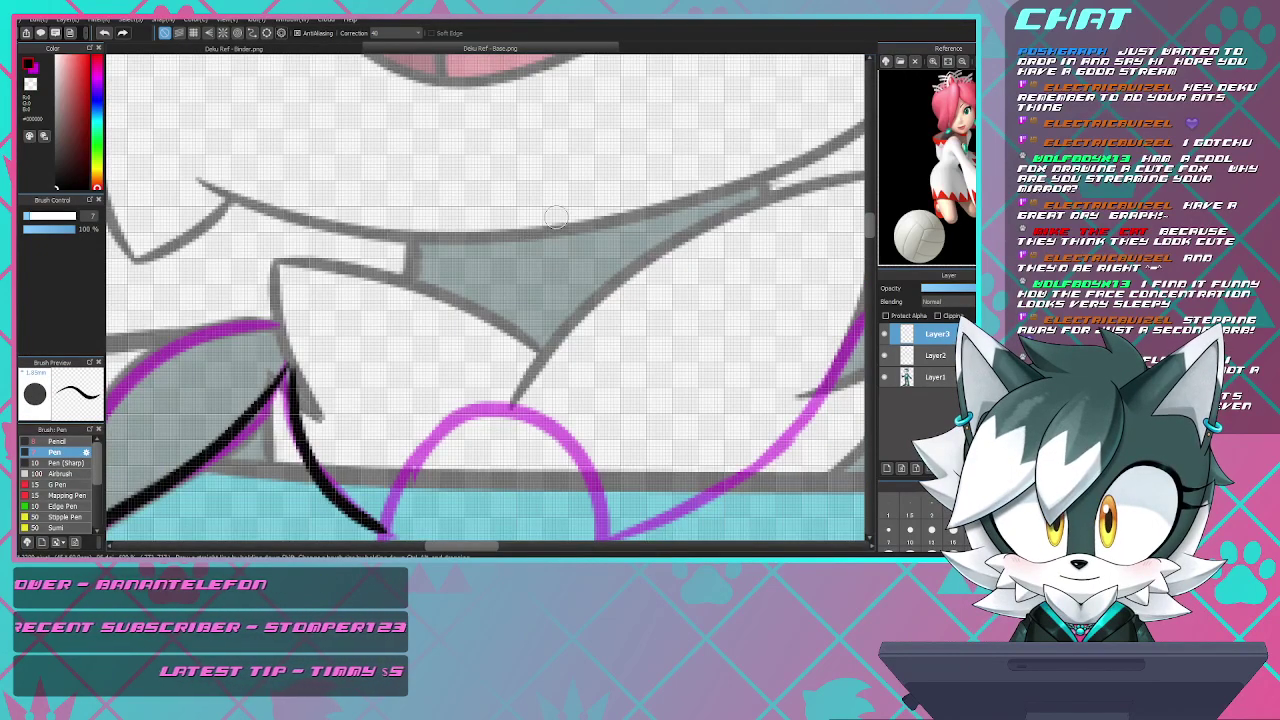
scroll(556, 218, down, 2)
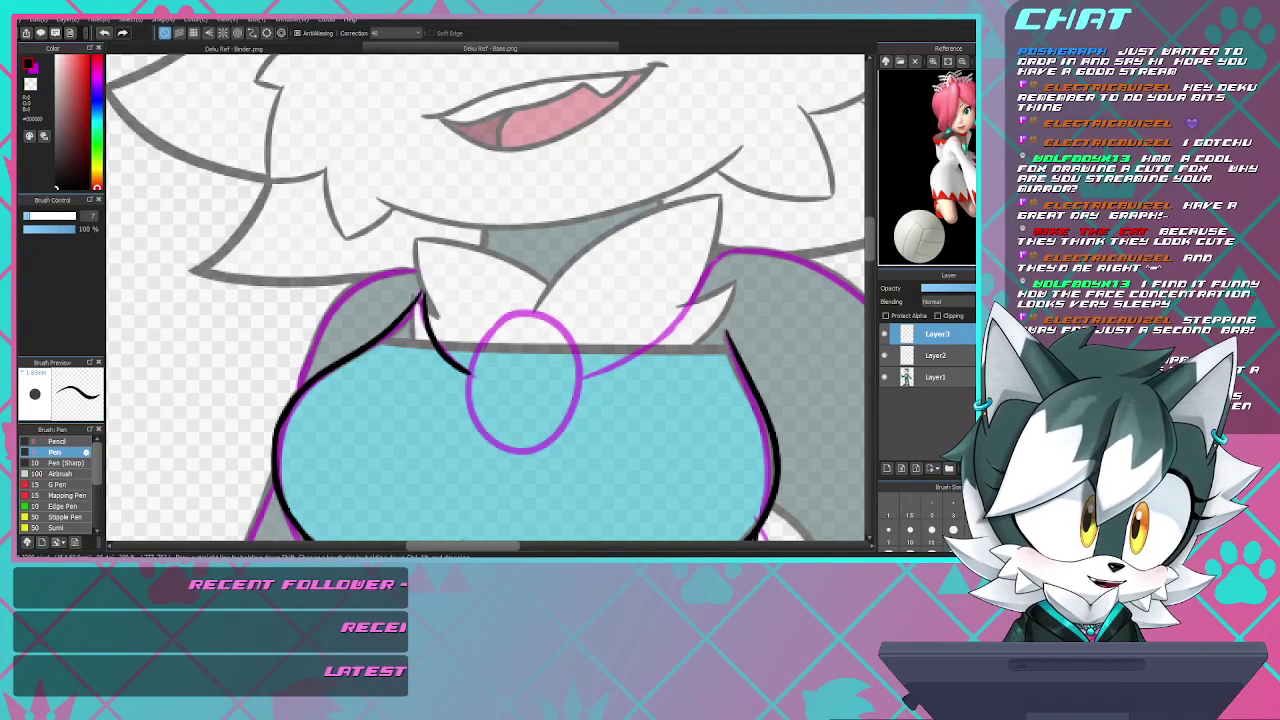
- Examine the character's head, from the sketched crown to the earrings on the ear
scroll(803, 390, down, 2)
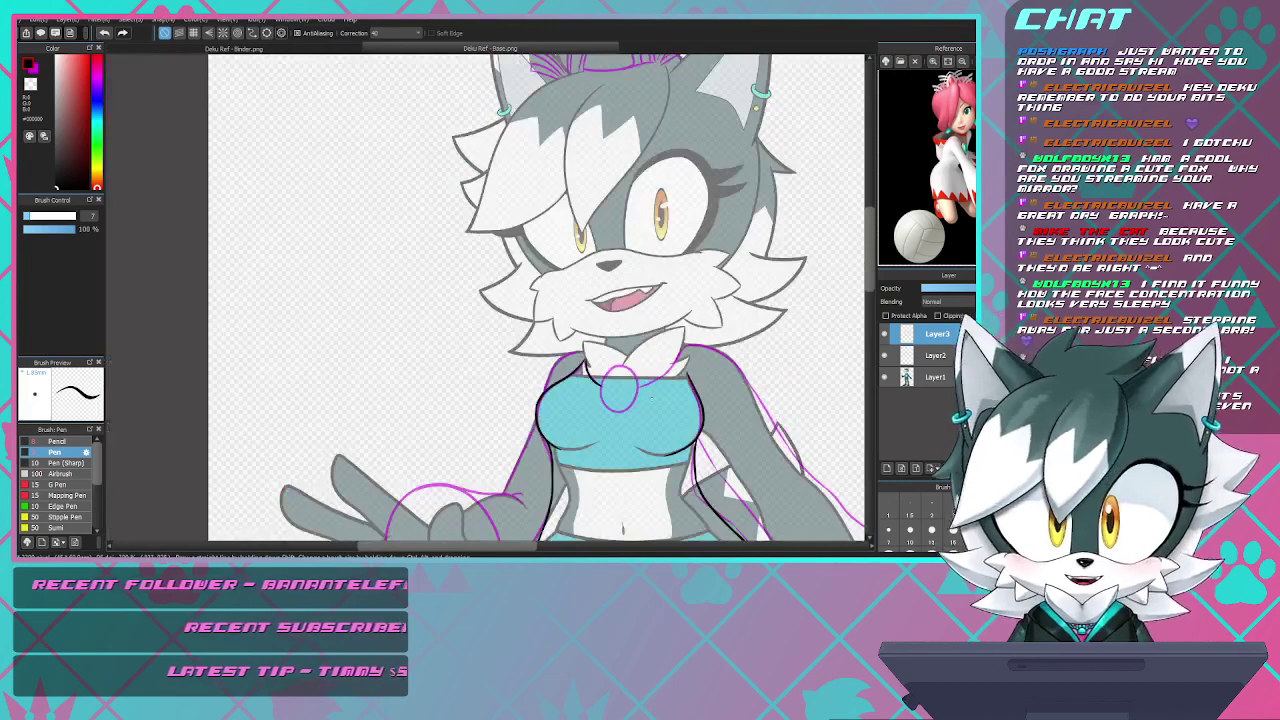
scroll(750, 232, down, 2)
scroll(750, 232, up, 4)
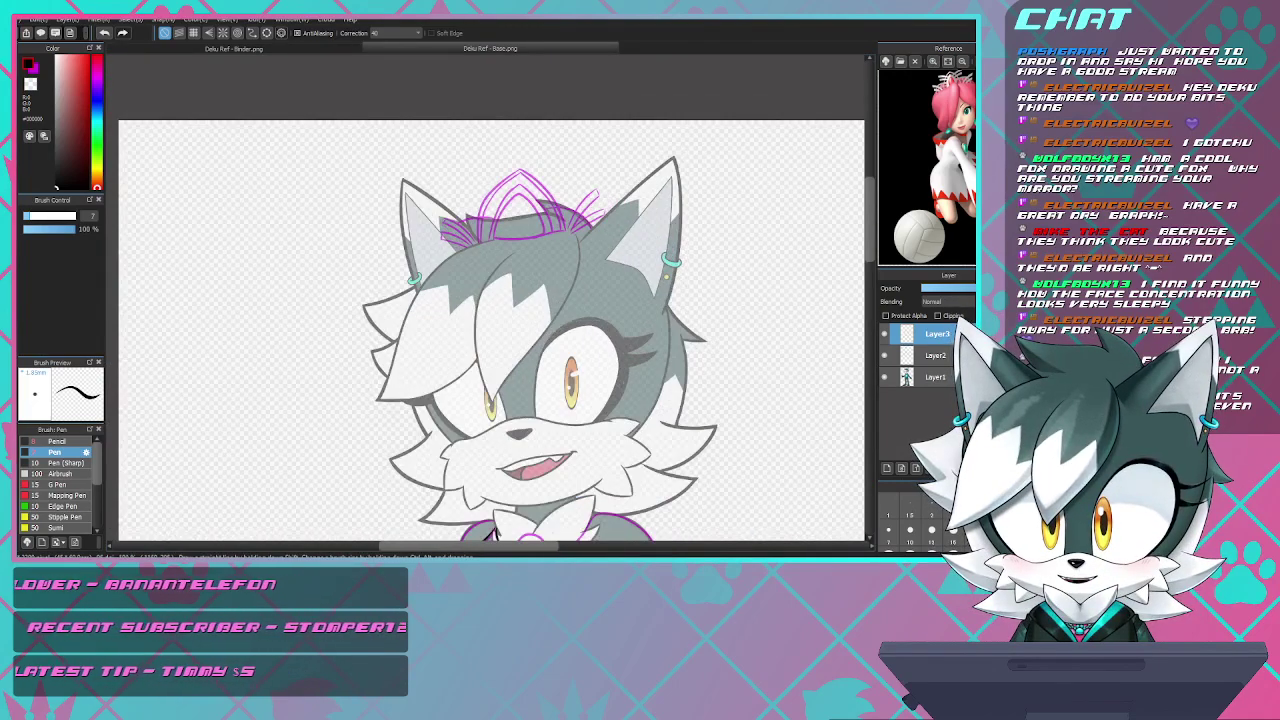
scroll(666, 270, down, 2)
scroll(666, 270, up, 1)
scroll(665, 270, up, 2)
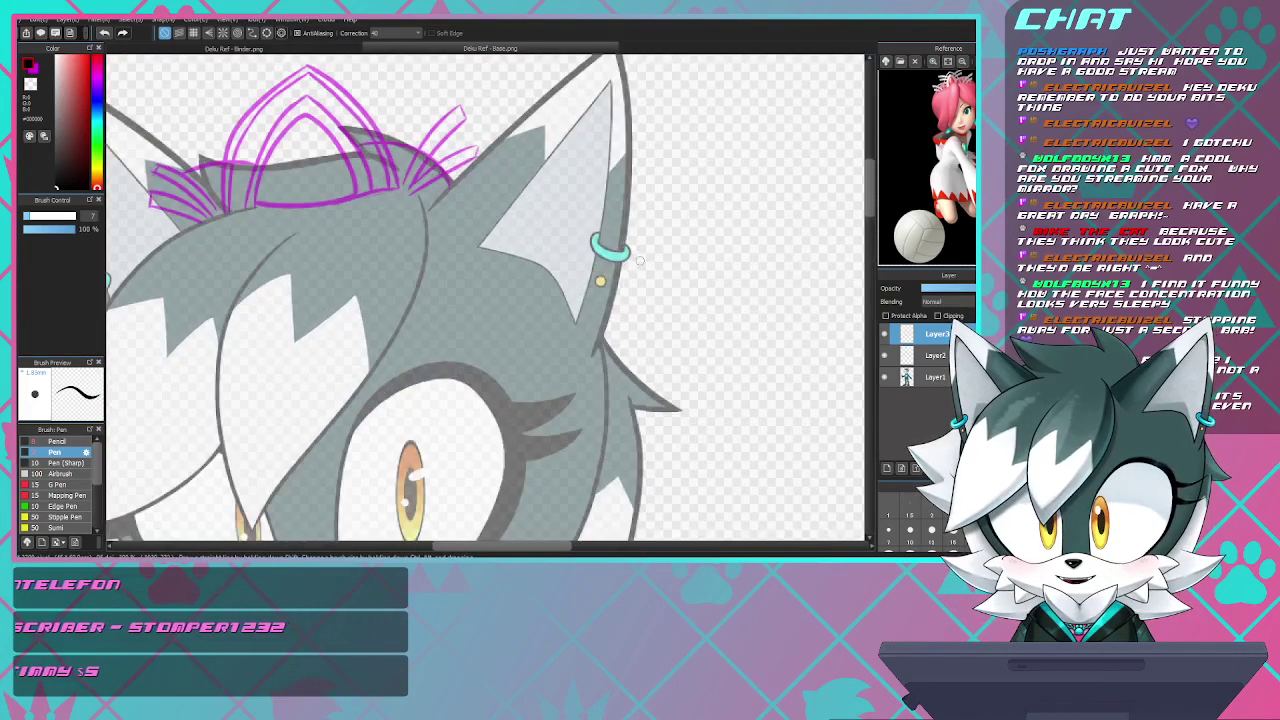
scroll(602, 230, up, 2)
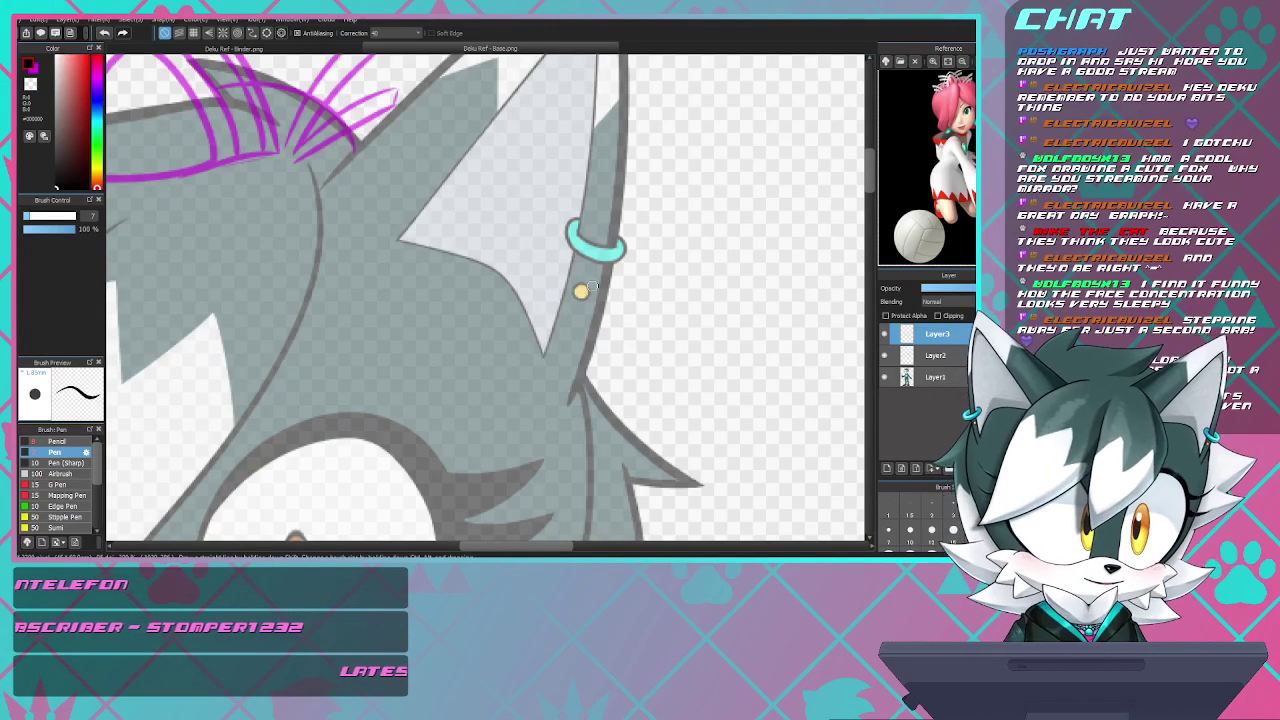
- Ink the oval brooch's outline in black over the purple sketch at the centre of the neckline
scroll(615, 284, down, 6)
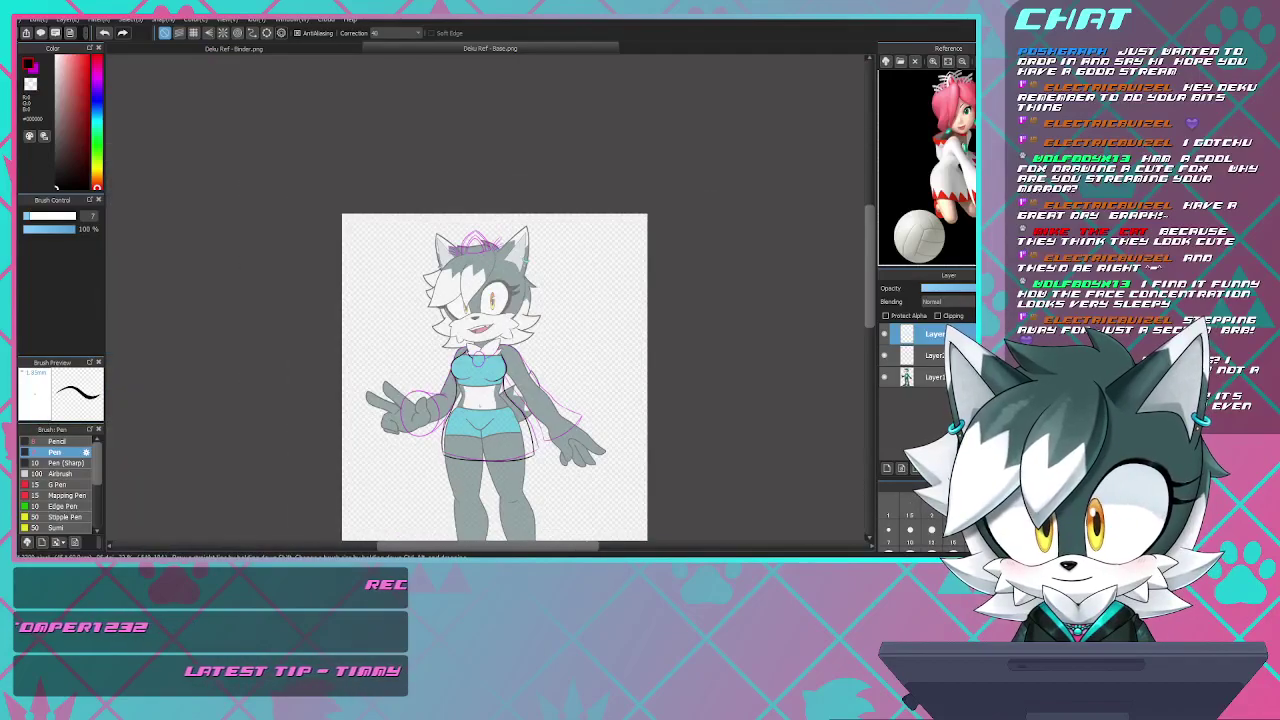
scroll(478, 305, up, 2)
scroll(504, 436, up, 1)
scroll(504, 436, down, 2)
scroll(504, 436, up, 5)
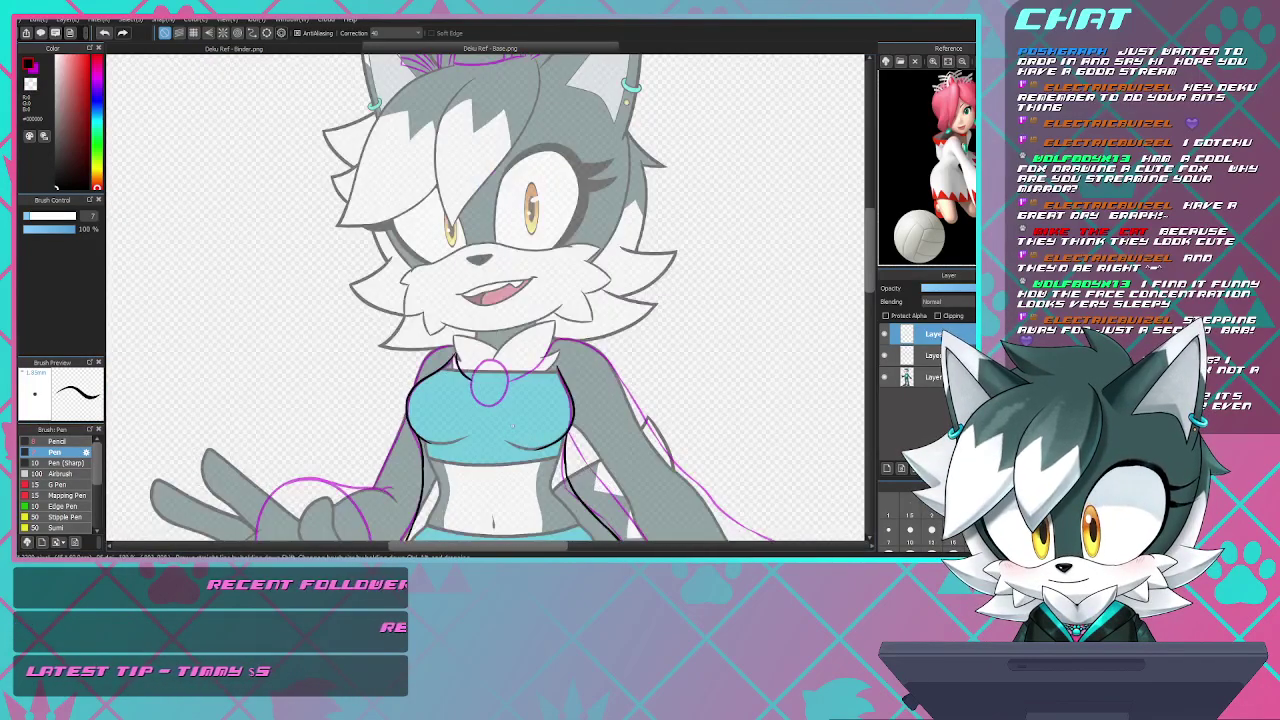
scroll(411, 320, up, 2)
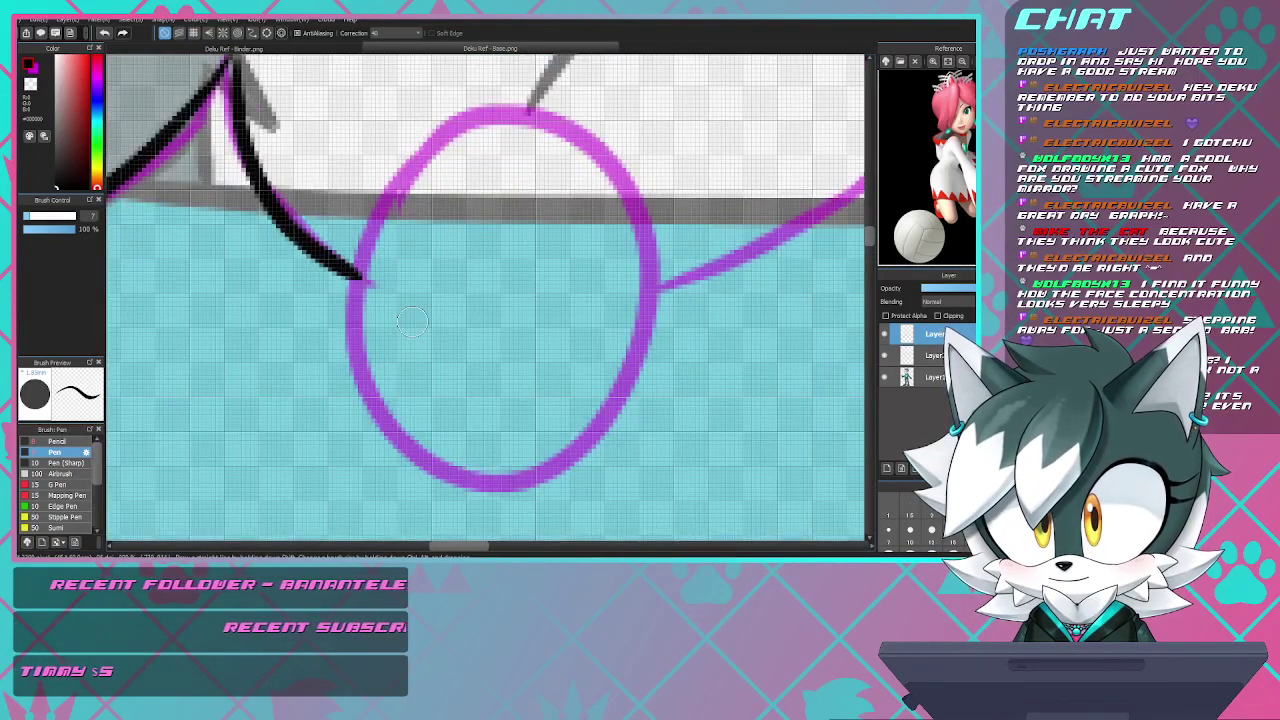
mouse_move(367, 235)
mouse_down()
mouse_move(352, 330)
mouse_move(368, 396)
mouse_move(397, 453)
mouse_move(445, 489)
mouse_move(493, 503)
mouse_move(544, 490)
mouse_move(589, 453)
mouse_move(626, 324)
mouse_move(625, 242)
mouse_move(601, 173)
mouse_move(556, 131)
mouse_move(490, 111)
mouse_move(433, 135)
mouse_move(373, 221)
mouse_move(353, 320)
mouse_move(374, 395)
mouse_up()
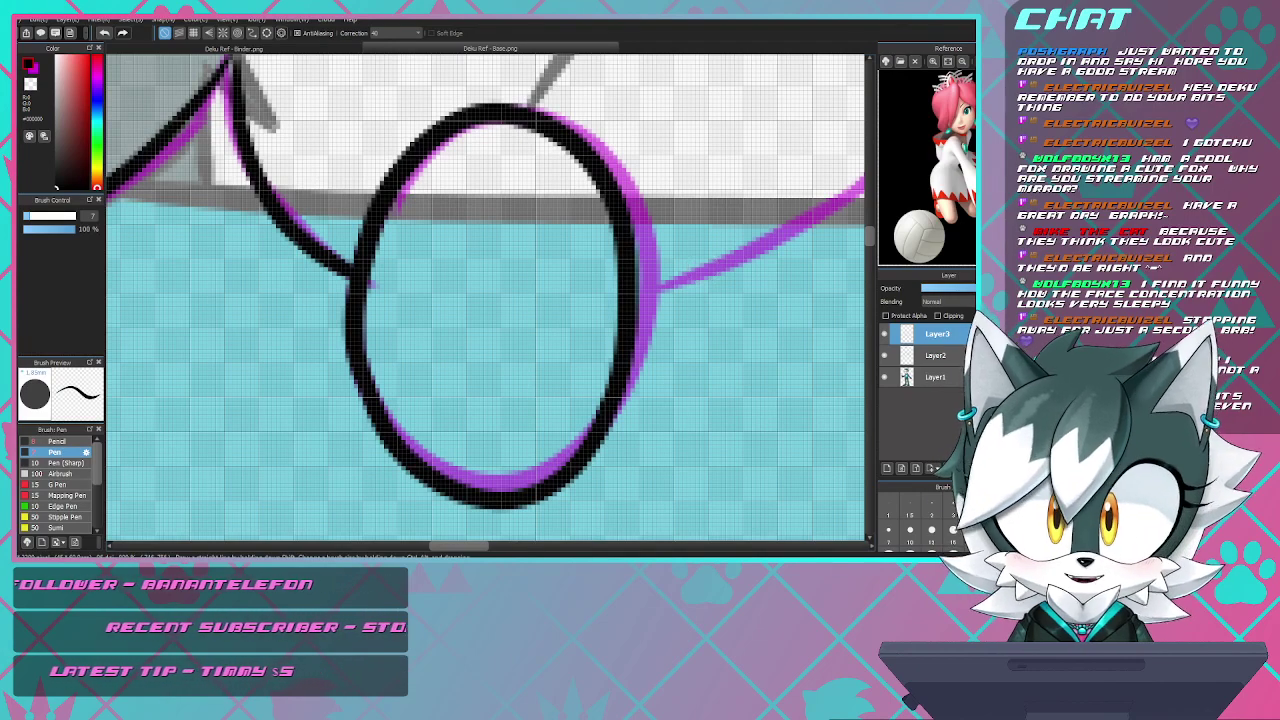
- Draw an elongated six-sided gem outline with straight black lines inside the oval brooch
drag(497, 155, 428, 225)
key(ctrl+z)
mouse_move(491, 160)
mouse_down()
mouse_move(418, 233)
mouse_move(395, 366)
mouse_move(491, 447)
mouse_move(571, 363)
mouse_move(604, 350)
mouse_up()
key(ctrl+z)
mouse_move(487, 445)
mouse_down()
mouse_move(574, 363)
mouse_move(575, 230)
mouse_up()
key(ctrl+z)
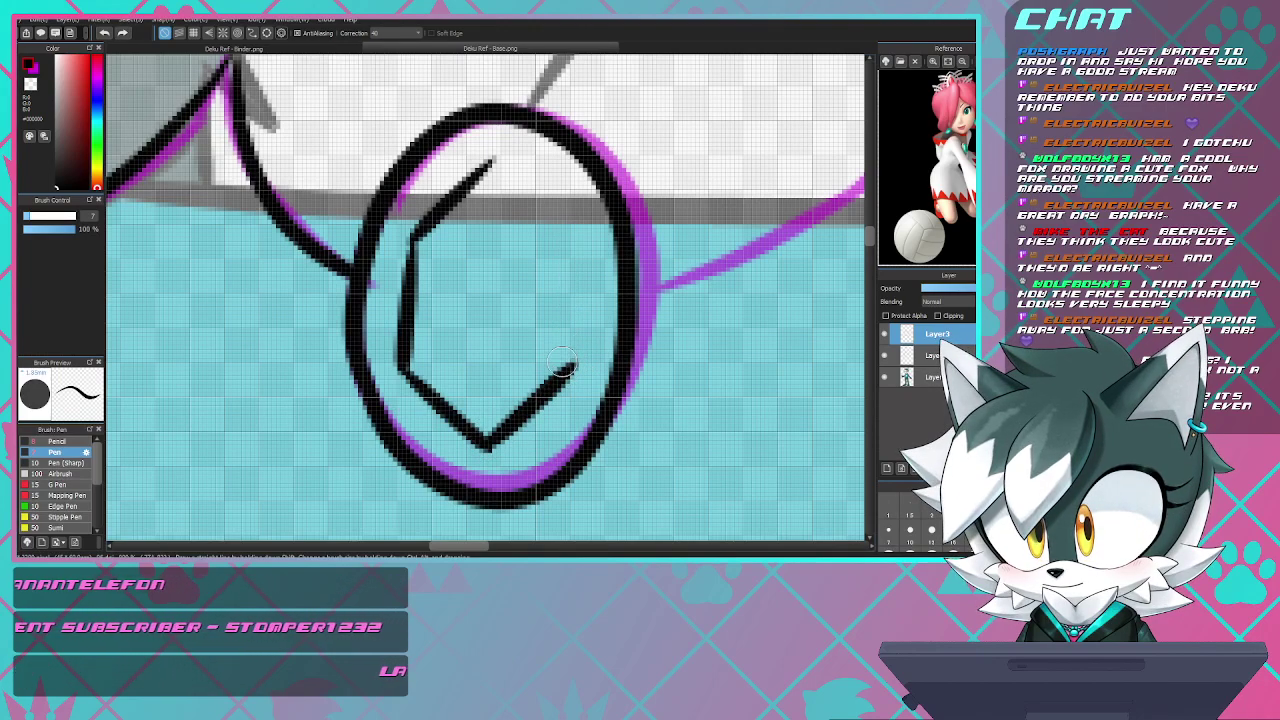
mouse_move(566, 372)
mouse_down()
mouse_move(581, 247)
mouse_move(492, 167)
mouse_move(582, 252)
mouse_up()
key(ctrl+z)
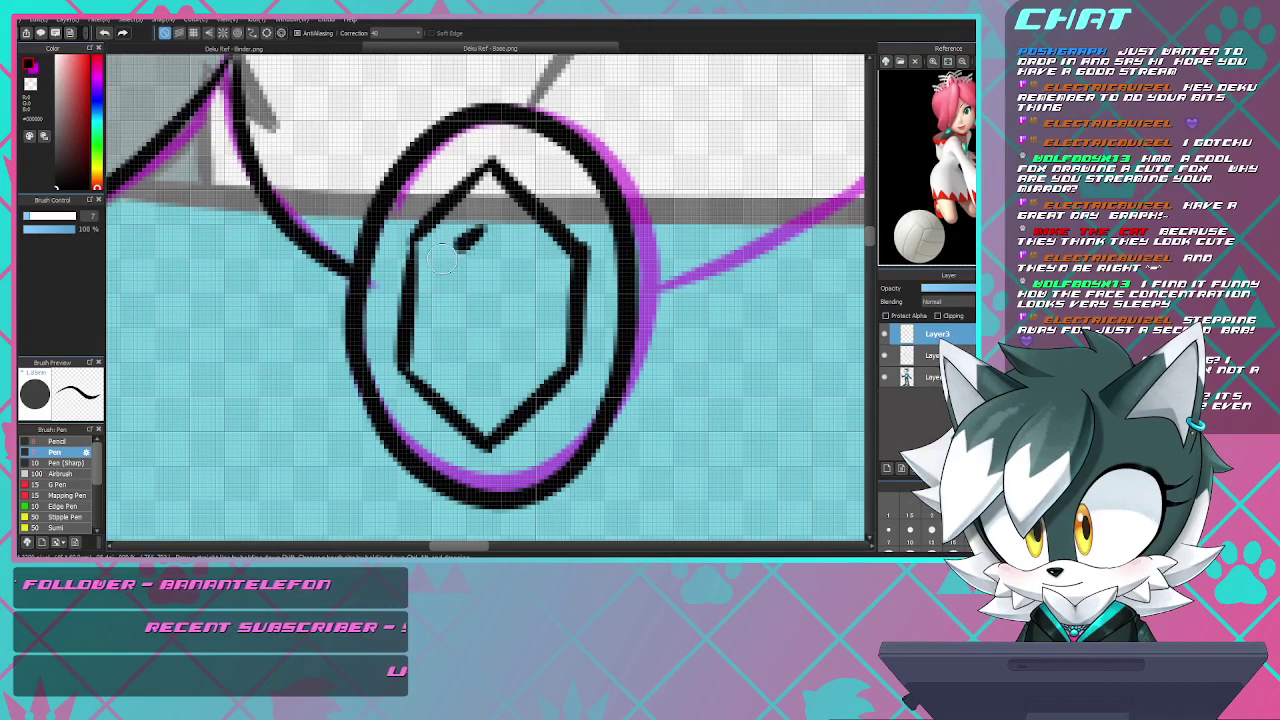
- Draw a smaller six-sided outline inside the brooch's gem, following the outer gem's shape
key(ctrl+z)
mouse_move(444, 256)
mouse_down()
mouse_move(493, 226)
mouse_move(452, 250)
mouse_move(494, 212)
mouse_move(543, 272)
mouse_move(532, 342)
mouse_up()
key(ctrl+z)
key(ctrl+z)
key(ctrl+z)
mouse_move(540, 269)
mouse_down()
mouse_move(543, 352)
mouse_move(520, 376)
mouse_move(492, 398)
mouse_move(470, 392)
mouse_move(438, 350)
mouse_up()
key(ctrl+z)
mouse_move(484, 400)
mouse_down()
mouse_move(438, 358)
mouse_move(445, 249)
mouse_move(437, 362)
mouse_up()
key(ctrl+z)
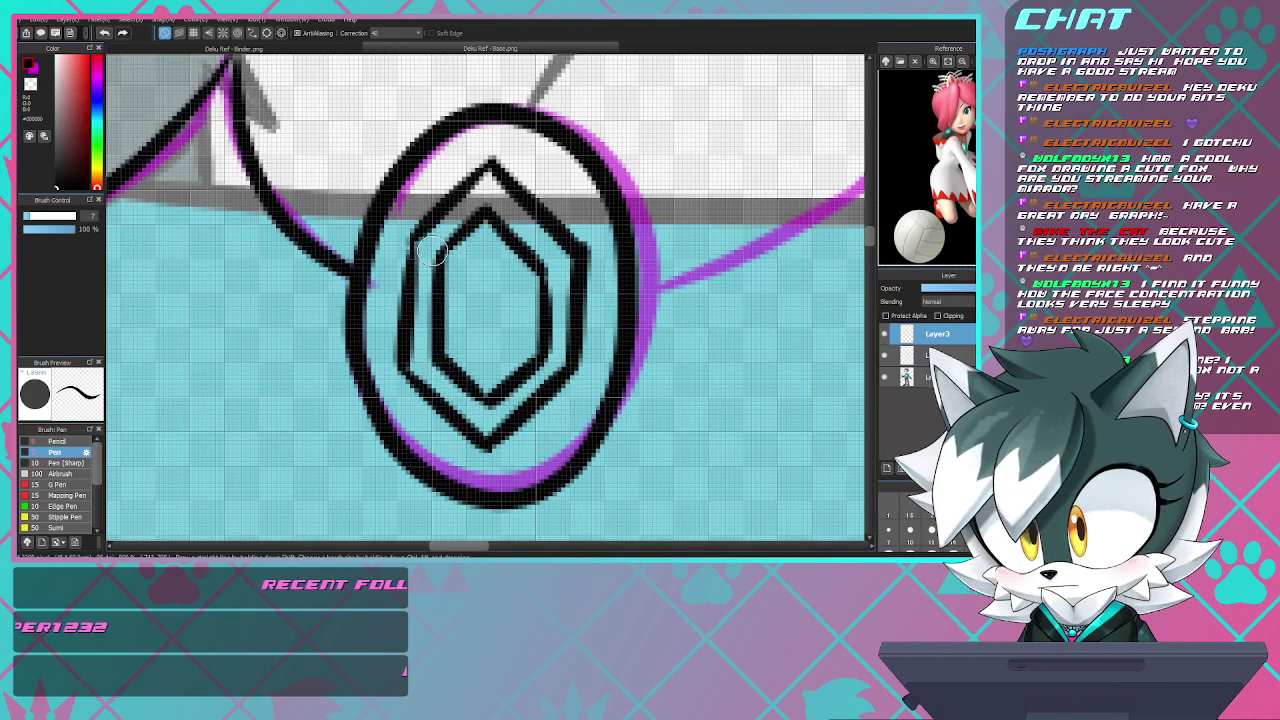
key(ctrl+z)
drag(438, 252, 436, 358)
- Connect the inner and outer gem outlines with short facet lines at their corners
drag(433, 262, 420, 238)
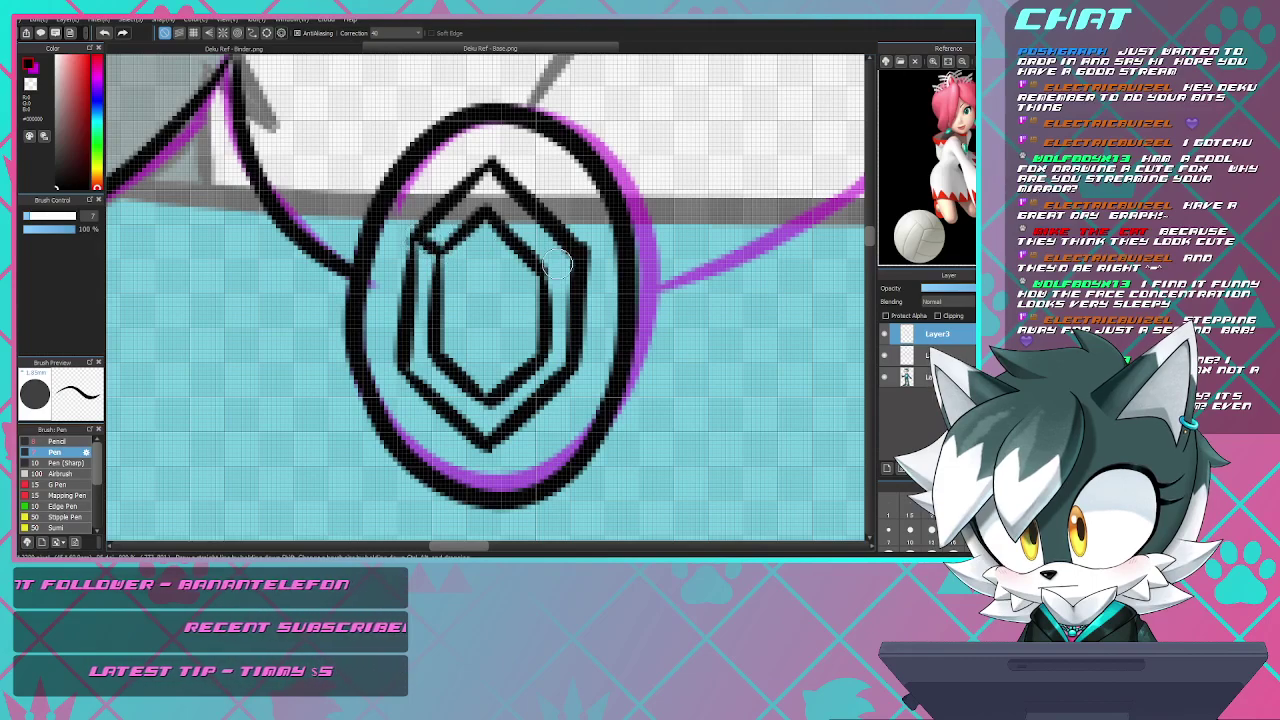
drag(546, 246, 582, 262)
drag(485, 206, 492, 171)
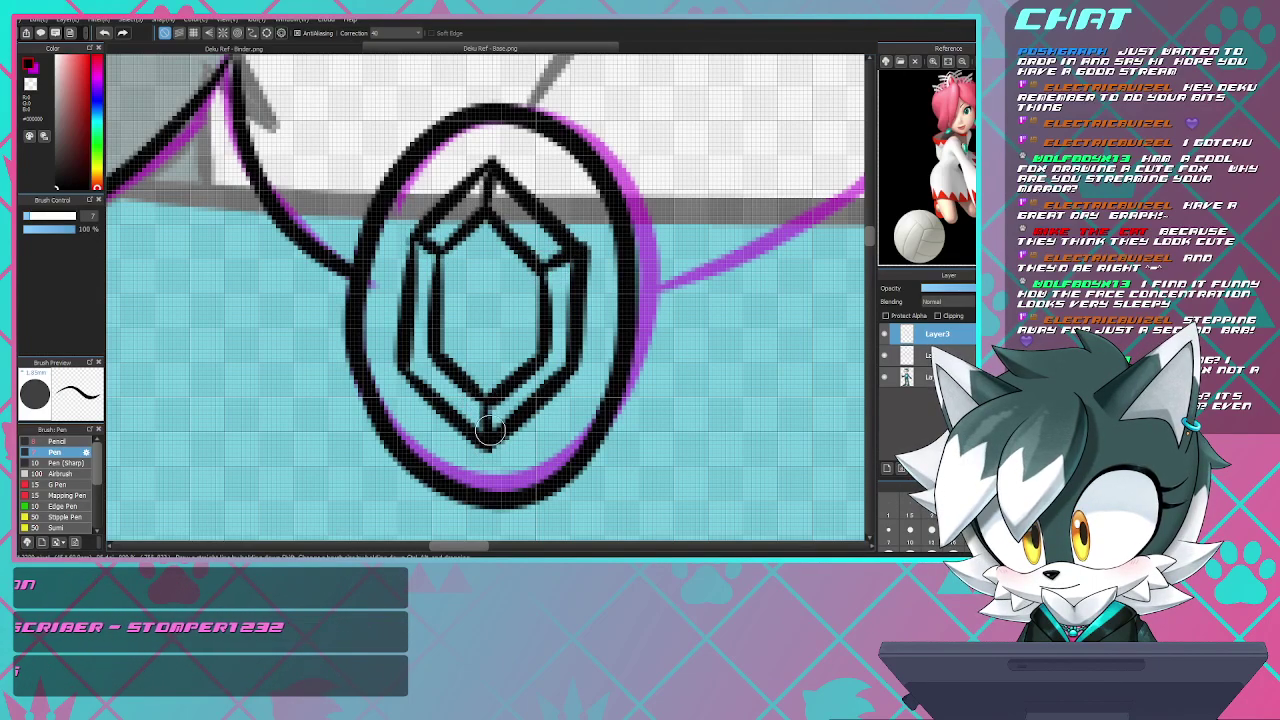
drag(406, 366, 434, 352)
- Ink the neckline curve from the brooch up to the neck on the lowered-arm side
scroll(492, 307, down, 5)
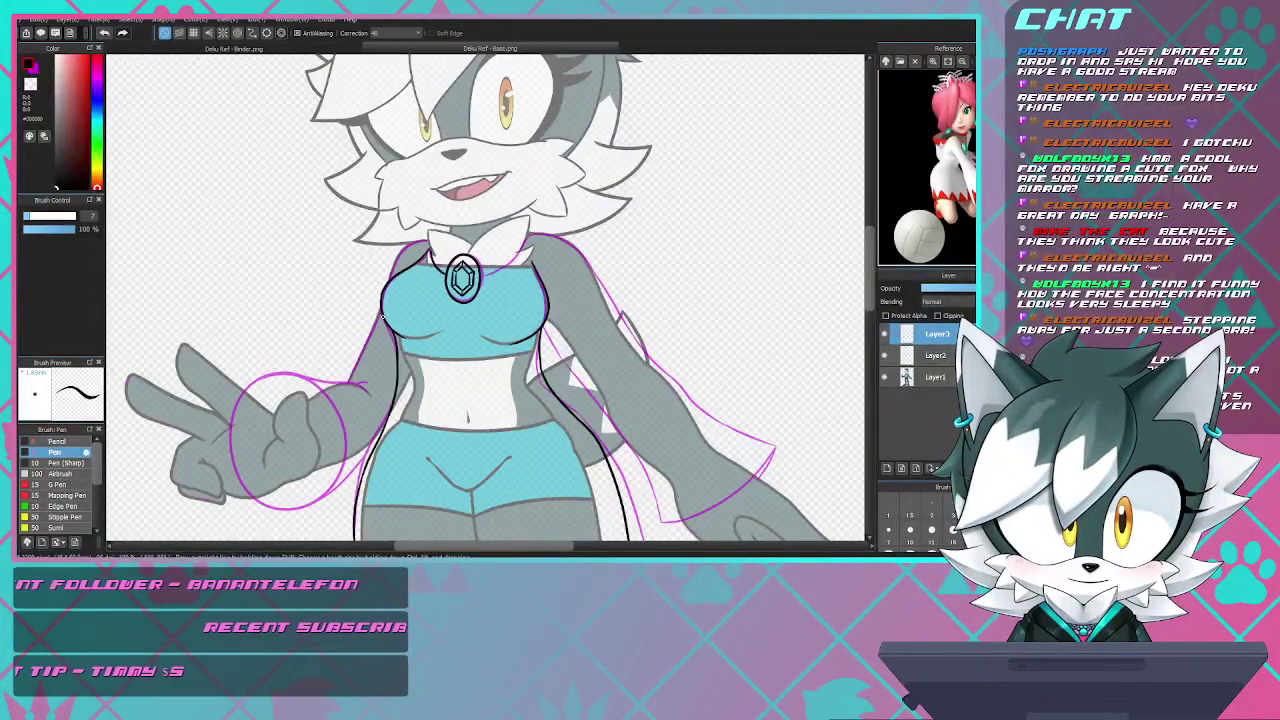
scroll(521, 262, up, 3)
scroll(521, 262, down, 3)
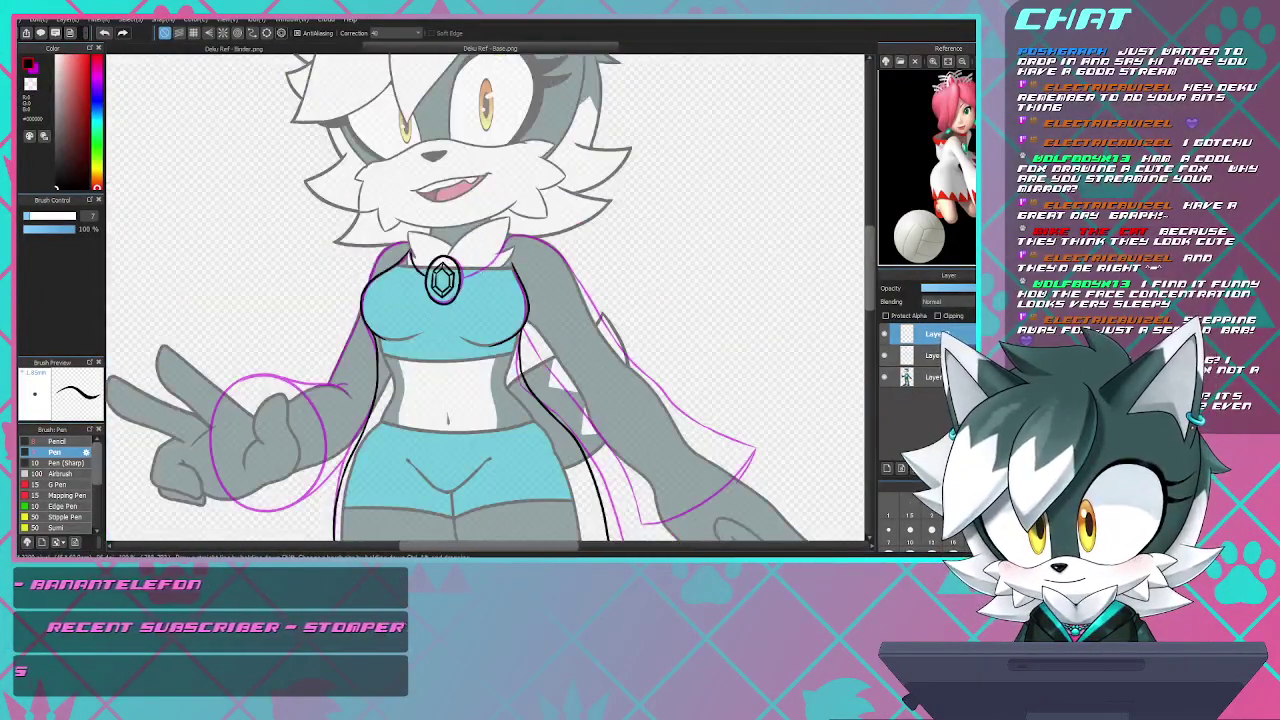
scroll(521, 262, up, 3)
scroll(521, 262, up, 1)
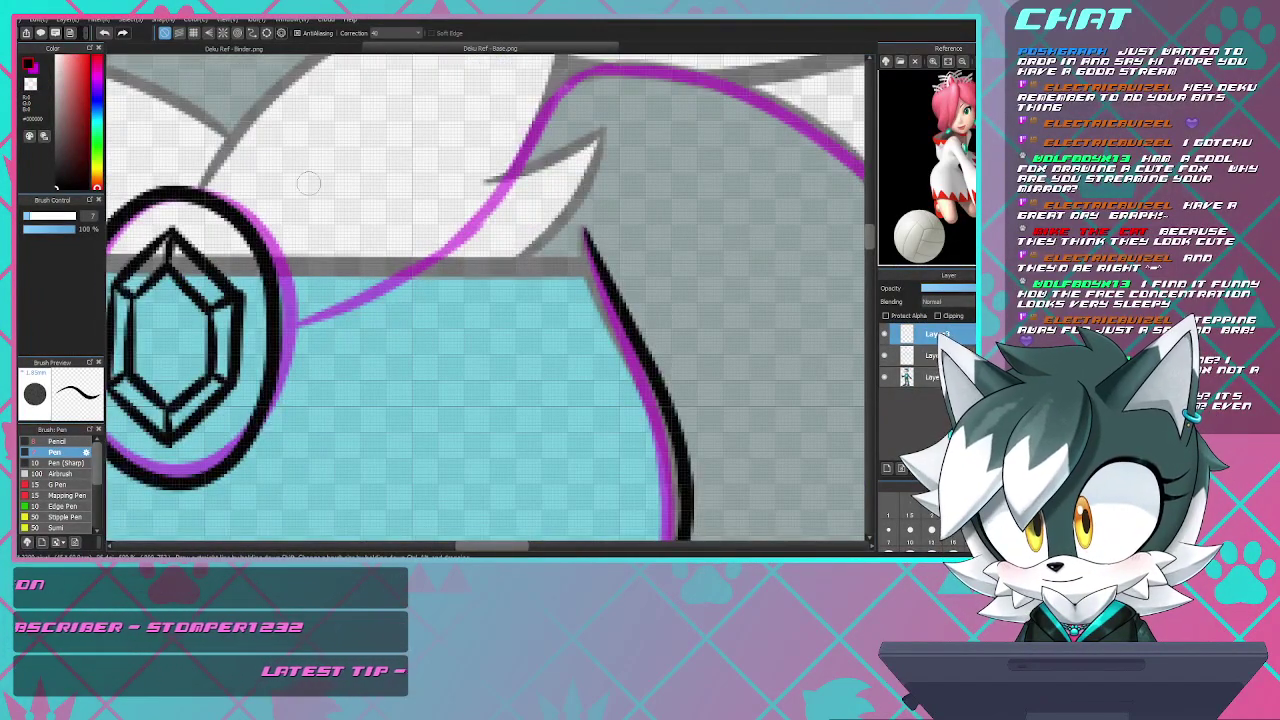
mouse_move(370, 290)
mouse_down()
mouse_move(438, 255)
mouse_move(492, 202)
mouse_move(598, 72)
mouse_up()
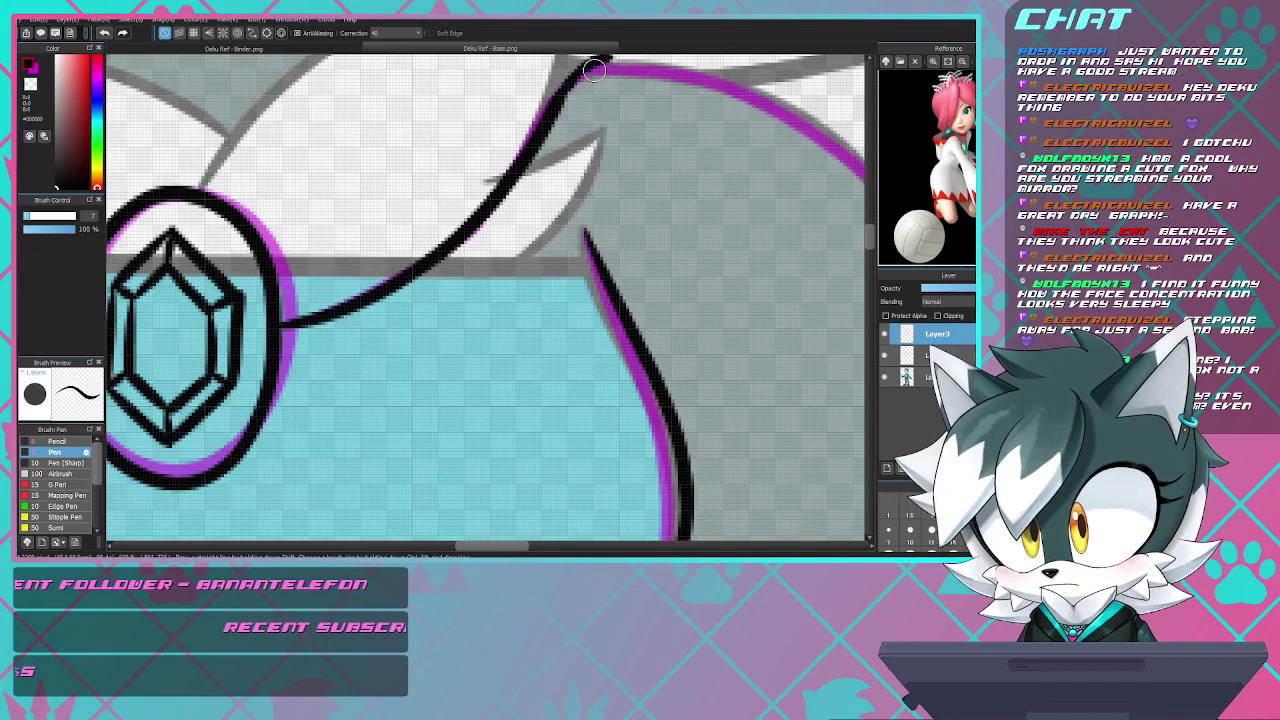
- Ink a thick black line from the neckline's upper end along the top of the lowered arm's shoulder
scroll(545, 112, down, 2)
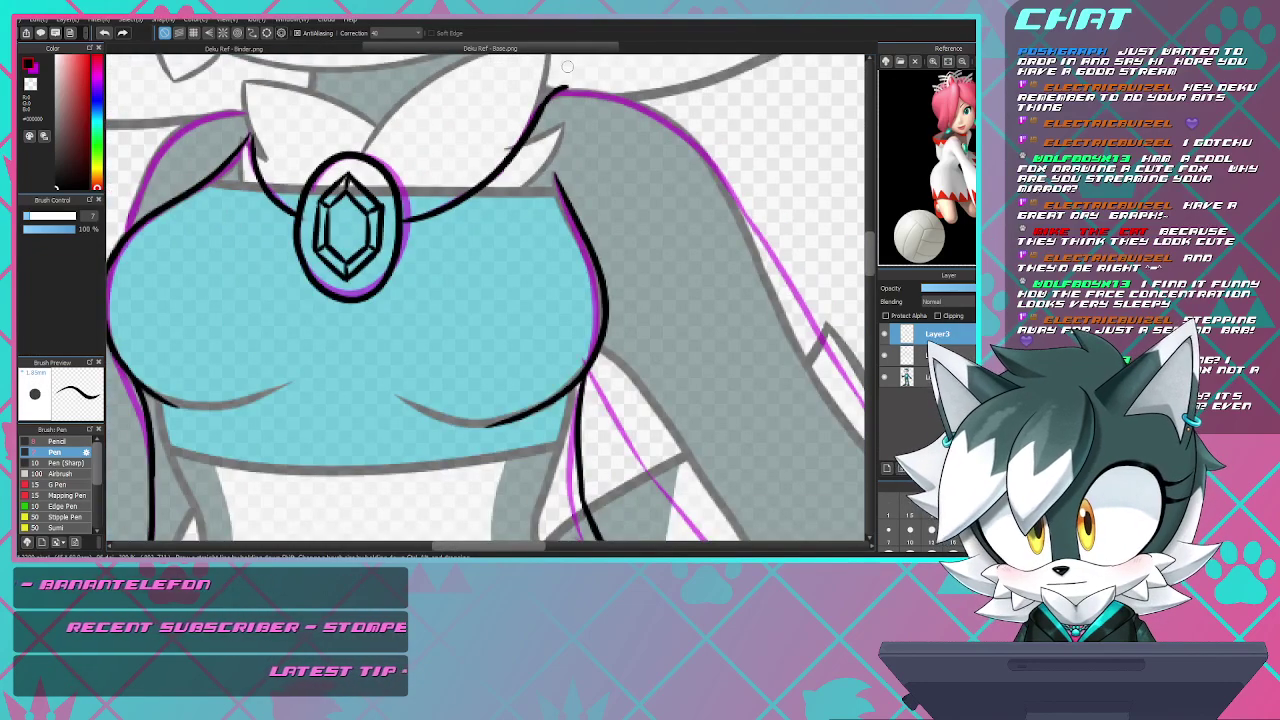
scroll(578, 82, up, 5)
mouse_move(540, 122)
mouse_down()
mouse_move(680, 116)
mouse_move(683, 127)
mouse_up()
key(ctrl+z)
mouse_move(520, 120)
mouse_down()
mouse_move(614, 114)
mouse_move(780, 158)
mouse_up()
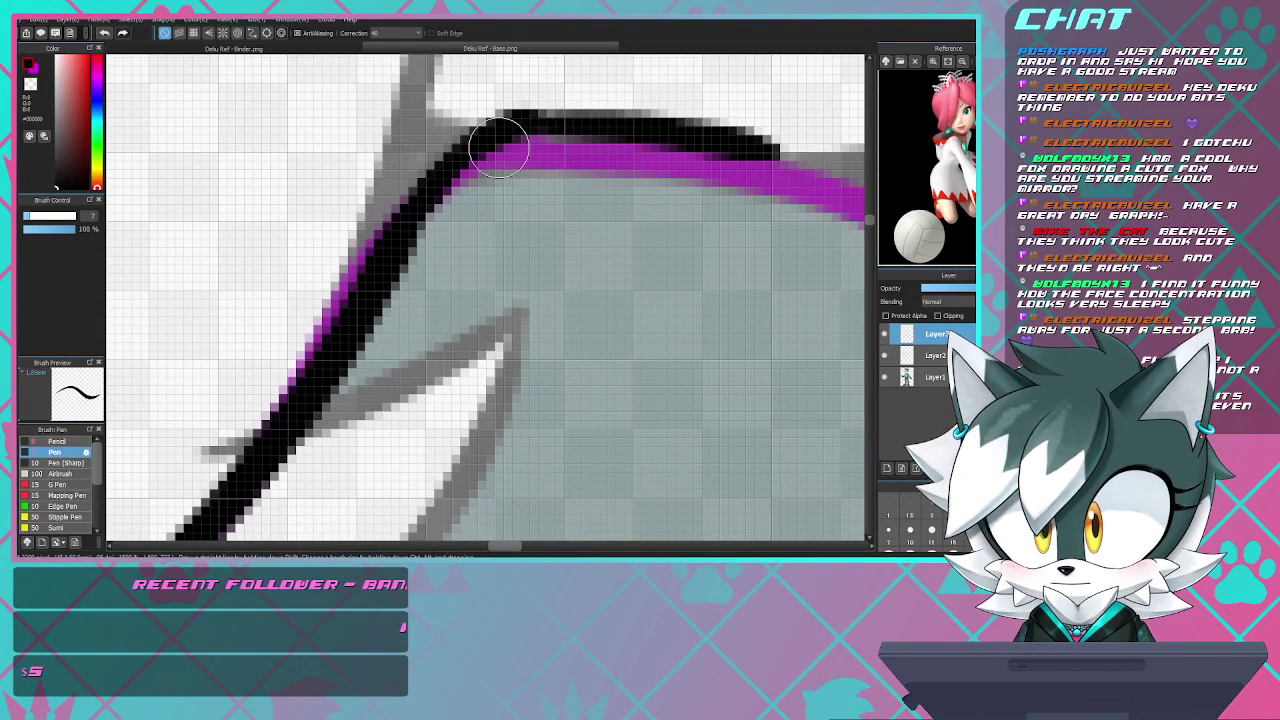
mouse_move(514, 137)
mouse_down()
mouse_move(684, 151)
mouse_move(852, 203)
mouse_up()
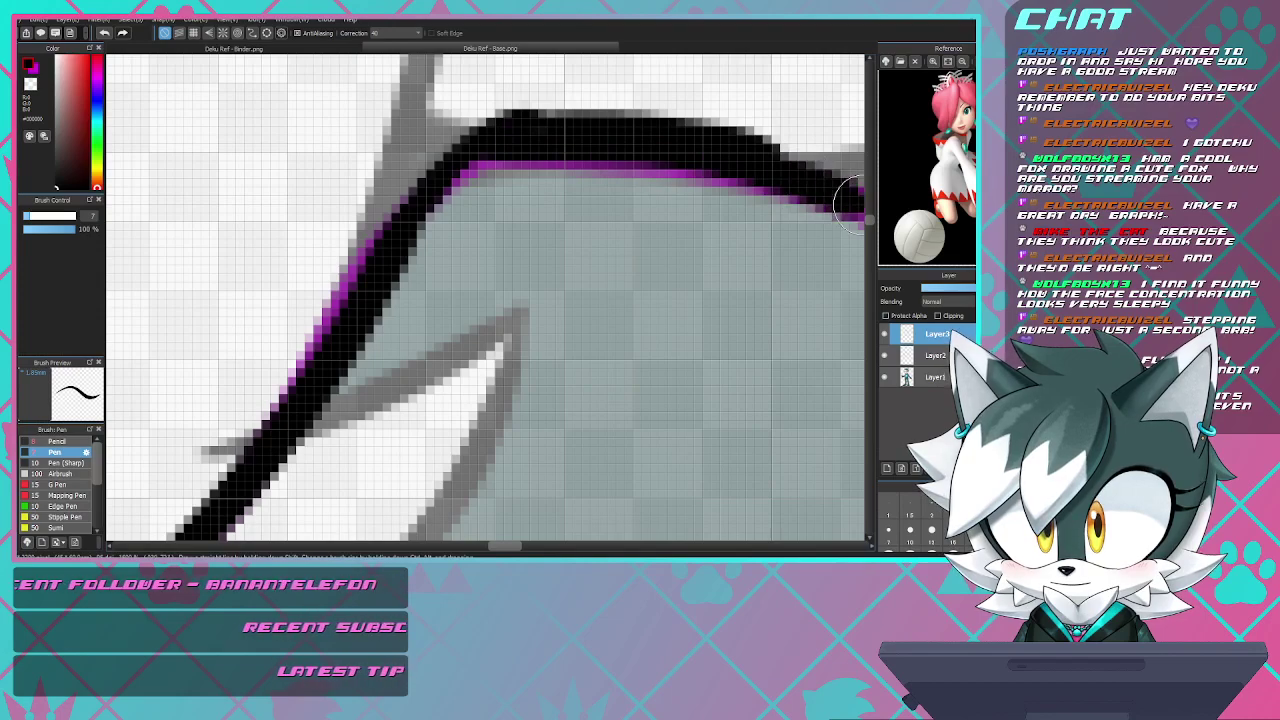
- Ink the lowered arm's outer sleeve edge from the shoulder down along the upper arm
scroll(427, 250, down, 9)
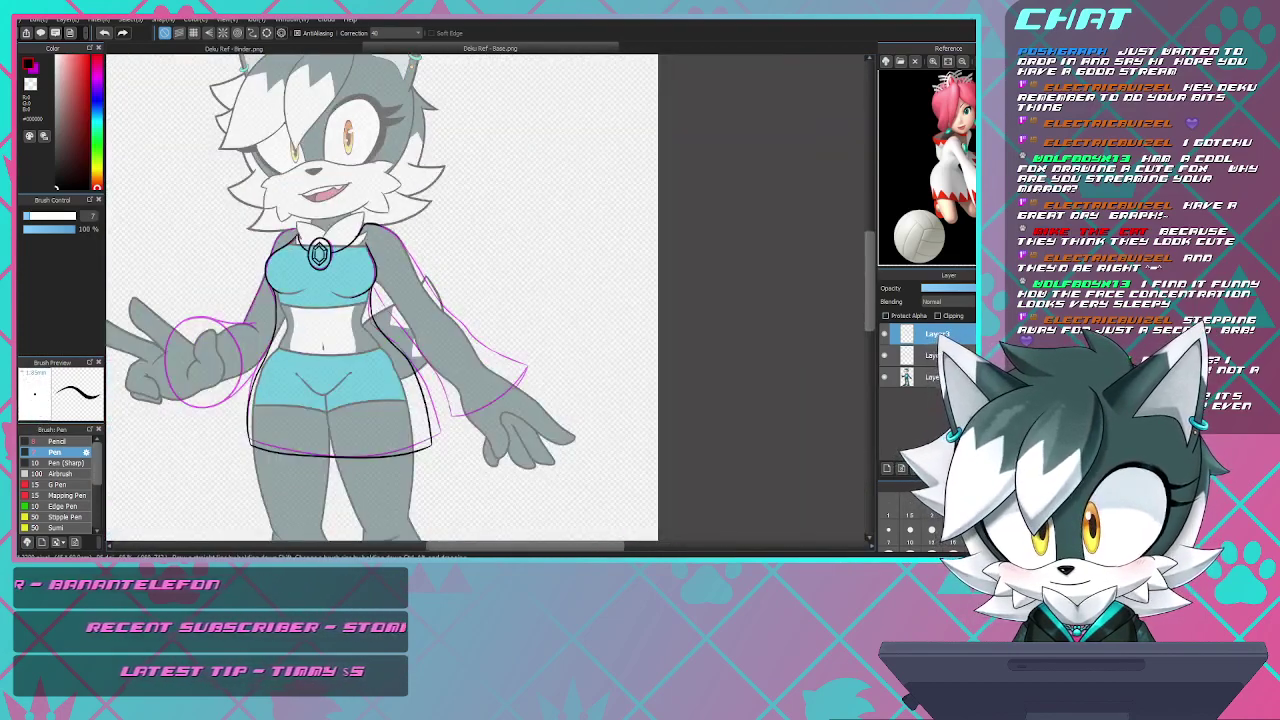
scroll(427, 250, up, 4)
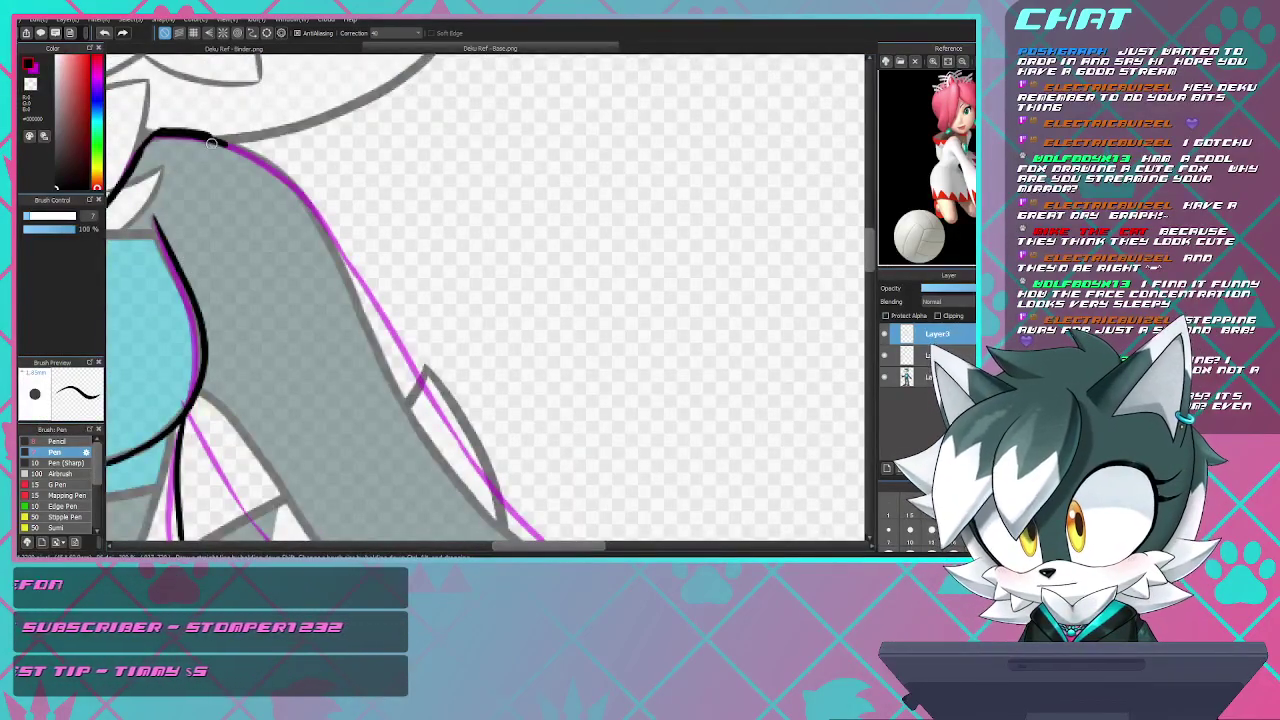
drag(295, 198, 342, 258)
key(ctrl+z)
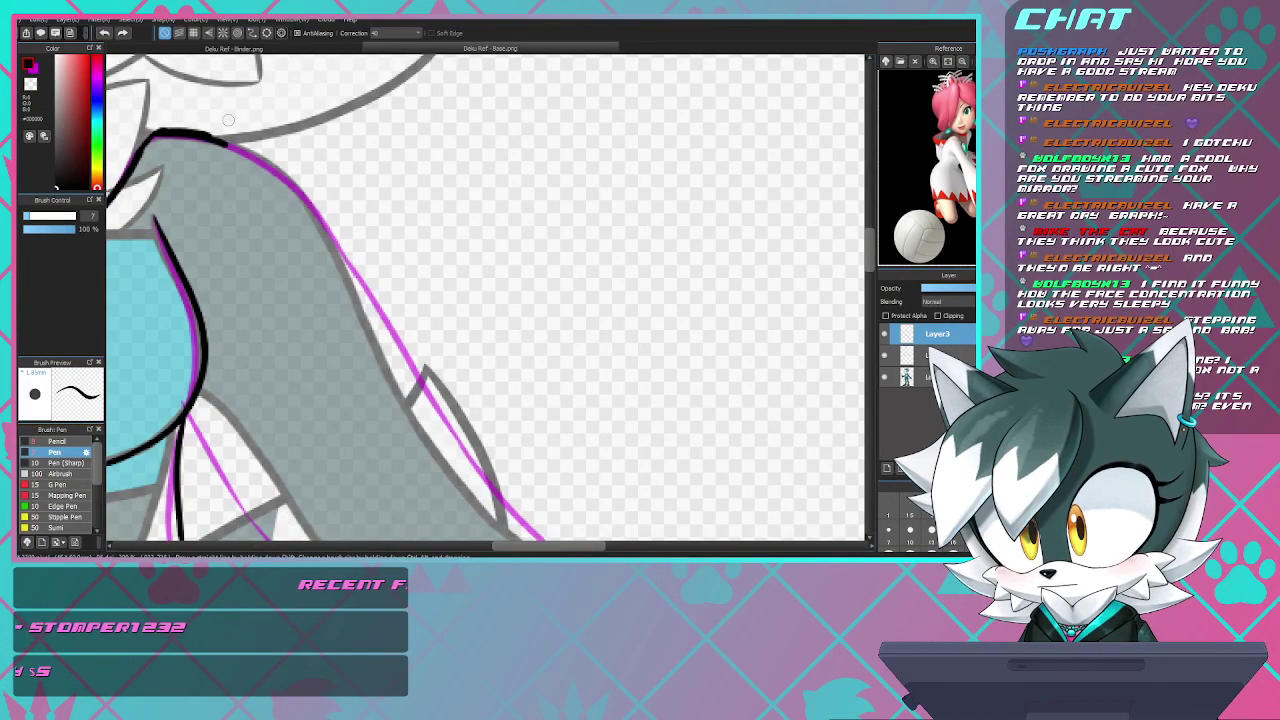
drag(287, 177, 306, 198)
key(ctrl+z)
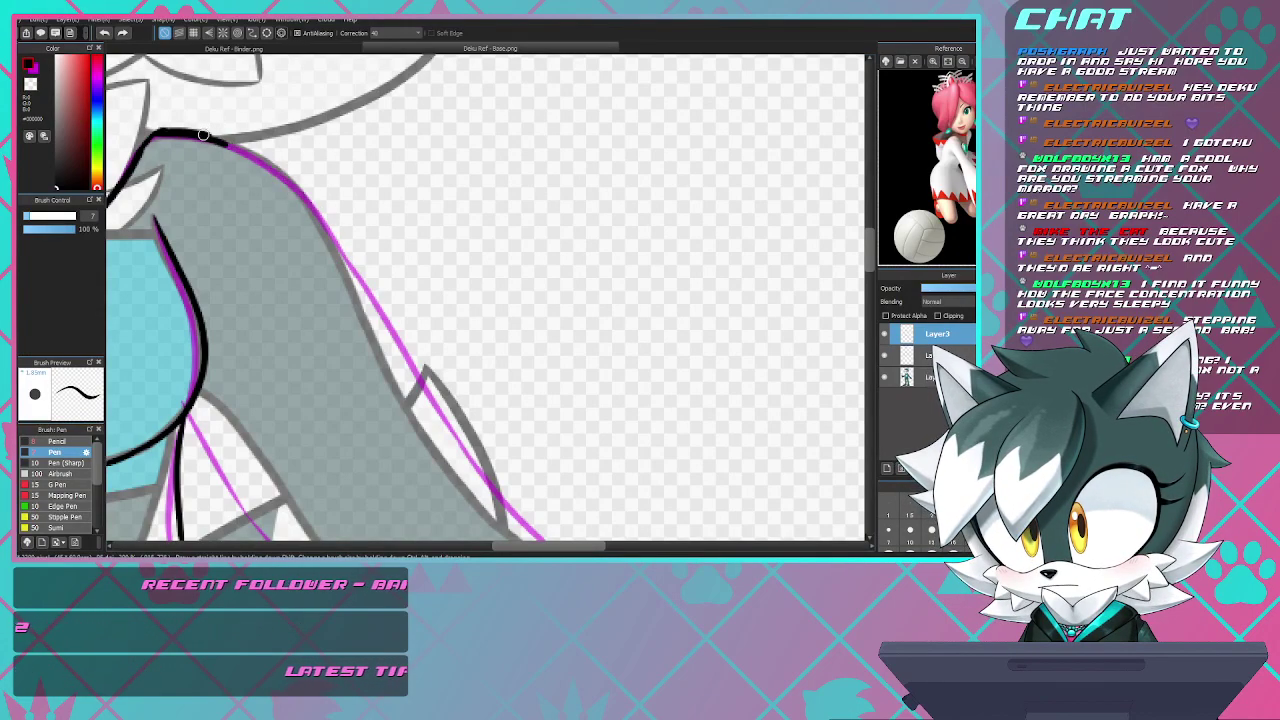
mouse_move(242, 151)
mouse_down()
mouse_move(281, 177)
mouse_move(352, 284)
mouse_move(349, 218)
mouse_move(363, 274)
mouse_move(348, 273)
mouse_move(446, 416)
mouse_up()
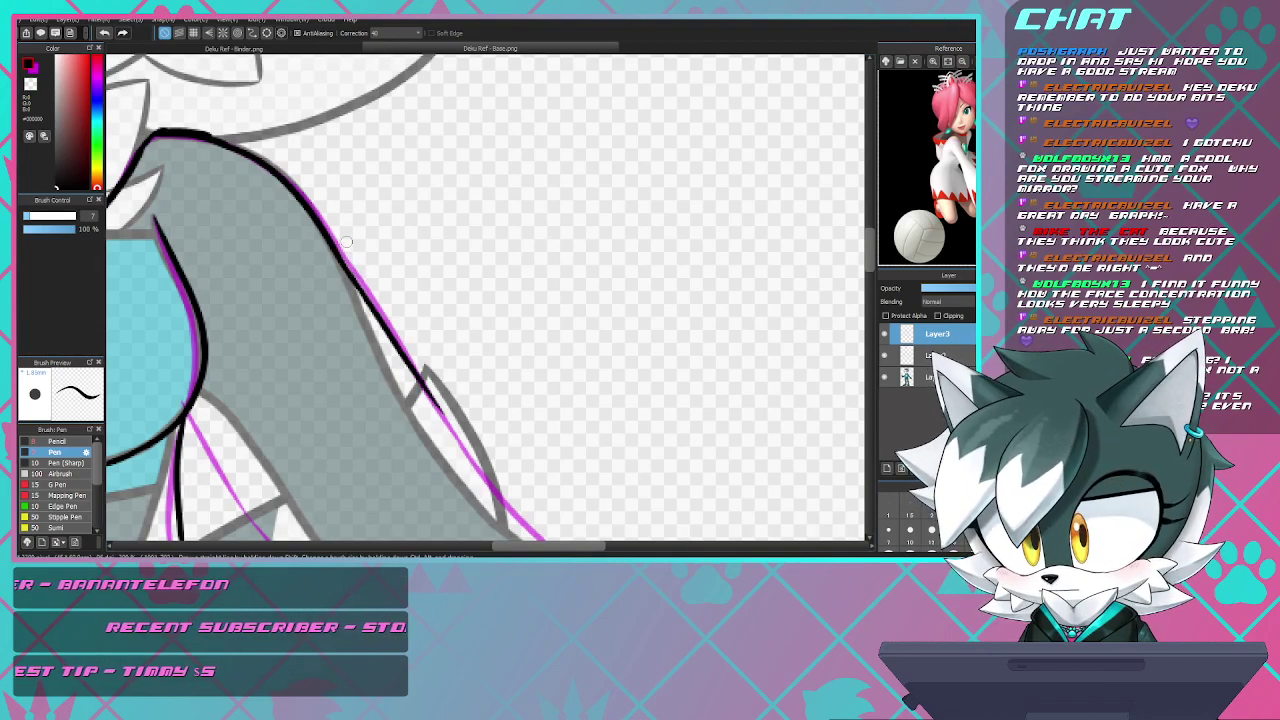
key(ctrl+z)
drag(355, 291, 478, 459)
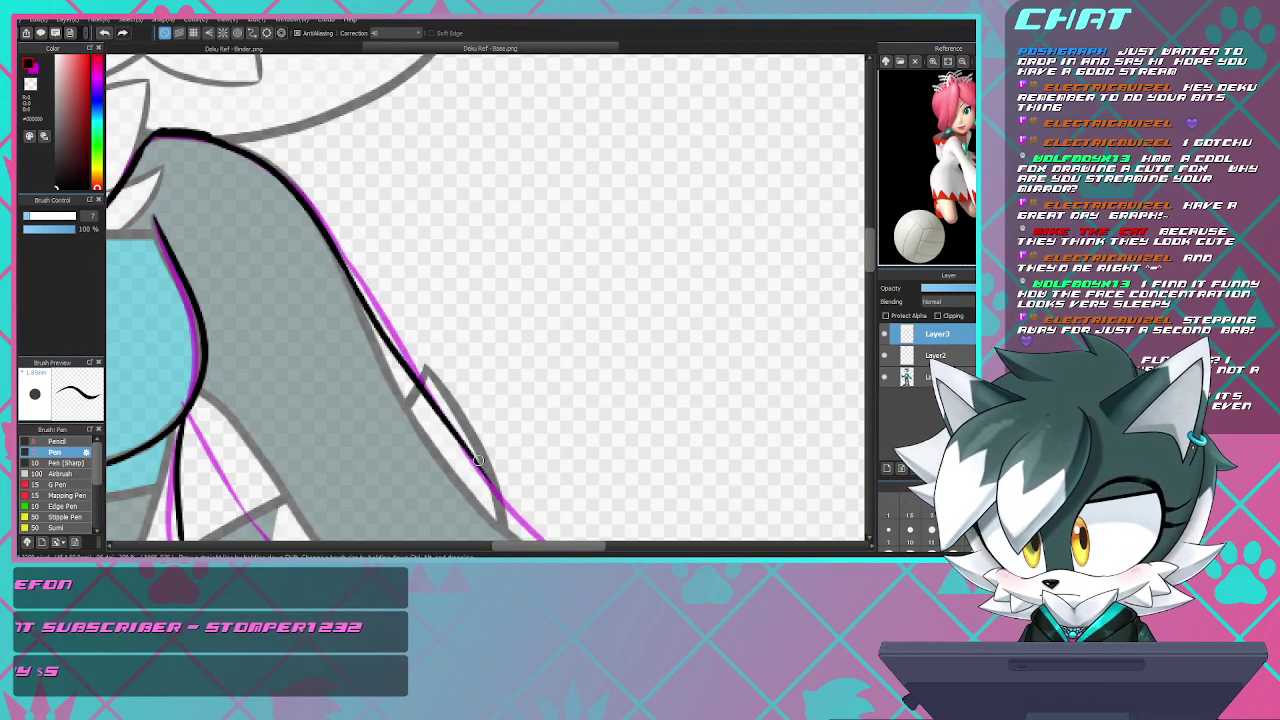
- Continue the lowered arm's outer sleeve edge in one sweeping curve to the flared outer corner of the sketched cuff
scroll(476, 424, down, 6)
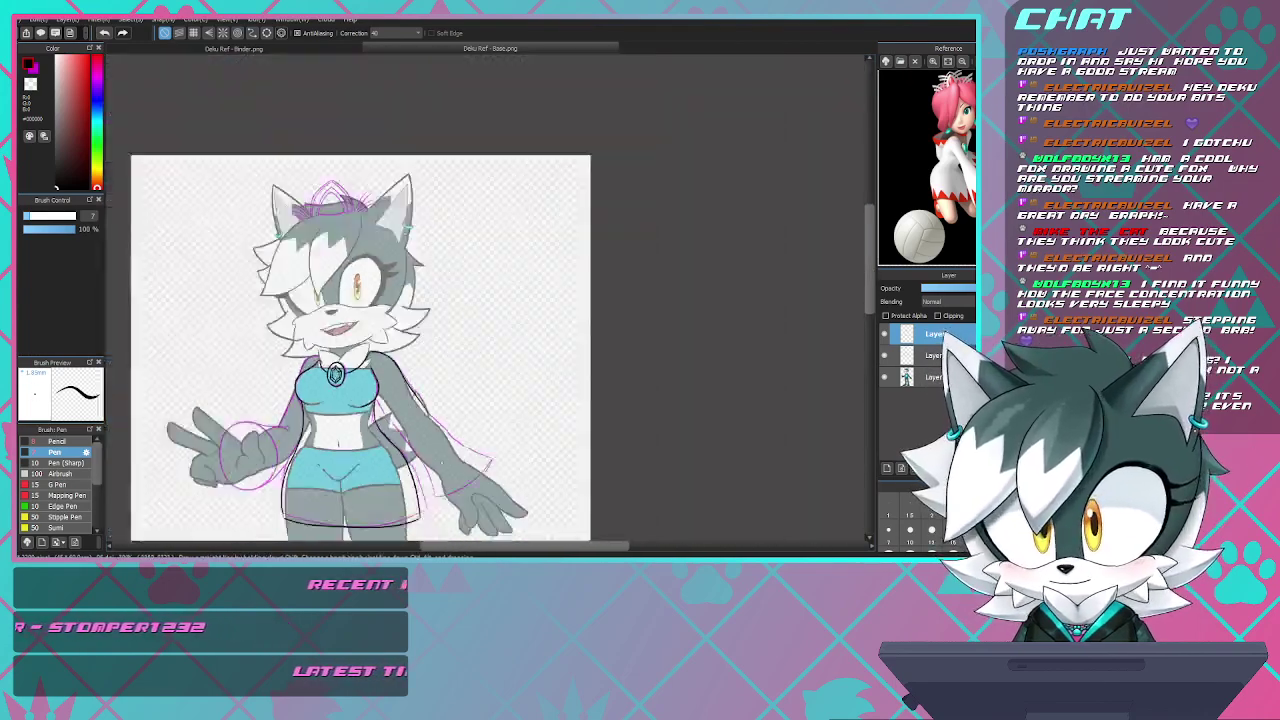
scroll(464, 448, up, 6)
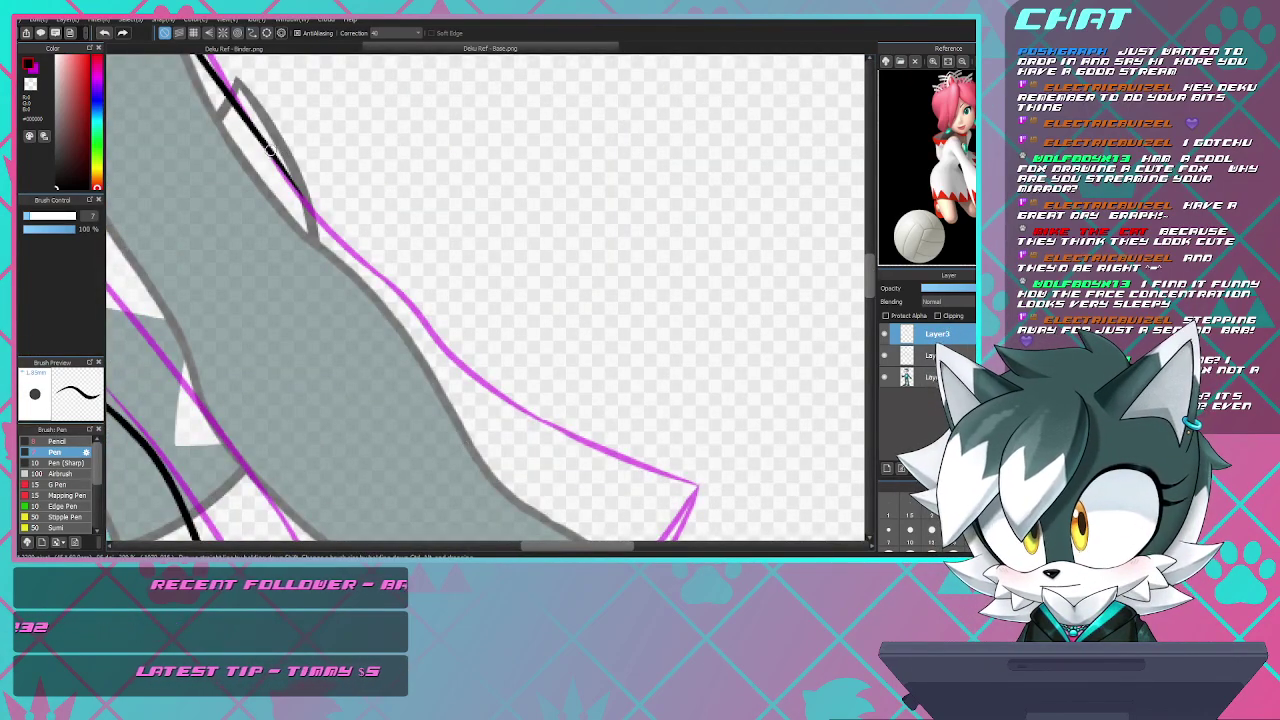
mouse_move(278, 155)
mouse_down()
mouse_move(363, 268)
mouse_move(458, 352)
mouse_up()
key(ctrl+z)
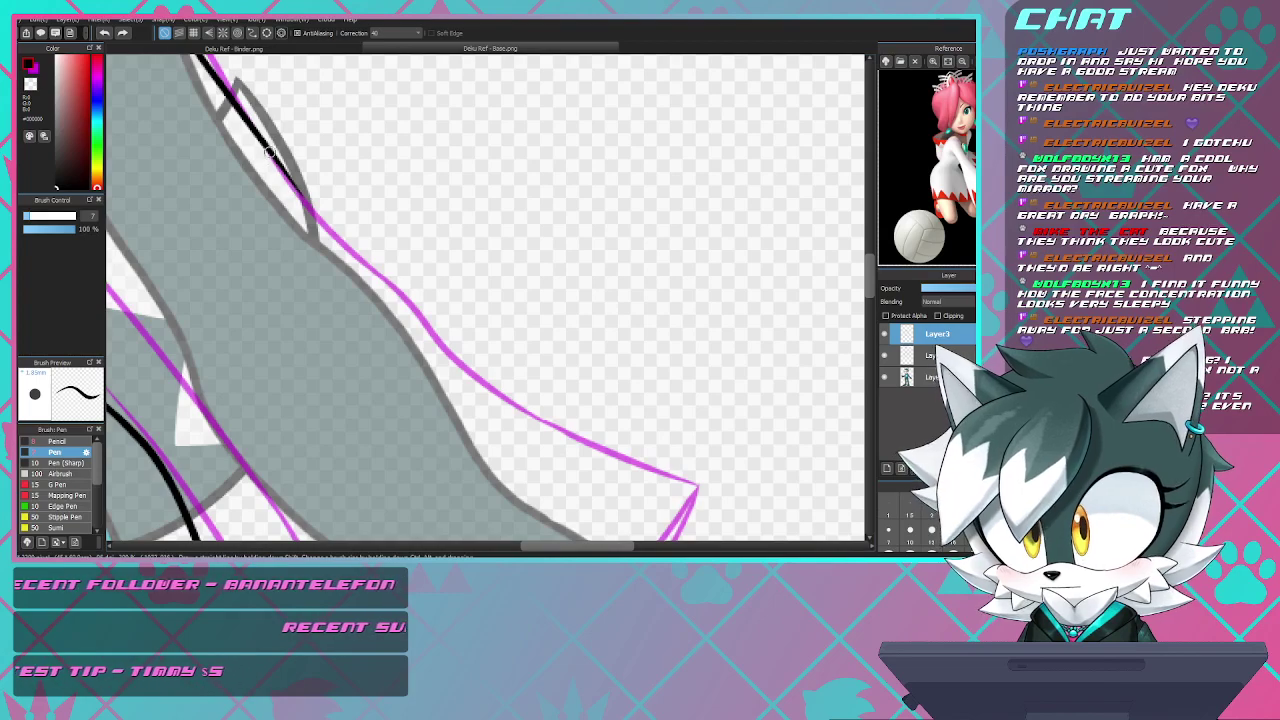
mouse_move(312, 214)
mouse_down()
mouse_move(534, 406)
mouse_move(697, 484)
mouse_up()
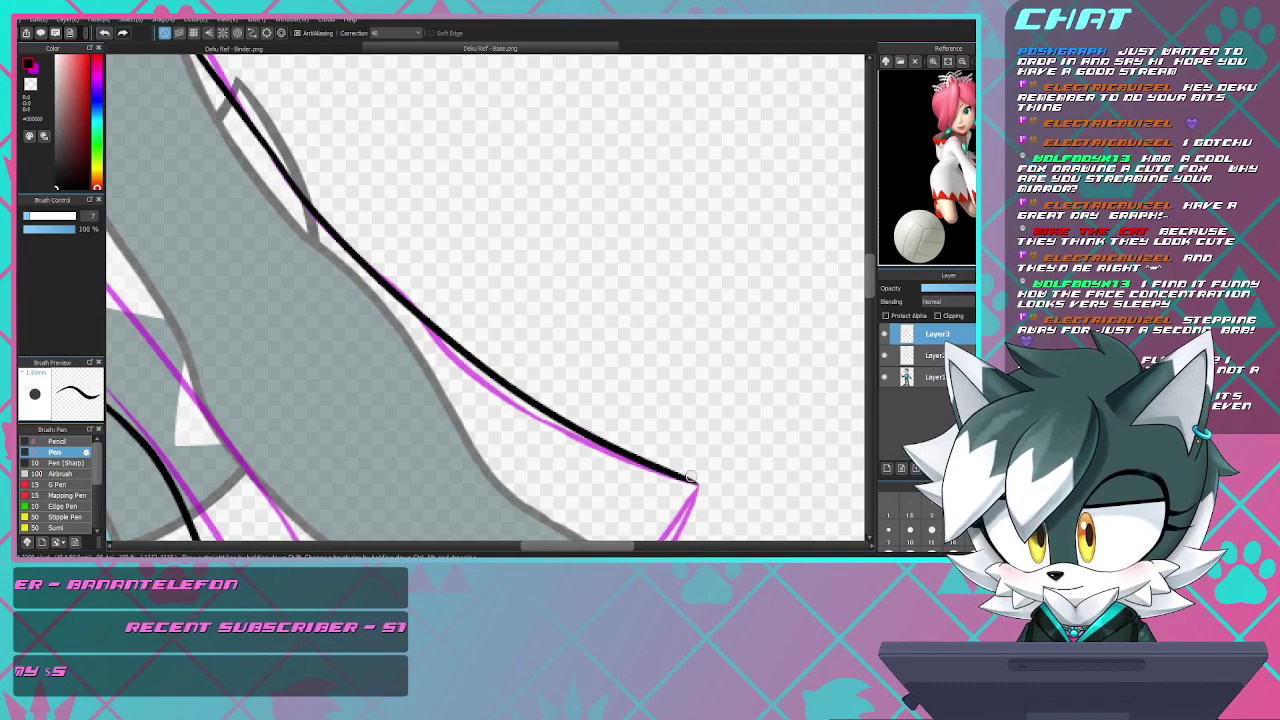
- Ink a short curve from the sleeve's flared outer corner down to the forearm's edge
scroll(648, 403, down, 4)
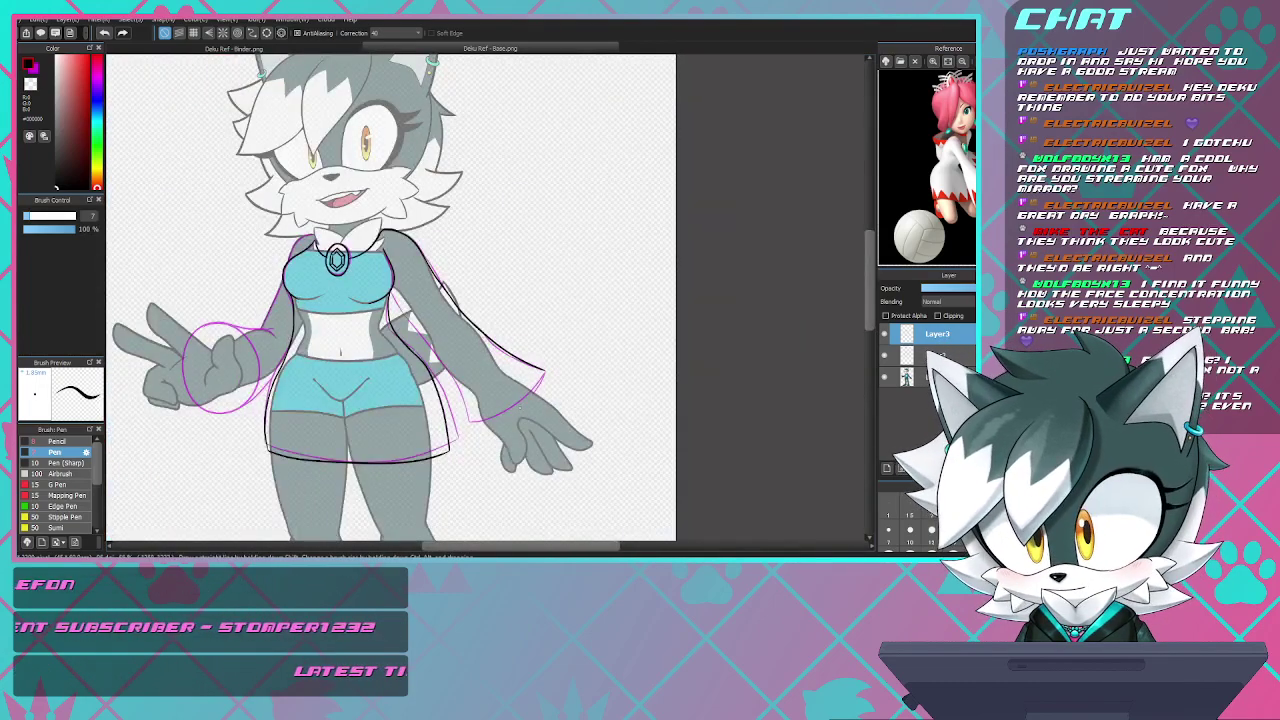
scroll(527, 406, up, 5)
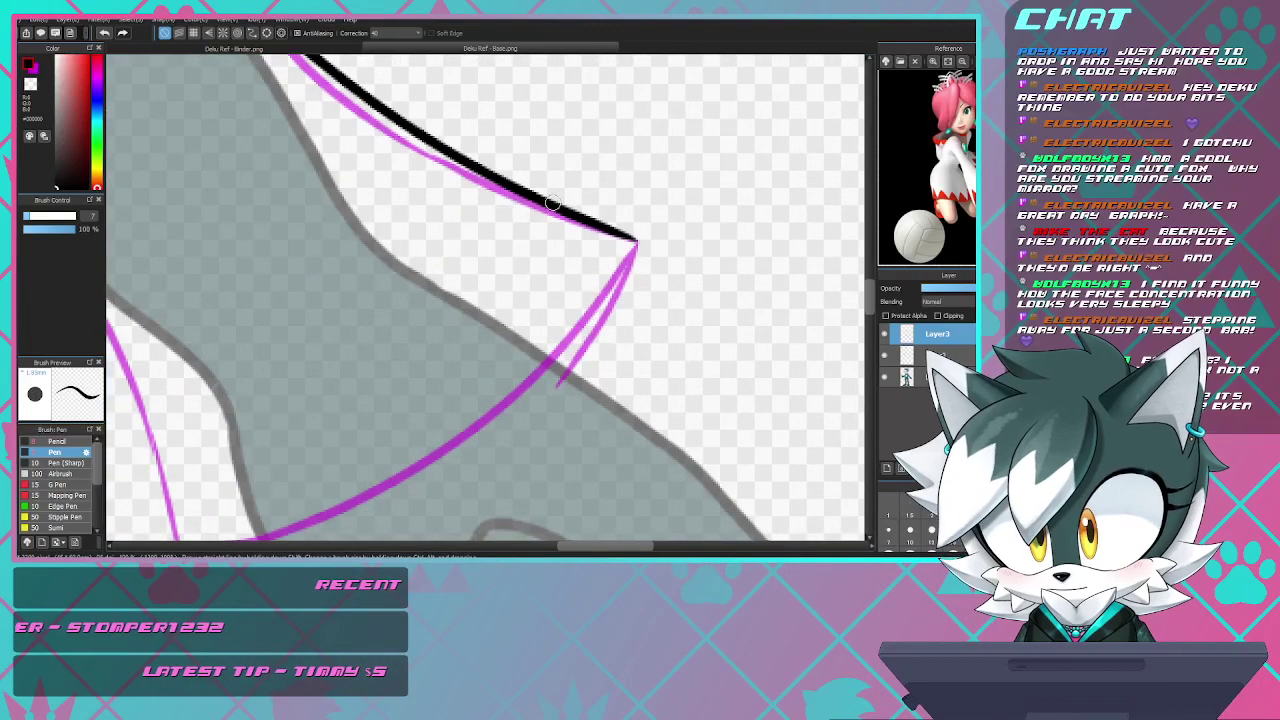
mouse_move(638, 244)
mouse_down()
mouse_move(636, 288)
mouse_move(600, 366)
mouse_up()
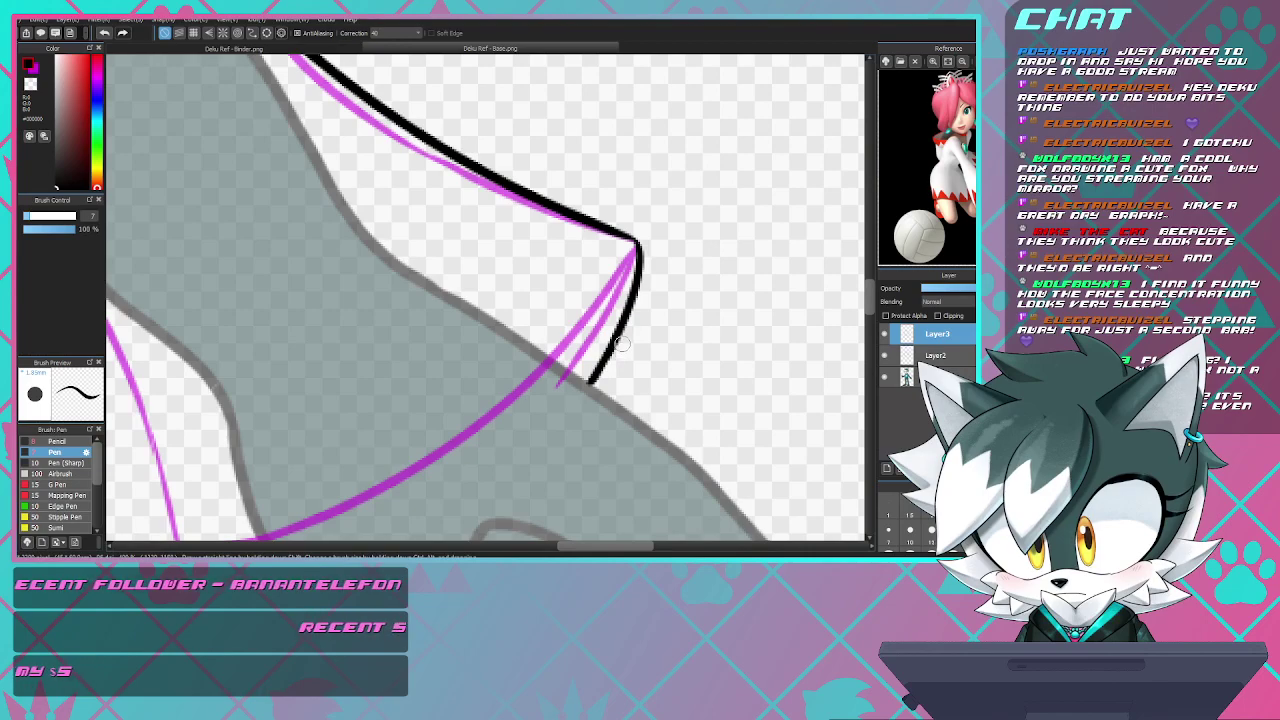
- Ink the sleeve opening's upper curve from the flared outer corner across the forearm, ending just past the sketched inner corner
mouse_move(636, 248)
mouse_down()
mouse_move(527, 392)
mouse_move(470, 436)
mouse_up()
key(ctrl+z)
drag(636, 246, 445, 415)
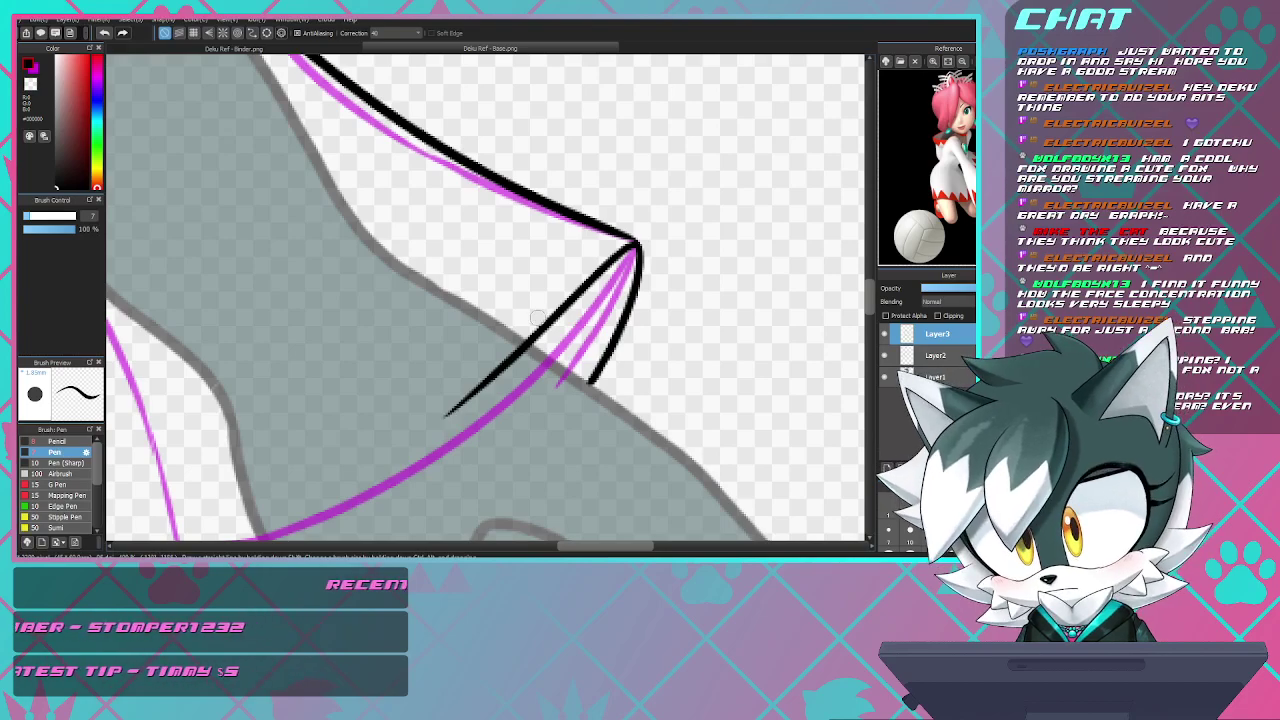
scroll(537, 318, down, 4)
scroll(425, 305, up, 3)
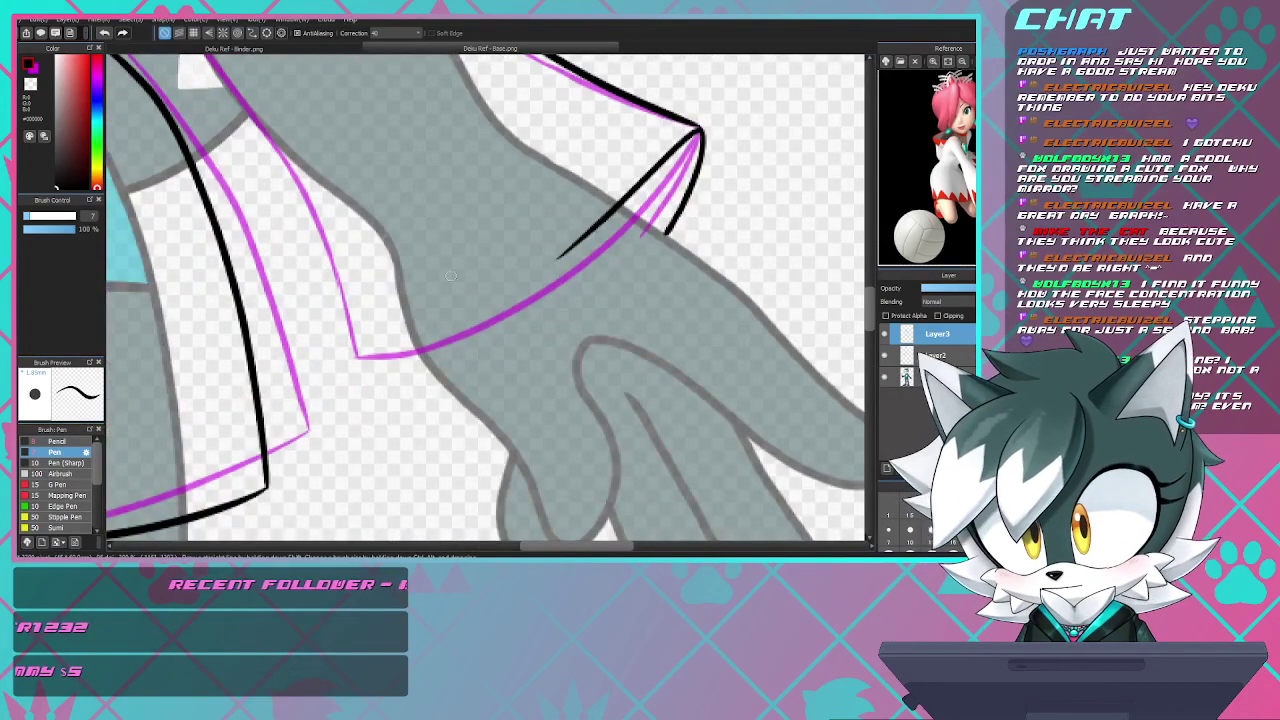
key(ctrl+z)
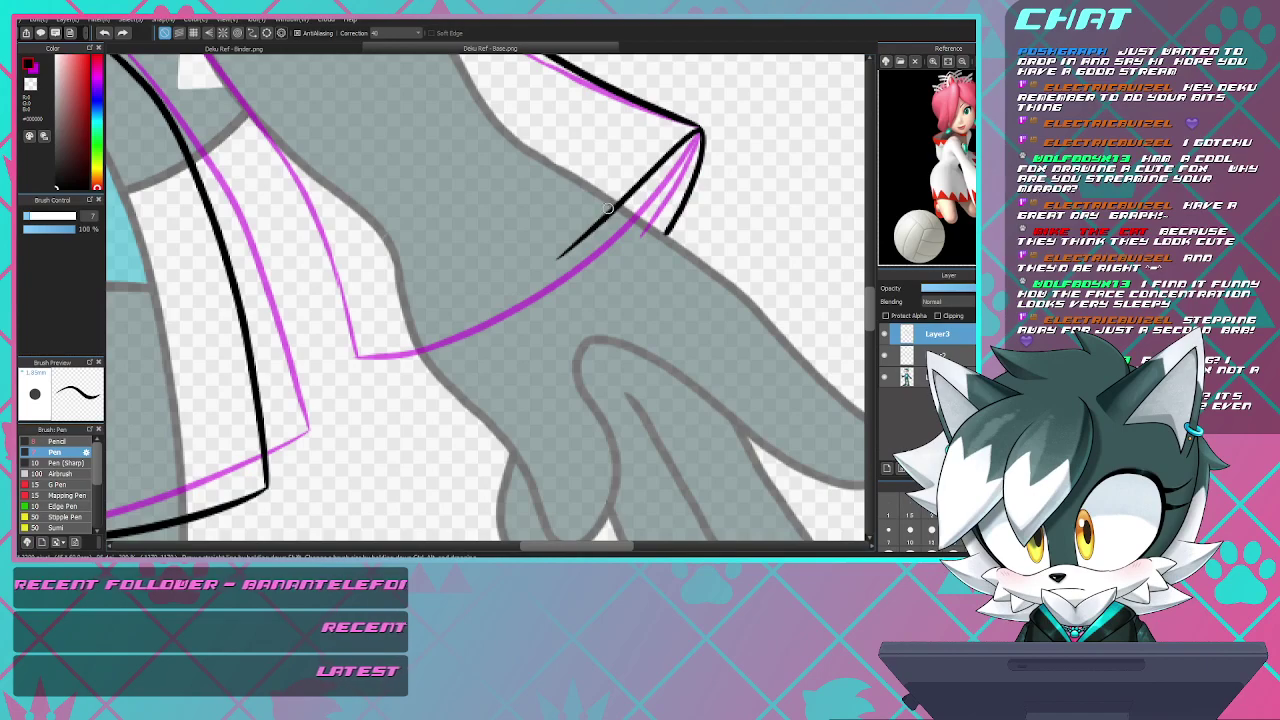
drag(555, 258, 402, 326)
mouse_move(572, 243)
mouse_down()
mouse_move(425, 321)
mouse_move(475, 302)
mouse_move(331, 343)
mouse_move(460, 308)
mouse_up()
key(ctrl+z)
key(ctrl+z)
key(ctrl+z)
key(ctrl+z)
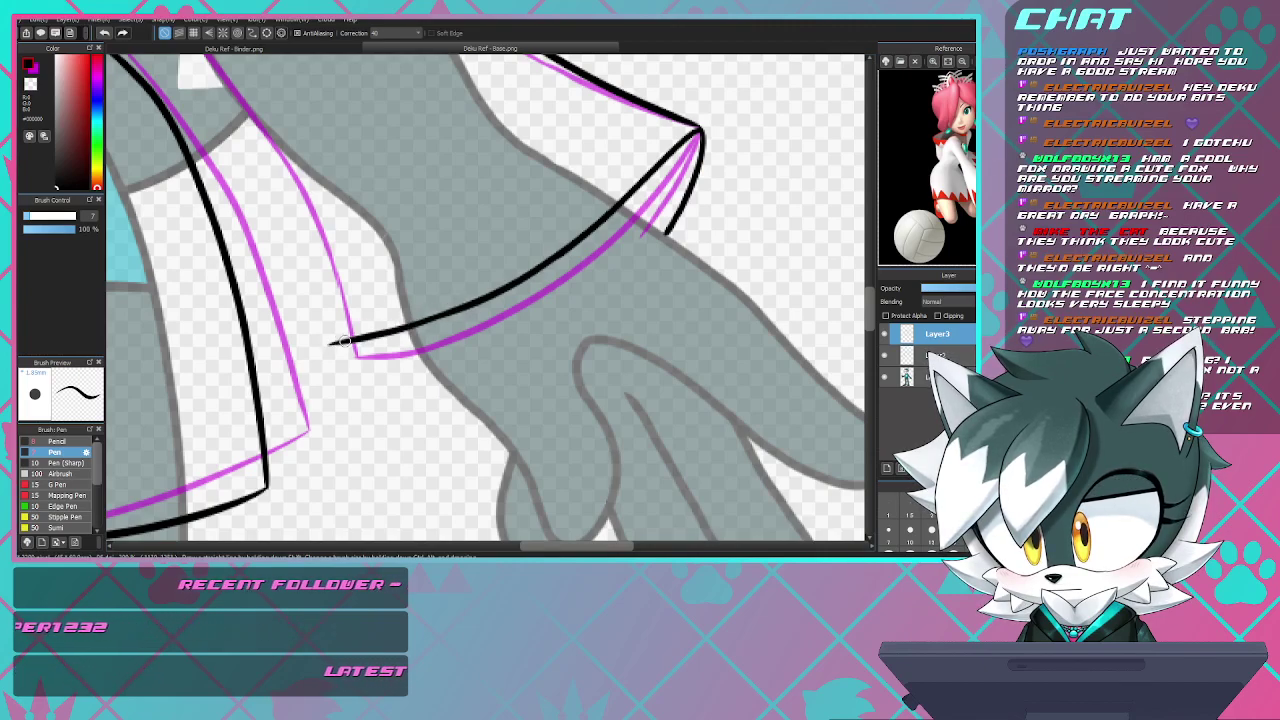
- Ink the sleeve opening's short lower curve from its inner tip back to the wrist
key(ctrl+z)
drag(333, 346, 424, 352)
key(ctrl+z)
mouse_move(345, 347)
mouse_down()
mouse_move(400, 352)
mouse_move(507, 274)
mouse_up()
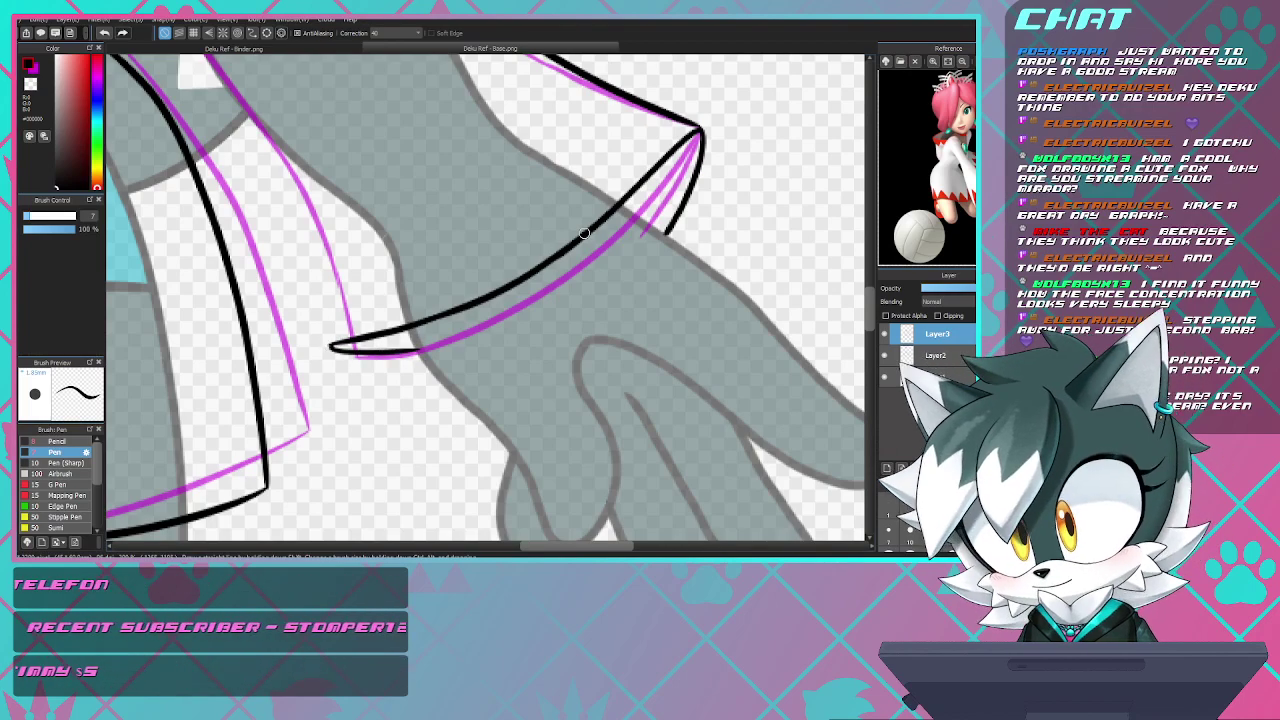
scroll(584, 233, down, 4)
scroll(397, 249, up, 3)
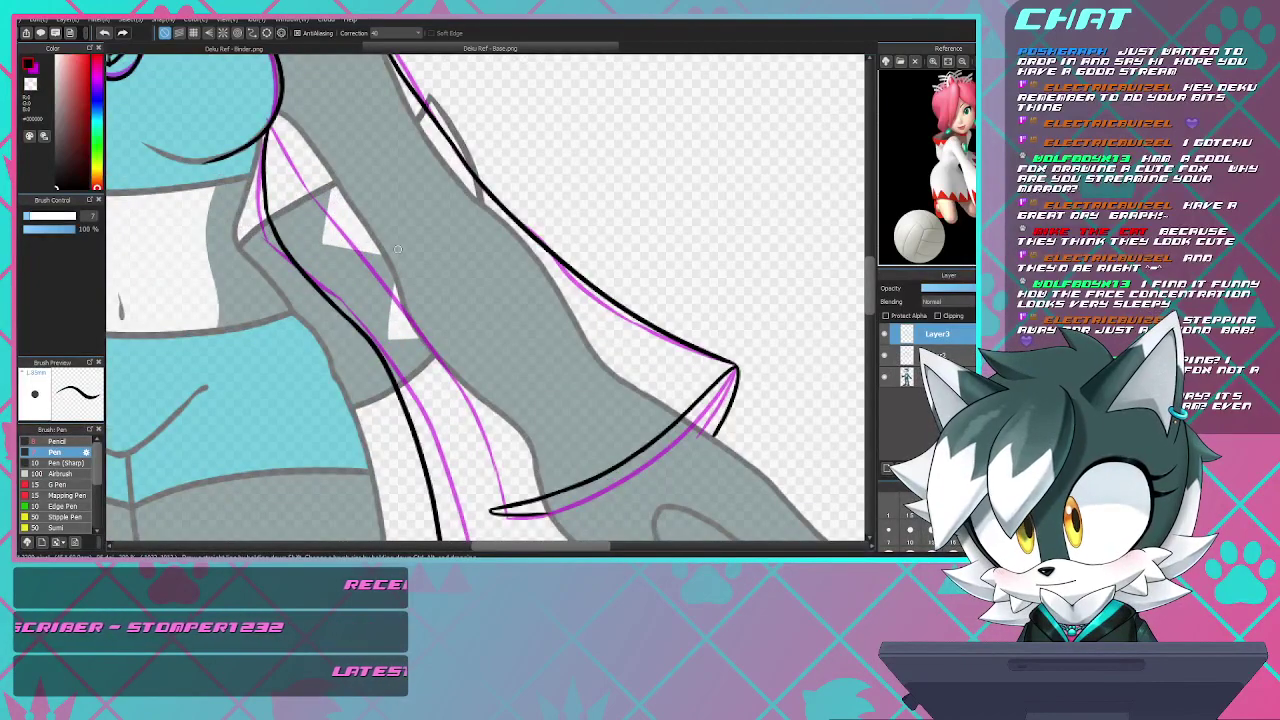
- Ink the lowered arm's inner sleeve edge in one long line between the armpit and the sleeve opening's inner tip
mouse_move(296, 160)
mouse_down()
mouse_move(510, 512)
mouse_move(286, 128)
mouse_move(490, 511)
mouse_move(408, 355)
mouse_move(262, 143)
mouse_up()
key(ctrl+z)
key(ctrl+z)
key(ctrl+z)
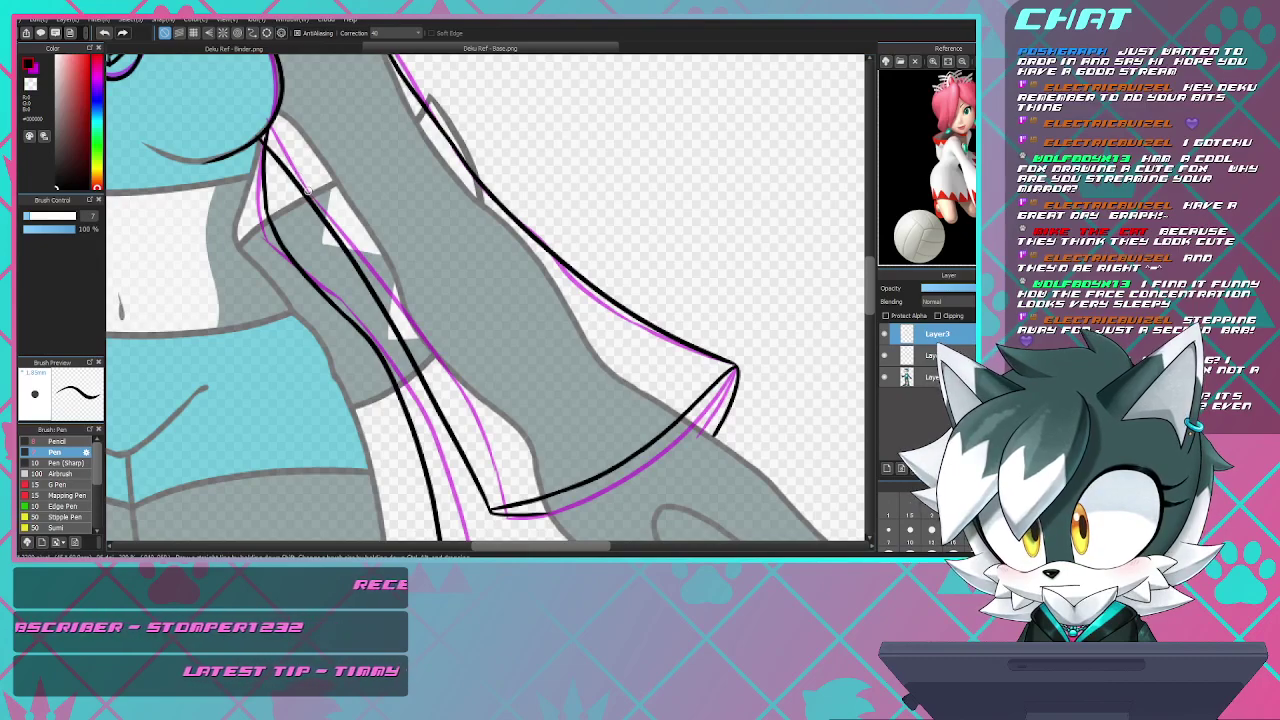
key(ctrl+z)
mouse_move(266, 128)
mouse_down()
mouse_move(422, 366)
mouse_move(491, 503)
mouse_move(278, 130)
mouse_move(450, 415)
mouse_move(490, 511)
mouse_move(378, 290)
mouse_move(268, 120)
mouse_up()
key(ctrl+z)
key(ctrl+z)
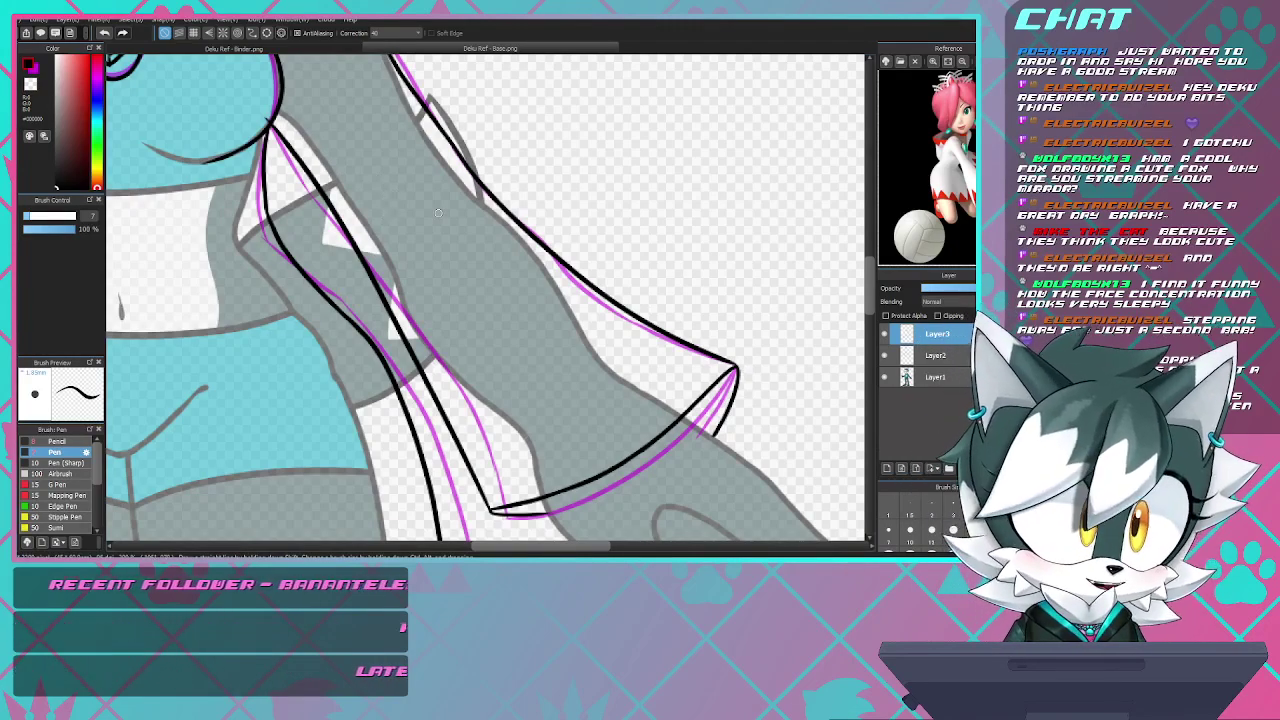
- Erase the stray line tip poking past the bust outline at the armpit, using a size 10 eraser
scroll(264, 199, up, 1)
scroll(345, 370, down, 2)
scroll(298, 210, up, 4)
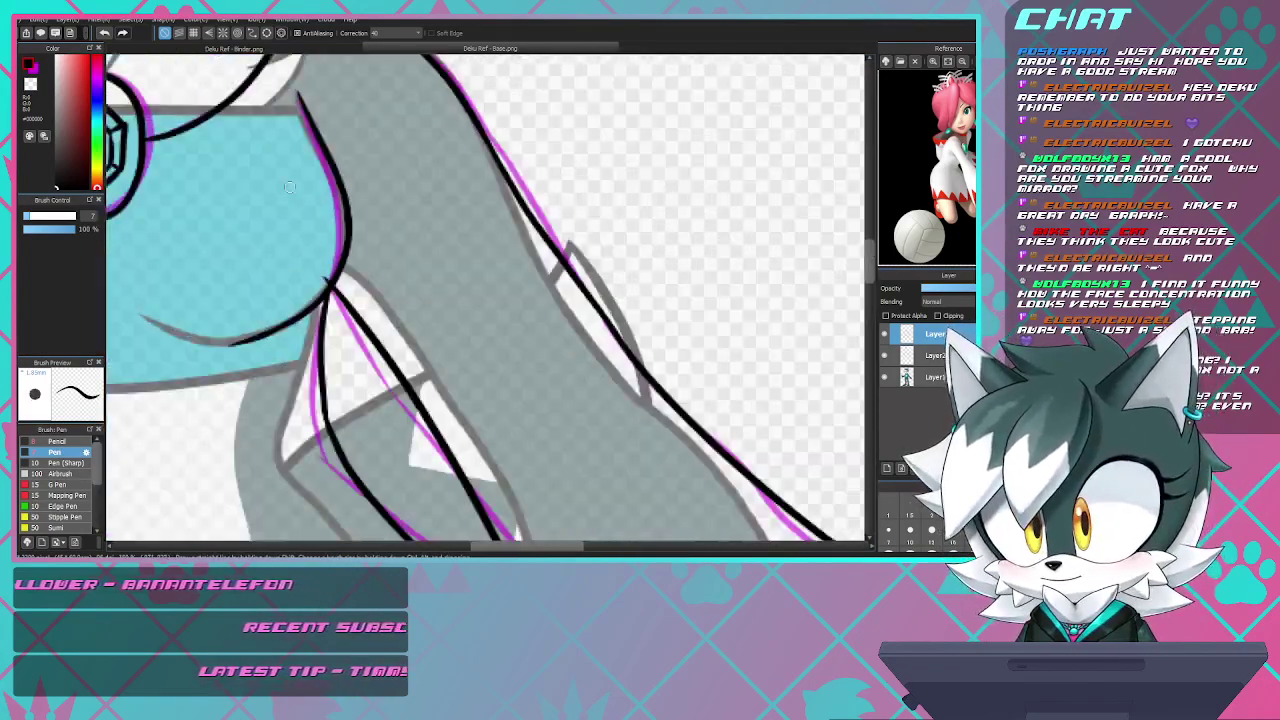
scroll(350, 265, down, 2)
scroll(344, 283, up, 4)
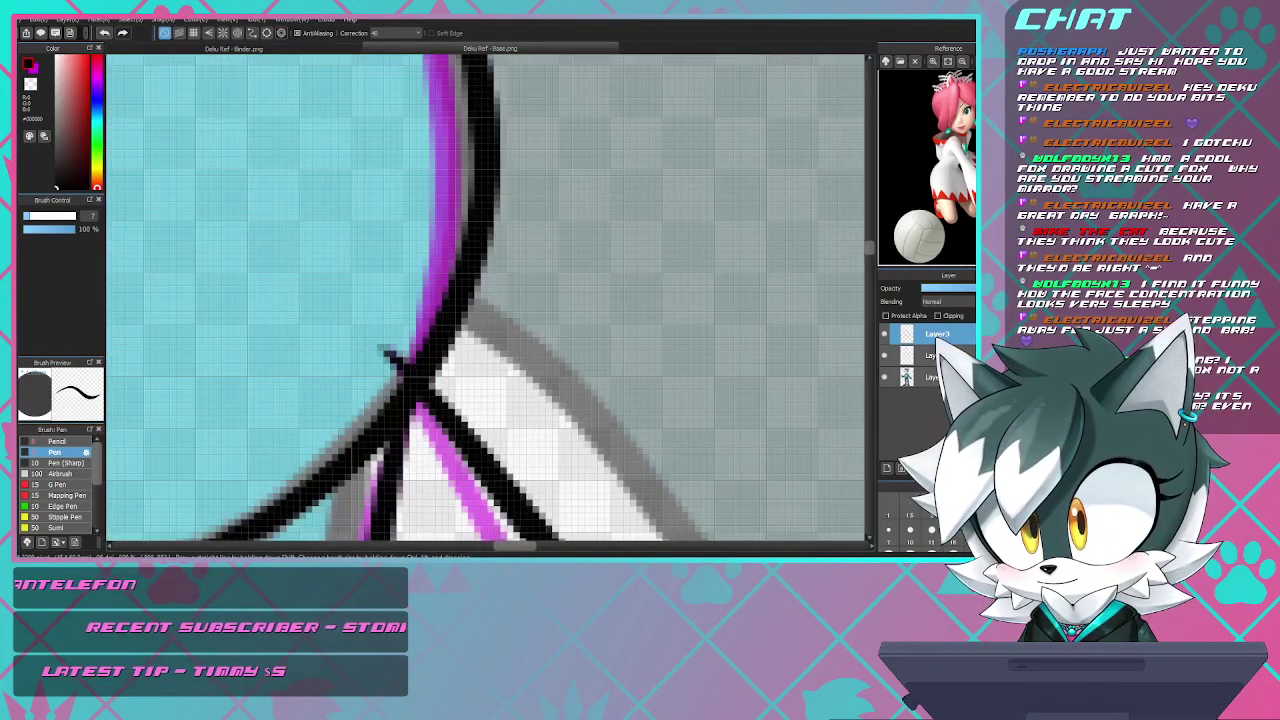
key(bracketright)
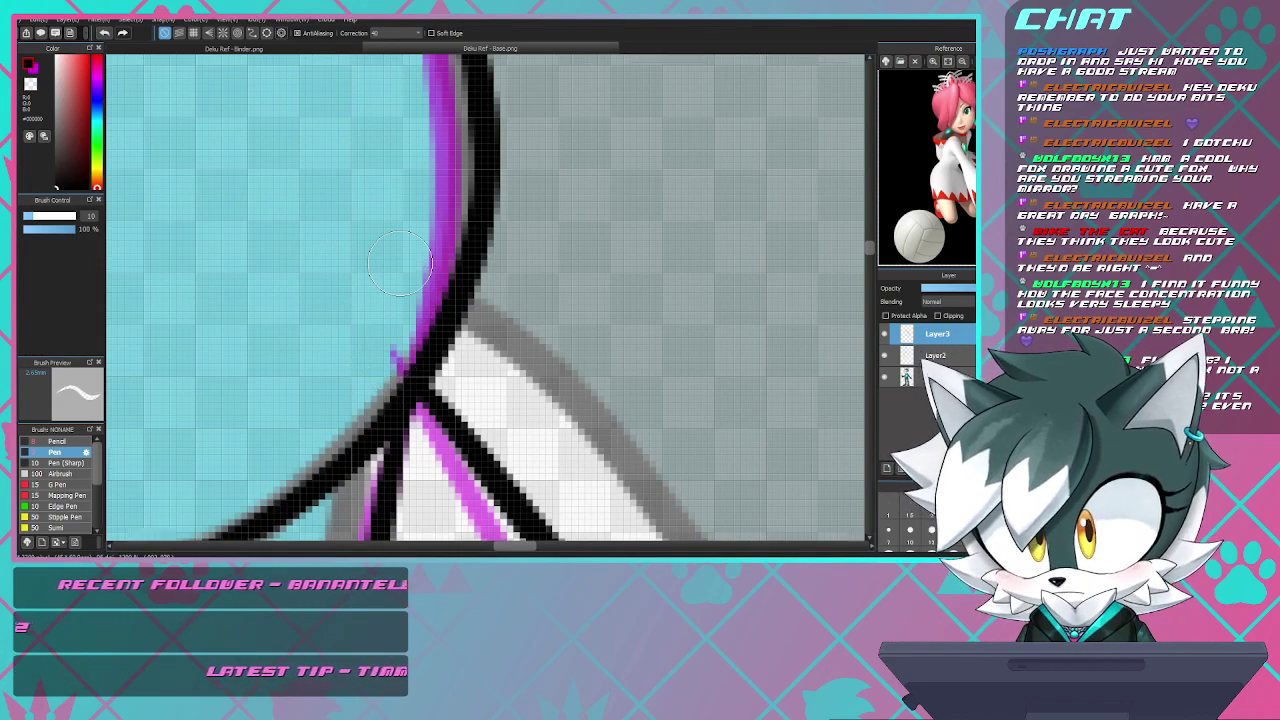
scroll(406, 295, down, 5)
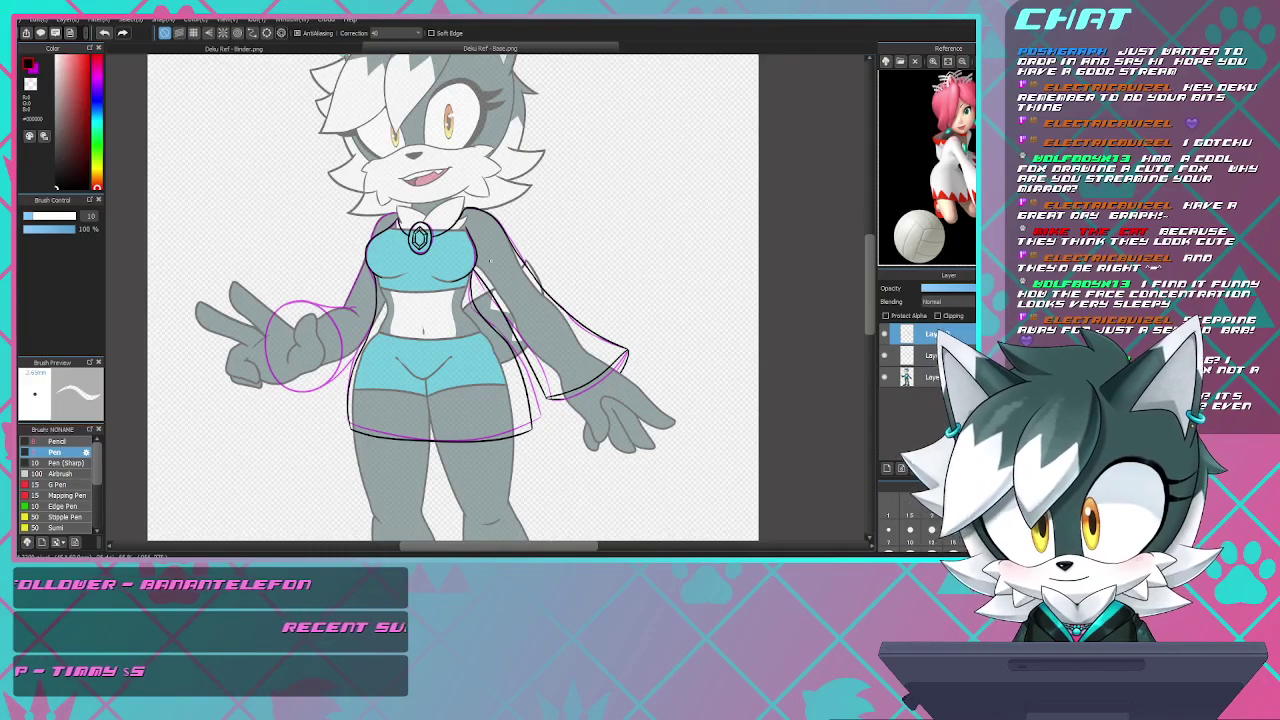
- Ink the raised arm's shoulder curve with the Pen from the collar down to the bust outline
scroll(496, 258, down, 1)
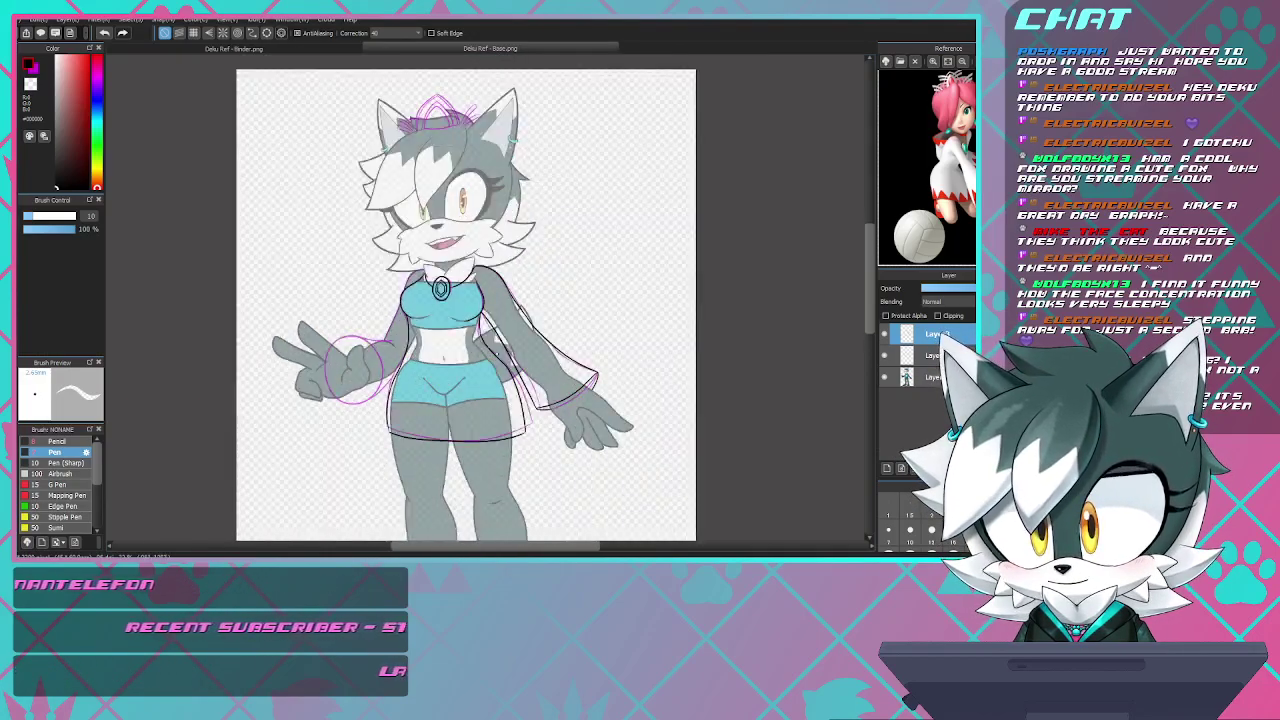
scroll(490, 368, up, 6)
scroll(529, 418, down, 6)
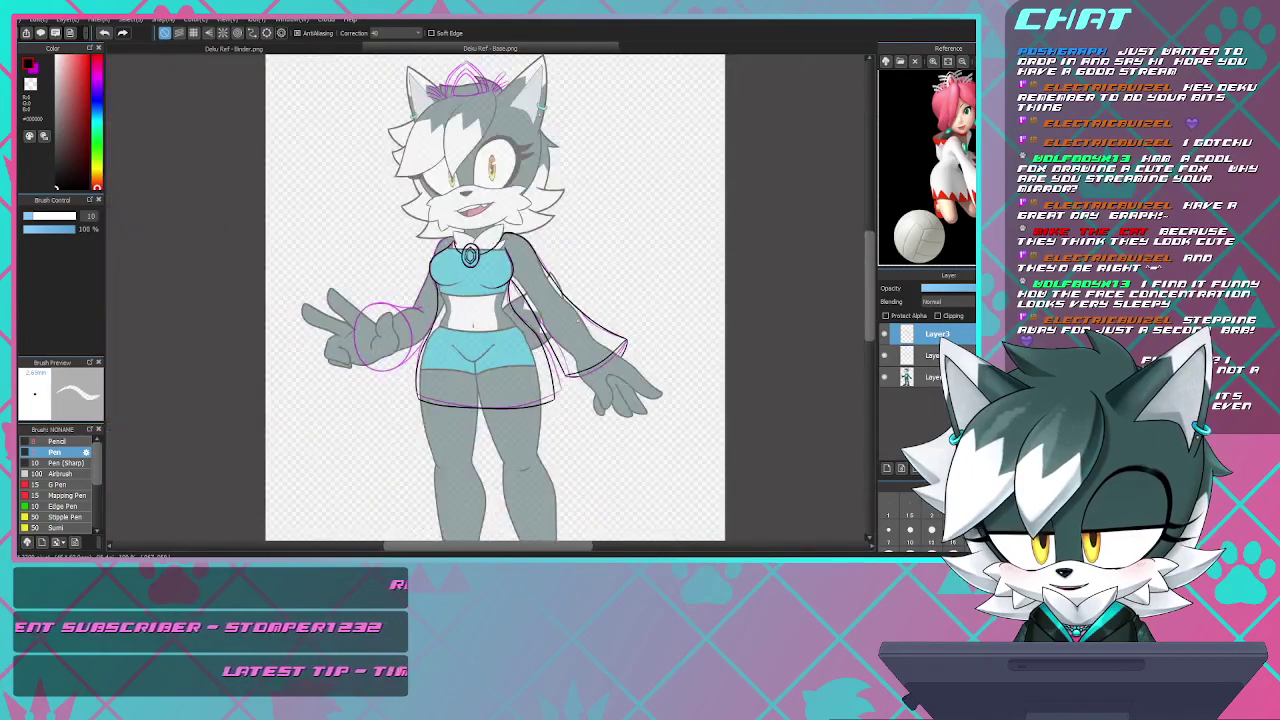
scroll(390, 336, up, 3)
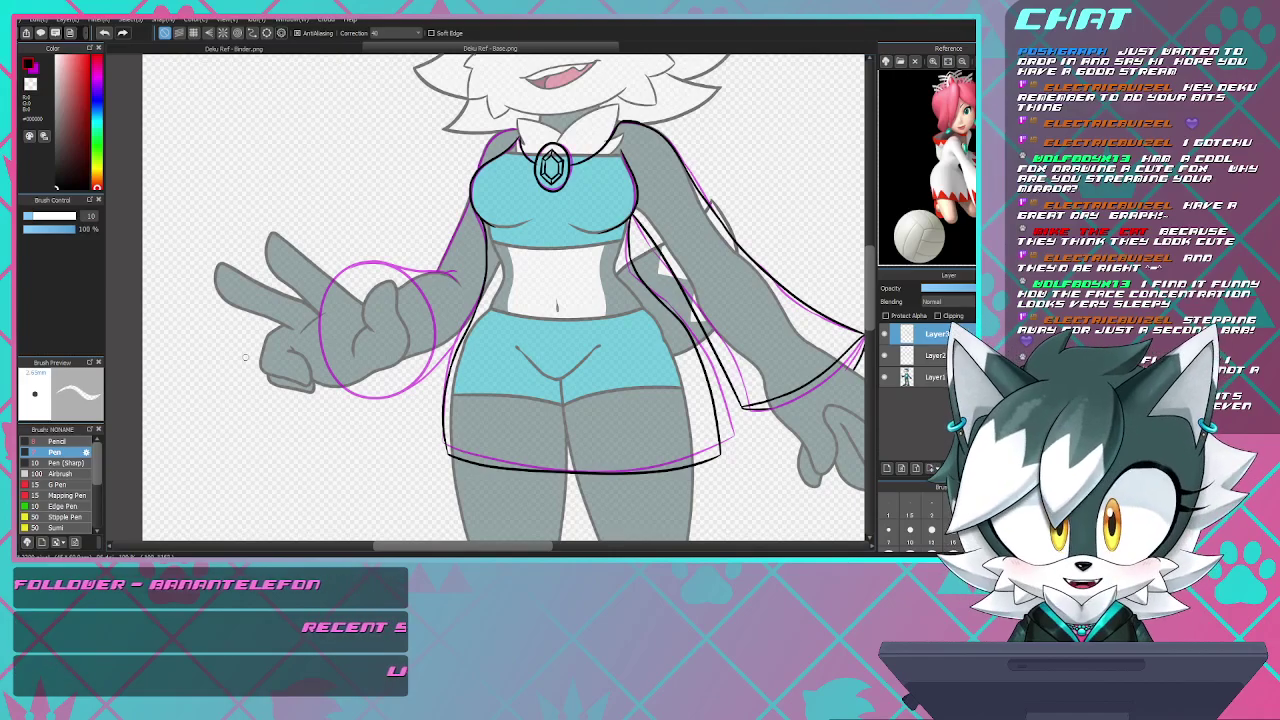
scroll(255, 375, down, 2)
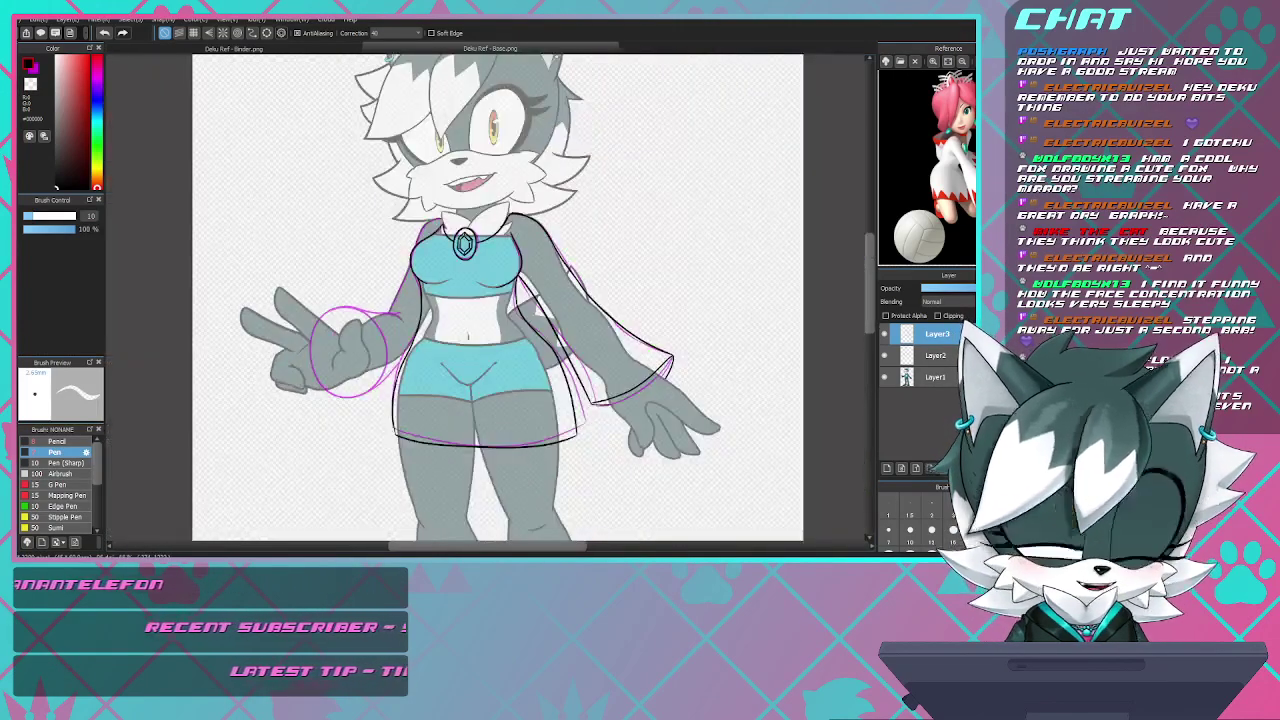
scroll(291, 395, up, 2)
scroll(291, 395, up, 2)
scroll(291, 395, down, 2)
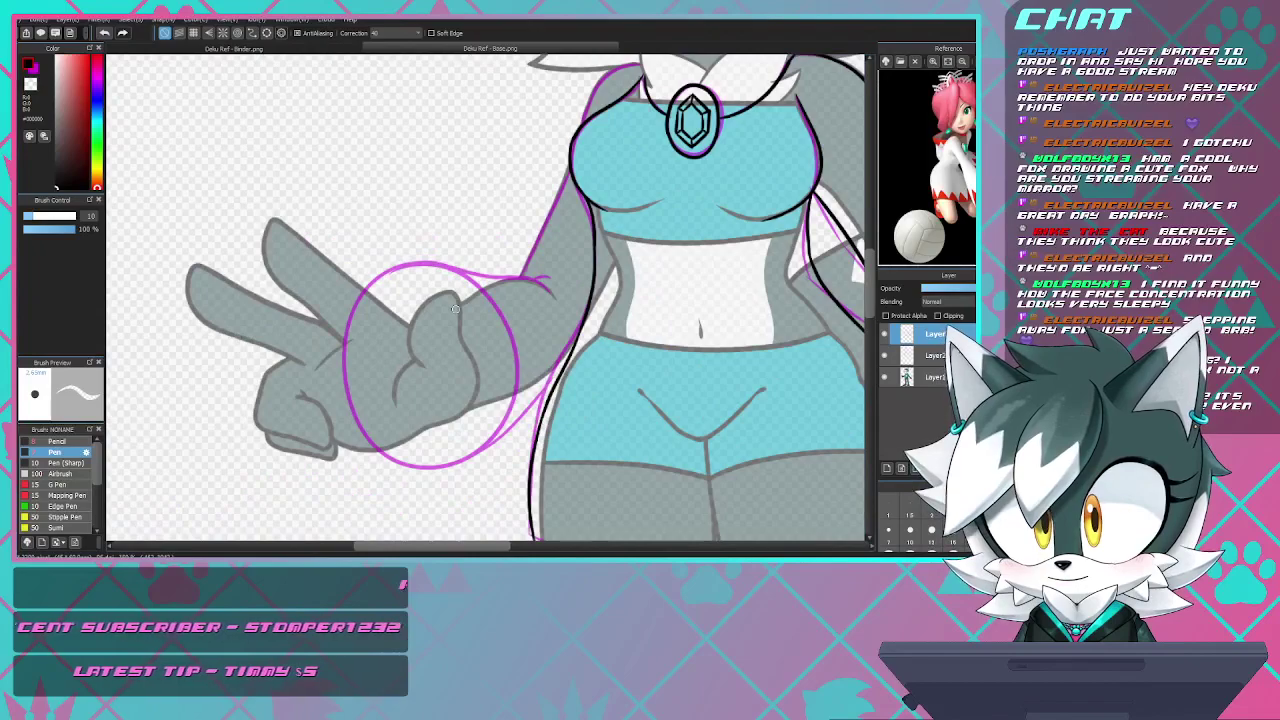
scroll(291, 395, up, 2)
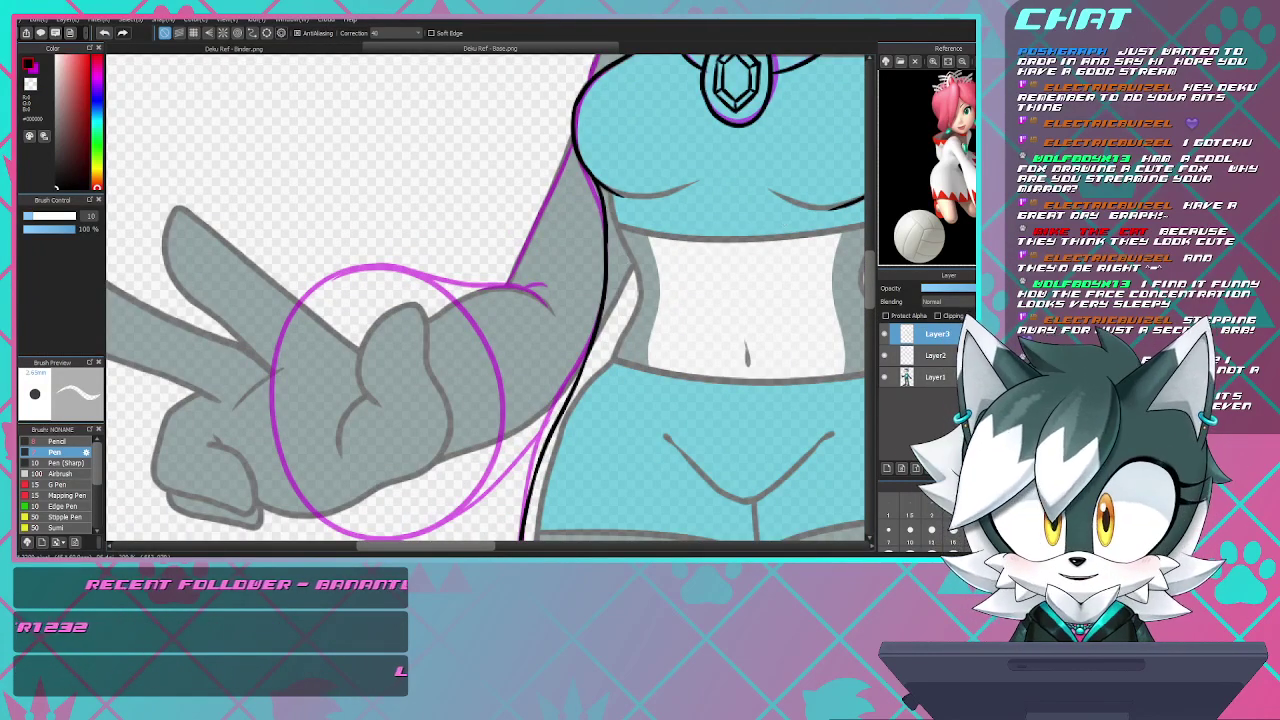
scroll(462, 272, down, 2)
scroll(462, 272, up, 4)
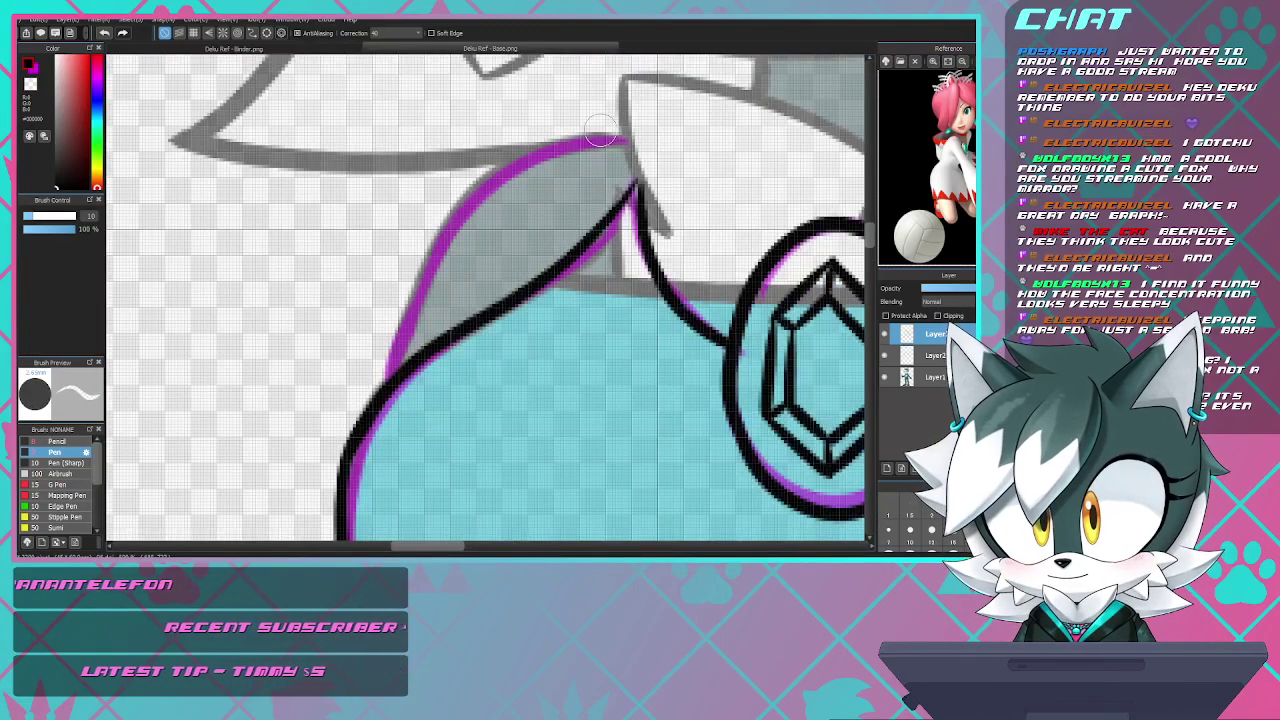
key(b)
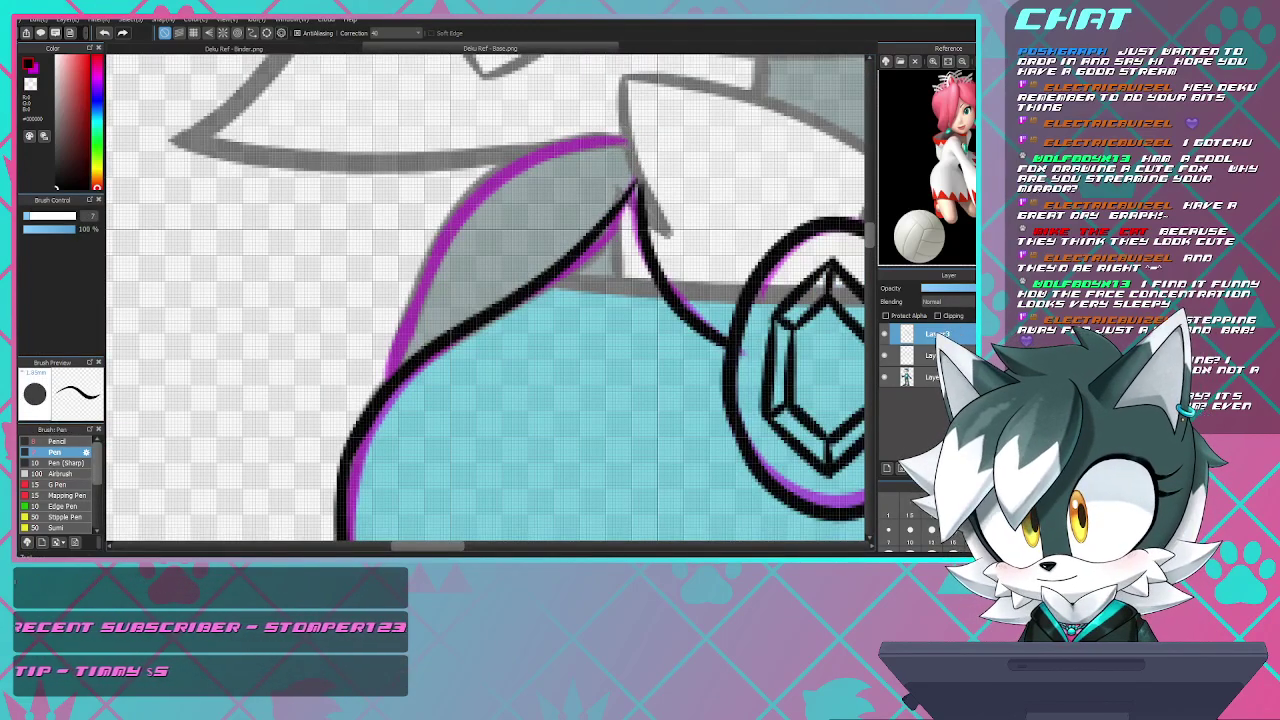
mouse_move(622, 140)
mouse_down()
mouse_move(499, 173)
mouse_move(454, 221)
mouse_move(393, 367)
mouse_up()
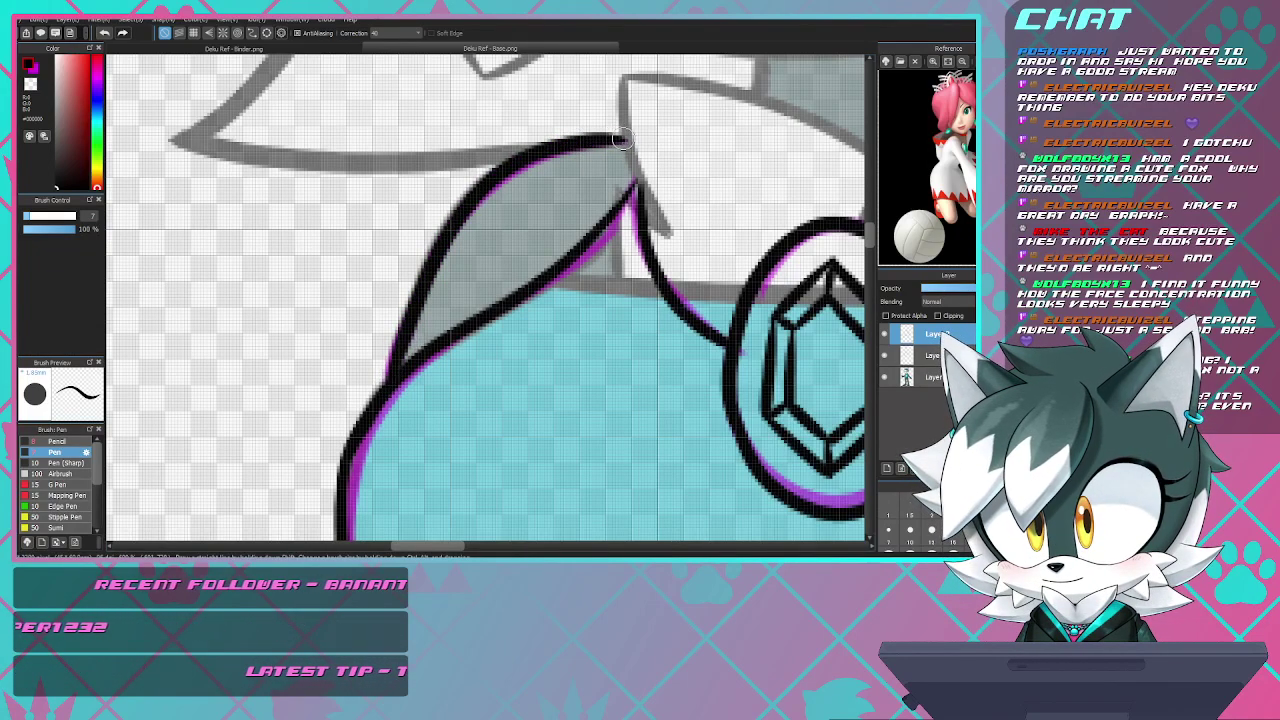
- Ink the raised arm's outer sleeve edge from the bust to the elbow, with the short fold curves at the elbow
scroll(635, 140, down, 6)
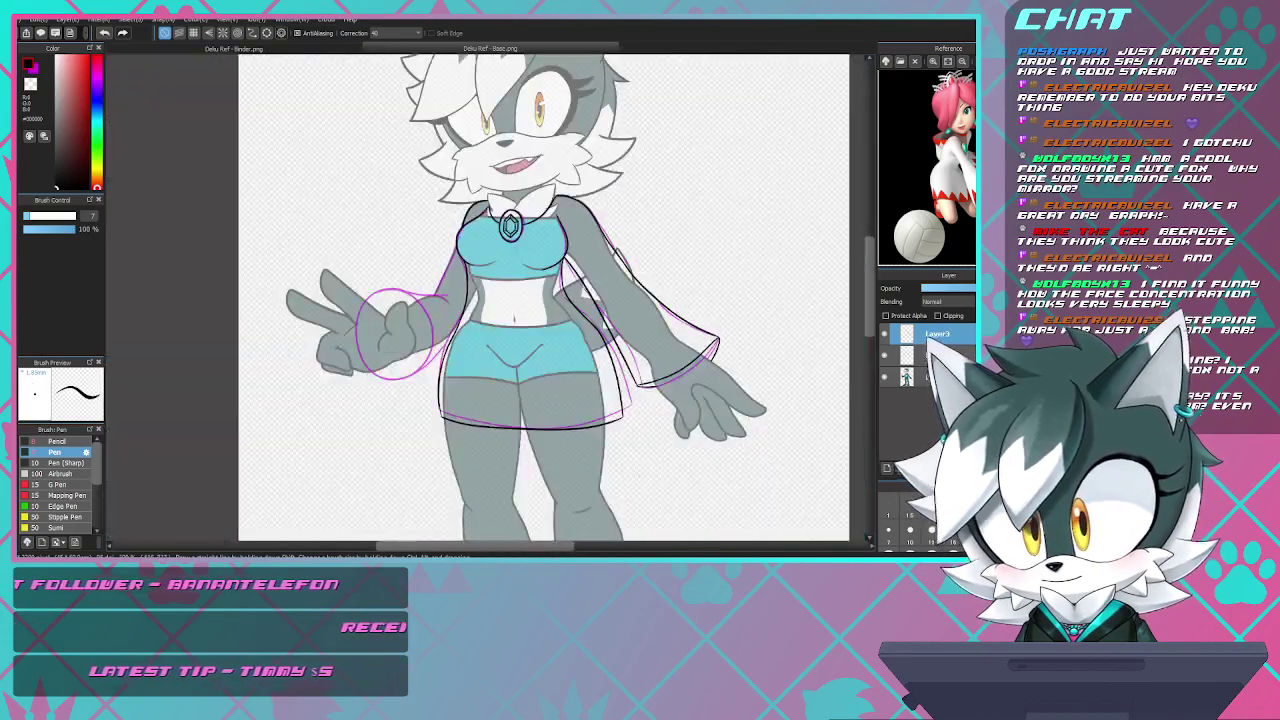
scroll(368, 208, up, 5)
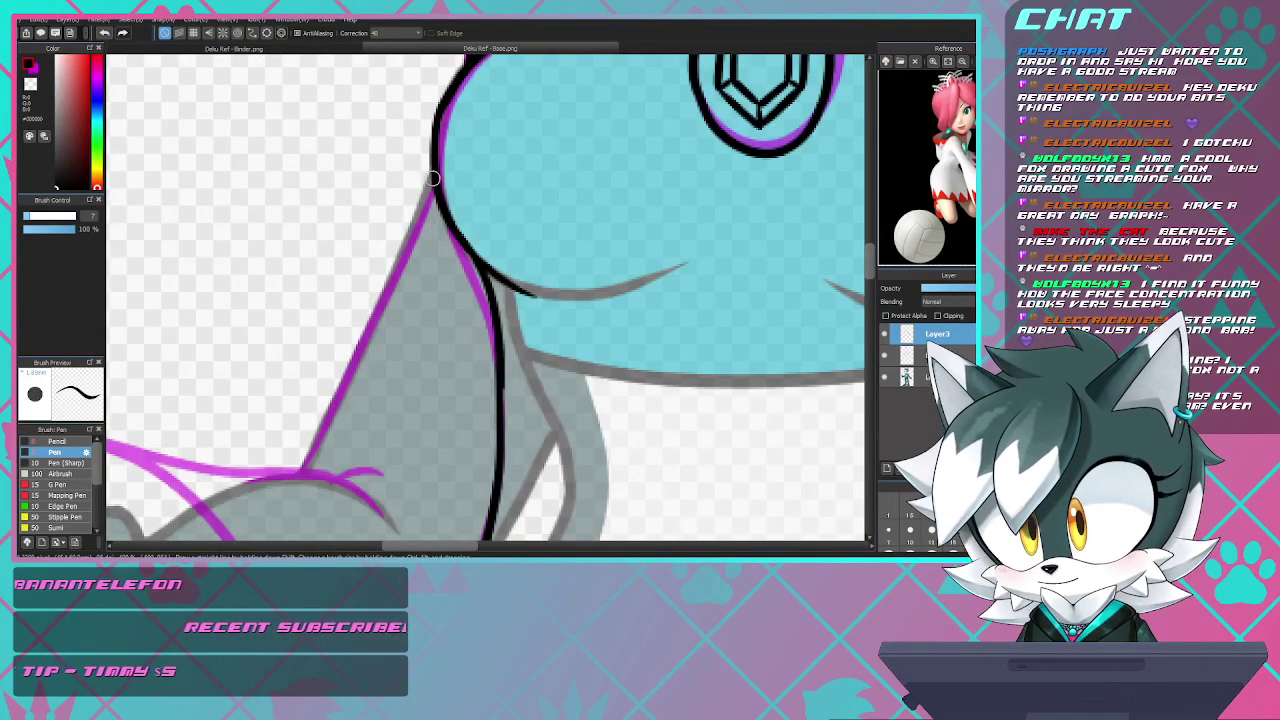
mouse_move(434, 174)
mouse_down()
mouse_move(405, 295)
mouse_move(389, 281)
mouse_move(289, 474)
mouse_move(380, 472)
mouse_up()
key(ctrl+z)
mouse_move(386, 517)
mouse_down()
mouse_move(340, 484)
mouse_move(262, 471)
mouse_move(222, 480)
mouse_up()
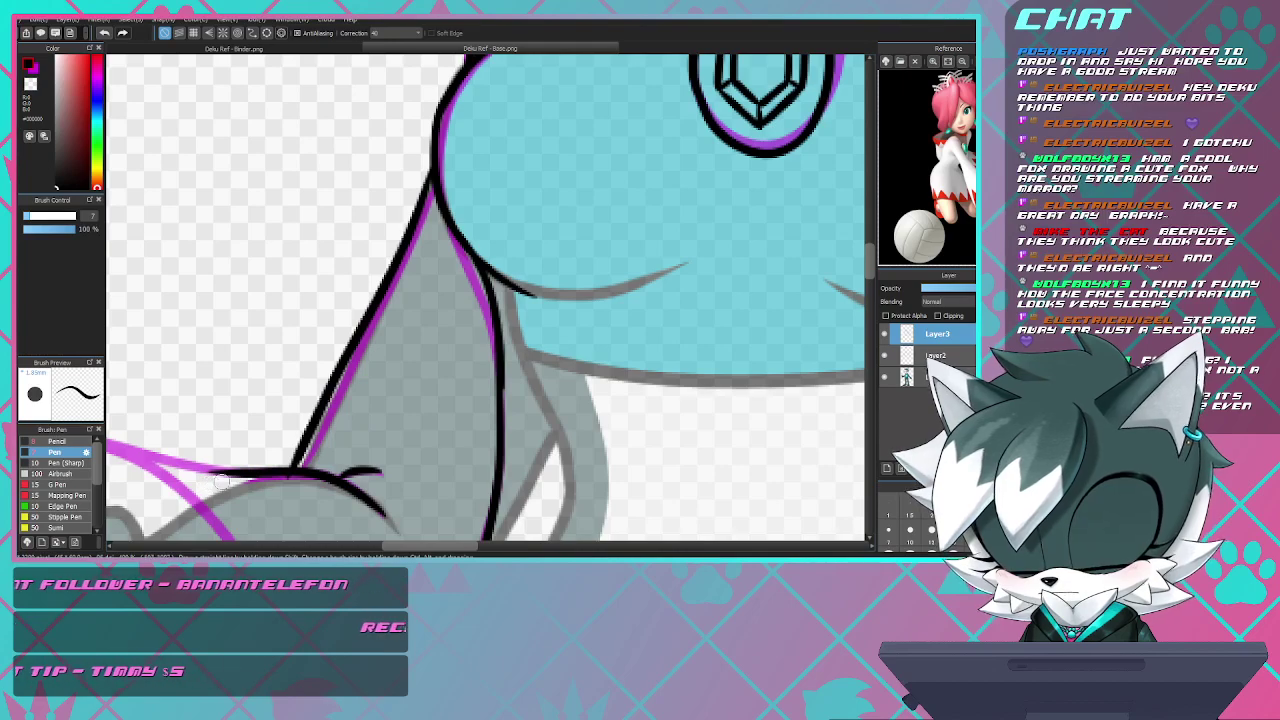
- Ink the raised sleeve's upper edge from the elbow over the top of the sketched cuff circle to the finger's edge
scroll(296, 428, down, 3)
scroll(190, 460, up, 3)
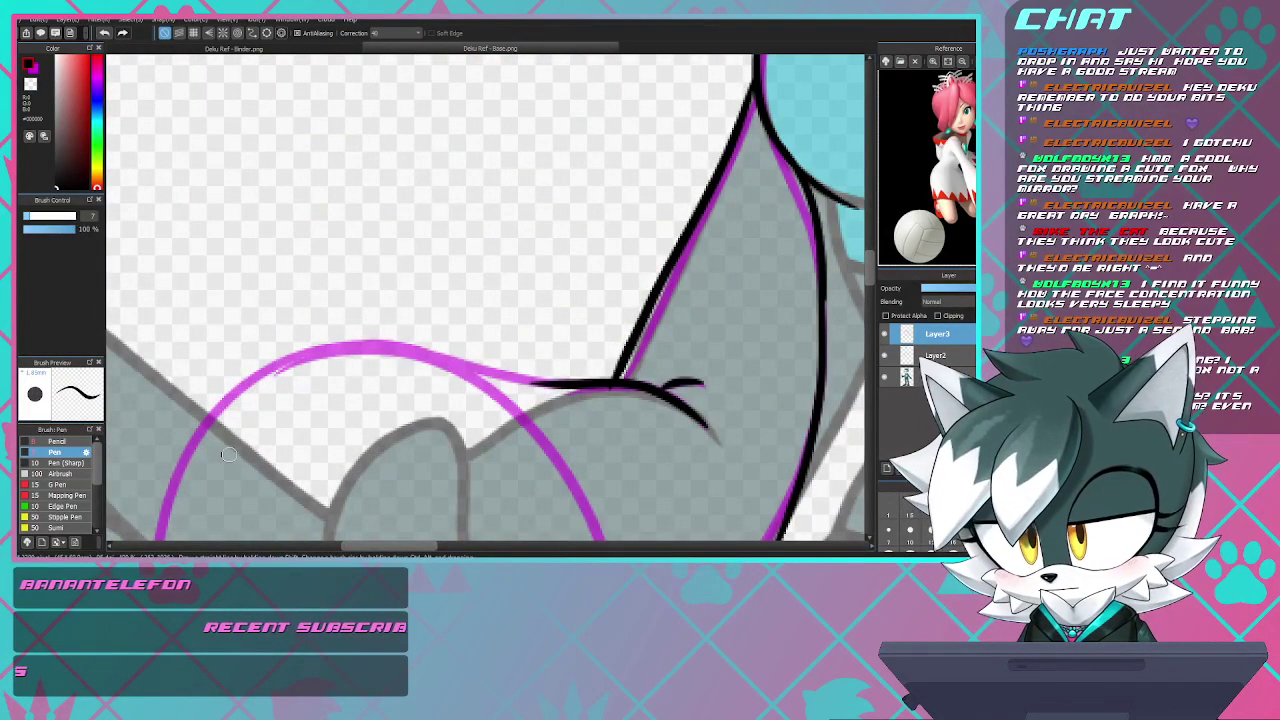
drag(526, 385, 364, 349)
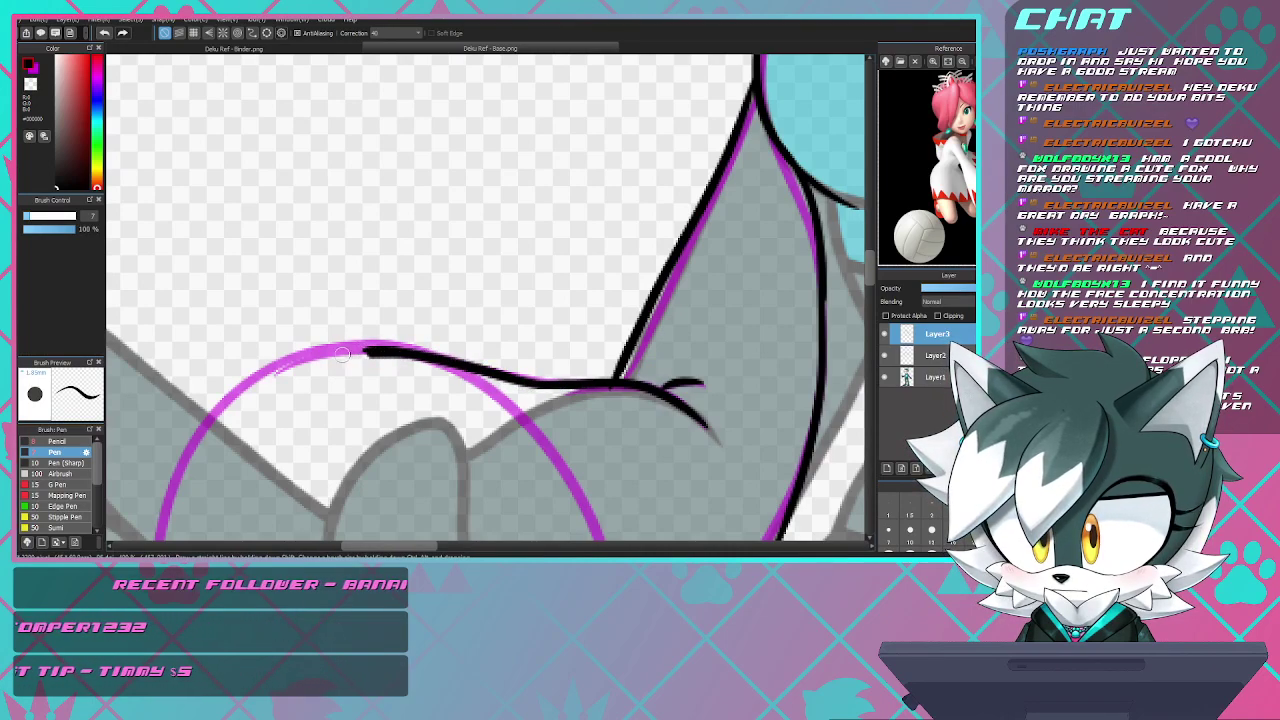
key(ctrl+z)
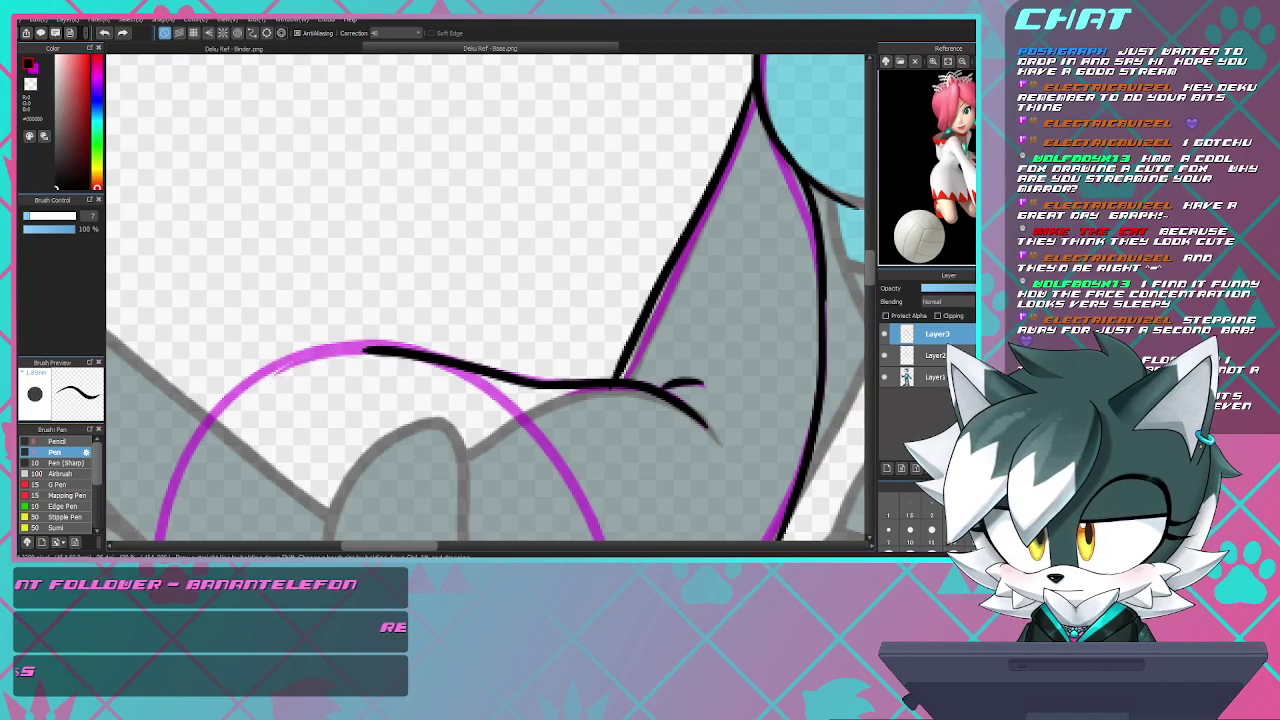
mouse_move(244, 381)
mouse_down()
mouse_move(366, 348)
mouse_move(525, 379)
mouse_move(622, 371)
mouse_up()
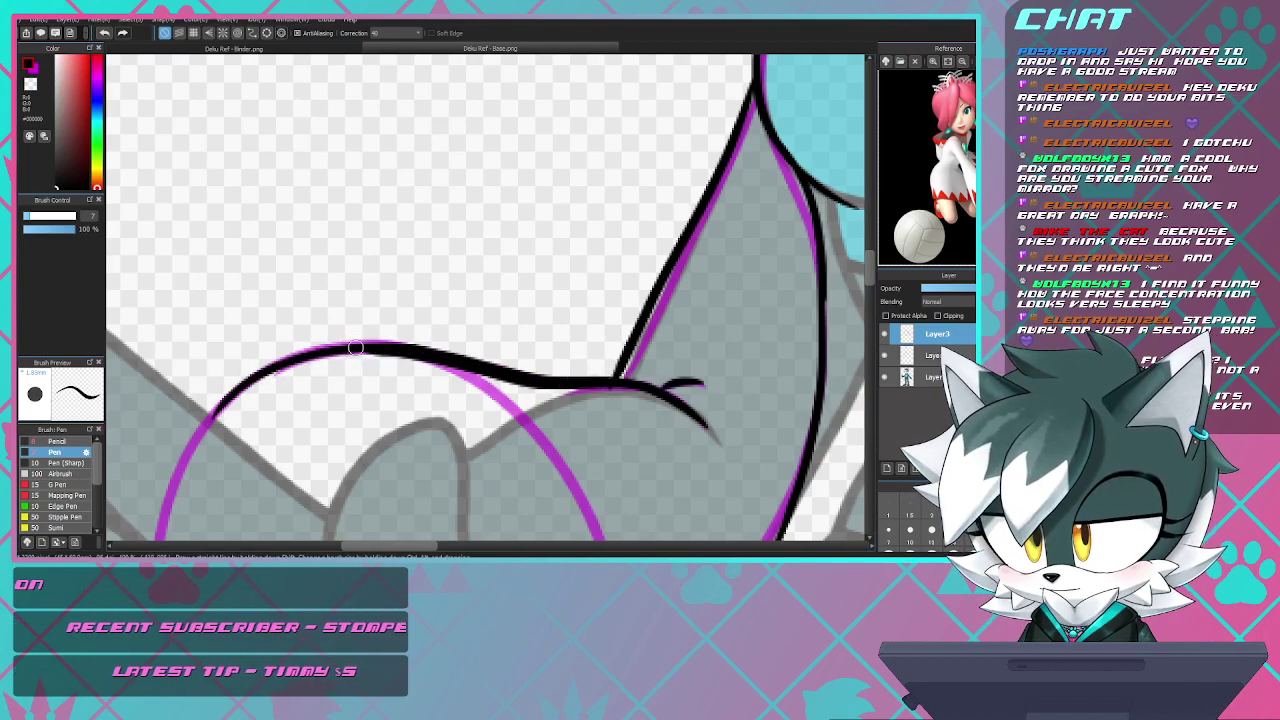
drag(458, 369, 537, 430)
key(ctrl+z)
key(ctrl+z)
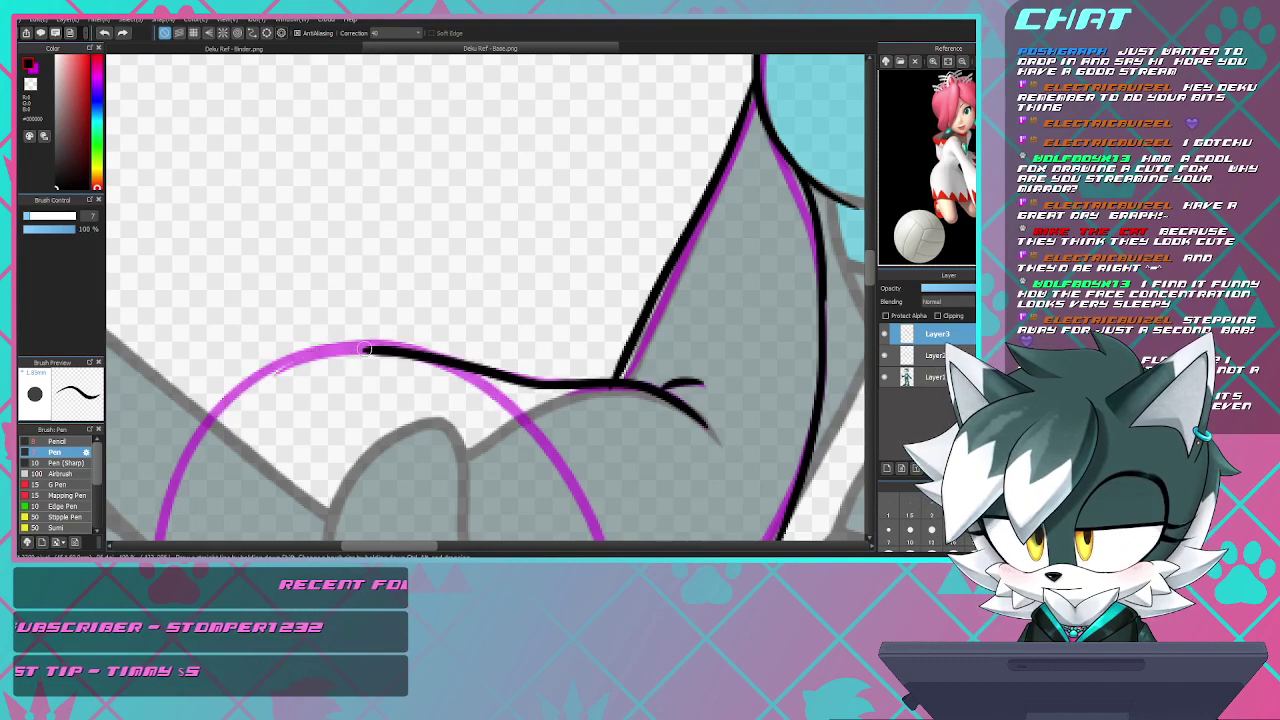
mouse_move(381, 351)
mouse_down()
mouse_move(325, 357)
mouse_move(205, 420)
mouse_move(218, 416)
mouse_up()
key(ctrl+z)
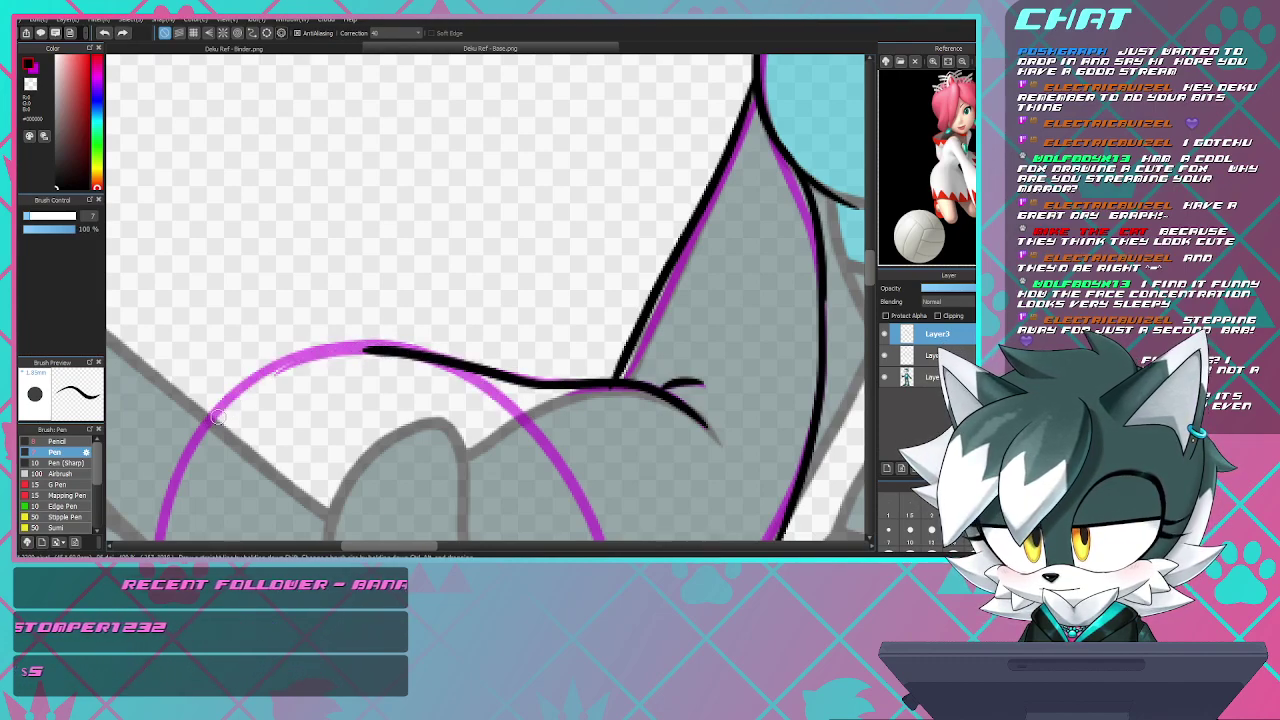
drag(271, 372, 394, 352)
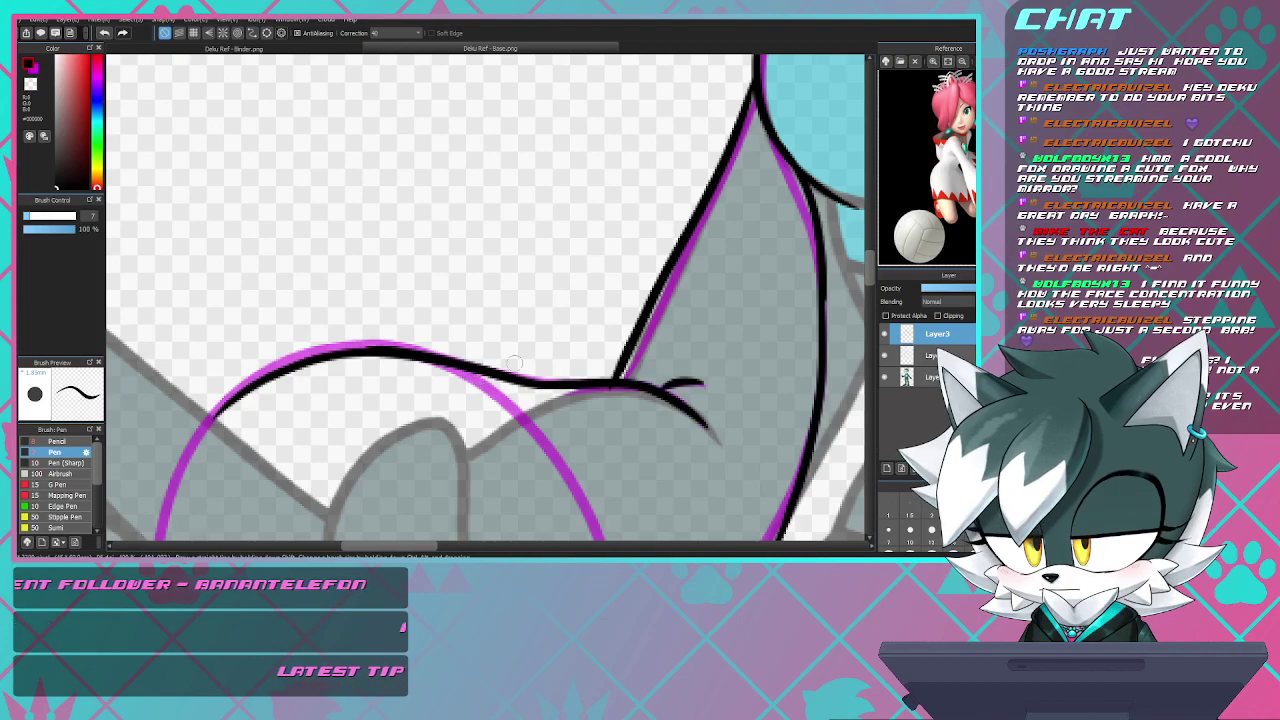
- Ink the raised cuff opening's elbow-side curve from the sleeve's upper edge down across the forearm
scroll(420, 255, down, 3)
drag(420, 295, 346, 146)
scroll(340, 150, up, 2)
mouse_move(333, 158)
mouse_down()
mouse_move(411, 210)
mouse_move(466, 294)
mouse_move(485, 386)
mouse_up()
key(ctrl+z)
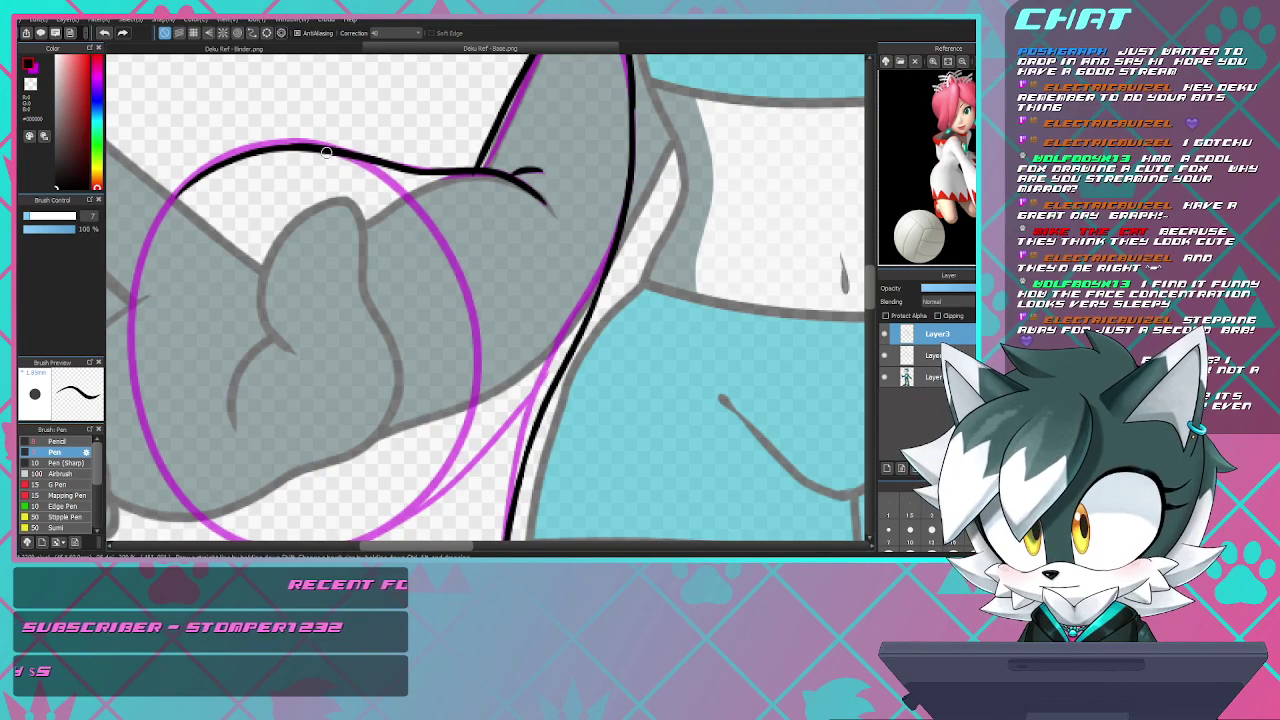
mouse_move(407, 193)
mouse_down()
mouse_move(474, 292)
mouse_move(486, 478)
mouse_up()
key(ctrl+z)
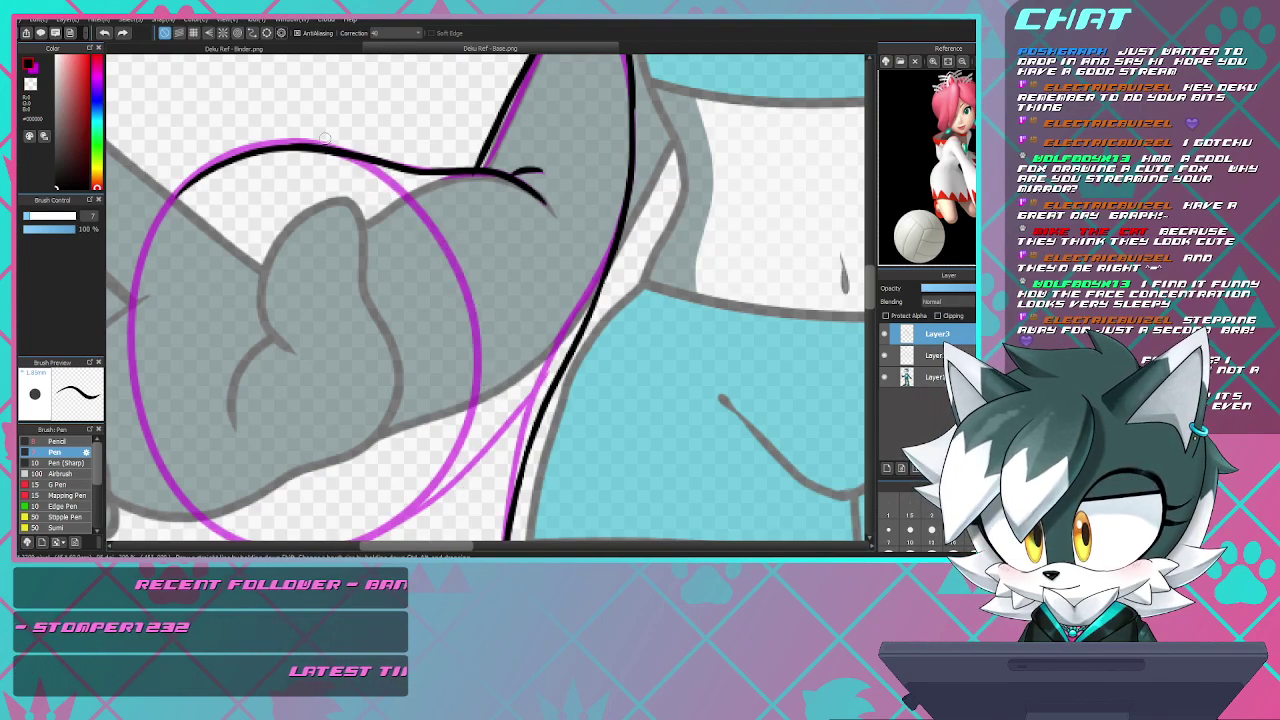
mouse_move(345, 158)
mouse_down()
mouse_move(450, 252)
mouse_move(478, 450)
mouse_up()
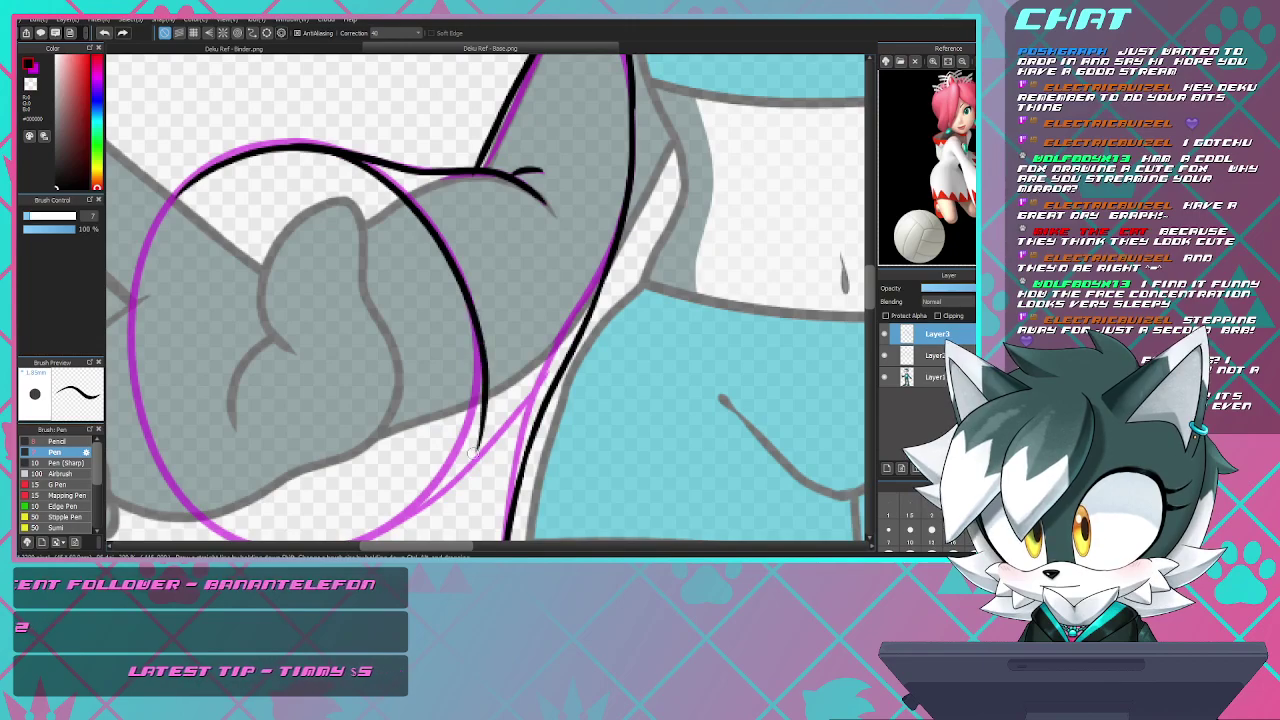
mouse_move(484, 396)
mouse_down()
mouse_move(455, 512)
mouse_move(430, 540)
mouse_up()
key(ctrl+z)
key(ctrl+z)
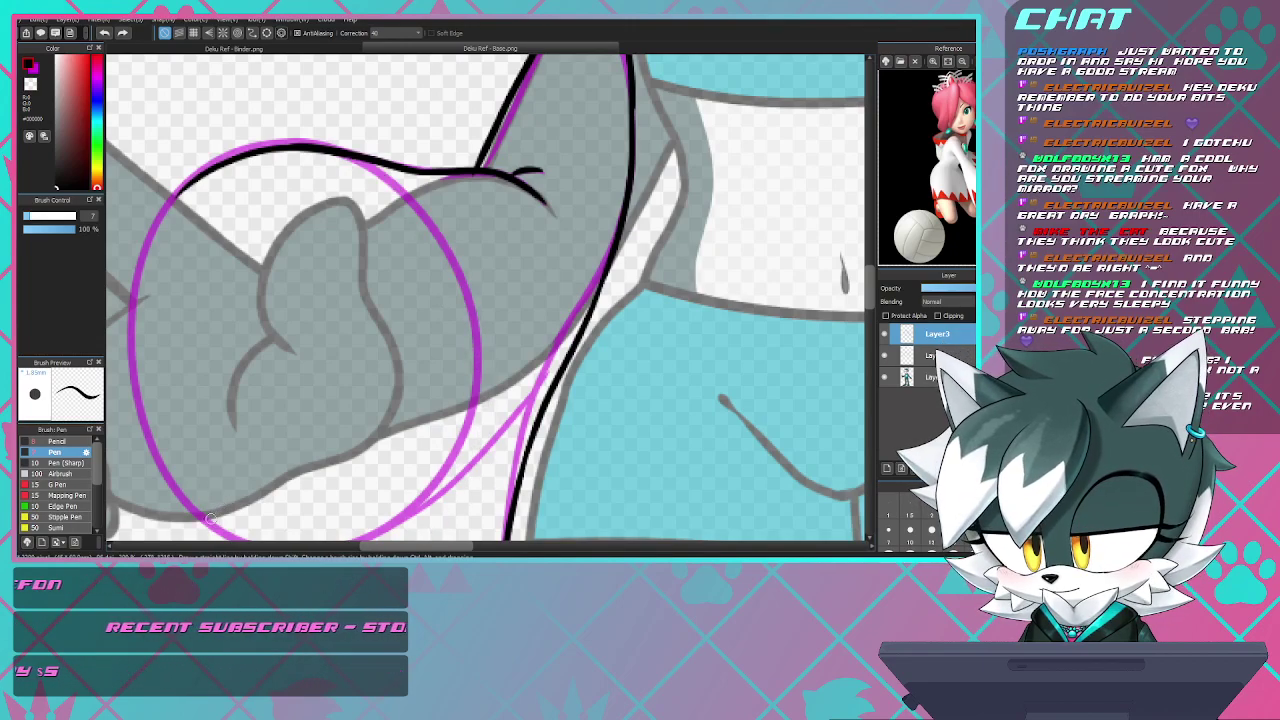
mouse_move(362, 538)
mouse_down()
mouse_move(455, 436)
mouse_move(462, 292)
mouse_move(348, 163)
mouse_move(298, 143)
mouse_move(400, 188)
mouse_move(470, 372)
mouse_move(472, 418)
mouse_up()
key(ctrl+z)
scroll(472, 363, down, 3)
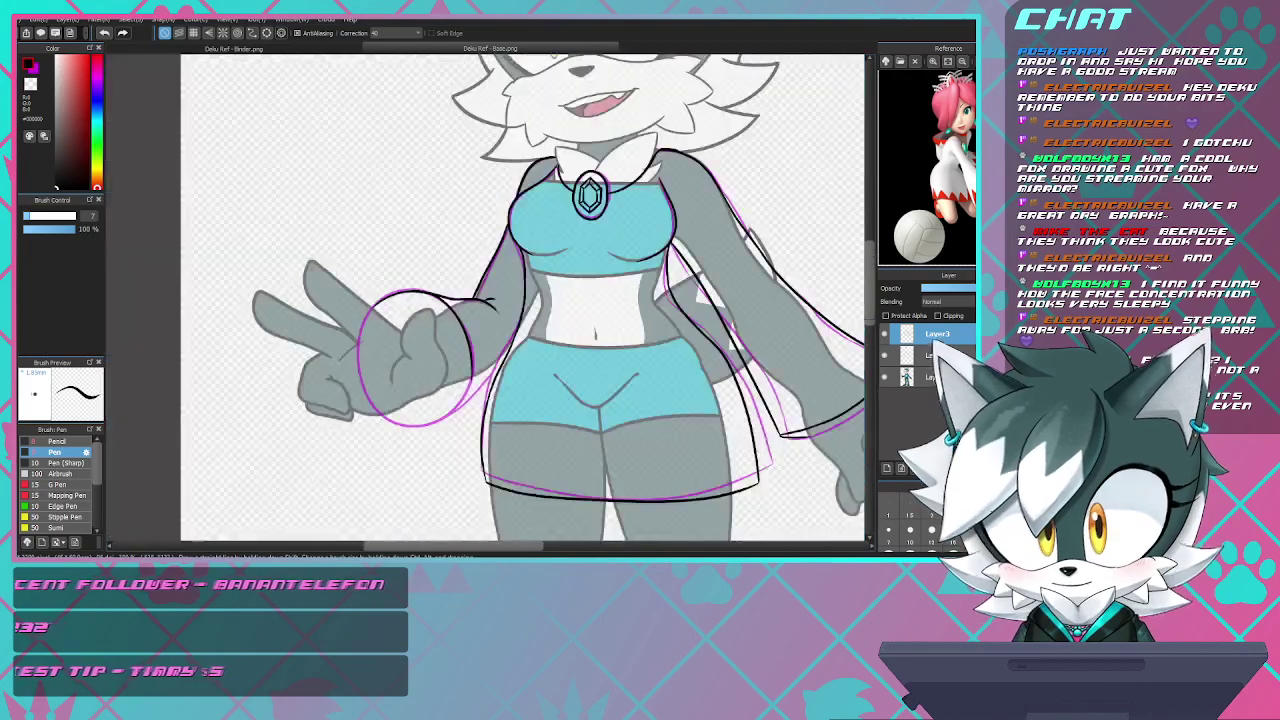
- Ink the raised cuff opening's lower curve from the forearm around beneath the hand, extending its end just over the hand's edge
scroll(457, 405, up, 3)
scroll(456, 389, up, 2)
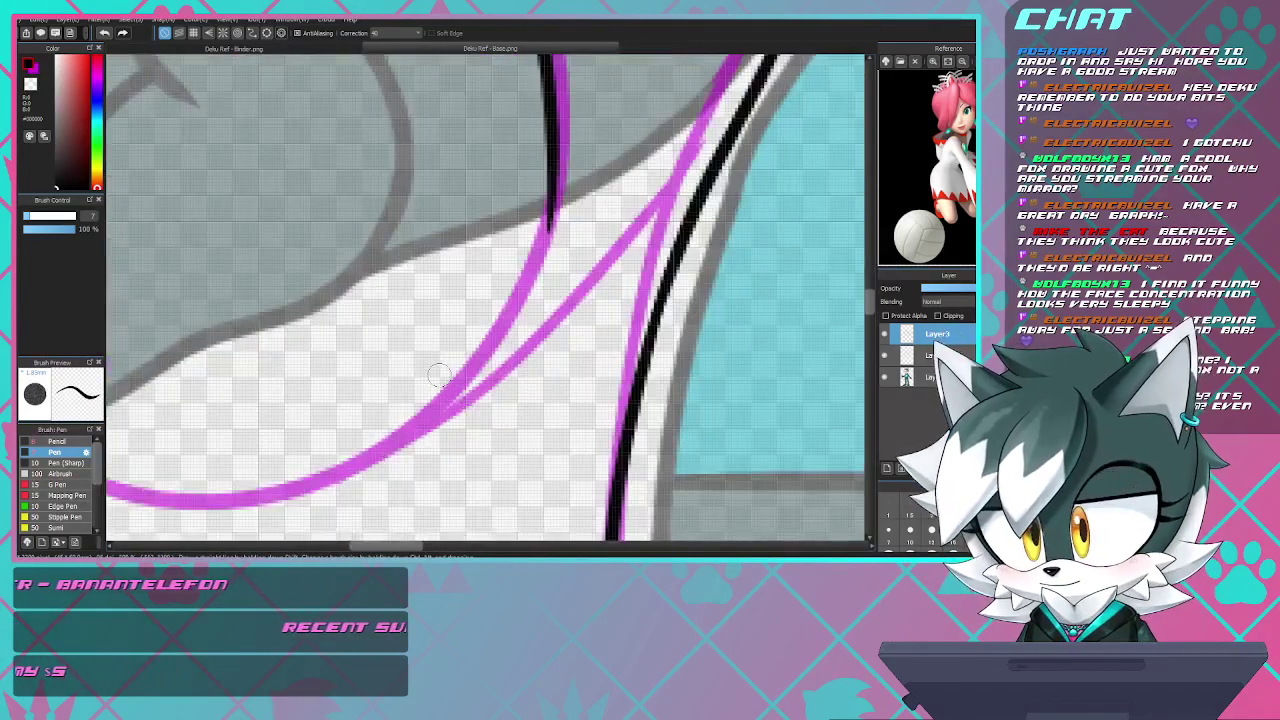
scroll(438, 375, down, 3)
scroll(370, 387, up, 3)
scroll(376, 386, up, 1)
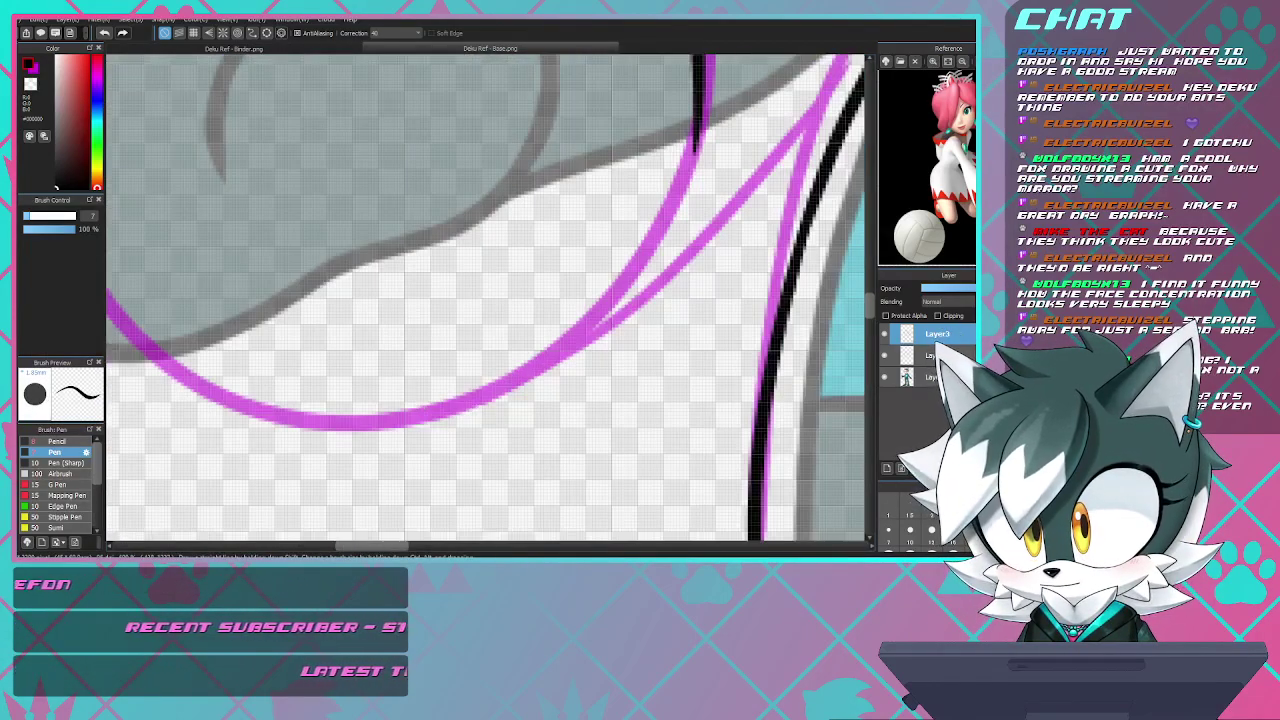
mouse_move(703, 75)
mouse_down()
mouse_move(660, 240)
mouse_move(628, 295)
mouse_move(698, 95)
mouse_move(680, 190)
mouse_move(595, 318)
mouse_move(462, 398)
mouse_move(336, 418)
mouse_move(232, 378)
mouse_move(190, 340)
mouse_up()
key(ctrl+z)
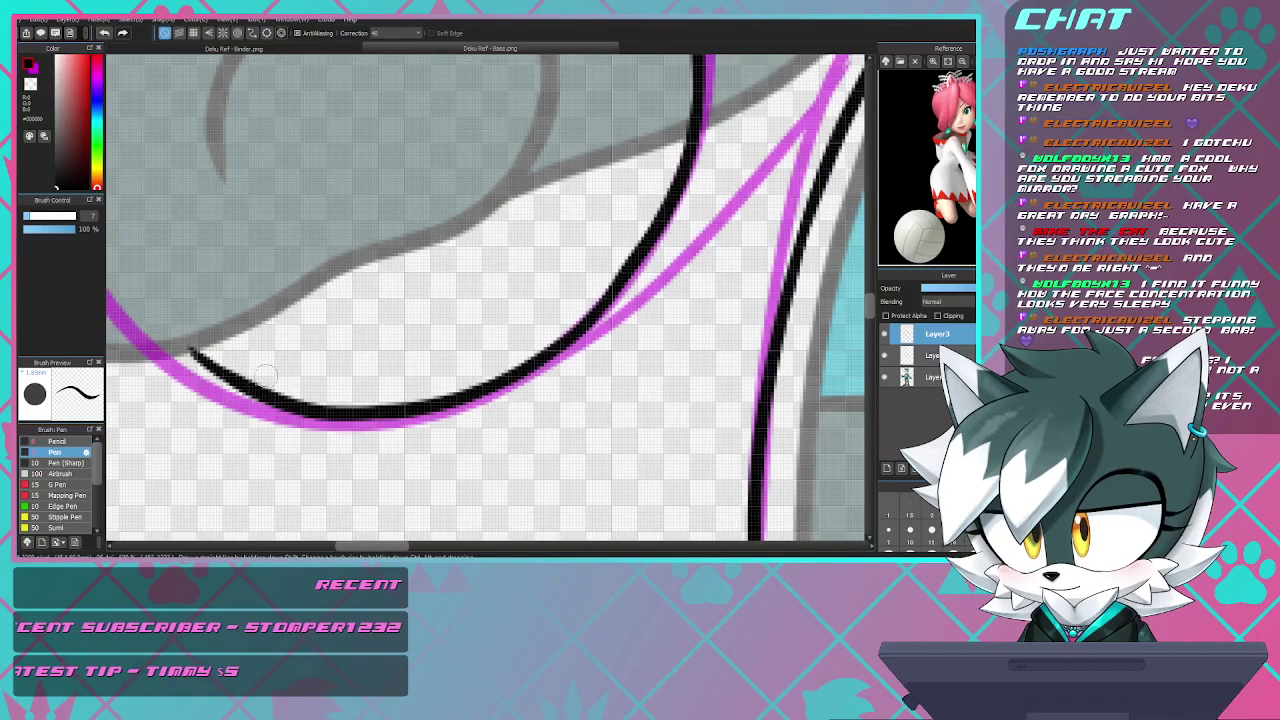
drag(222, 374, 163, 316)
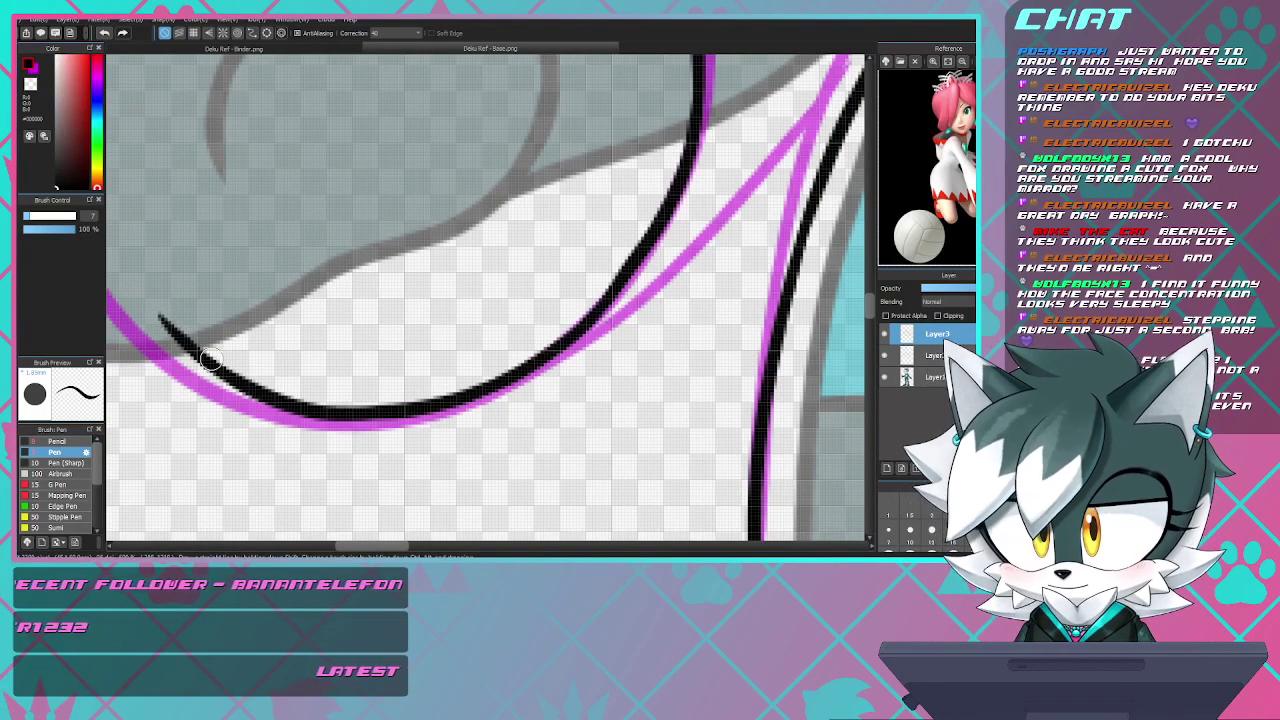
scroll(302, 352, down, 3)
scroll(262, 356, up, 5)
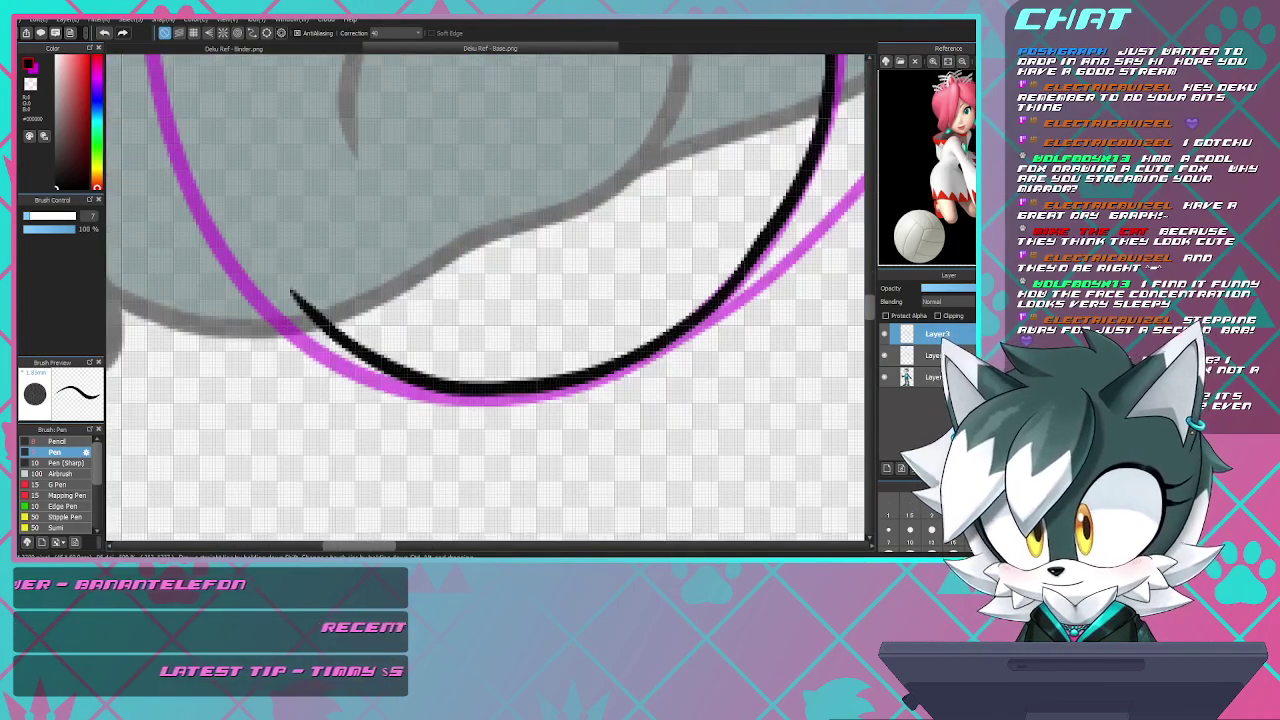
- Erase the end of the raised cuff's lower curve where it overlaps the hand, and return to the pen
key(e)
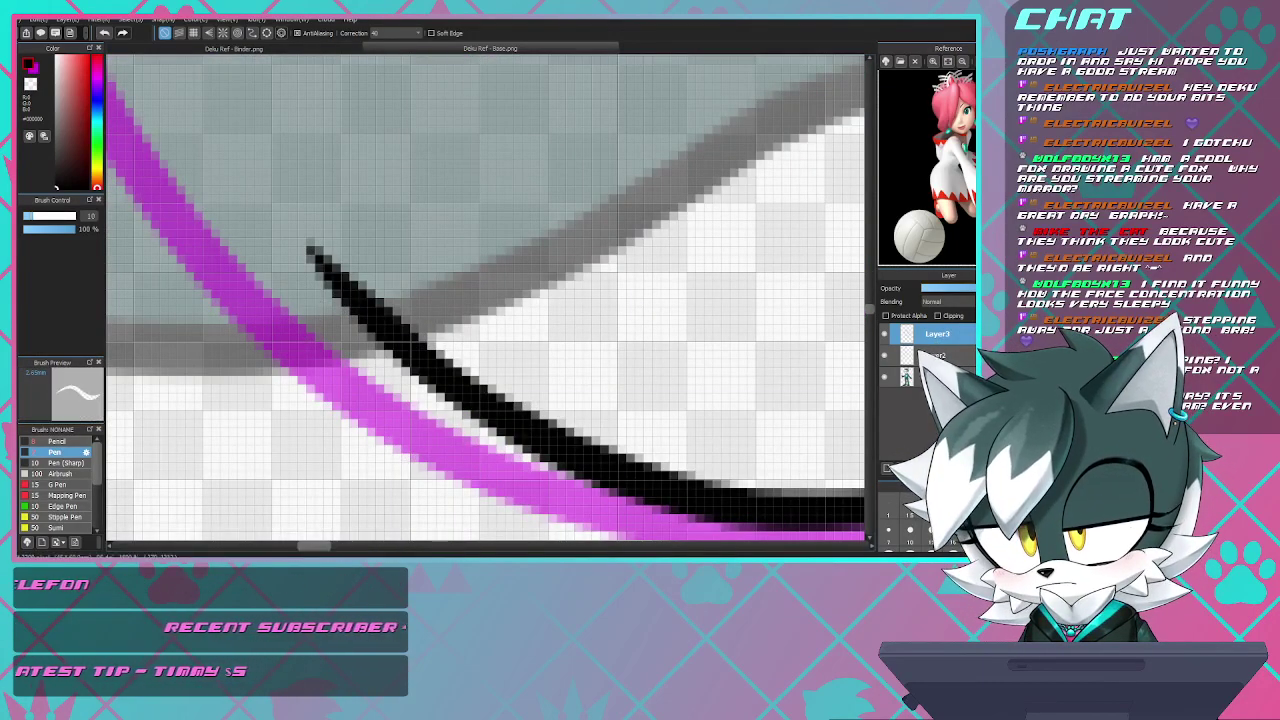
mouse_move(316, 256)
mouse_down()
mouse_move(385, 251)
mouse_move(309, 311)
mouse_move(399, 262)
mouse_move(332, 306)
mouse_move(393, 269)
mouse_move(360, 303)
mouse_move(407, 290)
mouse_move(351, 312)
mouse_move(402, 296)
mouse_up()
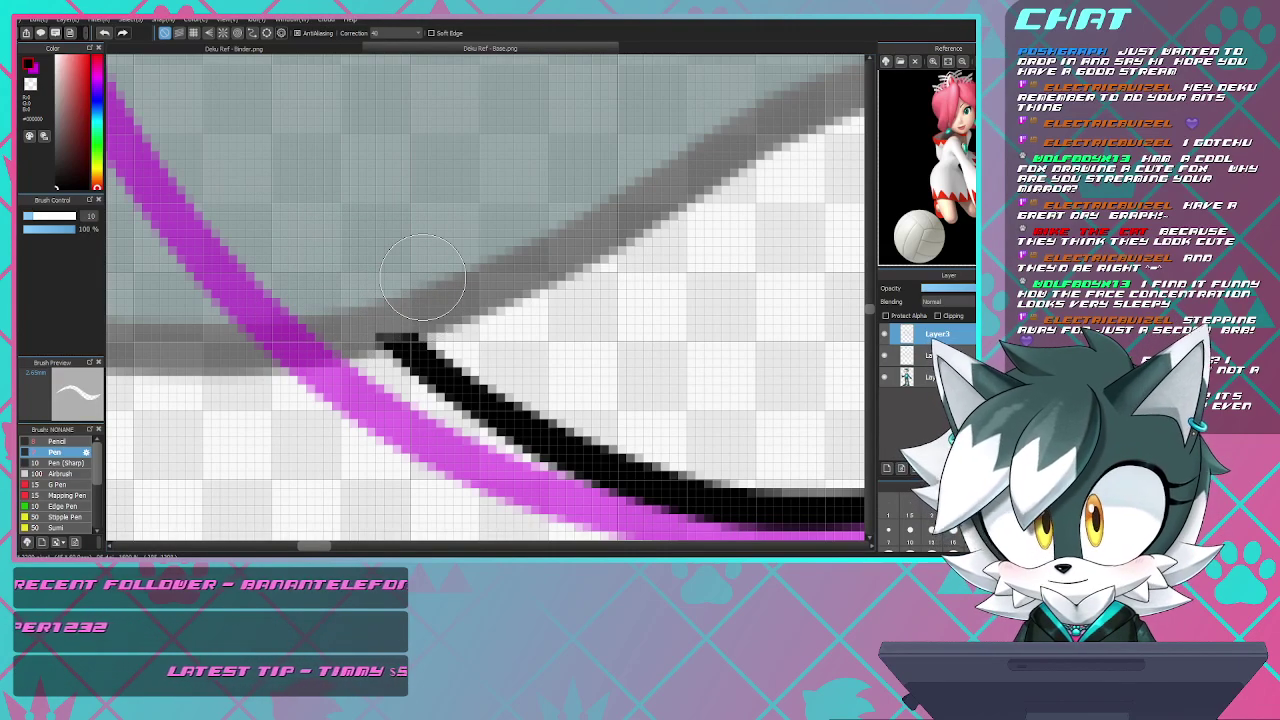
scroll(420, 284, down, 3)
scroll(416, 258, down, 3)
scroll(425, 256, up, 5)
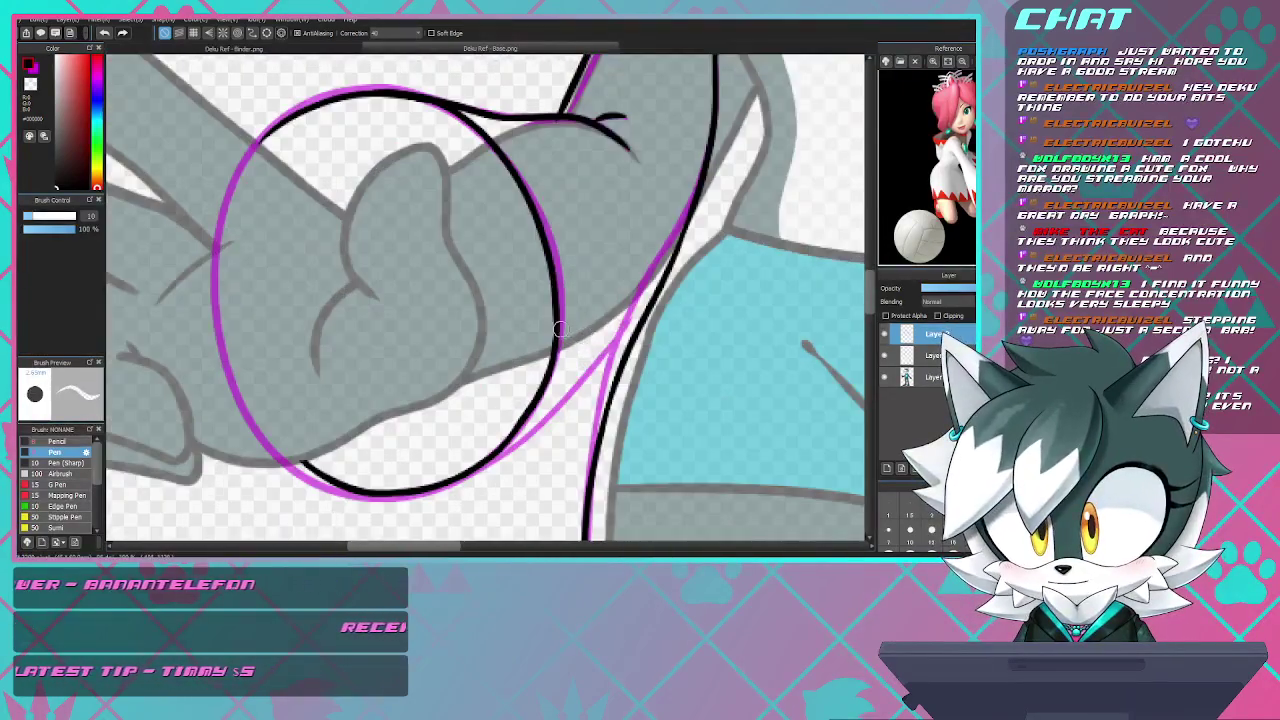
scroll(432, 255, up, 4)
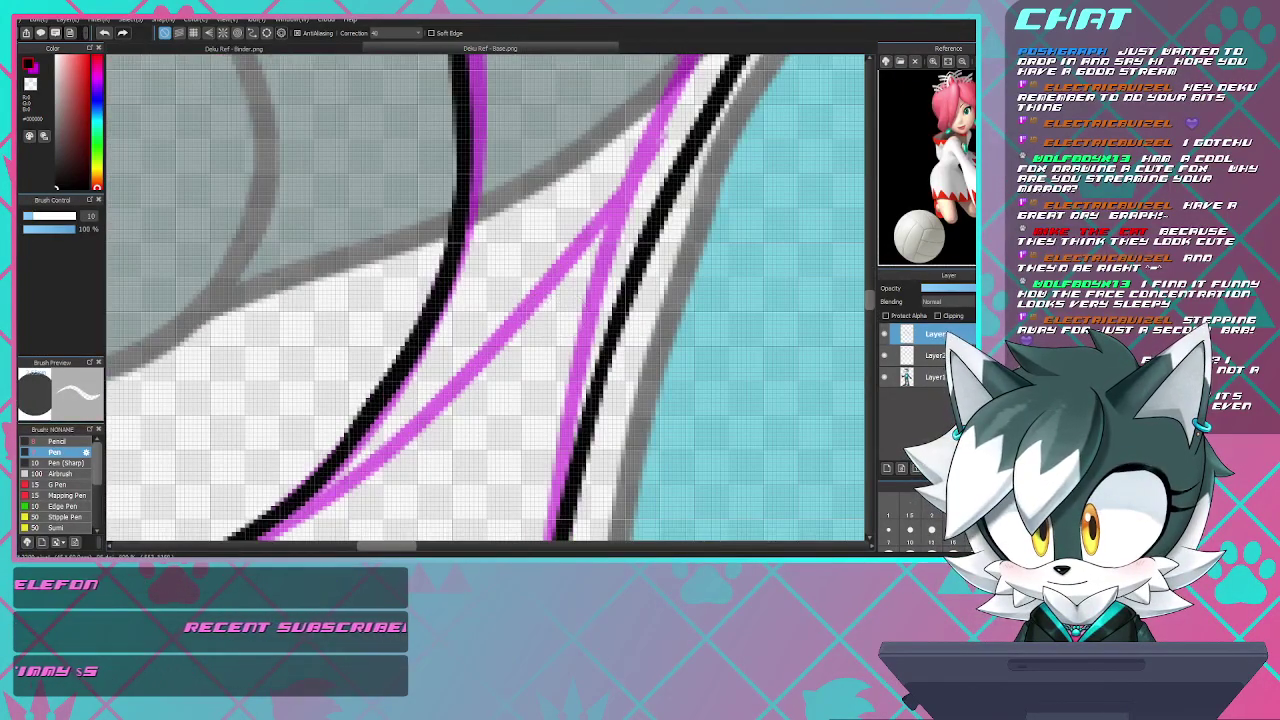
key(b)
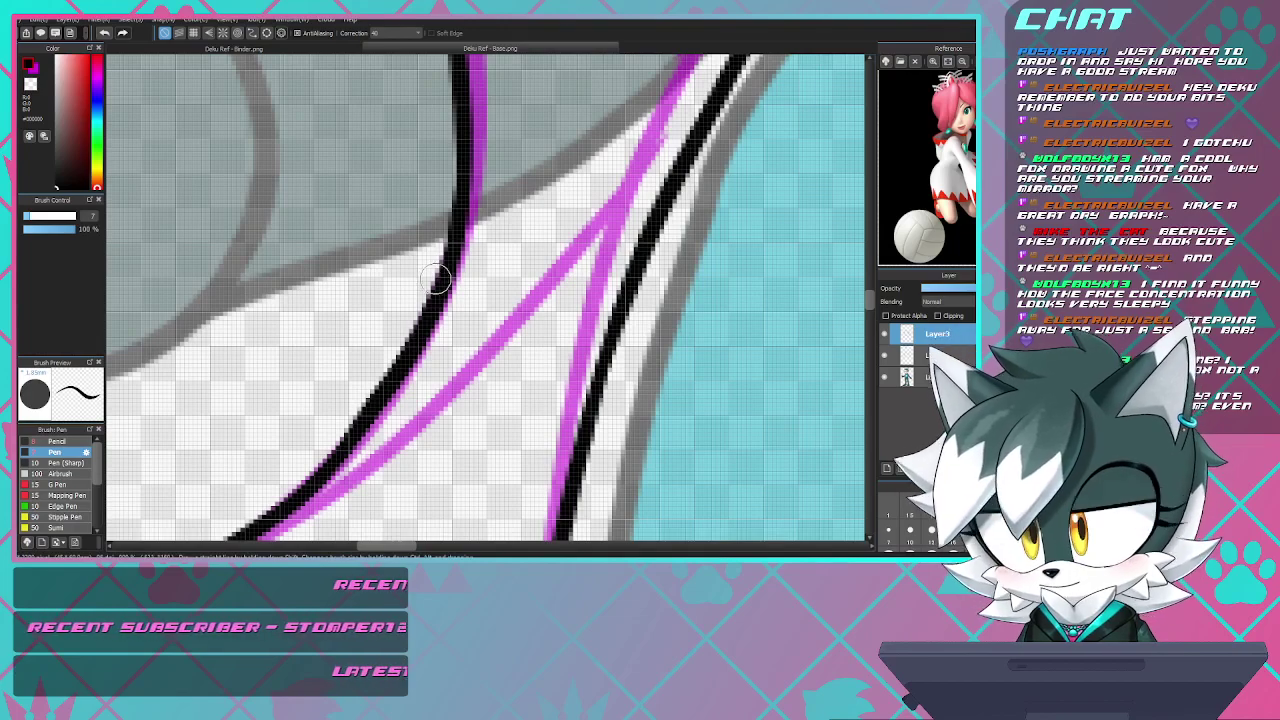
scroll(435, 279, down, 3)
scroll(435, 279, up, 2)
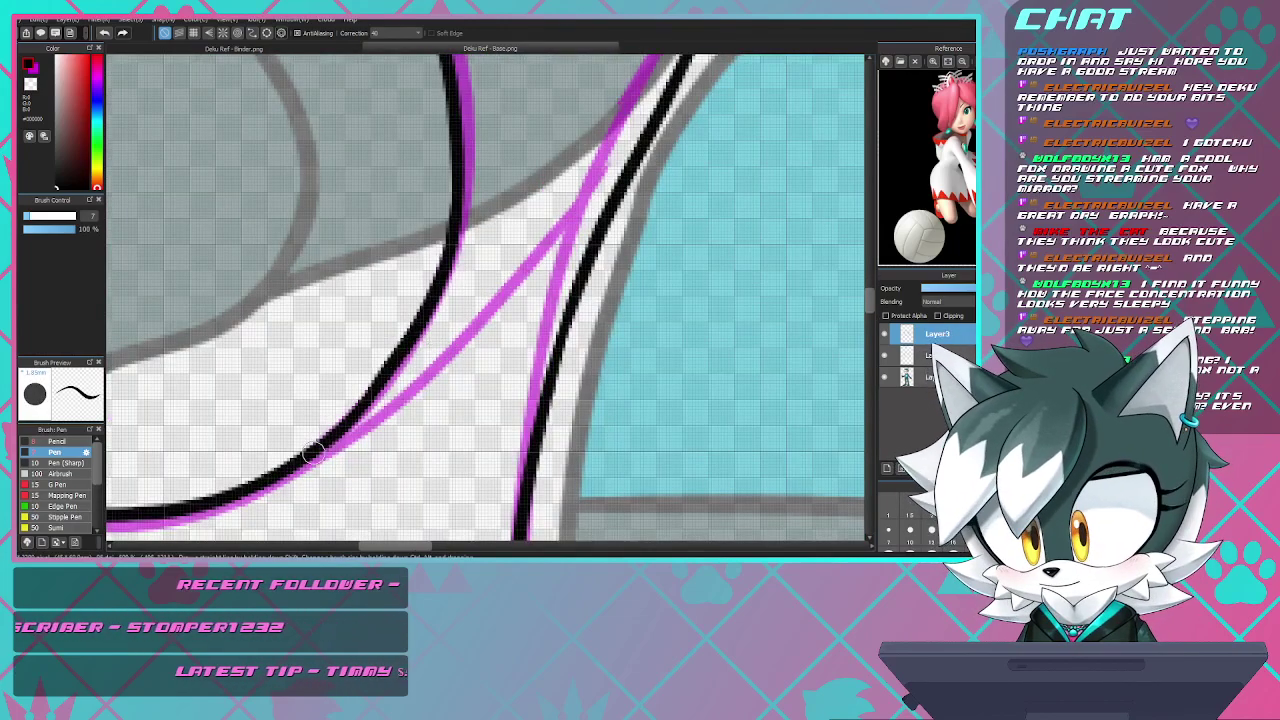
drag(313, 455, 604, 223)
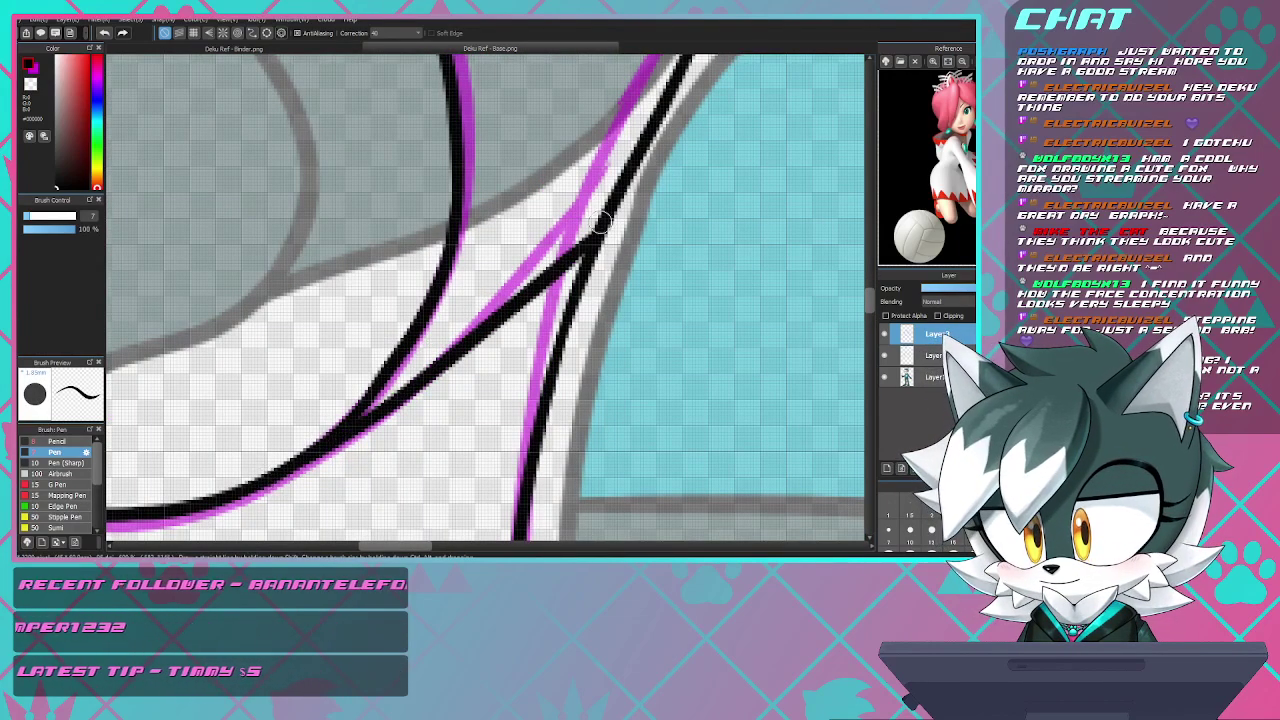
key(ctrl+z)
drag(642, 142, 428, 372)
mouse_move(380, 420)
mouse_down()
mouse_move(319, 473)
mouse_move(263, 478)
mouse_up()
key(ctrl+z)
drag(337, 428, 426, 368)
key(ctrl+z)
mouse_move(301, 457)
mouse_down()
mouse_move(487, 321)
mouse_move(636, 166)
mouse_up()
key(ctrl+z)
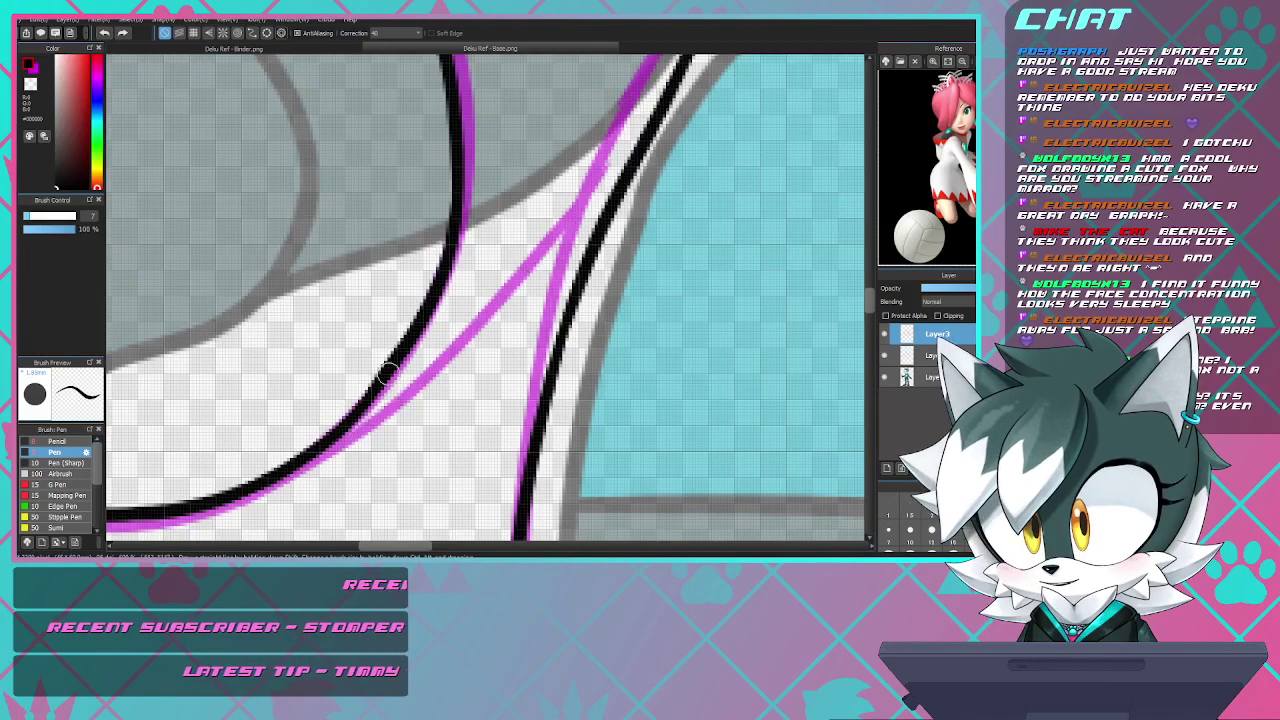
- Ink the raised sleeve's lower edge from the cuff opening's lower curve diagonally up to the dress's side line
drag(300, 468, 398, 398)
drag(465, 336, 636, 158)
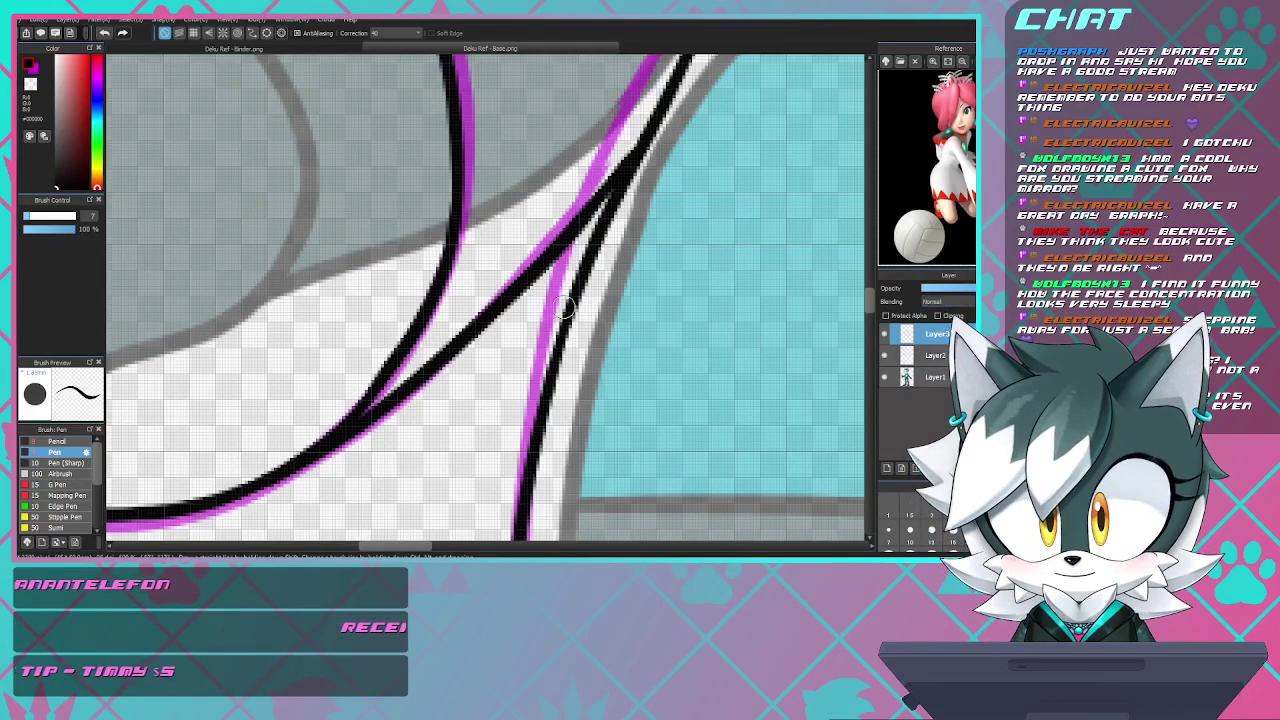
- Examine the inked sleeves, waist and hem of the dress against the purple sketch
scroll(565, 308, down, 5)
scroll(672, 306, up, 5)
scroll(656, 270, down, 3)
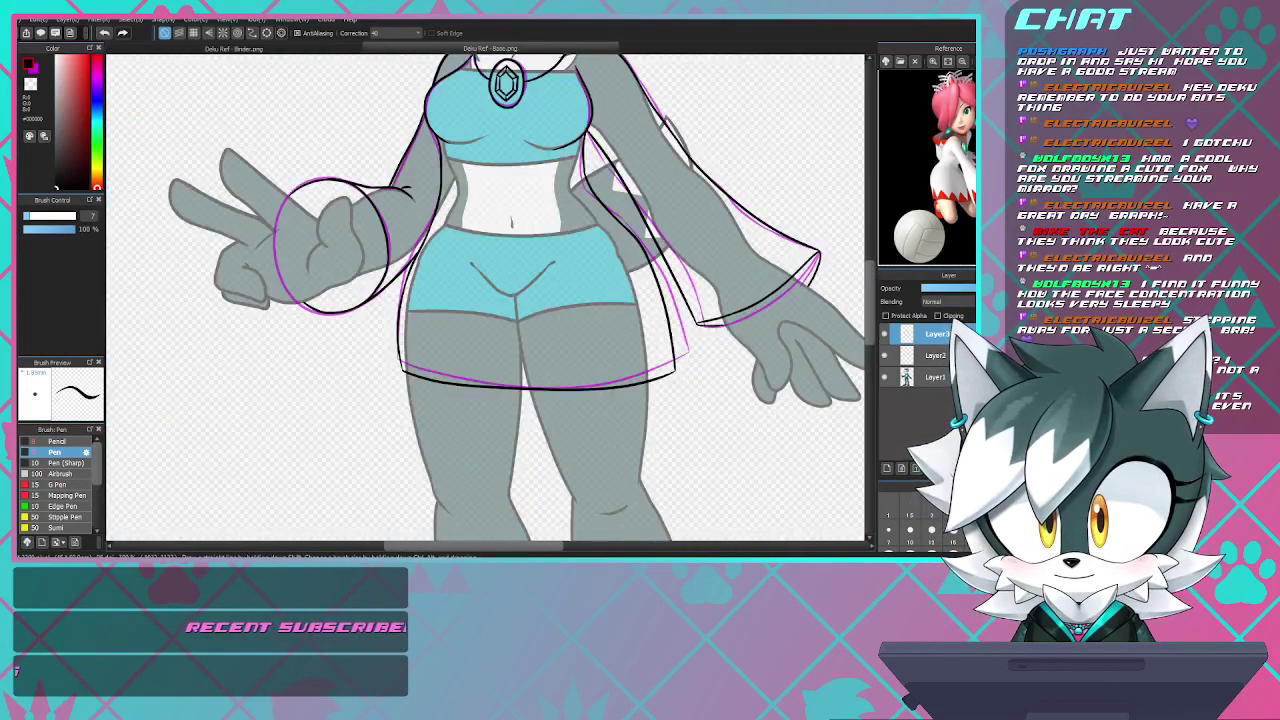
scroll(663, 301, up, 3)
scroll(663, 301, down, 1)
scroll(485, 300, down, 5)
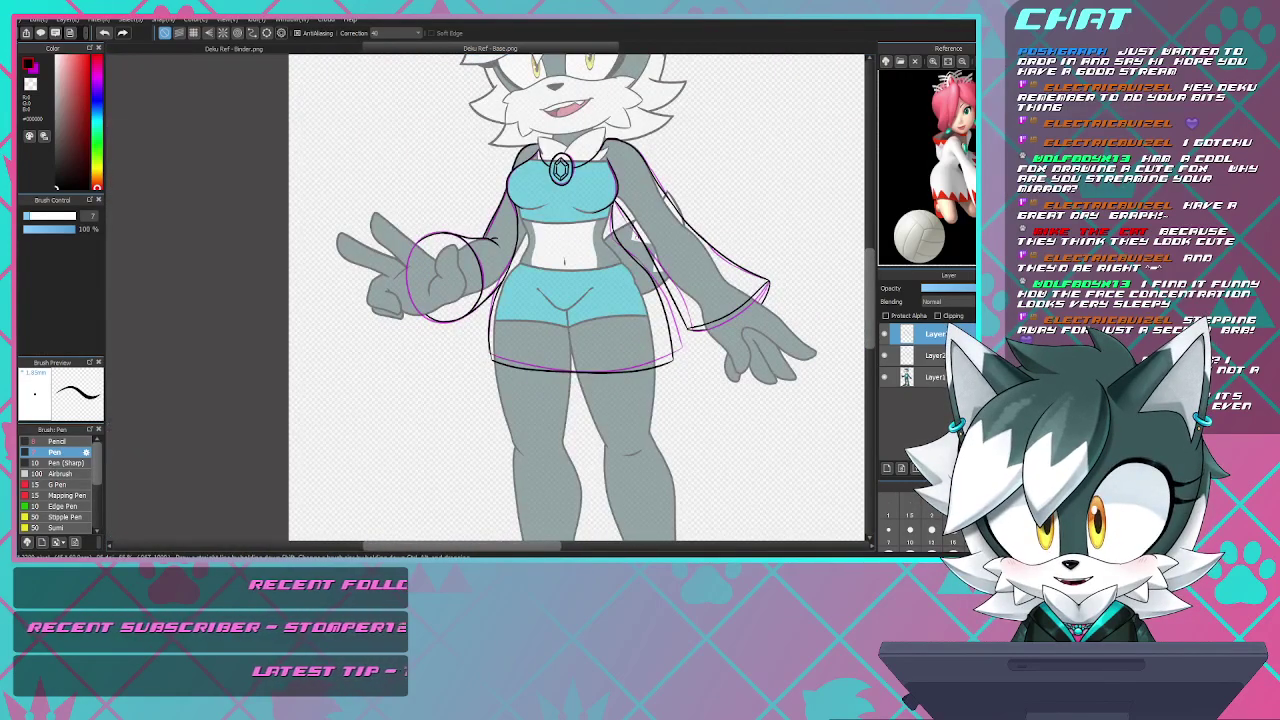
scroll(485, 300, up, 5)
scroll(485, 300, down, 5)
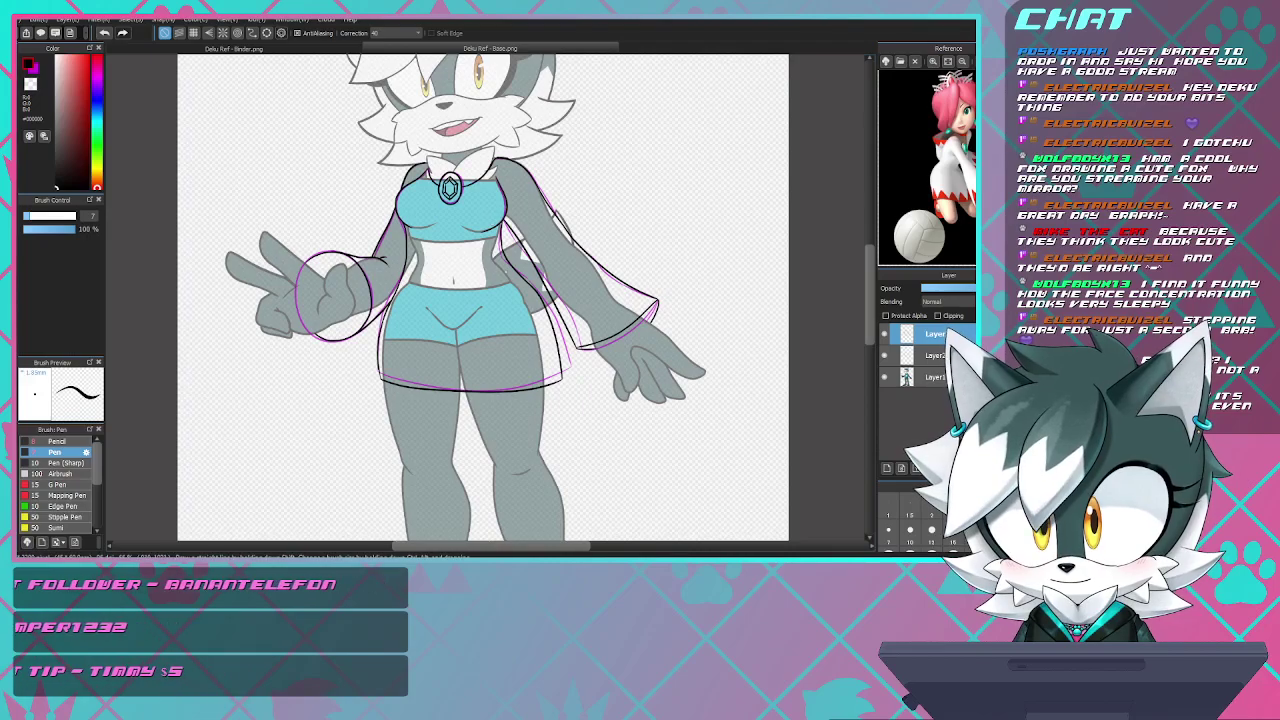
scroll(543, 263, up, 5)
scroll(485, 300, down, 4)
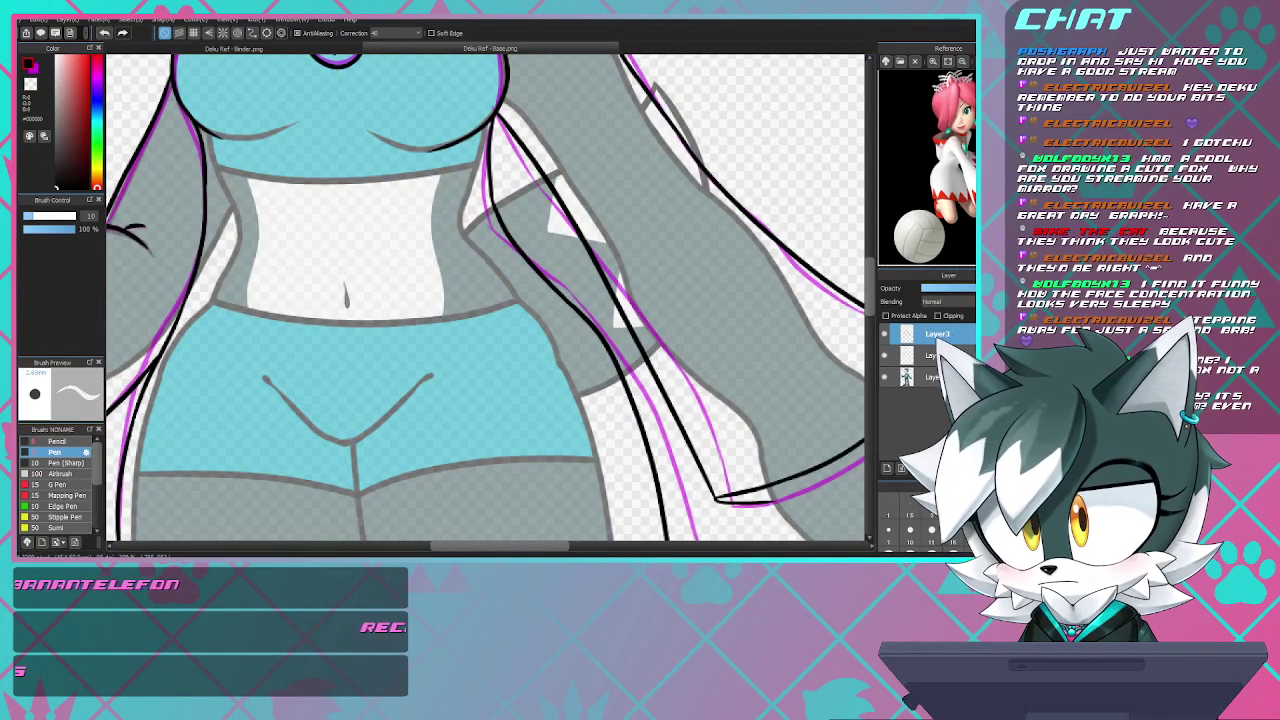
- Erase the dress's black side outline beside the lowered arm, from under the bust down toward the hem
scroll(485, 300, up, 4)
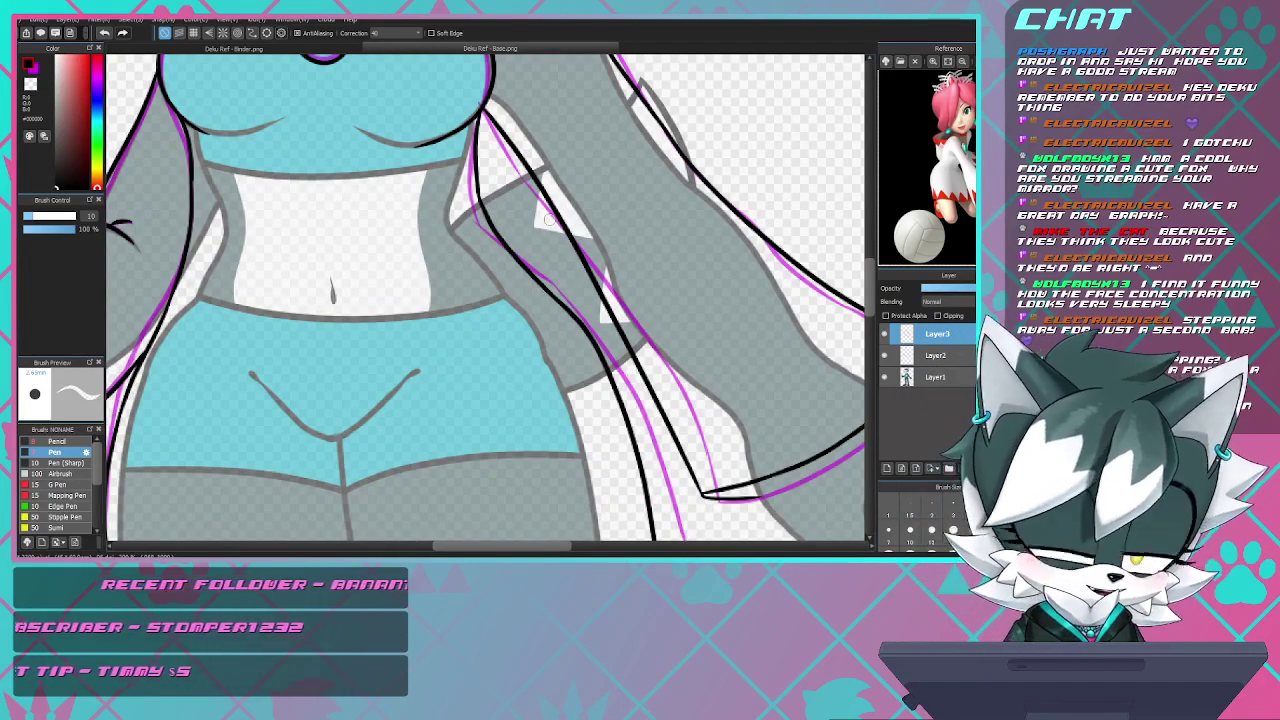
scroll(548, 219, down, 3)
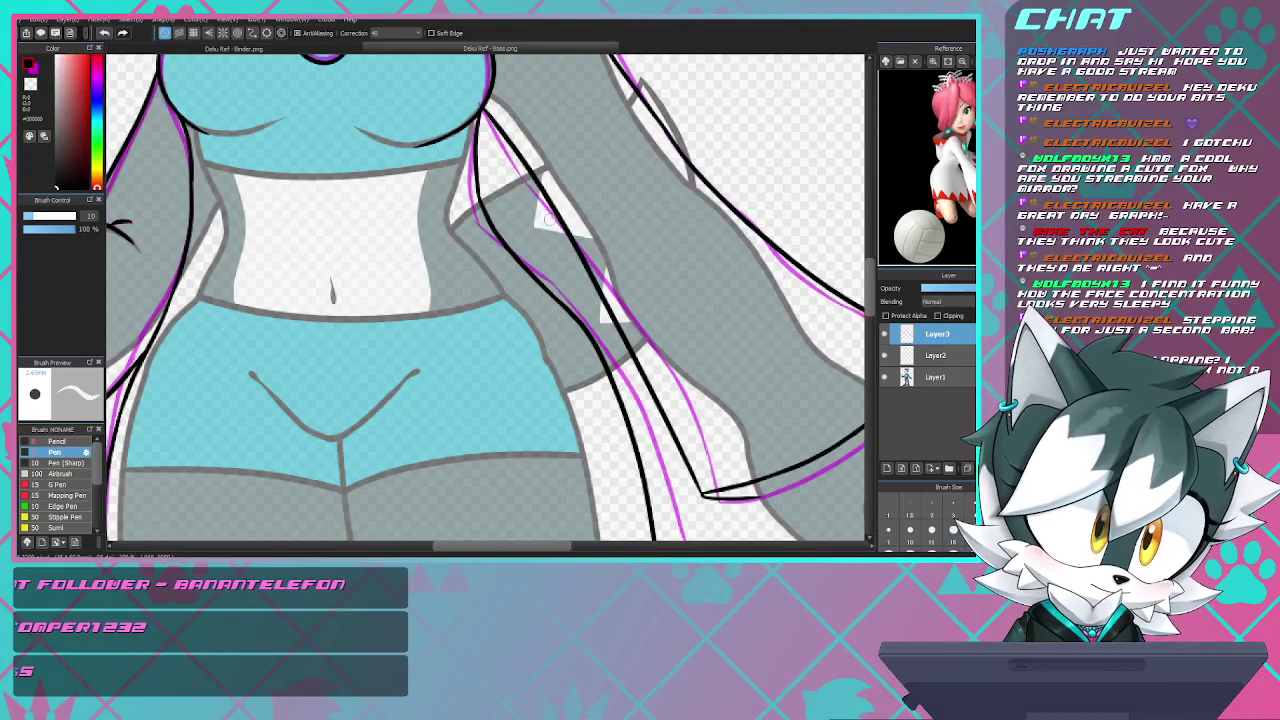
scroll(548, 219, up, 3)
scroll(548, 219, down, 3)
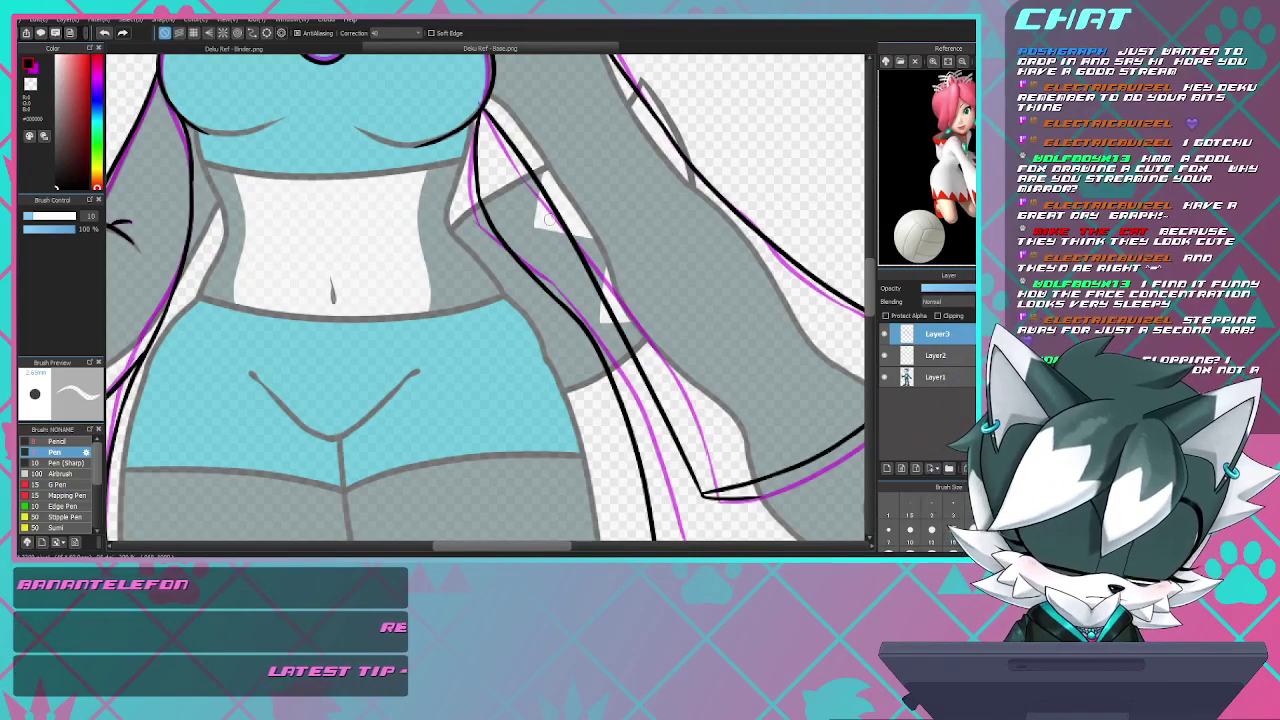
scroll(548, 219, up, 3)
scroll(548, 219, down, 3)
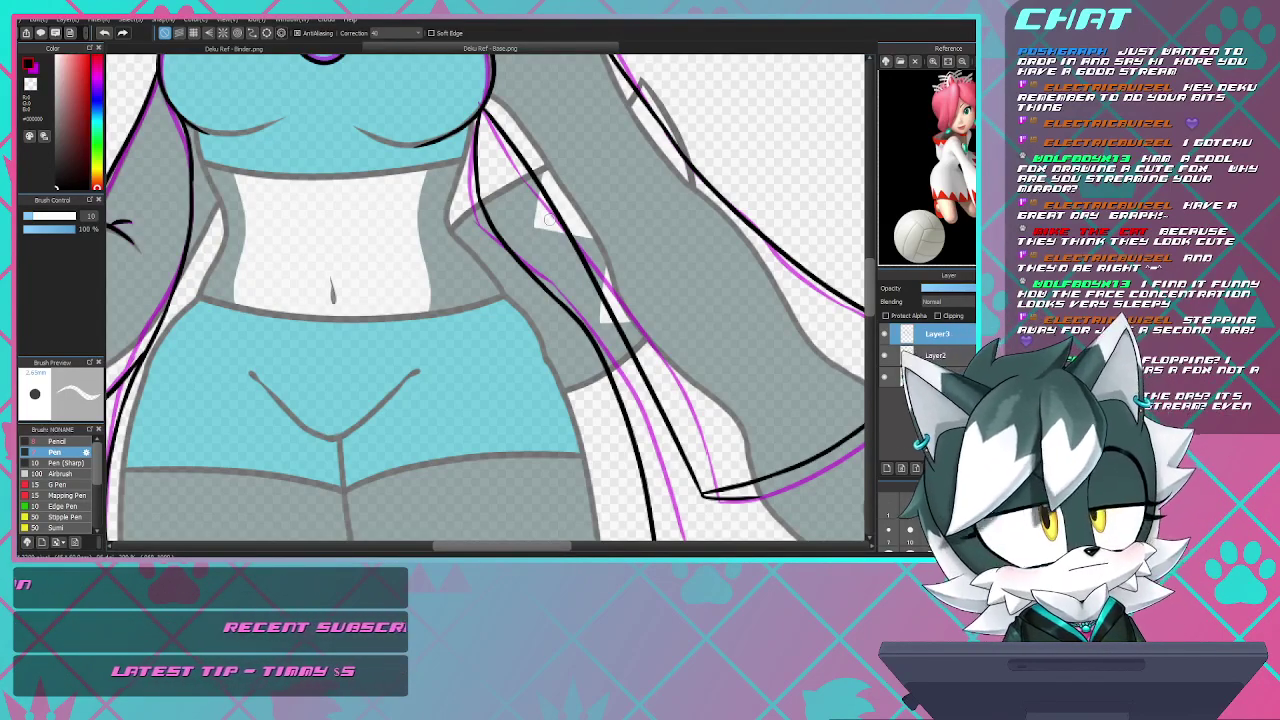
scroll(548, 219, up, 3)
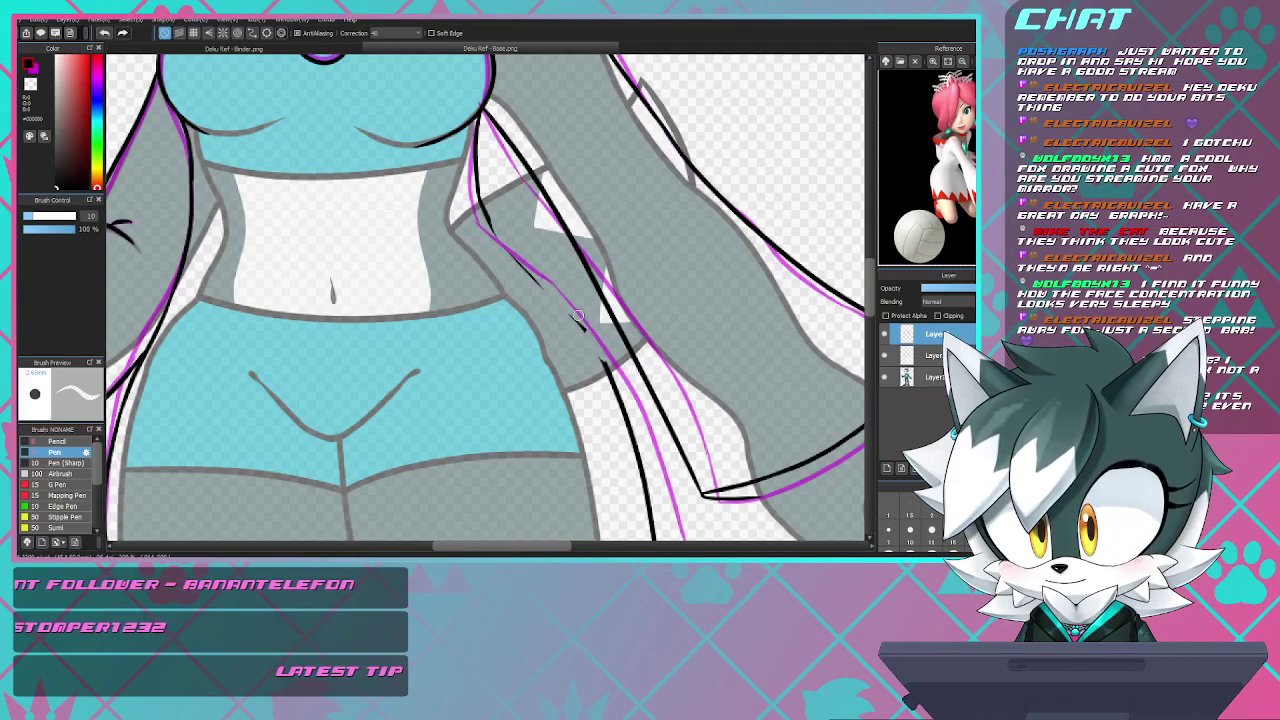
drag(585, 328, 570, 314)
drag(604, 362, 643, 472)
scroll(642, 470, down, 3)
scroll(528, 278, up, 3)
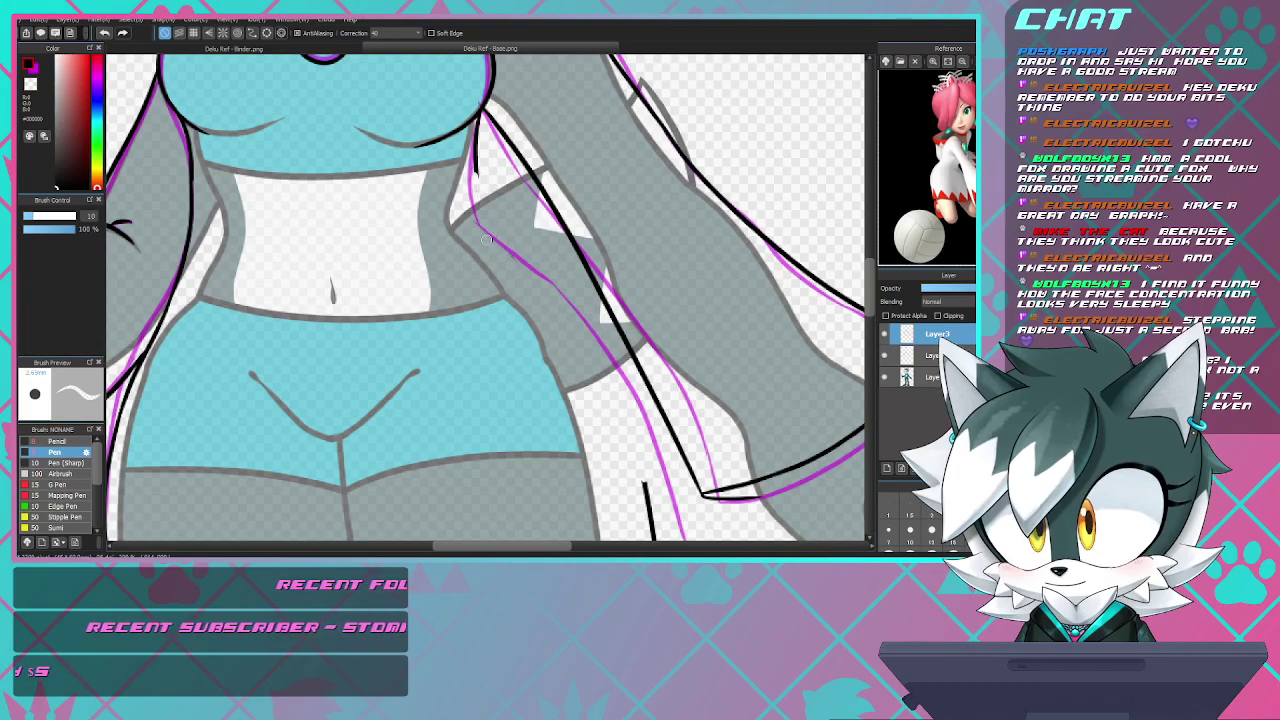
- Redraw the dress's side outline in black with the Pen, from under the bust and closer along the hip
key(b)
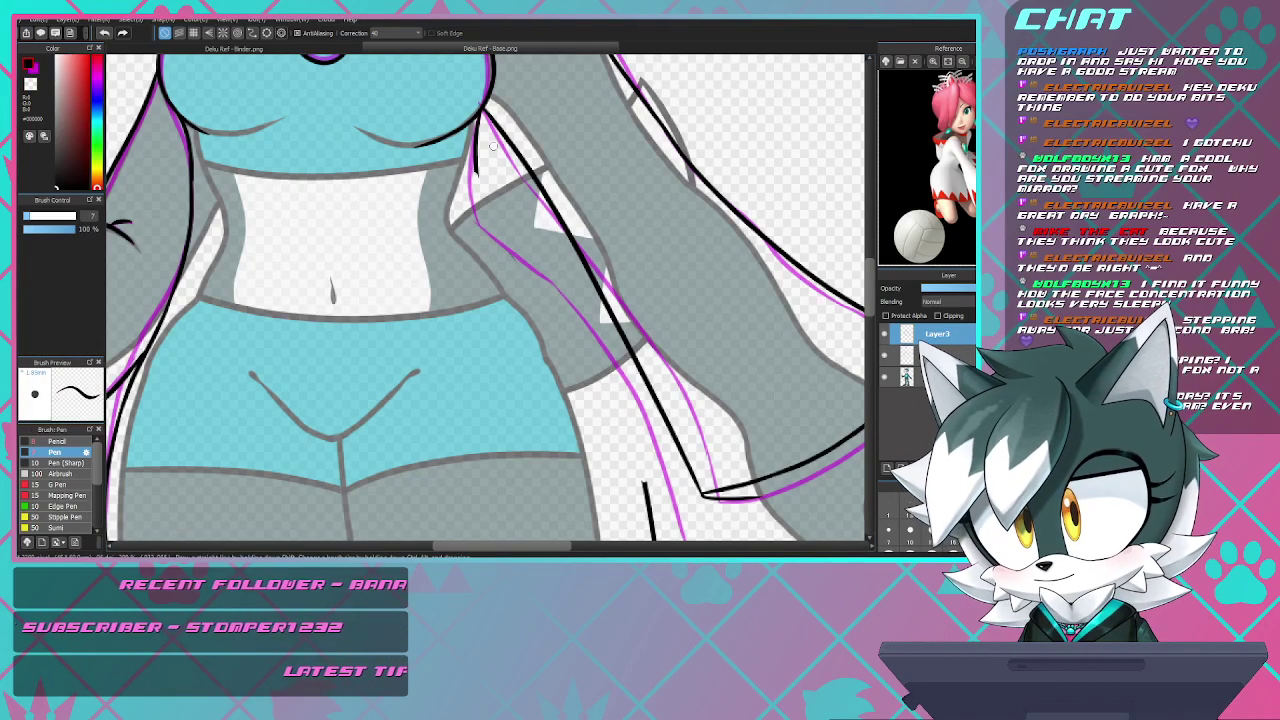
mouse_move(478, 114)
mouse_down()
mouse_move(492, 240)
mouse_move(545, 325)
mouse_move(614, 498)
mouse_up()
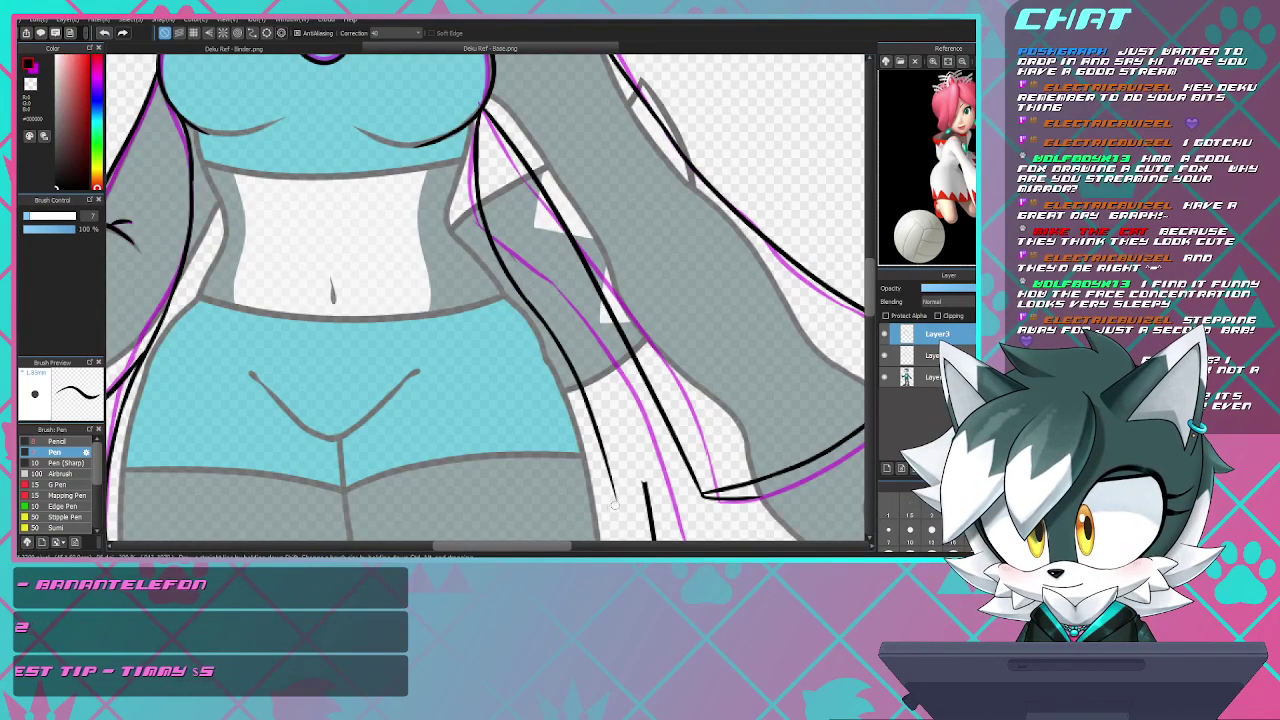
key(ctrl+z)
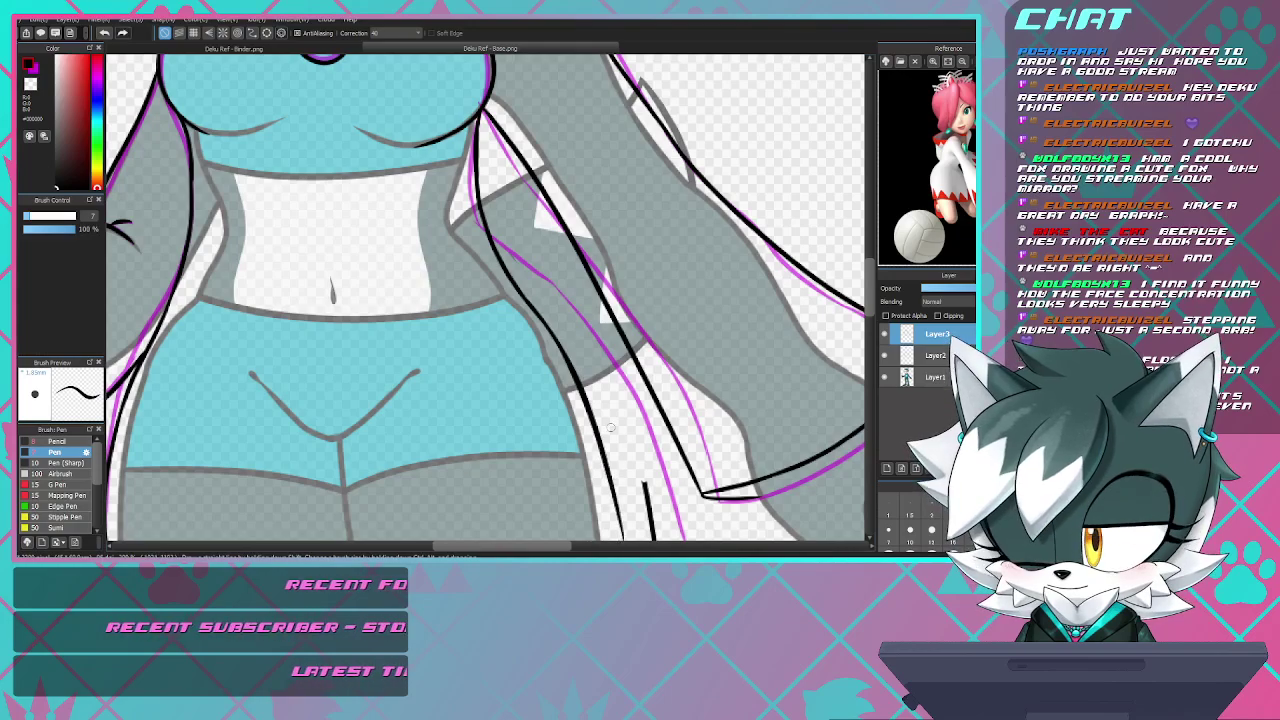
- Extend the new side outline of the dress down past the hem line with a smooth black stroke
scroll(489, 257, down, 3)
scroll(521, 328, up, 5)
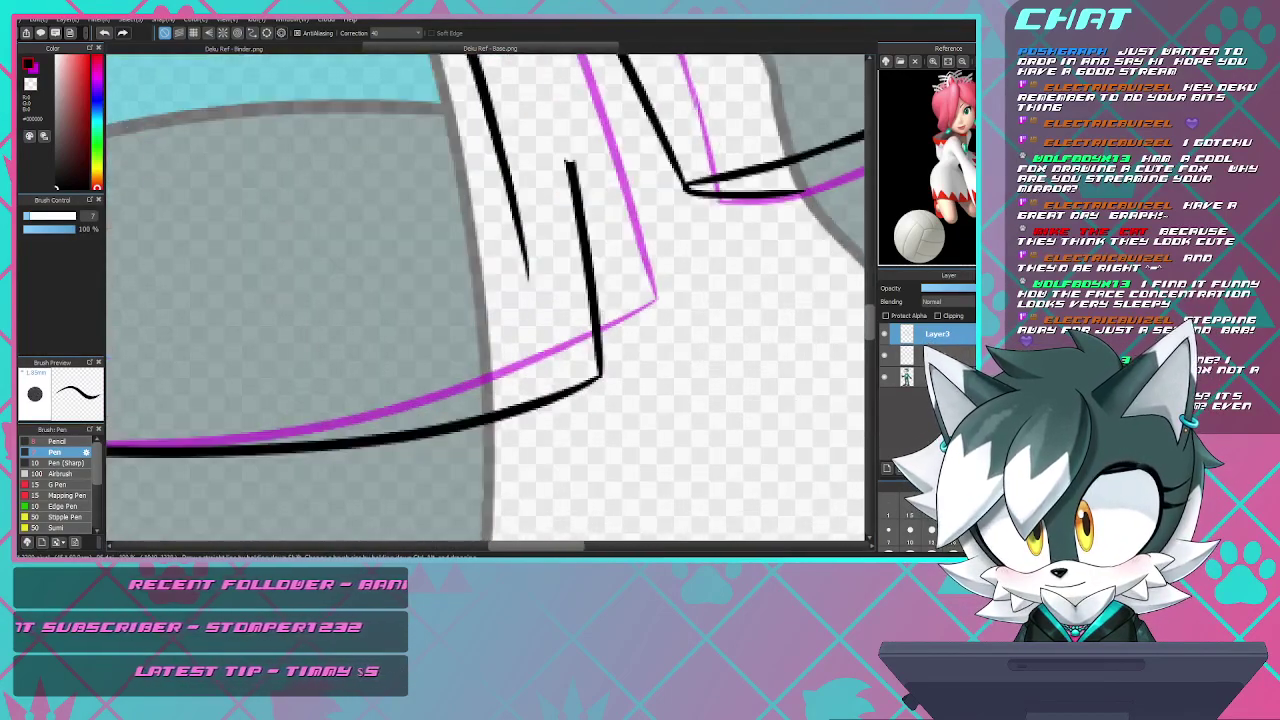
drag(485, 88, 538, 242)
key(ctrl+z)
drag(505, 146, 556, 392)
key(ctrl+z)
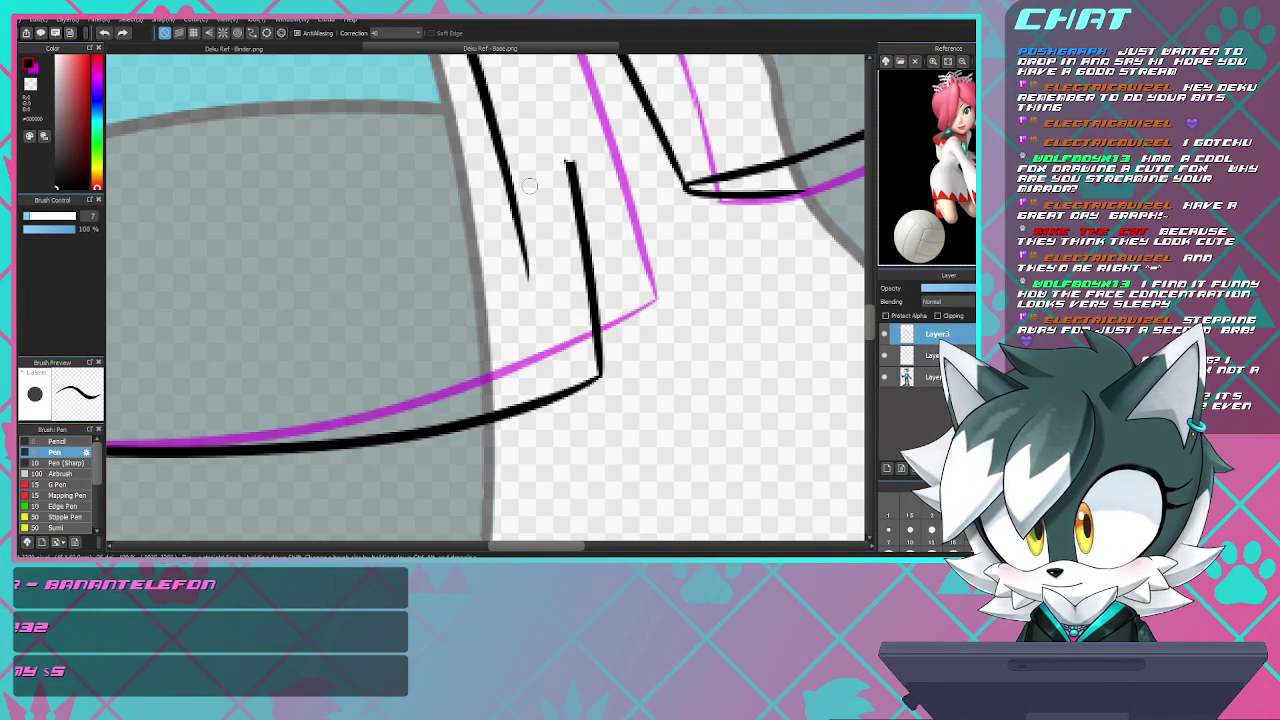
drag(535, 348, 543, 403)
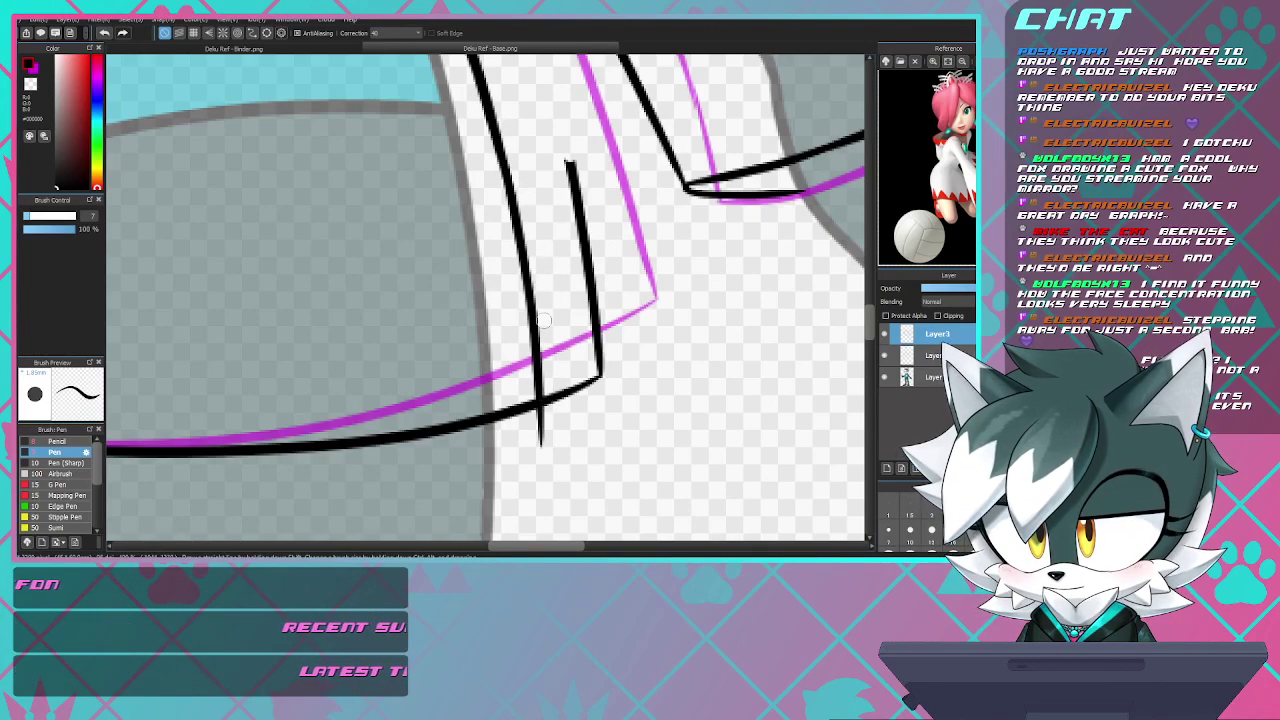
- Erase the leftover old side line and trim the overshooting strokes to a clean corner at the hem
key(e)
mouse_move(574, 150)
mouse_down()
mouse_move(603, 380)
mouse_move(568, 146)
mouse_move(593, 387)
mouse_up()
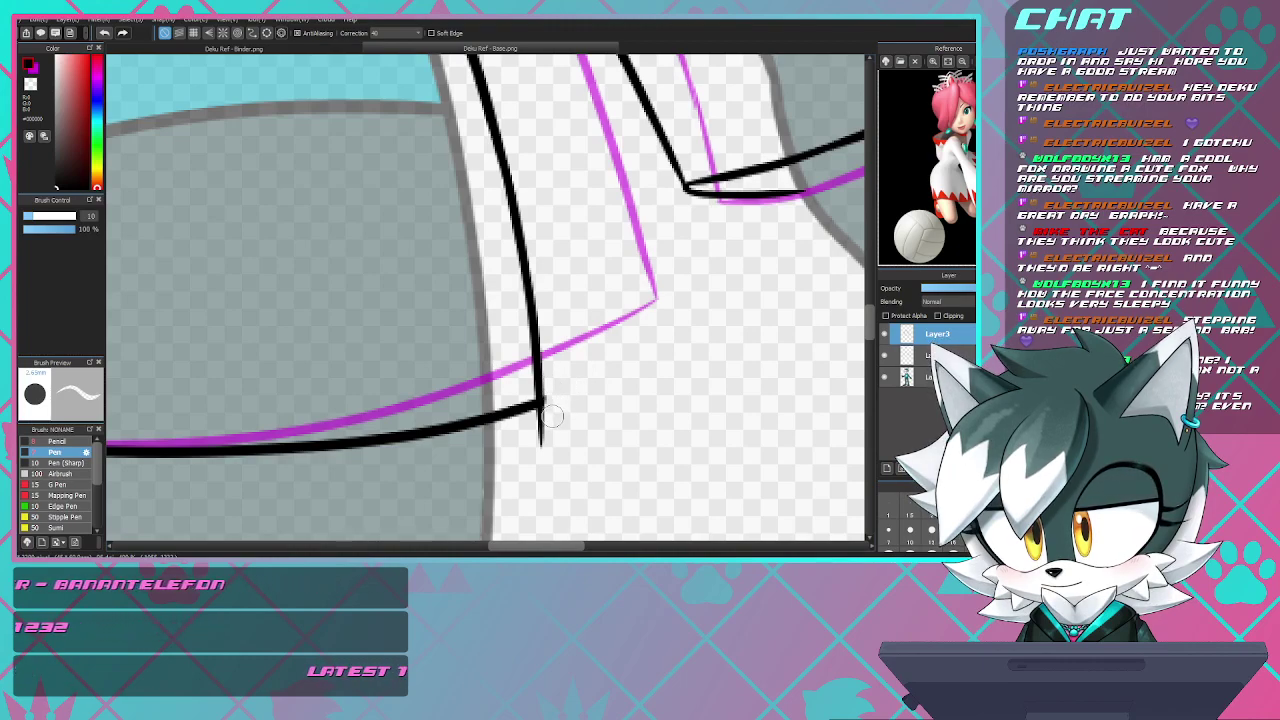
drag(554, 400, 537, 426)
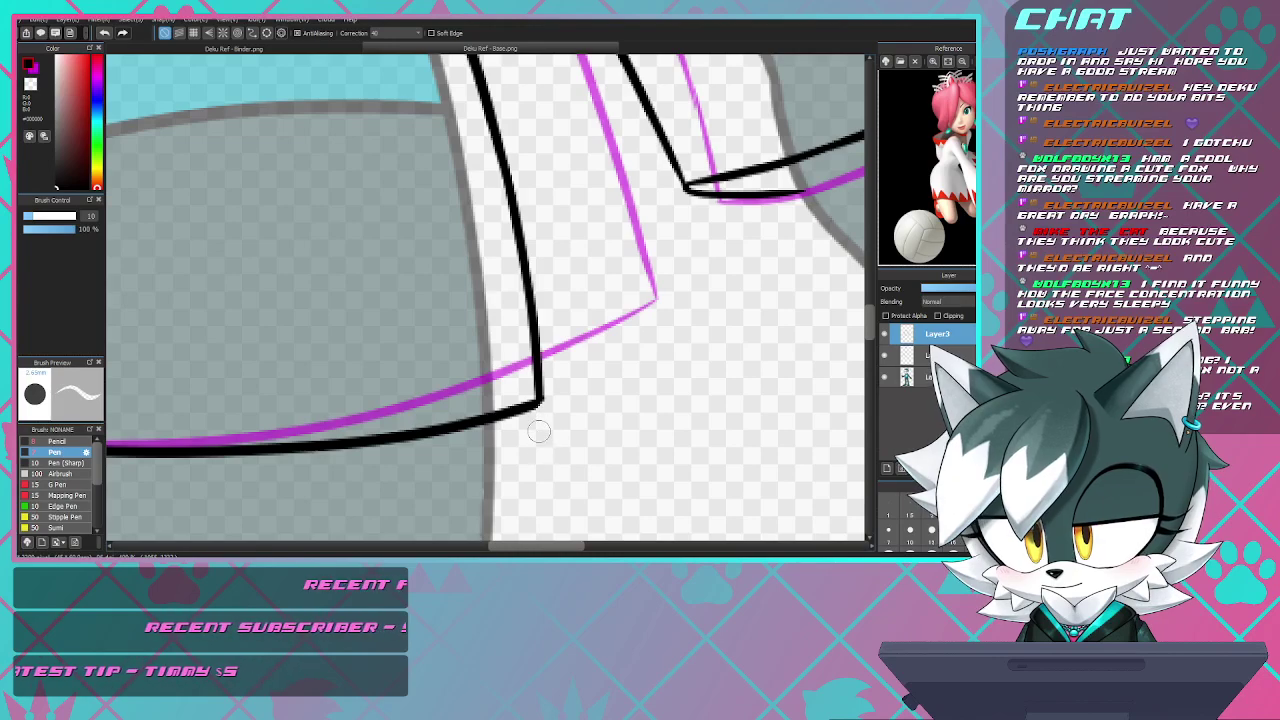
- Examine the revised dress outline in relation to the whole figure, sleeves and purple sketch
scroll(548, 378, down, 5)
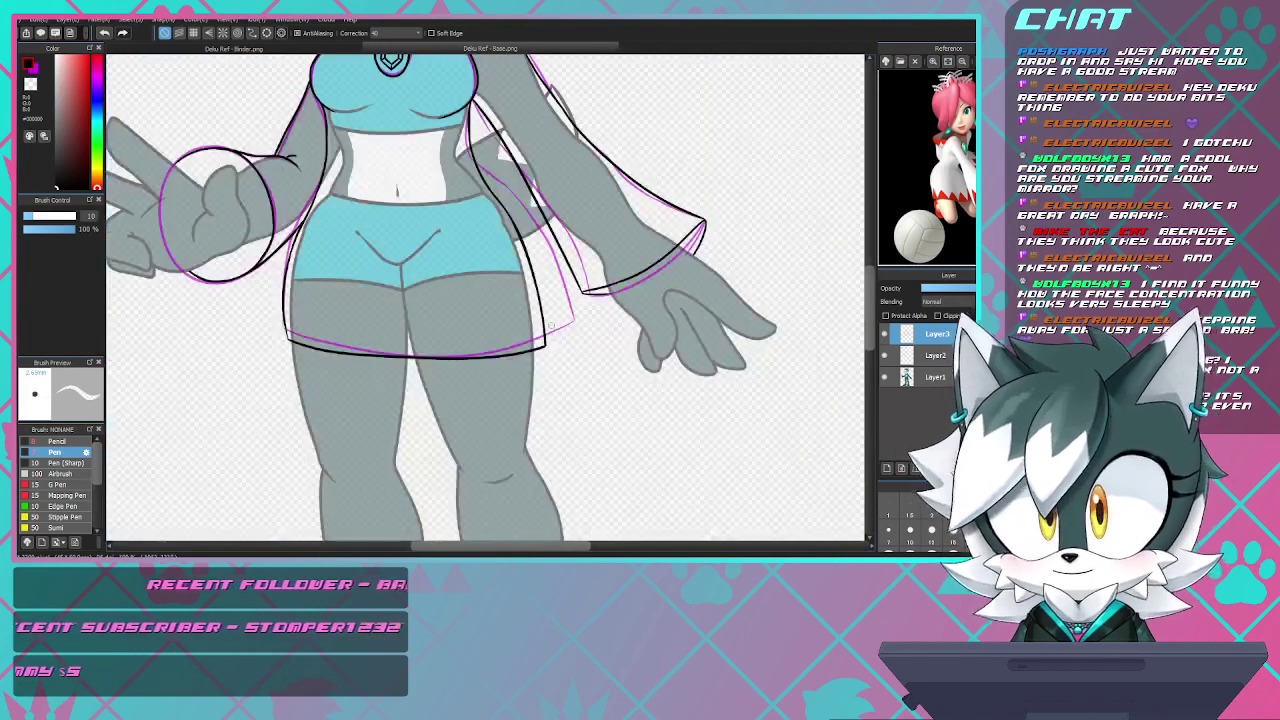
scroll(558, 321, down, 3)
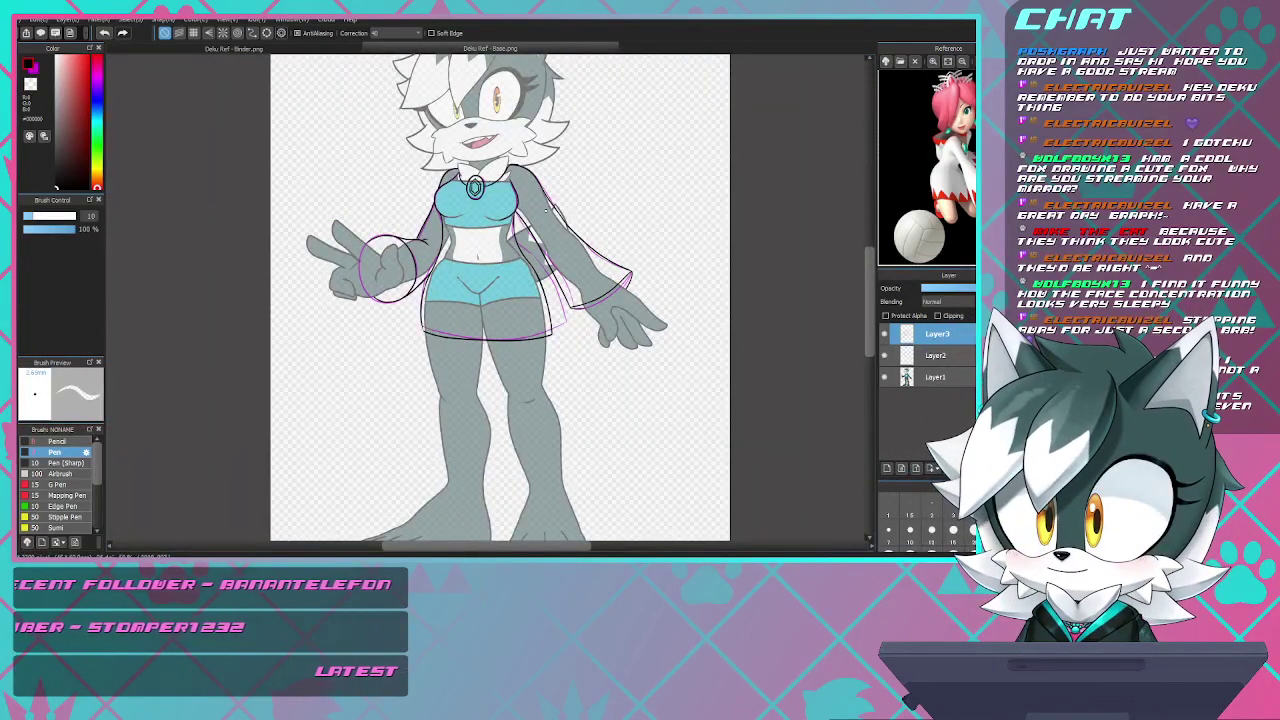
scroll(545, 207, down, 2)
scroll(545, 207, up, 4)
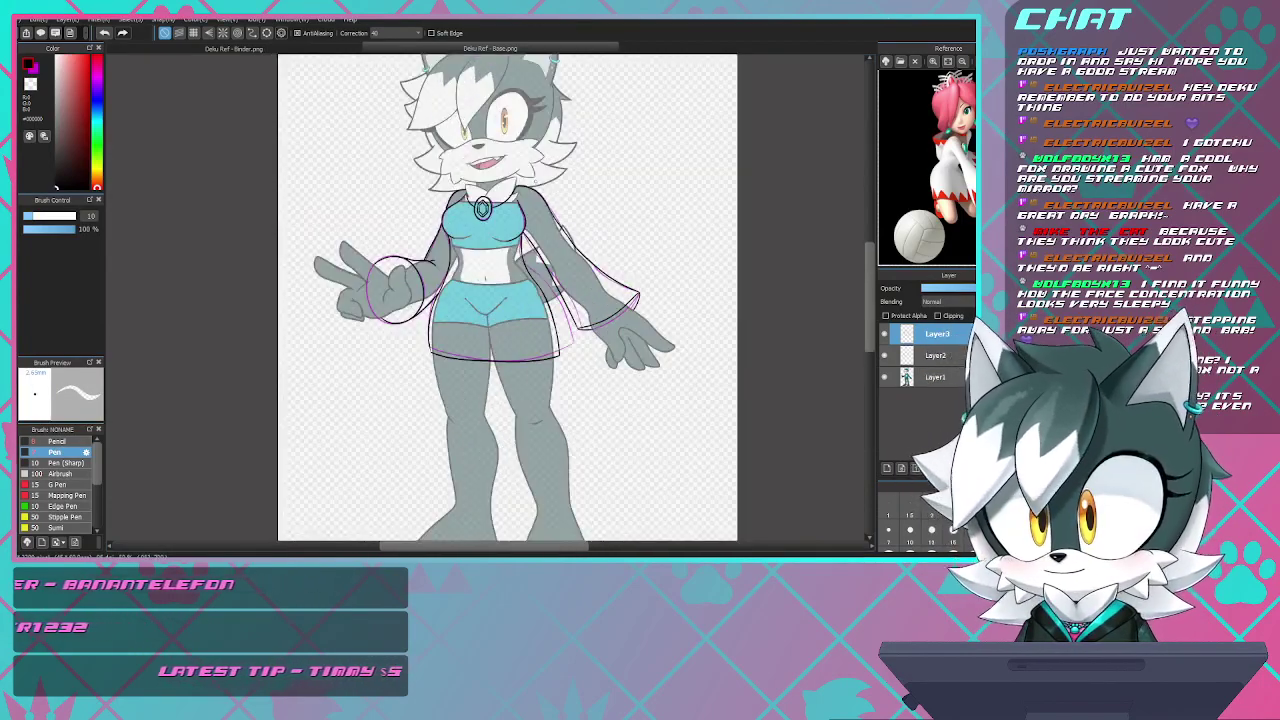
scroll(539, 204, down, 3)
scroll(539, 207, up, 3)
scroll(539, 207, down, 4)
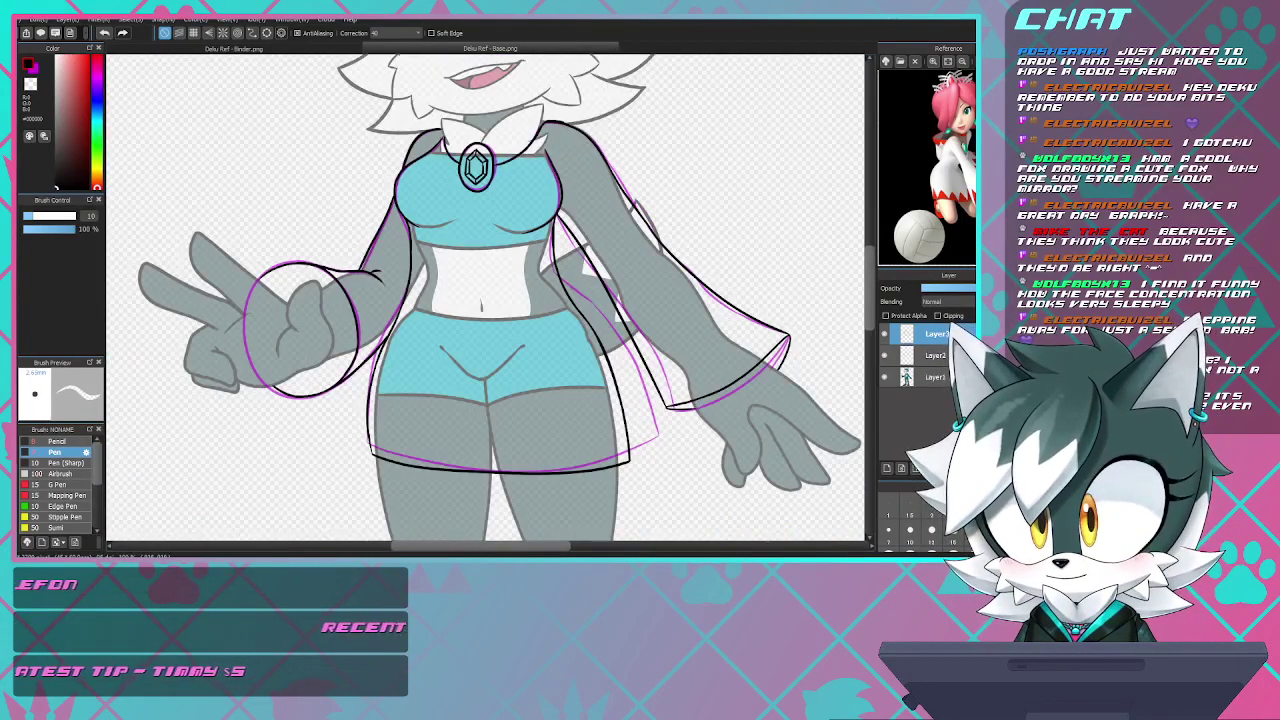
scroll(539, 207, up, 6)
scroll(560, 205, down, 2)
scroll(560, 205, down, 2)
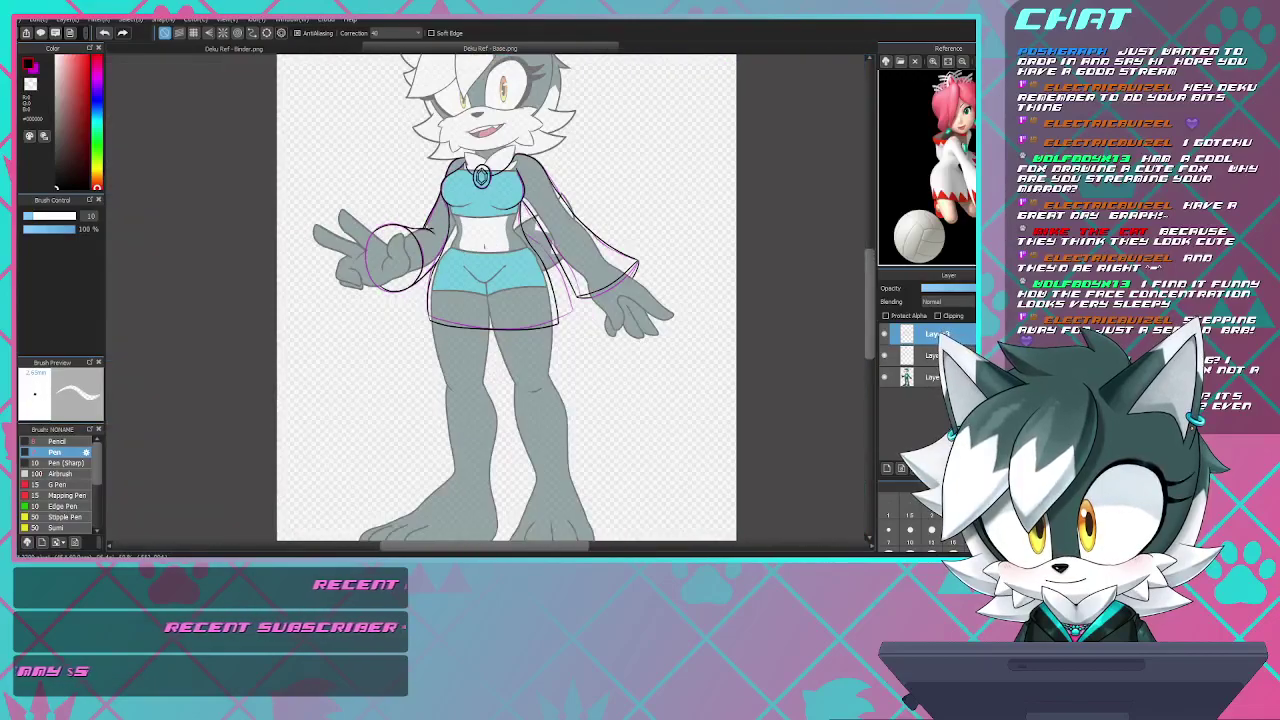
scroll(560, 205, up, 4)
scroll(561, 205, down, 4)
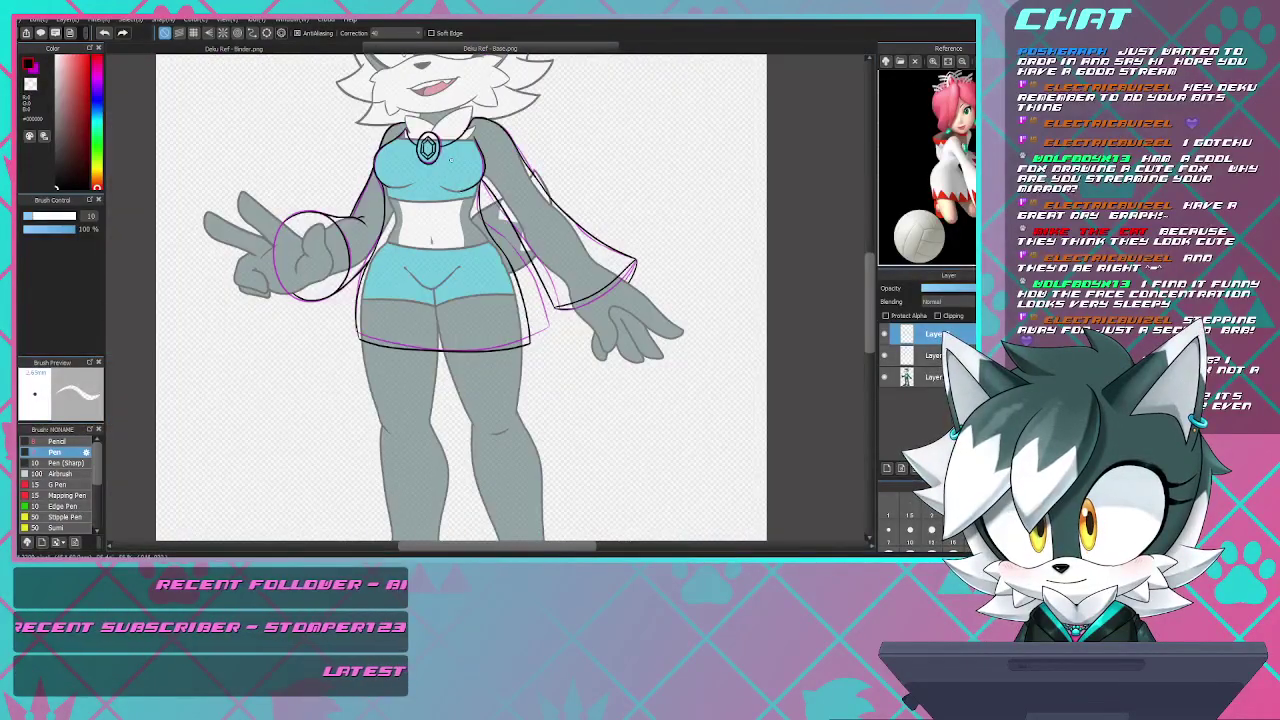
scroll(450, 161, up, 5)
scroll(491, 146, down, 4)
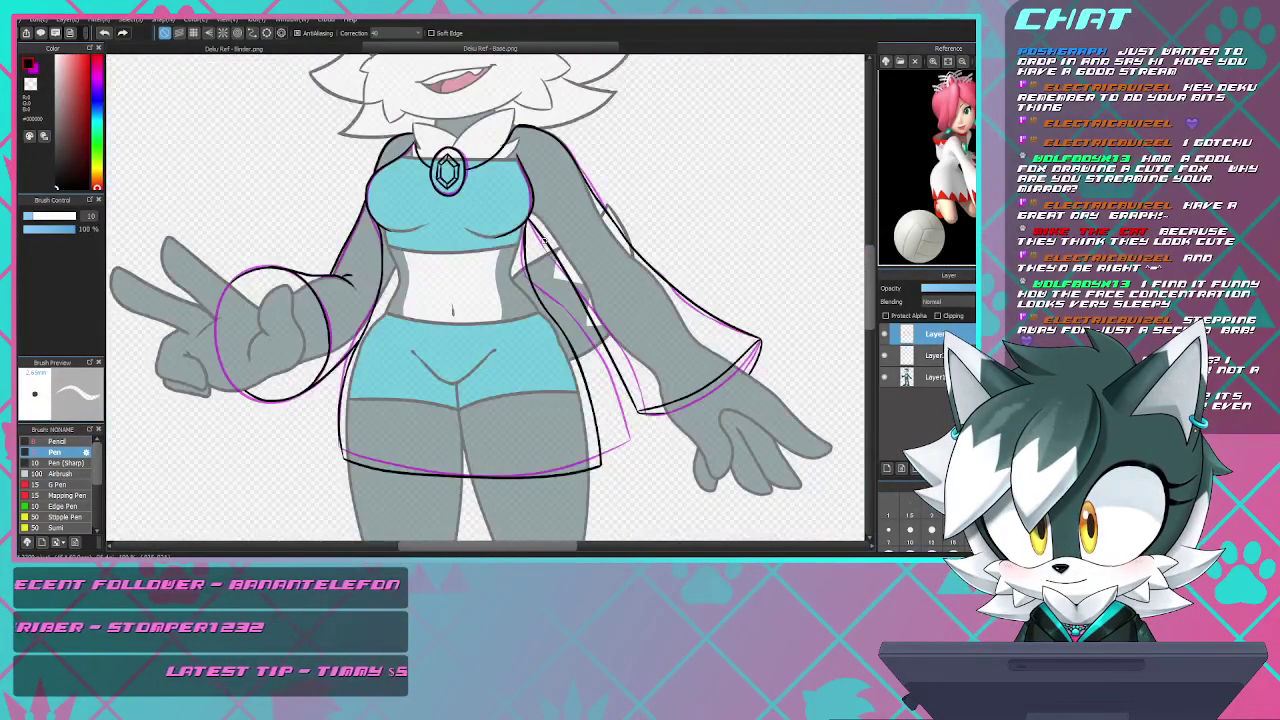
scroll(491, 146, up, 2)
scroll(491, 146, down, 1)
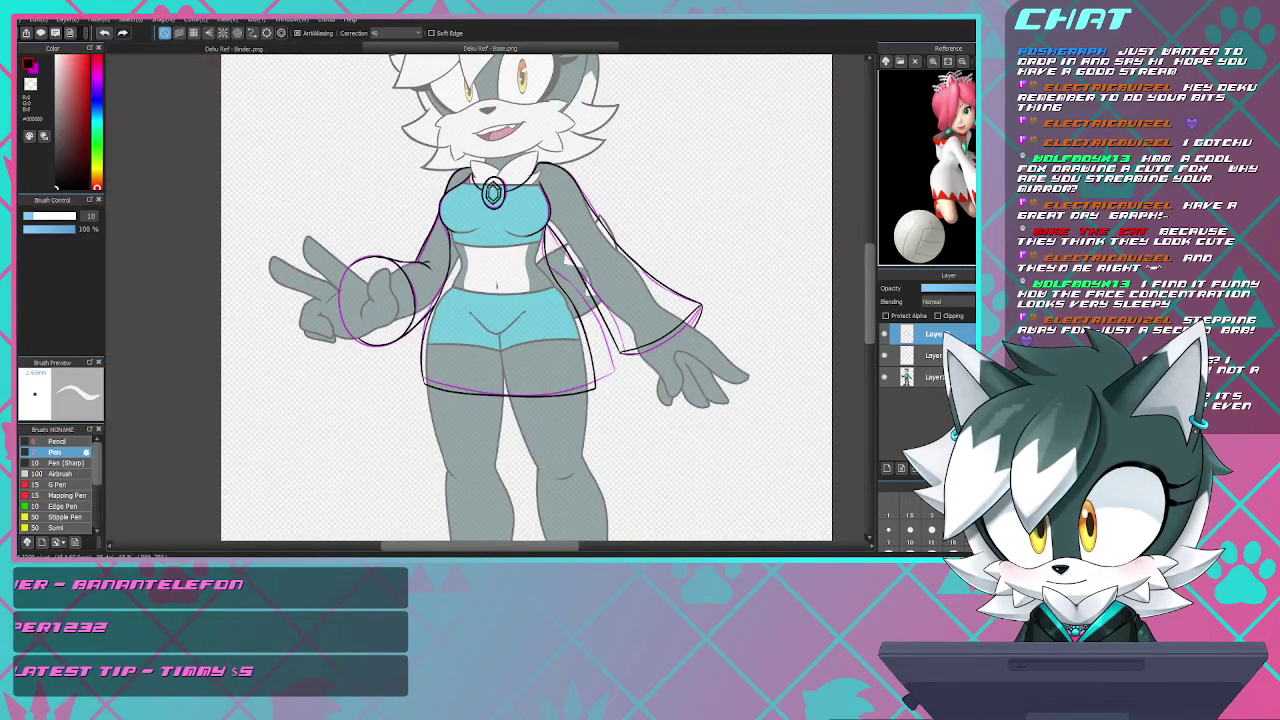
scroll(493, 193, up, 5)
scroll(507, 222, down, 6)
- Add a new layer above the dress line art for inking the crown sketched on the head
scroll(528, 100, up, 5)
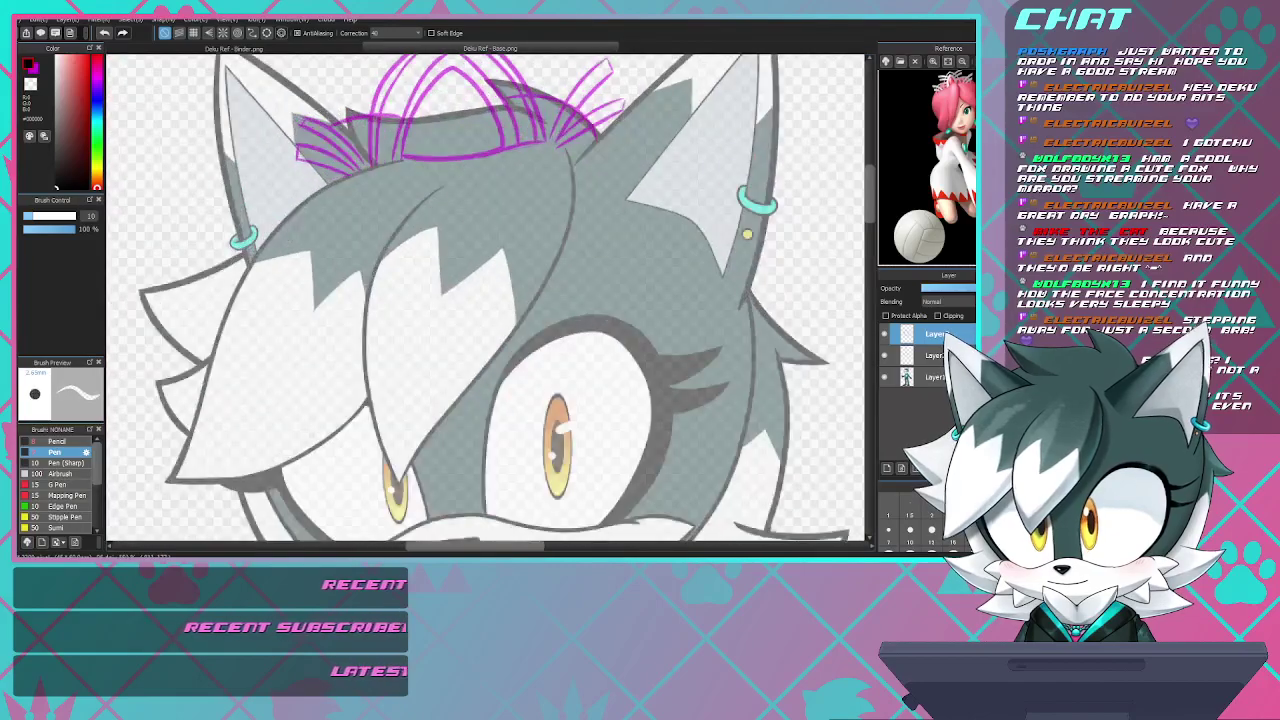
scroll(528, 100, down, 2)
scroll(528, 100, up, 2)
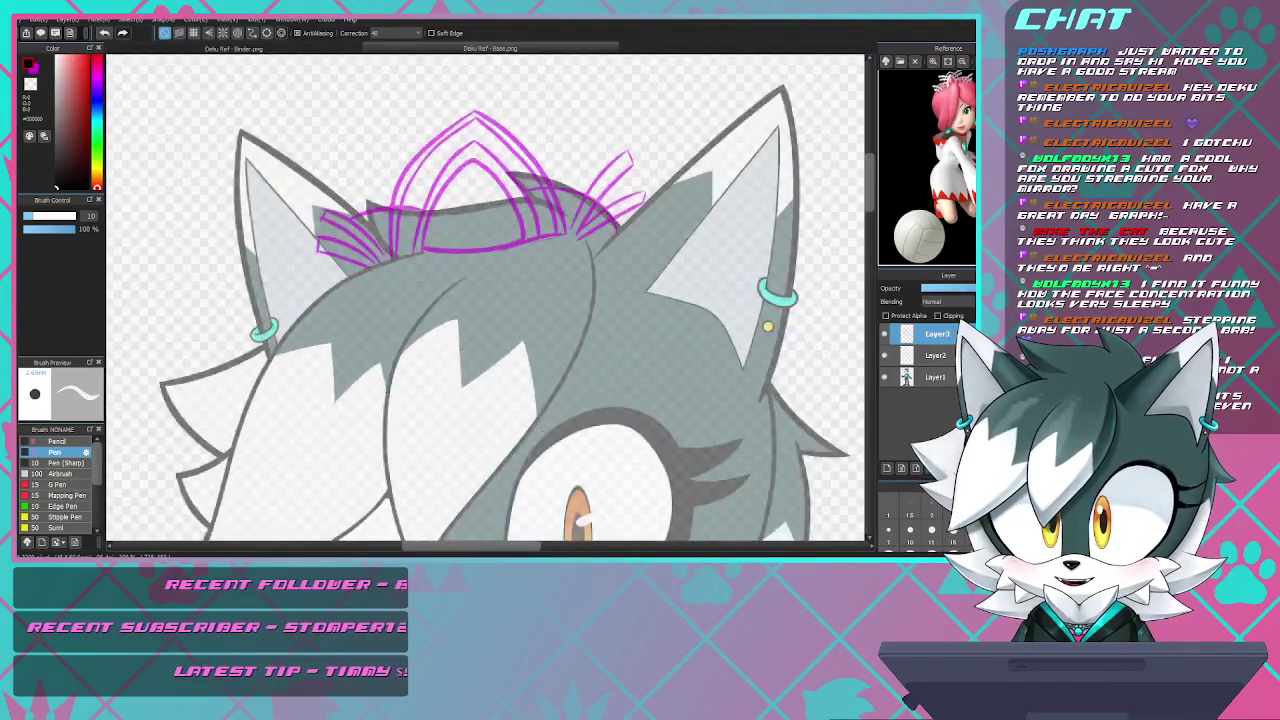
click(886, 468)
scroll(464, 230, down, 2)
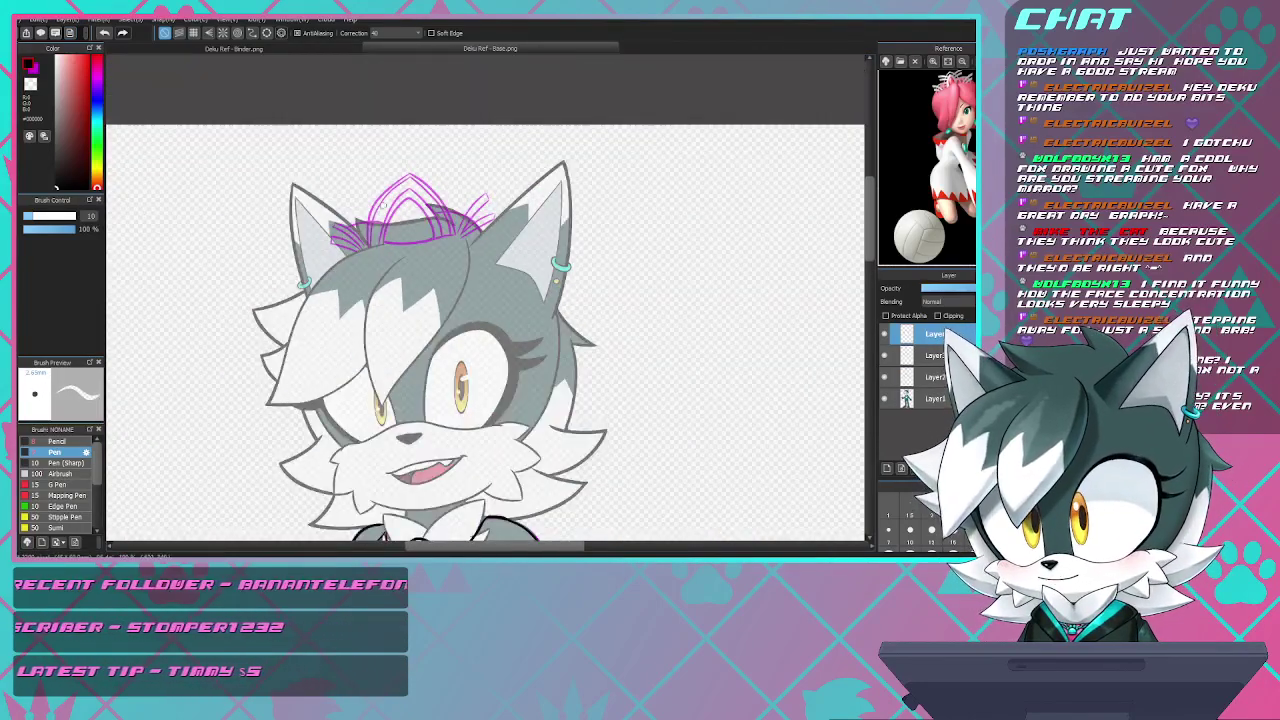
scroll(503, 200, up, 2)
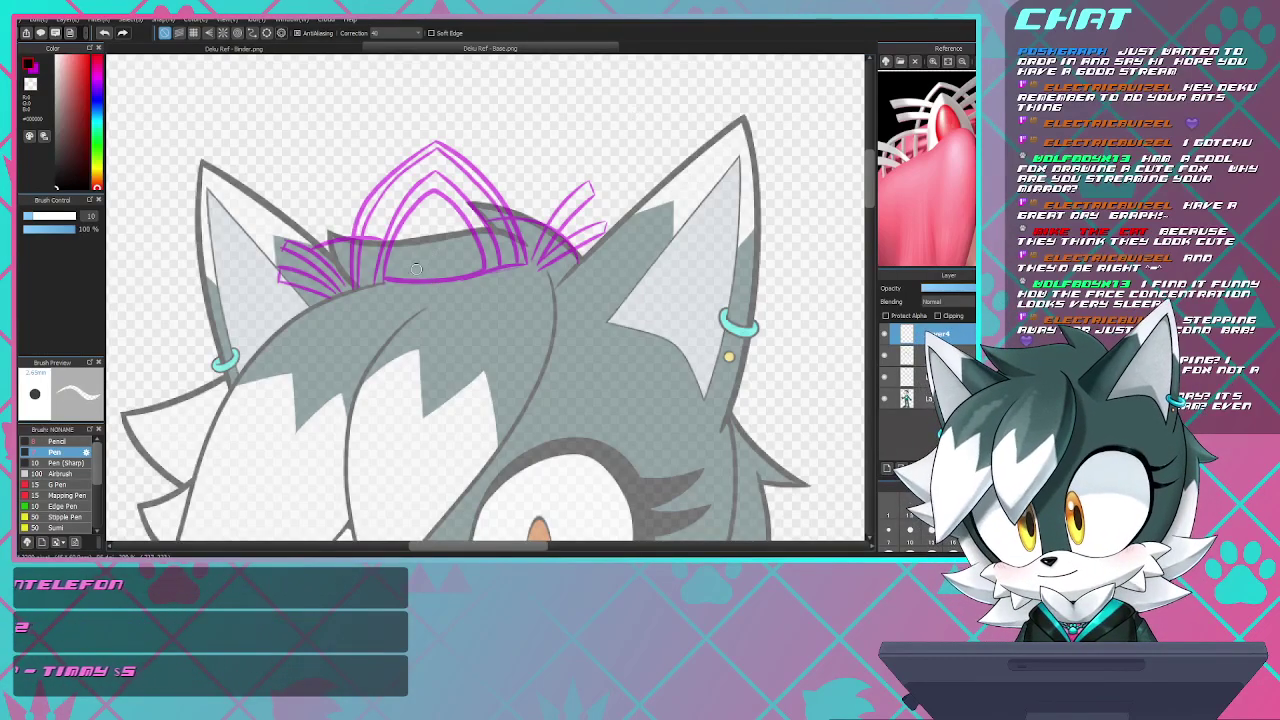
drag(406, 234, 409, 245)
scroll(434, 207, up, 4)
scroll(434, 207, down, 1)
scroll(434, 207, up, 2)
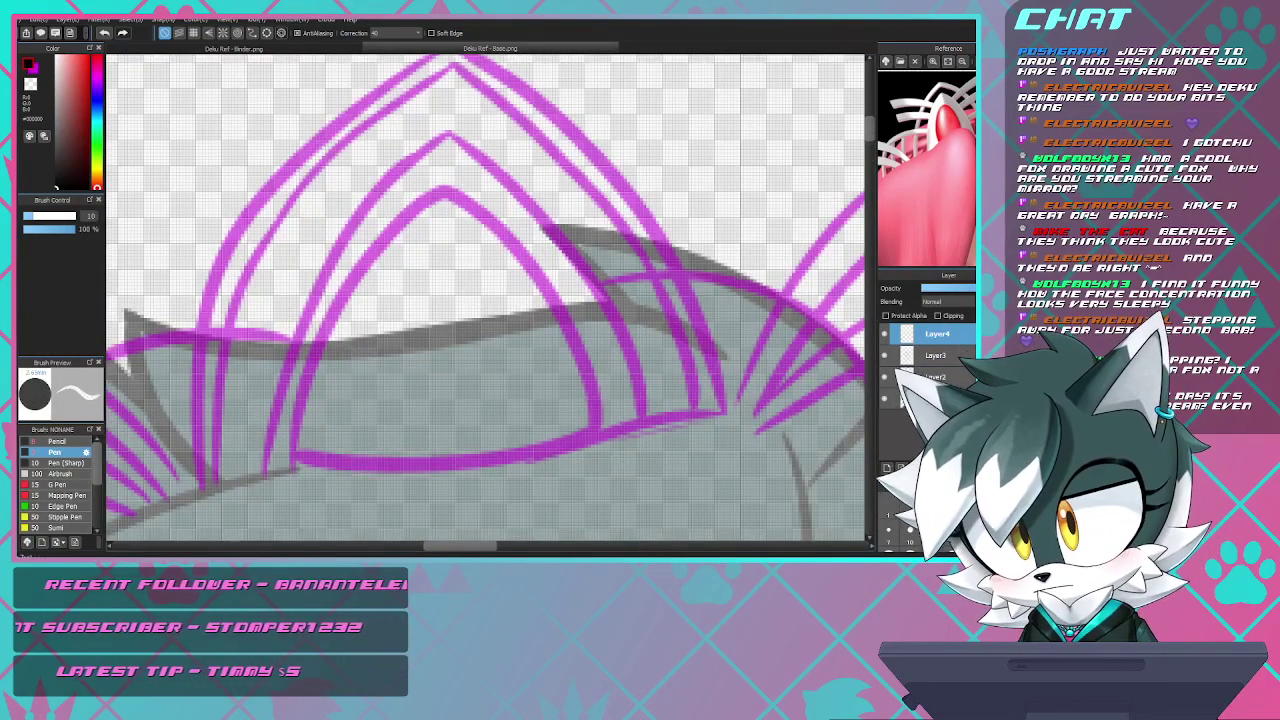
- Ink the inner pointed arch of the crown's centrepiece in black with the Pen and close it with a curved base line
click(55, 452)
mouse_move(264, 478)
mouse_down()
mouse_move(267, 351)
mouse_move(307, 237)
mouse_move(384, 147)
mouse_move(462, 104)
mouse_up()
key(ctrl+z)
mouse_move(265, 475)
mouse_down()
mouse_move(311, 282)
mouse_move(365, 188)
mouse_move(411, 141)
mouse_move(558, 277)
mouse_move(640, 418)
mouse_up()
key(ctrl+z)
mouse_move(410, 146)
mouse_down()
mouse_move(528, 216)
mouse_move(646, 385)
mouse_move(648, 418)
mouse_up()
key(ctrl+z)
mouse_move(406, 147)
mouse_down()
mouse_move(485, 203)
mouse_move(600, 371)
mouse_up()
key(ctrl+z)
key(ctrl+z)
mouse_move(403, 146)
mouse_down()
mouse_move(557, 265)
mouse_move(646, 432)
mouse_move(661, 421)
mouse_move(650, 449)
mouse_move(528, 436)
mouse_move(275, 501)
mouse_move(299, 459)
mouse_move(660, 450)
mouse_up()
key(ctrl+z)
key(ctrl+z)
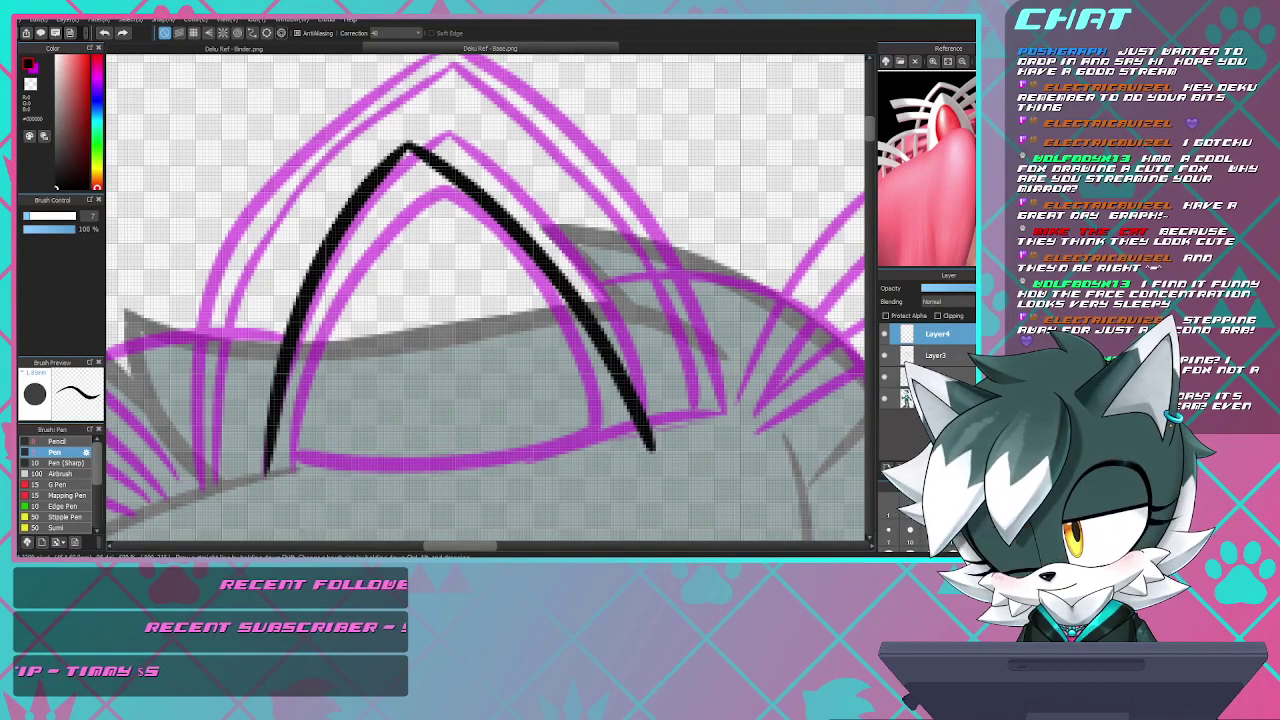
mouse_move(257, 478)
mouse_down()
mouse_move(361, 456)
mouse_move(651, 449)
mouse_up()
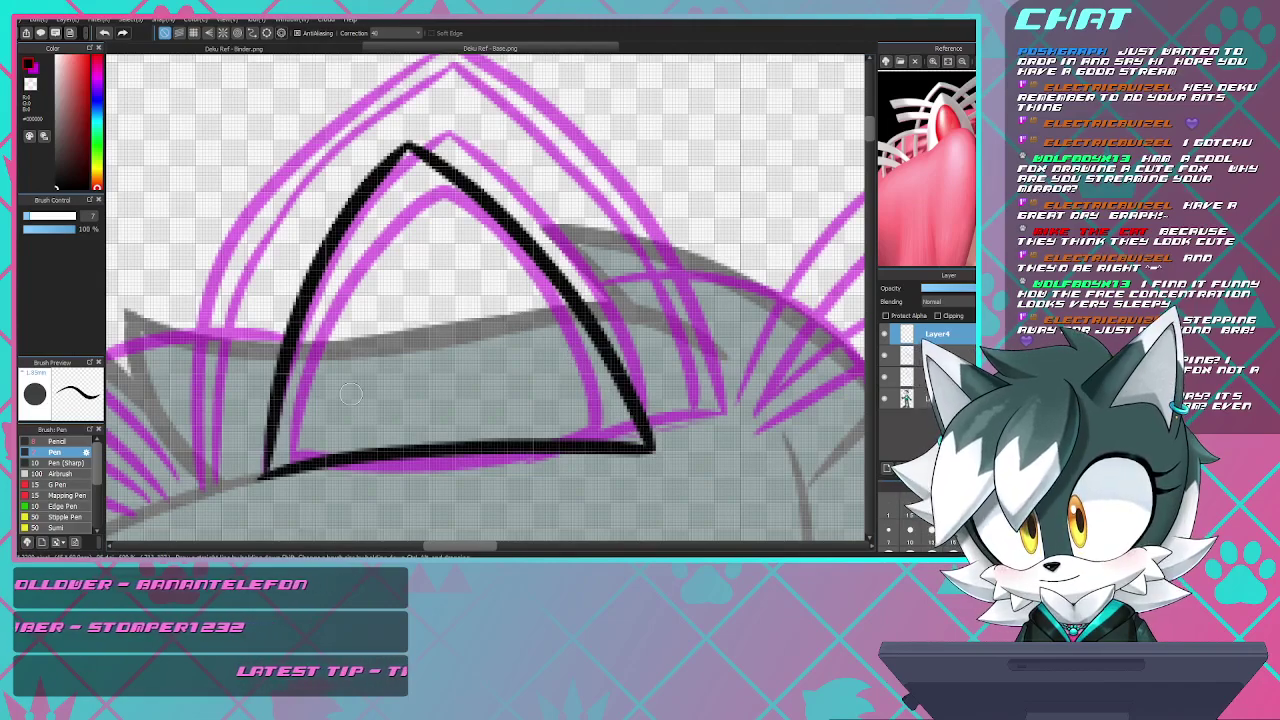
- Ink a smaller pointed arch inside the crown's black arch, ending both sides on the base line
mouse_move(322, 455)
mouse_down()
mouse_move(339, 323)
mouse_move(408, 196)
mouse_move(441, 218)
mouse_move(501, 310)
mouse_move(545, 448)
mouse_up()
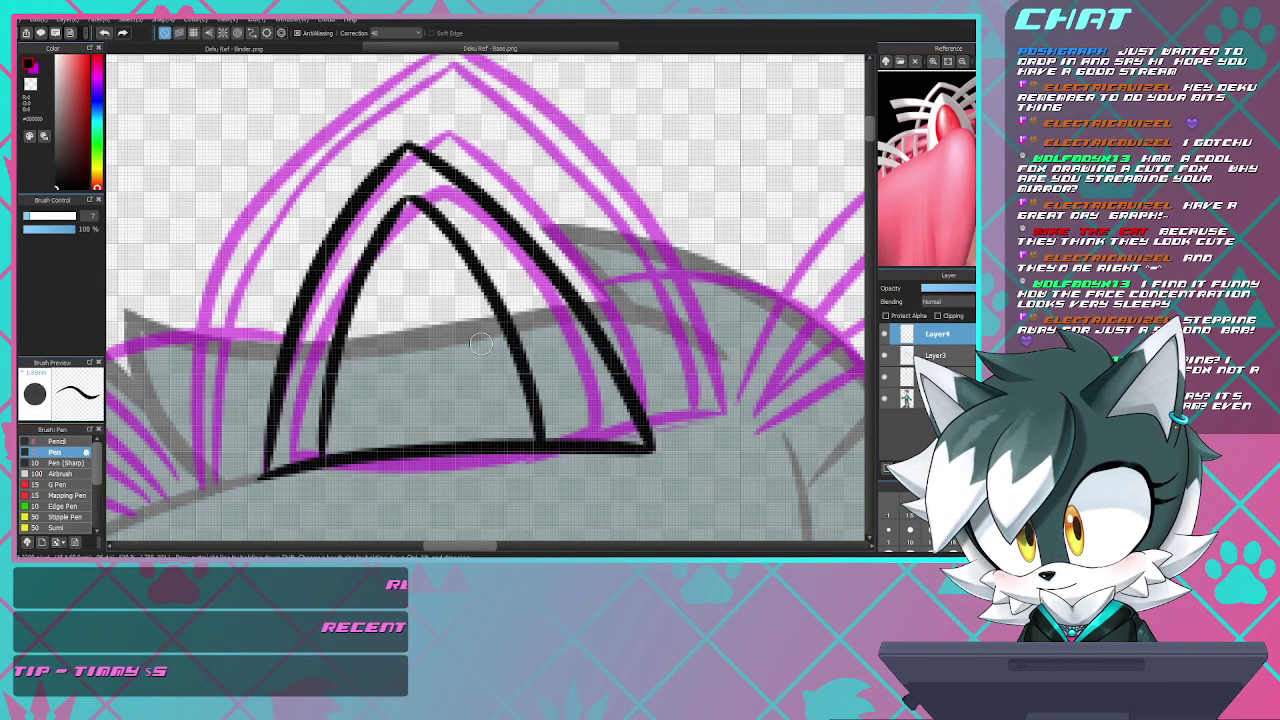
key(ctrl+z)
mouse_move(410, 200)
mouse_down()
mouse_move(493, 314)
mouse_move(535, 433)
mouse_move(522, 340)
mouse_move(465, 255)
mouse_move(412, 210)
mouse_move(463, 246)
mouse_move(545, 378)
mouse_move(560, 440)
mouse_up()
key(ctrl+z)
key(ctrl+z)
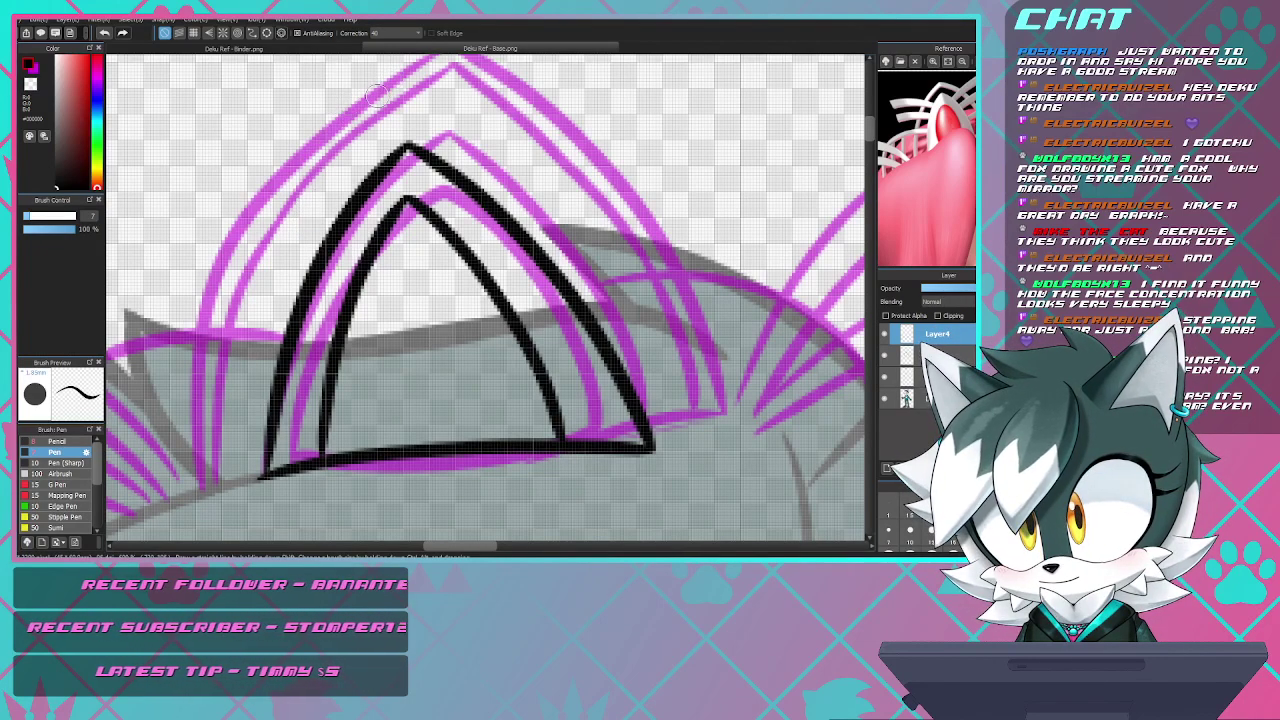
mouse_move(383, 88)
mouse_down()
mouse_move(282, 218)
mouse_move(241, 322)
mouse_move(234, 483)
mouse_move(213, 424)
mouse_move(245, 272)
mouse_move(328, 128)
mouse_move(440, 56)
mouse_up()
key(ctrl+z)
key(ctrl+z)
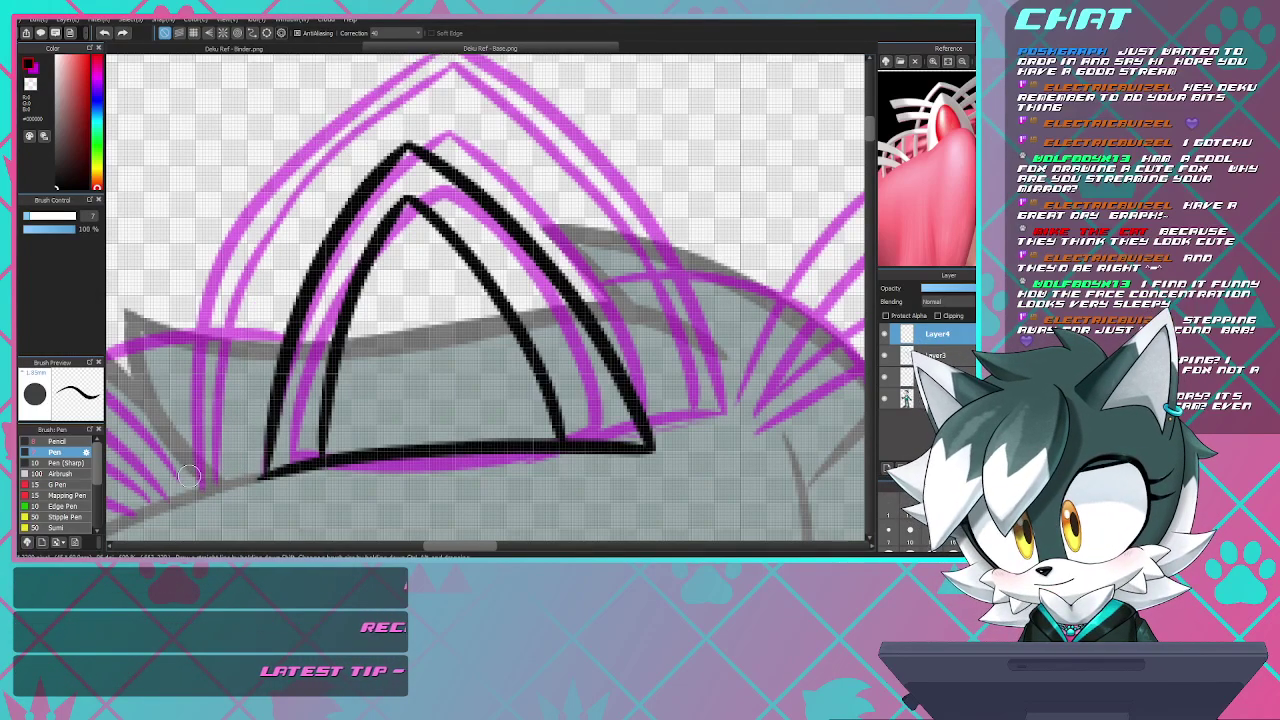
- Ink a large pointed outer arch around the crown's two black arches, plus a thinner-spaced parallel contour just inside it
mouse_move(210, 490)
mouse_down()
mouse_move(227, 289)
mouse_move(311, 133)
mouse_move(412, 56)
mouse_move(402, 60)
mouse_move(474, 82)
mouse_move(628, 206)
mouse_move(704, 356)
mouse_move(718, 426)
mouse_up()
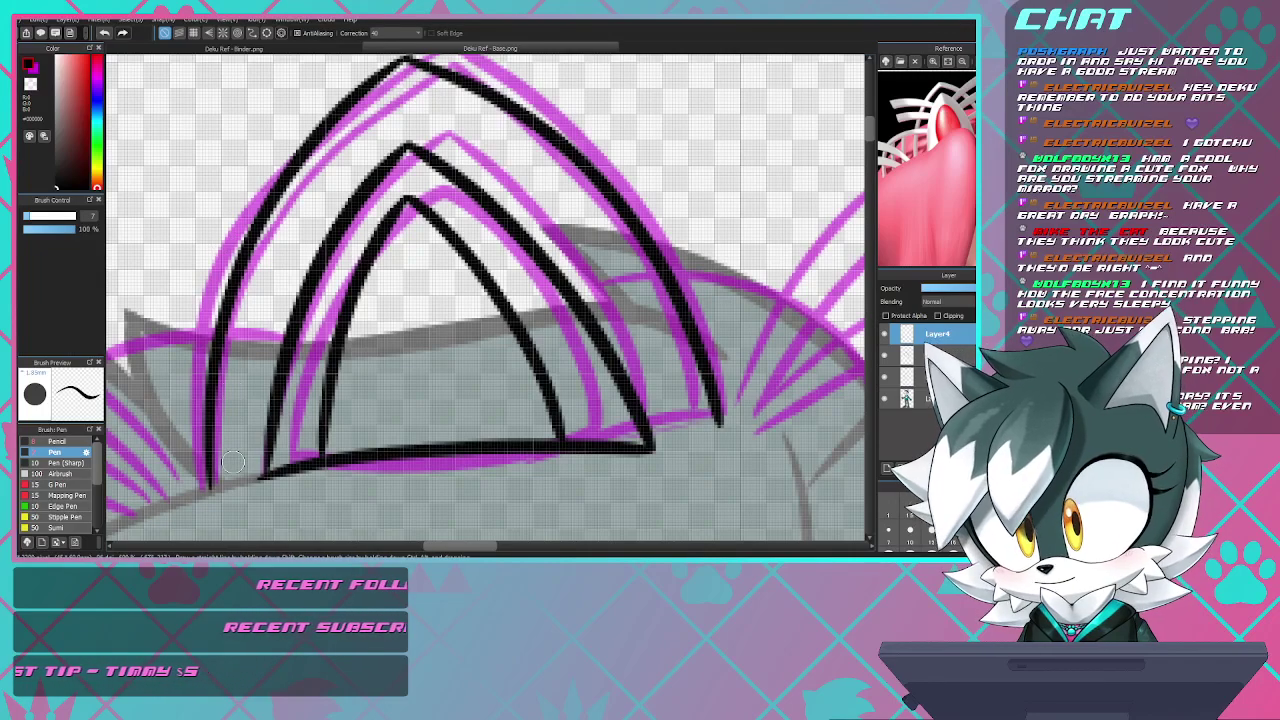
mouse_move(222, 474)
mouse_down()
mouse_move(250, 326)
mouse_move(336, 160)
mouse_move(420, 88)
mouse_up()
key(ctrl+z)
drag(367, 125, 250, 340)
key(ctrl+z)
mouse_move(400, 82)
mouse_down()
mouse_move(317, 176)
mouse_move(276, 249)
mouse_move(248, 323)
mouse_move(228, 490)
mouse_up()
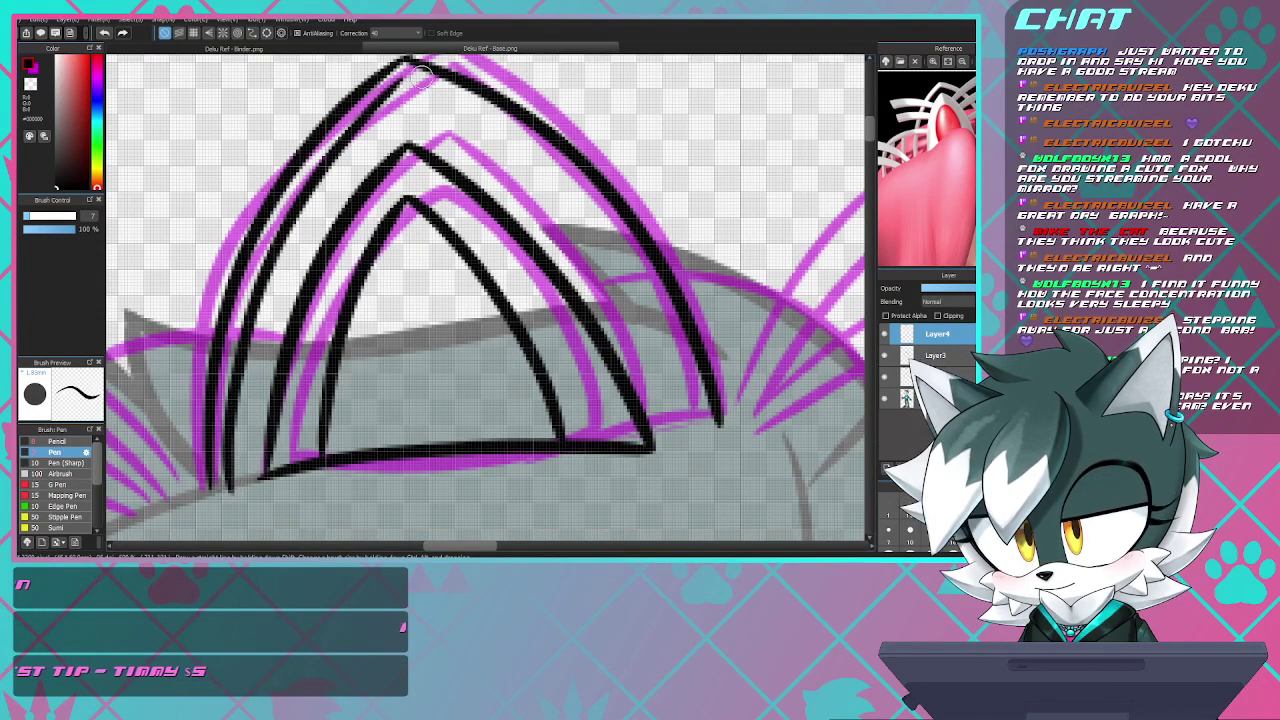
mouse_move(414, 80)
mouse_down()
mouse_move(566, 236)
mouse_move(610, 314)
mouse_up()
key(ctrl+z)
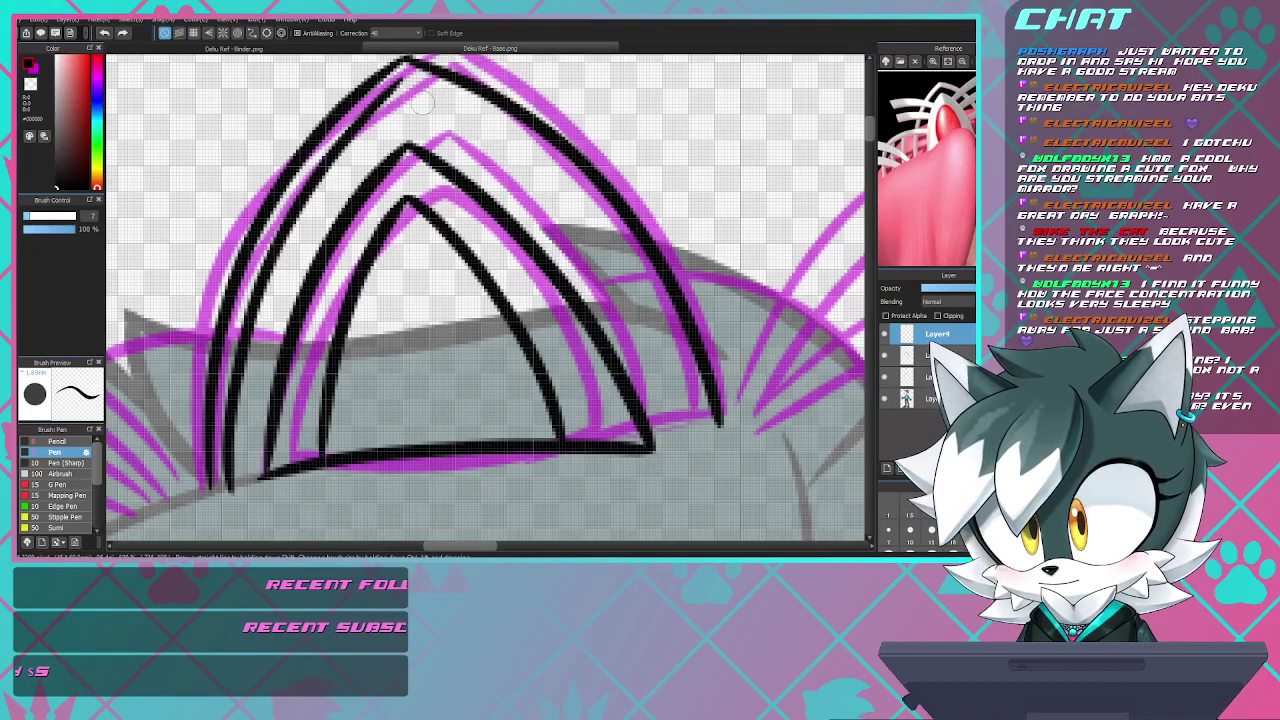
mouse_move(480, 113)
mouse_down()
mouse_move(600, 262)
mouse_move(656, 376)
mouse_up()
key(ctrl+z)
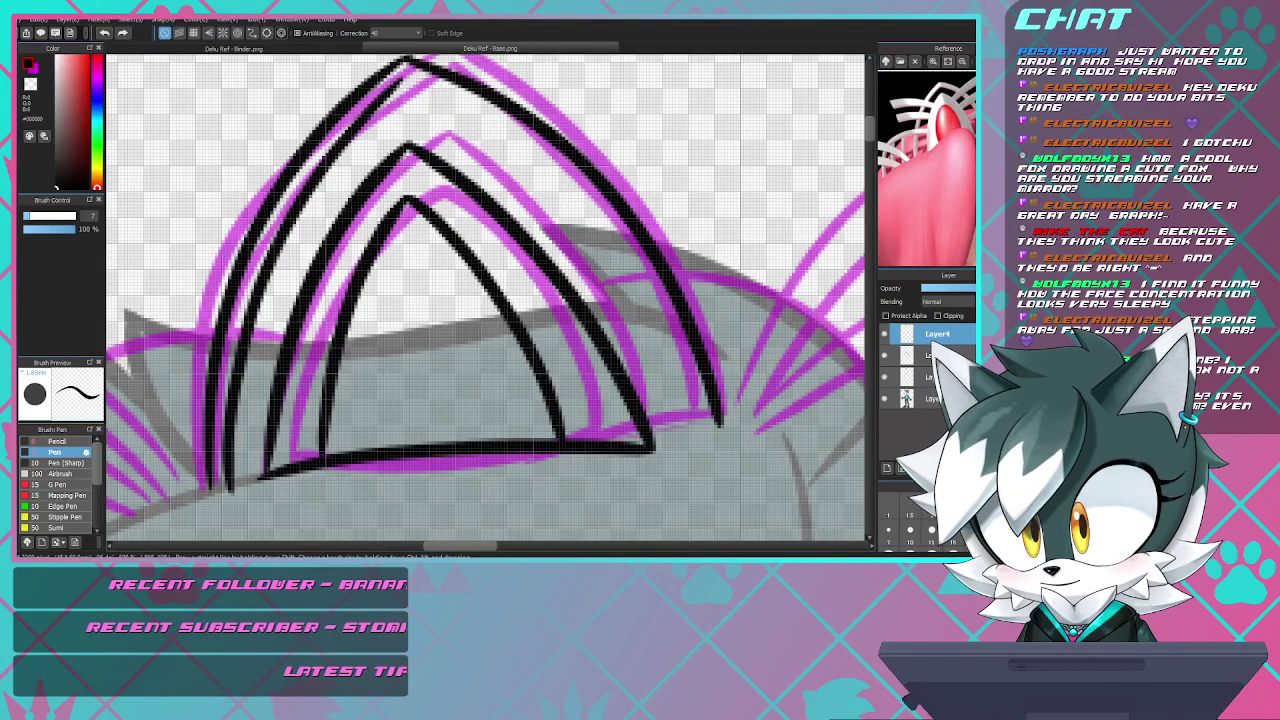
mouse_move(696, 430)
mouse_down()
mouse_move(638, 301)
mouse_move(538, 158)
mouse_move(410, 70)
mouse_up()
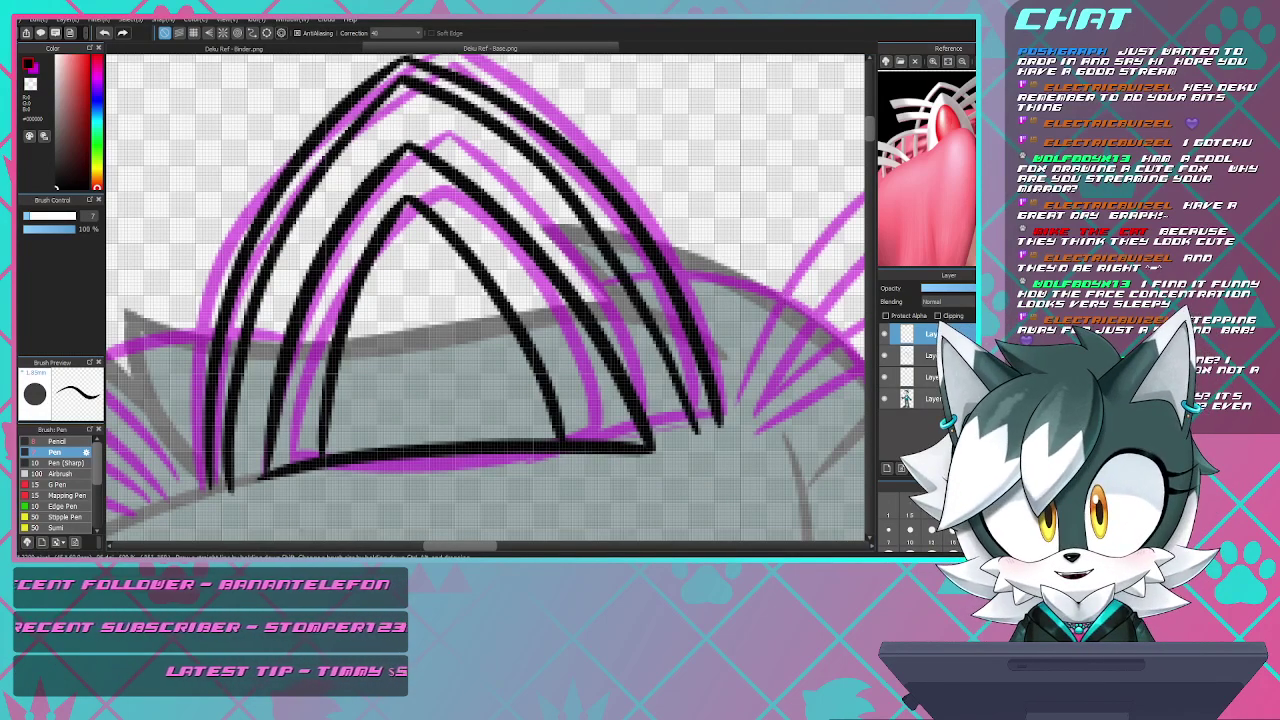
- Ink the upper of the crown's left side prongs as a curved black band with a squared tip over the purple sketch
scroll(433, 242, down, 3)
scroll(433, 139, up, 3)
scroll(433, 203, down, 3)
scroll(397, 312, up, 3)
scroll(398, 290, down, 2)
scroll(296, 295, up, 3)
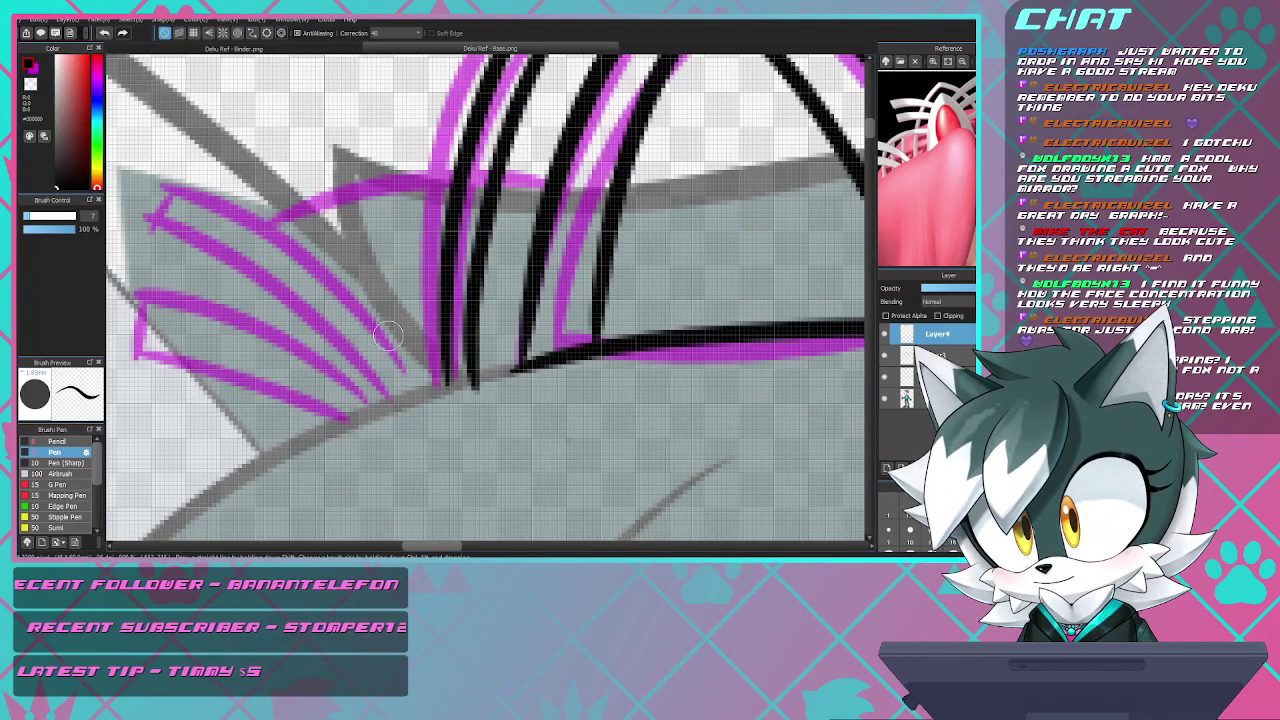
mouse_move(411, 375)
mouse_down()
mouse_move(318, 262)
mouse_move(257, 213)
mouse_move(168, 189)
mouse_up()
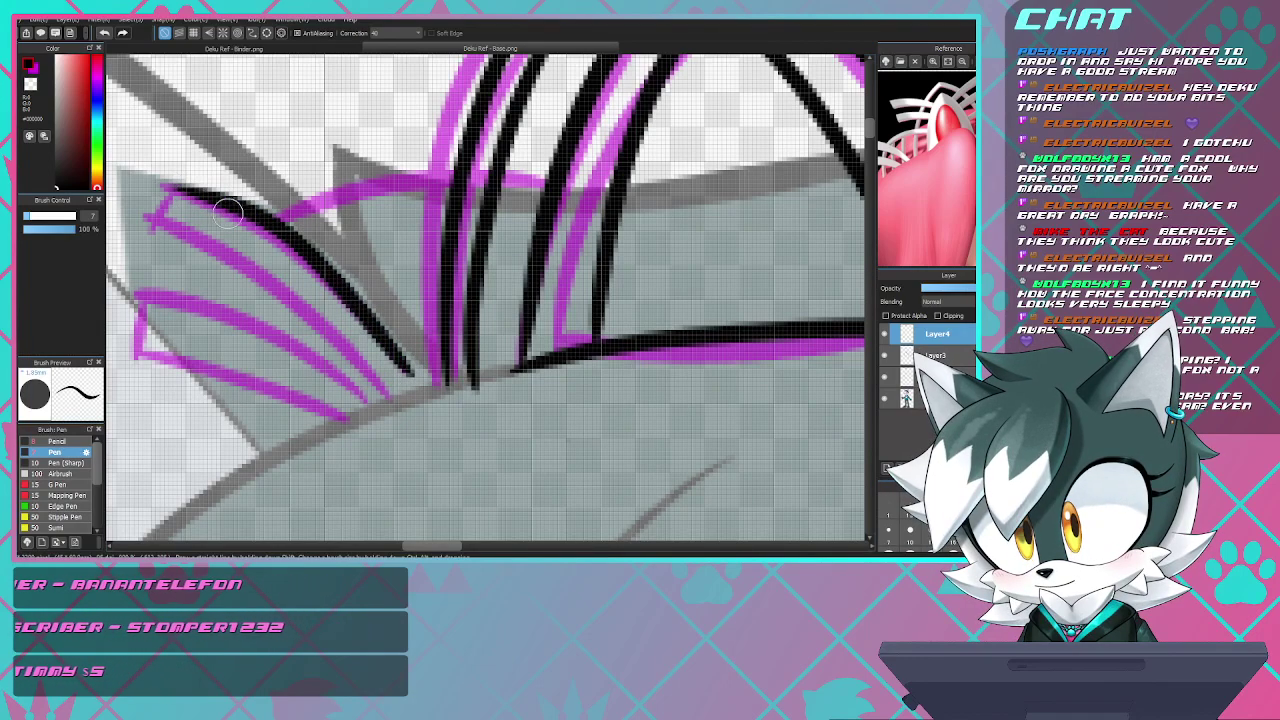
key(ctrl+z)
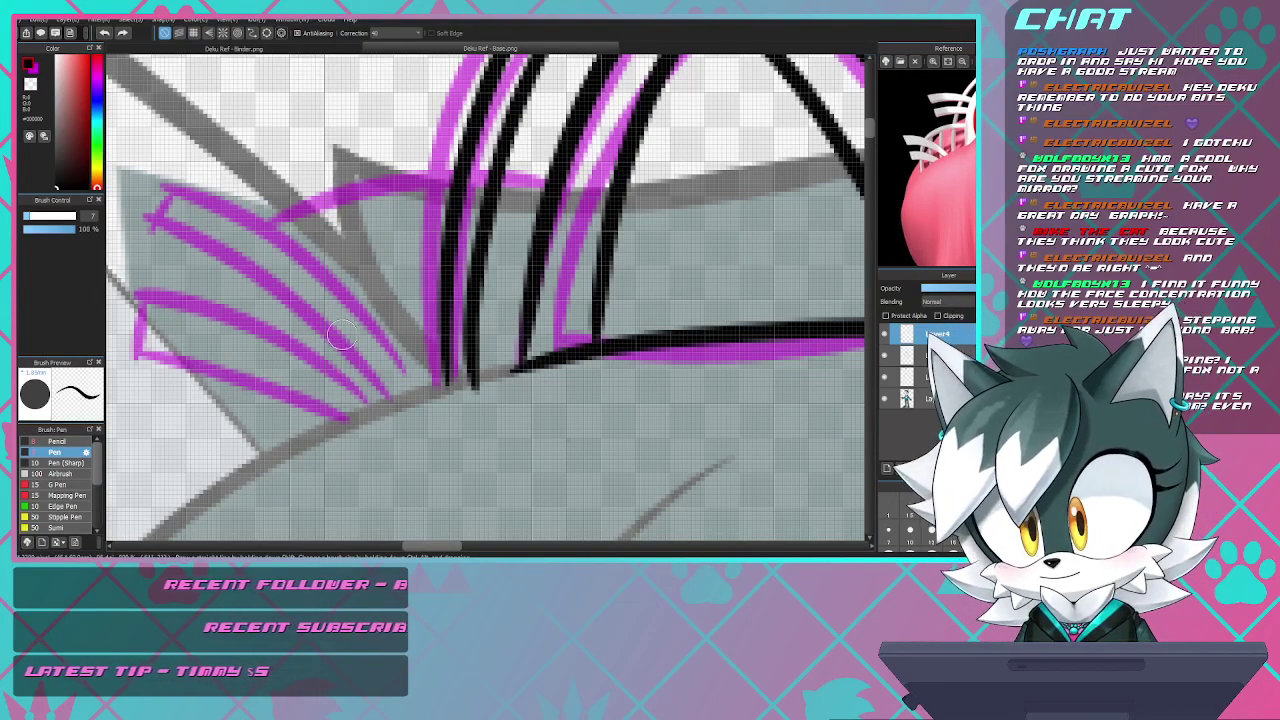
mouse_move(405, 390)
mouse_down()
mouse_move(365, 340)
mouse_move(138, 187)
mouse_move(118, 238)
mouse_move(245, 280)
mouse_up()
drag(304, 312, 398, 398)
key(ctrl+z)
mouse_move(122, 234)
mouse_down()
mouse_move(200, 262)
mouse_move(311, 327)
mouse_move(386, 404)
mouse_up()
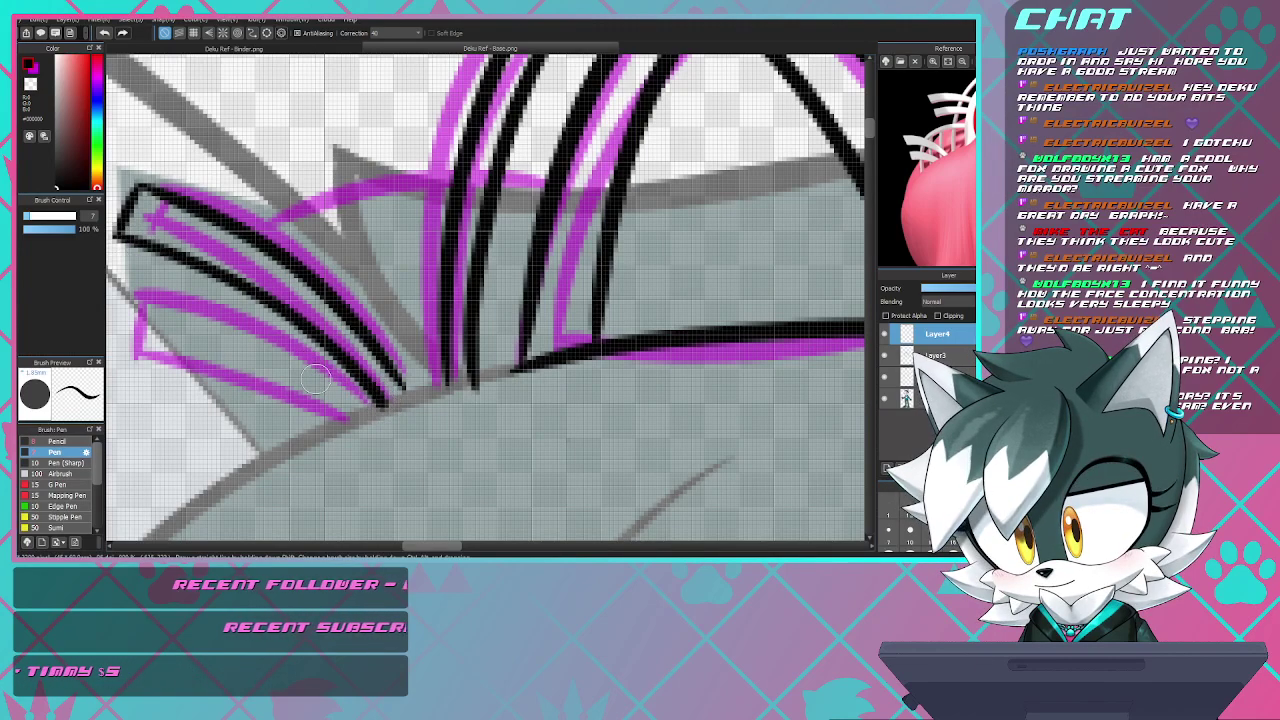
- Ink the lower left prong with a squared tip and extend the crown's base line beneath both left prongs
mouse_move(341, 392)
mouse_down()
mouse_move(136, 292)
mouse_move(137, 358)
mouse_move(302, 382)
mouse_move(336, 416)
mouse_up()
key(ctrl+z)
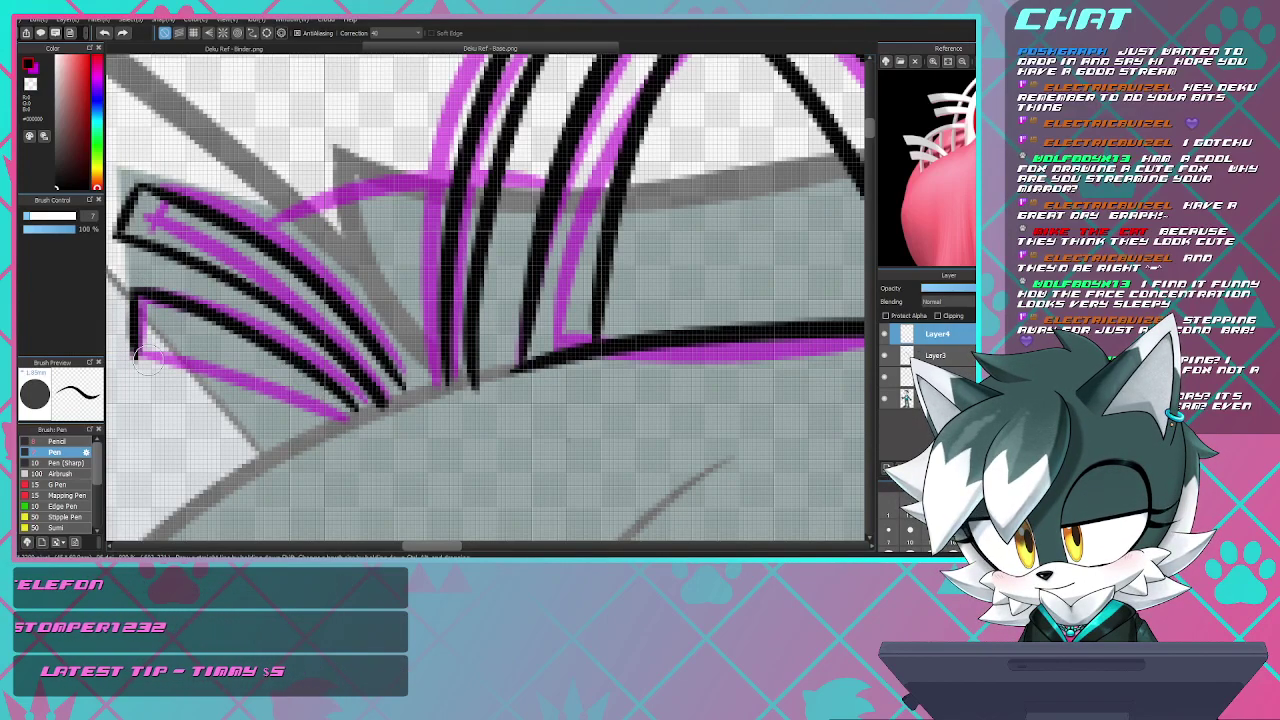
mouse_move(142, 352)
mouse_down()
mouse_move(330, 426)
mouse_move(377, 400)
mouse_up()
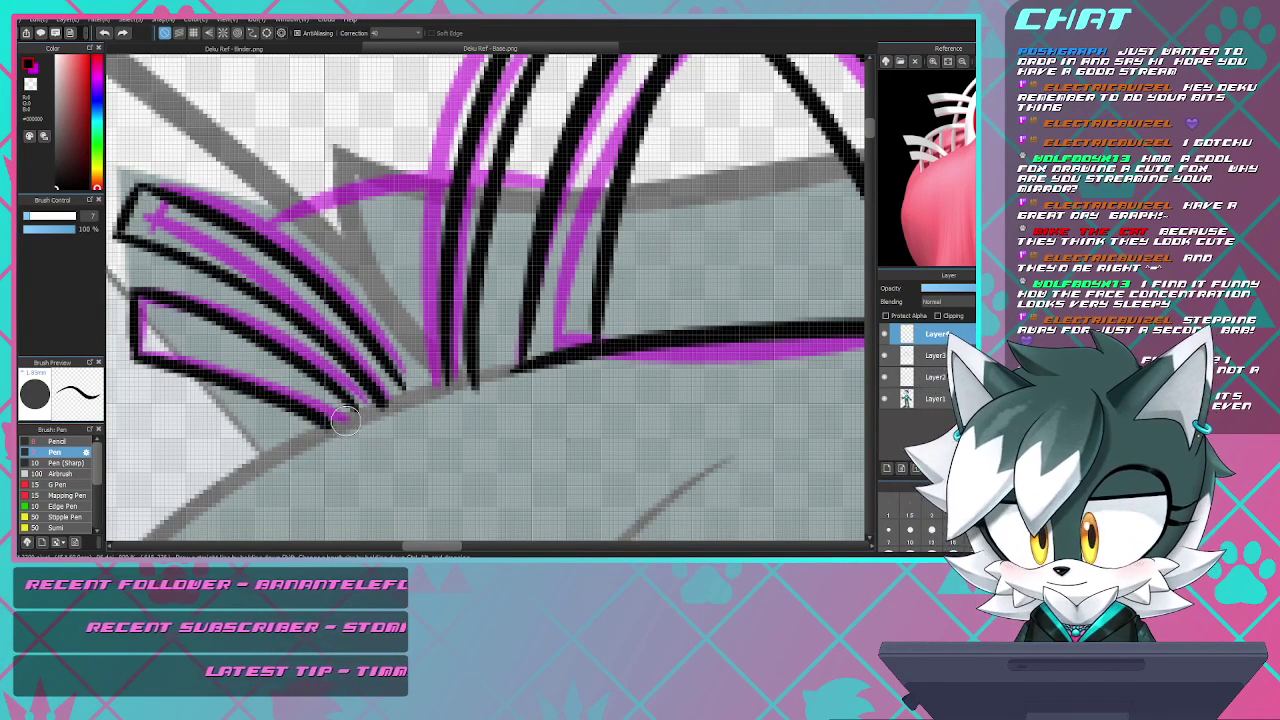
mouse_move(326, 423)
mouse_down()
mouse_move(552, 357)
mouse_move(358, 438)
mouse_move(322, 438)
mouse_move(402, 391)
mouse_move(573, 357)
mouse_move(367, 417)
mouse_move(300, 448)
mouse_up()
key(ctrl+z)
key(ctrl+z)
key(ctrl+z)
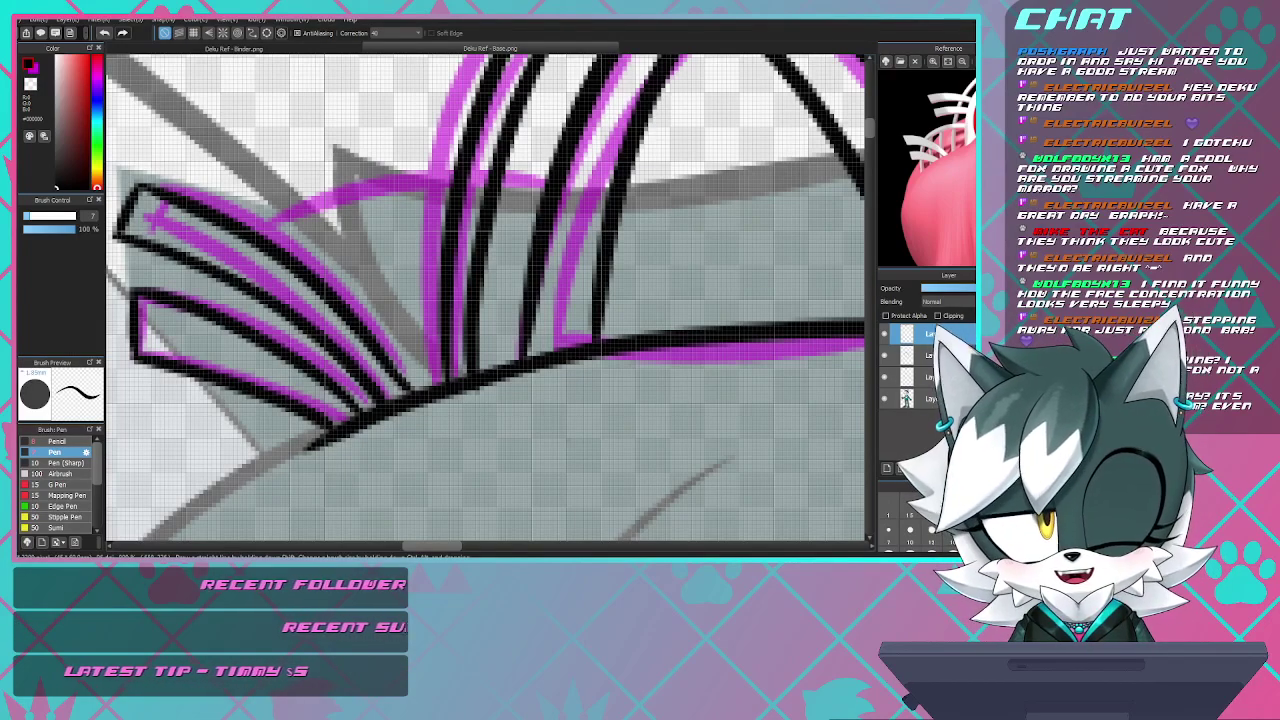
- Select the two left prongs with a rectangular selection and paste a copy on a new layer, ready to transform
scroll(397, 255, down, 3)
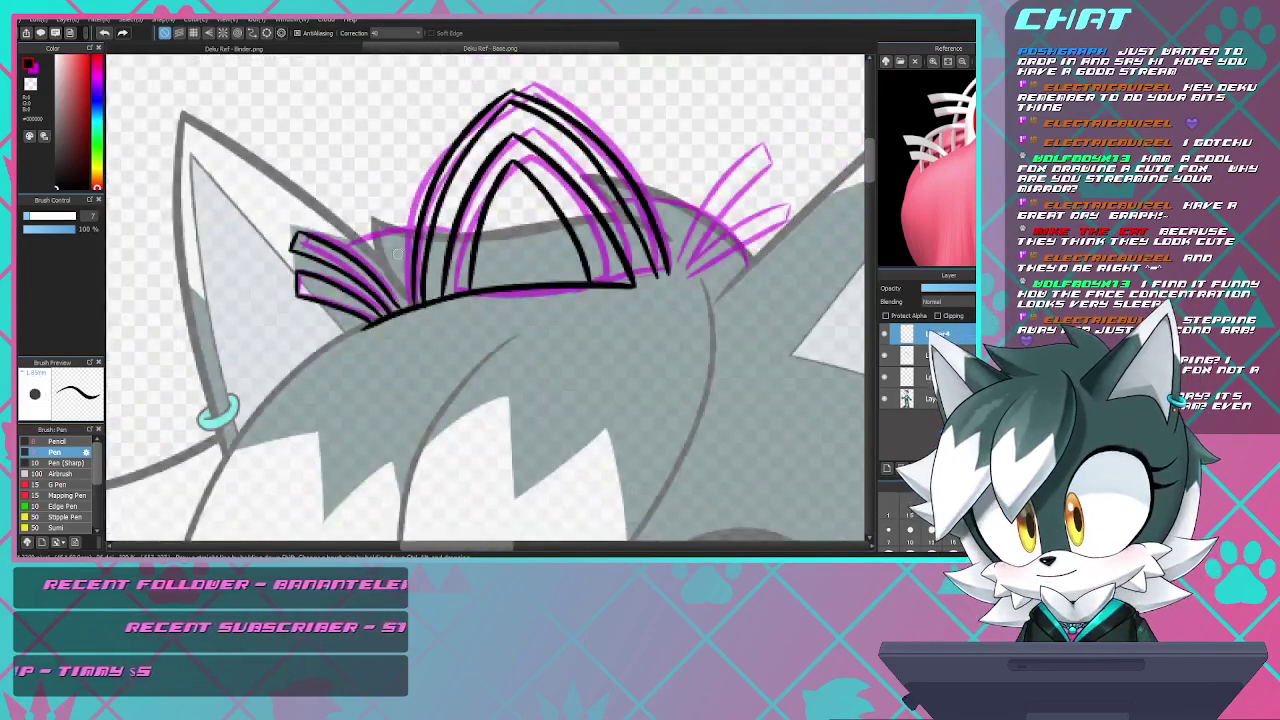
scroll(575, 222, up, 2)
scroll(485, 222, down, 3)
scroll(578, 222, up, 3)
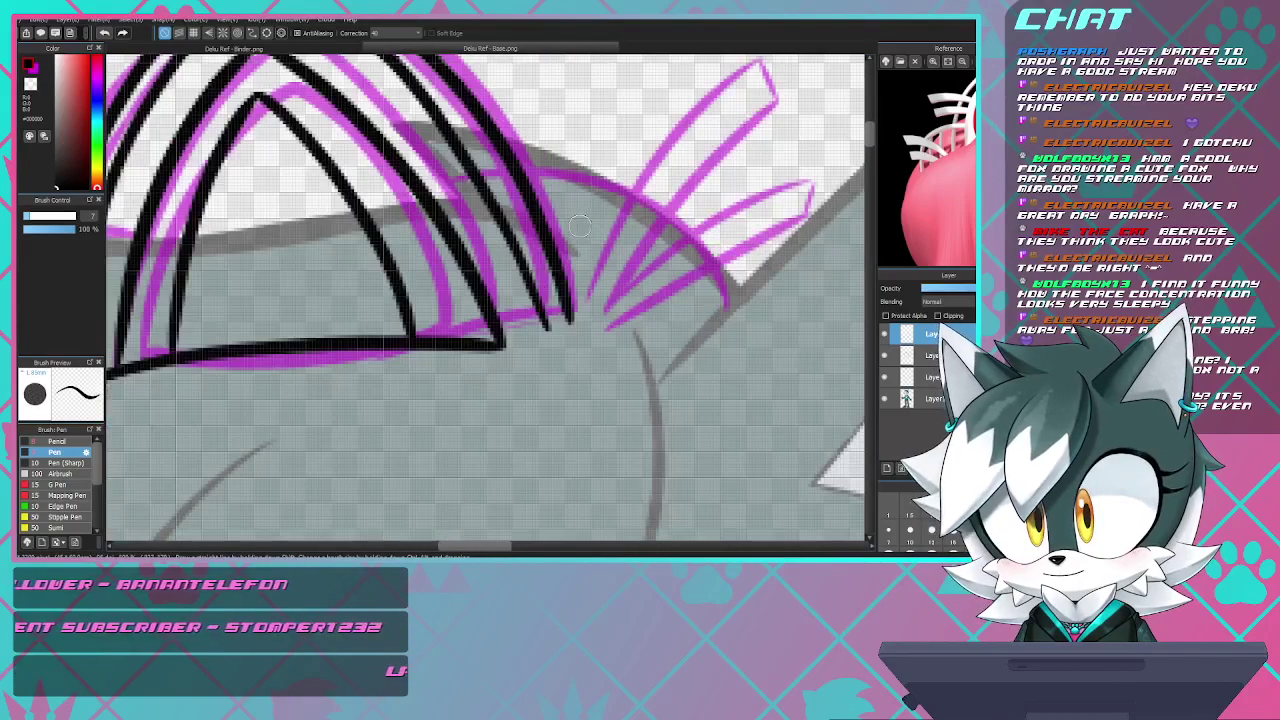
scroll(625, 226, down, 2)
key(ctrl+minus)
key(ctrl+plus)
key(ctrl+plus)
key(ctrl+plus)
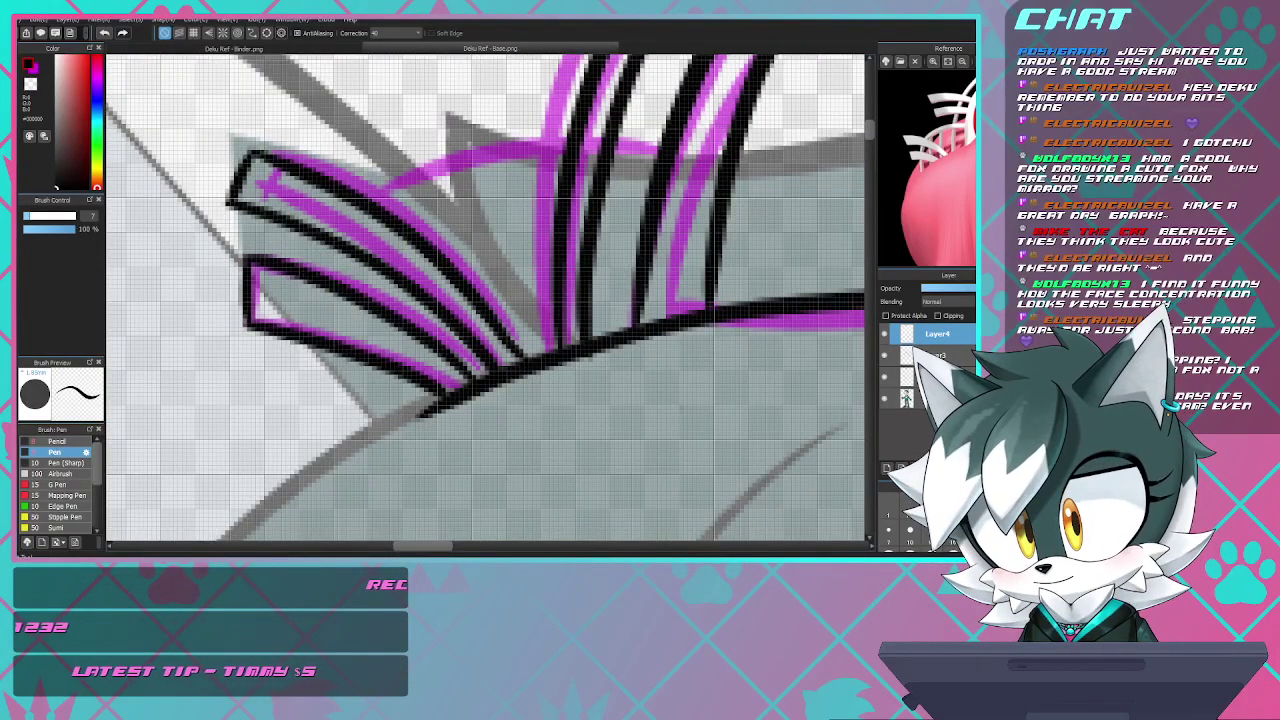
key(m)
drag(172, 120, 529, 422)
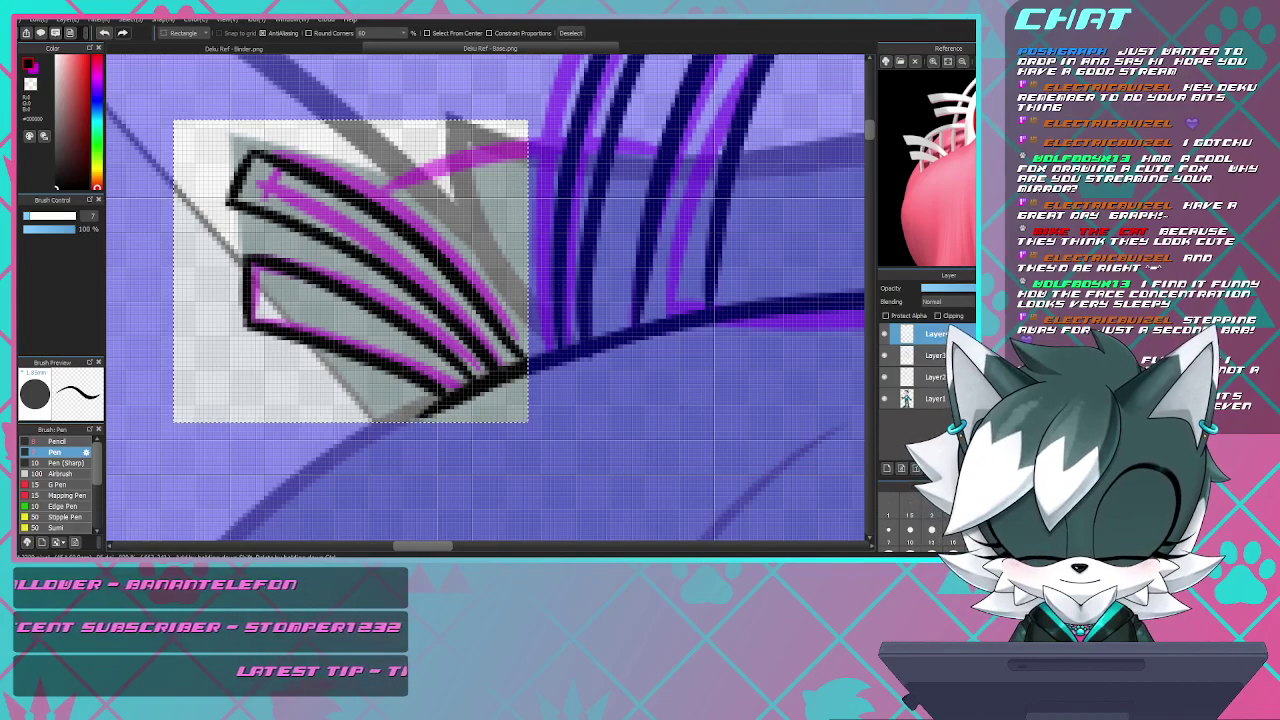
key(ctrl+c)
key(ctrl+v)
key(ctrl+t)
- Flip the copied prongs horizontally and move them to the right side of the crown's centrepiece
scroll(354, 338, down, 2)
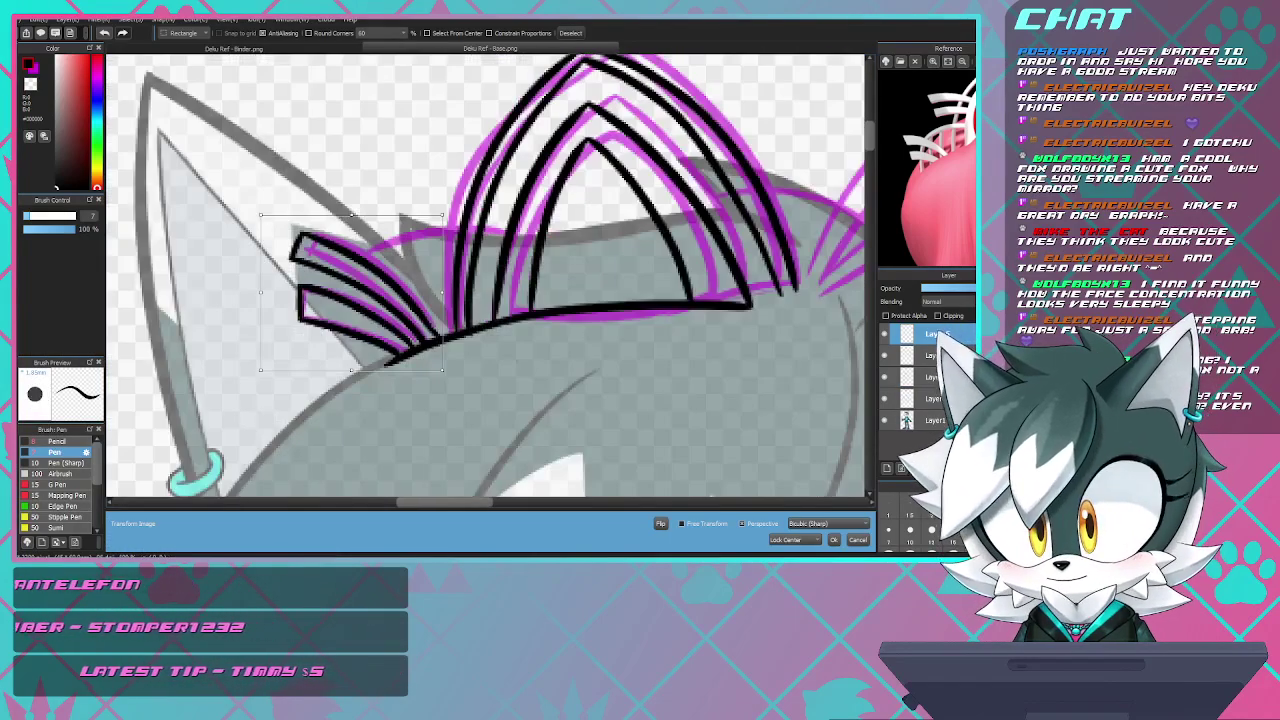
click(660, 523)
drag(351, 292, 728, 276)
scroll(740, 282, down, 2)
scroll(728, 285, down, 1)
scroll(728, 285, up, 1)
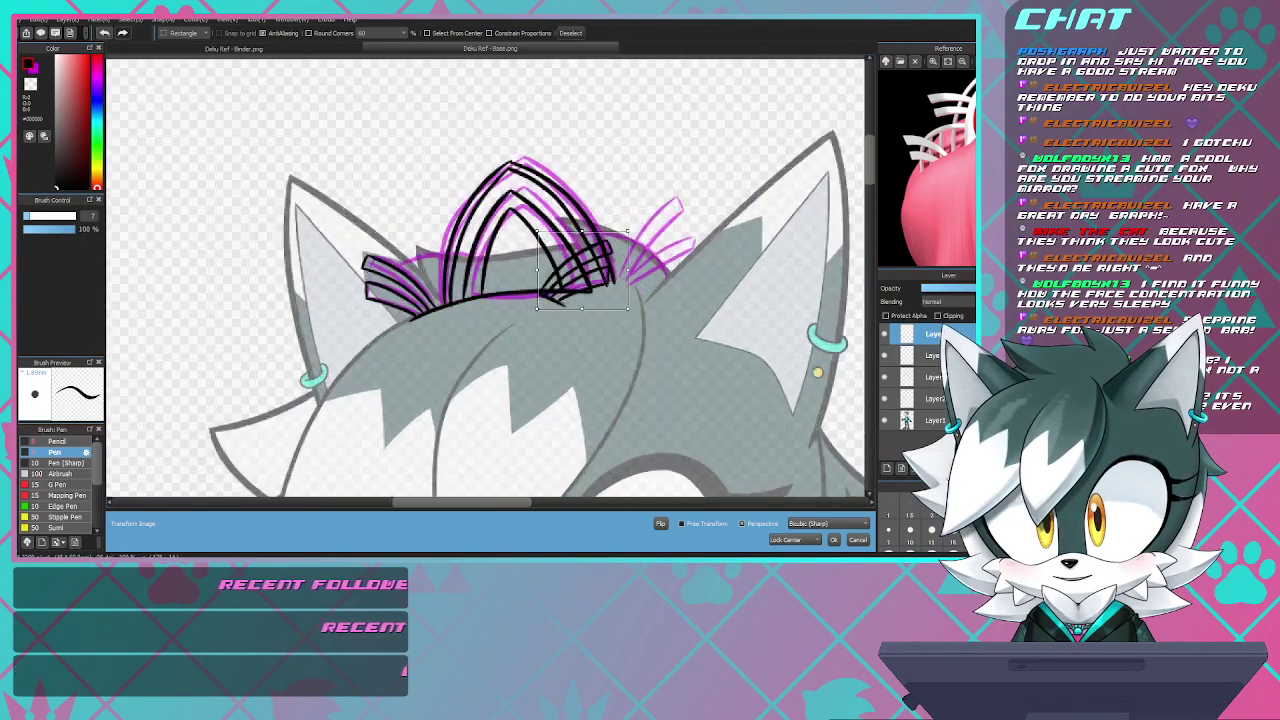
scroll(694, 298, up, 1)
mouse_move(523, 255)
mouse_down()
mouse_move(643, 219)
mouse_move(643, 253)
mouse_up()
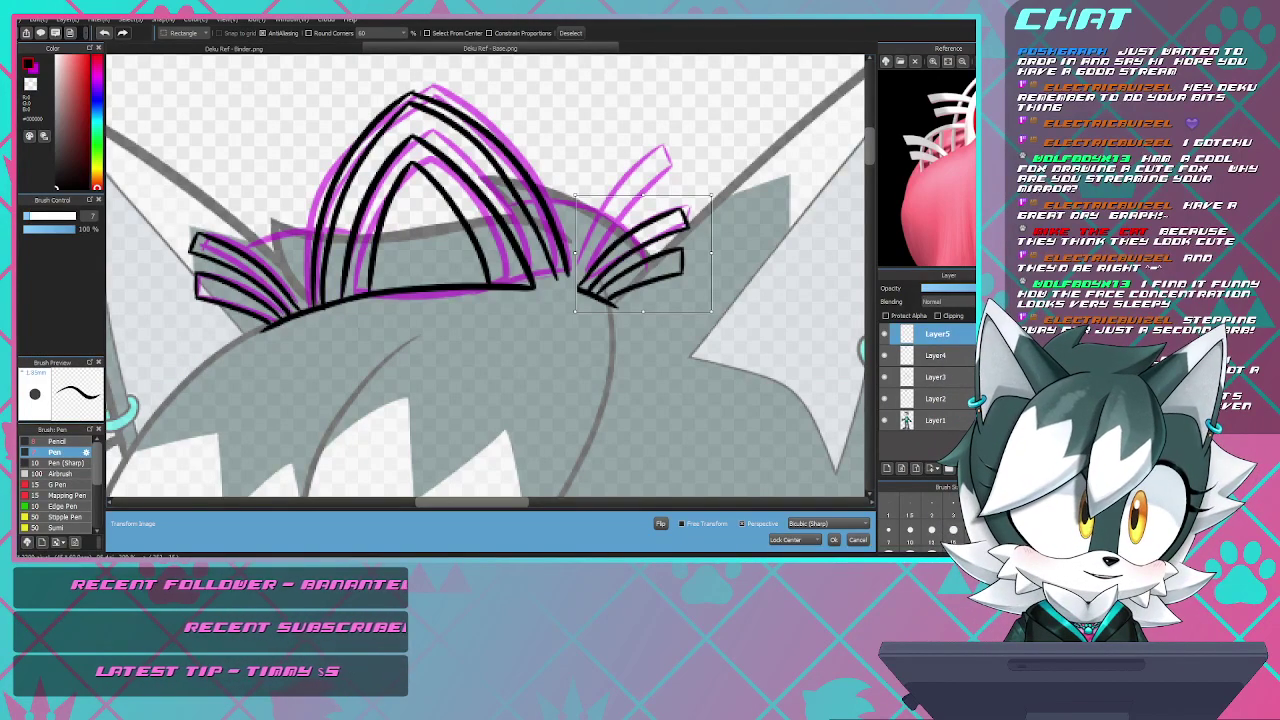
- Nudge the mirrored prongs into place beside the centrepiece, apply the transform, clear the selection and merge them into Layer4
drag(950, 170, 890, 165)
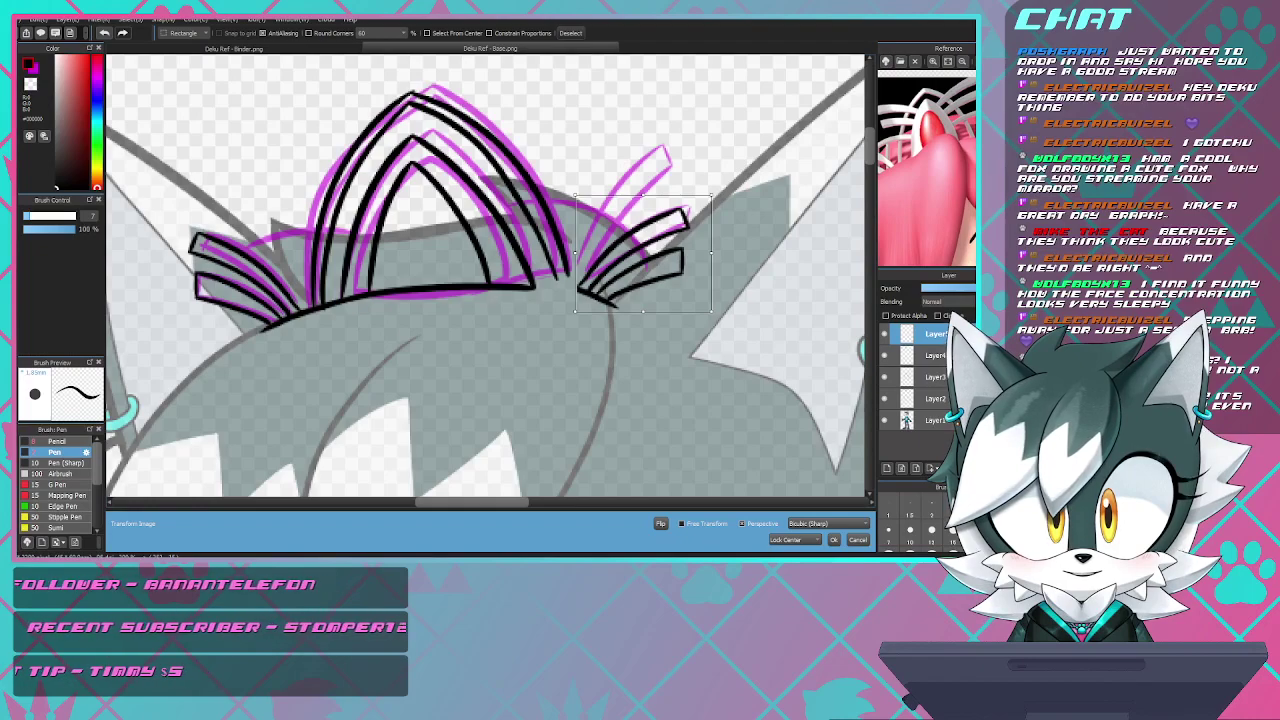
drag(643, 253, 645, 250)
key(Left)
key(Left)
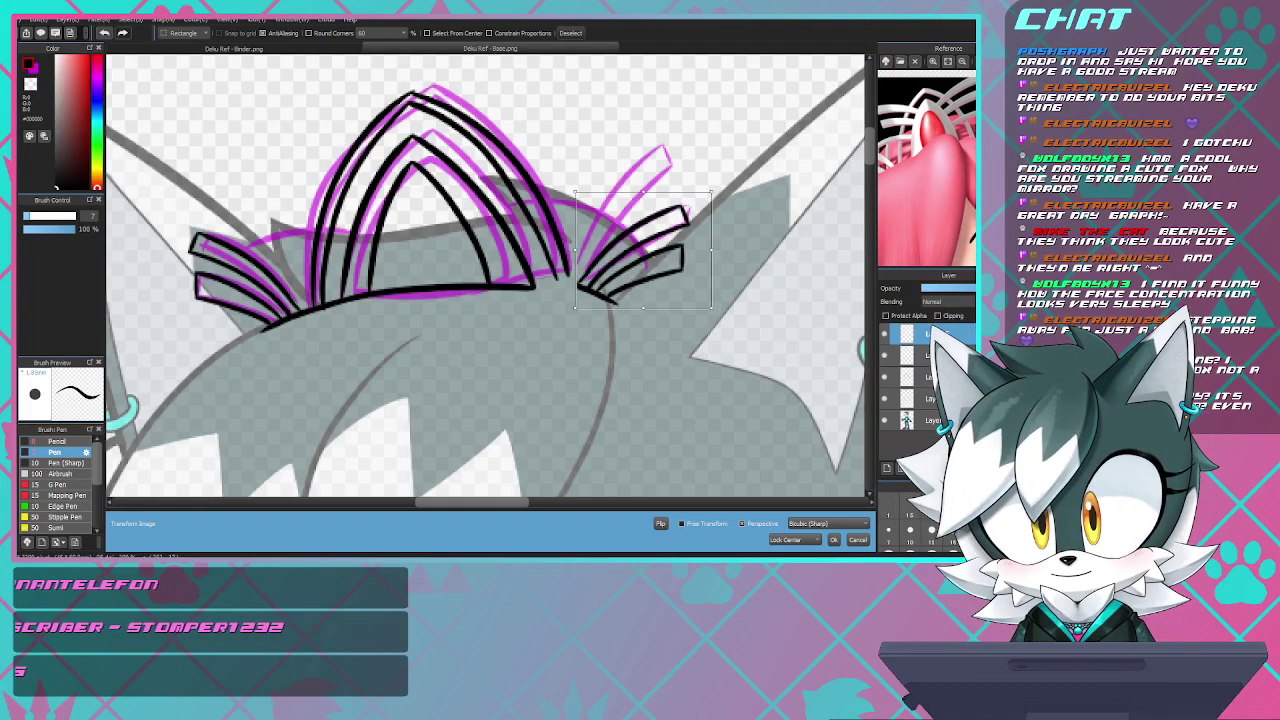
key(Left)
key(Left)
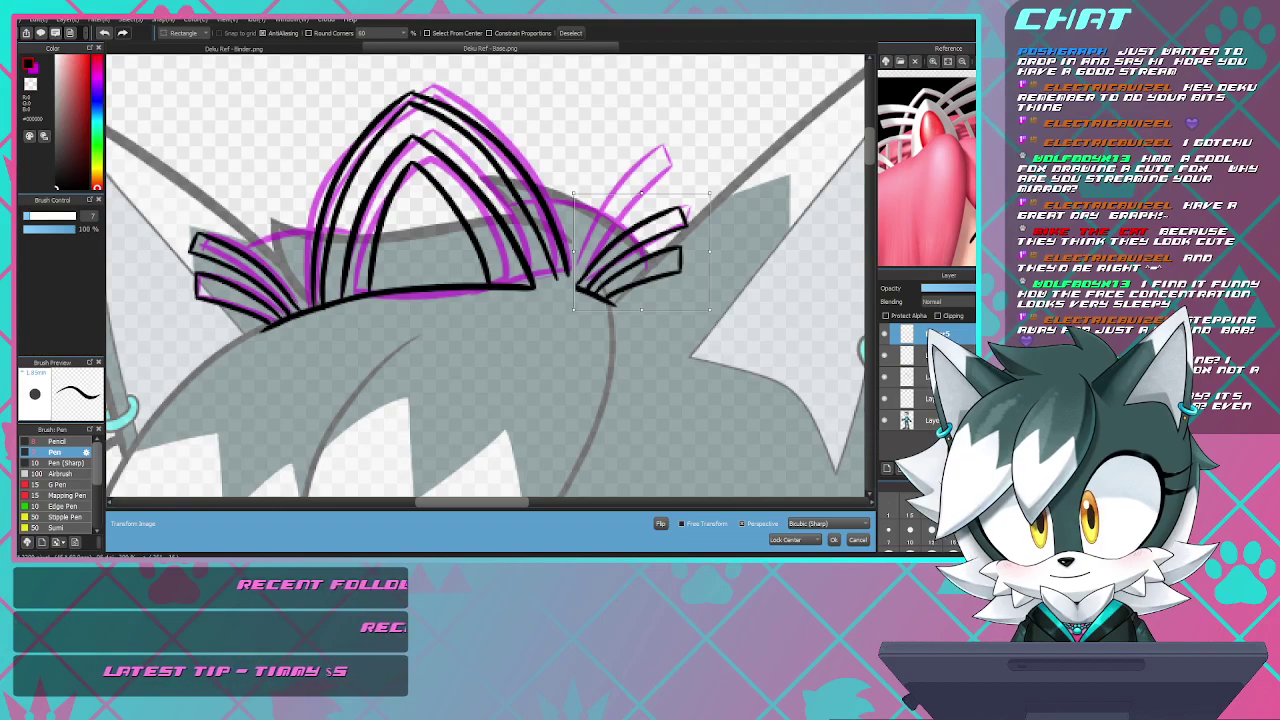
key(Return)
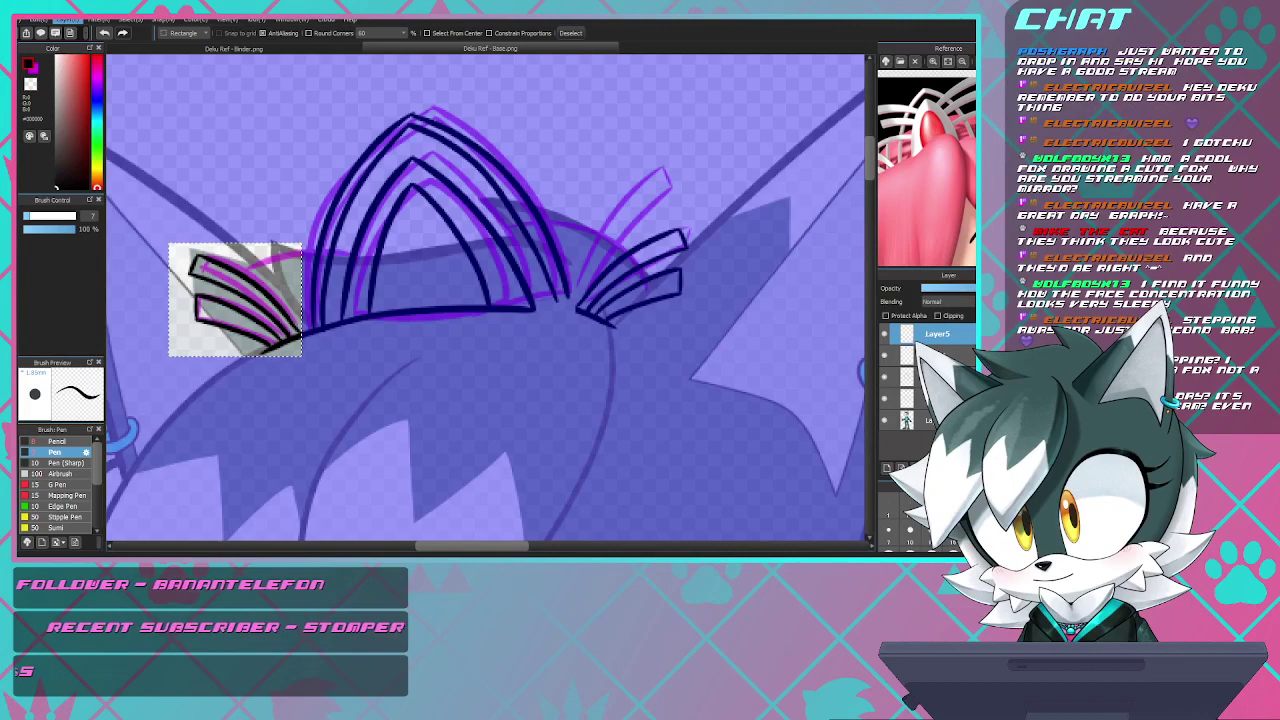
key(ctrl+d)
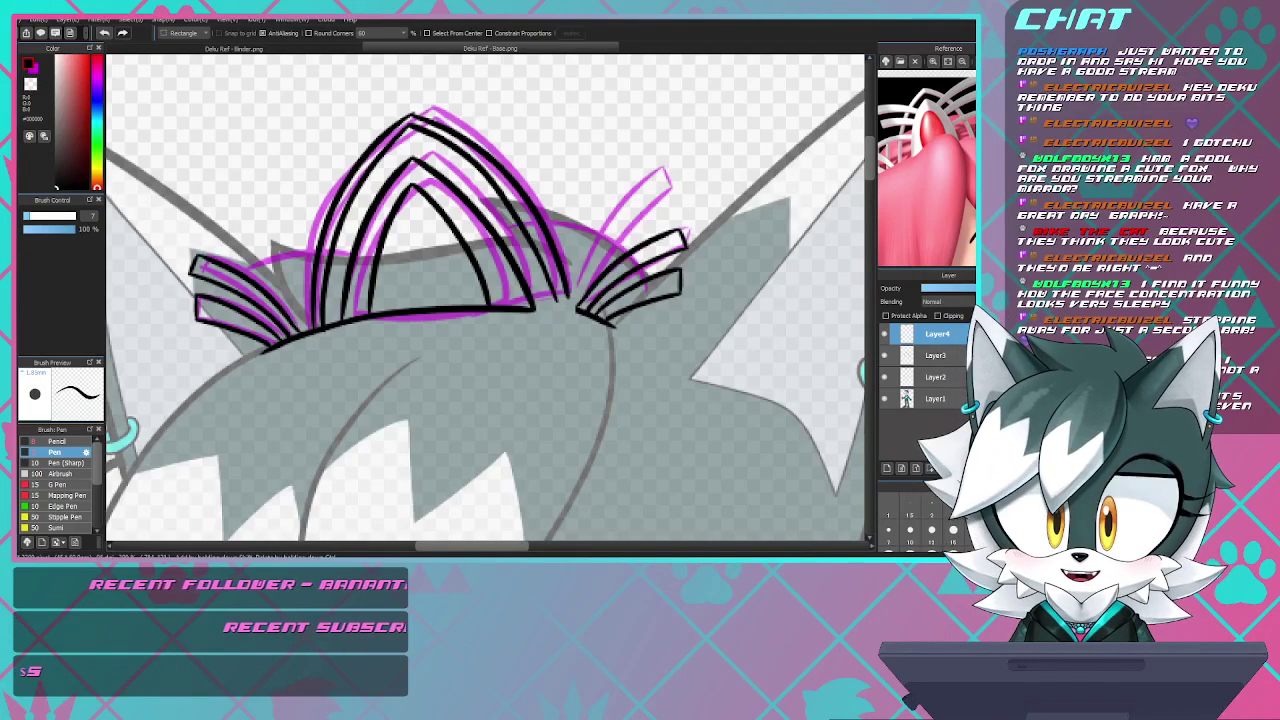
- Extend the crown's base line with the Pen from the centrepiece to the right prongs, joining the outer arch ends
key(b)
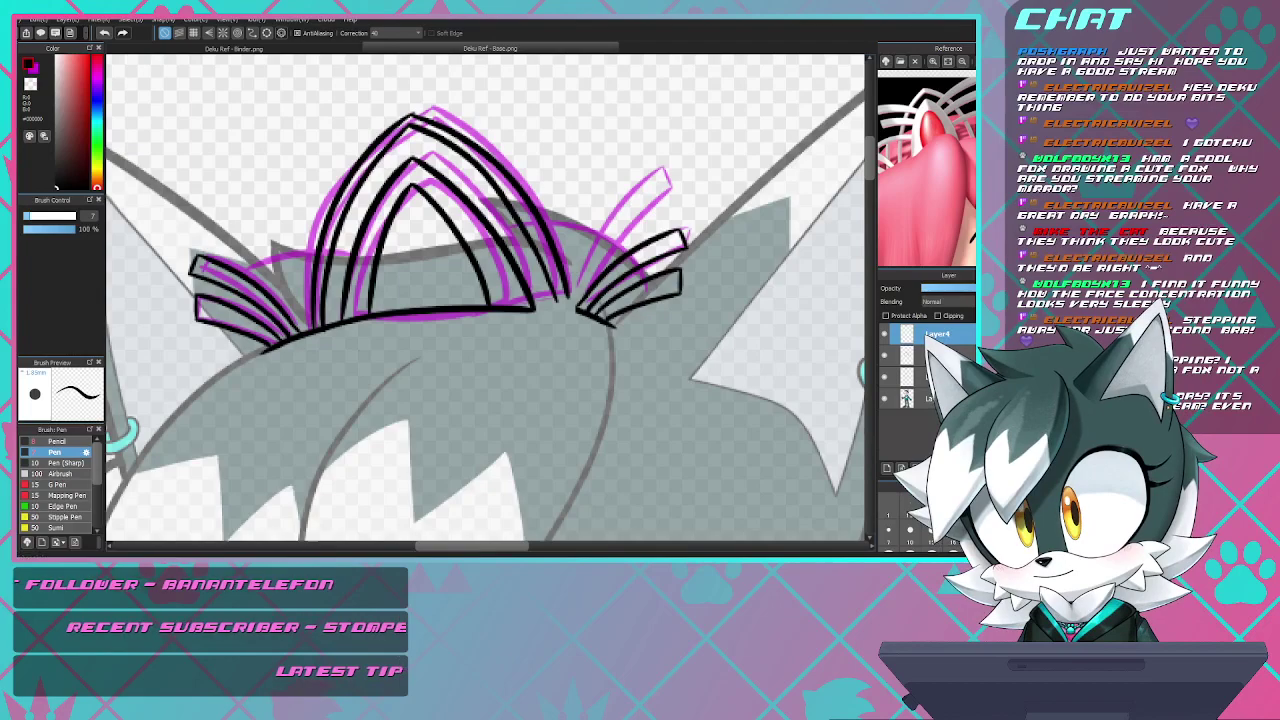
scroll(560, 315, up, 6)
mouse_move(509, 143)
mouse_down()
mouse_move(510, 193)
mouse_move(564, 357)
mouse_up()
mouse_move(604, 258)
mouse_down()
mouse_move(623, 359)
mouse_move(662, 360)
mouse_move(562, 344)
mouse_move(376, 355)
mouse_move(526, 345)
mouse_move(682, 367)
mouse_up()
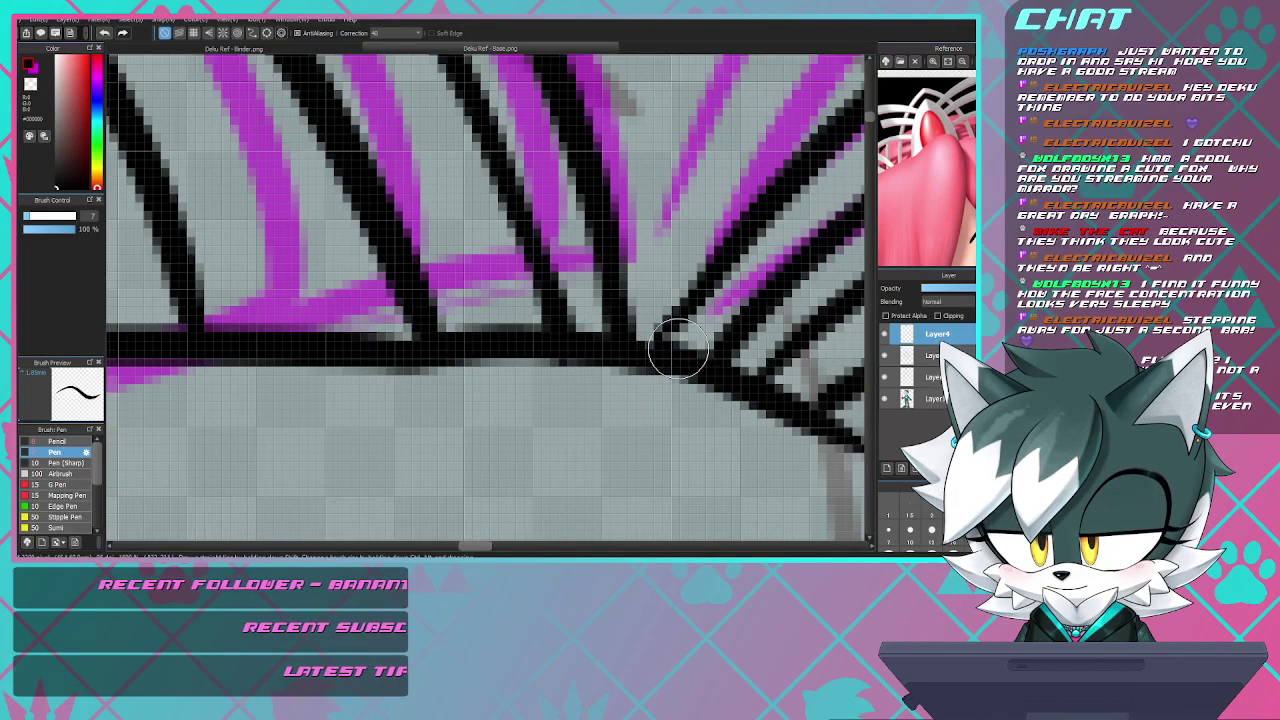
scroll(676, 345, down, 5)
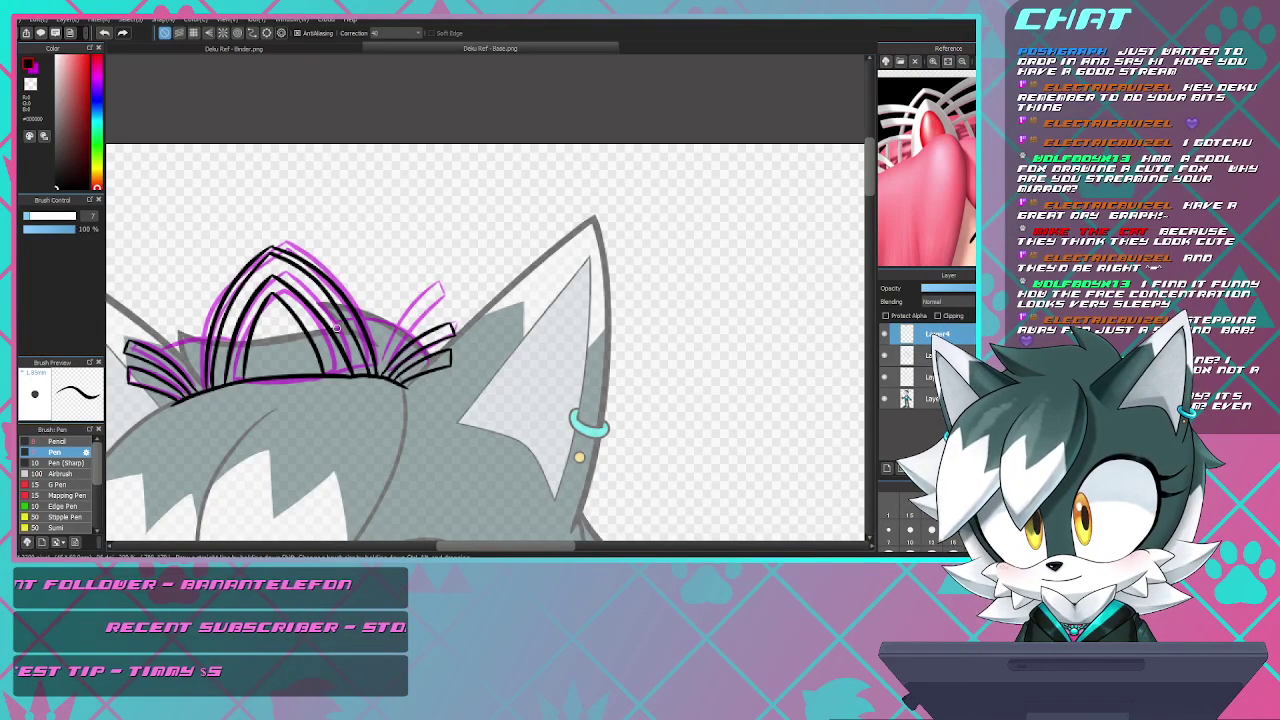
- Paste another copy of the left prongs on a new layer, rotated clockwise and placed against the centrepiece's upper left side
scroll(336, 327, up, 2)
scroll(390, 331, down, 4)
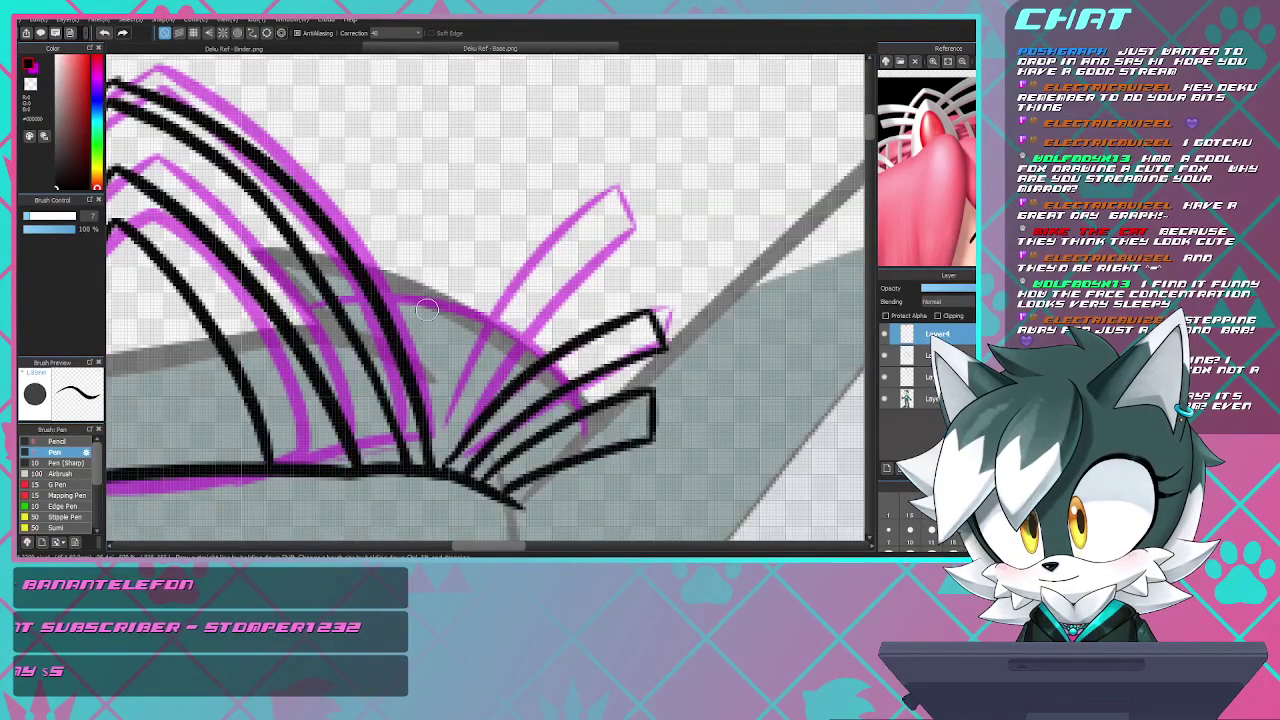
scroll(368, 316, up, 3)
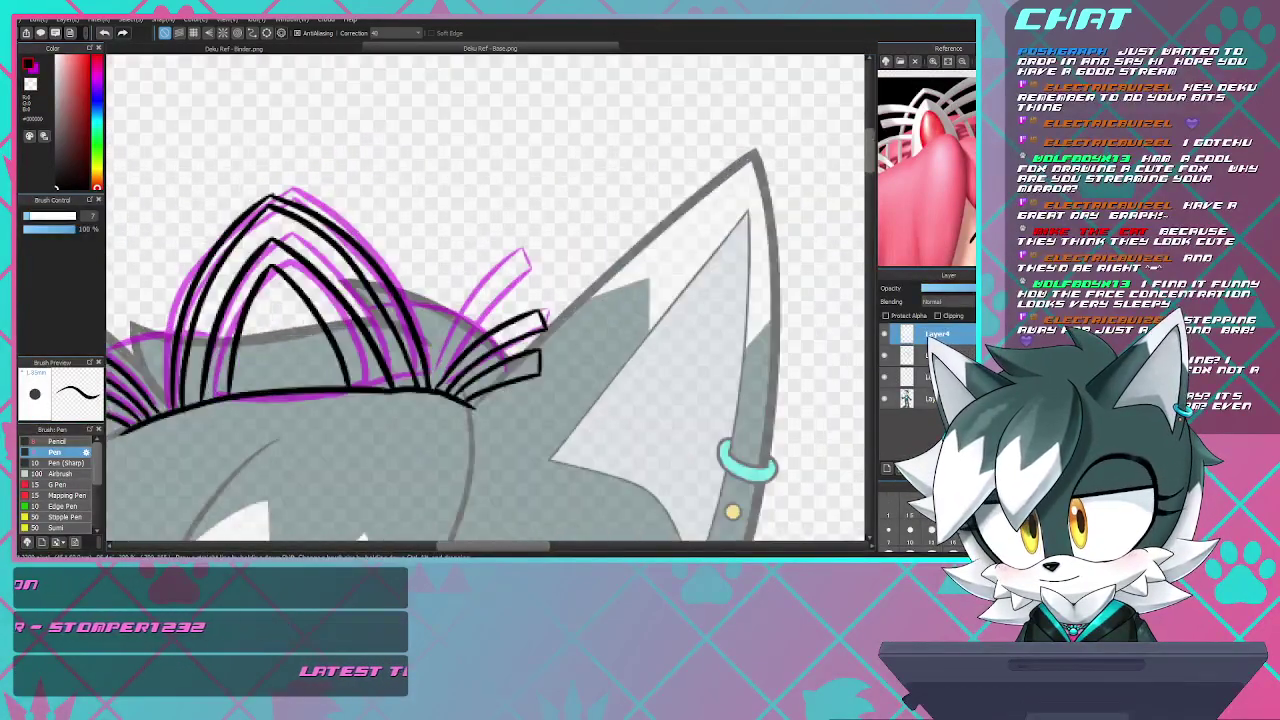
key(ctrl+t)
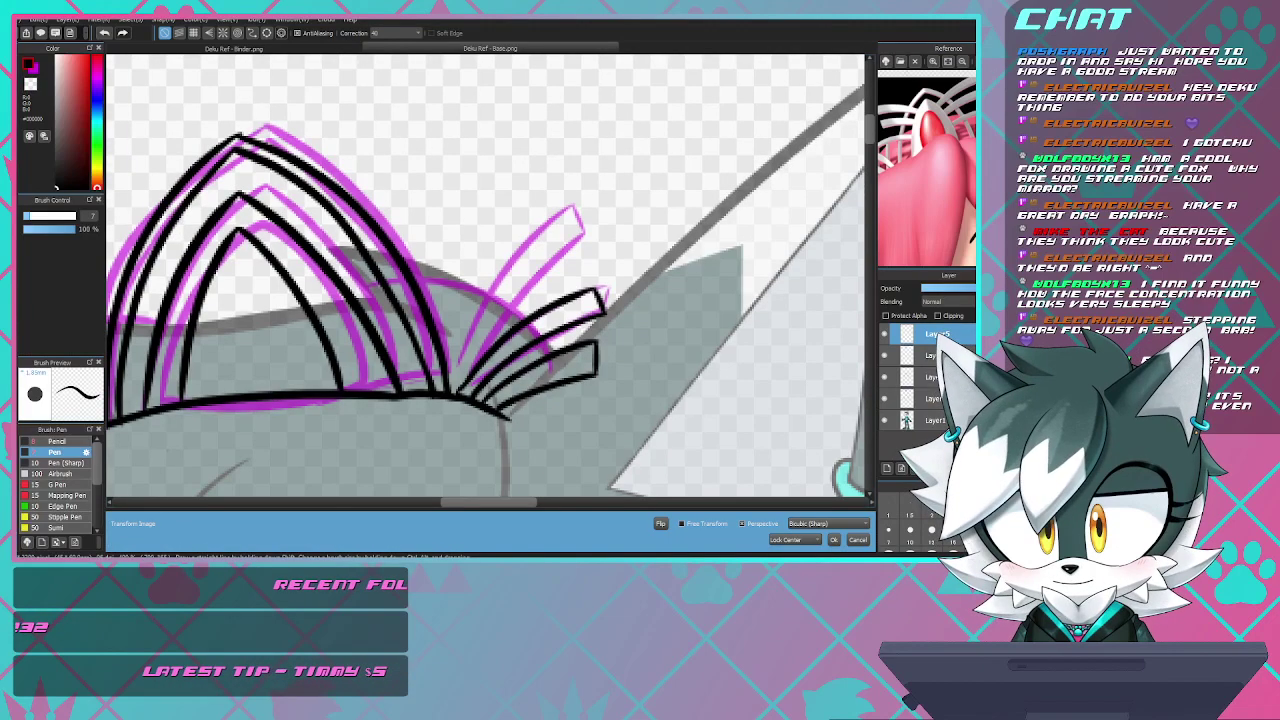
scroll(500, 283, down, 2)
mouse_move(262, 336)
mouse_down()
mouse_move(335, 238)
mouse_move(286, 214)
mouse_move(282, 226)
mouse_move(313, 248)
mouse_move(350, 257)
mouse_up()
scroll(345, 250, up, 4)
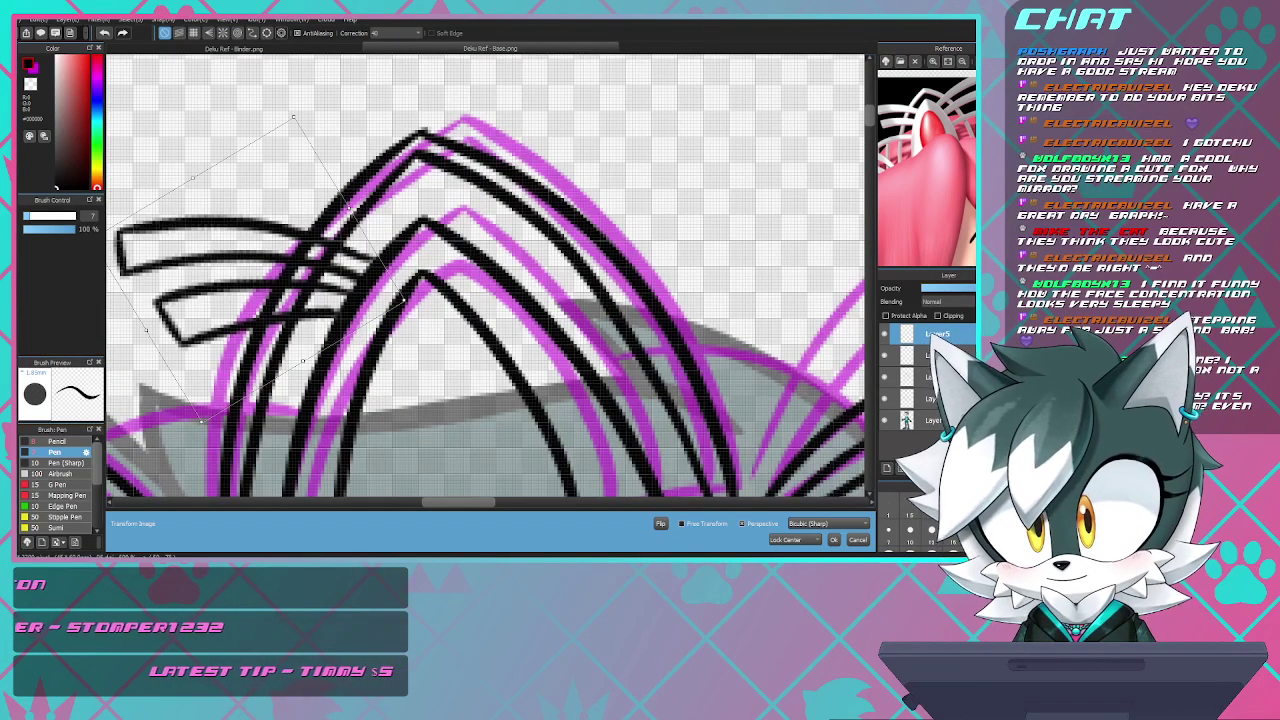
key(Return)
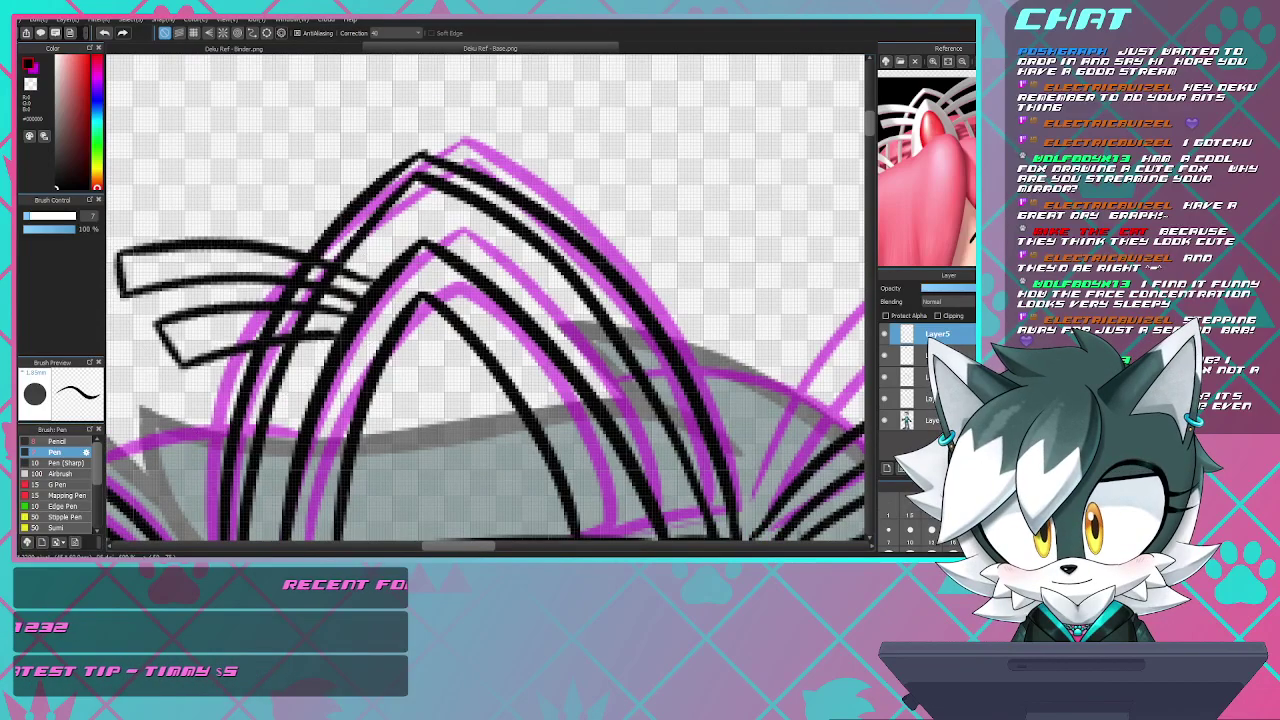
- Paste another prong copy on a new layer, flip it horizontally and rotate it into place against the centrepiece's upper right side
scroll(331, 303, down, 4)
scroll(331, 303, up, 2)
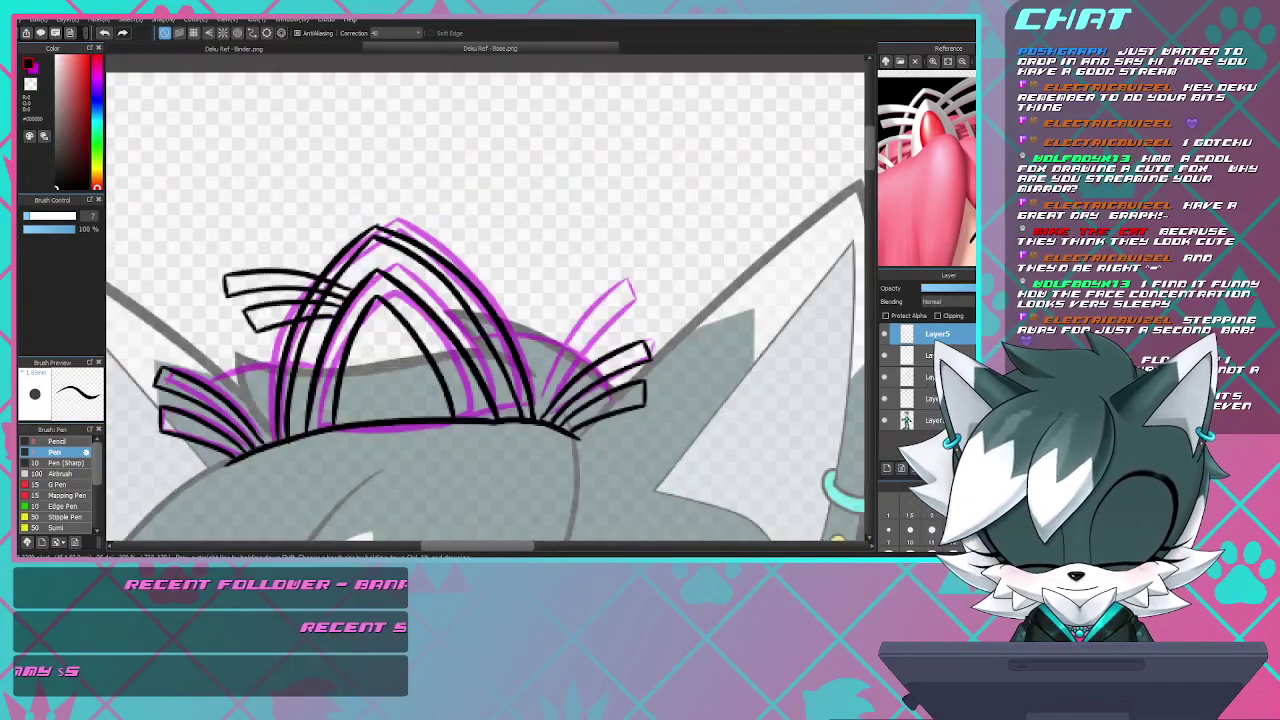
key(ctrl+t)
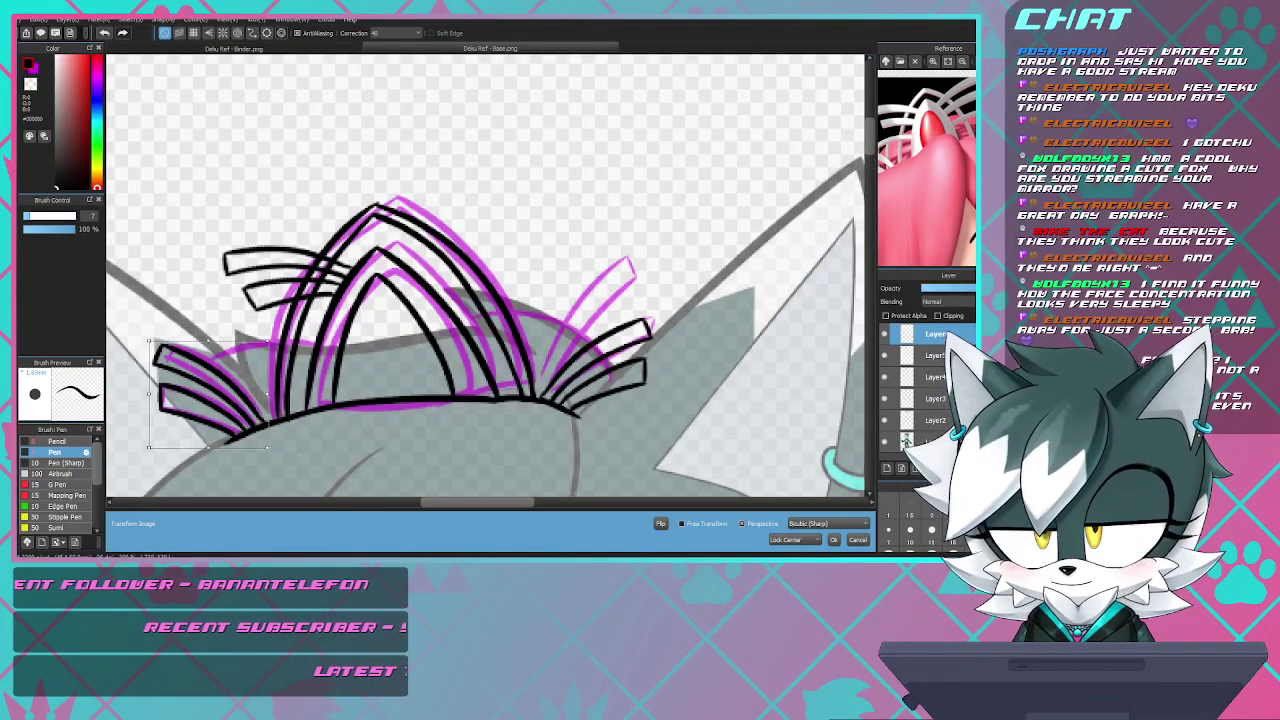
click(660, 523)
drag(208, 394, 461, 240)
drag(535, 185, 545, 204)
drag(461, 240, 467, 249)
key(Return)
- Erase the centrepiece's outer arch lines on Layer4 where they cross inside the upper left prongs
click(884, 377)
click(884, 377)
click(908, 377)
scroll(450, 325, up, 2)
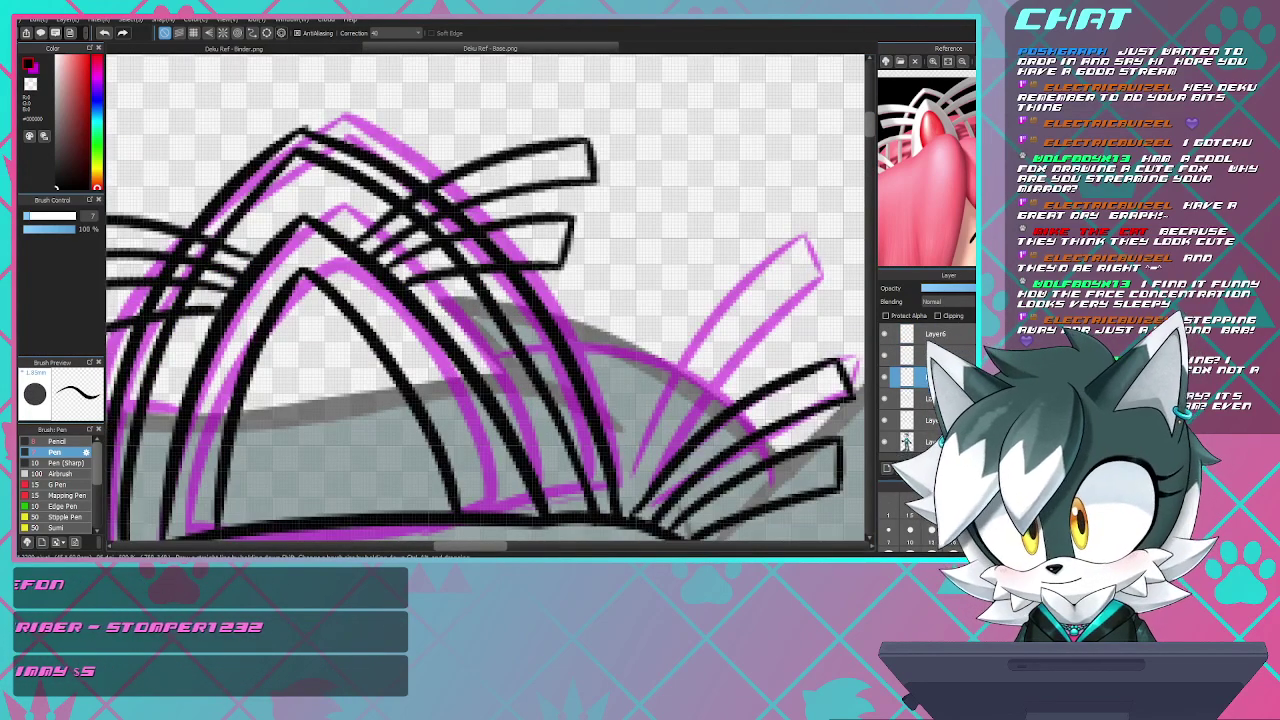
key(e)
scroll(368, 218, down, 1)
scroll(255, 225, up, 4)
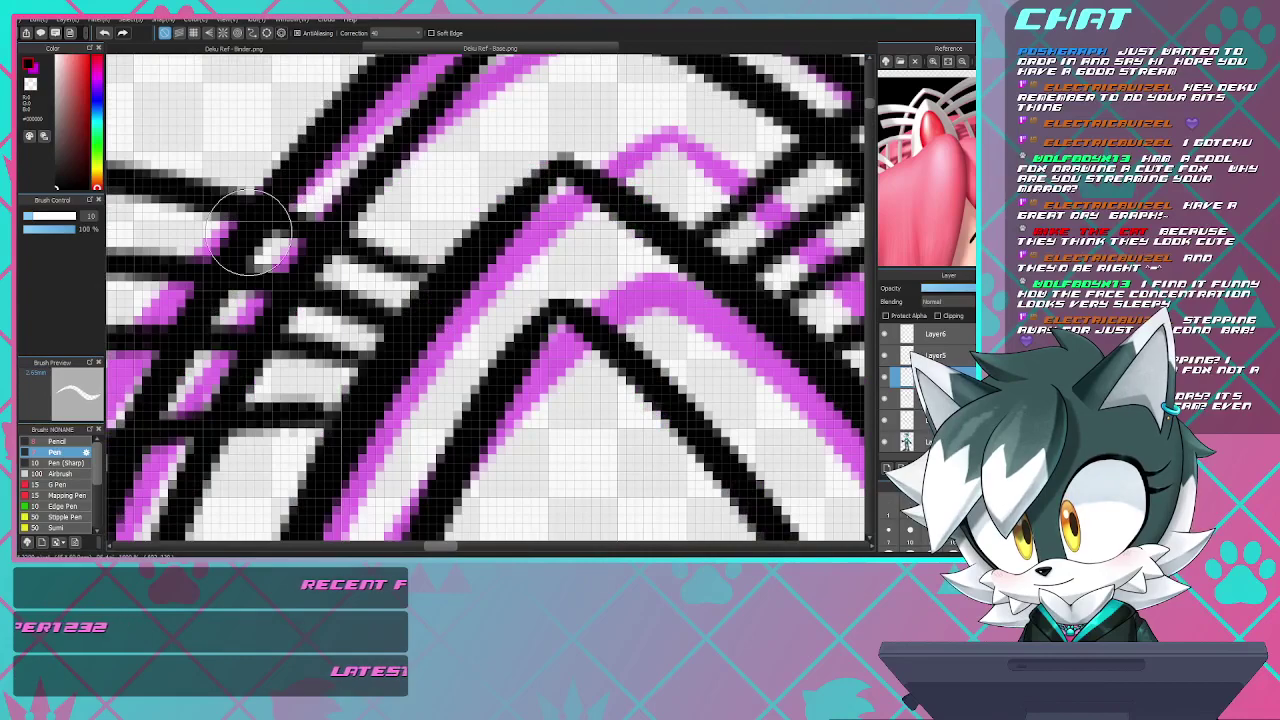
key(b)
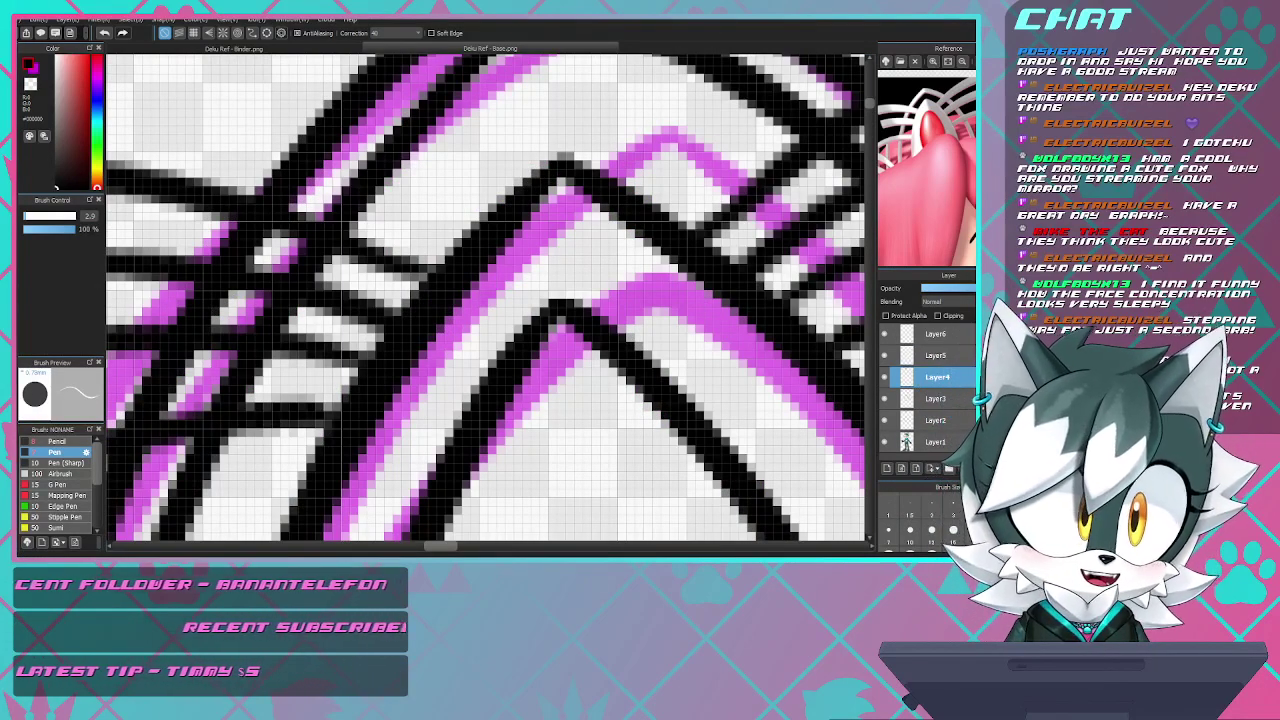
drag(231, 247, 335, 268)
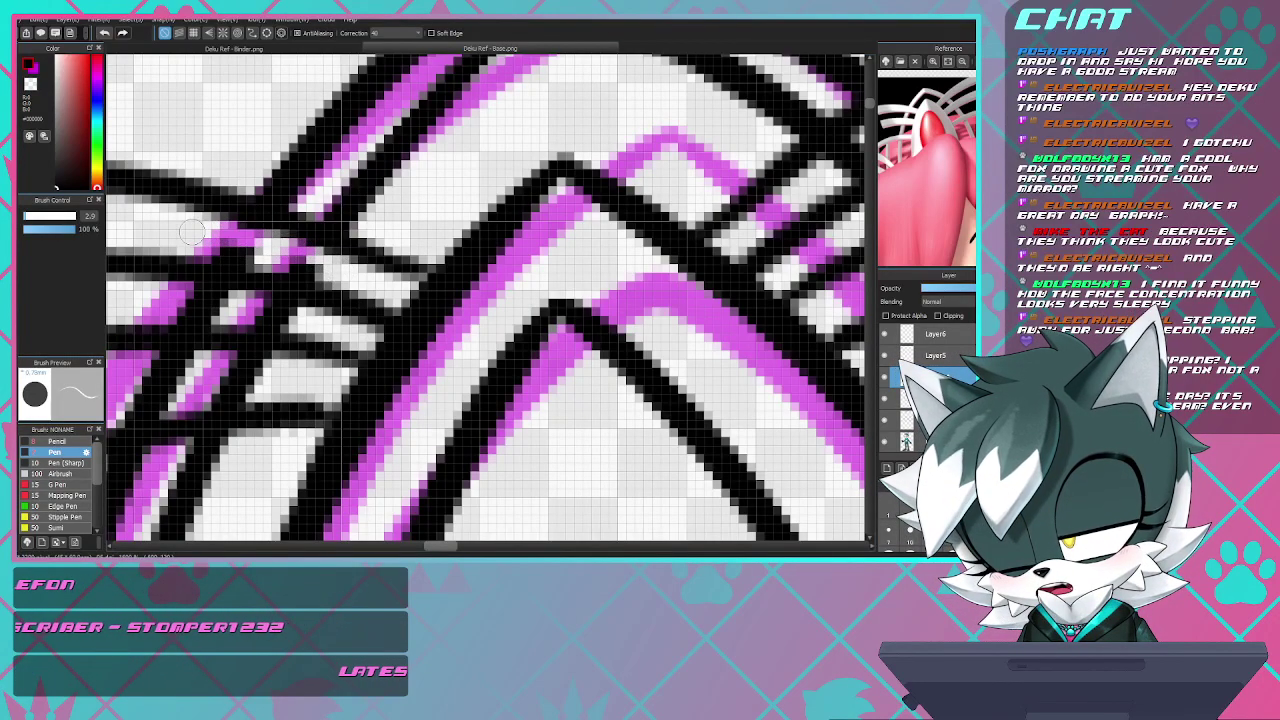
mouse_move(237, 247)
mouse_down()
mouse_move(338, 270)
mouse_move(232, 258)
mouse_up()
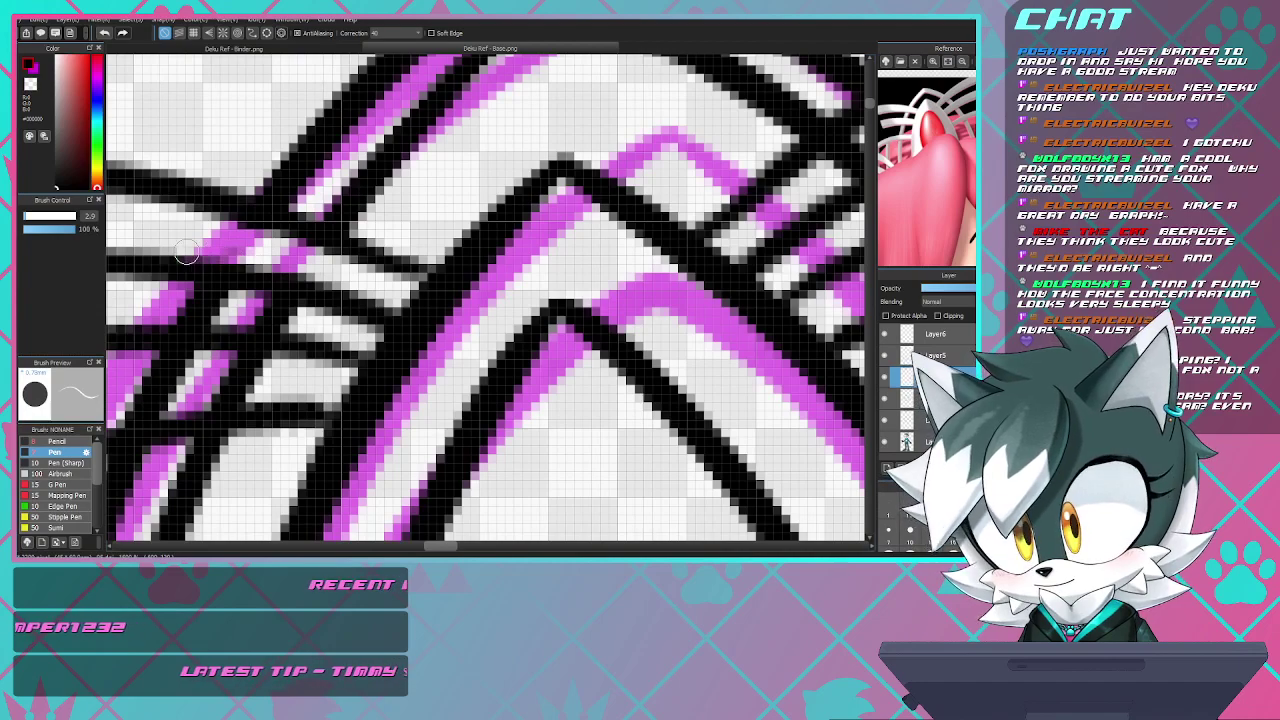
mouse_move(251, 357)
mouse_down()
mouse_move(148, 363)
mouse_move(288, 369)
mouse_move(185, 386)
mouse_move(145, 386)
mouse_move(275, 369)
mouse_move(133, 373)
mouse_move(130, 398)
mouse_move(270, 391)
mouse_move(121, 406)
mouse_move(165, 405)
mouse_up()
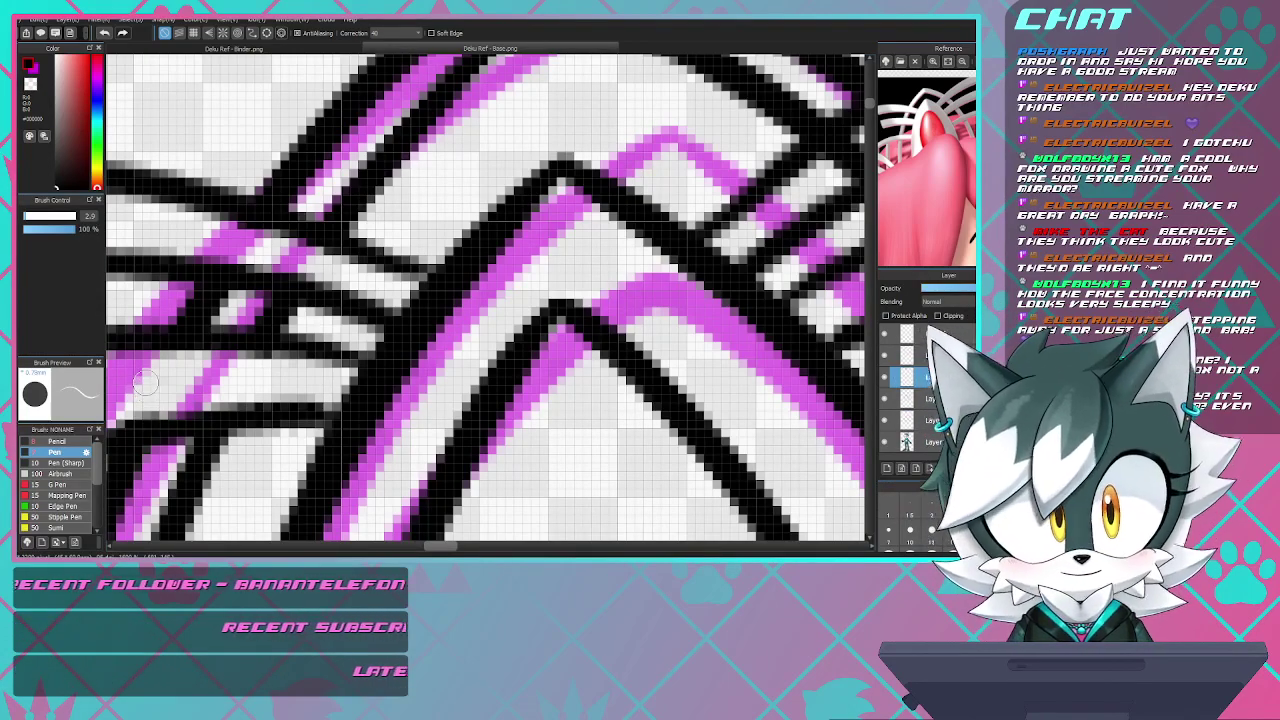
- Erase the overlapping arch lines on Layer4 inside the upper right prongs
scroll(545, 230, down, 5)
scroll(545, 230, up, 5)
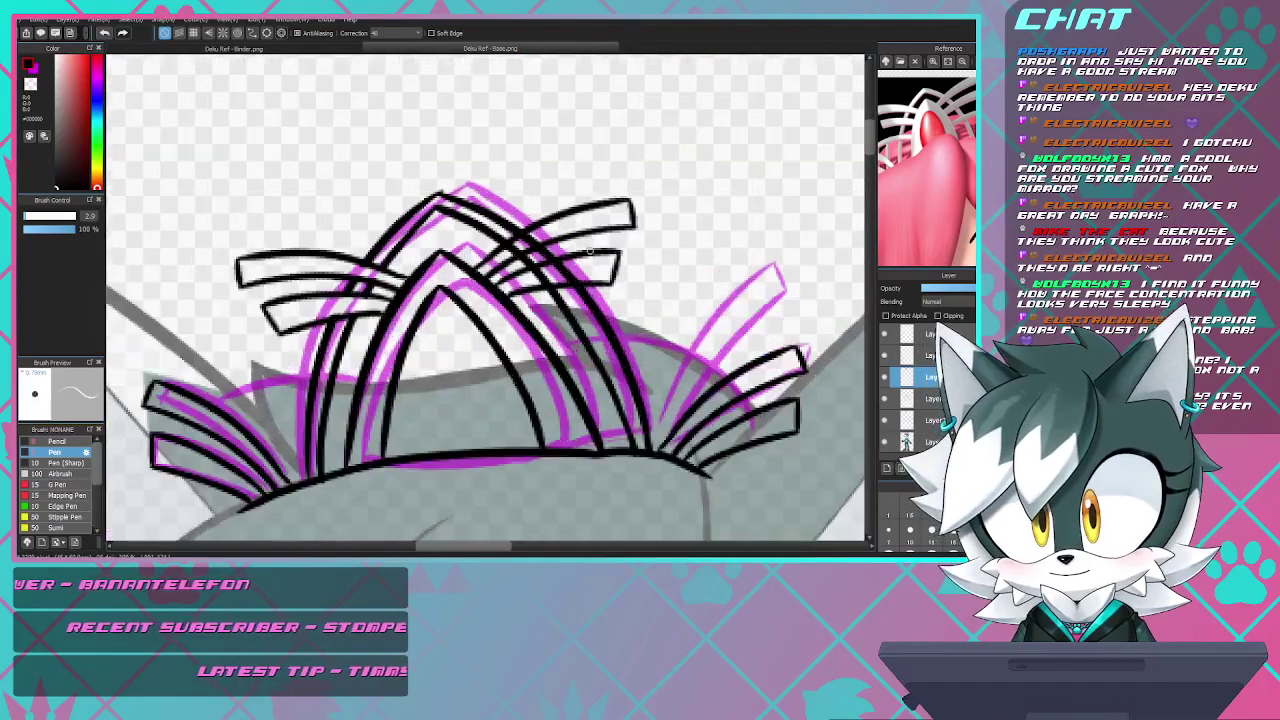
scroll(390, 224, down, 4)
scroll(390, 224, up, 6)
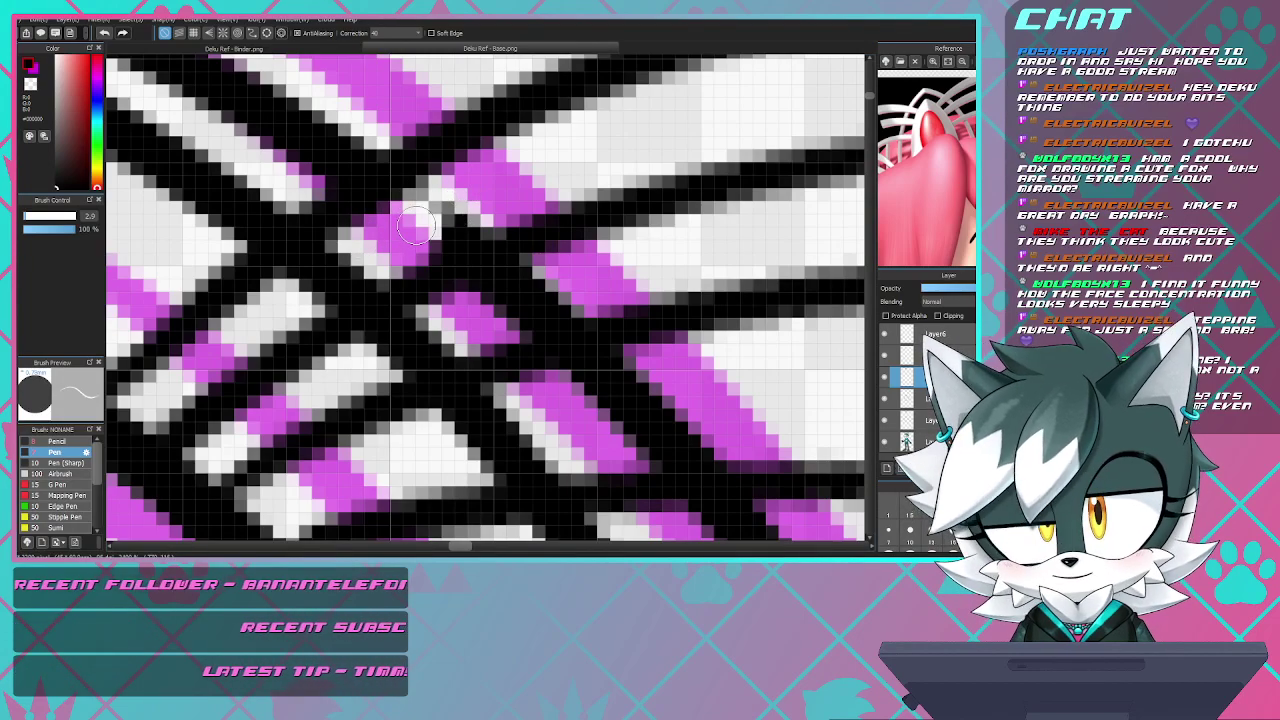
scroll(420, 225, down, 2)
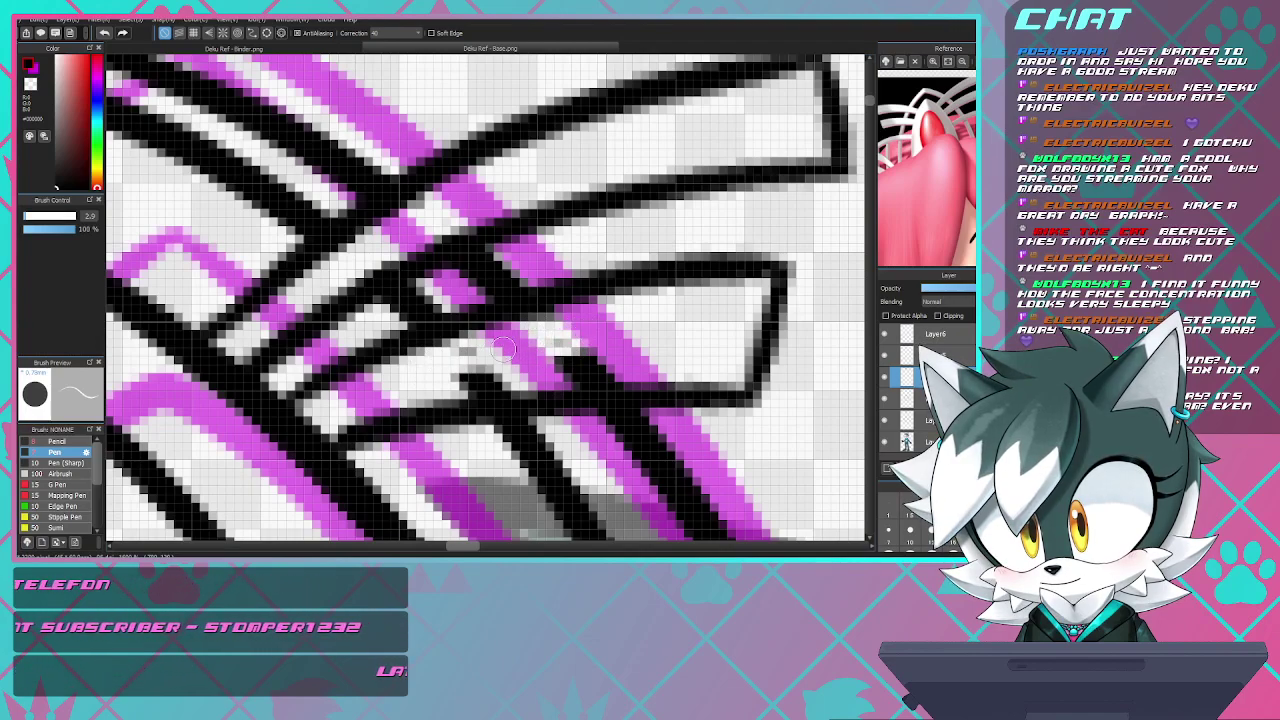
mouse_move(595, 341)
mouse_down()
mouse_move(545, 365)
mouse_move(572, 355)
mouse_move(611, 370)
mouse_move(550, 380)
mouse_move(624, 372)
mouse_move(538, 377)
mouse_move(666, 381)
mouse_up()
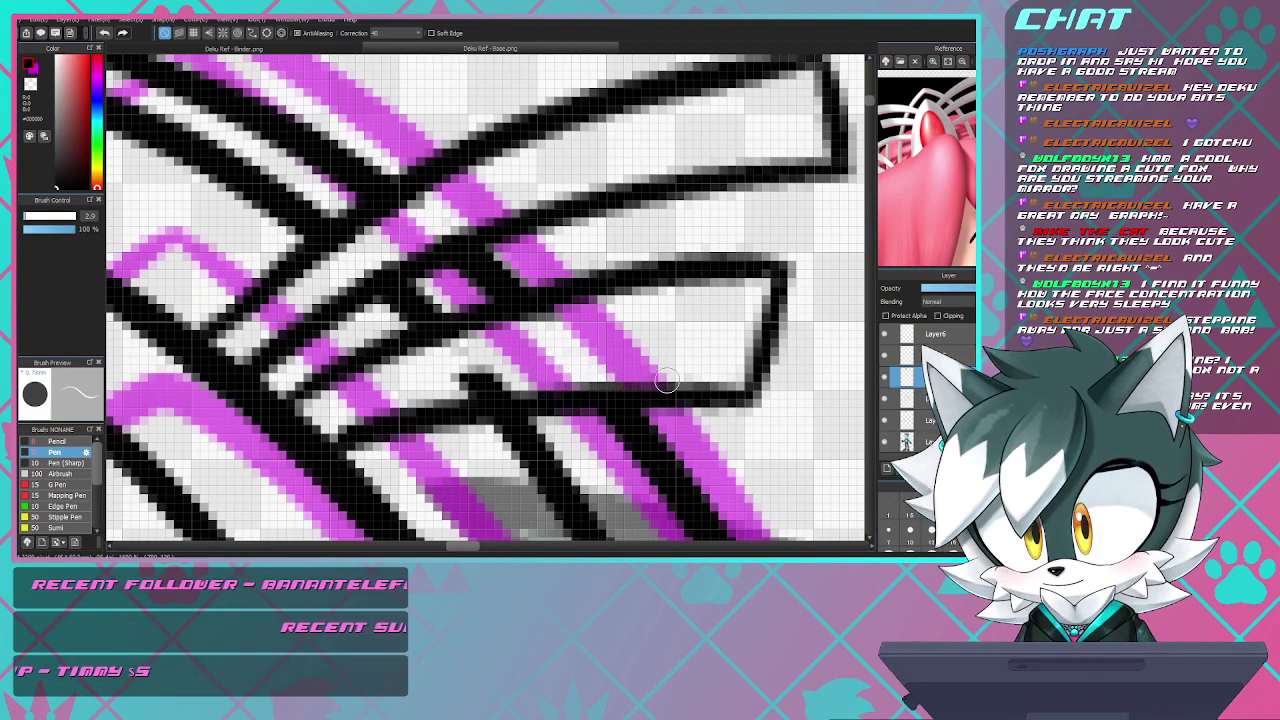
drag(502, 392, 425, 400)
mouse_move(565, 390)
mouse_down()
mouse_move(441, 384)
mouse_move(526, 378)
mouse_move(452, 371)
mouse_up()
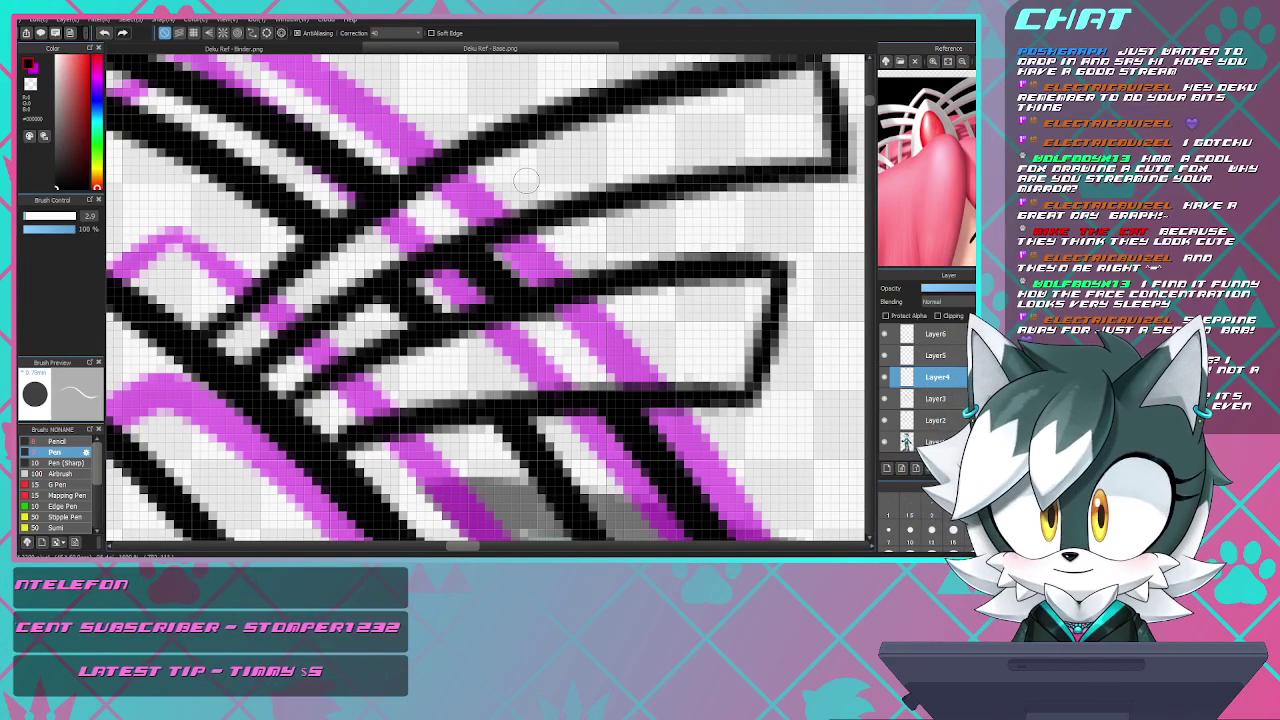
scroll(527, 180, down, 10)
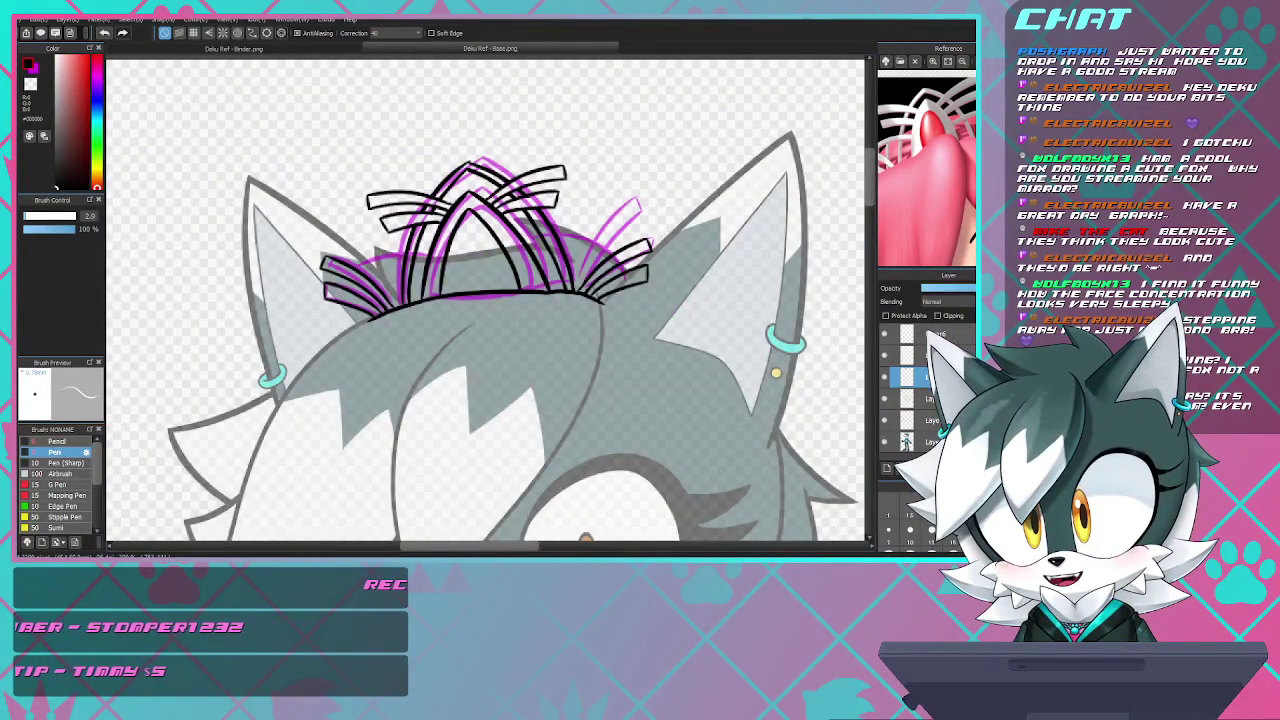
- Ink a curved double-lined band with the Pen from the centrepiece behind the lower right prongs, curling down and back to the crown's base
scroll(525, 188, up, 3)
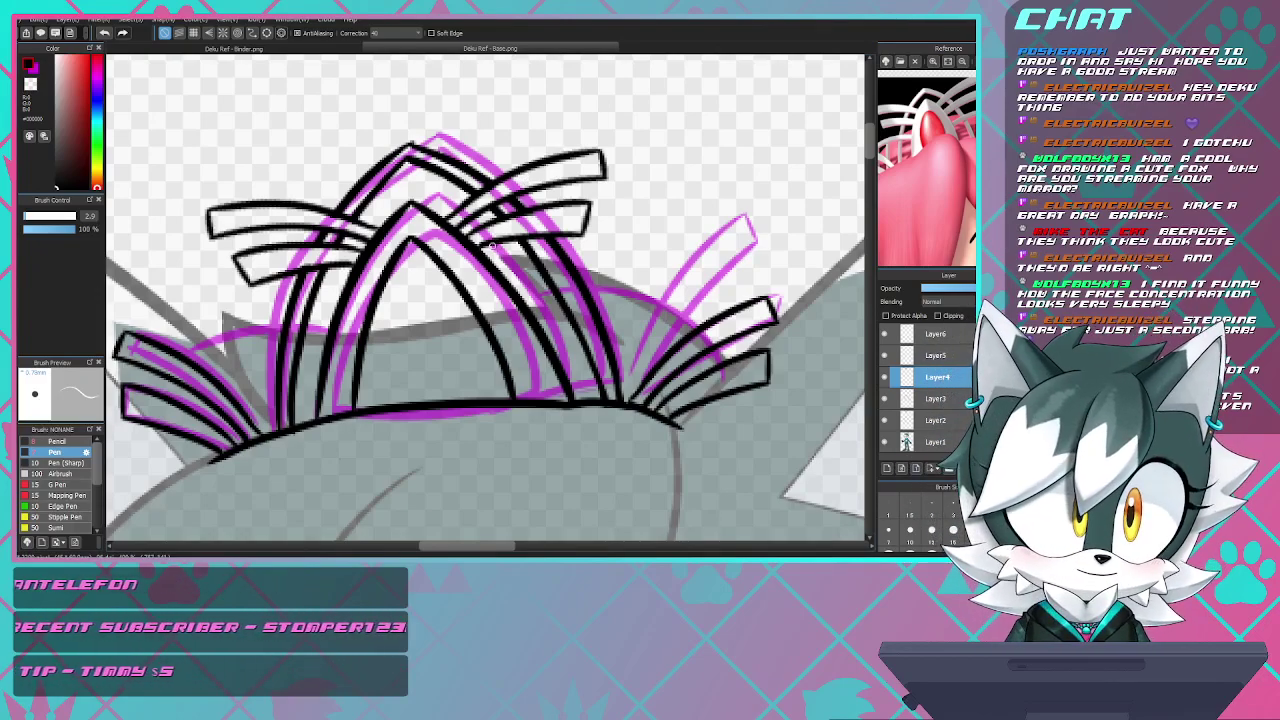
scroll(441, 258, down, 4)
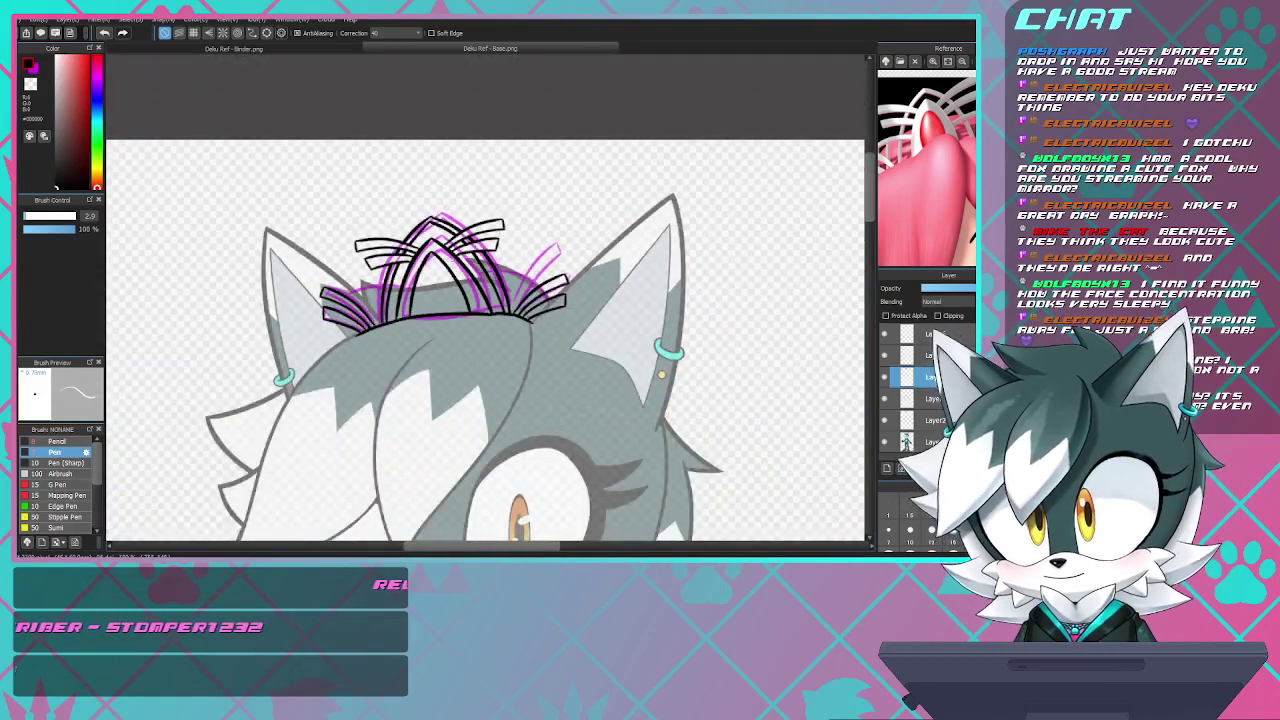
scroll(495, 273, up, 4)
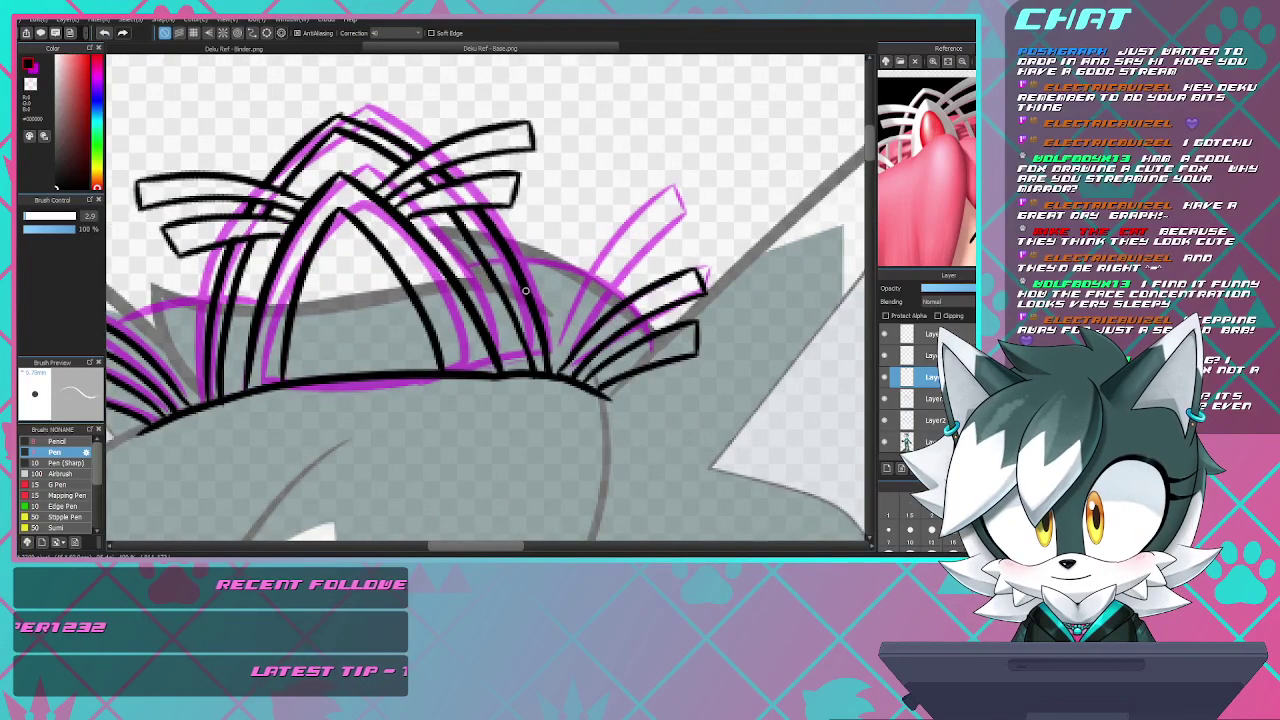
scroll(535, 304, up, 3)
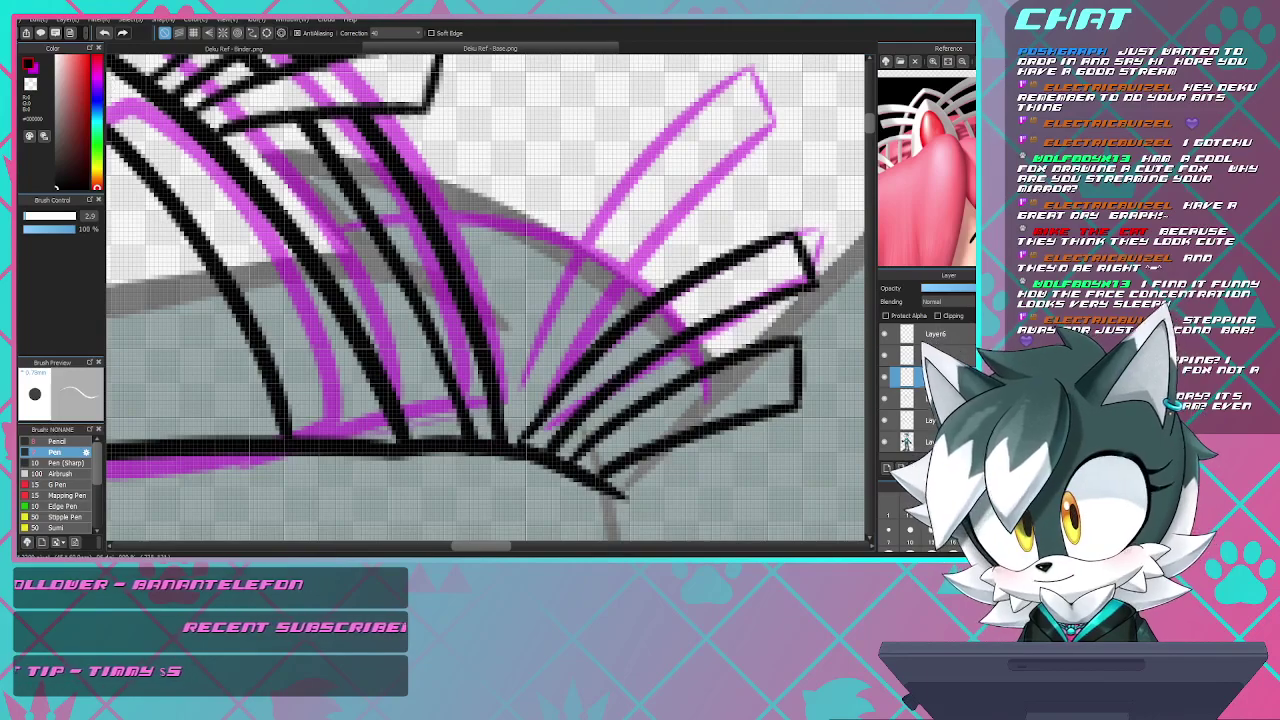
key(b)
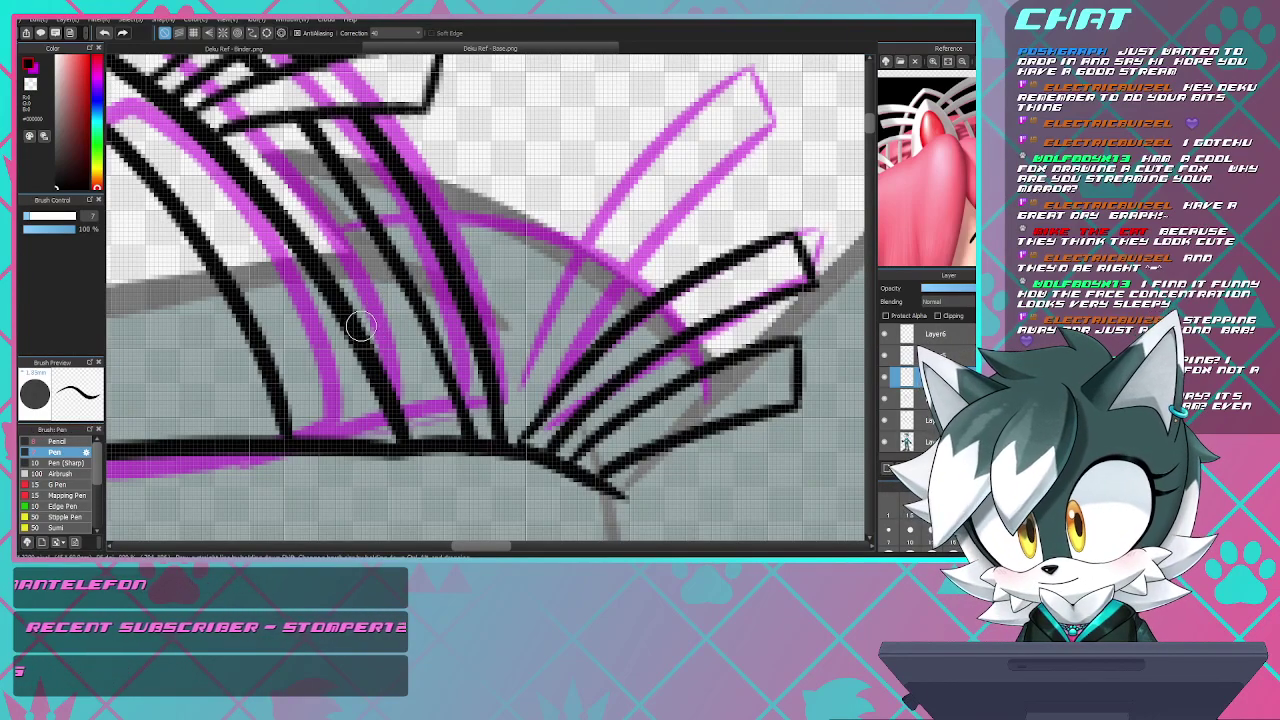
mouse_move(357, 318)
mouse_down()
mouse_move(528, 260)
mouse_move(602, 257)
mouse_move(700, 320)
mouse_up()
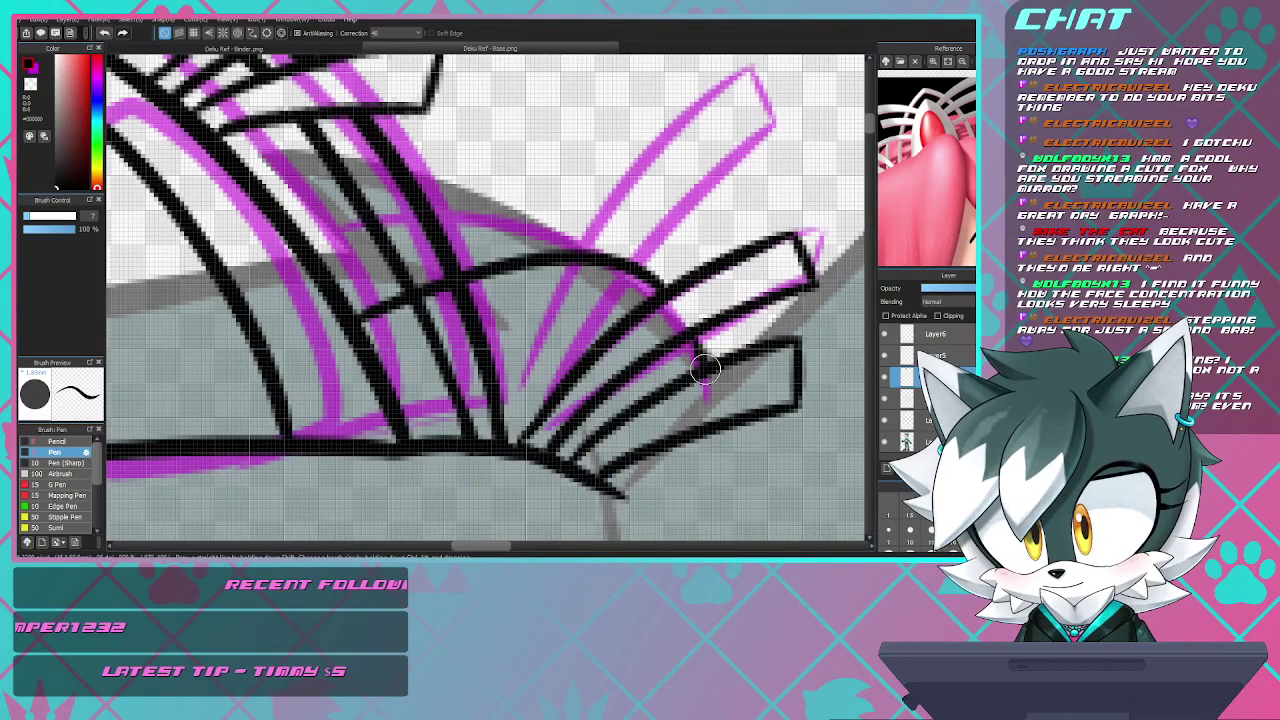
drag(716, 430, 712, 482)
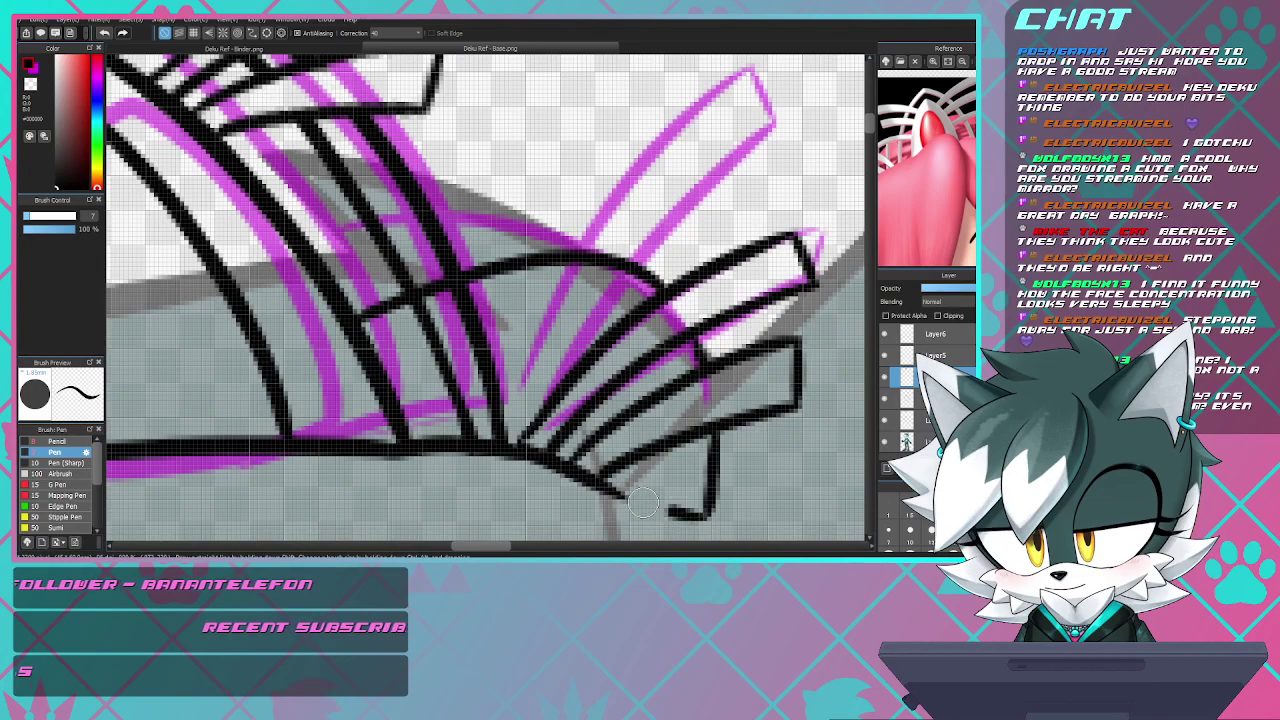
drag(644, 503, 572, 480)
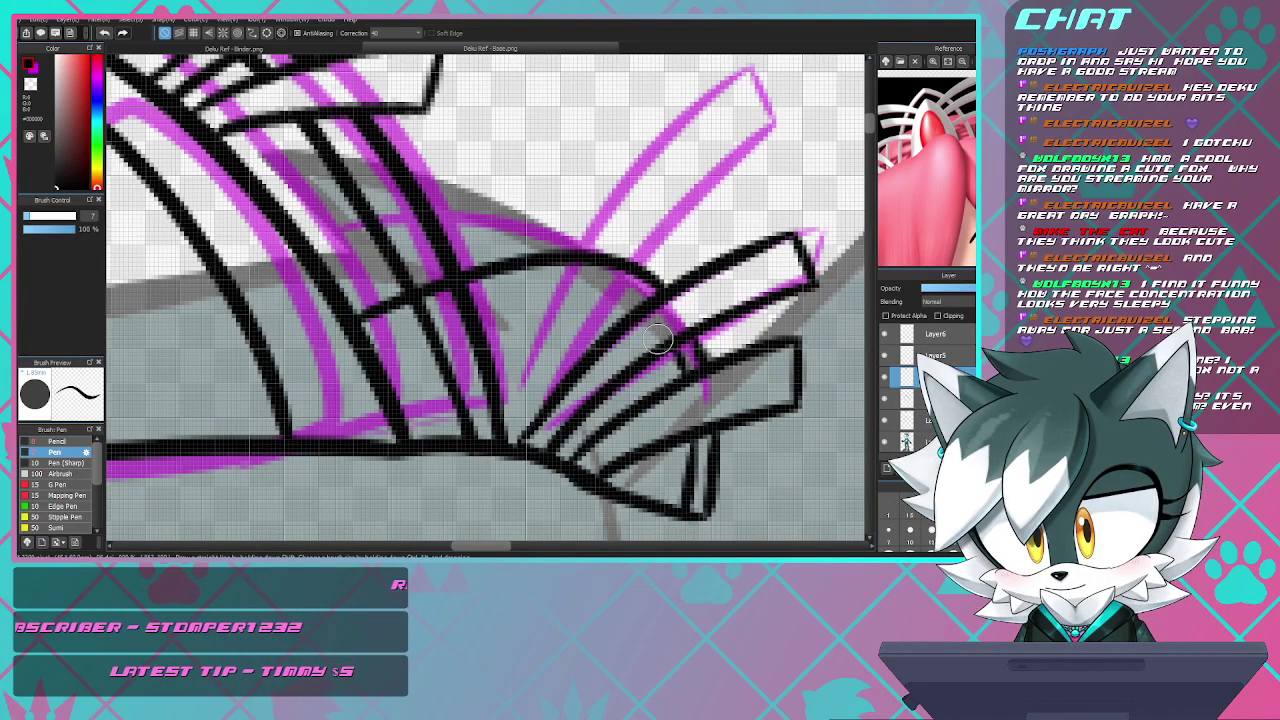
mouse_move(655, 285)
mouse_down()
mouse_move(540, 297)
mouse_move(390, 340)
mouse_up()
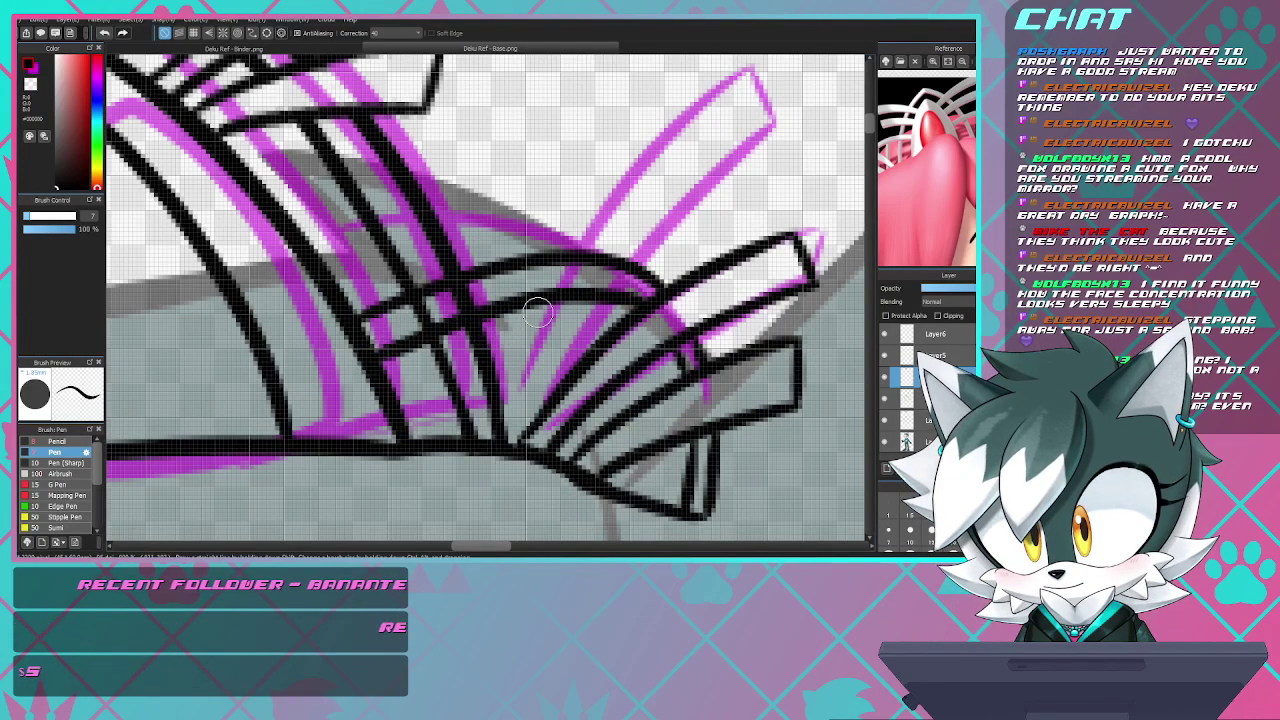
- Ink short slanted bars between the curved band and the crown's base, filling the gaps around the lower right prongs
mouse_move(571, 383)
mouse_down()
mouse_move(580, 355)
mouse_move(596, 374)
mouse_up()
drag(594, 300, 626, 354)
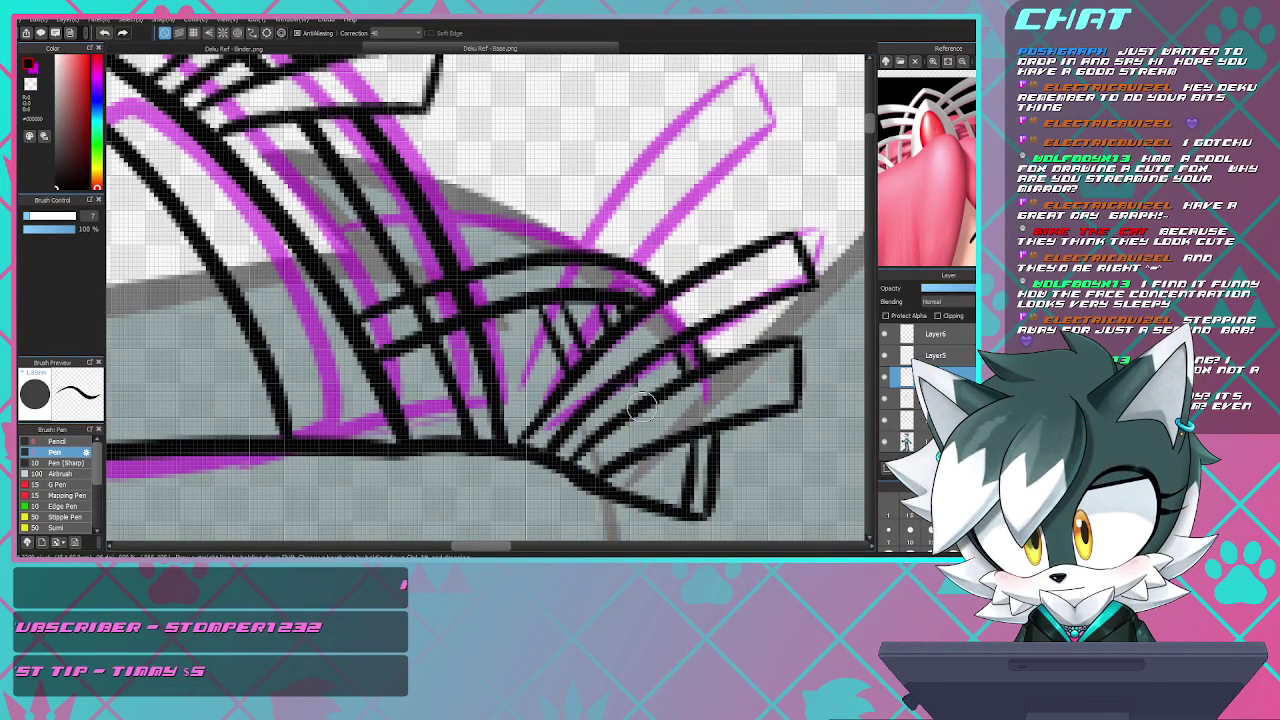
drag(655, 437, 668, 482)
mouse_move(662, 455)
mouse_down()
mouse_move(692, 505)
mouse_move(668, 444)
mouse_move(621, 449)
mouse_move(627, 490)
mouse_up()
mouse_move(587, 404)
mouse_down()
mouse_move(598, 426)
mouse_move(628, 414)
mouse_up()
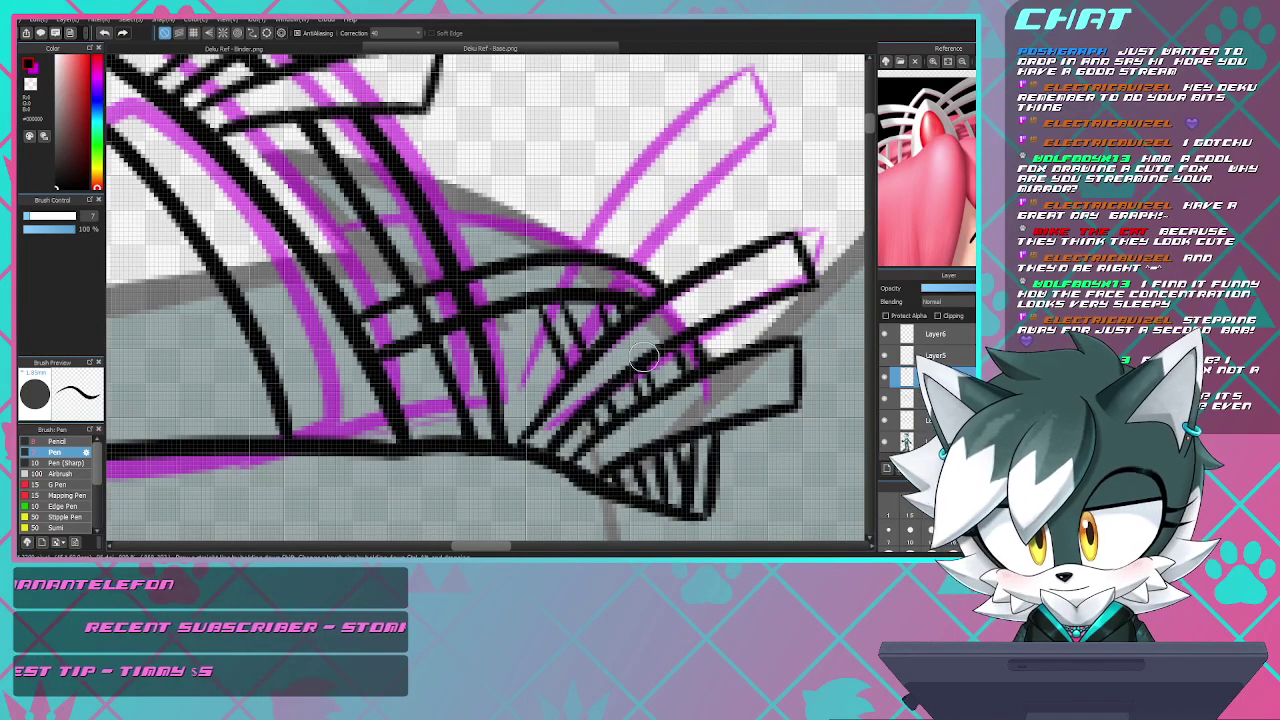
scroll(524, 279, down, 5)
- Erase the centrepiece's arch lines where they cross inside the right curved band
scroll(526, 283, up, 4)
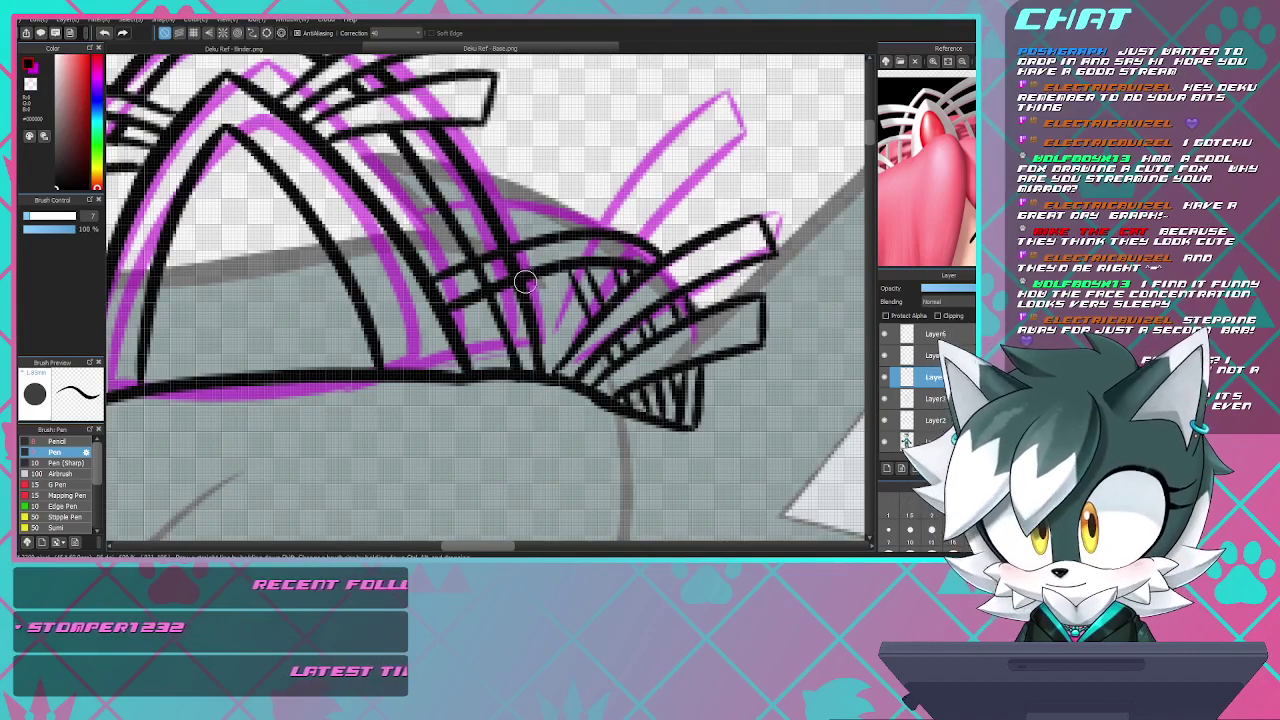
scroll(524, 283, up, 3)
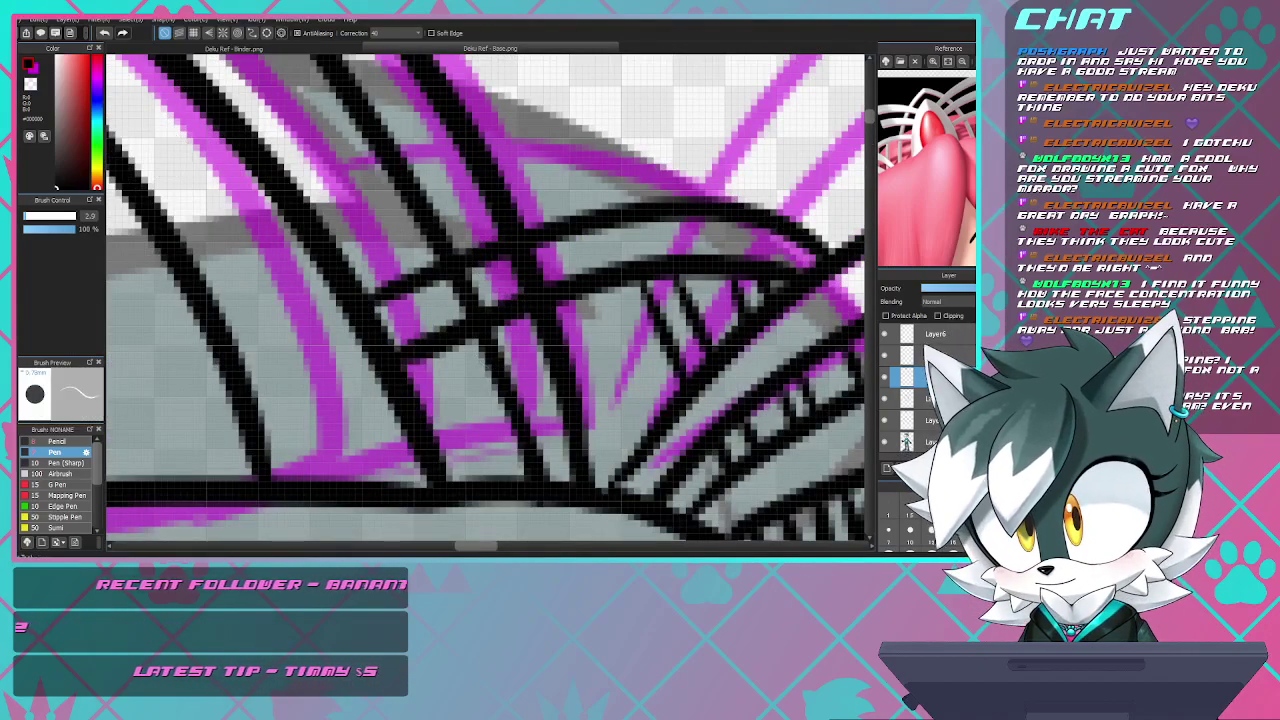
scroll(523, 280, up, 4)
mouse_move(536, 216)
mouse_down()
mouse_move(490, 250)
mouse_move(558, 222)
mouse_move(506, 249)
mouse_move(457, 232)
mouse_up()
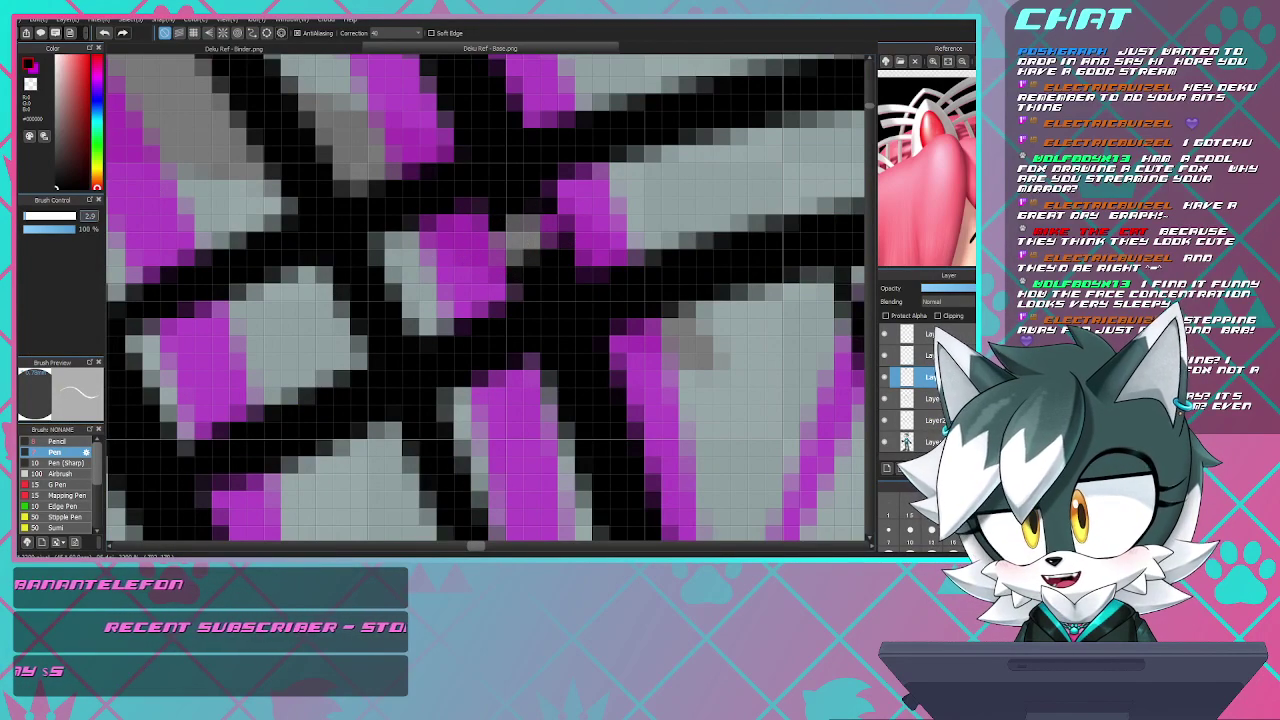
drag(554, 200, 457, 243)
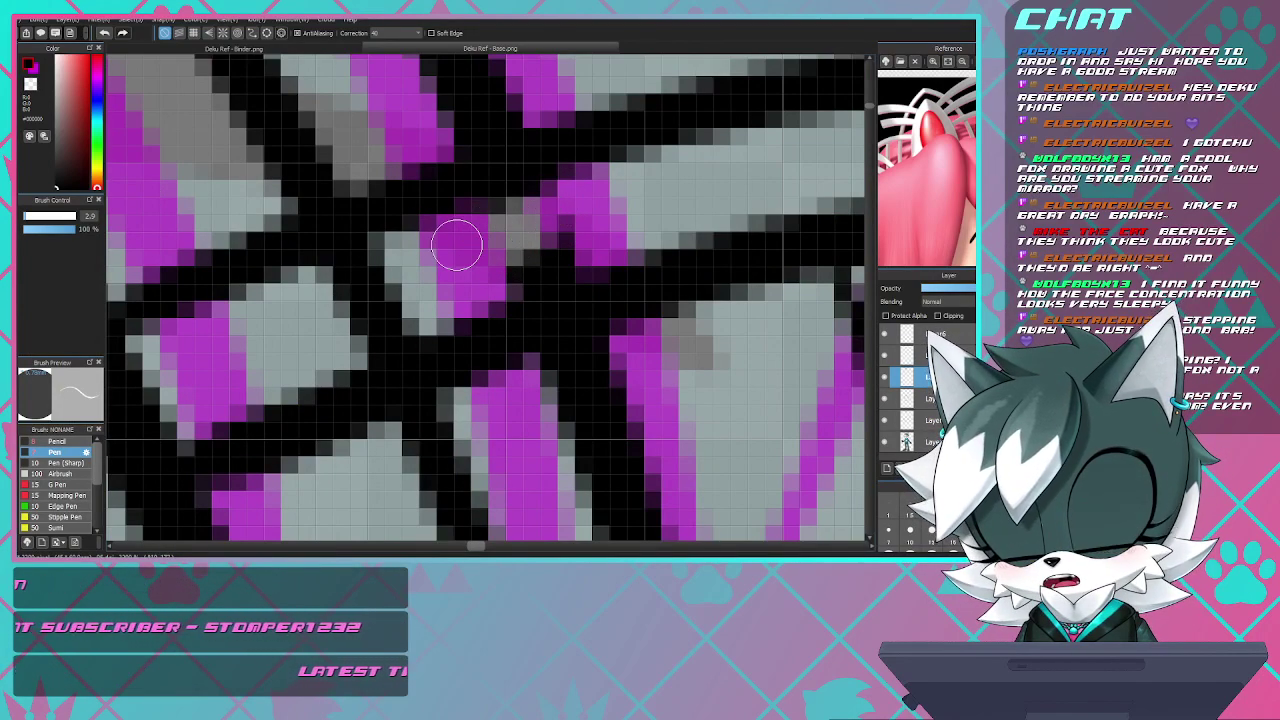
scroll(410, 250, down, 4)
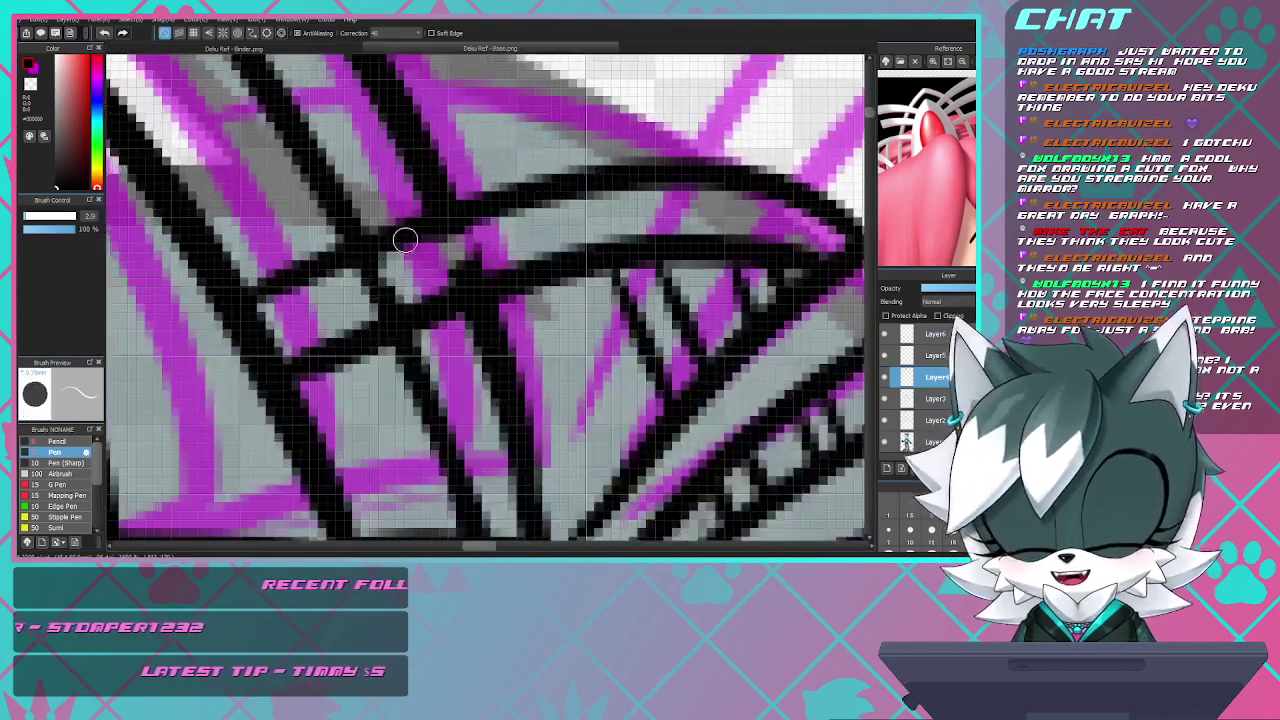
mouse_move(478, 246)
mouse_down()
mouse_move(455, 268)
mouse_move(482, 259)
mouse_up()
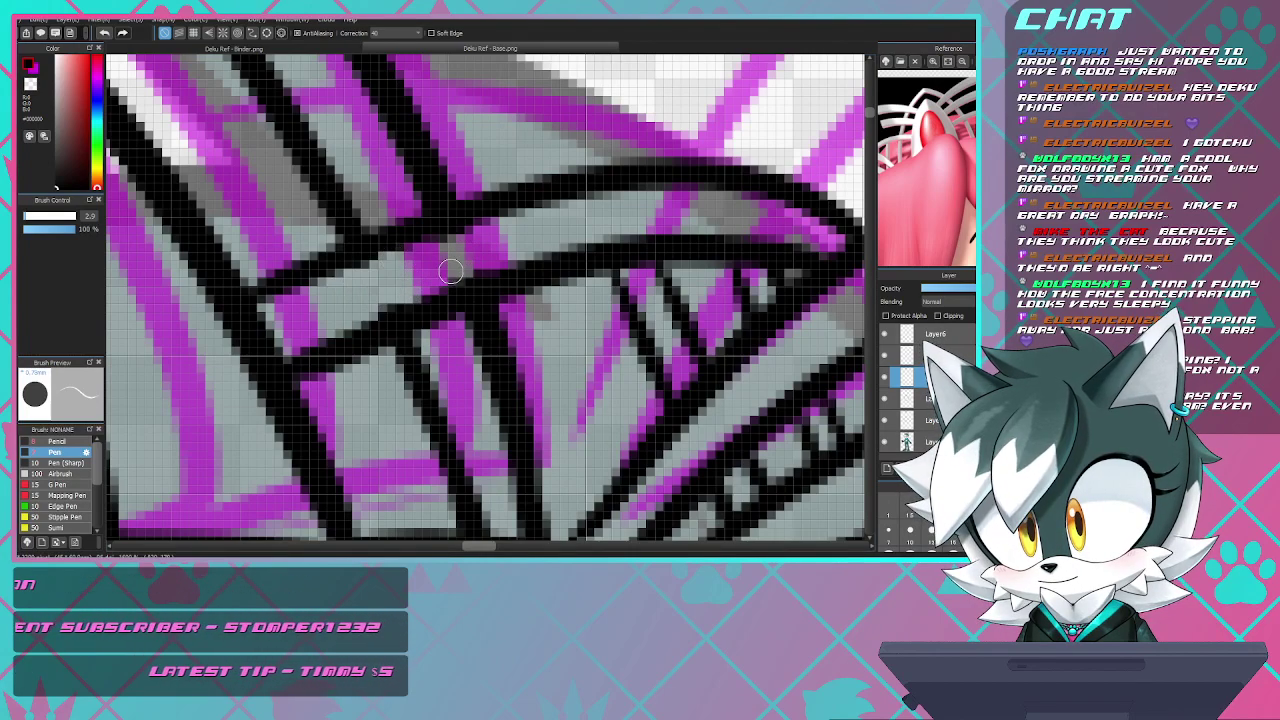
scroll(690, 227, down, 3)
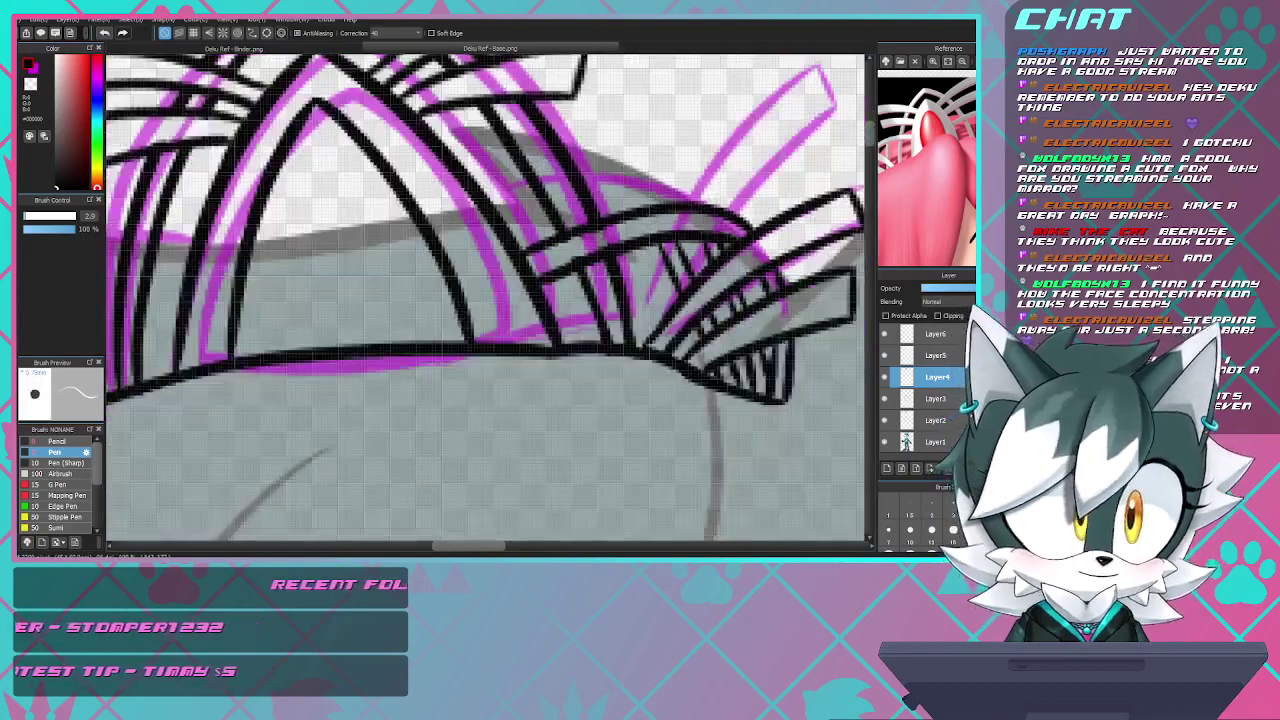
scroll(485, 296, down, 2)
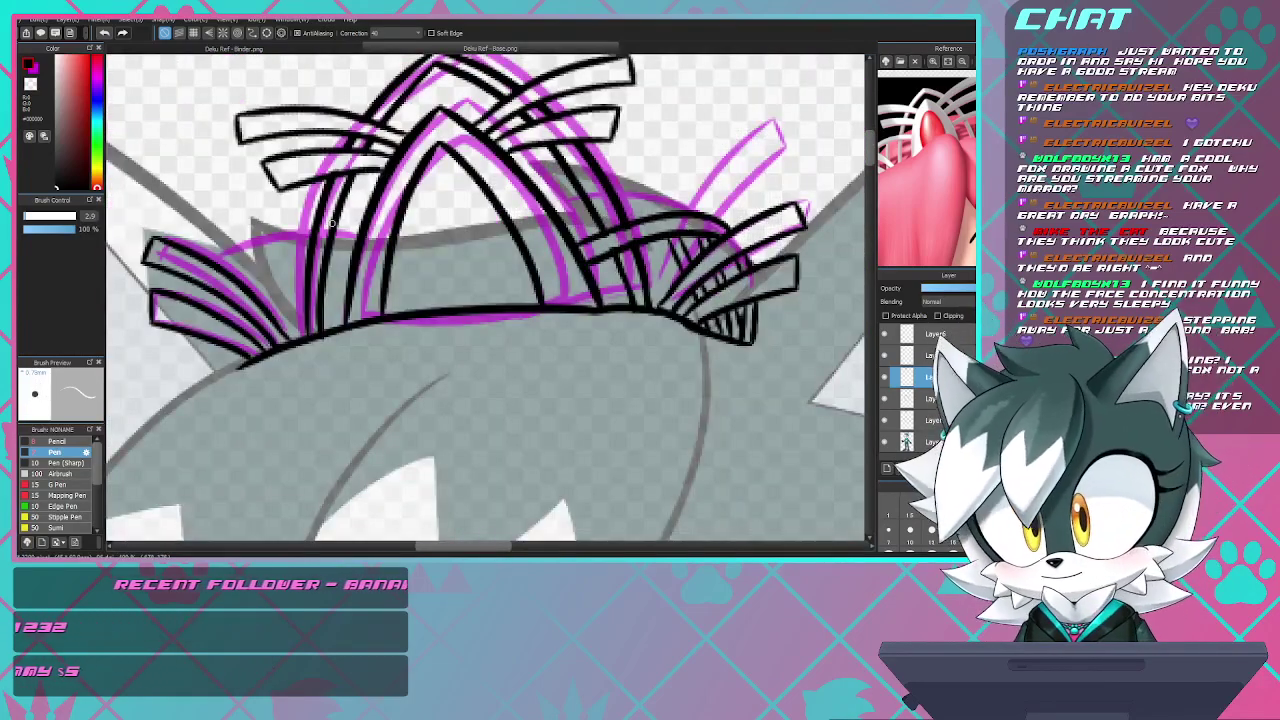
scroll(389, 218, down, 2)
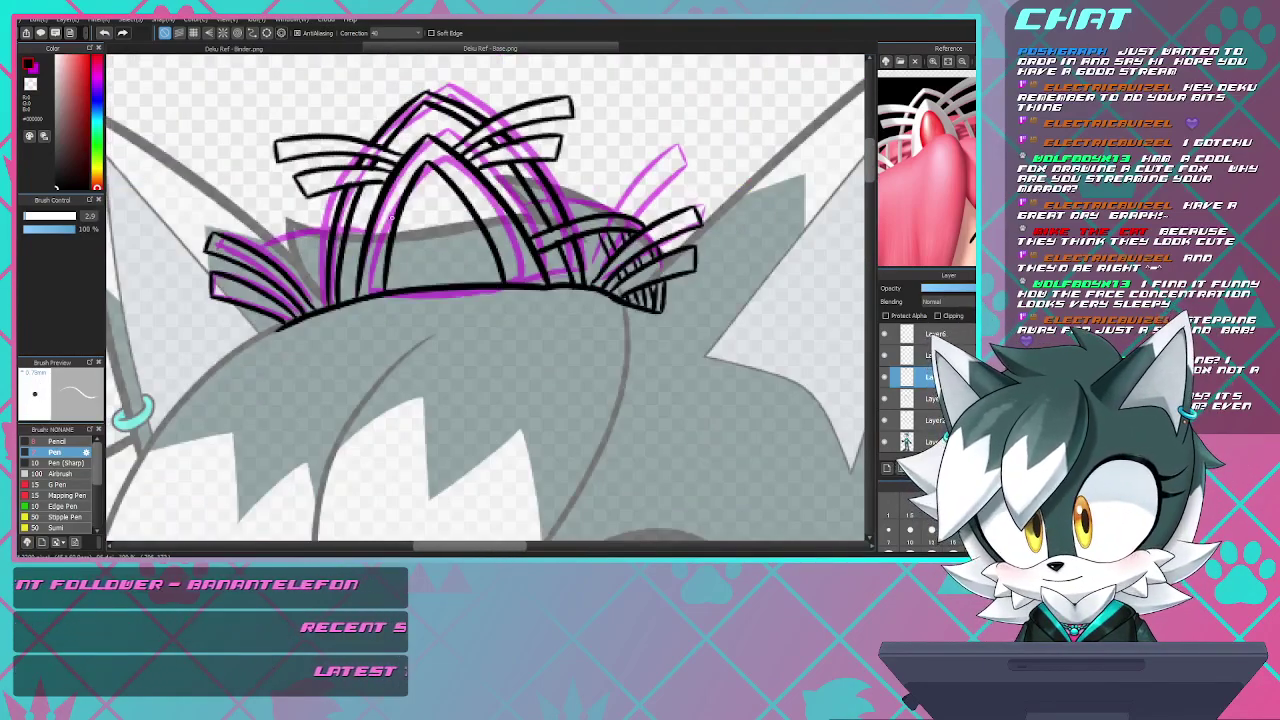
scroll(391, 218, up, 6)
scroll(389, 214, down, 6)
scroll(336, 213, down, 3)
scroll(336, 213, up, 3)
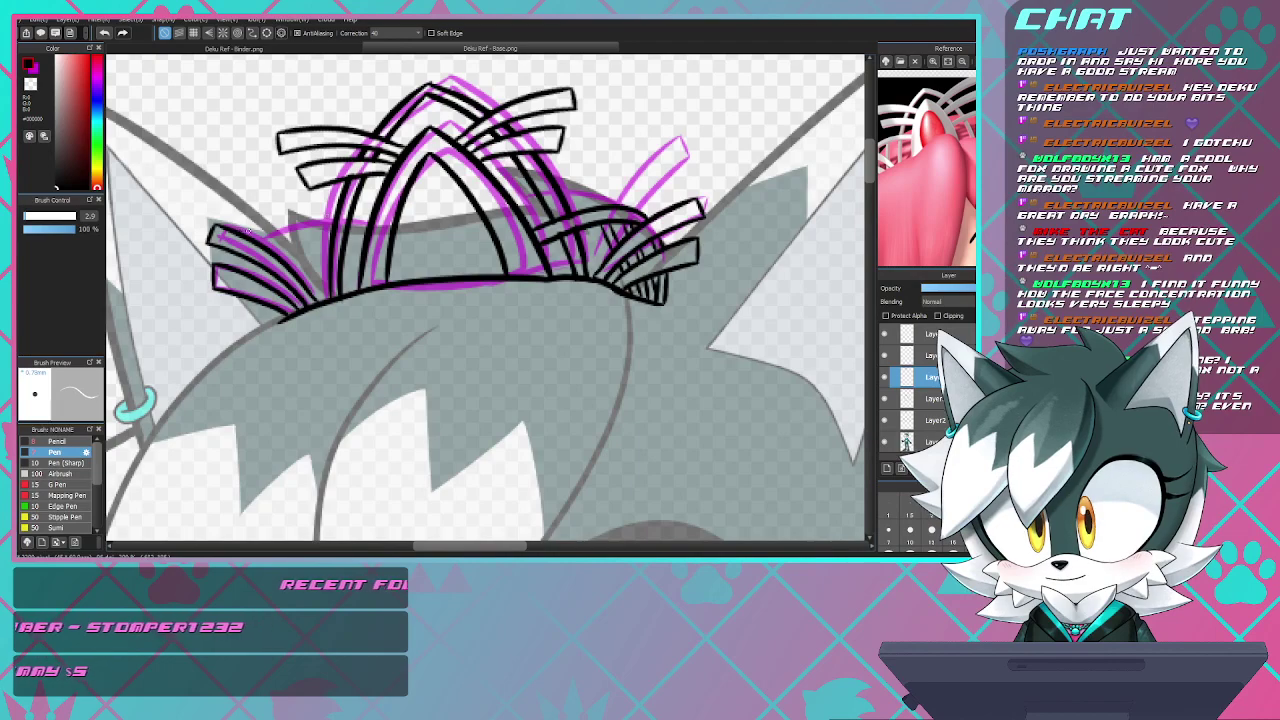
- Examine the inked crown up close and at full-figure scale, comparing its left prongs with the curved band on the right side
scroll(250, 230, down, 3)
scroll(250, 230, down, 3)
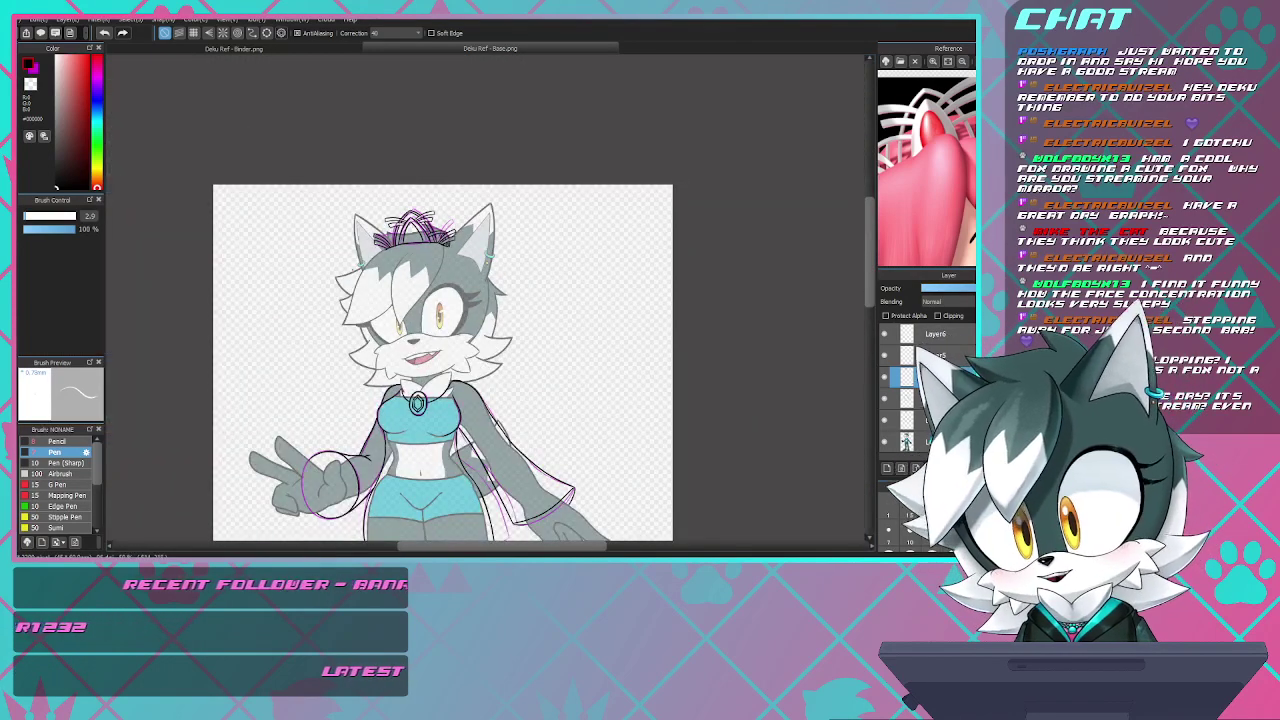
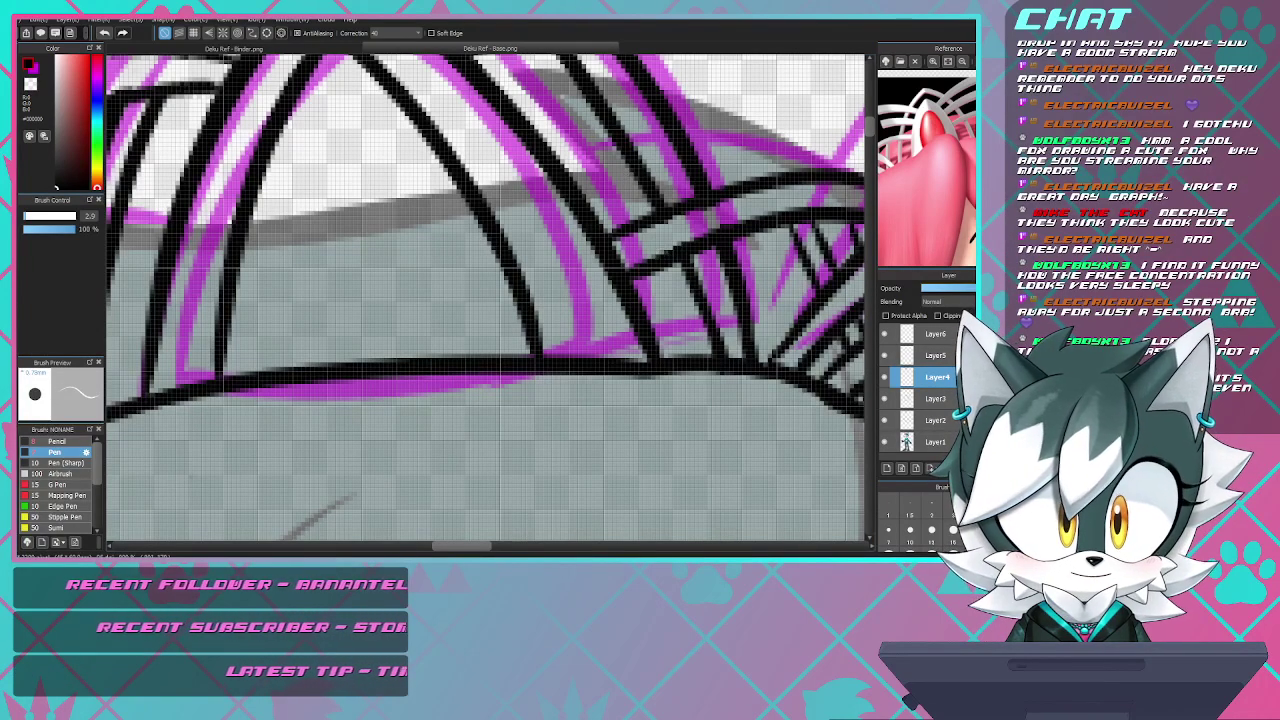
scroll(691, 220, down, 8)
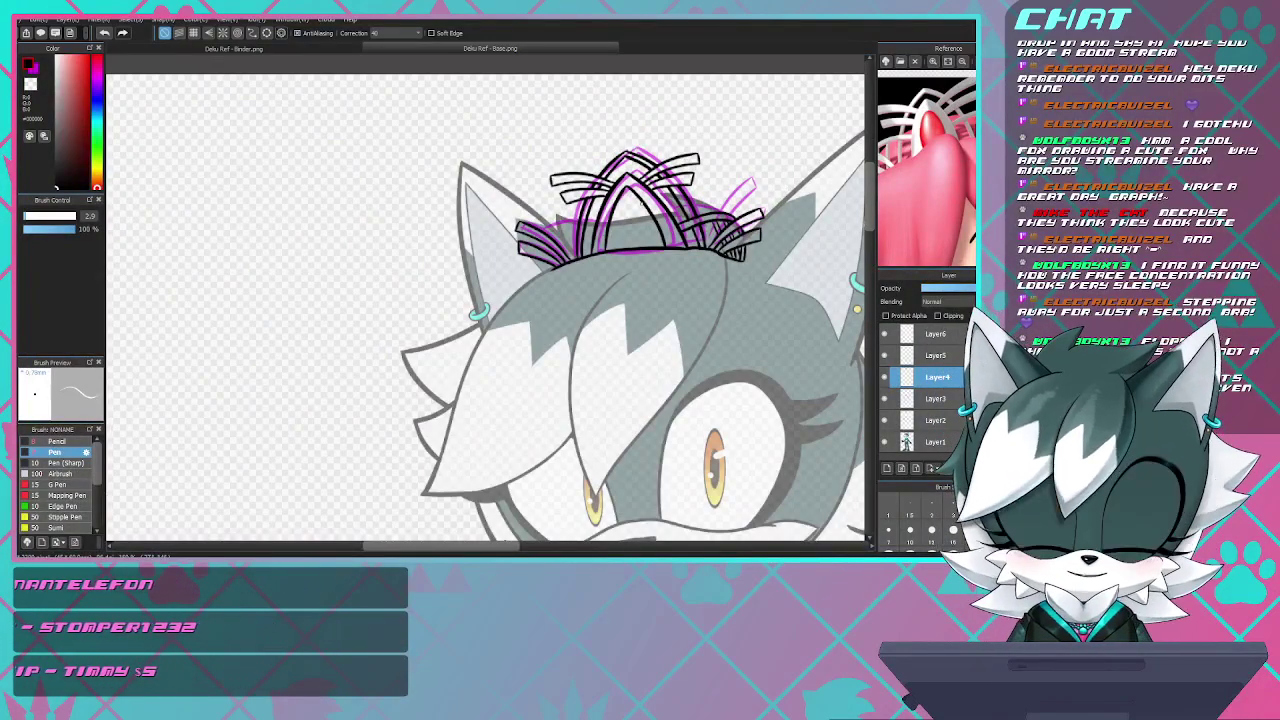
scroll(590, 225, up, 5)
scroll(590, 225, down, 3)
scroll(590, 225, up, 5)
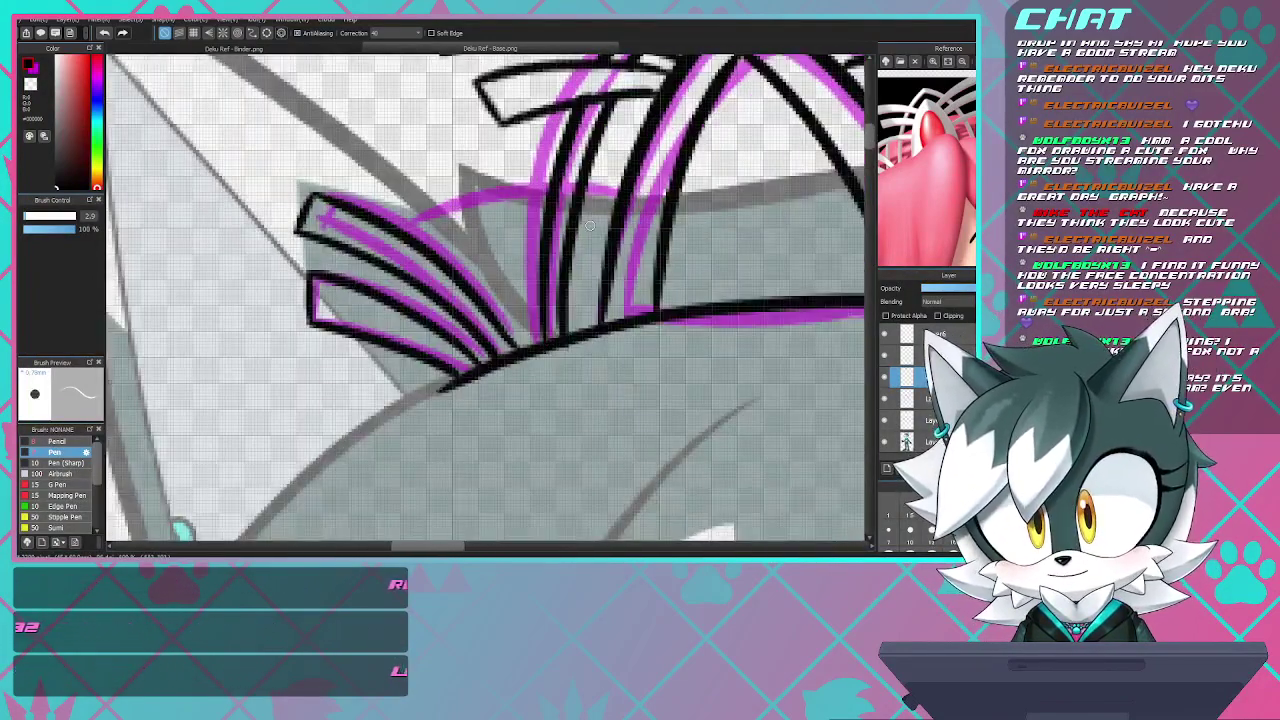
scroll(590, 225, down, 5)
scroll(688, 203, up, 6)
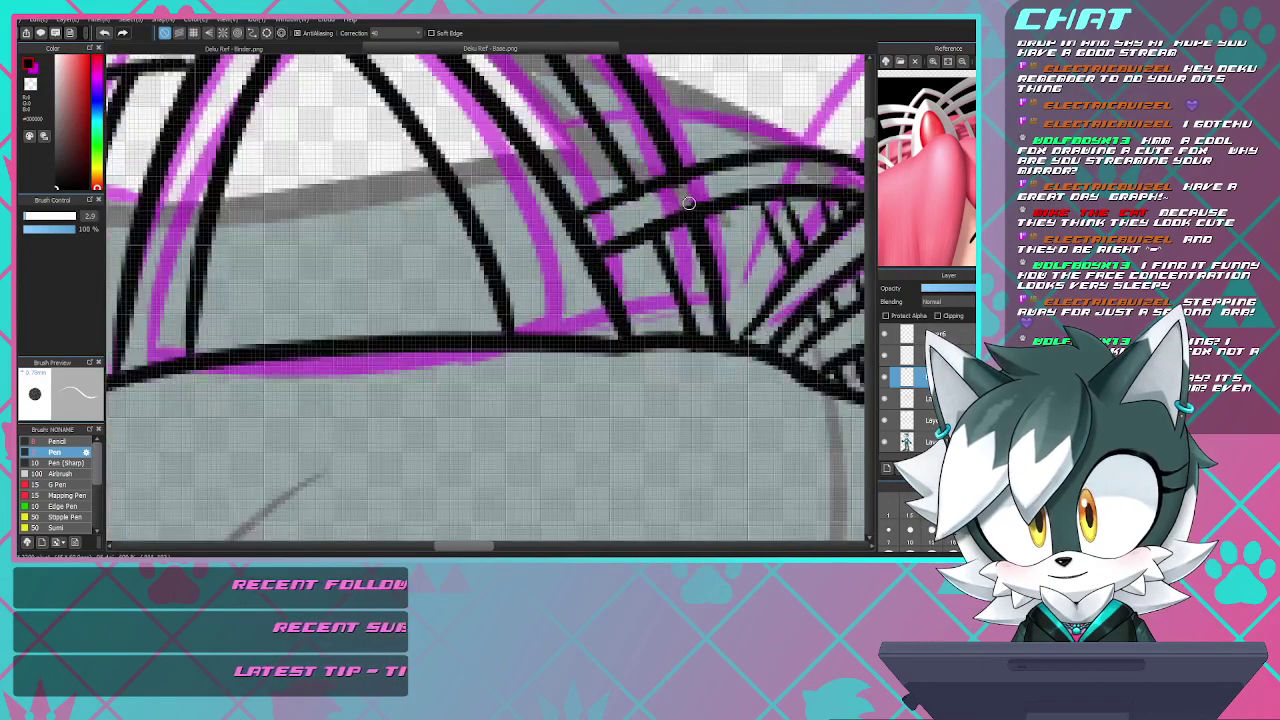
scroll(688, 203, up, 4)
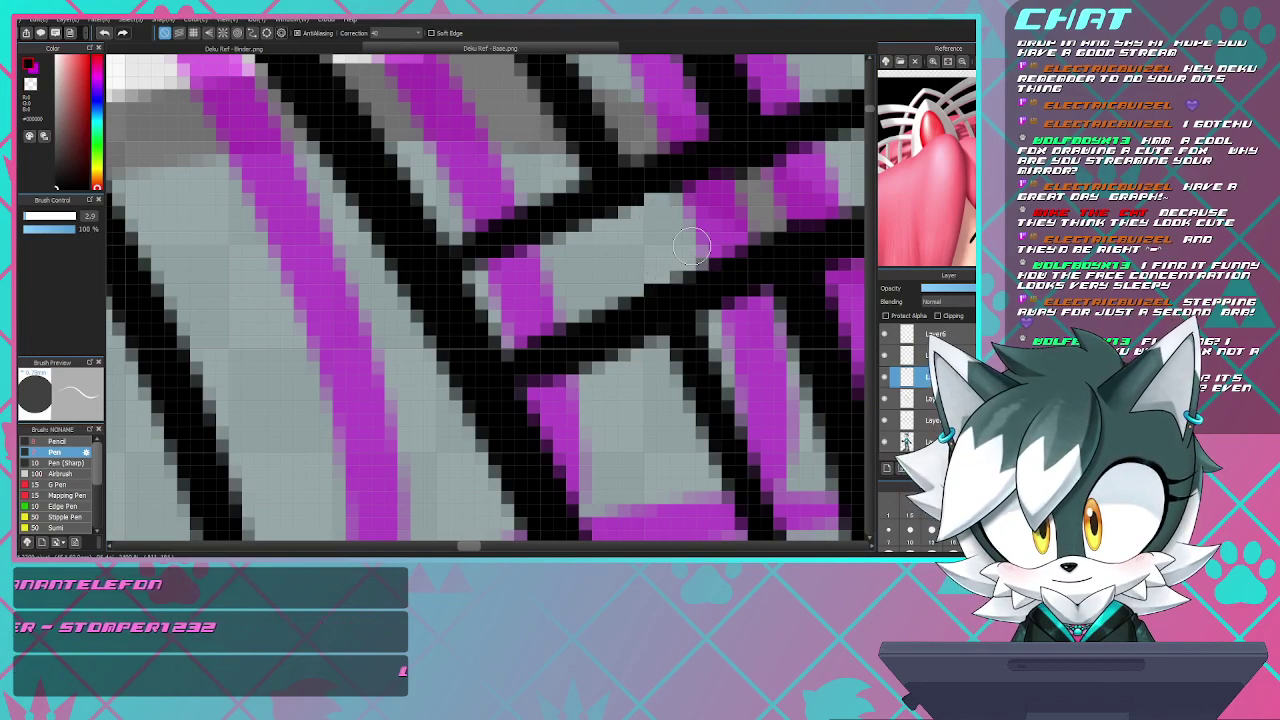
scroll(789, 257, down, 8)
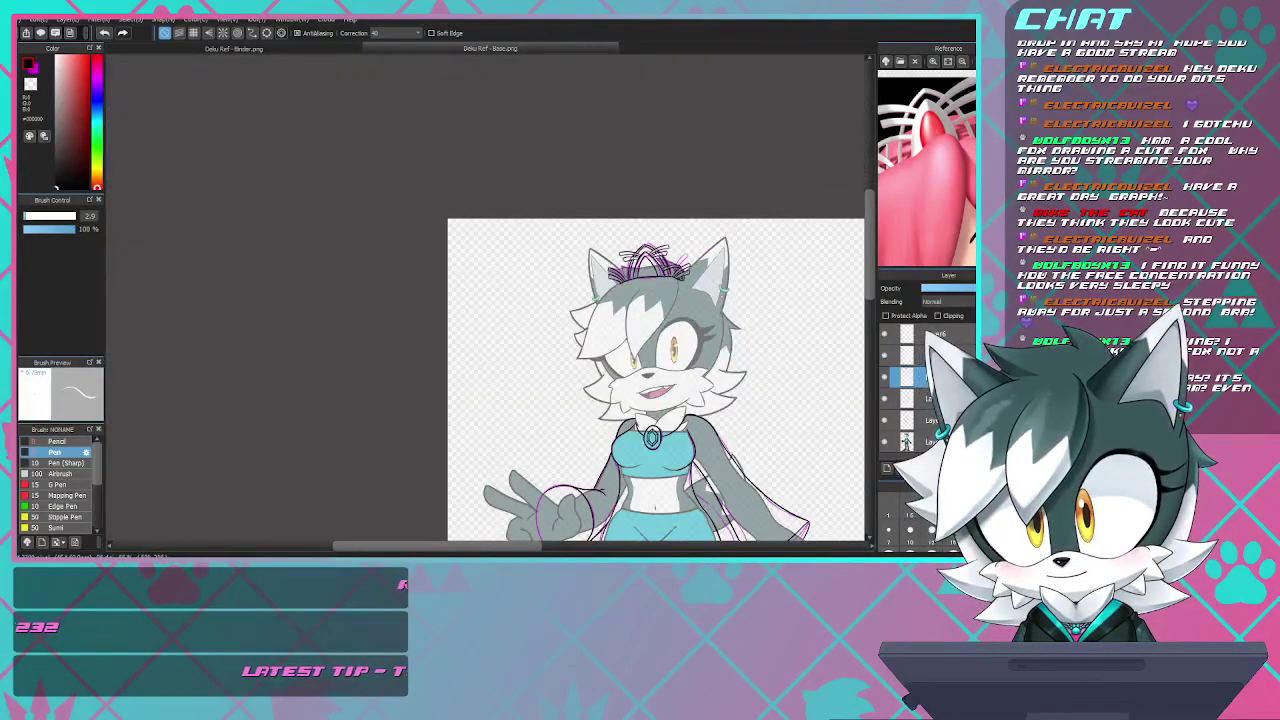
scroll(620, 271, up, 8)
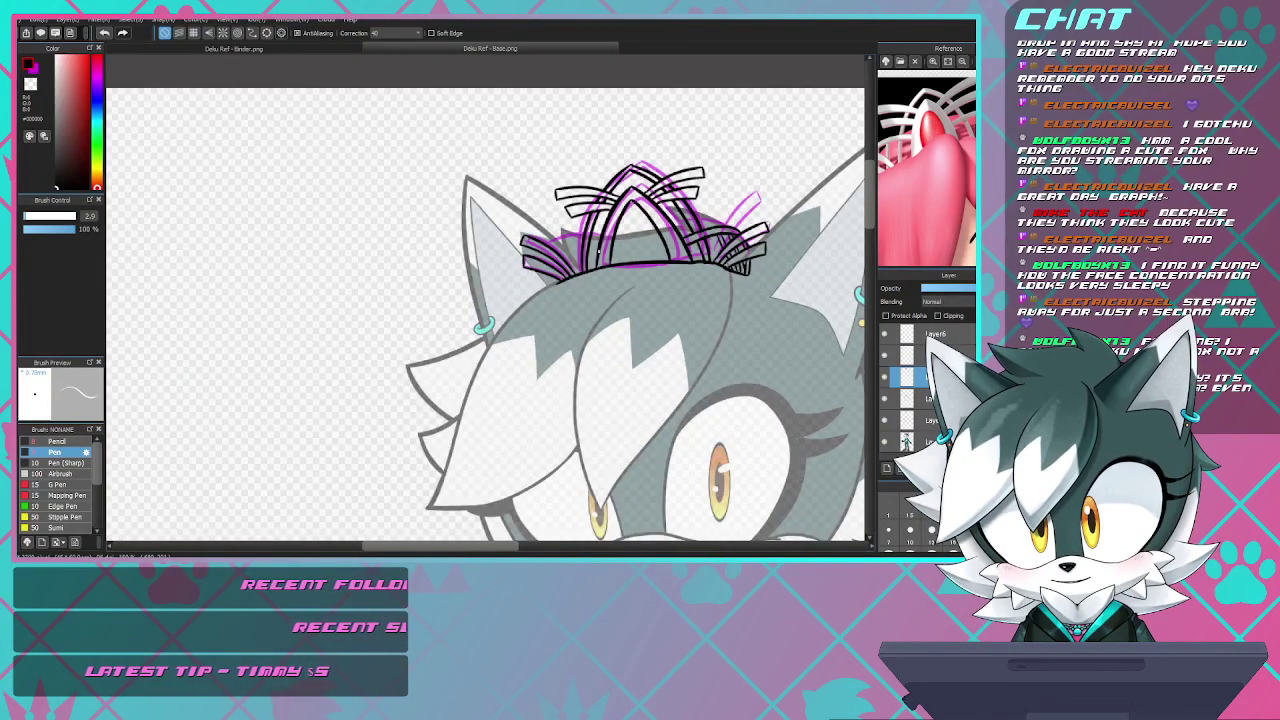
scroll(471, 243, up, 3)
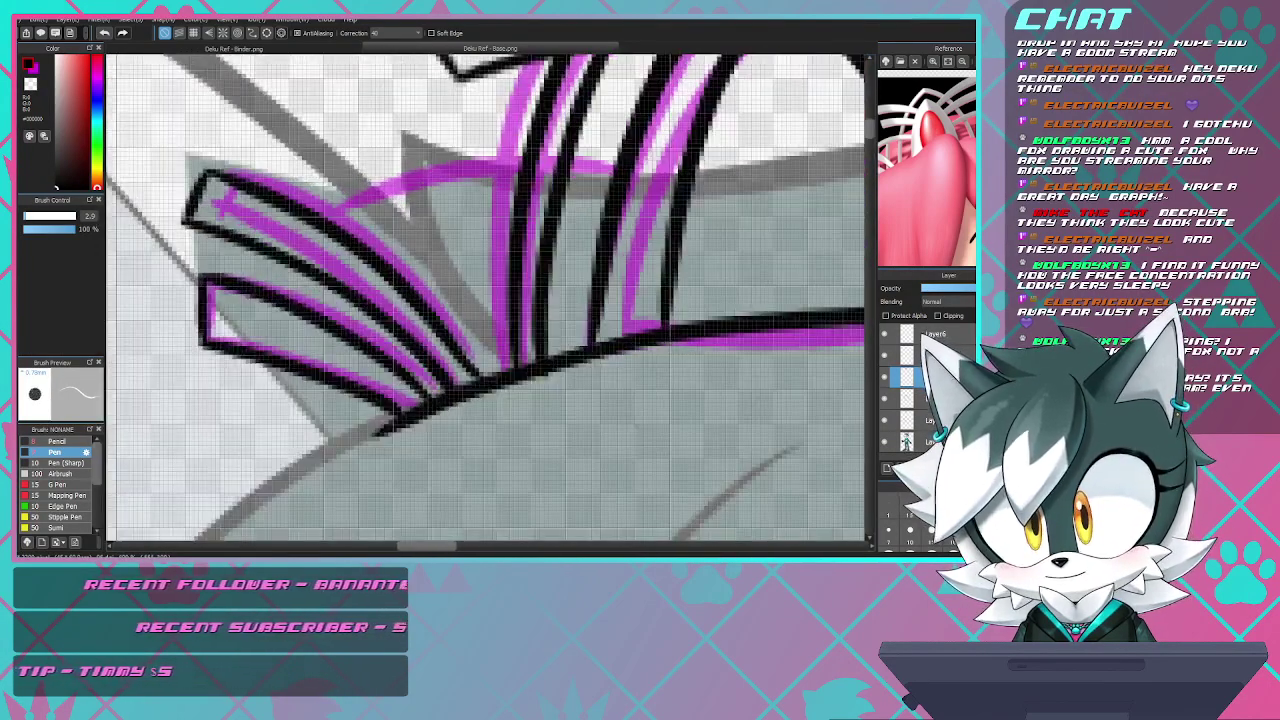
scroll(471, 243, down, 2)
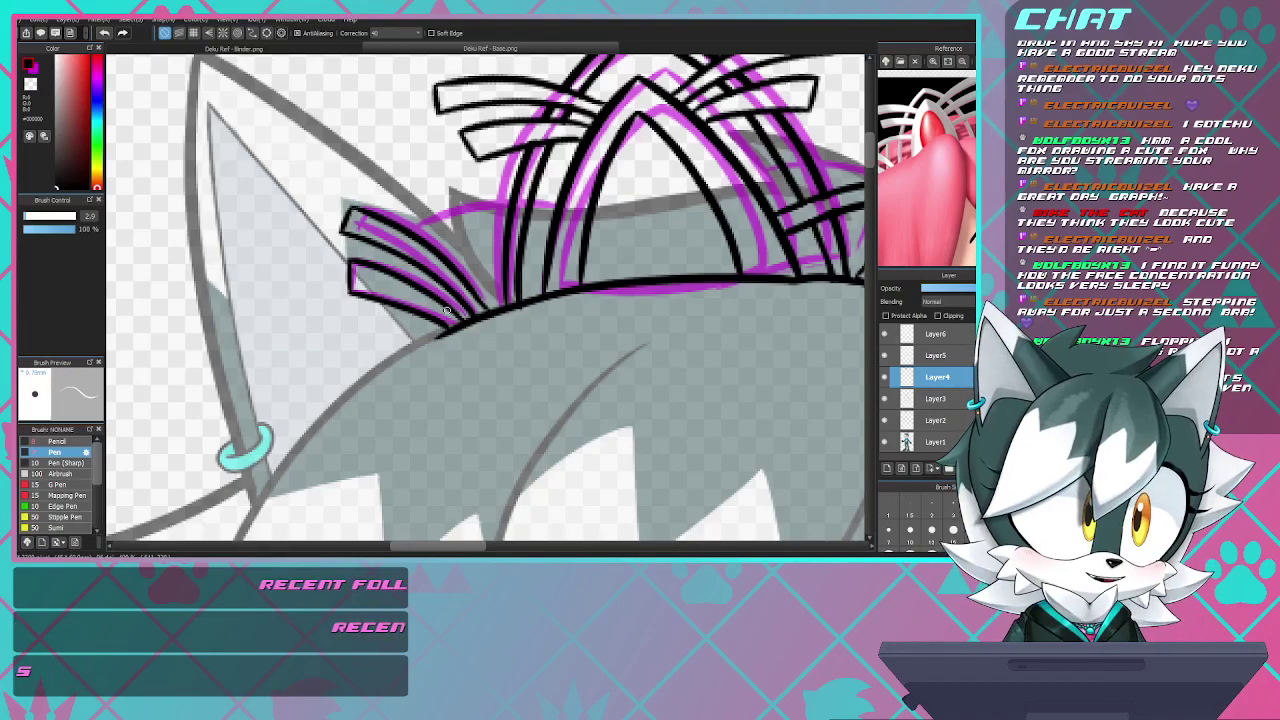
scroll(501, 276, down, 2)
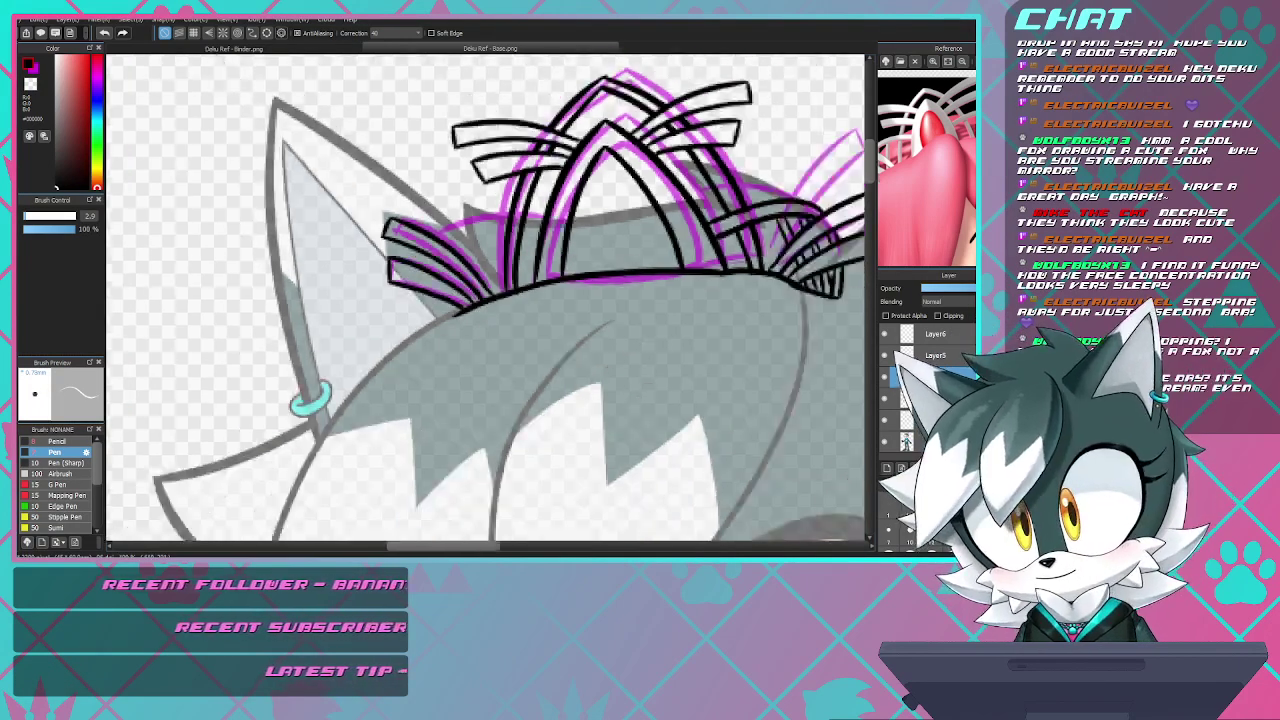
scroll(494, 243, up, 2)
scroll(508, 239, down, 1)
scroll(528, 239, up, 4)
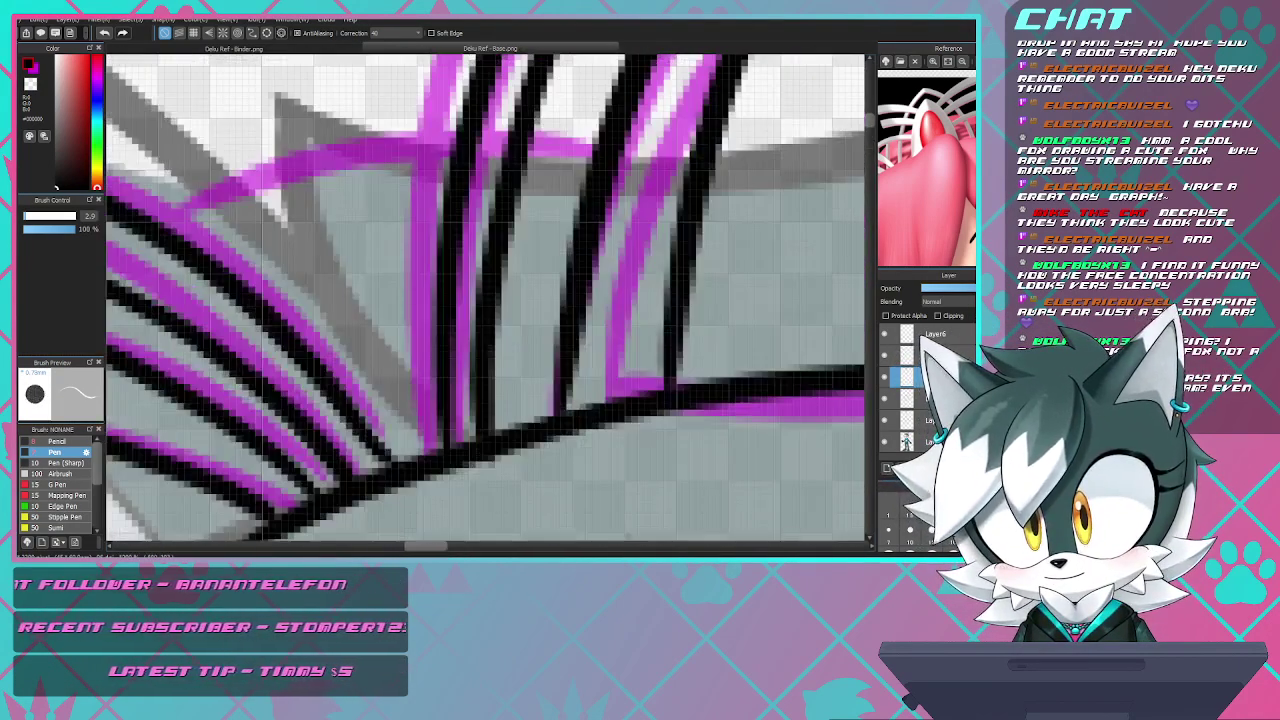
scroll(528, 239, down, 2)
scroll(528, 236, up, 1)
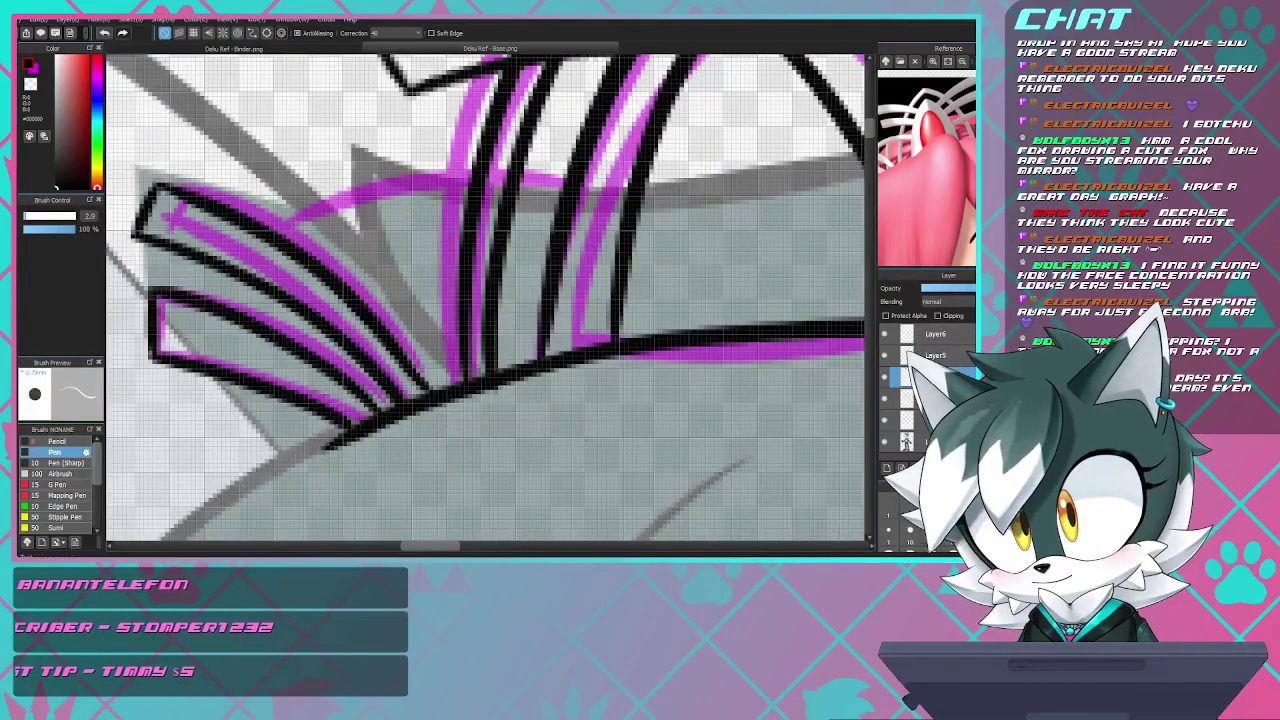
scroll(466, 240, down, 3)
- Ink a double-lined curved band with the Pen from the crown's centrepiece across the left arch lines to the lower left prongs
scroll(466, 240, up, 2)
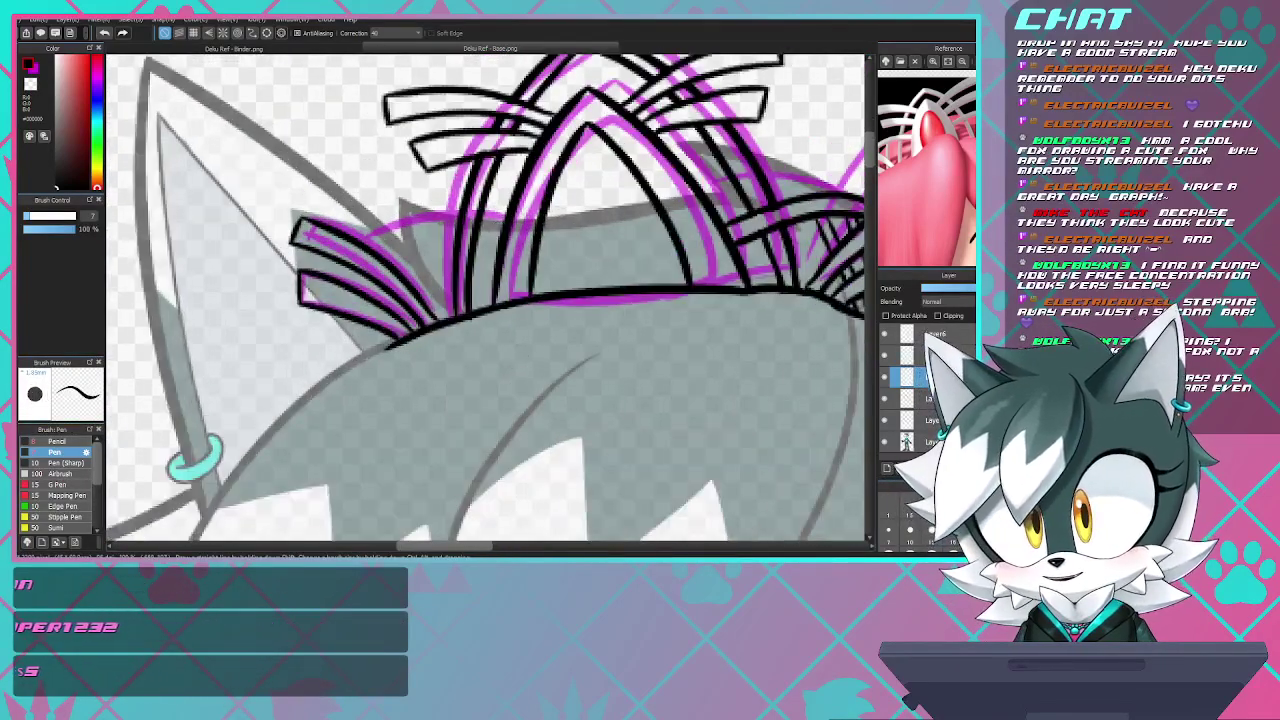
scroll(490, 296, up, 2)
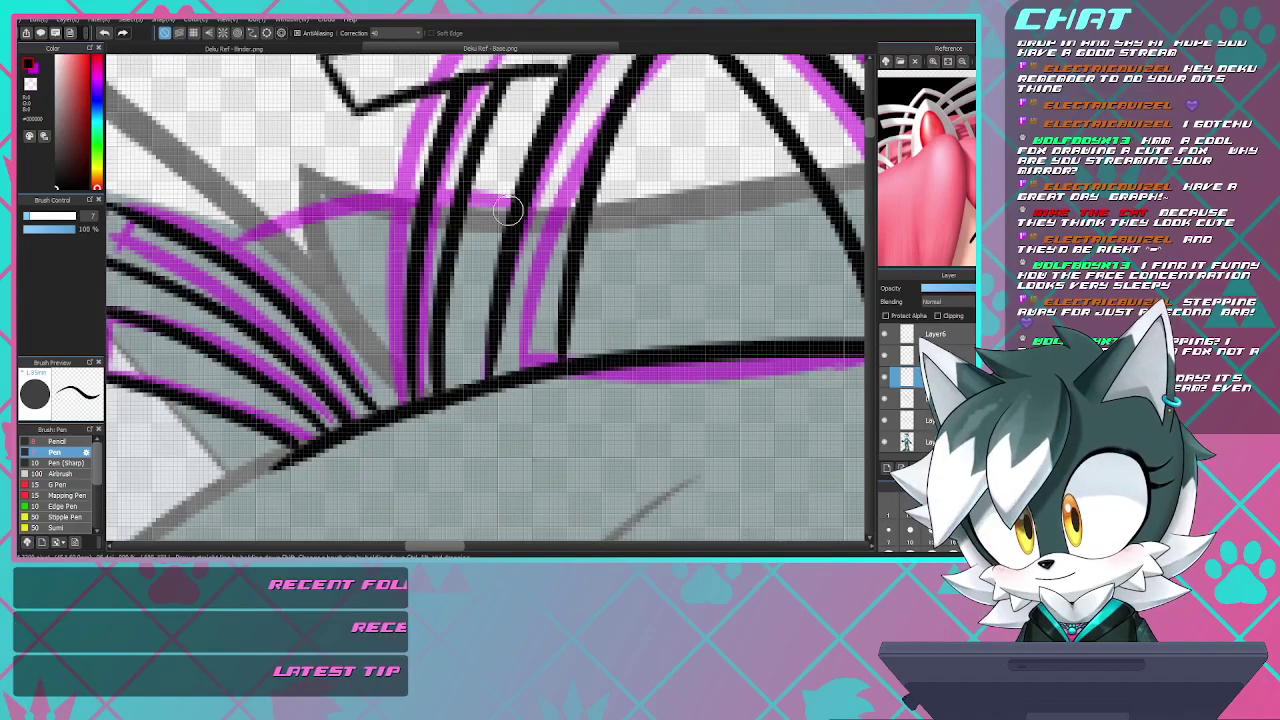
mouse_move(512, 208)
mouse_down()
mouse_move(329, 213)
mouse_move(234, 264)
mouse_up()
key(ctrl+z)
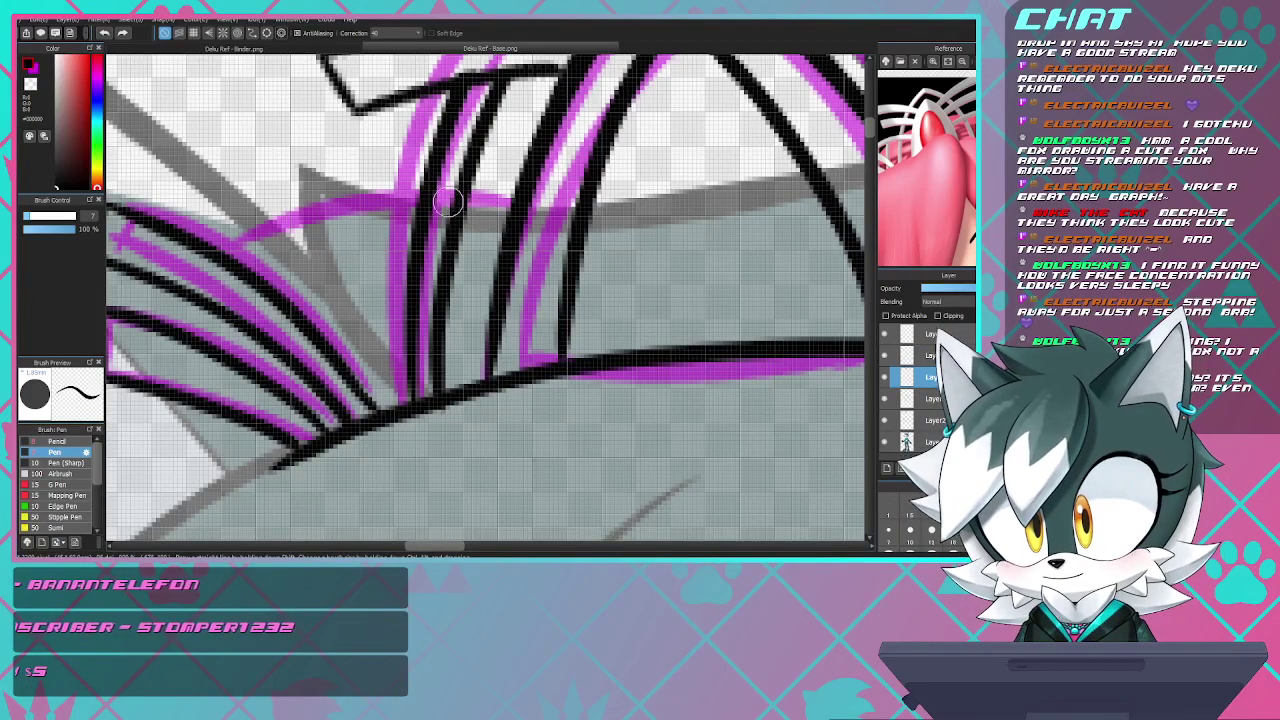
mouse_move(391, 207)
mouse_down()
mouse_move(228, 219)
mouse_move(207, 242)
mouse_up()
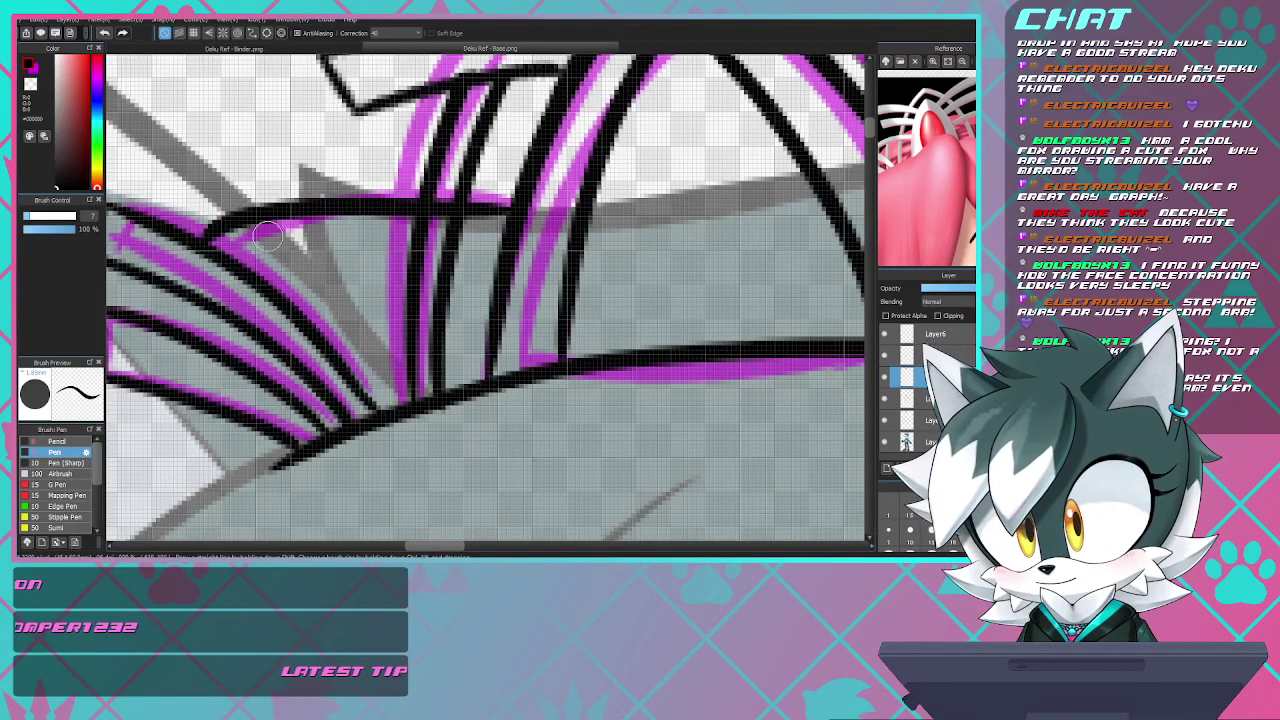
mouse_move(504, 232)
mouse_down()
mouse_move(314, 246)
mouse_move(244, 266)
mouse_move(274, 246)
mouse_move(400, 228)
mouse_up()
key(ctrl+z)
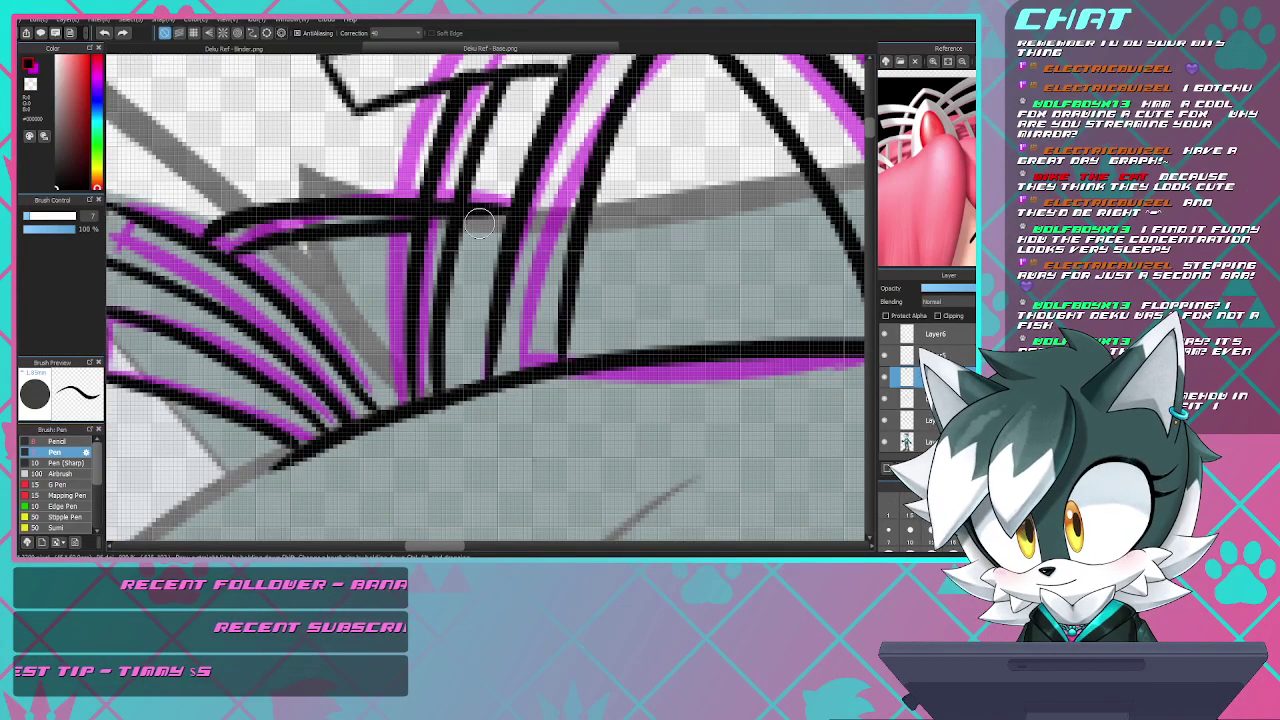
key(ctrl+z)
mouse_move(248, 252)
mouse_down()
mouse_move(341, 237)
mouse_move(509, 232)
mouse_up()
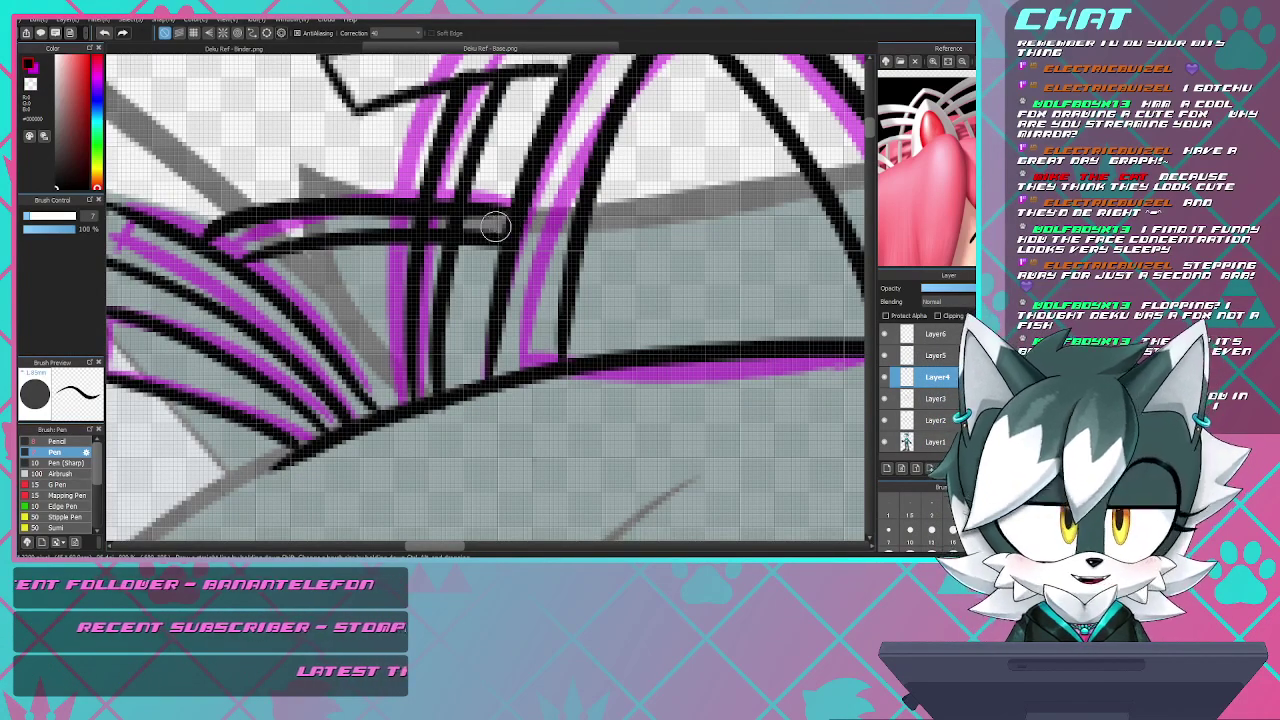
- Ink the curved band's curled end below the lower left prongs to the crown's base, with short bars between the prongs
mouse_move(212, 312)
mouse_down()
mouse_move(211, 339)
mouse_move(195, 335)
mouse_up()
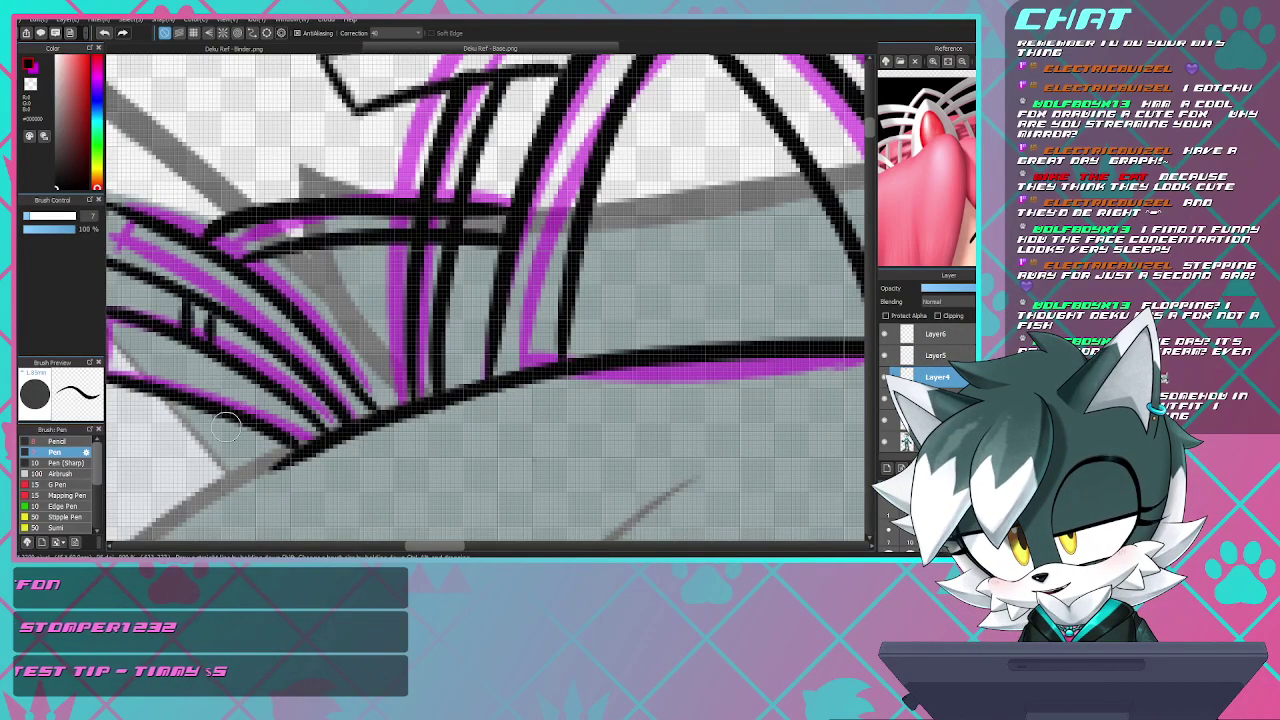
drag(222, 414, 232, 455)
drag(192, 405, 219, 480)
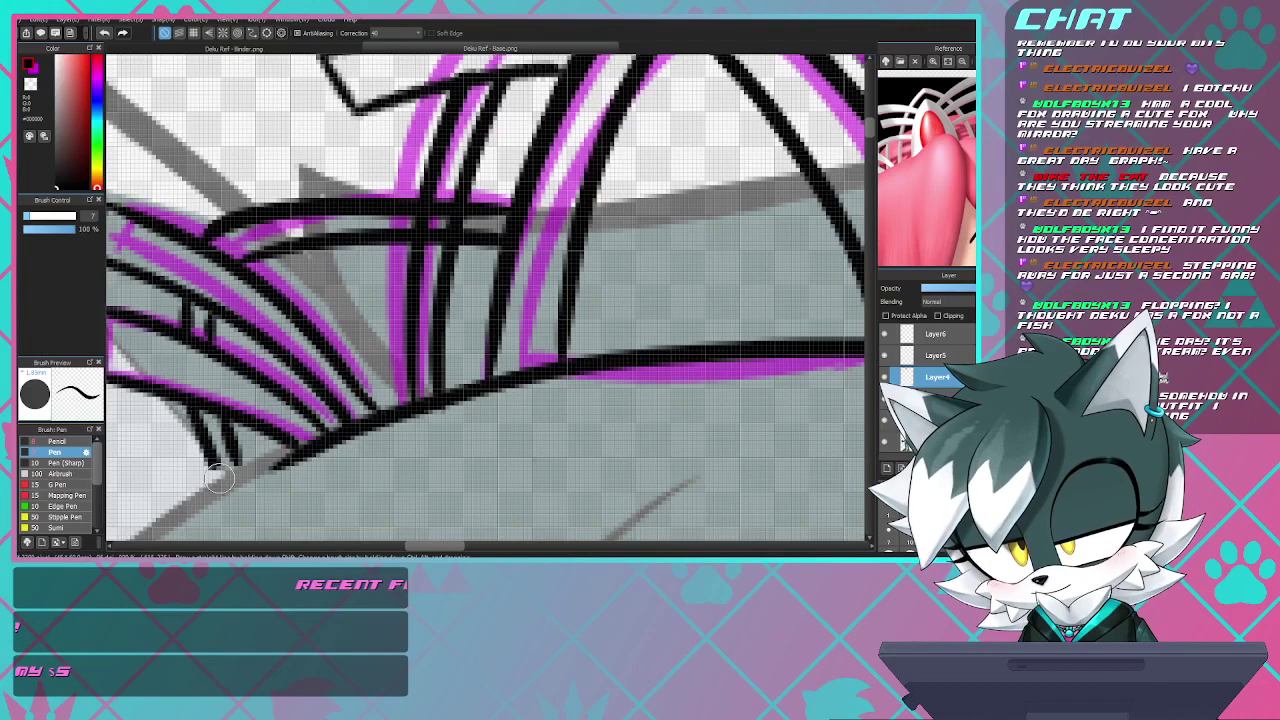
key(ctrl+z)
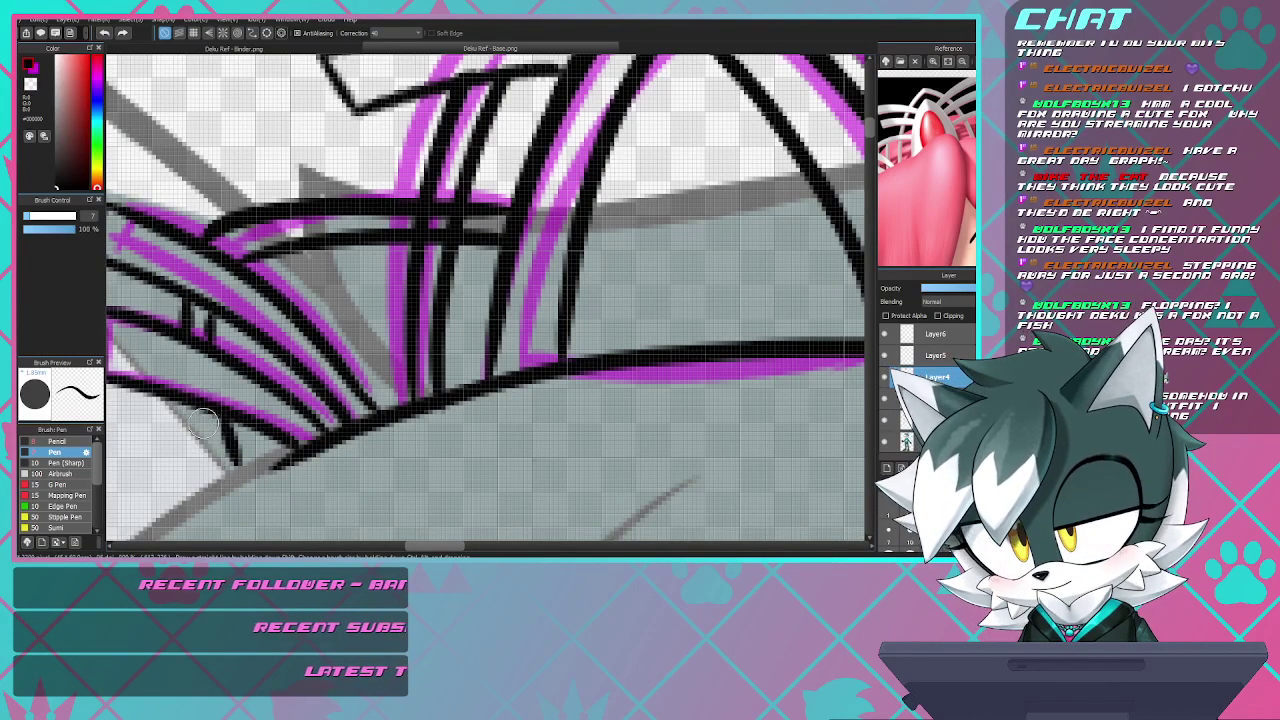
drag(203, 423, 226, 478)
key(ctrl+z)
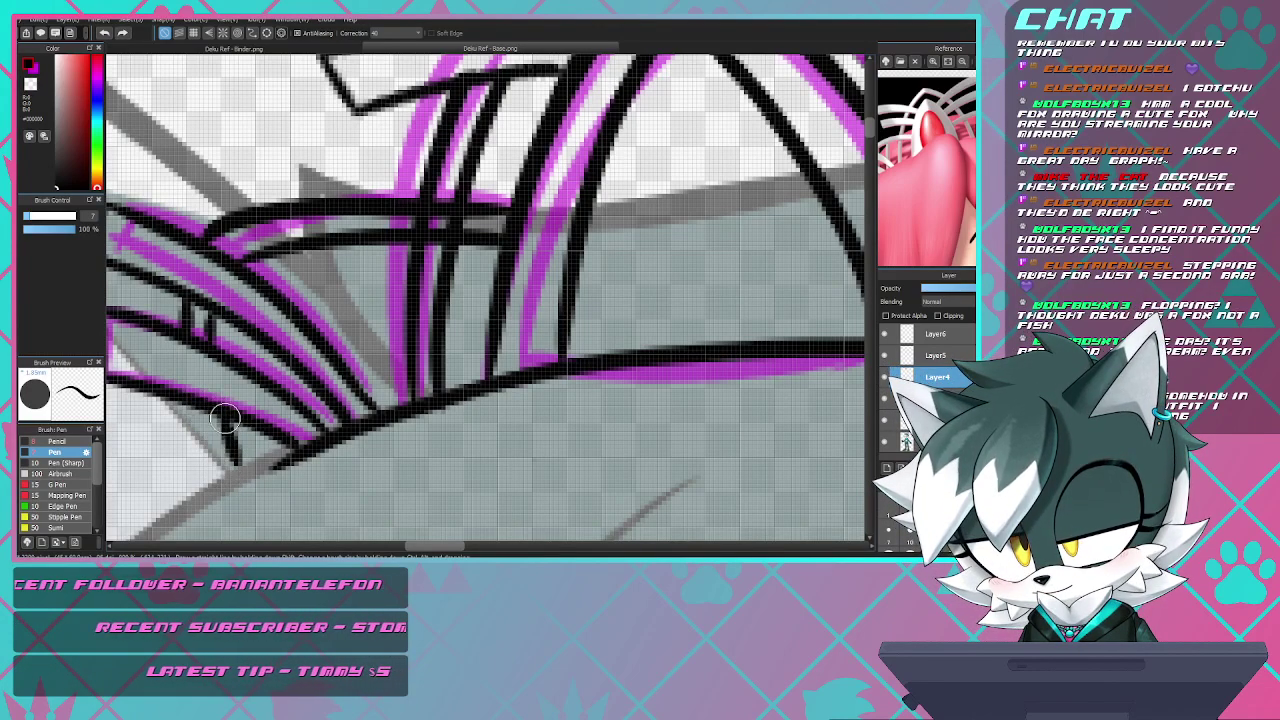
drag(232, 425, 250, 462)
key(ctrl+z)
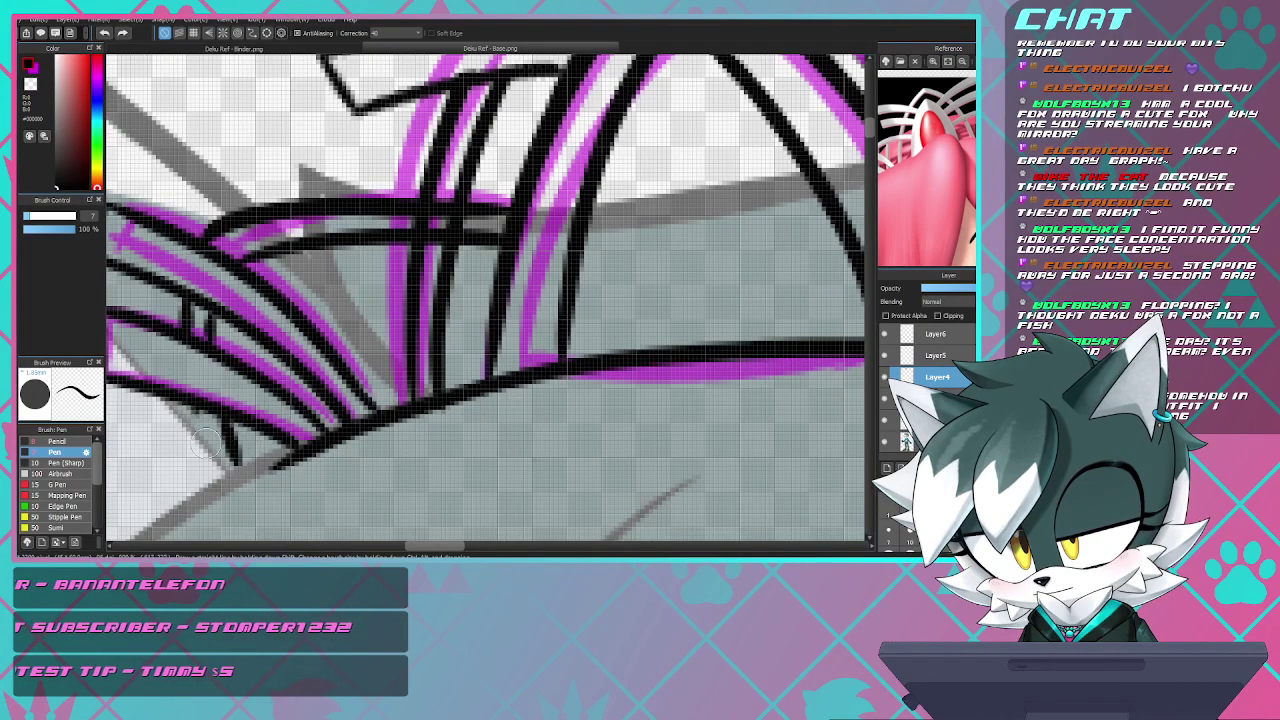
drag(196, 414, 214, 474)
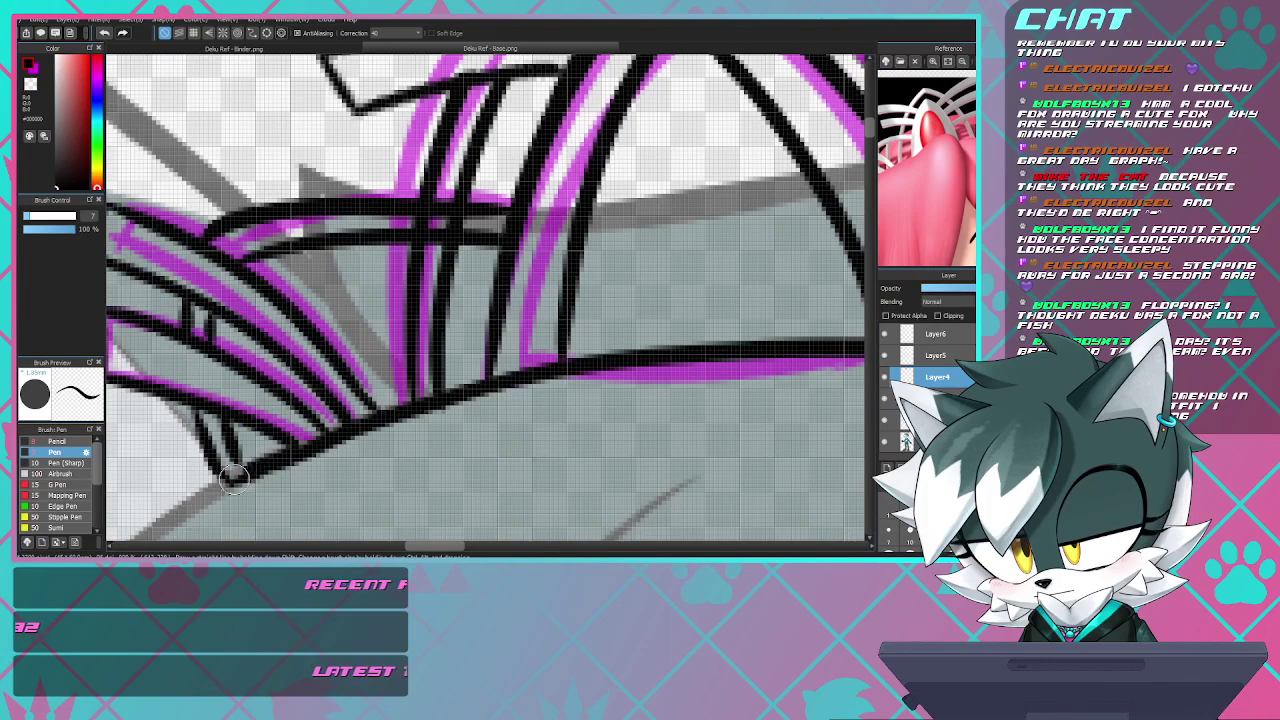
drag(236, 450, 246, 468)
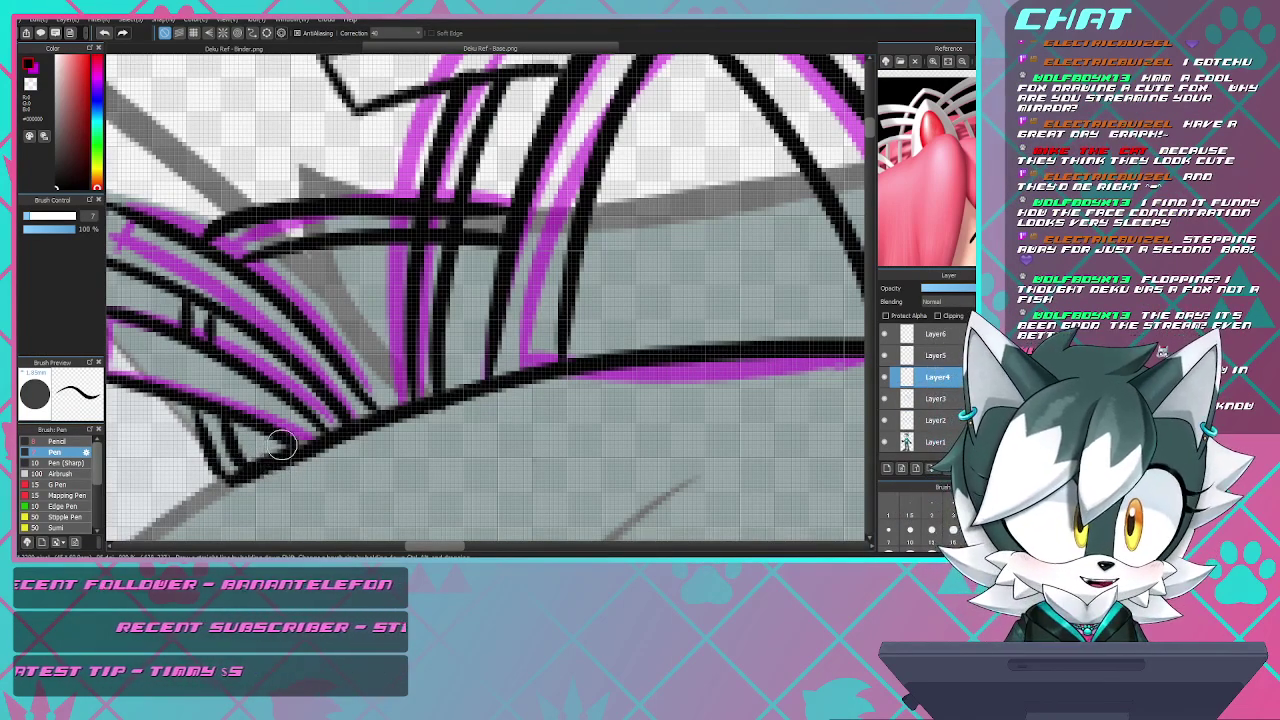
- Ink more short slanted bars in the gaps around the lower left prongs and beneath the left curved band
scroll(264, 349, down, 3)
scroll(266, 349, up, 3)
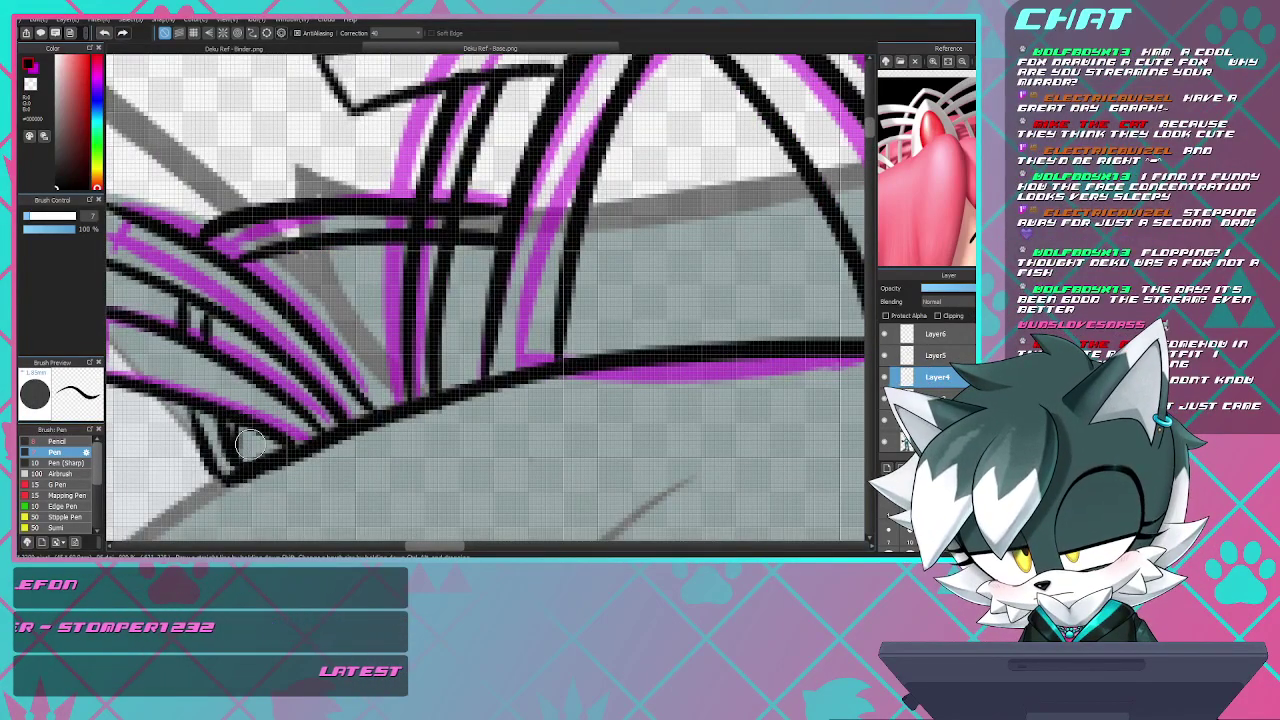
drag(250, 412, 238, 484)
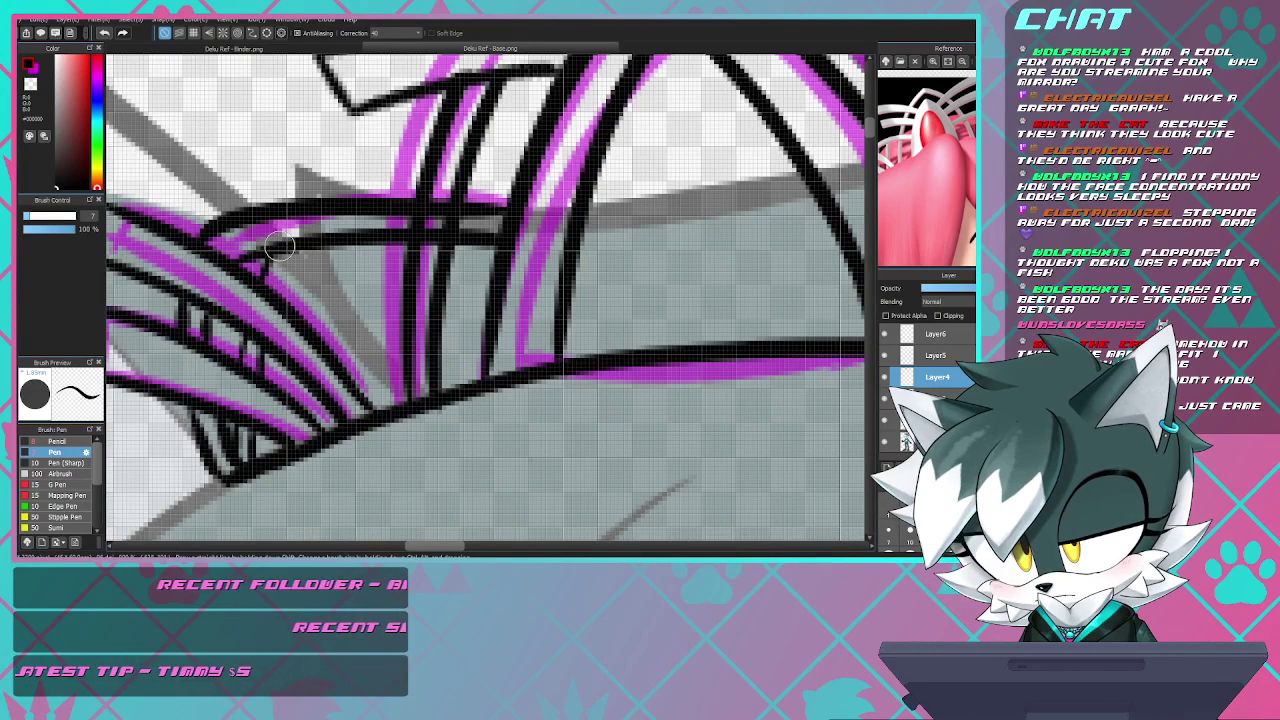
drag(294, 248, 280, 298)
drag(327, 247, 311, 318)
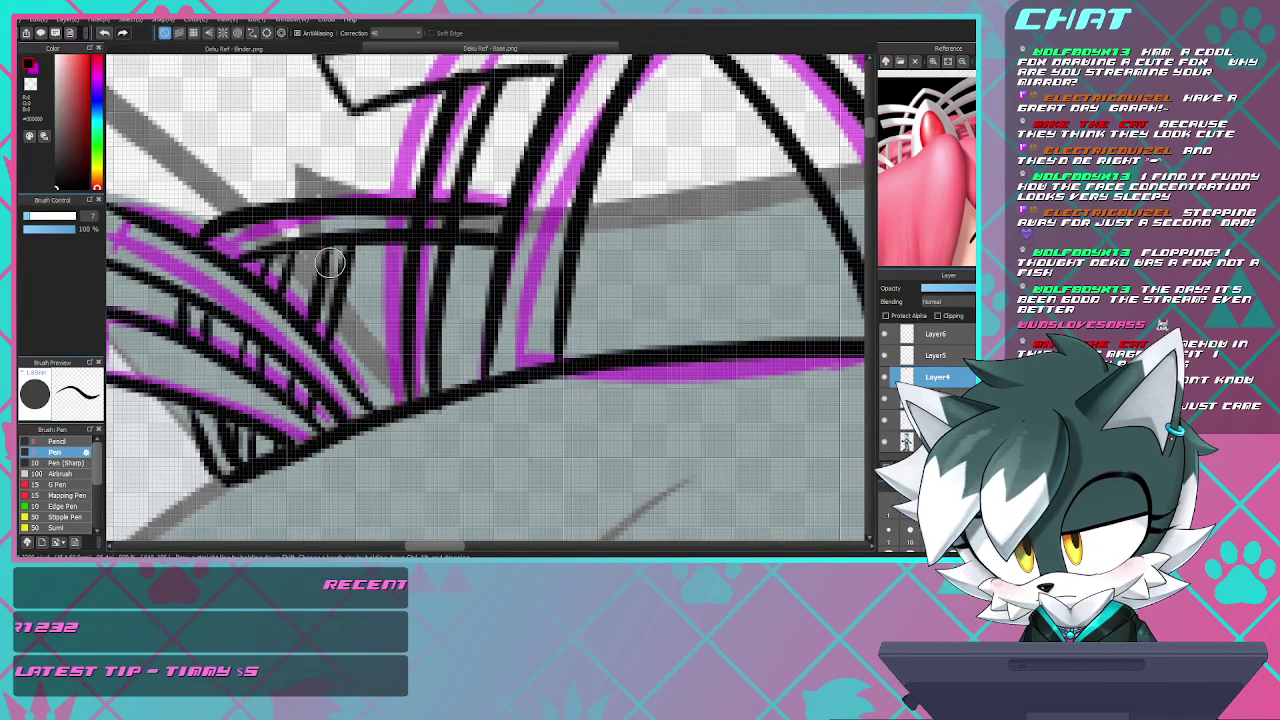
- Examine the crown's two sides and pointed tip up close, and check the crown against the whole figure
scroll(331, 253, down, 8)
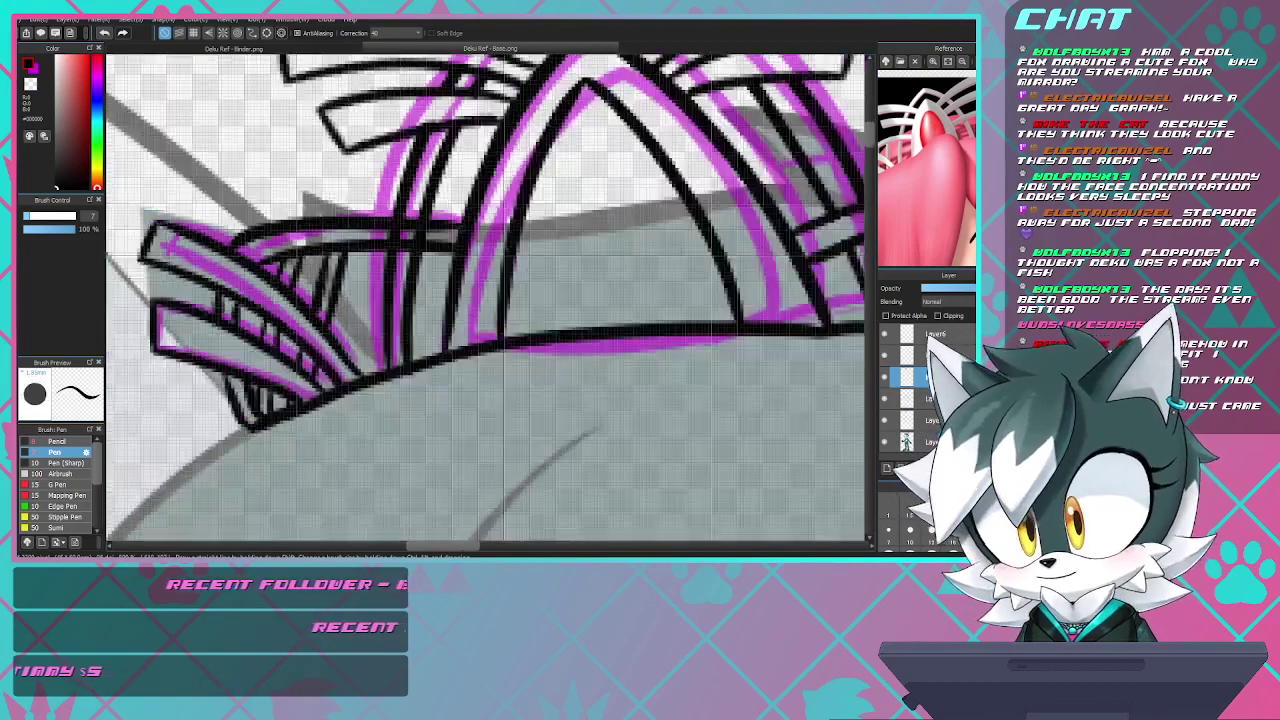
scroll(371, 256, up, 5)
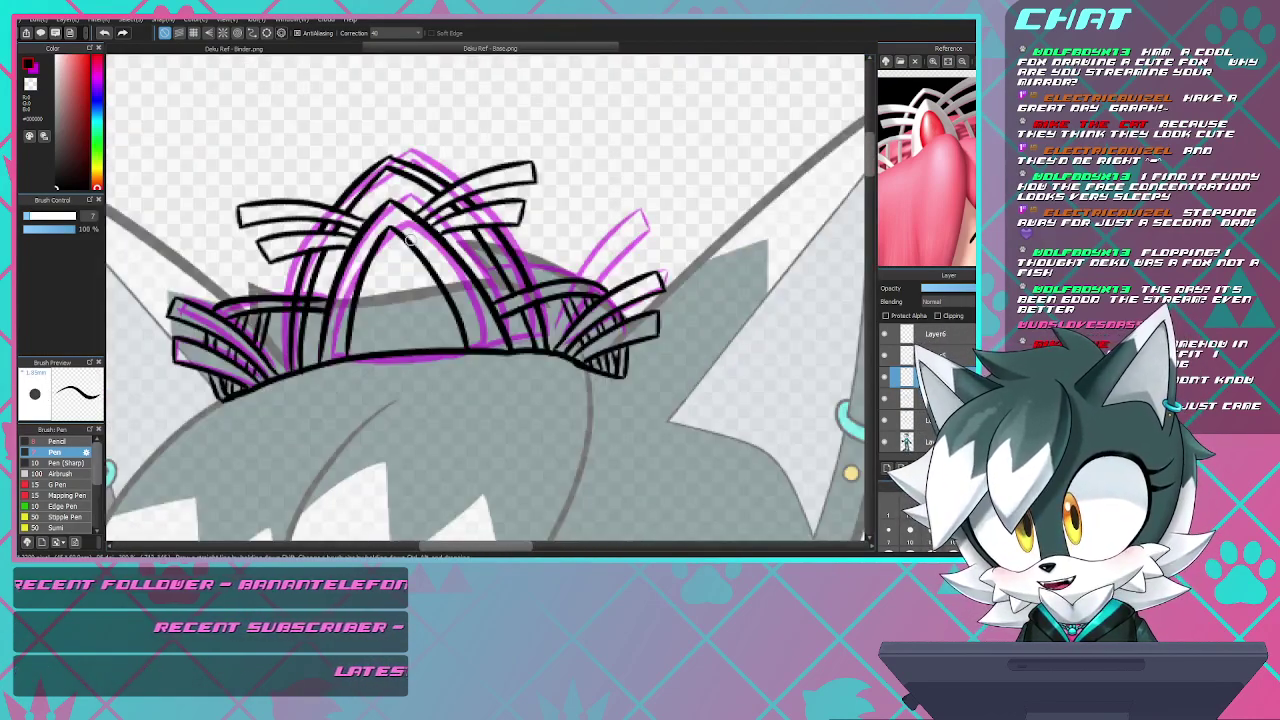
scroll(371, 256, down, 2)
scroll(371, 256, up, 3)
scroll(344, 107, up, 5)
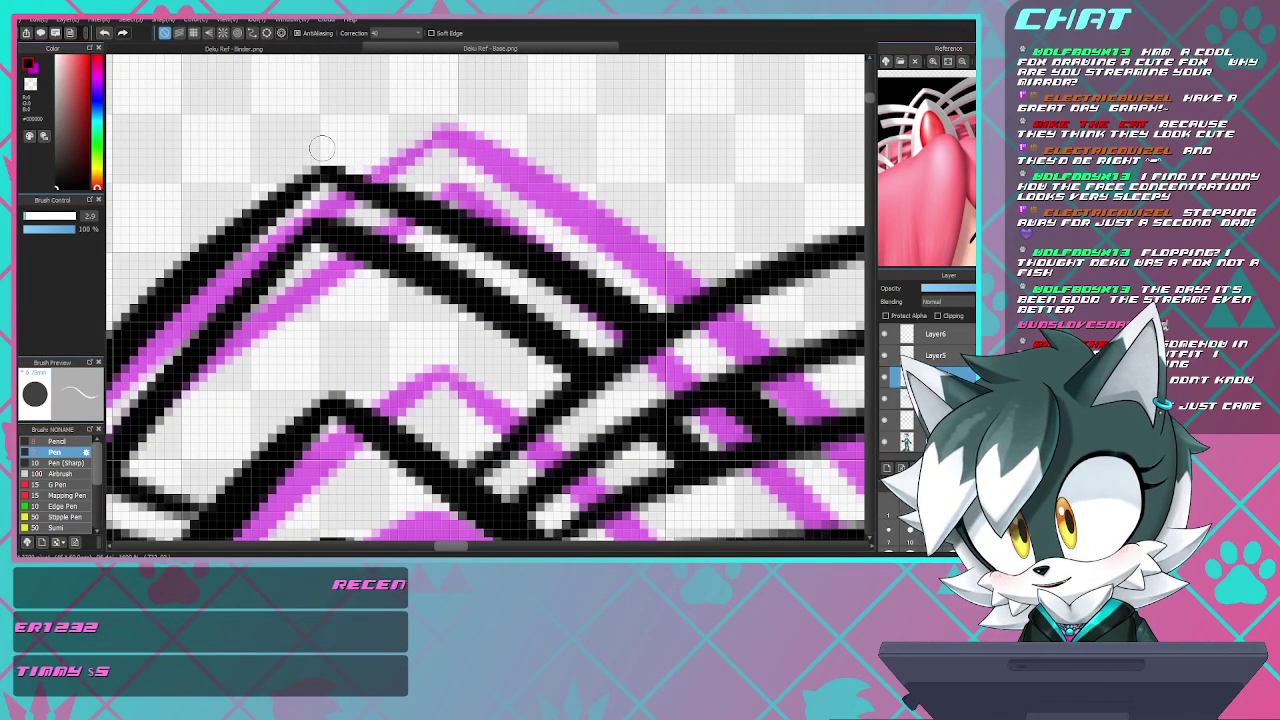
scroll(284, 110, down, 8)
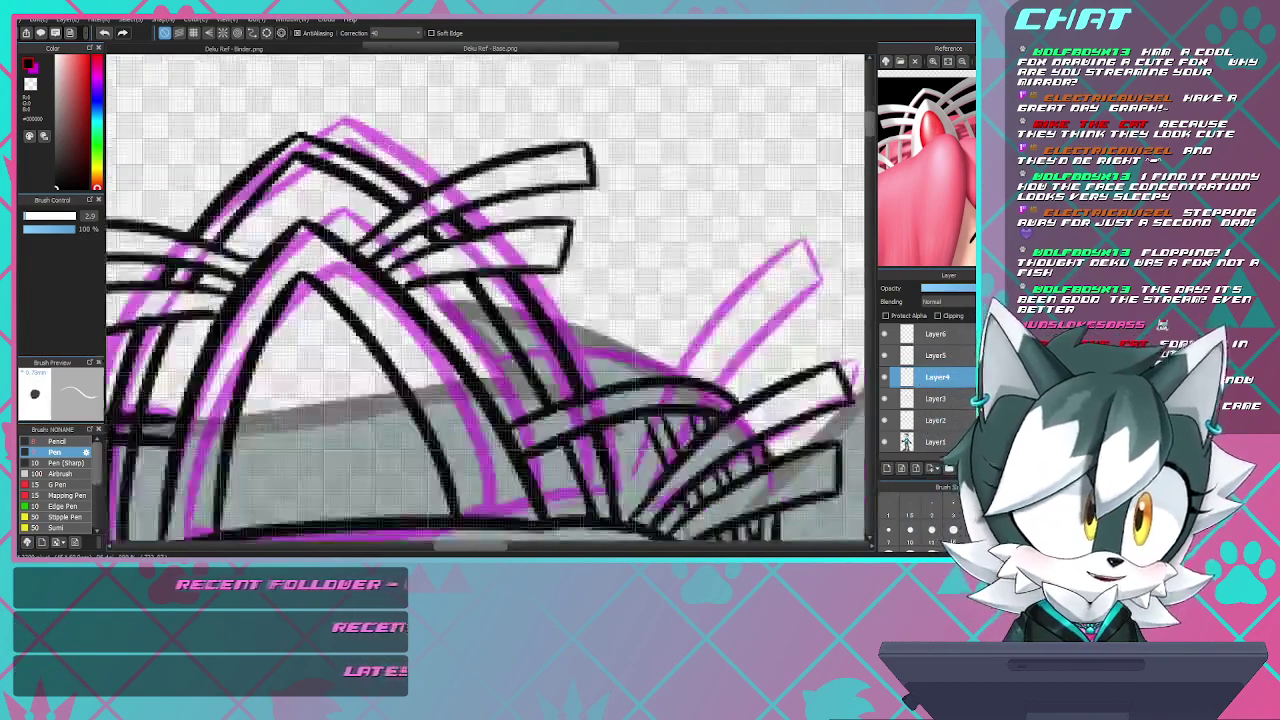
scroll(356, 98, down, 3)
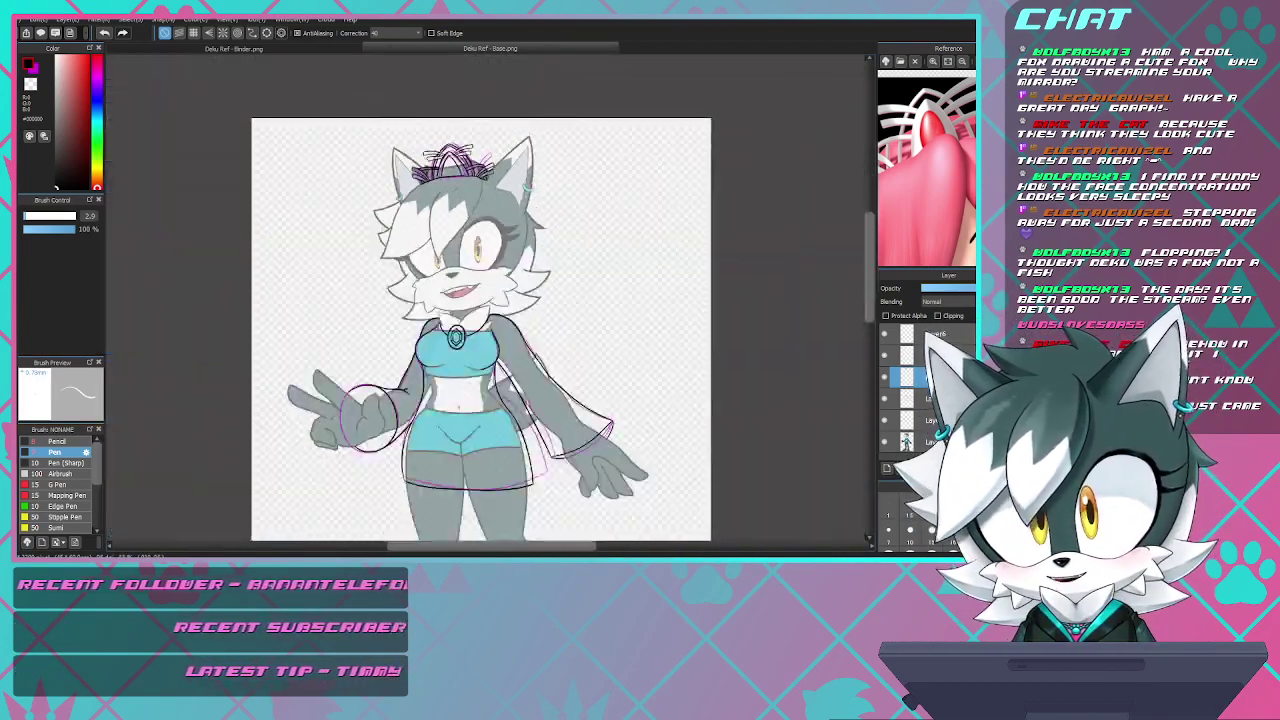
scroll(250, 127, up, 2)
scroll(246, 110, down, 2)
scroll(266, 106, up, 2)
scroll(620, 72, down, 3)
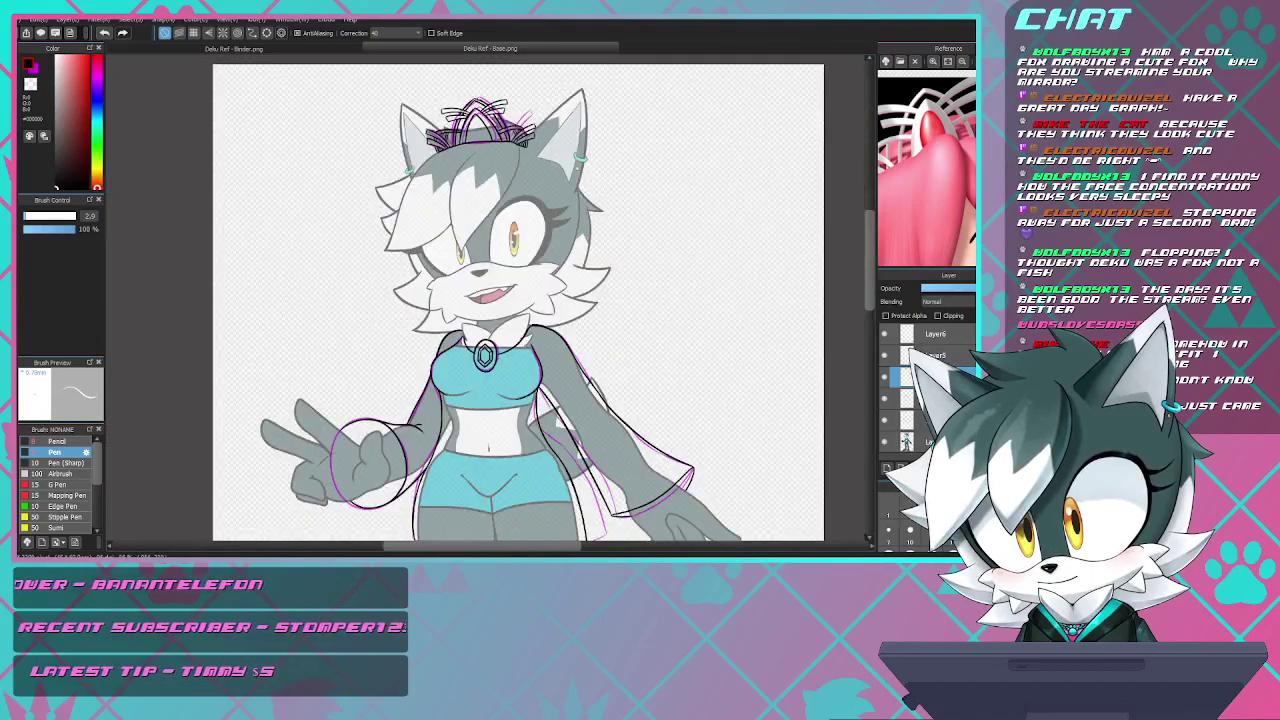
- Examine the crown's line art and purple sketch up close and against the head and whole figure
scroll(620, 72, up, 4)
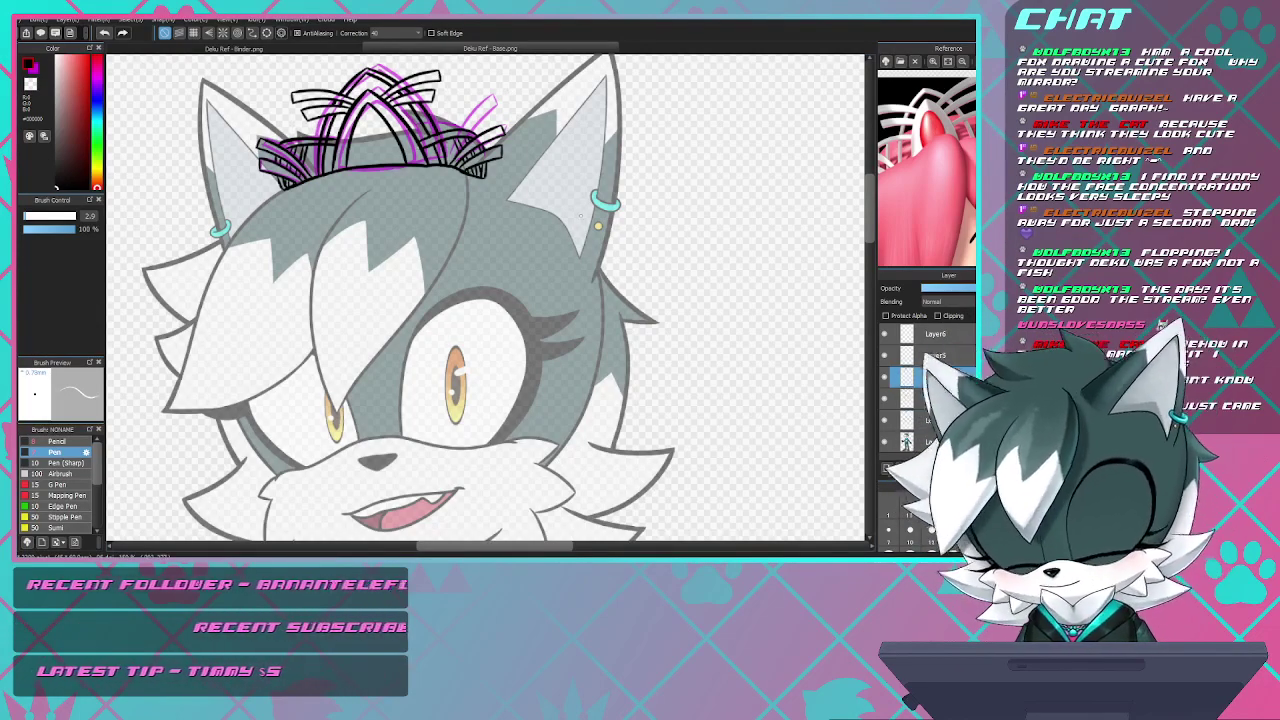
scroll(486, 300, down, 4)
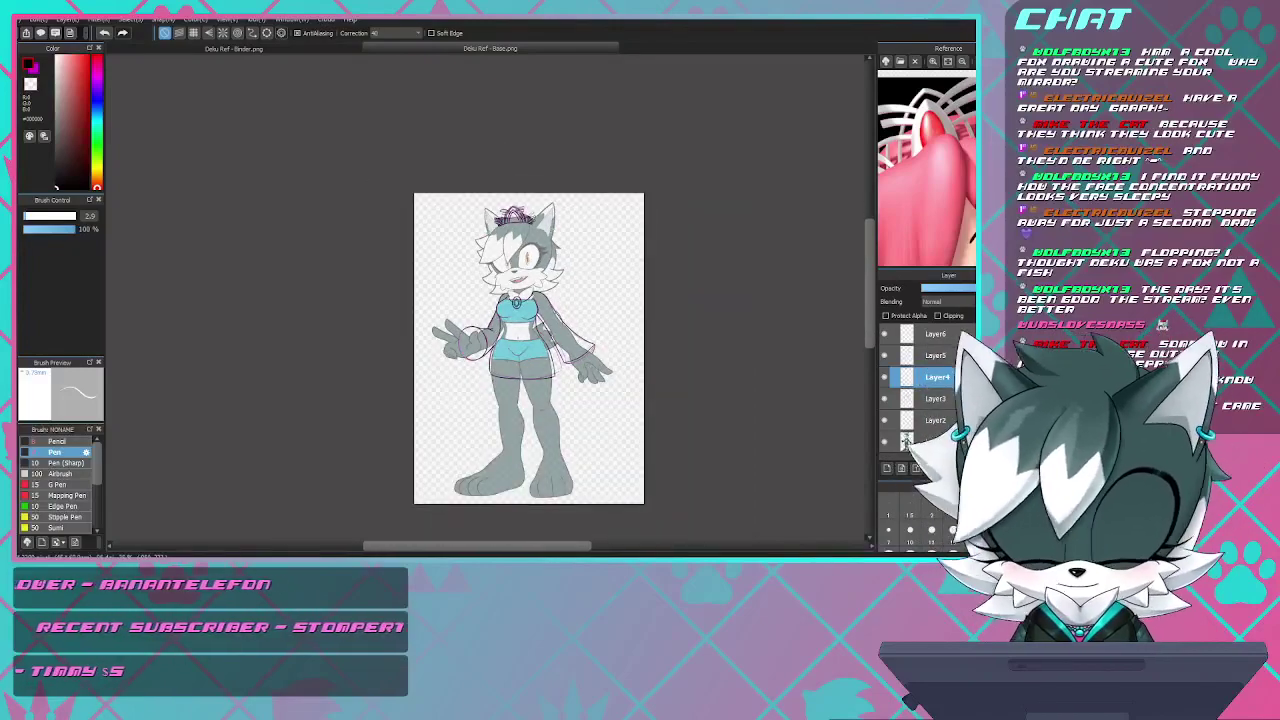
scroll(520, 246, up, 5)
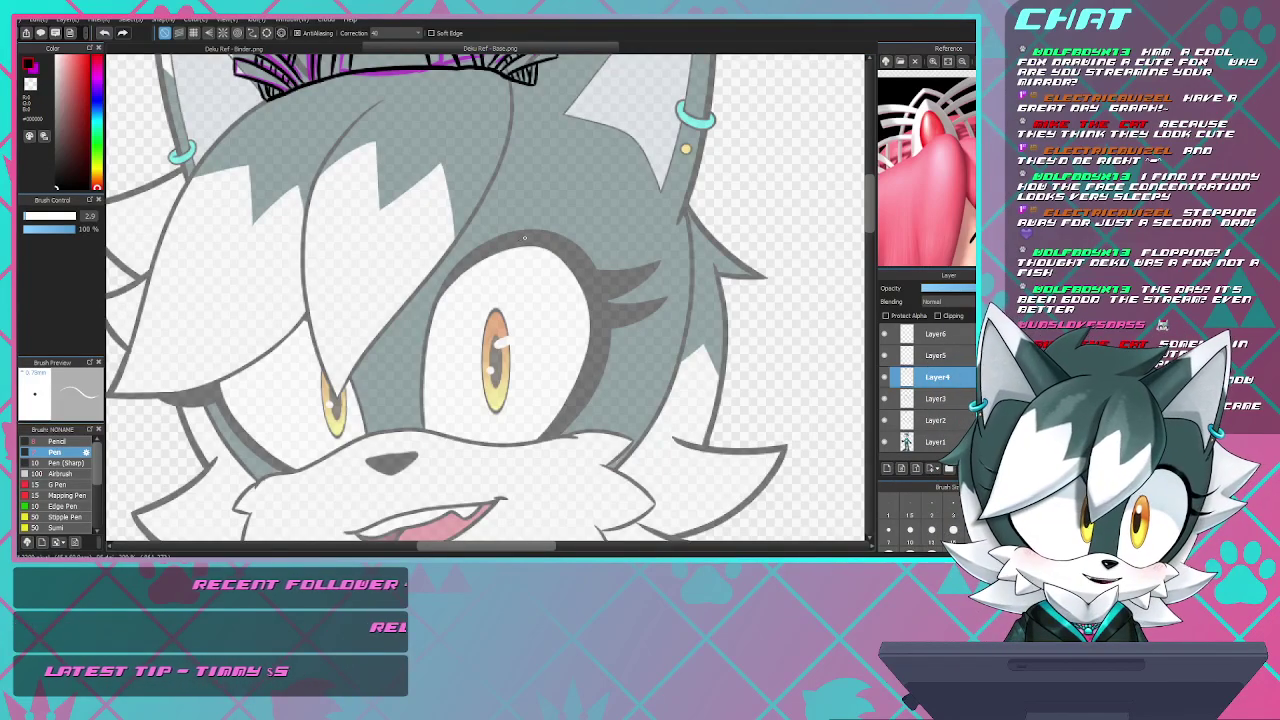
scroll(524, 237, up, 2)
scroll(524, 237, down, 6)
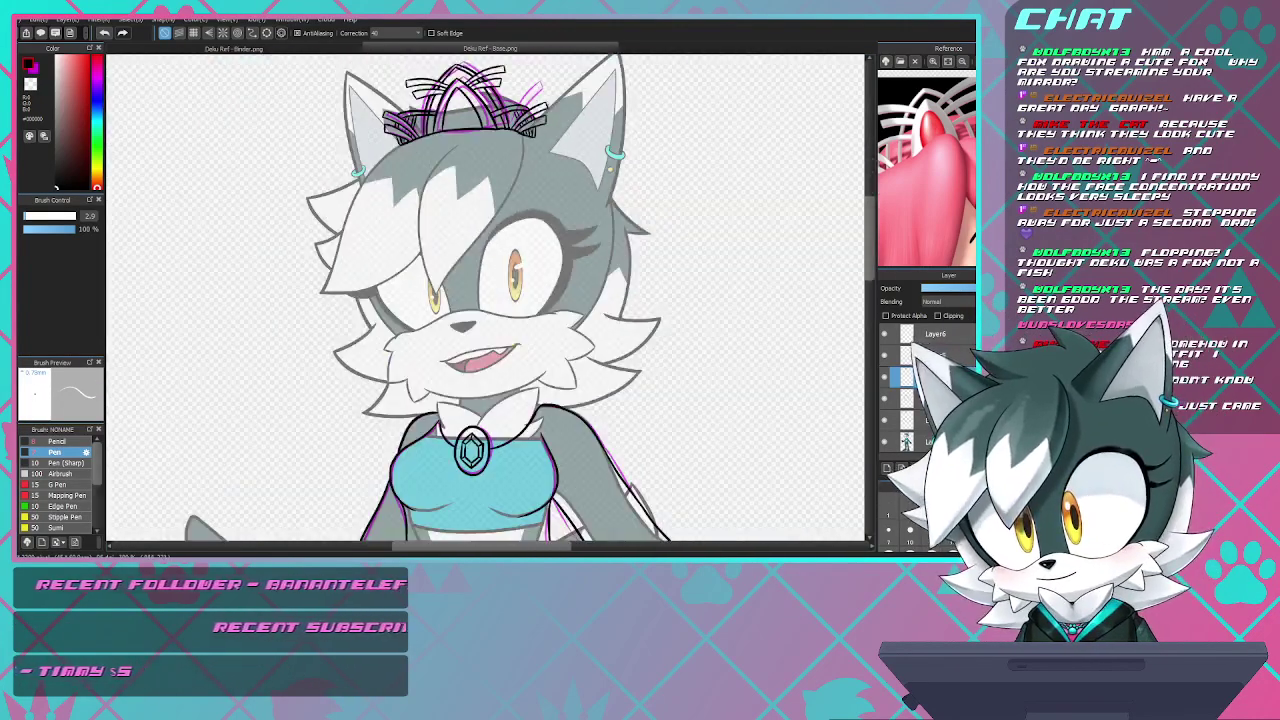
scroll(490, 146, up, 5)
scroll(520, 155, down, 5)
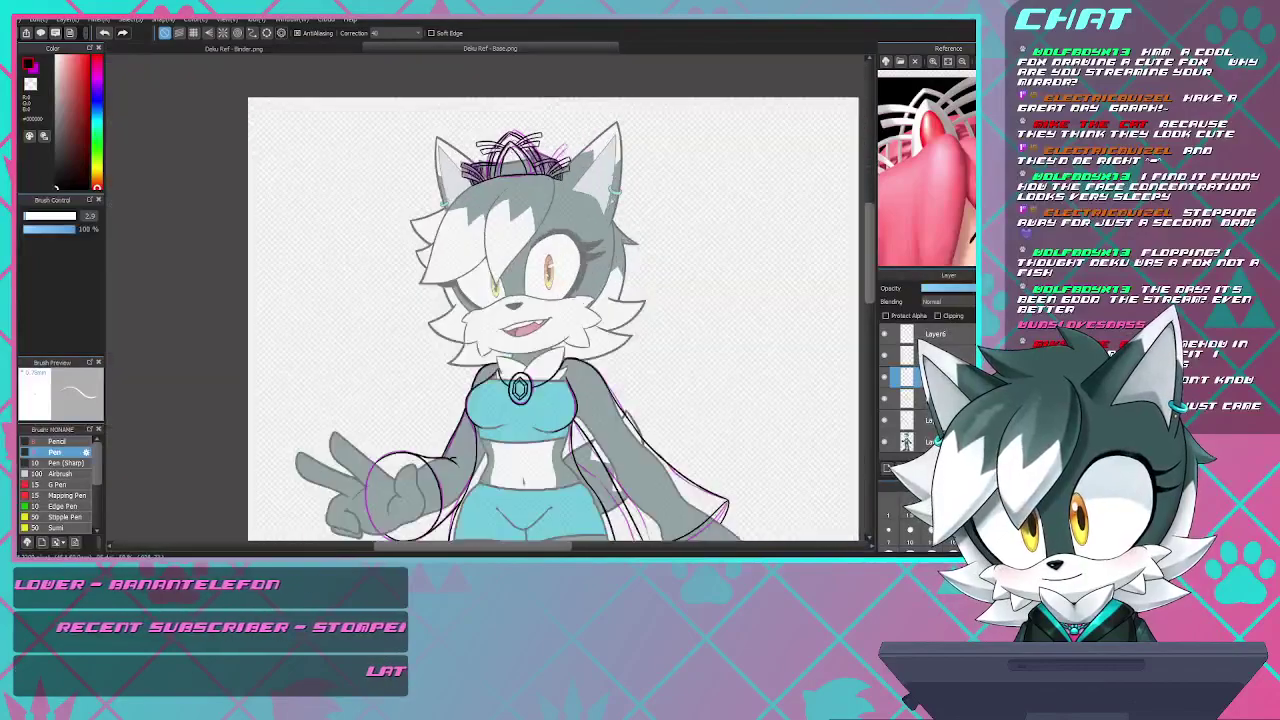
scroll(497, 148, up, 6)
scroll(497, 148, down, 2)
scroll(634, 219, up, 2)
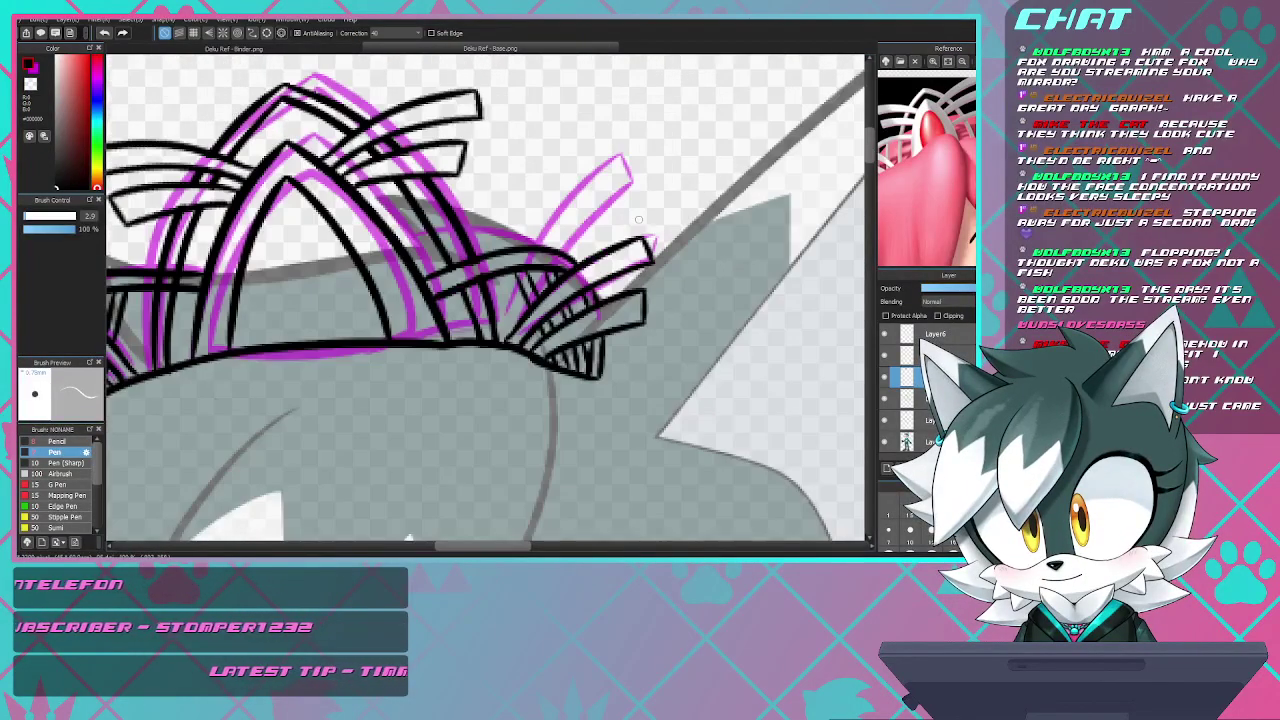
scroll(651, 189, down, 3)
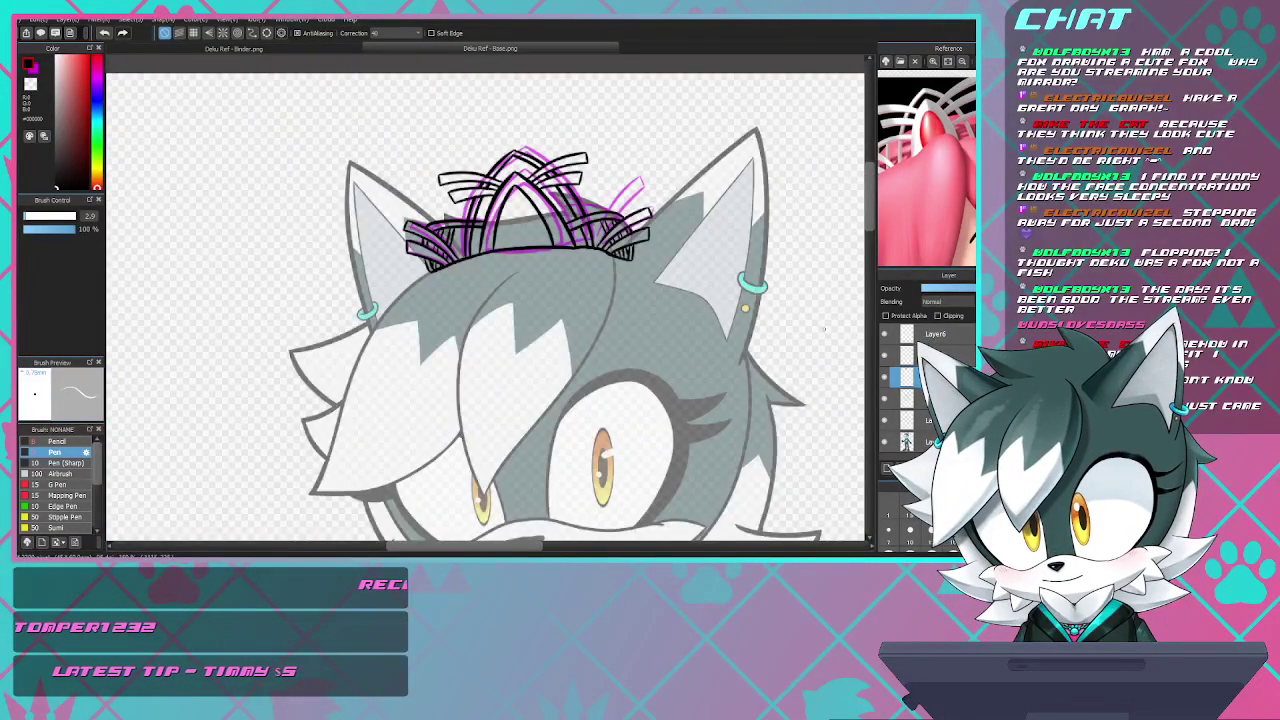
scroll(472, 265, down, 3)
scroll(472, 260, up, 1)
scroll(472, 252, down, 3)
scroll(481, 381, up, 3)
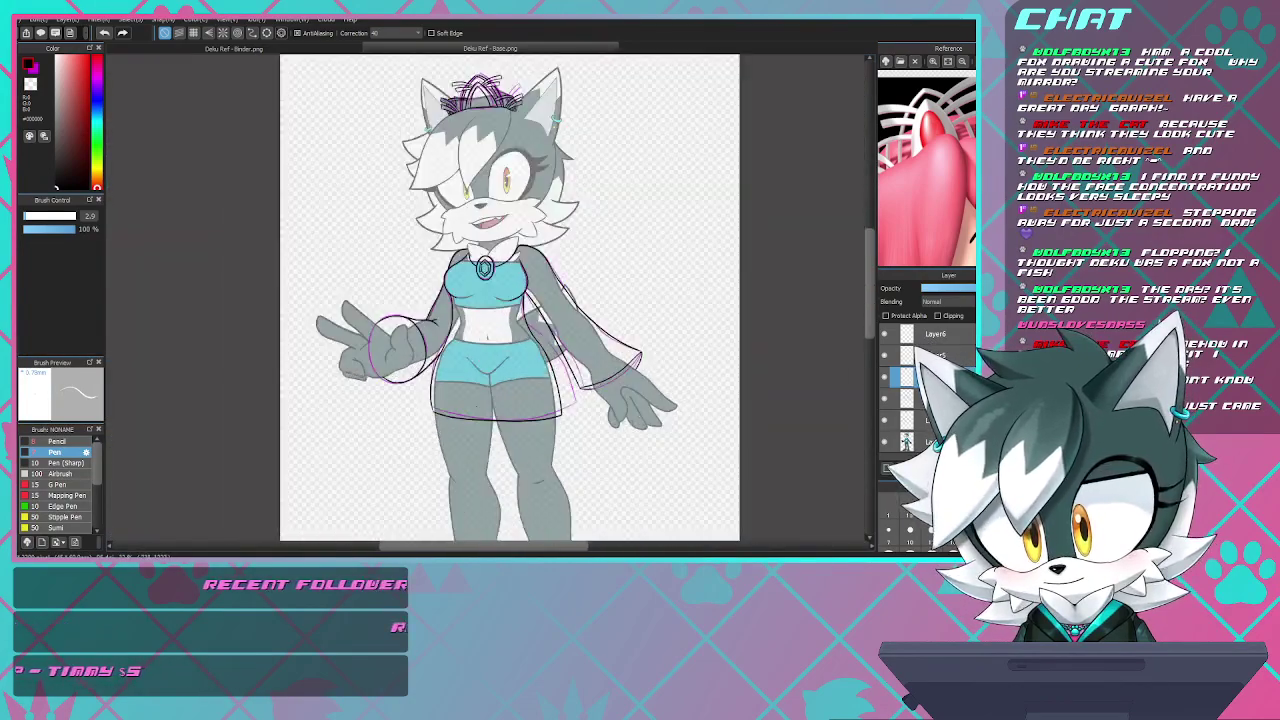
- Examine the dress line art over the figure, from the hem and sleeves up to the chest and pendant
scroll(481, 376, up, 3)
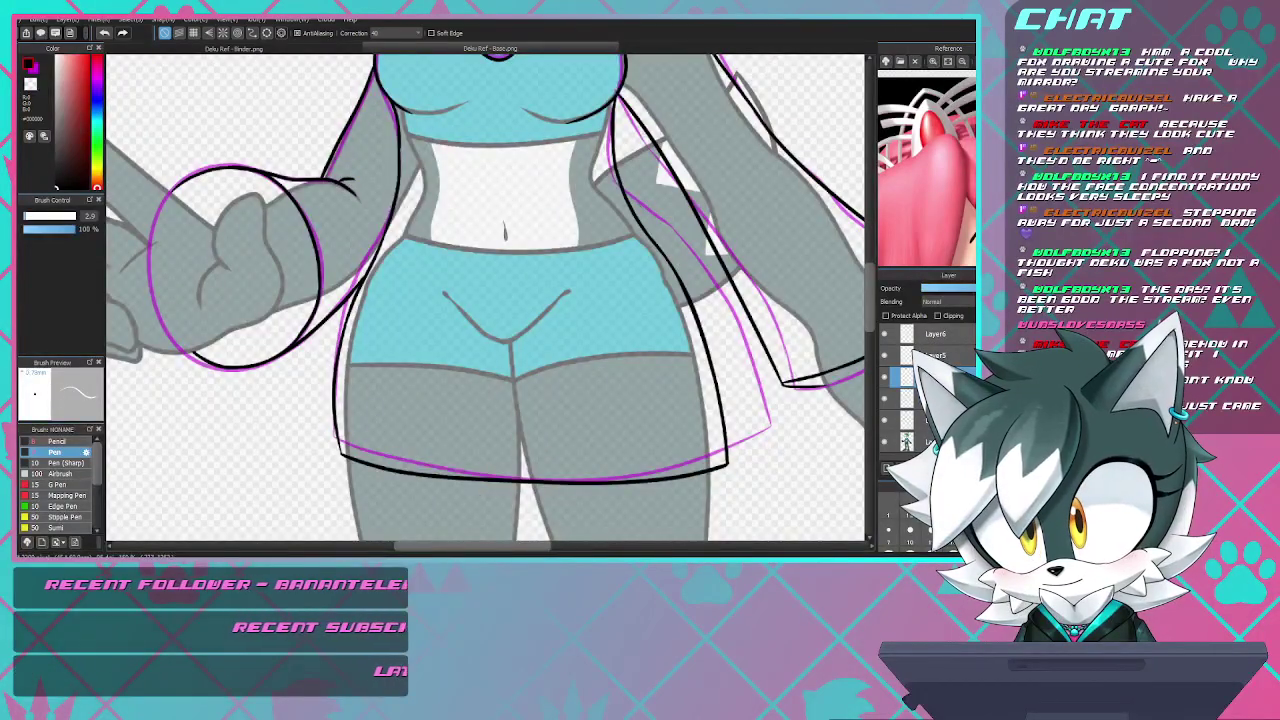
scroll(571, 370, down, 3)
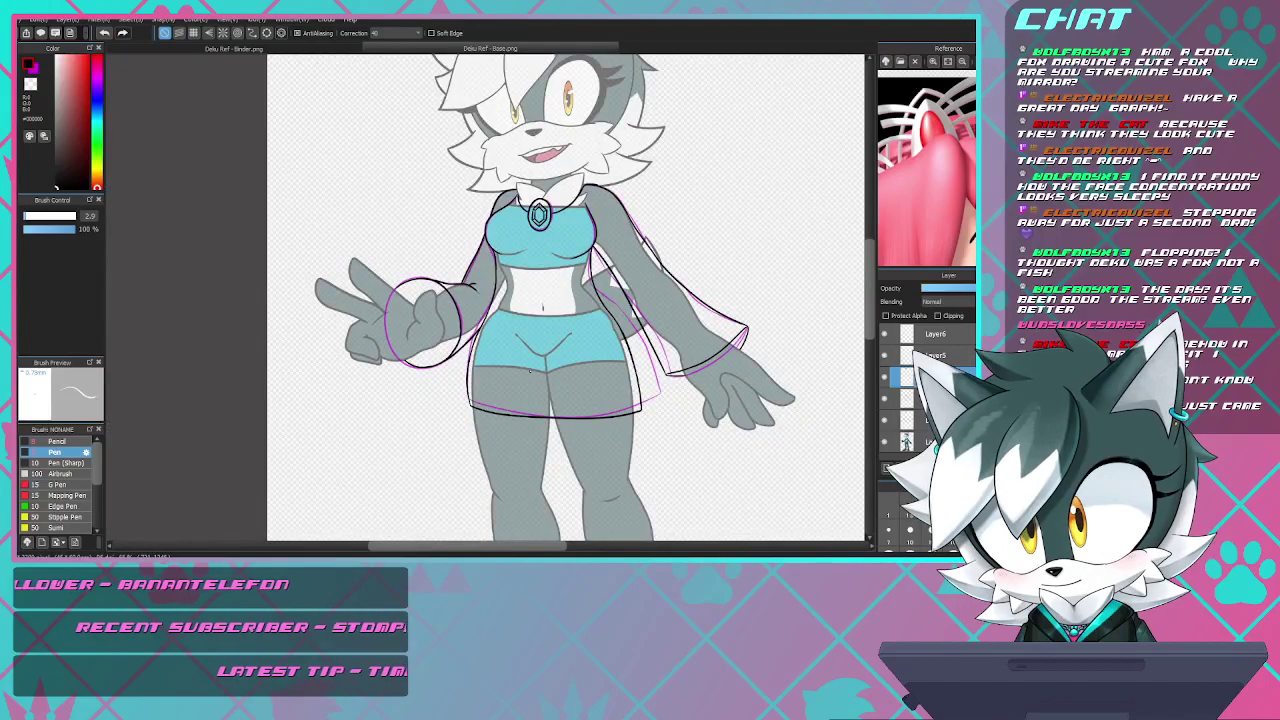
scroll(530, 371, up, 4)
scroll(530, 371, down, 3)
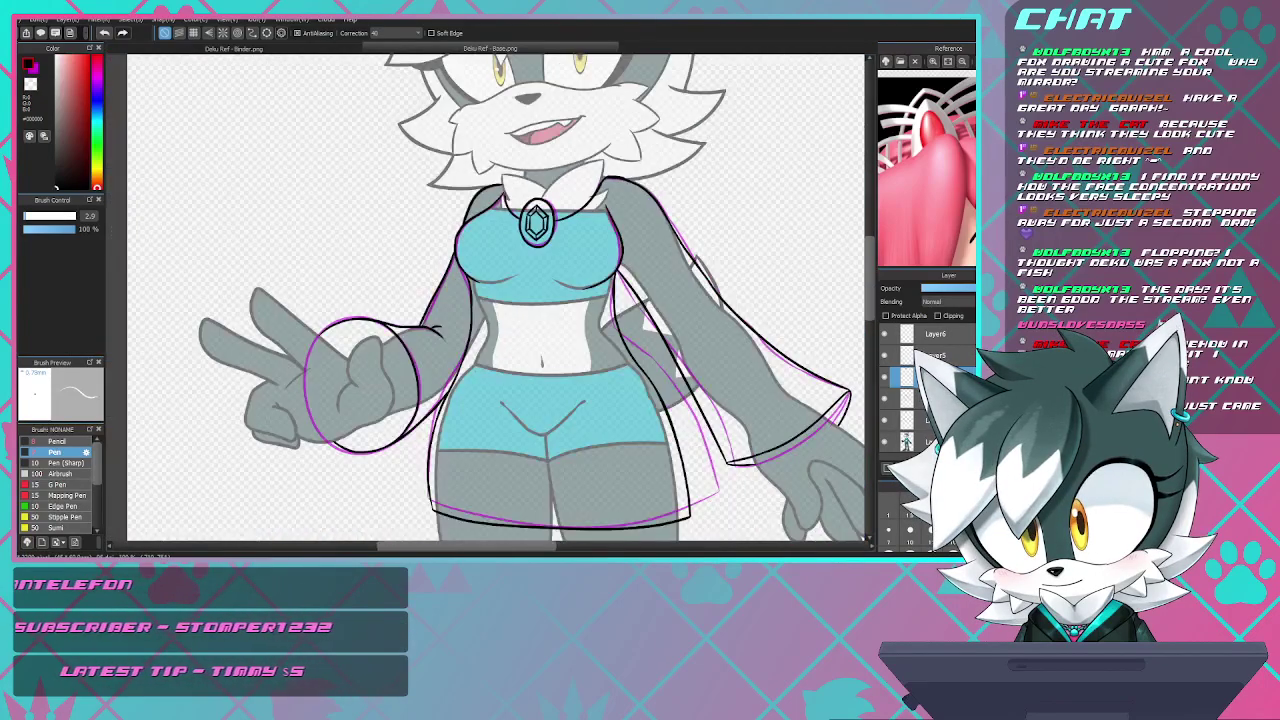
scroll(537, 300, down, 2)
scroll(537, 240, up, 5)
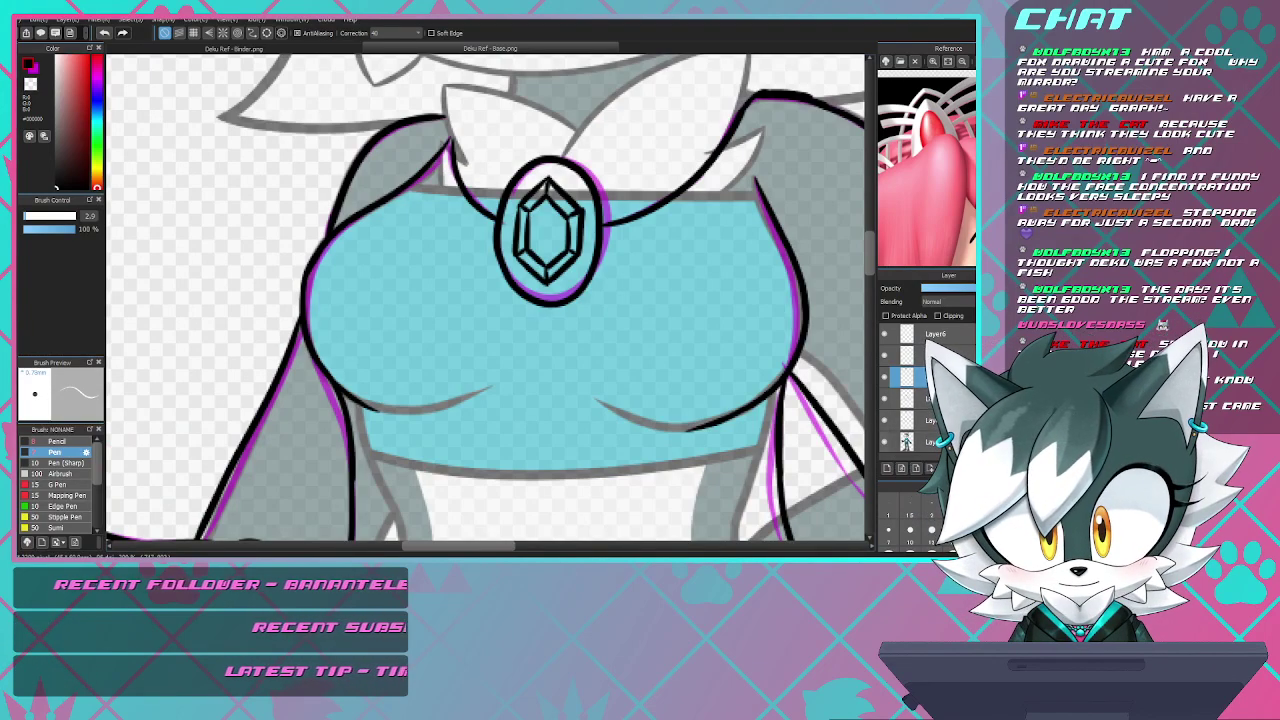
- Hide Layer1 with the coloured figure and Layer2 with the purple sketch to isolate the dress line art
click(884, 441)
scroll(481, 253, down, 3)
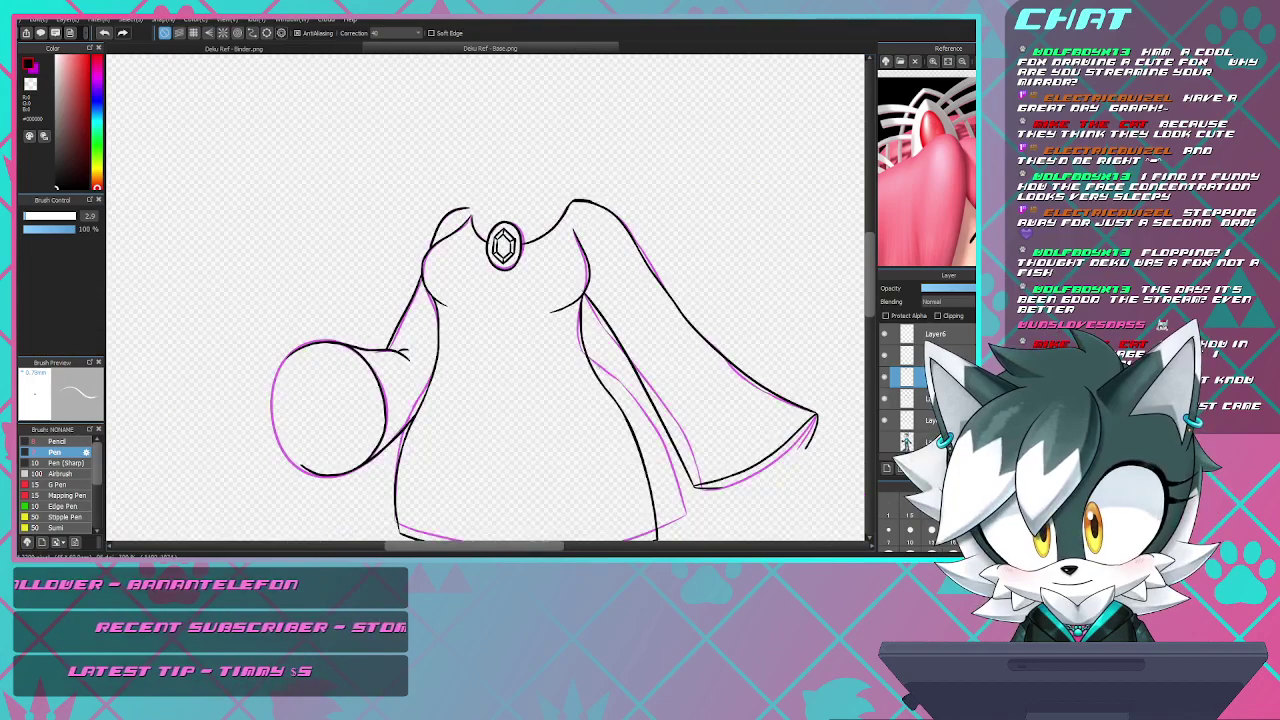
click(884, 420)
scroll(525, 292, down, 2)
scroll(539, 350, up, 2)
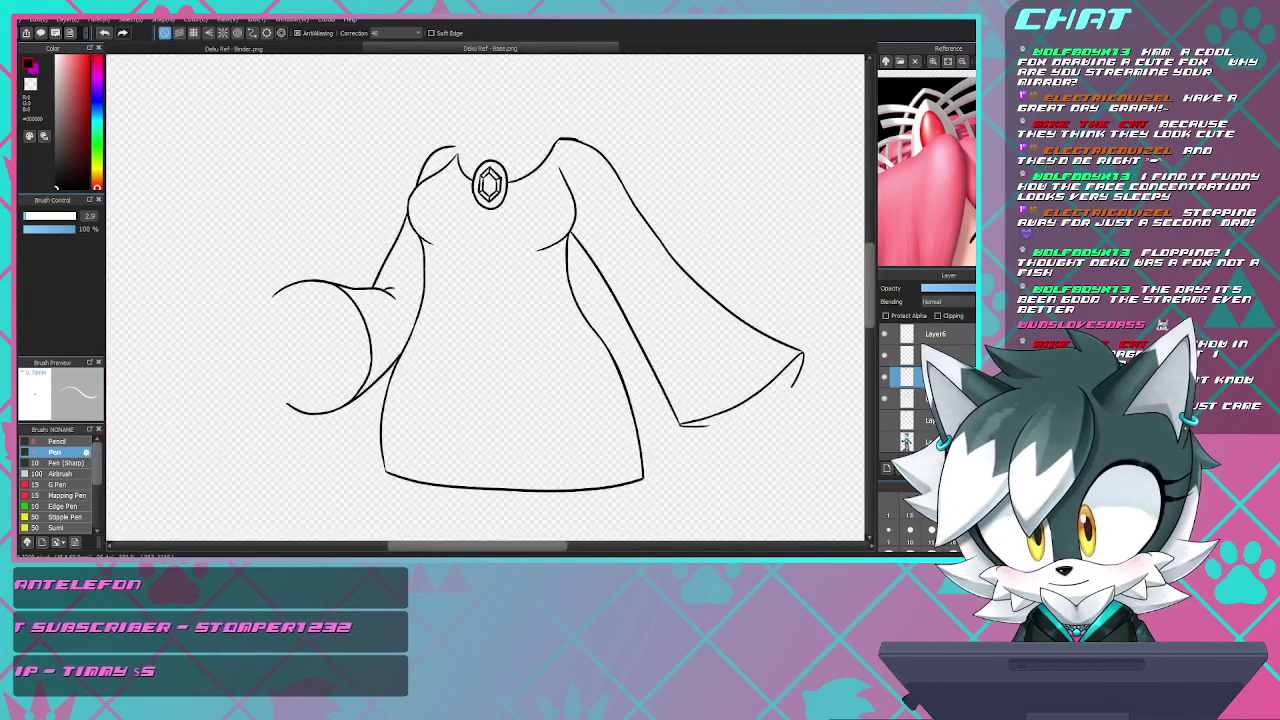
scroll(543, 352, down, 1)
scroll(543, 352, up, 1)
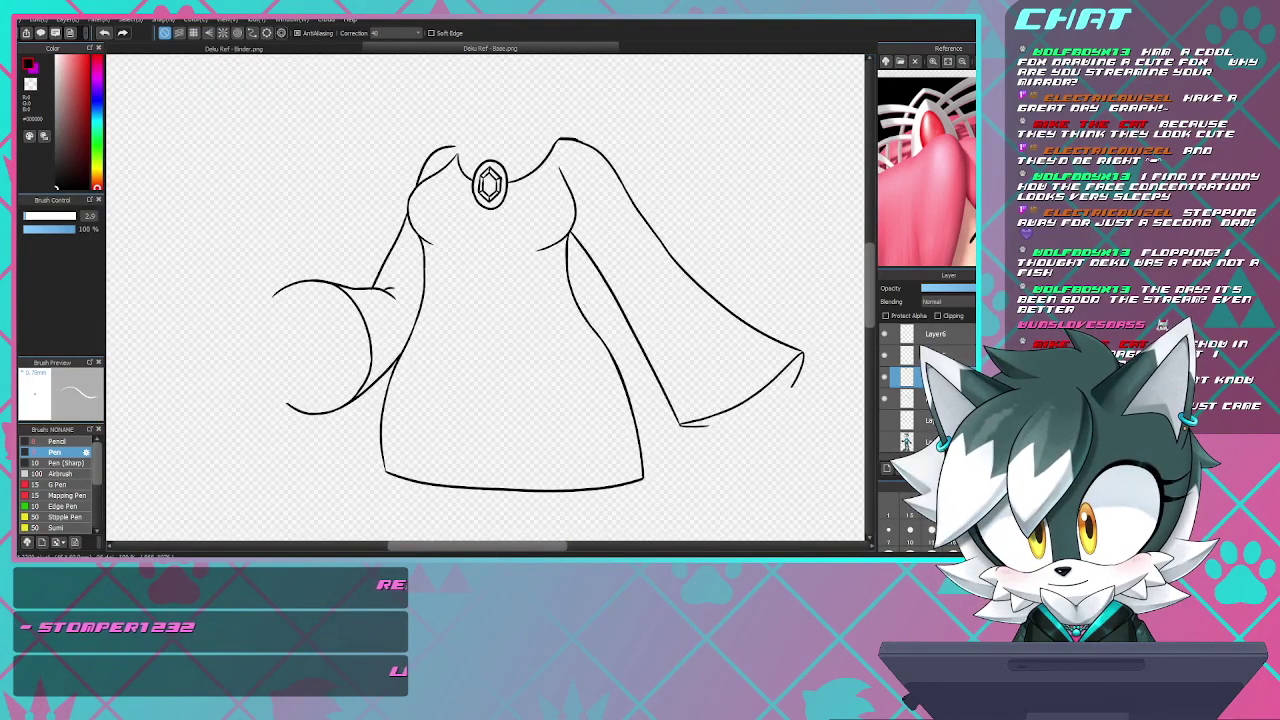
- On Layer3, erase the rough, jagged upper edge of the dress's right shoulder line
scroll(465, 157, up, 6)
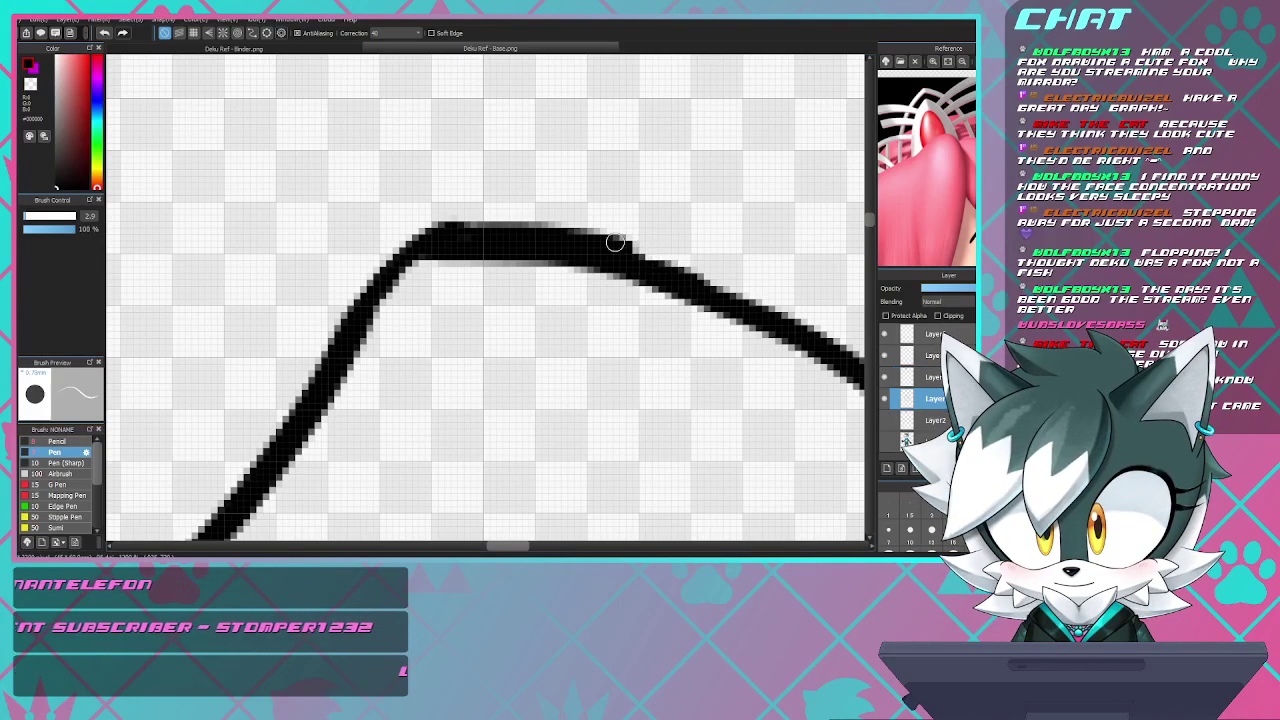
drag(615, 243, 436, 221)
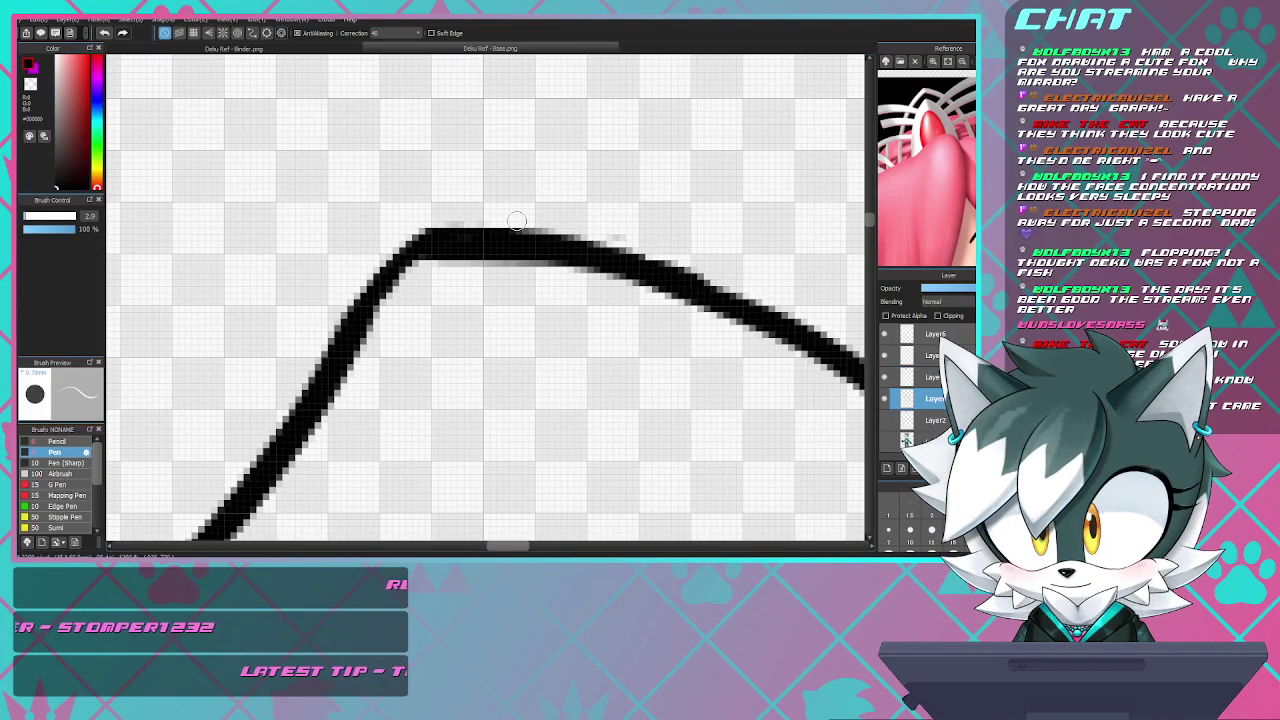
mouse_move(516, 221)
mouse_down()
mouse_move(614, 234)
mouse_move(715, 275)
mouse_up()
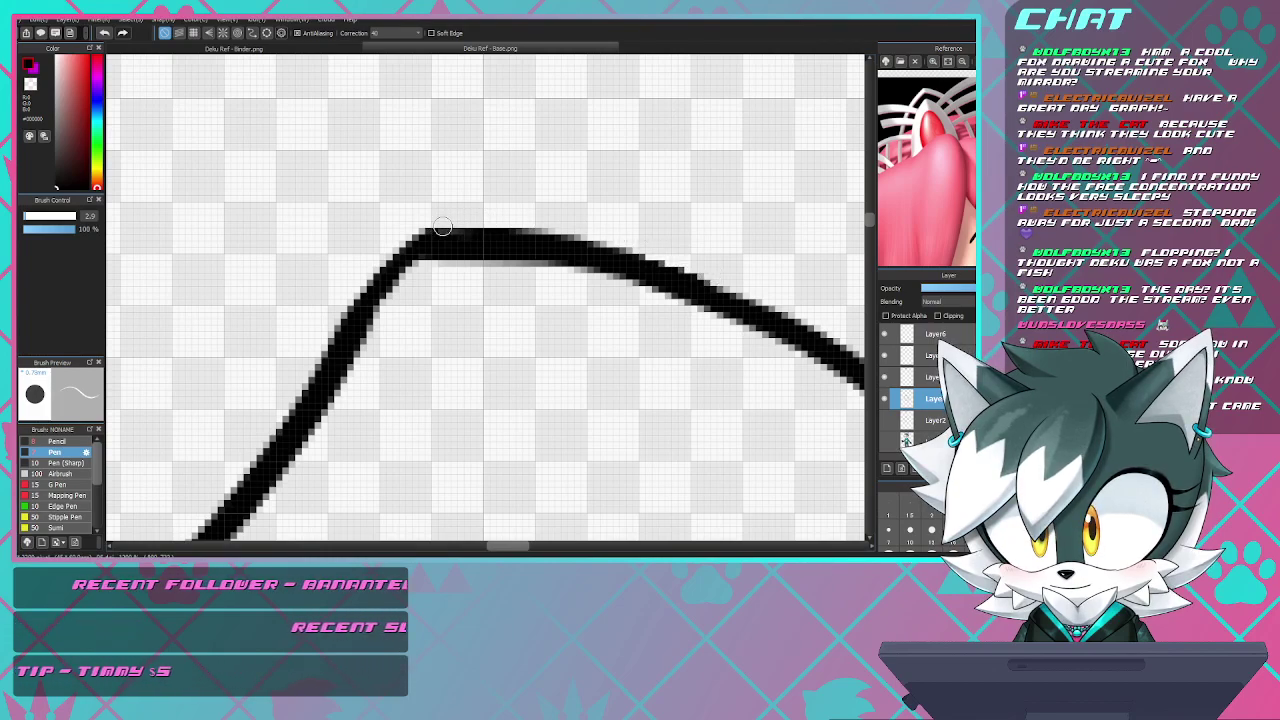
drag(442, 228, 537, 226)
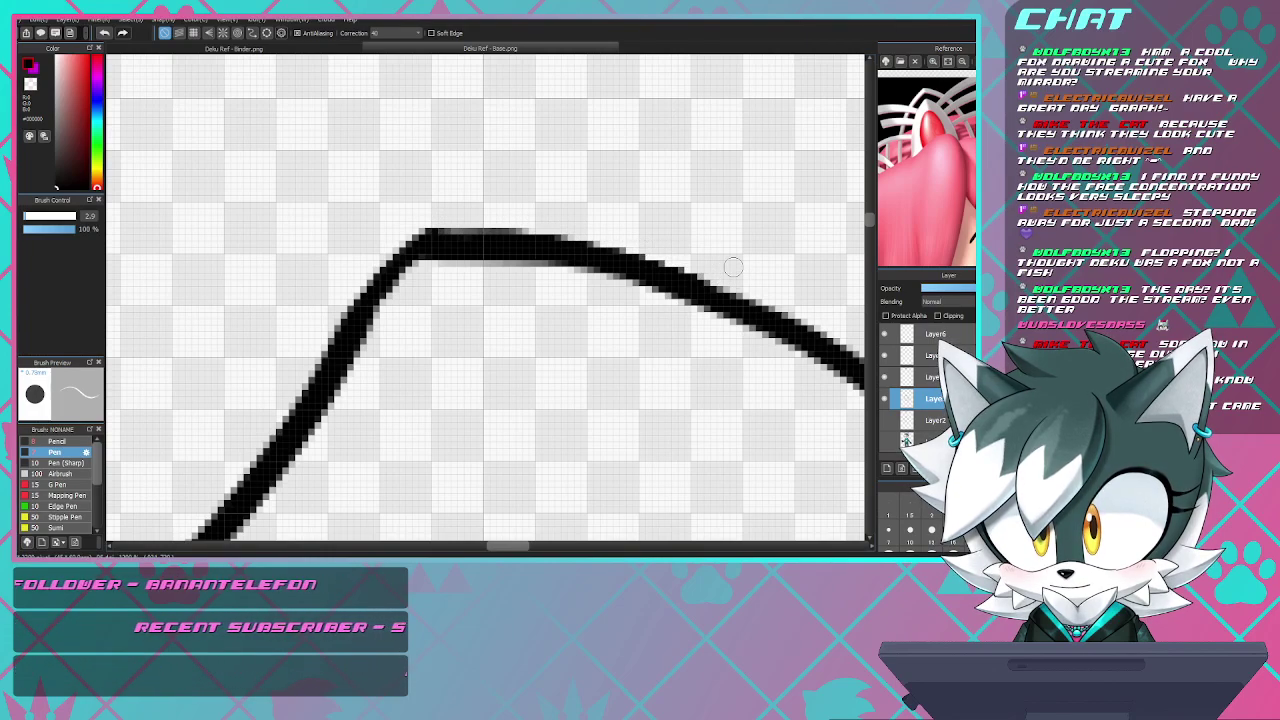
- Tidy the outer corner of the flared right sleeve's hem and smooth the top edge of the left cuff
scroll(733, 266, down, 8)
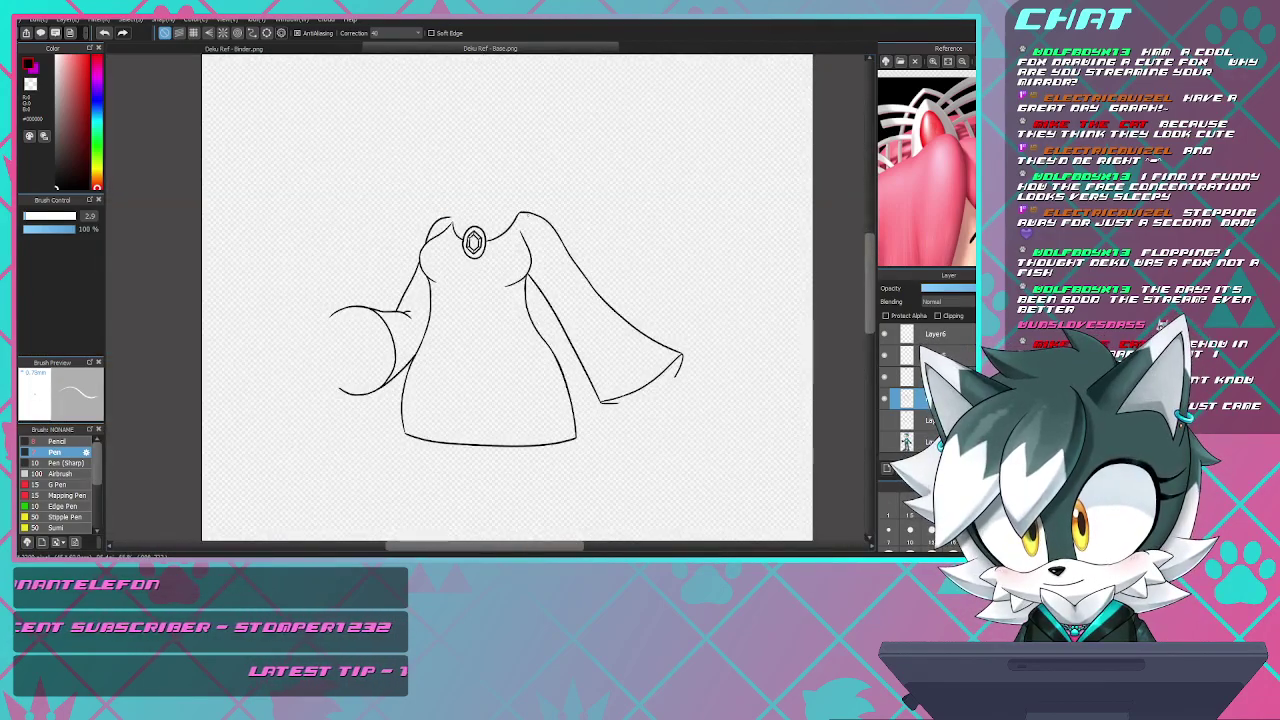
scroll(703, 371, up, 5)
scroll(688, 334, down, 3)
scroll(688, 334, up, 10)
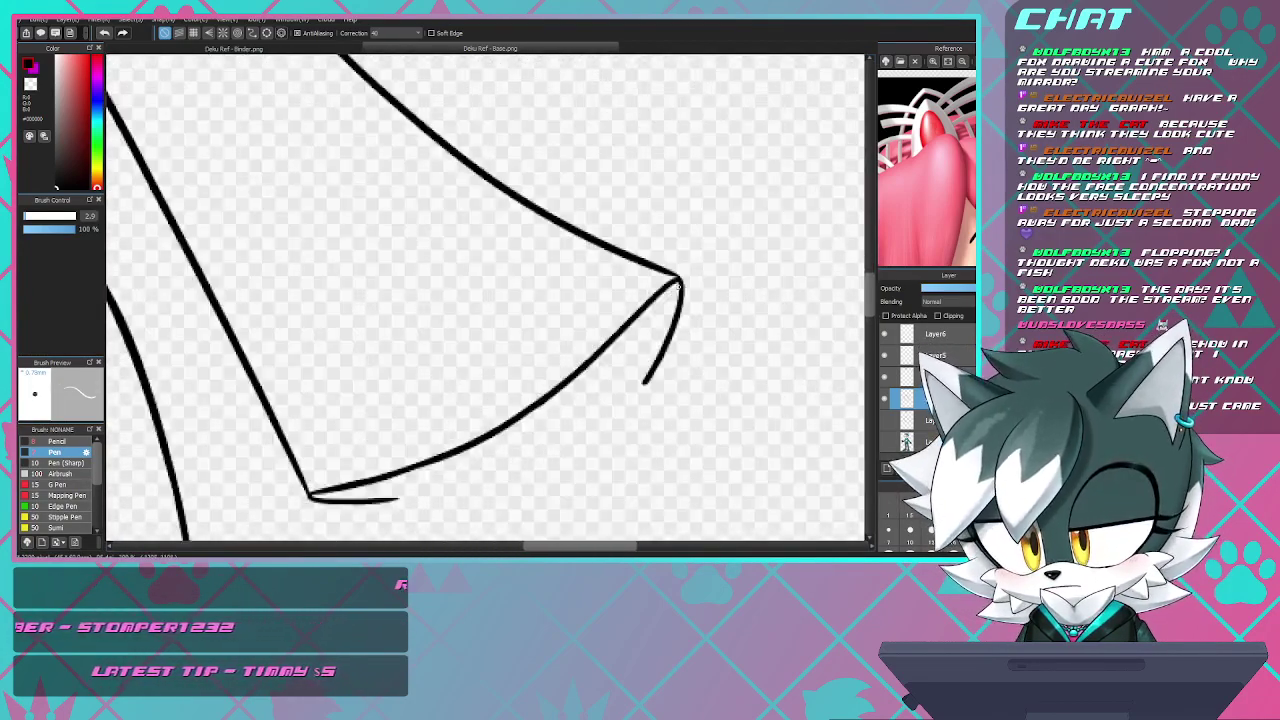
key(b)
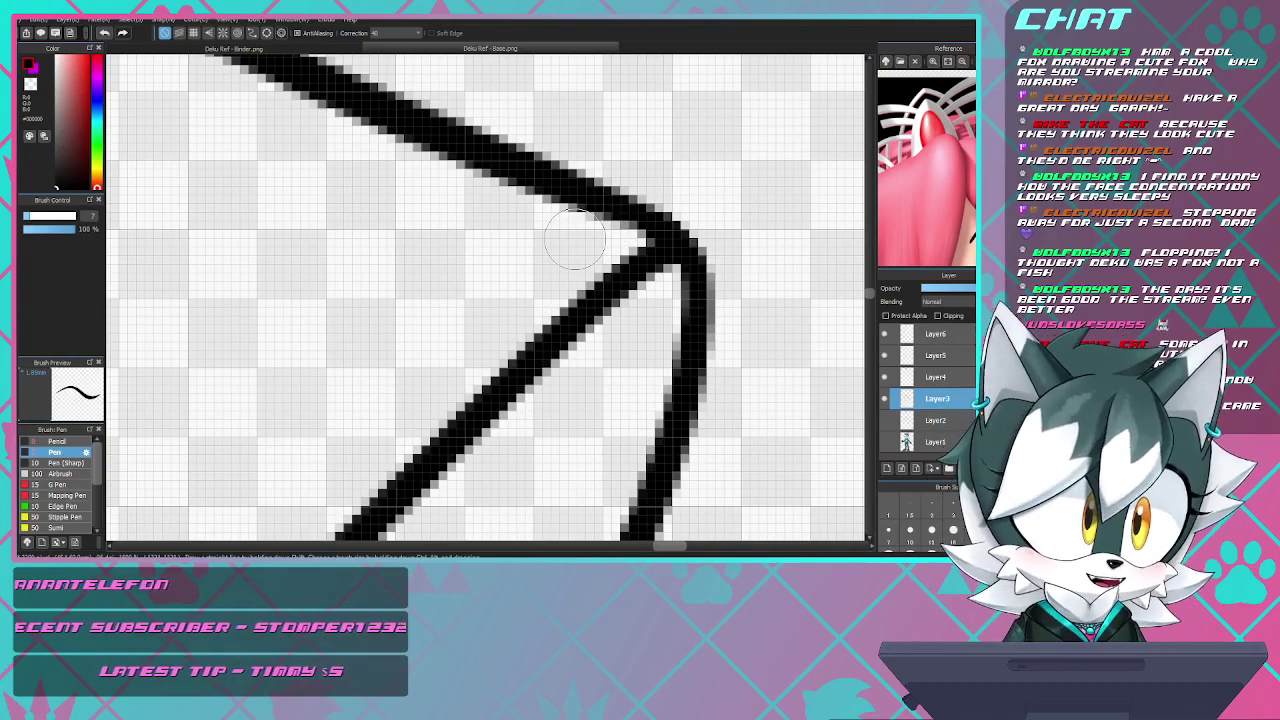
scroll(575, 238, down, 8)
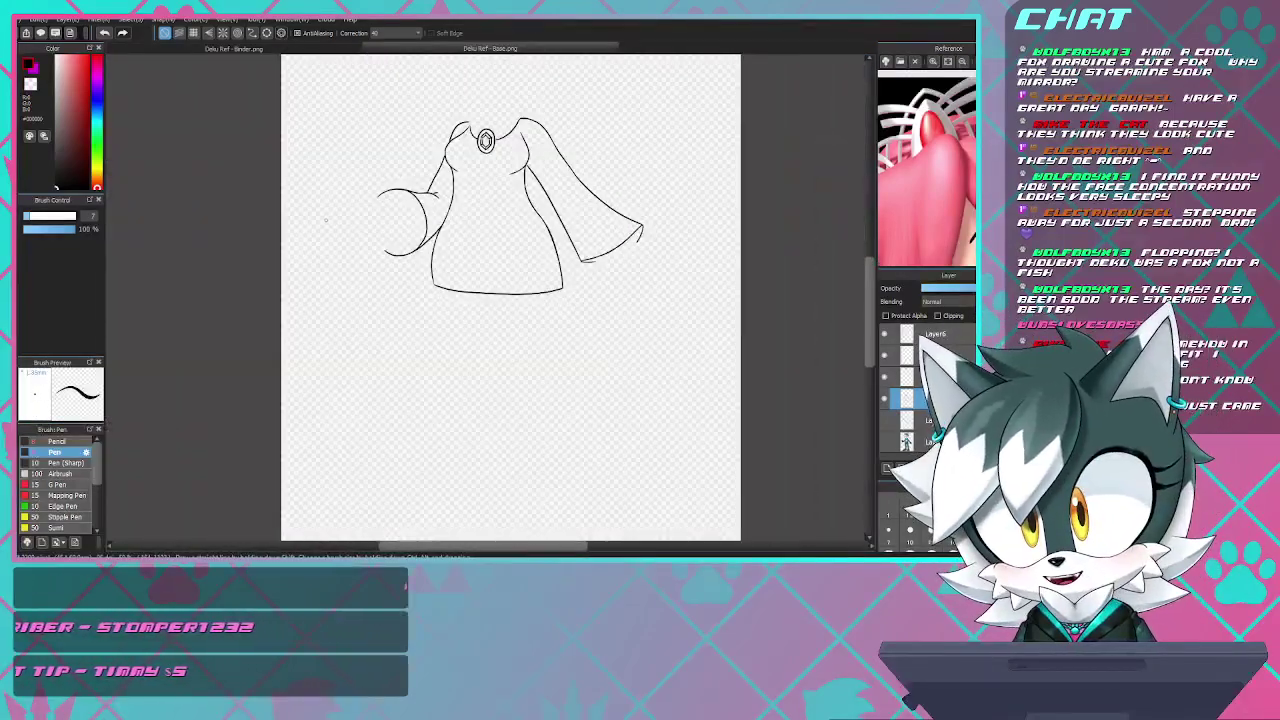
scroll(325, 220, up, 8)
scroll(551, 99, up, 5)
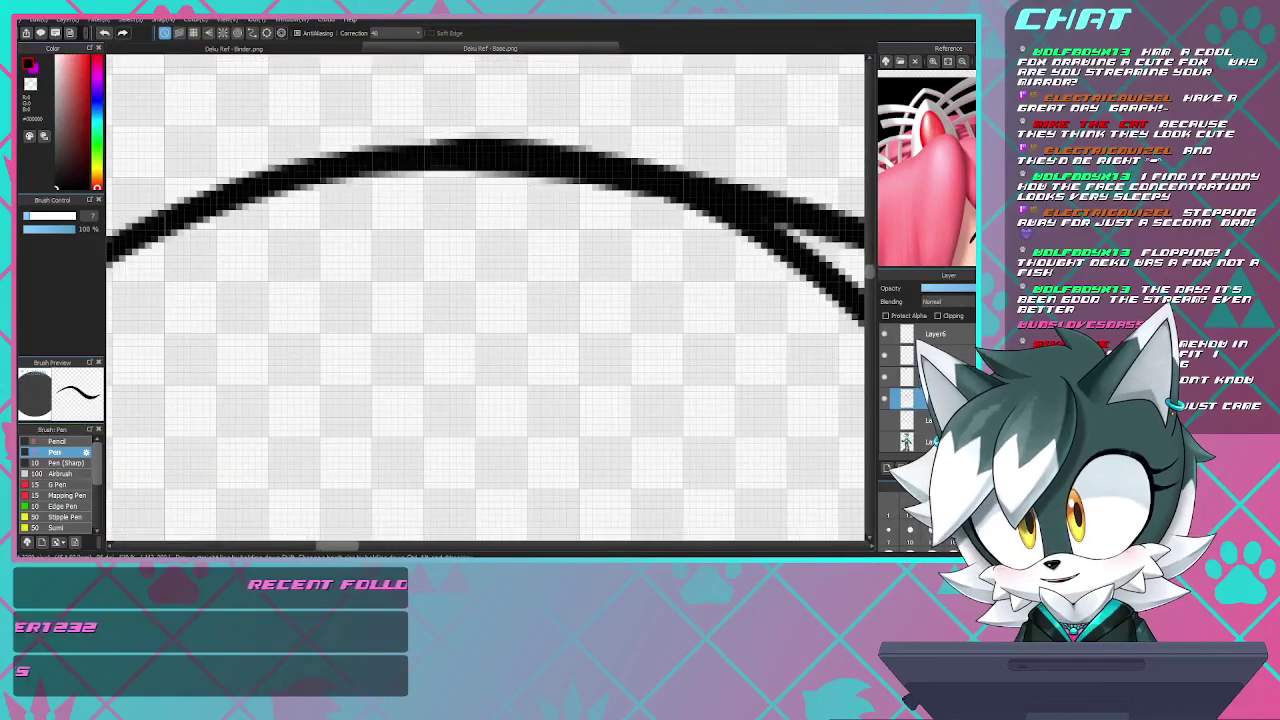
key(e)
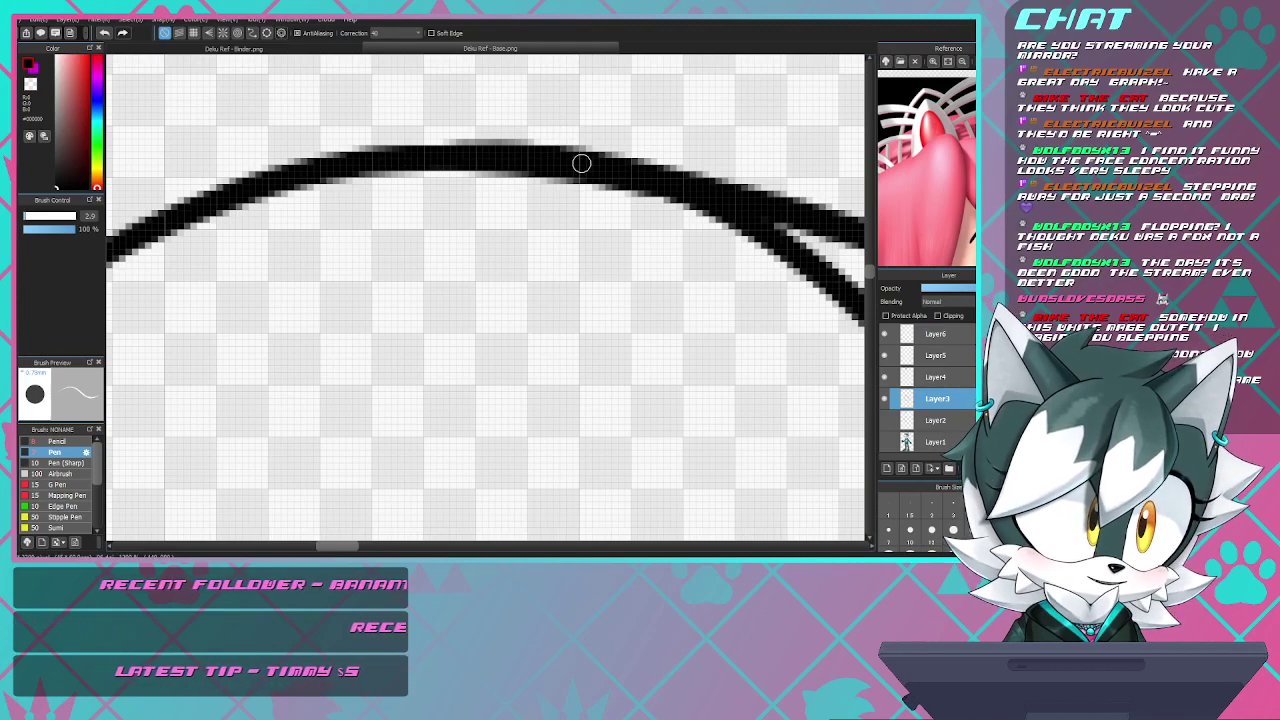
- Clean up the pointed tip of the neckline to the left of the oval pendant on the dress
scroll(584, 167, down, 6)
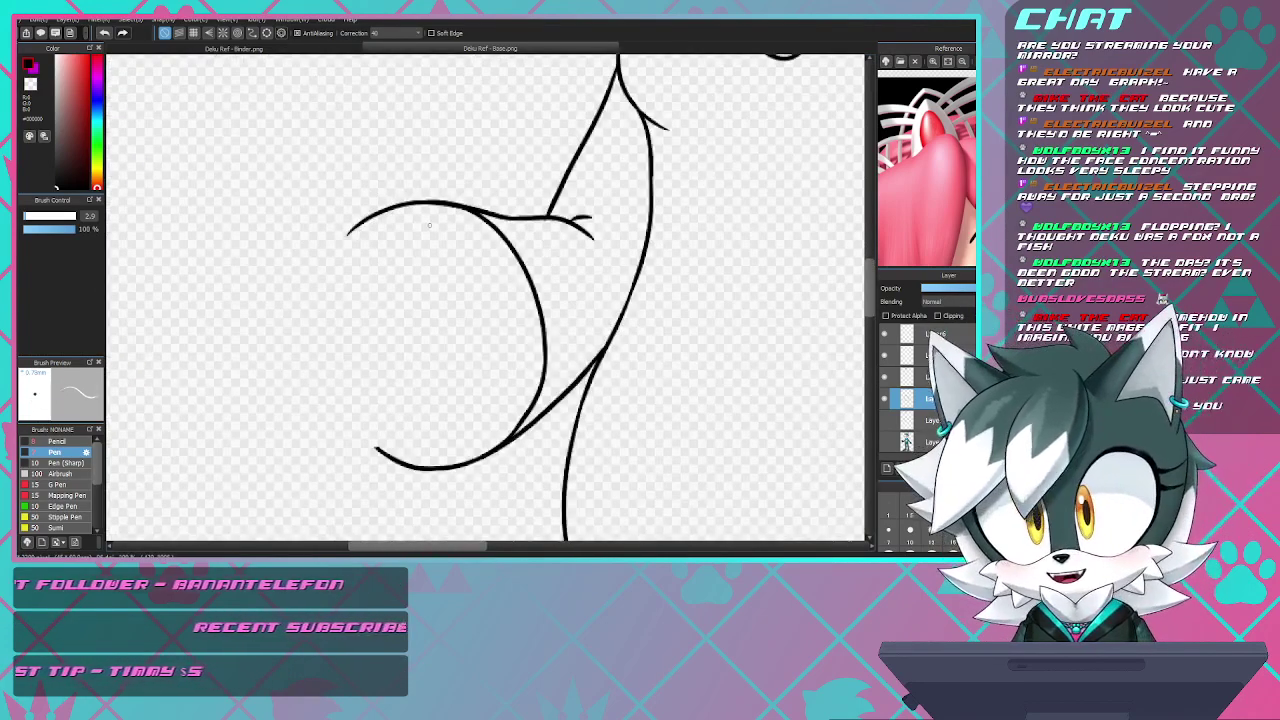
scroll(509, 214, down, 1)
scroll(586, 177, up, 4)
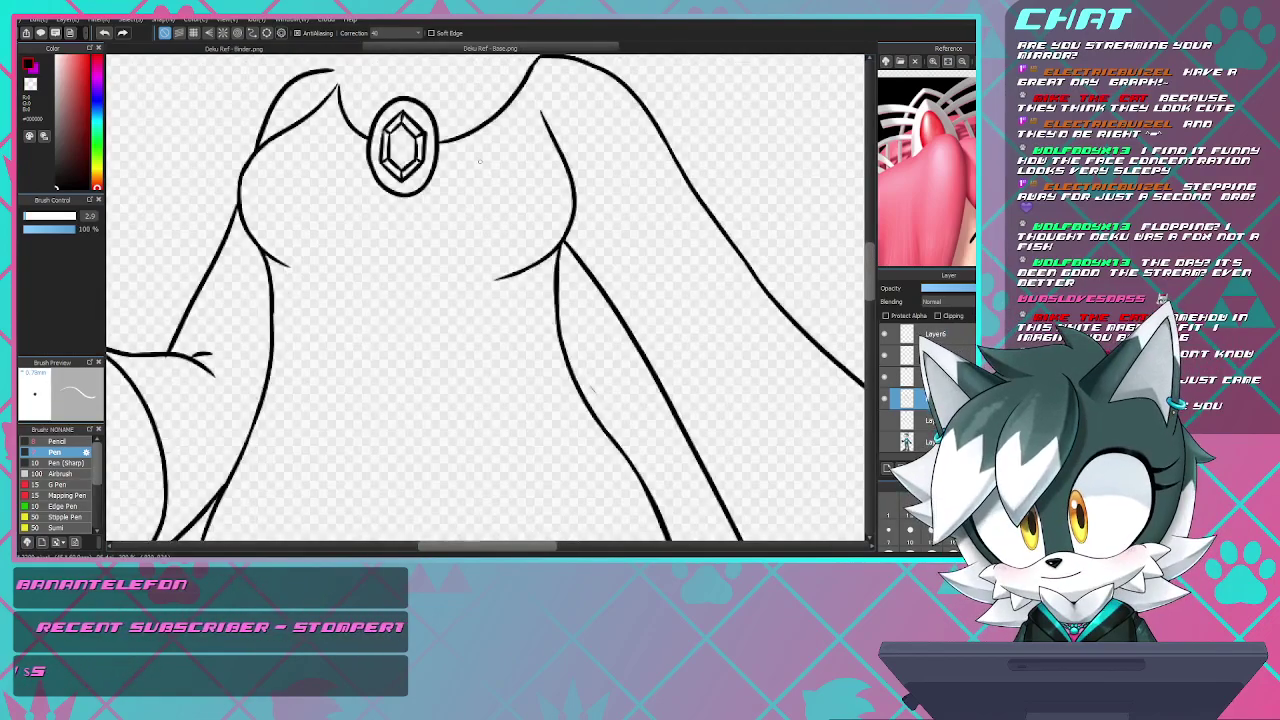
scroll(474, 163, down, 2)
scroll(460, 150, up, 5)
scroll(460, 150, down, 5)
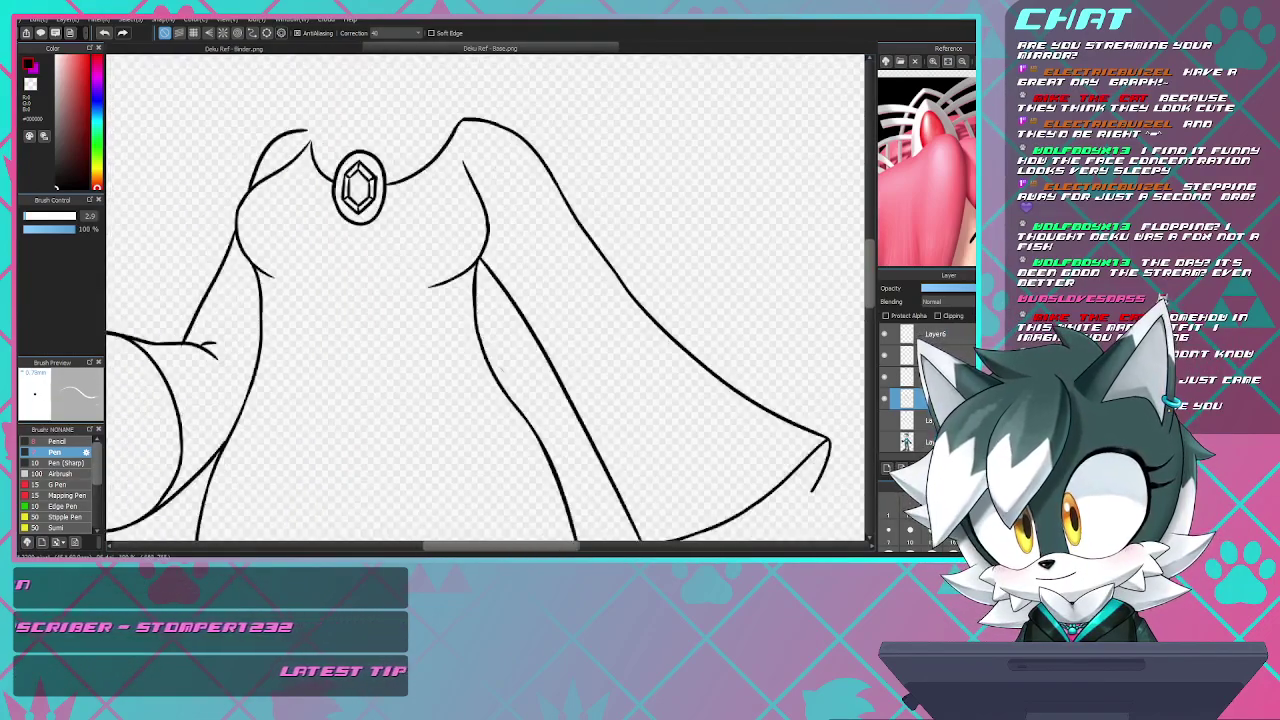
scroll(460, 150, up, 3)
scroll(316, 140, up, 3)
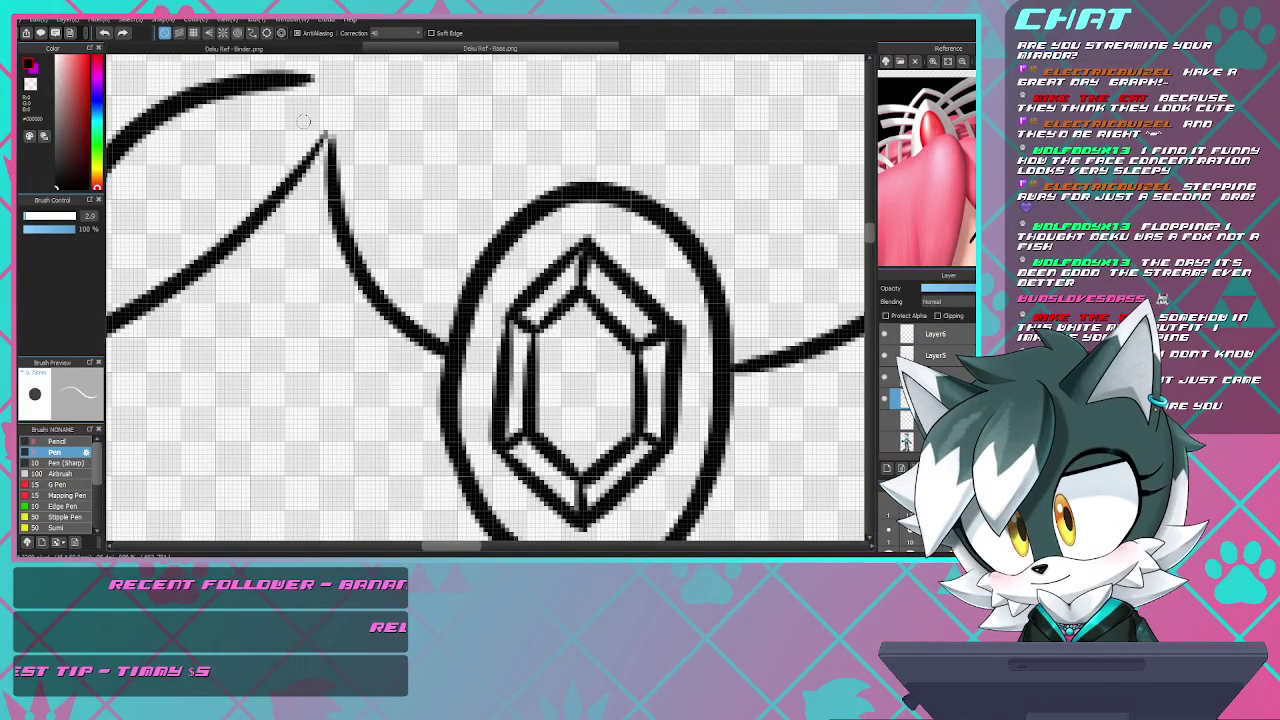
key(b)
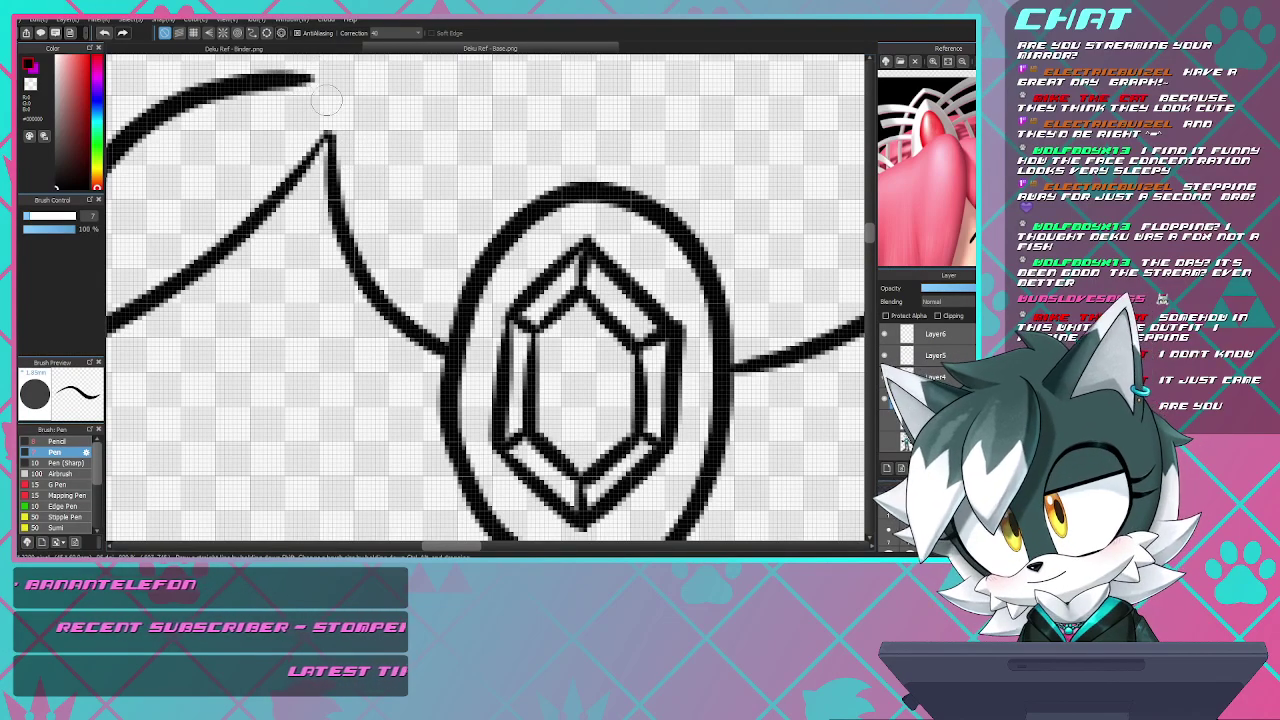
- Check the cleaned dress line art as a whole and together with the crown on the full canvas
scroll(352, 133, down, 8)
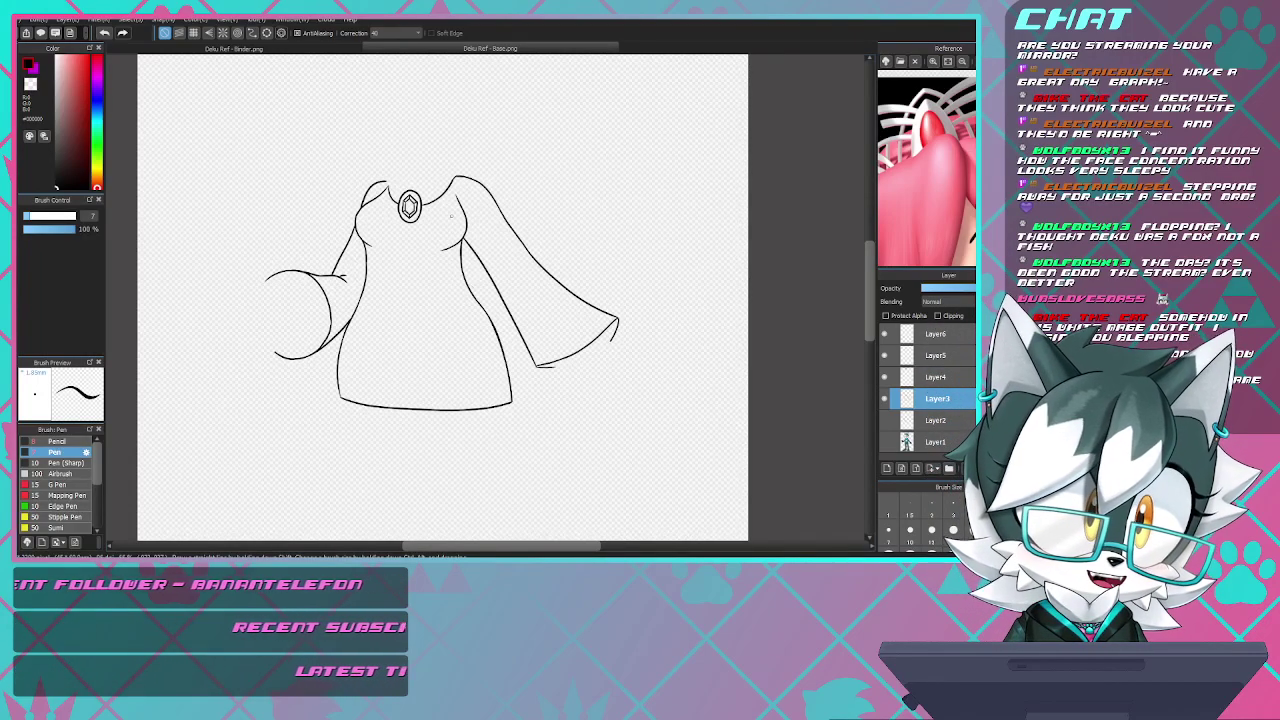
scroll(466, 283, down, 3)
scroll(459, 281, up, 3)
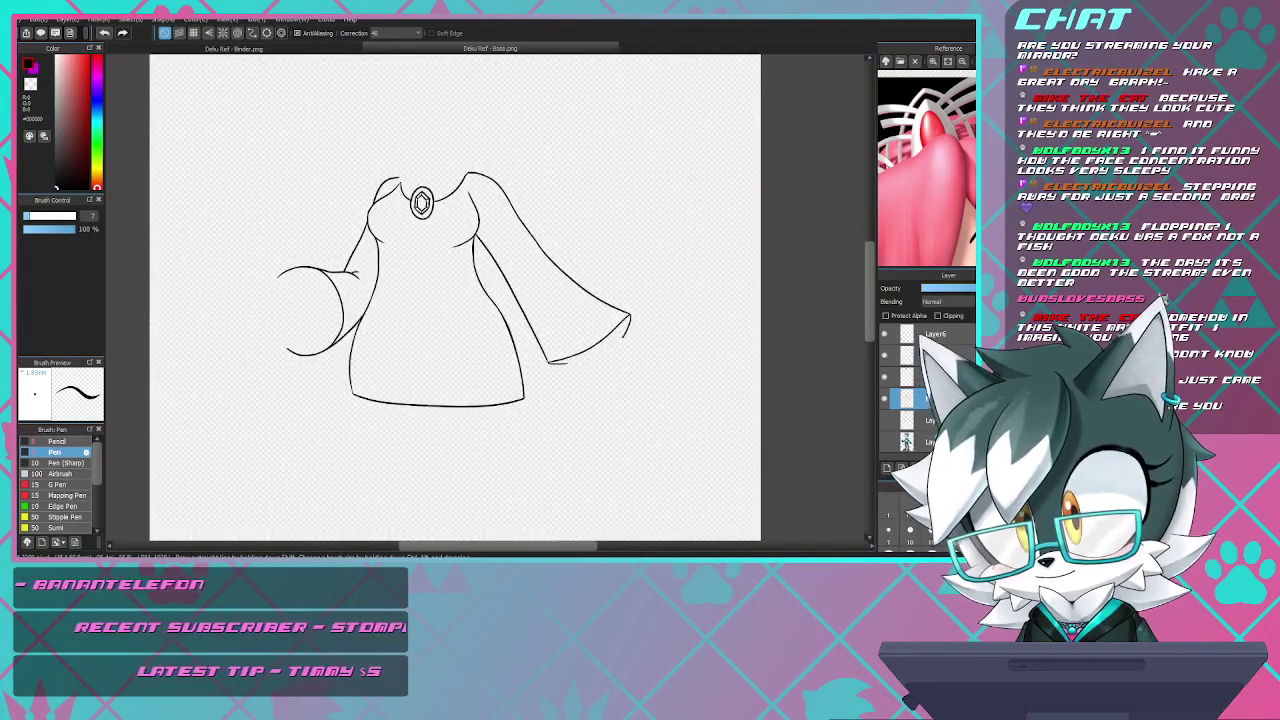
scroll(456, 260, down, 2)
scroll(439, 150, up, 3)
scroll(437, 142, down, 2)
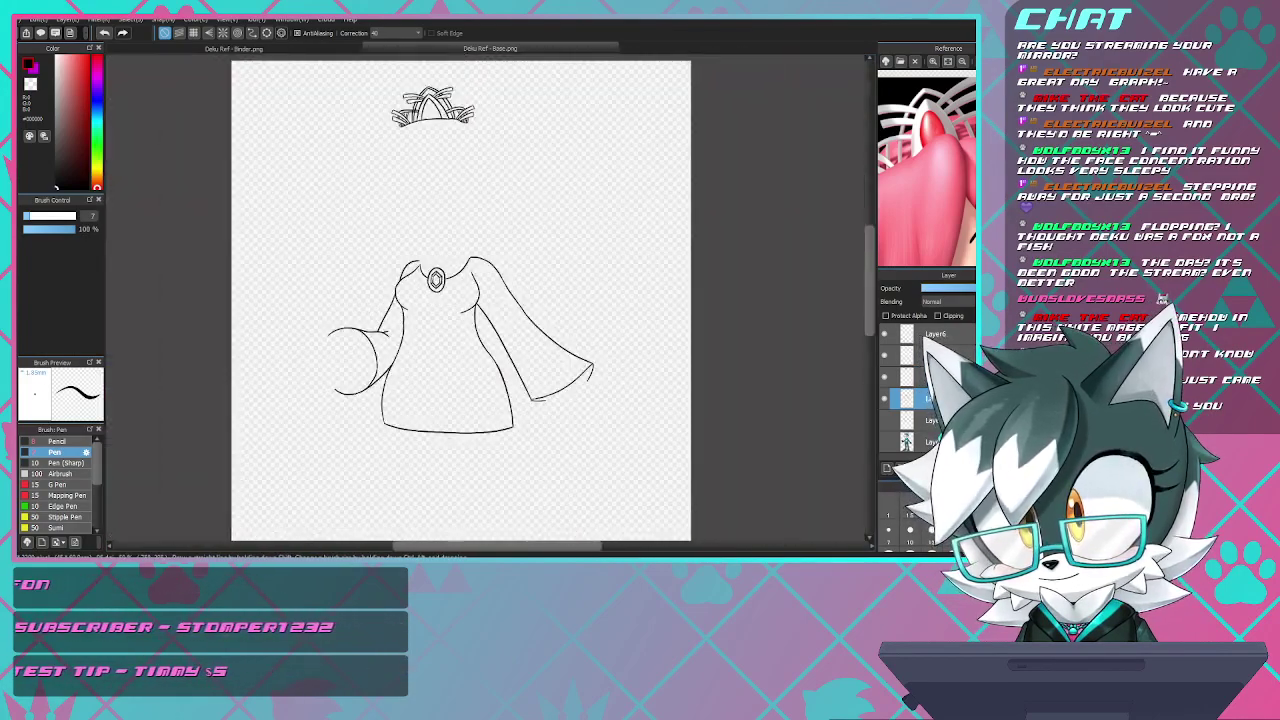
scroll(437, 142, up, 2)
scroll(437, 142, down, 2)
scroll(446, 285, up, 1)
scroll(447, 248, down, 4)
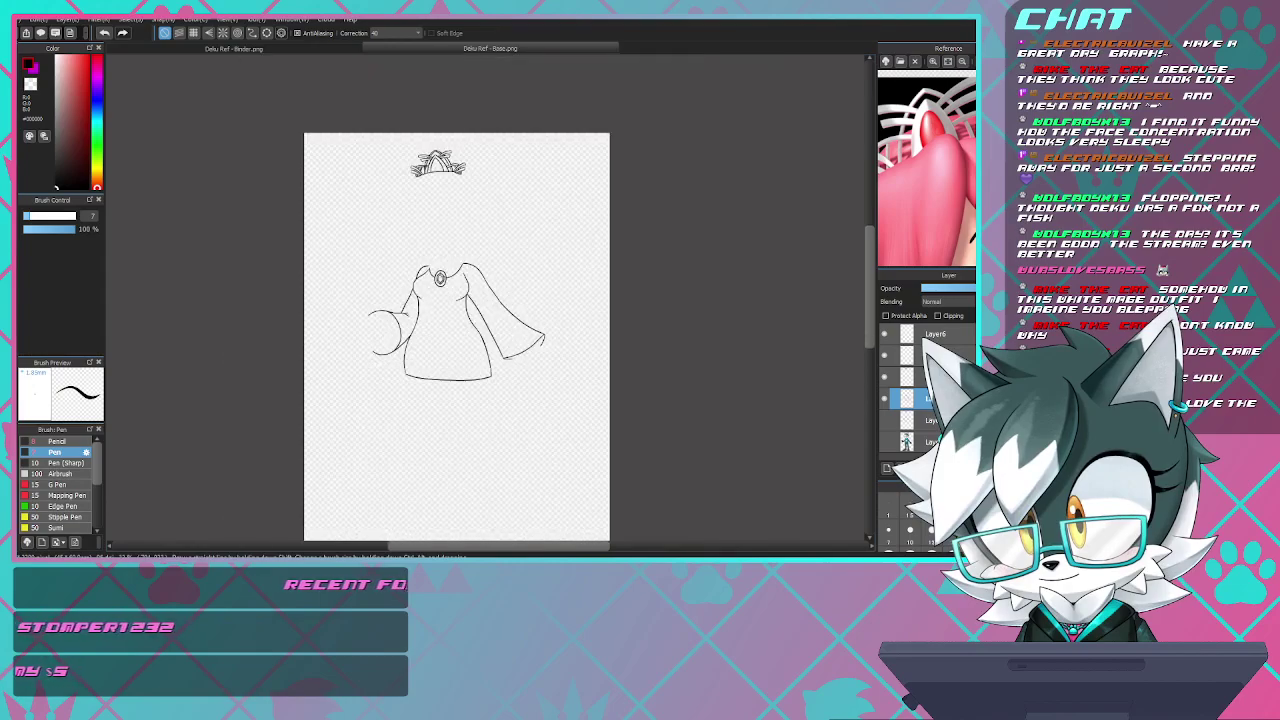
scroll(447, 248, up, 4)
scroll(447, 248, down, 1)
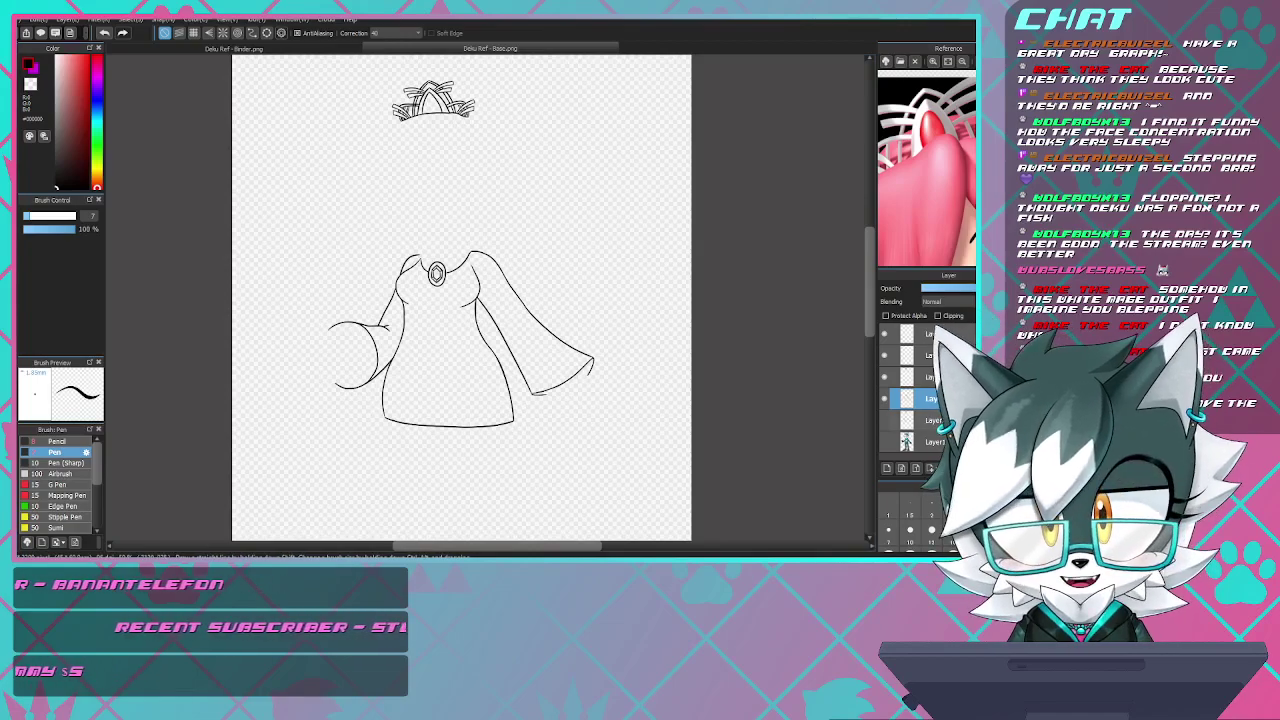
- Compare the dress and crown line art with and without the coloured base figure shown beneath it
click(884, 441)
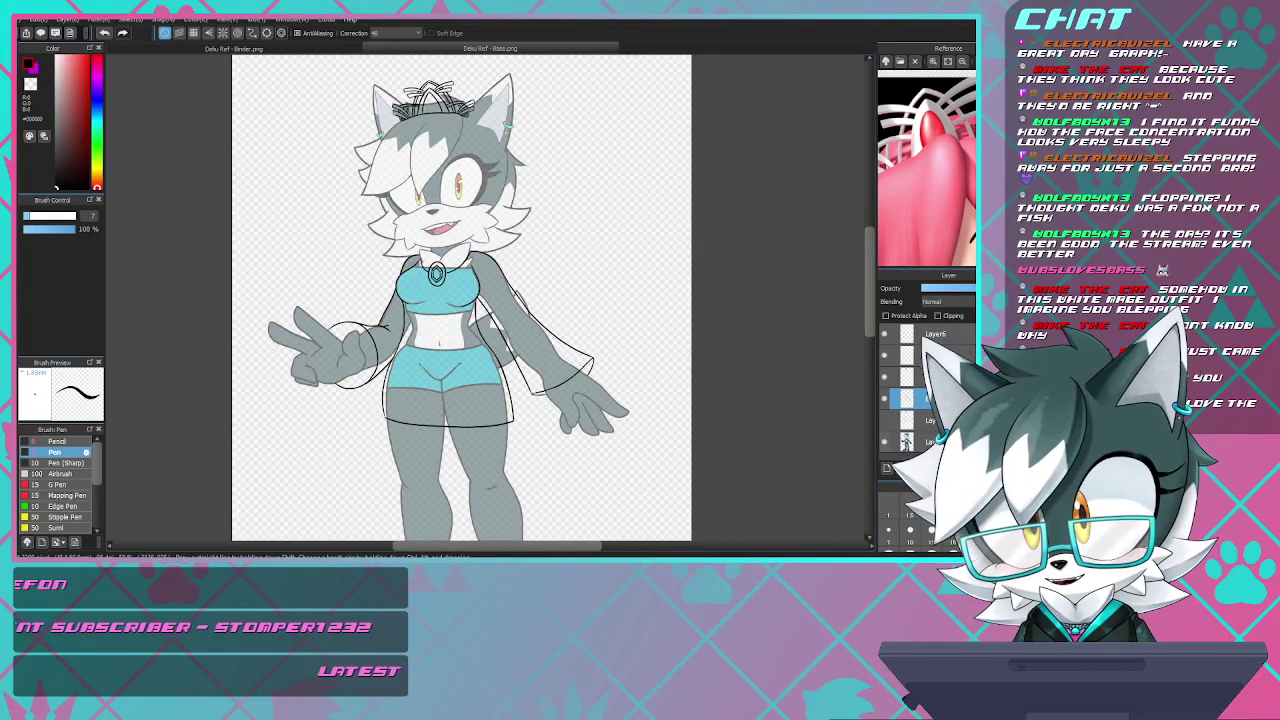
click(884, 441)
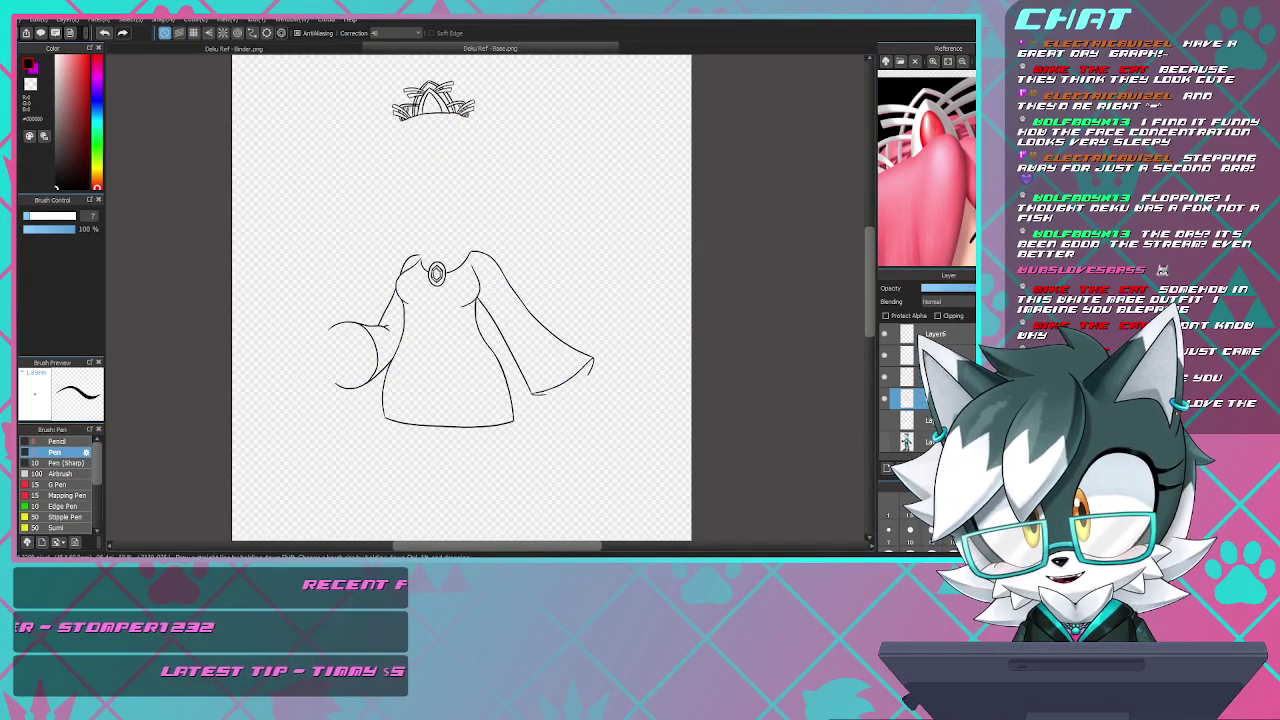
click(884, 420)
click(884, 420)
click(884, 420)
click(884, 420)
click(884, 420)
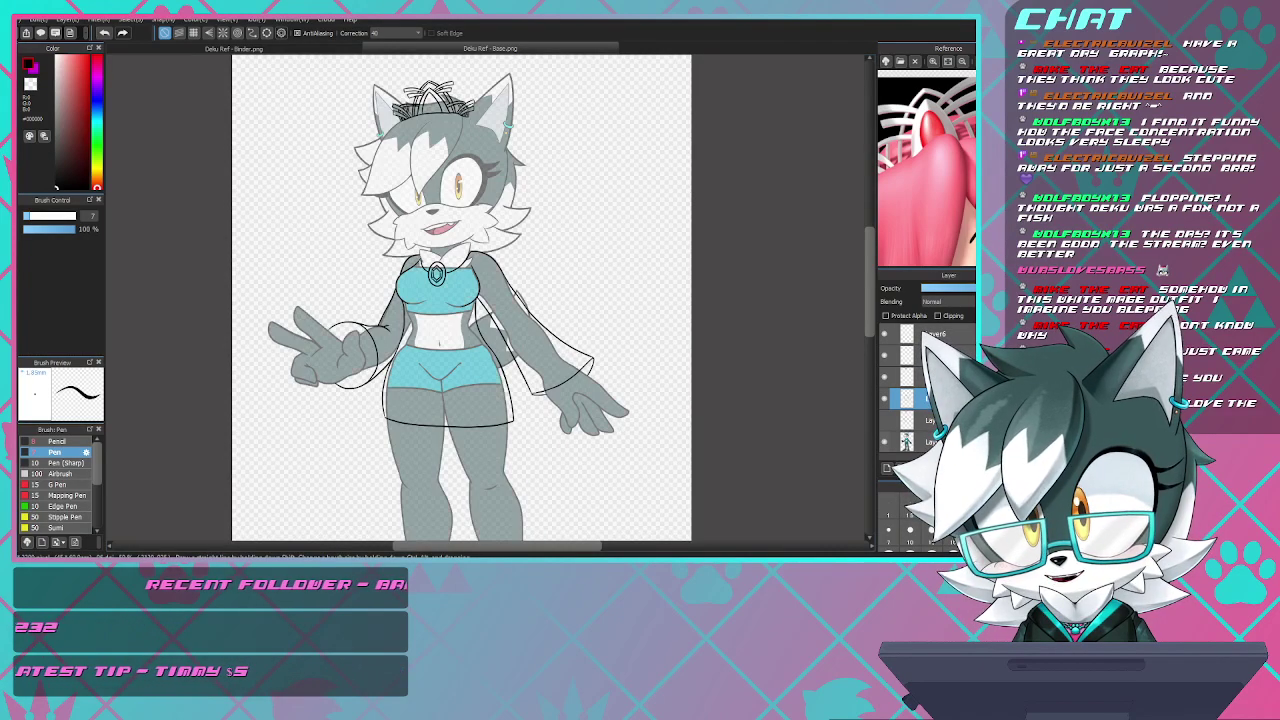
click(884, 420)
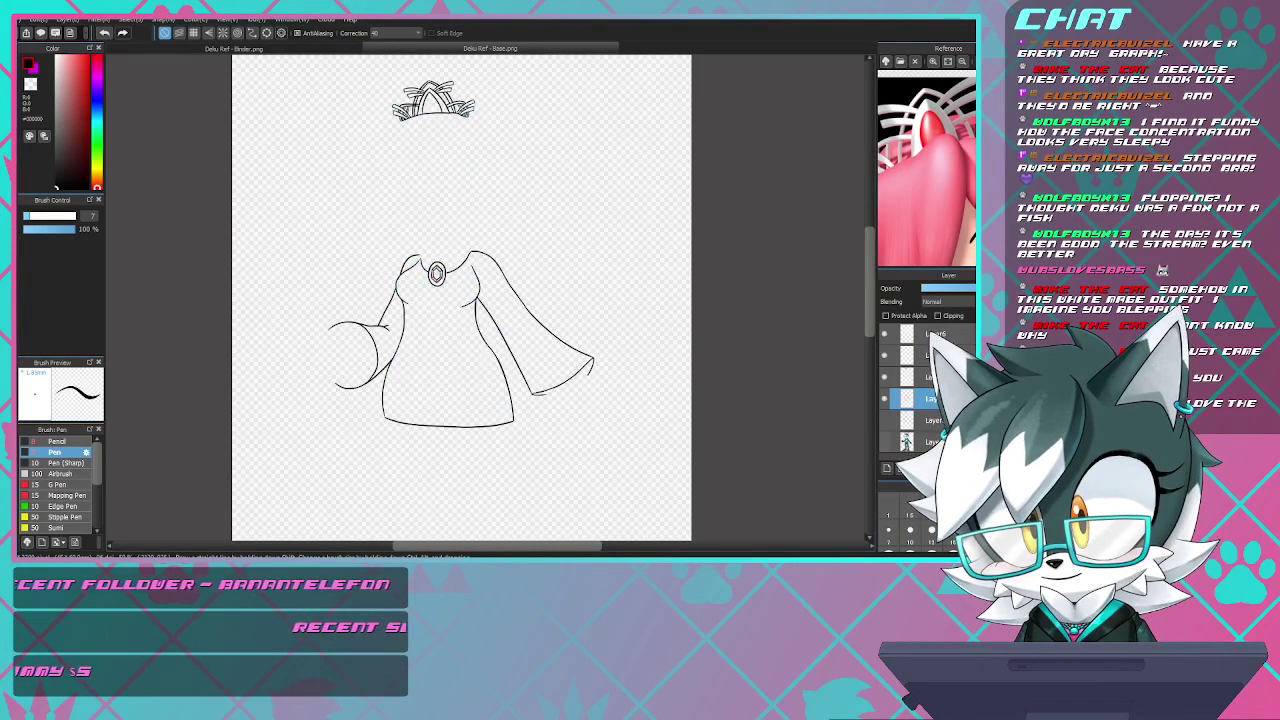
click(884, 420)
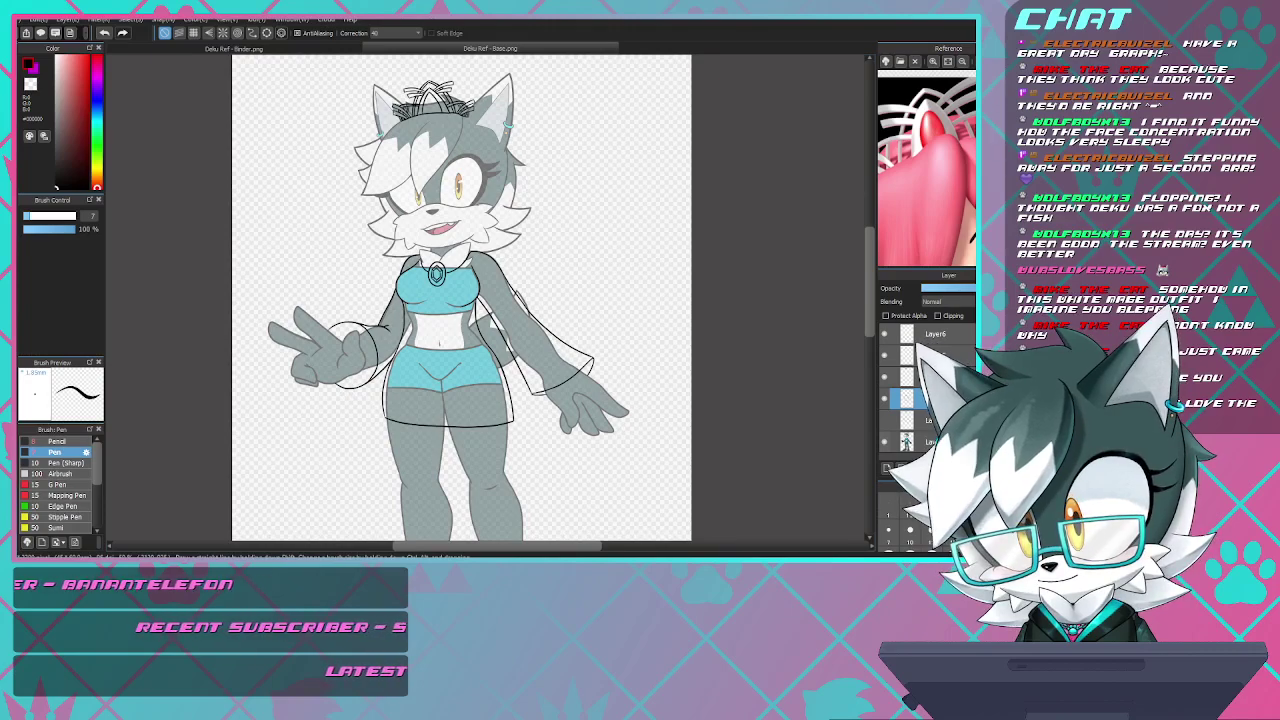
click(884, 420)
click(884, 420)
click(884, 420)
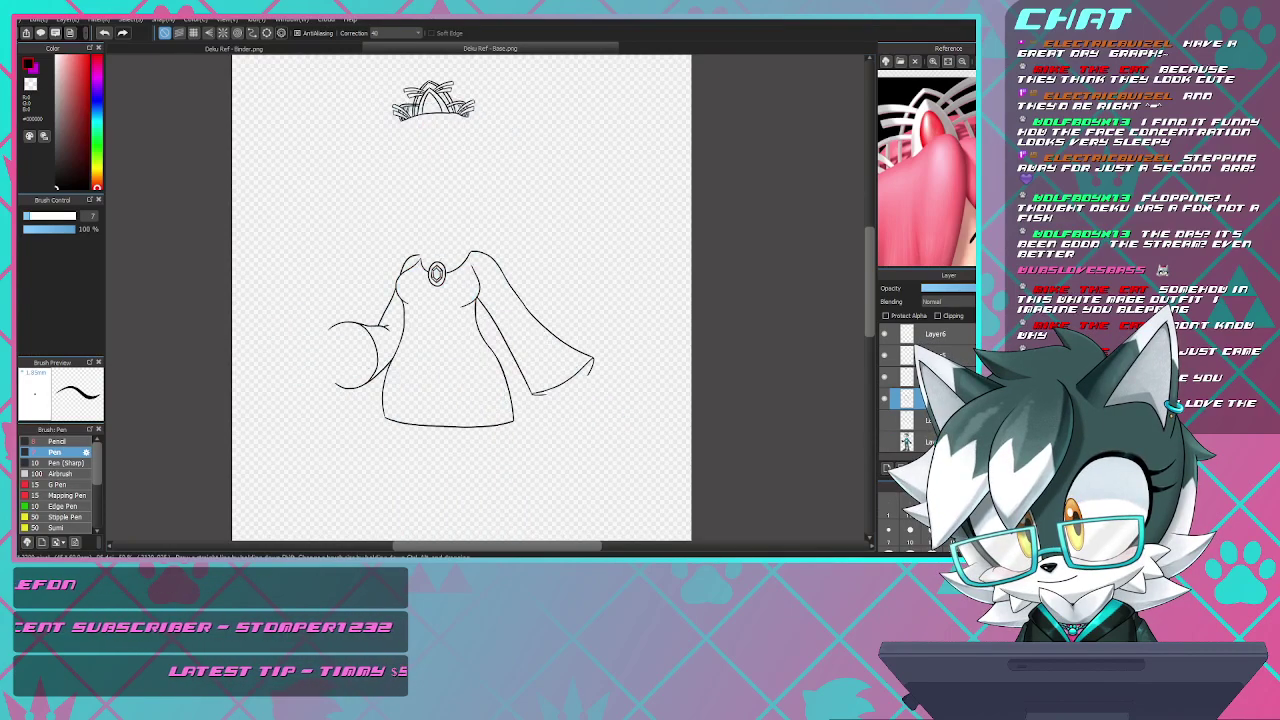
- Reposition the reference image to show the character's green brooch and white shoulder
scroll(369, 306, down, 2)
scroll(378, 311, up, 2)
drag(905, 200, 955, 100)
drag(935, 230, 915, 75)
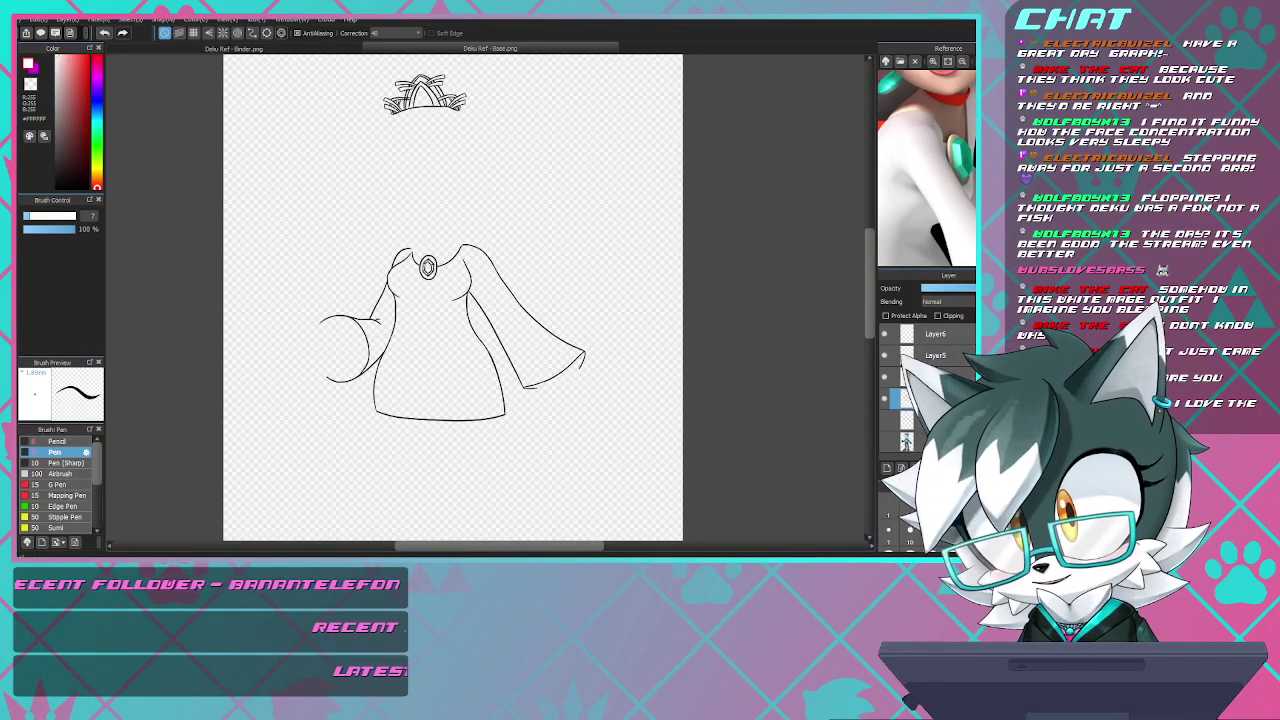
- Try to fill the dress body with white directly on the line-art layer
key(f)
scroll(444, 352, down, 1)
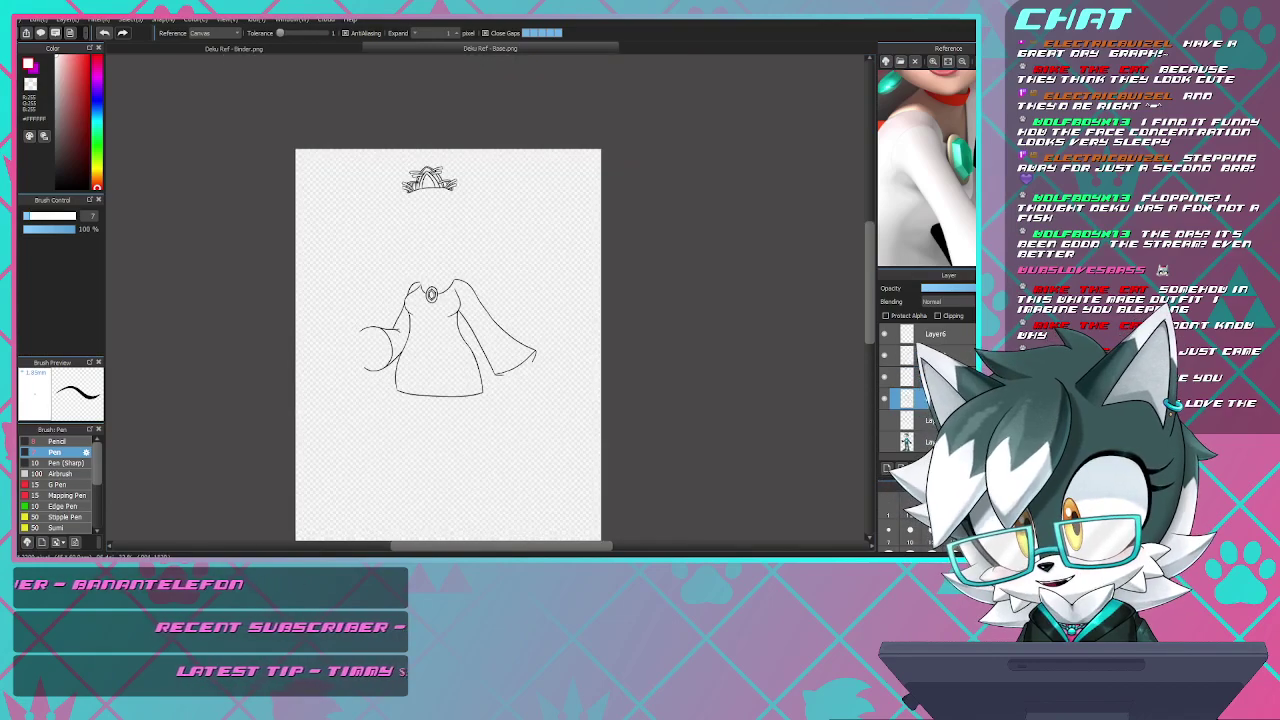
scroll(444, 352, up, 3)
click(444, 352)
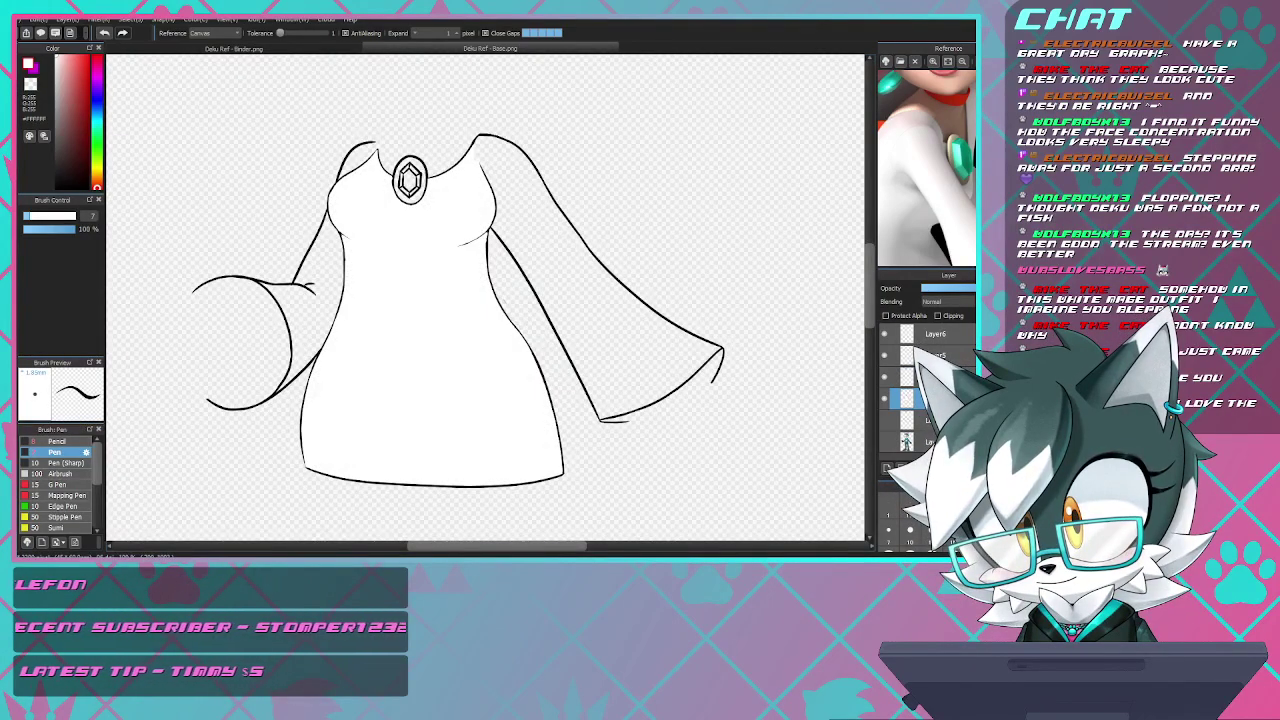
key(ctrl+z)
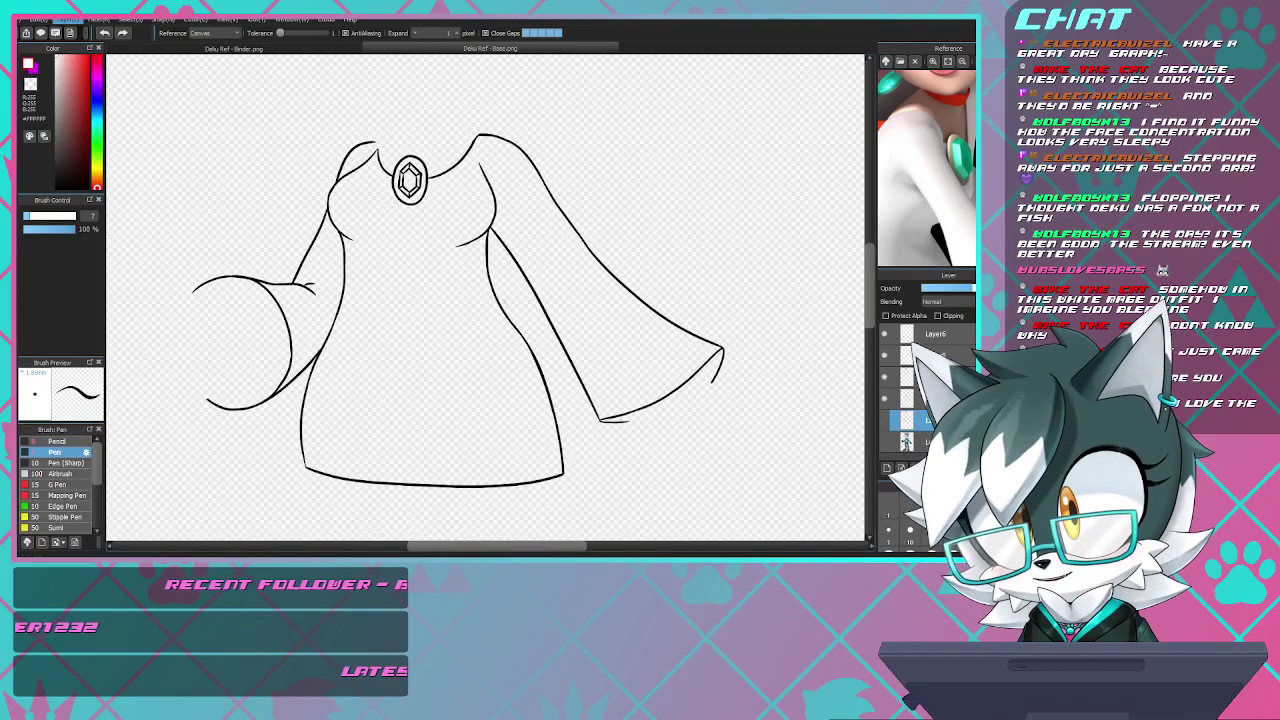
- Touch up the skirt outline around the hem corner on Layer3 with the black pen
scroll(300, 474, down, 1)
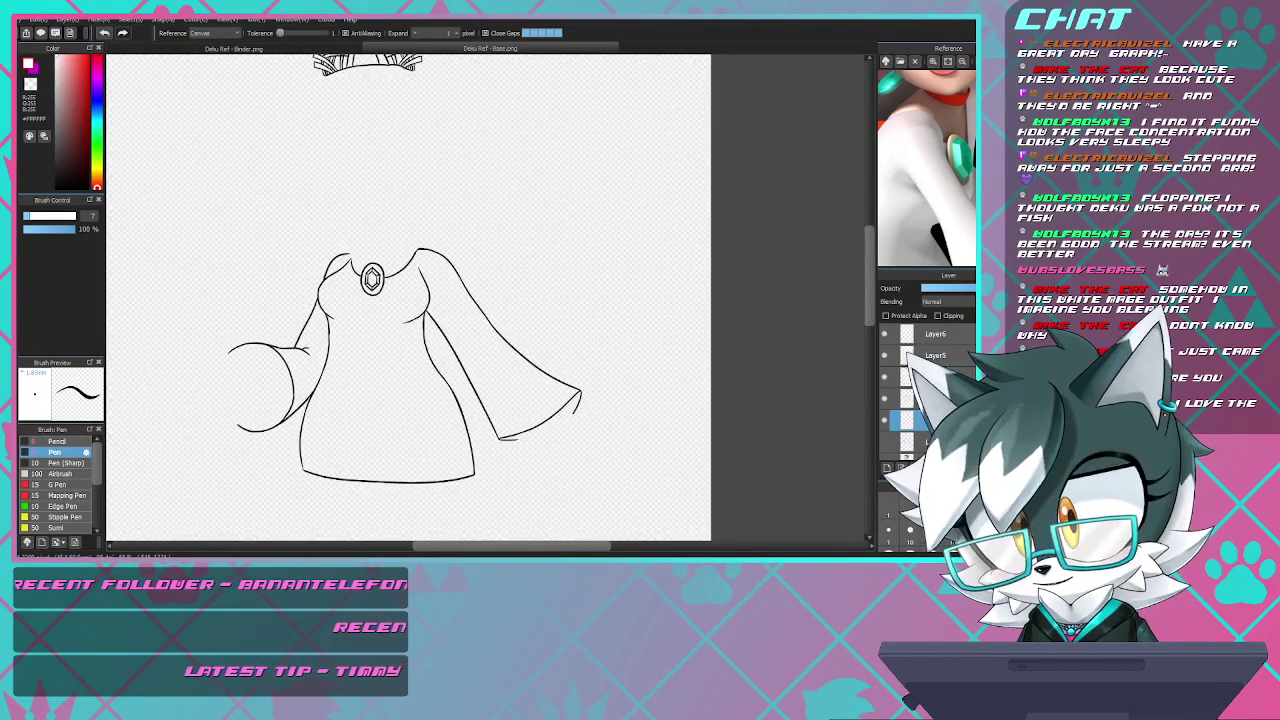
click(57, 187)
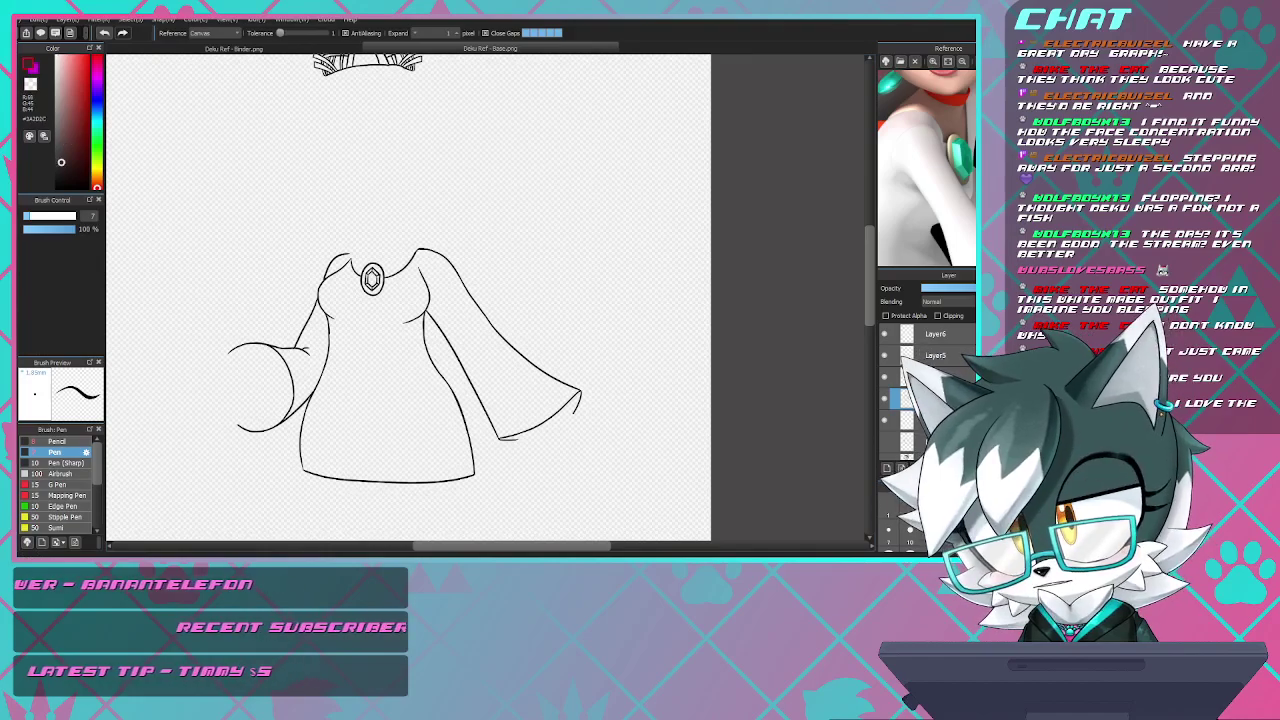
key(p)
scroll(312, 485, down, 1)
scroll(312, 485, up, 6)
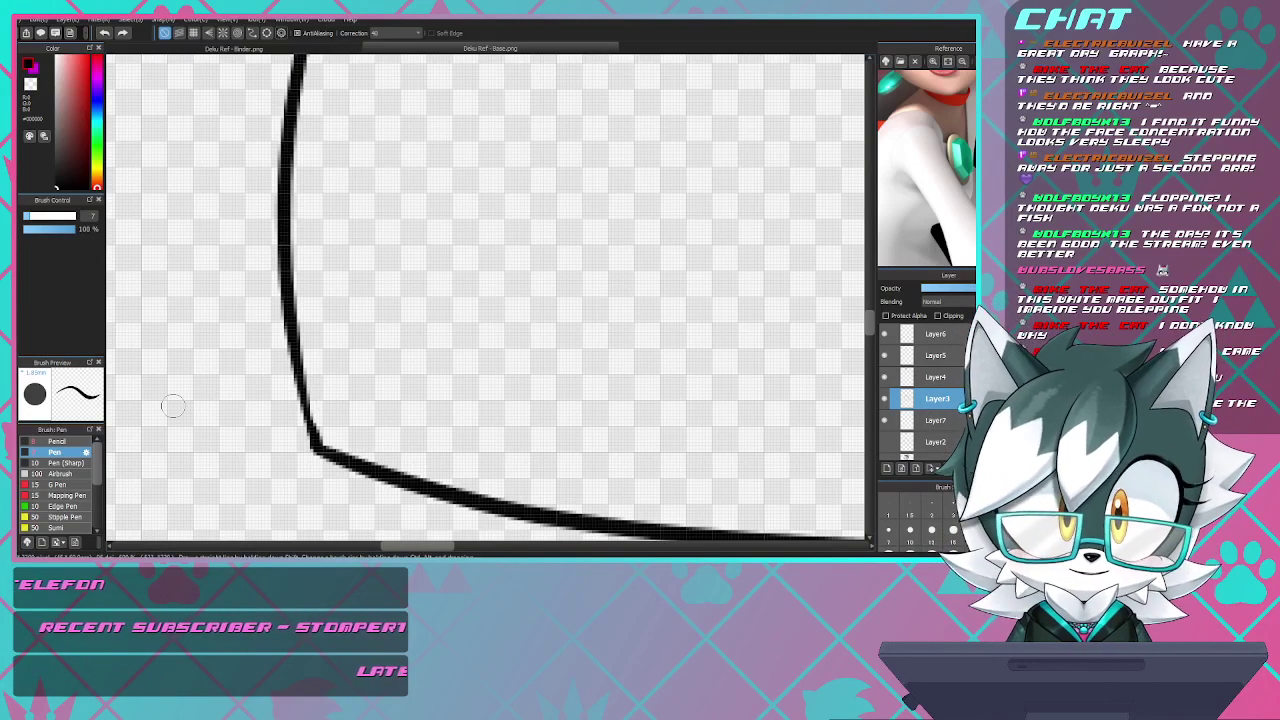
scroll(174, 405, down, 5)
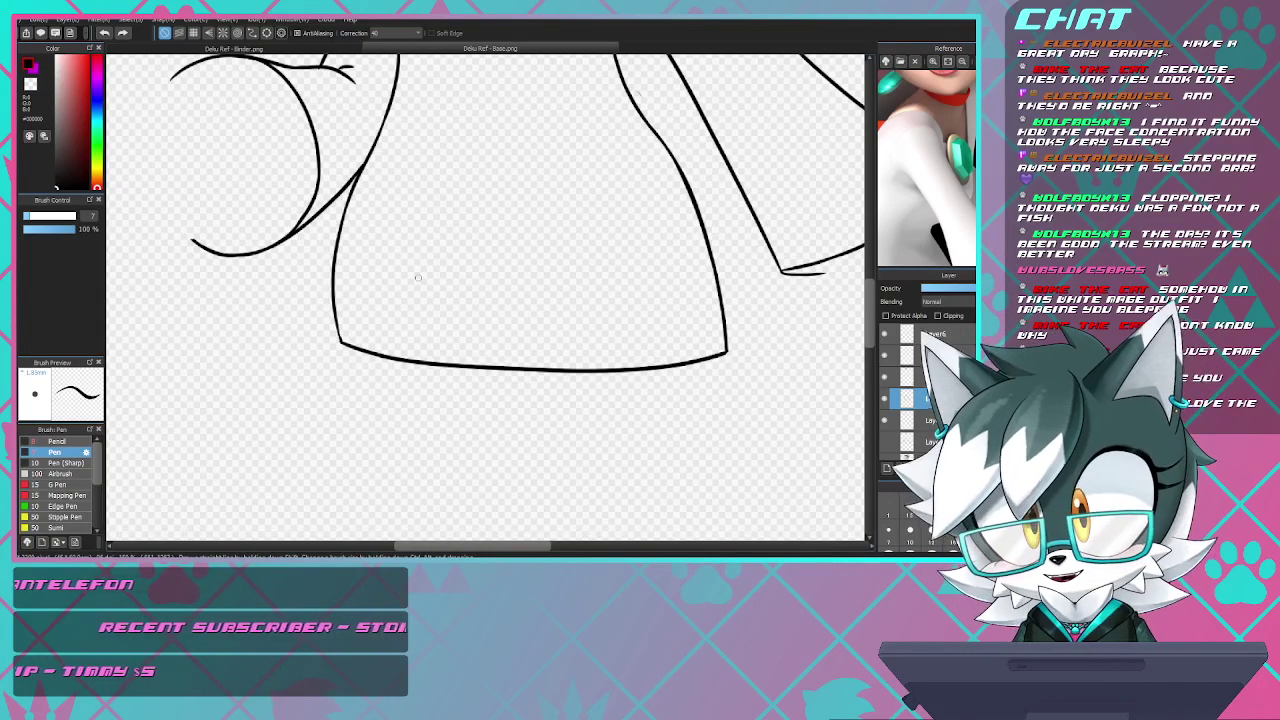
scroll(418, 277, down, 3)
scroll(454, 173, up, 3)
scroll(452, 173, down, 1)
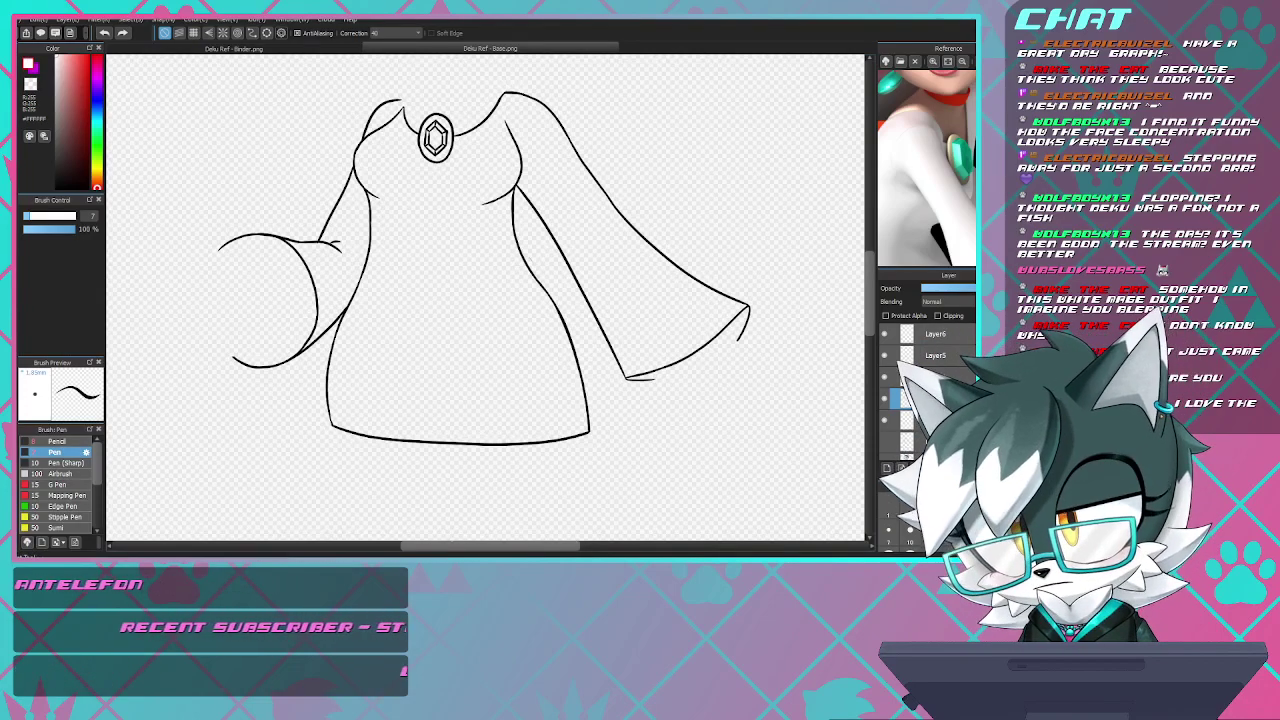
- Fill the dress body and both sleeves with white on Layer7, beneath the line art
key(g)
click(530, 258)
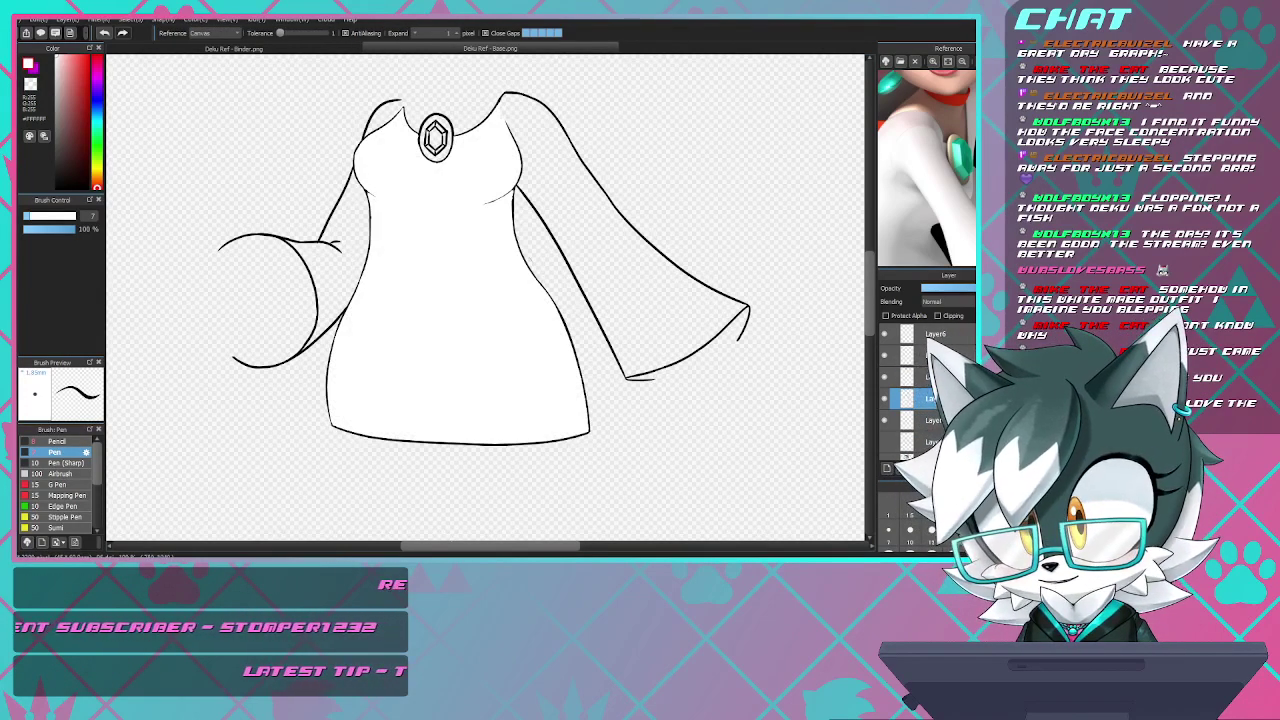
key(ctrl+z)
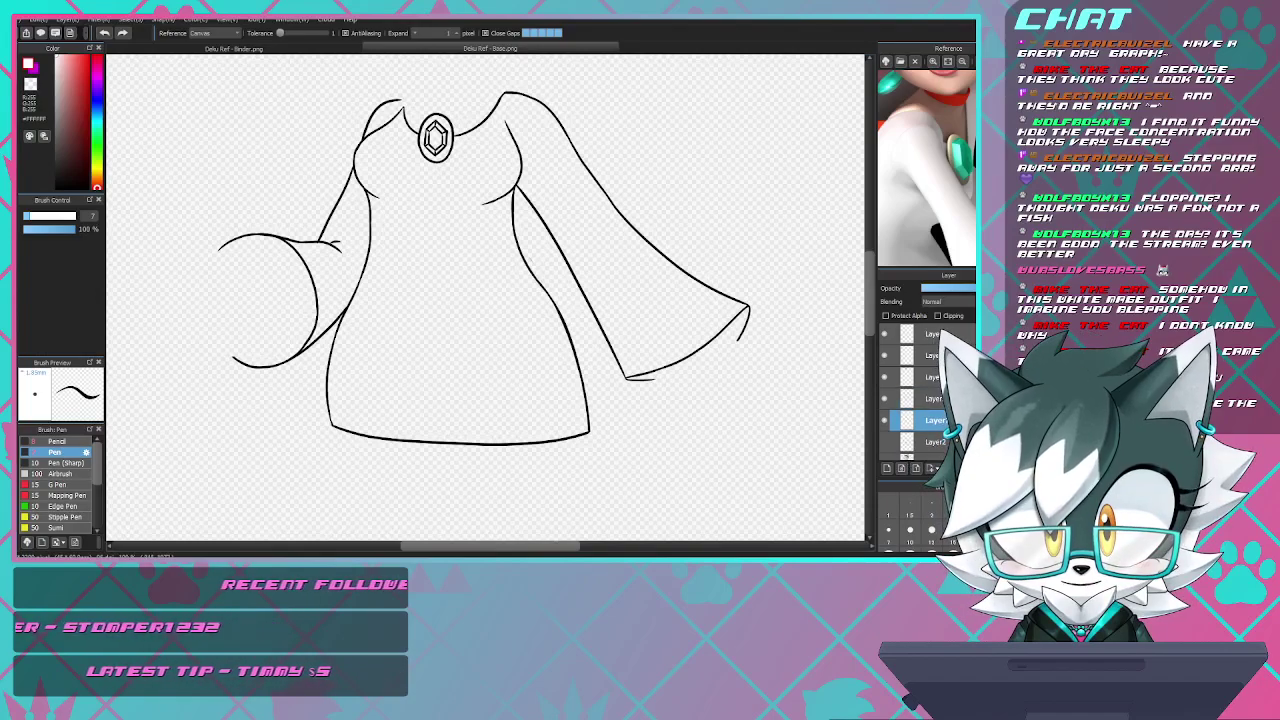
click(437, 173)
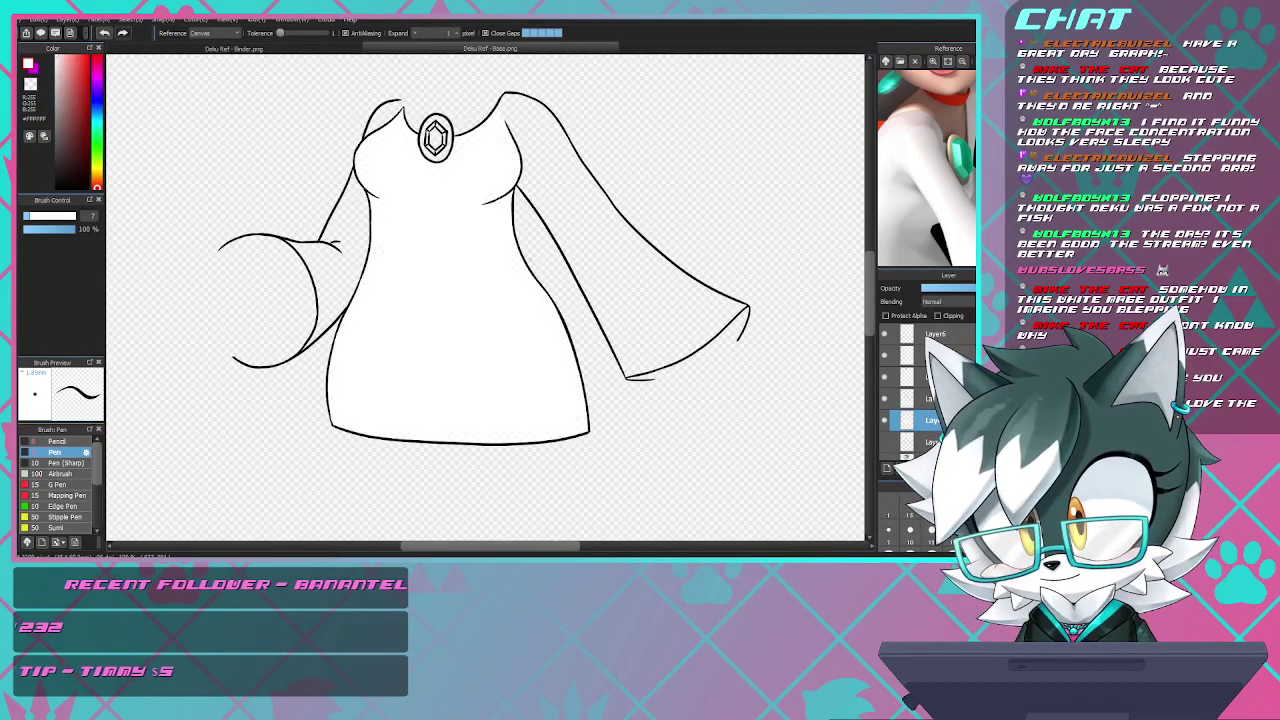
scroll(368, 236, up, 1)
click(314, 283)
scroll(396, 327, down, 1)
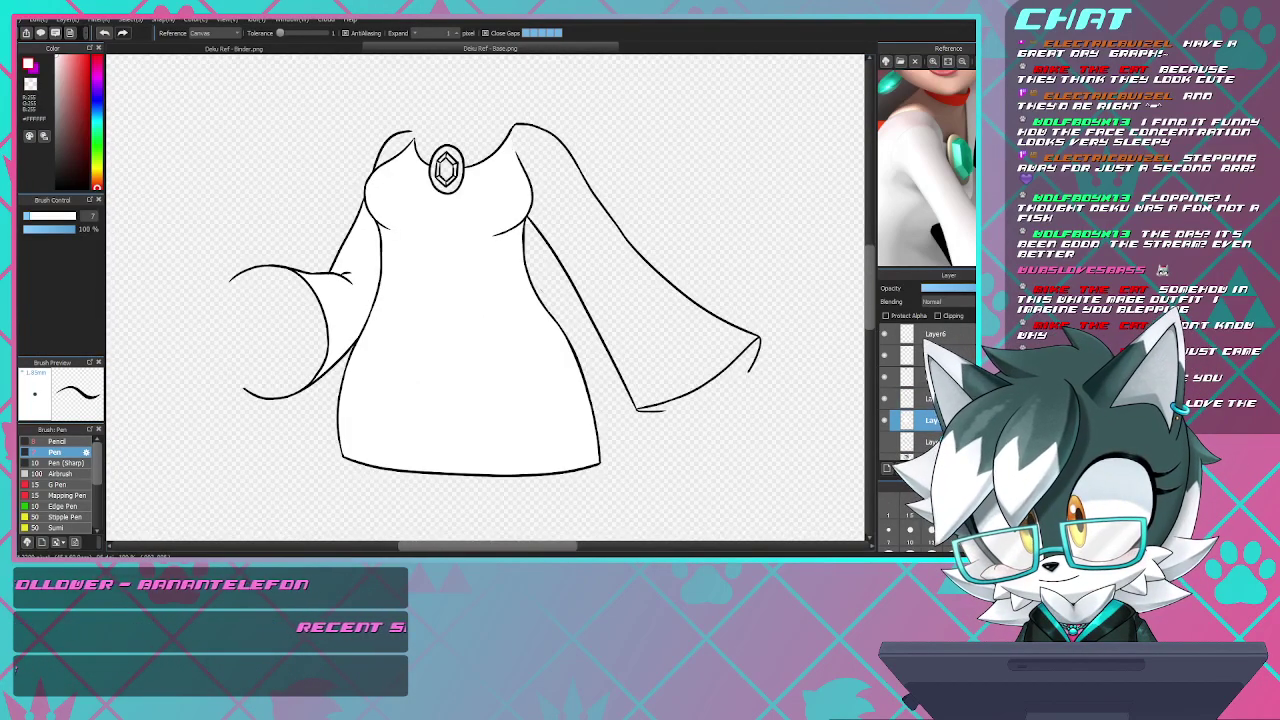
click(682, 368)
- Examine the white fill along the sleeves, shoulders, neckline and cuff for unfilled areas
scroll(682, 368, down, 1)
scroll(682, 368, up, 4)
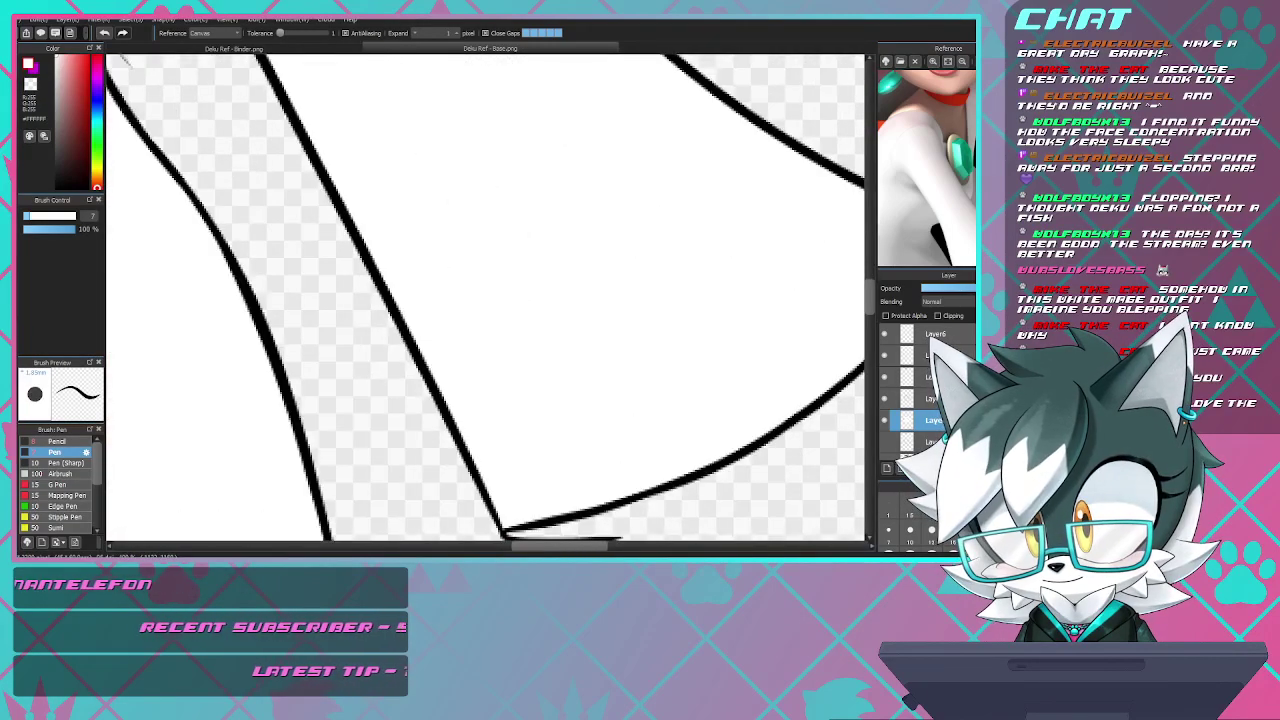
scroll(485, 300, down, 3)
scroll(590, 320, up, 5)
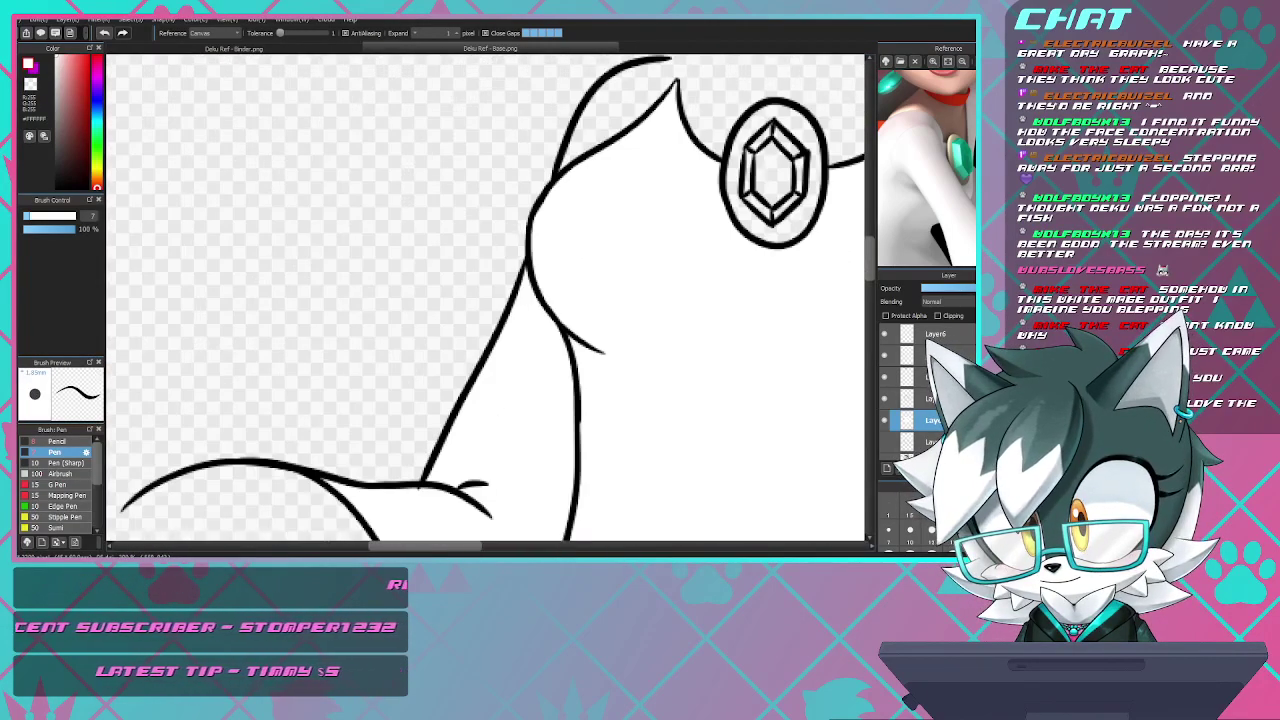
scroll(485, 300, down, 3)
scroll(572, 210, up, 4)
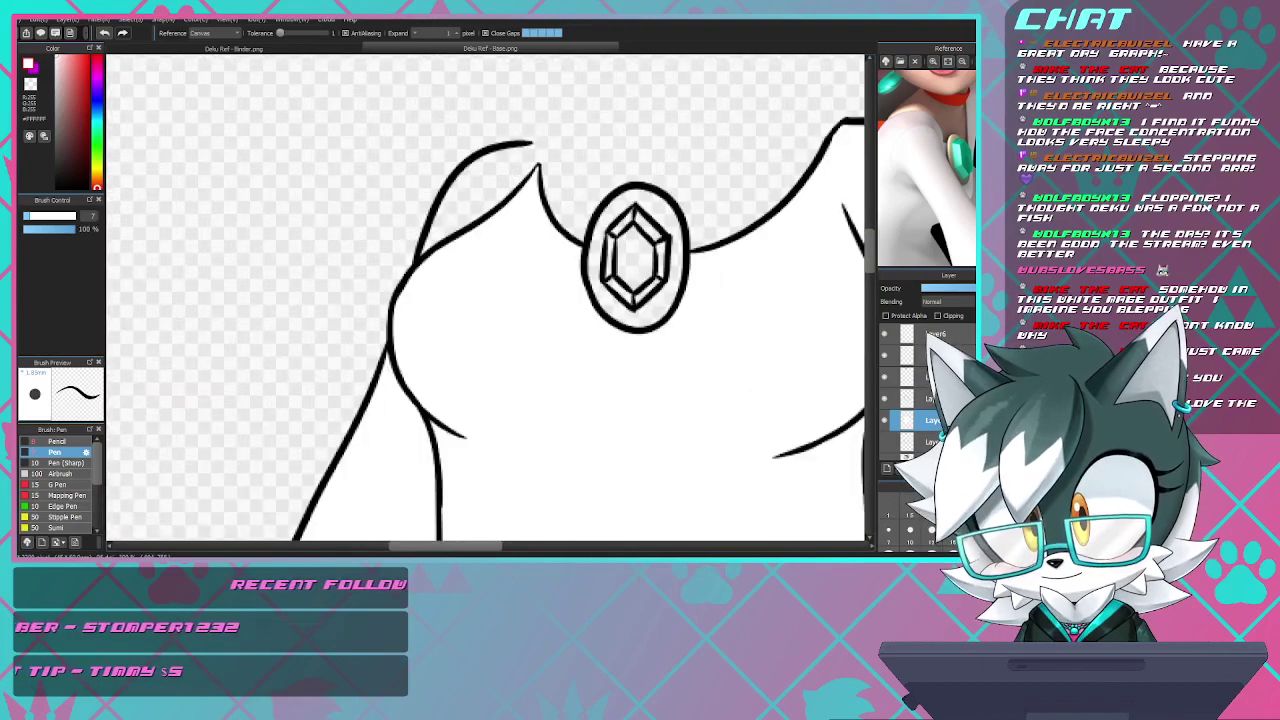
scroll(485, 300, down, 3)
scroll(600, 150, up, 2)
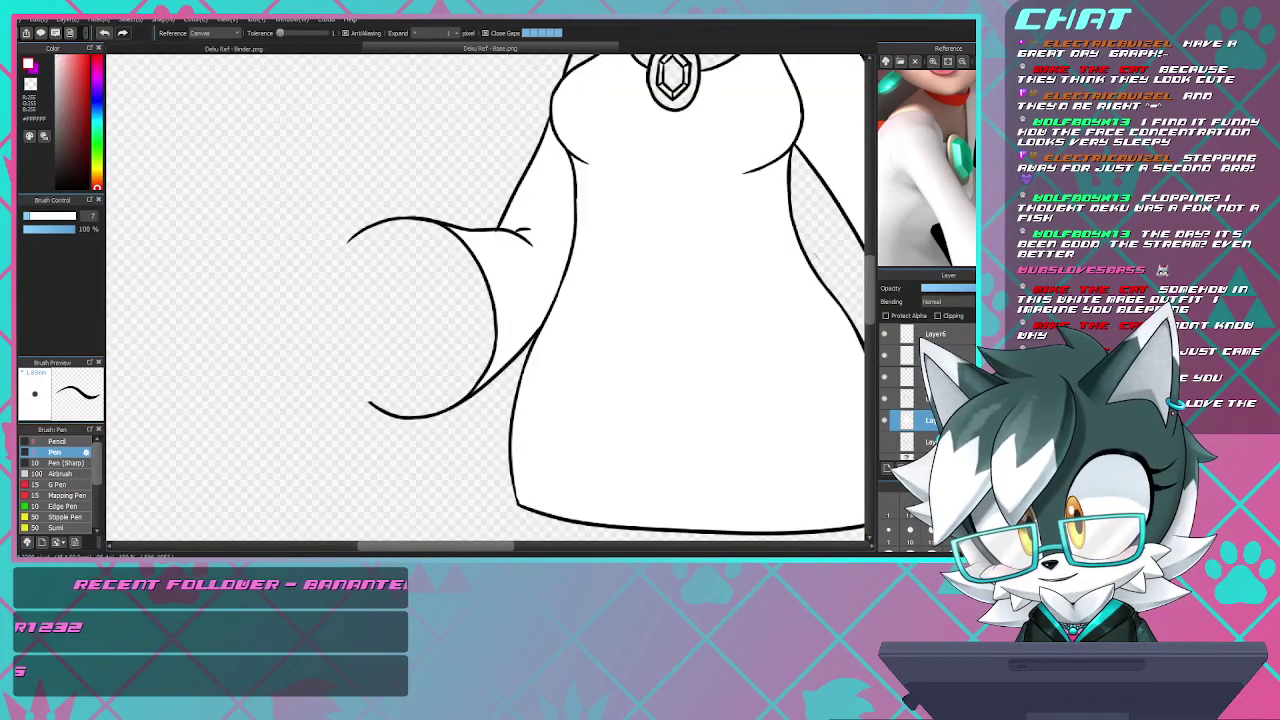
scroll(485, 300, down, 2)
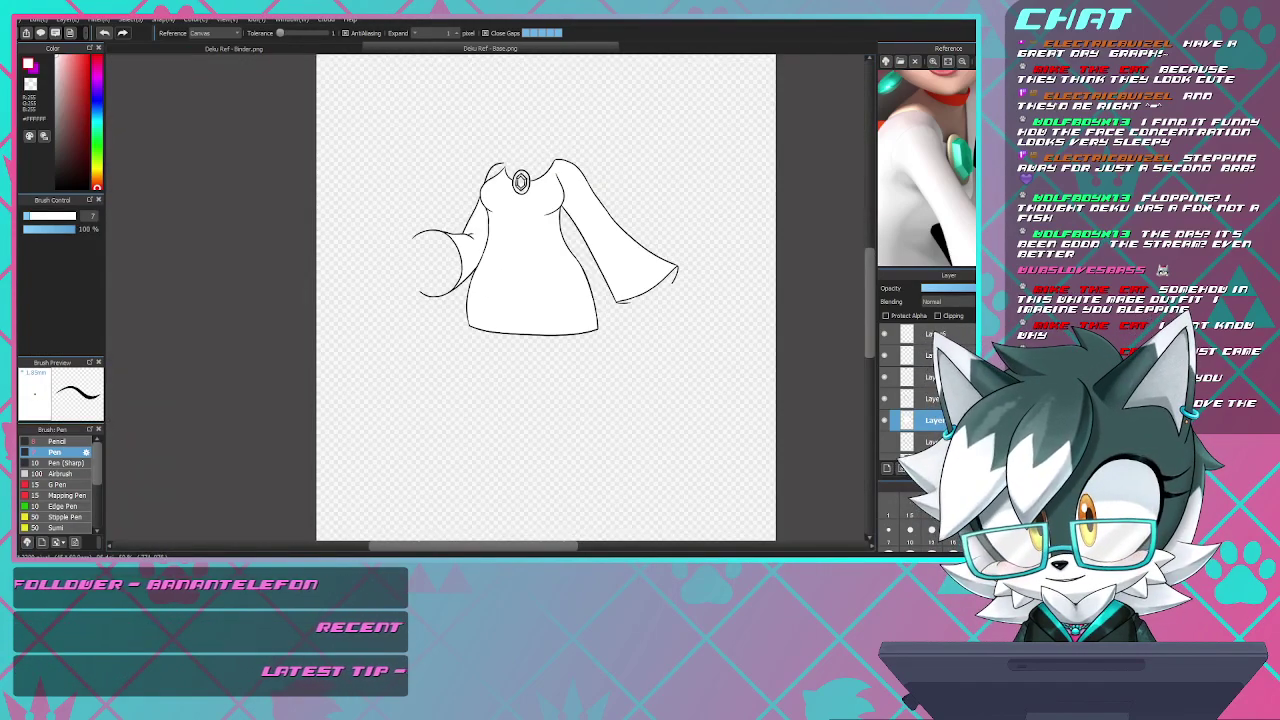
scroll(589, 235, up, 3)
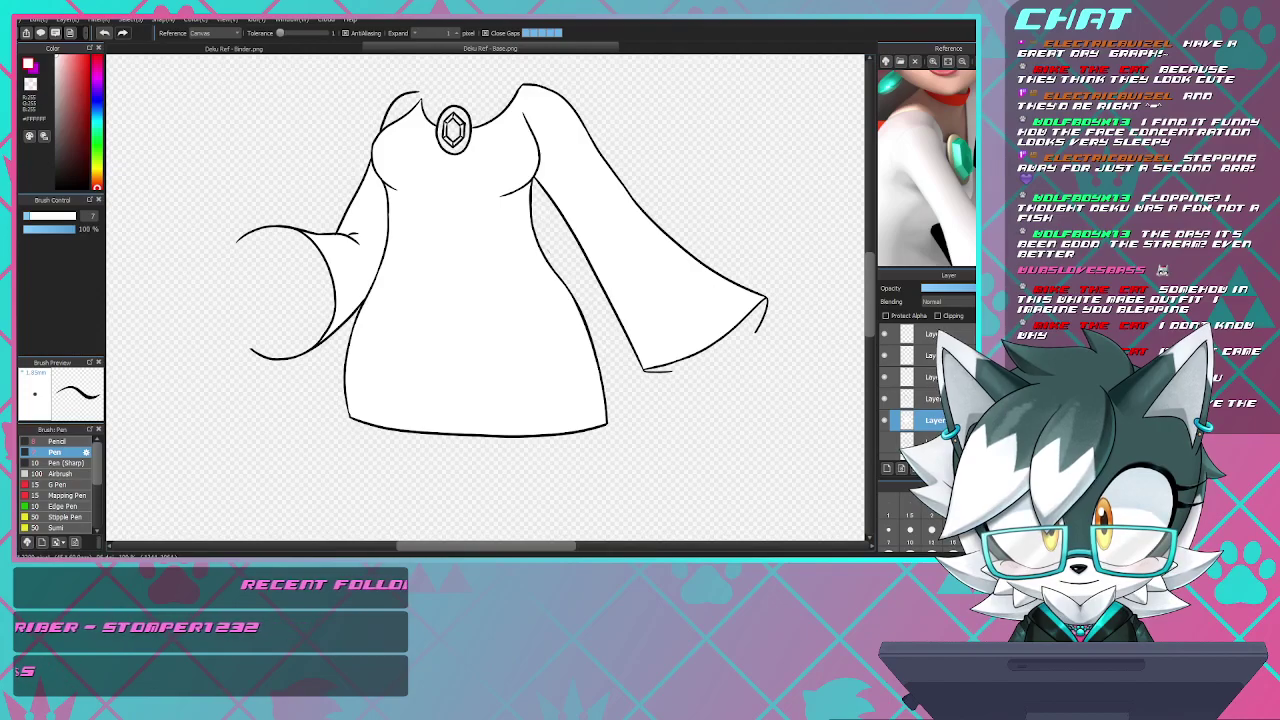
- Fill the oval frame around the pendant's gem with pale beige on Layer8
click(63, 73)
scroll(454, 130, up, 5)
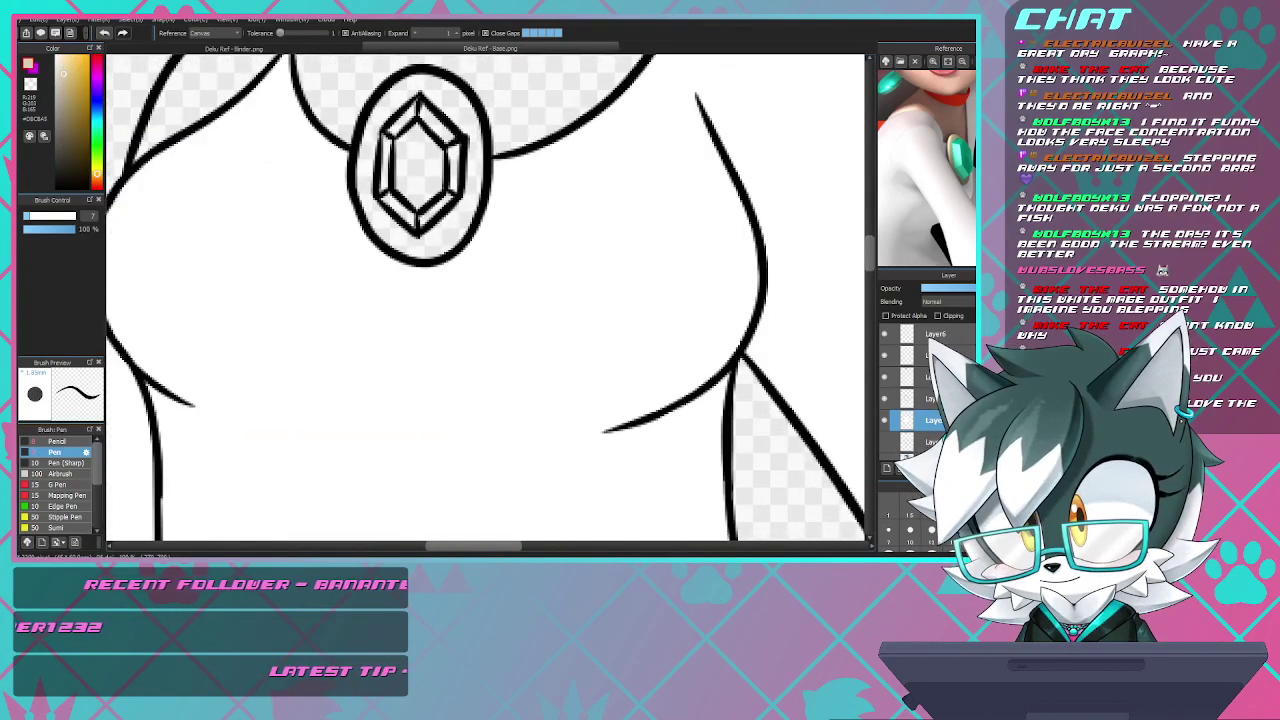
click(454, 130)
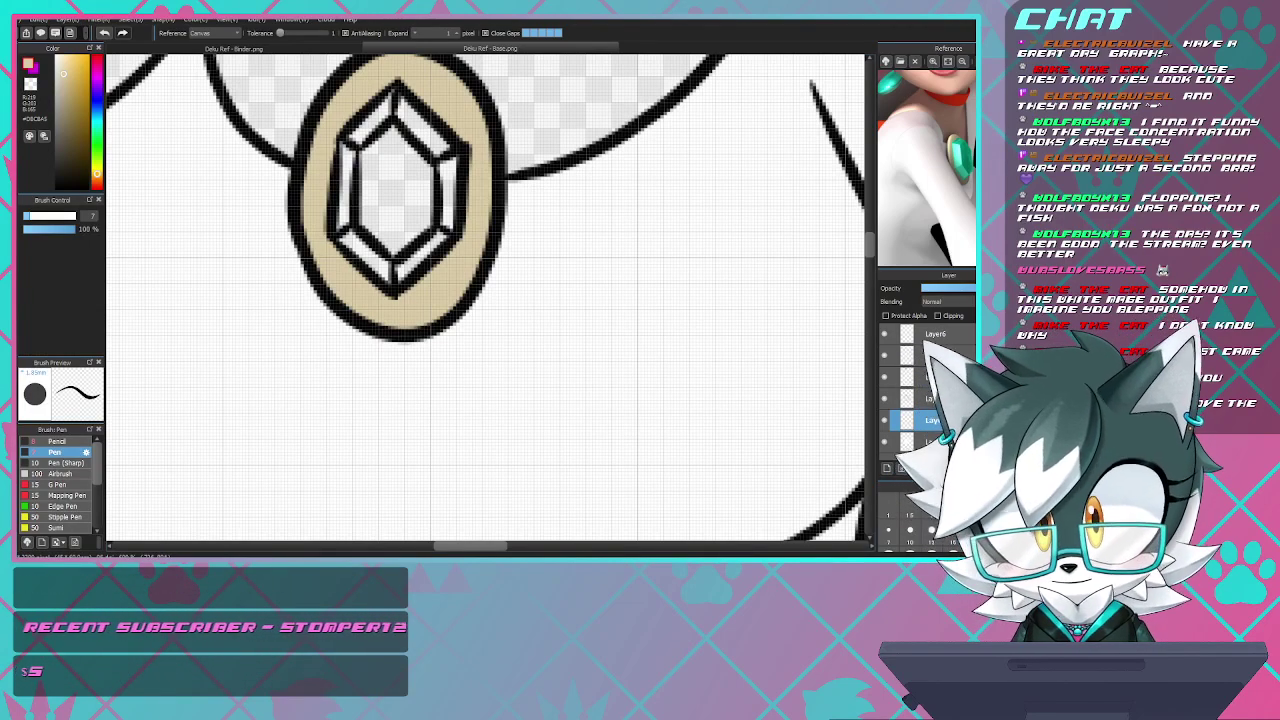
- Fill the pendant gem's centre and all its surrounding facets with light cyan
click(97, 122)
click(70, 55)
click(408, 200)
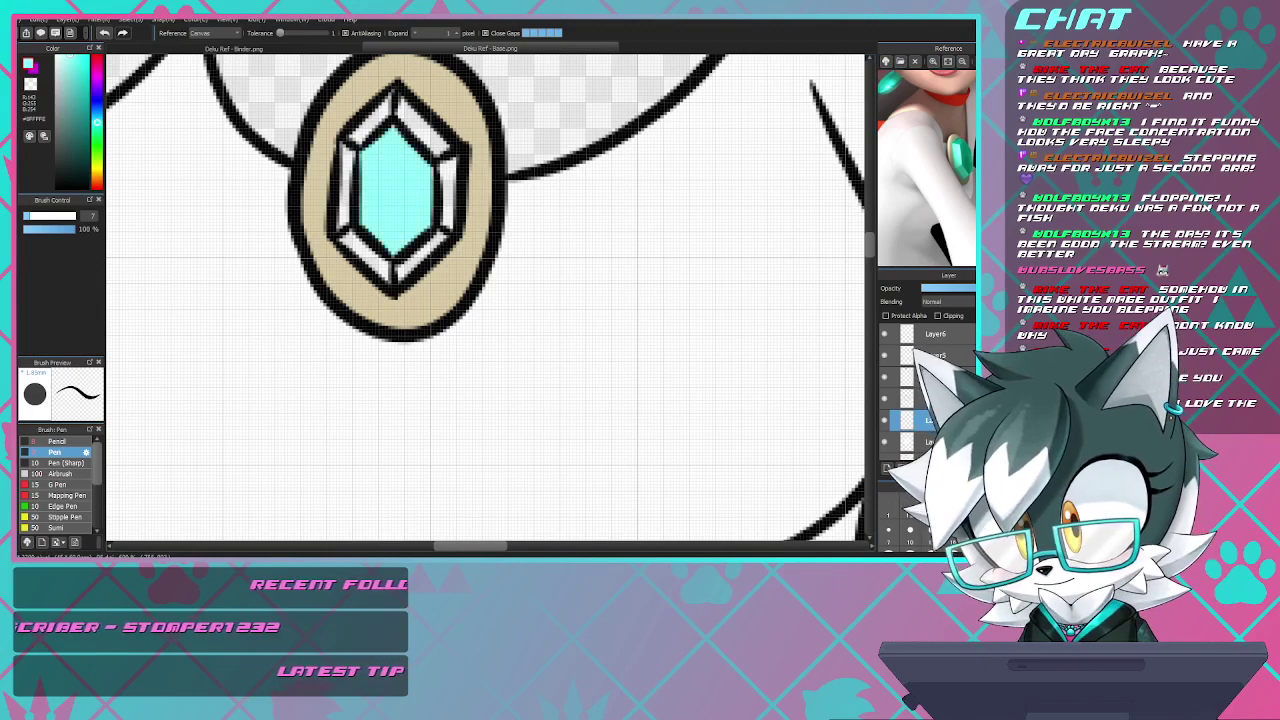
click(348, 185)
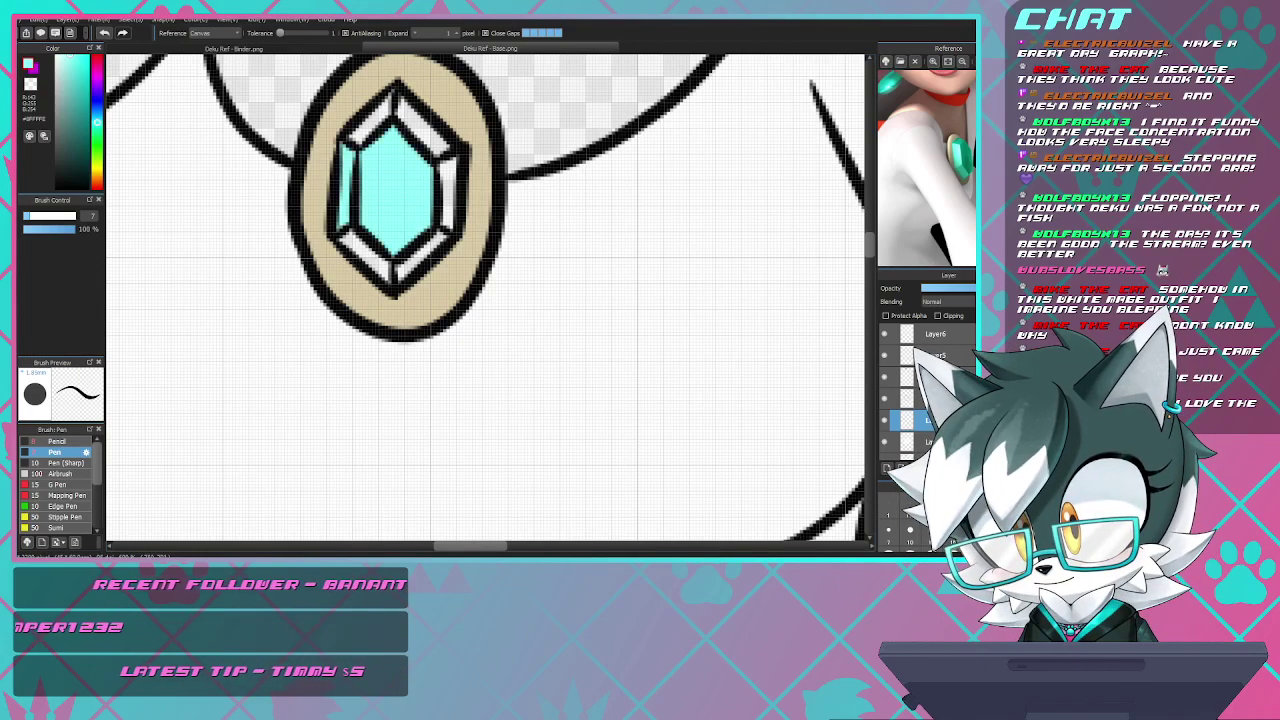
click(370, 115)
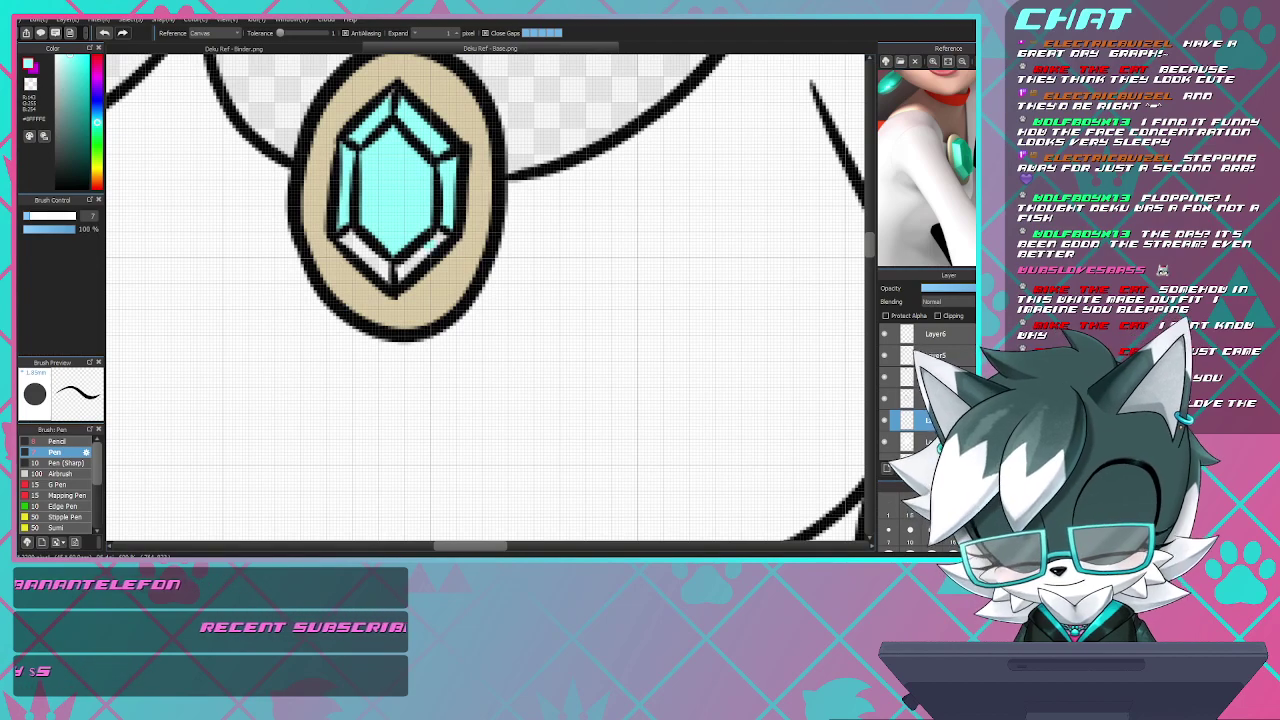
click(368, 256)
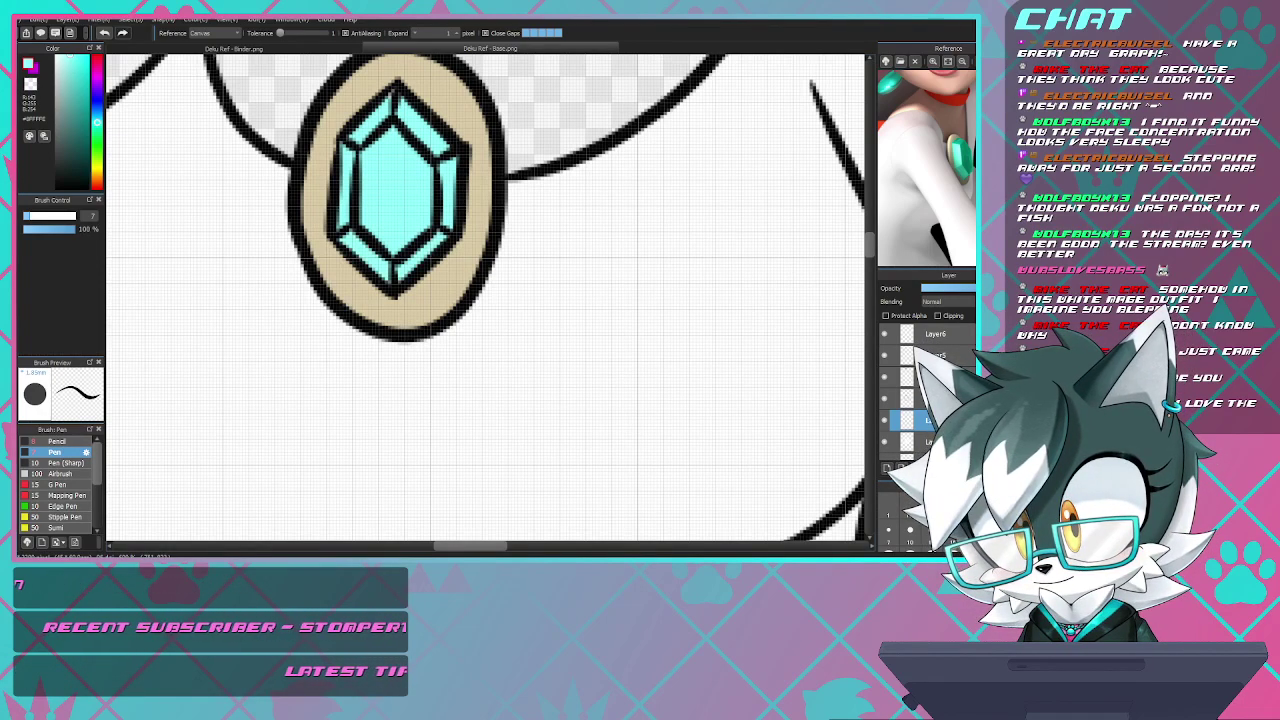
- With the pen ready, examine the coloured pendant, the neckline and shoulder edges, and the dress as a whole
key(b)
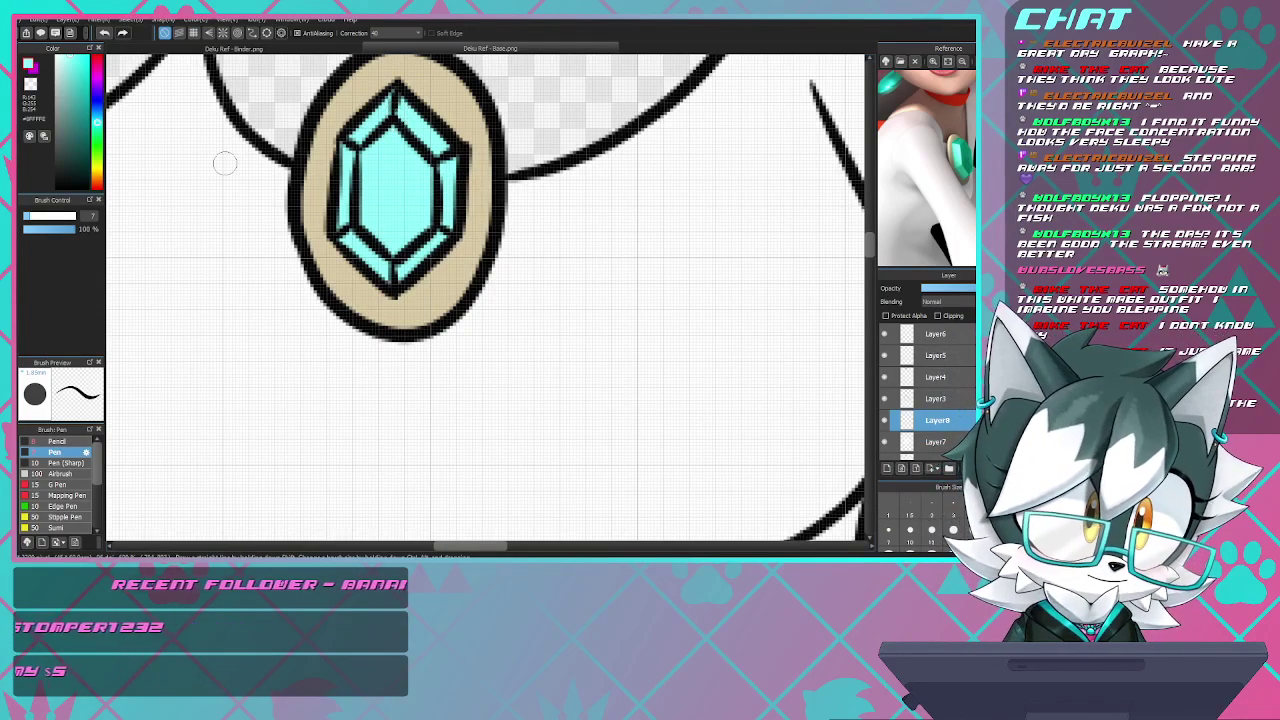
scroll(497, 196, down, 10)
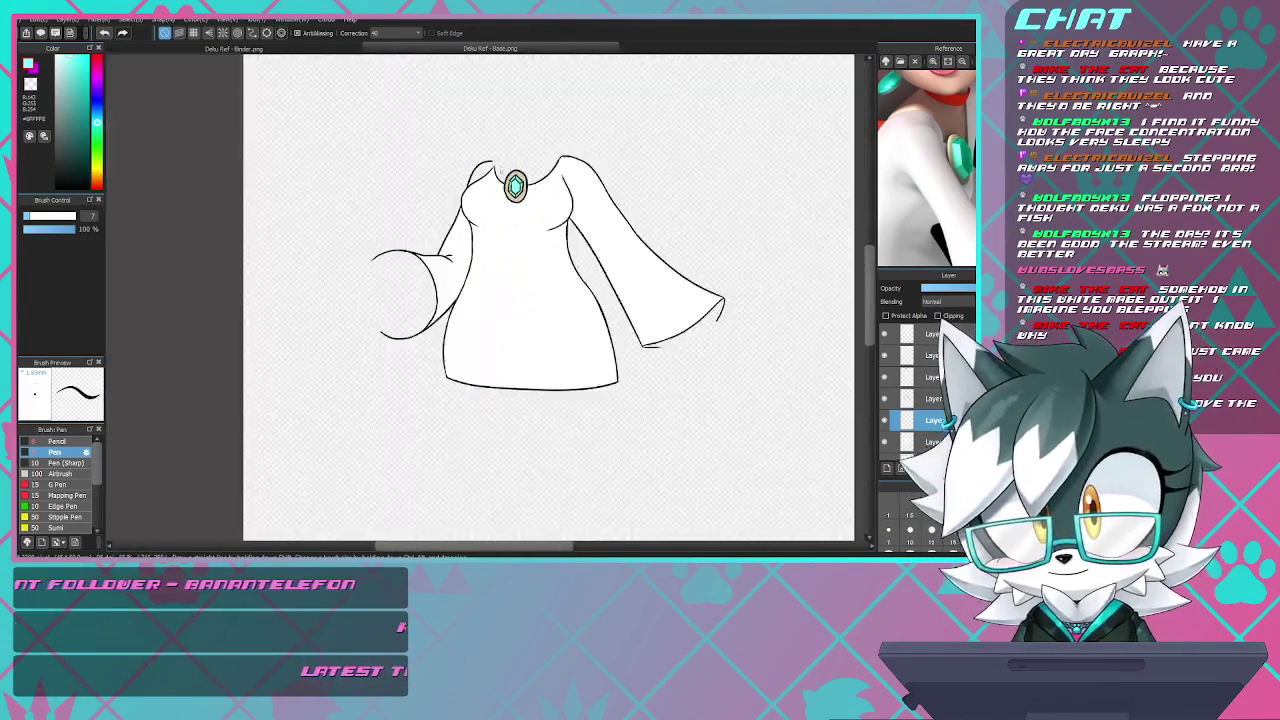
scroll(570, 250, up, 1)
scroll(462, 106, up, 2)
scroll(477, 109, down, 1)
scroll(483, 142, up, 2)
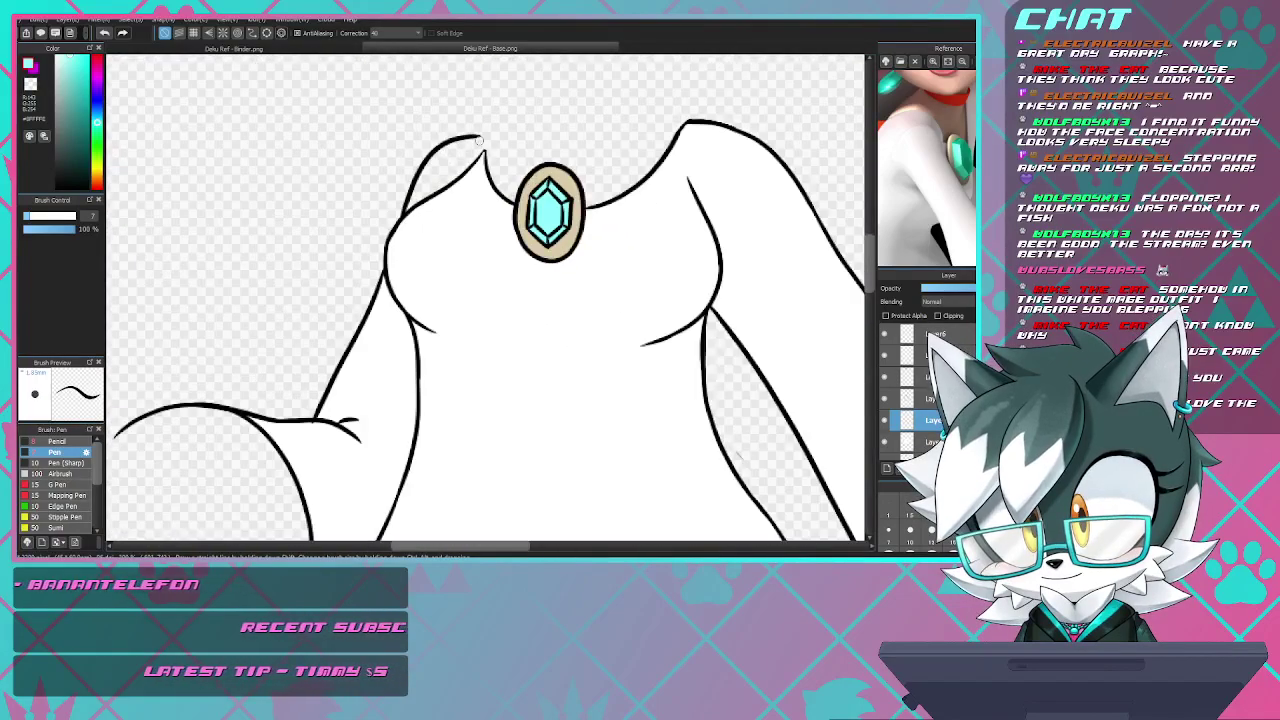
scroll(566, 123, down, 2)
scroll(565, 122, up, 3)
scroll(484, 147, down, 3)
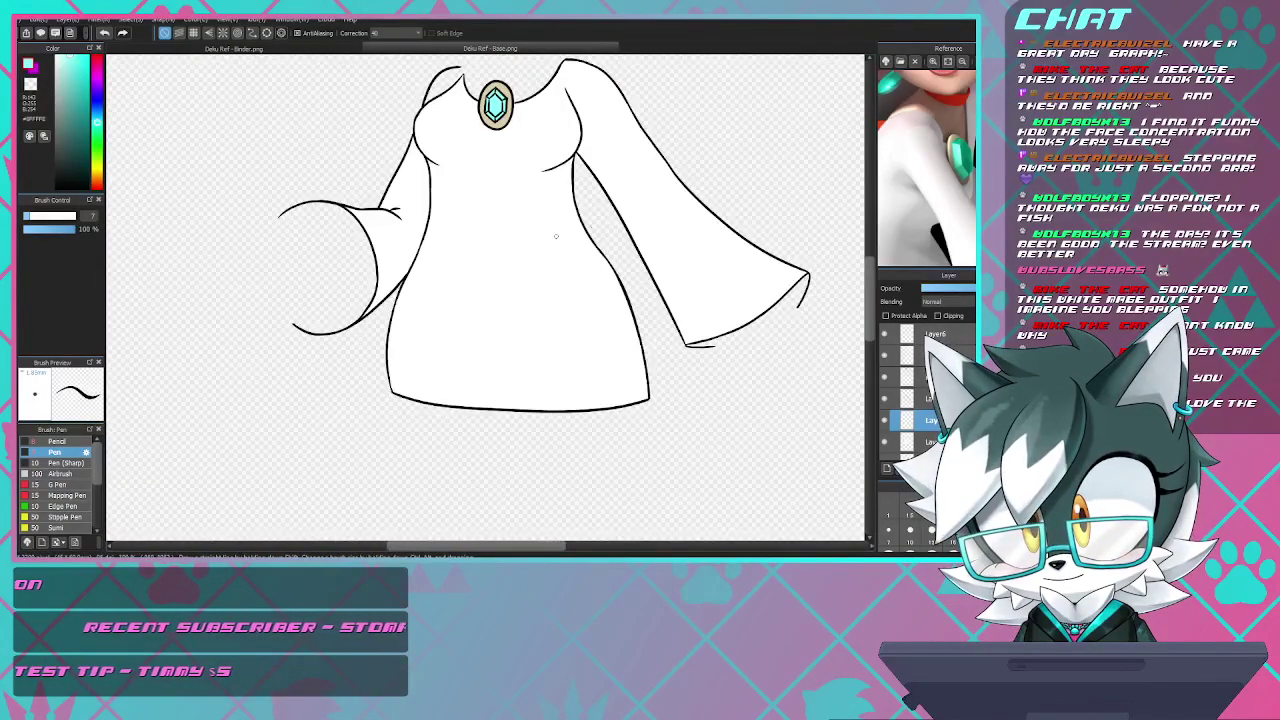
- Show the base figure layer beneath the dress and examine how its collar and shoulder meet the dress neckline
scroll(928, 395, down, 1)
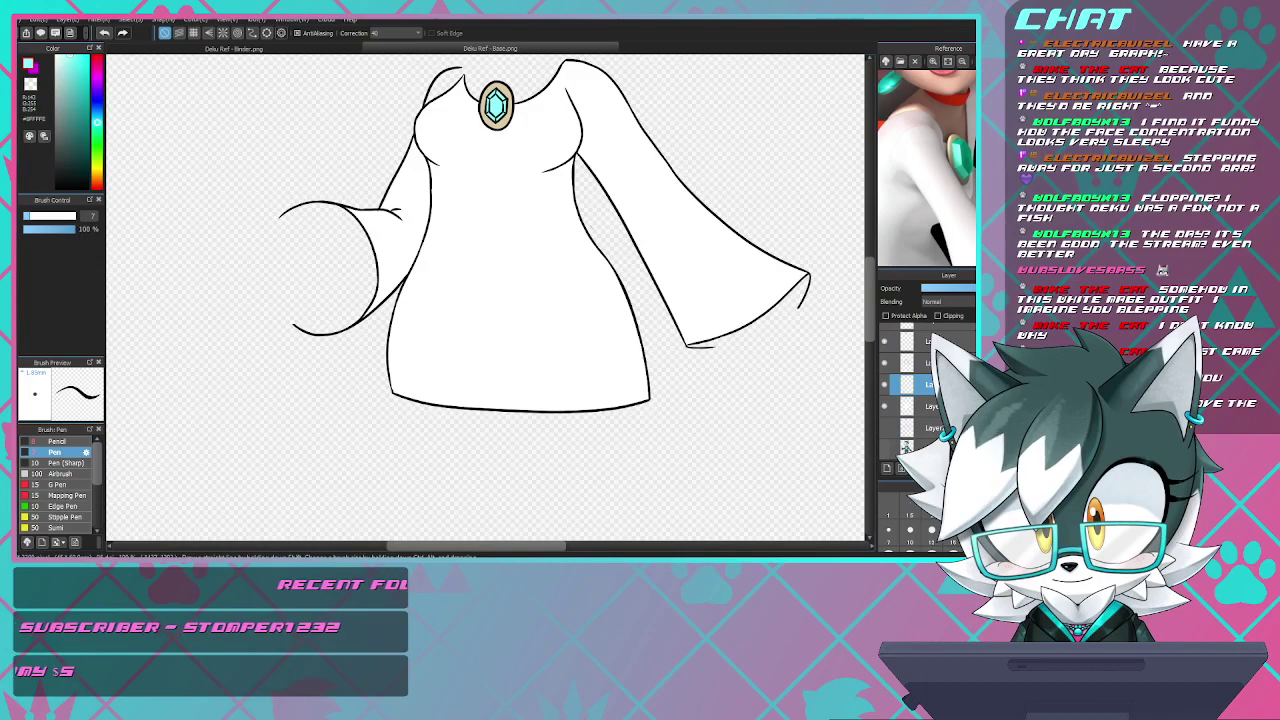
click(884, 448)
scroll(489, 335, down, 2)
scroll(436, 150, up, 4)
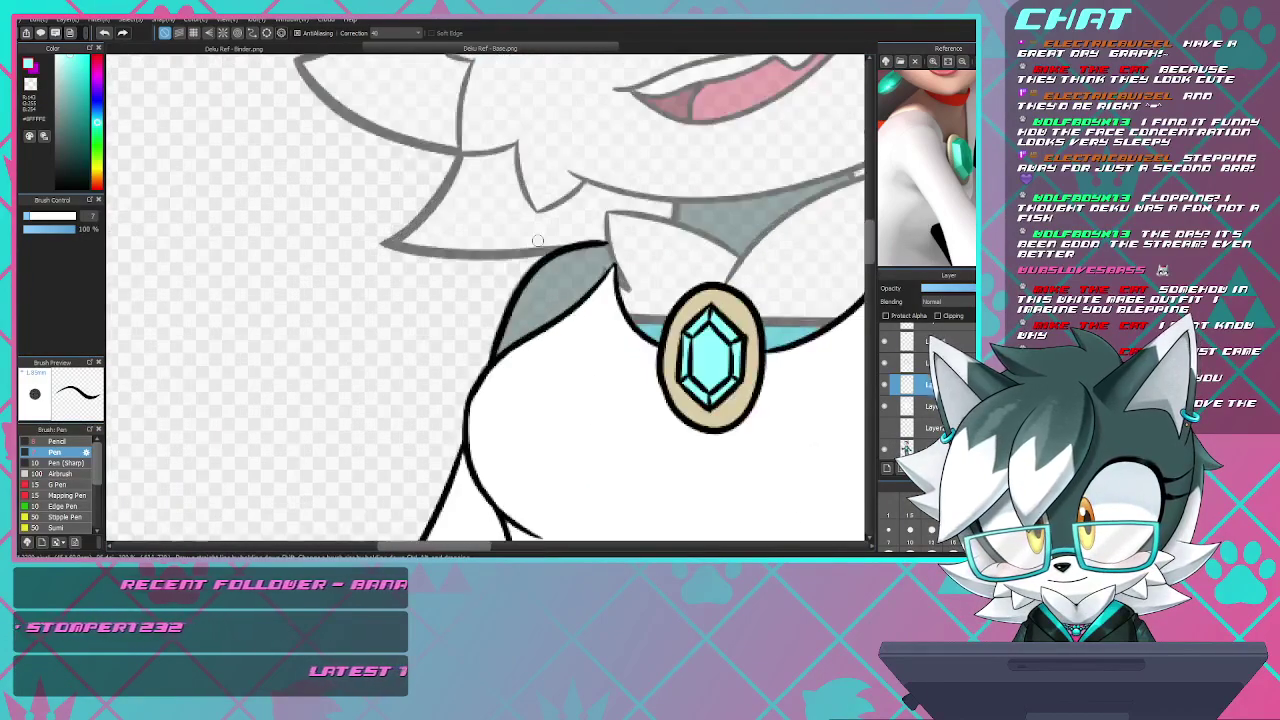
scroll(537, 240, up, 2)
scroll(524, 220, down, 2)
scroll(567, 257, up, 3)
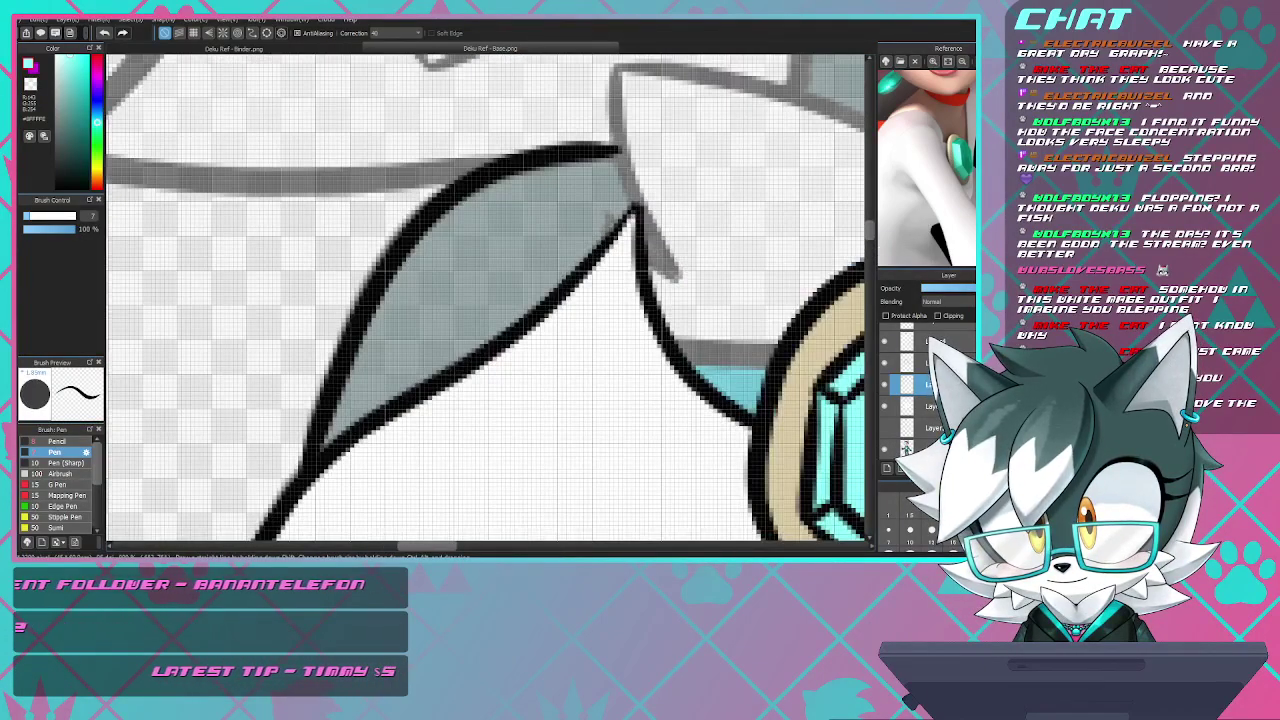
scroll(567, 257, down, 1)
scroll(567, 257, down, 1)
scroll(567, 257, up, 2)
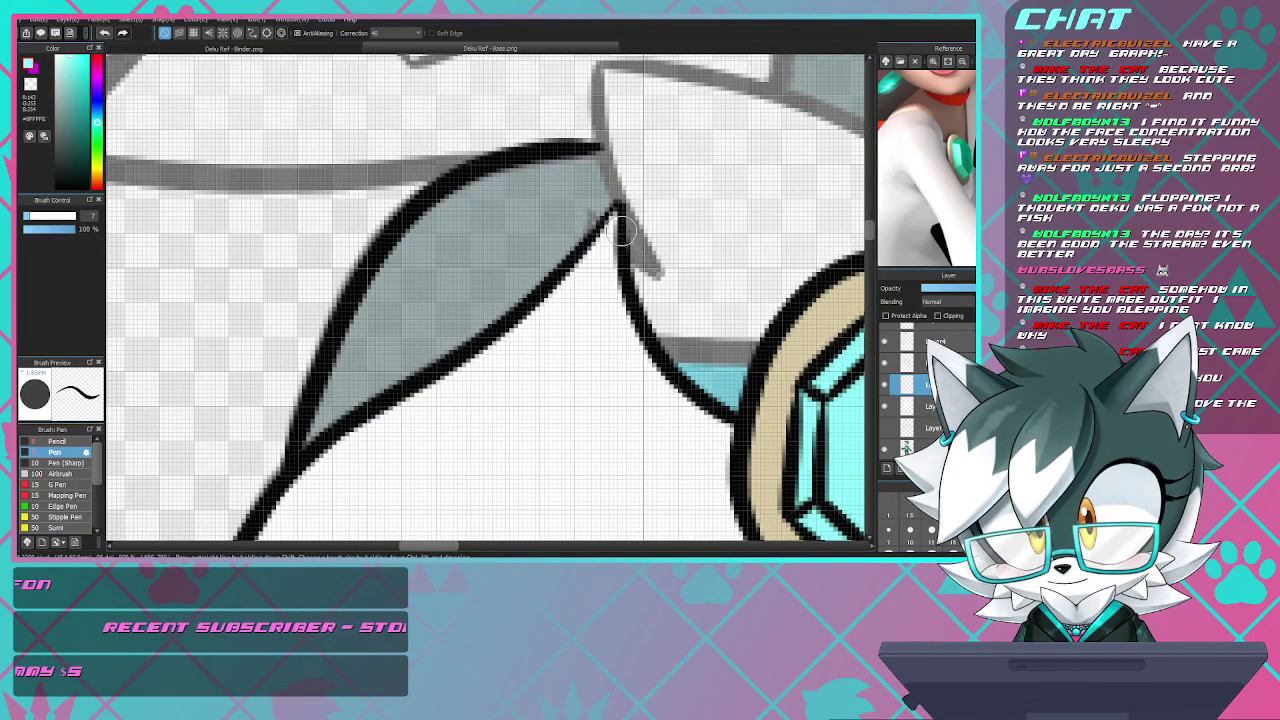
scroll(620, 230, up, 1)
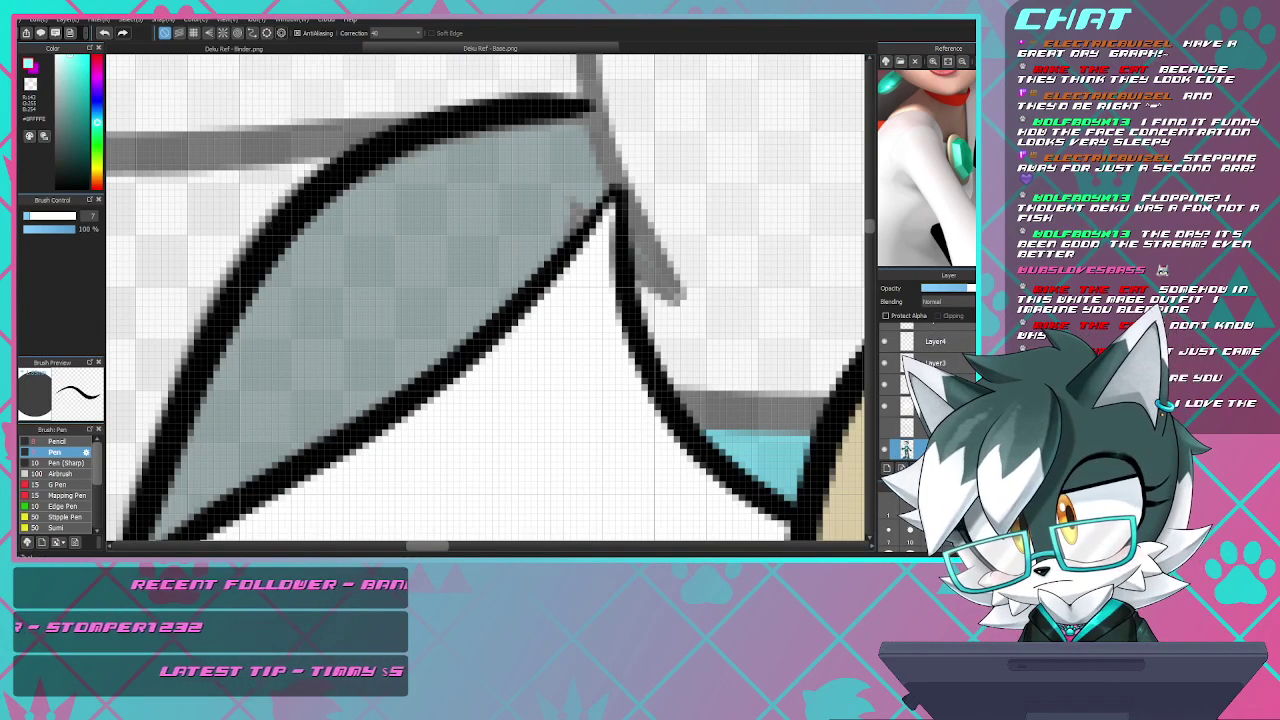
- Erase the base figure's cyan collar band and its grey outline on both sides of the pendant with the eraser at size 10.2
key(e)
scroll(296, 212, down, 2)
scroll(547, 281, up, 2)
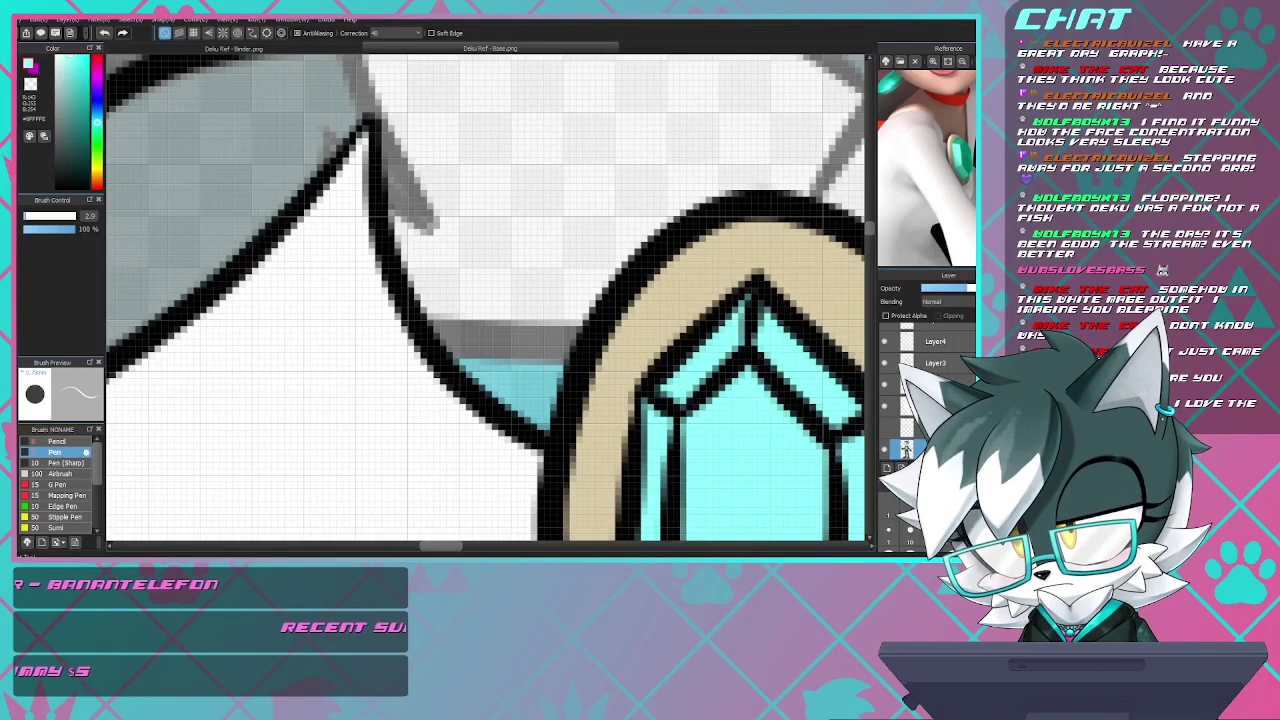
key(b)
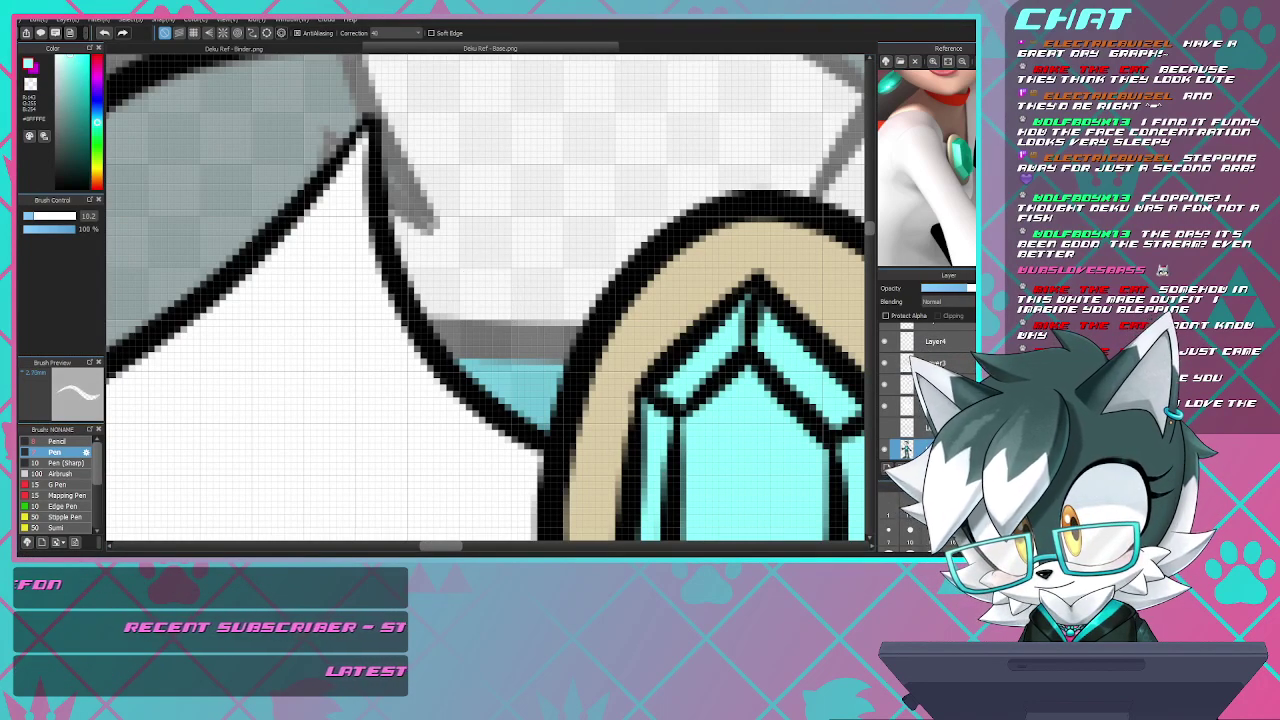
mouse_move(416, 286)
mouse_down()
mouse_move(444, 325)
mouse_move(501, 353)
mouse_move(536, 335)
mouse_move(464, 334)
mouse_move(561, 321)
mouse_move(534, 414)
mouse_move(442, 346)
mouse_move(524, 385)
mouse_up()
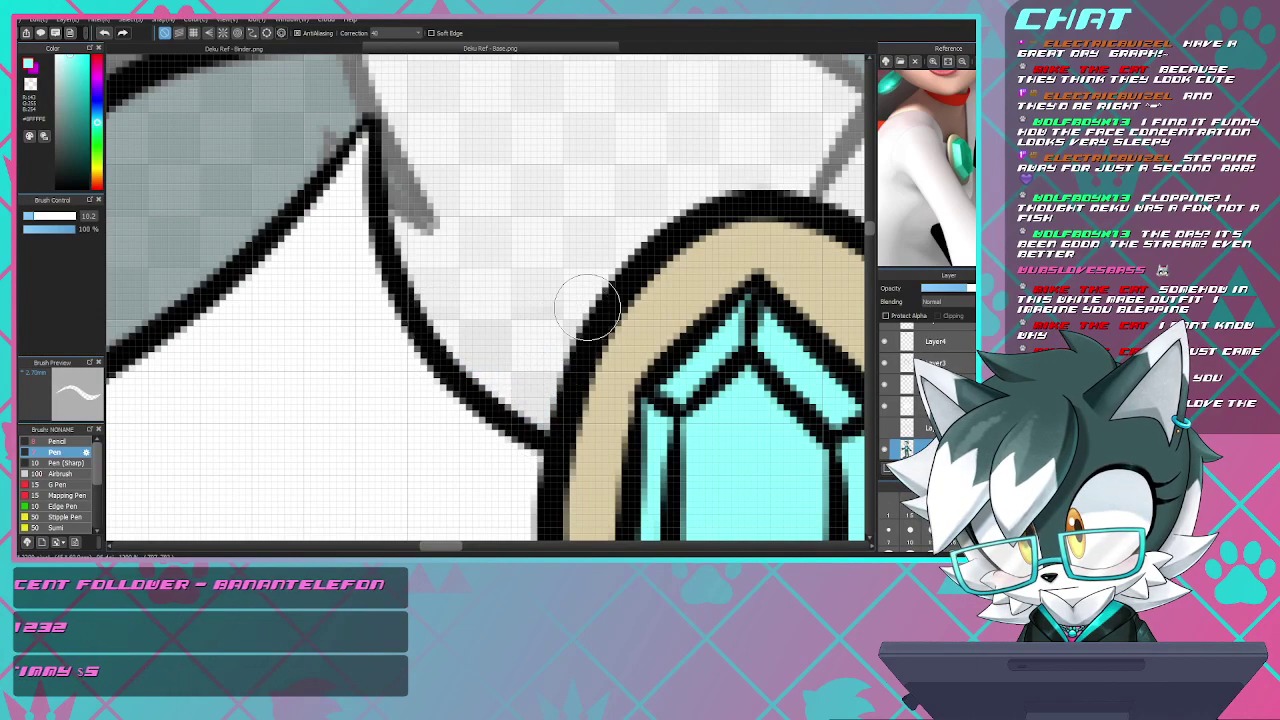
scroll(440, 288, down, 6)
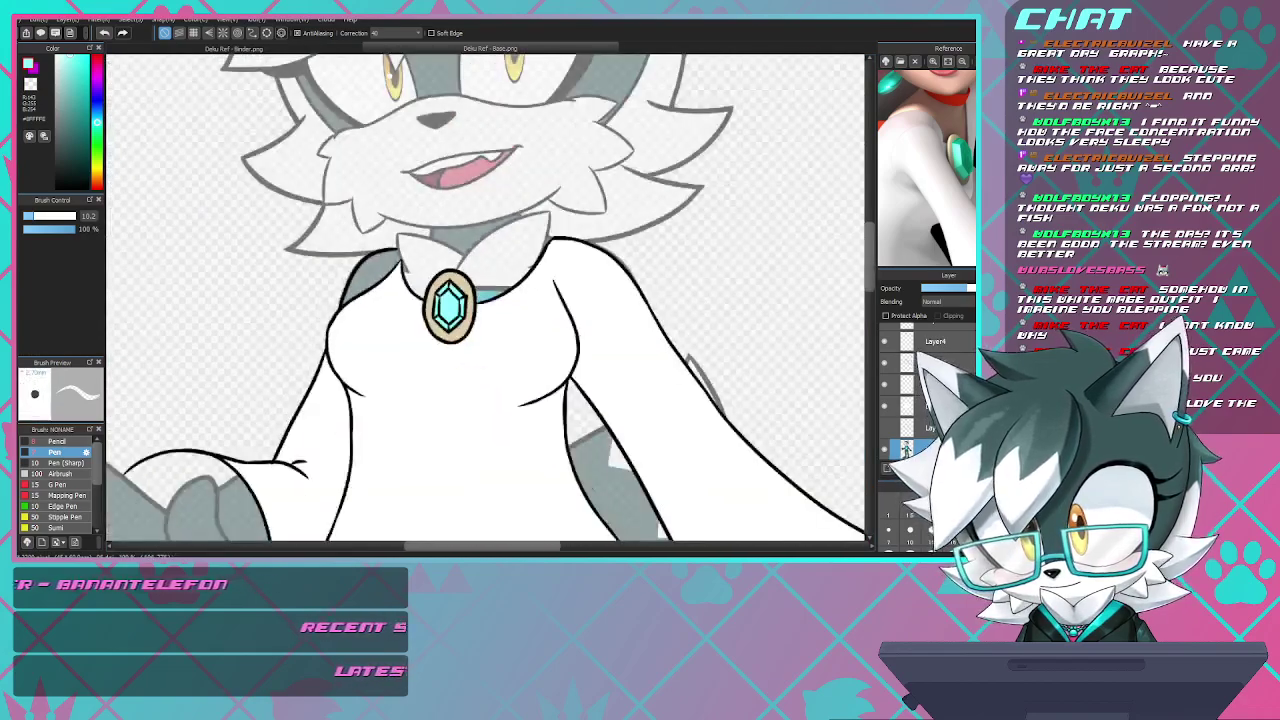
scroll(490, 295, up, 6)
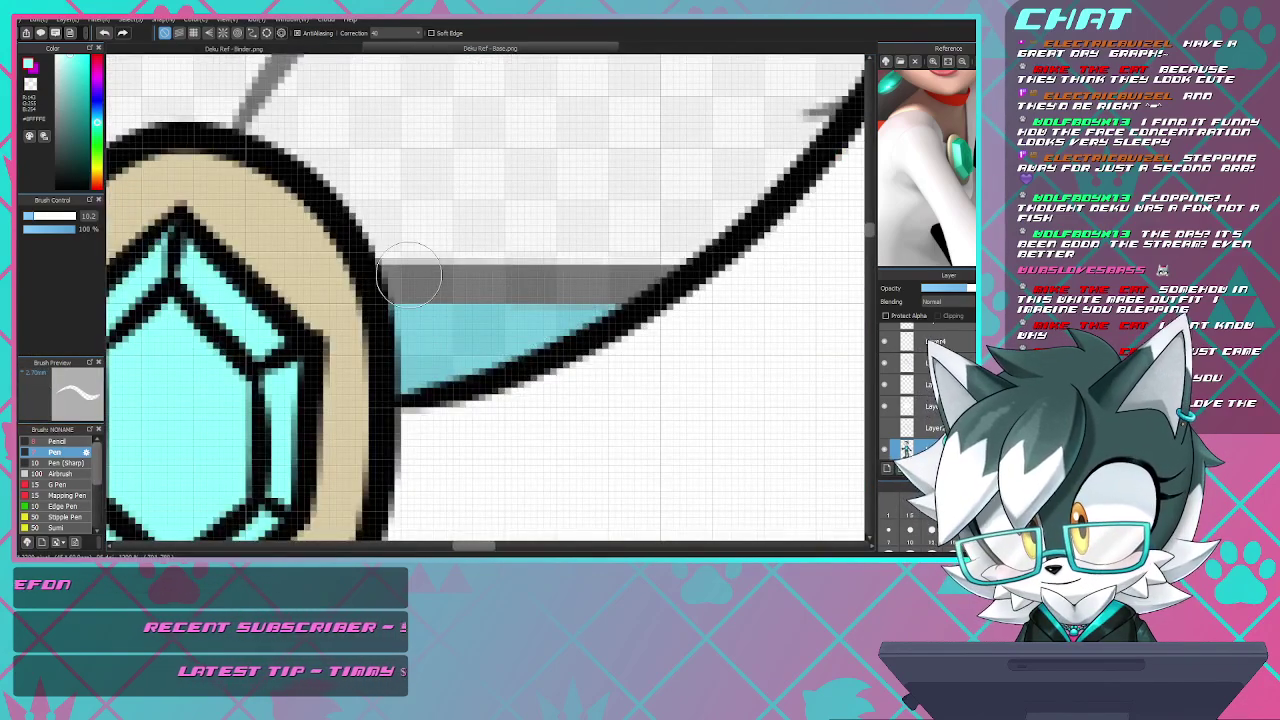
mouse_move(380, 276)
mouse_down()
mouse_move(656, 263)
mouse_move(640, 290)
mouse_move(571, 323)
mouse_move(425, 368)
mouse_move(400, 366)
mouse_move(378, 290)
mouse_move(513, 310)
mouse_move(590, 295)
mouse_move(440, 330)
mouse_move(434, 277)
mouse_move(407, 268)
mouse_move(418, 266)
mouse_up()
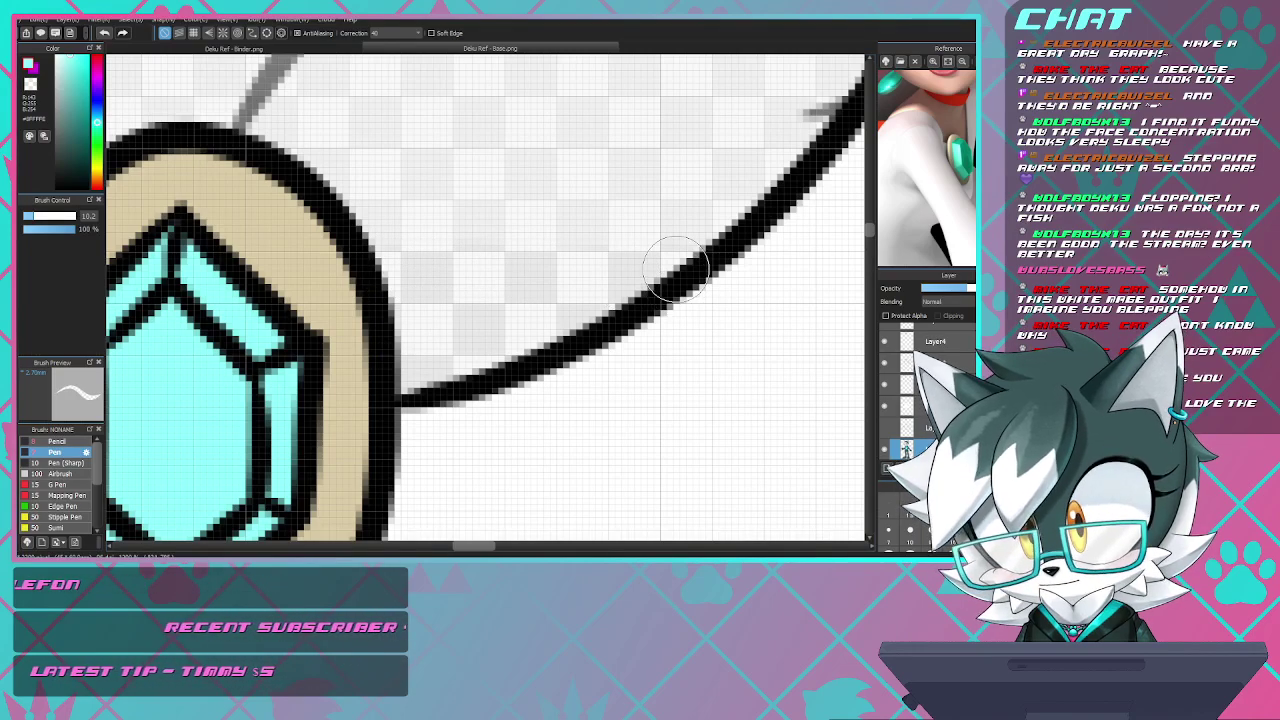
- Examine the dress's sleeves, waist and hem over the base figure, the whole character, and the outfit in the reference image
scroll(676, 270, down, 5)
scroll(551, 285, up, 3)
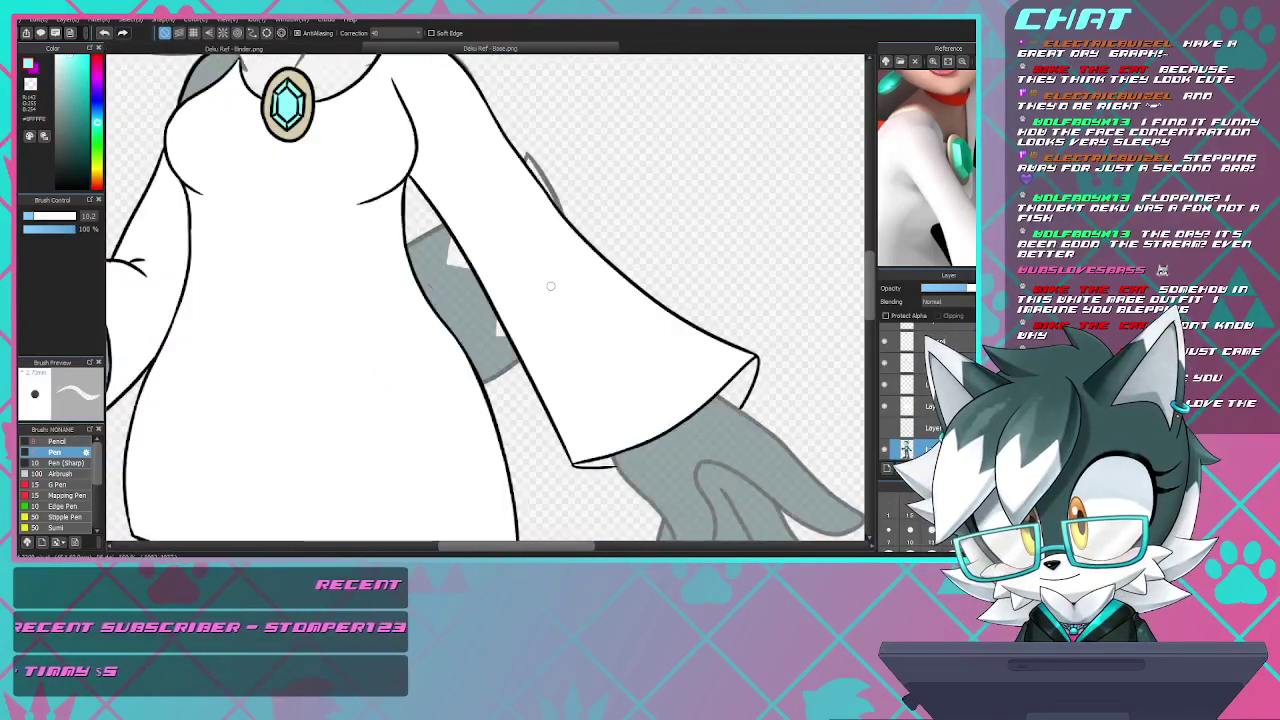
scroll(566, 231, down, 3)
scroll(604, 295, up, 3)
scroll(636, 281, down, 3)
scroll(560, 290, up, 3)
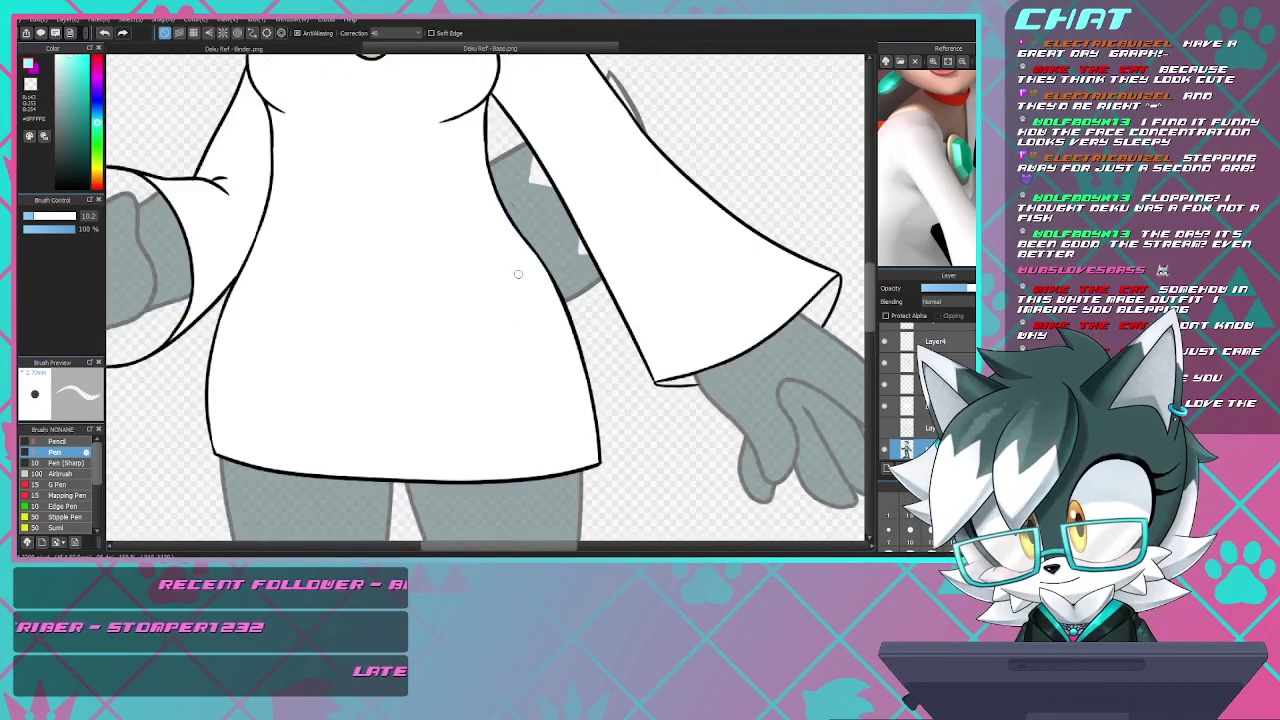
scroll(560, 290, down, 2)
scroll(530, 302, down, 3)
scroll(530, 302, up, 3)
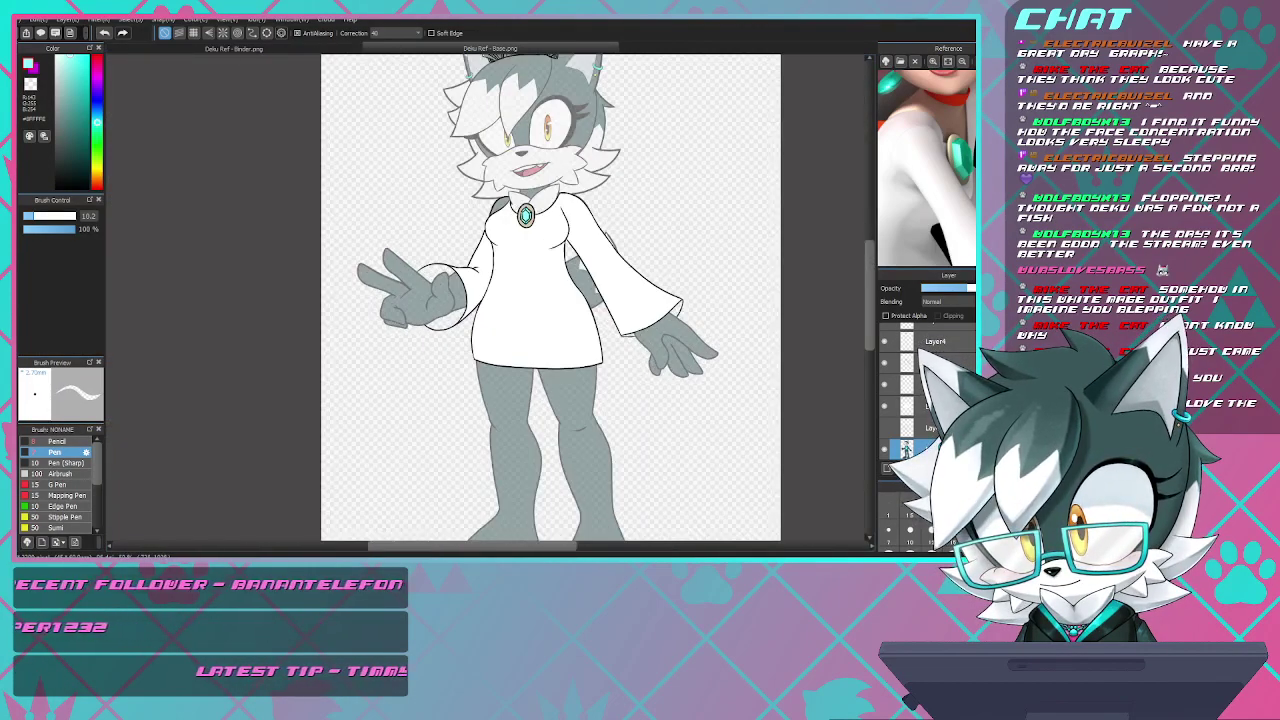
scroll(530, 302, down, 3)
scroll(530, 302, up, 3)
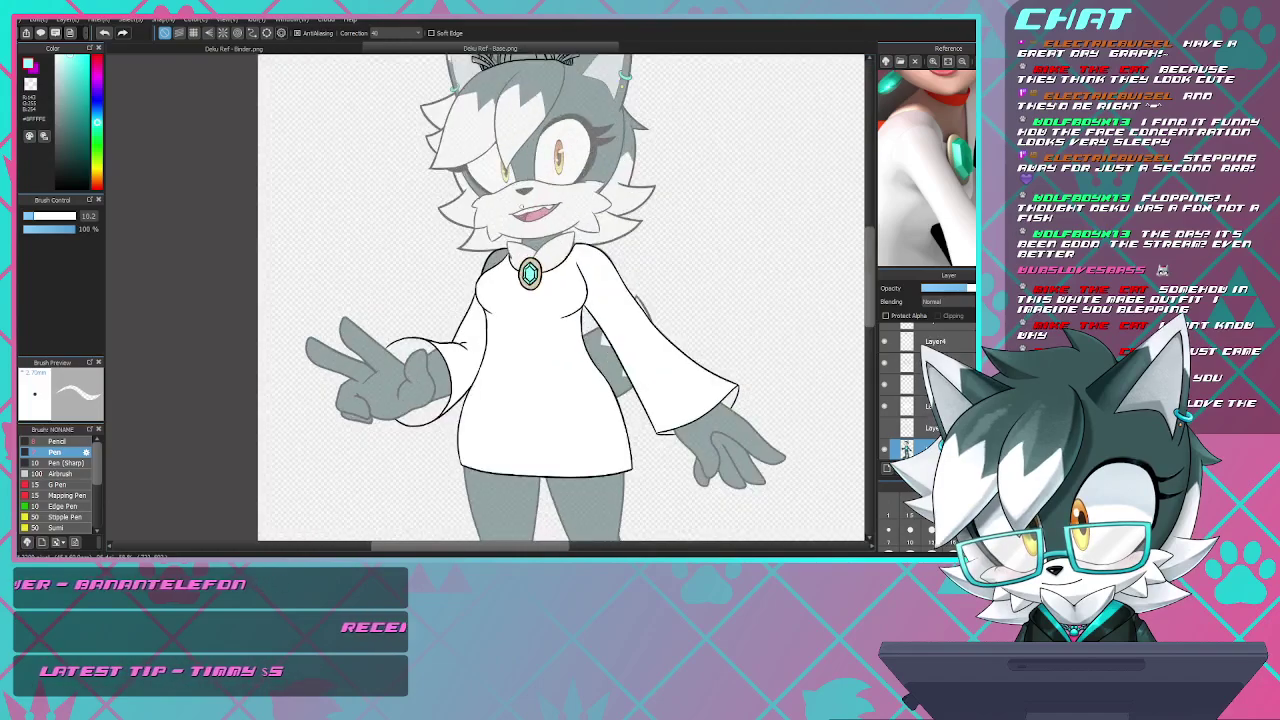
scroll(490, 273, down, 3)
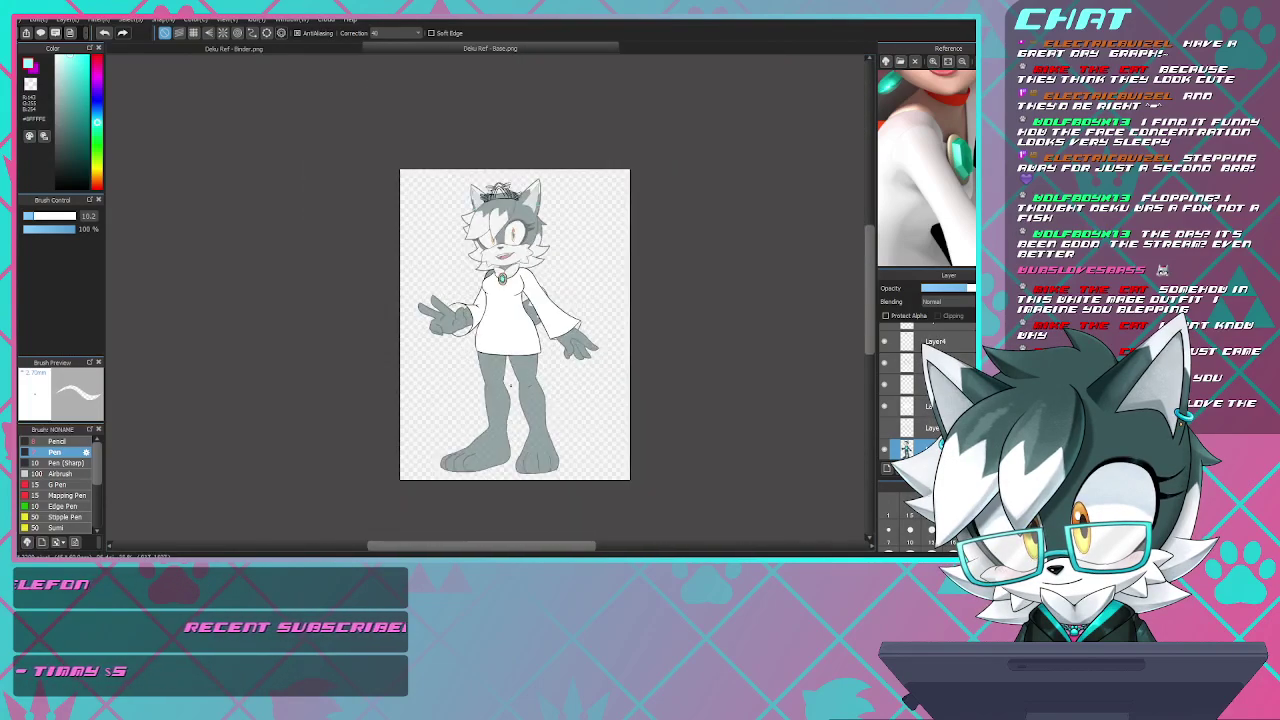
scroll(490, 273, up, 5)
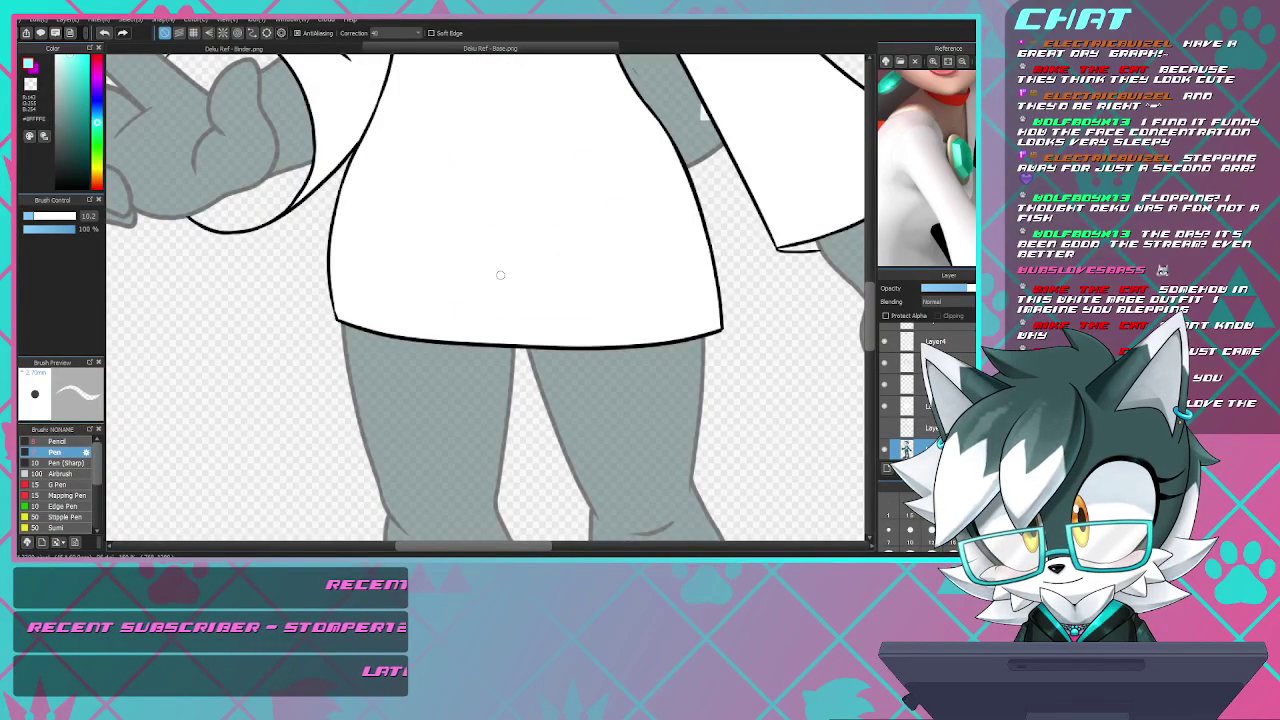
scroll(350, 349, down, 4)
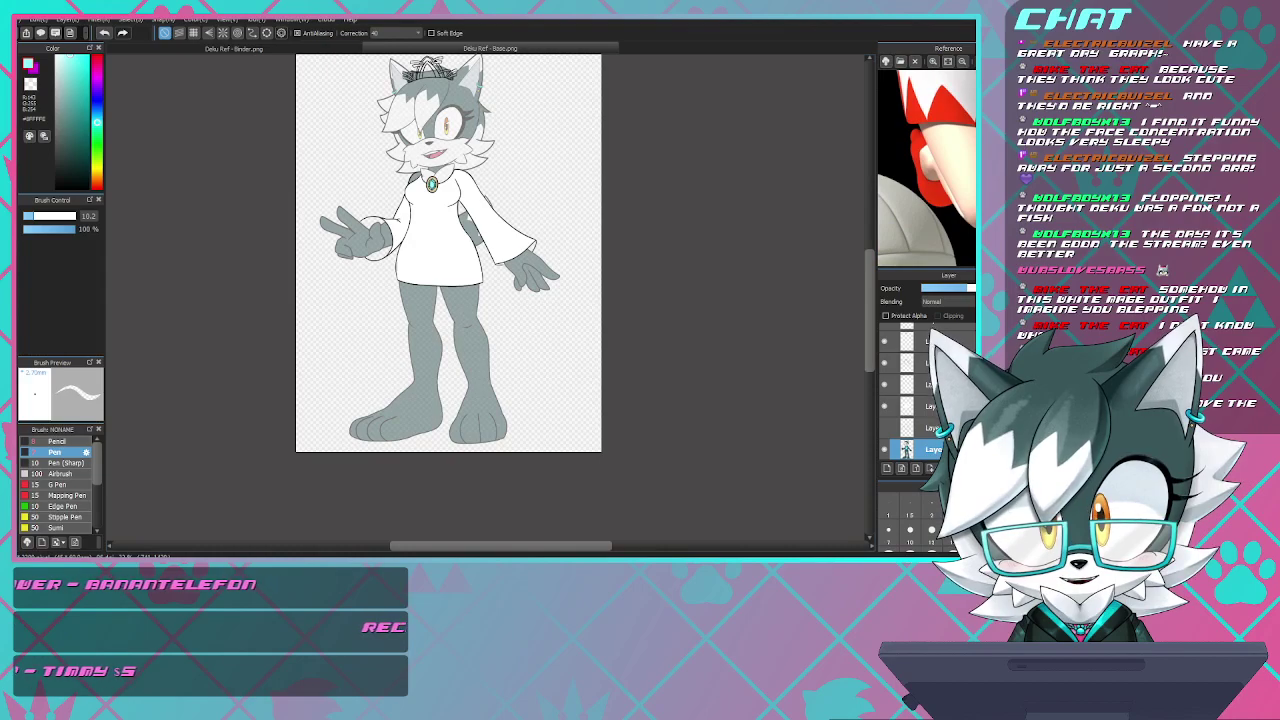
drag(926, 110, 926, 262)
scroll(407, 204, down, 2)
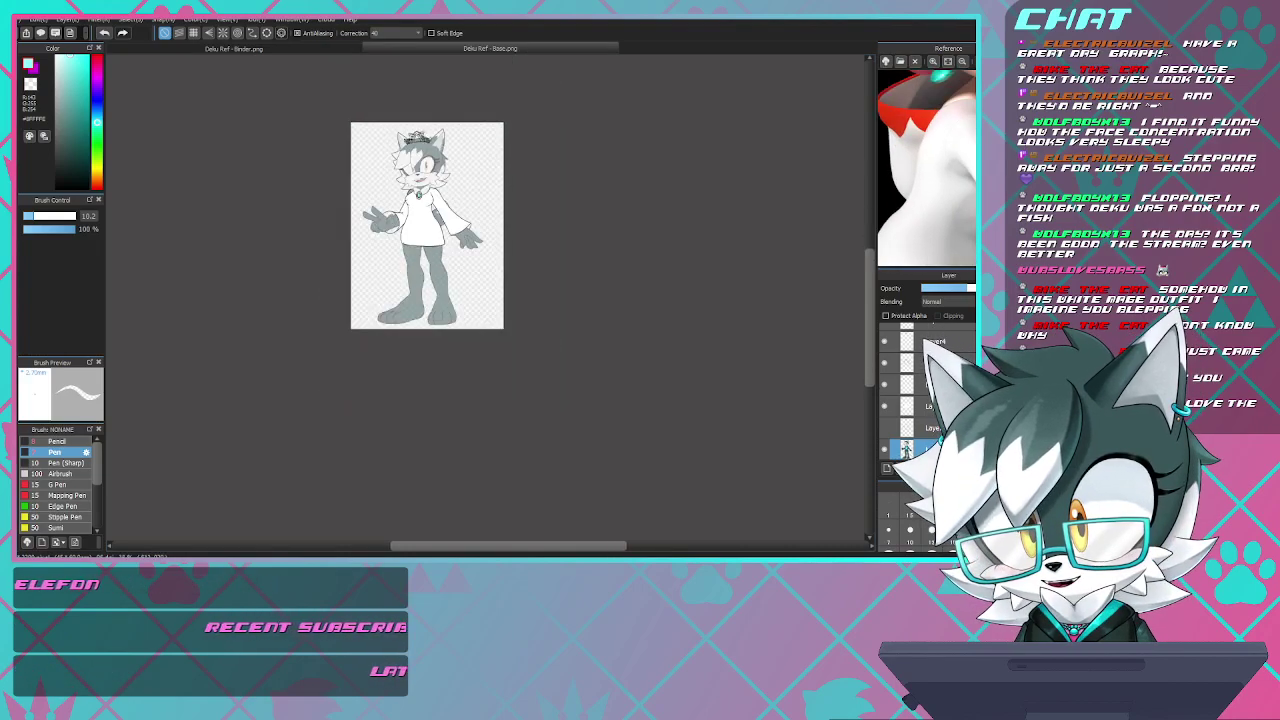
- Erase the stray mark on the base figure's grey shoulder beside the neckline's pointed corner
scroll(418, 194, up, 10)
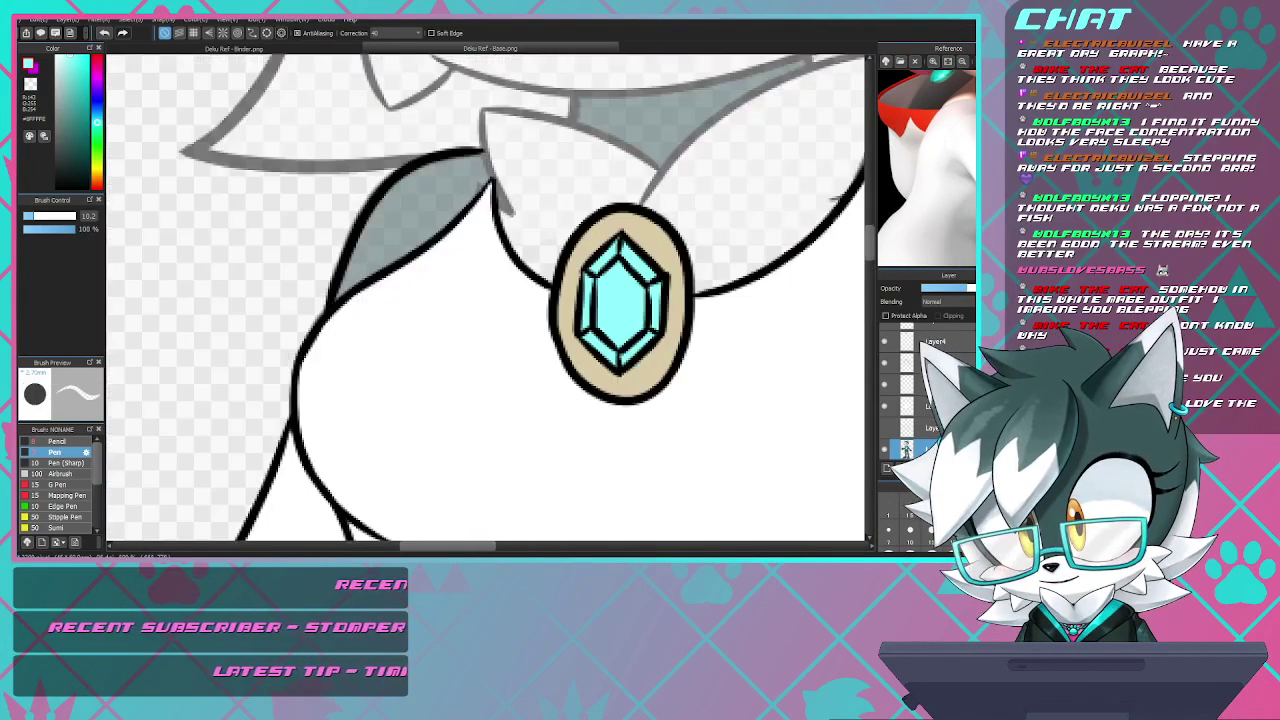
scroll(461, 200, down, 8)
scroll(460, 202, up, 10)
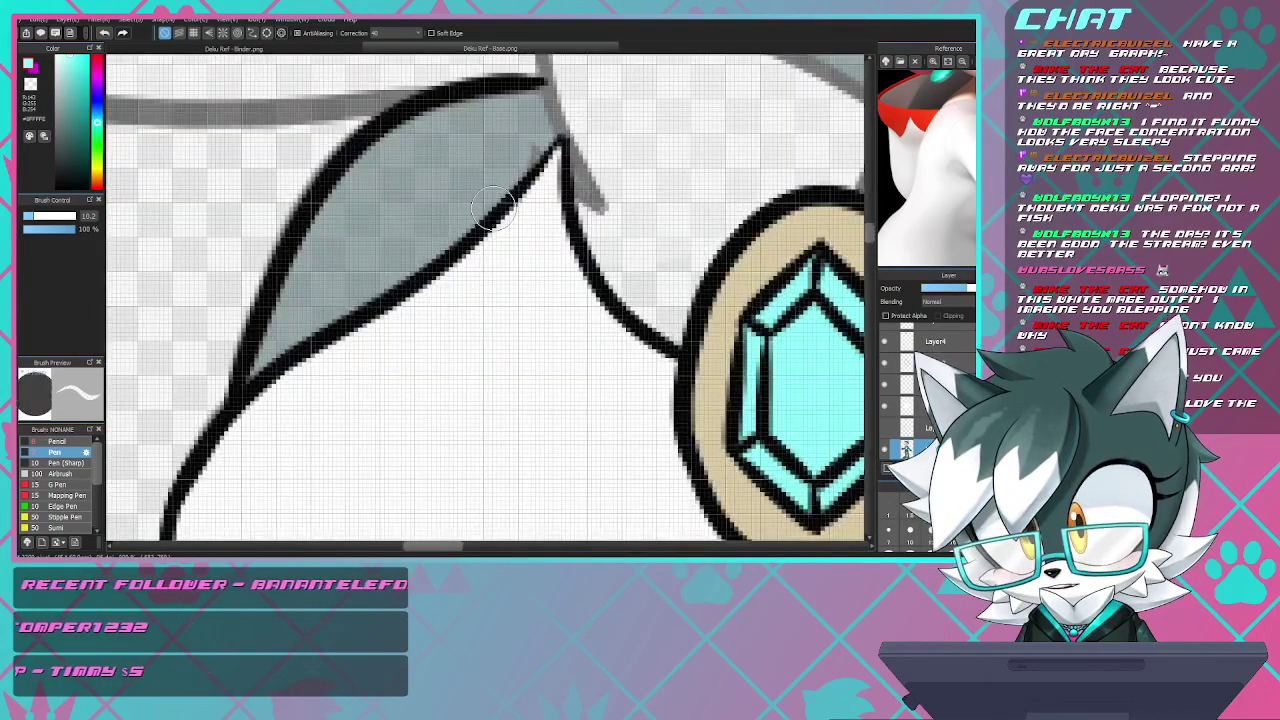
scroll(522, 150, up, 3)
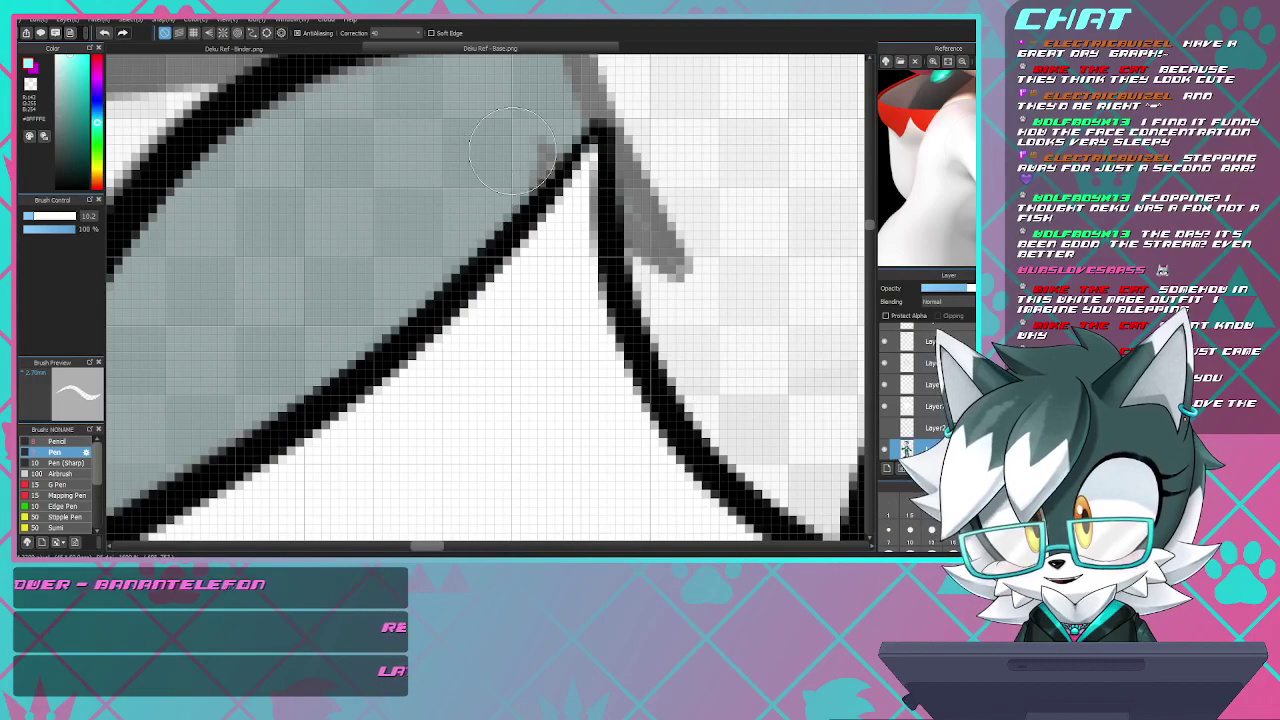
mouse_move(515, 152)
mouse_down()
mouse_move(529, 138)
mouse_move(512, 182)
mouse_move(550, 128)
mouse_move(495, 150)
mouse_move(450, 210)
mouse_up()
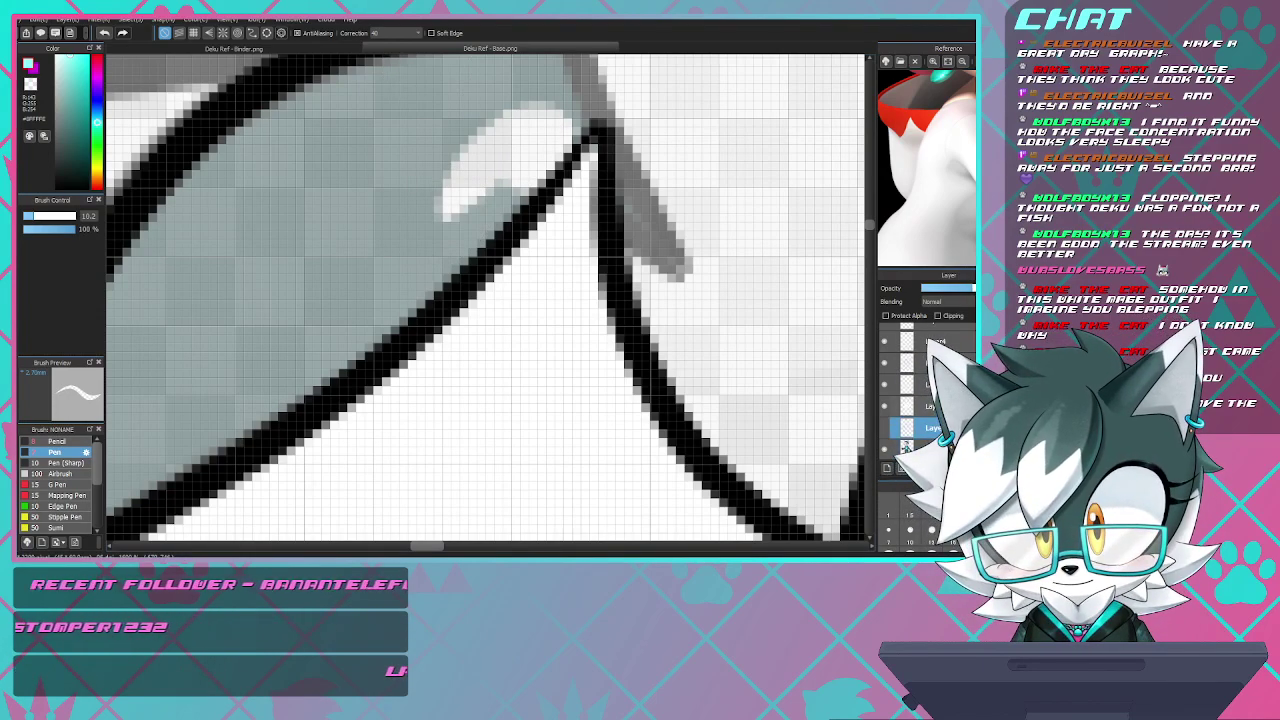
- Sample white from the dress and paint it along the inner edges of the grey shoulder area with the pen at size 7
scroll(547, 323, down, 1)
right_click(534, 369)
scroll(393, 317, up, 1)
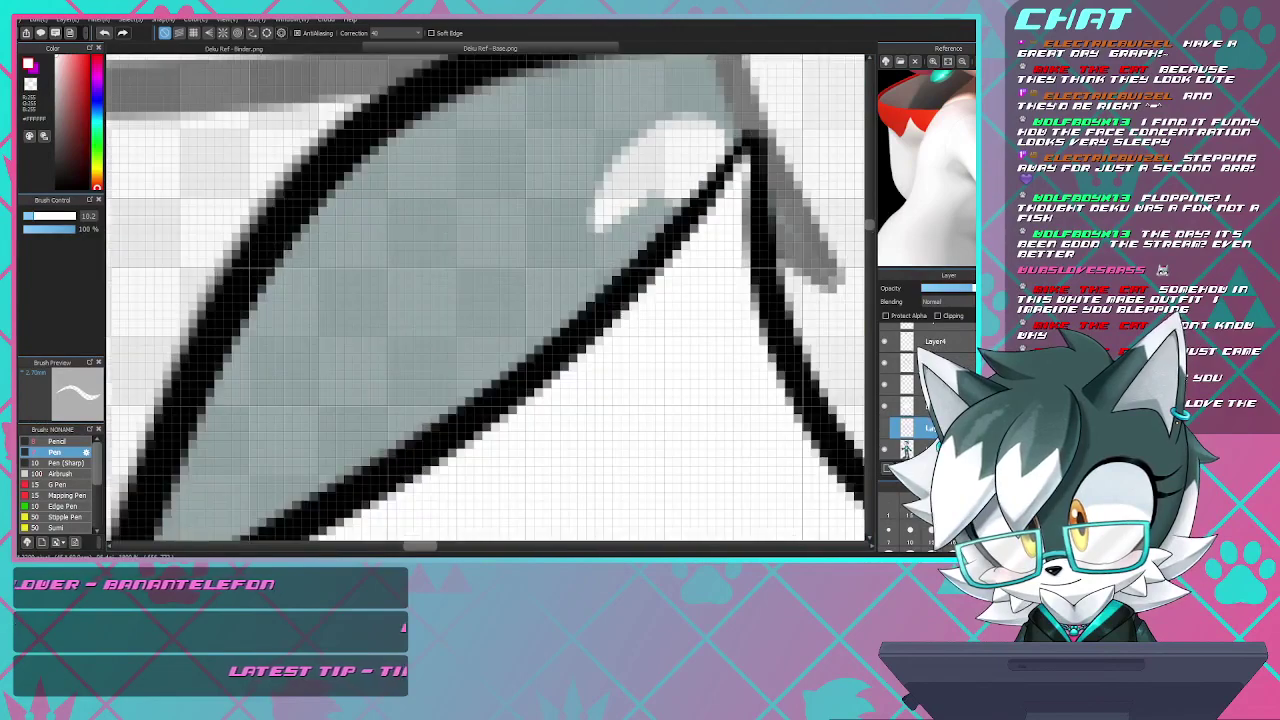
scroll(393, 317, down, 1)
key(b)
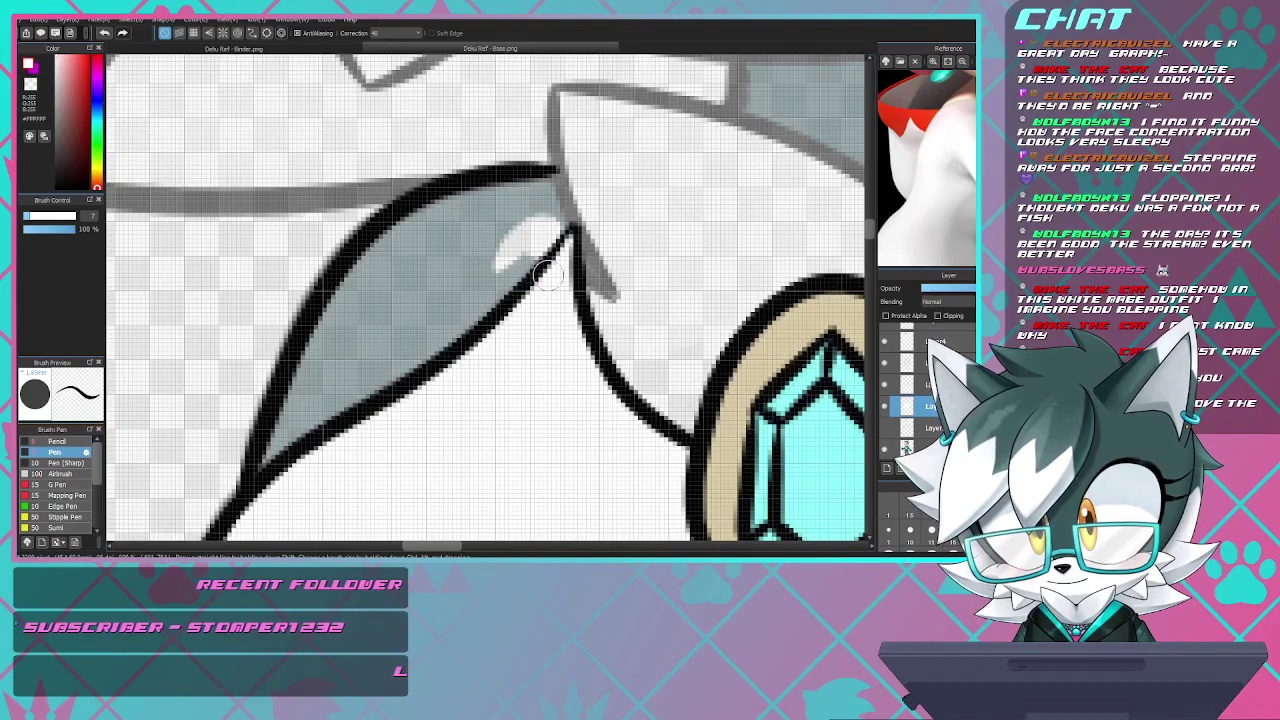
mouse_move(551, 228)
mouse_down()
mouse_move(495, 290)
mouse_move(554, 225)
mouse_move(542, 184)
mouse_move(483, 193)
mouse_move(386, 241)
mouse_move(343, 280)
mouse_up()
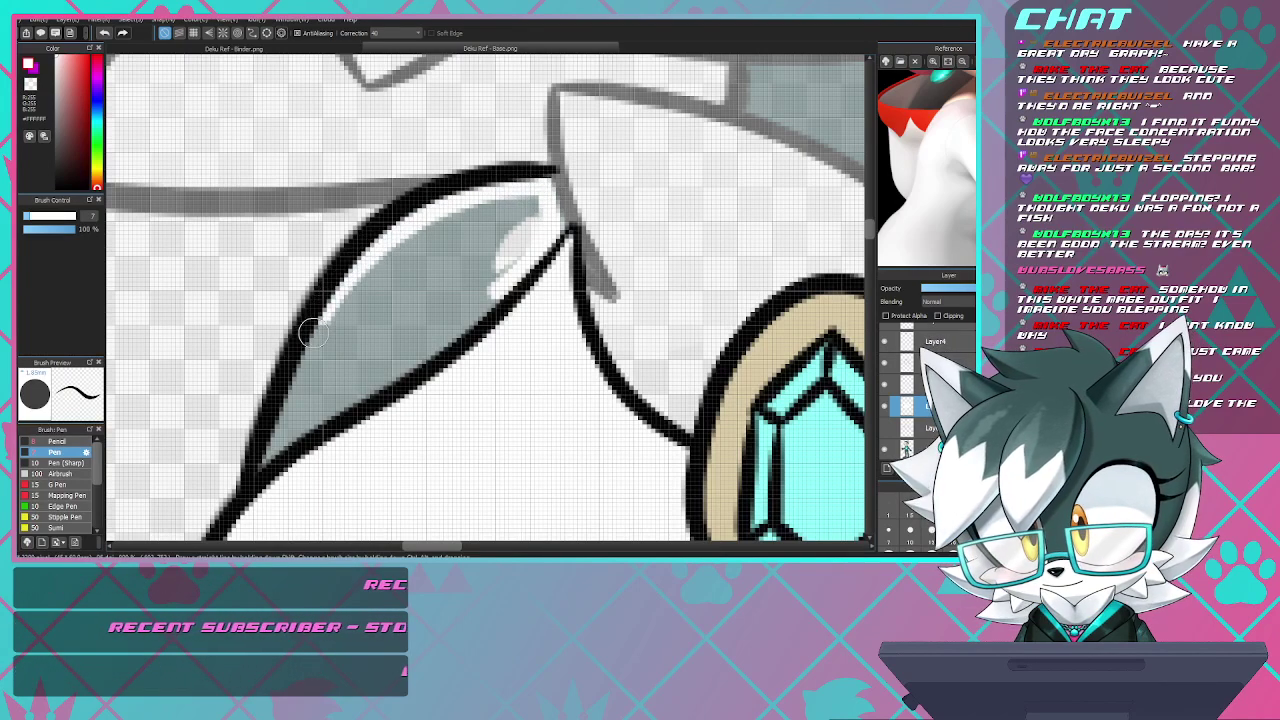
mouse_move(275, 425)
mouse_down()
mouse_move(262, 465)
mouse_move(501, 296)
mouse_move(530, 261)
mouse_move(537, 204)
mouse_move(444, 224)
mouse_move(541, 206)
mouse_up()
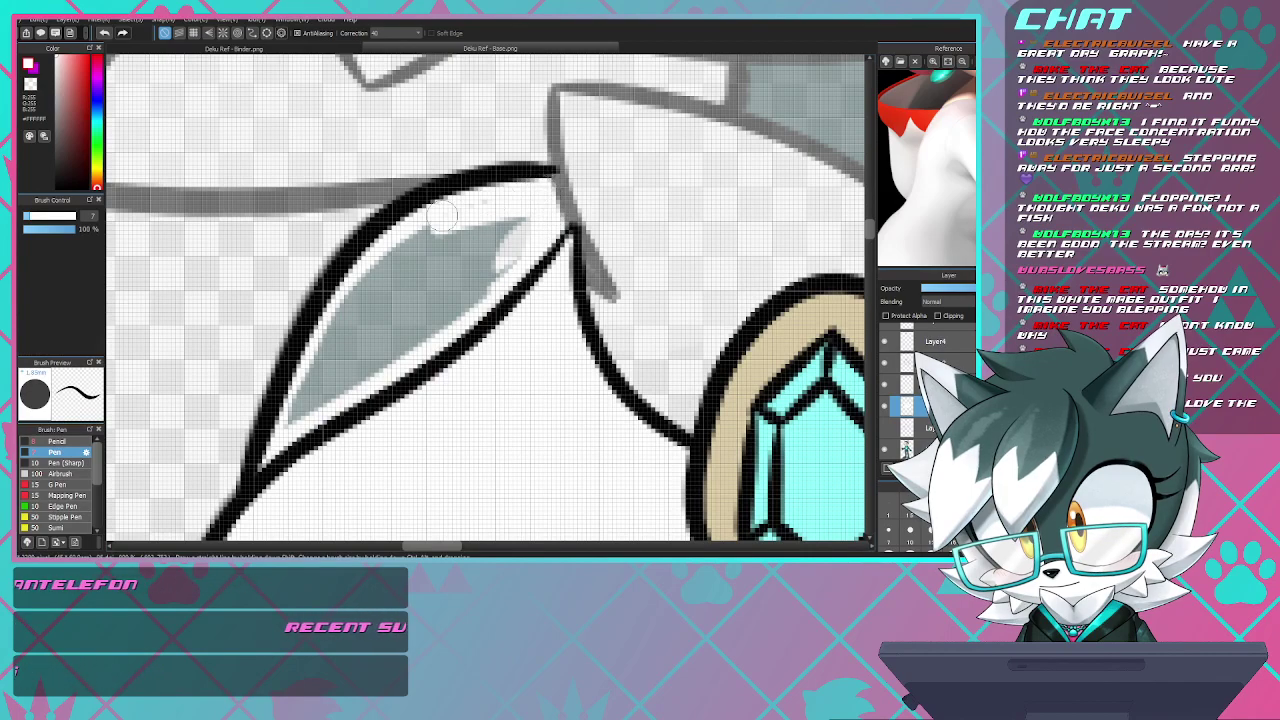
- Paint the remaining grey in the middle of the shoulder area white and save the file
mouse_move(443, 217)
mouse_down()
mouse_move(351, 301)
mouse_move(275, 437)
mouse_move(325, 387)
mouse_move(410, 346)
mouse_move(532, 256)
mouse_up()
mouse_move(308, 408)
mouse_down()
mouse_move(375, 327)
mouse_move(525, 246)
mouse_move(326, 369)
mouse_up()
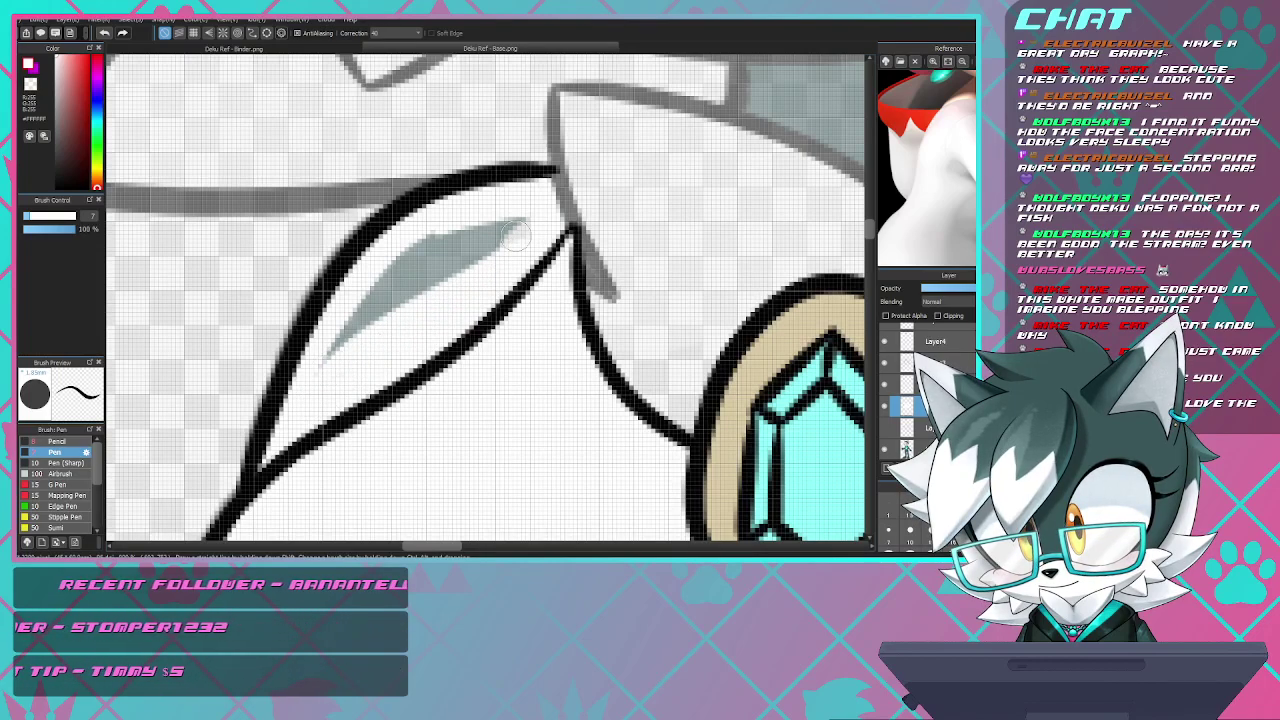
mouse_move(515, 233)
mouse_down()
mouse_move(515, 222)
mouse_move(322, 338)
mouse_up()
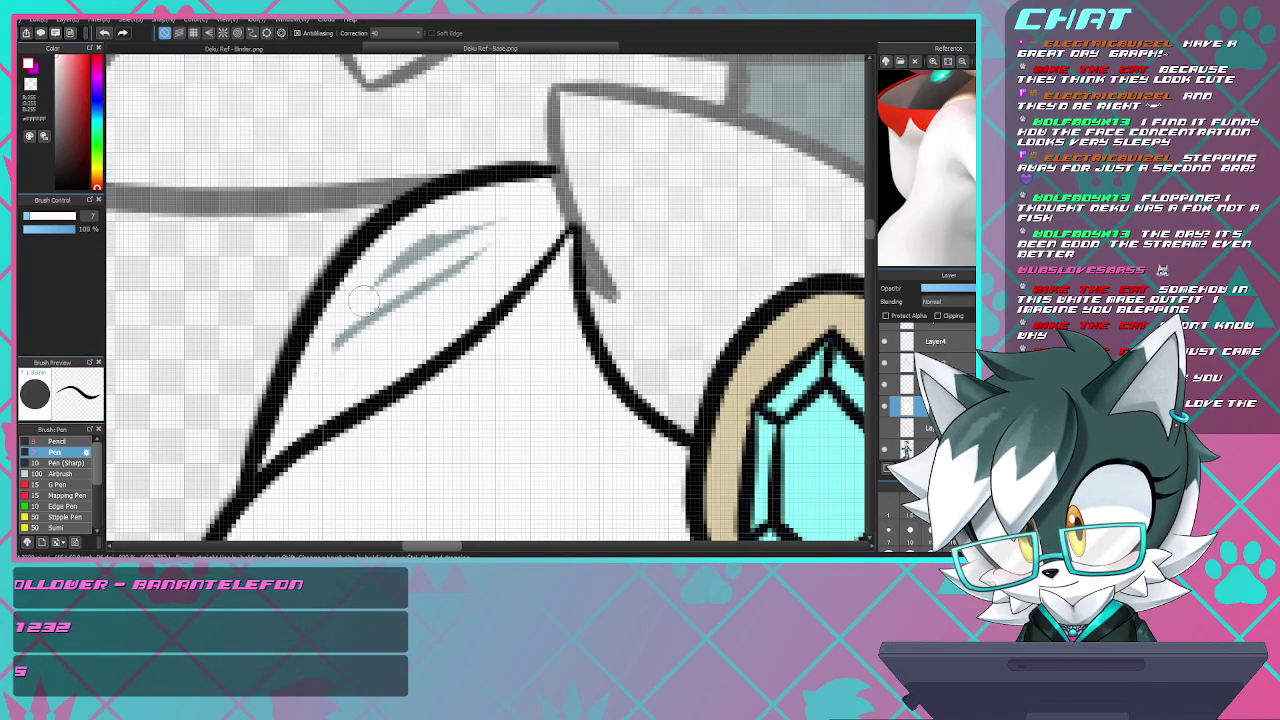
mouse_move(364, 301)
mouse_down()
mouse_move(438, 219)
mouse_move(297, 400)
mouse_move(353, 334)
mouse_move(499, 238)
mouse_move(384, 330)
mouse_move(506, 218)
mouse_move(464, 235)
mouse_up()
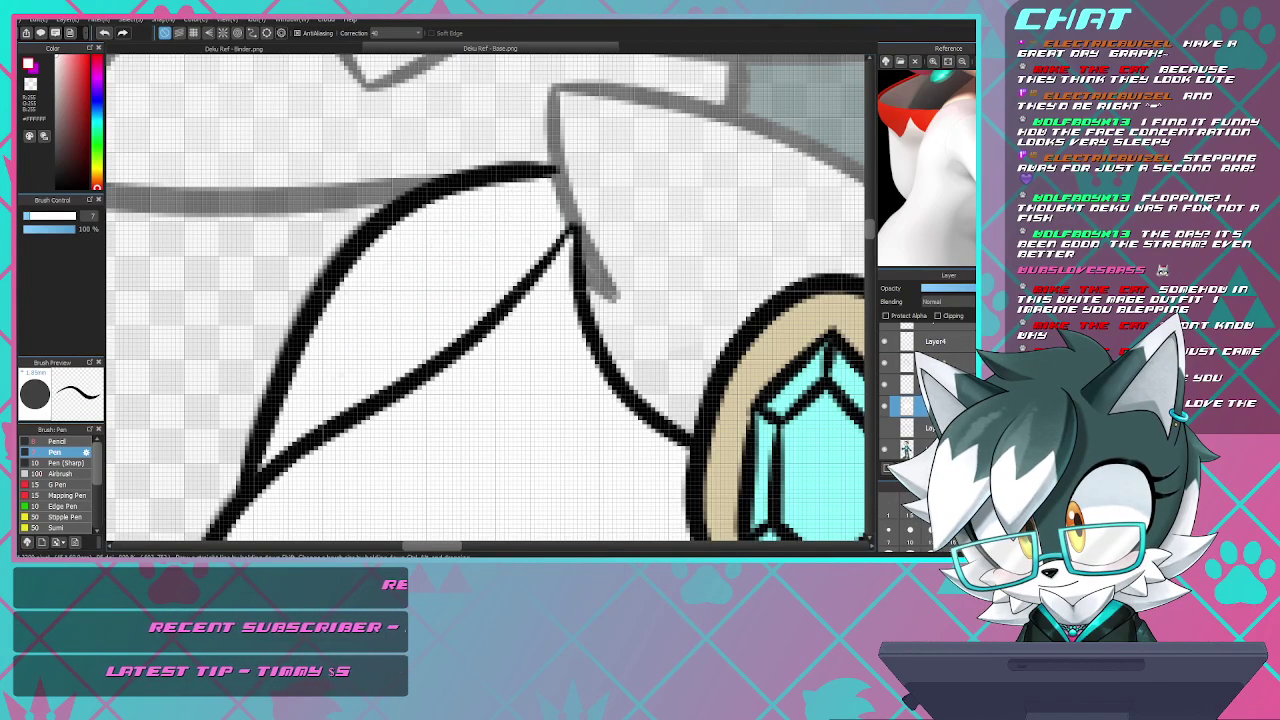
key(ctrl+s)
- Erase the dress outline on Layer3 where it overlaps the grey collar line at the neckline's pointed corner
scroll(440, 152, down, 3)
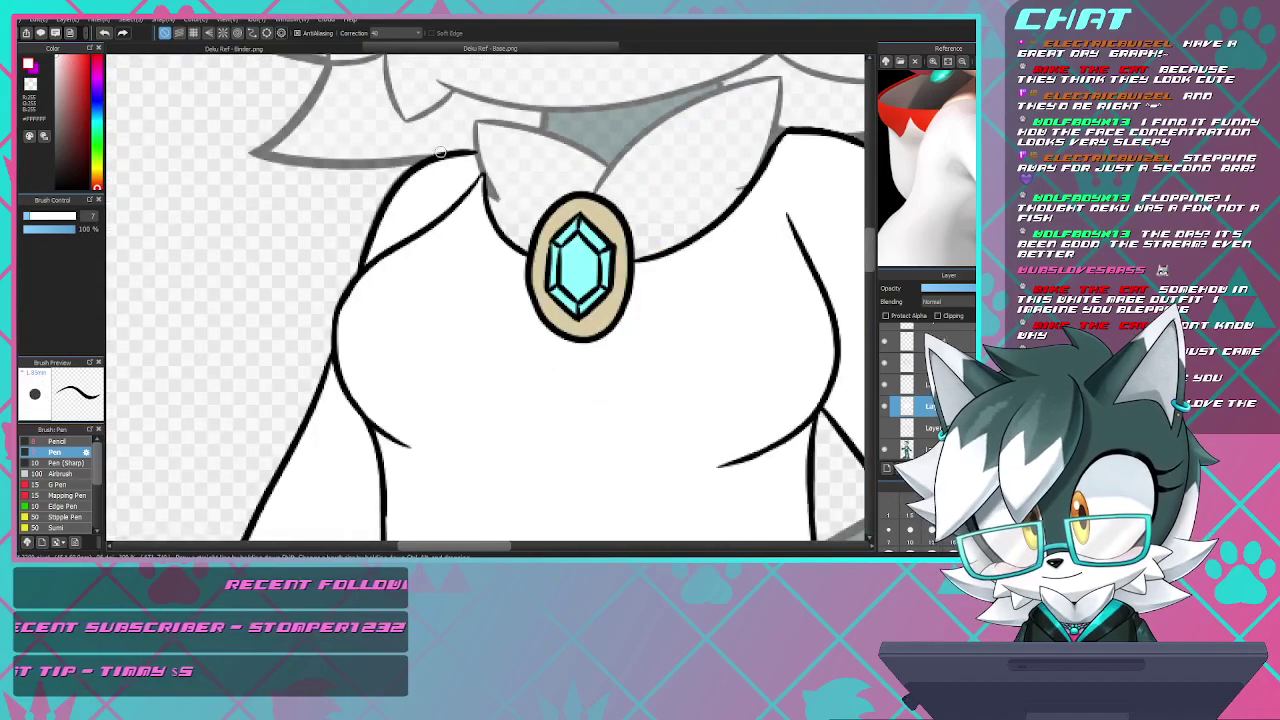
scroll(440, 152, down, 2)
scroll(470, 150, up, 5)
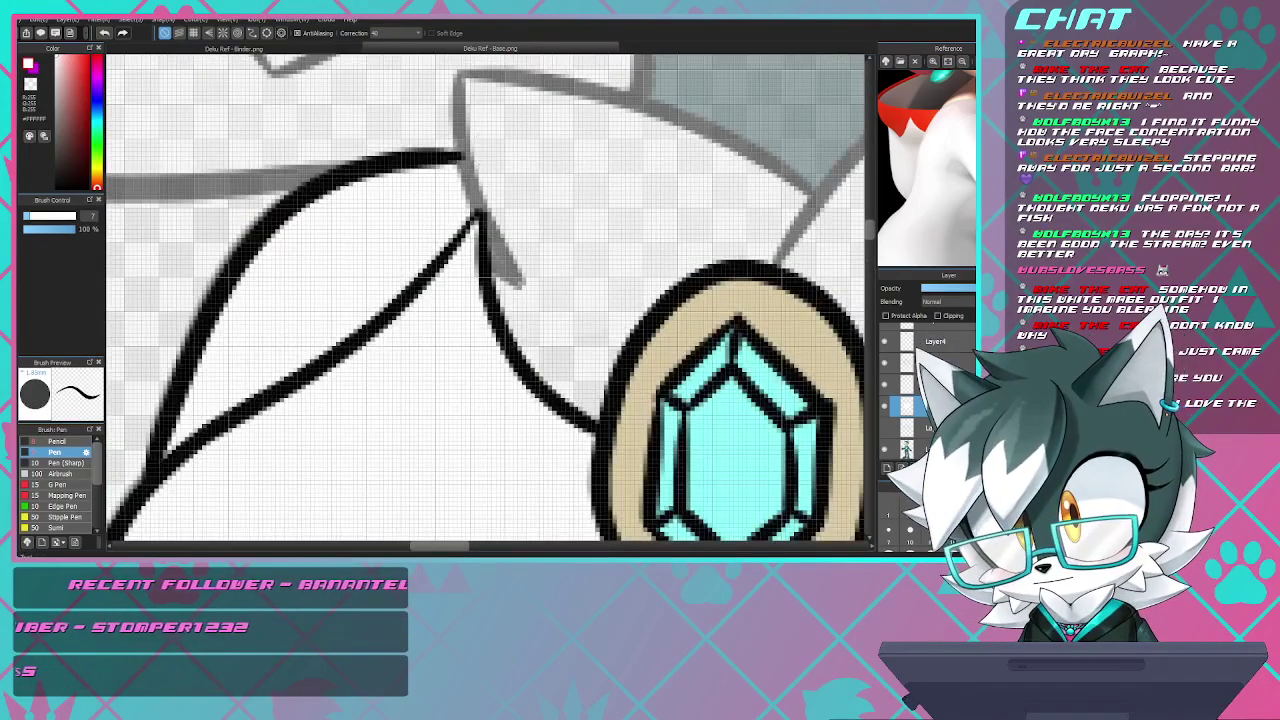
key(e)
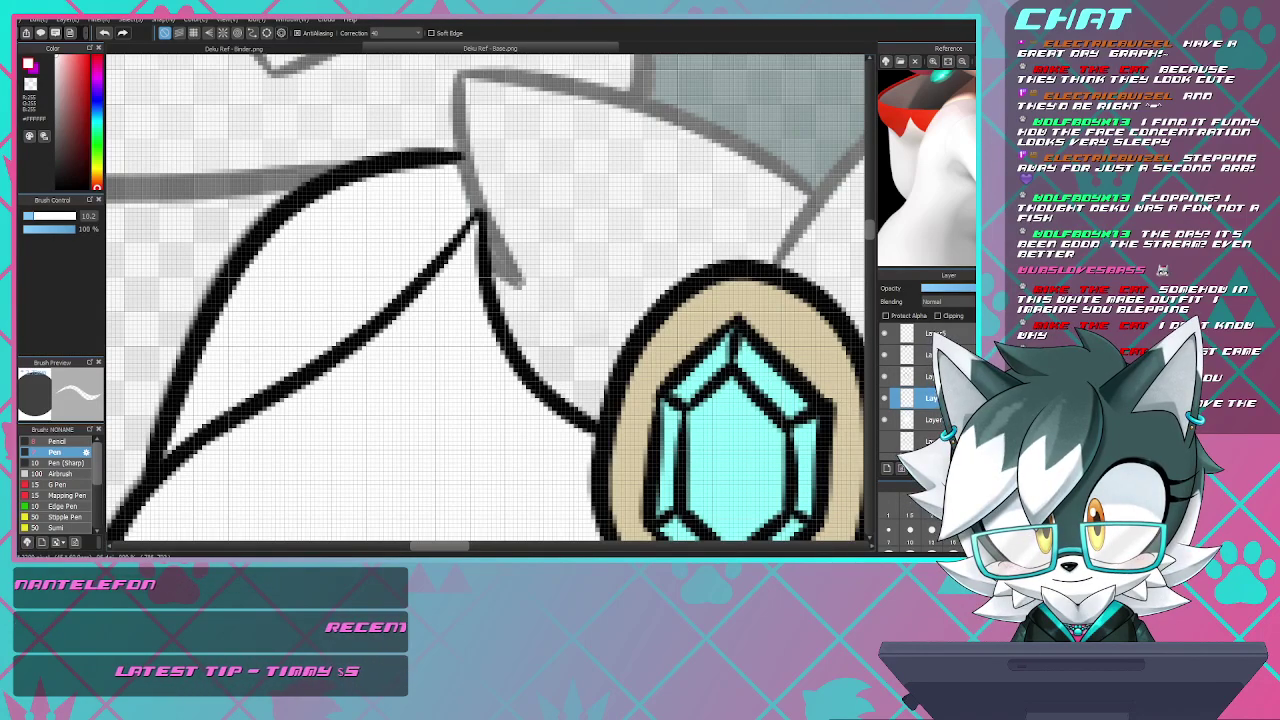
click(884, 398)
click(884, 398)
click(884, 376)
click(884, 376)
click(915, 376)
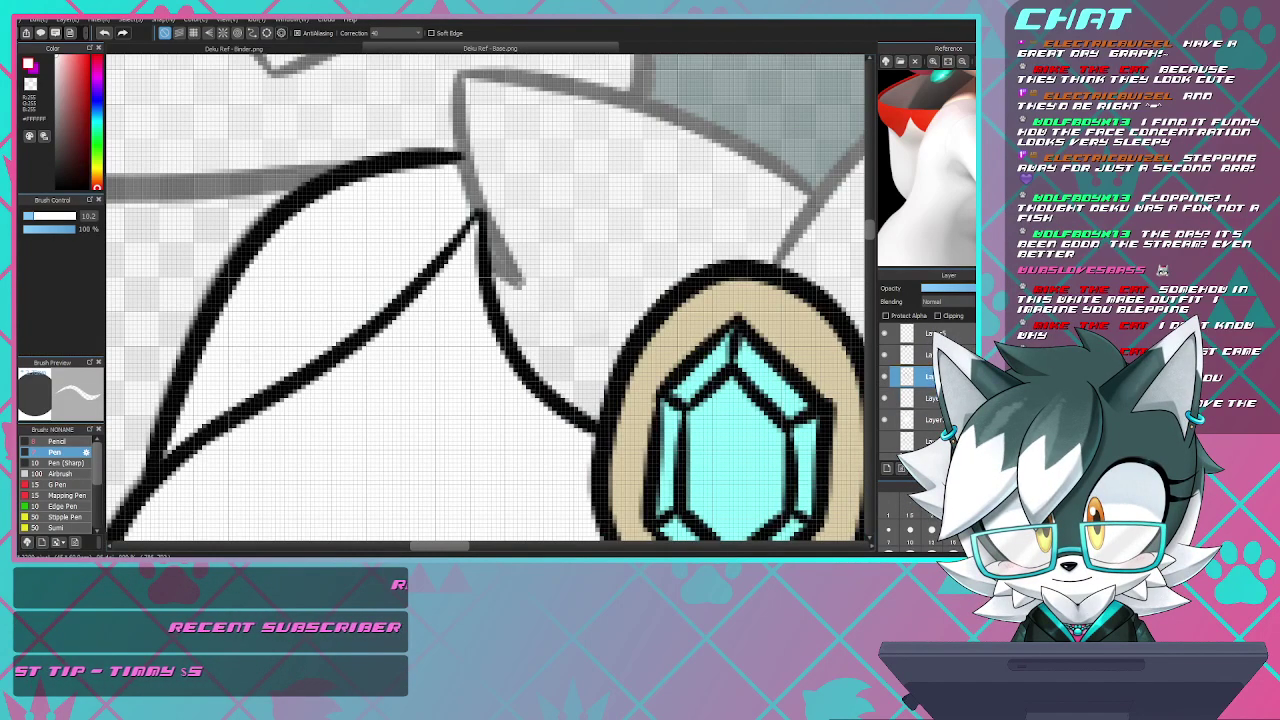
scroll(497, 236, up, 3)
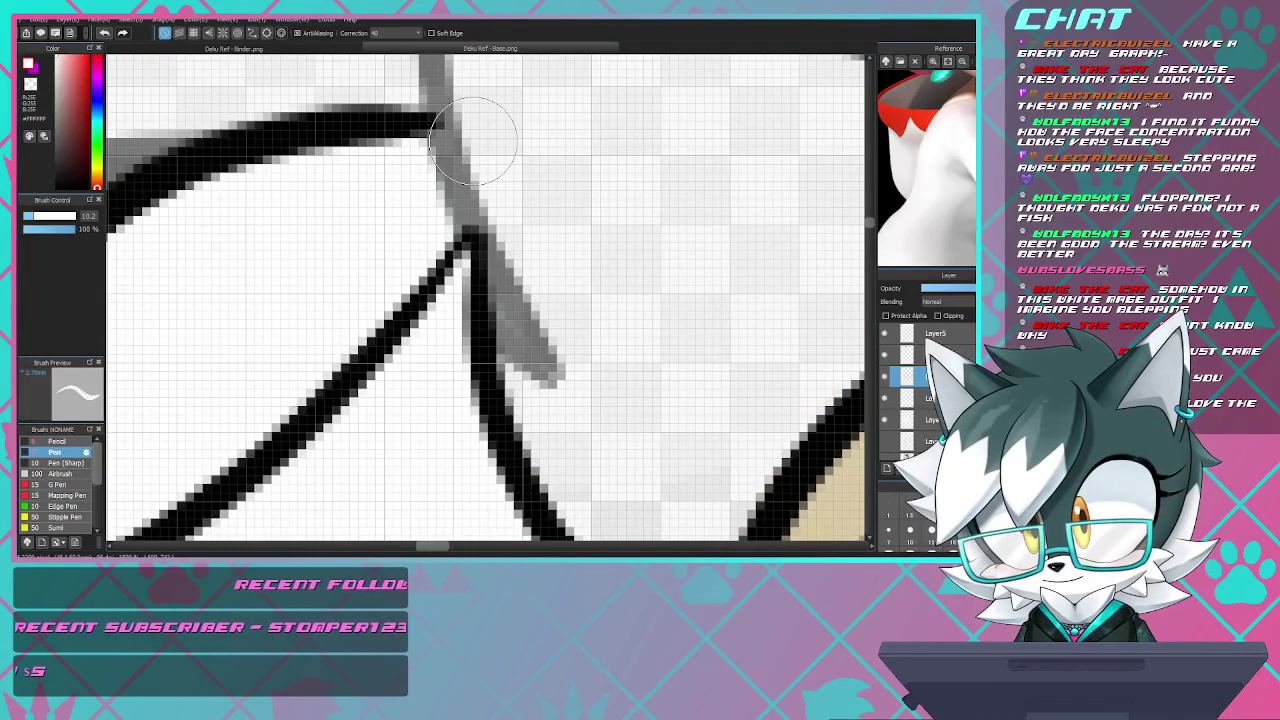
drag(488, 227, 498, 259)
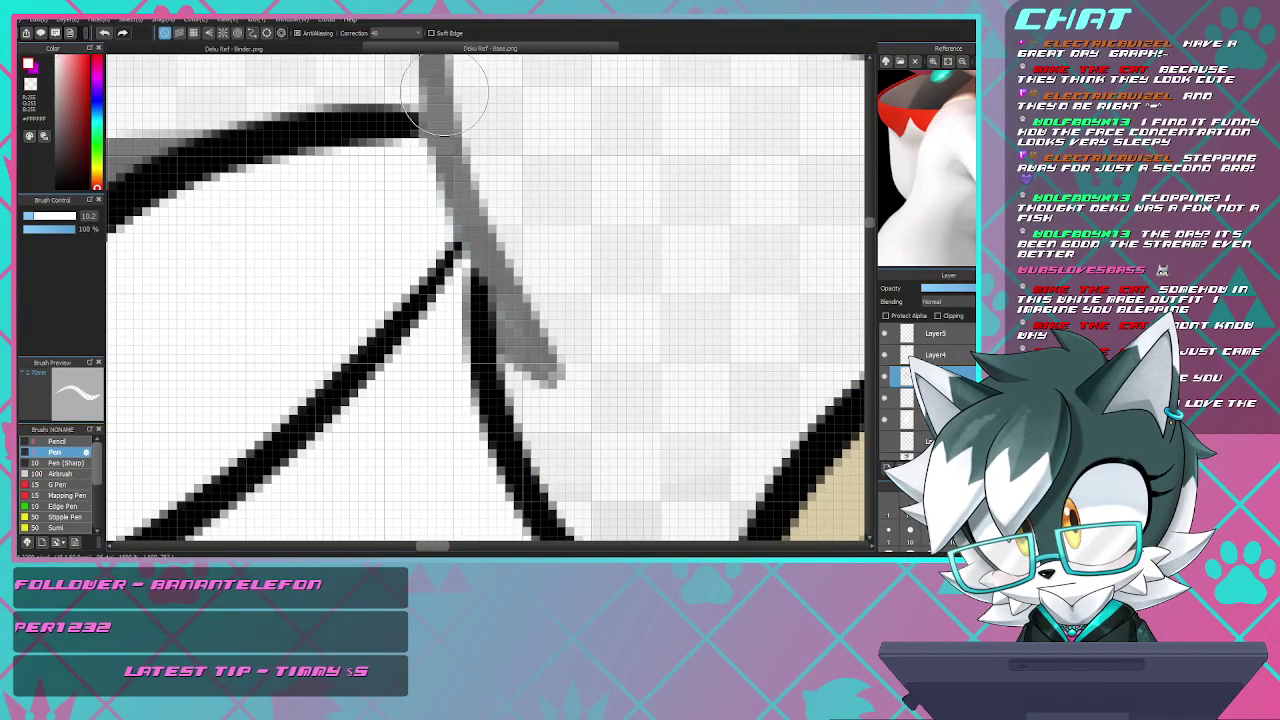
- Examine both sides of the neckline, the sleeves and the whole character for remaining overlaps
scroll(385, 150, down, 3)
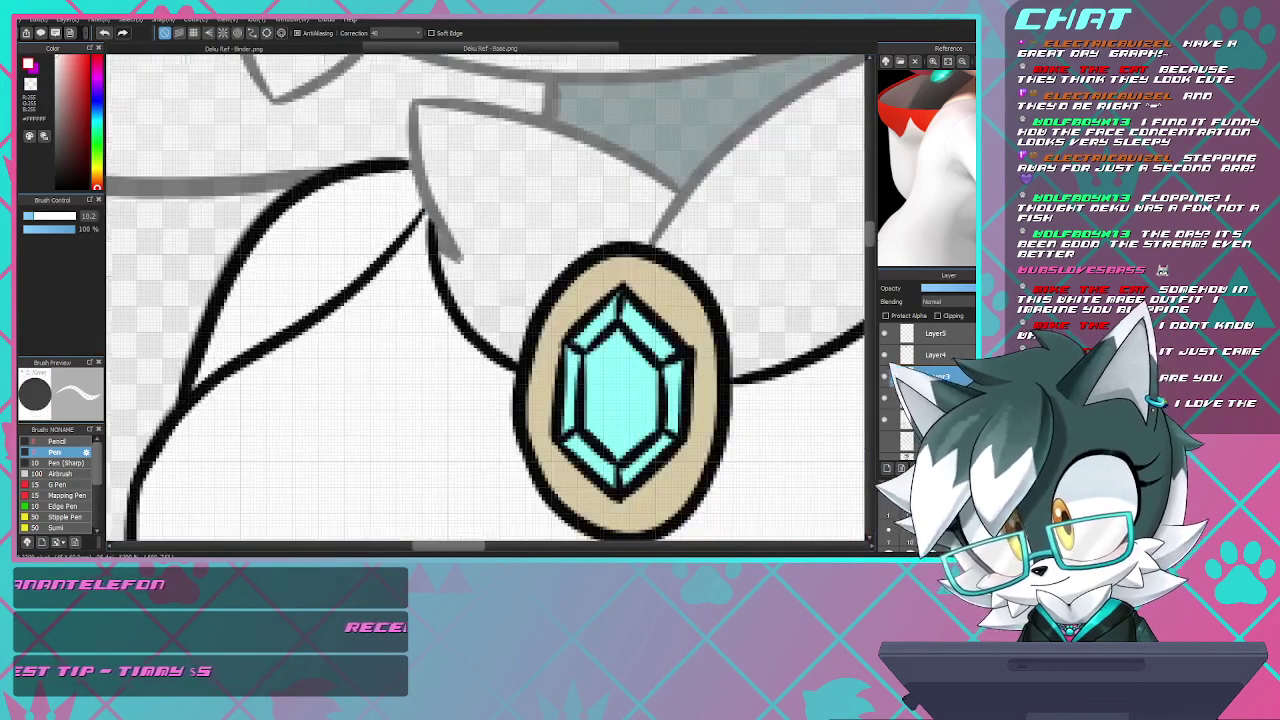
scroll(535, 168, down, 4)
scroll(535, 168, up, 5)
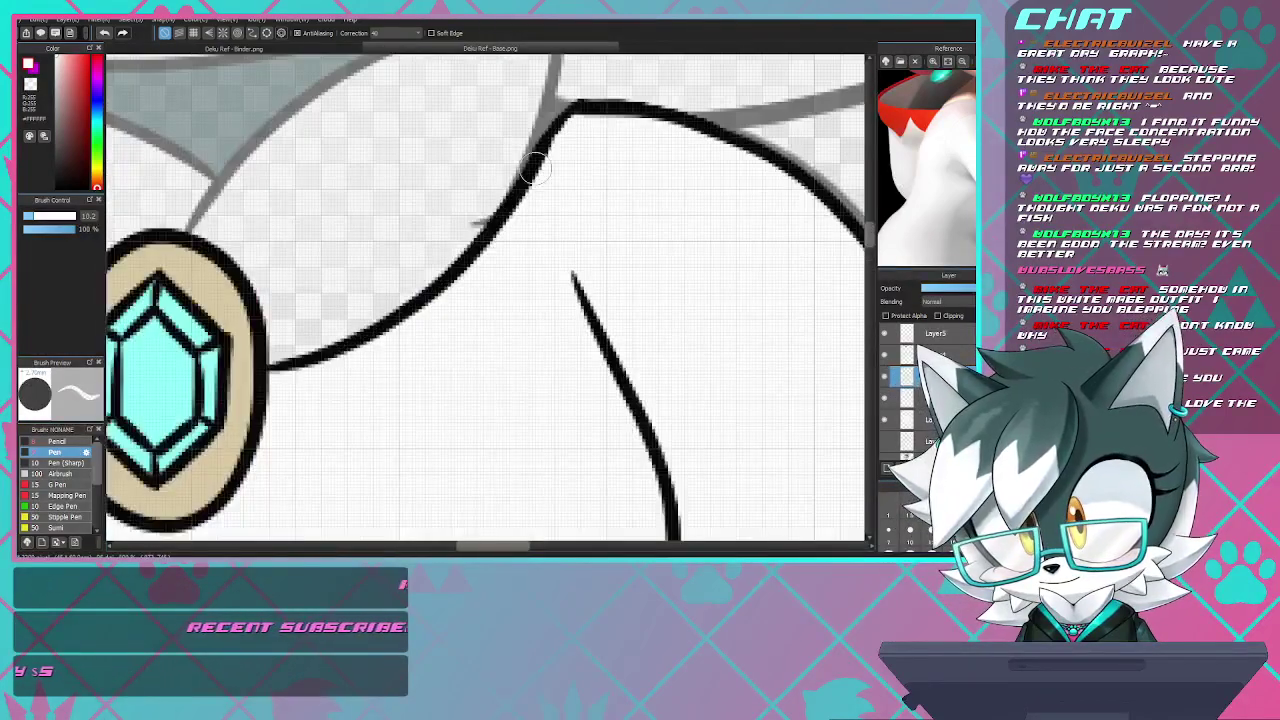
scroll(556, 160, down, 4)
scroll(556, 160, up, 5)
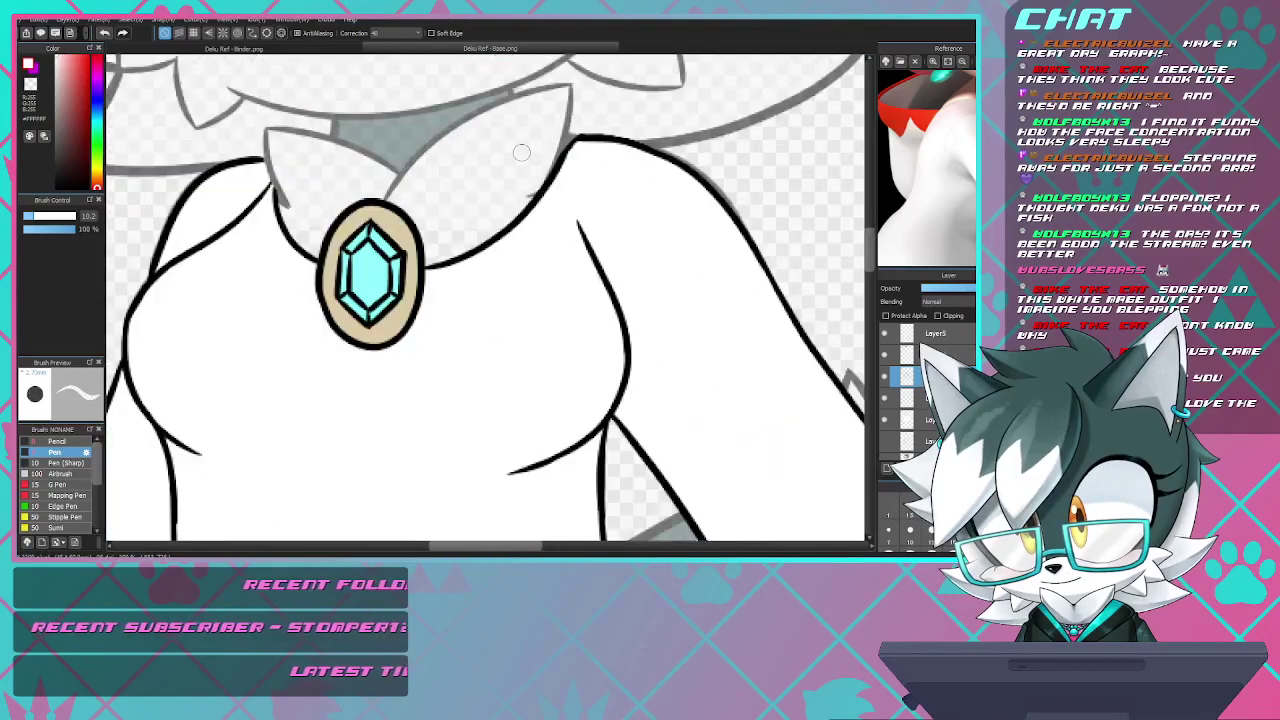
scroll(556, 160, down, 1)
scroll(487, 297, down, 3)
scroll(402, 142, down, 2)
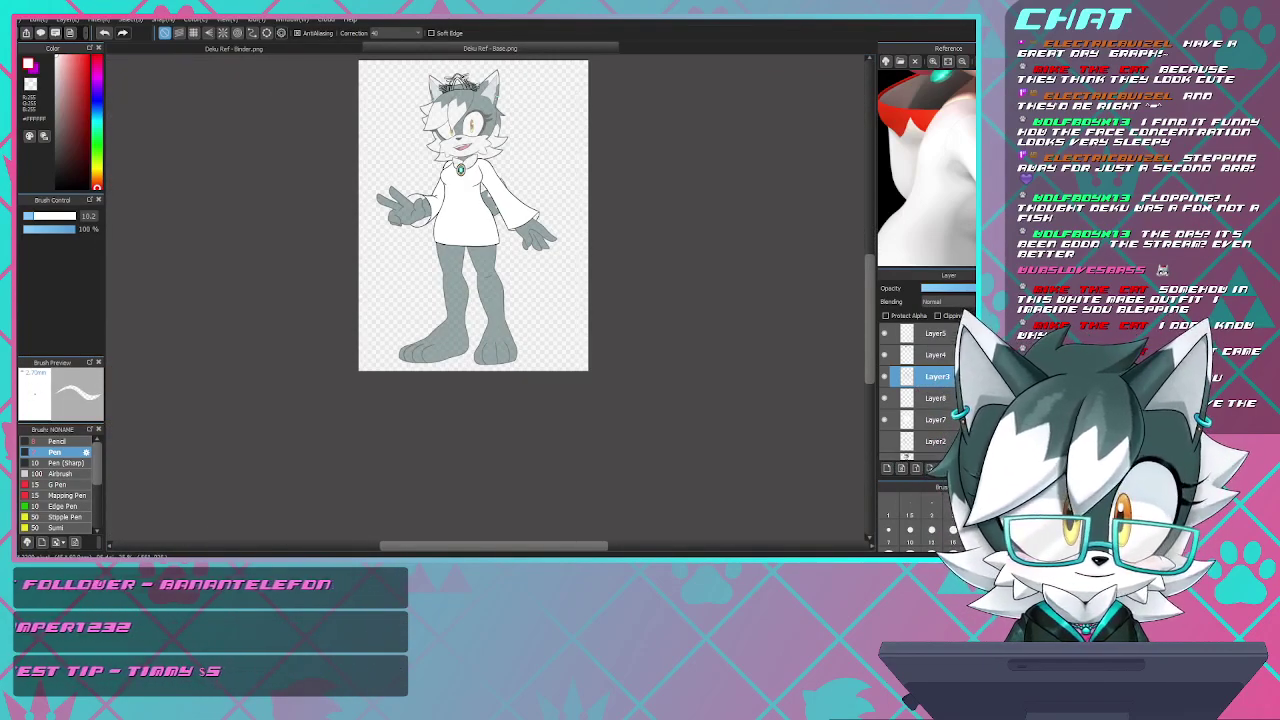
scroll(455, 180, up, 4)
scroll(455, 180, down, 1)
scroll(455, 180, up, 1)
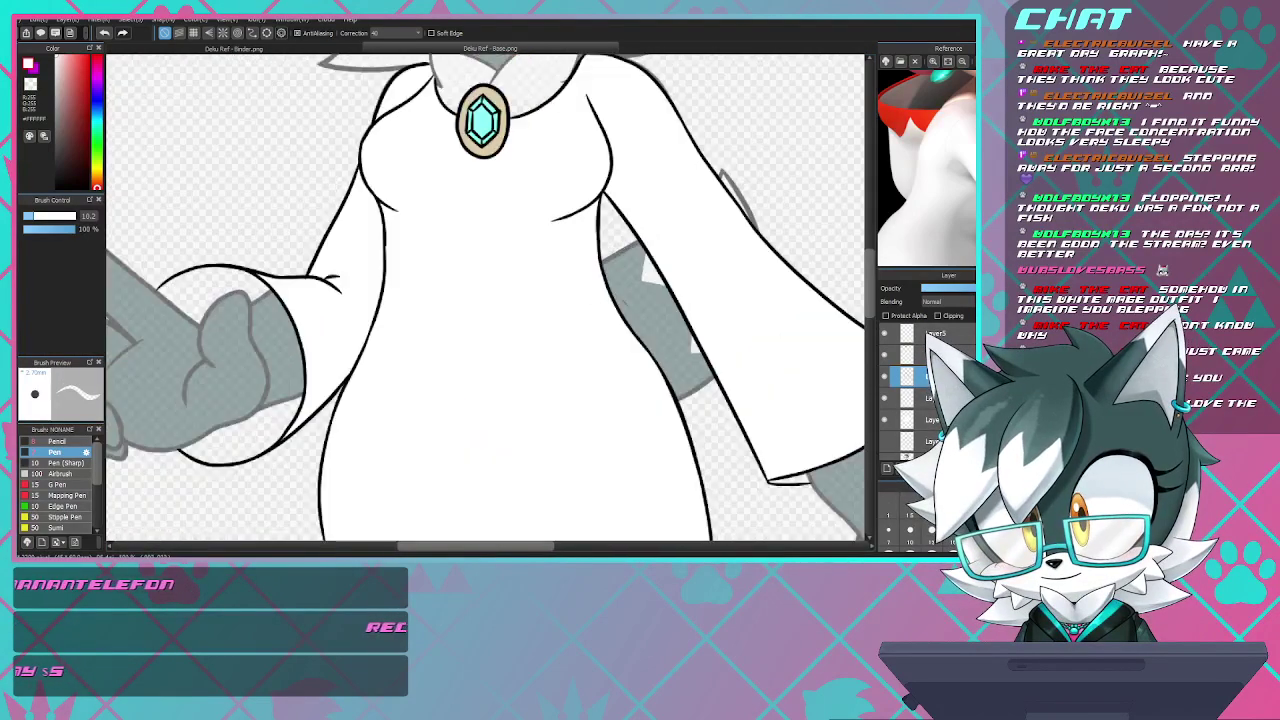
scroll(523, 189, down, 3)
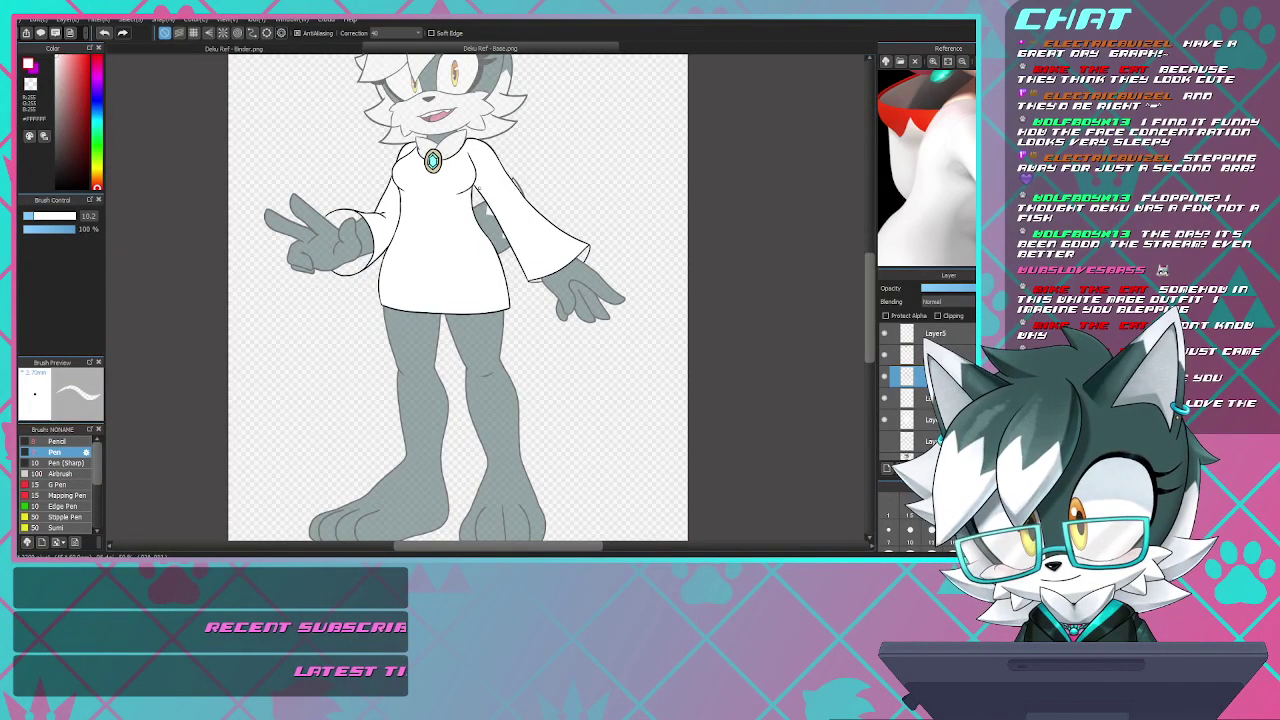
- Extend the black sleeve opening line on Layer3 with the pen until it meets the raised finger's outline
scroll(351, 194, up, 5)
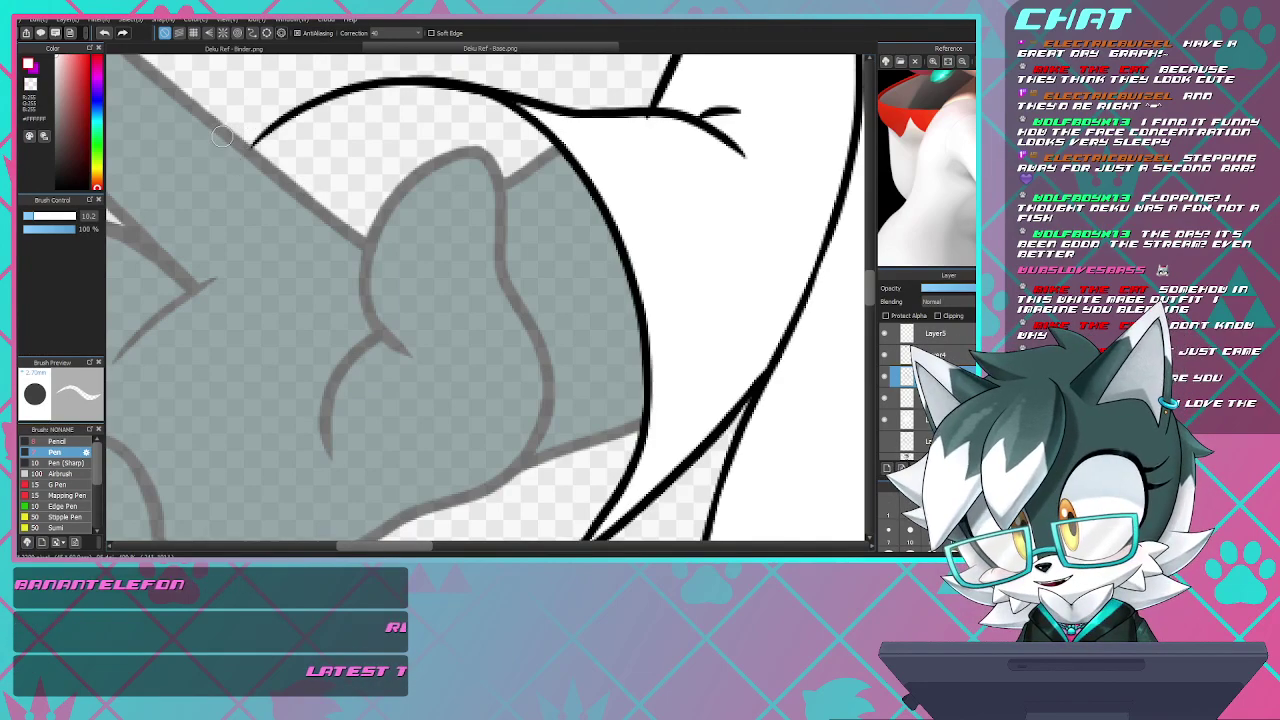
scroll(222, 137, up, 4)
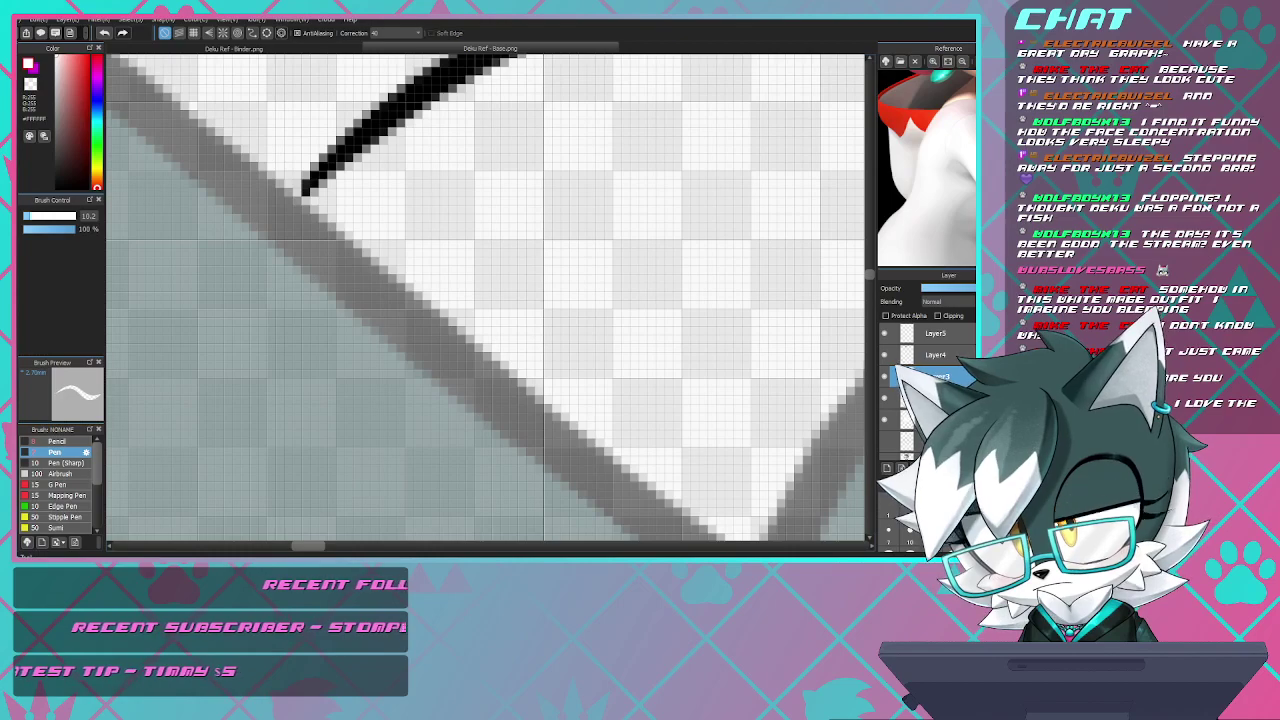
key(b)
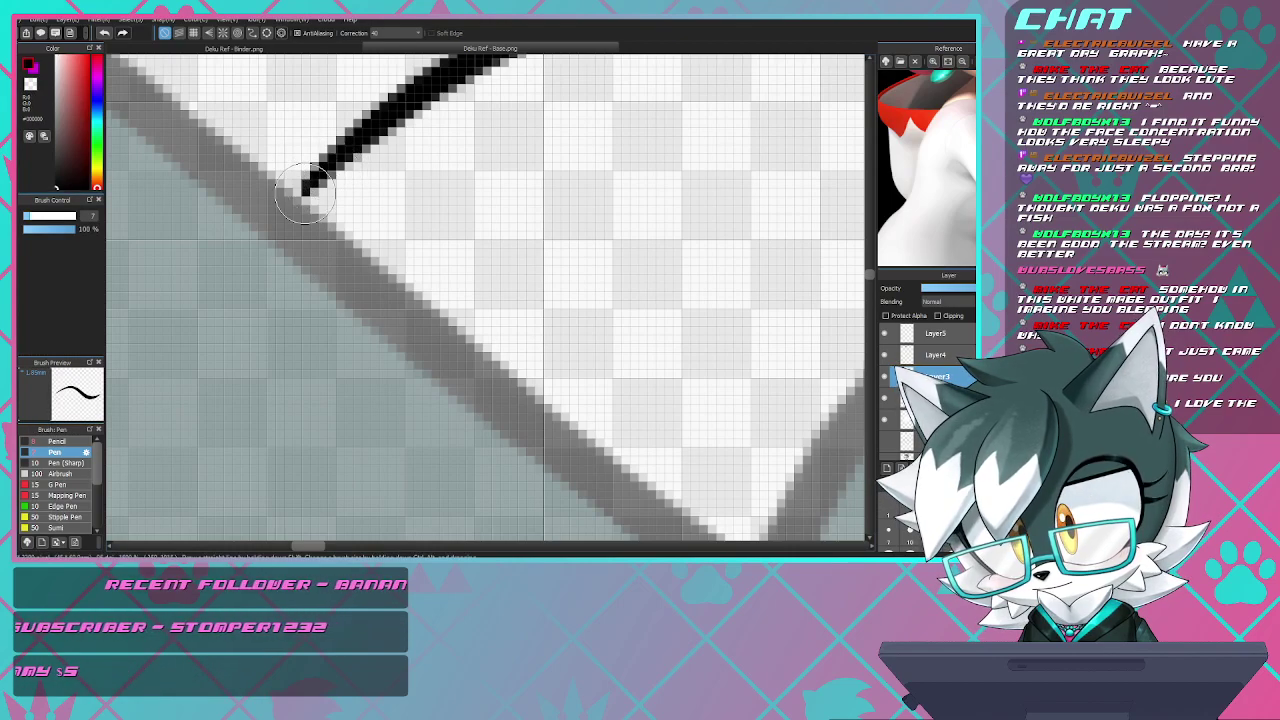
drag(326, 175, 292, 208)
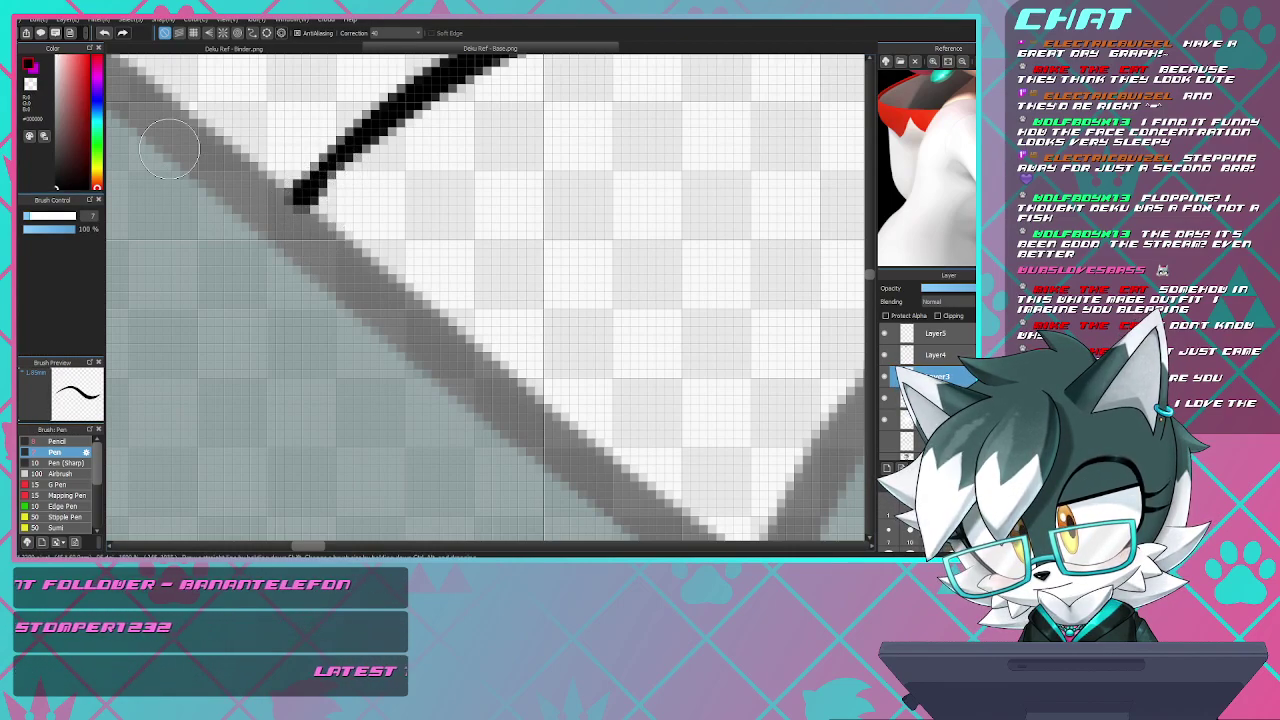
scroll(290, 200, down, 6)
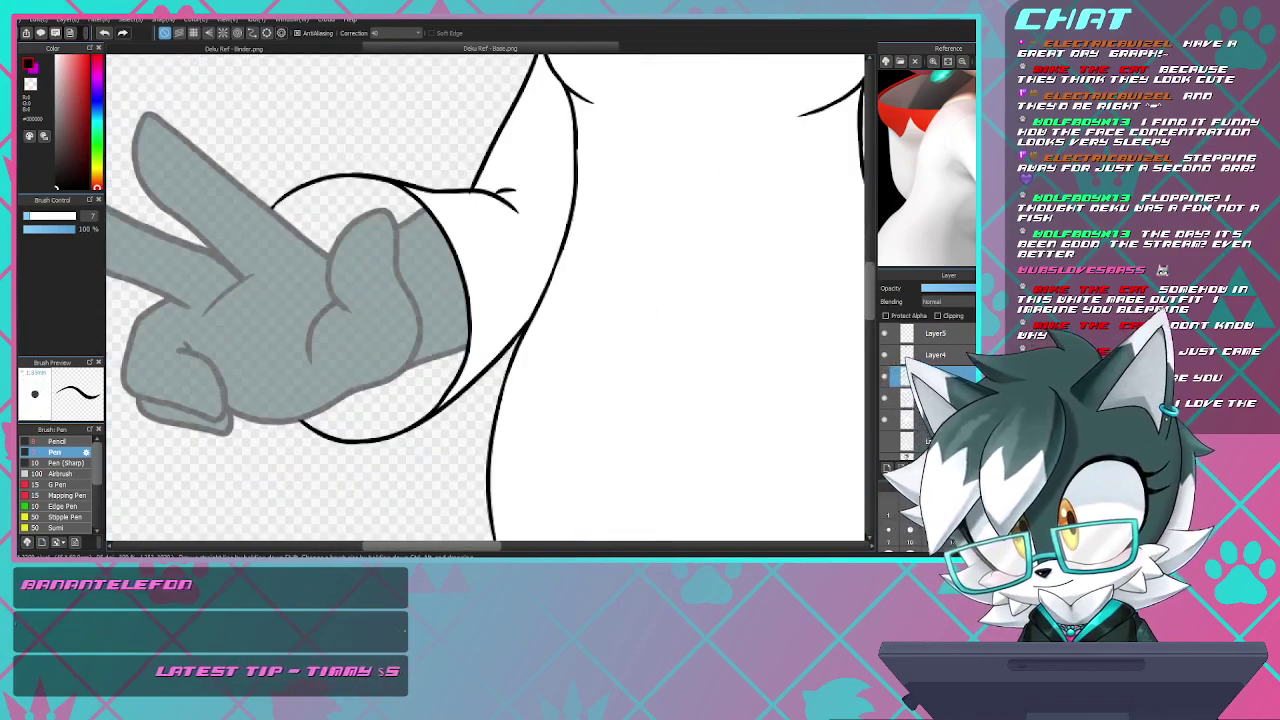
- Fill the sleeve opening above and below the peace-sign hand with dark grey #636363 on the layer beneath the base figure
scroll(446, 197, up, 2)
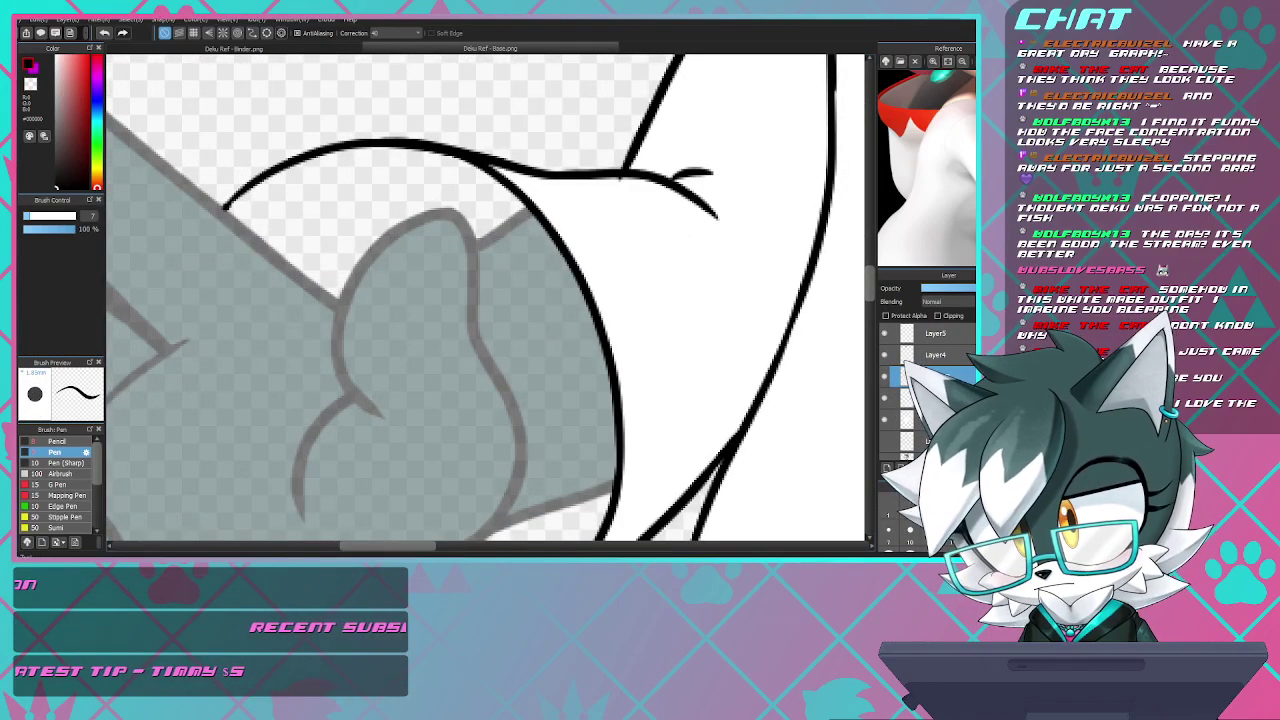
key(g)
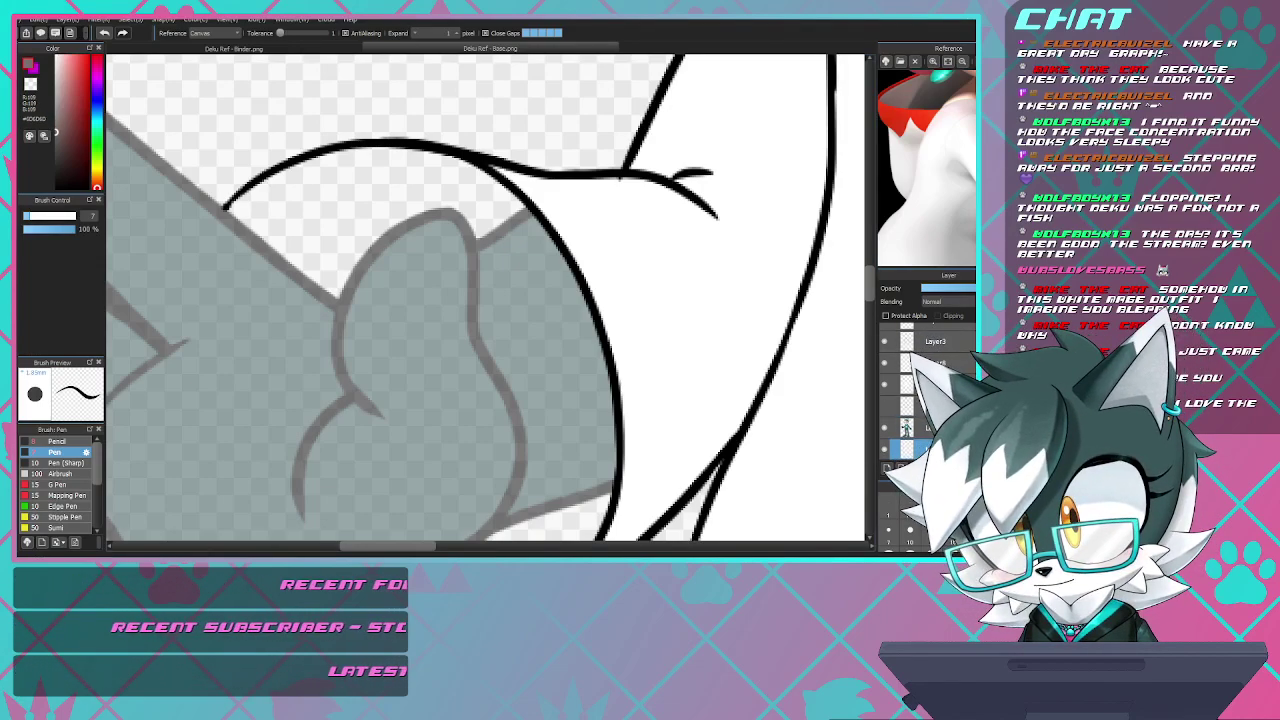
click(355, 205)
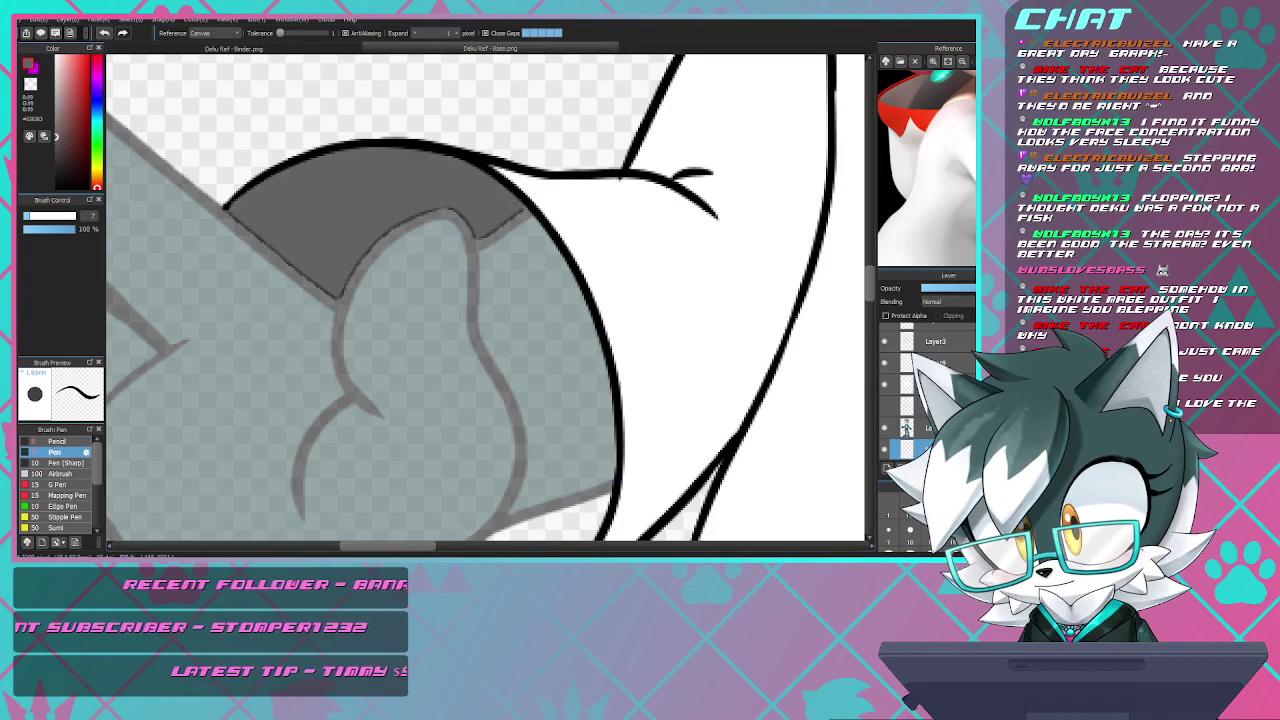
scroll(300, 180, down, 2)
click(355, 395)
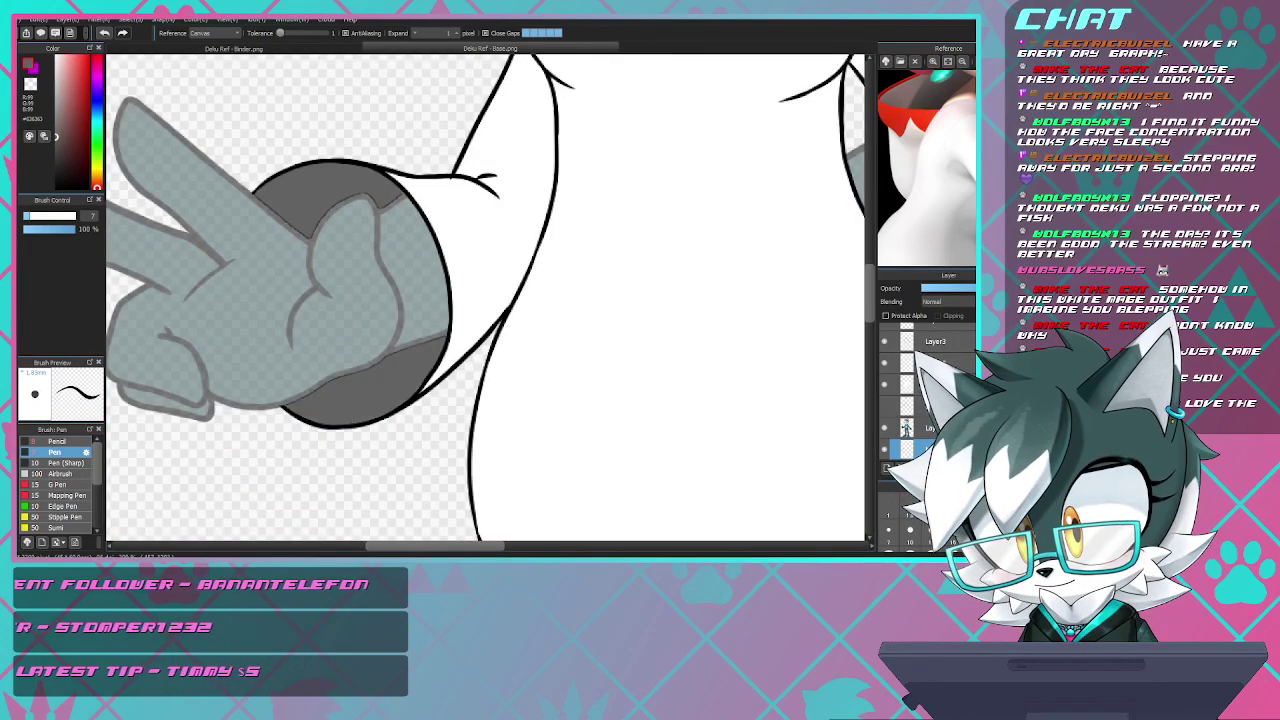
- Fill the two inner gaps of the open hand's sleeve cuff with the same dark grey
scroll(282, 326, down, 2)
scroll(325, 318, up, 2)
scroll(225, 245, down, 3)
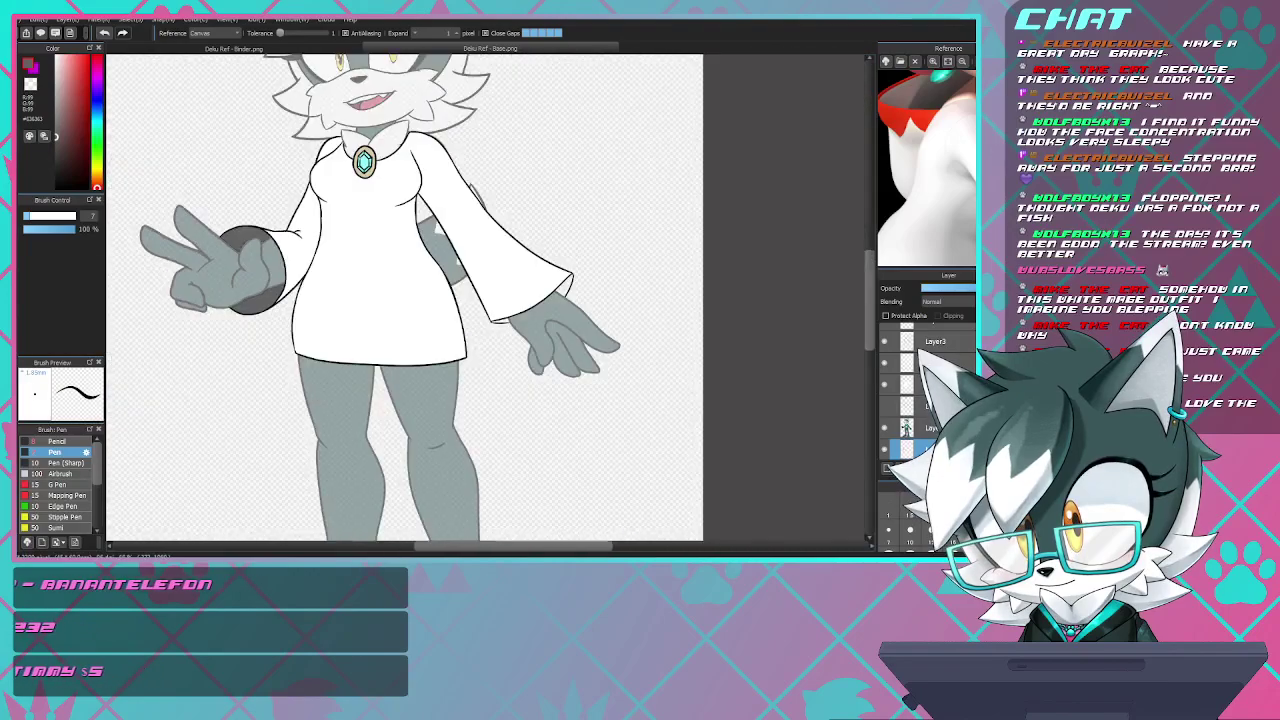
scroll(550, 316, up, 4)
click(627, 172)
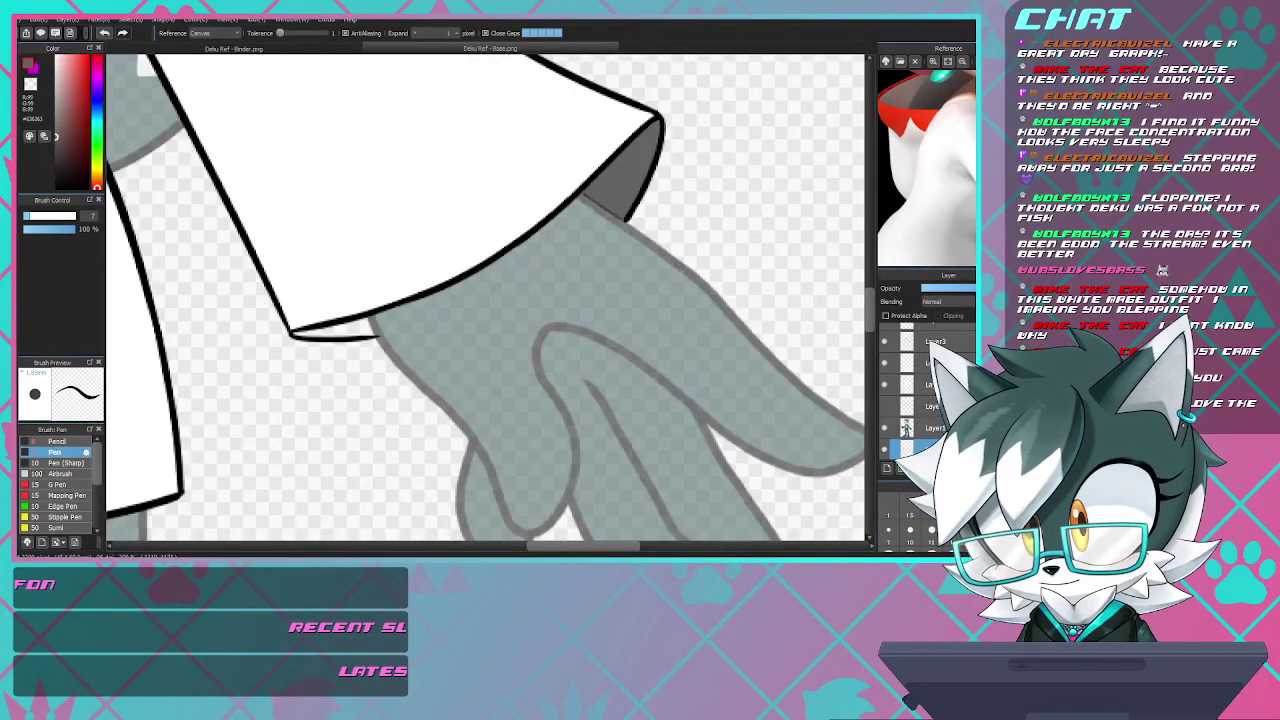
click(349, 329)
scroll(331, 285, down, 5)
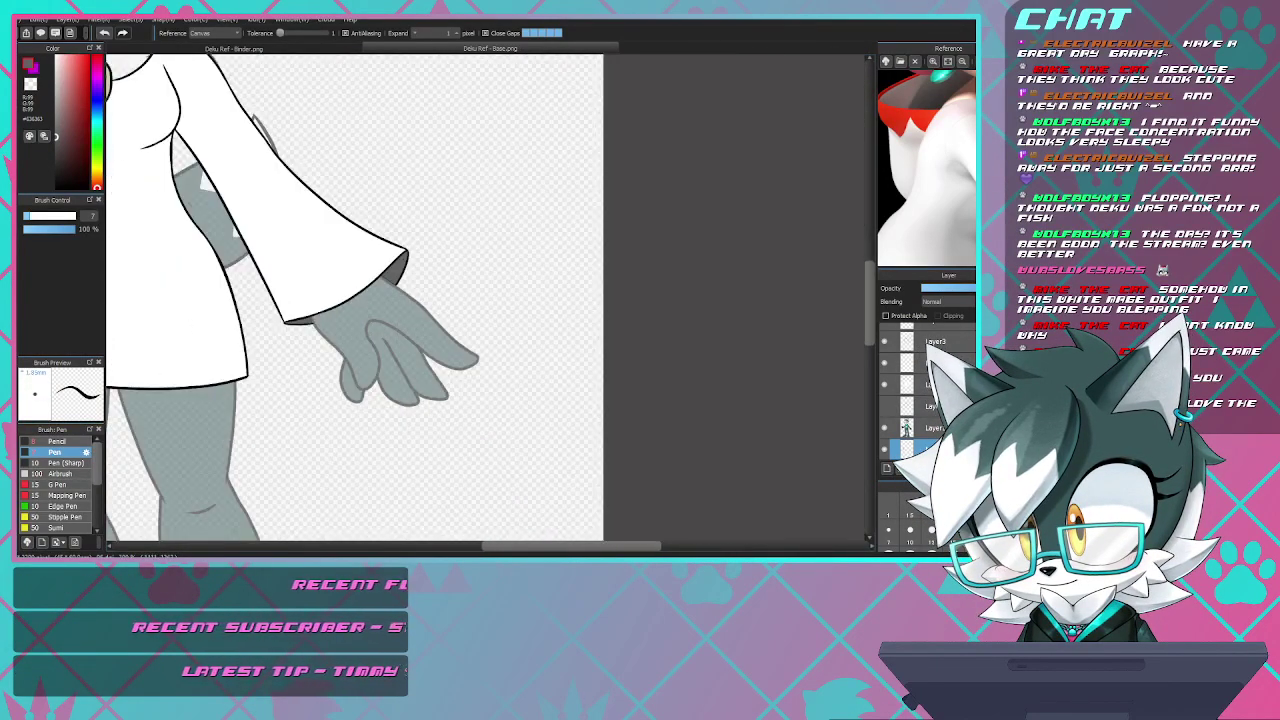
- Restore the base figure on Layer1 to full opacity and check the whole outfit against it
scroll(340, 245, up, 3)
scroll(319, 231, down, 2)
scroll(402, 215, up, 2)
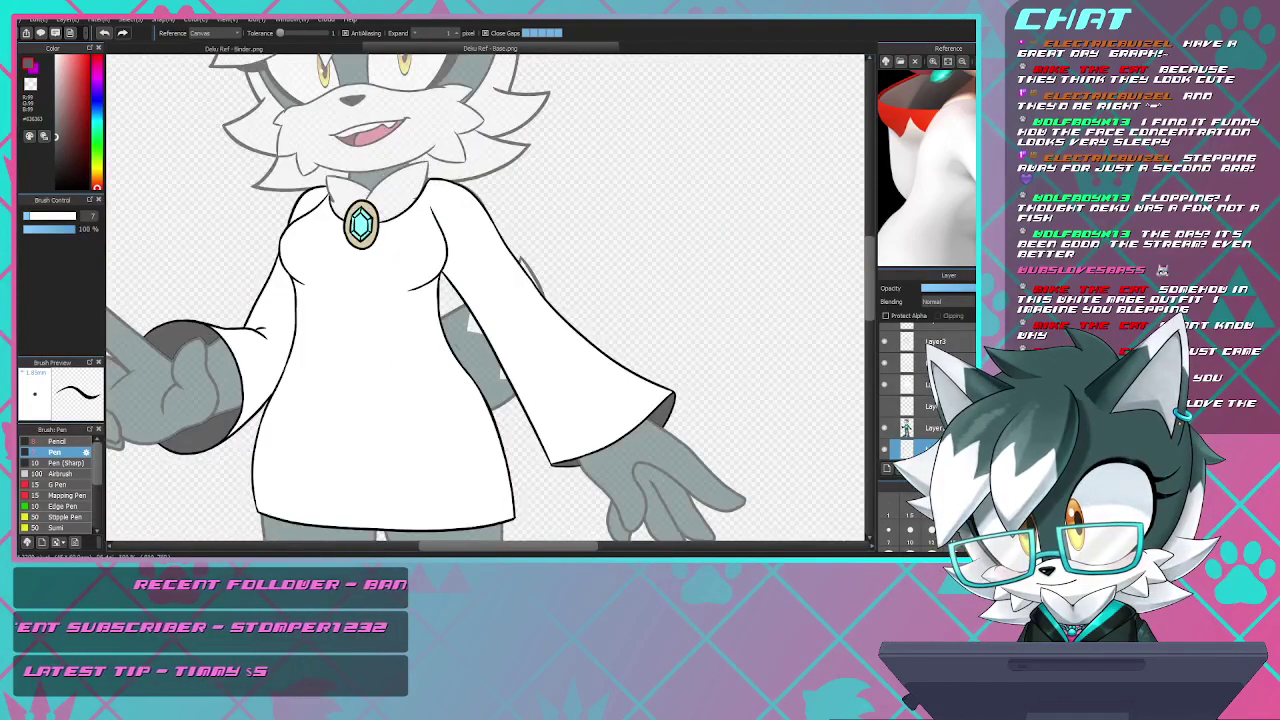
scroll(402, 215, down, 2)
scroll(400, 225, up, 2)
scroll(410, 280, down, 1)
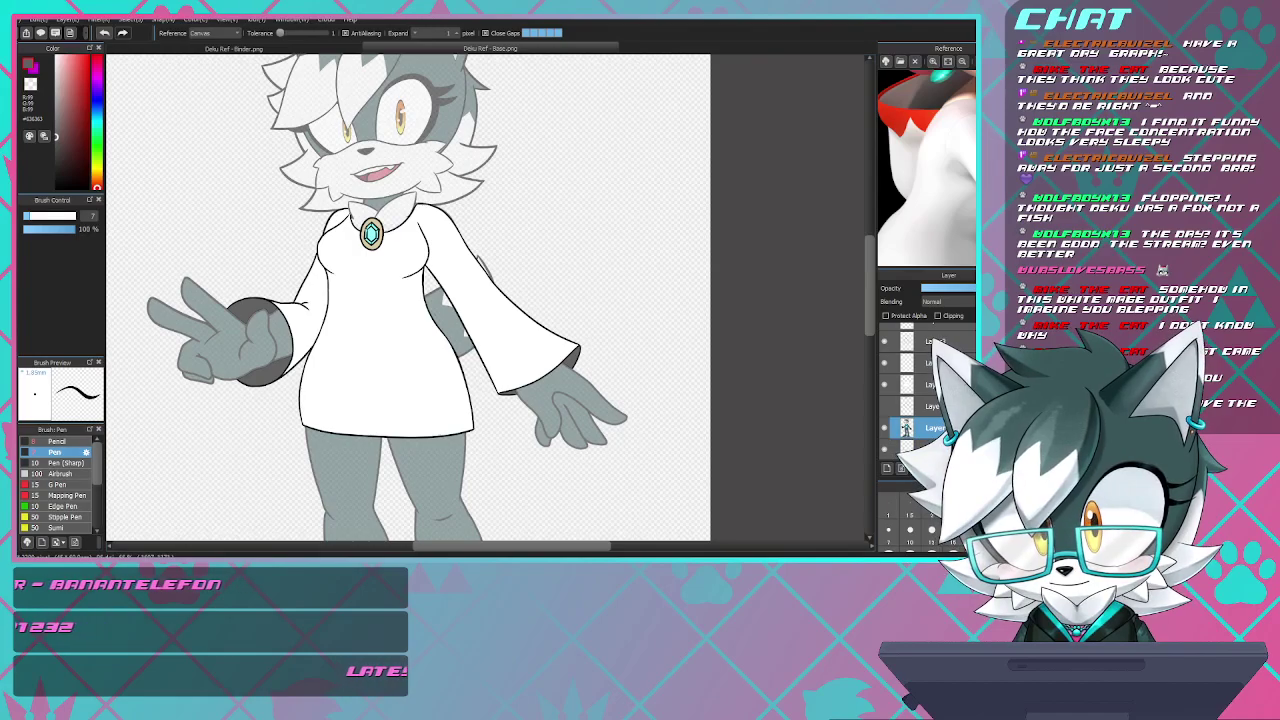
scroll(537, 303, down, 1)
scroll(477, 258, up, 2)
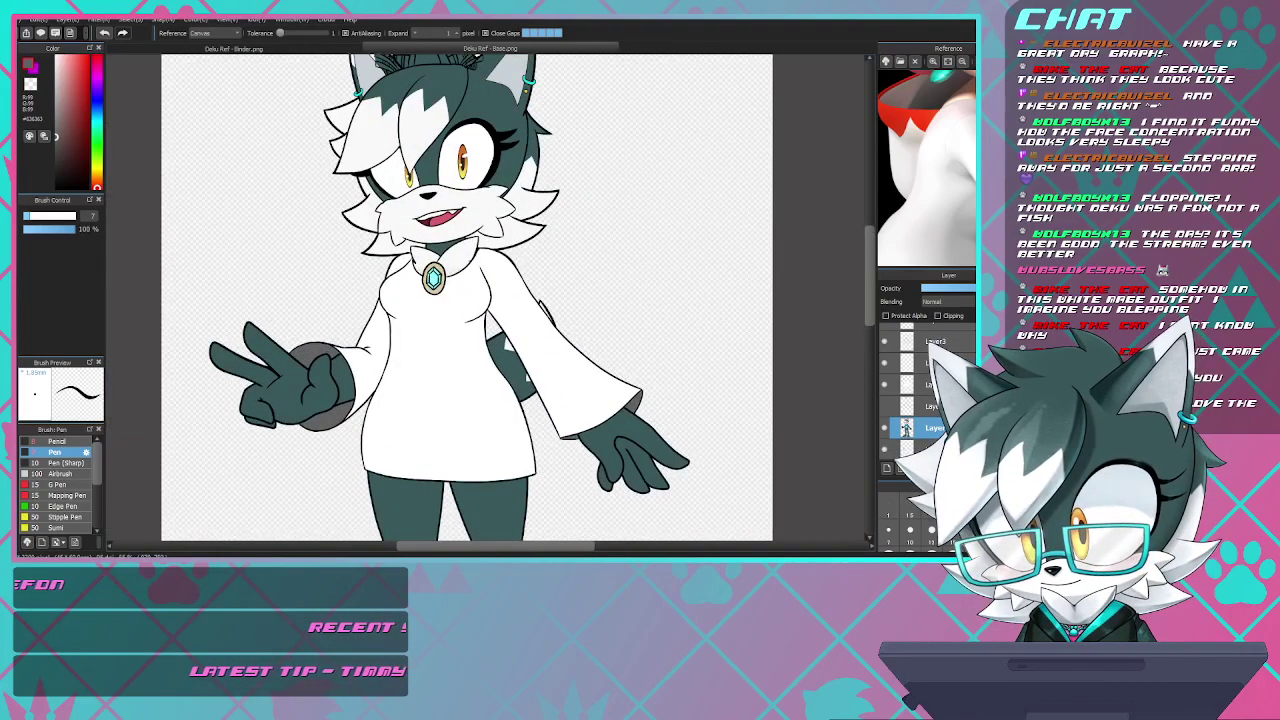
scroll(447, 319, down, 1)
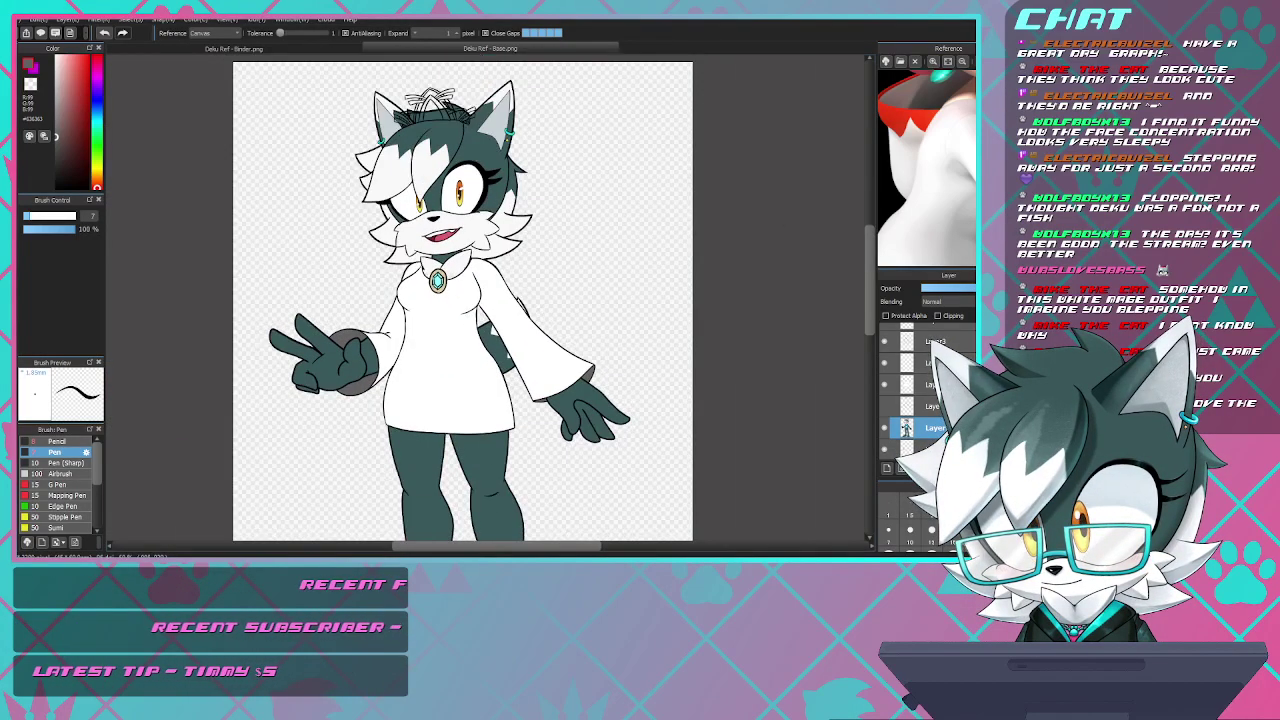
scroll(447, 319, up, 1)
scroll(447, 319, down, 1)
scroll(461, 300, down, 2)
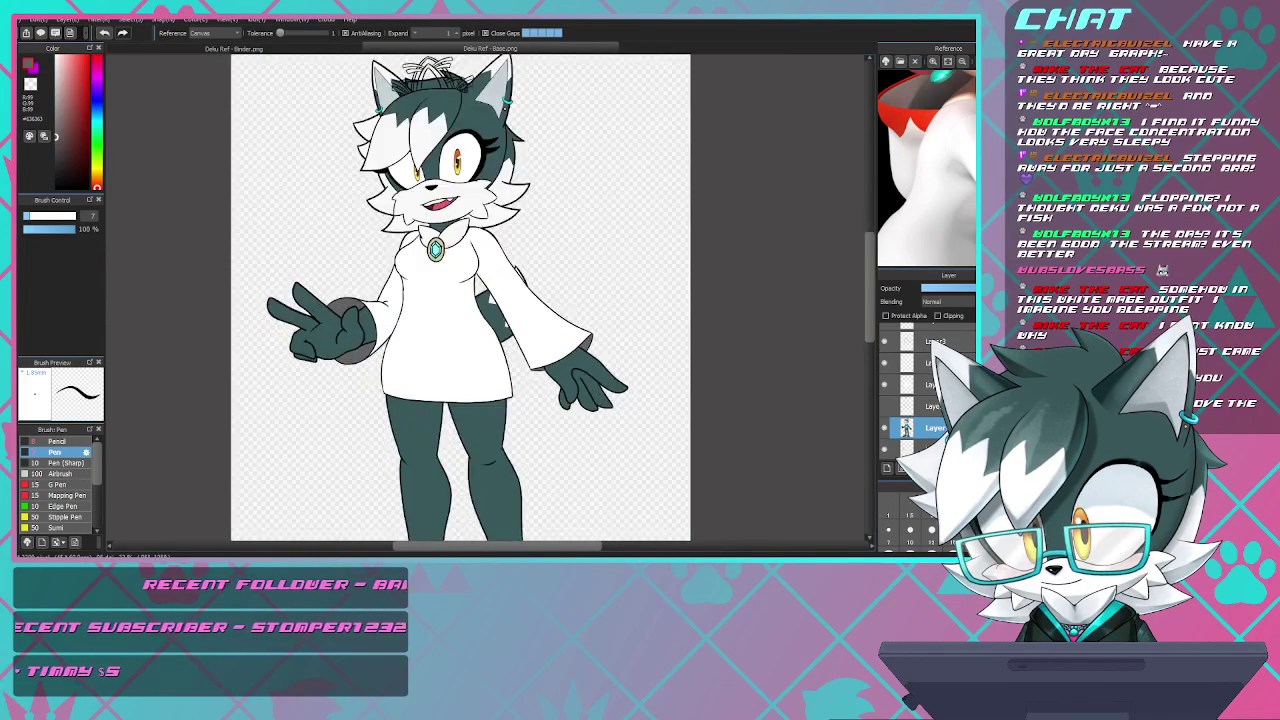
- Paint the transparent gaps in the collar on both sides of the pendant off-white #F8F8F8 with the pen on Layer1
scroll(450, 245, up, 4)
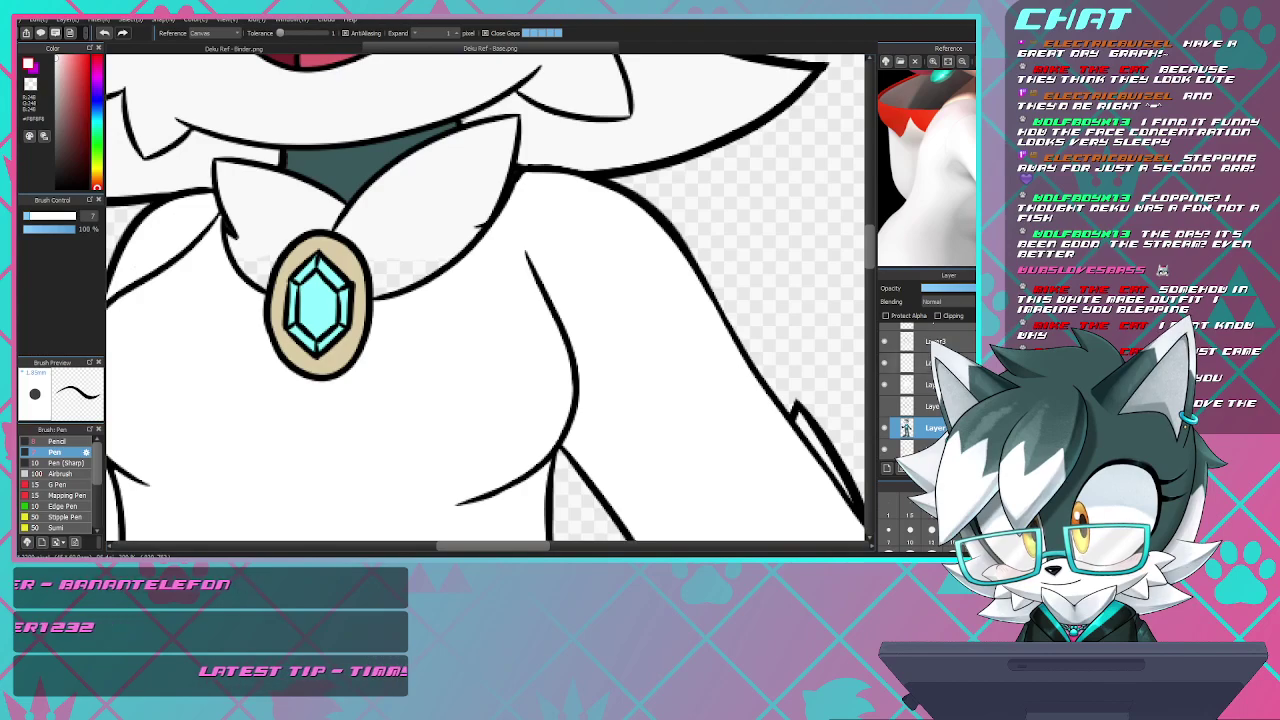
scroll(485, 296, down, 1)
scroll(485, 296, up, 3)
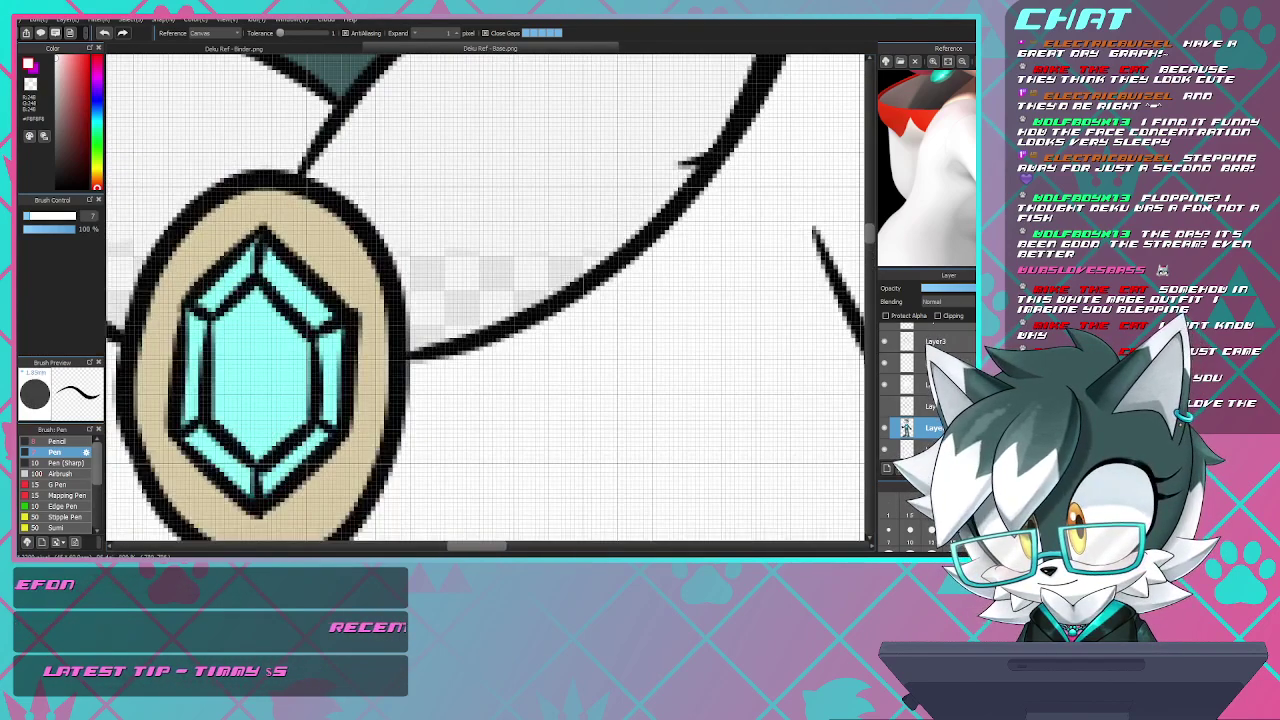
key(p)
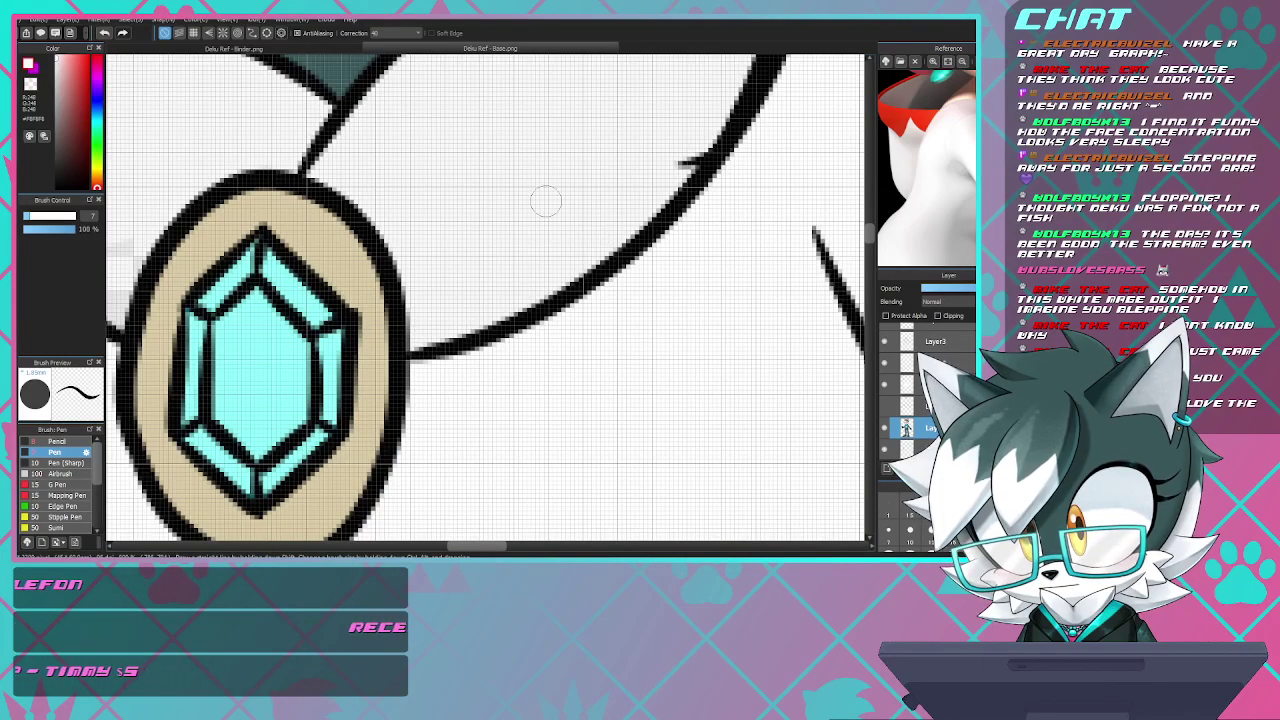
scroll(586, 215, down, 3)
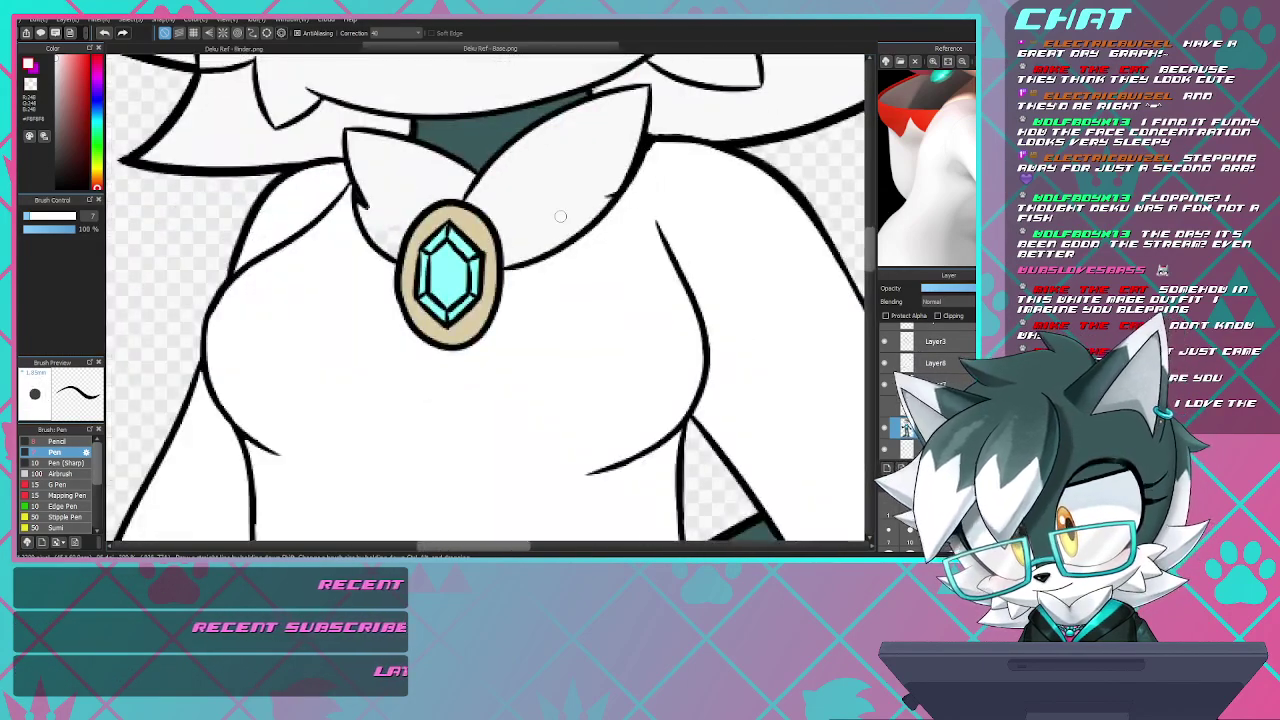
scroll(432, 212, up, 4)
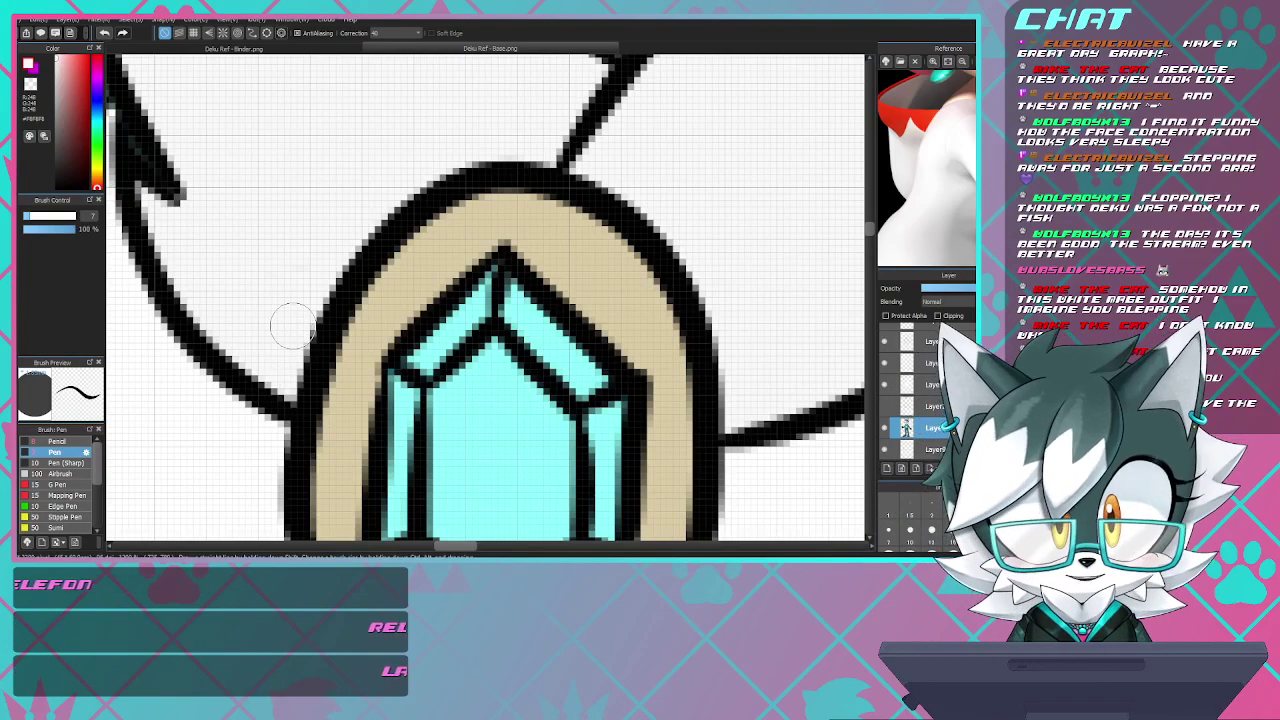
scroll(350, 297, down, 1)
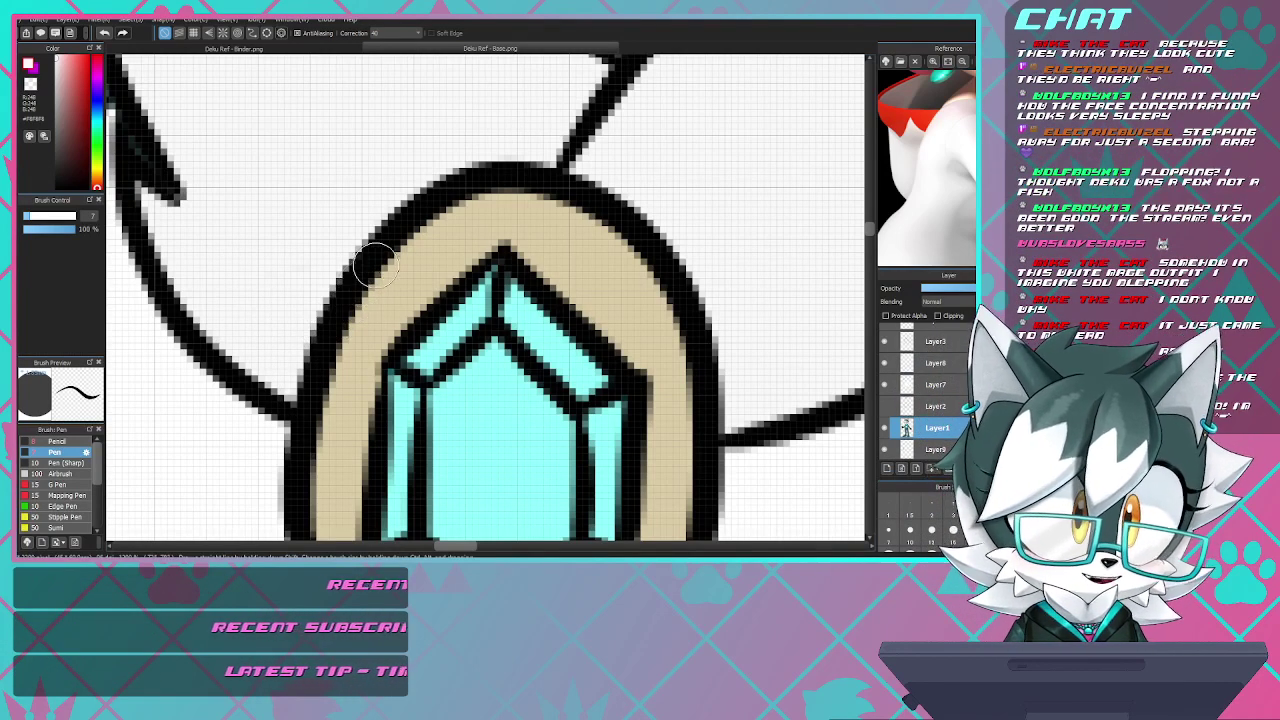
- Review the whole outfit, then compare the dress with the base figure beneath by hiding and showing the dress's white fill
scroll(302, 238, down, 2)
scroll(302, 238, down, 4)
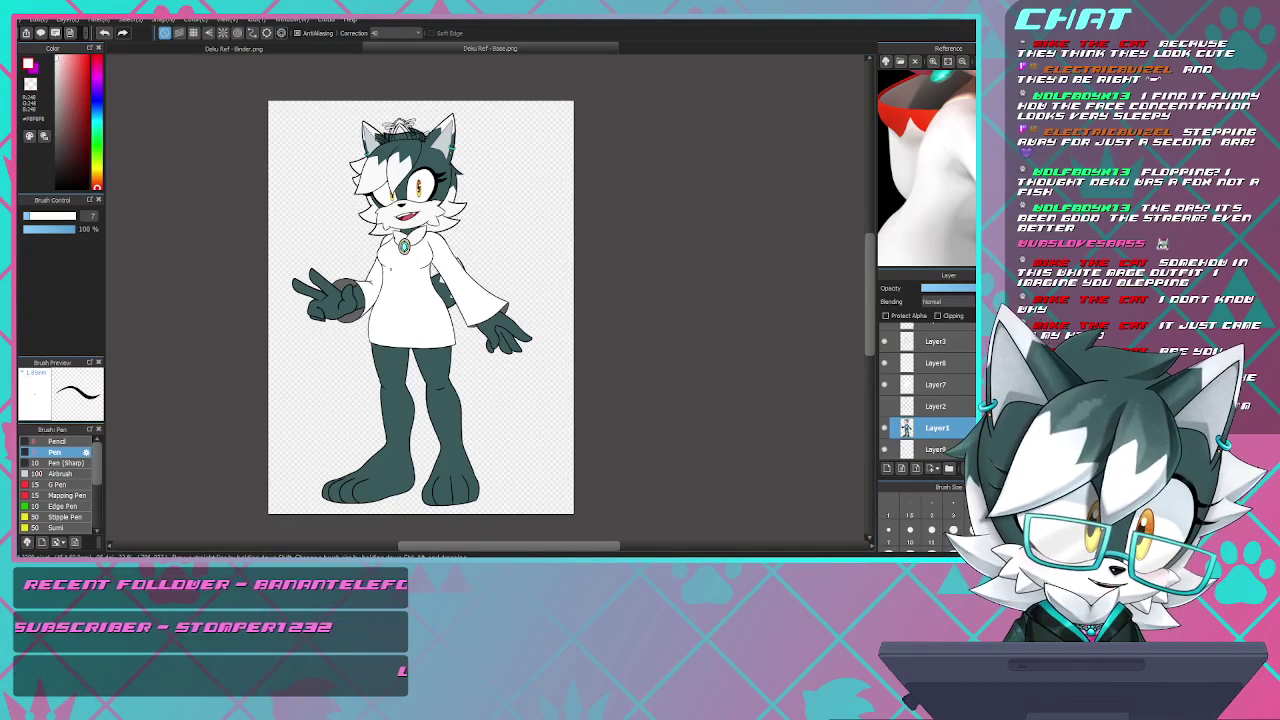
scroll(386, 213, up, 3)
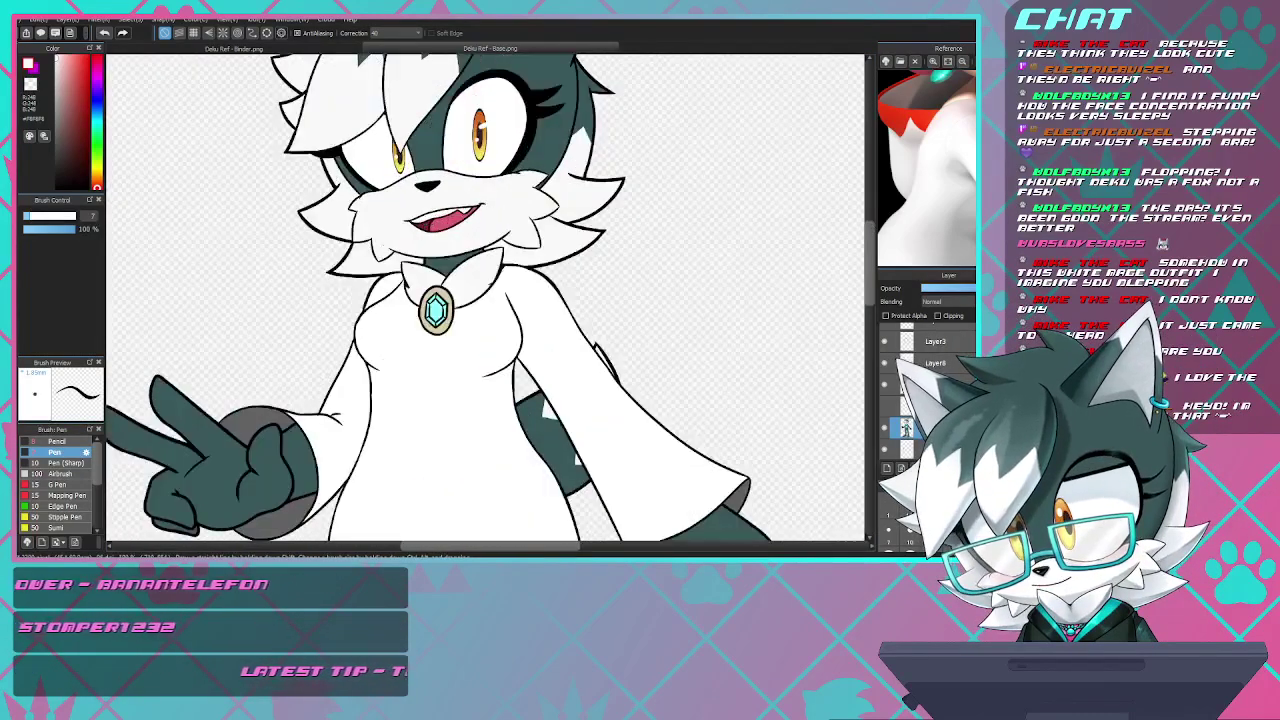
scroll(486, 300, down, 3)
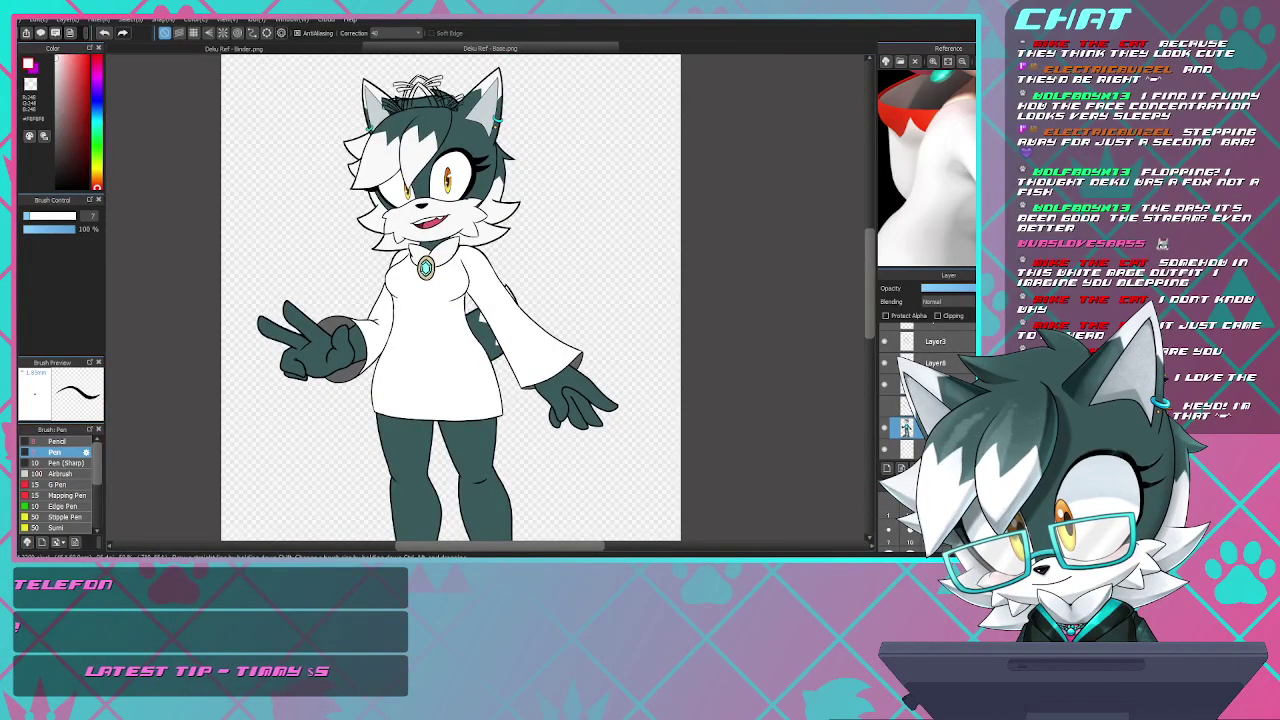
scroll(413, 343, up, 2)
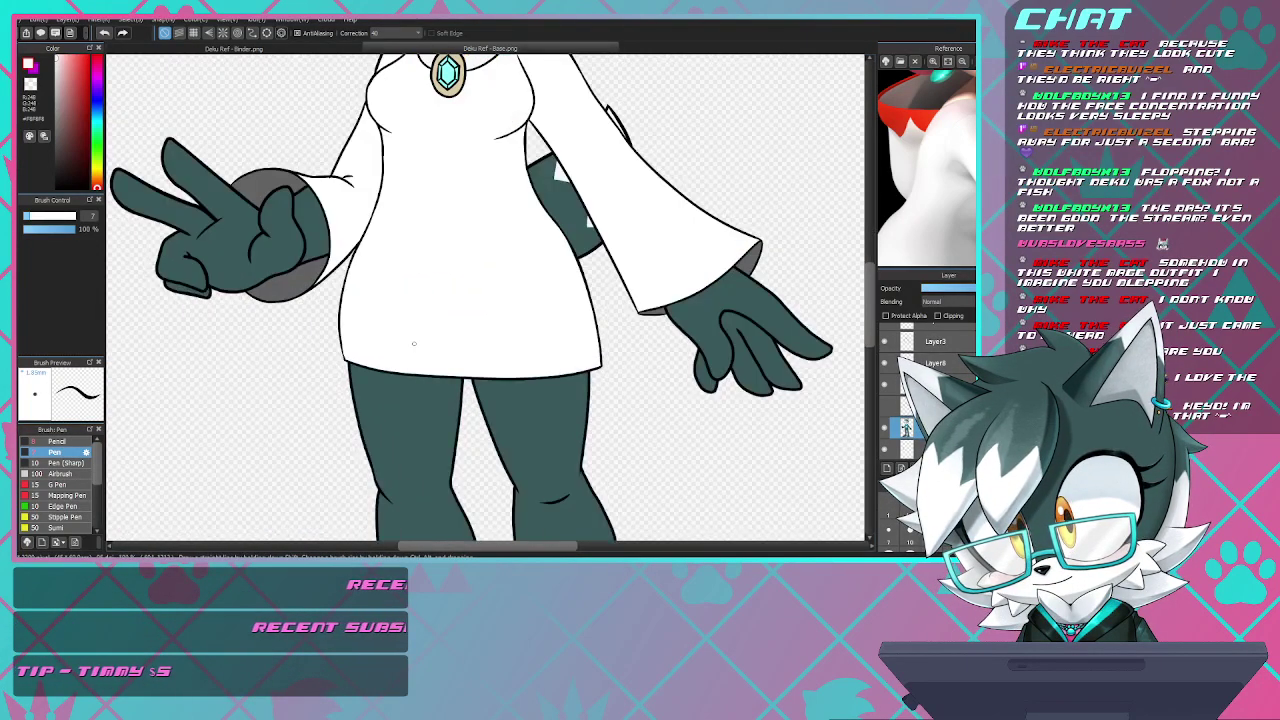
scroll(302, 182, up, 3)
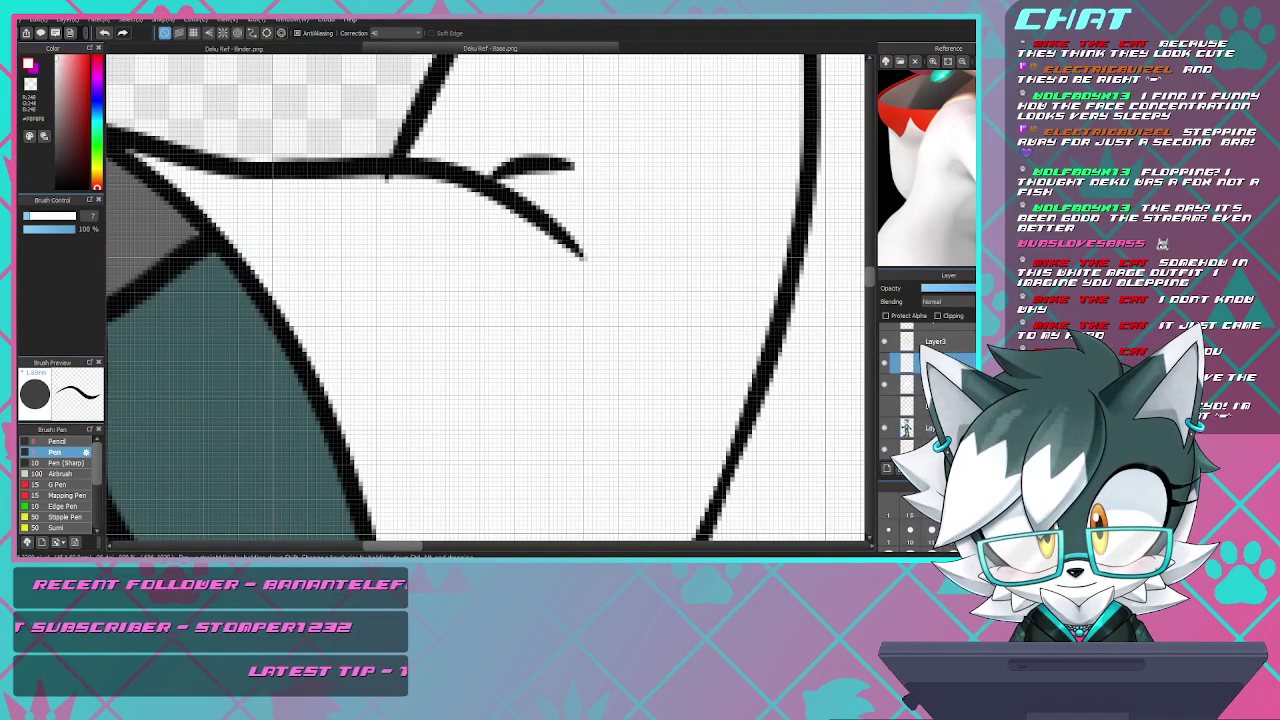
click(884, 362)
click(884, 384)
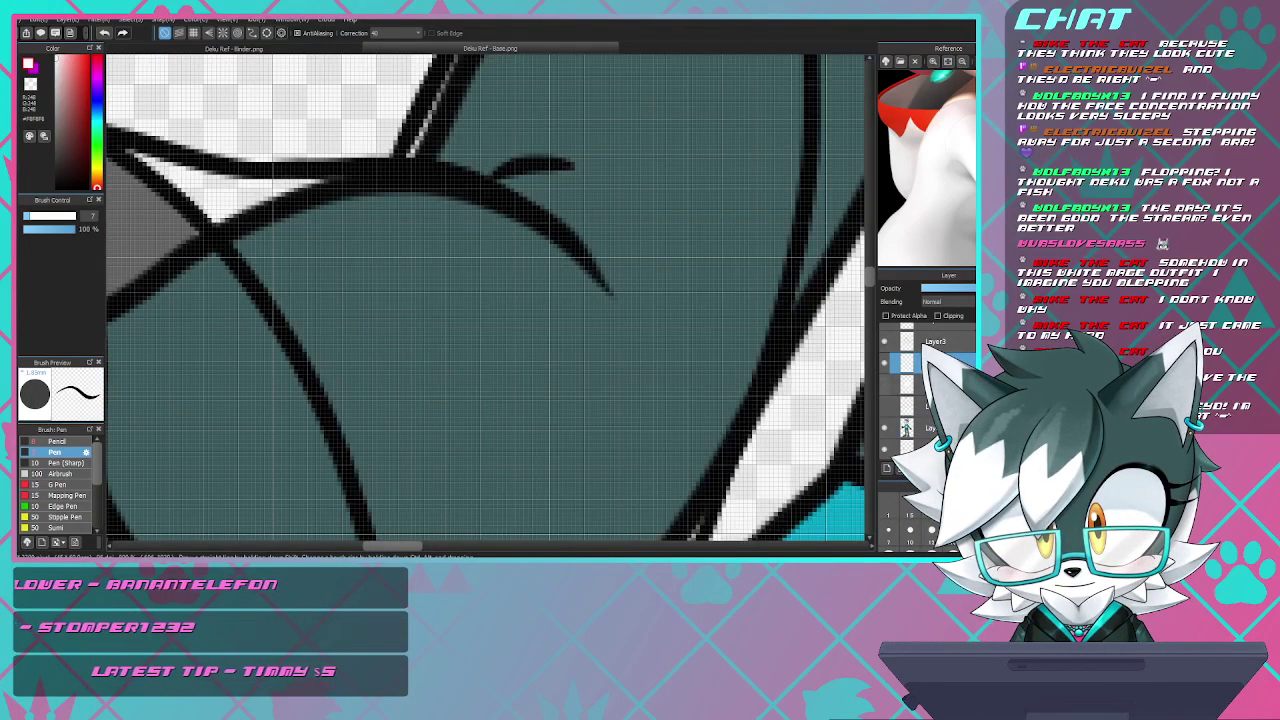
click(884, 384)
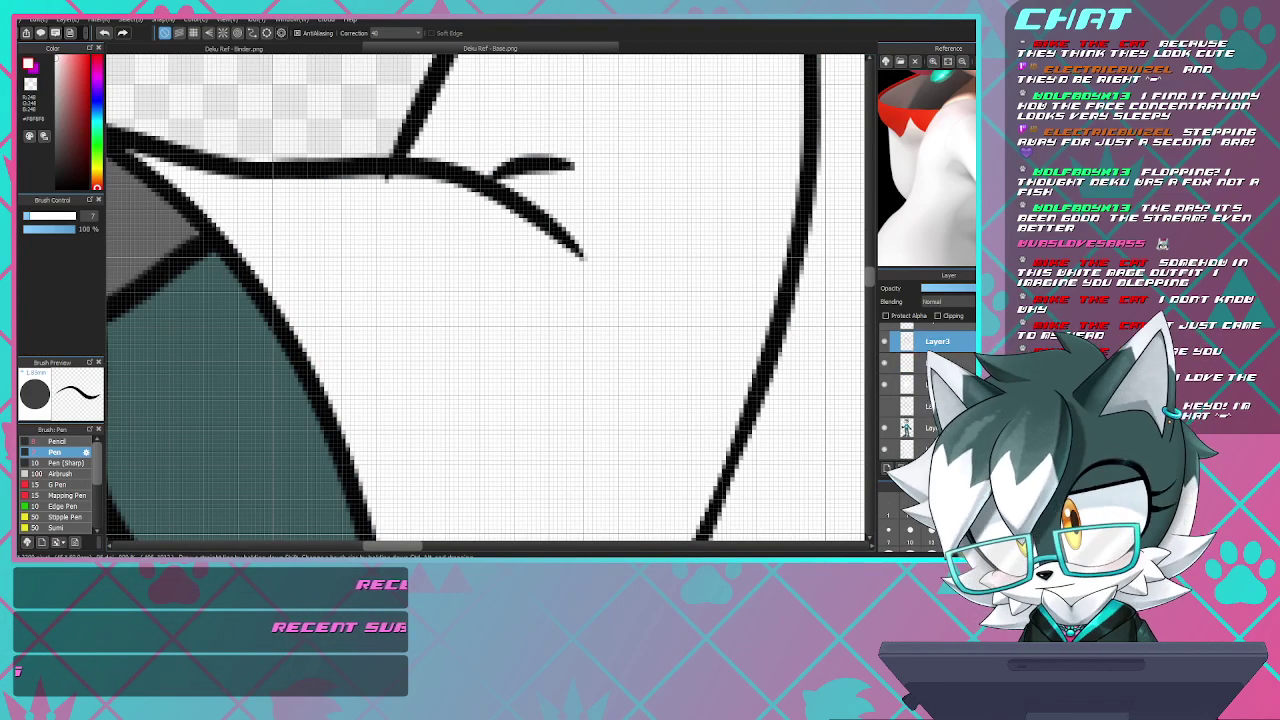
- Examine the dress from collar to hem, the sleeves and the zigzag hem trim in the reference image
key(e)
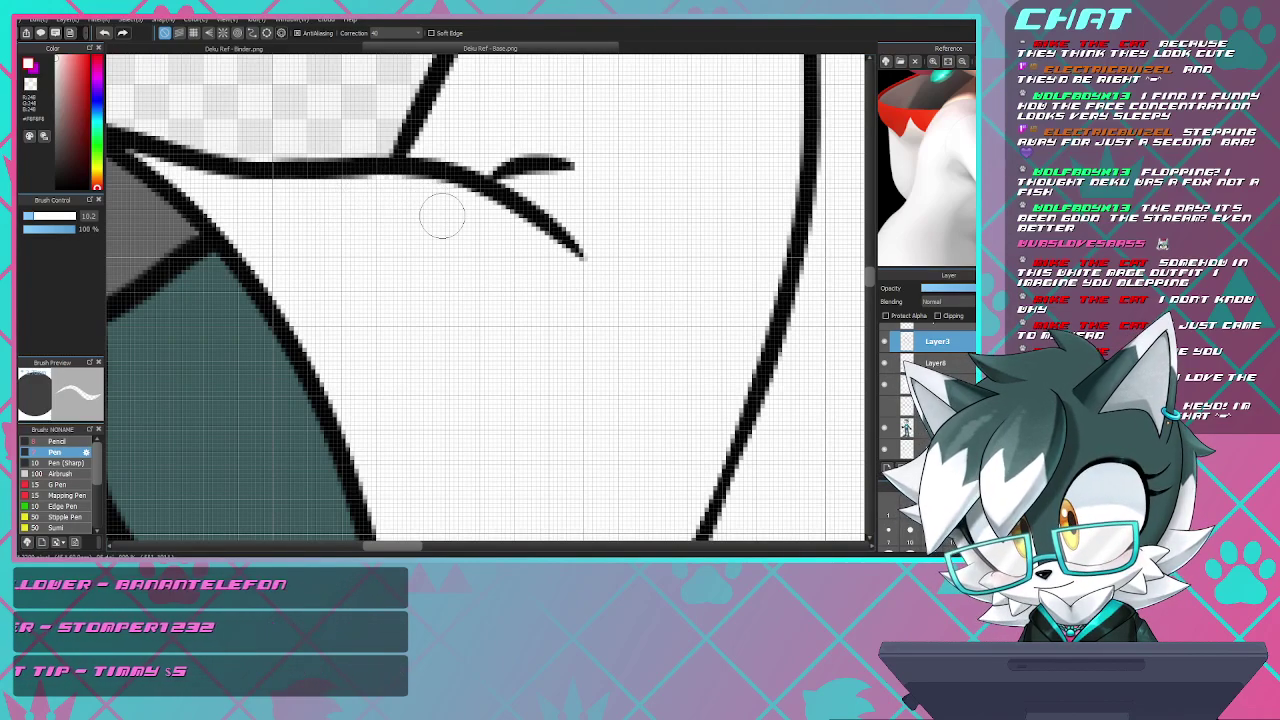
scroll(510, 230, down, 8)
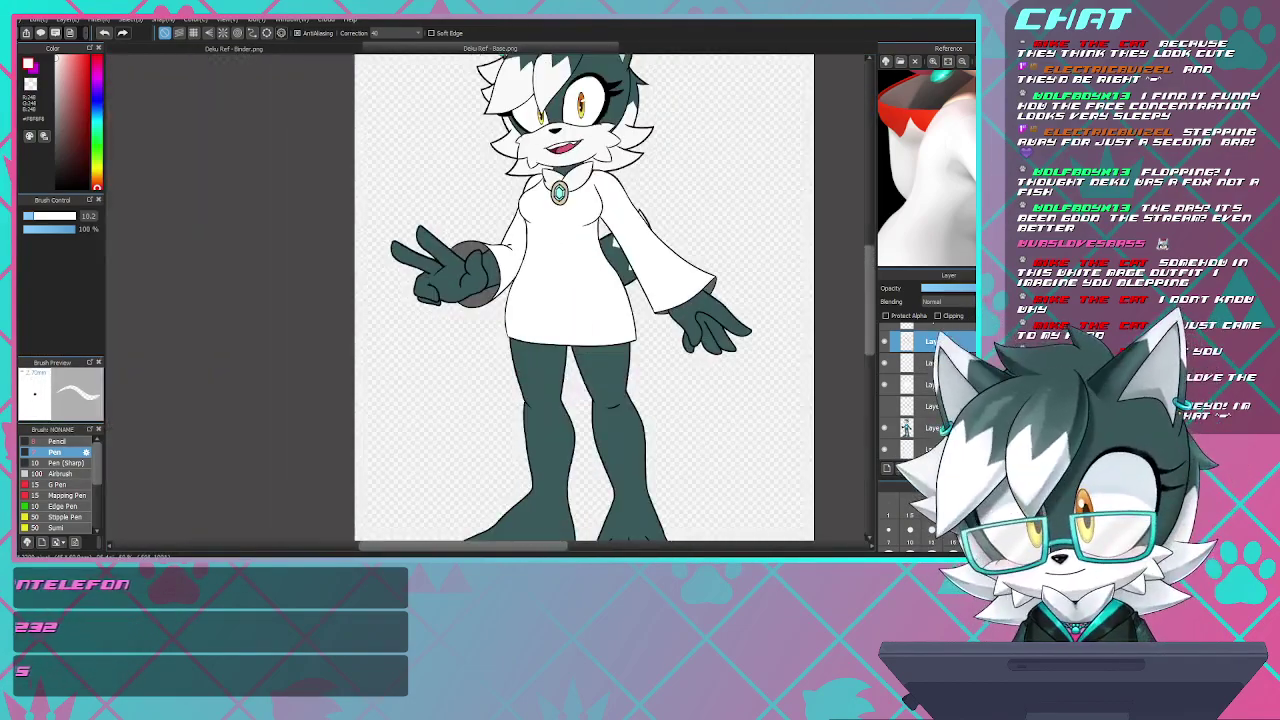
scroll(611, 190, down, 1)
scroll(600, 190, up, 2)
scroll(590, 190, down, 1)
scroll(582, 230, up, 3)
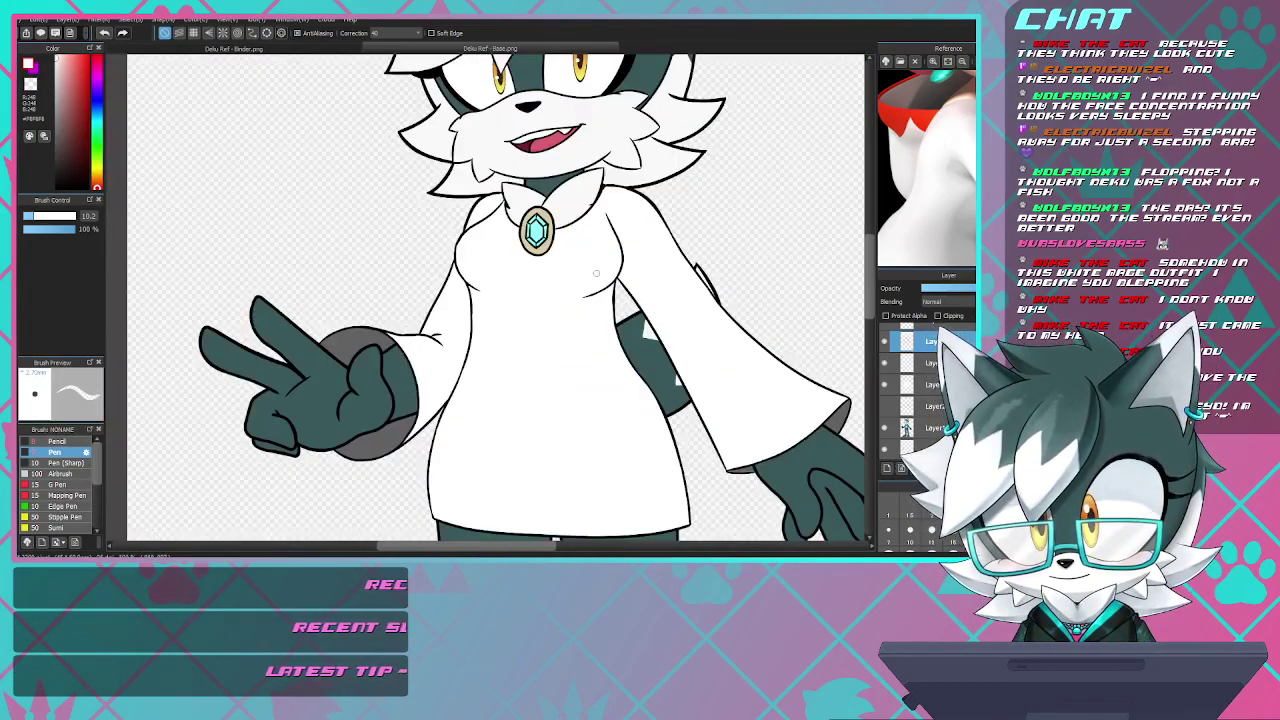
scroll(540, 218, down, 2)
scroll(540, 230, up, 3)
scroll(540, 230, down, 3)
scroll(540, 230, up, 3)
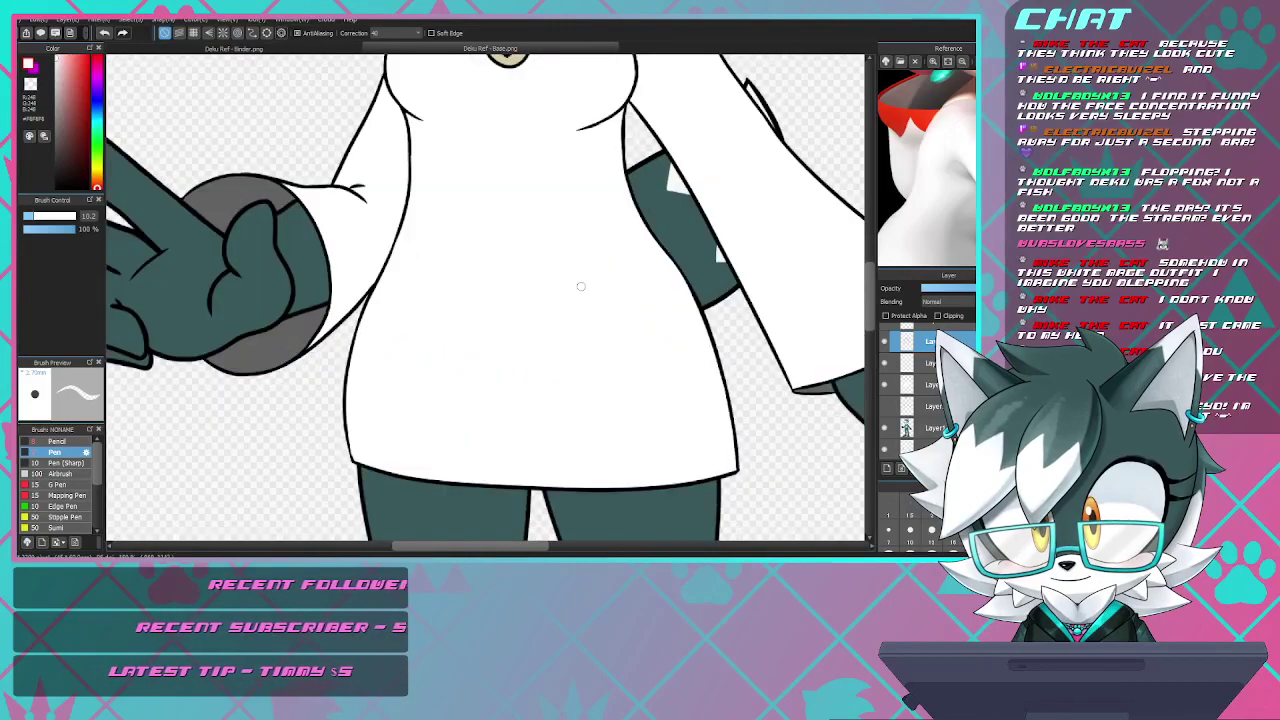
scroll(540, 300, up, 3)
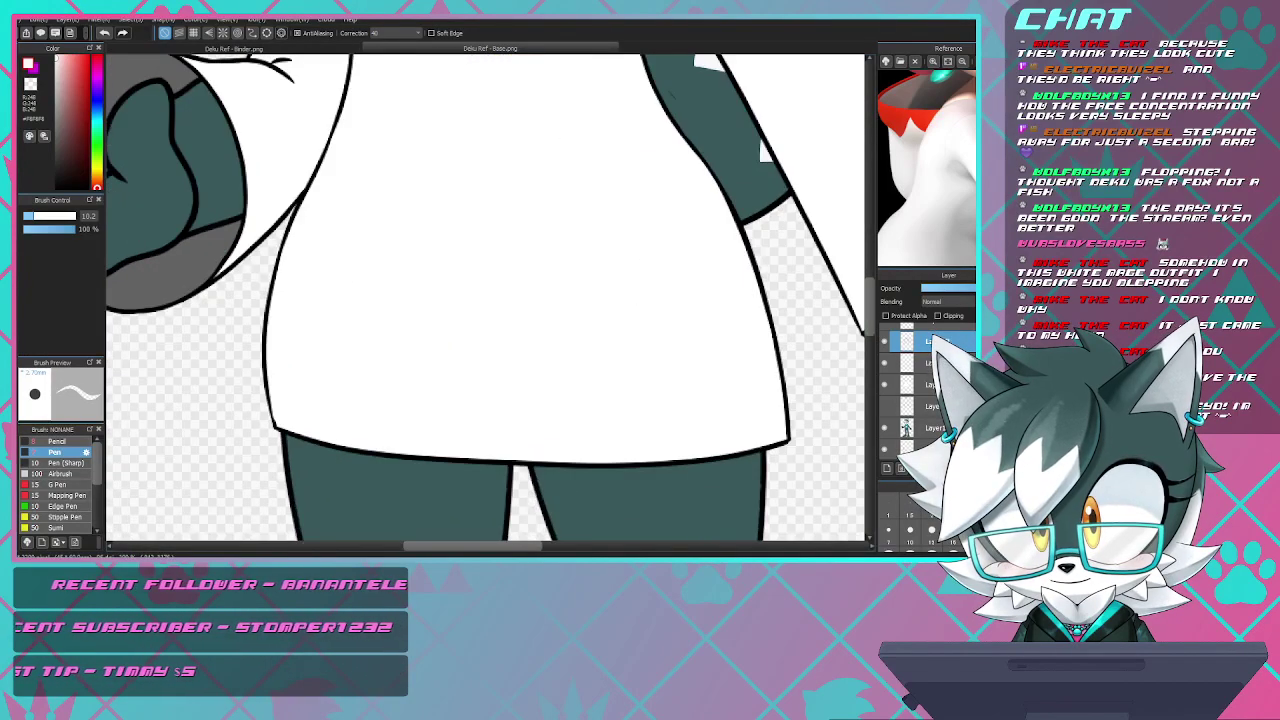
scroll(520, 347, up, 2)
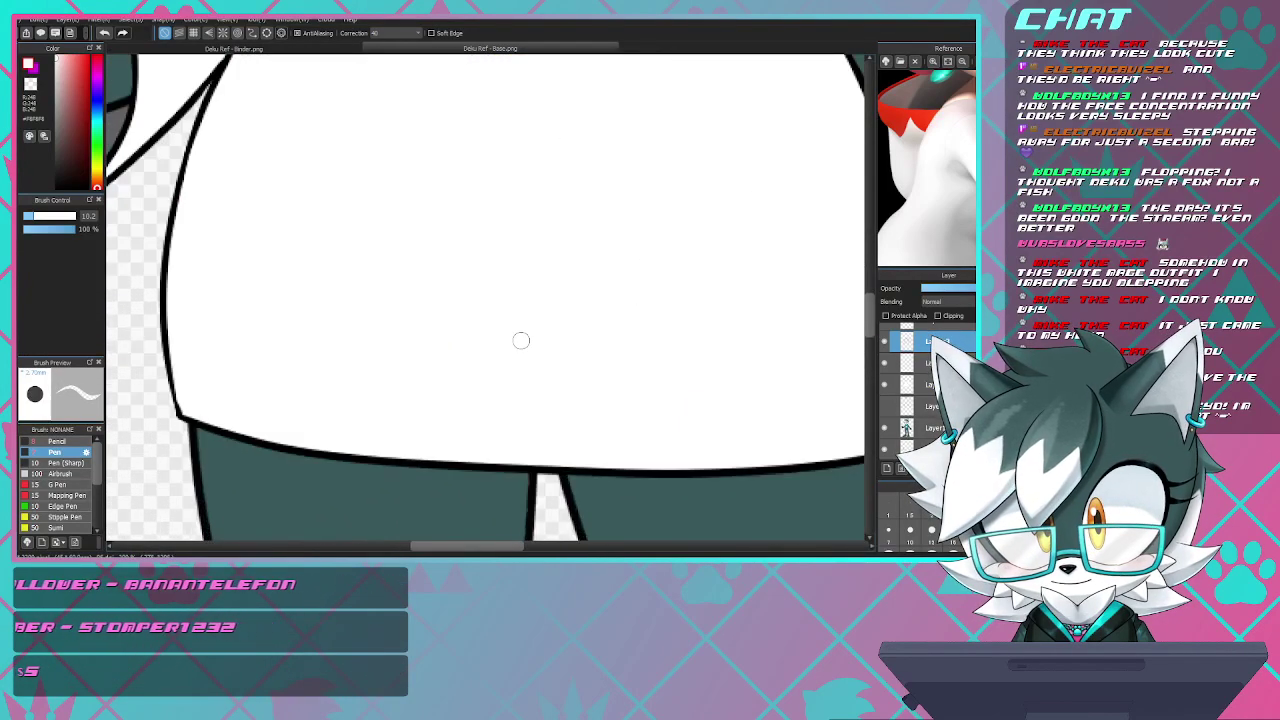
scroll(561, 339, down, 2)
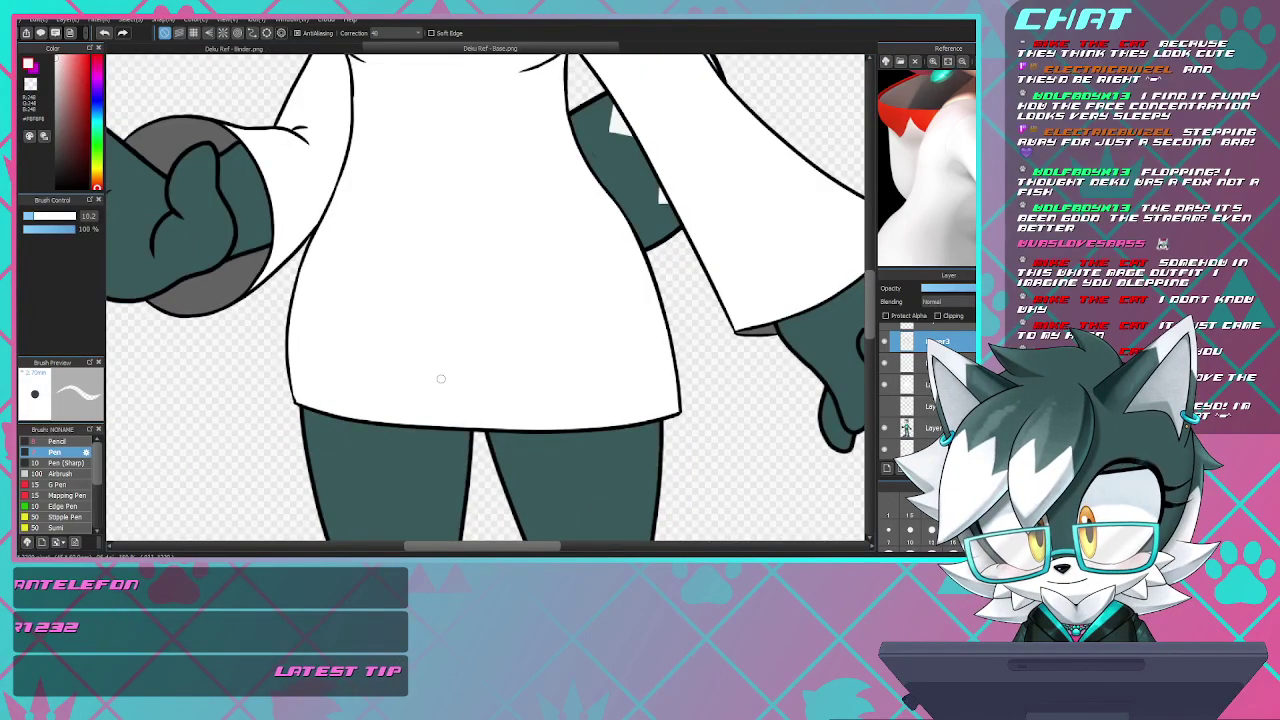
scroll(486, 401, up, 1)
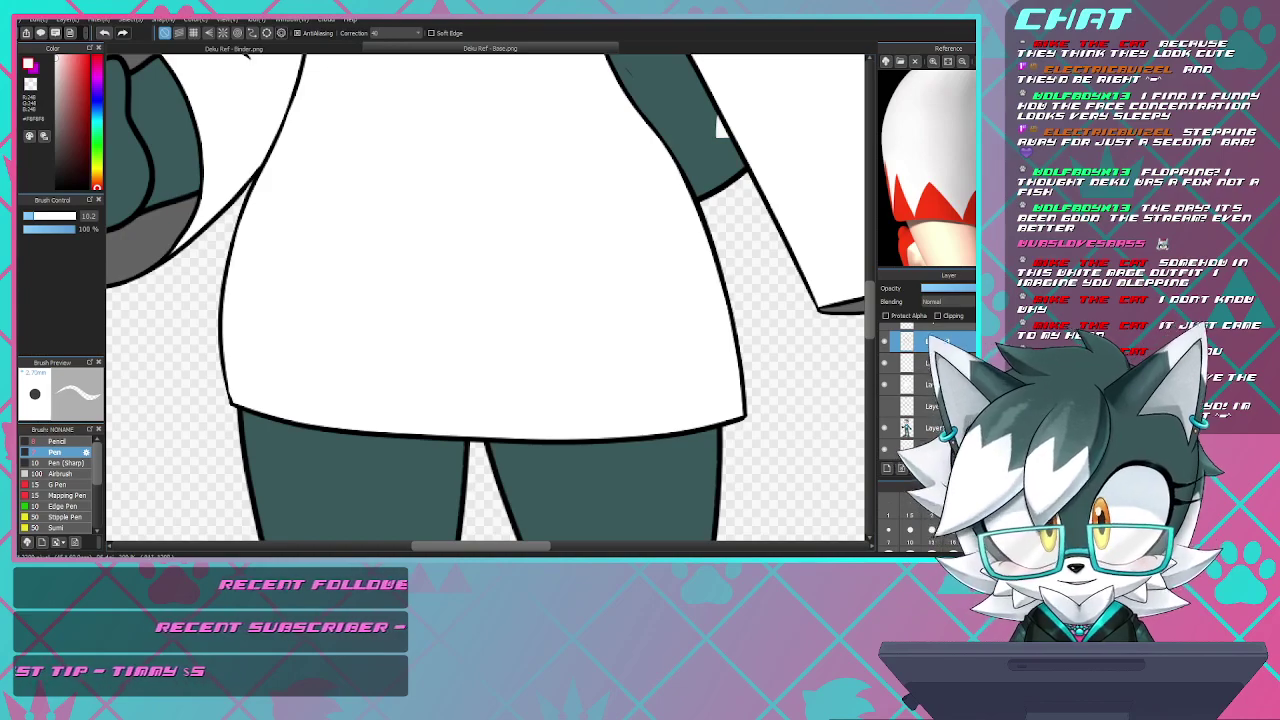
- On a new layer above Layer7, pen the first zigzag stroke down from the skirt's left edge in red sampled from the reference trim
click(928, 205)
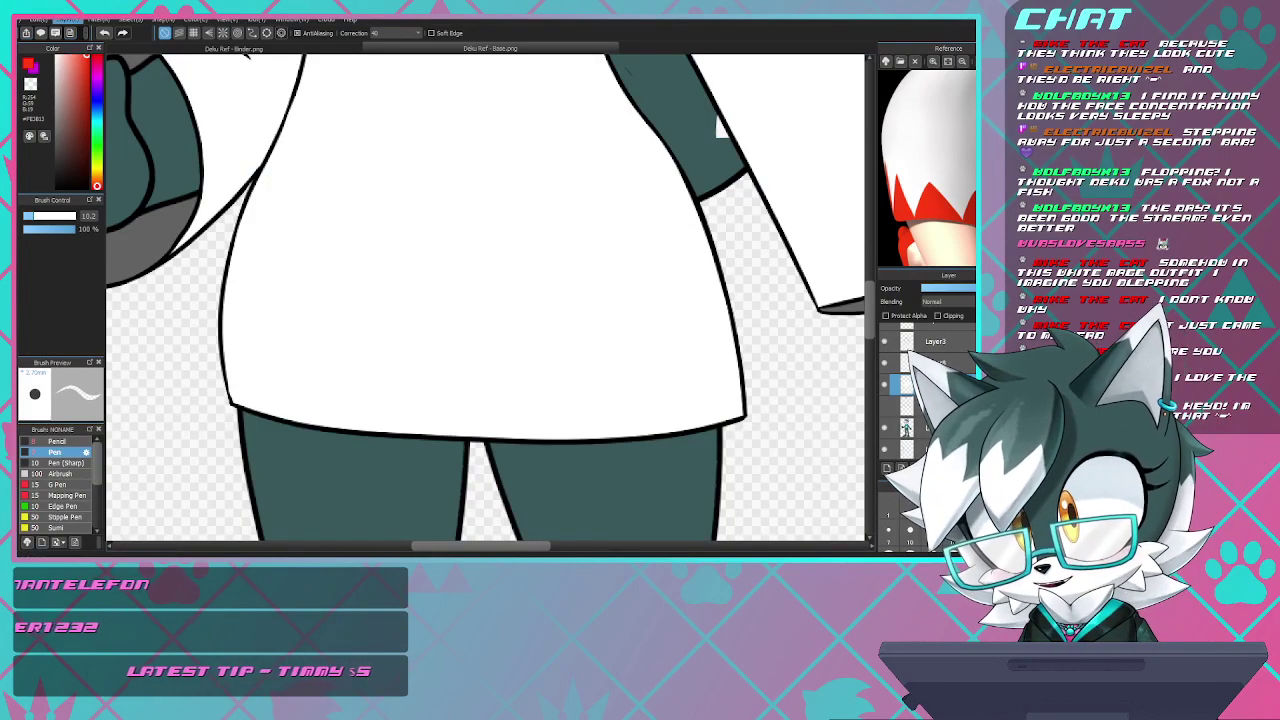
click(886, 468)
drag(347, 279, 349, 260)
scroll(349, 260, up, 1)
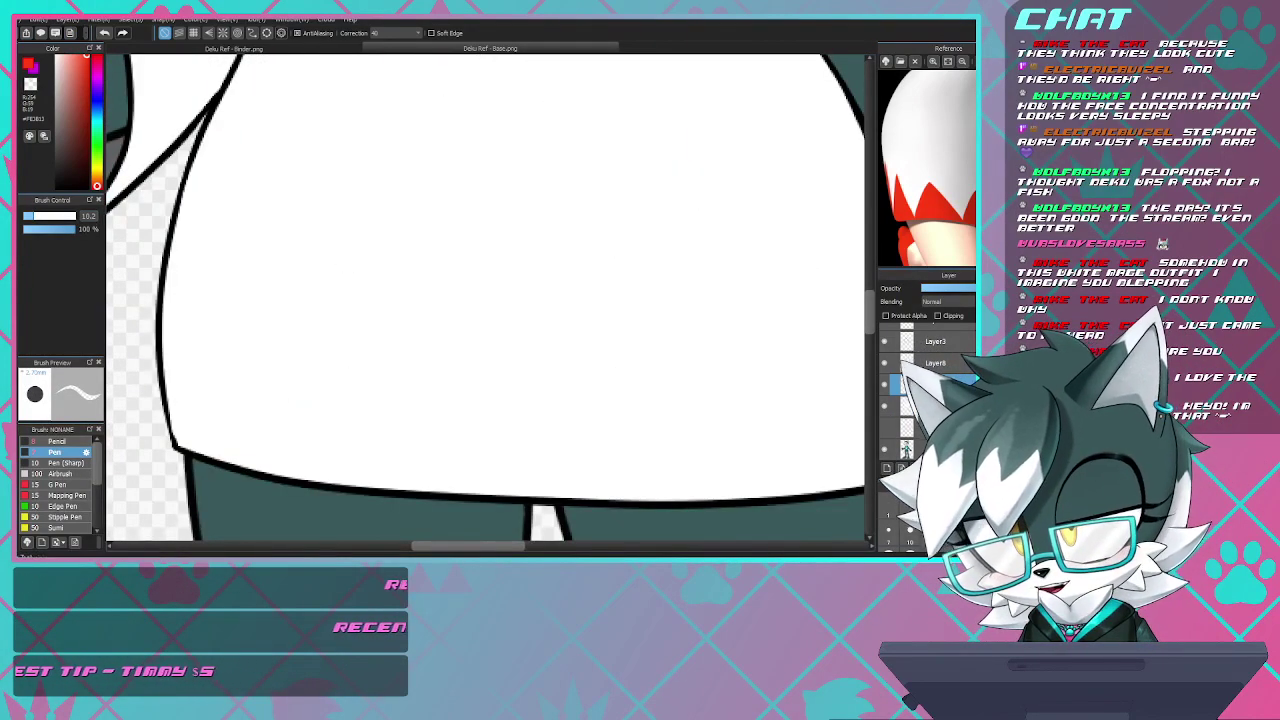
key(b)
scroll(300, 378, down, 1)
scroll(322, 436, up, 1)
scroll(329, 424, down, 1)
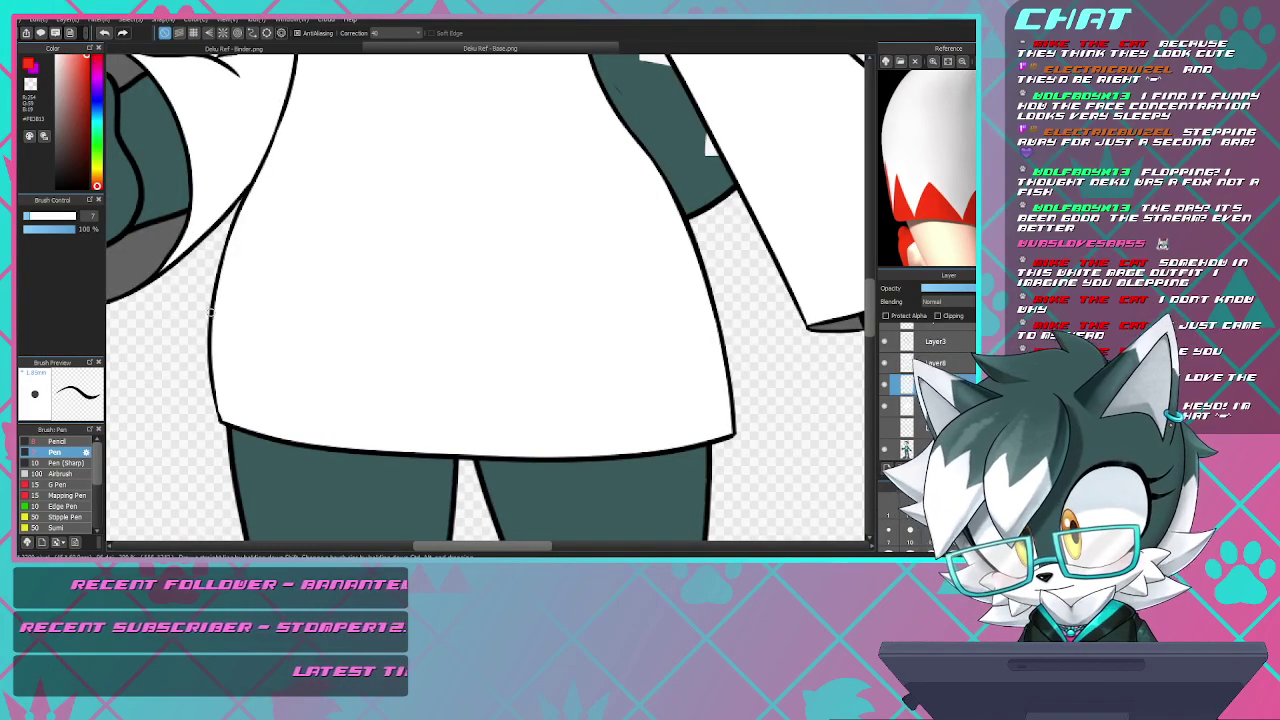
mouse_move(211, 298)
mouse_down()
mouse_move(260, 401)
mouse_move(340, 296)
mouse_up()
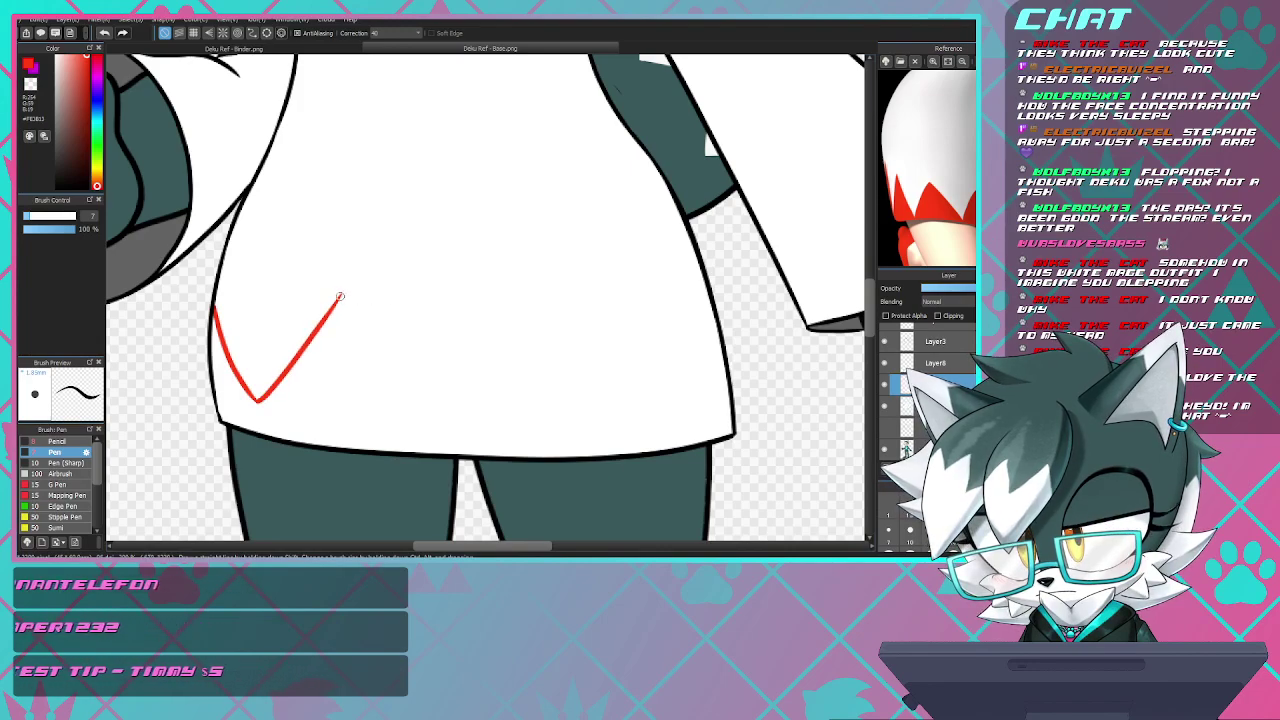
drag(381, 343, 422, 406)
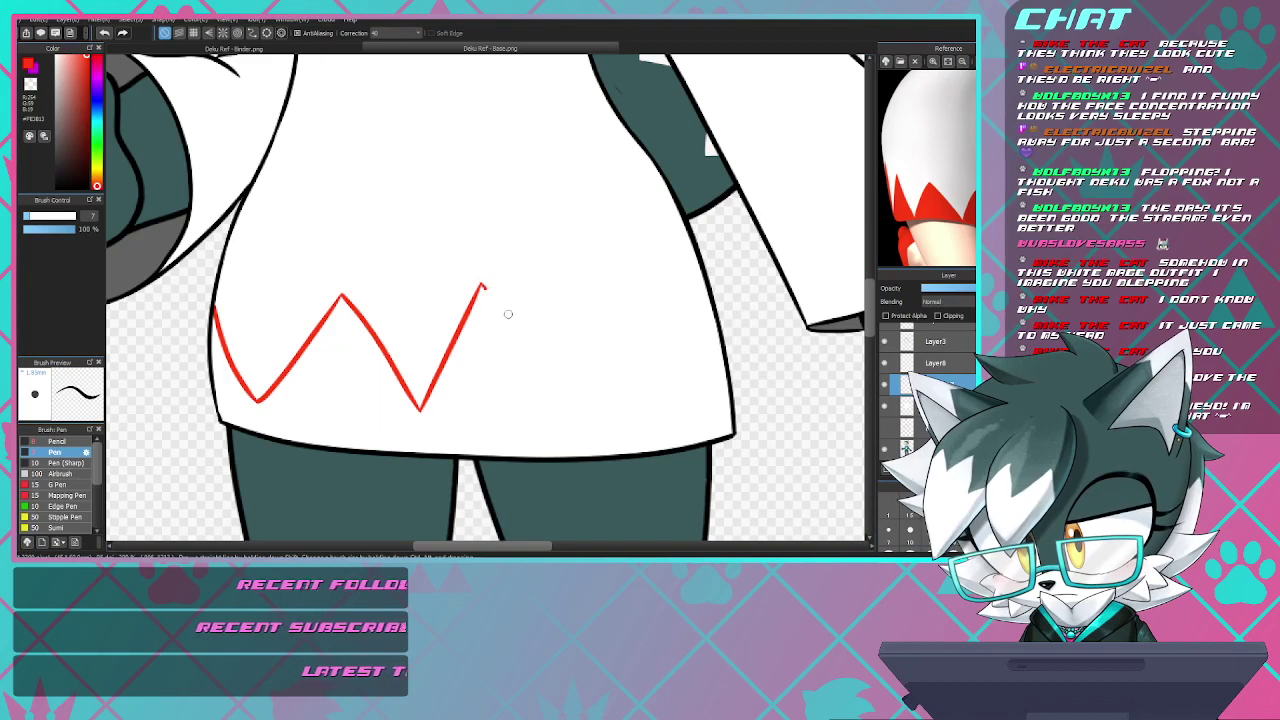
drag(508, 314, 578, 397)
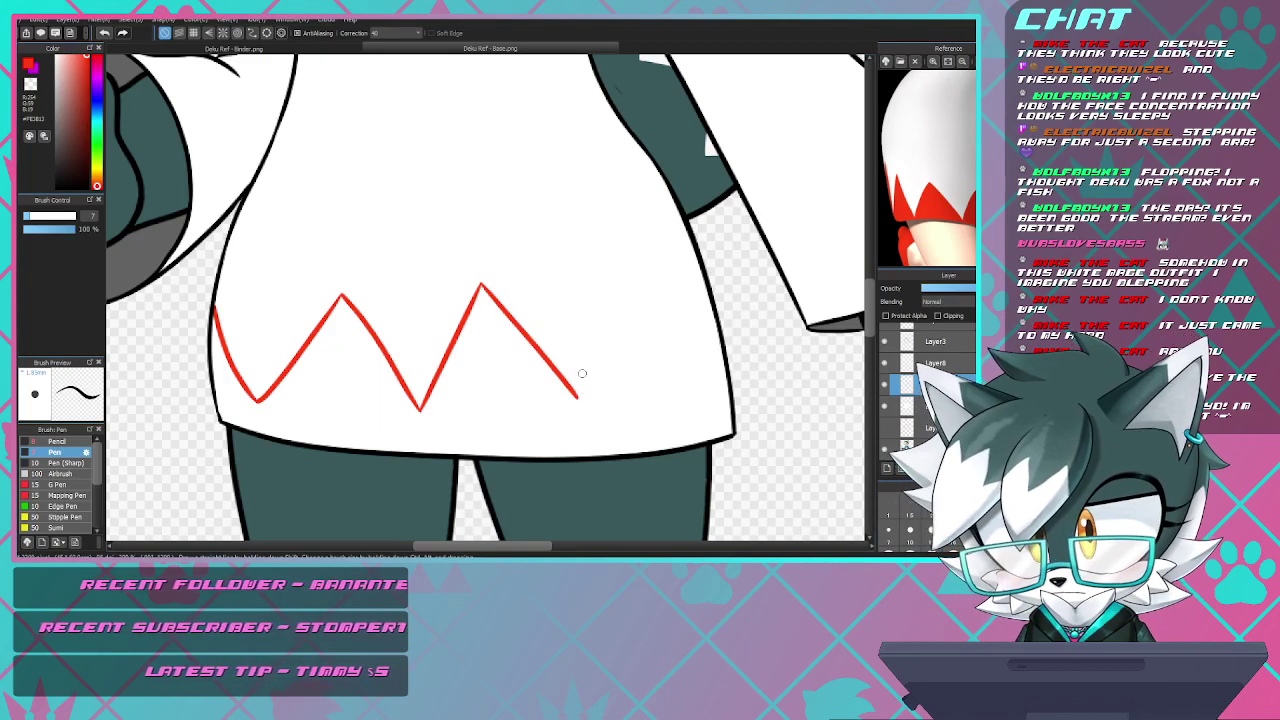
key(ctrl+z)
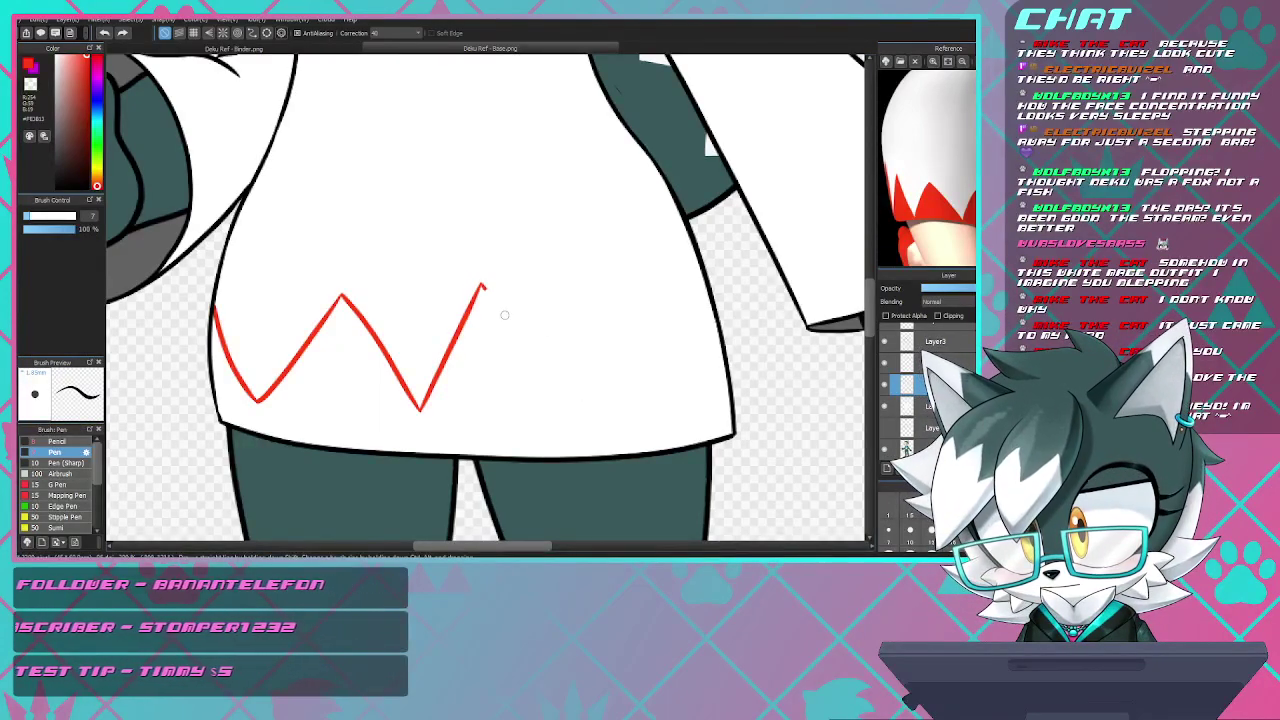
drag(481, 285, 570, 406)
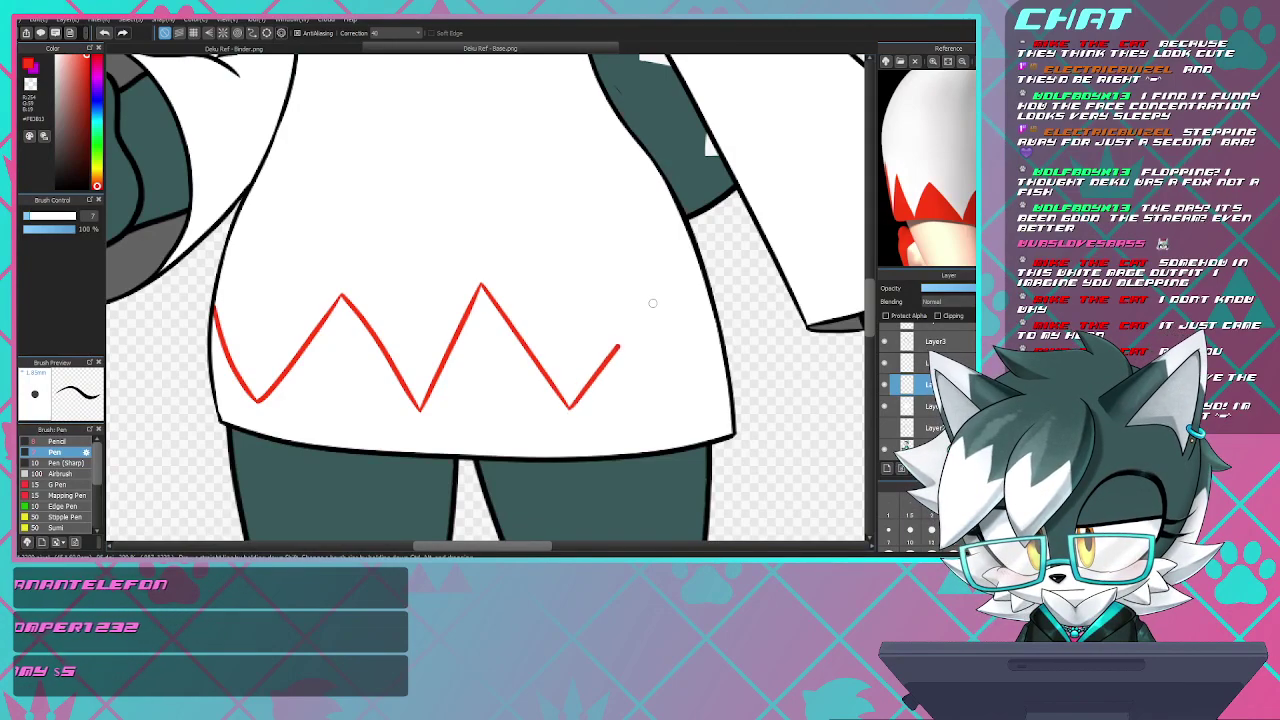
key(ctrl+z)
key(ctrl+z)
key(ctrl+z)
key(ctrl+z)
key(ctrl+z)
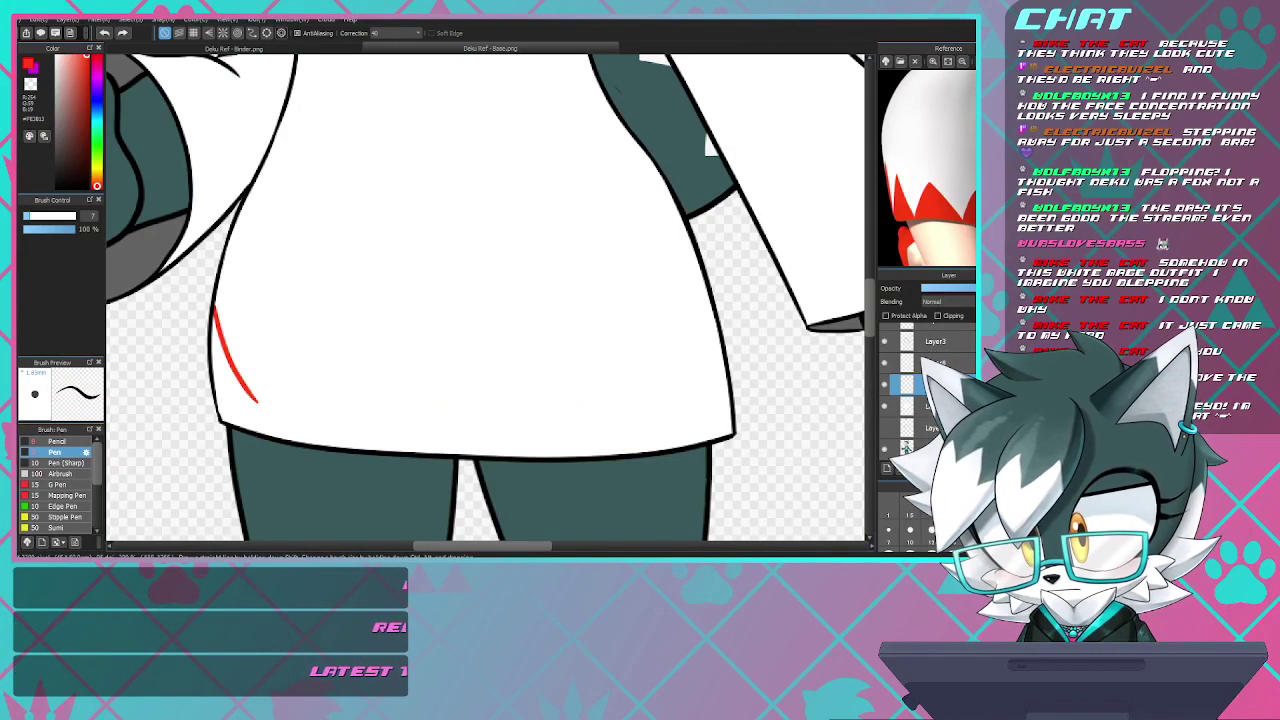
drag(259, 400, 385, 288)
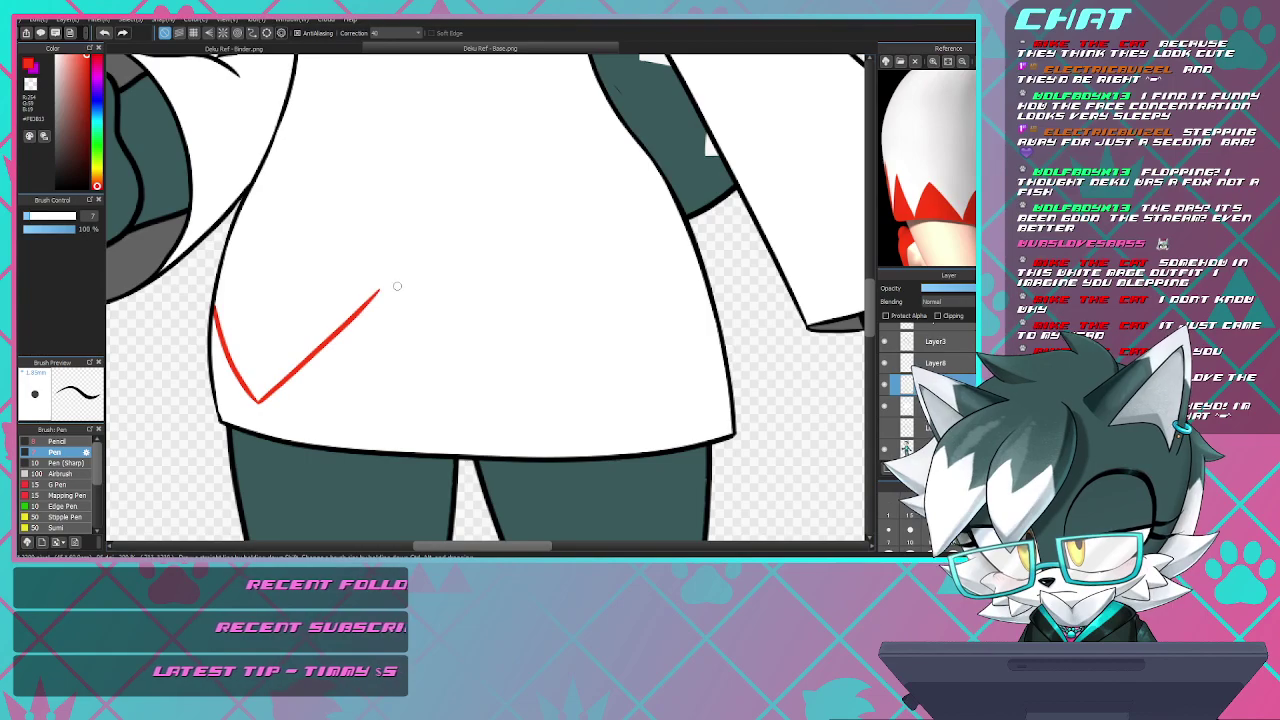
key(ctrl+z)
drag(259, 400, 334, 318)
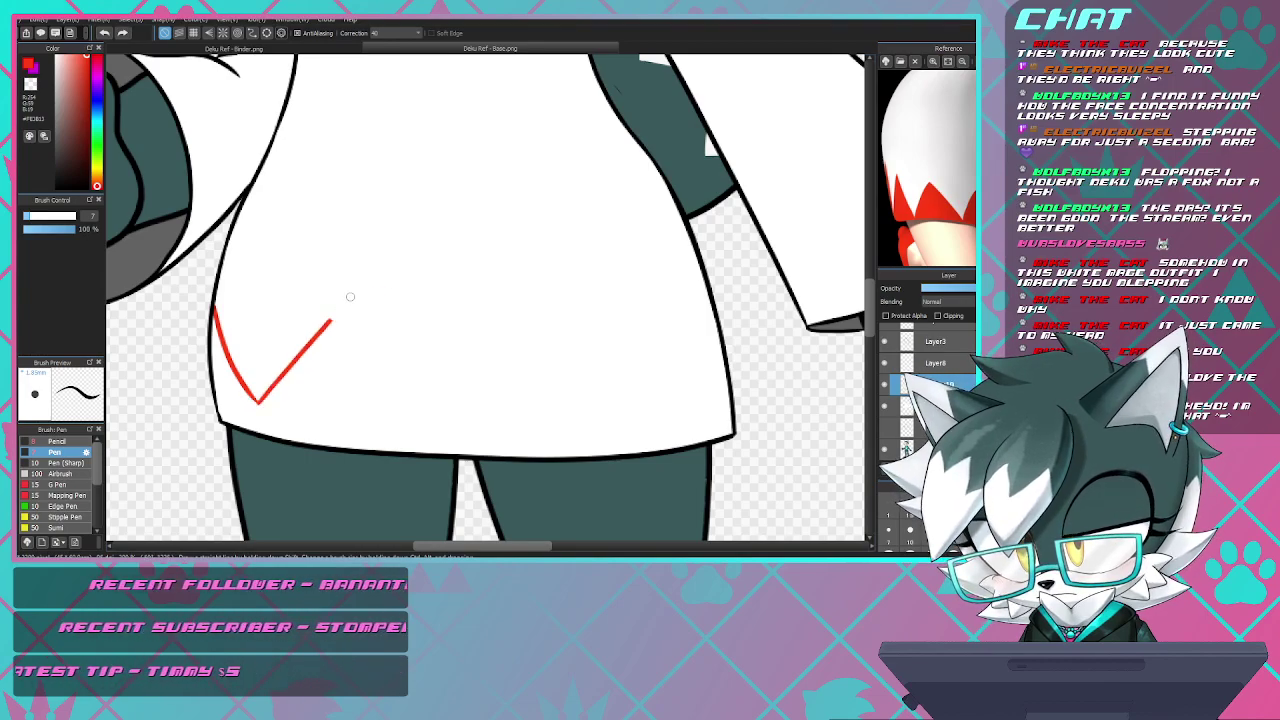
key(ctrl+z)
- Continue the red zigzag across the lower skirt to its right edge, forming three pointed peaks above the hem
drag(246, 403, 349, 302)
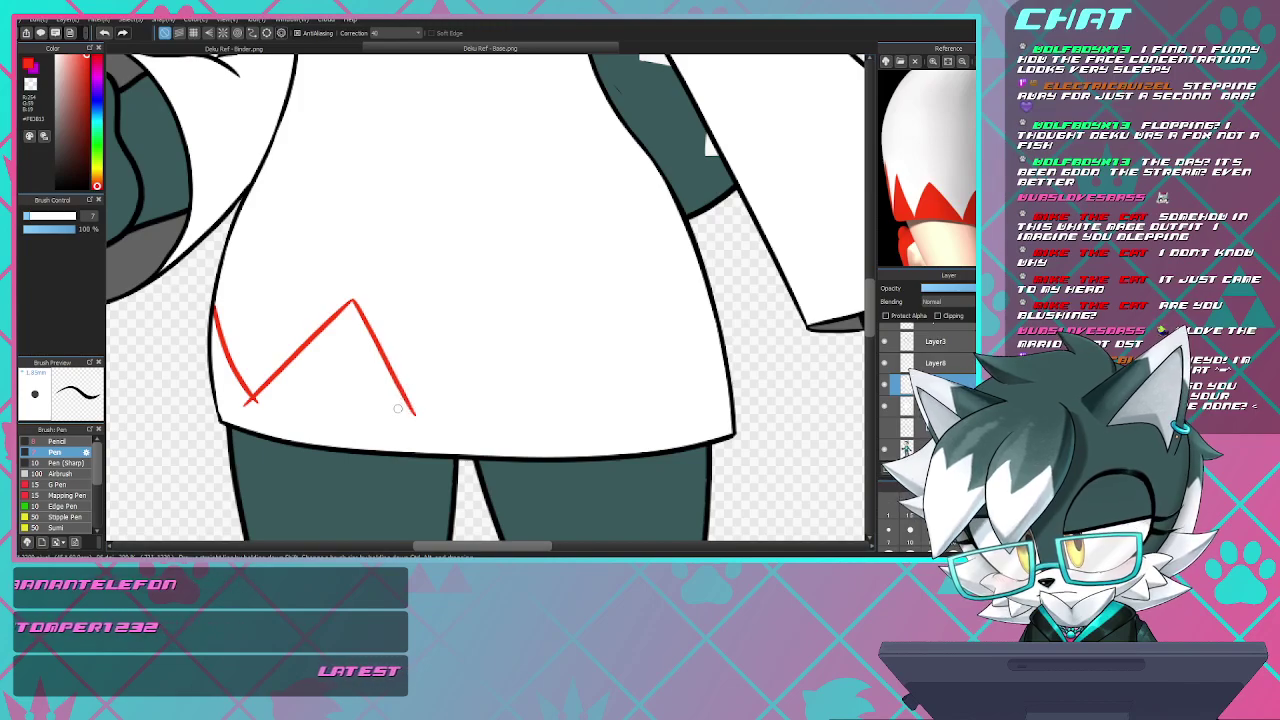
mouse_move(405, 408)
mouse_down()
mouse_move(487, 296)
mouse_move(523, 336)
mouse_up()
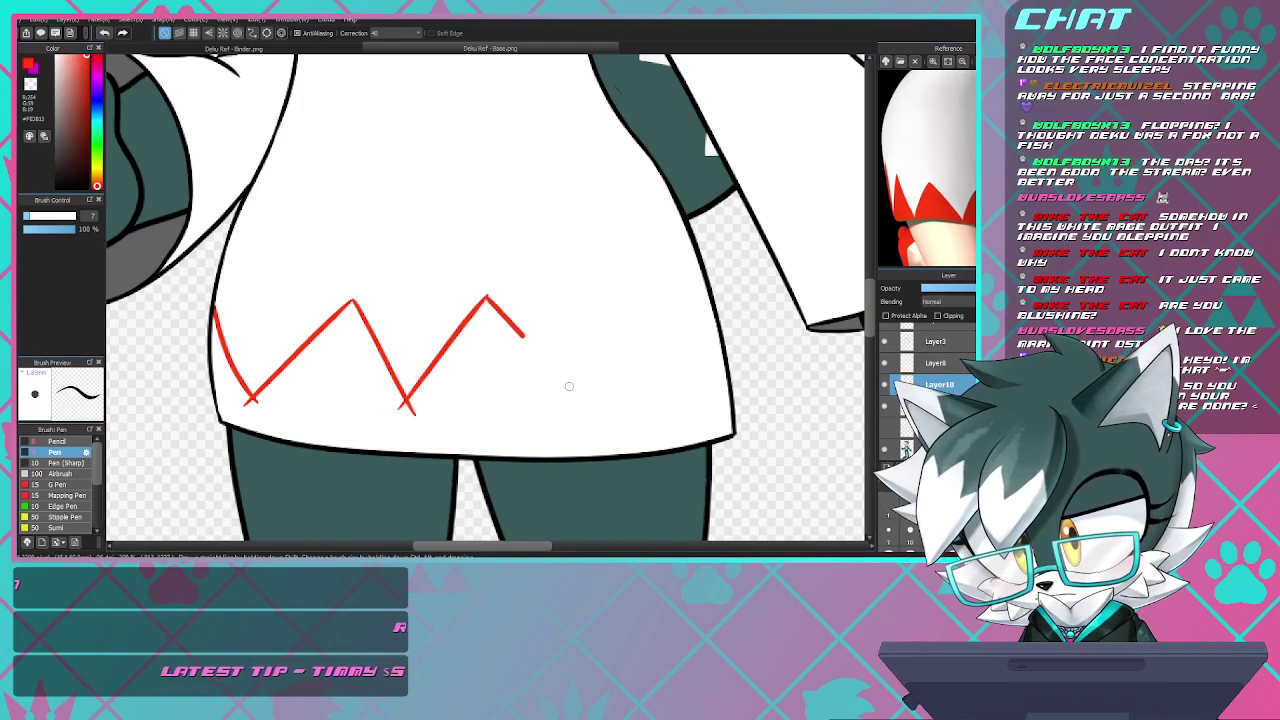
mouse_move(569, 386)
mouse_down()
mouse_move(606, 304)
mouse_move(630, 300)
mouse_move(621, 310)
mouse_move(686, 386)
mouse_up()
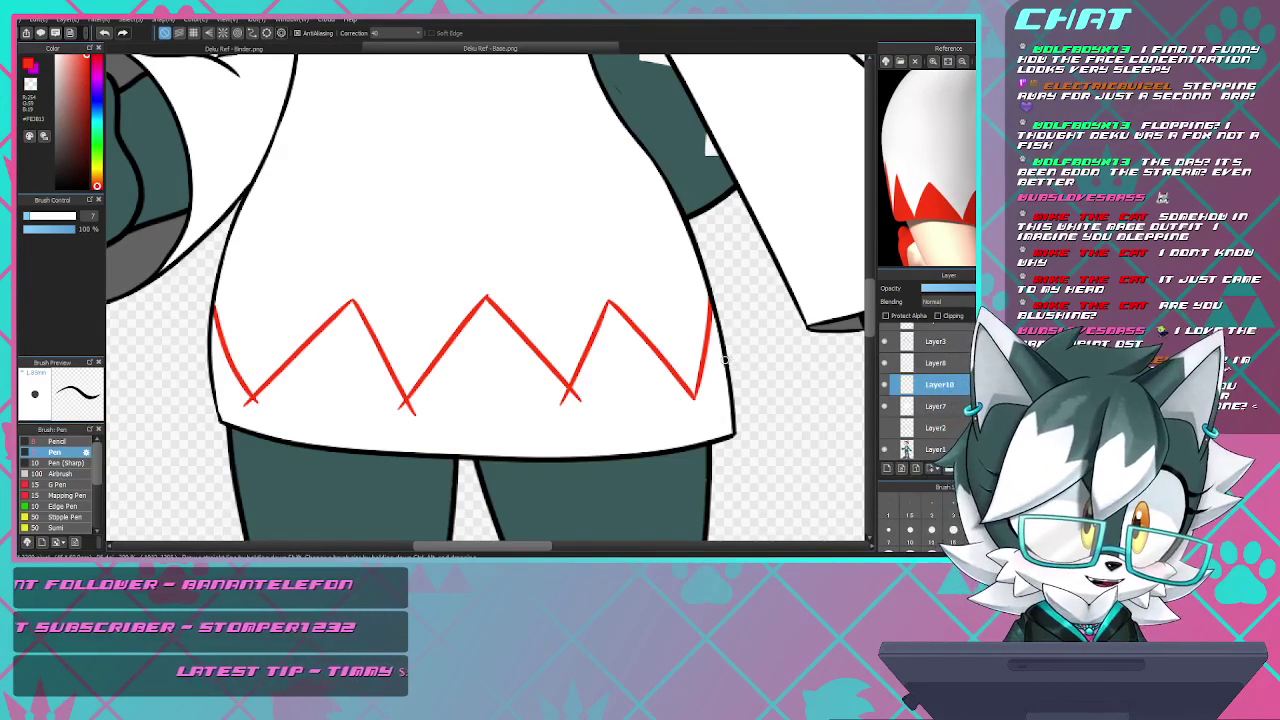
scroll(486, 292, up, 5)
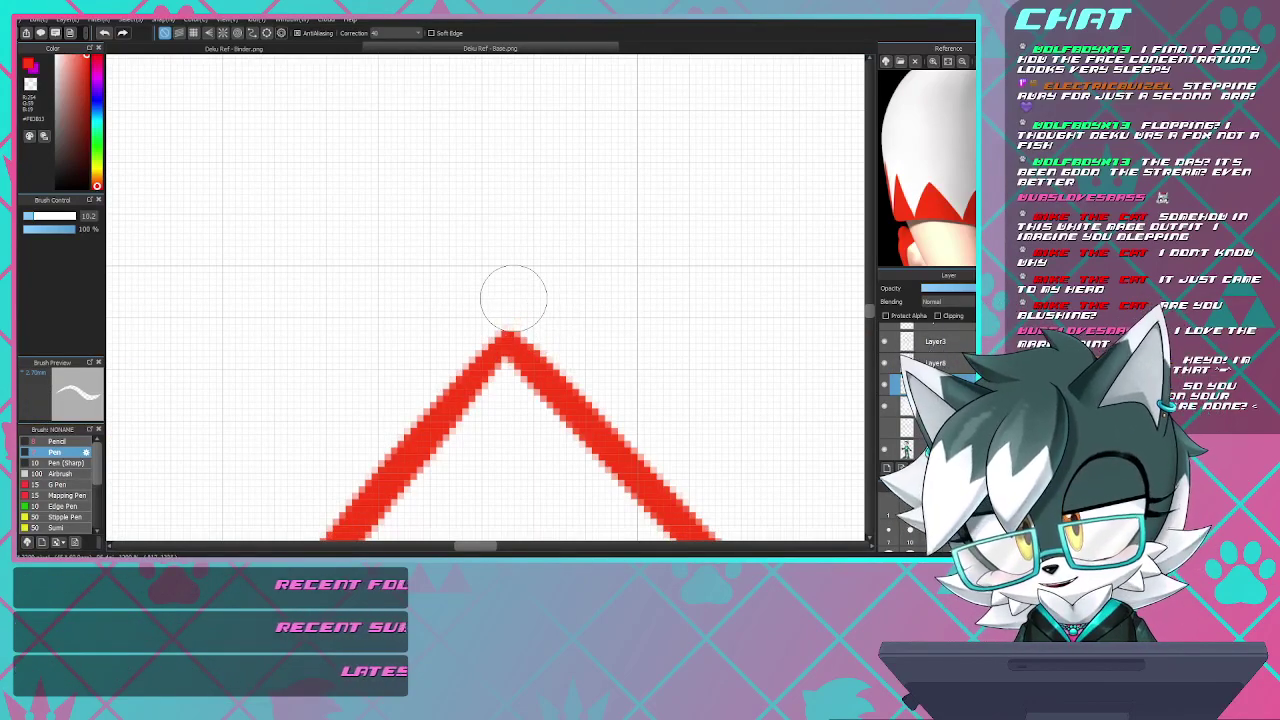
scroll(514, 258, down, 6)
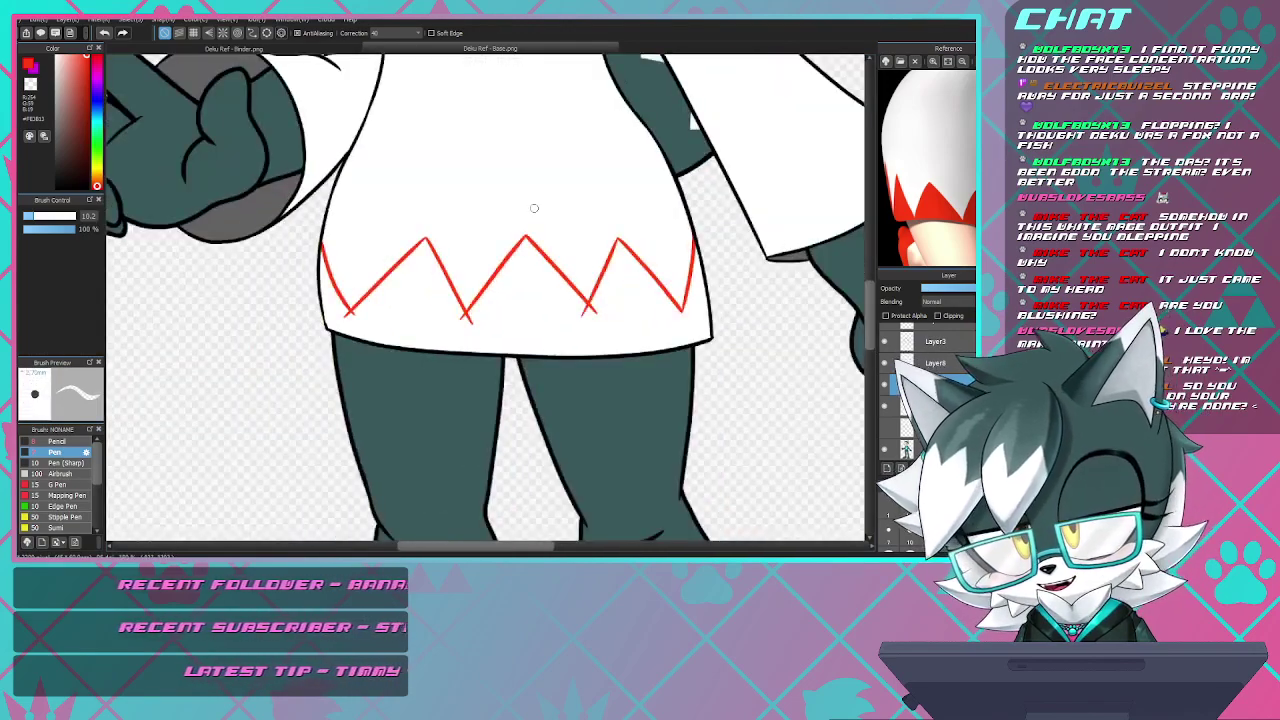
scroll(420, 262, up, 2)
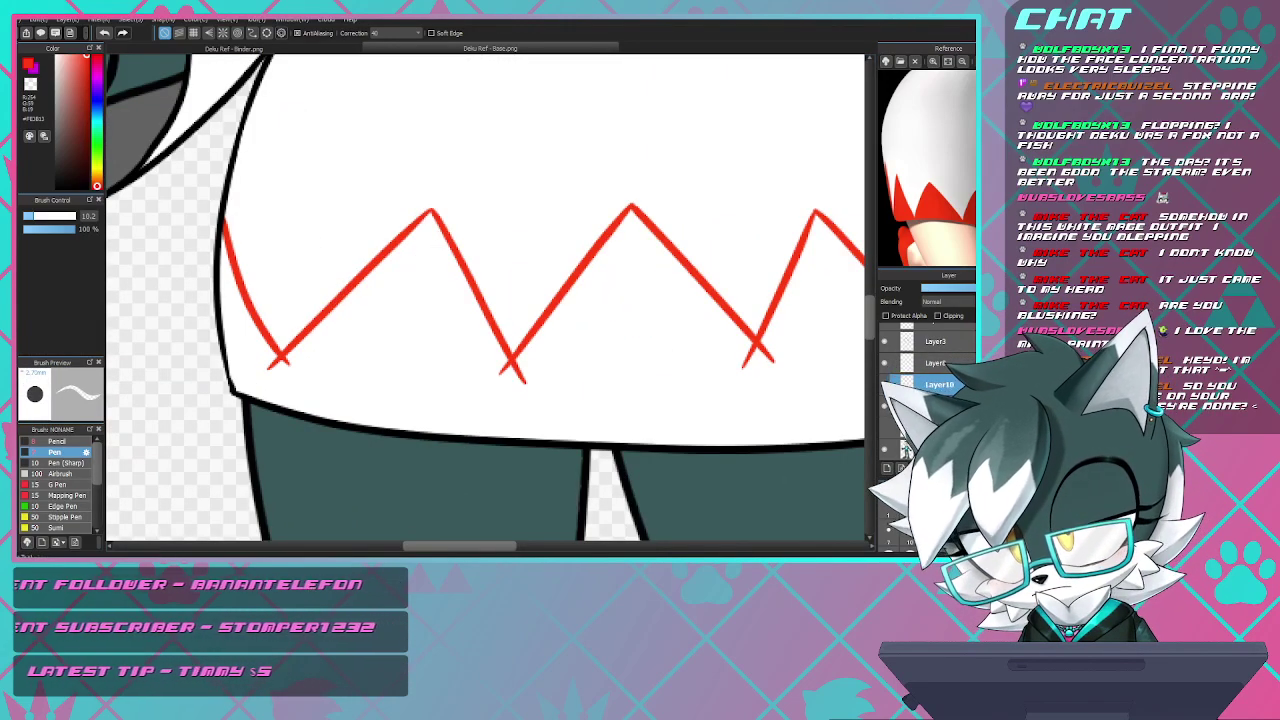
- Fill the hem area below the zigzag line with the same red
key(g)
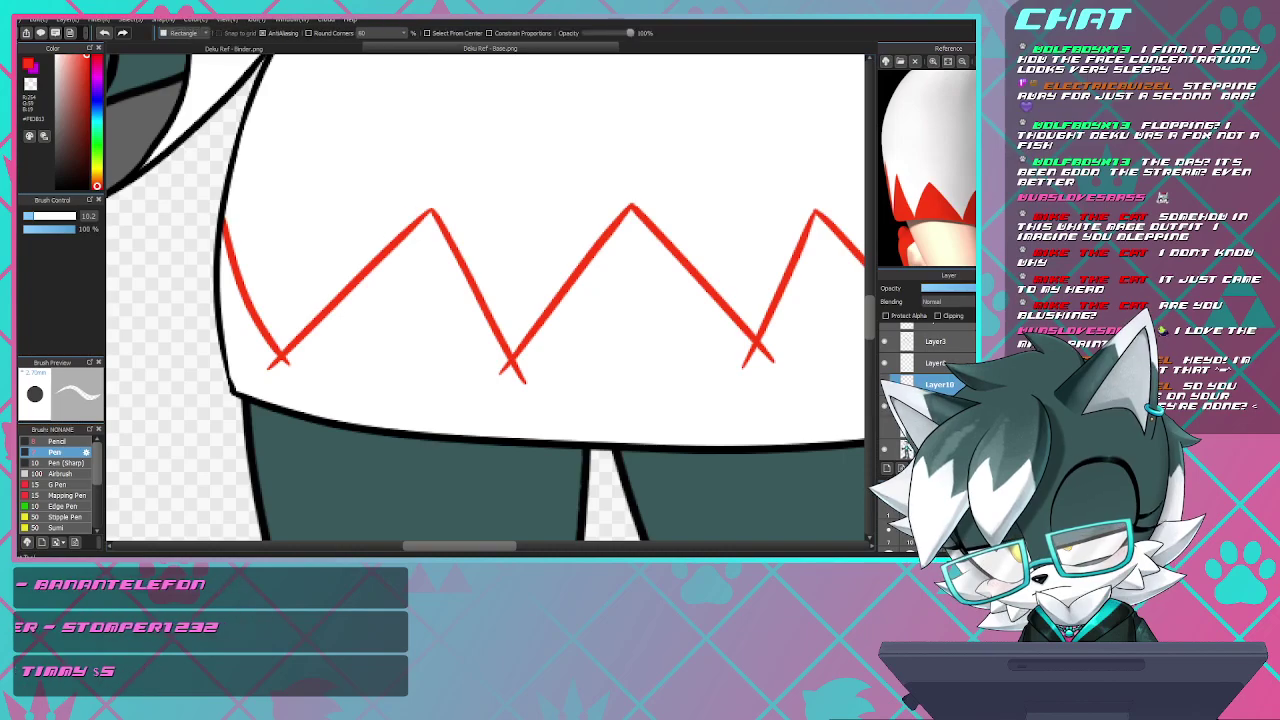
click(512, 400)
scroll(486, 300, down, 3)
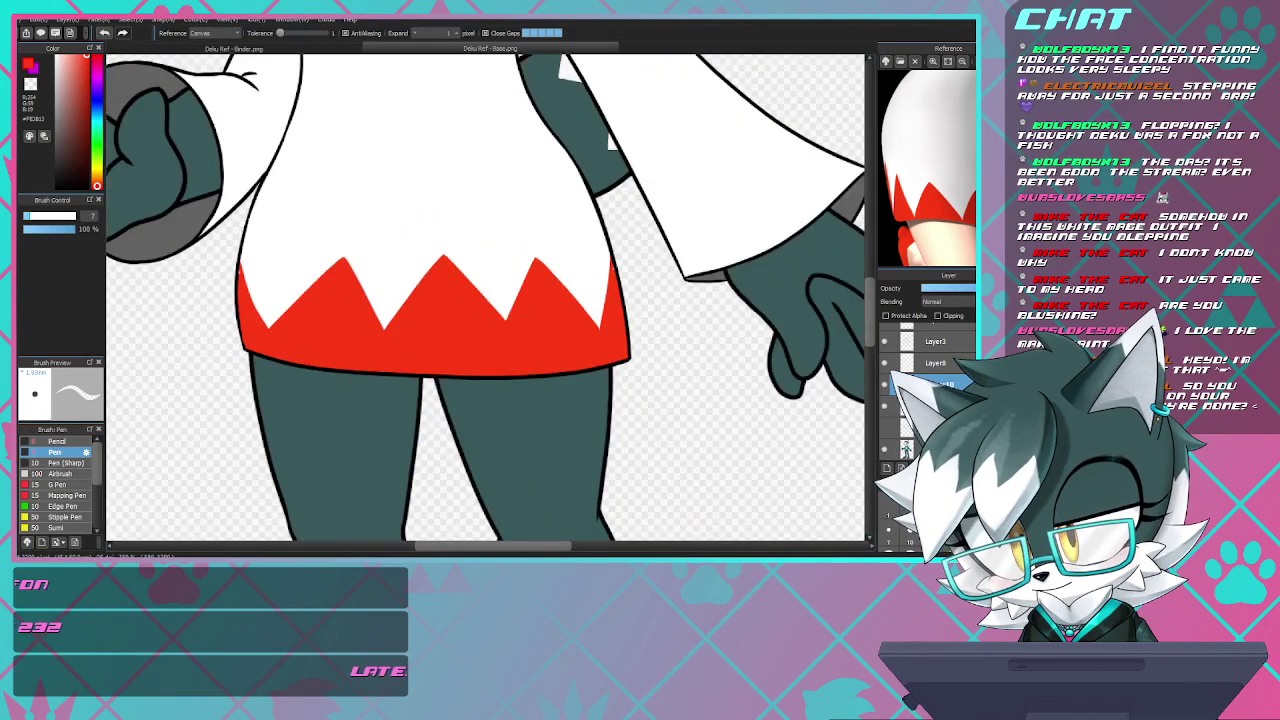
- Touch up the small unfilled spots in the red hem trim along the skirt's side edges with the Pen
key(b)
scroll(276, 265, up, 5)
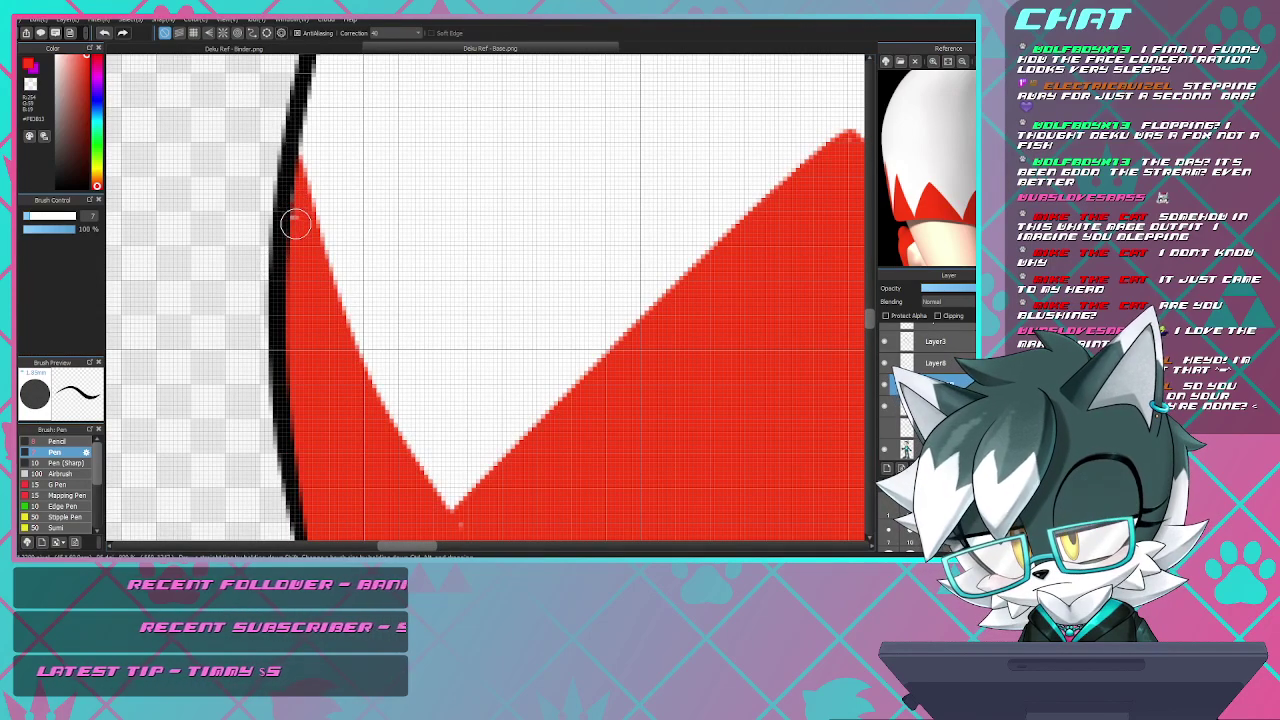
scroll(289, 220, down, 5)
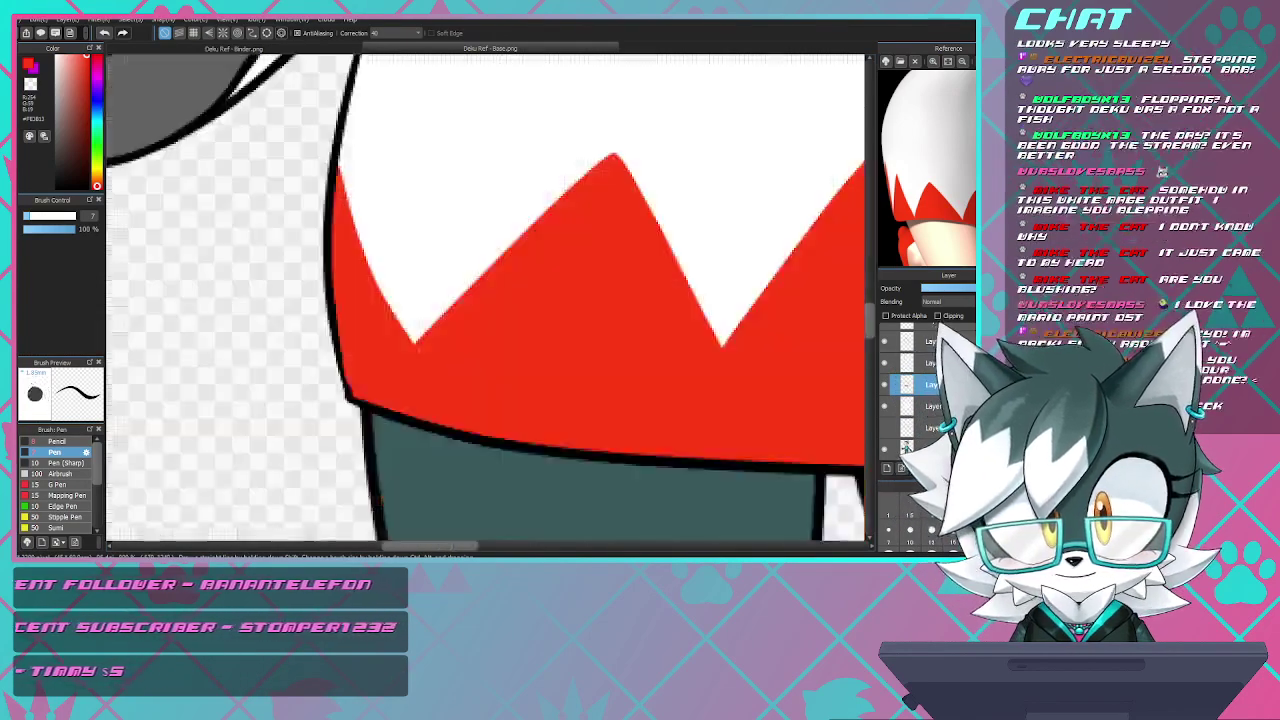
scroll(443, 306, up, 4)
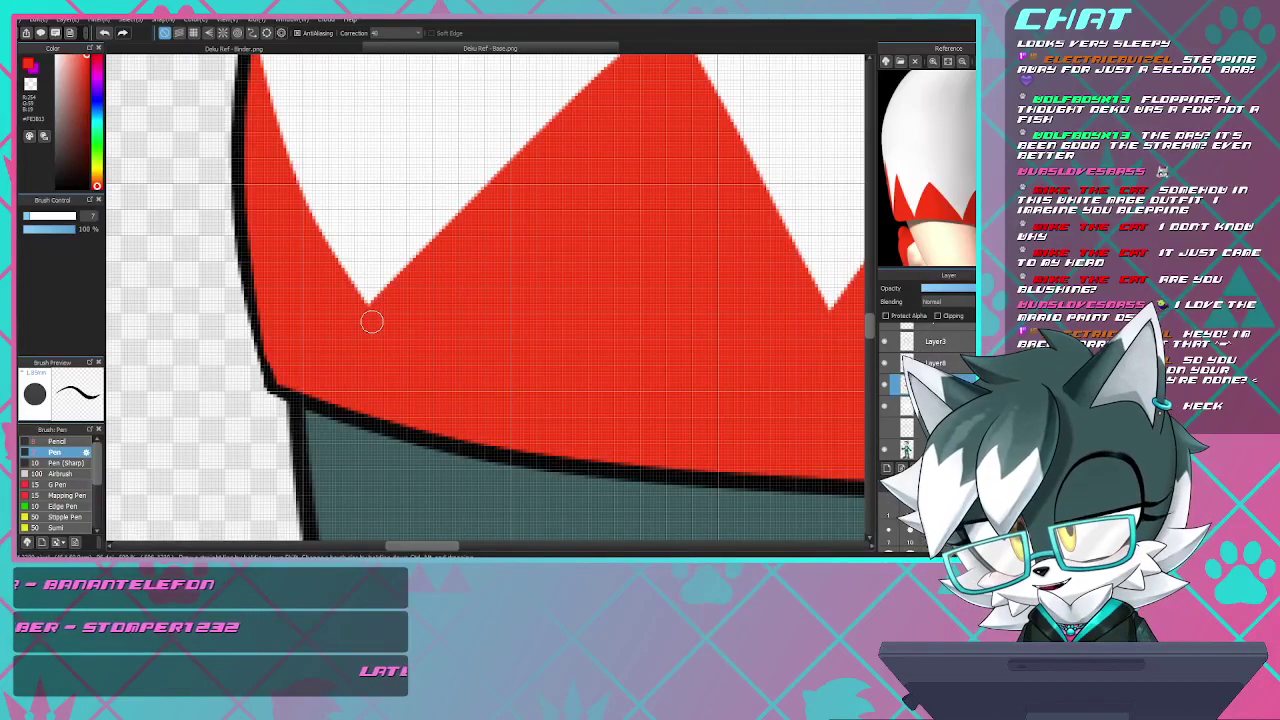
scroll(384, 312, down, 6)
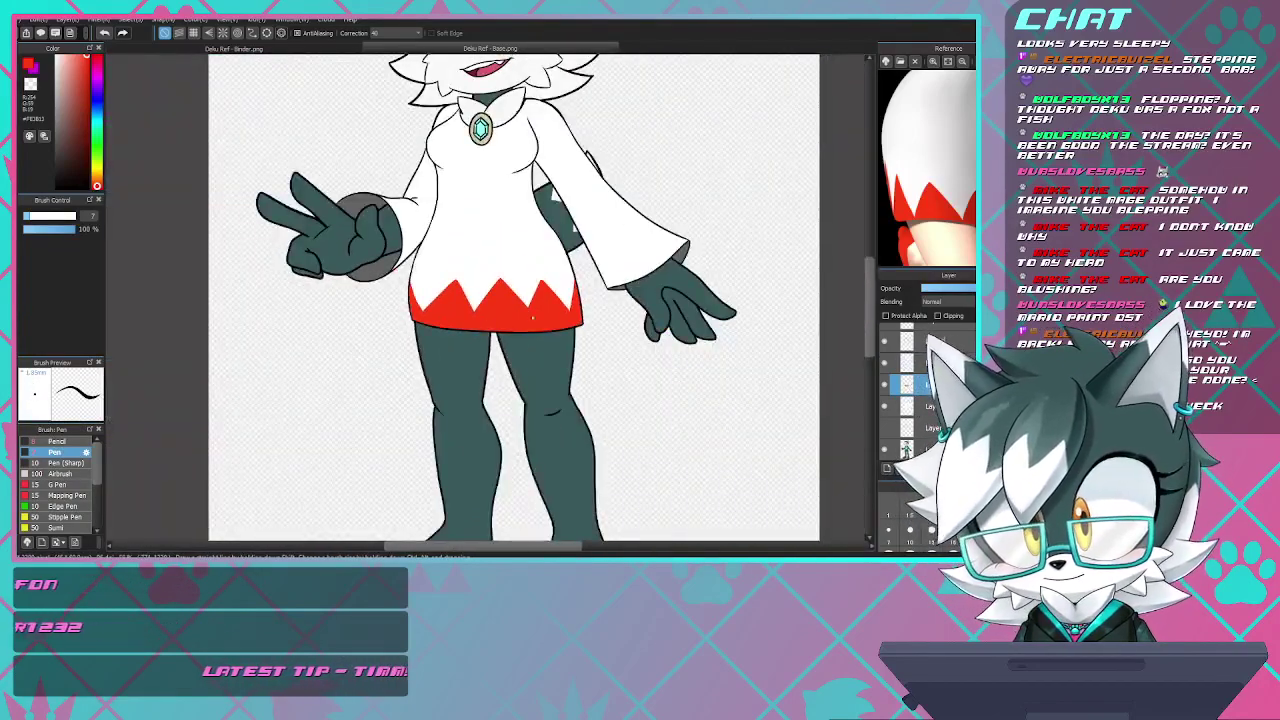
scroll(551, 315, up, 4)
scroll(628, 177, up, 5)
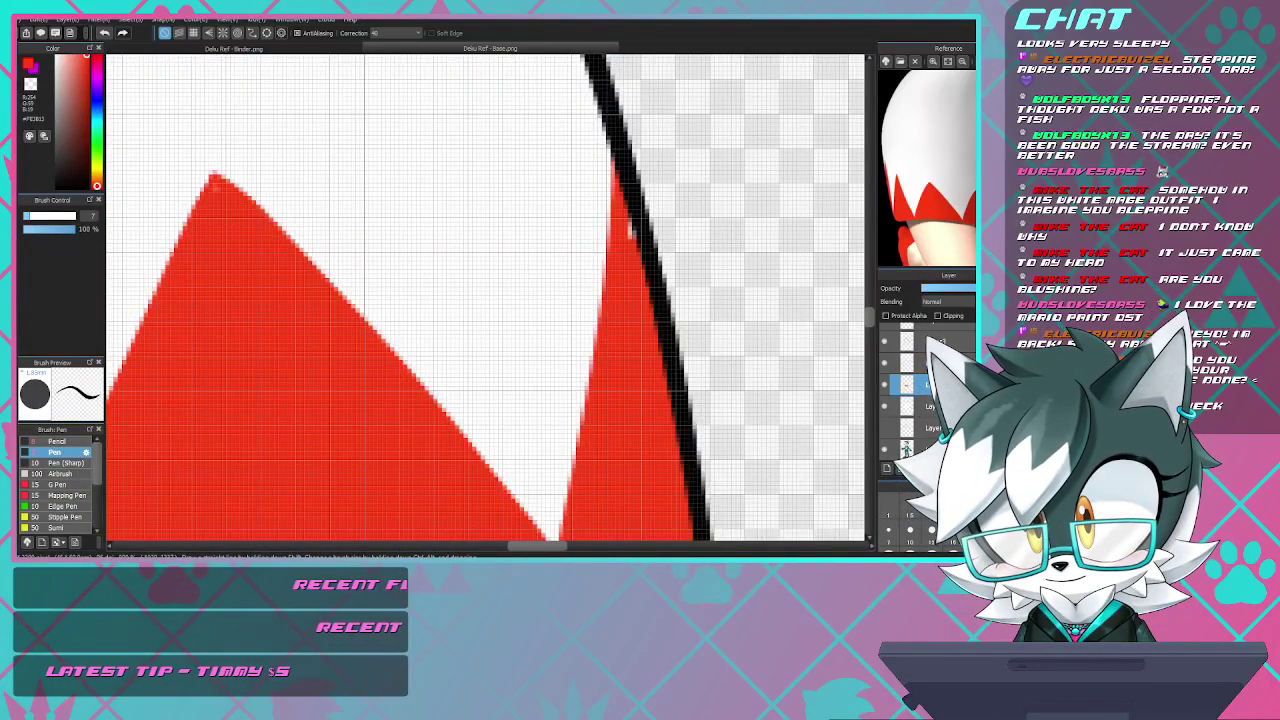
drag(627, 215, 629, 262)
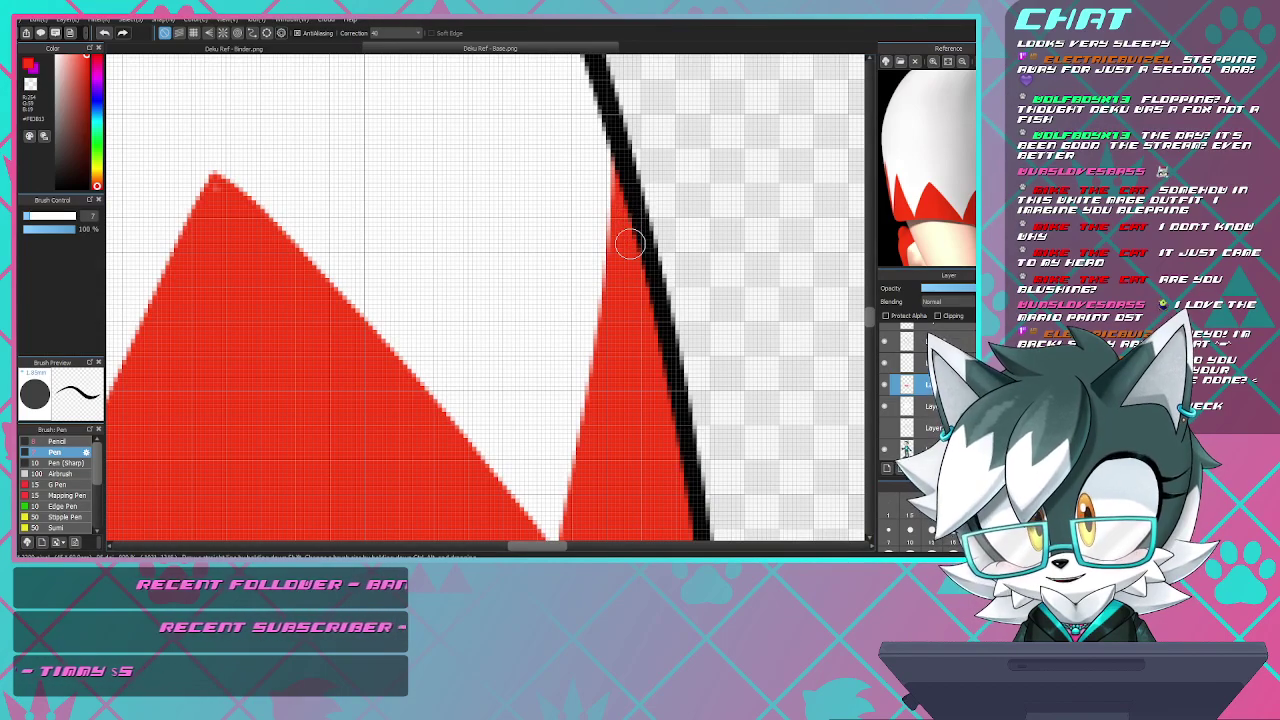
- Examine the red hem trim on the whole figure and up close, along with the flared sleeve beside it
scroll(630, 243, down, 7)
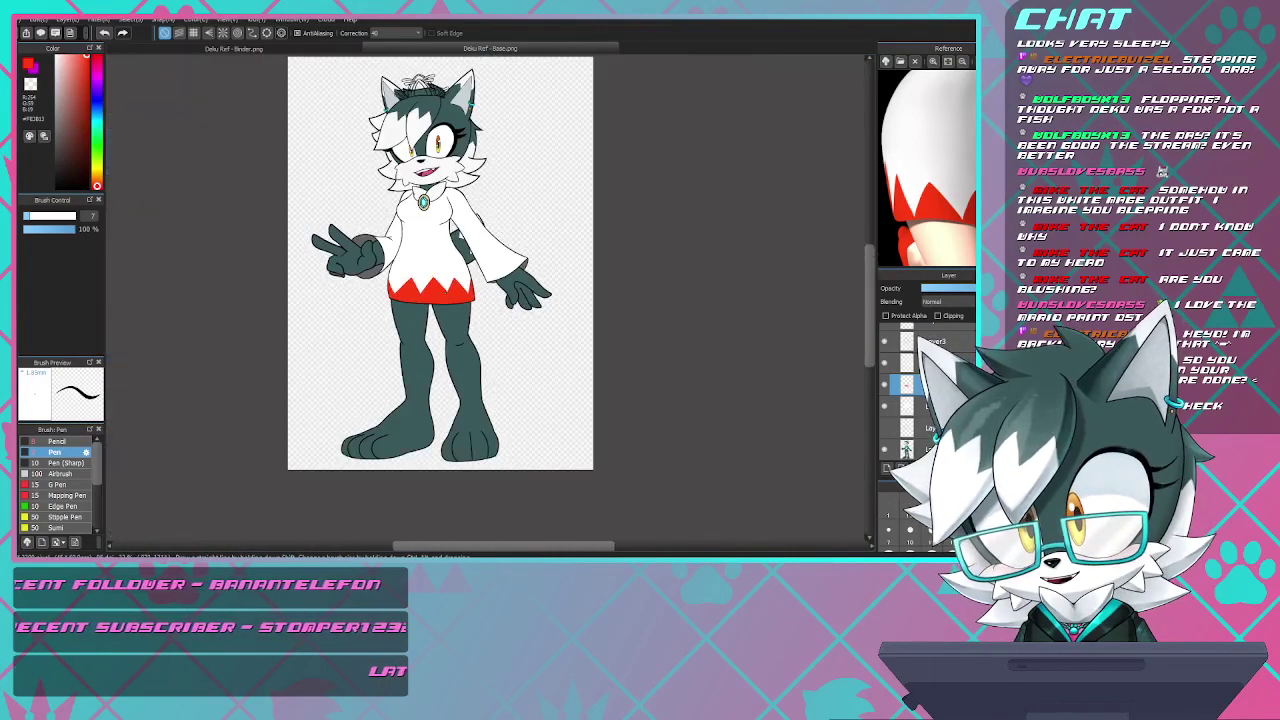
scroll(437, 287, up, 3)
scroll(311, 302, up, 1)
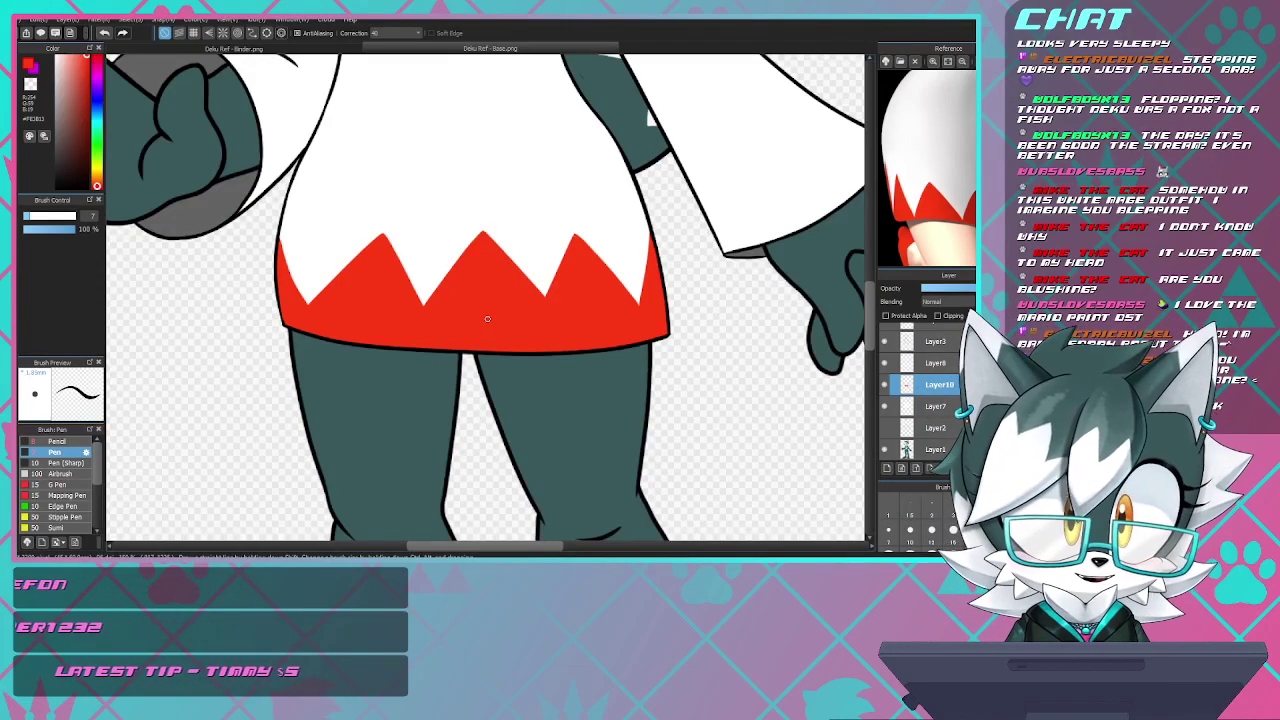
scroll(487, 318, down, 1)
scroll(487, 320, down, 2)
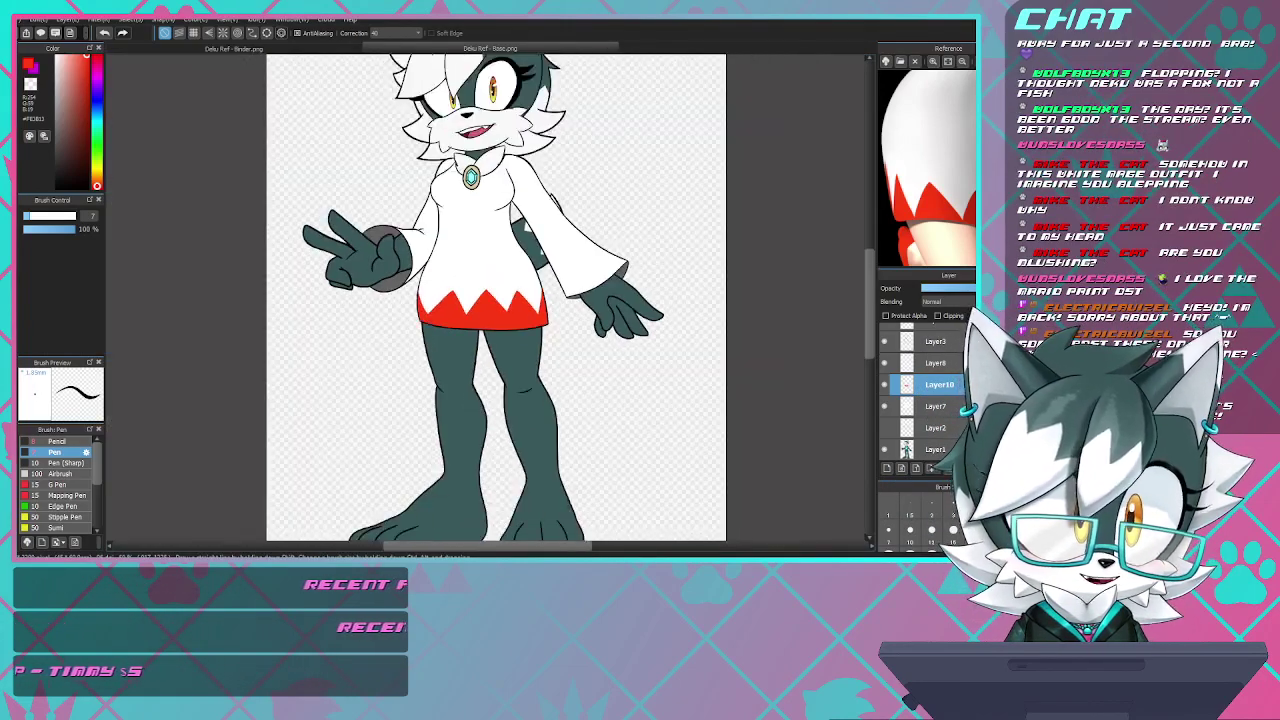
scroll(556, 310, up, 2)
scroll(560, 312, down, 1)
scroll(629, 263, up, 4)
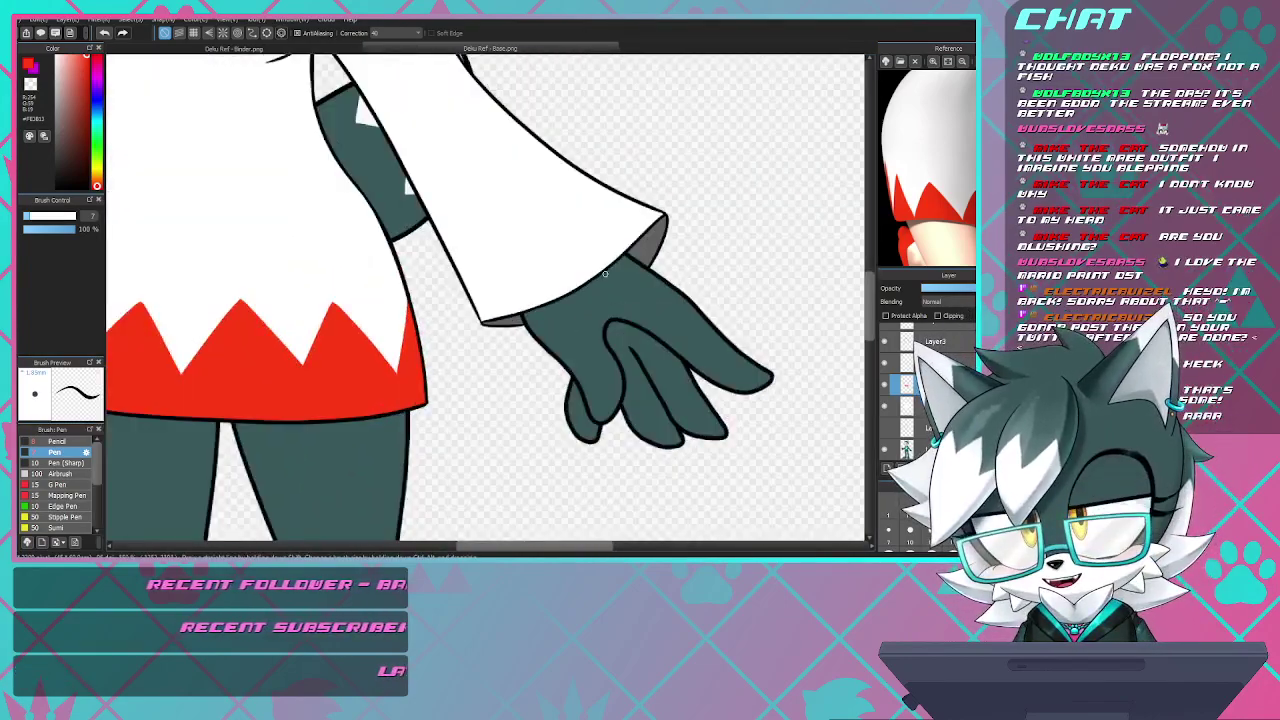
- Following the reference sleeve, pen a red zigzag line from the flared sleeve's inner edge across the white area above its cuff
drag(926, 200, 926, 155)
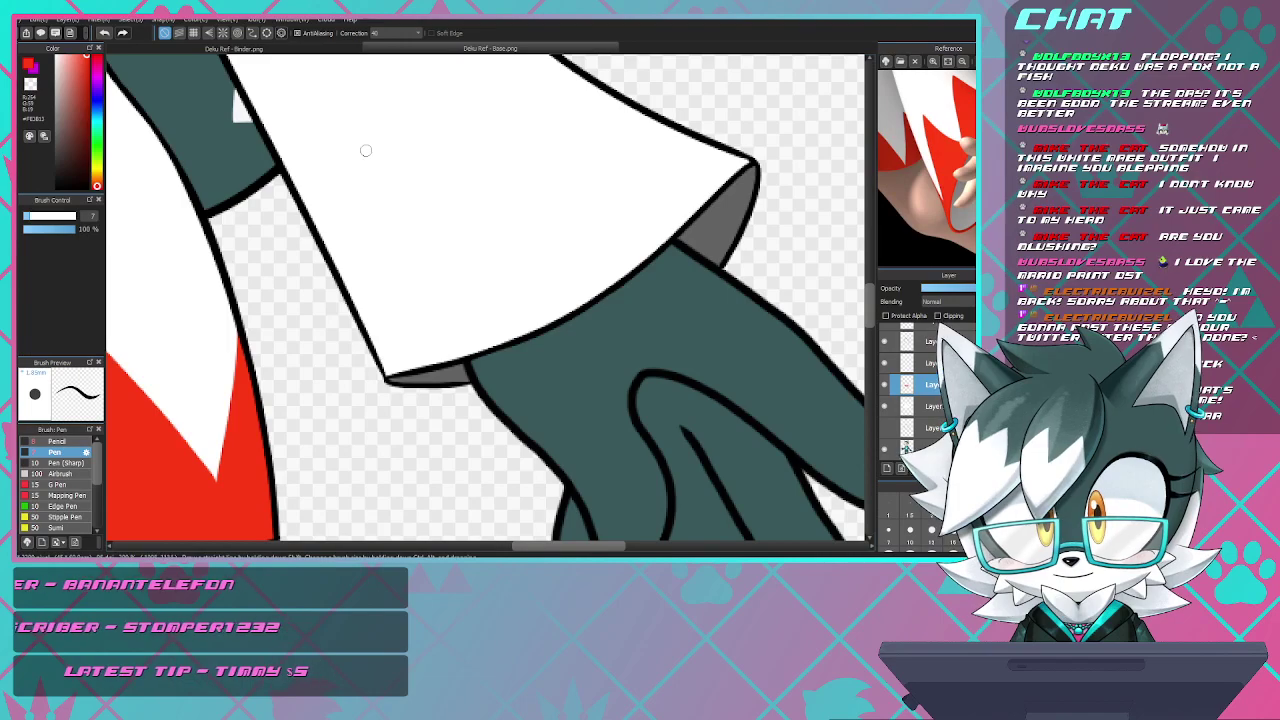
scroll(437, 317, up, 2)
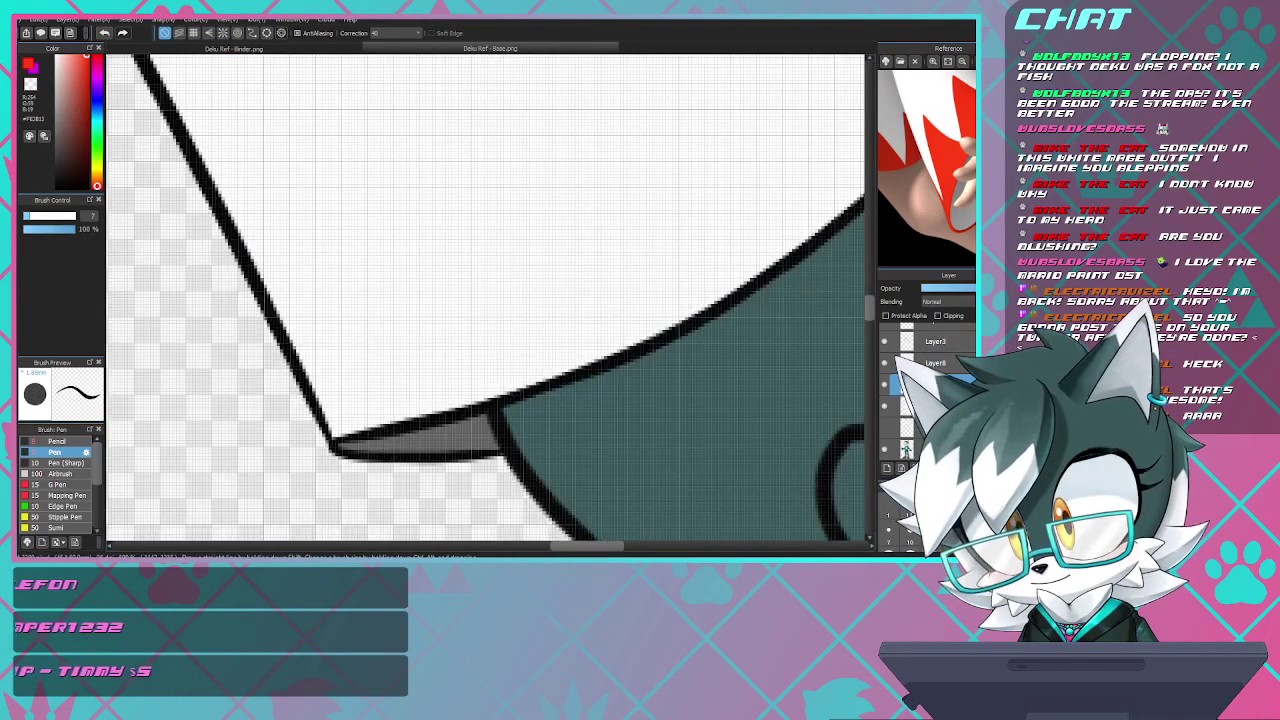
scroll(424, 305, down, 3)
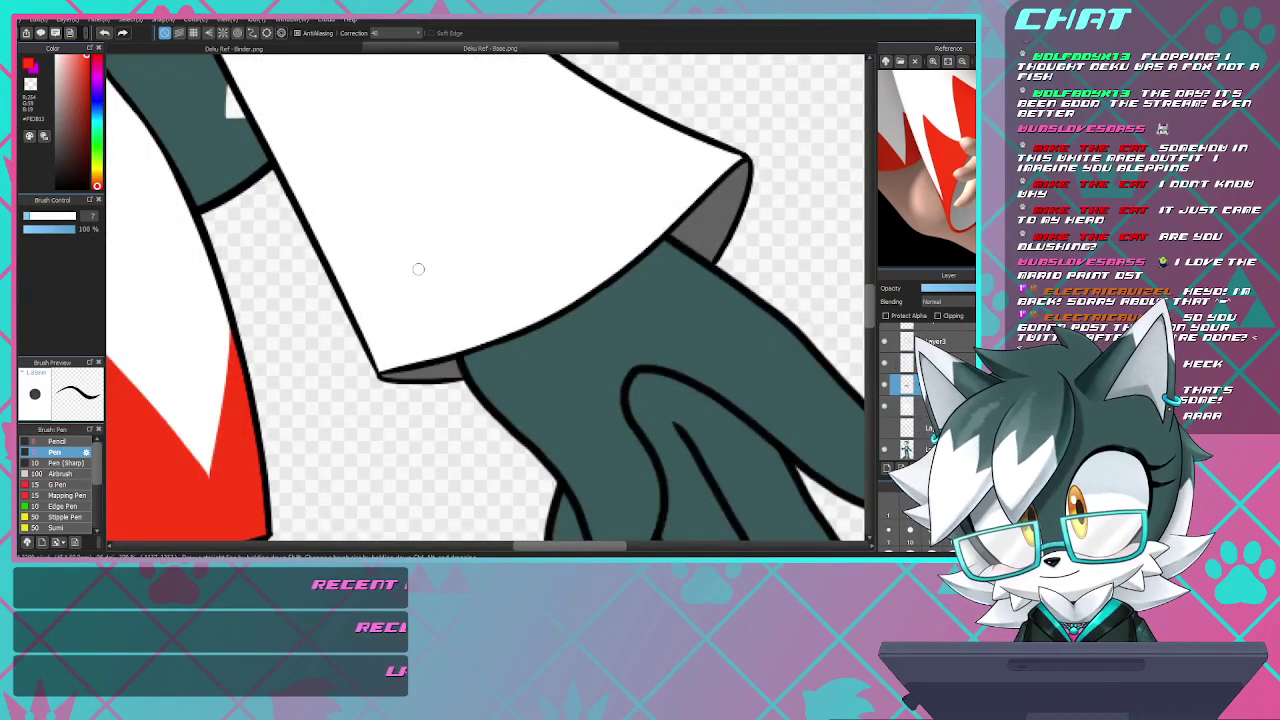
scroll(428, 205, up, 1)
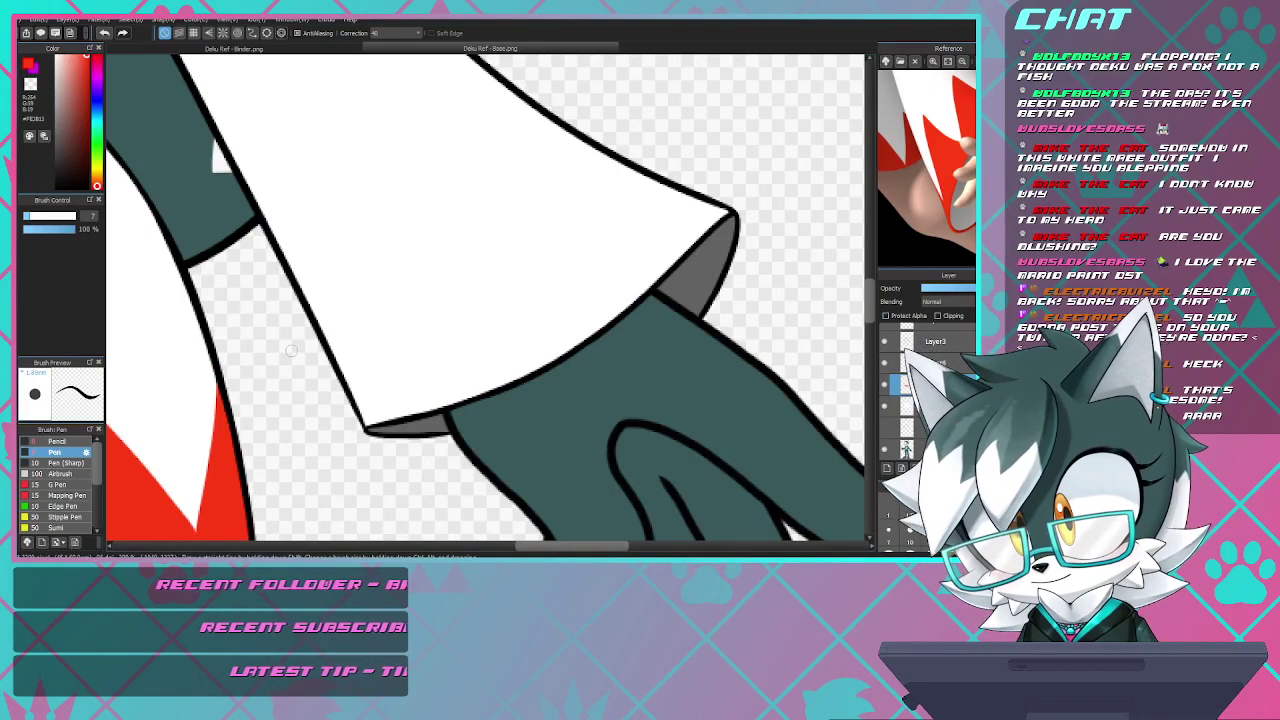
drag(338, 362, 406, 394)
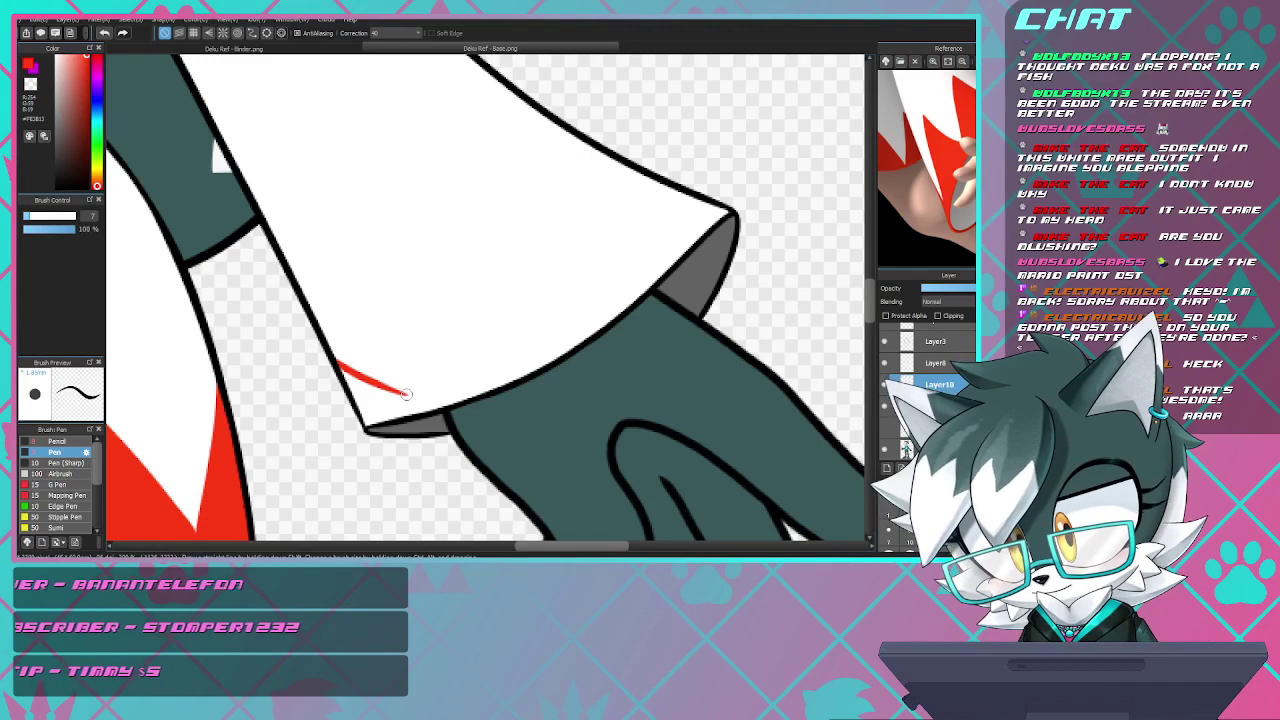
mouse_move(406, 394)
mouse_down()
mouse_move(359, 211)
mouse_move(571, 290)
mouse_move(469, 149)
mouse_up()
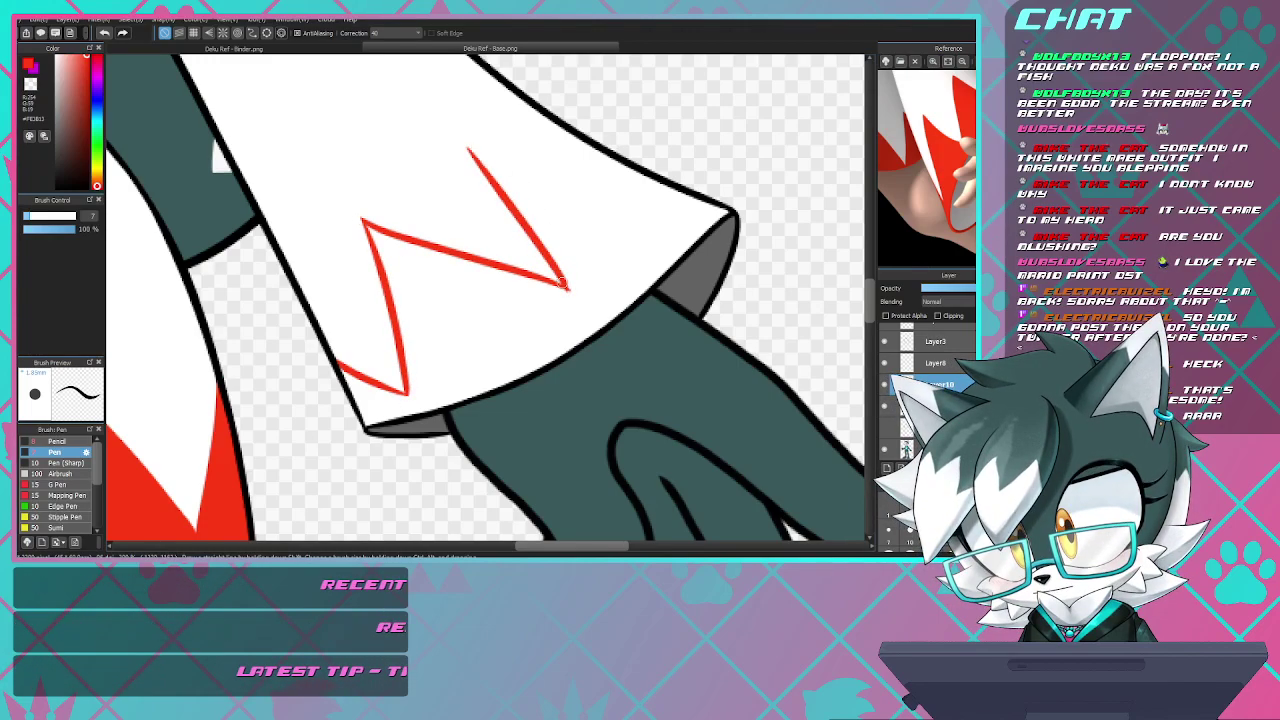
- Undo the last stroke and redraw the upper spike of the red zigzag to reach the lowered arm's sleeve edge
key(ctrl+z)
mouse_move(566, 287)
mouse_down()
mouse_move(473, 145)
mouse_move(664, 190)
mouse_up()
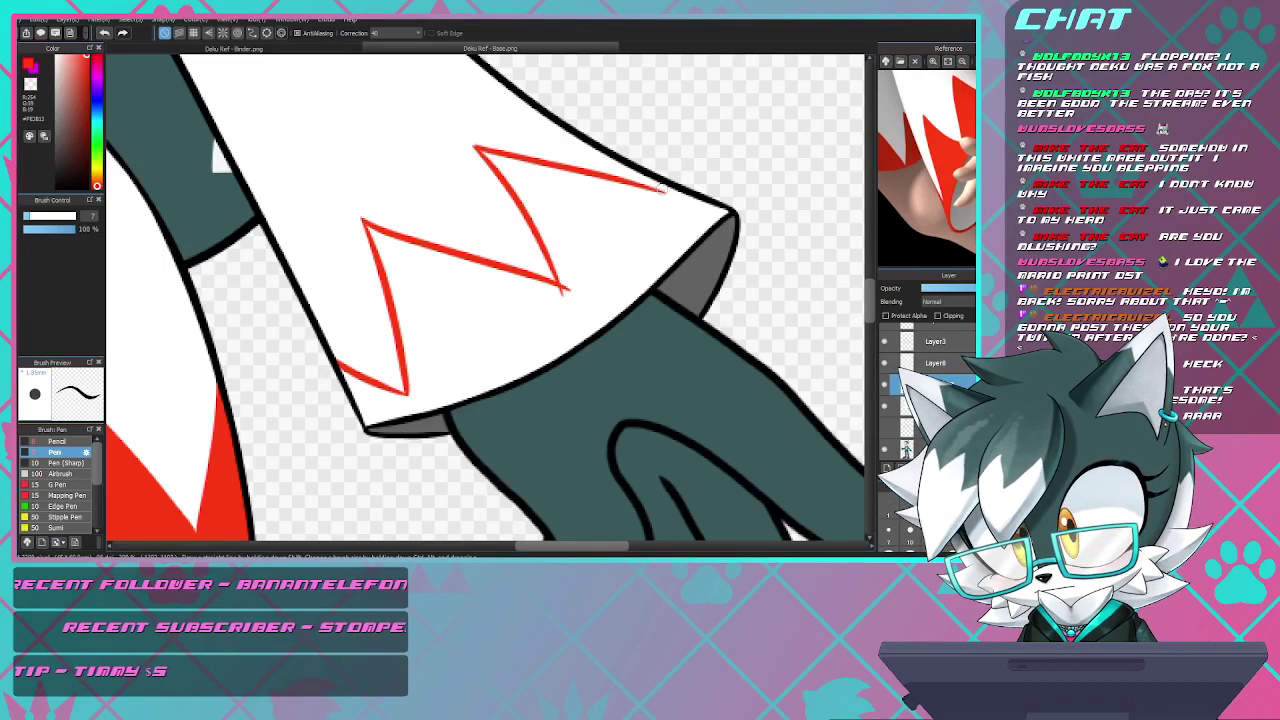
drag(661, 209, 661, 209)
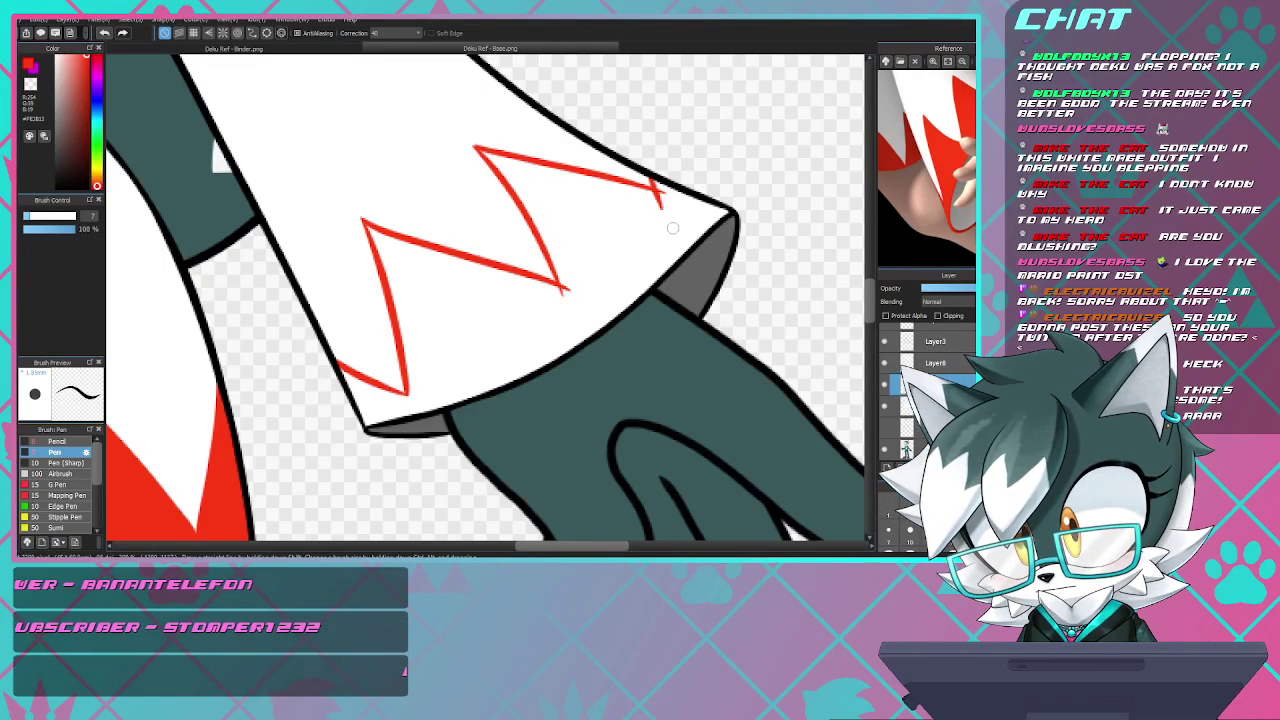
- Fill the area between the zigzag and the hem of the lowered arm's sleeve with red
key(g)
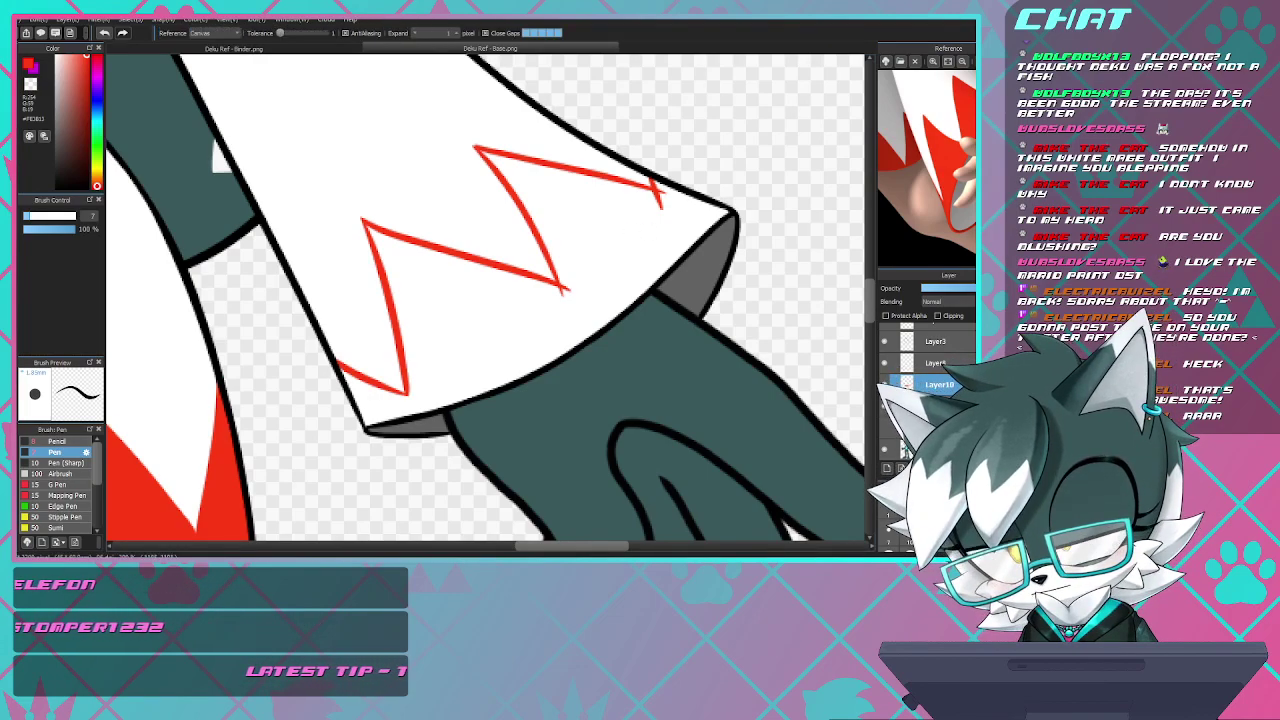
click(470, 340)
click(610, 240)
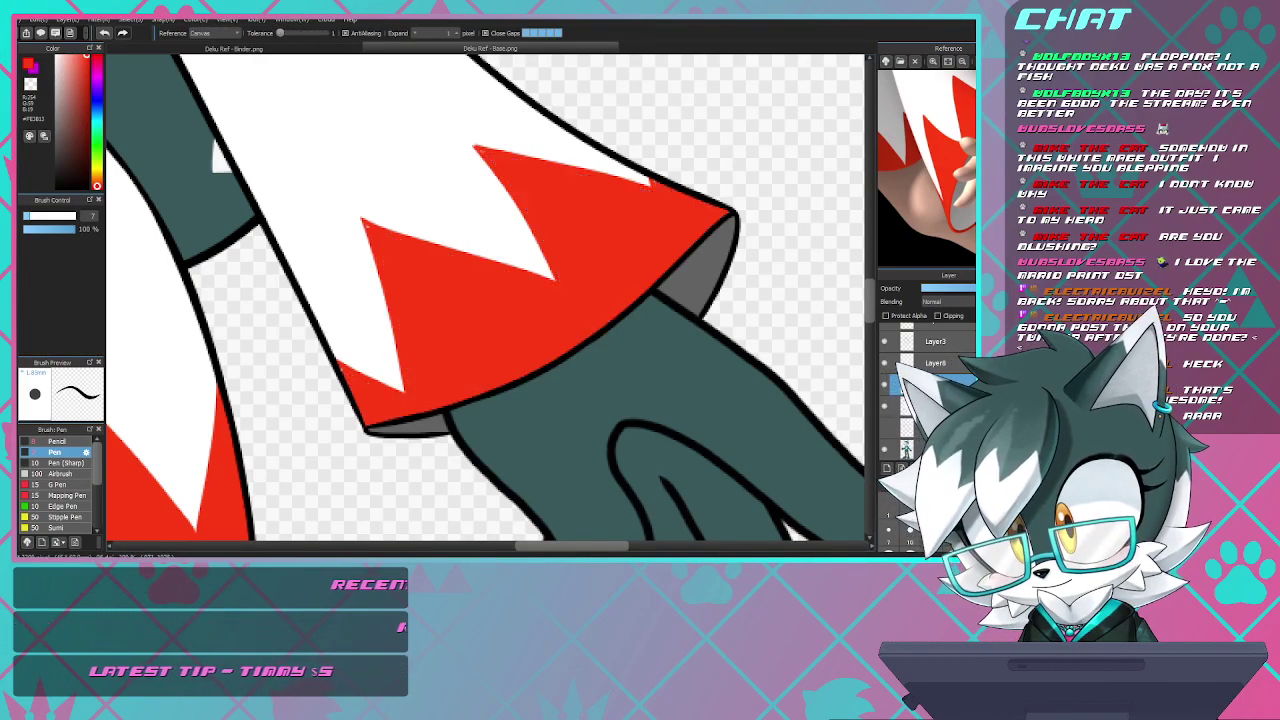
- Touch up the spike tips and edges of the red trim on the lowered arm's sleeve
key(b)
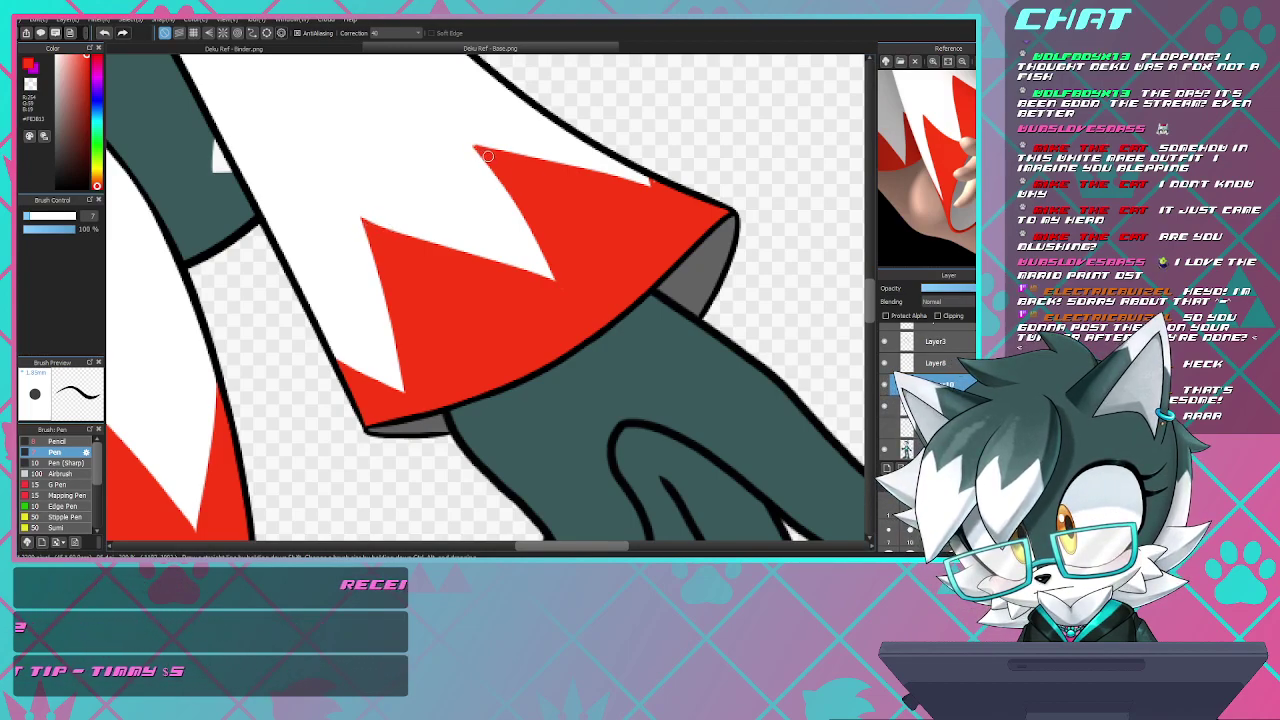
scroll(420, 204, up, 6)
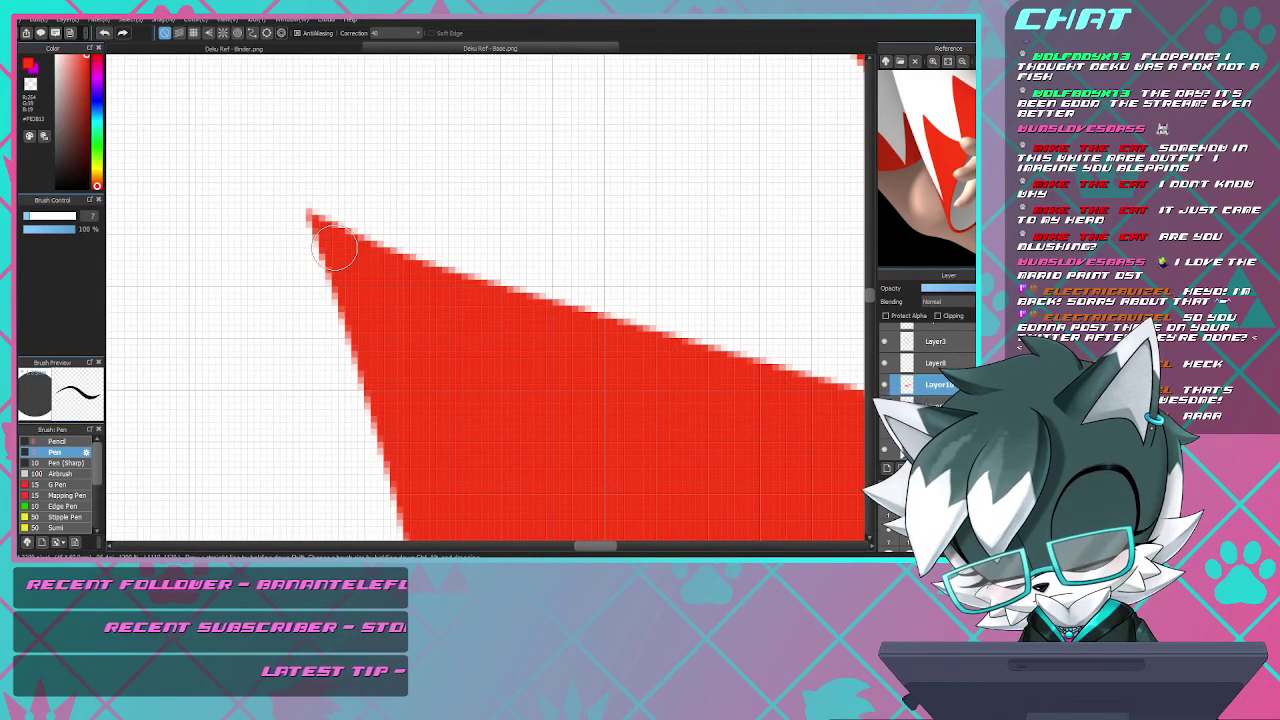
scroll(337, 248, down, 5)
scroll(512, 207, up, 4)
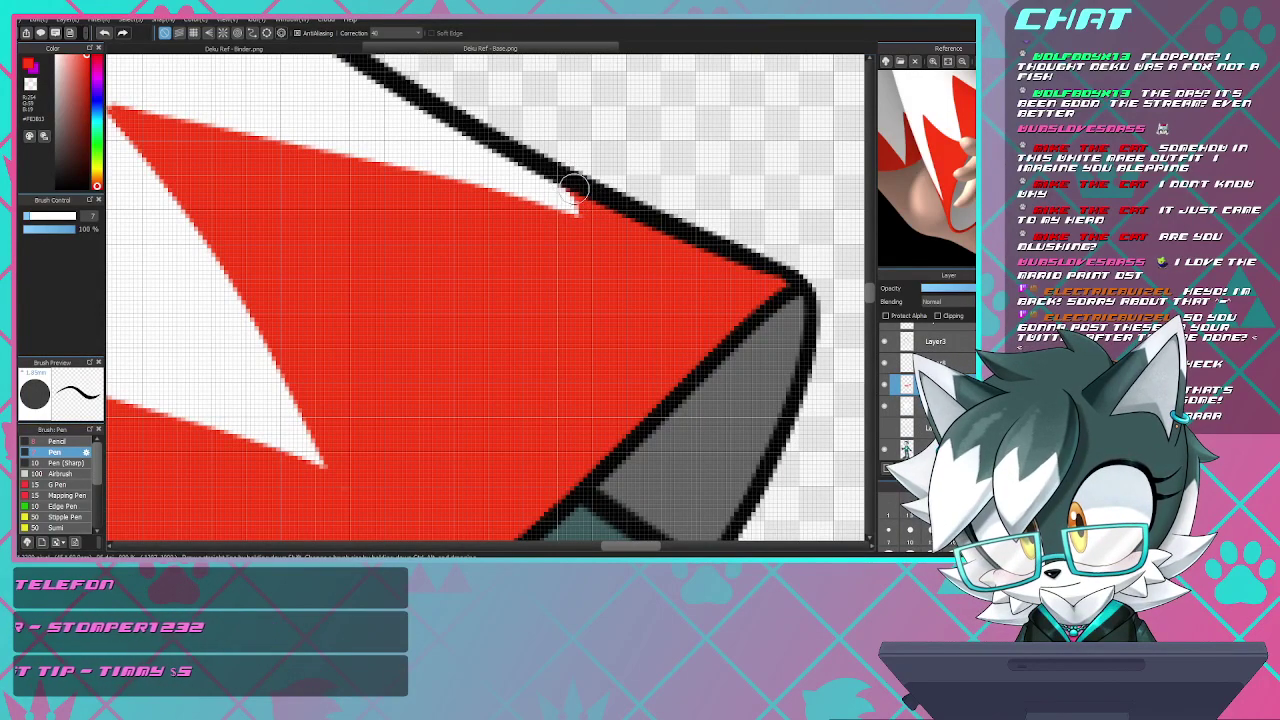
scroll(590, 308, down, 3)
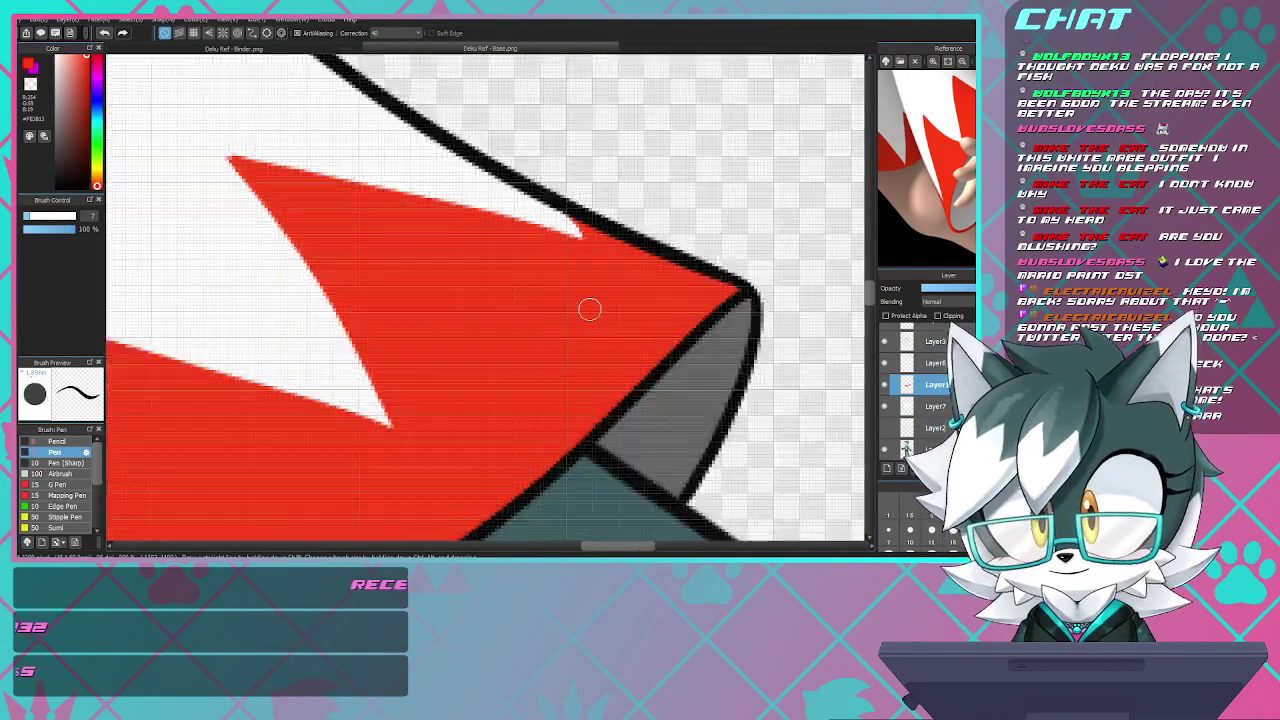
scroll(404, 229, up, 6)
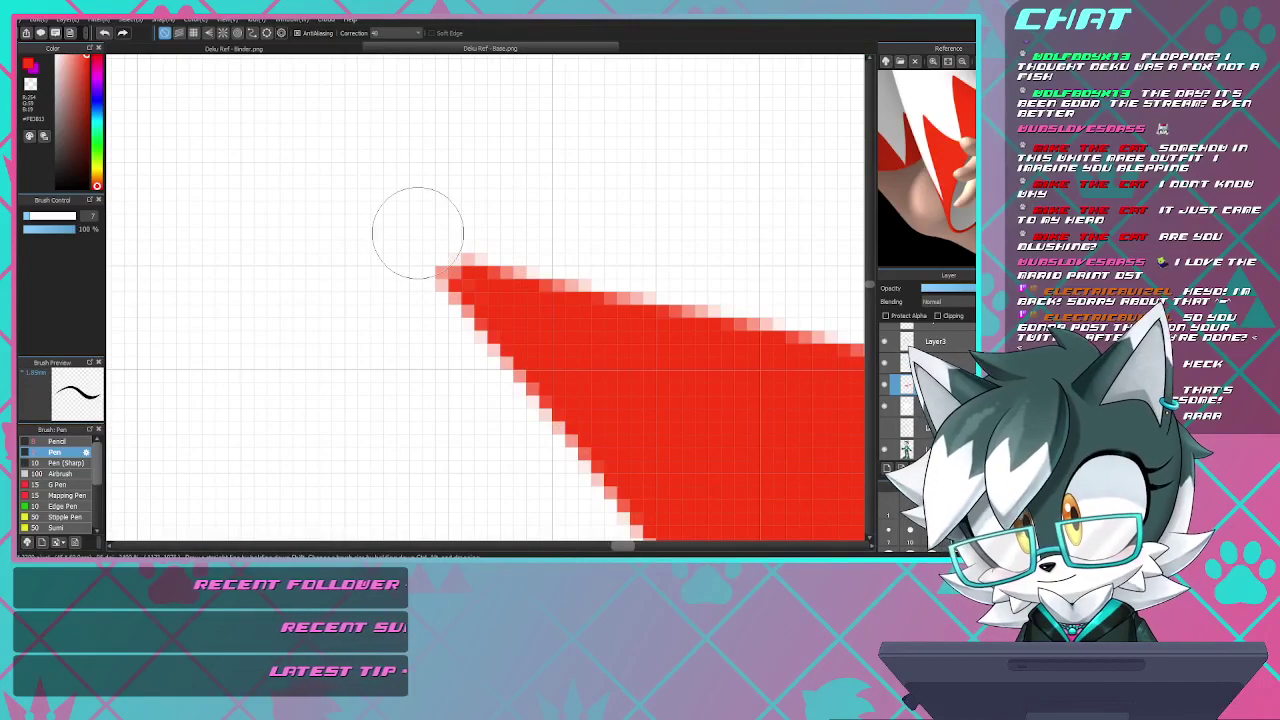
drag(446, 263, 509, 290)
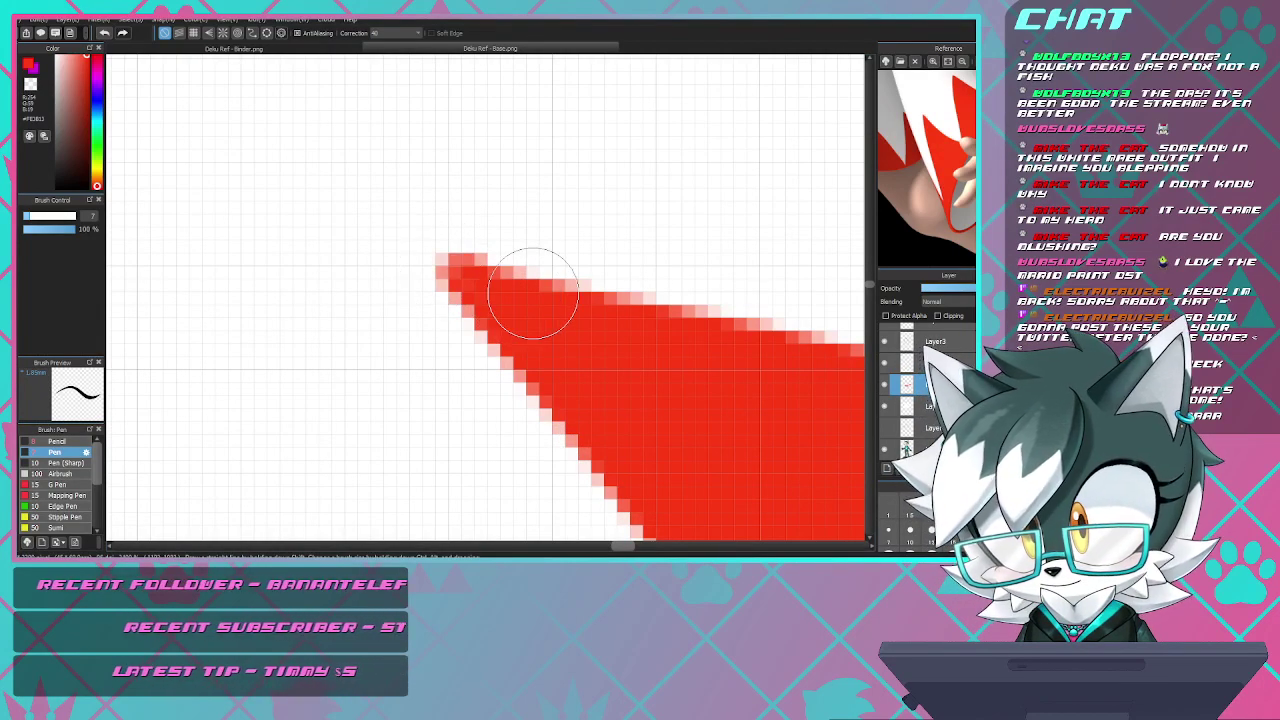
scroll(630, 158, down, 3)
scroll(630, 158, down, 2)
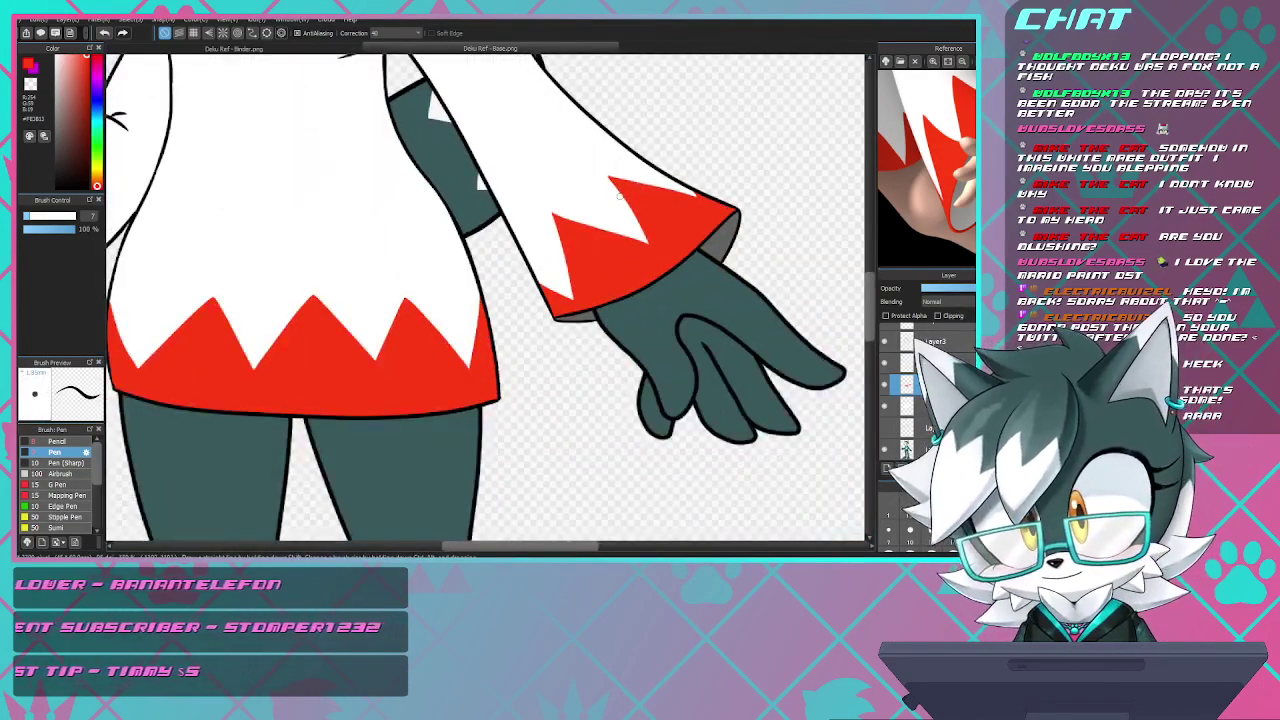
scroll(620, 190, up, 6)
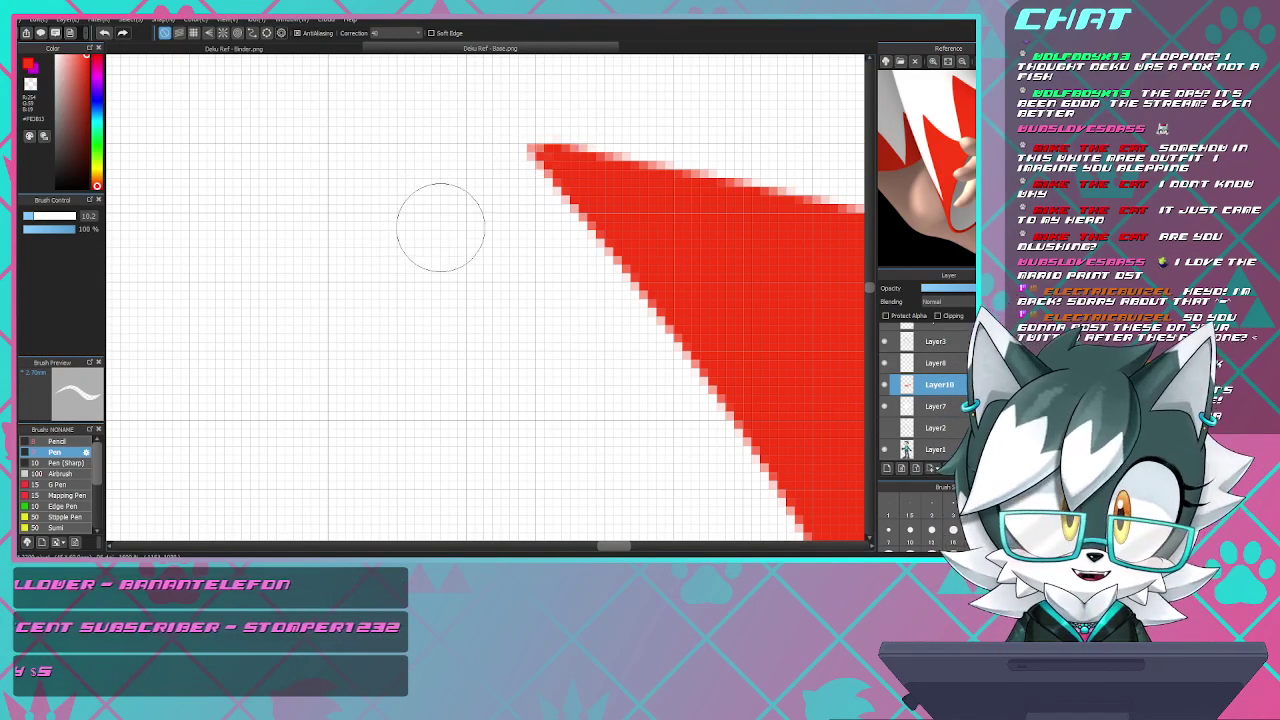
scroll(440, 230, down, 3)
scroll(445, 232, down, 2)
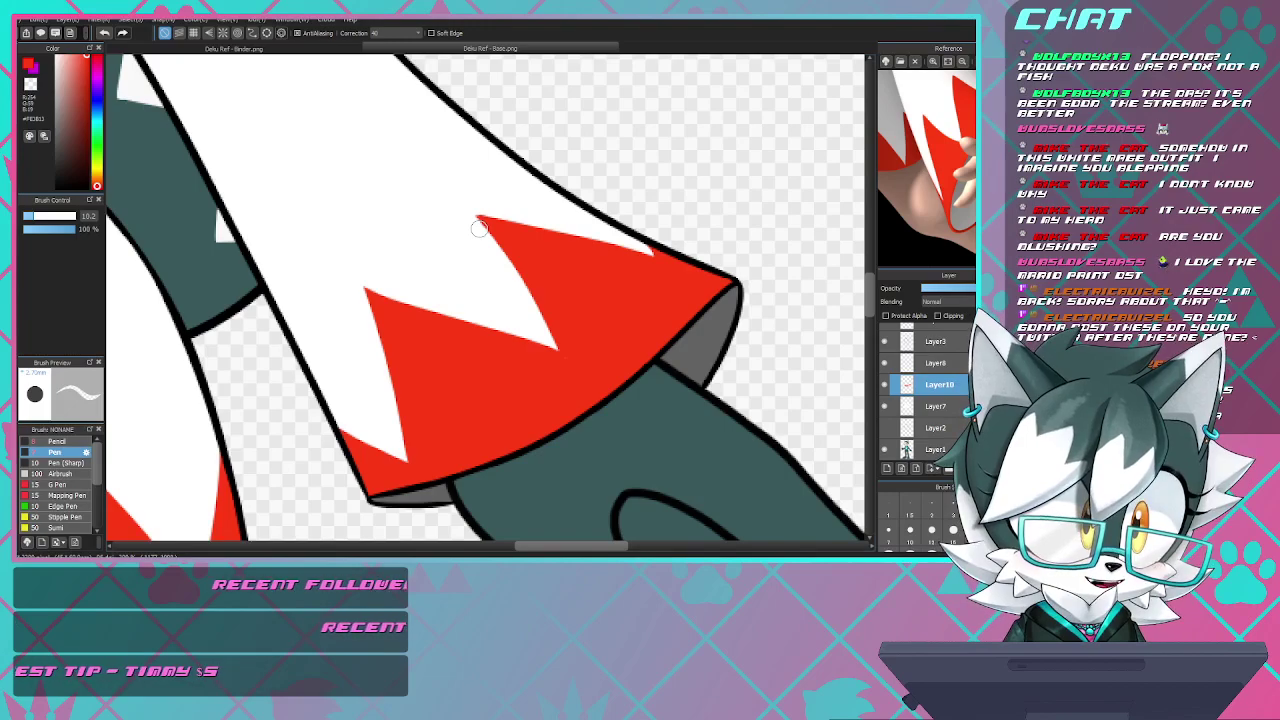
scroll(621, 297, down, 4)
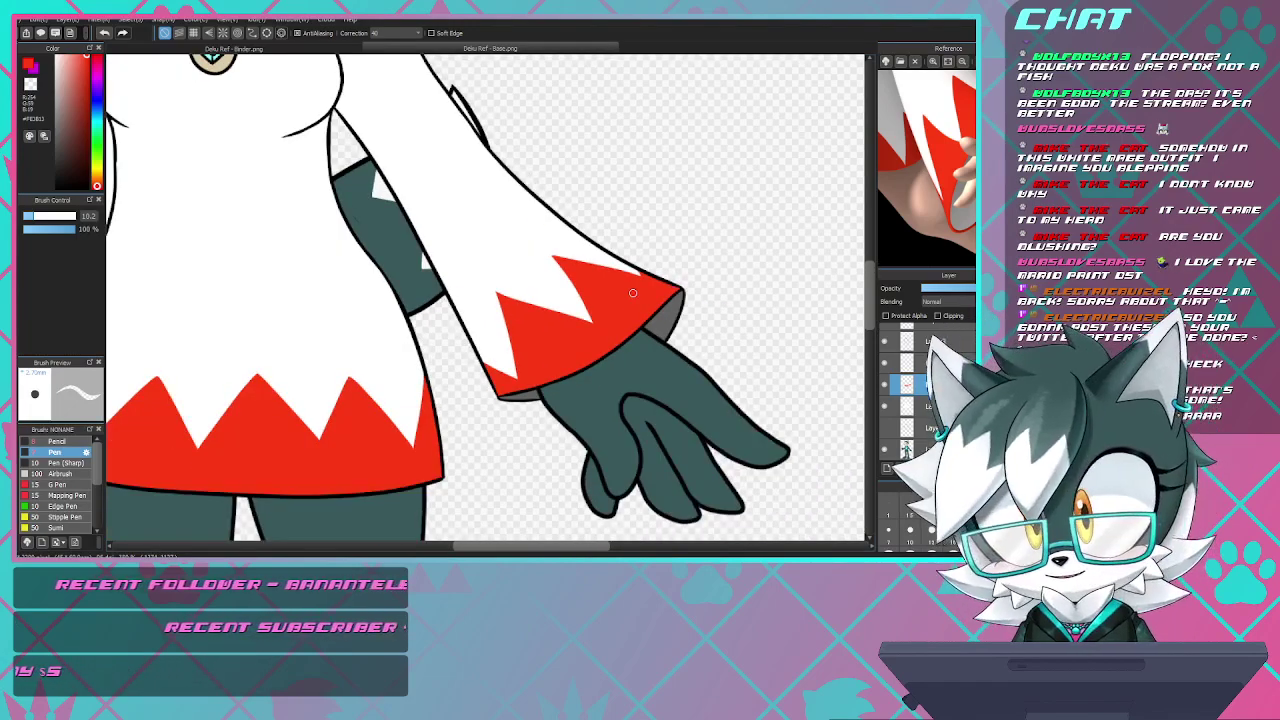
- Start a red zigzag outline with the Pen along the raised arm's sleeve, from the upper edge of the cuff
scroll(357, 266, up, 2)
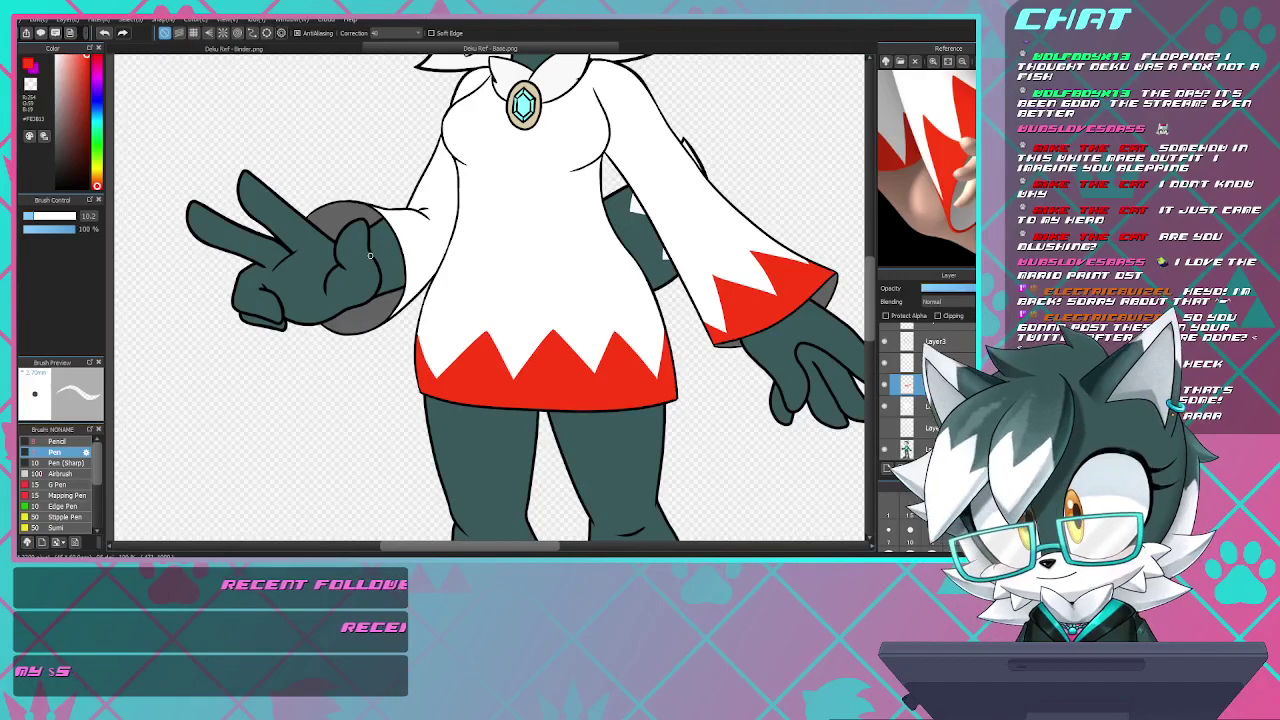
scroll(369, 256, up, 2)
scroll(369, 256, down, 3)
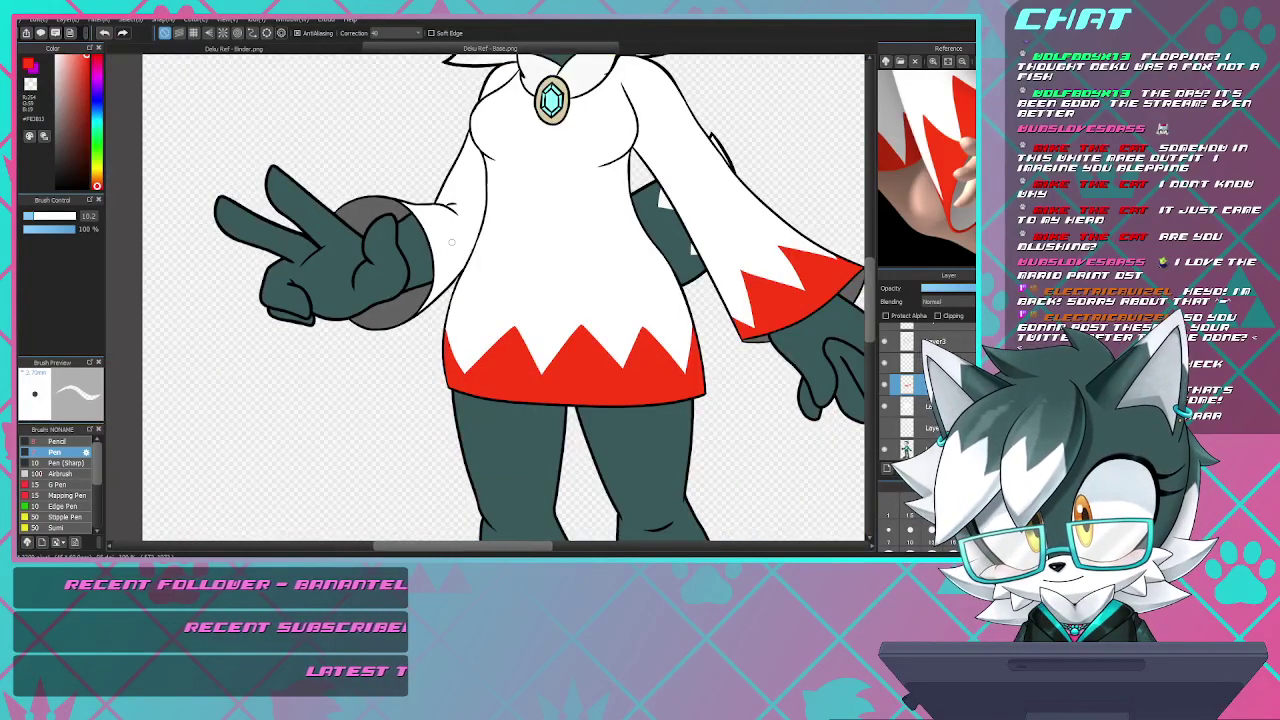
scroll(451, 241, up, 3)
scroll(145, 122, down, 5)
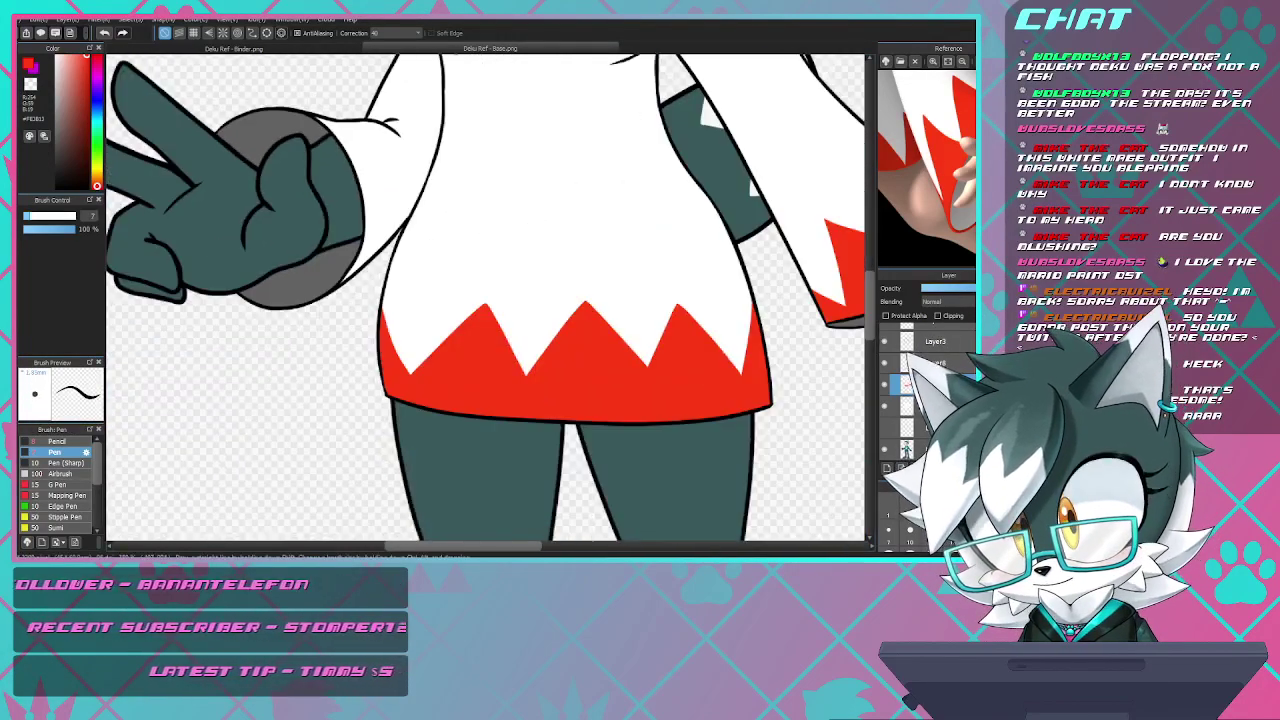
scroll(336, 149, up, 6)
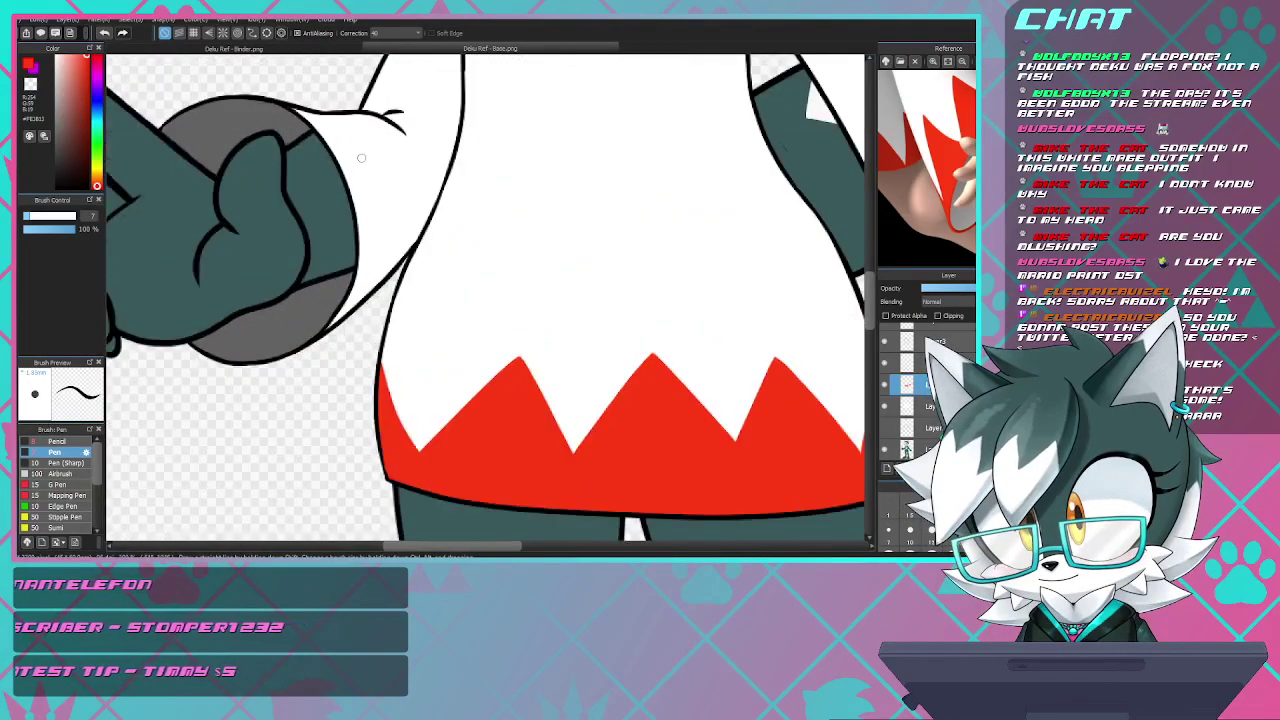
scroll(336, 149, down, 2)
scroll(336, 149, up, 2)
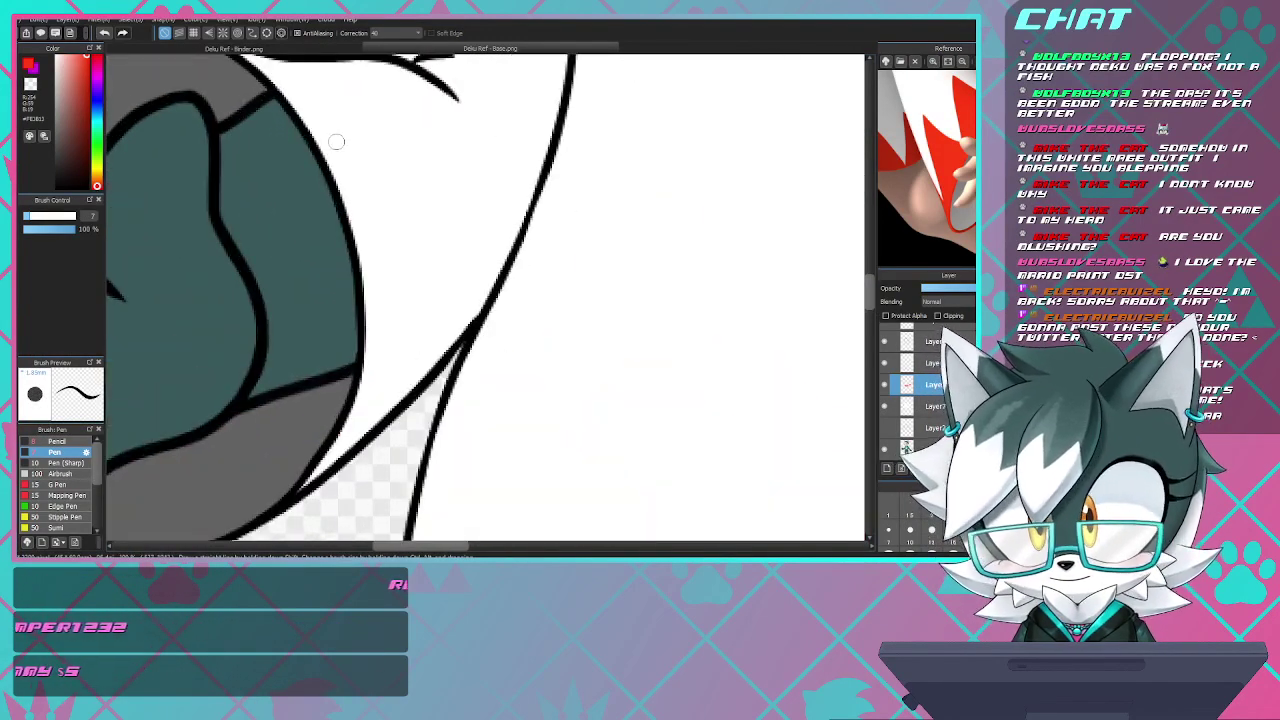
scroll(336, 140, down, 1)
scroll(336, 140, up, 2)
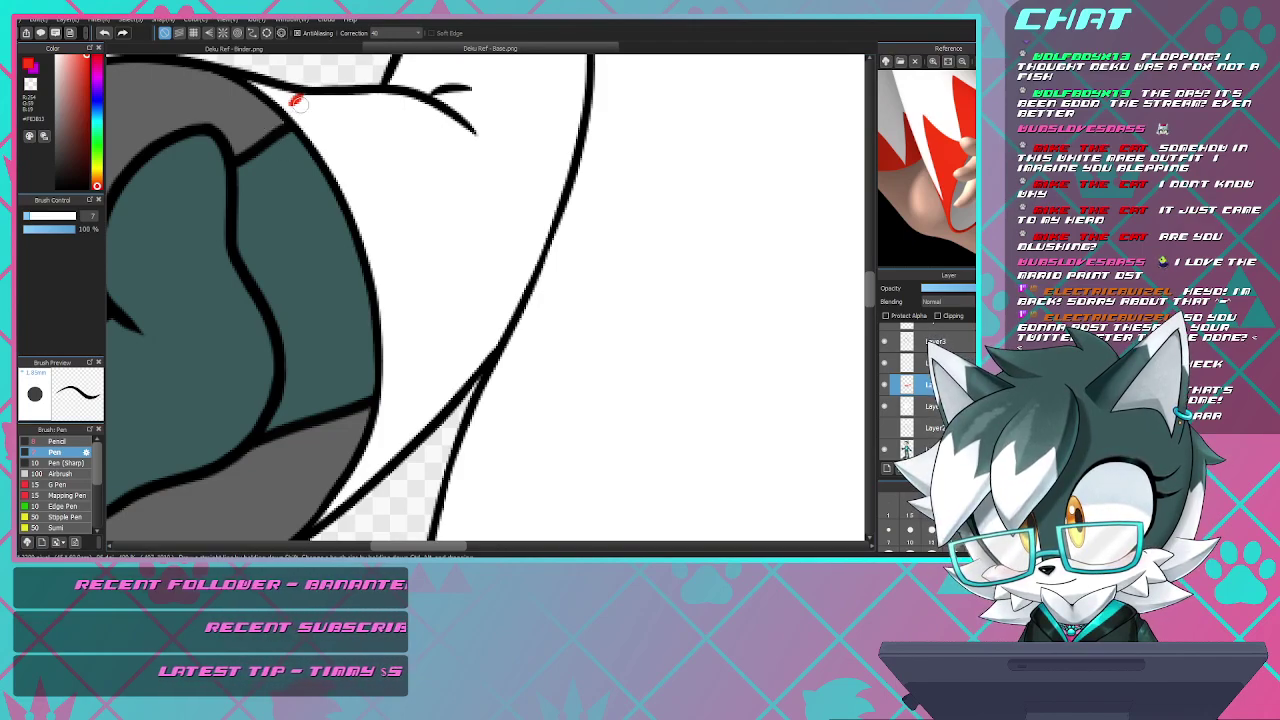
mouse_move(292, 98)
mouse_down()
mouse_move(409, 118)
mouse_move(397, 232)
mouse_move(484, 238)
mouse_up()
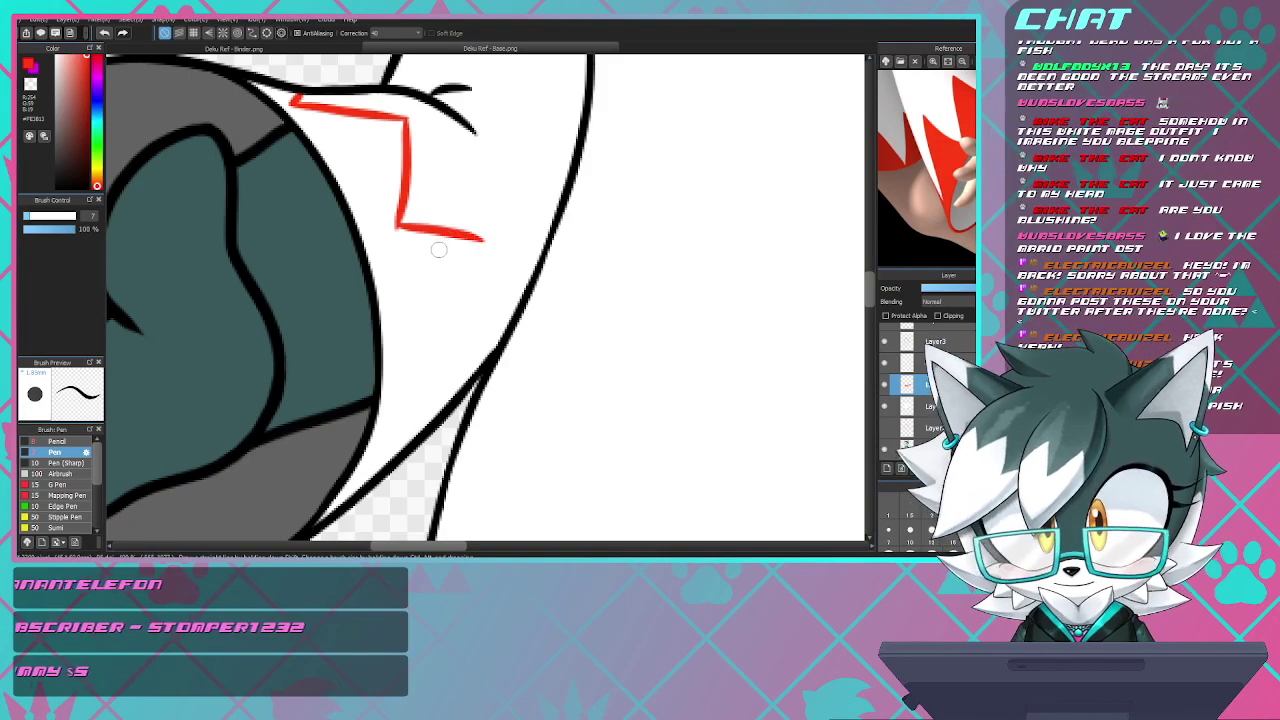
key(ctrl+z)
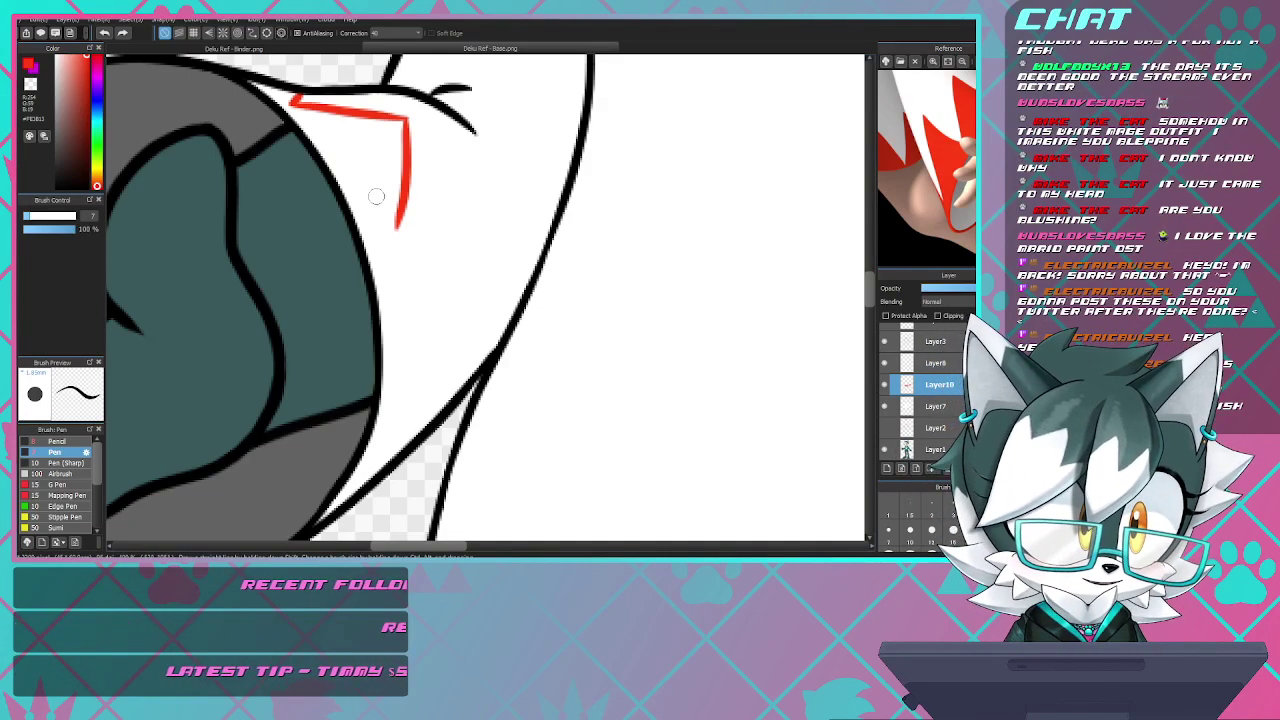
drag(389, 211, 474, 237)
key(ctrl+z)
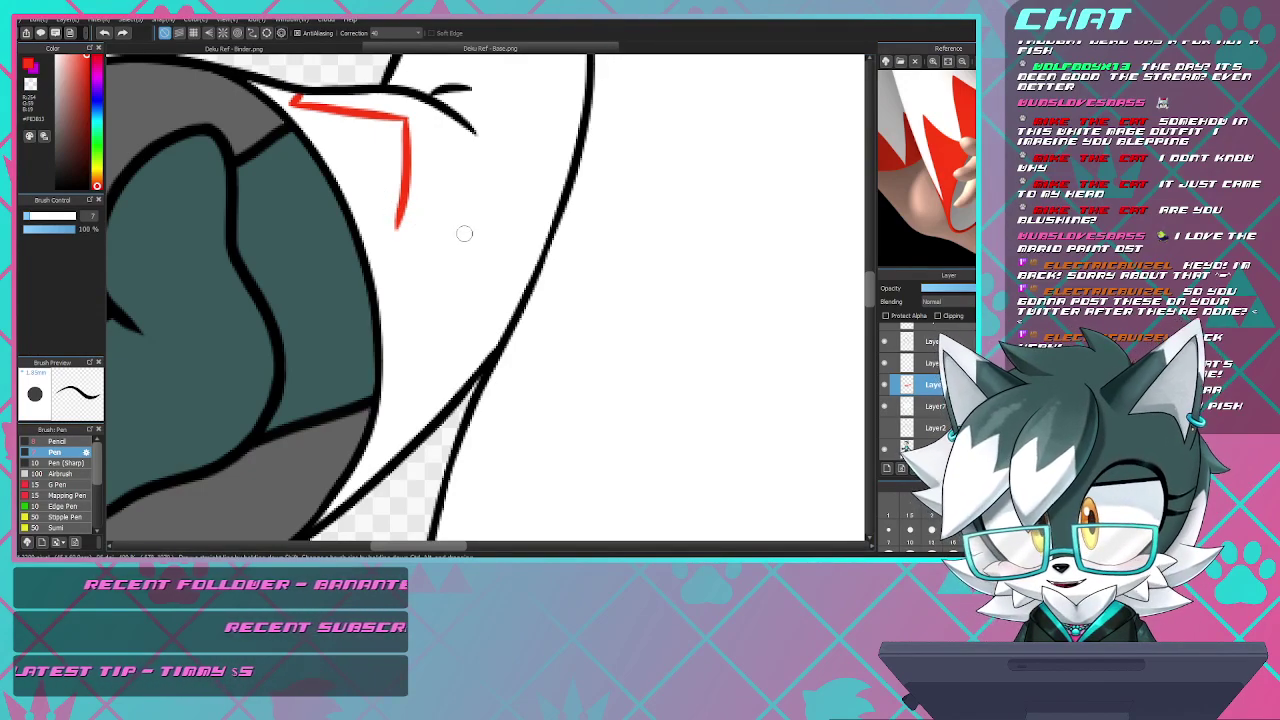
drag(381, 209, 489, 248)
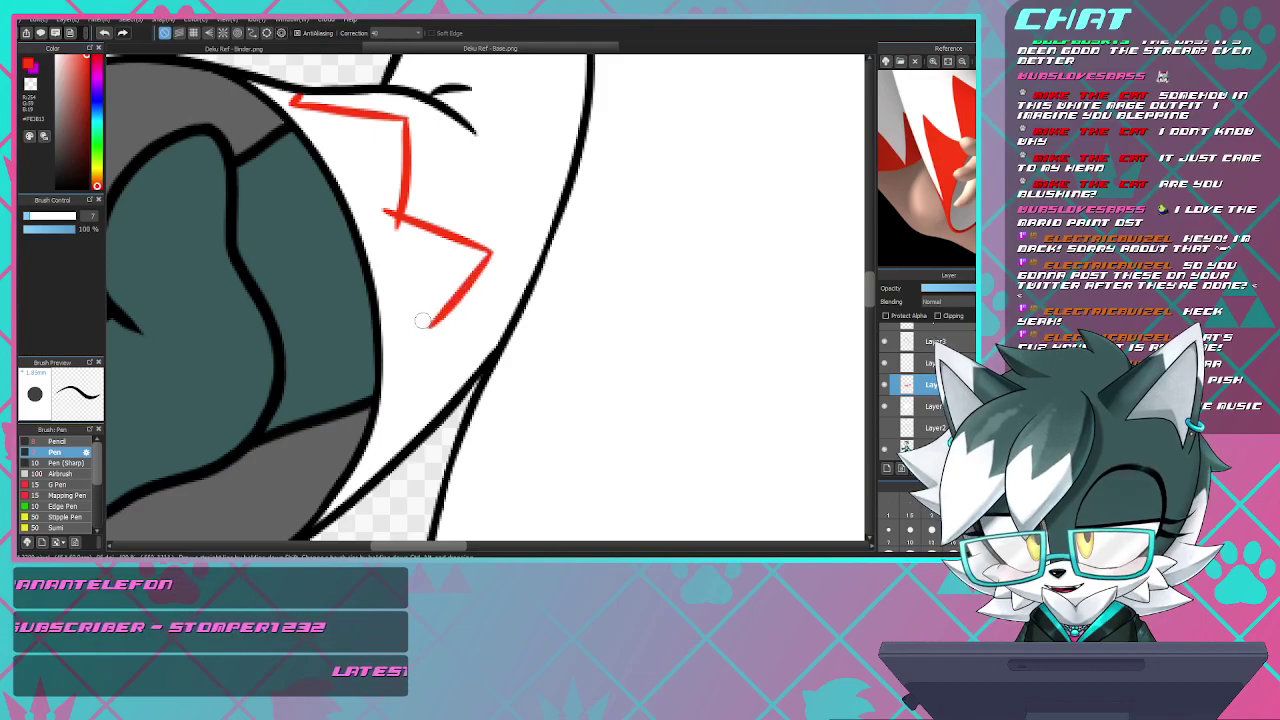
drag(480, 372, 483, 372)
key(ctrl+z)
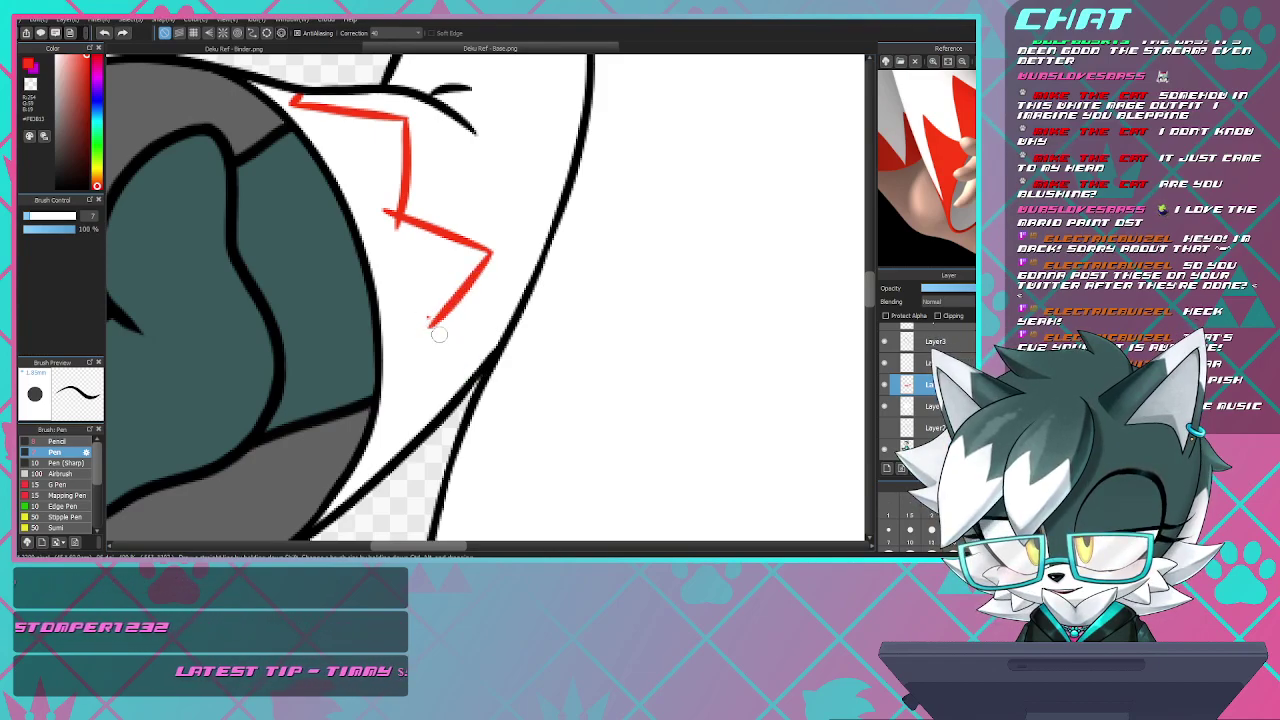
drag(432, 322, 447, 366)
key(ctrl+z)
key(ctrl+z)
key(ctrl+z)
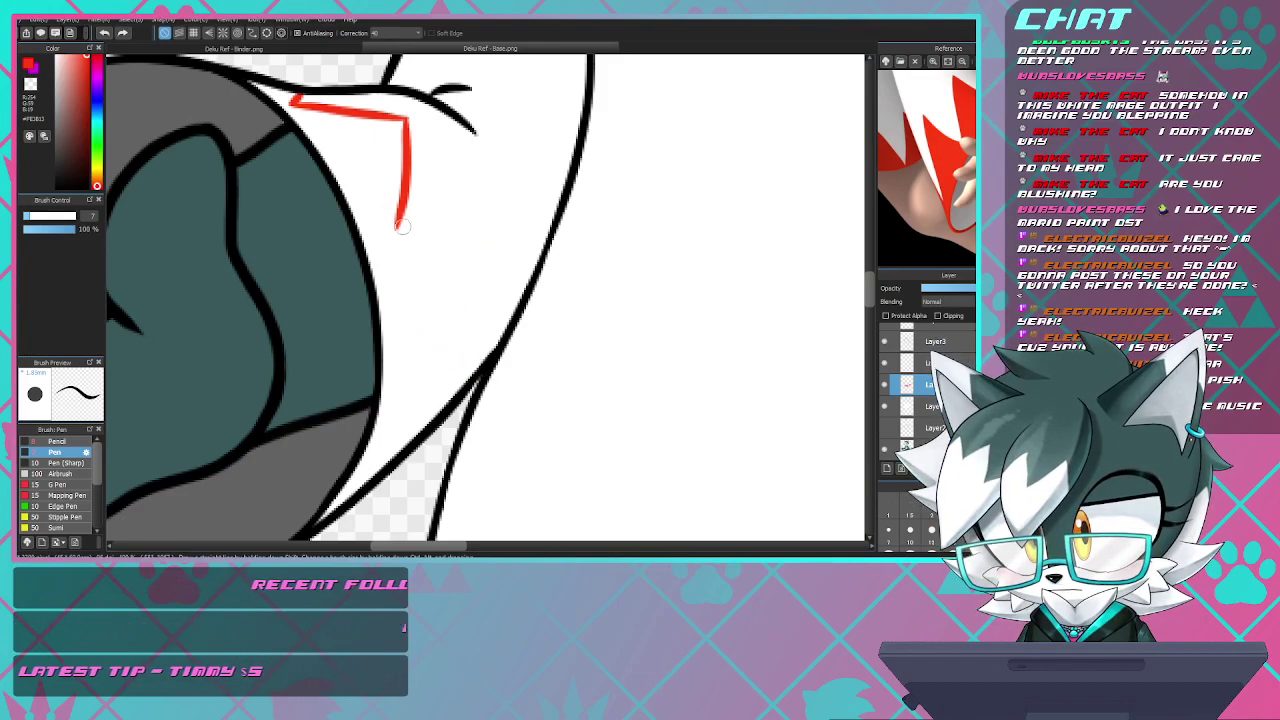
- Complete the red zigzag down to the raised arm's lower sleeve edge and erase the overshoot beyond the outline
mouse_move(401, 201)
mouse_down()
mouse_move(392, 255)
mouse_move(487, 274)
mouse_up()
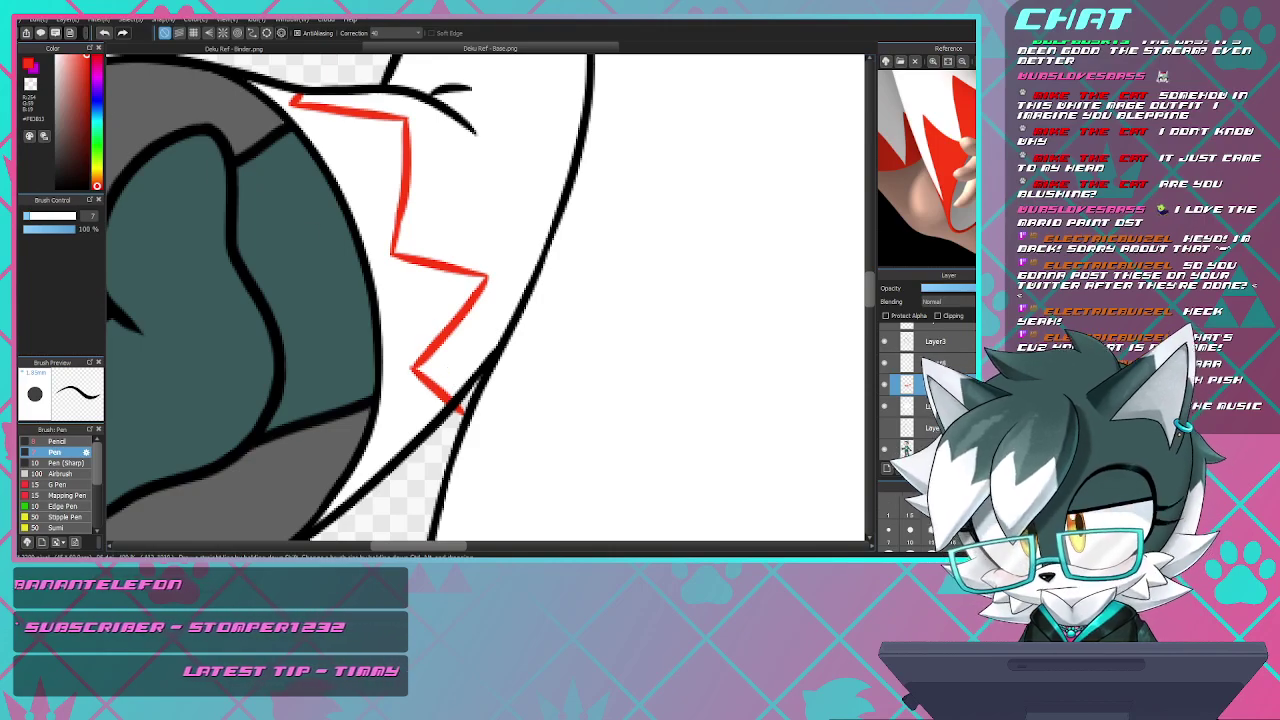
key(e)
drag(459, 414, 468, 403)
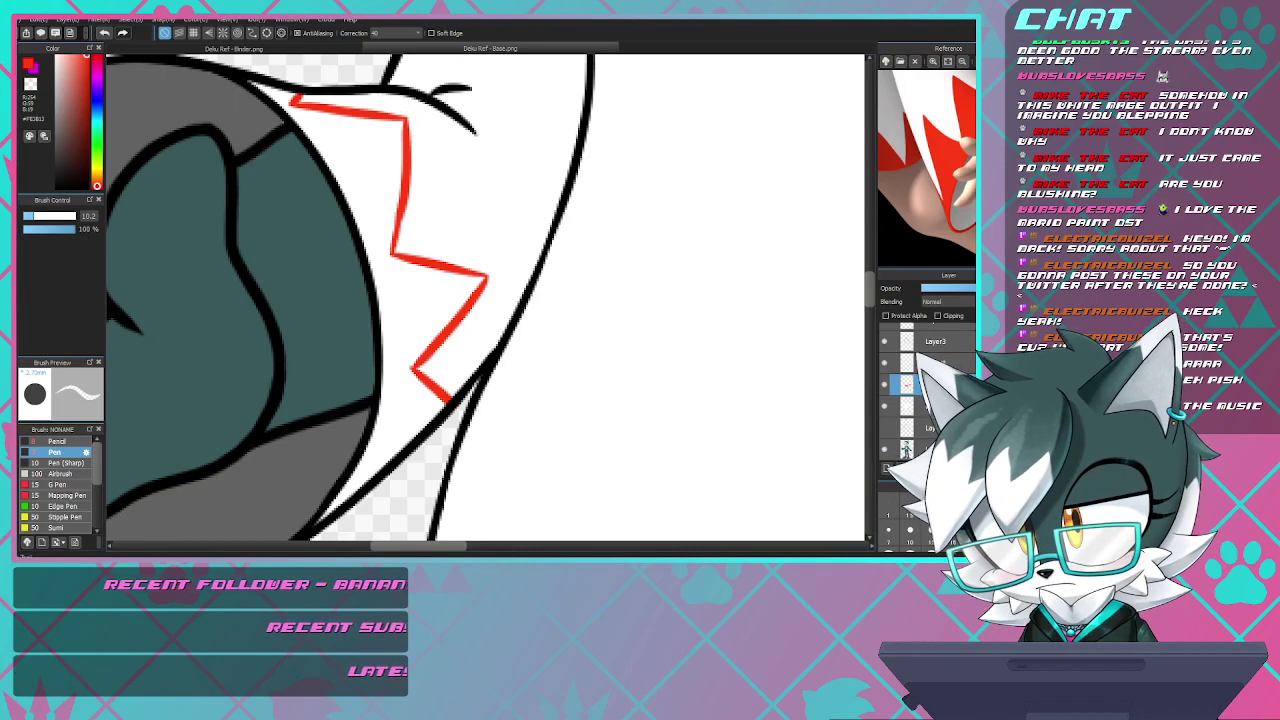
- Fill the cuff area between the zigzag and the opening of the raised arm's sleeve with red
key(g)
click(395, 330)
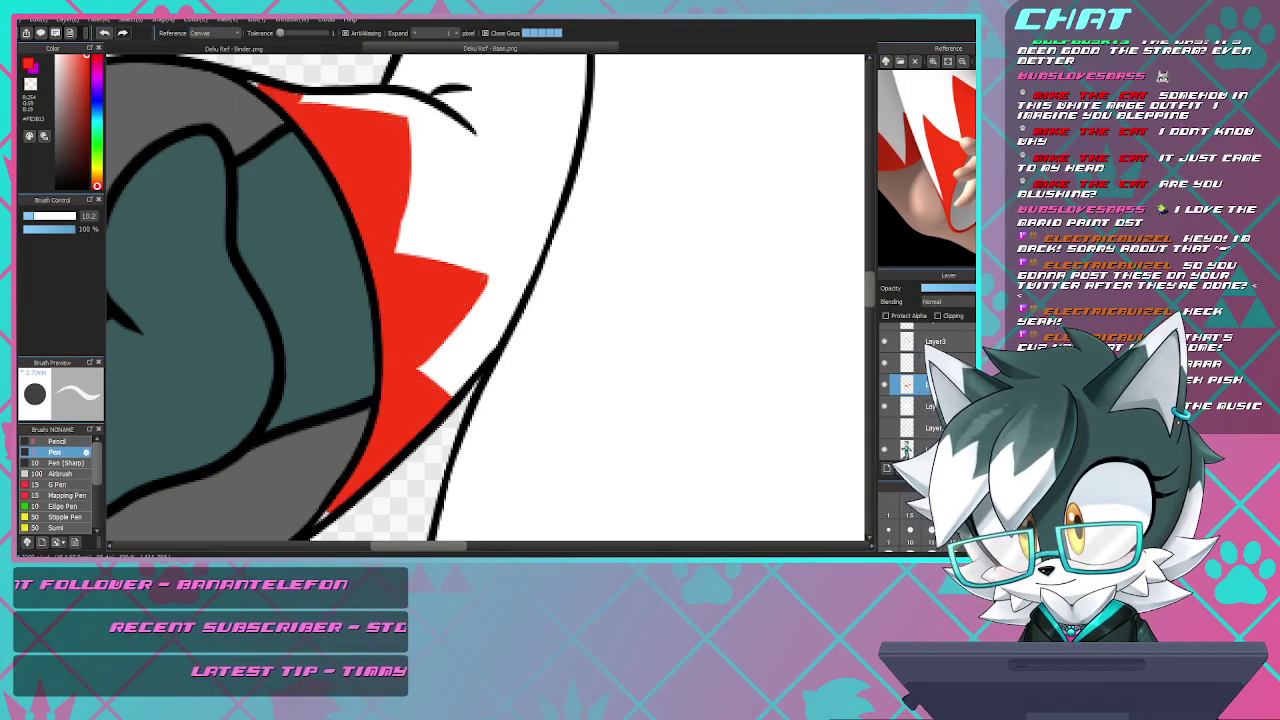
key(b)
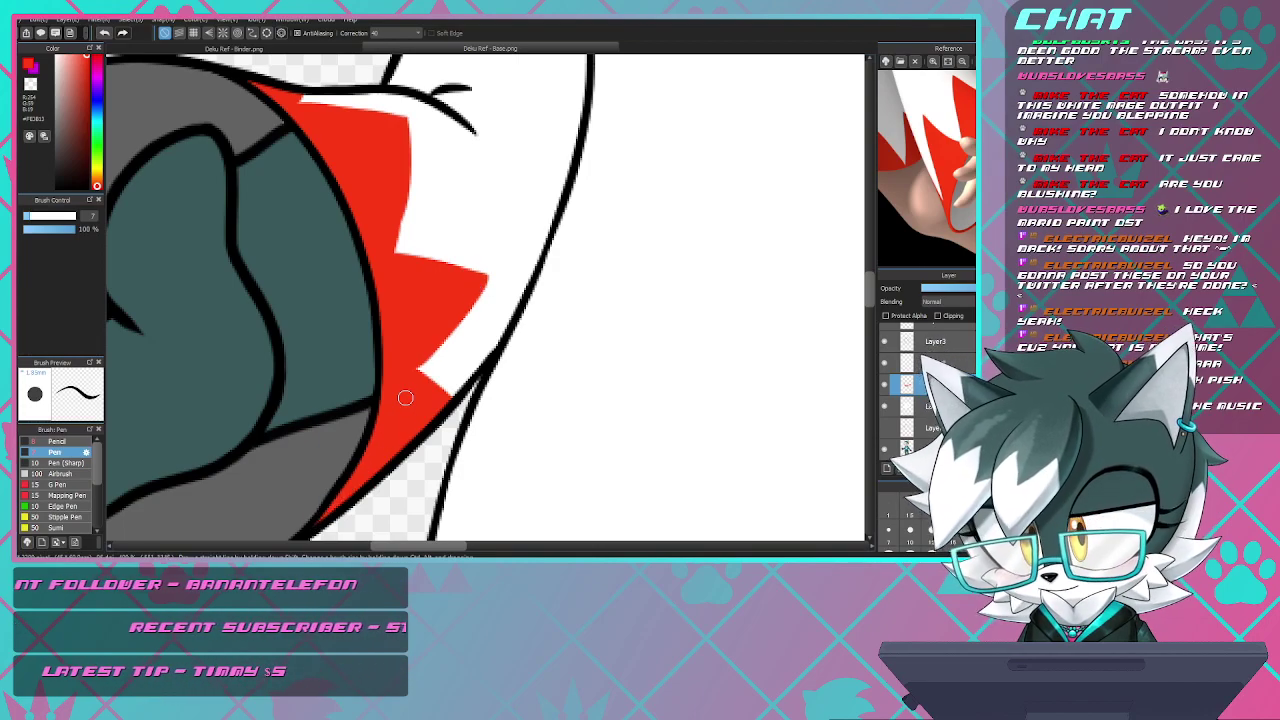
- Examine the new cuff trim up close and compare the red trim across the whole figure
scroll(406, 397, down, 6)
scroll(406, 397, up, 1)
scroll(387, 303, up, 5)
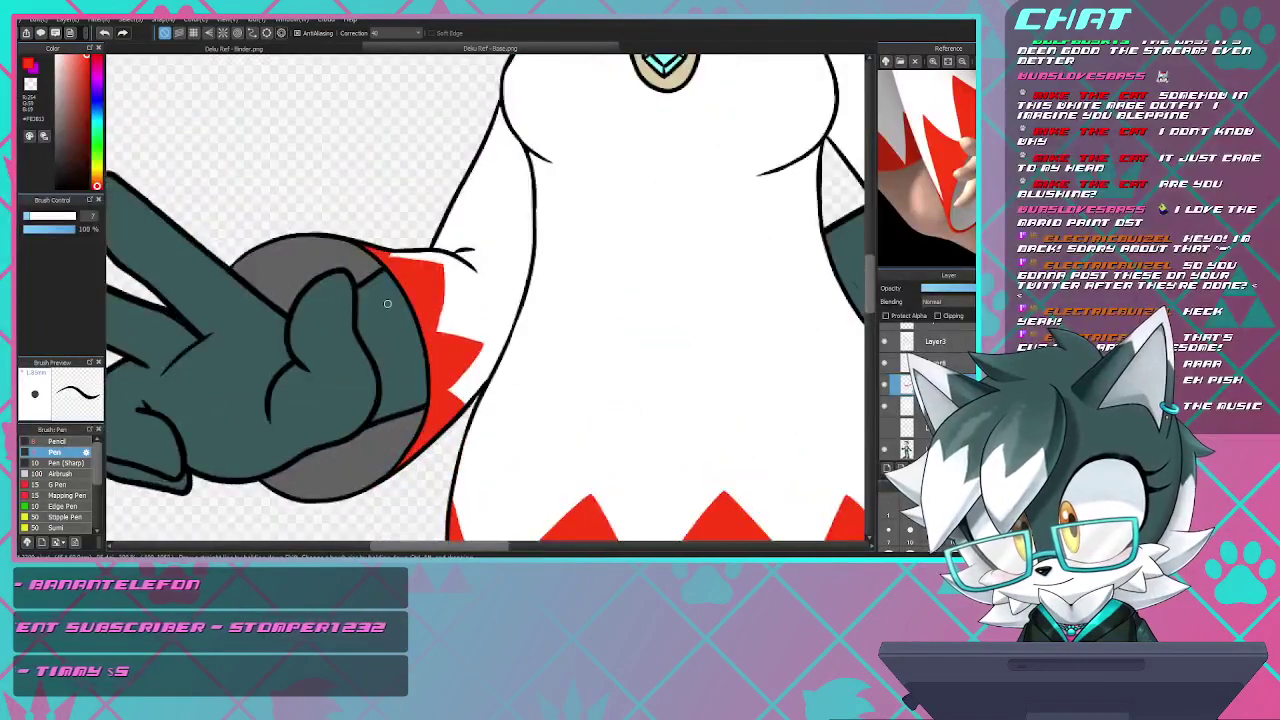
scroll(373, 264, up, 3)
scroll(373, 264, down, 3)
scroll(372, 266, up, 2)
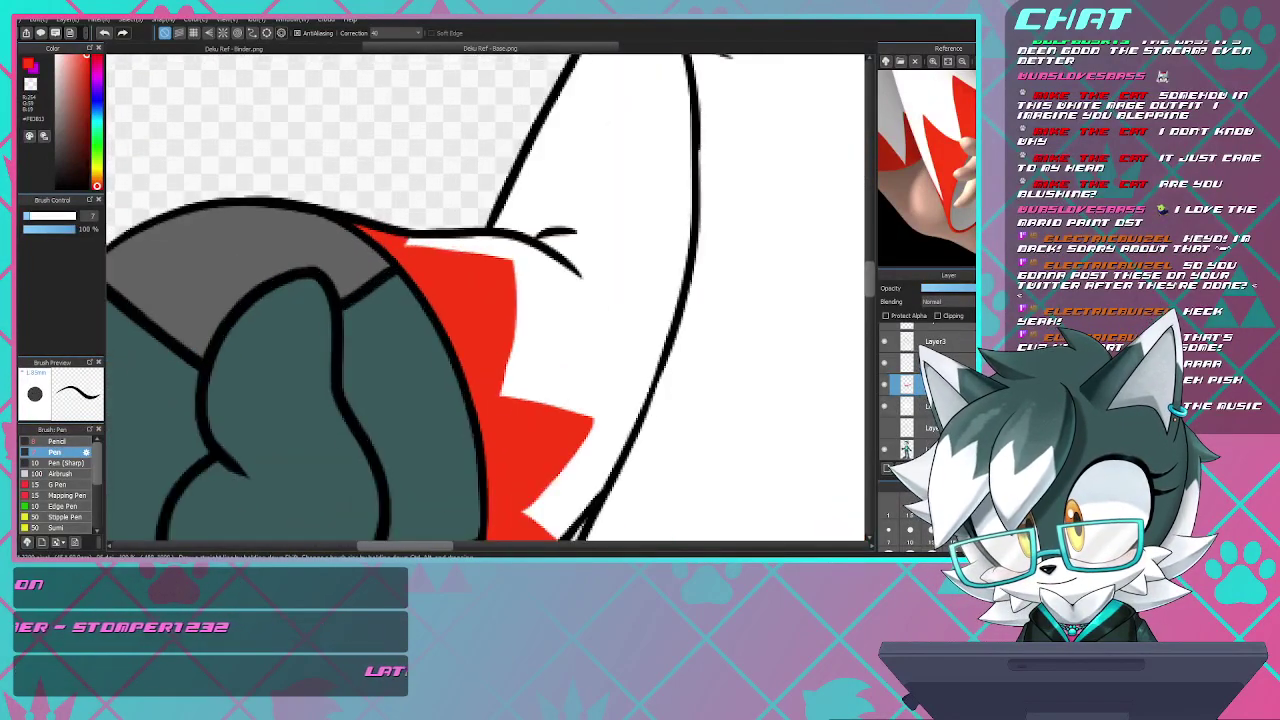
scroll(371, 232, down, 1)
scroll(384, 229, down, 5)
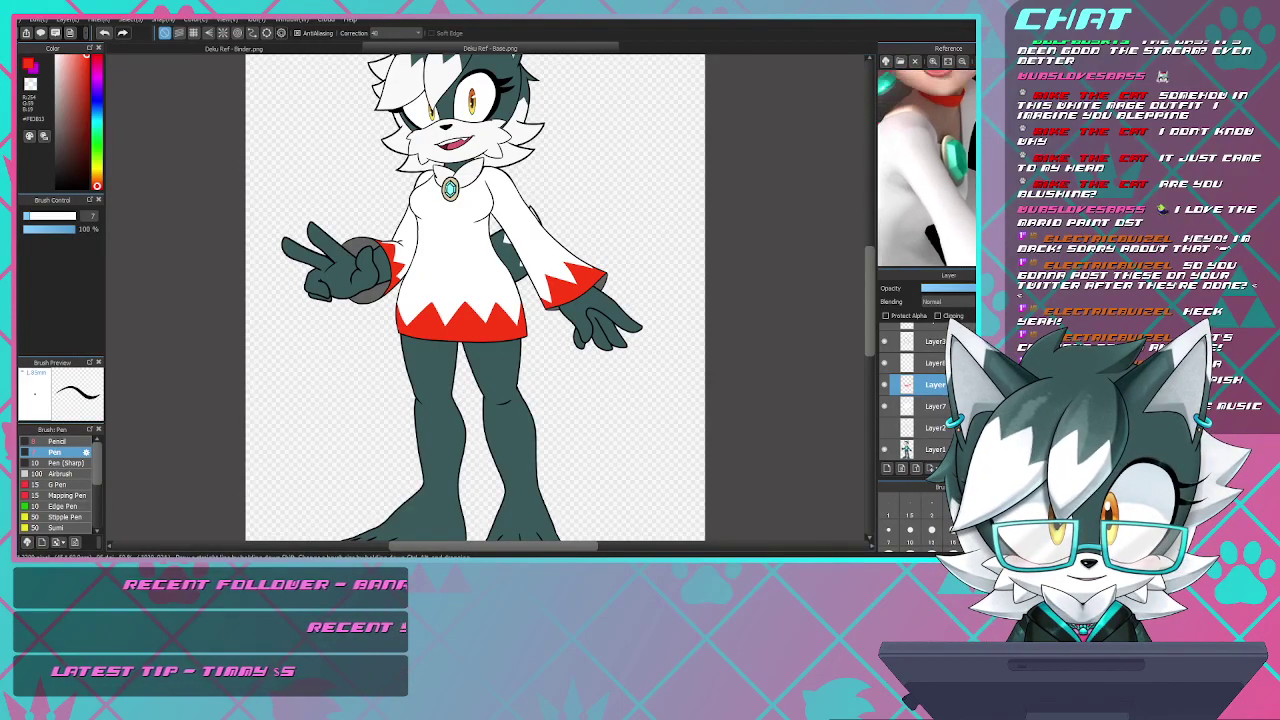
- Try a red lower edge line for the choker across the teal neck area above the brooch with the Pen
scroll(485, 203, down, 2)
scroll(485, 203, up, 6)
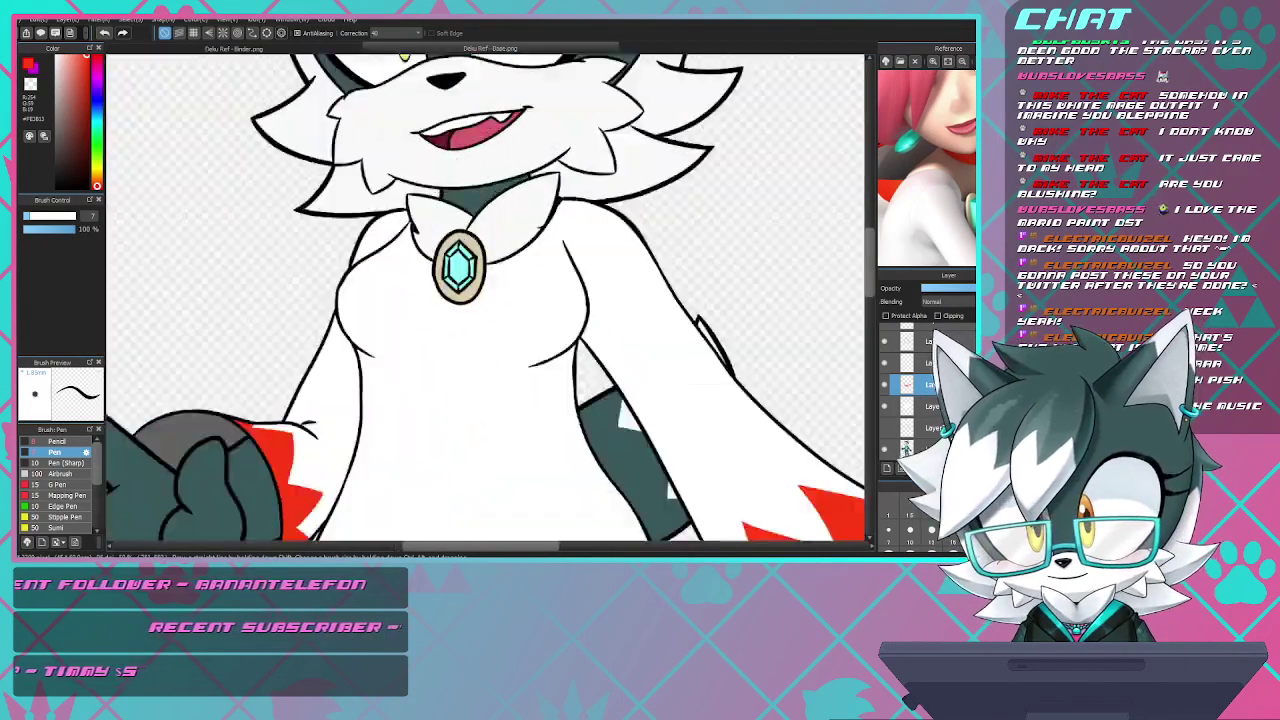
scroll(485, 203, up, 3)
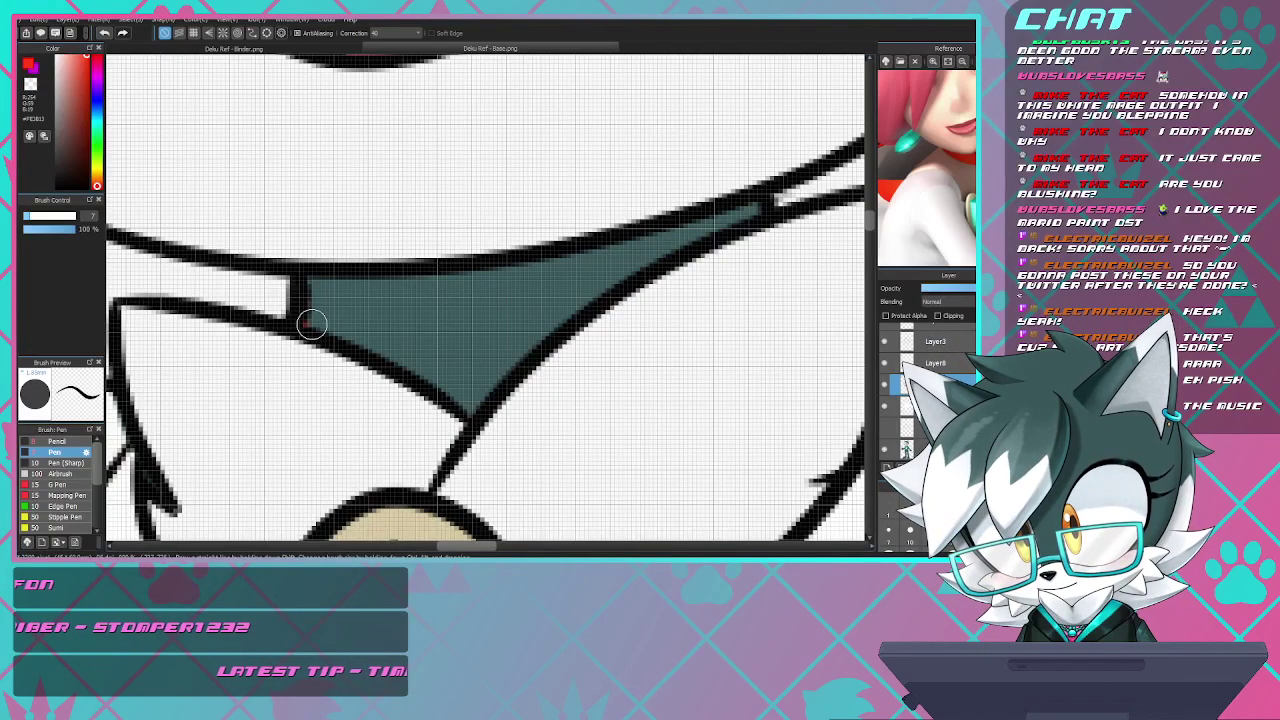
drag(310, 323, 512, 333)
key(ctrl+z)
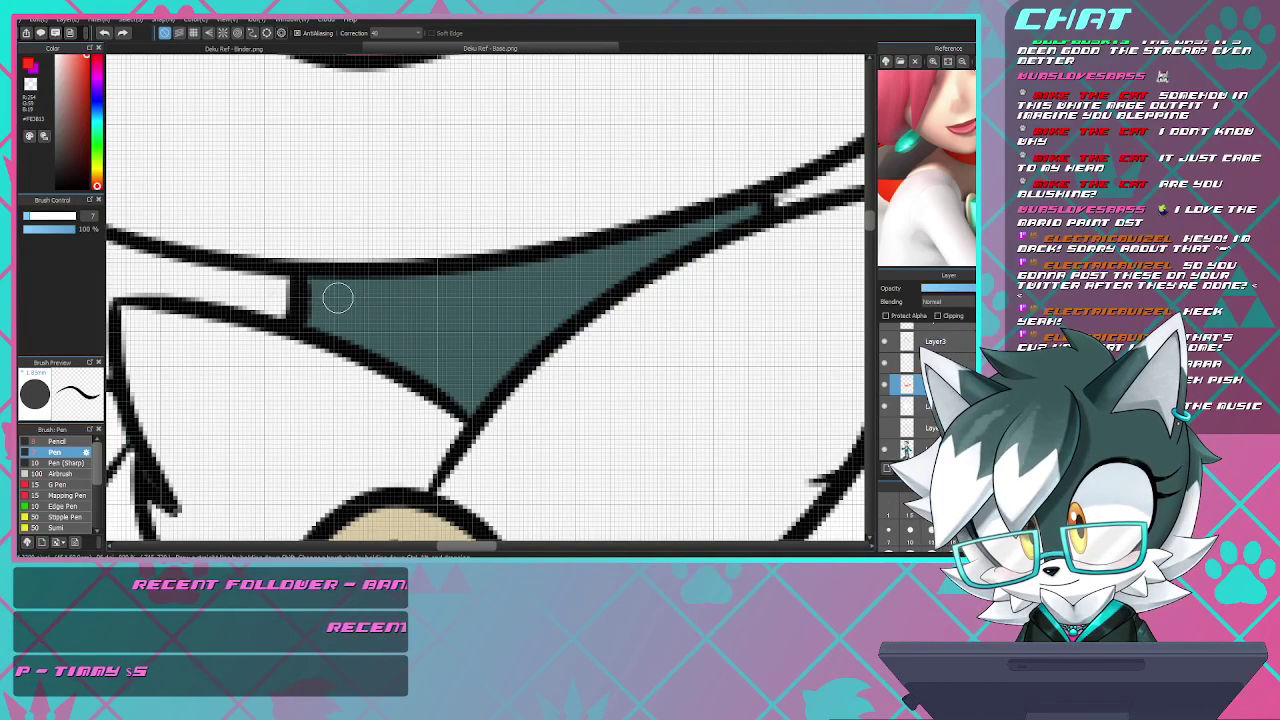
mouse_move(307, 320)
mouse_down()
mouse_move(446, 338)
mouse_move(583, 294)
mouse_up()
key(ctrl+z)
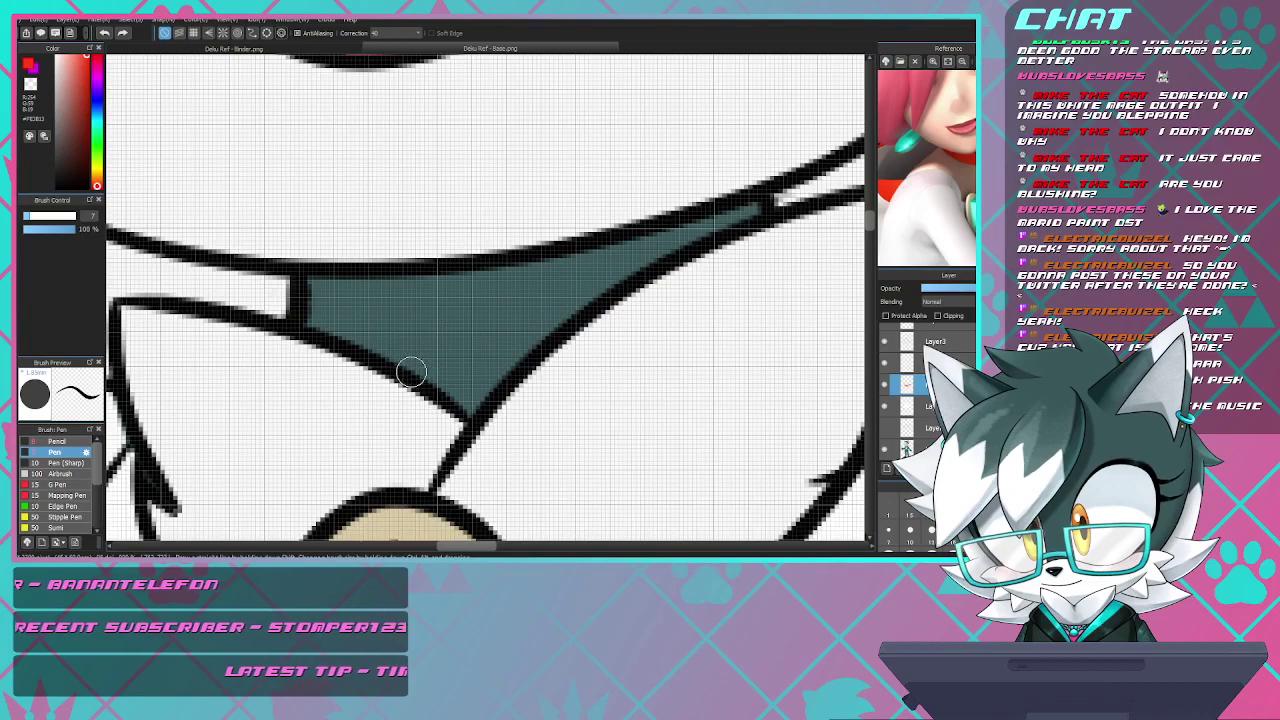
drag(410, 370, 560, 350)
key(ctrl+z)
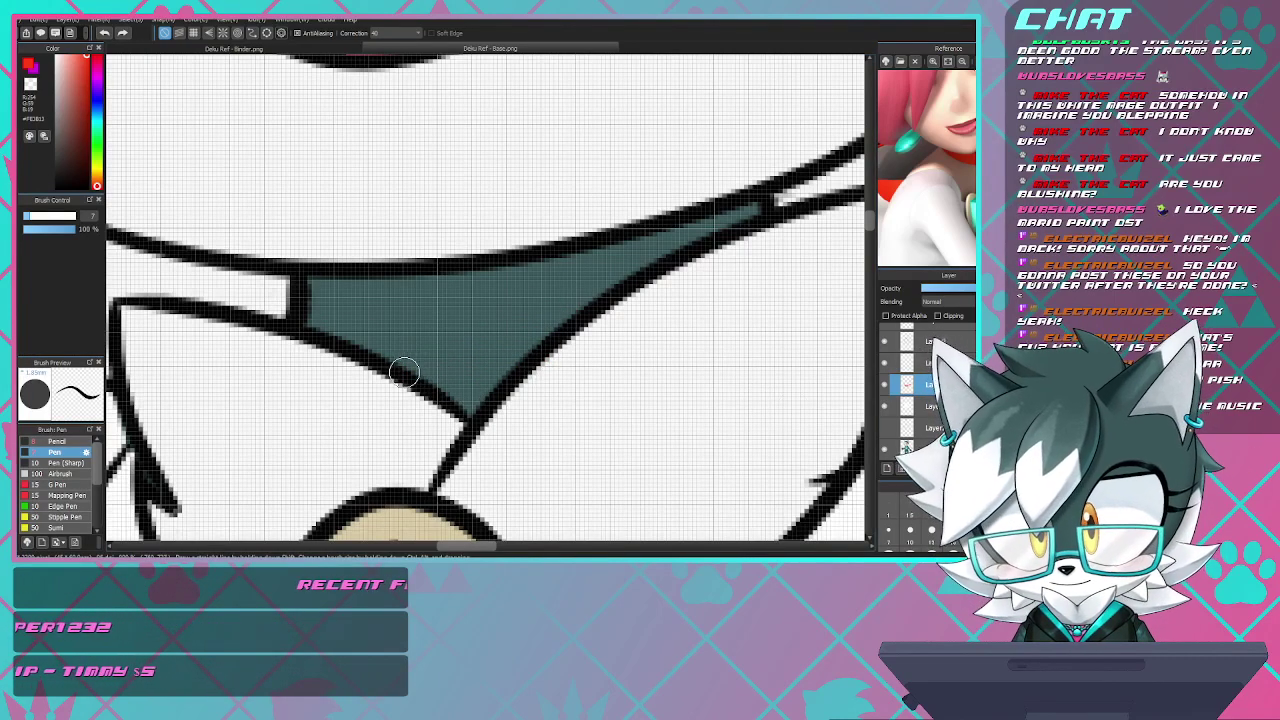
drag(403, 370, 557, 366)
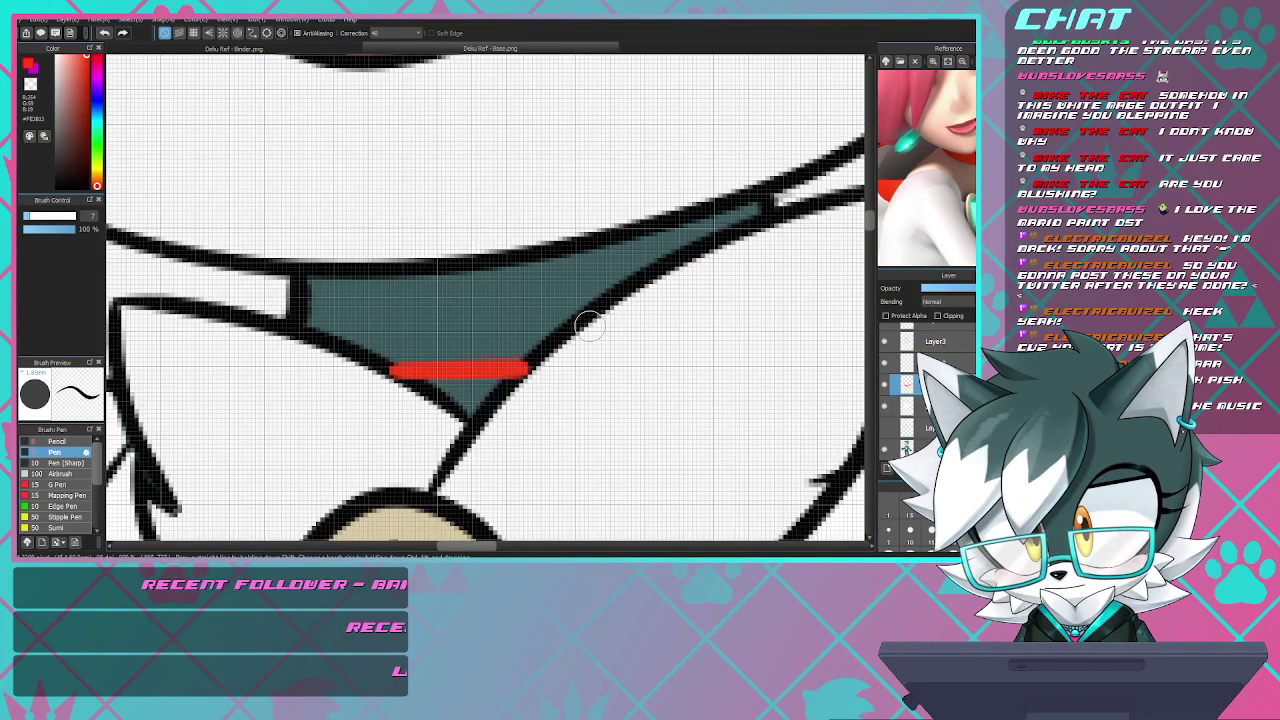
key(ctrl+z)
mouse_move(395, 376)
mouse_down()
mouse_move(519, 369)
mouse_move(549, 346)
mouse_up()
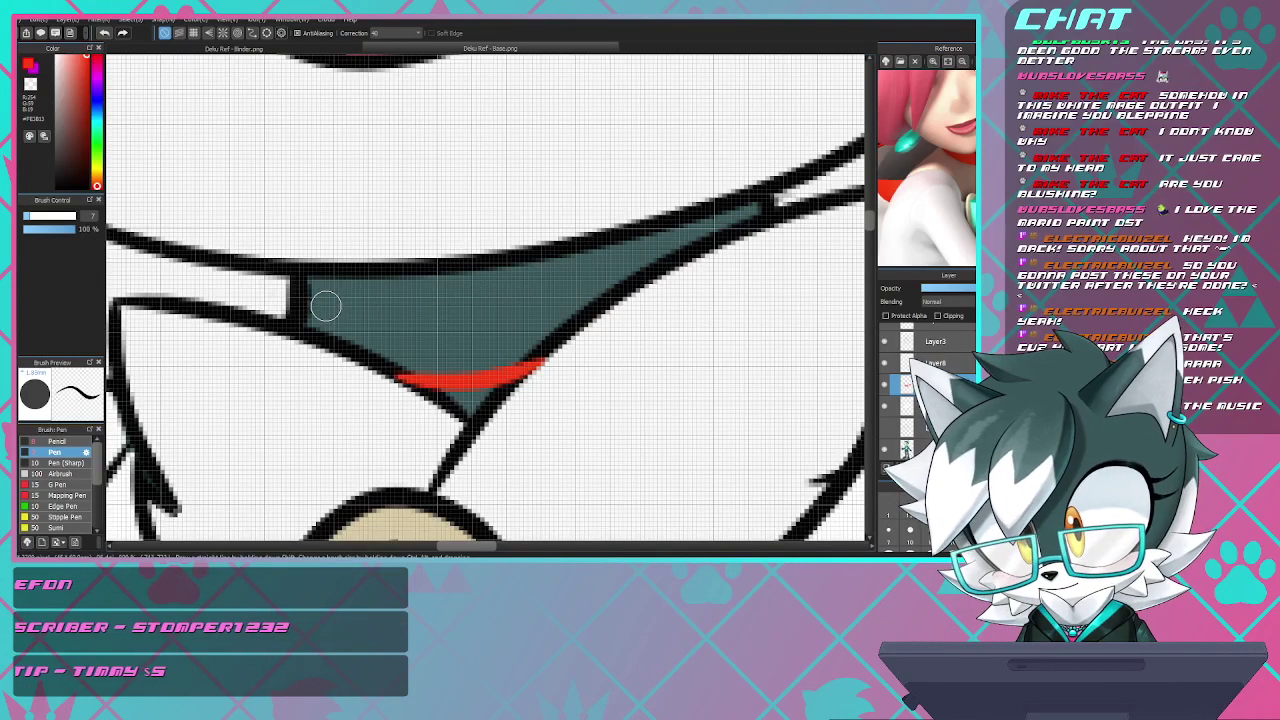
key(ctrl+z)
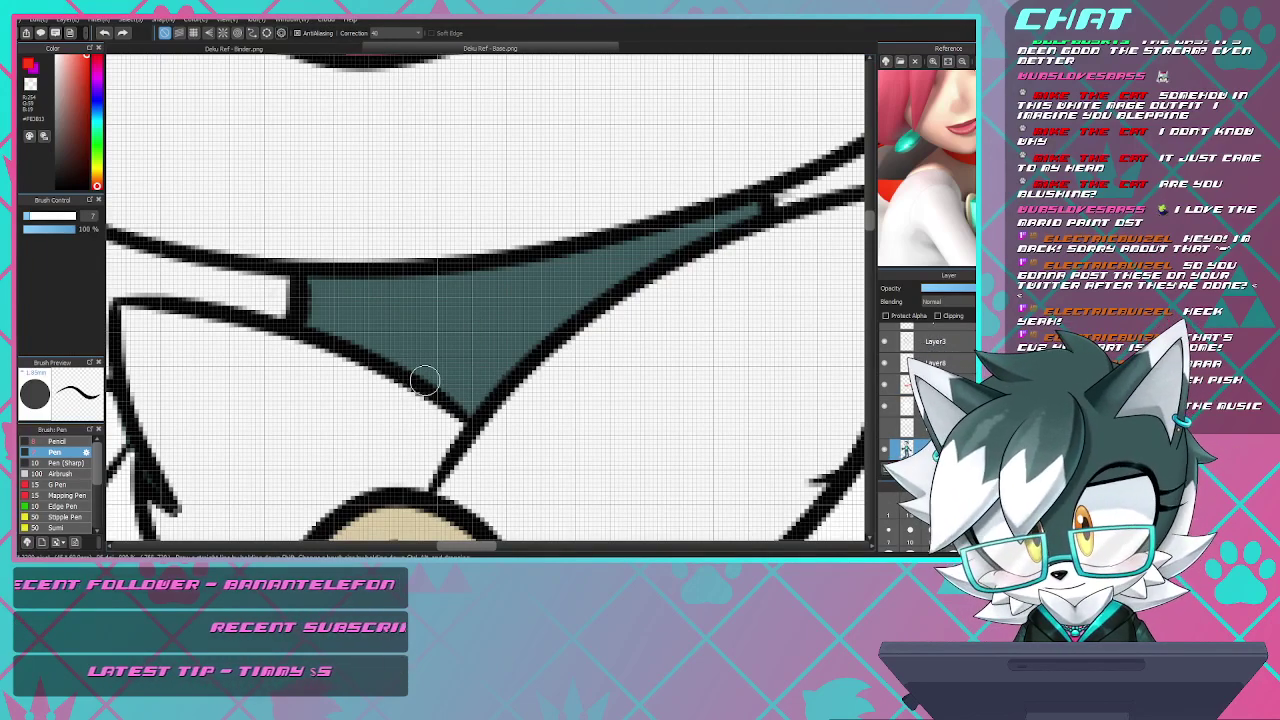
- Try a curved red choker line on Layer1, running from the neck's left outline to its right edge
mouse_move(395, 368)
mouse_down()
mouse_move(461, 372)
mouse_move(523, 352)
mouse_move(417, 370)
mouse_up()
key(ctrl+z)
key(ctrl+z)
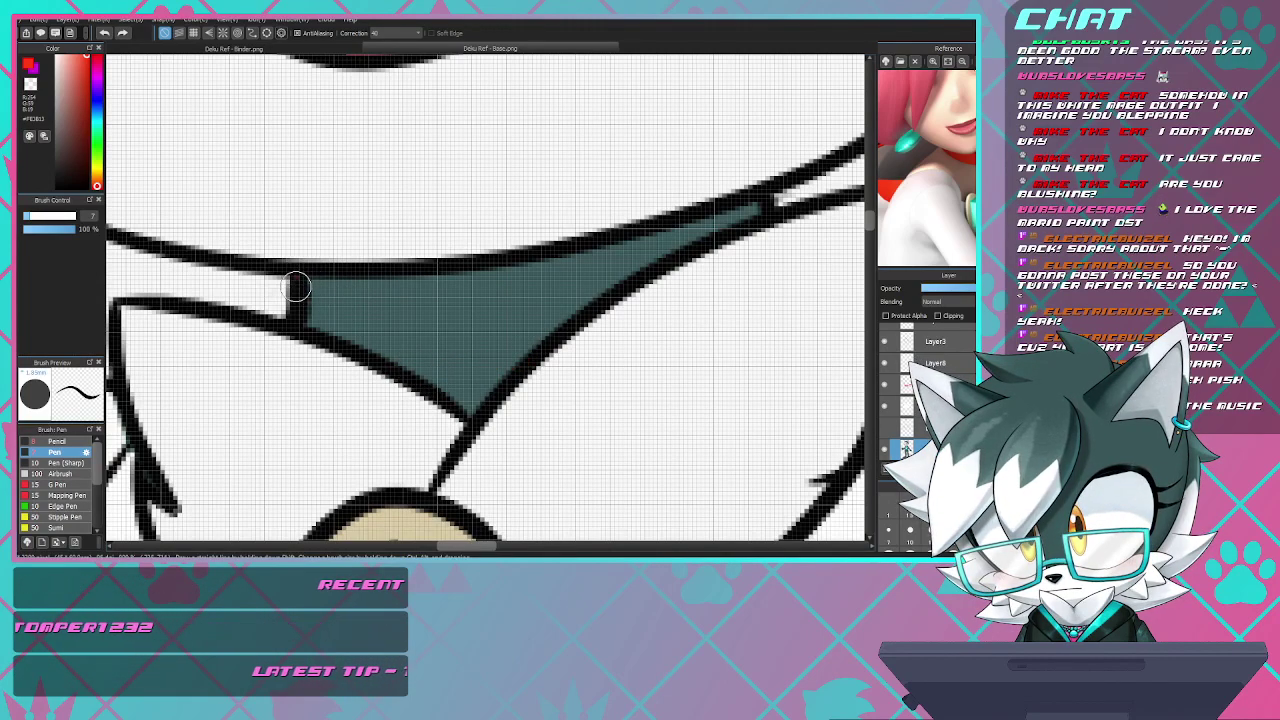
mouse_move(297, 287)
mouse_down()
mouse_move(298, 317)
mouse_move(404, 324)
mouse_move(501, 319)
mouse_move(628, 277)
mouse_up()
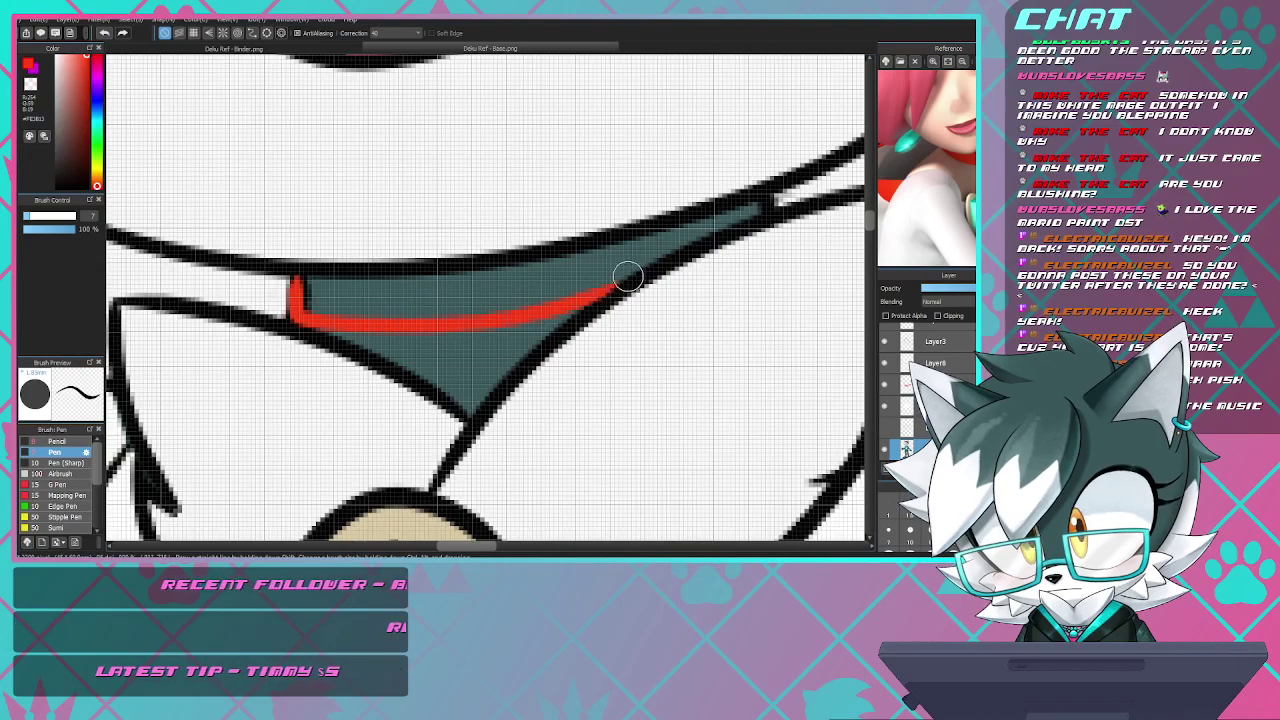
key(ctrl+z)
mouse_move(297, 280)
mouse_down()
mouse_move(366, 298)
mouse_move(471, 298)
mouse_move(586, 272)
mouse_move(735, 204)
mouse_move(713, 229)
mouse_move(622, 267)
mouse_move(498, 291)
mouse_move(317, 283)
mouse_up()
key(ctrl+z)
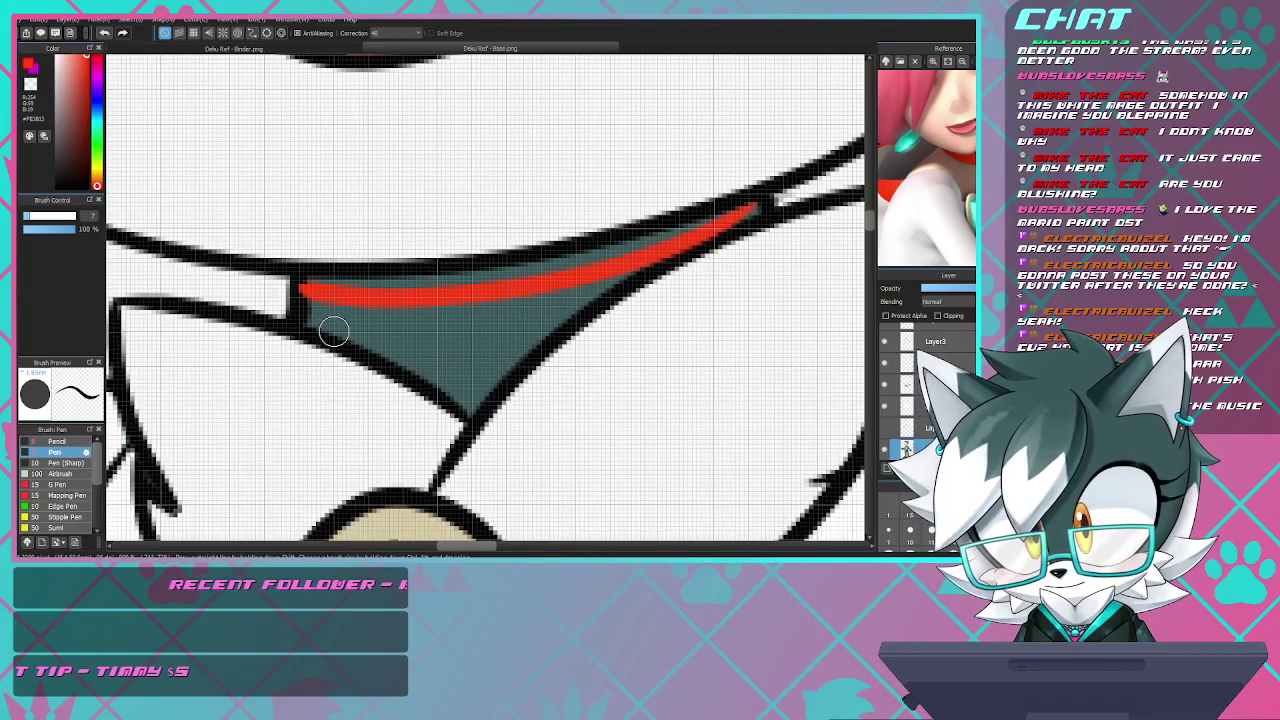
key(ctrl+z)
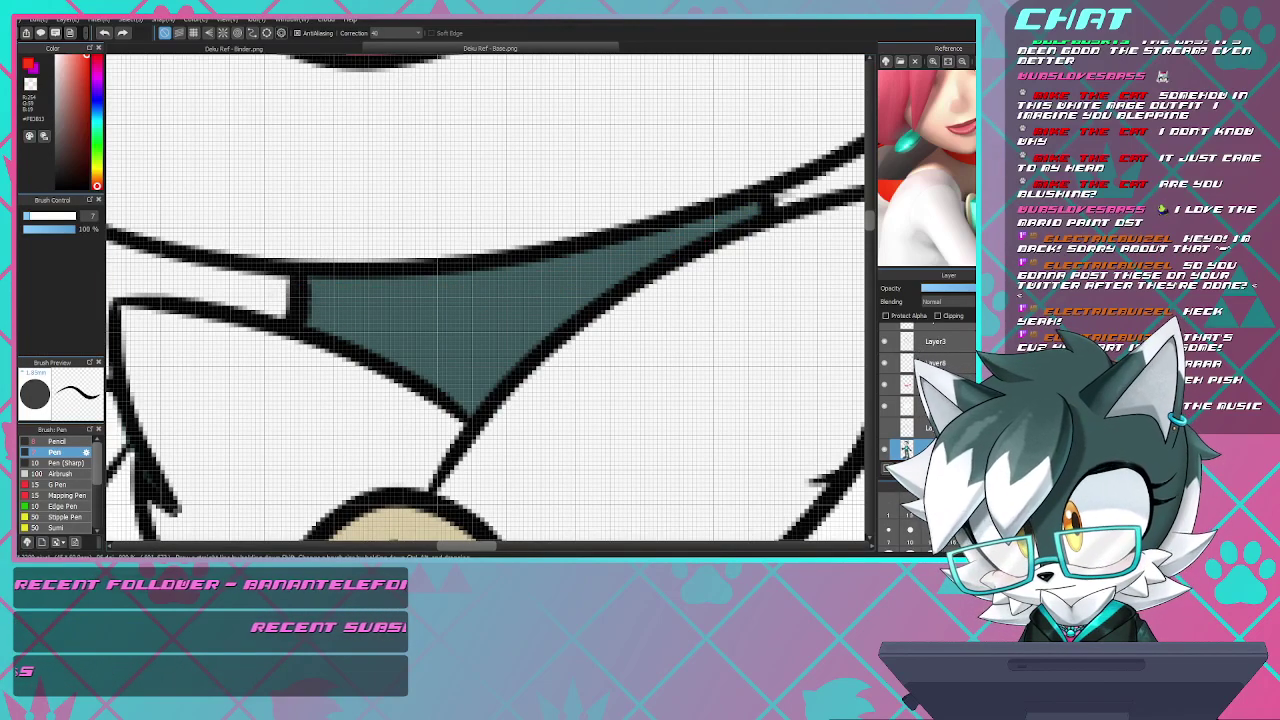
- Draw black upper and lower choker lines across the neck and fill the band between them with red
mouse_move(303, 282)
mouse_down()
mouse_move(347, 297)
mouse_move(486, 287)
mouse_move(610, 255)
mouse_move(727, 201)
mouse_move(656, 251)
mouse_move(547, 284)
mouse_move(443, 295)
mouse_move(305, 282)
mouse_move(343, 277)
mouse_up()
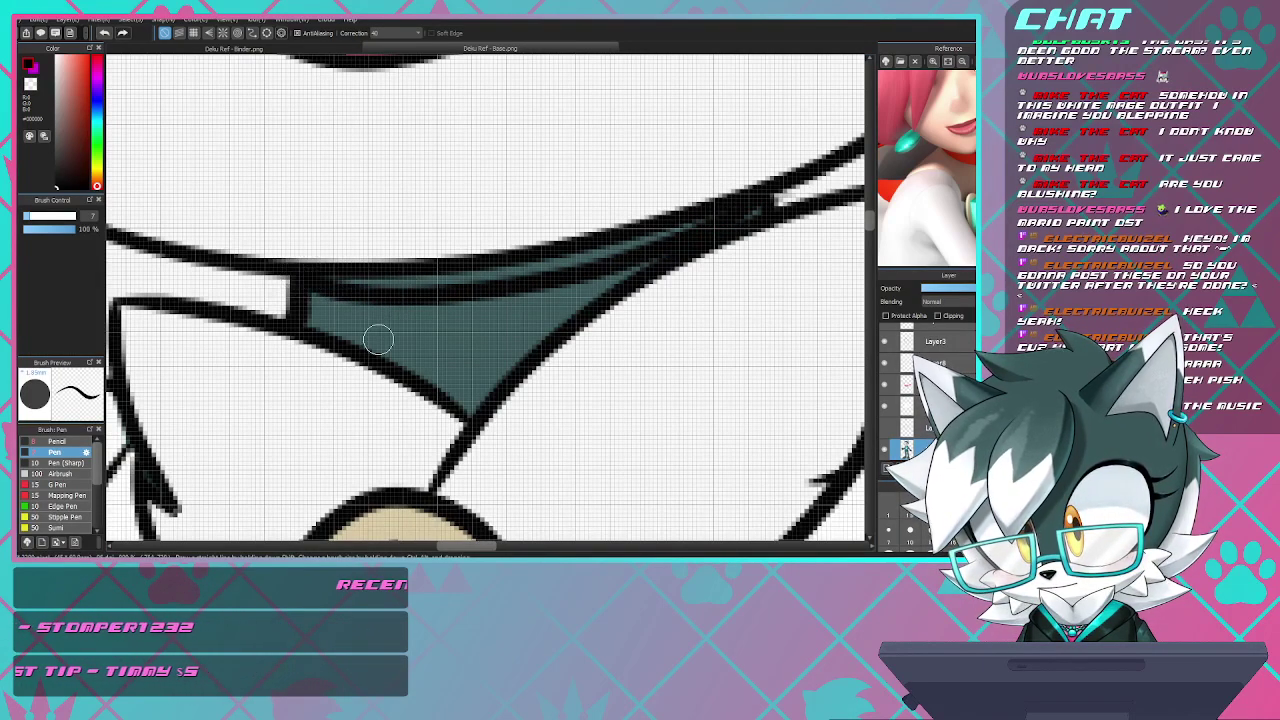
drag(432, 385, 515, 376)
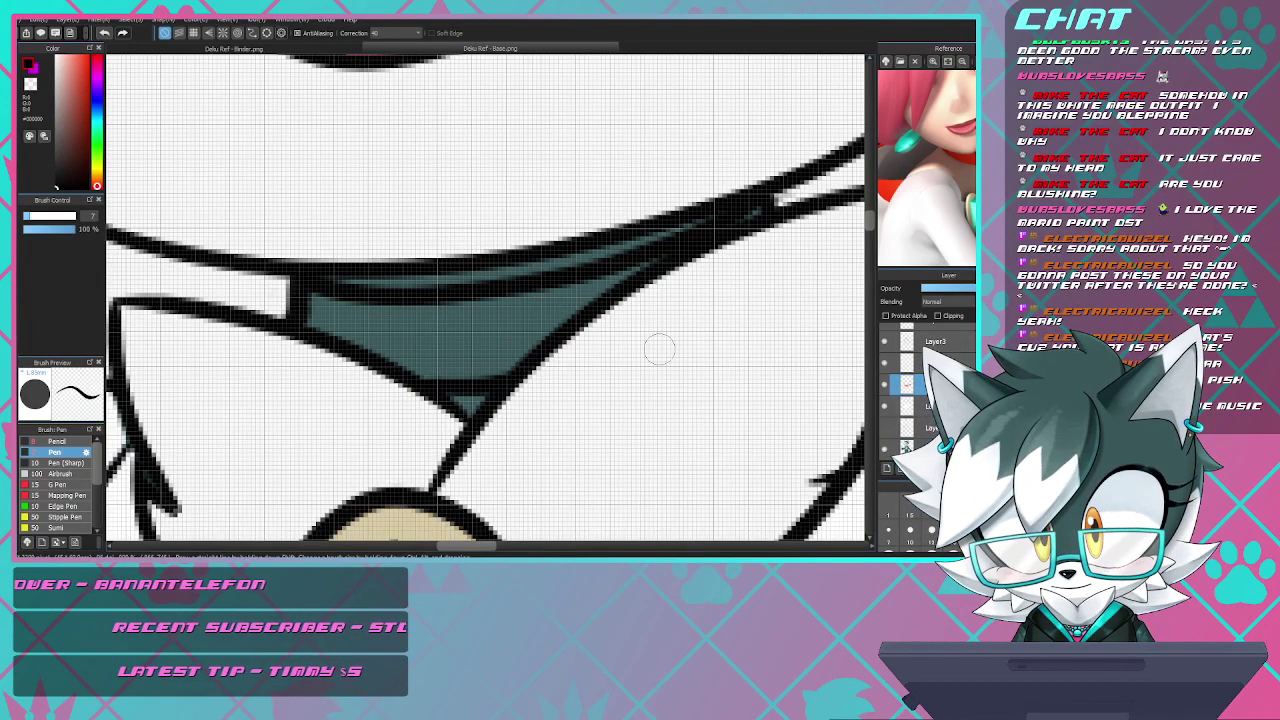
key(g)
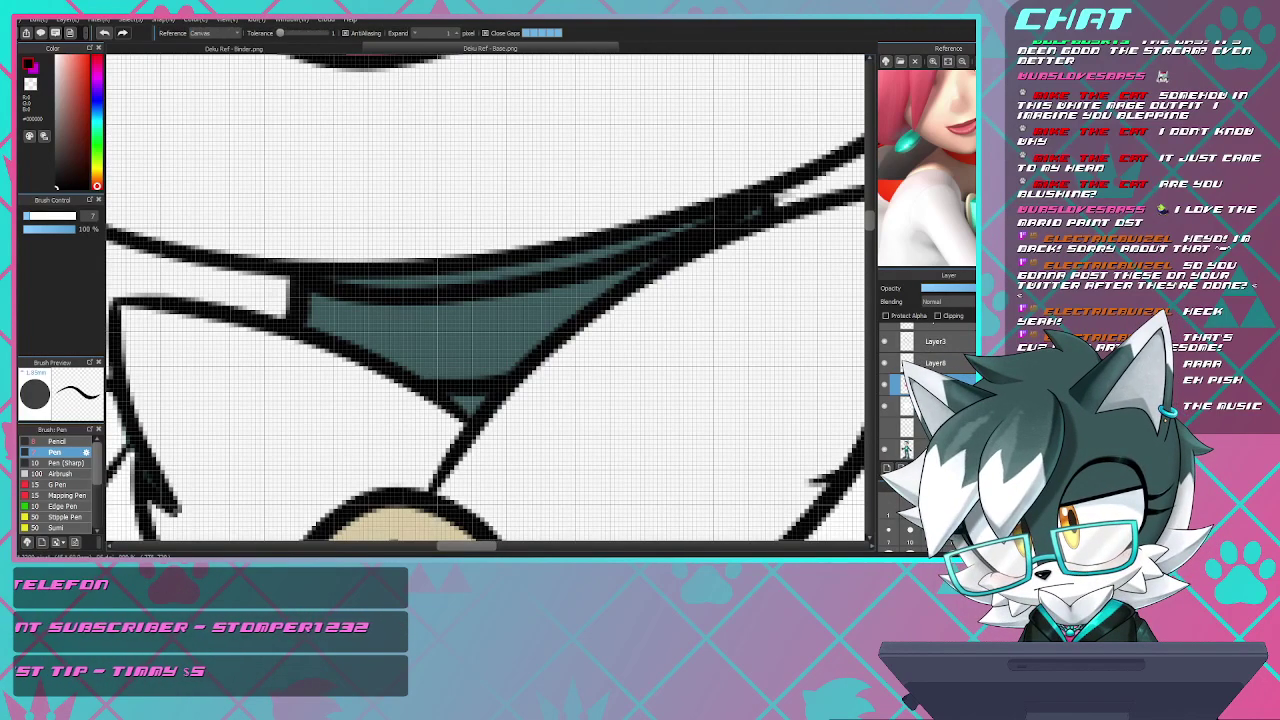
click(458, 330)
key(ctrl+z)
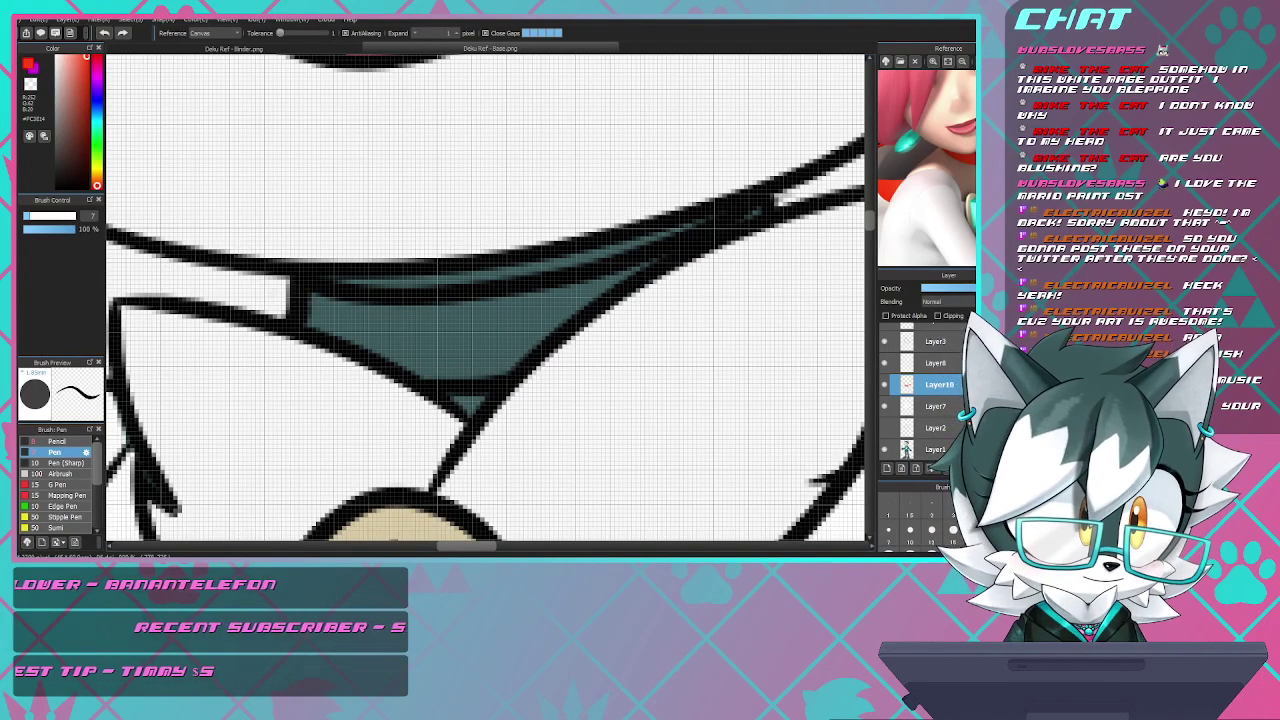
scroll(485, 298, down, 1)
scroll(485, 298, up, 1)
click(407, 297)
scroll(485, 298, down, 2)
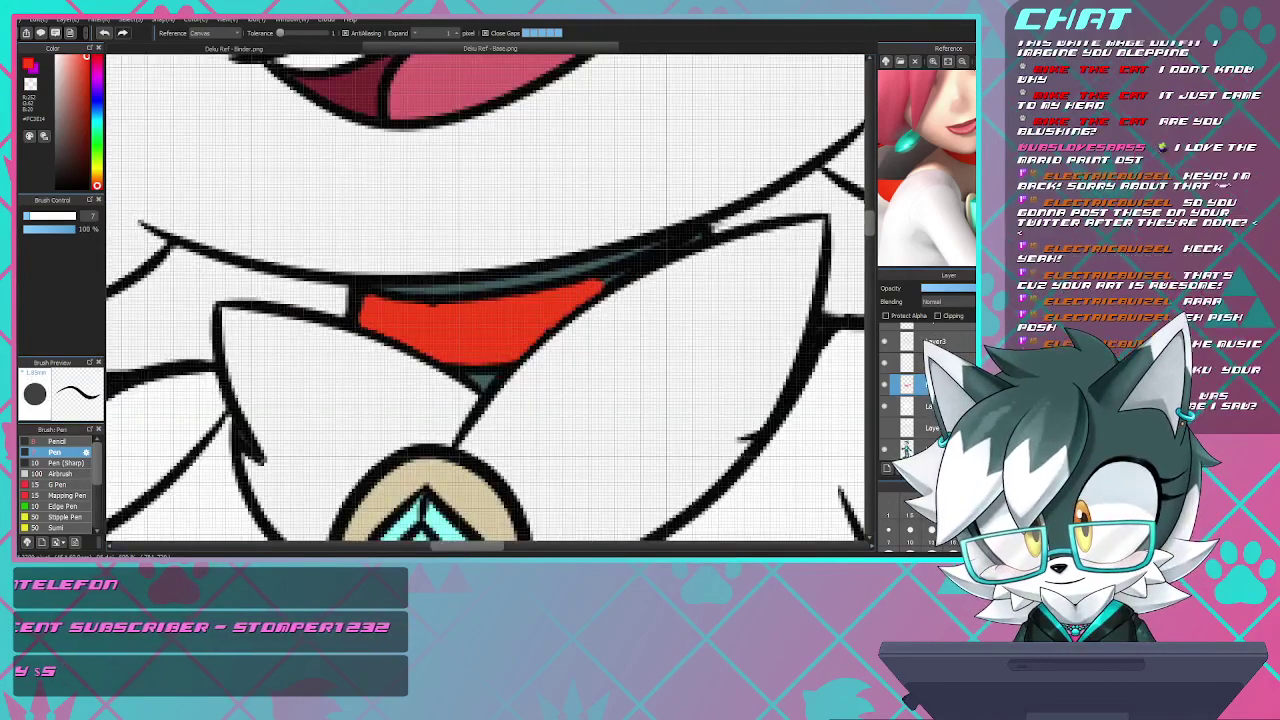
- Undo the red choker fill and the two black lines across the neck
scroll(485, 298, up, 2)
key(ctrl+z)
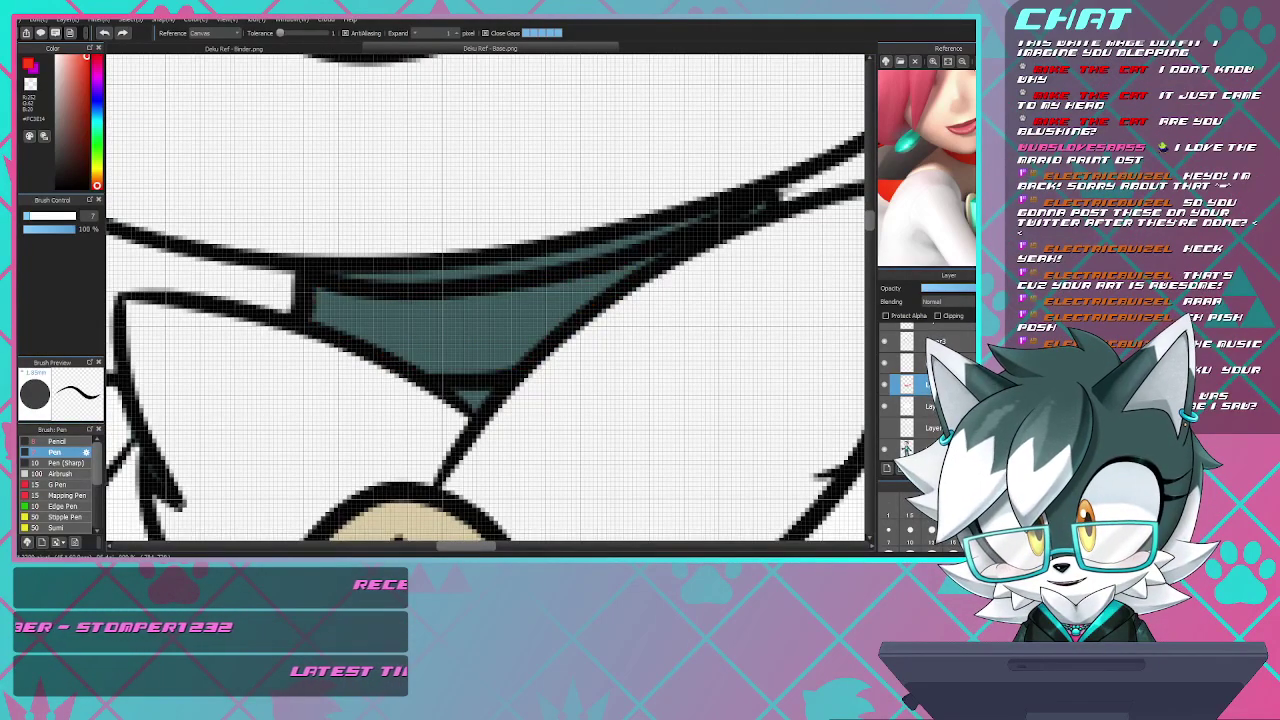
key(ctrl+z)
key(ctrl+z)
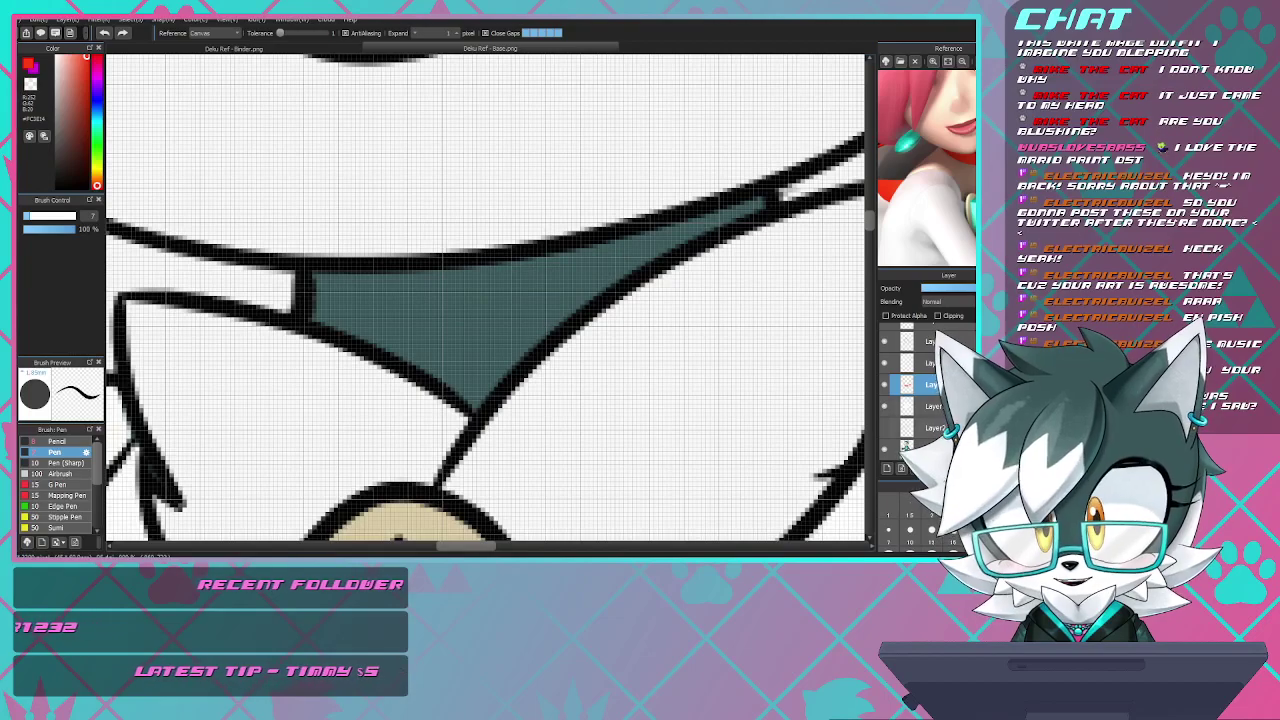
- Switch to Layer1 with the black Pen and try an upper choker line across the neck just below the chin
click(937, 449)
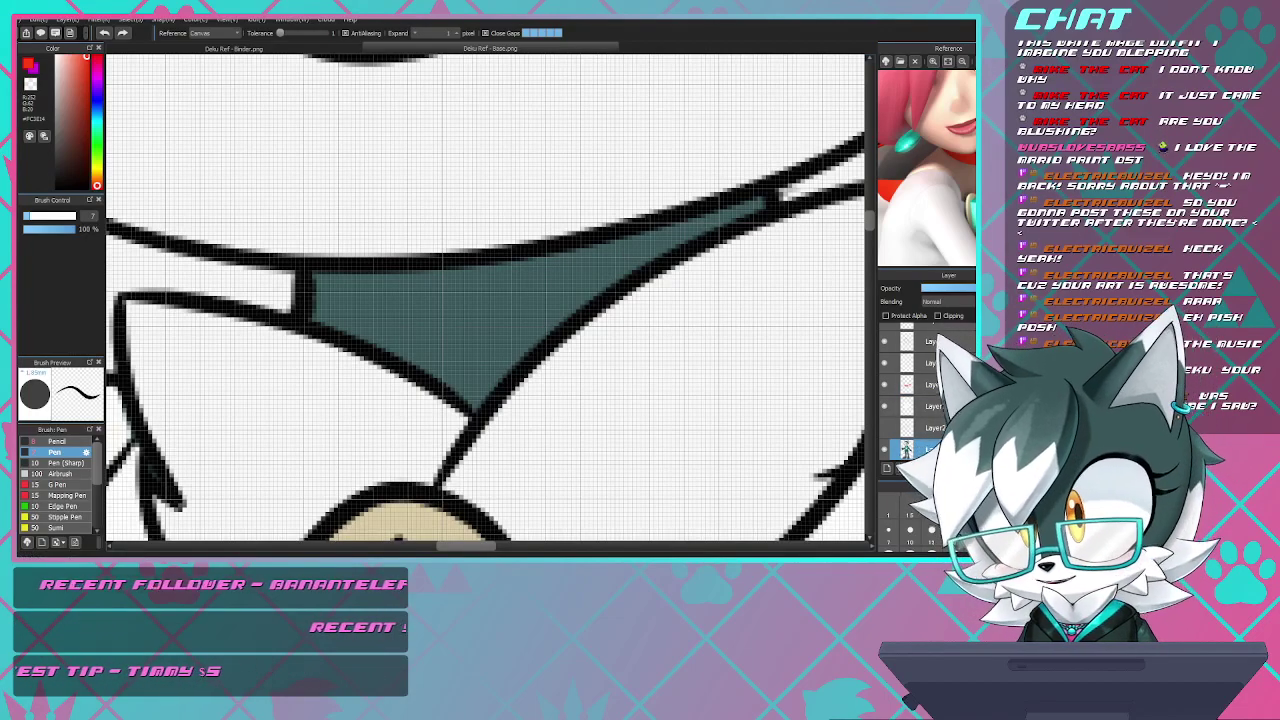
scroll(441, 266, up, 2)
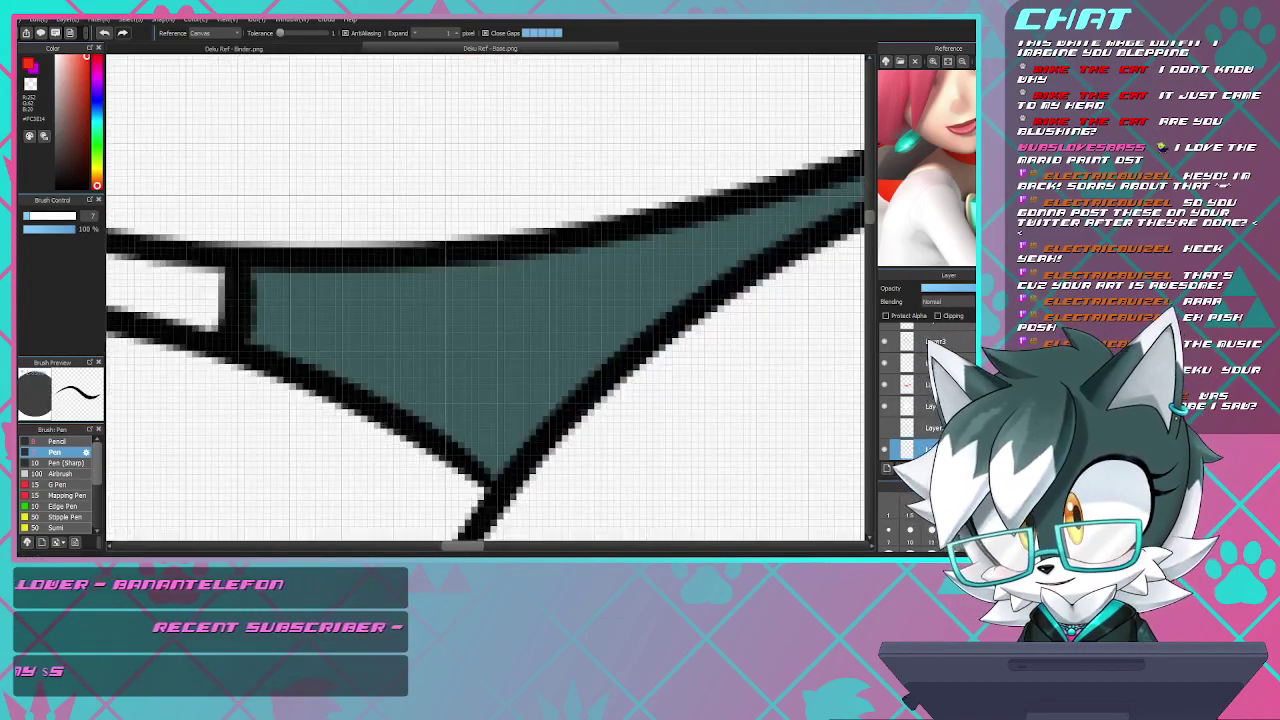
key(x)
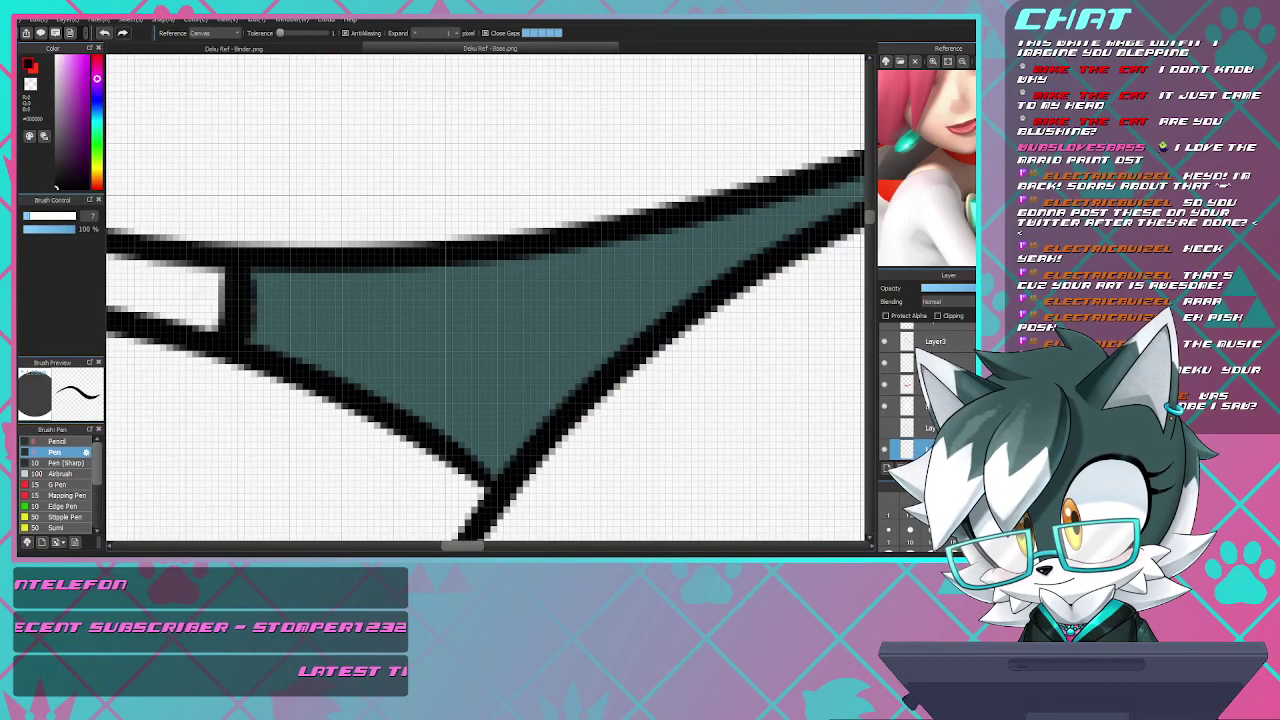
key(b)
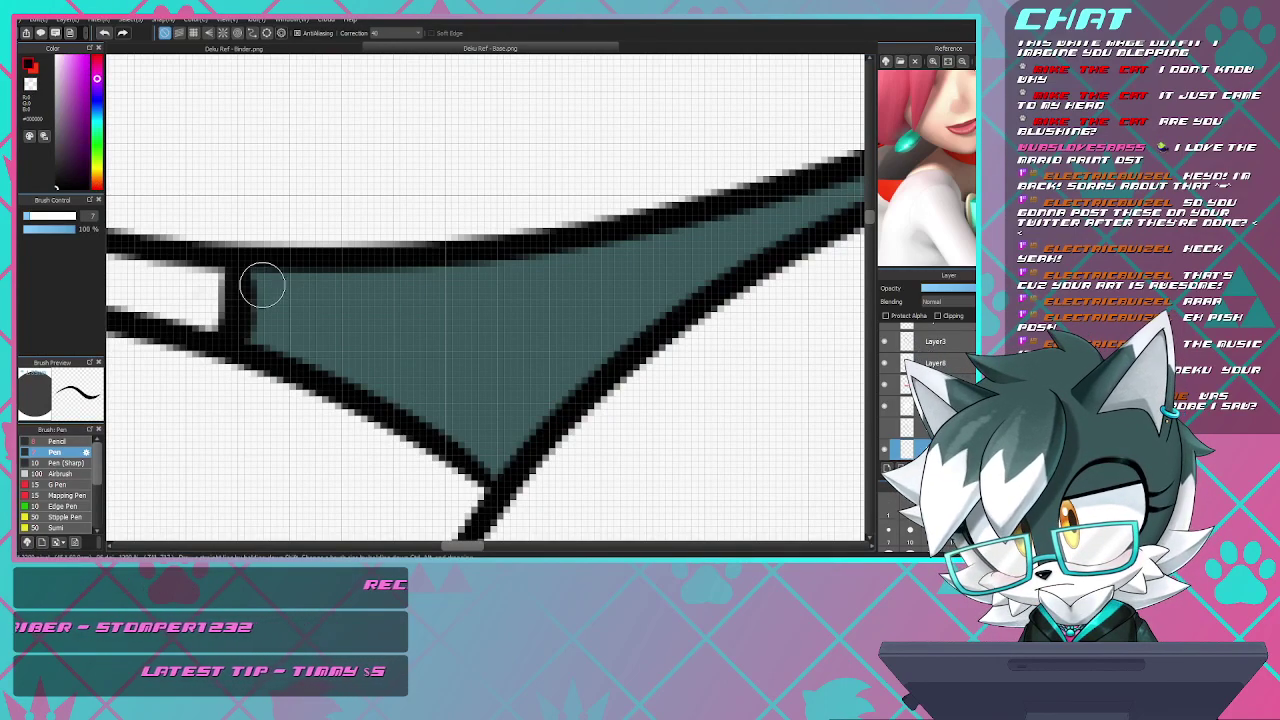
mouse_move(237, 286)
mouse_down()
mouse_move(318, 300)
mouse_move(477, 296)
mouse_move(718, 236)
mouse_move(838, 182)
mouse_up()
key(ctrl+z)
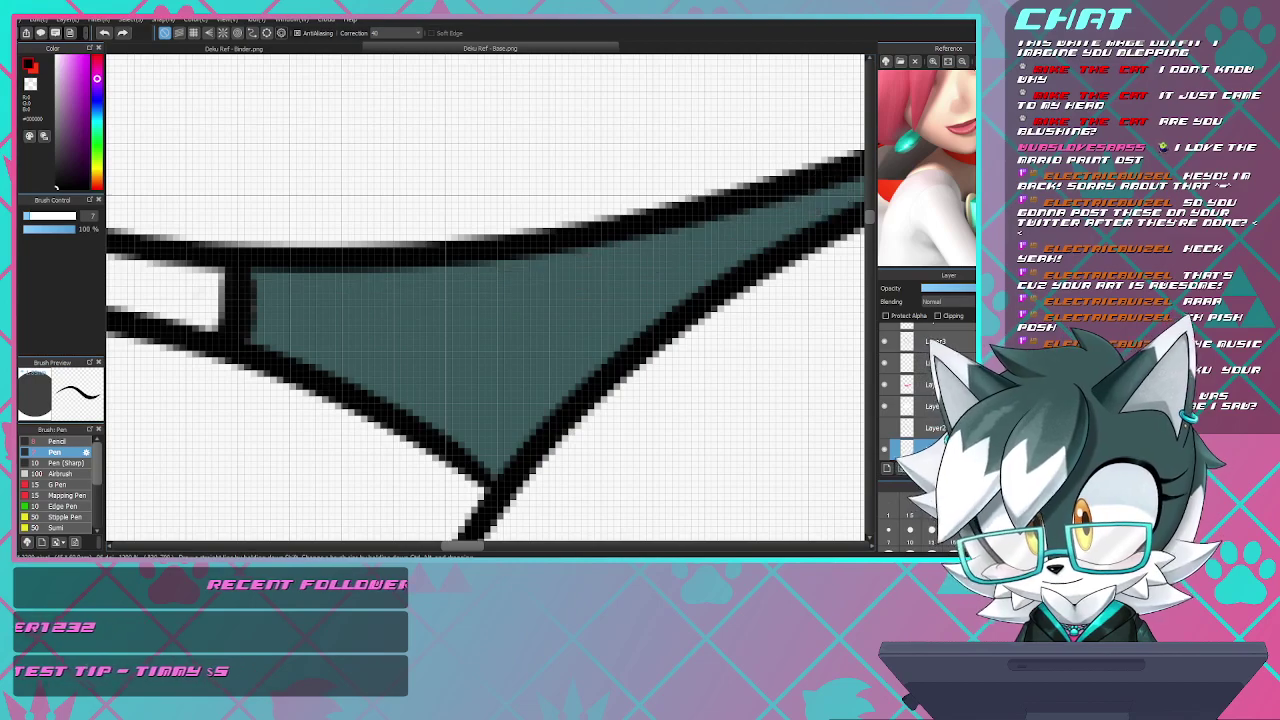
- Try the black upper choker line again, starting from the narrow right end of the neck
scroll(500, 290, down, 5)
scroll(500, 290, up, 3)
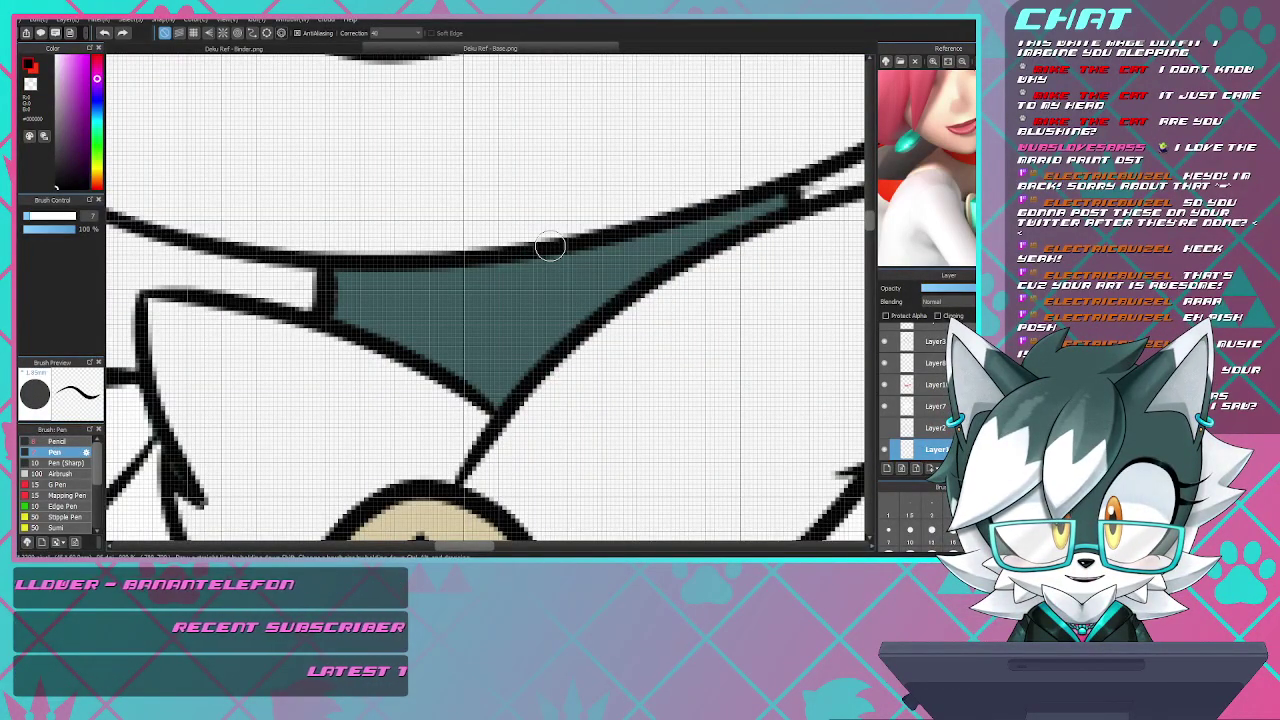
scroll(550, 246, down, 5)
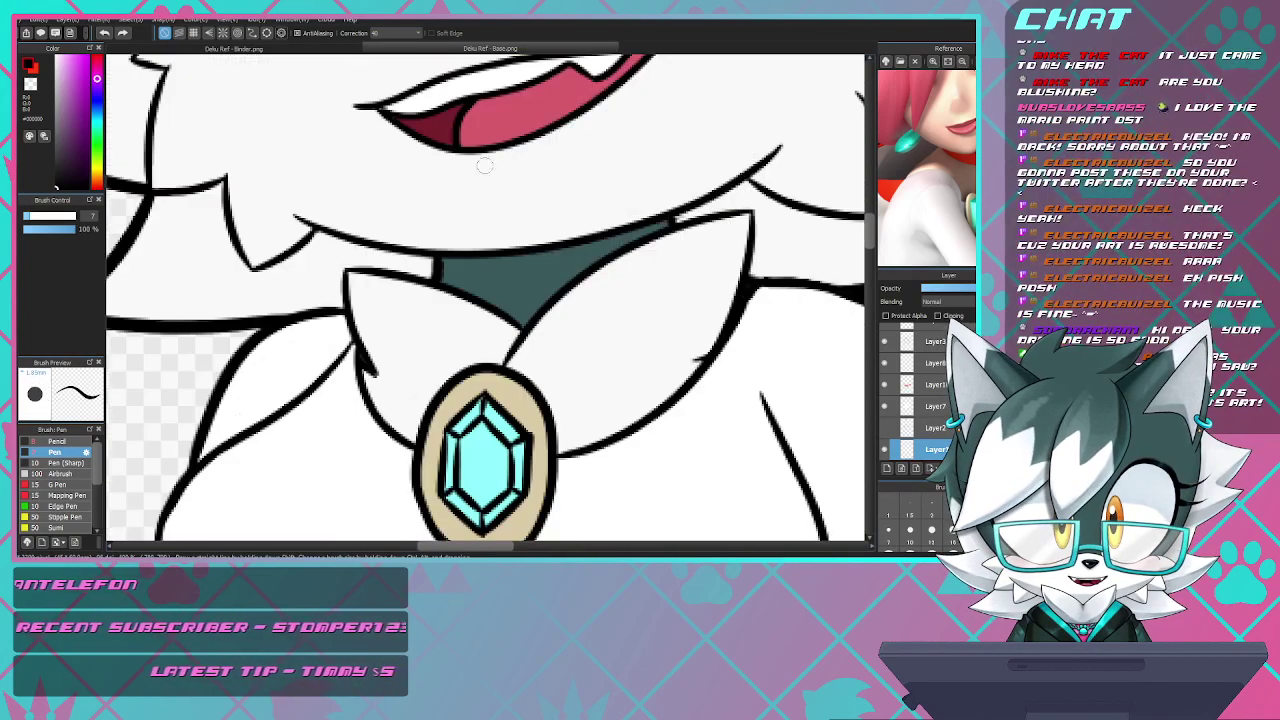
scroll(496, 212, up, 5)
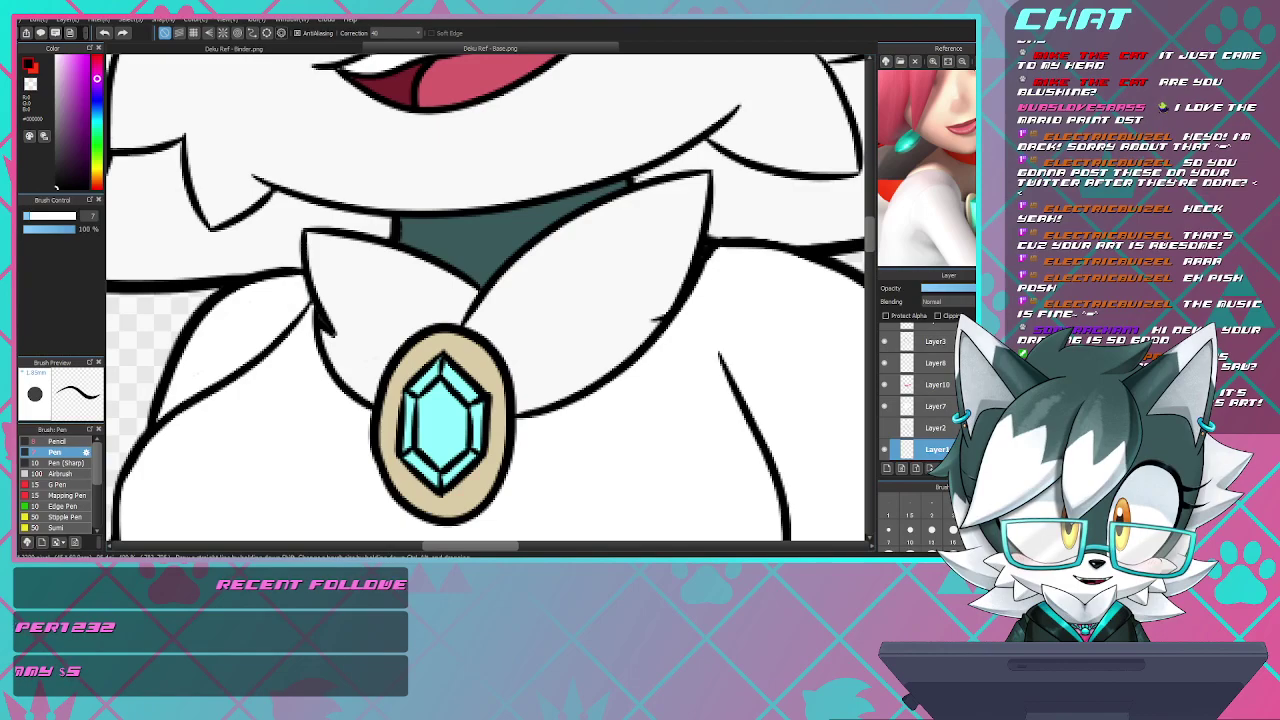
scroll(507, 192, up, 2)
scroll(531, 231, up, 1)
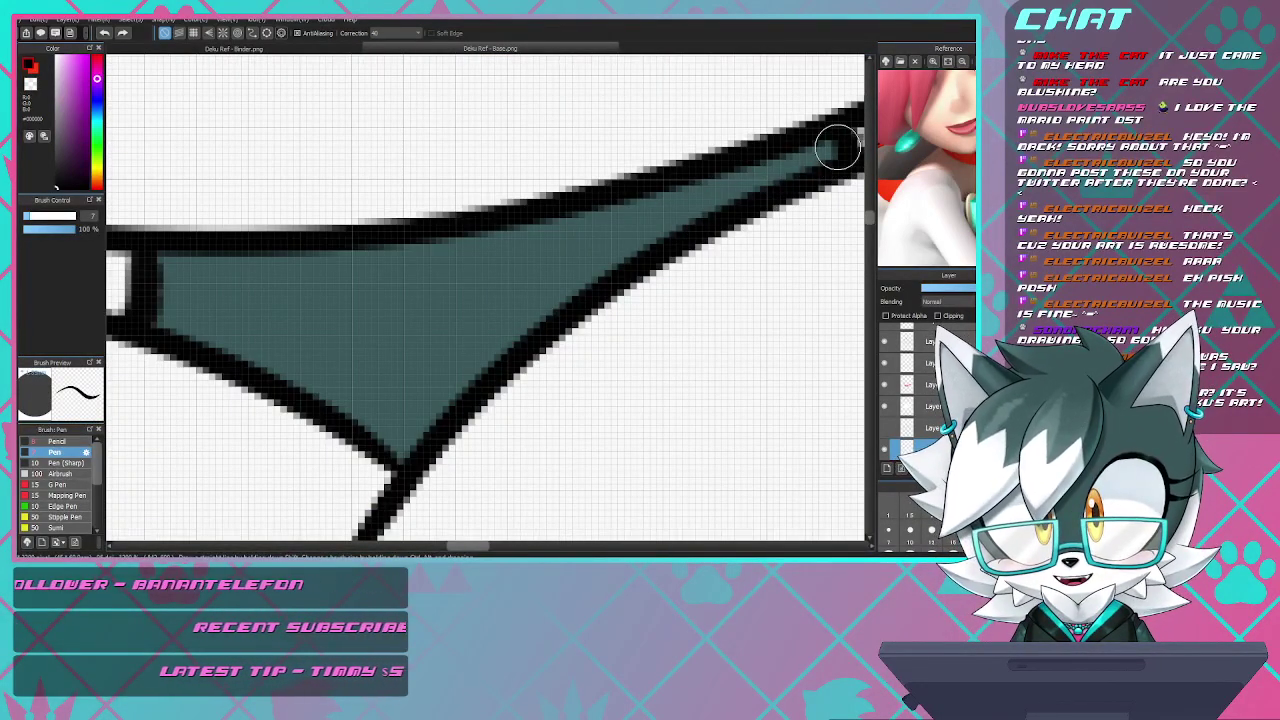
mouse_move(840, 140)
mouse_down()
mouse_move(737, 194)
mouse_move(475, 258)
mouse_up()
mouse_move(372, 280)
mouse_down()
mouse_move(160, 271)
mouse_move(134, 191)
mouse_up()
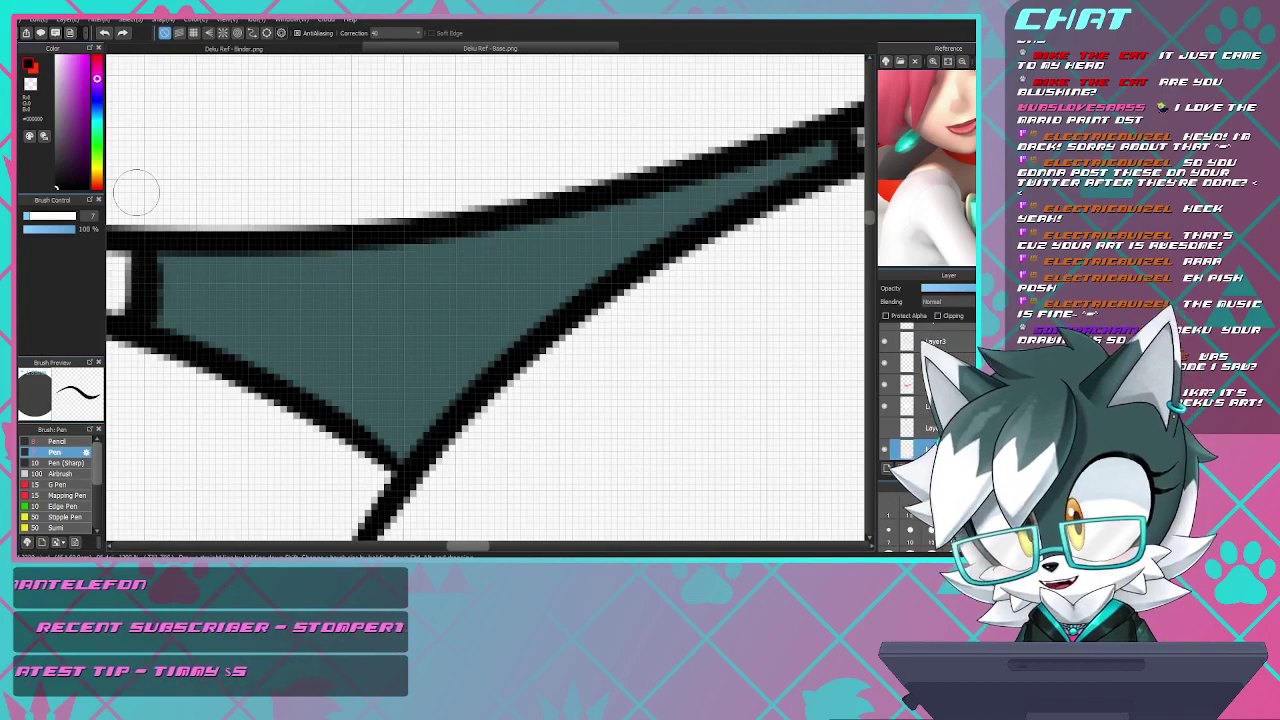
- Set the Pen size to 4 and draw the choker's black upper line in a curve across the neck below the chin
text(4)
key(Return)
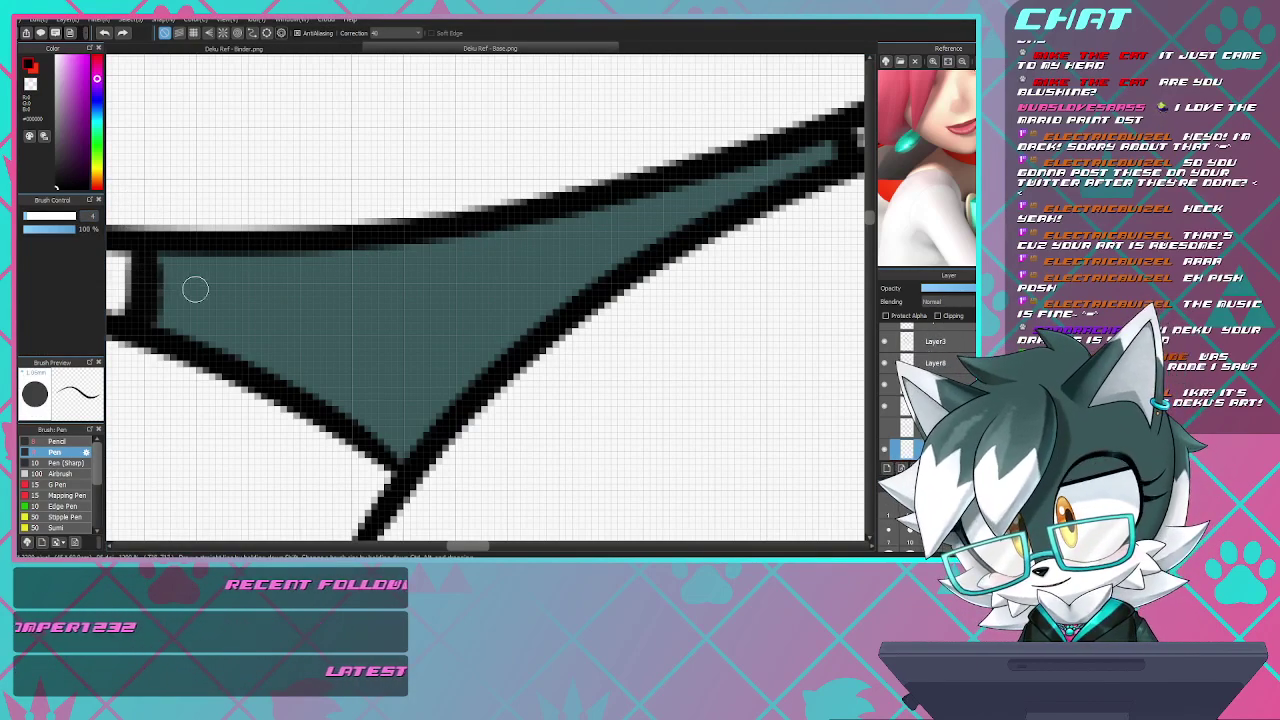
mouse_move(160, 281)
mouse_down()
mouse_move(380, 298)
mouse_move(542, 282)
mouse_move(748, 227)
mouse_move(778, 206)
mouse_up()
key(ctrl+z)
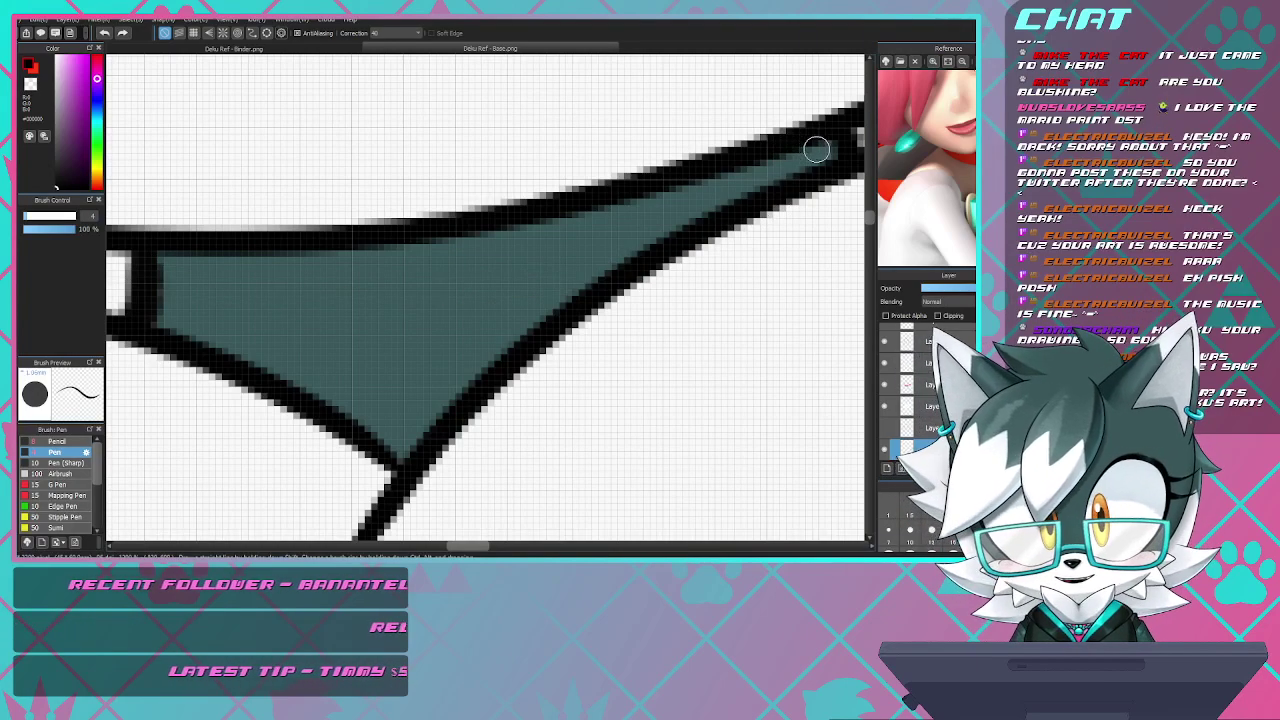
drag(817, 166, 620, 255)
mouse_move(507, 288)
mouse_down()
mouse_move(233, 304)
mouse_move(171, 273)
mouse_move(326, 281)
mouse_move(482, 257)
mouse_move(719, 179)
mouse_move(621, 221)
mouse_move(295, 288)
mouse_move(141, 278)
mouse_move(271, 287)
mouse_move(425, 269)
mouse_move(621, 224)
mouse_move(827, 137)
mouse_up()
key(ctrl+z)
key(ctrl+z)
key(ctrl+z)
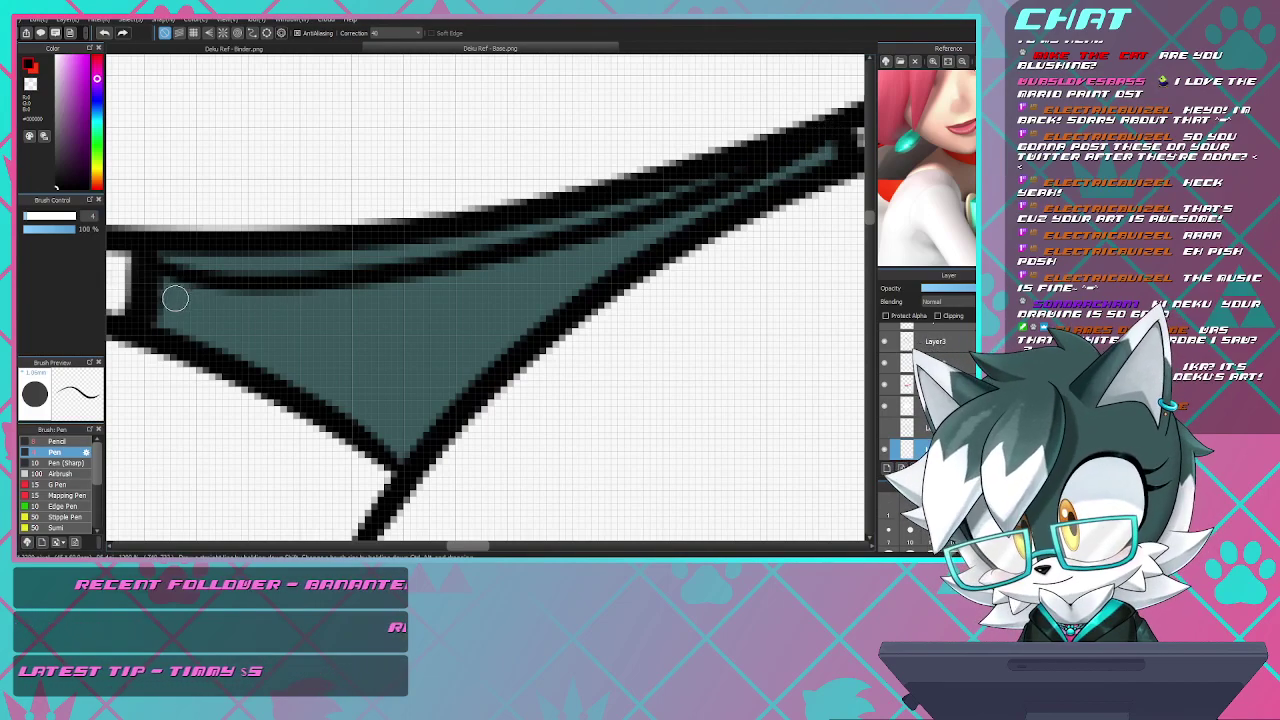
- Draw the choker's short black lower line across the neck just above the point where the collar flaps meet
drag(344, 380, 530, 348)
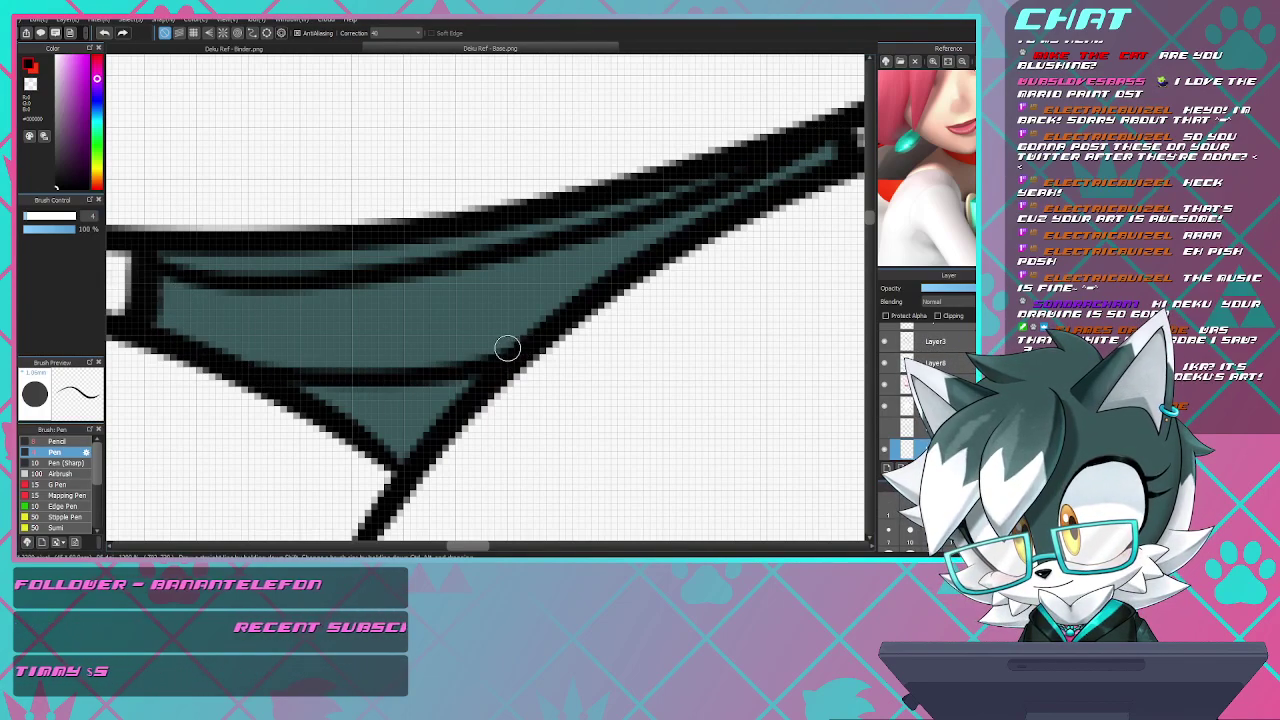
key(ctrl+z)
mouse_move(298, 394)
mouse_down()
mouse_move(411, 392)
mouse_move(514, 363)
mouse_up()
key(ctrl+z)
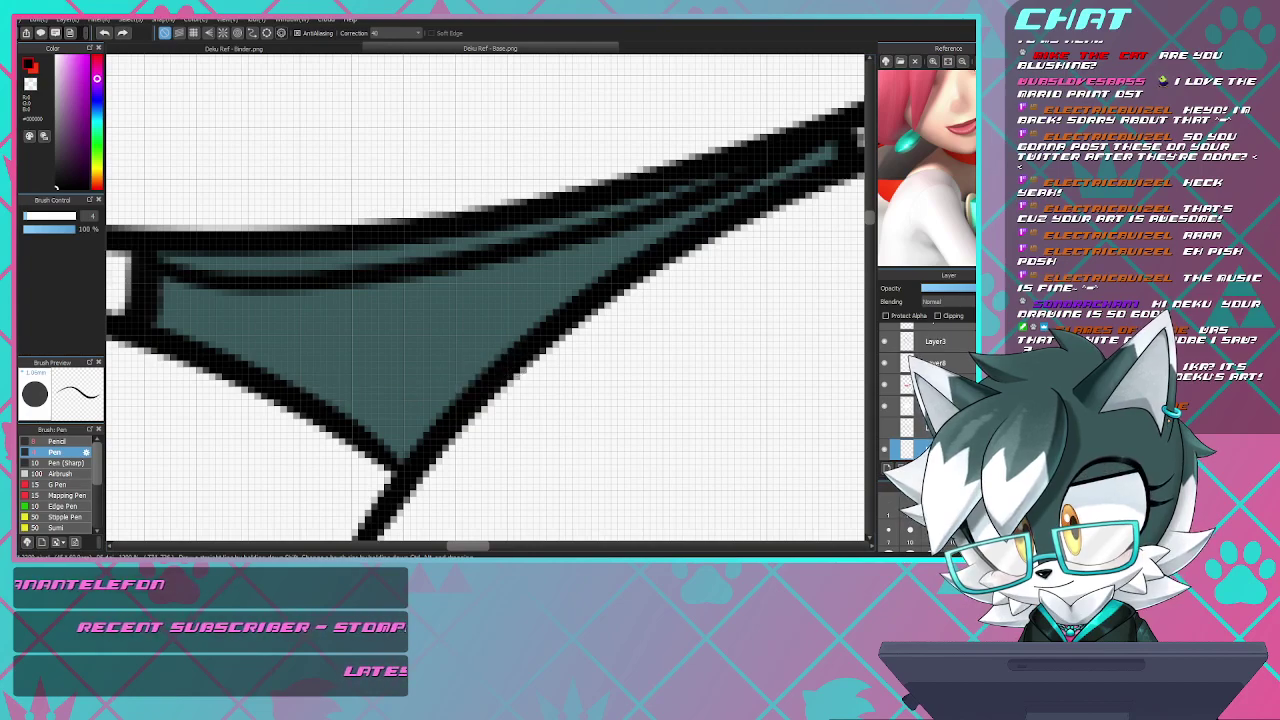
mouse_move(297, 392)
mouse_down()
mouse_move(385, 407)
mouse_move(499, 367)
mouse_move(379, 407)
mouse_move(315, 412)
mouse_move(509, 361)
mouse_up()
key(ctrl+z)
key(ctrl+z)
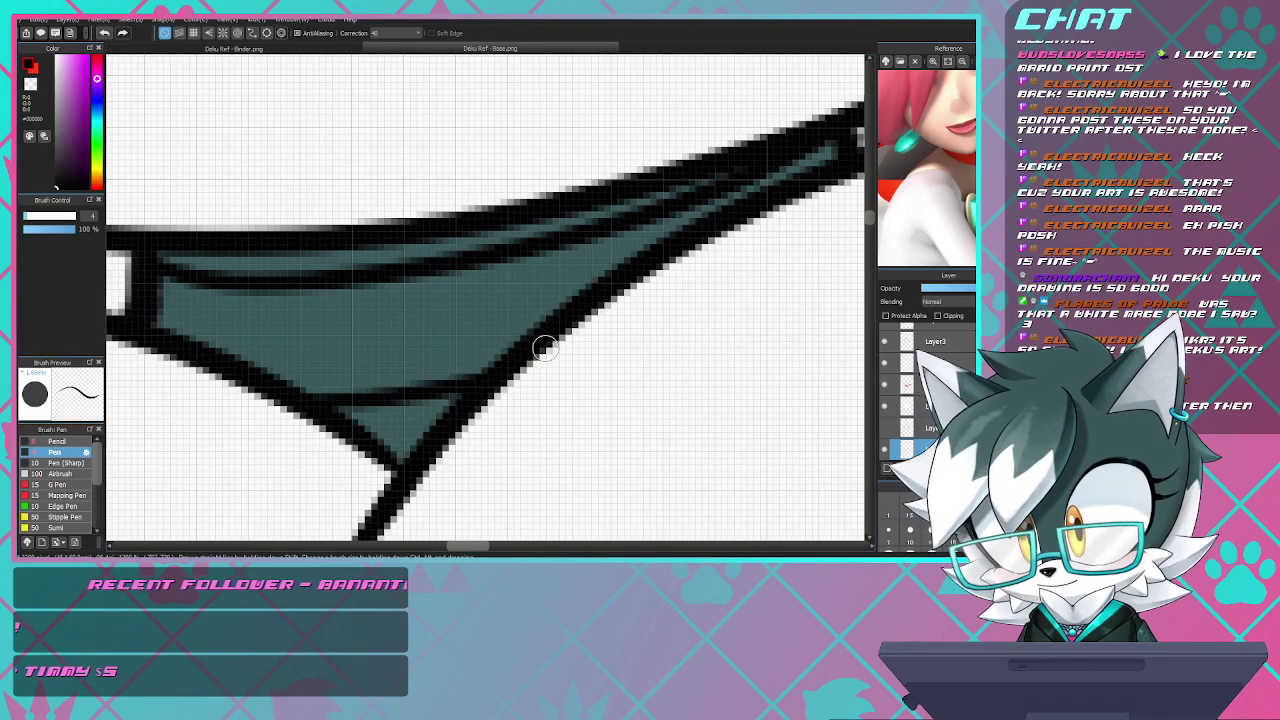
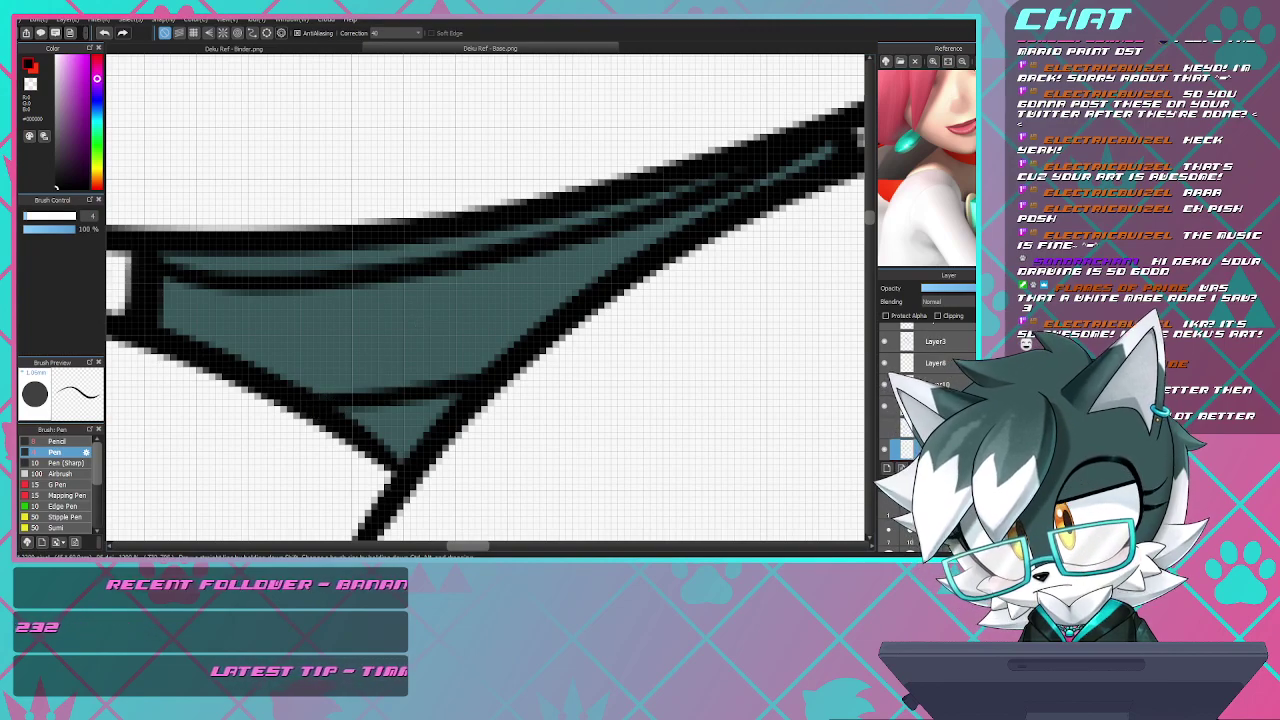
- Fill the choker with red on the layer beneath its black outlines and paint red into its narrow, tapered end with the Pen
key(x)
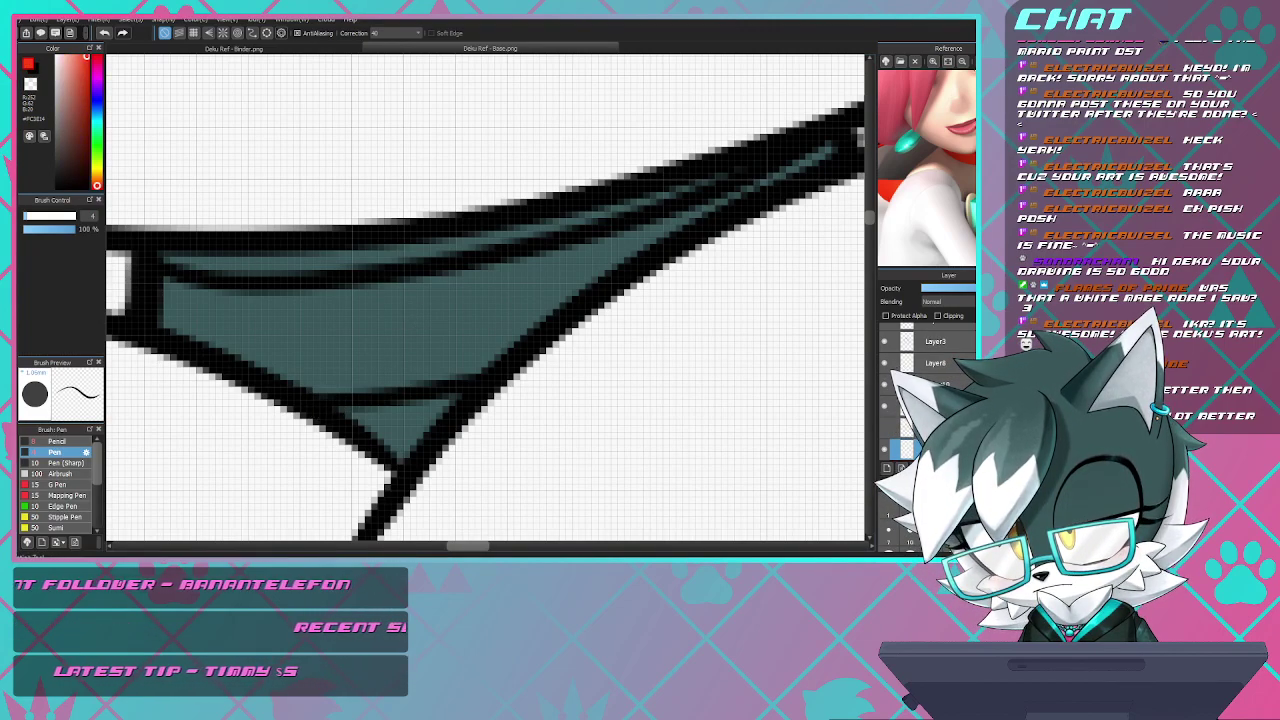
key(g)
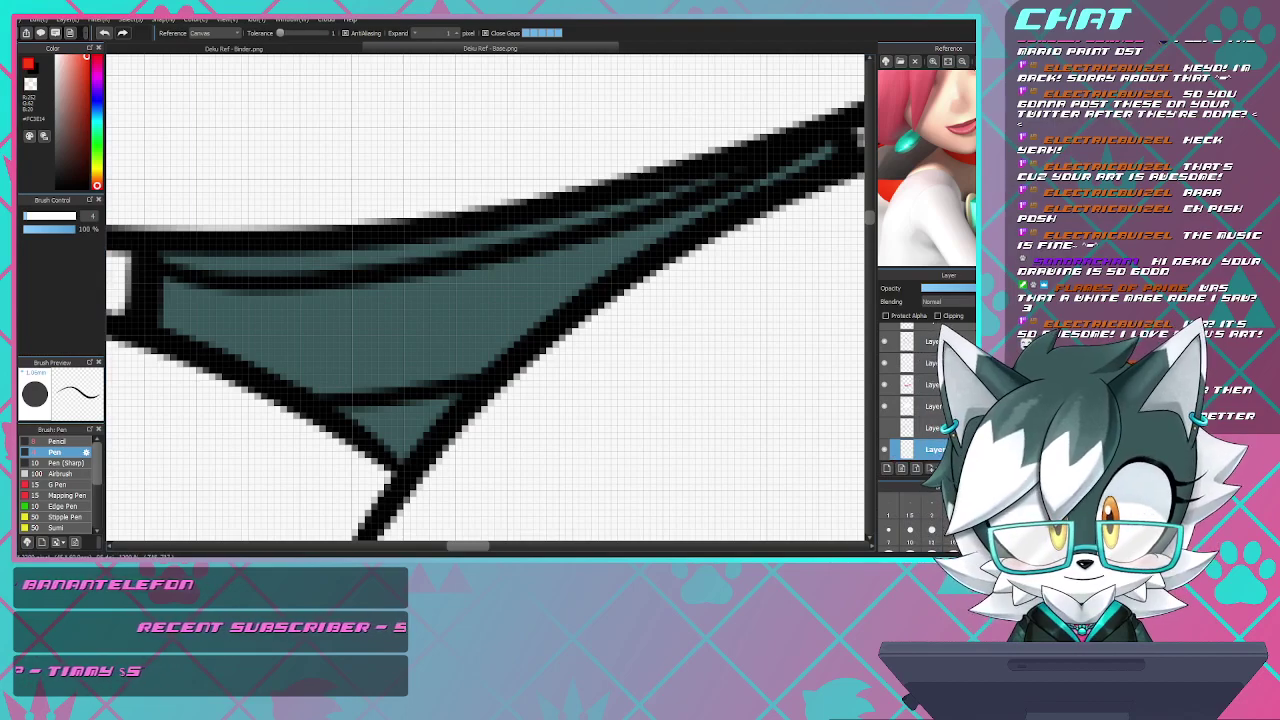
click(420, 320)
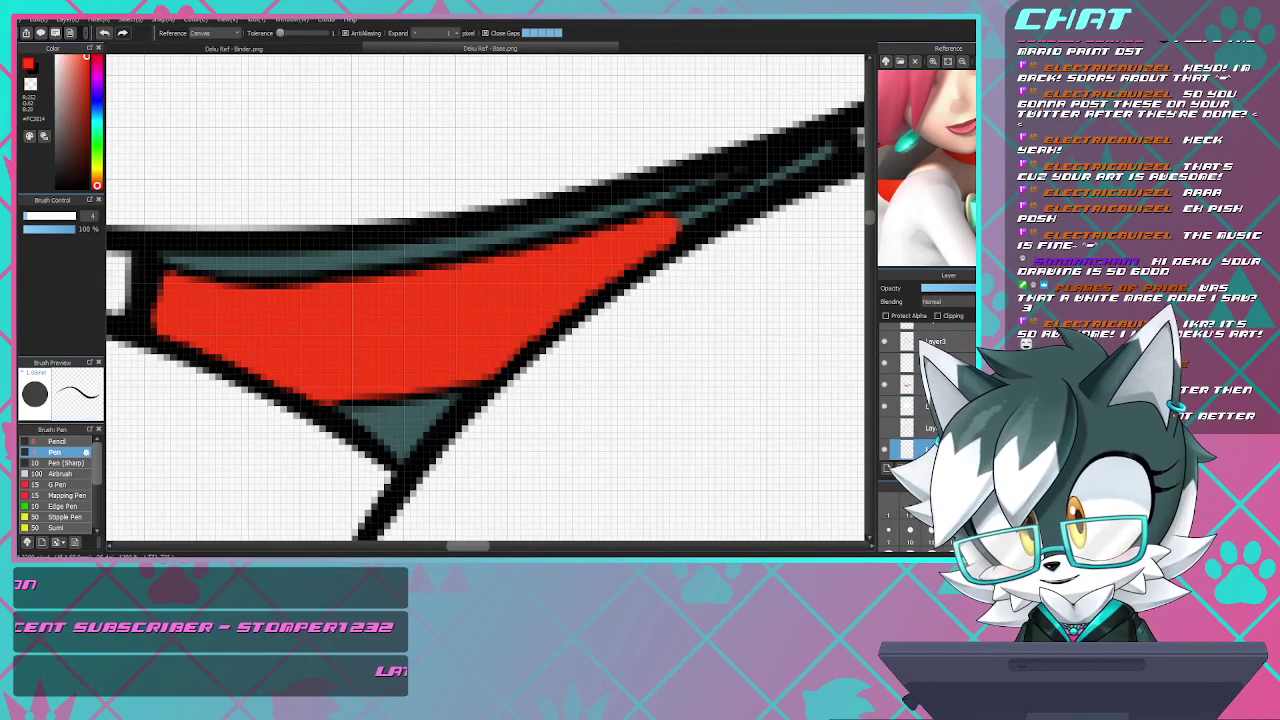
key(ctrl+z)
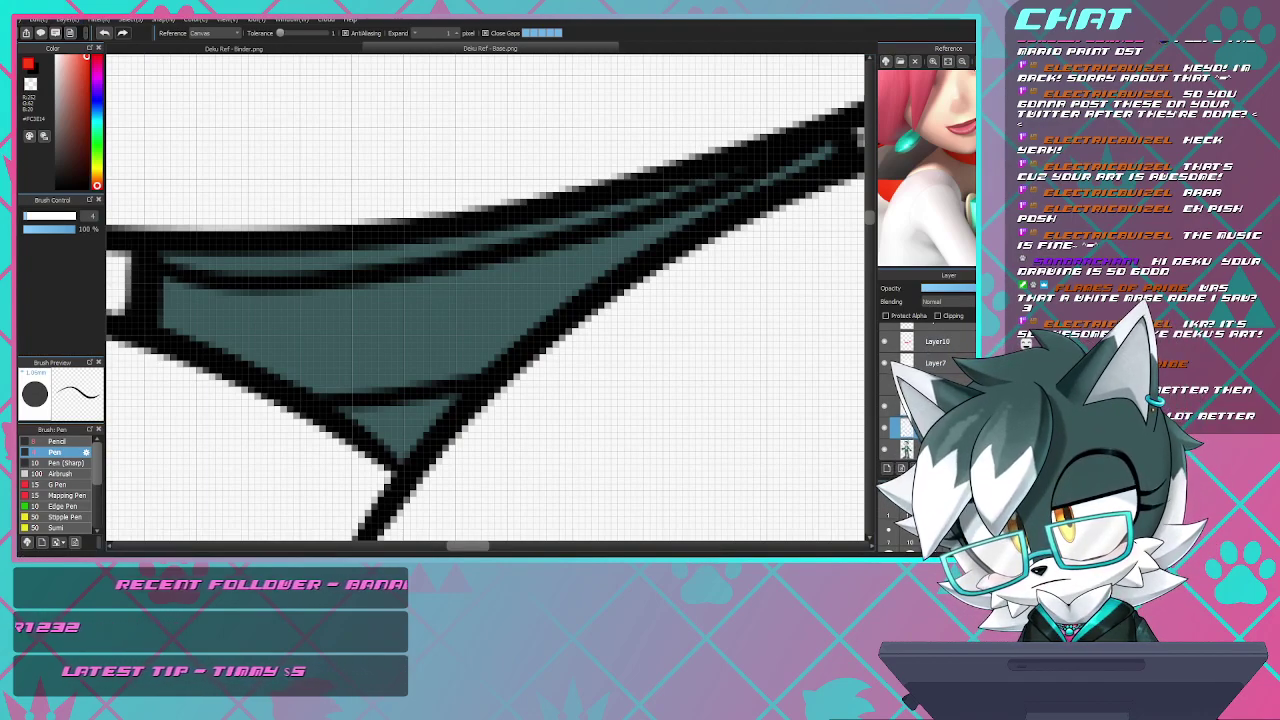
key(ctrl+y)
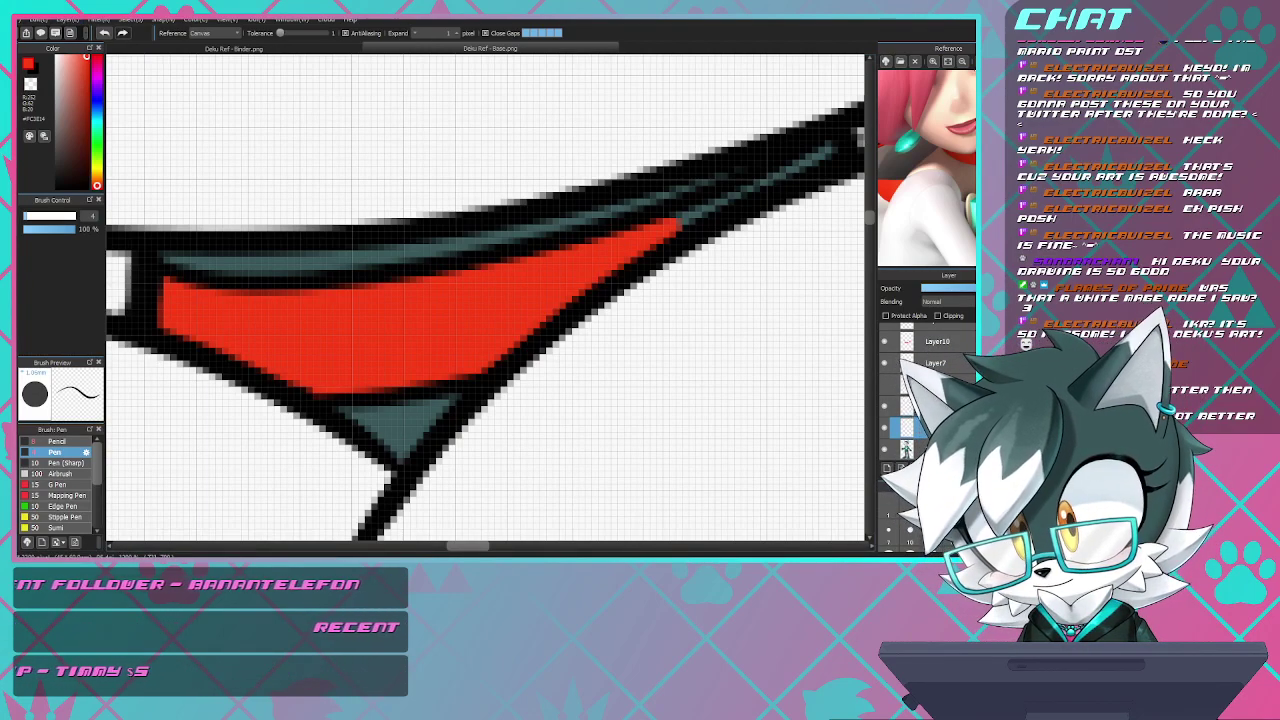
key(b)
drag(664, 222, 824, 152)
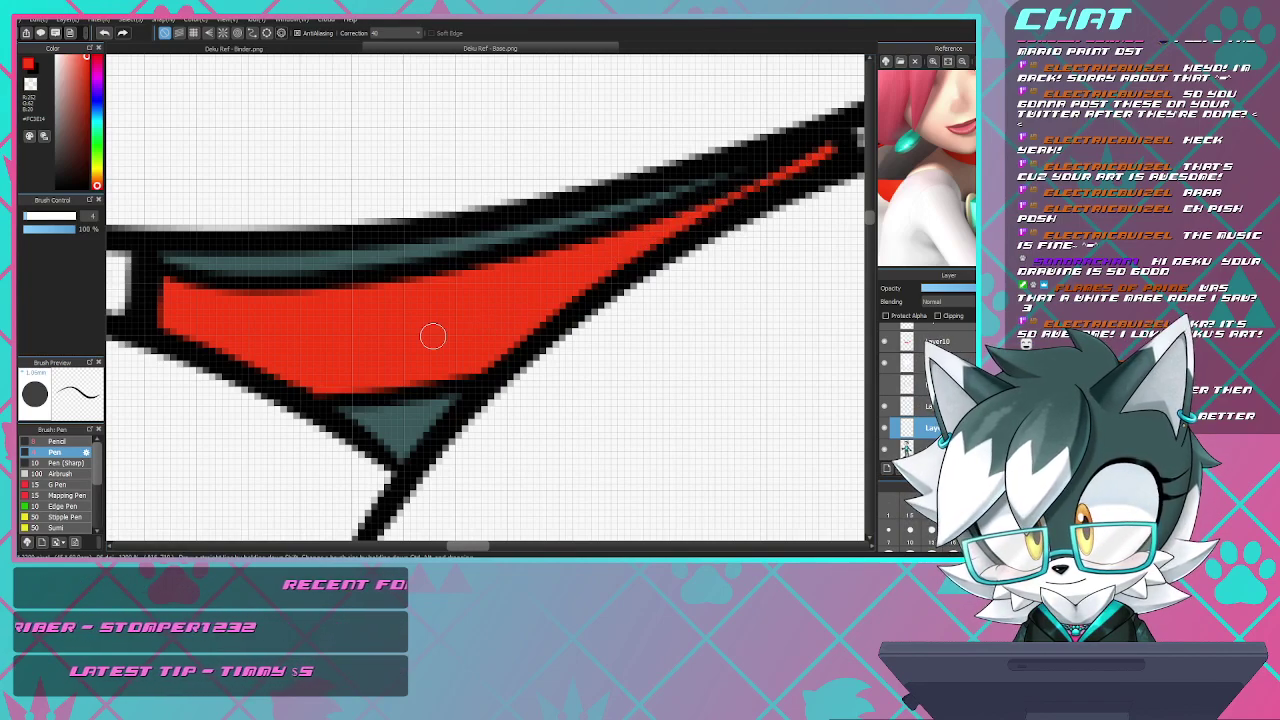
- Examine the whole figure from head to feet, checking the choker and the red trim on the sleeves and hem
scroll(339, 316, down, 10)
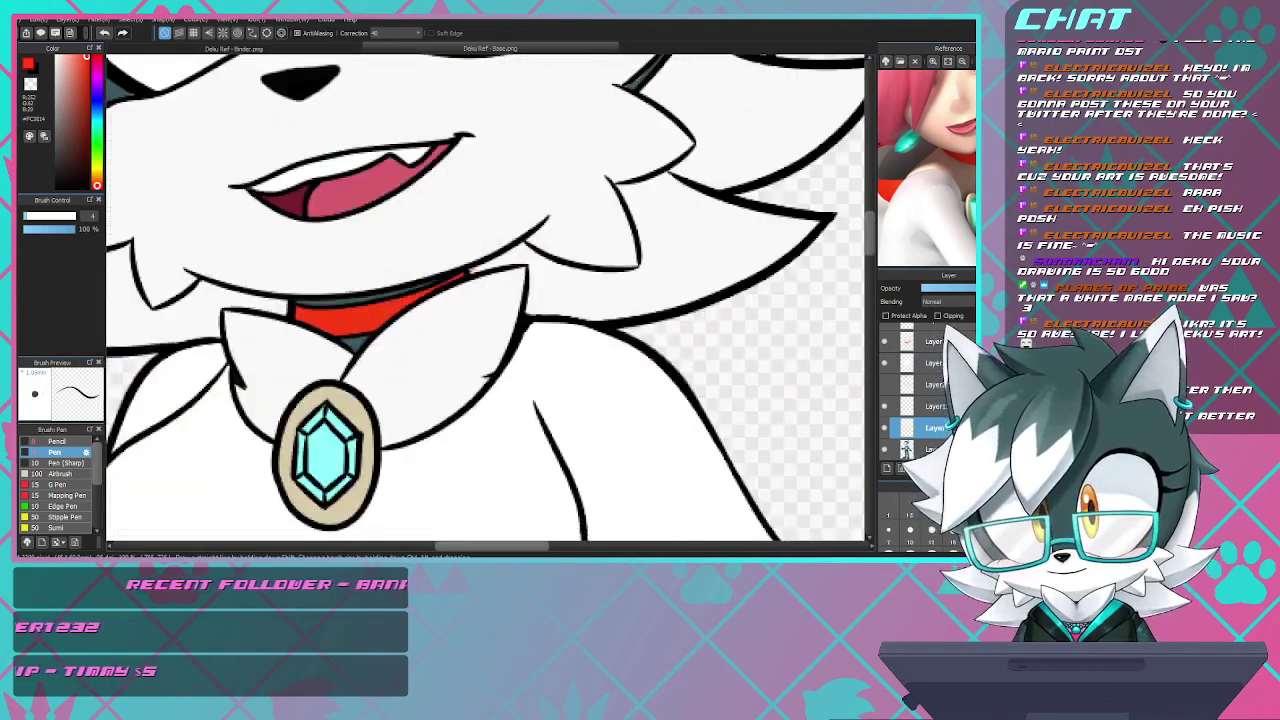
scroll(339, 316, up, 3)
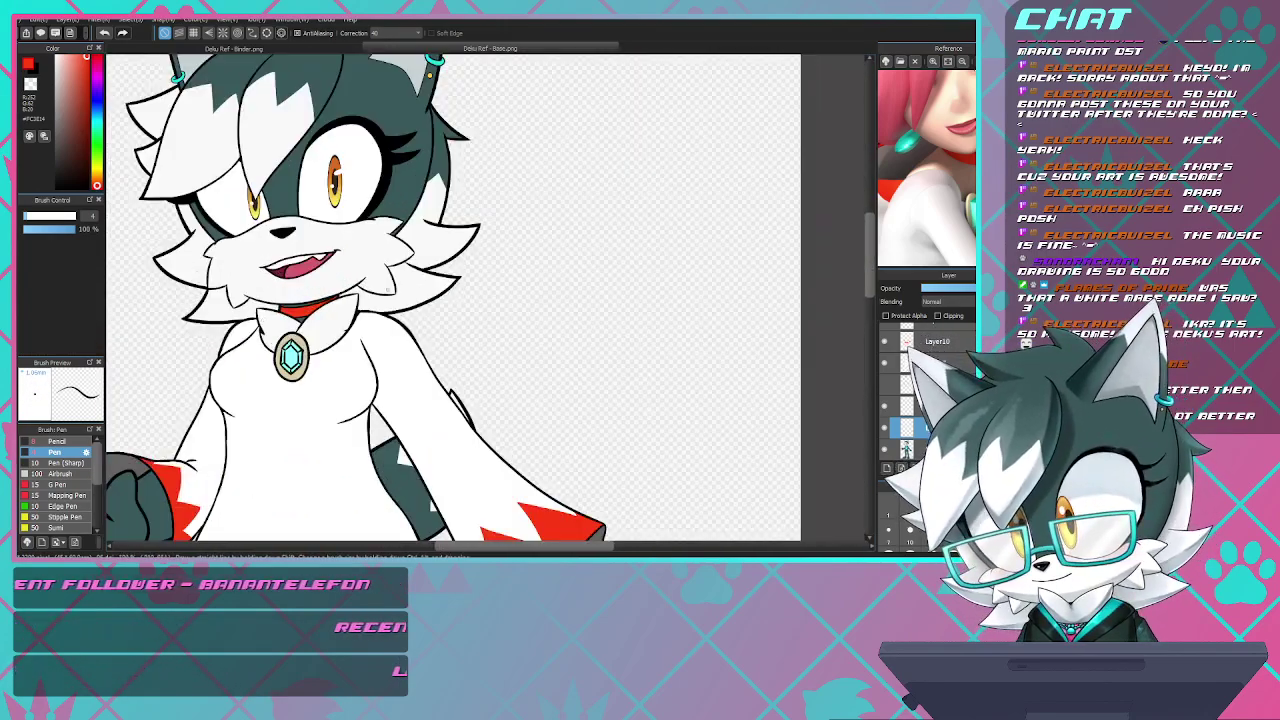
scroll(388, 288, down, 5)
scroll(388, 288, up, 2)
scroll(385, 300, down, 2)
scroll(377, 324, up, 4)
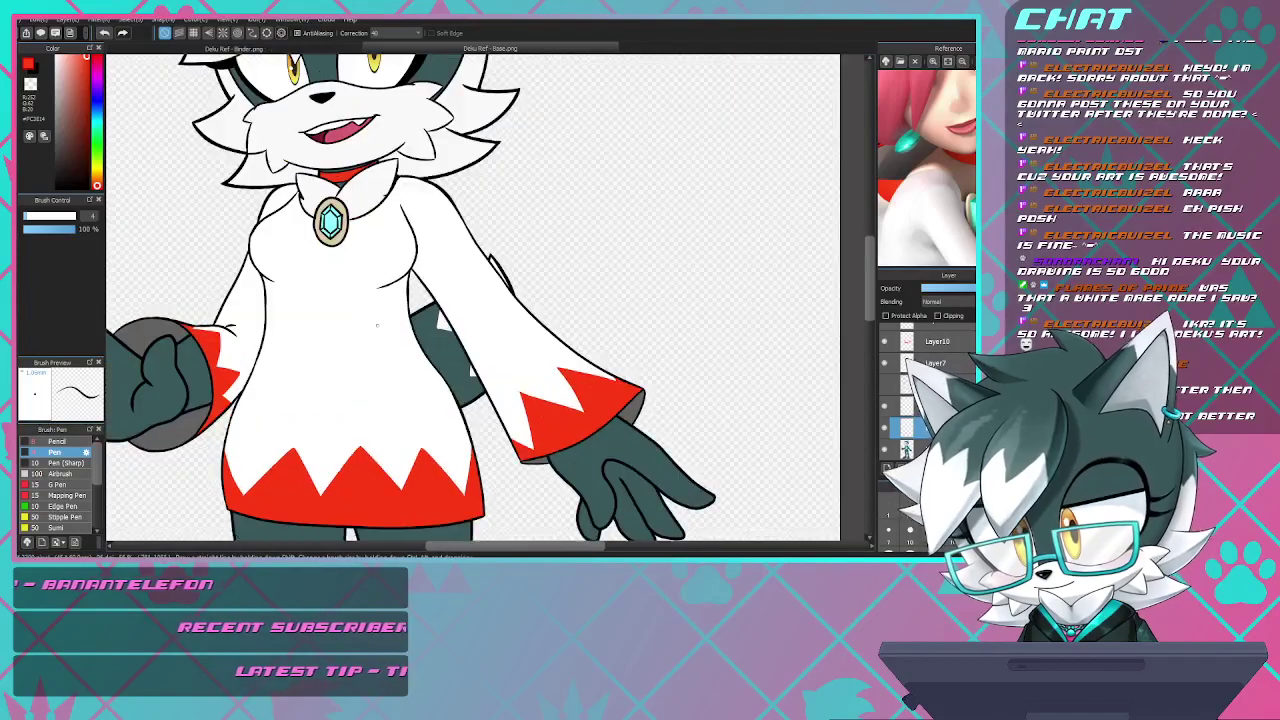
scroll(377, 324, down, 5)
scroll(342, 370, up, 5)
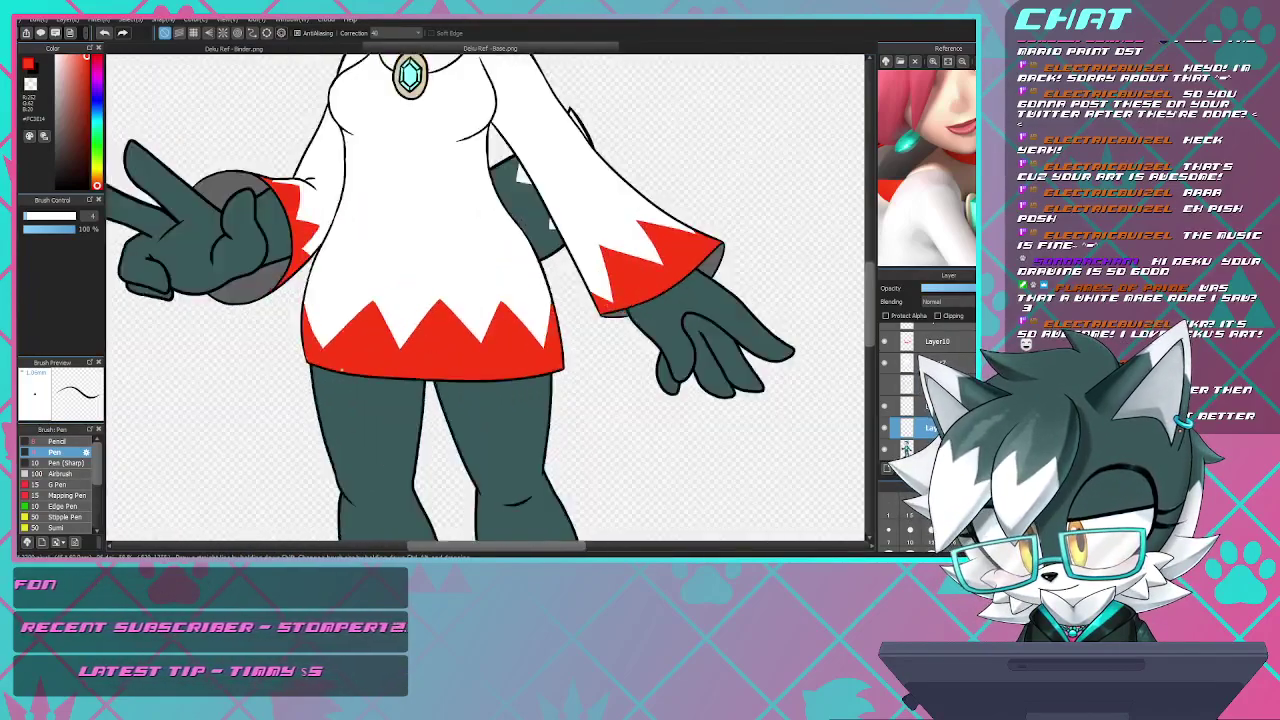
scroll(342, 370, down, 4)
scroll(377, 405, up, 5)
scroll(377, 405, down, 2)
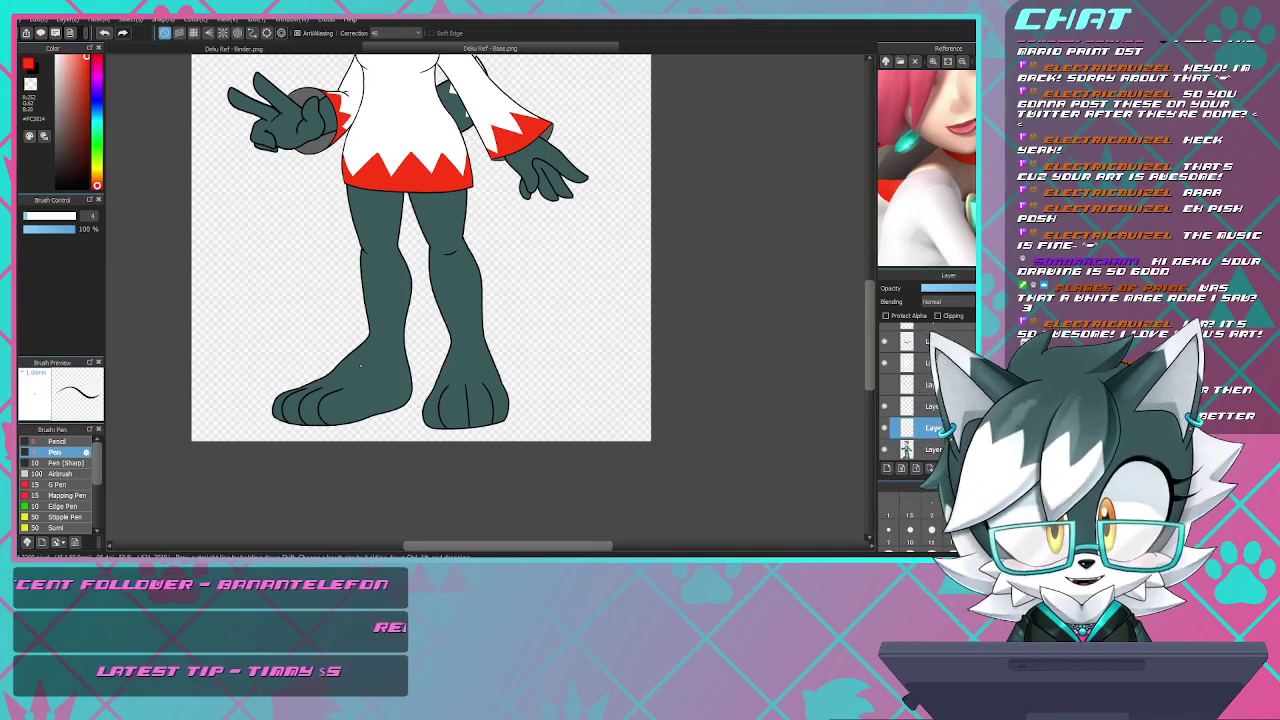
scroll(465, 356, down, 3)
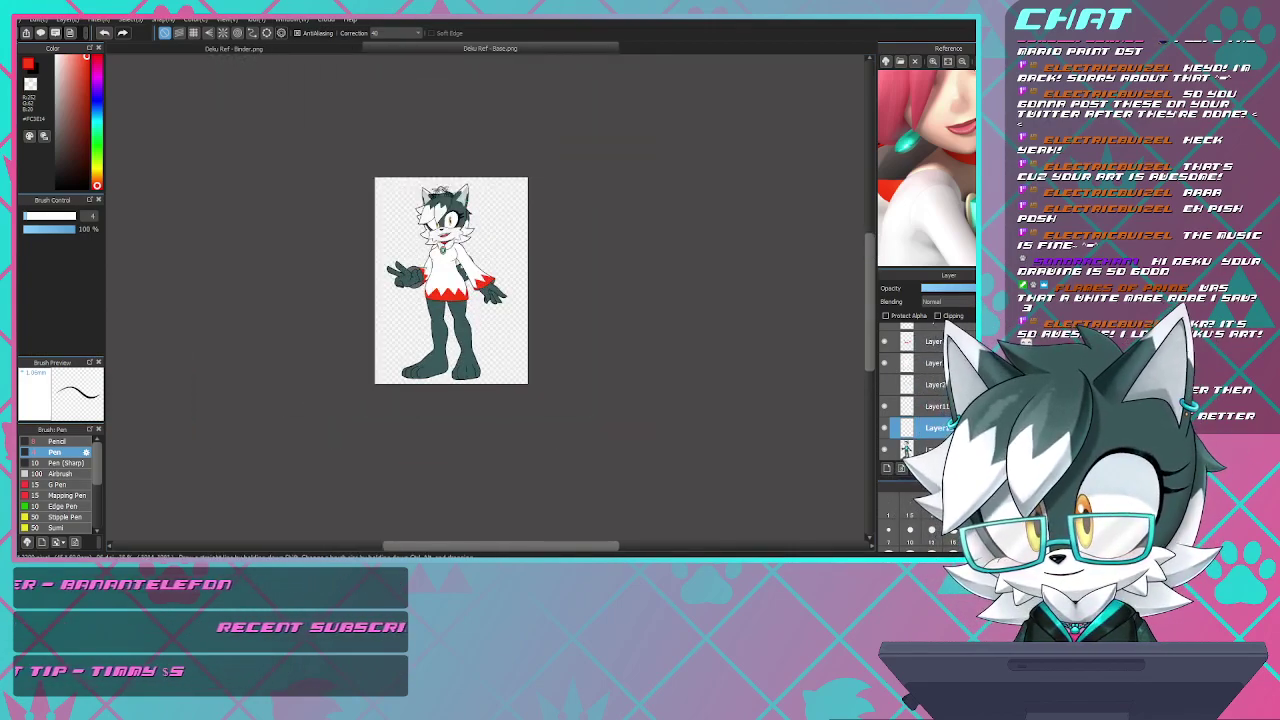
scroll(446, 215, up, 4)
scroll(463, 306, up, 2)
scroll(463, 306, down, 4)
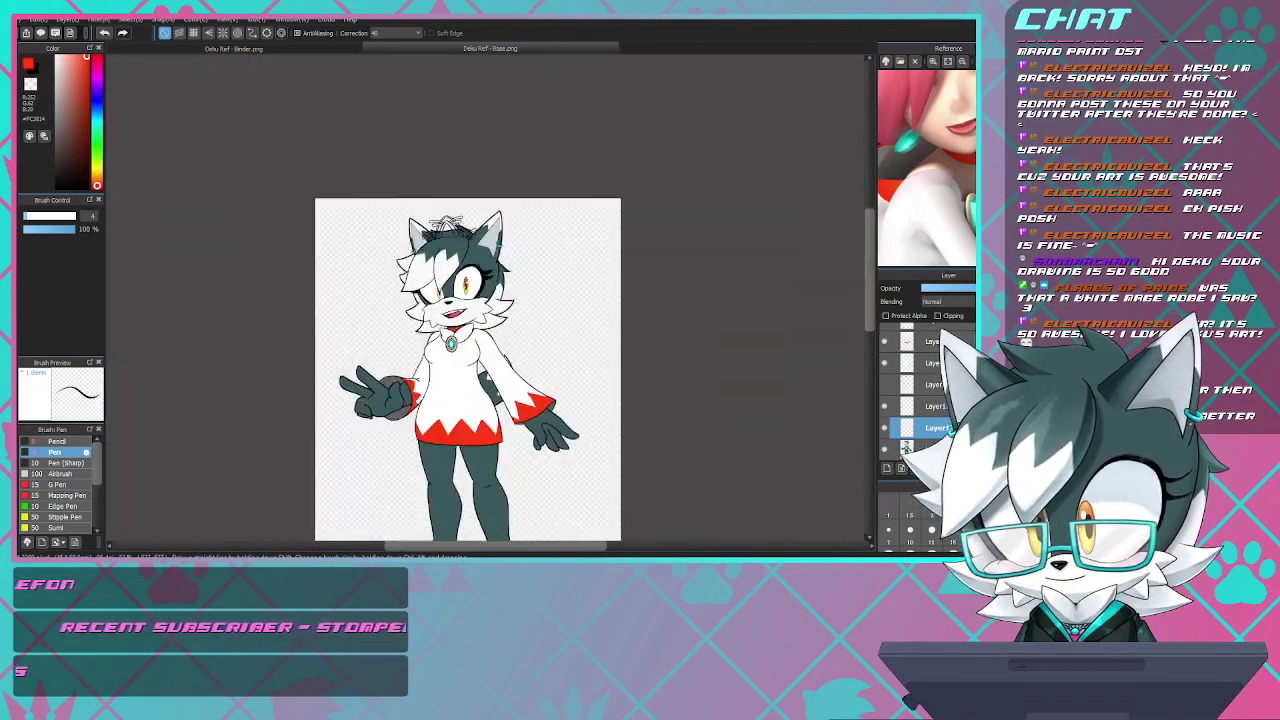
scroll(463, 306, up, 5)
scroll(514, 261, down, 6)
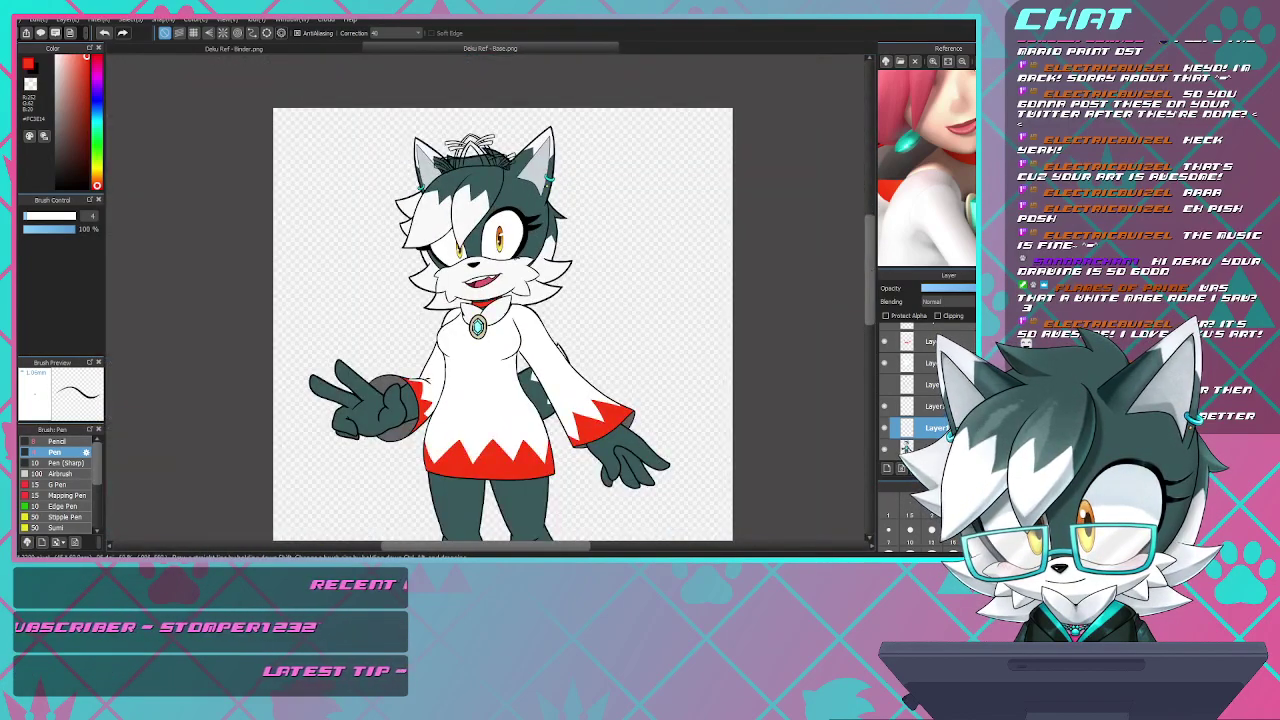
scroll(515, 258, up, 5)
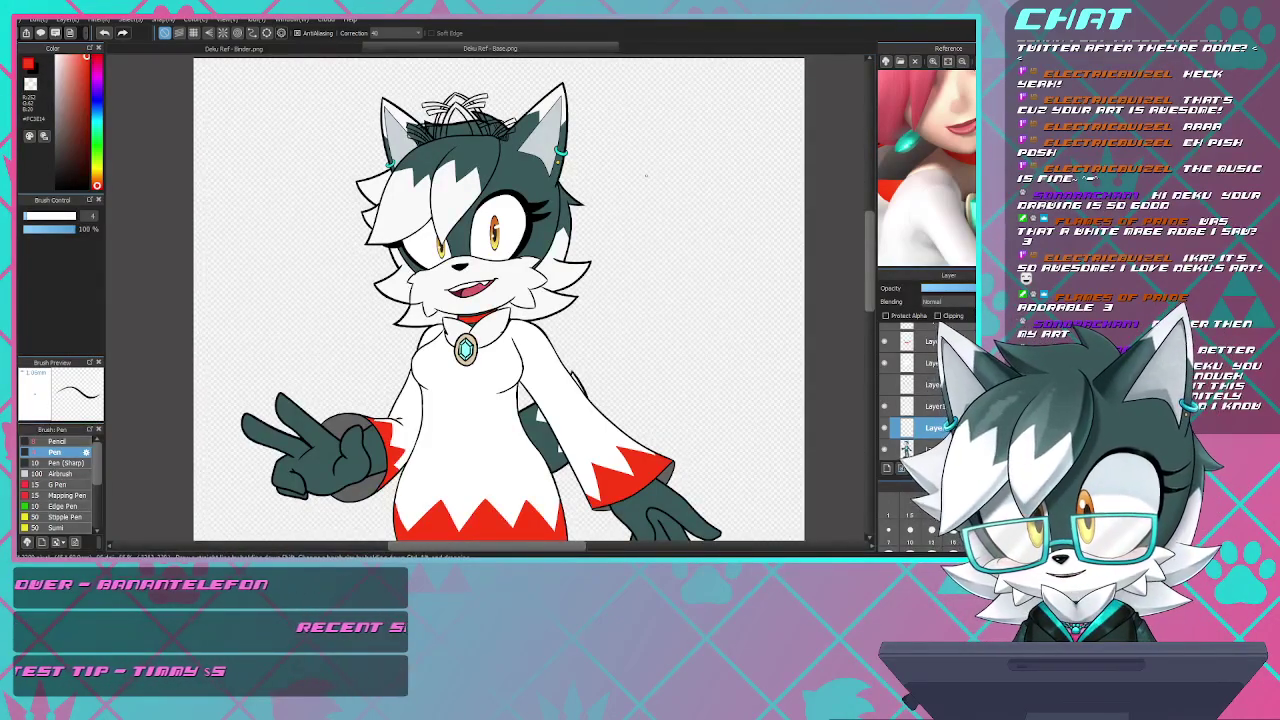
scroll(536, 198, down, 1)
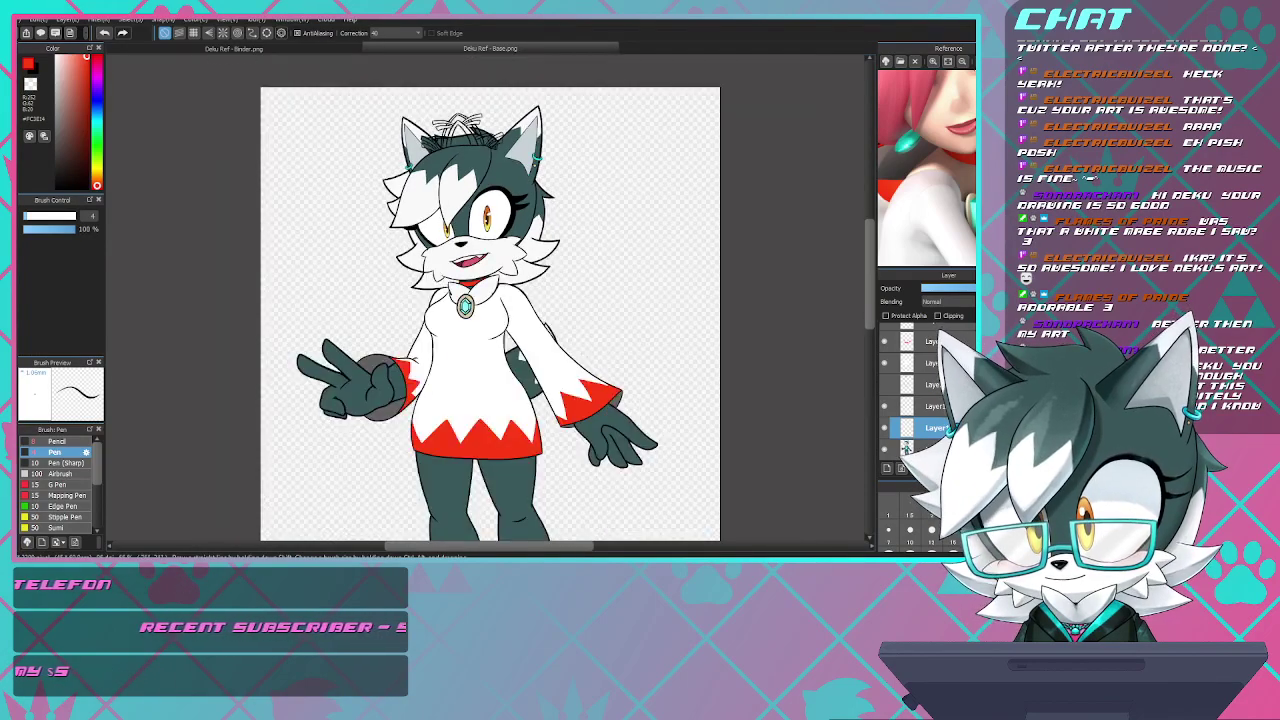
- Toggle the visibility of the tiara's line layers to check which parts of the tiara each one holds
scroll(460, 115, up, 5)
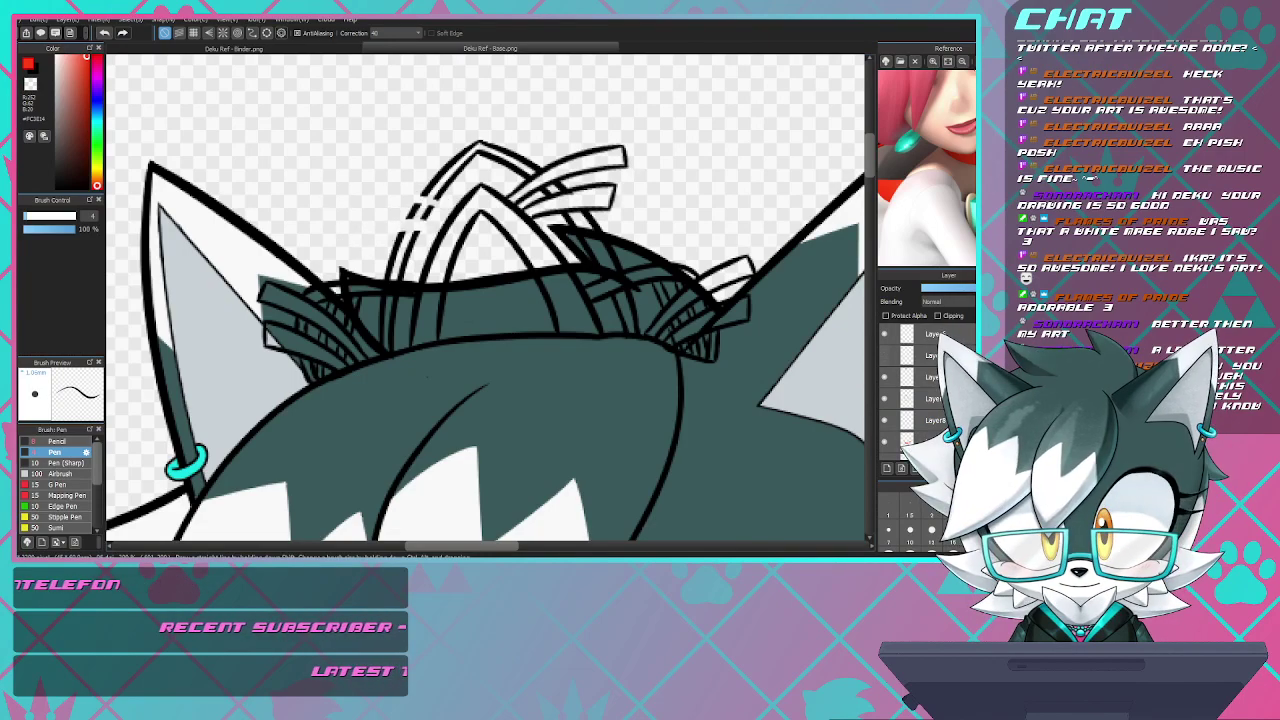
click(884, 355)
click(884, 377)
click(884, 377)
click(884, 398)
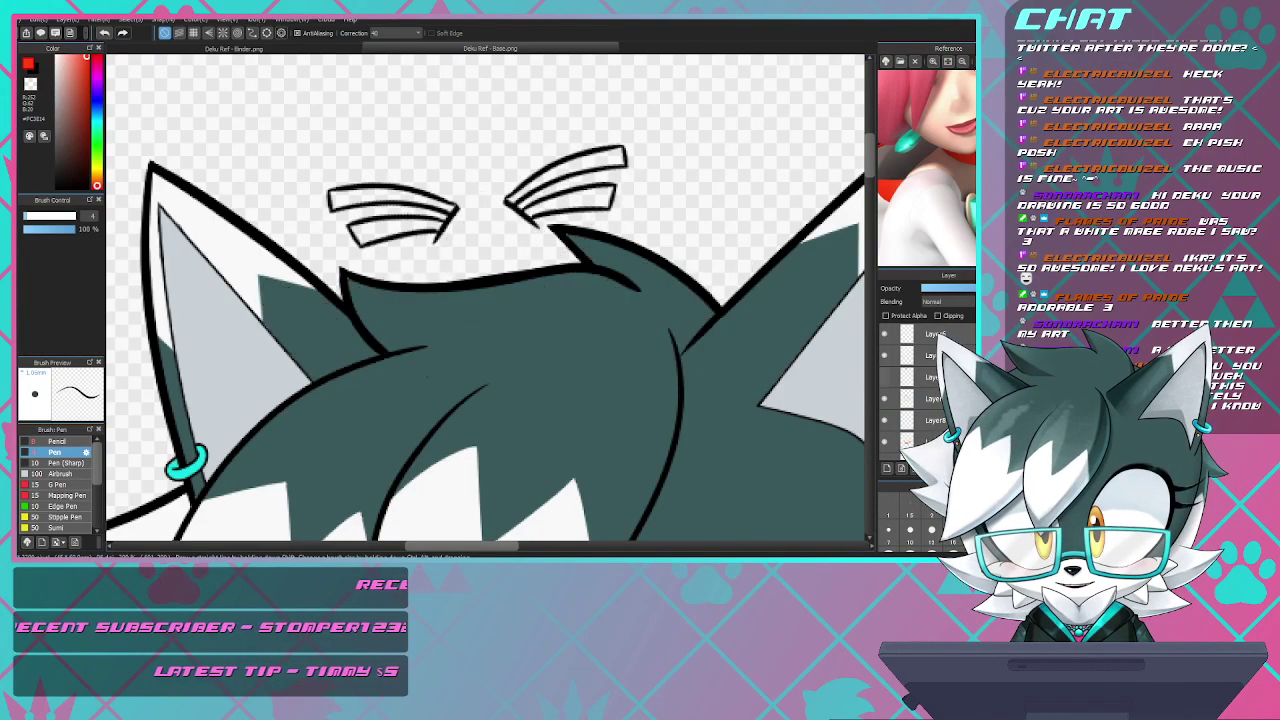
click(884, 398)
click(884, 398)
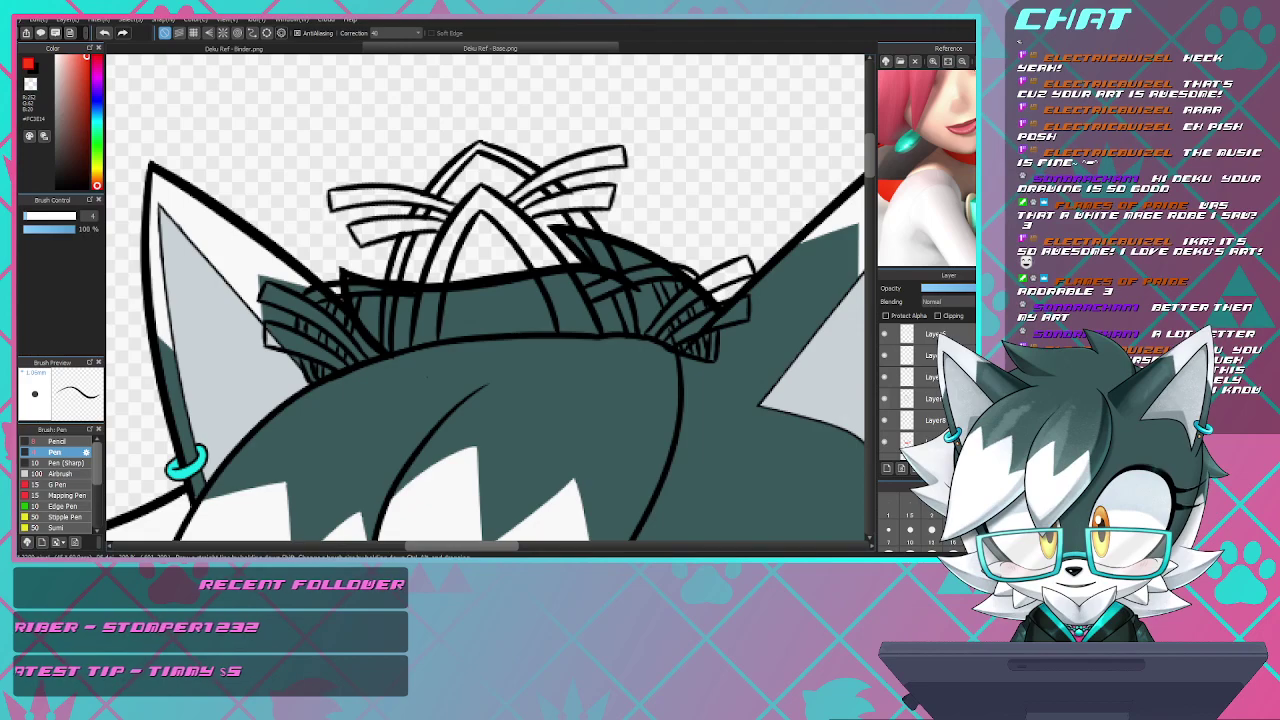
- Add a new layer directly below Layer4 in the layer stack
scroll(427, 376, down, 1)
scroll(735, 331, down, 1)
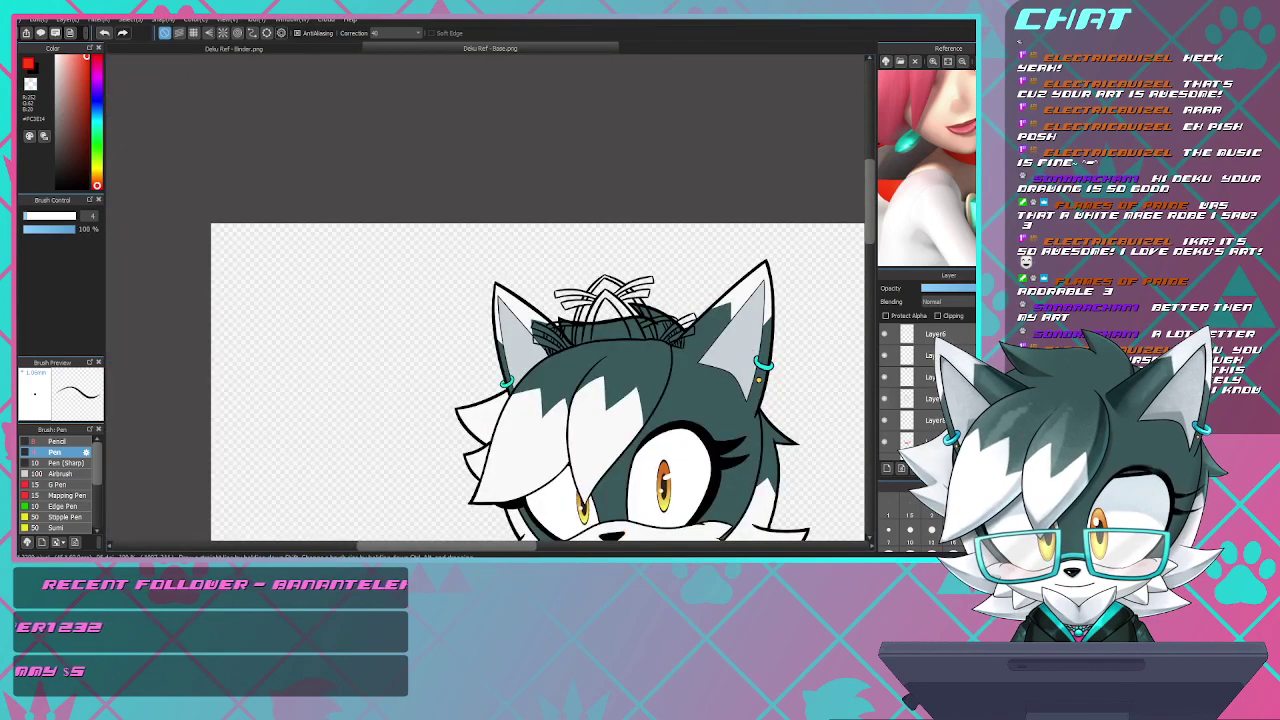
scroll(711, 327, down, 1)
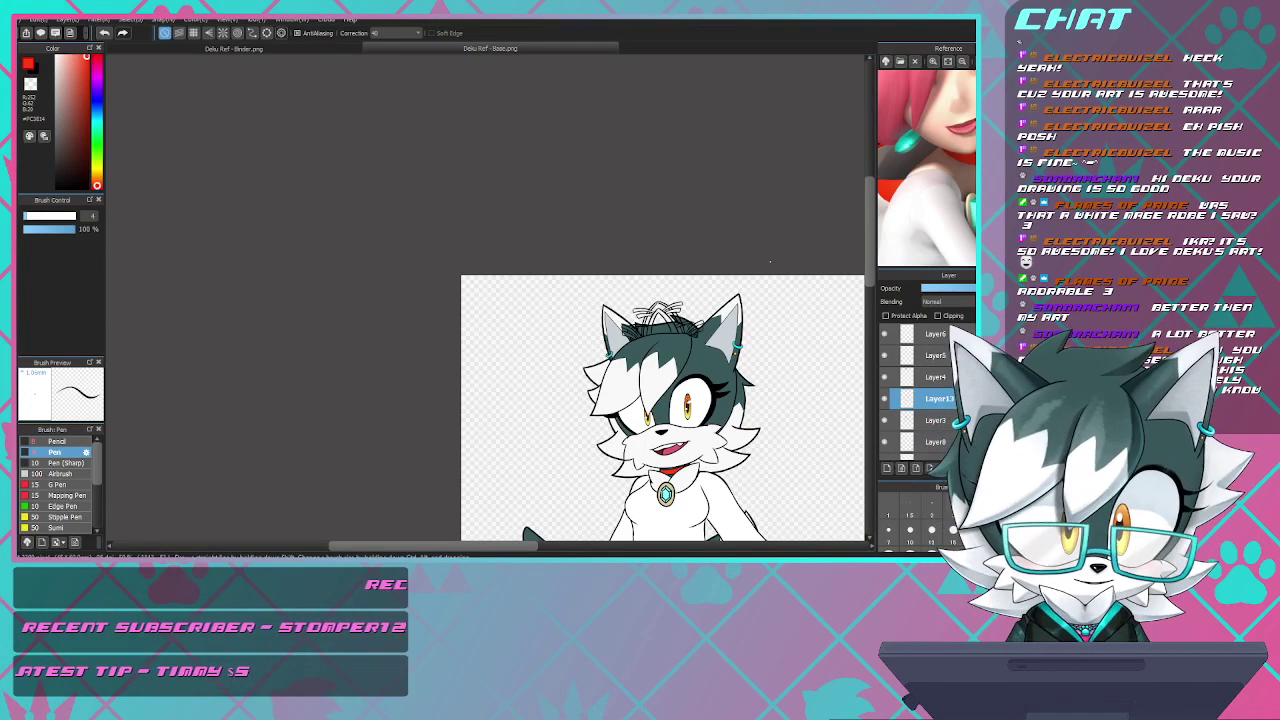
- Bring the tiara into view in the reference image and pick its light grey as the drawing colour
scroll(676, 300, up, 5)
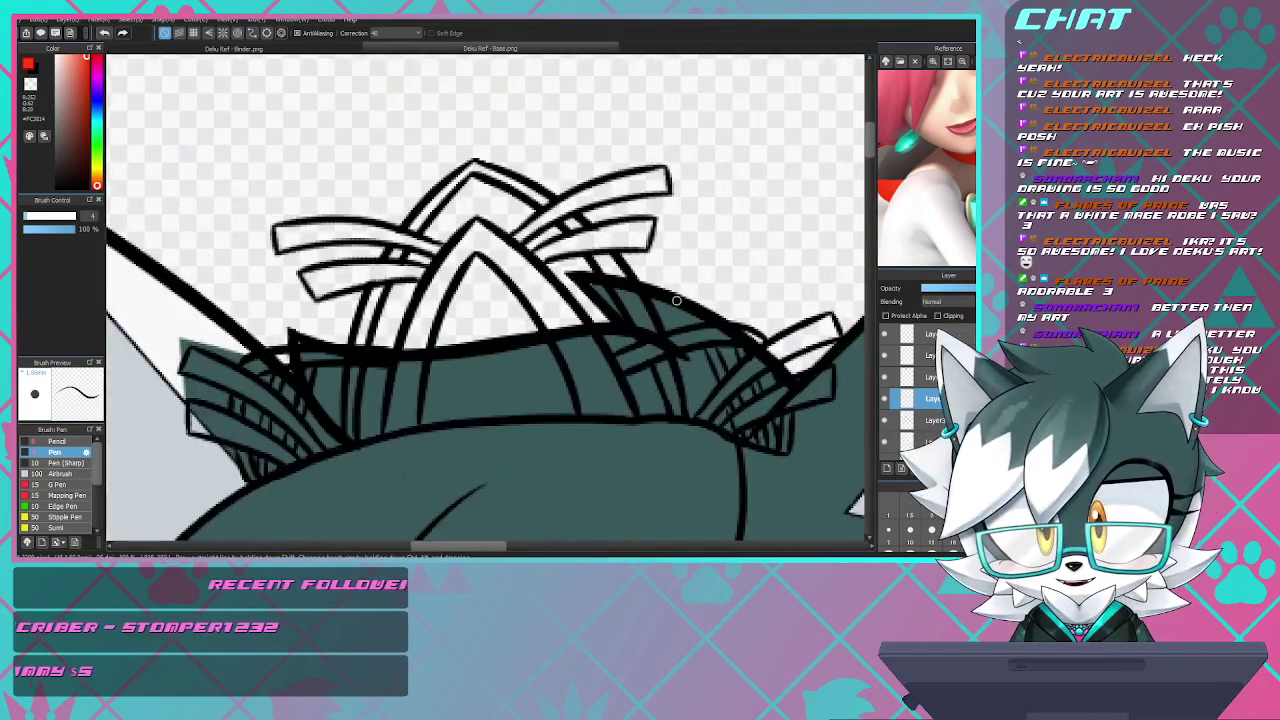
scroll(668, 297, down, 2)
scroll(600, 290, up, 2)
scroll(594, 290, down, 2)
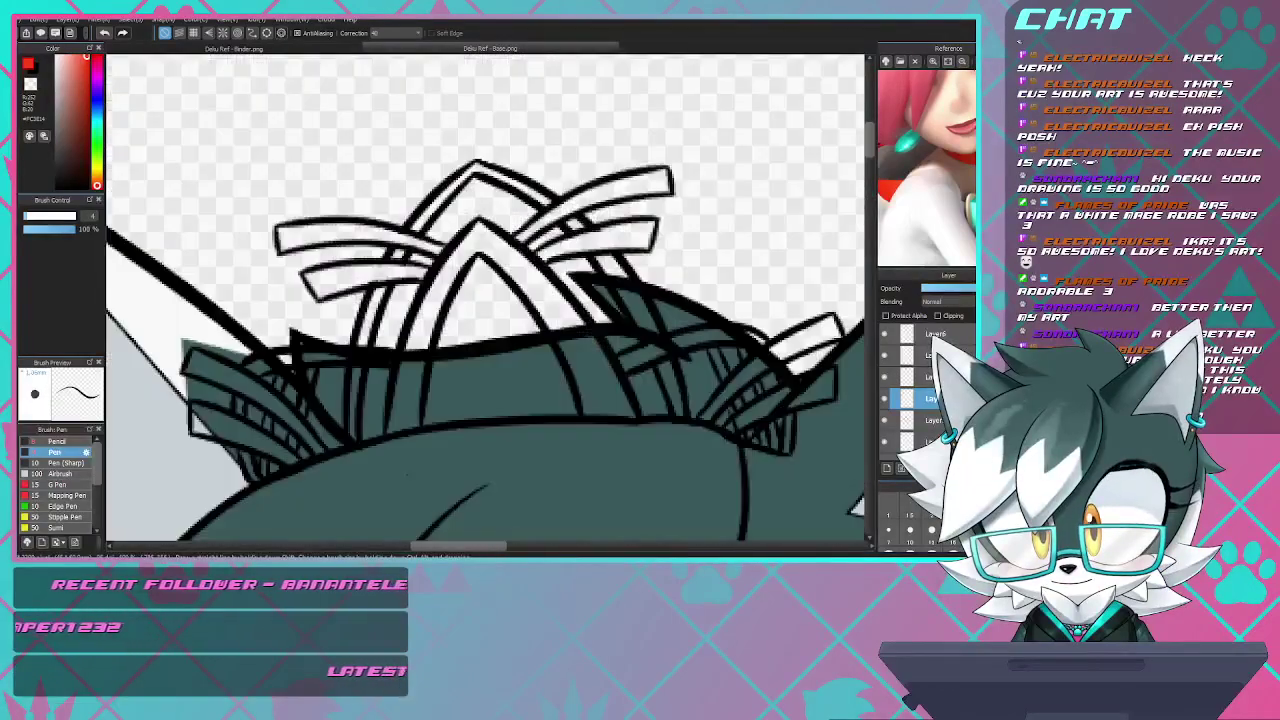
scroll(594, 290, up, 4)
scroll(920, 398, down, 3)
click(920, 449)
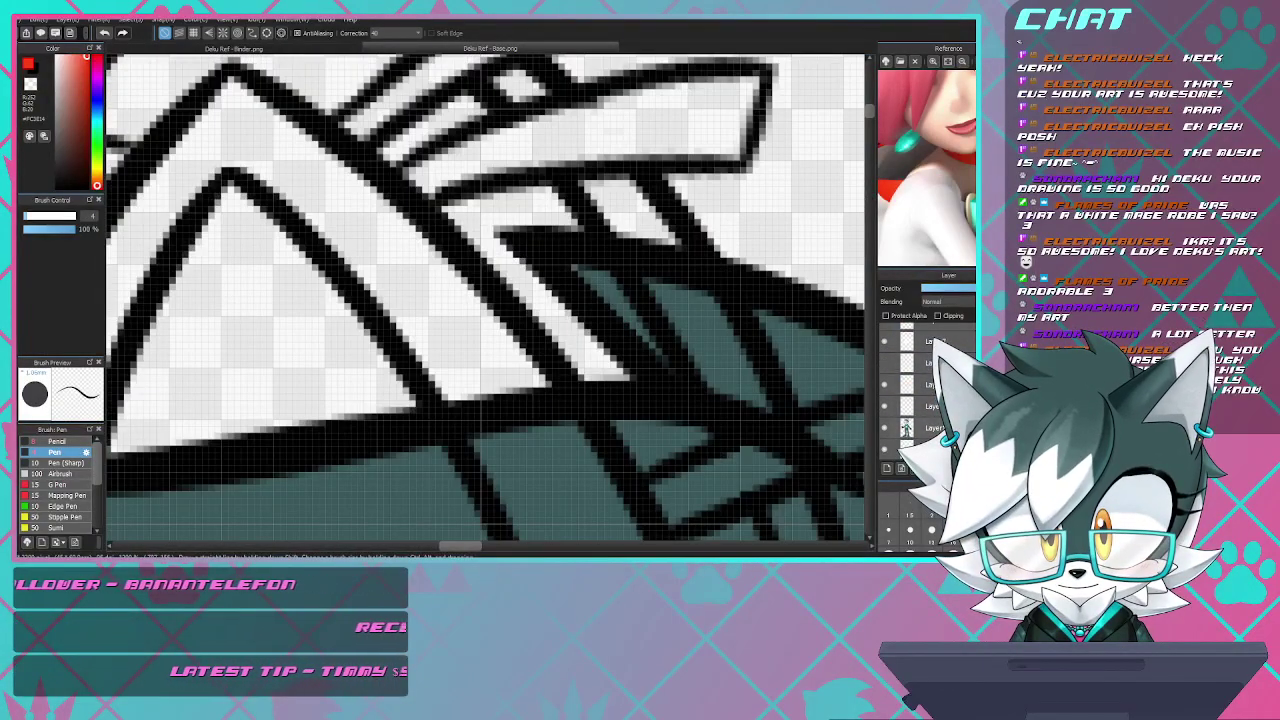
alt+click(690, 315)
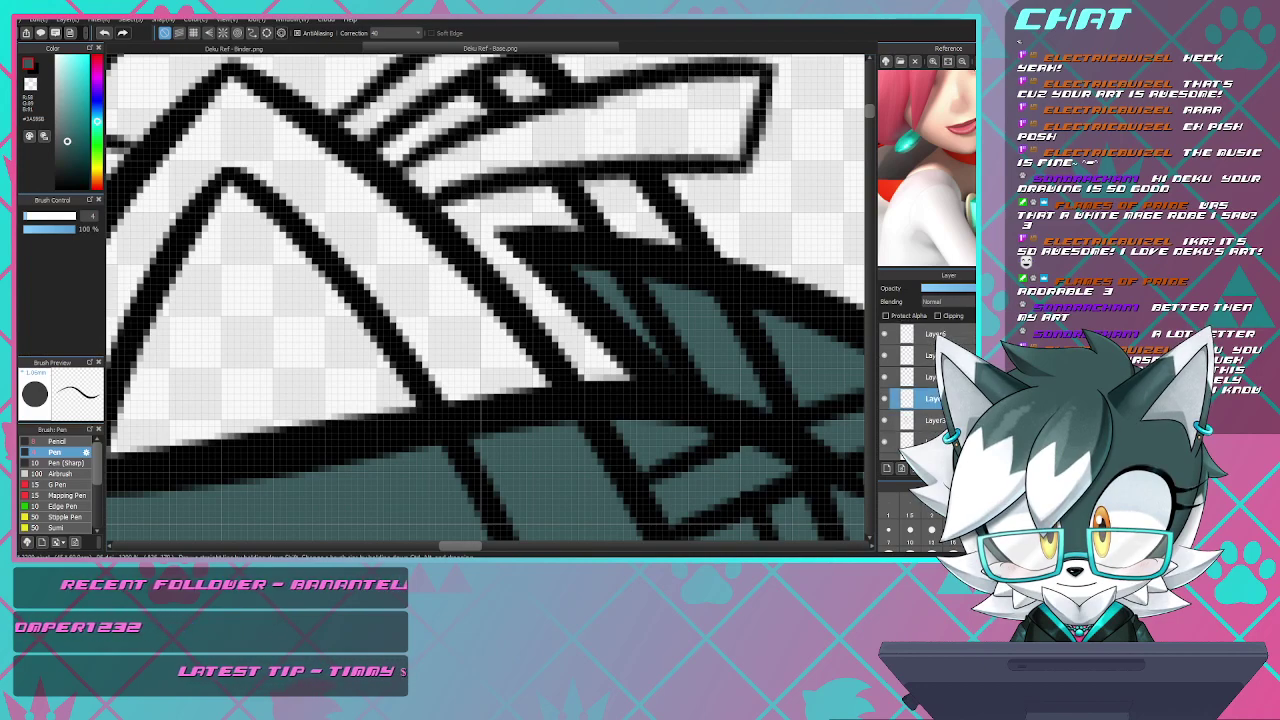
drag(922, 120, 926, 246)
click(908, 150)
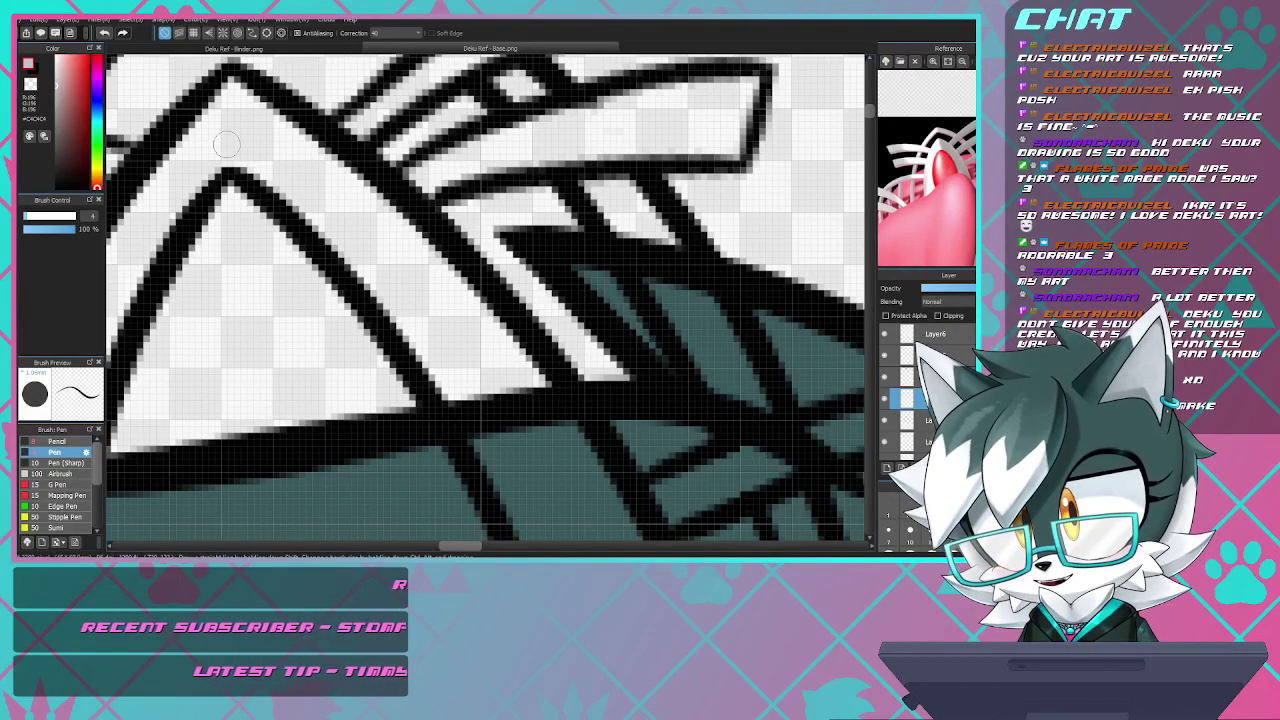
- Hide the character's base layer to isolate the tiara line art on the canvas
scroll(920, 390, down, 3)
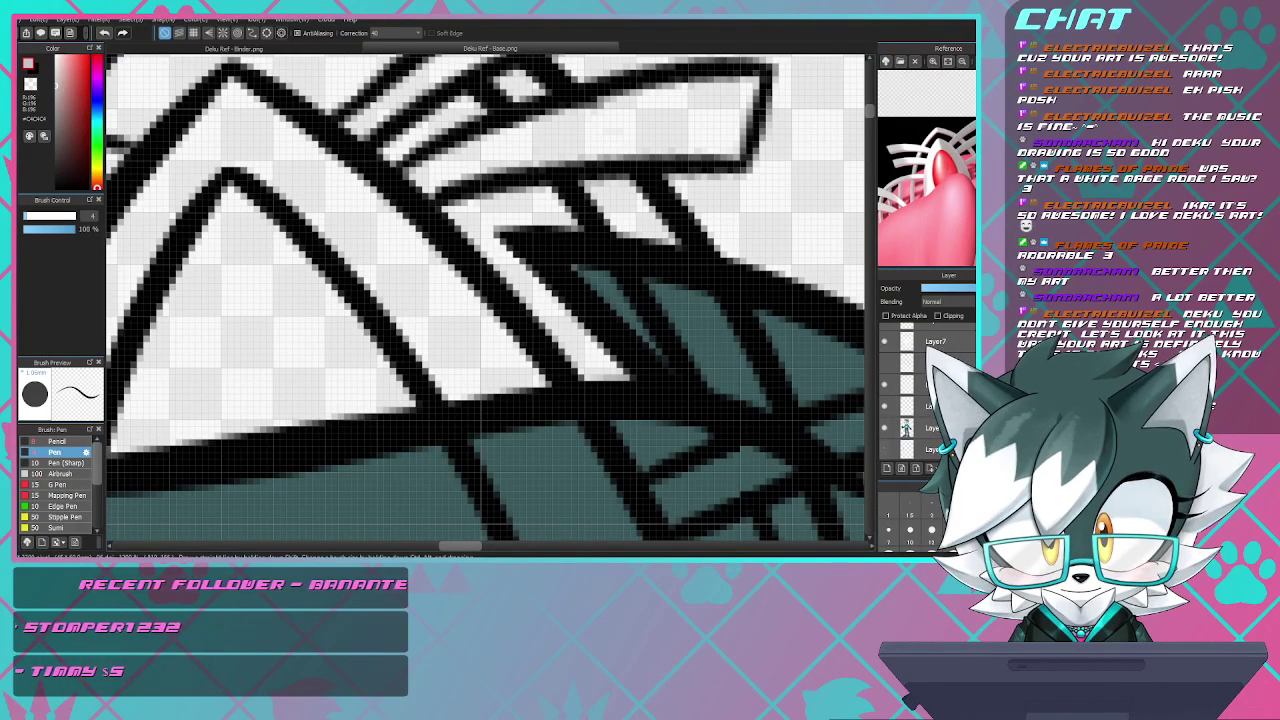
click(884, 427)
scroll(560, 236, down, 4)
scroll(546, 236, up, 2)
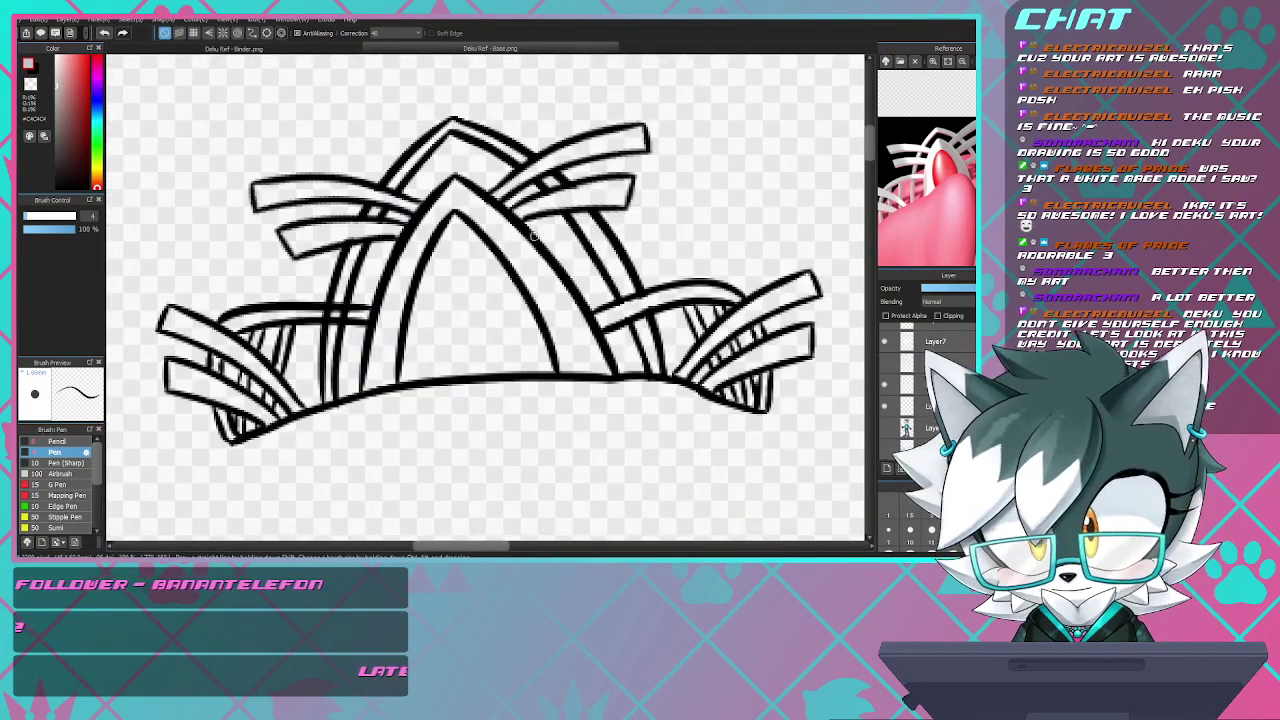
scroll(546, 235, down, 3)
scroll(290, 197, up, 3)
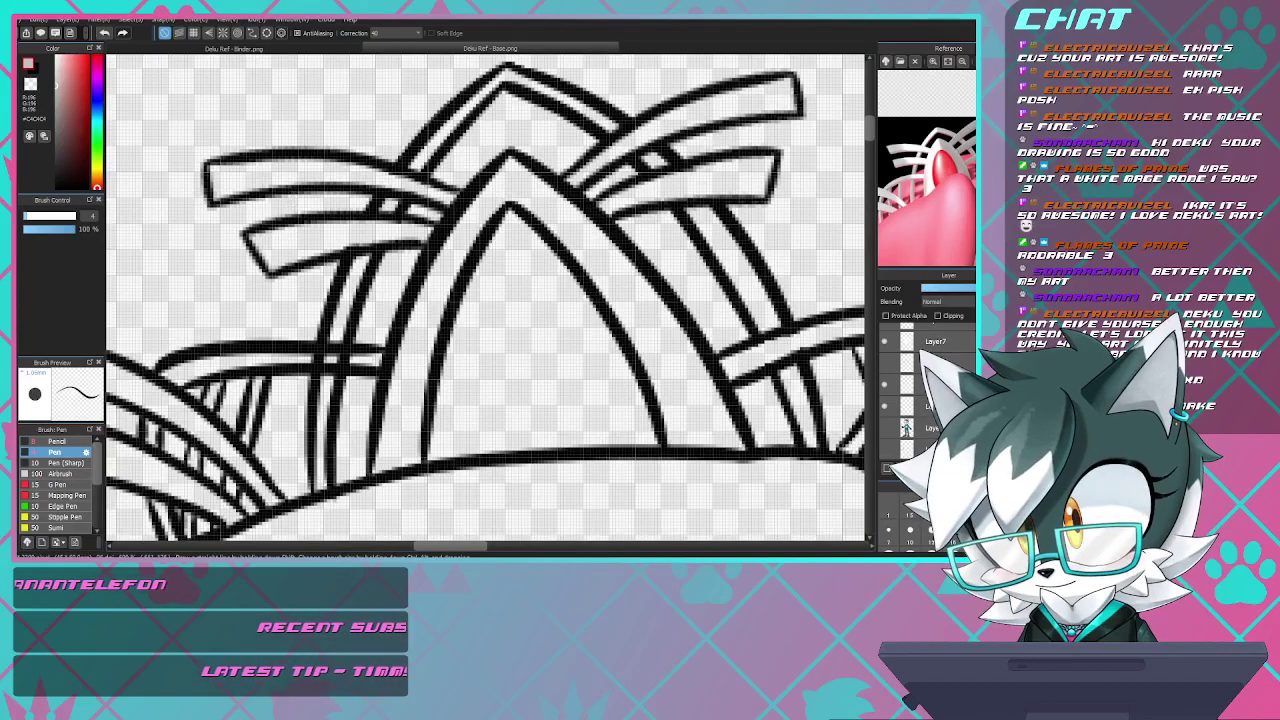
scroll(315, 341, down, 3)
scroll(290, 374, up, 4)
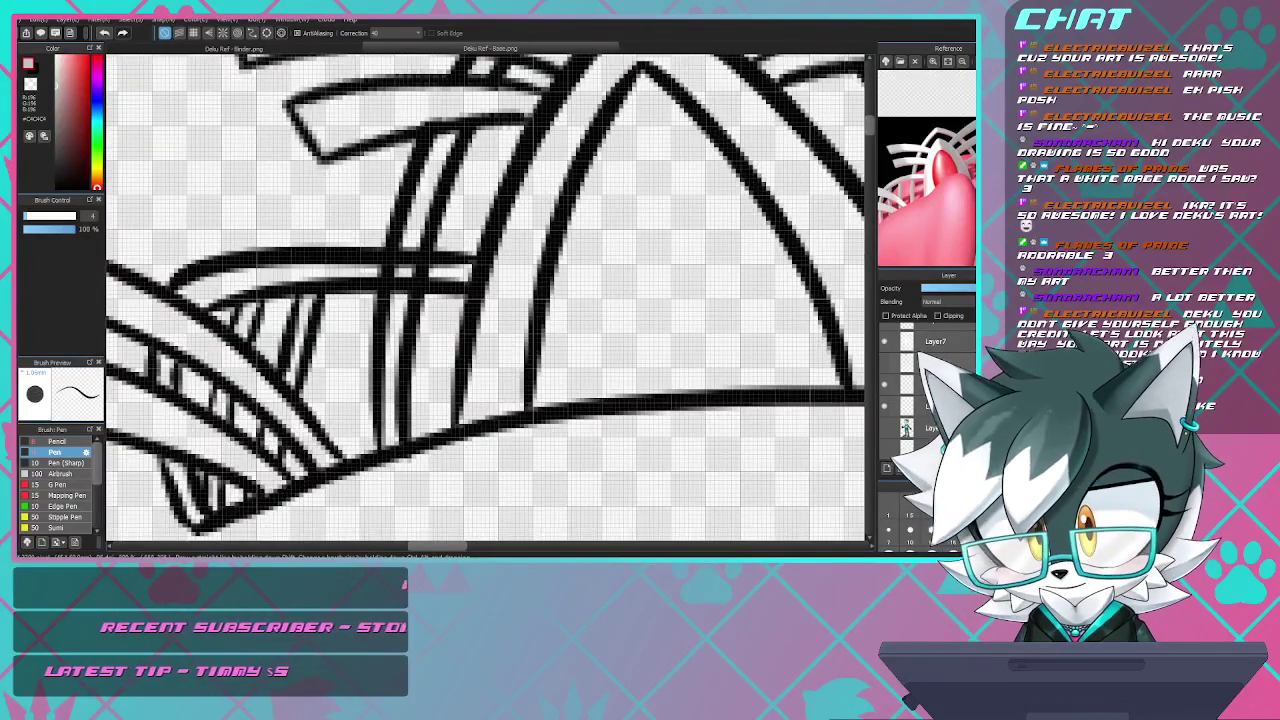
- Select Layer4 and, with the eraser at size 2.0, remove the two upright strut lines crossing inside the tiara's left horizontal band
scroll(925, 380, up, 3)
click(884, 377)
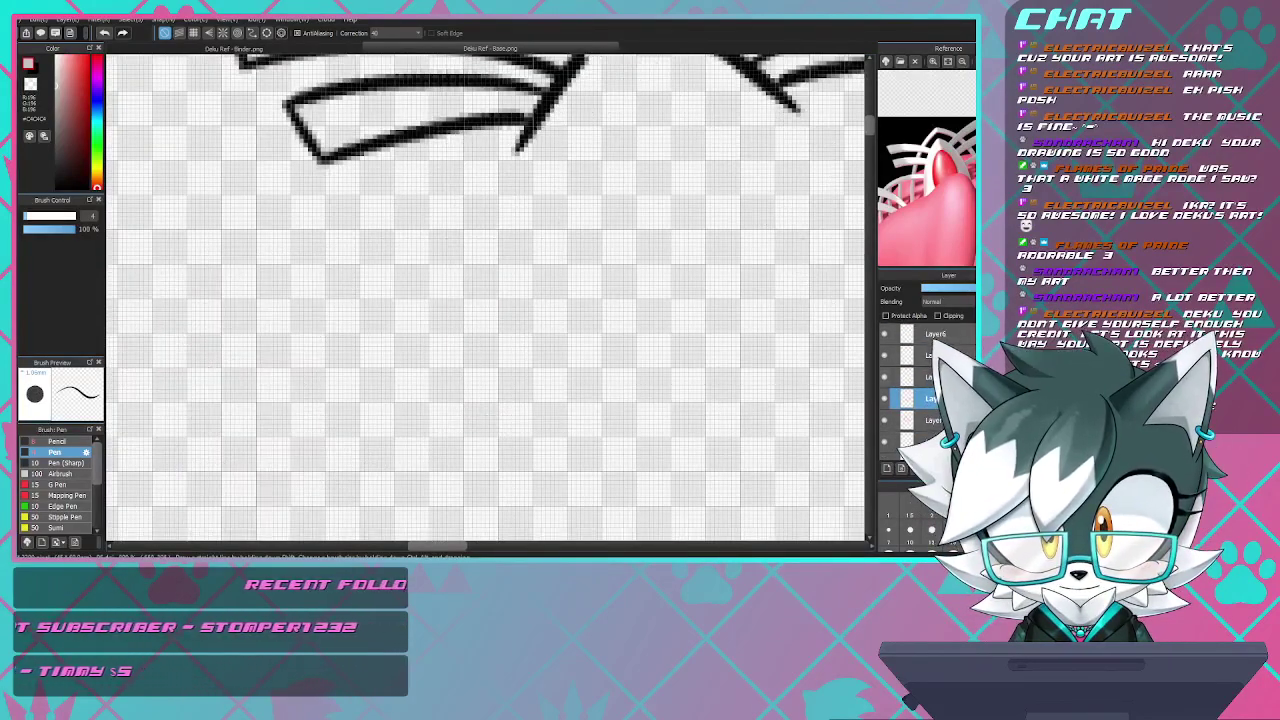
click(884, 377)
click(915, 377)
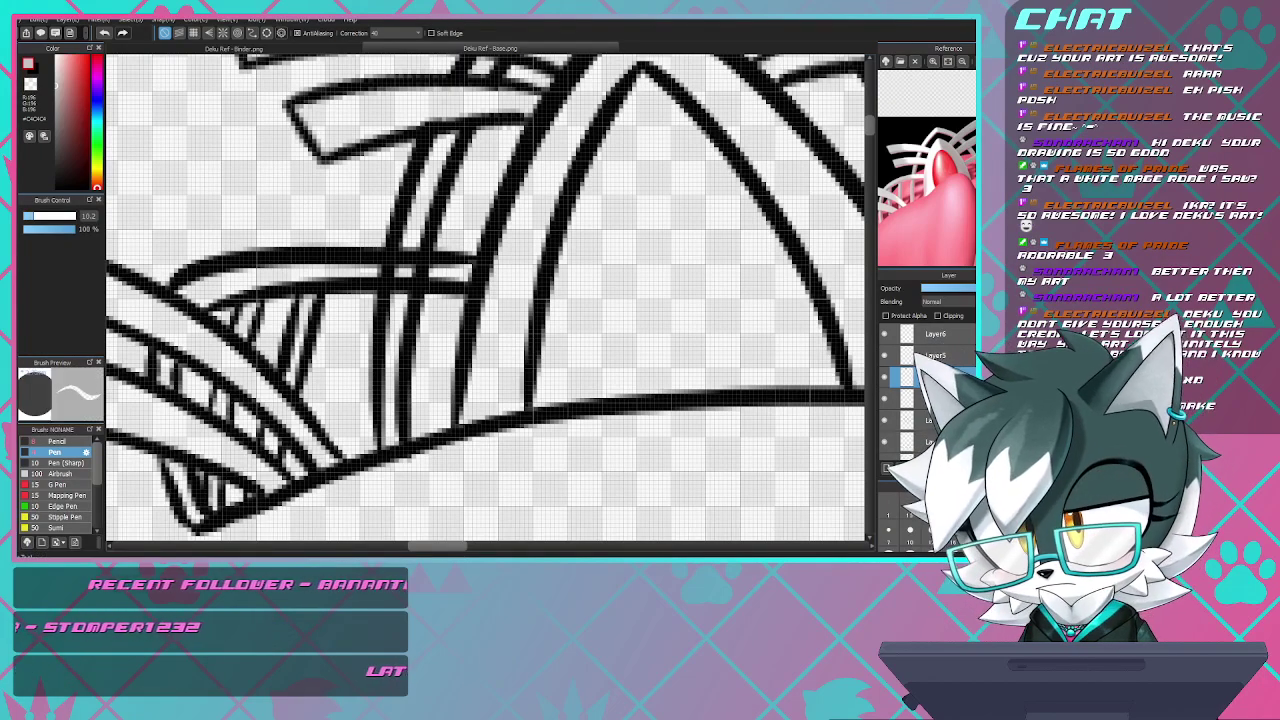
scroll(371, 271, up, 5)
click(25, 216)
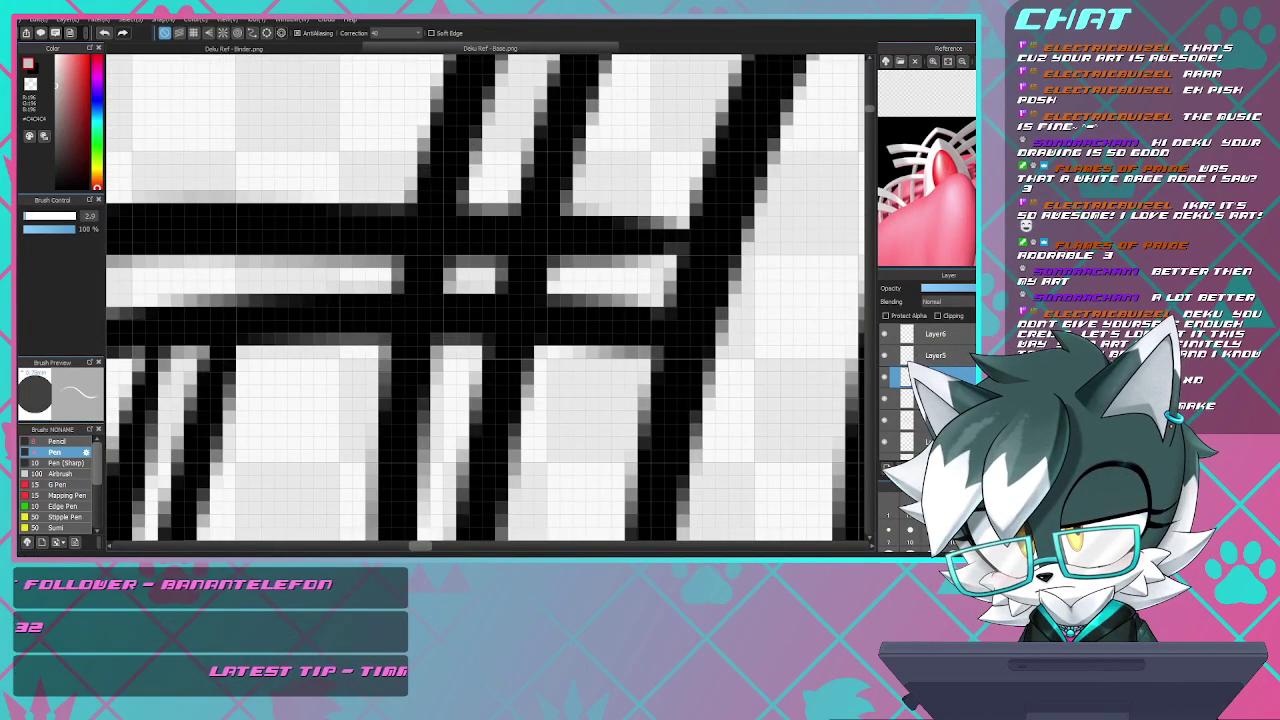
mouse_move(408, 281)
mouse_down()
mouse_move(445, 277)
mouse_move(417, 270)
mouse_move(390, 274)
mouse_move(408, 286)
mouse_move(560, 281)
mouse_move(379, 263)
mouse_up()
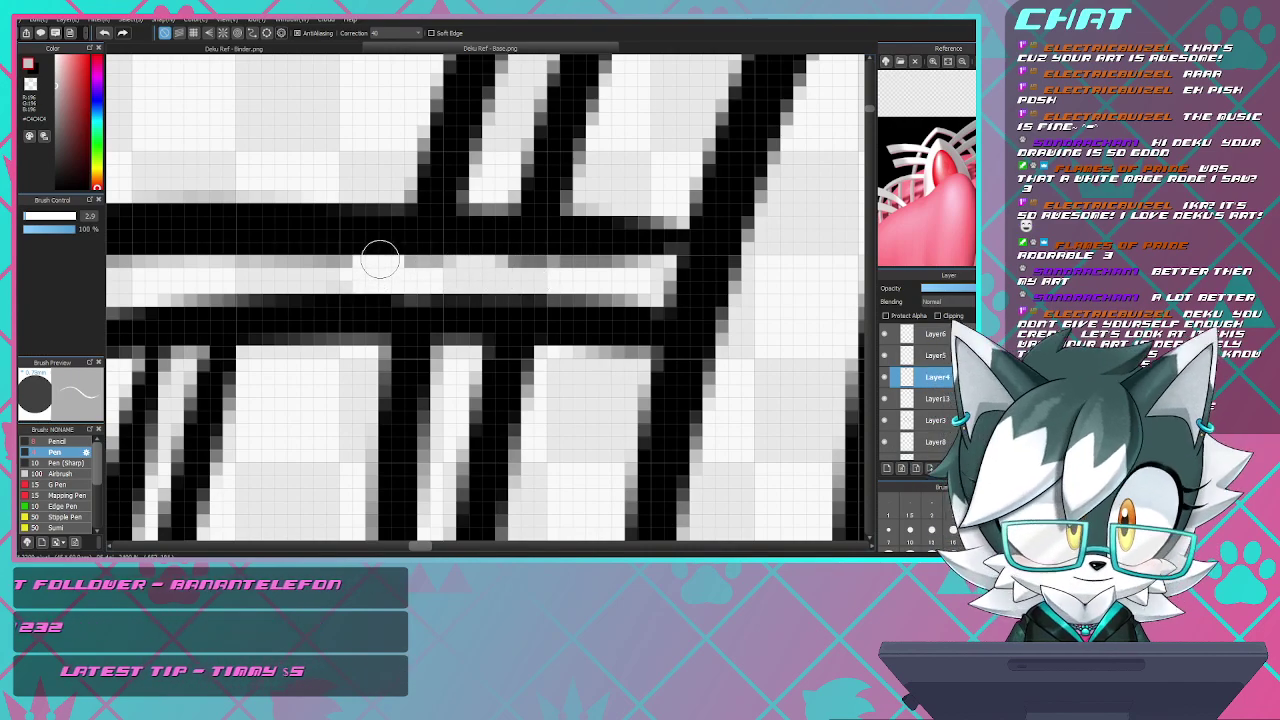
- Erase the leftover dark fringe along the upper inner edge of the tiara's left horizontal band
scroll(414, 289, down, 6)
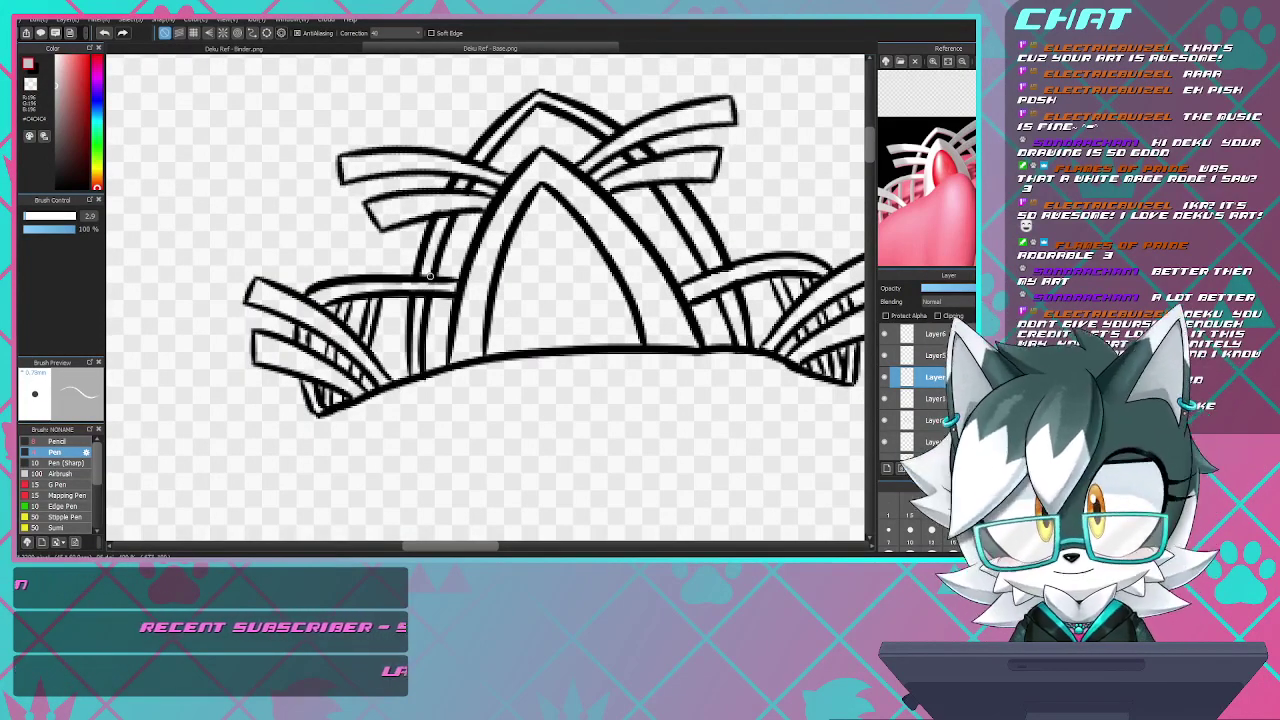
scroll(409, 281, up, 5)
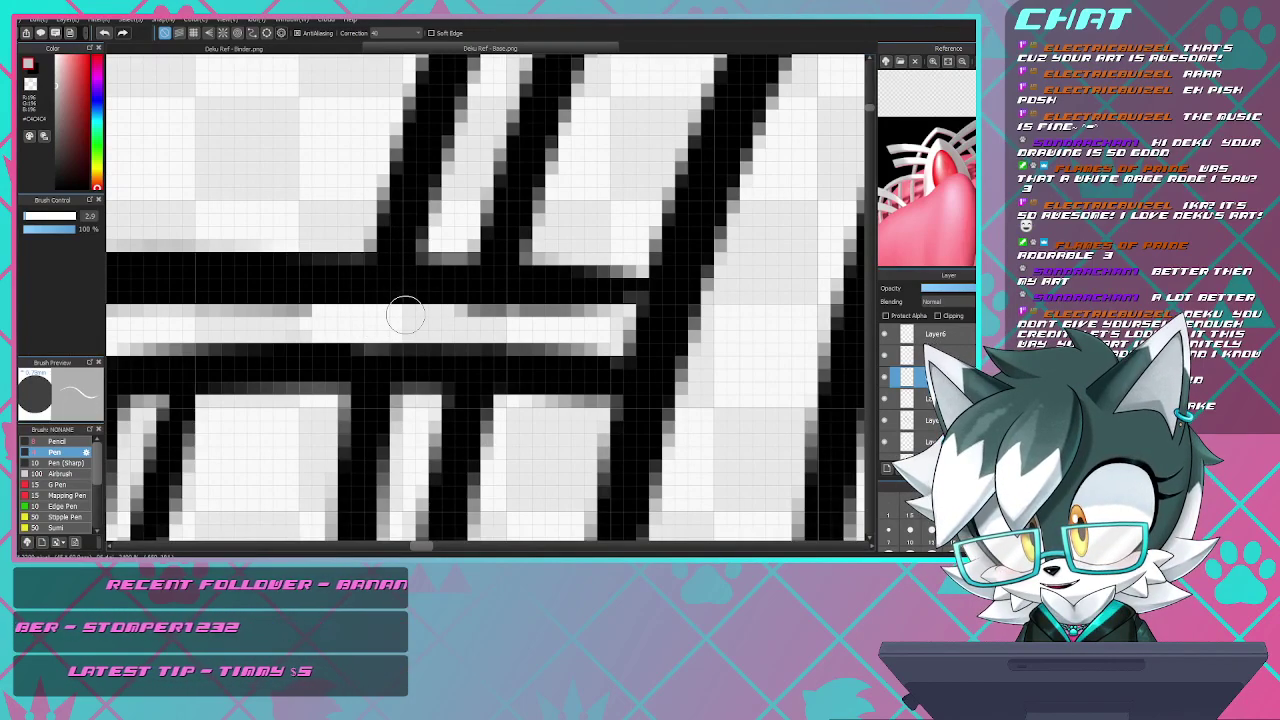
mouse_move(430, 315)
mouse_down()
mouse_move(596, 322)
mouse_move(574, 336)
mouse_move(457, 337)
mouse_move(318, 315)
mouse_move(189, 328)
mouse_move(277, 330)
mouse_up()
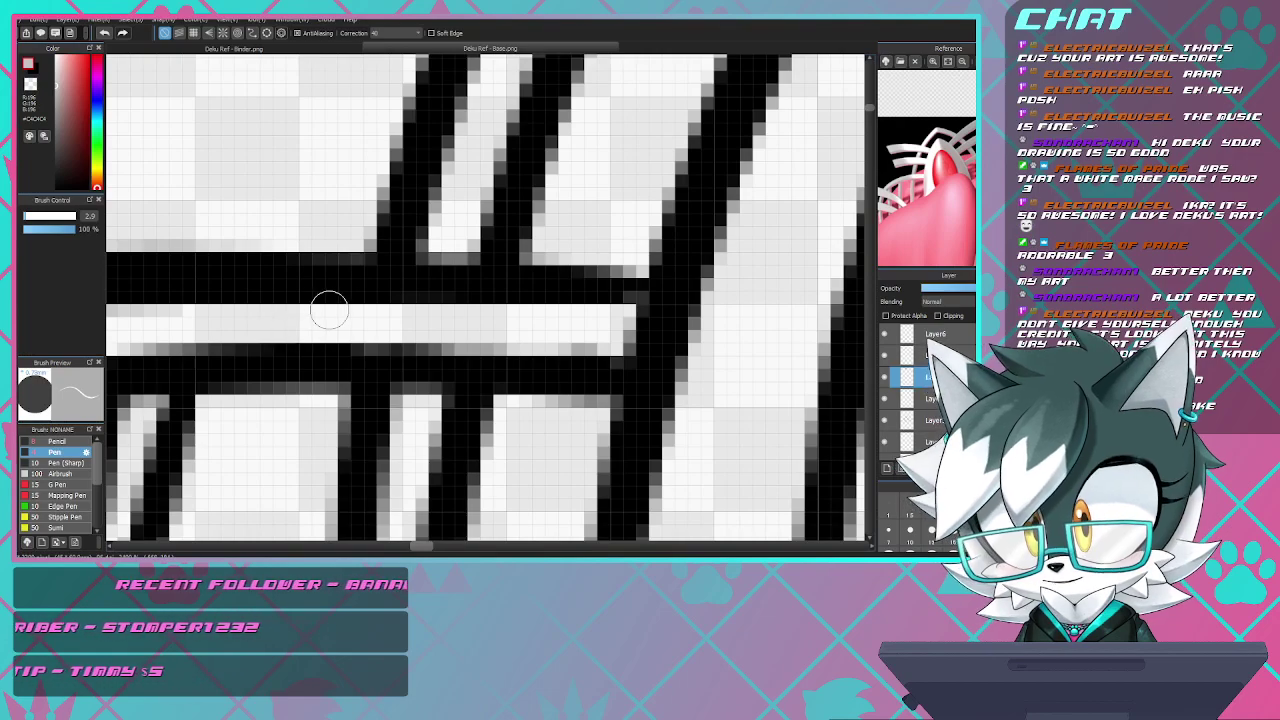
scroll(423, 325, down, 7)
scroll(483, 349, up, 3)
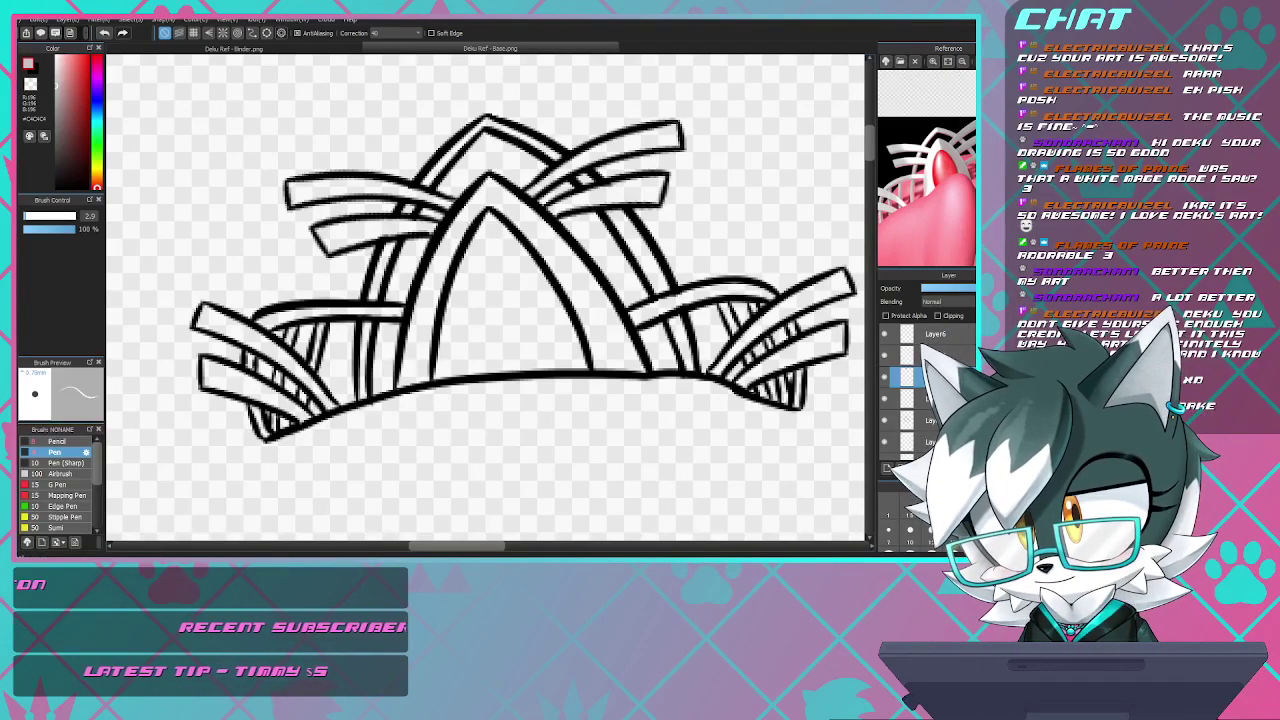
- On Layer13, directly below Layer4, bucket-fill the tiara's central pointed arch and the lower of its upper-left prongs with light grey
key(g)
click(928, 399)
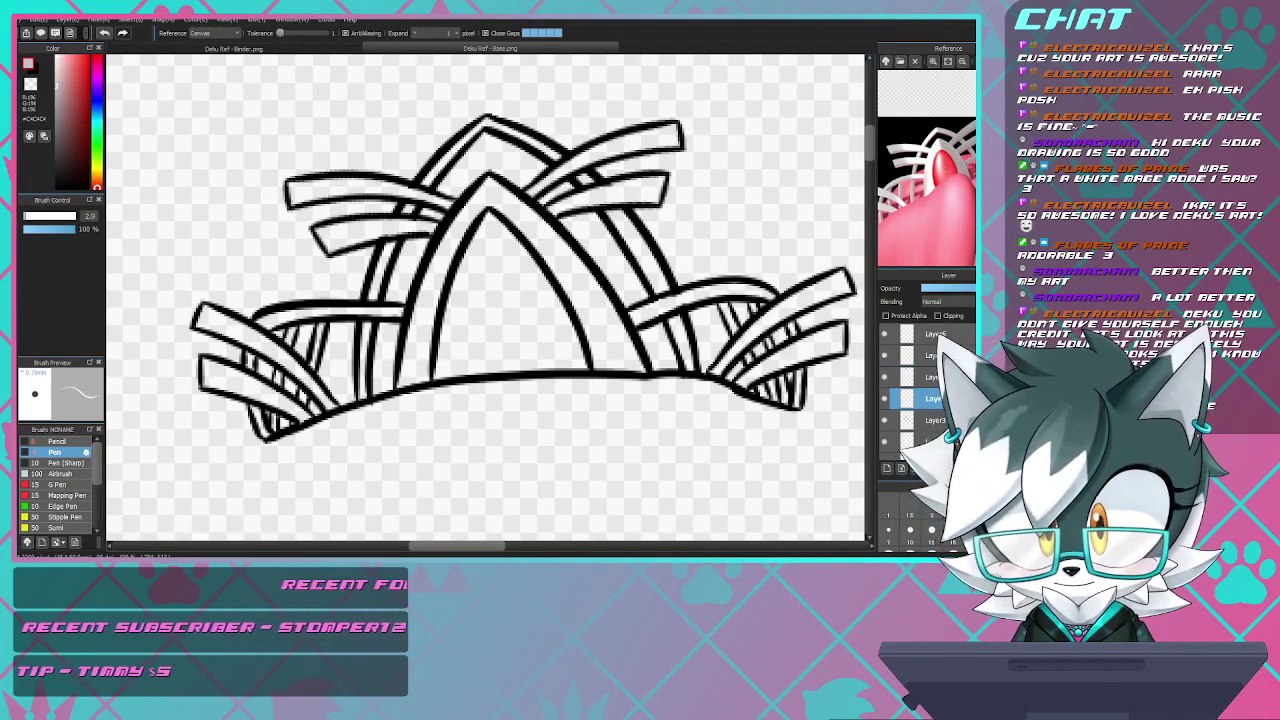
click(610, 318)
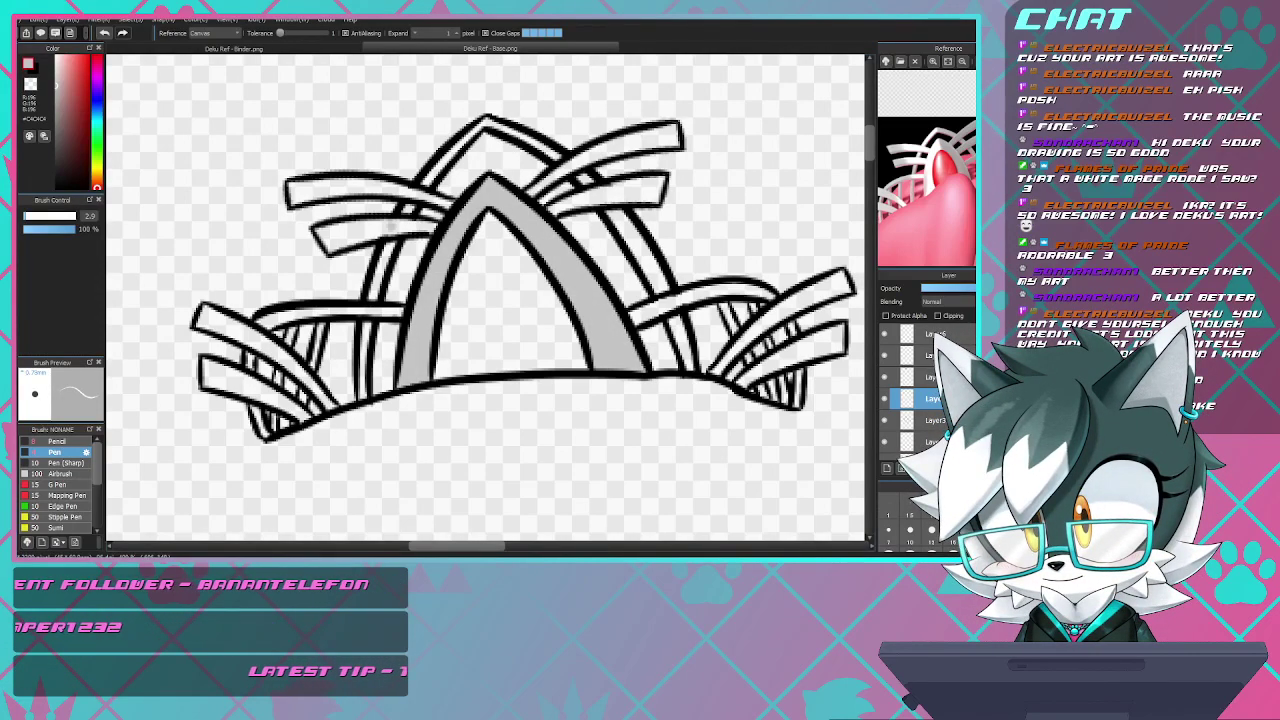
click(352, 237)
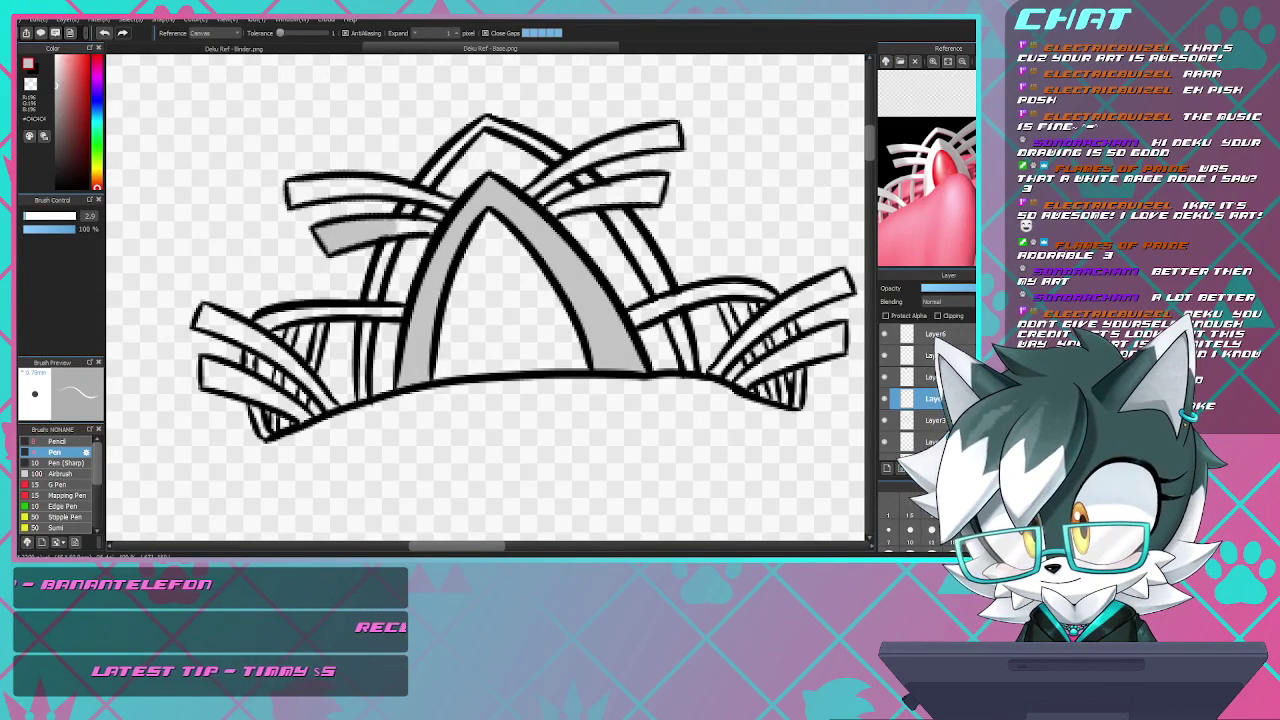
scroll(404, 223, up, 3)
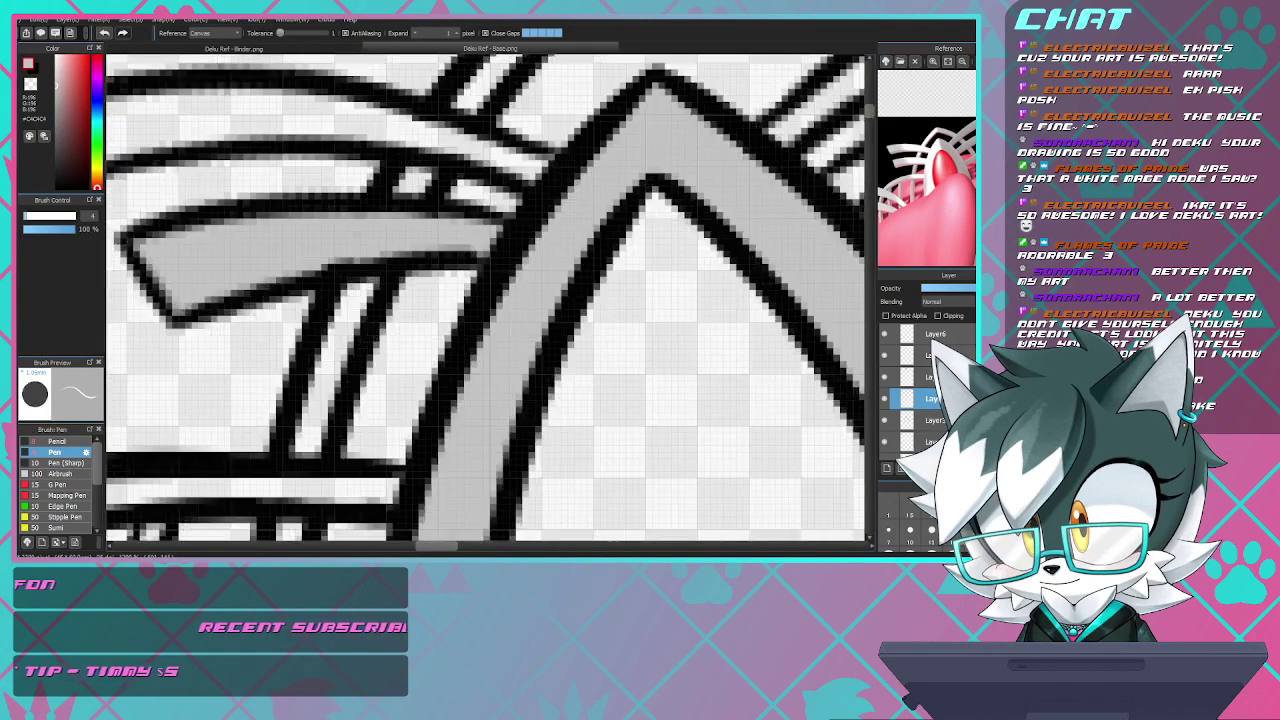
scroll(350, 238, down, 2)
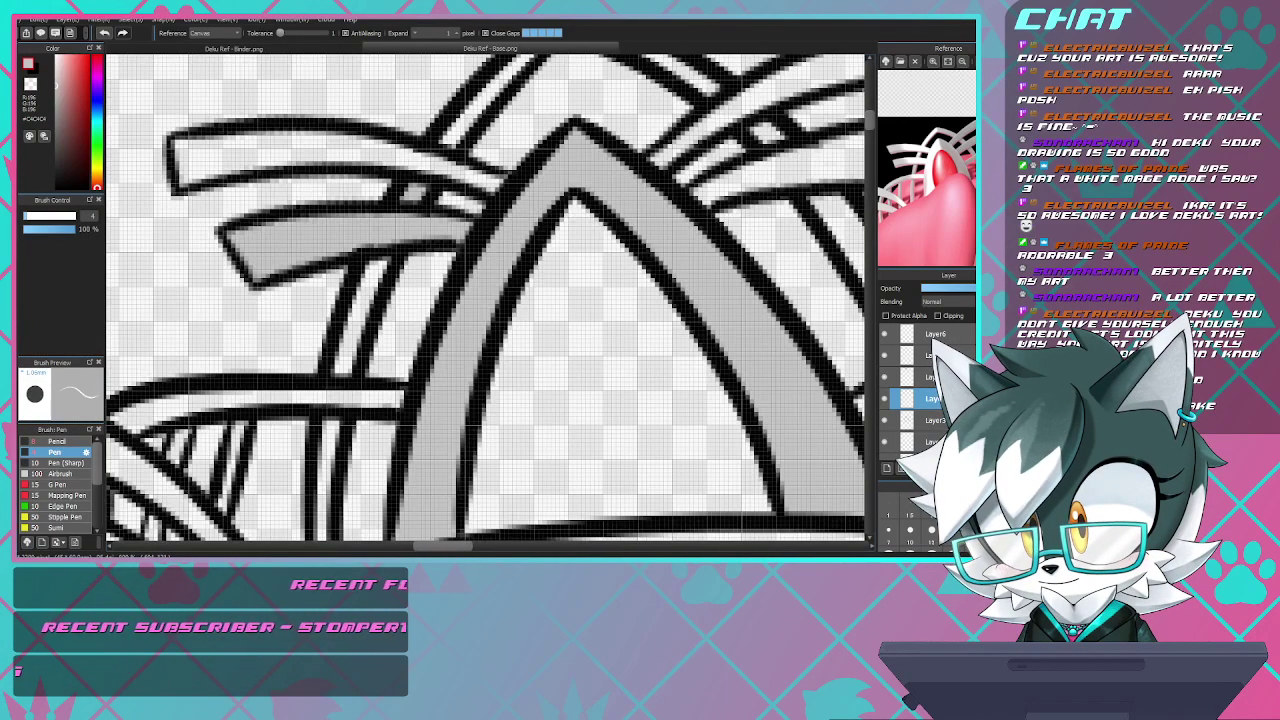
- Fill the tiara's topmost left prong and both sides of the rear pointed arch with the light grey
click(434, 164)
click(308, 150)
click(472, 112)
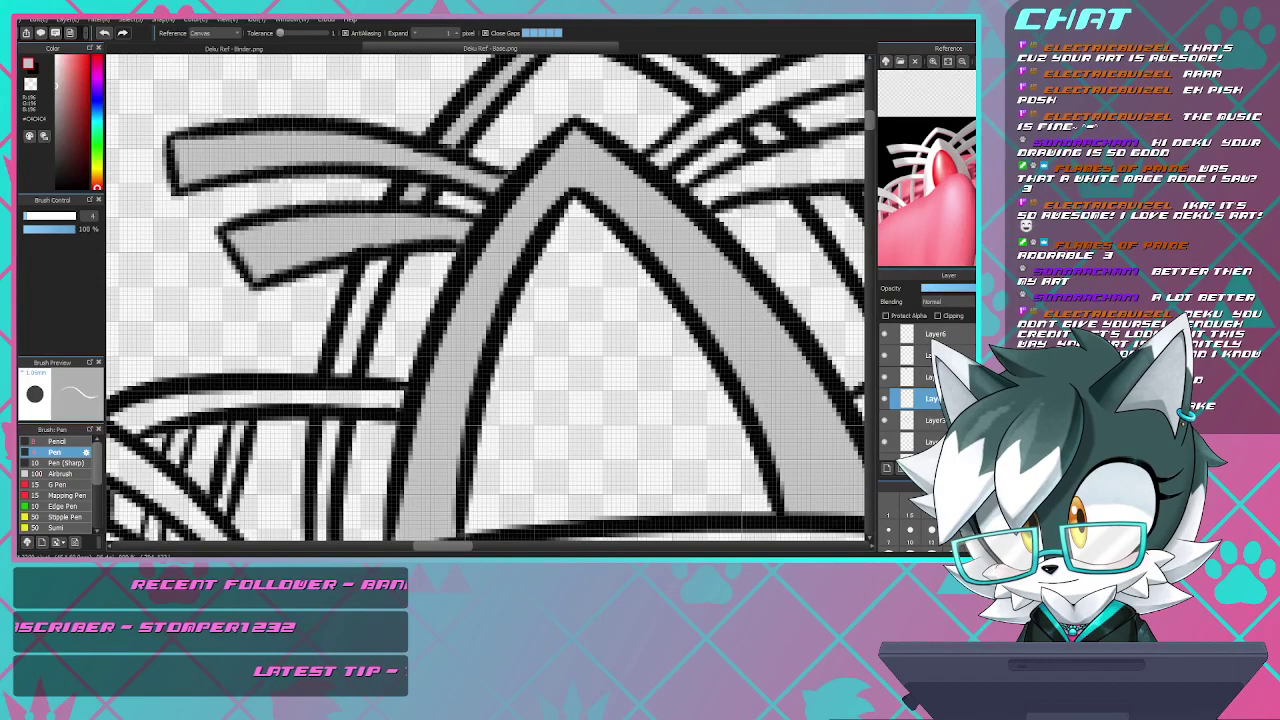
scroll(423, 203, down, 3)
scroll(469, 133, up, 3)
click(540, 182)
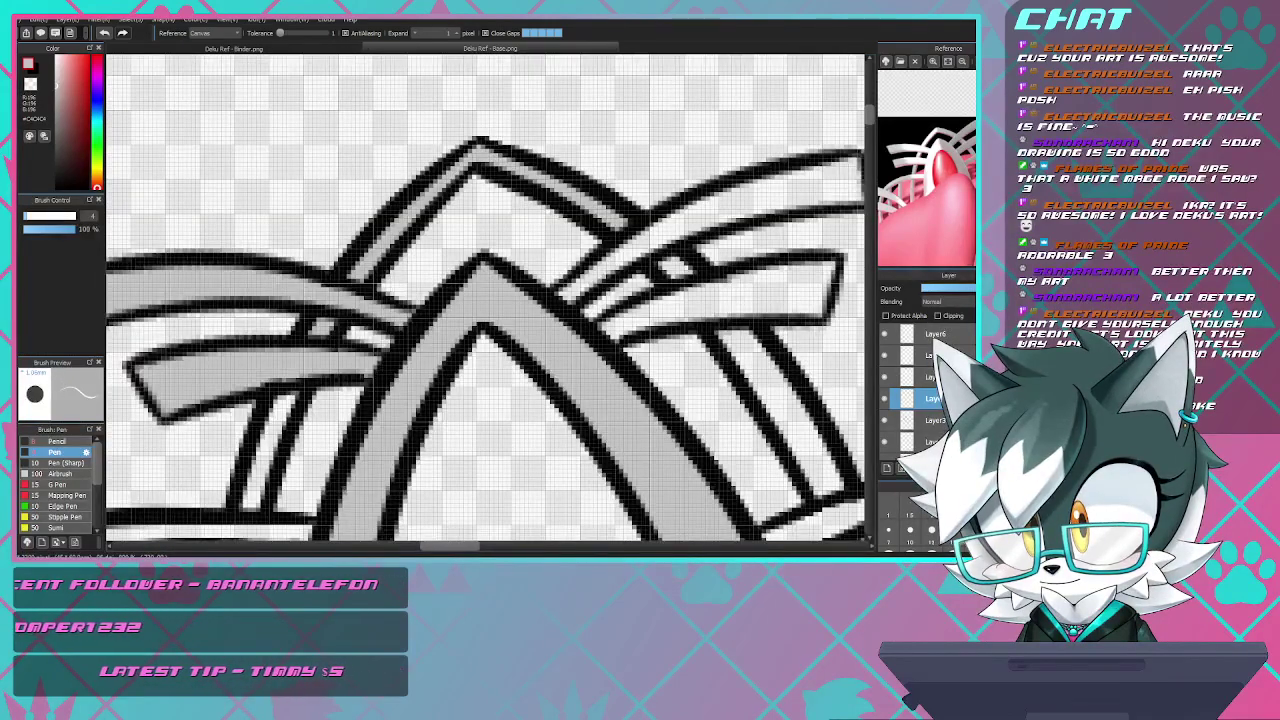
- Fill the two upper-right prongs of the tiara and the small strut piece between them with light grey
click(672, 267)
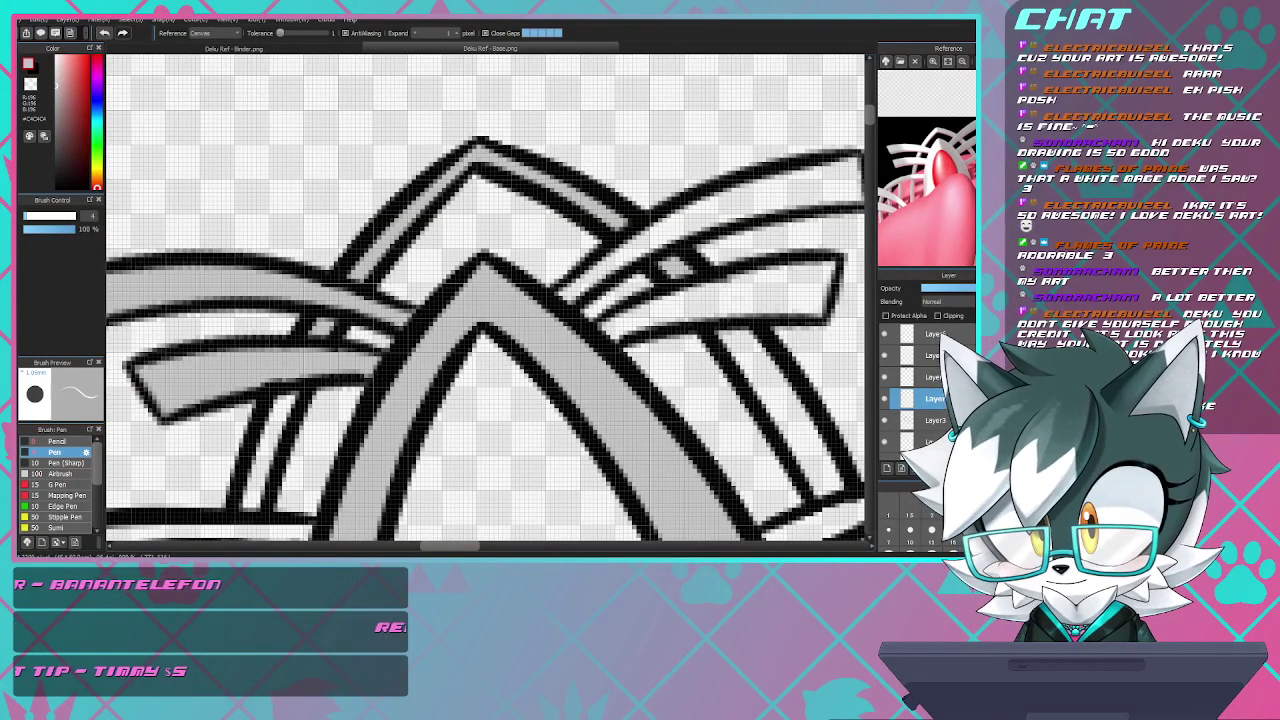
click(676, 222)
click(788, 186)
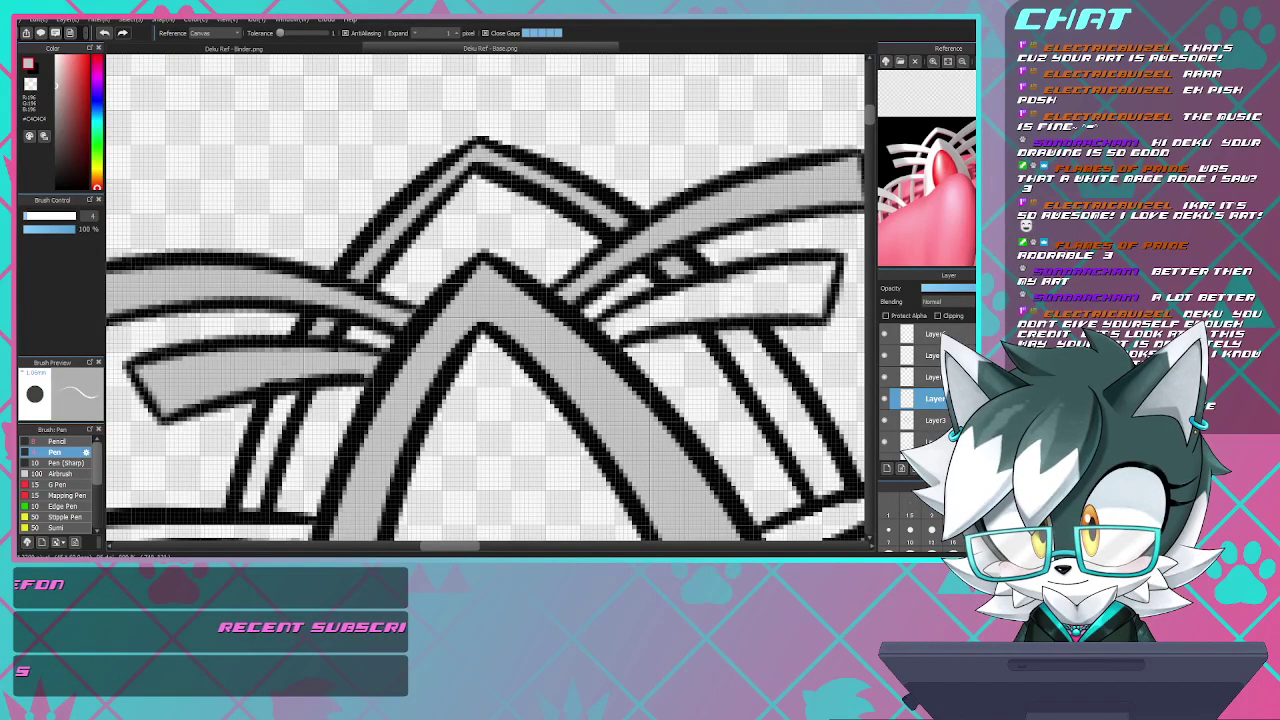
click(700, 300)
click(790, 290)
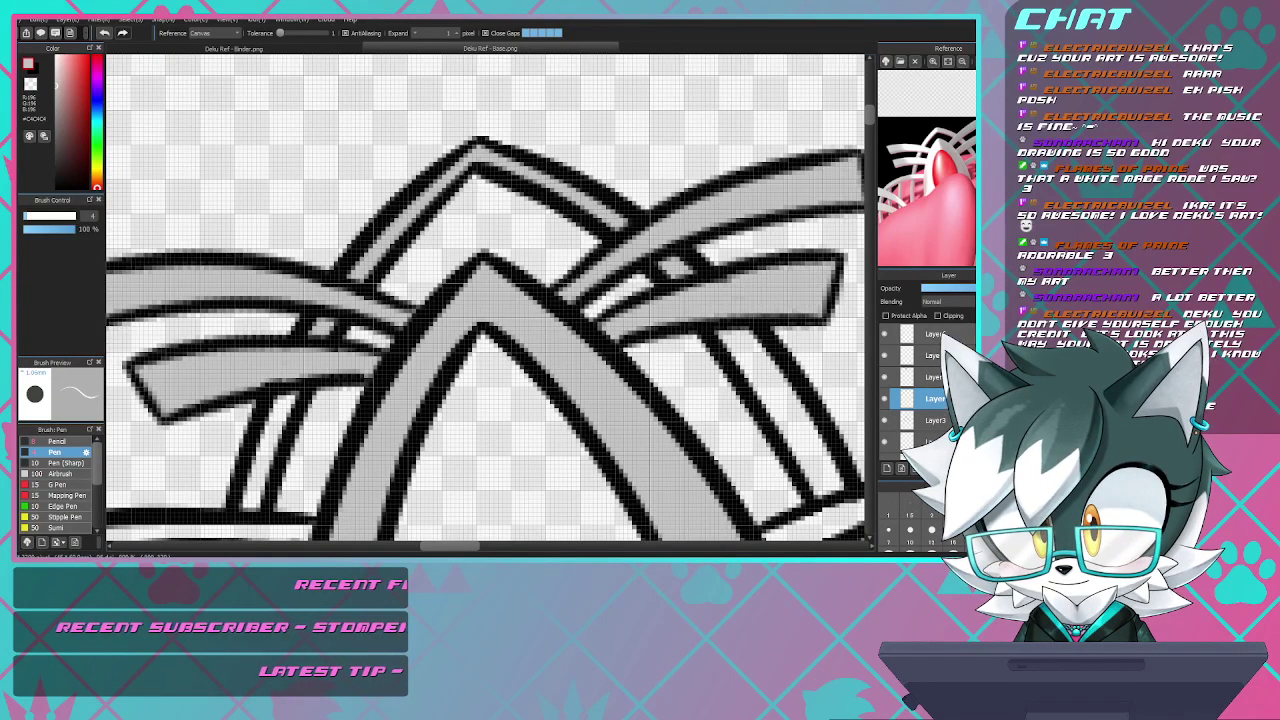
- Fill the rear arch's right strut below the prongs and the tiara's right curved band with light grey
scroll(552, 276, down, 2)
scroll(678, 358, up, 1)
click(662, 338)
scroll(681, 375, up, 1)
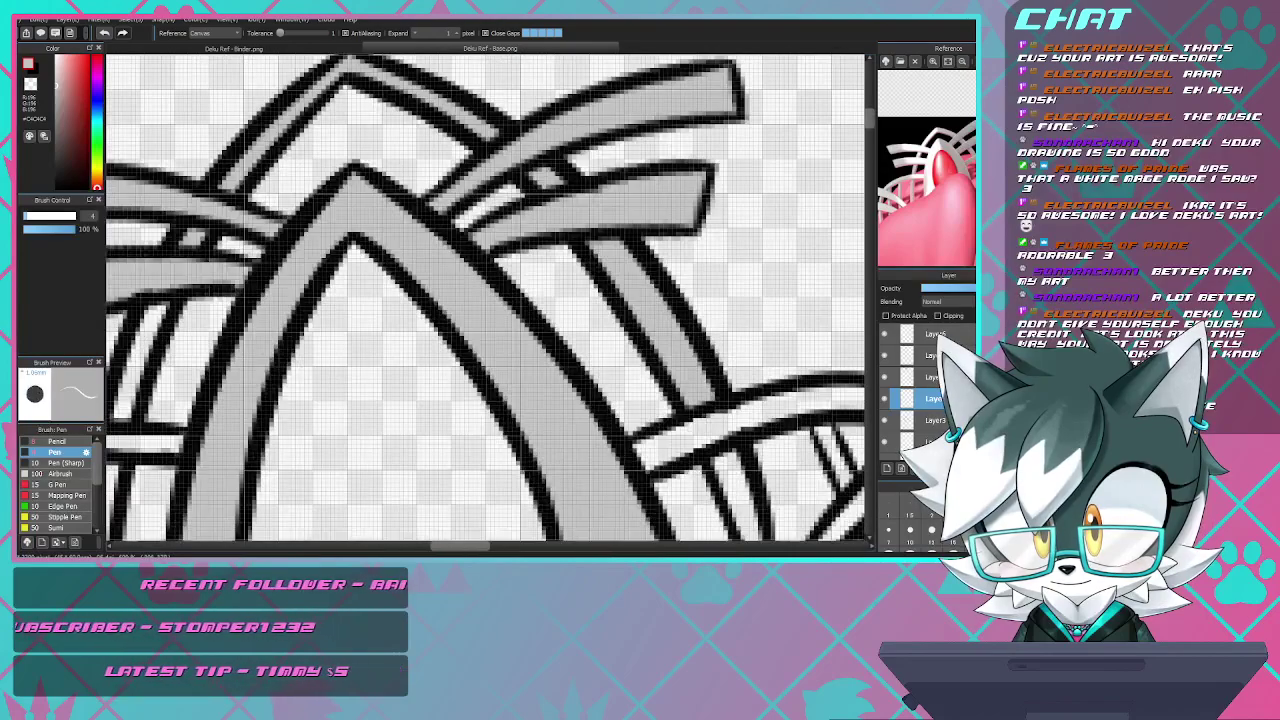
click(700, 428)
scroll(479, 293, down, 2)
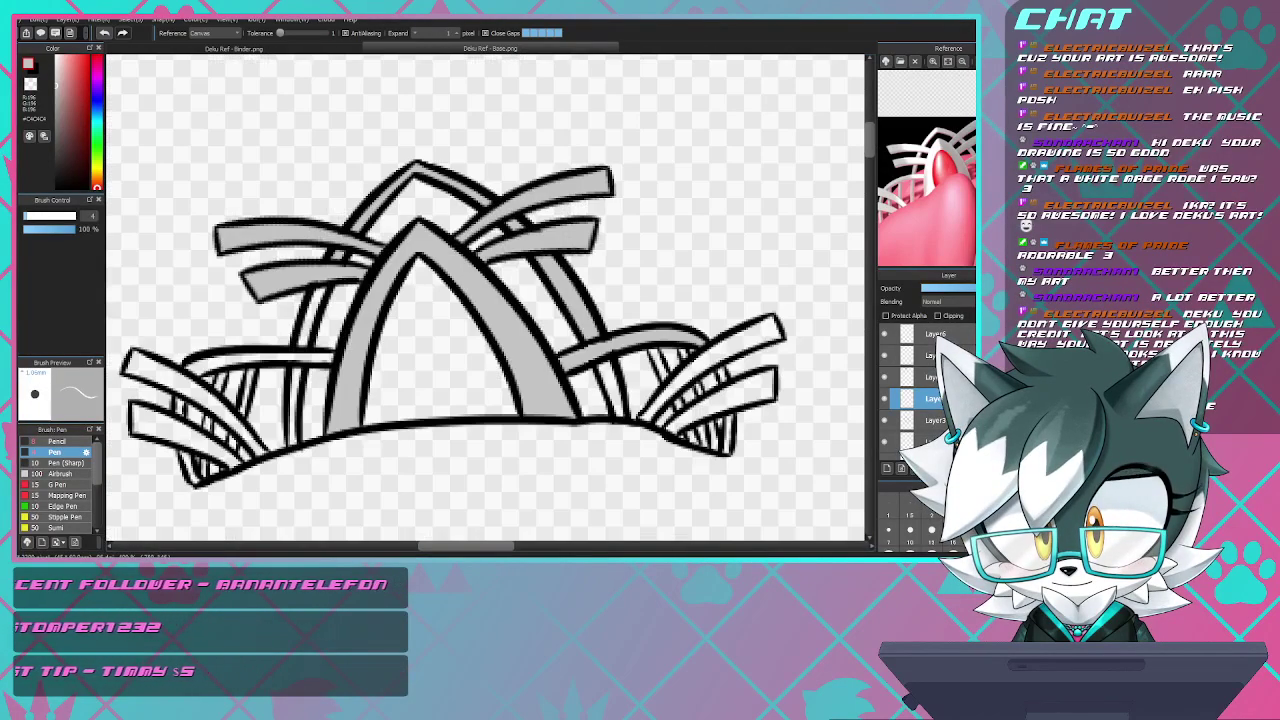
- Fill the two lower-right side prongs and the wider struts beneath the right curved band with light grey
scroll(672, 372, up, 2)
click(700, 335)
click(740, 410)
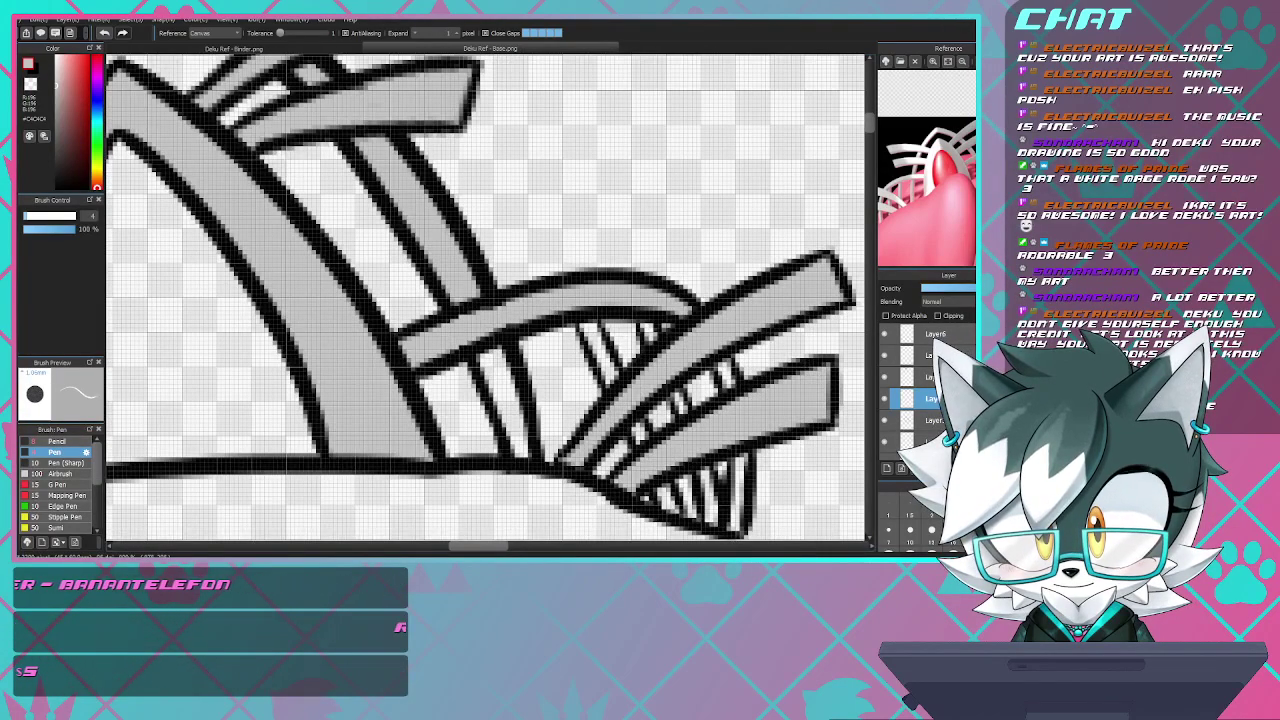
click(502, 400)
scroll(604, 346, up, 2)
click(582, 356)
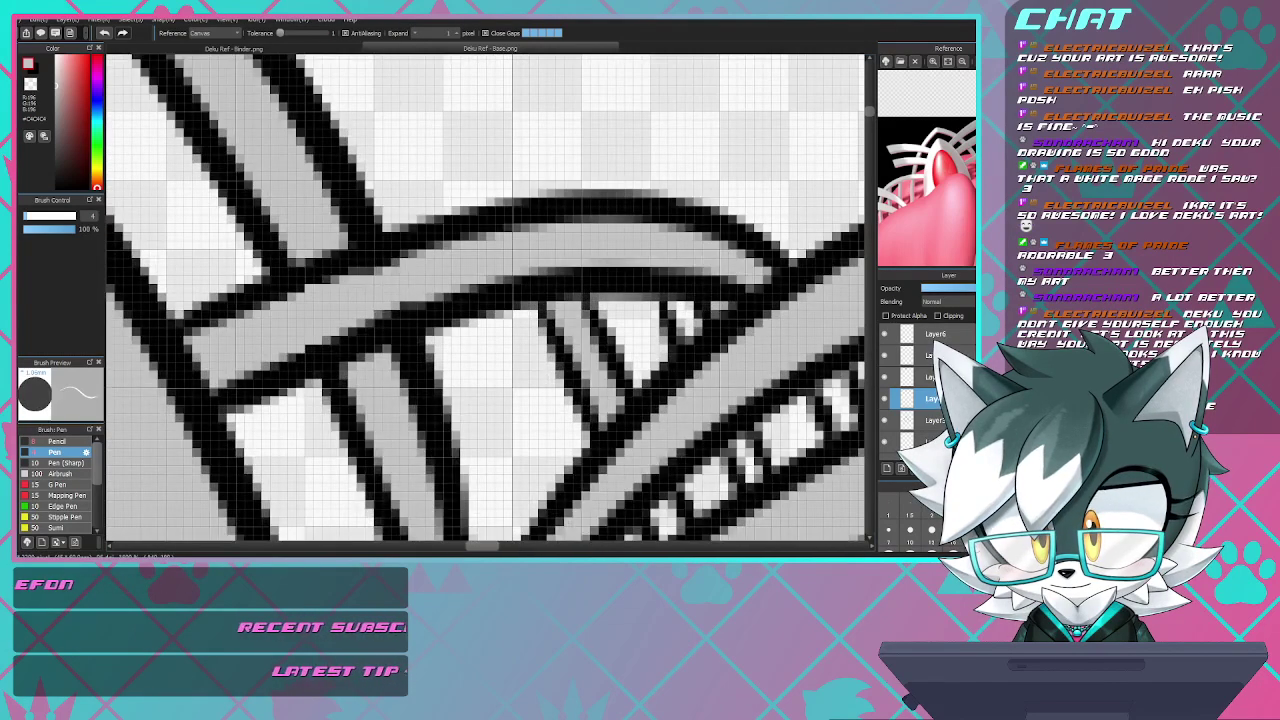
- Fill the small strut pieces between the lower-right side prongs and under the end of the right curved band
scroll(565, 306, down, 2)
scroll(666, 416, up, 2)
click(652, 376)
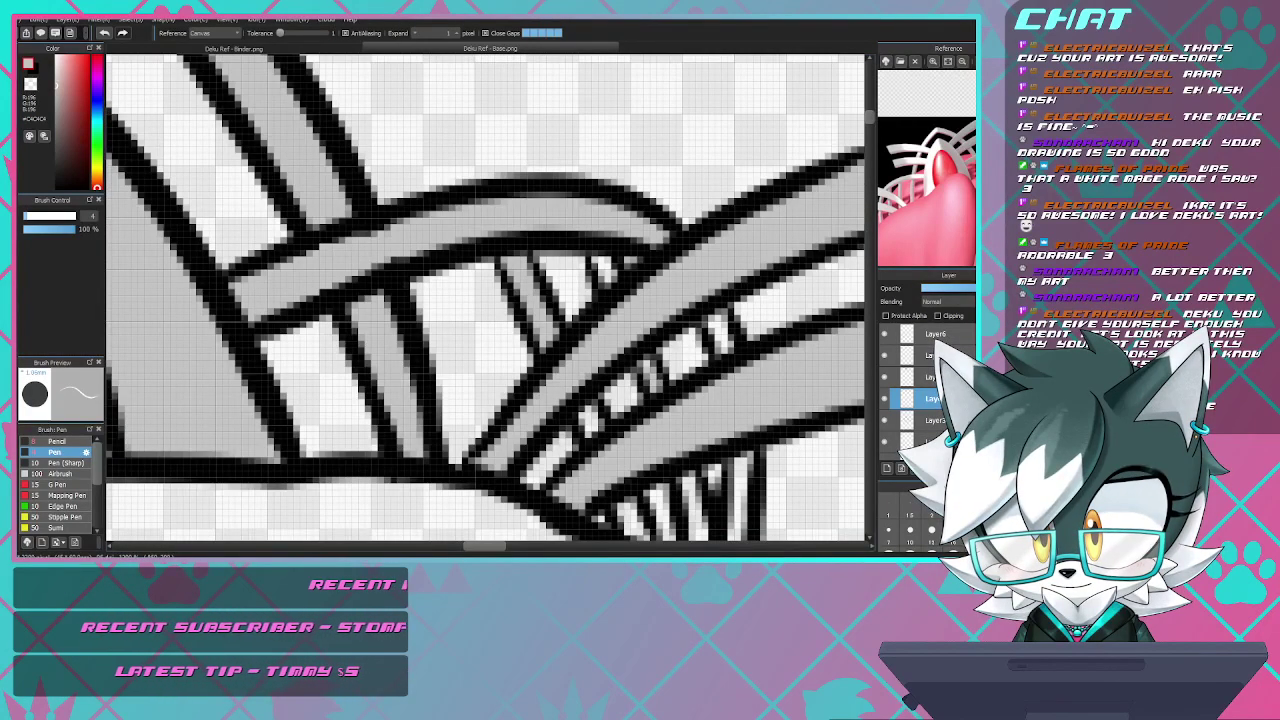
click(604, 268)
scroll(590, 350, down, 2)
scroll(590, 350, up, 2)
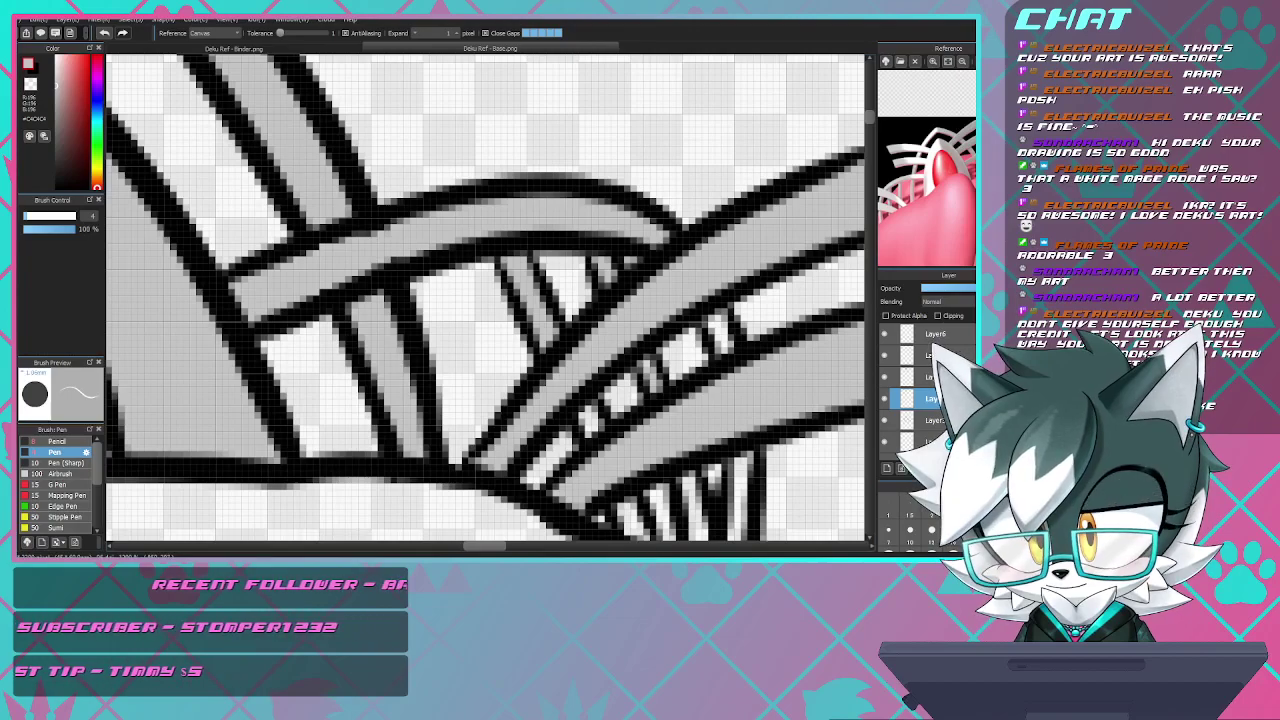
scroll(575, 350, down, 2)
scroll(590, 425, up, 2)
- Fill the narrow struts below the lowest right side prong and the remaining strut piece between the right side prongs
click(627, 482)
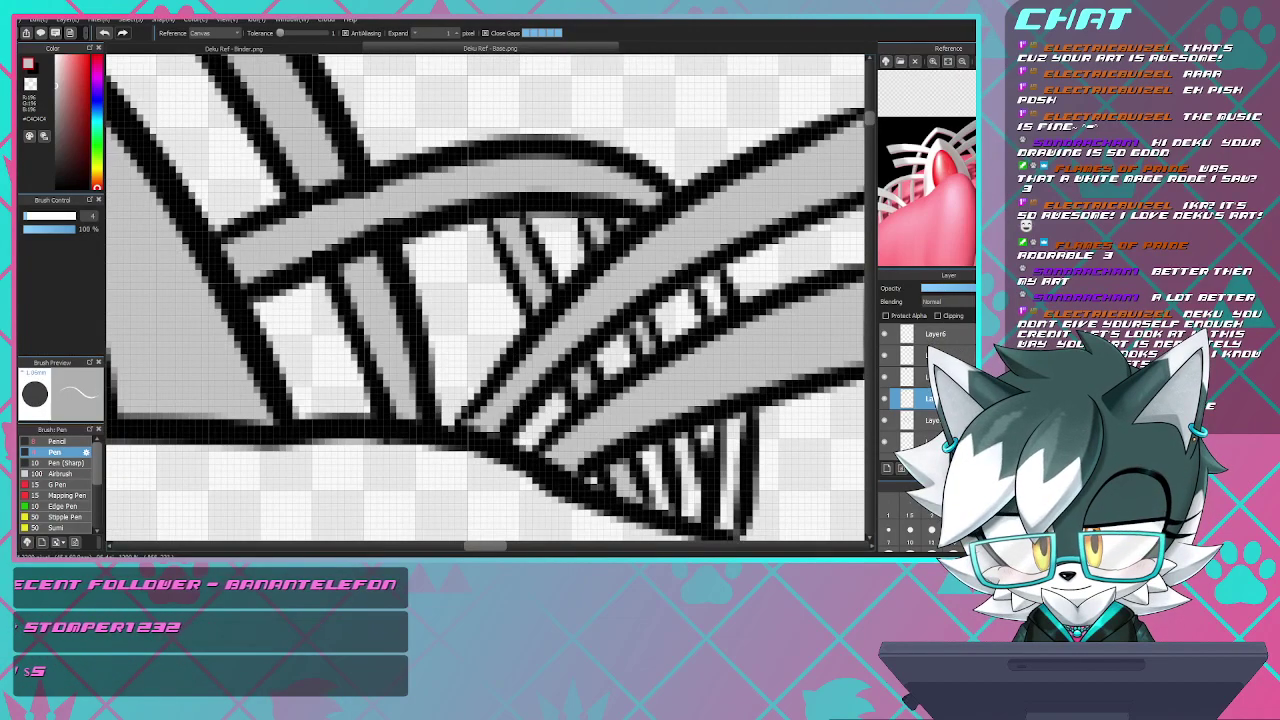
click(686, 480)
click(733, 432)
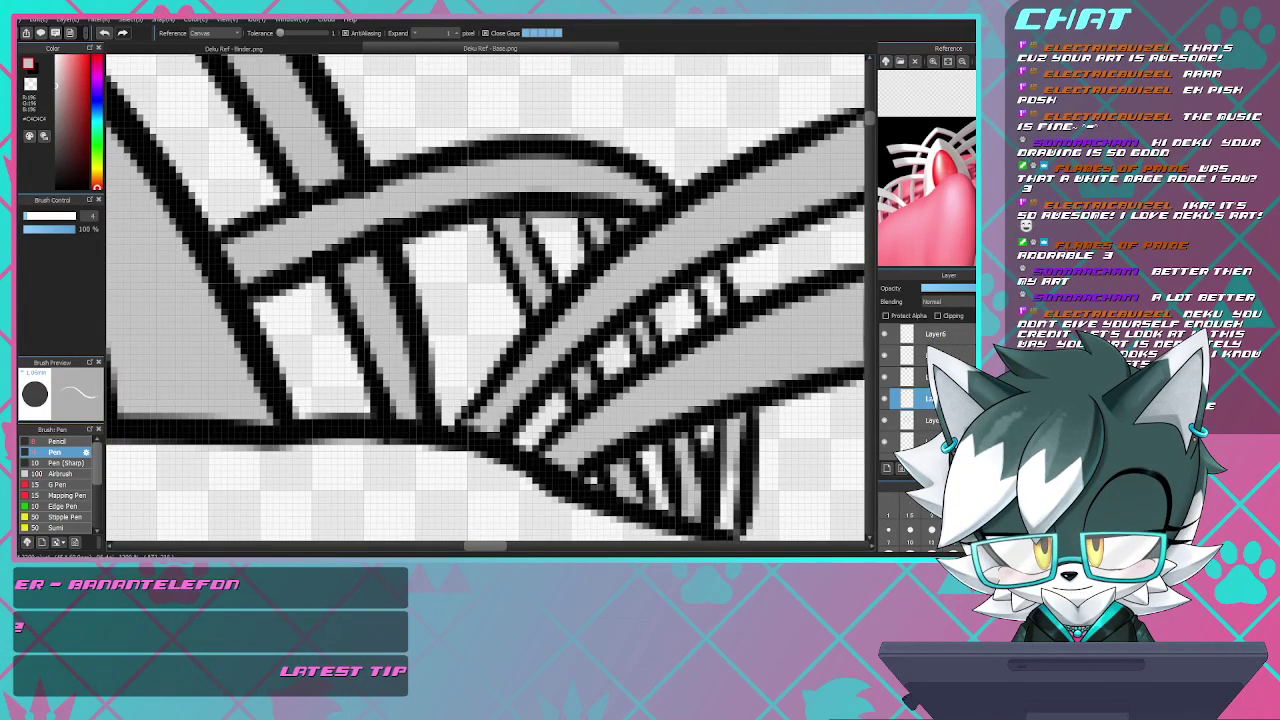
click(729, 500)
scroll(838, 420, down, 2)
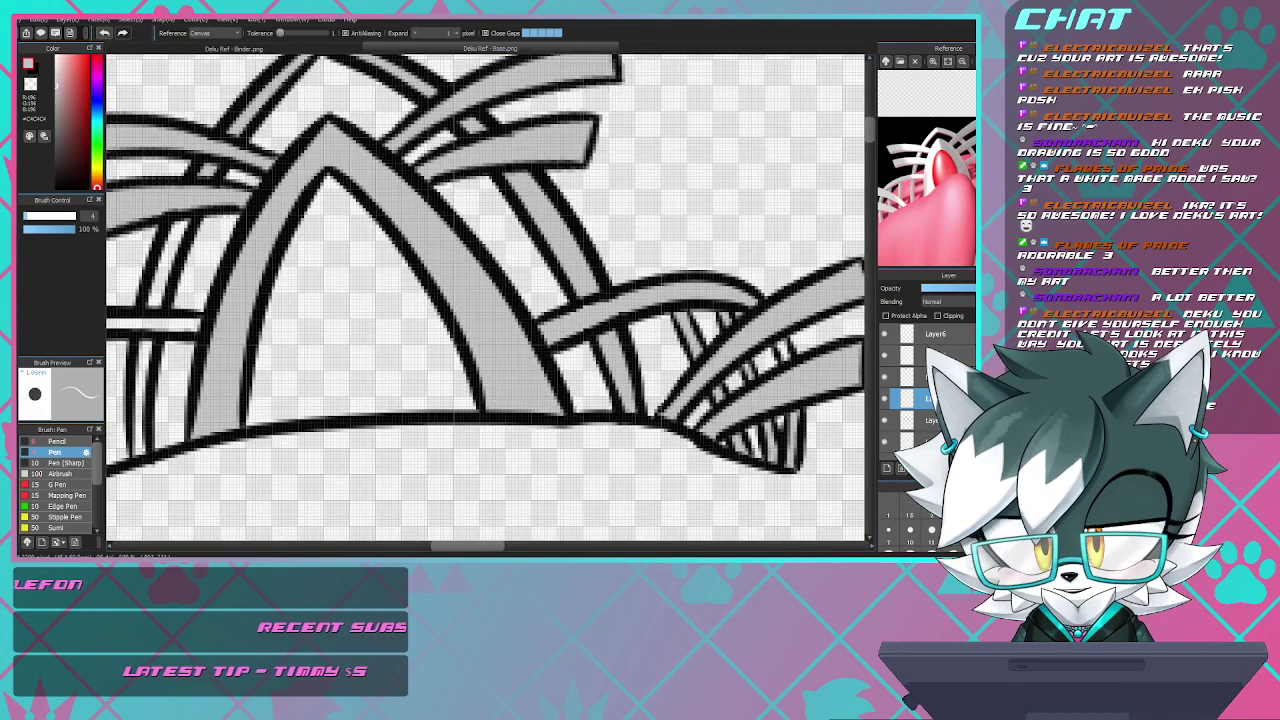
scroll(765, 378, up, 2)
scroll(485, 300, down, 2)
scroll(485, 300, up, 2)
click(794, 339)
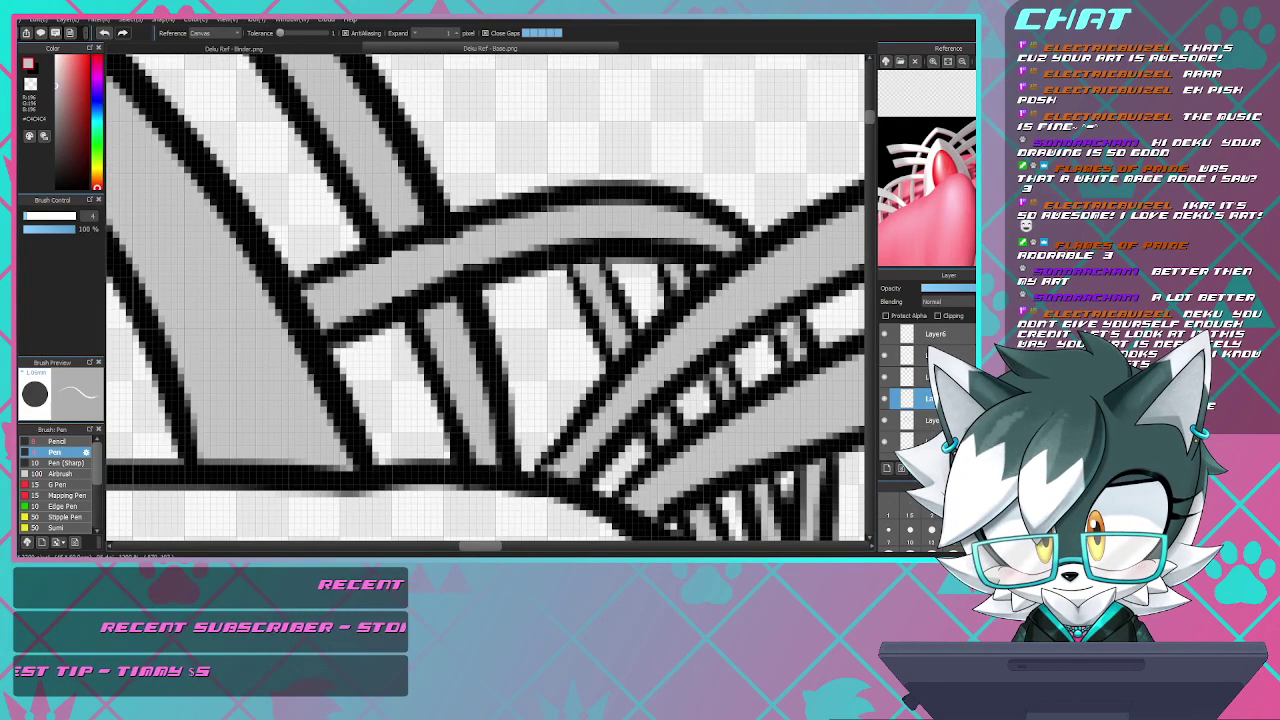
- Fill the tiara's left rear strut, left horizontal band, the struts beneath it and the two left side prongs with light grey
scroll(485, 300, down, 3)
scroll(325, 305, up, 3)
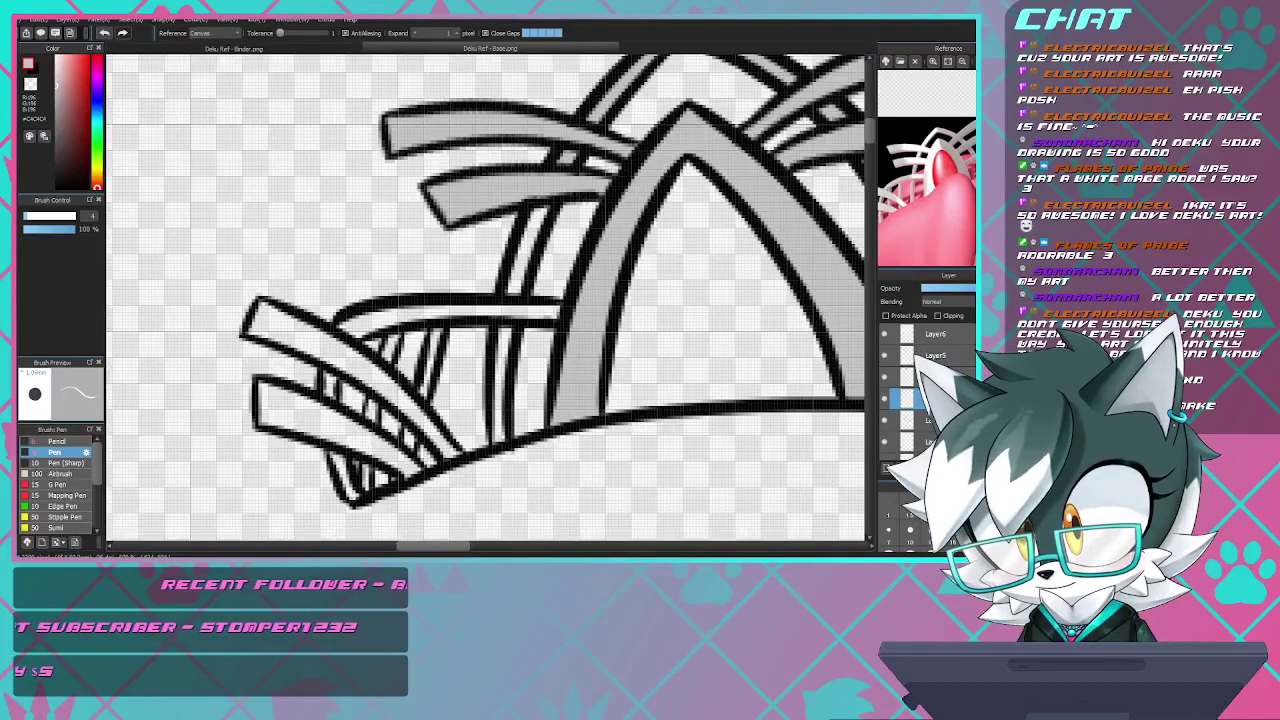
click(526, 250)
click(450, 317)
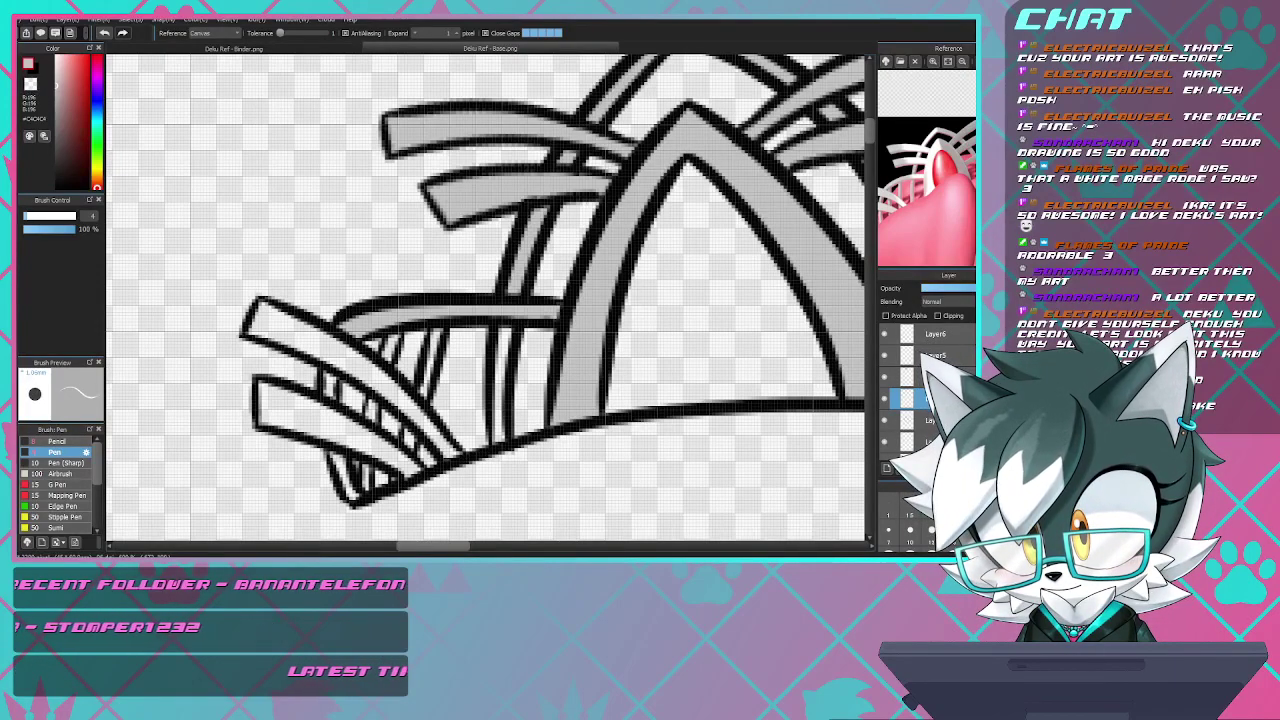
click(501, 385)
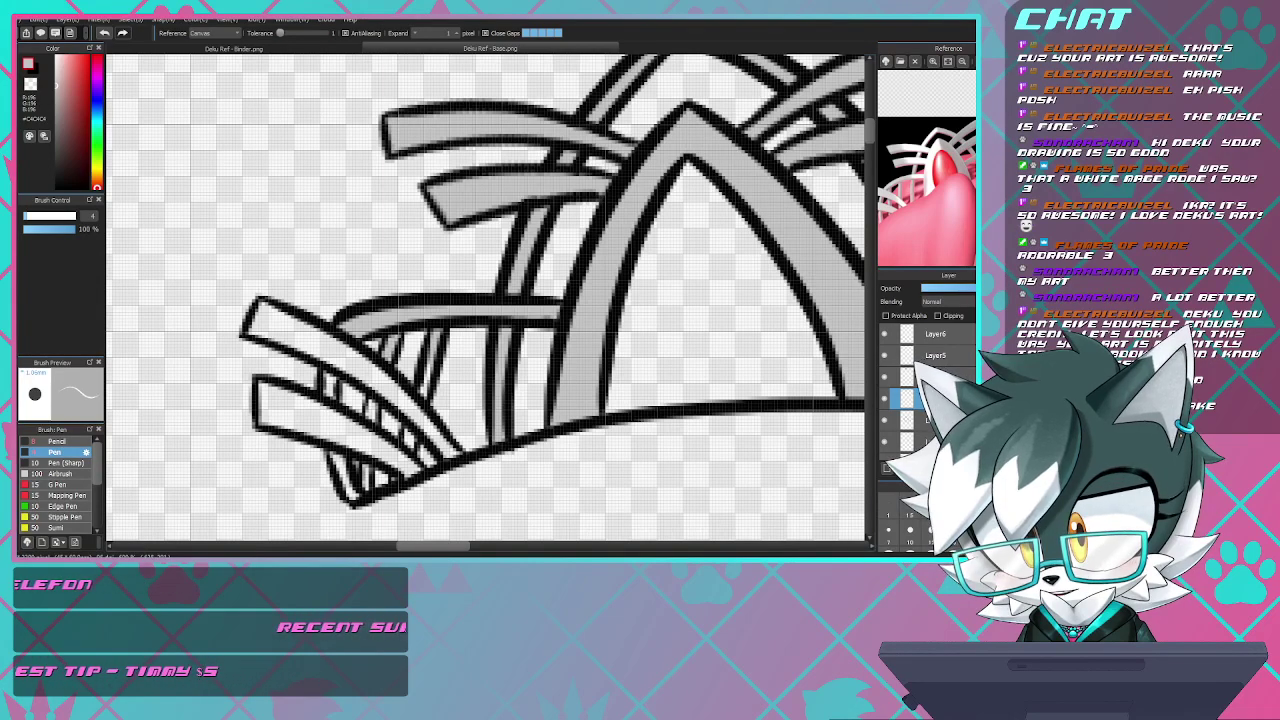
click(350, 355)
click(330, 410)
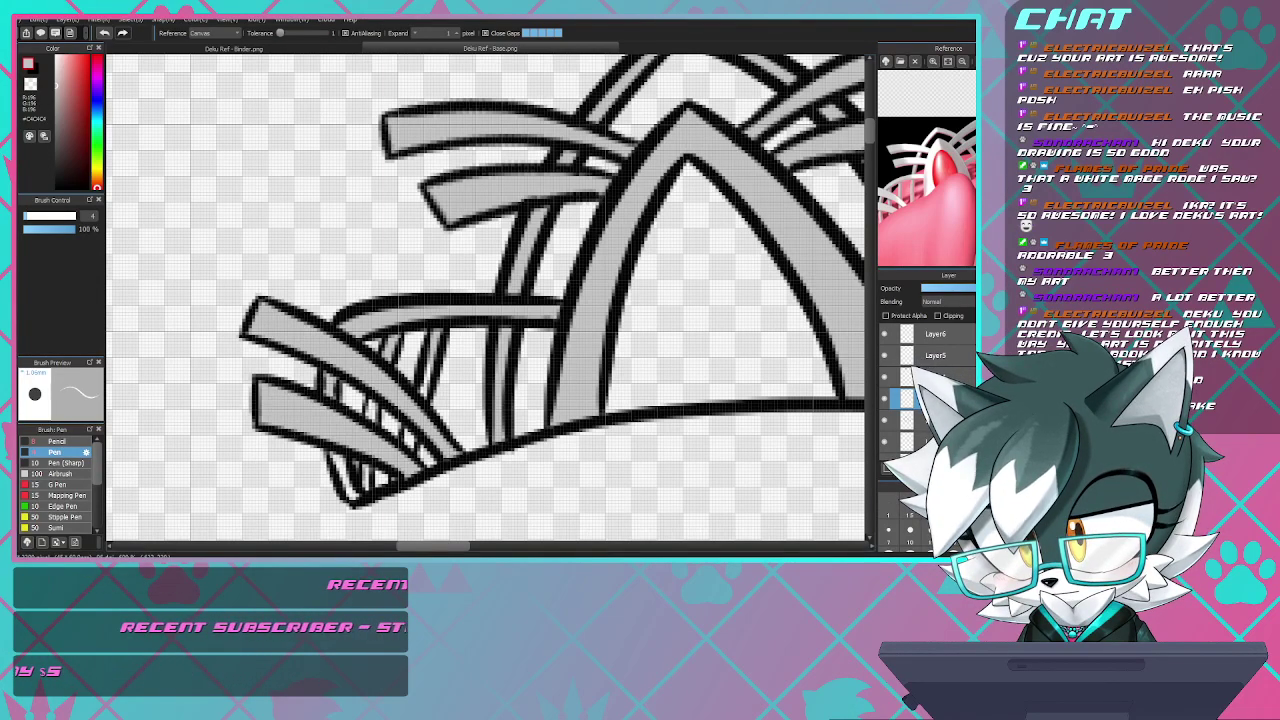
scroll(340, 440, up, 1)
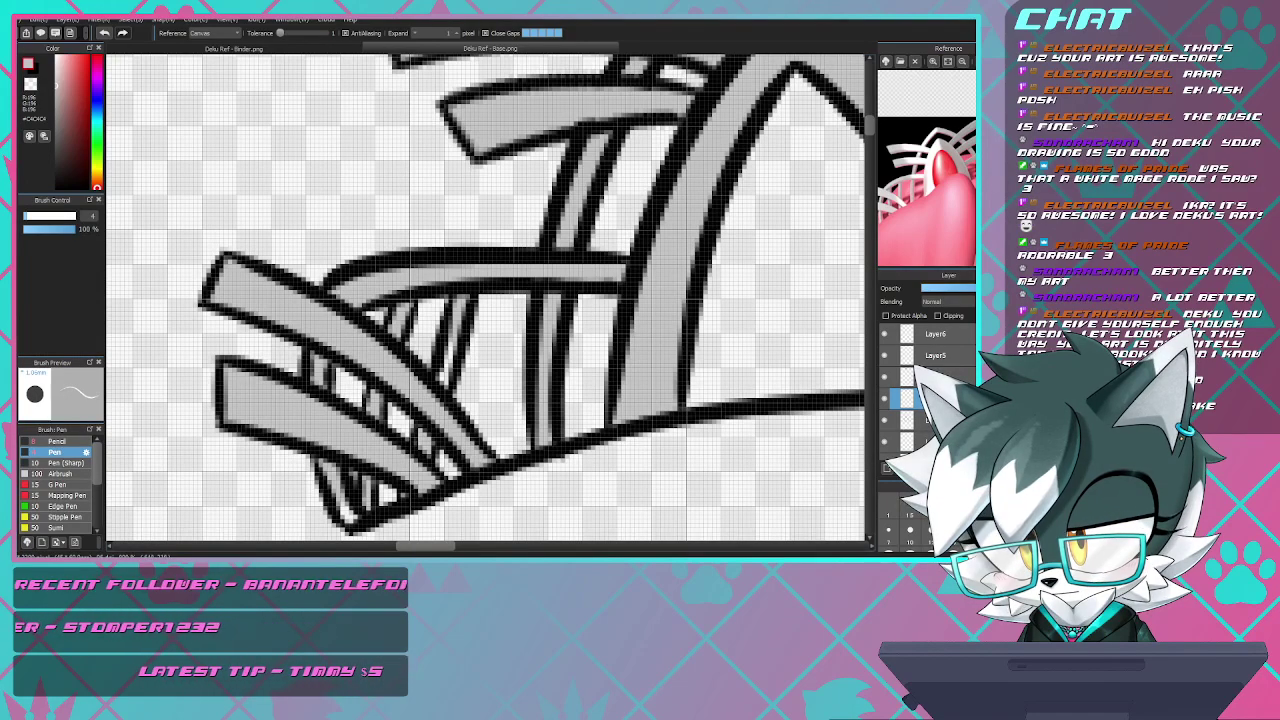
scroll(316, 376, down, 1)
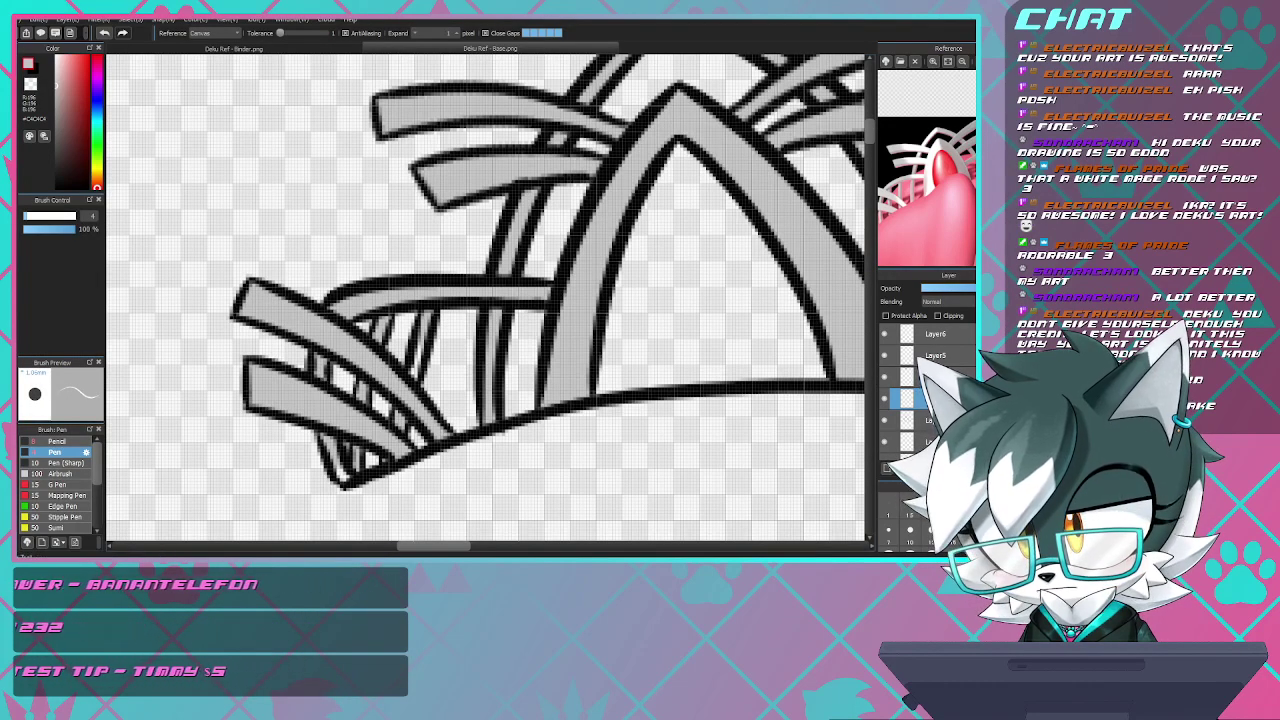
- With the Pen brush, paint light grey into the unfilled slivers of the narrow struts beneath the left horizontal band
key(b)
scroll(362, 478, up, 3)
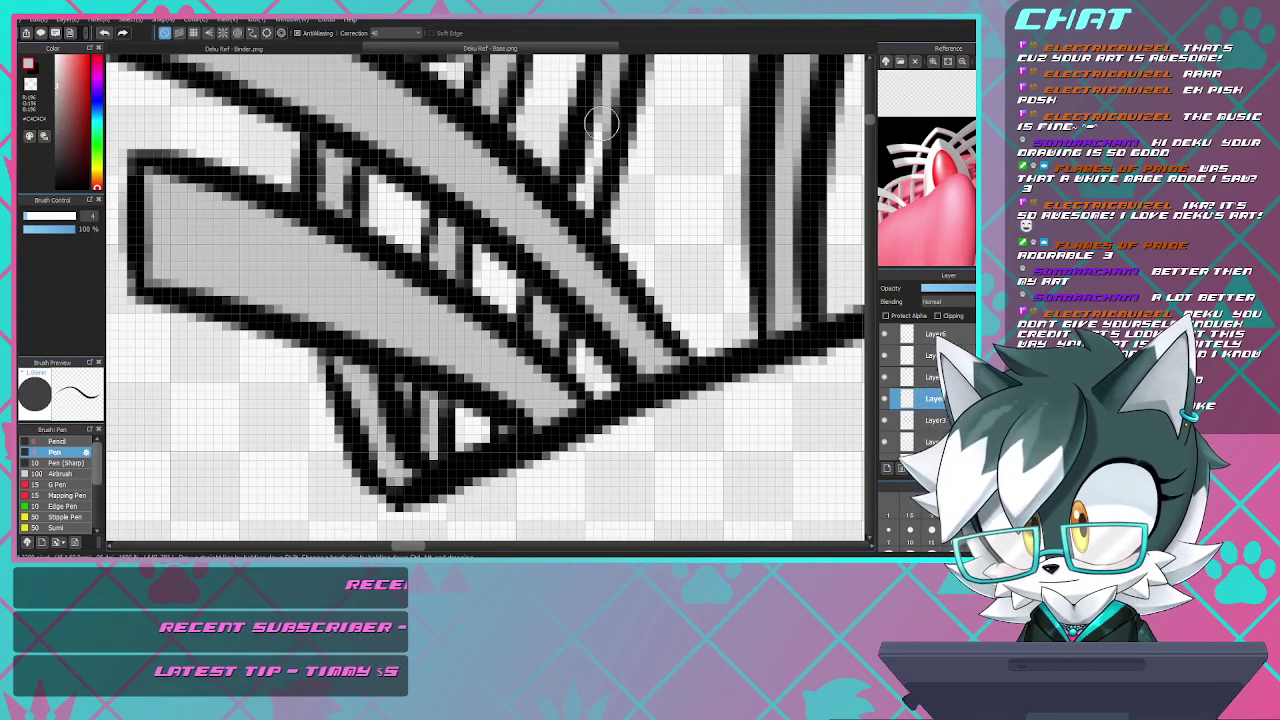
drag(601, 123, 582, 214)
mouse_move(598, 110)
mouse_down()
mouse_move(613, 73)
mouse_move(590, 159)
mouse_up()
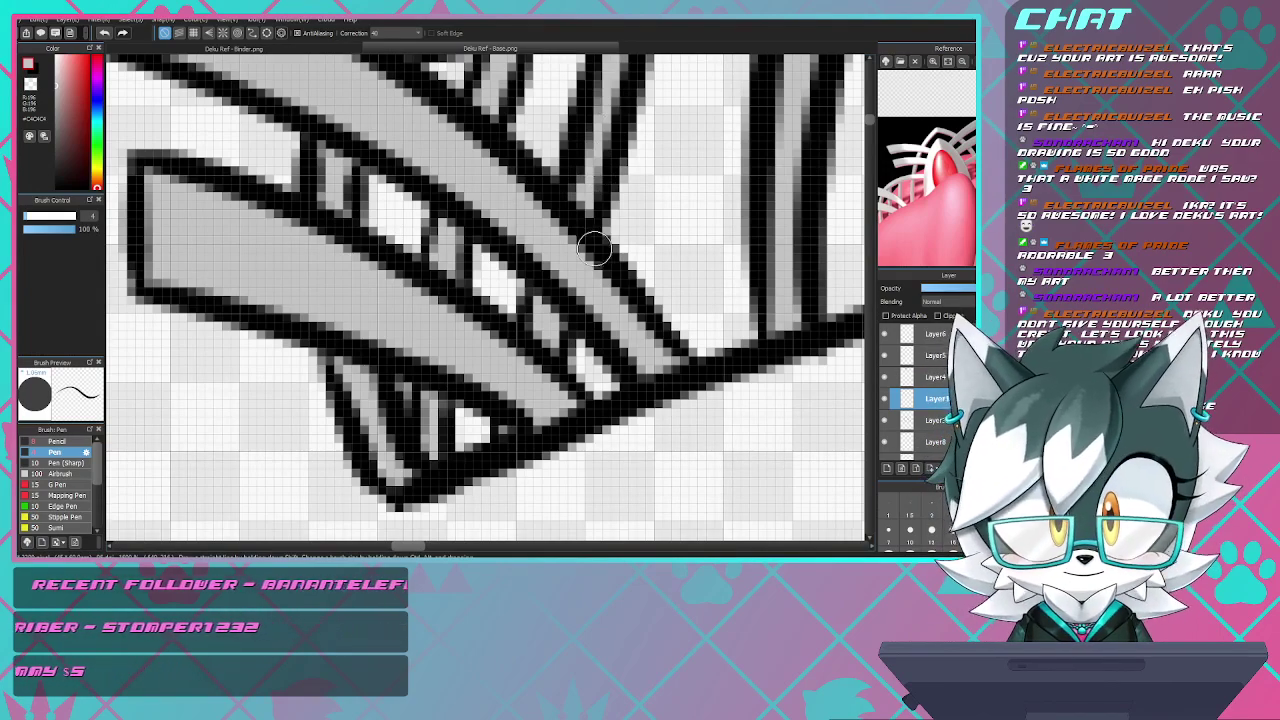
scroll(502, 281, down, 1)
drag(506, 130, 497, 187)
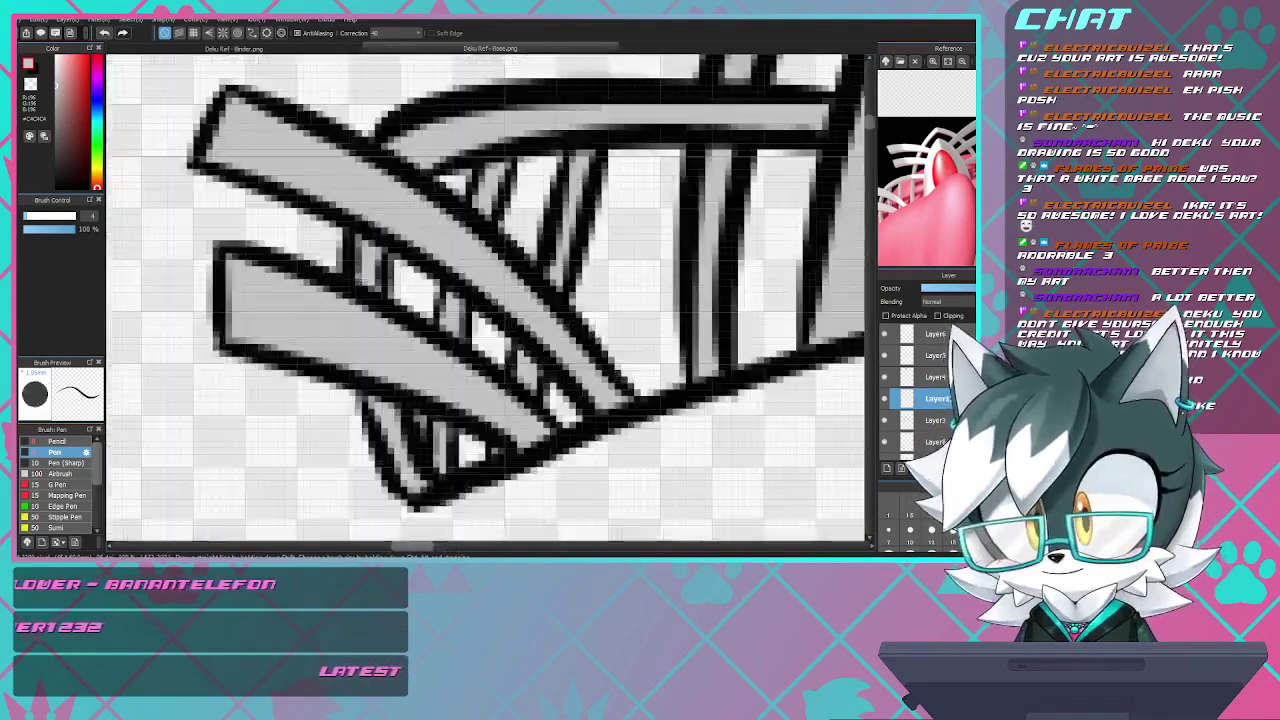
scroll(499, 187, up, 1)
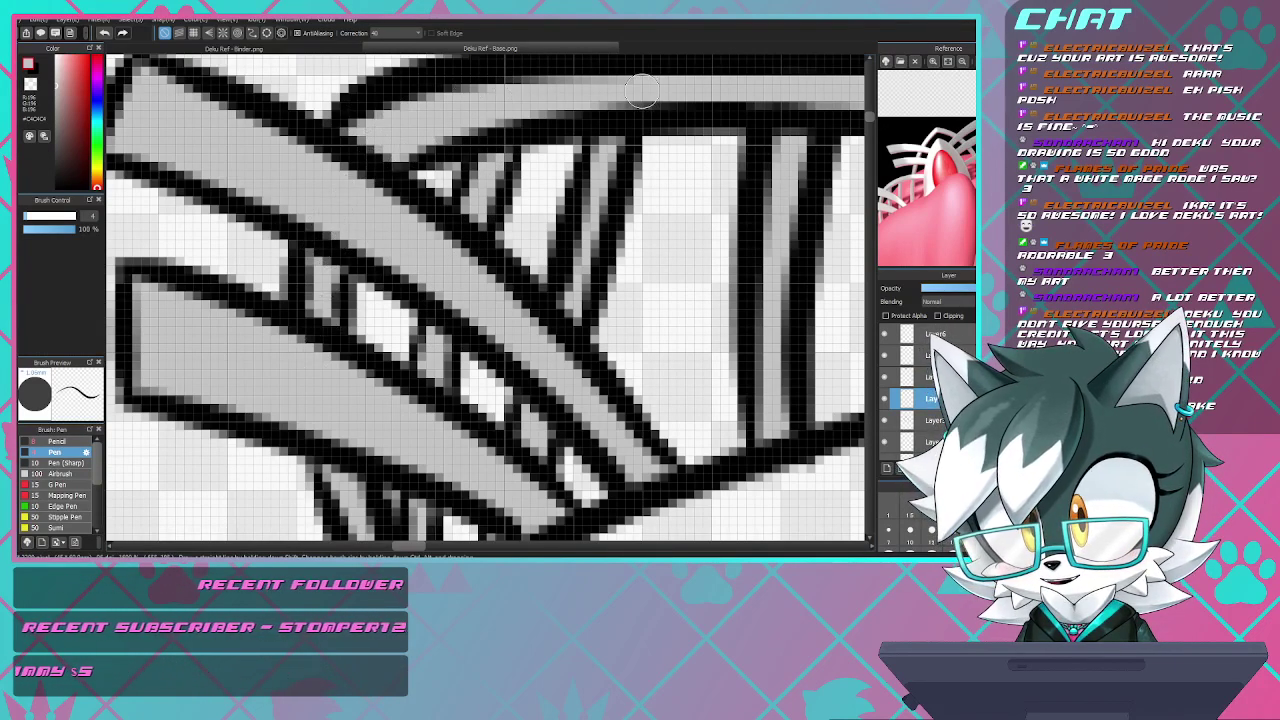
scroll(655, 108, down, 3)
scroll(662, 112, up, 3)
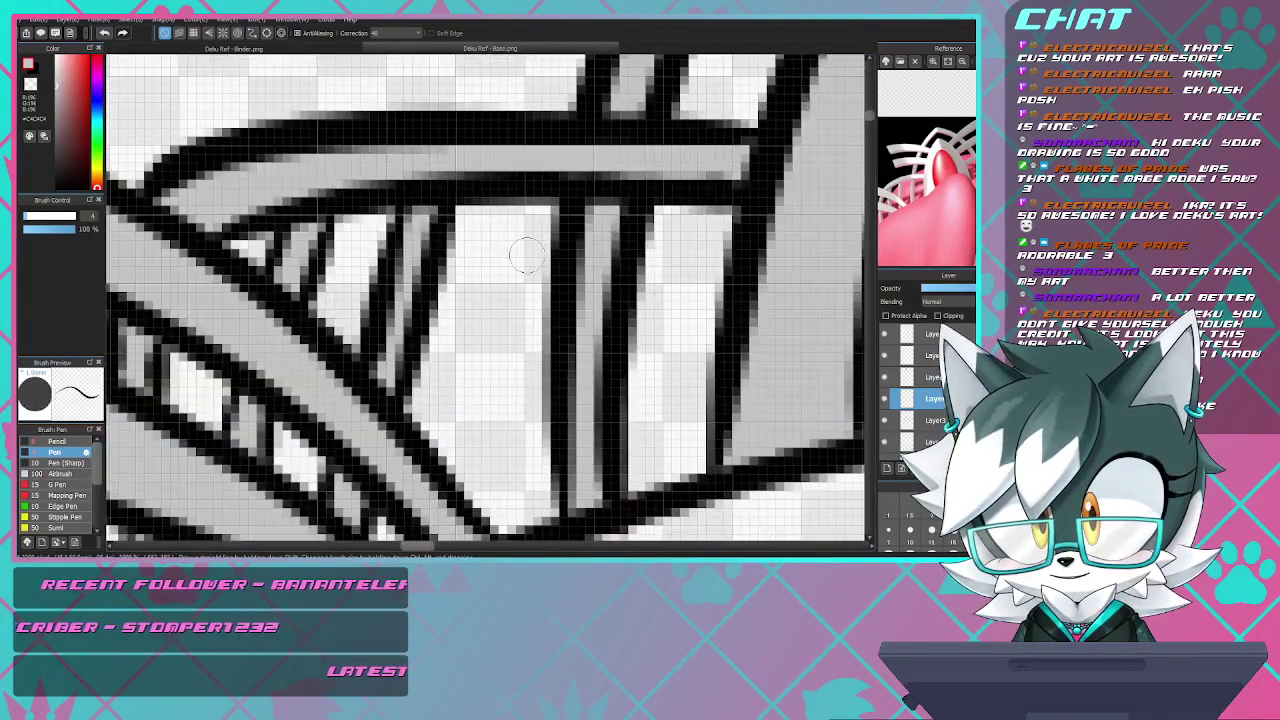
- Inspect the tiara's grey bands, struts and side prongs for gaps left in the fill
scroll(519, 253, down, 2)
scroll(554, 247, up, 2)
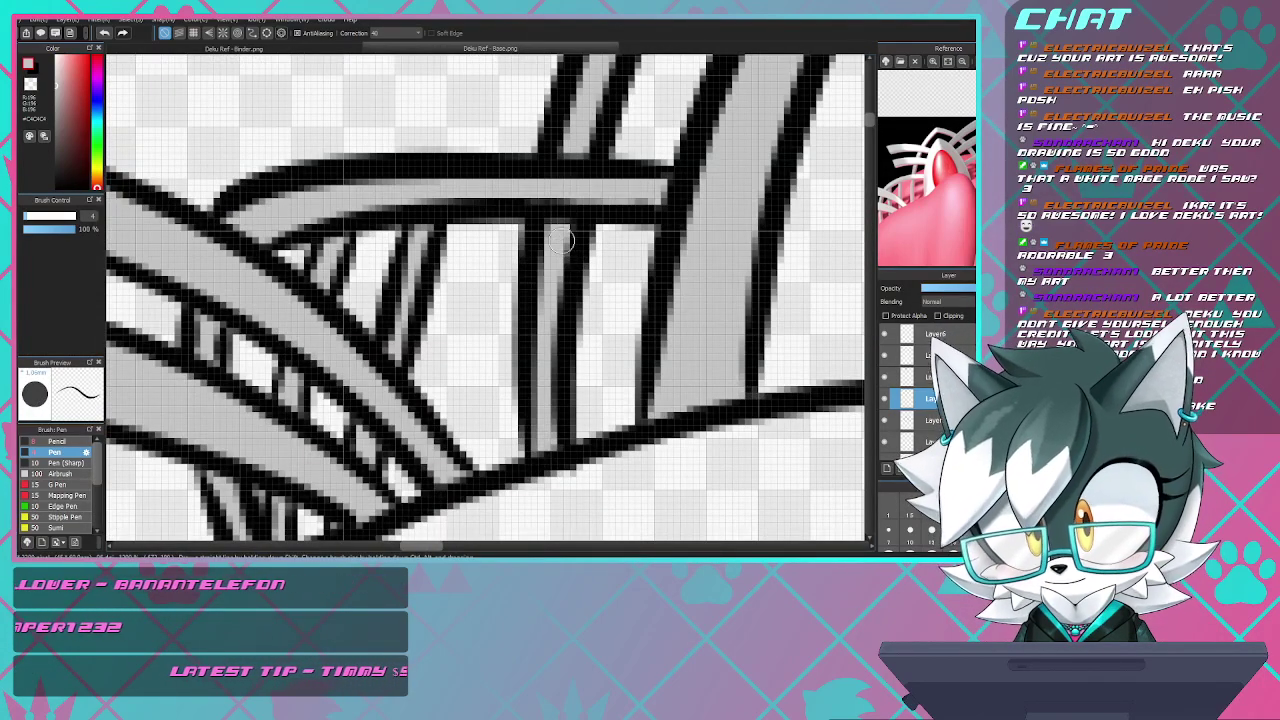
scroll(540, 443, down, 1)
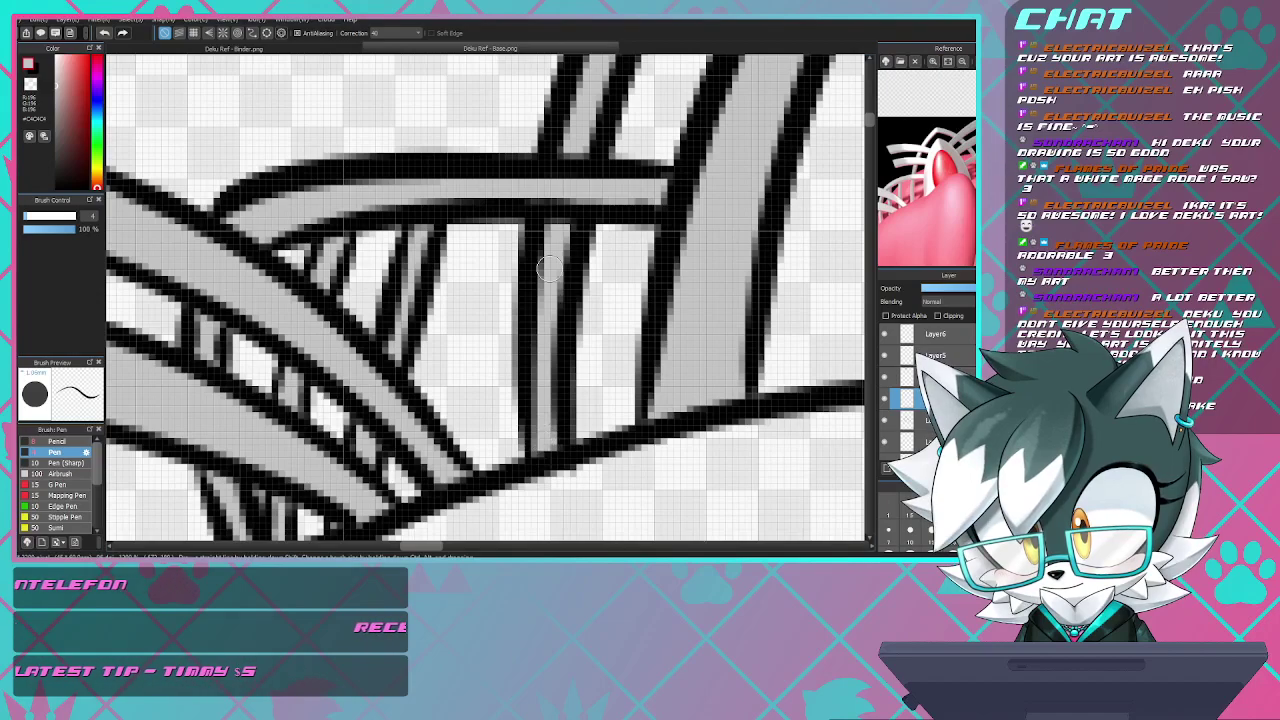
scroll(557, 232, down, 1)
scroll(557, 232, down, 3)
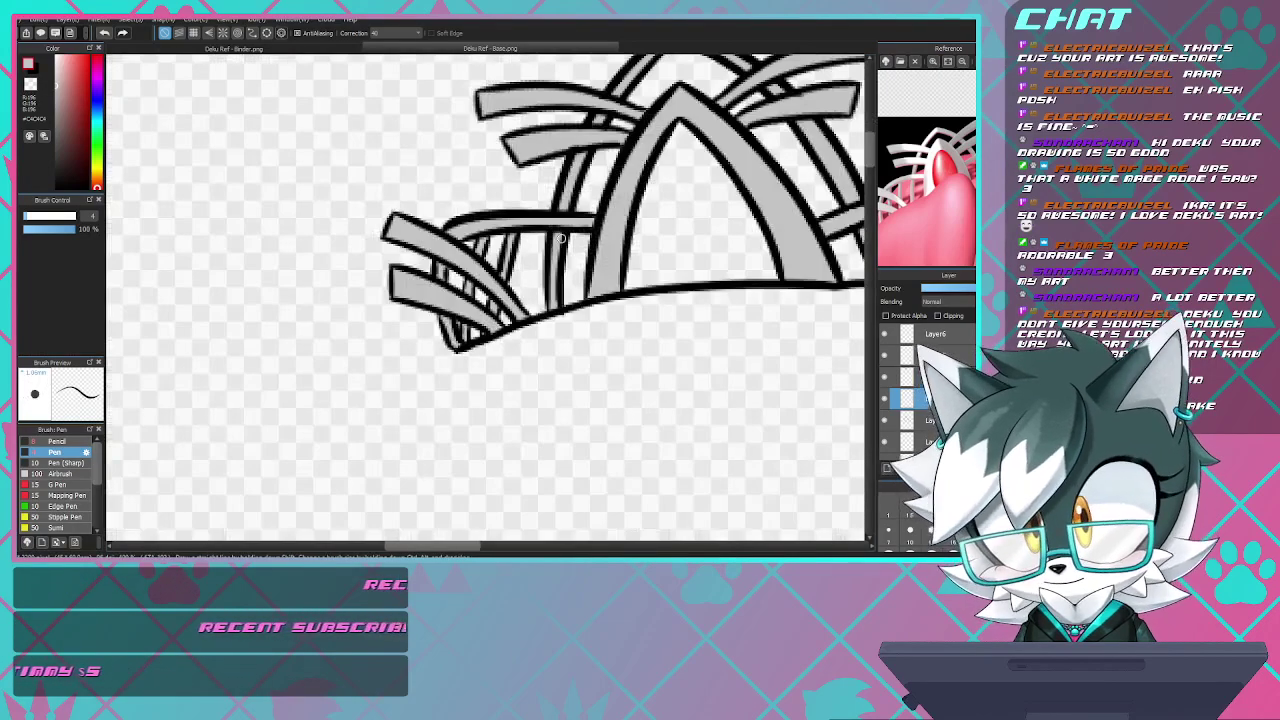
scroll(600, 190, up, 2)
scroll(620, 170, down, 2)
scroll(648, 142, up, 2)
scroll(648, 142, down, 3)
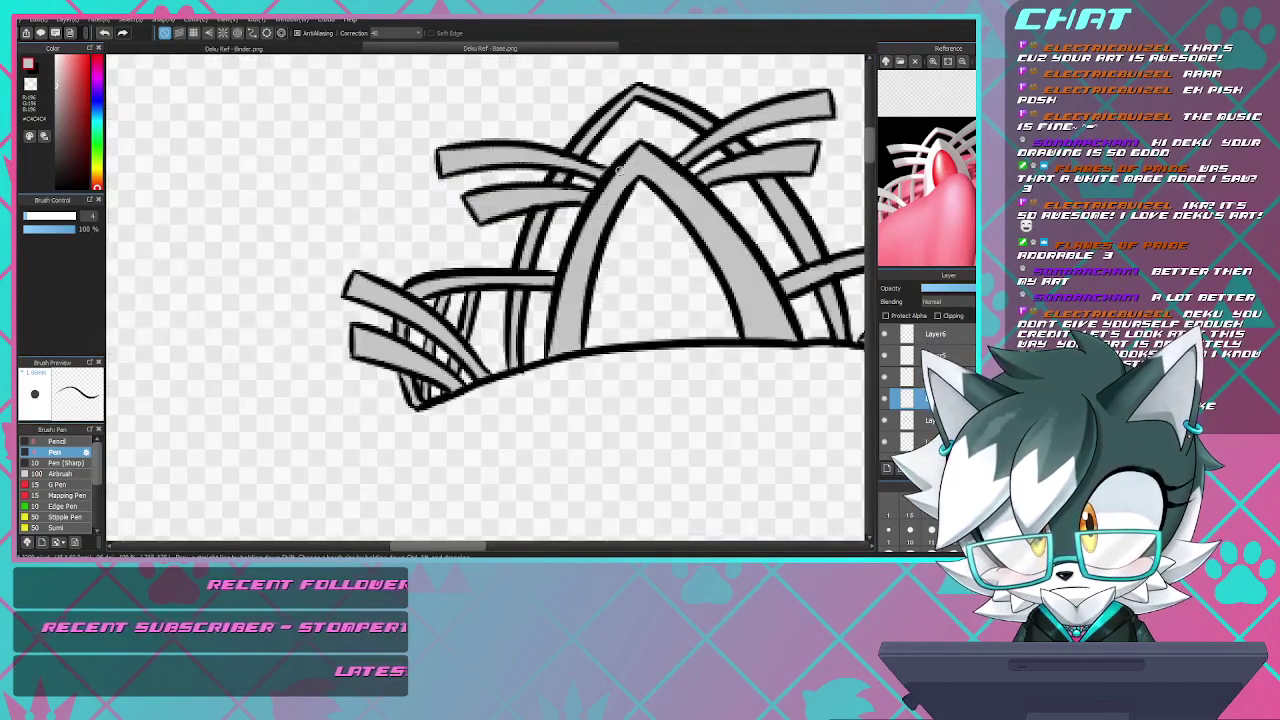
scroll(619, 171, up, 4)
scroll(636, 90, down, 3)
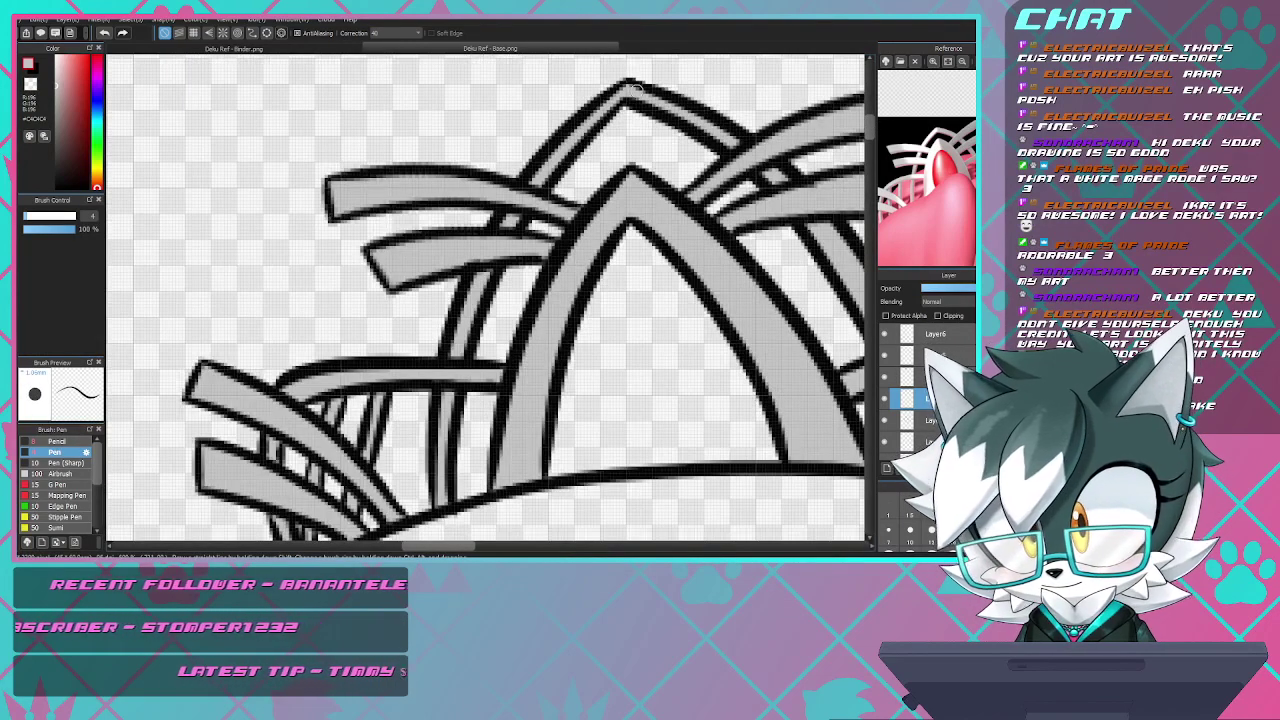
scroll(400, 380, down, 2)
scroll(400, 380, up, 5)
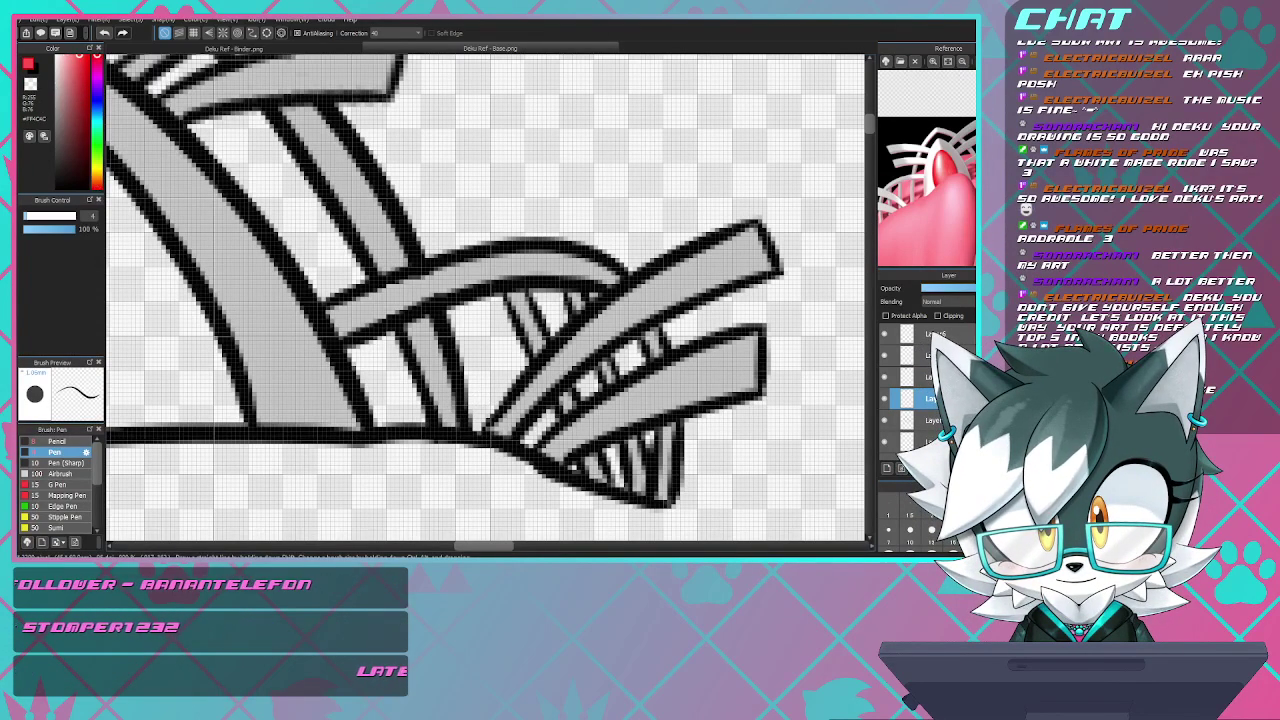
scroll(848, 184, down, 2)
scroll(858, 206, up, 1)
scroll(812, 195, down, 2)
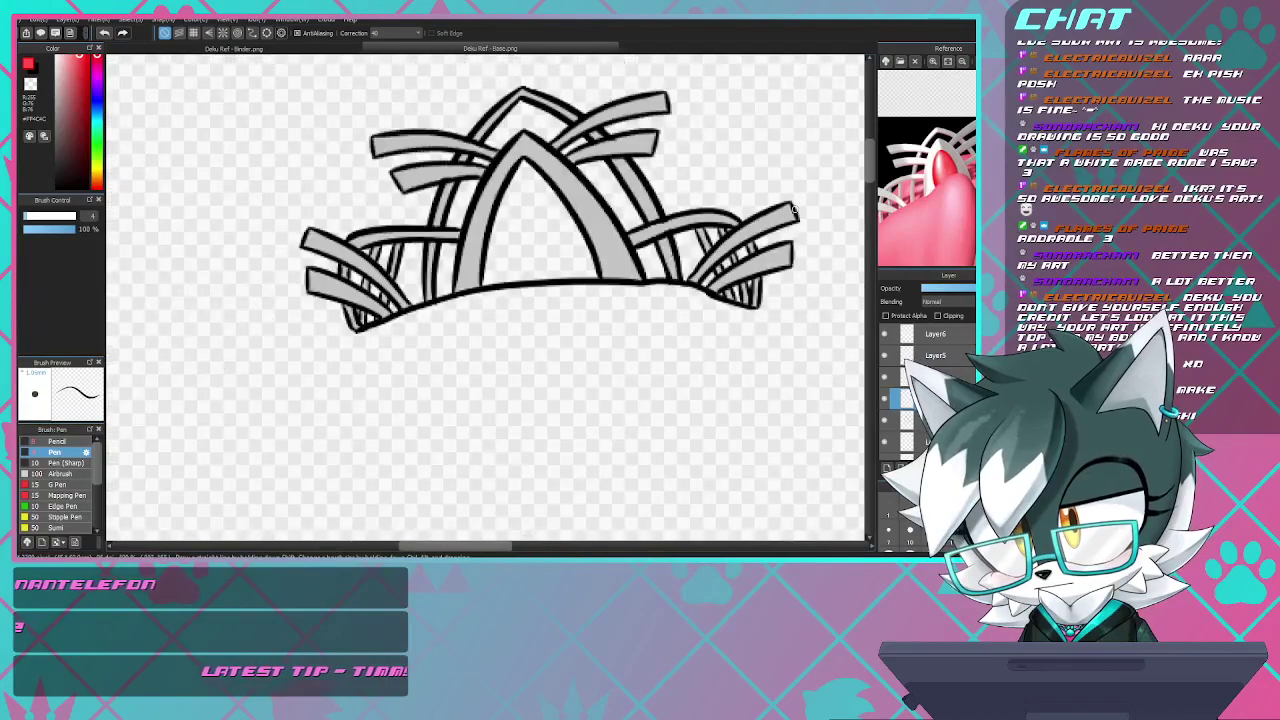
- Fill the tiara's central gem opening with bright red on a new layer above the grey fill
scroll(564, 214, up, 2)
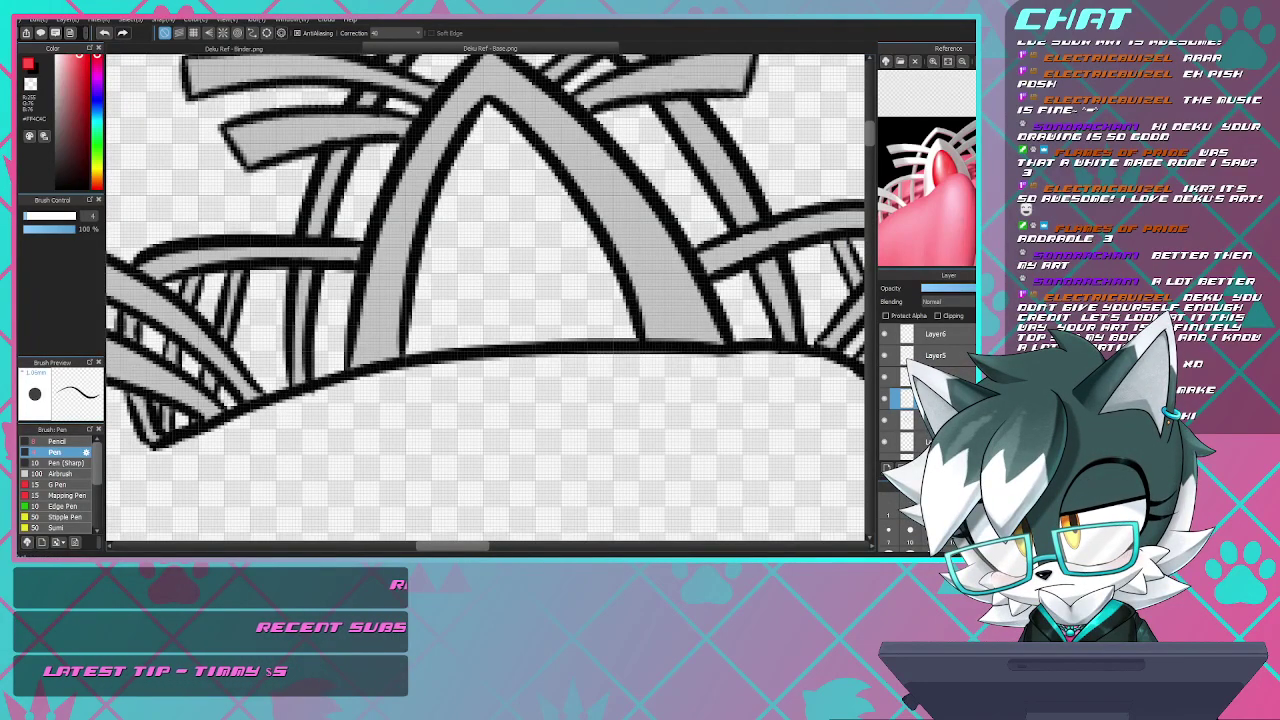
key(g)
click(522, 240)
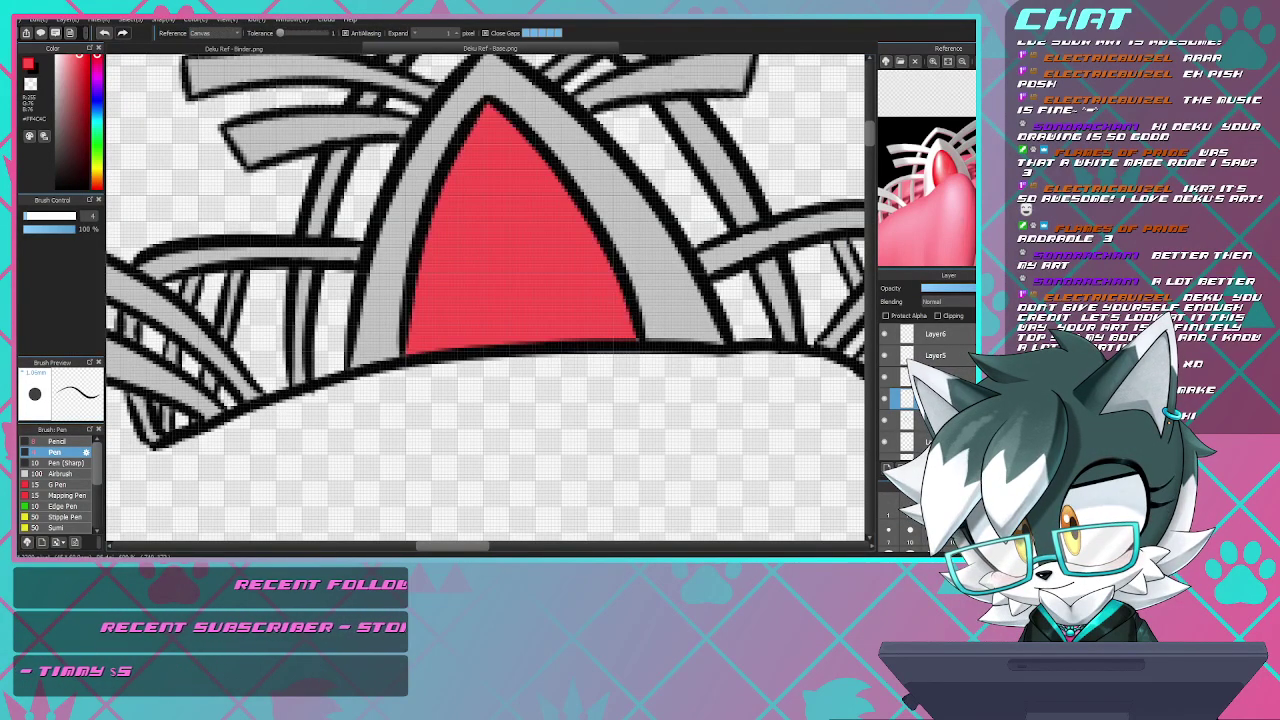
key(ctrl+z)
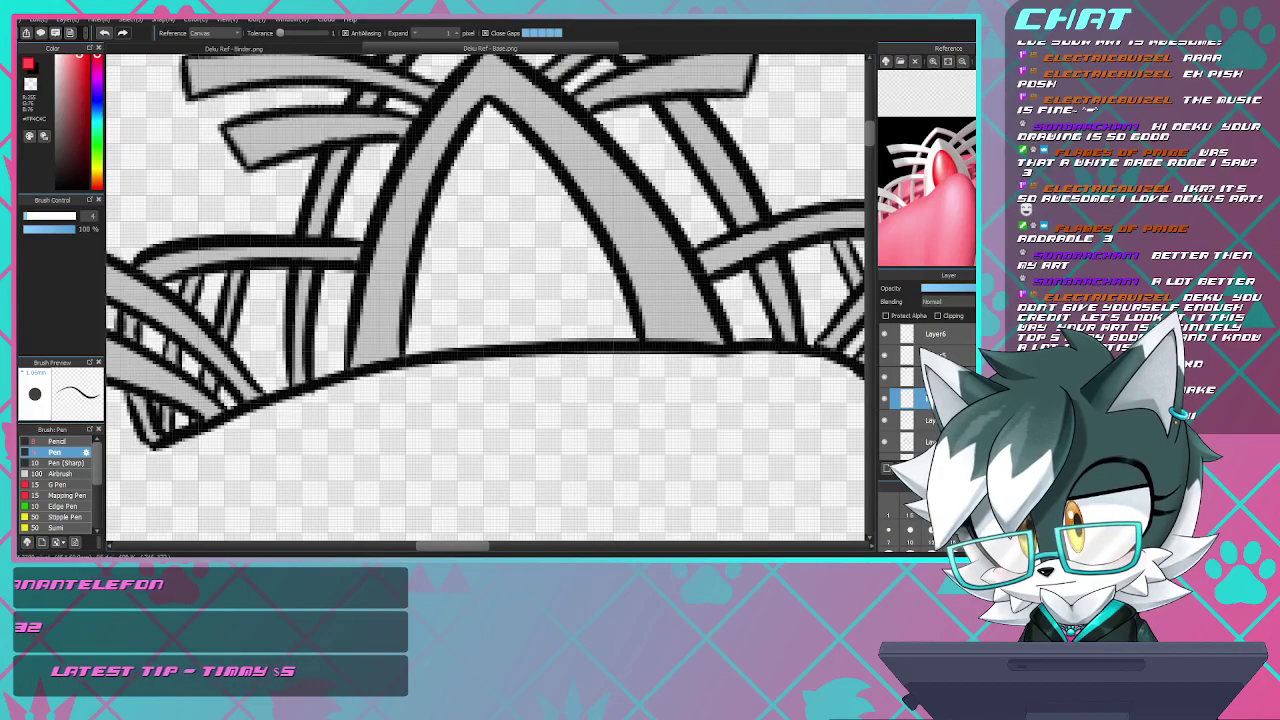
click(432, 277)
scroll(432, 277, down, 1)
scroll(578, 222, down, 1)
scroll(517, 239, up, 2)
scroll(517, 239, down, 2)
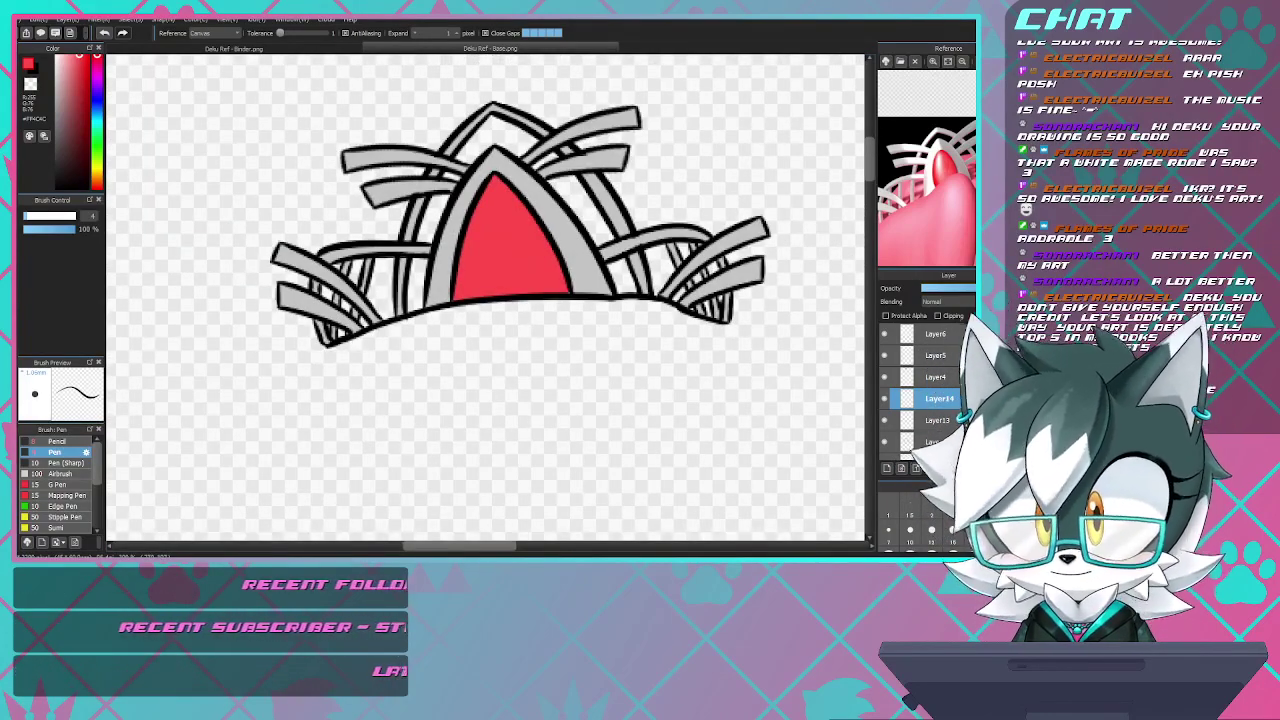
scroll(486, 297, down, 3)
scroll(486, 297, up, 3)
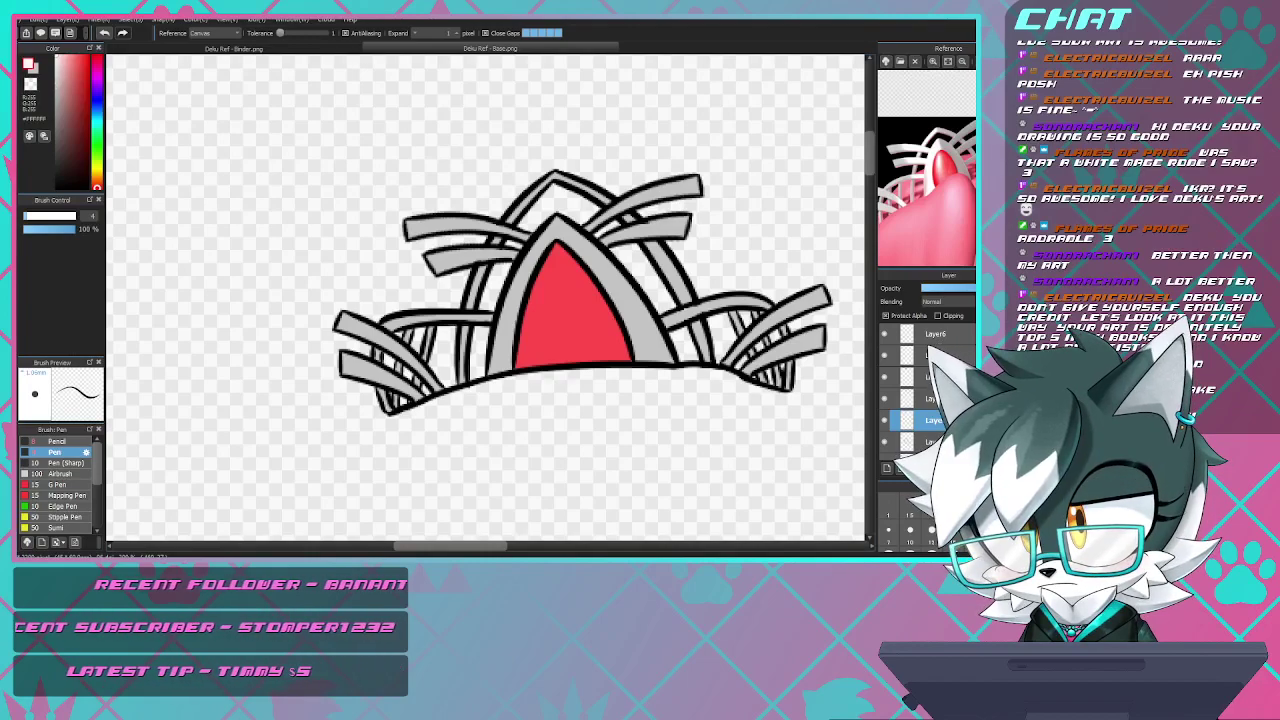
- Shade the tiara's grey fill with a linear Foreground-Background gradient, white on the left side fading to grey across the central frame
key(g)
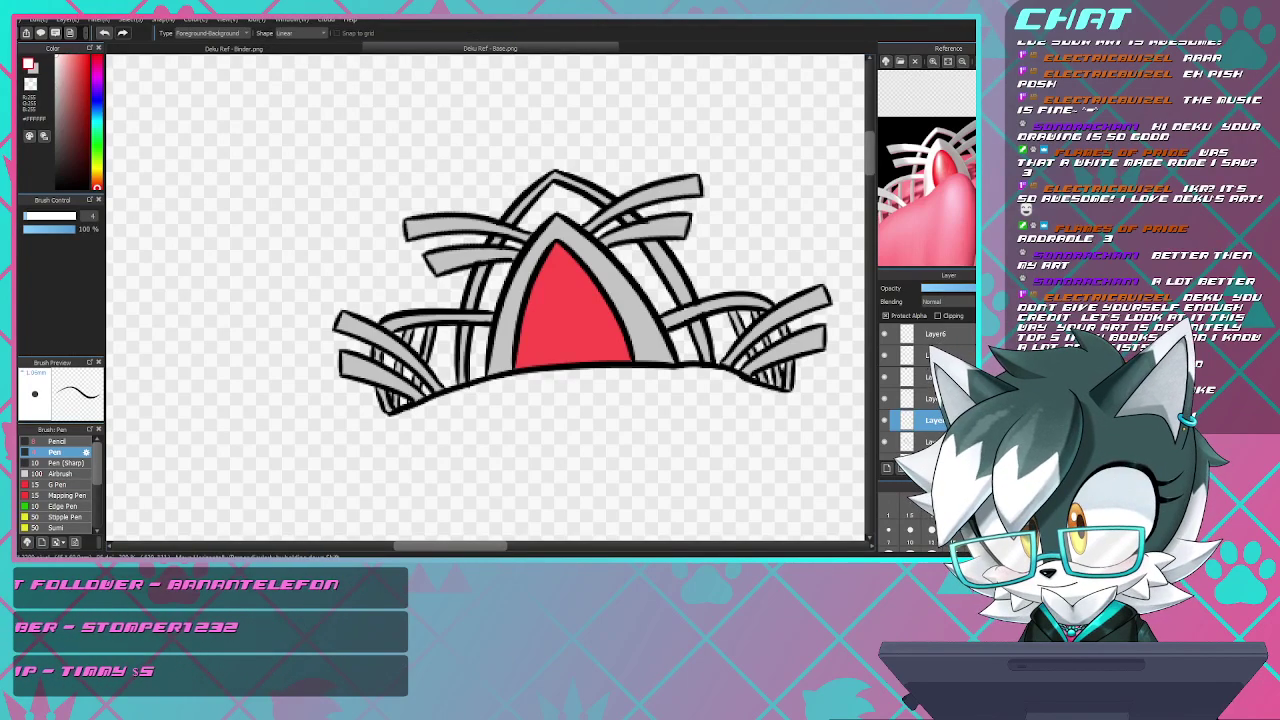
drag(512, 283, 515, 285)
scroll(455, 199, down, 3)
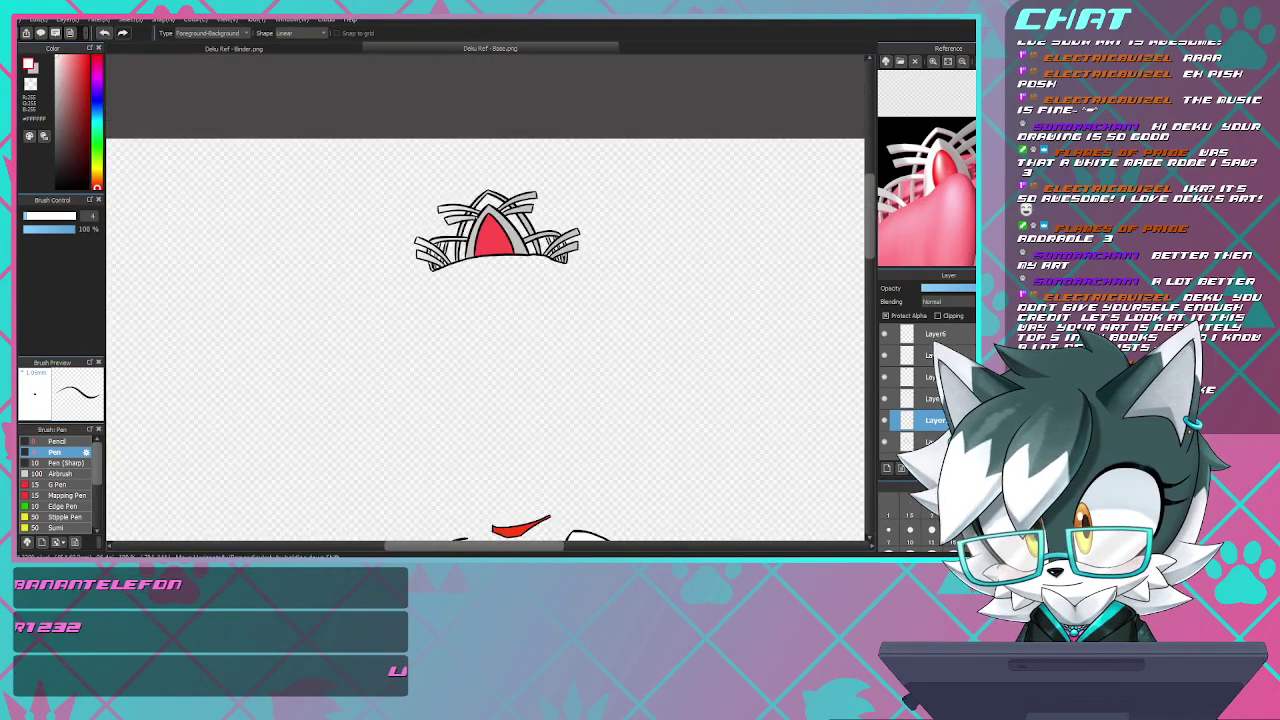
drag(470, 238, 536, 240)
scroll(471, 238, down, 2)
scroll(476, 233, up, 4)
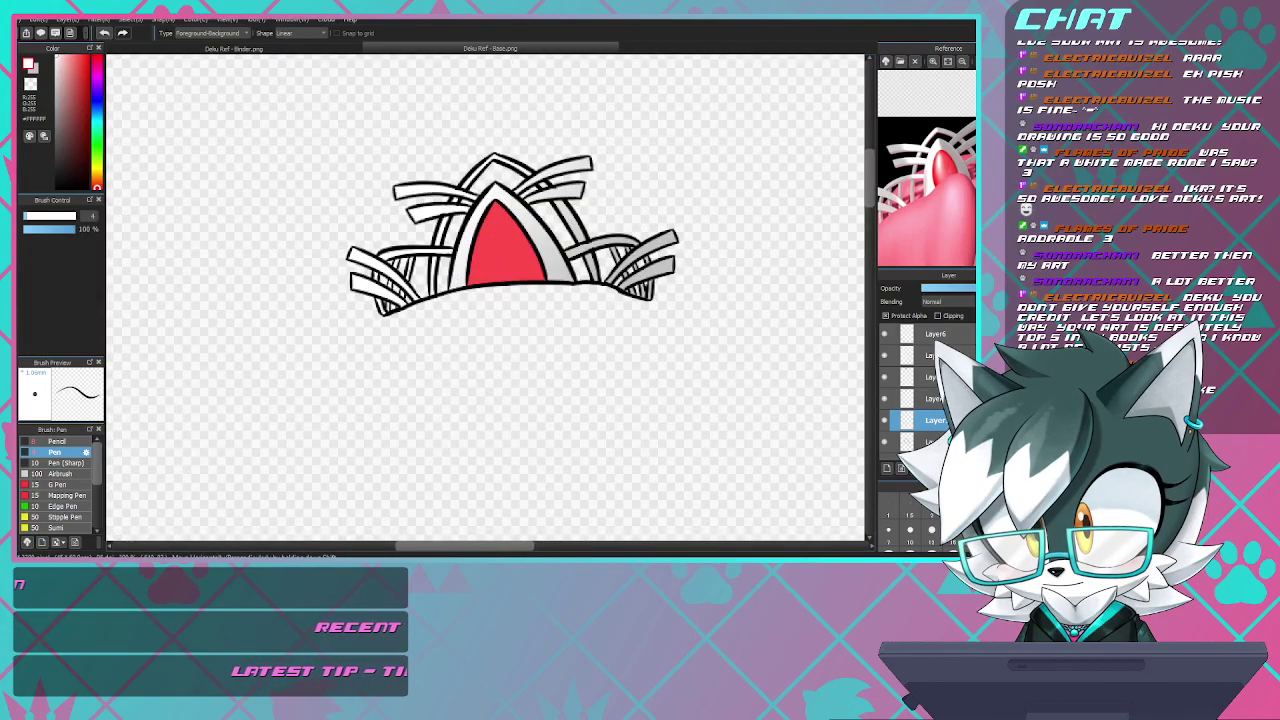
key(ctrl+z)
drag(400, 188, 460, 222)
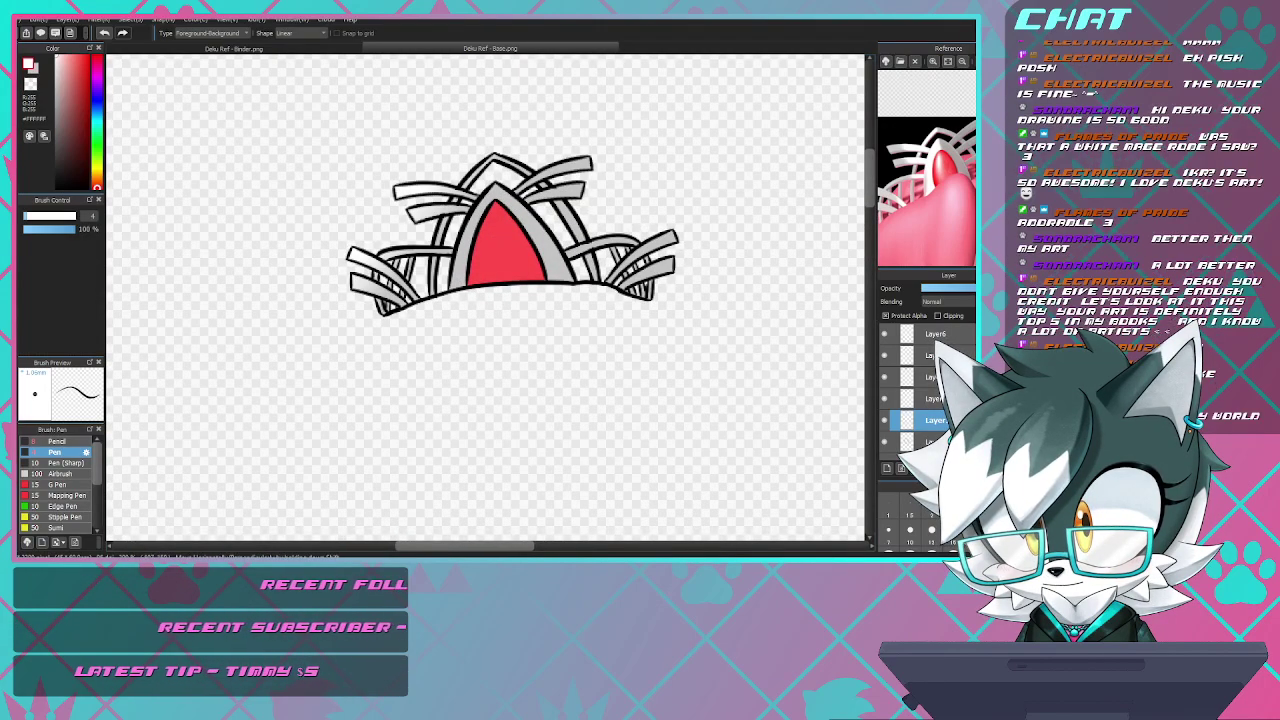
drag(385, 250, 590, 236)
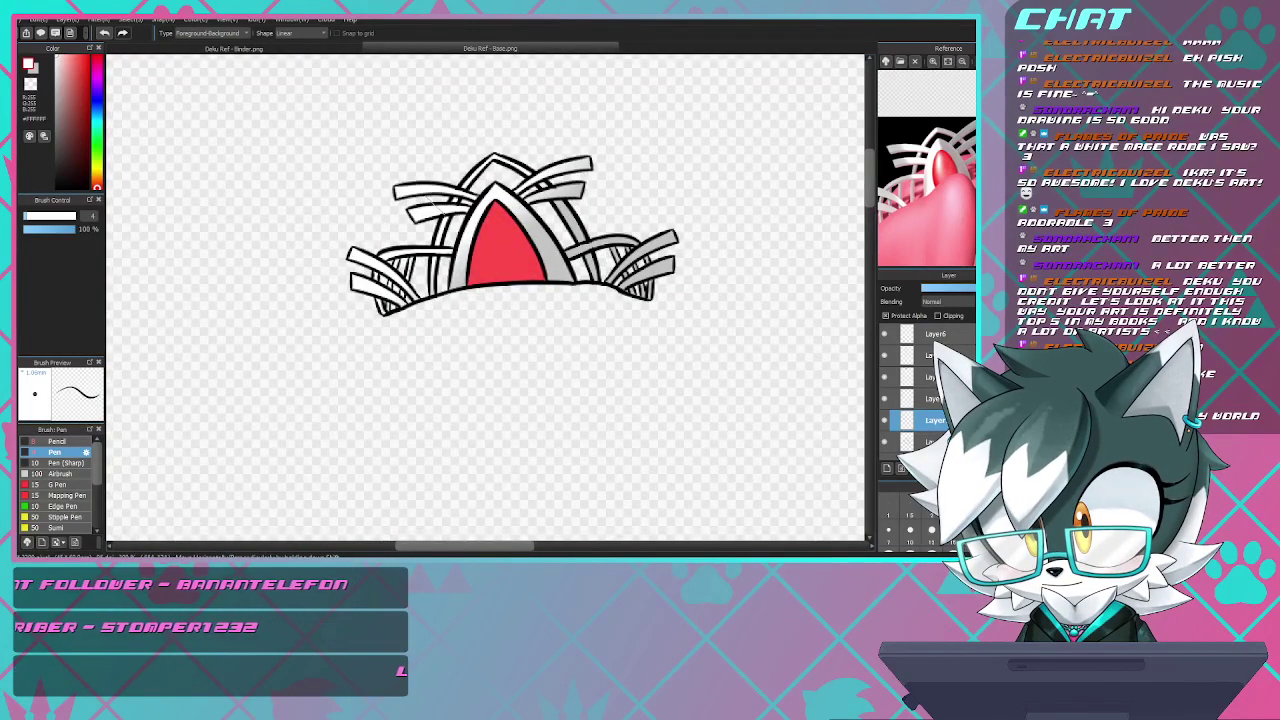
drag(449, 216, 480, 250)
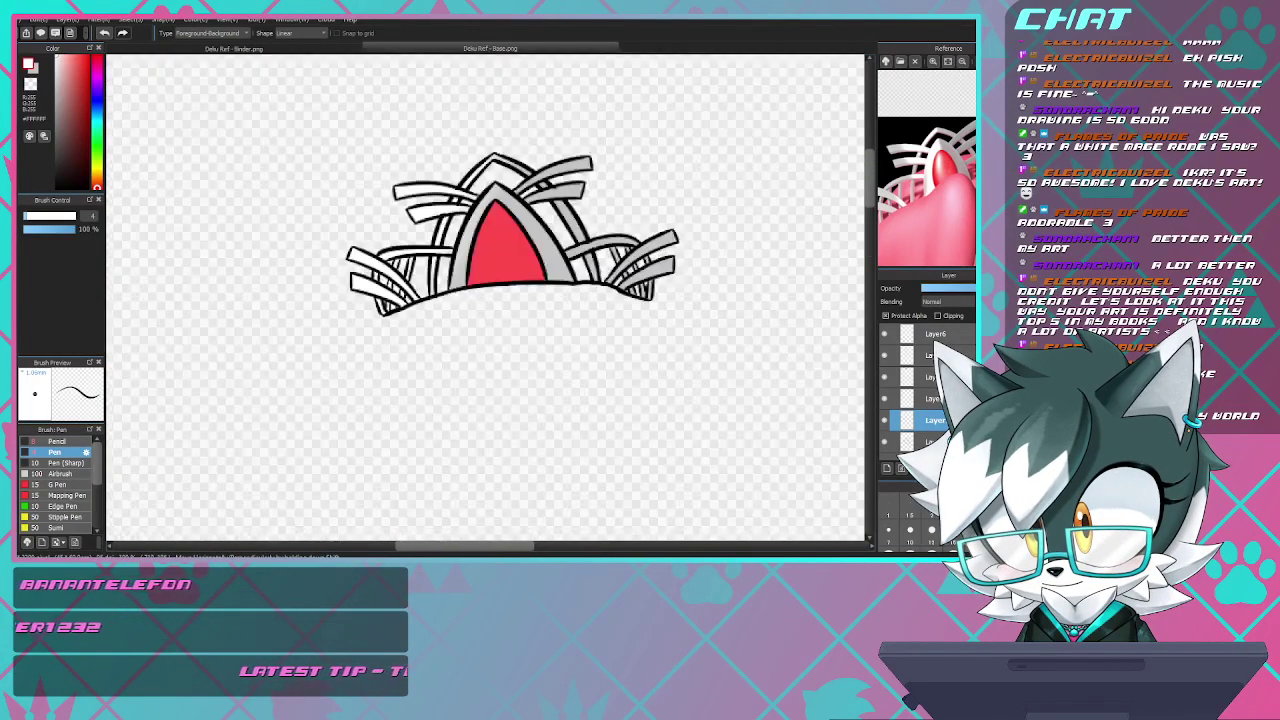
scroll(485, 251, up, 2)
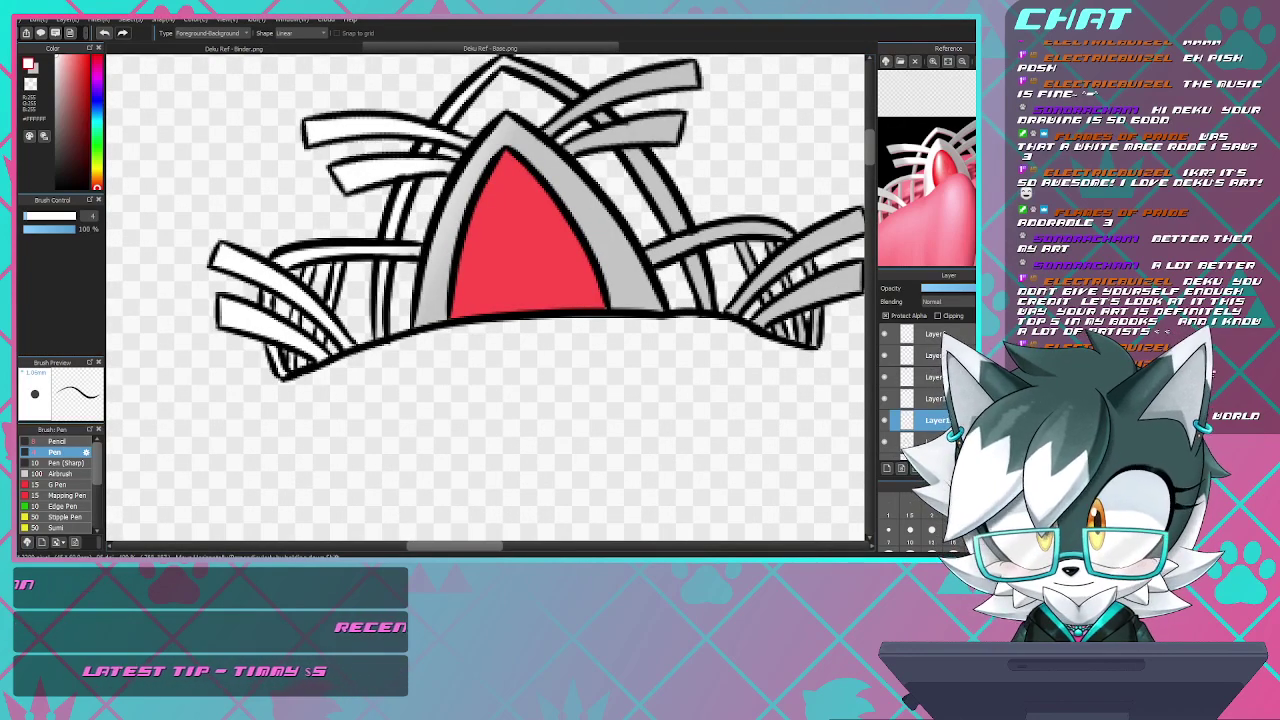
- Shade the central gem on its own layer with a linear gradient from dark red at the lower right to bright red
click(915, 398)
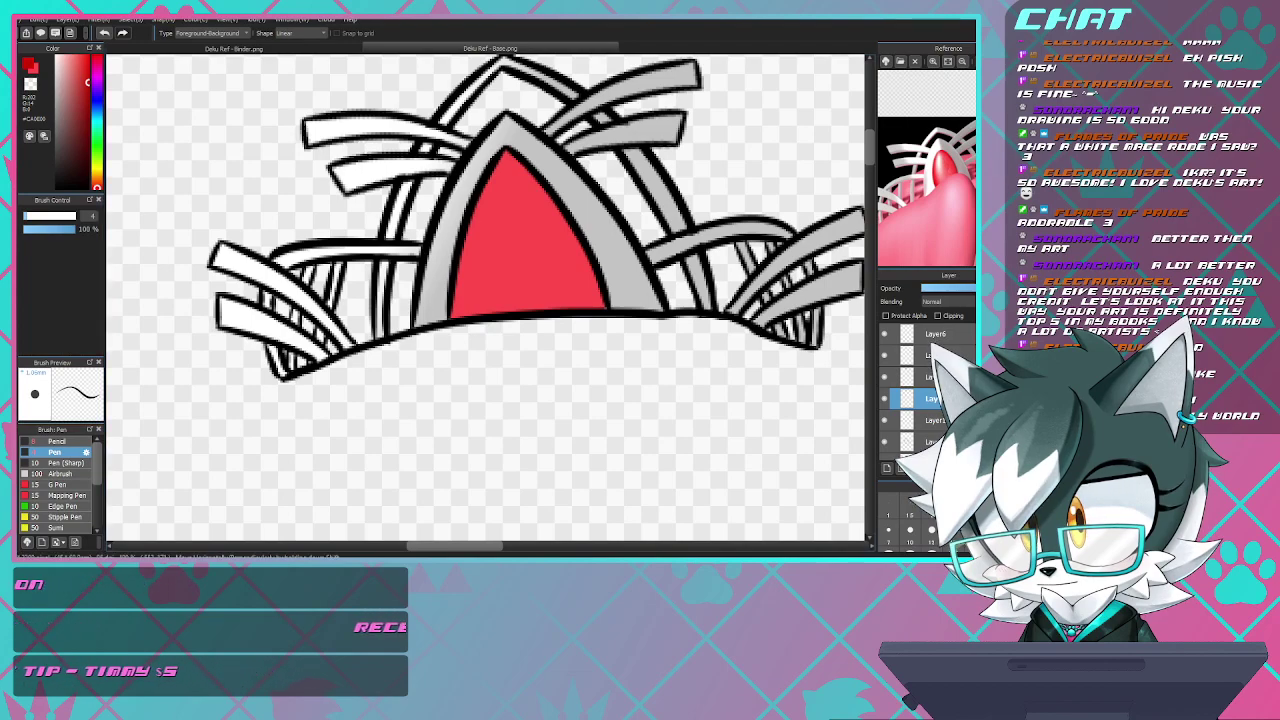
drag(616, 325, 510, 214)
scroll(586, 291, up, 2)
scroll(586, 291, down, 1)
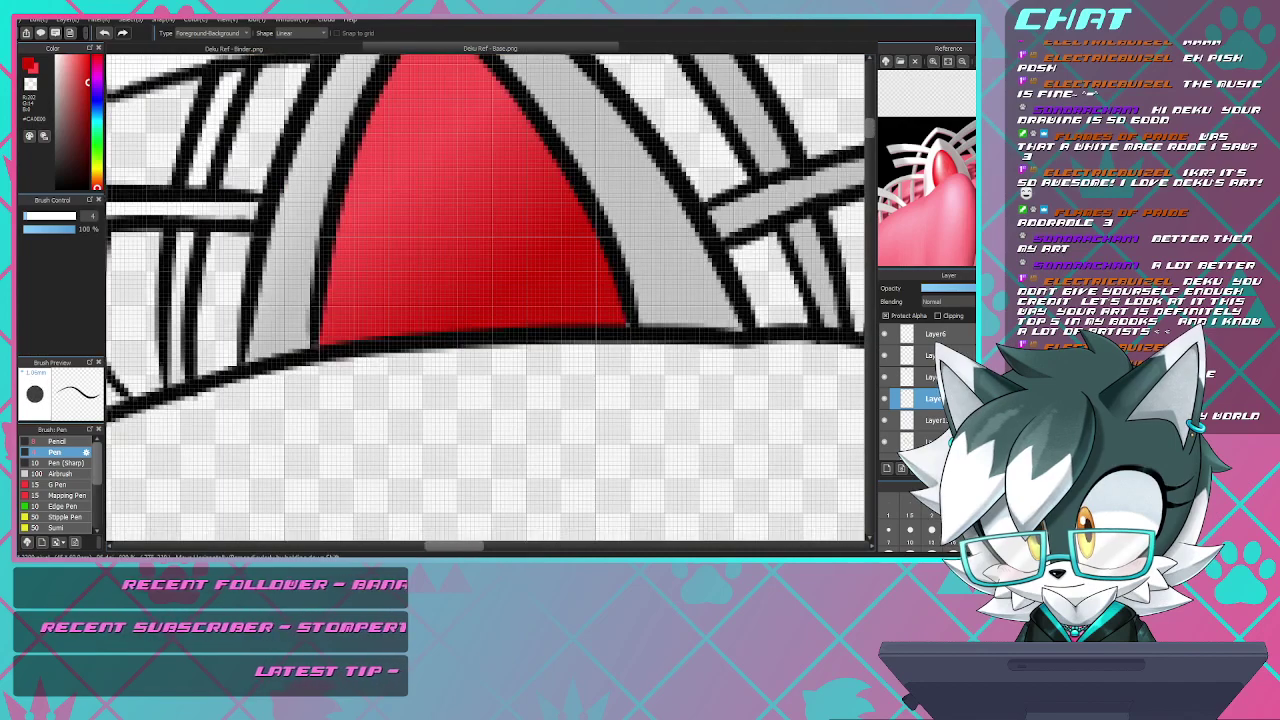
- Examine the shaded red gem's colour along its outlines and bottom corners
key(b)
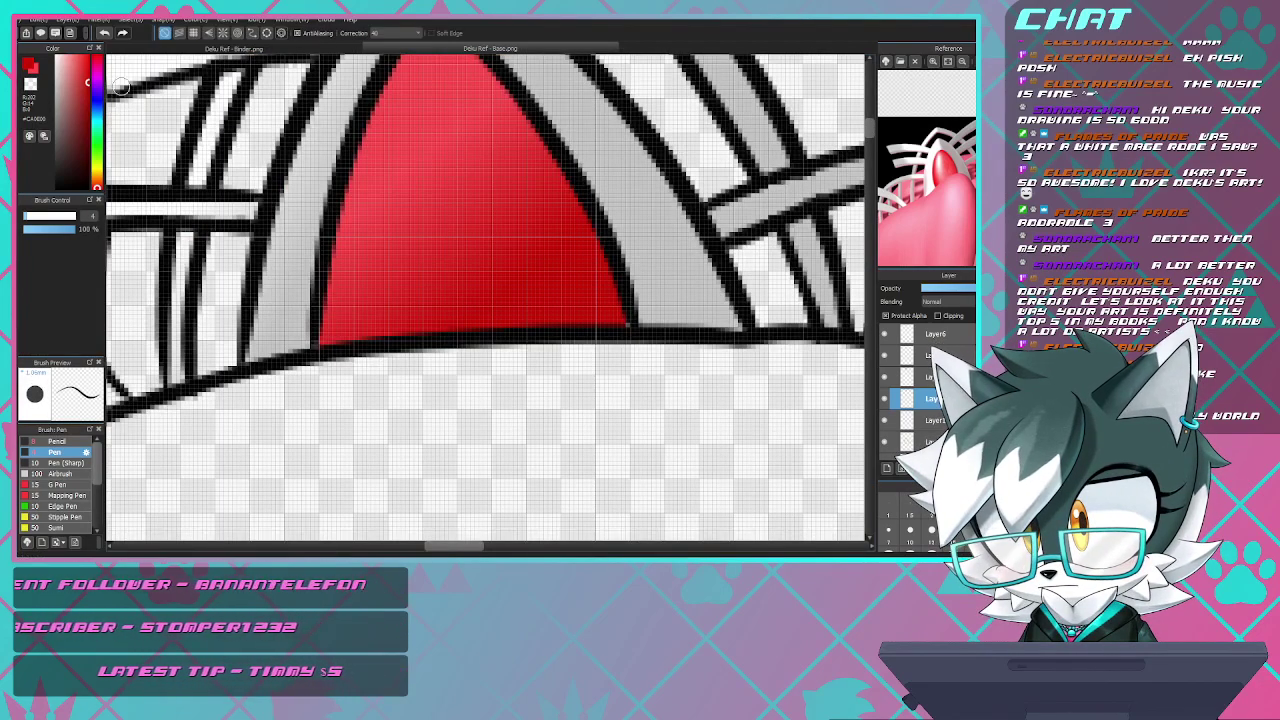
scroll(629, 282, up, 3)
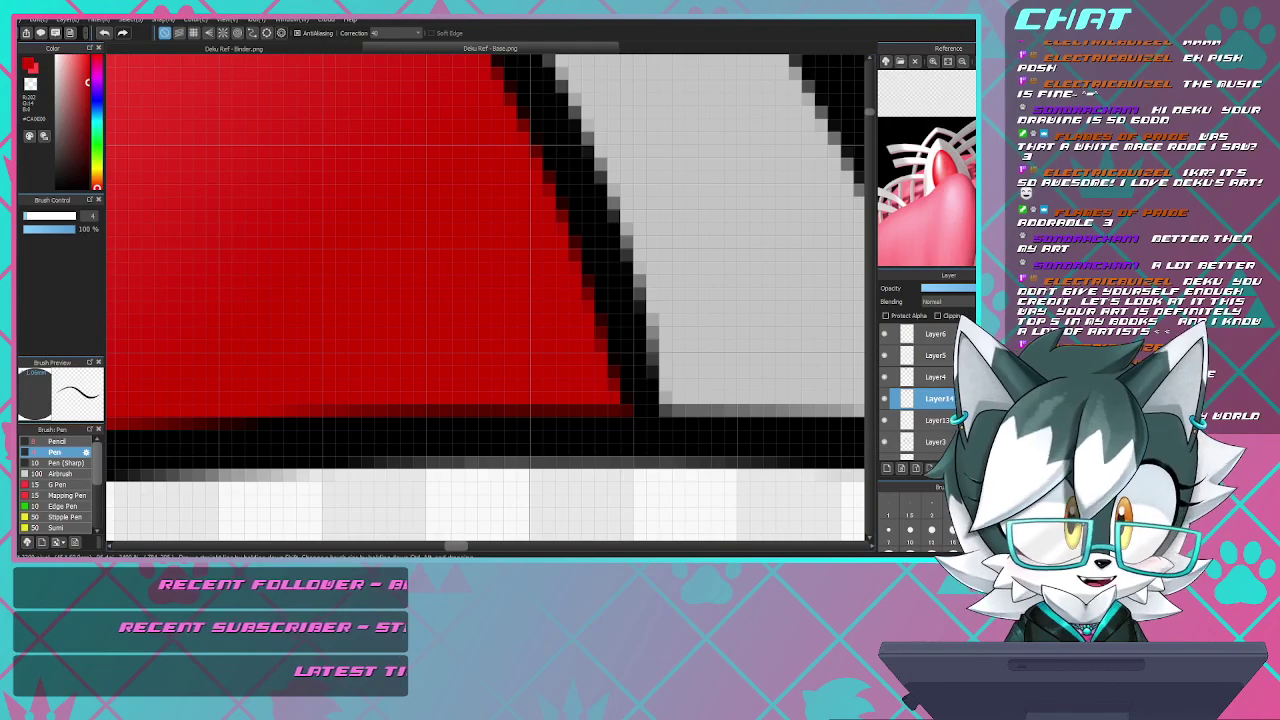
scroll(453, 379, down, 3)
scroll(352, 328, up, 2)
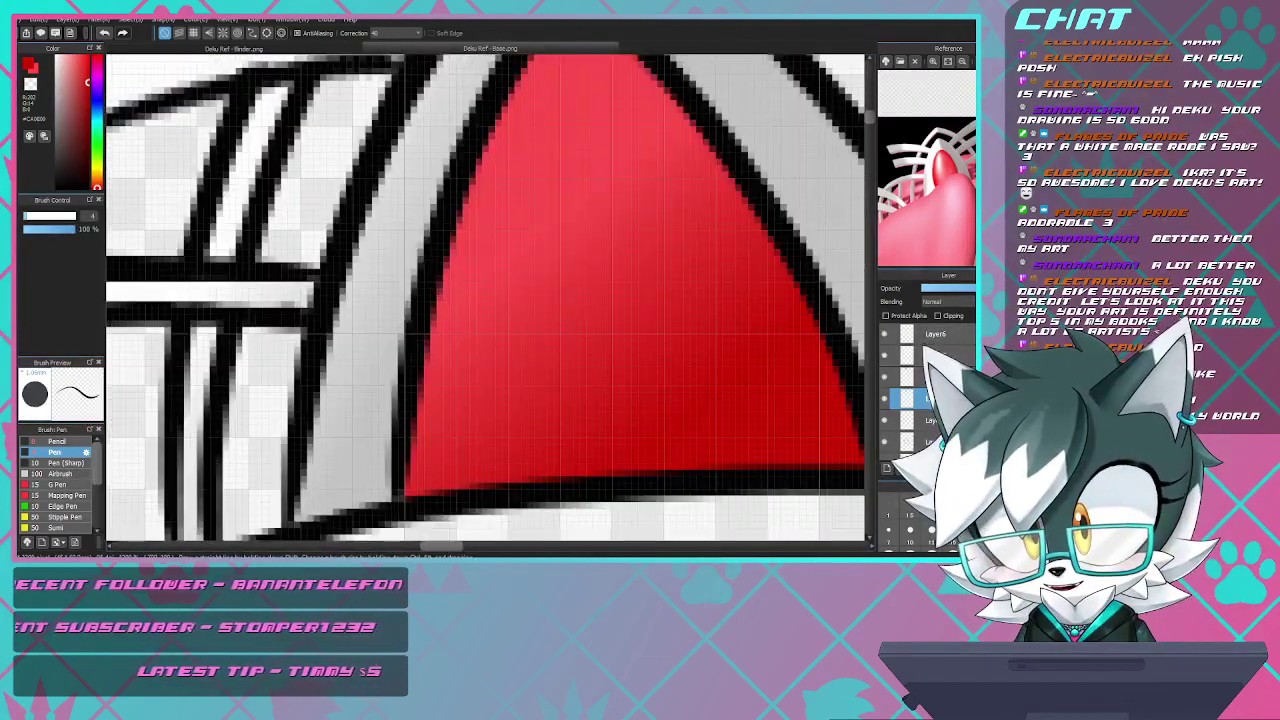
scroll(654, 343, down, 4)
scroll(480, 400, up, 5)
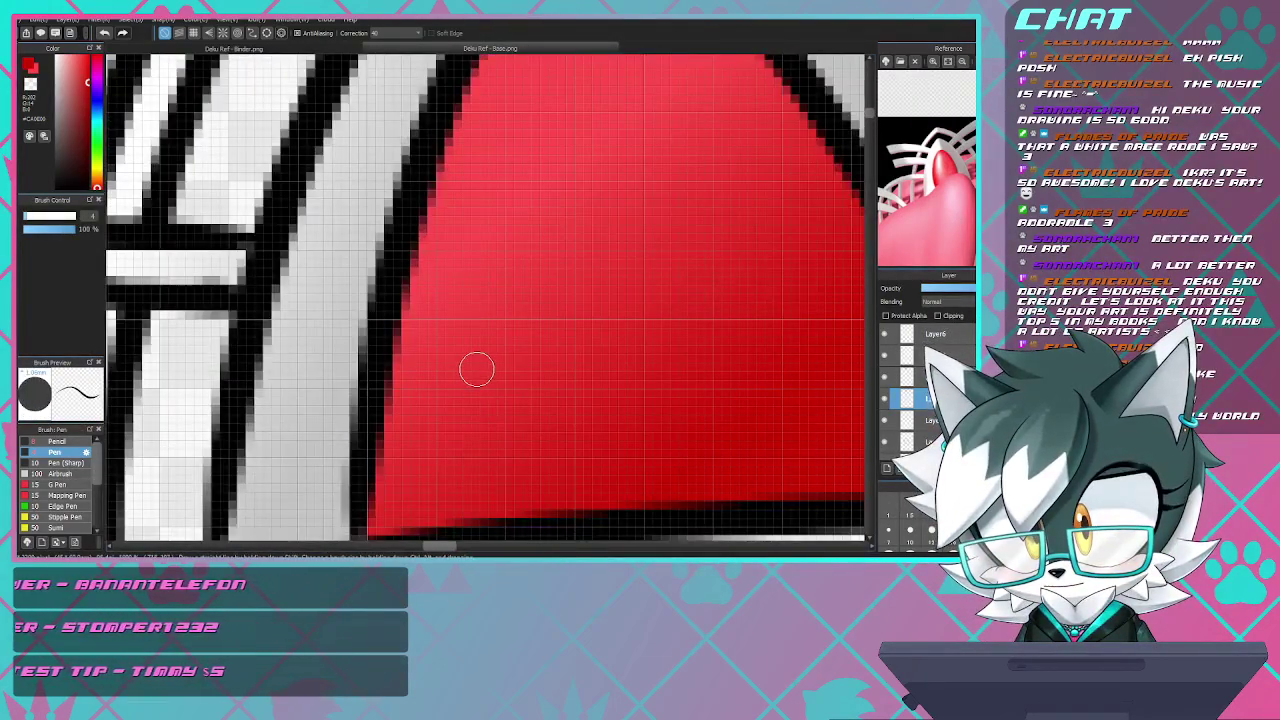
scroll(476, 370, down, 2)
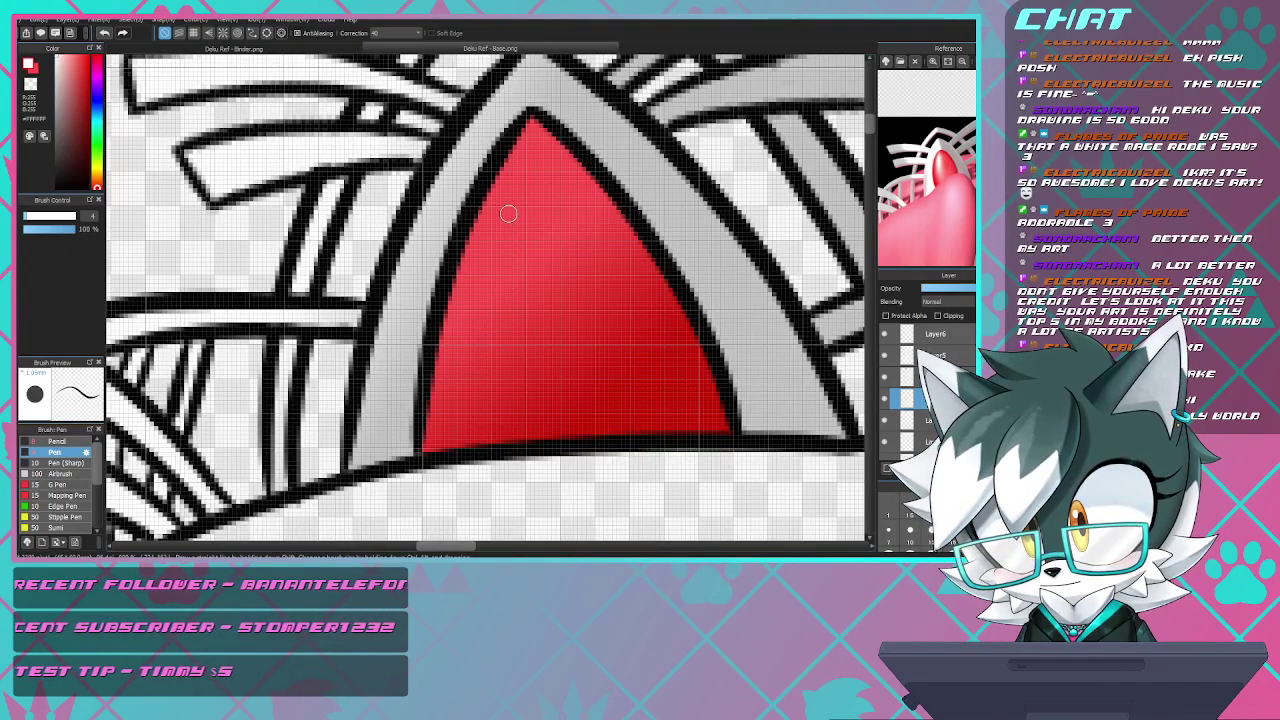
- Try to paint a thin white highlight down the gem's left side with the Pen brush
drag(513, 185, 480, 358)
drag(479, 439, 481, 360)
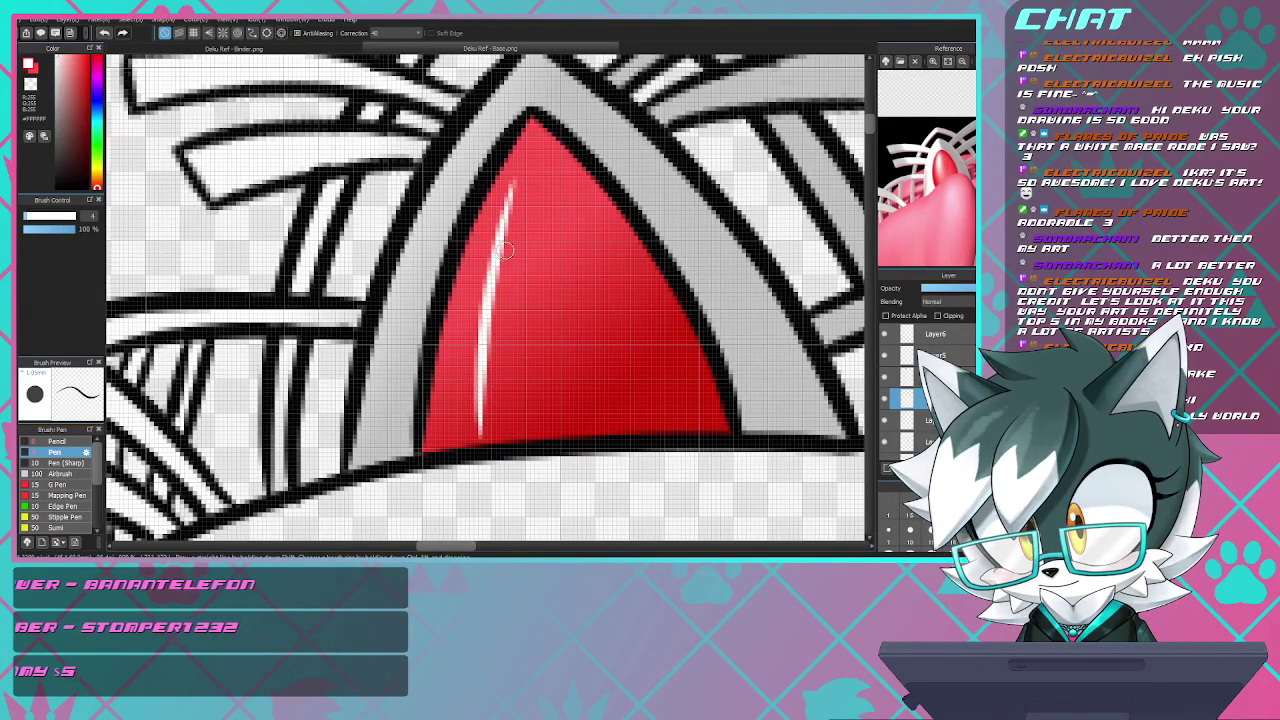
key(ctrl+z)
key(ctrl+z)
mouse_move(519, 170)
mouse_down()
mouse_move(496, 335)
mouse_move(493, 292)
mouse_move(499, 355)
mouse_move(525, 208)
mouse_up()
key(ctrl+z)
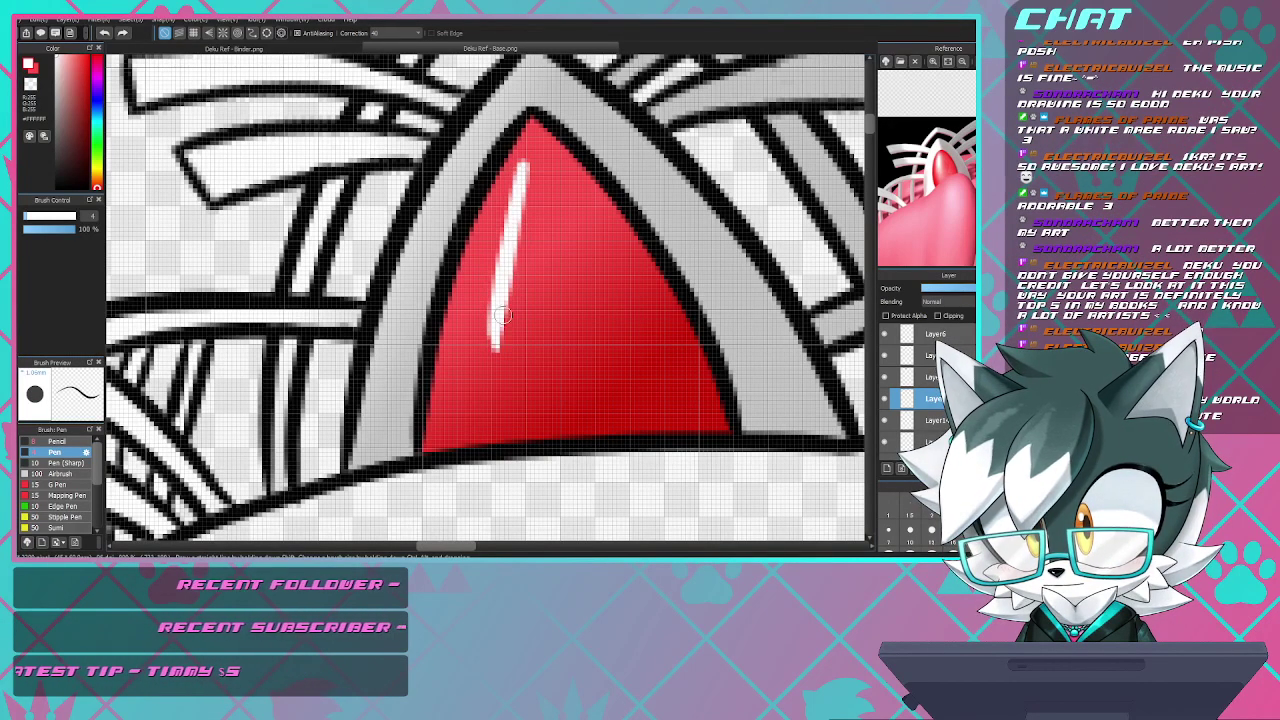
key(ctrl+z)
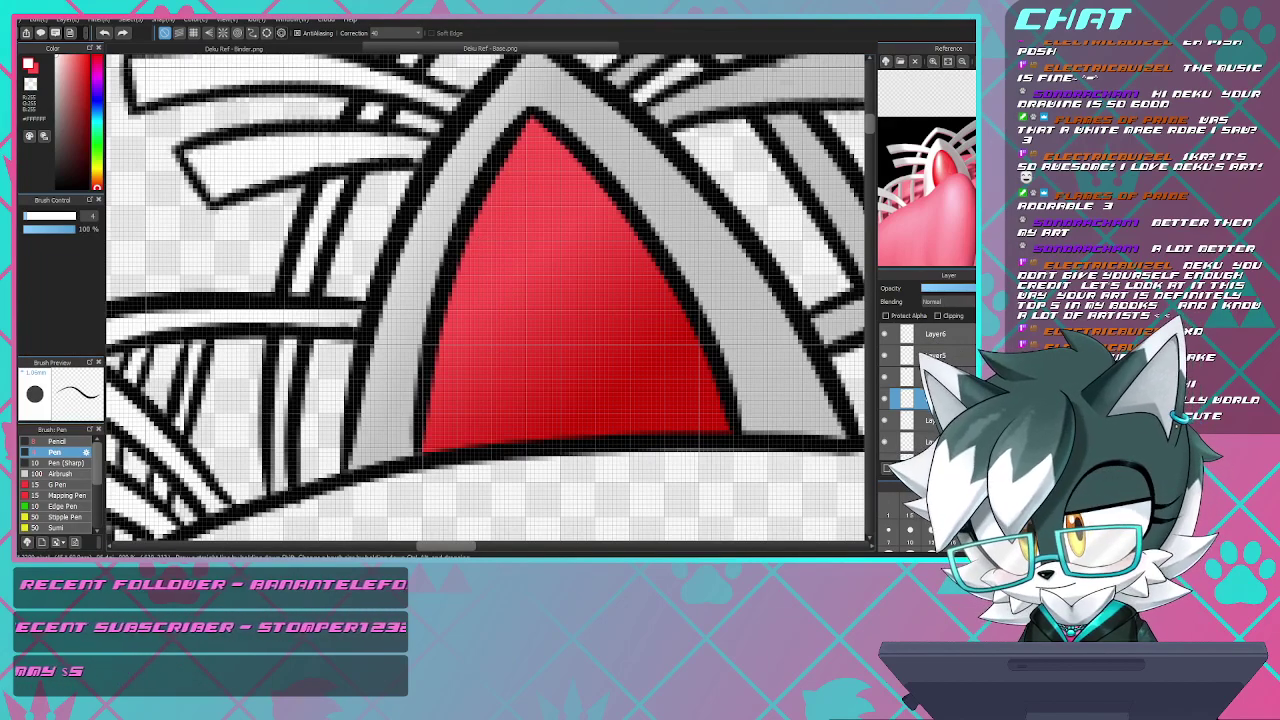
- Switch to the Airbrush, reduce its size to about 7, and try a white highlight along the gem's left edge
click(61, 473)
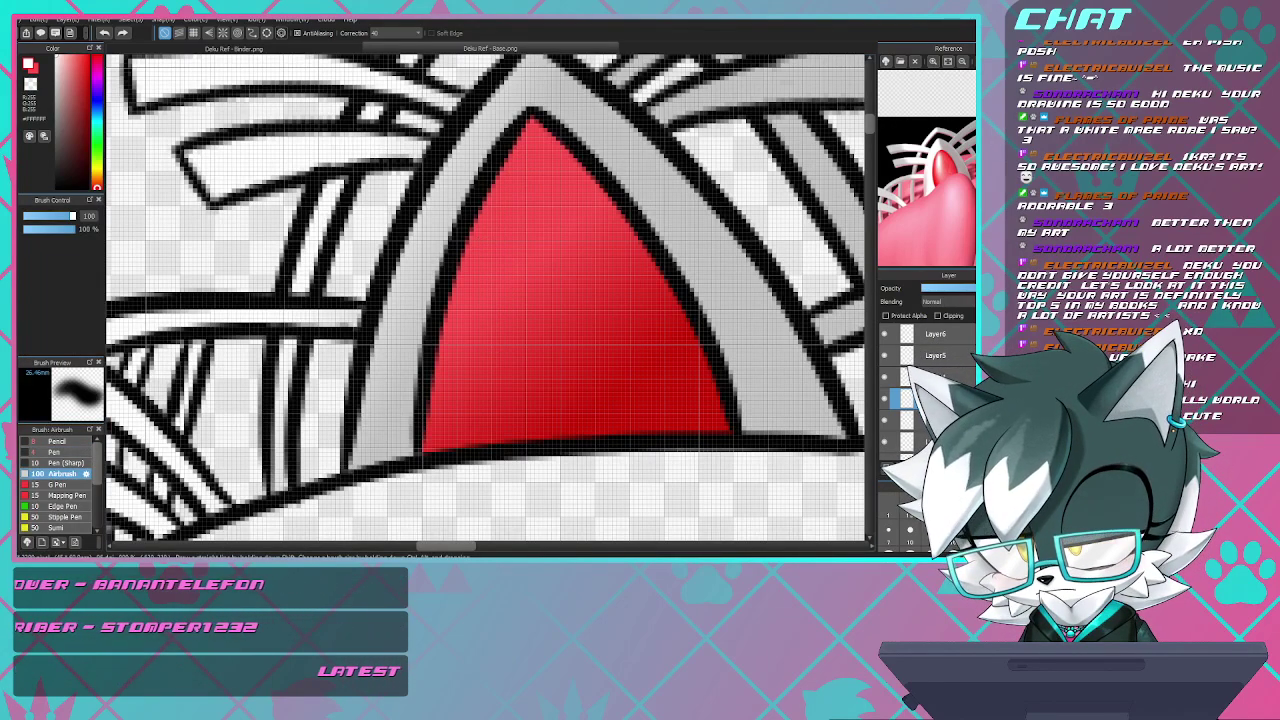
drag(68, 216, 29, 216)
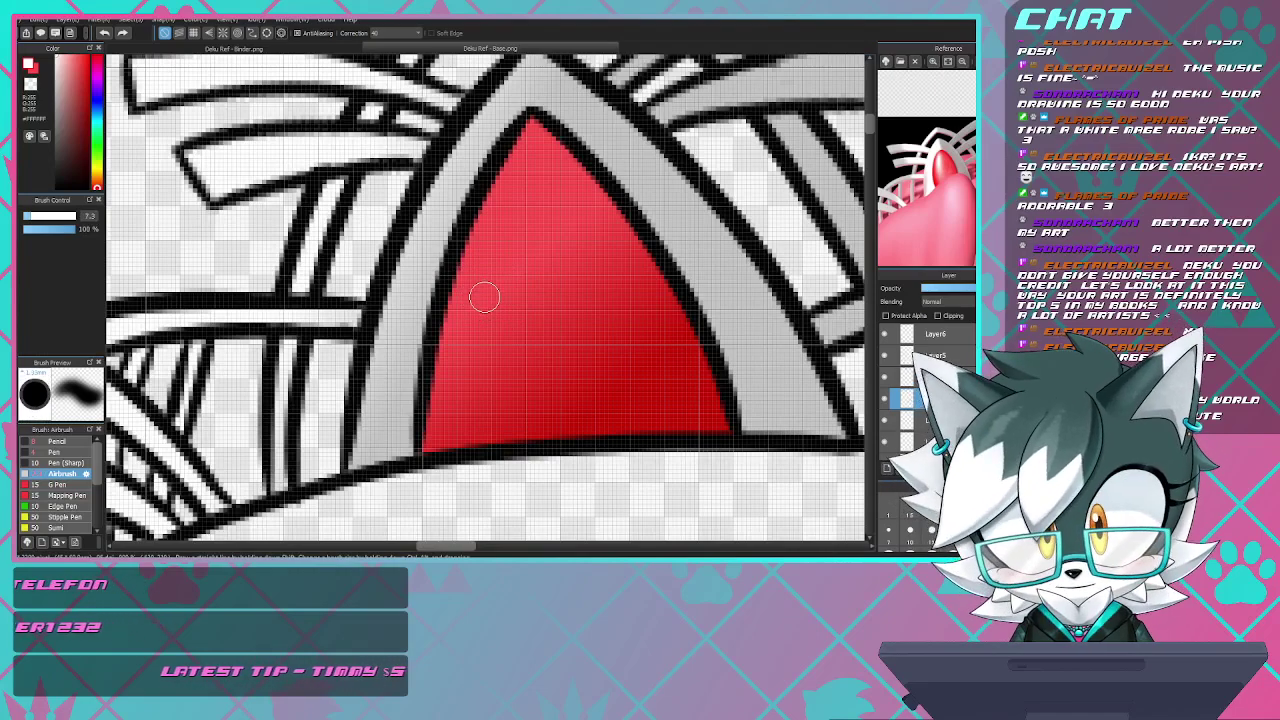
mouse_move(531, 160)
mouse_down()
mouse_move(468, 425)
mouse_move(468, 378)
mouse_move(543, 143)
mouse_move(463, 440)
mouse_up()
key(ctrl+z)
key(ctrl+z)
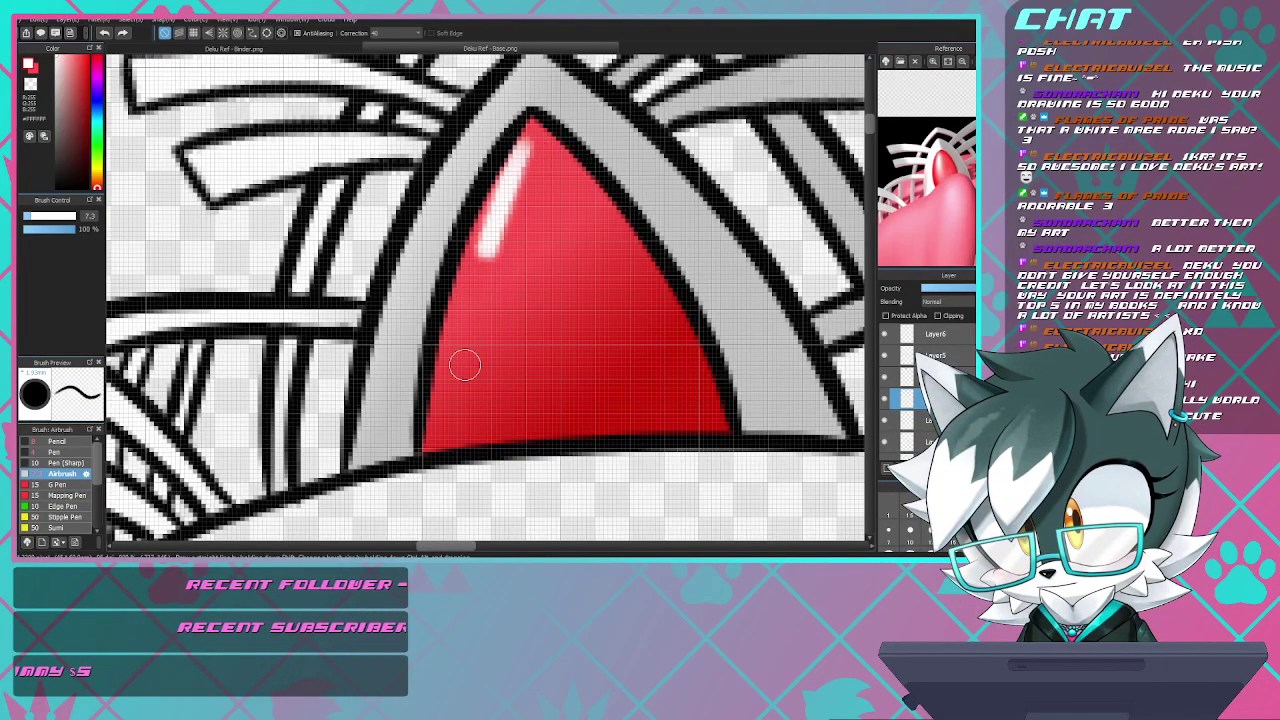
key(ctrl+z)
- Enlarge the Airbrush to 13.1 and paint a soft curved white highlight down the gem's left side
key(bracketright)
key(bracketright)
key(bracketright)
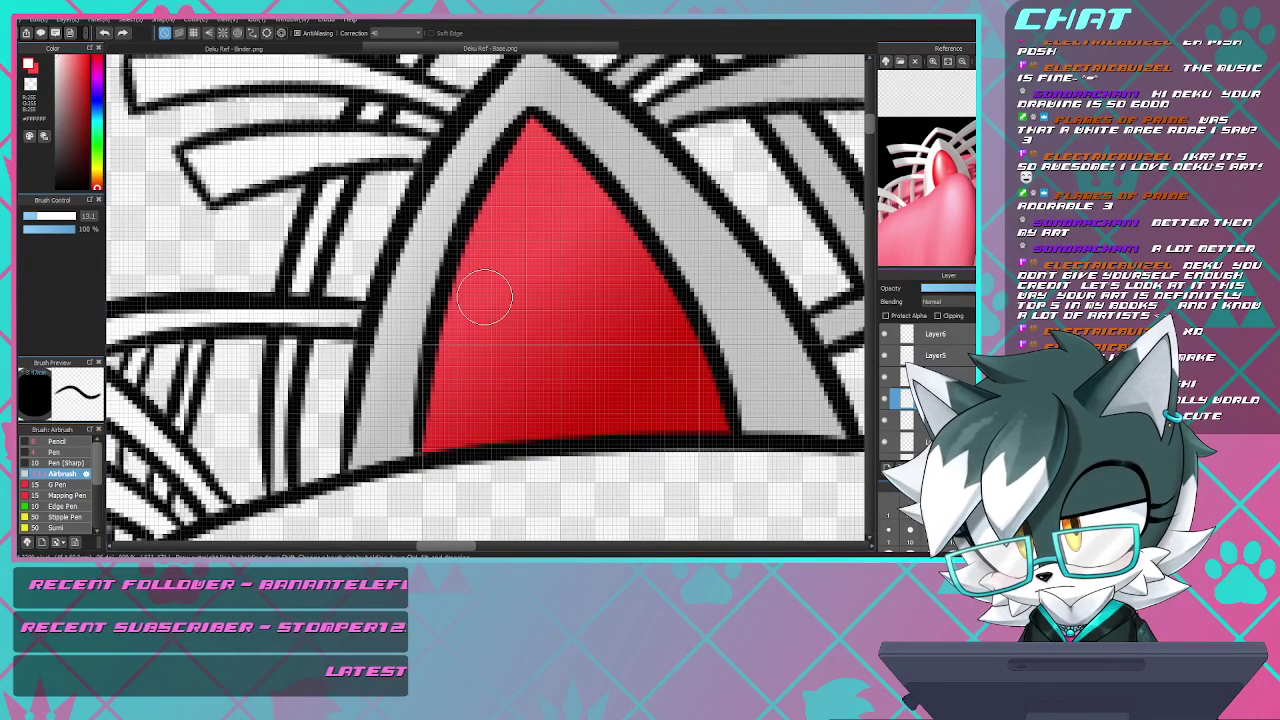
drag(530, 140, 472, 330)
mouse_move(466, 404)
mouse_down()
mouse_move(510, 200)
mouse_move(546, 162)
mouse_up()
key(ctrl+z)
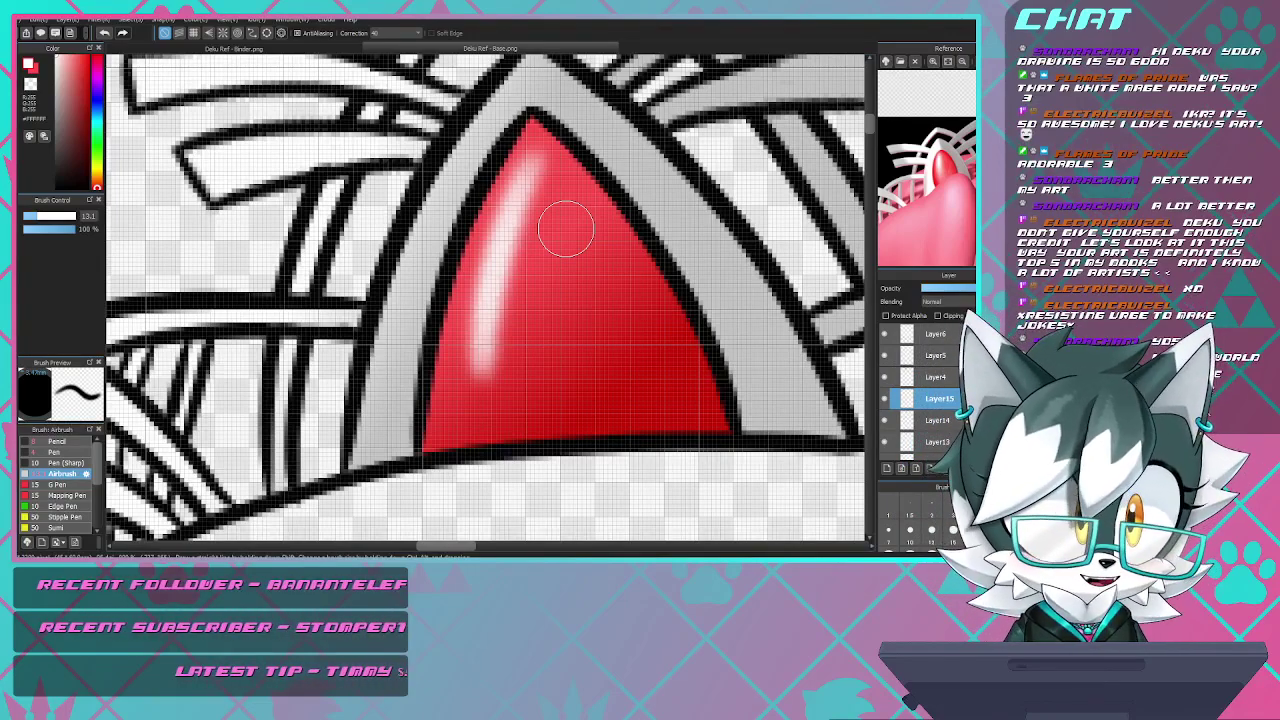
scroll(203, 236, down, 5)
scroll(203, 236, down, 4)
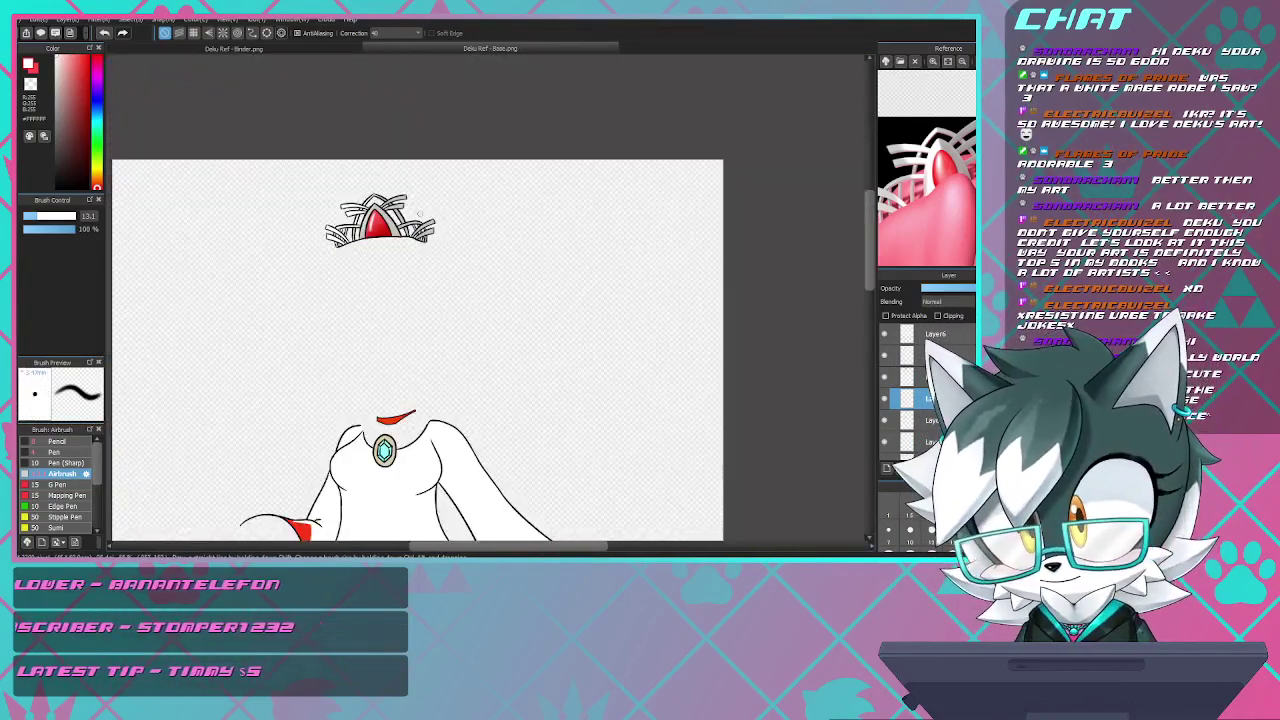
- Examine the shaded tiara, brooch and robe up close and as a whole, without the character's body
scroll(203, 236, up, 2)
scroll(203, 236, down, 2)
scroll(368, 265, up, 2)
scroll(368, 265, down, 2)
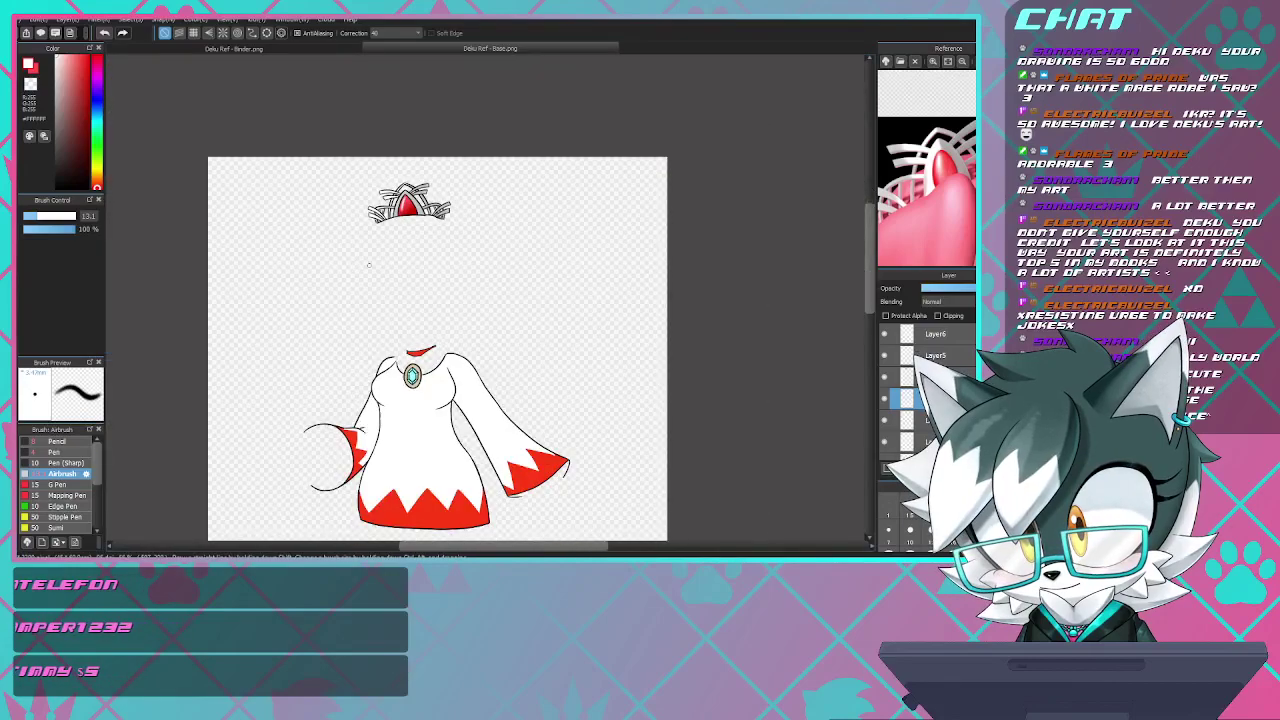
scroll(427, 449, up, 3)
scroll(454, 290, down, 2)
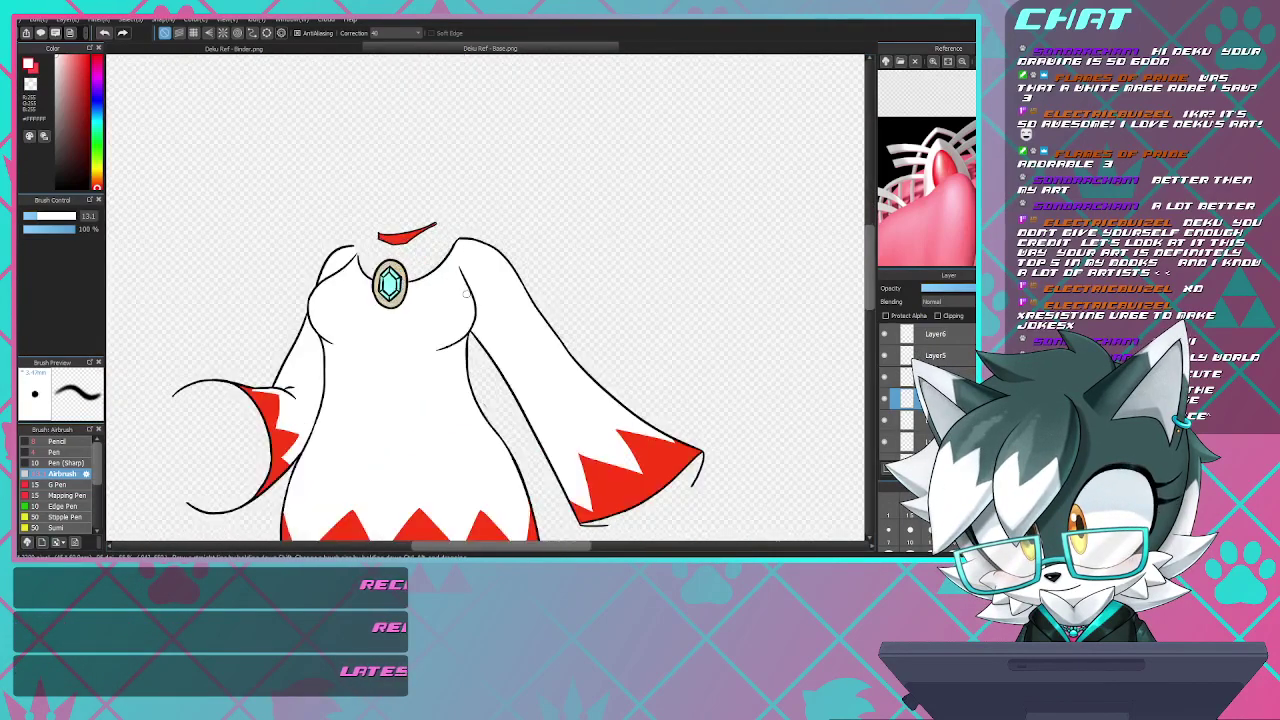
scroll(465, 302, up, 3)
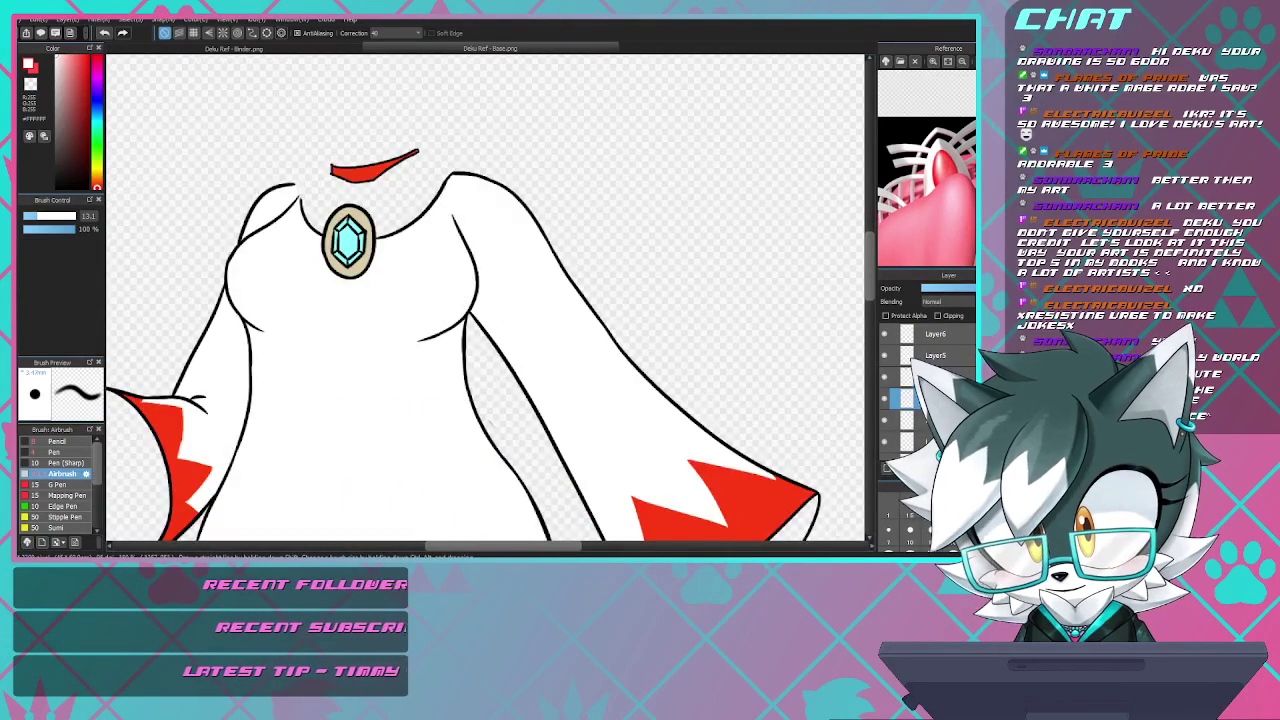
scroll(465, 300, down, 3)
scroll(465, 300, up, 3)
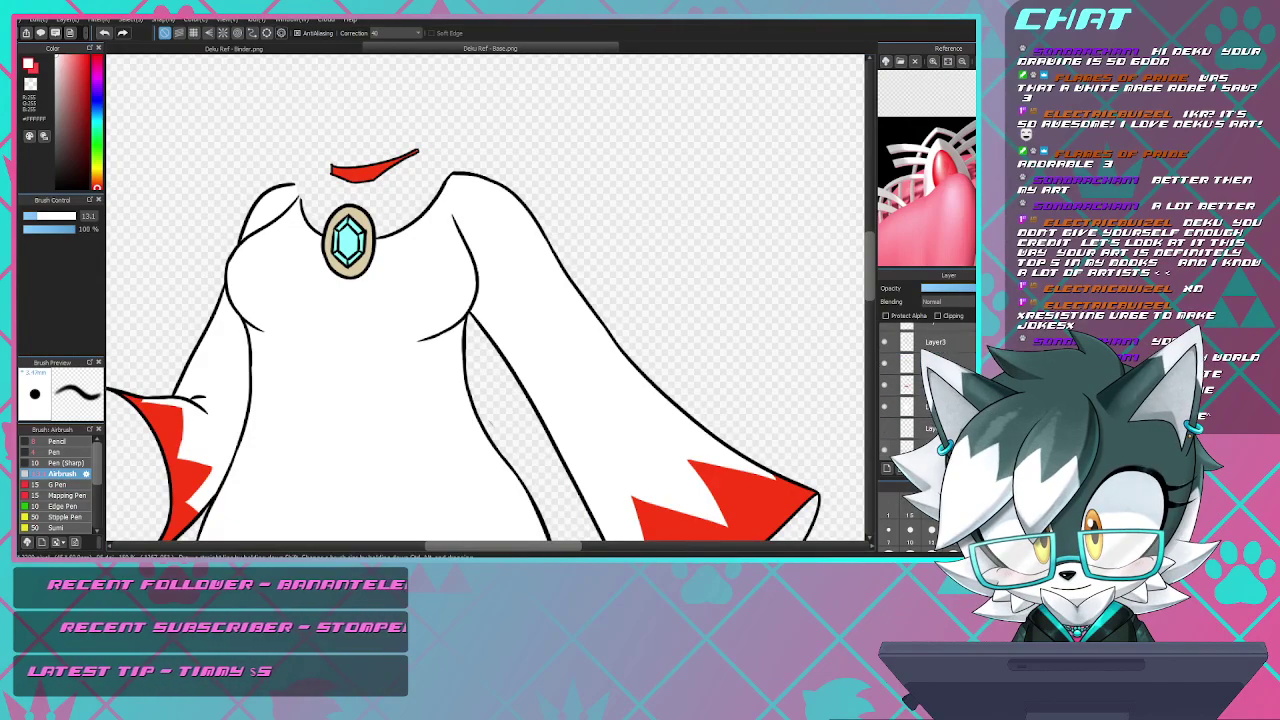
- Show the character's body layer and the grey sleeve lining layer together with the outfit
click(884, 427)
scroll(470, 300, down, 4)
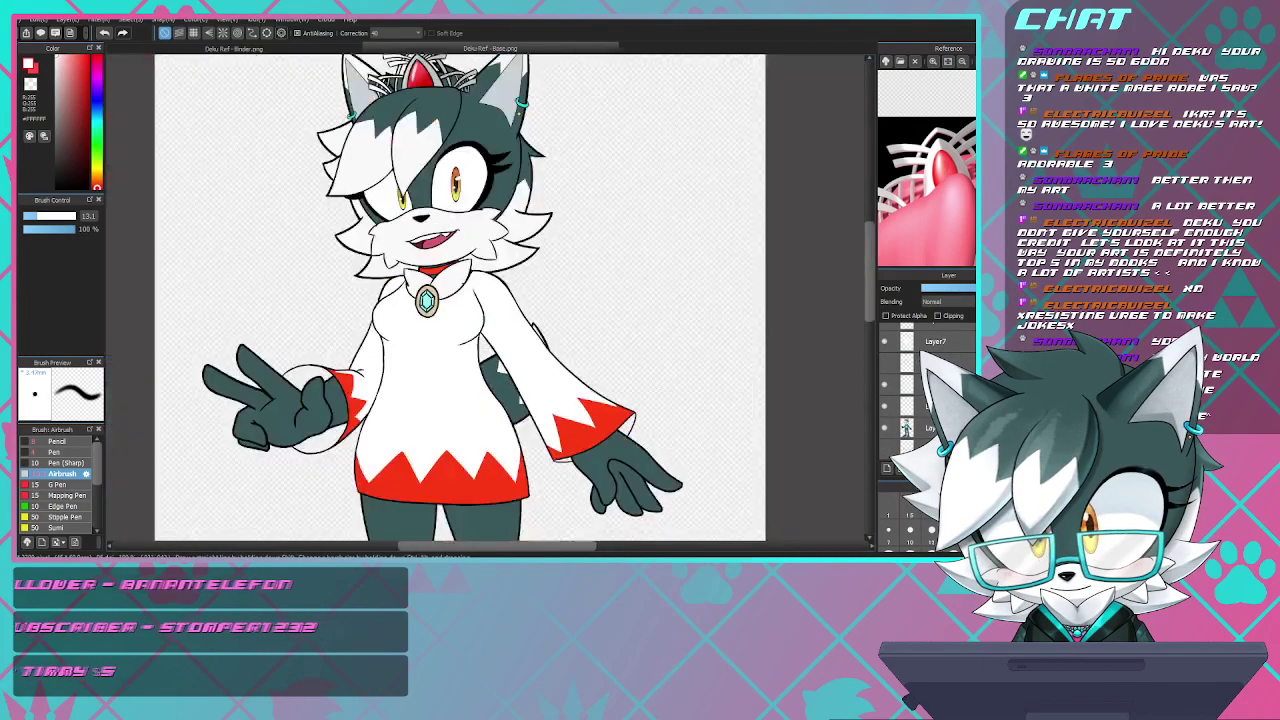
scroll(459, 259, up, 2)
drag(461, 263, 458, 241)
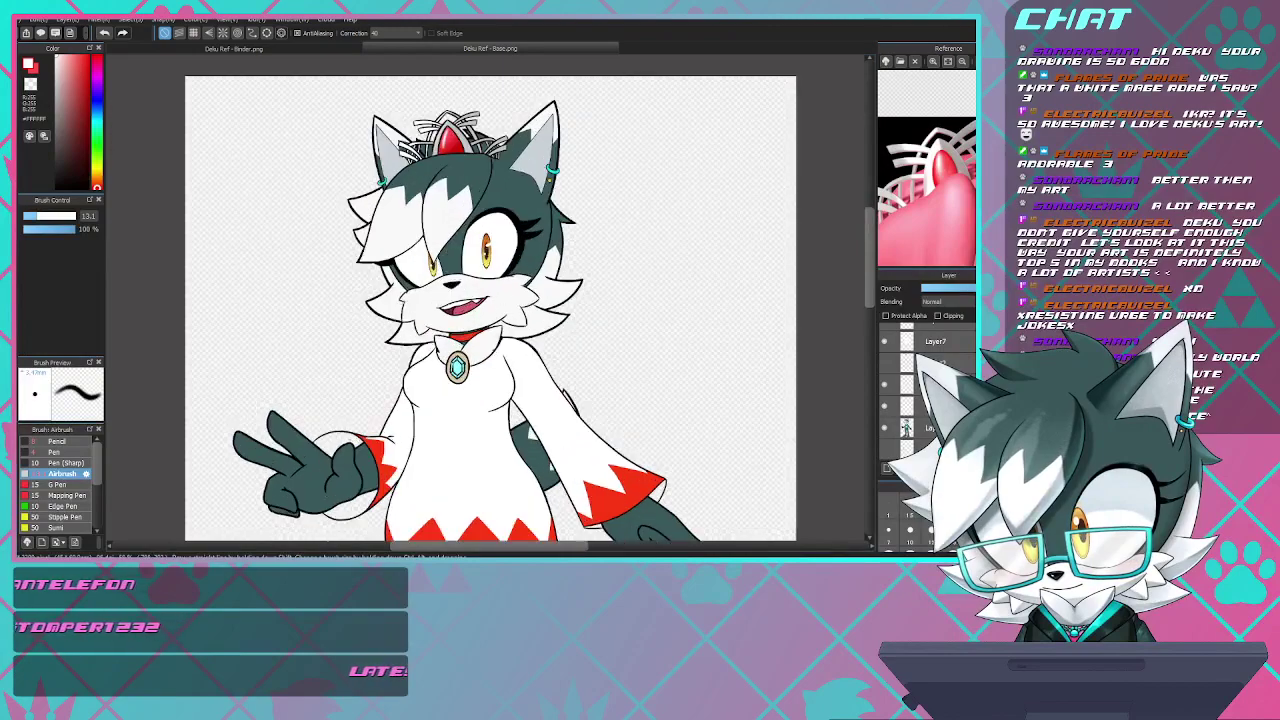
scroll(490, 310, down, 2)
scroll(490, 310, up, 2)
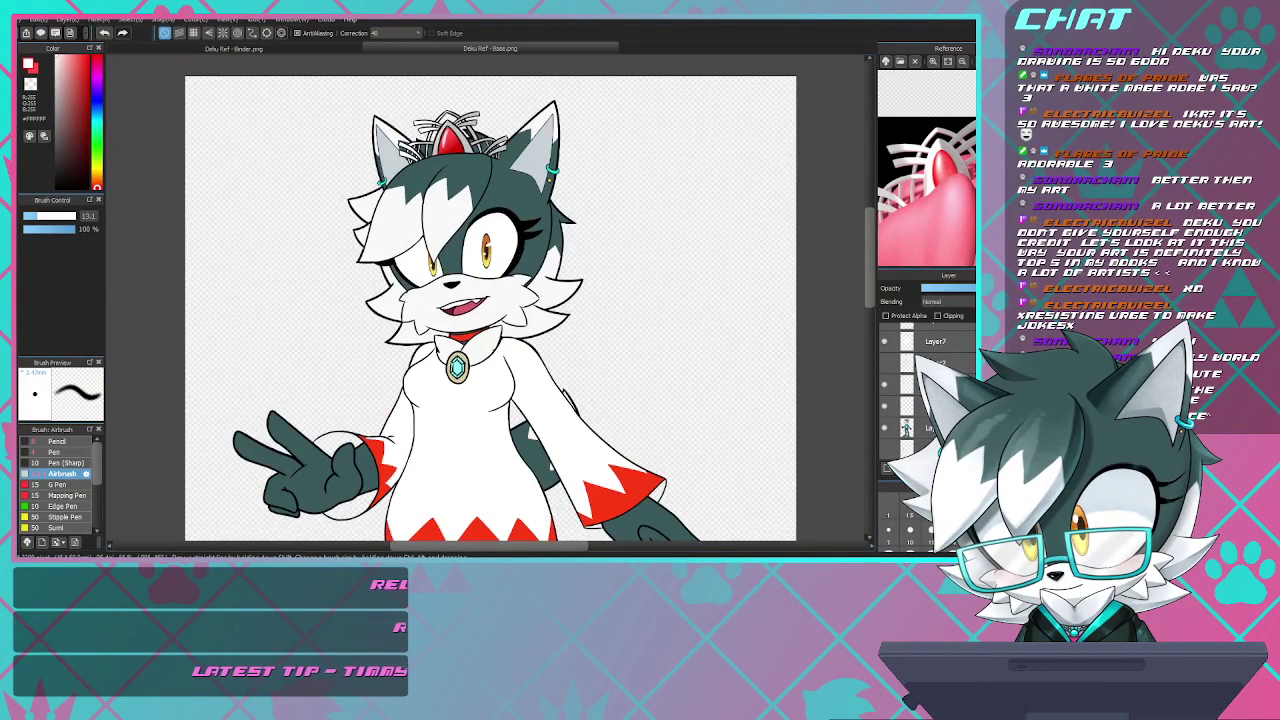
scroll(490, 310, down, 2)
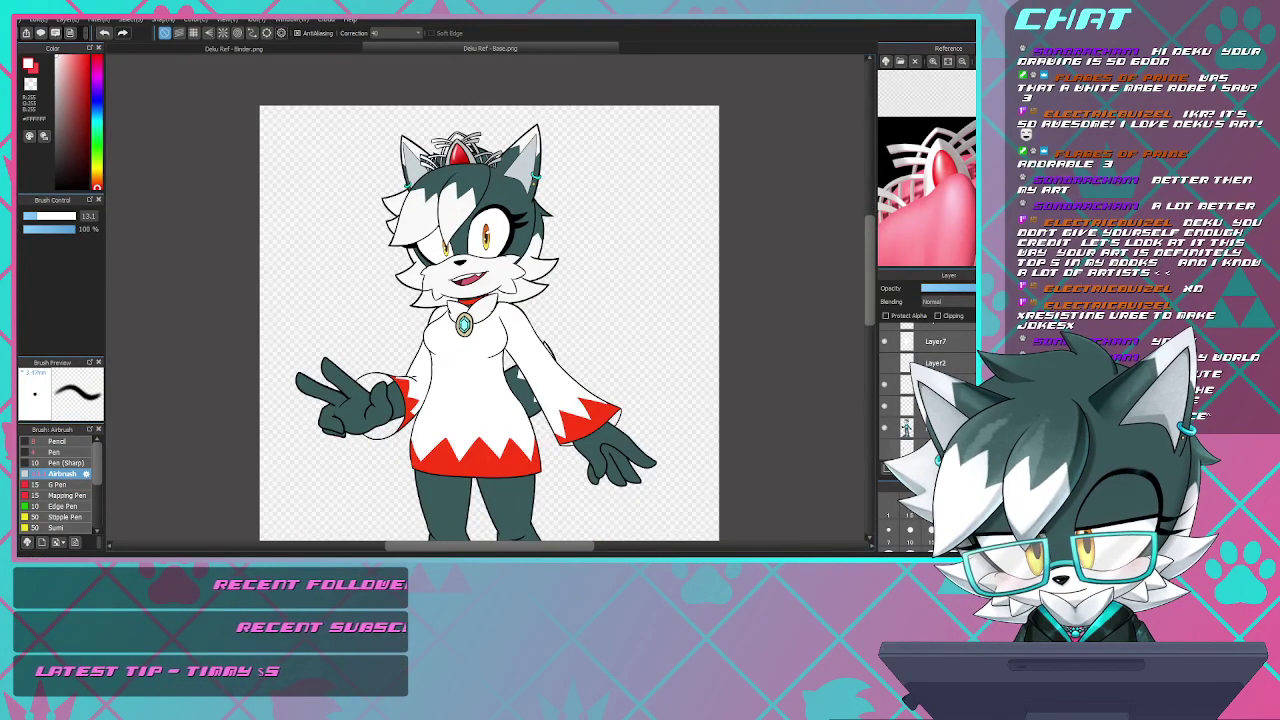
click(884, 449)
scroll(444, 310, down, 2)
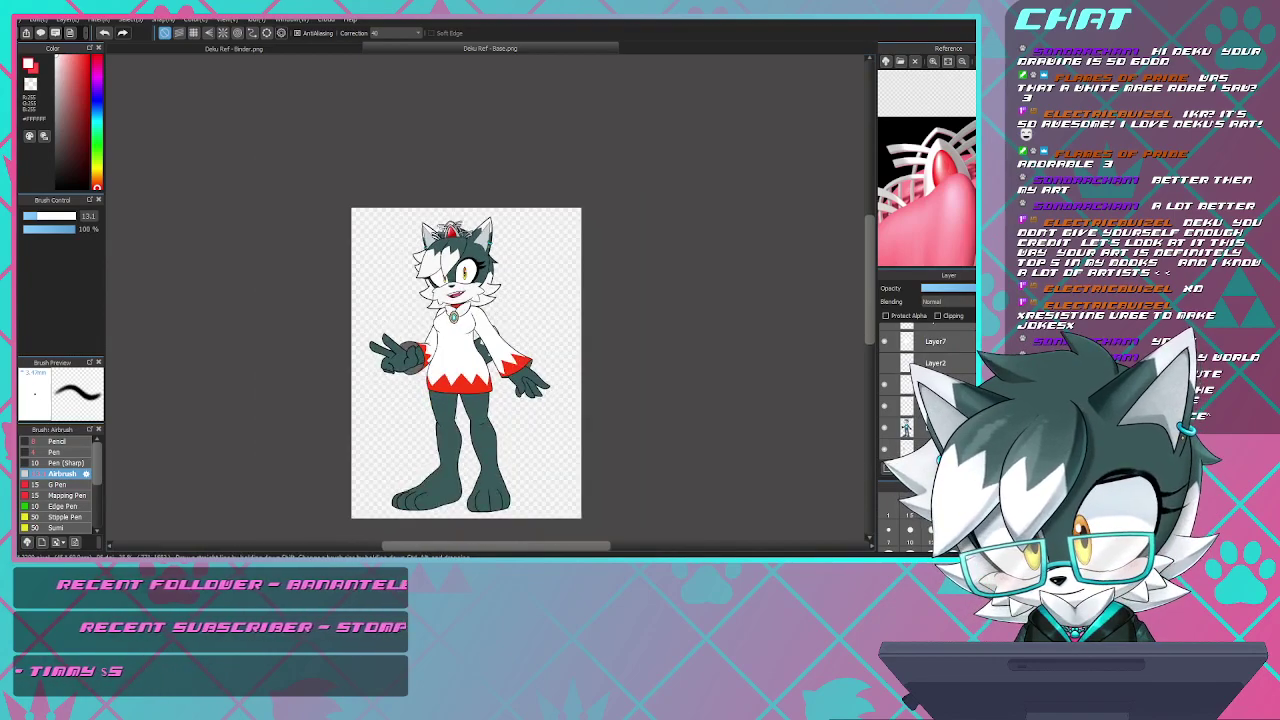
- On a new layer above the body, draw a black curved shoe opening across the side-facing foot's ankle with the Pen brush
scroll(444, 330, up, 3)
scroll(444, 330, down, 2)
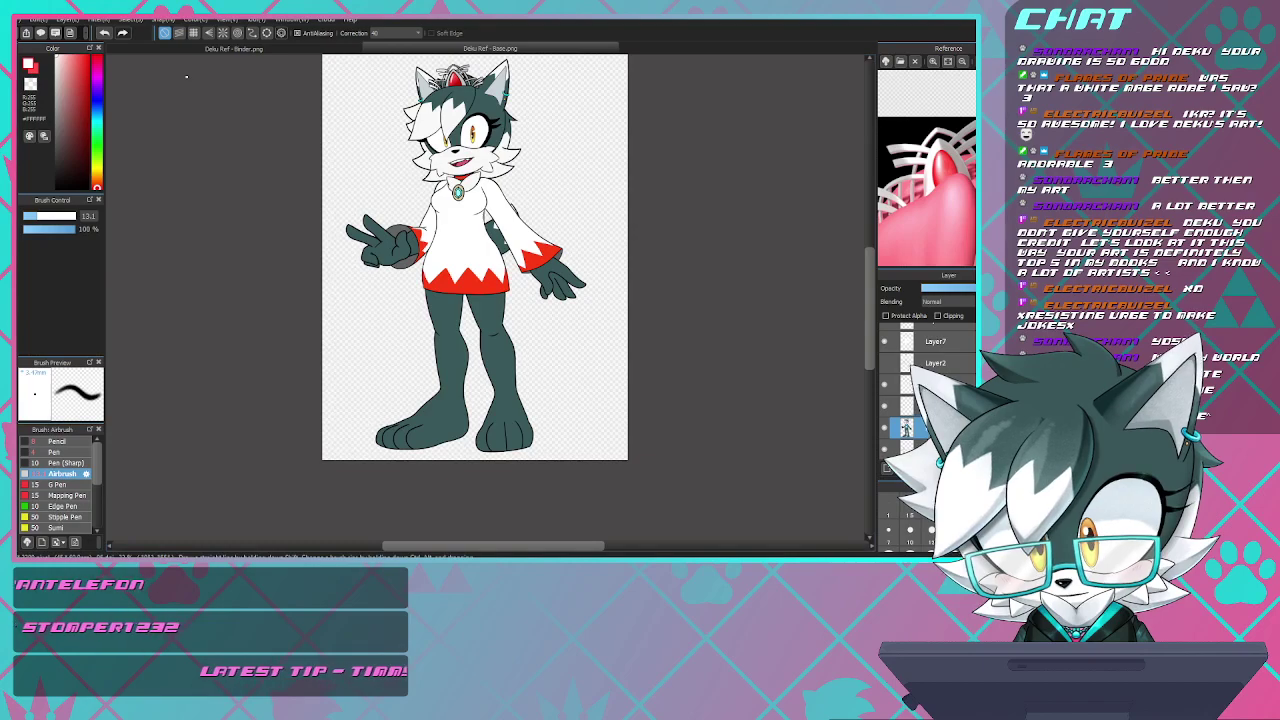
scroll(460, 378, down, 1)
scroll(460, 378, up, 3)
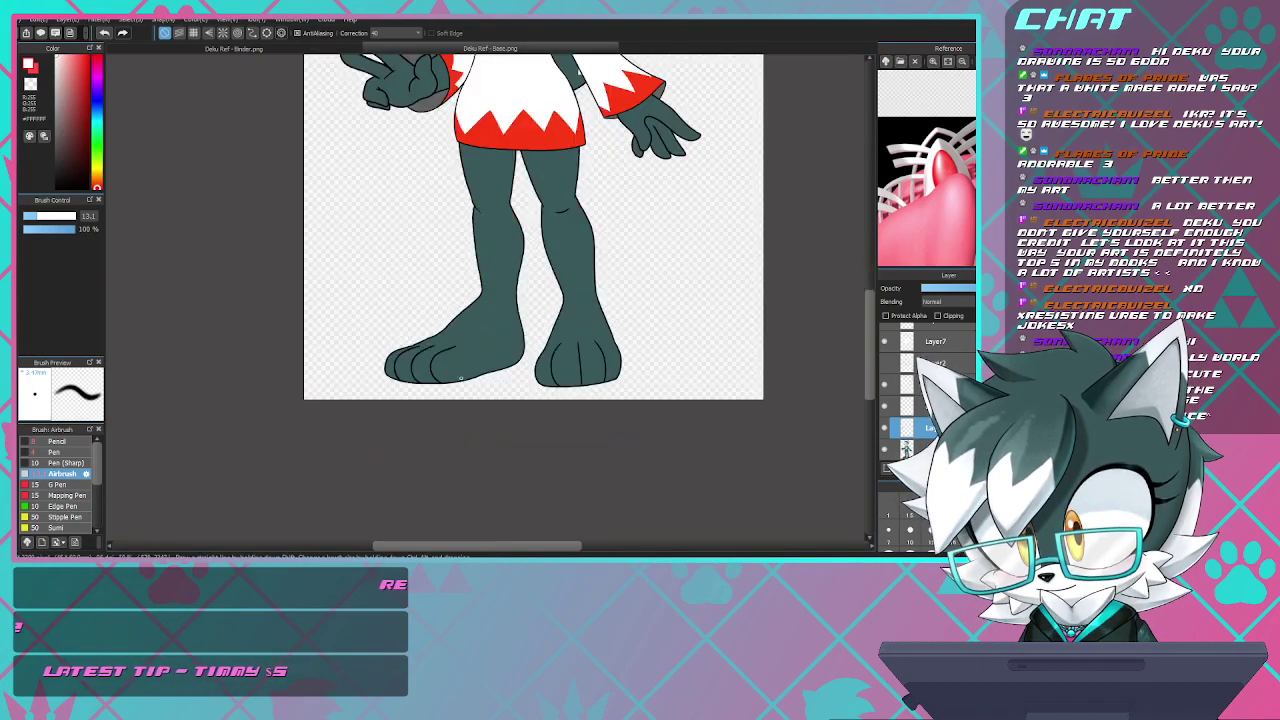
scroll(461, 378, up, 3)
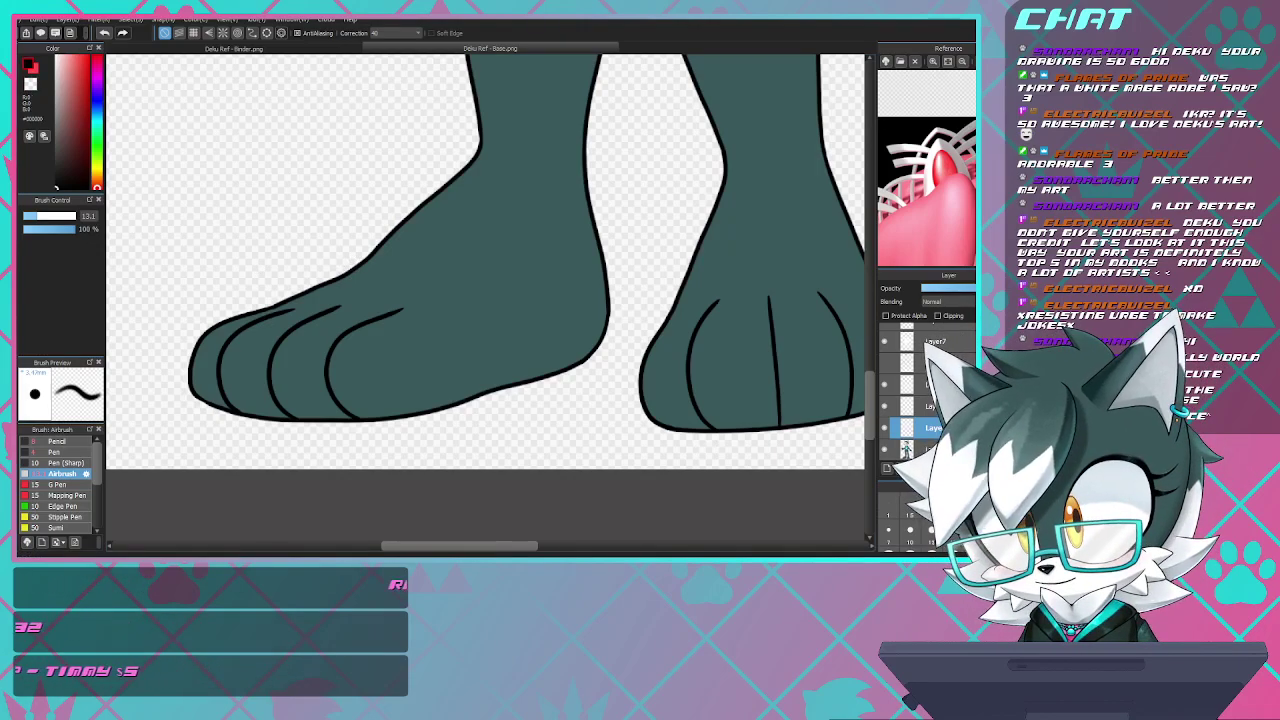
scroll(418, 309, up, 1)
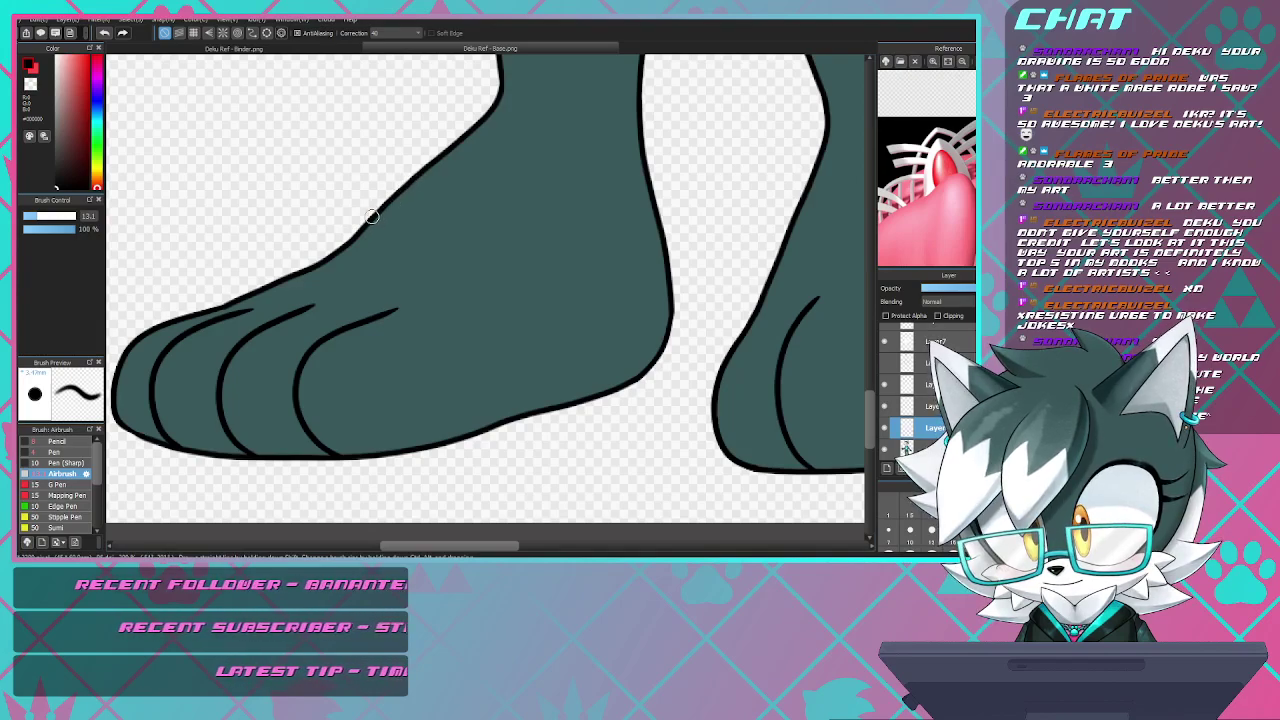
drag(366, 240, 506, 197)
key(ctrl+z)
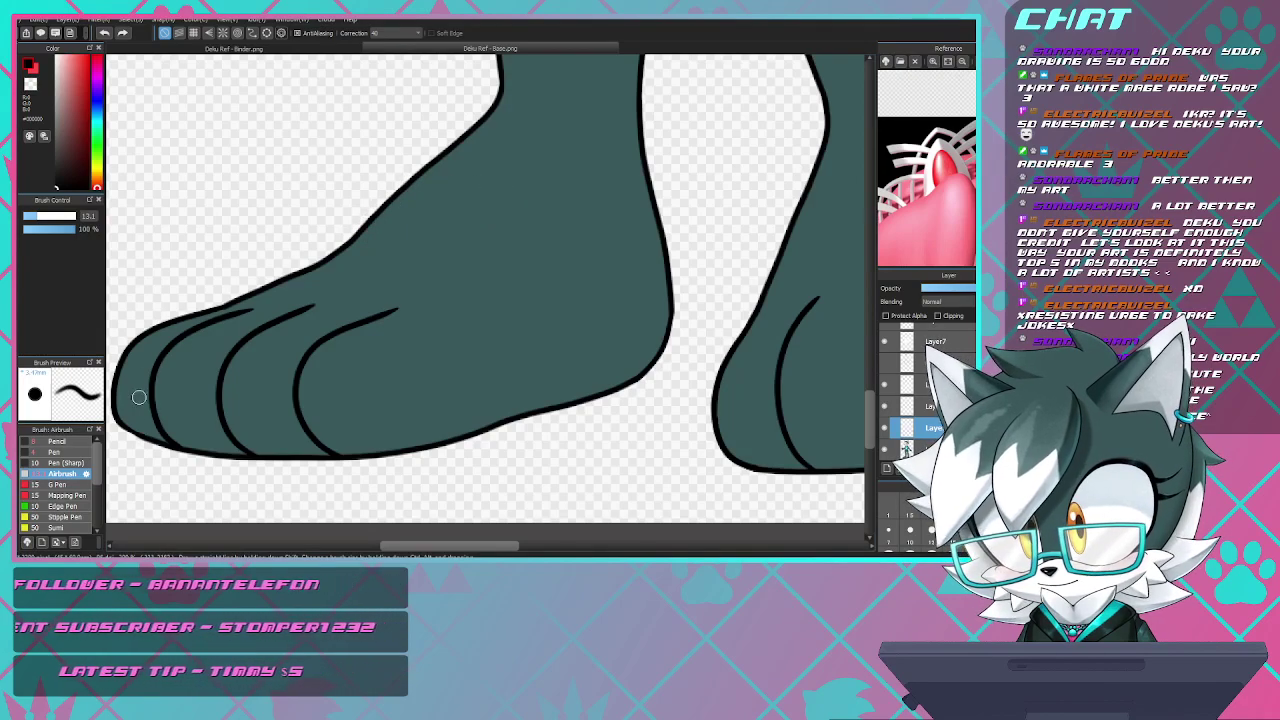
click(55, 452)
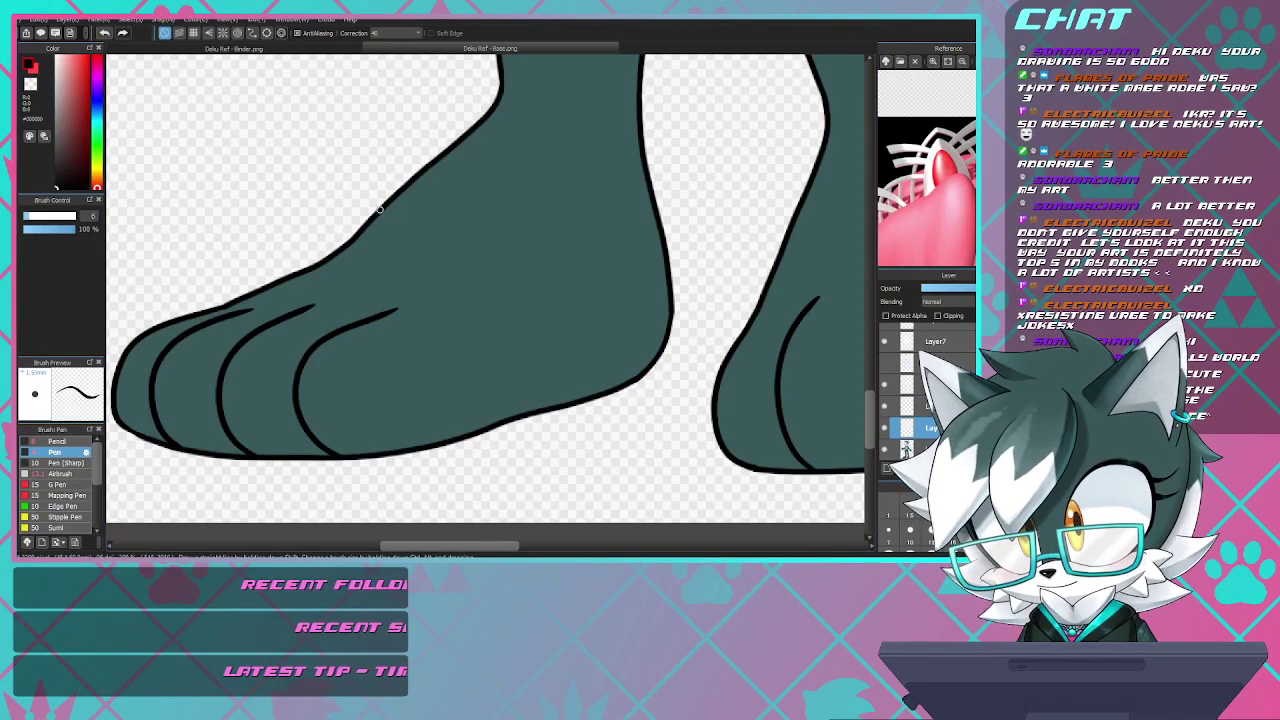
mouse_move(379, 208)
mouse_down()
mouse_move(398, 248)
mouse_move(465, 238)
mouse_move(546, 196)
mouse_move(640, 118)
mouse_up()
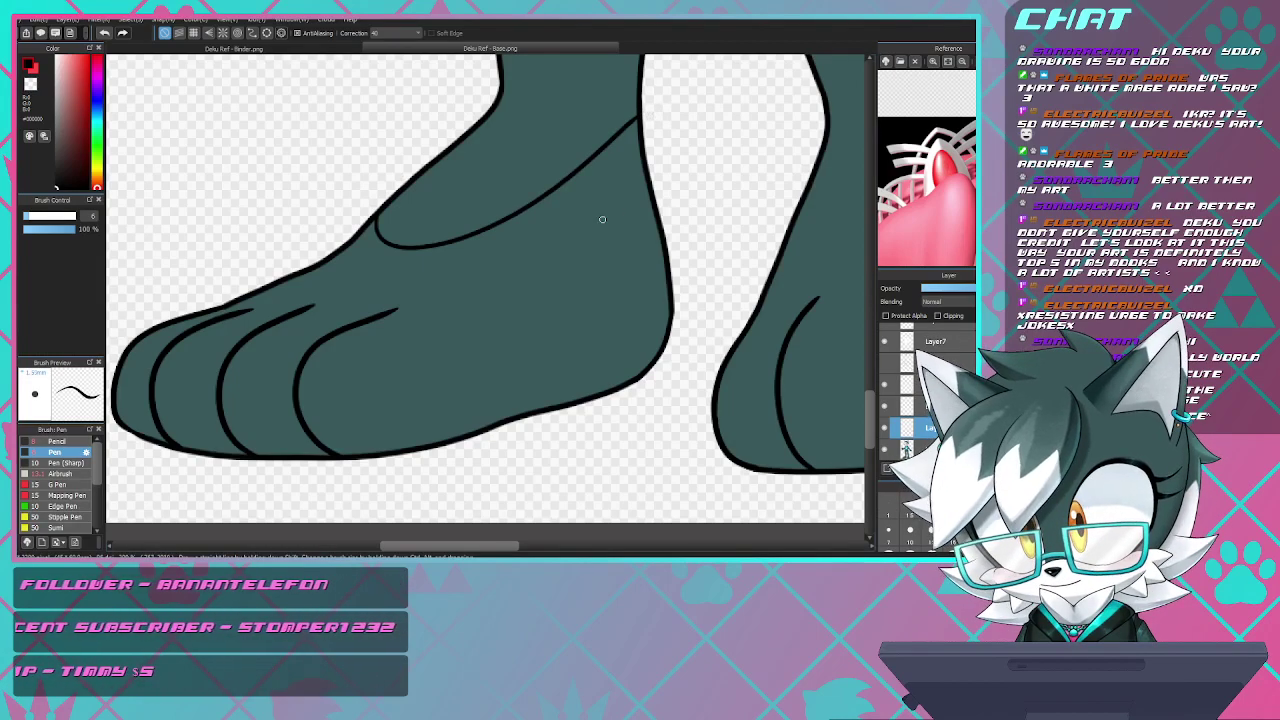
- Try to draw a matching curved shoe opening across the front-facing foot's ankle
scroll(337, 391, down, 3)
scroll(337, 391, up, 2)
scroll(337, 391, down, 1)
scroll(337, 391, up, 1)
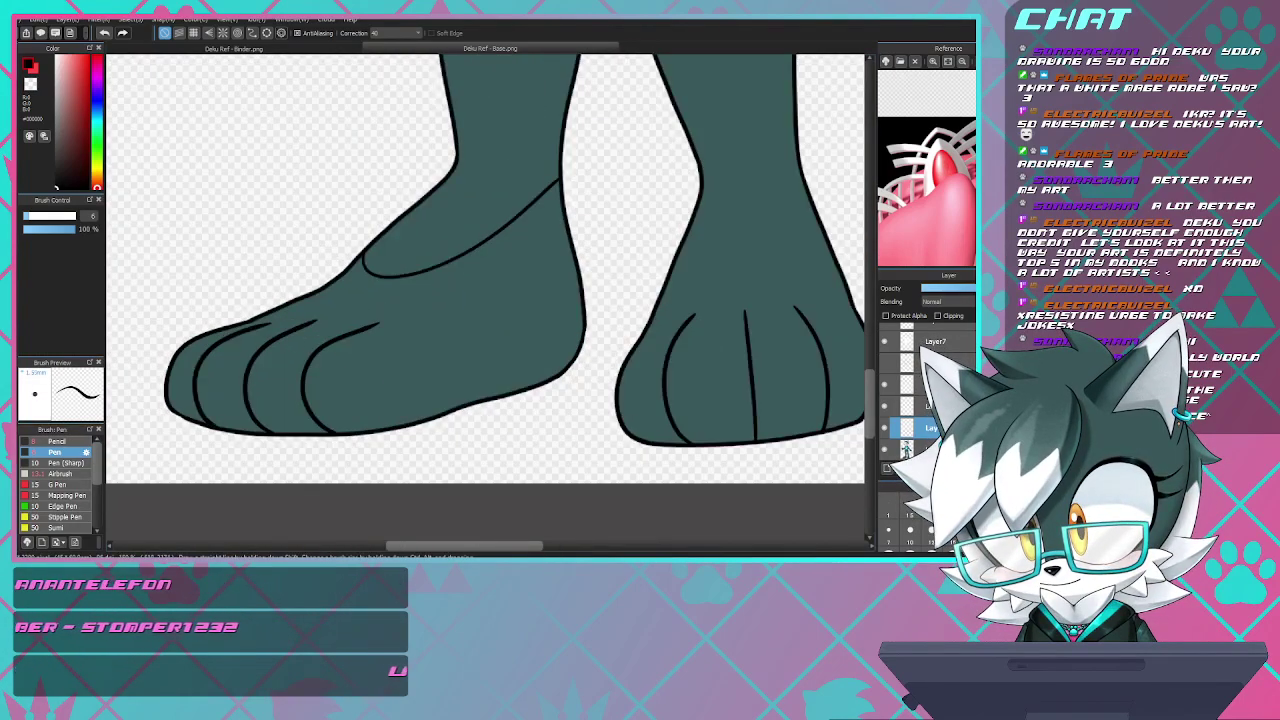
scroll(510, 362, down, 2)
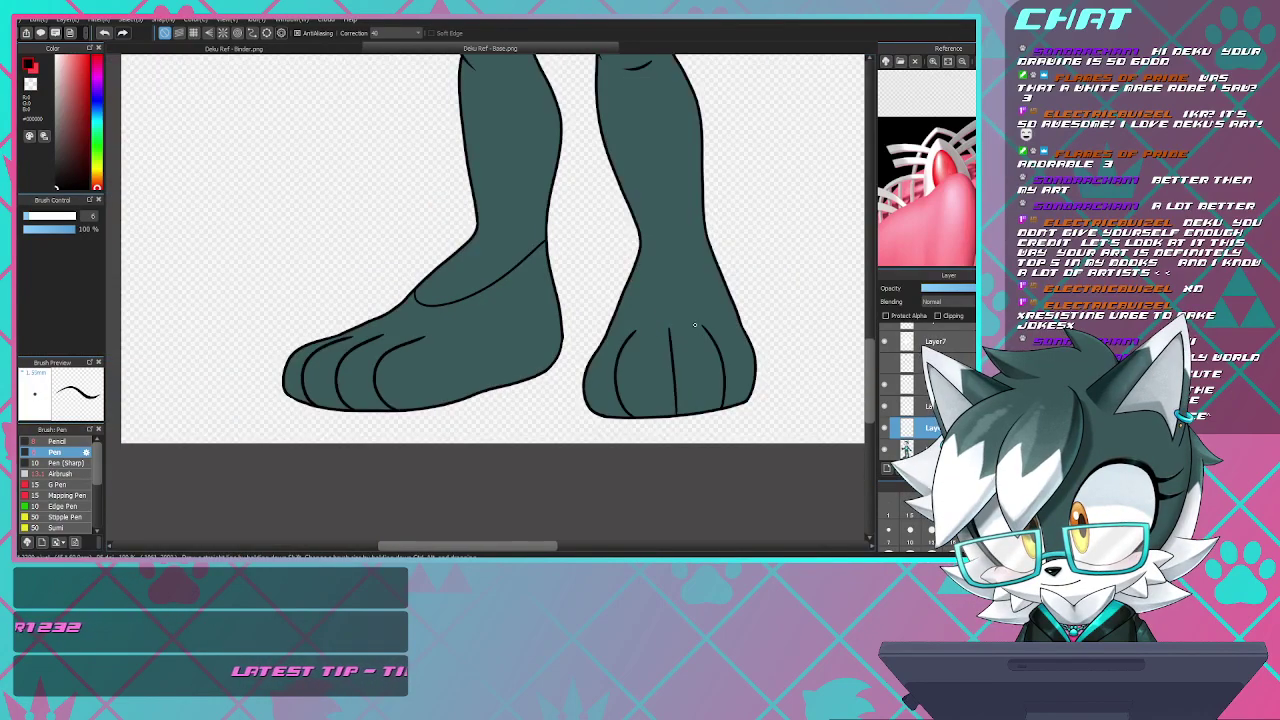
scroll(680, 322, up, 3)
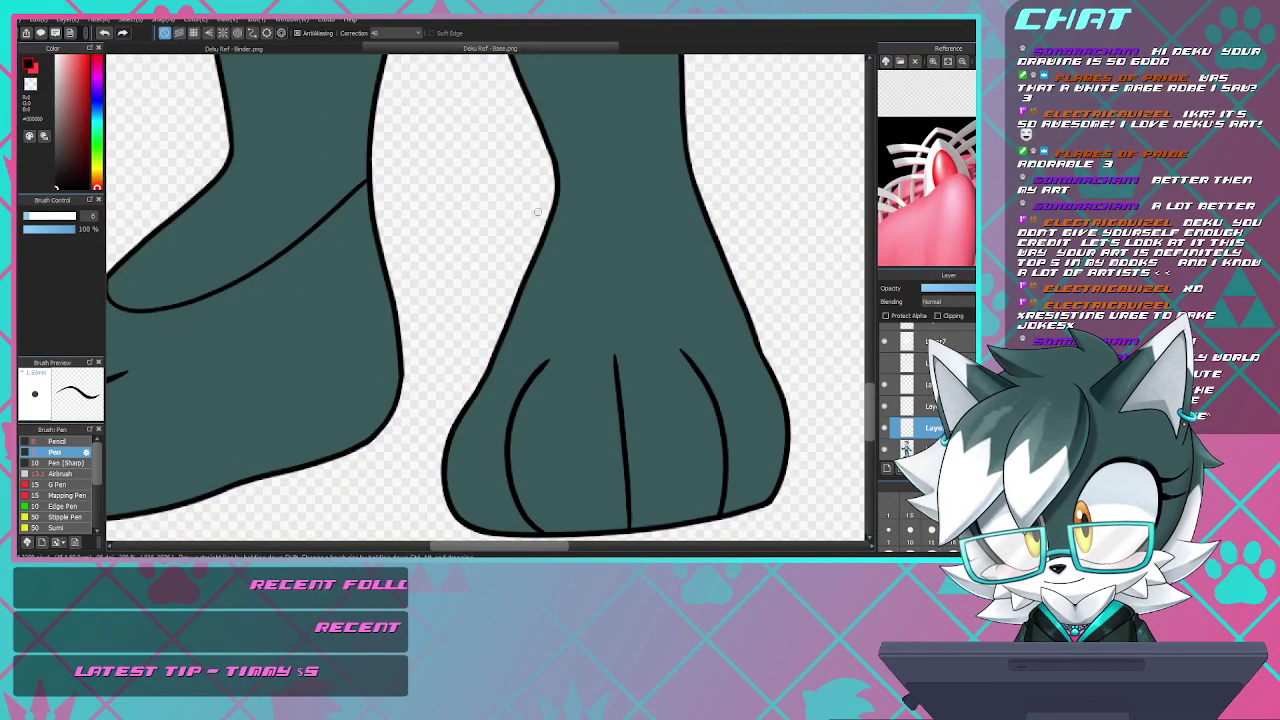
drag(545, 252, 578, 290)
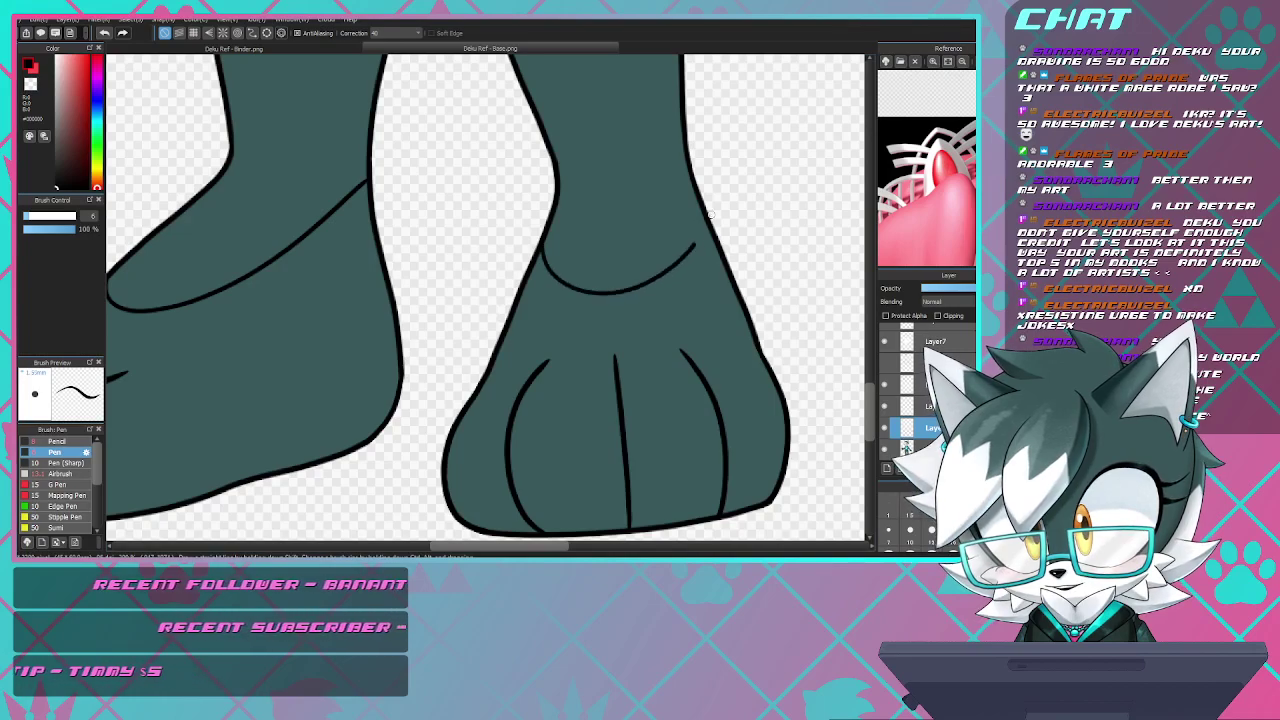
key(ctrl+z)
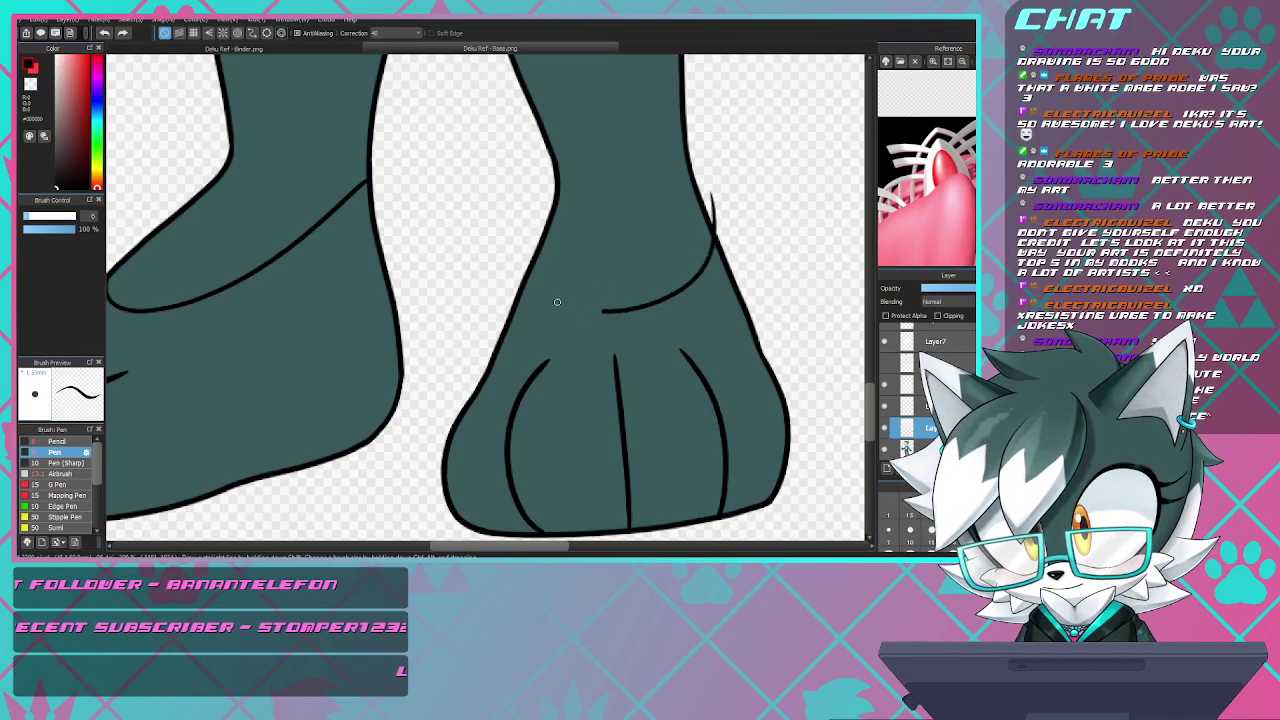
key(ctrl+z)
mouse_move(523, 212)
mouse_down()
mouse_move(567, 282)
mouse_move(641, 277)
mouse_move(703, 225)
mouse_move(707, 178)
mouse_move(709, 259)
mouse_move(641, 290)
mouse_move(543, 251)
mouse_up()
key(ctrl+z)
key(ctrl+z)
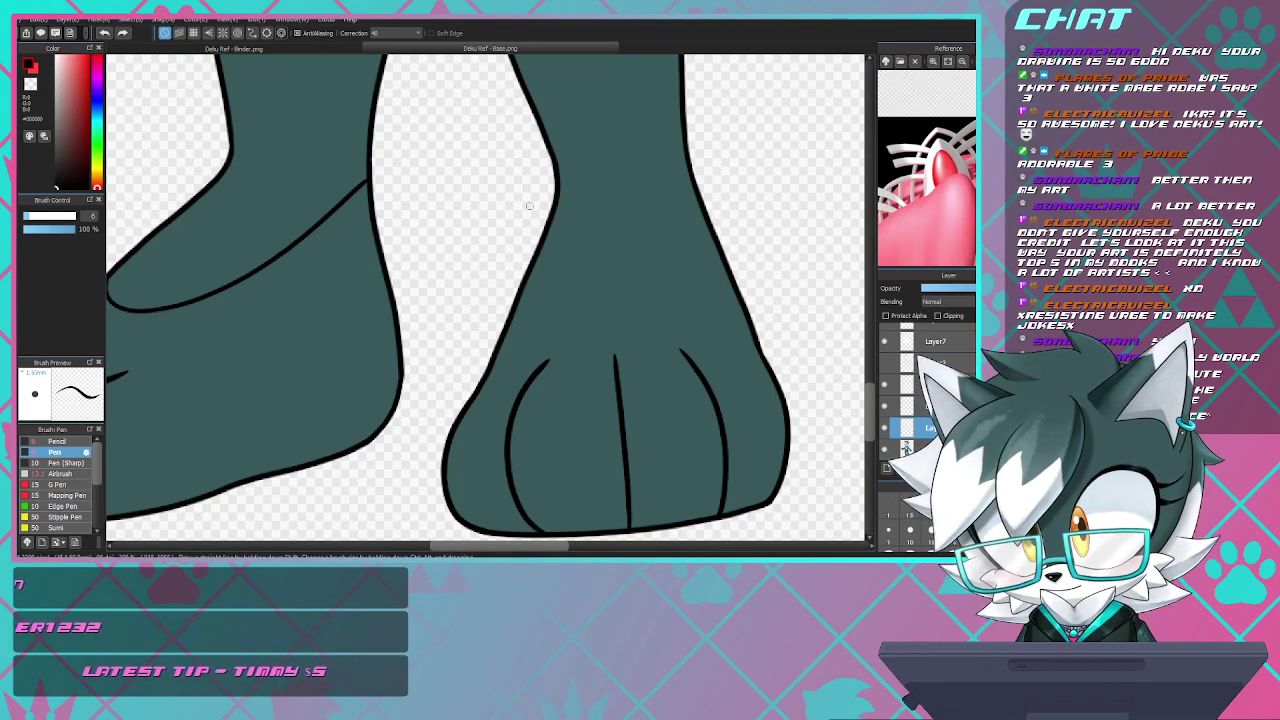
- Draw the curved shoe opening across the front-facing ankle and erase its ends outside the leg with the eraser at size 13.1
mouse_move(530, 207)
mouse_down()
mouse_move(537, 252)
mouse_move(592, 296)
mouse_up()
mouse_move(540, 252)
mouse_down()
mouse_move(592, 296)
mouse_move(652, 288)
mouse_move(704, 229)
mouse_move(705, 178)
mouse_up()
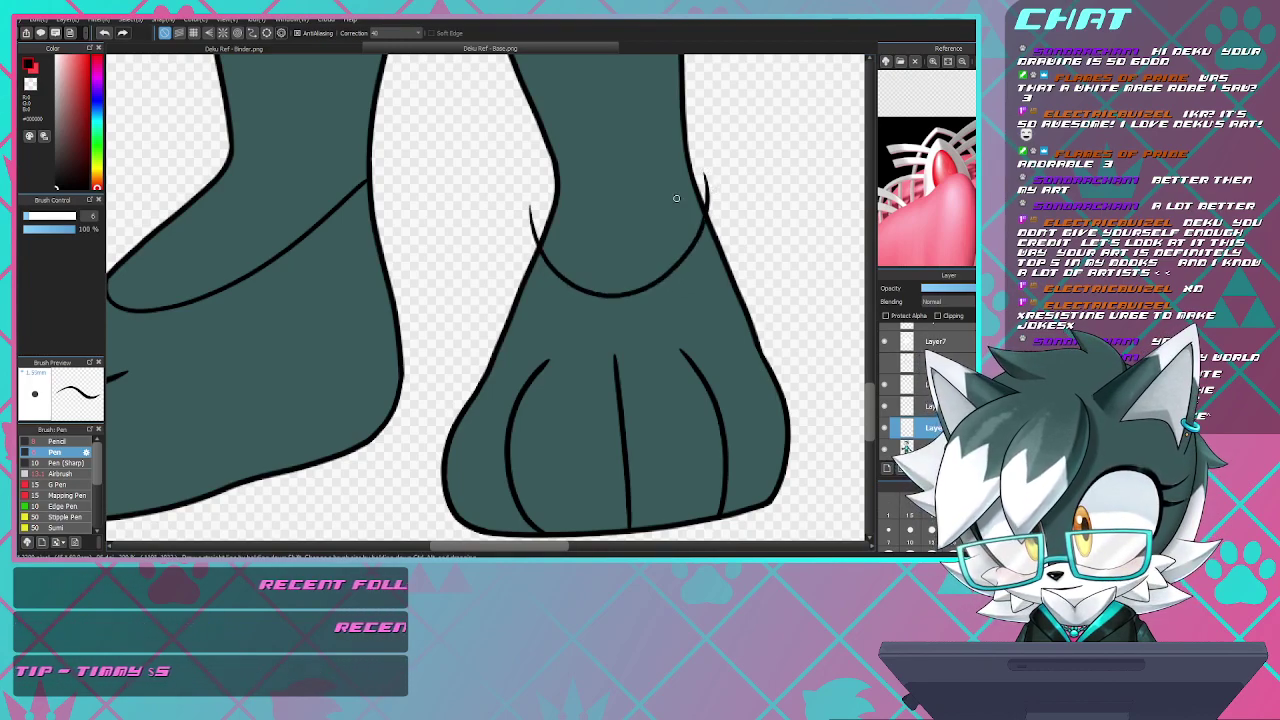
key(e)
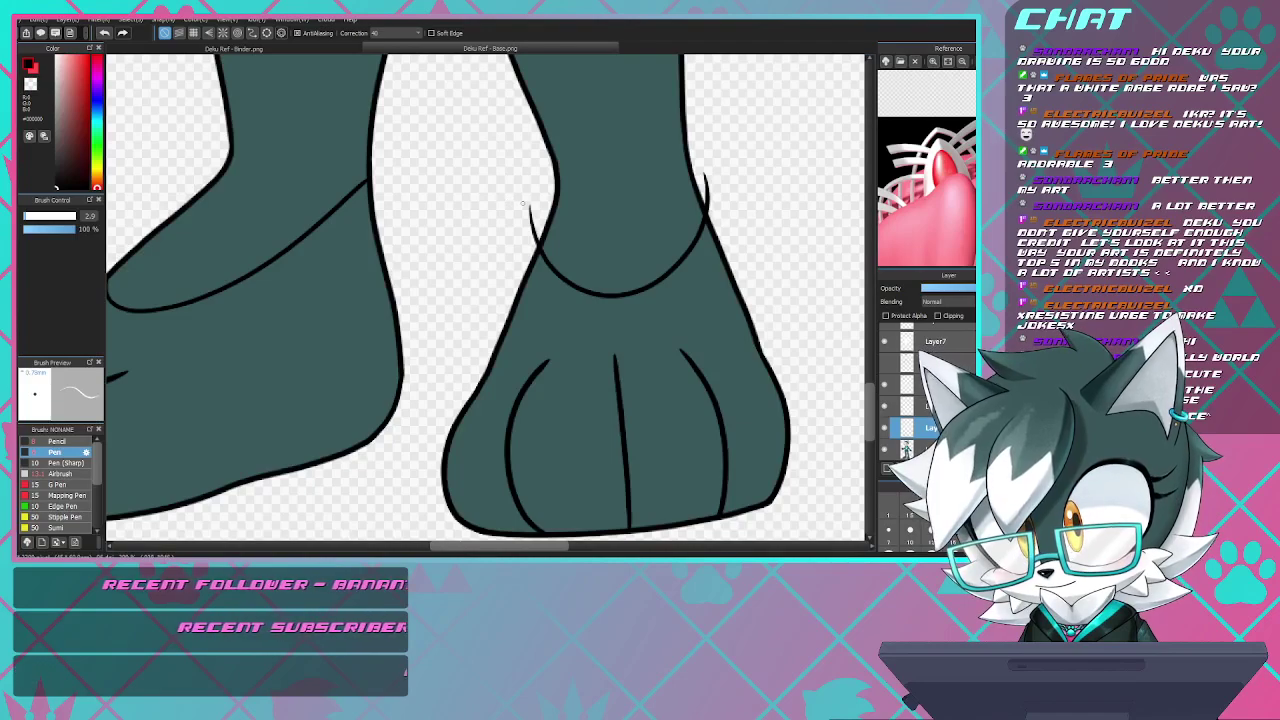
key(bracketright)
key(bracketright)
key(bracketright)
key(bracketright)
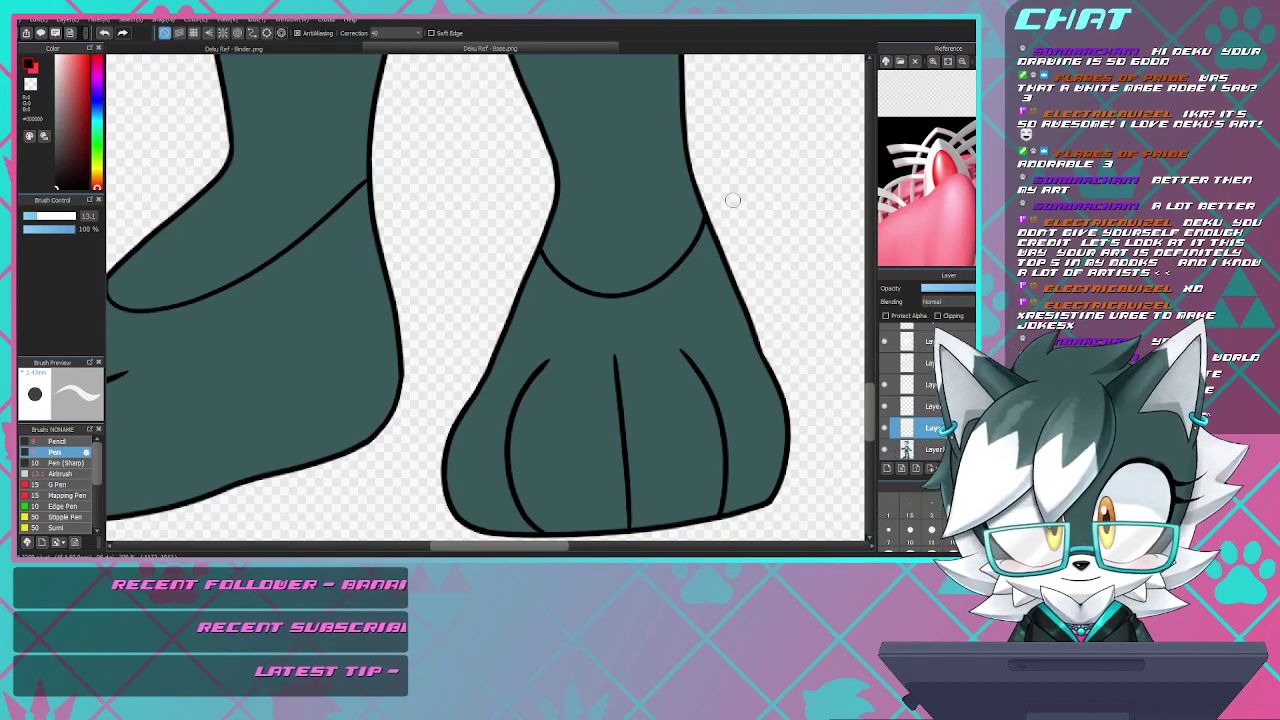
- Examine the whole character with both shoe openings, then the tiara and robe in closer view
scroll(564, 328, down, 2)
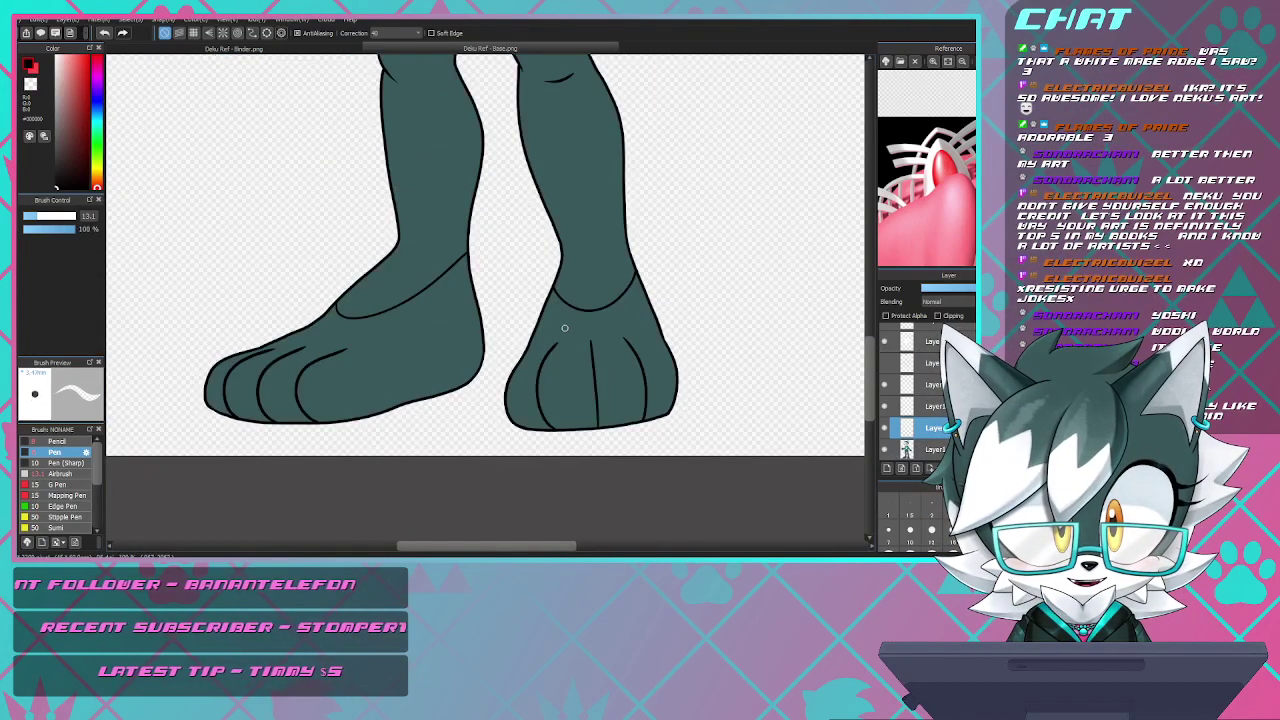
scroll(564, 328, down, 3)
scroll(510, 83, up, 1)
scroll(530, 120, down, 3)
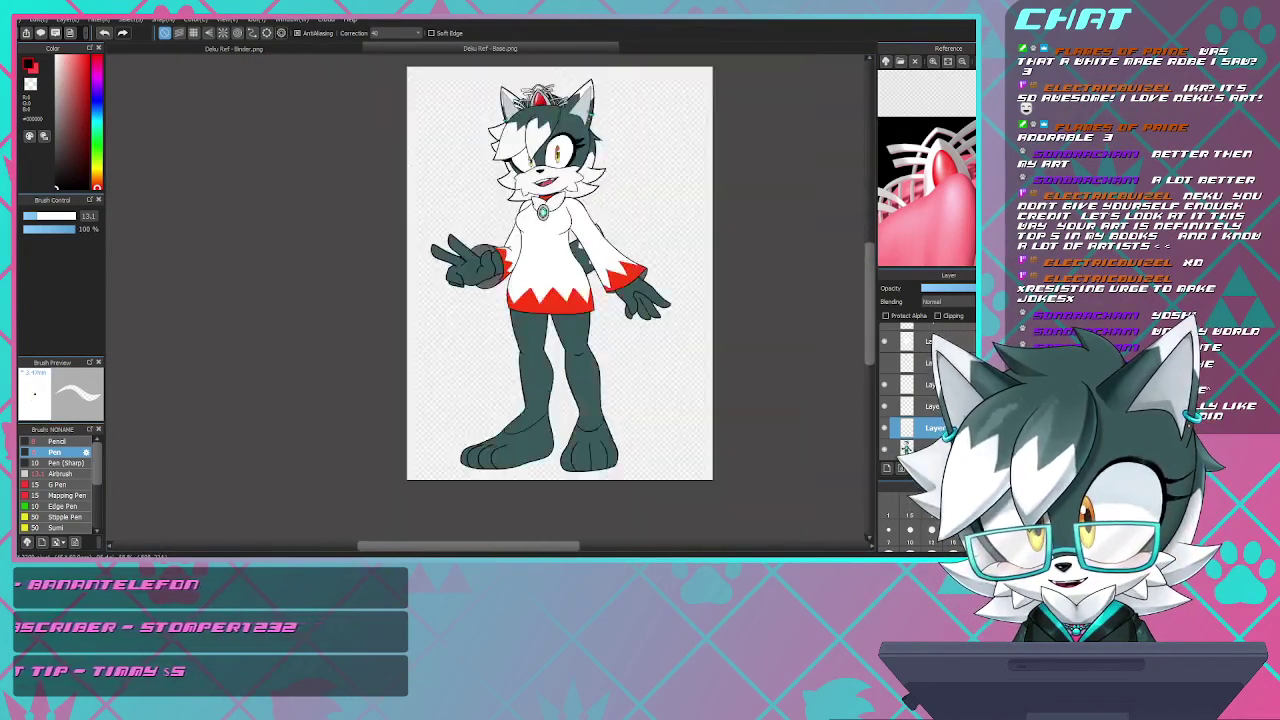
scroll(510, 105, up, 5)
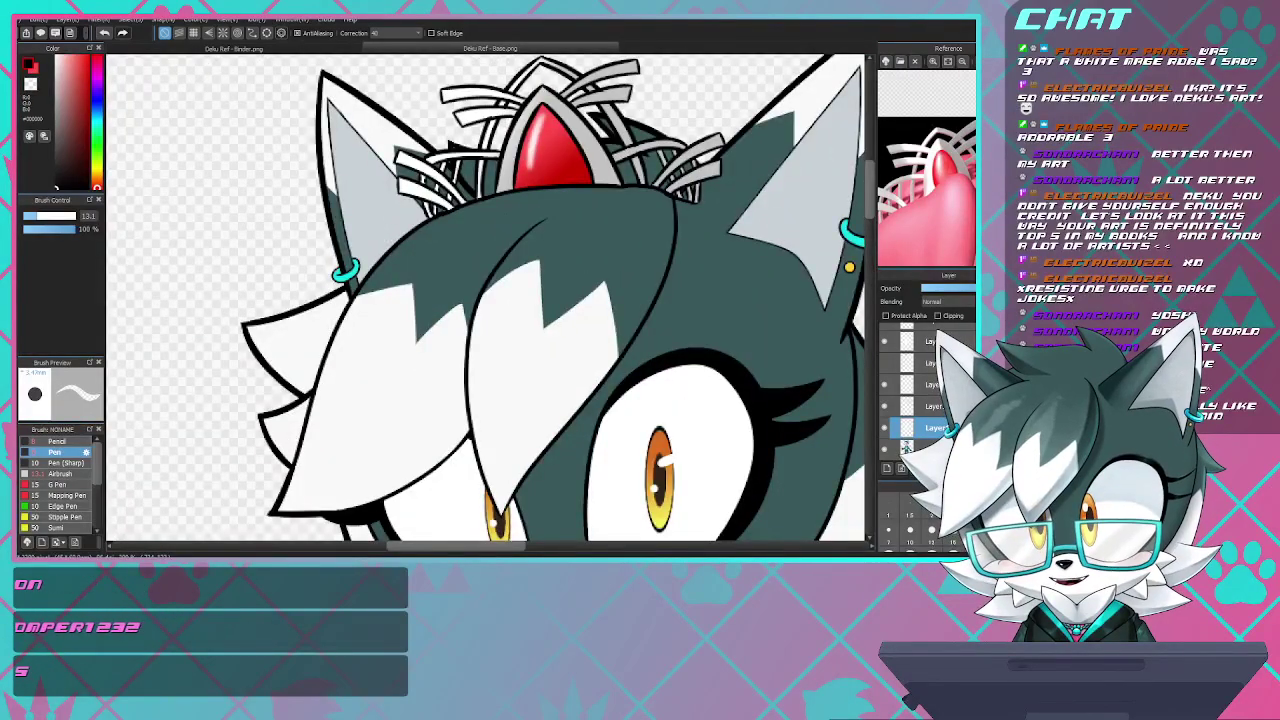
scroll(540, 116, down, 5)
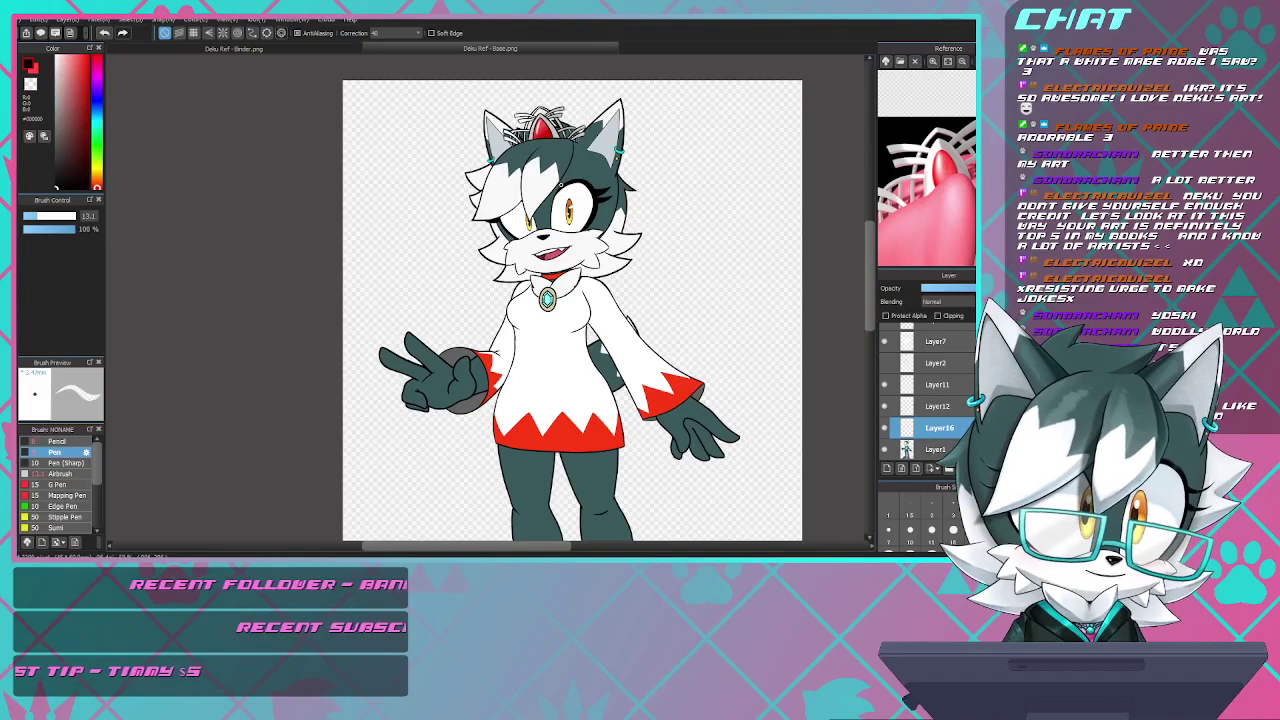
scroll(546, 269, down, 2)
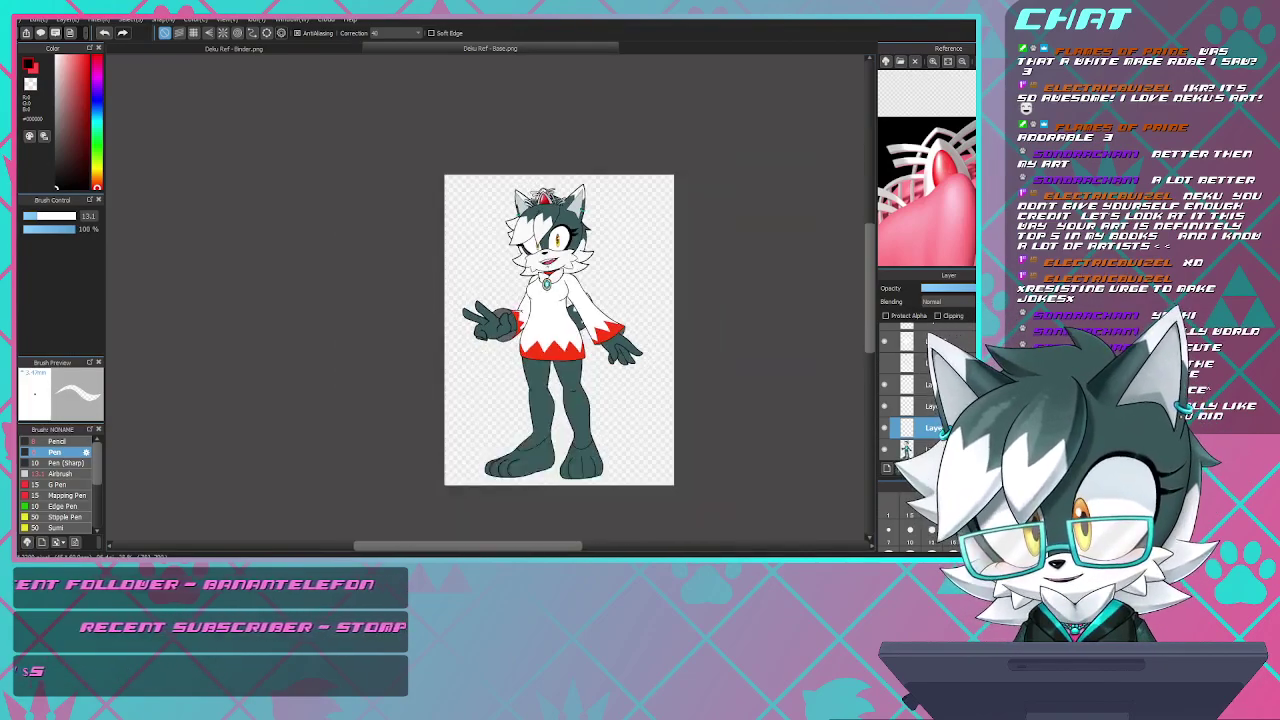
scroll(572, 252, up, 3)
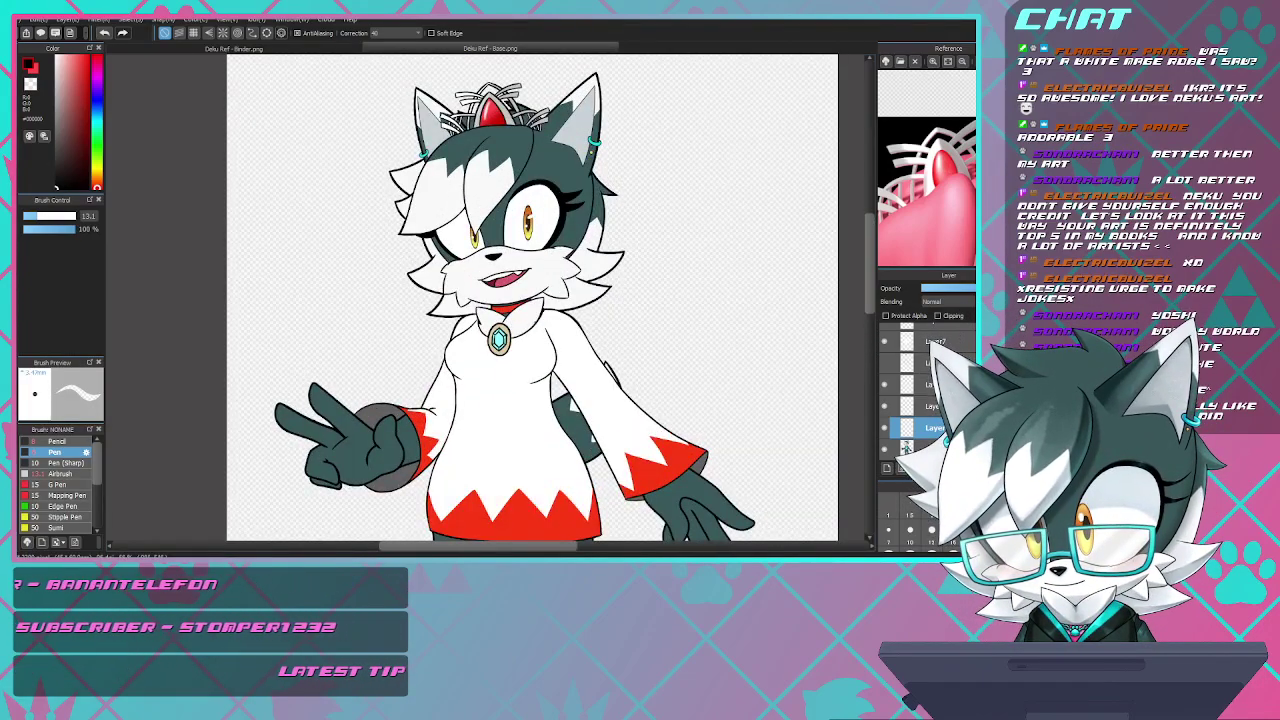
scroll(502, 178, down, 3)
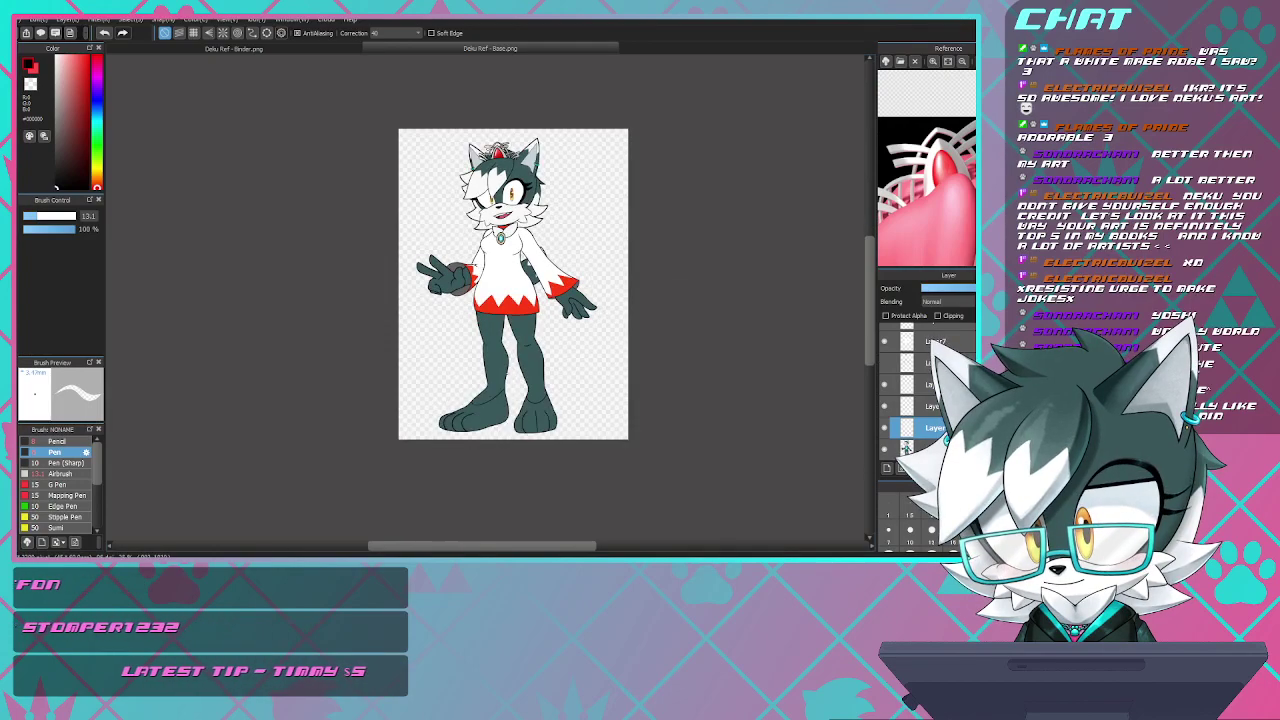
- Try to draw a black shoe outline around the side-facing foot's toes with the Pen brush
scroll(520, 410, up, 5)
scroll(520, 410, down, 2)
scroll(520, 410, up, 2)
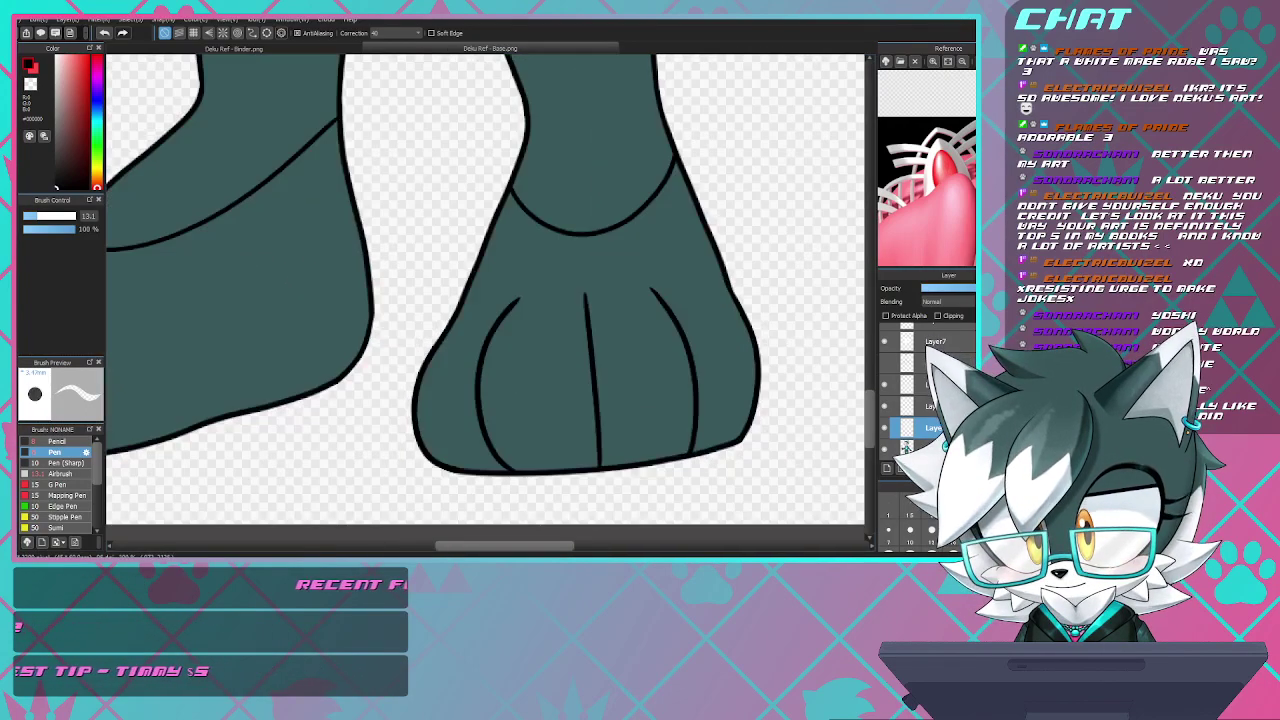
scroll(544, 350, down, 1)
scroll(164, 348, up, 2)
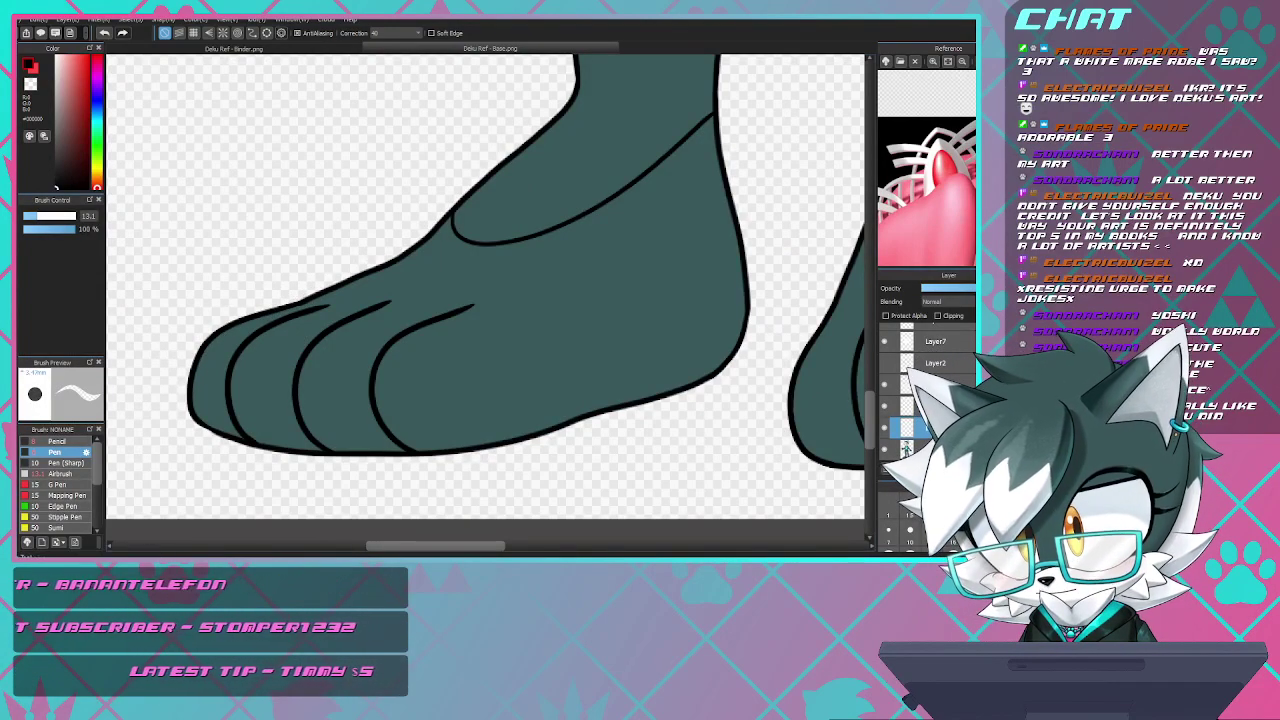
key(b)
mouse_move(250, 320)
mouse_down()
mouse_move(198, 373)
mouse_move(194, 413)
mouse_move(216, 443)
mouse_up()
key(ctrl+z)
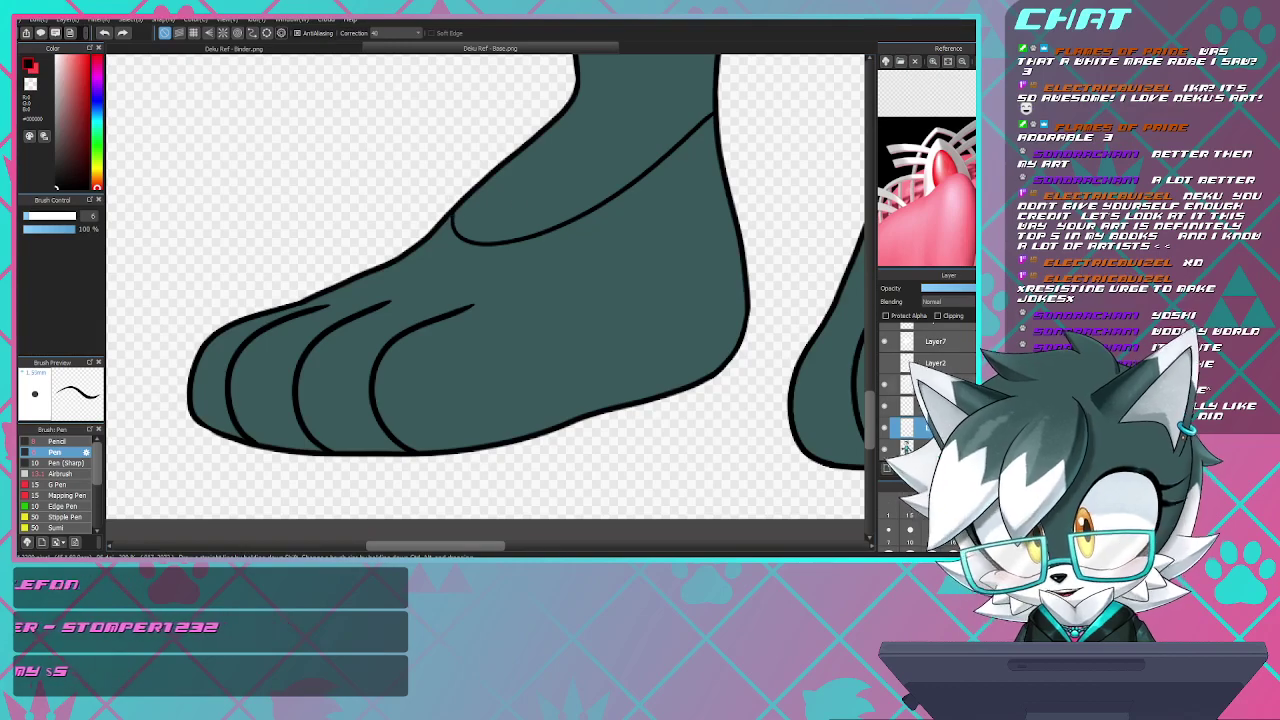
- Fade the character layer by lowering its opacity, and try drawing the shoe's upper line from the opening towards the toes
drag(975, 288, 962, 288)
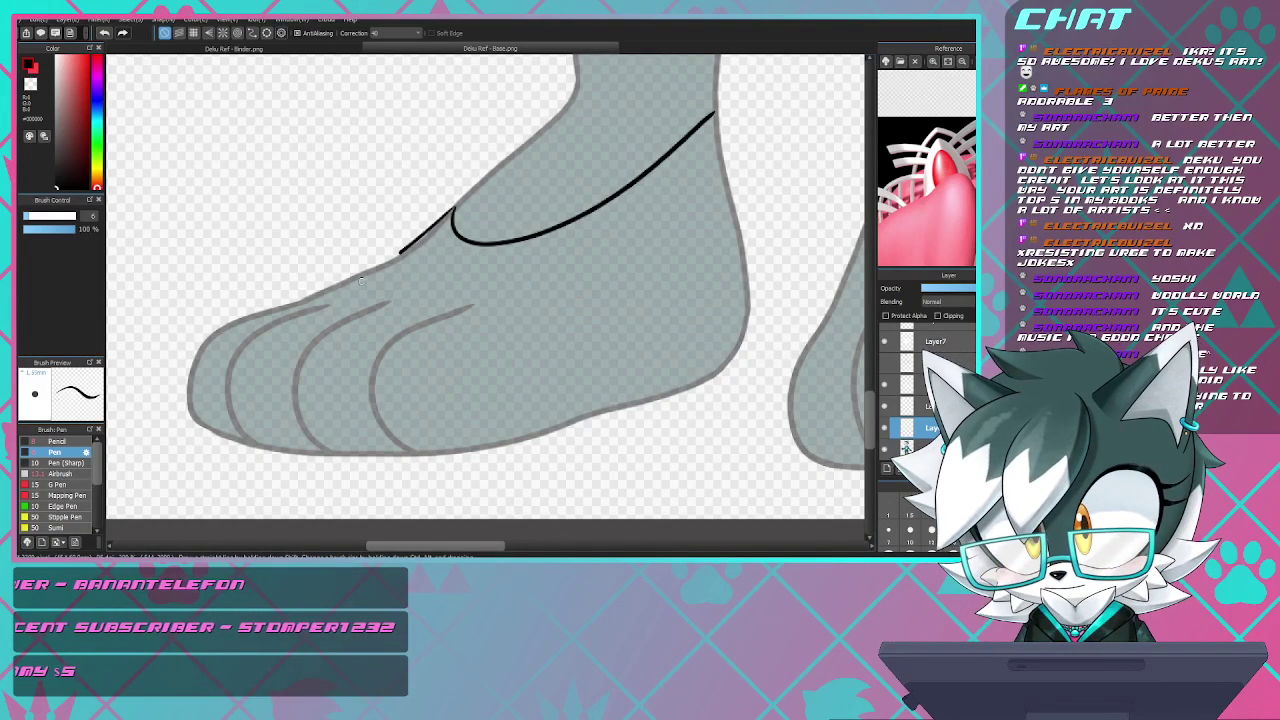
key(ctrl+z)
drag(355, 266, 238, 319)
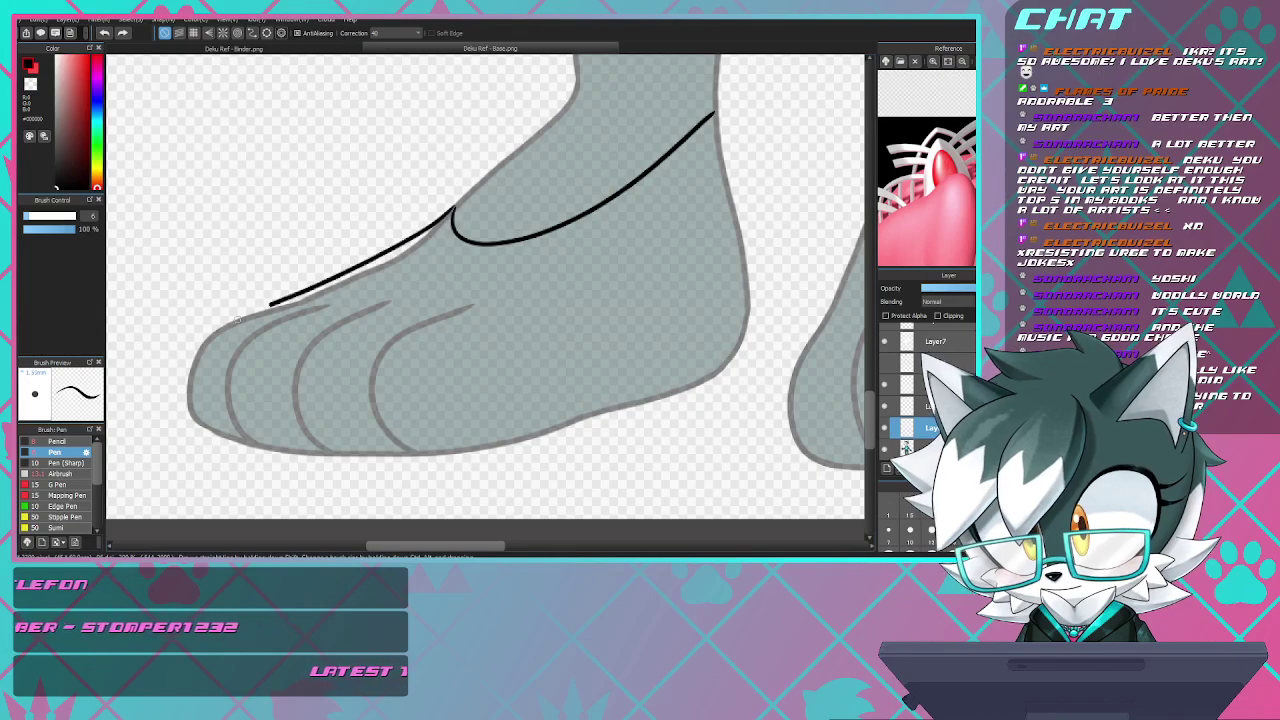
key(ctrl+z)
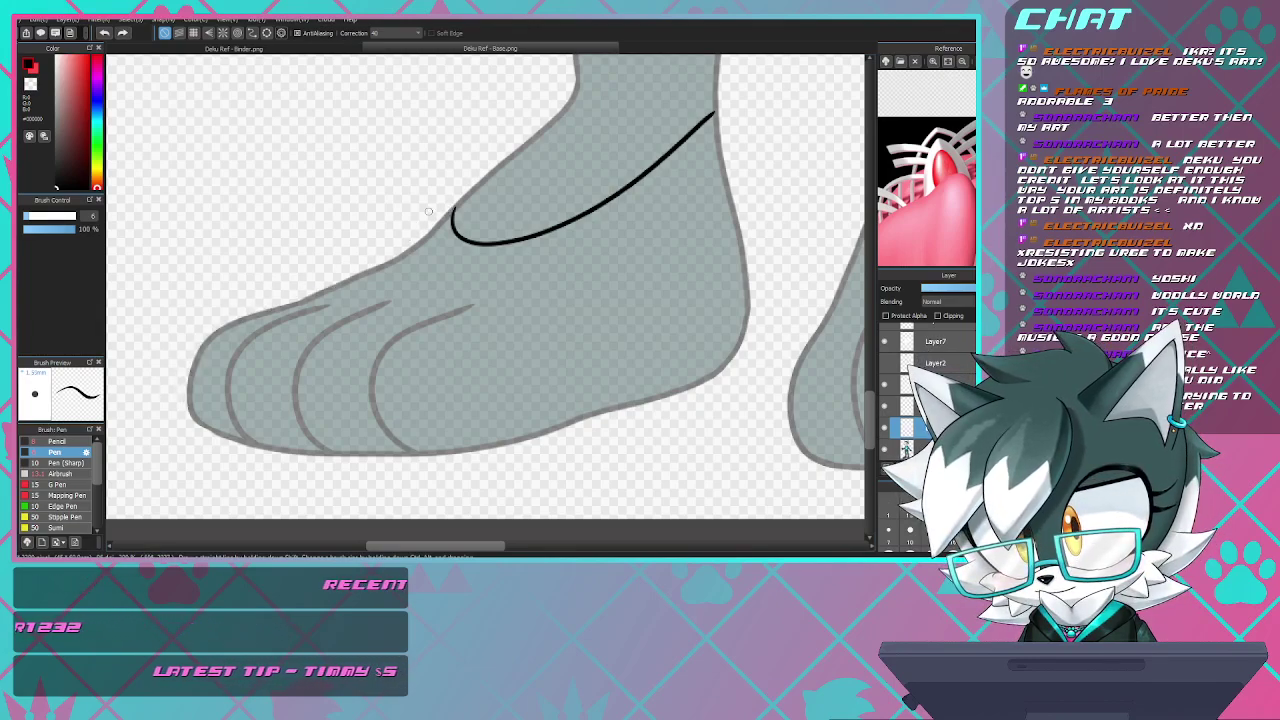
- Try to draw the side-facing shoe's outline from the opening's front, around the toes and along the sole
mouse_move(450, 213)
mouse_down()
mouse_move(208, 330)
mouse_move(194, 372)
mouse_move(207, 416)
mouse_up()
key(ctrl+z)
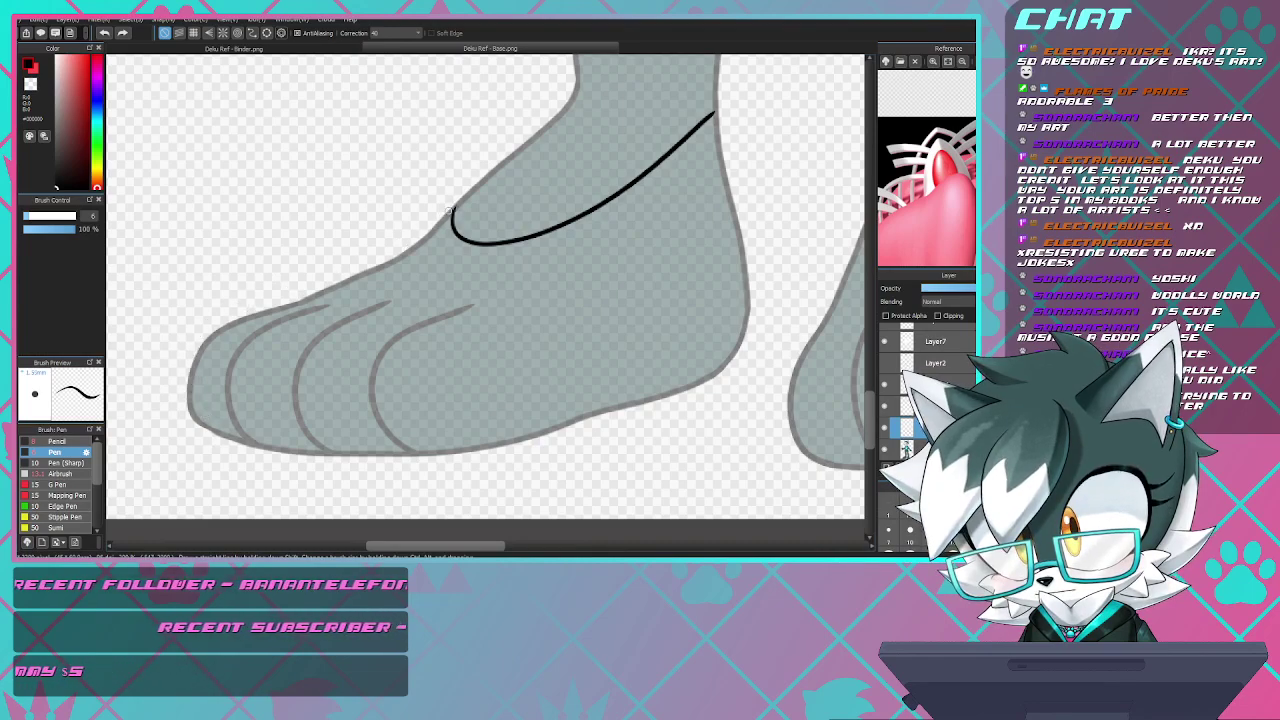
drag(380, 254, 185, 342)
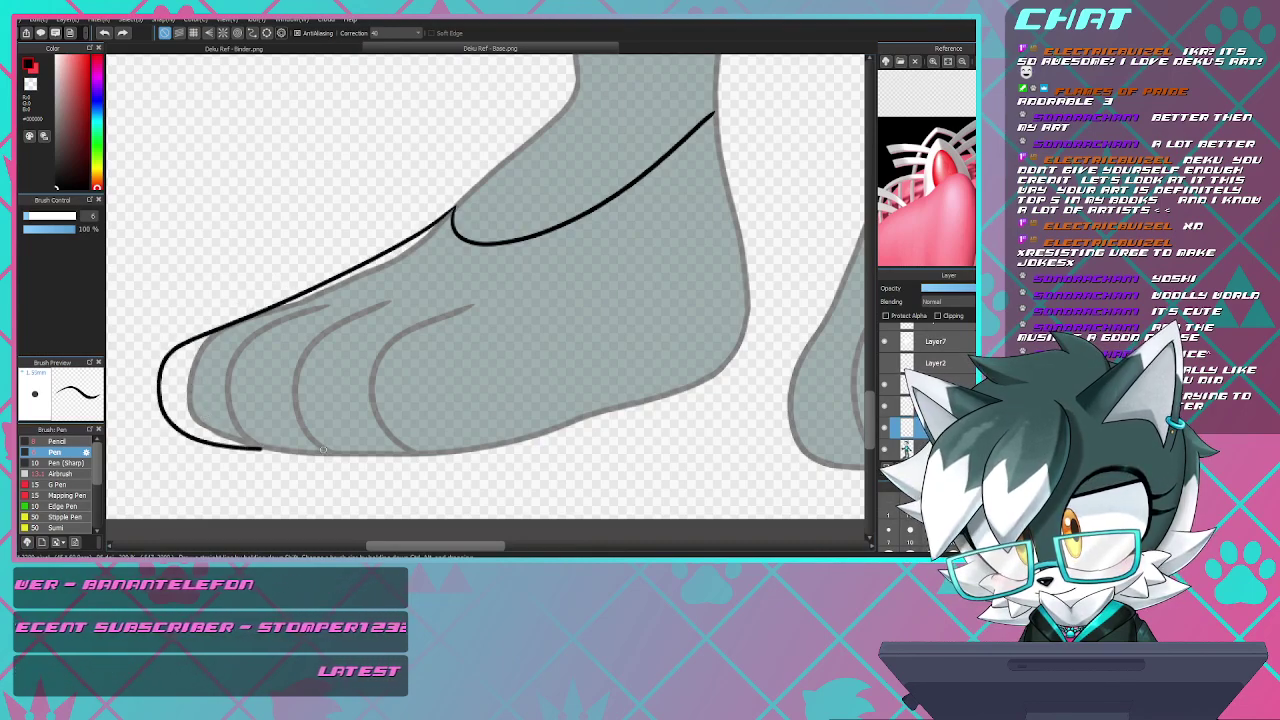
drag(323, 449, 490, 440)
key(ctrl+z)
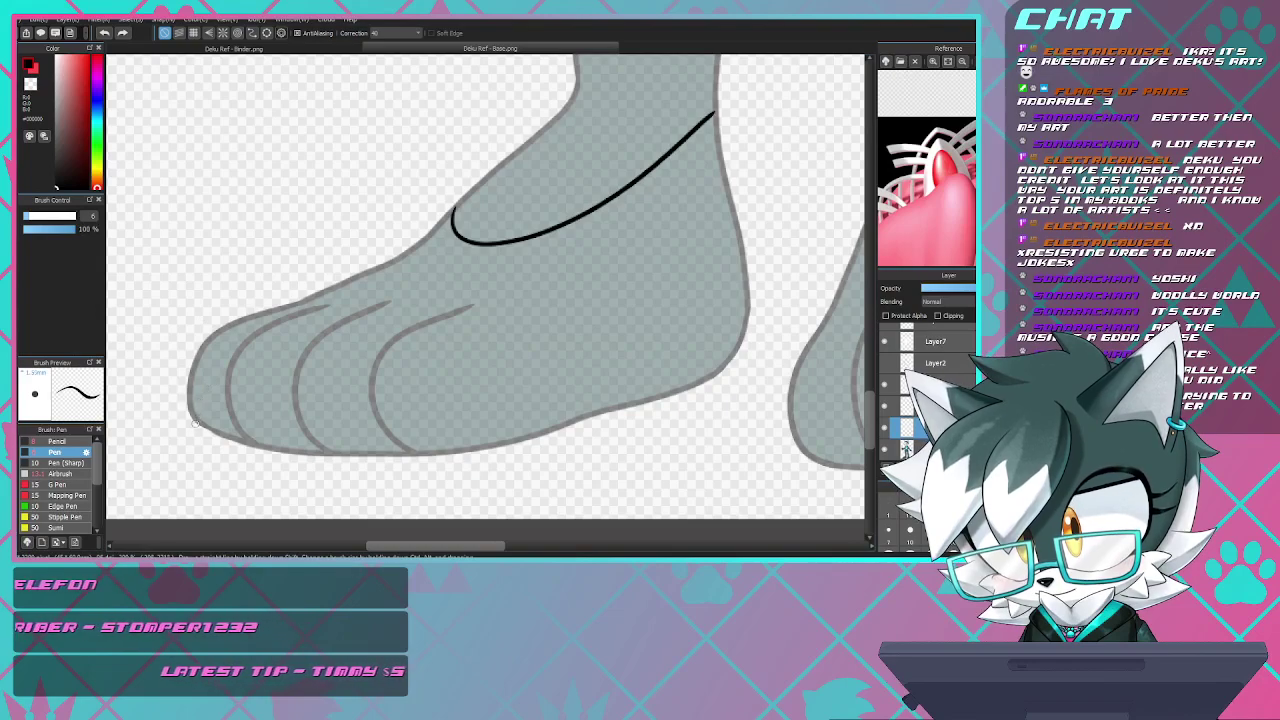
- Try to redraw the line between the shoe's opening and toes, continuing around the toe cap to the sole
mouse_move(191, 421)
mouse_down()
mouse_move(182, 355)
mouse_move(207, 322)
mouse_move(458, 203)
mouse_up()
key(ctrl+z)
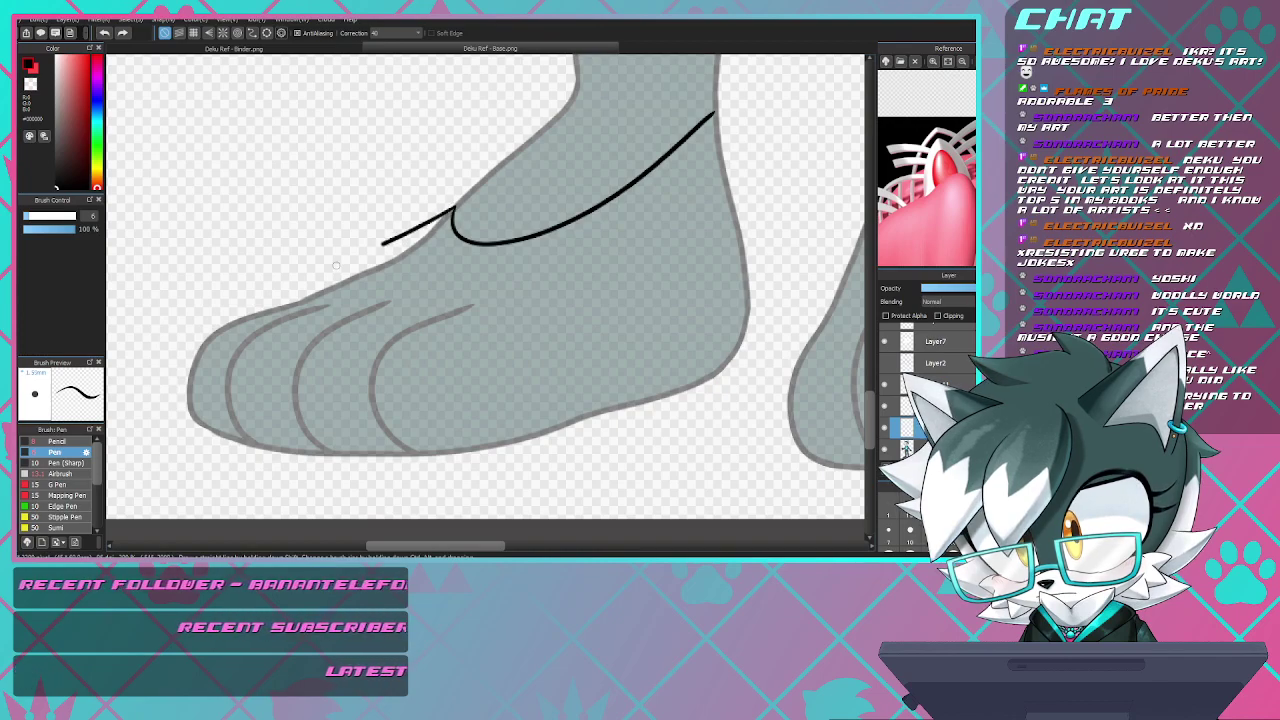
mouse_move(382, 243)
mouse_down()
mouse_move(177, 334)
mouse_move(157, 369)
mouse_move(159, 406)
mouse_move(231, 448)
mouse_move(458, 430)
mouse_up()
key(ctrl+z)
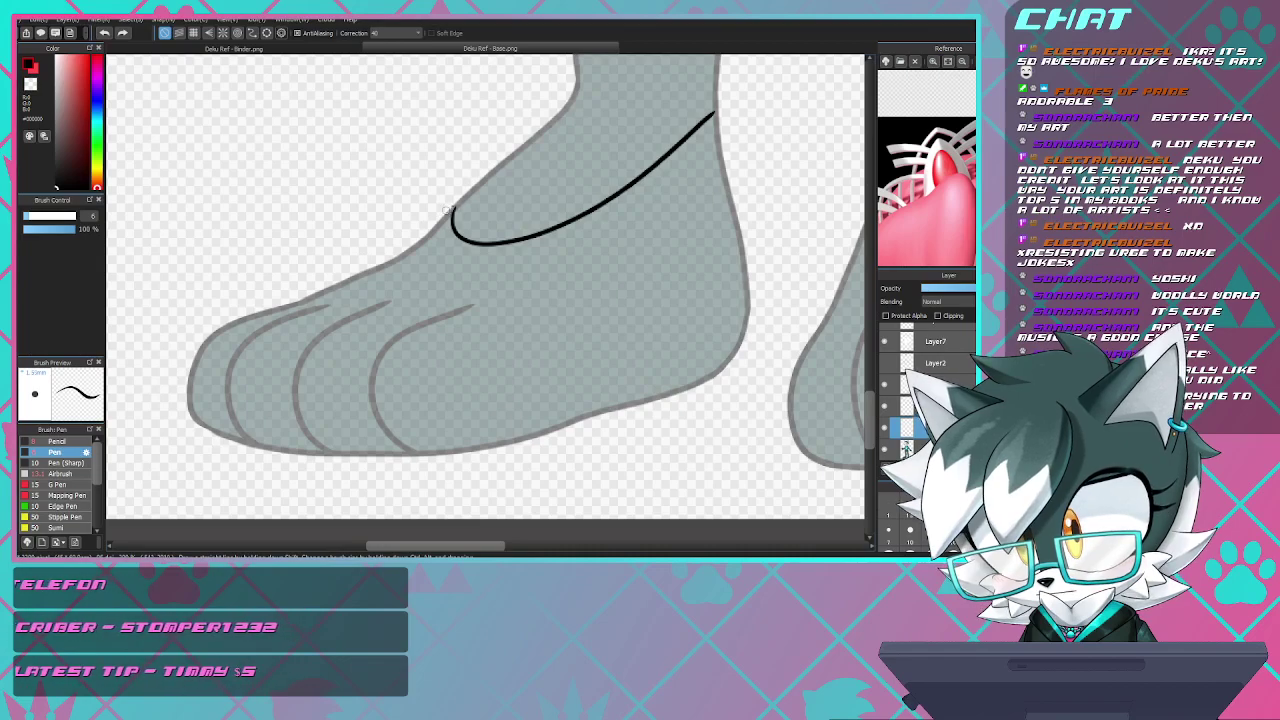
- Try to outline the entire side-facing shoe, closing it along the sole and up a rounded heel
drag(447, 208, 192, 338)
key(ctrl+z)
mouse_move(190, 422)
mouse_down()
mouse_move(284, 446)
mouse_move(390, 444)
mouse_move(551, 421)
mouse_move(688, 375)
mouse_up()
mouse_move(727, 332)
mouse_down()
mouse_move(752, 264)
mouse_move(722, 140)
mouse_up()
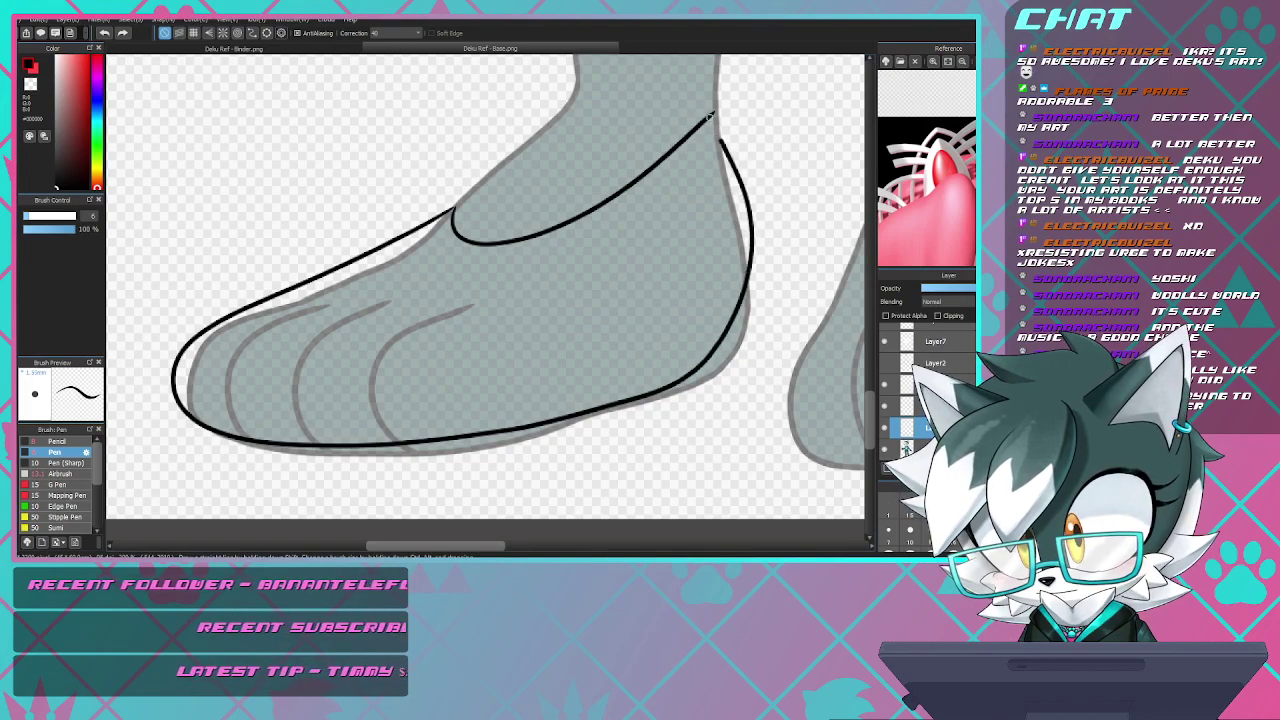
key(ctrl+z)
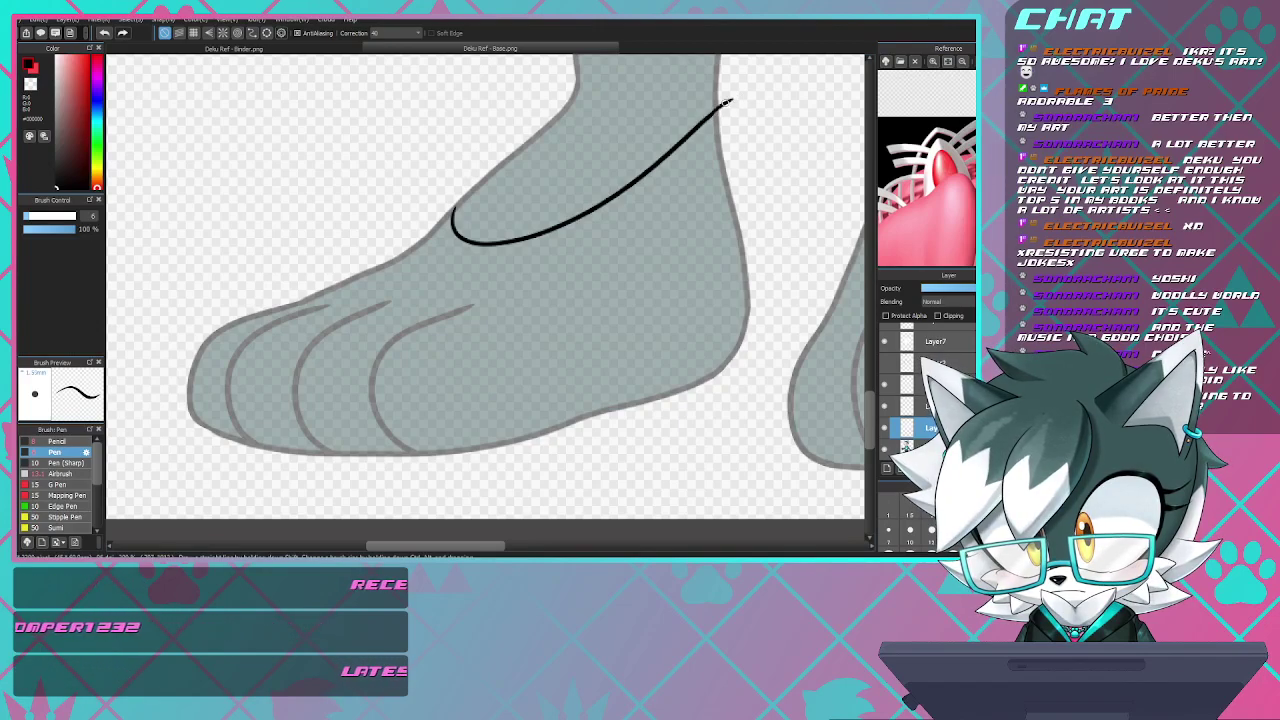
- Extend the shoe opening's line slightly past the back of the ankle and try a full outline meeting its tip
mouse_move(703, 118)
mouse_down()
mouse_move(733, 98)
mouse_move(731, 197)
mouse_move(752, 314)
mouse_move(735, 359)
mouse_move(693, 400)
mouse_move(504, 462)
mouse_move(296, 490)
mouse_move(214, 481)
mouse_move(154, 434)
mouse_move(172, 362)
mouse_up()
mouse_move(205, 321)
mouse_down()
mouse_move(423, 212)
mouse_move(381, 237)
mouse_move(446, 215)
mouse_move(181, 359)
mouse_move(172, 409)
mouse_move(212, 446)
mouse_move(386, 457)
mouse_move(613, 421)
mouse_move(696, 392)
mouse_move(734, 326)
mouse_move(744, 251)
mouse_move(735, 92)
mouse_up()
key(ctrl+z)
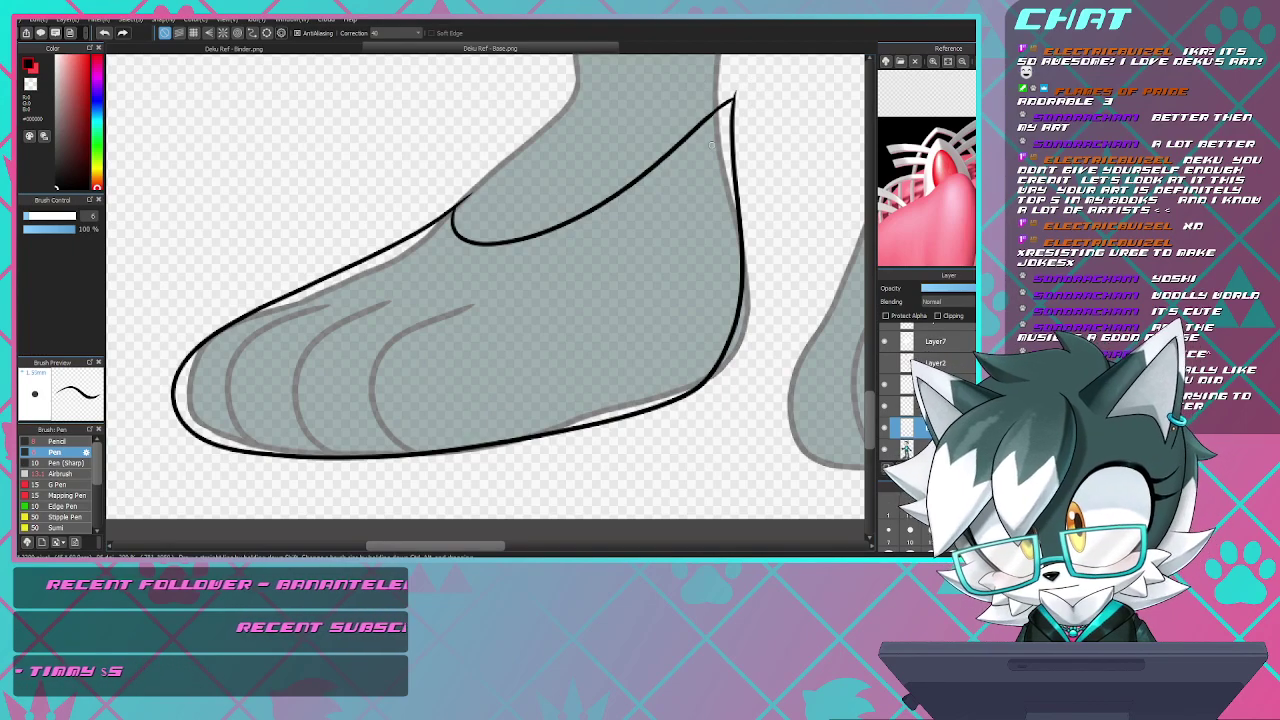
key(ctrl+z)
key(ctrl+z)
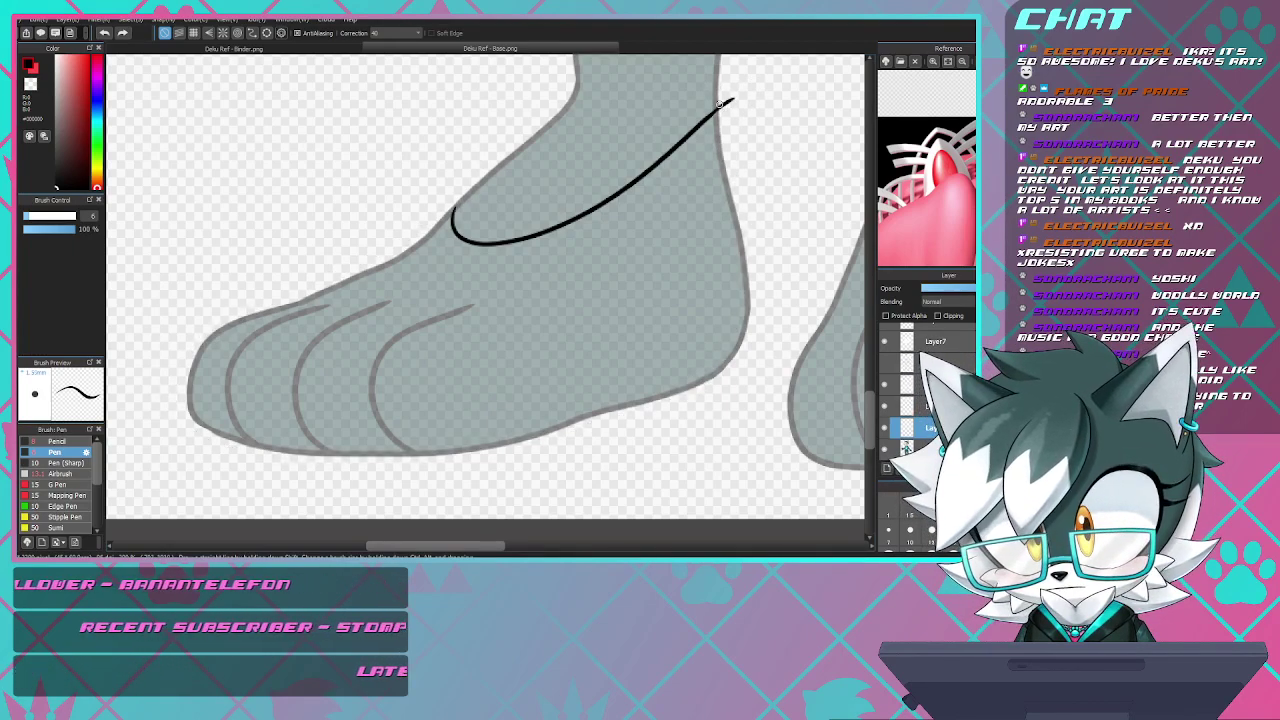
- Try another outline of the side-facing shoe over the toes, under the sole and up behind the heel
mouse_move(719, 108)
mouse_down()
mouse_move(752, 262)
mouse_move(698, 392)
mouse_move(502, 442)
mouse_move(274, 460)
mouse_move(192, 428)
mouse_move(246, 326)
mouse_move(452, 210)
mouse_move(166, 330)
mouse_up()
key(ctrl+z)
mouse_move(194, 434)
mouse_down()
mouse_move(259, 451)
mouse_move(543, 424)
mouse_move(659, 391)
mouse_move(754, 344)
mouse_move(779, 262)
mouse_move(733, 97)
mouse_move(764, 260)
mouse_up()
key(ctrl+z)
key(ctrl+z)
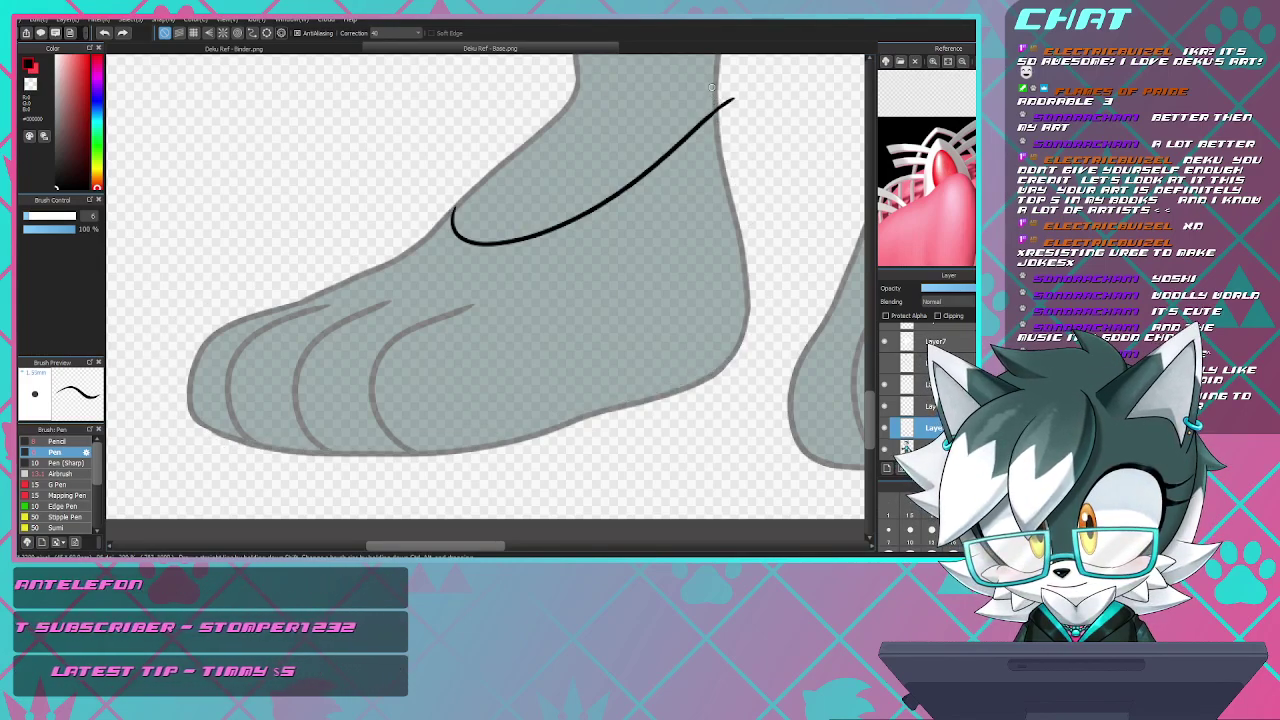
- Try to outline the shoe from the back of the ankle down the heel, then redraw its straight upper line
mouse_move(713, 92)
mouse_down()
mouse_move(745, 320)
mouse_move(584, 414)
mouse_up()
mouse_move(505, 432)
mouse_down()
mouse_move(290, 454)
mouse_move(213, 431)
mouse_move(185, 383)
mouse_up()
mouse_move(297, 287)
mouse_down()
mouse_move(454, 204)
mouse_move(193, 364)
mouse_up()
key(ctrl+z)
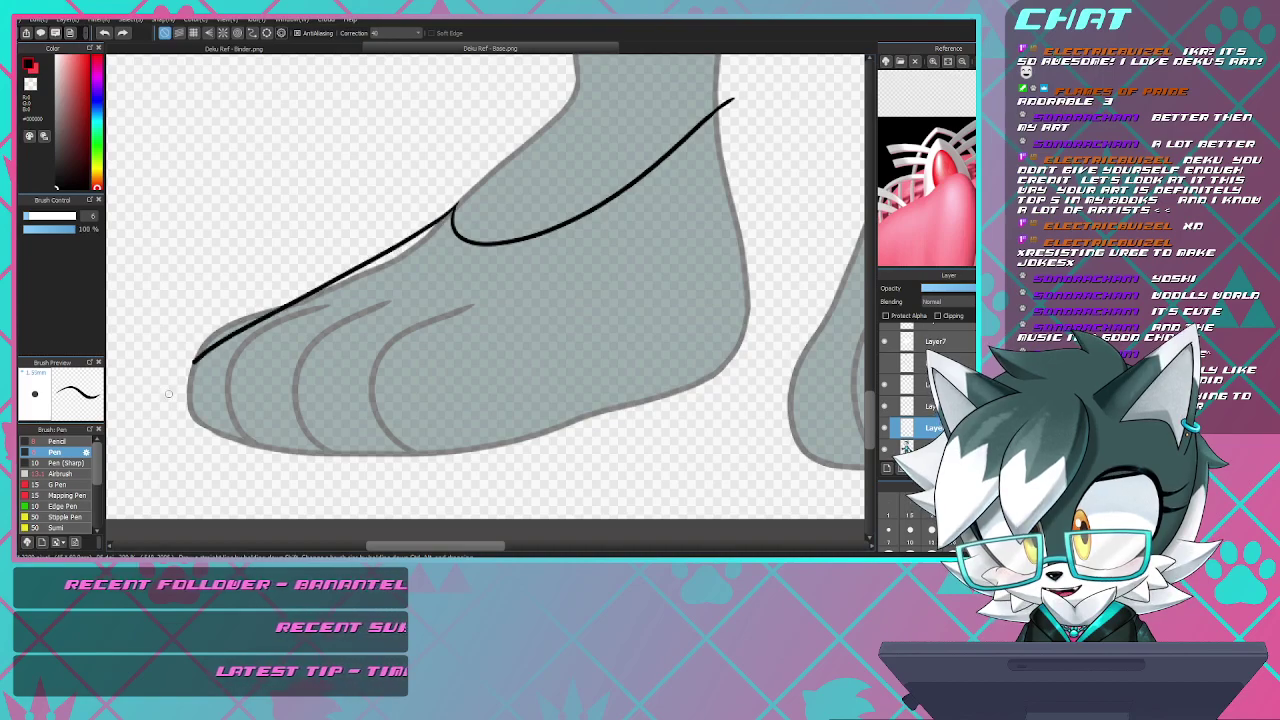
key(ctrl+z)
mouse_move(452, 205)
mouse_down()
mouse_move(192, 355)
mouse_move(288, 455)
mouse_move(498, 430)
mouse_move(704, 380)
mouse_move(748, 270)
mouse_move(704, 90)
mouse_move(742, 210)
mouse_move(750, 355)
mouse_move(563, 438)
mouse_move(285, 468)
mouse_move(178, 442)
mouse_move(157, 366)
mouse_move(228, 320)
mouse_up()
key(ctrl+z)
key(ctrl+z)
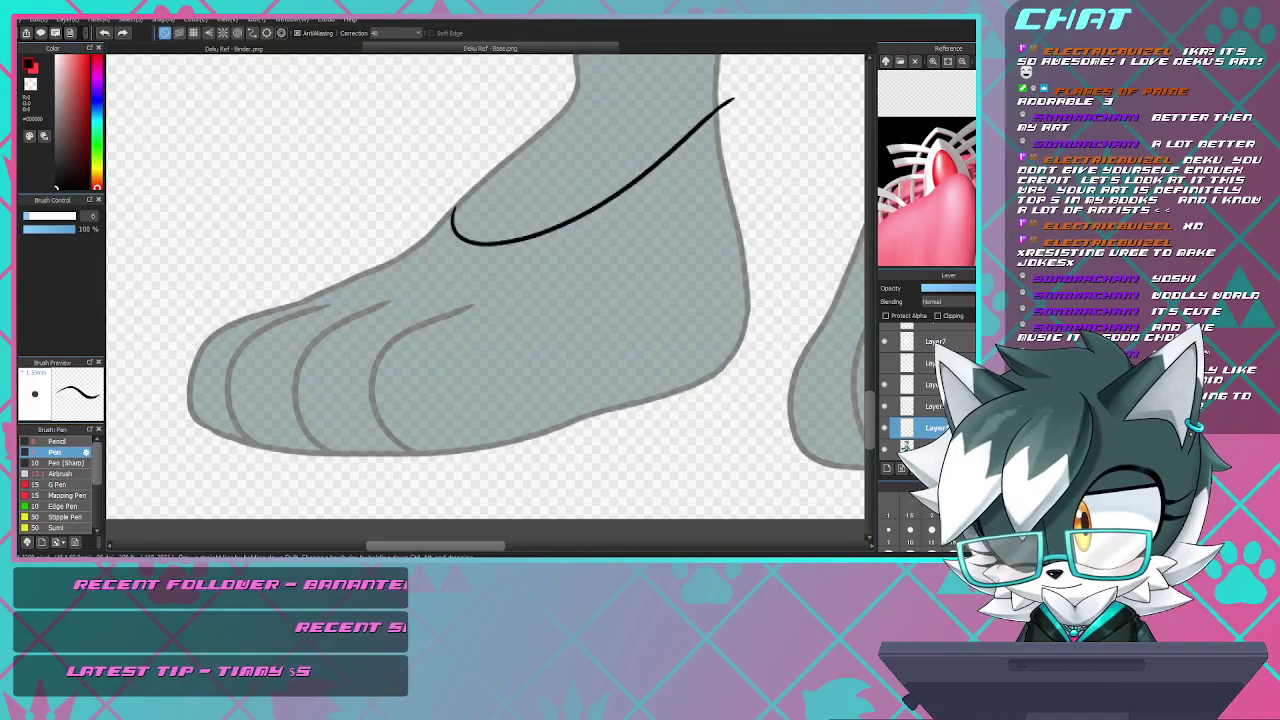
- Try to draw the shoe's outline in one continuous stroke from the back of the ankle around to the opening's front
scroll(552, 270, down, 3)
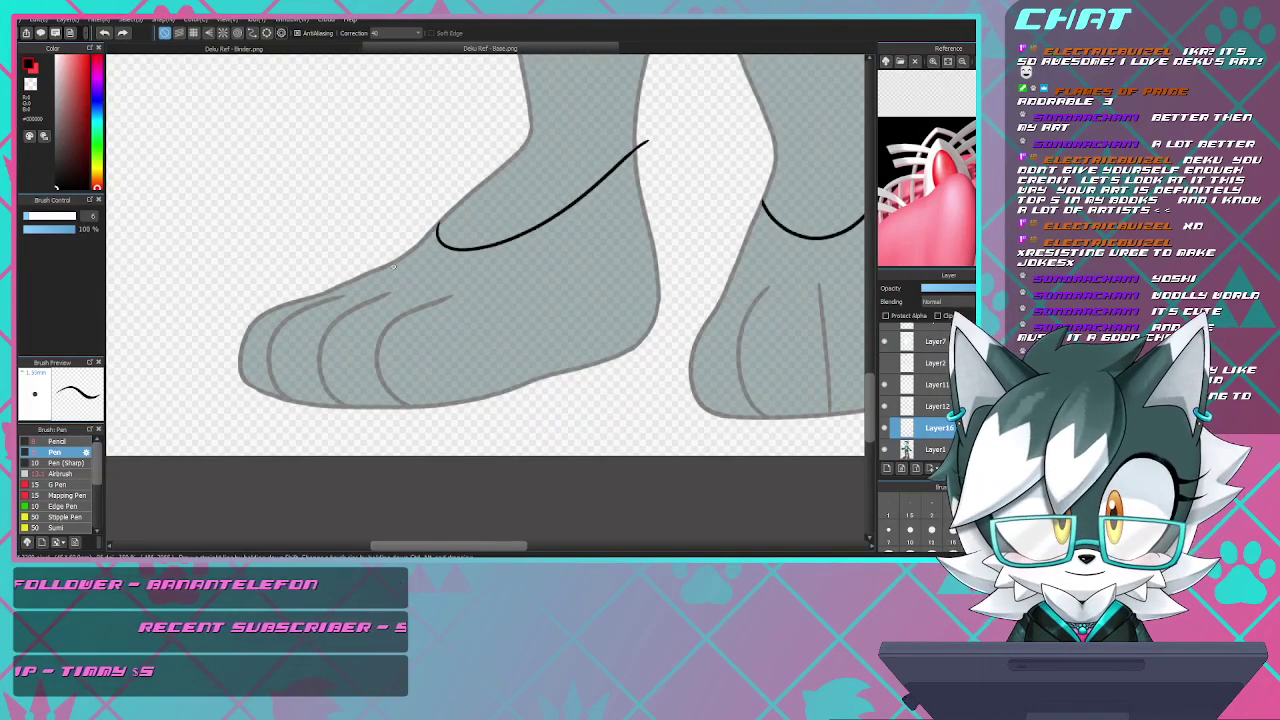
scroll(551, 270, up, 3)
scroll(551, 270, down, 2)
scroll(530, 260, up, 3)
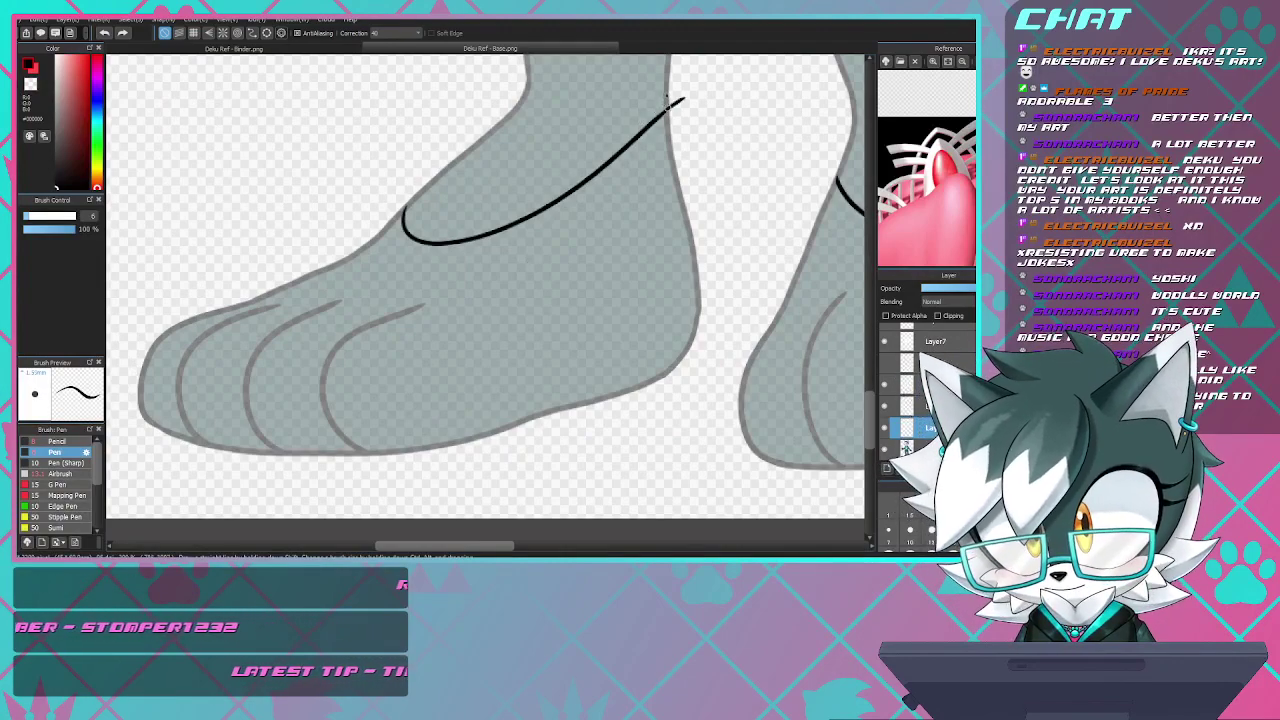
mouse_move(667, 97)
mouse_down()
mouse_move(703, 320)
mouse_move(681, 369)
mouse_move(622, 396)
mouse_move(335, 451)
mouse_move(170, 440)
mouse_move(119, 410)
mouse_move(113, 372)
mouse_move(139, 327)
mouse_move(406, 205)
mouse_up()
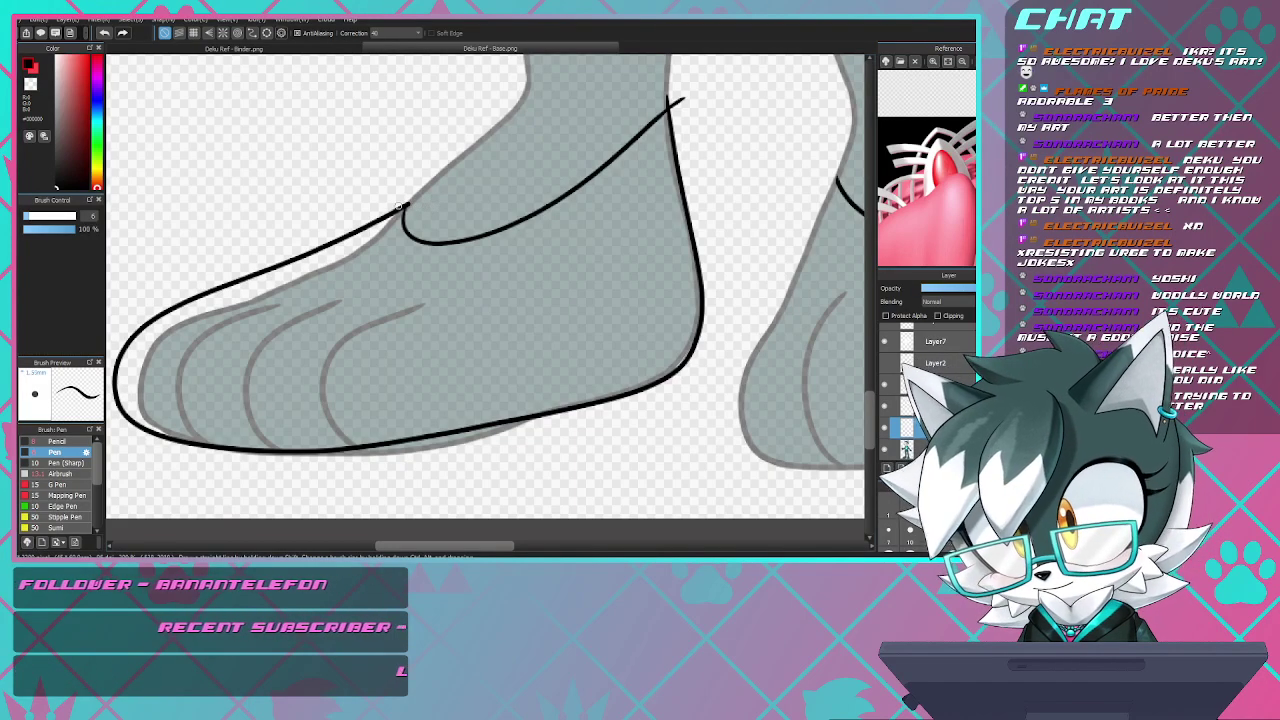
scroll(400, 206, up, 5)
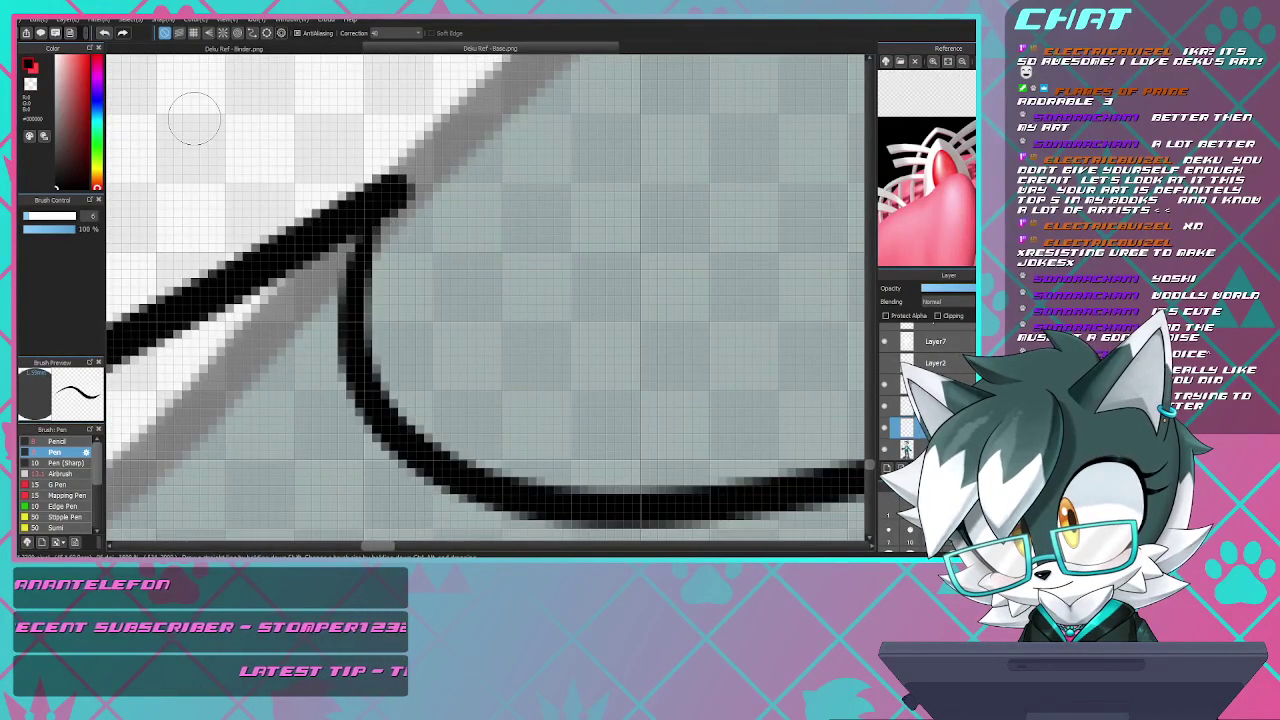
key(e)
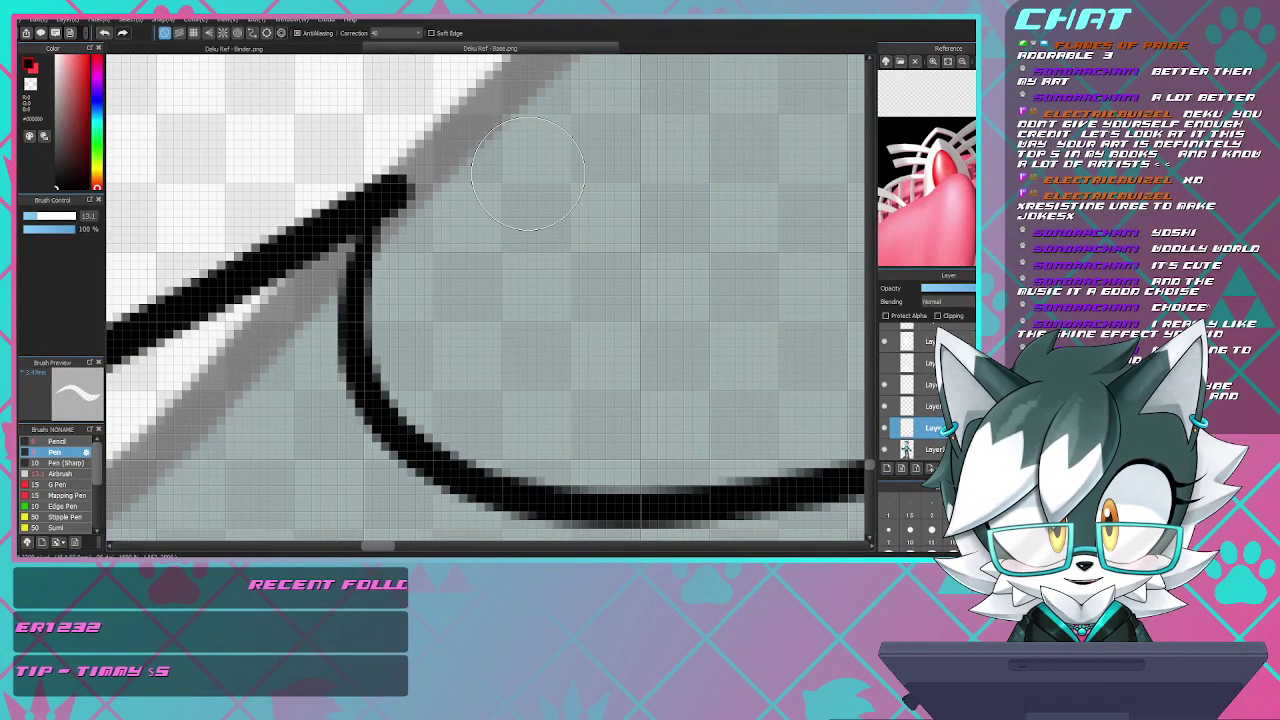
scroll(528, 173, down, 8)
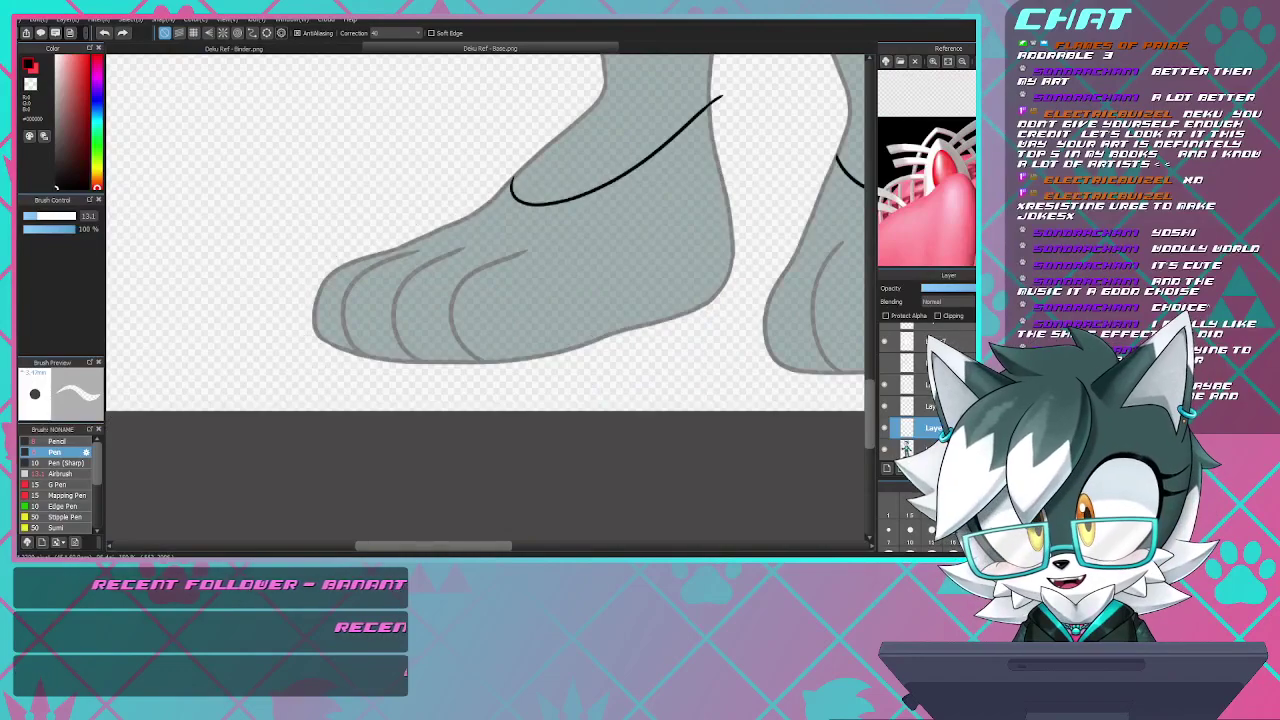
scroll(560, 170, down, 3)
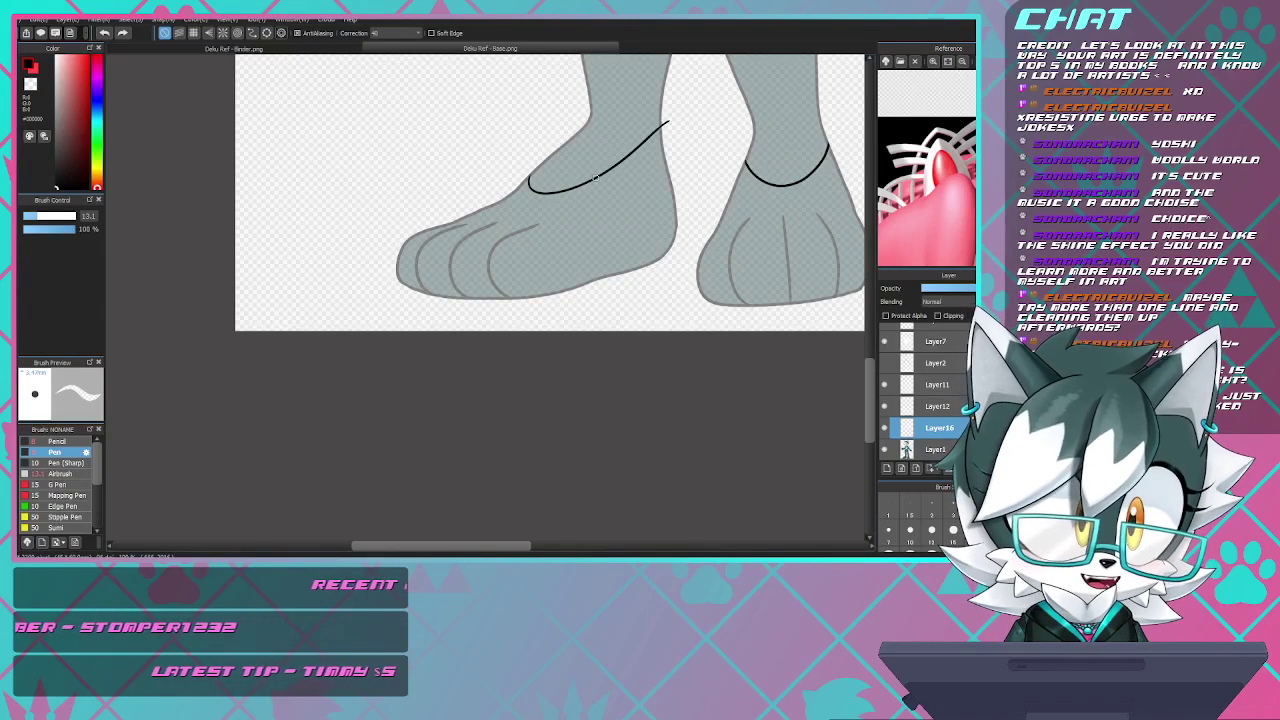
scroll(594, 178, down, 2)
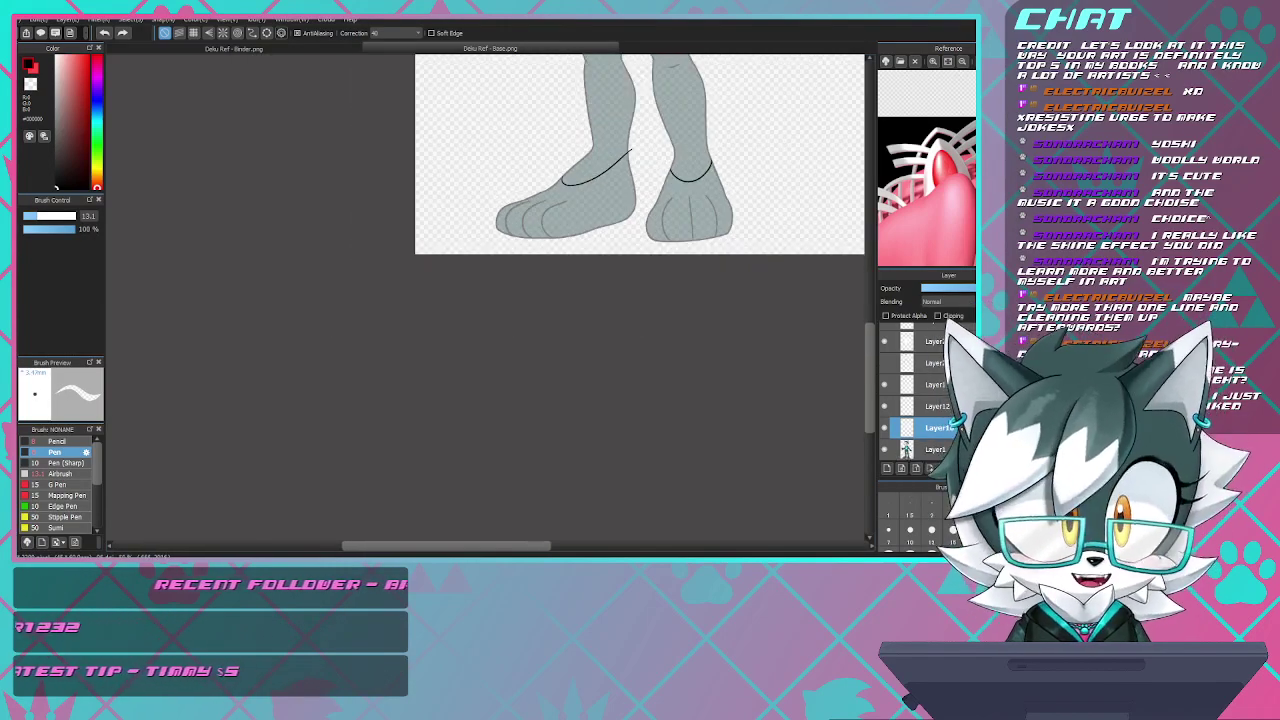
scroll(594, 179, up, 3)
scroll(594, 178, up, 1)
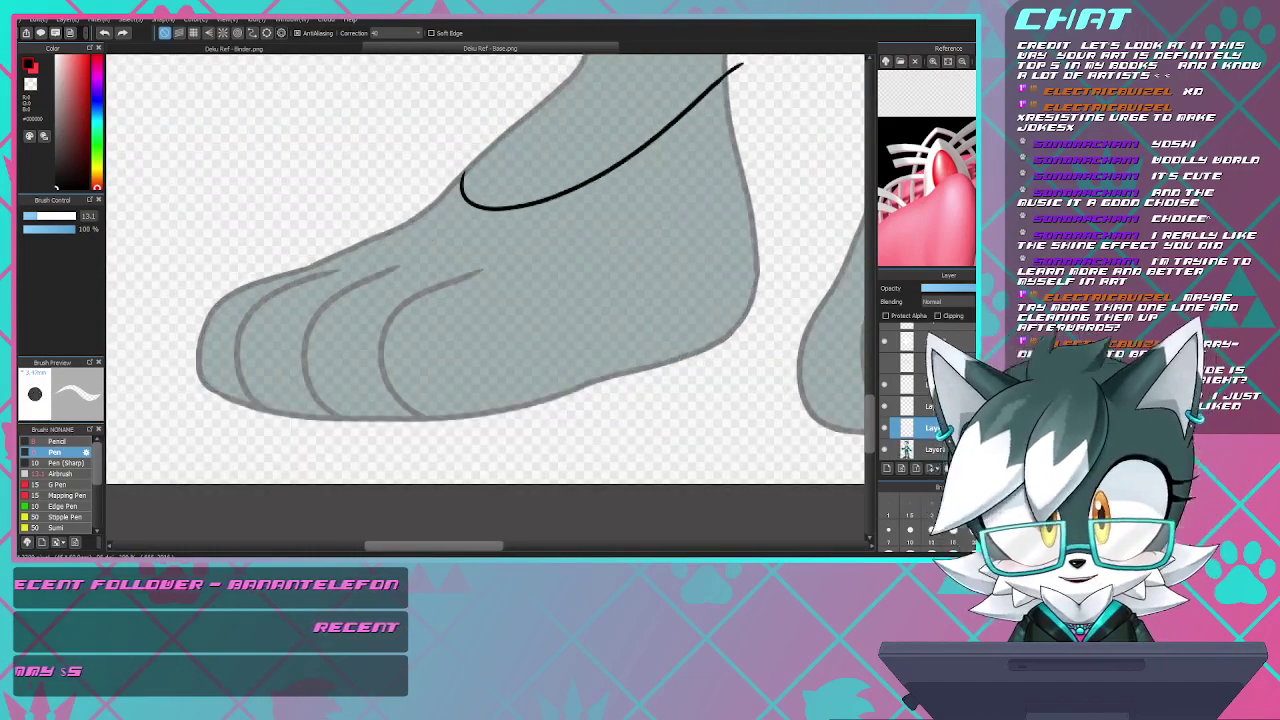
scroll(594, 178, down, 1)
scroll(594, 178, up, 2)
scroll(594, 178, down, 1)
scroll(484, 193, down, 1)
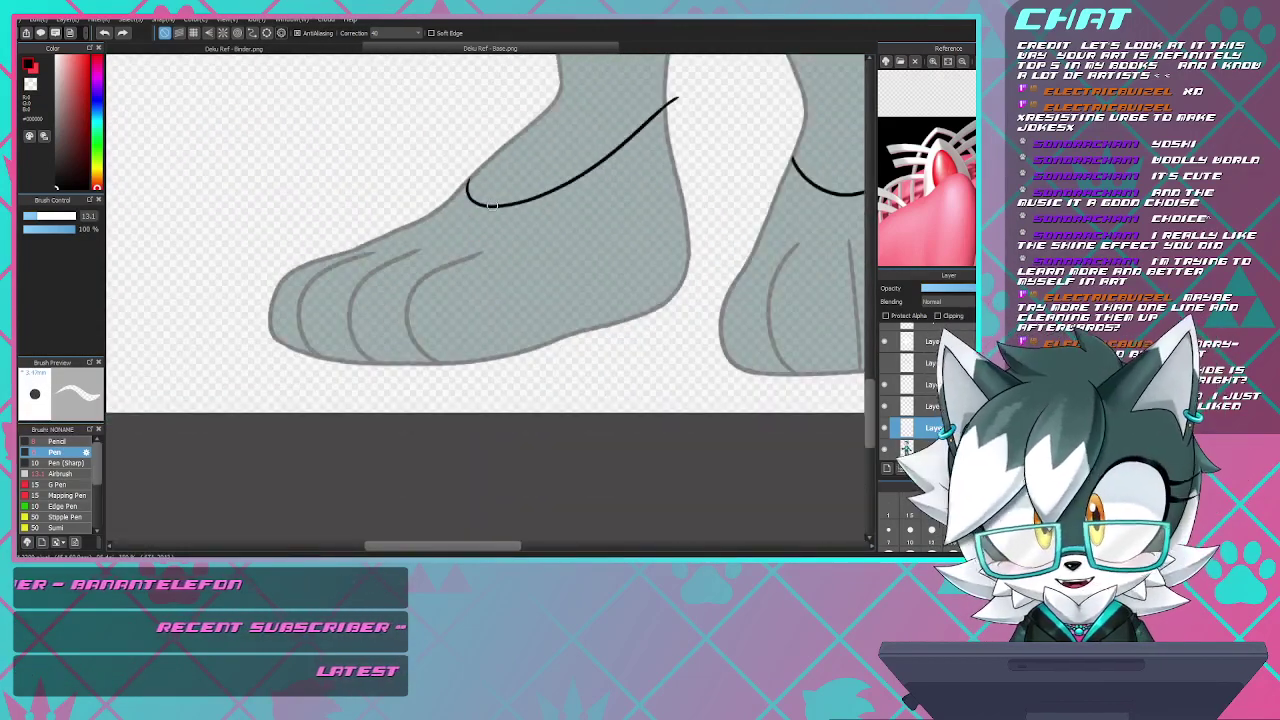
scroll(560, 190, up, 1)
scroll(640, 185, down, 2)
- Draw the shoe's back line with the Pen brush in short overlapping strokes from the ankle down over the heel
scroll(737, 86, up, 3)
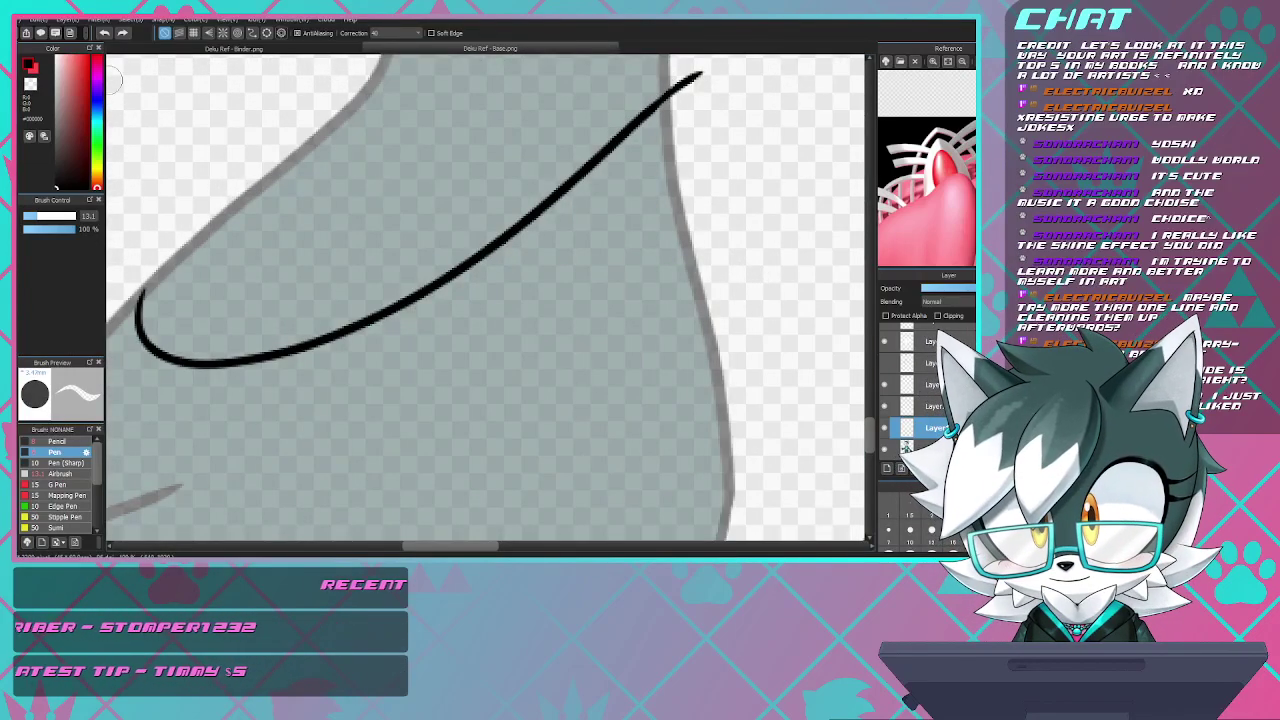
key(b)
drag(662, 66, 718, 378)
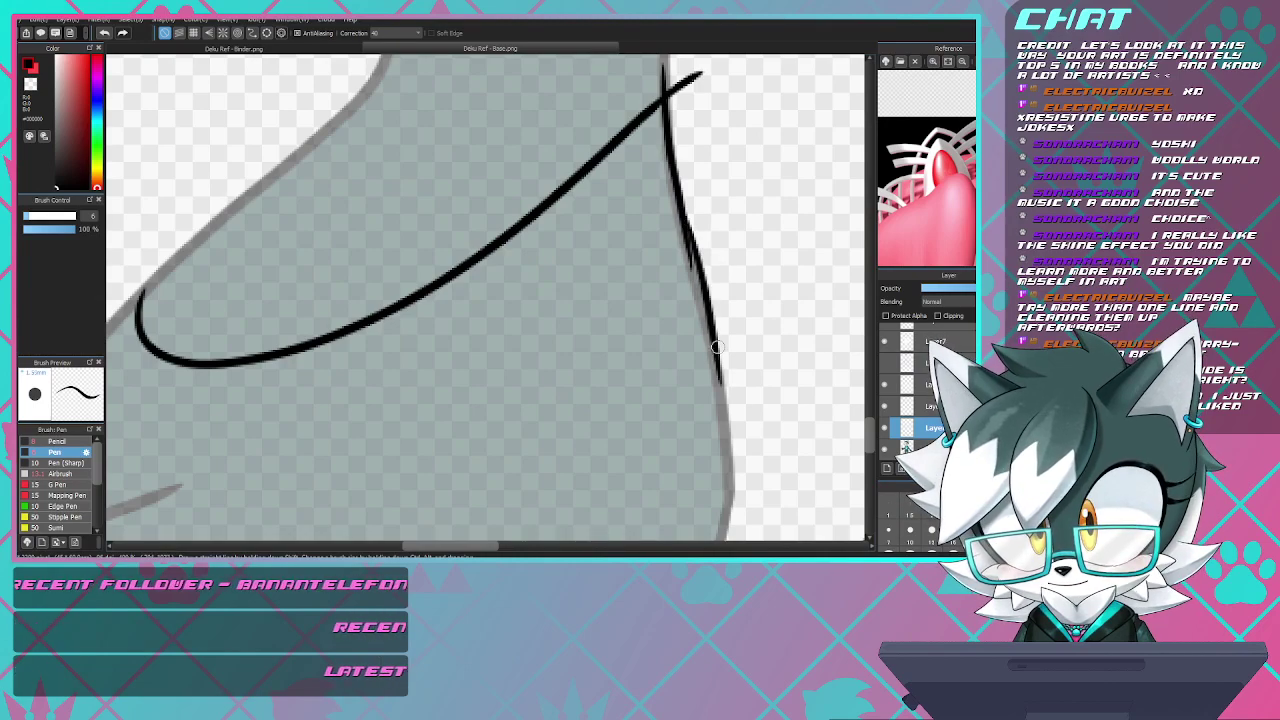
key(ctrl+z)
drag(684, 210, 730, 430)
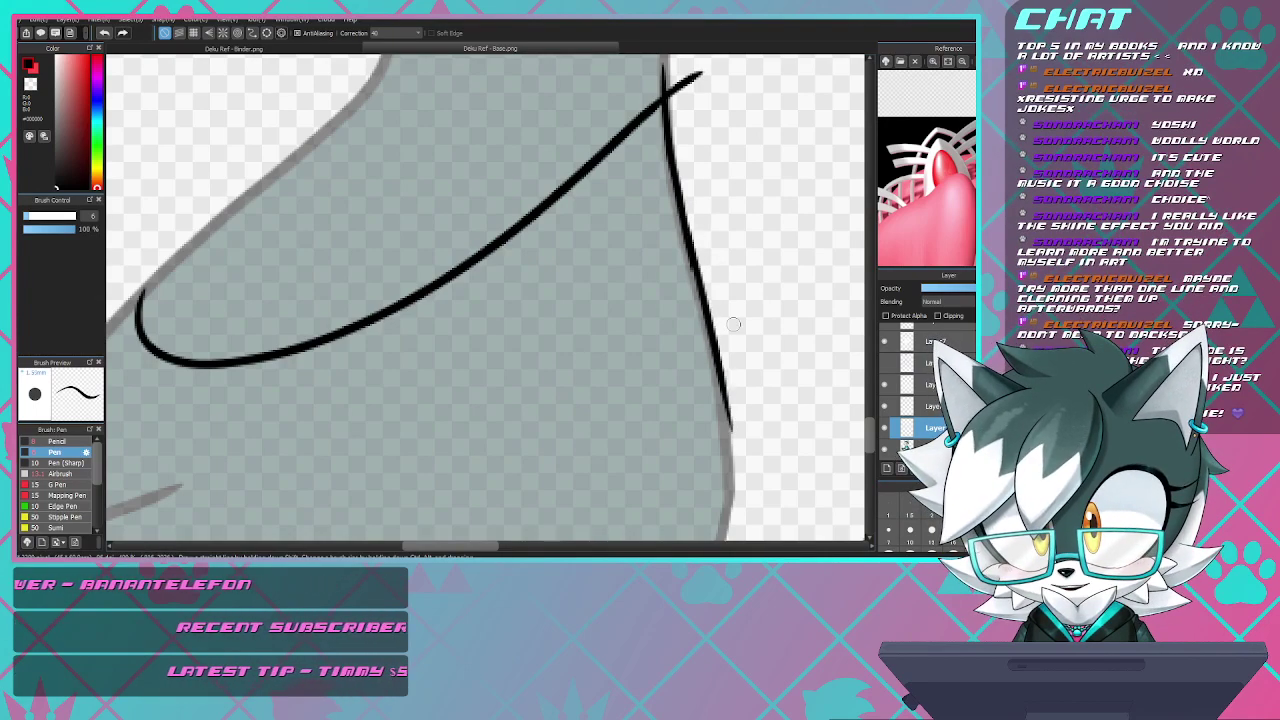
key(ctrl+z)
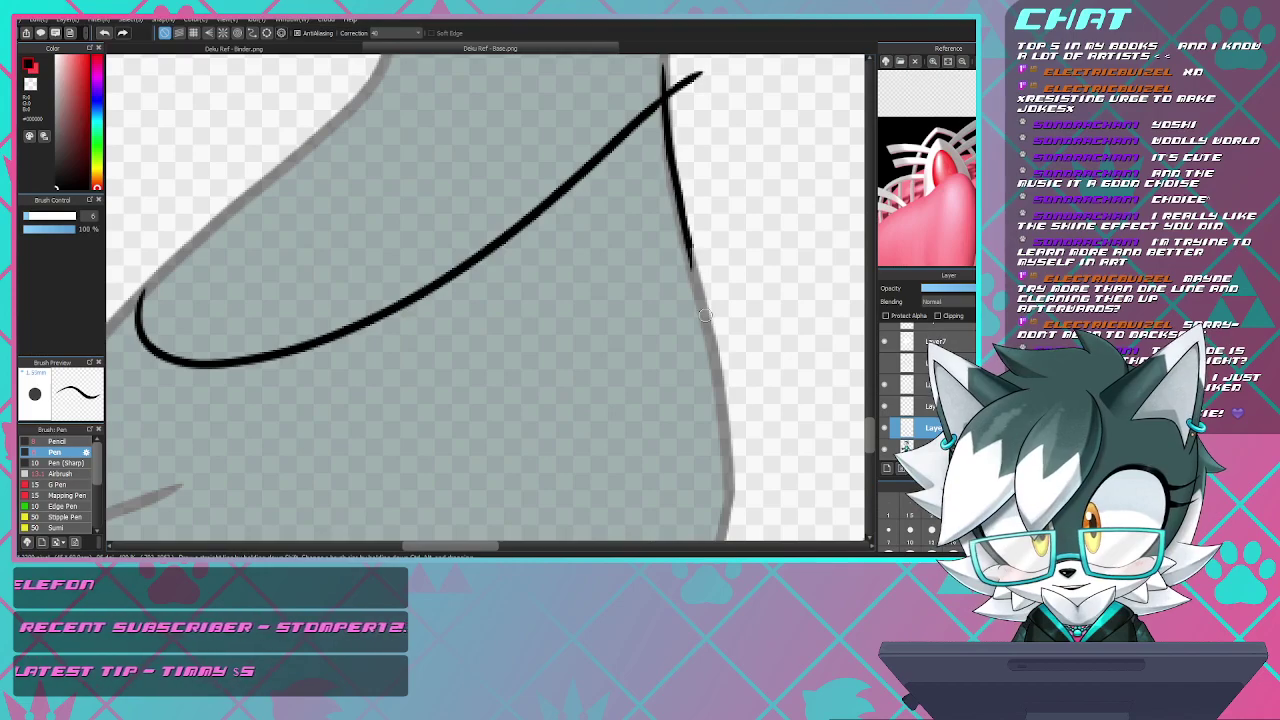
mouse_move(686, 256)
mouse_down()
mouse_move(735, 430)
mouse_move(742, 540)
mouse_up()
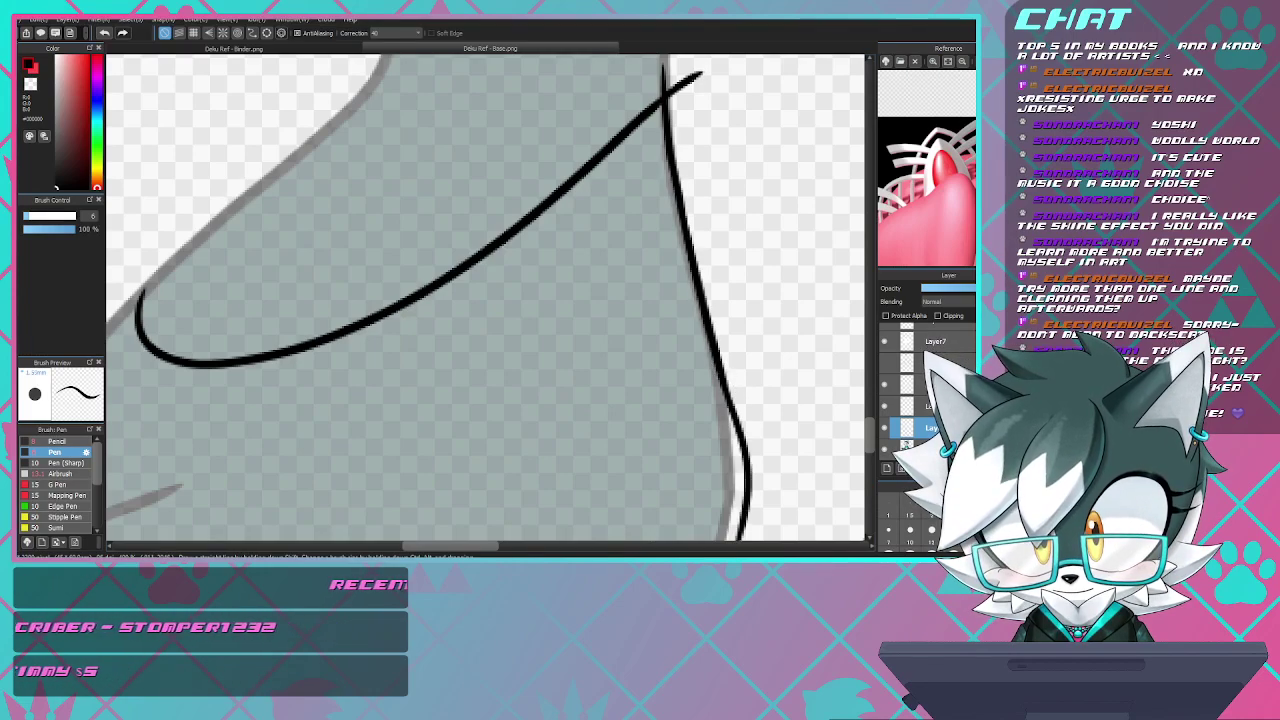
- Continue the shoe's black outline around the bottom of the heel and onto the rear of the sole
scroll(621, 282, down, 5)
scroll(622, 360, up, 4)
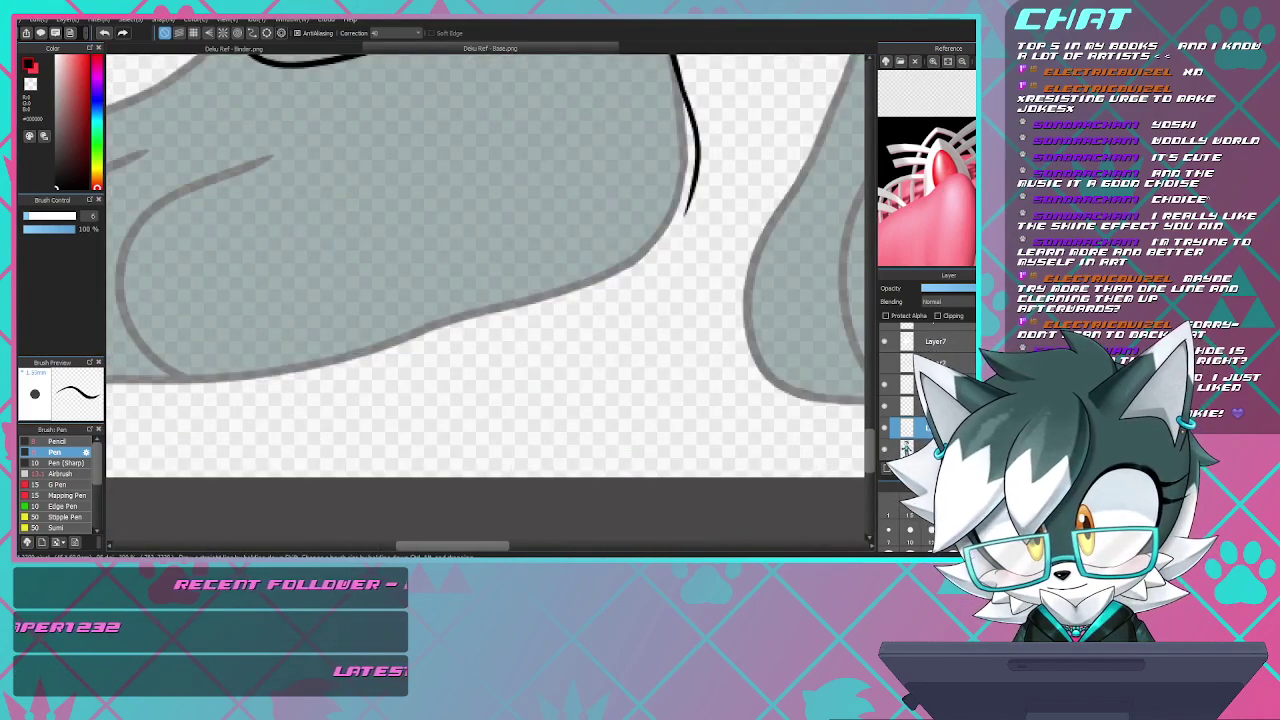
drag(693, 181, 652, 260)
key(ctrl+z)
mouse_move(693, 184)
mouse_down()
mouse_move(640, 278)
mouse_move(492, 324)
mouse_up()
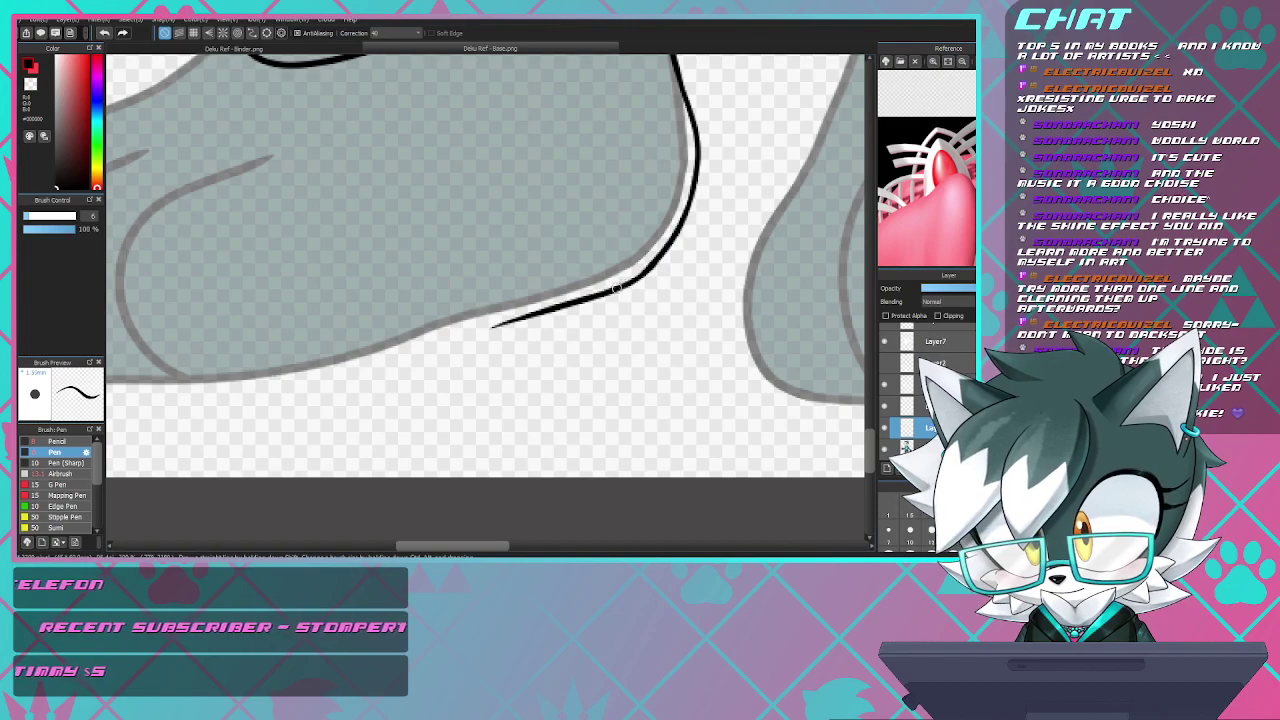
key(ctrl+z)
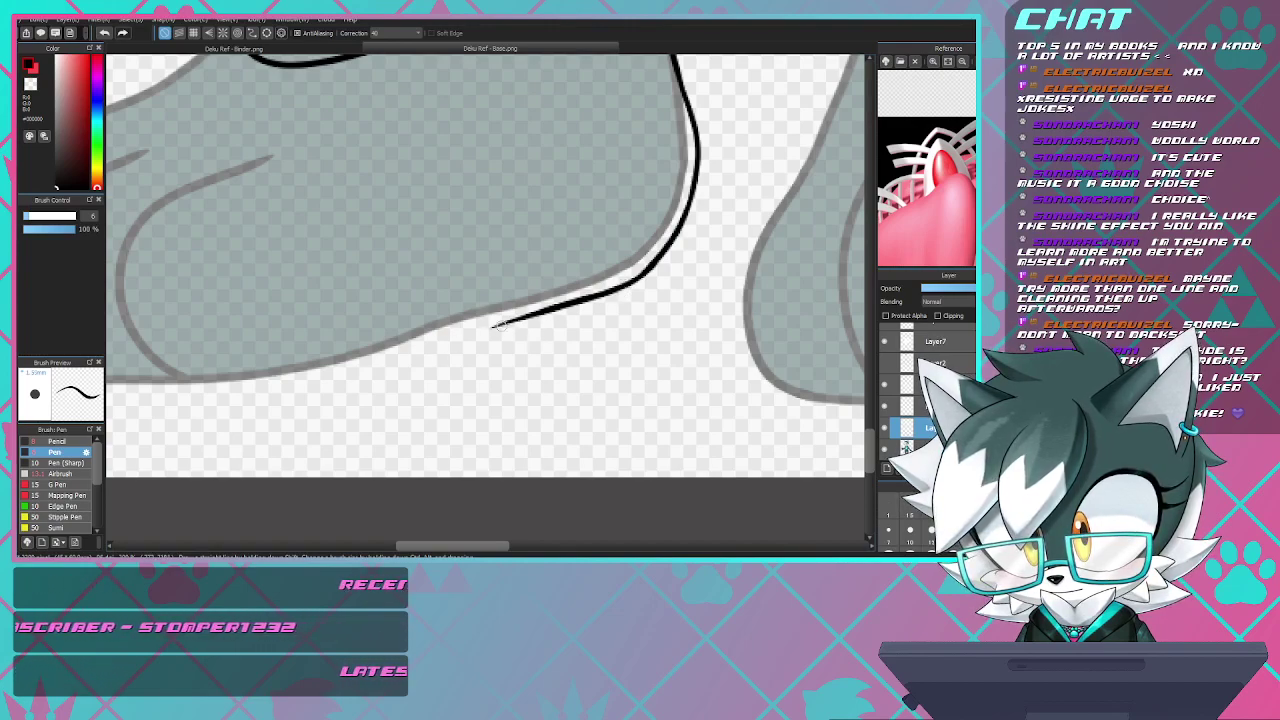
- Try to continue the shoe's sole line from the heel forward beneath the foot to the toe, retrying uneven strokes
drag(431, 349, 298, 394)
scroll(523, 356, down, 2)
scroll(206, 386, up, 2)
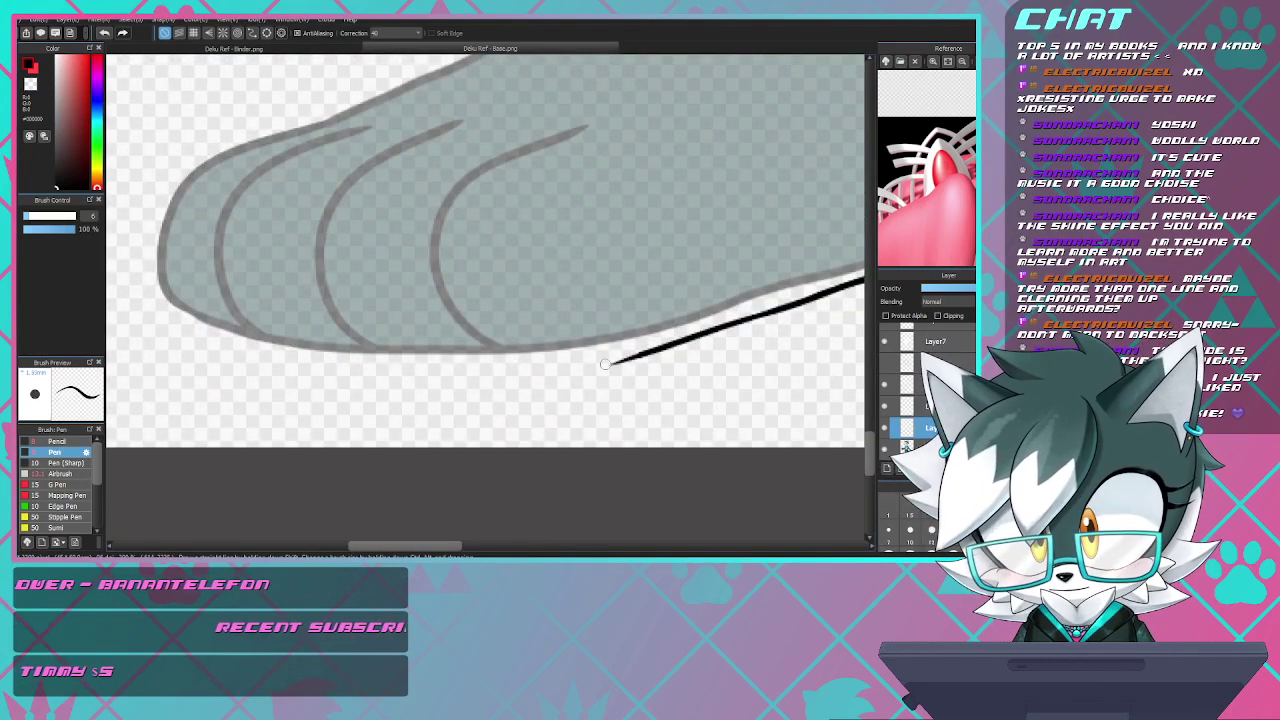
drag(604, 364, 495, 377)
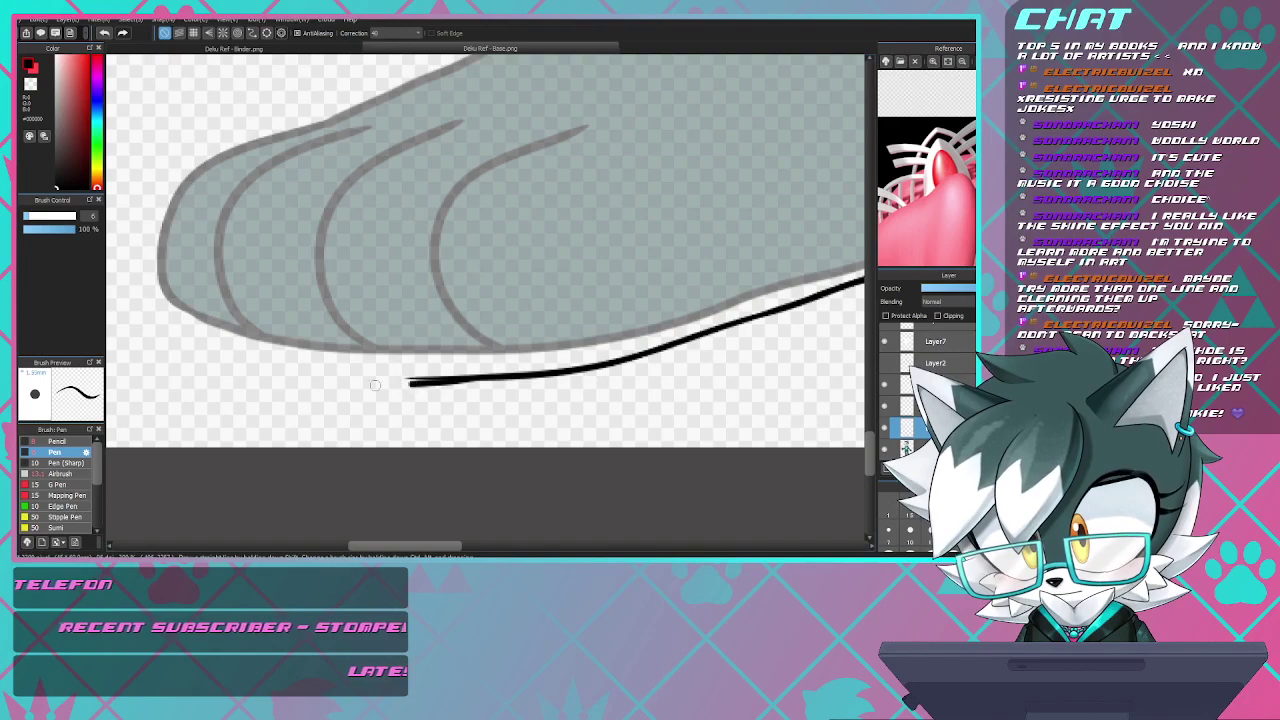
drag(375, 385, 362, 387)
key(ctrl+z)
drag(482, 374, 254, 385)
key(ctrl+z)
mouse_move(390, 380)
mouse_down()
mouse_move(292, 373)
mouse_move(218, 350)
mouse_up()
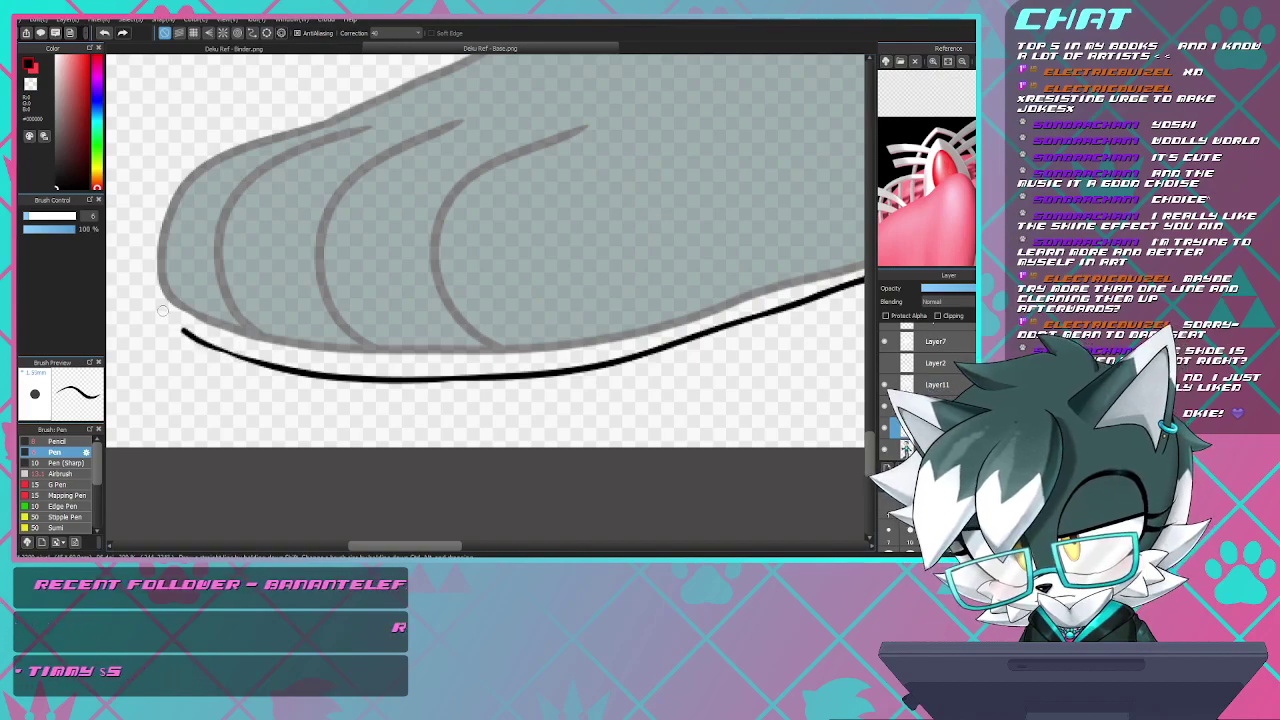
- Undo the sole and heel strokes back to the short line at the back of the ankle
key(ctrl+z)
key(ctrl+z)
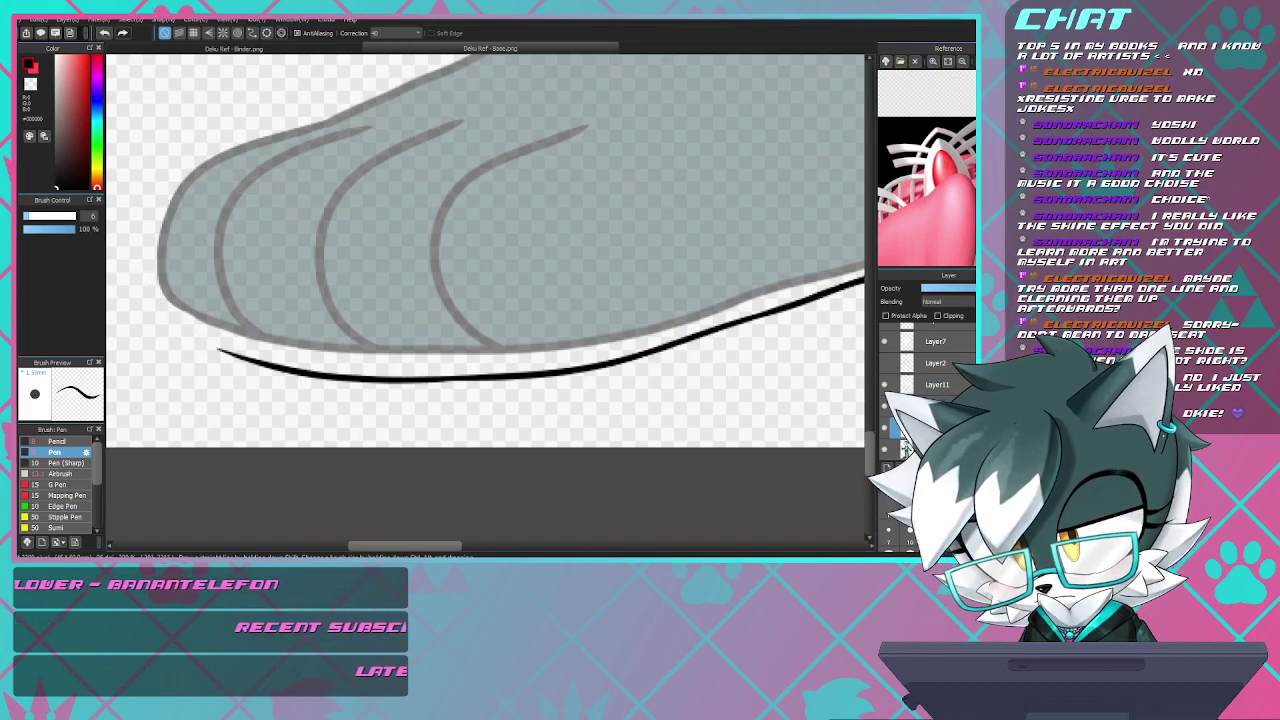
key(ctrl+z)
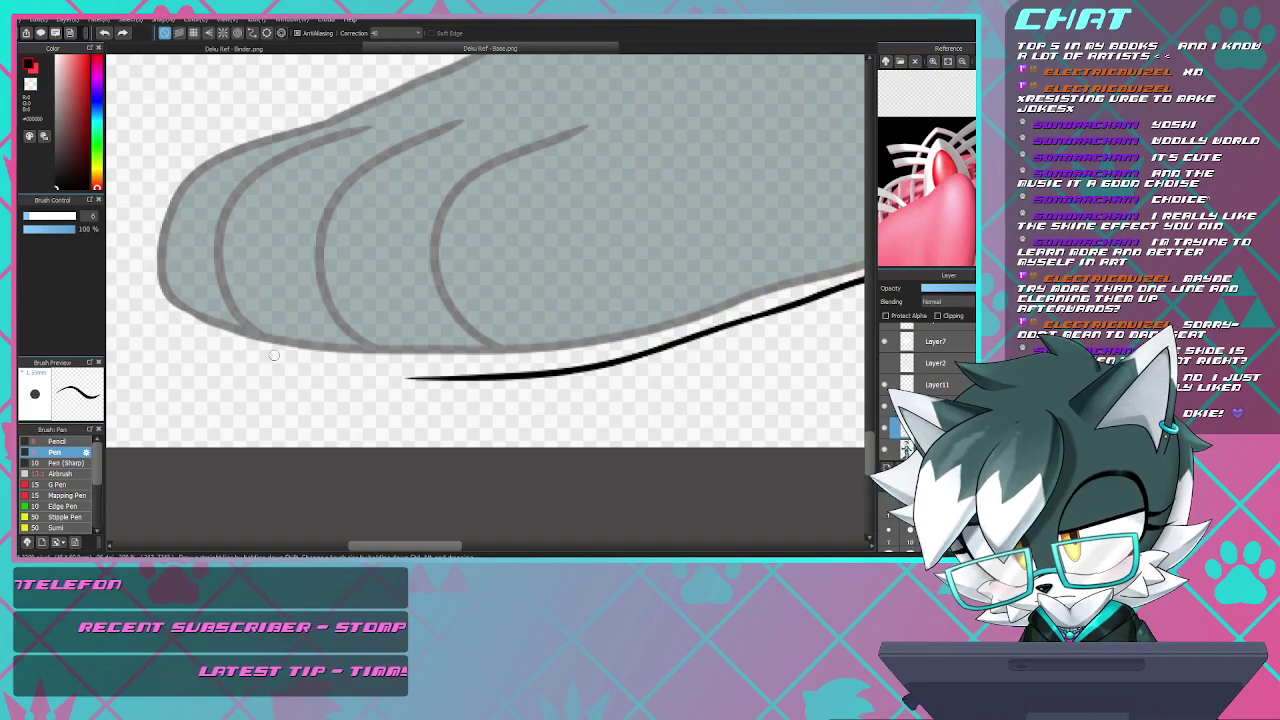
key(ctrl+z)
scroll(546, 342, down, 2)
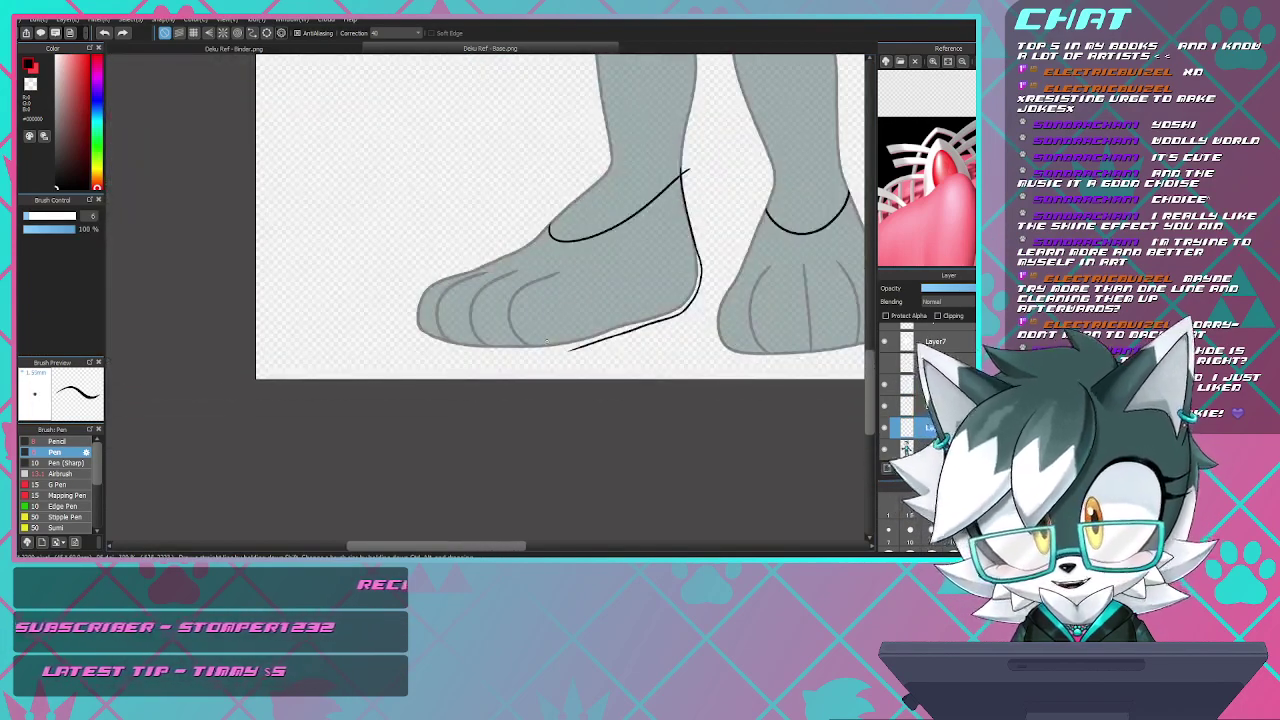
scroll(547, 341, up, 3)
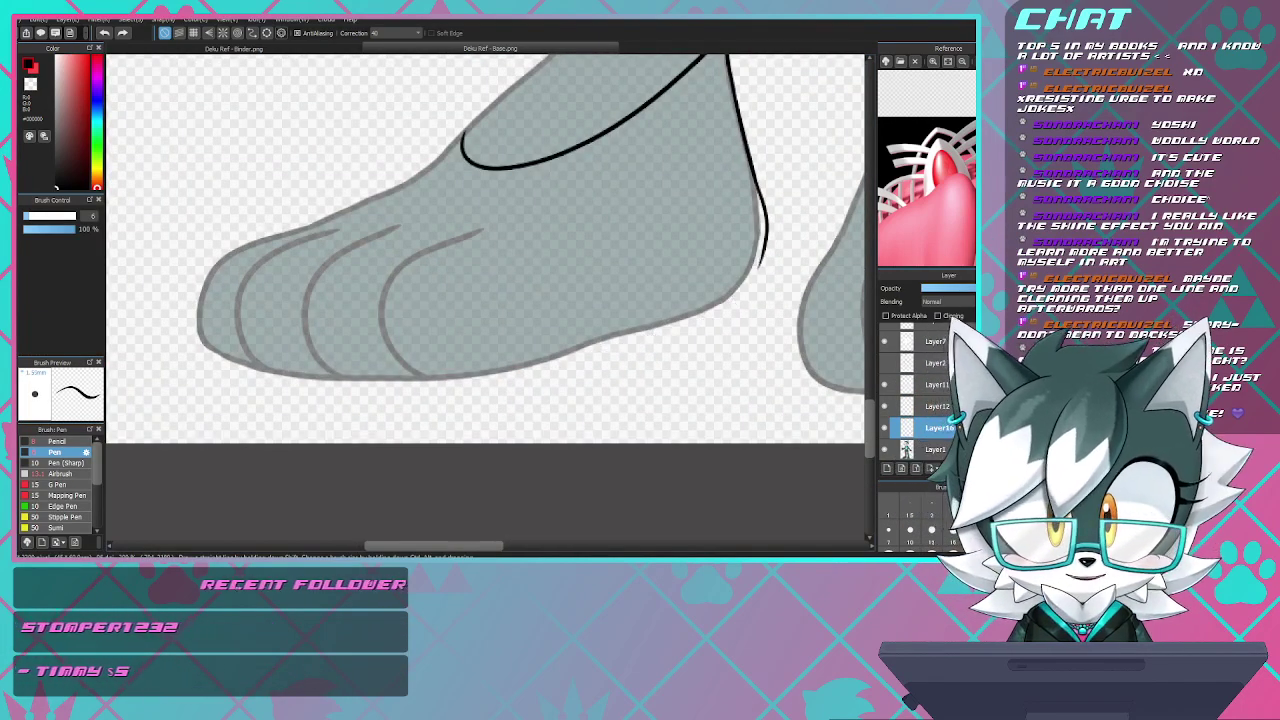
scroll(507, 227, up, 3)
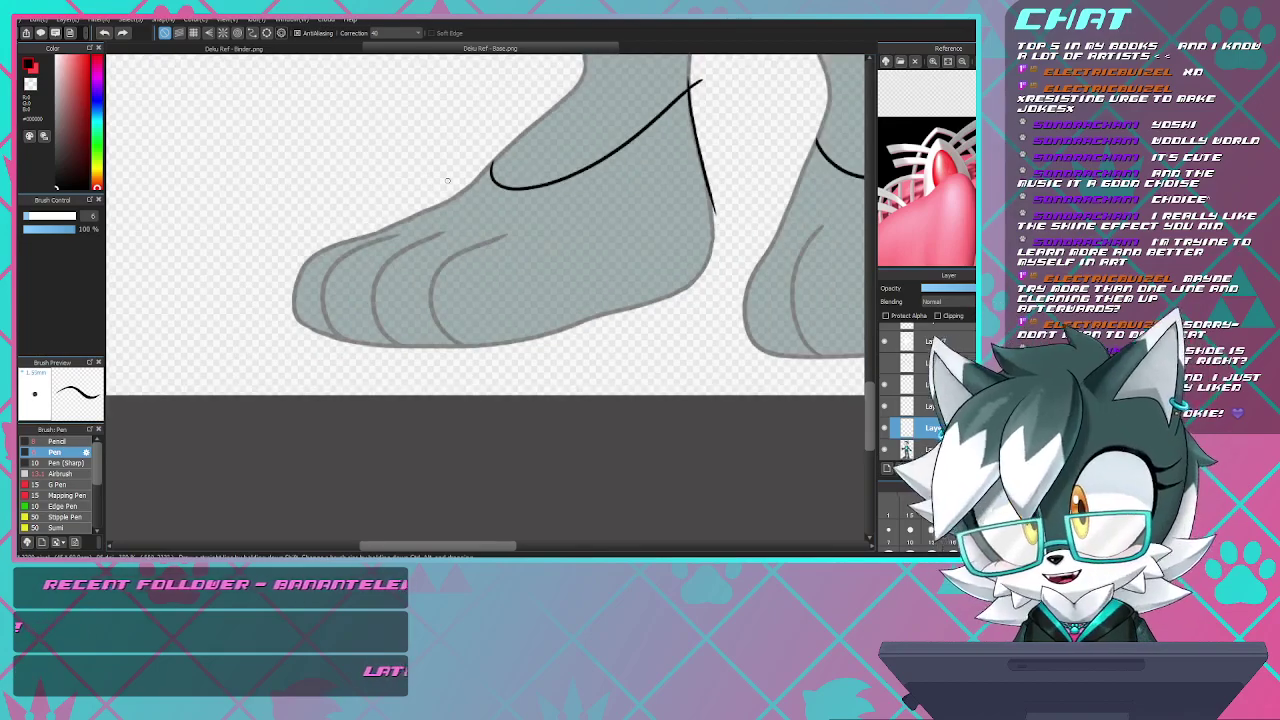
- Draw the shoe's upper line from the front of the opening down the instep, retrying the stroke until it follows the foot
scroll(518, 150, up, 2)
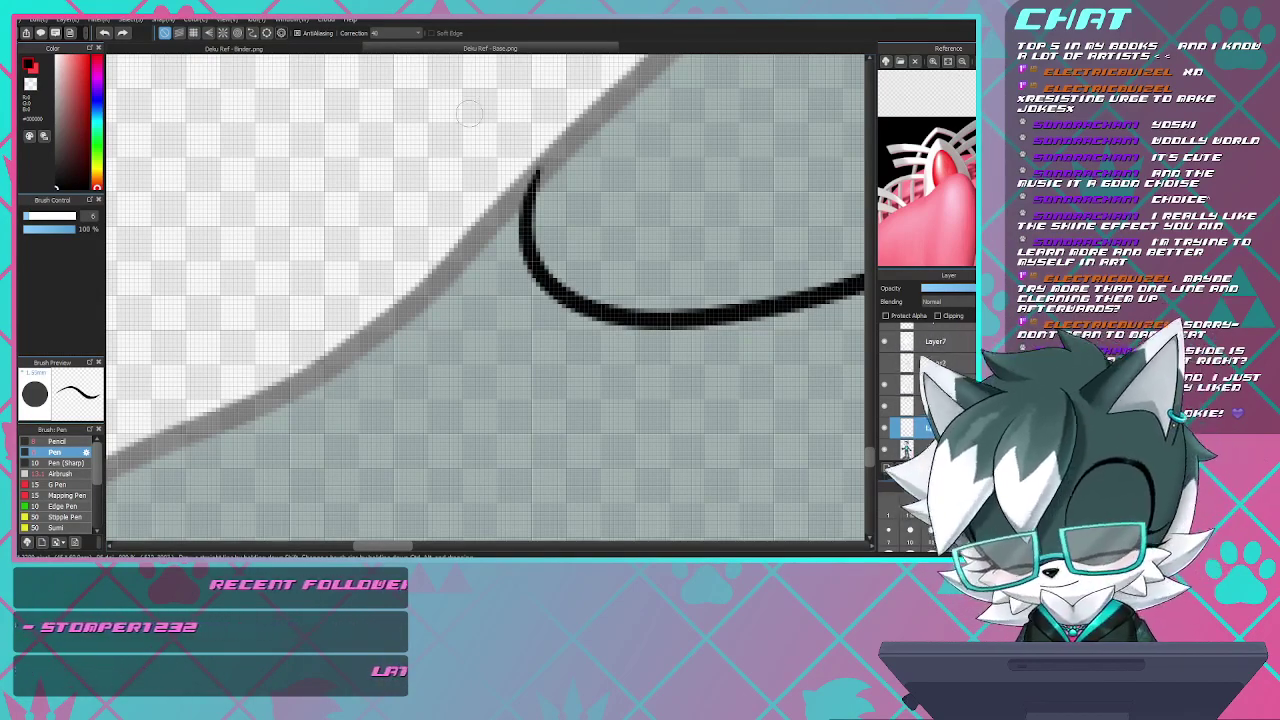
drag(537, 175, 380, 309)
key(ctrl+z)
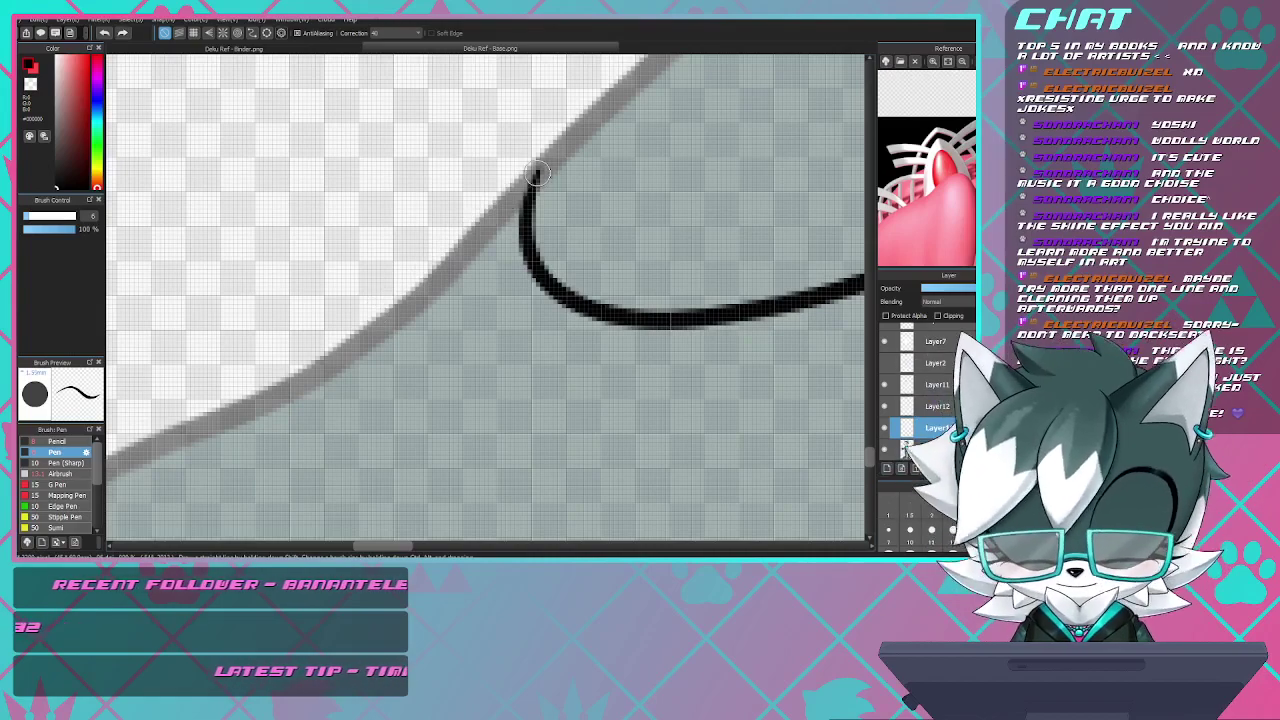
drag(537, 172, 312, 370)
key(ctrl+z)
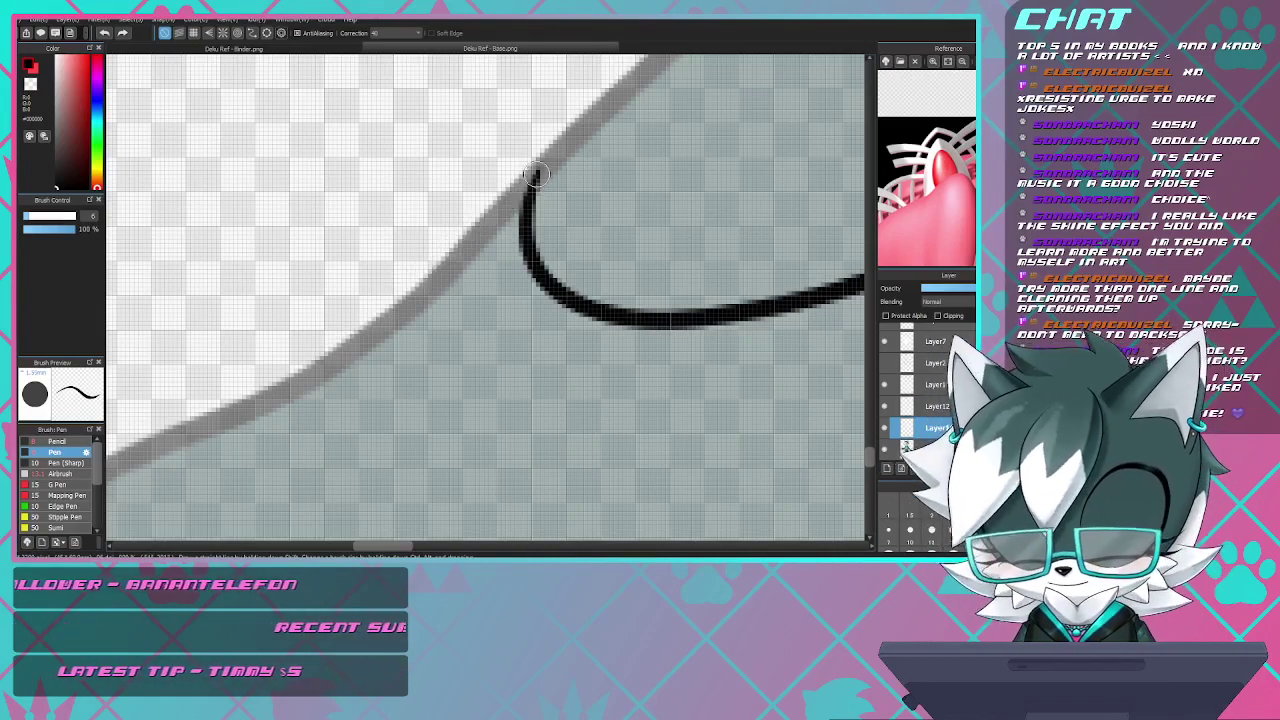
drag(537, 173, 312, 350)
key(ctrl+z)
mouse_move(537, 173)
mouse_down()
mouse_move(367, 337)
mouse_move(262, 400)
mouse_up()
scroll(432, 275, down, 5)
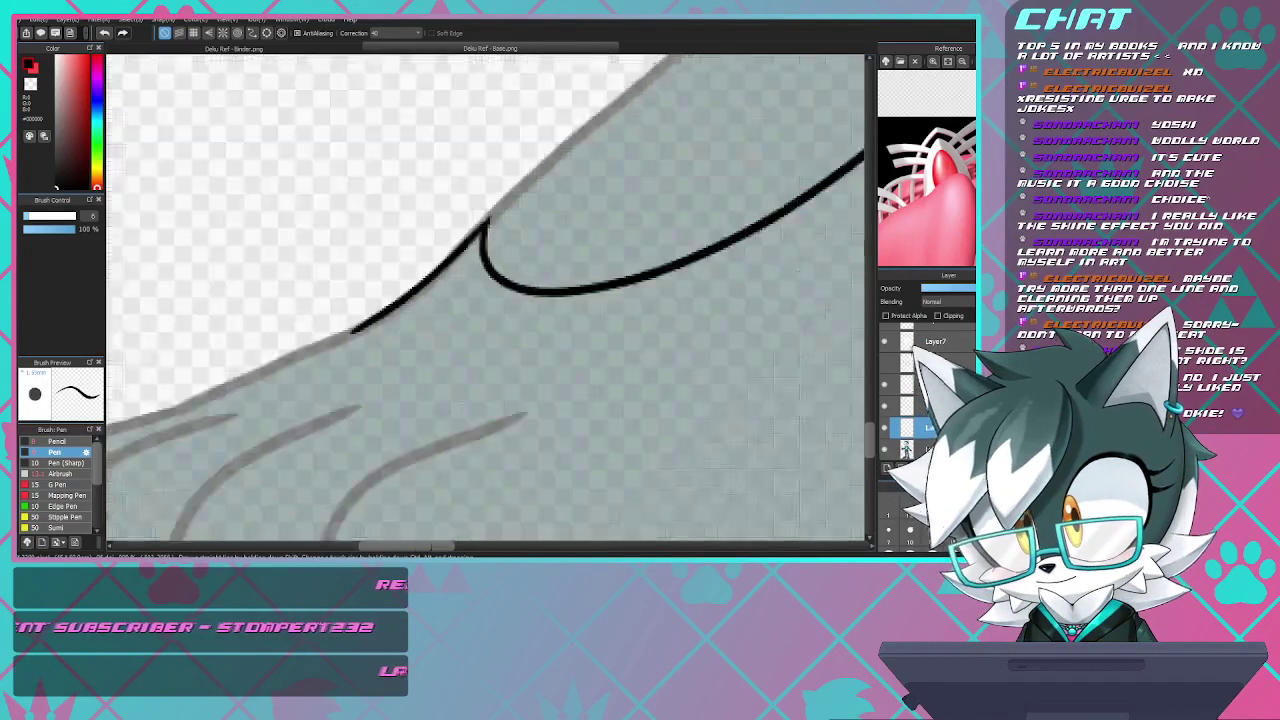
- Try to continue the shoe's upper line over the toes and around the front, closely following the foot
scroll(398, 258, up, 3)
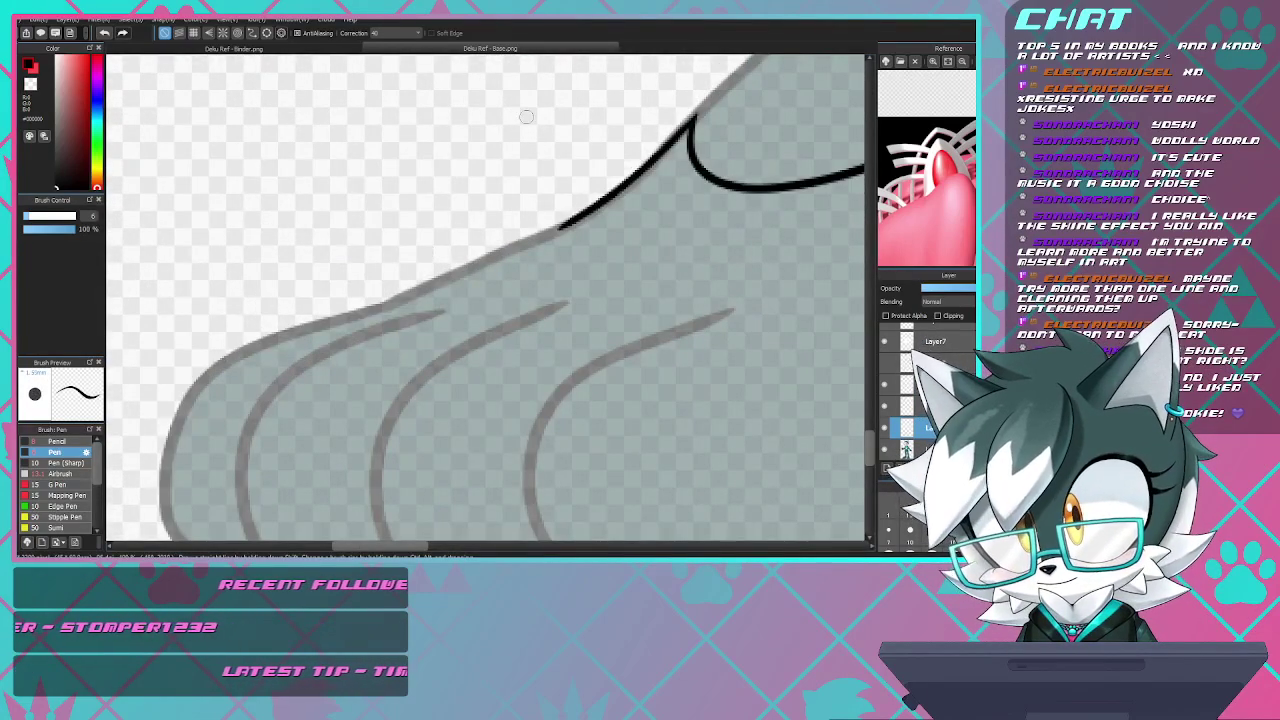
drag(558, 226, 305, 331)
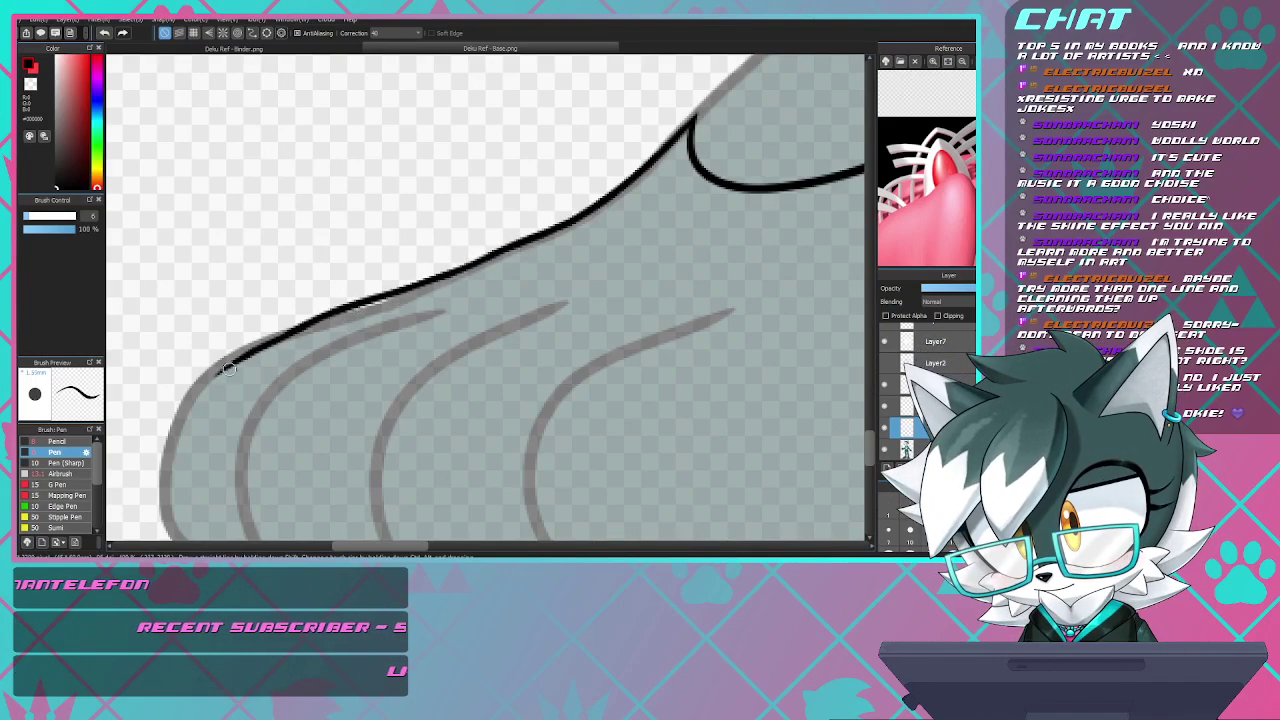
key(ctrl+z)
drag(298, 329, 196, 390)
key(ctrl+z)
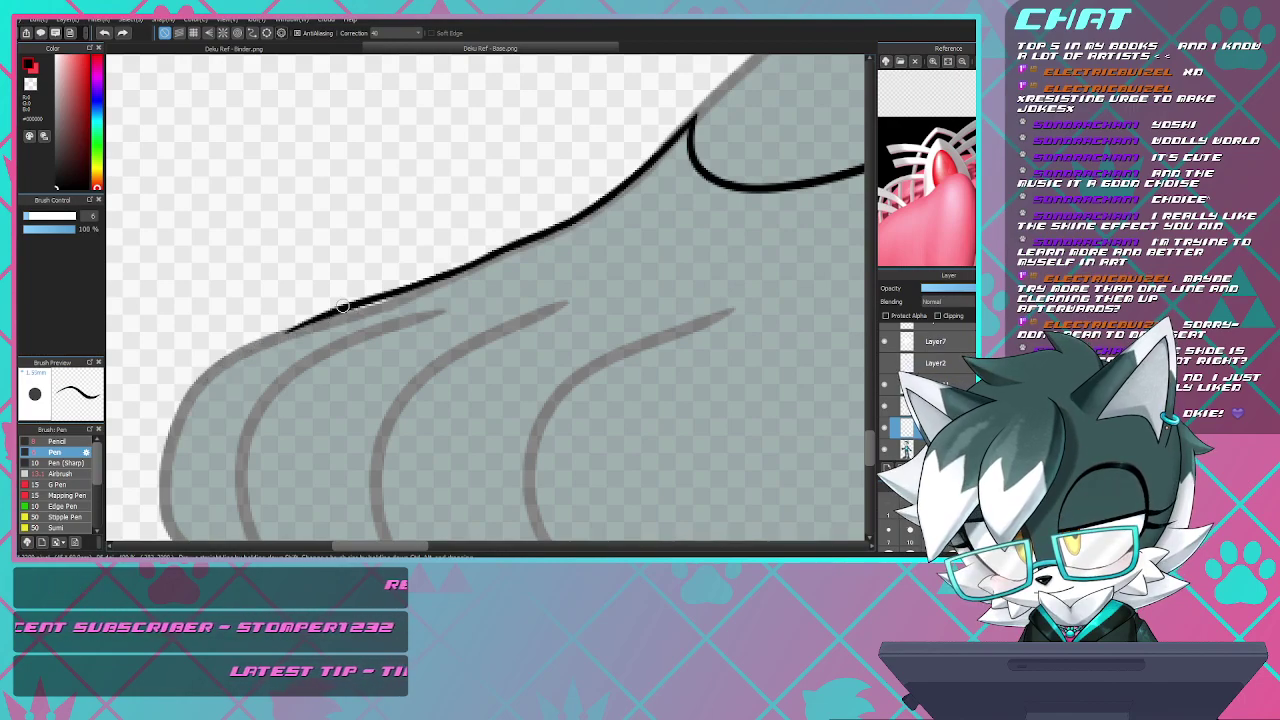
mouse_move(316, 315)
mouse_down()
mouse_move(206, 374)
mouse_move(203, 390)
mouse_move(230, 364)
mouse_move(179, 413)
mouse_move(168, 464)
mouse_move(177, 432)
mouse_up()
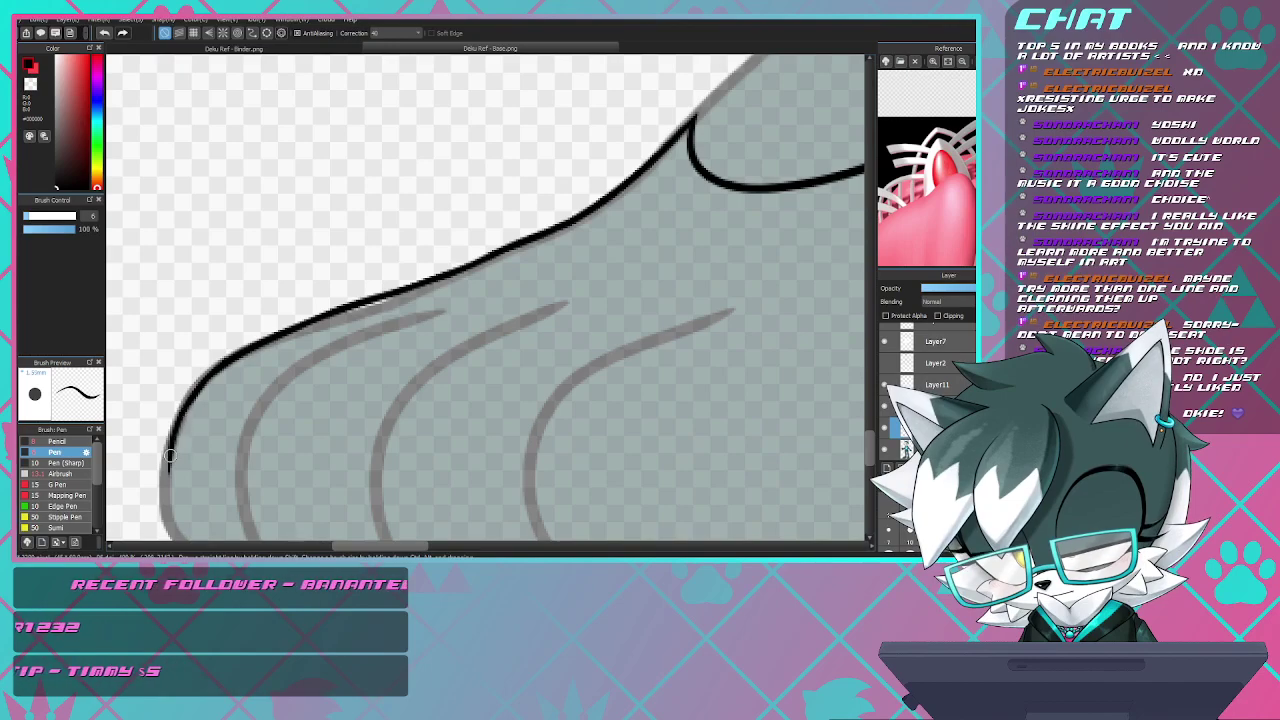
scroll(262, 264, down, 5)
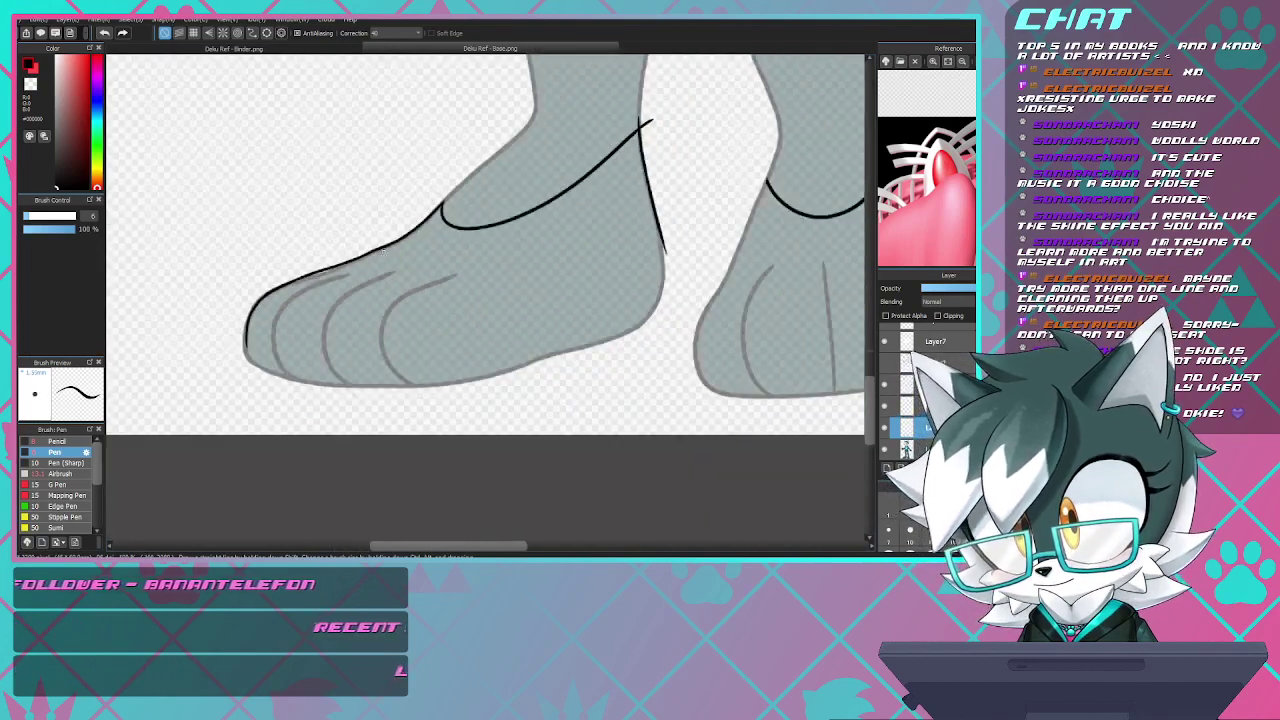
- Undo the toe strokes and redraw the shoe's top line and rounded toe slightly outside the foot's front edge
scroll(348, 258, up, 5)
key(ctrl+z)
key(ctrl+z)
key(ctrl+z)
key(ctrl+z)
key(ctrl+z)
key(ctrl+z)
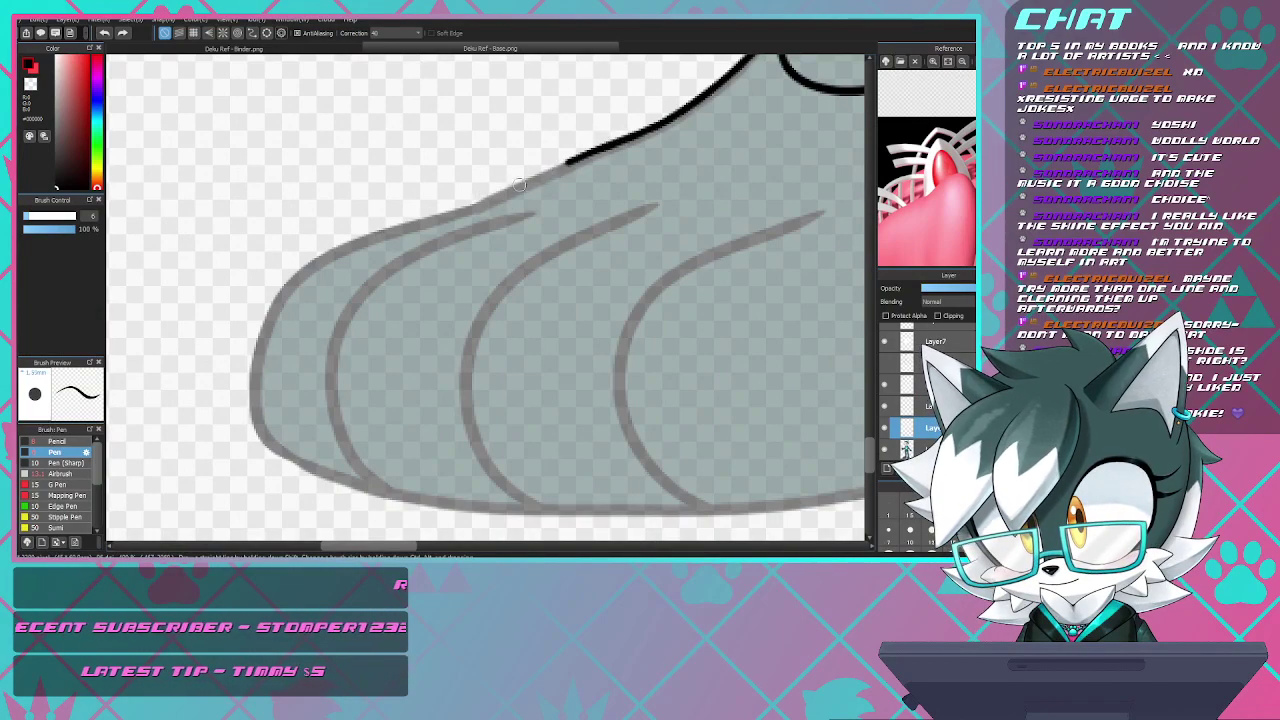
mouse_move(568, 160)
mouse_down()
mouse_move(379, 248)
mouse_move(282, 268)
mouse_up()
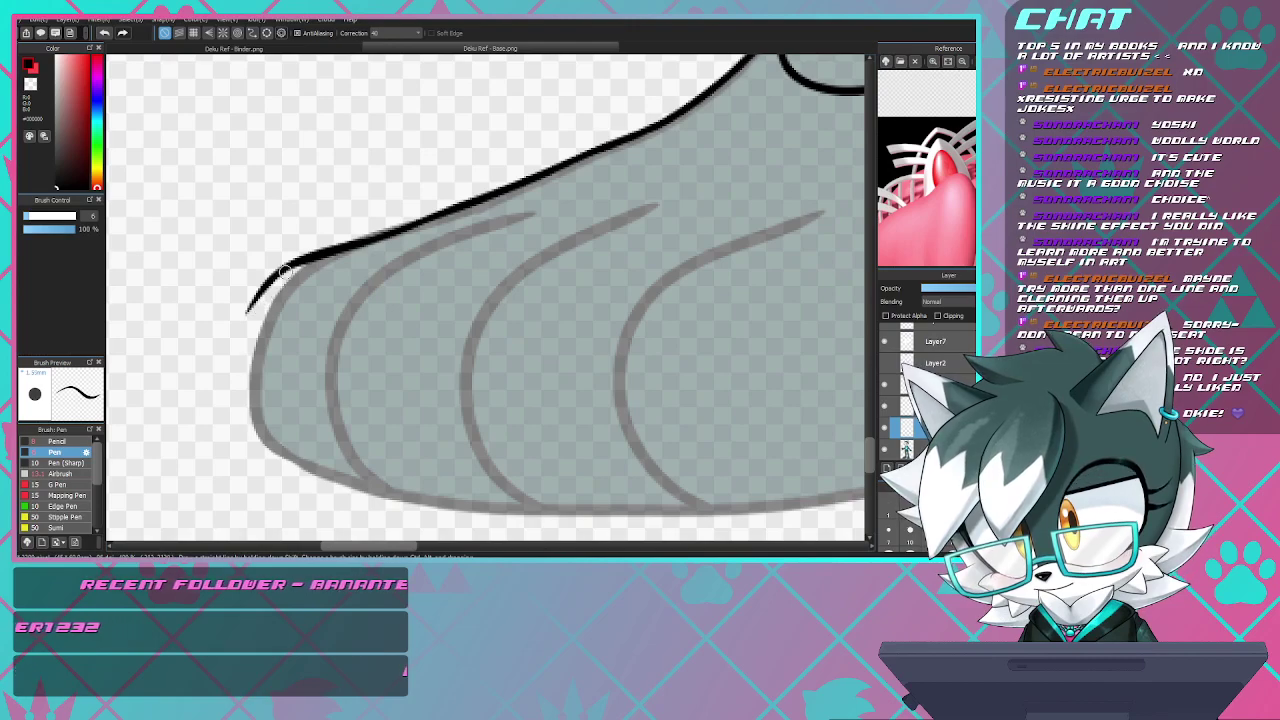
mouse_move(246, 318)
mouse_down()
mouse_move(238, 372)
mouse_move(251, 442)
mouse_move(303, 474)
mouse_move(362, 484)
mouse_up()
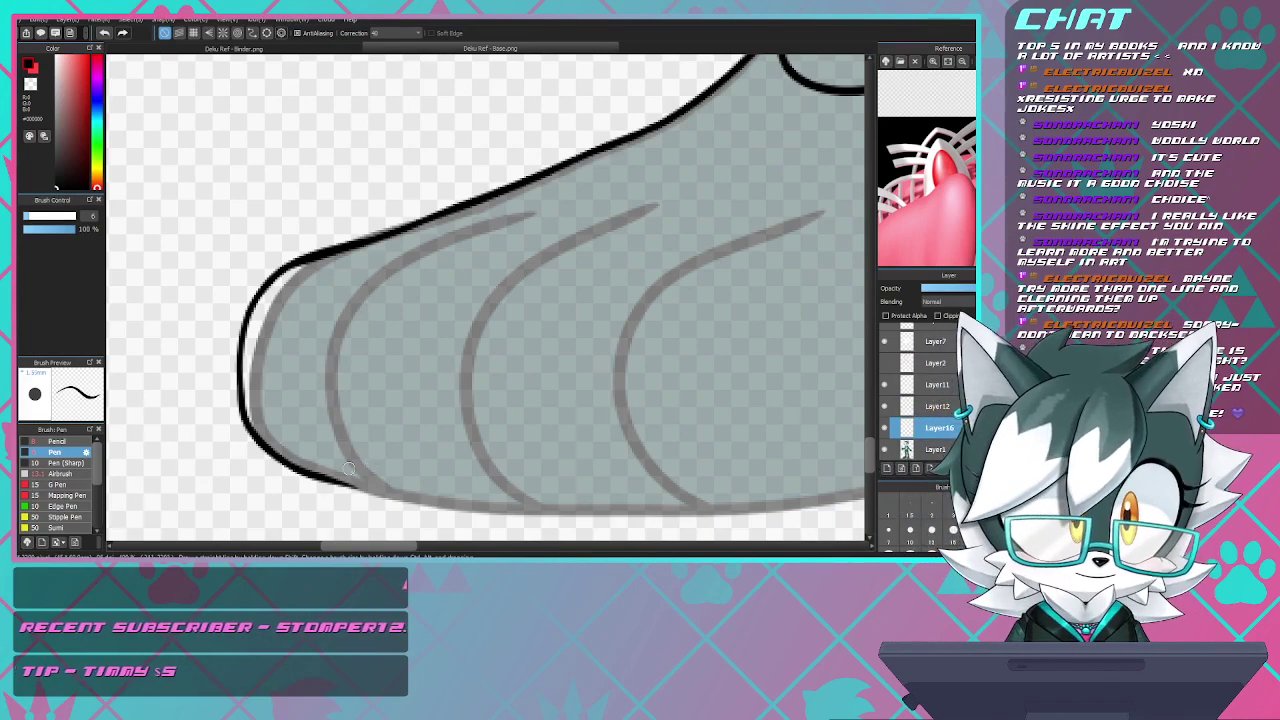
- Draw the front part of the sole from the underside of the toe along the bottom of the foot
scroll(189, 352, down, 3)
scroll(275, 397, up, 1)
scroll(413, 378, down, 2)
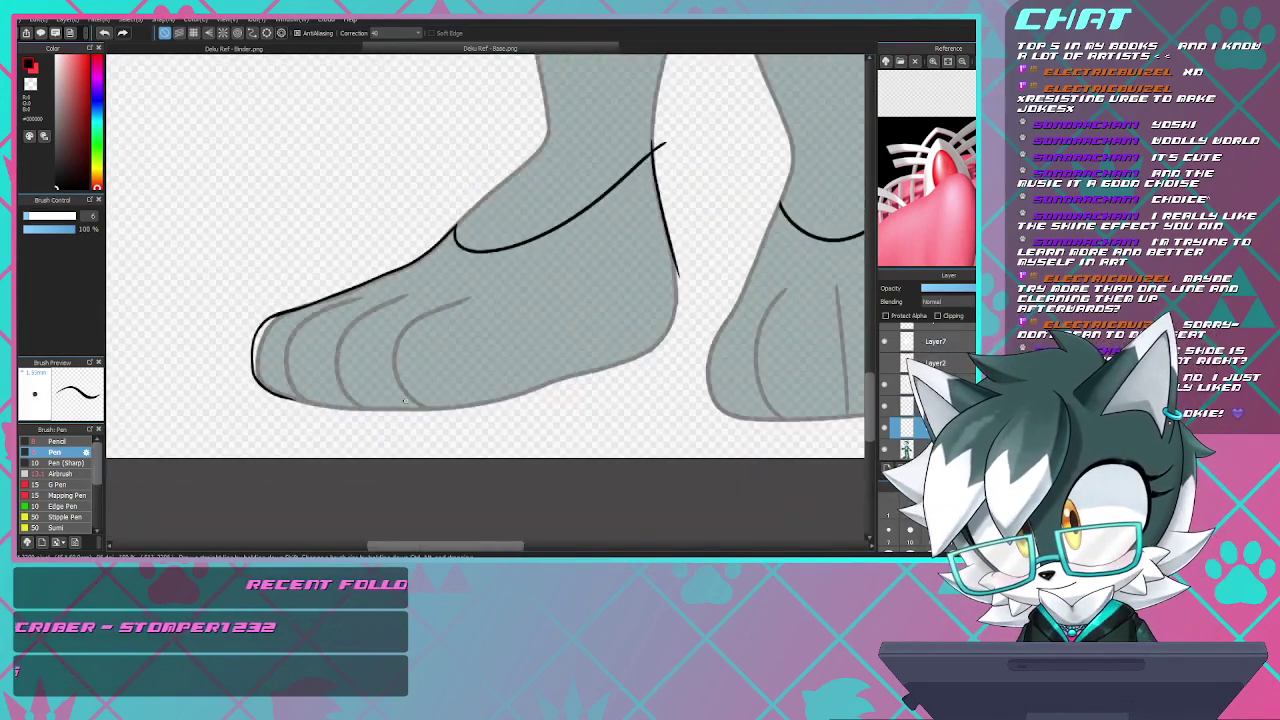
scroll(413, 378, up, 5)
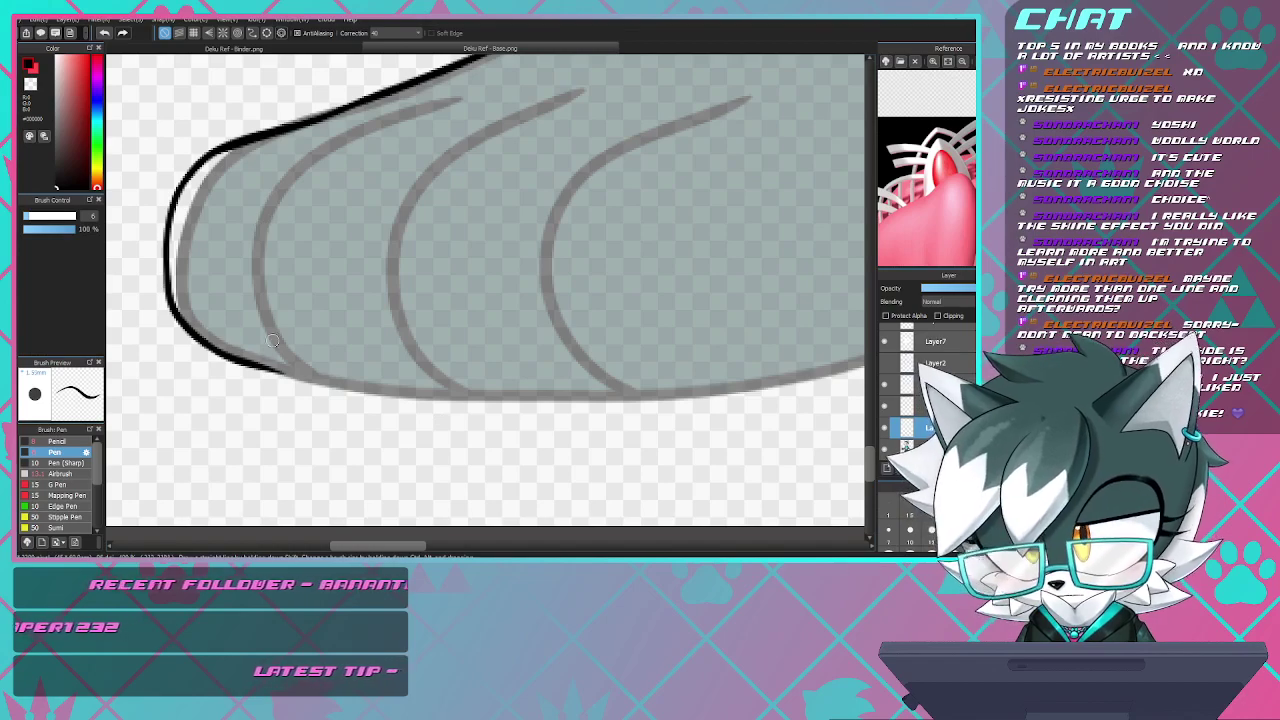
mouse_move(230, 358)
mouse_down()
mouse_move(298, 382)
mouse_move(518, 402)
mouse_move(680, 392)
mouse_up()
key(ctrl+z)
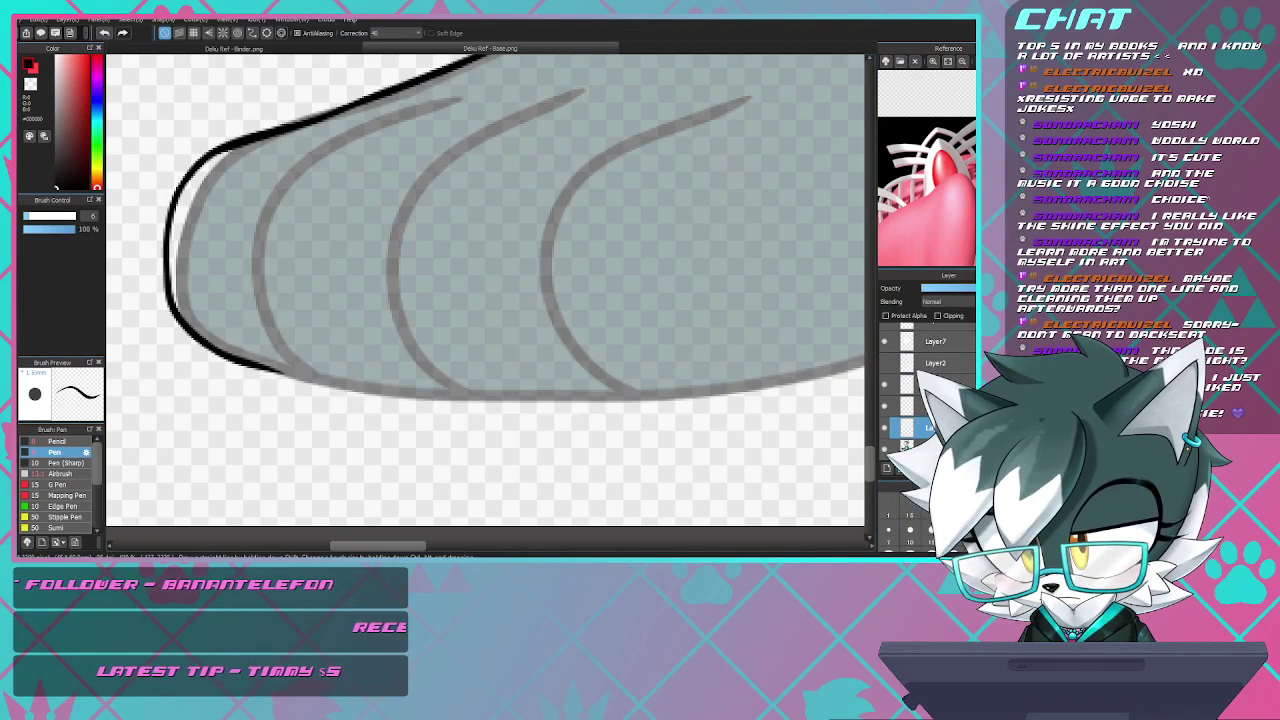
mouse_move(241, 362)
mouse_down()
mouse_move(546, 402)
mouse_move(788, 403)
mouse_up()
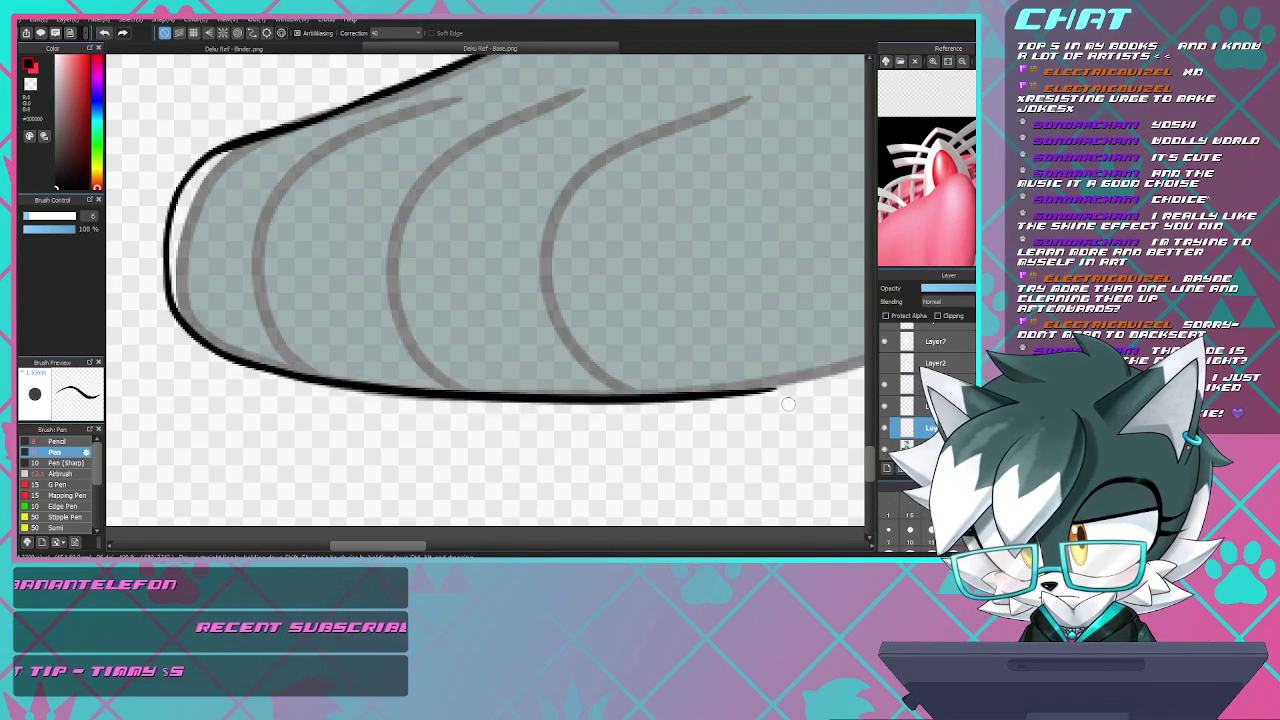
- Extend the sole line to the heel and curve it up to join the ankle's back line
scroll(729, 361, down, 2)
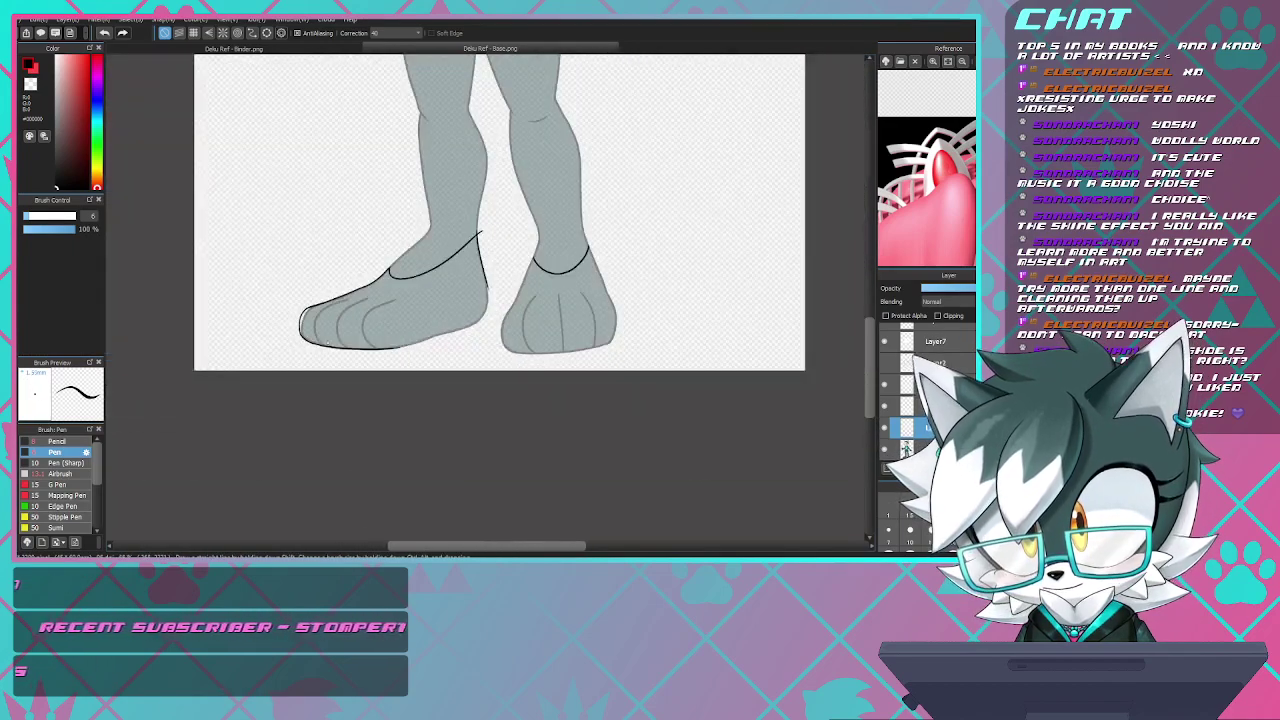
scroll(450, 250, up, 5)
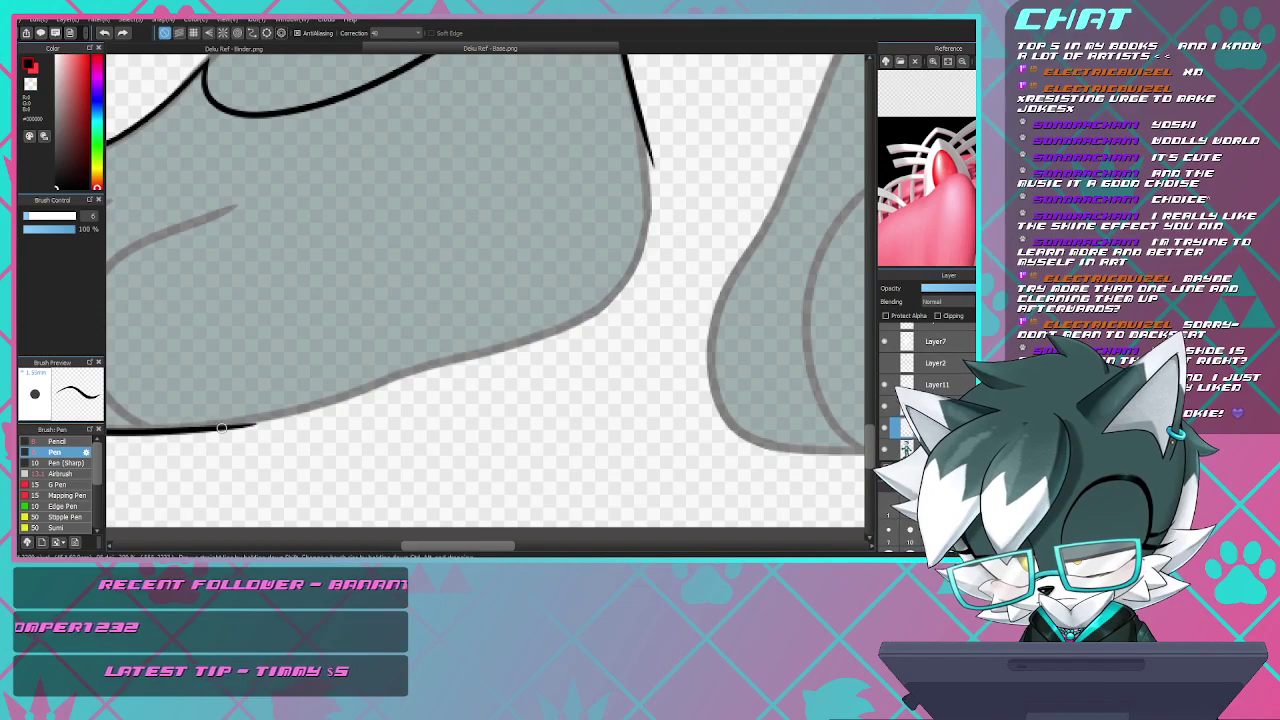
drag(266, 420, 420, 375)
key(ctrl+z)
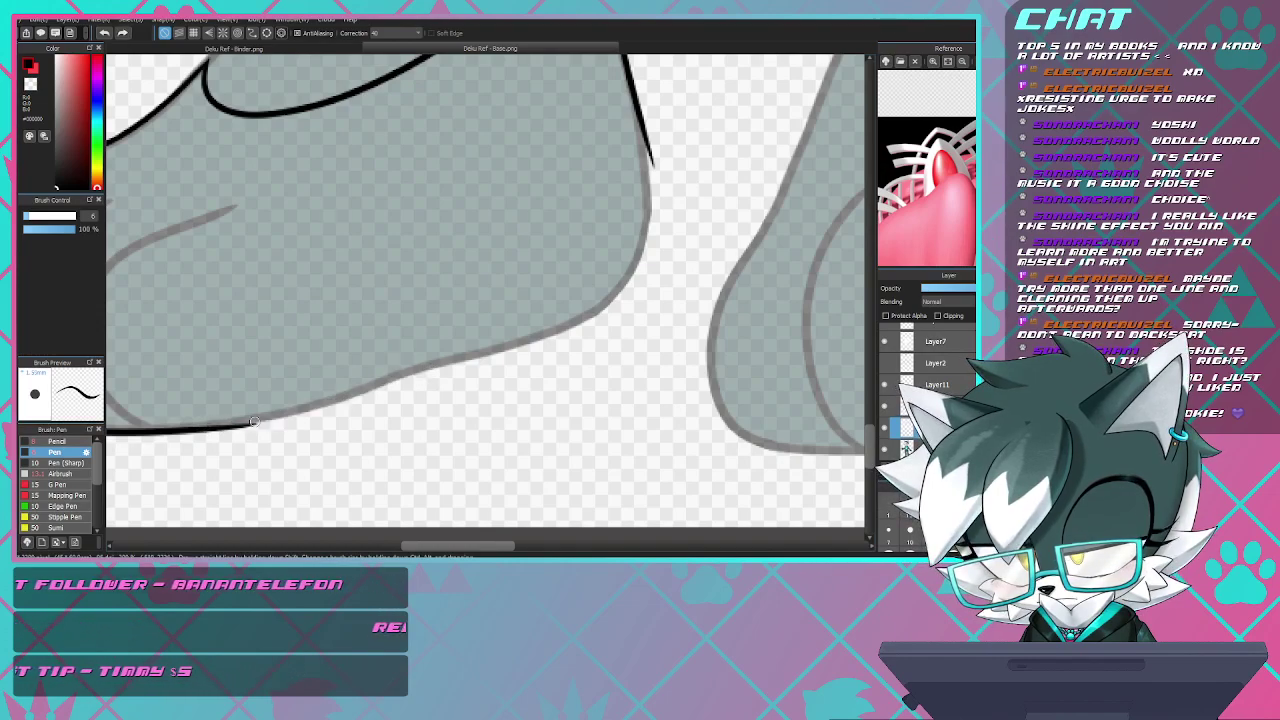
drag(248, 425, 456, 370)
key(ctrl+z)
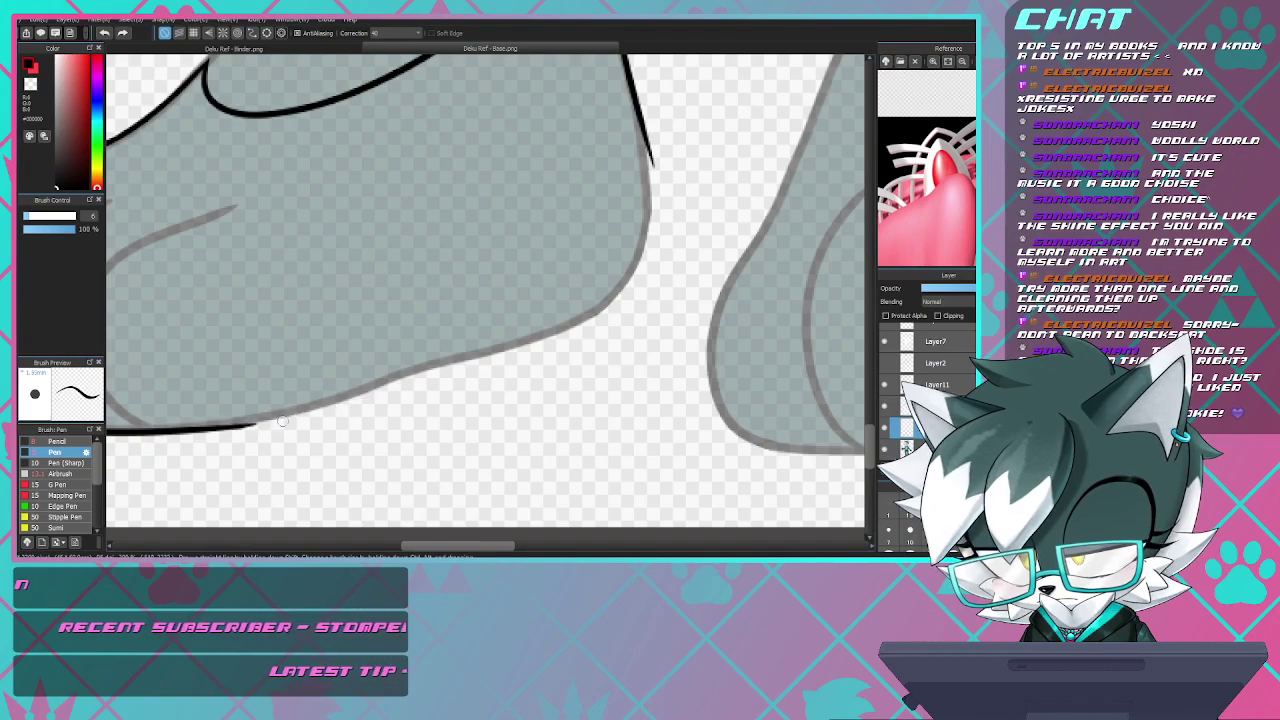
drag(250, 424, 440, 380)
mouse_move(505, 352)
mouse_down()
mouse_move(591, 316)
mouse_move(549, 338)
mouse_move(636, 265)
mouse_move(651, 217)
mouse_move(634, 102)
mouse_move(650, 222)
mouse_up()
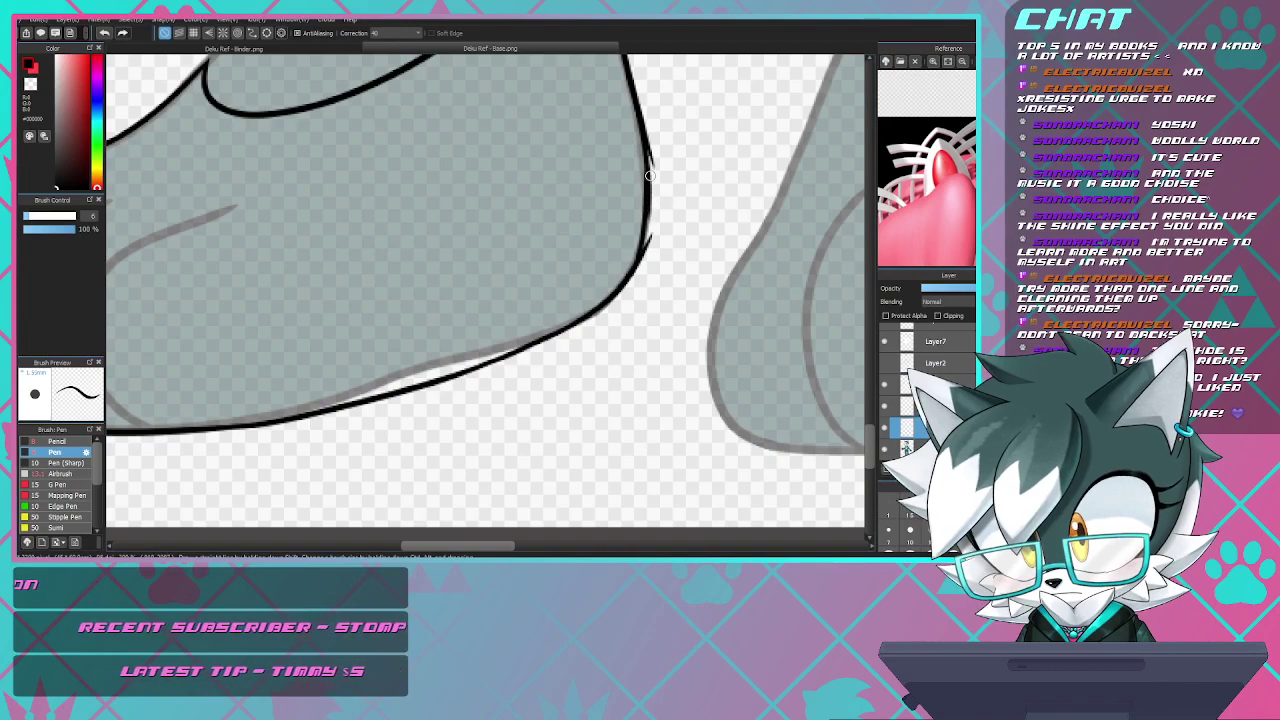
key(ctrl+z)
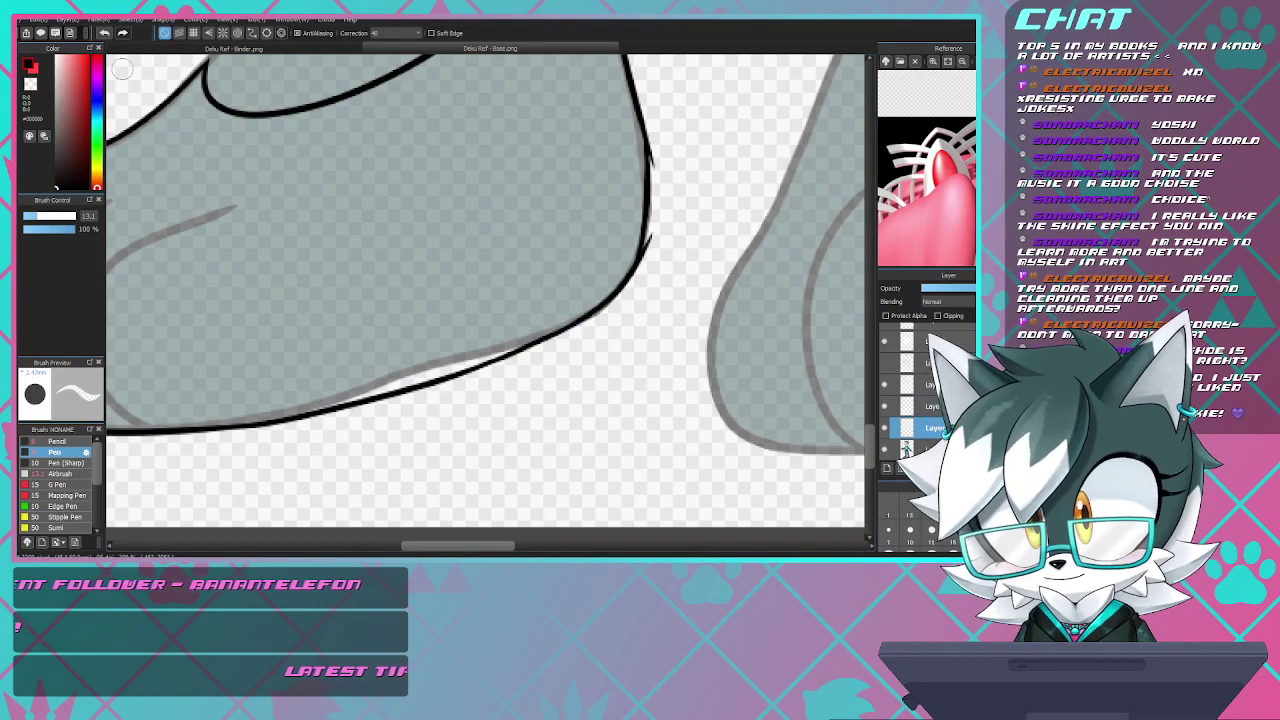
- Erase the stray stroke ends sticking out behind the heel with a brush of size 13.1
scroll(684, 150, up, 3)
scroll(684, 150, up, 1)
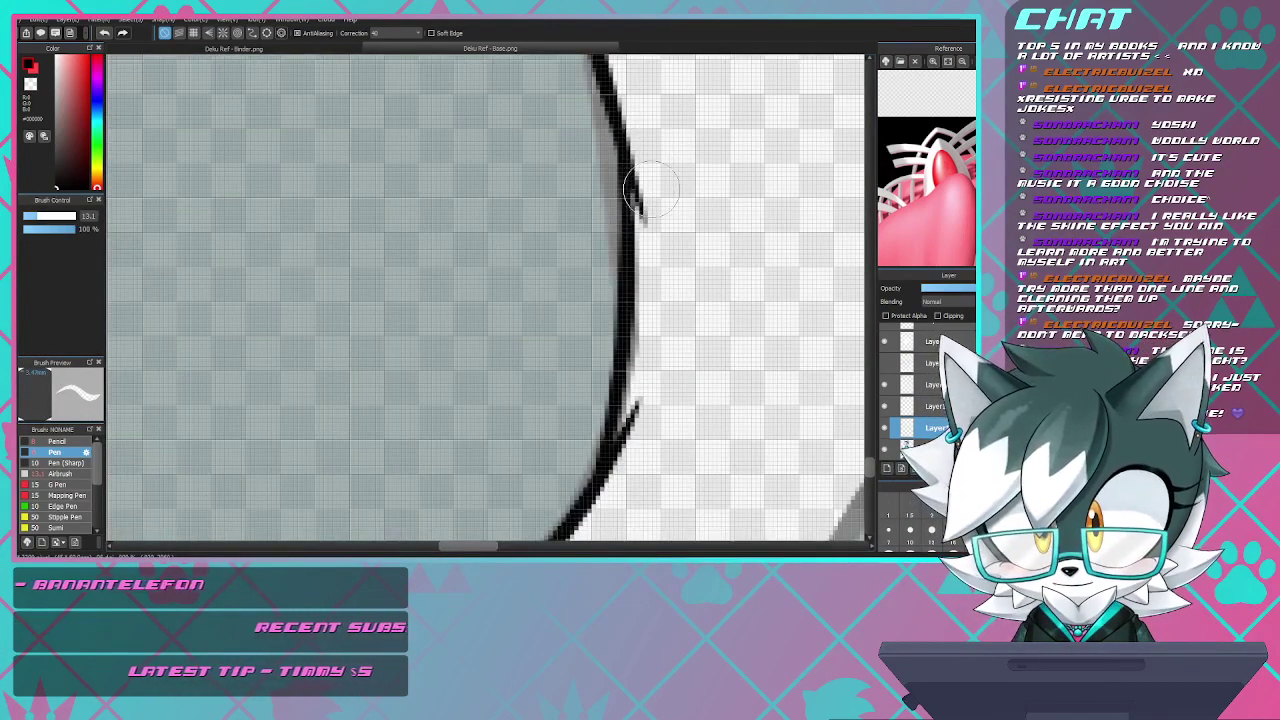
drag(650, 405, 632, 466)
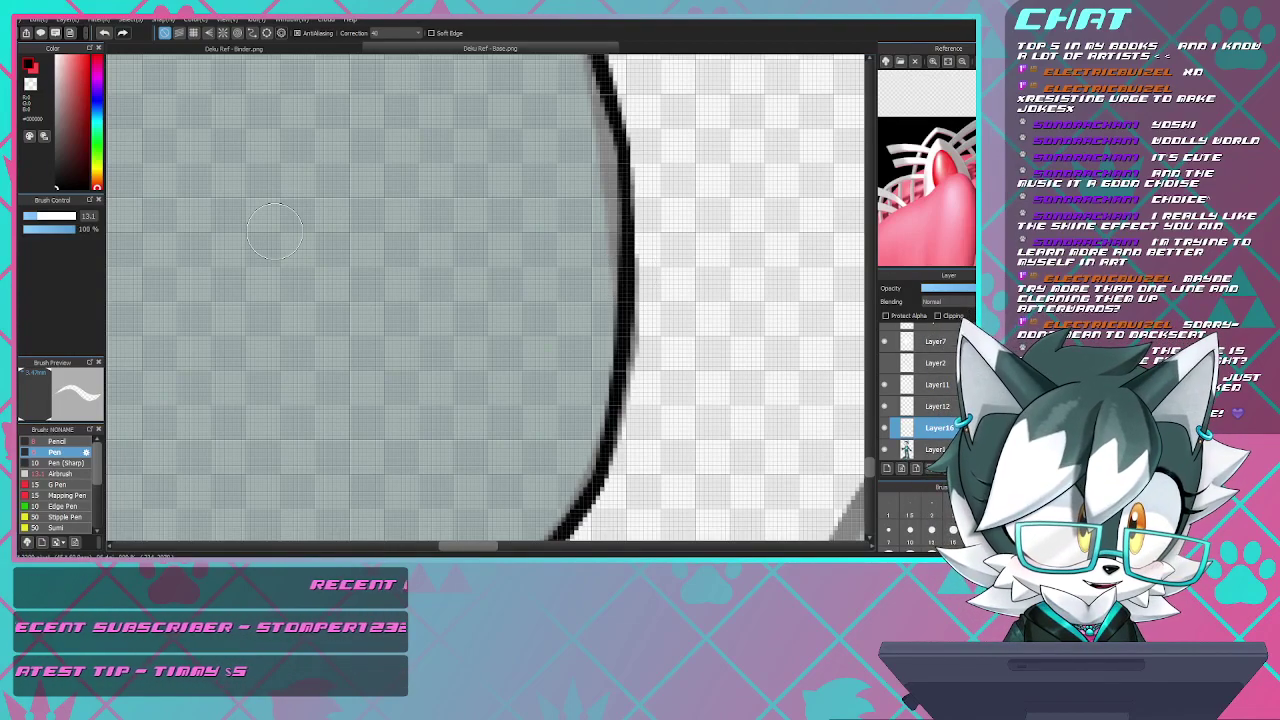
- Erase the stray line ends sticking out past the ankle where the side-facing shoe's opening meets its back line
scroll(461, 293, down, 6)
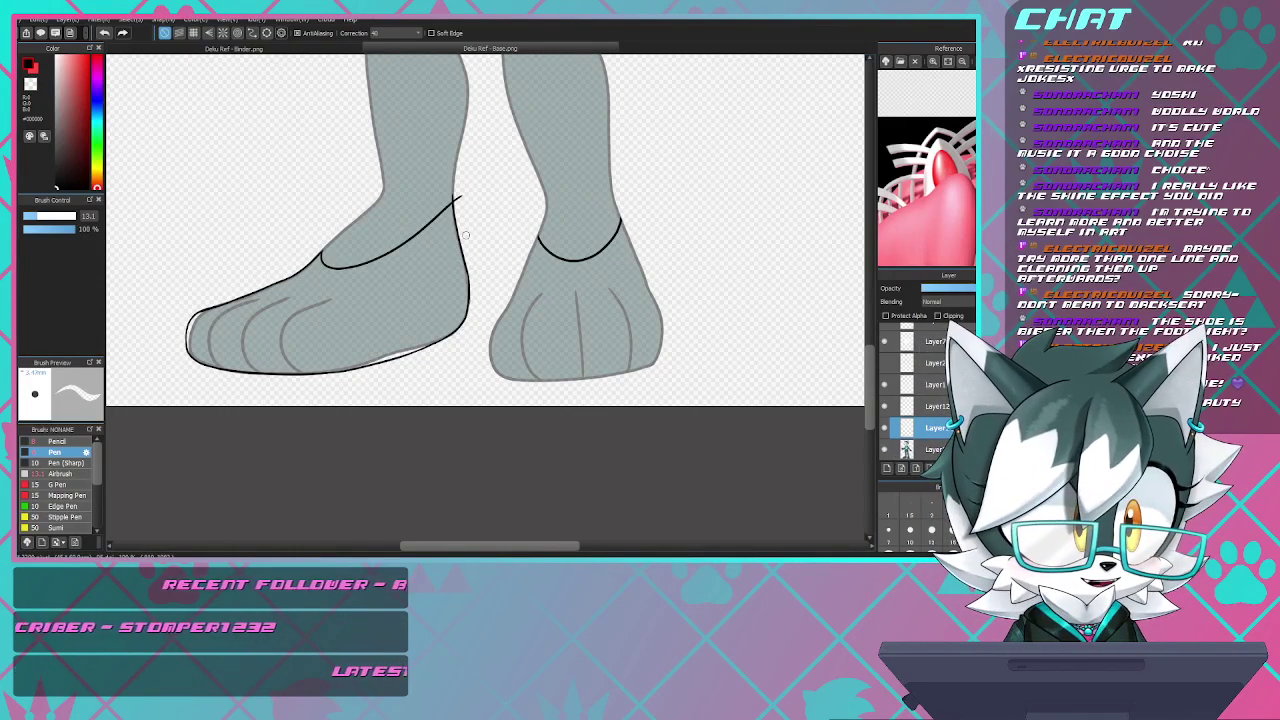
scroll(465, 235, down, 2)
scroll(466, 230, up, 6)
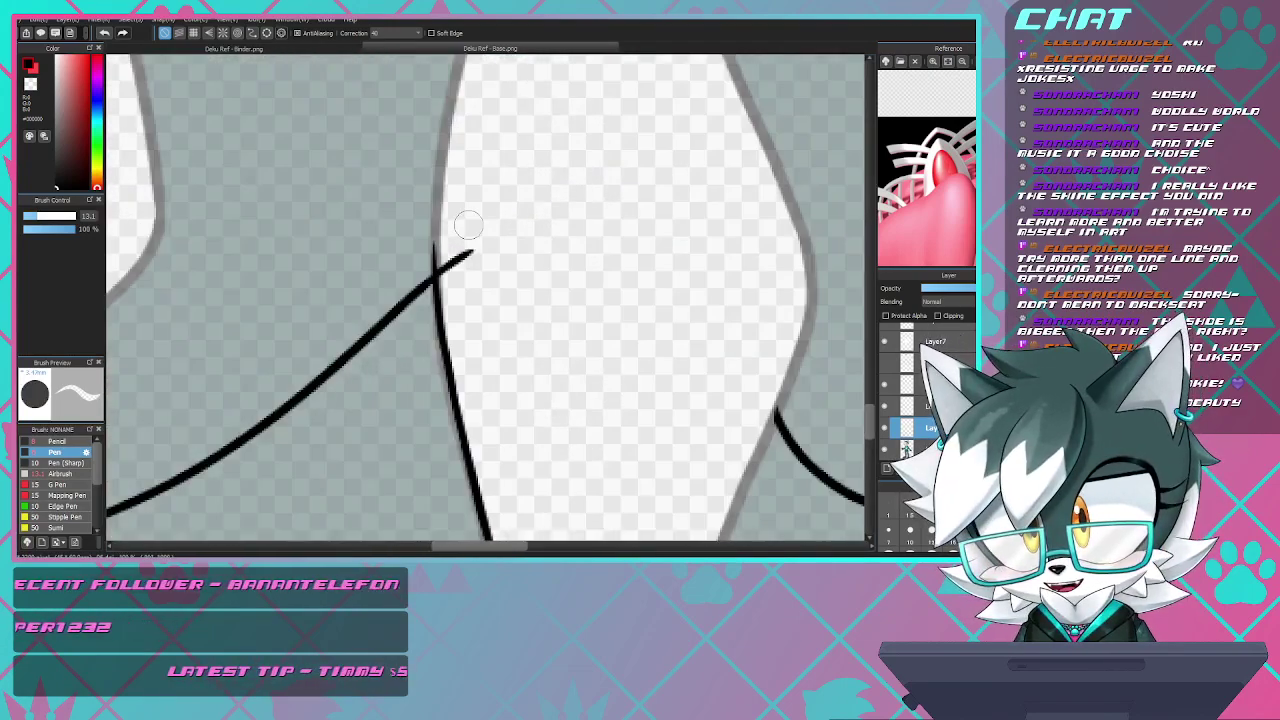
scroll(457, 281, up, 3)
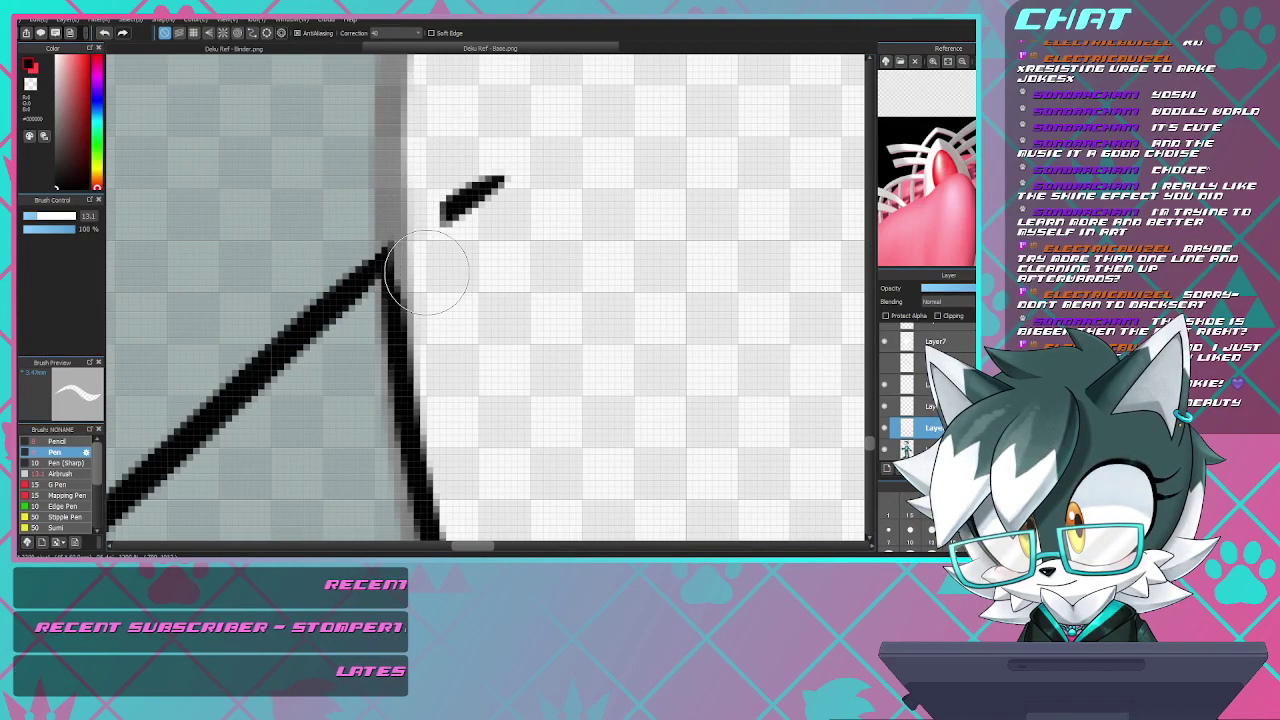
key(ctrl+z)
mouse_move(424, 240)
mouse_down()
mouse_move(420, 272)
mouse_move(456, 202)
mouse_move(503, 168)
mouse_up()
key(ctrl+z)
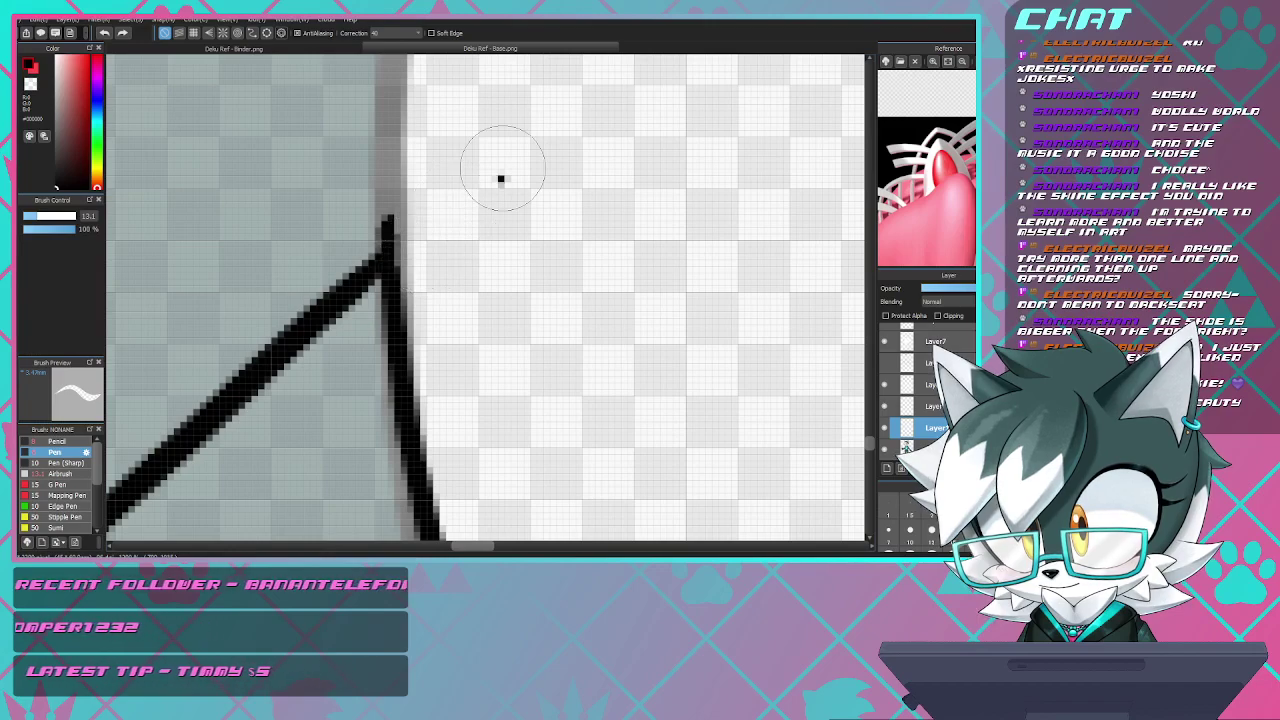
click(499, 176)
drag(430, 200, 388, 226)
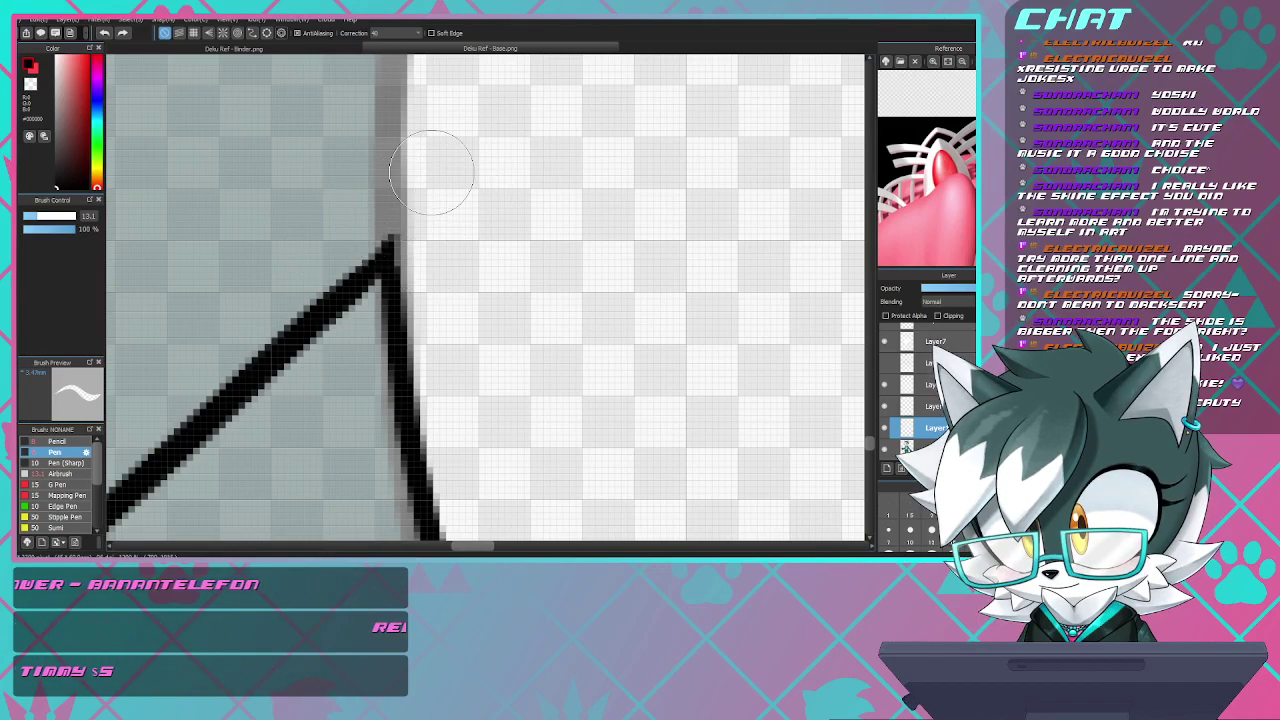
scroll(443, 155, down, 4)
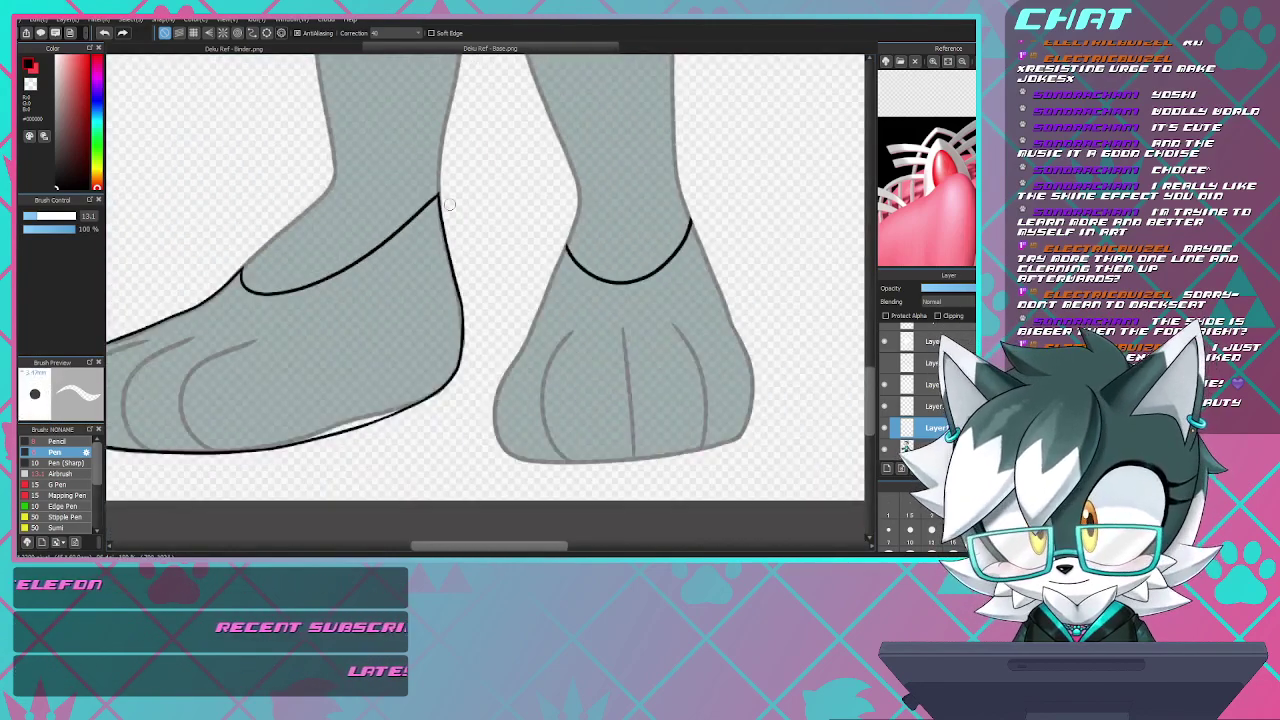
- Outline the front-facing shoe's left side with a size 6 pen, from the opening down to the widest part of the foot
scroll(582, 243, up, 4)
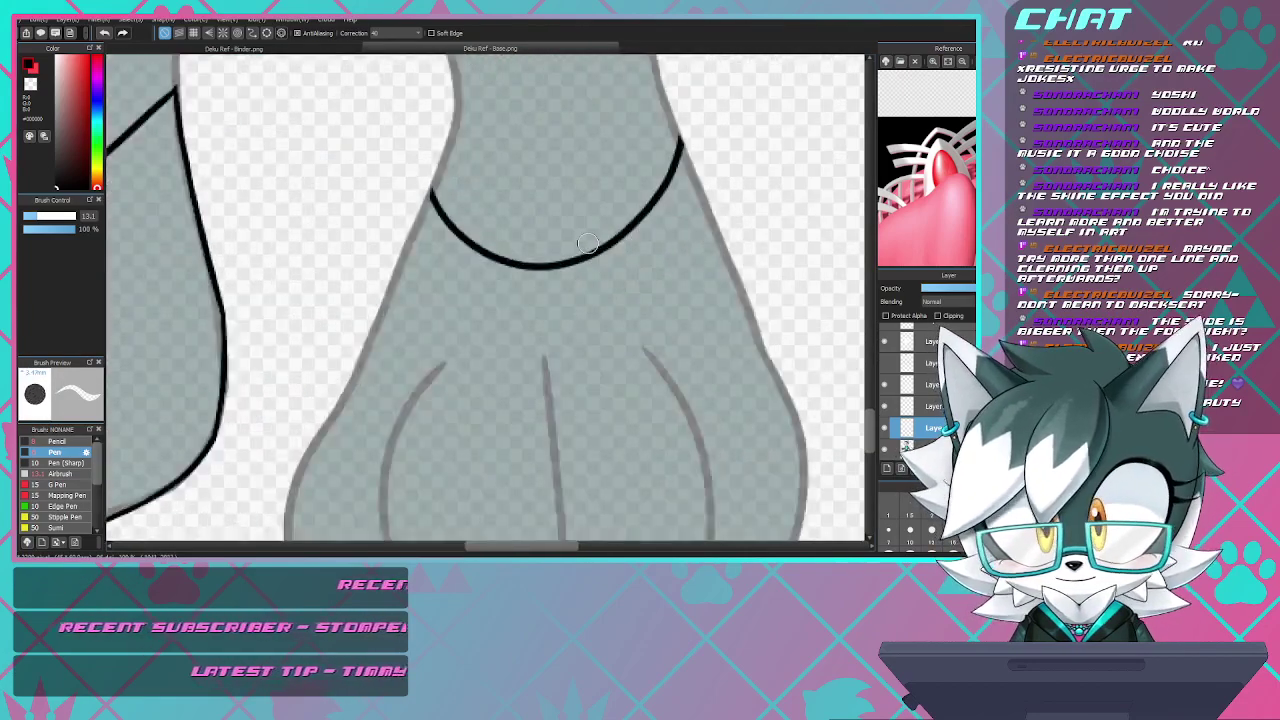
scroll(470, 225, down, 4)
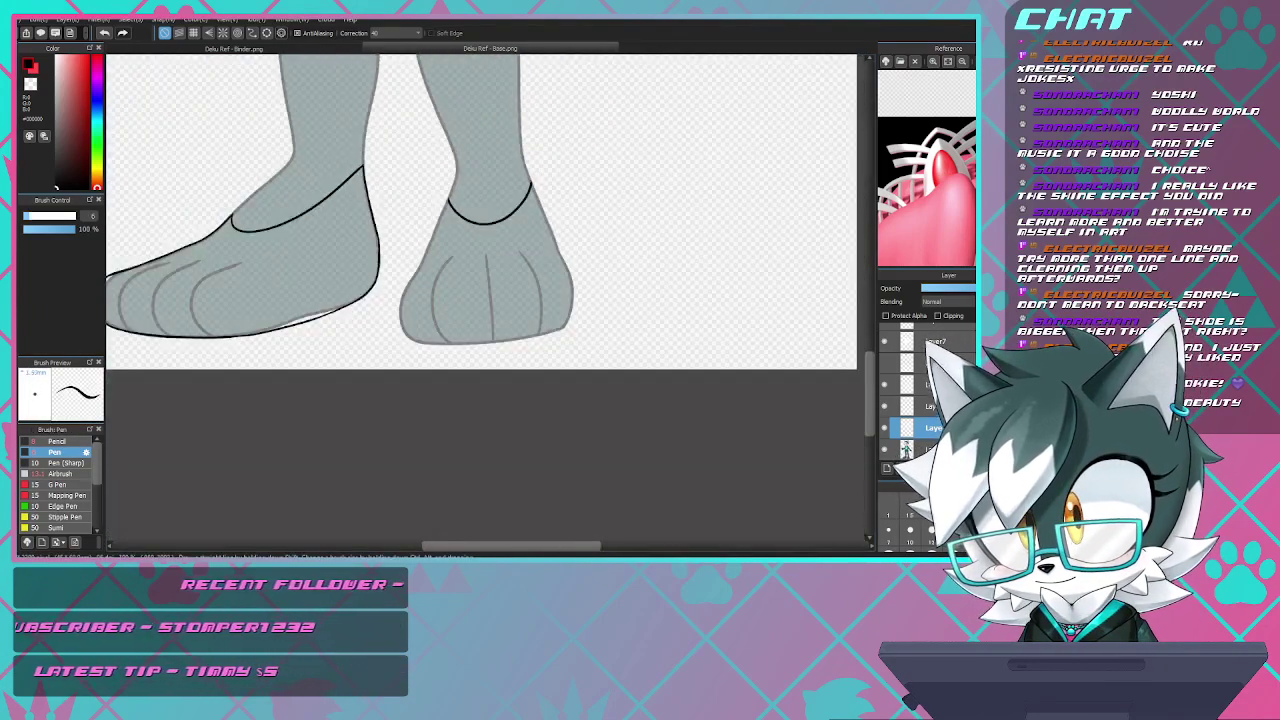
scroll(474, 234, up, 4)
scroll(470, 229, down, 2)
scroll(470, 229, up, 2)
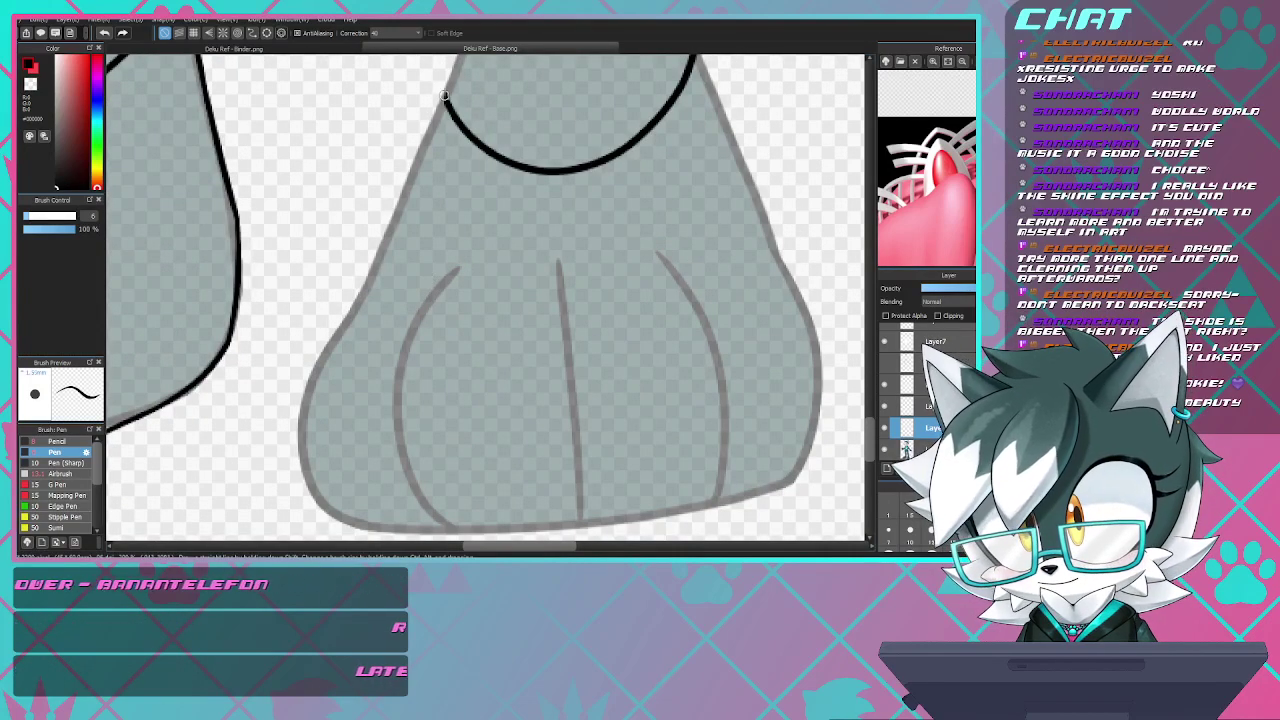
mouse_move(414, 166)
mouse_down()
mouse_move(363, 295)
mouse_move(342, 340)
mouse_up()
key(ctrl+z)
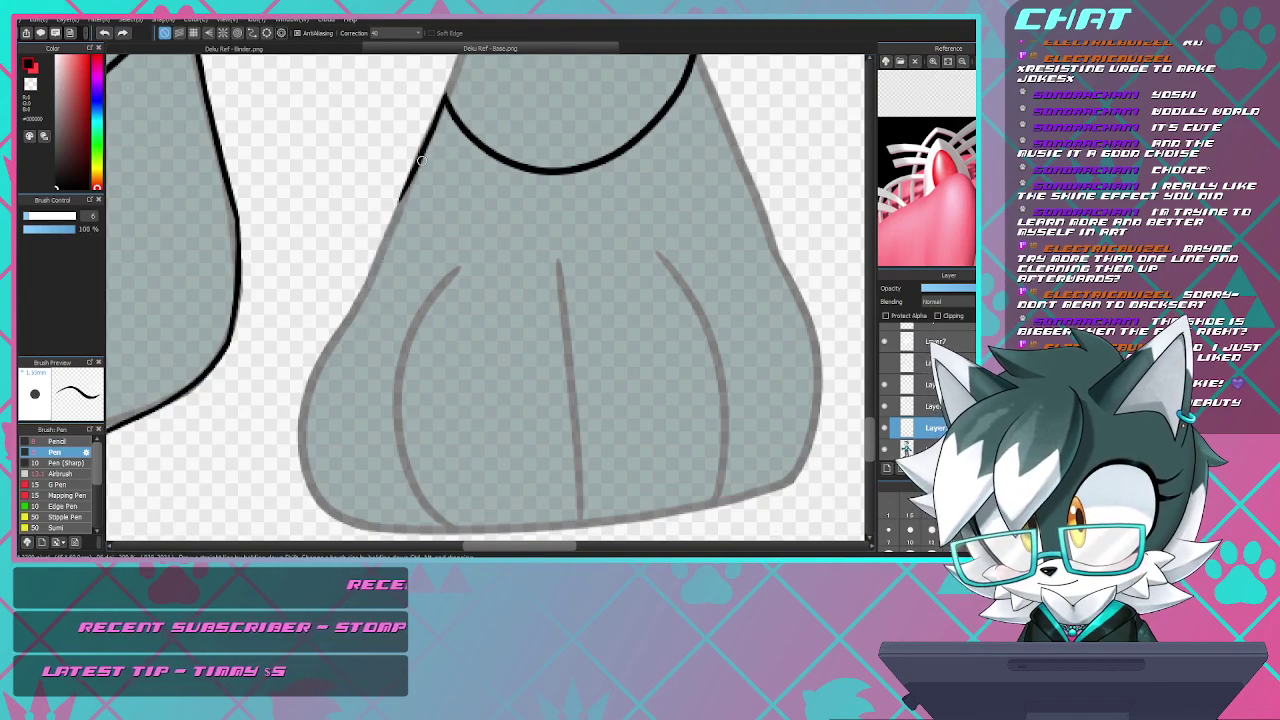
drag(402, 194, 336, 325)
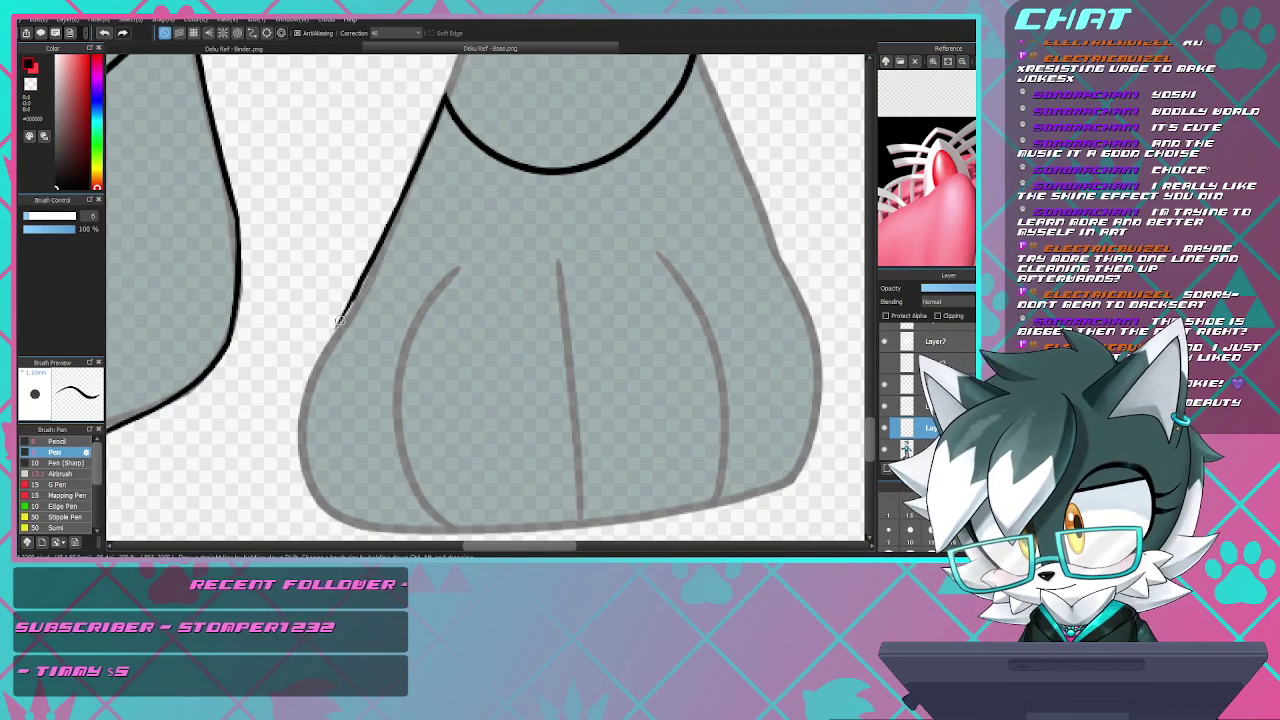
drag(303, 420, 302, 436)
key(ctrl+z)
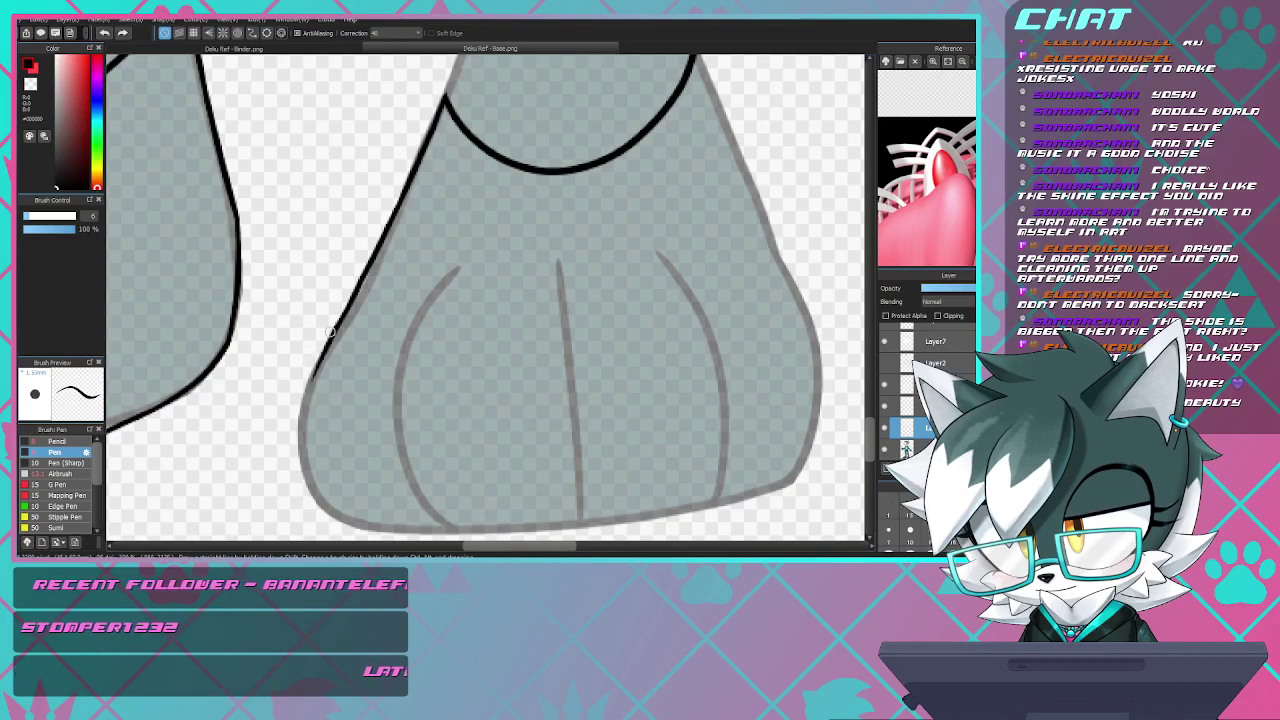
drag(311, 381, 307, 467)
- Continue the front-facing shoe's outline along the sole and up around the right side of the foot
mouse_move(309, 392)
mouse_down()
mouse_move(312, 473)
mouse_move(348, 523)
mouse_move(425, 536)
mouse_move(400, 495)
mouse_move(372, 526)
mouse_move(494, 529)
mouse_move(630, 508)
mouse_up()
key(ctrl+z)
drag(439, 533, 700, 500)
key(ctrl+z)
drag(440, 533, 718, 492)
key(ctrl+z)
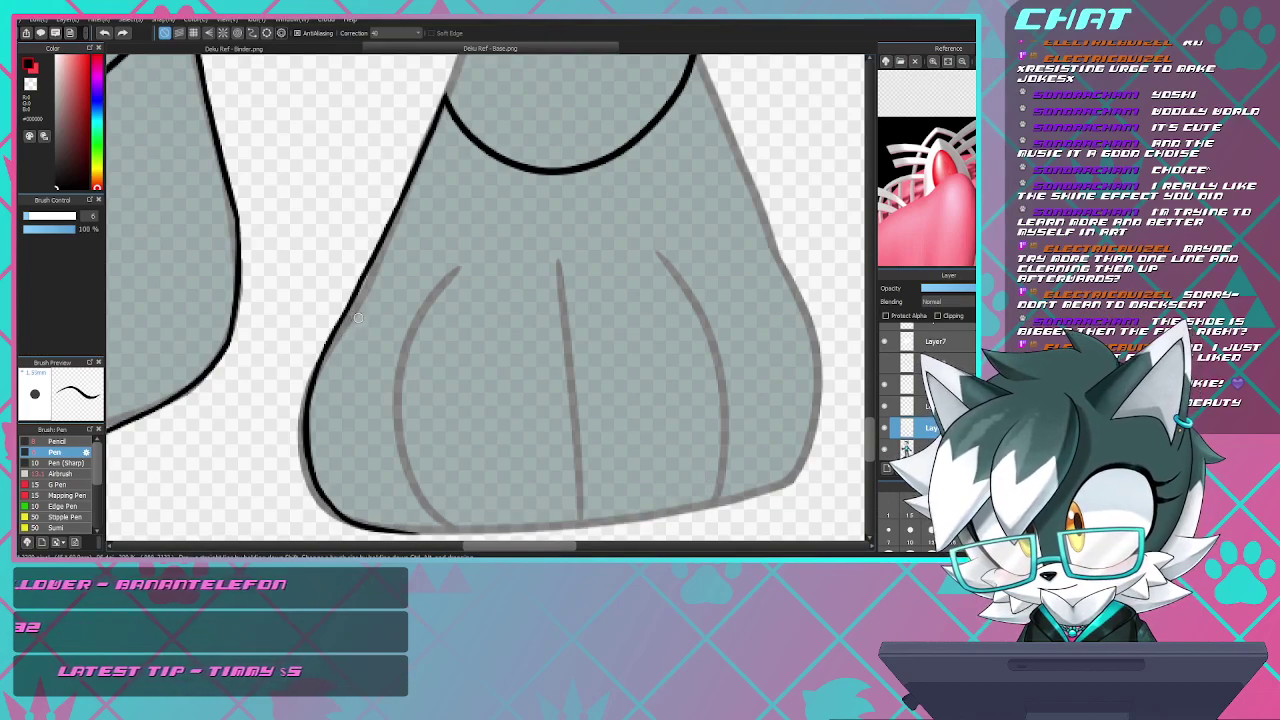
mouse_move(382, 528)
mouse_down()
mouse_move(518, 523)
mouse_move(415, 536)
mouse_move(520, 534)
mouse_move(691, 512)
mouse_move(784, 476)
mouse_move(796, 455)
mouse_move(800, 472)
mouse_move(820, 373)
mouse_move(781, 222)
mouse_up()
key(ctrl+z)
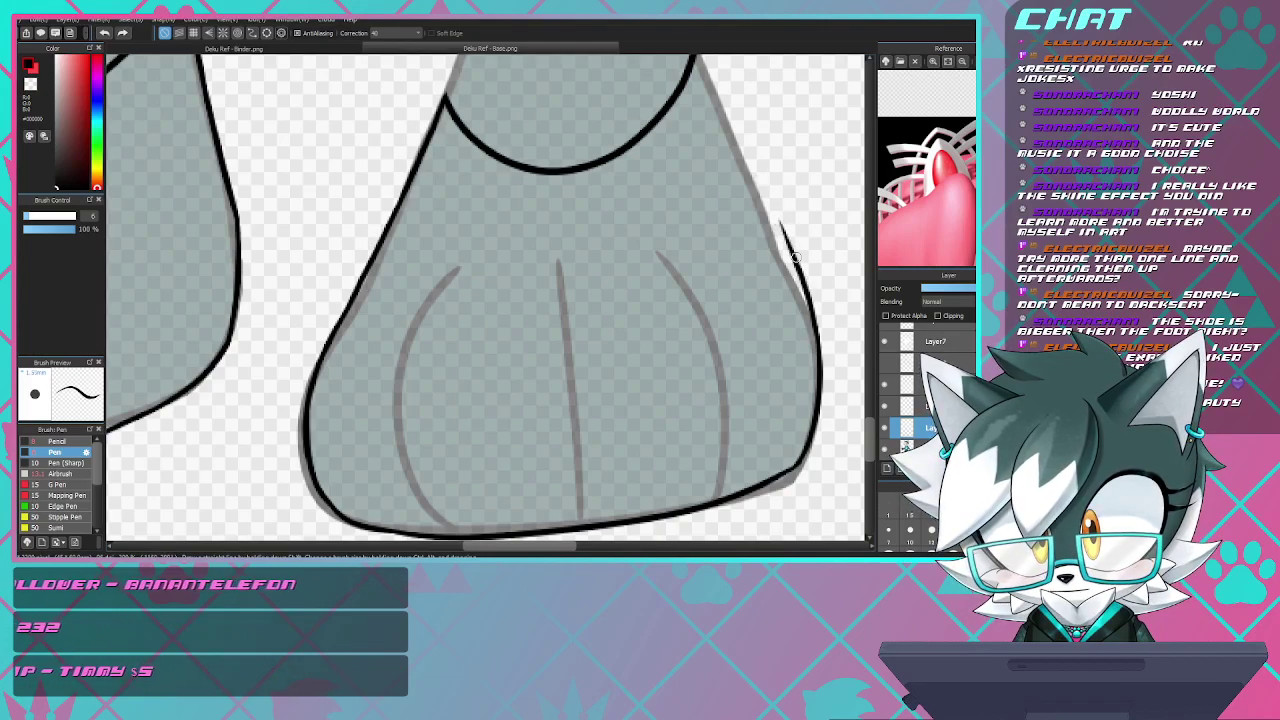
- Close the front-facing shoe's outline with a line from the opening's right end down to the side curve
drag(763, 184, 709, 65)
key(ctrl+z)
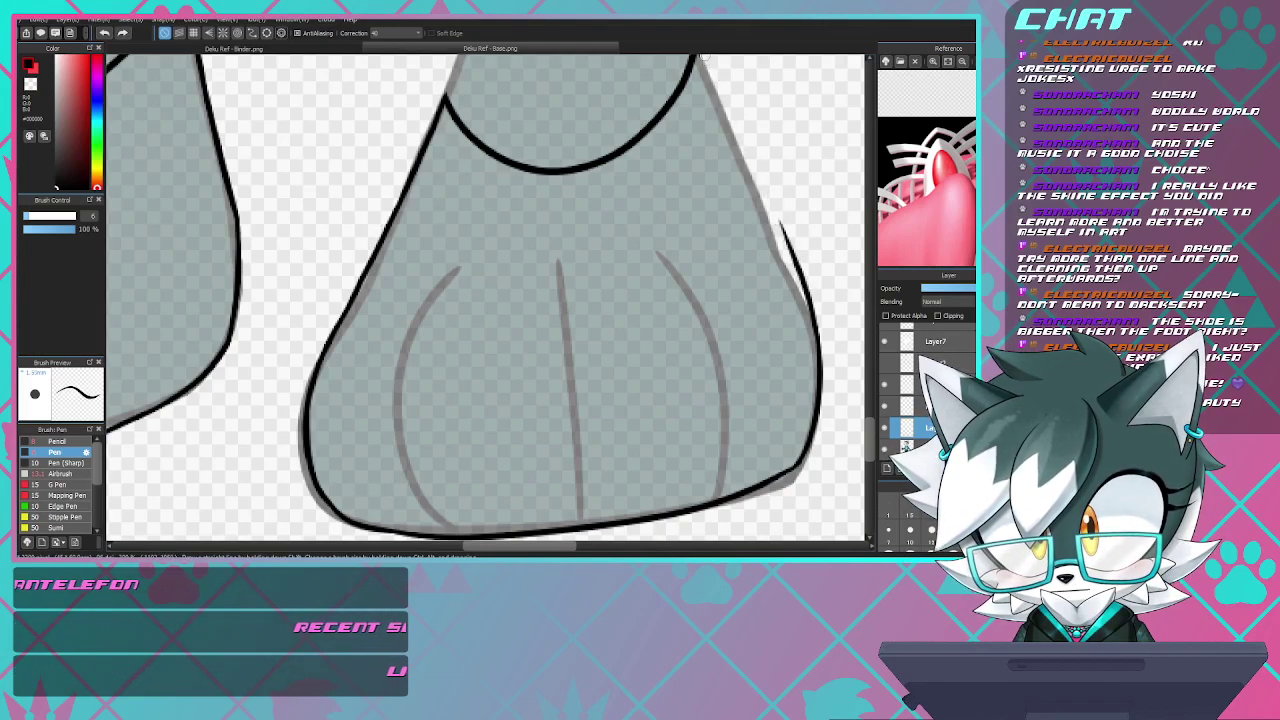
scroll(600, 270, down, 3)
scroll(645, 208, up, 4)
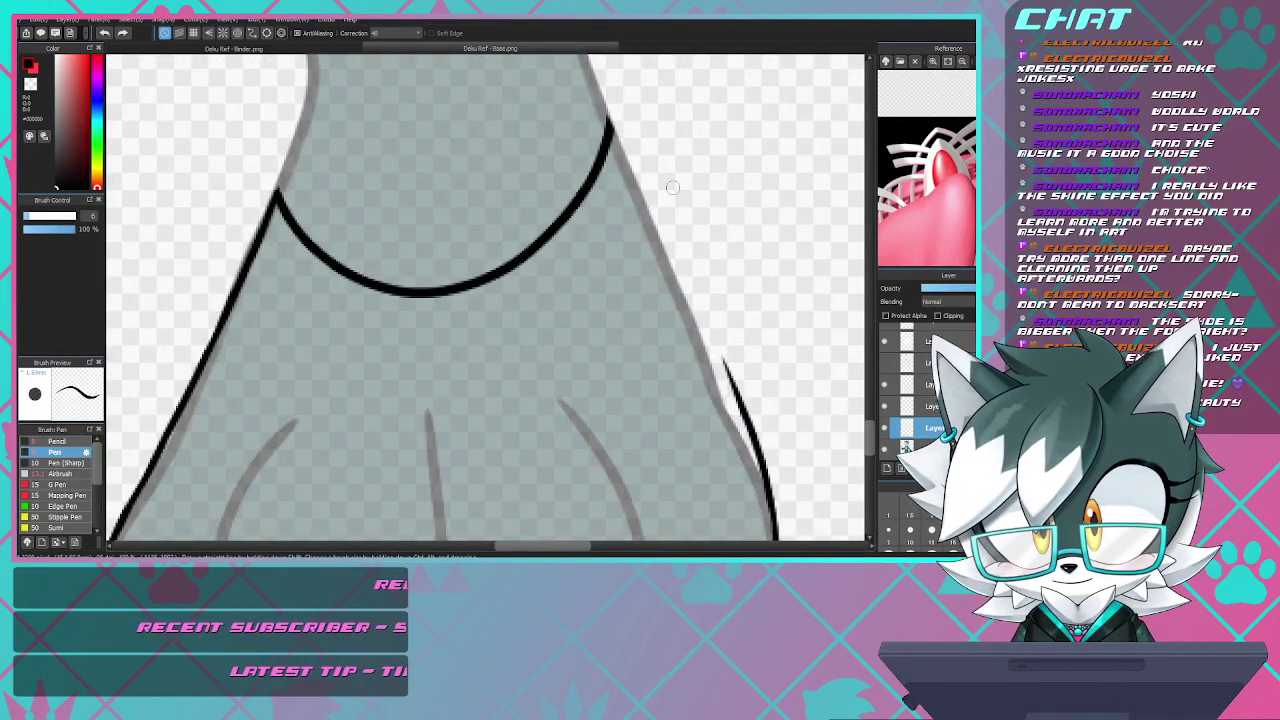
drag(608, 125, 745, 410)
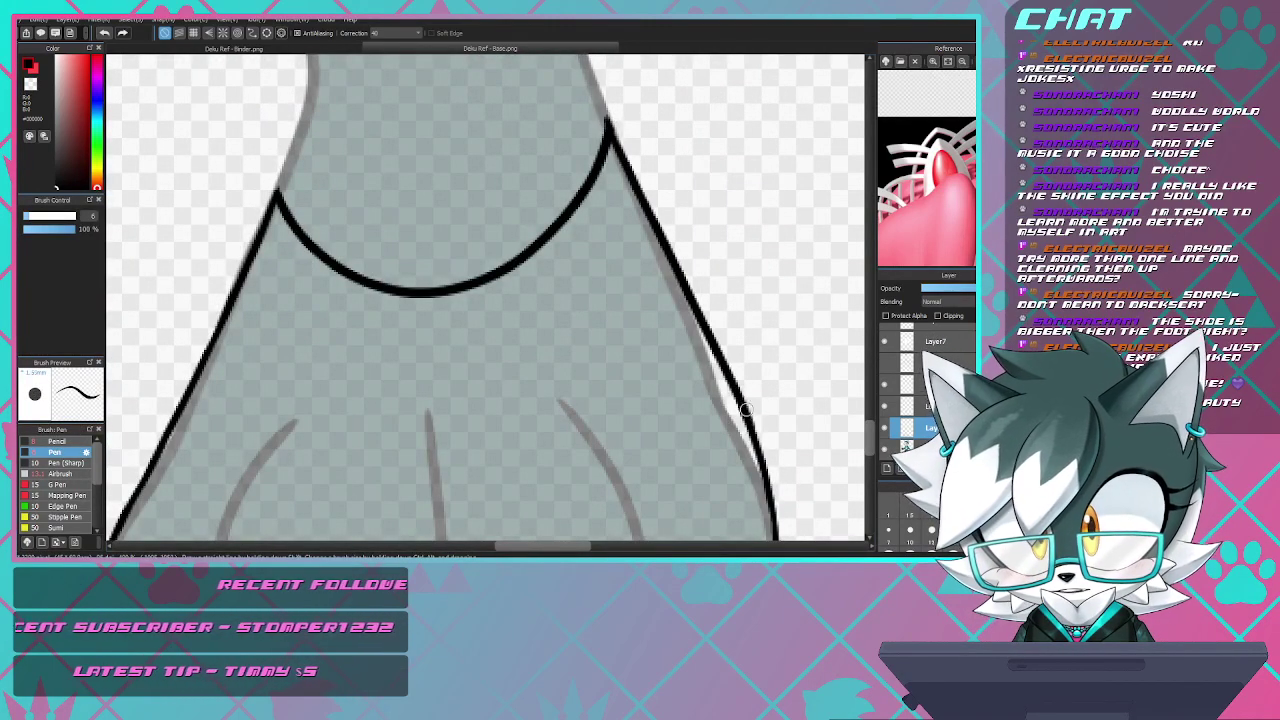
- Examine both shoe outlines against the faded feet, up close and from a distance
scroll(755, 380, down, 6)
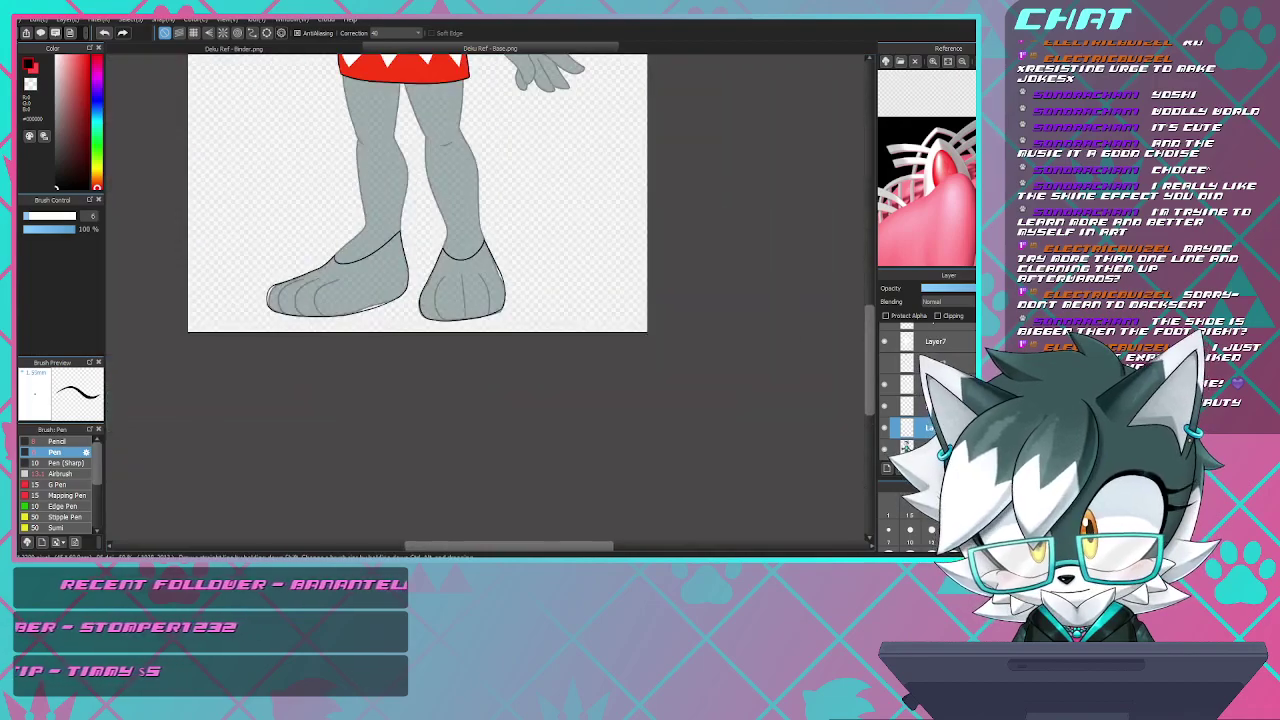
scroll(467, 297, up, 5)
scroll(483, 318, up, 3)
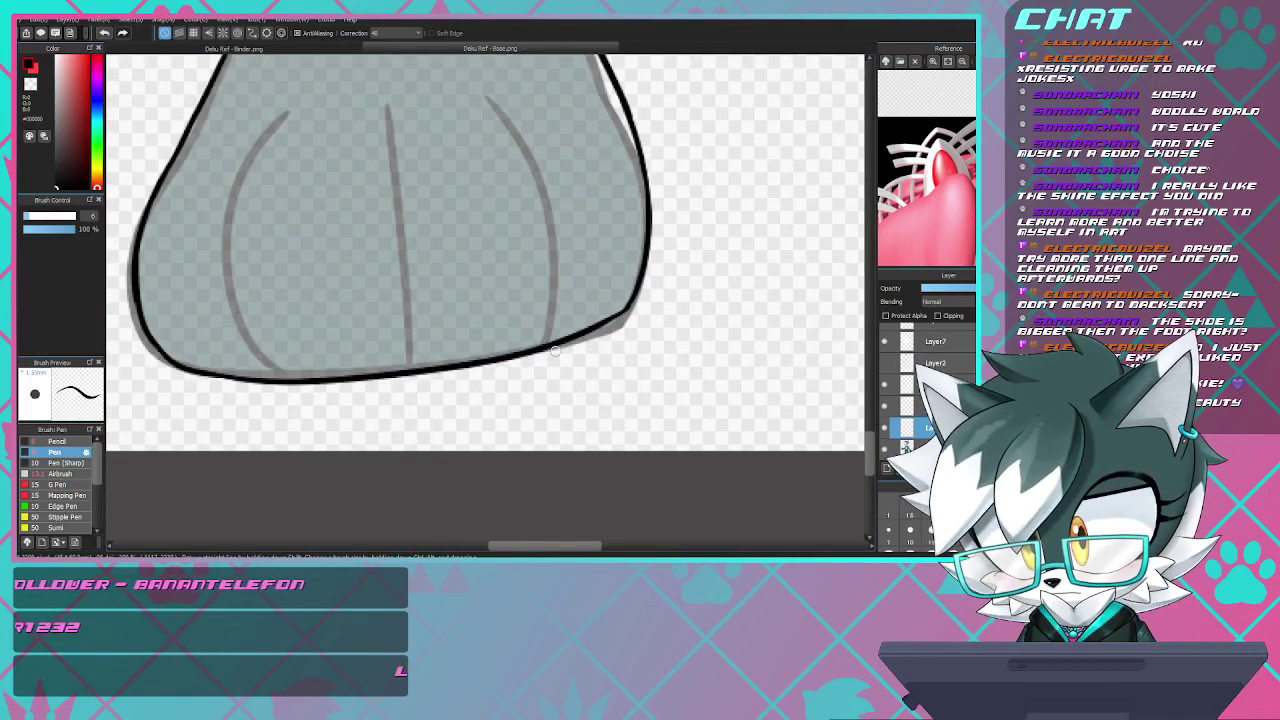
scroll(483, 318, down, 6)
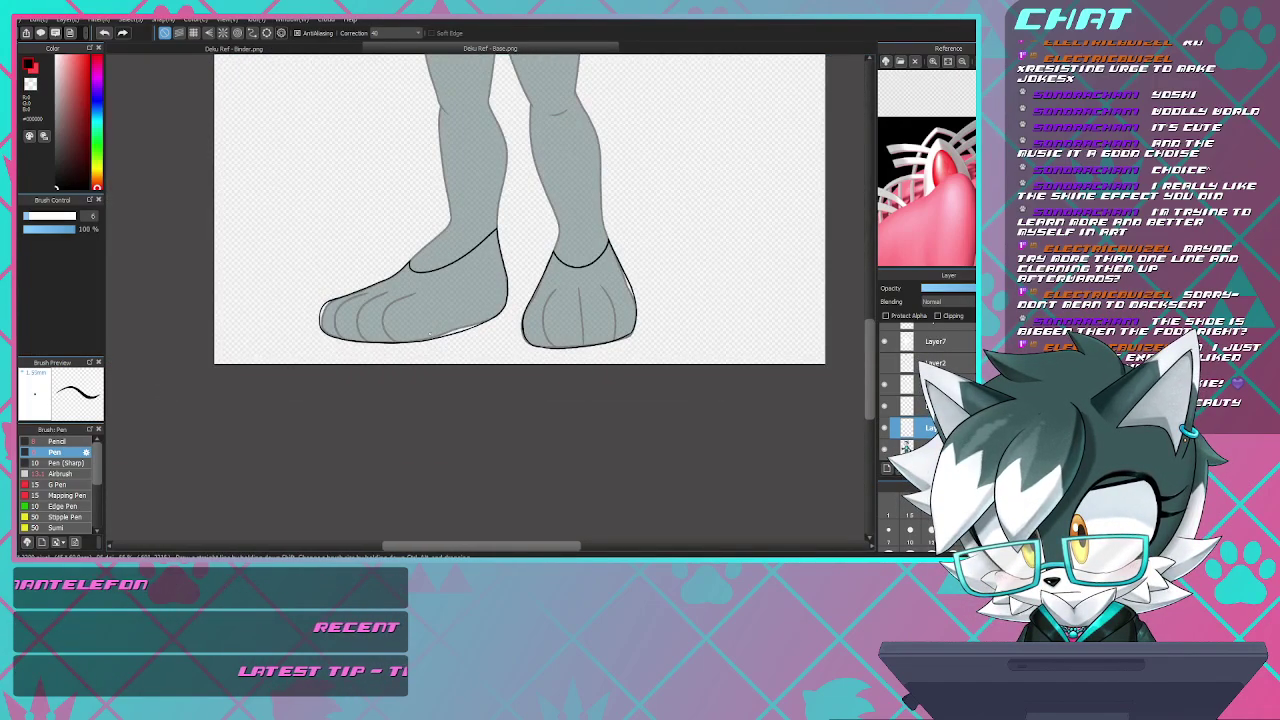
scroll(440, 335, up, 3)
scroll(440, 335, down, 2)
scroll(440, 335, up, 3)
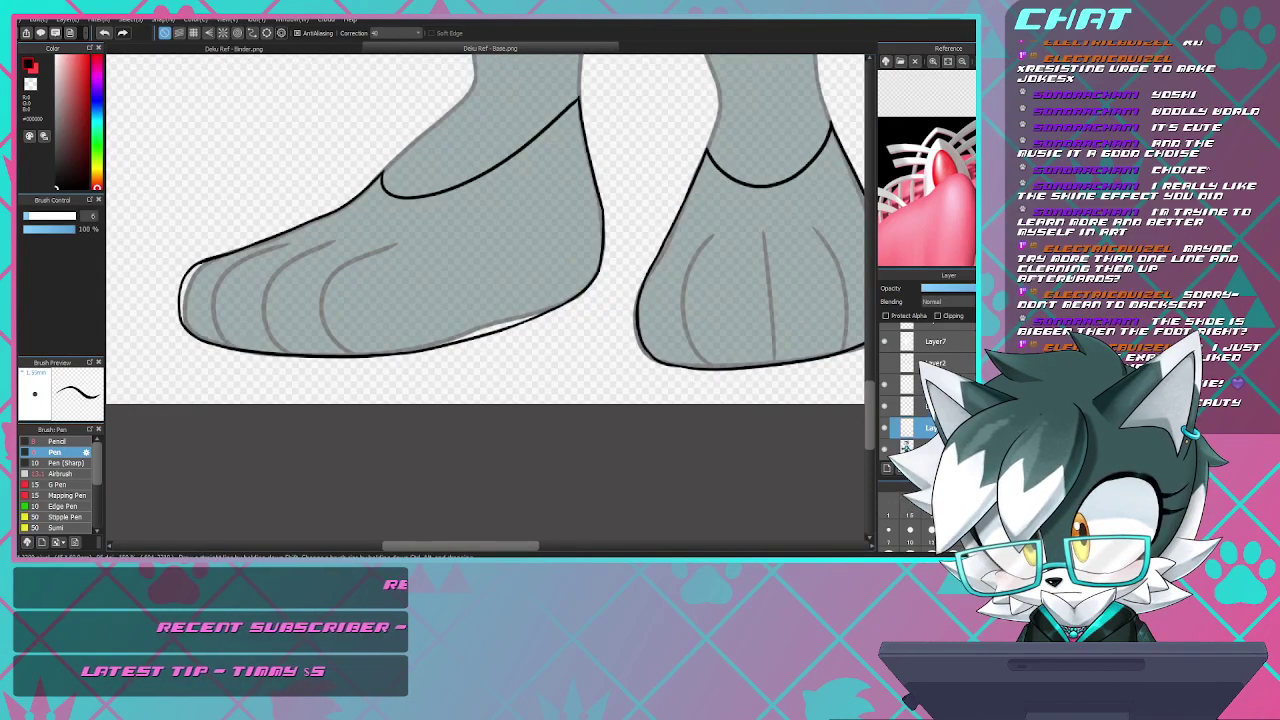
scroll(440, 335, down, 3)
scroll(589, 331, up, 2)
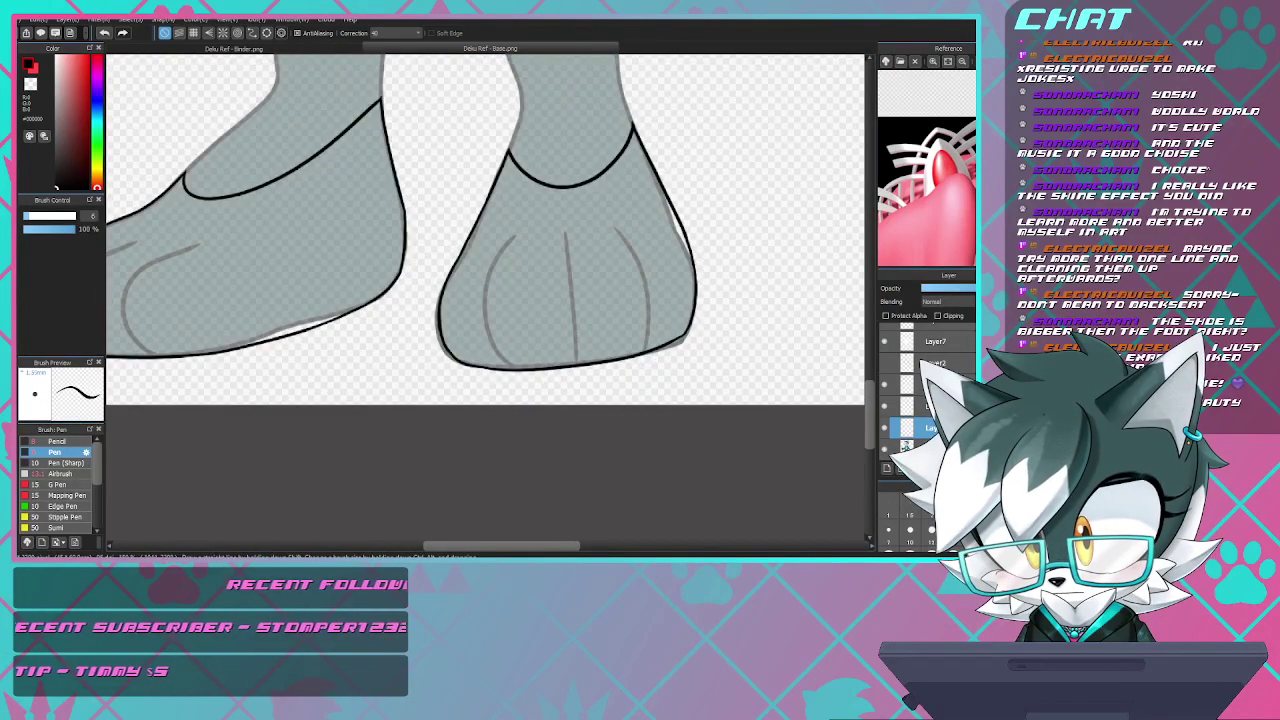
- Hide the character base layer and sample the red of the shoe in the reference image
click(884, 449)
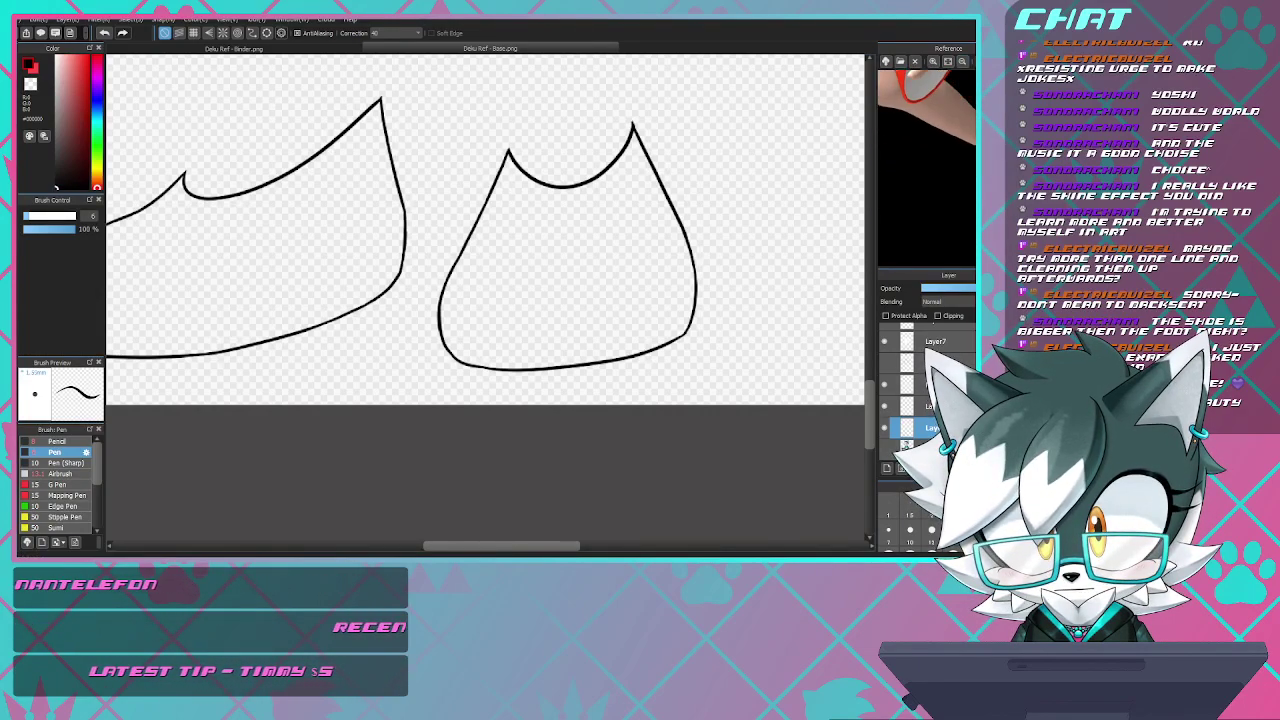
drag(920, 100, 950, 160)
click(955, 160)
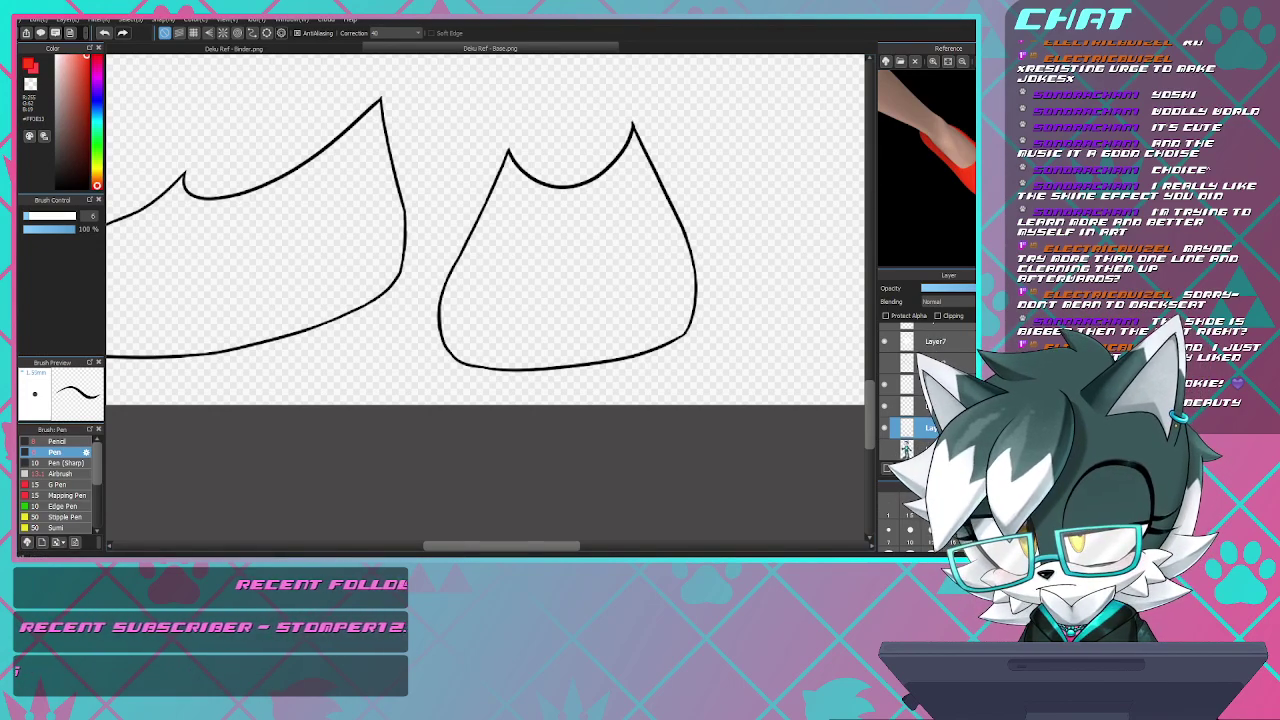
key(g)
click(270, 265)
click(567, 260)
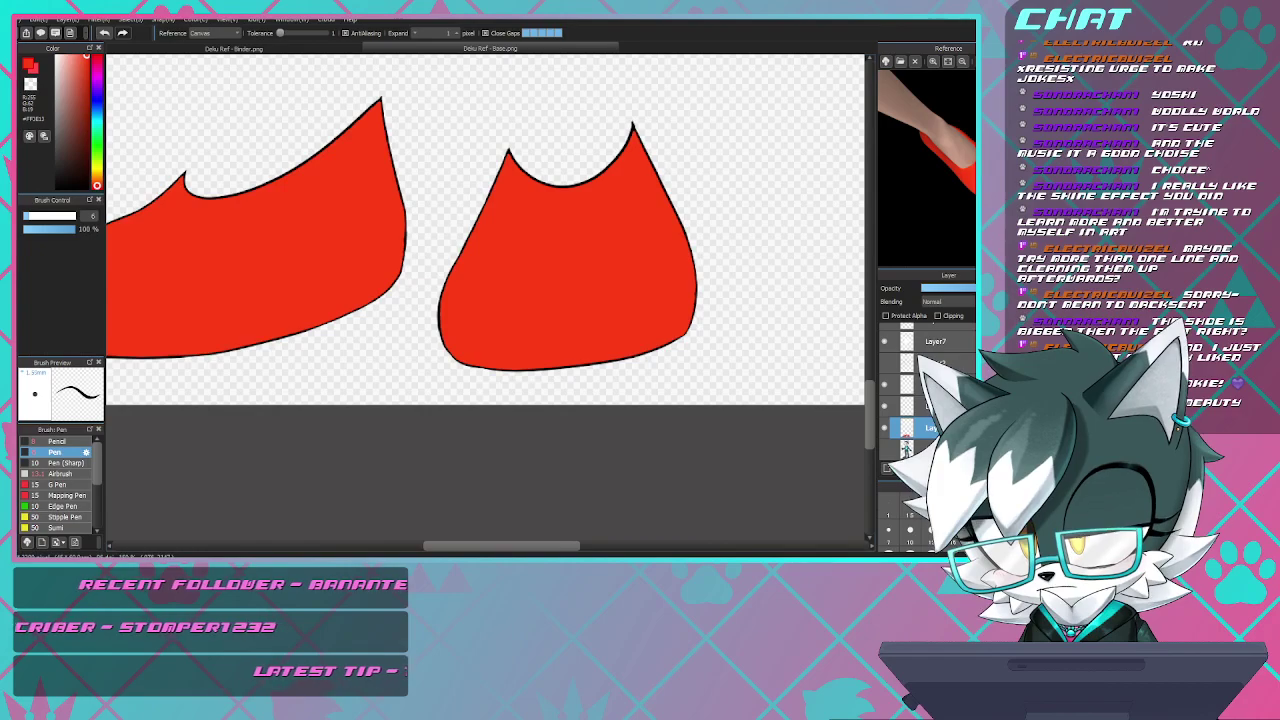
key(ctrl+z)
key(ctrl+z)
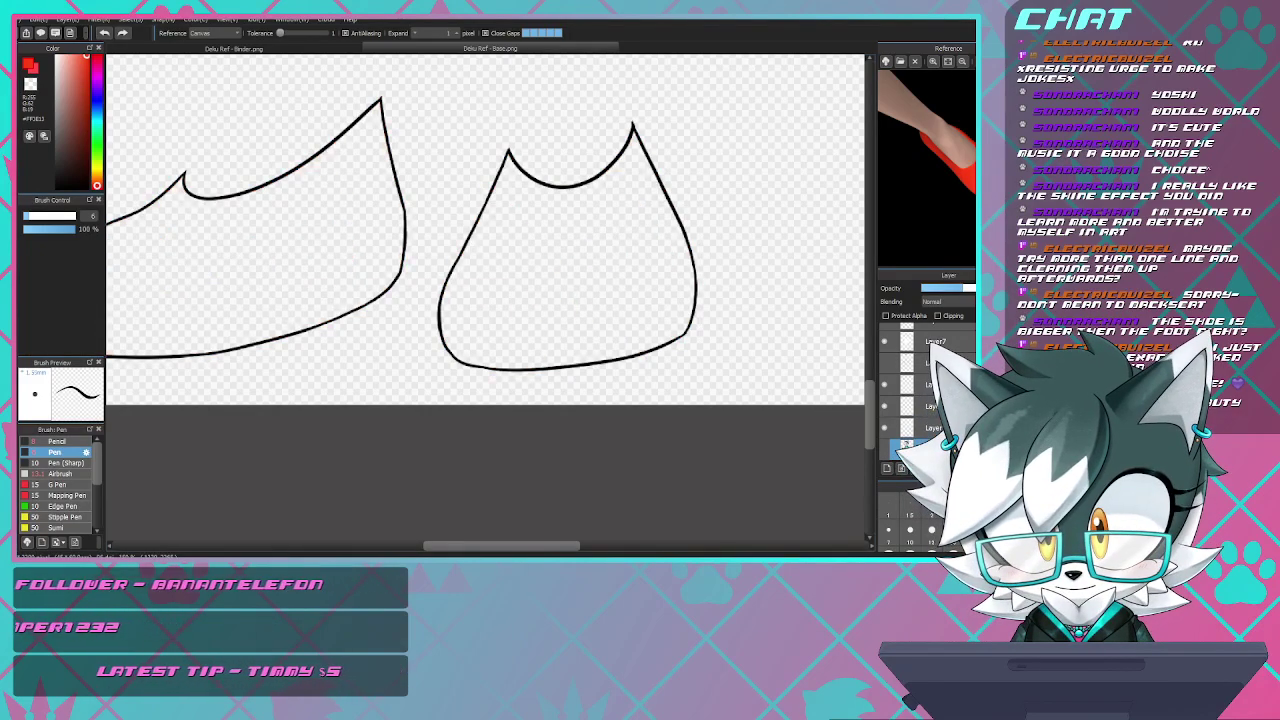
- Fill both shoes with the sampled red on a separate layer below the outlines and show the character base again
key(ctrl+y)
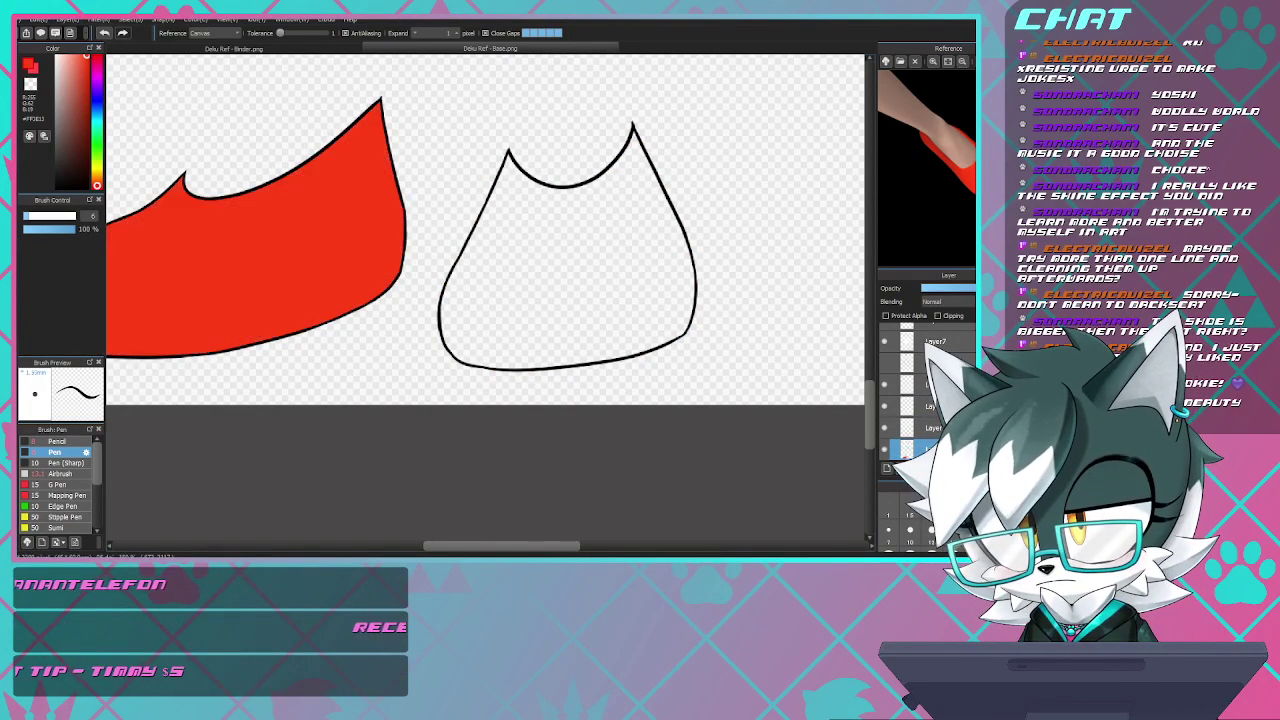
key(ctrl+y)
scroll(382, 264, down, 6)
scroll(362, 255, up, 4)
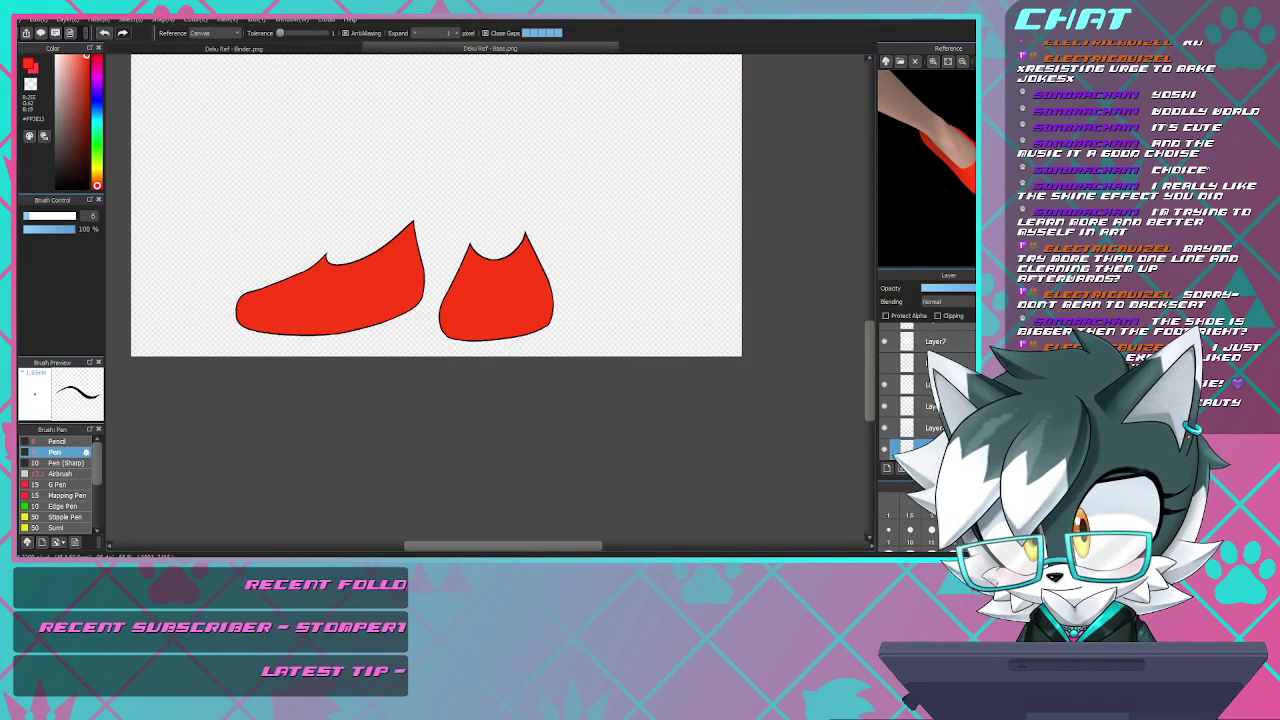
click(884, 430)
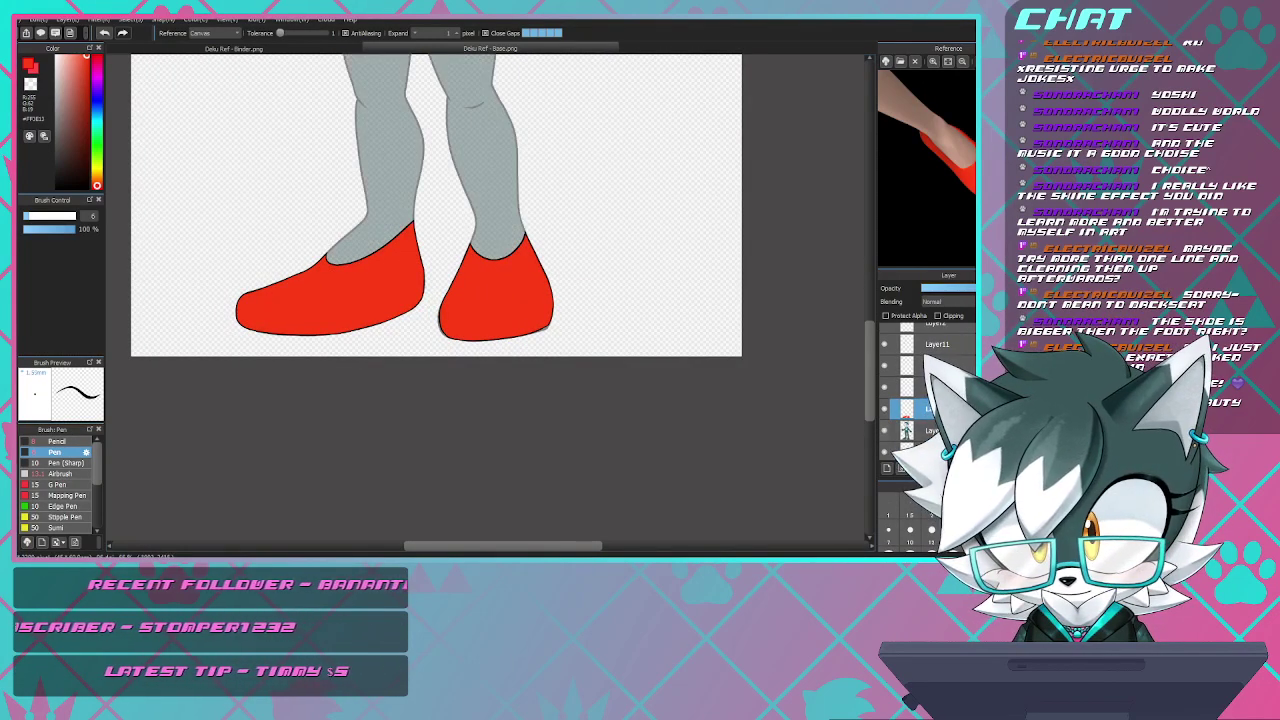
- Erase the parts of the base foot sticking out around the front-facing shoe on the base layer, using brush size 13.1
scroll(462, 336, up, 4)
scroll(268, 238, down, 3)
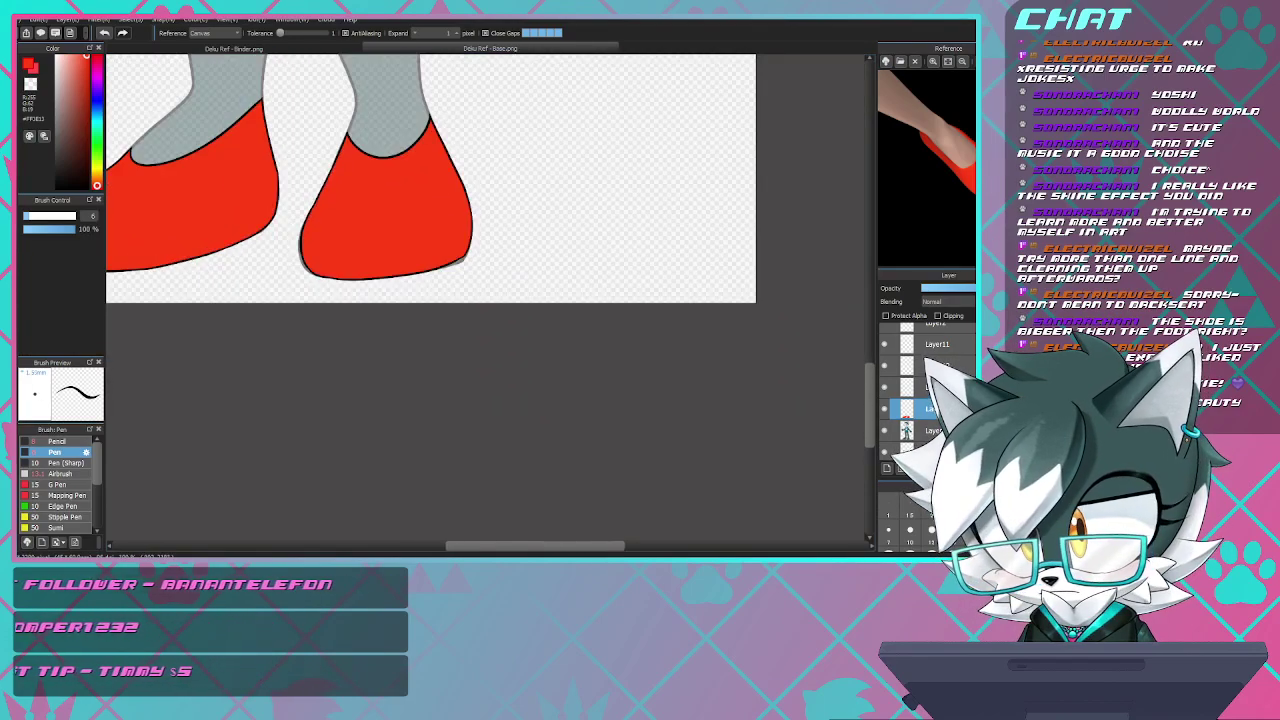
drag(249, 194, 304, 210)
scroll(304, 210, up, 4)
scroll(485, 300, down, 3)
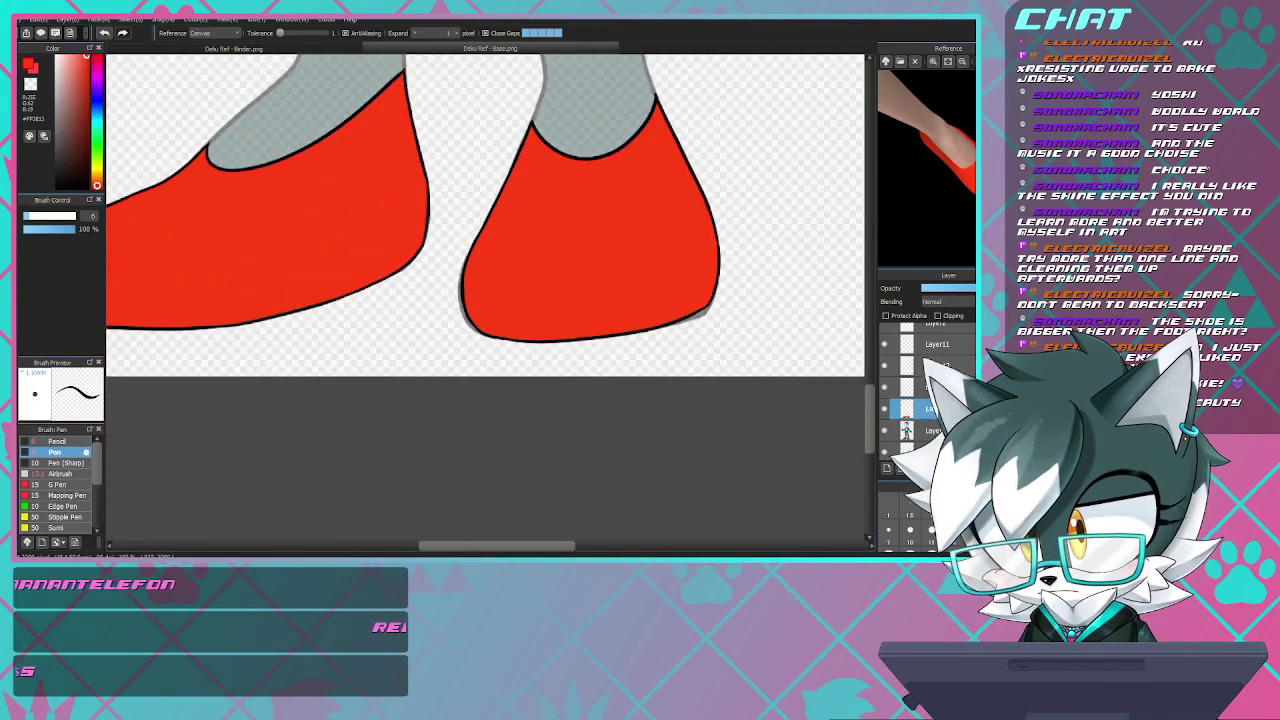
key(b)
scroll(510, 283, up, 1)
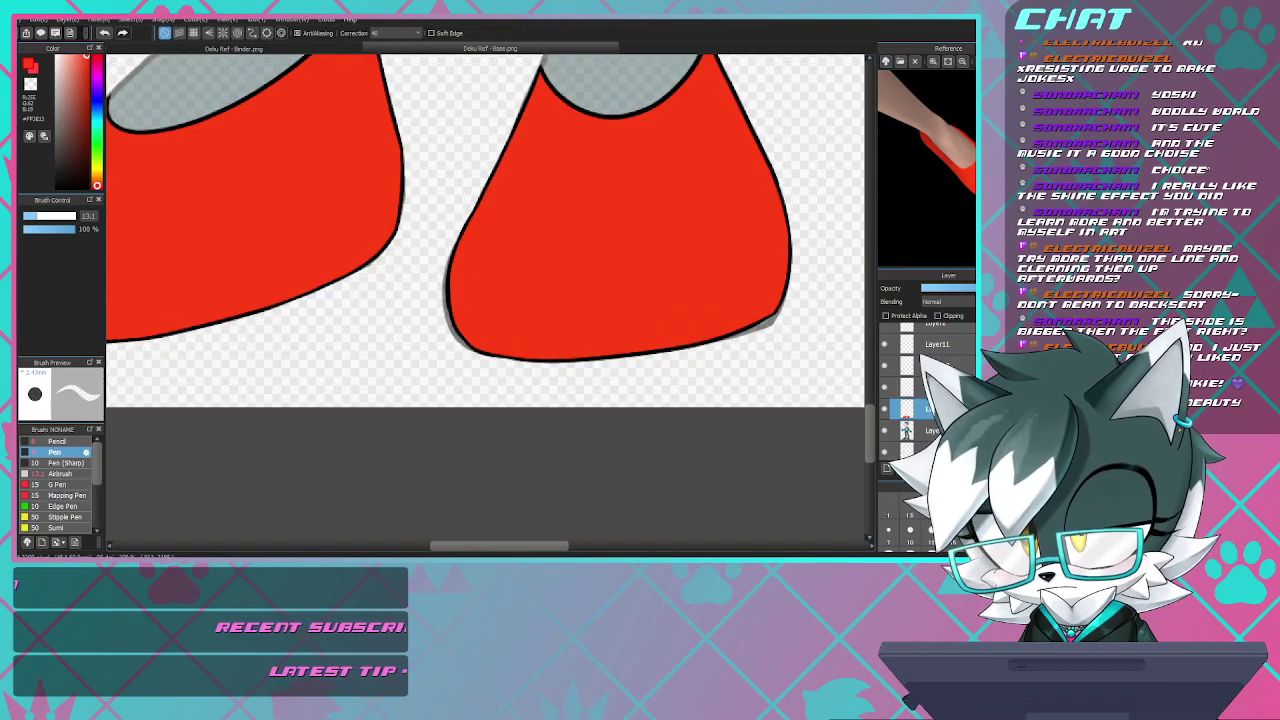
click(930, 430)
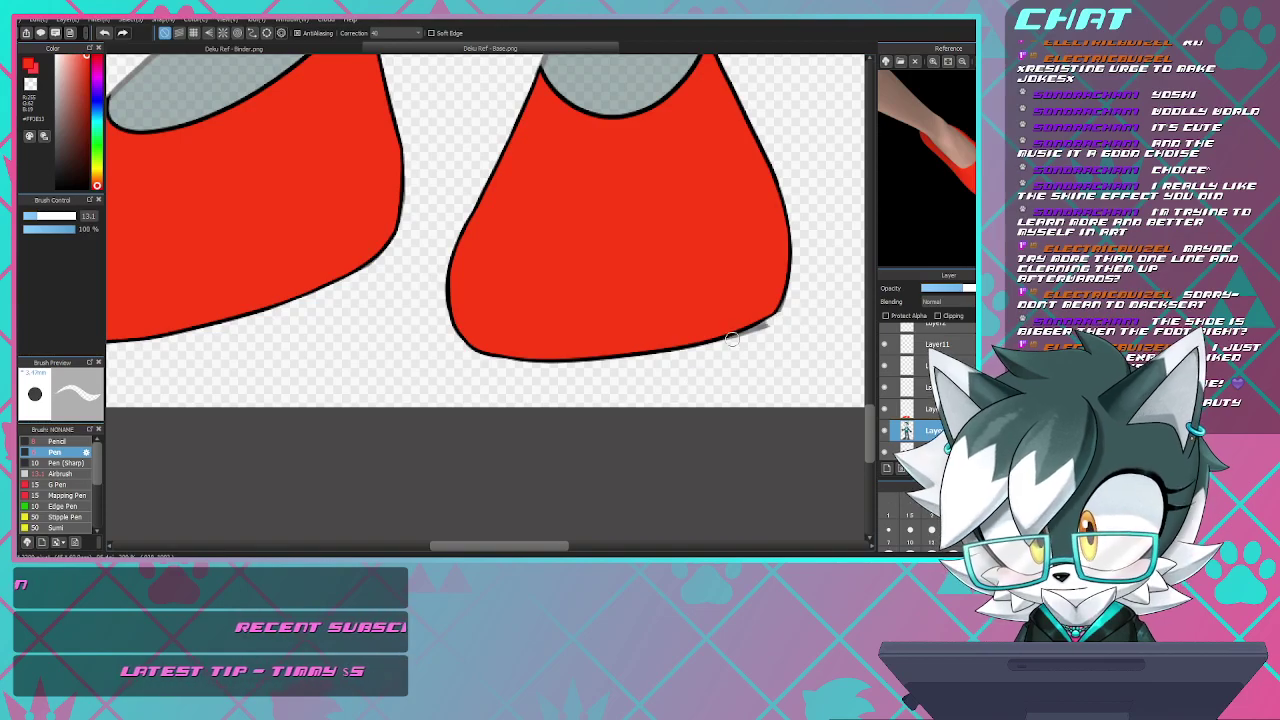
drag(768, 326, 715, 342)
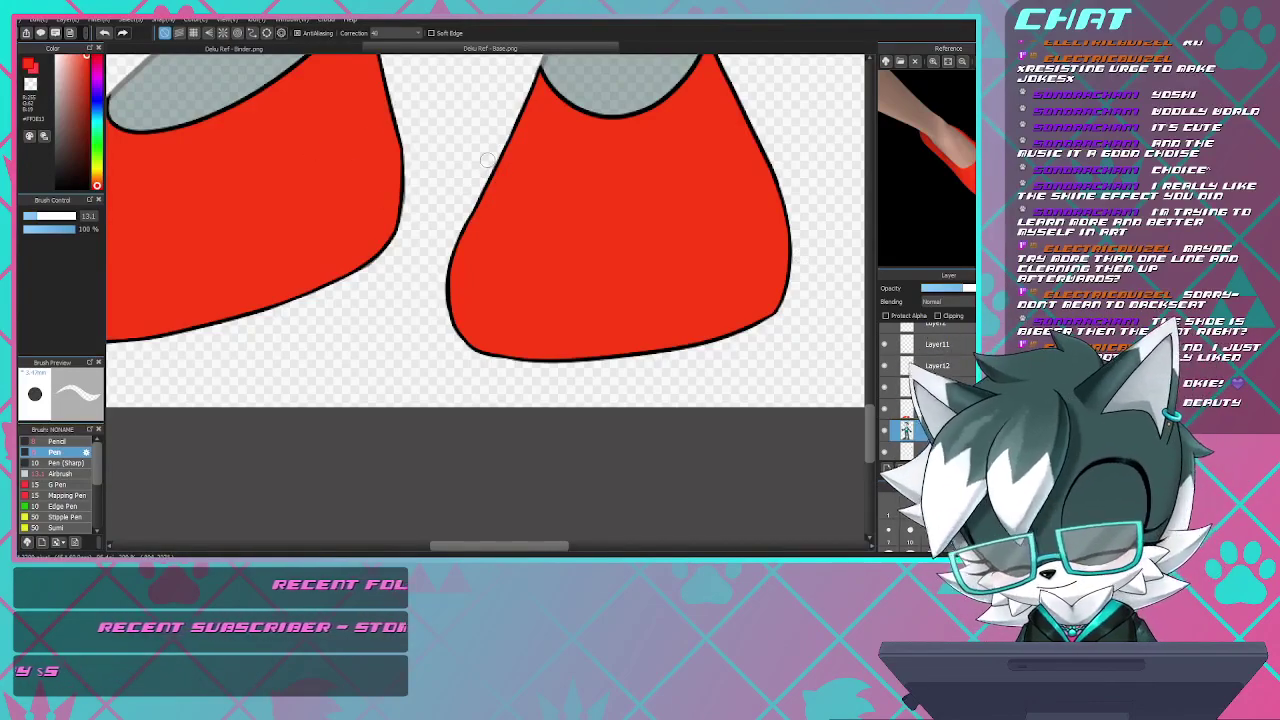
scroll(497, 318, down, 3)
scroll(505, 310, up, 2)
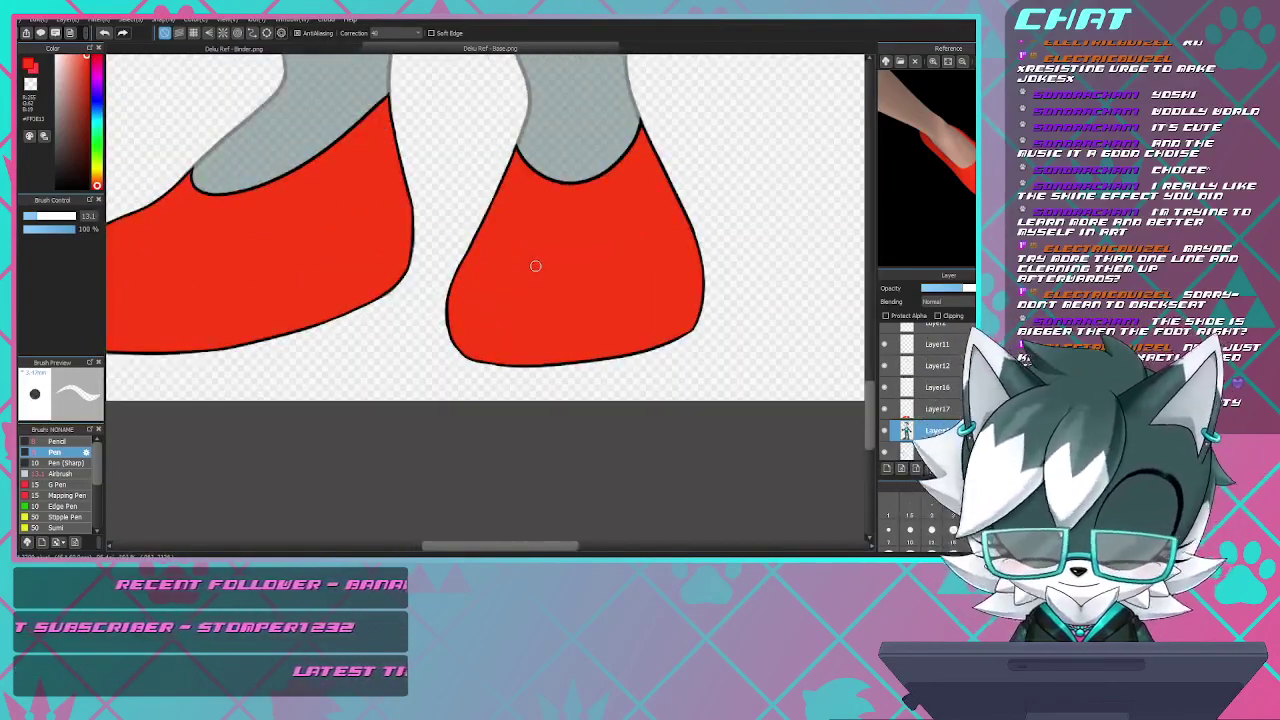
- Erase the remaining bits of the base foot along the side-facing shoe's outline on the base layer, using brush size 13.1
scroll(497, 201, down, 2)
scroll(472, 157, up, 3)
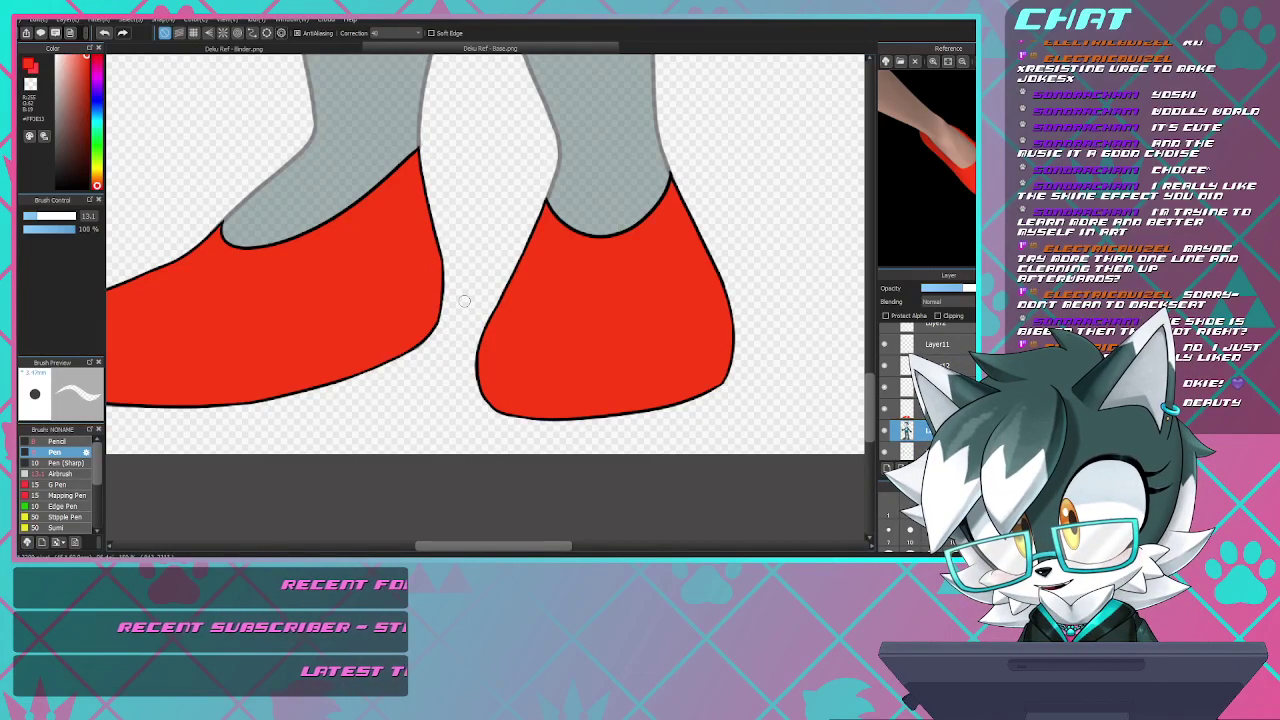
scroll(464, 300, down, 3)
scroll(466, 257, up, 6)
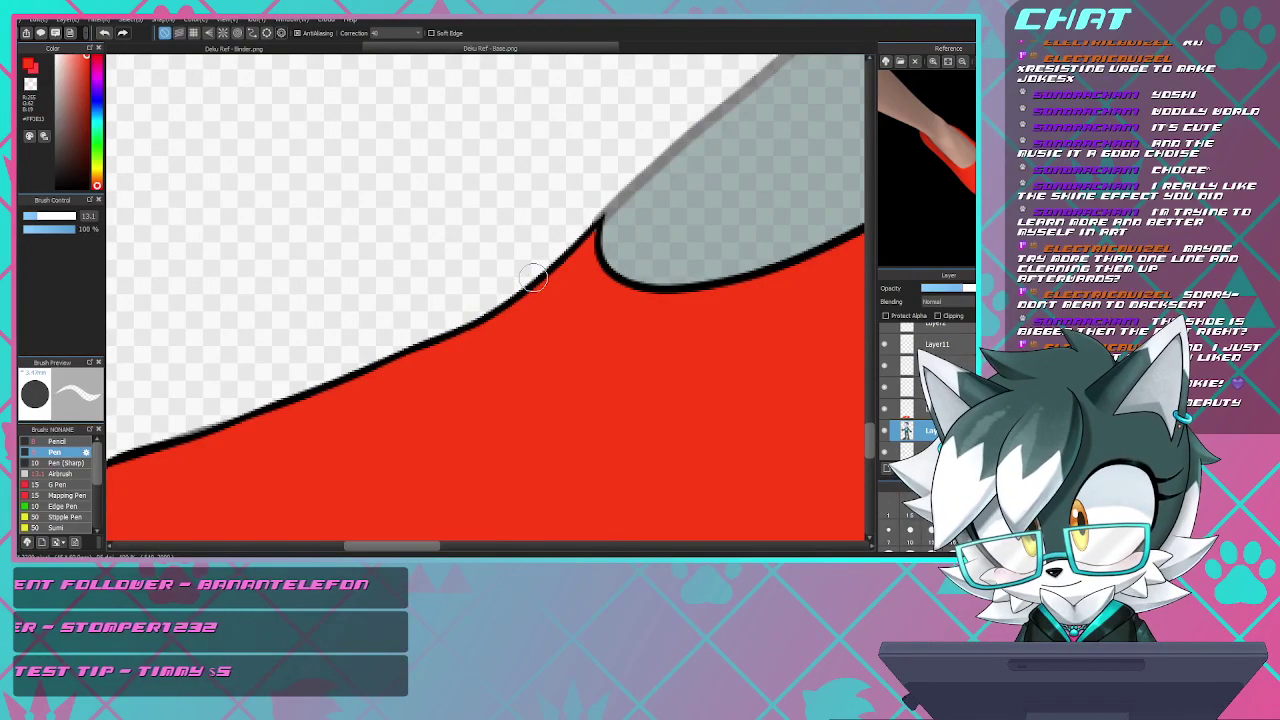
scroll(178, 452, down, 3)
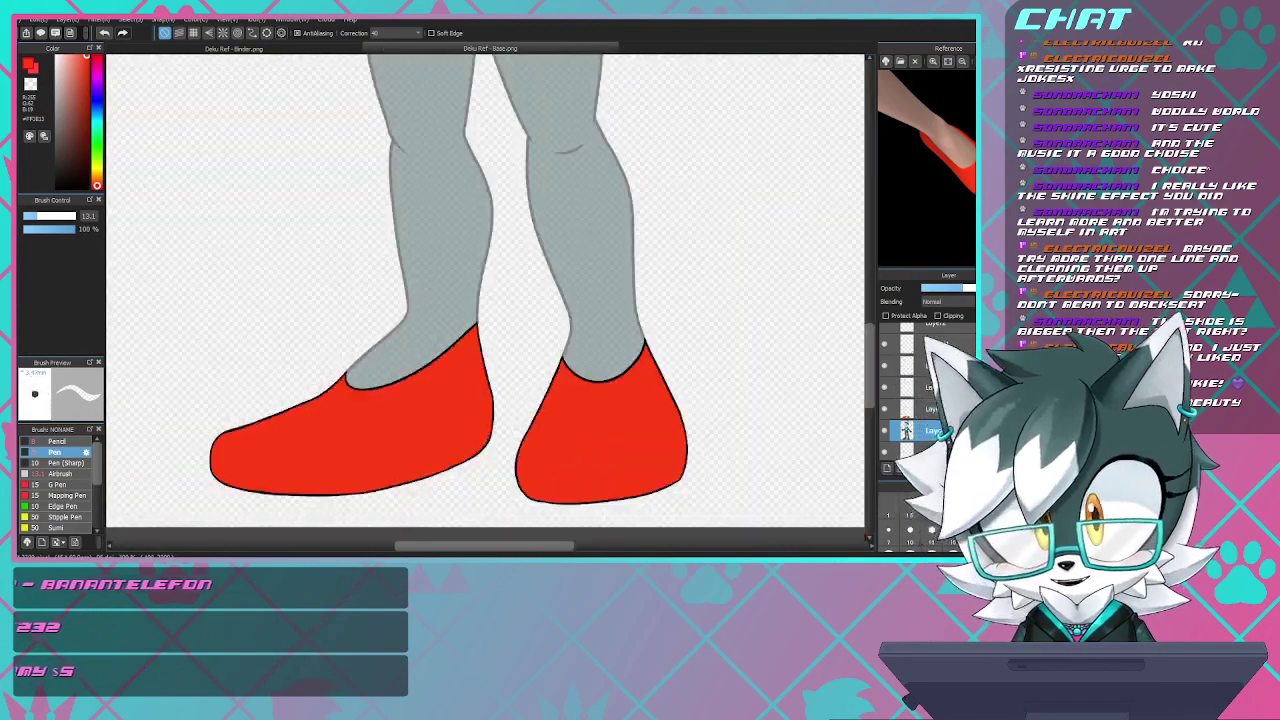
scroll(420, 400, up, 4)
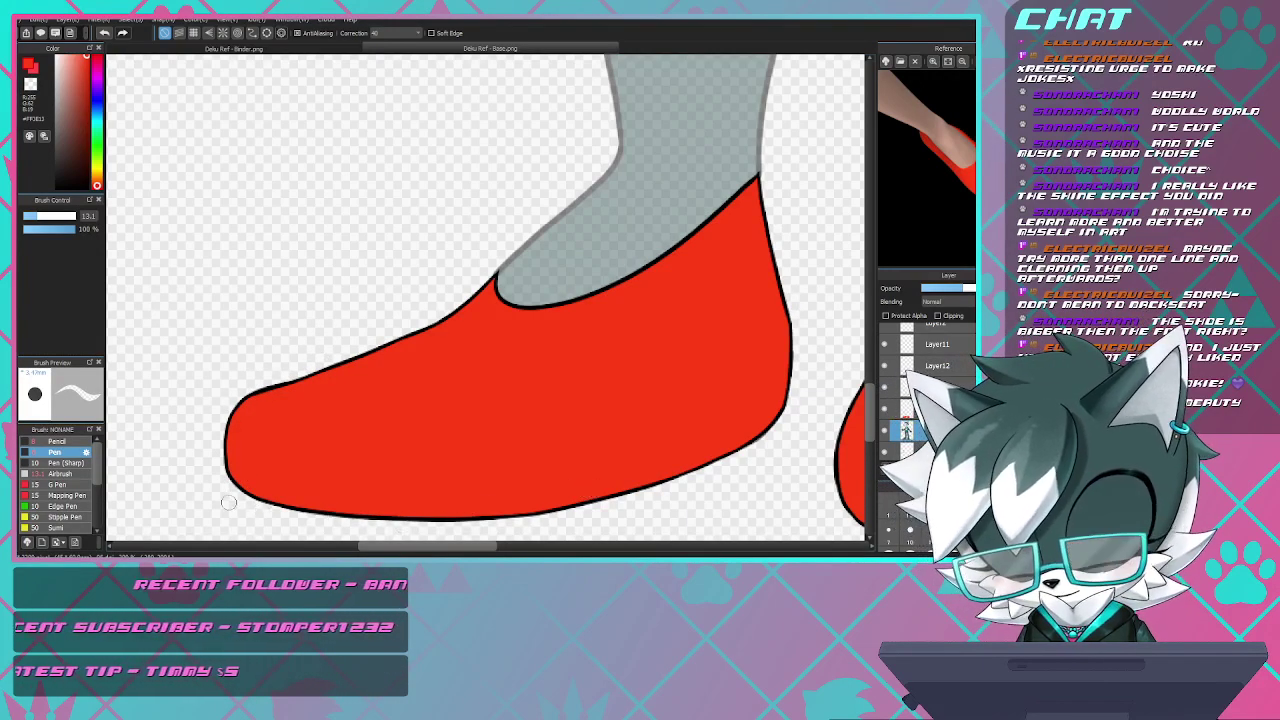
scroll(572, 521, down, 3)
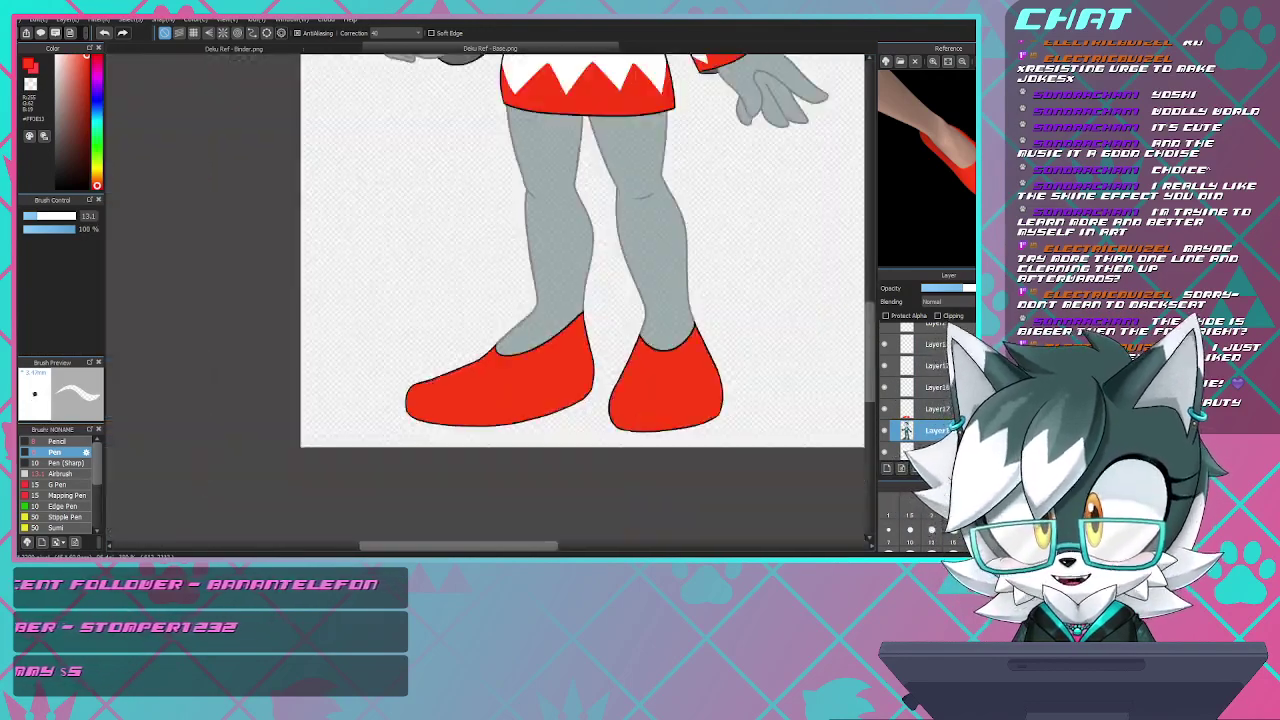
- Hide the character base, touch up the red in the pointed corners of both shoes on Layer17 at brush size 6, and show the base again
scroll(572, 521, up, 3)
click(884, 430)
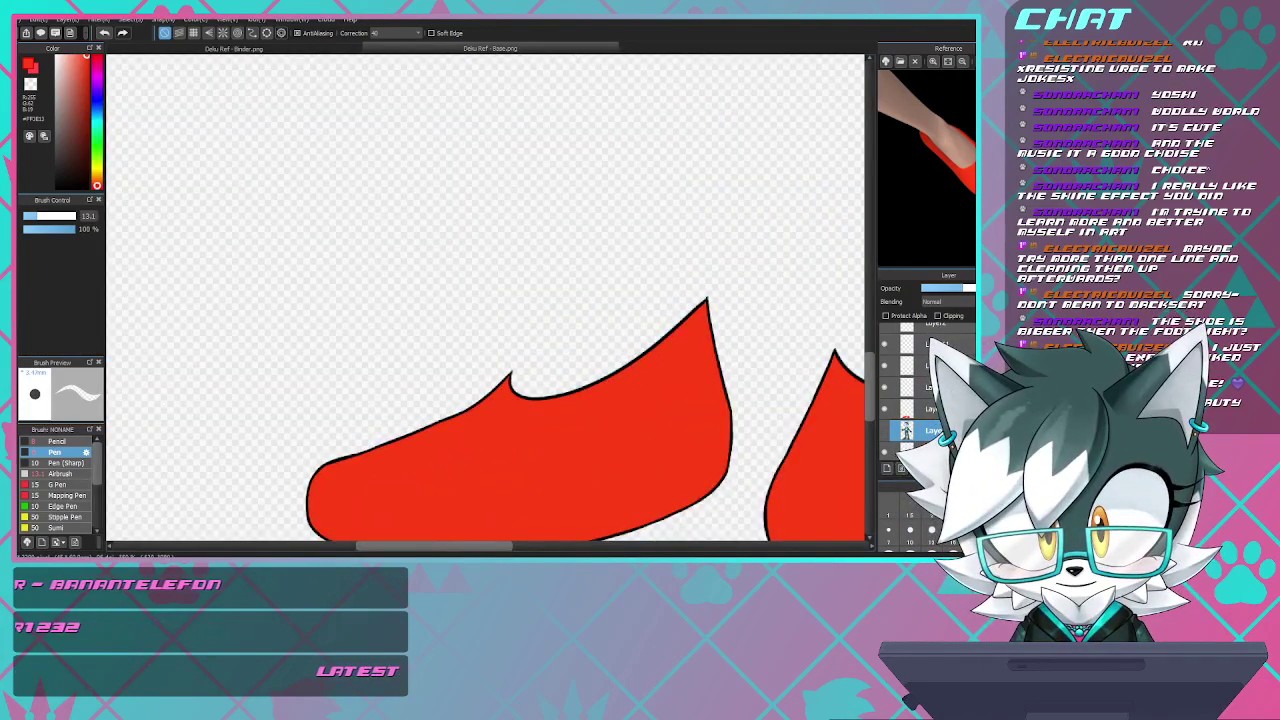
scroll(655, 438, up, 2)
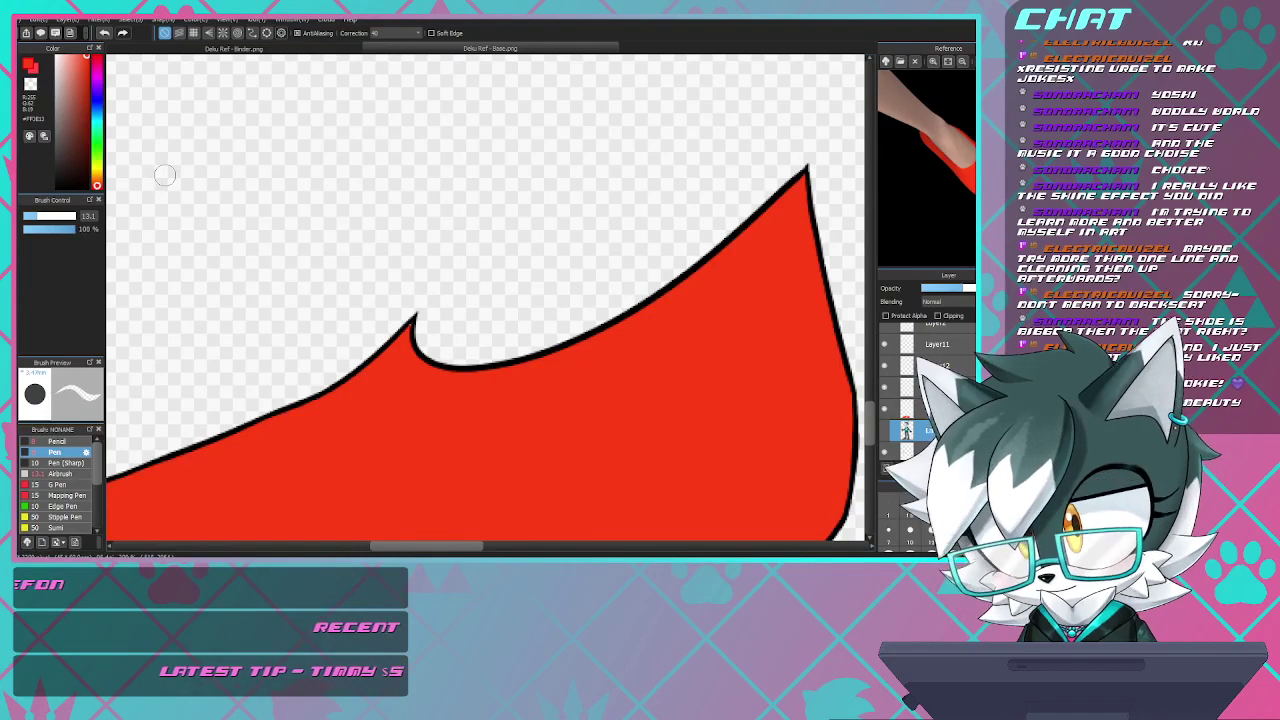
scroll(394, 360, up, 2)
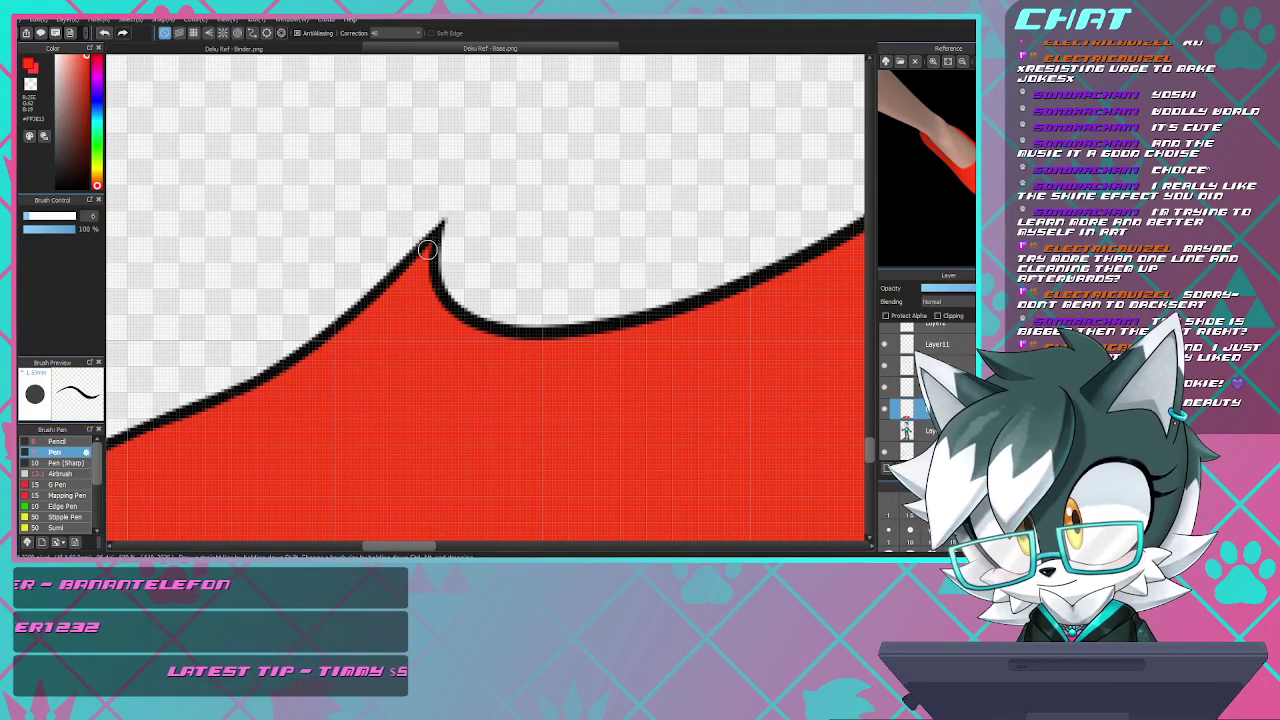
scroll(427, 249, down, 3)
scroll(588, 213, down, 2)
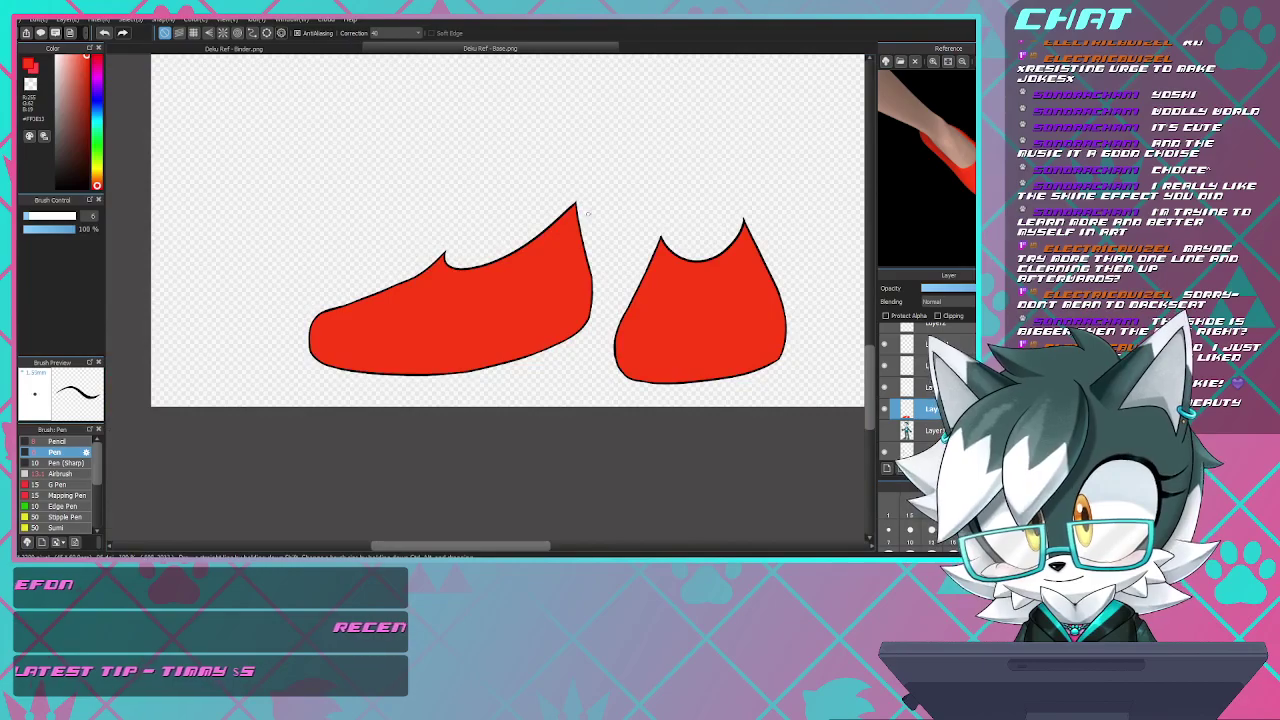
scroll(580, 200, up, 4)
scroll(495, 225, down, 4)
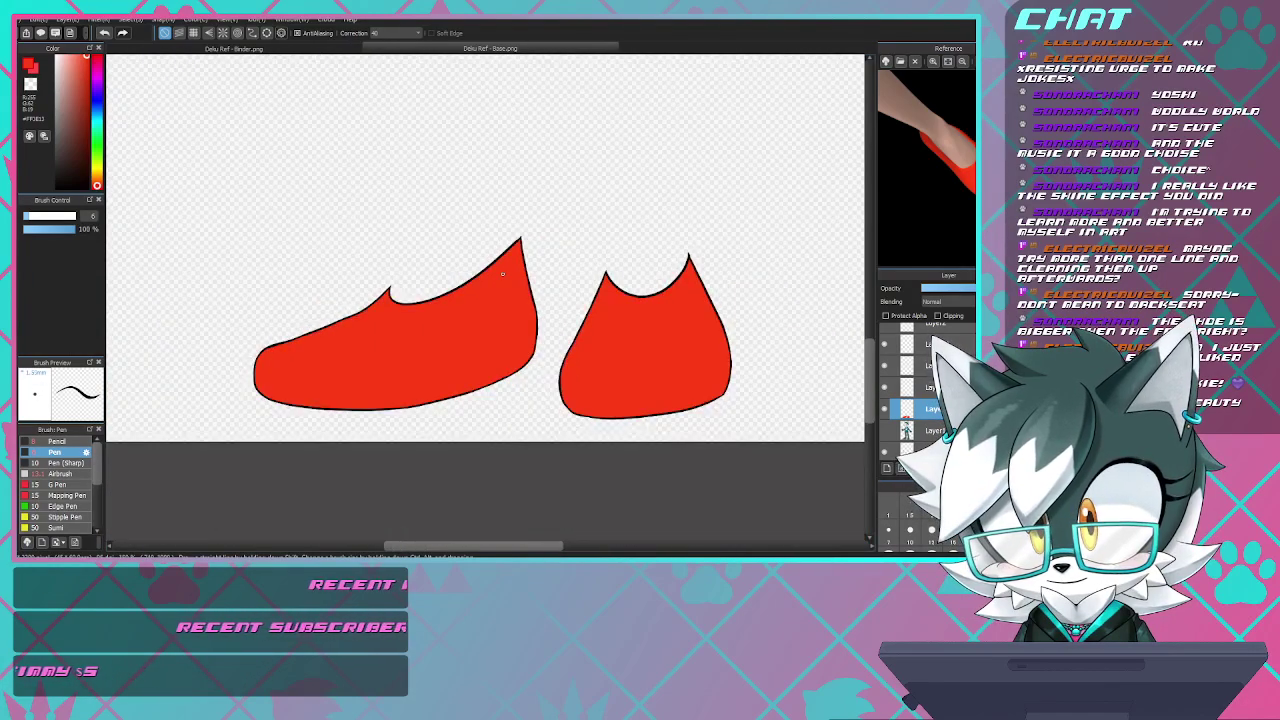
scroll(658, 282, up, 2)
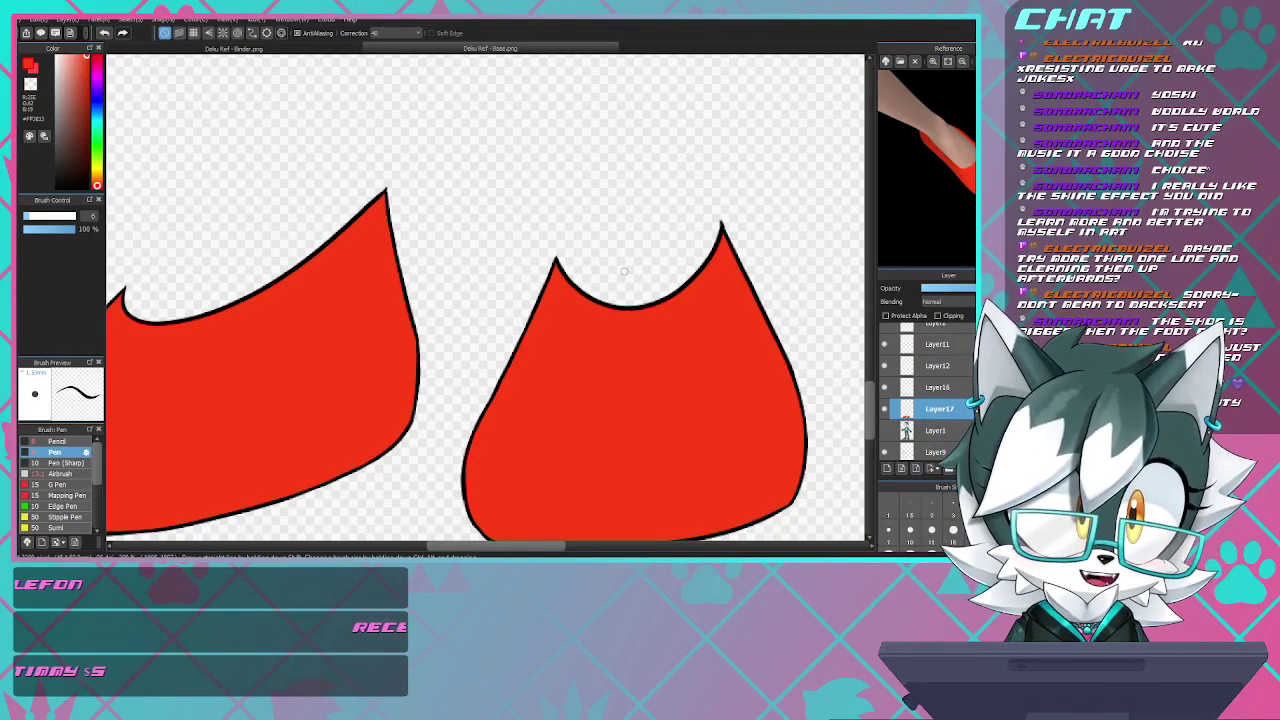
scroll(624, 270, down, 4)
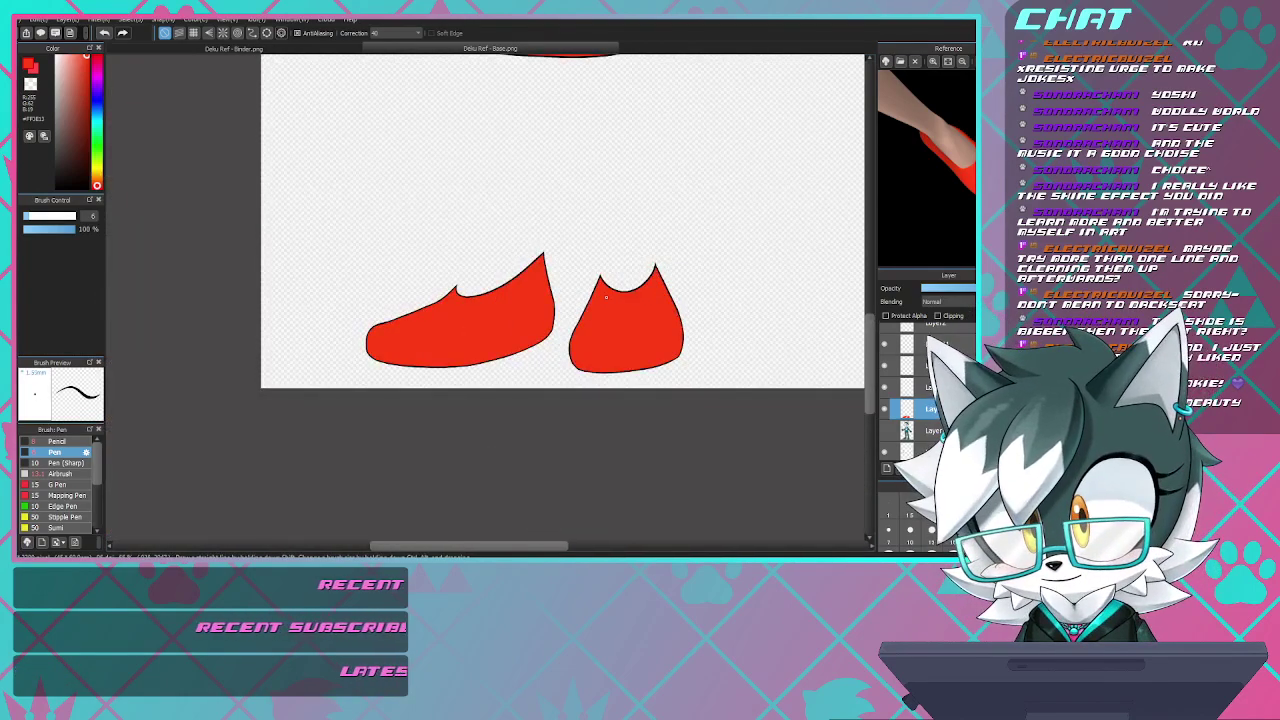
click(884, 430)
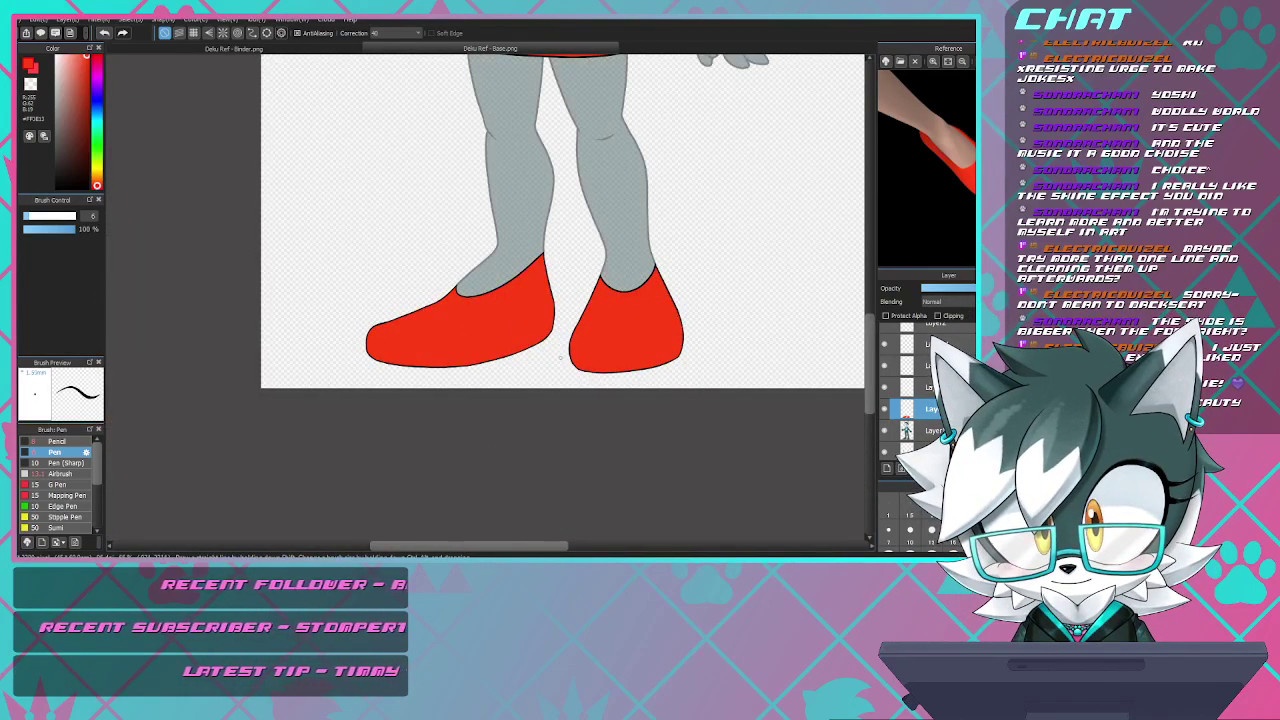
- Restore the character base layer to full opacity and check the whole outfit on the figure
scroll(560, 357, down, 4)
scroll(561, 309, up, 2)
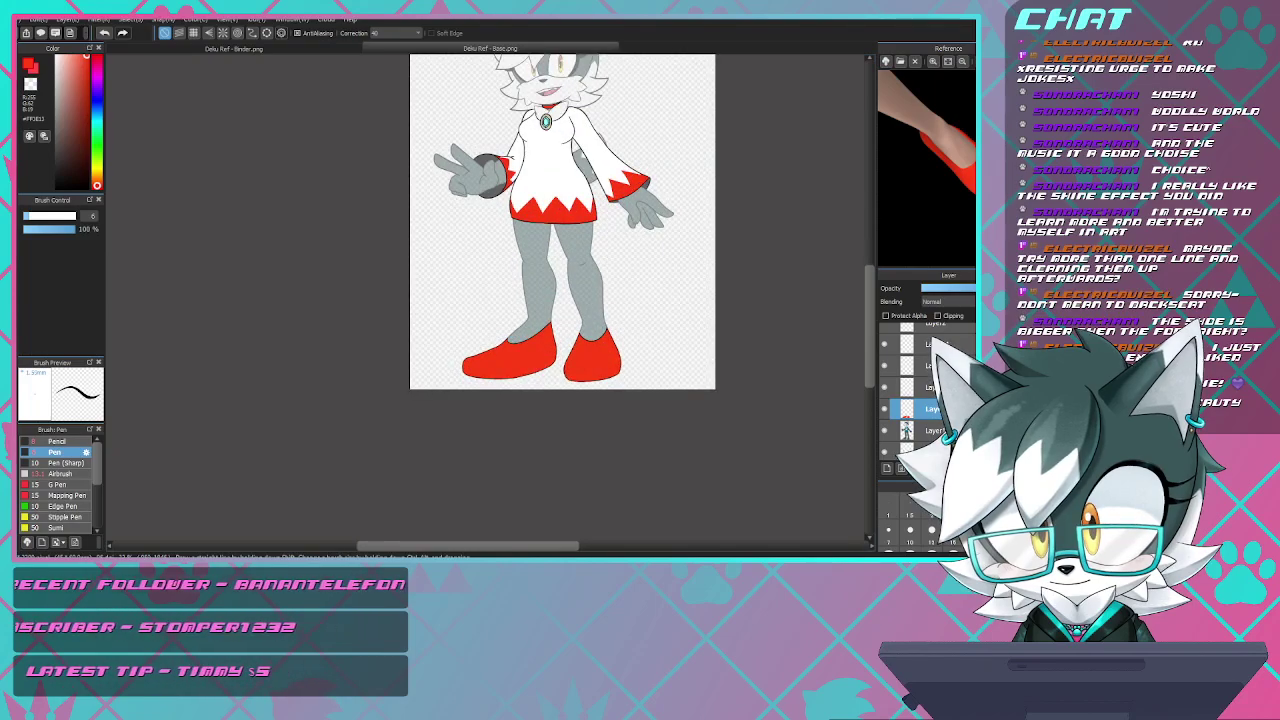
click(930, 430)
click(972, 288)
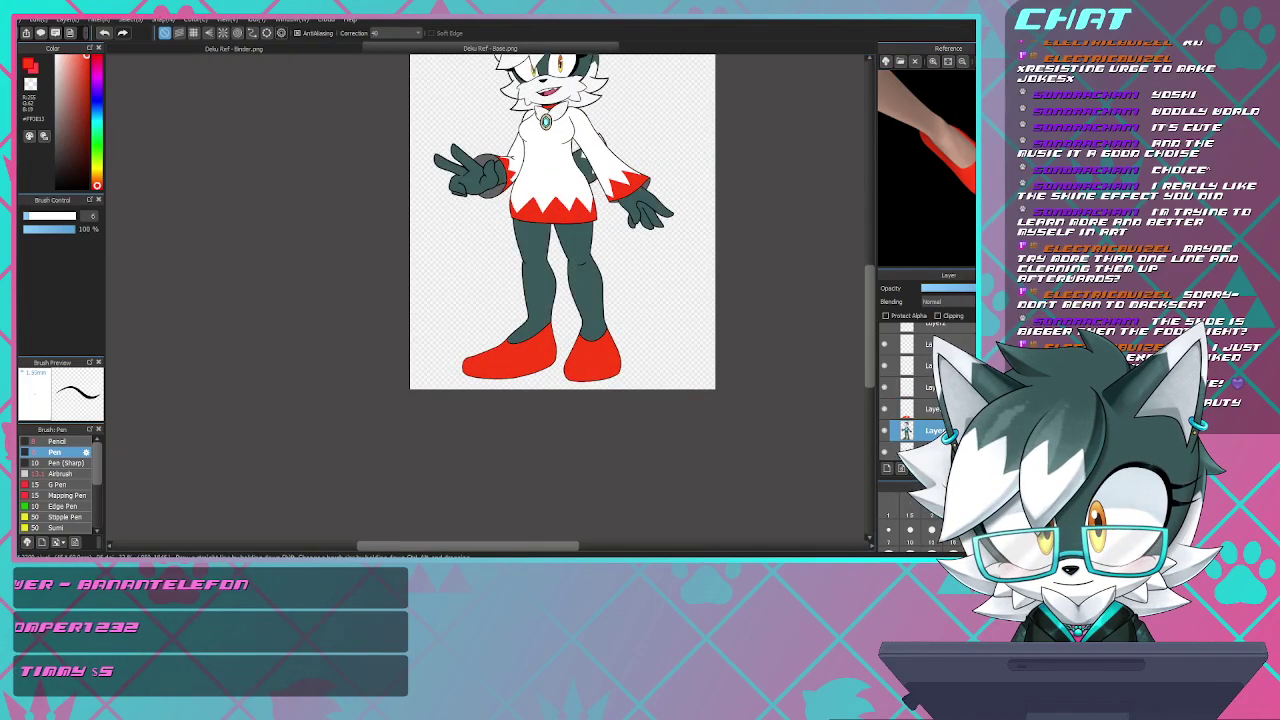
scroll(640, 345, down, 1)
scroll(632, 206, down, 1)
scroll(623, 165, up, 2)
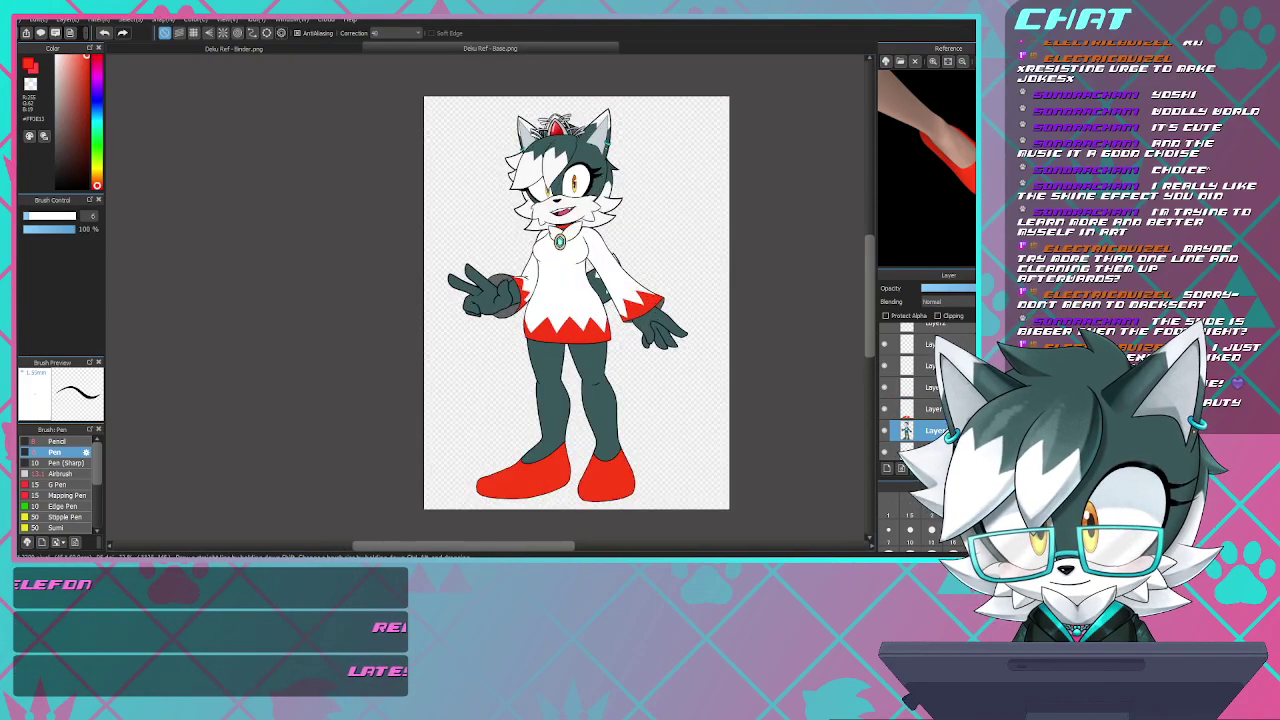
- Examine the whole character drawing, from the crown down to the red shoes
scroll(616, 175, down, 1)
scroll(676, 227, up, 2)
scroll(655, 246, down, 1)
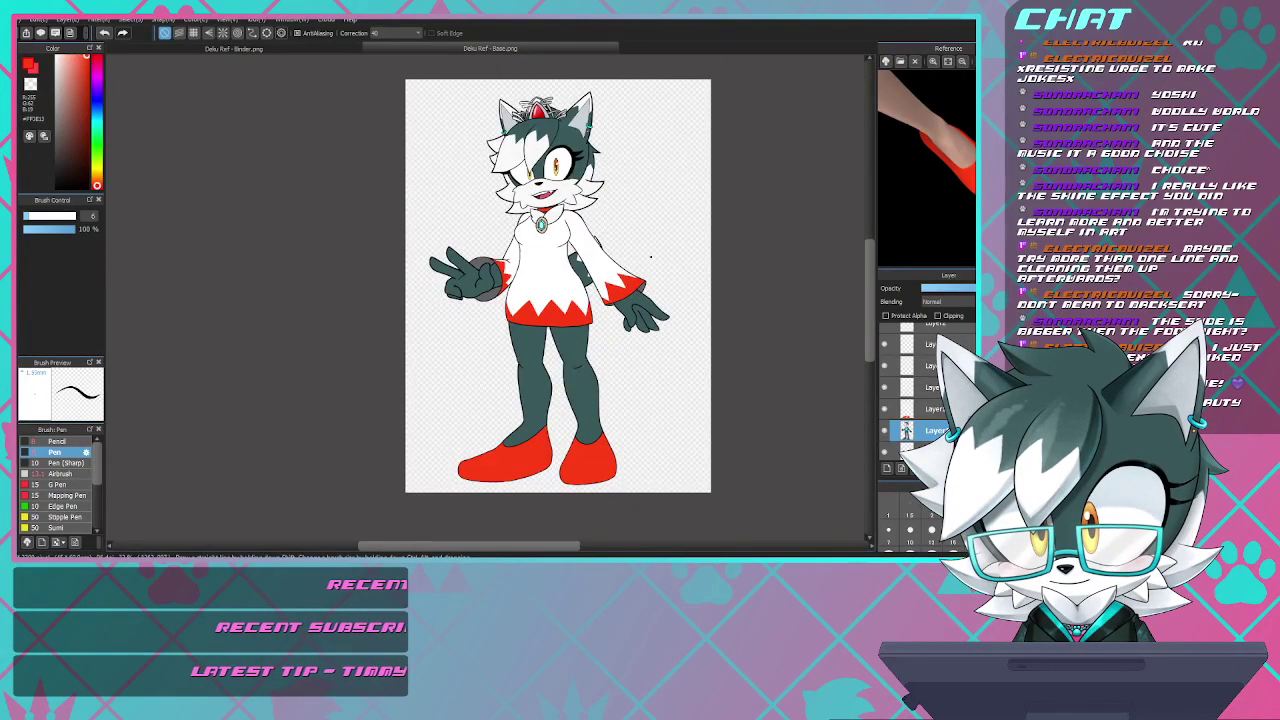
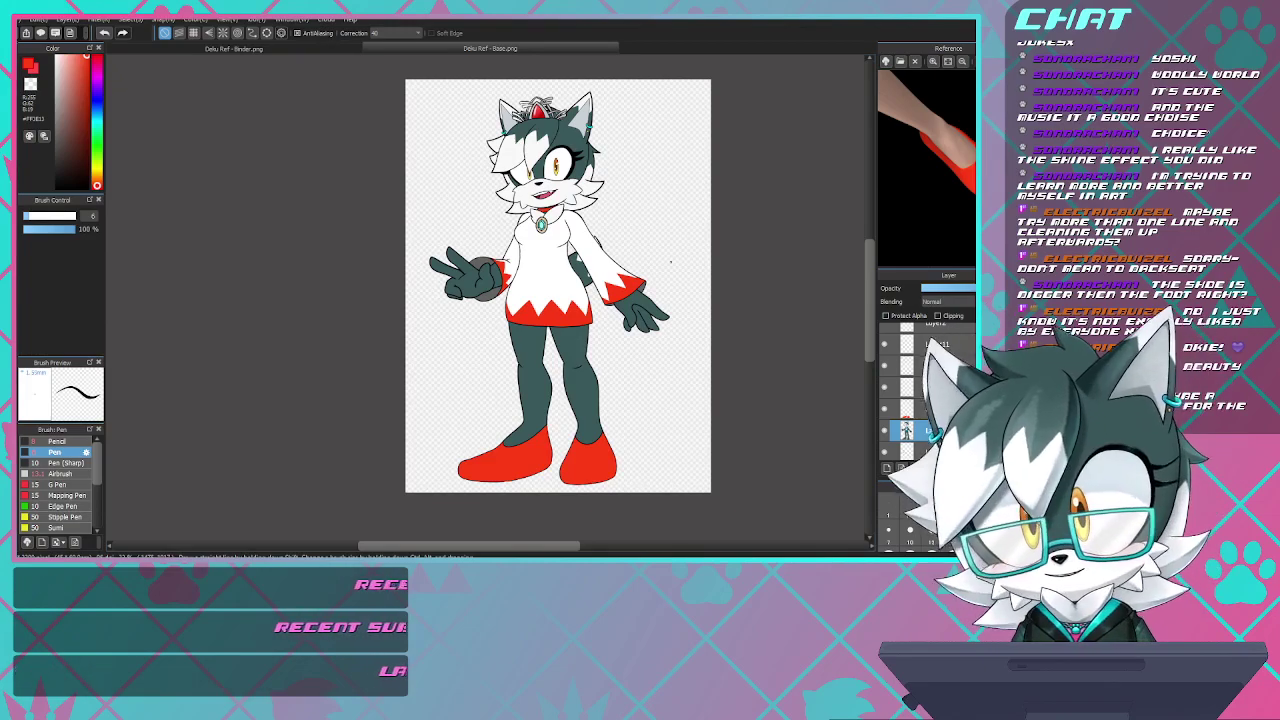
scroll(545, 133, up, 1)
scroll(545, 133, down, 2)
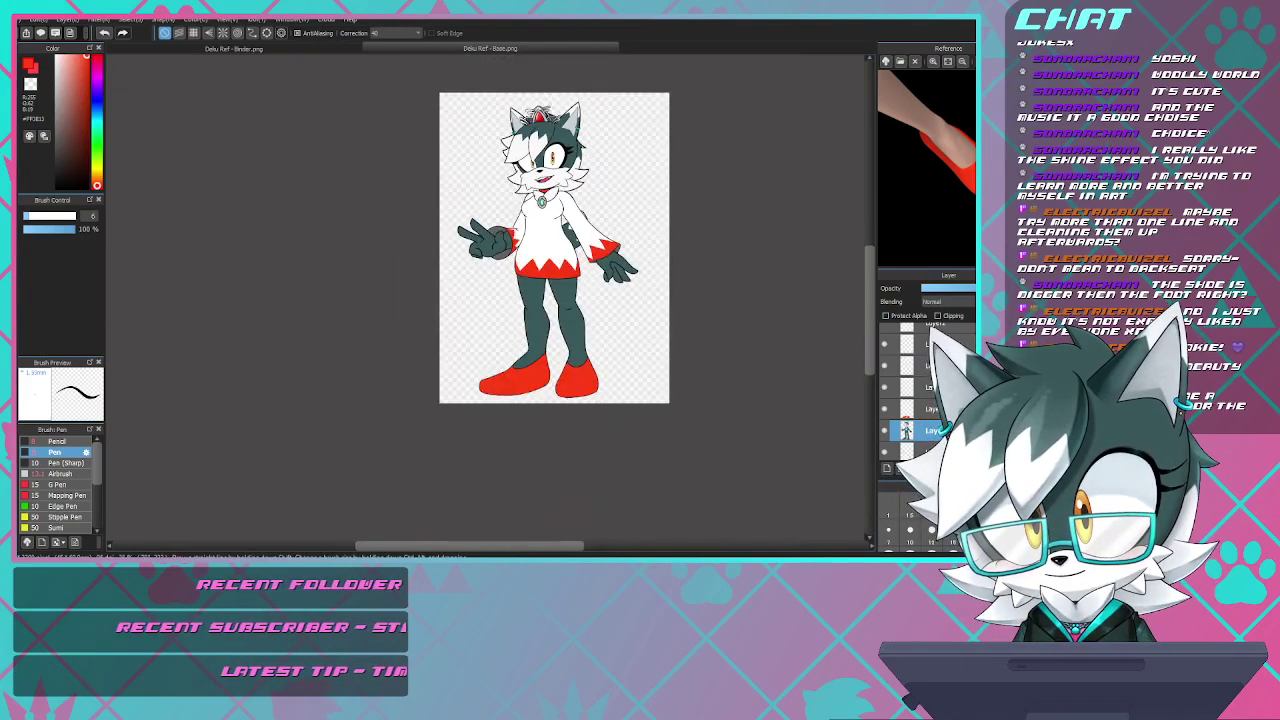
scroll(586, 149, up, 1)
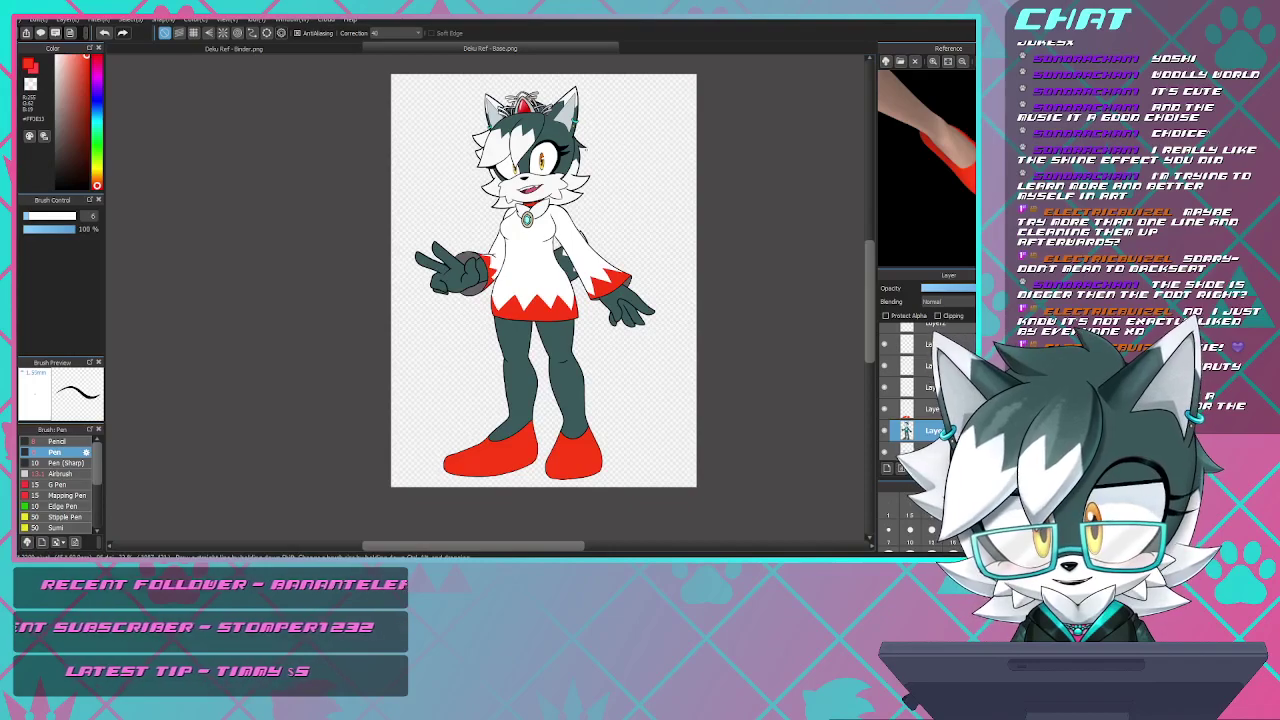
scroll(545, 124, down, 1)
scroll(569, 236, up, 1)
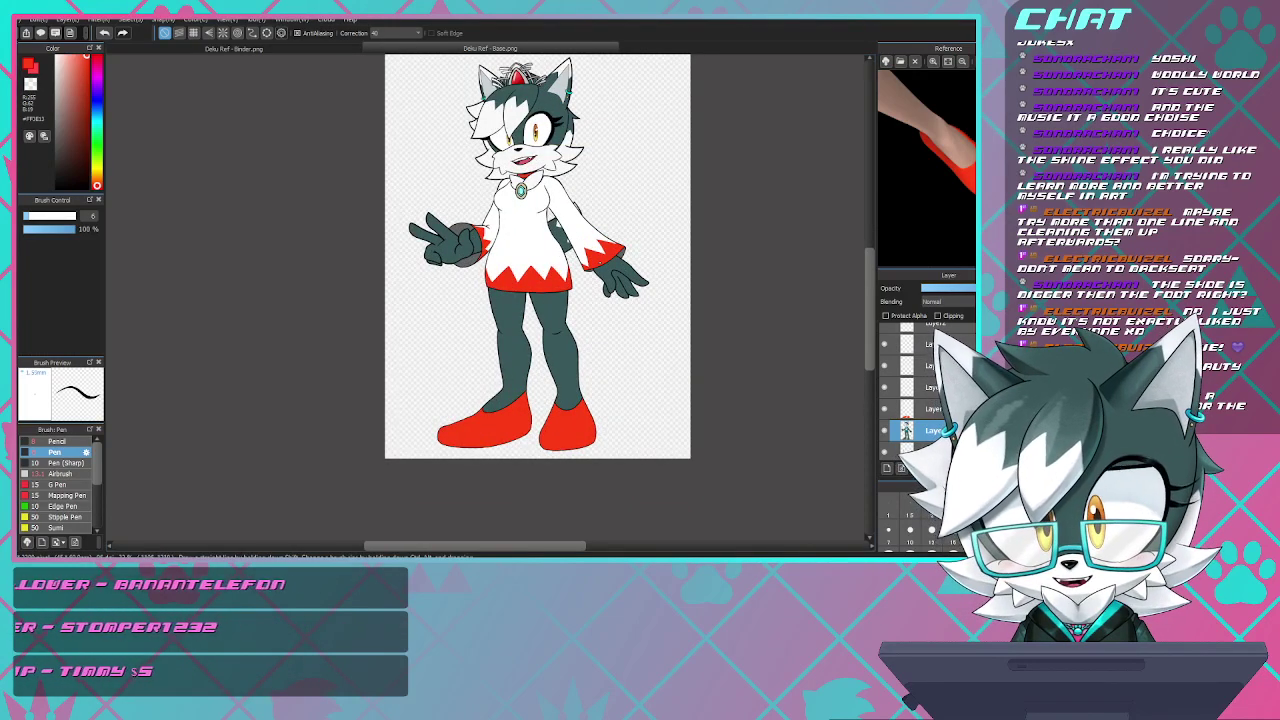
scroll(611, 298, down, 1)
scroll(611, 298, up, 2)
scroll(583, 236, down, 2)
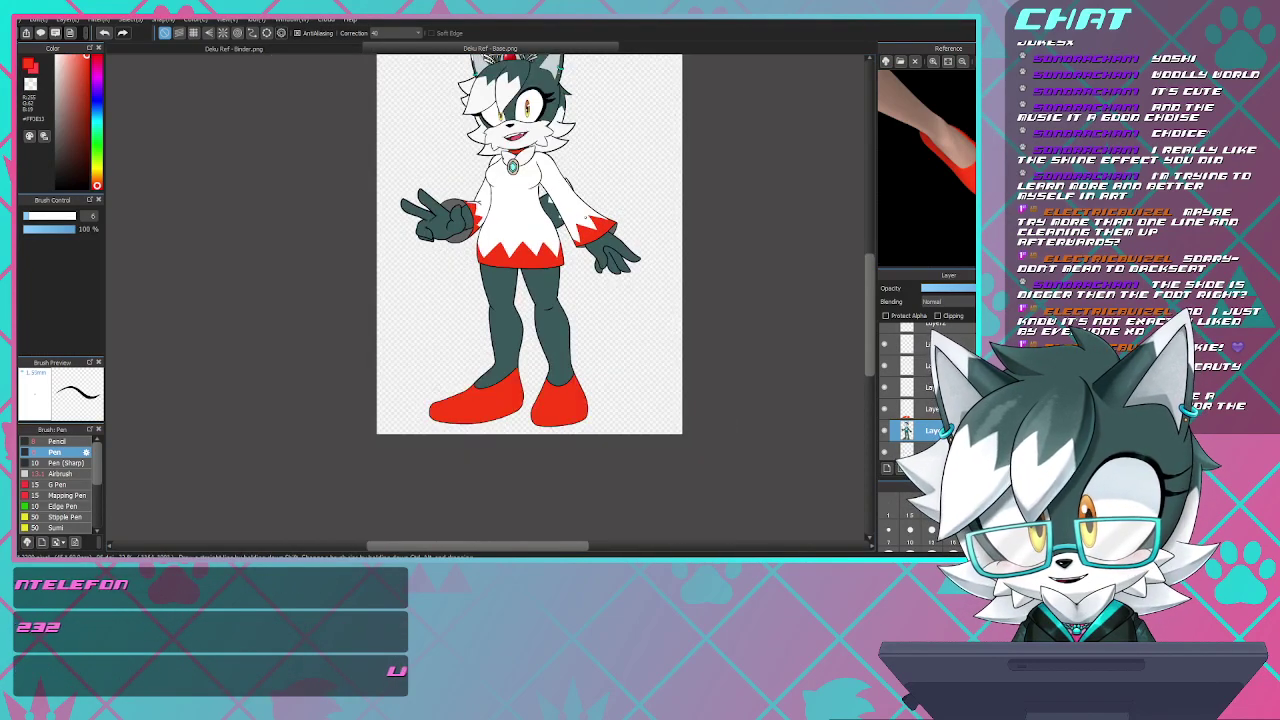
scroll(540, 260, up, 1)
scroll(540, 260, down, 1)
- Prepare the pen for recolouring the shoes with a dark red, size 185, and the shoe layer's alpha protected
scroll(540, 260, up, 2)
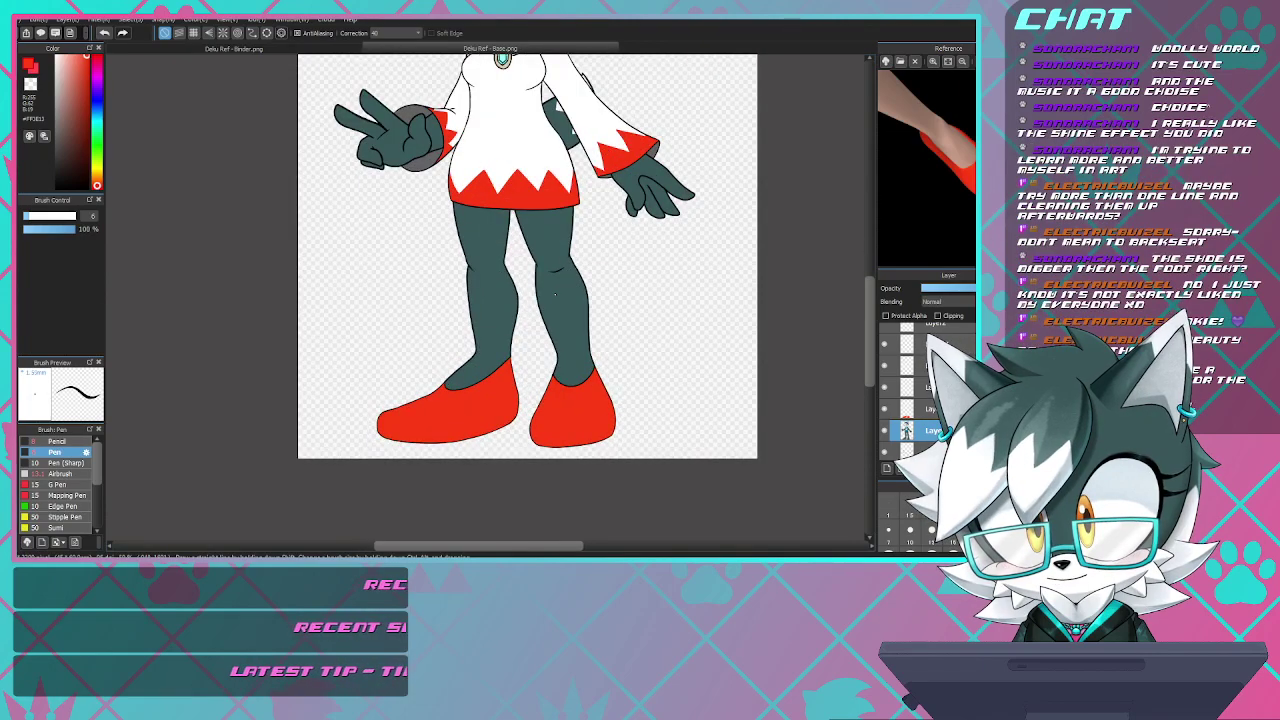
scroll(540, 260, down, 1)
scroll(560, 330, up, 3)
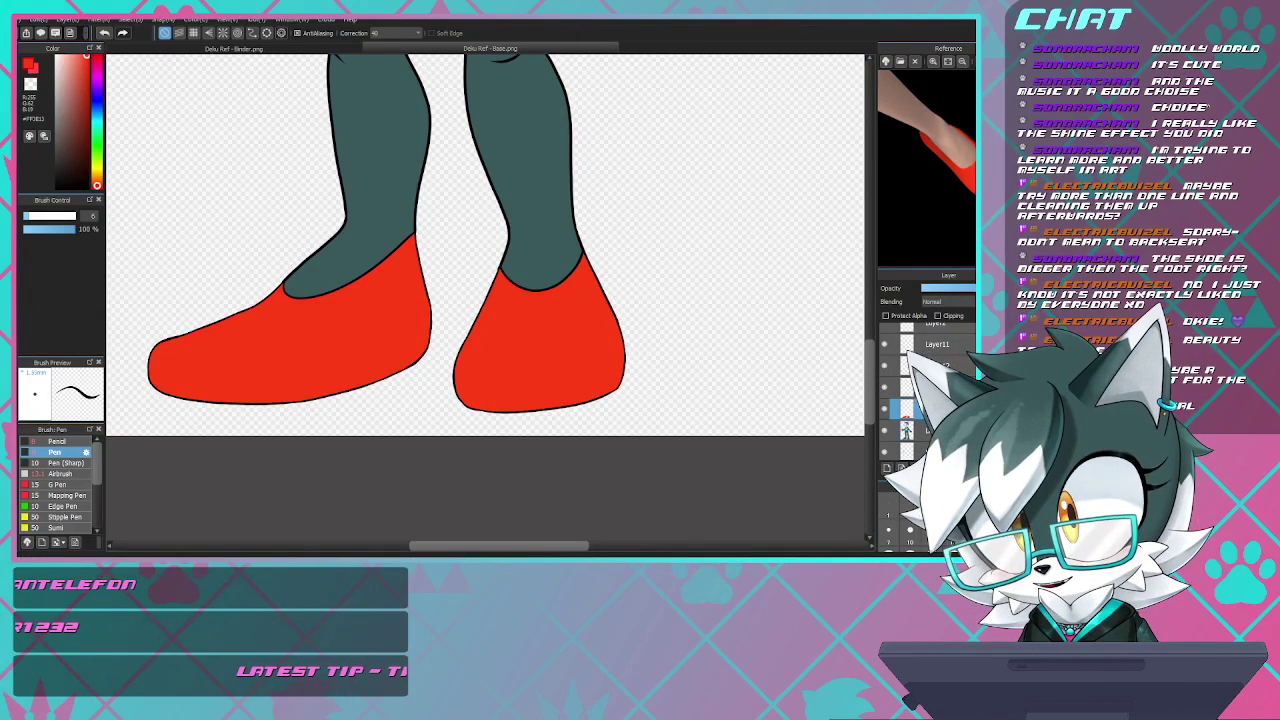
click(84, 108)
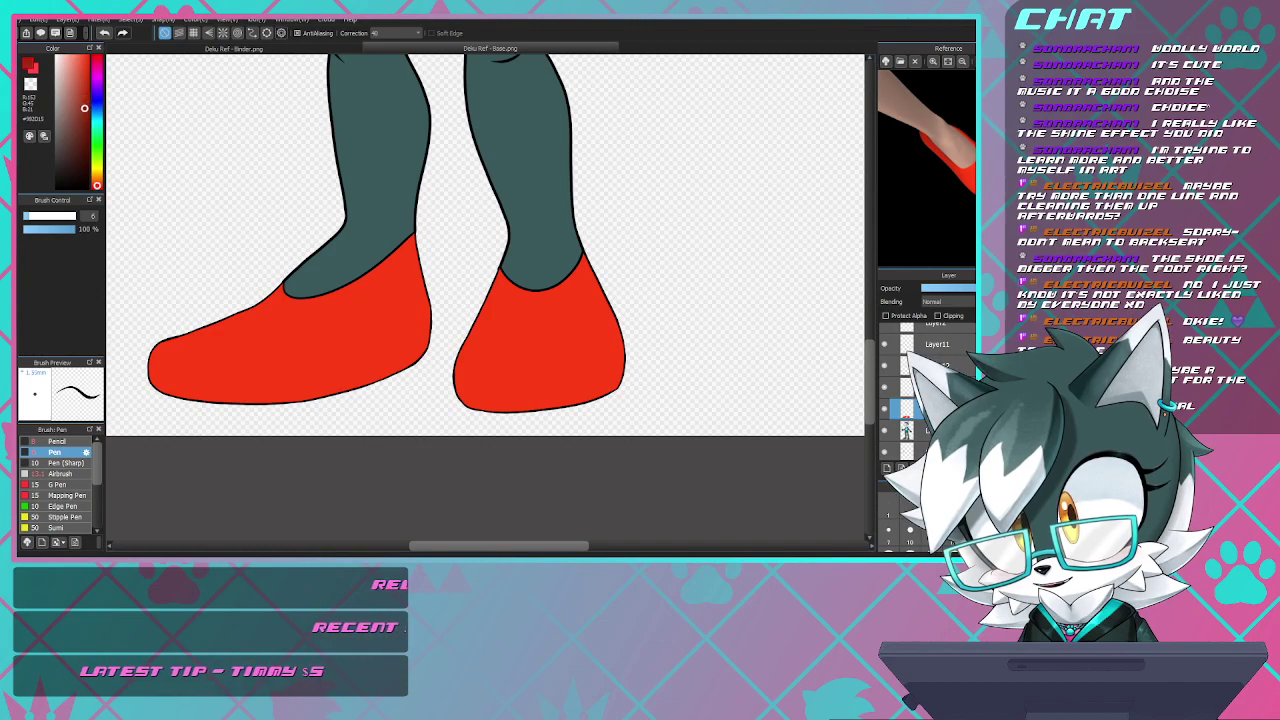
click(85, 112)
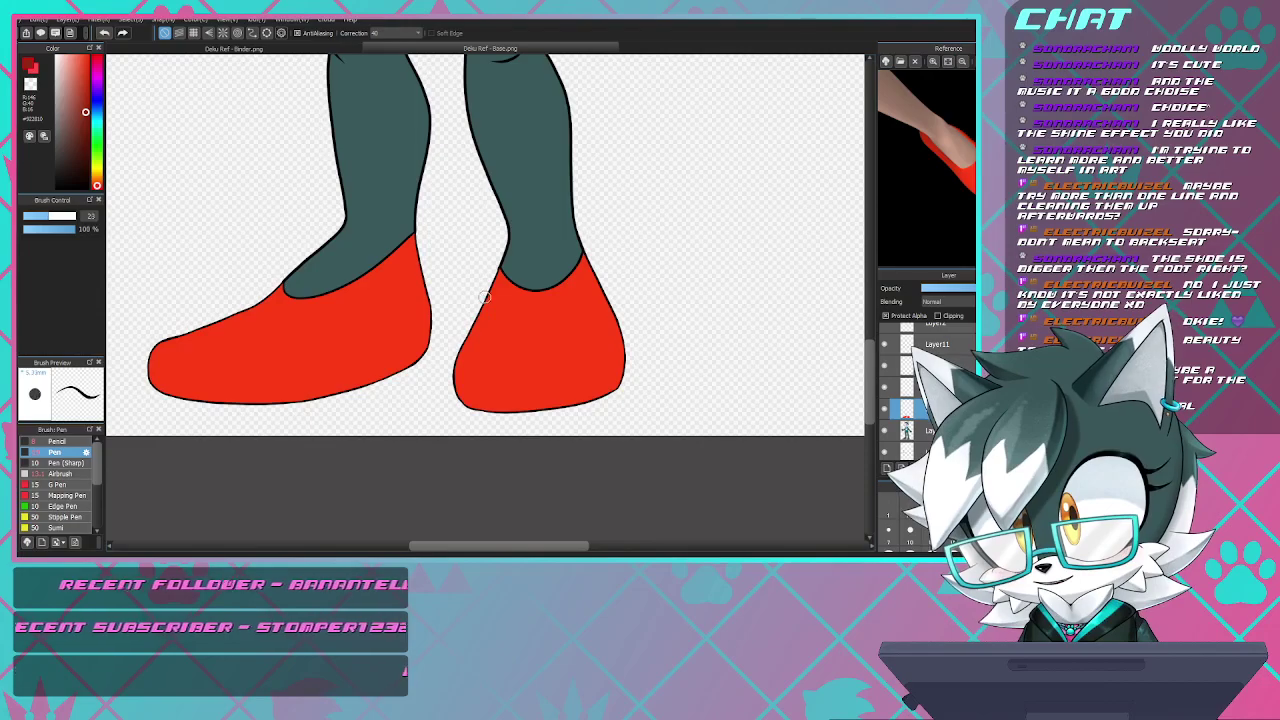
drag(49, 216, 74, 216)
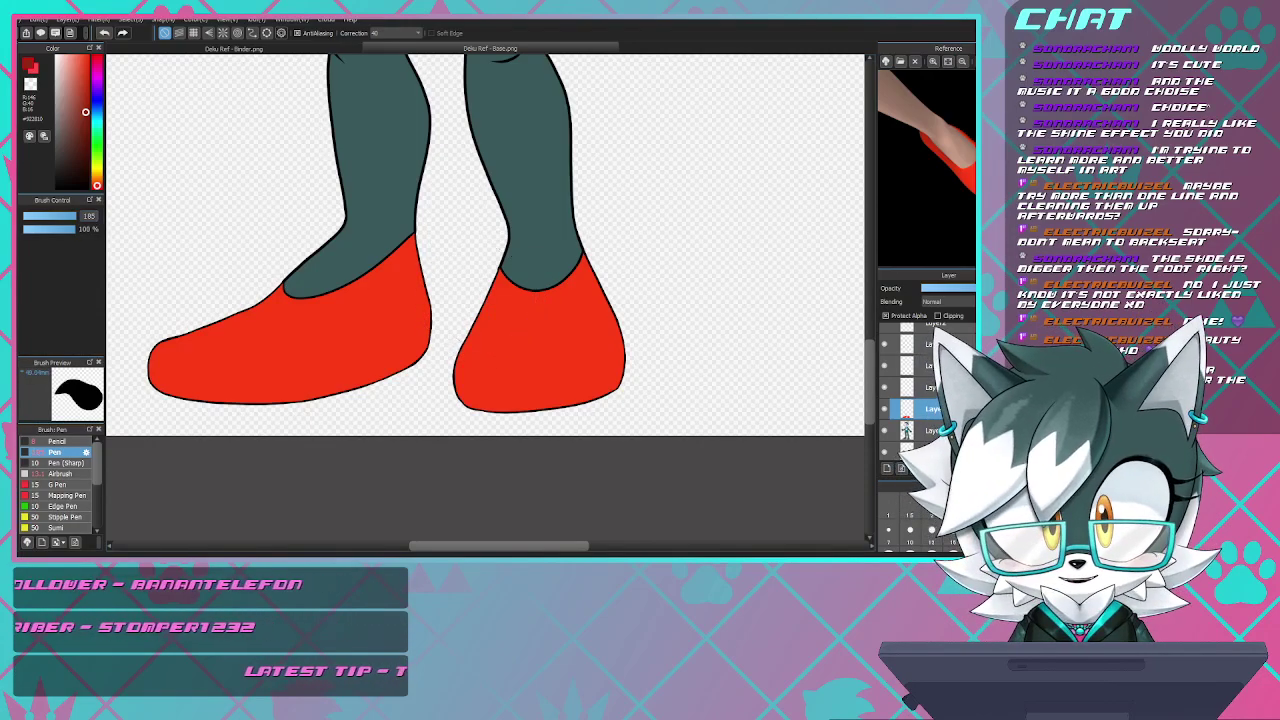
- Try a dark red stroke over the shoes and undo it
scroll(447, 254, down, 1)
scroll(450, 252, up, 1)
scroll(544, 251, down, 1)
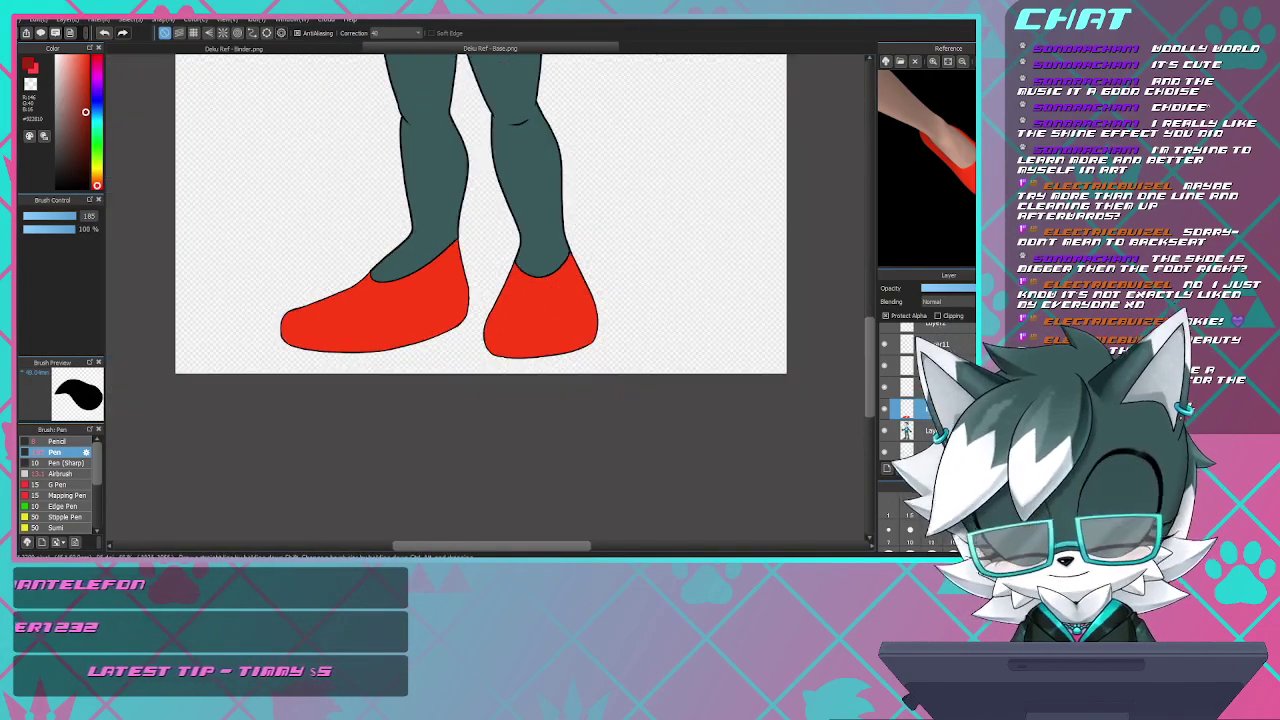
scroll(460, 262, up, 1)
mouse_move(450, 250)
mouse_down()
mouse_move(387, 284)
mouse_move(285, 298)
mouse_move(214, 328)
mouse_move(205, 357)
mouse_move(322, 354)
mouse_move(549, 280)
mouse_move(404, 352)
mouse_move(321, 370)
mouse_up()
key(ctrl+z)
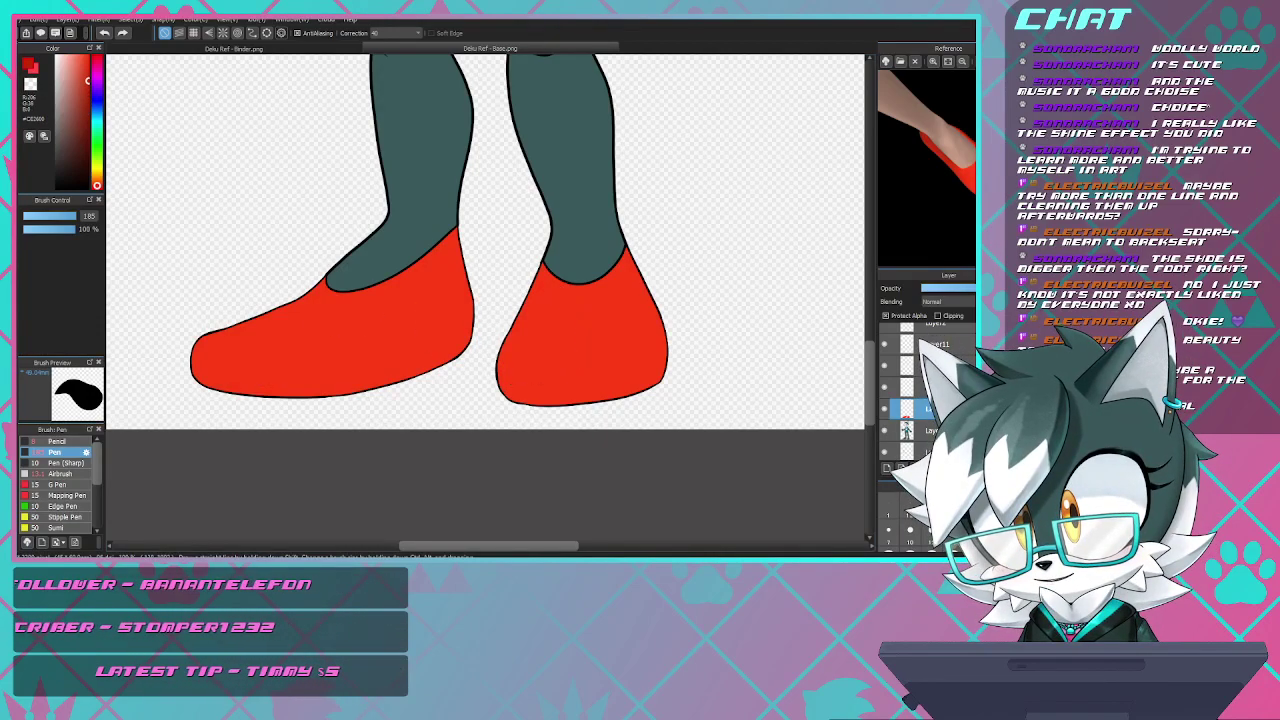
- Paint over both shoes completely in a deeper red
mouse_move(457, 223)
mouse_down()
mouse_move(326, 298)
mouse_move(206, 320)
mouse_up()
mouse_move(263, 355)
mouse_down()
mouse_move(589, 309)
mouse_move(543, 271)
mouse_up()
mouse_move(363, 385)
mouse_down()
mouse_move(649, 363)
mouse_move(757, 323)
mouse_up()
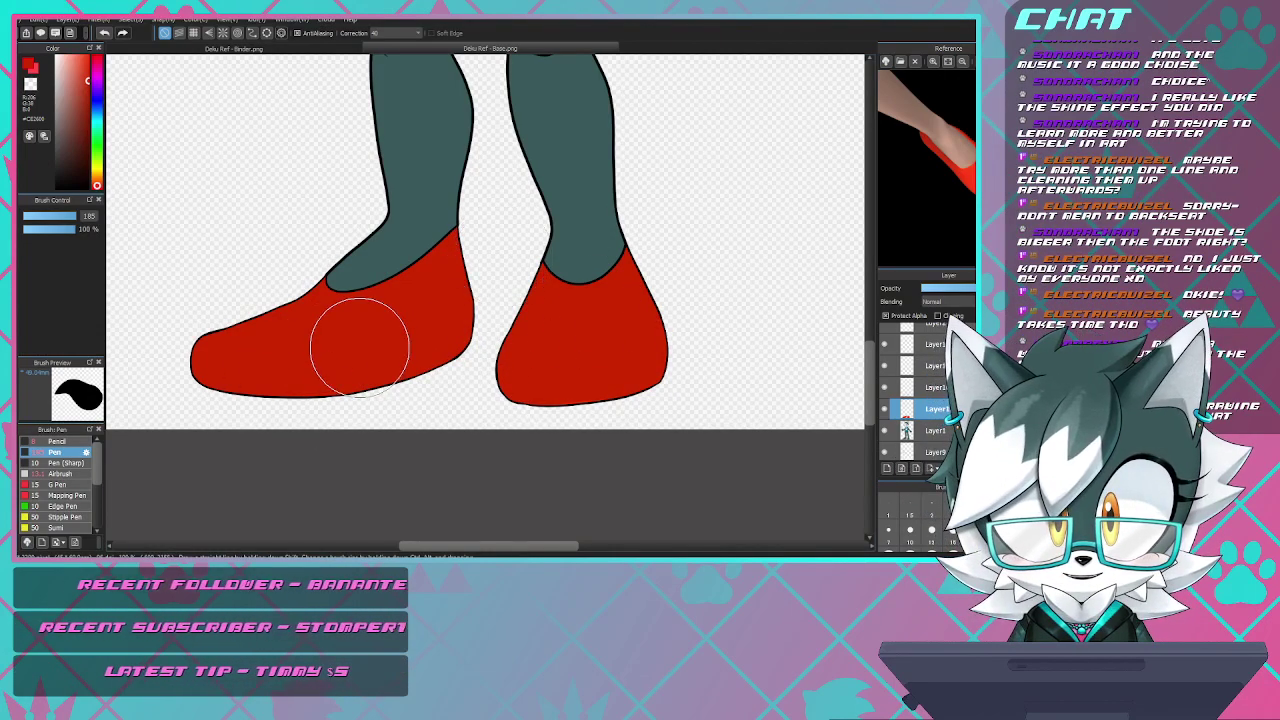
- Protect the alpha of the dress trim layer and paint the zigzag hem and sleeve cuffs in the shoes' deeper red
scroll(386, 320, down, 3)
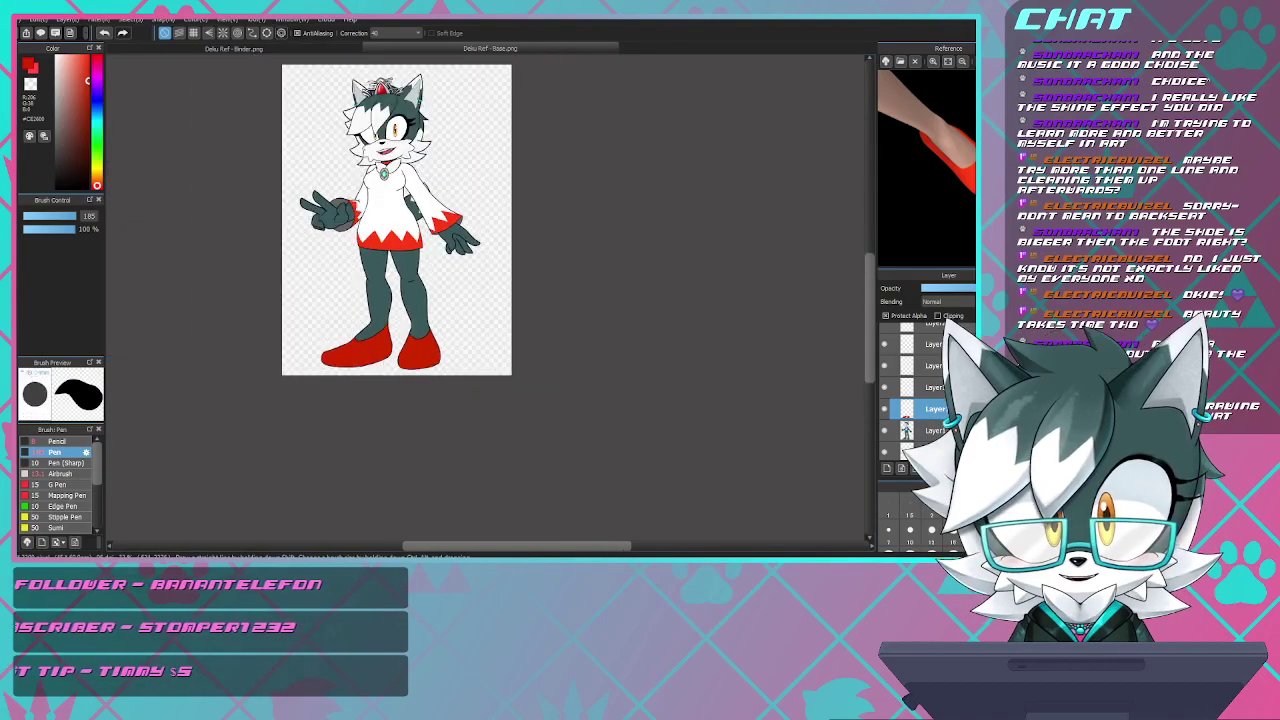
scroll(387, 248, up, 2)
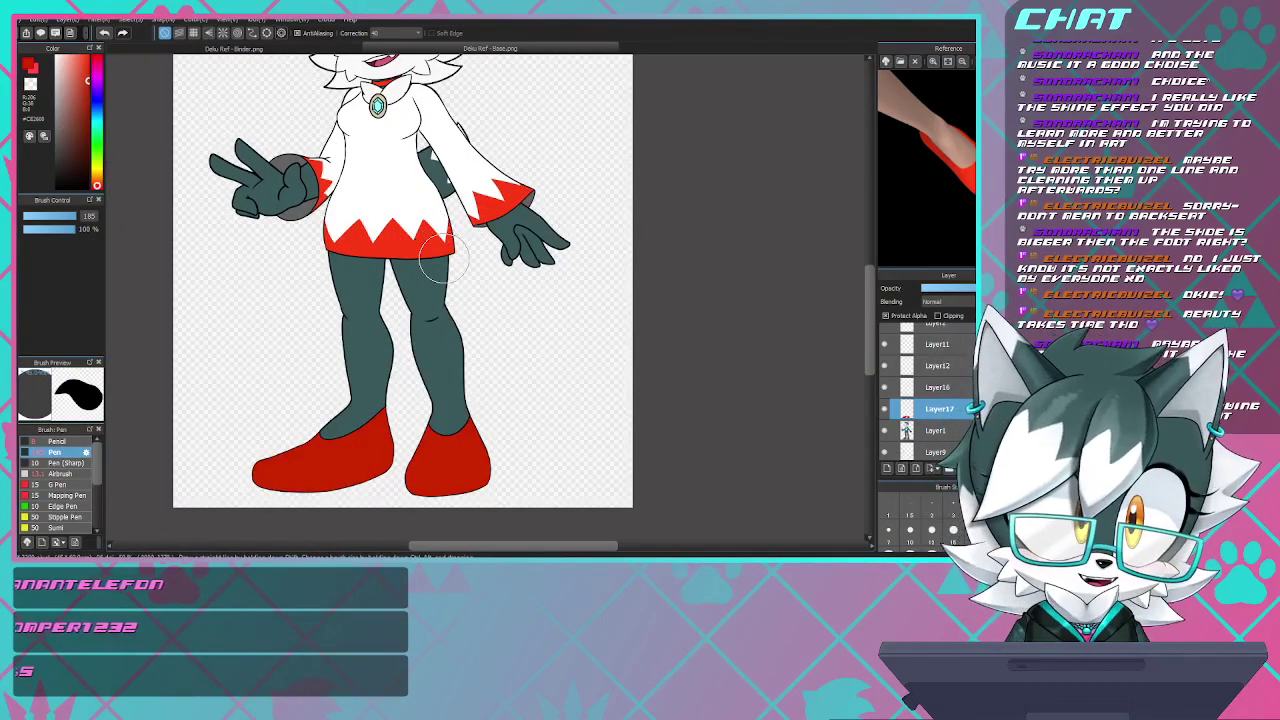
scroll(370, 315, down, 3)
scroll(385, 300, up, 3)
scroll(398, 292, down, 3)
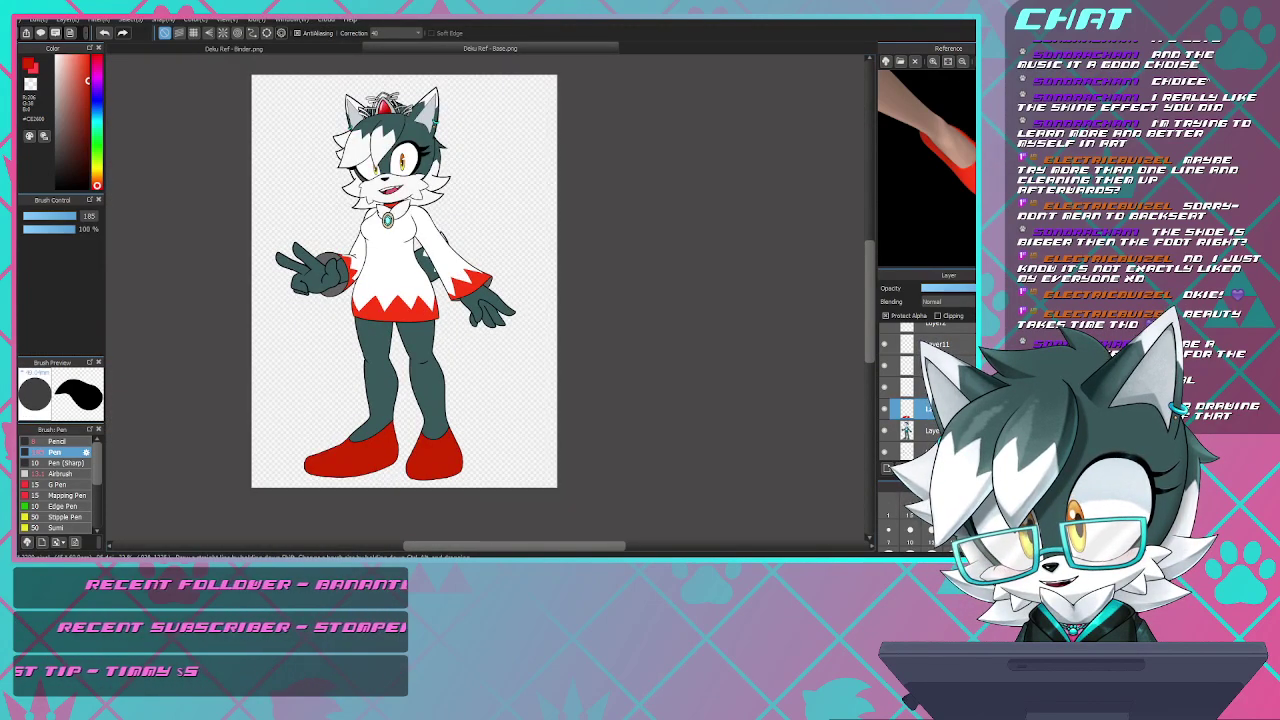
scroll(408, 326, down, 2)
scroll(415, 322, up, 4)
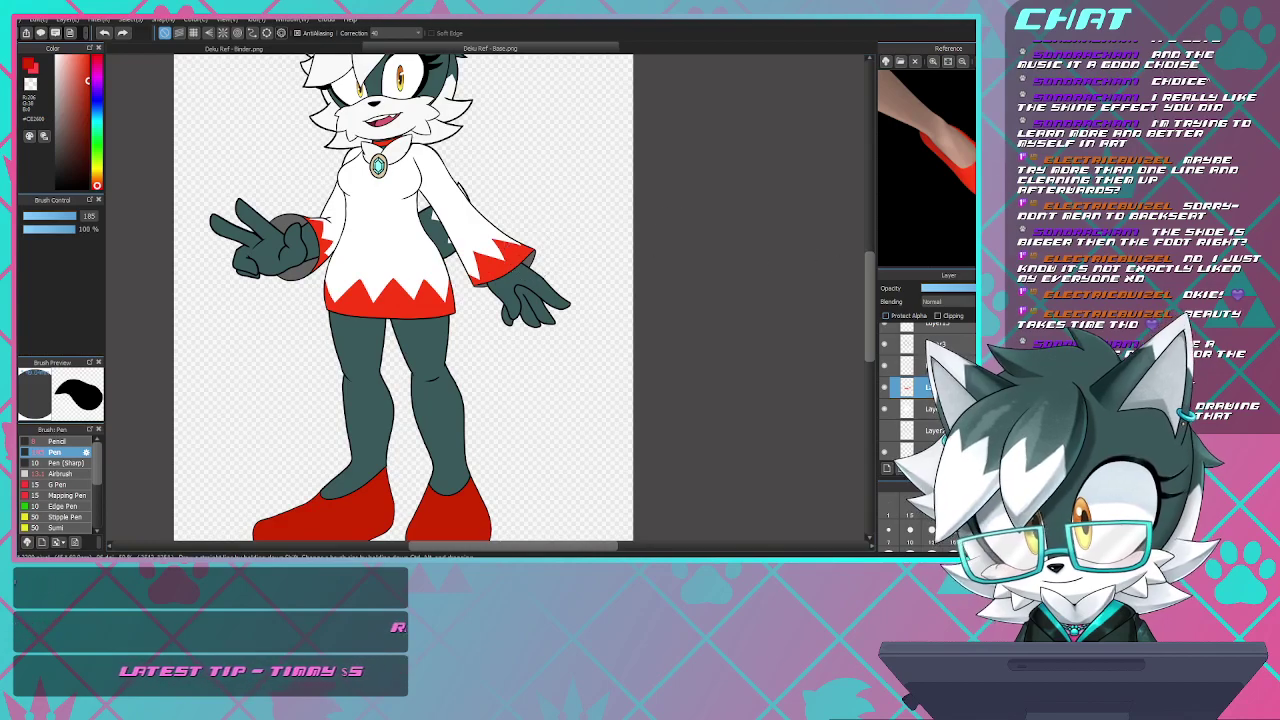
click(886, 316)
drag(548, 240, 452, 280)
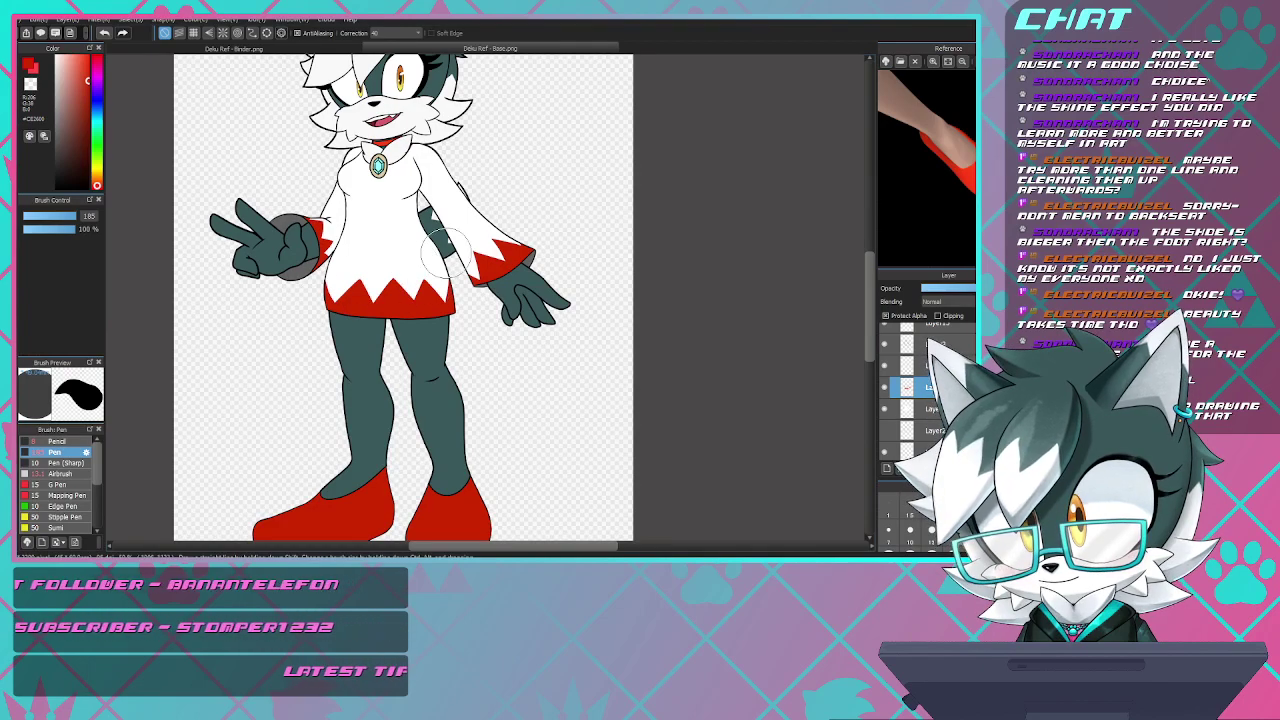
- Examine how the red of the shoes matches the dress trim across the whole figure
scroll(436, 256, down, 2)
scroll(418, 106, up, 2)
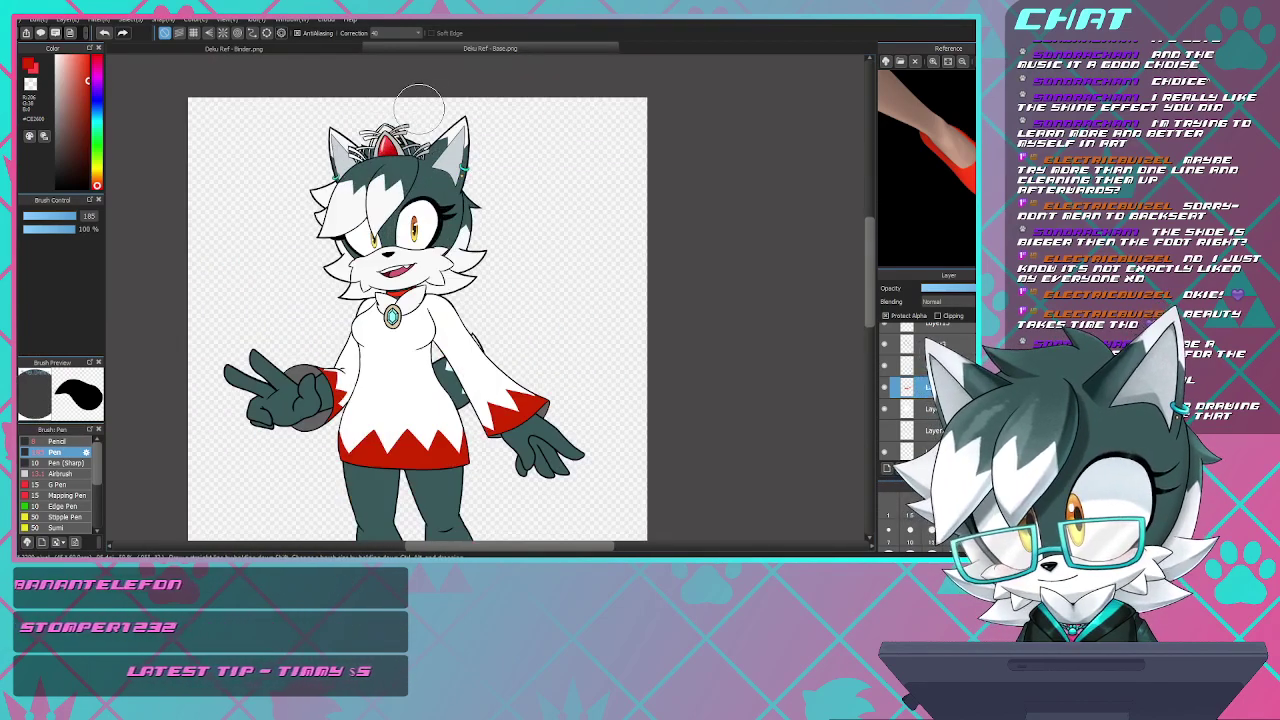
scroll(419, 108, down, 2)
scroll(419, 108, up, 2)
scroll(419, 108, down, 2)
scroll(419, 108, up, 2)
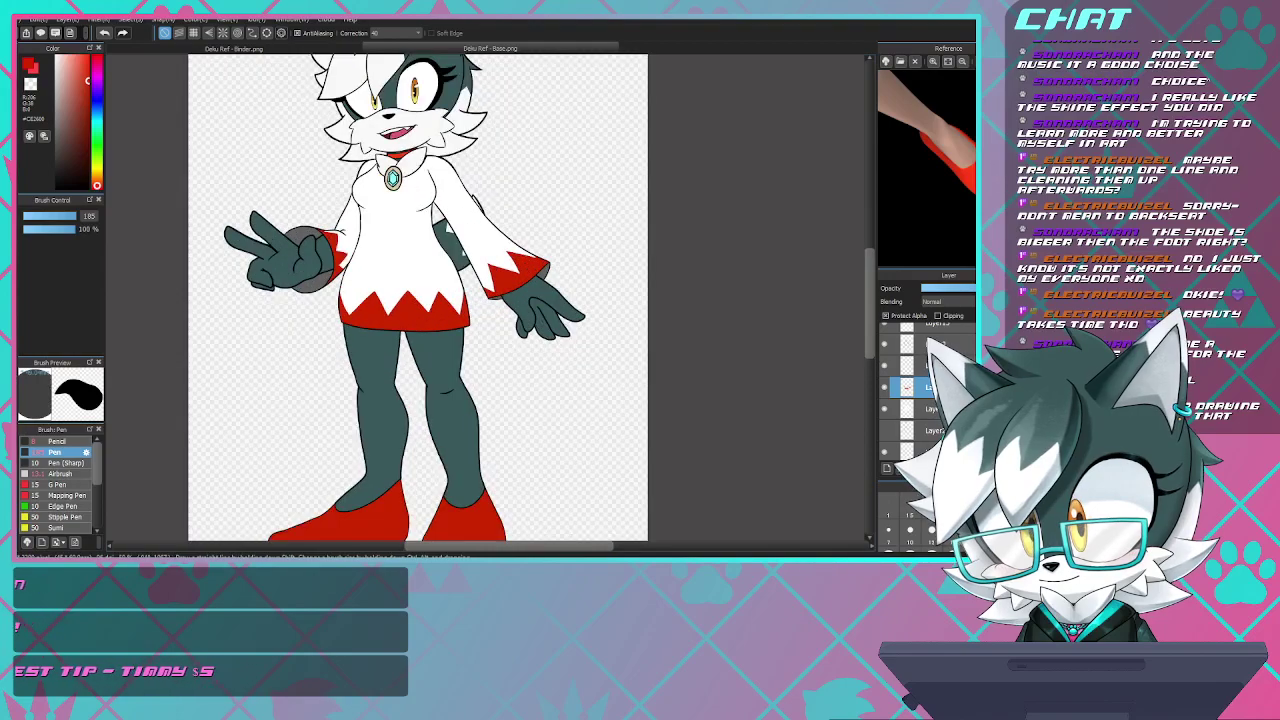
scroll(419, 108, down, 1)
scroll(418, 282, up, 2)
scroll(308, 281, down, 2)
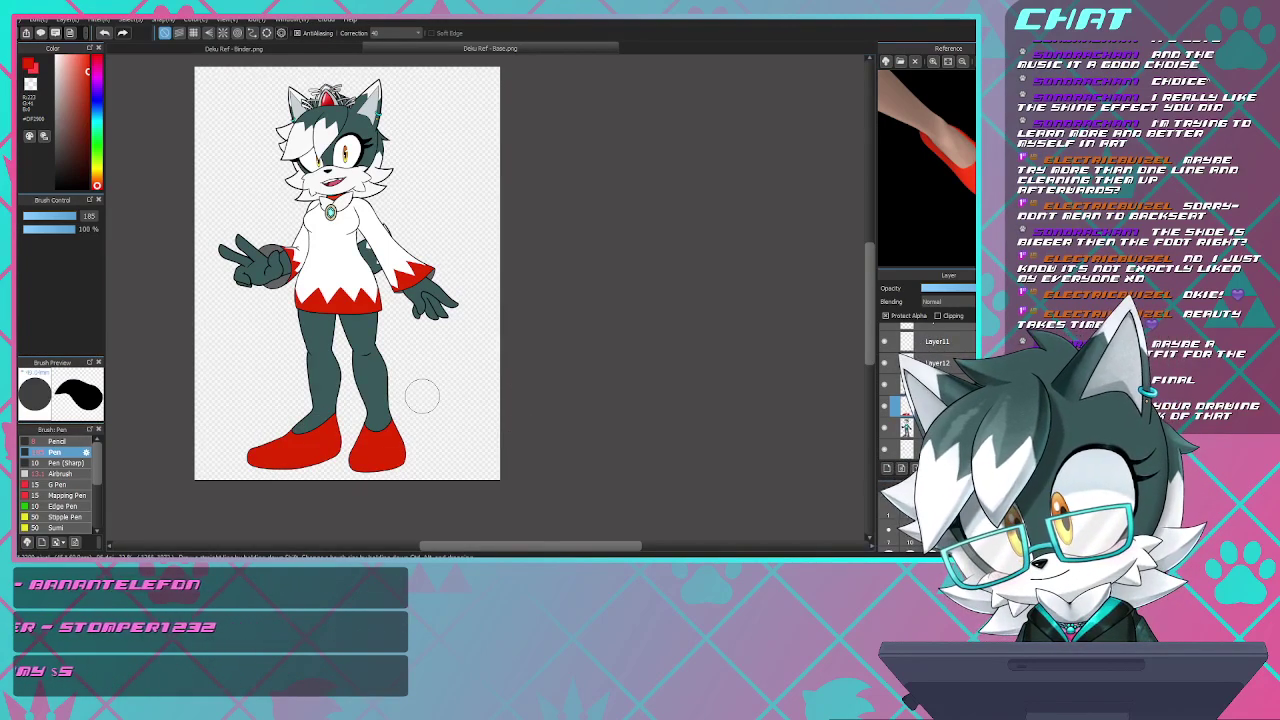
scroll(422, 397, down, 3)
scroll(422, 397, up, 5)
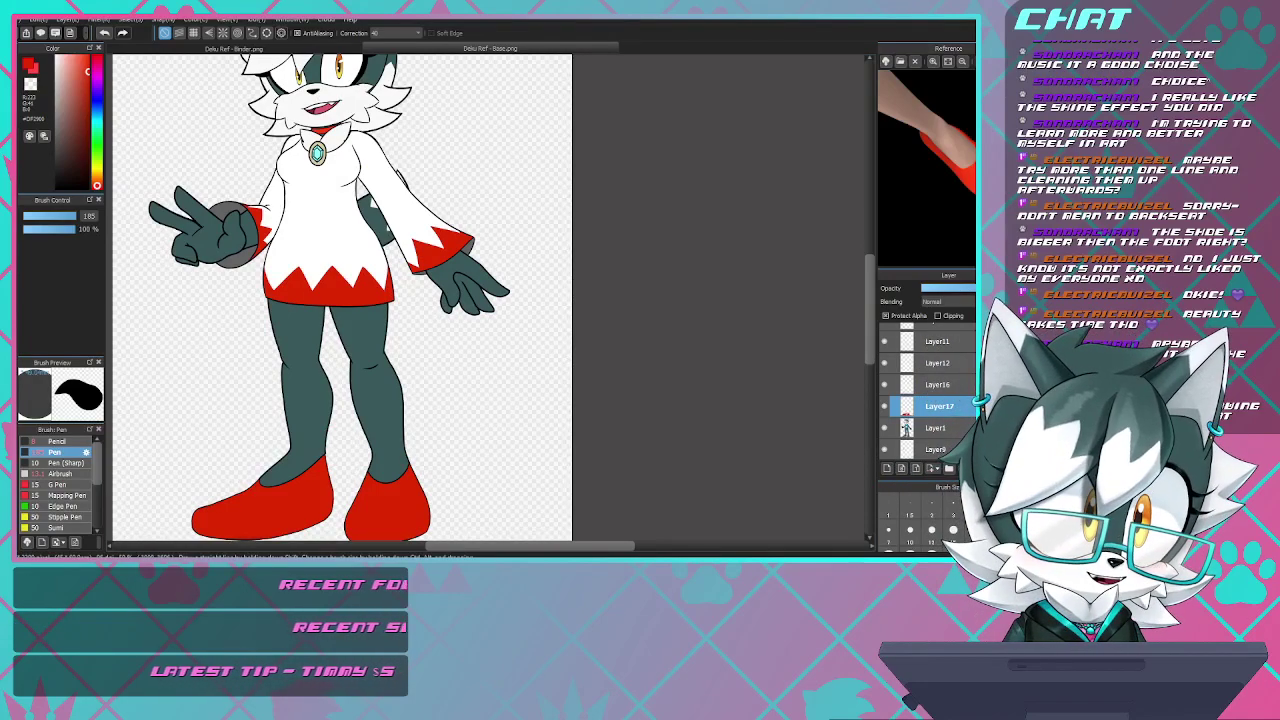
scroll(368, 360, down, 3)
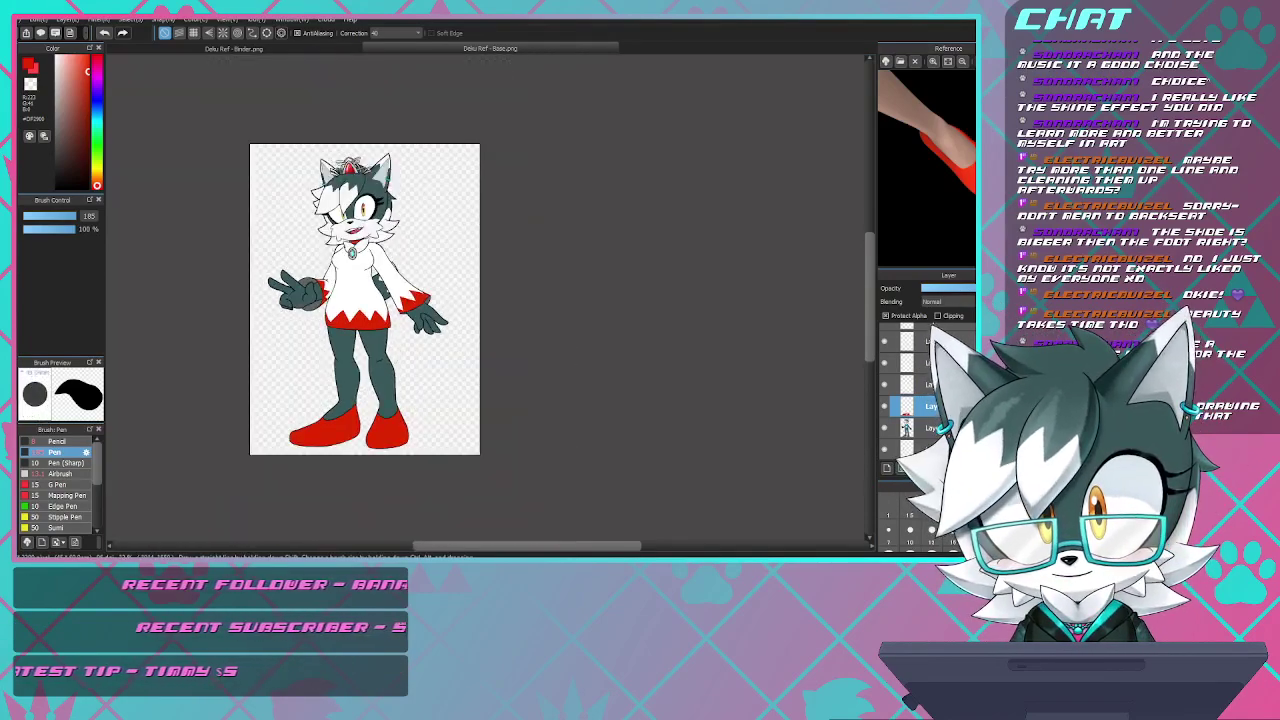
scroll(368, 360, up, 5)
scroll(343, 201, down, 1)
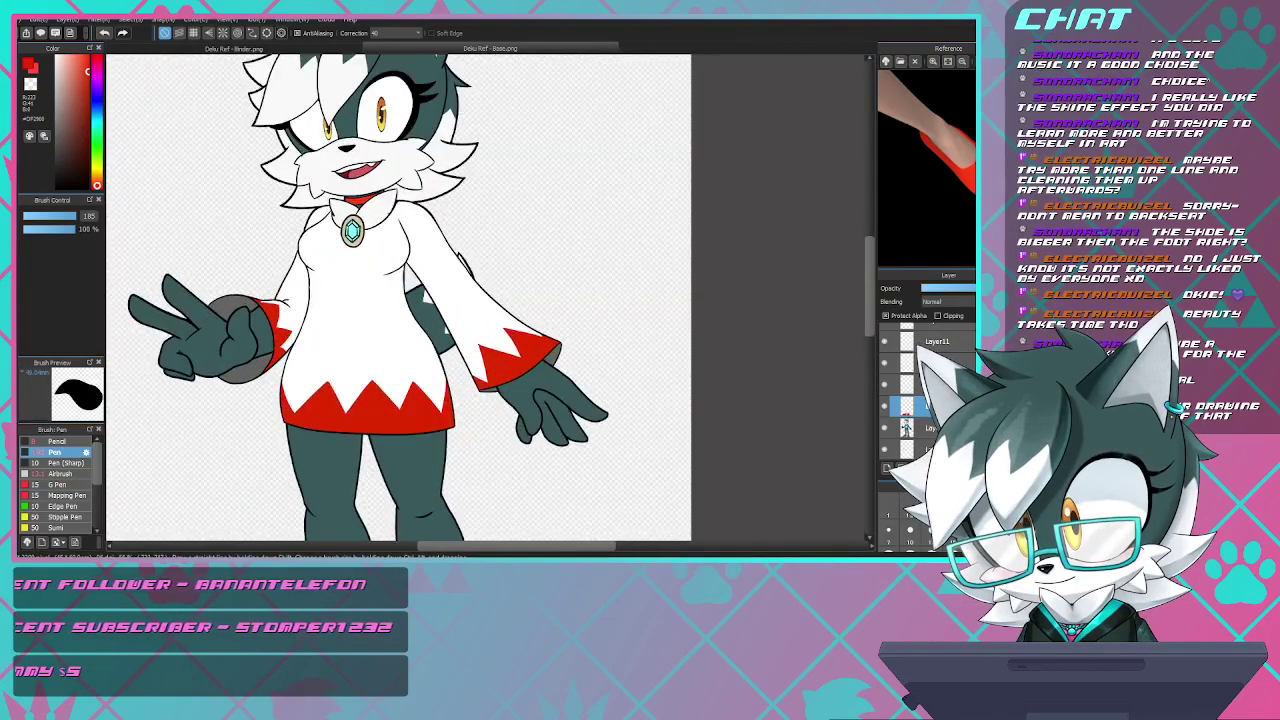
- Identify the layer holding the brooch's gem by switching layer visibility off and on, and make that layer active
scroll(343, 201, up, 5)
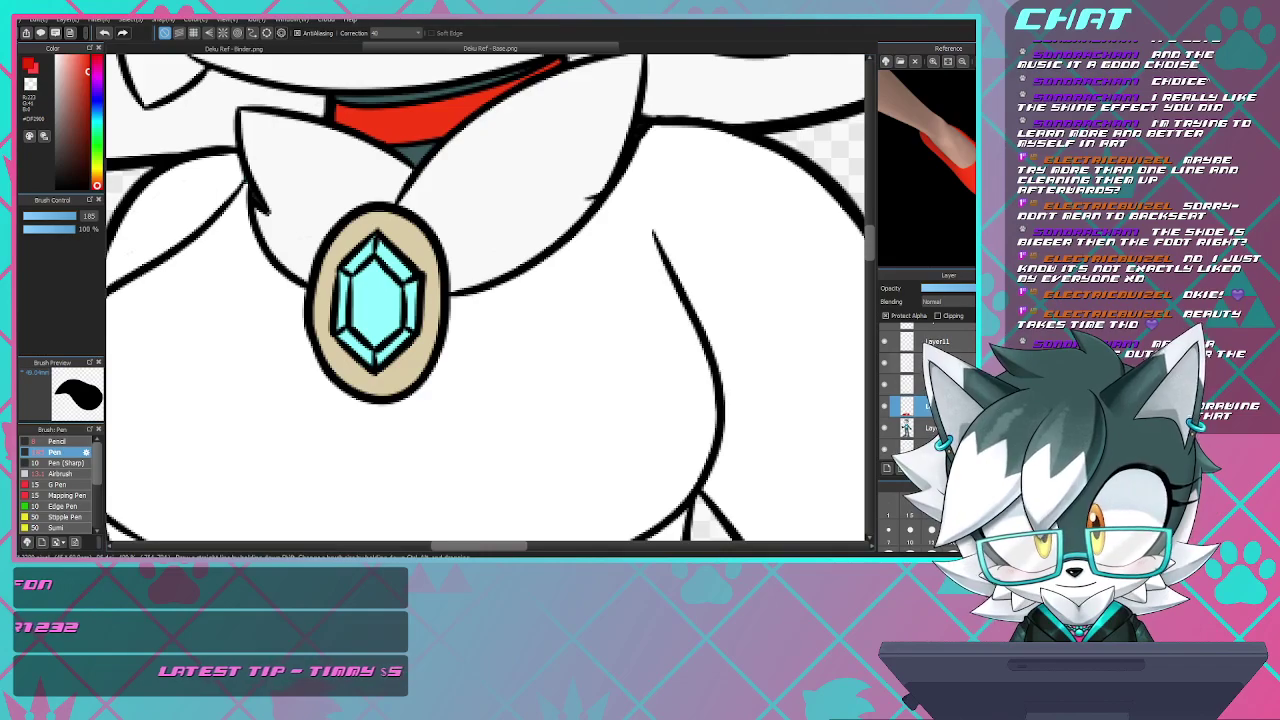
scroll(910, 390, up, 1)
scroll(910, 390, down, 3)
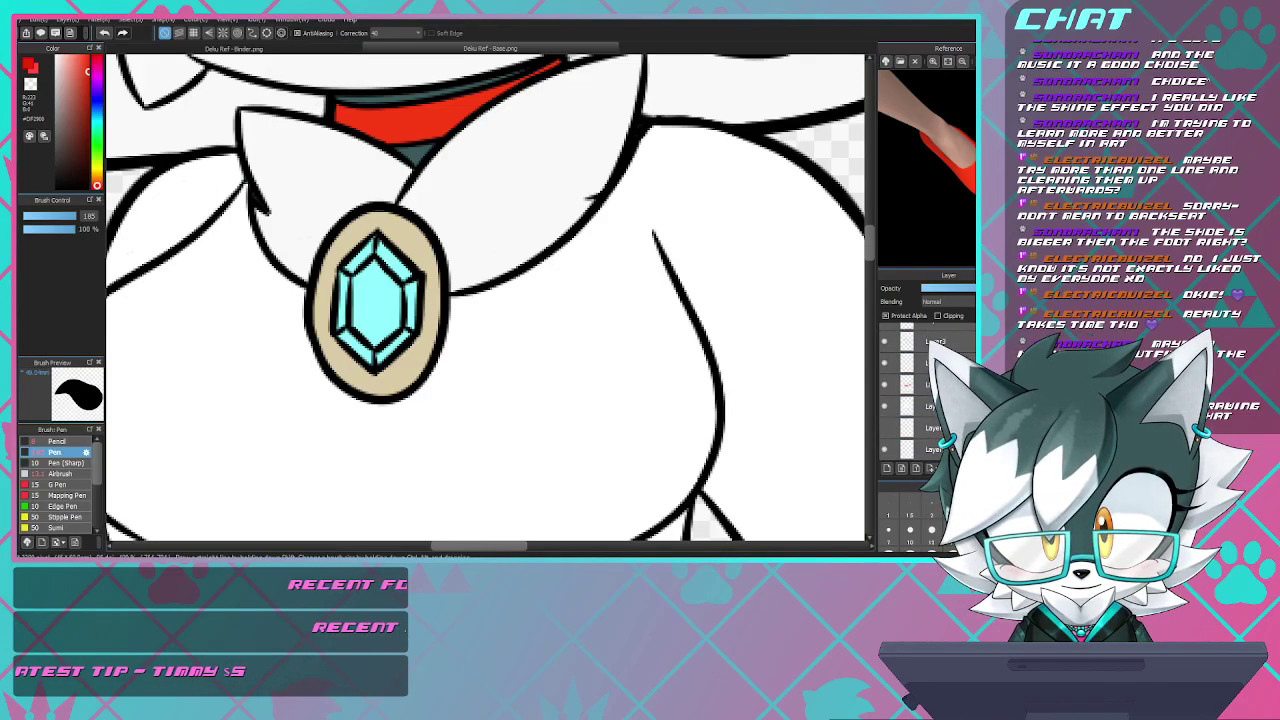
click(884, 433)
click(884, 433)
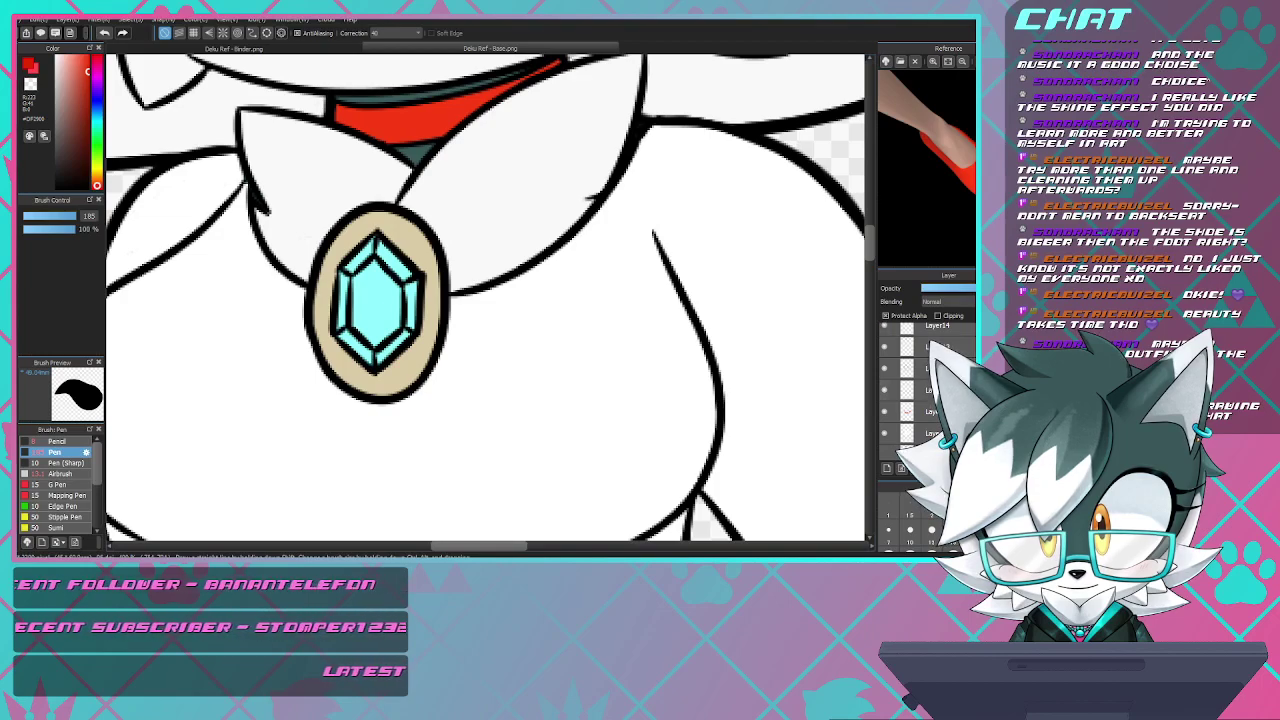
click(884, 390)
click(884, 390)
click(884, 411)
click(915, 390)
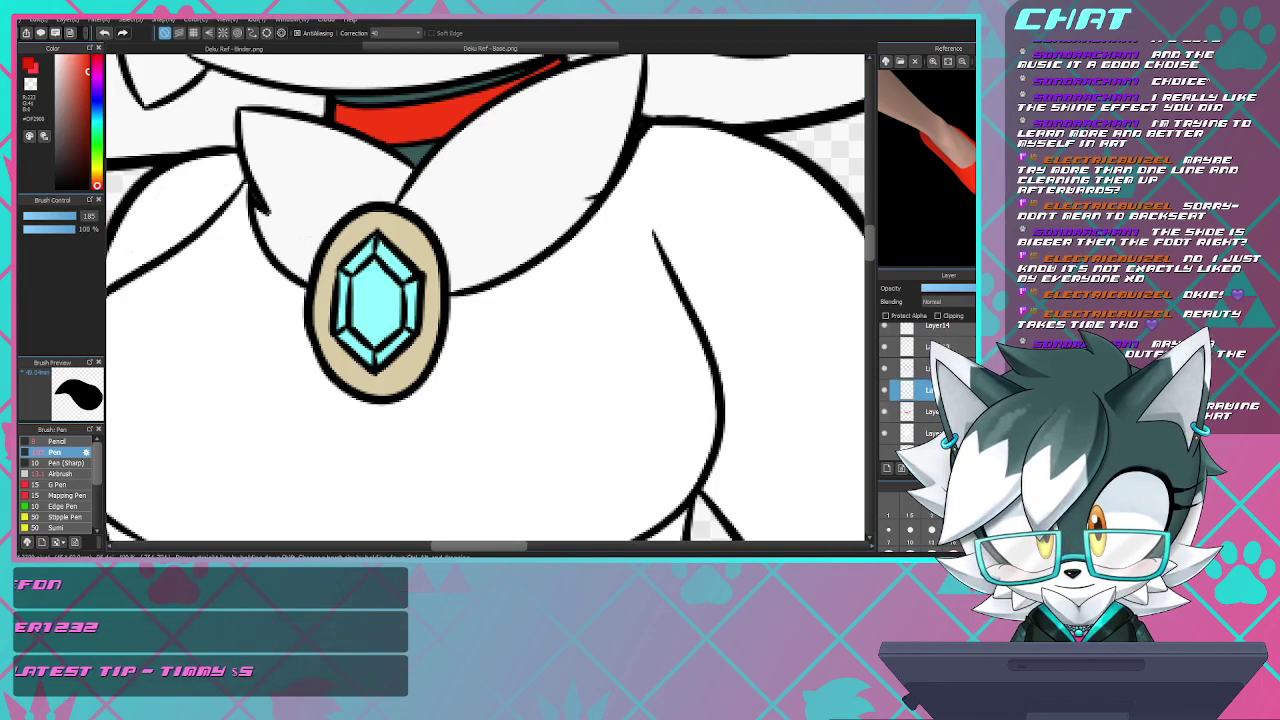
click(884, 390)
click(884, 390)
click(884, 390)
click(884, 390)
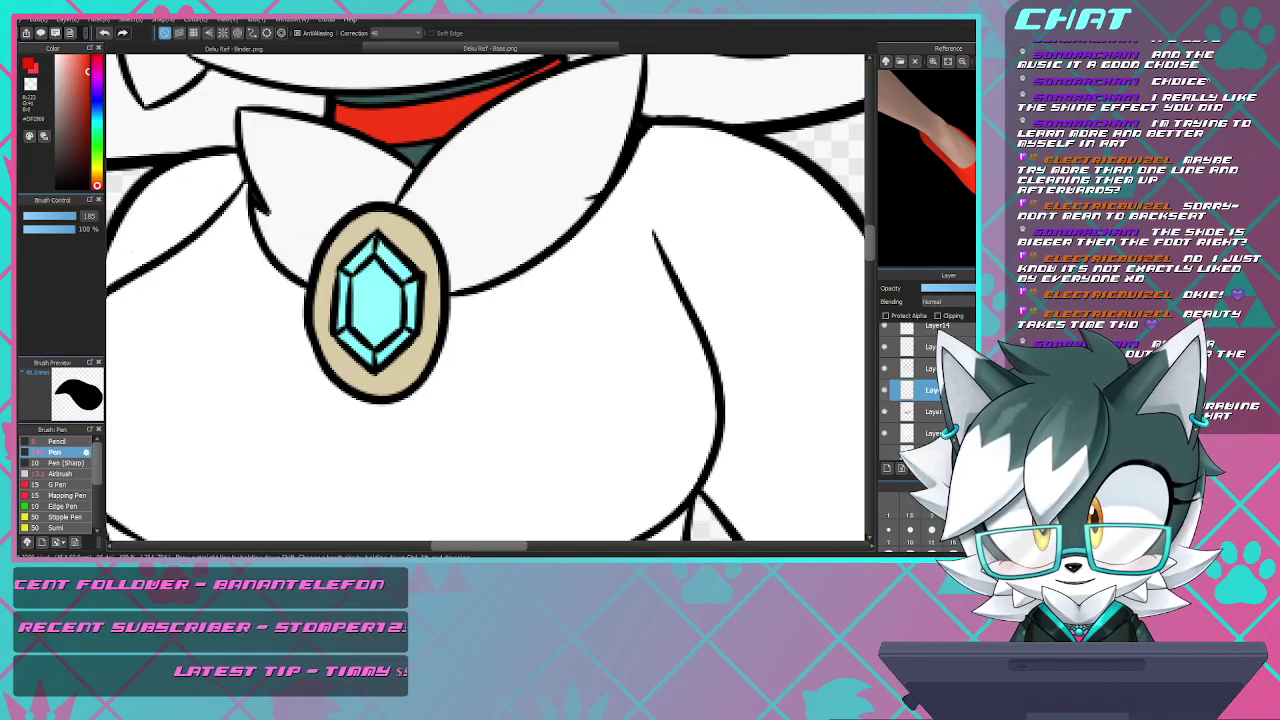
- Set up a linear Foreground-Background gradient from dark teal to the gem's cyan, with the gem layer's alpha protected
right_click(376, 300)
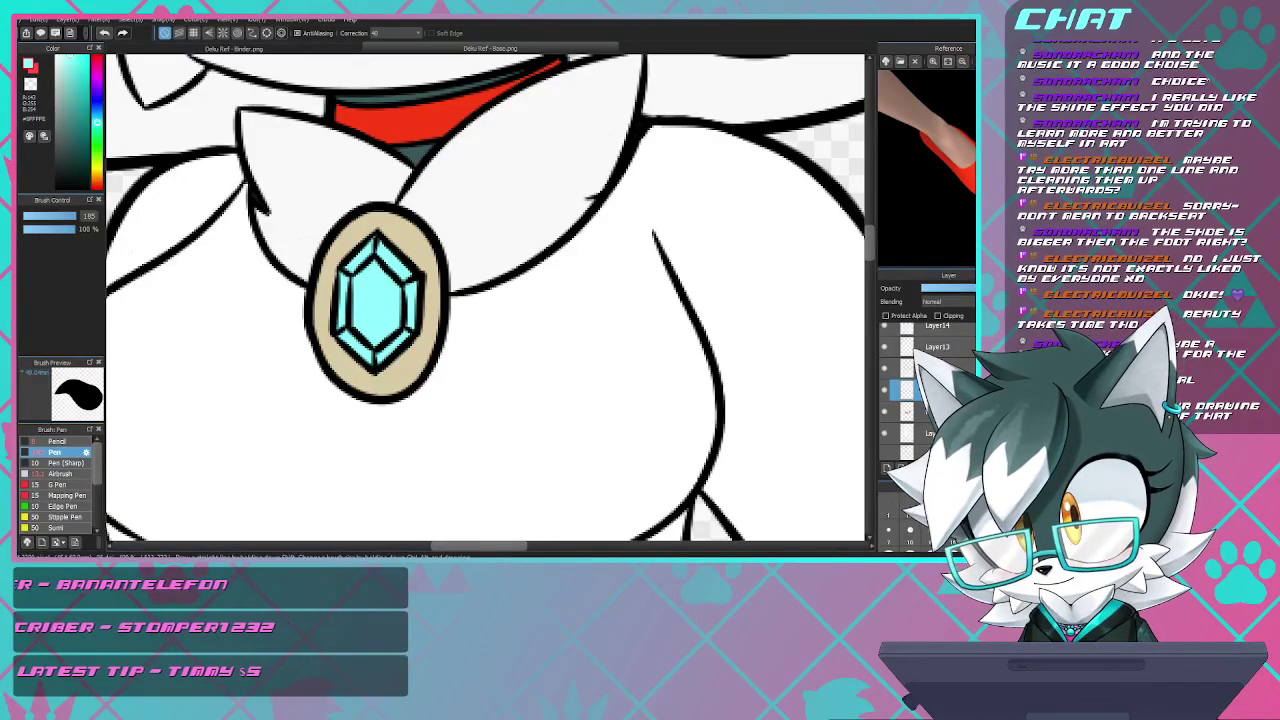
key(x)
right_click(376, 300)
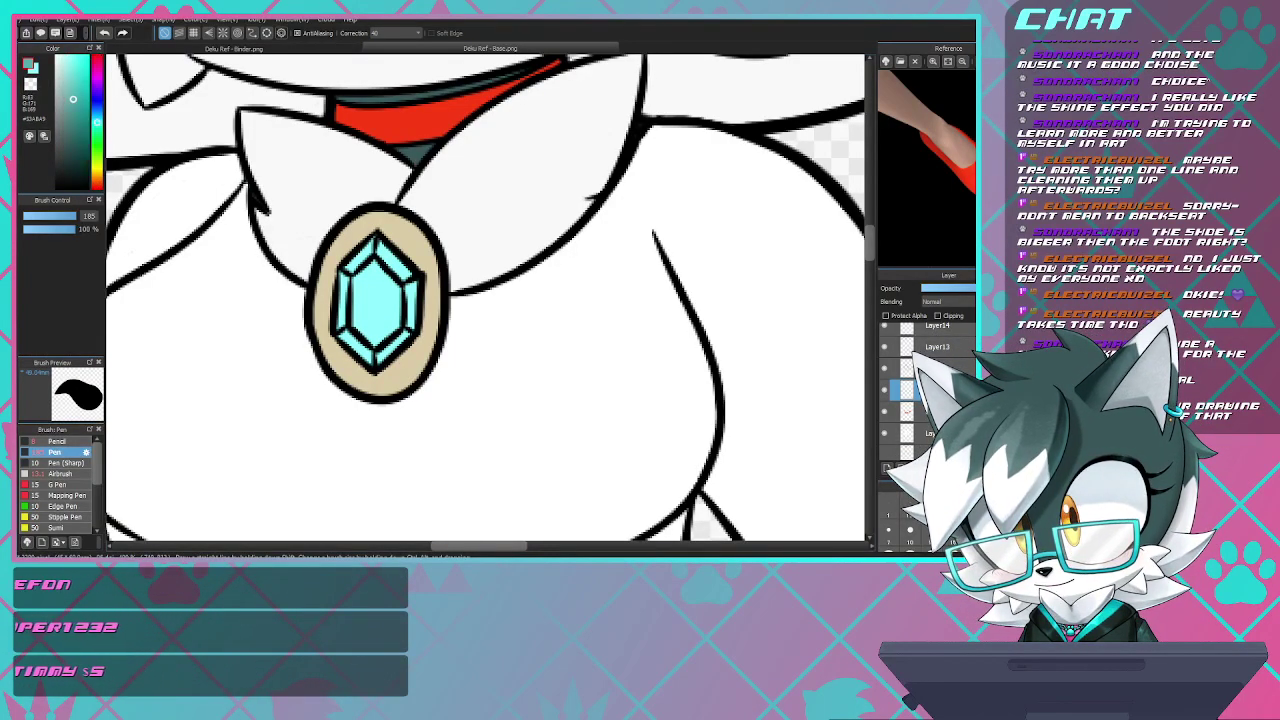
drag(88, 128, 88, 146)
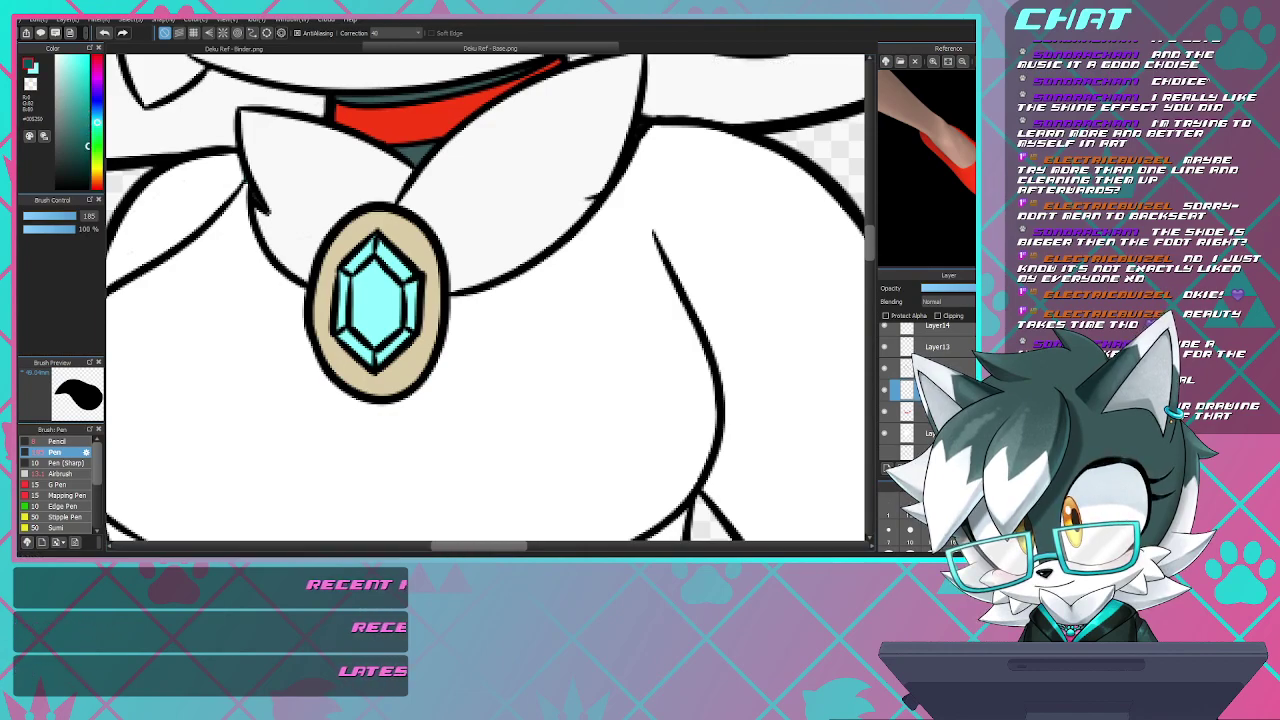
key(g)
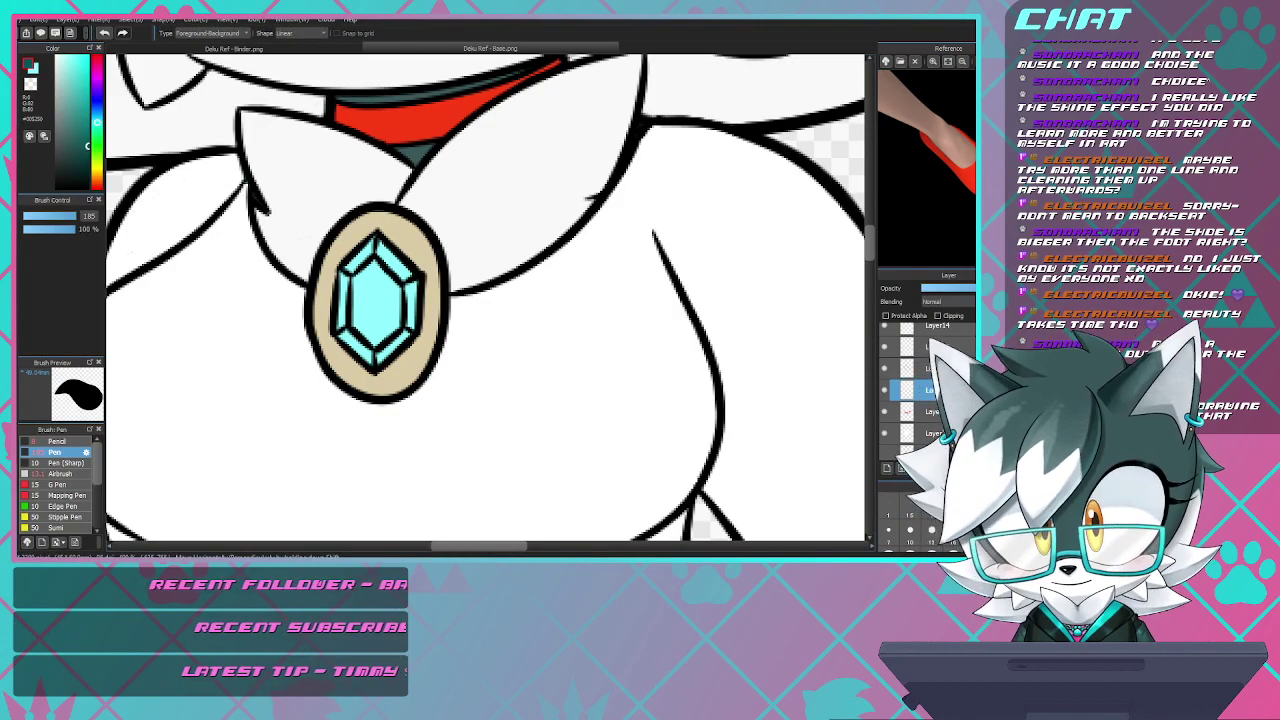
click(885, 315)
- Try the linear gradient from the bottom to the top of the brooch's gem and undo it
drag(372, 366, 367, 249)
key(ctrl+z)
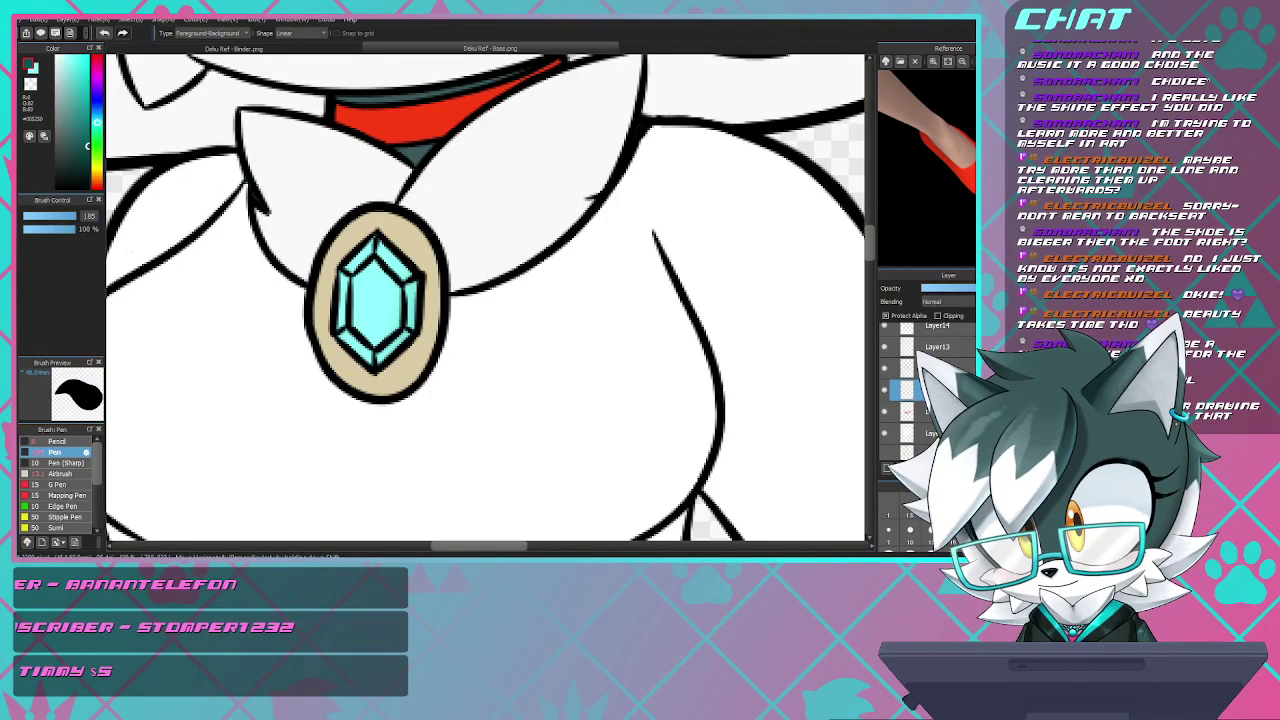
- Shade the brooch's gem with the dark-teal-to-cyan linear gradient, lightest on its left side, comparing it with the flat colour through undo and redo
scroll(399, 288, down, 4)
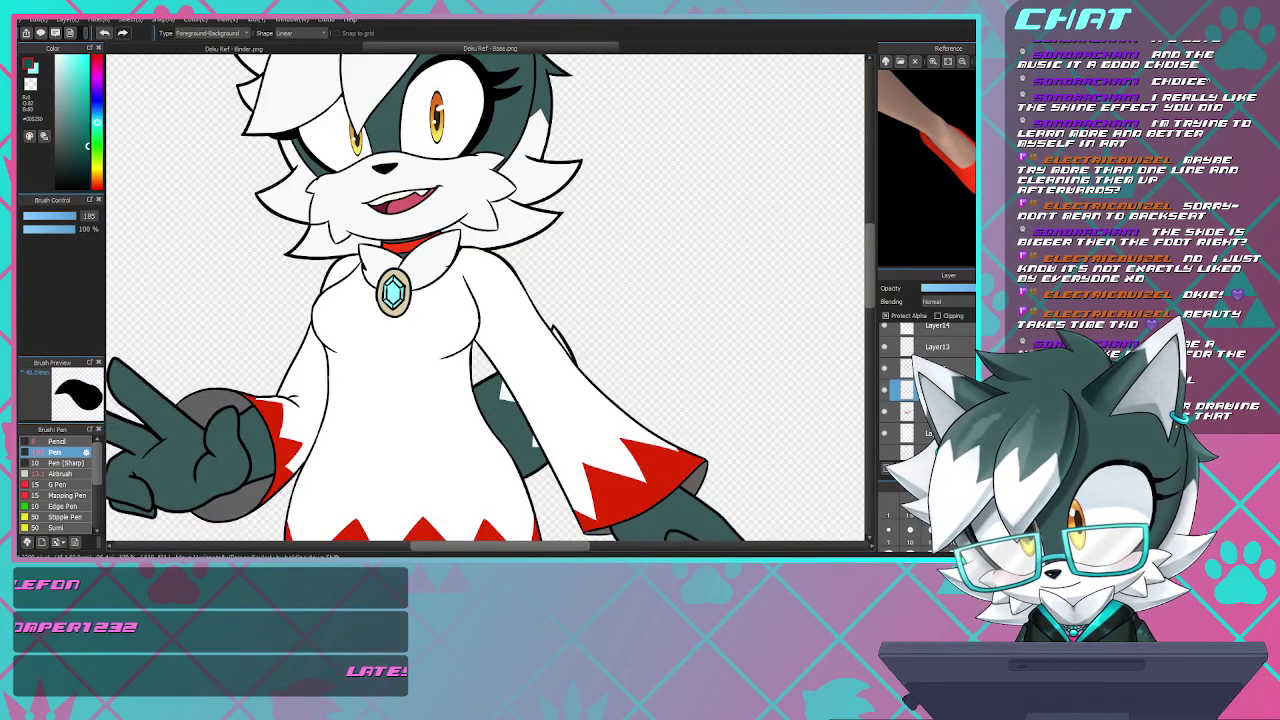
drag(392, 306, 308, 273)
key(ctrl+z)
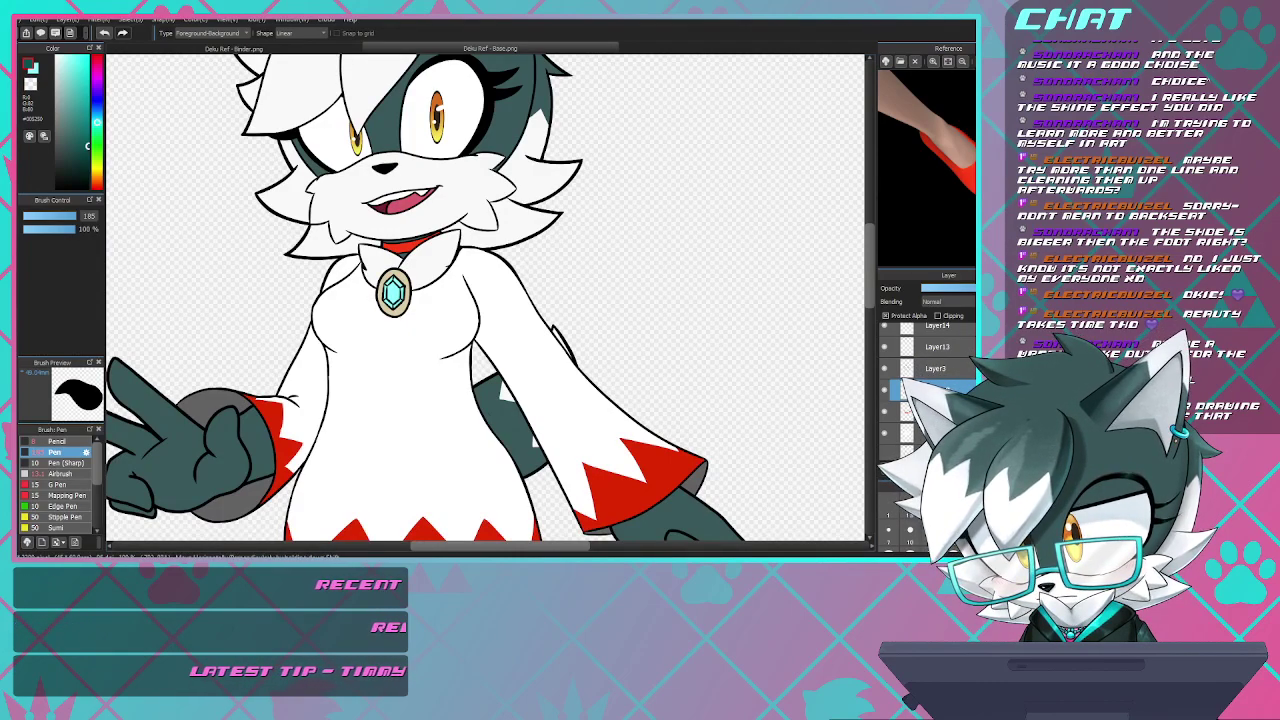
key(ctrl+y)
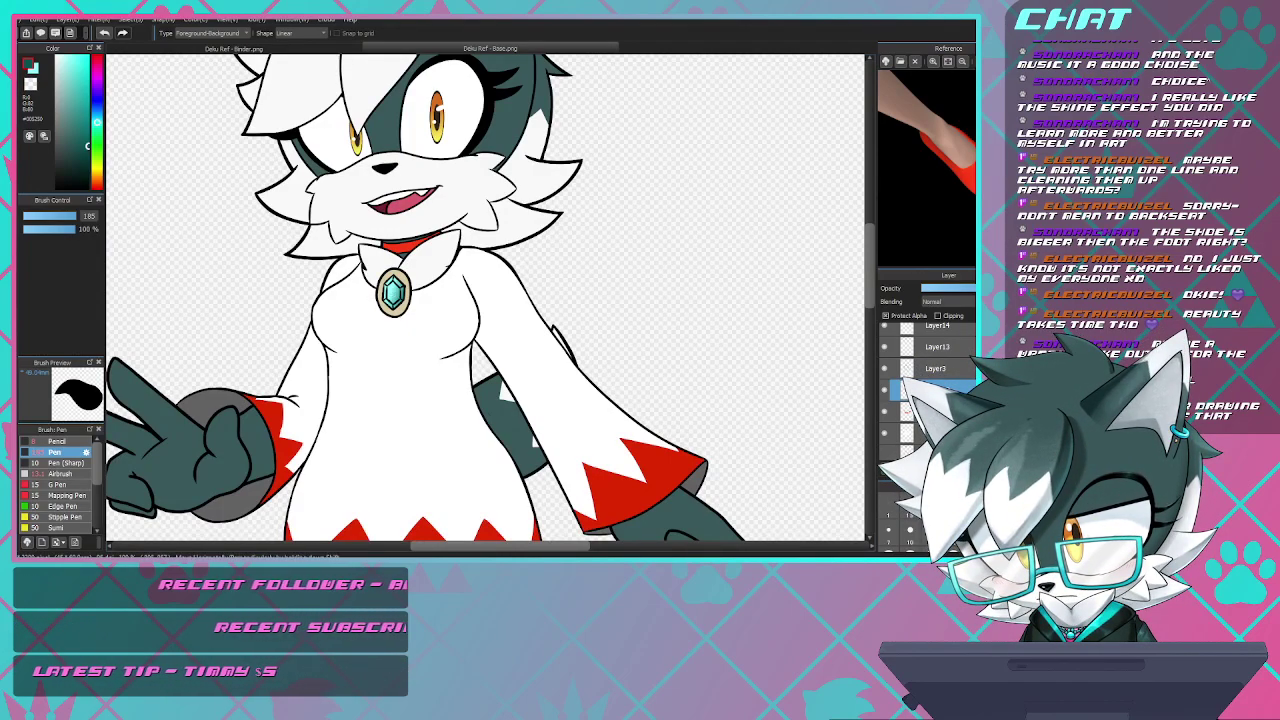
scroll(385, 272, up, 5)
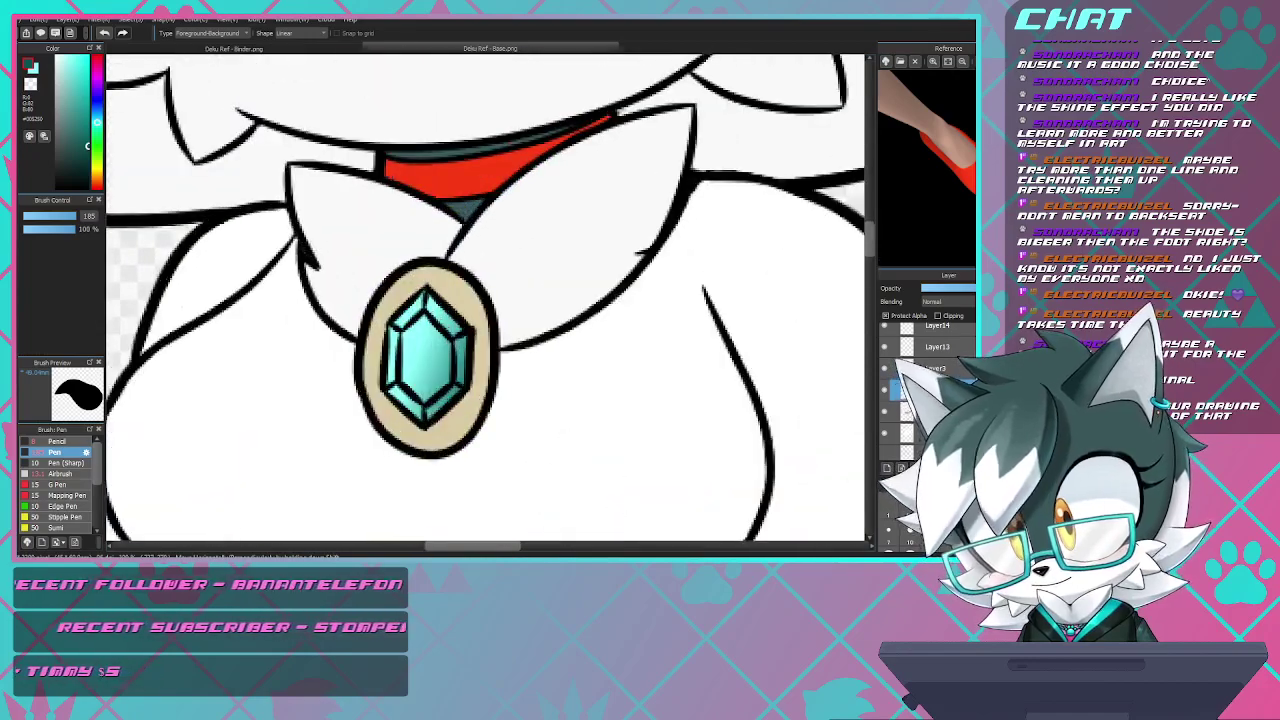
scroll(420, 360, down, 1)
scroll(426, 366, up, 2)
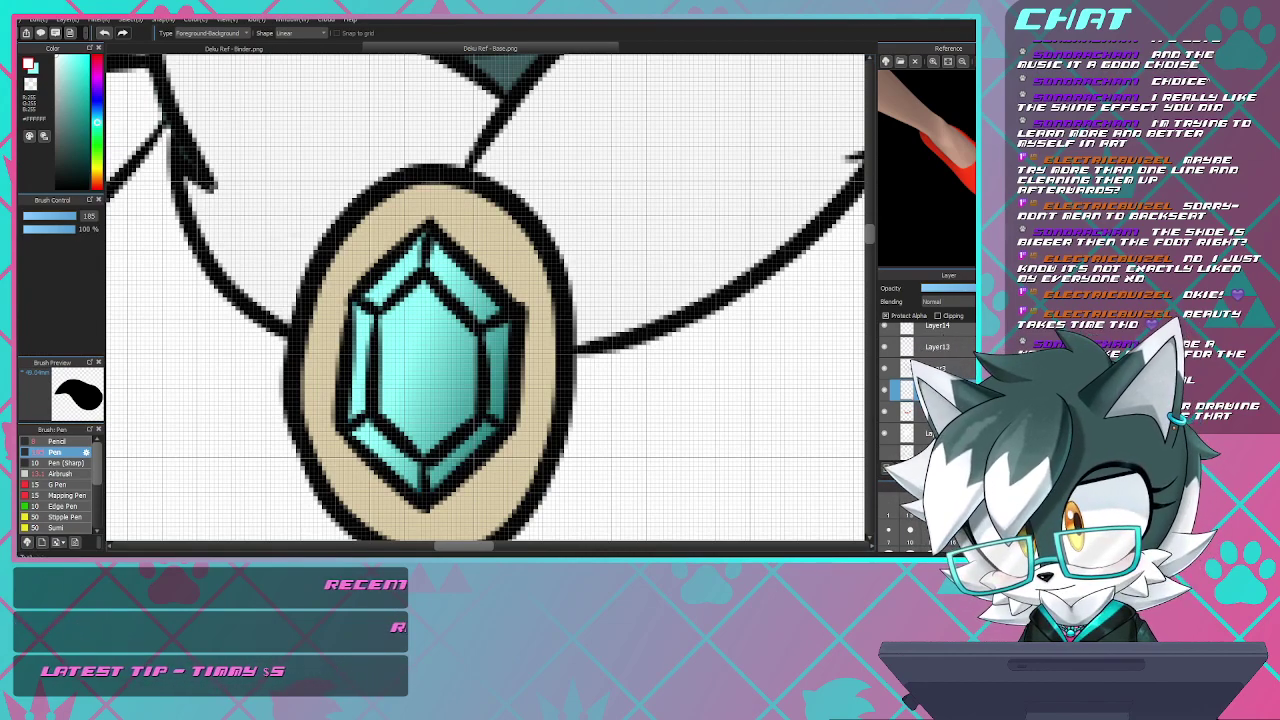
- Paint white highlights on the gem's upper-left facet and diagonal streaks across its centre with the Pen at size 3.4
key(b)
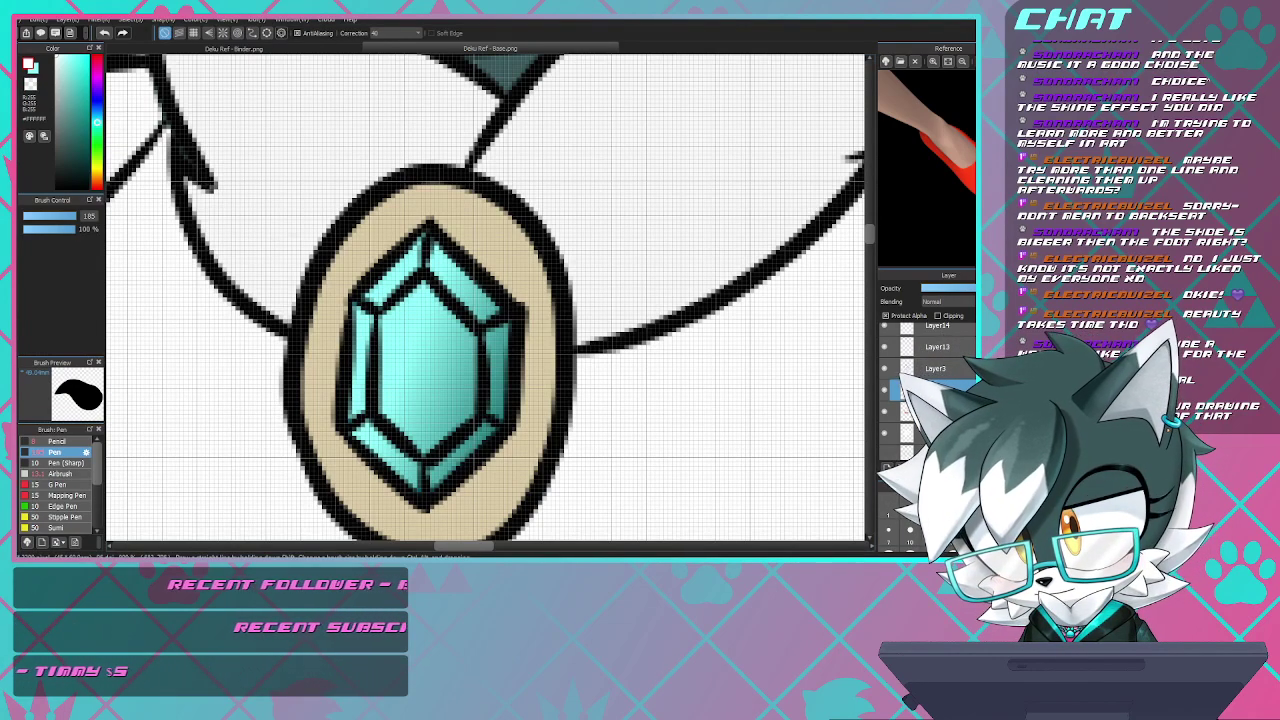
drag(68, 216, 26, 216)
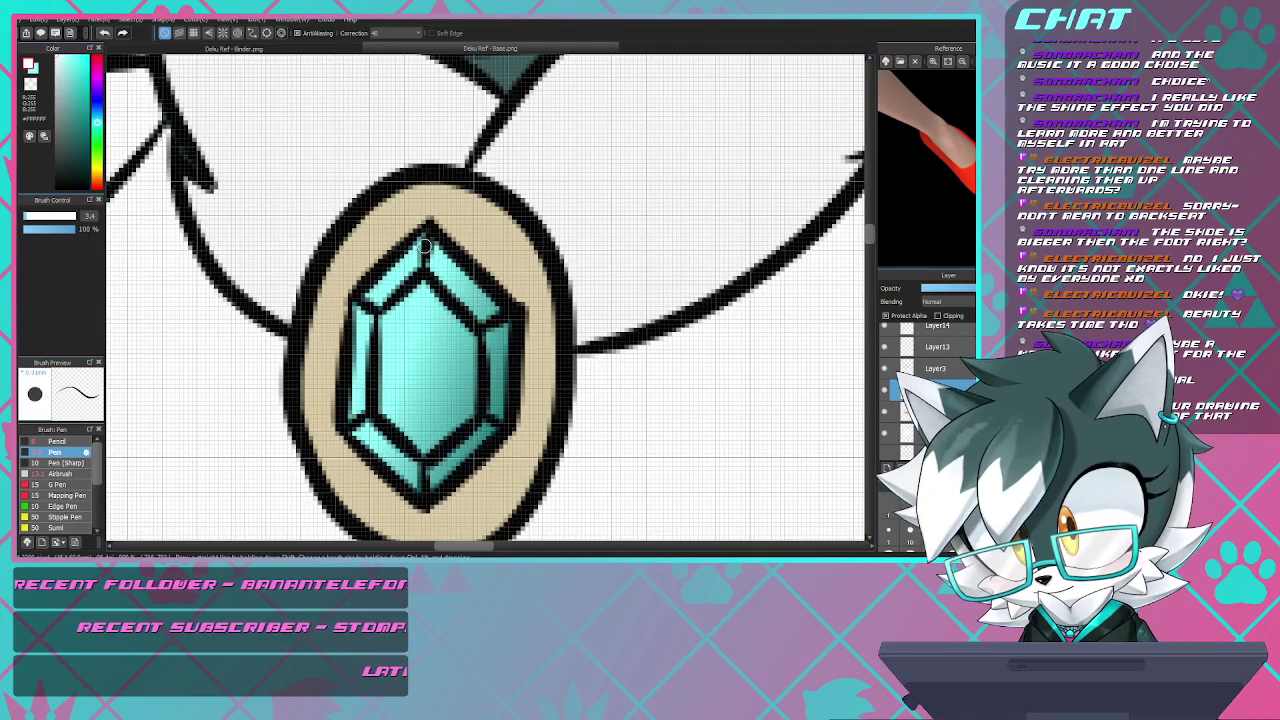
mouse_move(410, 258)
mouse_down()
mouse_move(364, 320)
mouse_move(428, 247)
mouse_move(386, 288)
mouse_move(414, 258)
mouse_up()
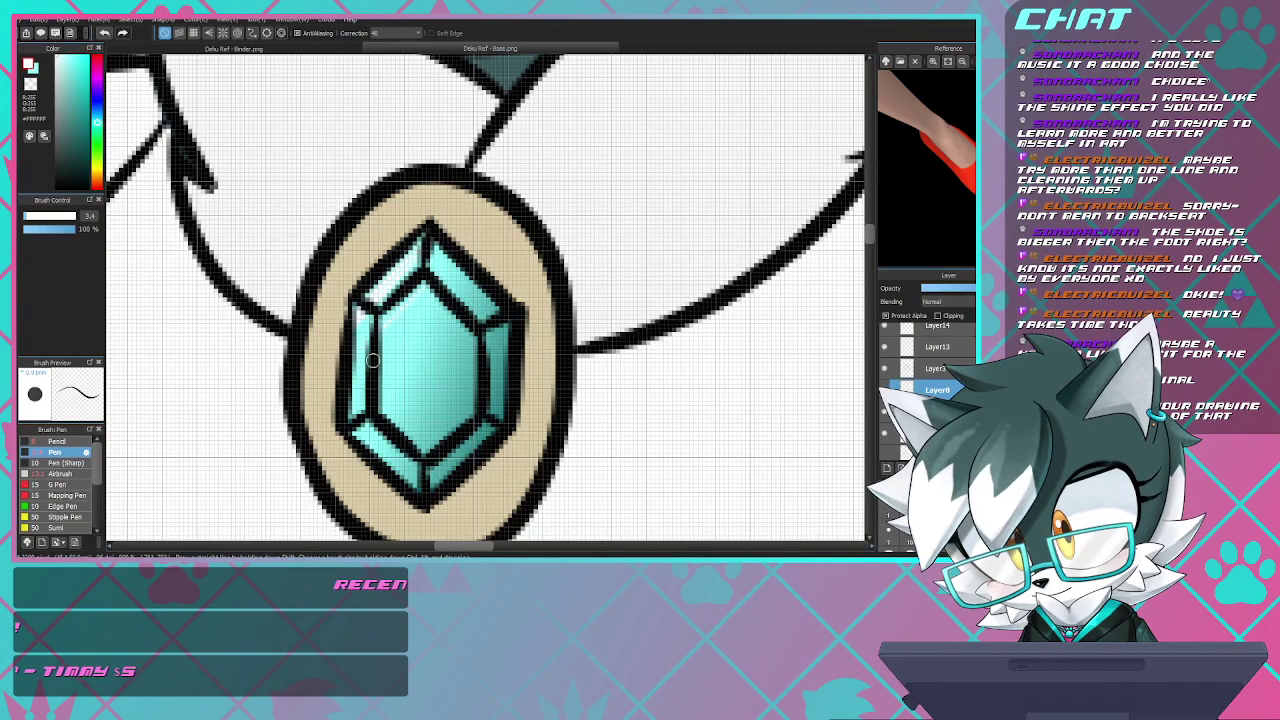
scroll(338, 322, down, 5)
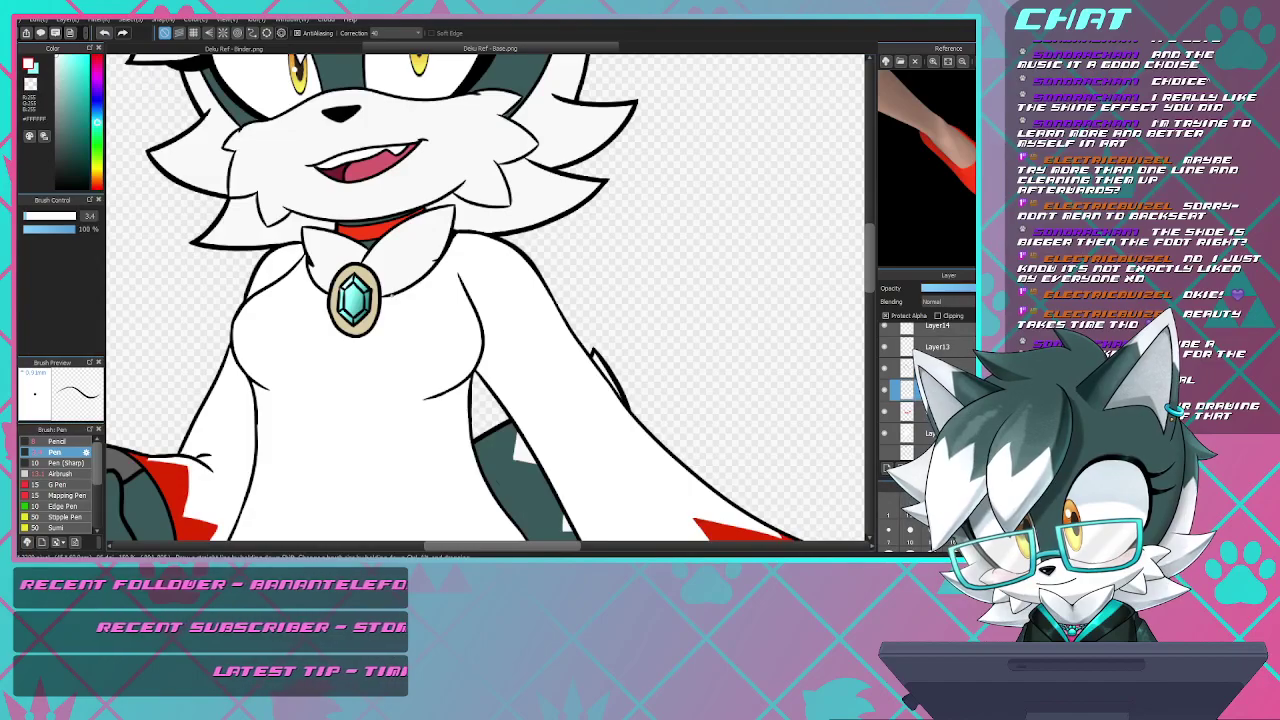
scroll(360, 298, up, 5)
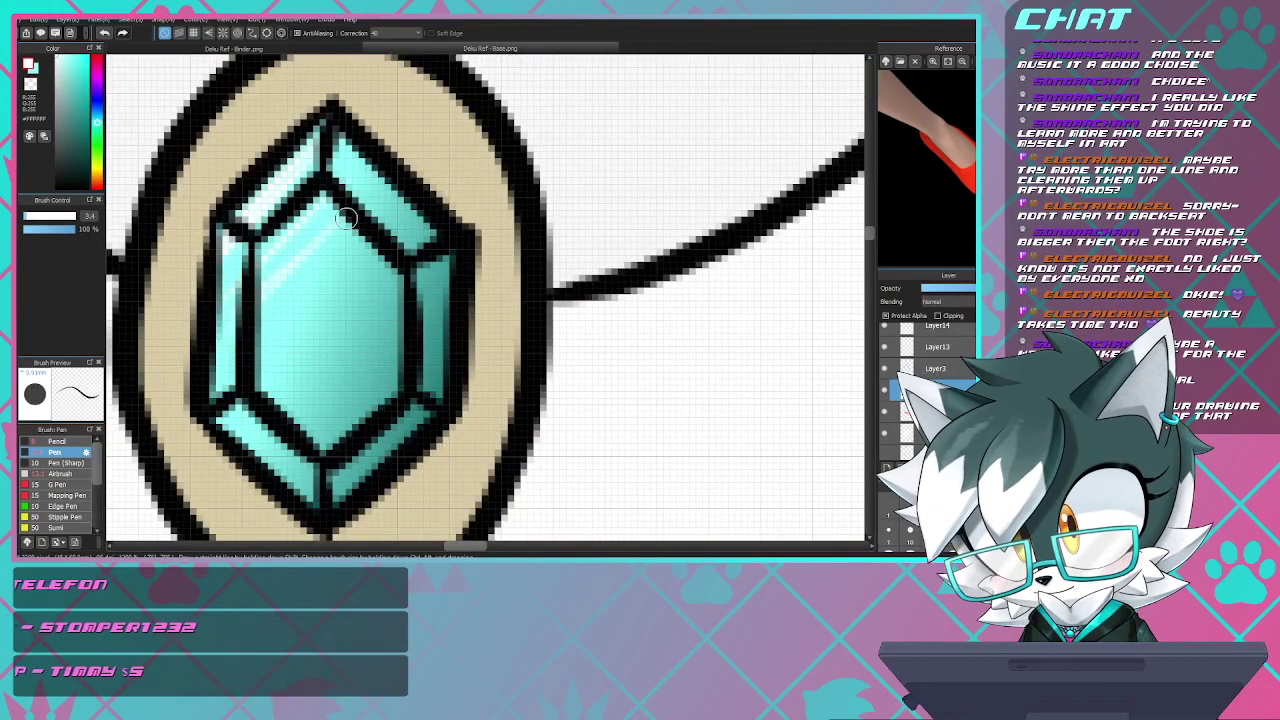
scroll(229, 303, down, 6)
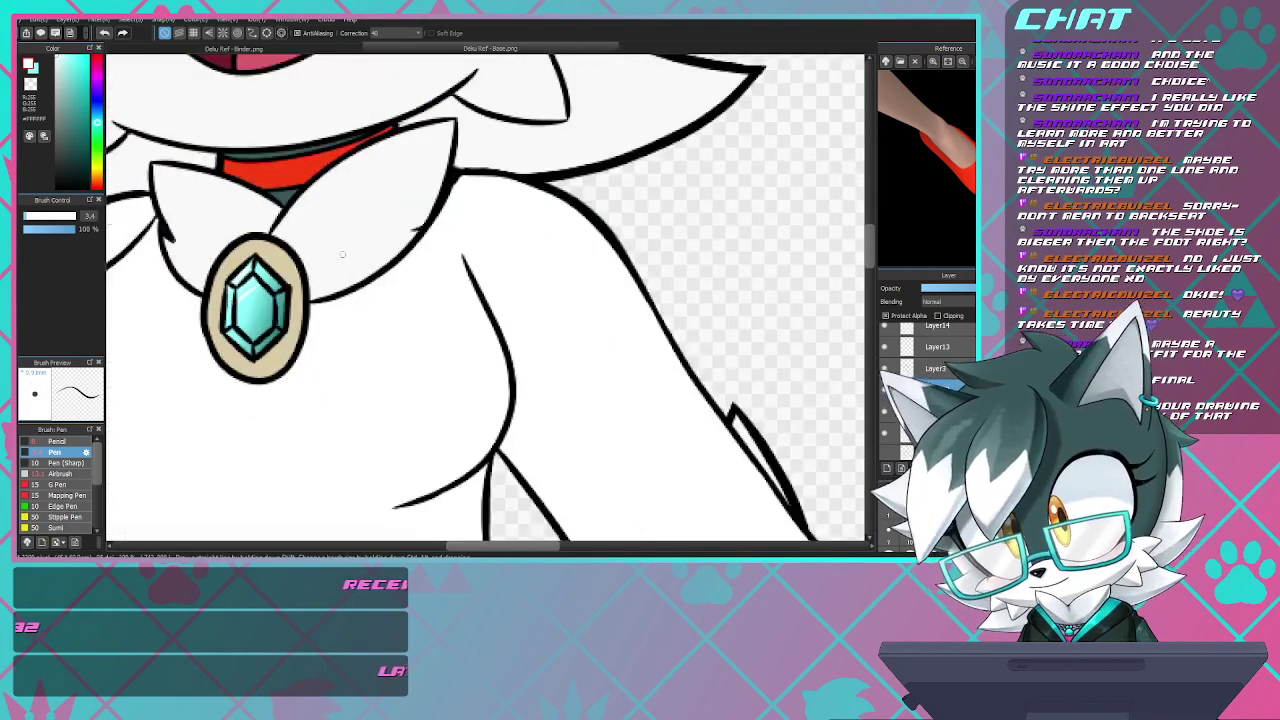
- Examine the shaded brooch and the white-and-red outfit, both close up and across the whole figure
scroll(348, 256, up, 2)
scroll(348, 256, down, 3)
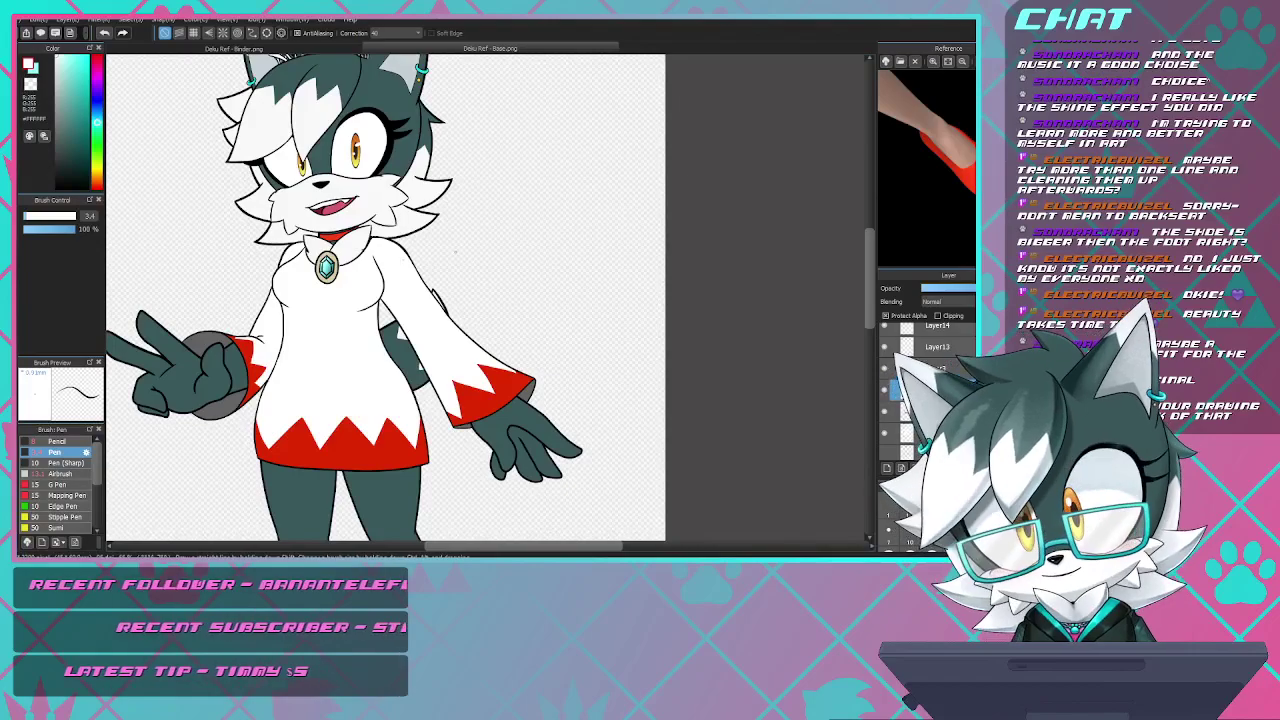
scroll(384, 298, down, 1)
scroll(278, 254, up, 3)
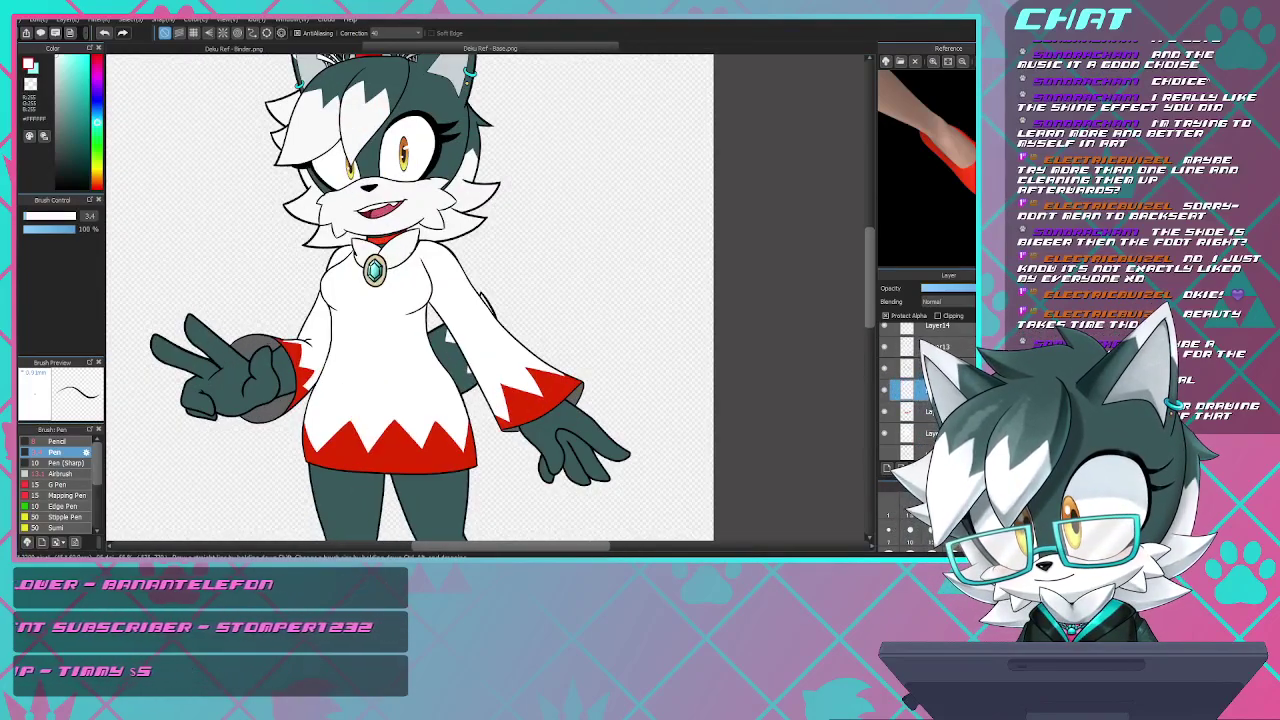
scroll(278, 254, down, 3)
scroll(278, 254, up, 4)
scroll(386, 182, down, 3)
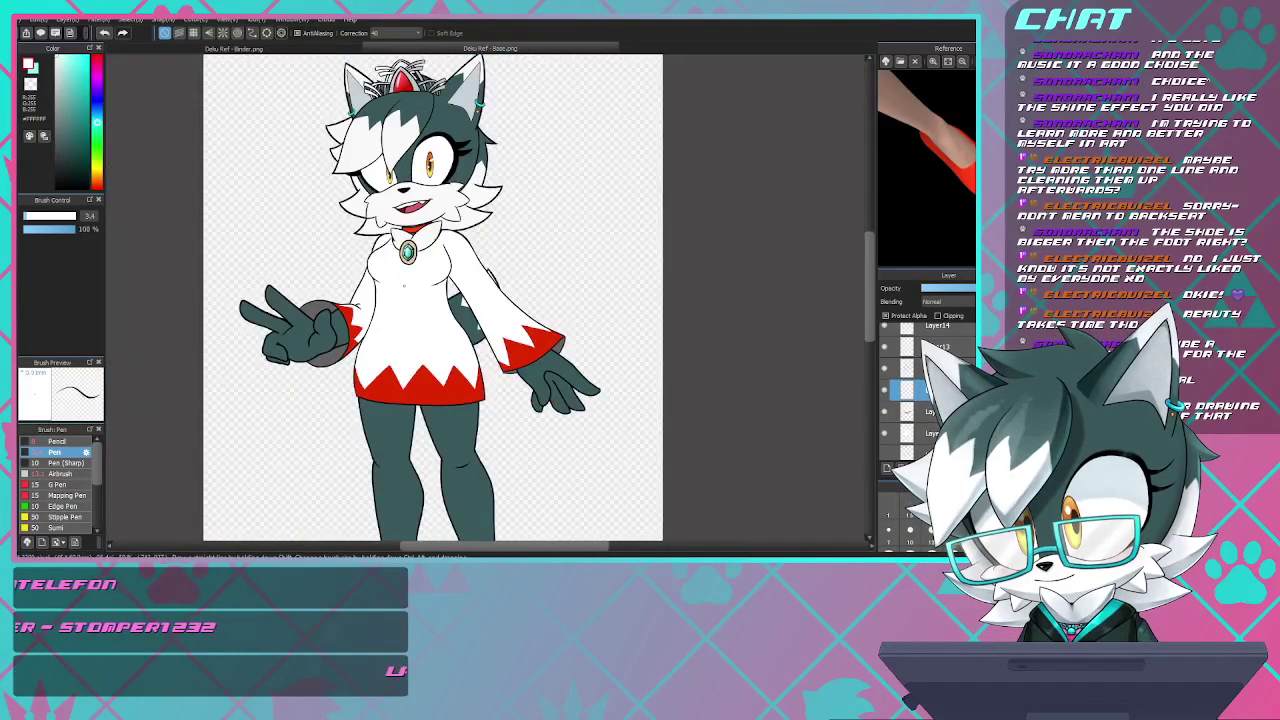
scroll(386, 182, up, 2)
scroll(386, 182, down, 2)
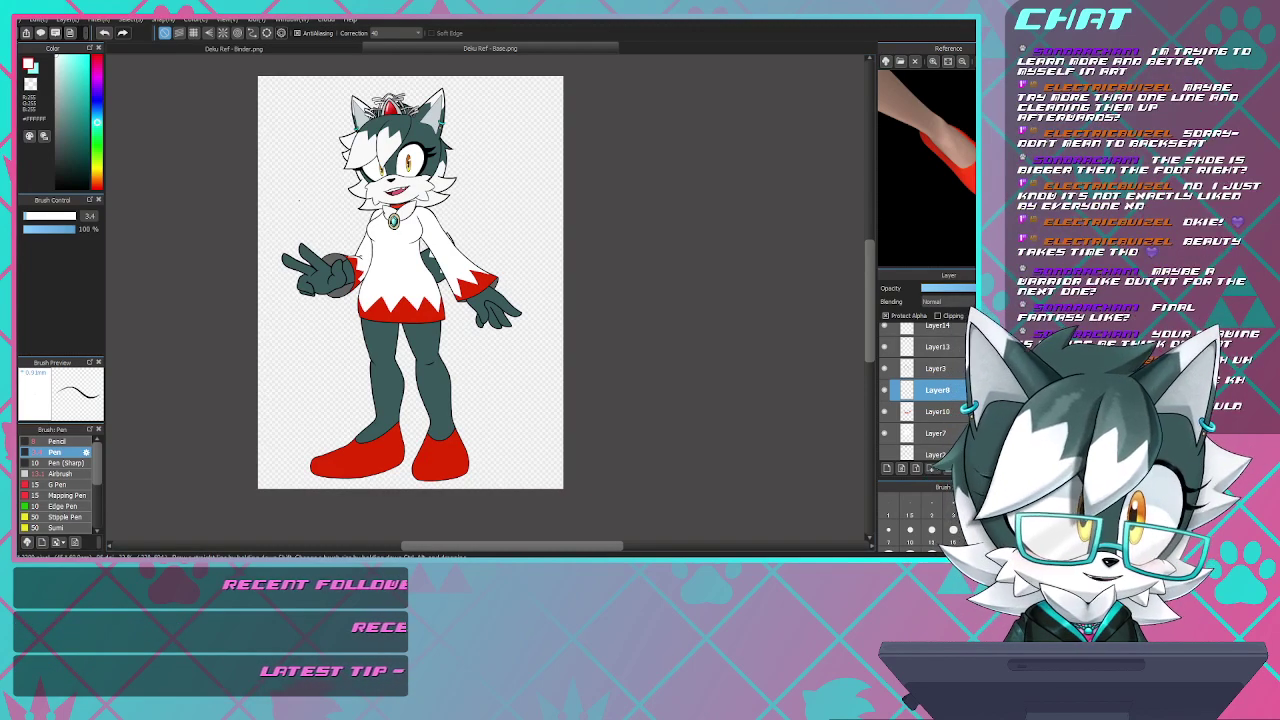
scroll(414, 240, down, 1)
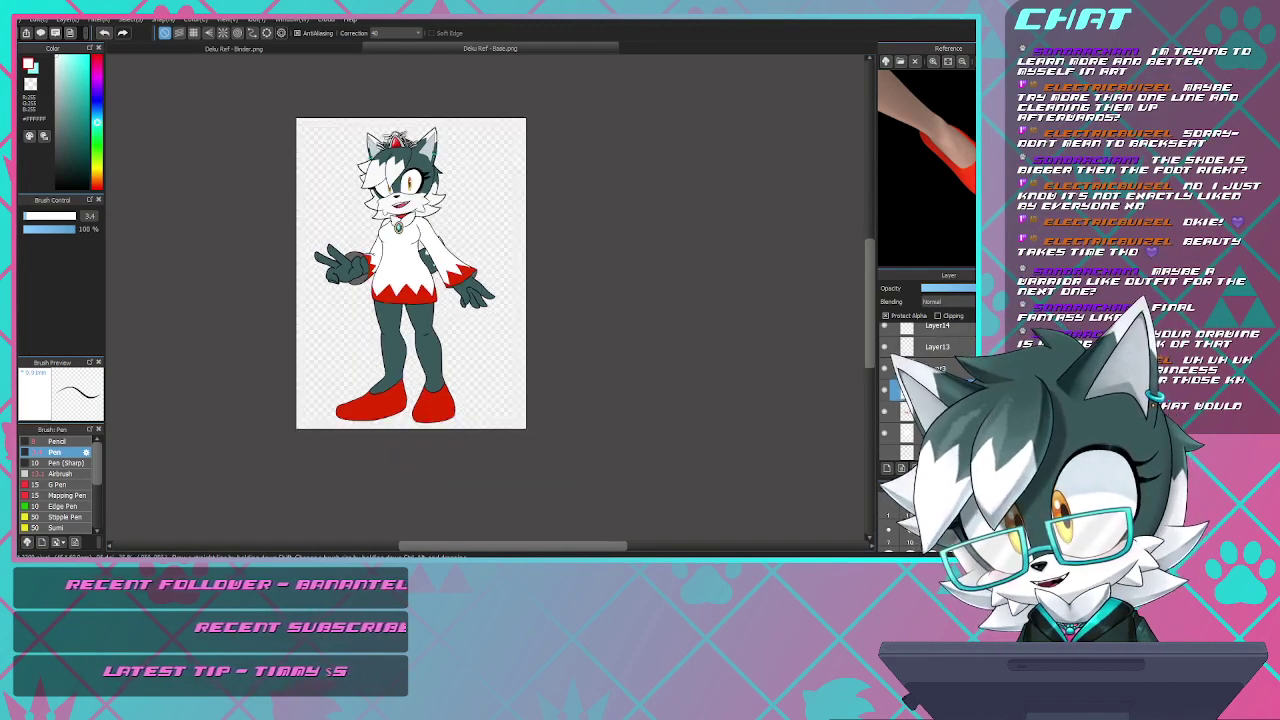
scroll(396, 215, up, 2)
scroll(430, 300, down, 3)
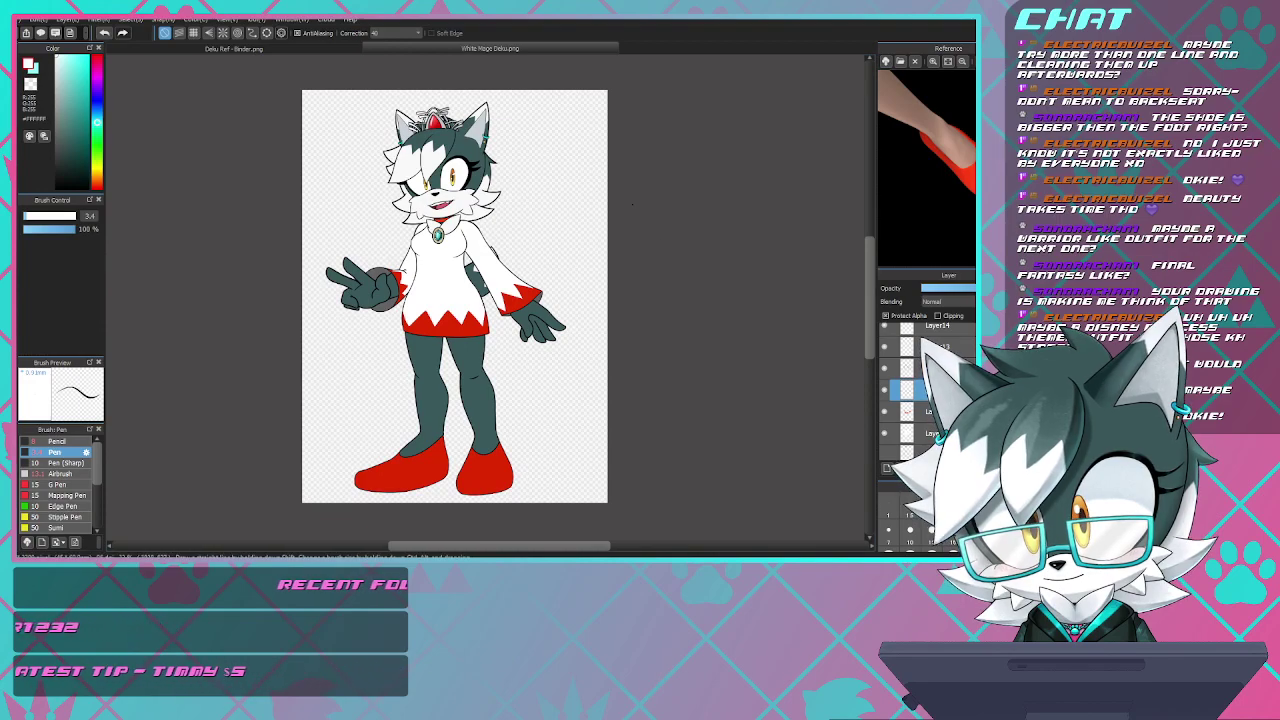
scroll(405, 271, up, 3)
scroll(405, 271, down, 3)
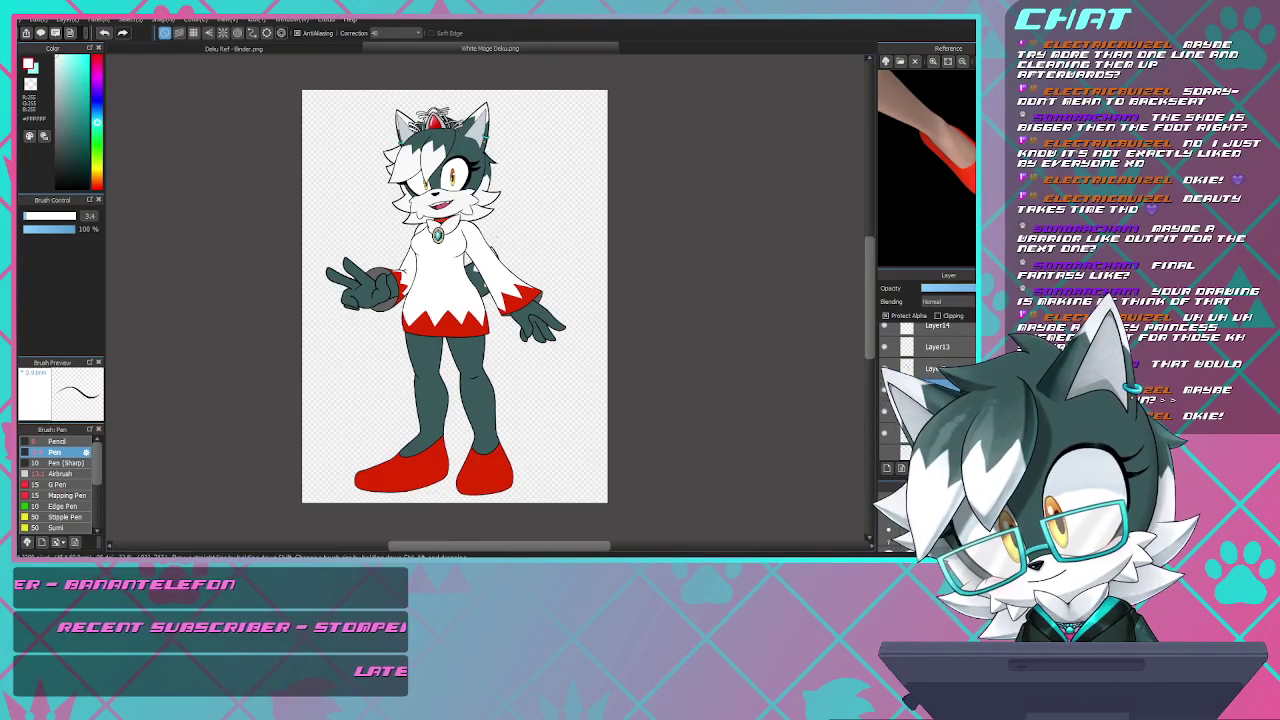
scroll(503, 258, up, 8)
scroll(507, 257, down, 8)
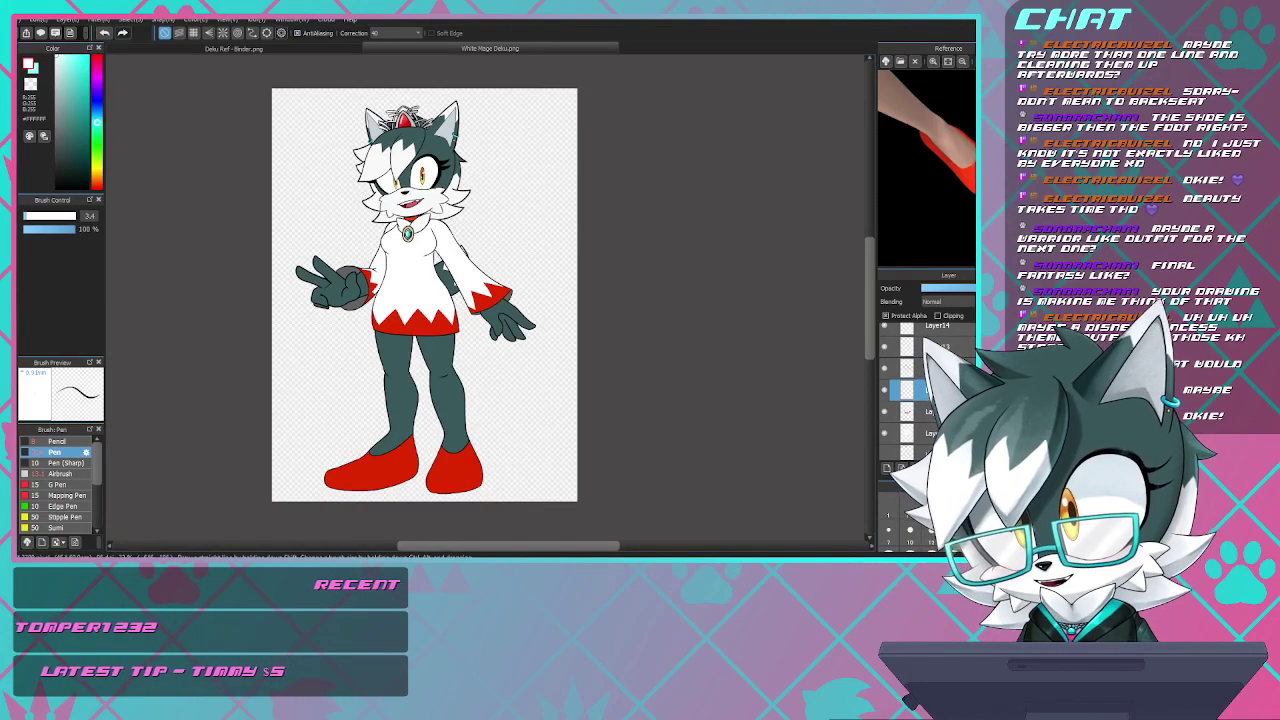
- Restore full opacity to the layer holding the character in the Deku Ref - Binder.png drawing
click(234, 48)
scroll(515, 263, down, 4)
click(928, 355)
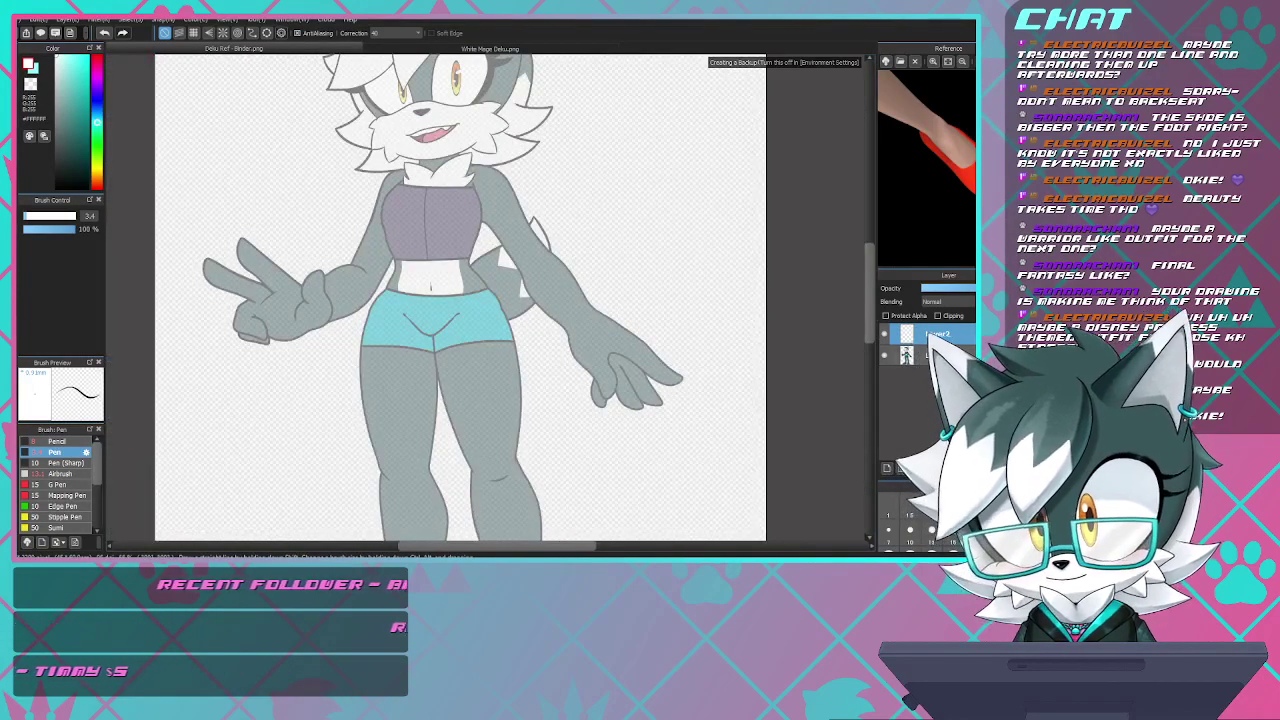
click(973, 288)
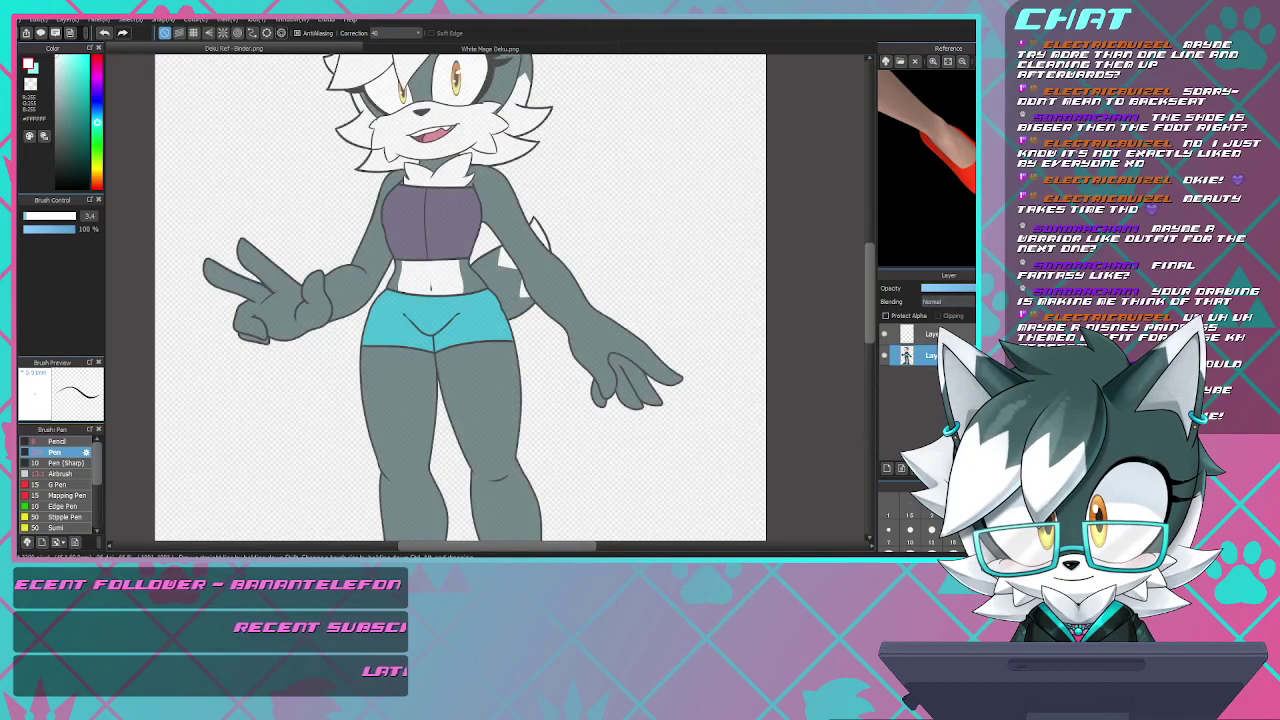
scroll(515, 288, down, 3)
scroll(515, 288, up, 1)
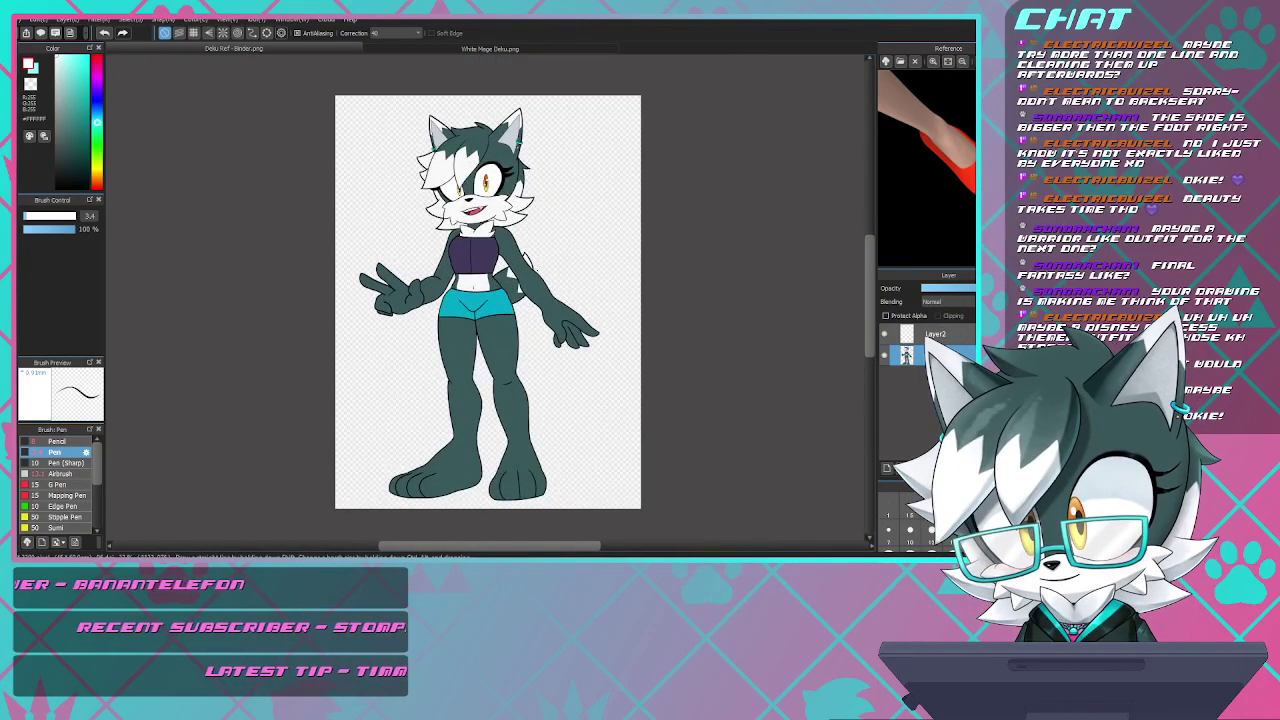
- Close White Mage Deku.png and bring up the Deku Ref - Base.png drawing in its place
key(ctrl+w)
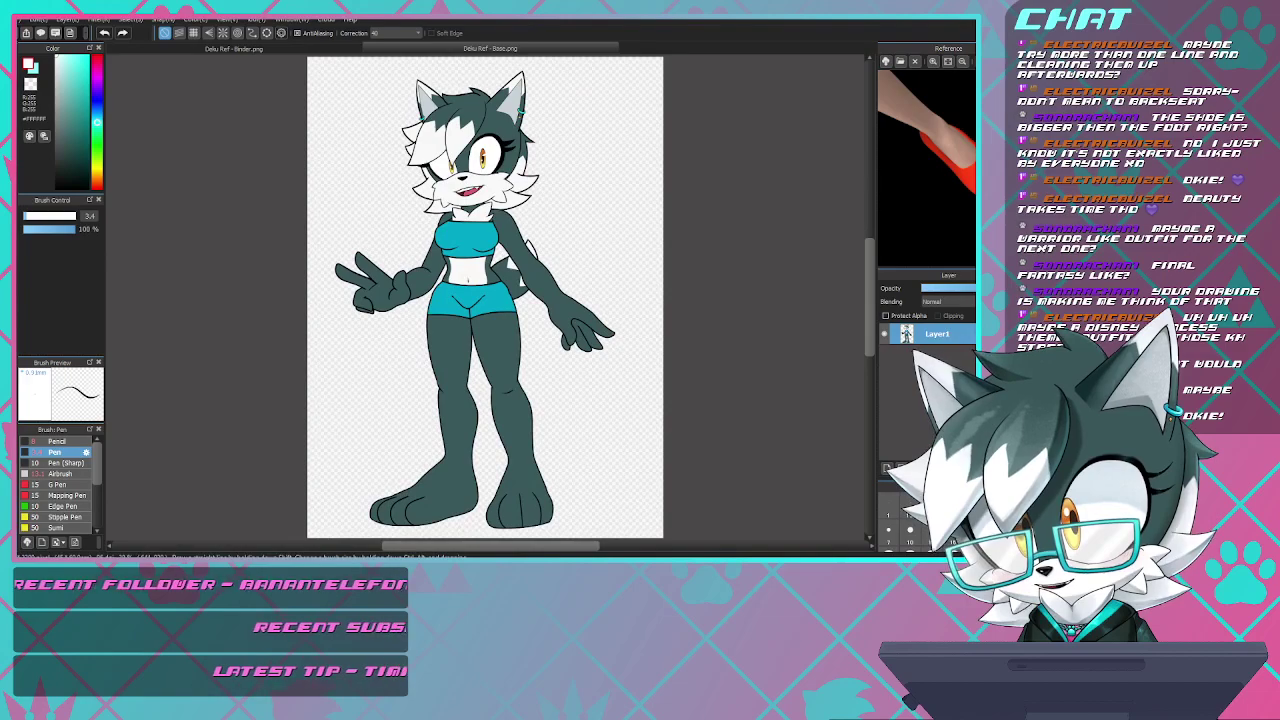
click(233, 48)
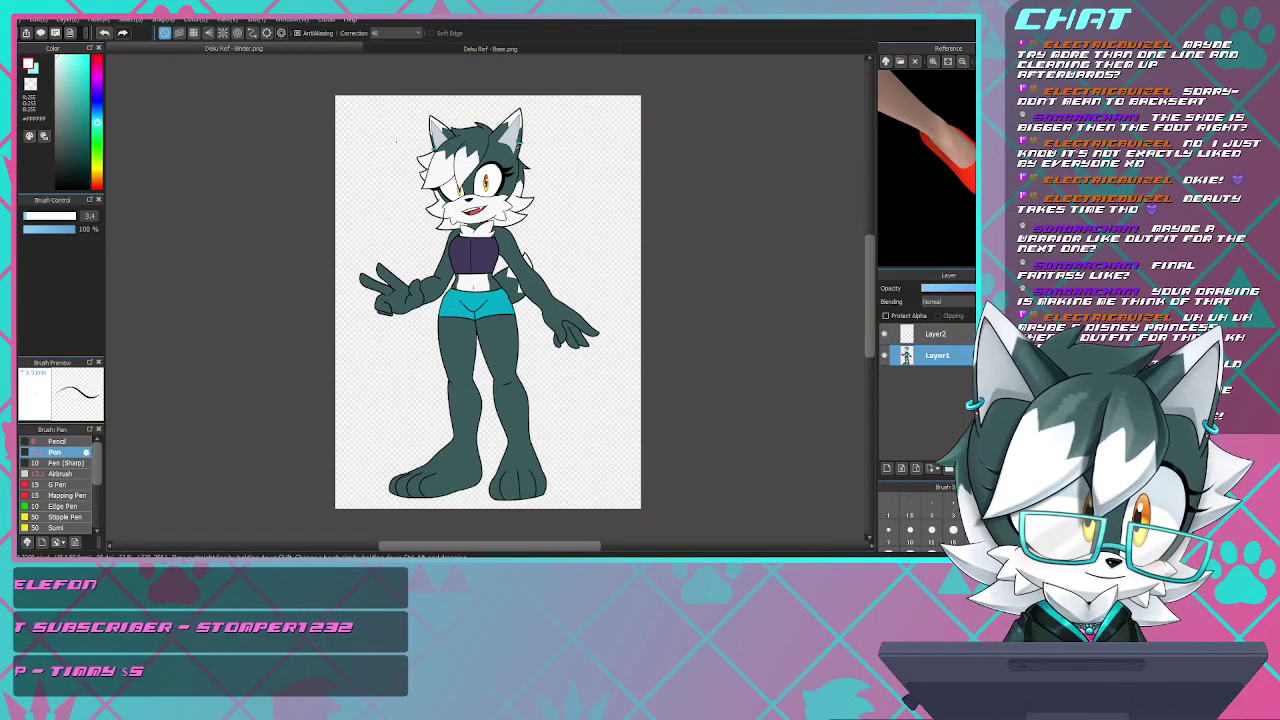
click(490, 48)
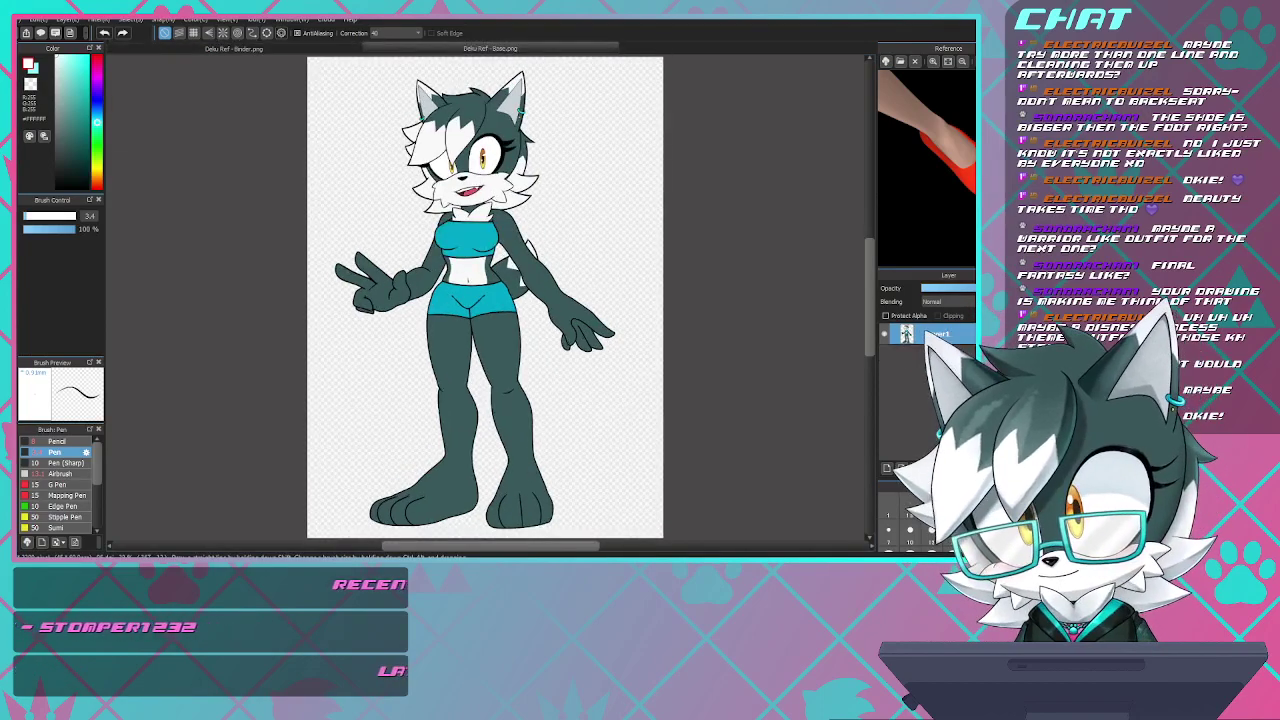
- Compare the figures in Deku Ref - Base.png and Deku Ref - Binder.png, finishing on the base drawing
scroll(288, 298, down, 2)
scroll(424, 240, up, 3)
scroll(426, 246, down, 1)
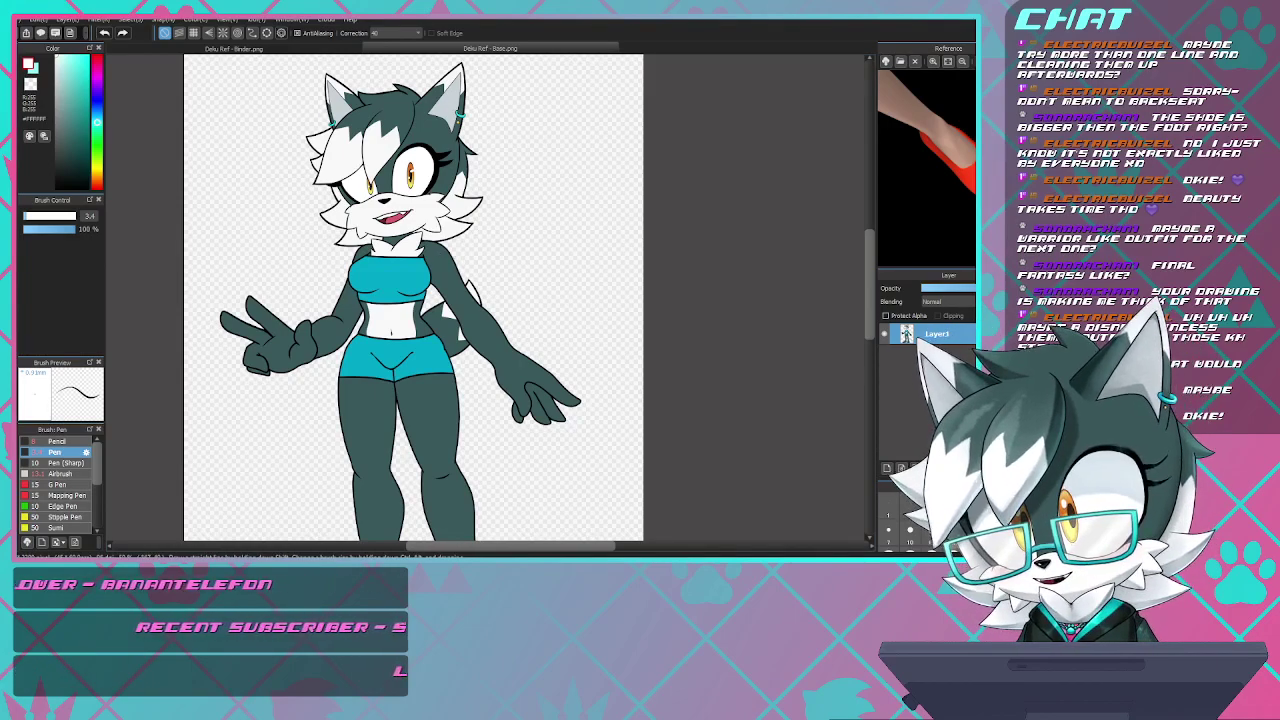
click(234, 48)
scroll(438, 222, down, 1)
scroll(442, 218, up, 2)
scroll(484, 183, down, 1)
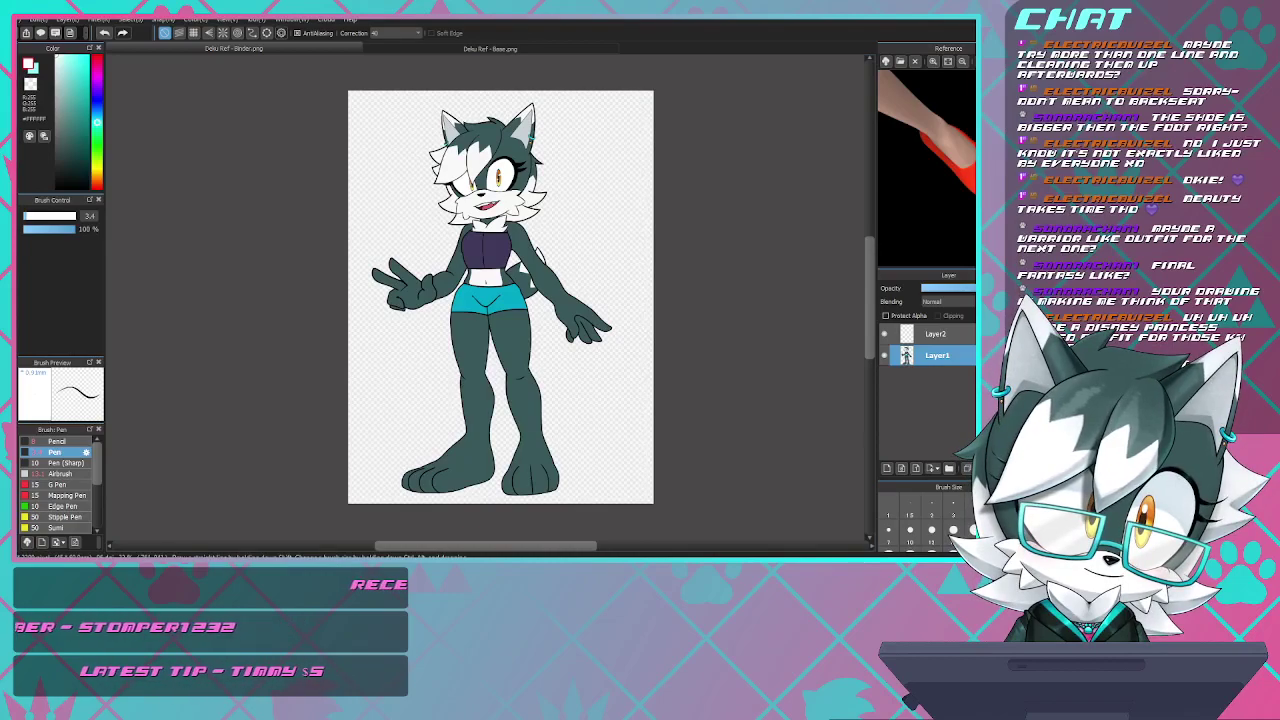
click(490, 48)
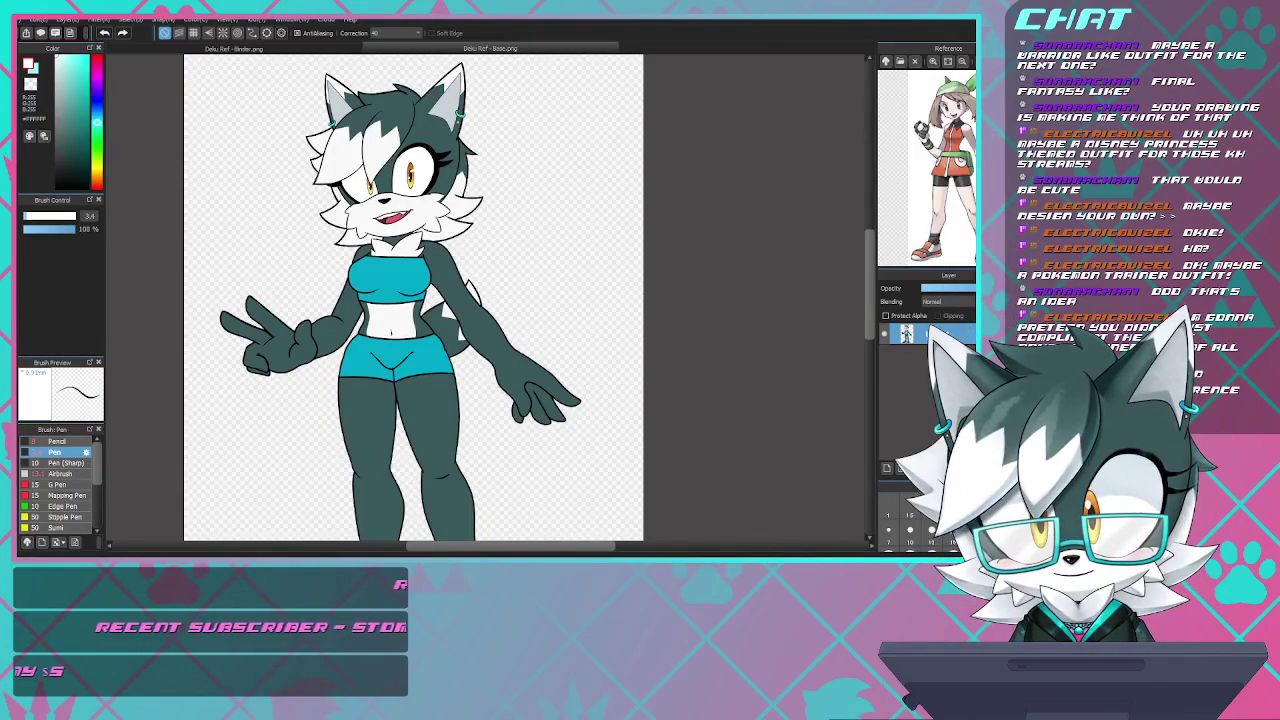
- Enlarge the trainer reference image and centre it on the trainer's head and upper body
click(933, 61)
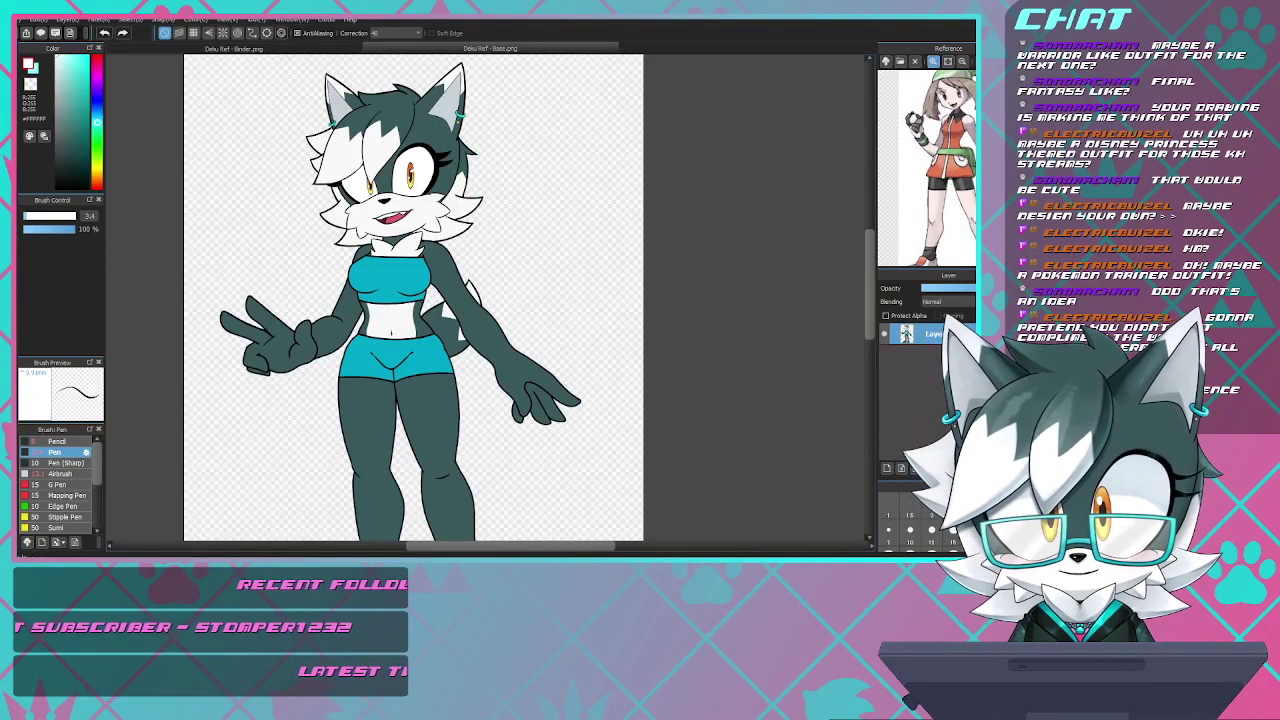
click(933, 61)
drag(928, 135, 938, 198)
scroll(927, 170, up, 4)
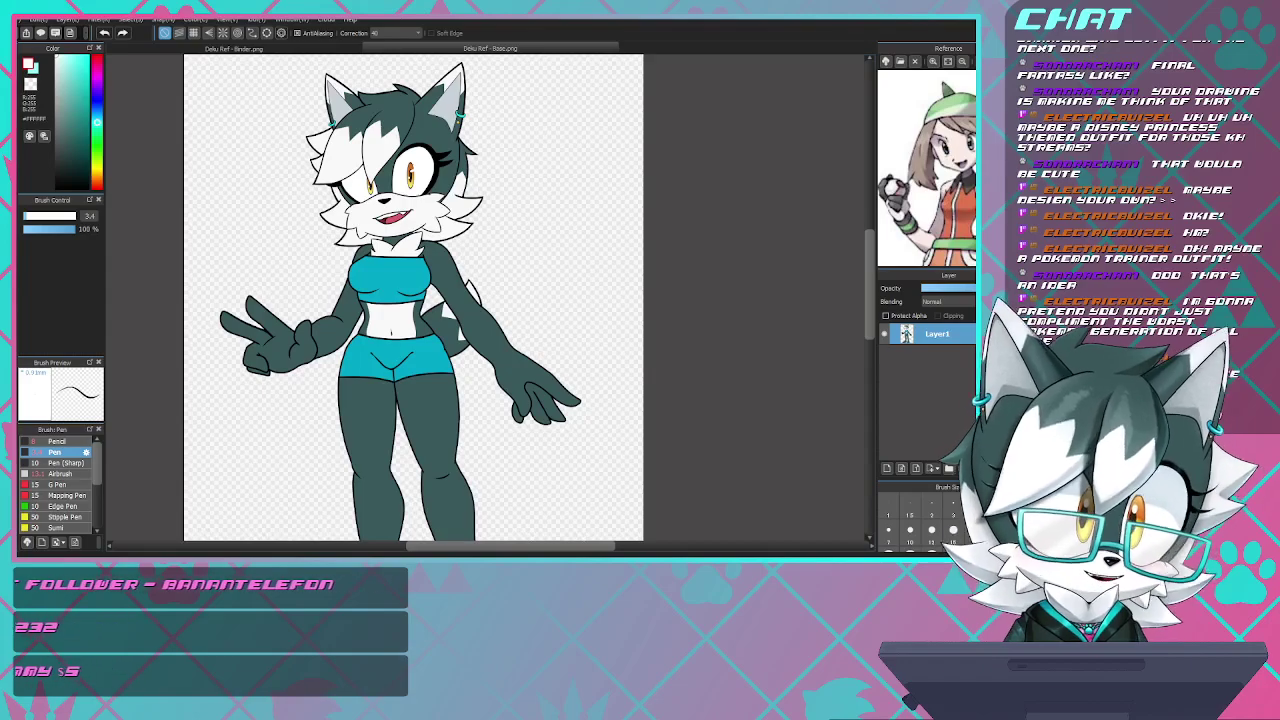
- Examine the base figure's head, torso and full pose alongside the trainer reference
scroll(361, 179, down, 3)
scroll(358, 163, up, 7)
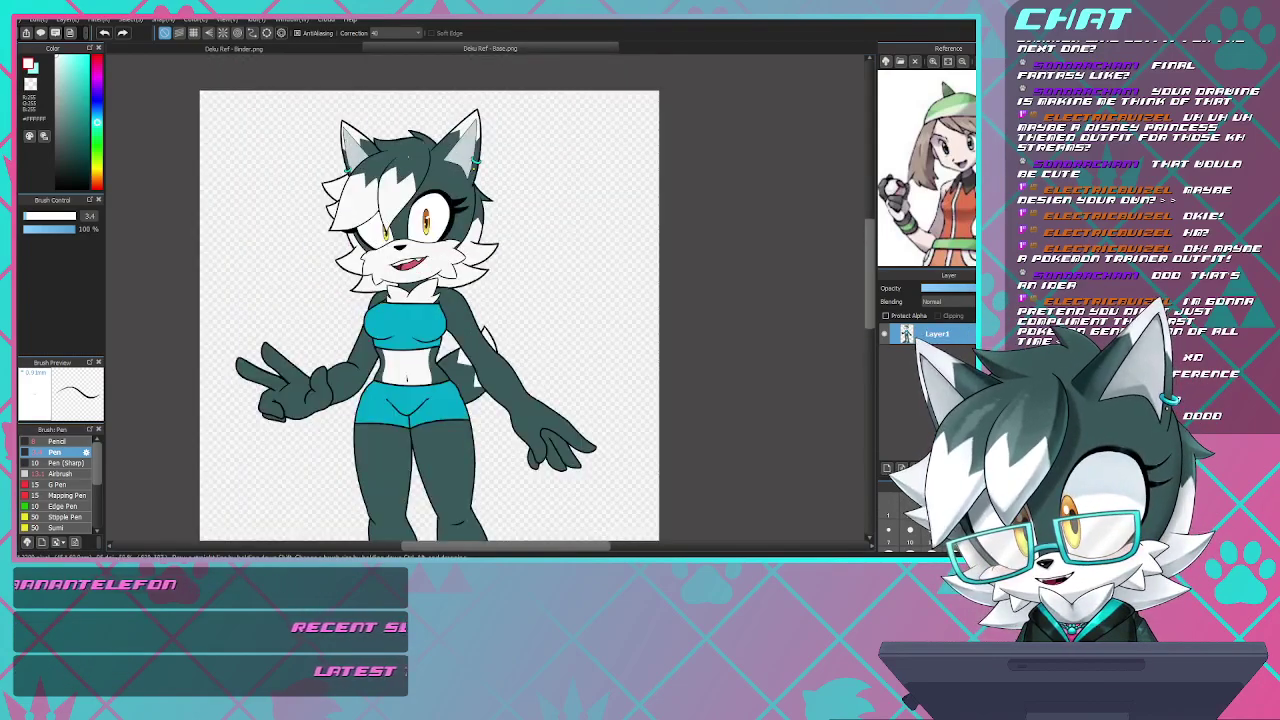
scroll(490, 300, down, 2)
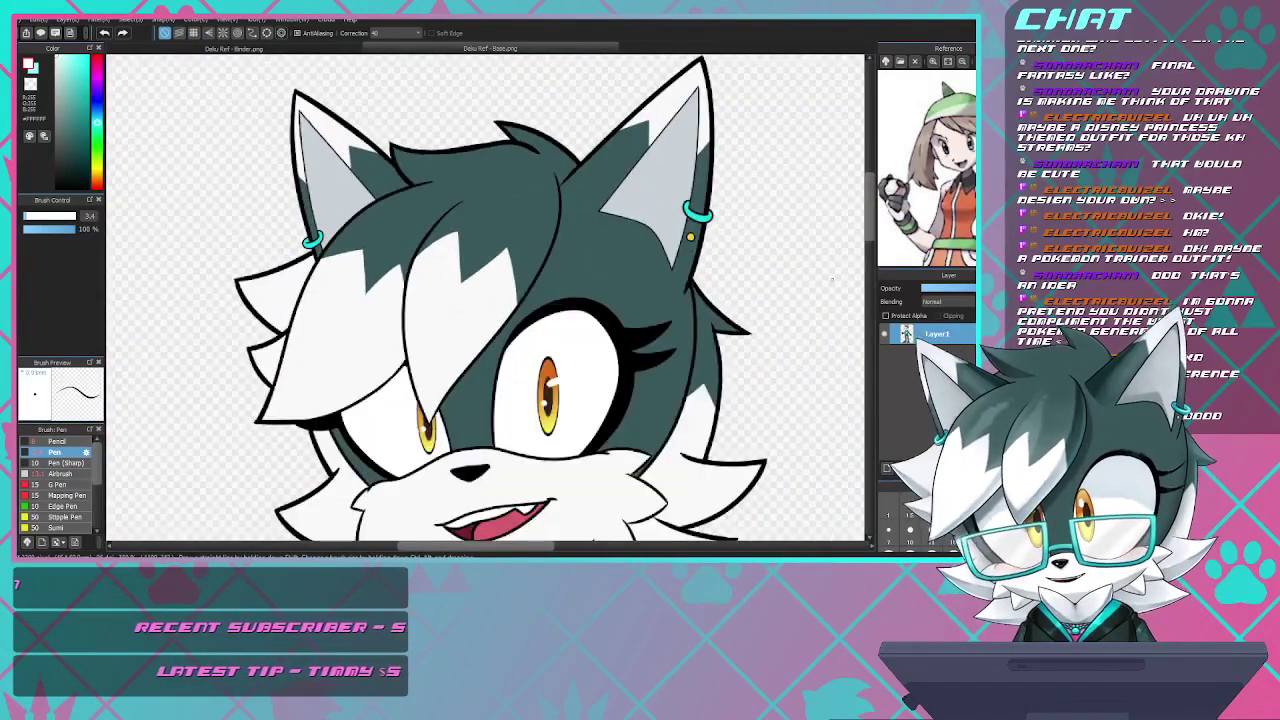
scroll(490, 300, up, 3)
scroll(490, 300, down, 4)
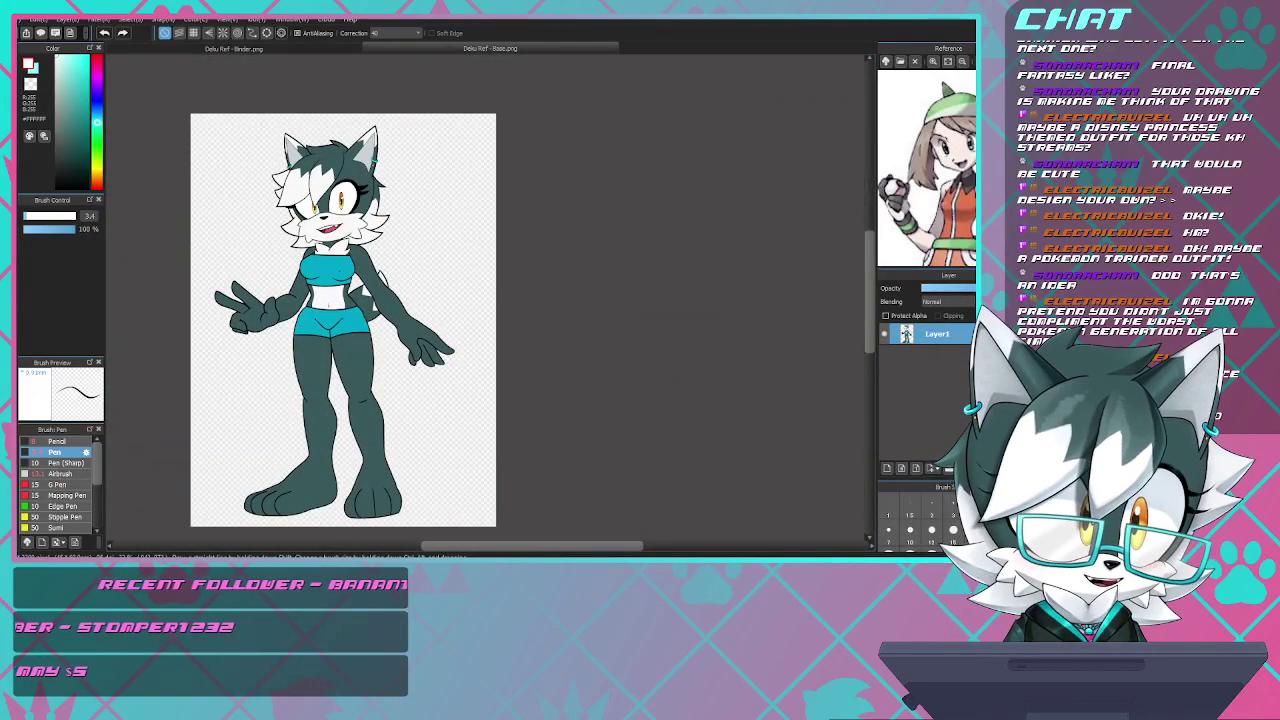
scroll(287, 273, up, 1)
scroll(287, 273, up, 1)
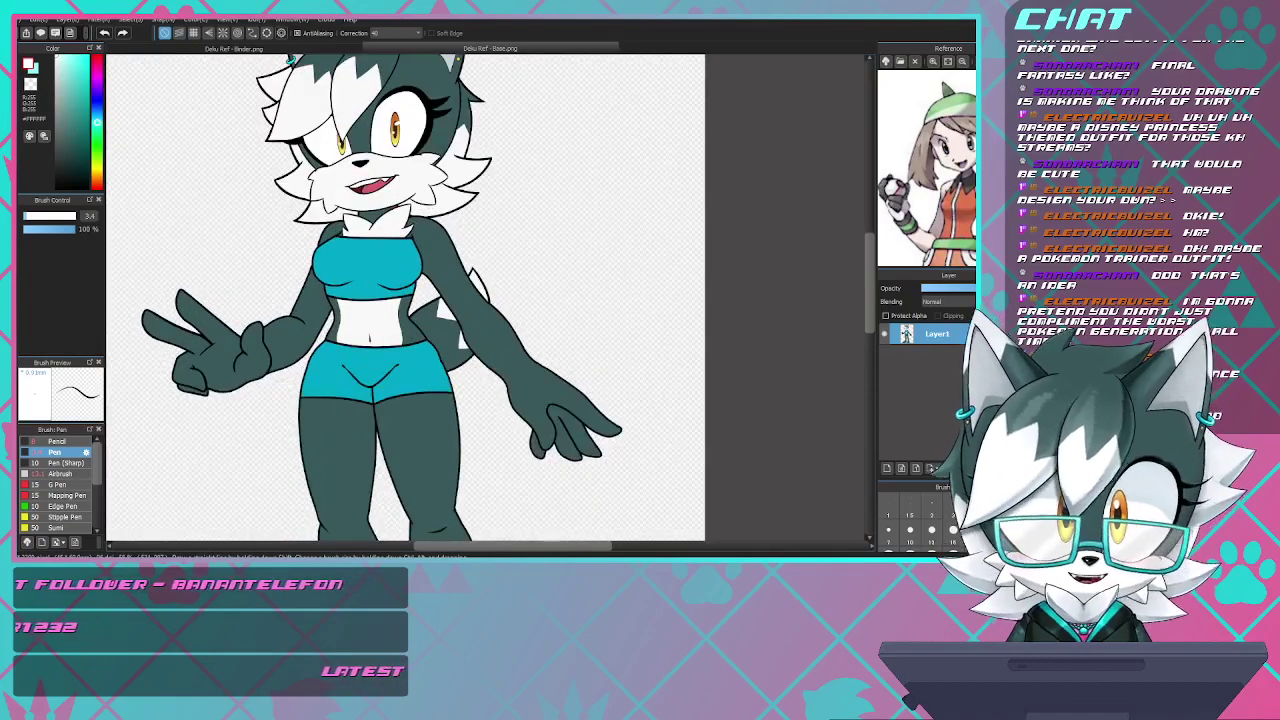
scroll(287, 273, down, 2)
scroll(289, 205, up, 2)
scroll(432, 335, down, 2)
scroll(432, 335, up, 1)
scroll(287, 266, up, 2)
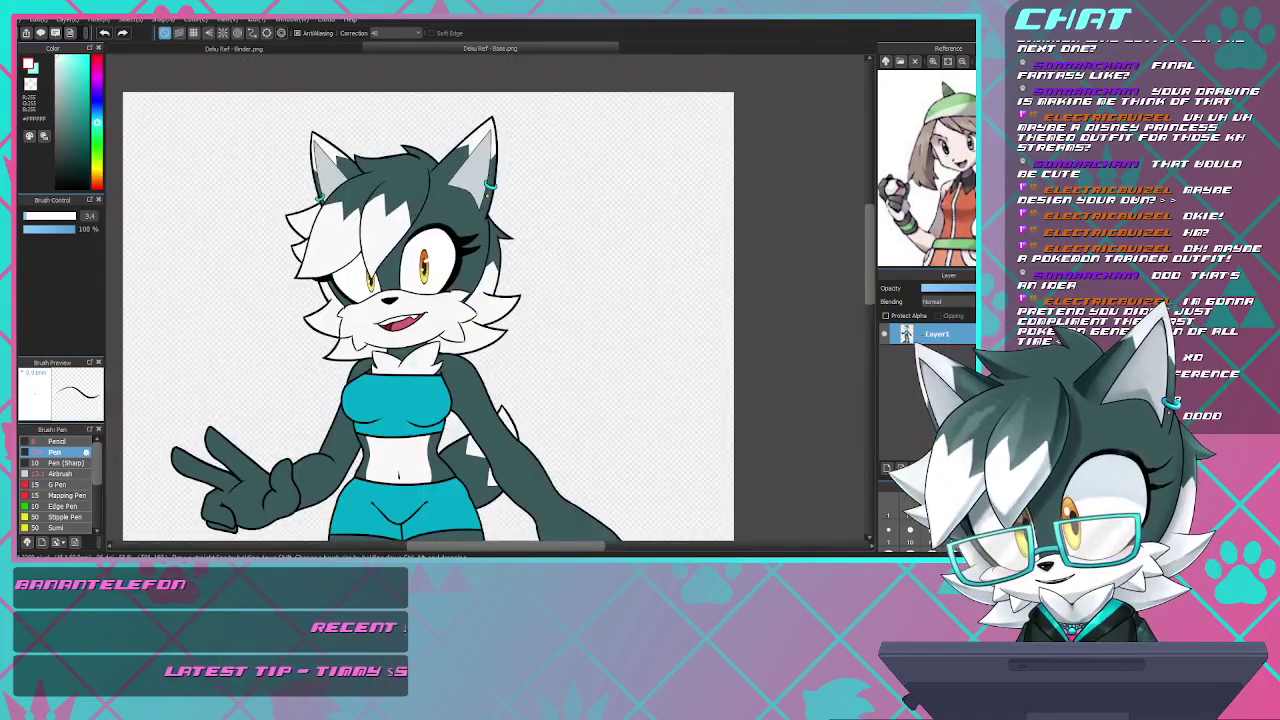
- Add a new empty layer above the base figure's Layer1
scroll(287, 266, down, 2)
scroll(287, 266, up, 1)
scroll(287, 266, down, 2)
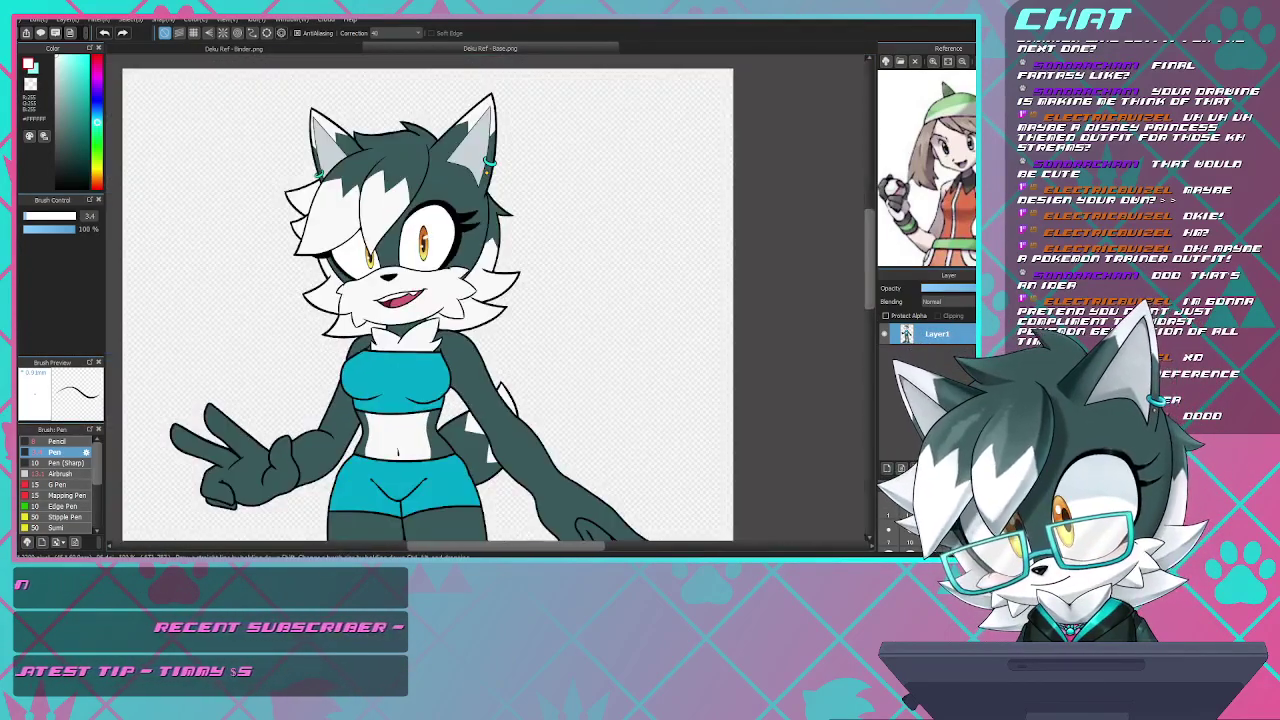
scroll(287, 266, up, 3)
scroll(287, 266, down, 1)
scroll(300, 150, up, 2)
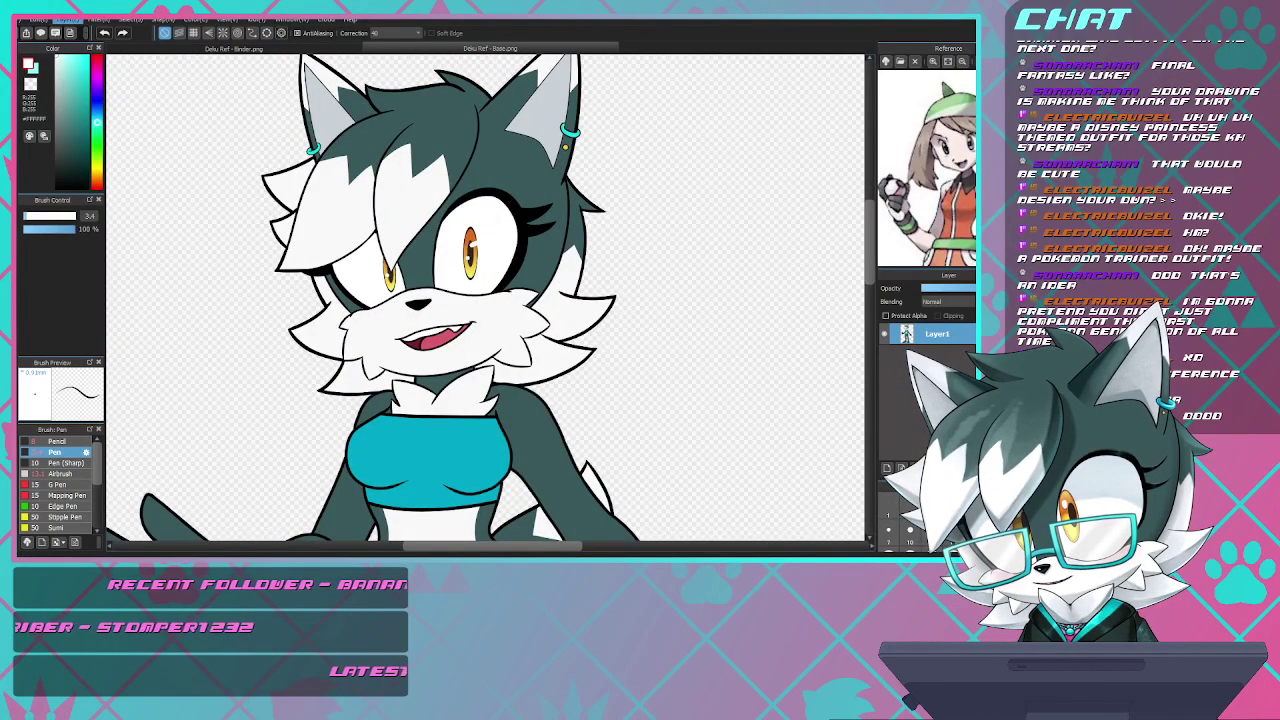
key(ctrl+shift+n)
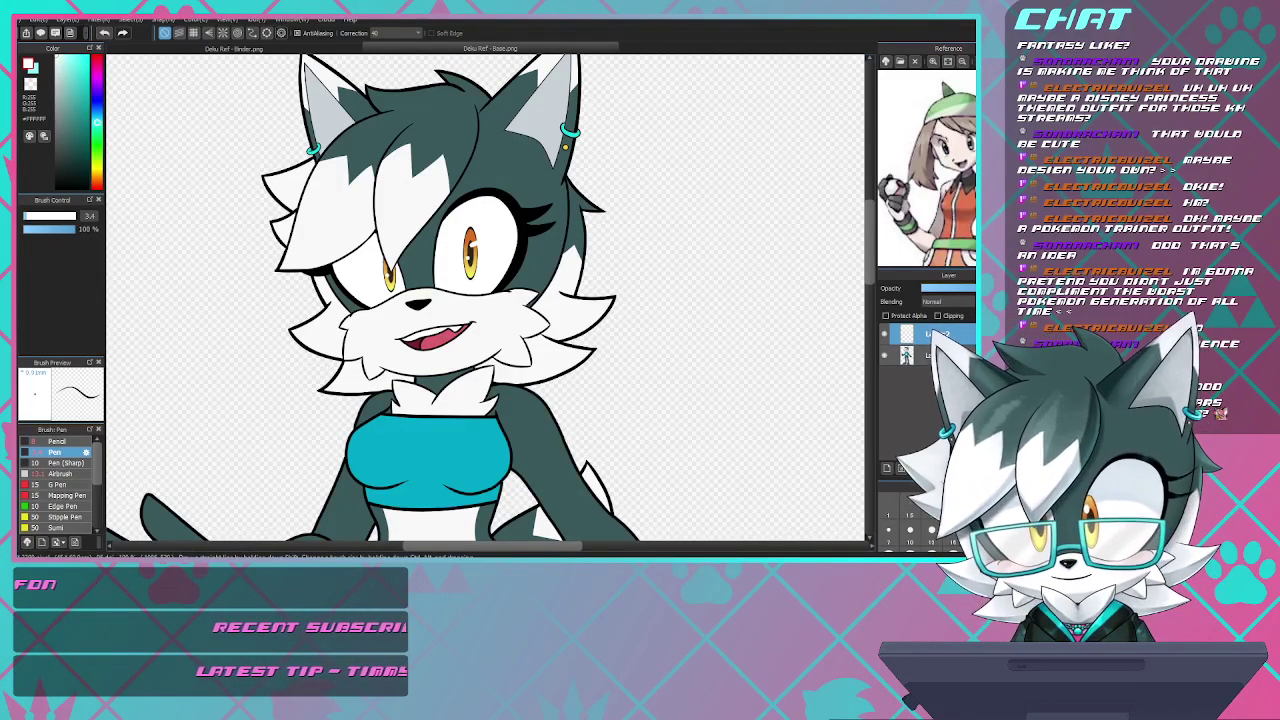
- Lower the opacity of Layer1 to fade the base figure, and make Layer2 the active layer
scroll(645, 220, down, 2)
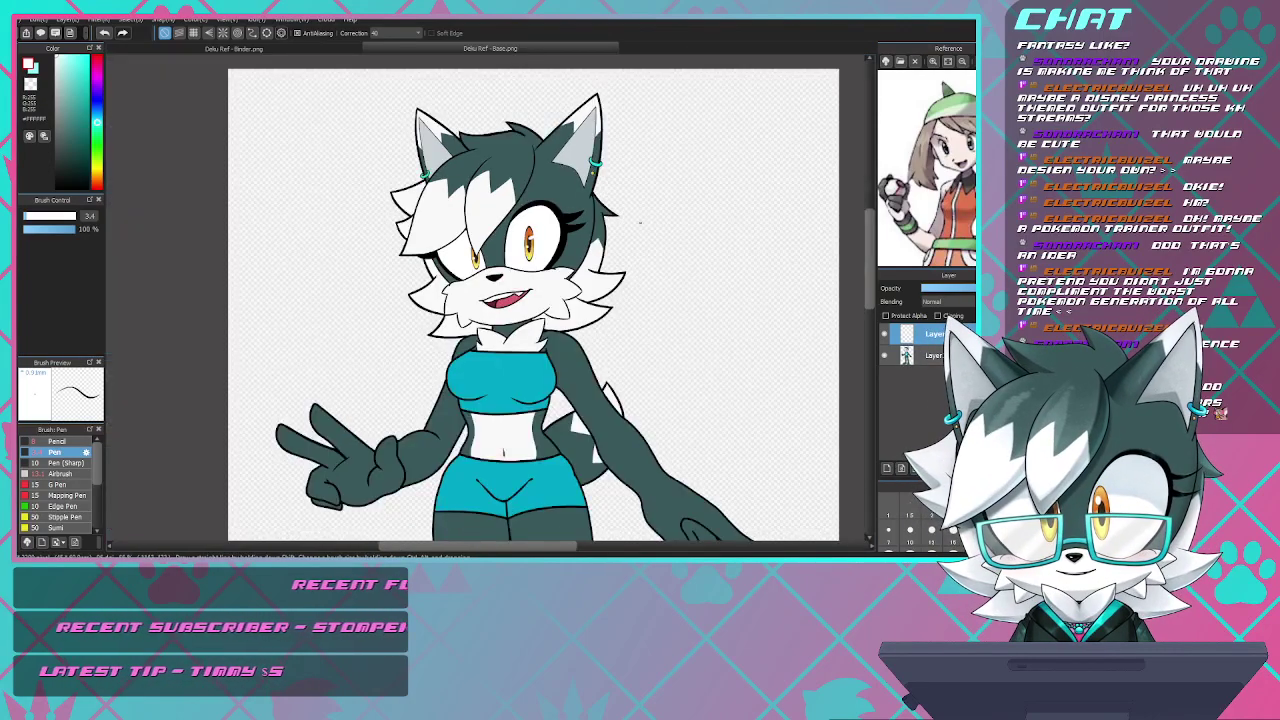
scroll(612, 182, up, 1)
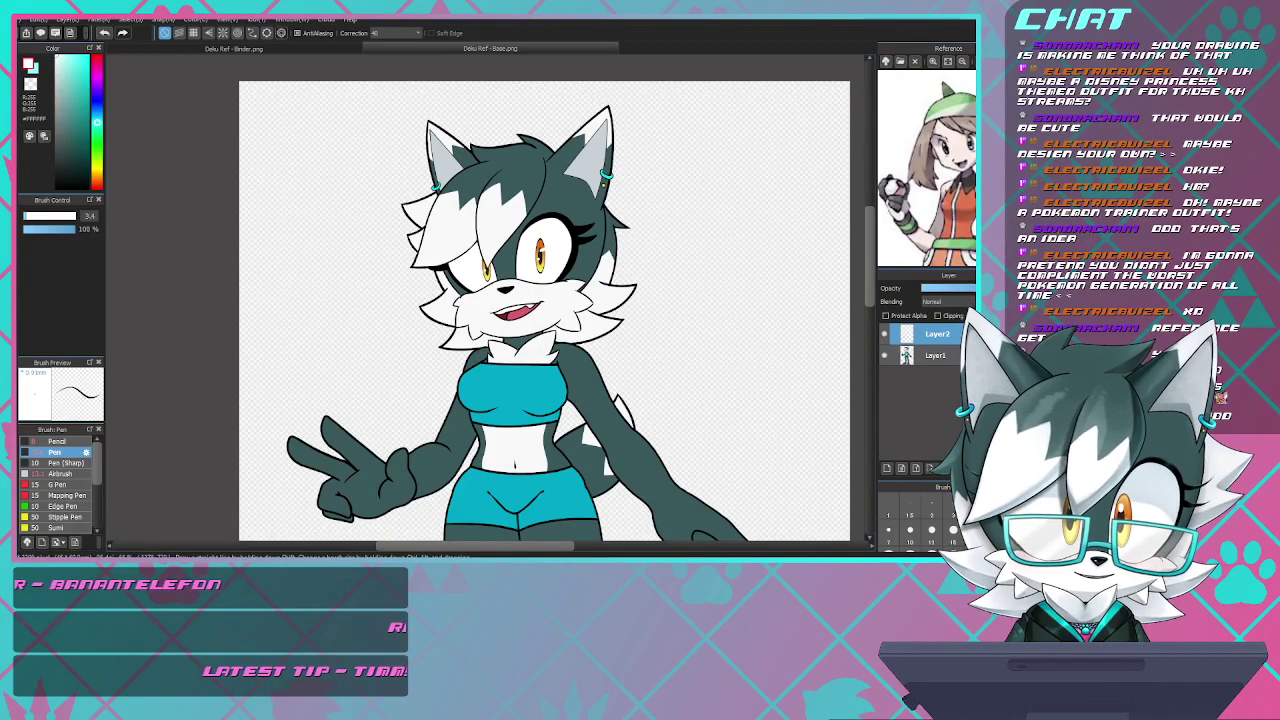
key(ctrl+minus)
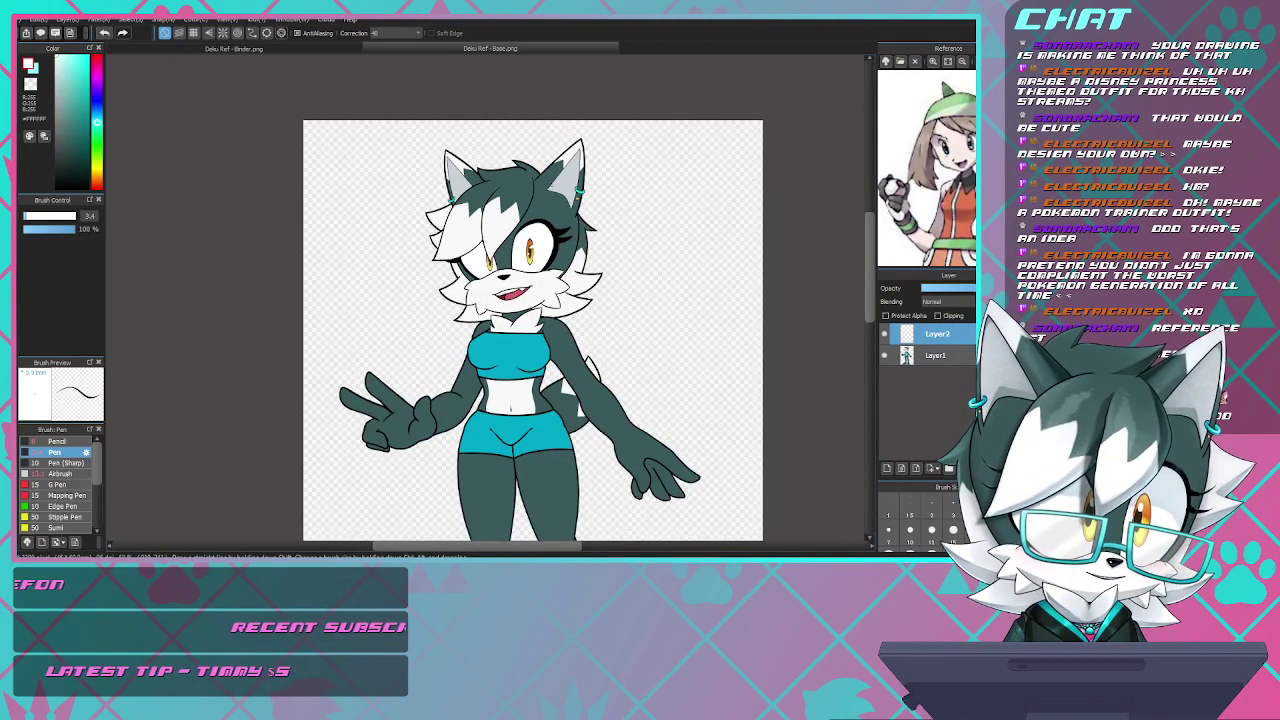
scroll(552, 186, up, 2)
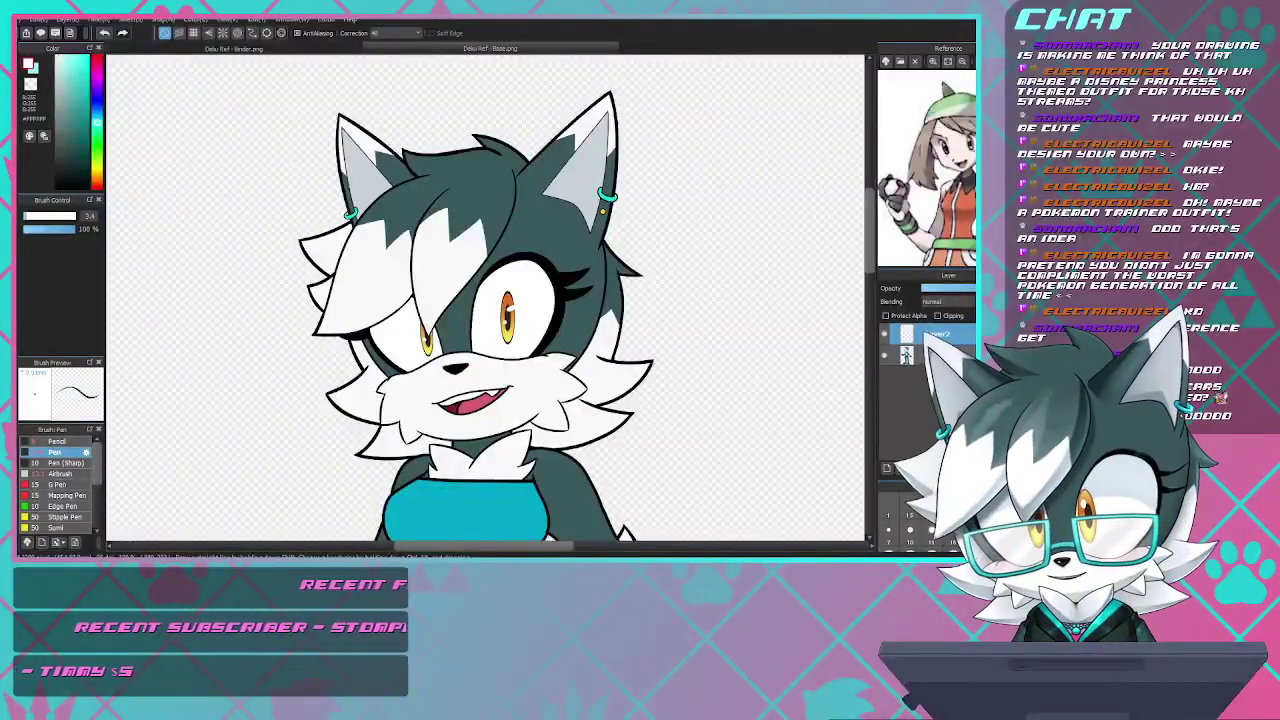
scroll(523, 278, down, 3)
scroll(522, 283, up, 4)
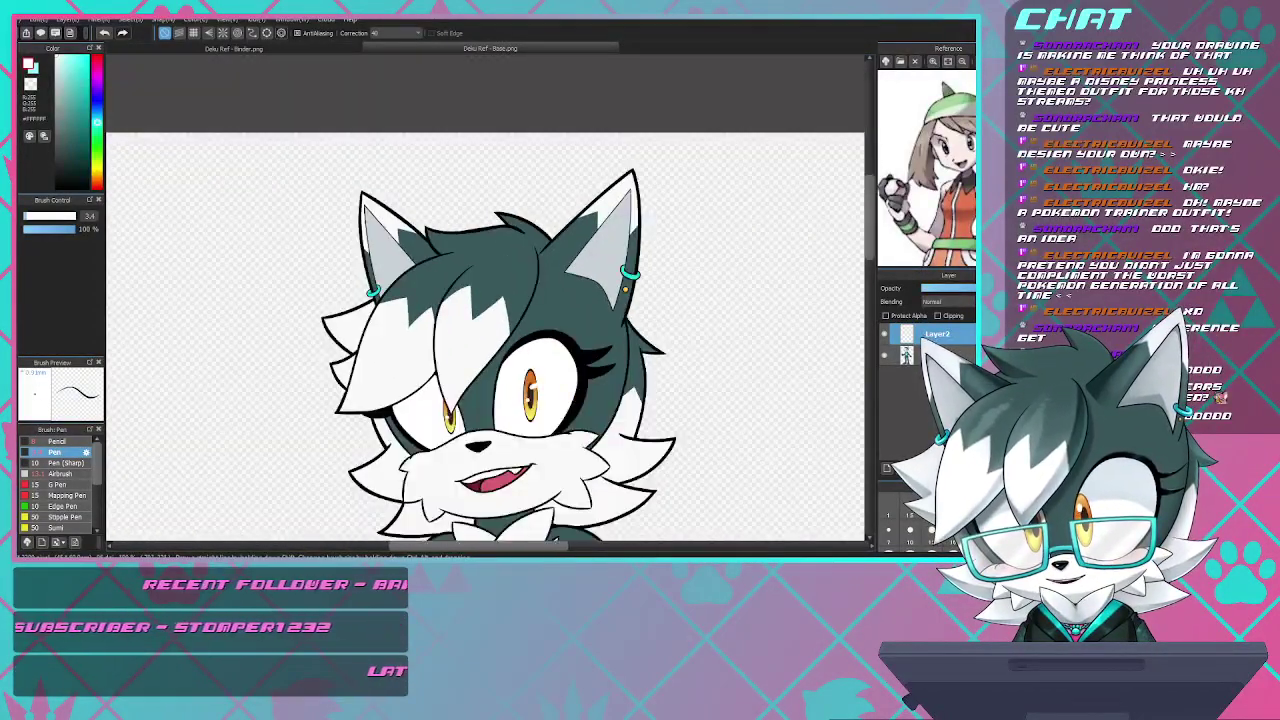
scroll(521, 288, up, 1)
key(ctrl+minus)
key(ctrl+plus)
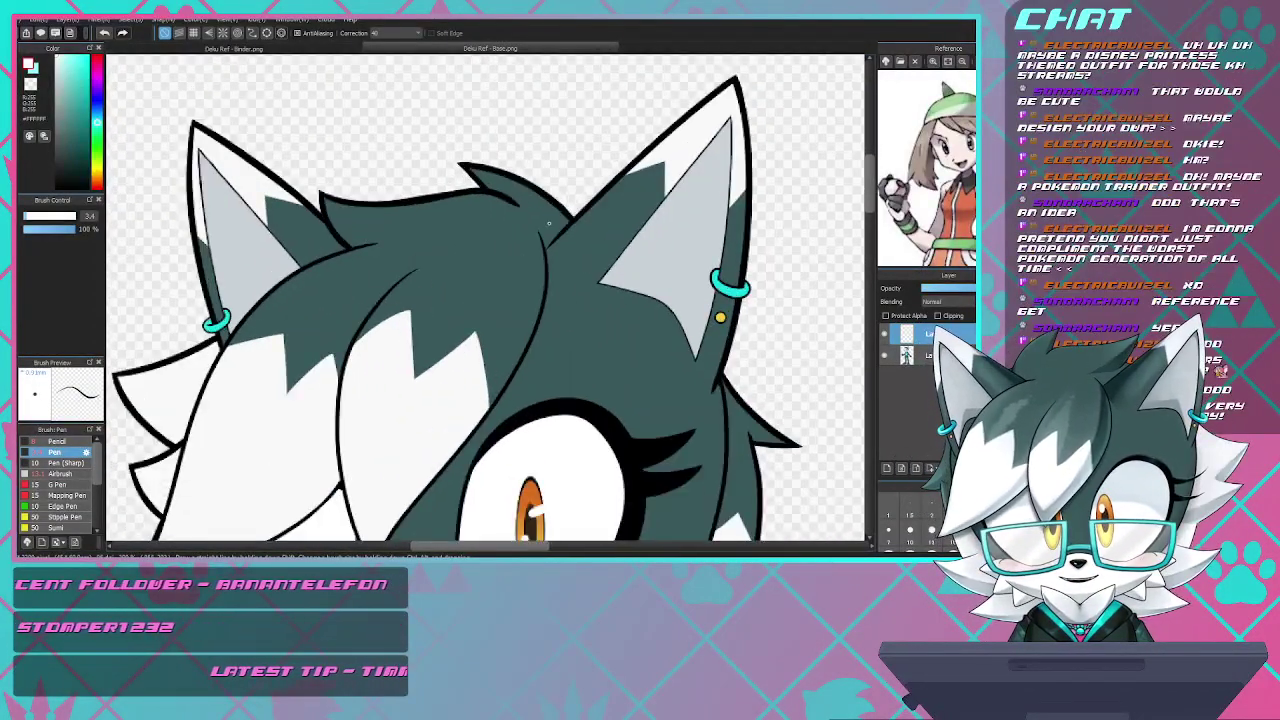
drag(975, 288, 955, 288)
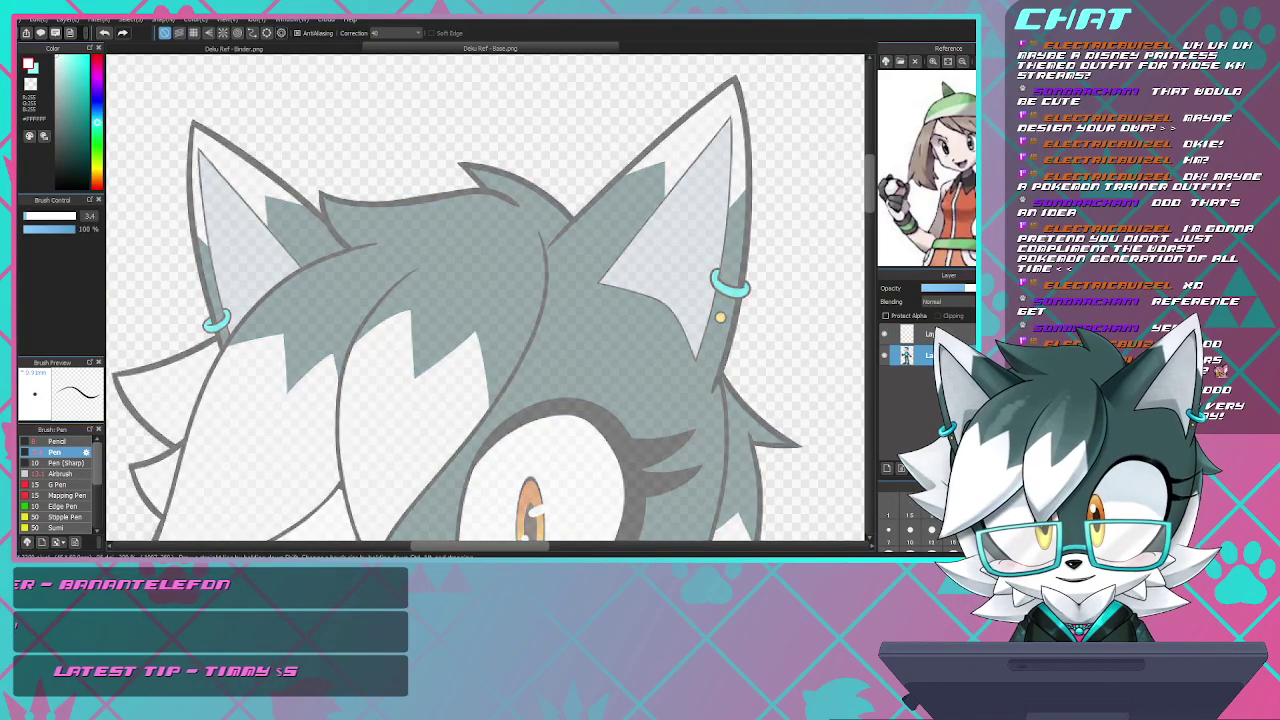
click(940, 334)
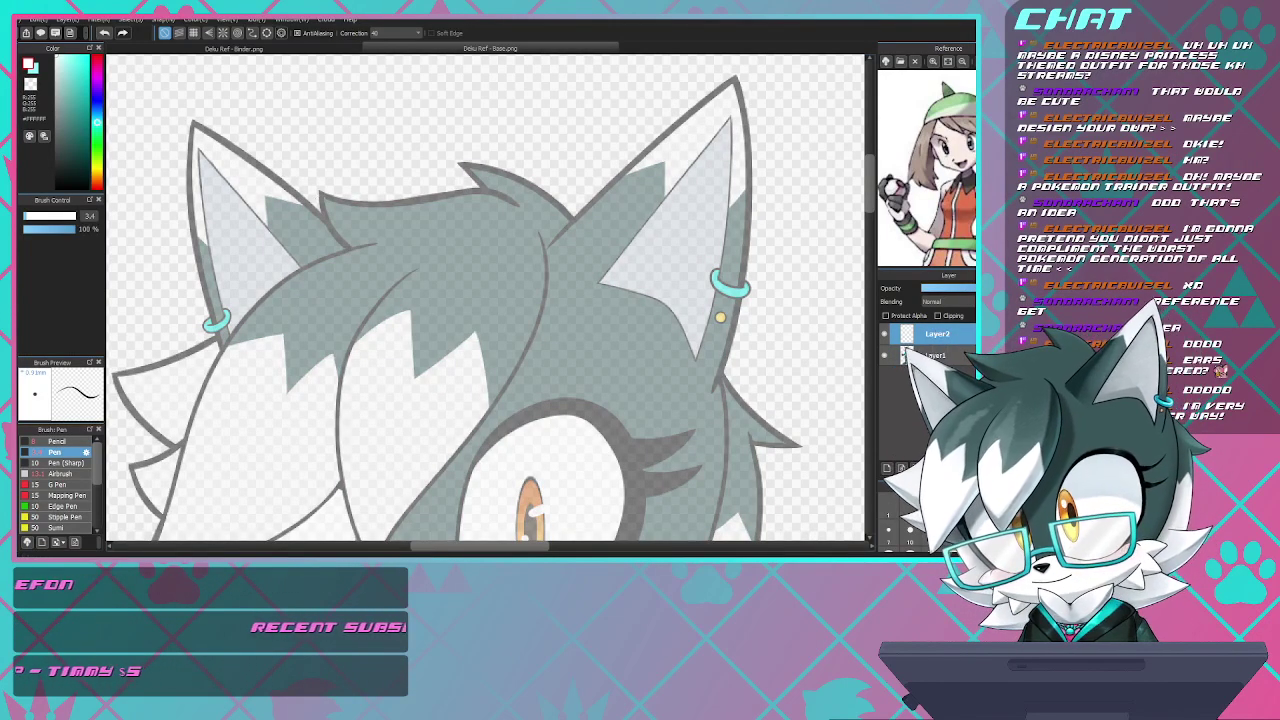
- Set the pen colour to black and the brush size to 7
click(57, 187)
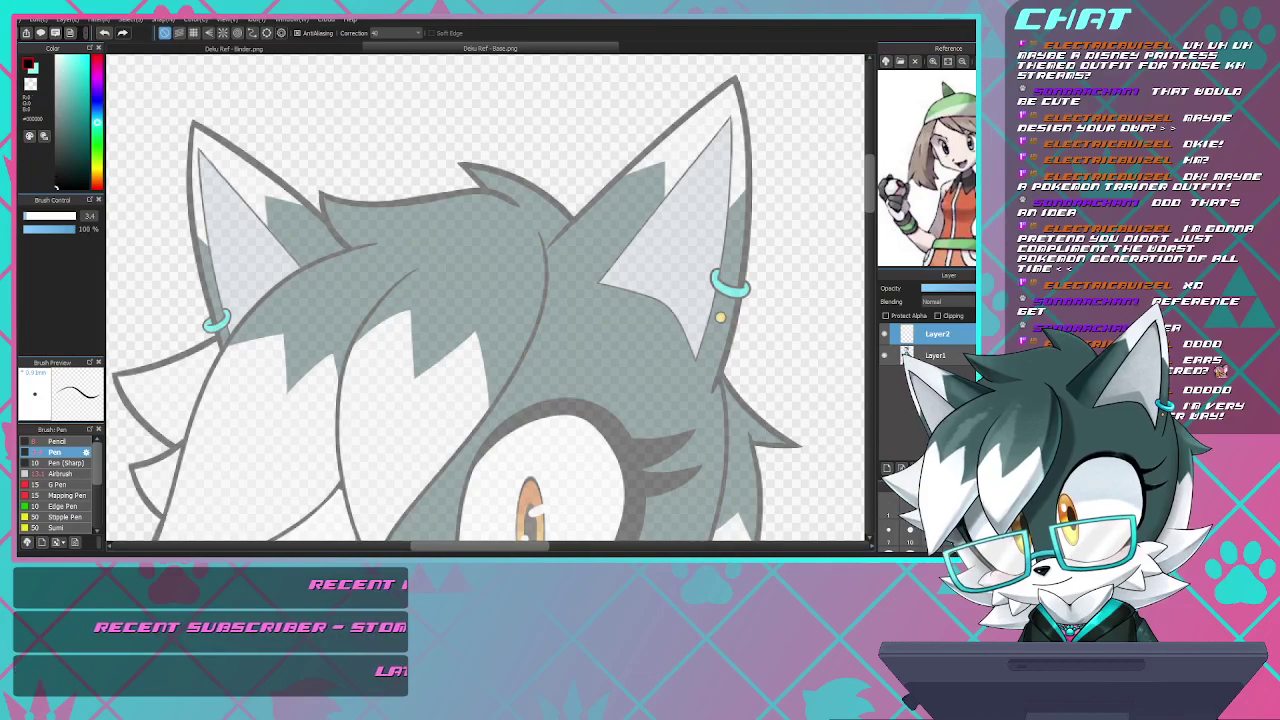
scroll(424, 187, down, 1)
scroll(430, 206, up, 1)
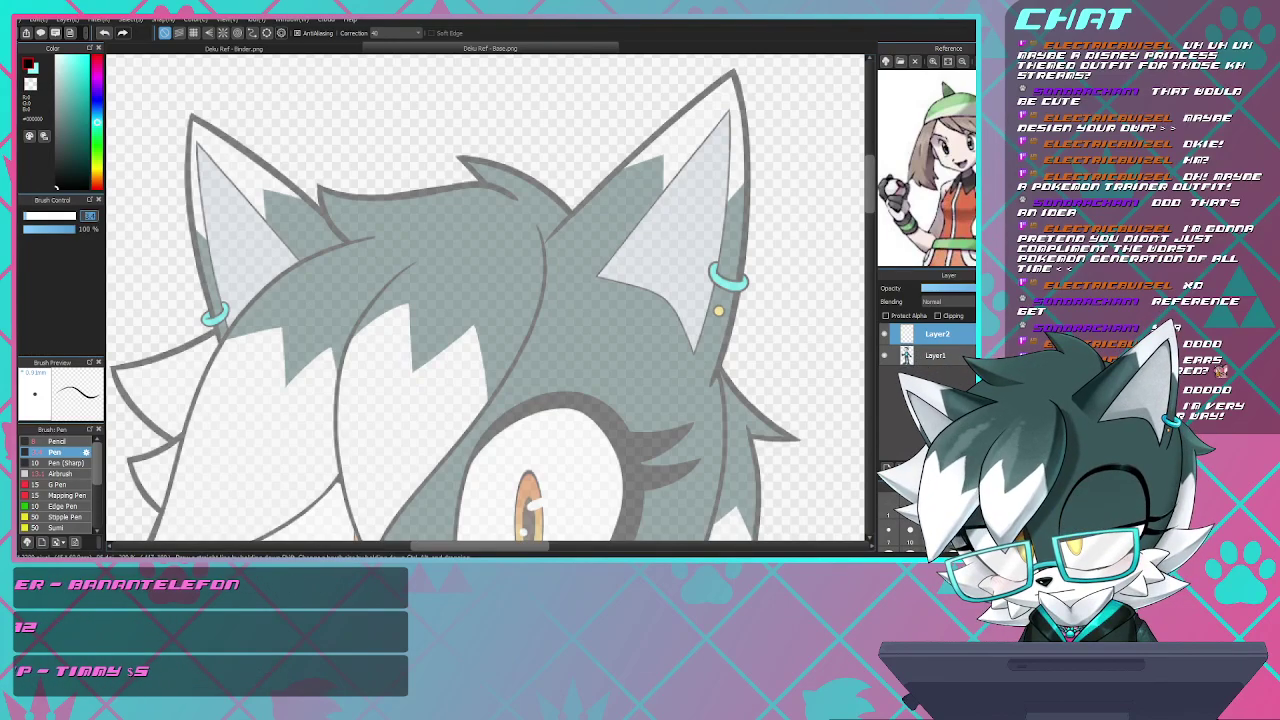
text(5)
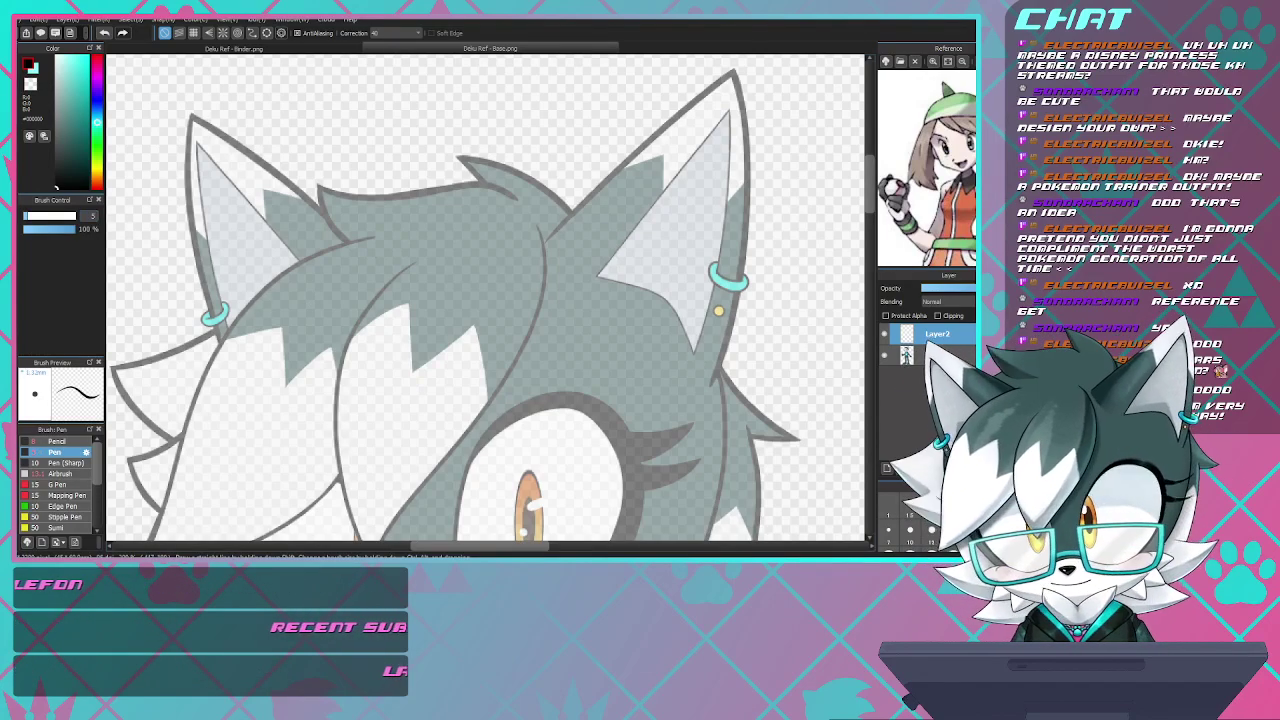
key(Return)
click(93, 216)
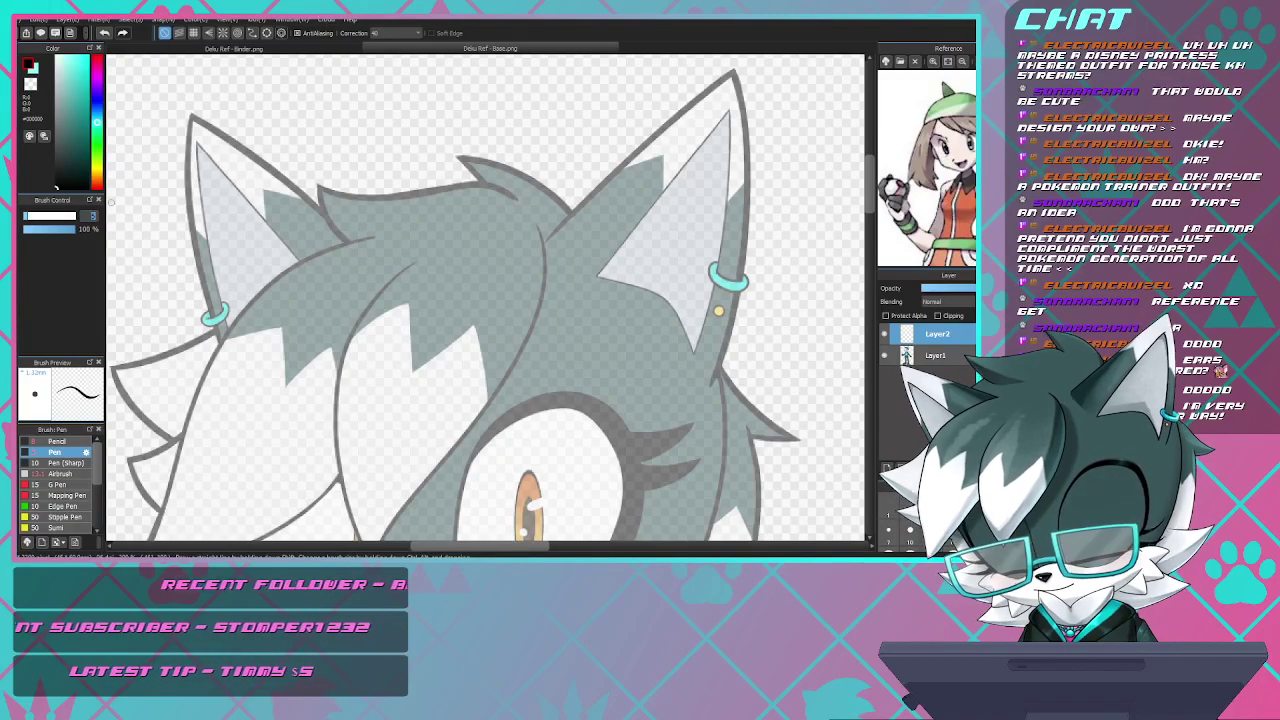
text(7)
key(Return)
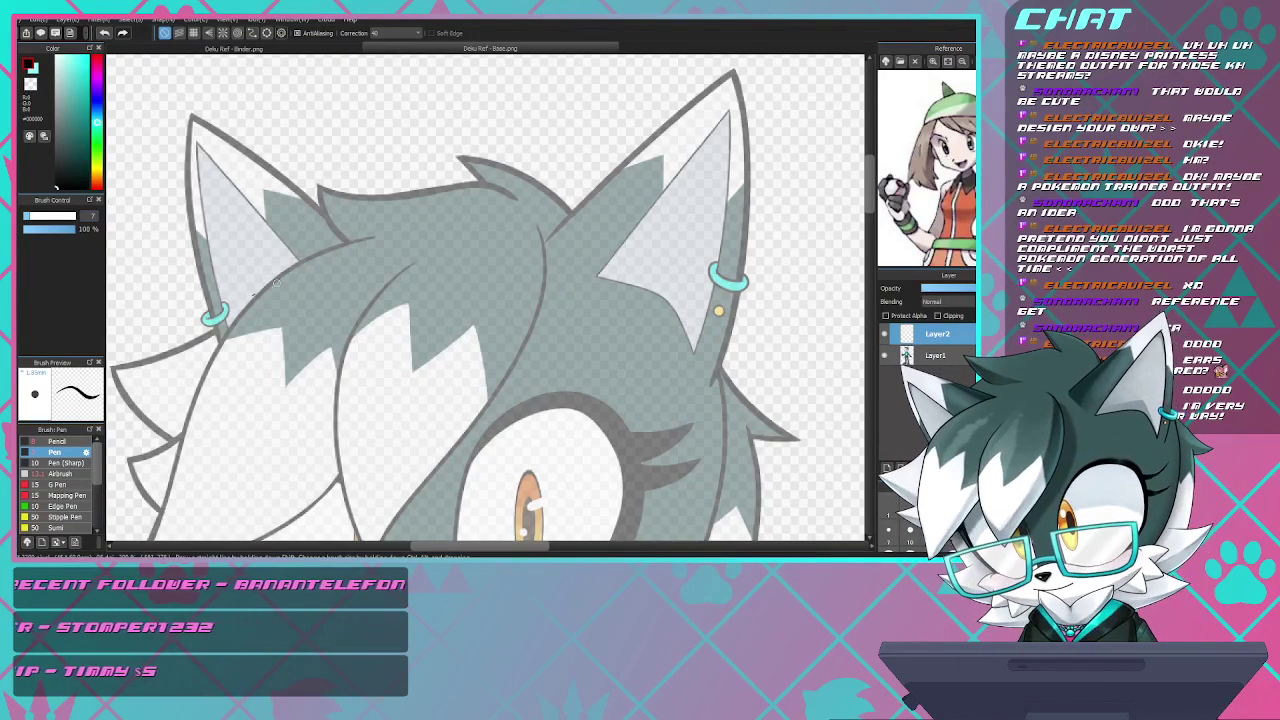
- Try to ink the headwear's lower edge as a shallow curve across the forehead on Layer2
key(ctrl+z)
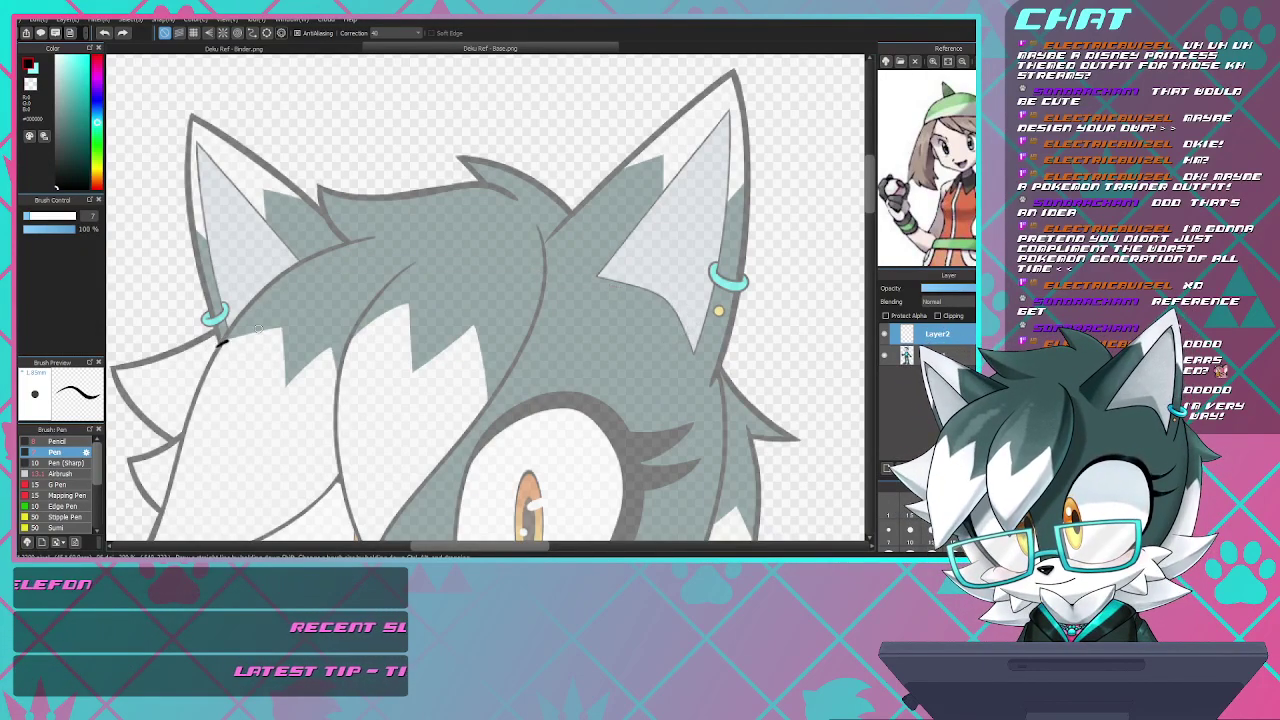
mouse_move(258, 328)
mouse_down()
mouse_move(365, 306)
mouse_move(535, 318)
mouse_move(708, 383)
mouse_up()
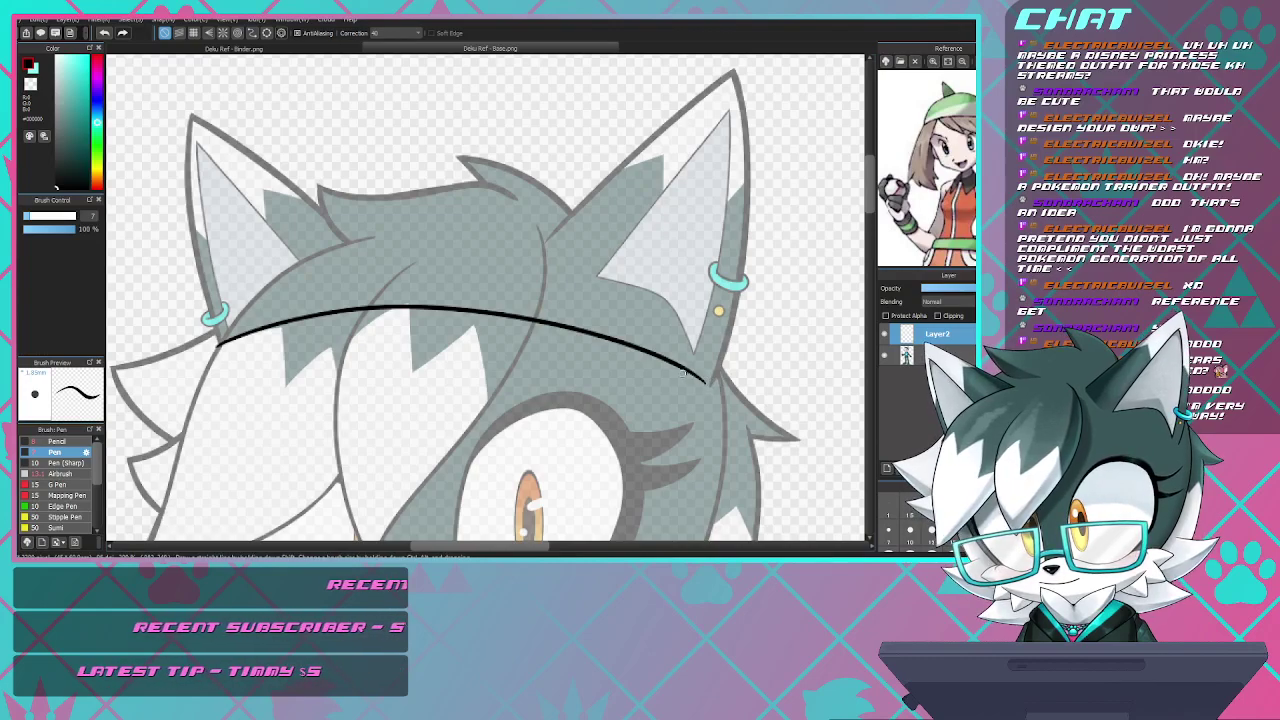
key(ctrl+z)
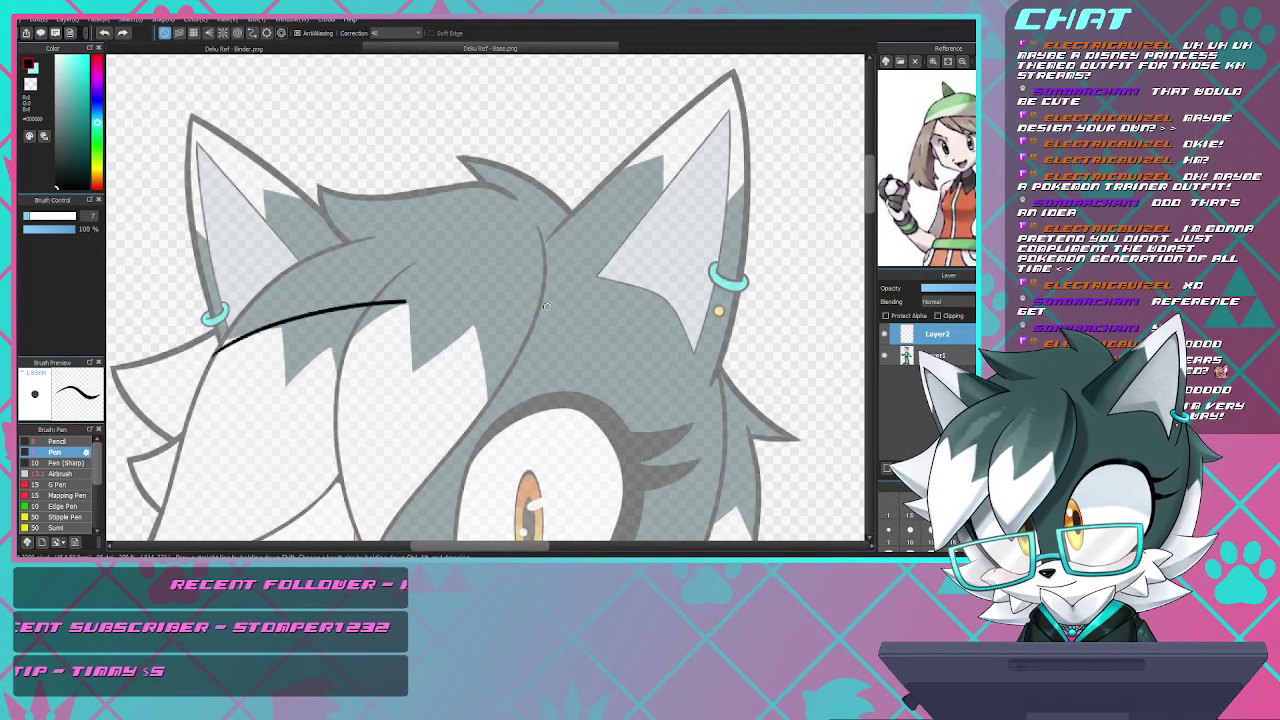
mouse_move(546, 306)
mouse_down()
mouse_move(705, 360)
mouse_move(743, 398)
mouse_up()
key(ctrl+z)
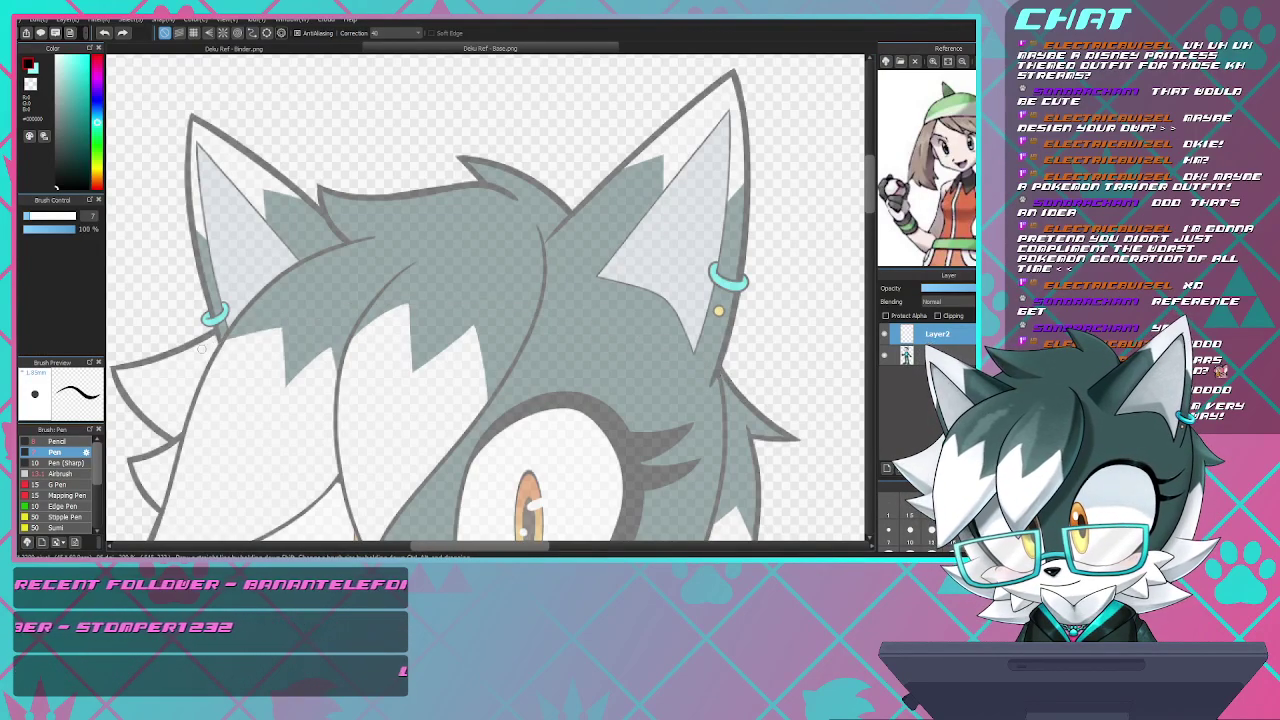
mouse_move(571, 340)
mouse_down()
mouse_move(733, 389)
mouse_move(785, 421)
mouse_up()
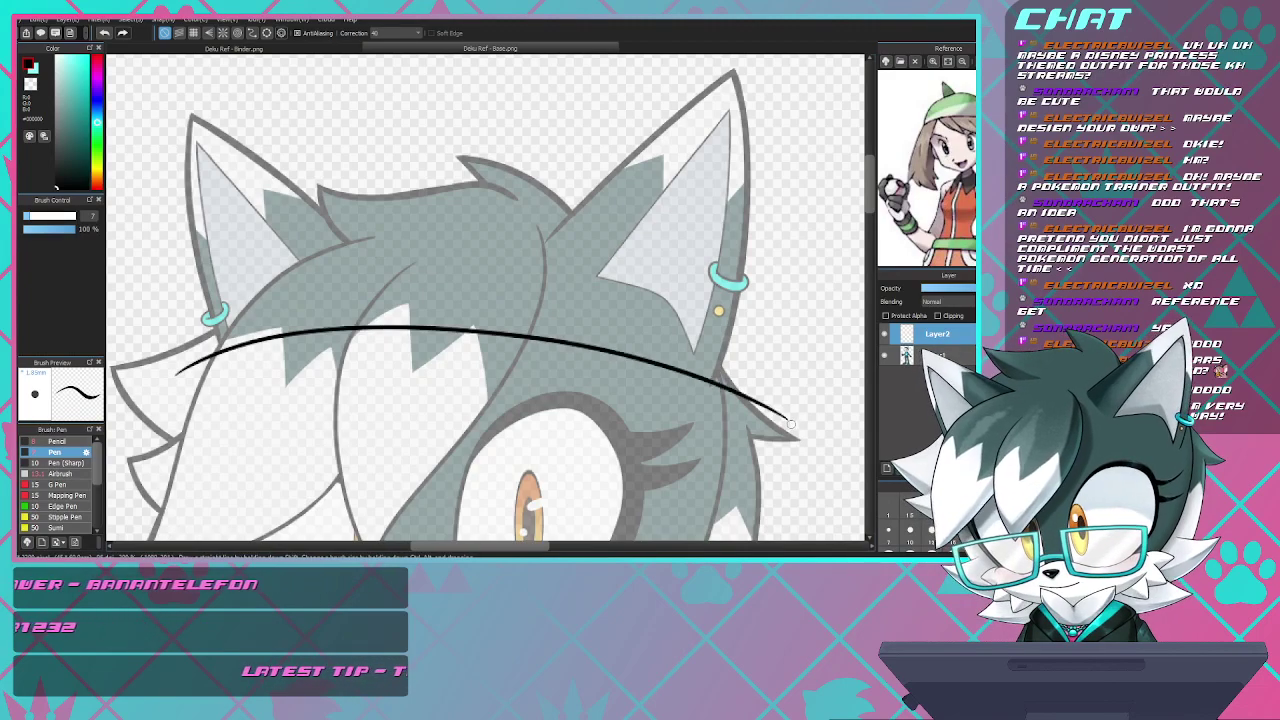
key(ctrl+z)
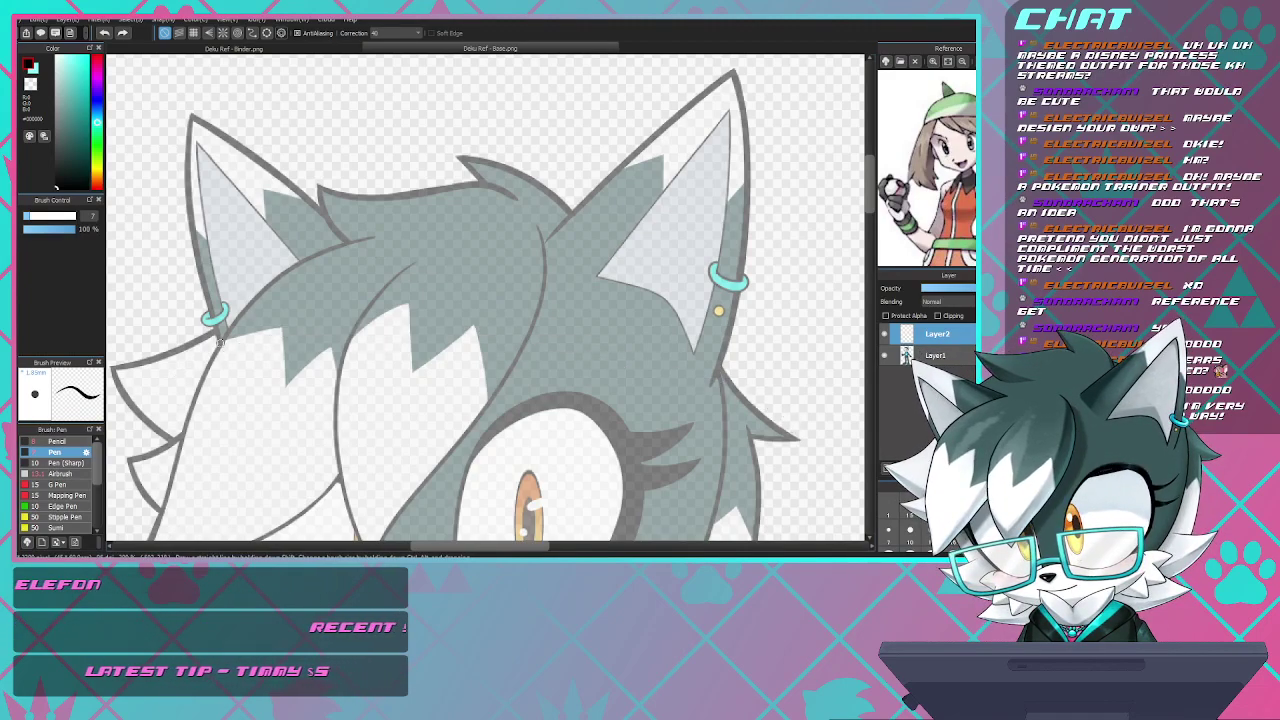
- Try a forehead curve ending beside the right ear's base, with a crown arc rising above it from the left ear
mouse_move(368, 300)
mouse_down()
mouse_move(536, 314)
mouse_move(679, 371)
mouse_move(738, 427)
mouse_up()
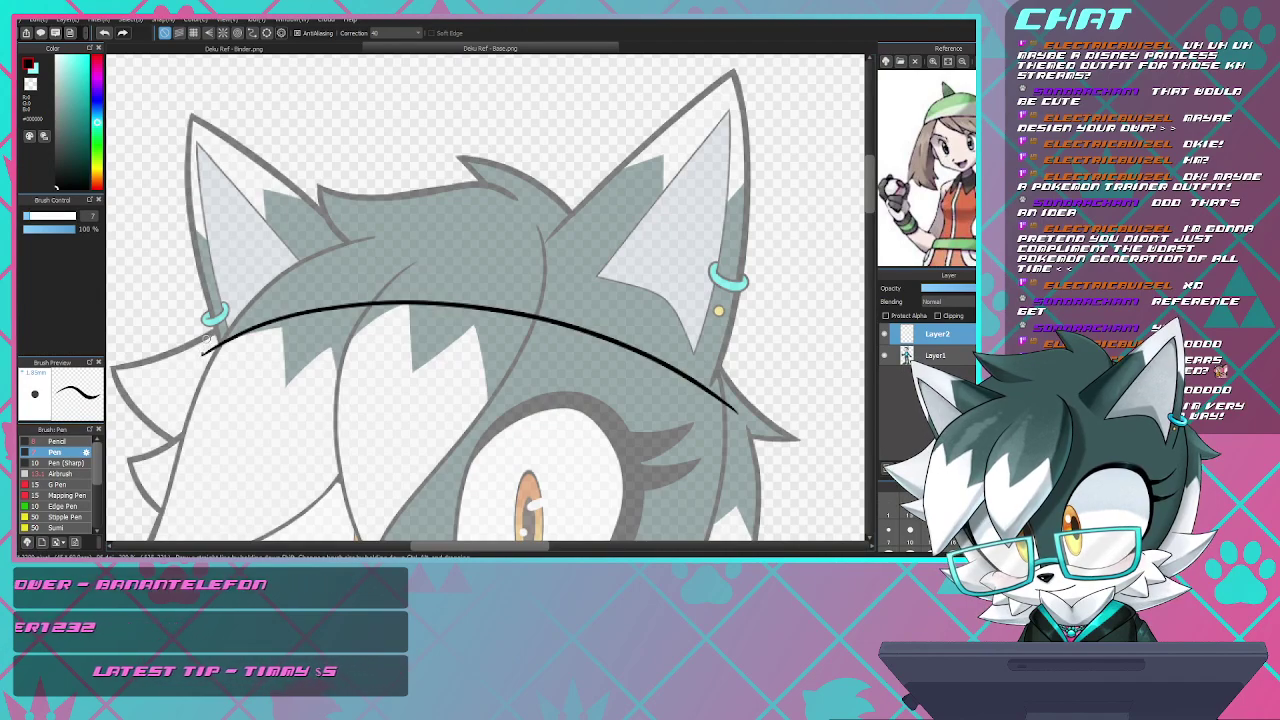
key(ctrl+z)
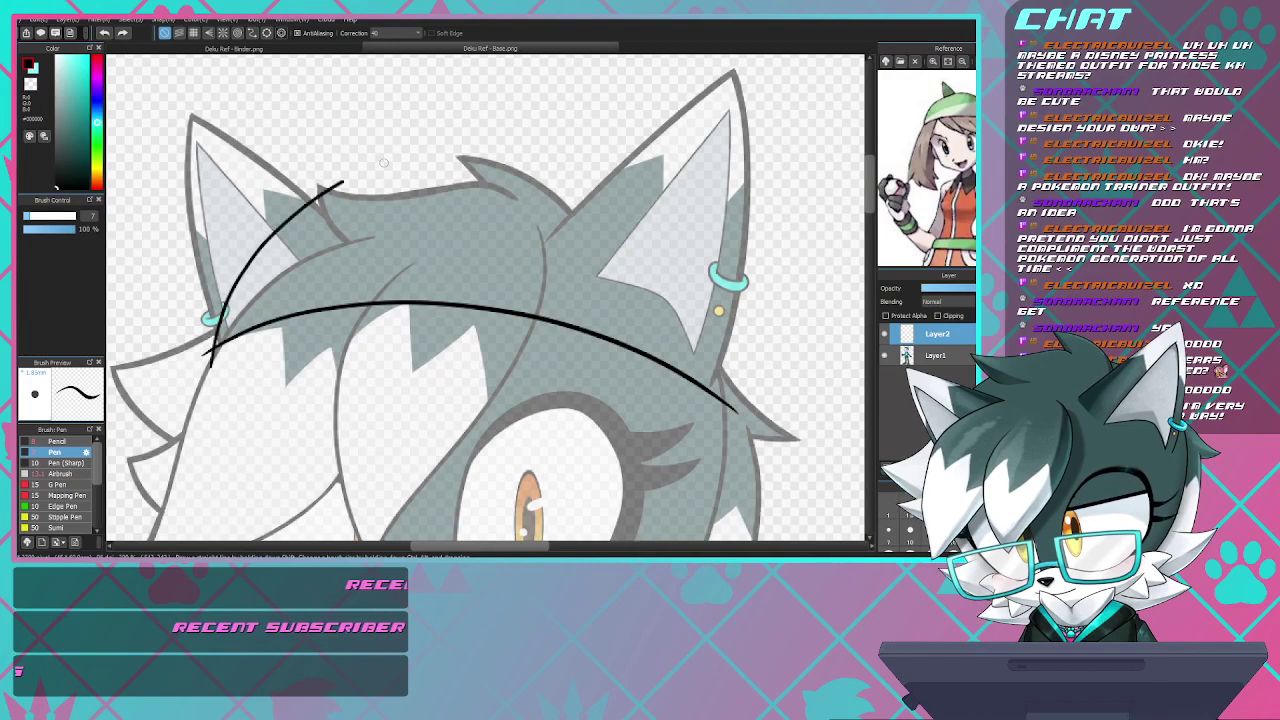
key(ctrl+z)
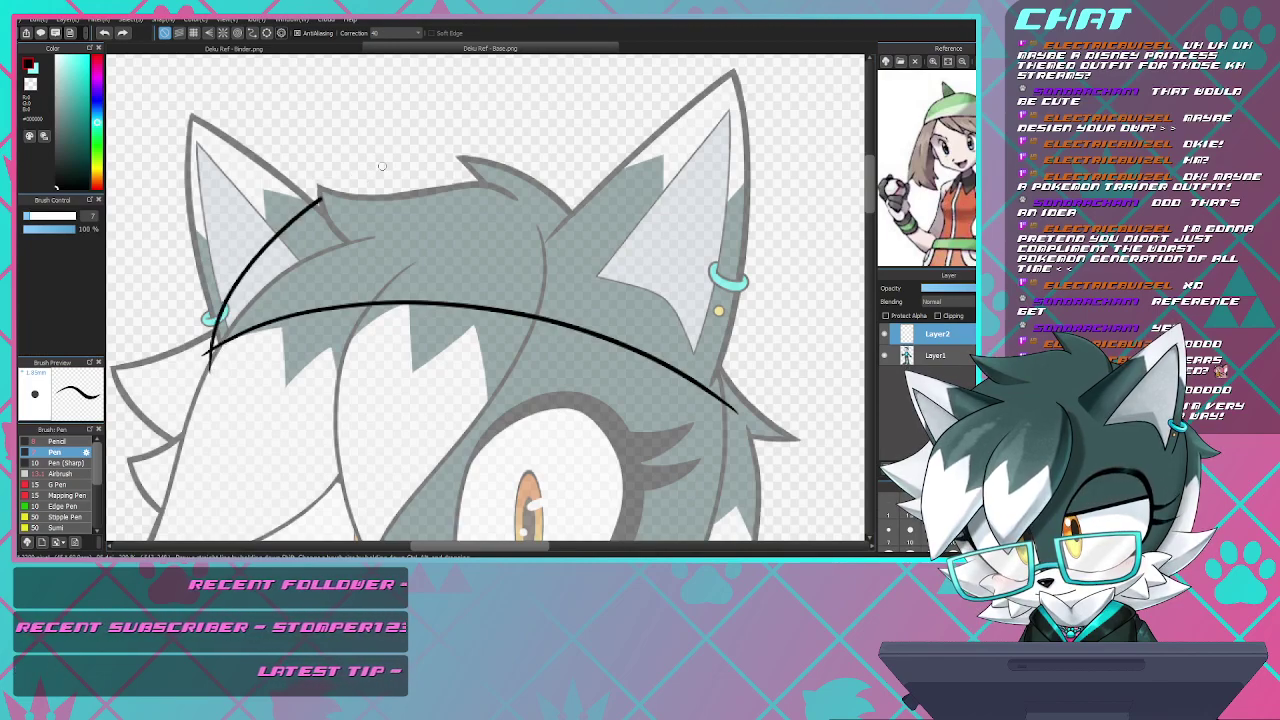
mouse_move(381, 165)
mouse_down()
mouse_move(518, 157)
mouse_move(752, 282)
mouse_move(786, 382)
mouse_up()
key(ctrl+z)
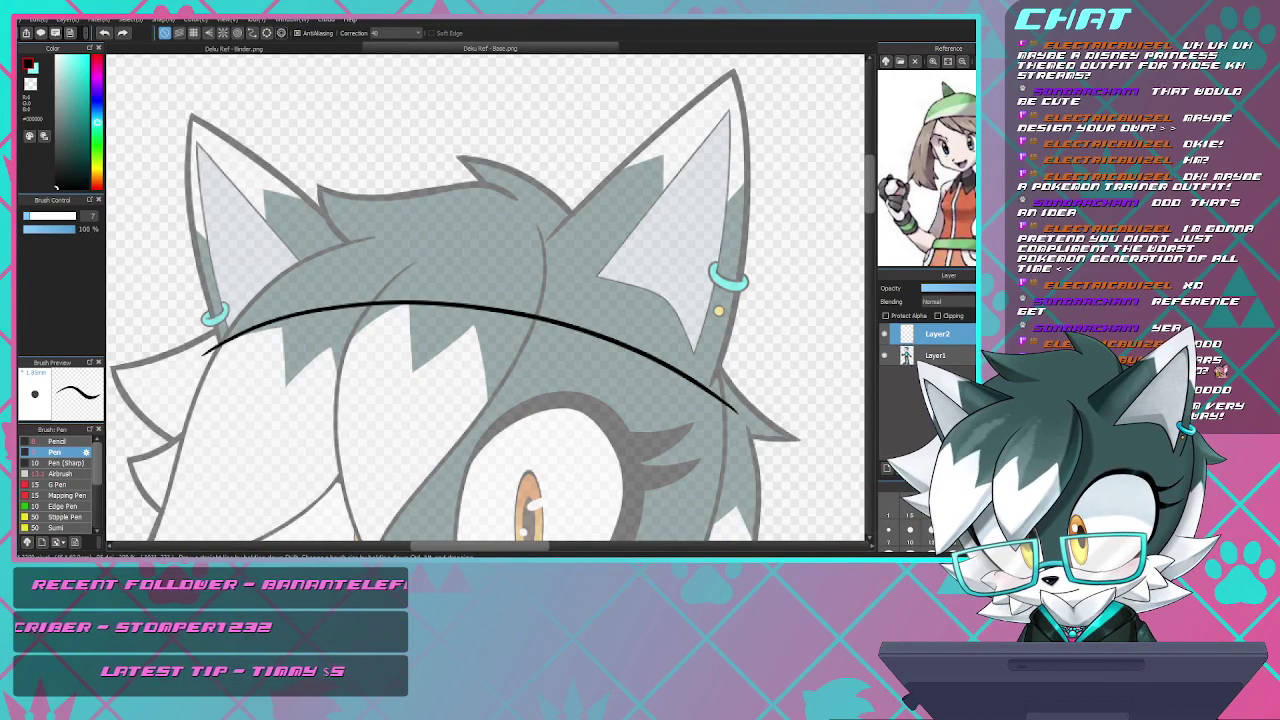
key(ctrl+z)
- Draw the headwear's lower edge as one curve from below the left earring, across the hair, down past the right eye's lashes
mouse_move(240, 326)
mouse_down()
mouse_move(447, 298)
mouse_move(640, 380)
mouse_move(708, 500)
mouse_up()
key(ctrl+z)
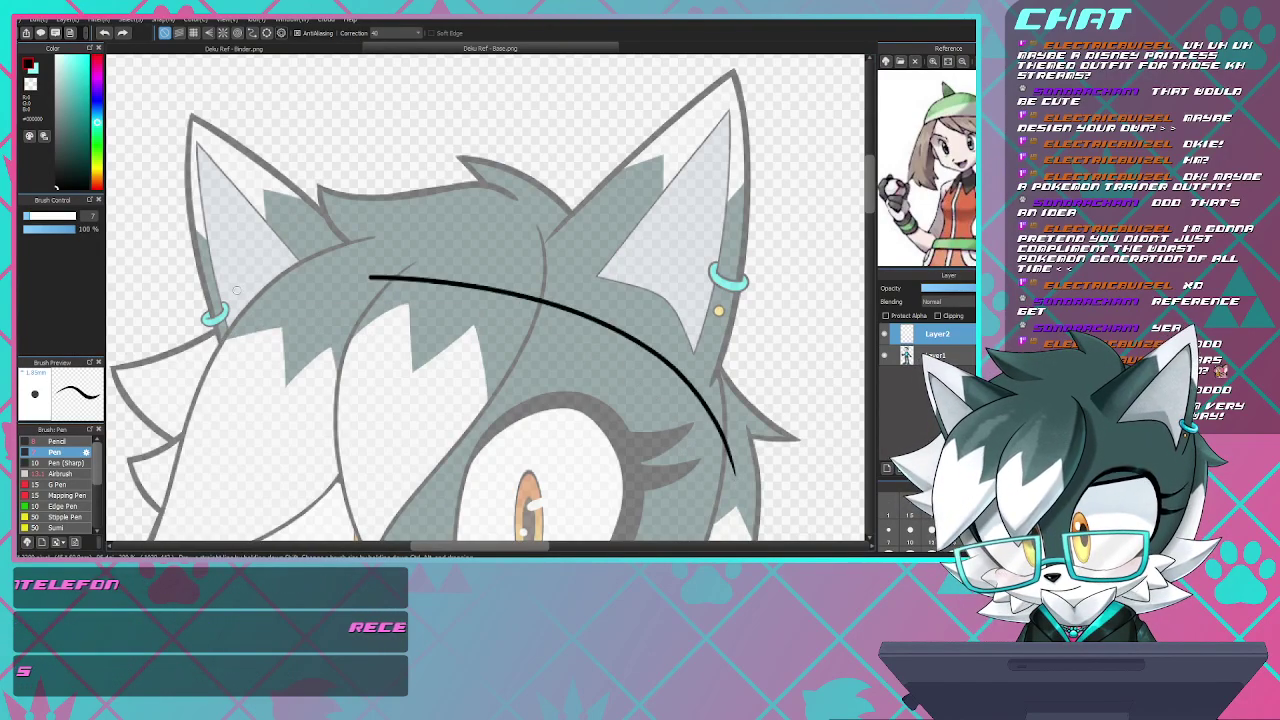
key(ctrl+z)
mouse_move(363, 258)
mouse_down()
mouse_move(575, 280)
mouse_move(737, 392)
mouse_move(786, 449)
mouse_up()
key(ctrl+z)
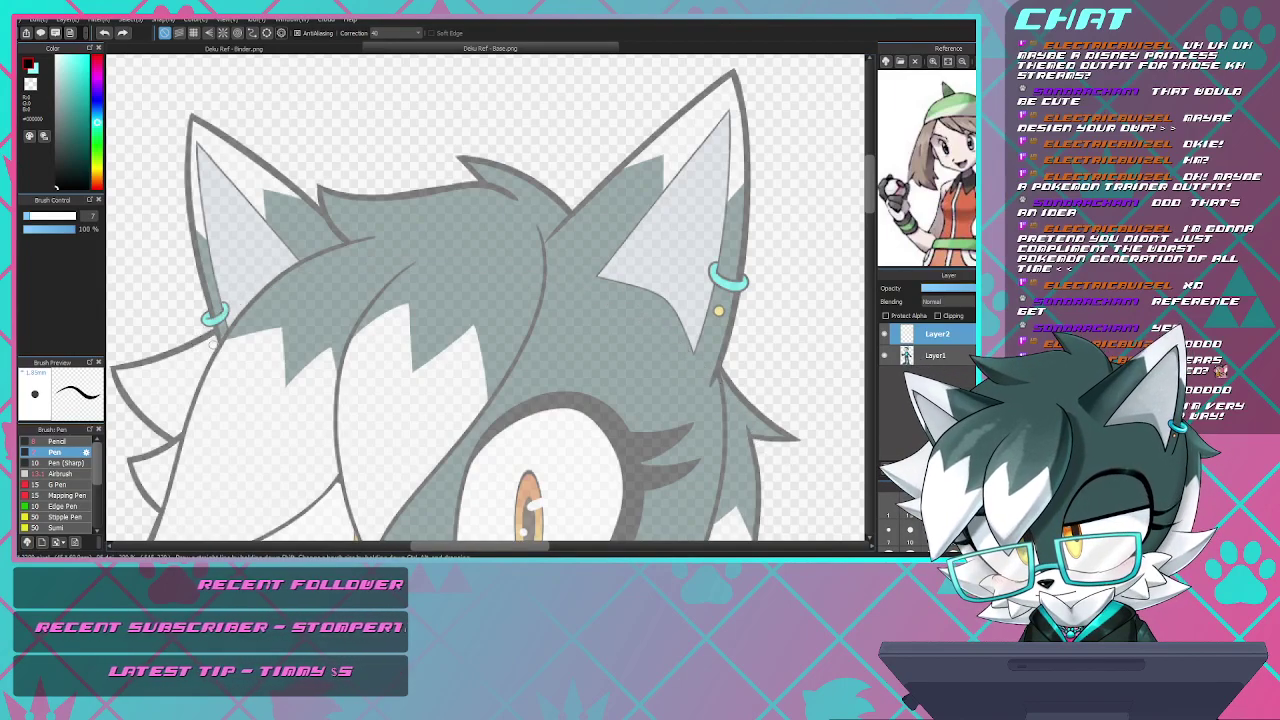
mouse_move(335, 285)
mouse_down()
mouse_move(526, 302)
mouse_move(679, 392)
mouse_move(757, 452)
mouse_up()
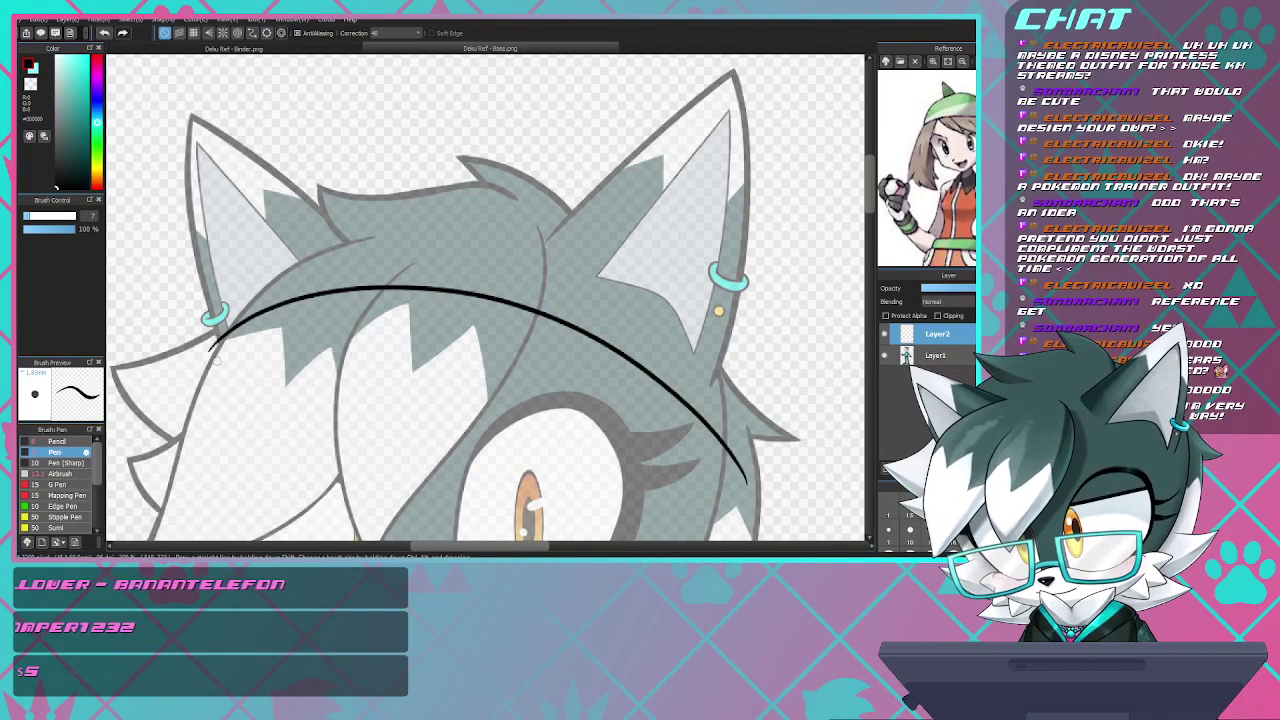
- Draw the headwear's crown as a high arc over the hair and ears, joining both ends of the lower edge
mouse_move(366, 156)
mouse_down()
mouse_move(570, 150)
mouse_move(790, 335)
mouse_move(755, 520)
mouse_up()
key(ctrl+z)
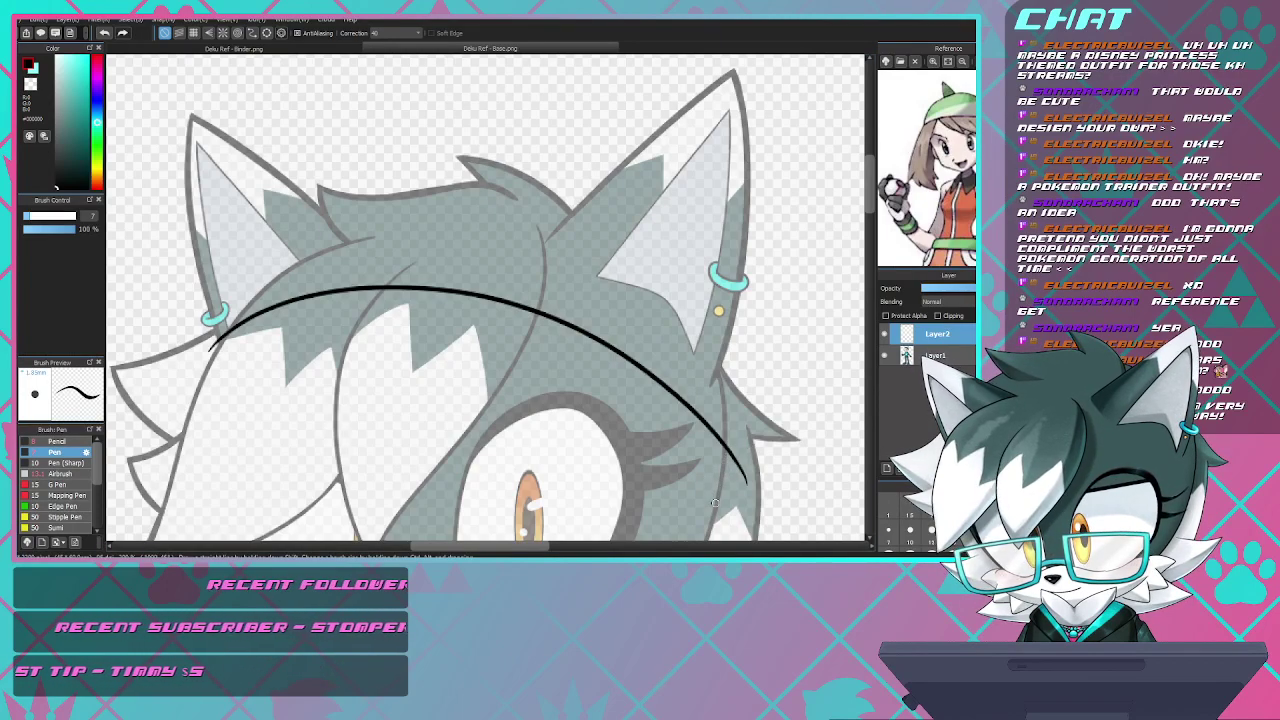
drag(712, 503, 755, 292)
key(ctrl+z)
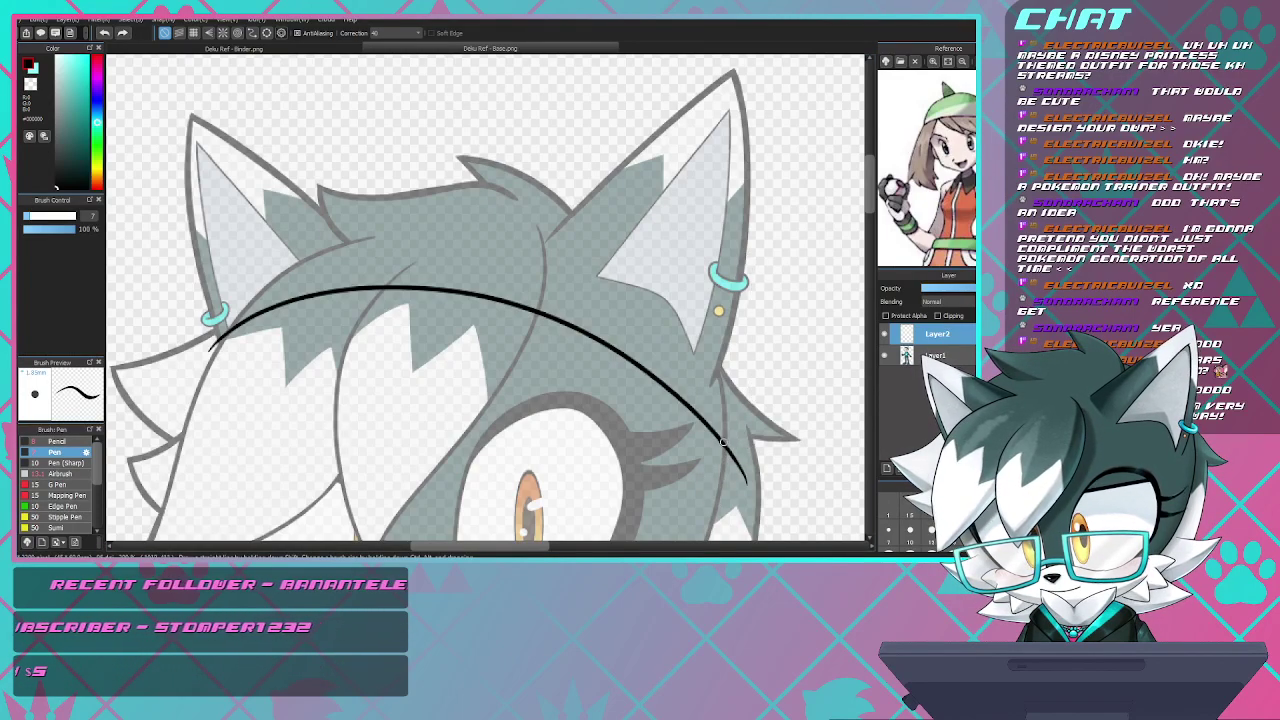
mouse_move(745, 480)
mouse_down()
mouse_move(738, 250)
mouse_move(538, 102)
mouse_up()
key(ctrl+z)
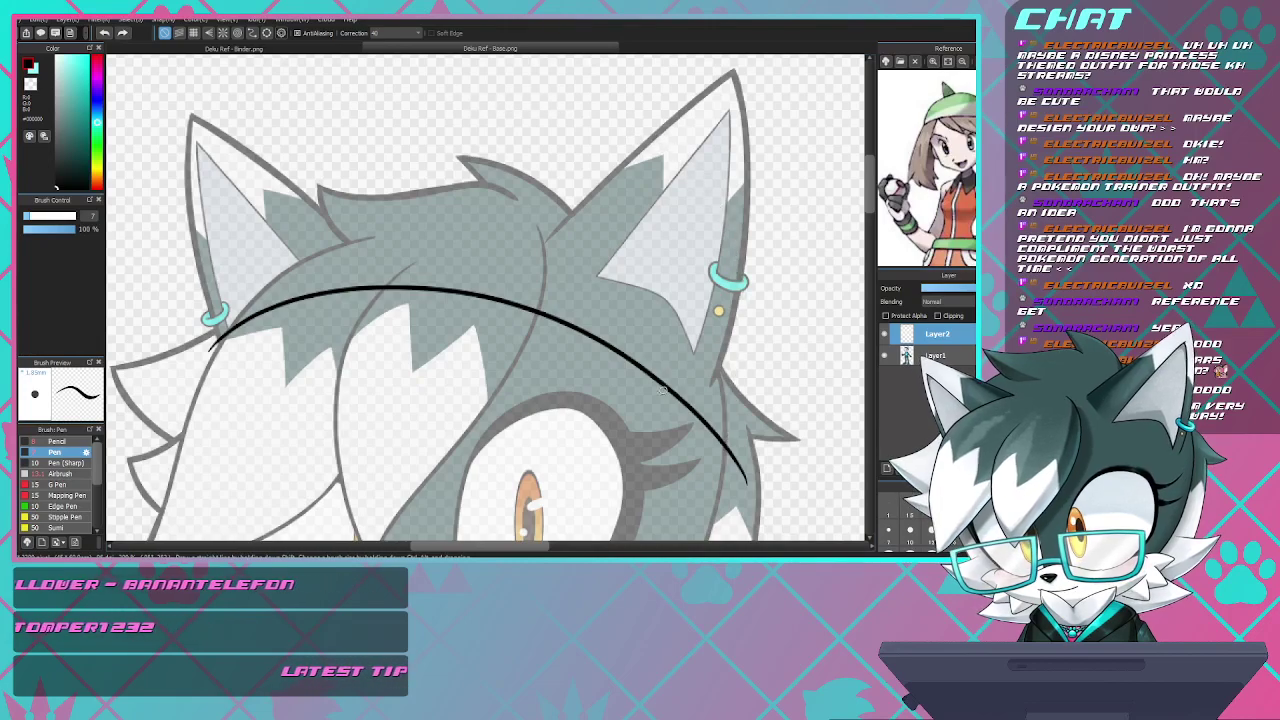
mouse_move(730, 440)
mouse_down()
mouse_move(705, 277)
mouse_move(597, 175)
mouse_move(425, 148)
mouse_move(286, 201)
mouse_move(214, 330)
mouse_up()
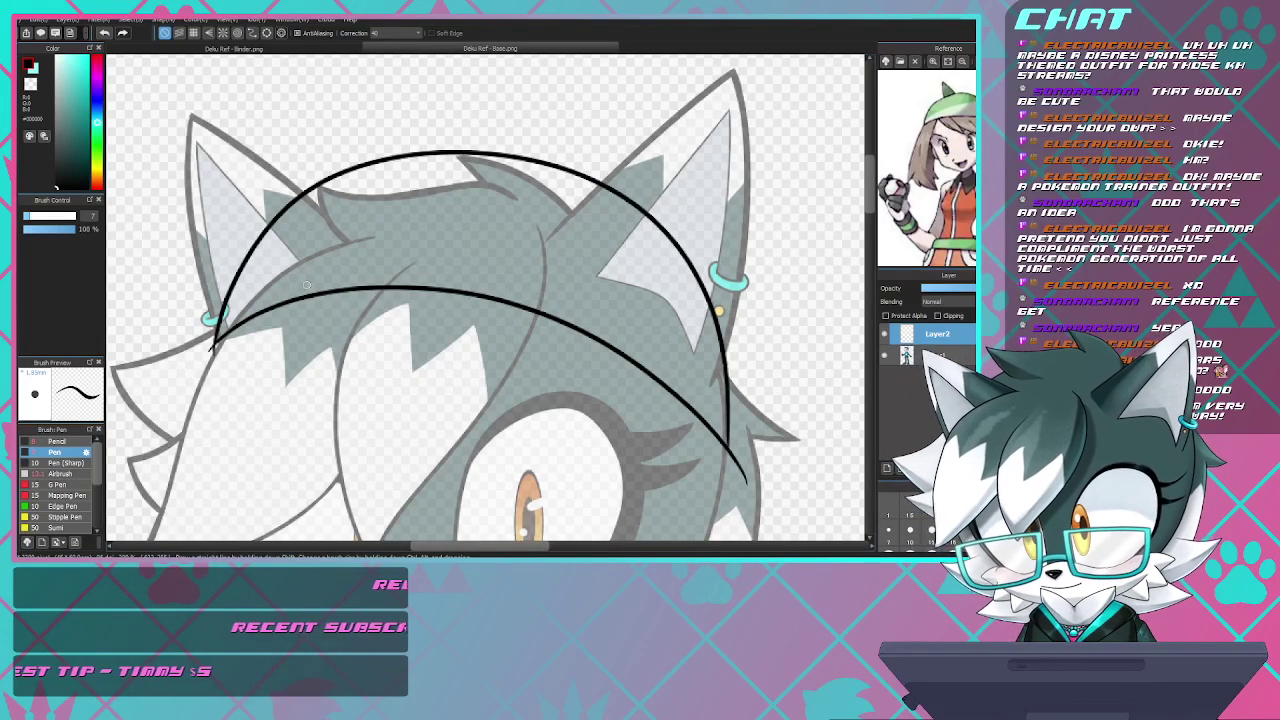
scroll(187, 262, down, 4)
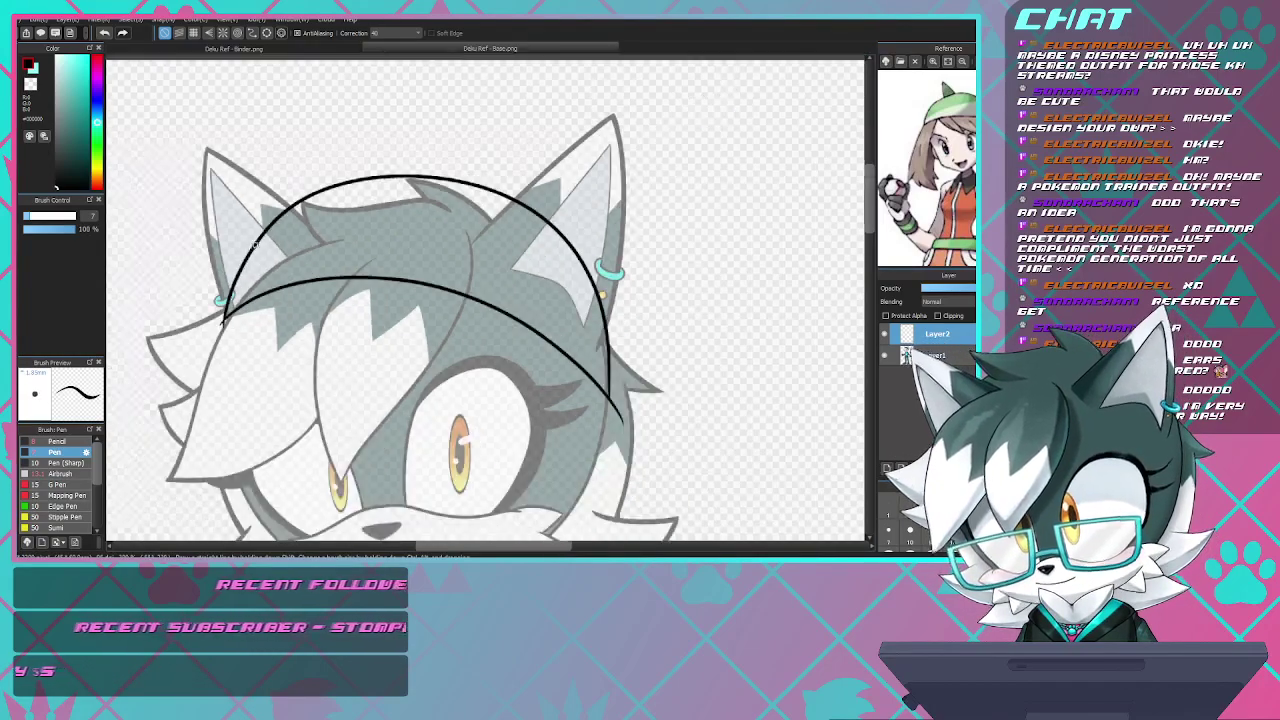
scroll(187, 262, up, 2)
scroll(365, 232, up, 2)
scroll(365, 232, down, 5)
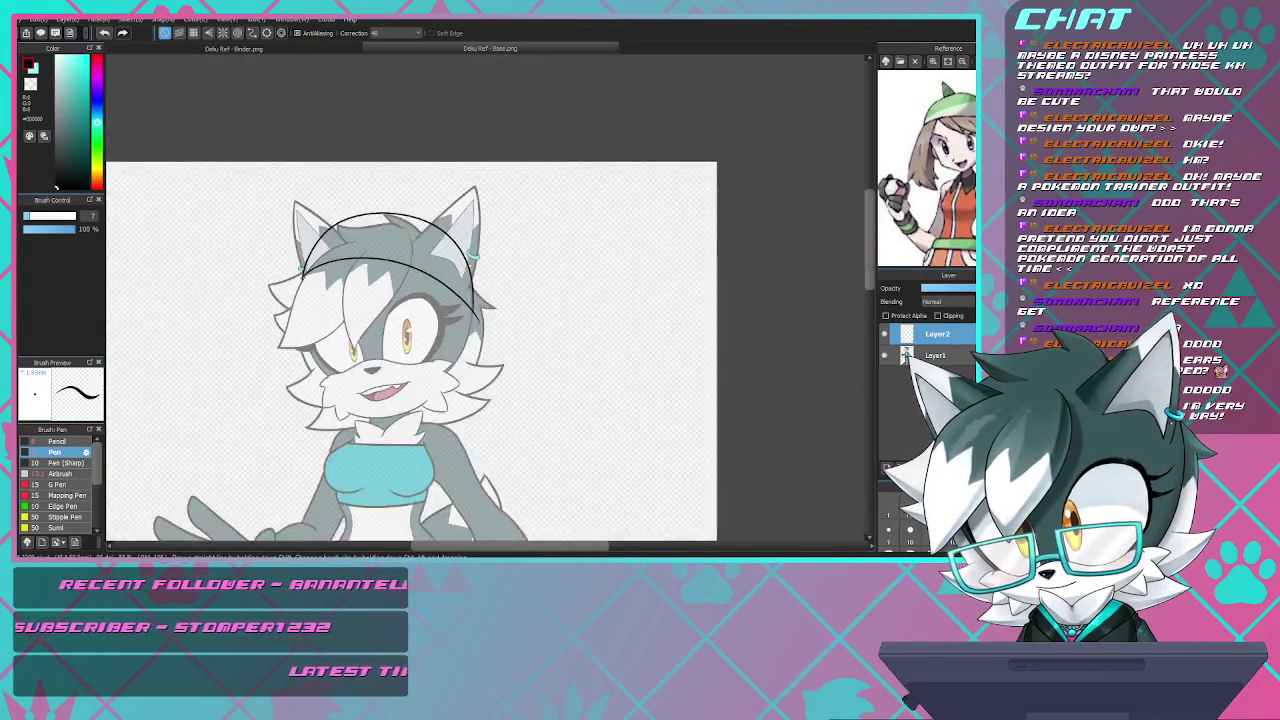
- Undo the headwear's crown arc and the lower-edge curve on Layer2
scroll(400, 240, up, 5)
scroll(420, 245, down, 5)
scroll(447, 250, up, 4)
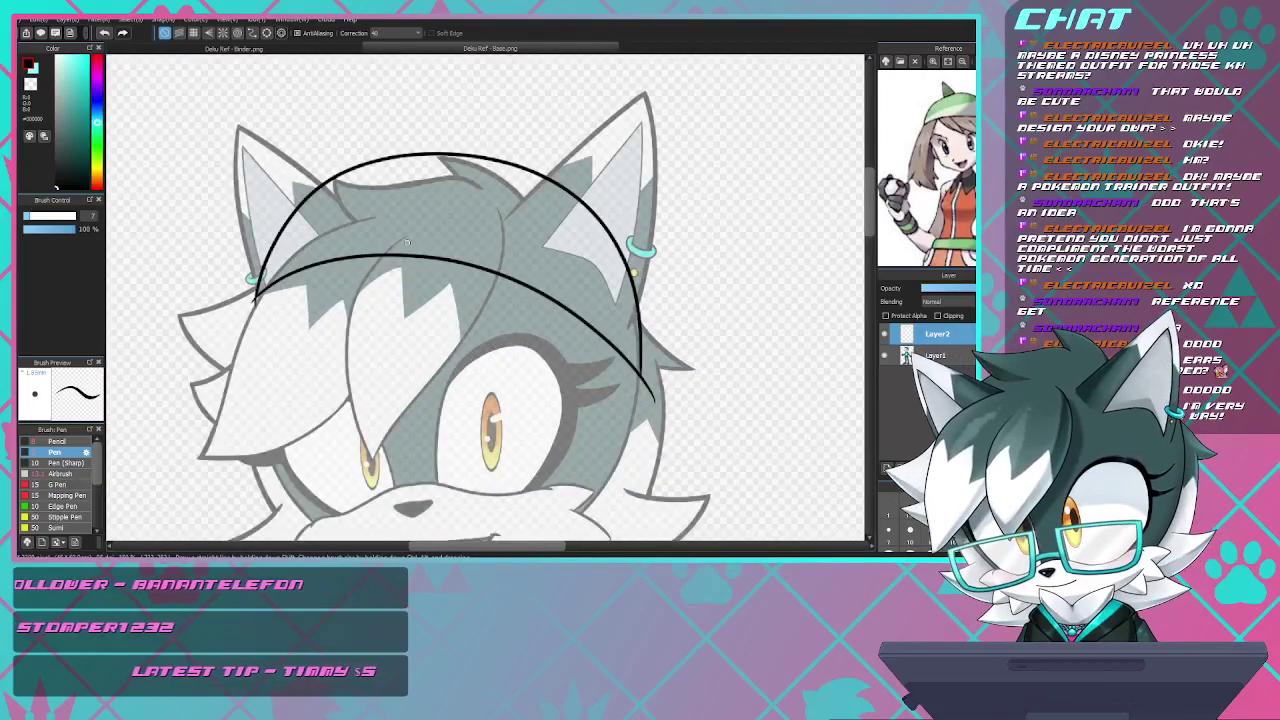
scroll(425, 246, up, 2)
scroll(406, 241, down, 3)
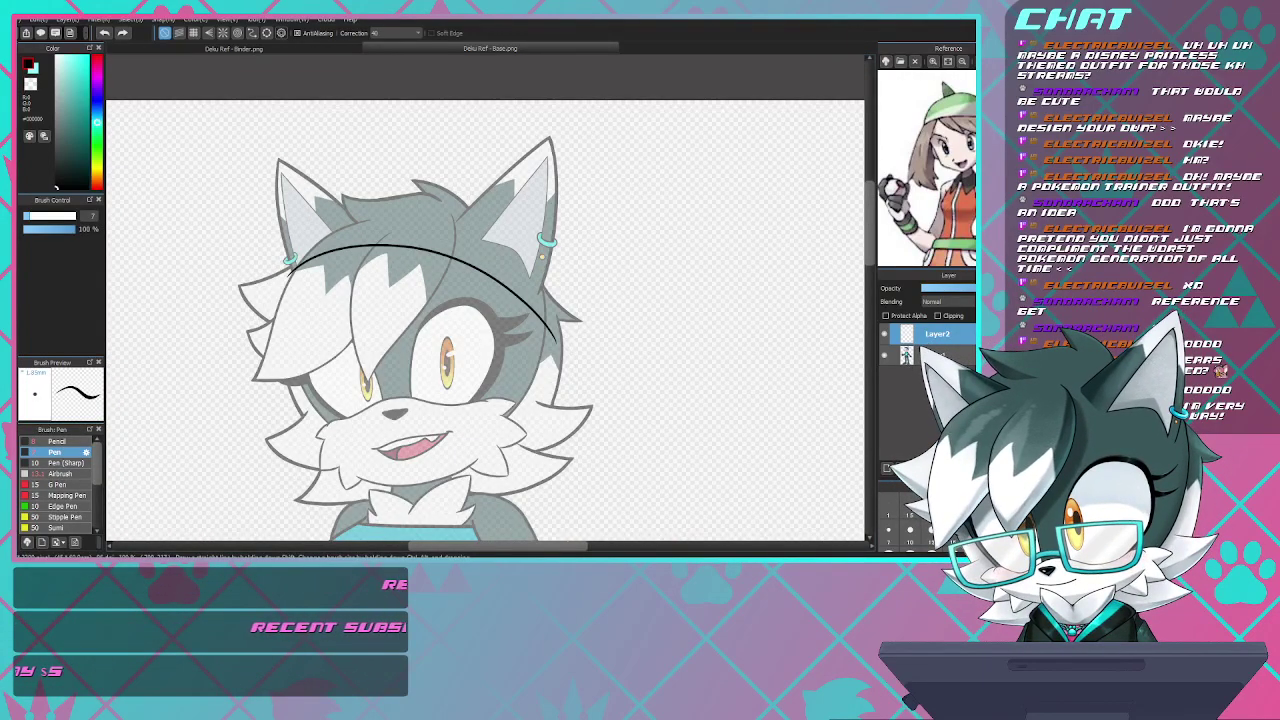
key(ctrl+z)
scroll(408, 292, down, 1)
scroll(408, 292, up, 2)
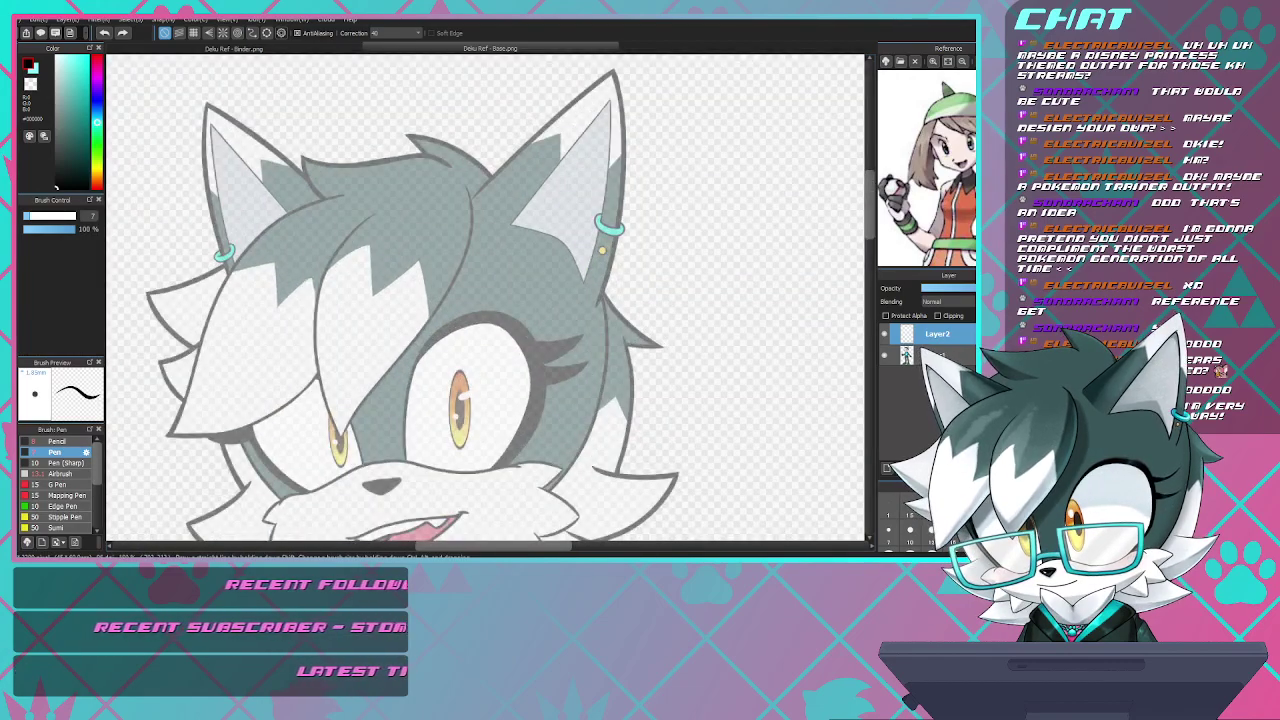
scroll(408, 292, down, 1)
- Draw a full circle around the right eye with the concentric-circle snap, and turn snapping off
click(237, 33)
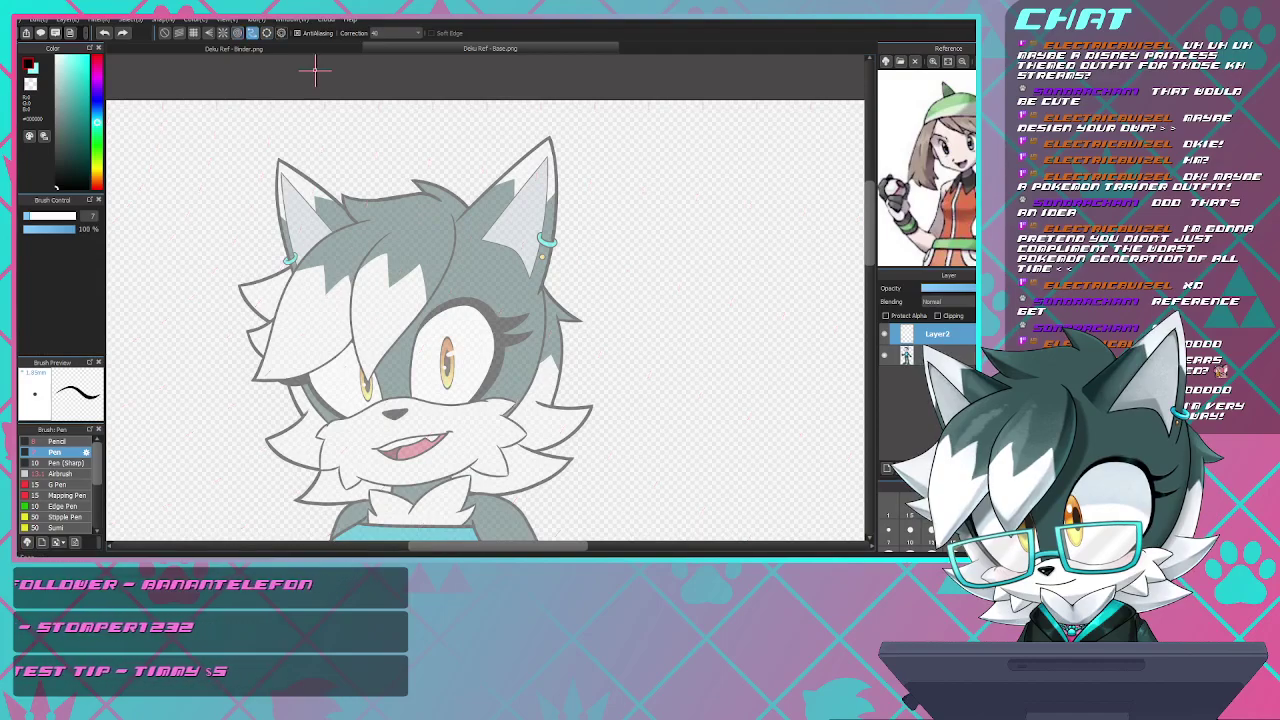
click(237, 33)
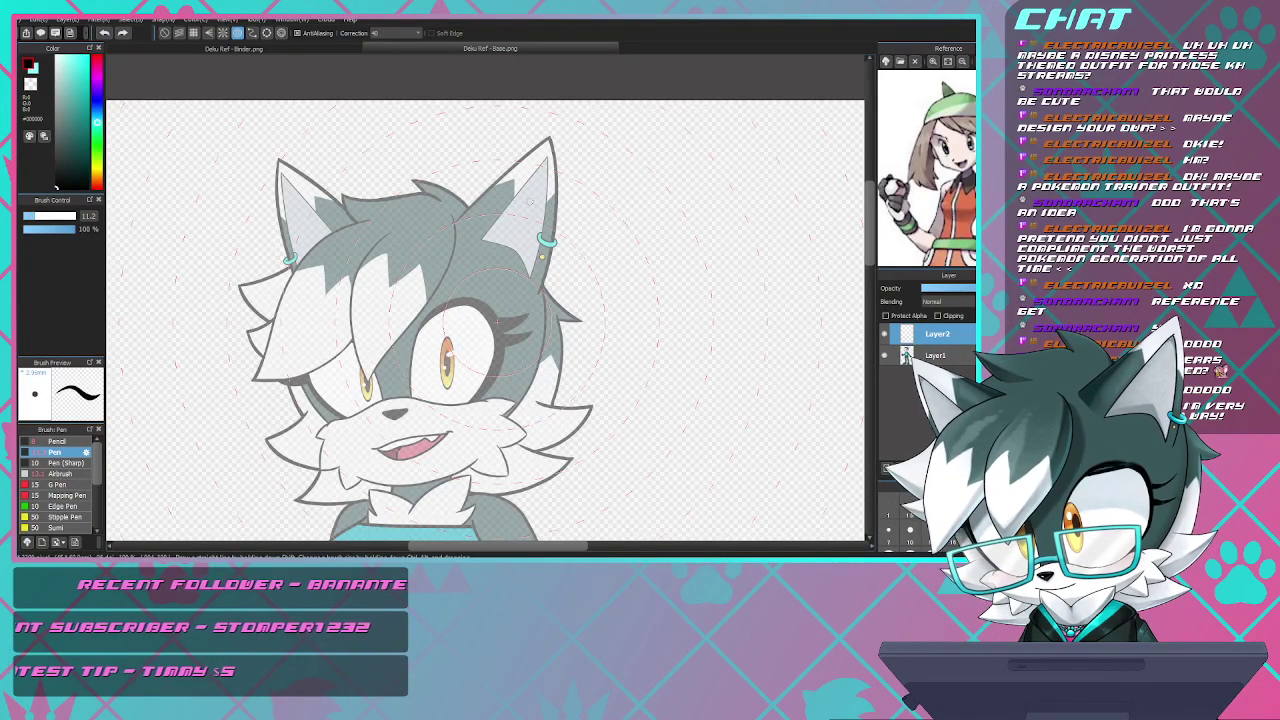
mouse_move(400, 225)
mouse_down()
mouse_move(560, 425)
mouse_move(297, 339)
mouse_up()
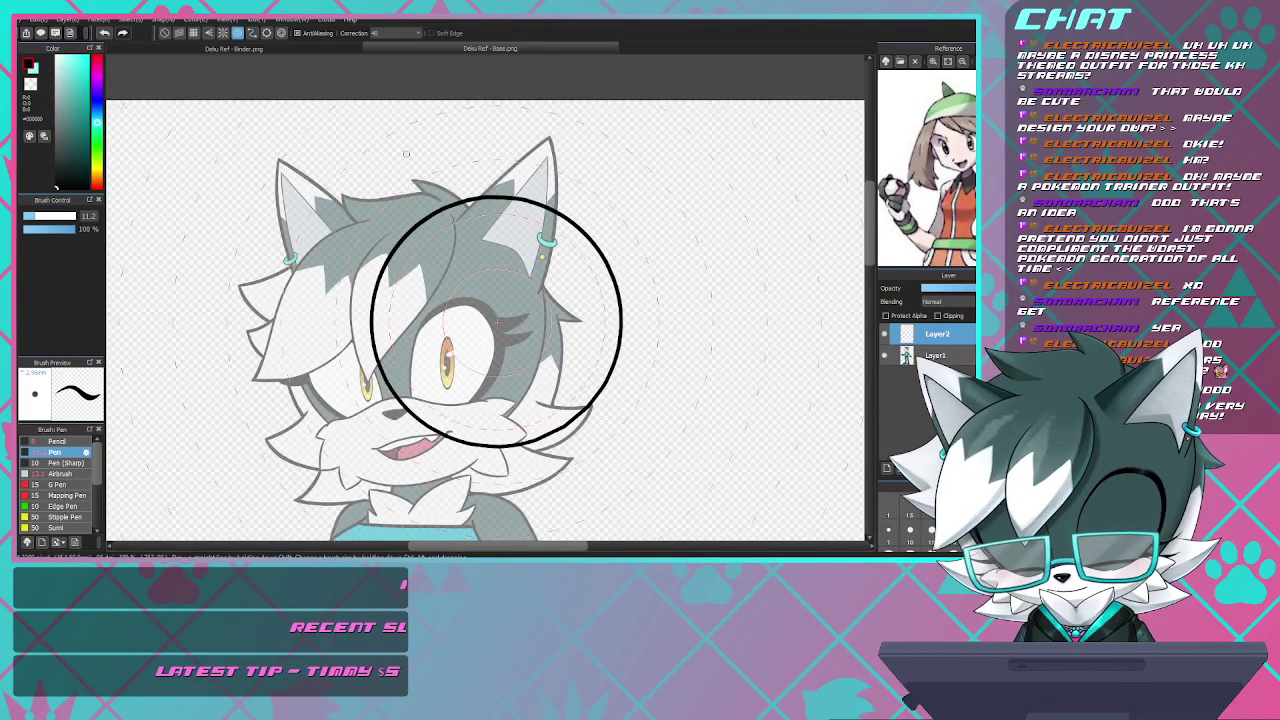
click(164, 33)
- Start transforming the circle: centre it over the head, widen it into an ellipse and tilt it clockwise
key(ctrl+t)
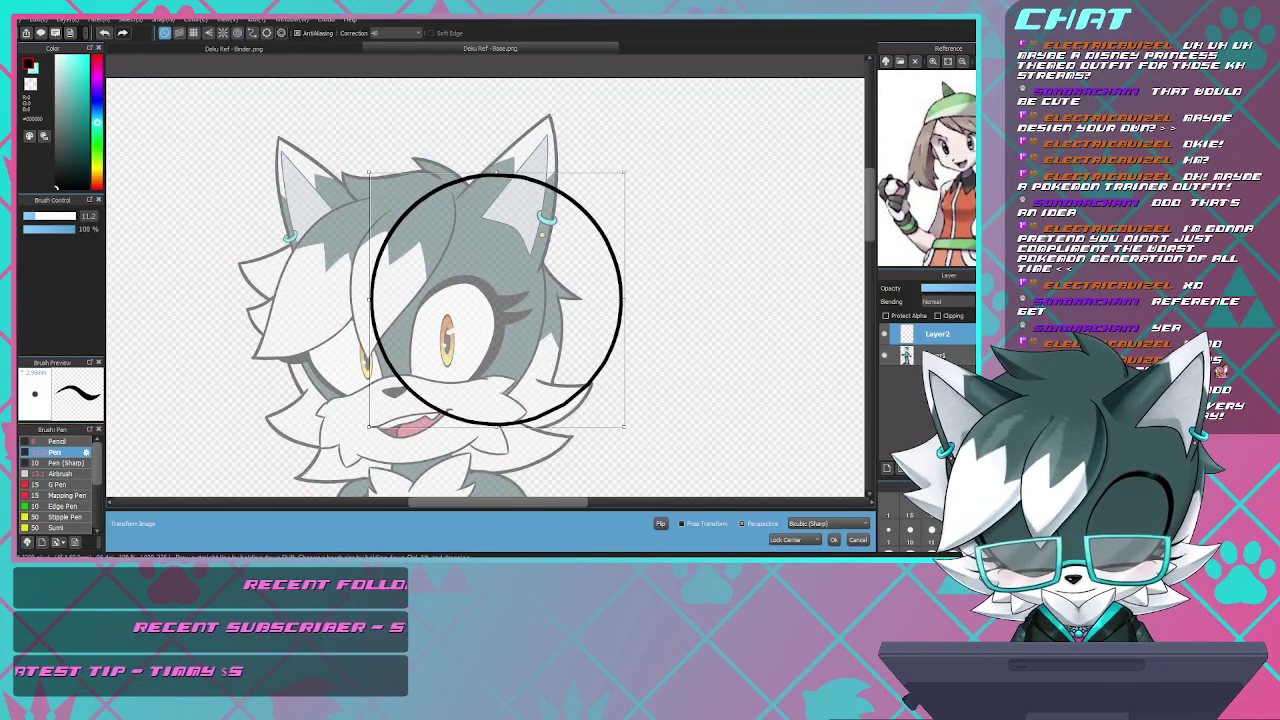
drag(496, 281, 401, 258)
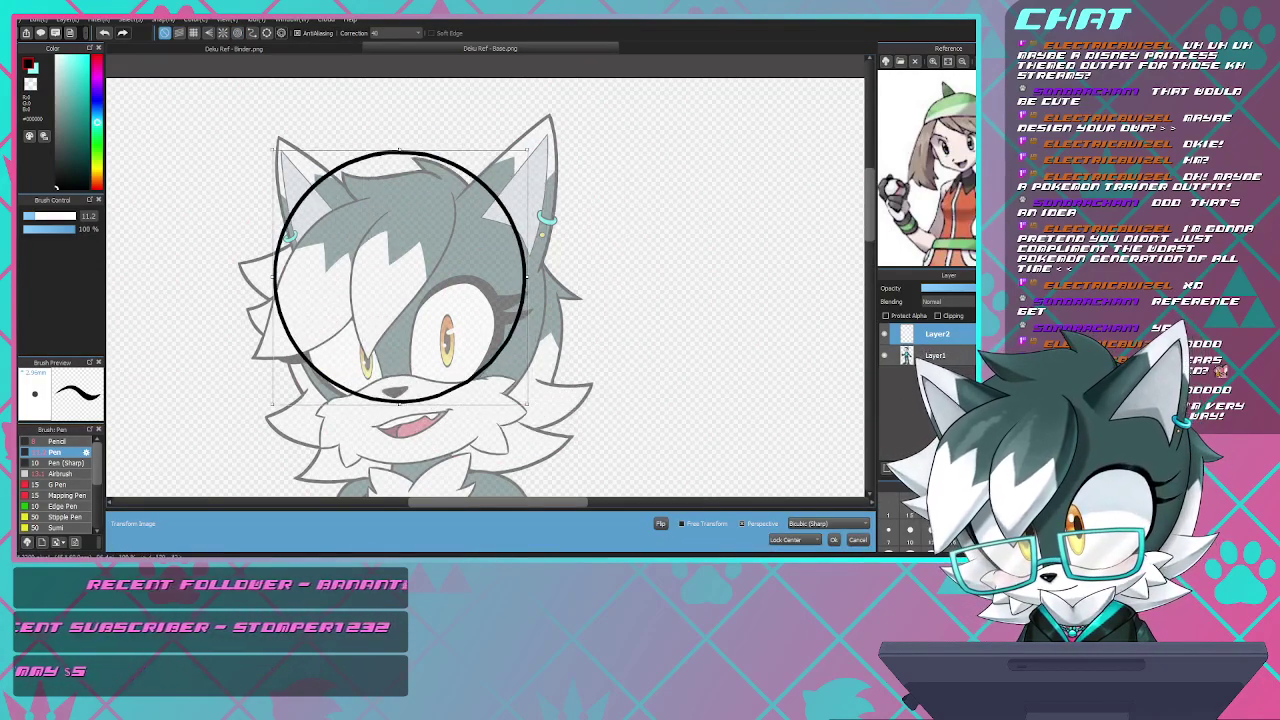
drag(528, 277, 548, 276)
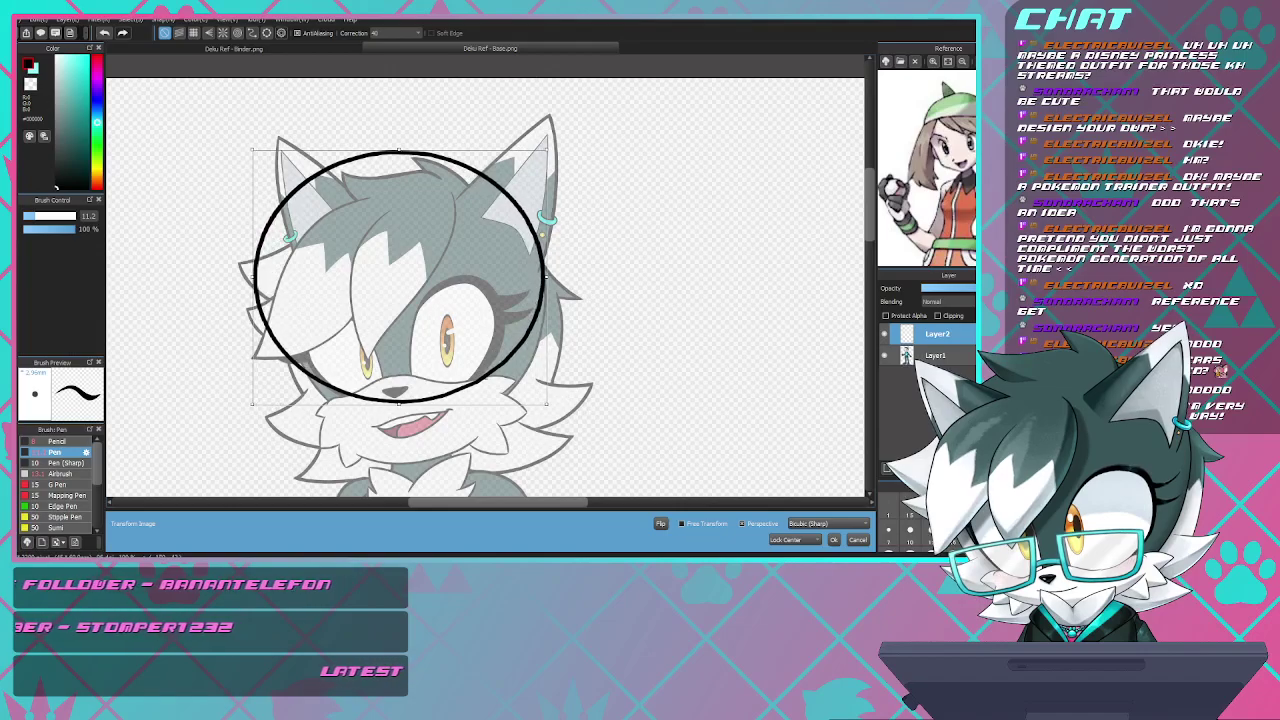
drag(399, 277, 413, 289)
drag(575, 155, 602, 196)
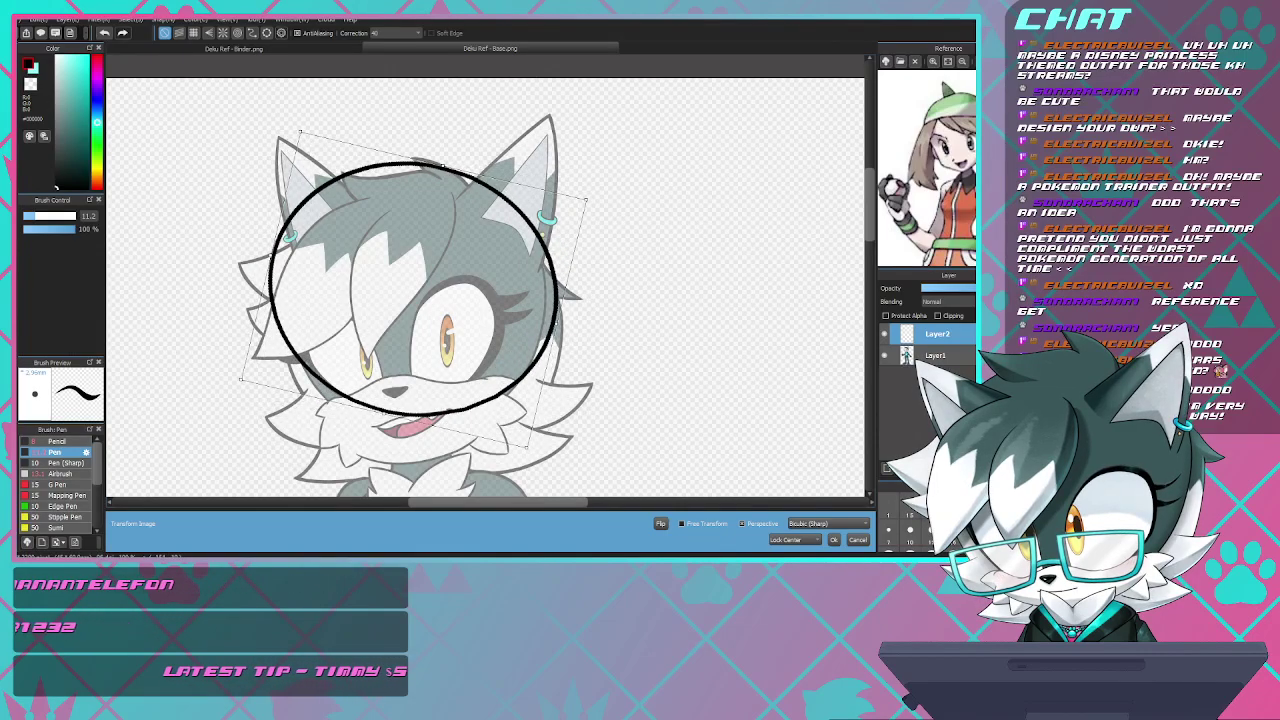
- Stretch the circle's underside down to the mouth, narrow it to fit the head's width, and apply the transform
drag(384, 413, 384, 427)
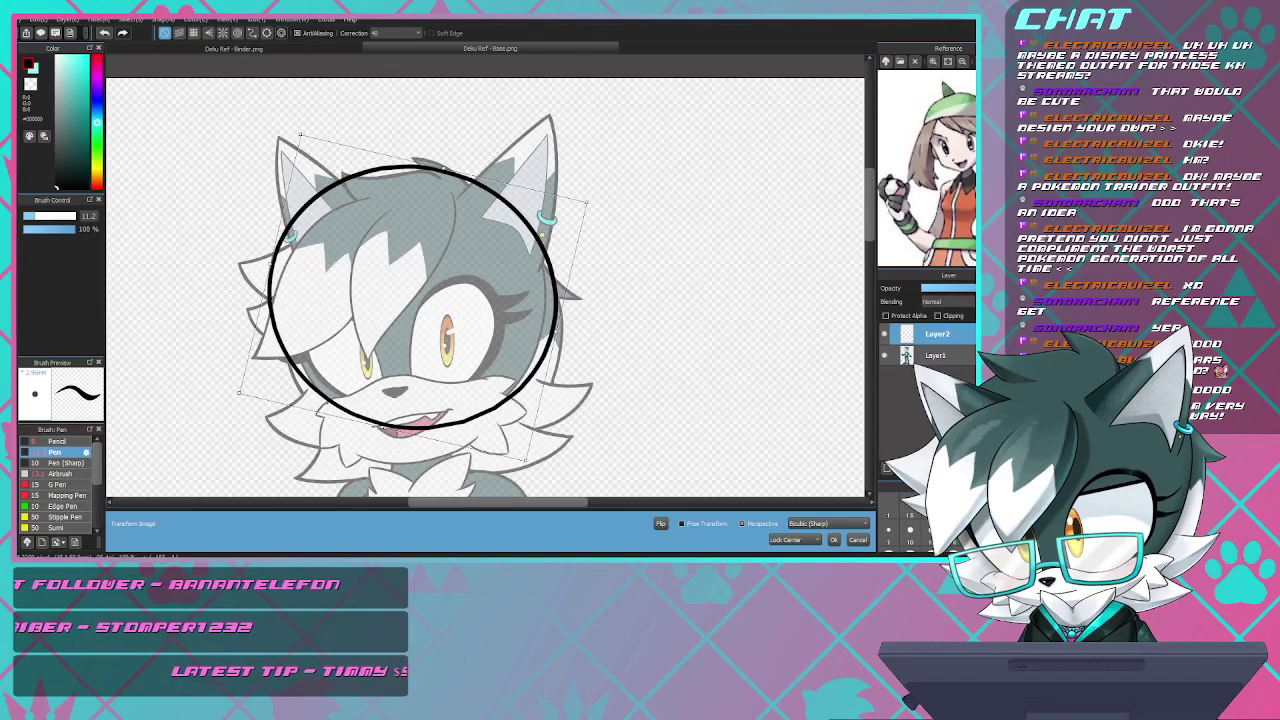
drag(556, 331, 542, 326)
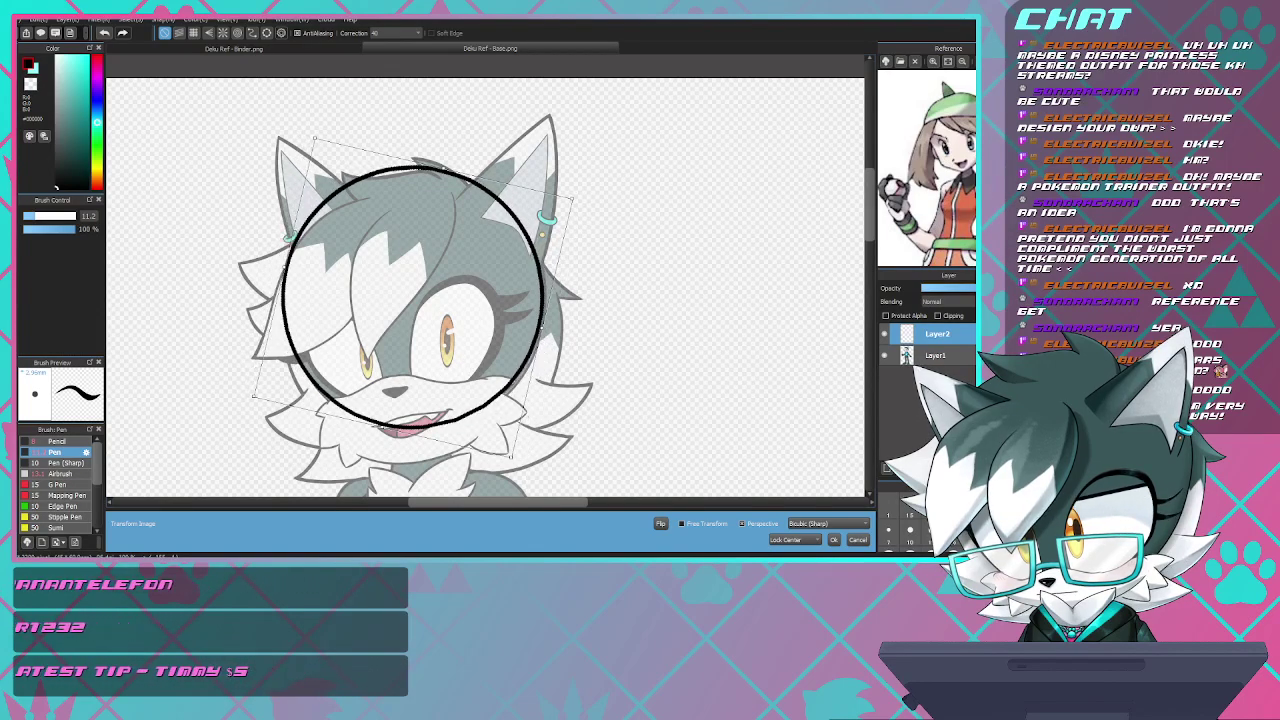
drag(385, 427, 383, 428)
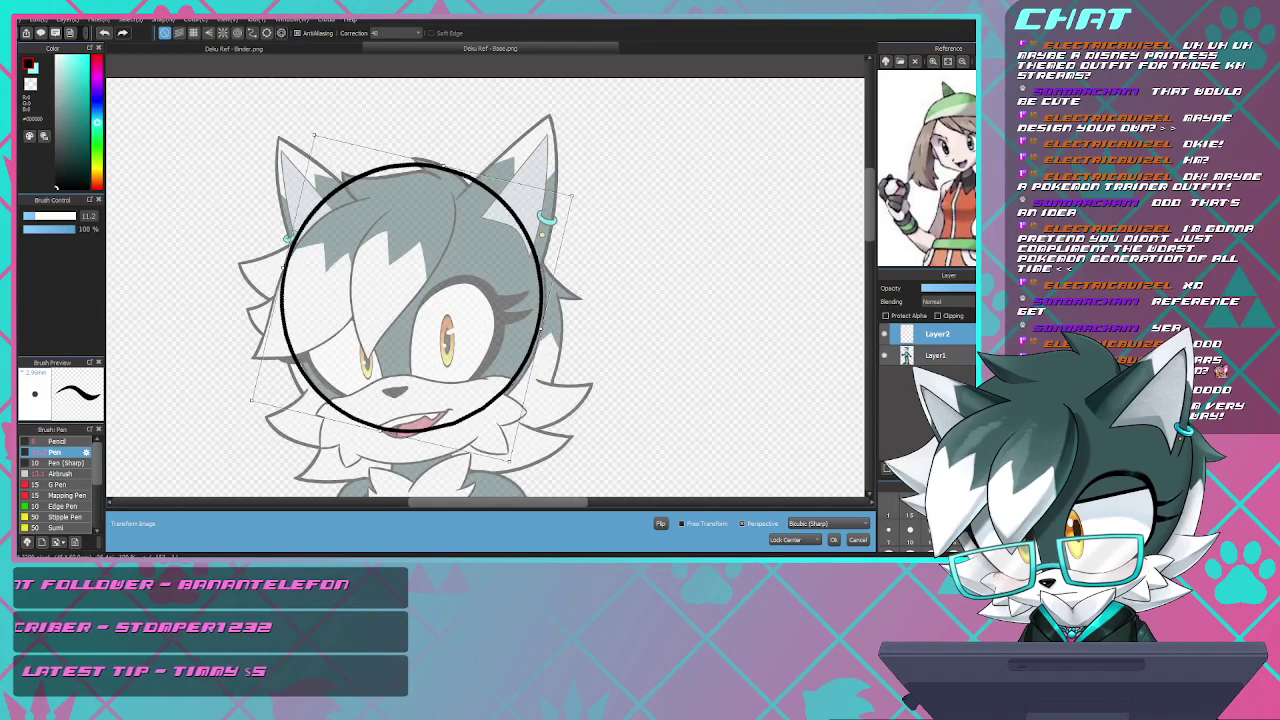
drag(540, 329, 547, 330)
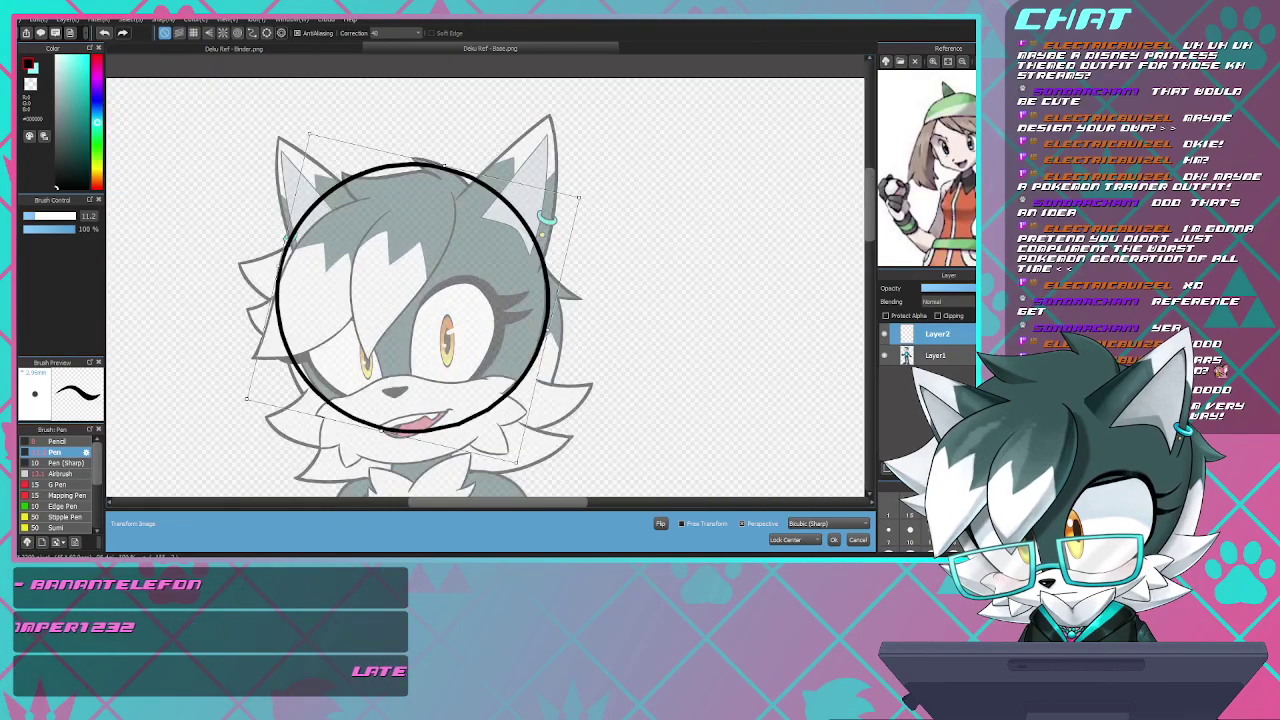
key(Return)
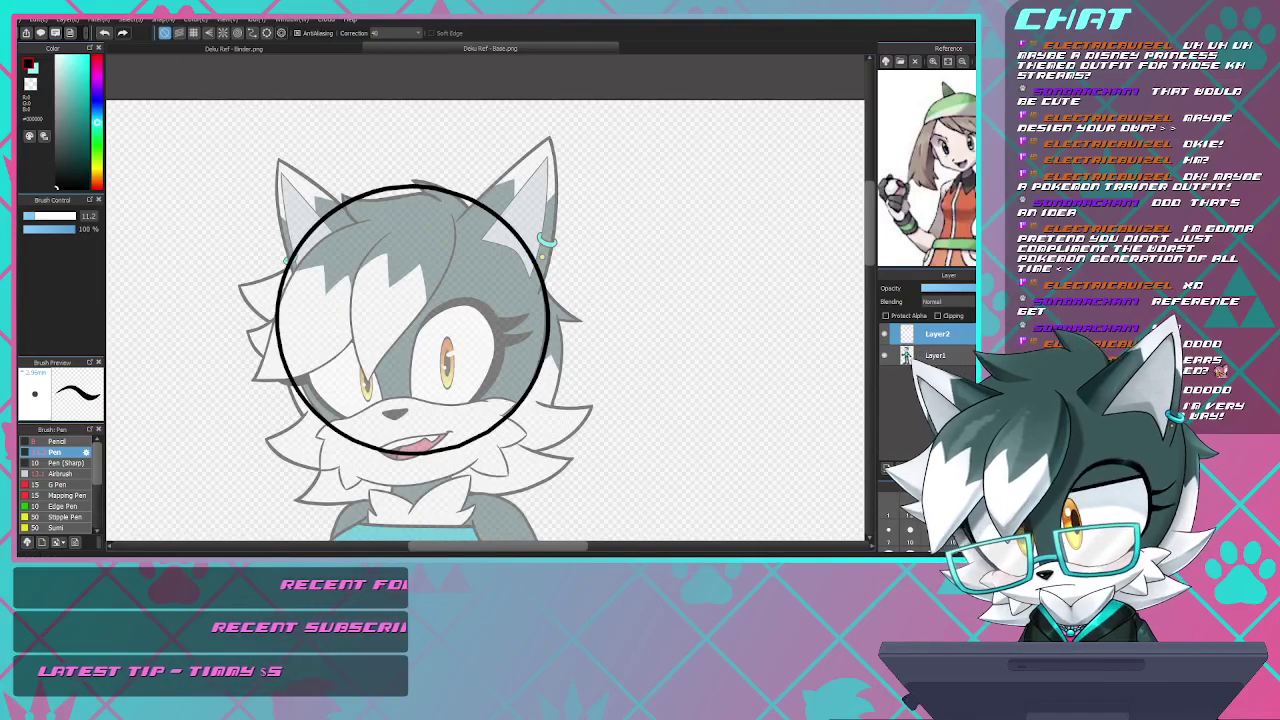
- On a new layer above the circle, try a lower-edge curve from the left earring across the forehead past the right cheek
scroll(348, 240, down, 1)
scroll(349, 234, up, 2)
scroll(389, 218, down, 1)
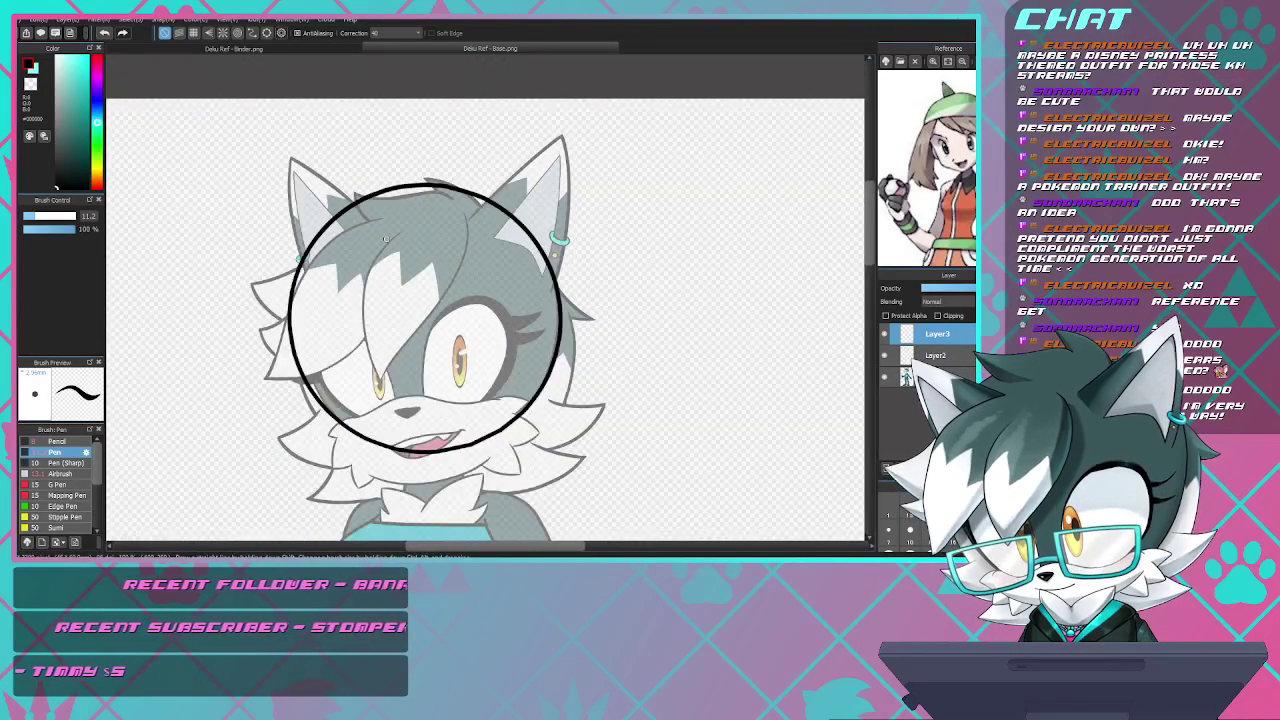
scroll(390, 282, up, 2)
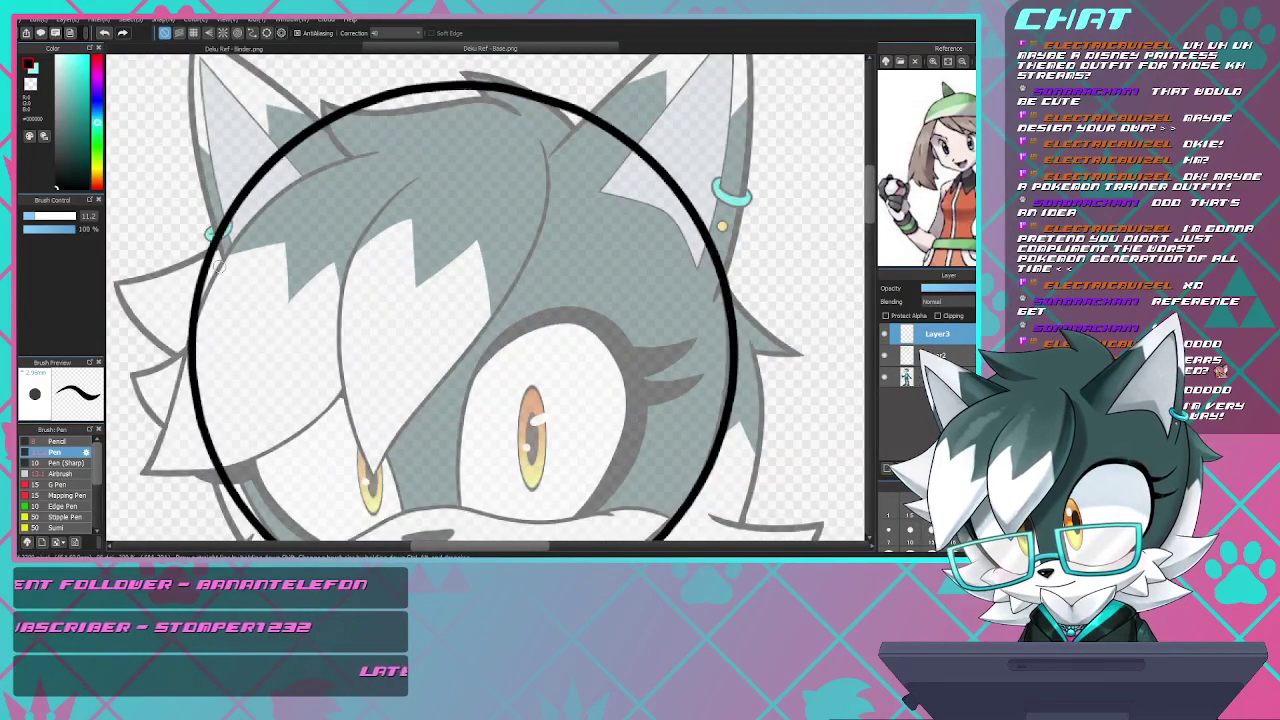
mouse_move(445, 200)
mouse_down()
mouse_move(629, 268)
mouse_move(745, 408)
mouse_up()
key(ctrl+z)
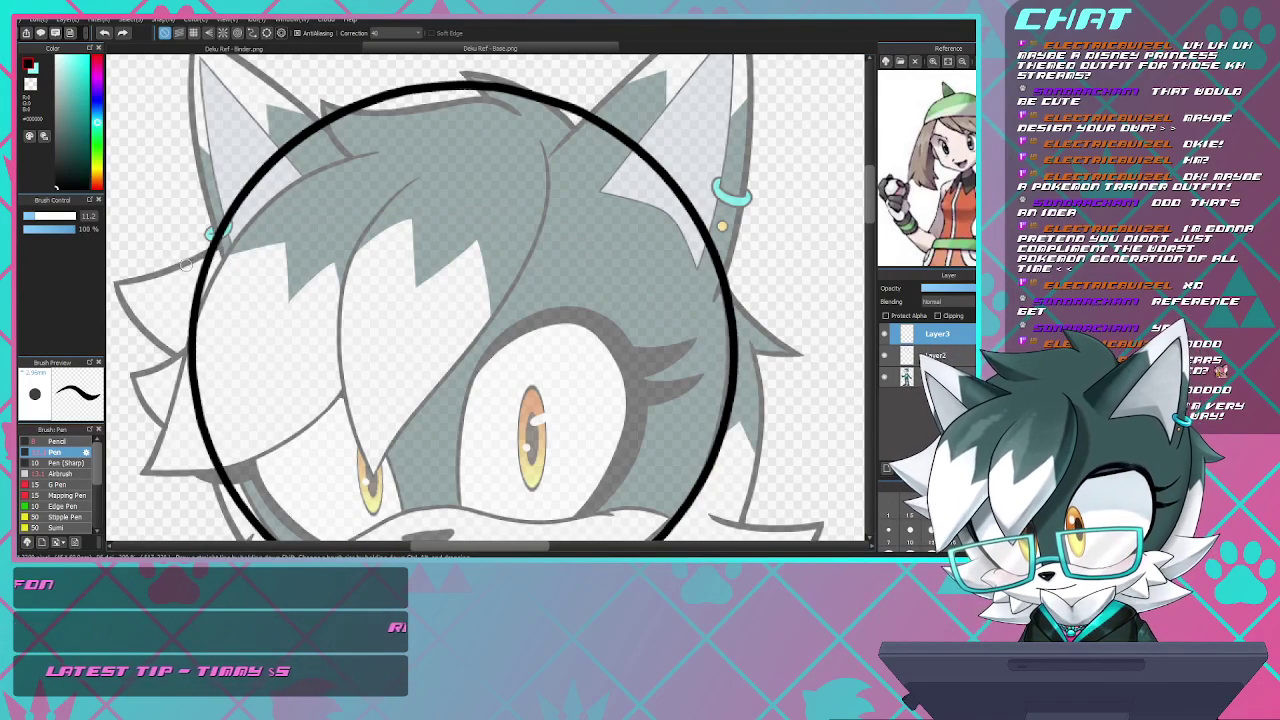
mouse_move(245, 245)
mouse_down()
mouse_move(570, 208)
mouse_move(815, 435)
mouse_up()
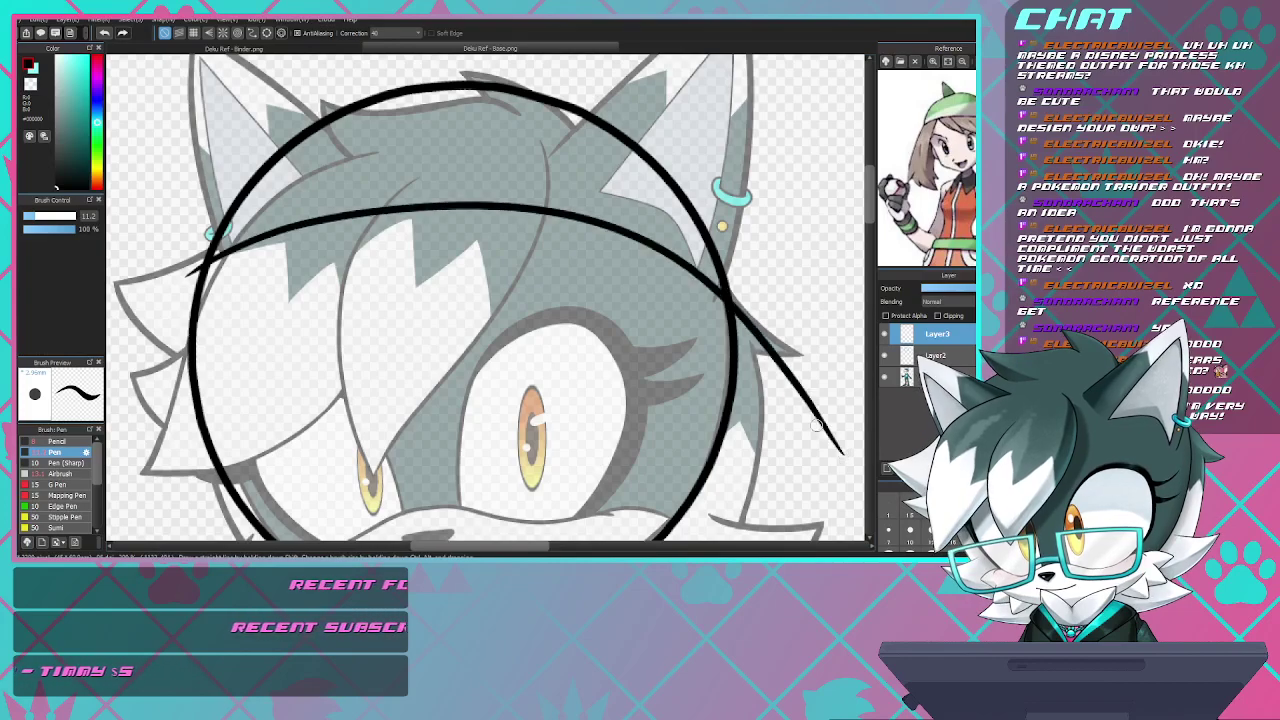
key(ctrl+z)
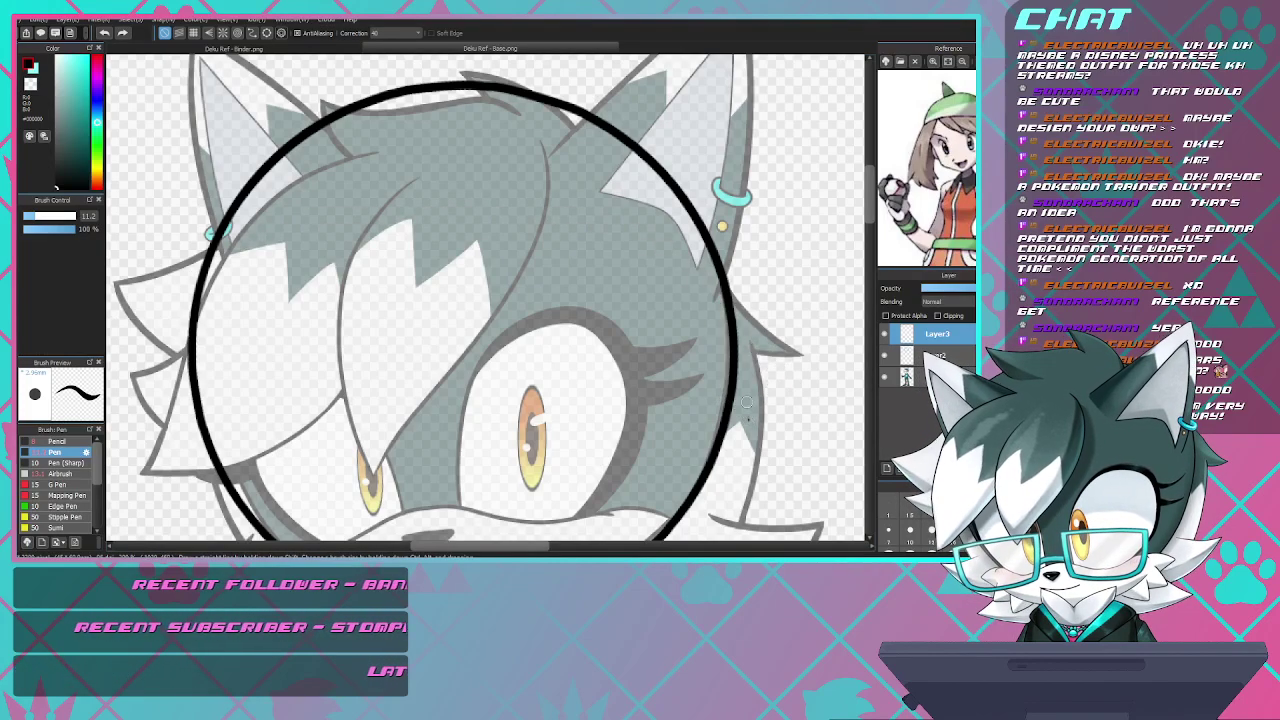
- Draw the headwear's lower edge on Layer3 as a curve from below the left earring across the forehead, down past the right lashes
mouse_move(568, 214)
mouse_down()
mouse_move(375, 190)
mouse_move(210, 241)
mouse_move(170, 310)
mouse_up()
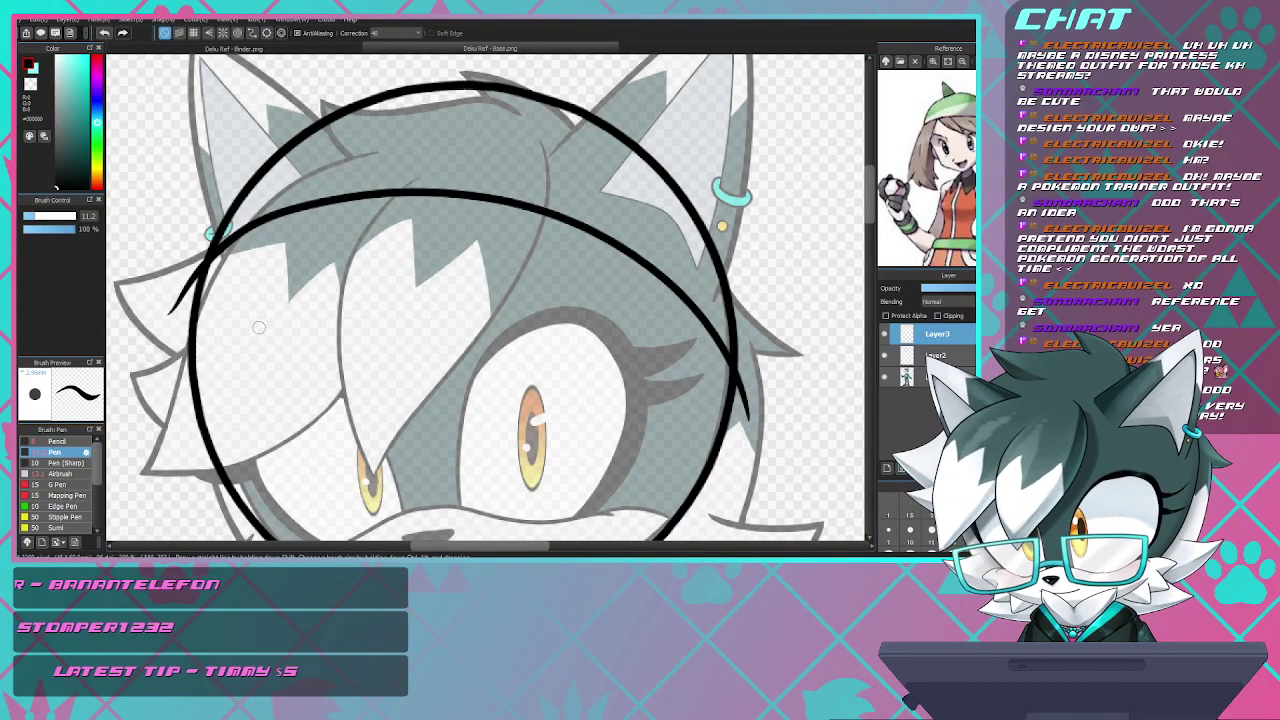
scroll(261, 320, down, 4)
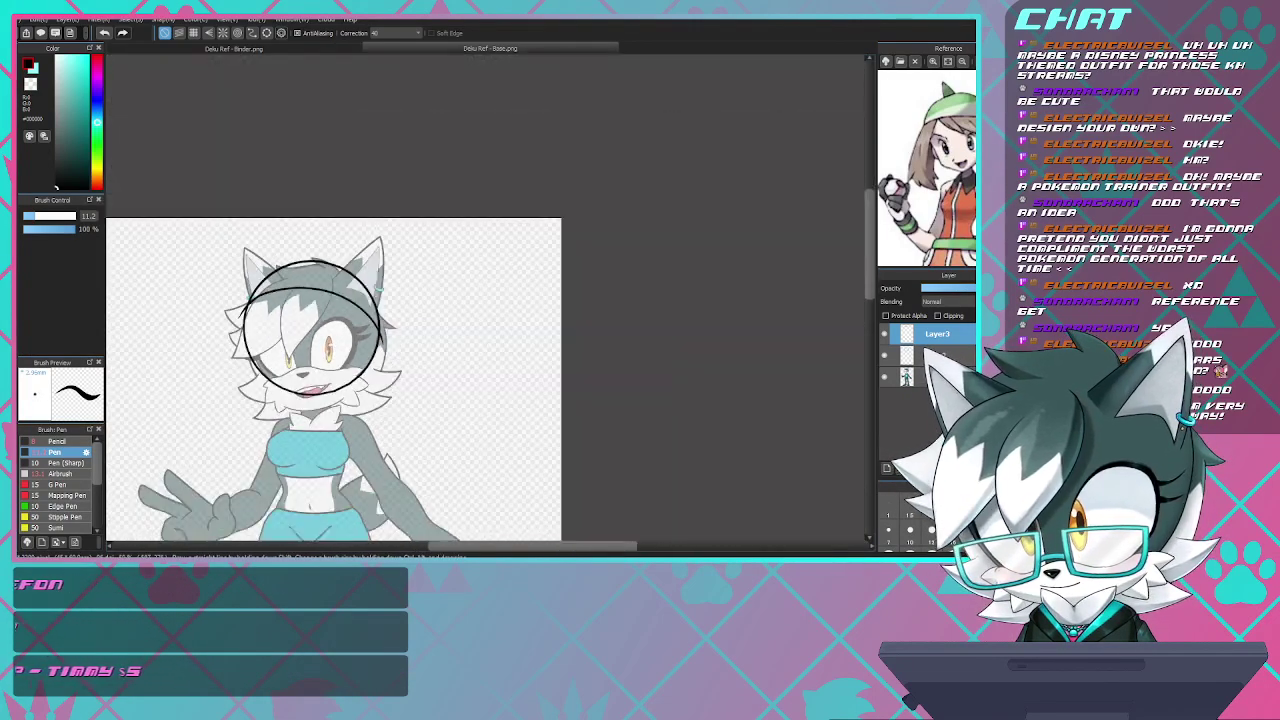
scroll(262, 316, up, 3)
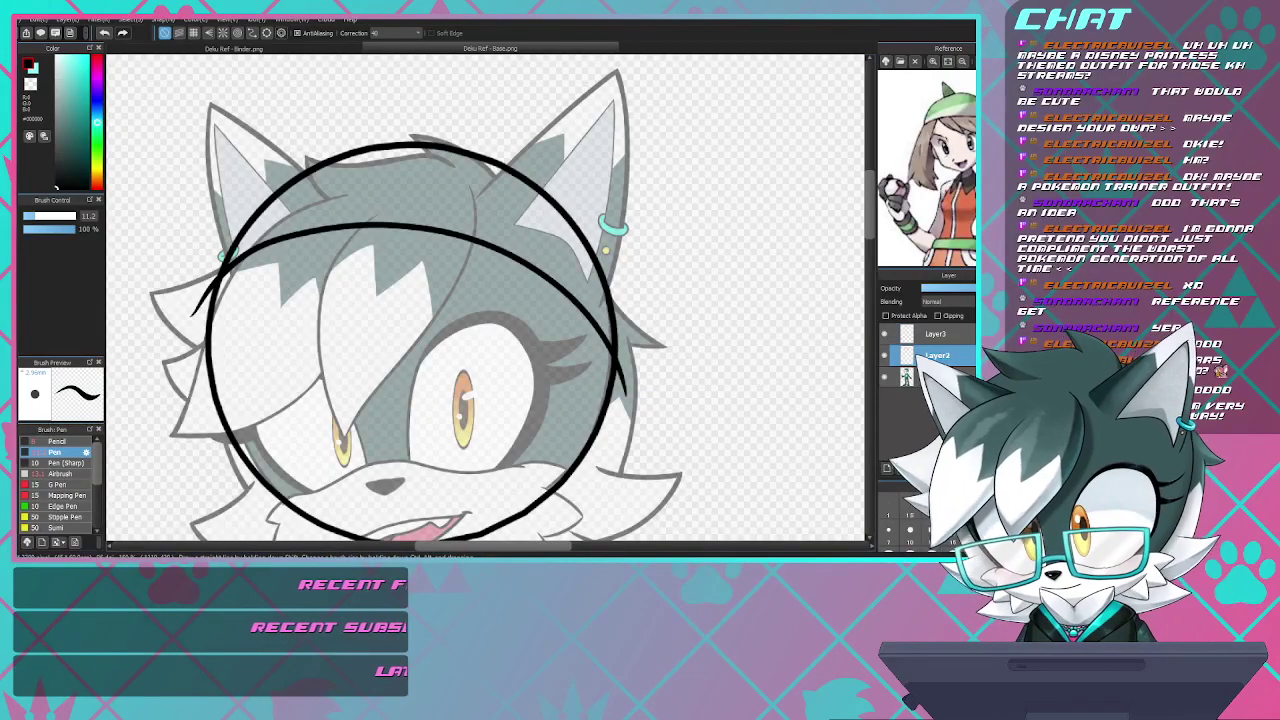
- On Layer2, erase the part of the circle below the lower-edge curve with an enlarged eraser, leaving only the crown arc
key(e)
scroll(130, 92, down, 1)
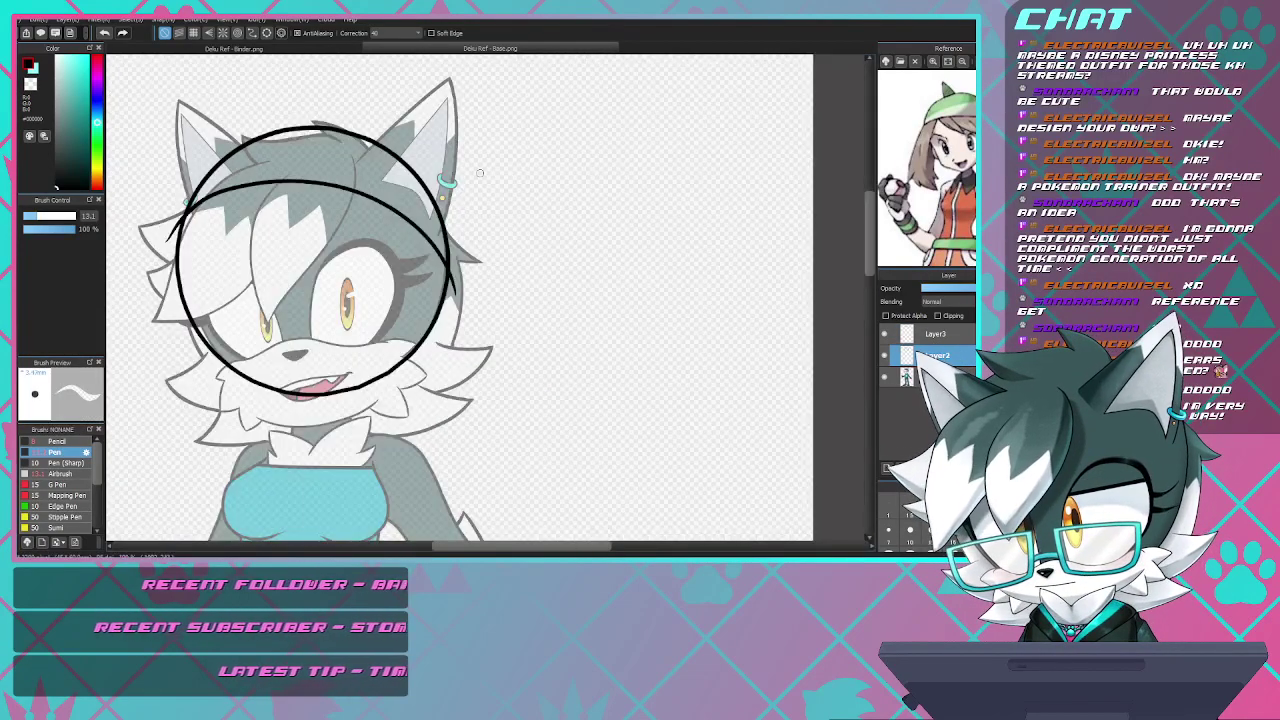
scroll(466, 240, up, 1)
scroll(466, 240, down, 2)
scroll(298, 276, up, 2)
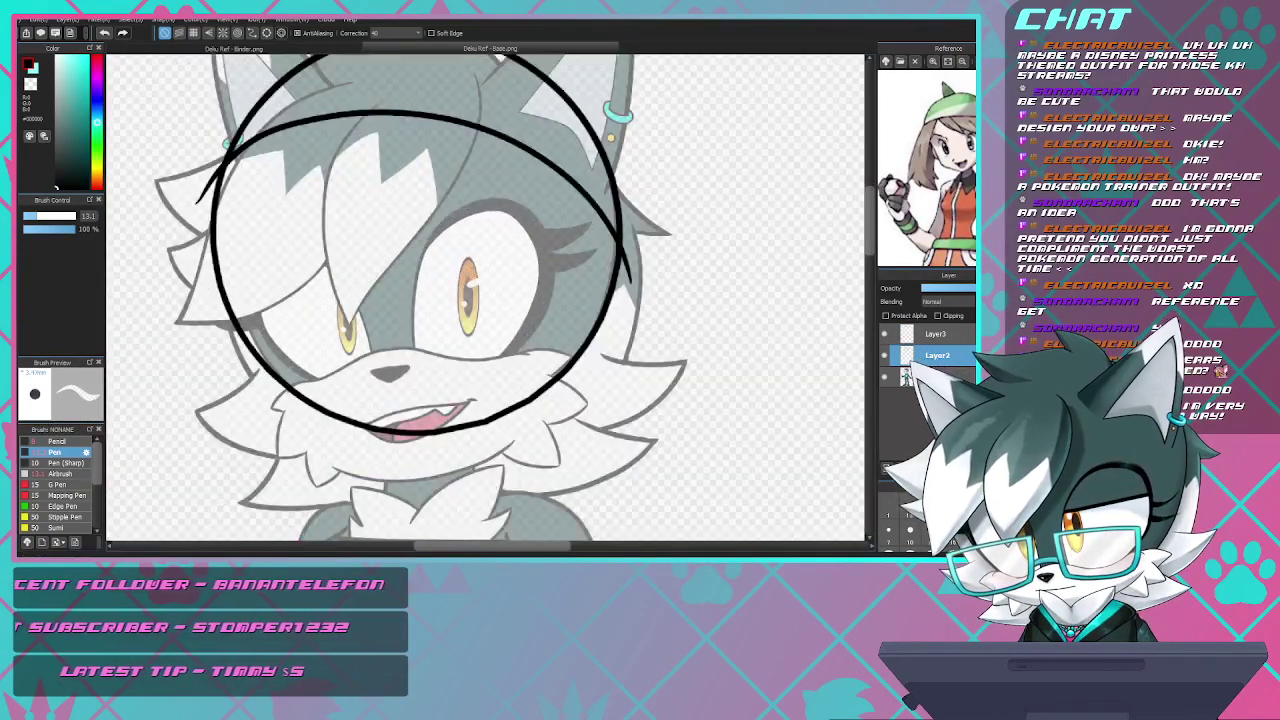
key(bracketright)
key(bracketright)
key(bracketright)
key(bracketright)
key(bracketright)
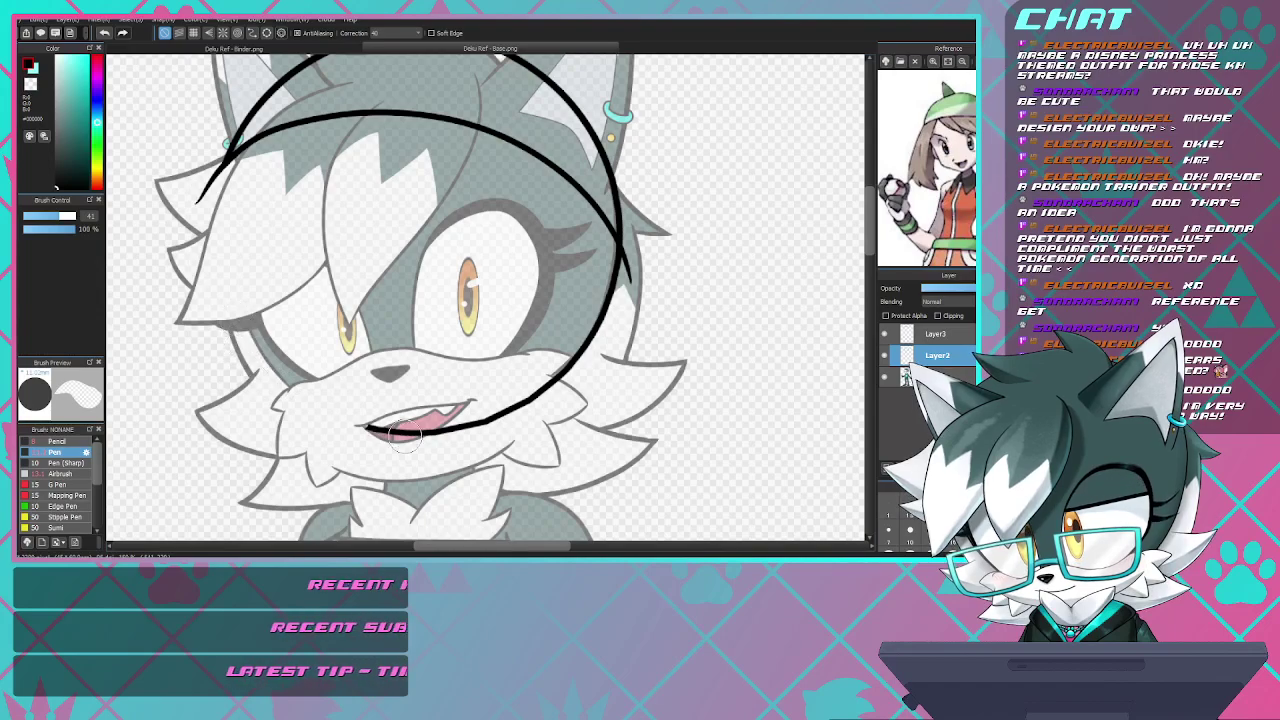
mouse_move(405, 440)
mouse_down()
mouse_move(554, 400)
mouse_move(586, 358)
mouse_move(611, 278)
mouse_move(605, 247)
mouse_move(505, 420)
mouse_up()
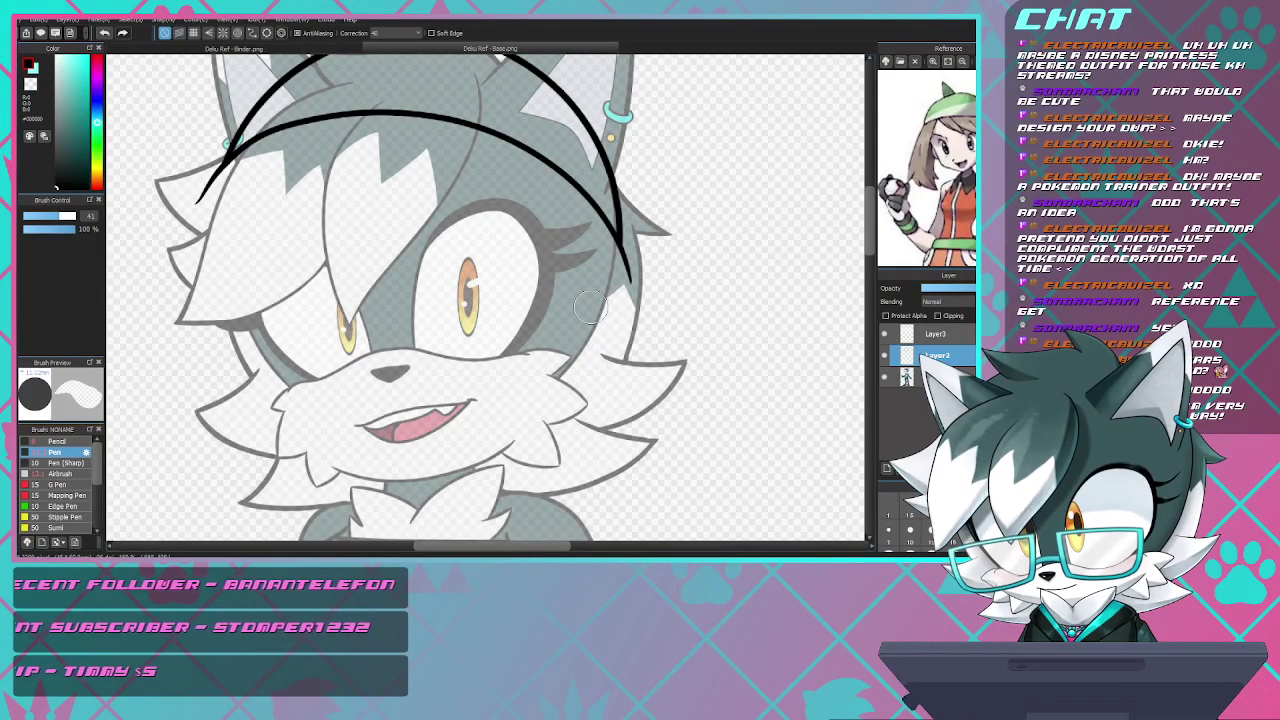
- Examine the junction of the crown arc and lower edge beside the right eye's lashes
scroll(590, 307, down, 4)
scroll(590, 285, up, 5)
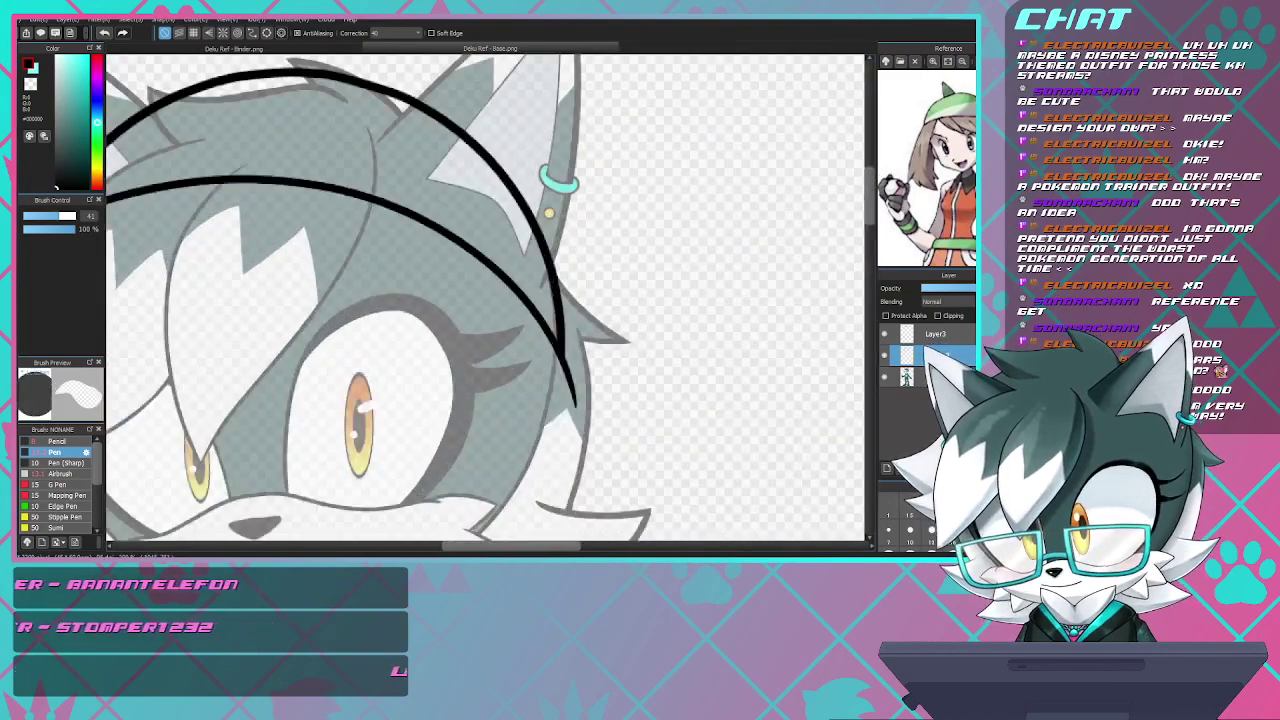
scroll(587, 330, down, 5)
scroll(587, 330, up, 6)
scroll(615, 303, down, 5)
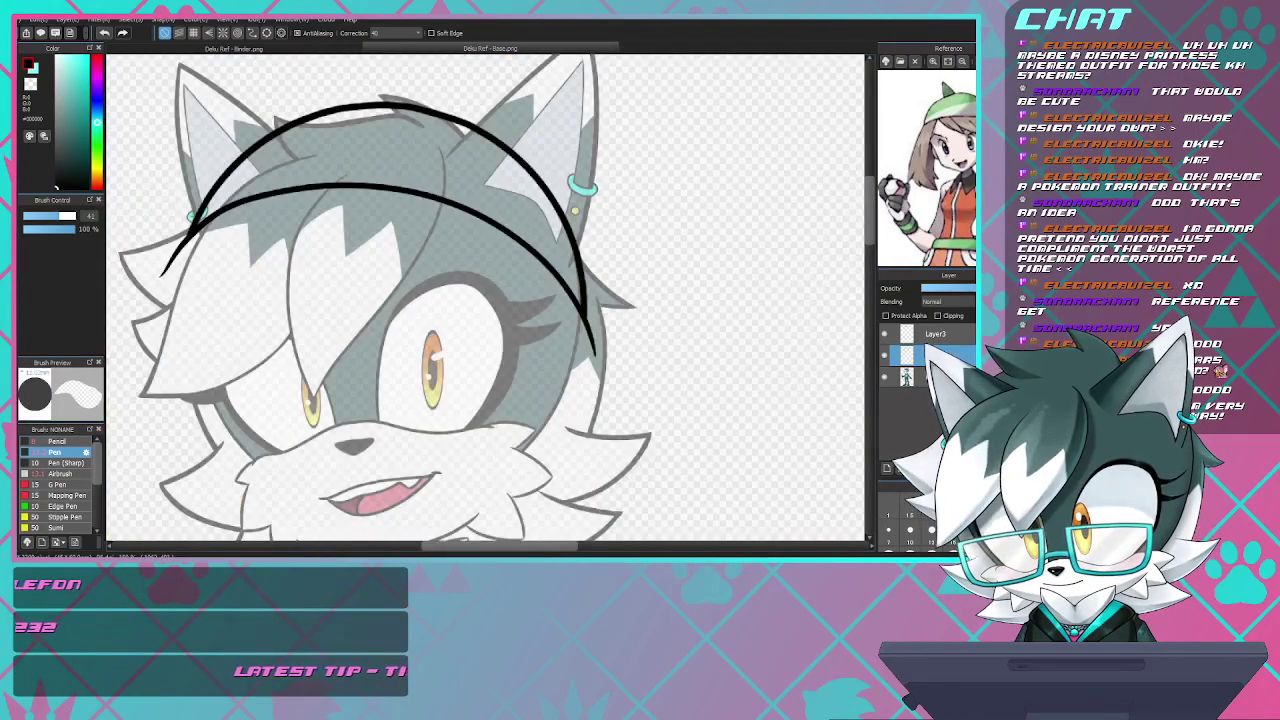
scroll(615, 303, up, 5)
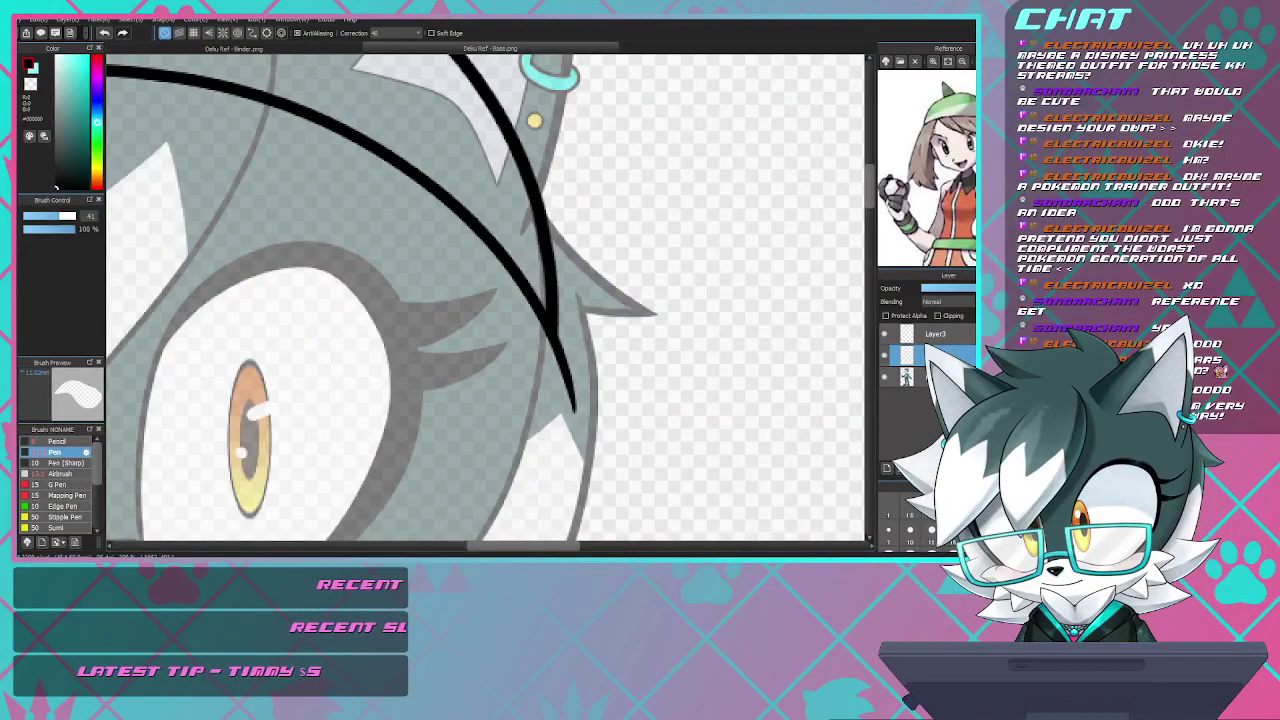
scroll(600, 310, down, 5)
scroll(600, 310, up, 5)
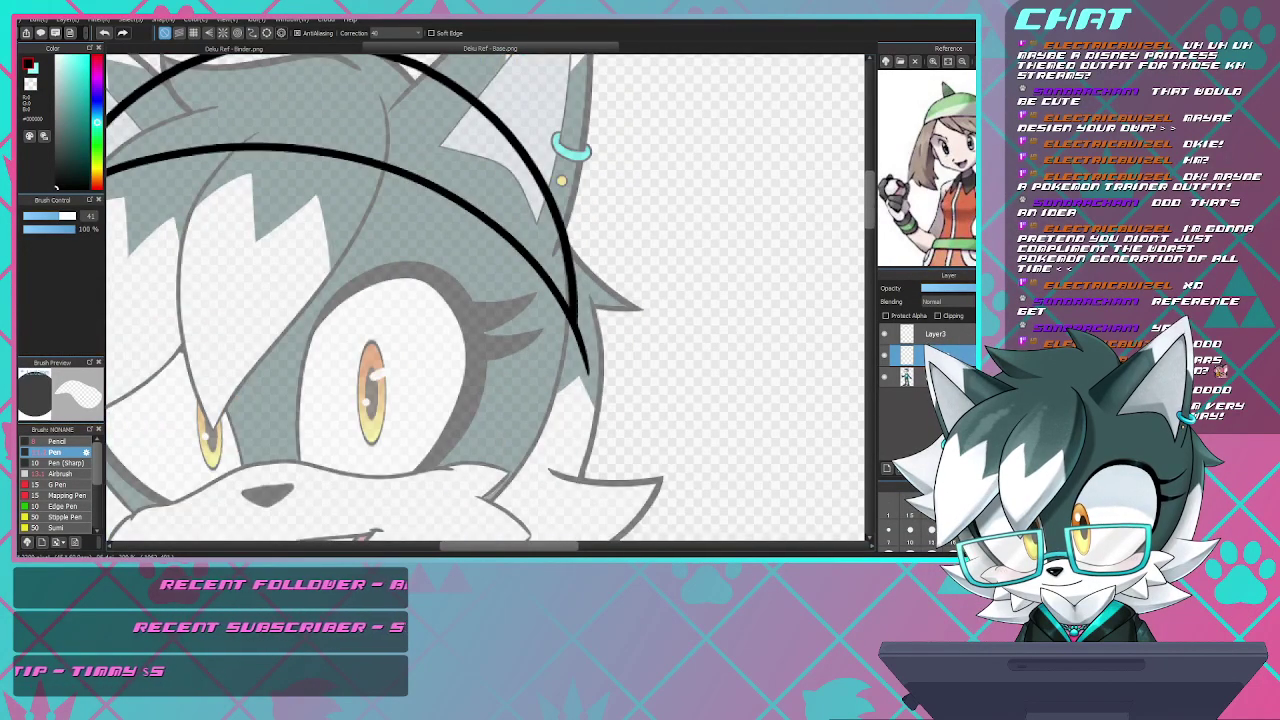
scroll(615, 320, up, 3)
scroll(615, 320, down, 3)
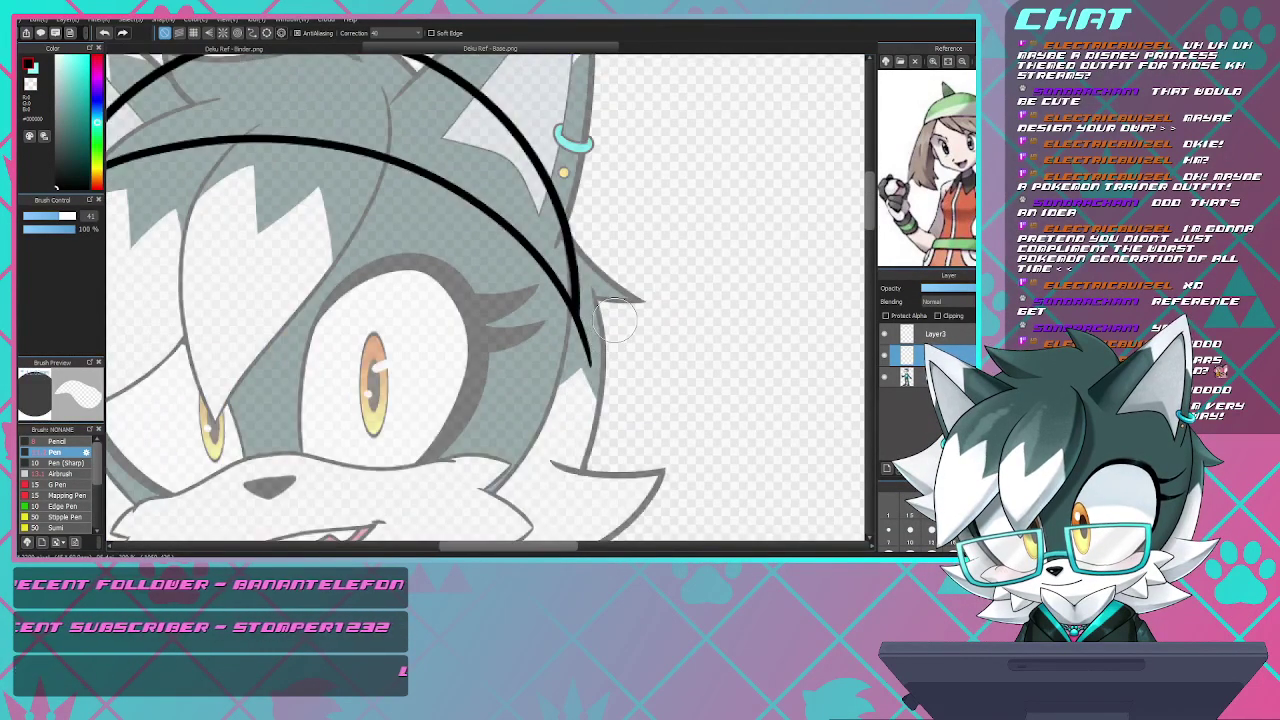
scroll(615, 318, down, 2)
scroll(600, 291, up, 3)
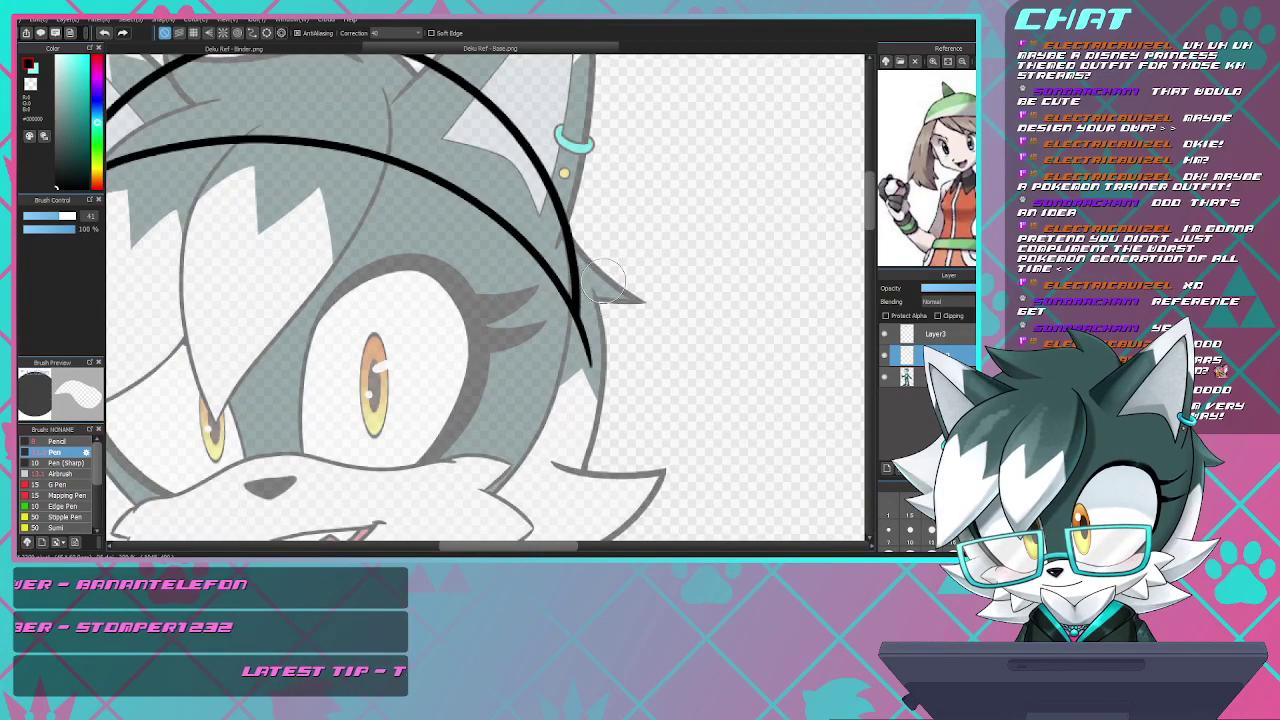
- On Layer3, erase the lower edge's tail below the left earring and redraw it as a short curved end with the pen
scroll(485, 300, down, 3)
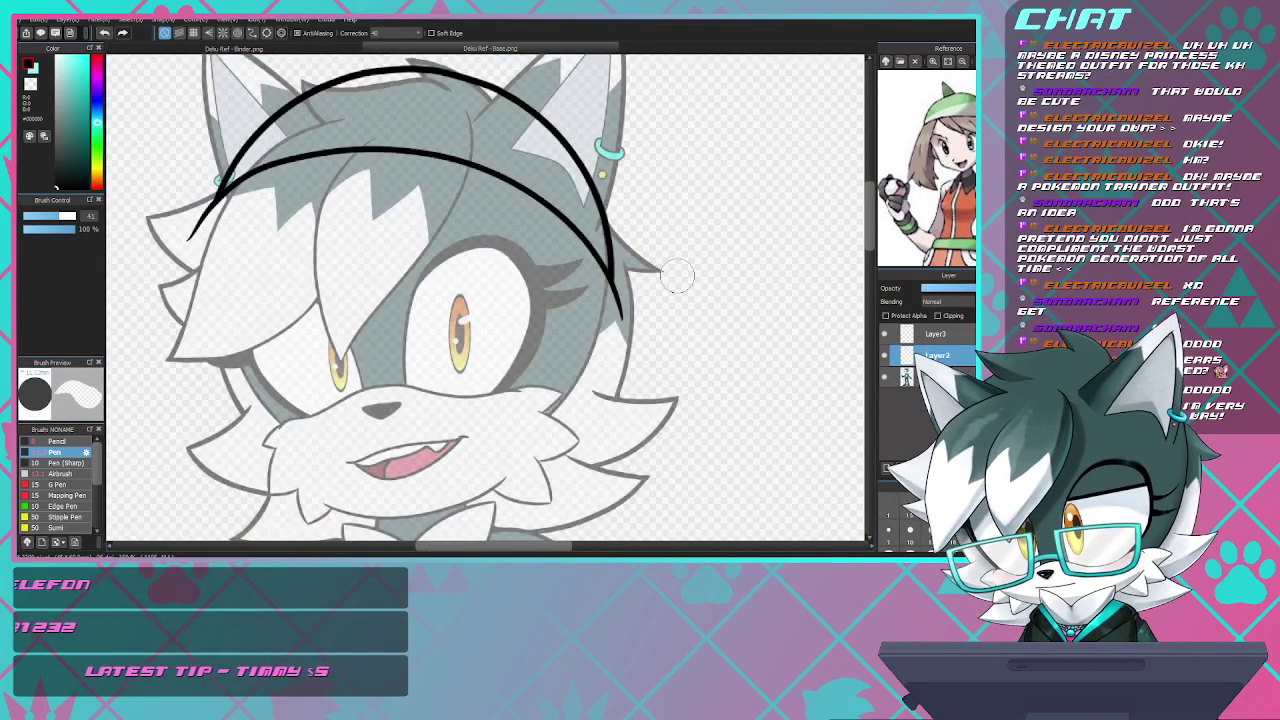
scroll(485, 300, up, 3)
click(936, 334)
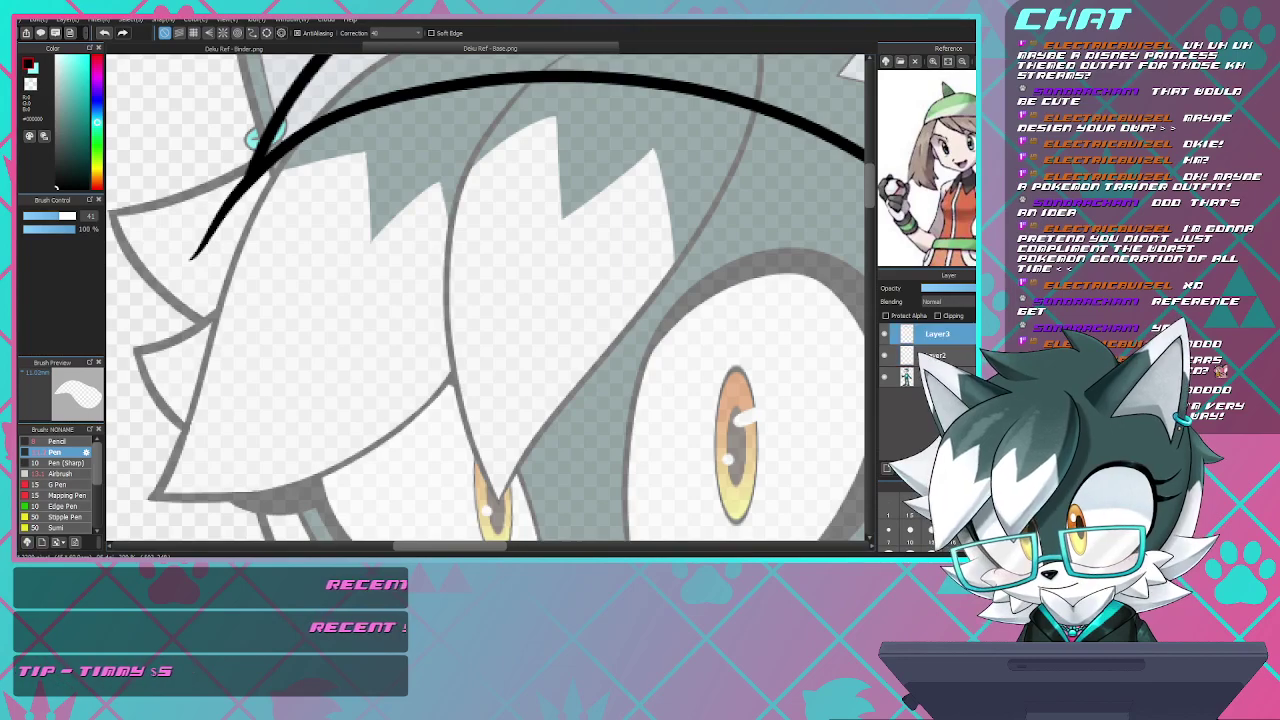
scroll(636, 318, down, 1)
scroll(378, 234, up, 2)
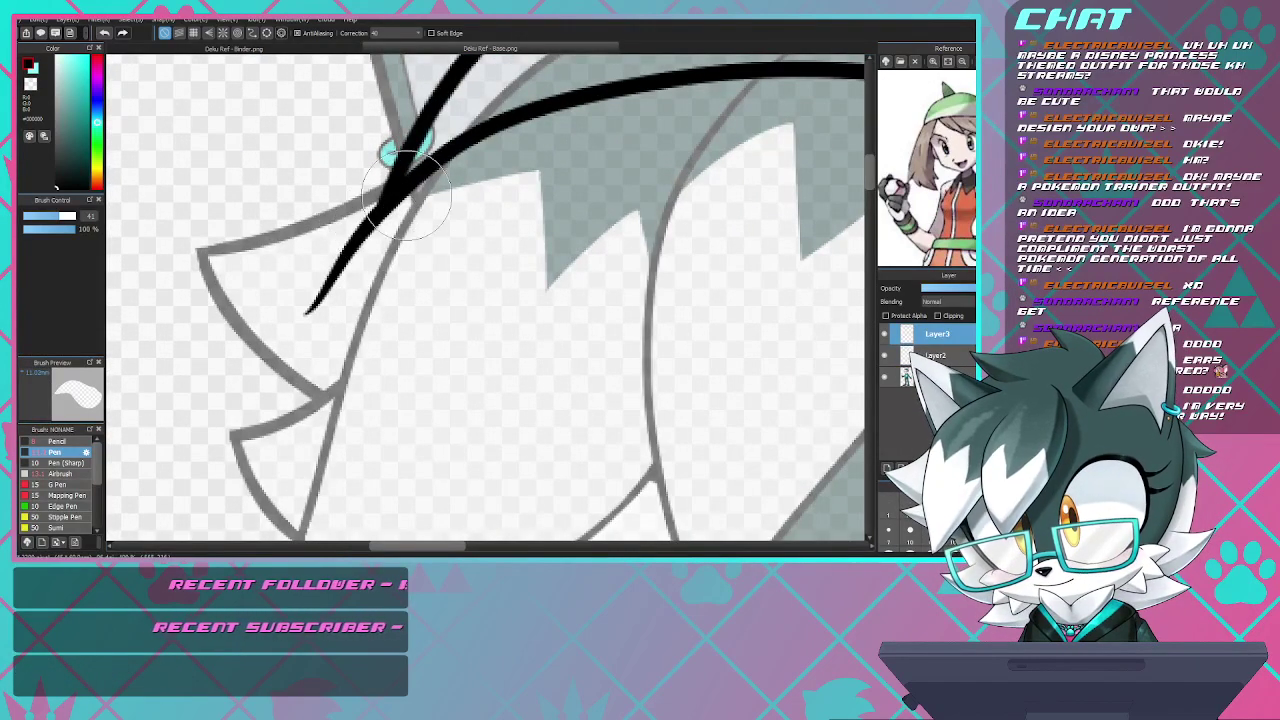
mouse_move(408, 192)
mouse_down()
mouse_move(378, 284)
mouse_move(370, 240)
mouse_up()
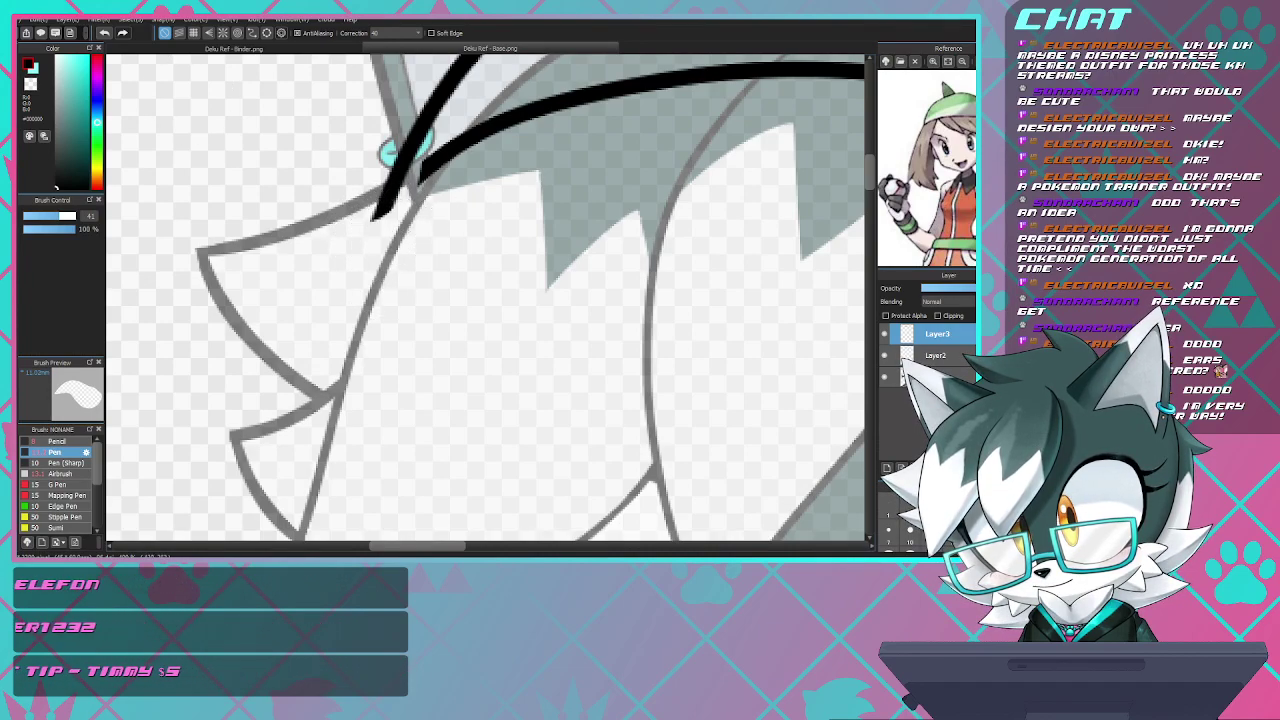
key(b)
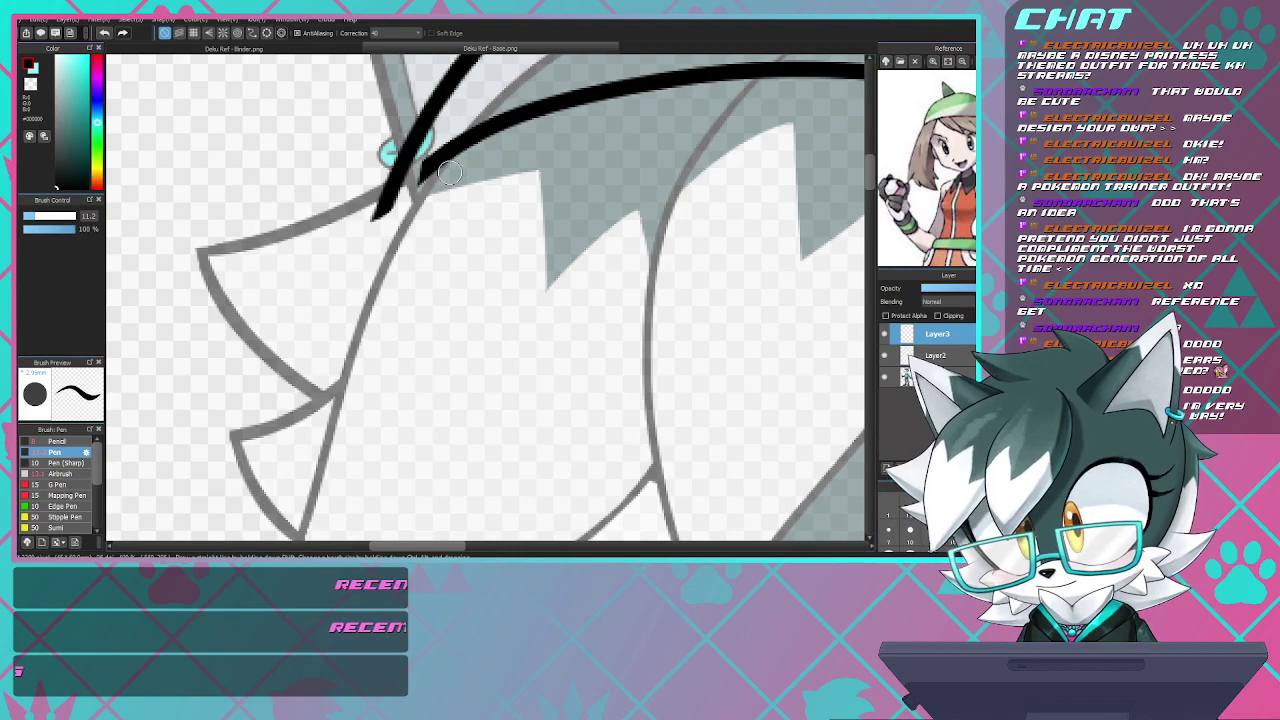
drag(405, 215, 428, 165)
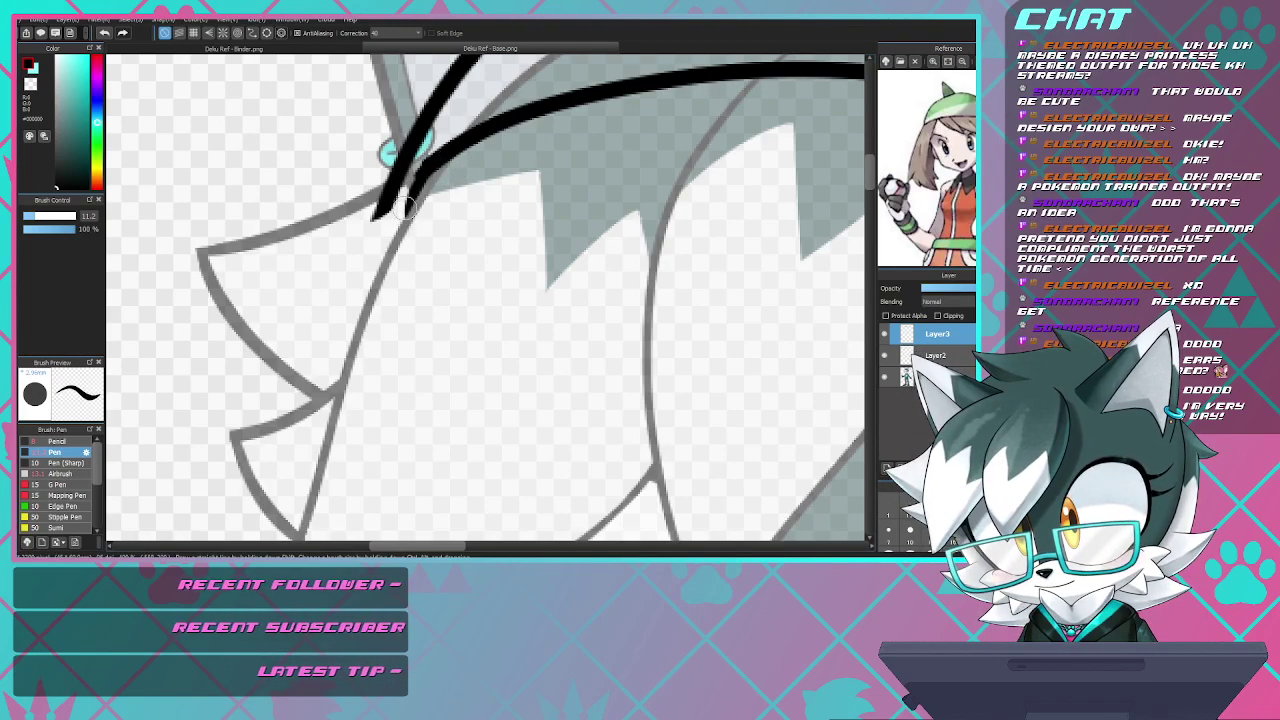
drag(398, 218, 420, 172)
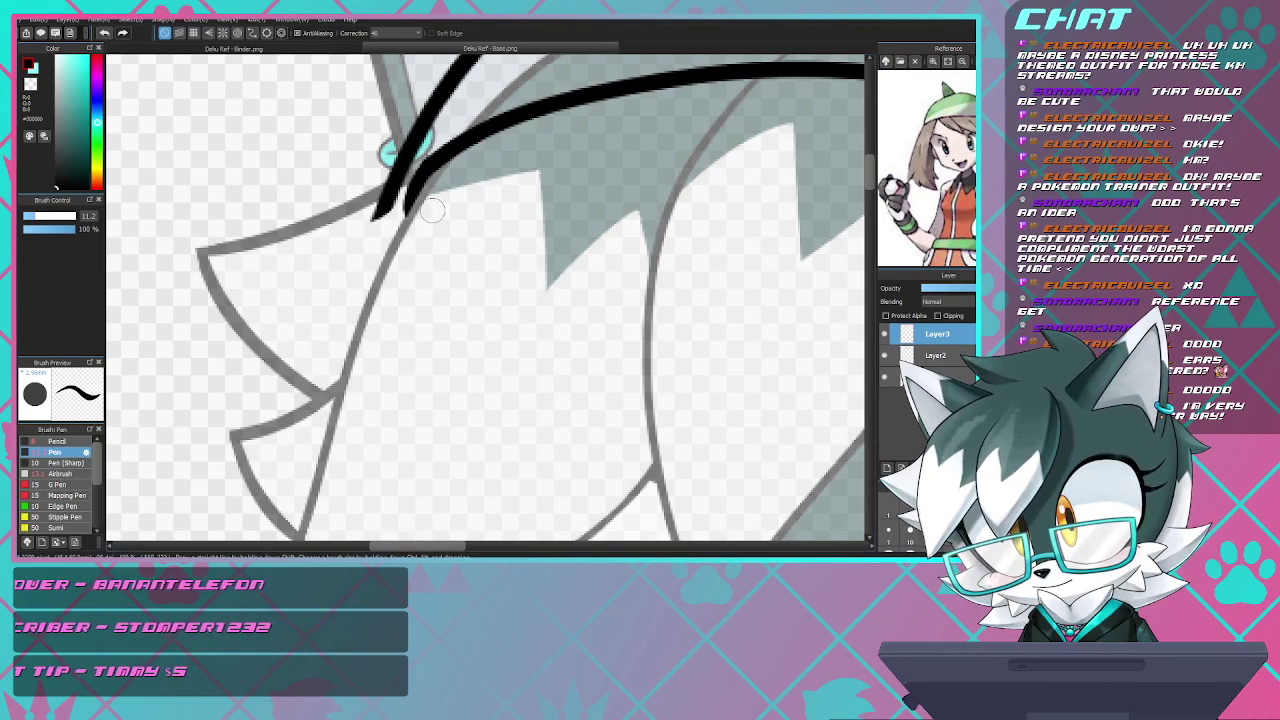
- On Layer2, erase the part of the crown arc crossing the left ear, leaving it to start at the ear's inner base
key(e)
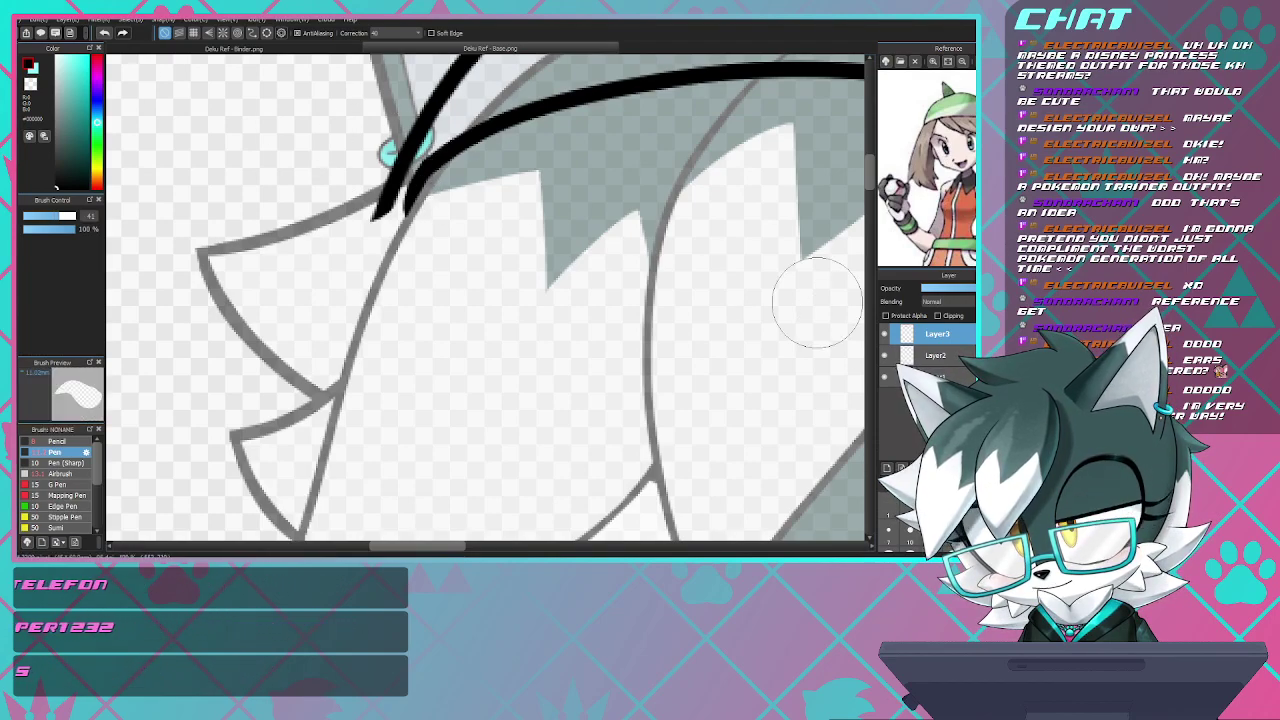
click(935, 355)
mouse_move(371, 213)
mouse_down()
mouse_move(373, 160)
mouse_move(425, 108)
mouse_up()
scroll(335, 330, down, 4)
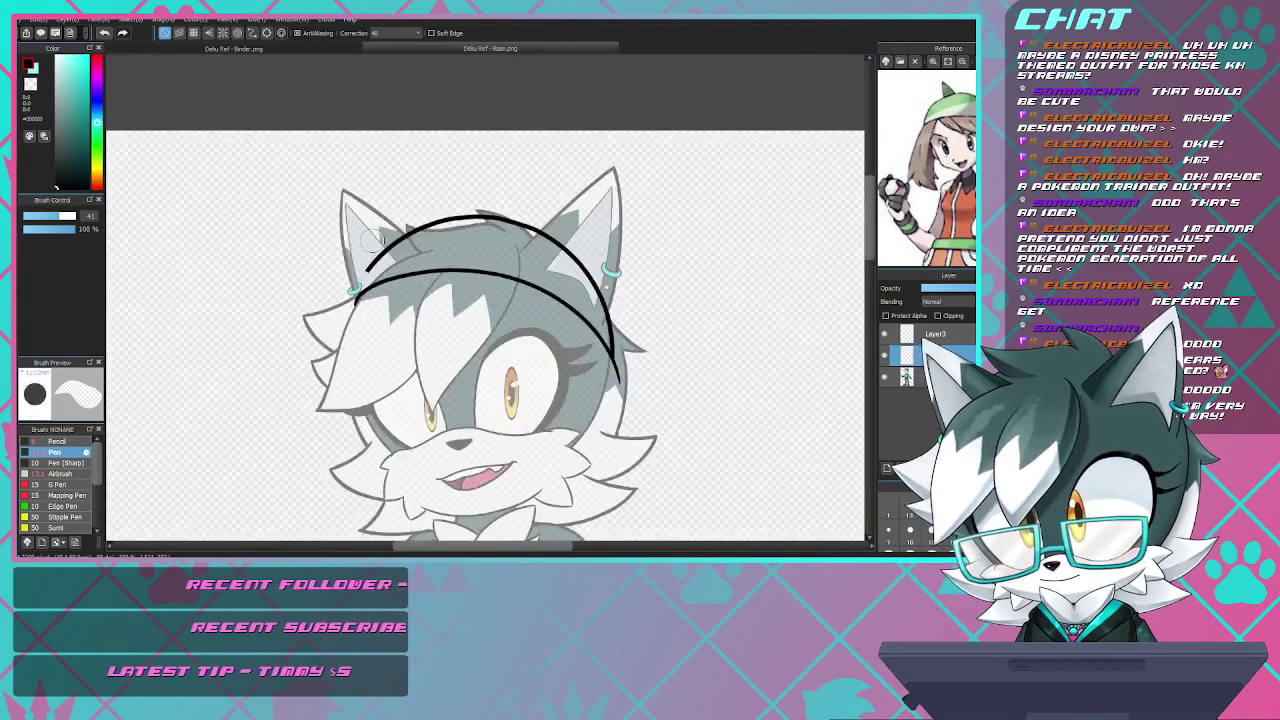
scroll(395, 222, up, 3)
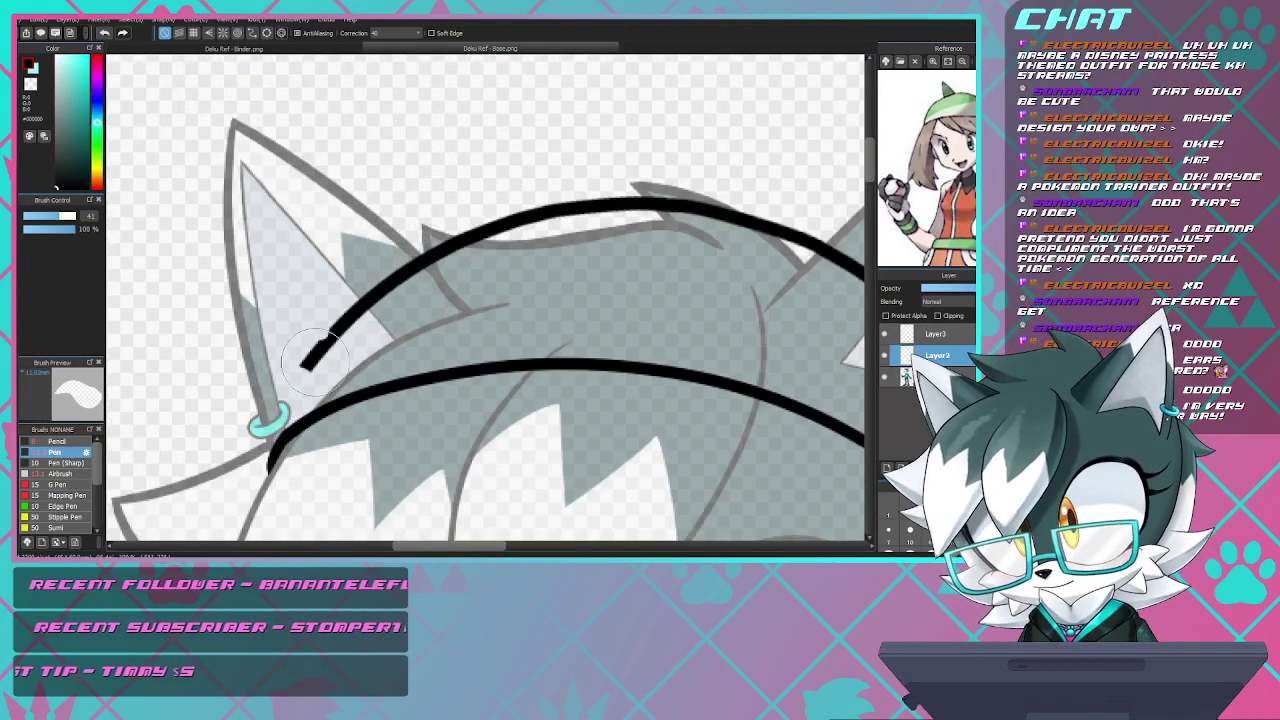
drag(318, 358, 288, 385)
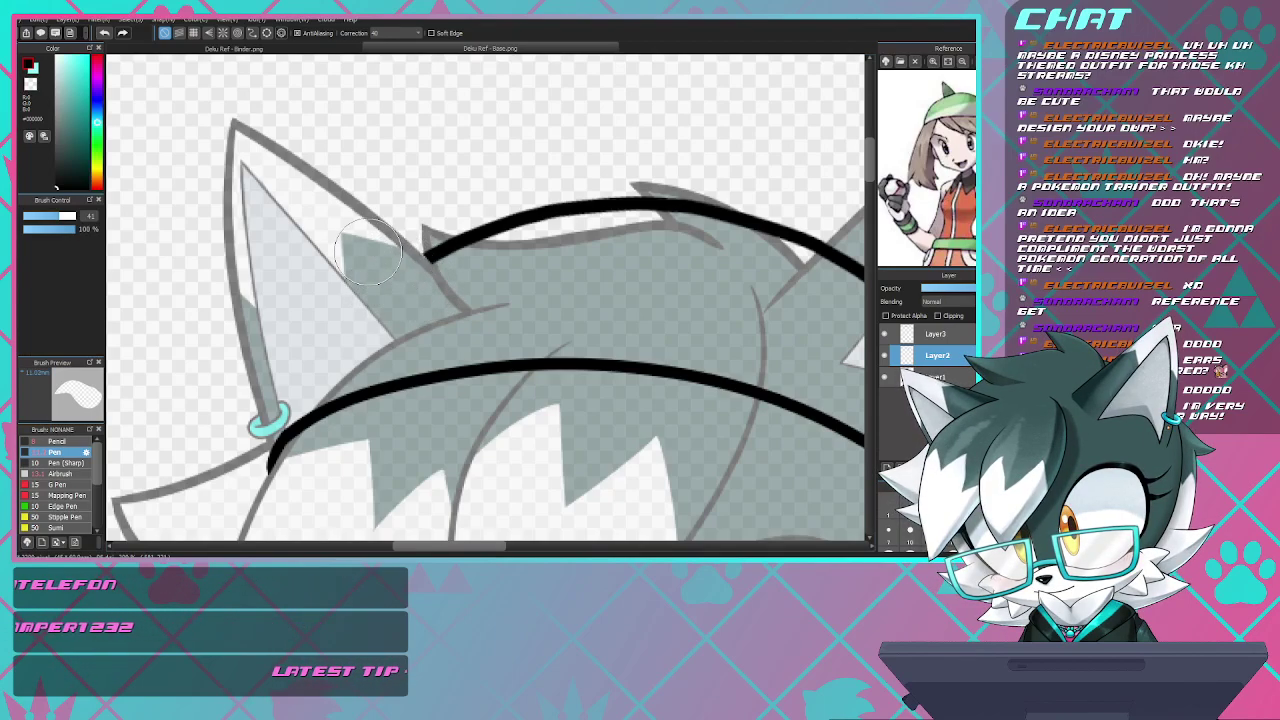
mouse_move(300, 368)
mouse_down()
mouse_move(392, 284)
mouse_move(368, 320)
mouse_move(306, 363)
mouse_up()
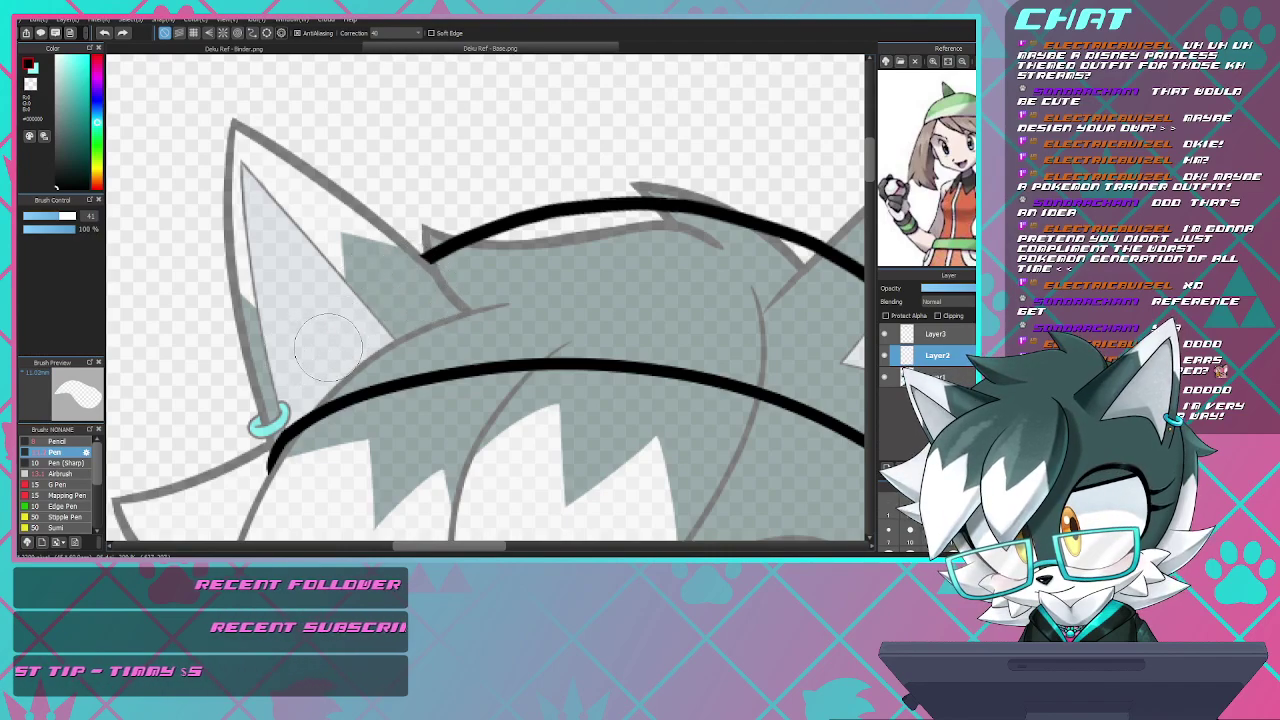
- On Layer3, extend the lower edge's right end with a tapering pen curve following the cheek outline, redrawing it until it flows smoothly
scroll(347, 243, down, 2)
scroll(612, 298, up, 1)
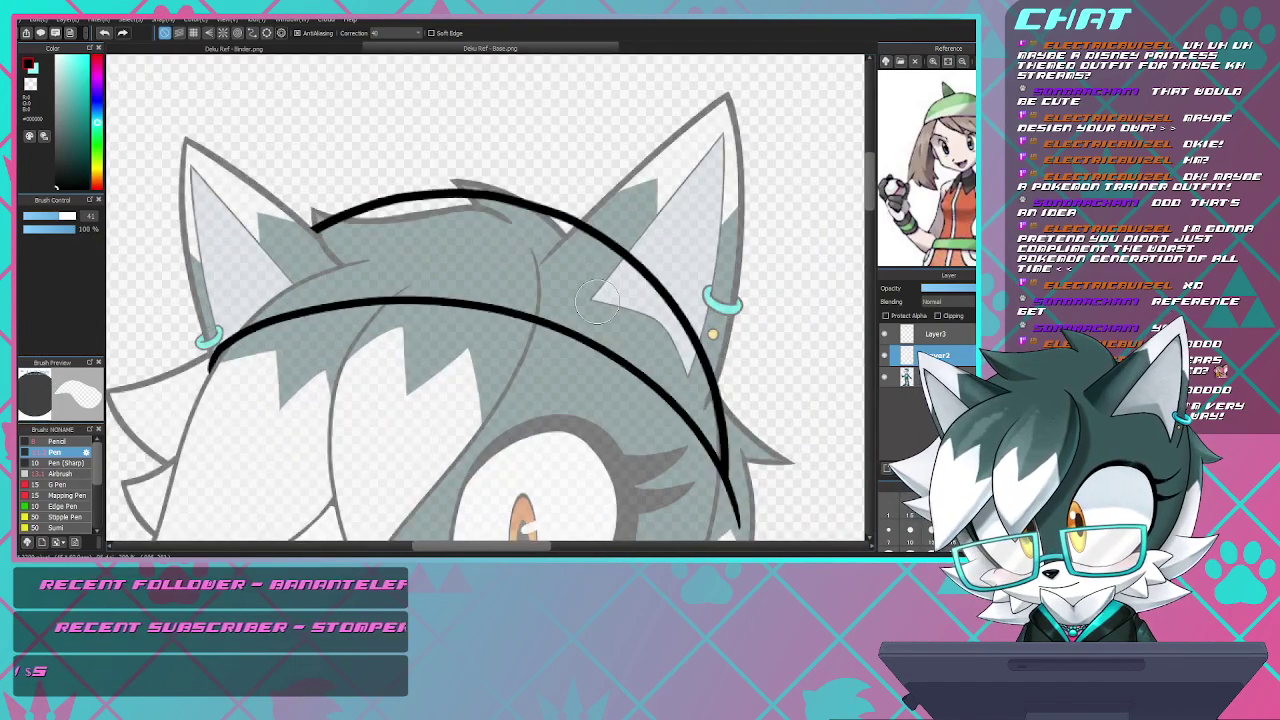
scroll(559, 242, down, 2)
scroll(605, 316, up, 3)
scroll(673, 338, down, 5)
scroll(640, 336, up, 5)
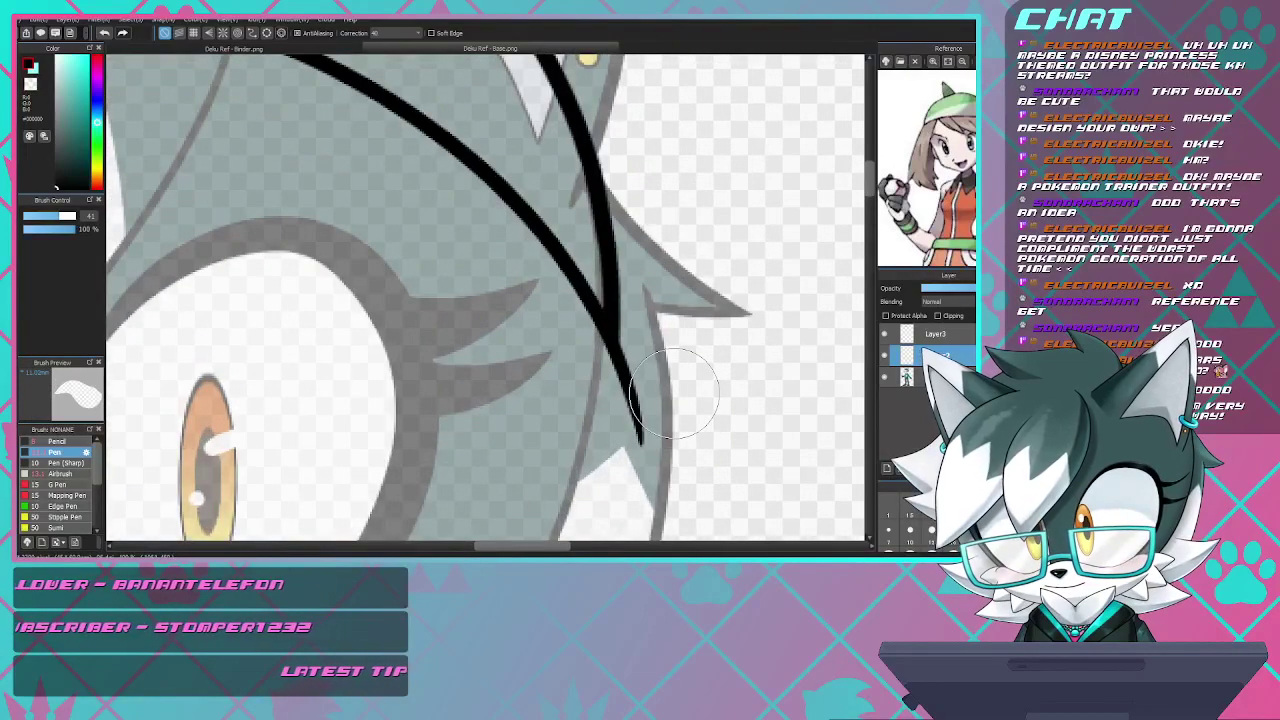
scroll(620, 335, down, 5)
scroll(596, 334, up, 5)
scroll(596, 333, up, 2)
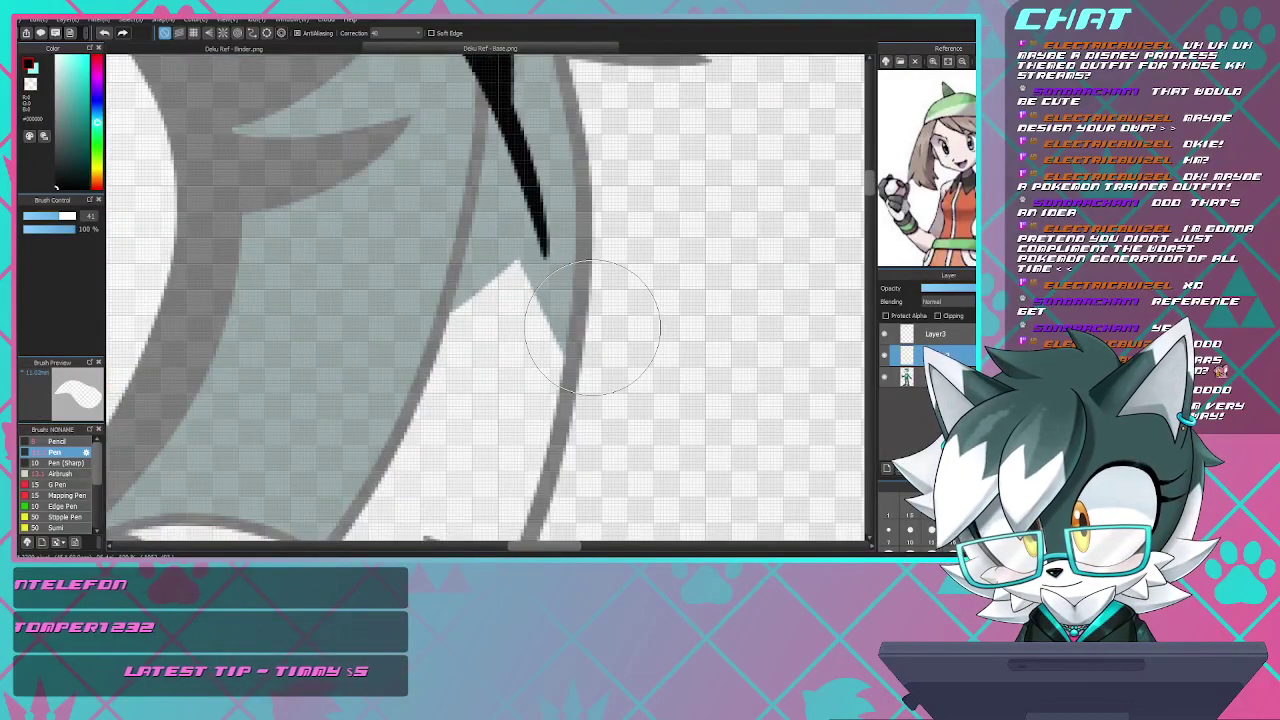
key(b)
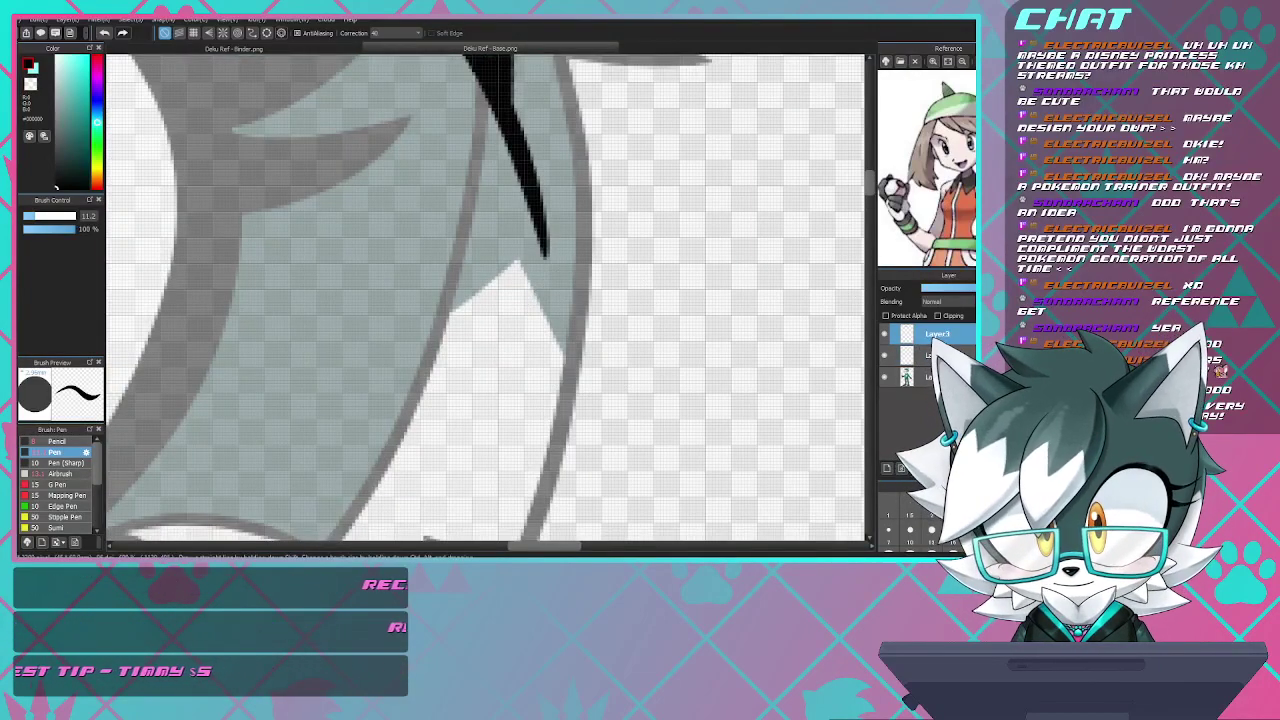
drag(549, 262, 575, 327)
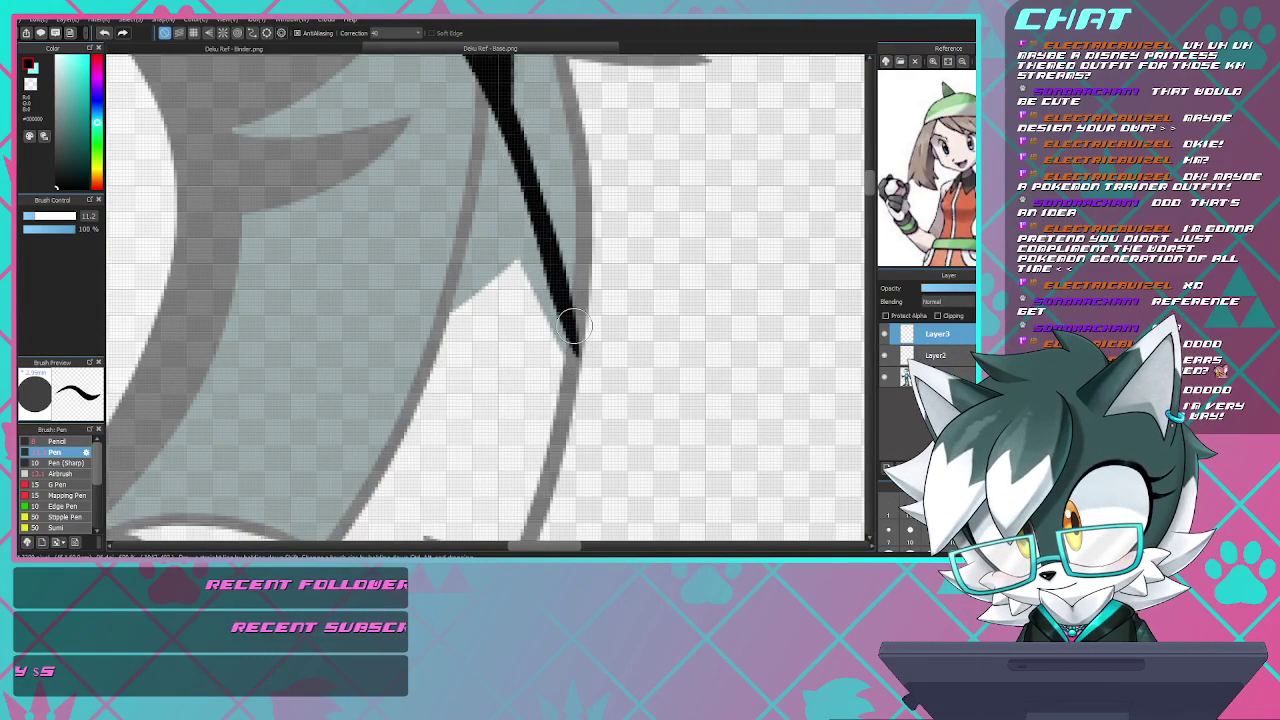
key(ctrl+z)
mouse_move(538, 195)
mouse_down()
mouse_move(566, 290)
mouse_move(558, 430)
mouse_up()
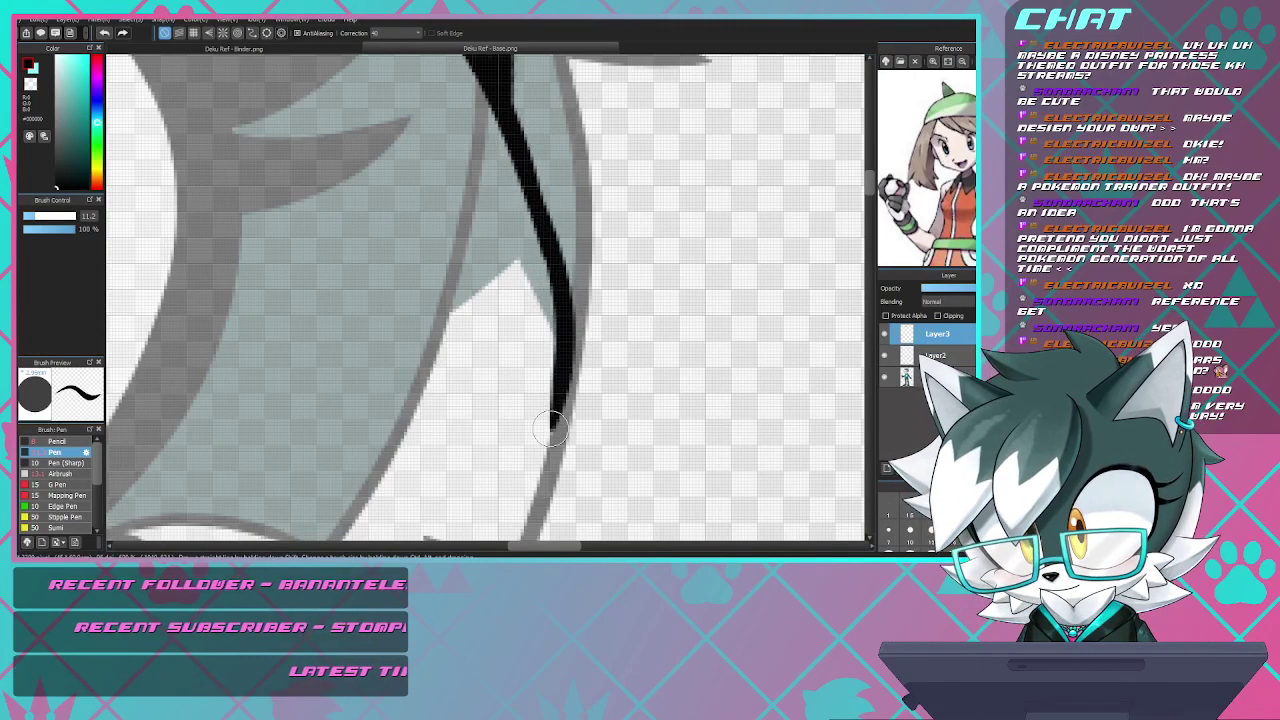
key(ctrl+z)
mouse_move(510, 145)
mouse_down()
mouse_move(567, 295)
mouse_move(563, 435)
mouse_up()
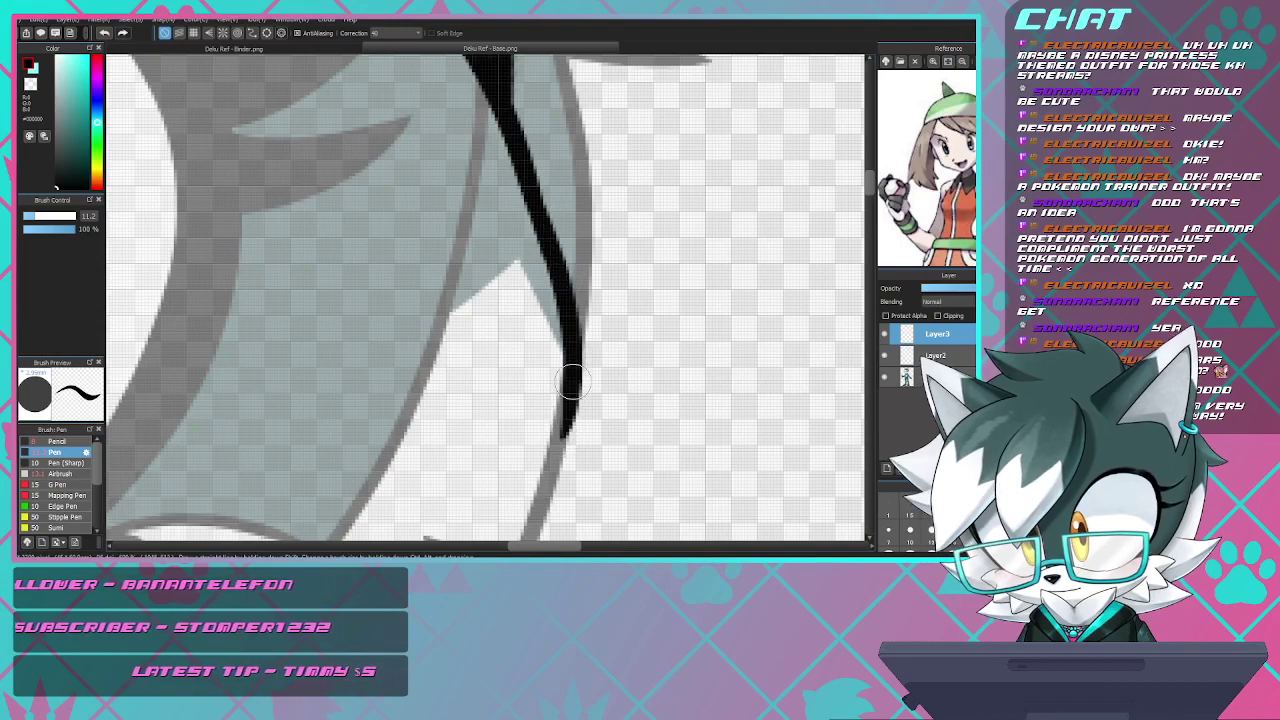
key(ctrl+z)
mouse_move(512, 150)
mouse_down()
mouse_move(557, 334)
mouse_move(545, 470)
mouse_up()
key(ctrl+z)
drag(543, 235, 550, 490)
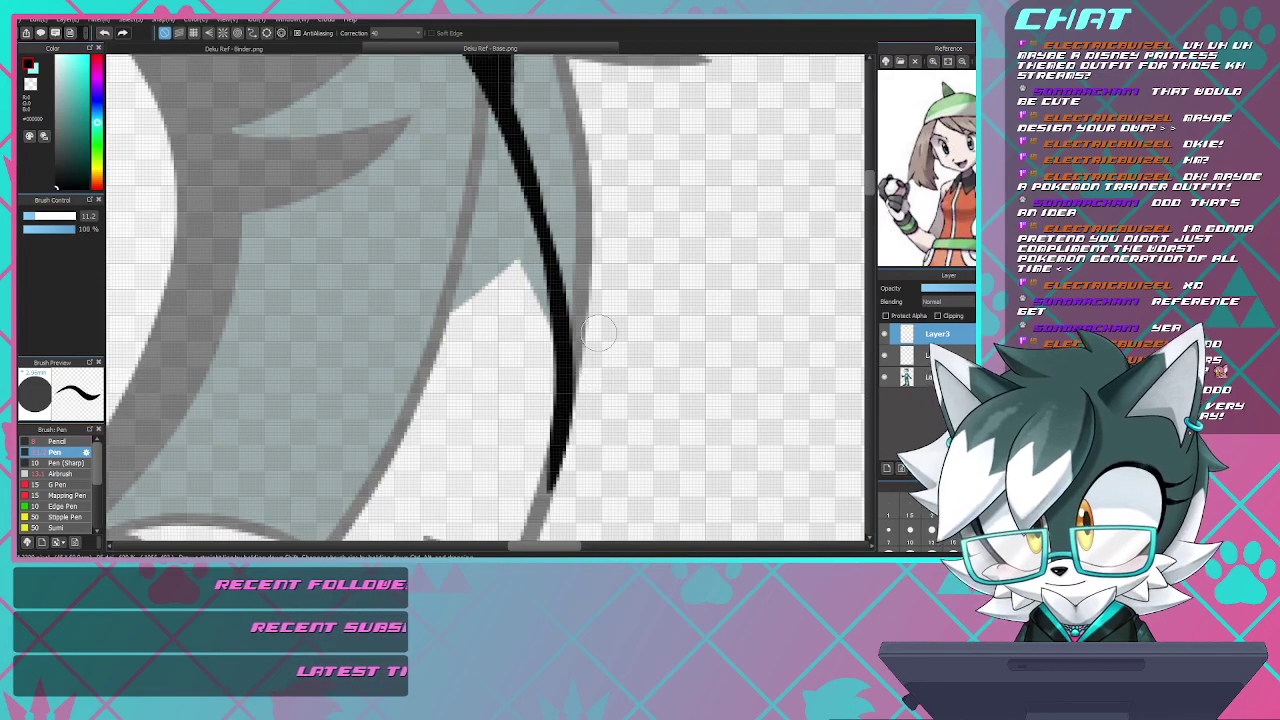
- On Layer1, erase the hair spike and head outline sticking out past the headwear beside the right eye's lashes
scroll(599, 333, down, 6)
scroll(594, 330, up, 3)
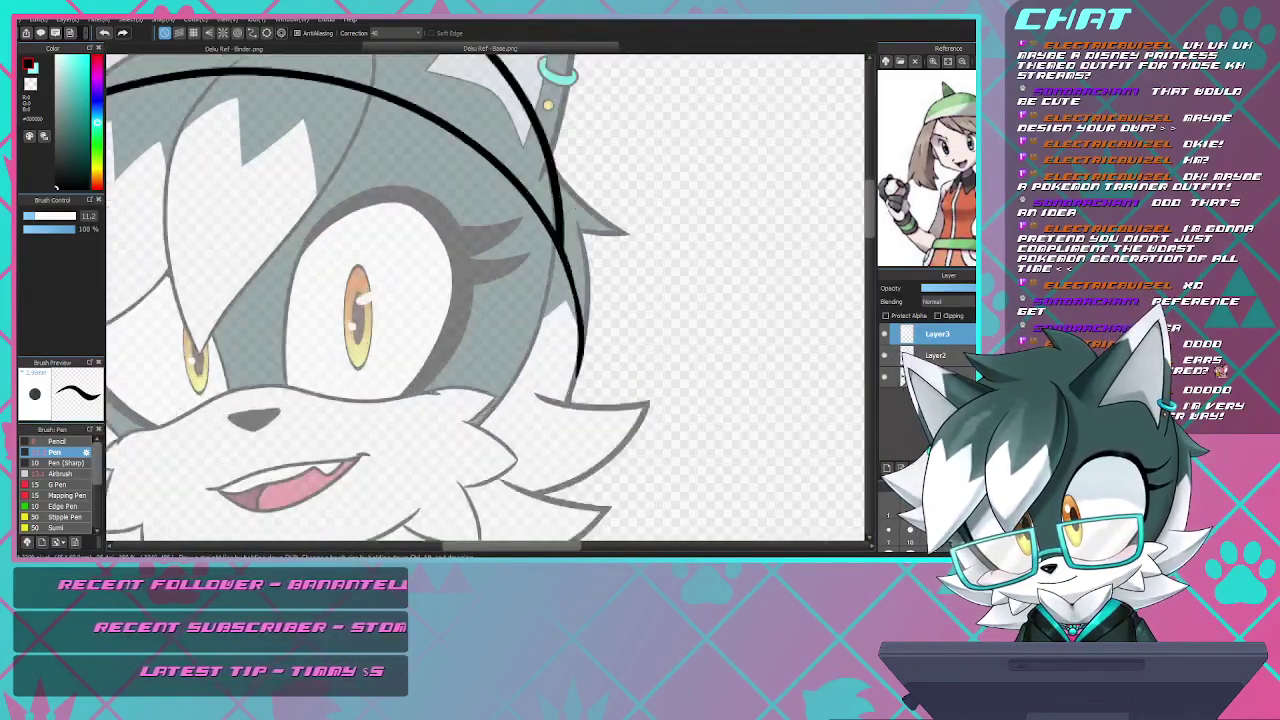
scroll(595, 237, down, 4)
scroll(595, 237, up, 6)
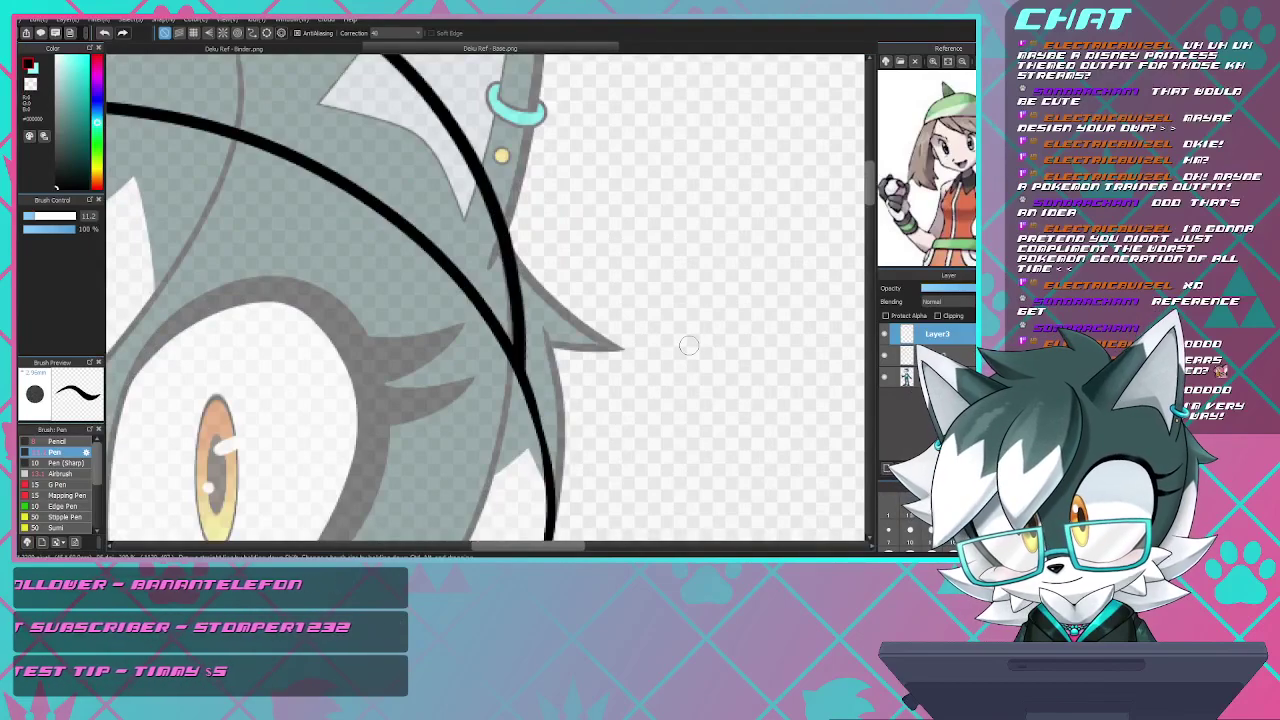
key(e)
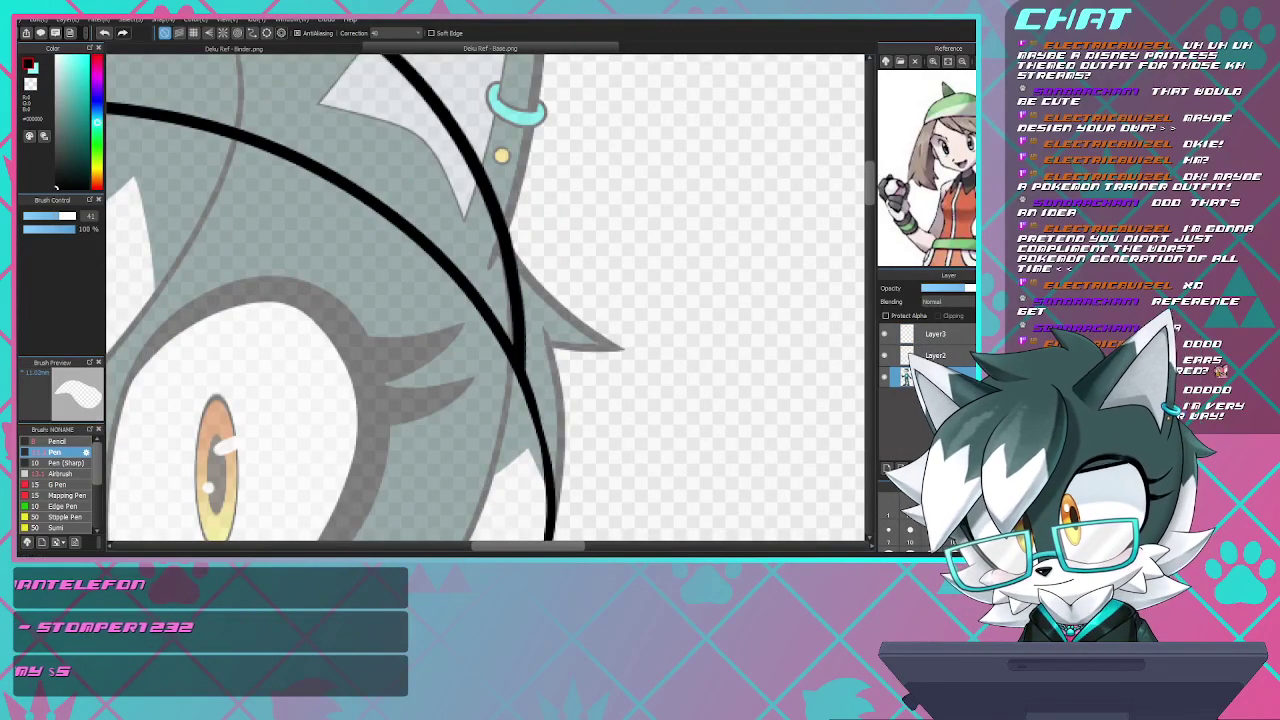
scroll(434, 227, down, 4)
scroll(583, 340, up, 4)
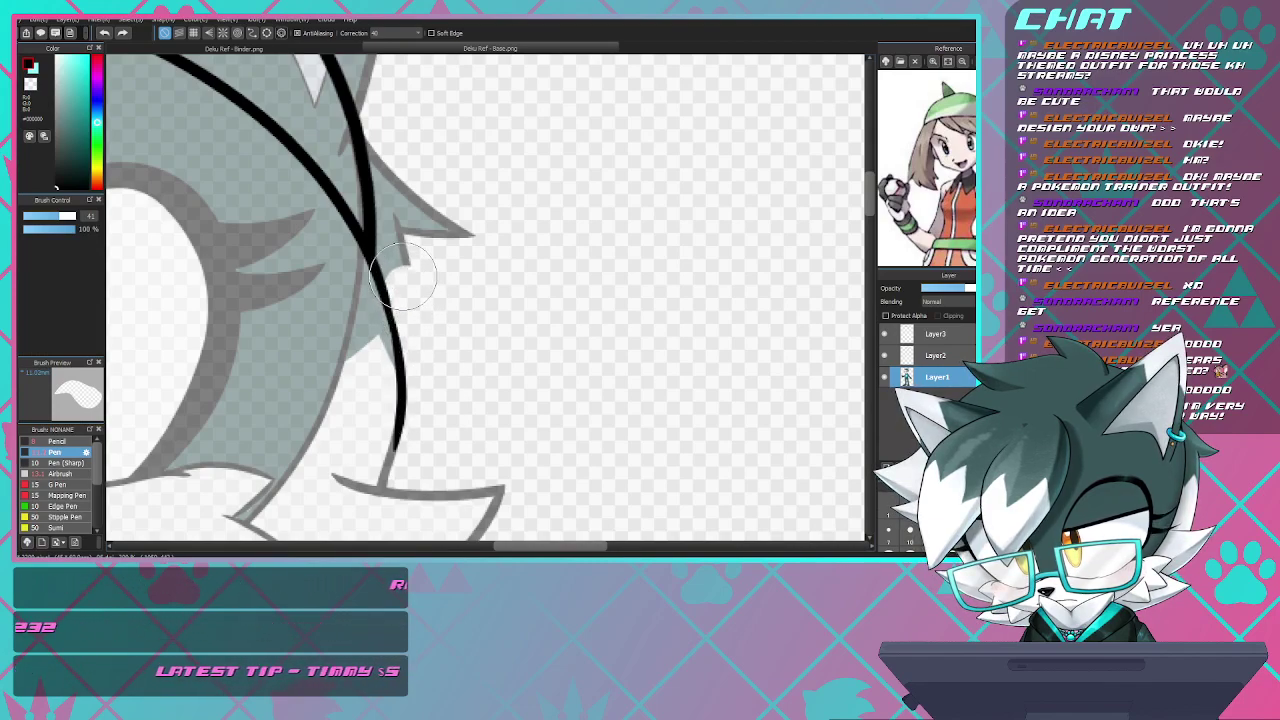
drag(395, 255, 384, 140)
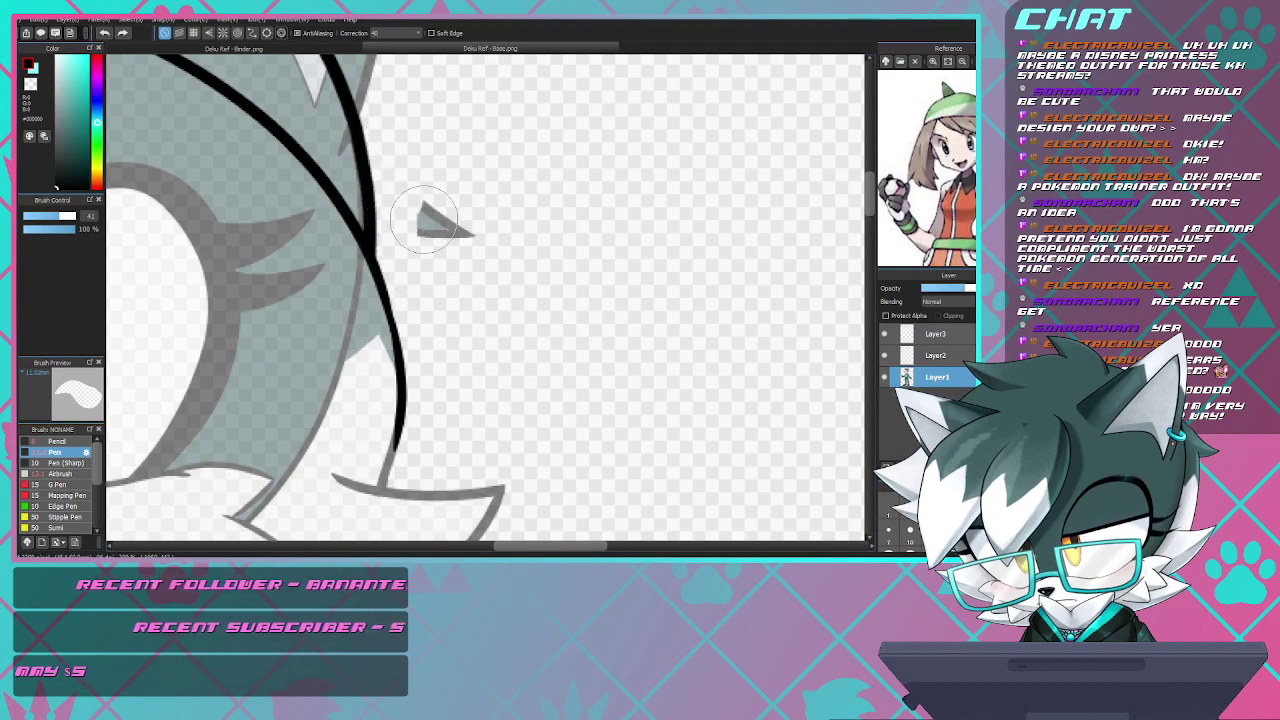
drag(424, 219, 471, 243)
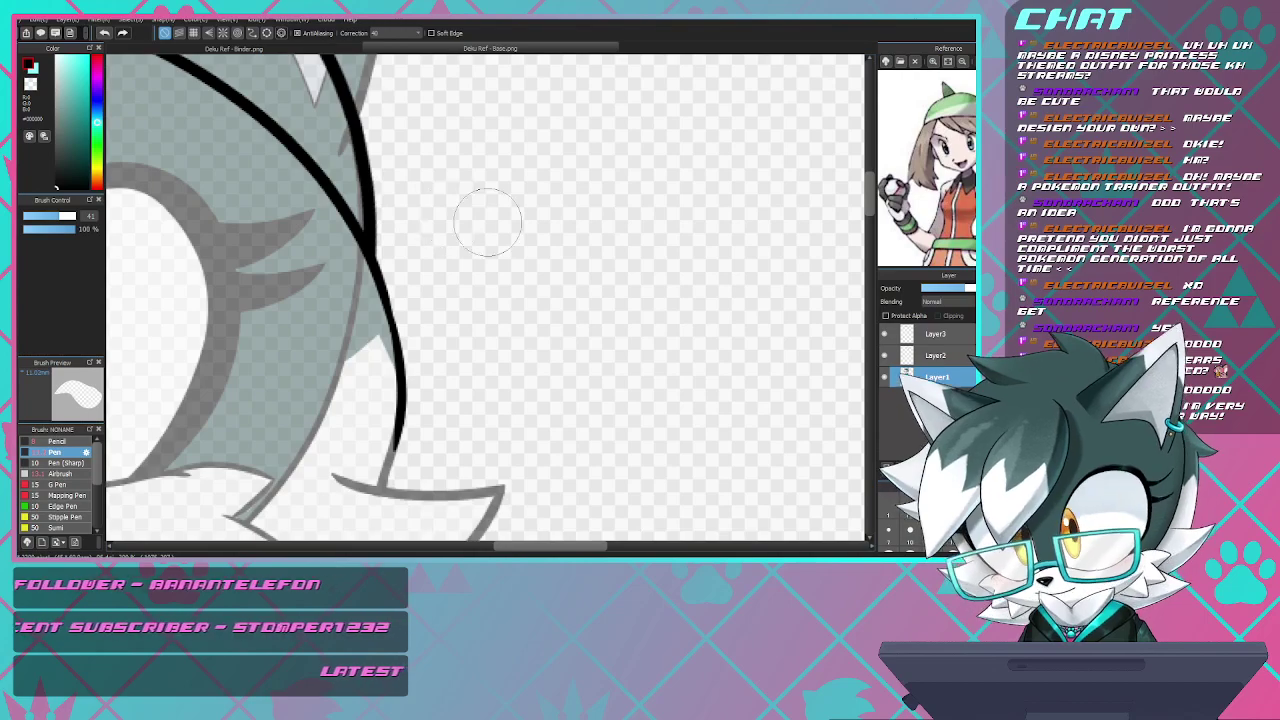
- On Layer1, erase the hair tufts sticking out above the crown arc, reducing the eraser to 14.6 for the one beside the left ear
scroll(487, 221, down, 5)
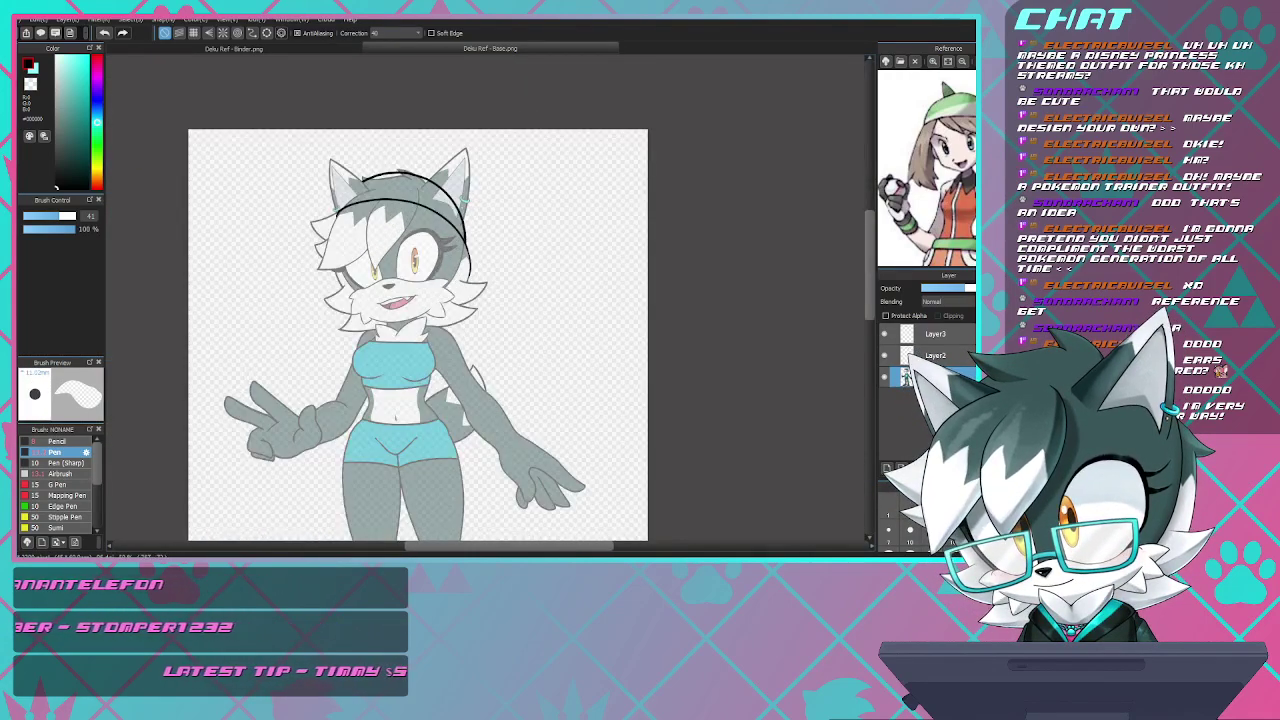
scroll(405, 147, up, 4)
scroll(404, 243, down, 3)
scroll(388, 243, up, 4)
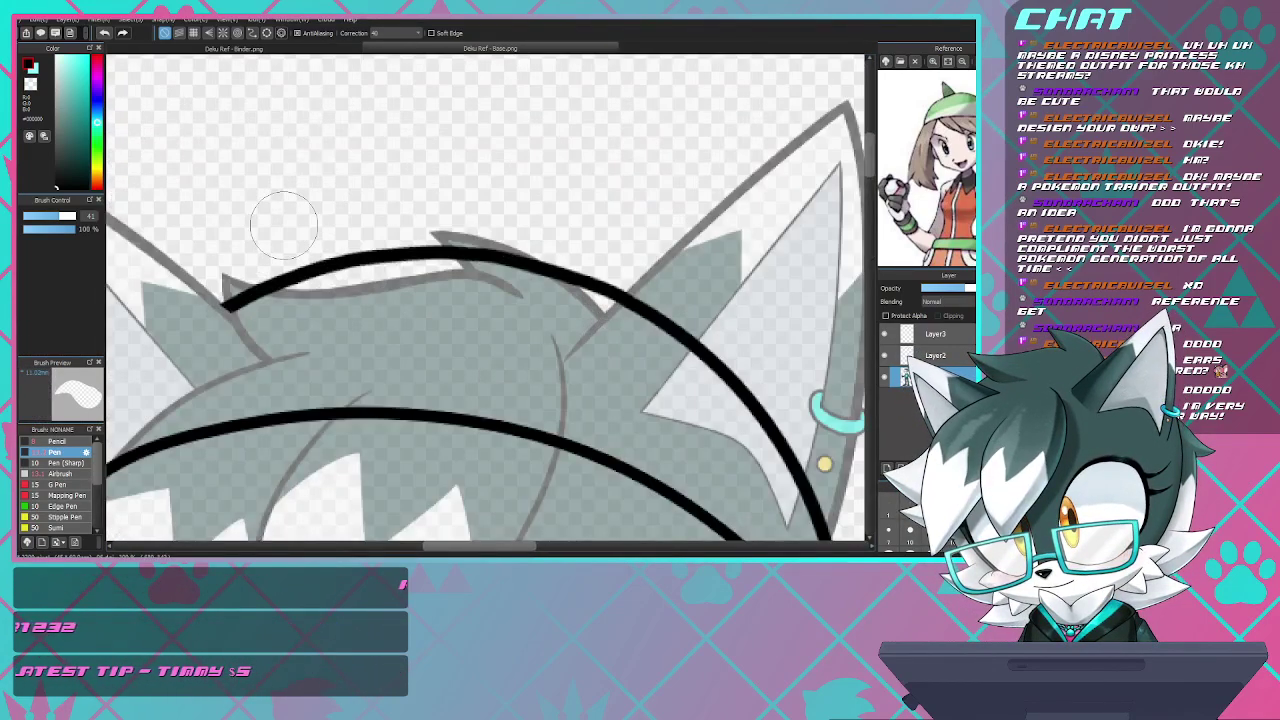
drag(432, 223, 465, 222)
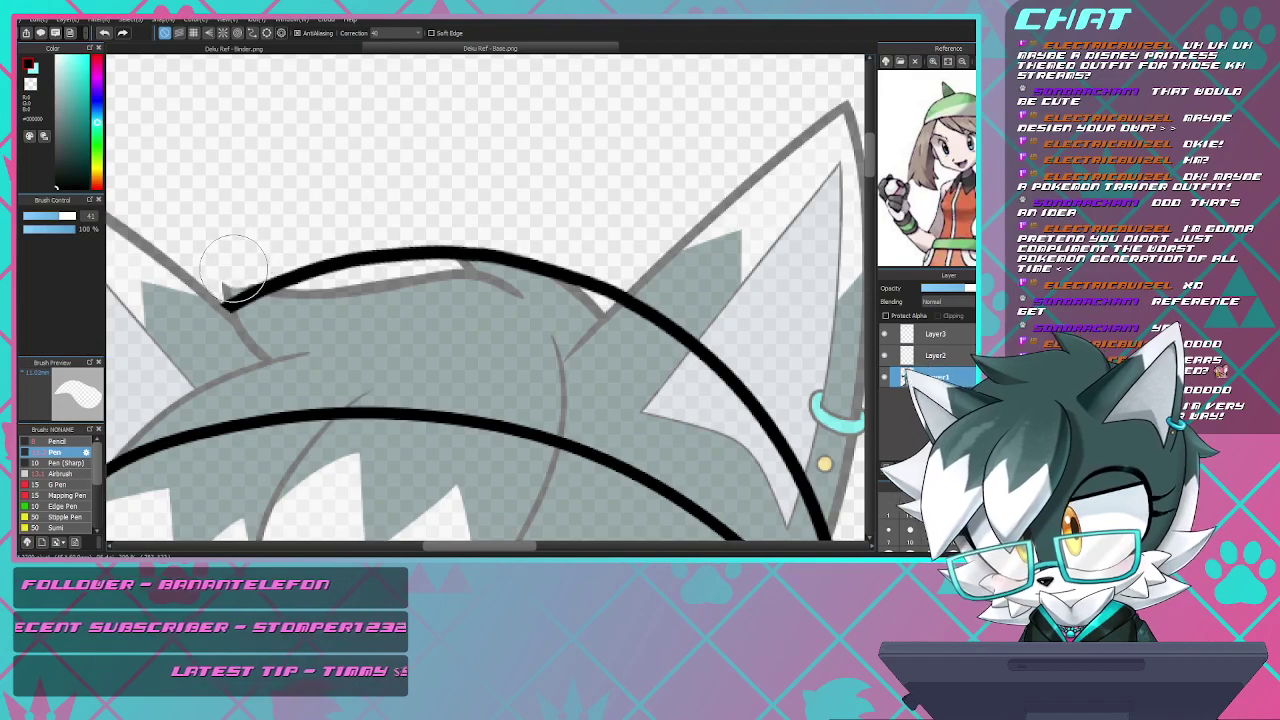
scroll(236, 260, up, 4)
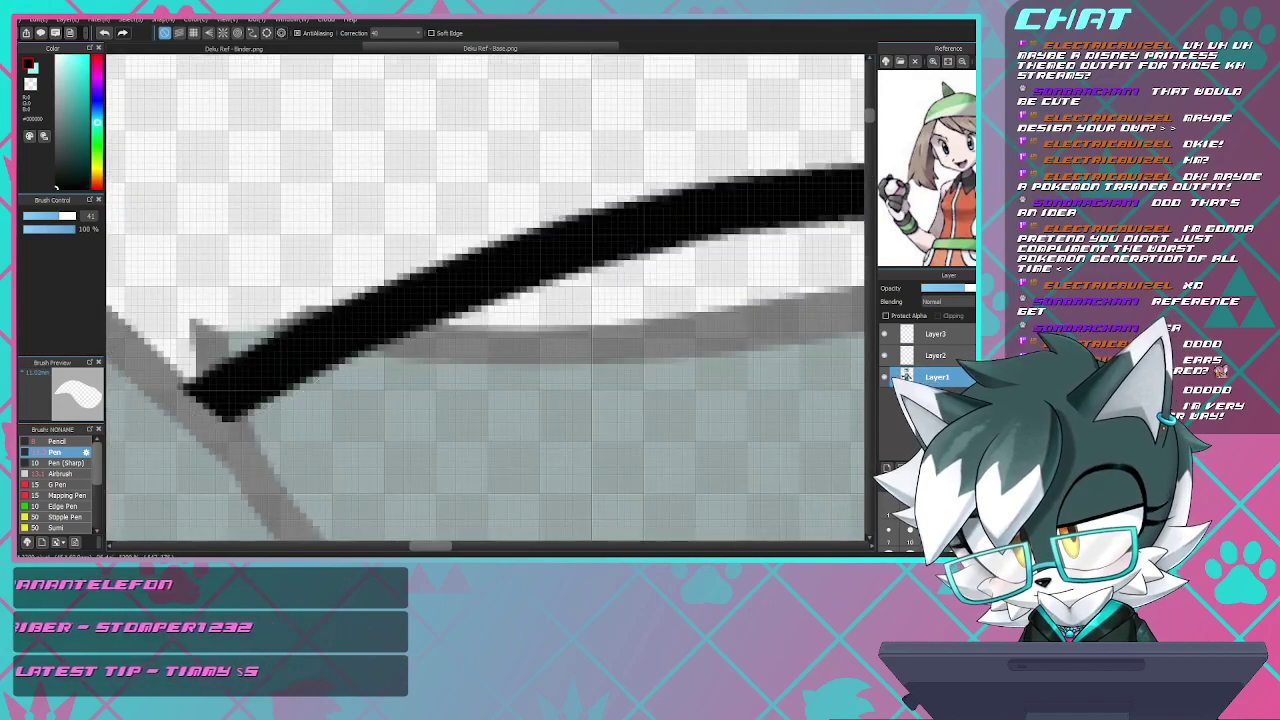
drag(59, 216, 38, 216)
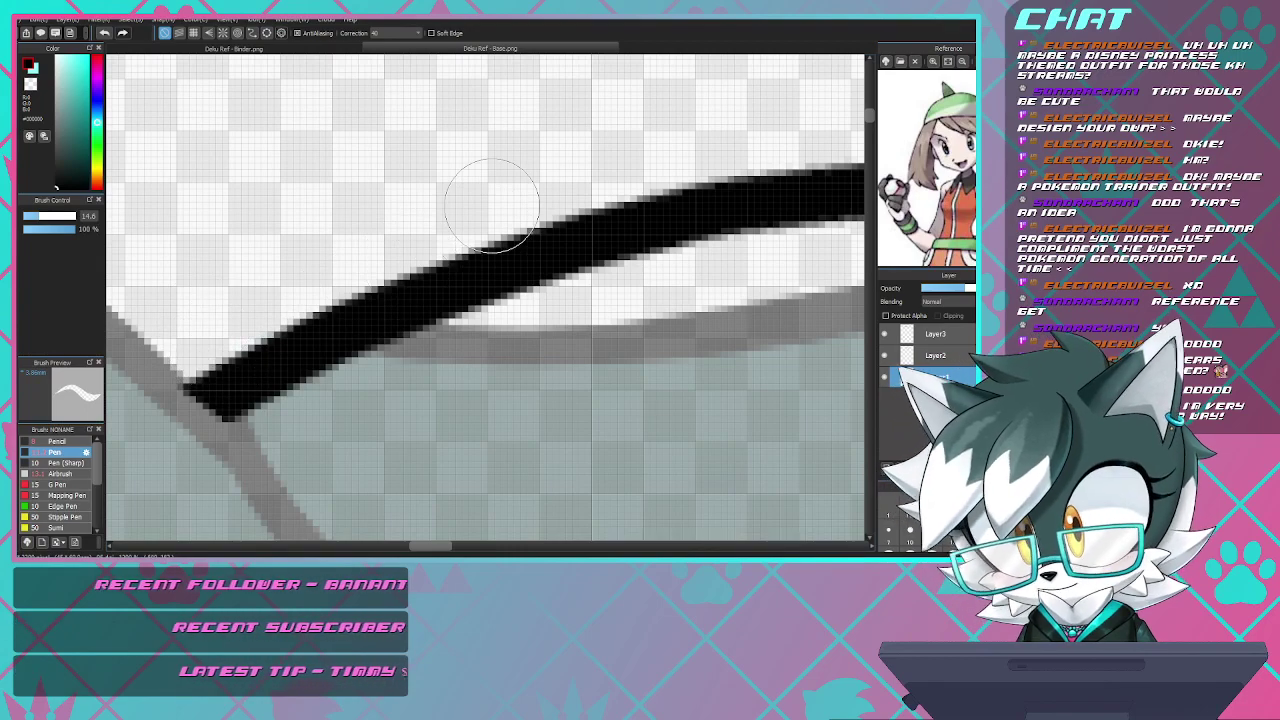
- On Layer2, erase the part of the crown arc crossing the right ear with the eraser at size 30
scroll(490, 205, down, 6)
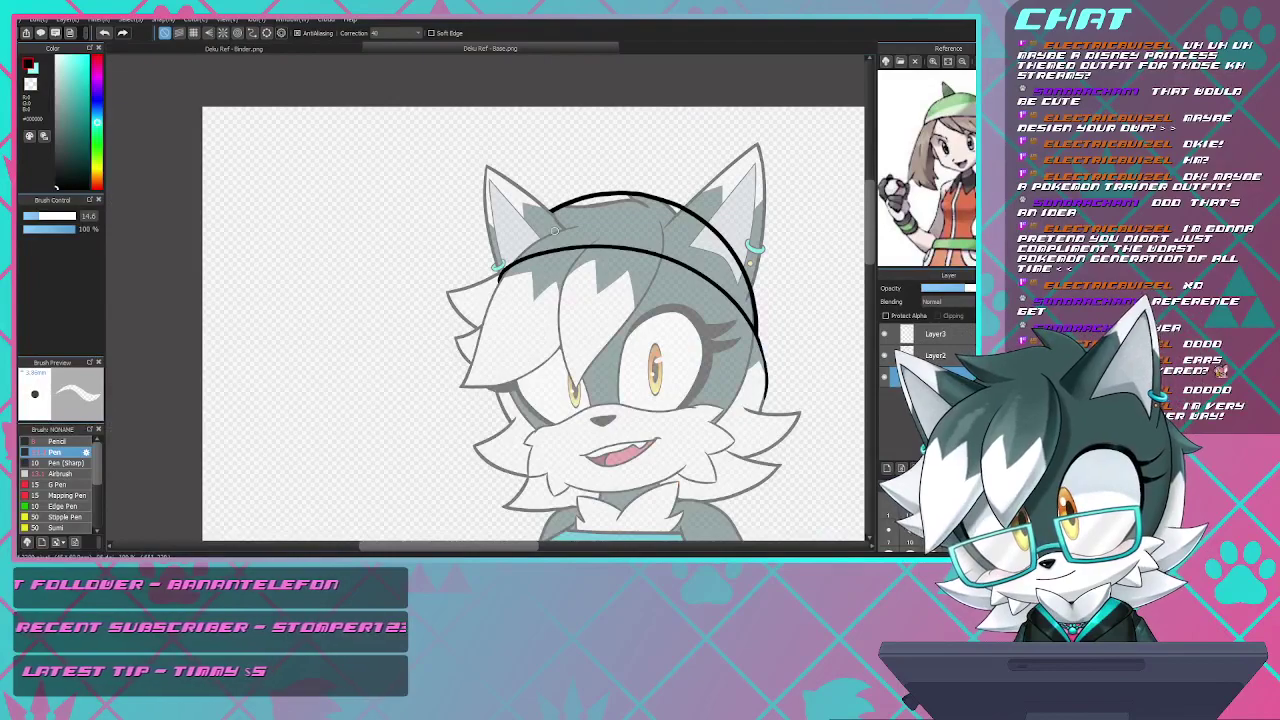
scroll(615, 227, down, 1)
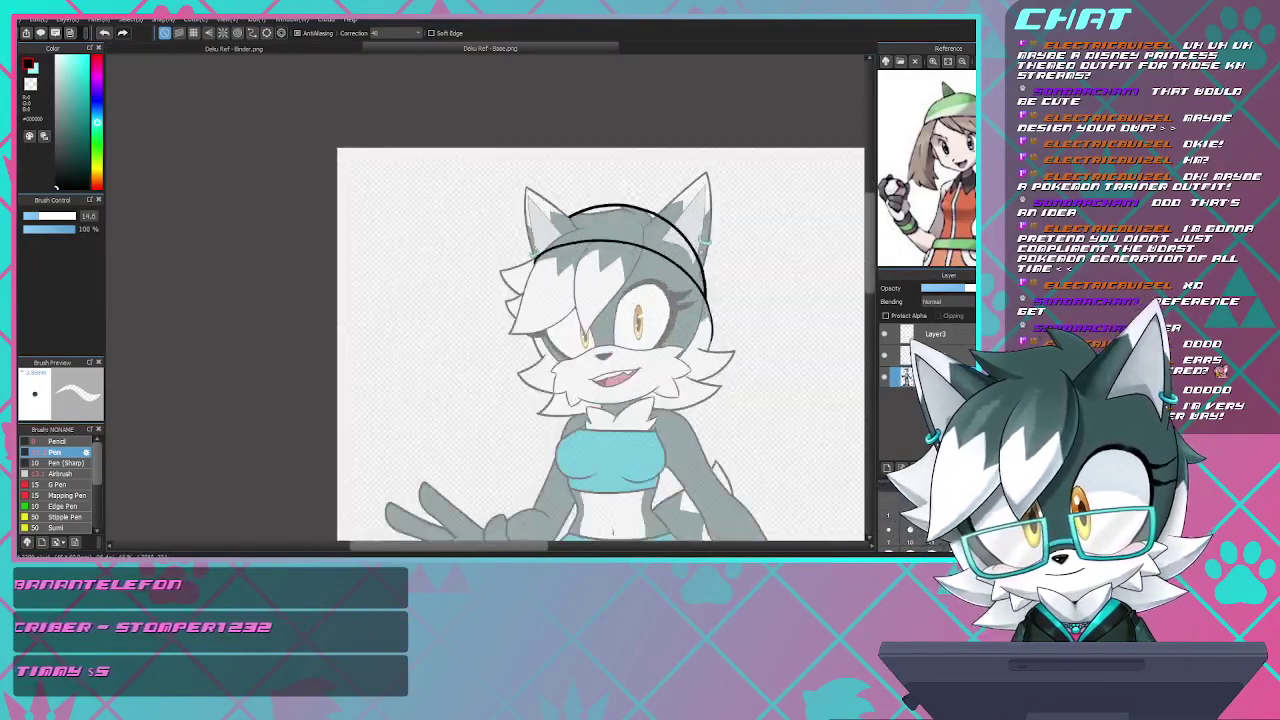
scroll(712, 227, up, 4)
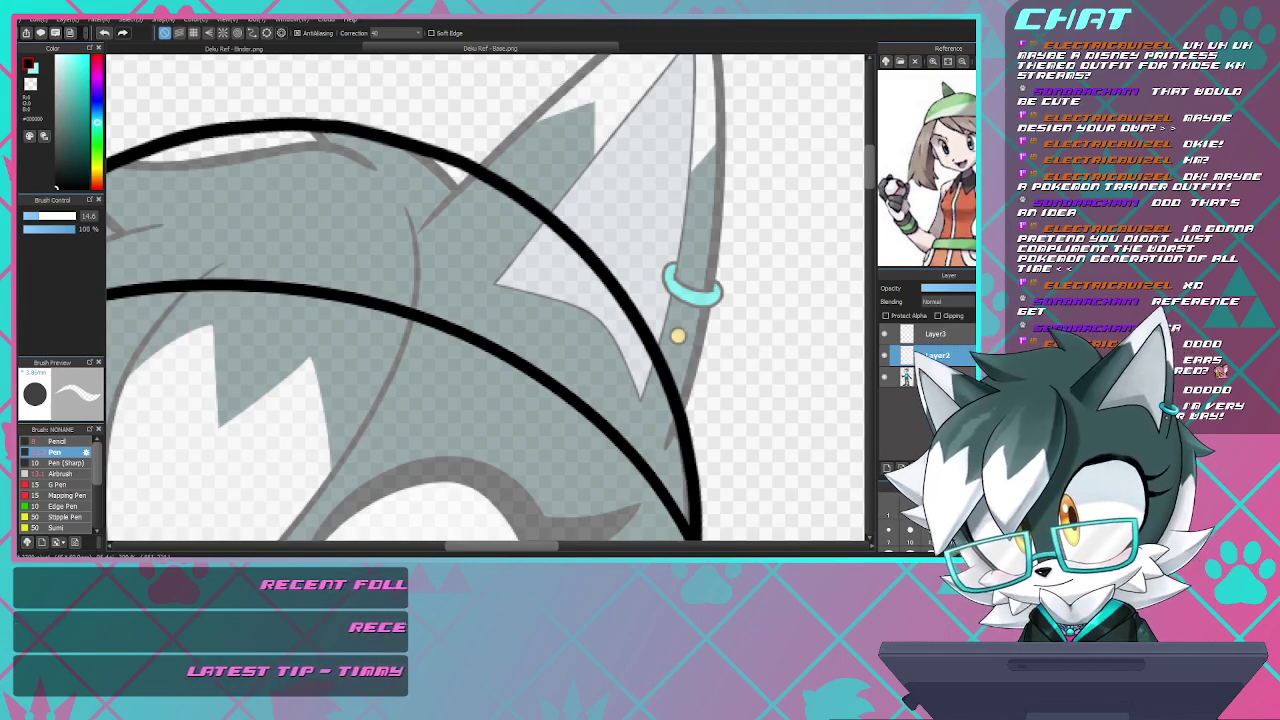
key(e)
mouse_move(484, 175)
mouse_down()
mouse_move(578, 248)
mouse_move(641, 331)
mouse_move(676, 425)
mouse_up()
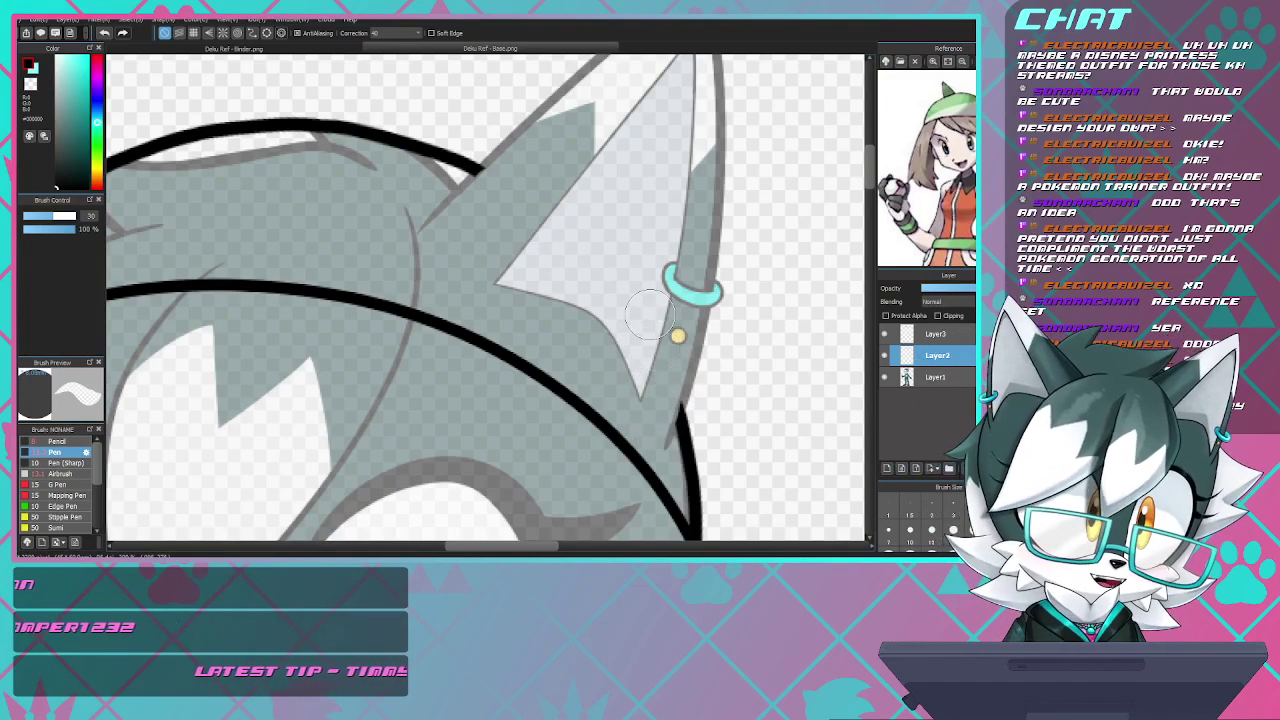
- On Layer3, draw a pen curve at size 11.2 along the left ear's base, from the headband's left end up to the hair
scroll(672, 290, down, 4)
scroll(556, 245, up, 3)
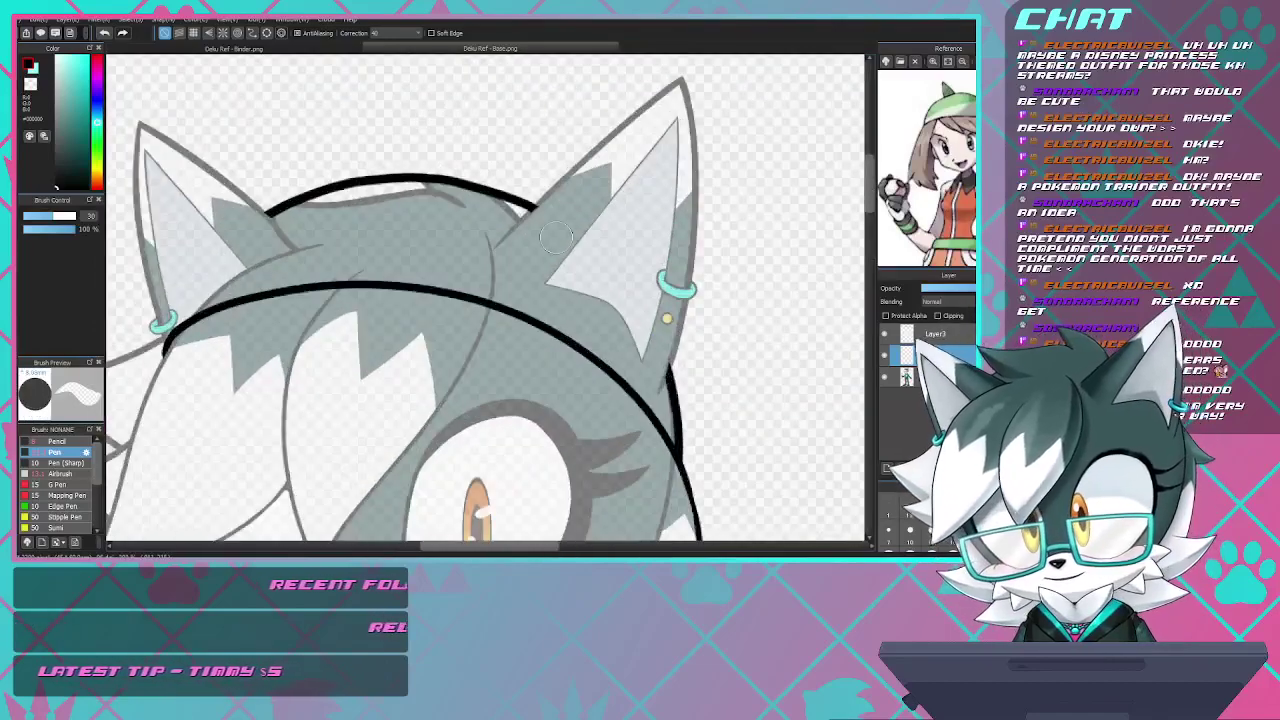
scroll(557, 237, down, 4)
scroll(594, 259, up, 3)
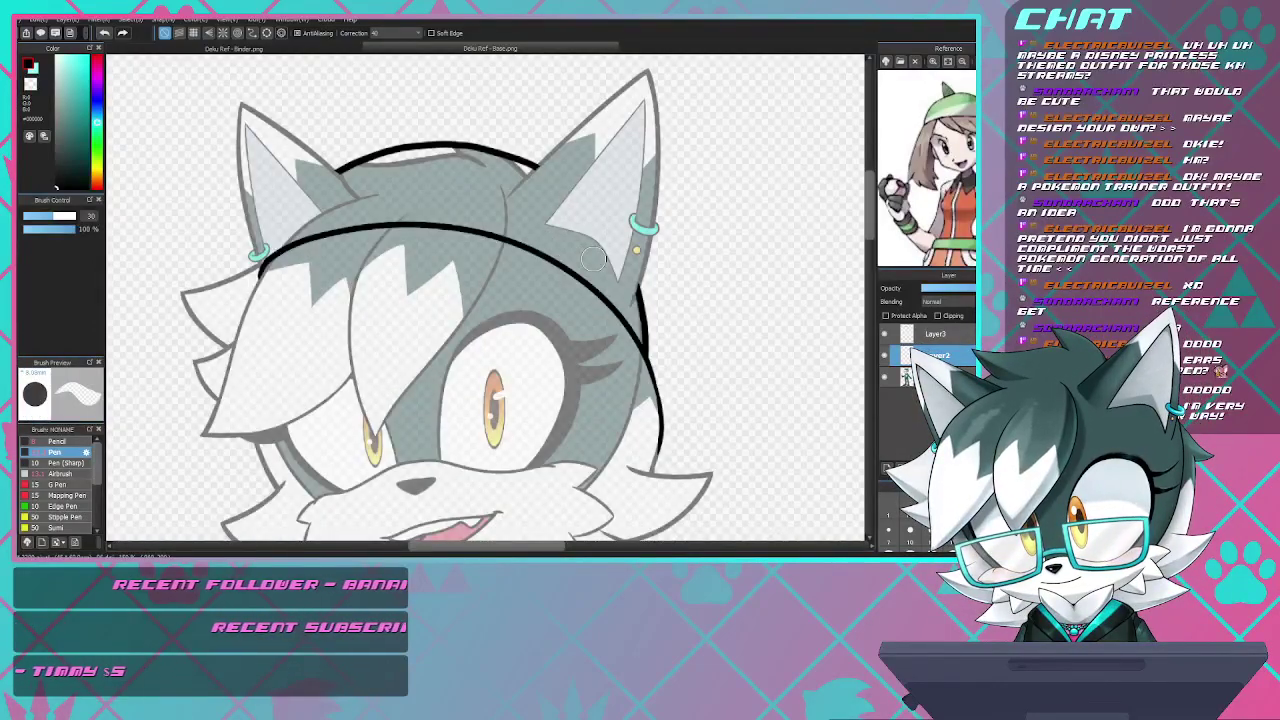
scroll(594, 259, down, 4)
scroll(376, 254, up, 6)
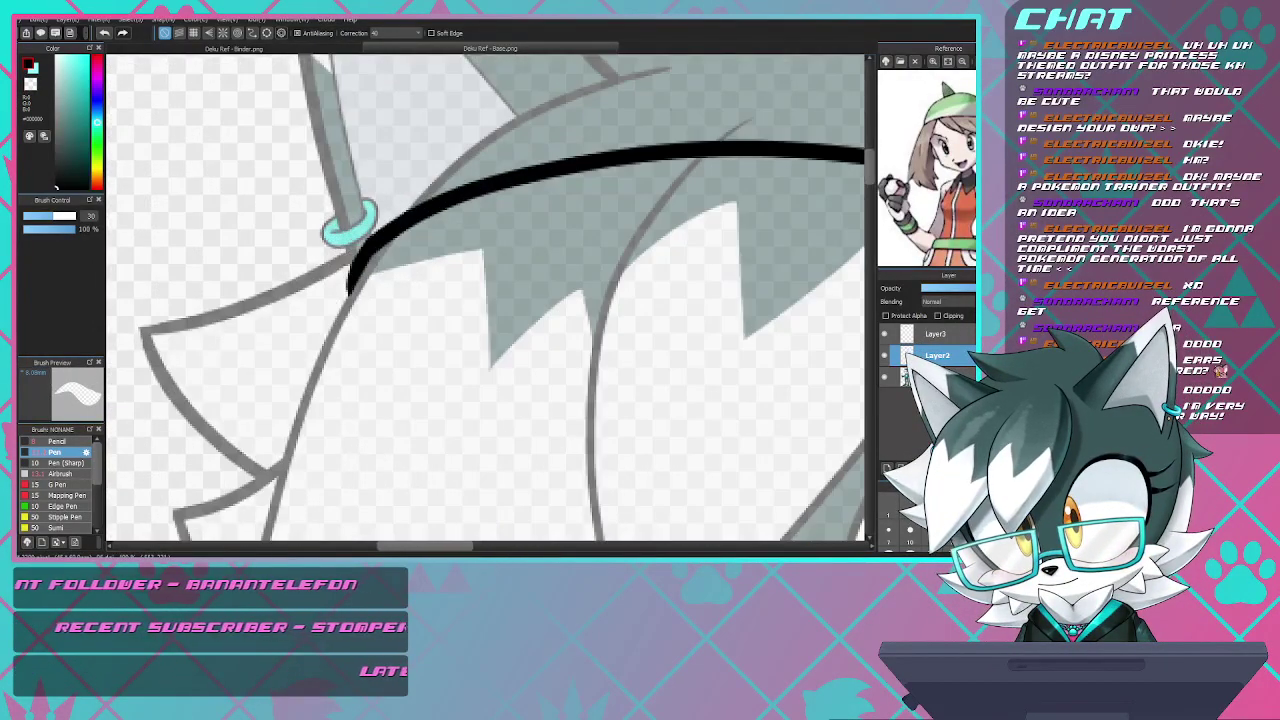
scroll(376, 254, down, 4)
scroll(376, 254, up, 4)
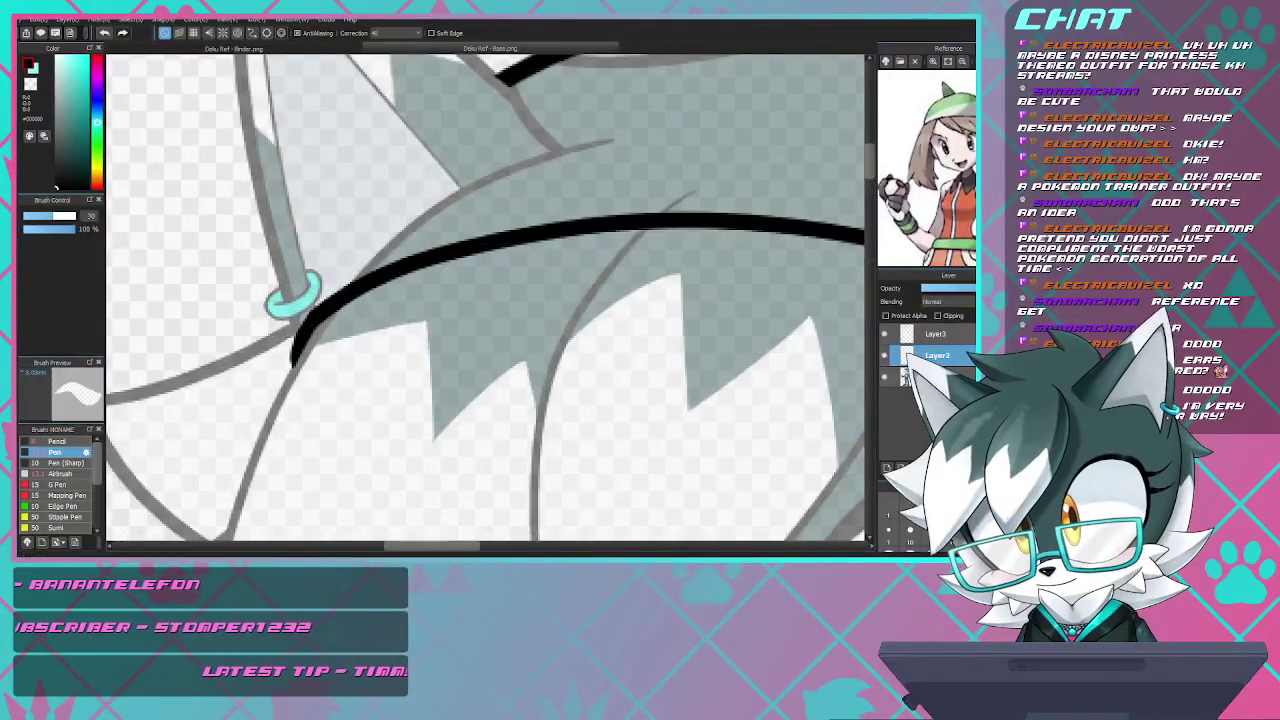
scroll(407, 183, down, 3)
scroll(407, 183, up, 4)
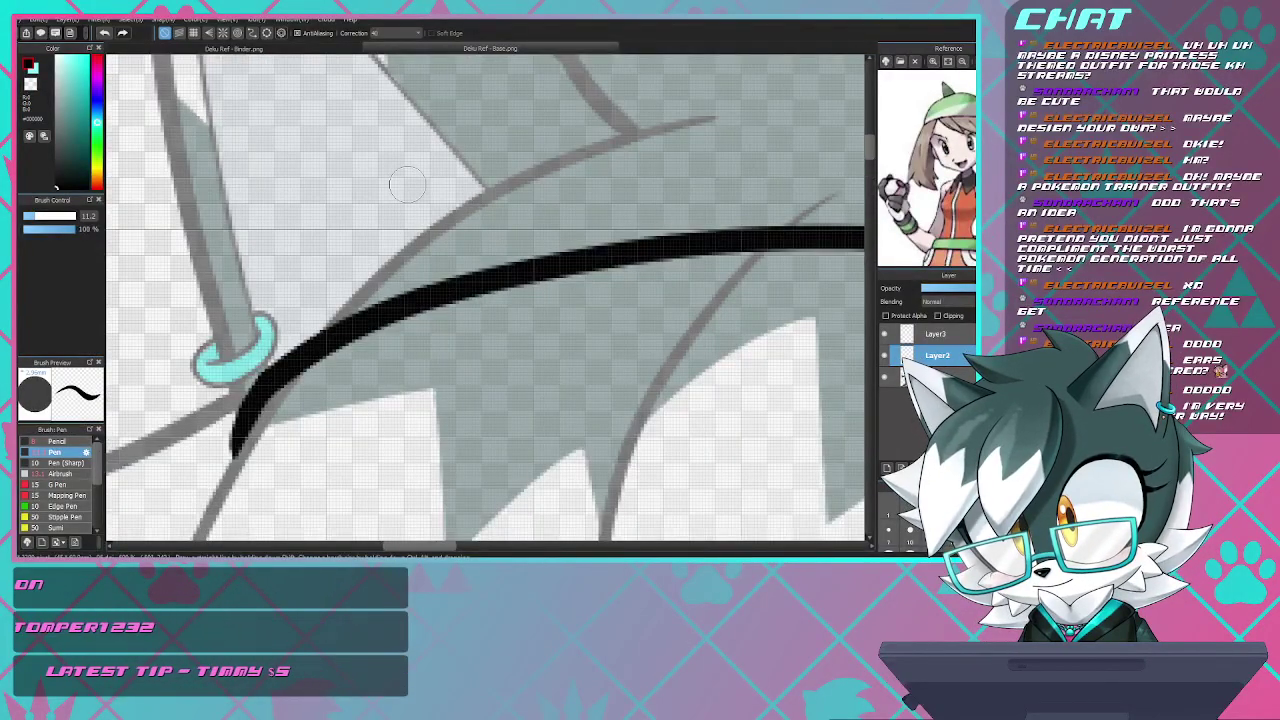
click(937, 334)
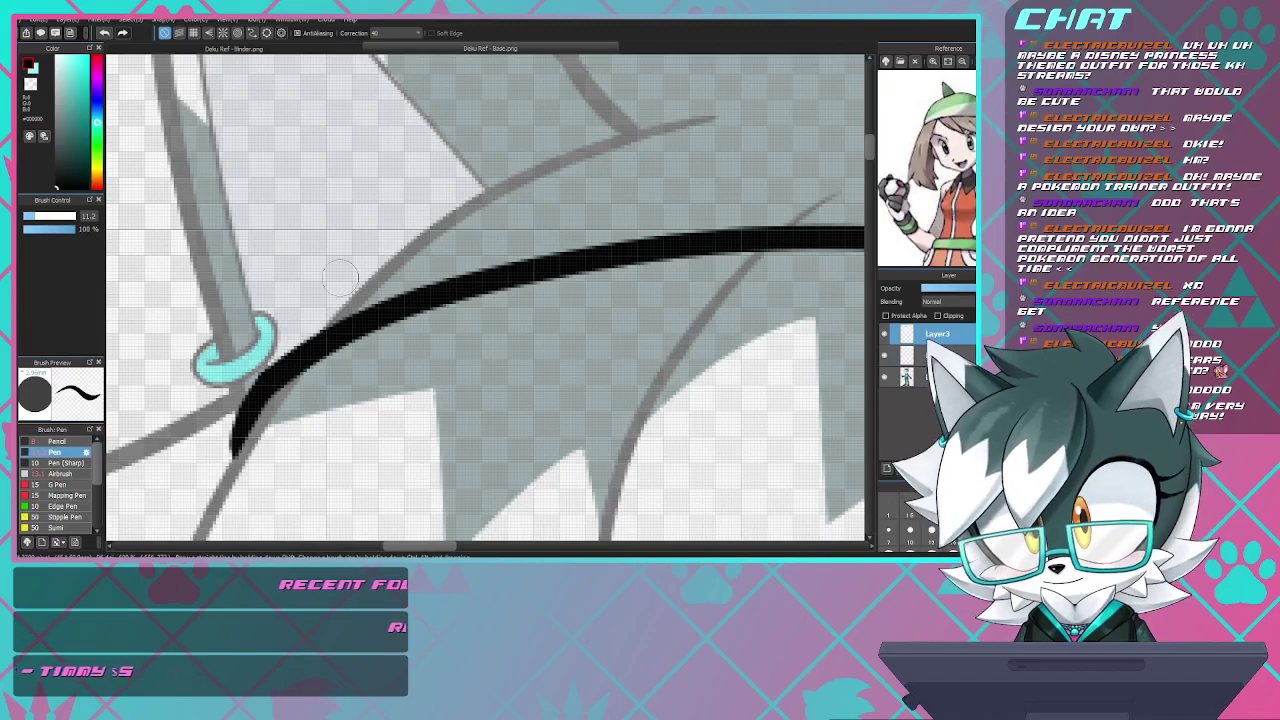
mouse_move(325, 325)
mouse_down()
mouse_move(509, 182)
mouse_move(658, 138)
mouse_up()
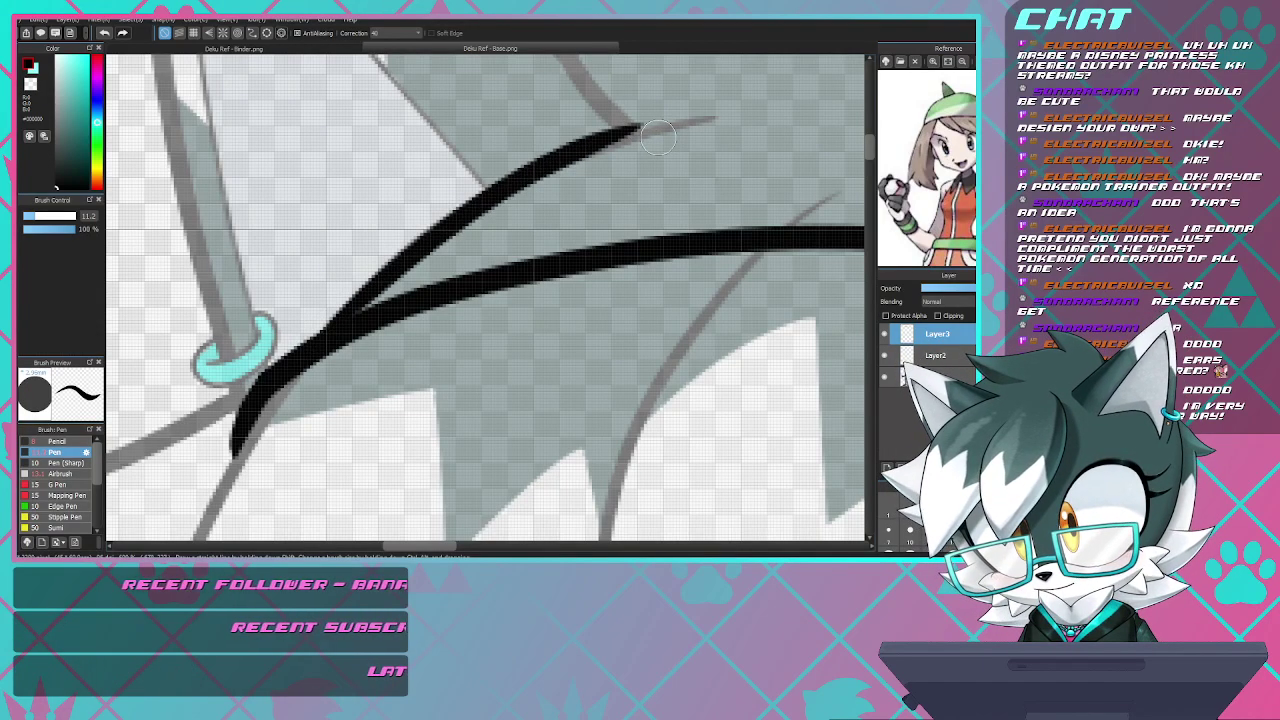
- Draw a matching pen curve across the right ear's base, from the hair strand down to the headband's right end
scroll(658, 138, down, 5)
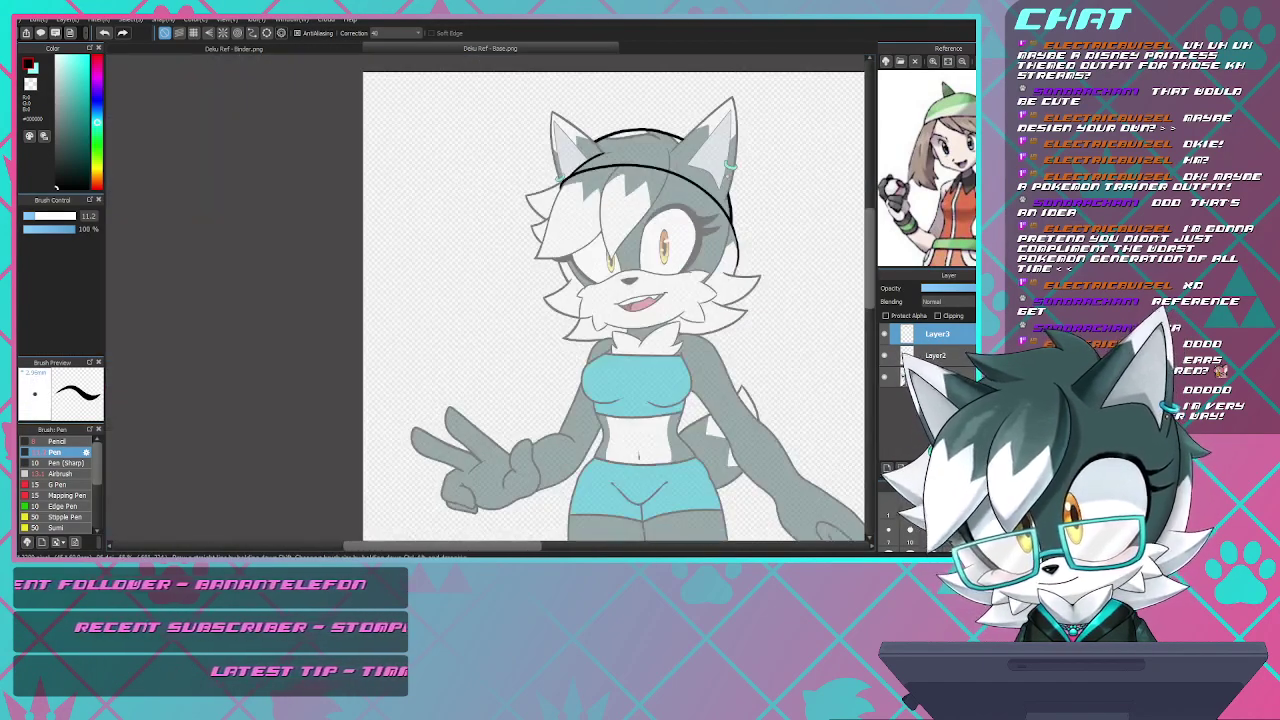
scroll(733, 160, up, 5)
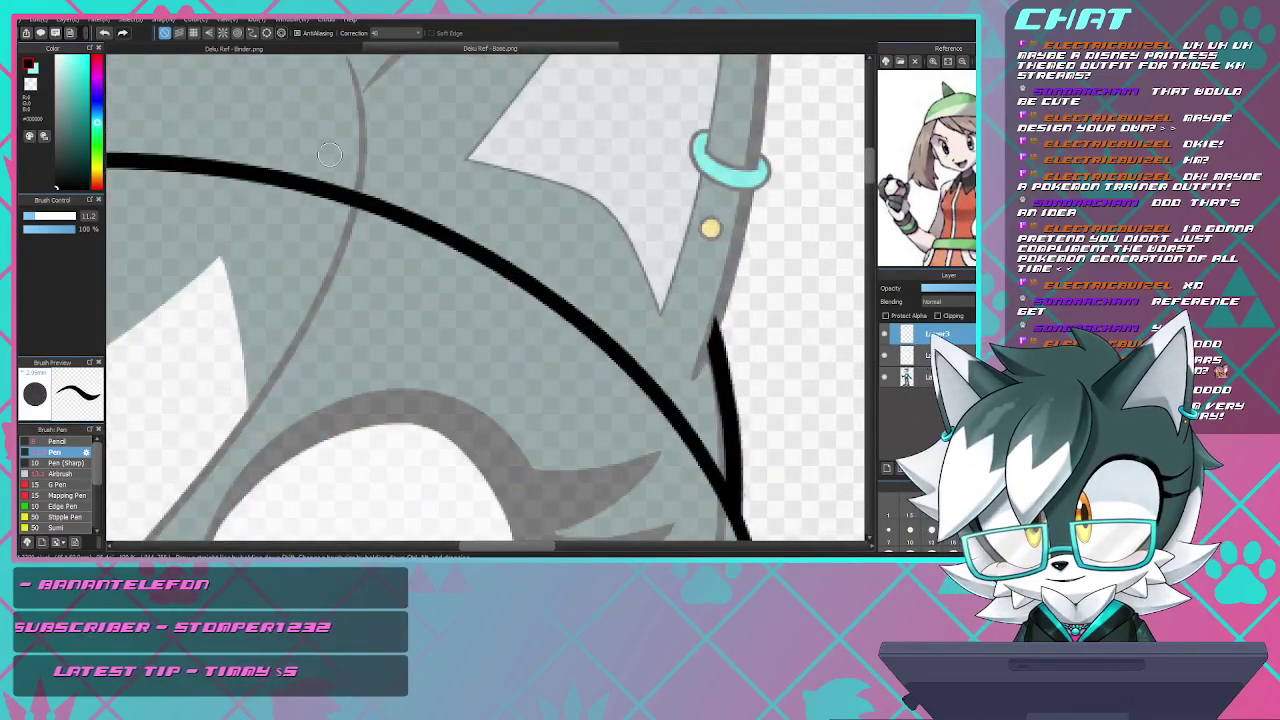
mouse_move(362, 75)
mouse_down()
mouse_move(526, 172)
mouse_move(710, 370)
mouse_up()
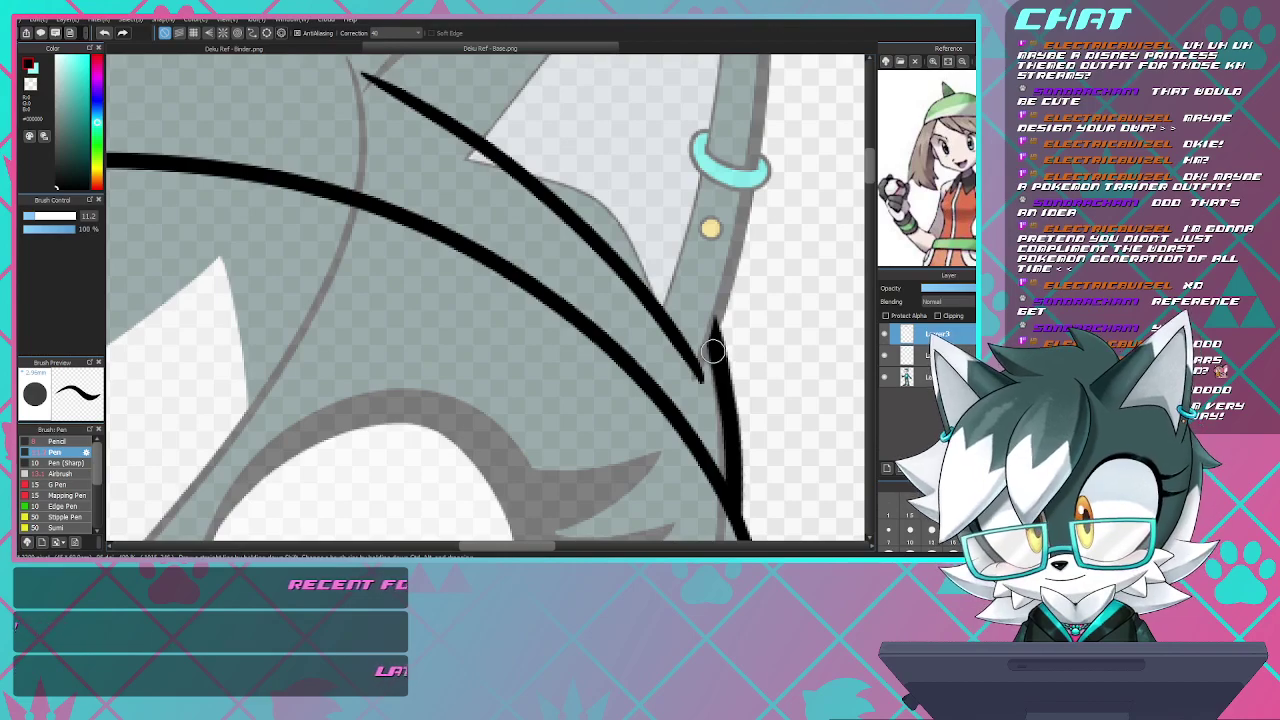
- Examine how the two new ear-base curves sit with the headband and crown lines on the head
scroll(652, 344, down, 5)
scroll(575, 326, up, 3)
scroll(575, 290, down, 4)
scroll(582, 297, up, 3)
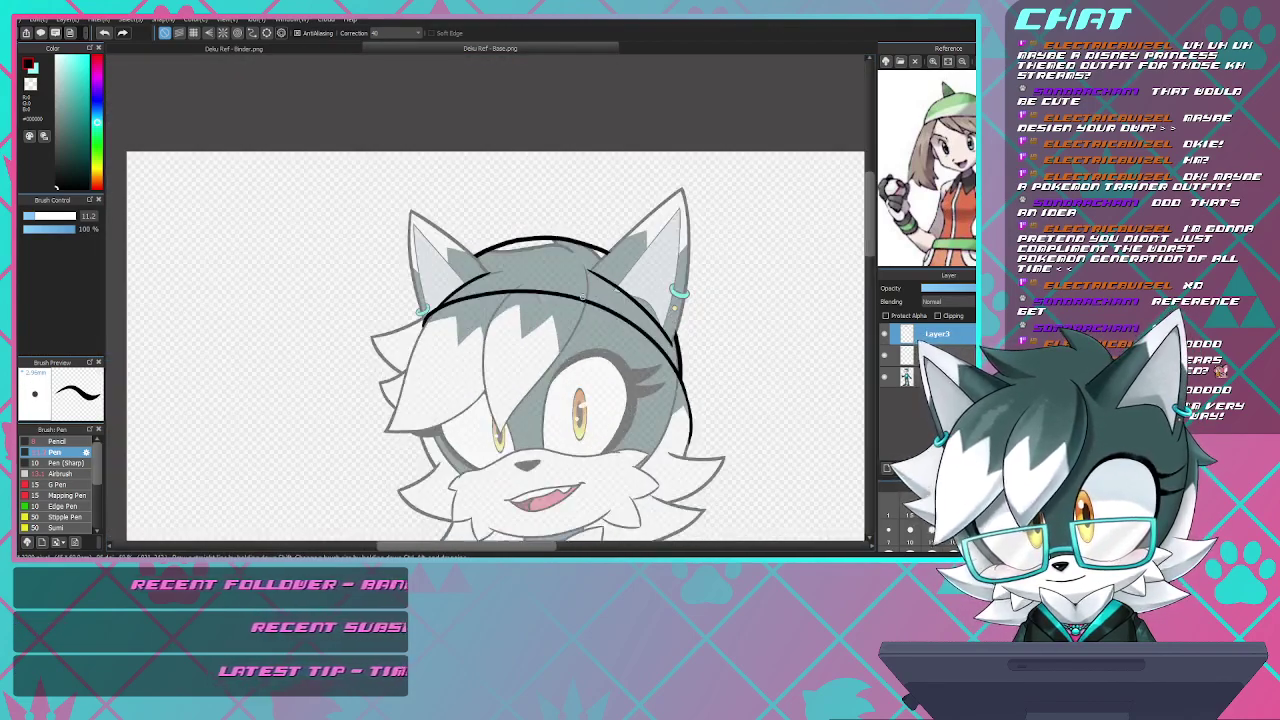
scroll(582, 296, down, 2)
scroll(582, 296, up, 2)
scroll(582, 296, down, 1)
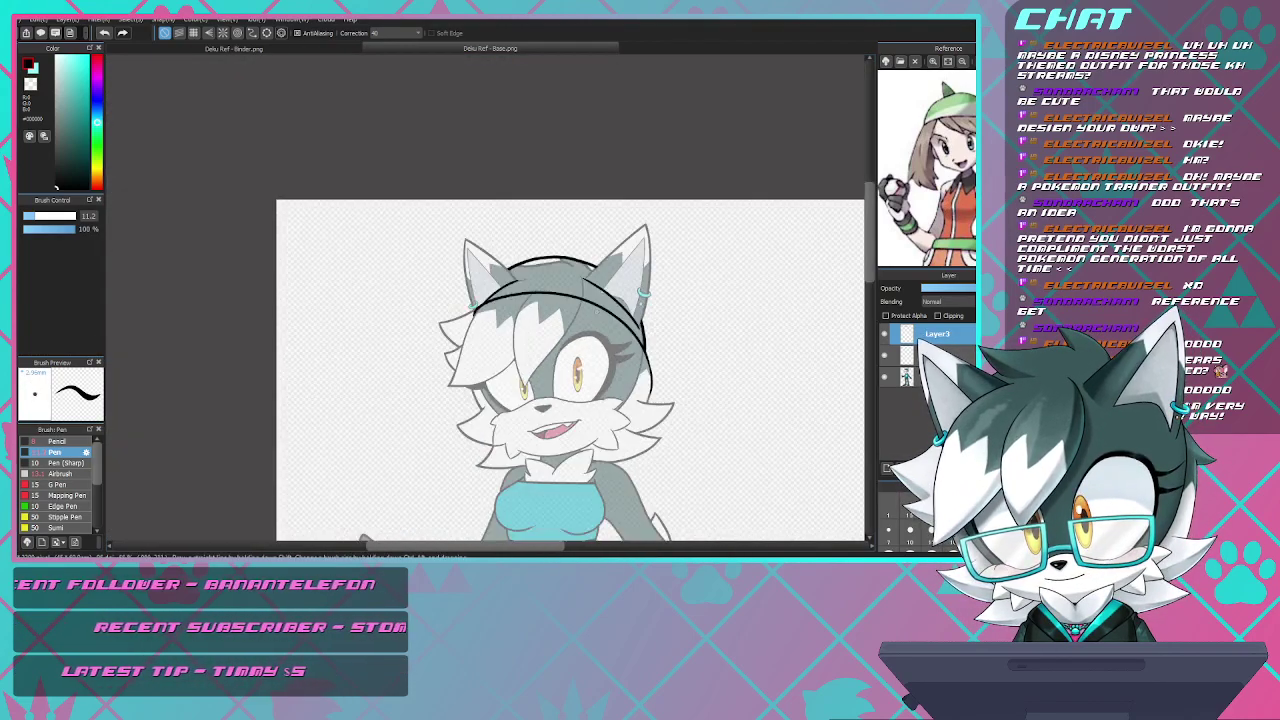
scroll(593, 303, up, 2)
scroll(593, 303, down, 1)
scroll(701, 358, up, 2)
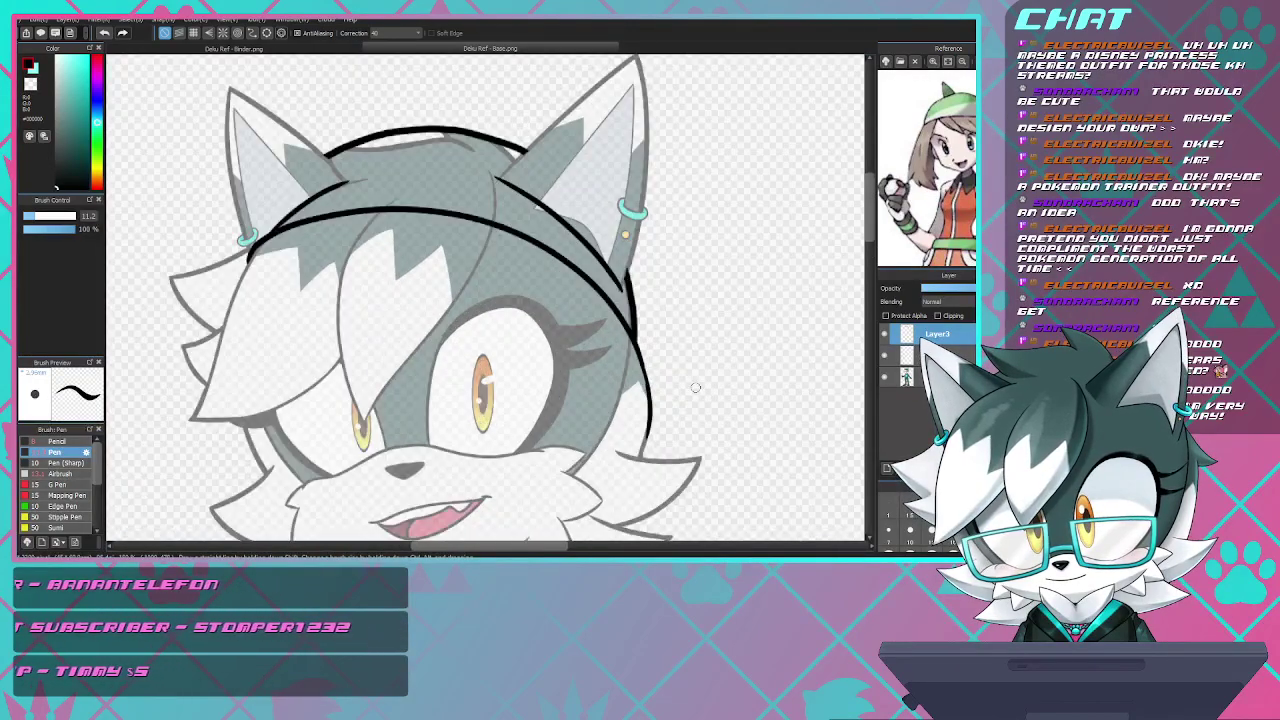
scroll(617, 265, down, 1)
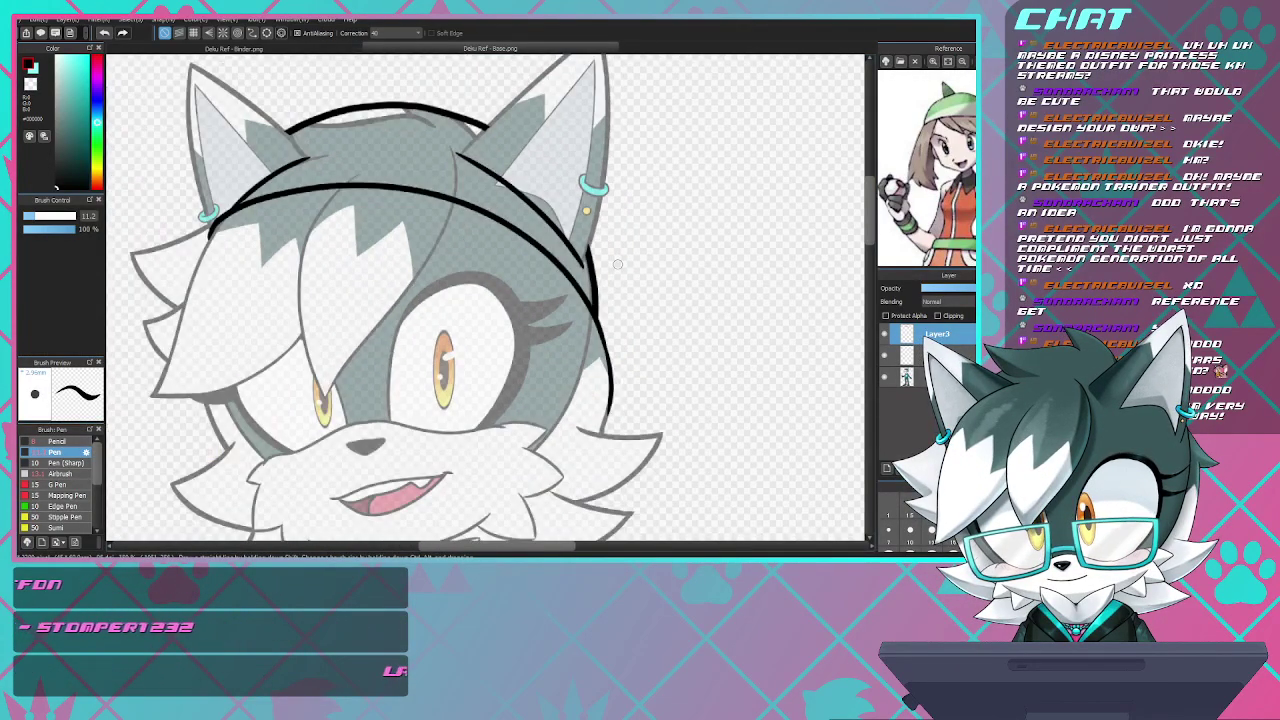
- Draw a pointed bandana tail flaring out from the headband's right end, redrawing its lower edge and erasing the overshoot at the join
scroll(642, 244, up, 2)
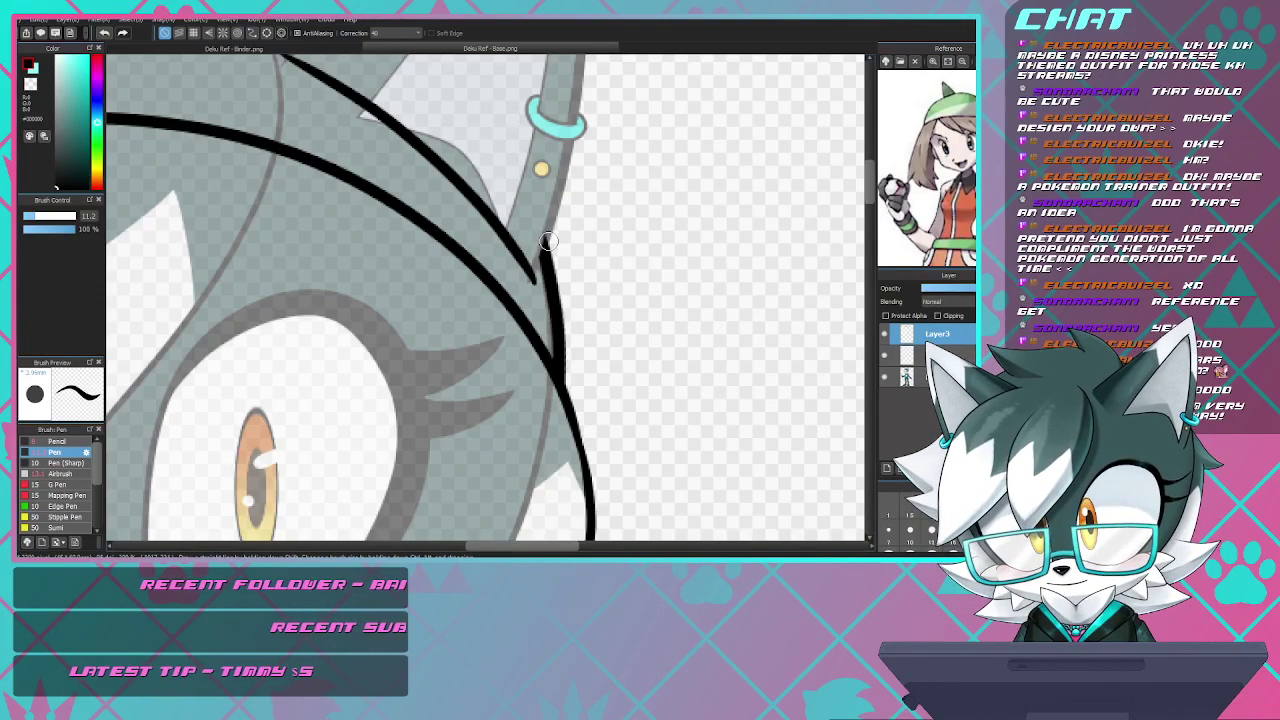
drag(546, 240, 826, 72)
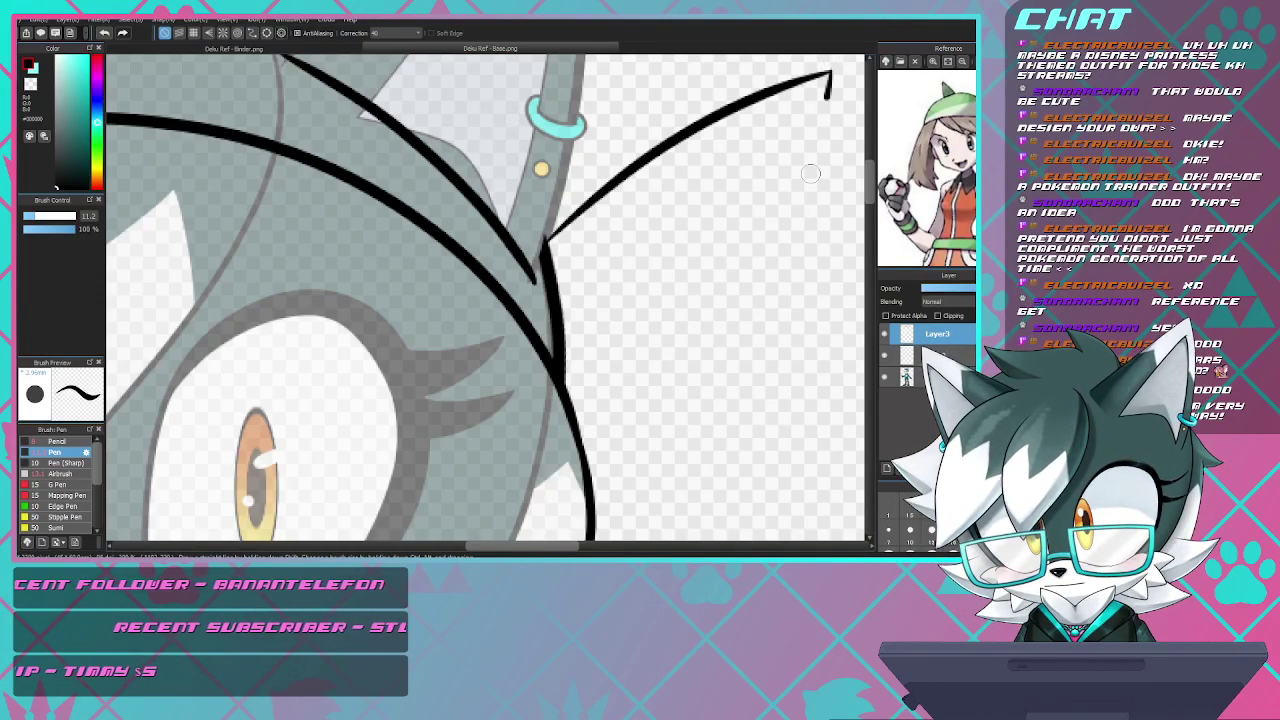
drag(810, 174, 718, 344)
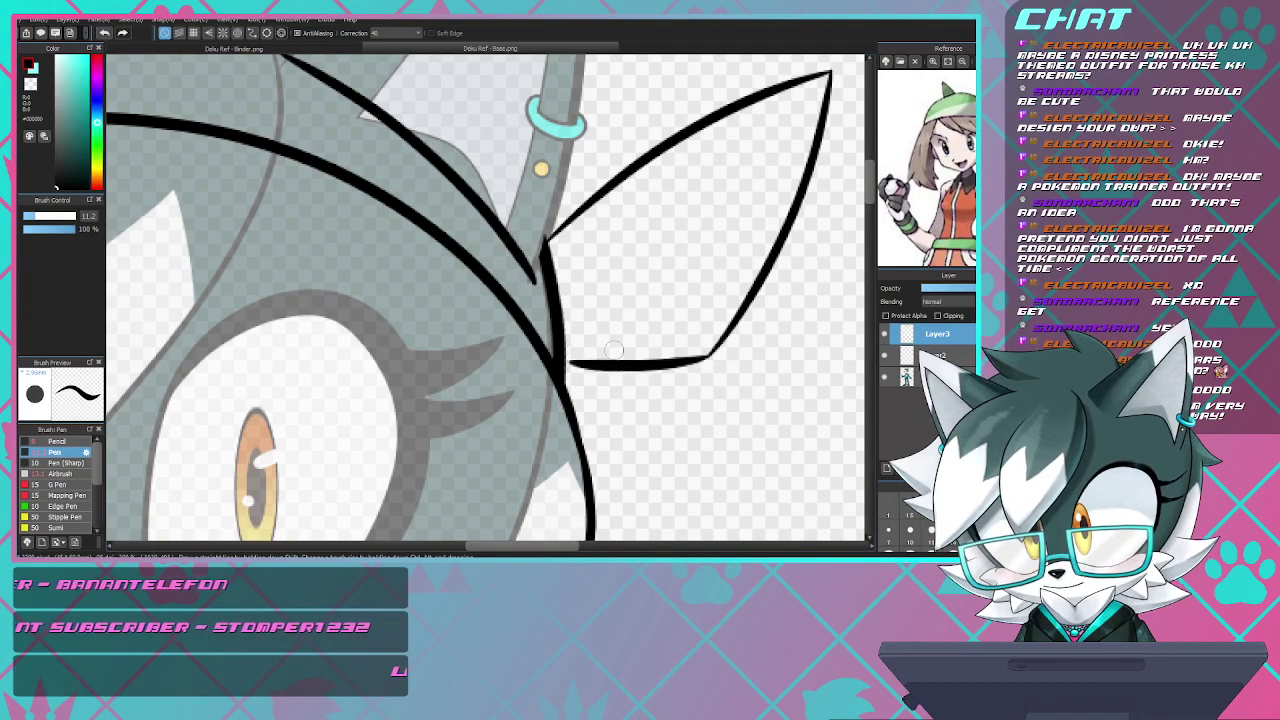
key(ctrl+z)
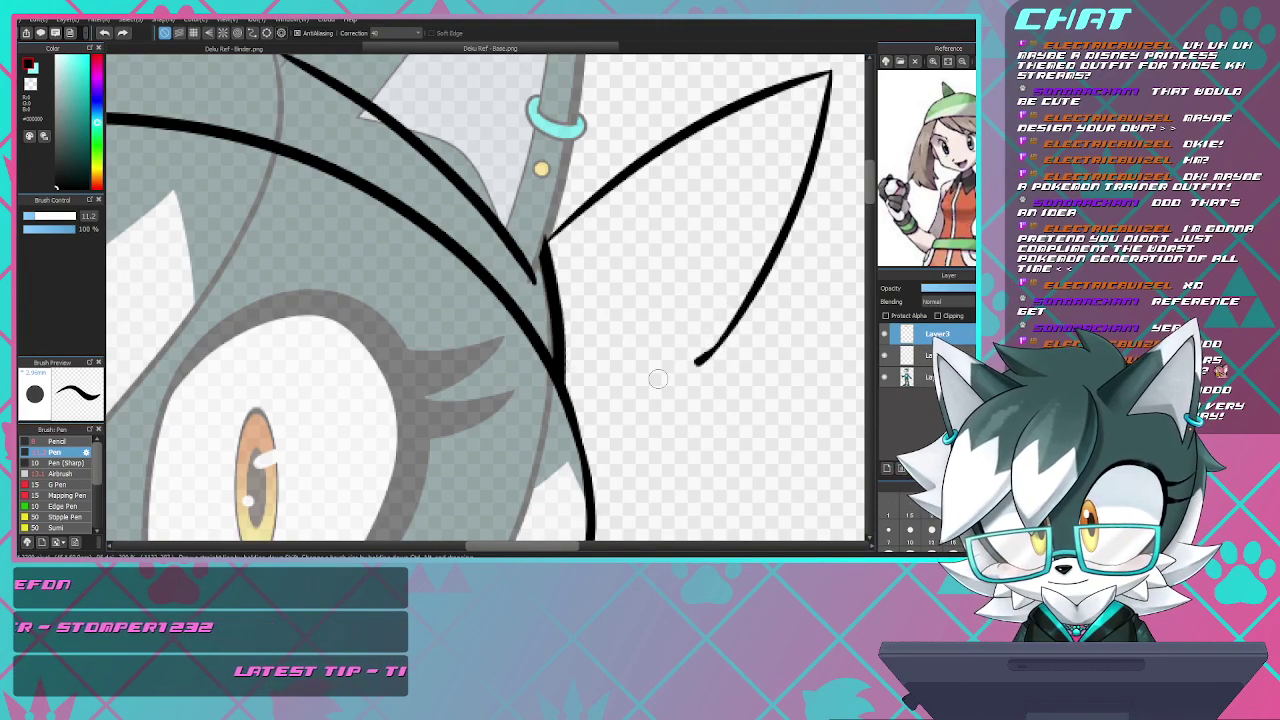
mouse_move(708, 352)
mouse_down()
mouse_move(658, 378)
mouse_move(545, 388)
mouse_up()
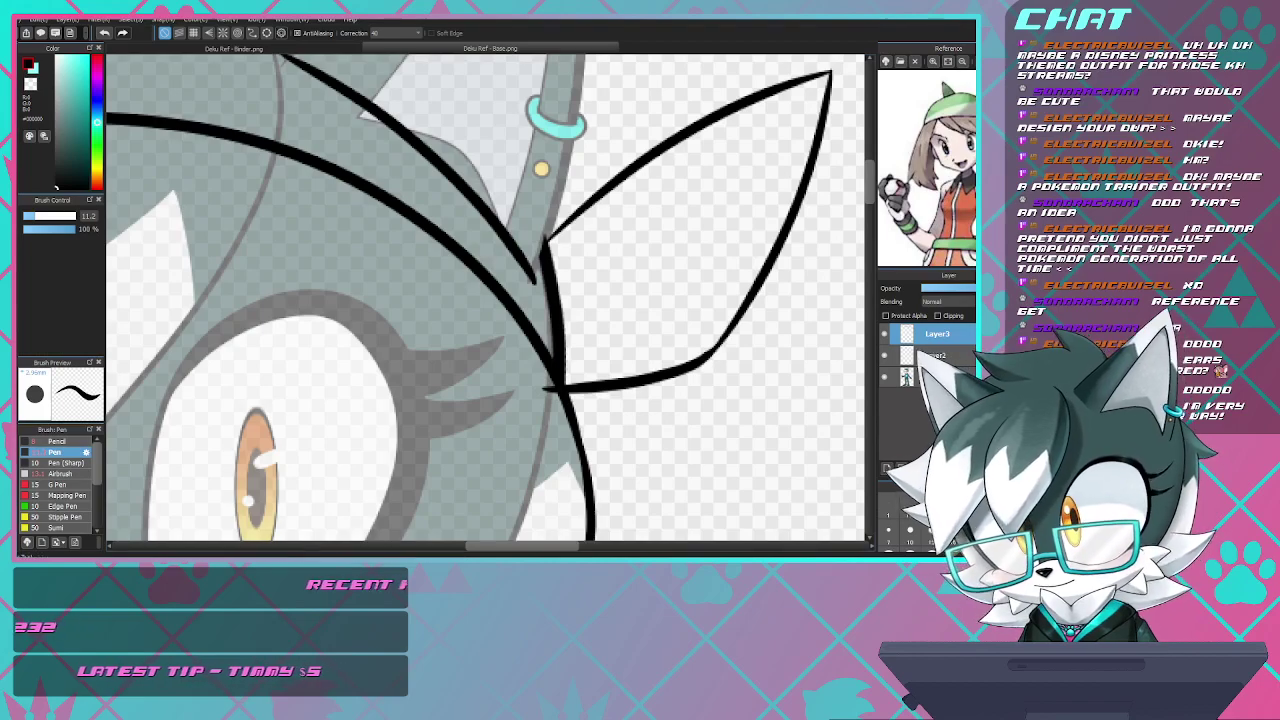
key(e)
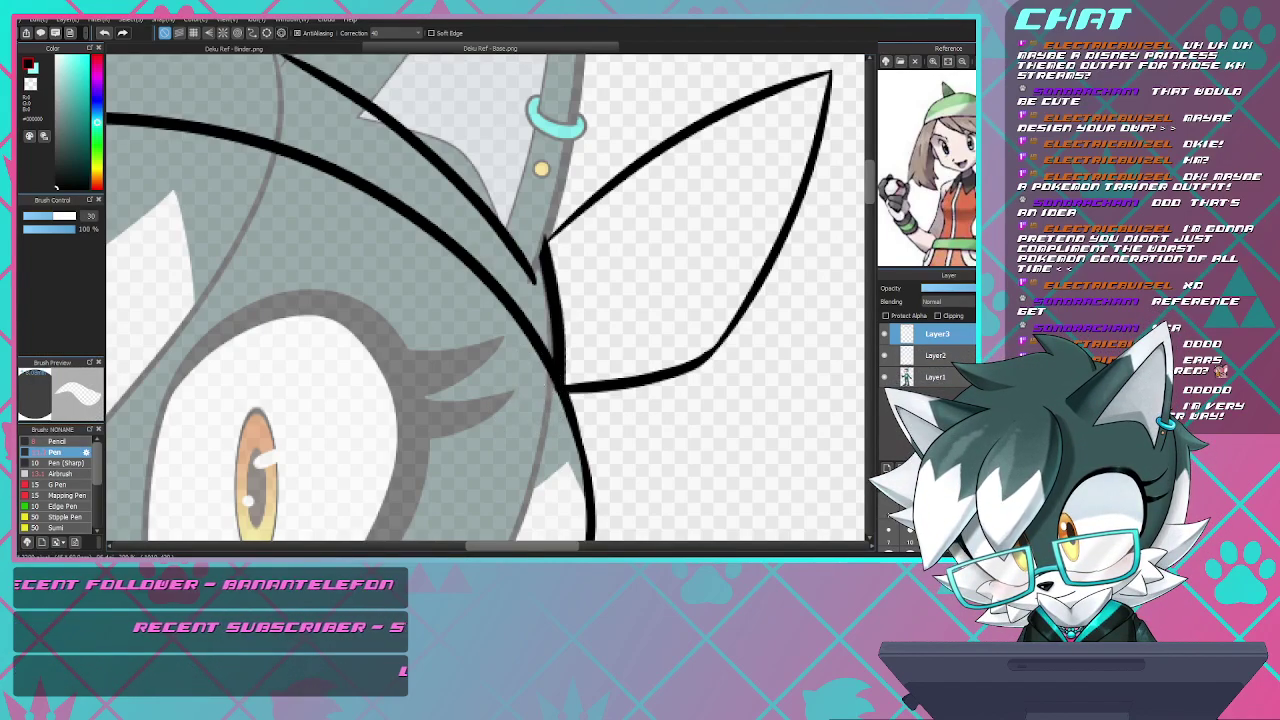
- Examine the bandana outline and its tail in proportion to the head and the whole figure
scroll(483, 358, down, 5)
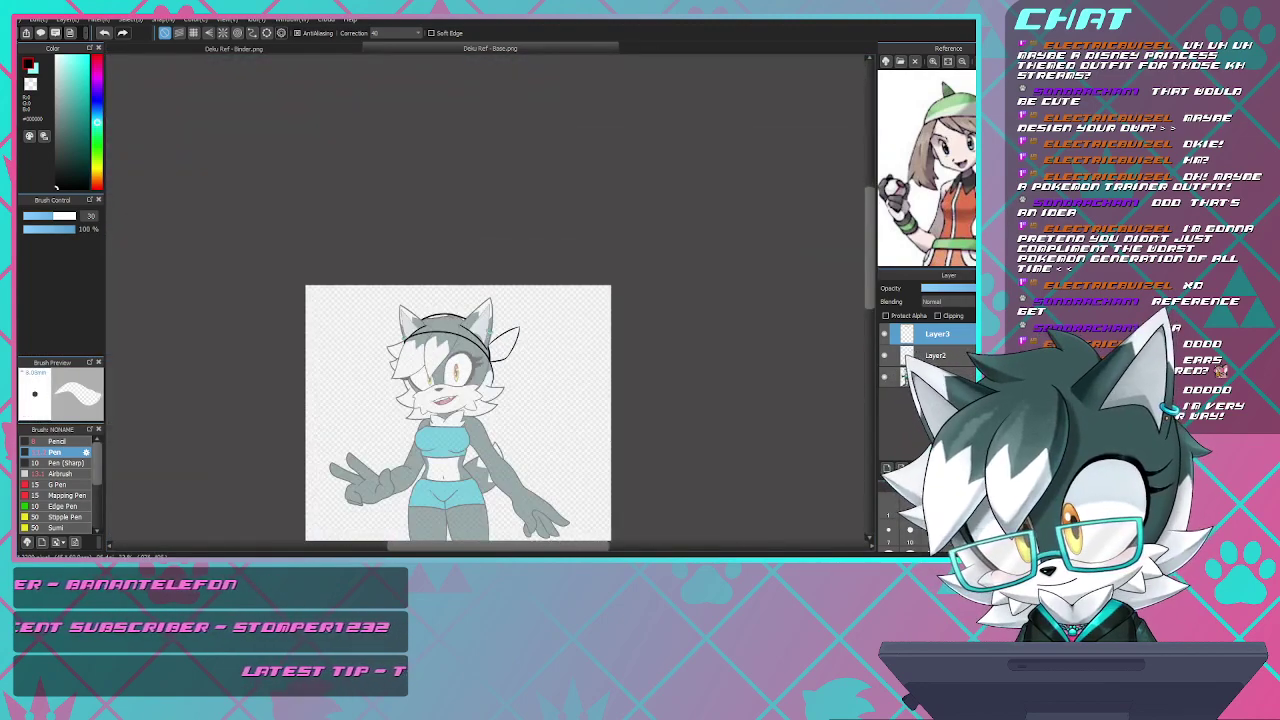
scroll(483, 358, up, 3)
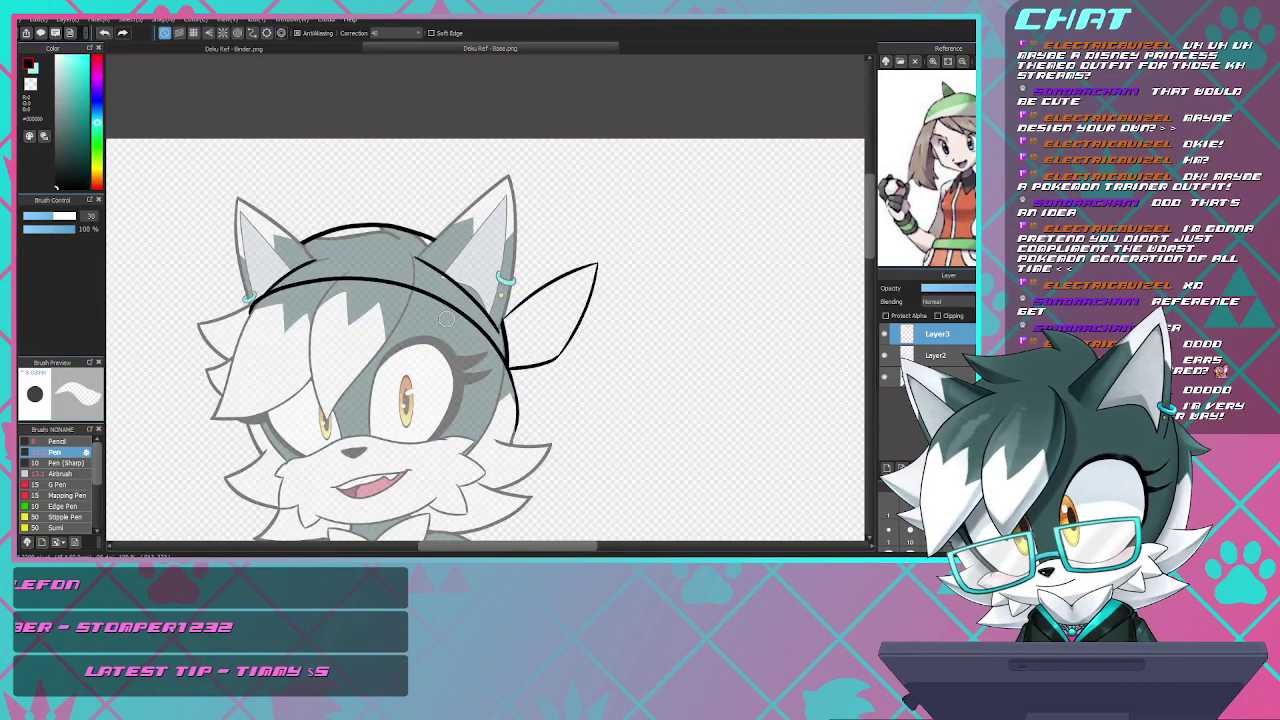
scroll(446, 318, down, 3)
scroll(446, 318, up, 4)
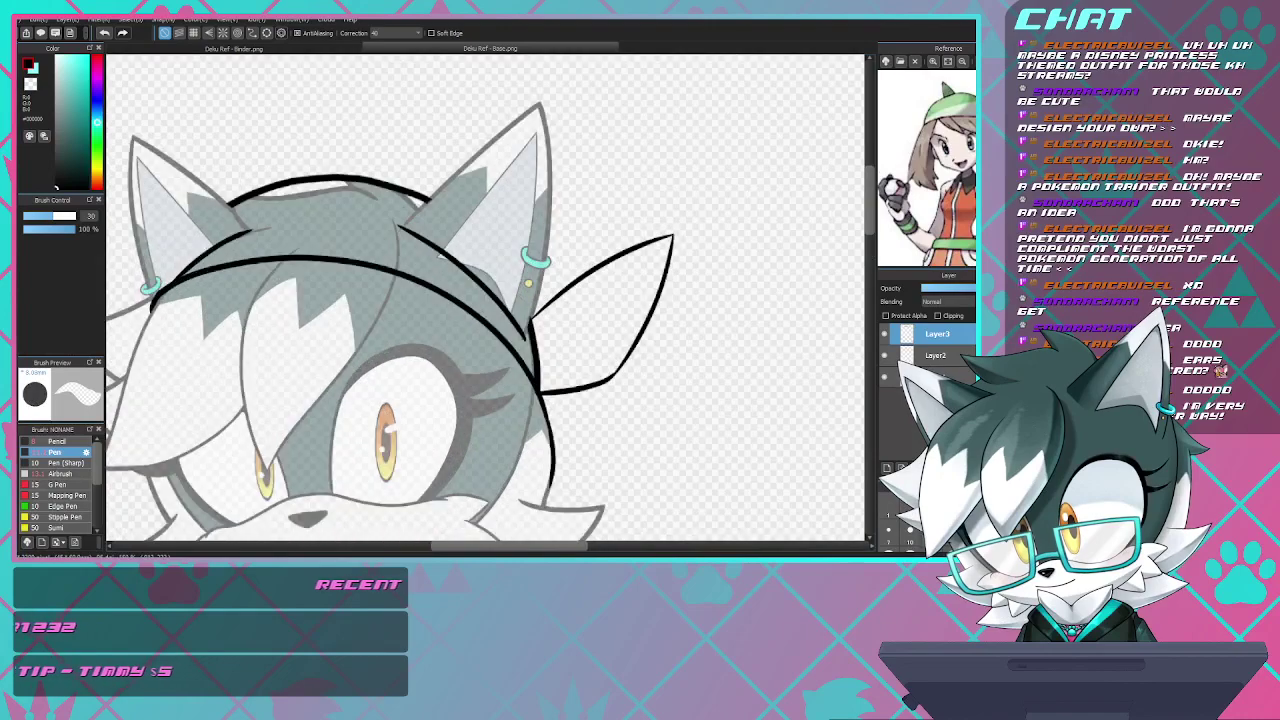
scroll(446, 318, down, 2)
scroll(420, 370, down, 3)
scroll(420, 370, up, 4)
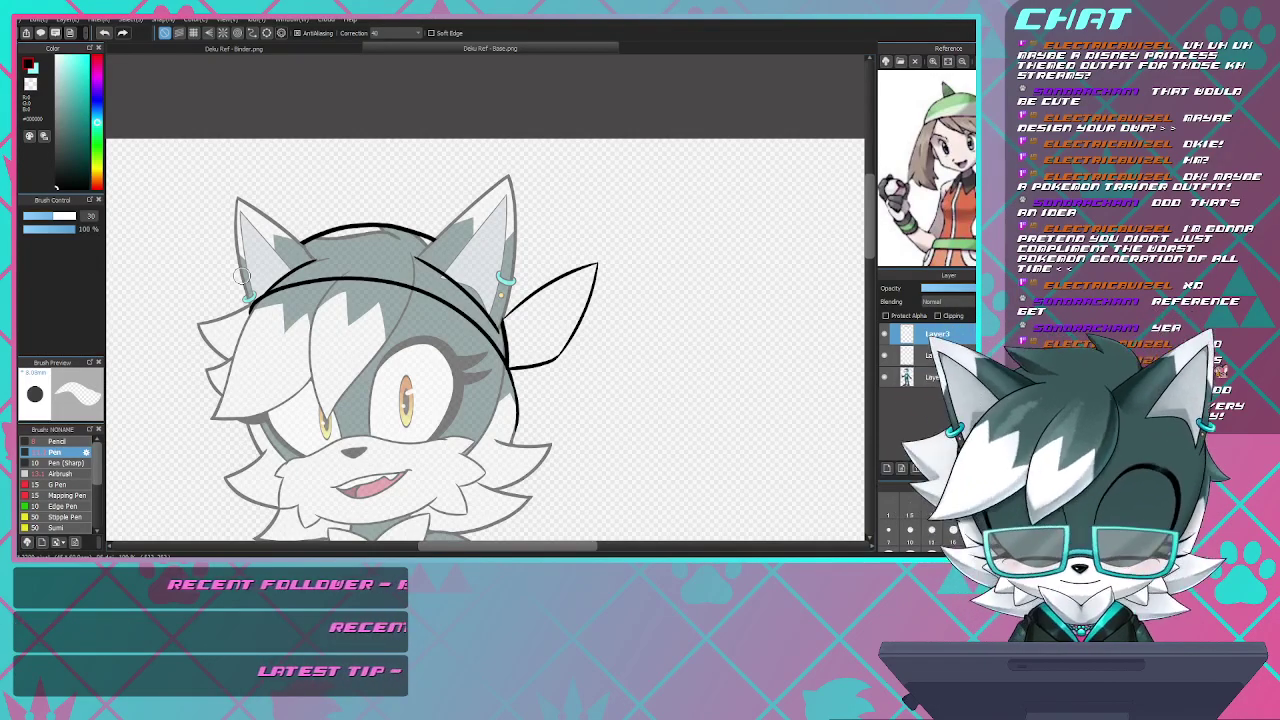
scroll(372, 256, up, 3)
scroll(465, 222, down, 5)
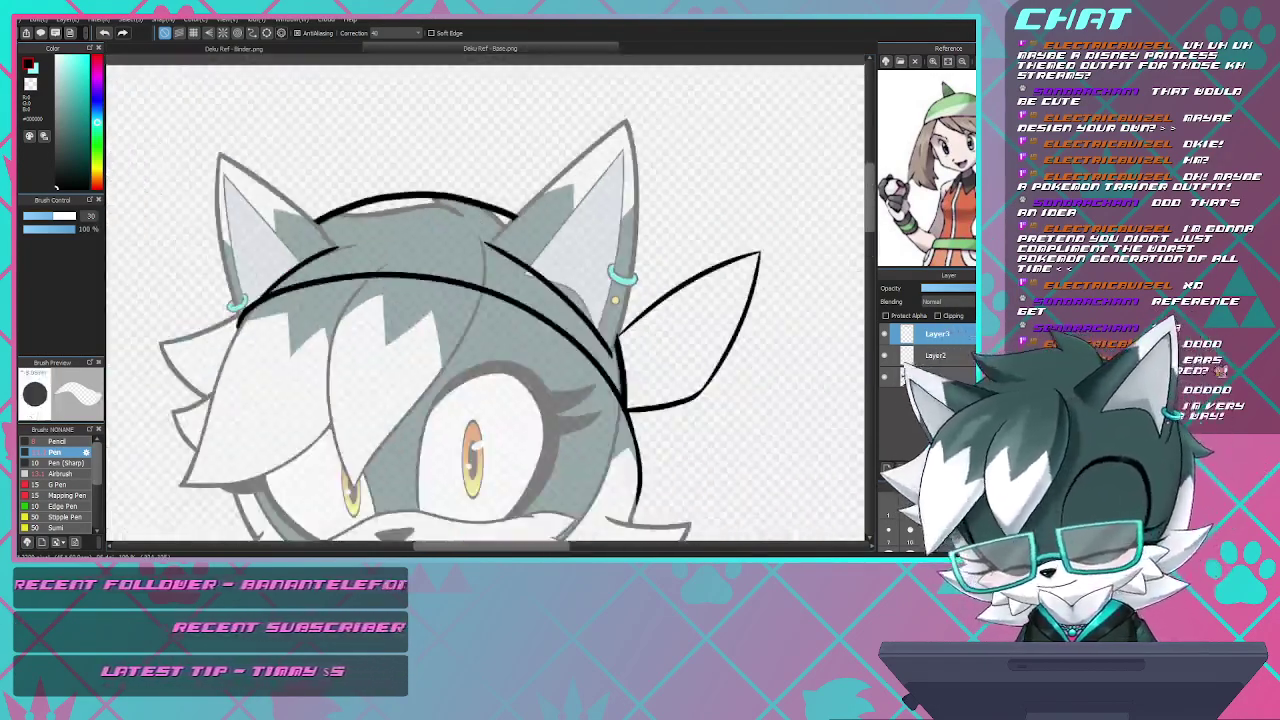
scroll(465, 220, up, 7)
scroll(473, 194, down, 5)
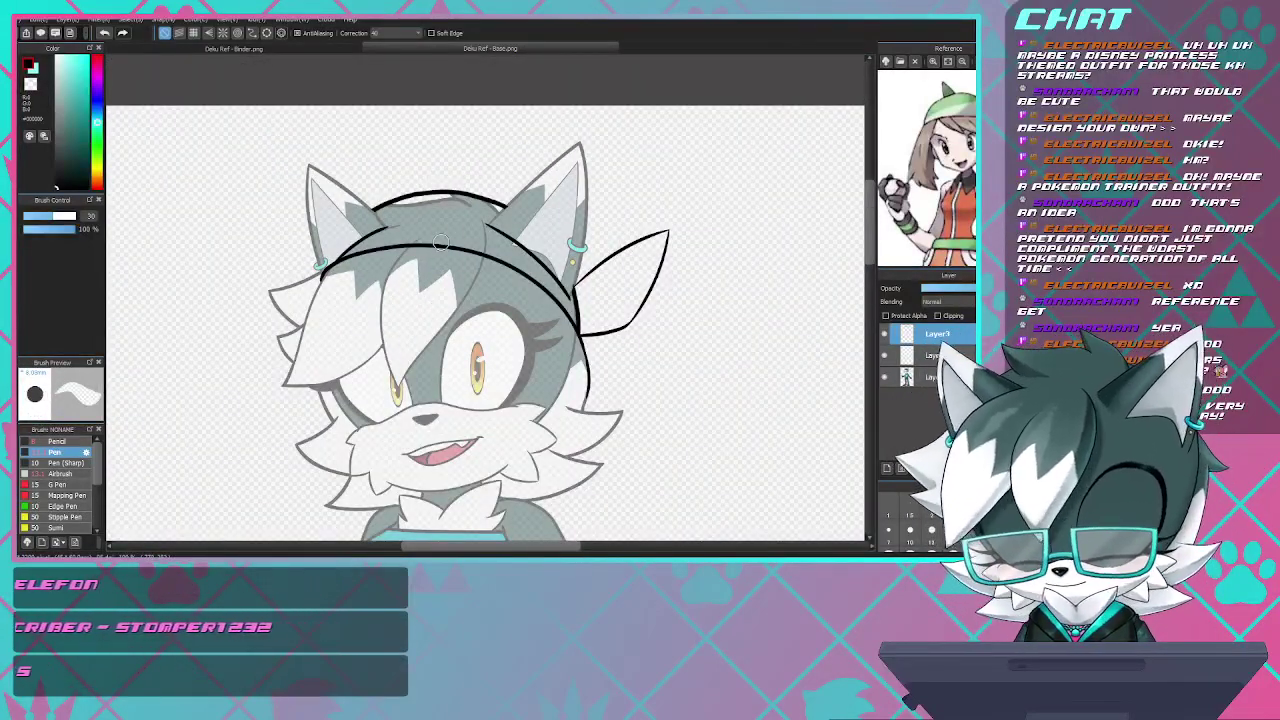
scroll(440, 241, down, 4)
scroll(440, 241, up, 4)
scroll(440, 241, down, 4)
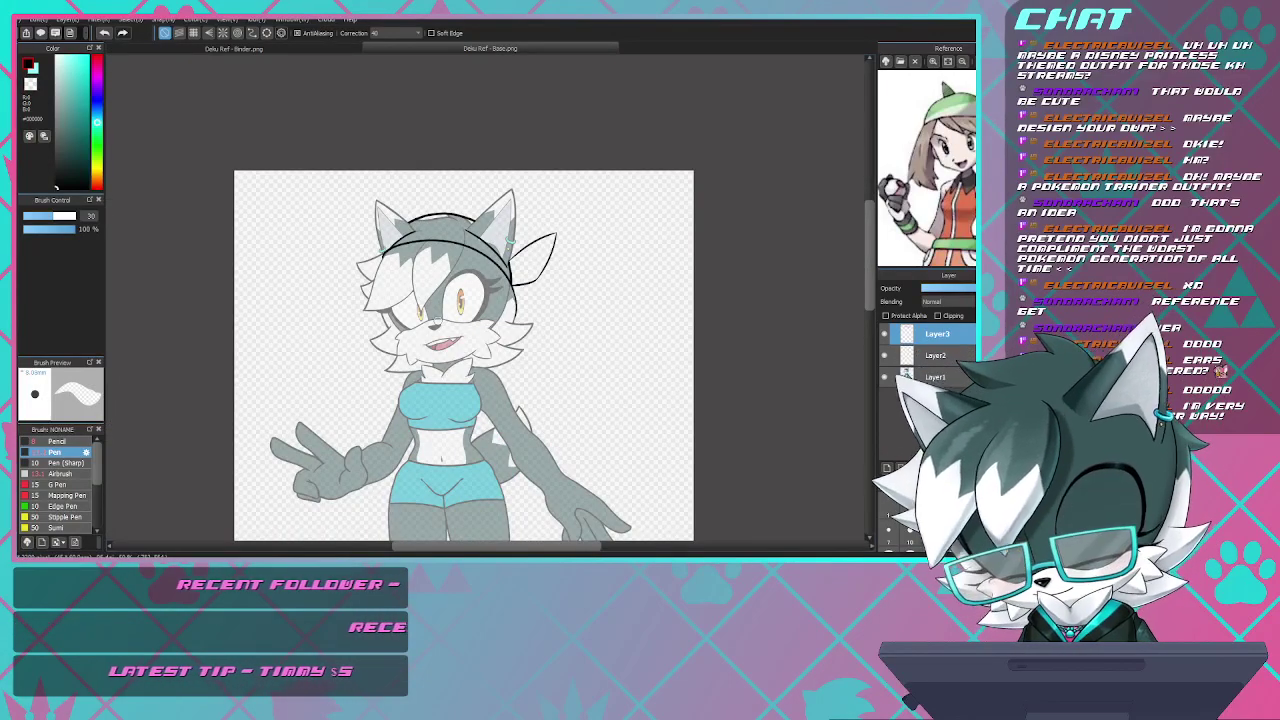
scroll(494, 251, down, 1)
scroll(494, 251, up, 4)
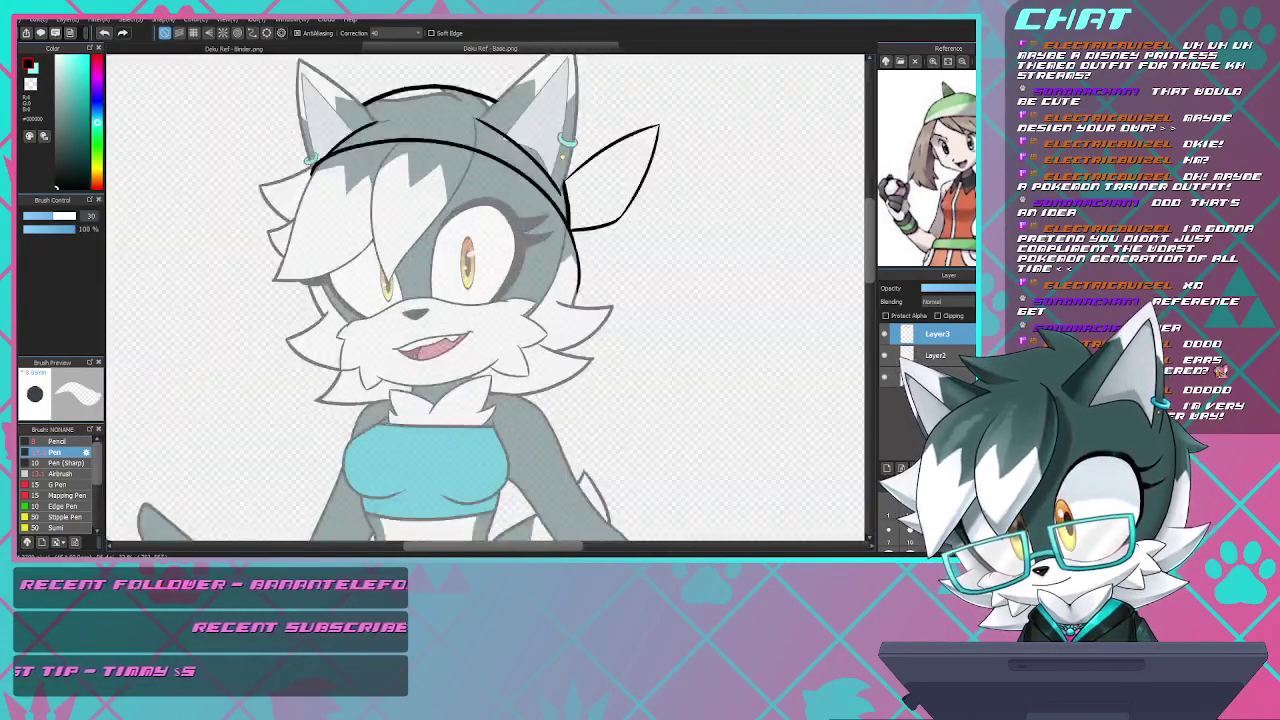
scroll(494, 251, down, 3)
scroll(494, 251, up, 3)
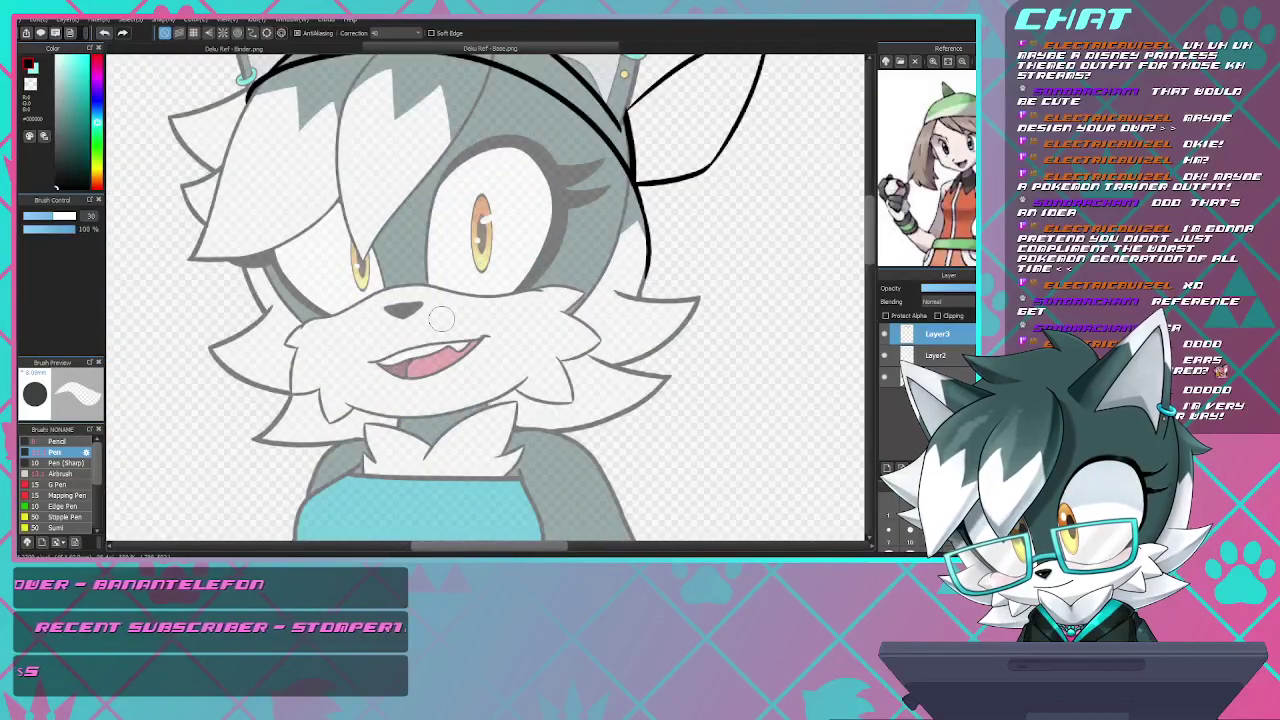
scroll(494, 251, down, 3)
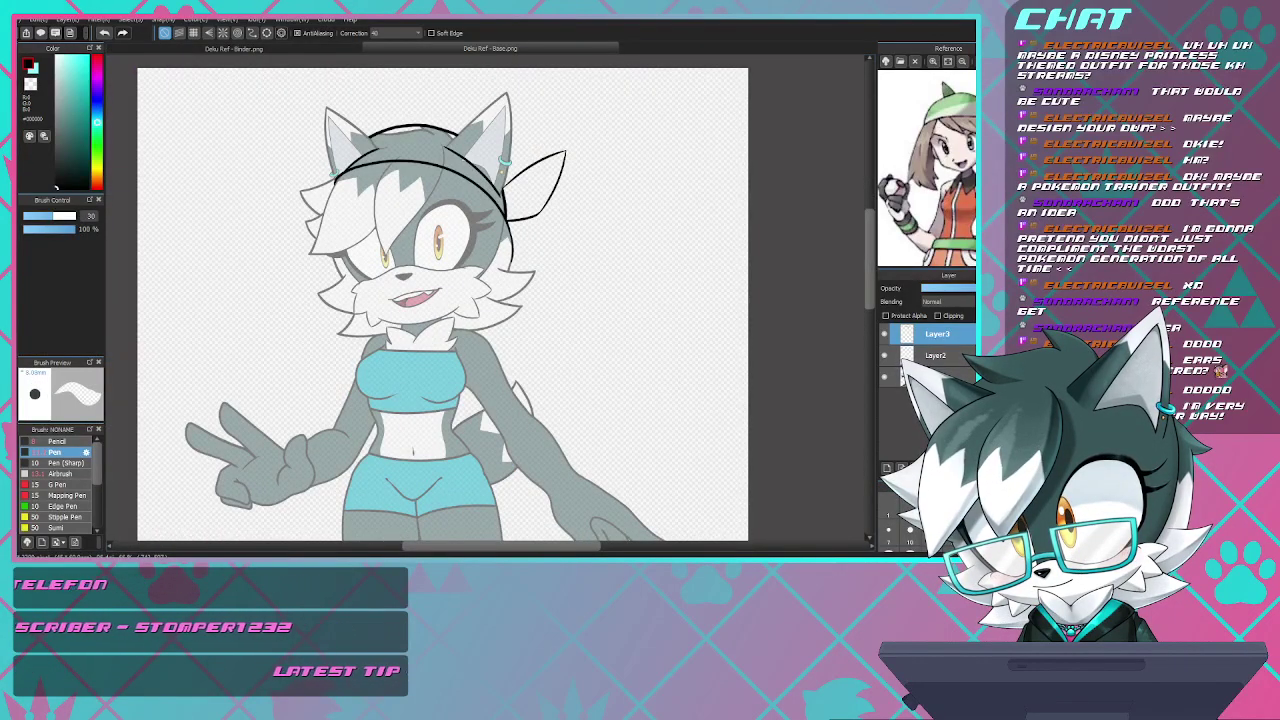
scroll(386, 253, up, 3)
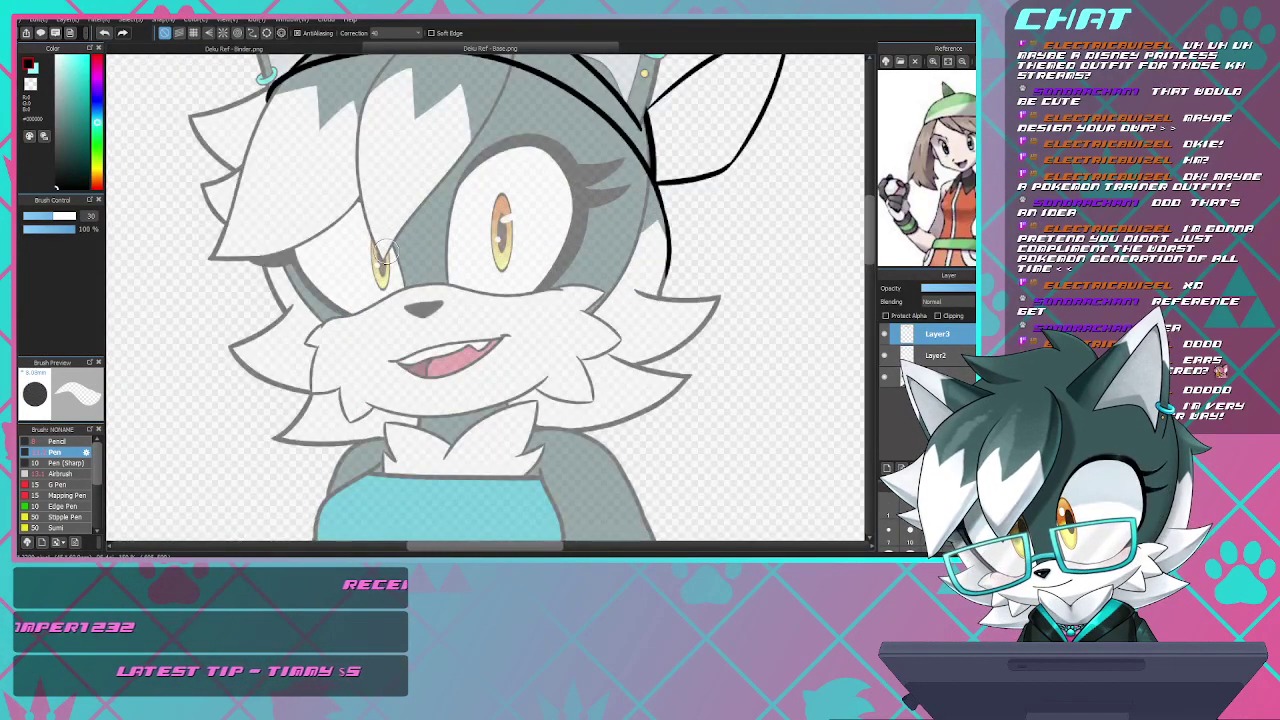
scroll(386, 253, down, 3)
scroll(293, 185, up, 3)
scroll(293, 185, down, 3)
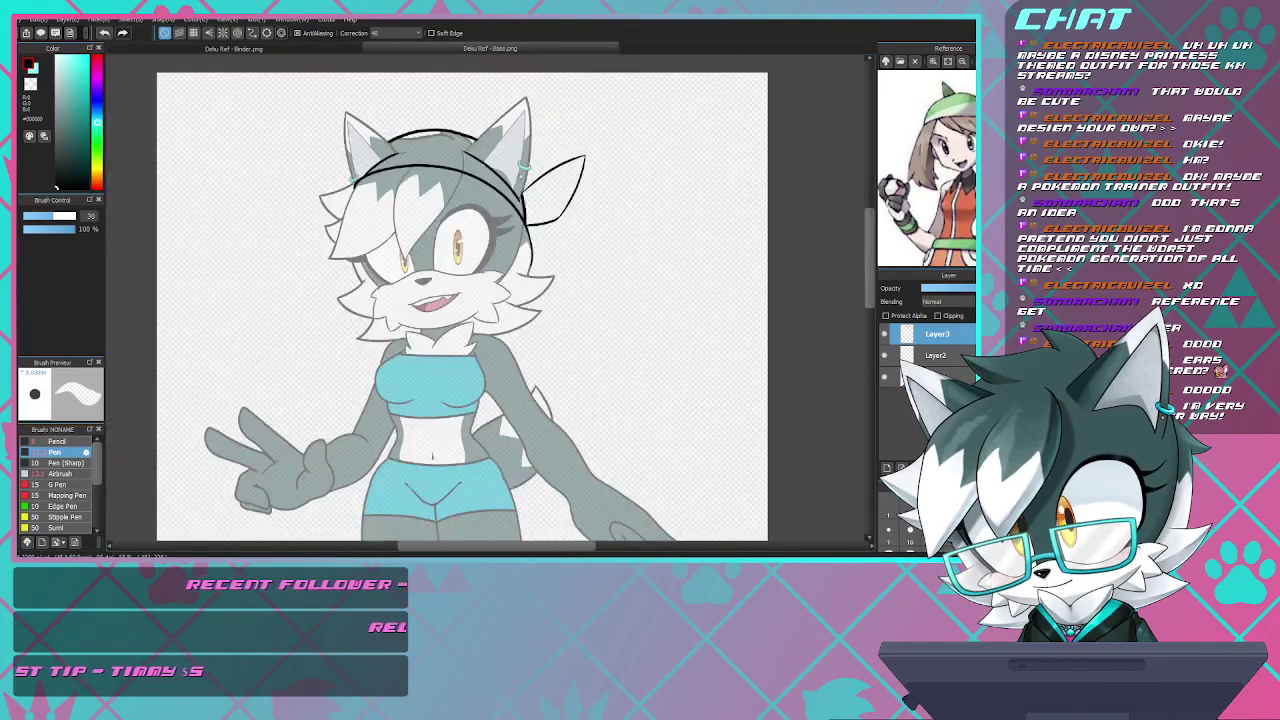
scroll(293, 185, down, 1)
scroll(483, 321, up, 2)
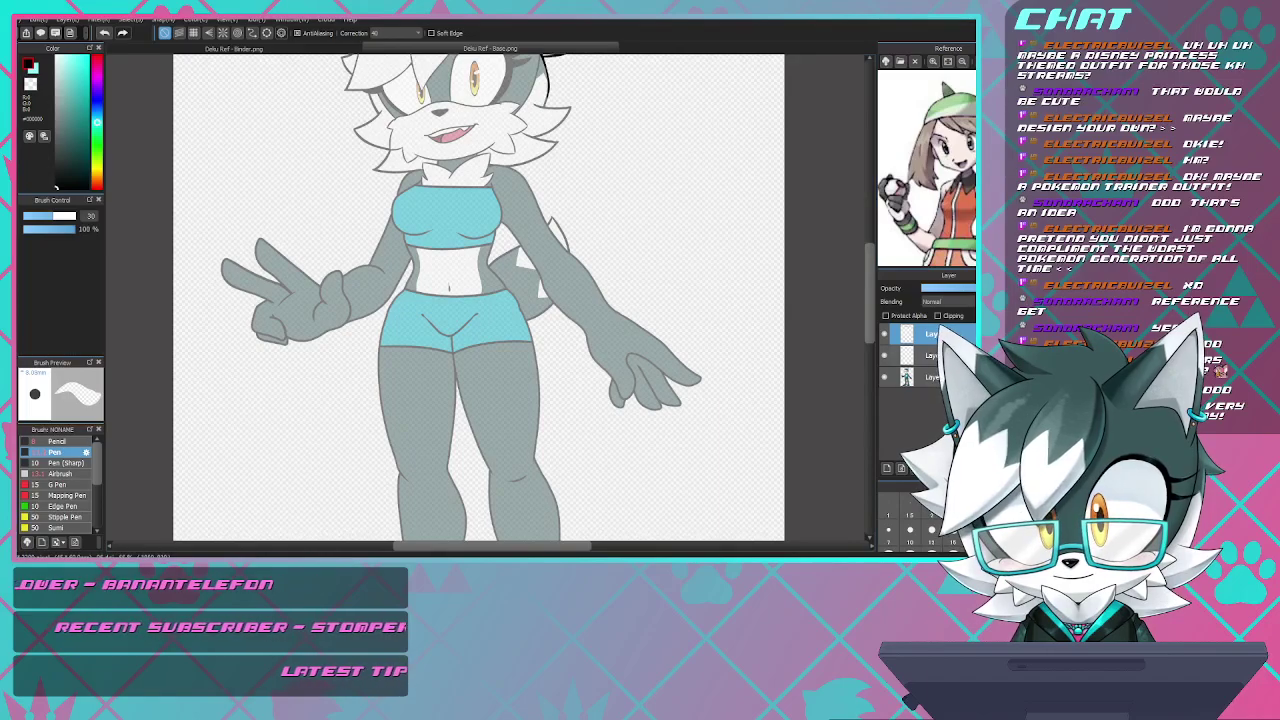
- Merge Layer3 down into Layer2 and make Layer1 the active layer
scroll(484, 335, down, 3)
scroll(492, 136, up, 3)
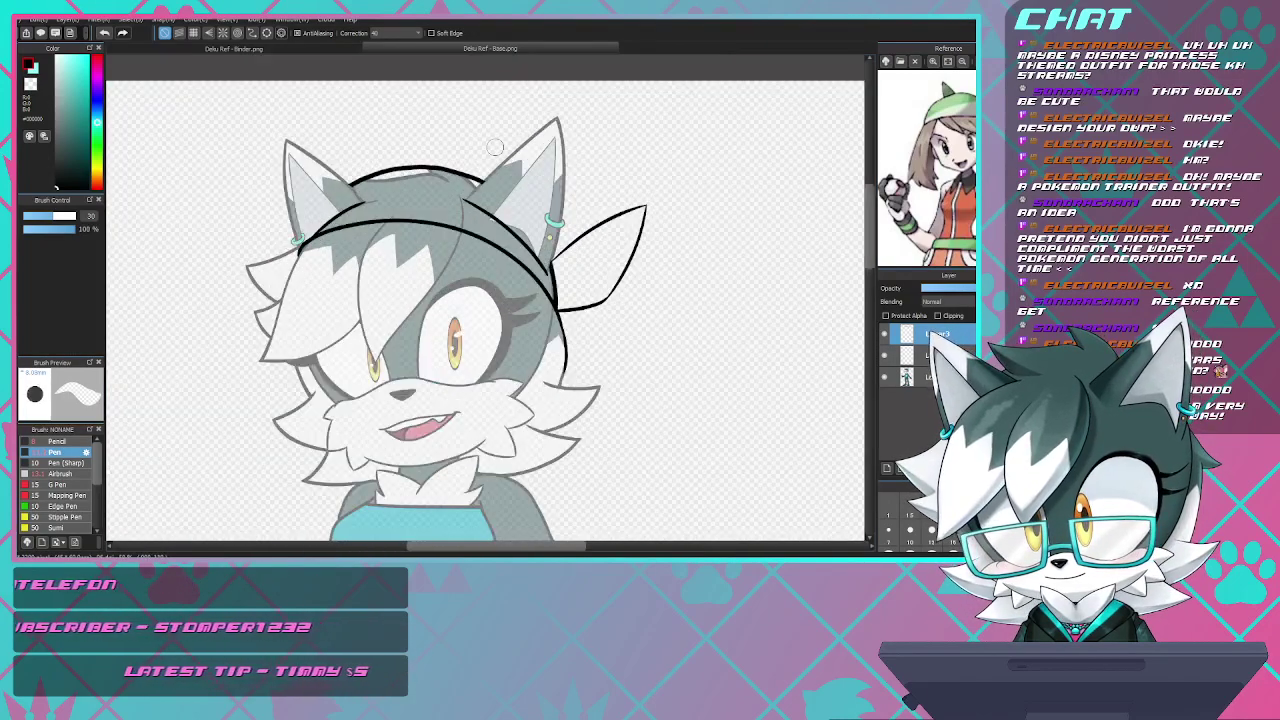
key(ctrl+e)
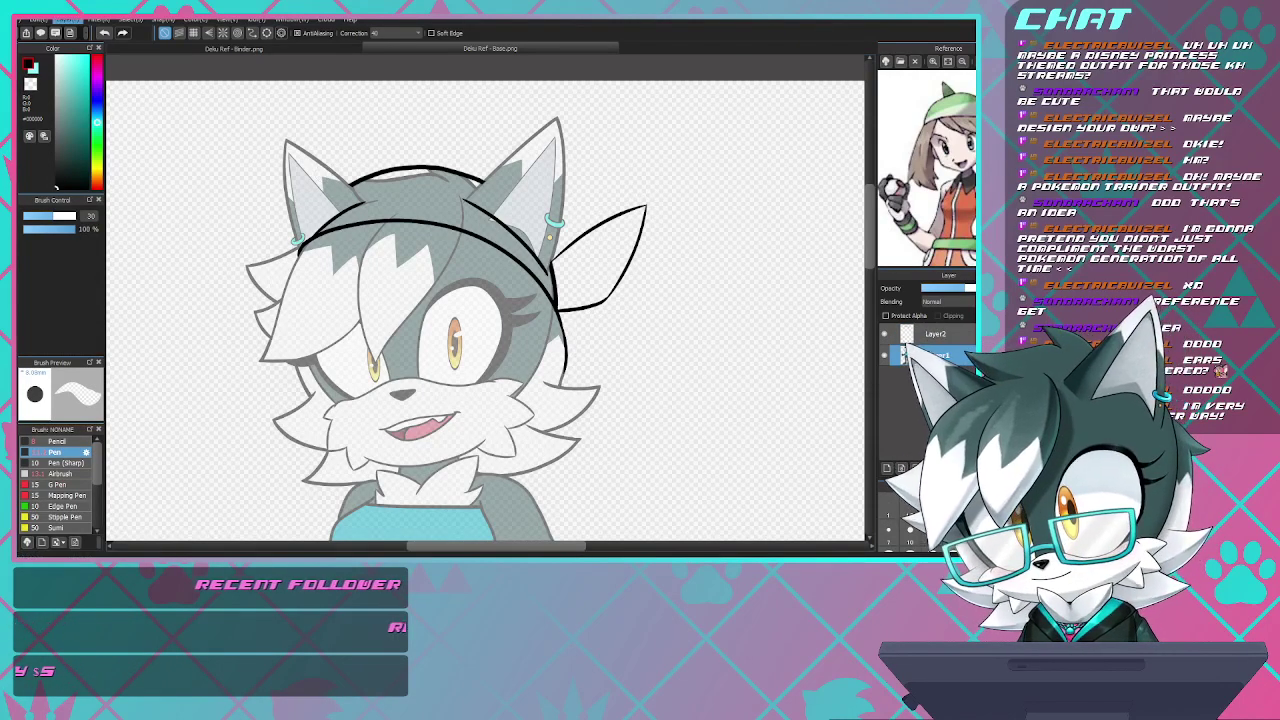
- Examine the base figure from the full body down to the neck and chest, alongside the trainer's torso in the reference
scroll(489, 310, down, 3)
scroll(480, 348, up, 1)
scroll(514, 219, down, 2)
scroll(514, 219, up, 4)
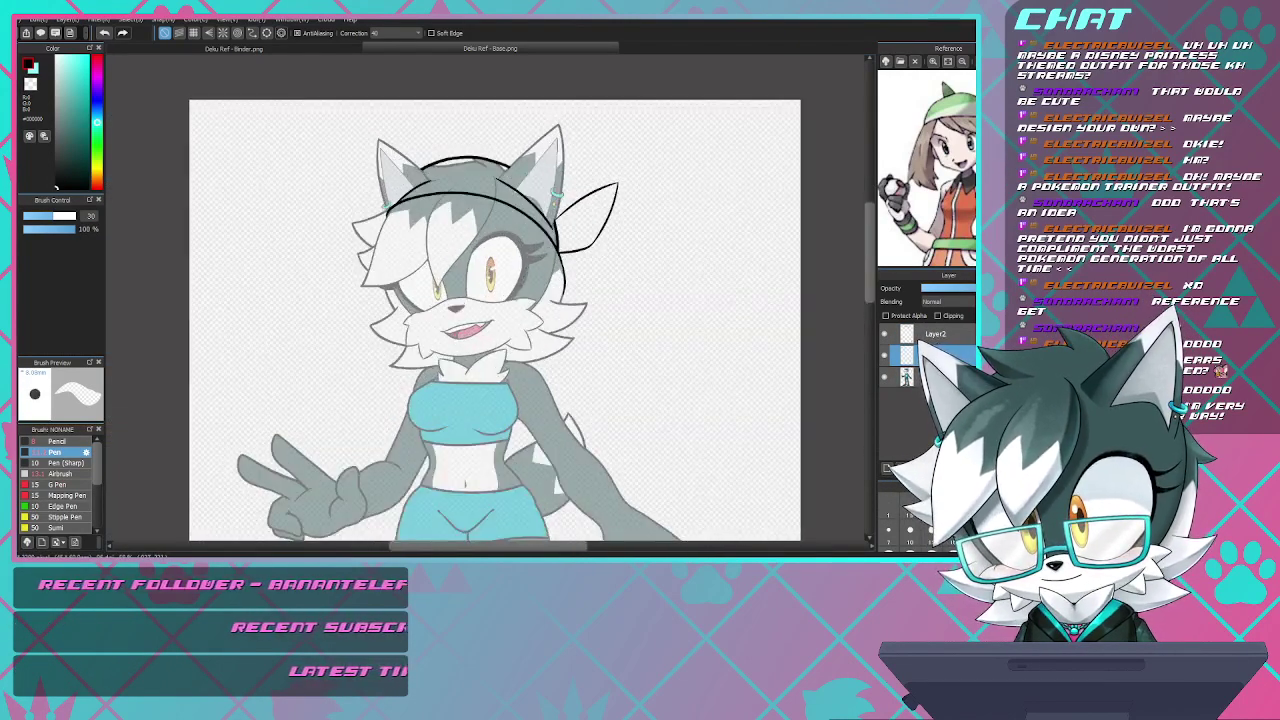
scroll(514, 219, down, 2)
scroll(475, 337, down, 3)
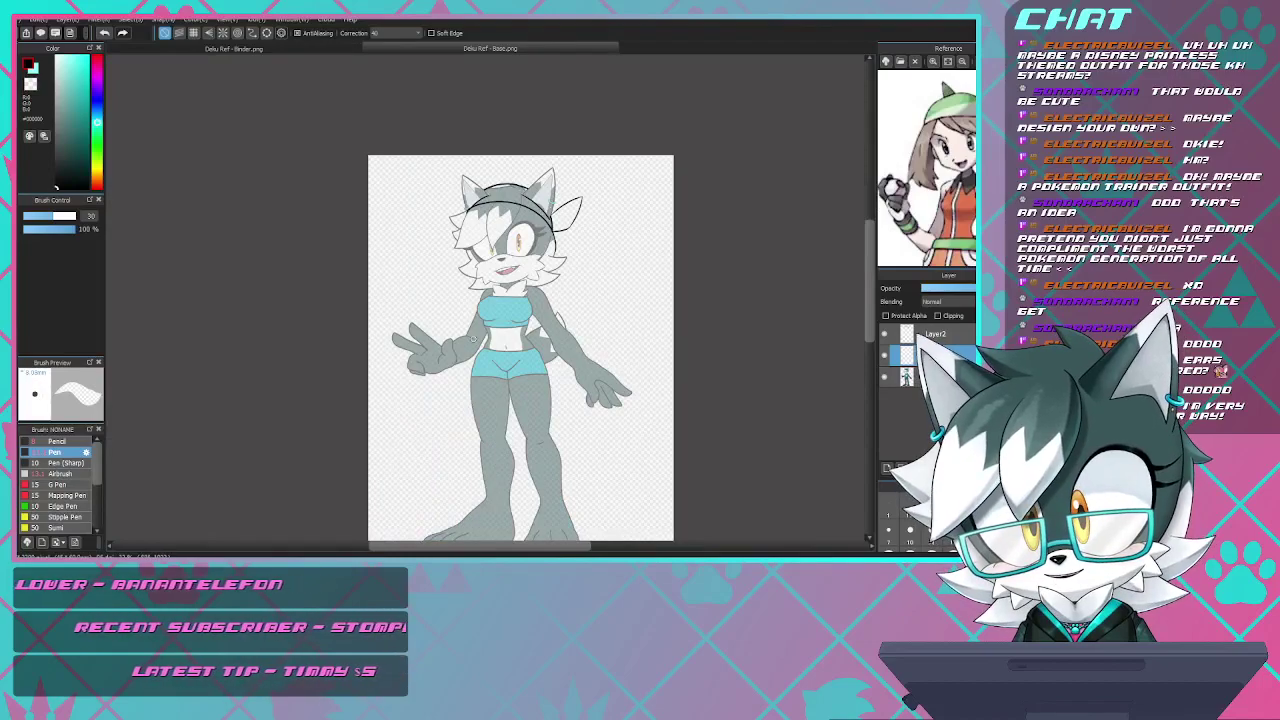
scroll(475, 338, up, 2)
drag(948, 230, 938, 185)
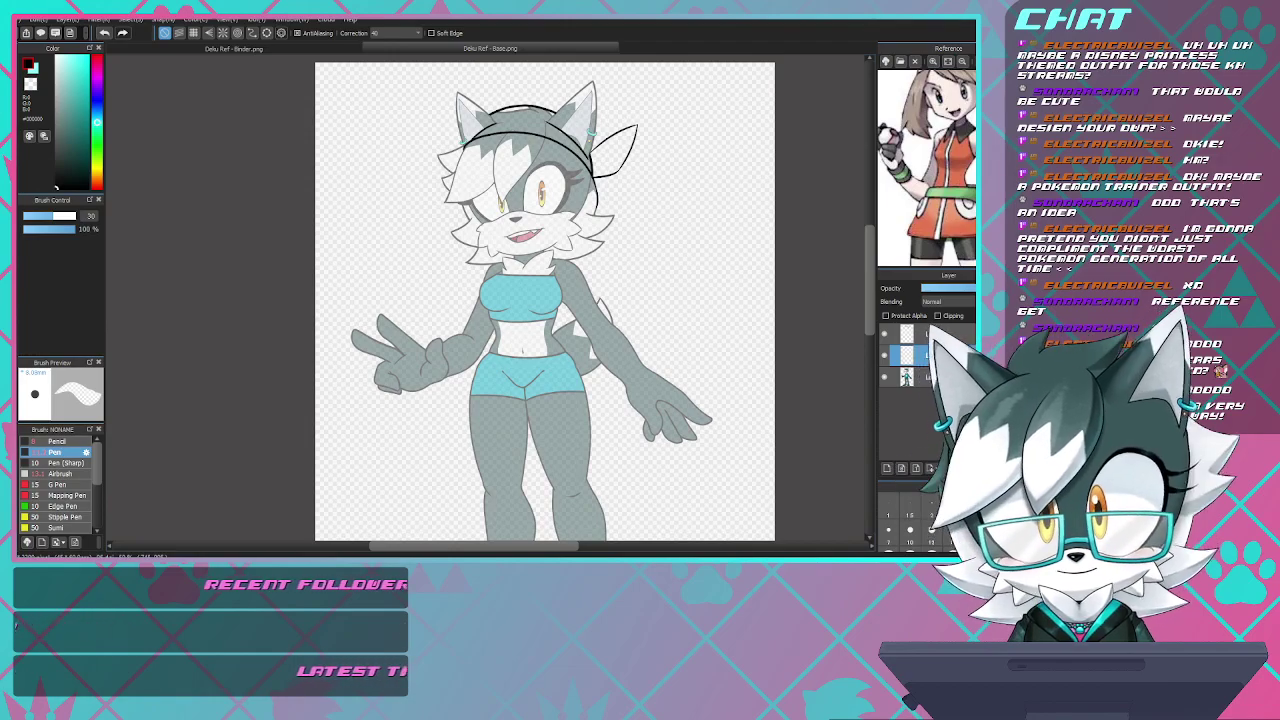
scroll(520, 273, up, 5)
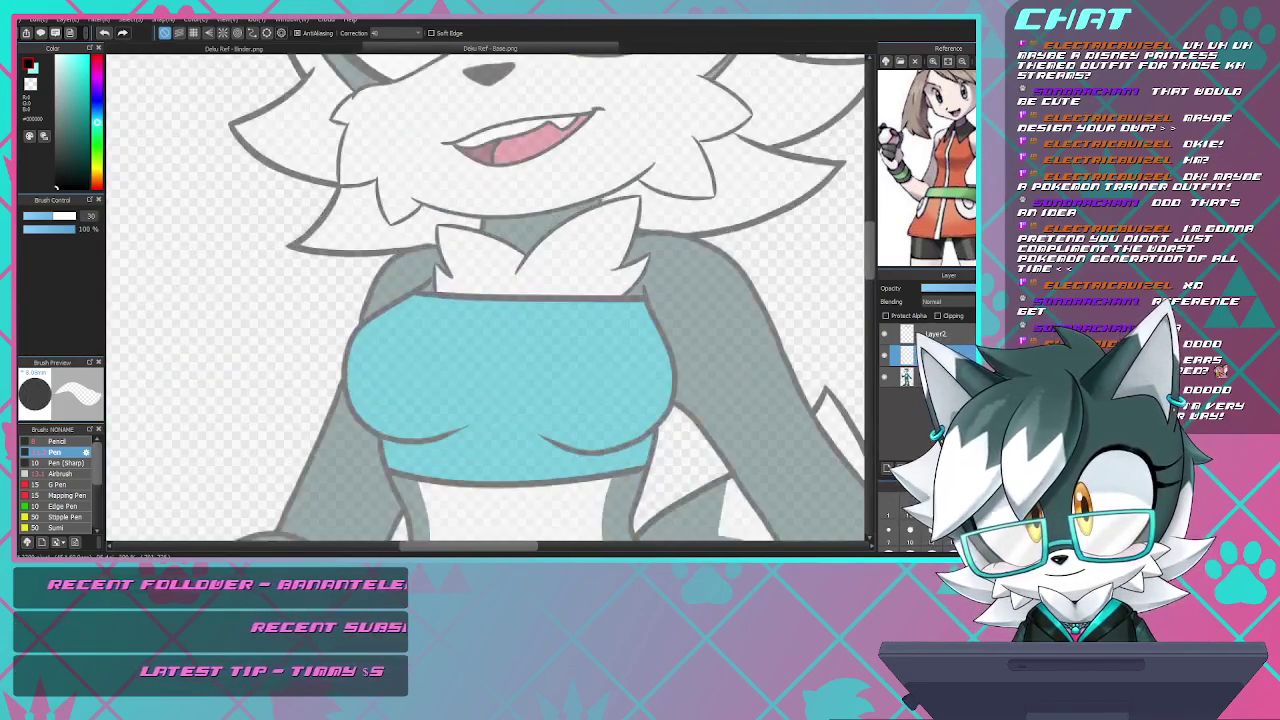
scroll(543, 241, down, 1)
scroll(543, 241, up, 1)
scroll(543, 241, down, 1)
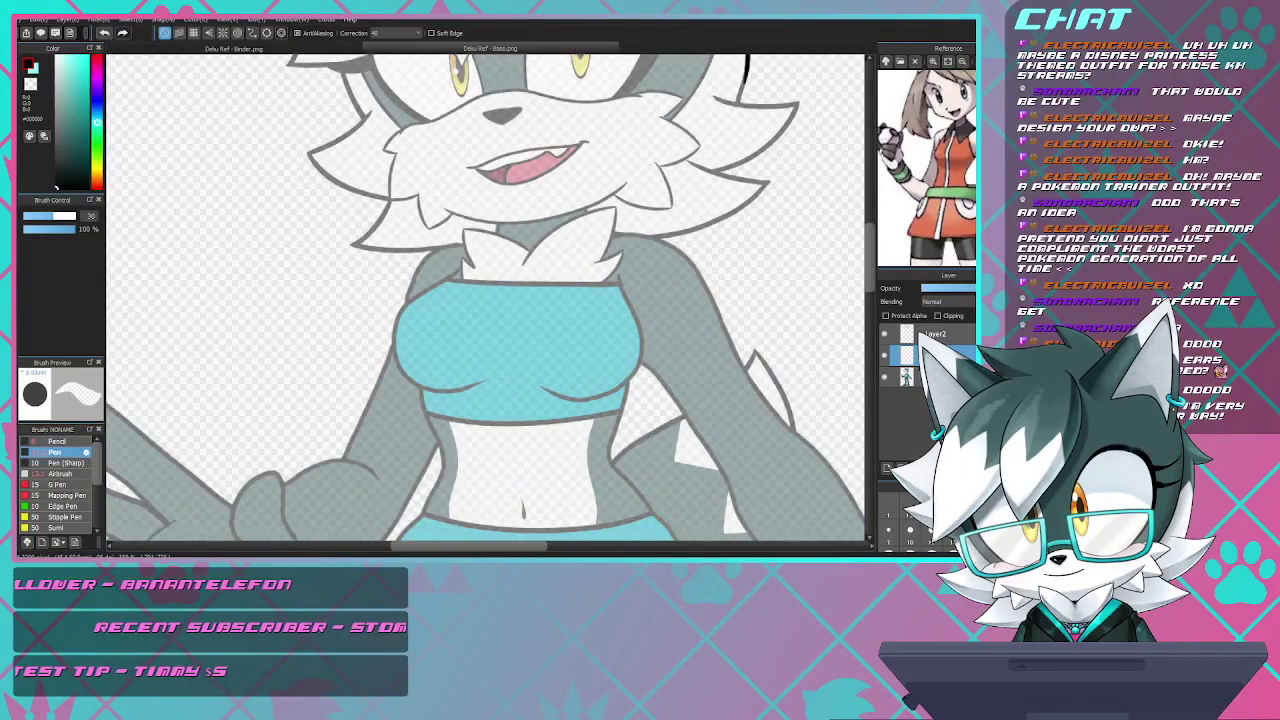
scroll(570, 208, up, 3)
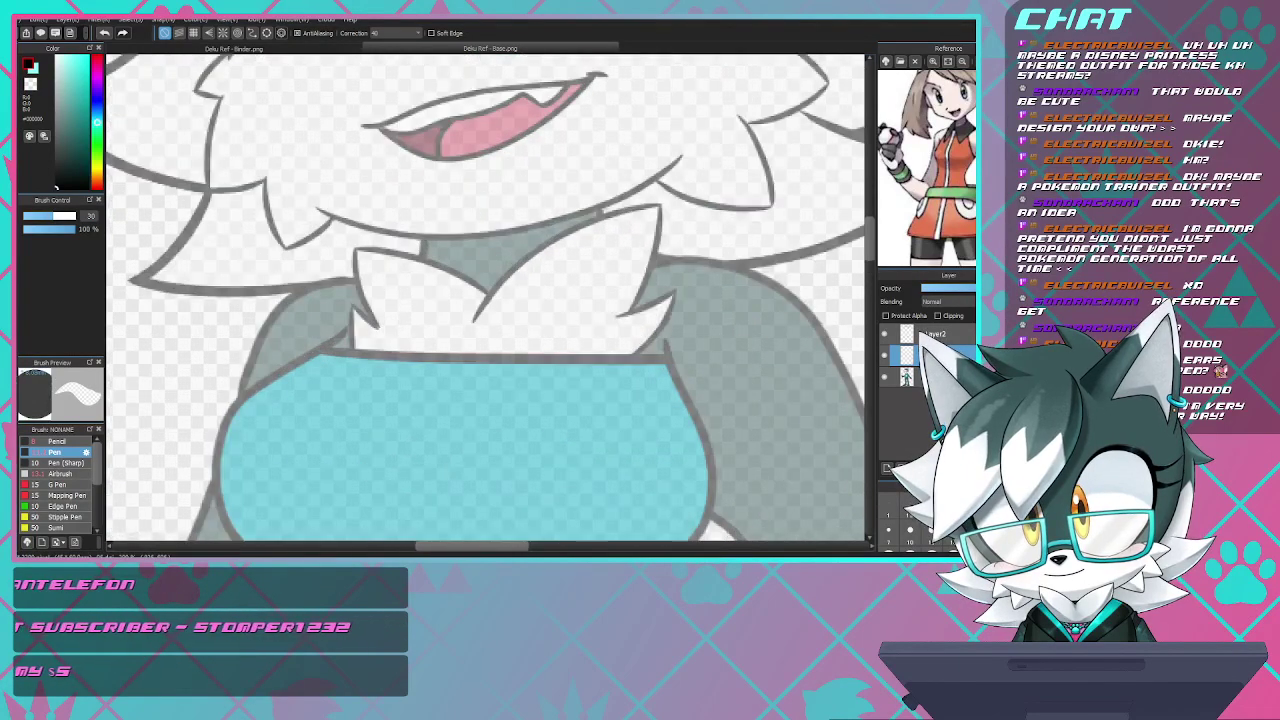
scroll(476, 275, down, 2)
scroll(476, 275, up, 2)
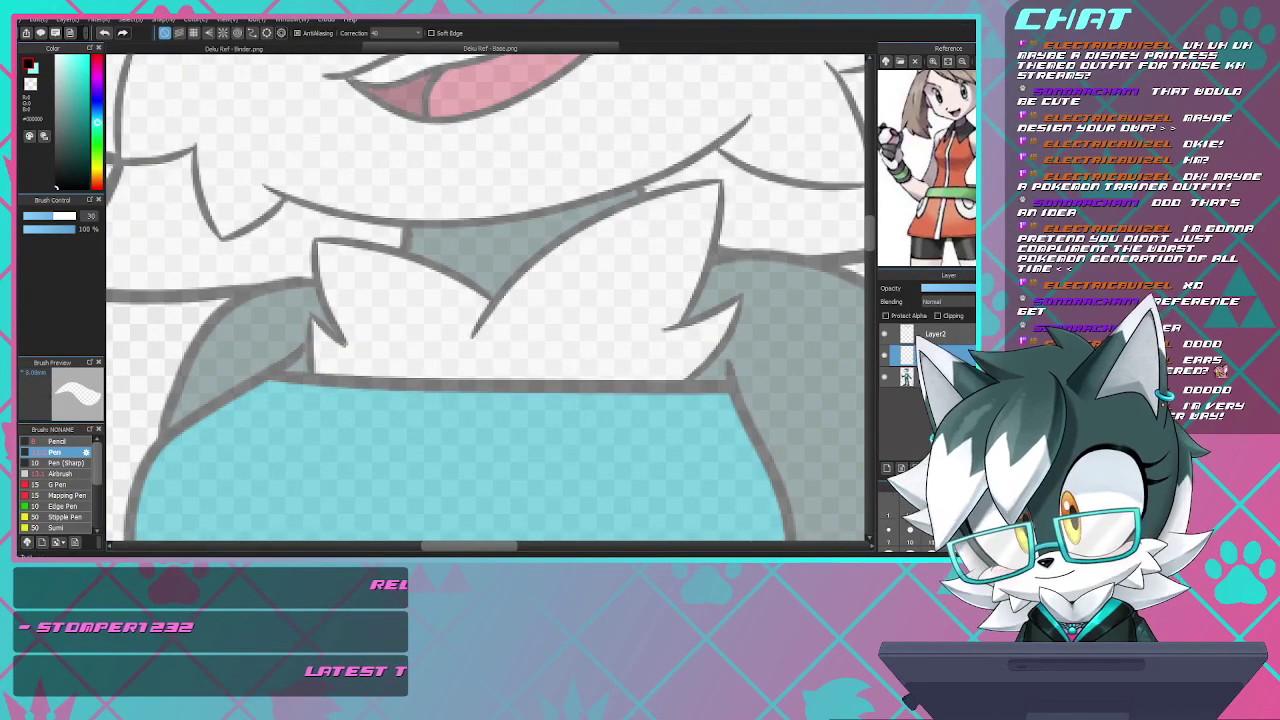
- Switch to the black drawing pen, discard a trial stroke across the neck and set the pen size to 7
key(b)
scroll(419, 236, down, 2)
scroll(419, 236, up, 1)
scroll(419, 236, up, 2)
scroll(419, 236, down, 2)
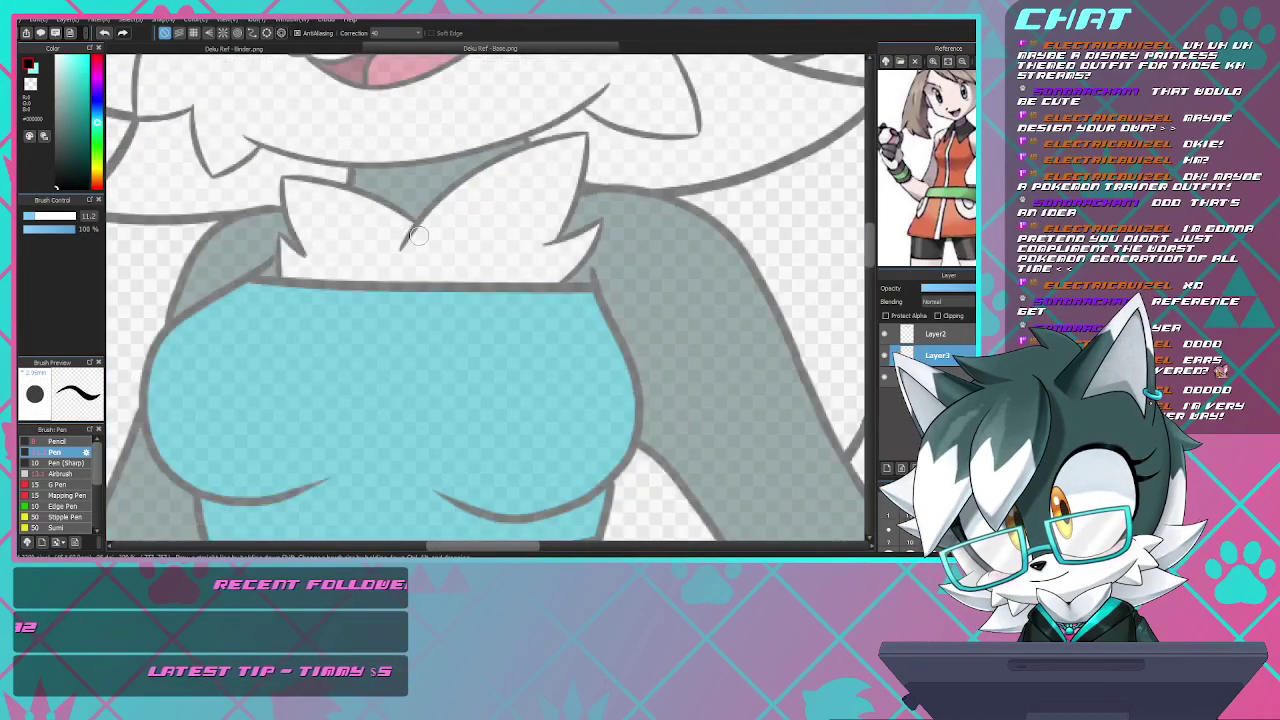
scroll(285, 218, up, 2)
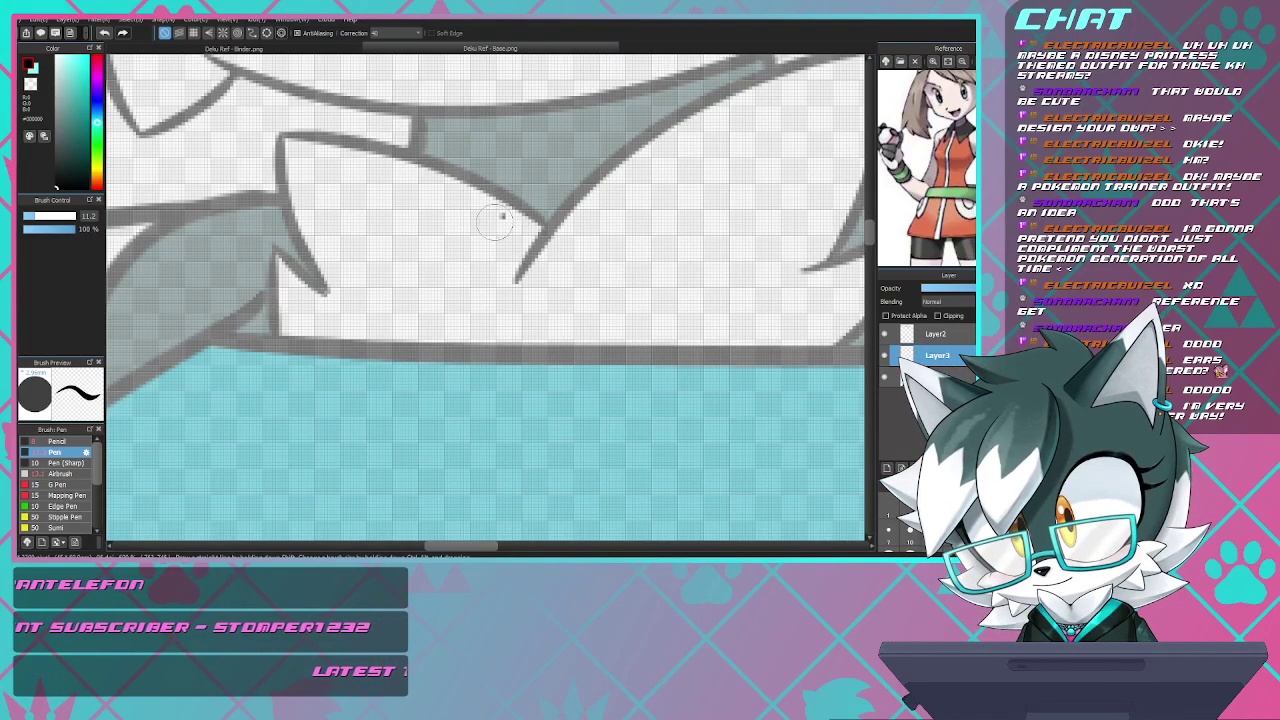
mouse_move(503, 215)
mouse_down()
mouse_move(371, 322)
mouse_move(242, 456)
mouse_up()
key(ctrl+z)
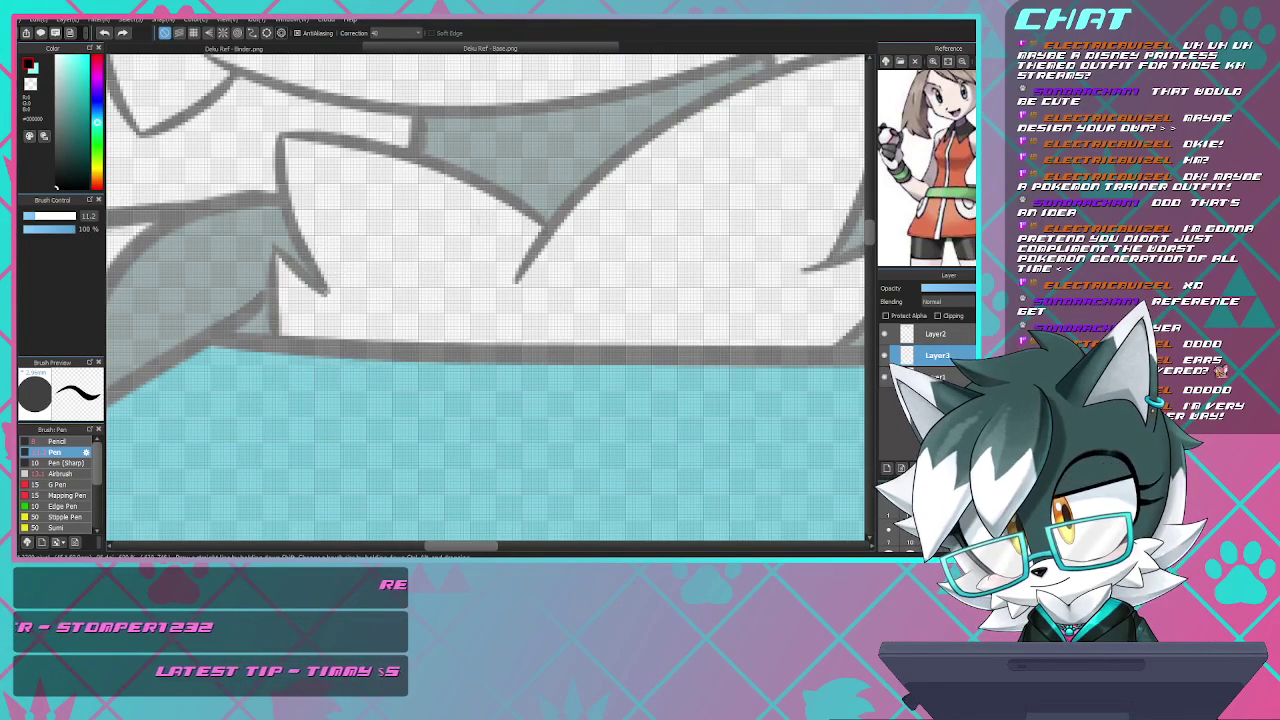
text(87)
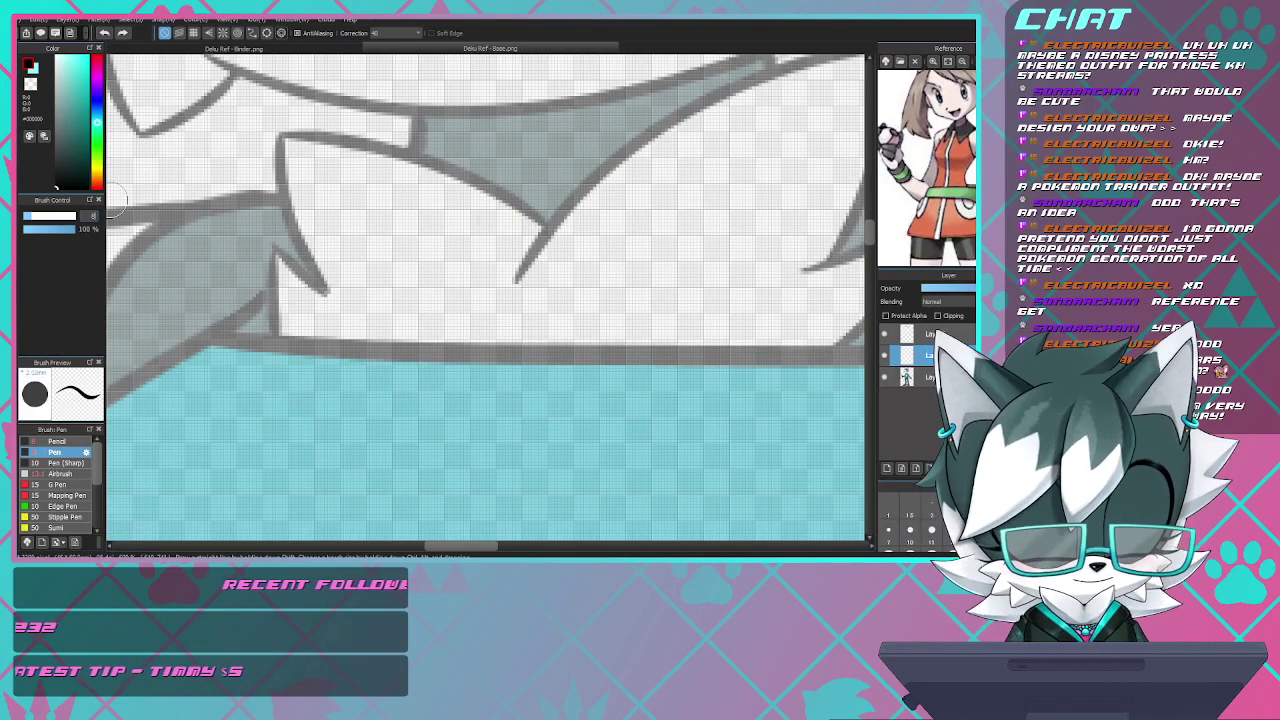
key(Return)
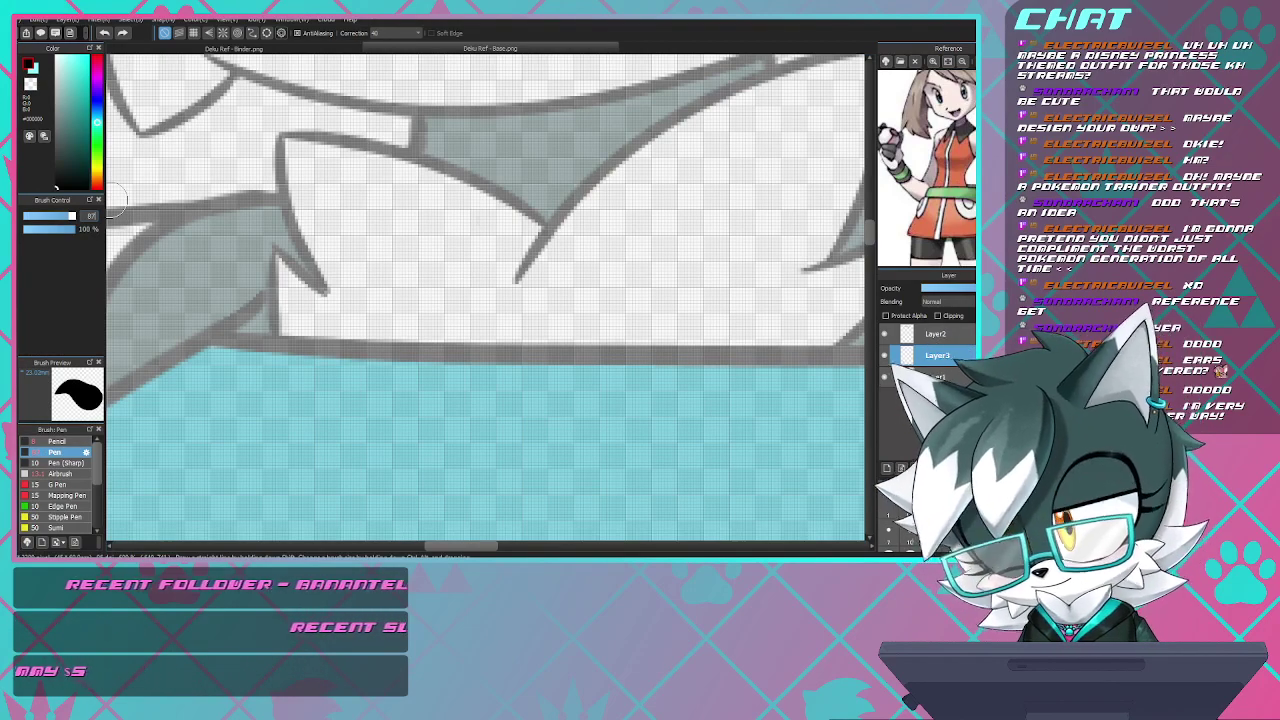
key(BackSpace)
key(BackSpace)
text(7)
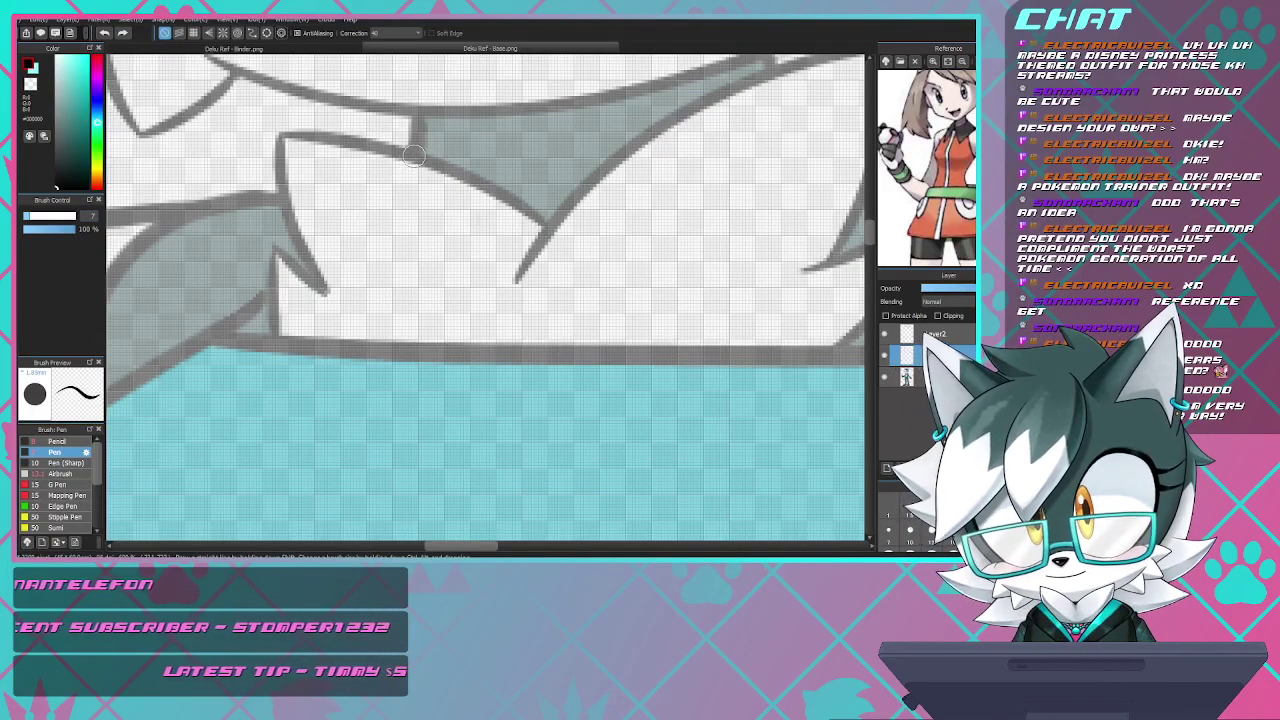
mouse_move(410, 158)
mouse_down()
mouse_move(284, 287)
mouse_move(200, 422)
mouse_move(220, 262)
mouse_up()
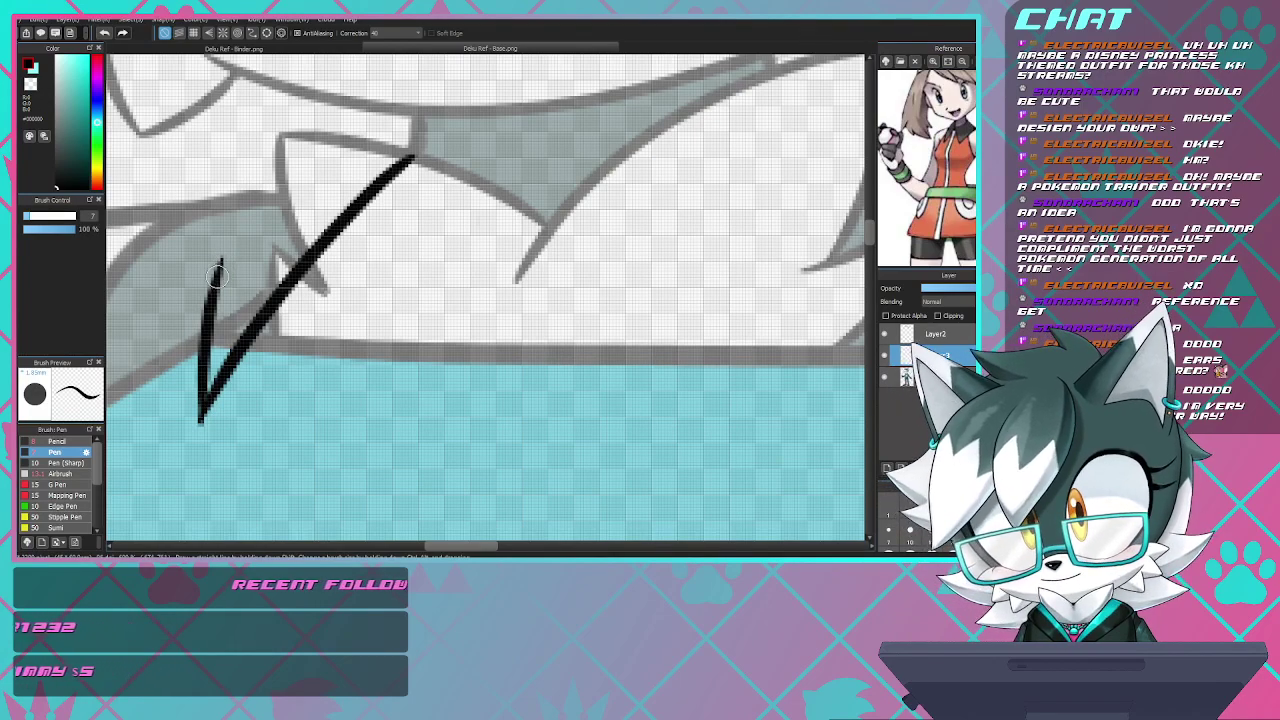
key(ctrl+z)
mouse_move(200, 415)
mouse_down()
mouse_move(335, 185)
mouse_move(412, 142)
mouse_up()
key(ctrl+z)
key(ctrl+z)
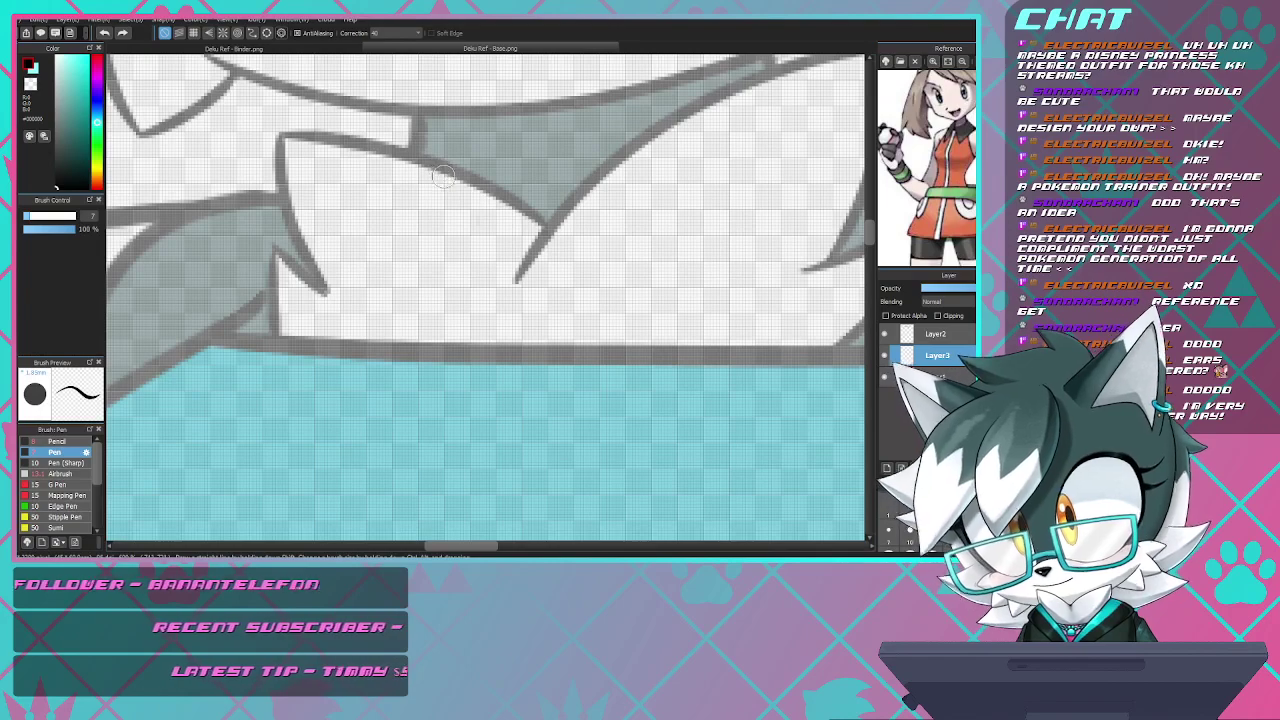
- Draw the collar's V-shaped neckline meeting on the chest fur and the pointed flap on its left side
mouse_move(412, 148)
mouse_down()
mouse_move(443, 240)
mouse_move(552, 259)
mouse_move(781, 89)
mouse_up()
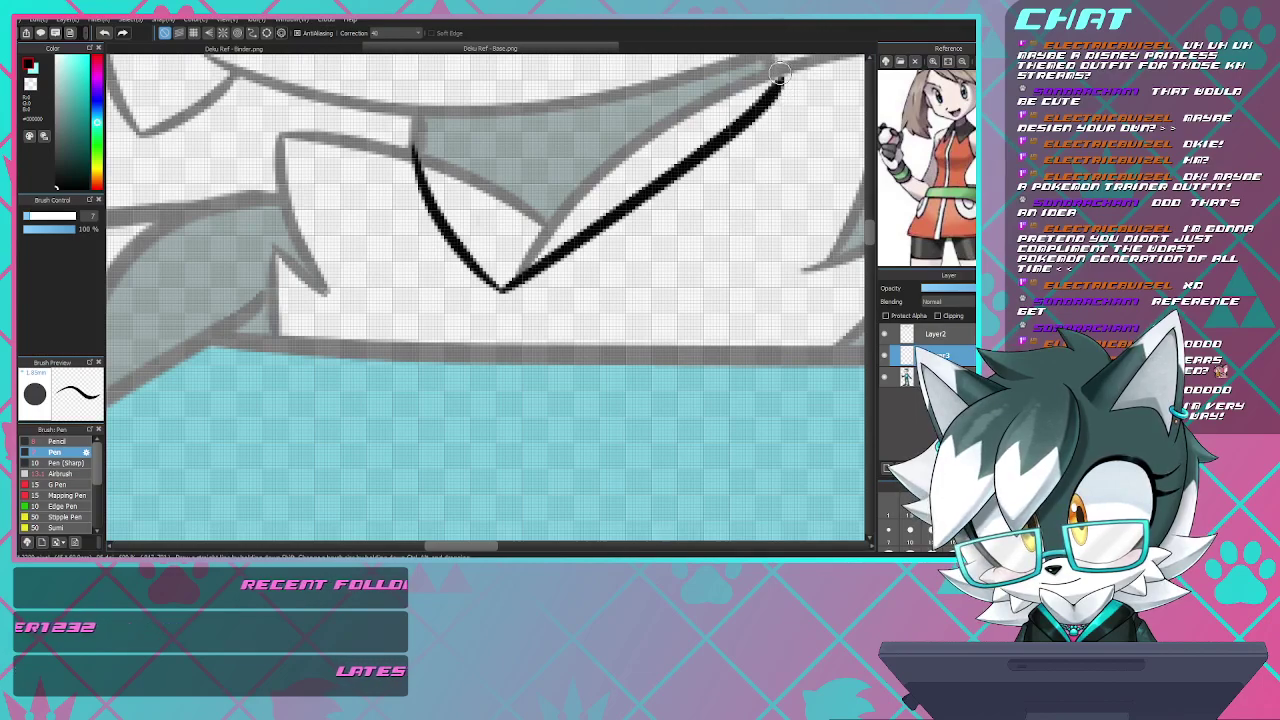
drag(785, 71, 773, 92)
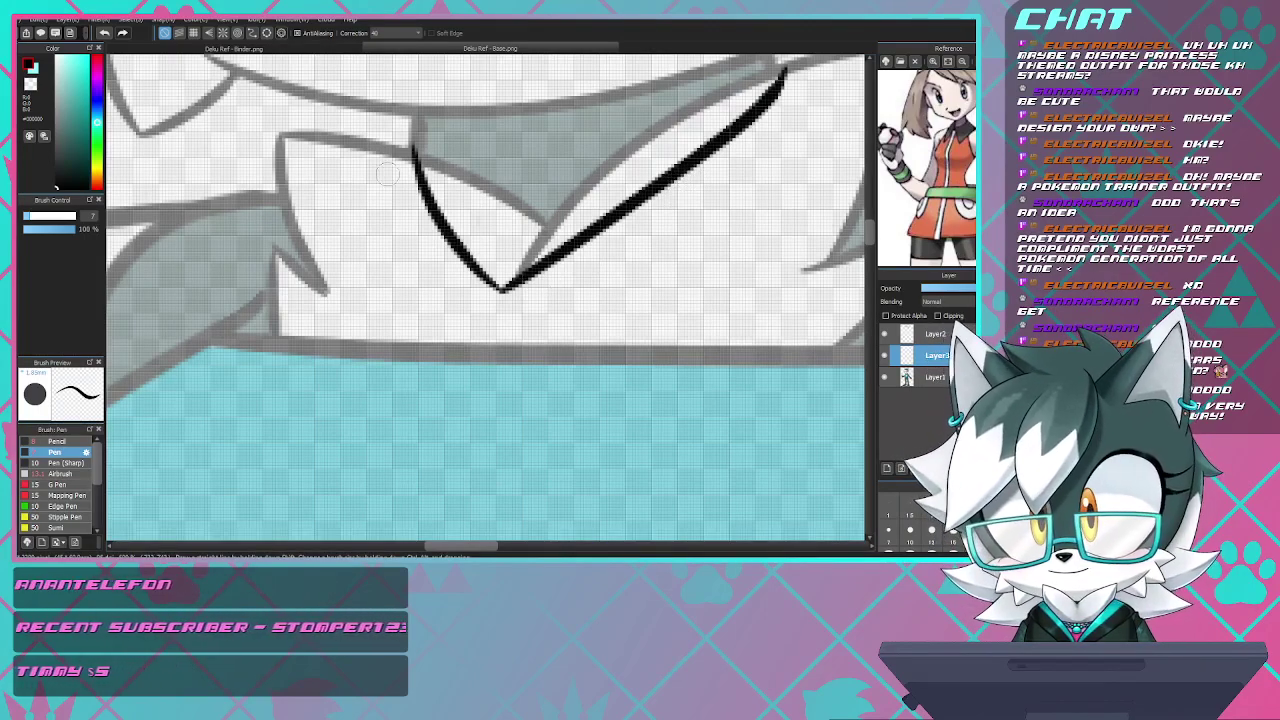
mouse_move(411, 148)
mouse_down()
mouse_move(259, 310)
mouse_move(248, 343)
mouse_up()
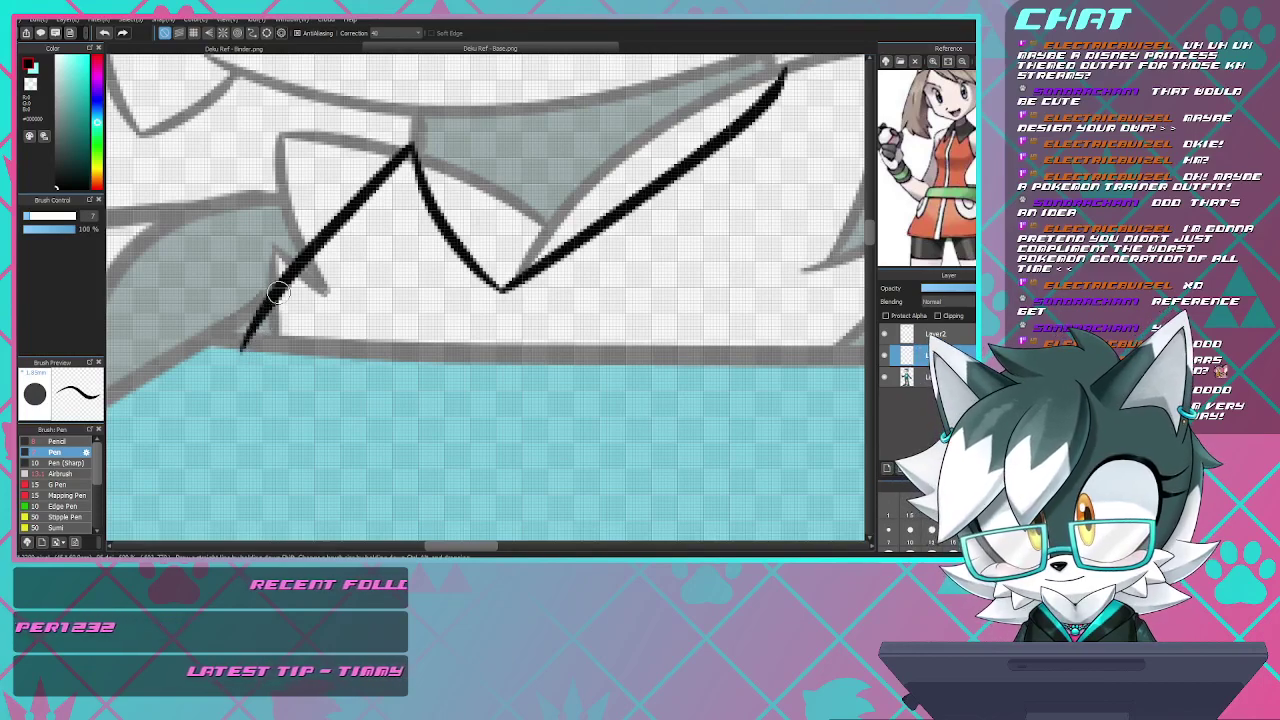
drag(262, 308, 244, 384)
key(ctrl+z)
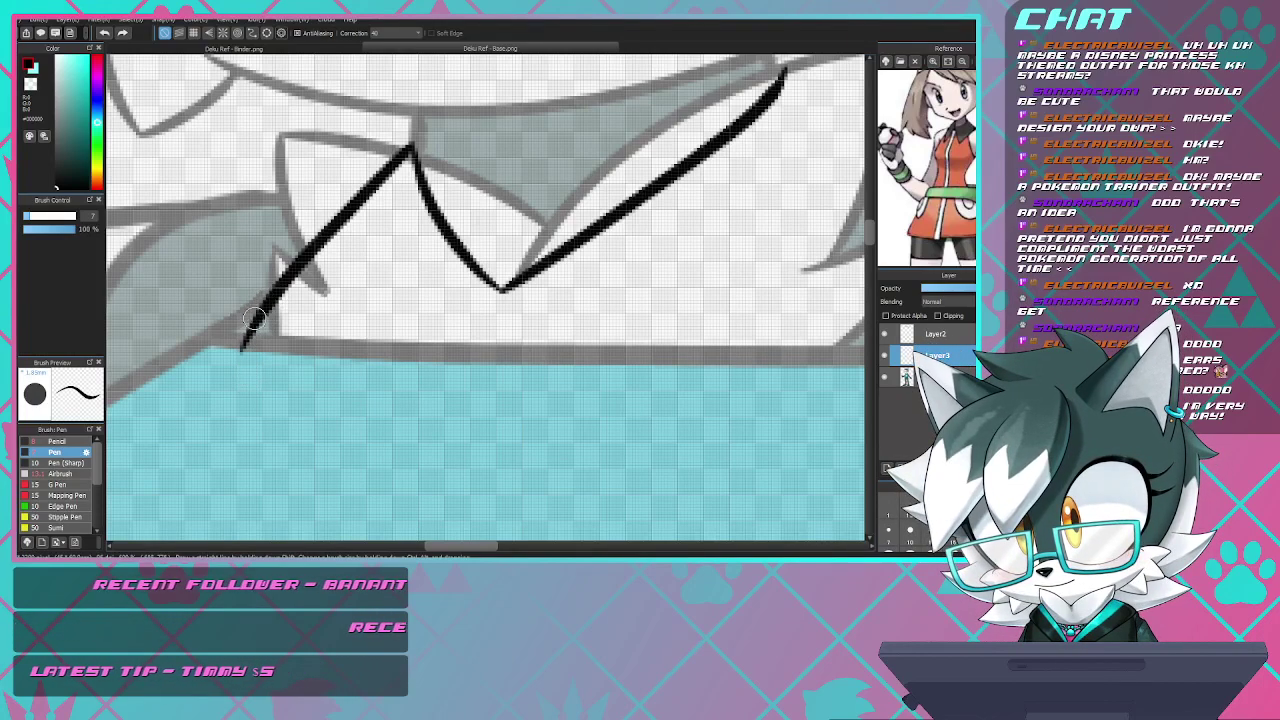
mouse_move(262, 308)
mouse_down()
mouse_move(244, 390)
mouse_move(505, 288)
mouse_move(648, 480)
mouse_up()
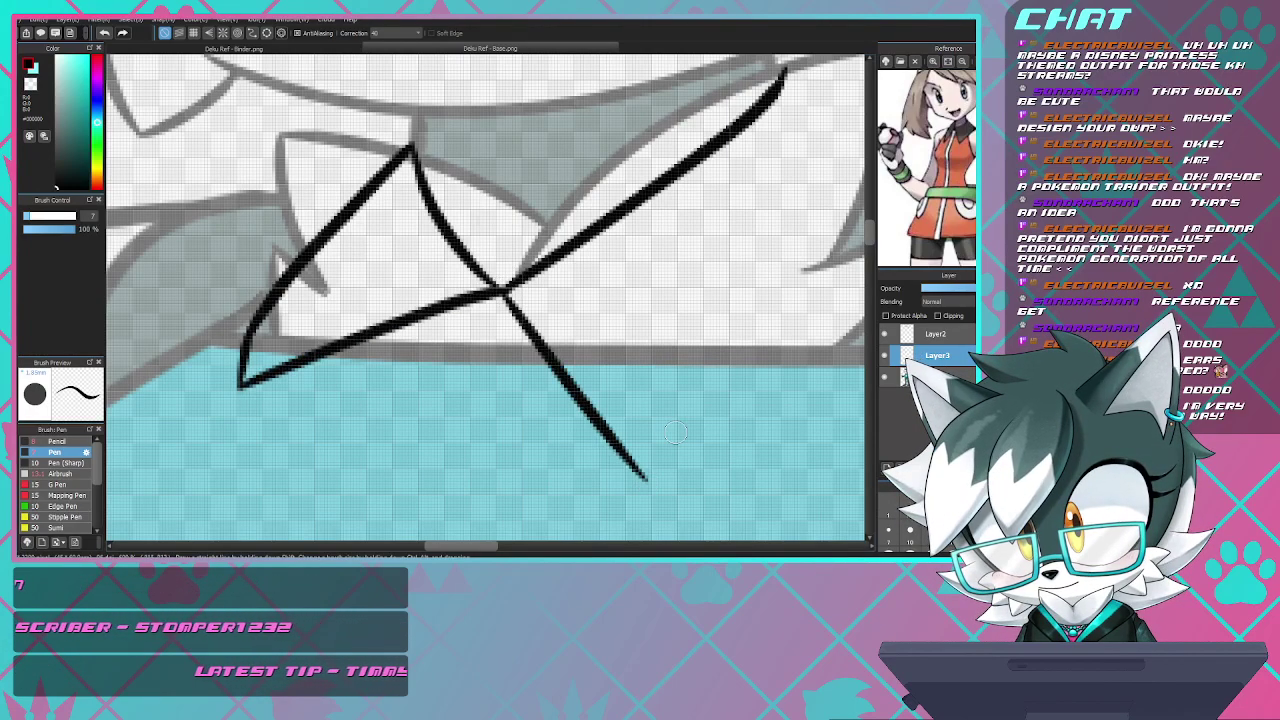
key(ctrl+z)
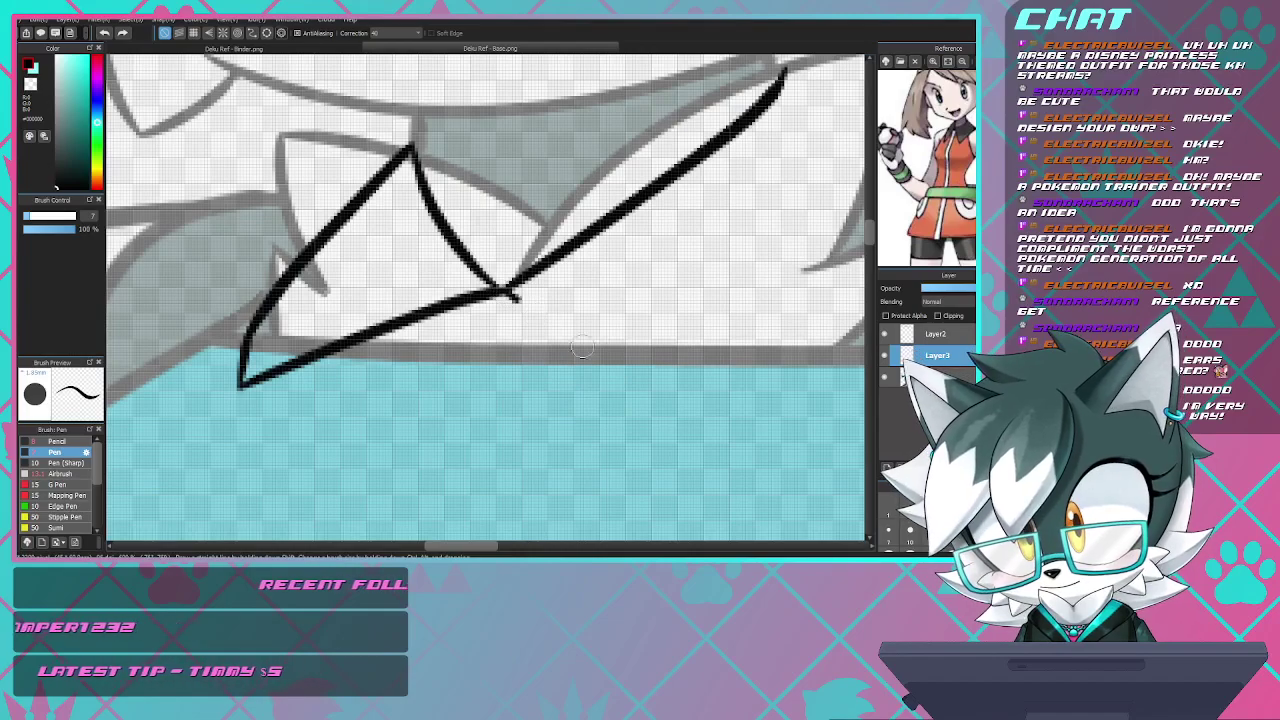
- Draw the collar's right flap from the V point down to a tip on the chest and back up to the neck
drag(505, 290, 695, 432)
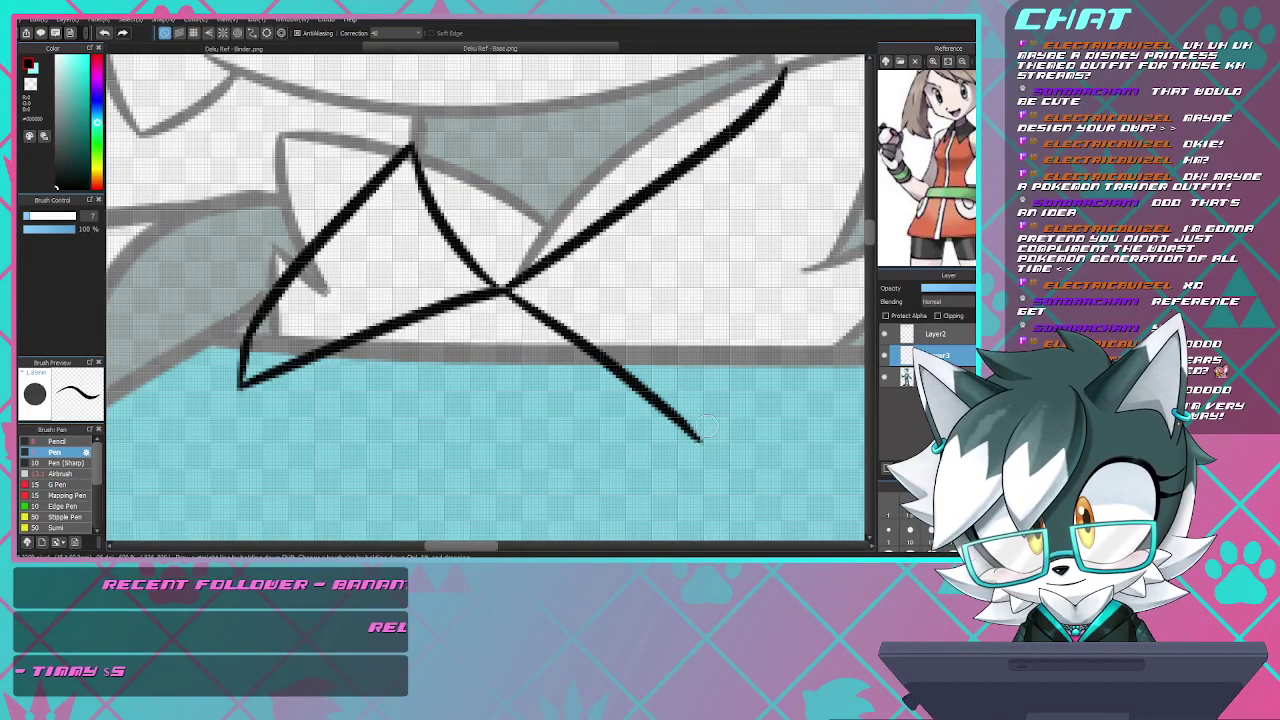
scroll(590, 326, down, 3)
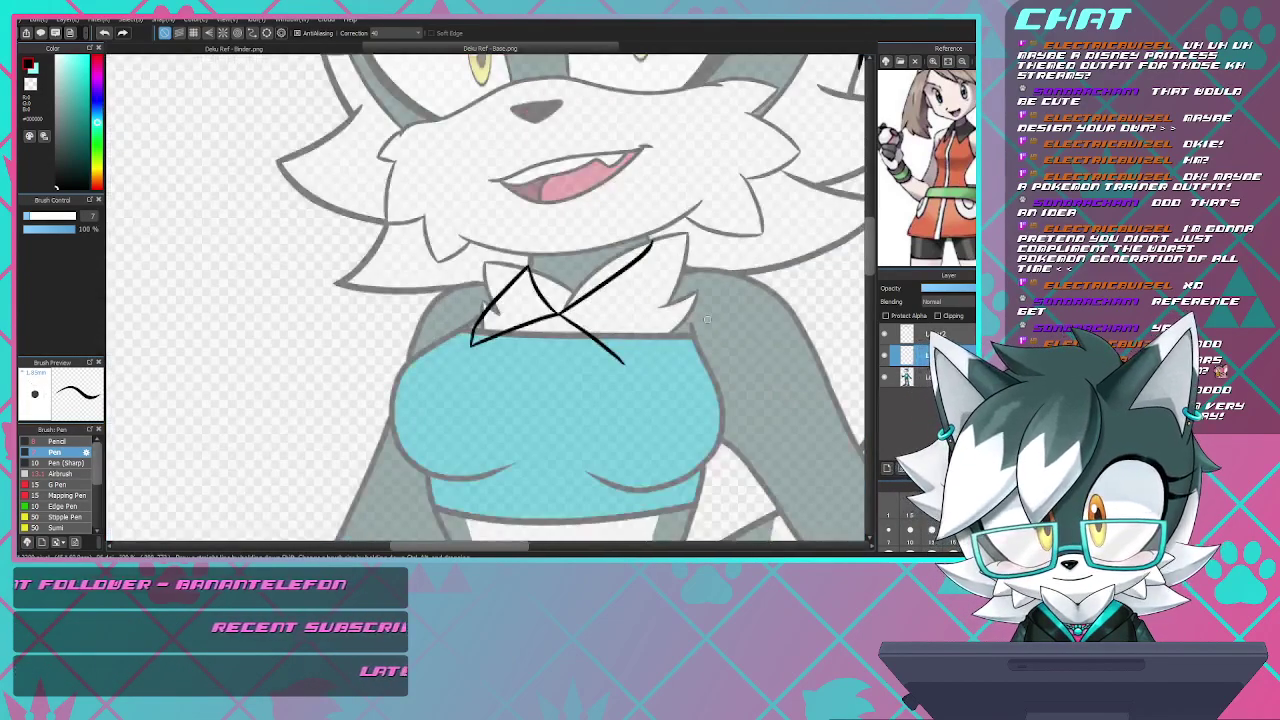
scroll(706, 319, up, 3)
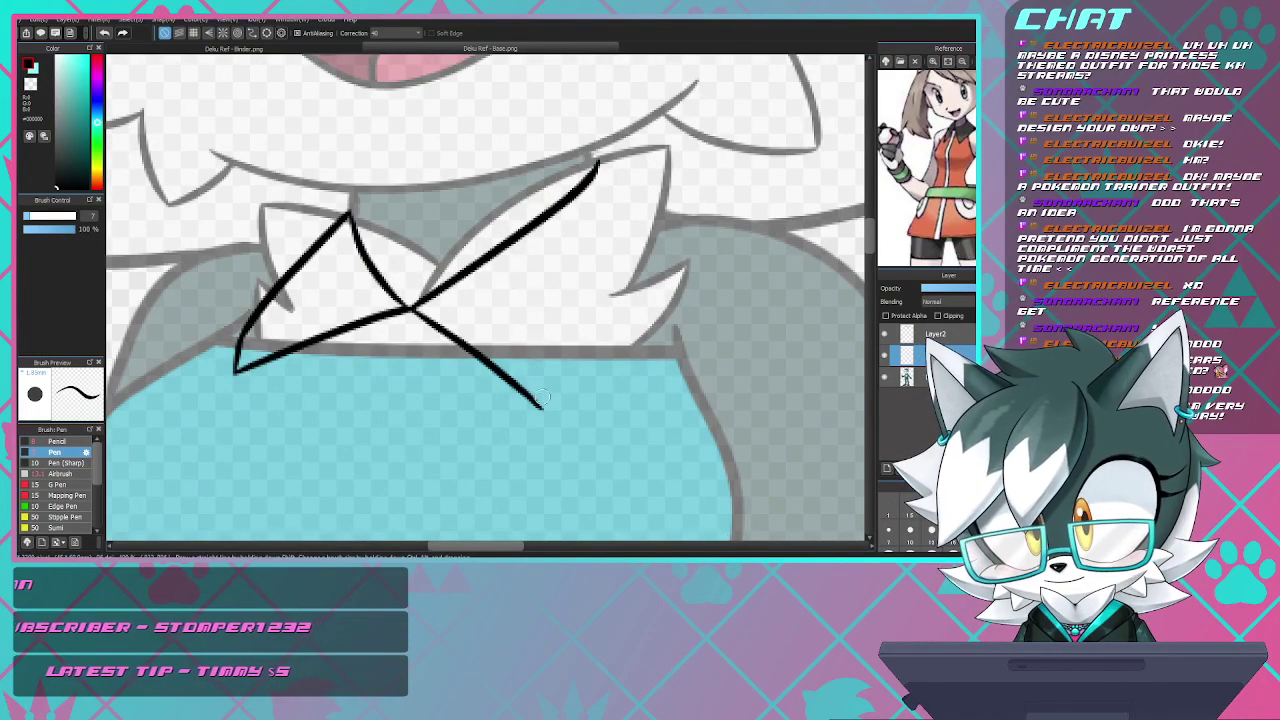
drag(541, 401, 657, 209)
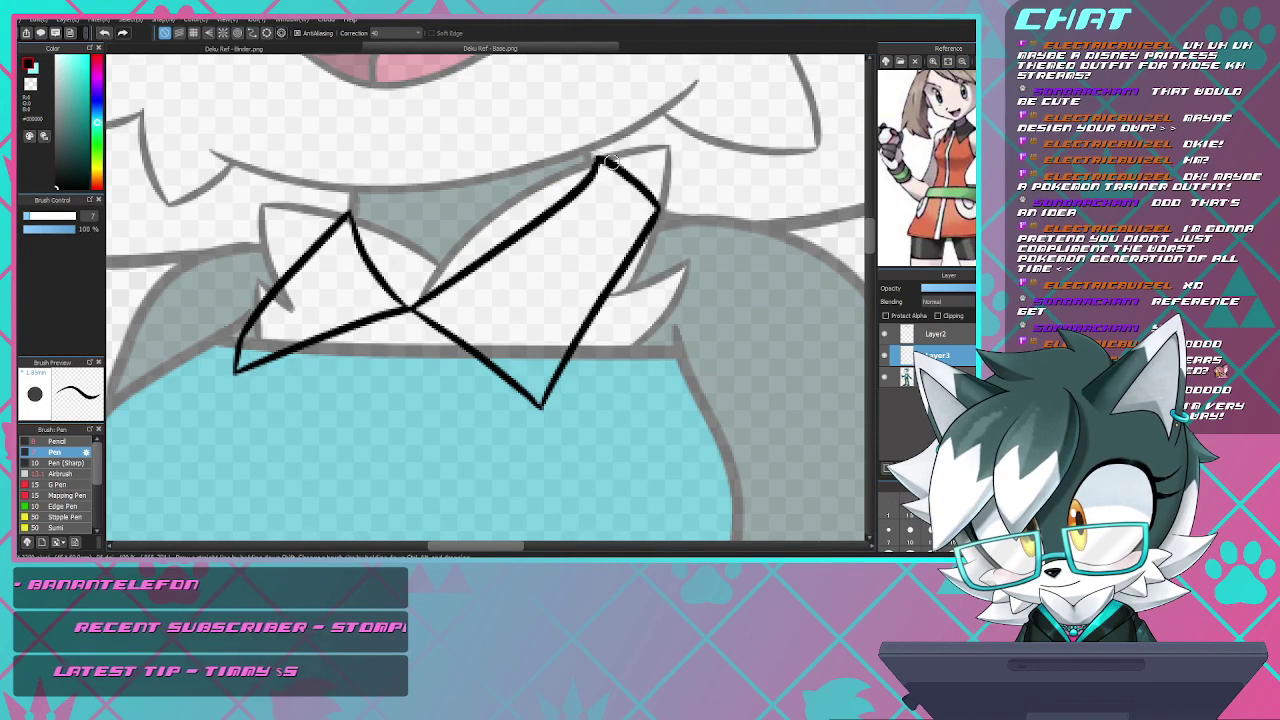
- Examine the finished collar outline in proportion to the whole figure and the chest
scroll(611, 161, down, 5)
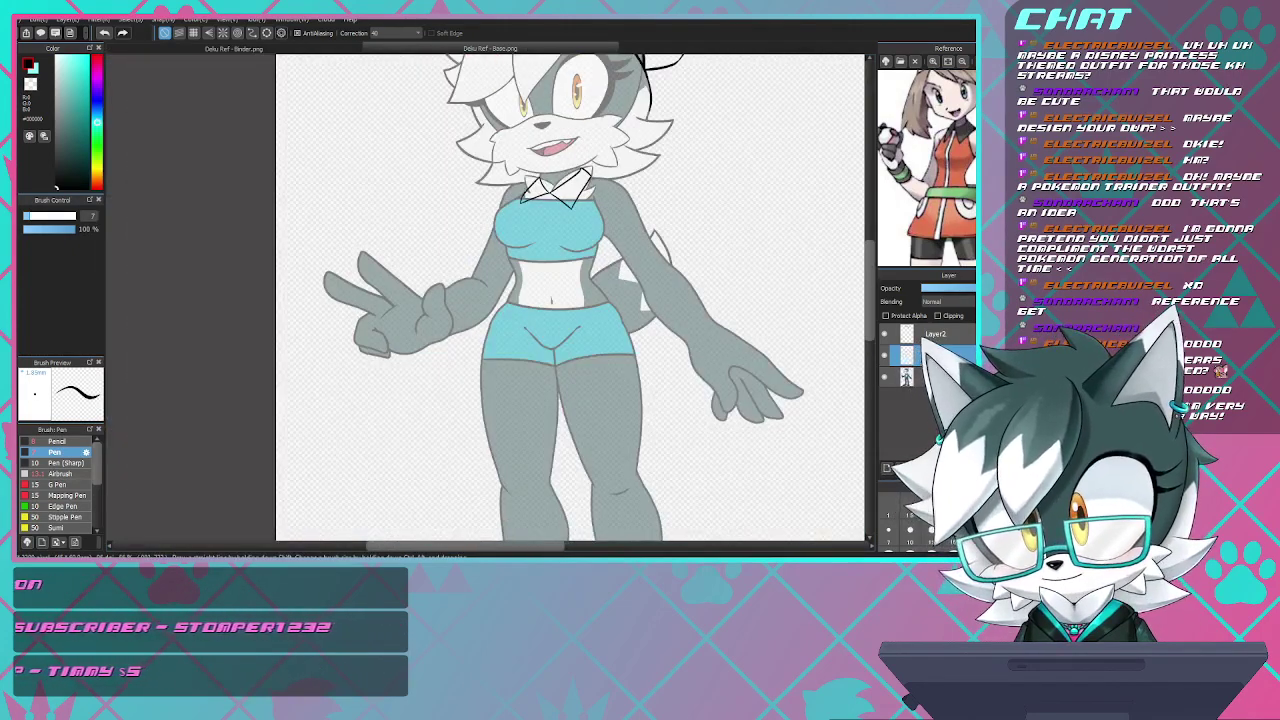
scroll(551, 291, down, 1)
scroll(551, 291, up, 3)
scroll(551, 291, down, 5)
scroll(551, 291, up, 2)
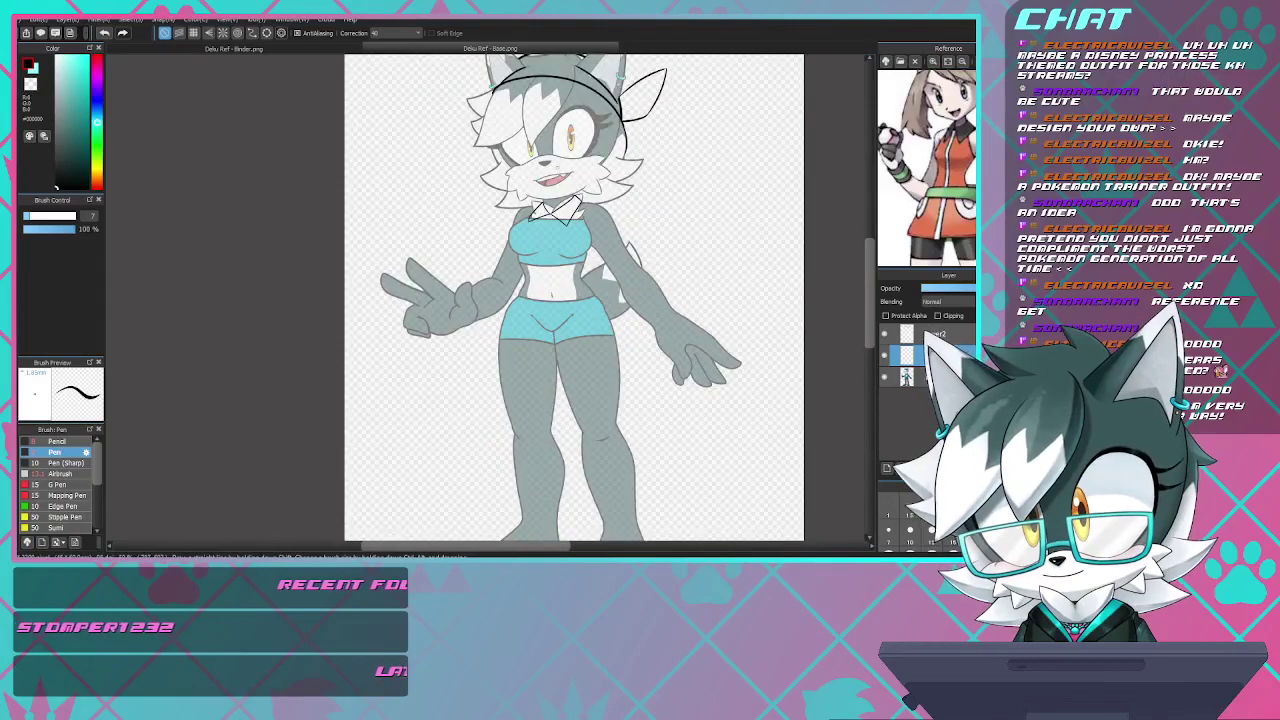
scroll(562, 143, up, 3)
scroll(562, 143, down, 1)
scroll(562, 143, up, 2)
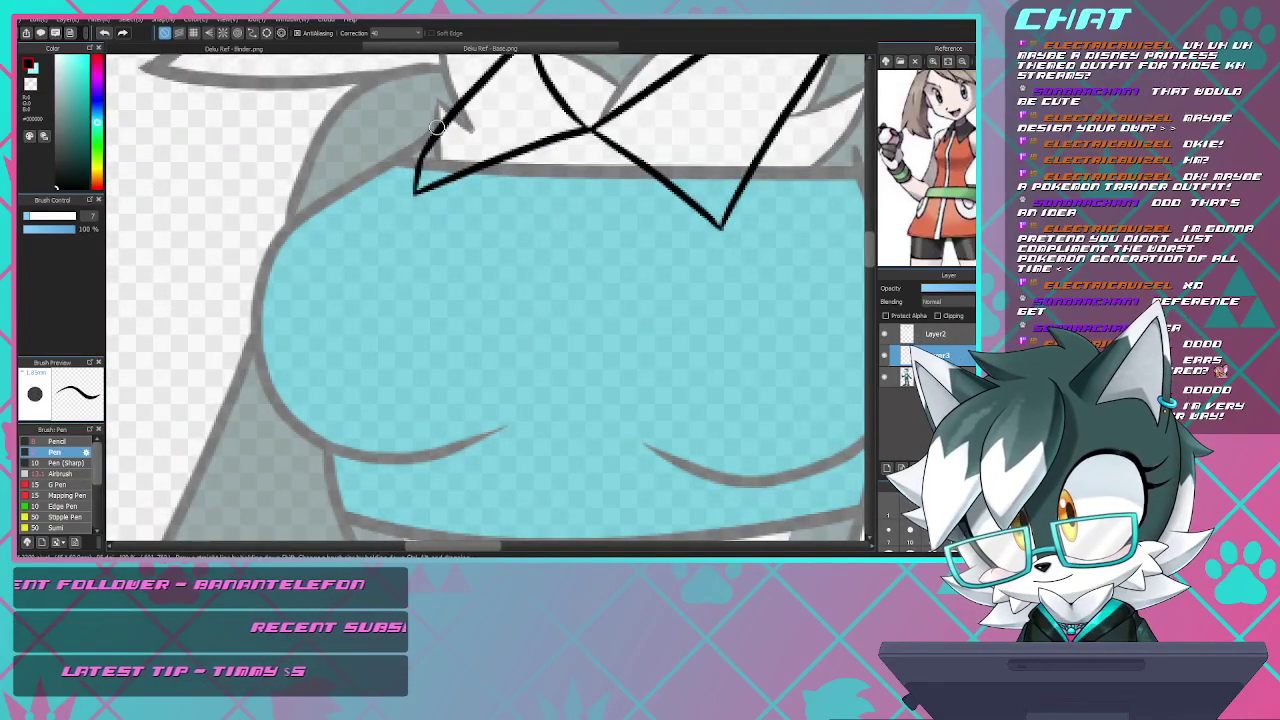
- Draw the shirt's left edge from the collar across the shoulder and around the outside of the bust, redoing the shoulder line
drag(437, 127, 280, 240)
key(ctrl+z)
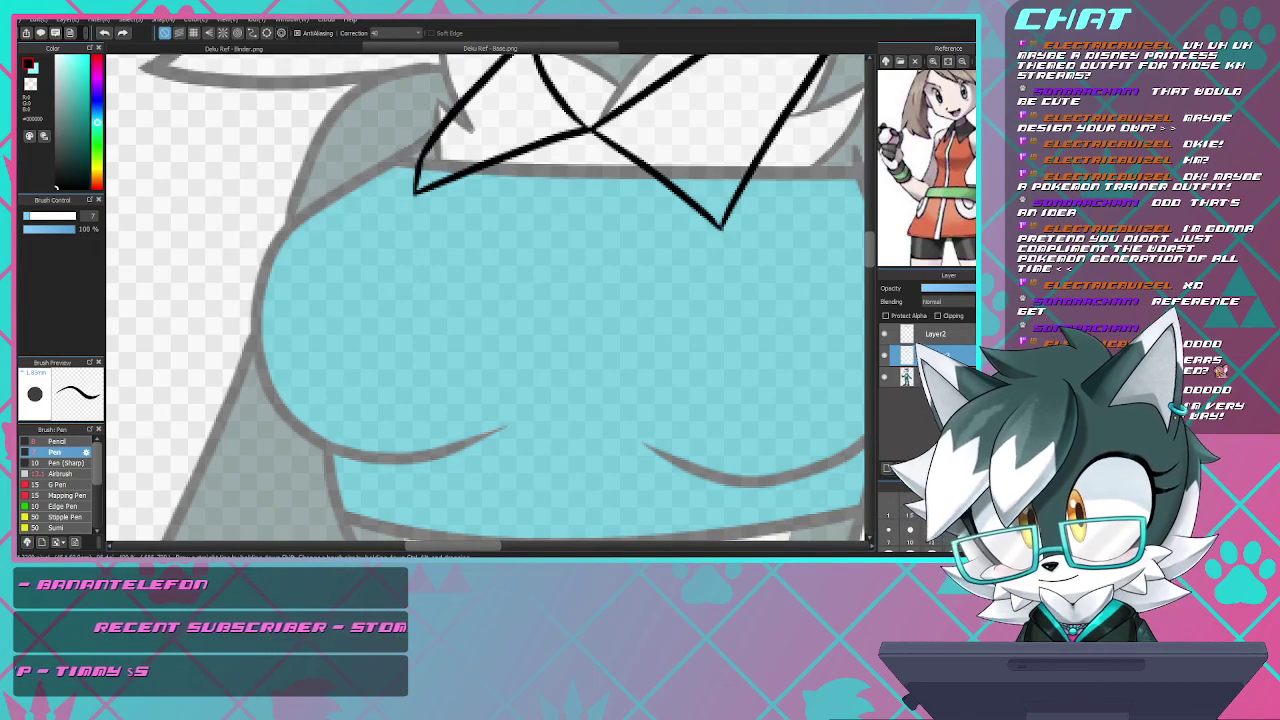
mouse_move(370, 173)
mouse_down()
mouse_move(299, 217)
mouse_move(256, 267)
mouse_up()
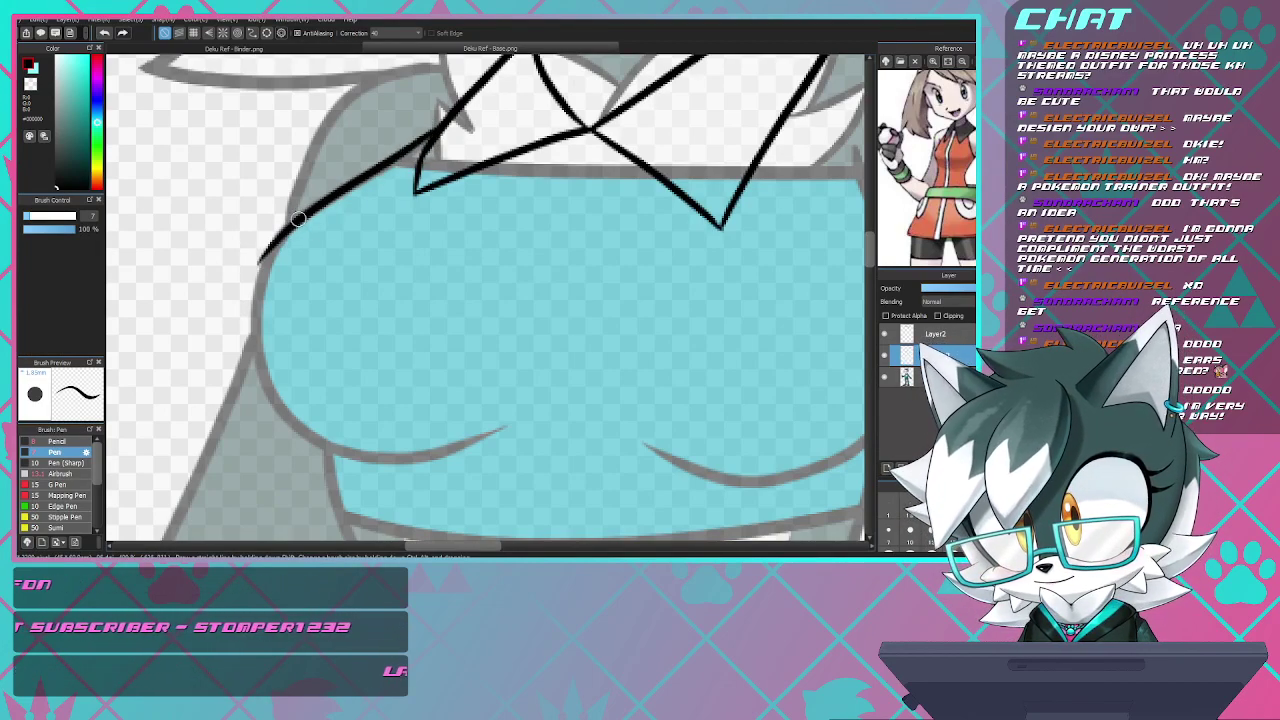
key(ctrl+z)
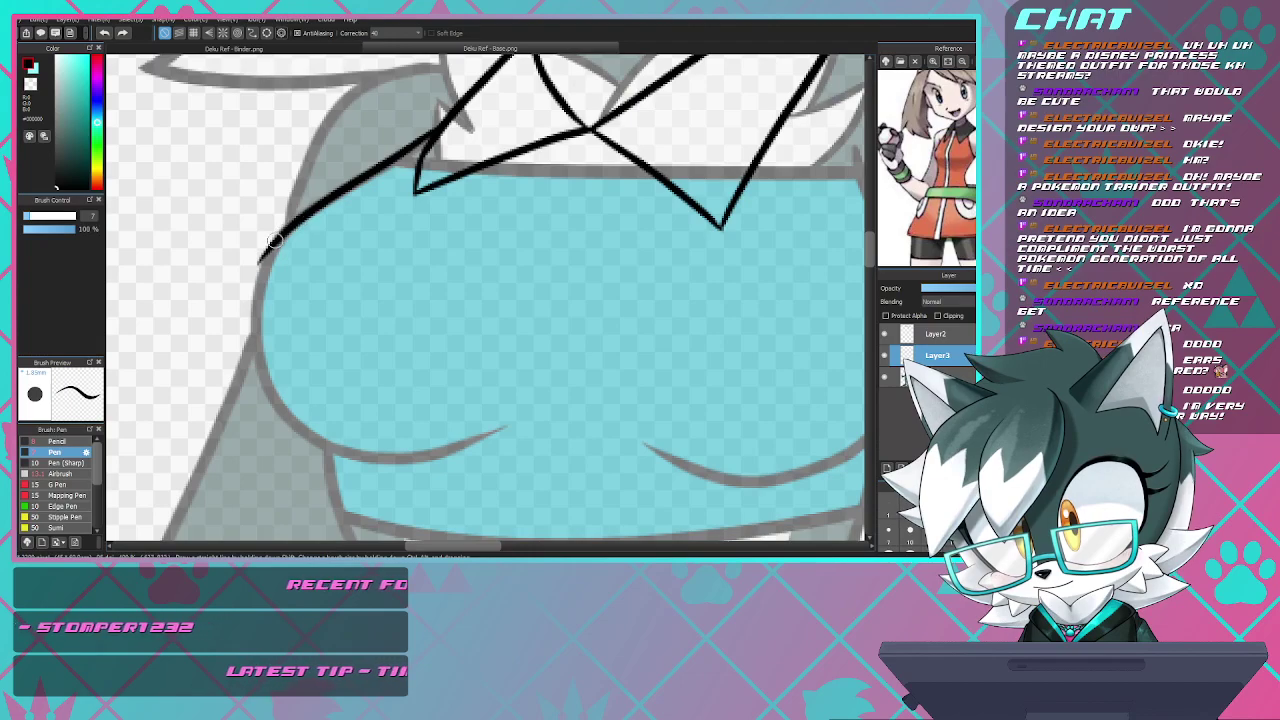
mouse_move(274, 240)
mouse_down()
mouse_move(253, 328)
mouse_move(275, 243)
mouse_move(251, 297)
mouse_move(294, 451)
mouse_up()
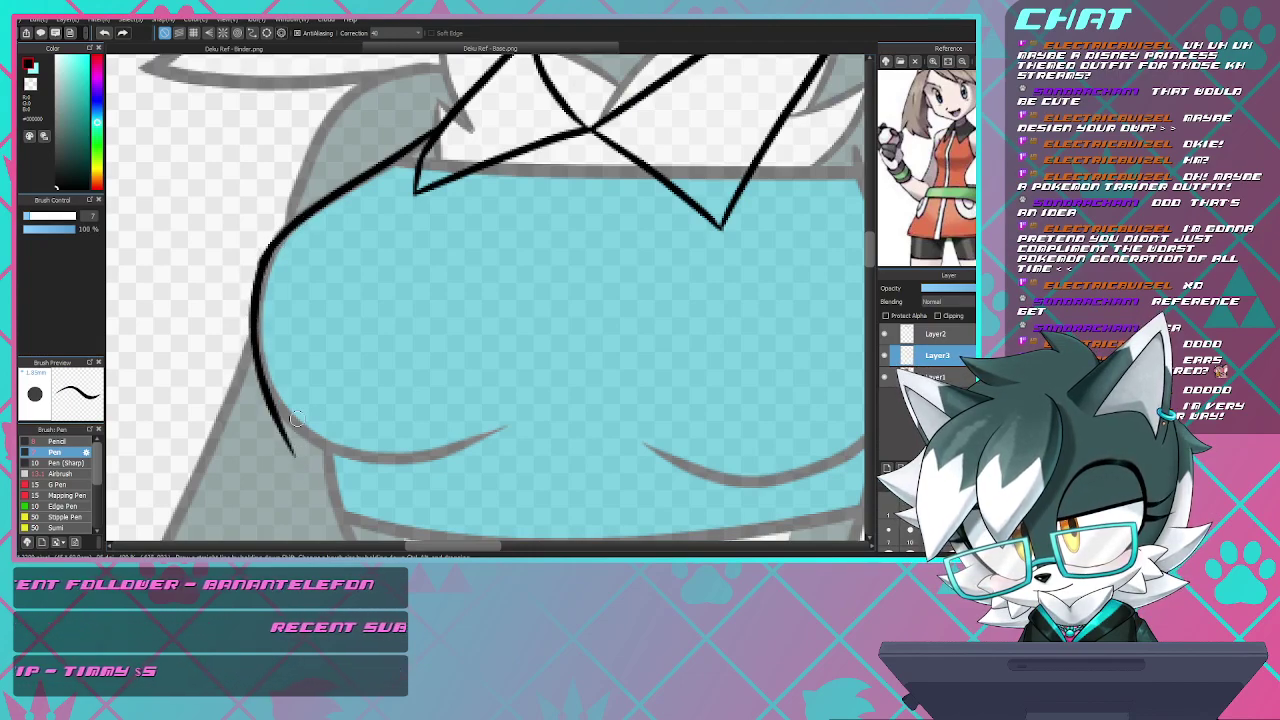
- Extend the shirt's left side line from below the bust in a smooth inward curve down to the waist
scroll(360, 120, down, 3)
scroll(356, 270, up, 3)
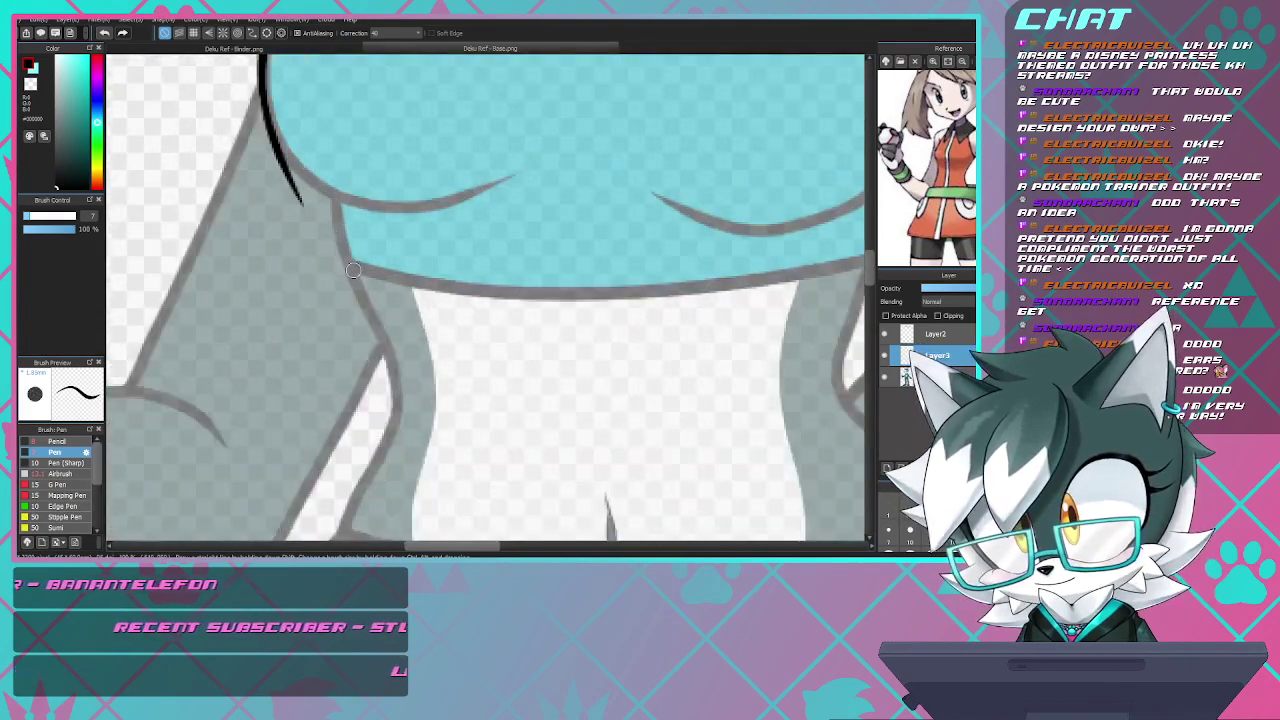
scroll(352, 200, down, 2)
scroll(356, 291, up, 2)
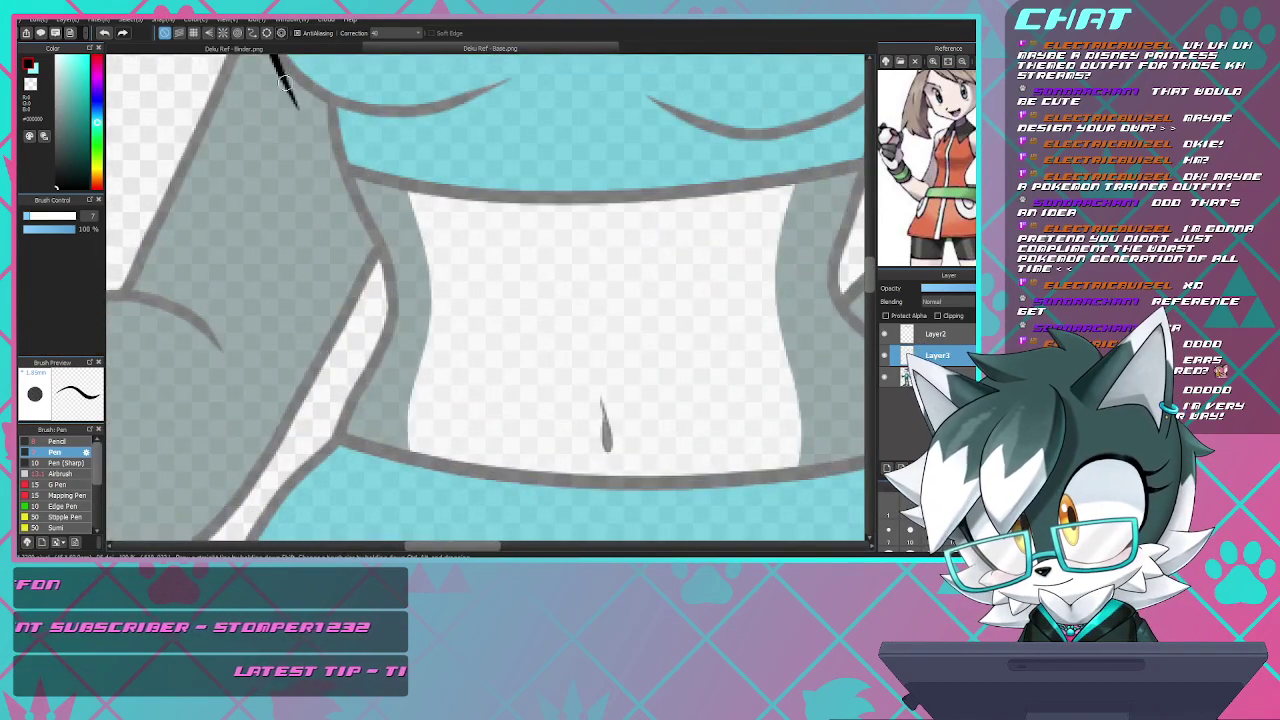
mouse_move(279, 64)
mouse_down()
mouse_move(345, 220)
mouse_move(362, 312)
mouse_move(349, 395)
mouse_up()
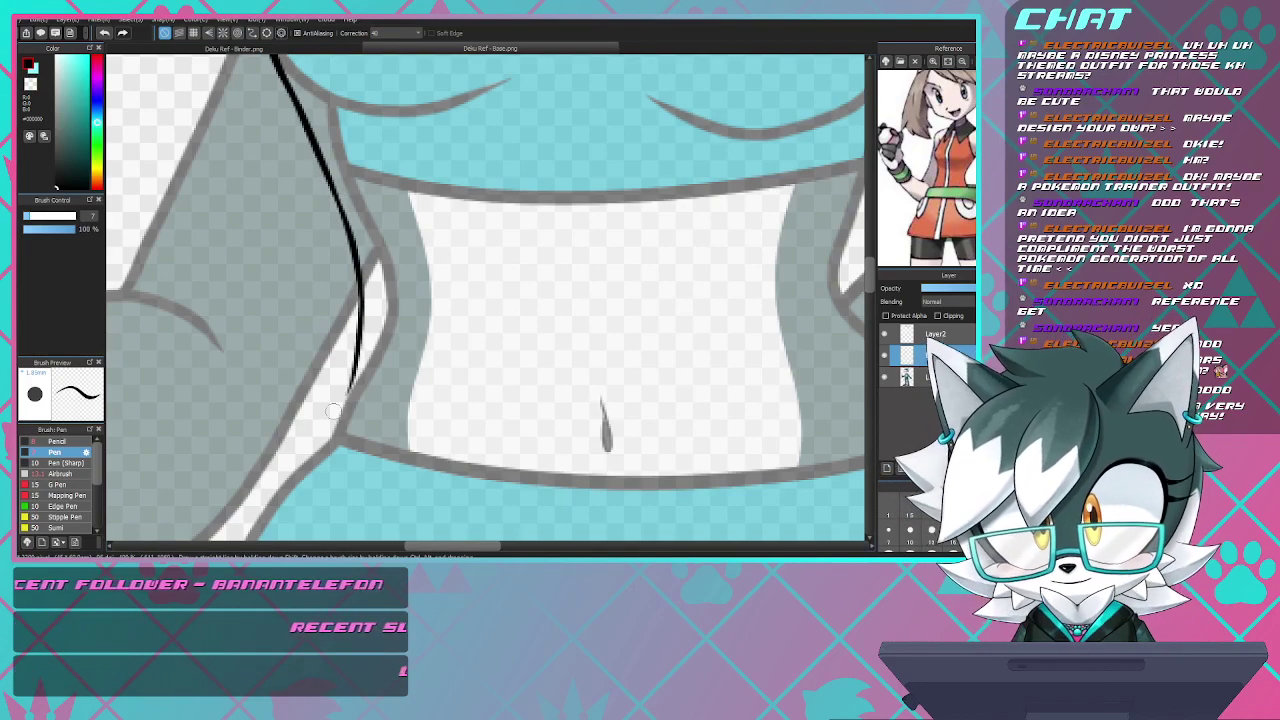
- Extend the shirt's left side line from the waist outward over the hip, flaring down to a hem corner beside the upper thigh
scroll(333, 411, down, 5)
scroll(355, 428, up, 5)
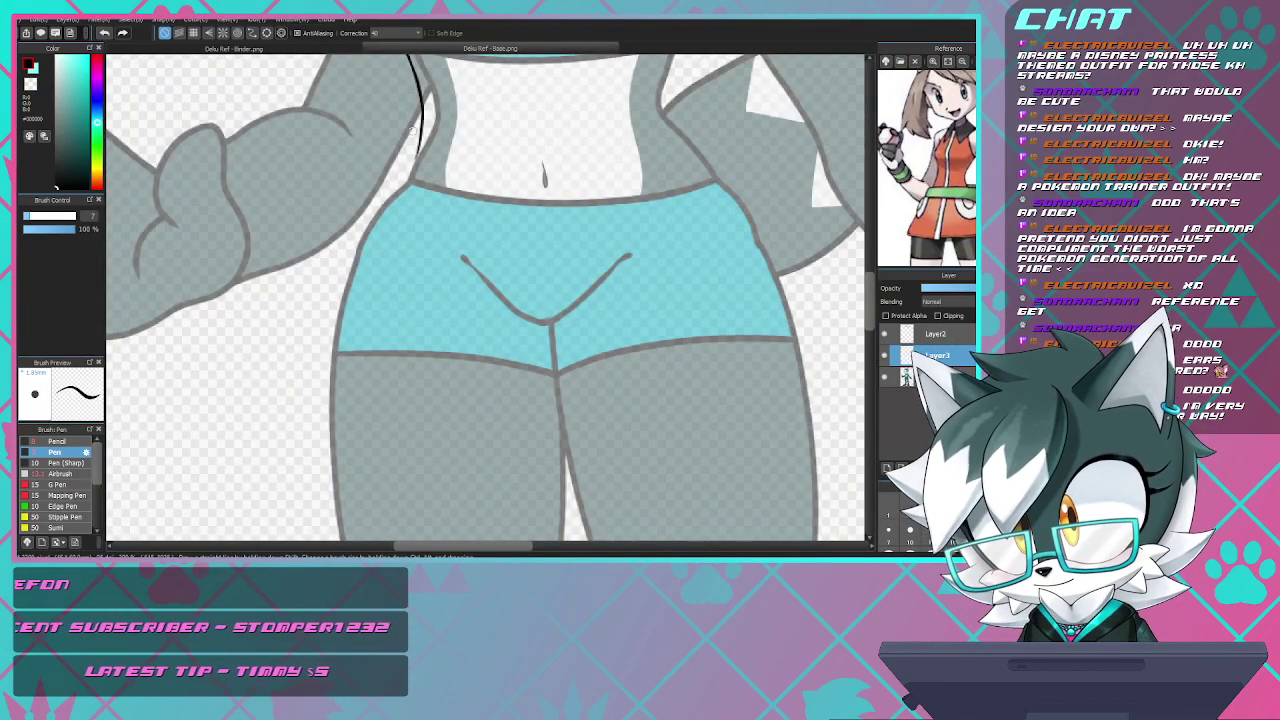
drag(421, 140, 395, 193)
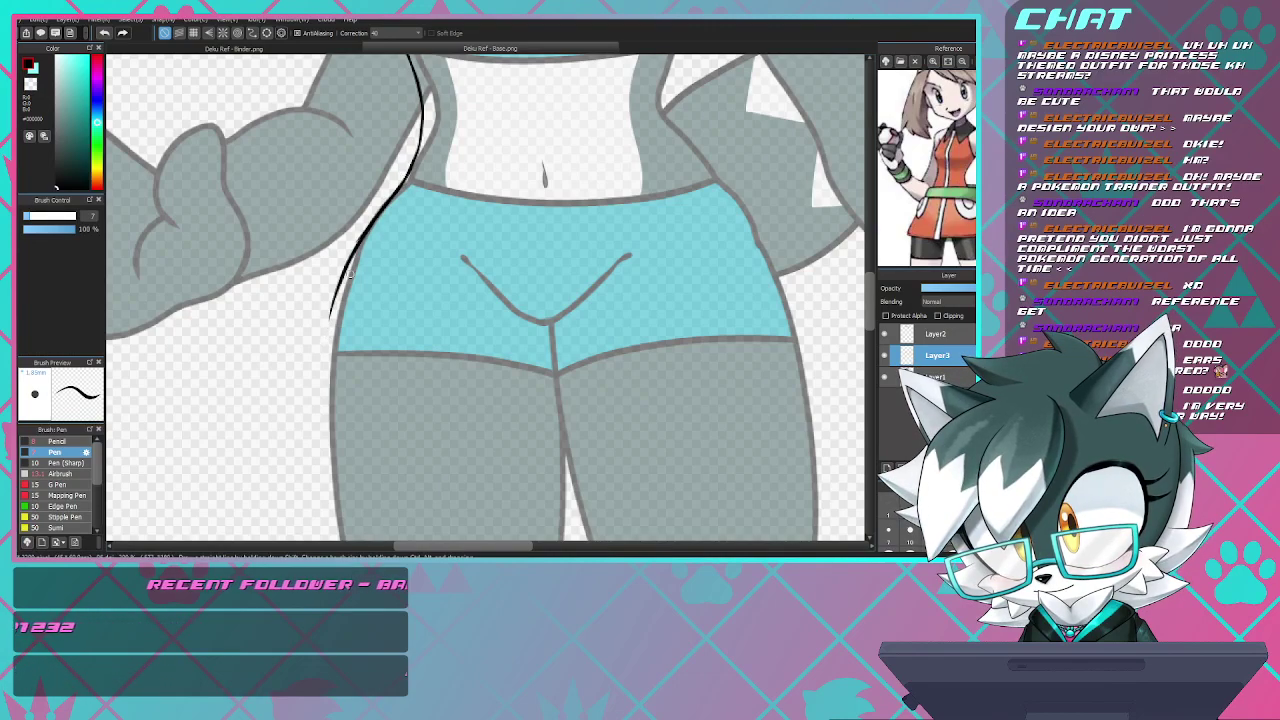
key(ctrl+z)
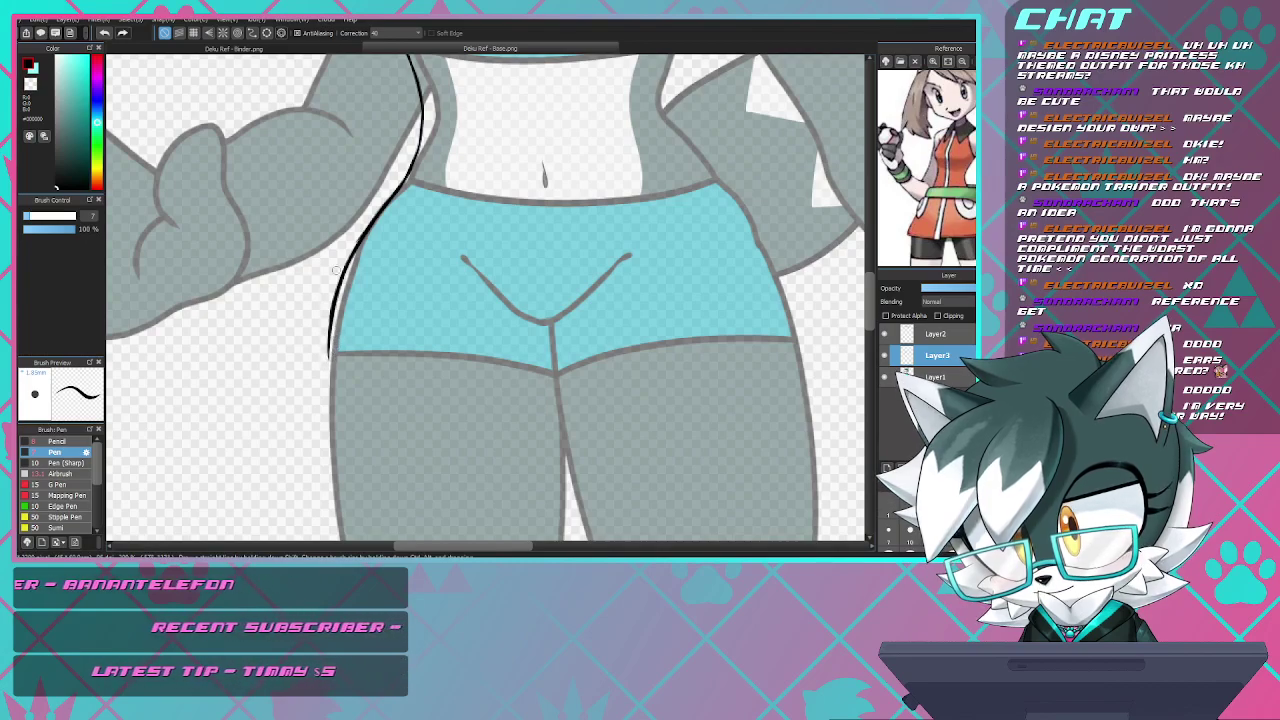
drag(330, 320, 313, 398)
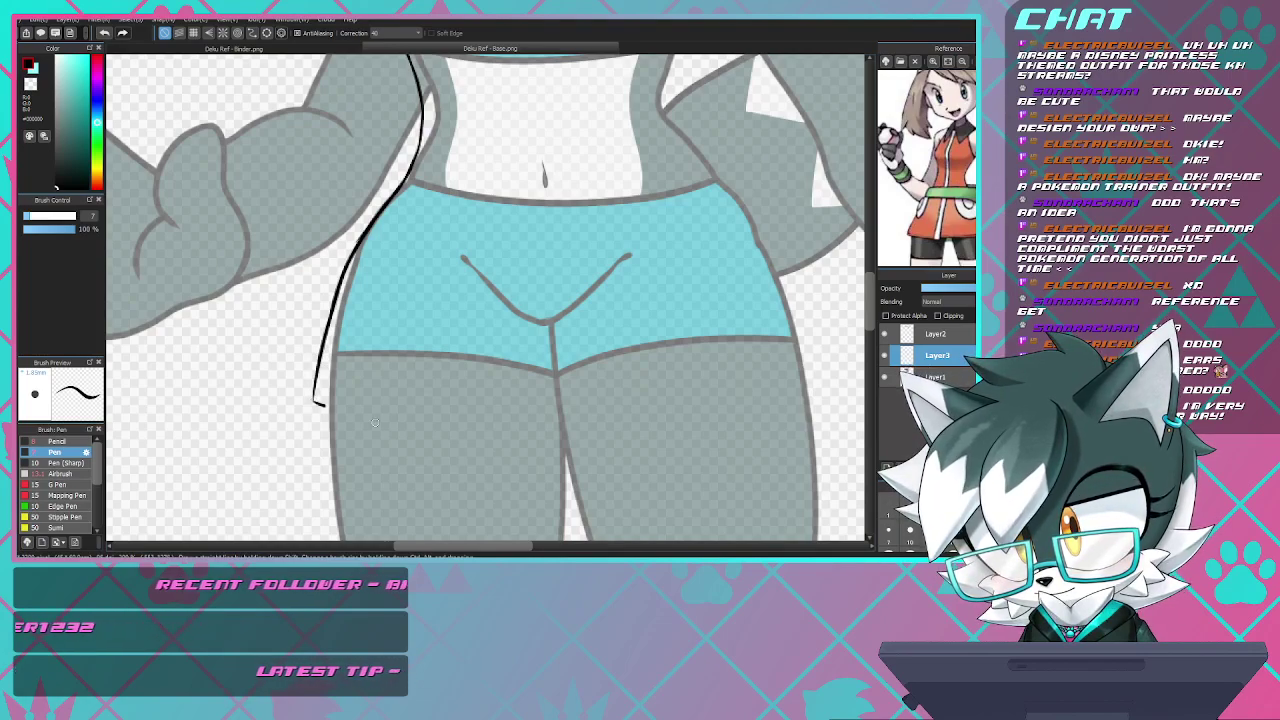
- Draw the left half of the shirt's hem across the thigh to the middle, with a vertical opening line up to the crotch
drag(315, 403, 518, 449)
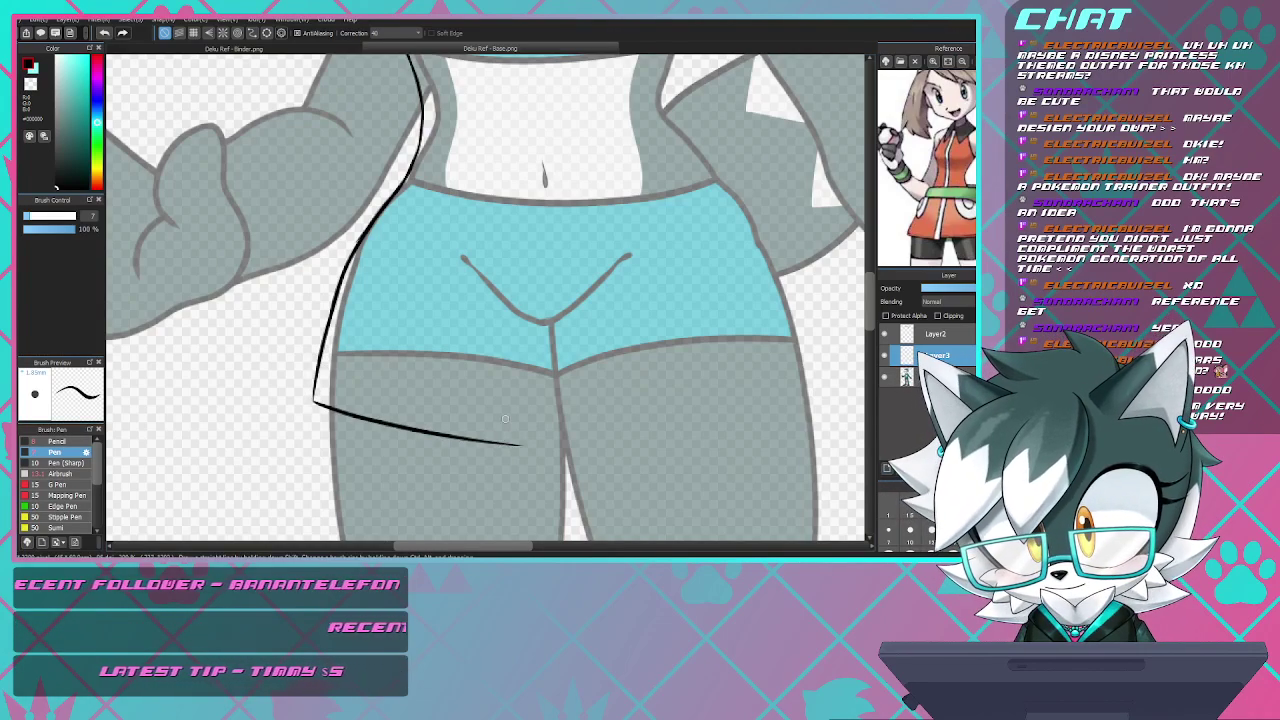
scroll(505, 419, down, 1)
scroll(512, 445, up, 1)
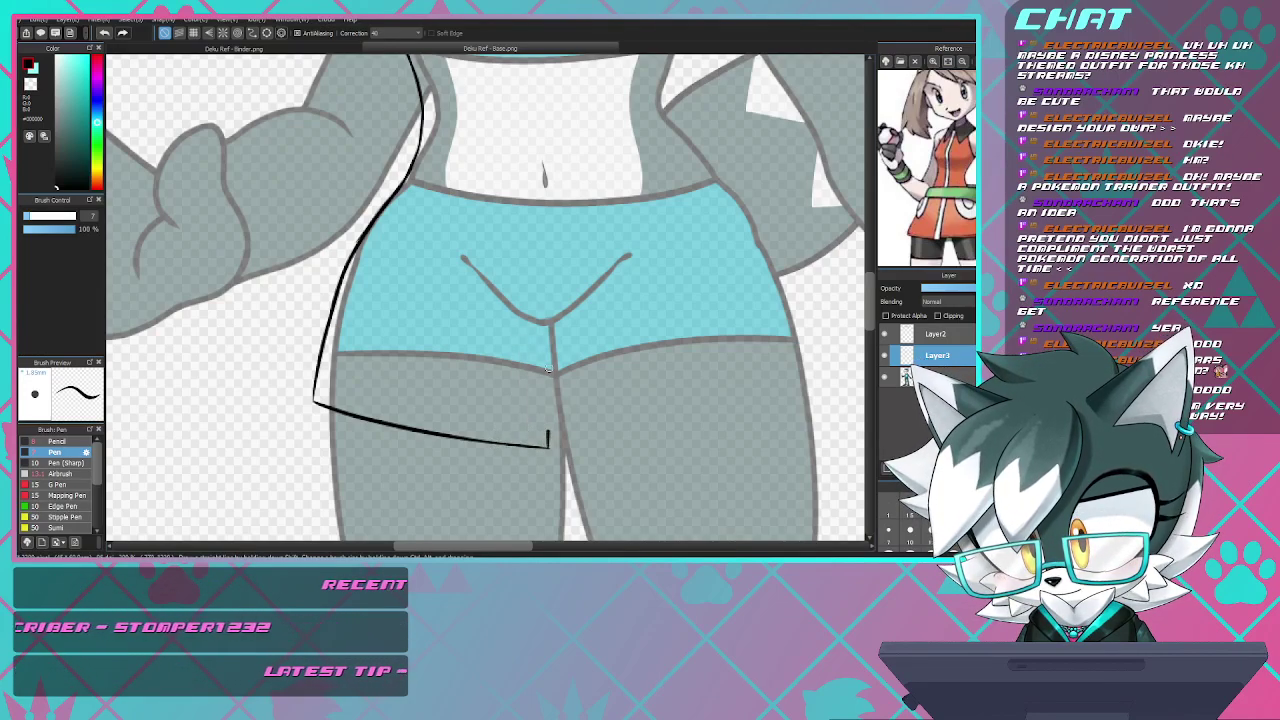
drag(548, 370, 542, 327)
- Draw the right half of the hem from the center opening up to just outside the right thigh, redoing the stroke
drag(552, 442, 792, 402)
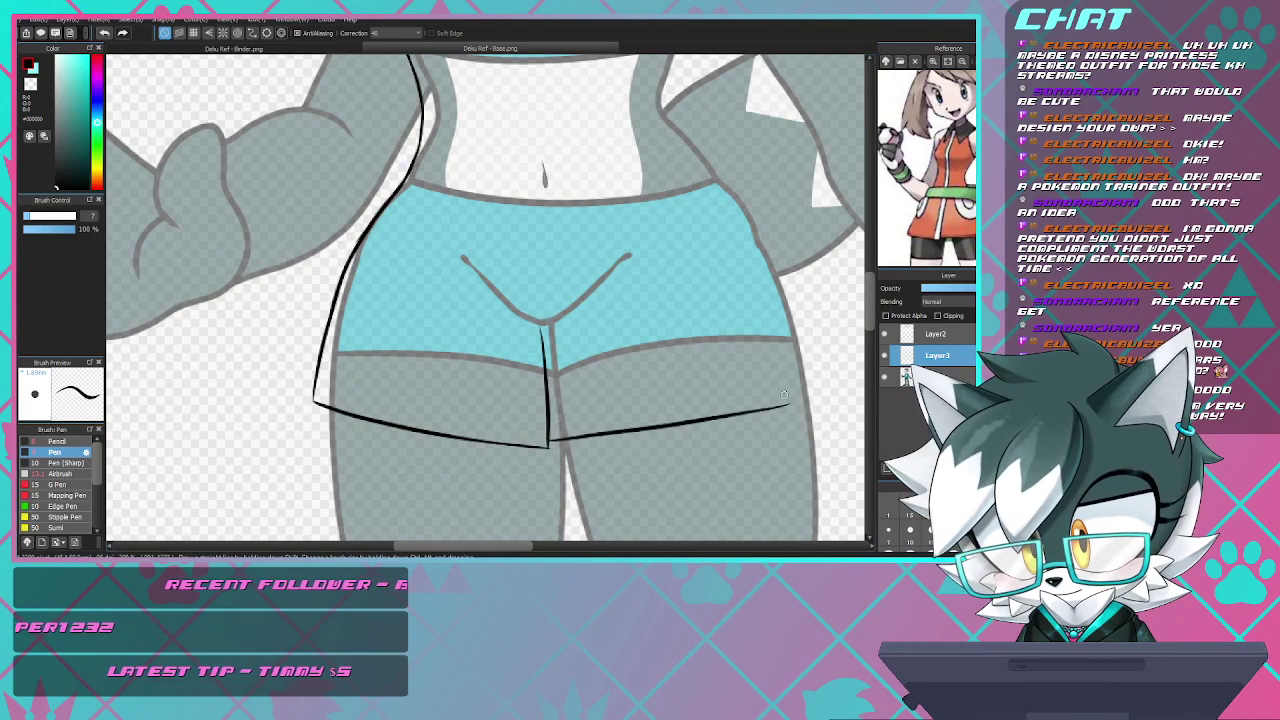
key(ctrl+z)
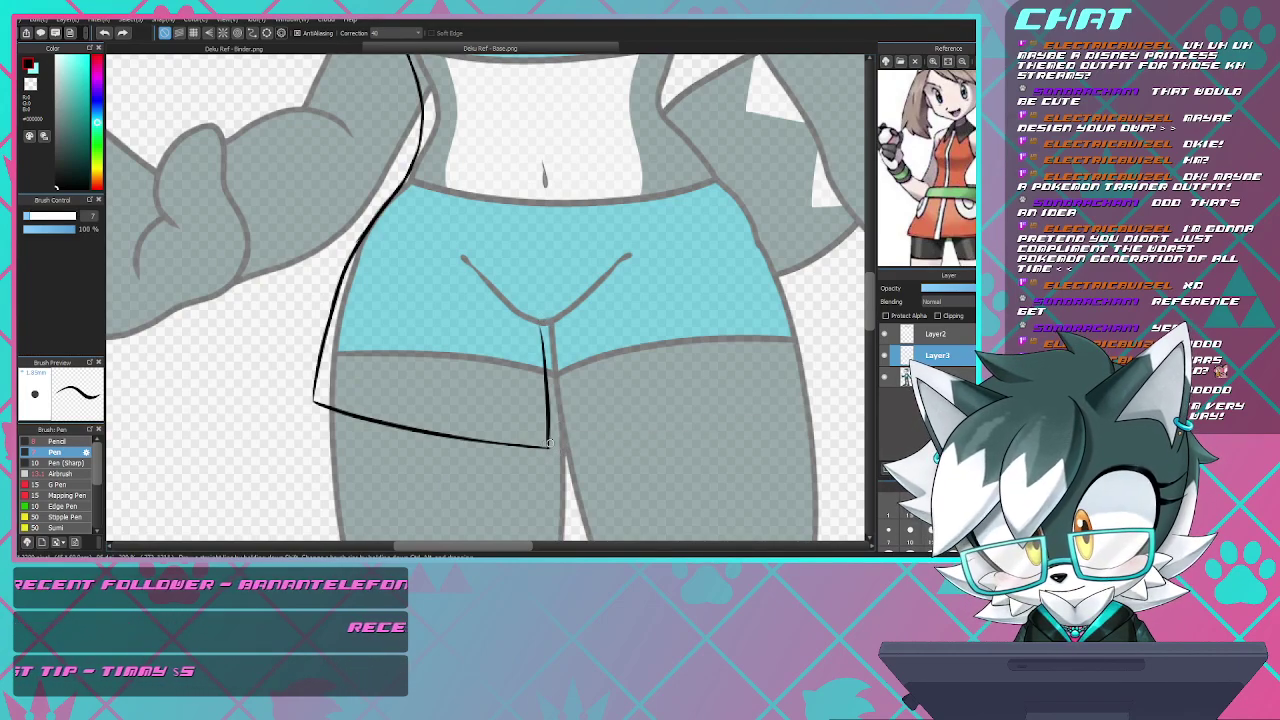
drag(553, 444, 773, 409)
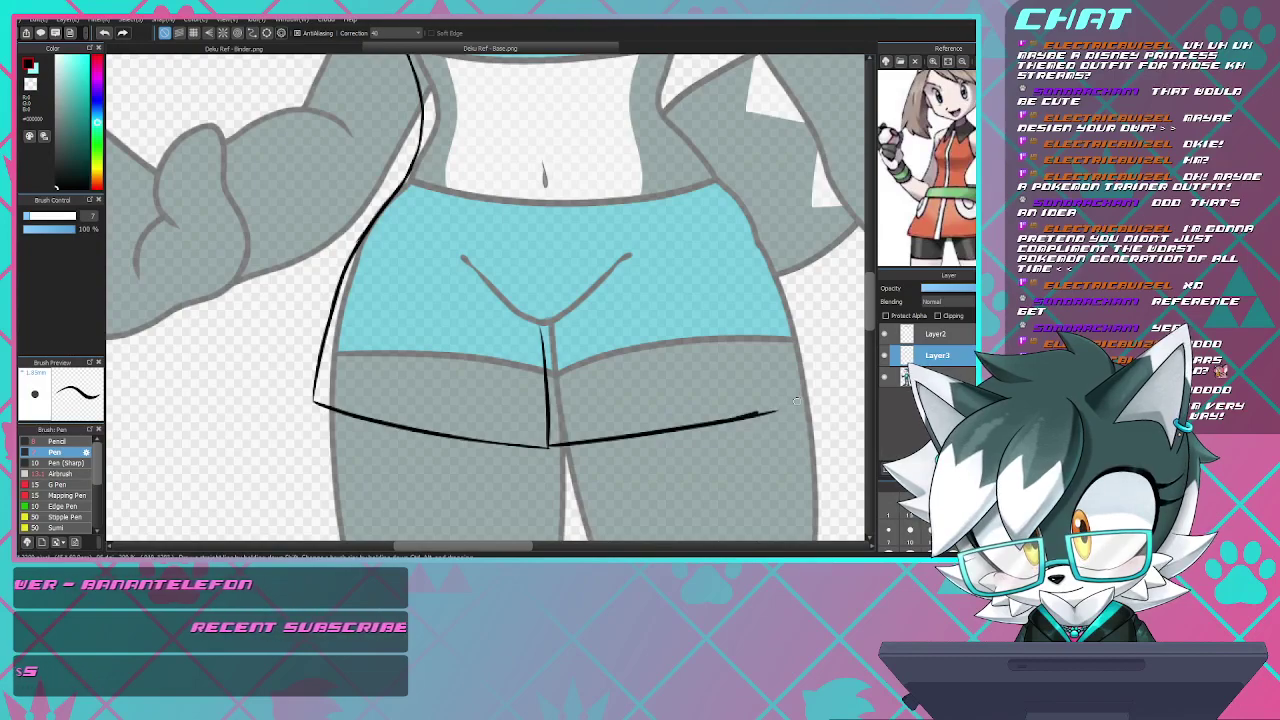
key(ctrl+z)
drag(770, 412, 830, 394)
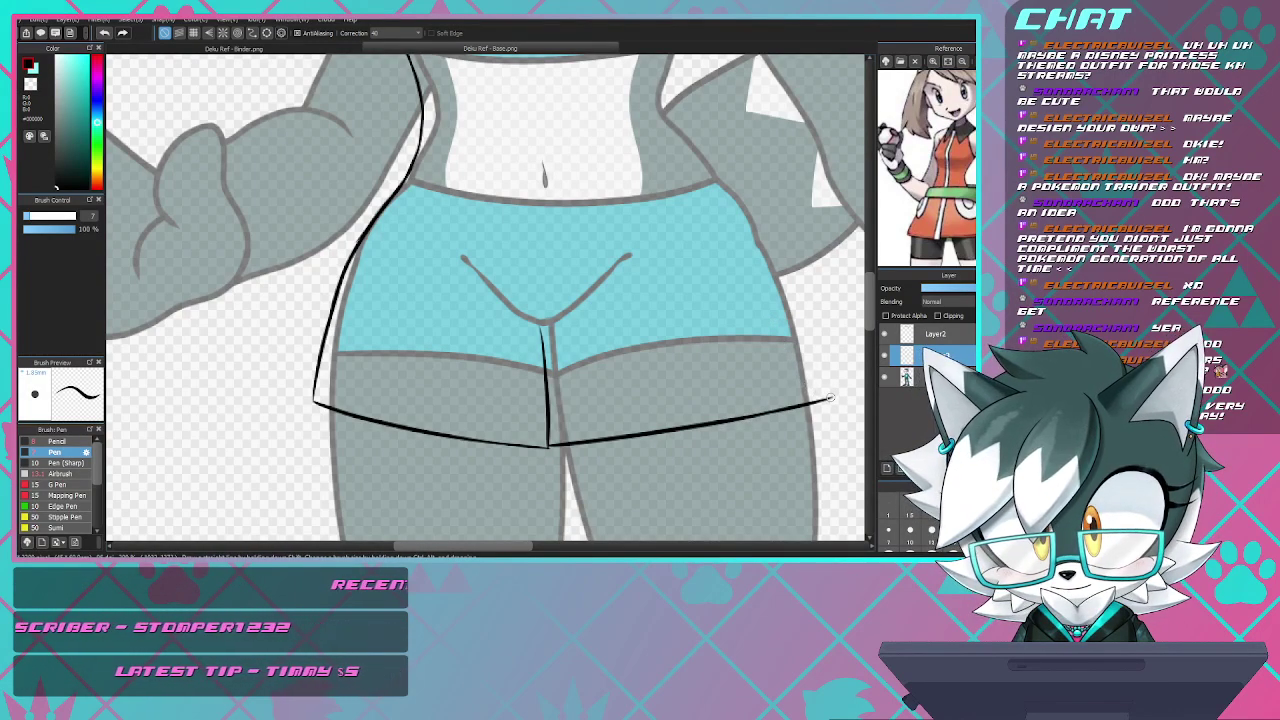
- Draw the shirt's right side edge from the hem corner up over the hip and inward along the waist to below the bust
drag(808, 318, 830, 396)
drag(781, 255, 745, 193)
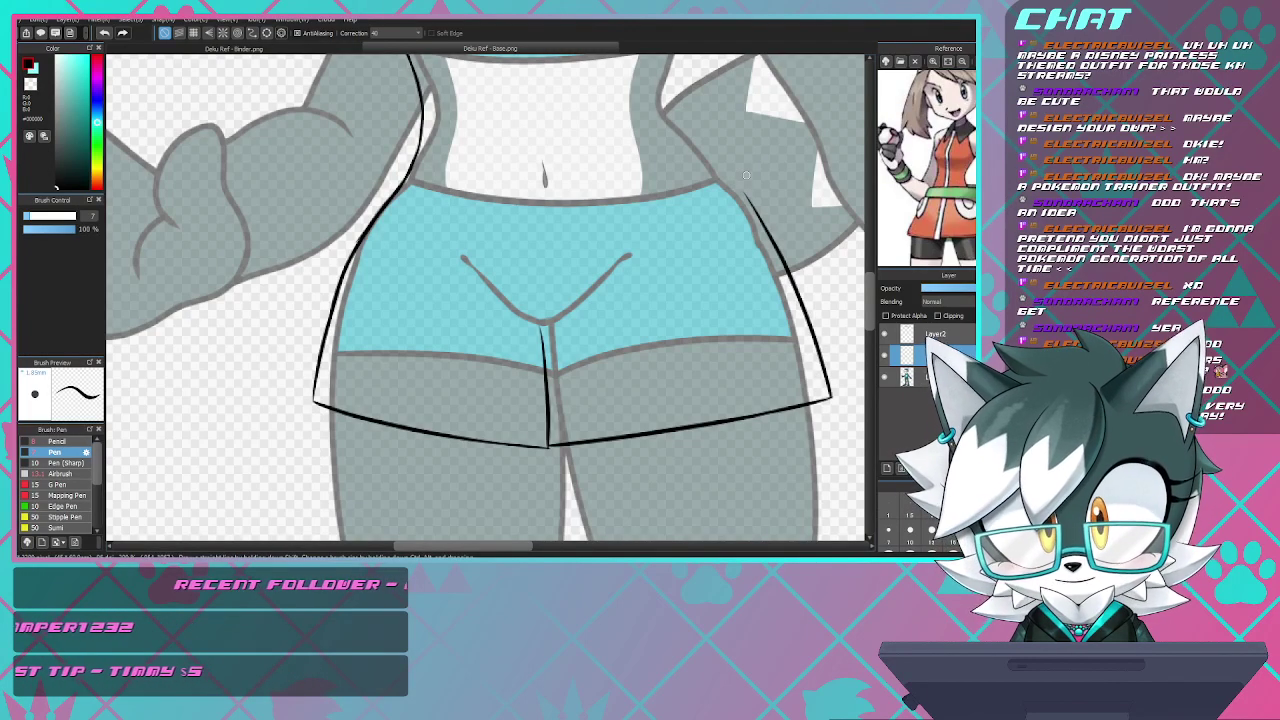
scroll(649, 268, down, 3)
scroll(703, 175, up, 3)
scroll(703, 175, down, 1)
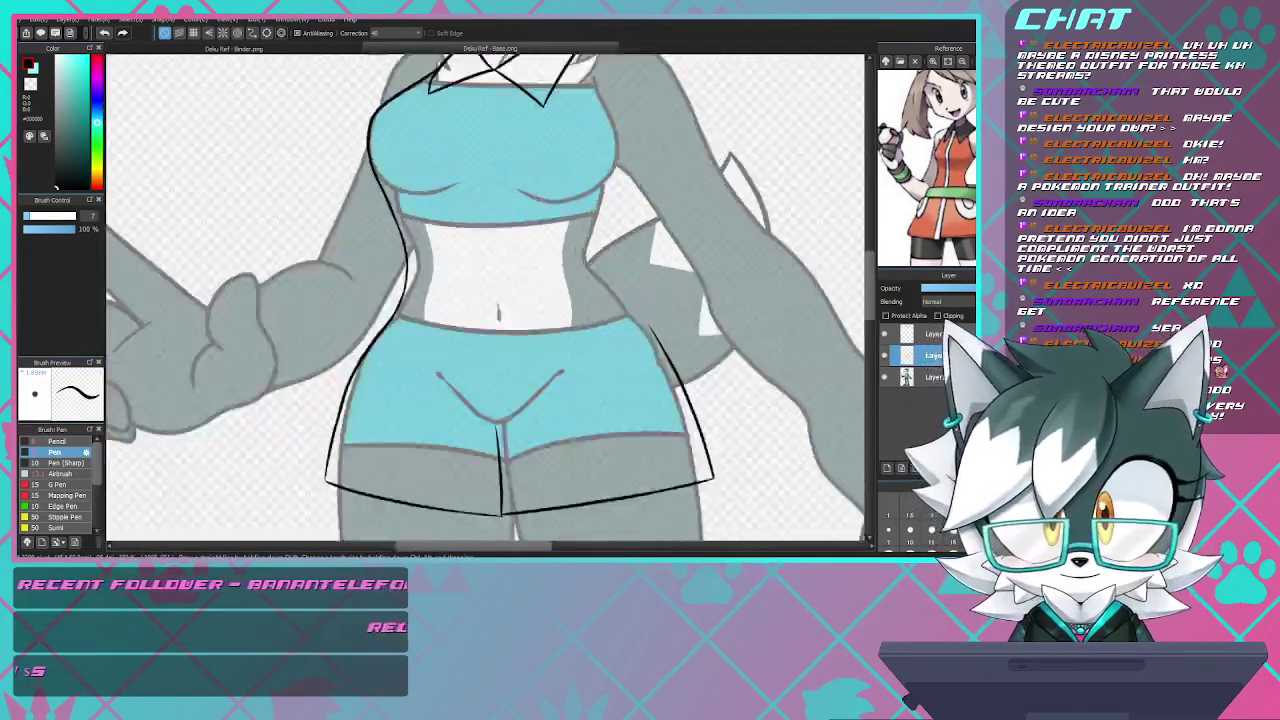
scroll(703, 175, up, 2)
scroll(648, 267, down, 2)
scroll(648, 267, up, 1)
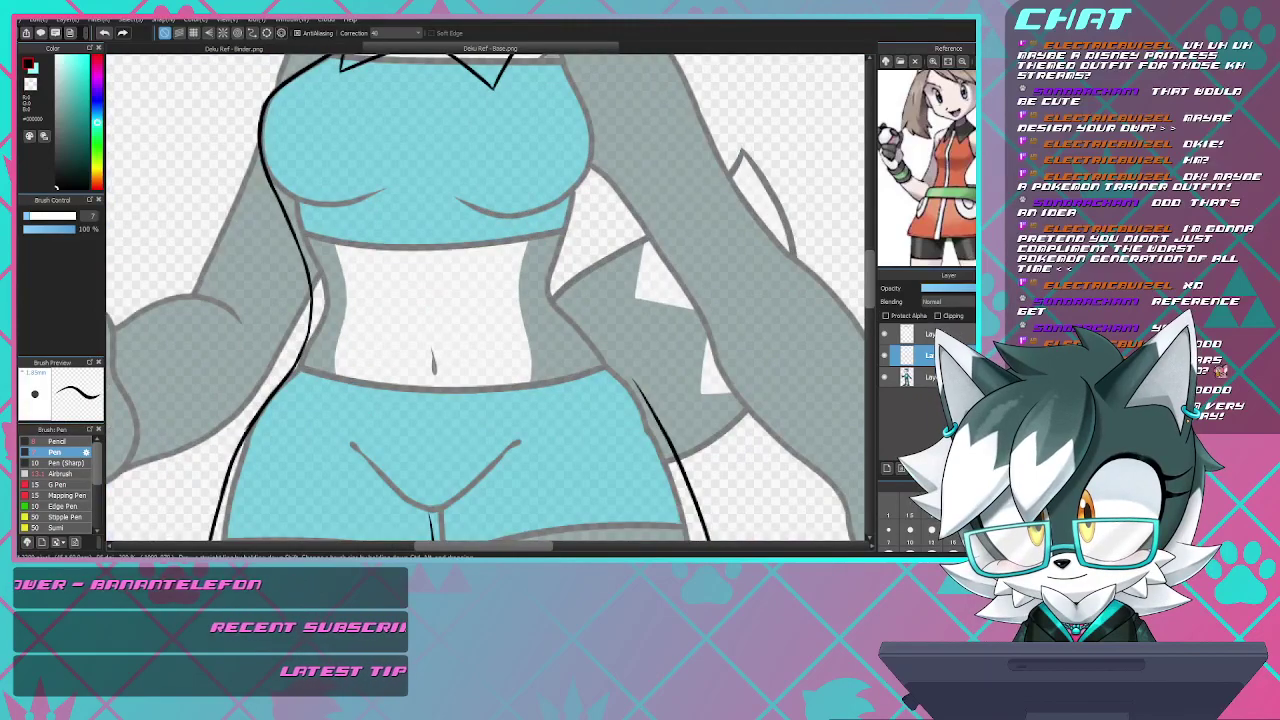
drag(657, 424, 593, 317)
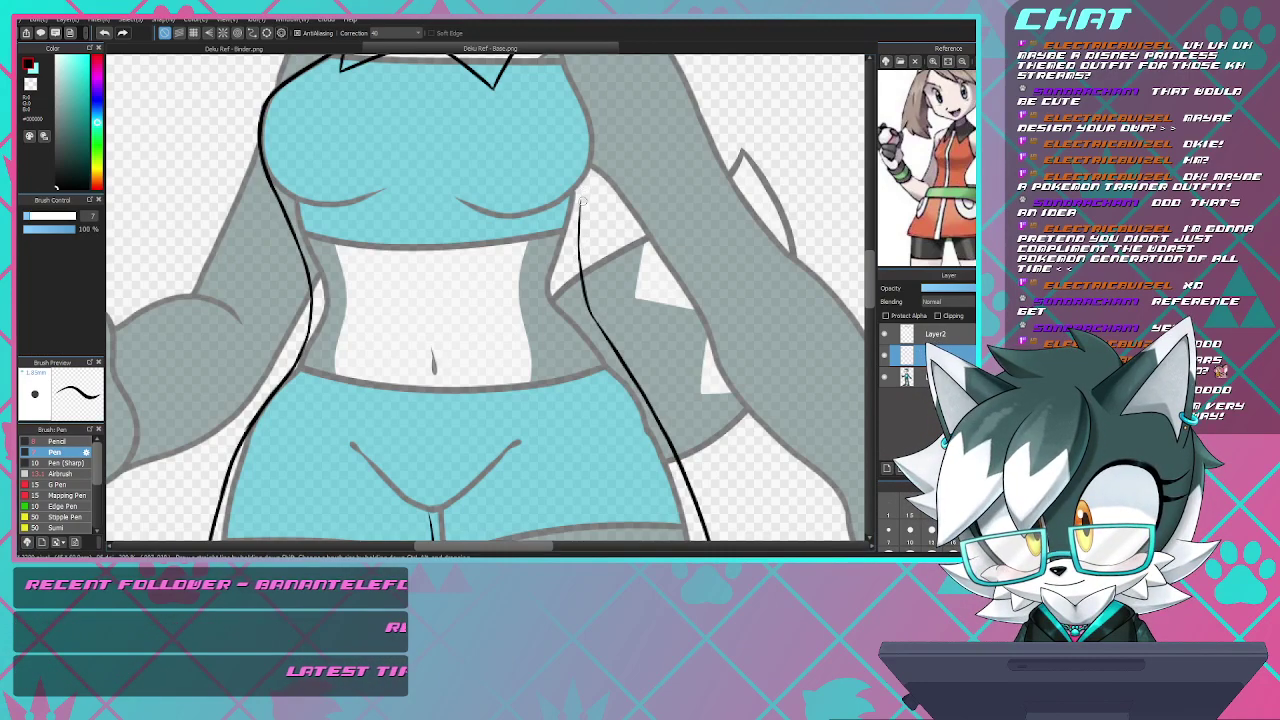
- Join the right side line to the outer edge of the bust, retrying the connecting strokes until the curve follows the body
drag(583, 181, 574, 270)
key(ctrl+z)
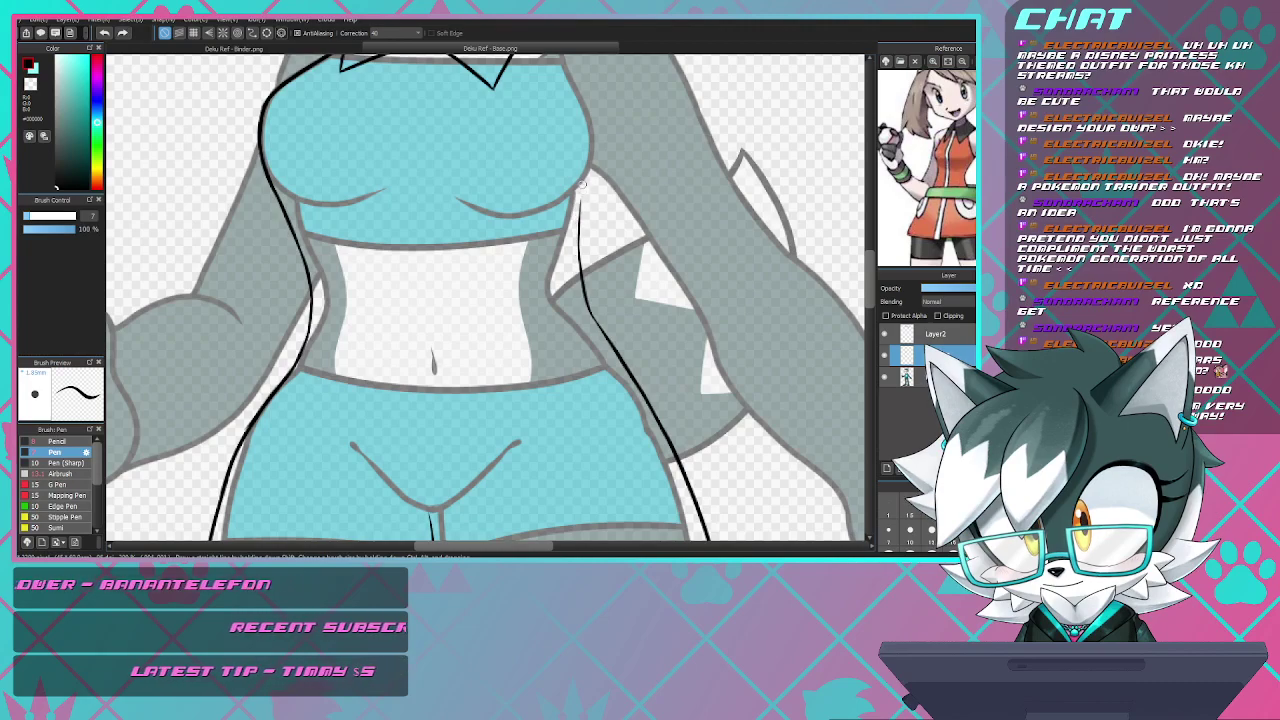
drag(582, 185, 577, 242)
key(ctrl+z)
mouse_move(581, 198)
mouse_down()
mouse_move(579, 252)
mouse_move(592, 168)
mouse_up()
key(ctrl+z)
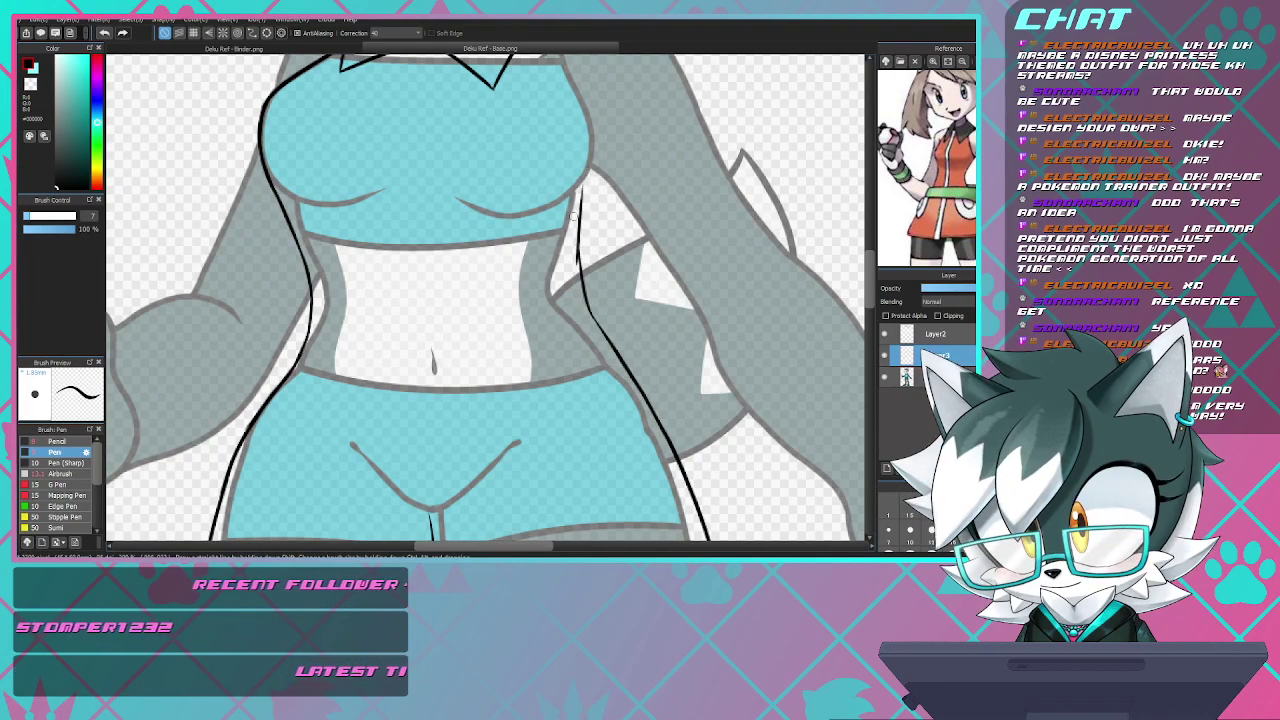
drag(579, 198, 590, 151)
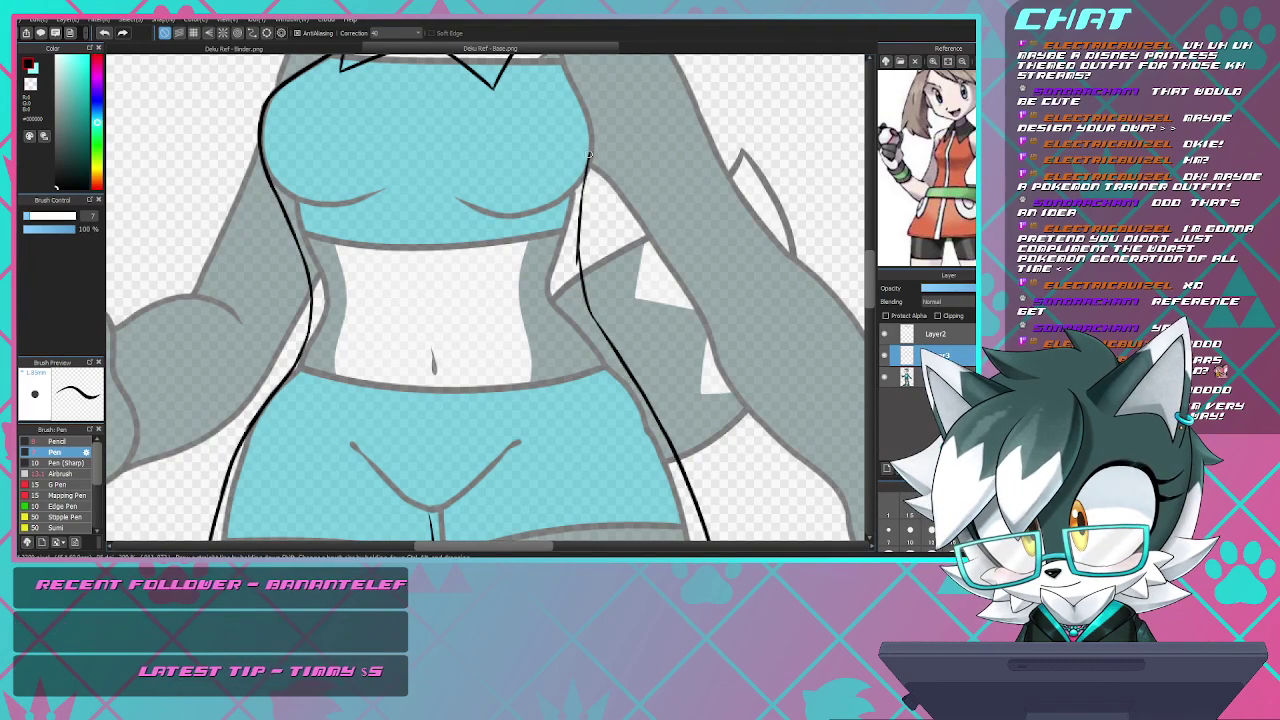
key(ctrl+z)
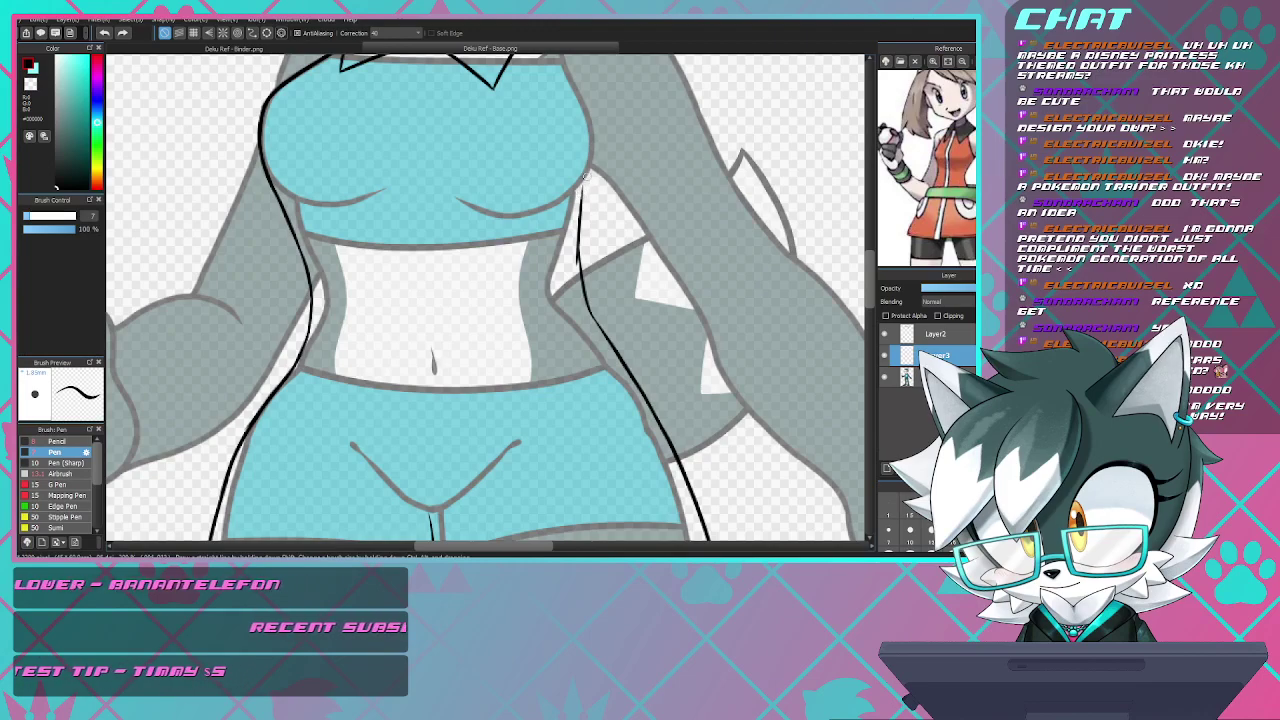
drag(581, 194, 595, 144)
key(ctrl+z)
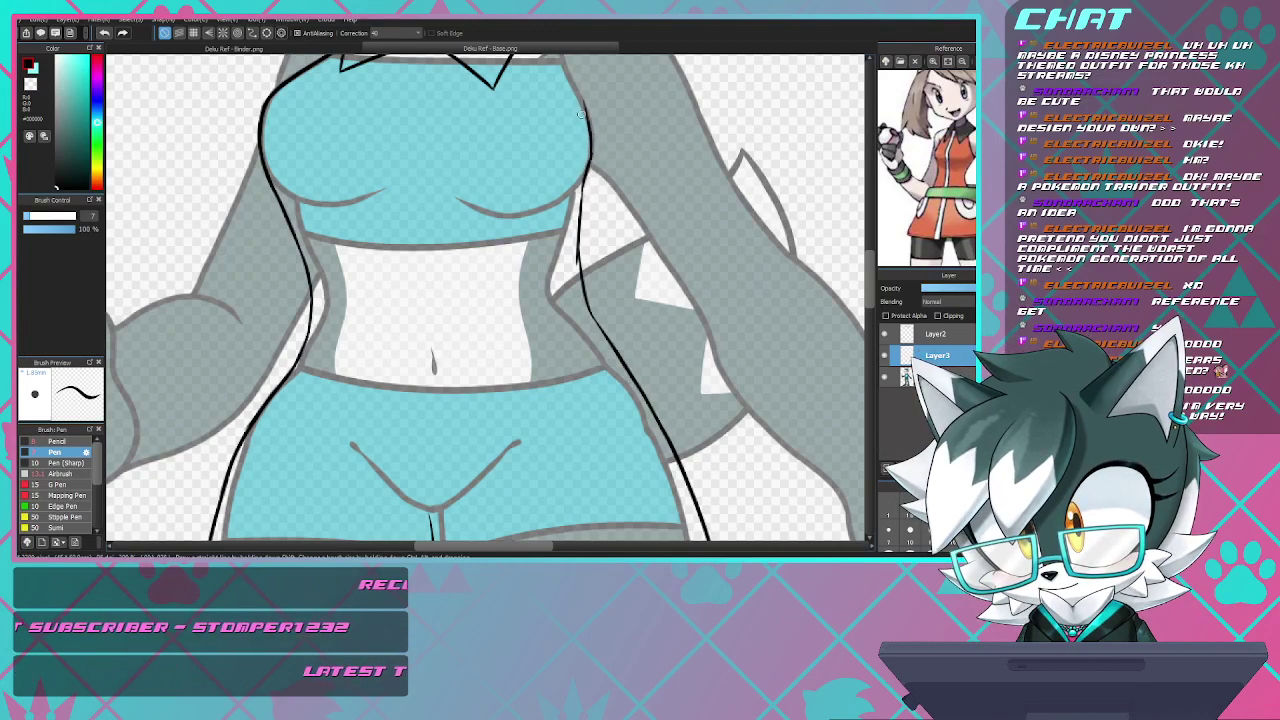
- Continue the shirt's right edge around the upper bust and past the armpit to meet the collar, redoing uneven strokes
scroll(580, 112, down, 2)
scroll(580, 112, up, 4)
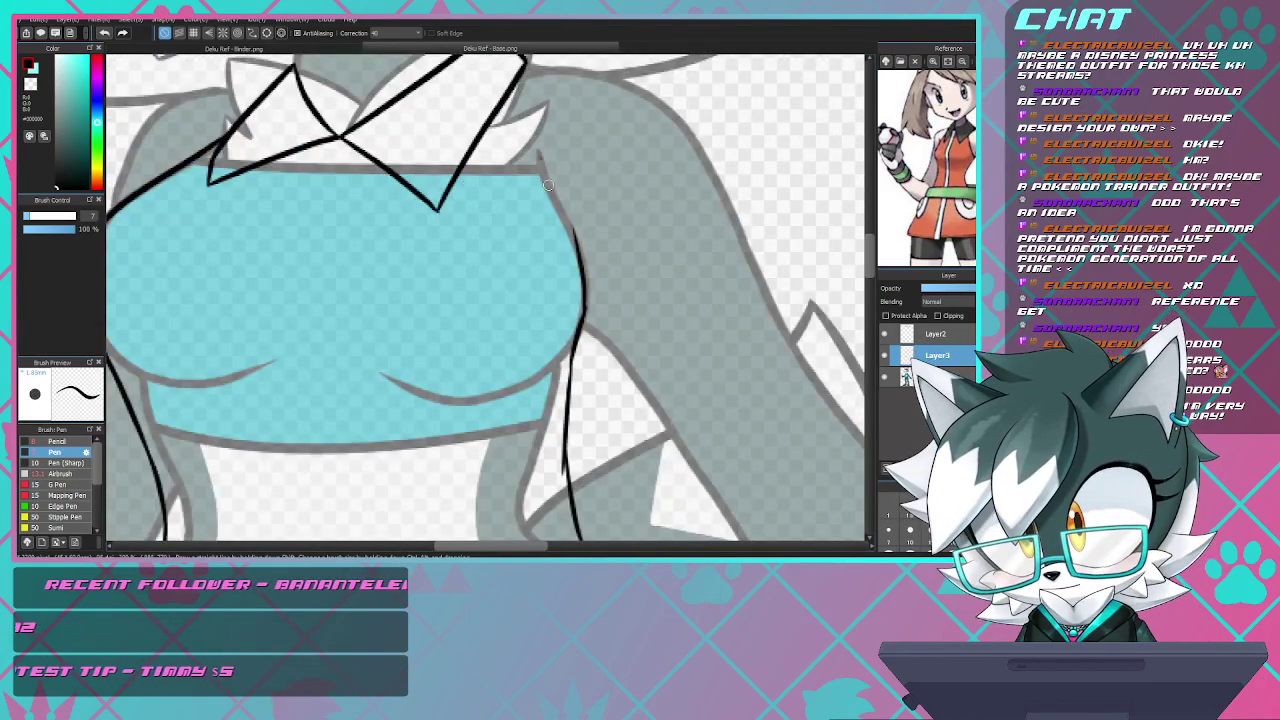
drag(541, 156, 579, 260)
key(ctrl+z)
drag(564, 204, 585, 277)
key(ctrl+z)
drag(559, 204, 578, 278)
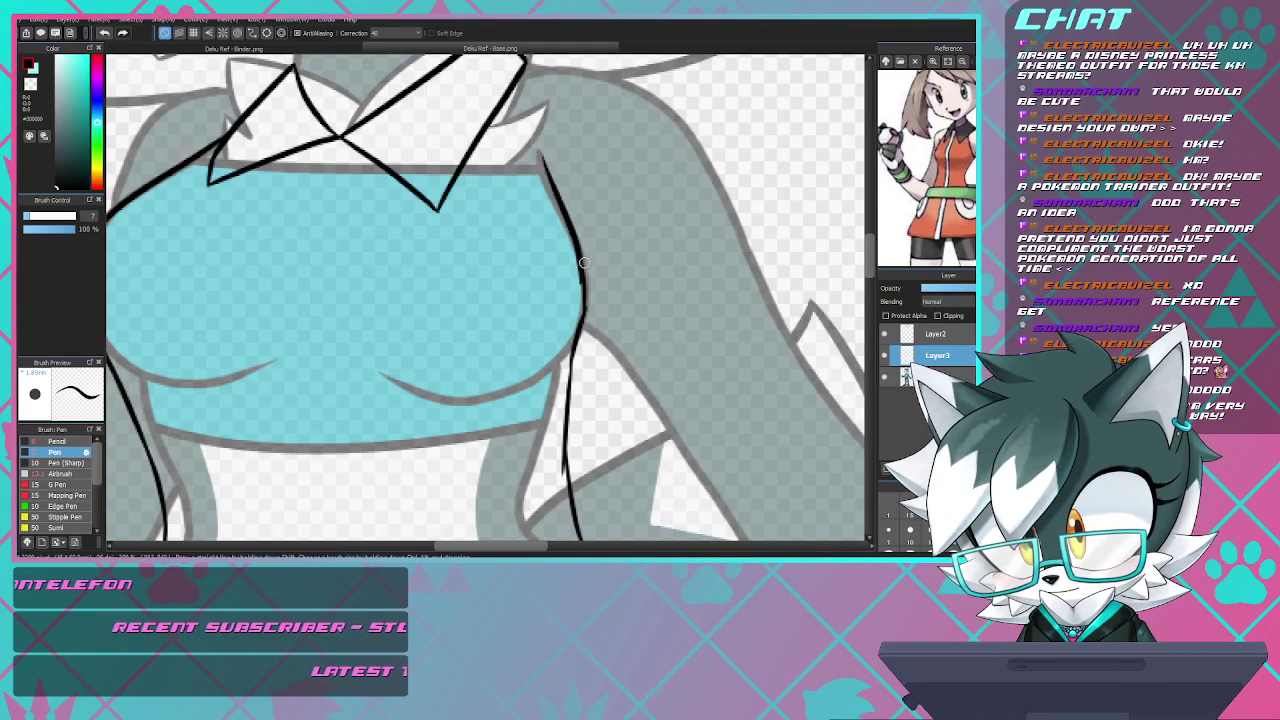
mouse_move(578, 326)
mouse_down()
mouse_move(584, 294)
mouse_move(575, 336)
mouse_up()
key(ctrl+z)
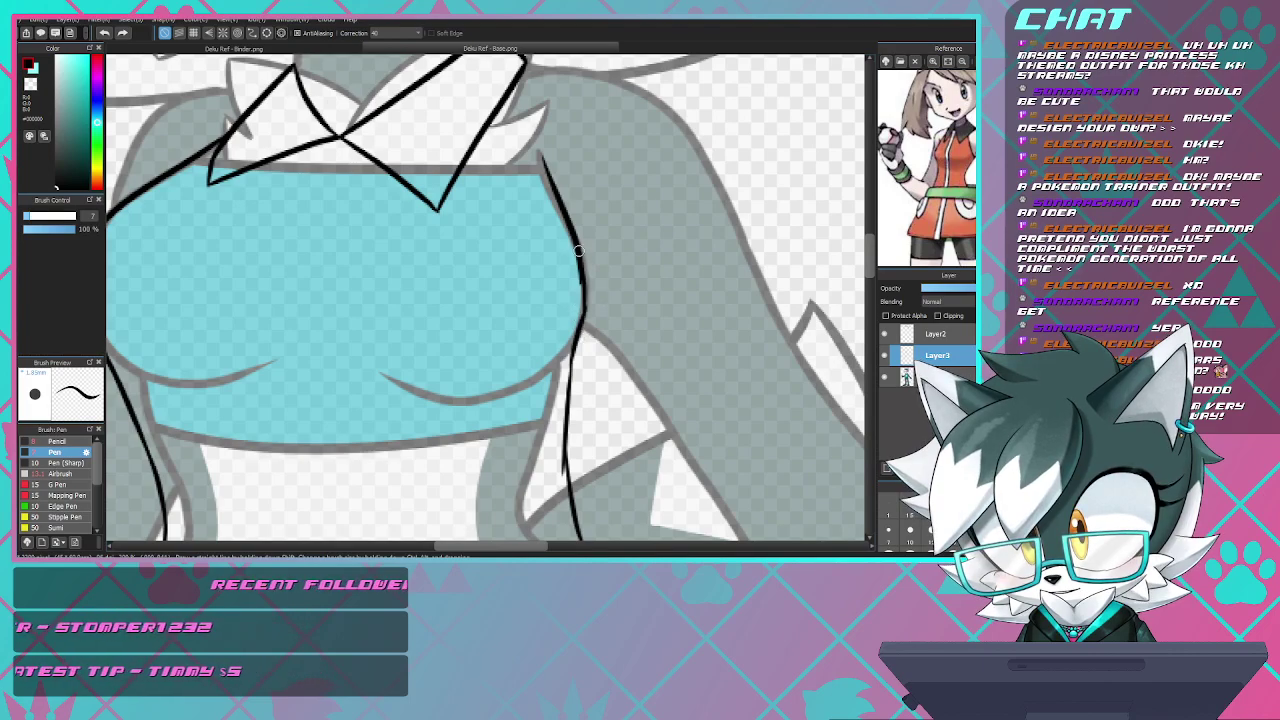
drag(584, 286, 574, 339)
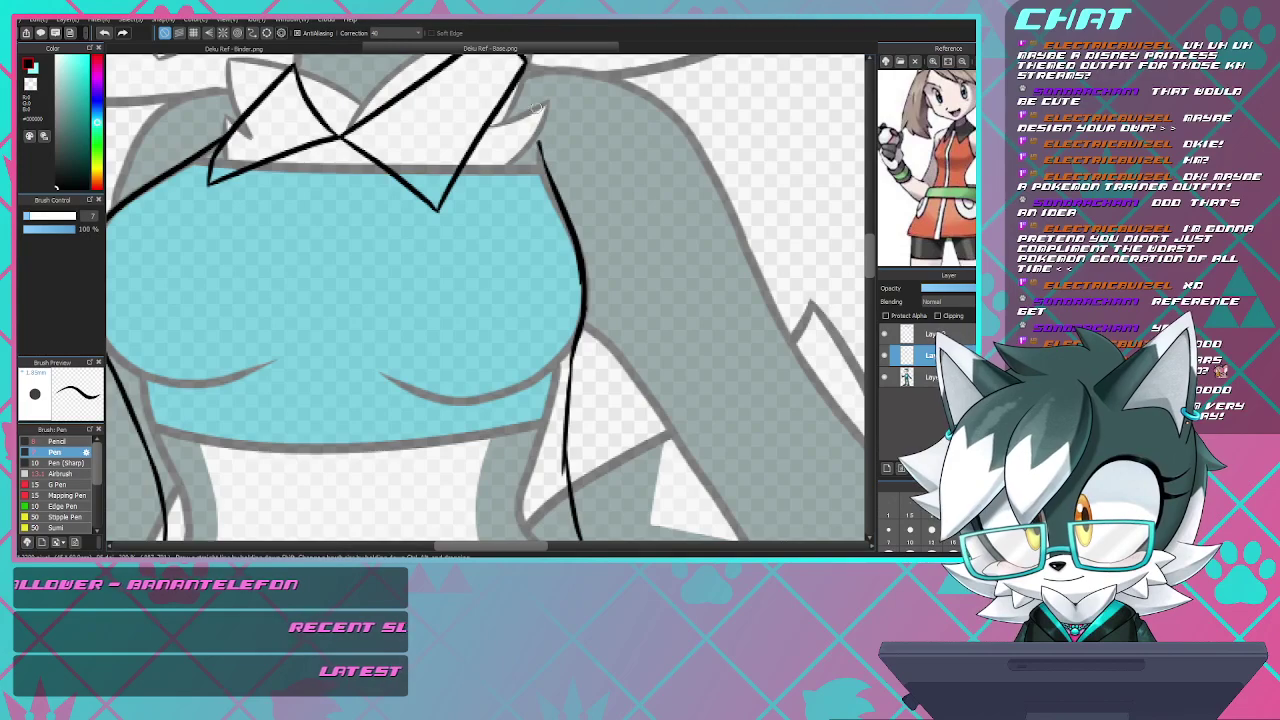
mouse_move(536, 108)
mouse_down()
mouse_move(537, 70)
mouse_move(548, 170)
mouse_up()
key(ctrl+z)
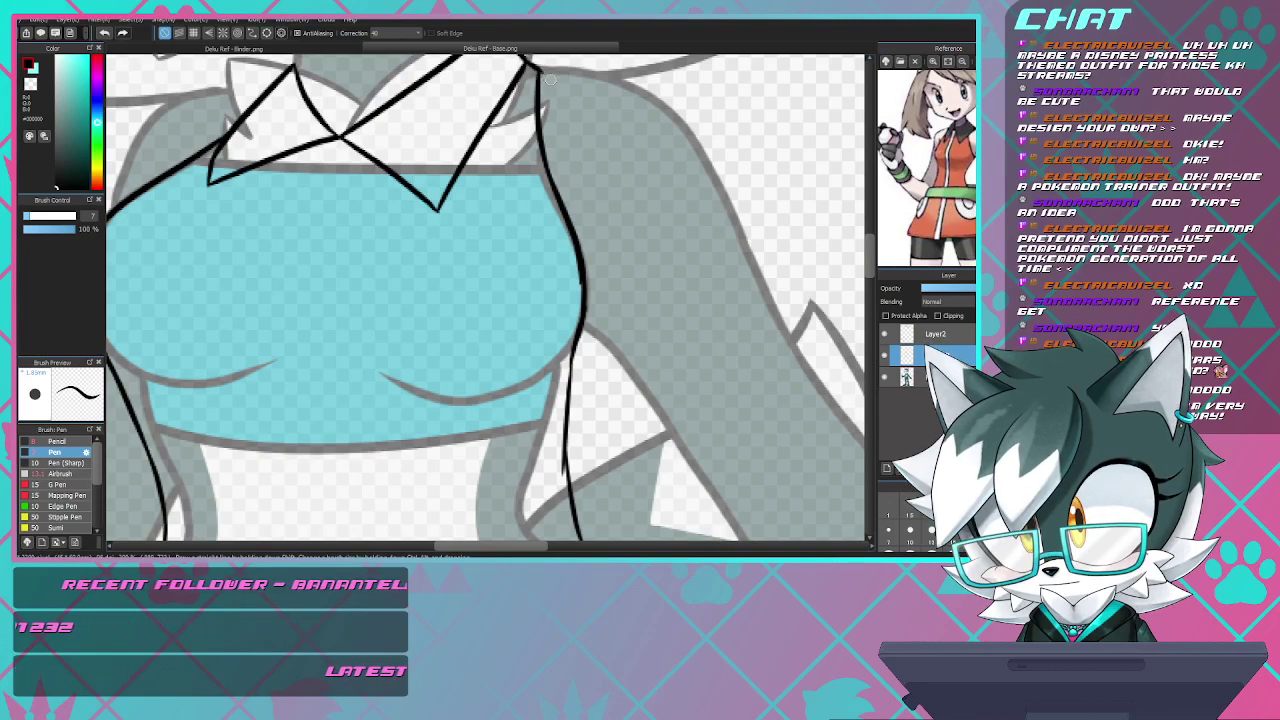
- Draw a short diagonal line branching from the right armhole edge above the bust up toward the collar flap, retrying the stroke
key(e)
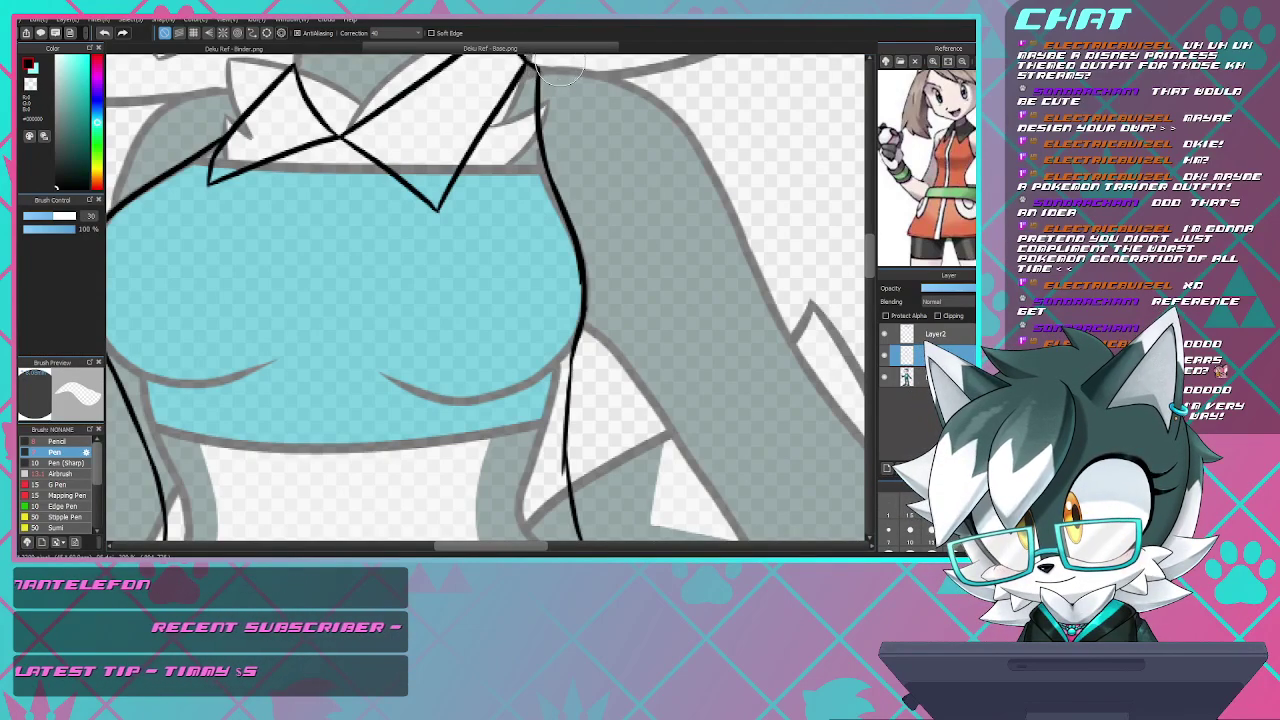
scroll(566, 243, down, 5)
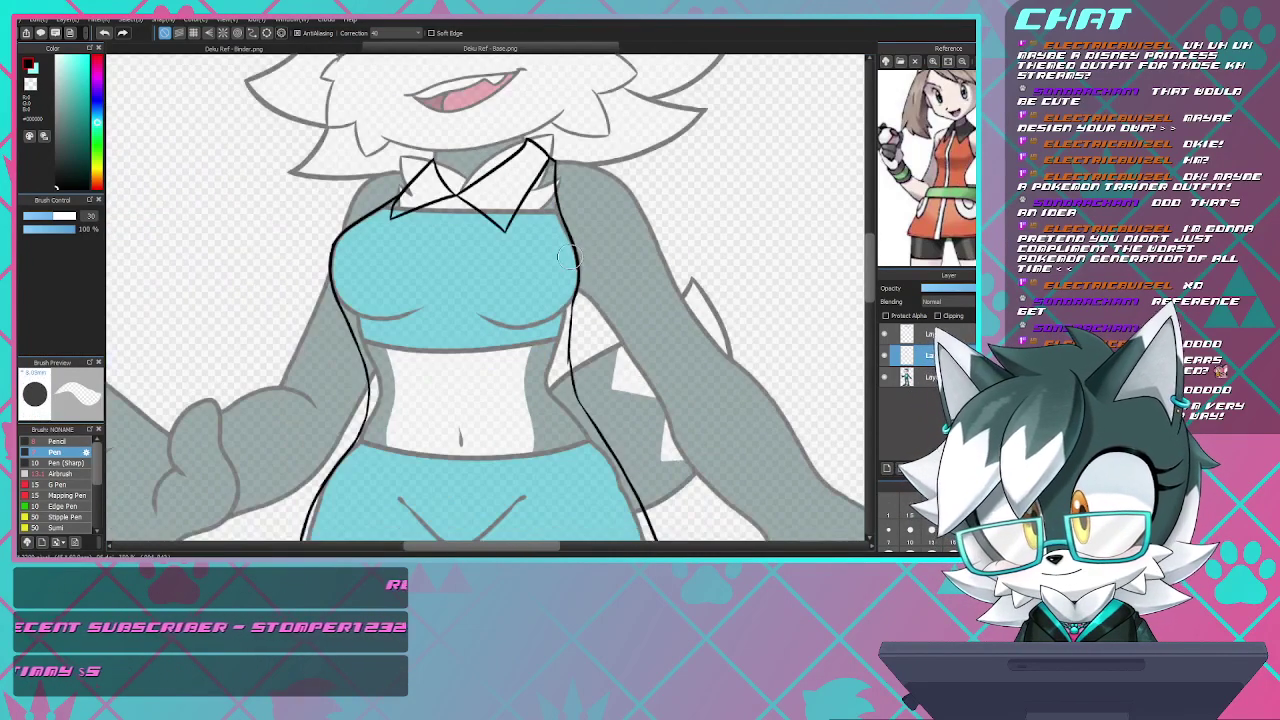
scroll(566, 227, up, 6)
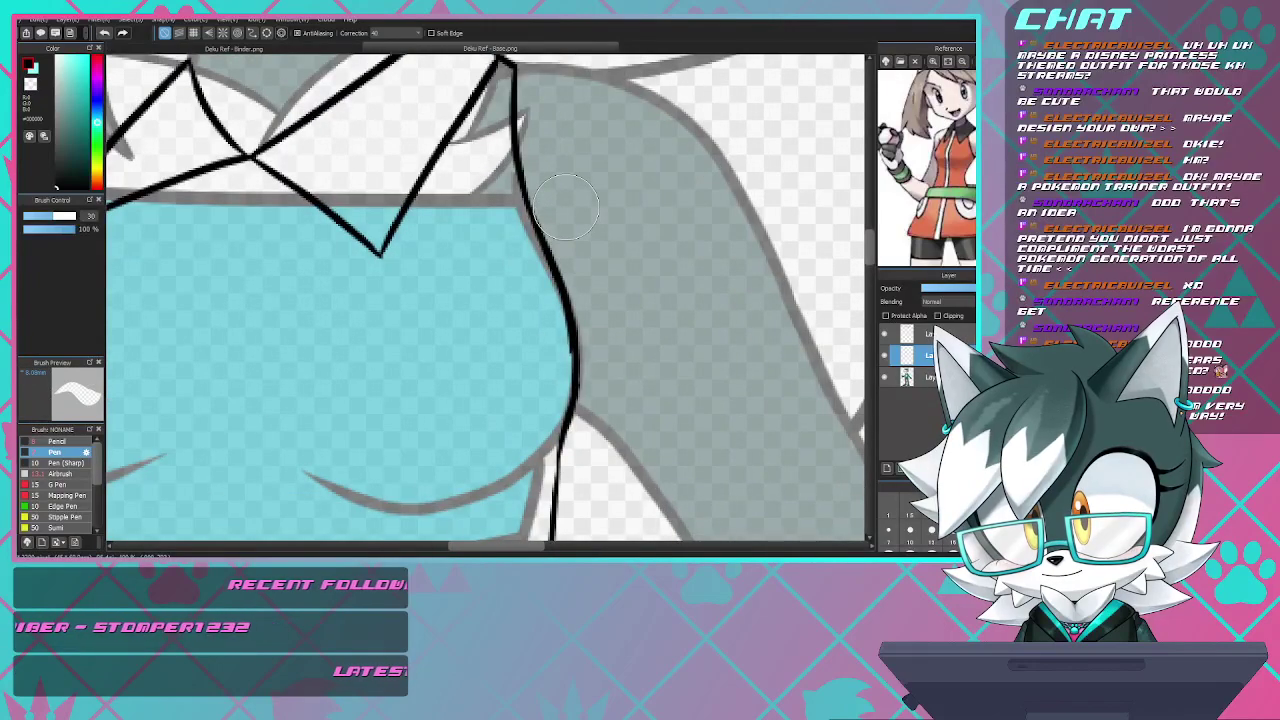
key(b)
scroll(535, 190, up, 2)
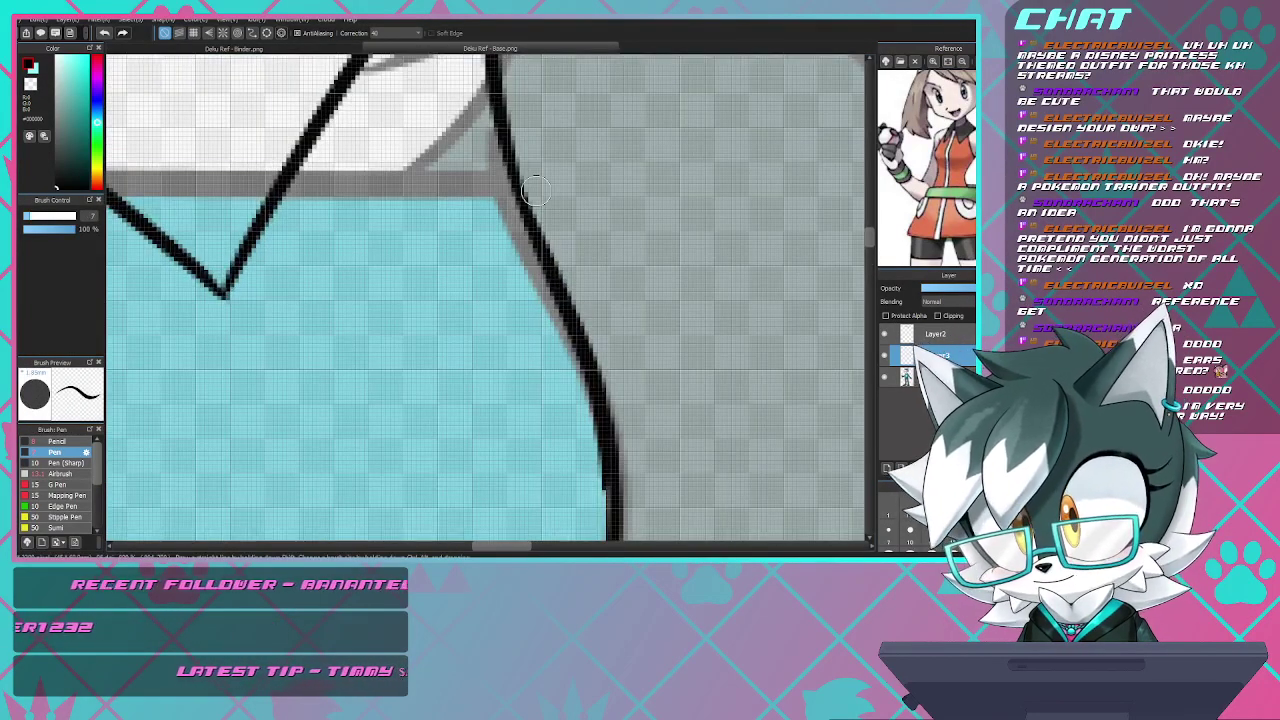
mouse_move(538, 222)
mouse_down()
mouse_move(452, 88)
mouse_move(537, 229)
mouse_up()
key(ctrl+z)
key(ctrl+z)
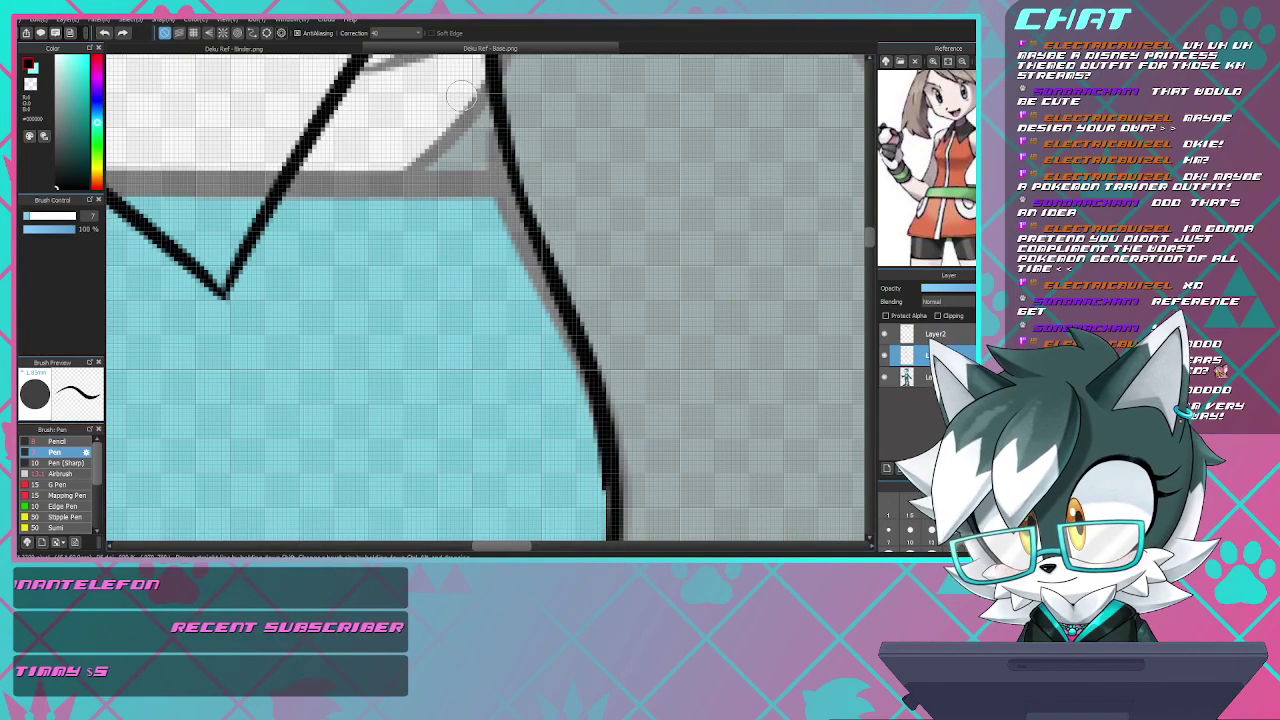
drag(462, 95, 558, 250)
key(ctrl+z)
drag(519, 200, 458, 84)
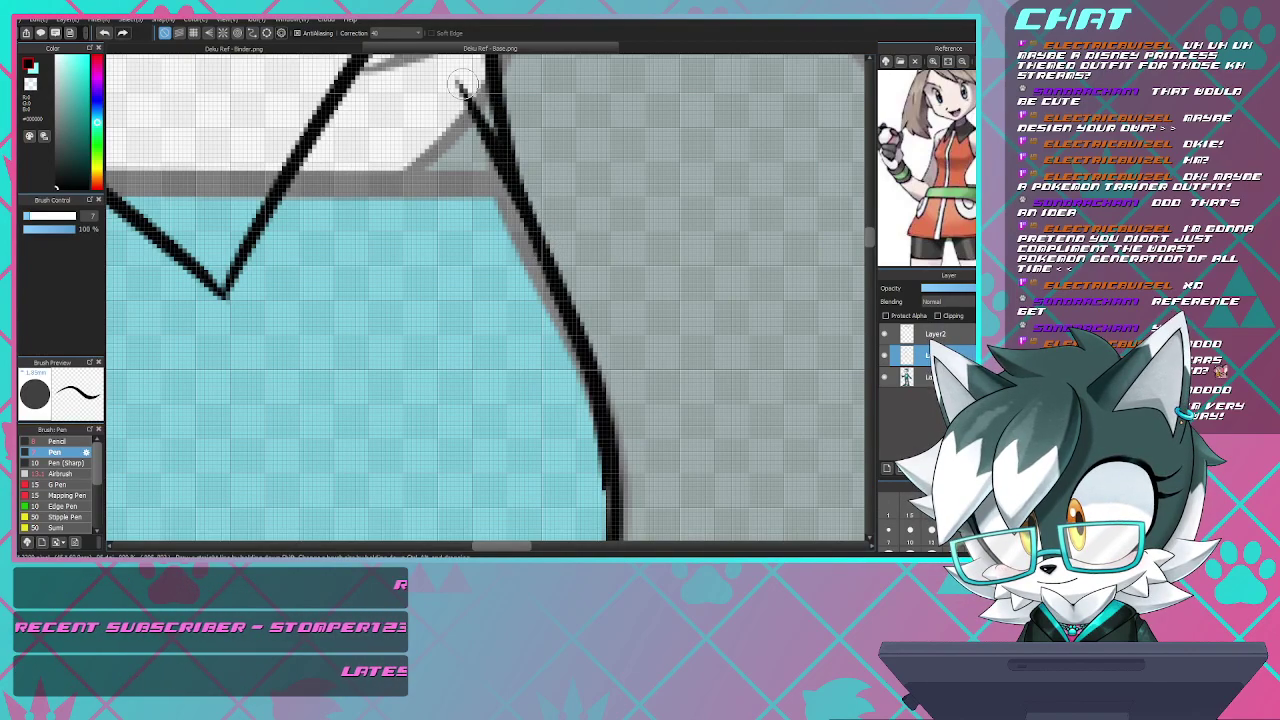
- Erase the shirt's right side line from just below the bust to the waist and return to the Pen brush
scroll(466, 90, down, 5)
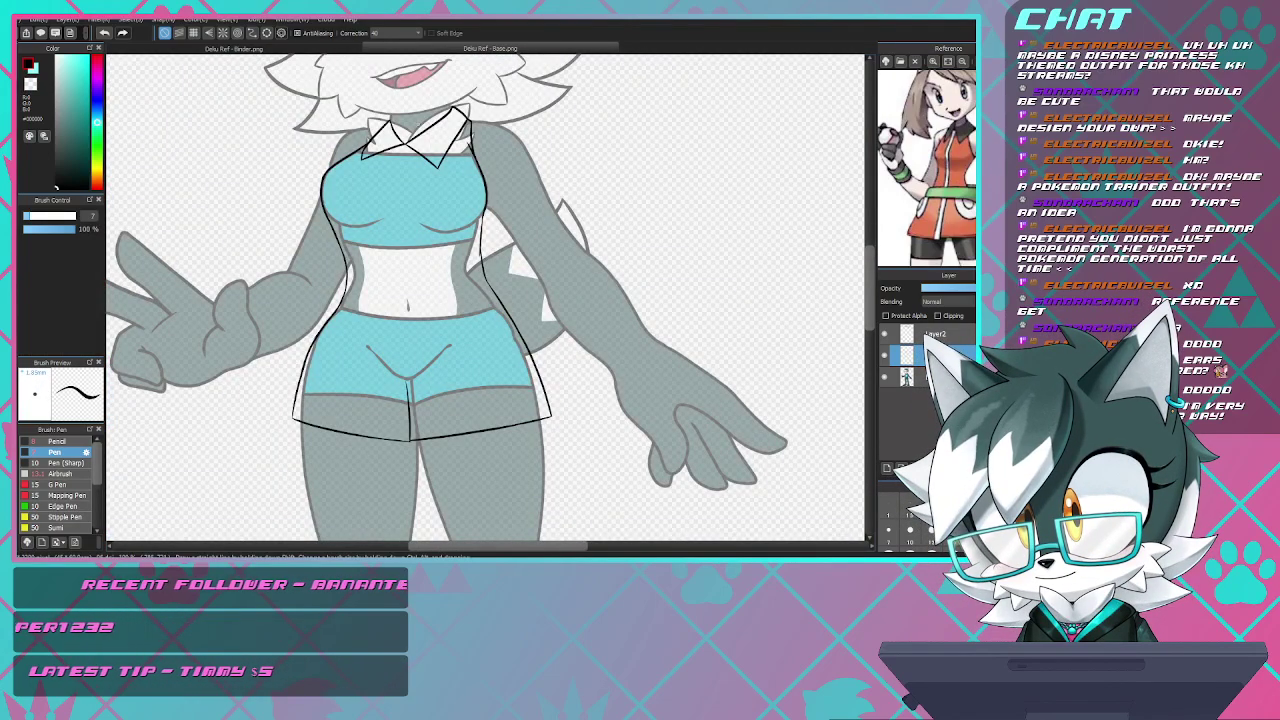
scroll(500, 260, up, 5)
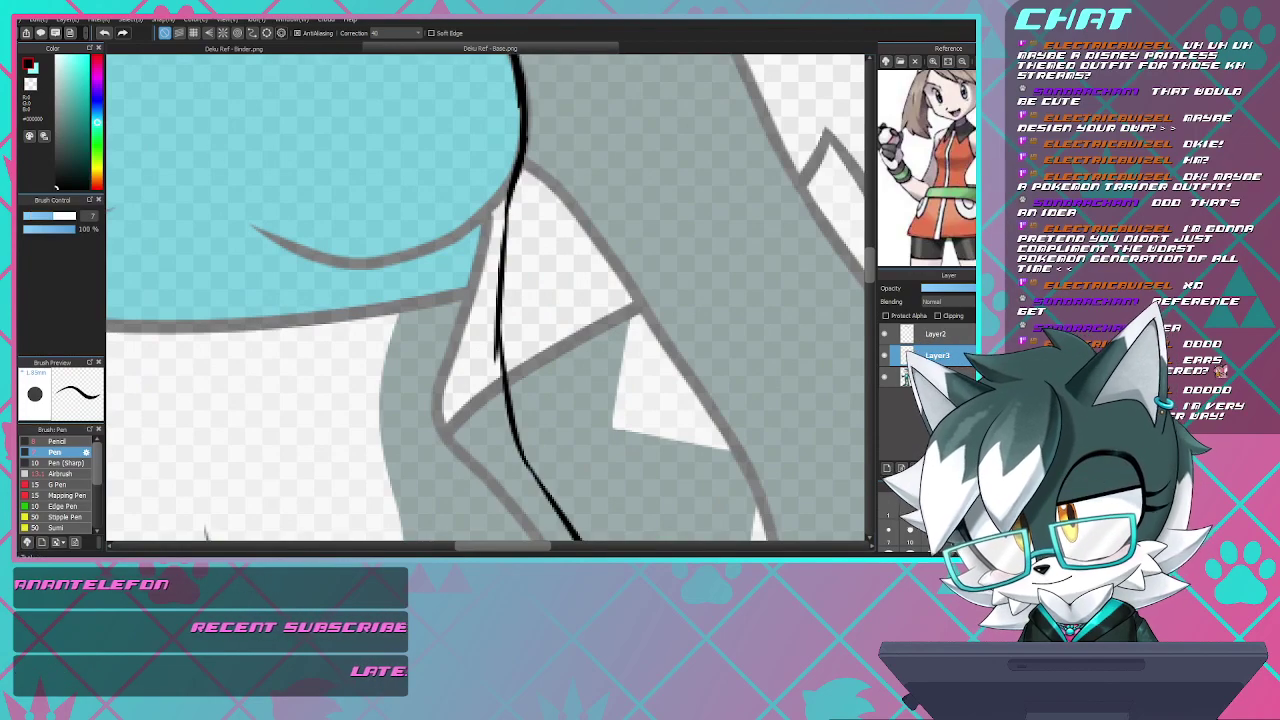
key(e)
drag(508, 212, 498, 395)
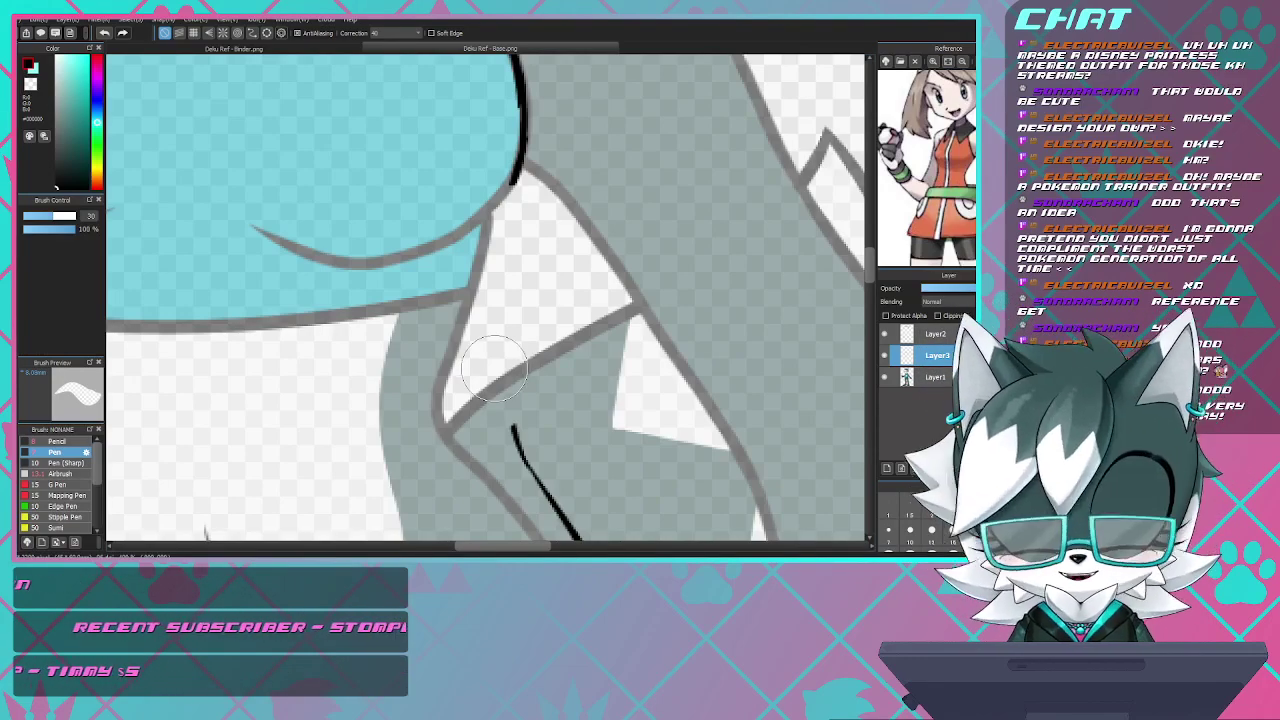
scroll(494, 368, down, 3)
scroll(467, 364, up, 3)
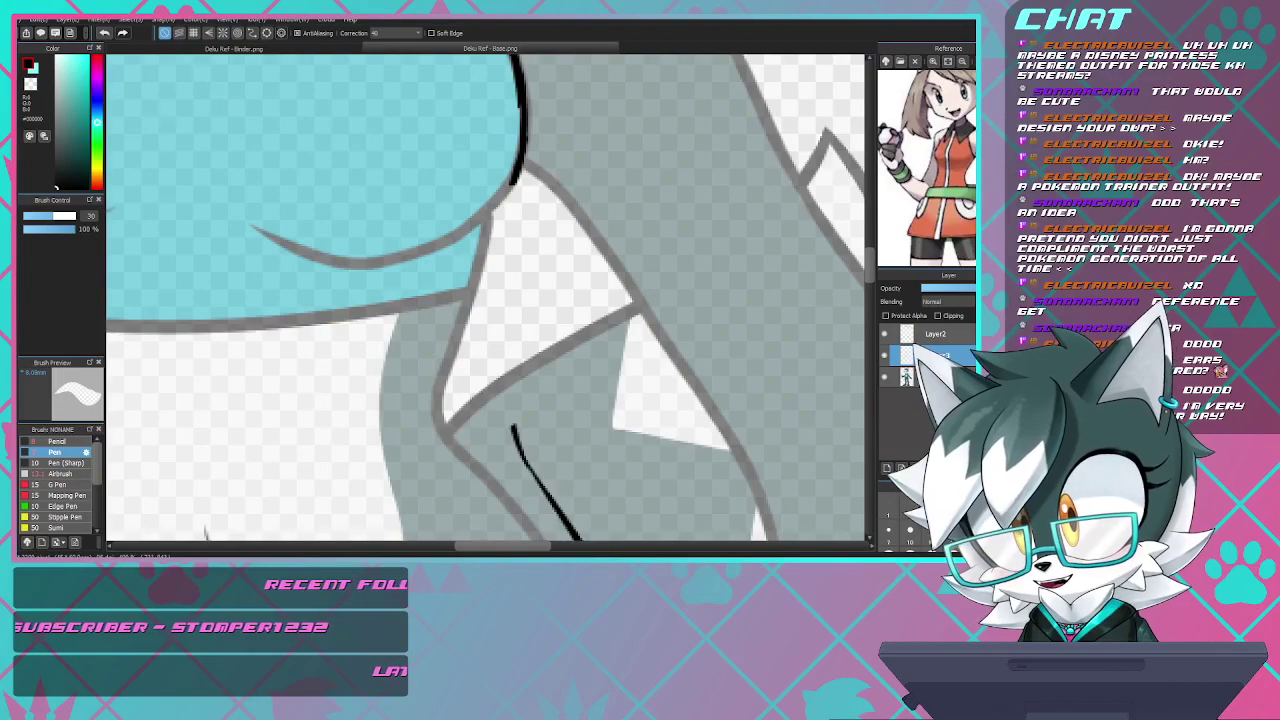
key(b)
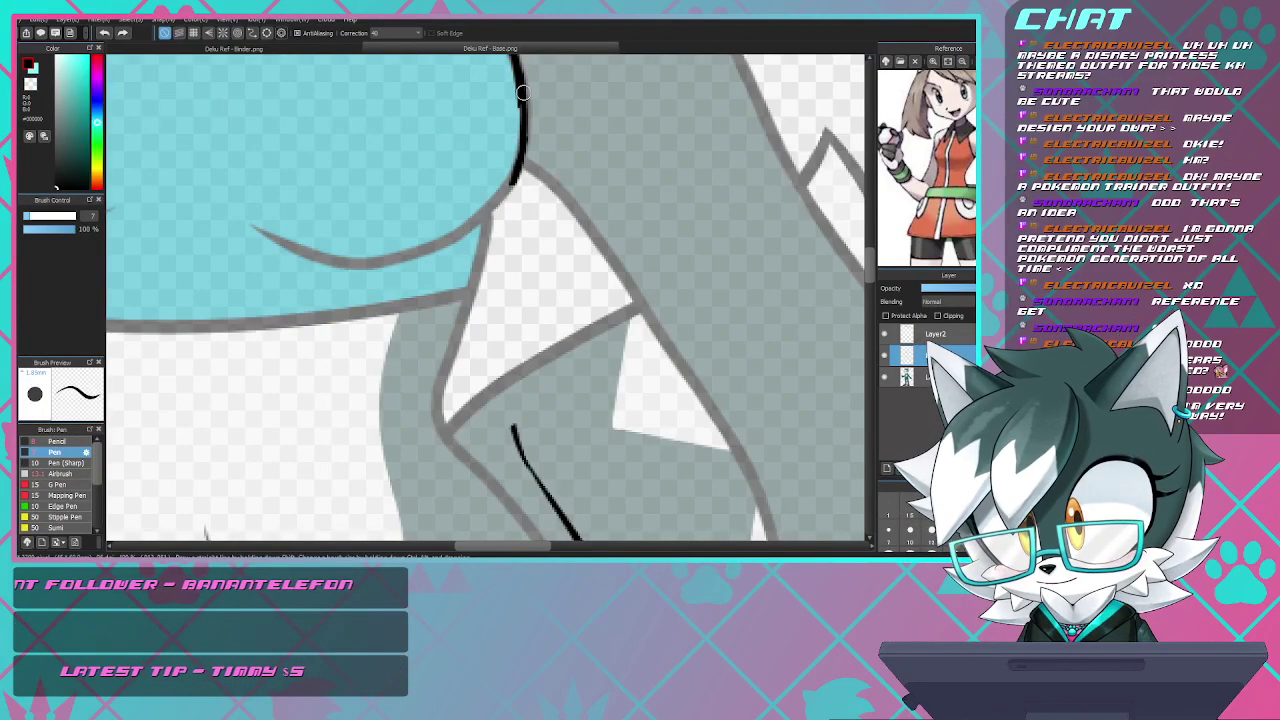
- Continue the bust outline from its right edge around the lower curve beneath the bust, redoing the stroke until it follows the base
drag(516, 180, 466, 226)
key(ctrl+z)
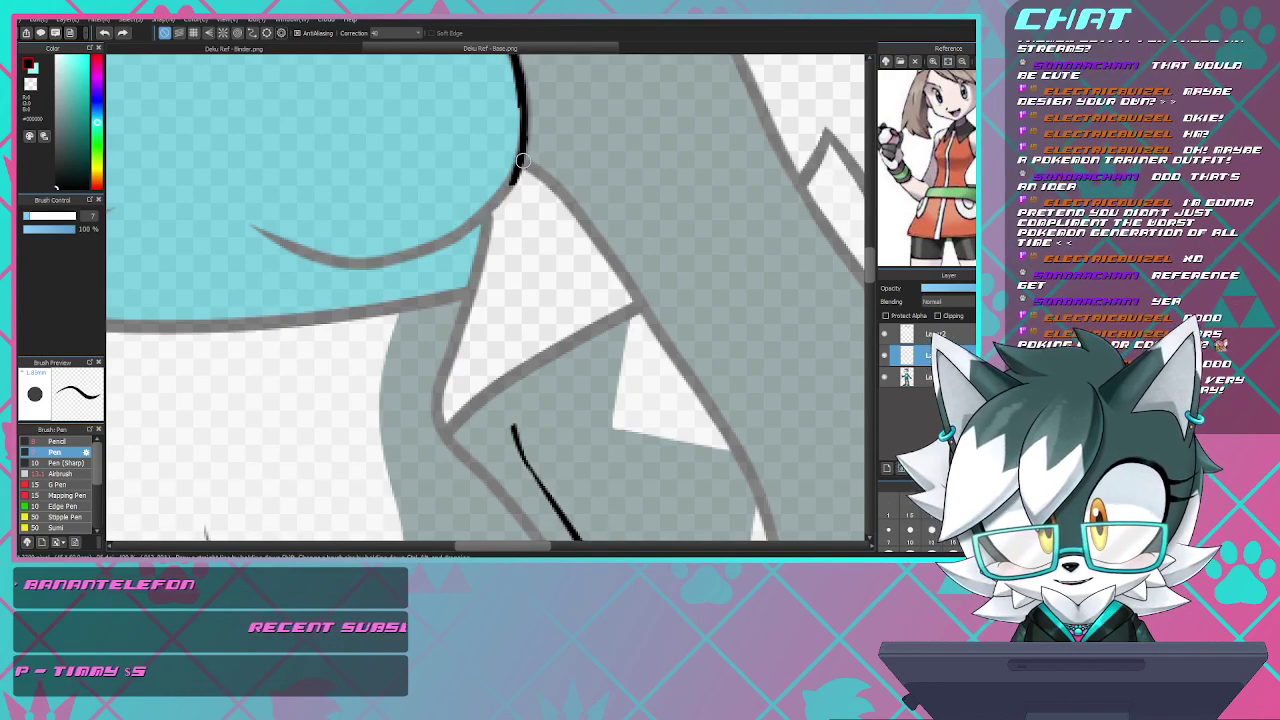
drag(513, 177, 435, 250)
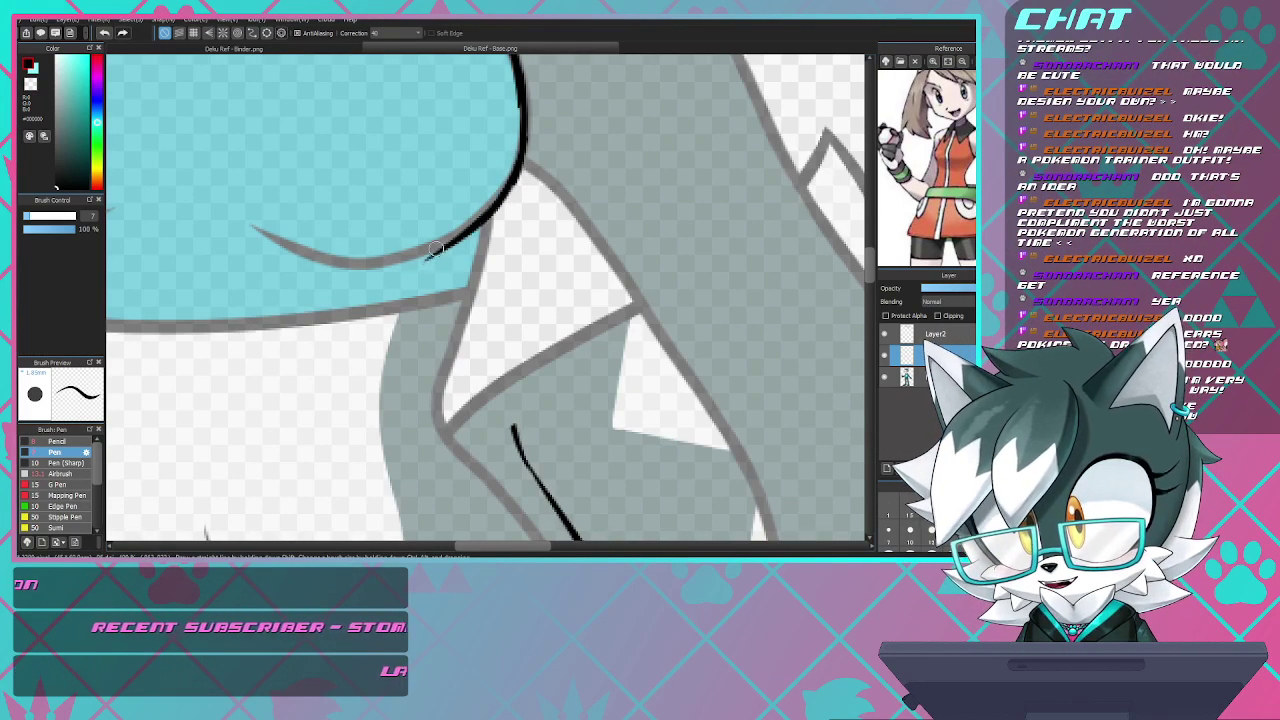
key(ctrl+z)
drag(516, 172, 452, 236)
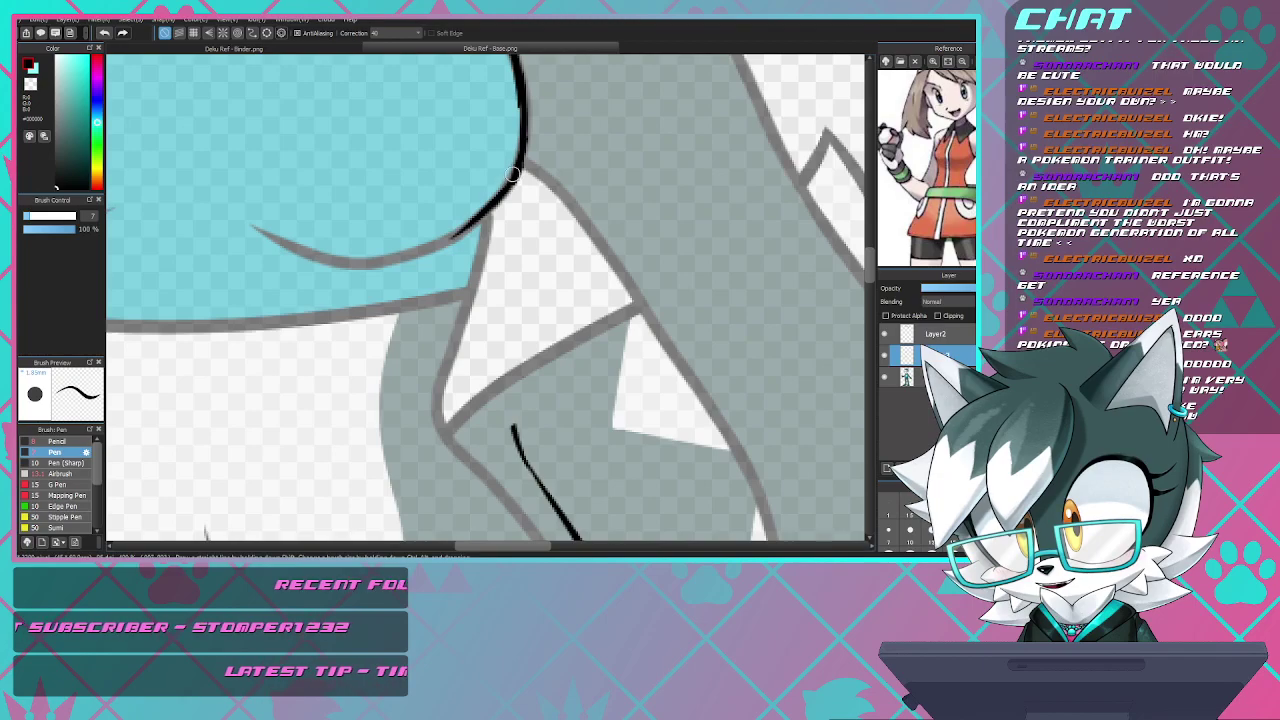
drag(514, 175, 428, 246)
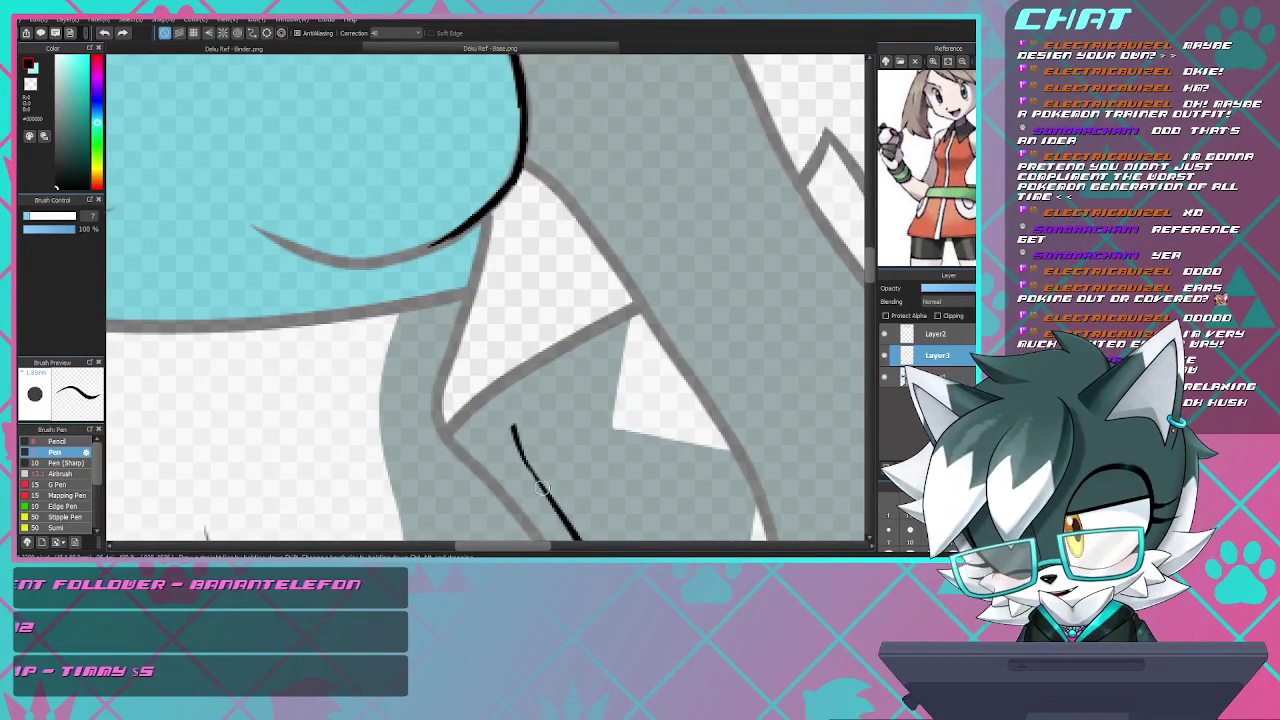
- Redraw the shirt's right side line from the waist up to the underside of the bust, bridging the erased gap
drag(498, 362, 510, 425)
drag(500, 380, 508, 206)
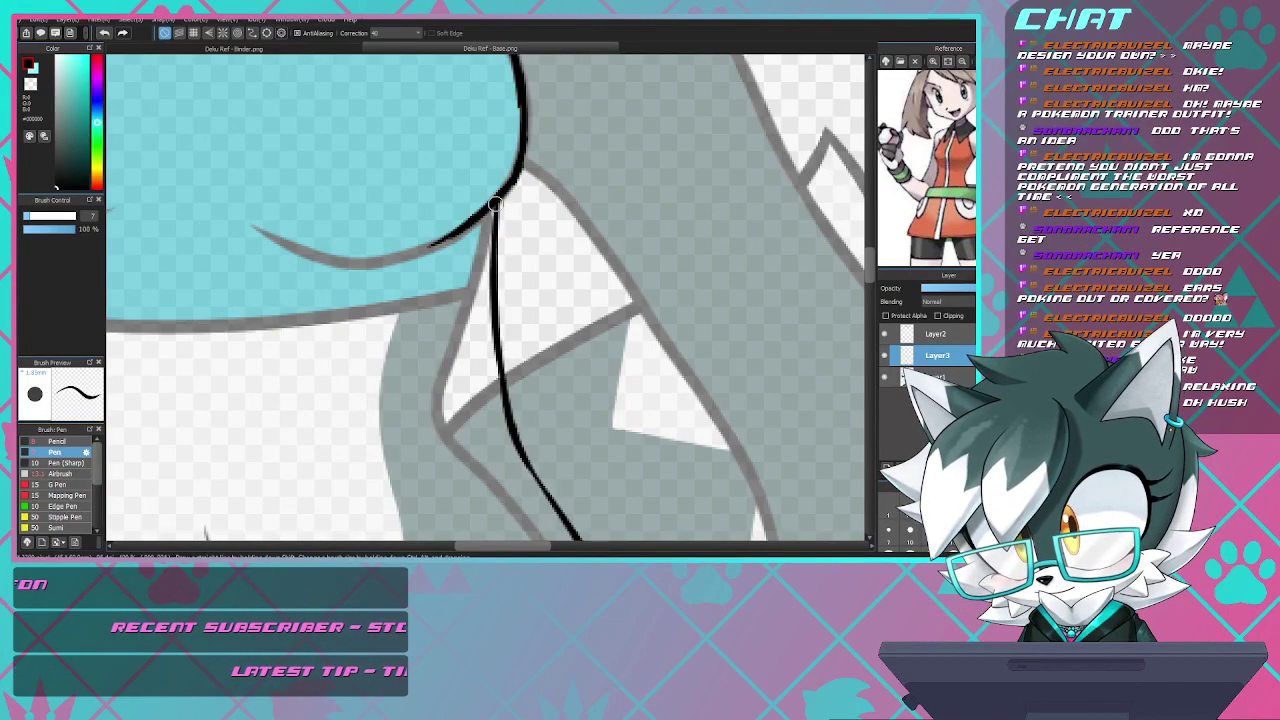
key(ctrl+minus)
key(ctrl+minus)
key(ctrl+minus)
key(ctrl+minus)
key(ctrl+minus)
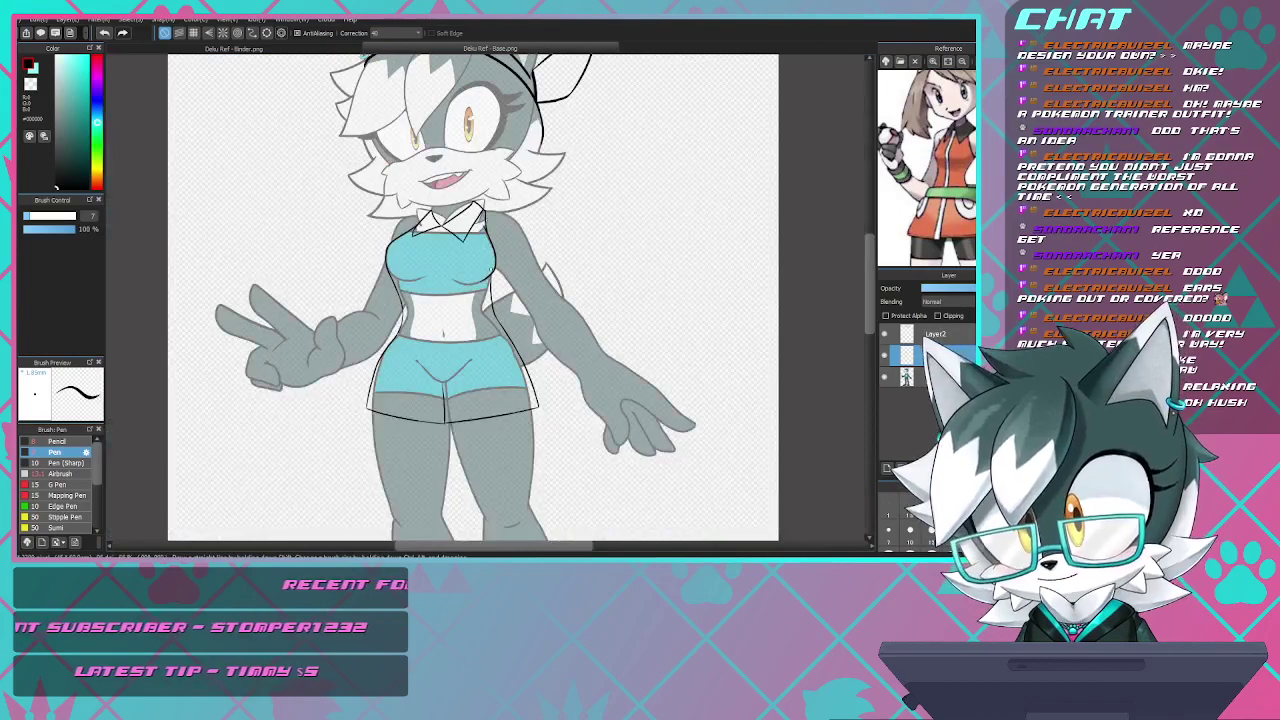
scroll(492, 266, down, 1)
scroll(492, 266, up, 3)
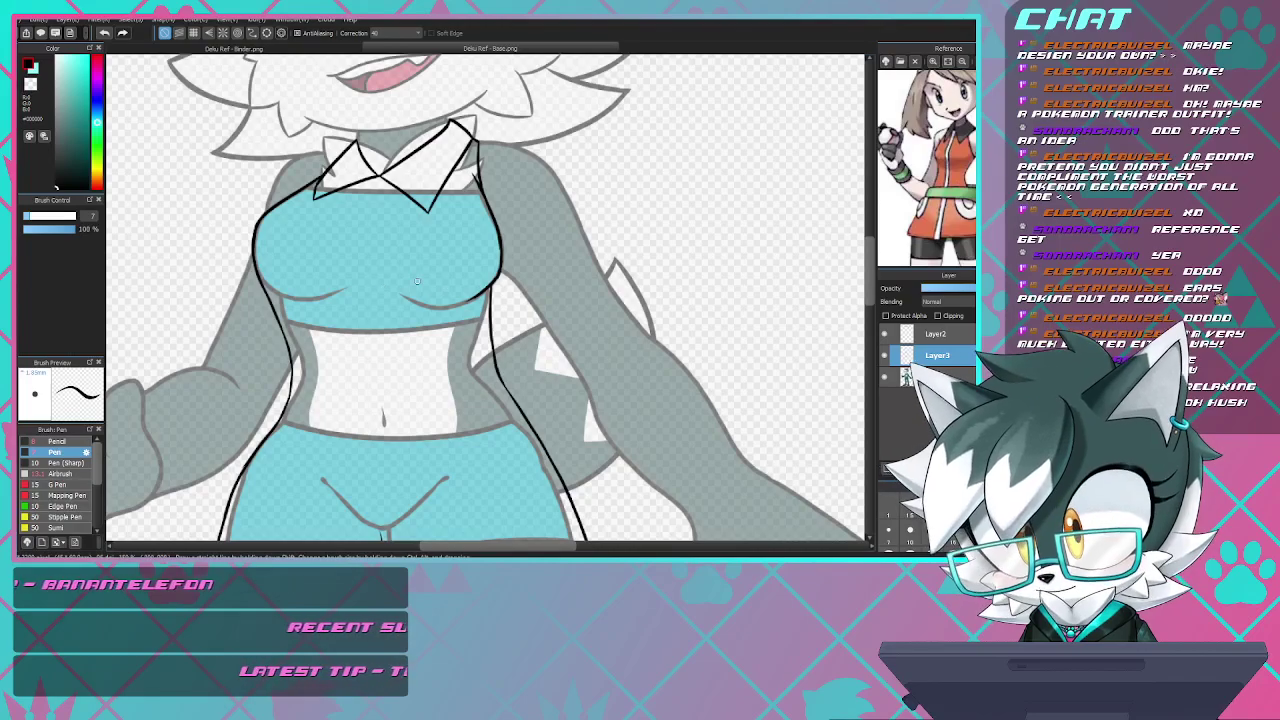
- Draw the shirt's vertical center line from the collar opening down over the belly to just below the waistband
scroll(417, 281, down, 4)
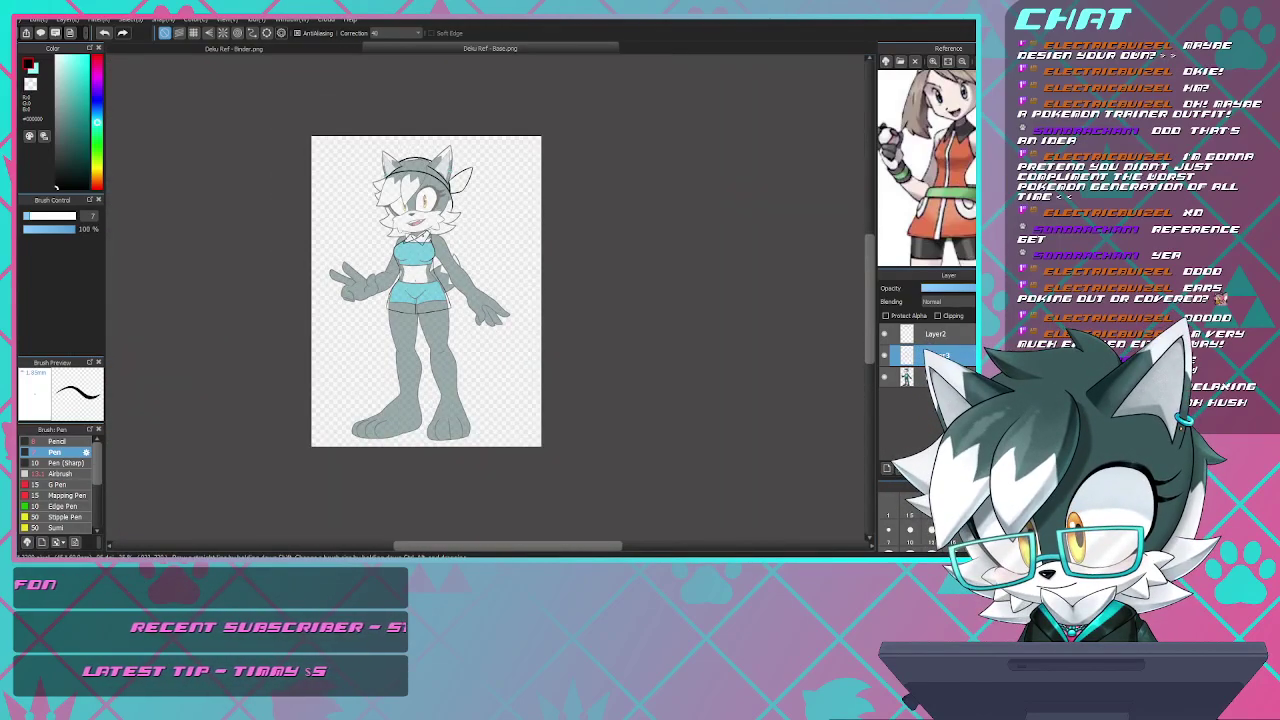
scroll(420, 290, up, 4)
scroll(420, 290, down, 1)
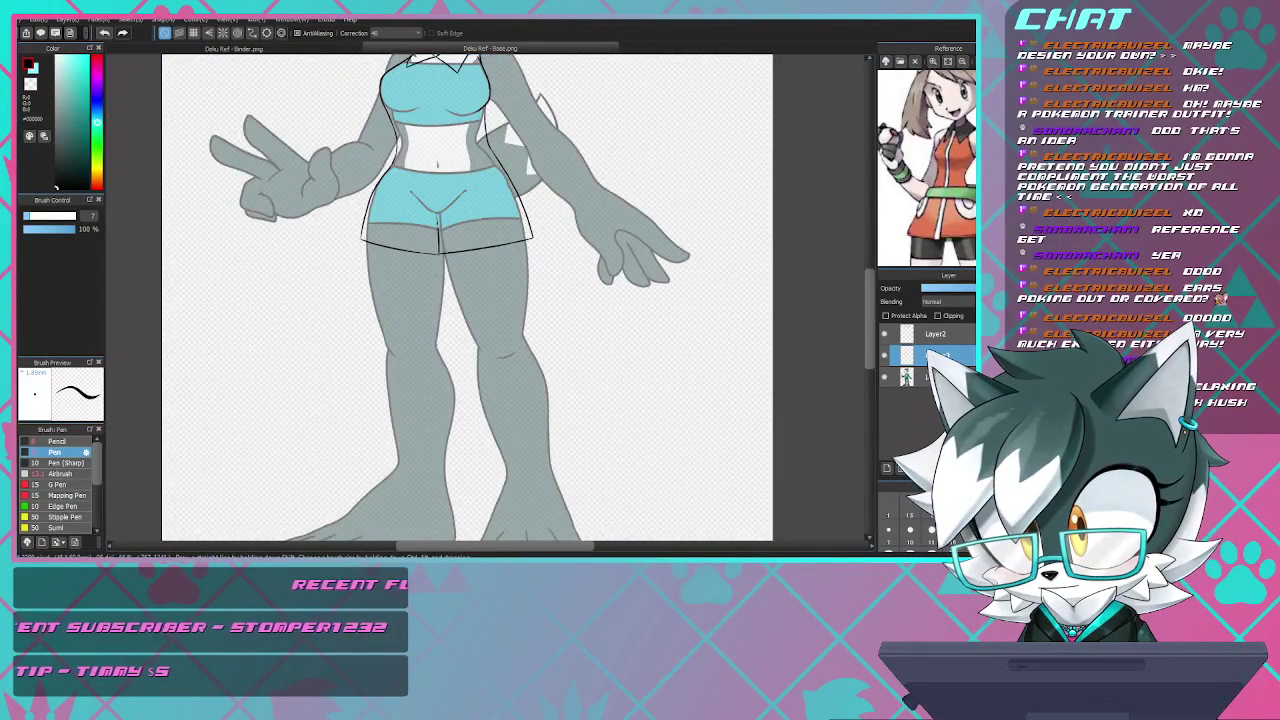
scroll(425, 312, down, 2)
scroll(427, 295, up, 2)
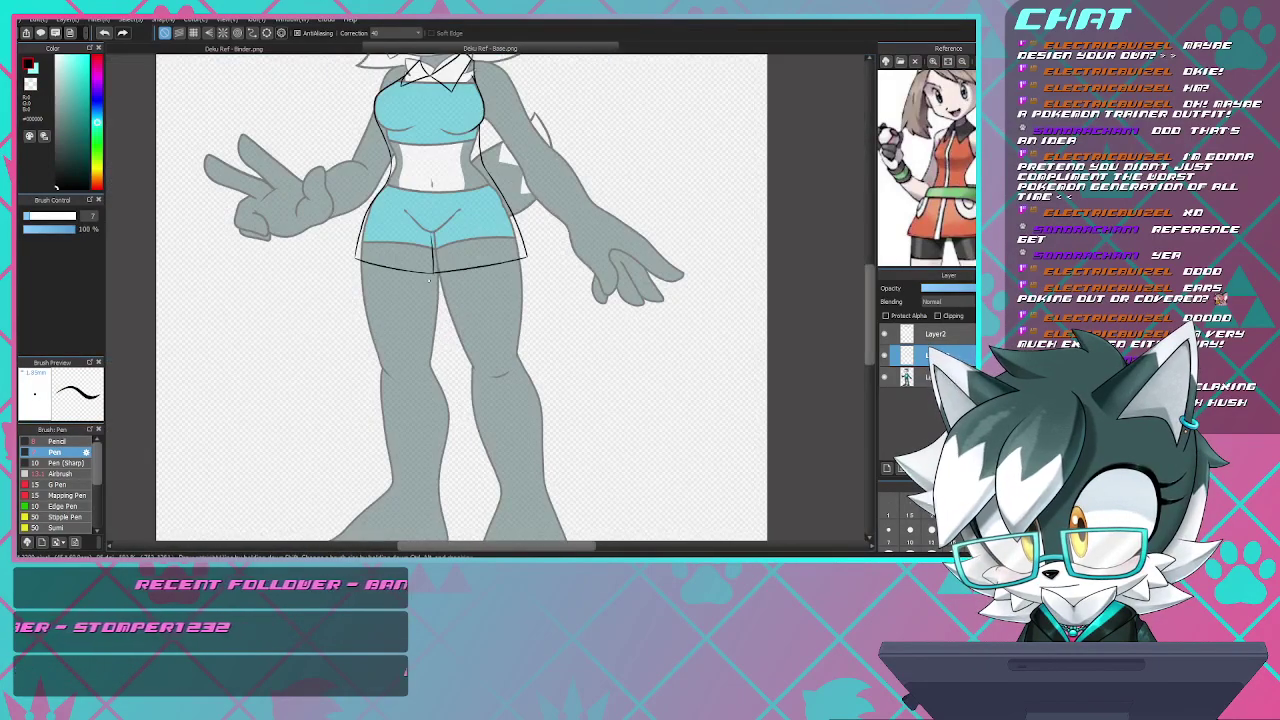
scroll(430, 290, down, 2)
scroll(430, 290, up, 4)
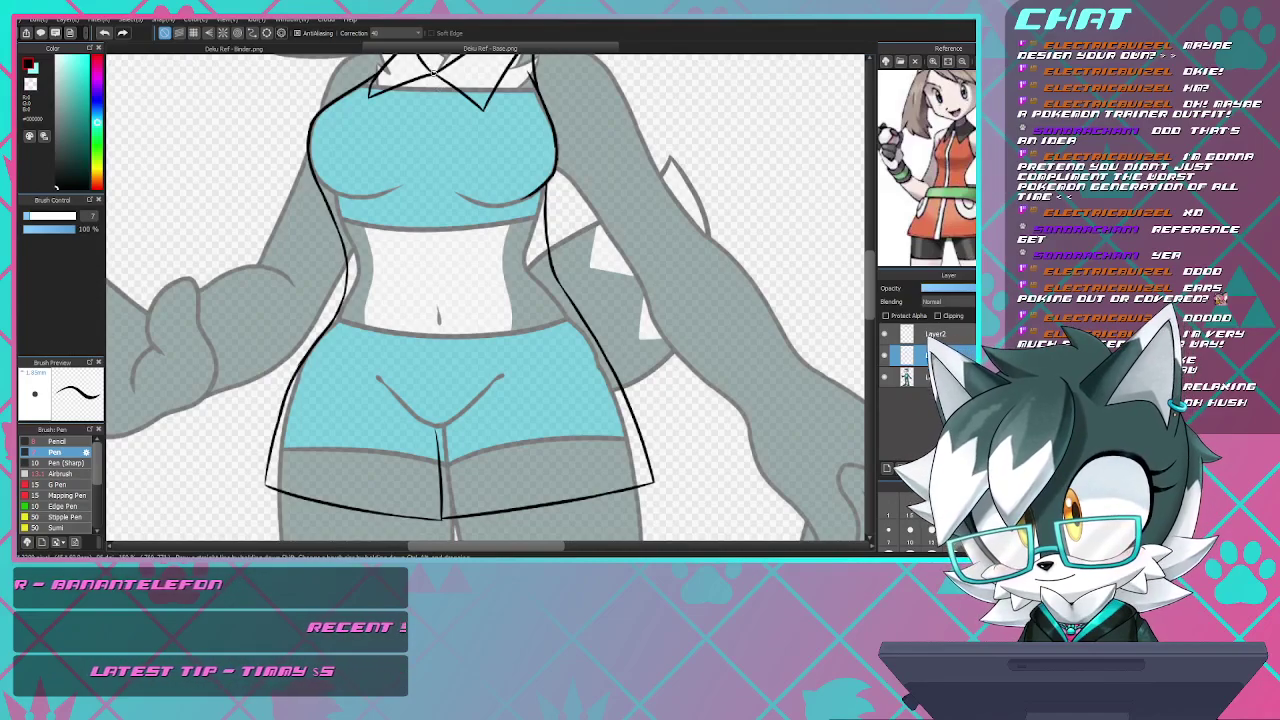
drag(430, 104, 429, 370)
key(ctrl+z)
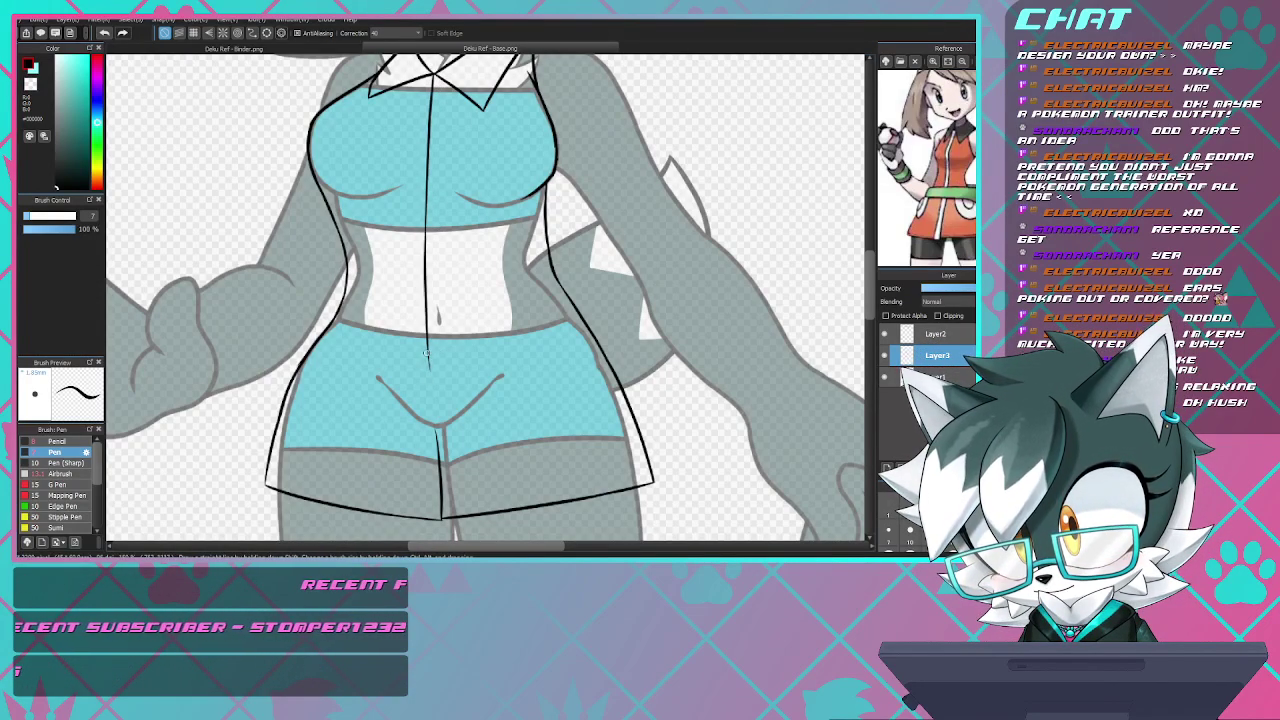
key(ctrl+z)
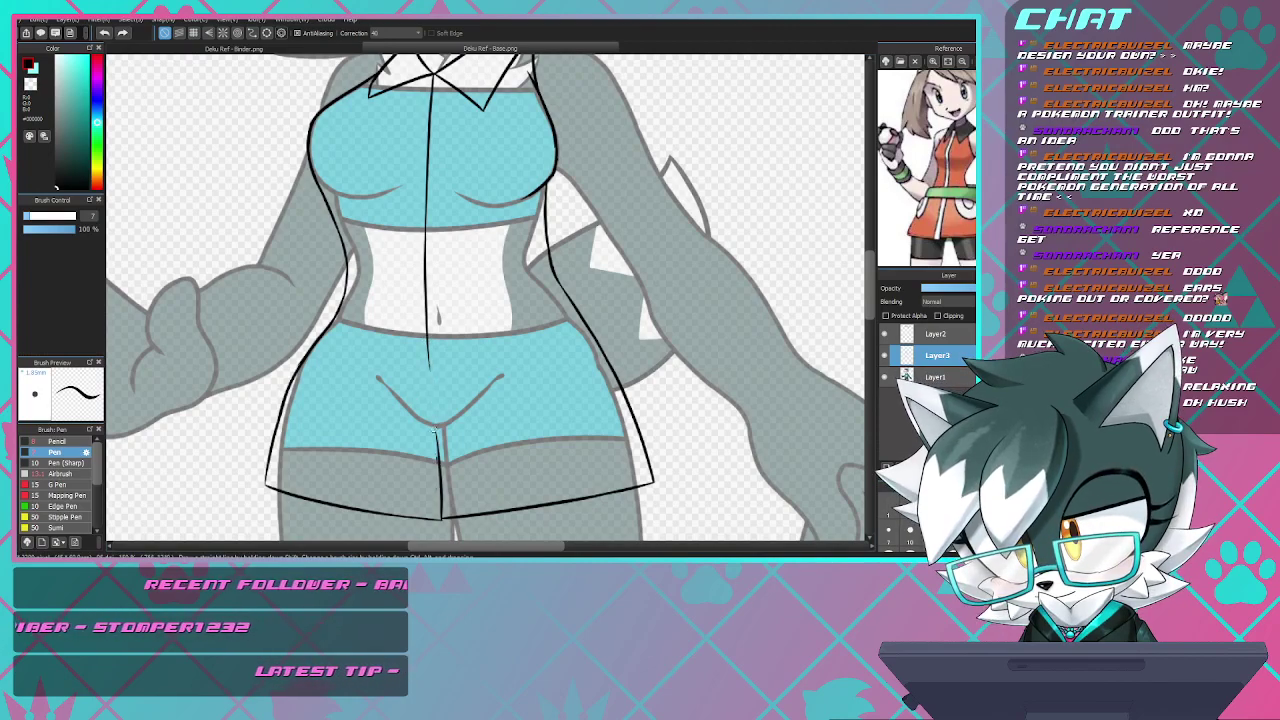
- Join the shirt's center line to the short line rising from the hem, retrying the connecting stroke until it runs smoothly
drag(434, 430, 428, 352)
key(ctrl+z)
drag(442, 484, 428, 354)
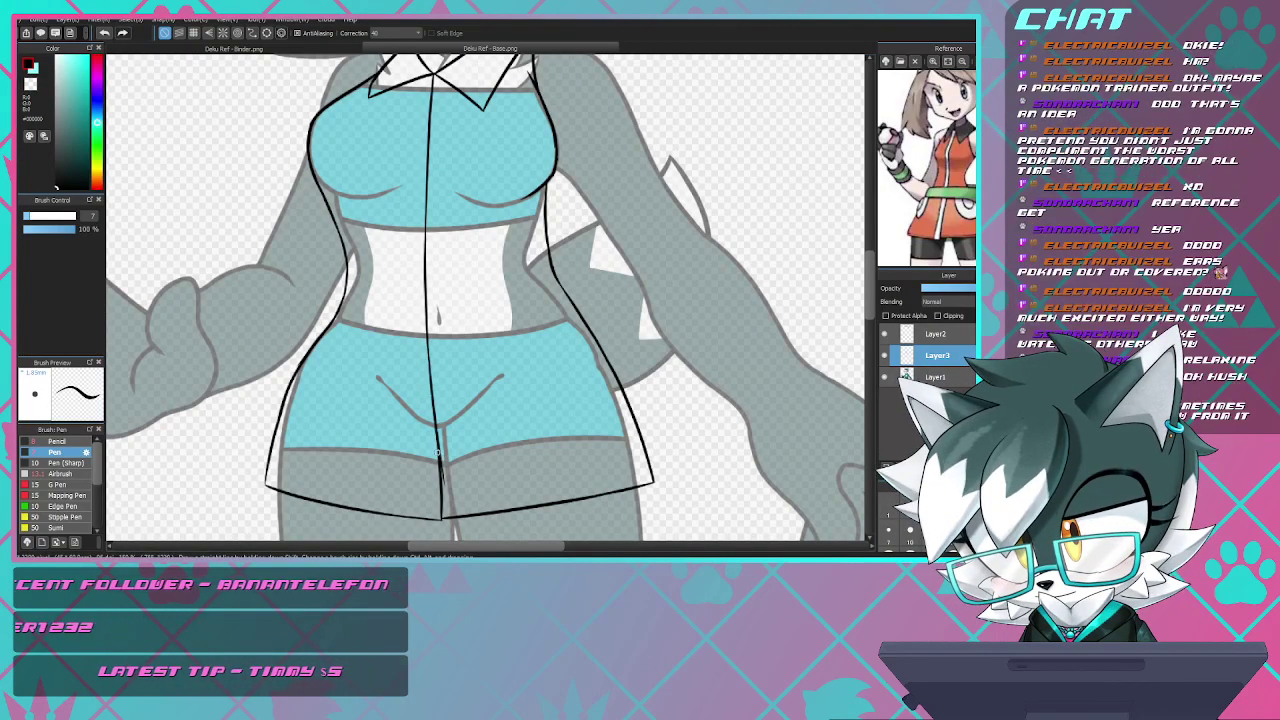
key(ctrl+z)
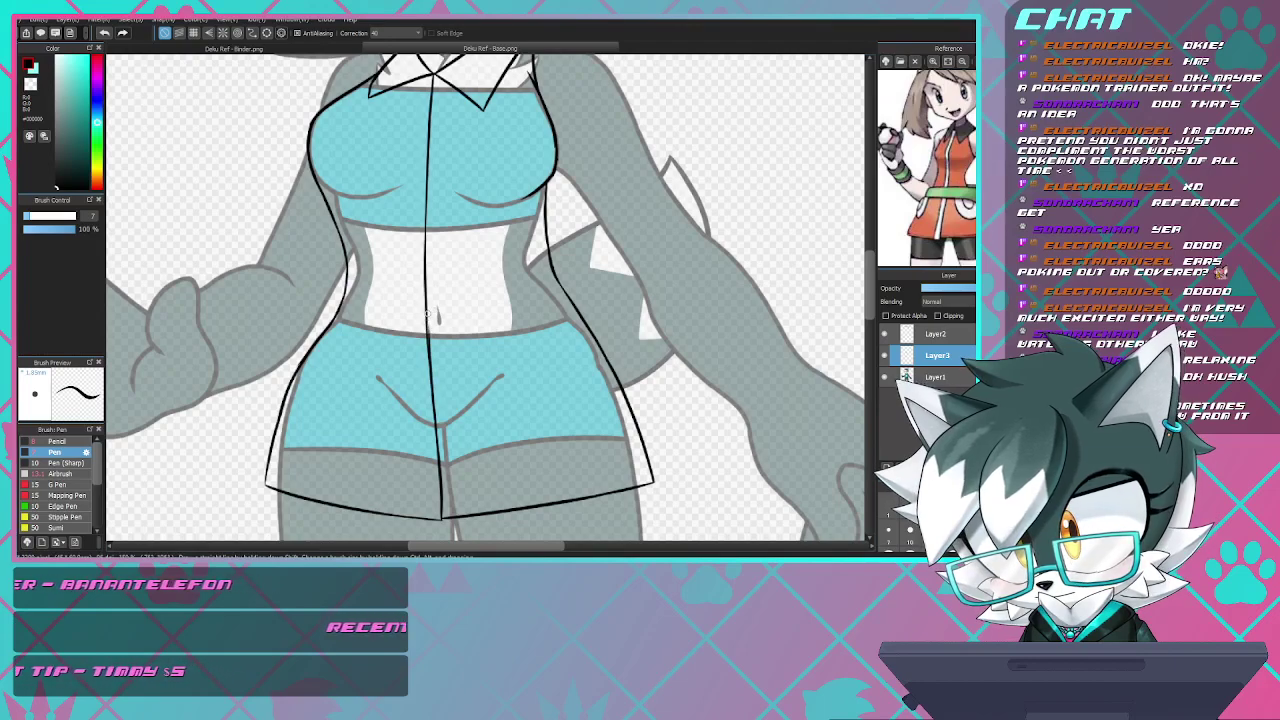
key(ctrl+z)
drag(437, 472, 429, 366)
key(ctrl+z)
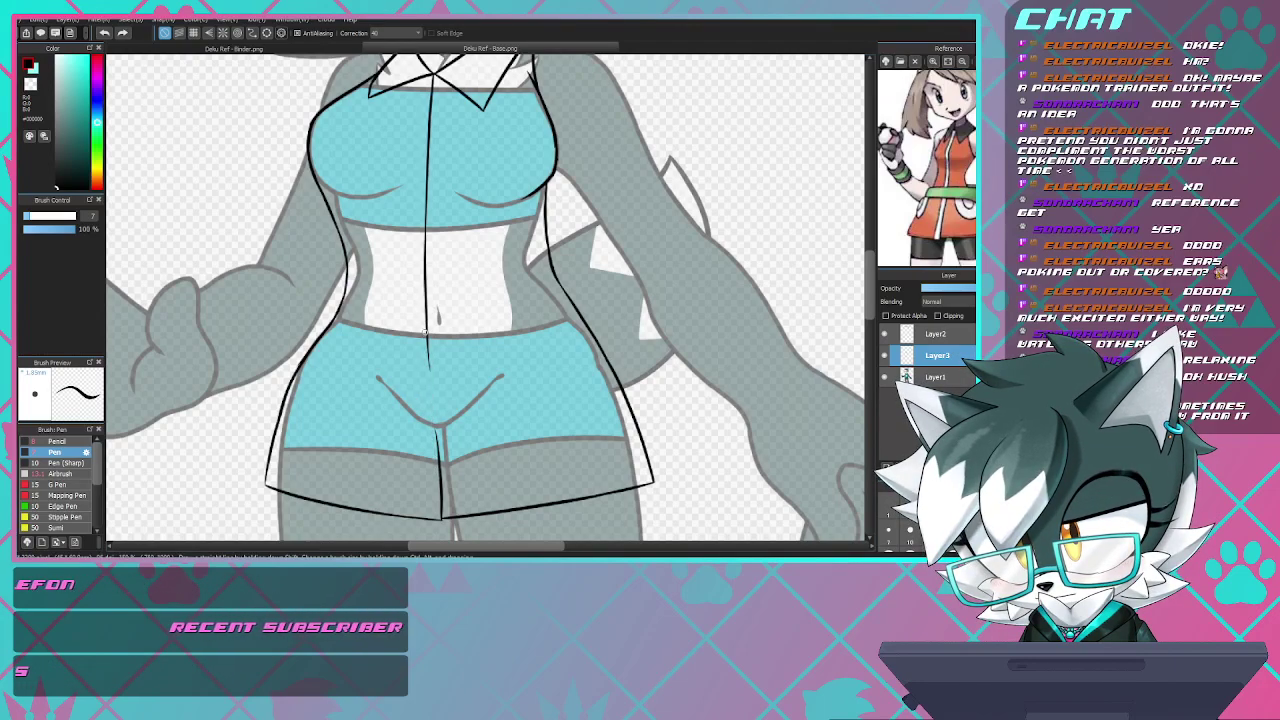
key(ctrl+z)
drag(426, 334, 440, 476)
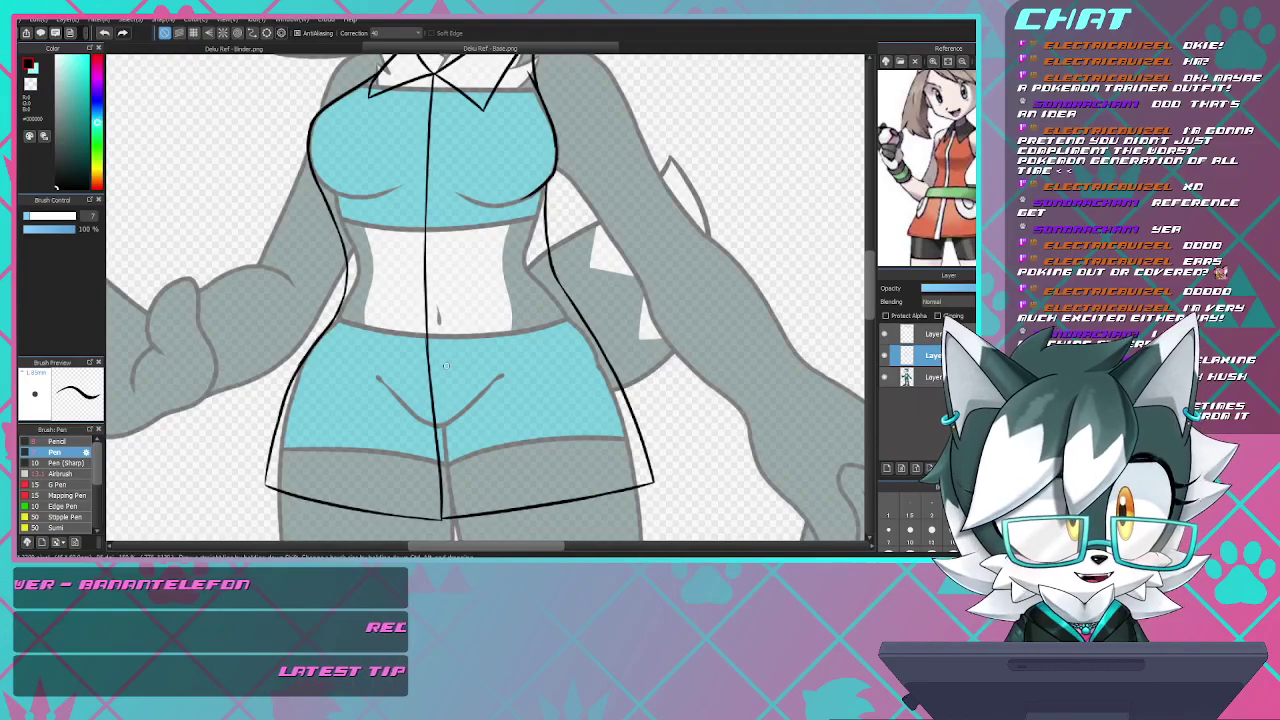
- Examine the proportions of the headband, collar and flared shirt on the whole figure against the reference
scroll(507, 344, down, 5)
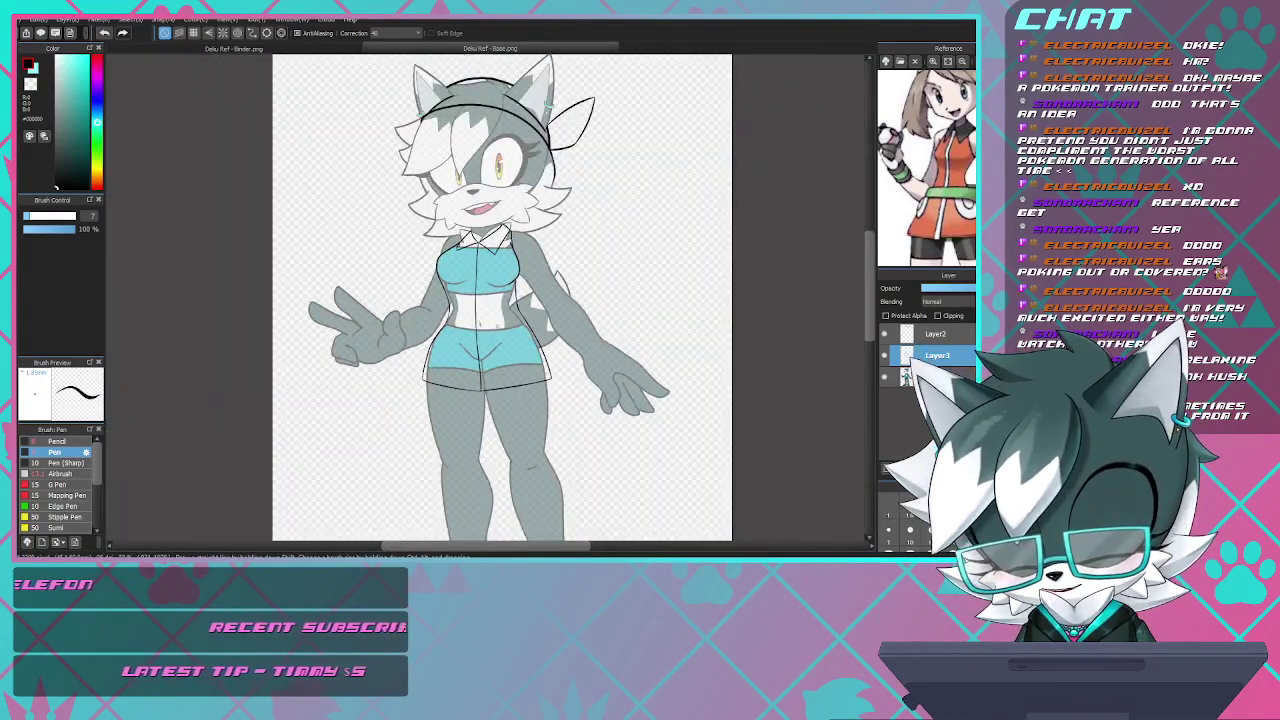
scroll(491, 288, up, 4)
scroll(490, 290, down, 4)
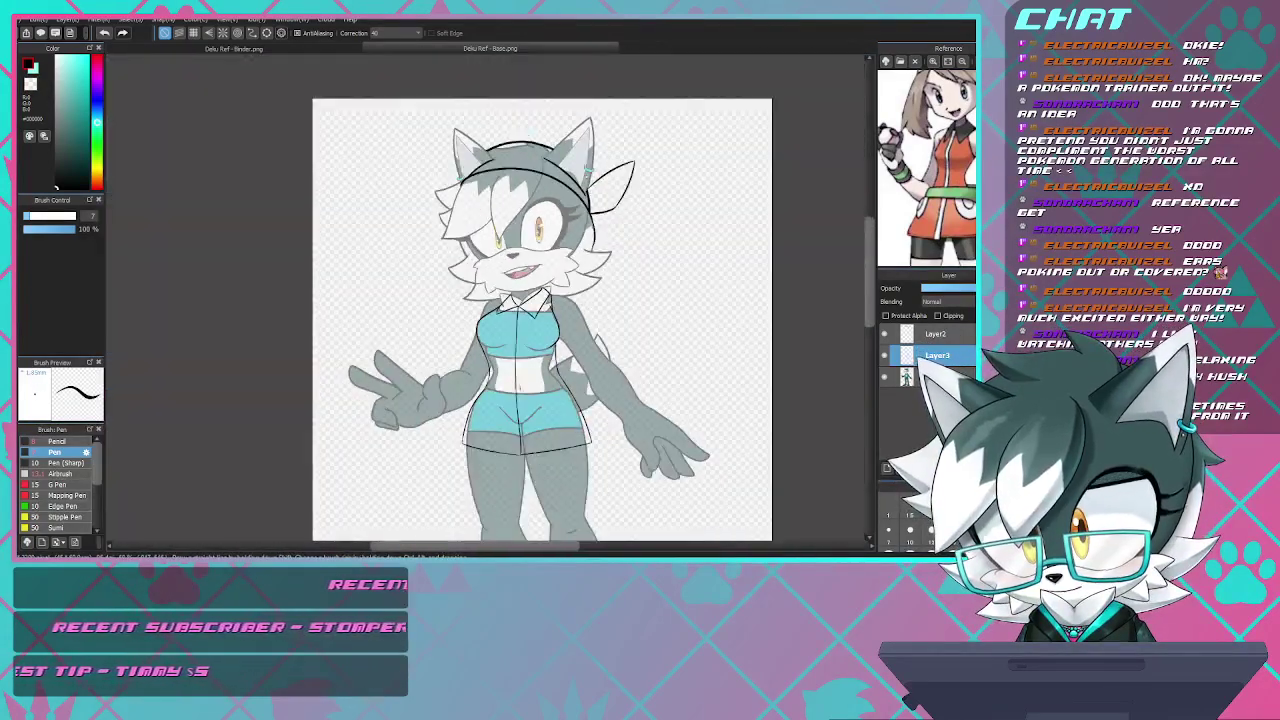
scroll(490, 290, up, 4)
scroll(490, 300, down, 4)
scroll(490, 300, up, 3)
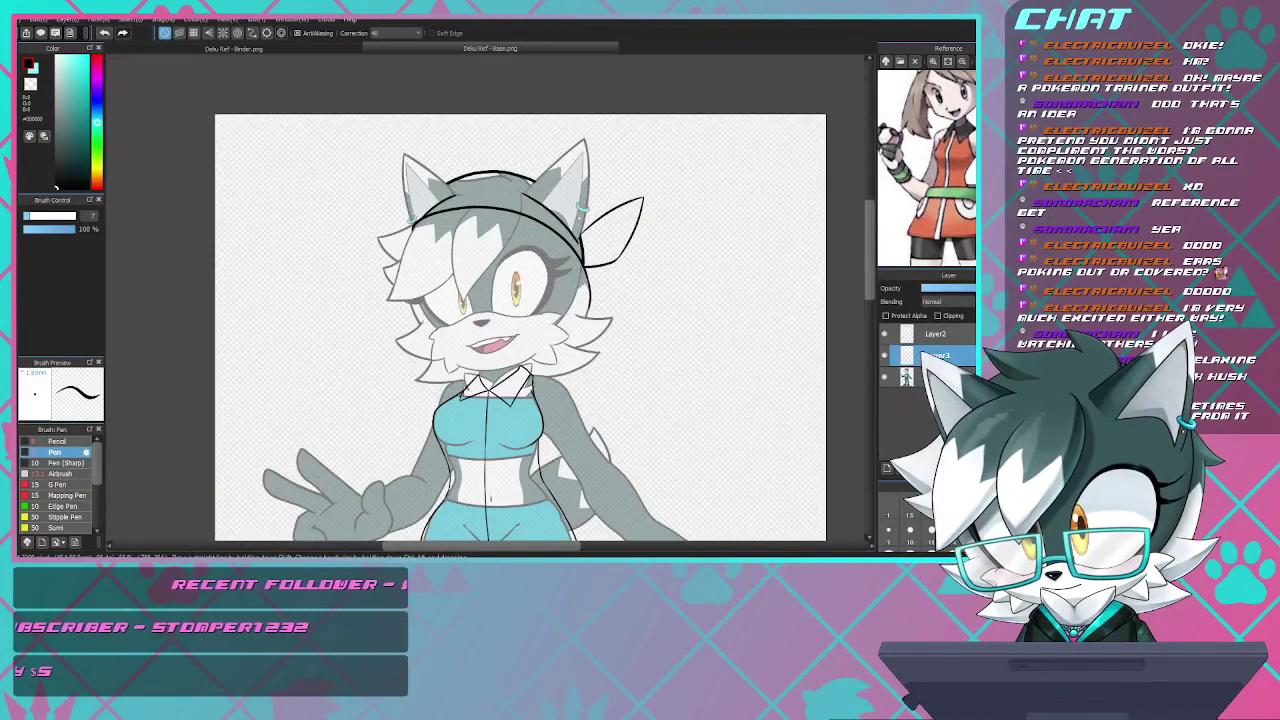
scroll(490, 300, down, 1)
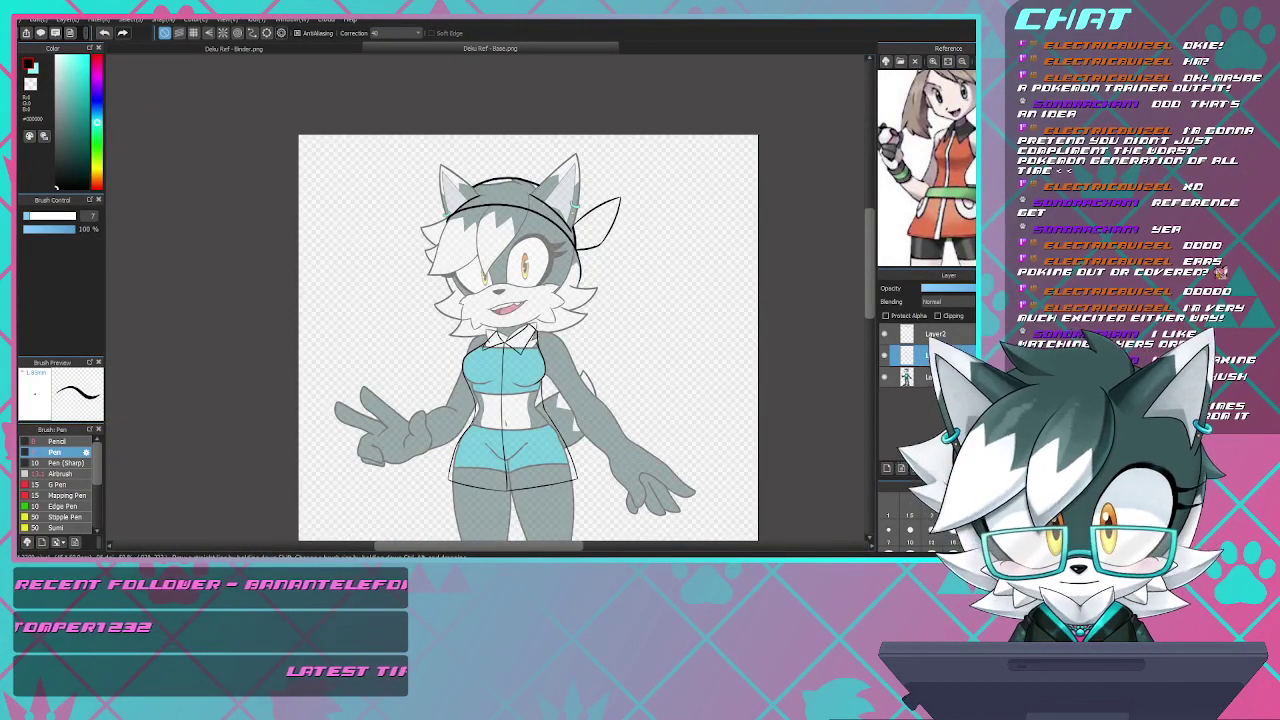
scroll(490, 300, down, 1)
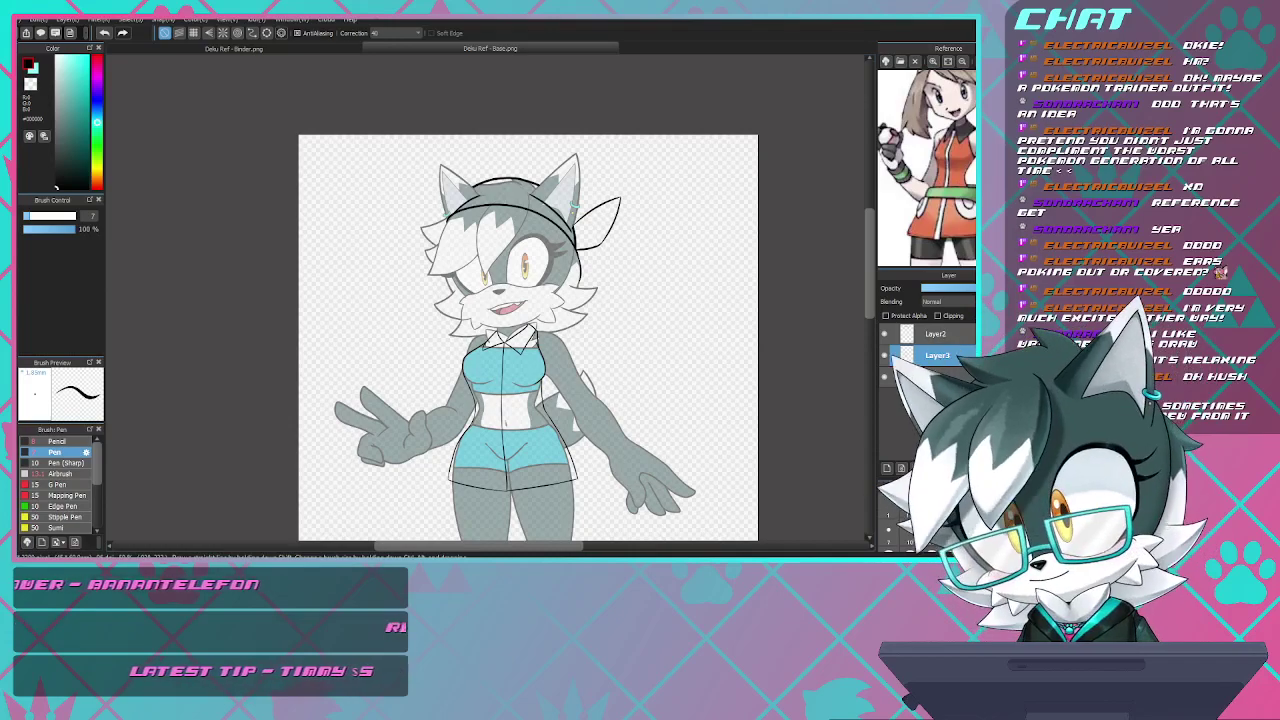
scroll(490, 300, up, 1)
scroll(508, 340, down, 1)
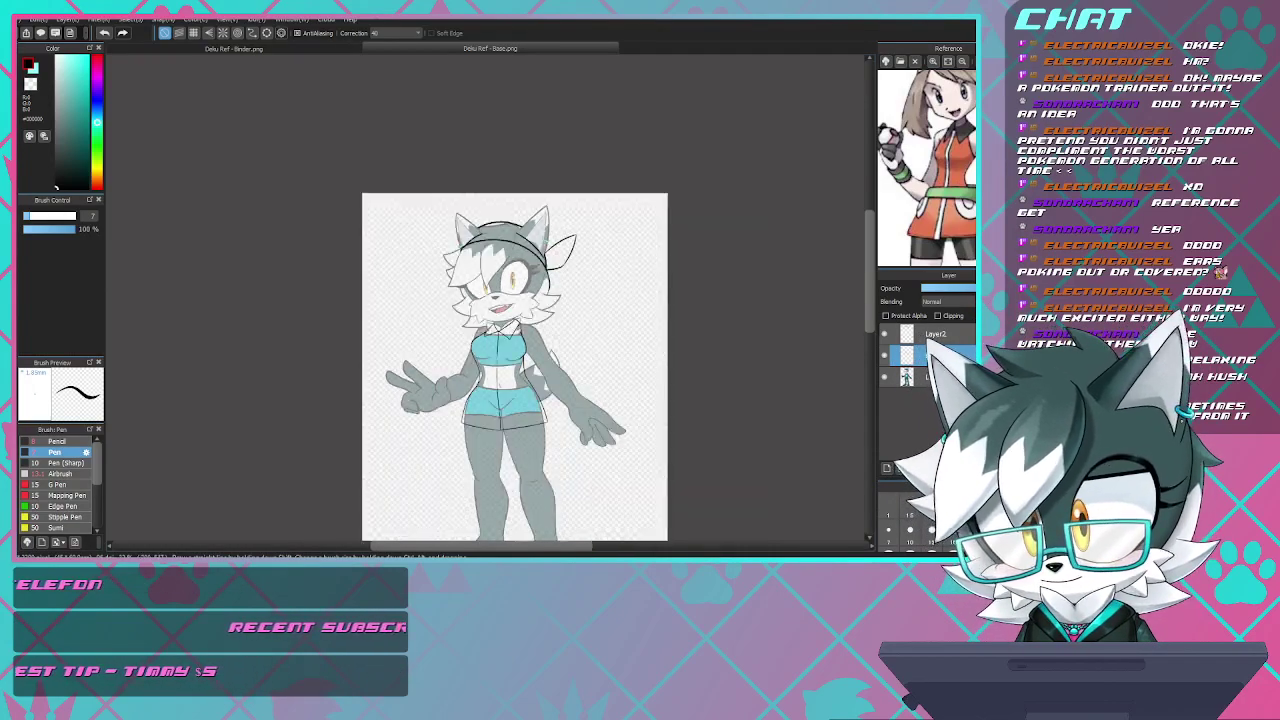
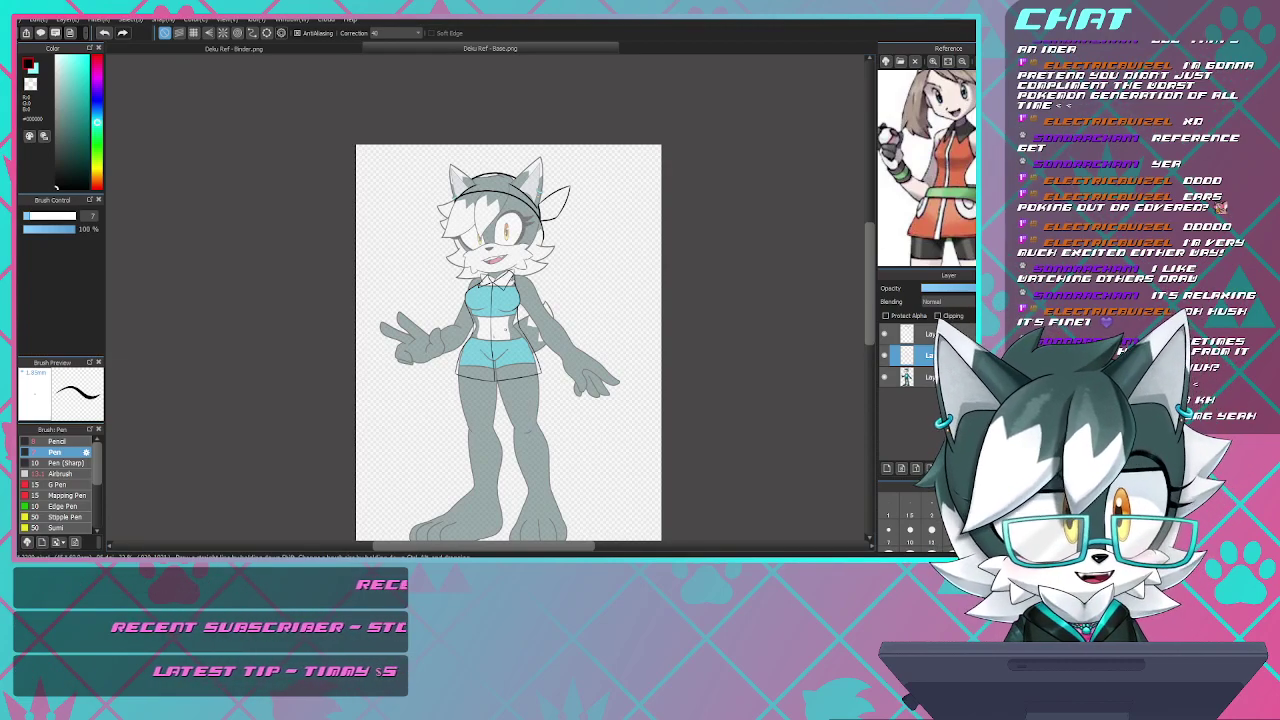
scroll(480, 284, down, 2)
scroll(492, 282, up, 2)
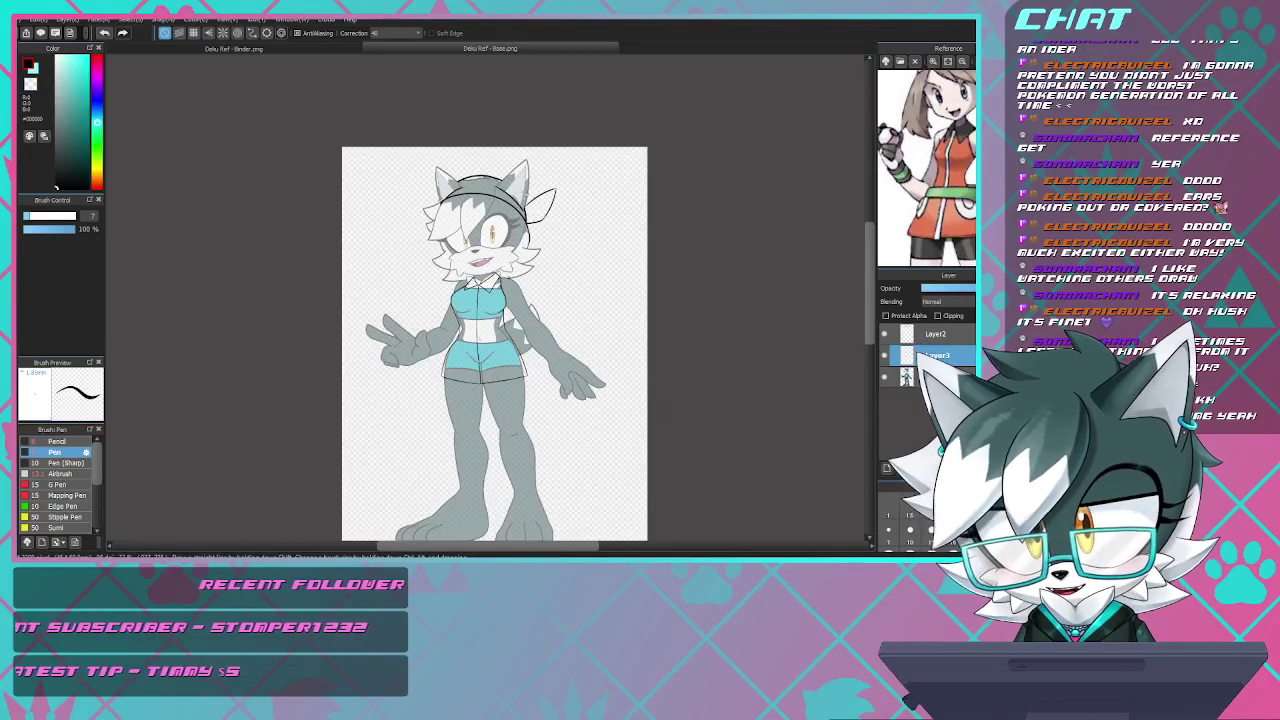
scroll(470, 330, down, 1)
scroll(470, 330, up, 5)
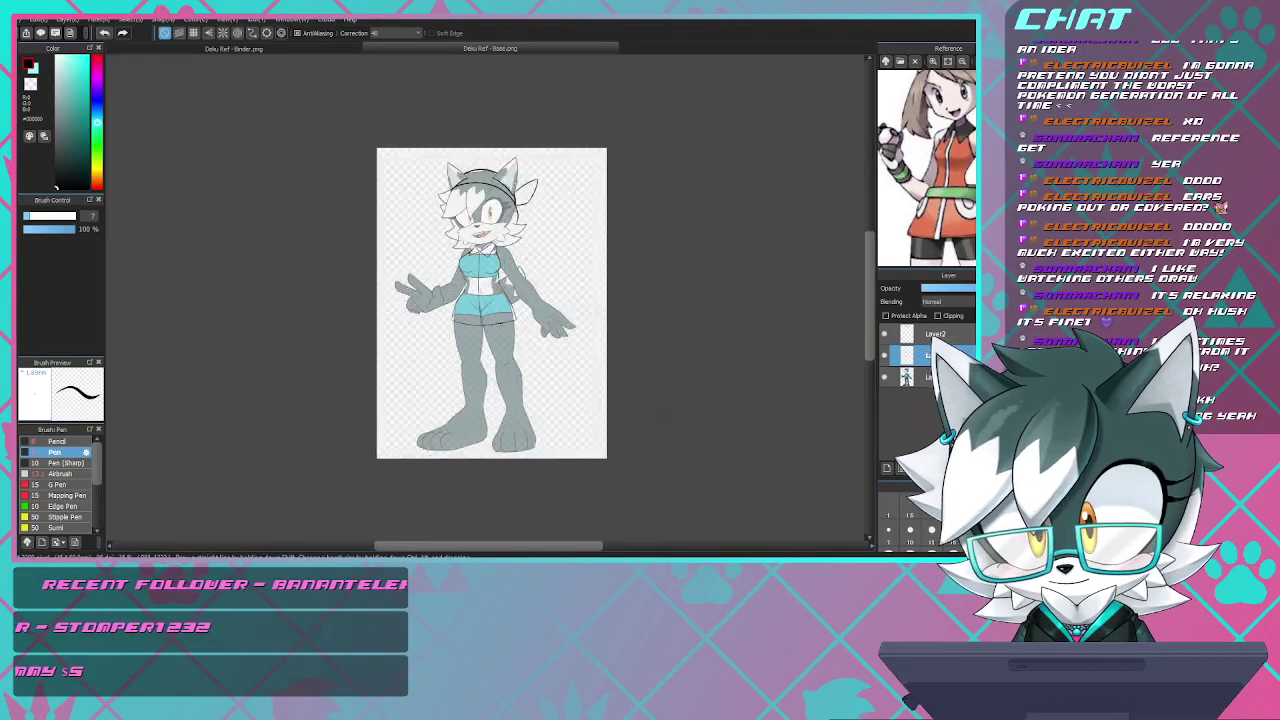
scroll(484, 298, down, 2)
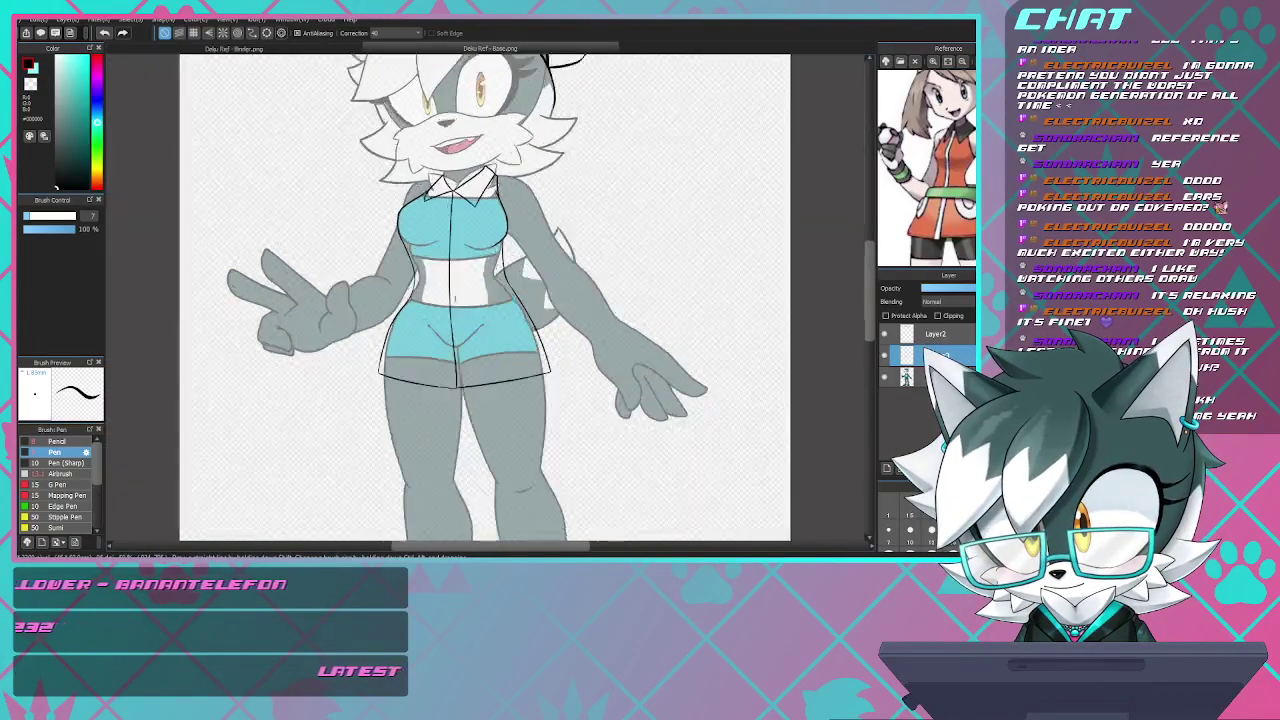
scroll(484, 298, up, 2)
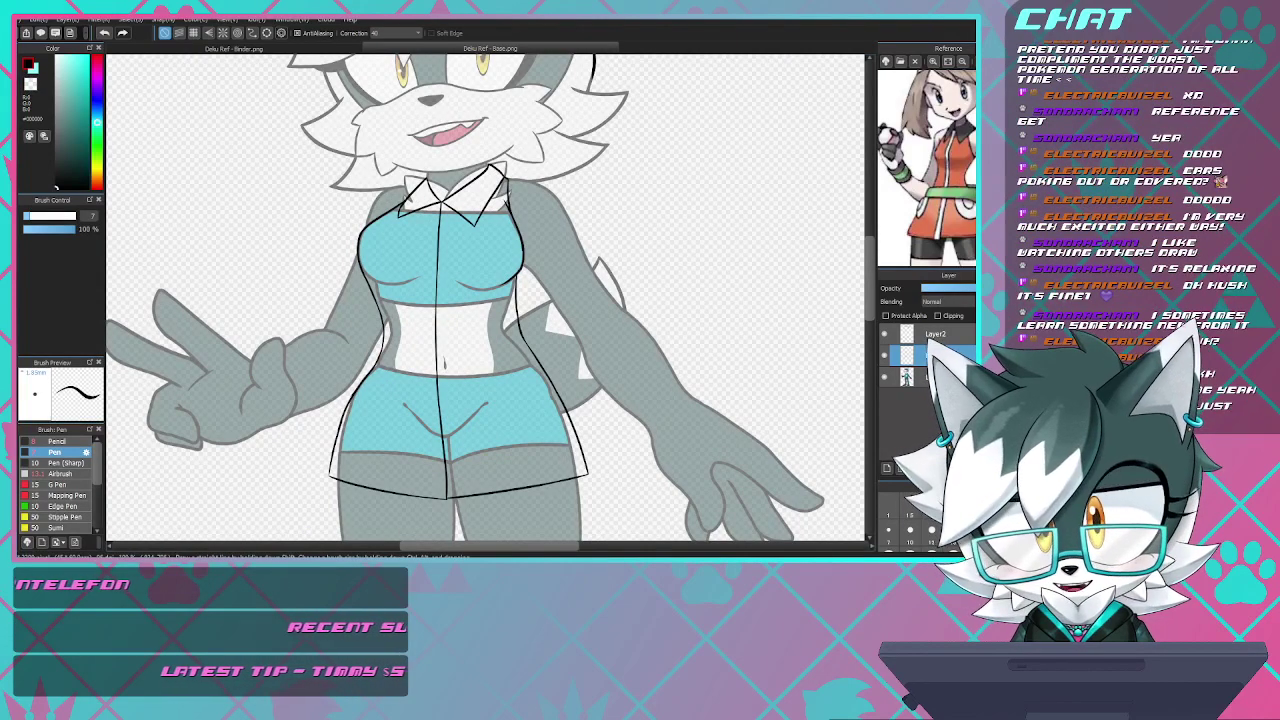
scroll(485, 300, down, 2)
scroll(485, 300, up, 2)
scroll(485, 300, down, 2)
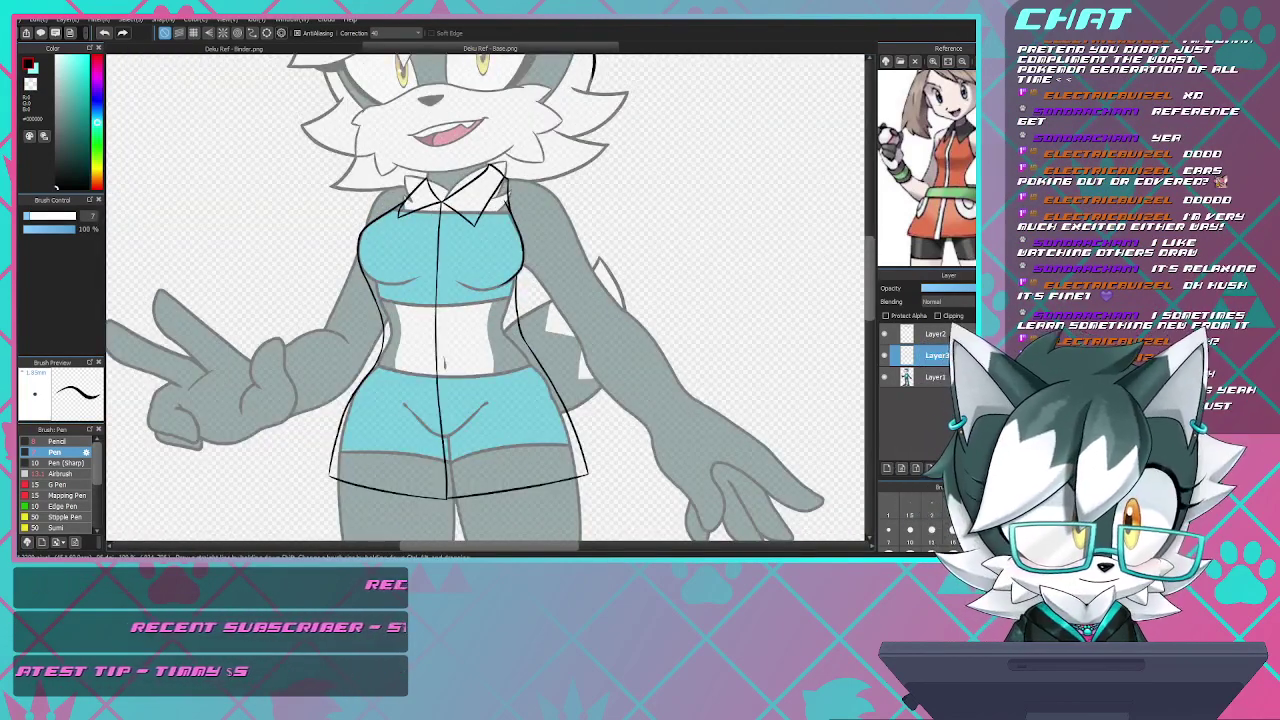
scroll(485, 300, up, 2)
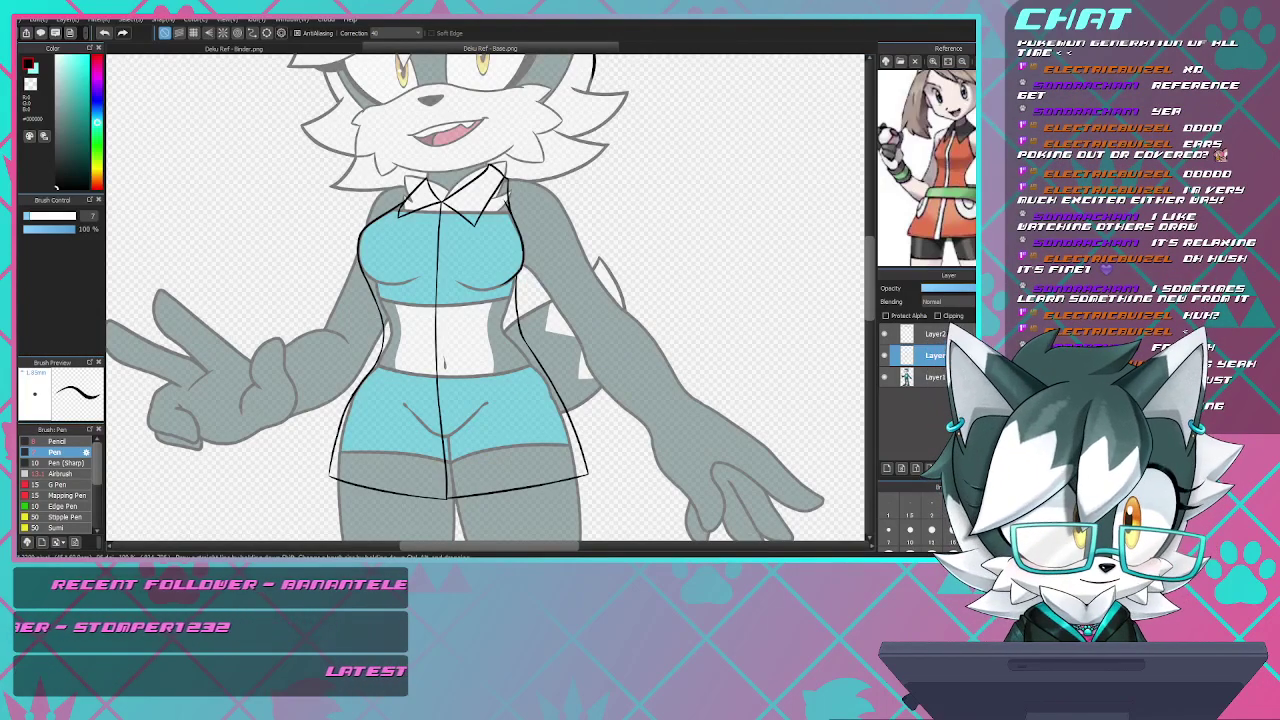
scroll(485, 300, down, 2)
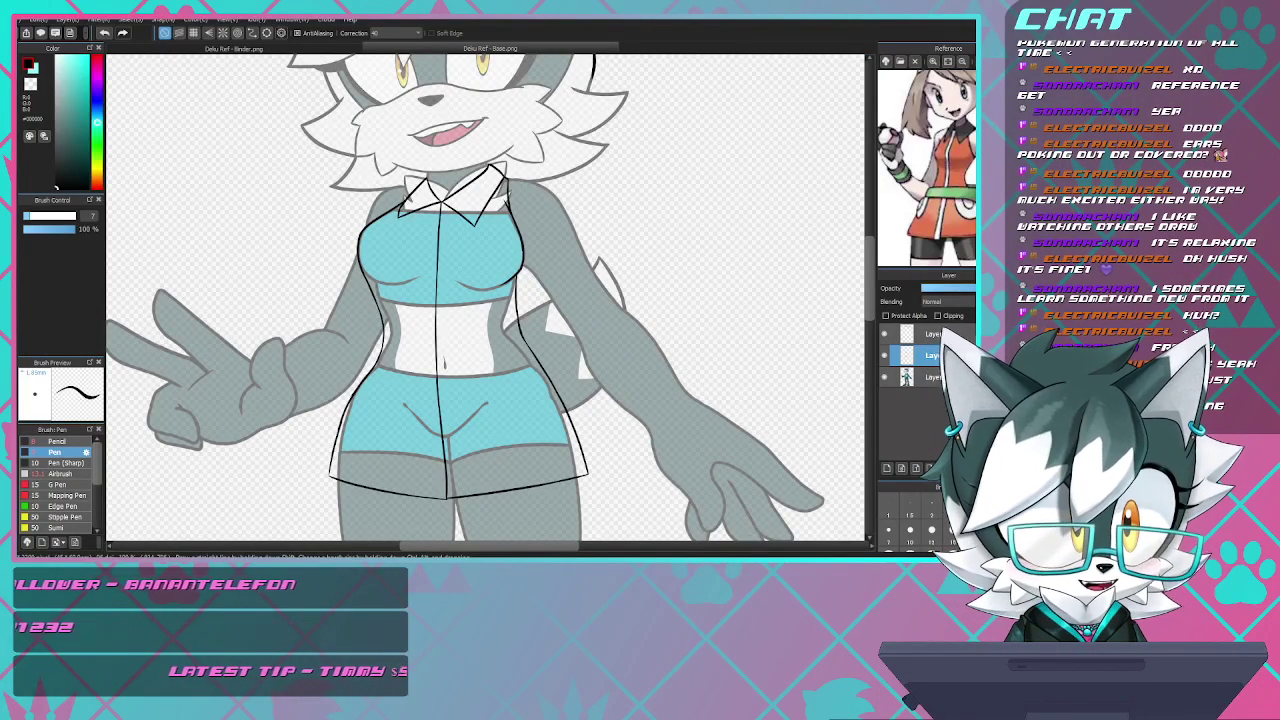
scroll(485, 300, up, 2)
scroll(447, 419, down, 2)
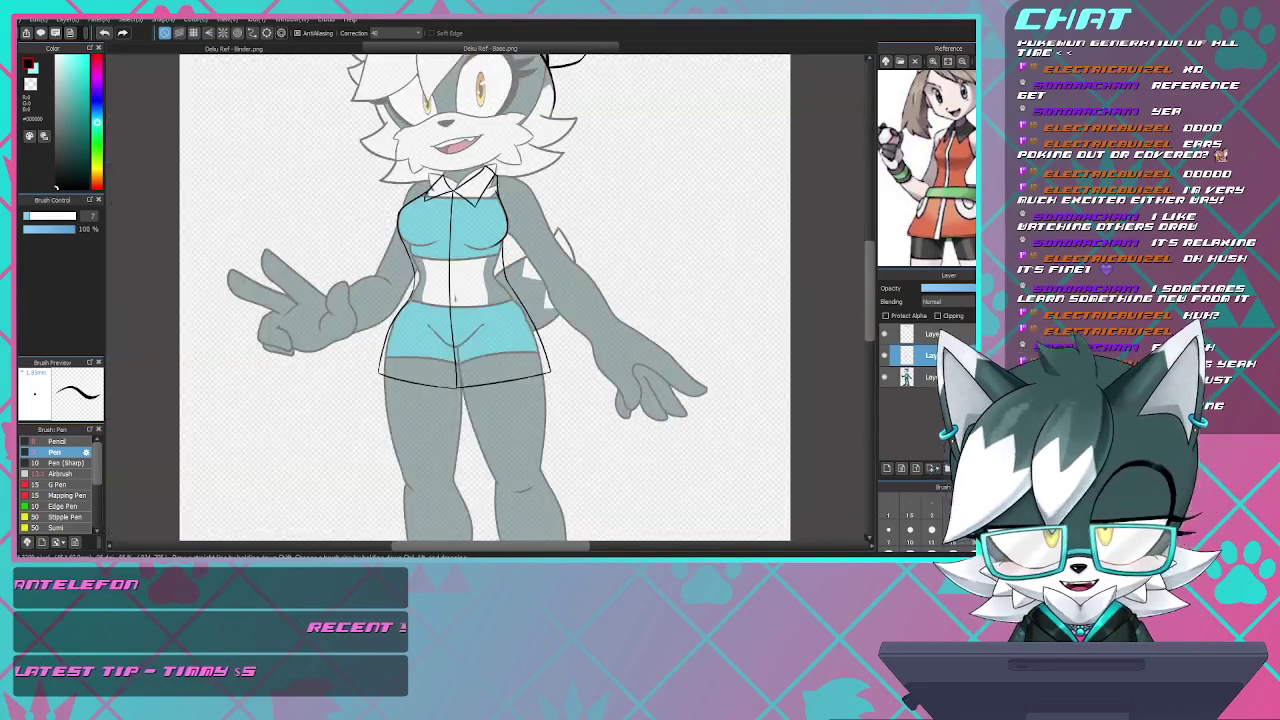
- Draw the shorts' left leg below the shirt hem, with its outer edge along the thigh and a curved hem across, retrying the outer stroke
scroll(447, 419, up, 5)
scroll(580, 318, down, 3)
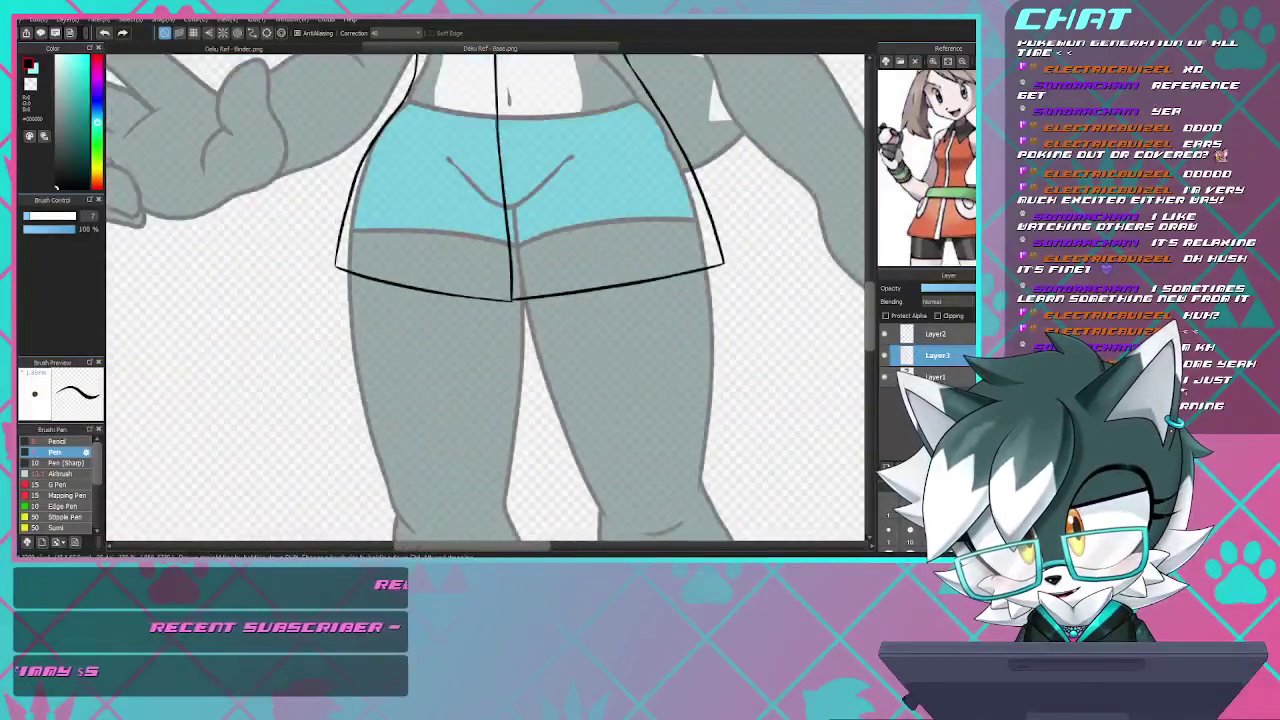
scroll(485, 300, up, 3)
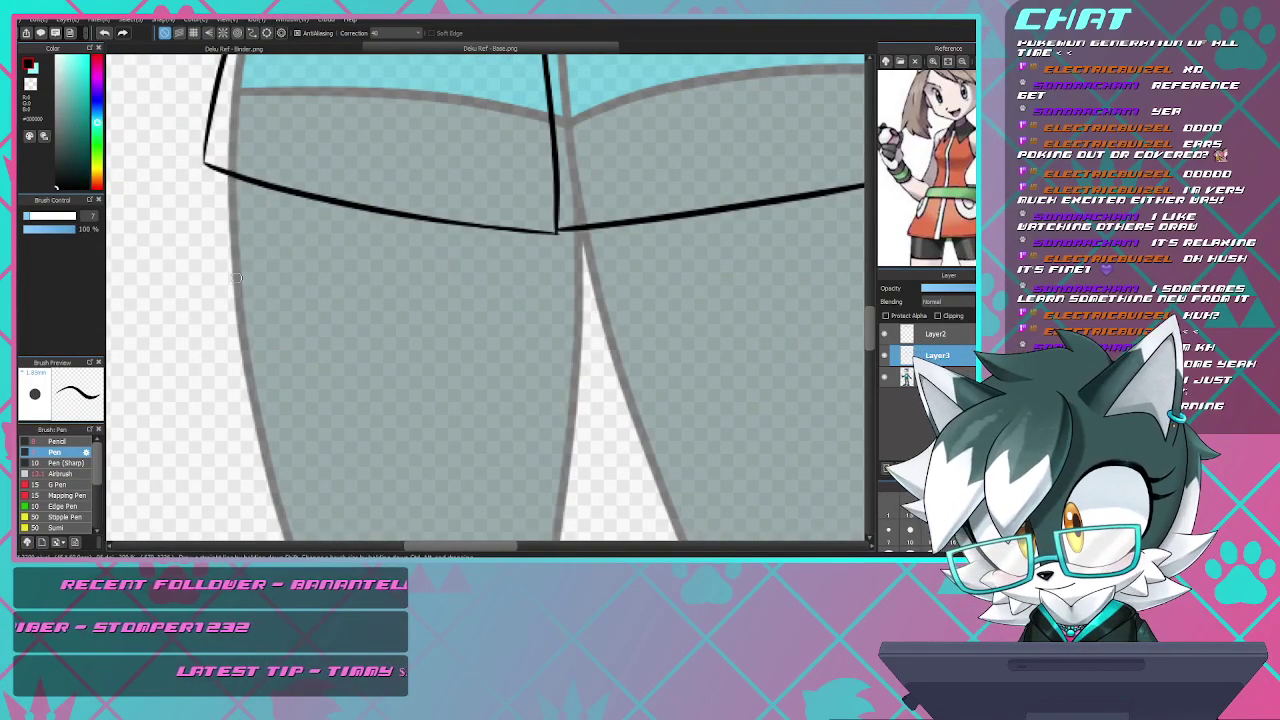
drag(229, 182, 252, 380)
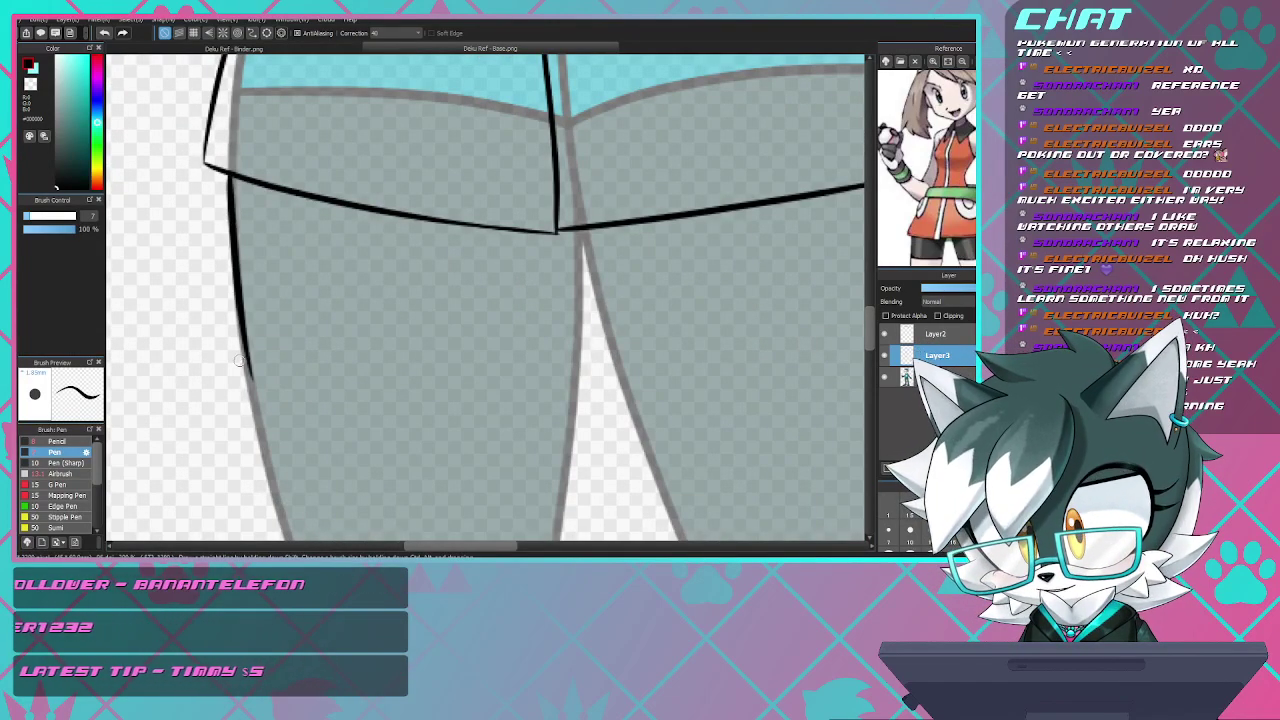
key(ctrl+z)
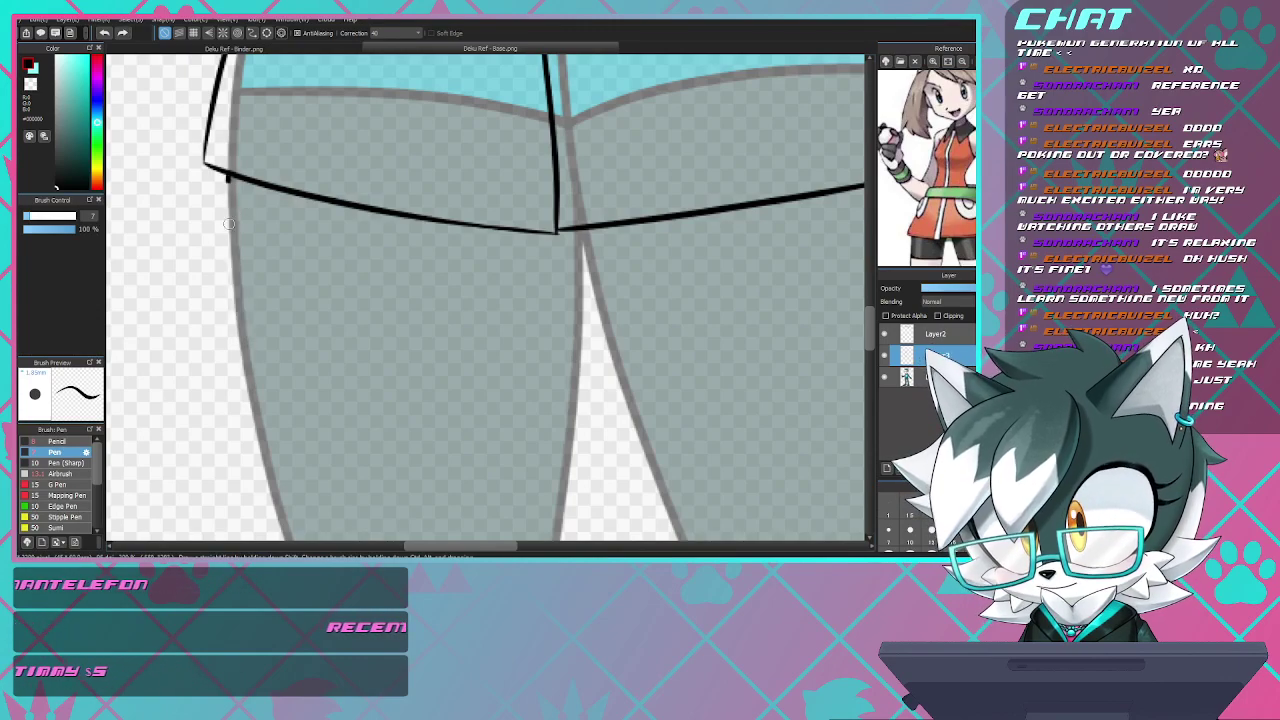
drag(229, 182, 252, 395)
key(ctrl+z)
mouse_move(230, 197)
mouse_down()
mouse_move(245, 365)
mouse_move(251, 329)
mouse_move(246, 353)
mouse_move(287, 379)
mouse_move(428, 404)
mouse_move(572, 392)
mouse_up()
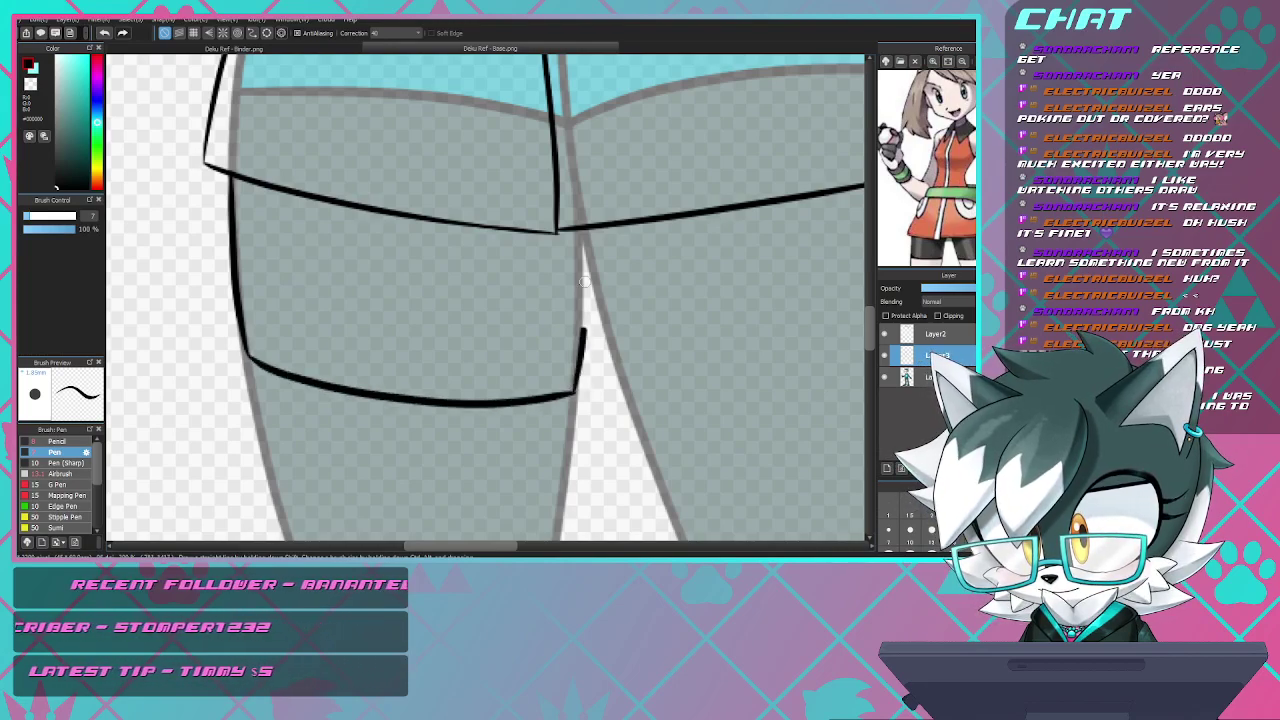
- Draw the inner edges of both shorts legs from the shirt hem down along the gap between the thighs
drag(577, 231, 576, 248)
drag(576, 317, 577, 387)
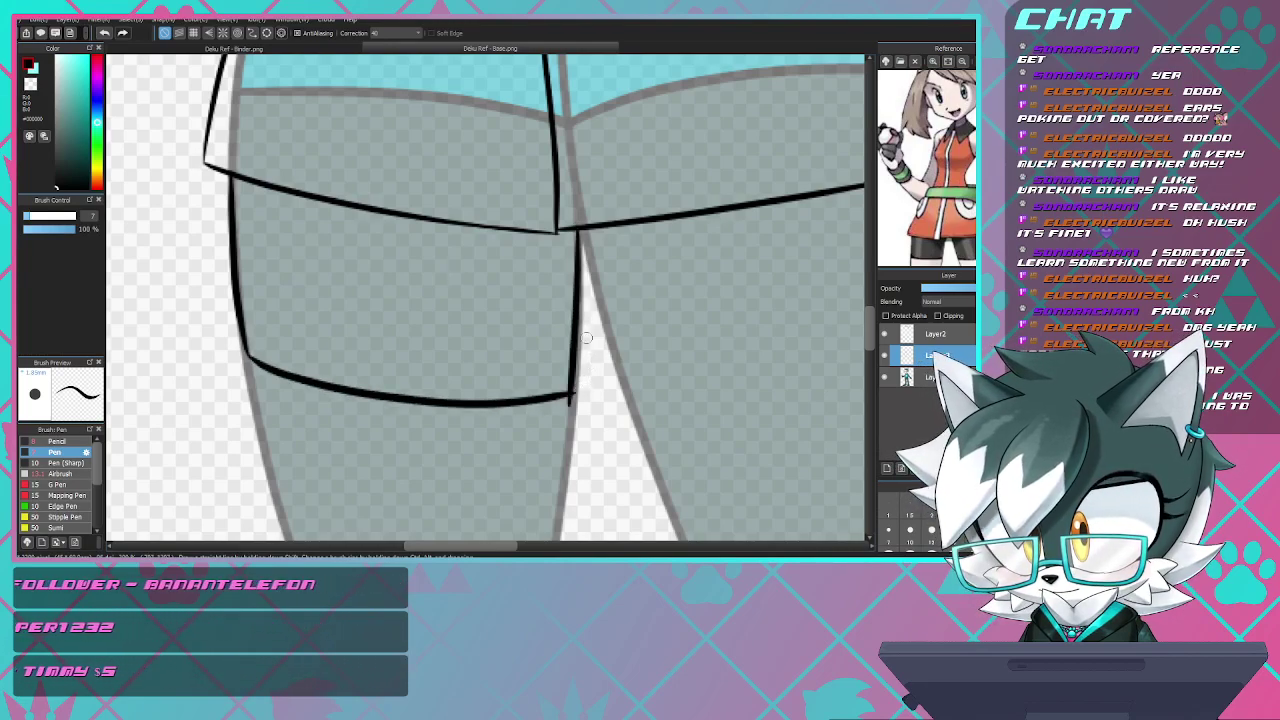
drag(582, 231, 632, 404)
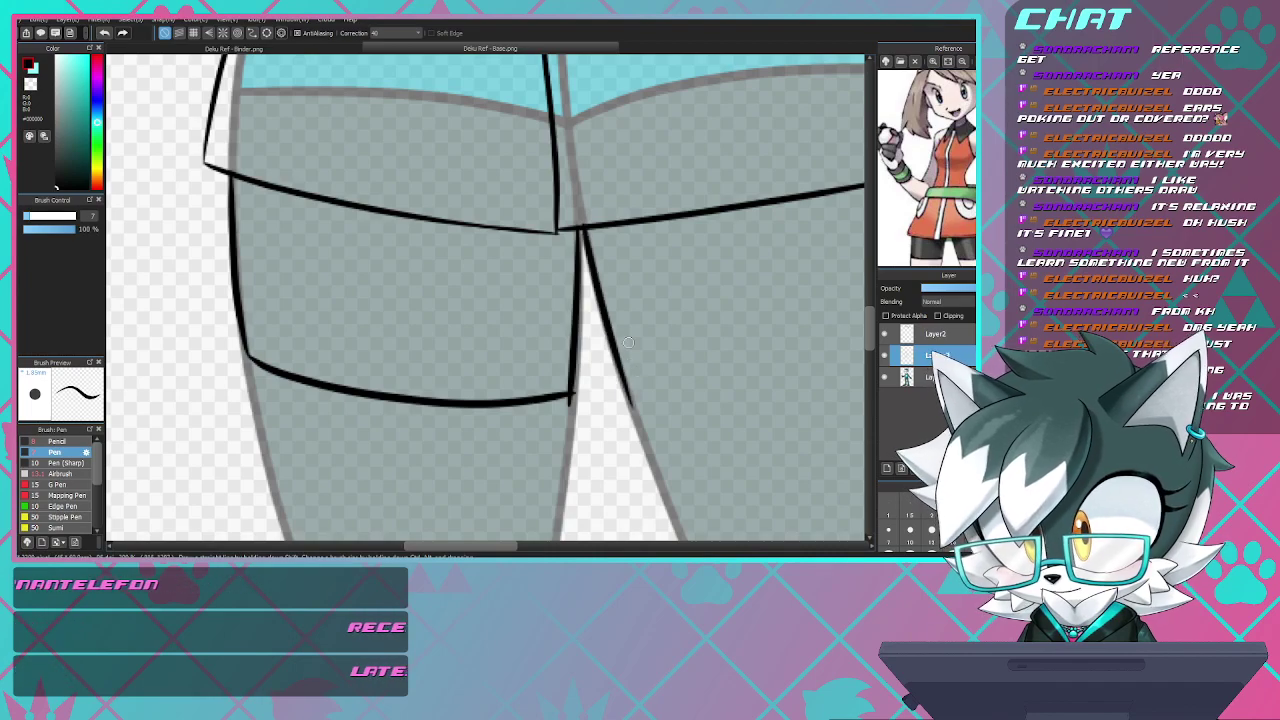
- Draw the right shorts leg's curved hem across the thigh and its outer edge down from the shirt hem, redoing the hem stroke once
scroll(551, 350, down, 3)
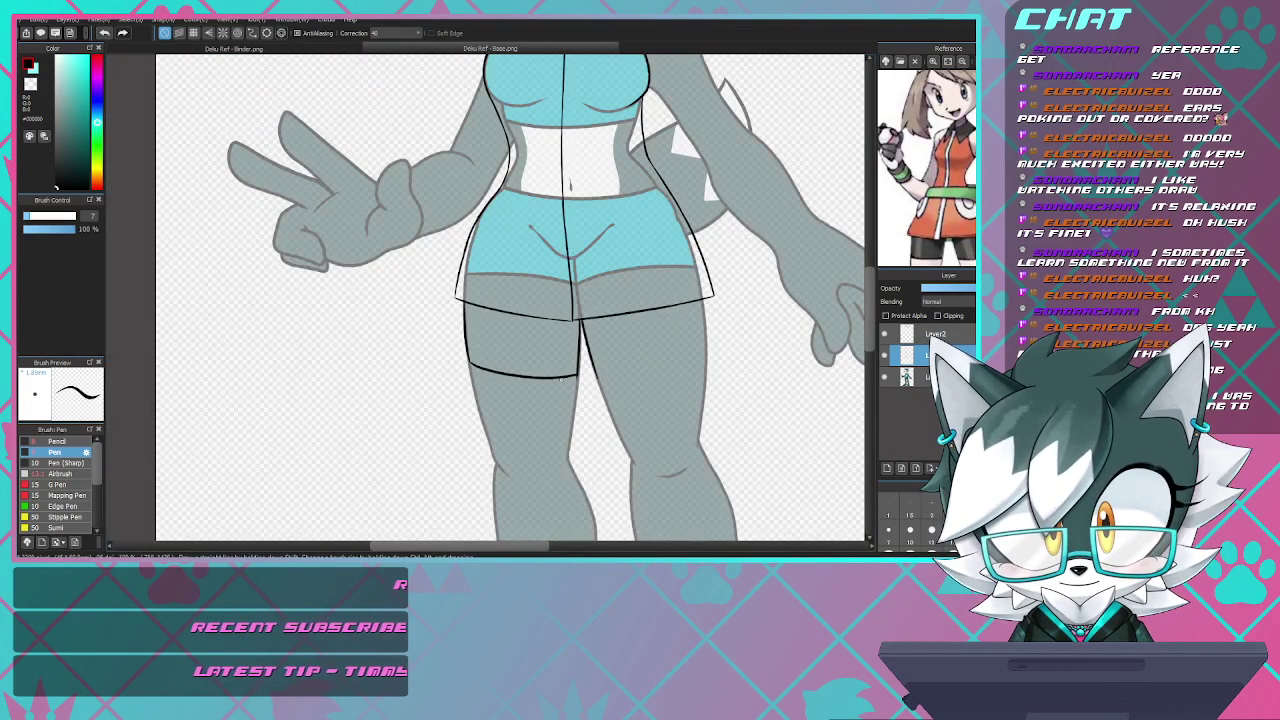
scroll(575, 373, up, 3)
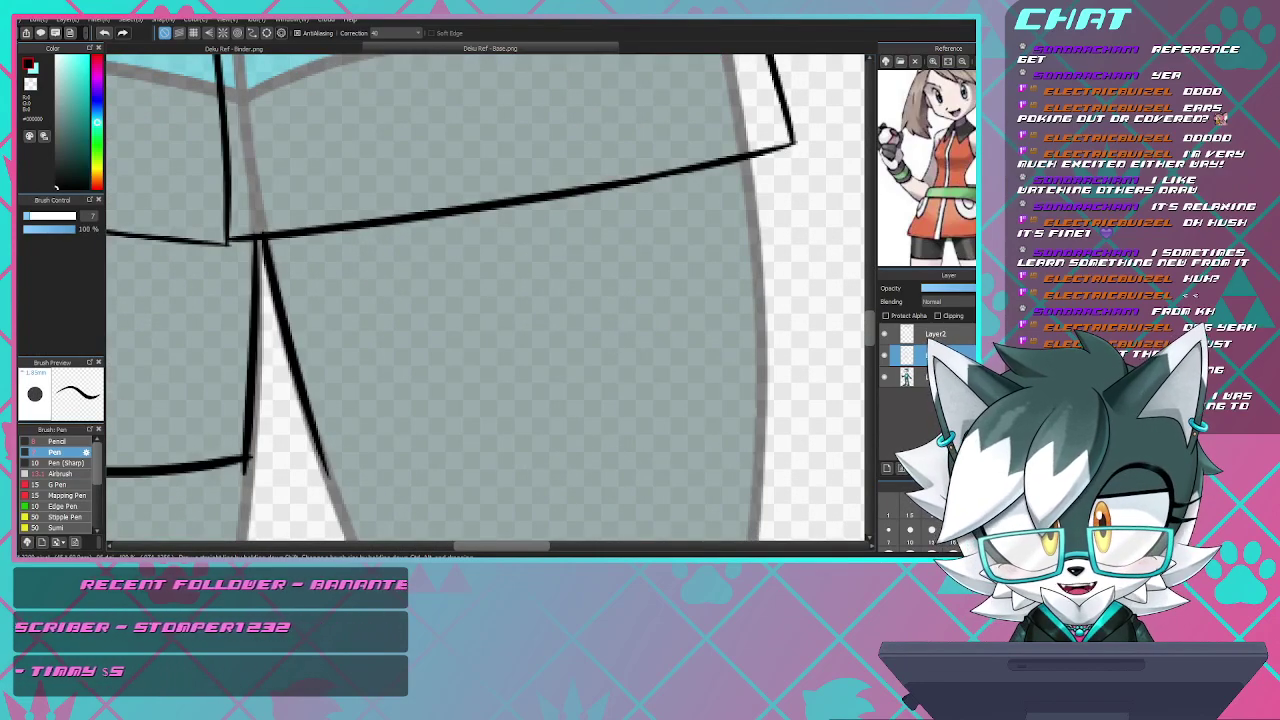
mouse_move(310, 455)
mouse_down()
mouse_move(620, 403)
mouse_move(843, 343)
mouse_up()
key(ctrl+z)
drag(298, 456, 389, 457)
drag(544, 455, 815, 393)
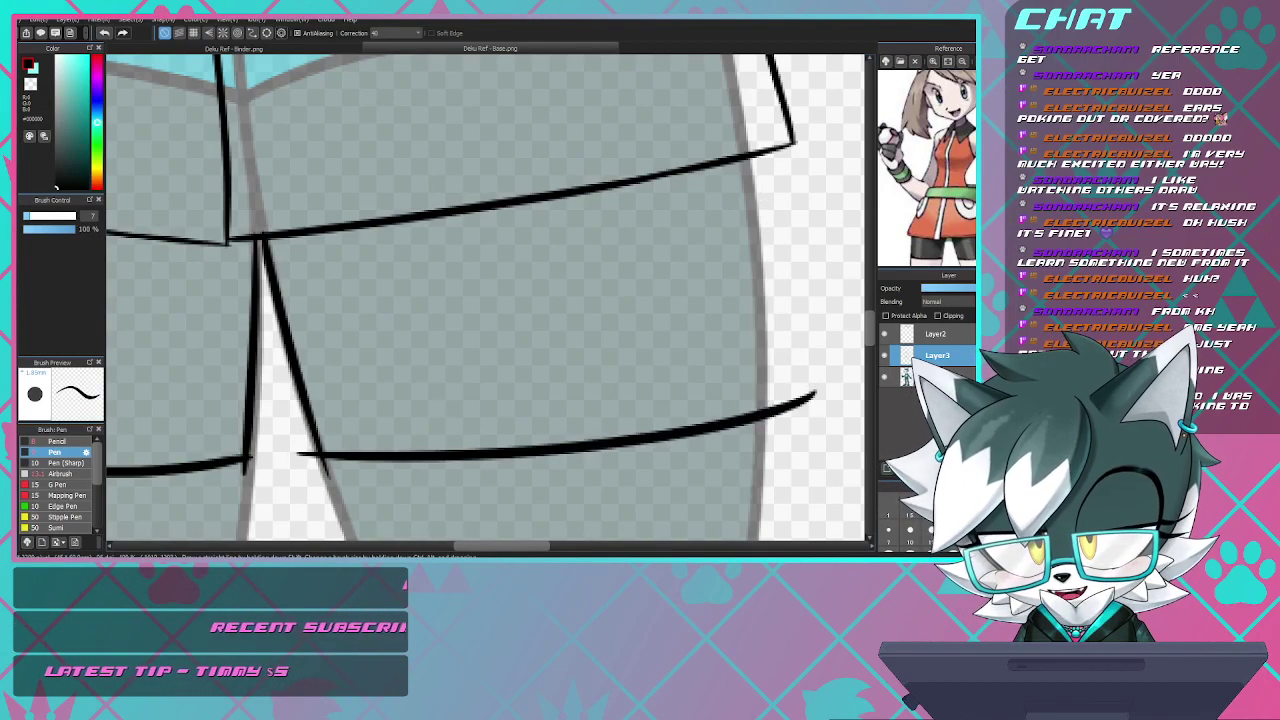
mouse_move(738, 148)
mouse_down()
mouse_move(756, 438)
mouse_move(760, 404)
mouse_up()
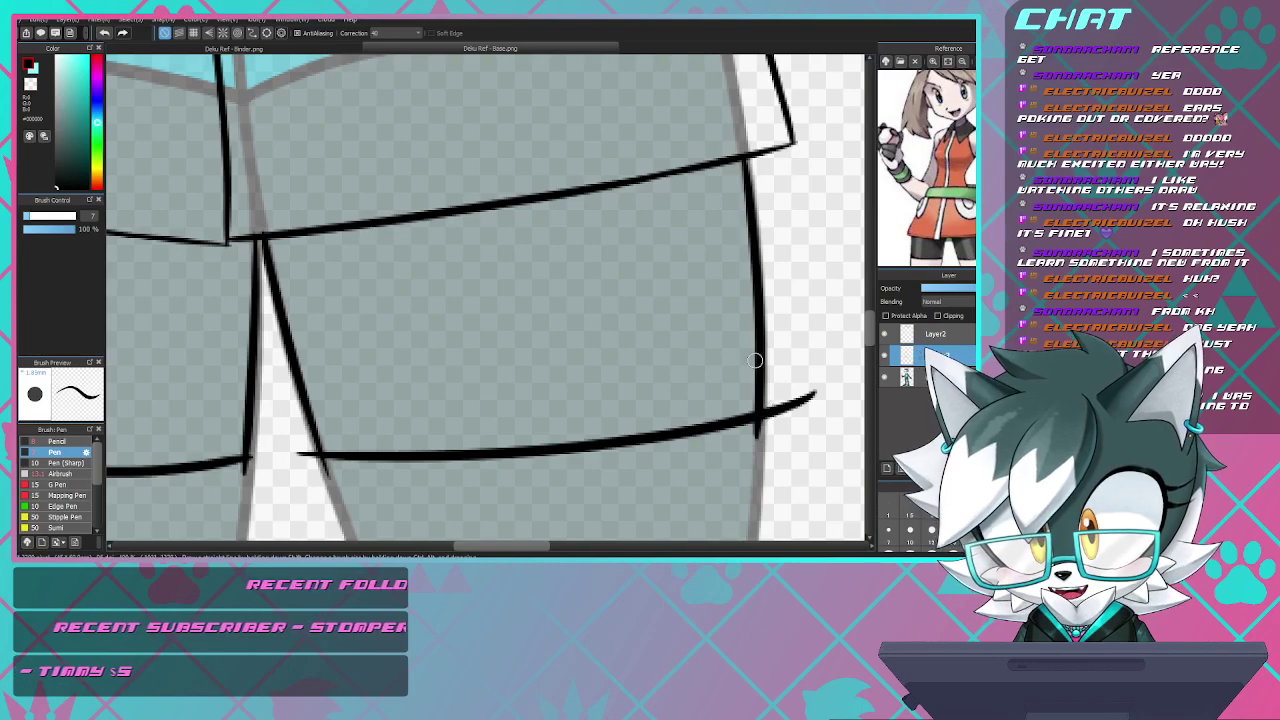
- Reduce the eraser size to 17 and trim the overshooting line ends at the inner corners of the shorts' hems
key(e)
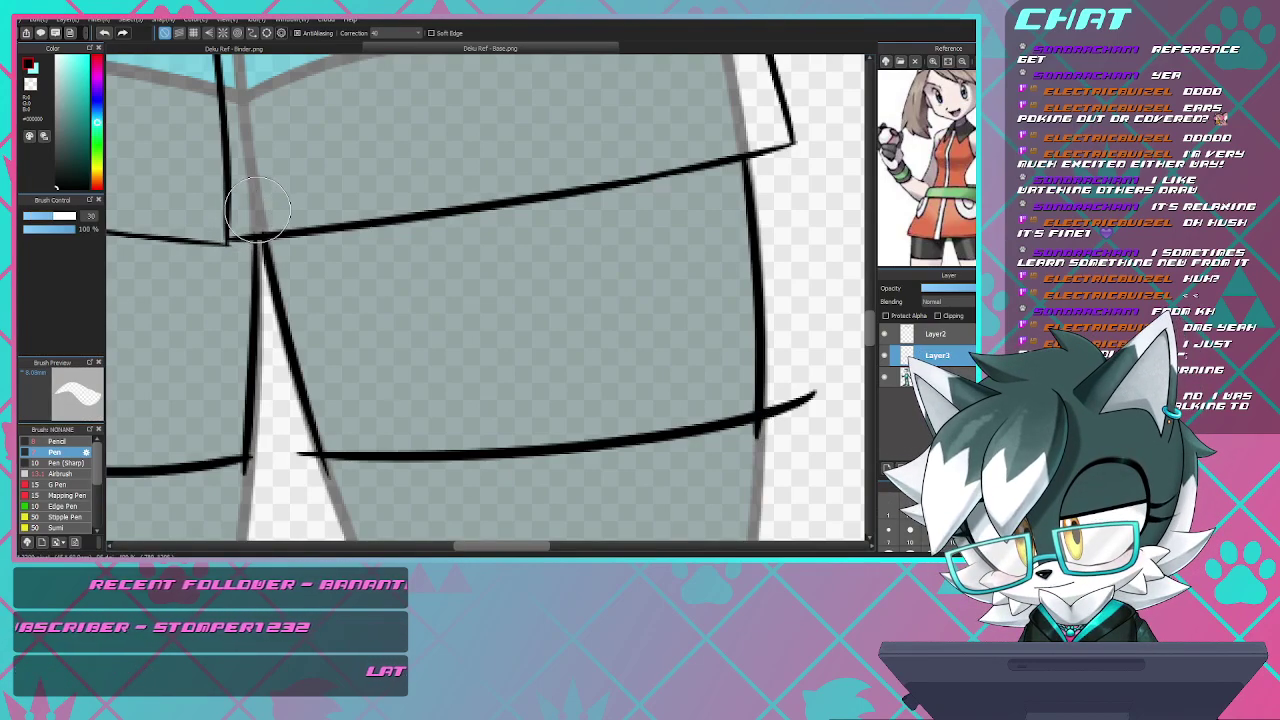
key(bracketleft)
key(bracketleft)
key(bracketleft)
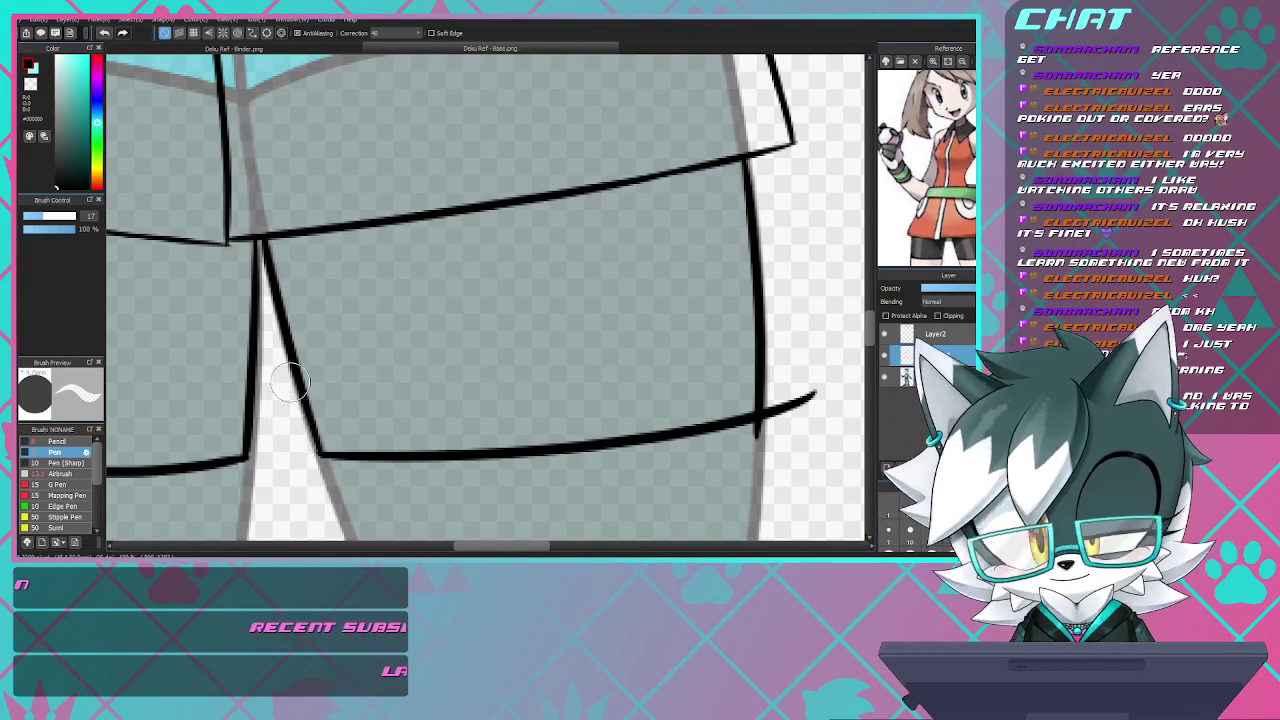
- Erase the line ends that overshoot the outer lower corner of the shorts' leg beside the lowered hand
scroll(329, 376, down, 3)
scroll(410, 392, up, 6)
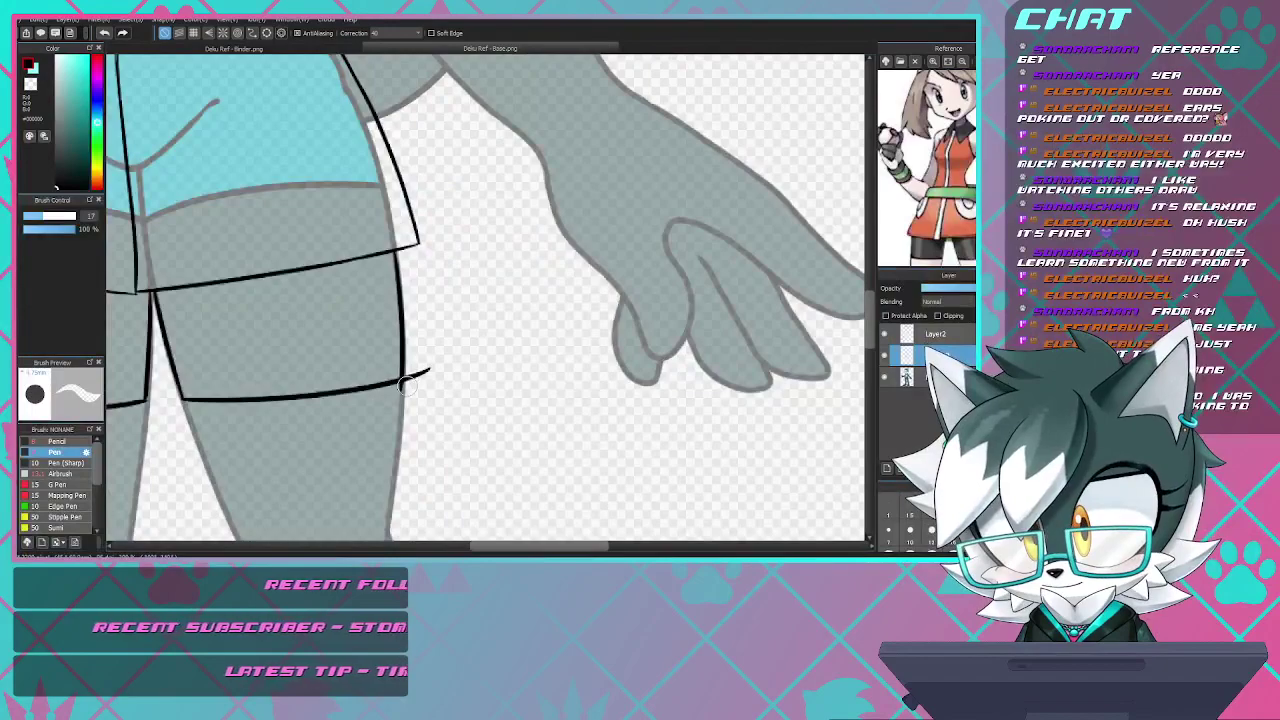
mouse_move(409, 309)
mouse_down()
mouse_move(421, 394)
mouse_move(422, 376)
mouse_move(367, 423)
mouse_up()
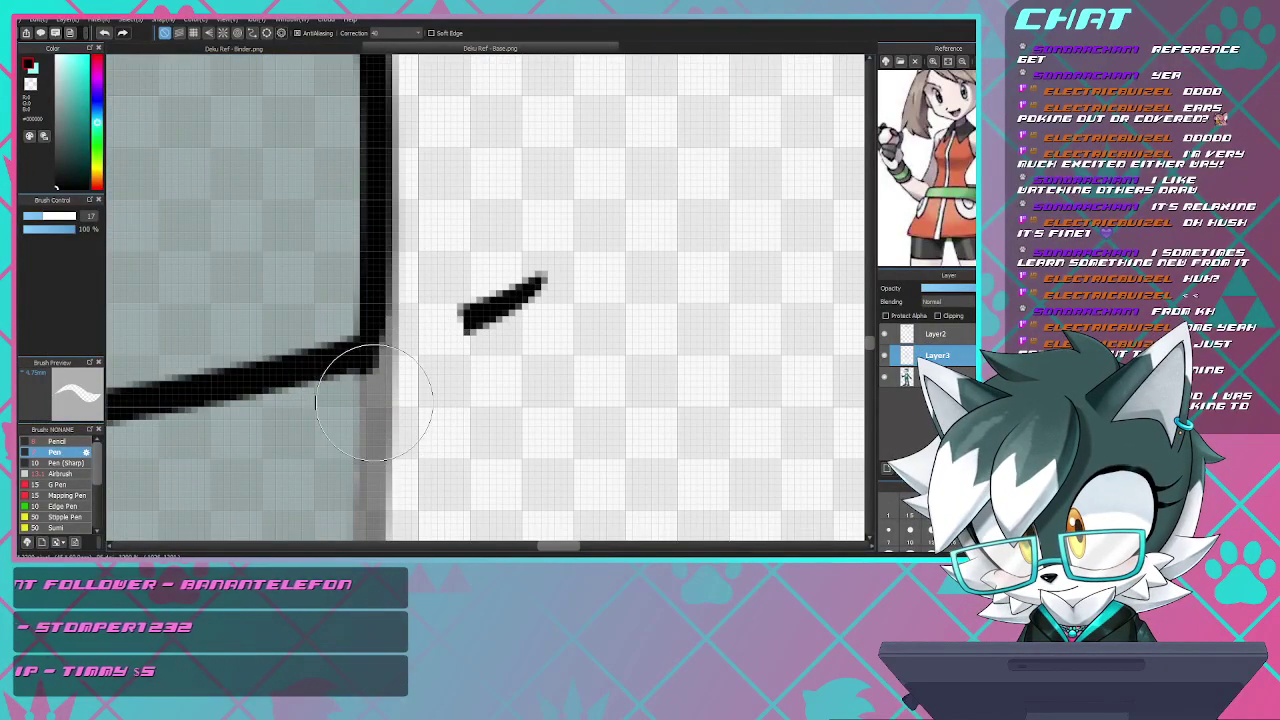
mouse_move(490, 347)
mouse_down()
mouse_move(560, 294)
mouse_move(461, 322)
mouse_move(500, 314)
mouse_up()
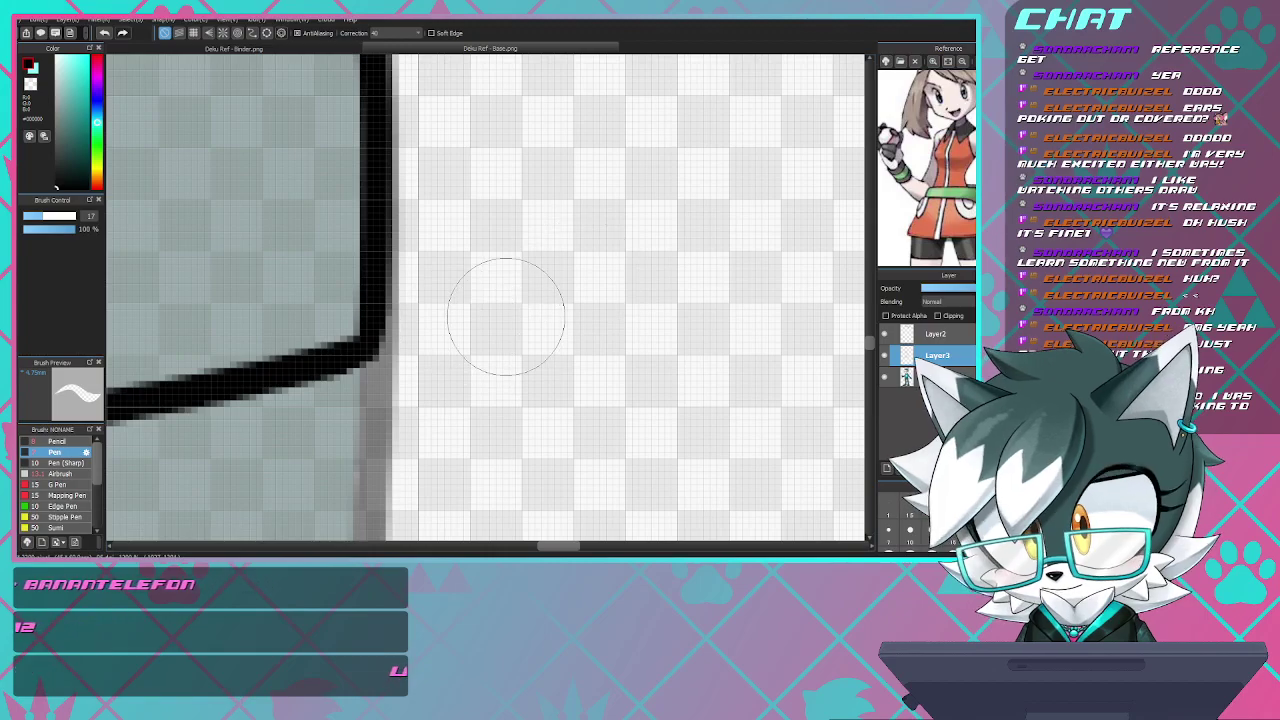
- Inspect the inked outfit lines from collar to shorts hems, both up close and against the whole figure
scroll(484, 322, down, 11)
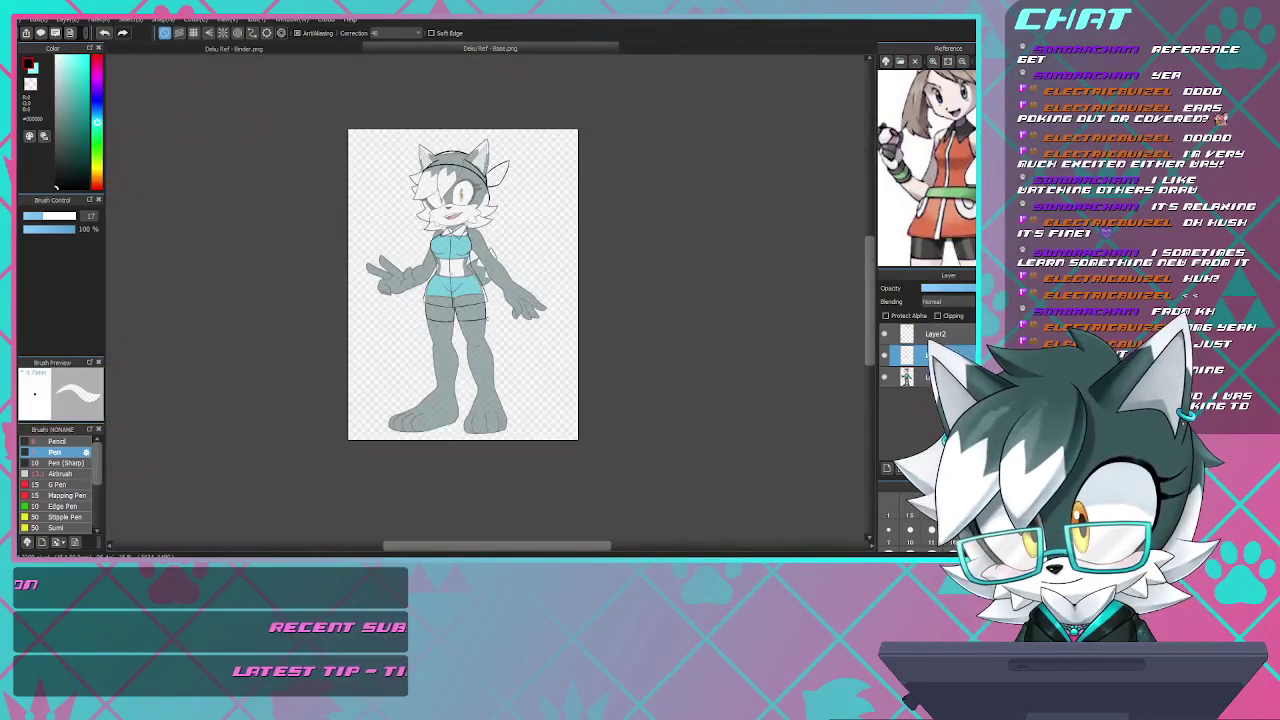
scroll(465, 315, up, 3)
scroll(465, 315, up, 3)
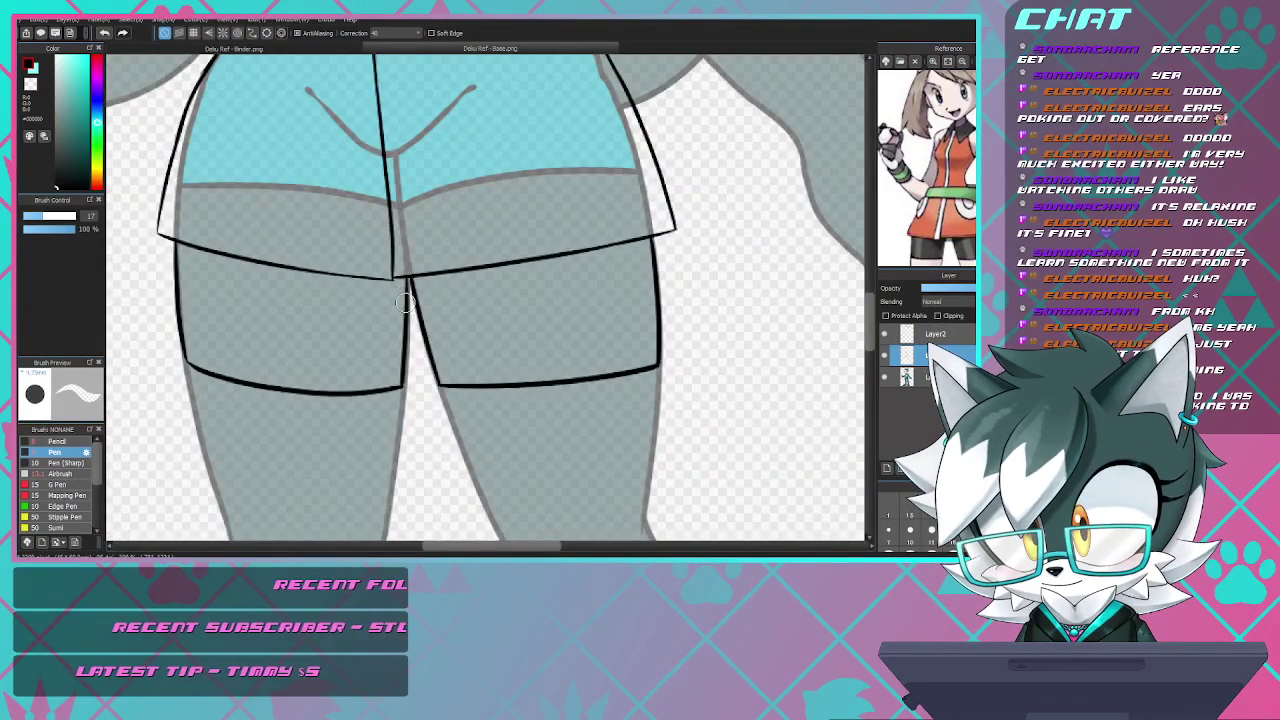
scroll(465, 315, down, 4)
scroll(465, 315, down, 3)
scroll(465, 315, up, 3)
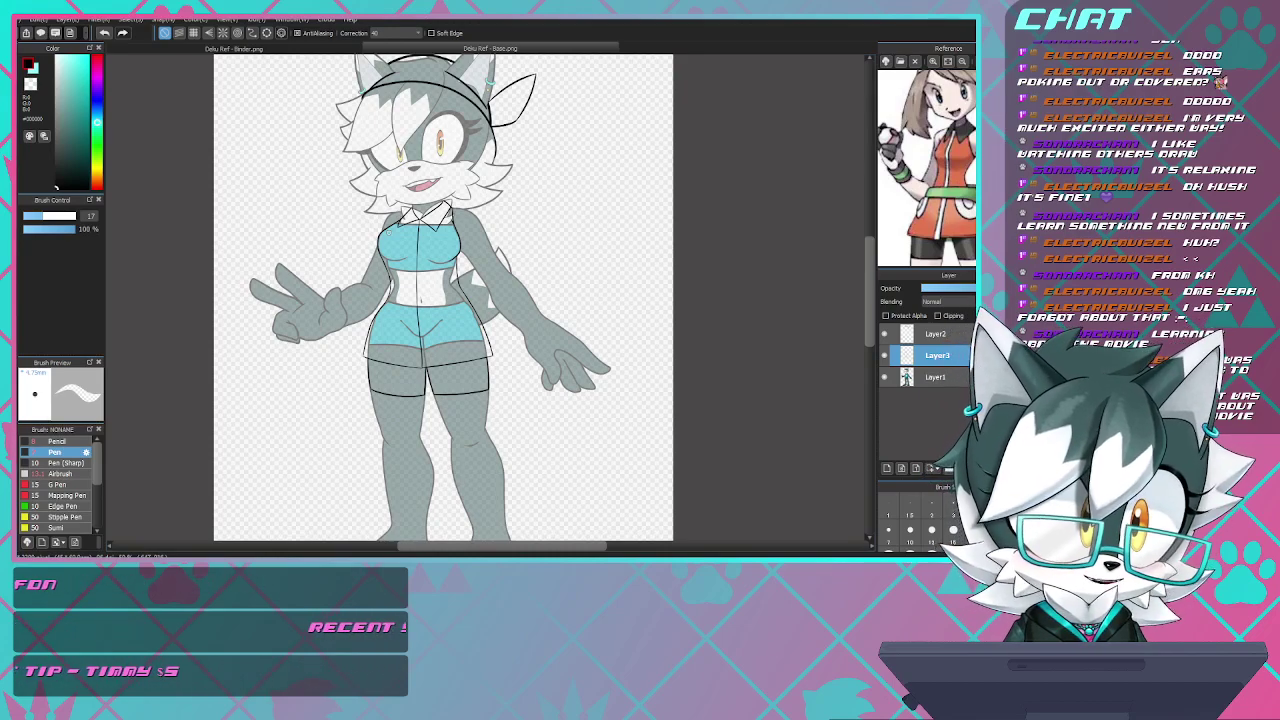
scroll(365, 231, down, 2)
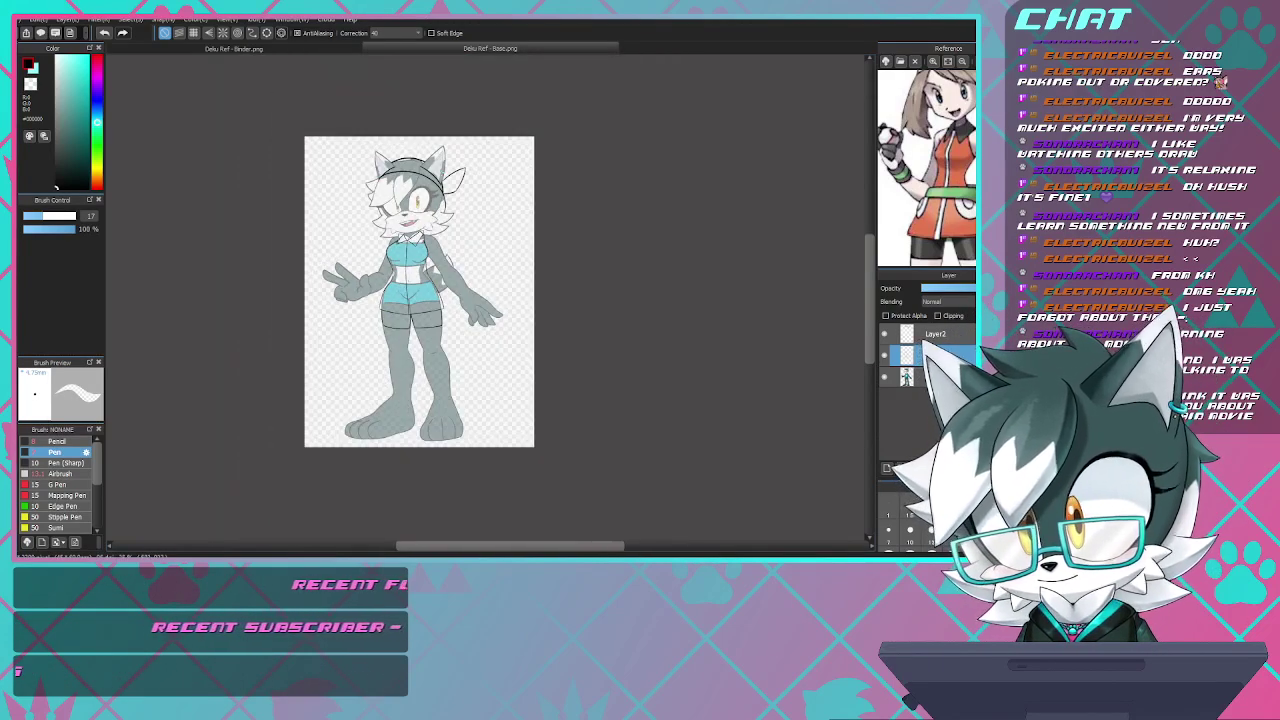
scroll(365, 231, up, 2)
scroll(450, 240, up, 3)
scroll(482, 239, down, 3)
scroll(477, 255, up, 5)
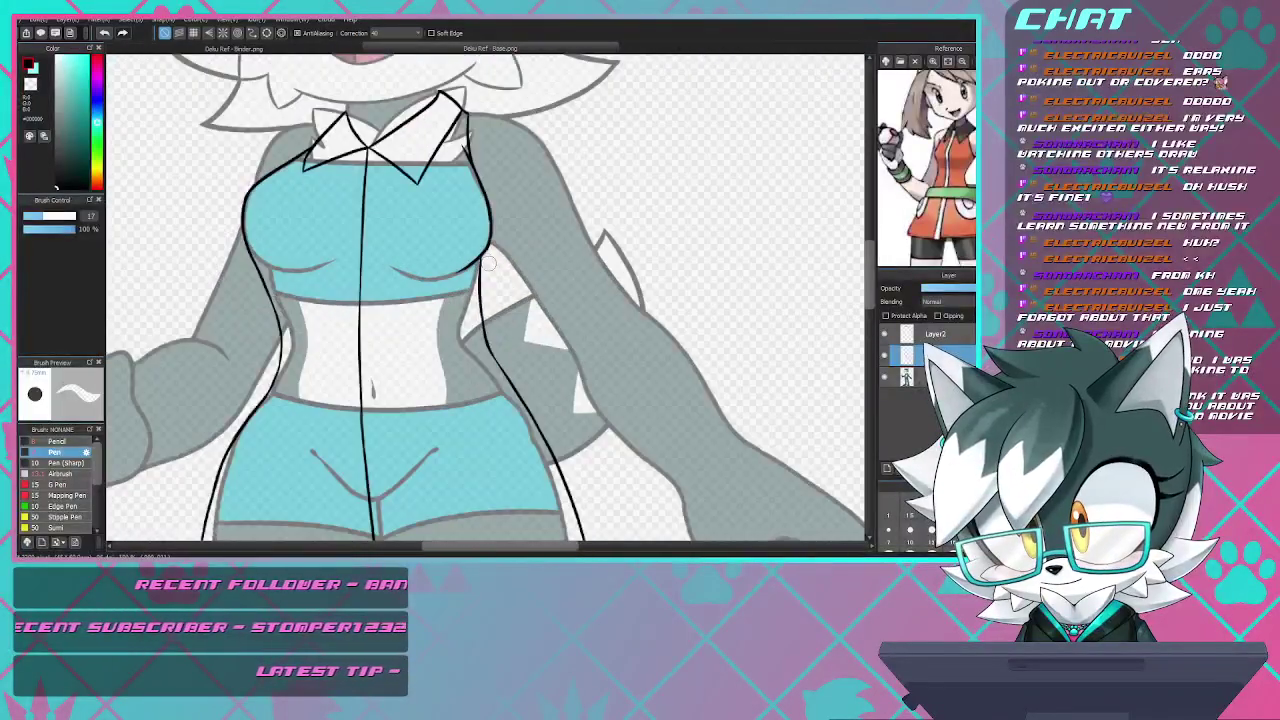
scroll(474, 240, down, 4)
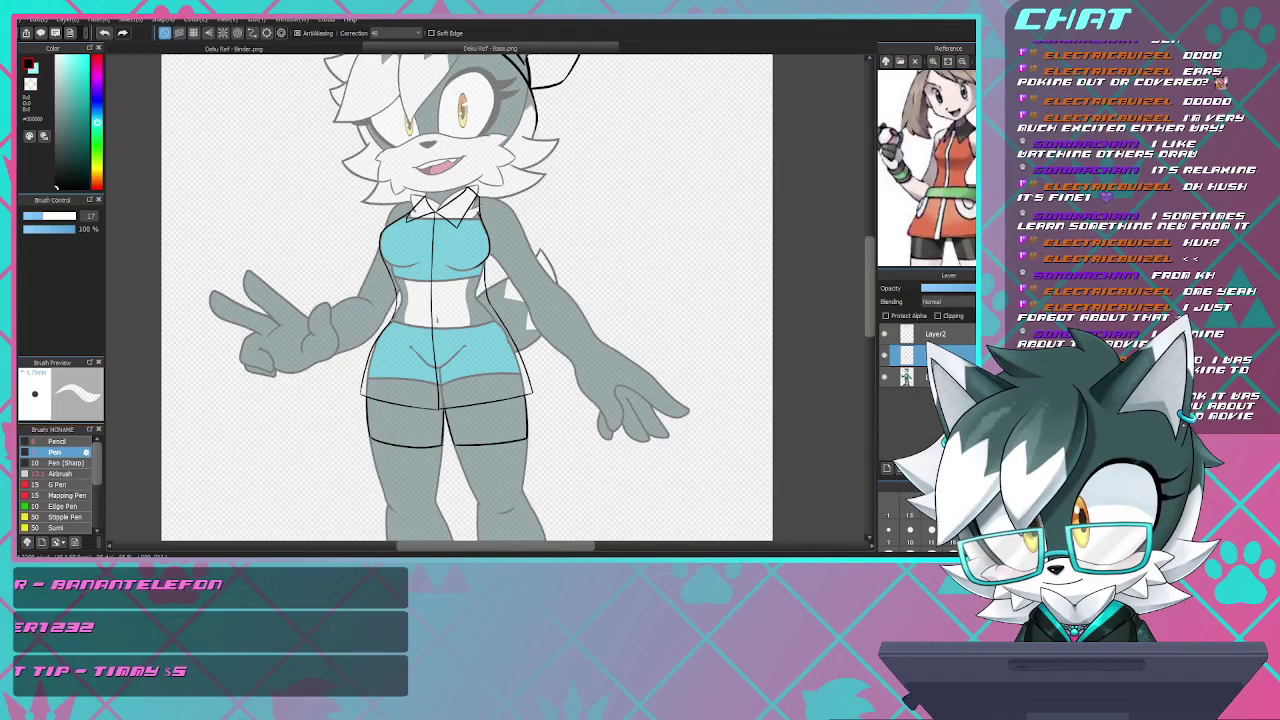
scroll(535, 211, up, 3)
scroll(535, 211, down, 3)
scroll(535, 211, up, 3)
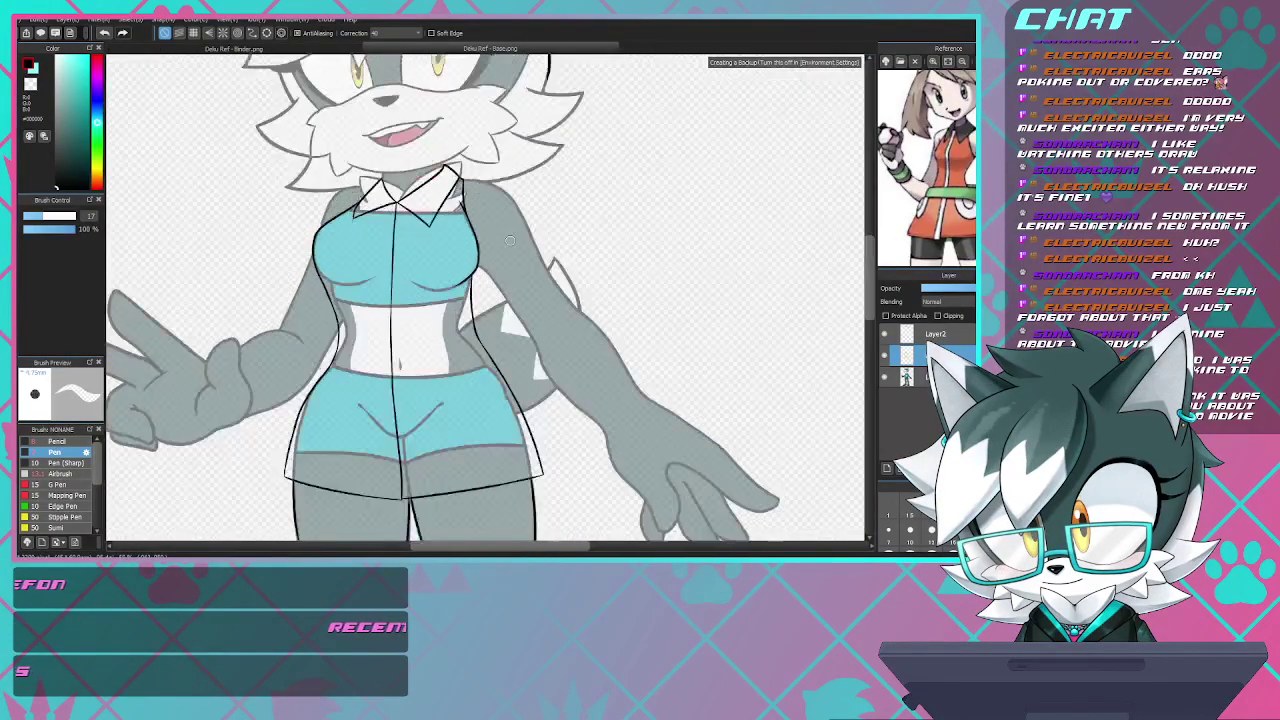
scroll(535, 211, down, 3)
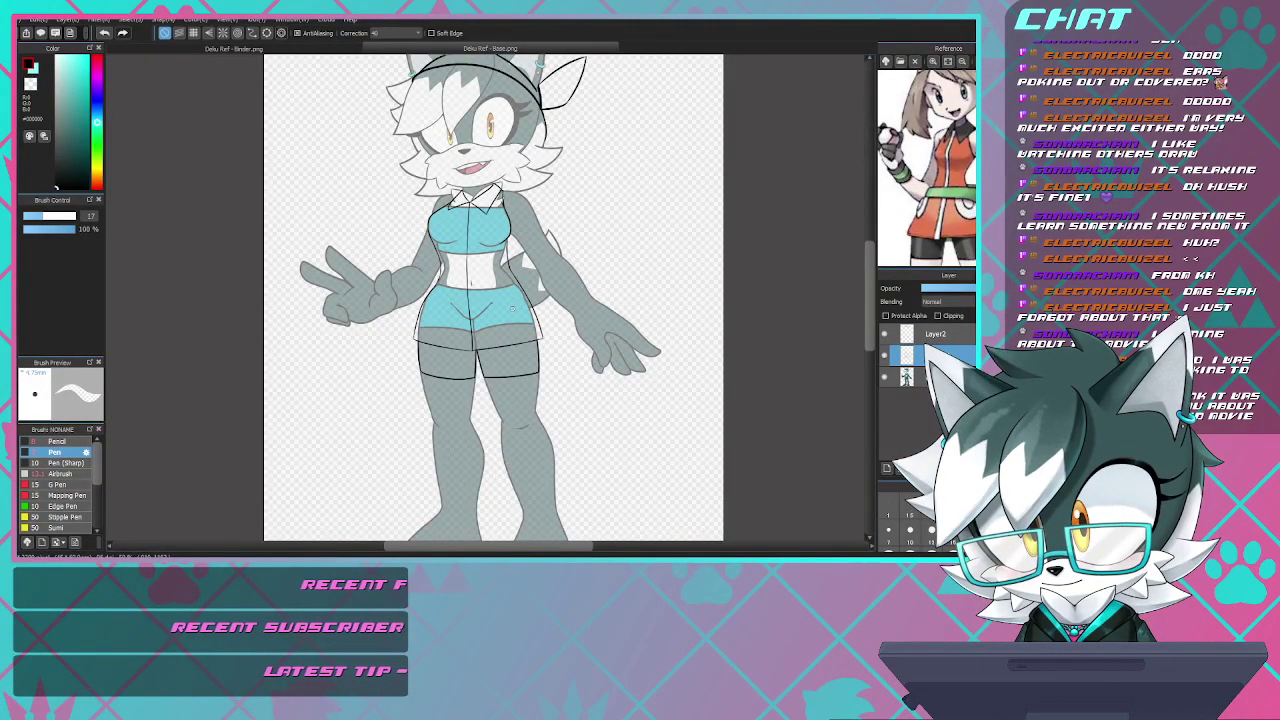
scroll(513, 308, up, 3)
scroll(513, 308, down, 3)
scroll(479, 288, up, 3)
scroll(479, 288, down, 3)
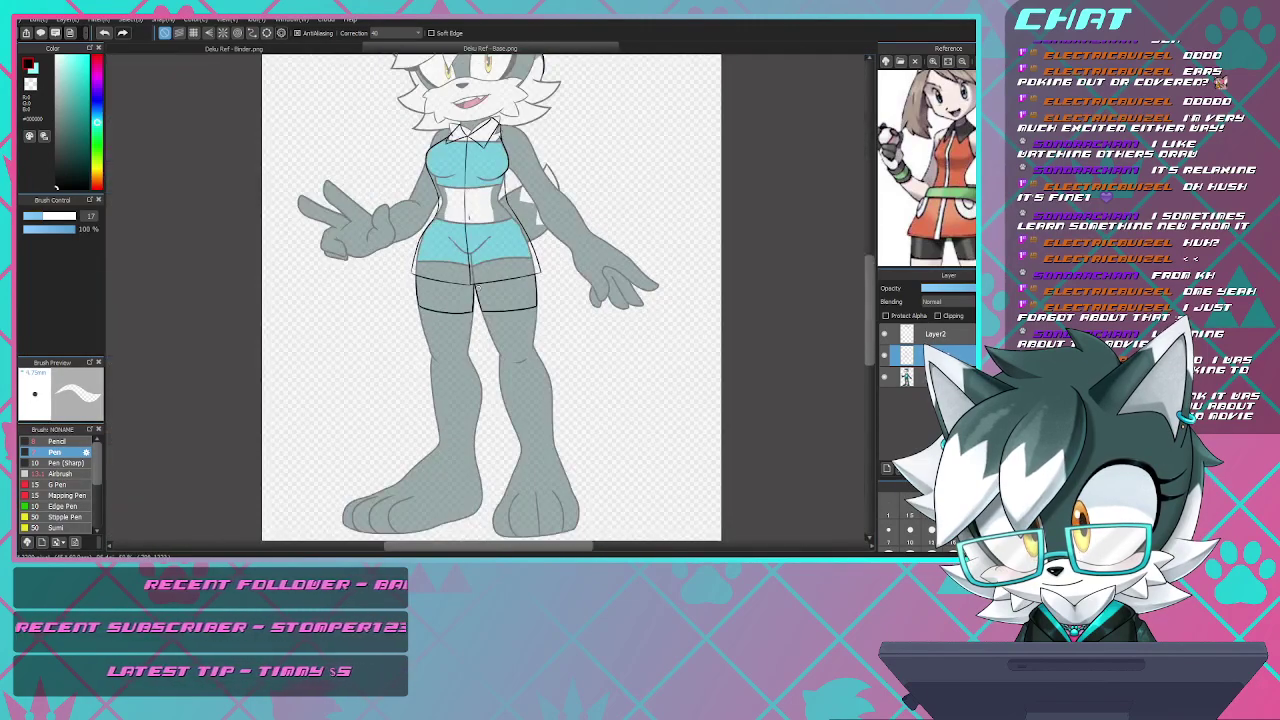
scroll(478, 287, down, 2)
scroll(478, 287, up, 1)
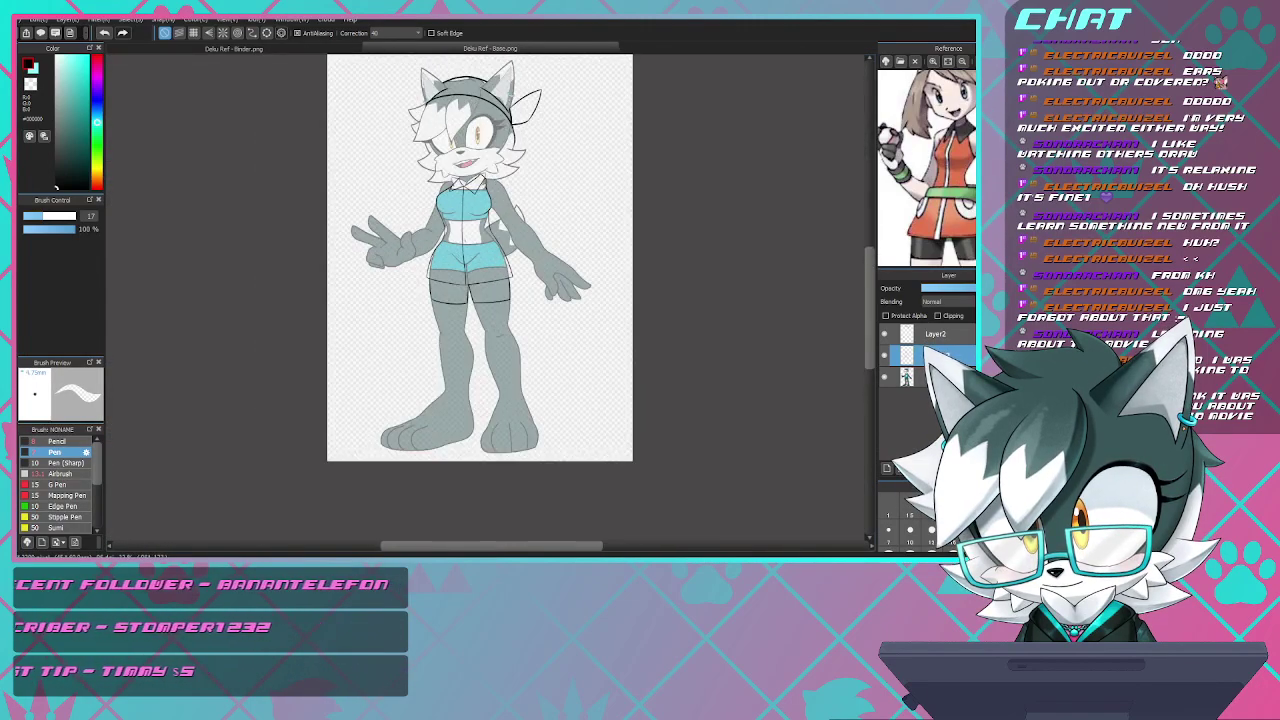
scroll(490, 81, up, 2)
scroll(492, 108, down, 3)
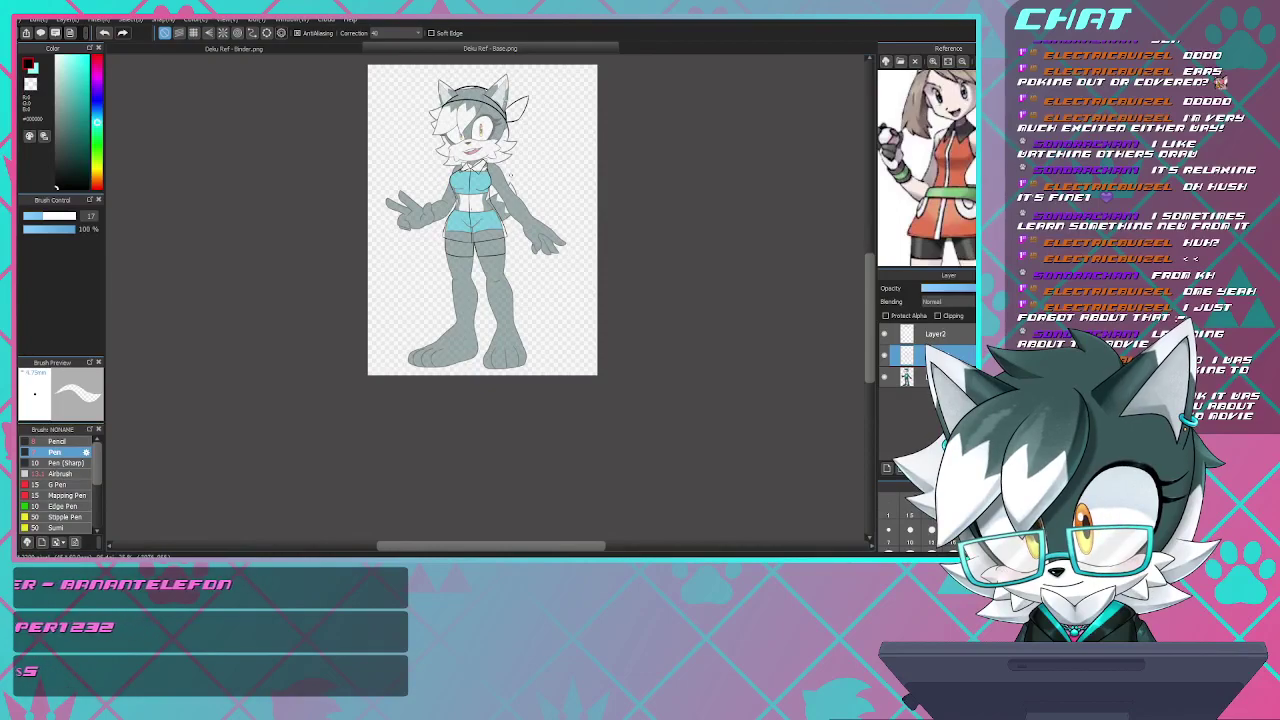
- Add a new layer directly above Layer1, the base character layer
ctrl+click(501, 304)
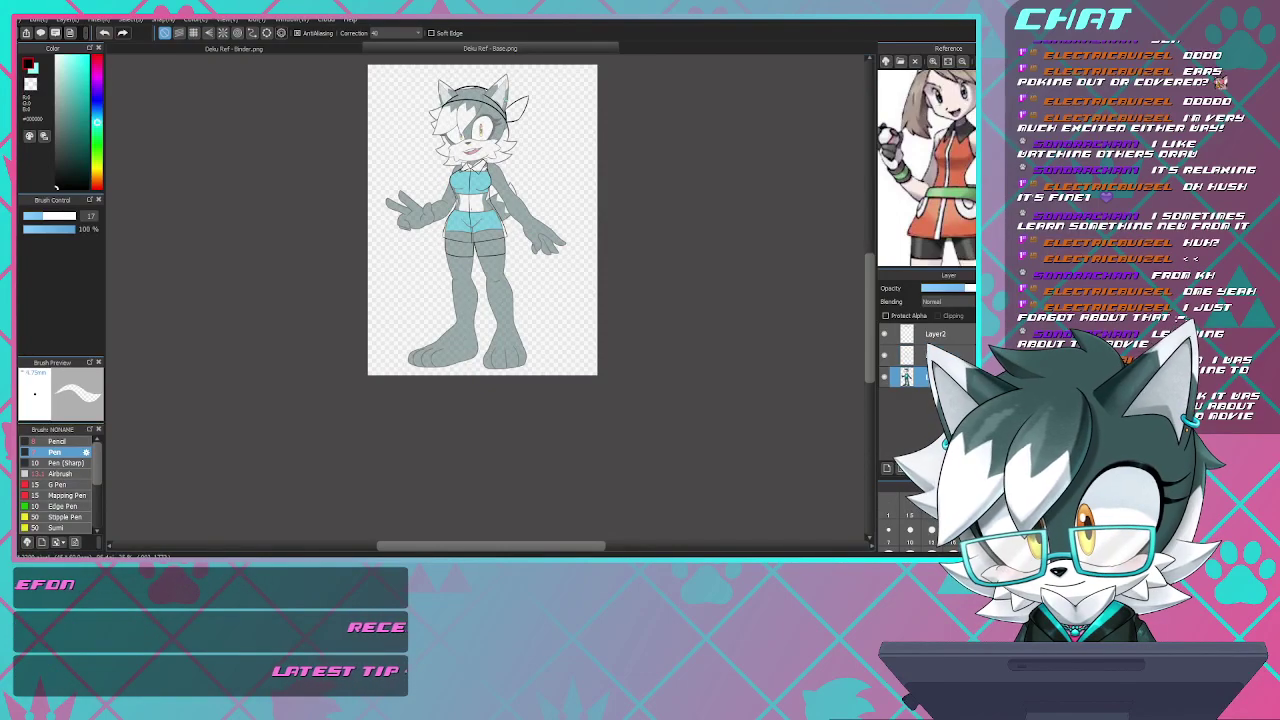
click(886, 468)
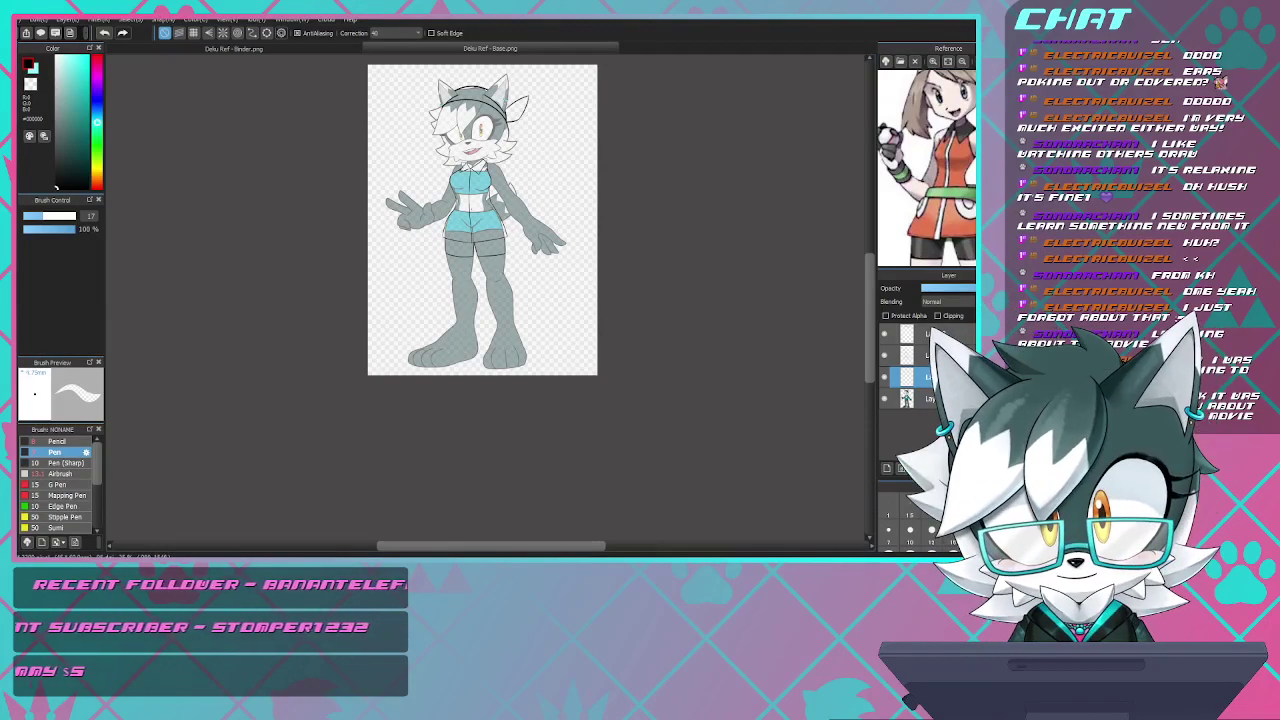
- Examine the character's legs, feet and lowered hand alongside the reference figure's shoes and outfit
scroll(452, 285, down, 1)
scroll(452, 285, up, 4)
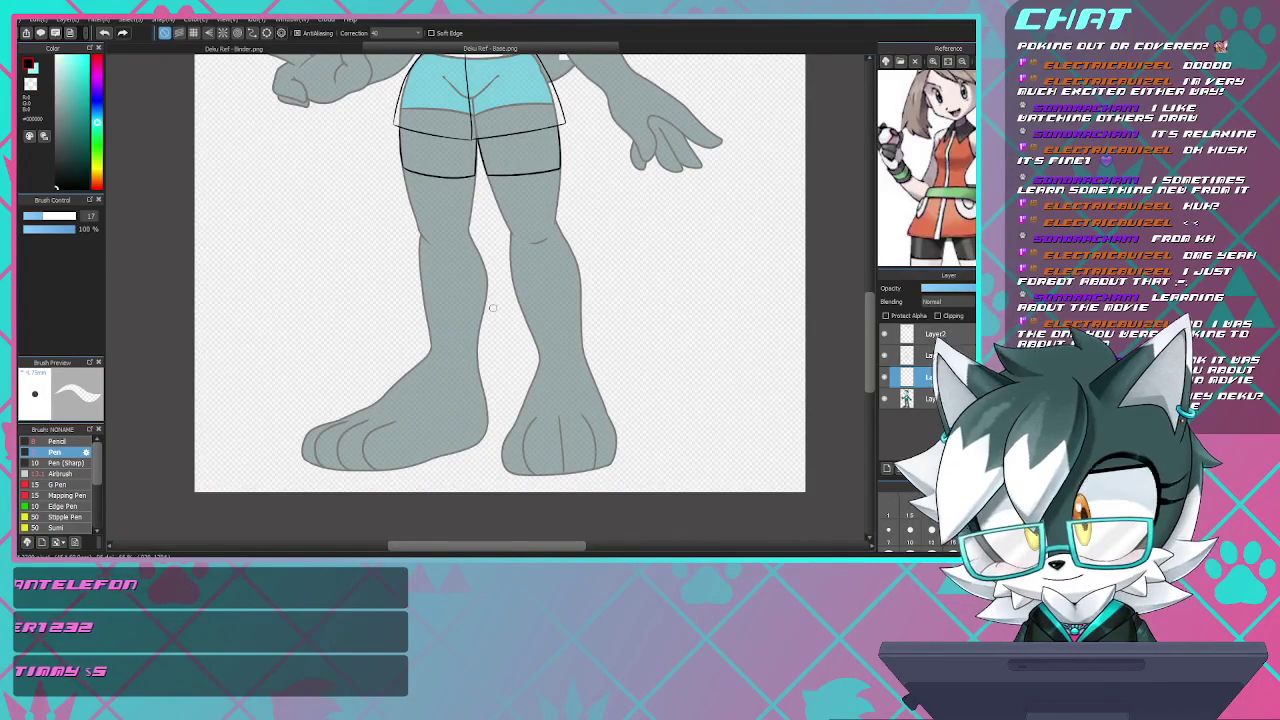
scroll(492, 308, up, 4)
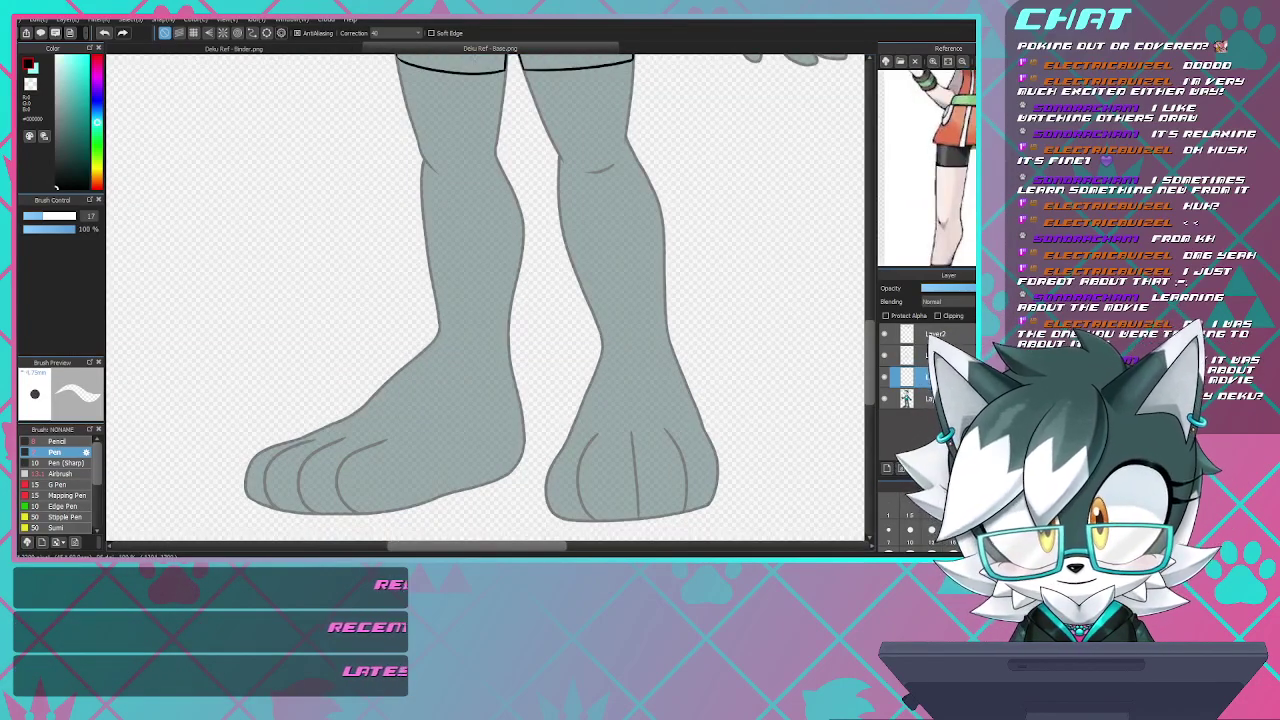
drag(935, 240, 915, 82)
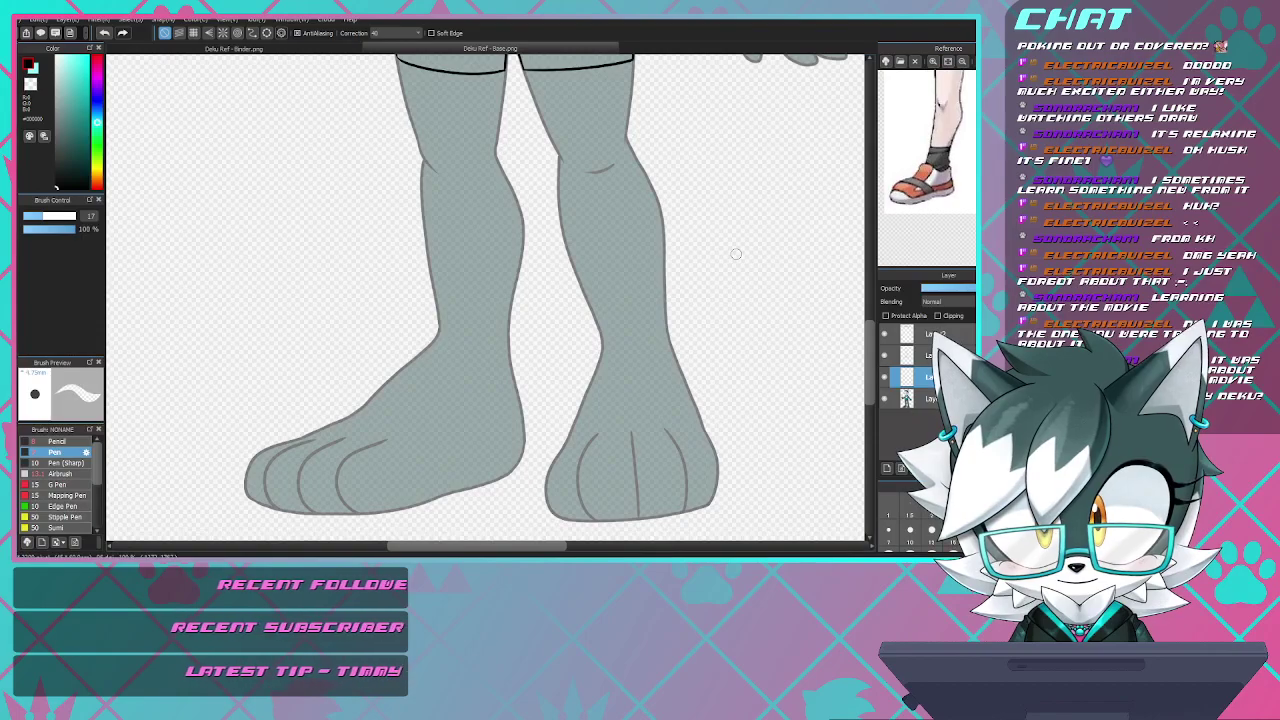
scroll(673, 298, down, 3)
scroll(673, 300, up, 3)
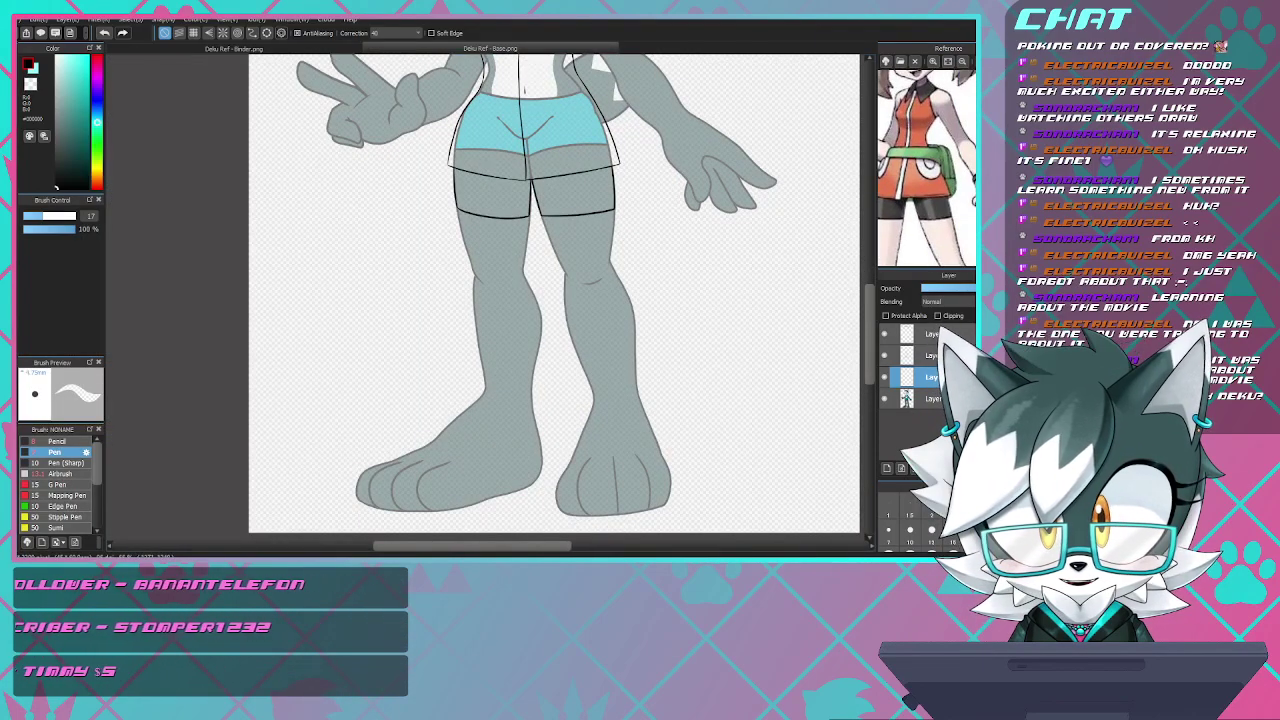
scroll(712, 129, down, 2)
scroll(712, 129, up, 5)
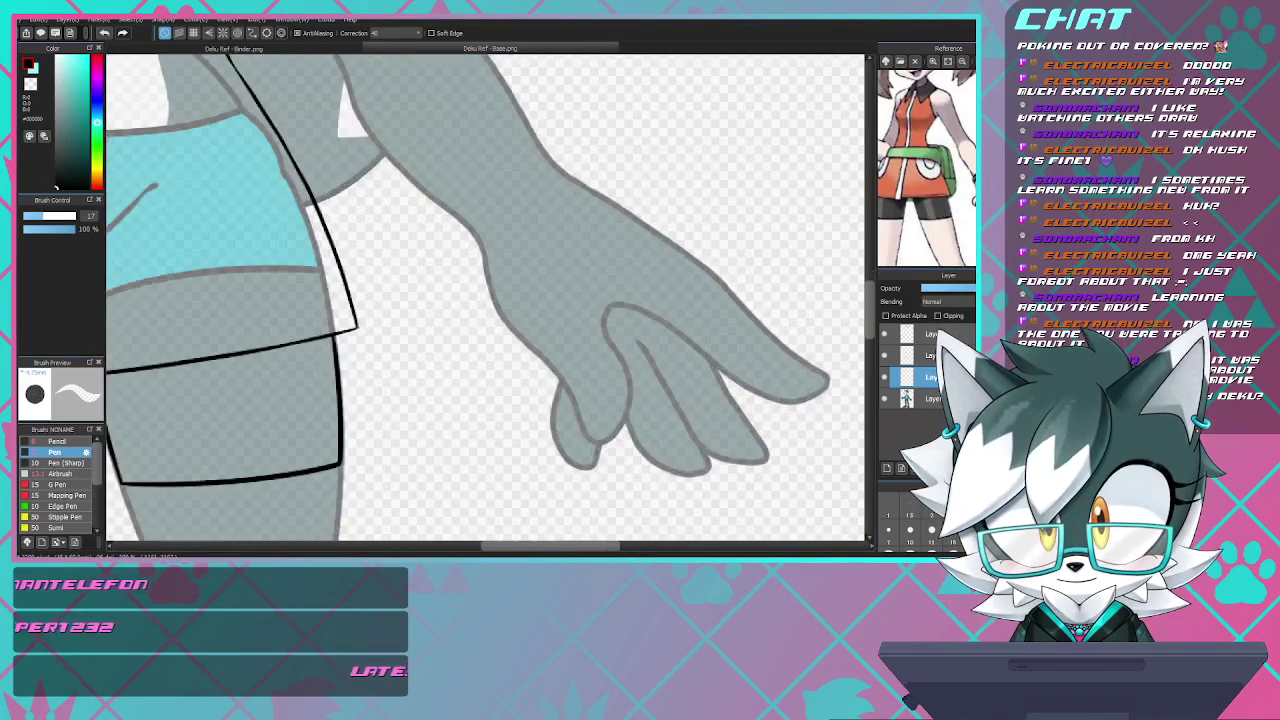
scroll(662, 266, down, 1)
scroll(673, 286, up, 3)
scroll(673, 286, down, 2)
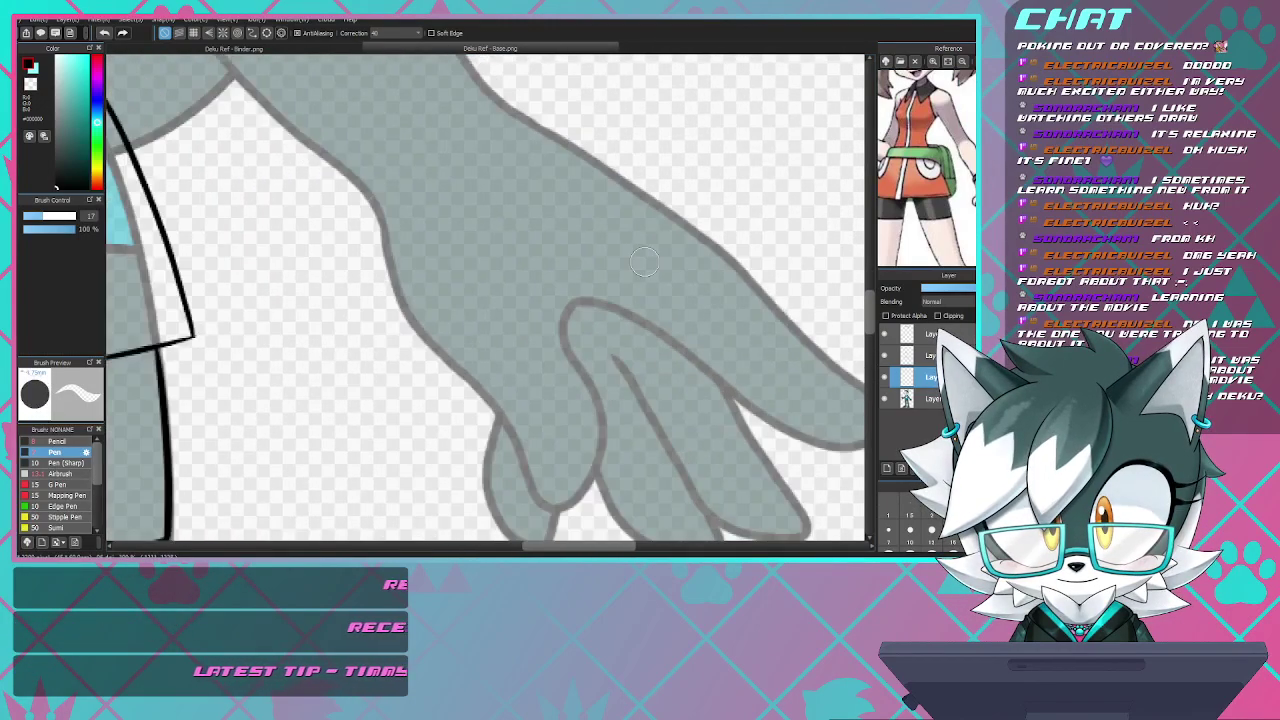
scroll(673, 287, up, 1)
scroll(673, 287, down, 2)
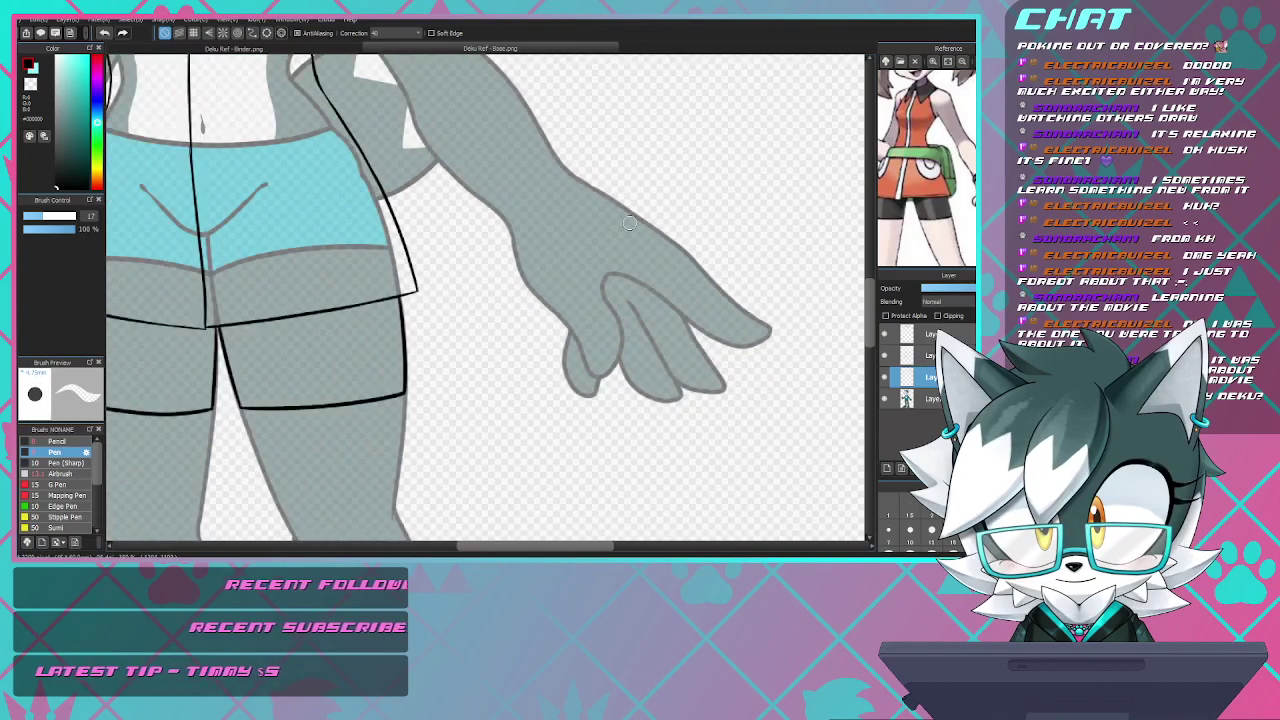
scroll(673, 287, up, 3)
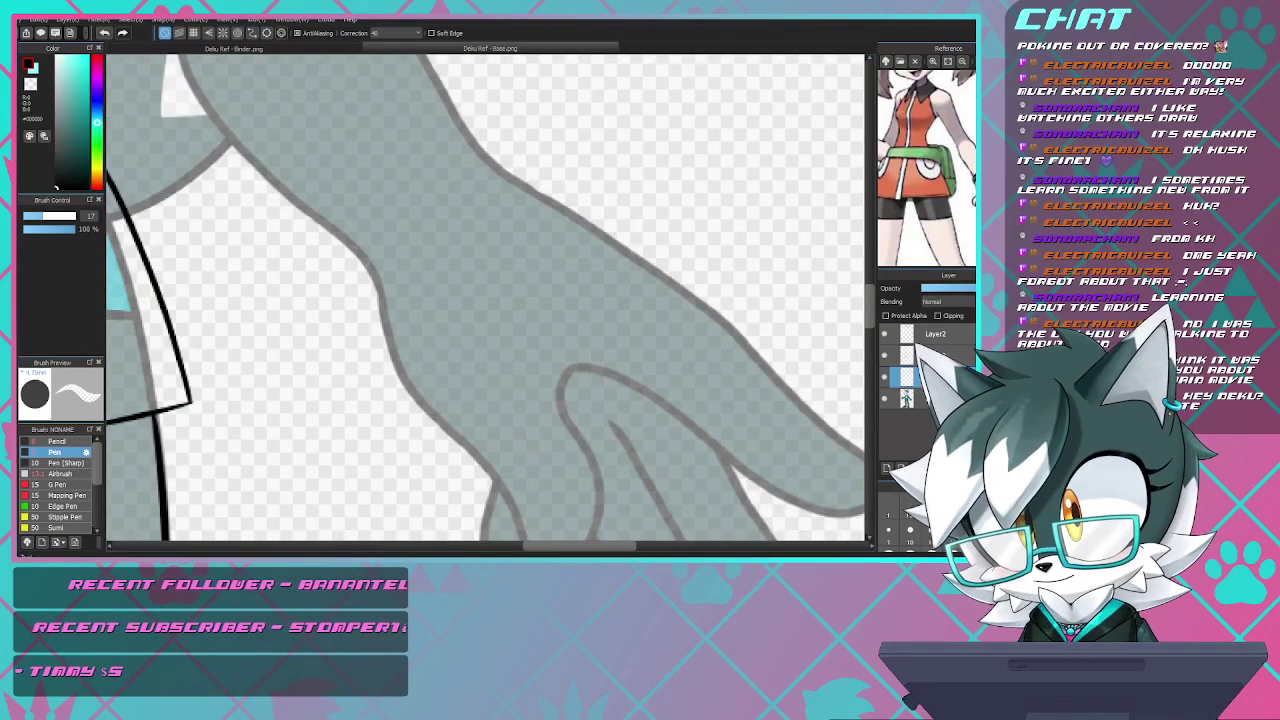
- Switch from the eraser to the black Pen for drawing on the forearm of the lowered arm
key(b)
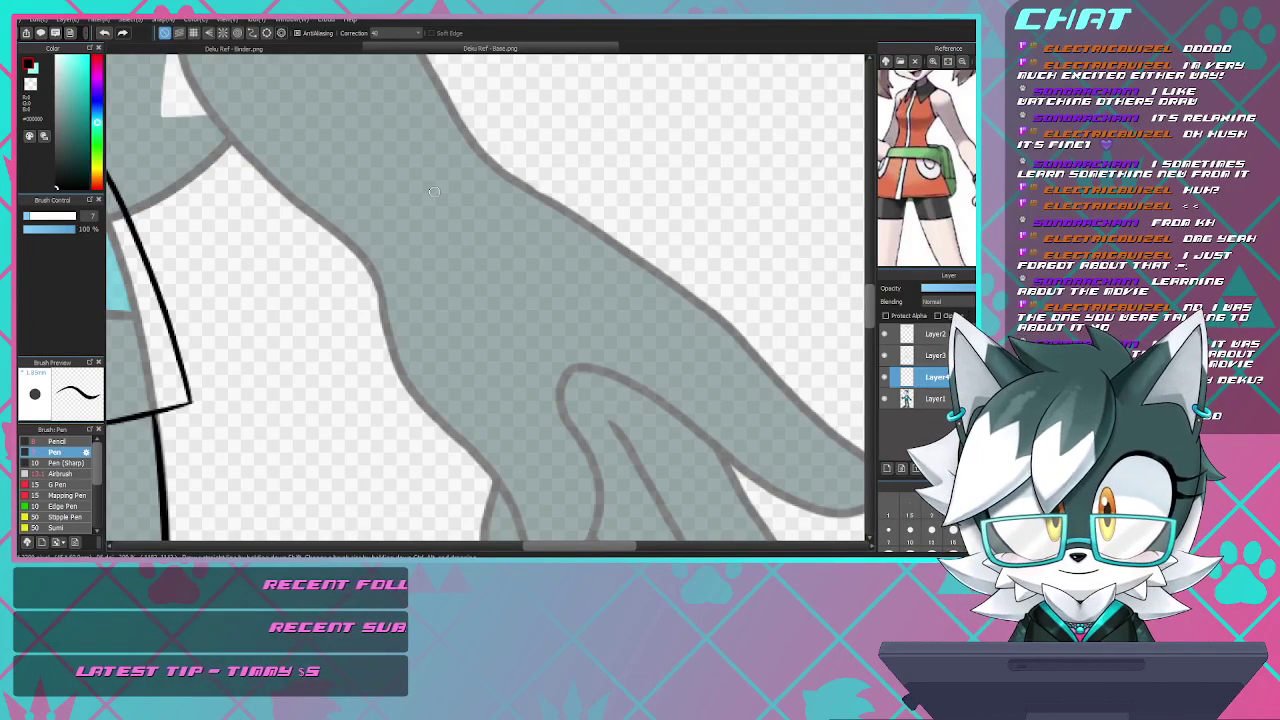
scroll(449, 161, down, 5)
scroll(444, 256, up, 5)
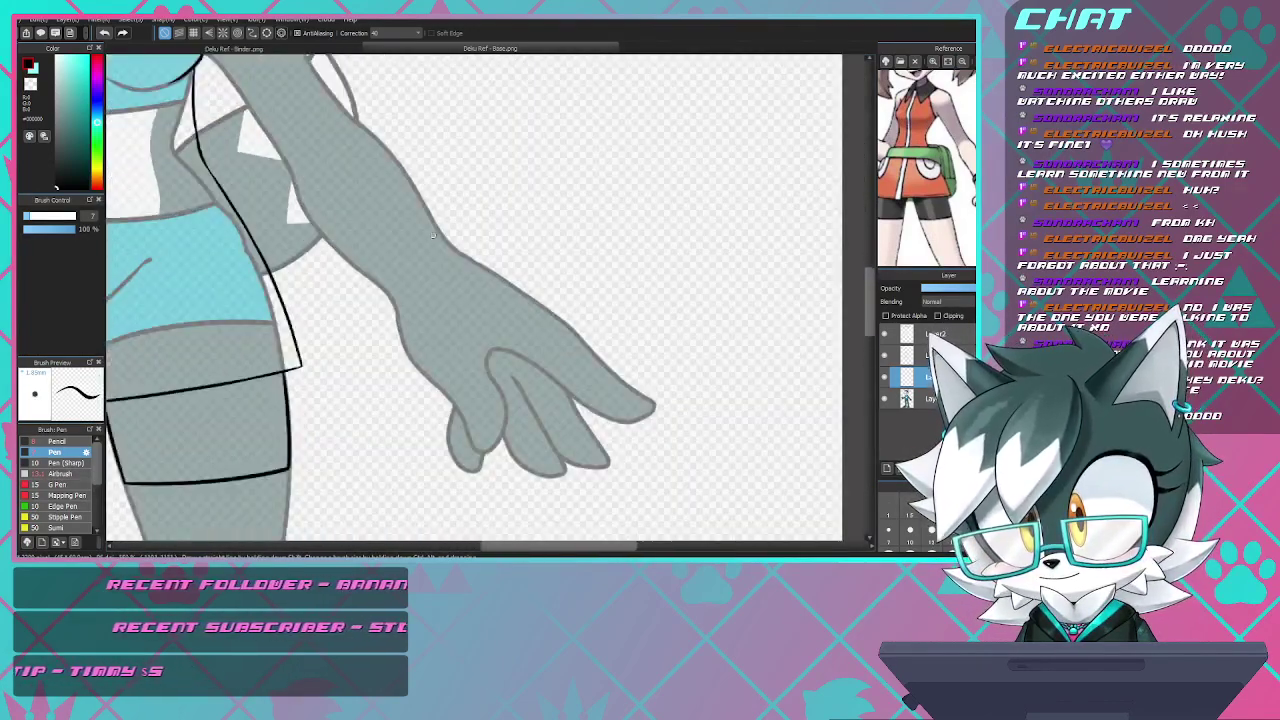
scroll(444, 256, up, 1)
scroll(444, 256, down, 3)
scroll(440, 236, up, 2)
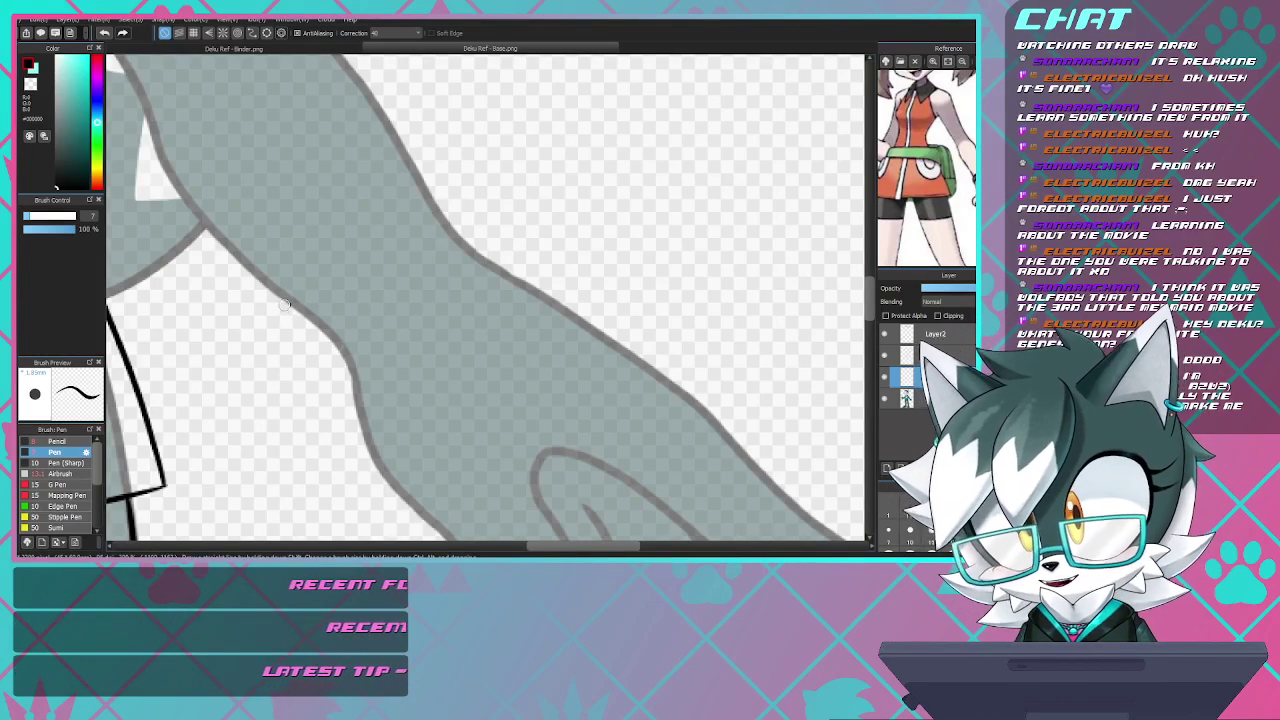
mouse_move(324, 262)
mouse_down()
mouse_move(441, 143)
mouse_move(599, 261)
mouse_move(585, 298)
mouse_move(402, 432)
mouse_move(385, 477)
mouse_up()
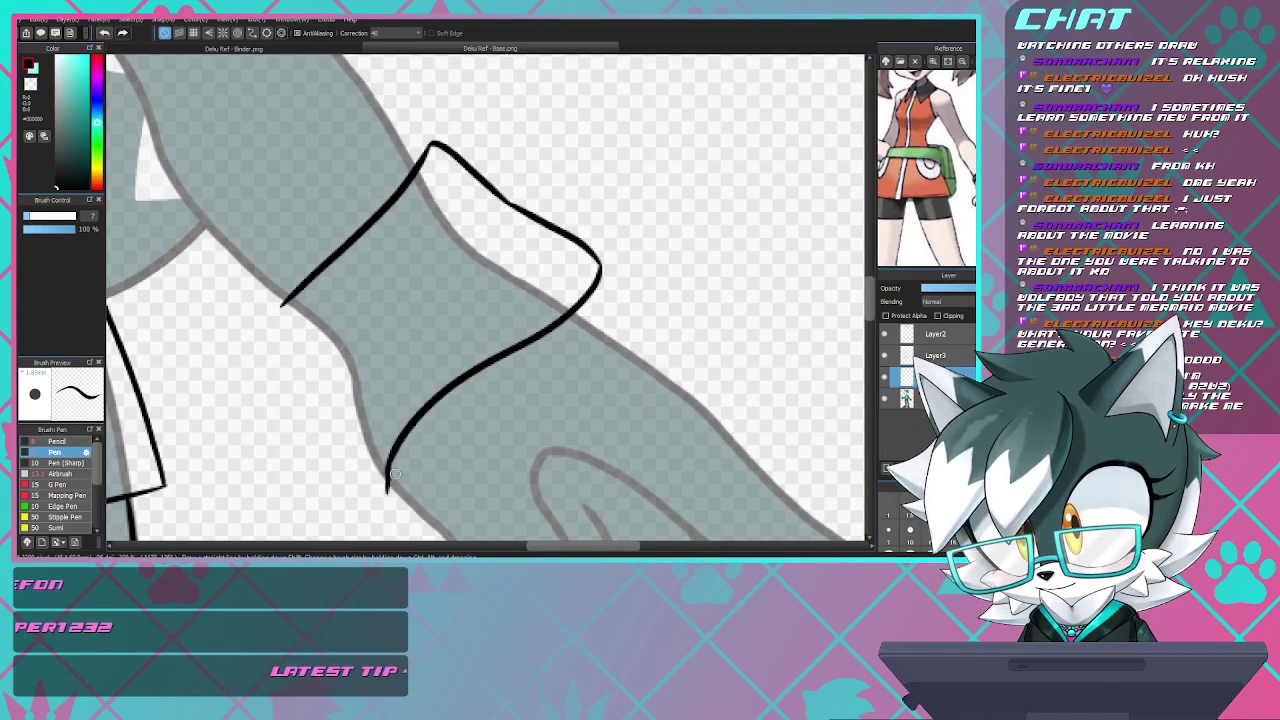
key(ctrl+z)
key(ctrl+z)
key(ctrl+z)
key(ctrl+z)
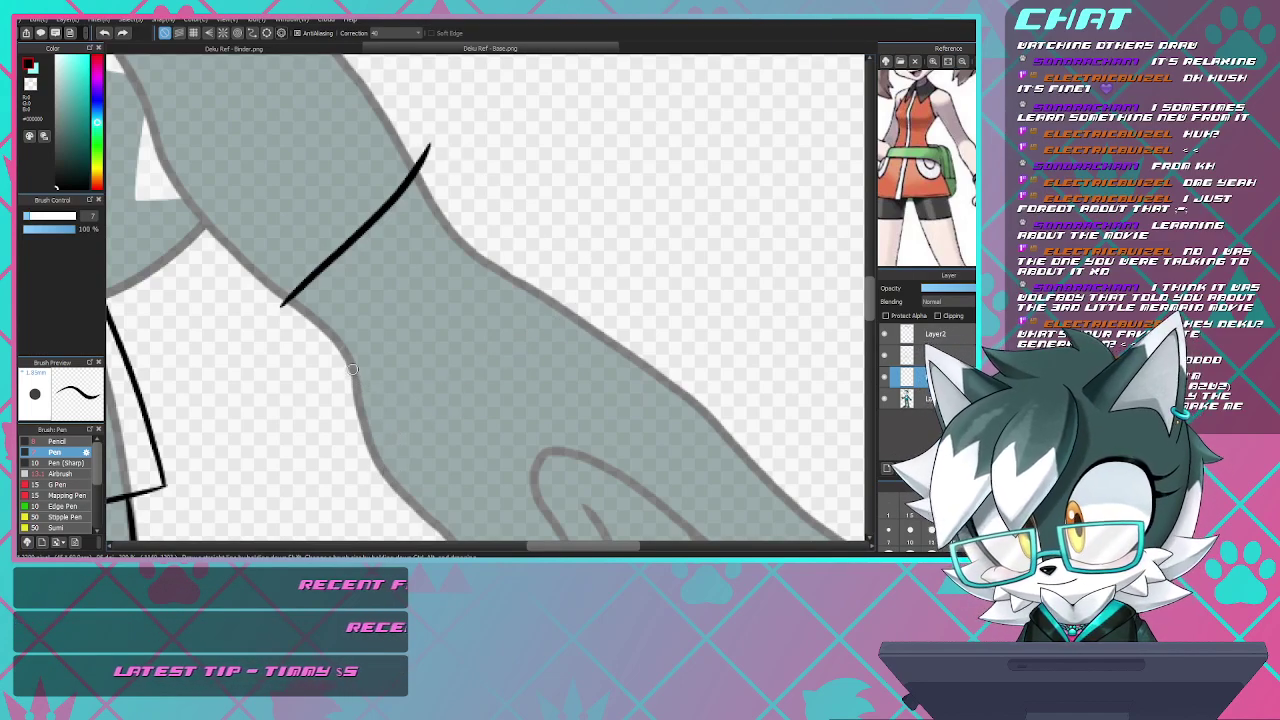
drag(335, 390, 527, 219)
key(ctrl+z)
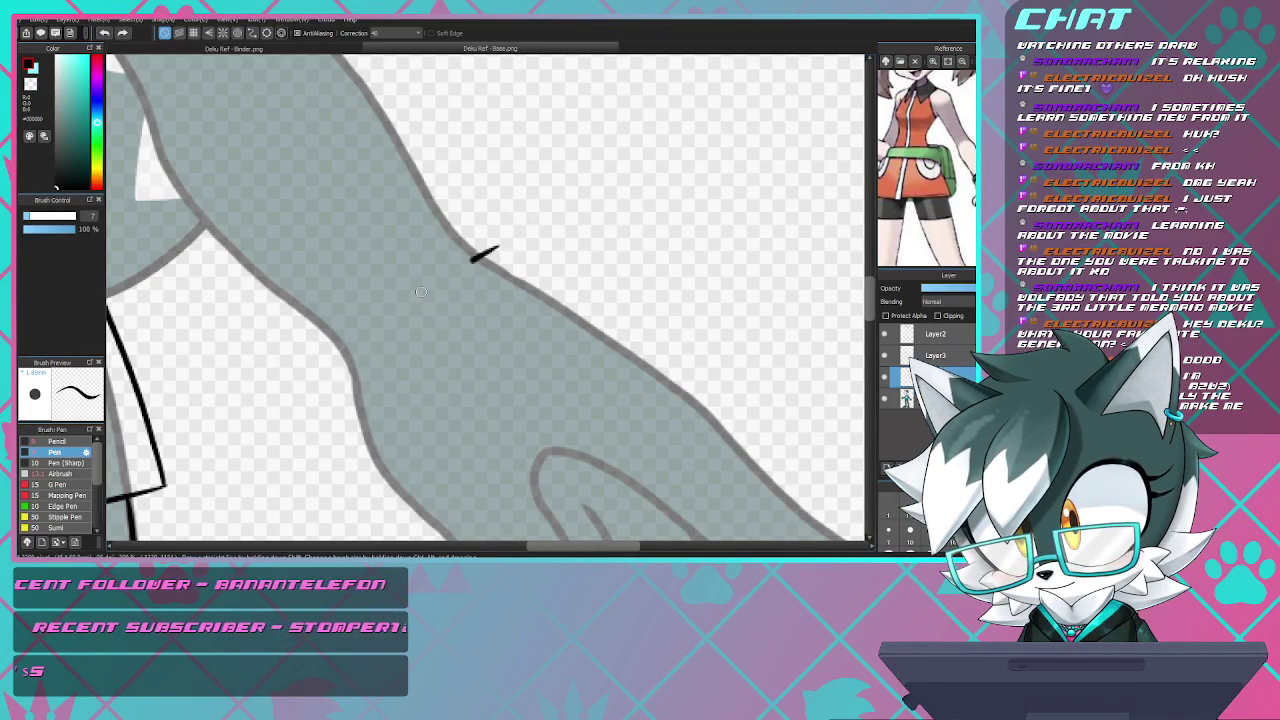
mouse_move(421, 291)
mouse_down()
mouse_move(332, 387)
mouse_move(305, 353)
mouse_move(317, 352)
mouse_move(311, 378)
mouse_move(246, 280)
mouse_move(315, 192)
mouse_move(428, 139)
mouse_move(487, 251)
mouse_up()
key(ctrl+z)
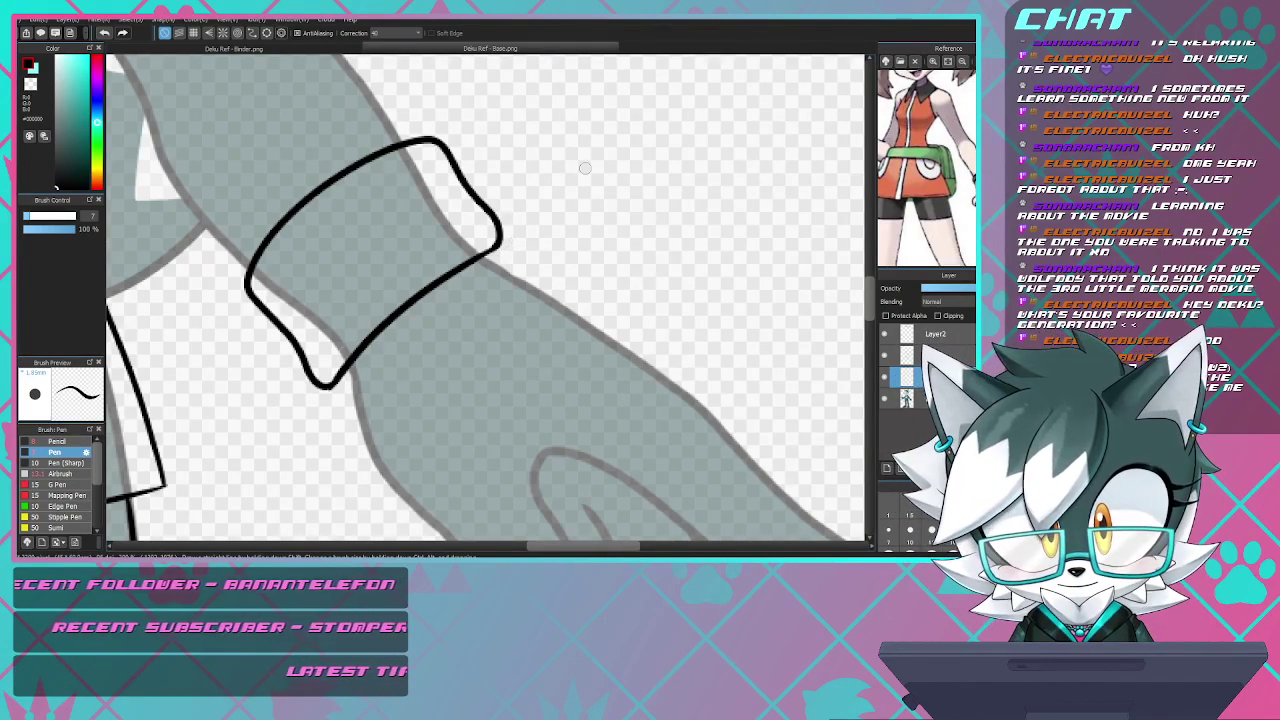
key(ctrl+z)
key(ctrl+z)
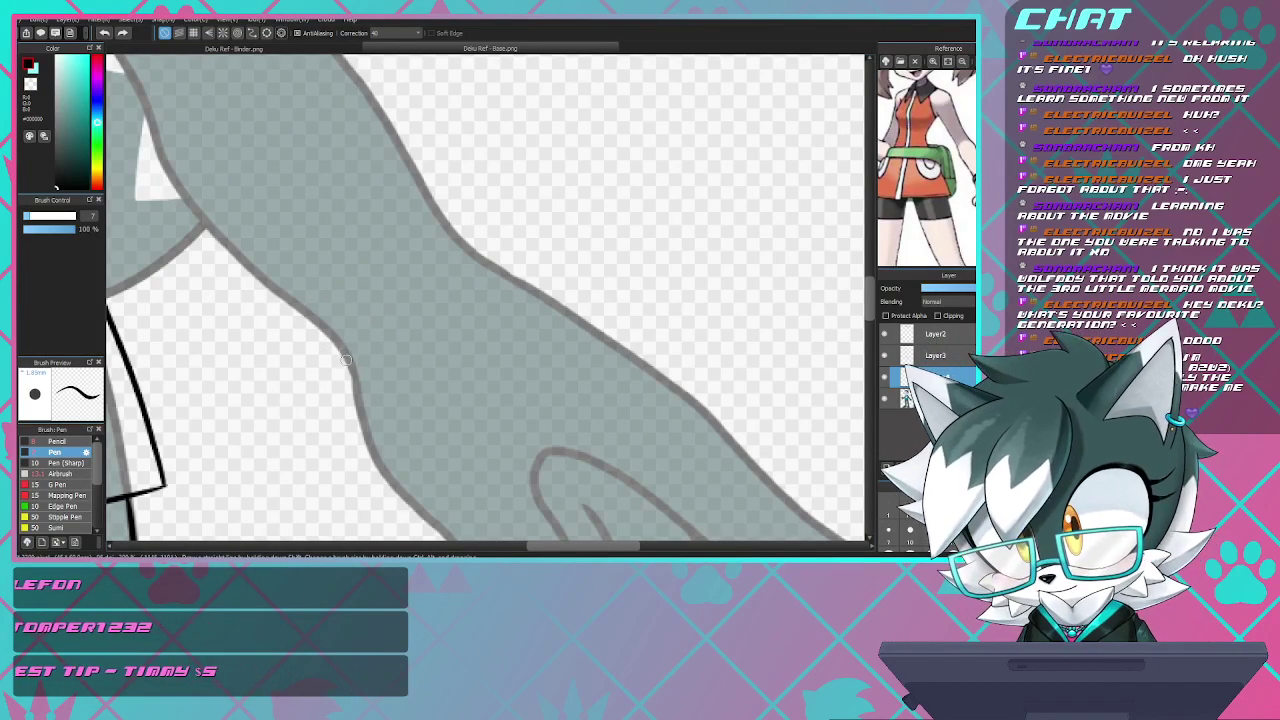
mouse_move(347, 358)
mouse_down()
mouse_move(373, 324)
mouse_move(502, 245)
mouse_up()
key(ctrl+z)
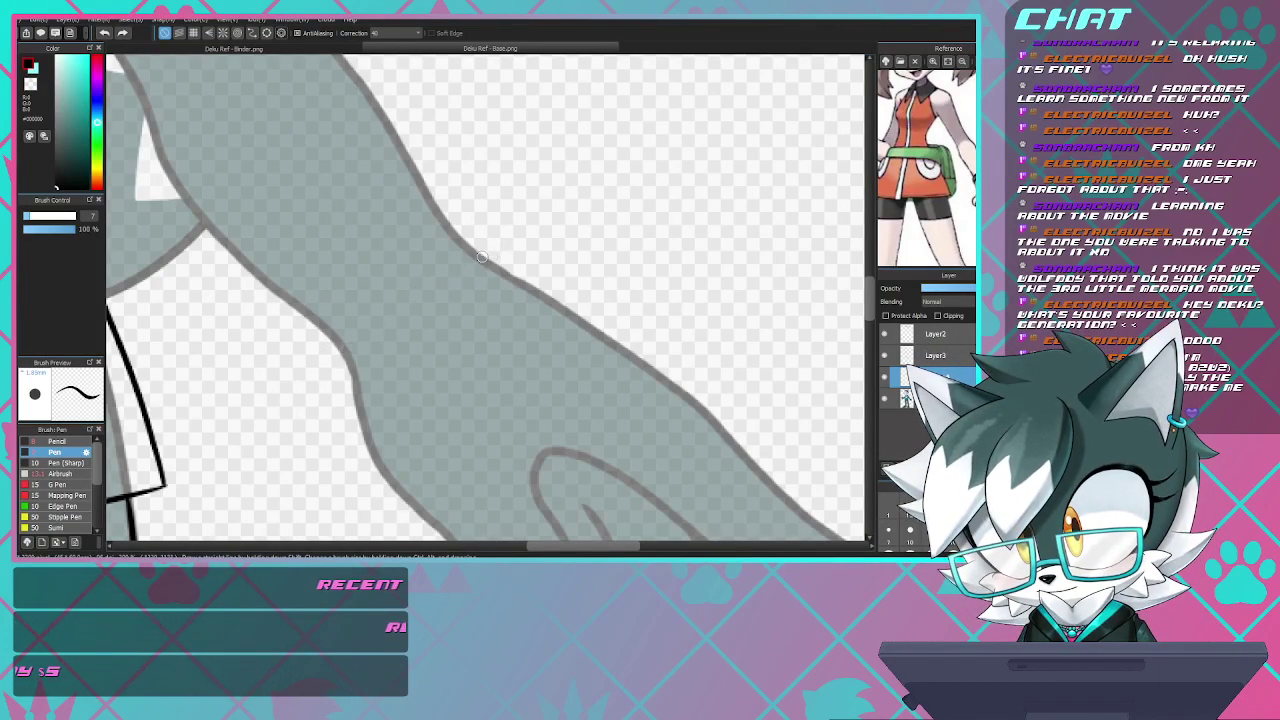
key(ctrl+z)
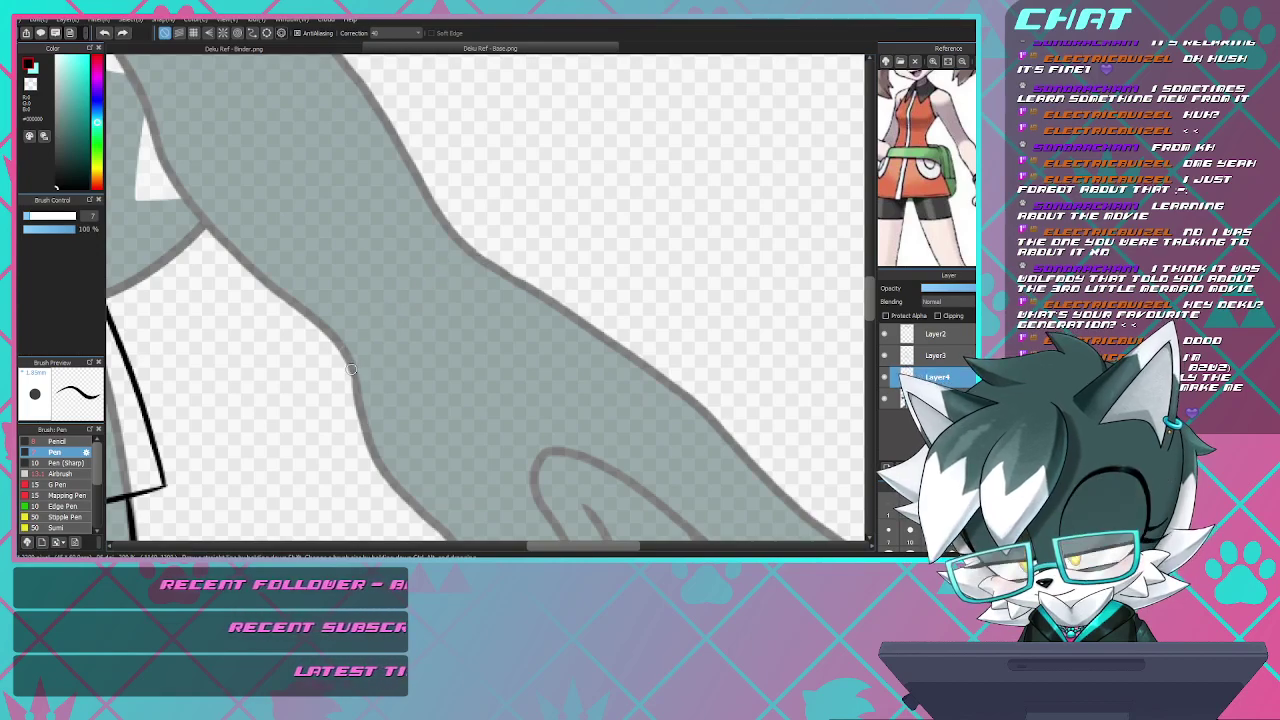
- Draw a wavy-sided glove cuff around the wrist of the lowered arm, redrawing the upper outline so it reaches further up the forearm
mouse_move(350, 367)
mouse_down()
mouse_move(372, 330)
mouse_move(487, 258)
mouse_up()
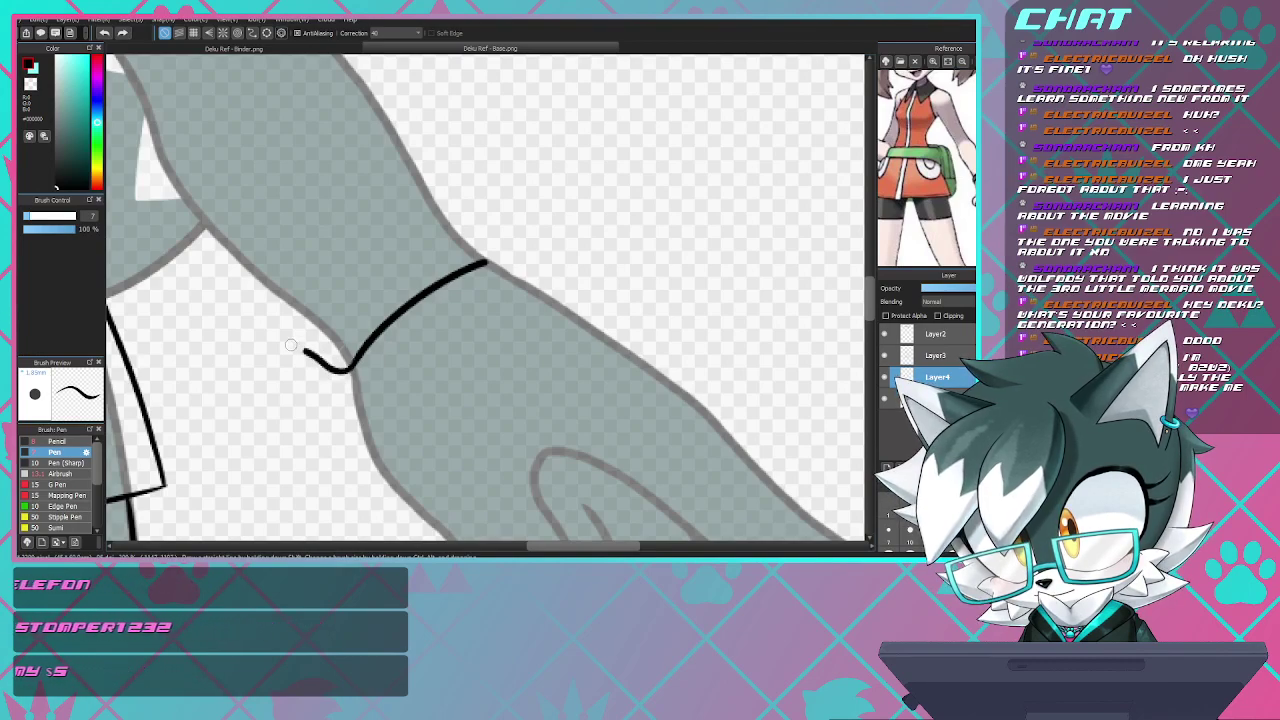
mouse_move(319, 225)
mouse_down()
mouse_move(430, 178)
mouse_move(466, 194)
mouse_move(492, 262)
mouse_up()
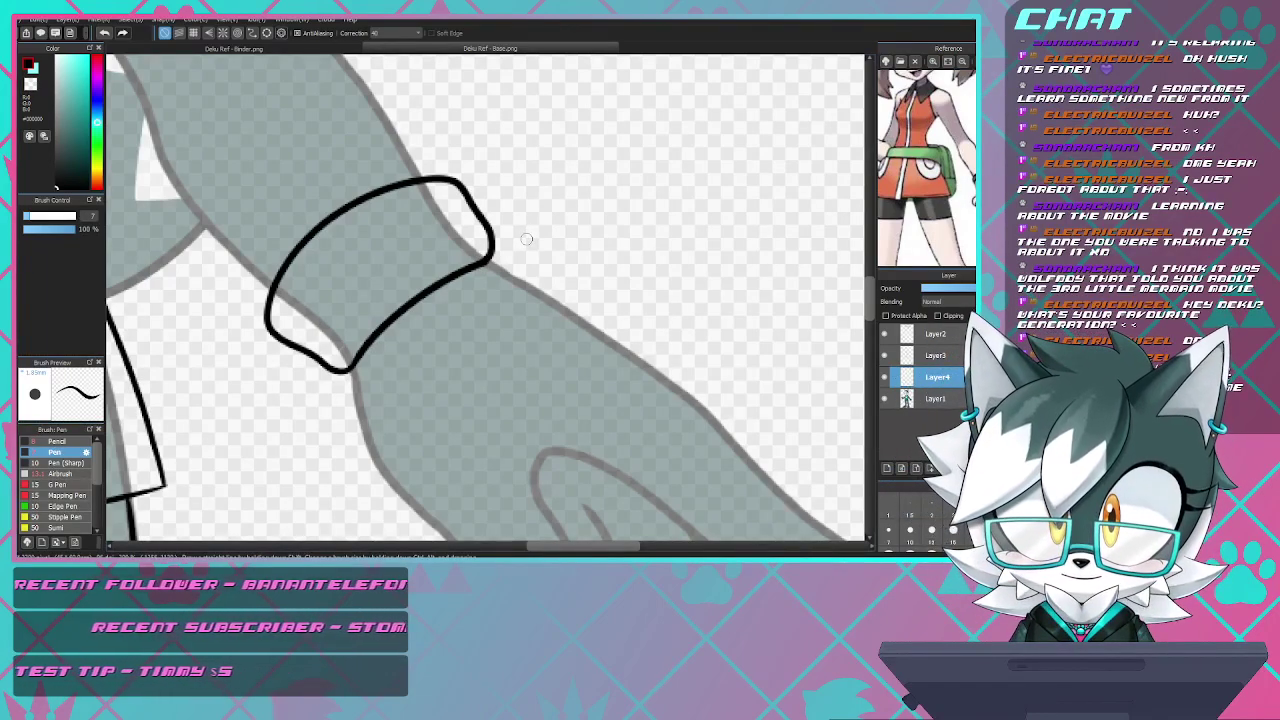
key(ctrl+z)
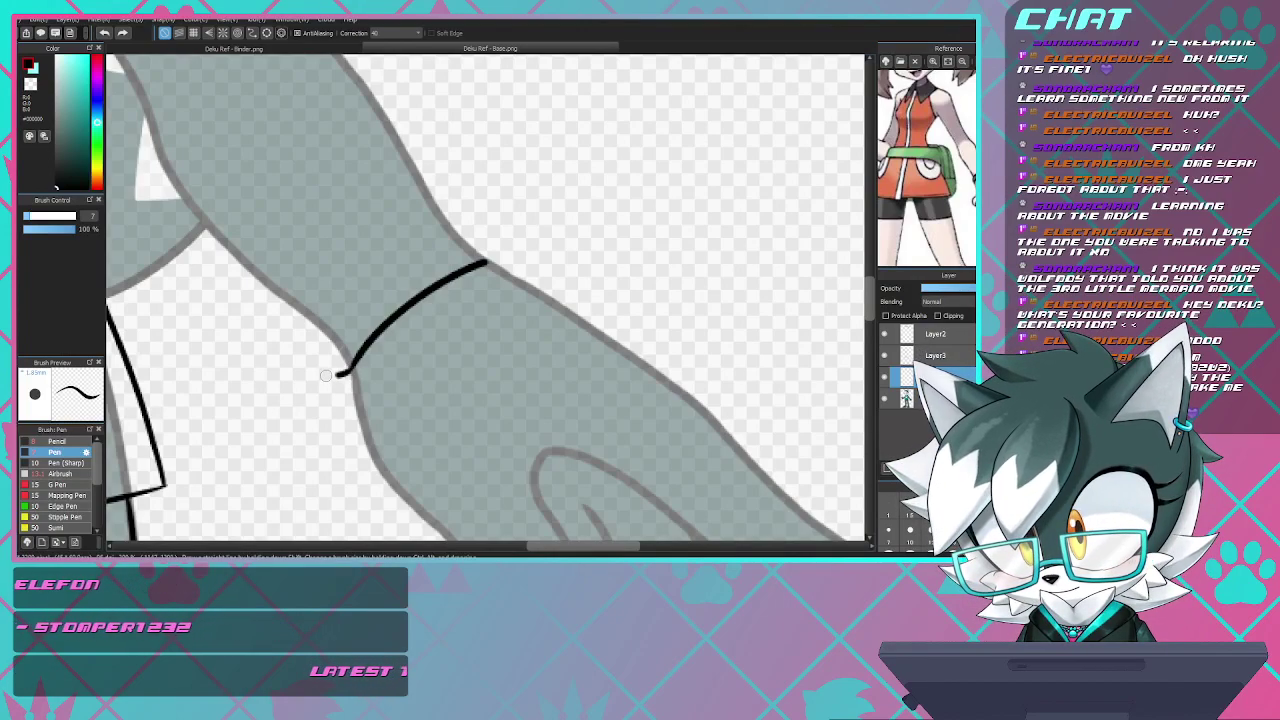
mouse_move(299, 347)
mouse_down()
mouse_move(246, 302)
mouse_move(242, 234)
mouse_move(392, 138)
mouse_move(434, 142)
mouse_move(460, 198)
mouse_move(490, 218)
mouse_move(485, 262)
mouse_up()
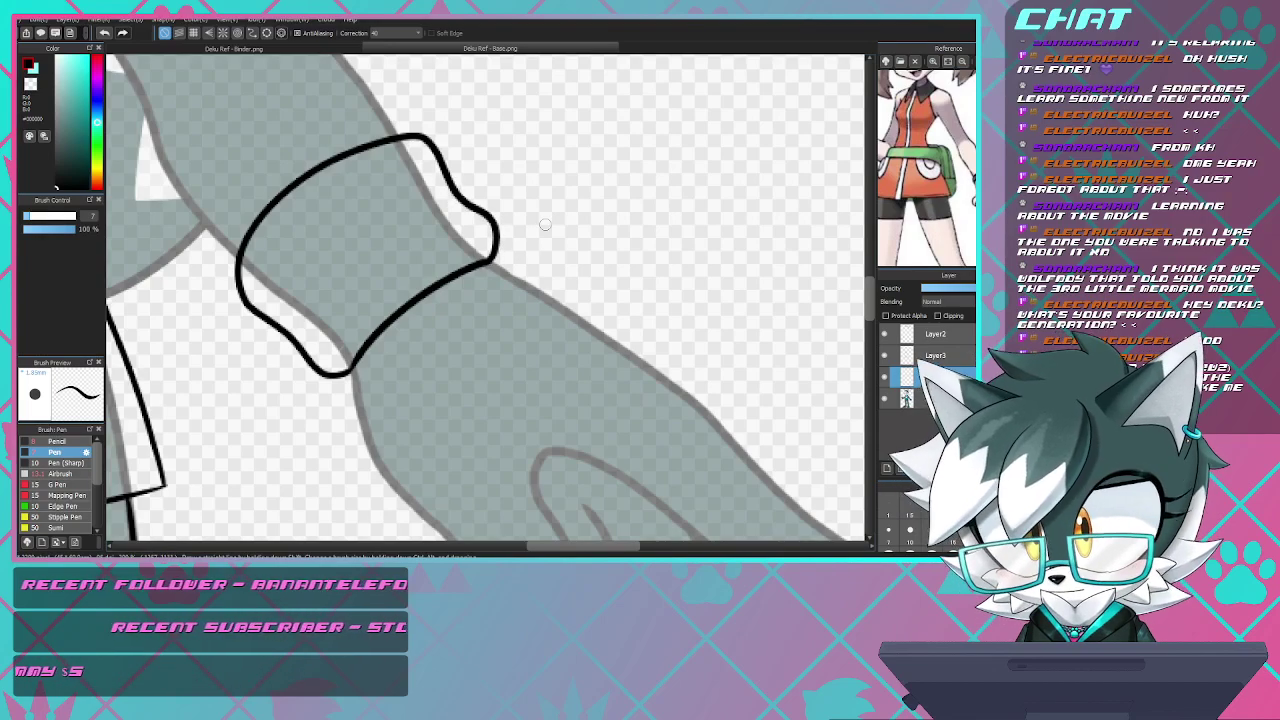
scroll(528, 228, down, 5)
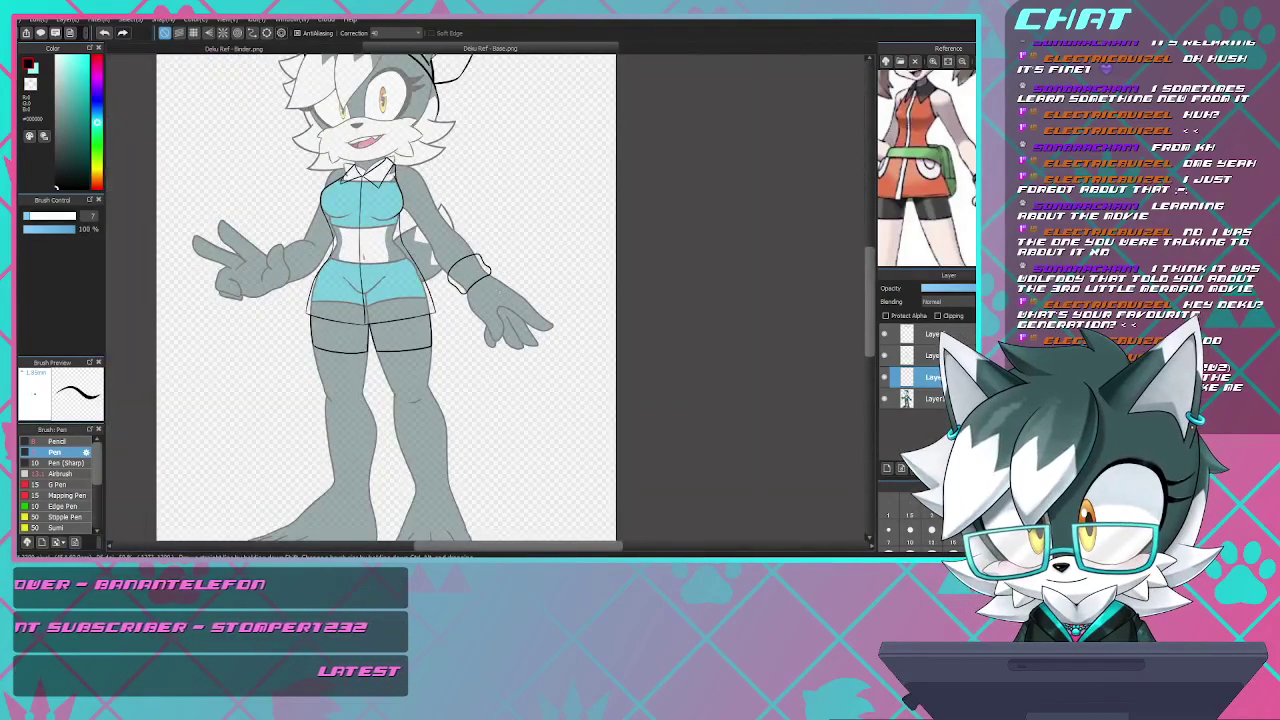
- Draw a curved glove edge across the base of the outermost finger on the lowered hand, retrying the stroke until it fits
scroll(510, 310, up, 4)
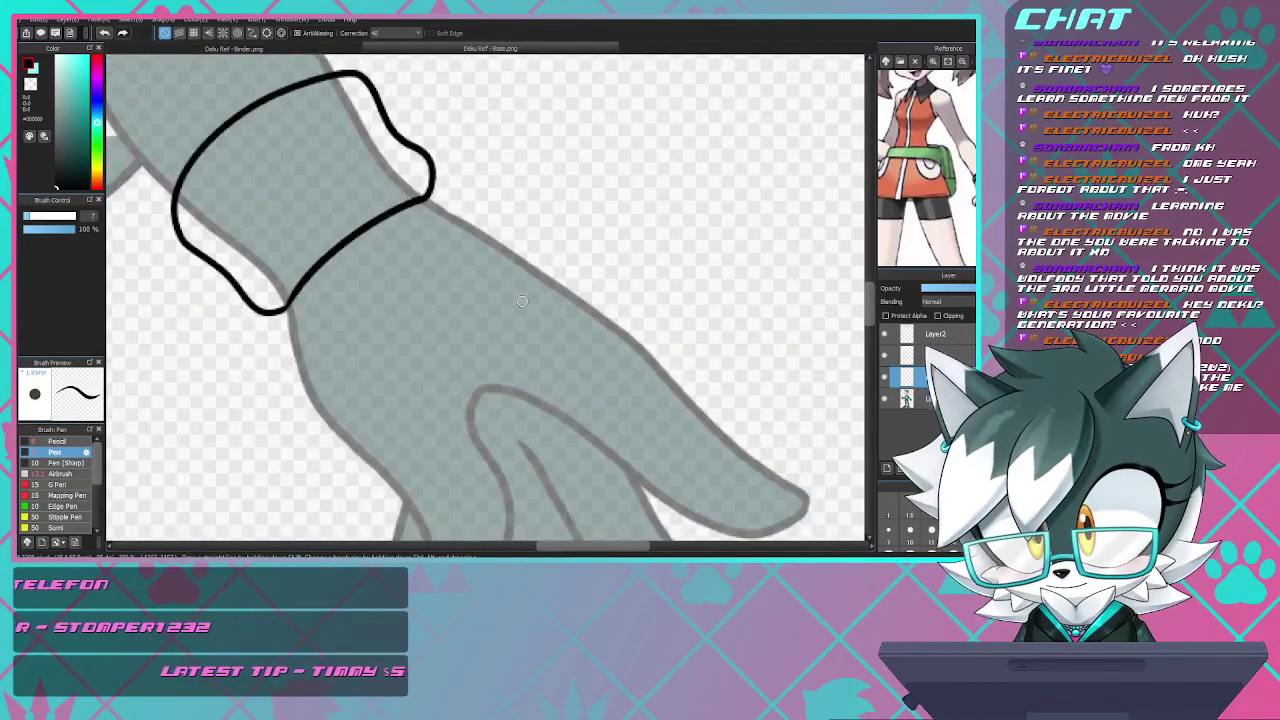
scroll(510, 310, down, 1)
scroll(500, 380, up, 2)
scroll(500, 380, down, 2)
scroll(500, 380, up, 4)
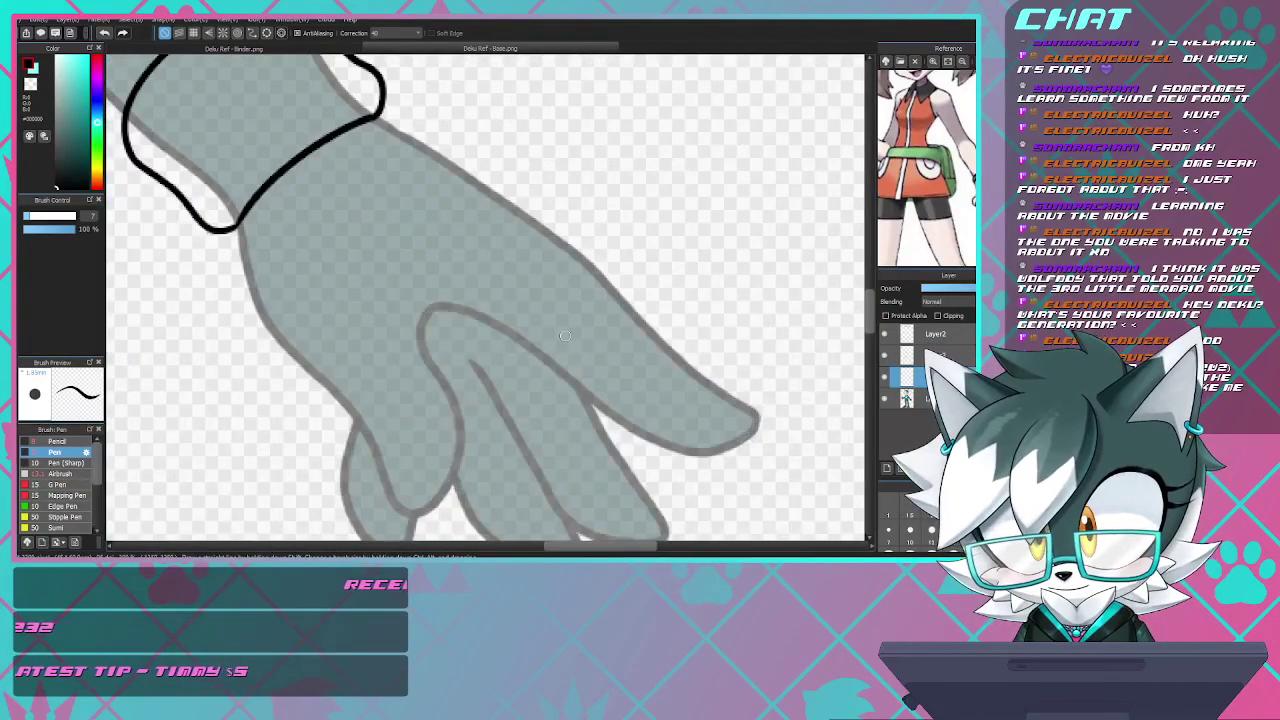
scroll(500, 380, down, 3)
scroll(500, 380, up, 3)
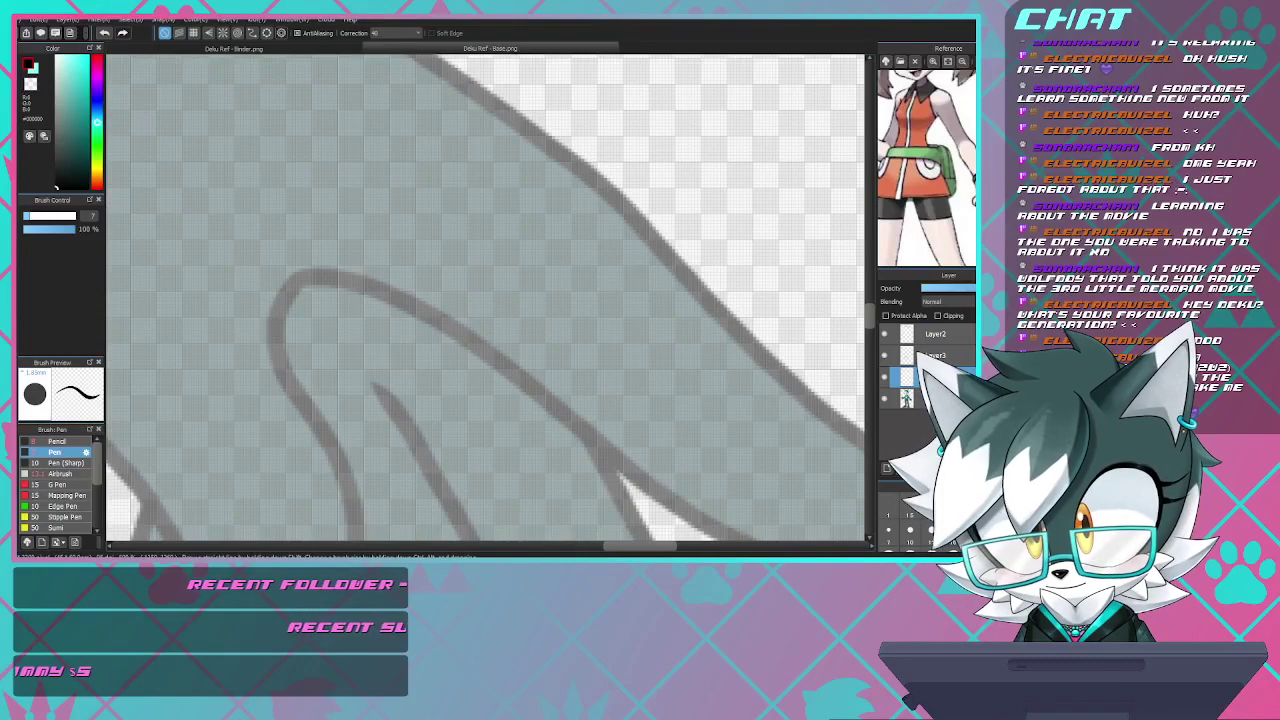
mouse_move(612, 196)
mouse_down()
mouse_move(551, 242)
mouse_move(495, 351)
mouse_up()
key(ctrl+z)
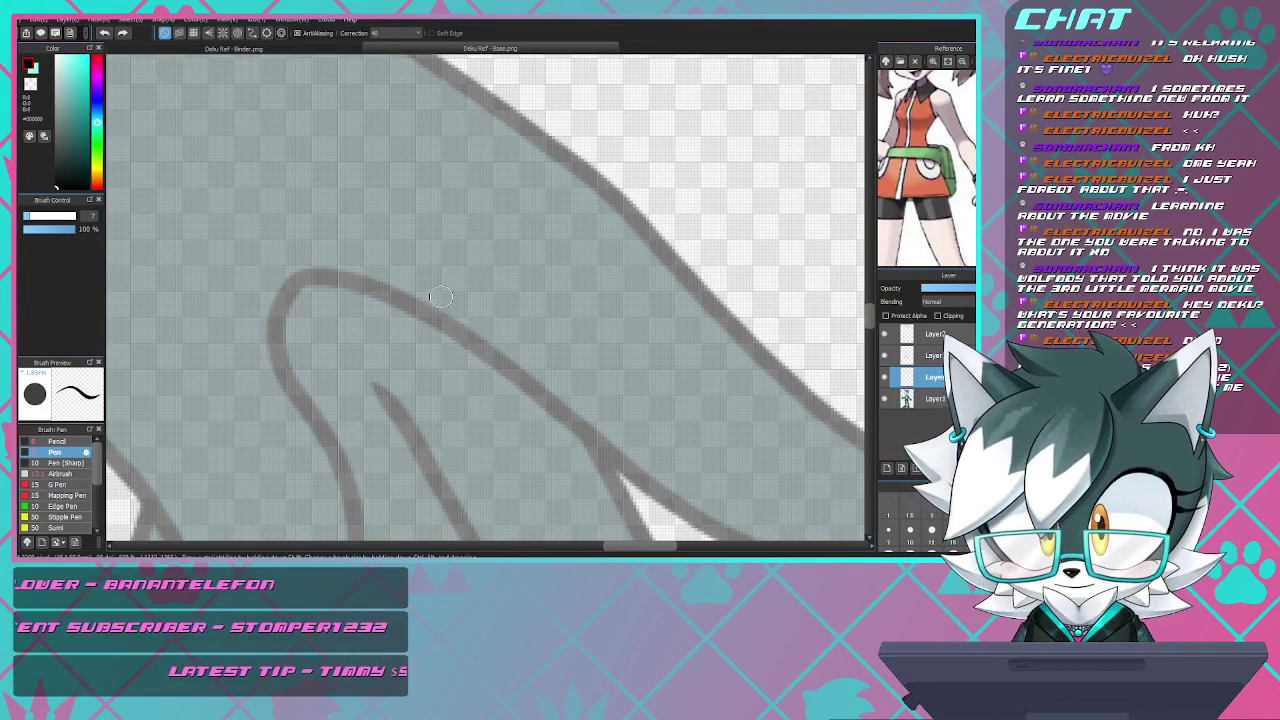
mouse_move(413, 300)
mouse_down()
mouse_move(435, 182)
mouse_move(508, 114)
mouse_move(469, 132)
mouse_move(438, 175)
mouse_move(416, 298)
mouse_up()
key(ctrl+z)
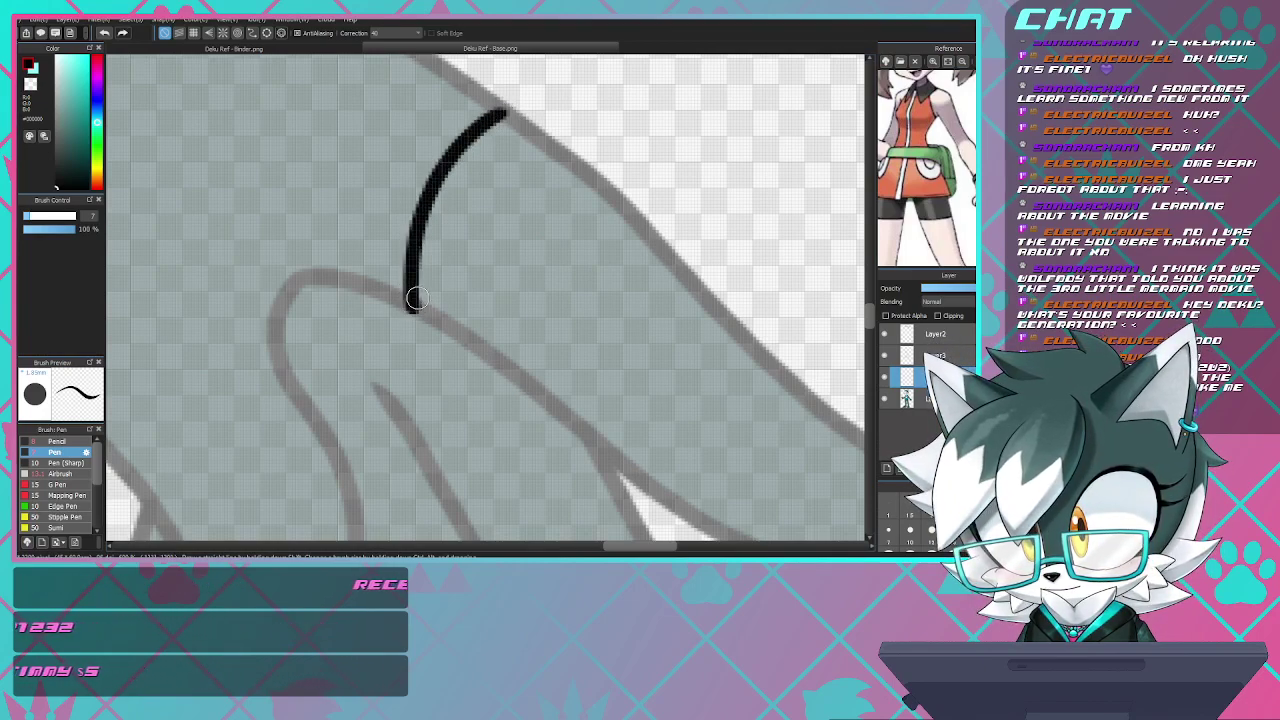
scroll(480, 307, down, 5)
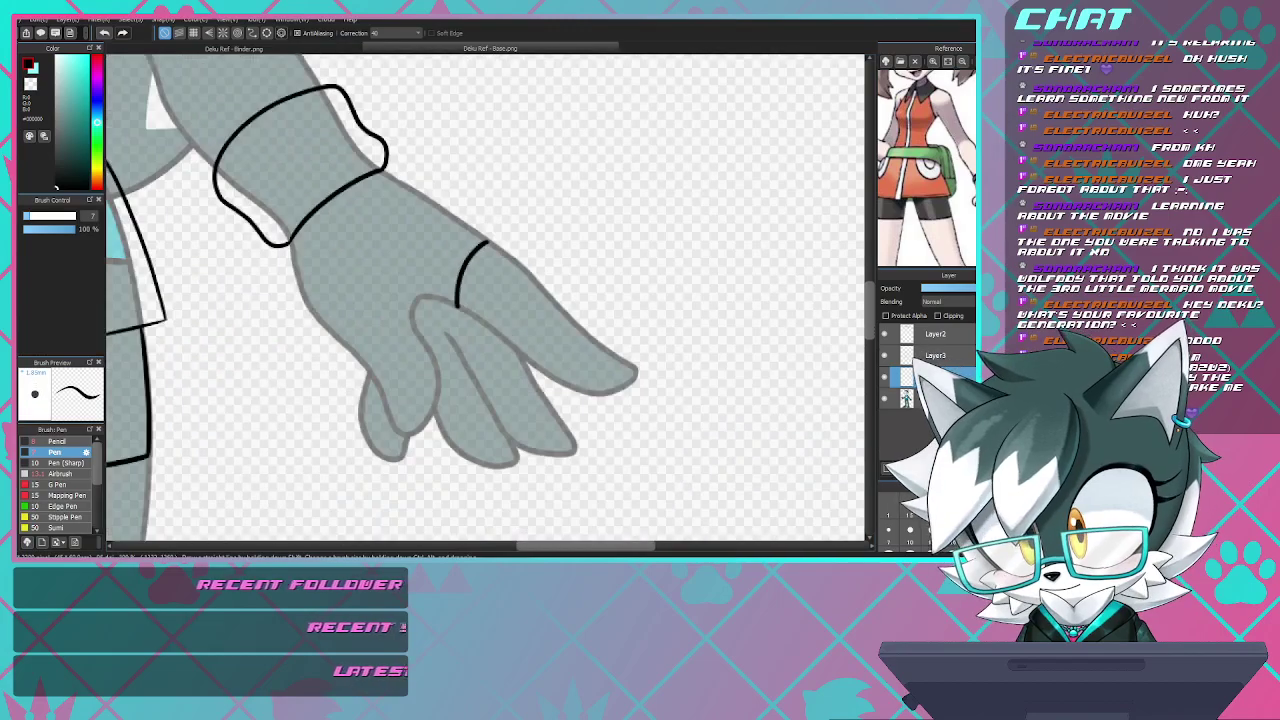
scroll(480, 307, up, 5)
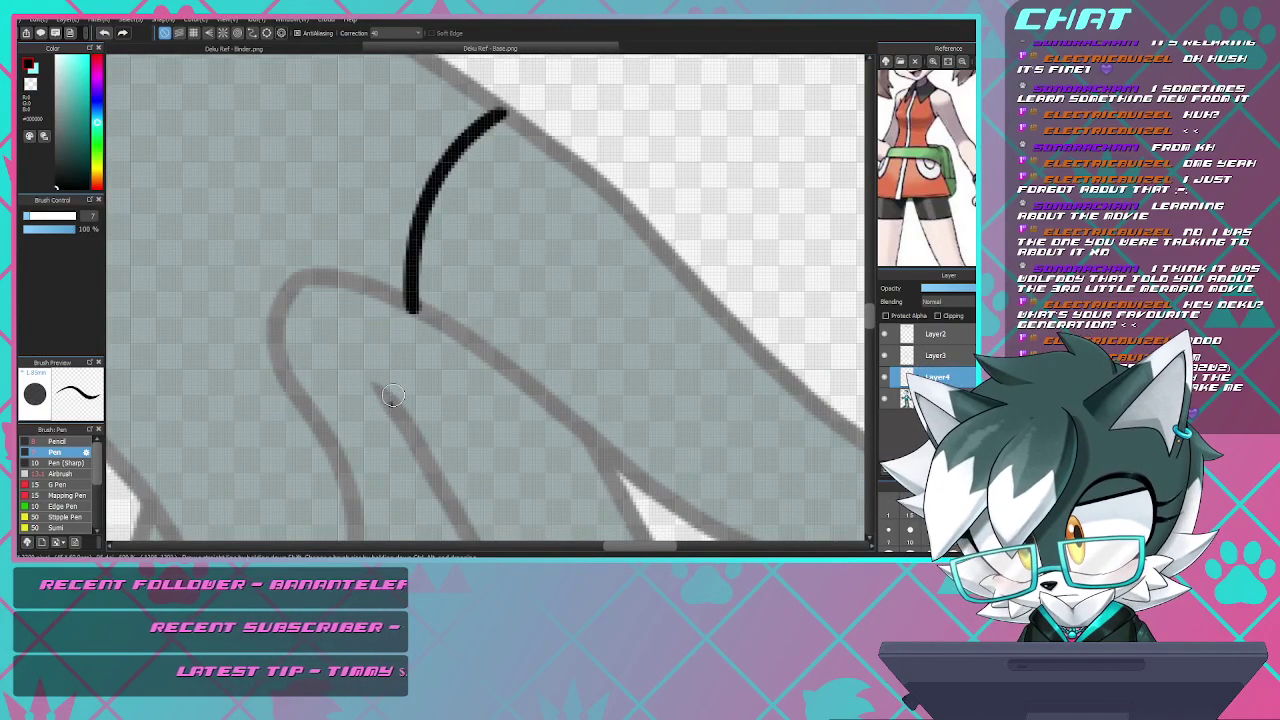
- Draw glove edges across the bases of the middle fingers and the digit nearest the body on the lowered hand
drag(390, 404, 464, 340)
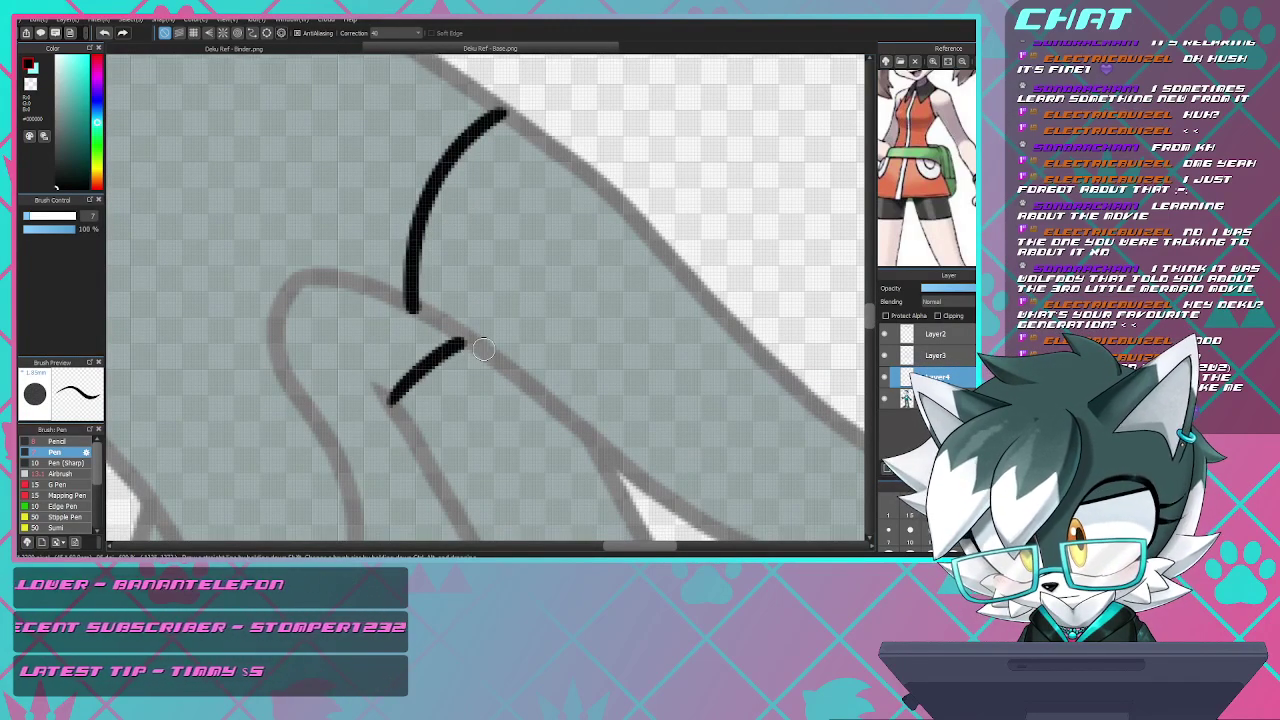
scroll(486, 338, down, 4)
scroll(488, 390, up, 4)
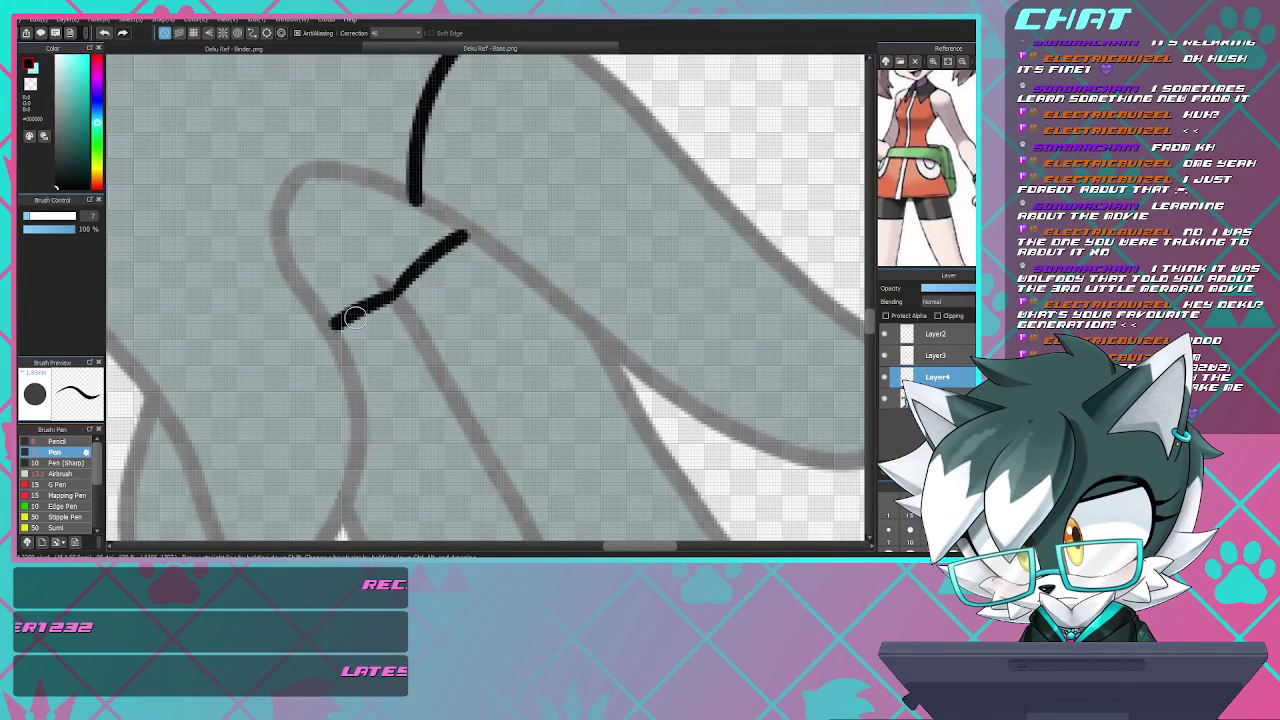
drag(277, 212, 108, 262)
scroll(384, 283, down, 4)
scroll(310, 284, up, 4)
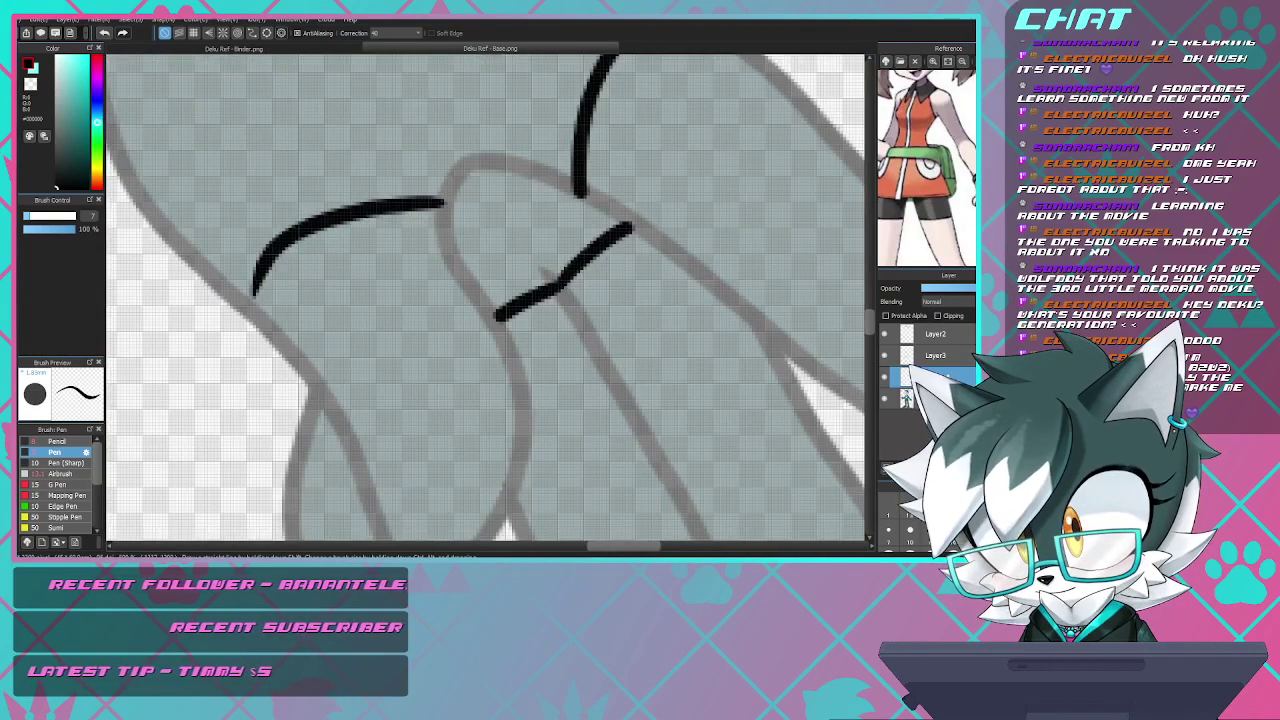
key(ctrl+z)
mouse_move(446, 204)
mouse_down()
mouse_move(348, 216)
mouse_move(288, 254)
mouse_move(258, 314)
mouse_up()
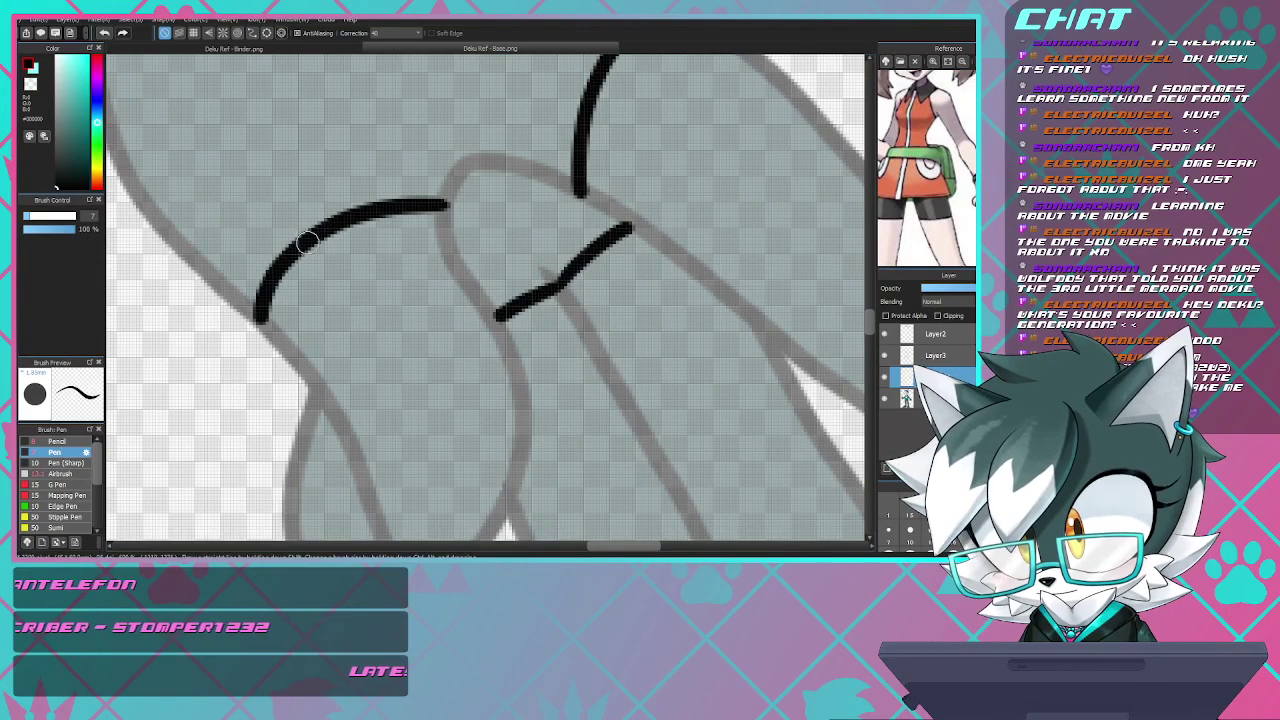
- Draw a curved glove edge around the wrist of the raised hand, from beside the thumb to the underside of the palm
scroll(315, 228, down, 6)
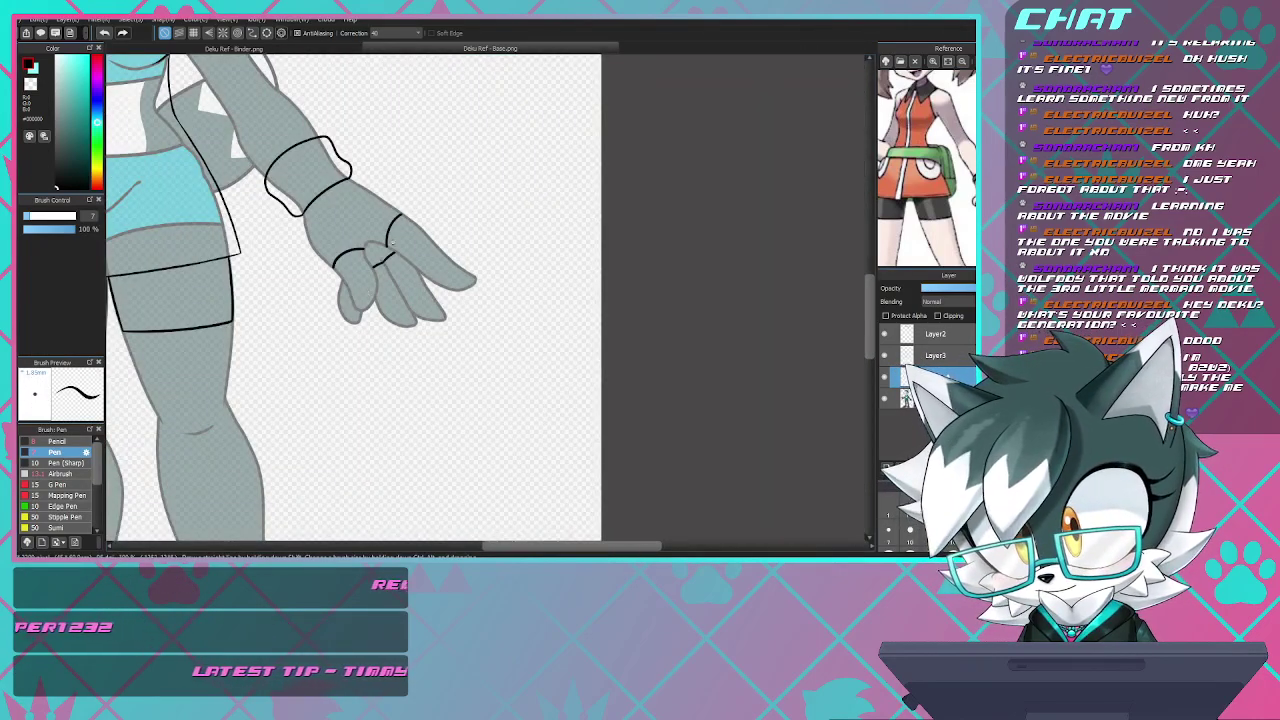
scroll(449, 250, down, 2)
scroll(470, 231, up, 3)
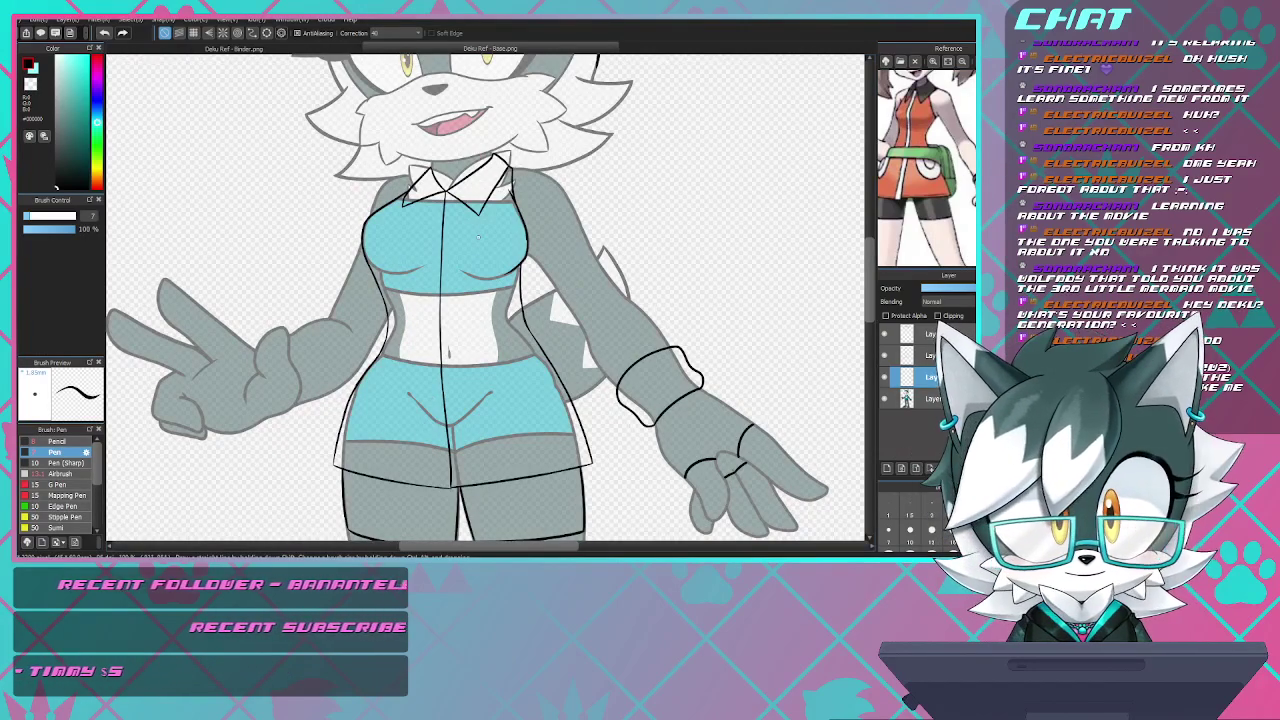
scroll(314, 234, down, 2)
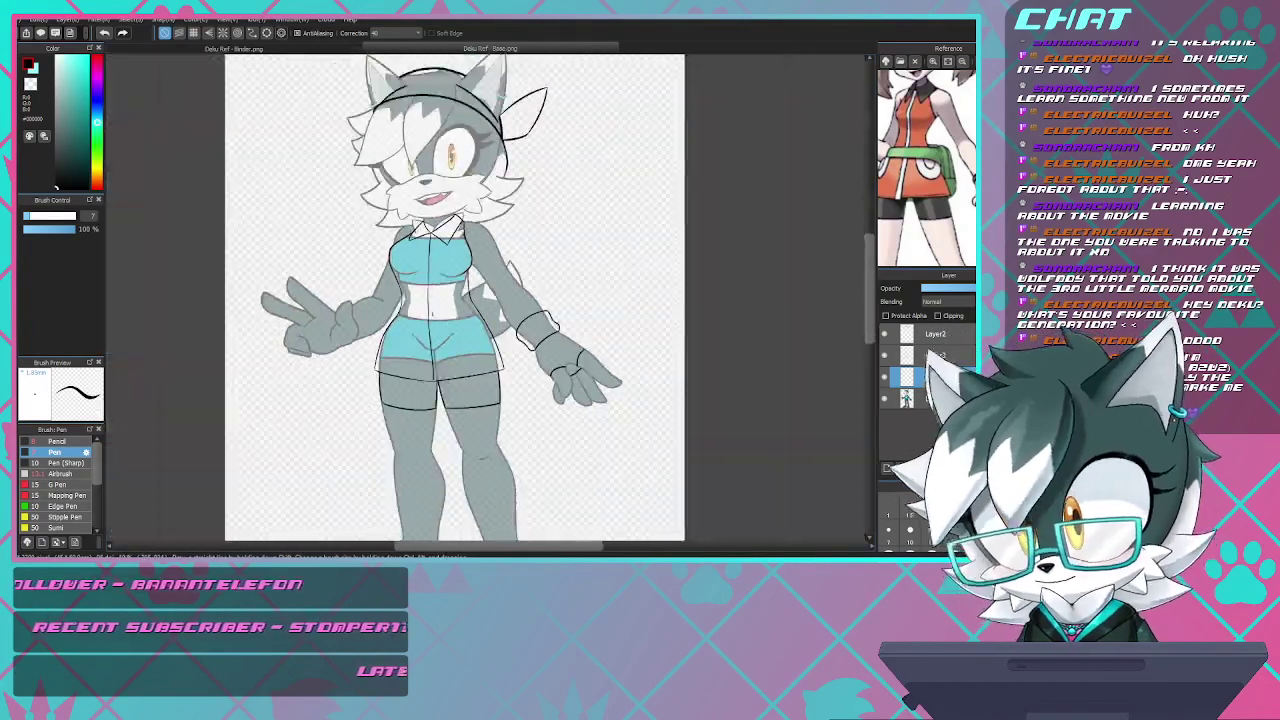
scroll(290, 300, up, 4)
scroll(271, 350, down, 1)
scroll(271, 350, up, 2)
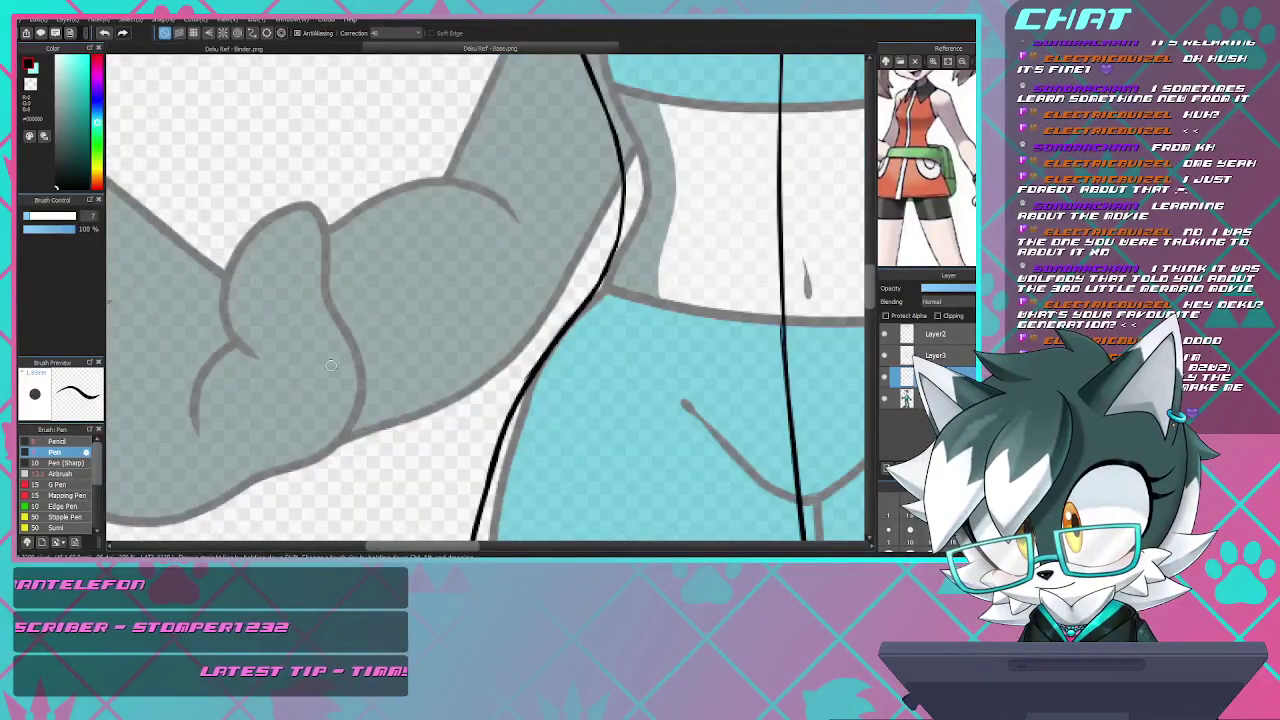
scroll(300, 362, up, 2)
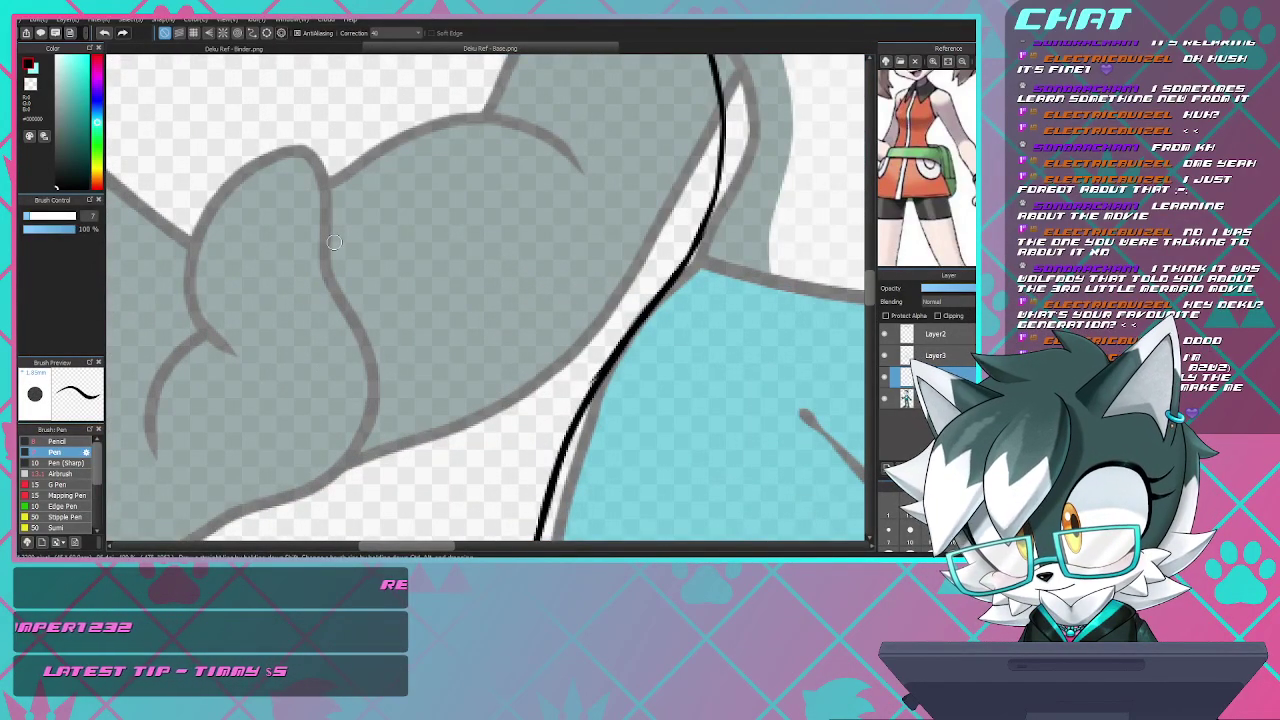
mouse_move(330, 246)
mouse_down()
mouse_move(369, 280)
mouse_move(395, 406)
mouse_move(382, 450)
mouse_move(350, 483)
mouse_move(259, 510)
mouse_up()
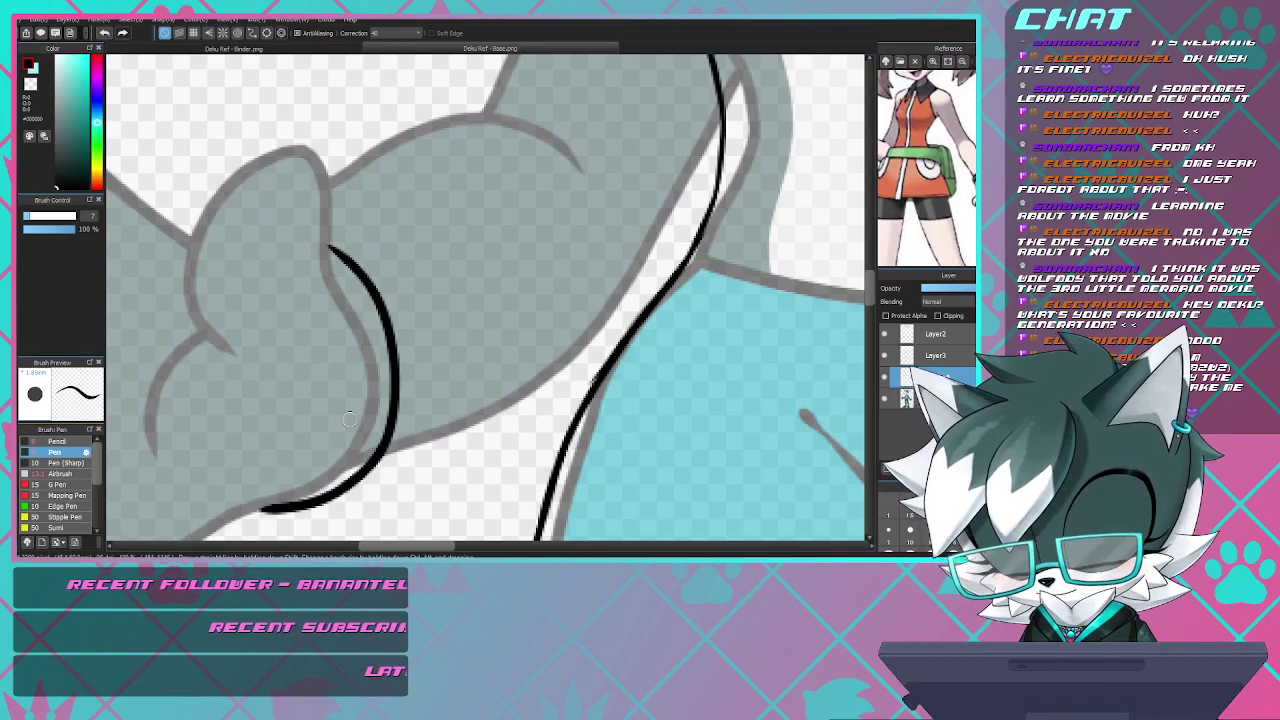
- Draw a curved glove edge across the base of the thumb on the raised hand
scroll(349, 419, down, 4)
scroll(276, 421, up, 4)
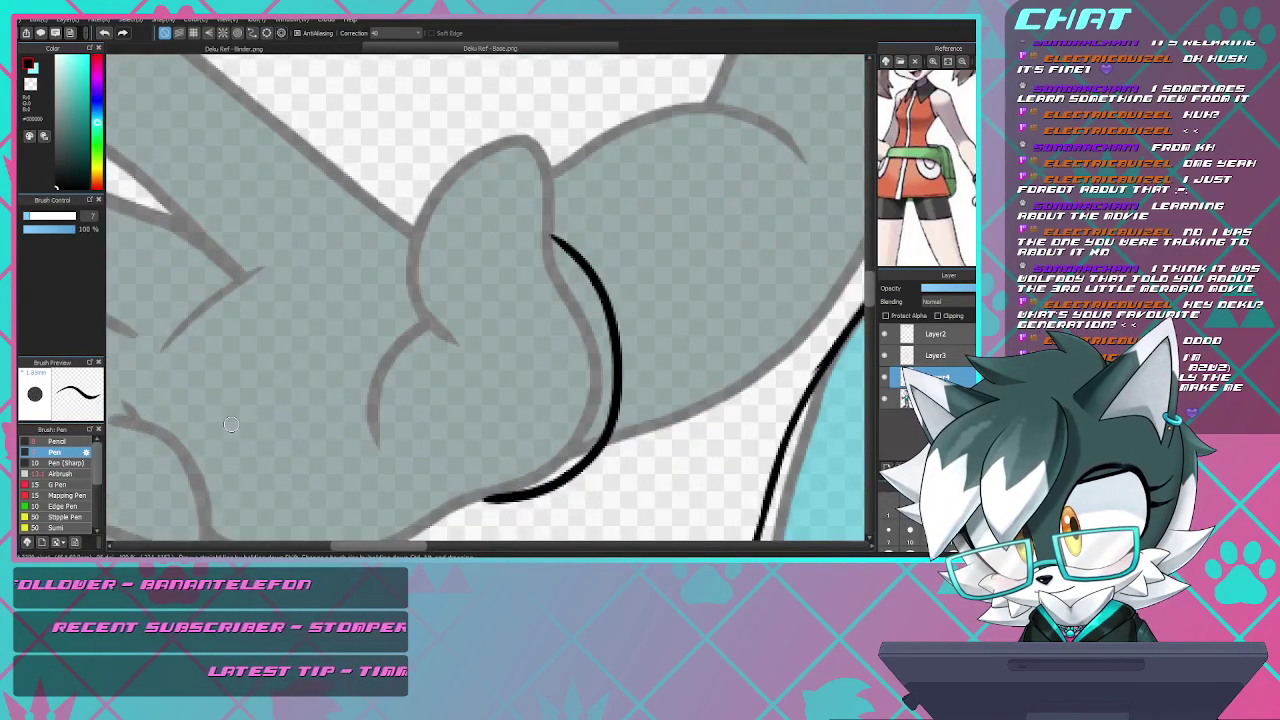
mouse_move(430, 330)
mouse_down()
mouse_move(484, 395)
mouse_move(555, 409)
mouse_move(593, 390)
mouse_up()
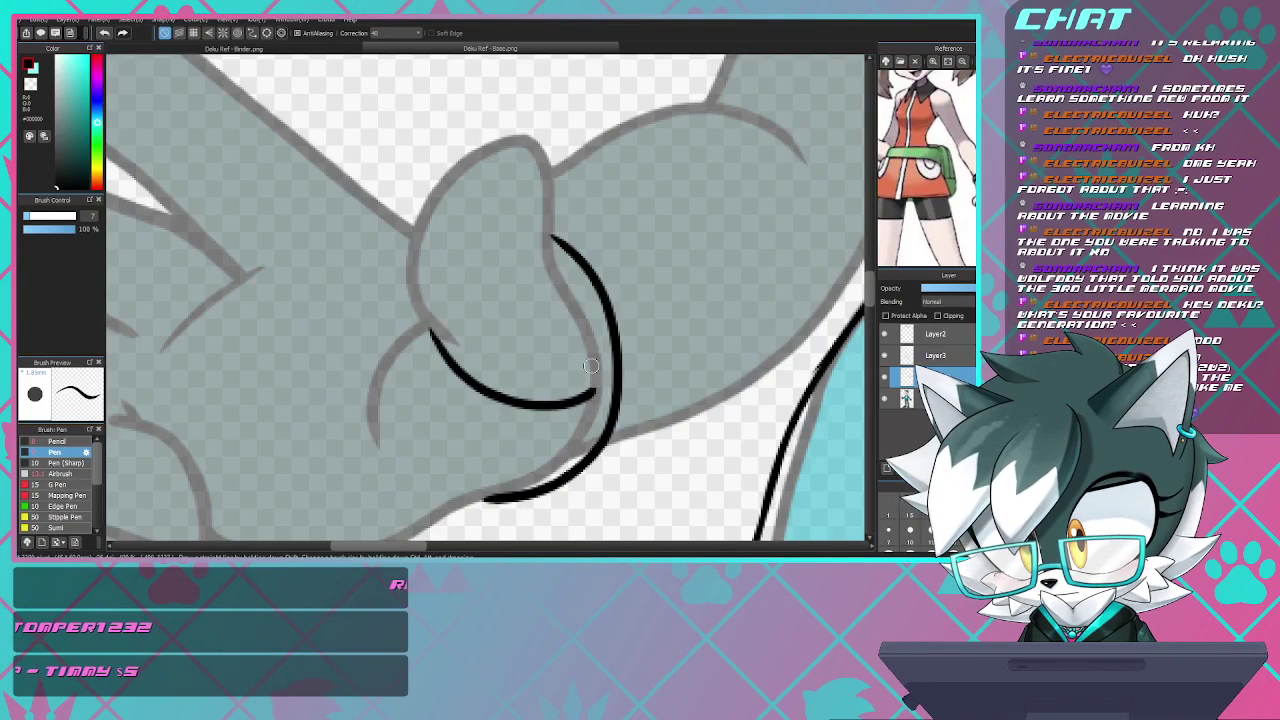
- Draw curved glove edges across the bases of the two extended fingers on the raised hand, retrying the first stroke until it fits
scroll(591, 366, down, 4)
scroll(440, 355, up, 4)
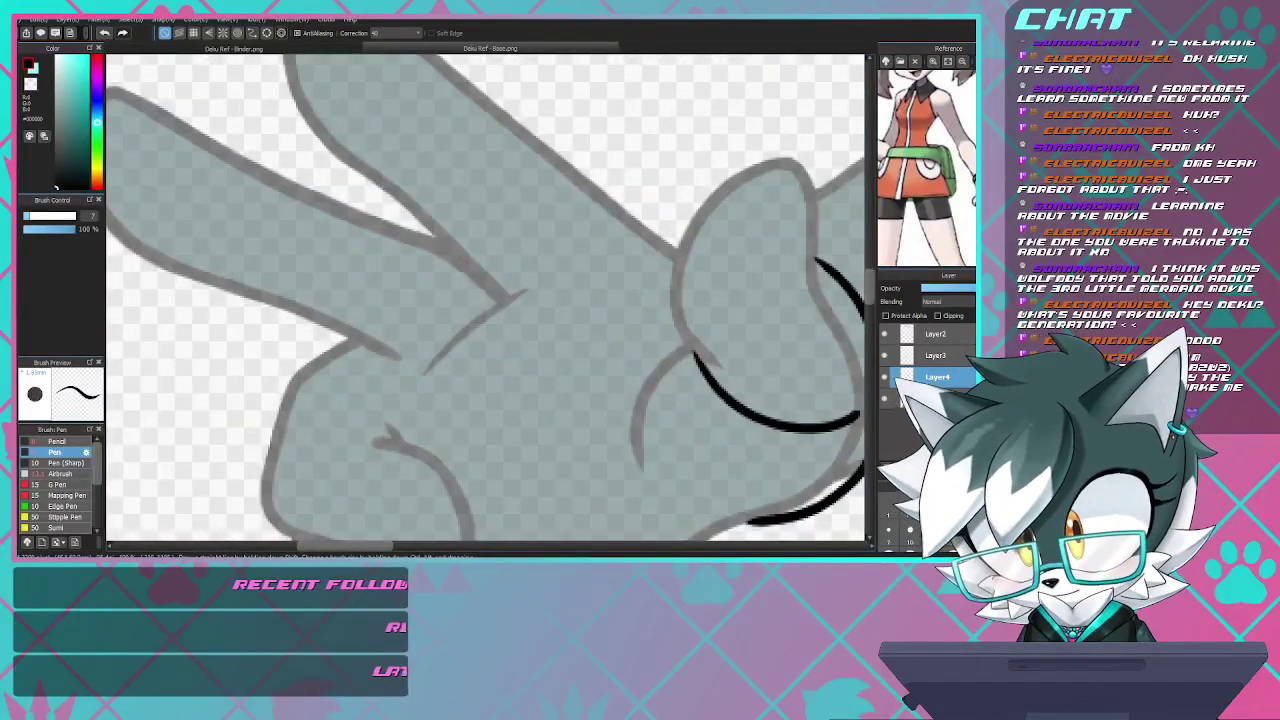
mouse_move(484, 270)
mouse_down()
mouse_move(605, 222)
mouse_move(566, 274)
mouse_move(494, 285)
mouse_move(538, 280)
mouse_move(630, 213)
mouse_up()
key(ctrl+z)
key(ctrl+z)
key(ctrl+z)
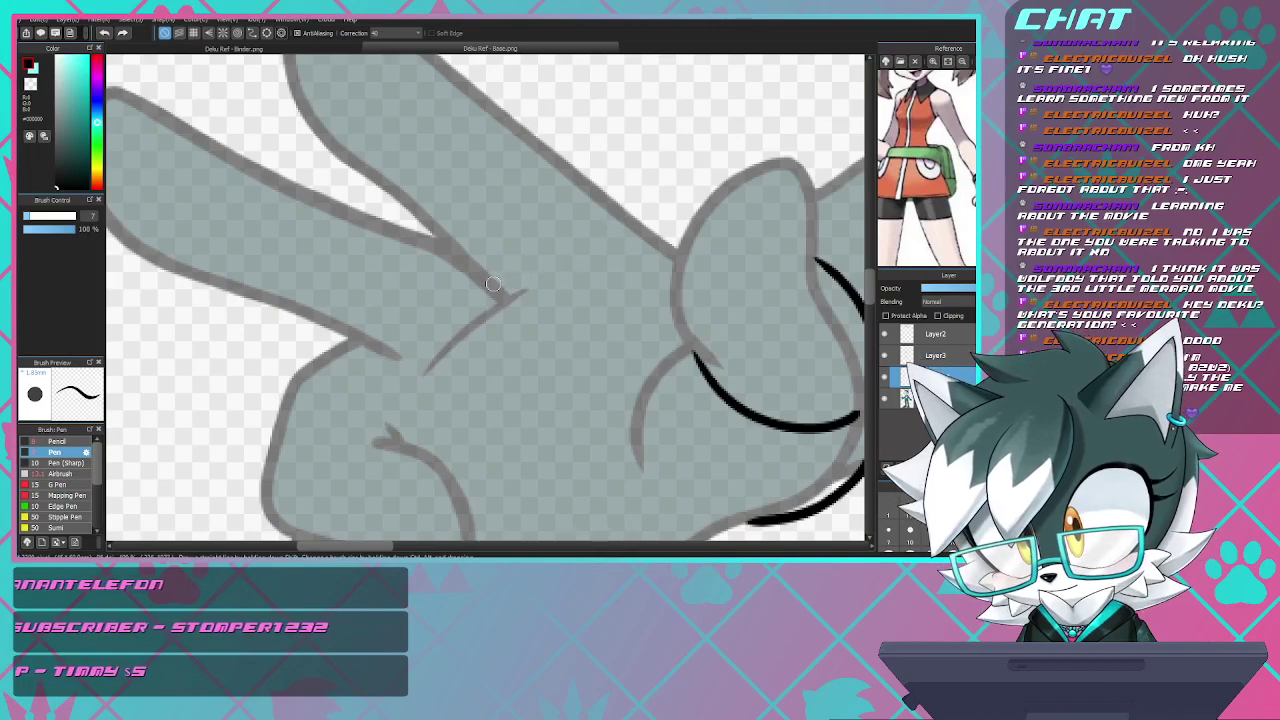
drag(492, 284, 607, 228)
key(ctrl+z)
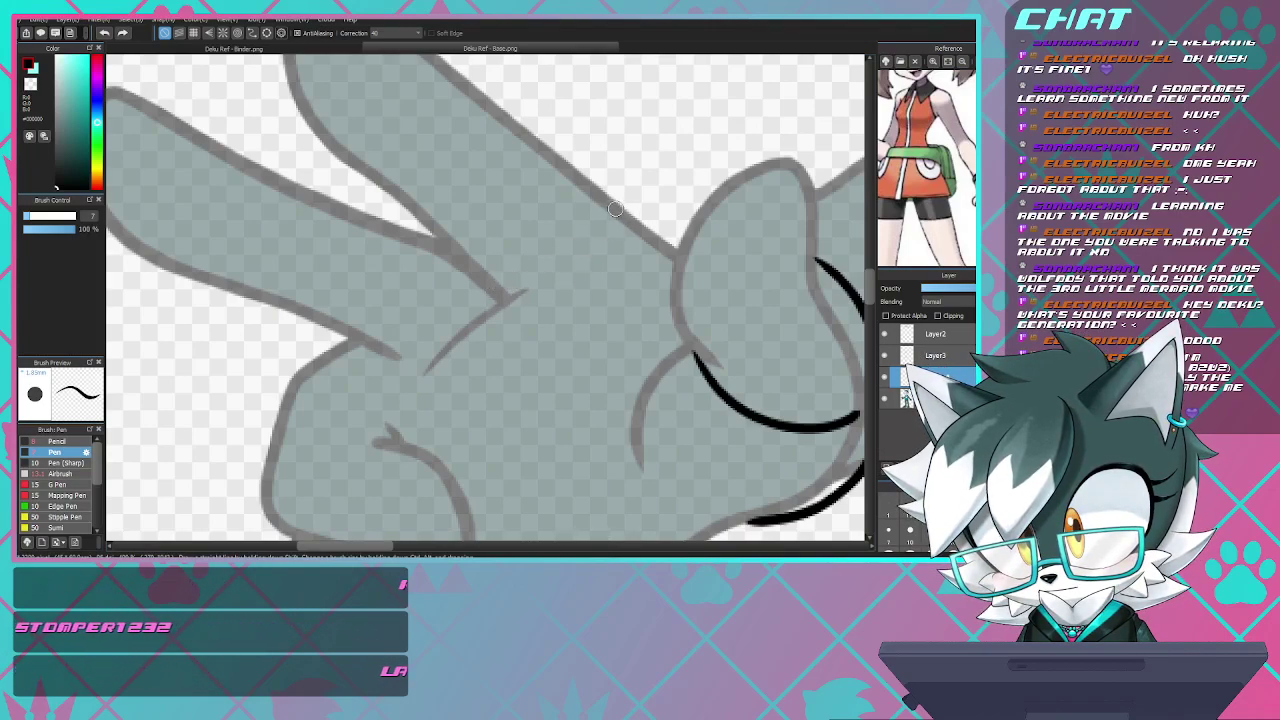
mouse_move(617, 208)
mouse_down()
mouse_move(524, 273)
mouse_move(489, 277)
mouse_move(533, 274)
mouse_move(620, 210)
mouse_up()
key(ctrl+z)
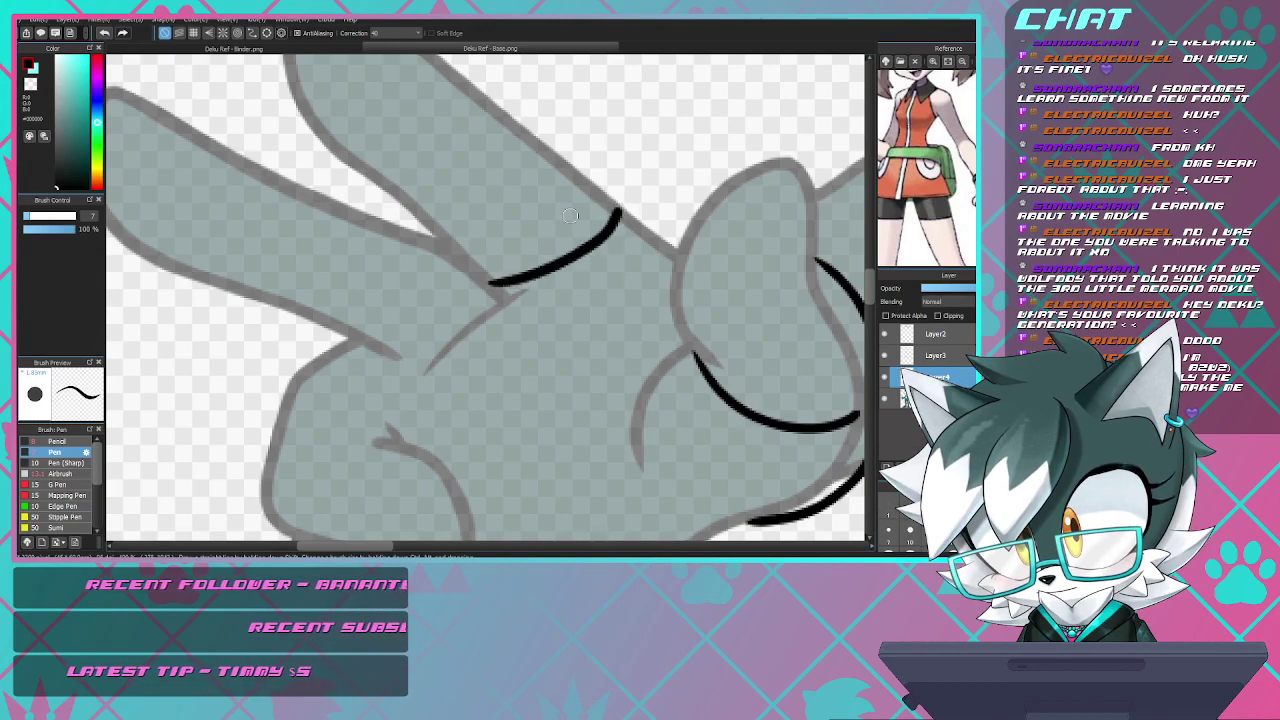
drag(491, 282, 389, 350)
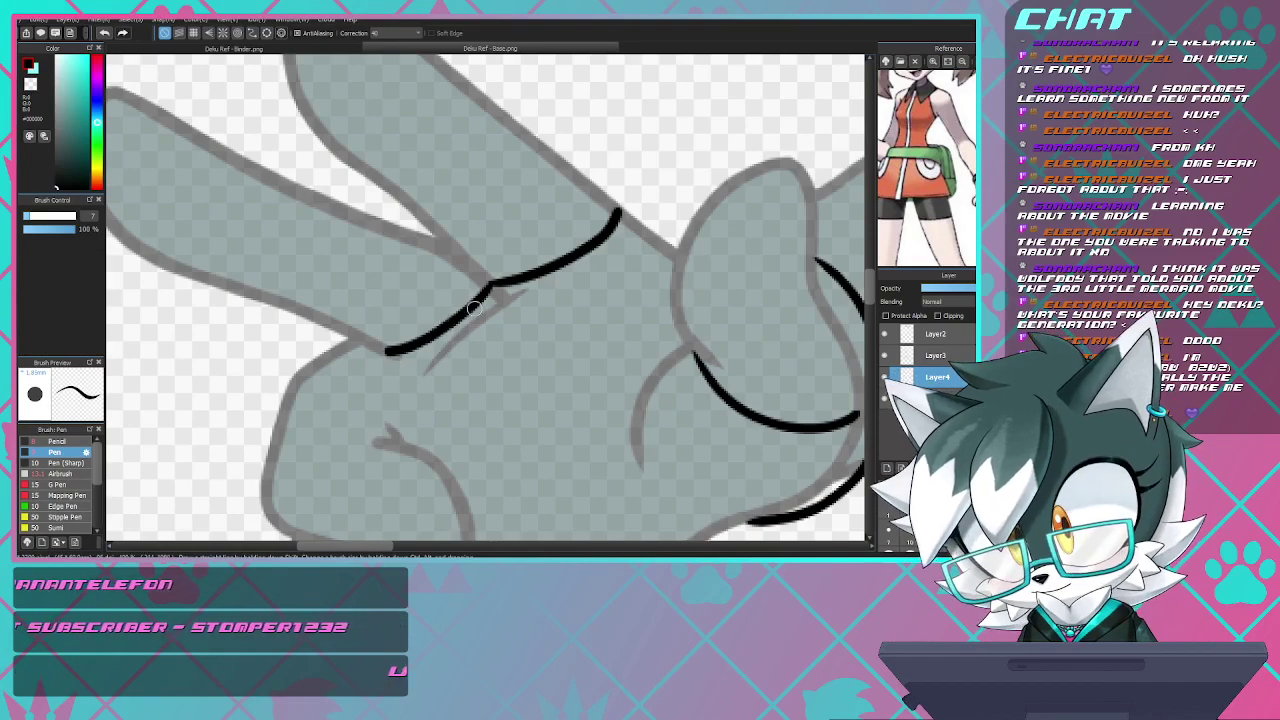
- Draw a short curved glove edge across the base of the curled finger on the raised hand, replacing the first attempt
scroll(474, 308, down, 3)
scroll(443, 361, up, 4)
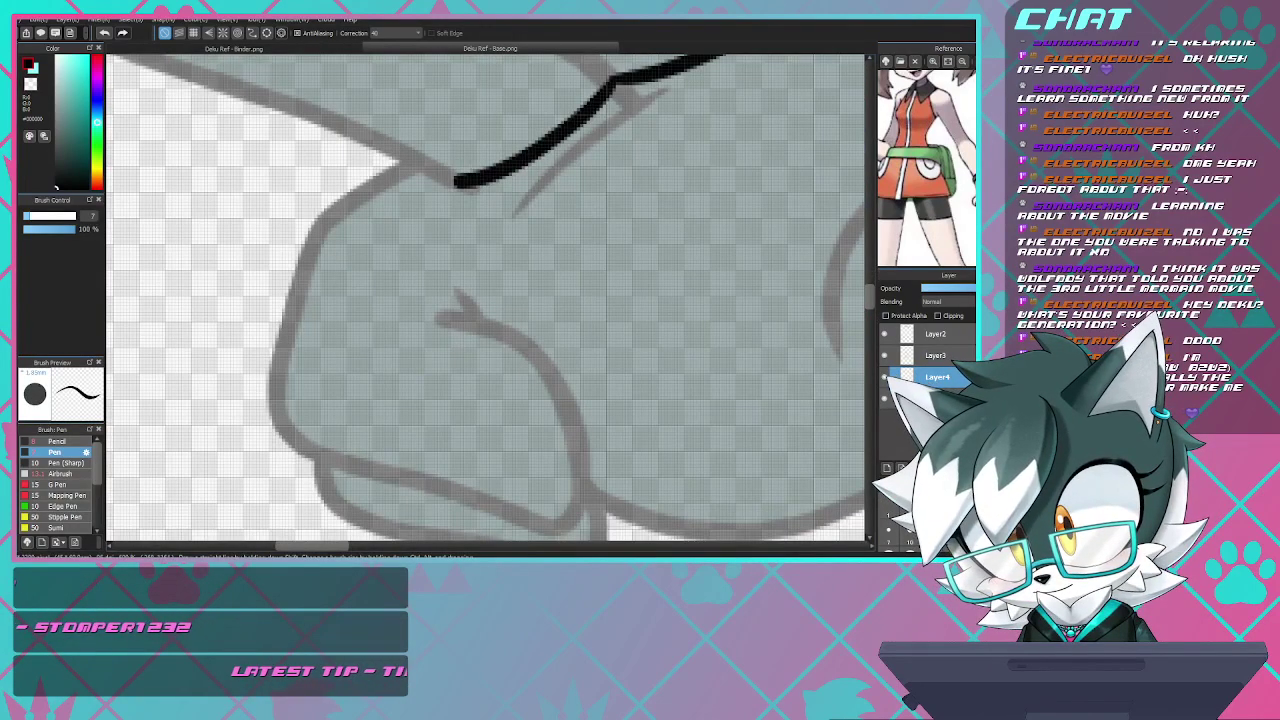
drag(403, 163, 417, 184)
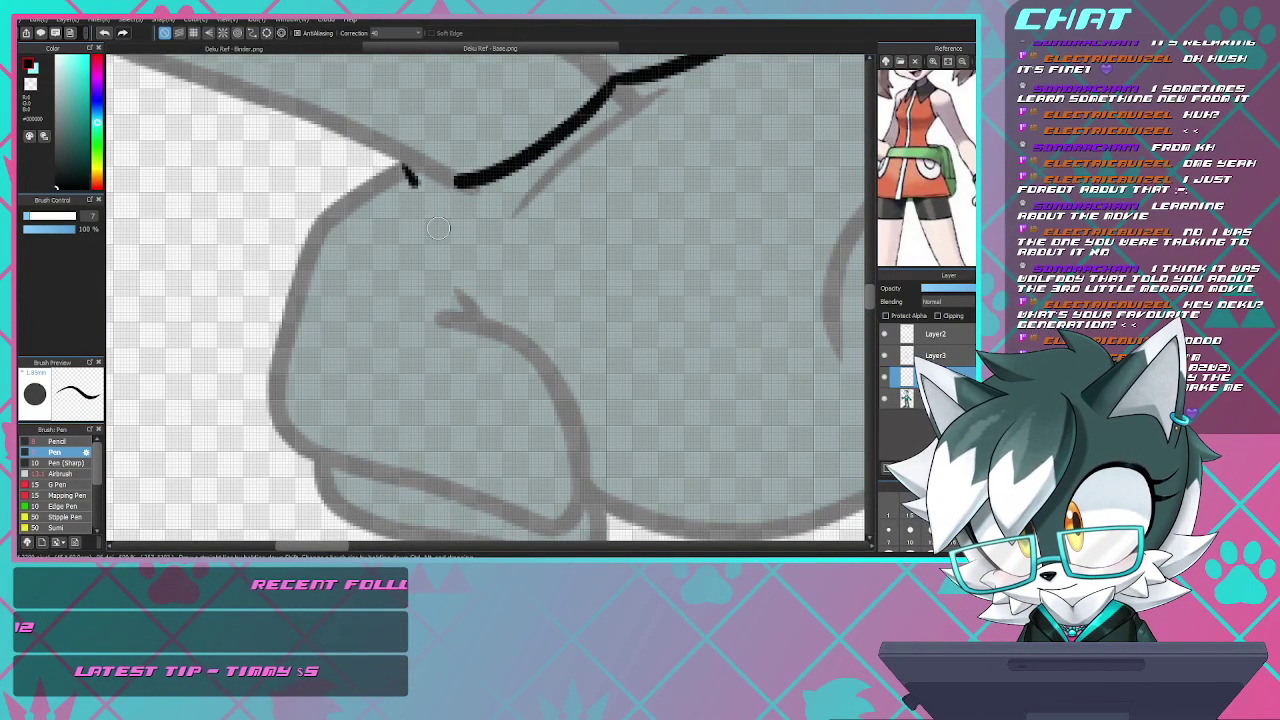
mouse_move(438, 228)
mouse_down()
mouse_move(455, 302)
mouse_move(428, 240)
mouse_move(360, 198)
mouse_up()
key(ctrl+z)
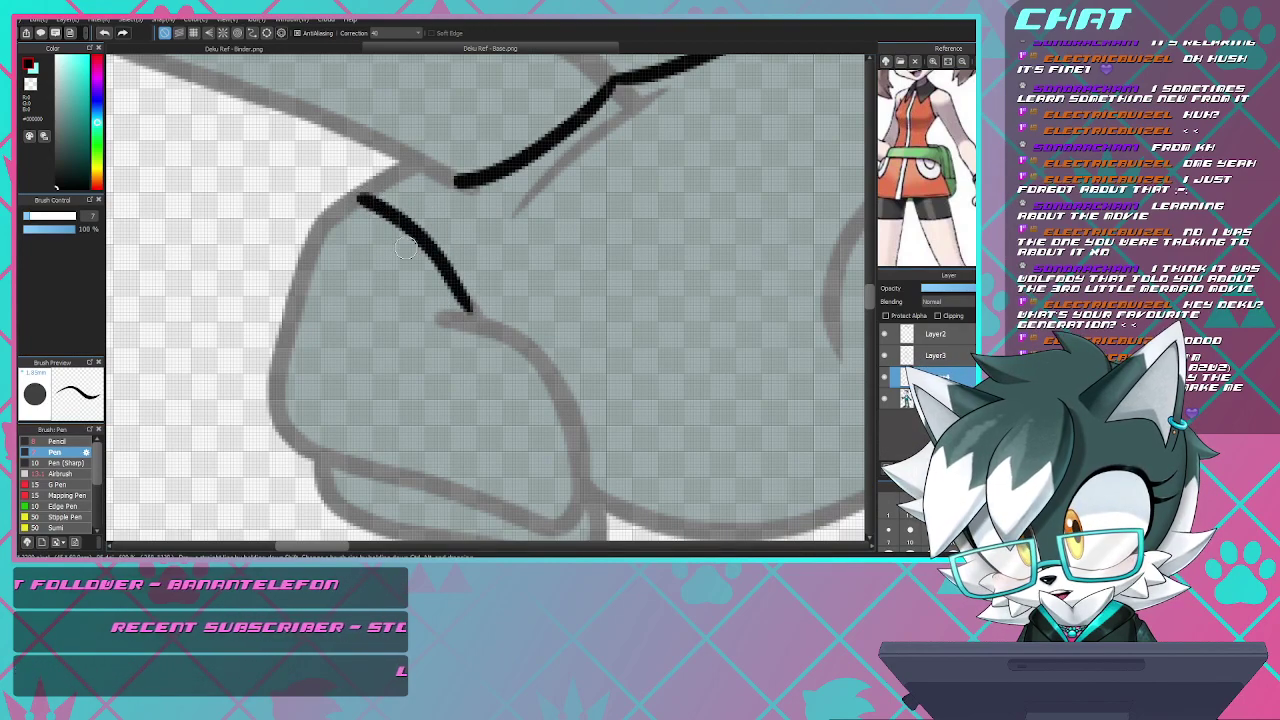
scroll(413, 245, down, 6)
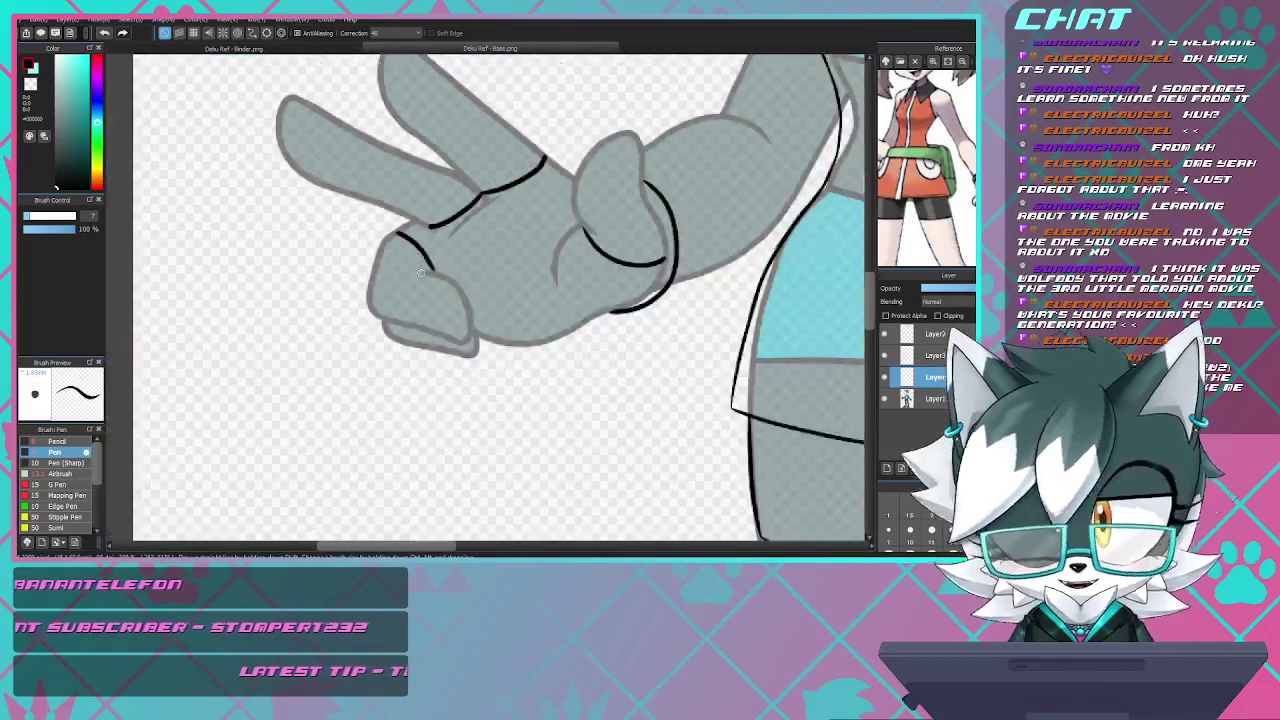
scroll(488, 243, up, 3)
scroll(489, 243, down, 2)
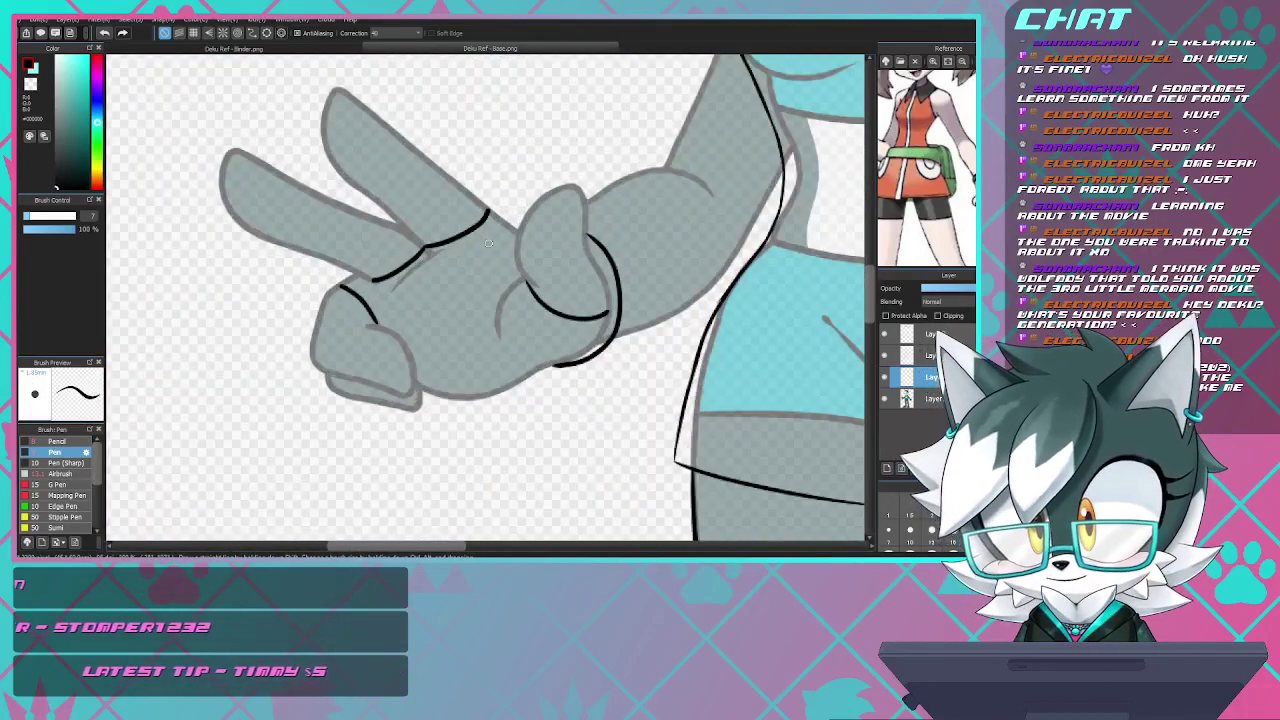
scroll(489, 243, down, 3)
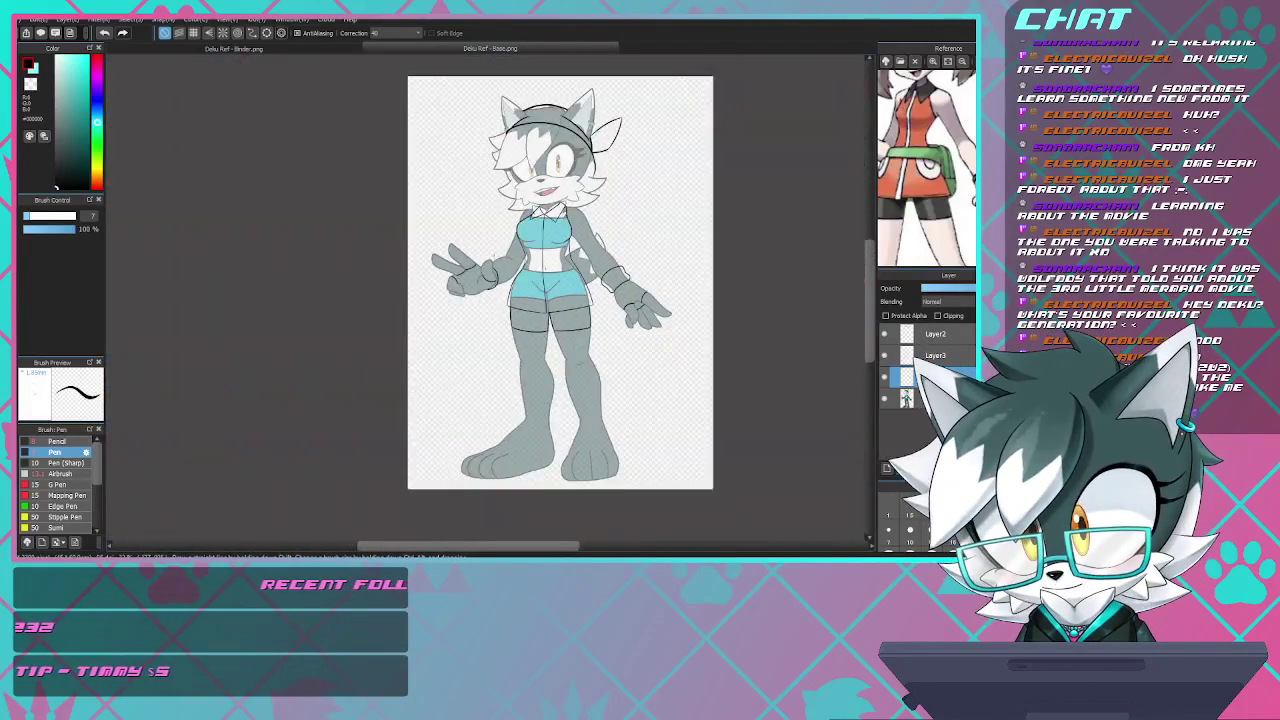
- Examine the finished glove edges on the lowered hand up close and at full-figure distance
scroll(489, 243, up, 5)
scroll(489, 243, down, 3)
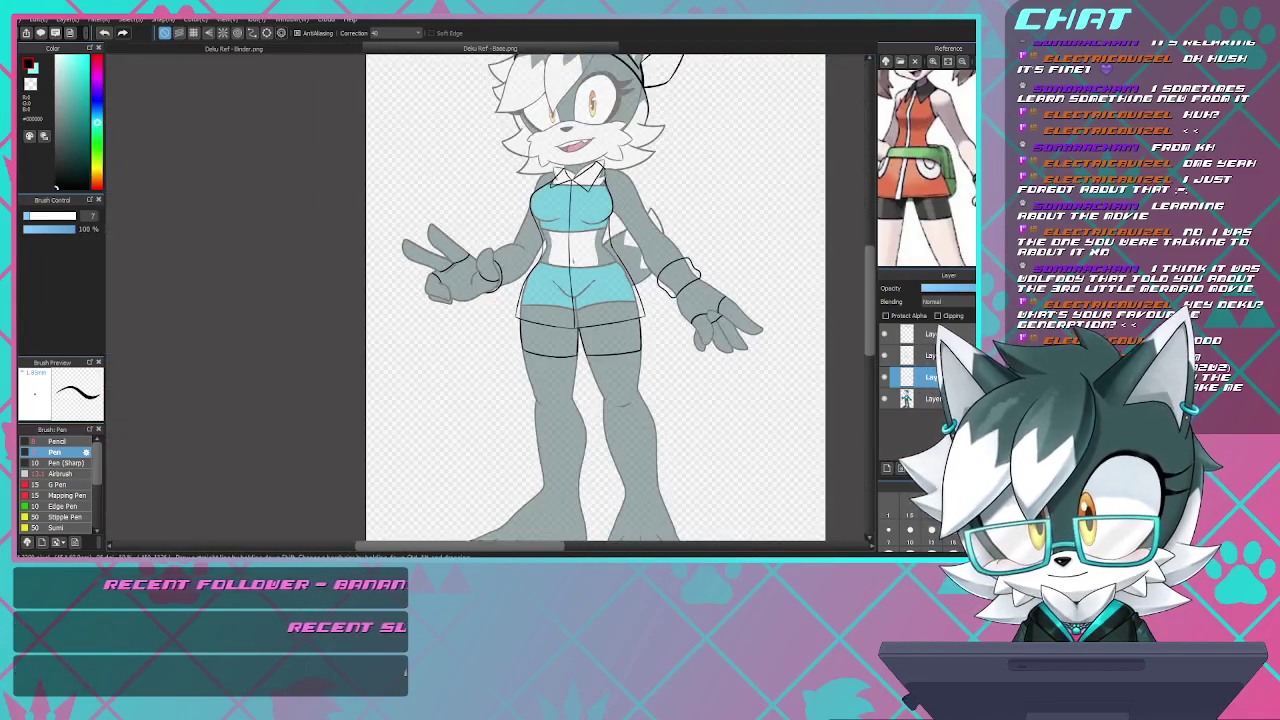
scroll(489, 243, up, 6)
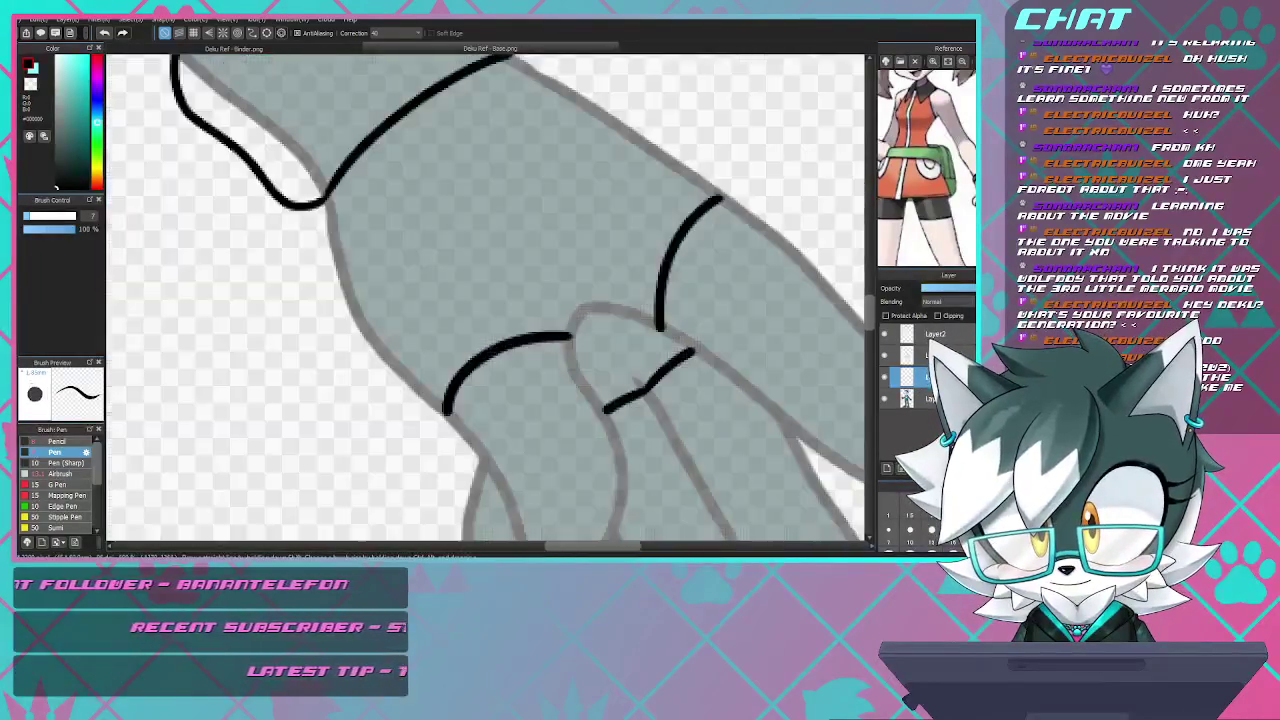
scroll(489, 243, down, 1)
scroll(489, 297, down, 2)
scroll(489, 297, up, 4)
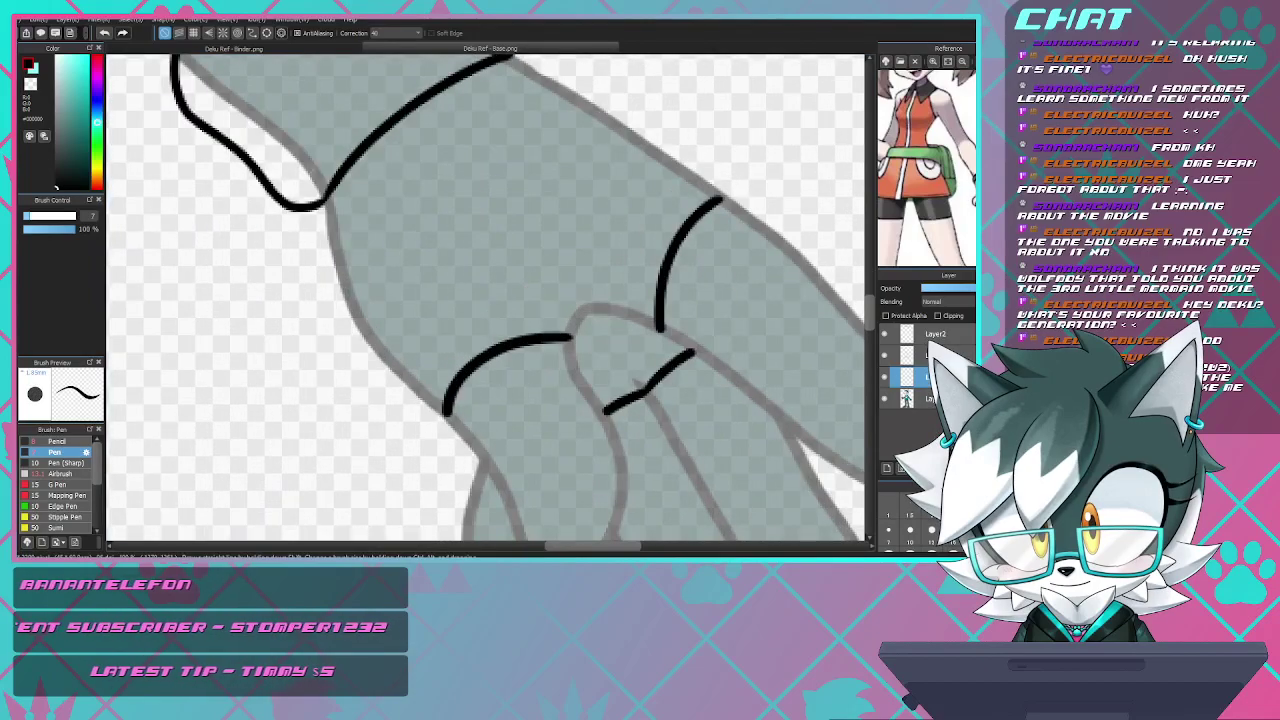
scroll(489, 297, down, 1)
scroll(489, 297, down, 2)
scroll(489, 297, up, 5)
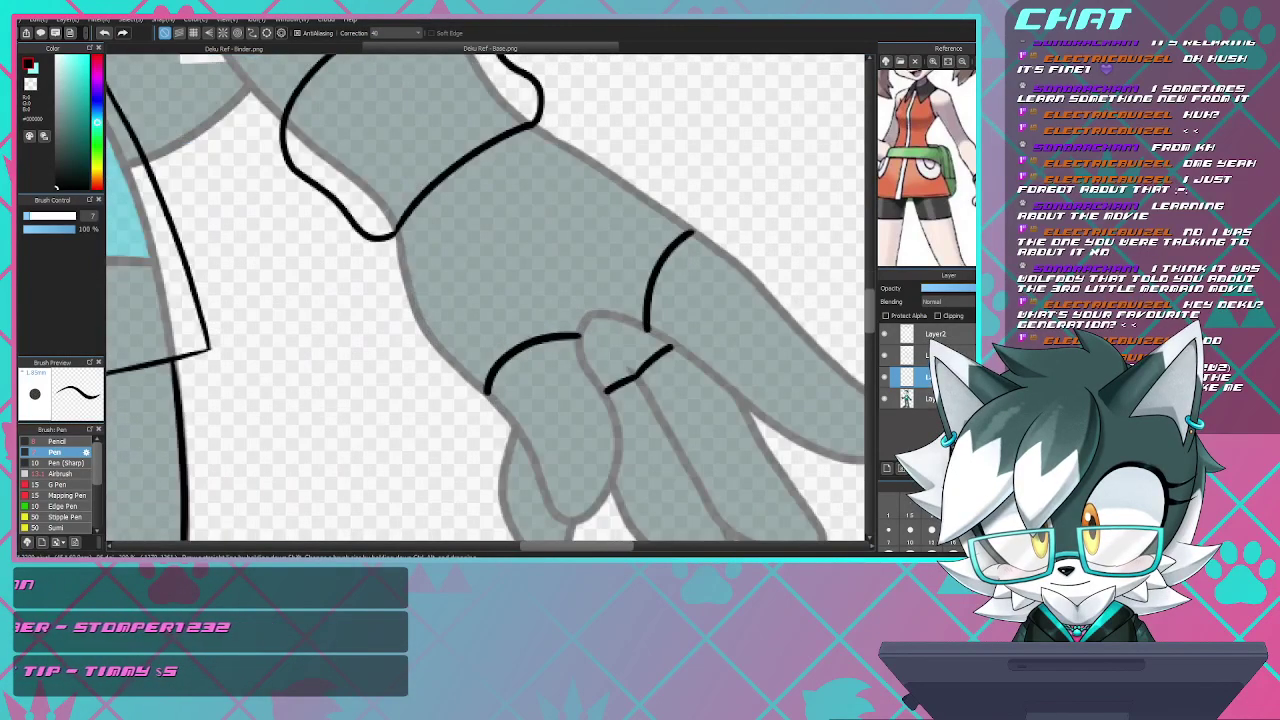
scroll(489, 297, down, 6)
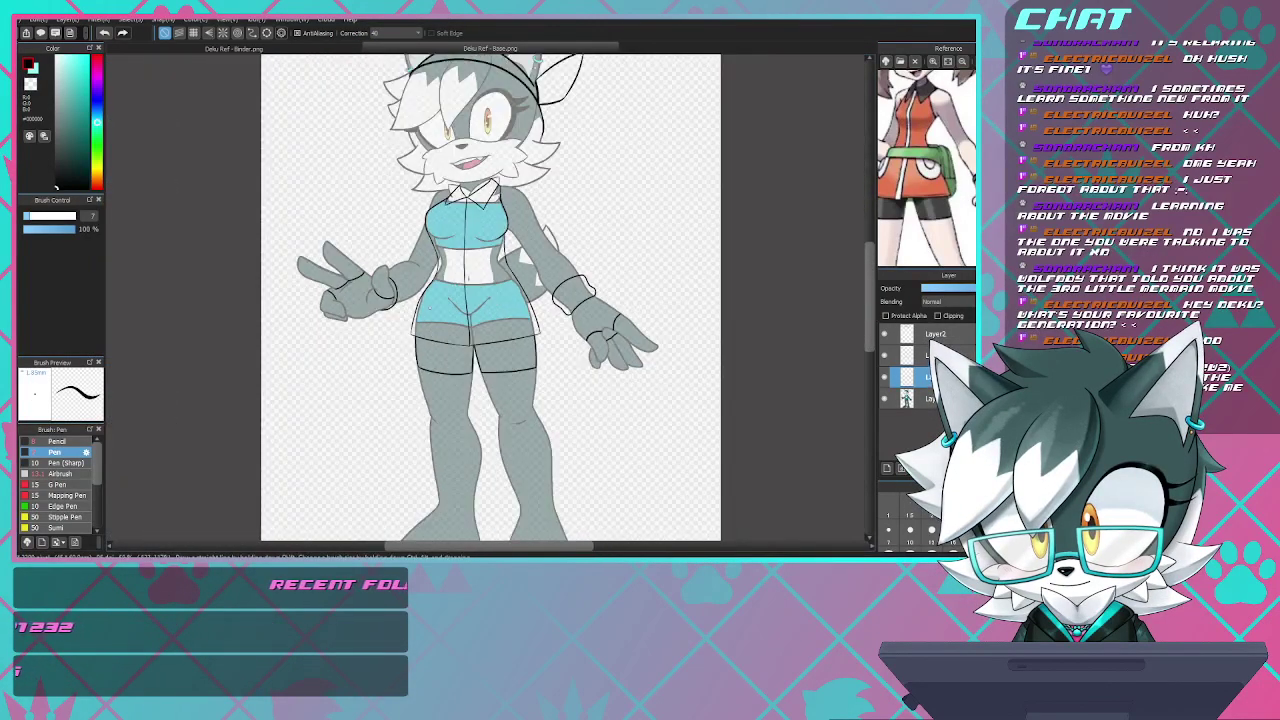
- Examine the whole outfit on the figure, from the headband to the bare legs and feet
scroll(489, 297, up, 4)
scroll(489, 297, down, 2)
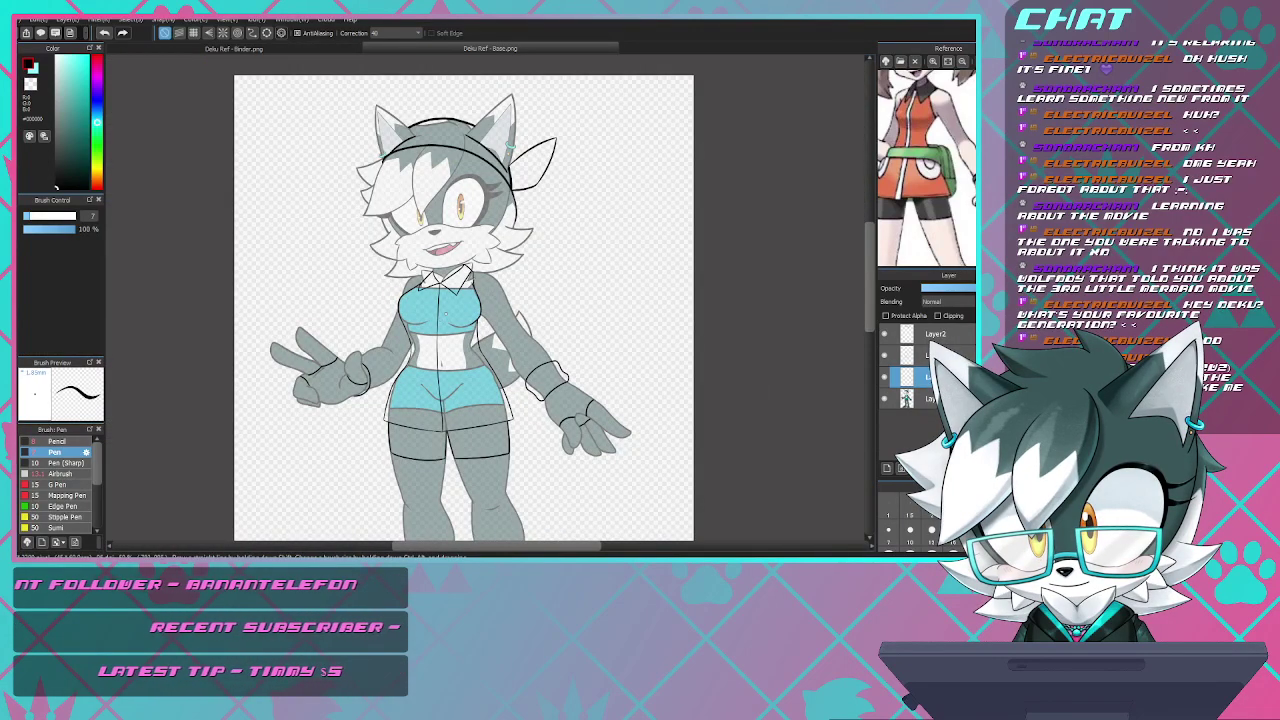
scroll(445, 271, down, 1)
scroll(447, 383, up, 1)
scroll(447, 383, down, 1)
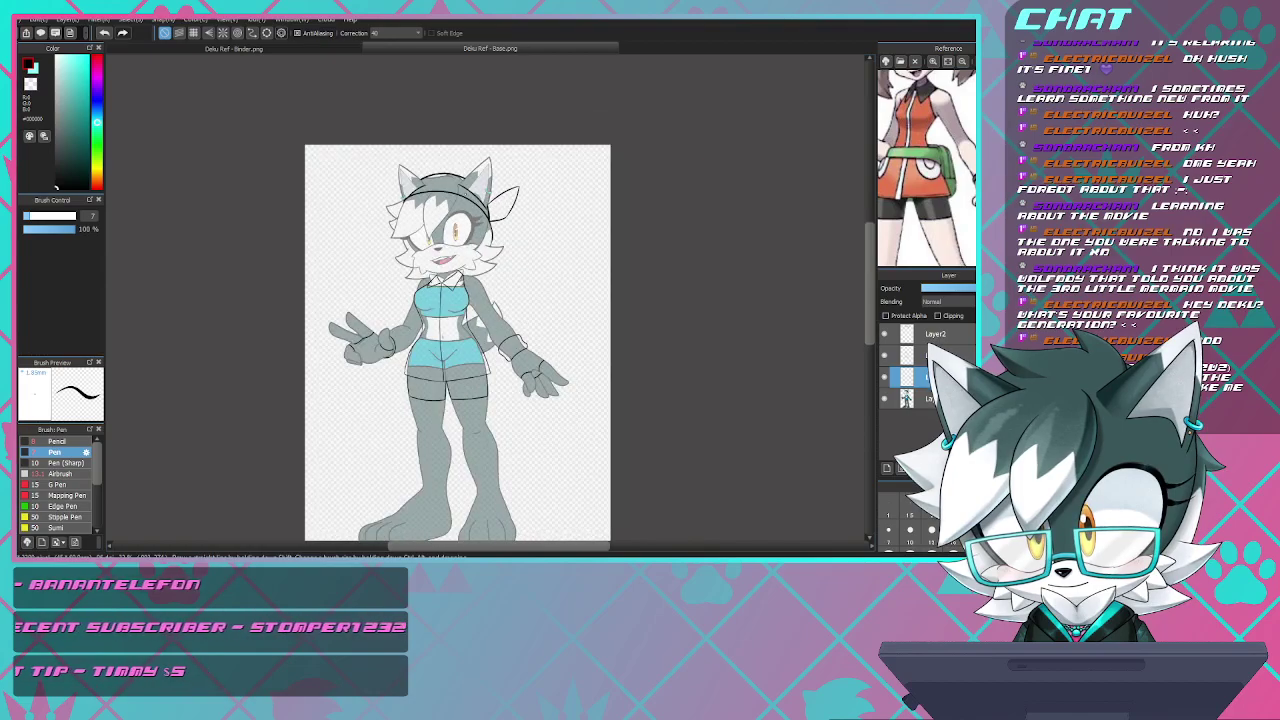
scroll(447, 383, up, 3)
scroll(447, 383, down, 4)
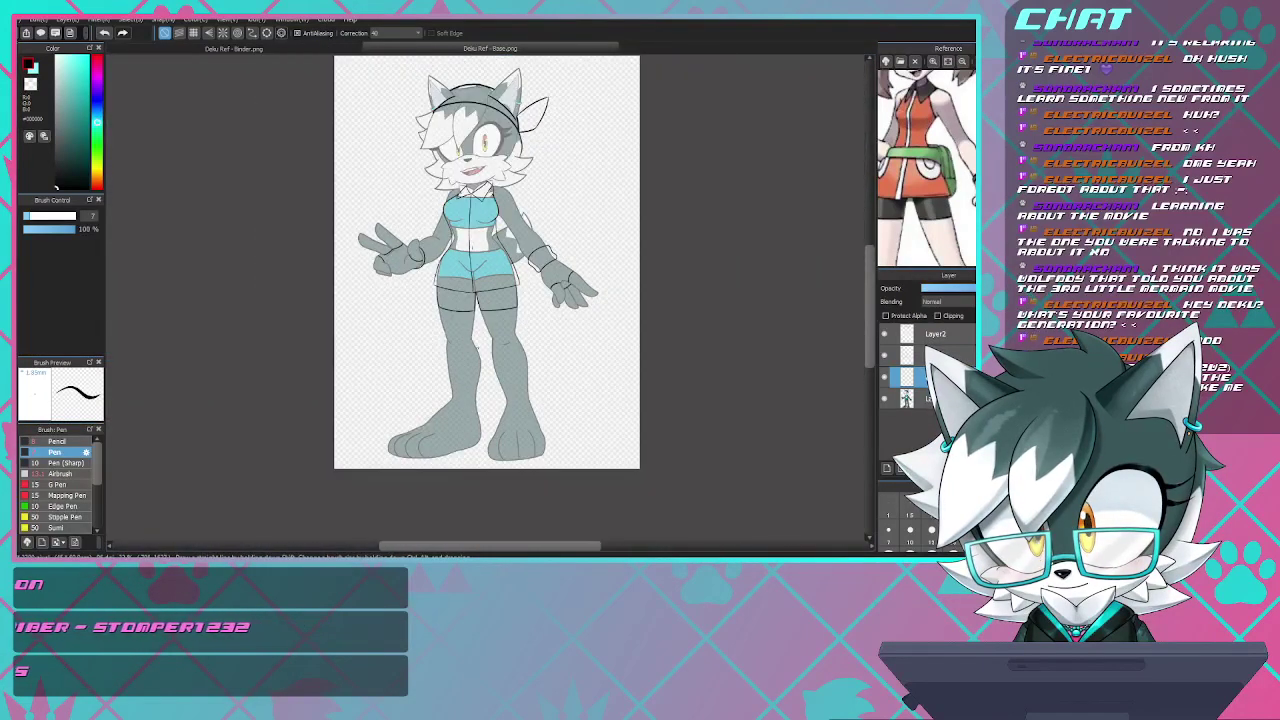
scroll(479, 261, up, 2)
scroll(479, 262, down, 2)
scroll(479, 262, up, 1)
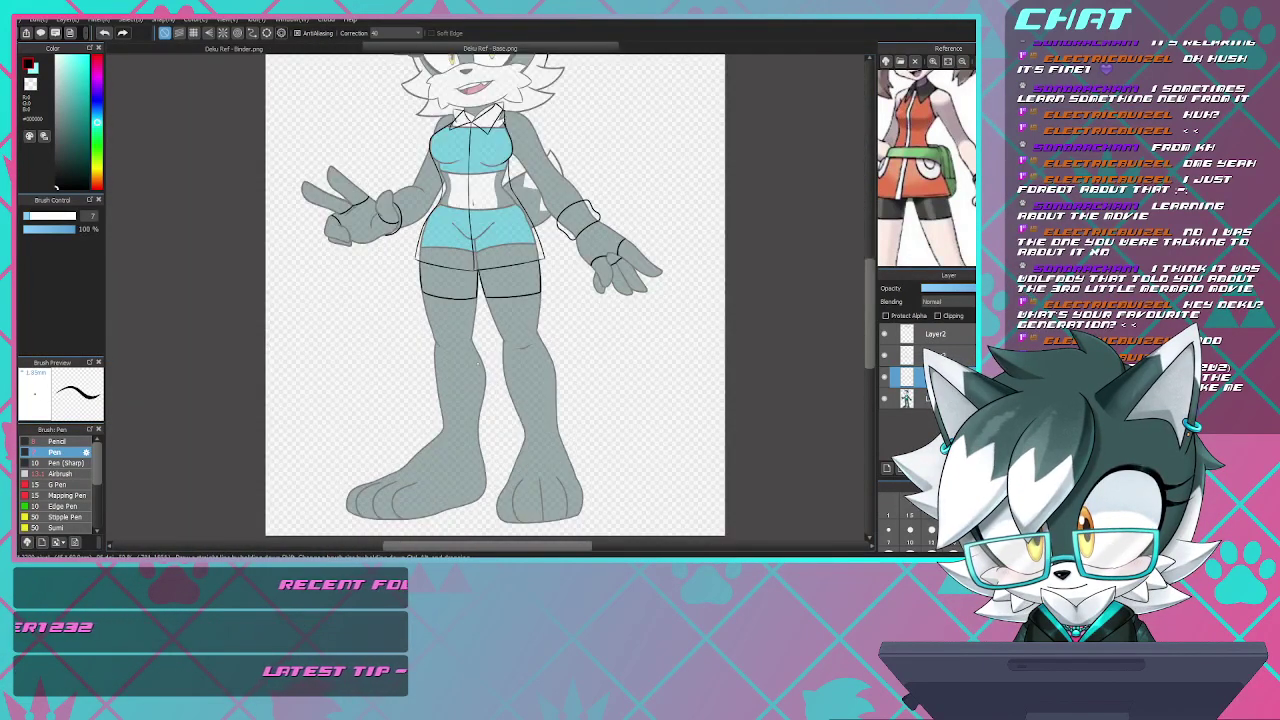
scroll(470, 376, down, 1)
scroll(470, 376, up, 1)
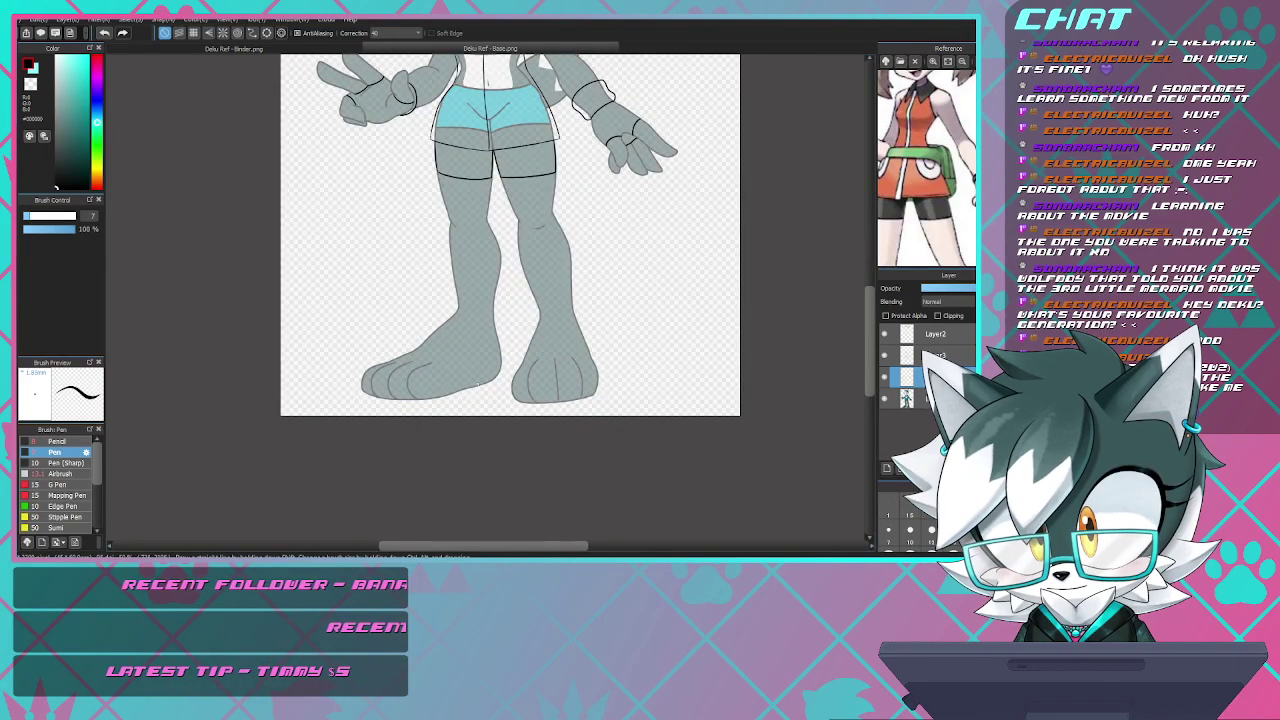
scroll(470, 376, up, 2)
scroll(470, 376, down, 2)
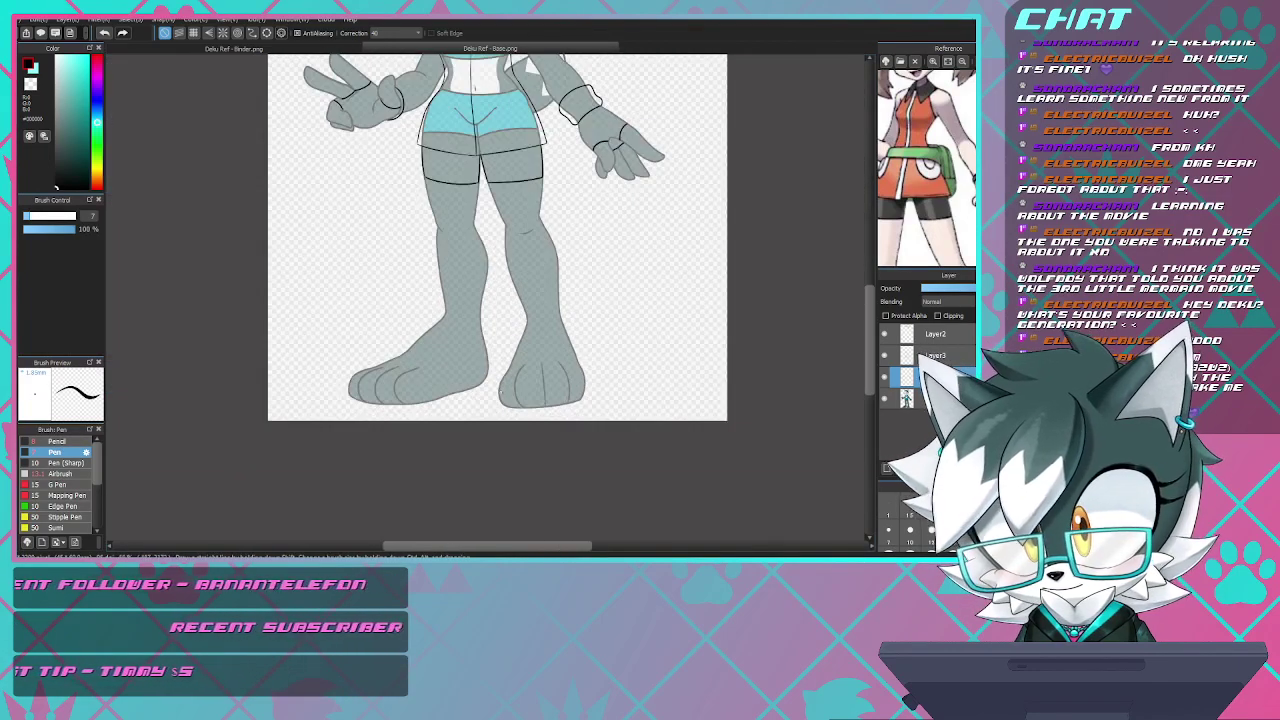
- Bring the reference character's shoe into view and add a new layer directly above the character base for the footwear
scroll(470, 376, up, 3)
scroll(389, 258, up, 3)
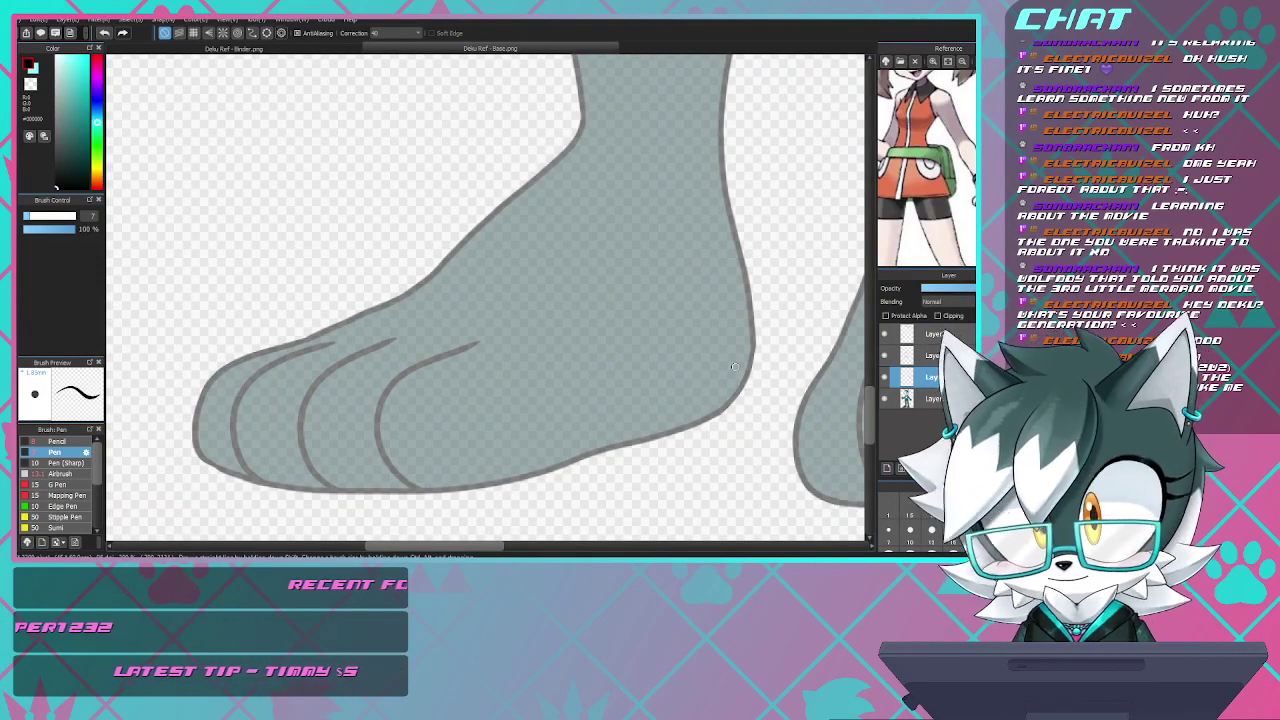
drag(925, 240, 966, 68)
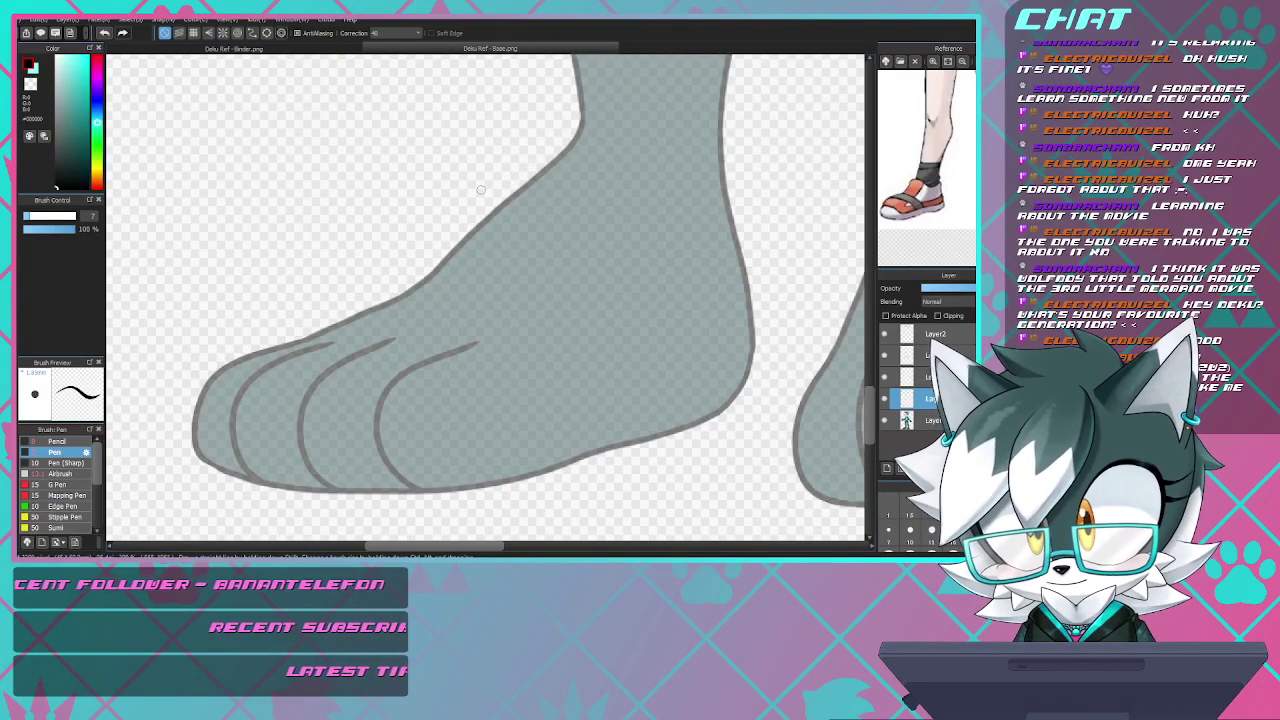
drag(473, 158, 427, 253)
drag(476, 157, 590, 165)
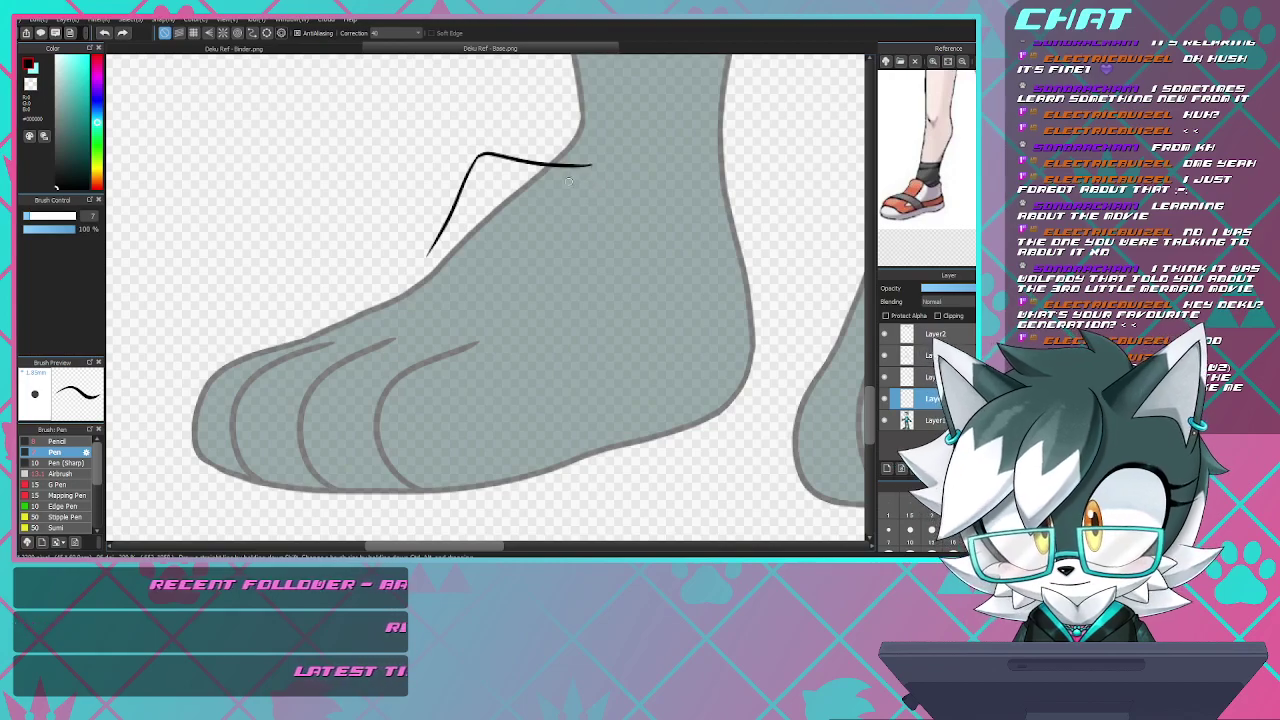
key(ctrl+z)
key(ctrl+z)
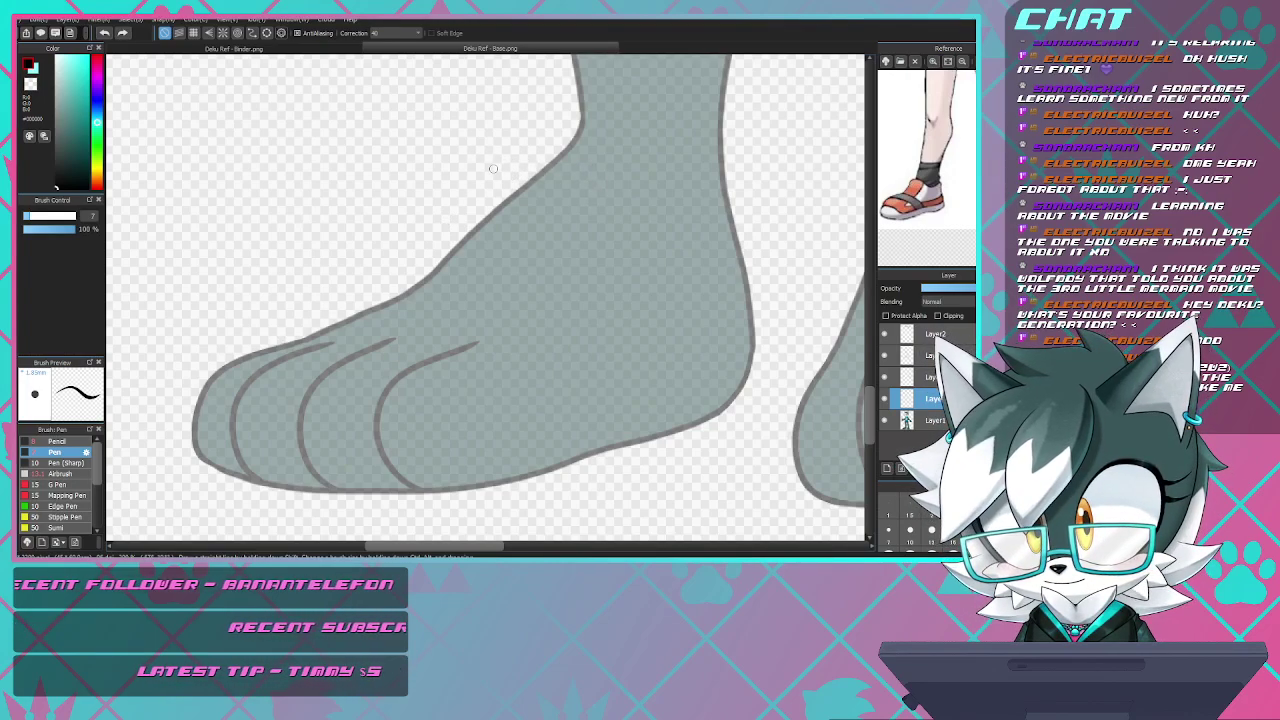
mouse_move(493, 168)
mouse_down()
mouse_move(594, 203)
mouse_move(675, 203)
mouse_move(745, 177)
mouse_up()
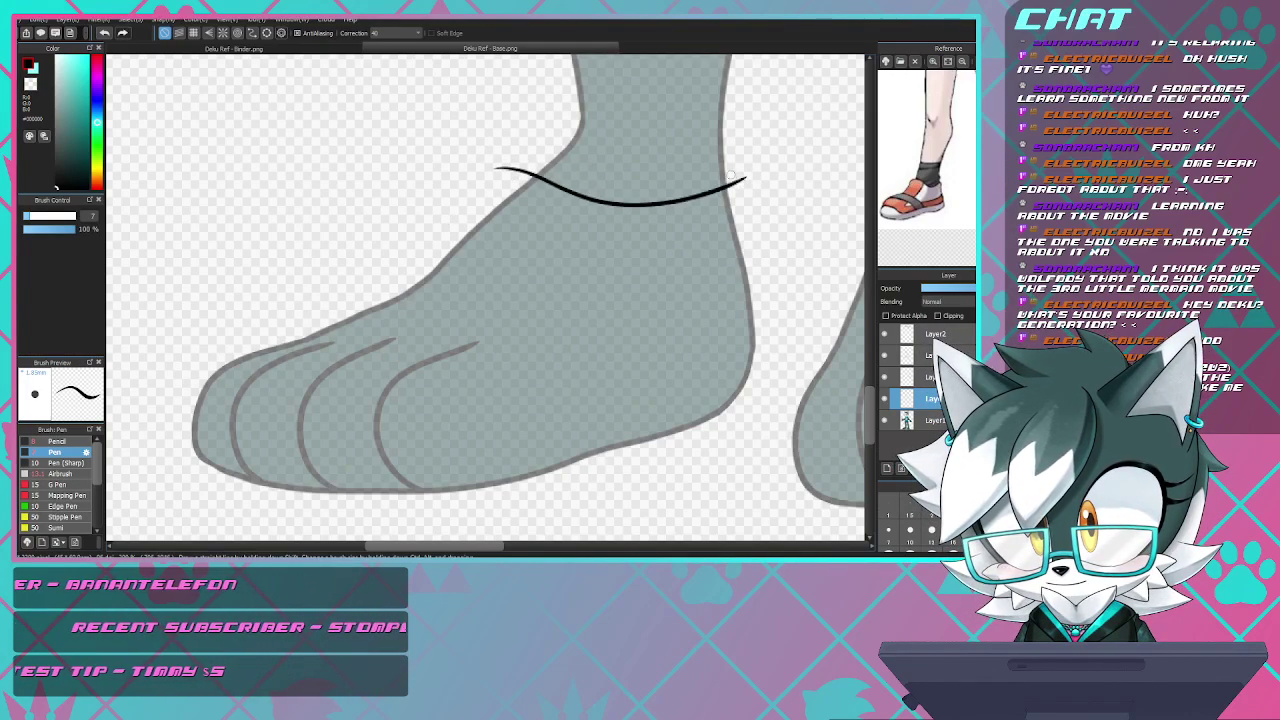
key(ctrl+z)
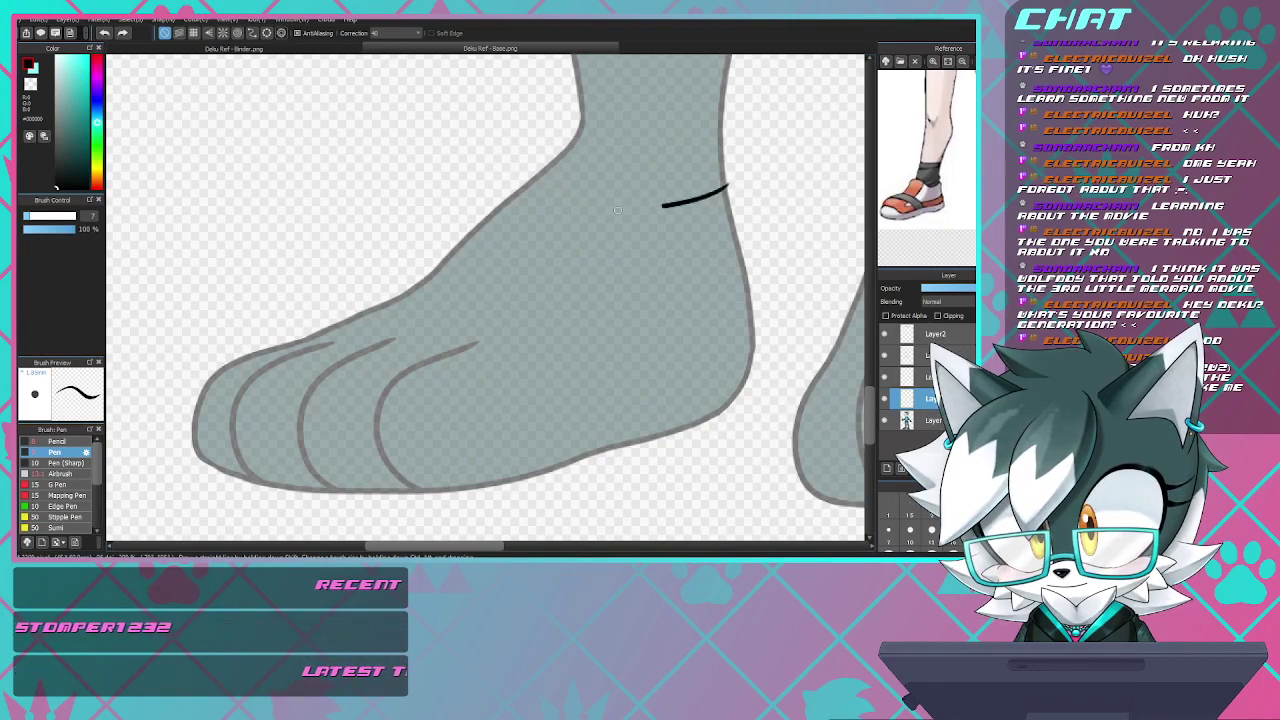
key(ctrl+z)
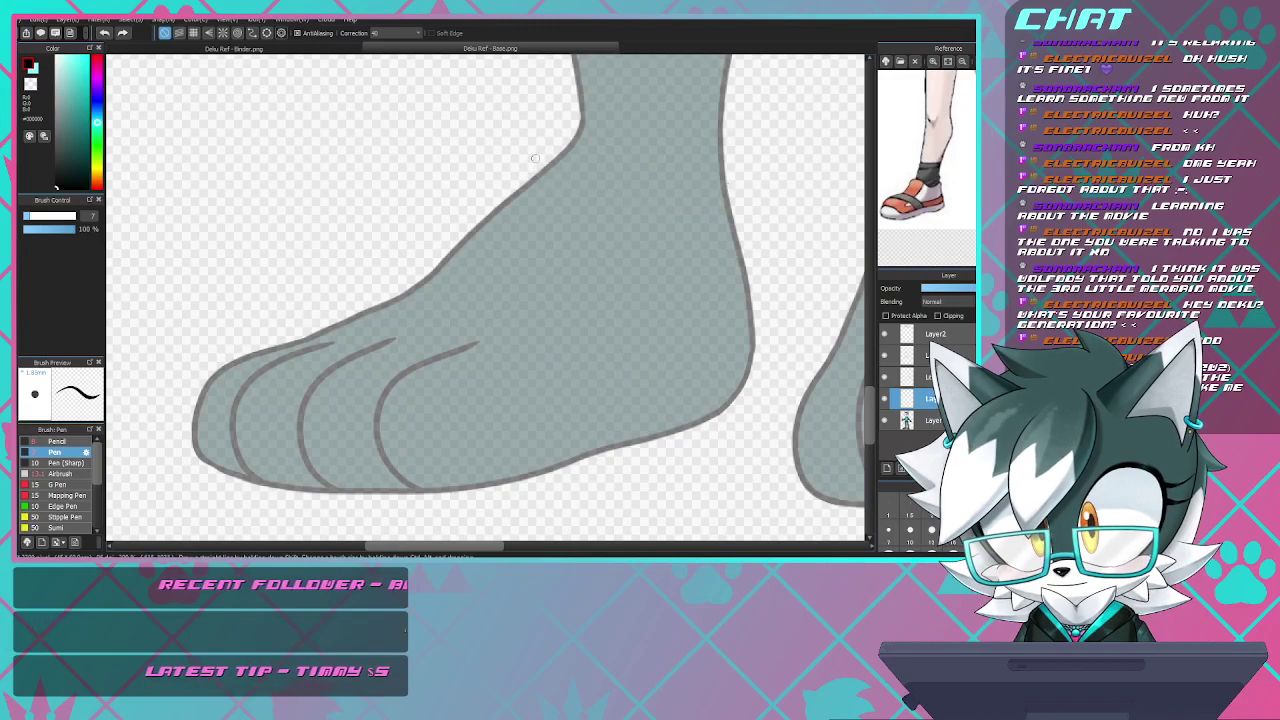
- Draw the shoe's curved opening across the ankle, its heel, and the rear sole line on the side-facing foot
mouse_move(460, 197)
mouse_down()
mouse_move(510, 161)
mouse_move(609, 195)
mouse_move(708, 195)
mouse_up()
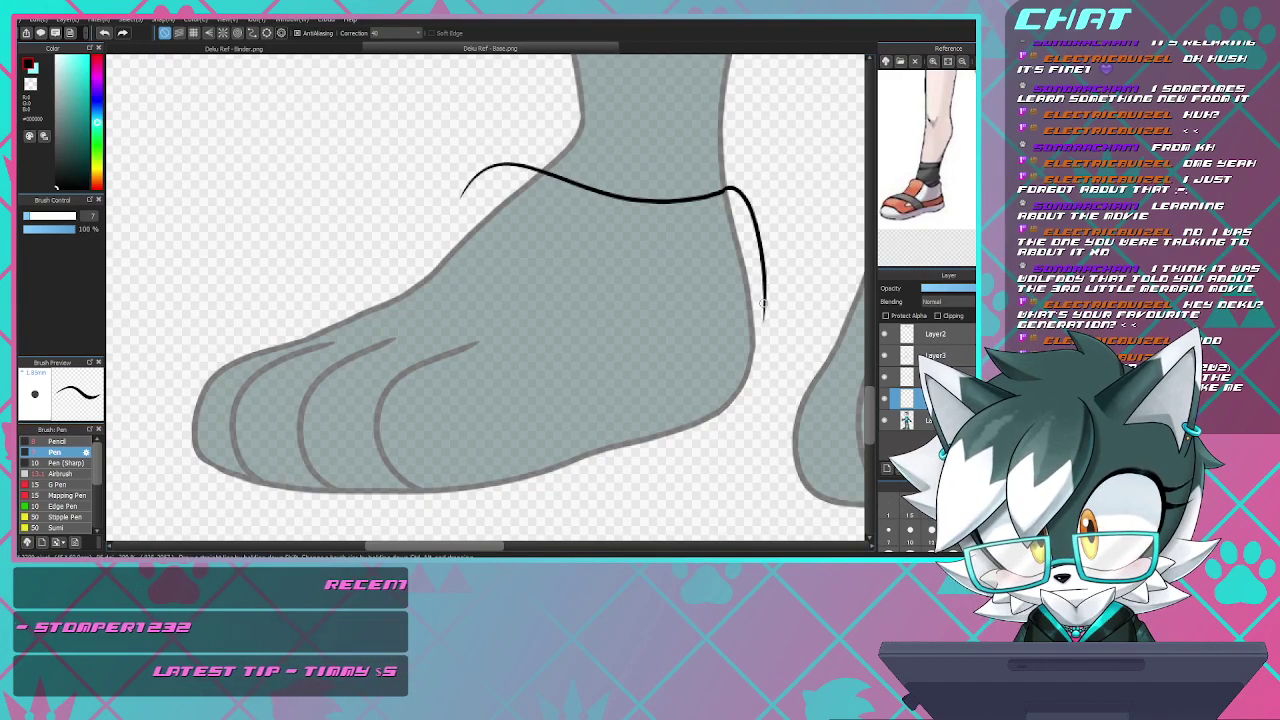
mouse_move(763, 279)
mouse_down()
mouse_move(767, 392)
mouse_move(614, 450)
mouse_up()
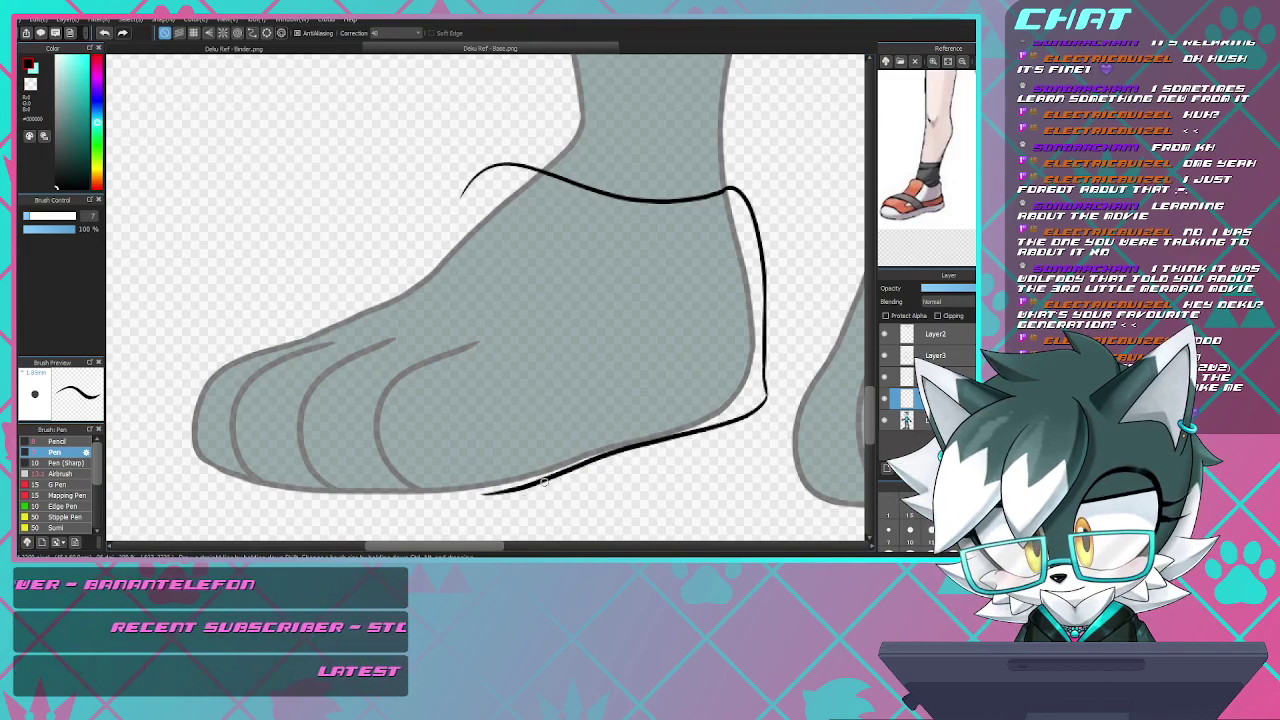
key(ctrl+z)
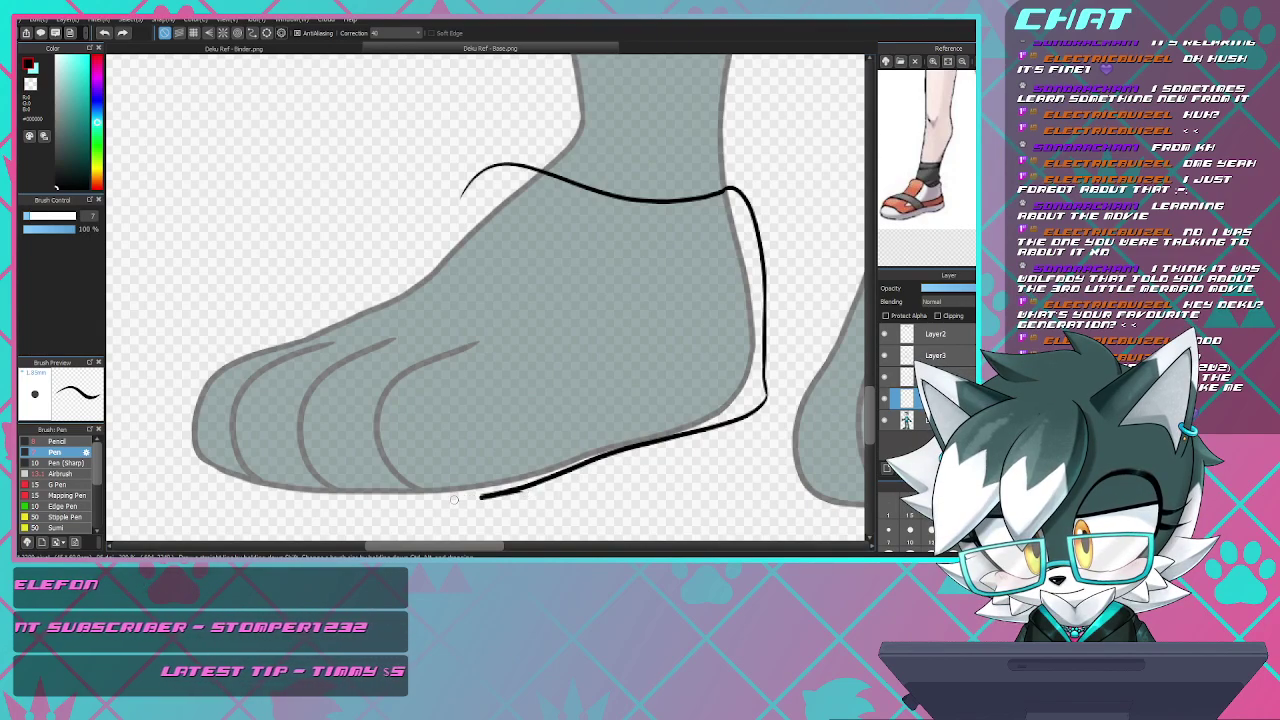
- Continue the shoe's sole line beneath the toes and around the toe tip, retrying strokes until the curve fits
mouse_move(490, 493)
mouse_down()
mouse_move(358, 498)
mouse_move(369, 502)
mouse_move(428, 496)
mouse_move(287, 488)
mouse_up()
key(ctrl+z)
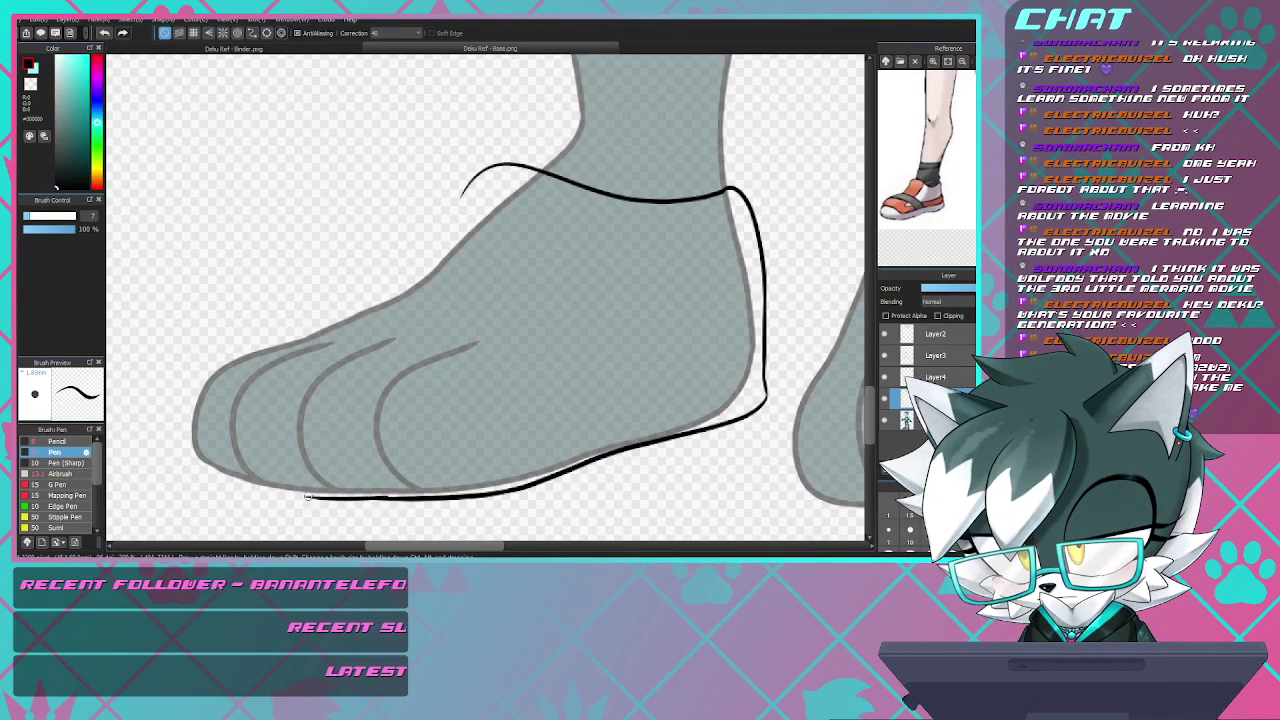
key(ctrl+z)
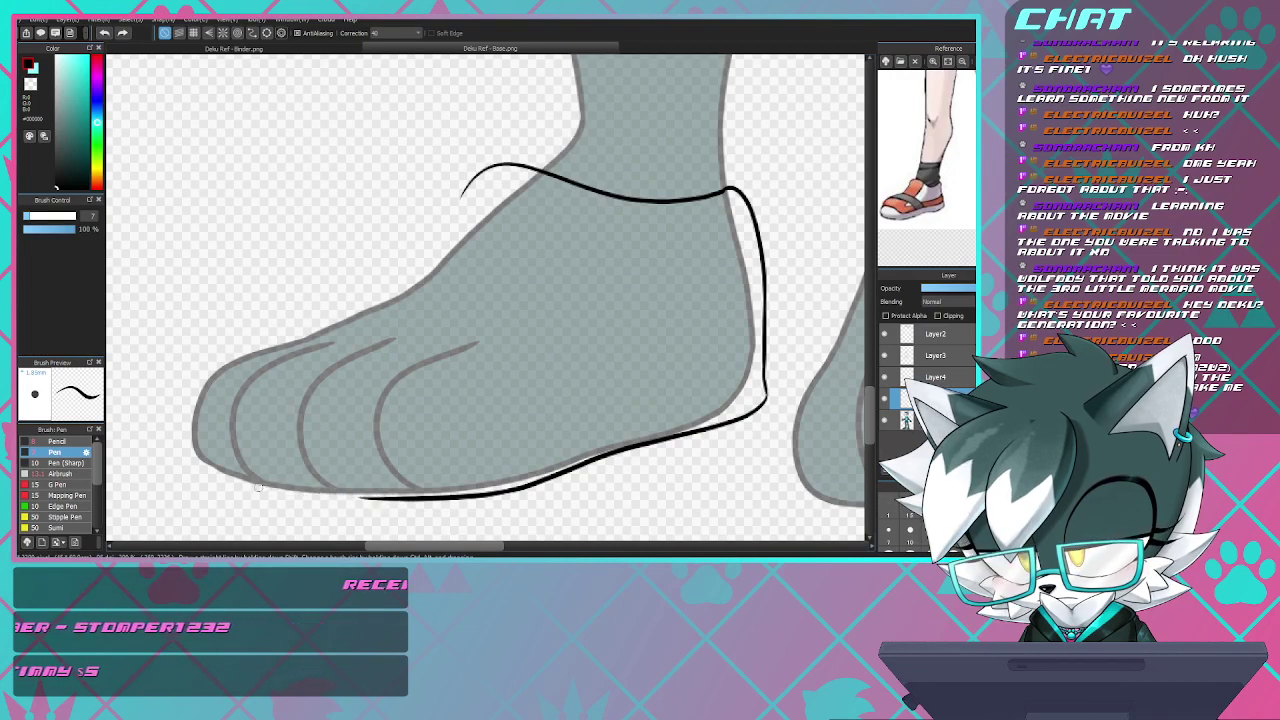
key(ctrl+z)
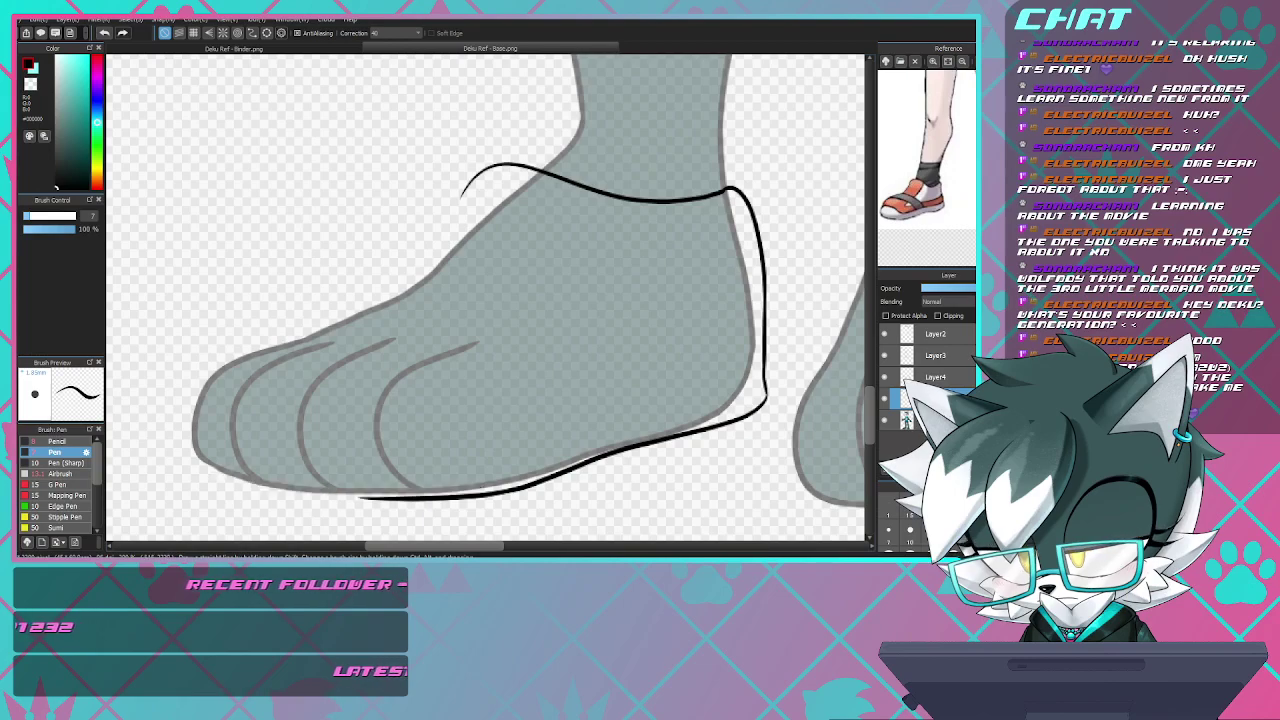
mouse_move(352, 496)
mouse_down()
mouse_move(233, 482)
mouse_move(198, 470)
mouse_move(170, 432)
mouse_up()
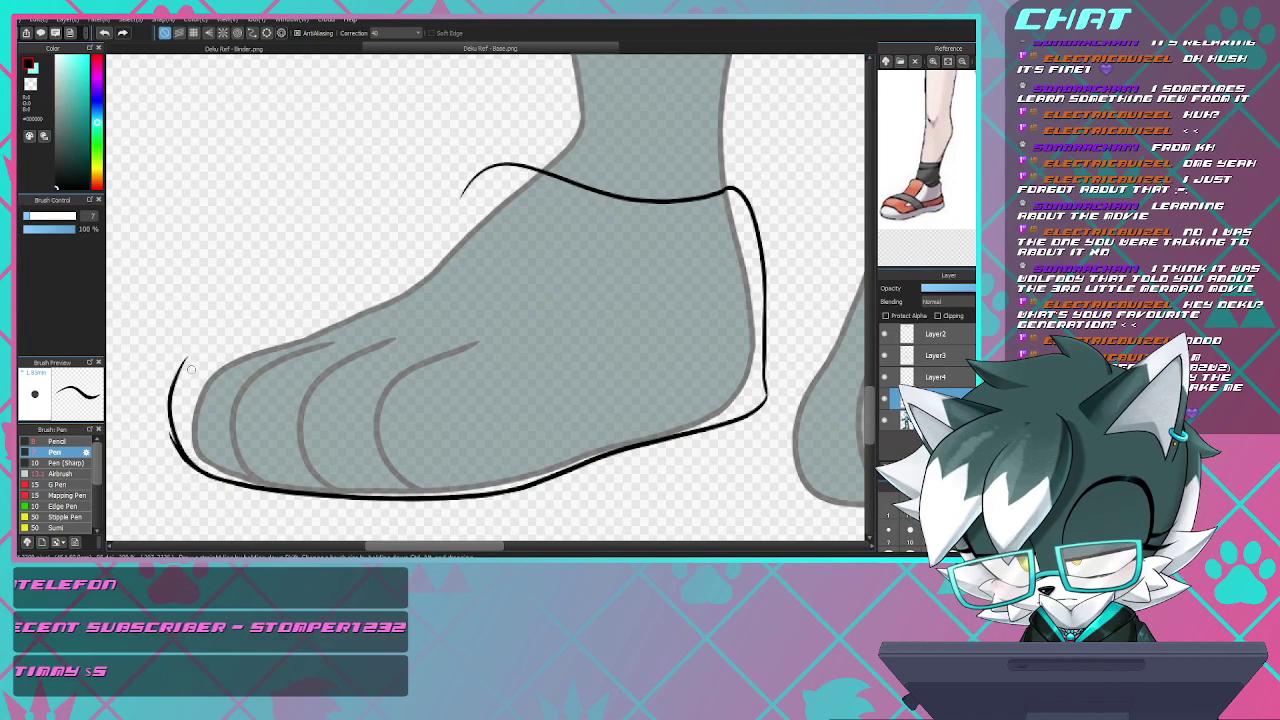
key(ctrl+z)
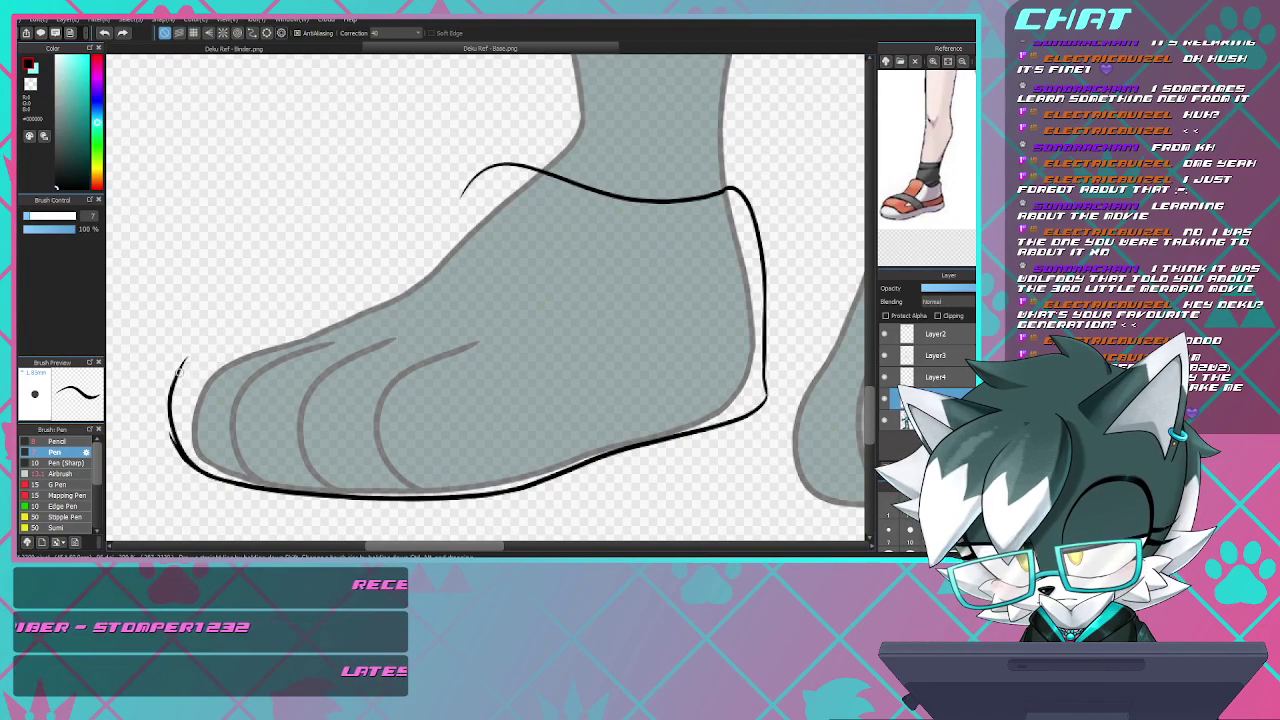
- Draw the shoe's upper outline from the toe tip to the ankle opening and erase the overlapping line ends at the toe
mouse_move(183, 358)
mouse_down()
mouse_move(202, 331)
mouse_move(292, 289)
mouse_up()
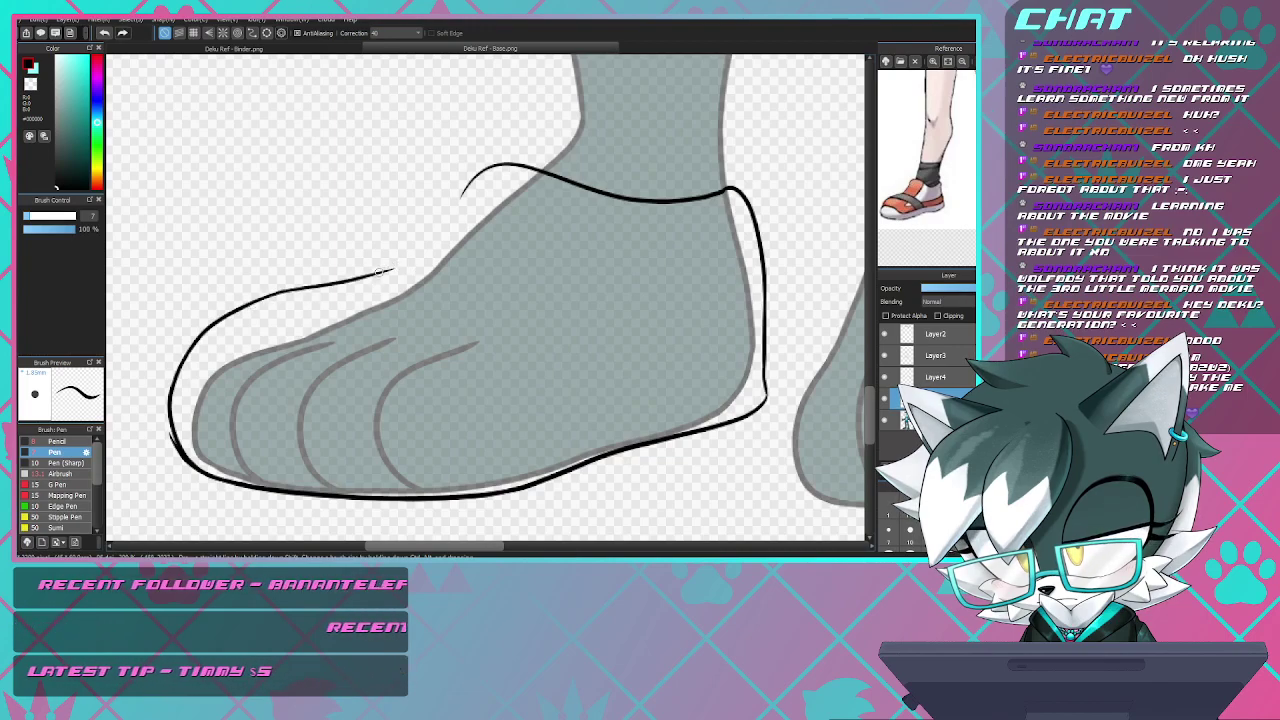
drag(292, 289, 475, 178)
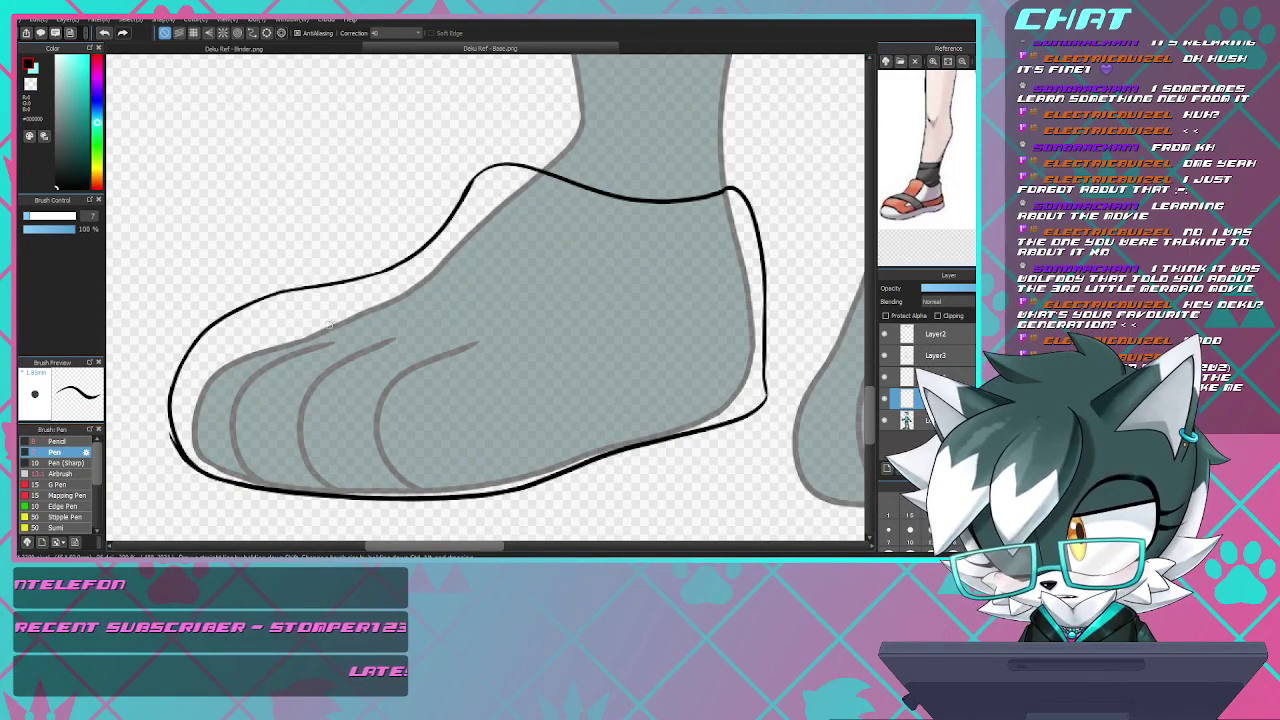
key(e)
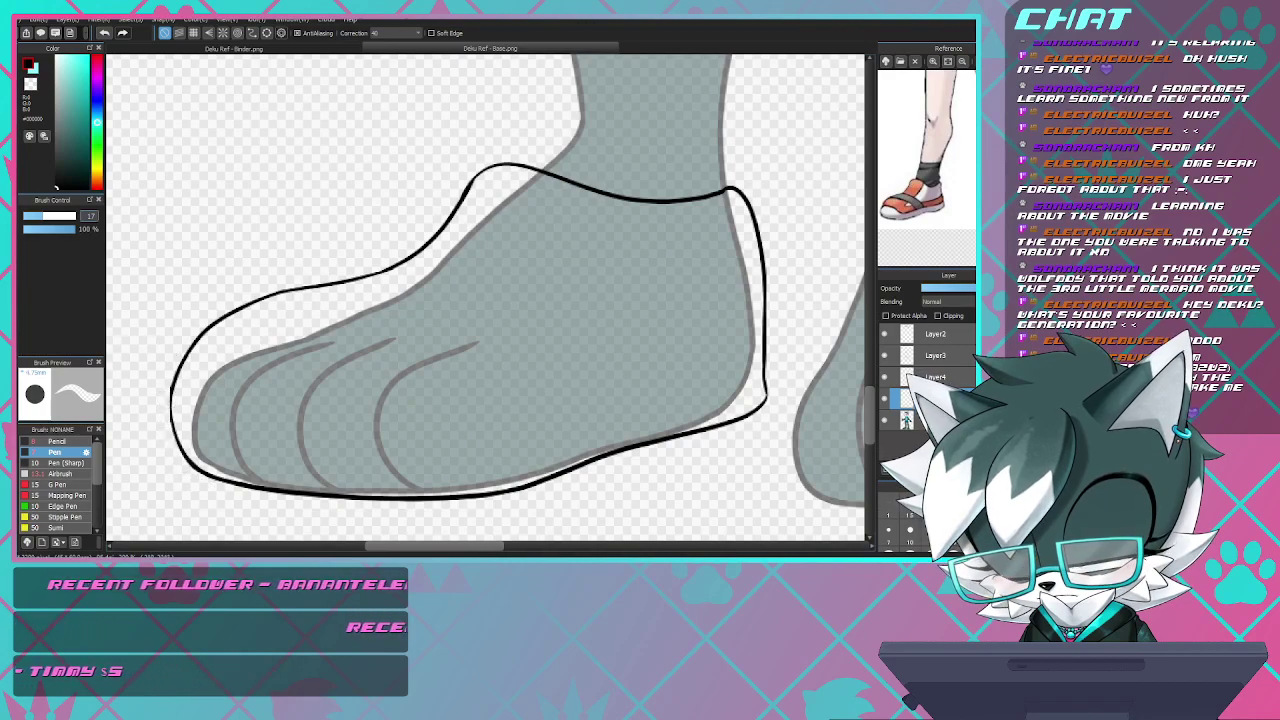
key(bracketleft)
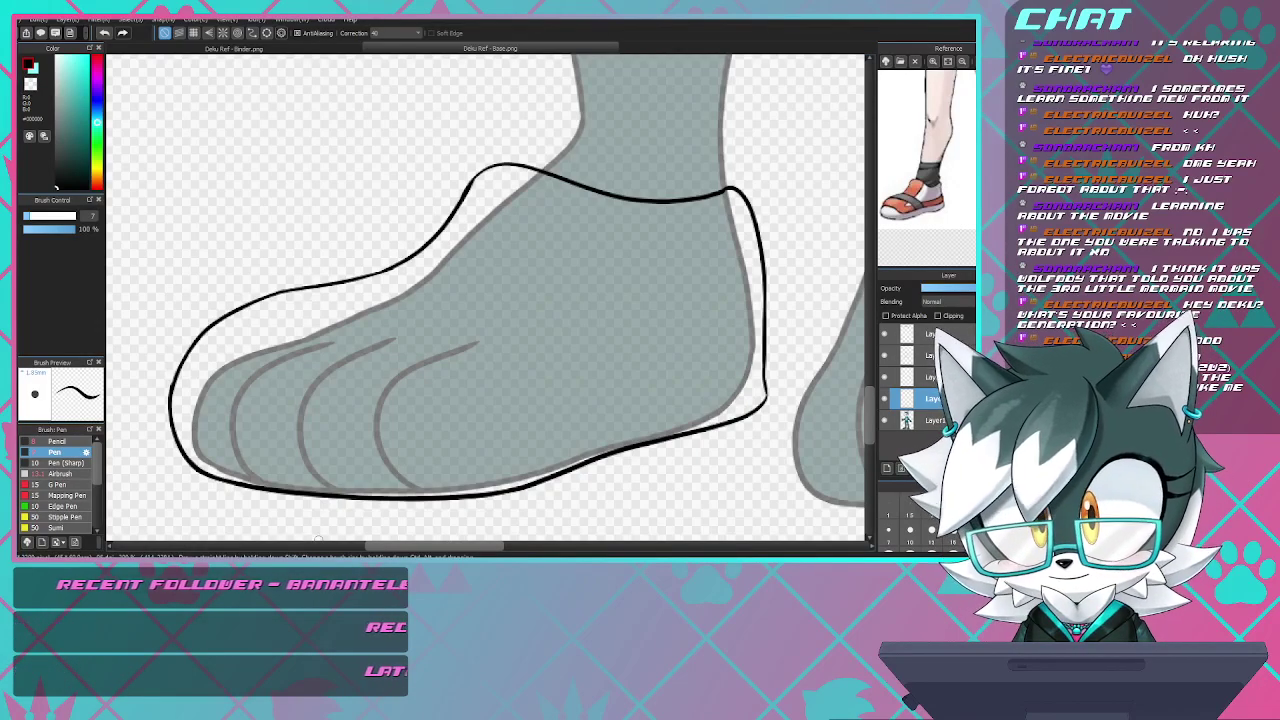
- Draw a curved cuff line across the lower calf of the side-facing leg, retrying the stroke until the curve fits
scroll(351, 507, down, 2)
scroll(383, 478, down, 2)
scroll(450, 490, up, 5)
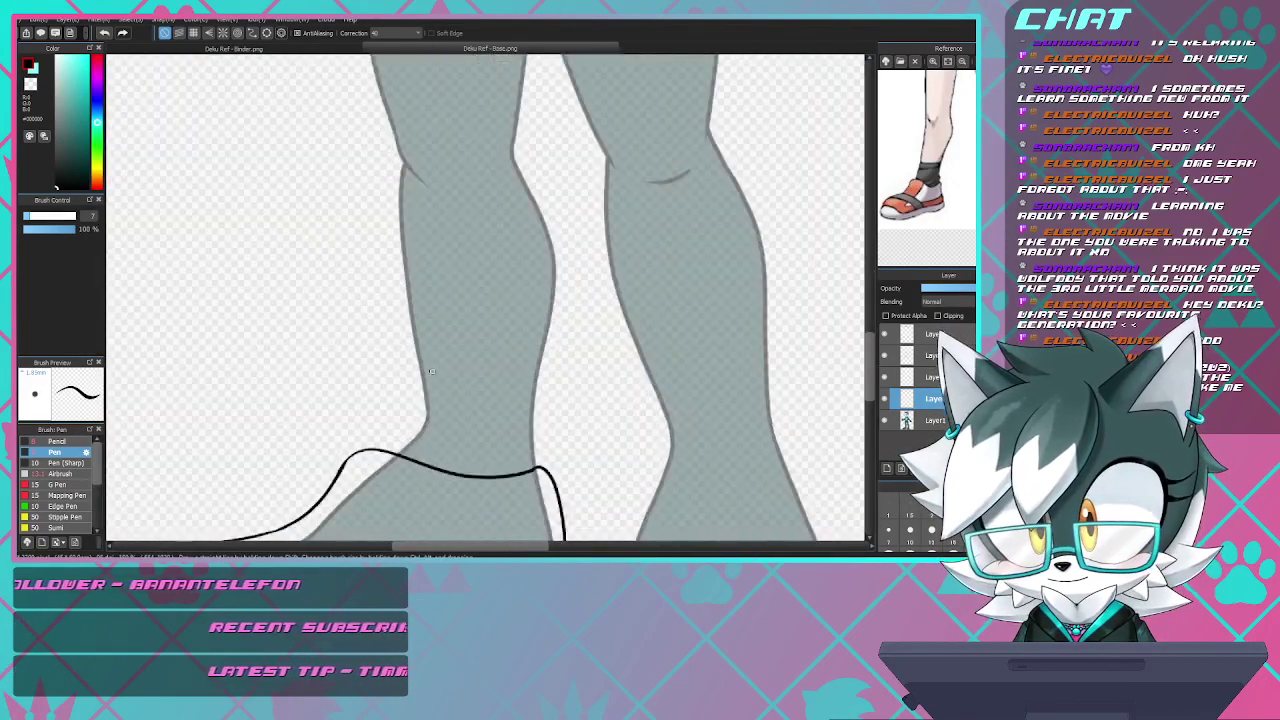
scroll(372, 294, up, 2)
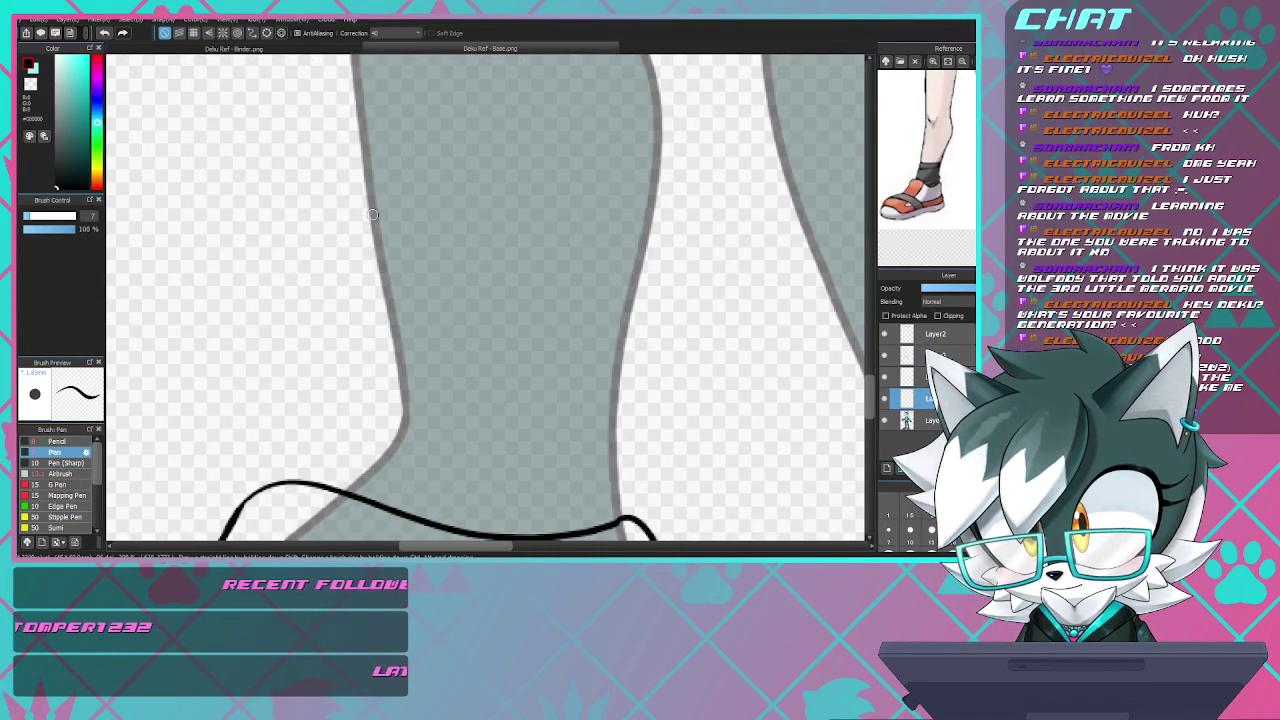
mouse_move(368, 188)
mouse_down()
mouse_move(470, 227)
mouse_move(561, 227)
mouse_move(655, 190)
mouse_up()
key(ctrl+z)
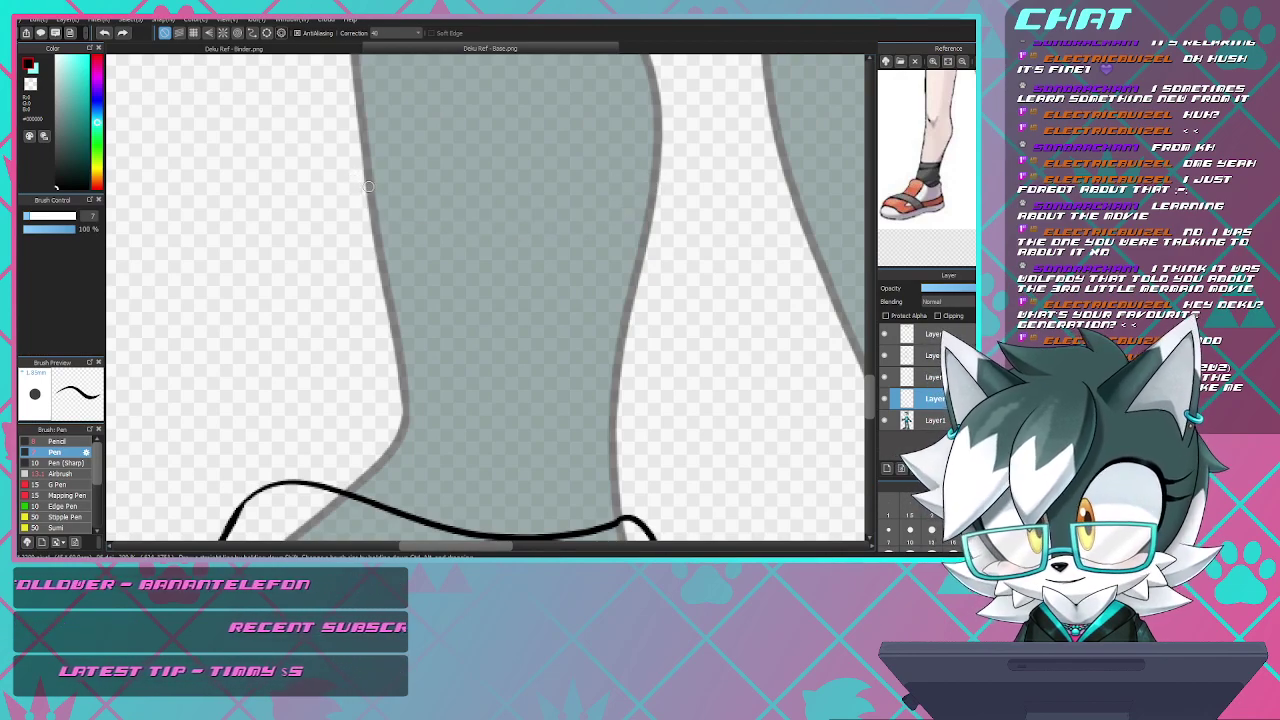
mouse_move(370, 188)
mouse_down()
mouse_move(490, 199)
mouse_move(653, 166)
mouse_up()
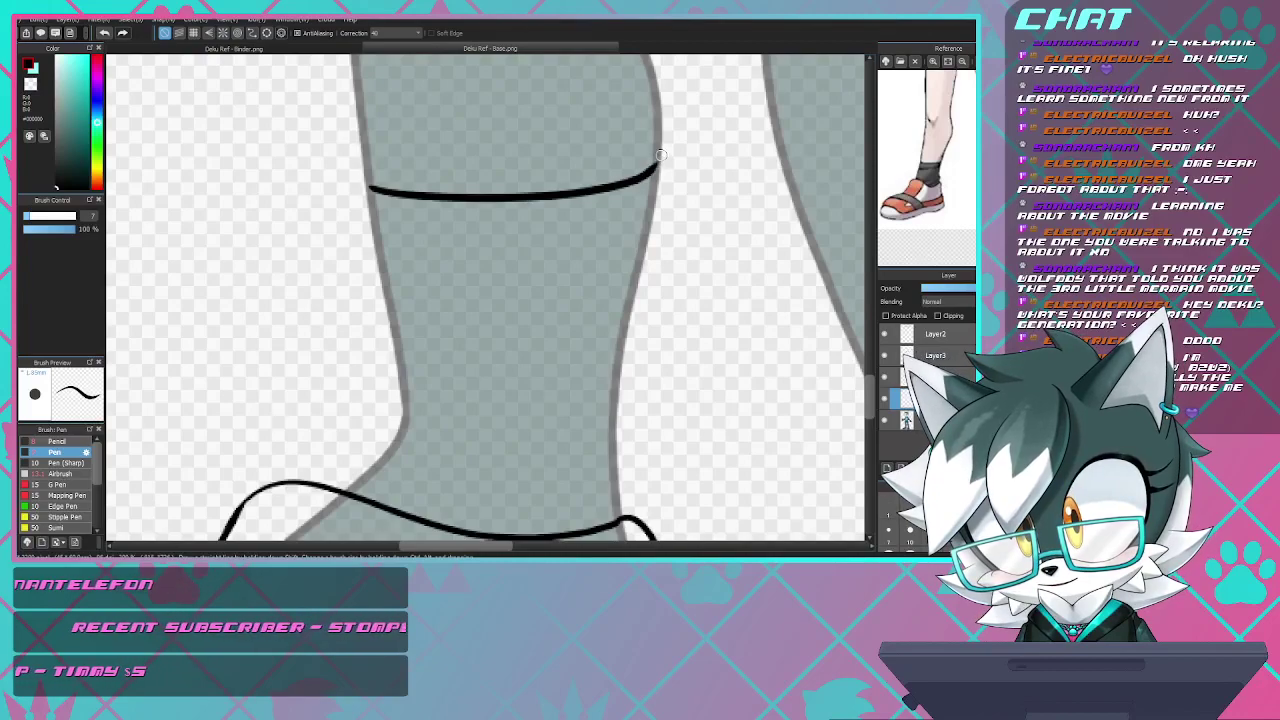
key(ctrl+z)
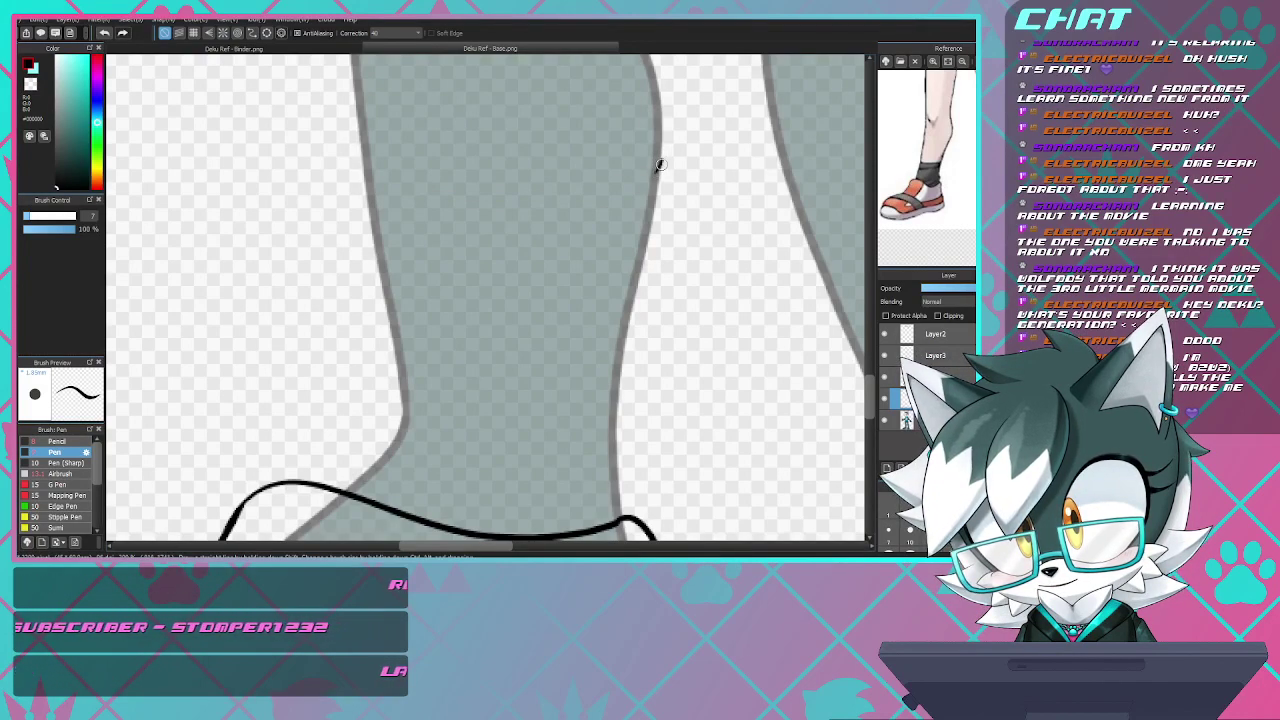
mouse_move(596, 214)
mouse_down()
mouse_move(417, 223)
mouse_move(368, 205)
mouse_move(365, 187)
mouse_move(405, 219)
mouse_move(489, 232)
mouse_move(657, 180)
mouse_up()
key(ctrl+z)
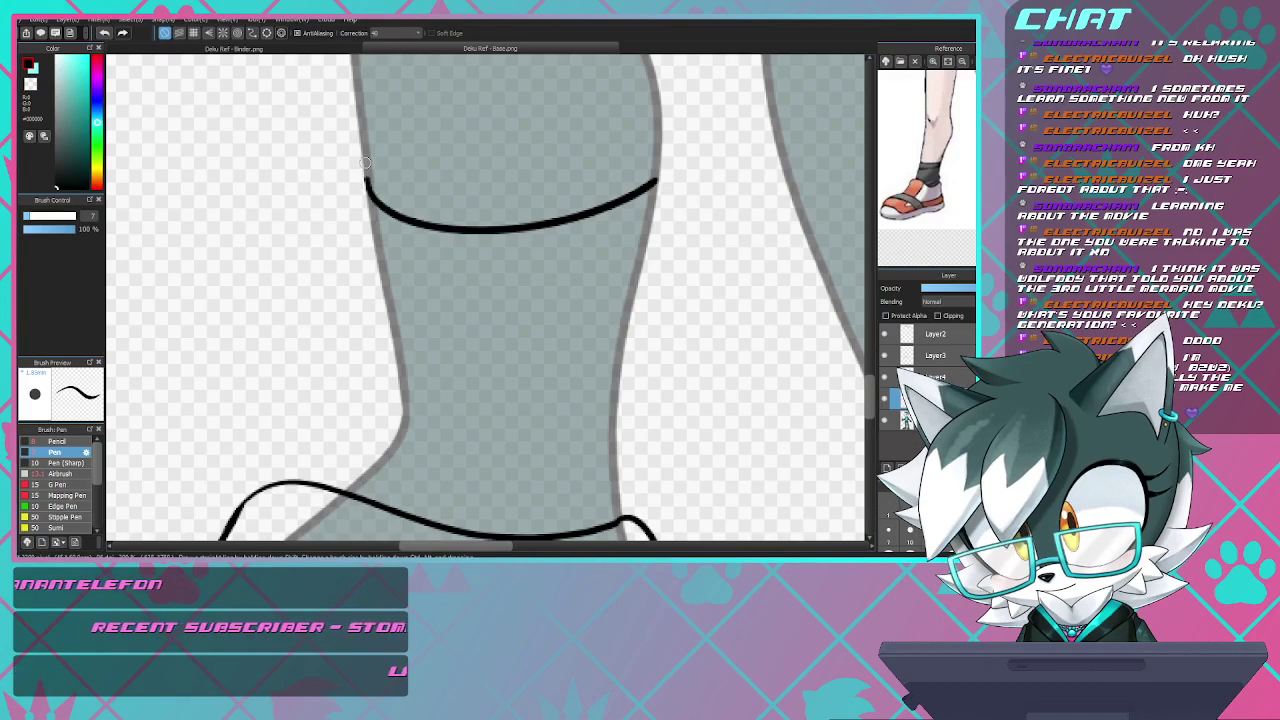
- Draw a short edge rising from the cuff line's front end along the shin of the side-facing leg
drag(370, 186, 373, 197)
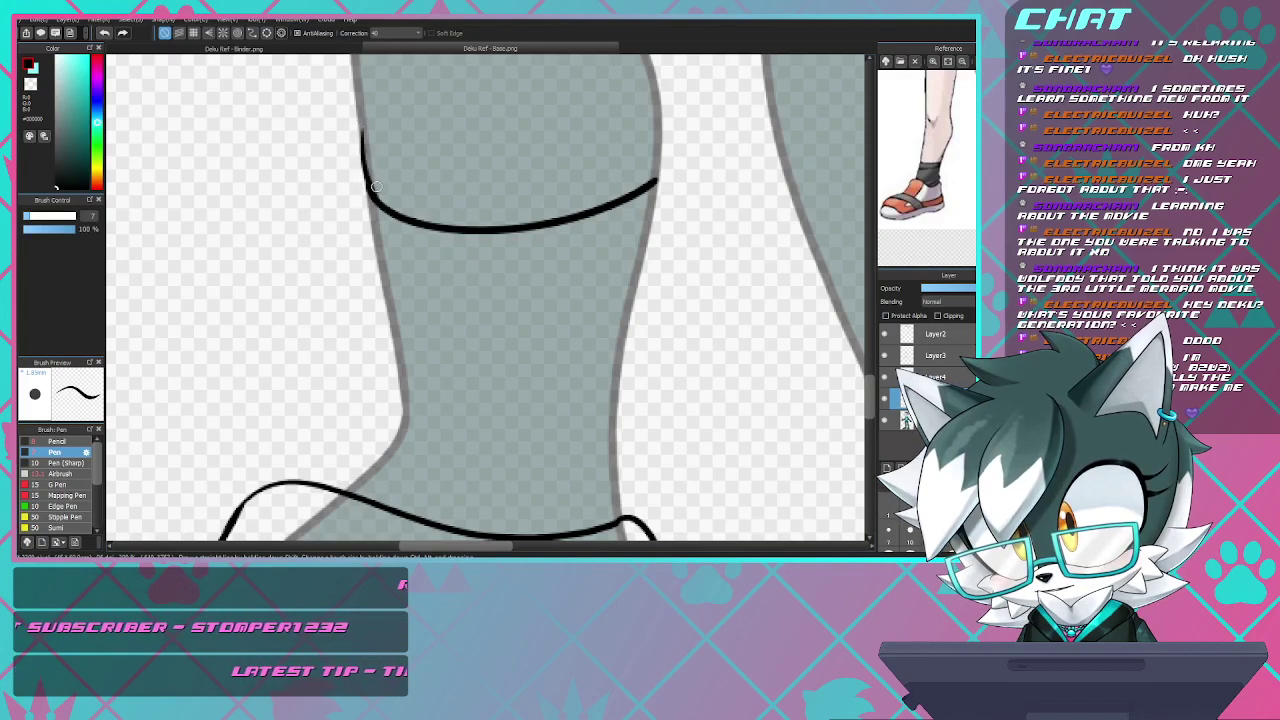
key(ctrl+z)
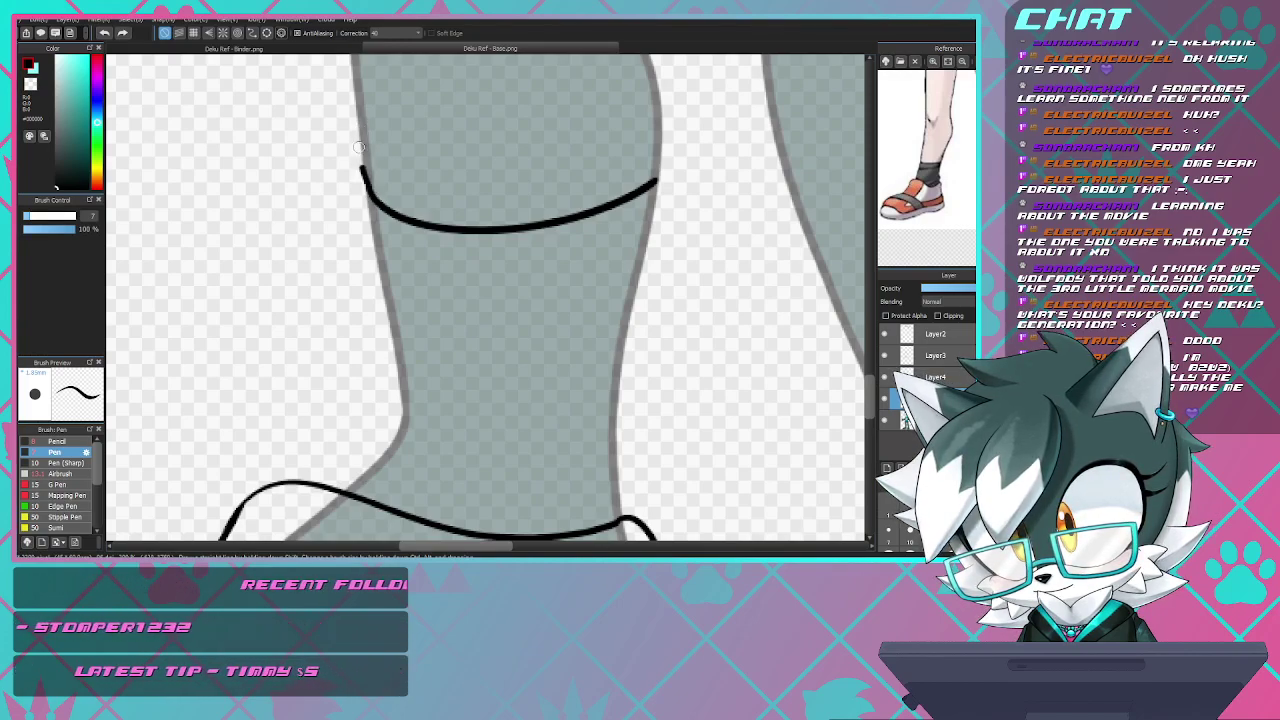
drag(359, 128, 370, 190)
key(ctrl+z)
drag(357, 106, 358, 170)
key(ctrl+z)
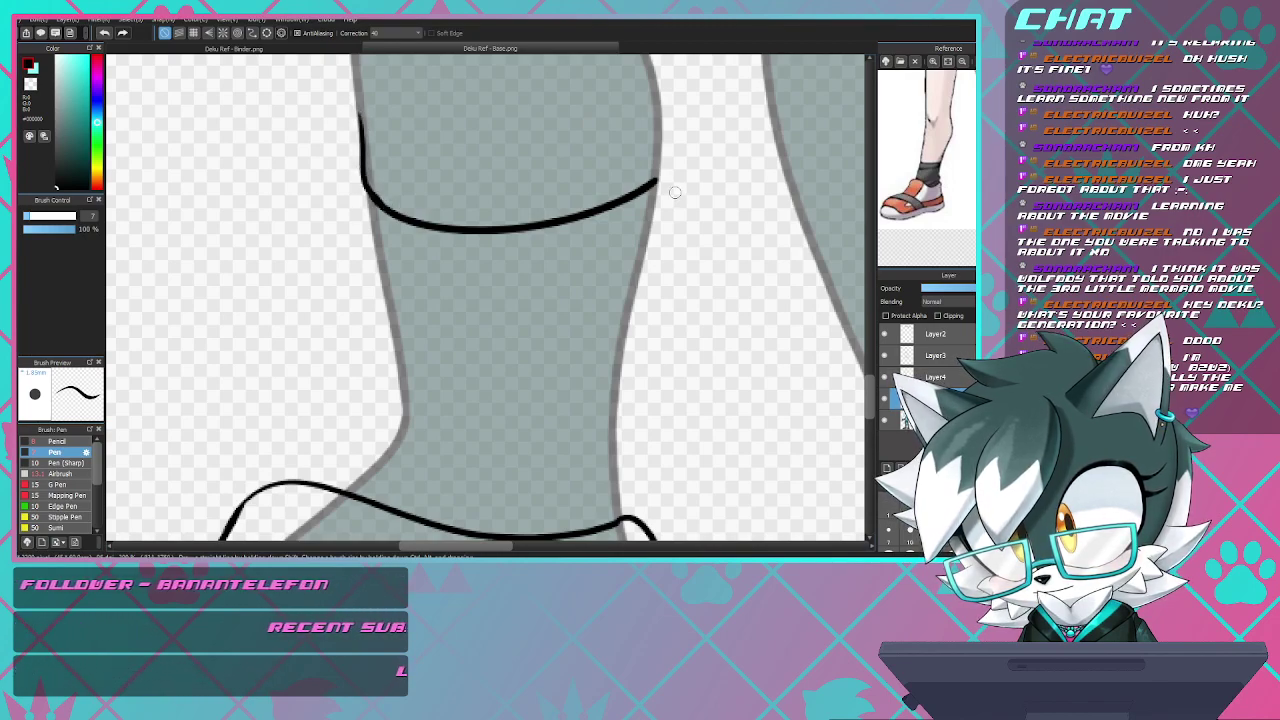
- Draw the matching edge from the cuff line's back end up along the rear of the calf
key(ctrl+z)
mouse_move(656, 110)
mouse_down()
mouse_move(652, 88)
mouse_move(665, 168)
mouse_up()
key(ctrl+z)
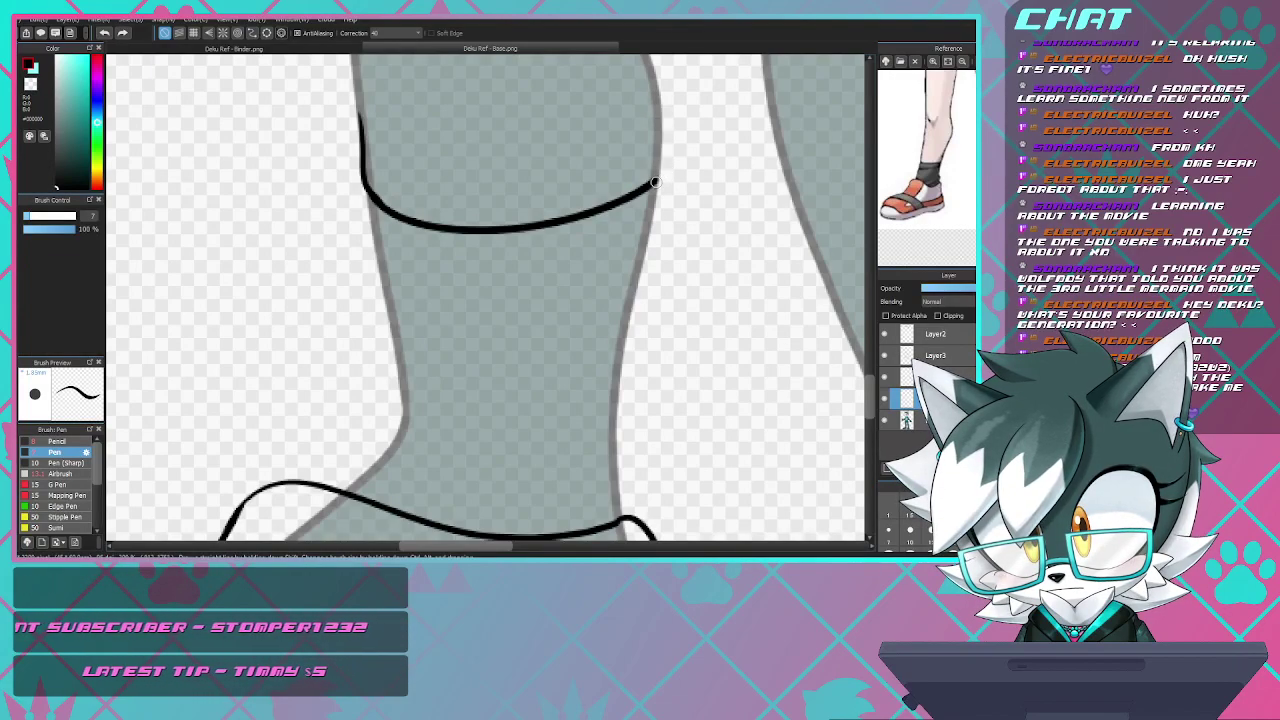
drag(659, 170, 650, 72)
key(ctrl+z)
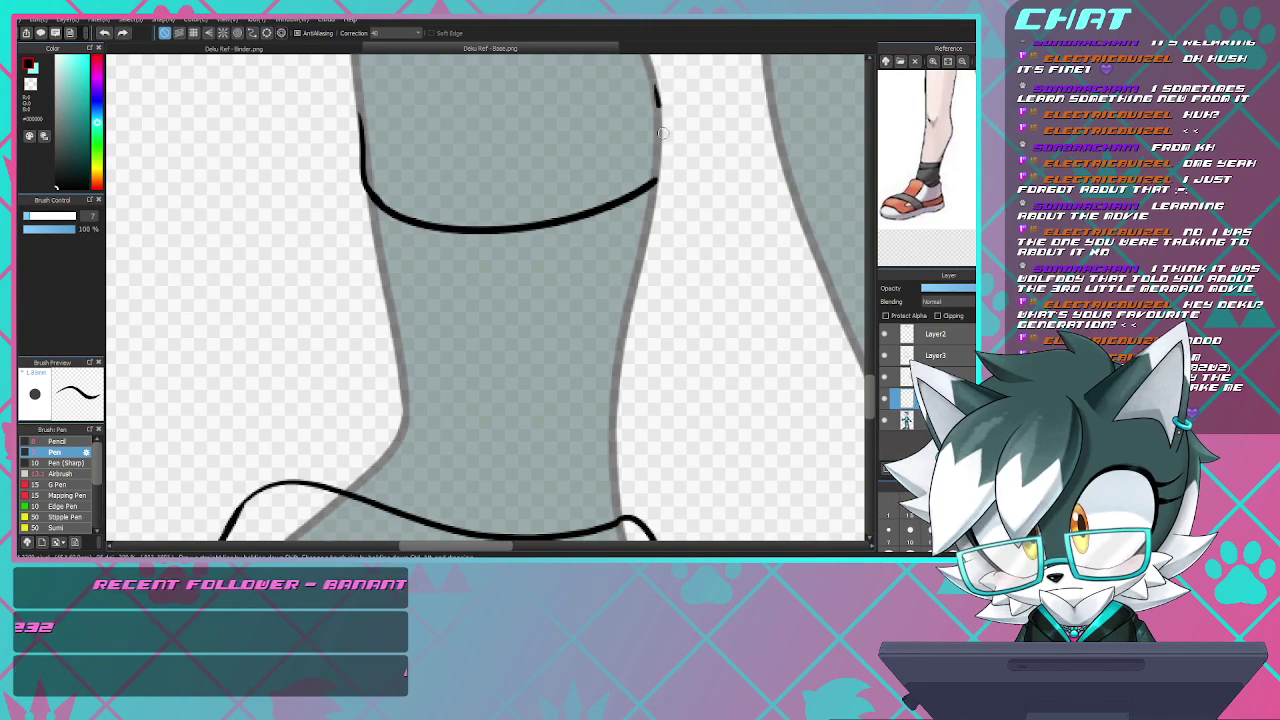
key(ctrl+z)
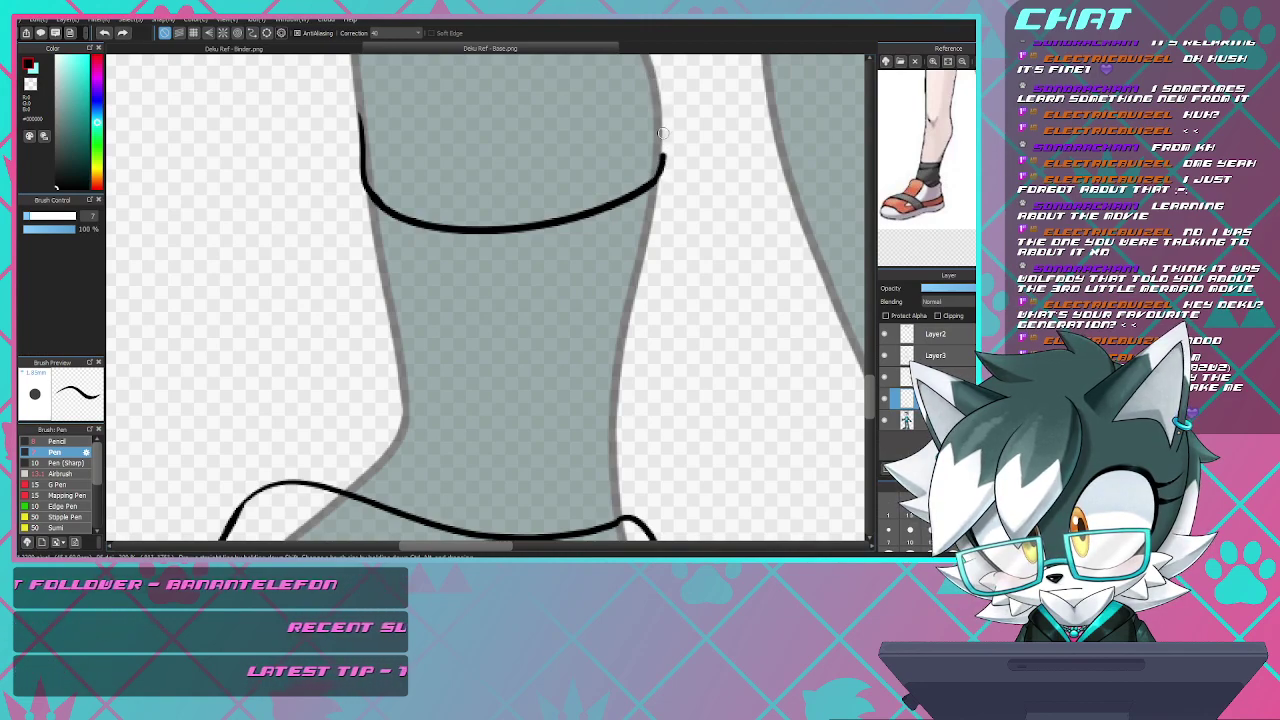
drag(662, 133, 647, 58)
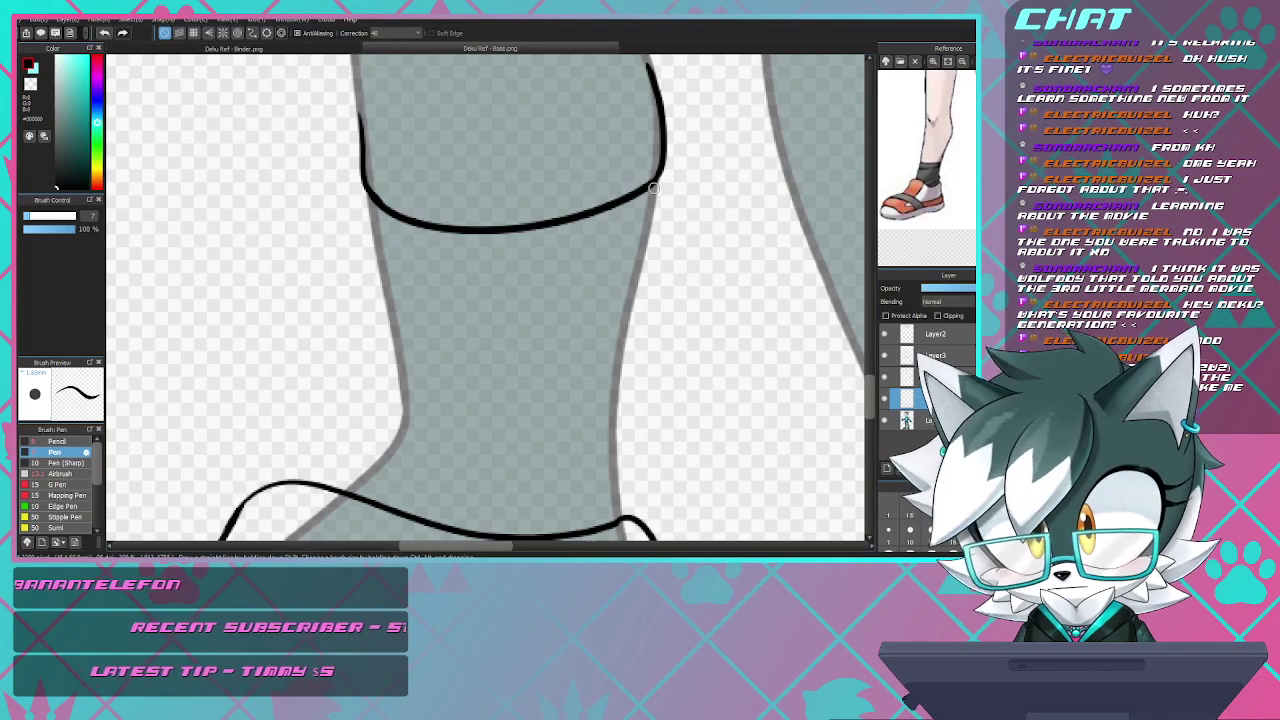
- Outline the front of the sock from the cuff line down the shin and around the ankle bend to the shoe opening
scroll(654, 188, down, 5)
scroll(655, 200, up, 3)
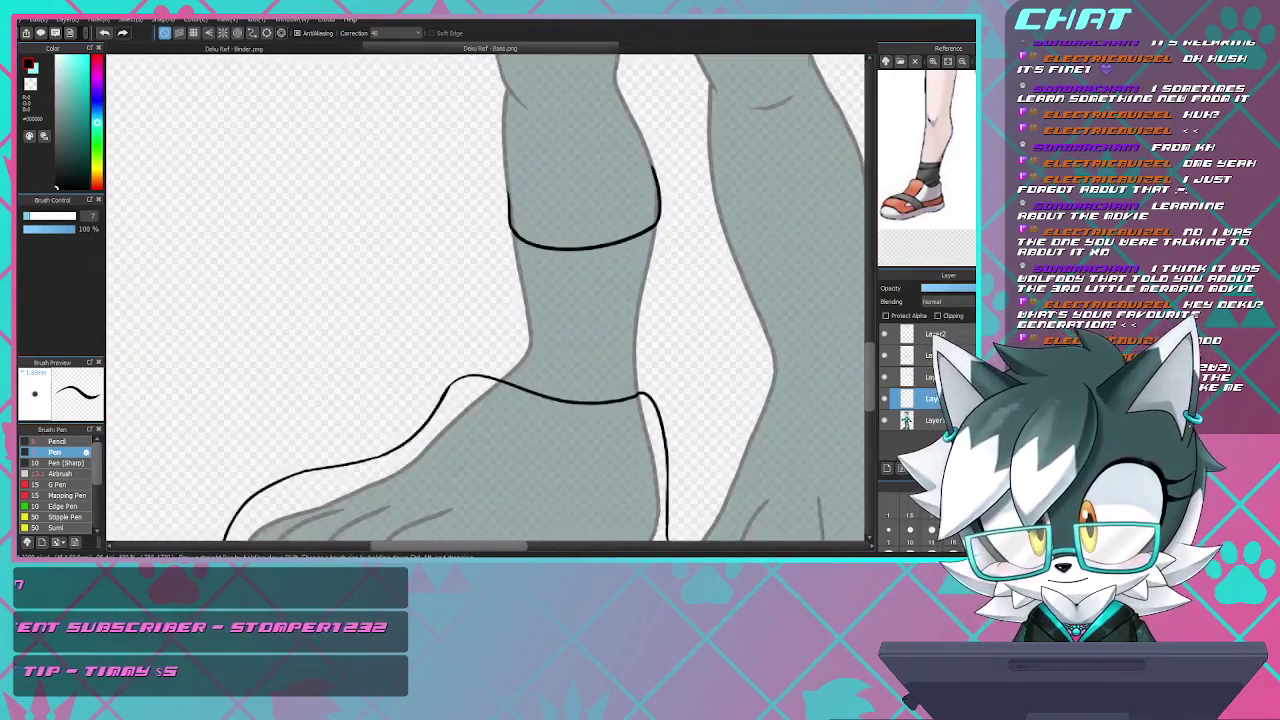
scroll(620, 206, up, 2)
scroll(619, 255, down, 5)
scroll(620, 300, up, 5)
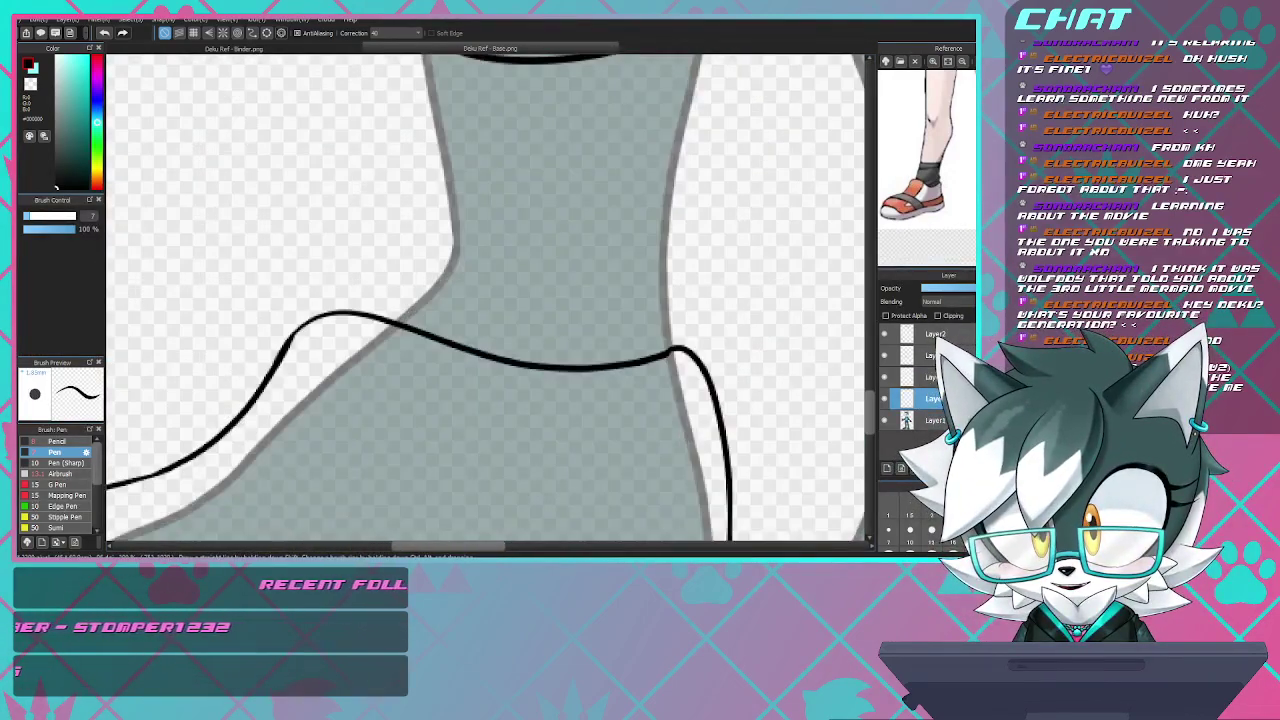
scroll(485, 300, down, 3)
scroll(485, 300, up, 3)
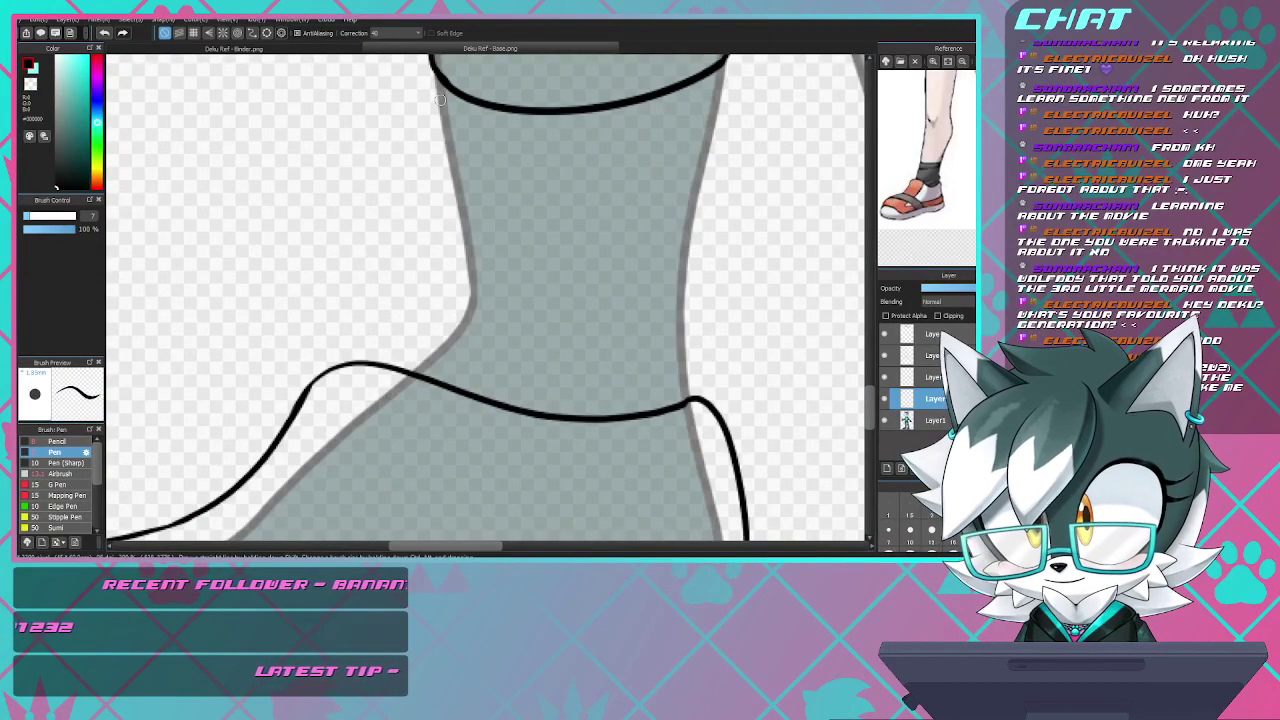
drag(433, 62, 465, 225)
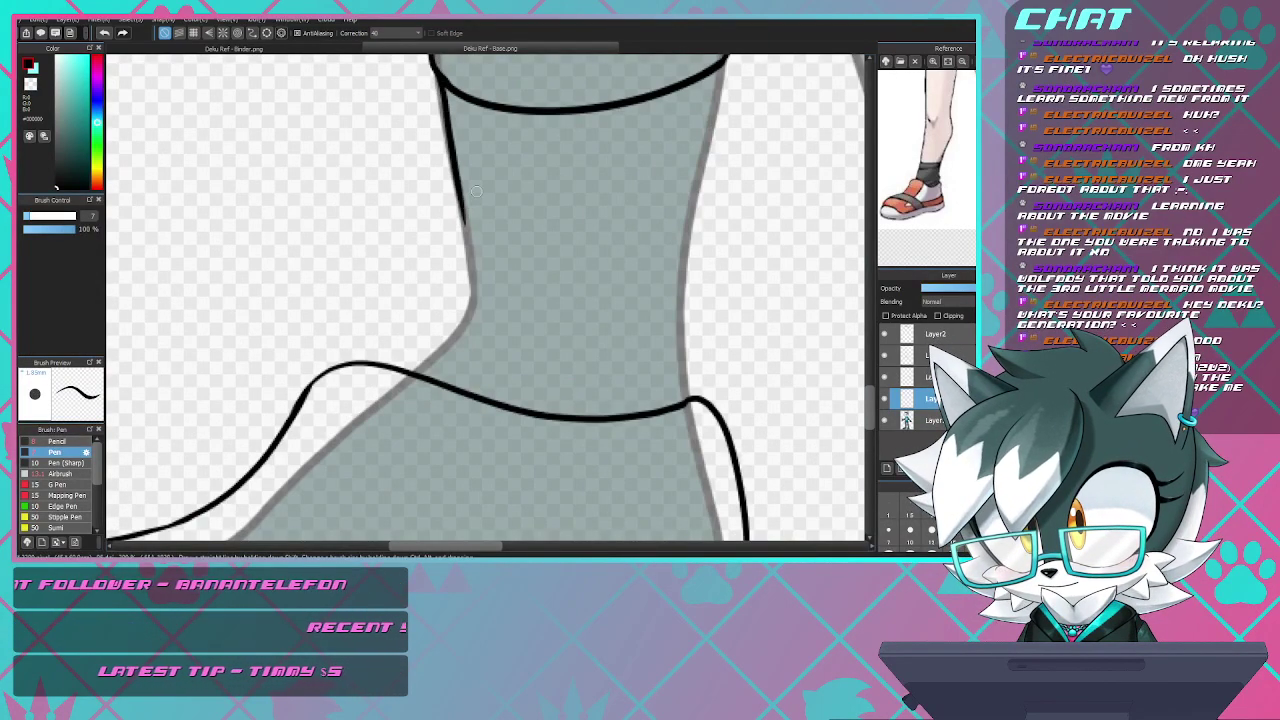
key(ctrl+z)
drag(440, 82, 473, 266)
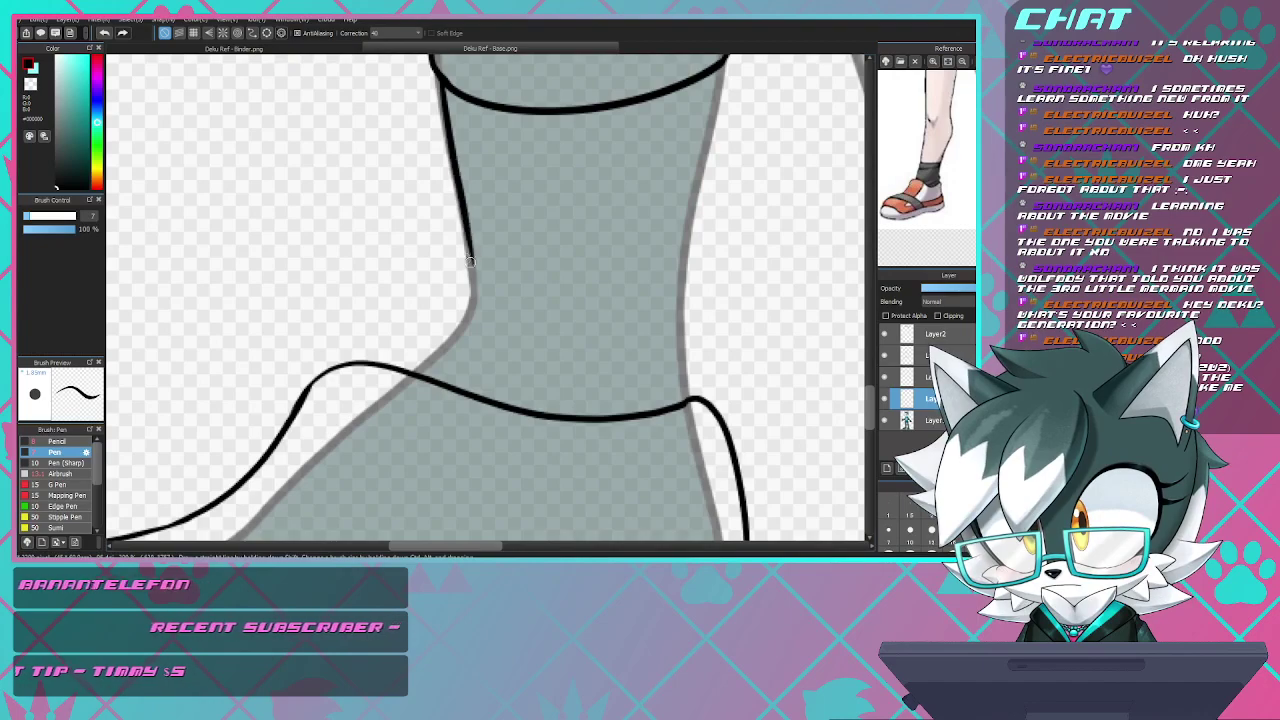
key(ctrl+z)
drag(436, 70, 458, 214)
key(ctrl+z)
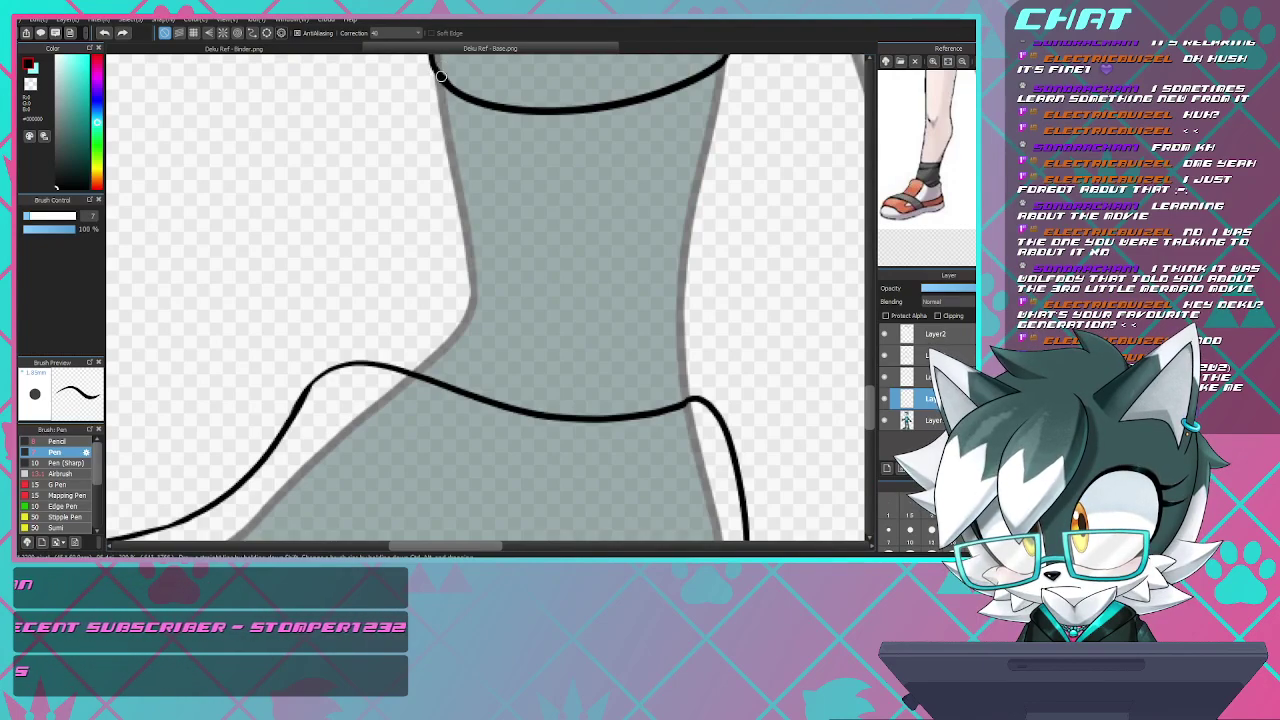
drag(448, 148, 460, 232)
mouse_move(454, 187)
mouse_down()
mouse_move(467, 293)
mouse_move(442, 340)
mouse_move(462, 319)
mouse_move(390, 377)
mouse_up()
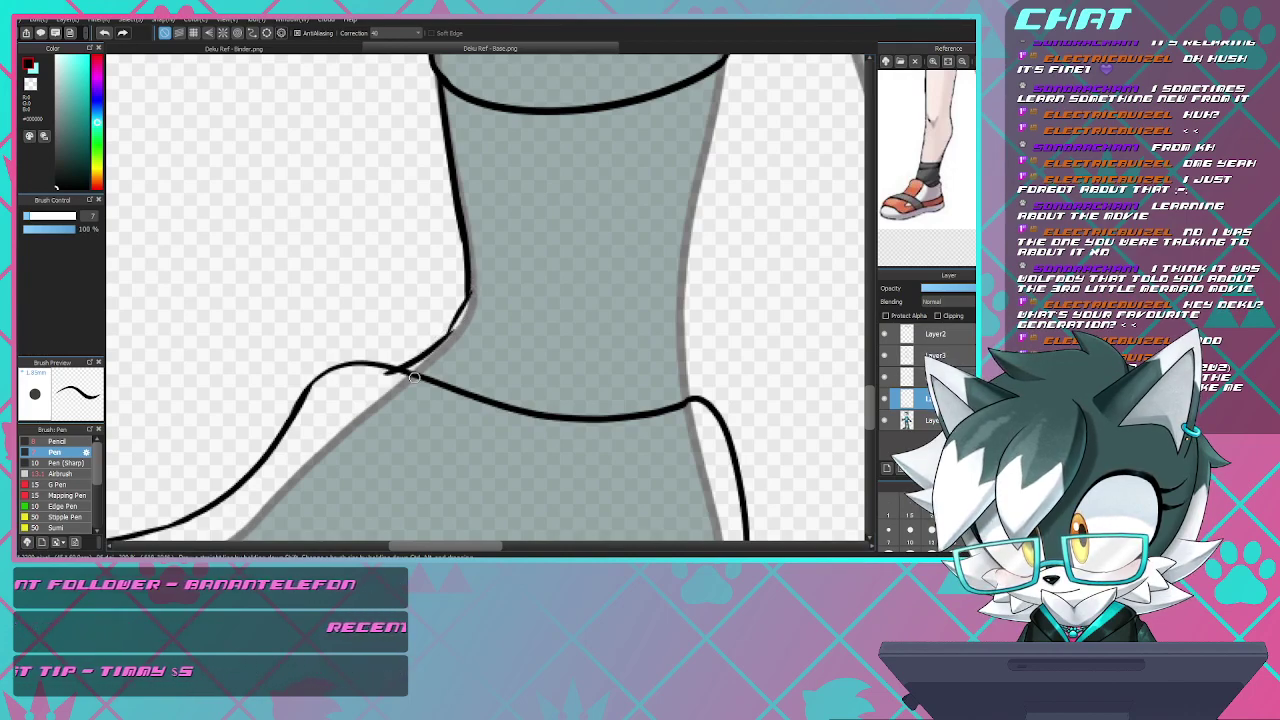
key(ctrl+z)
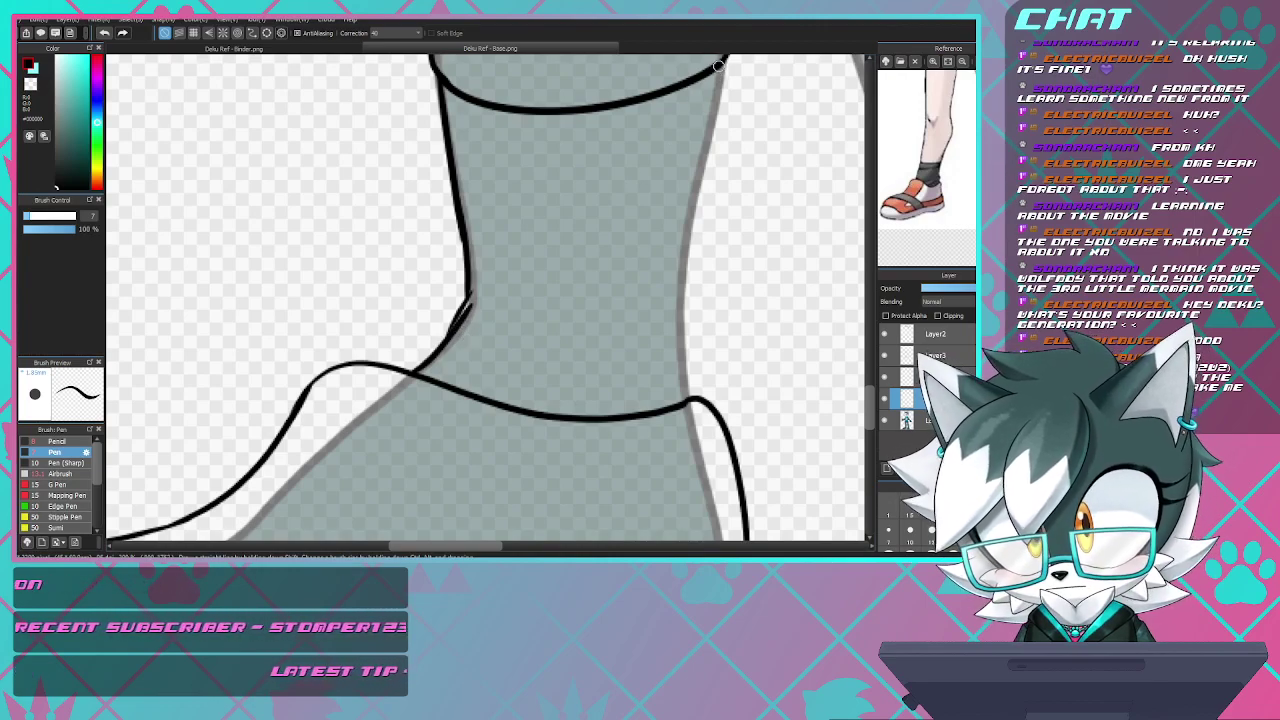
- Outline the back of the sock from the cuff line down to the shoe's heel, retrying until one smooth stroke fits
drag(722, 72, 684, 342)
key(ctrl+z)
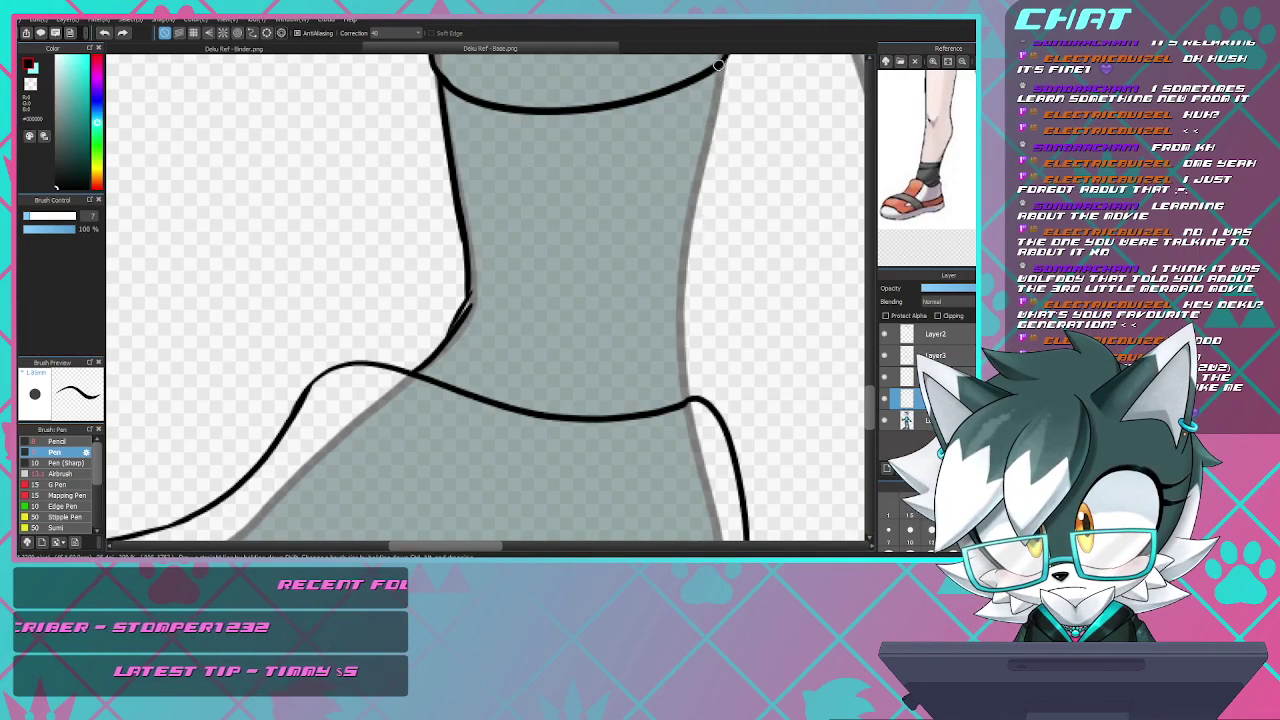
drag(721, 84, 713, 155)
drag(706, 208, 699, 242)
key(ctrl+z)
mouse_move(721, 74)
mouse_down()
mouse_move(679, 358)
mouse_move(692, 401)
mouse_move(684, 245)
mouse_up()
key(ctrl+z)
key(ctrl+z)
drag(722, 58, 668, 376)
key(ctrl+z)
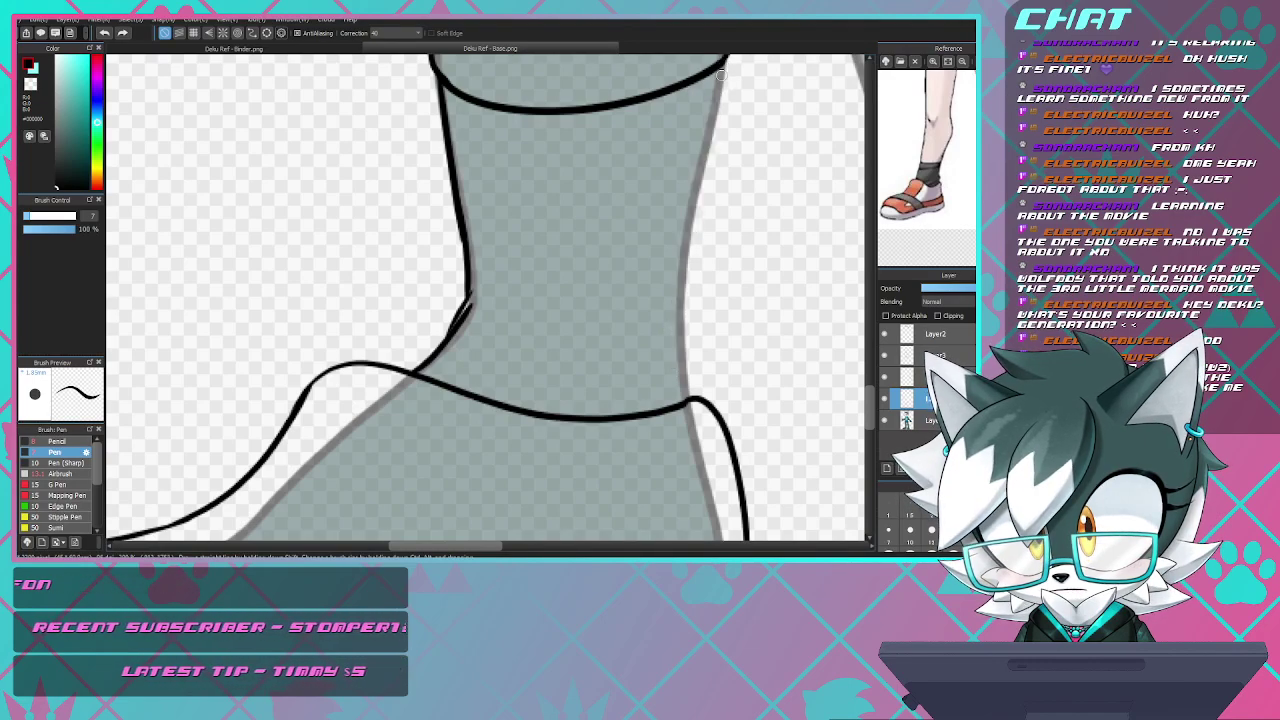
mouse_move(722, 78)
mouse_down()
mouse_move(676, 336)
mouse_move(682, 387)
mouse_move(680, 295)
mouse_move(712, 116)
mouse_up()
key(ctrl+z)
key(ctrl+z)
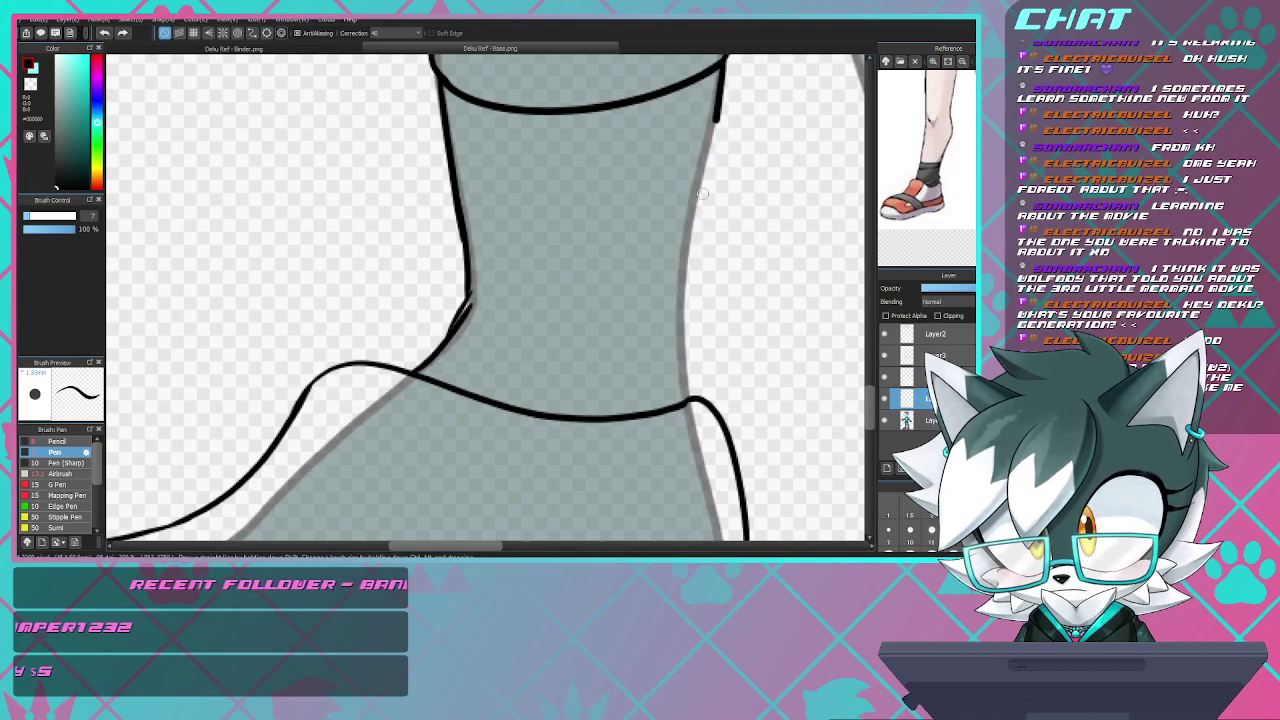
drag(702, 193, 672, 390)
key(ctrl+z)
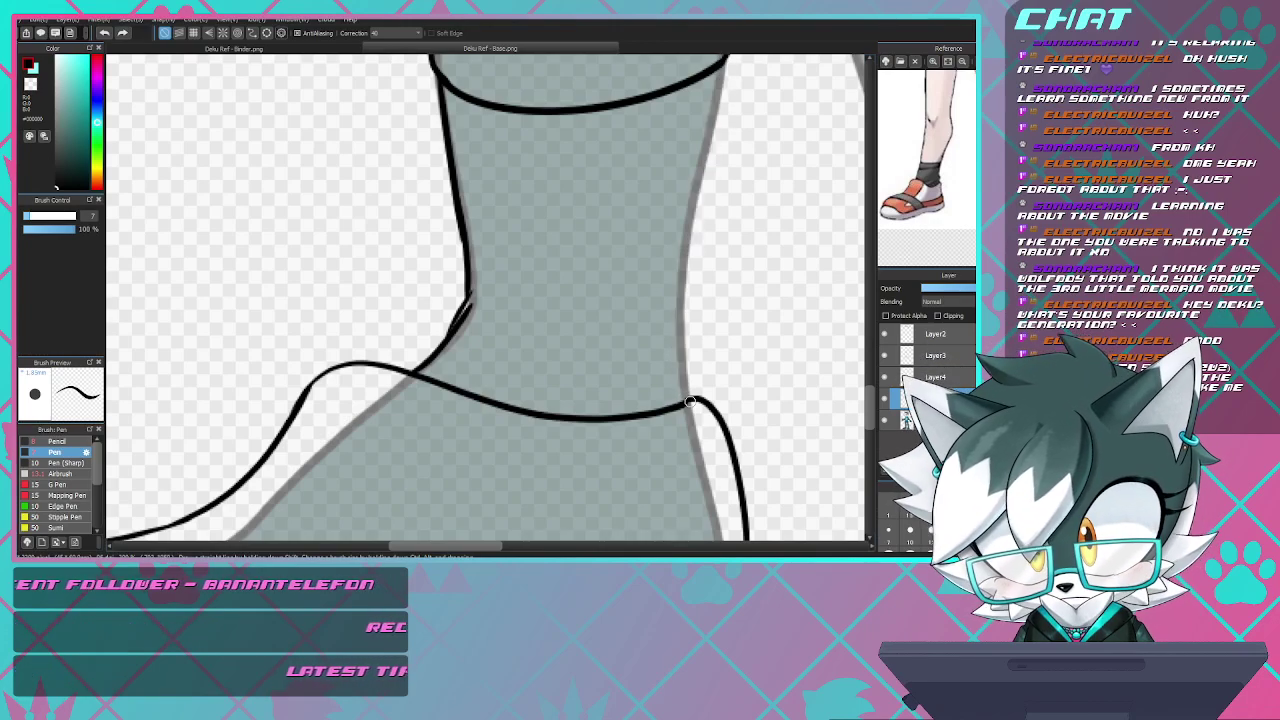
mouse_move(683, 329)
mouse_down()
mouse_move(716, 96)
mouse_move(676, 358)
mouse_move(690, 398)
mouse_move(692, 250)
mouse_move(728, 66)
mouse_move(706, 188)
mouse_up()
key(ctrl+z)
key(ctrl+z)
key(ctrl+z)
key(ctrl+z)
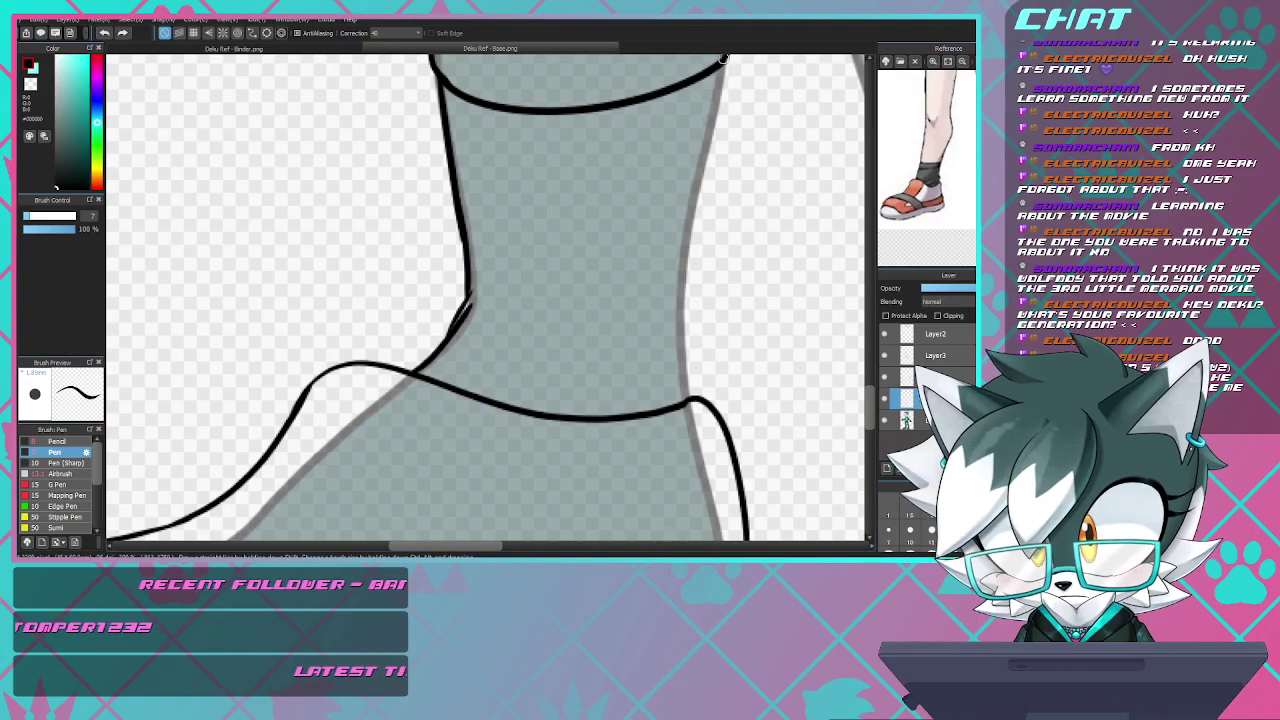
mouse_move(724, 58)
mouse_down()
mouse_move(682, 309)
mouse_move(690, 404)
mouse_up()
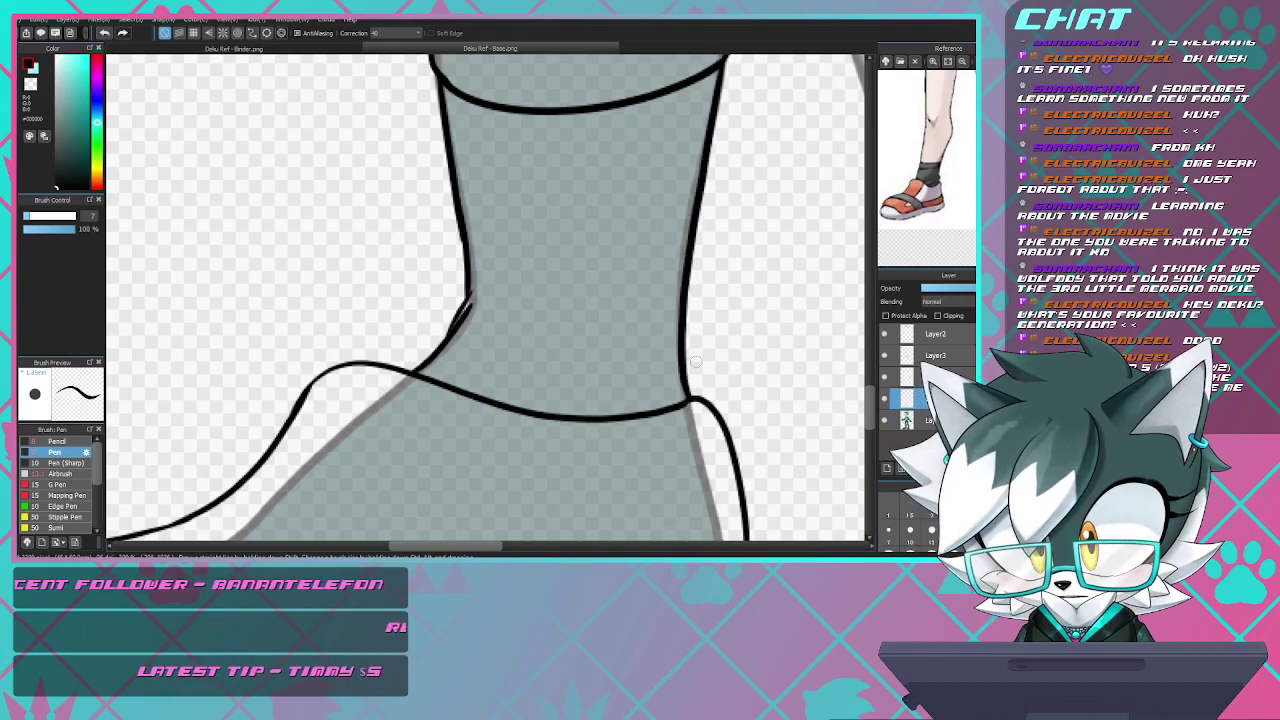
- Draw a curved cuff line across the calf of the front-facing leg, near the height of the other leg's cuff
scroll(494, 387, down, 5)
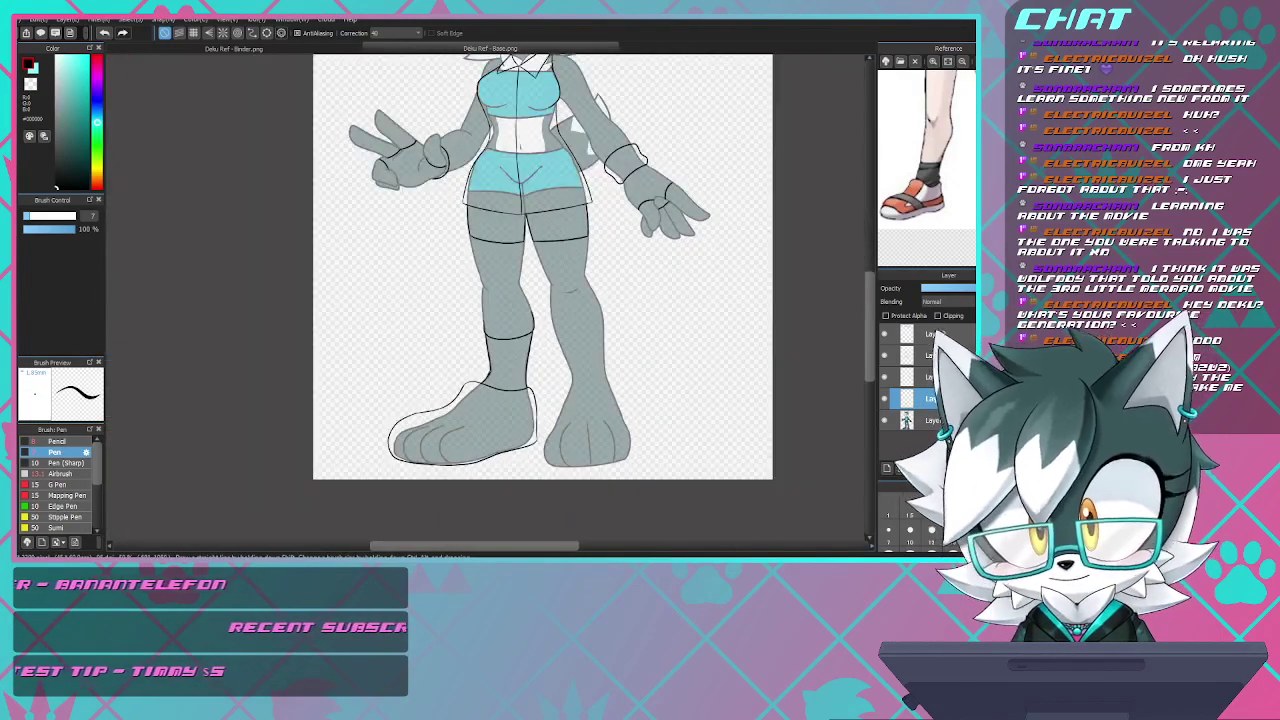
scroll(504, 343, up, 3)
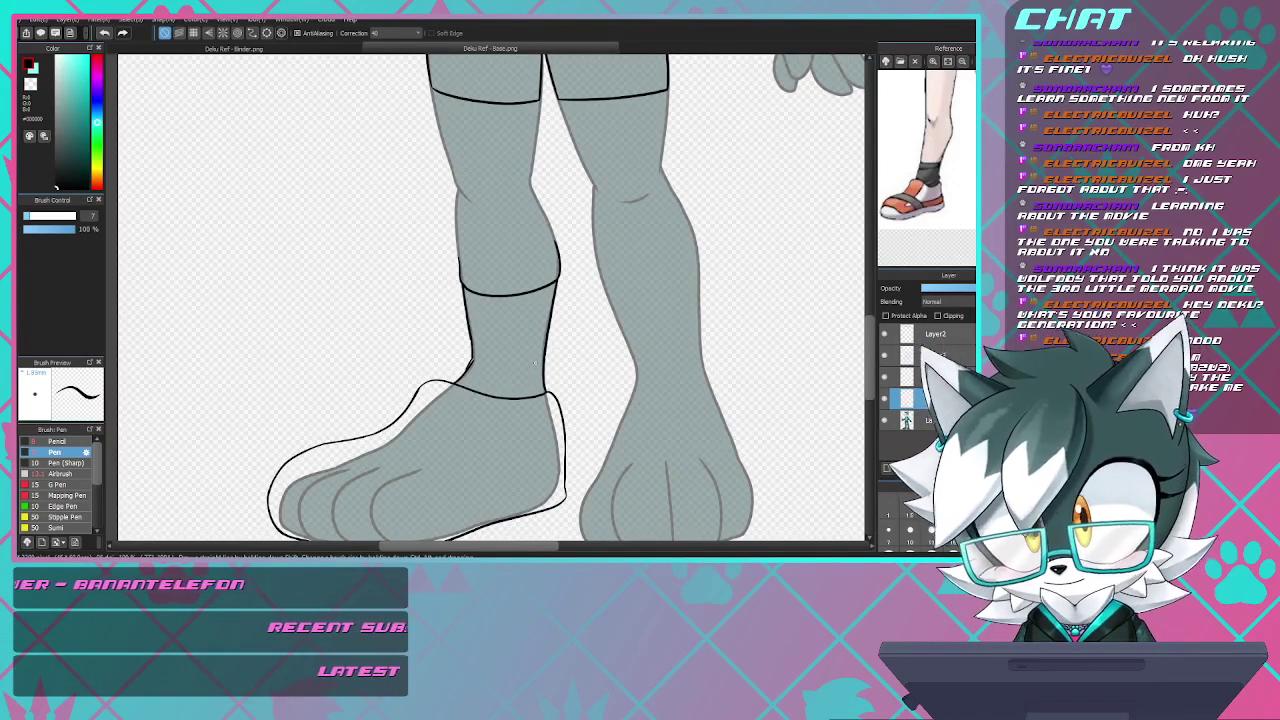
scroll(543, 360, down, 2)
scroll(575, 350, up, 5)
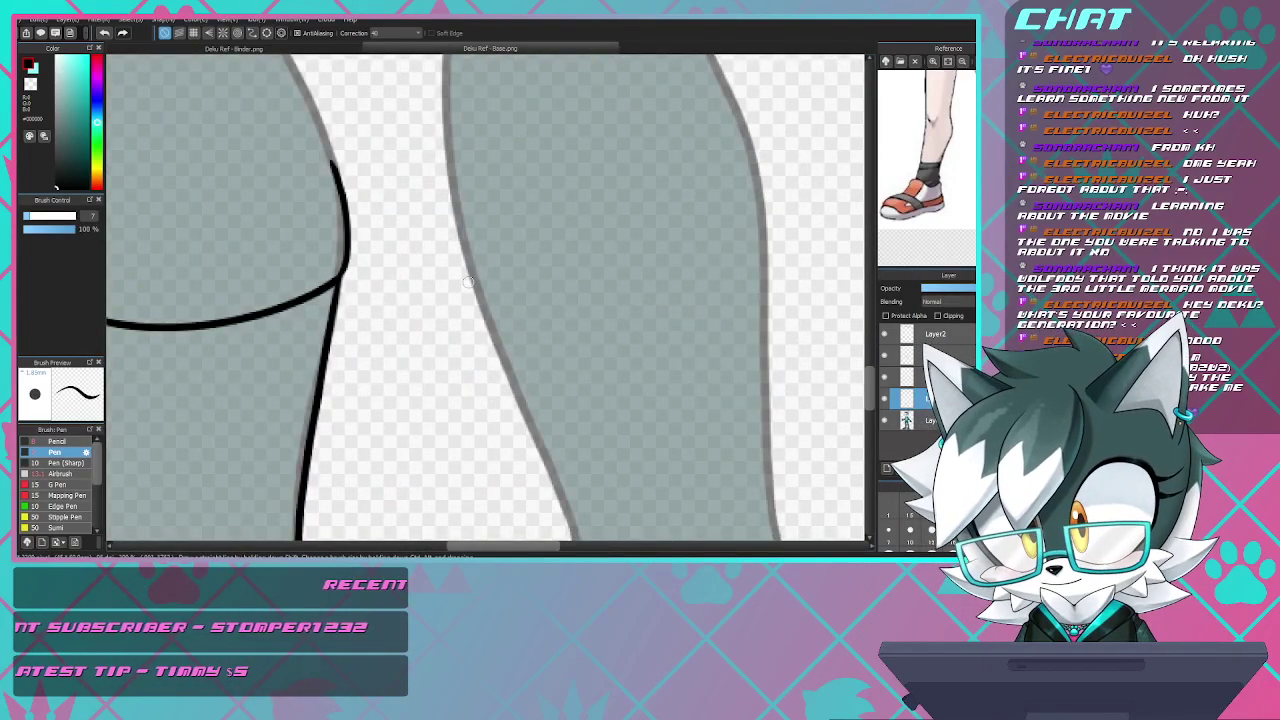
mouse_move(471, 270)
mouse_down()
mouse_move(518, 289)
mouse_move(642, 298)
mouse_move(777, 242)
mouse_up()
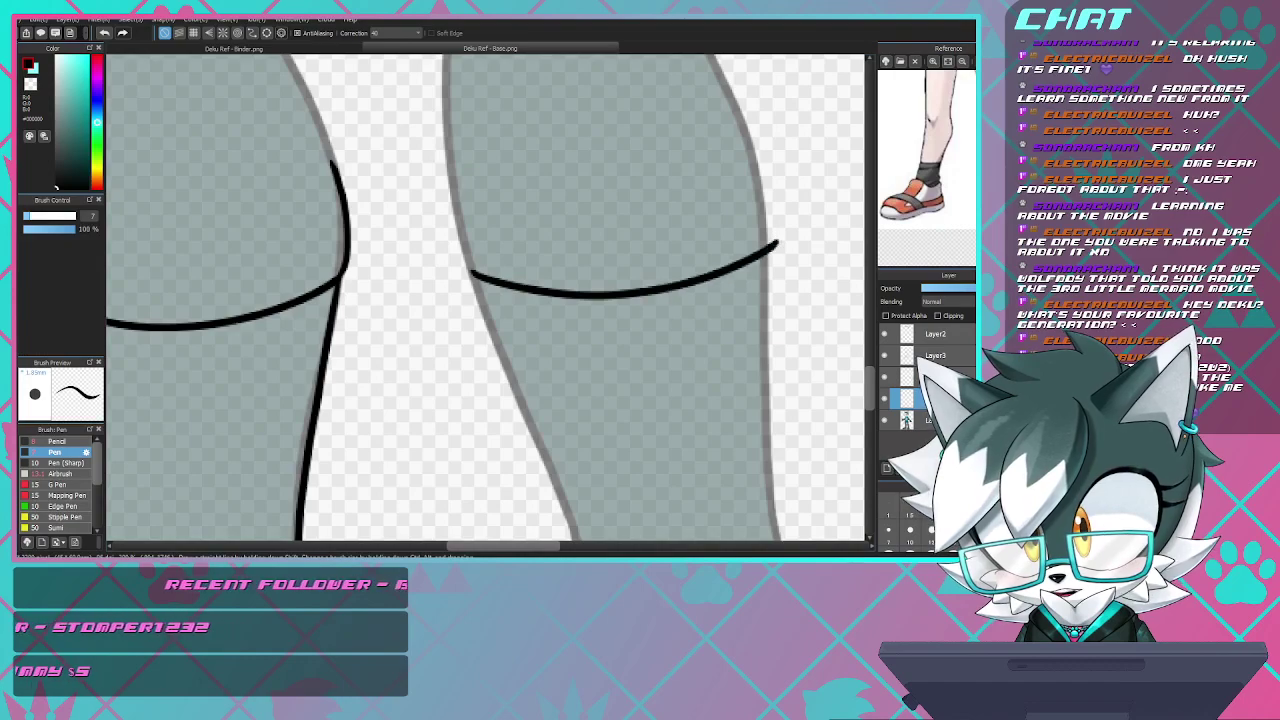
key(ctrl+z)
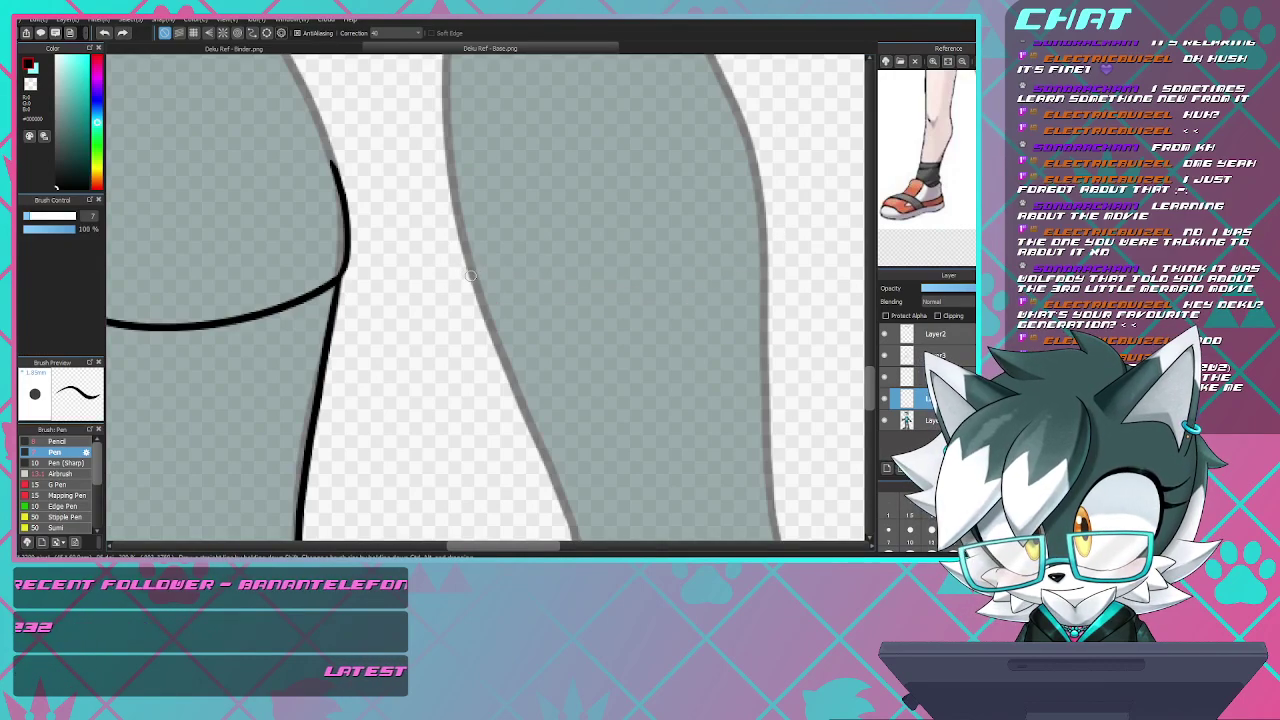
- Draw short calf edges rising from both ends of the cuff line on the front-facing leg, redoing strokes until they join smoothly
mouse_move(474, 278)
mouse_down()
mouse_move(688, 268)
mouse_move(753, 226)
mouse_move(715, 265)
mouse_move(632, 285)
mouse_move(477, 288)
mouse_move(453, 173)
mouse_up()
key(ctrl+z)
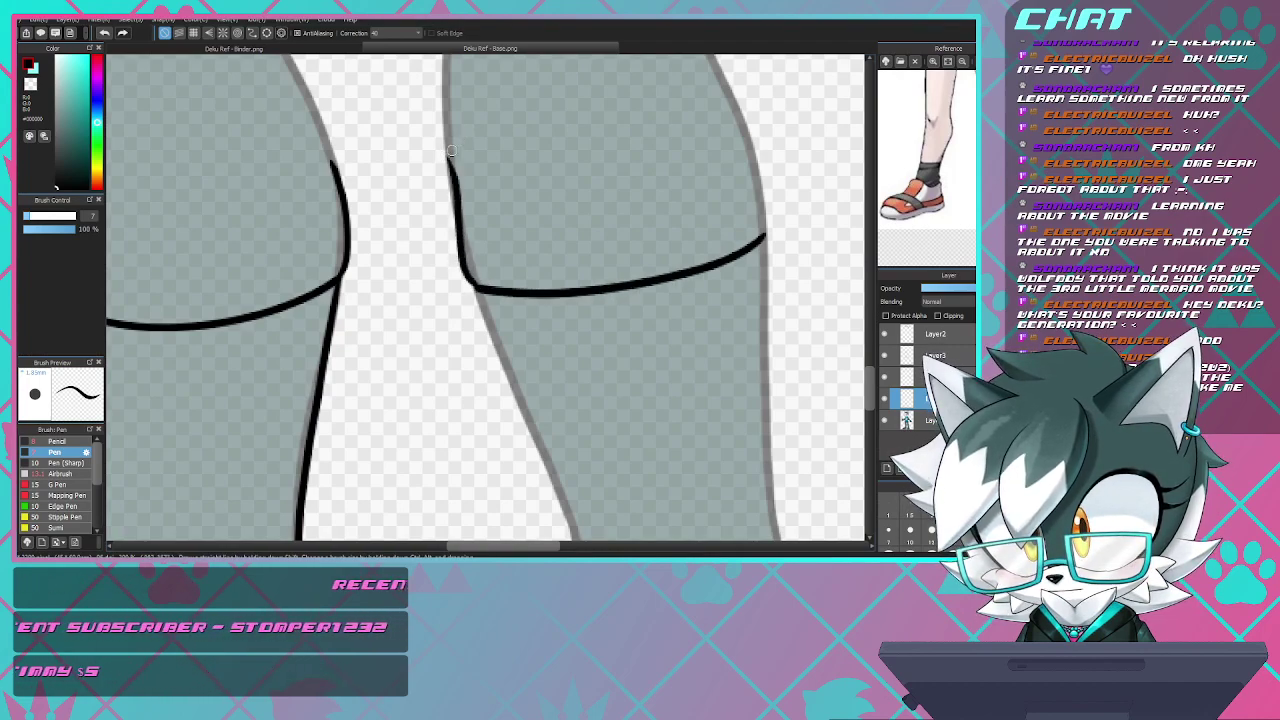
key(ctrl+z)
key(ctrl+z)
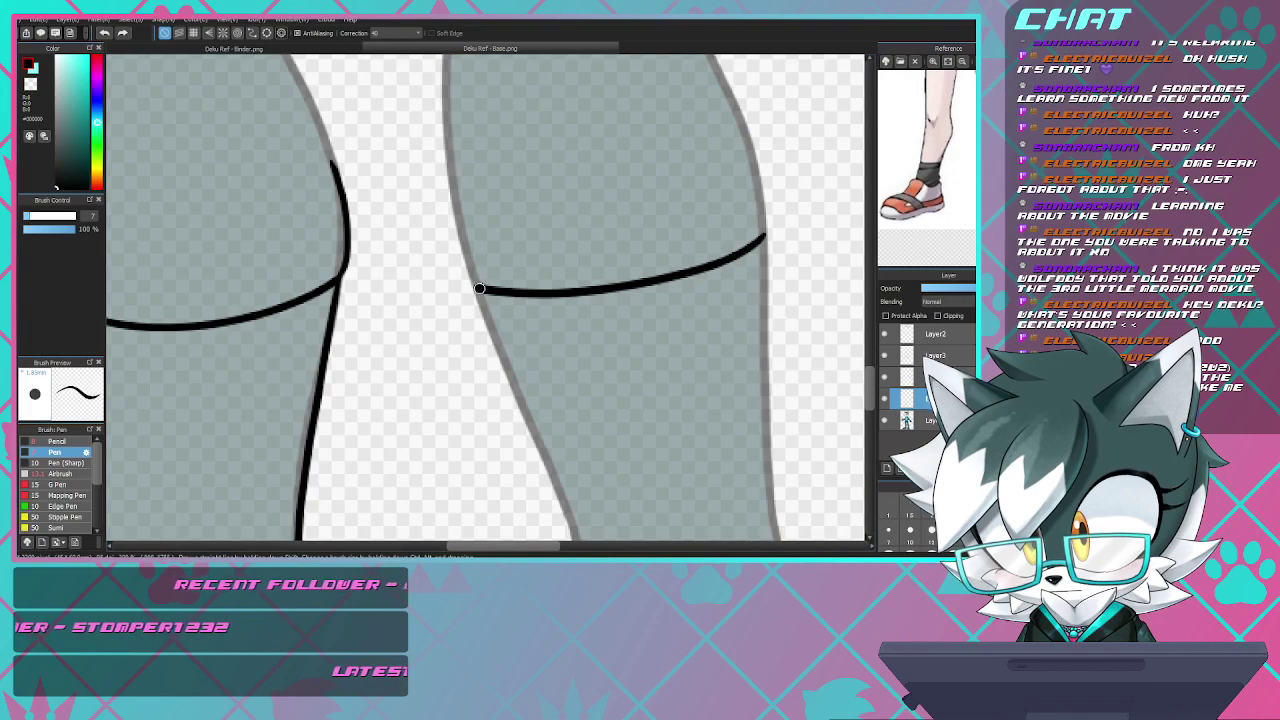
mouse_move(462, 233)
mouse_down()
mouse_move(453, 176)
mouse_move(462, 254)
mouse_move(483, 291)
mouse_up()
key(ctrl+z)
key(ctrl+z)
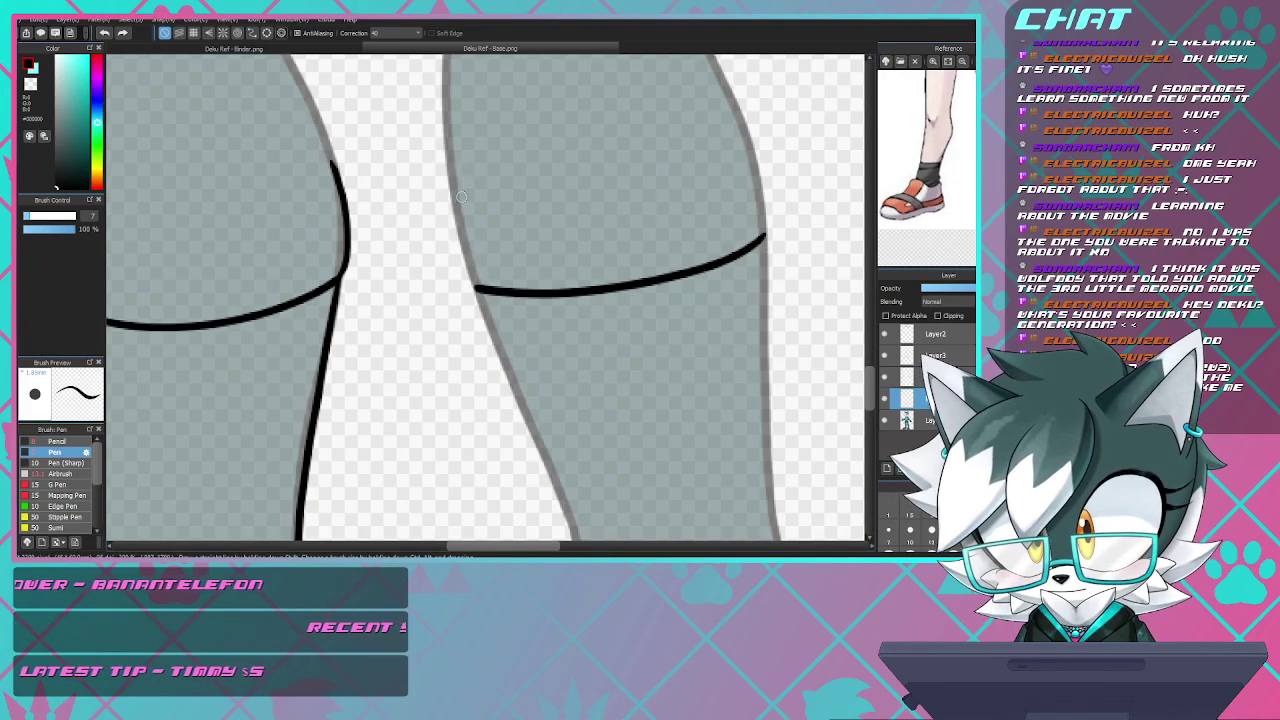
drag(451, 184, 479, 288)
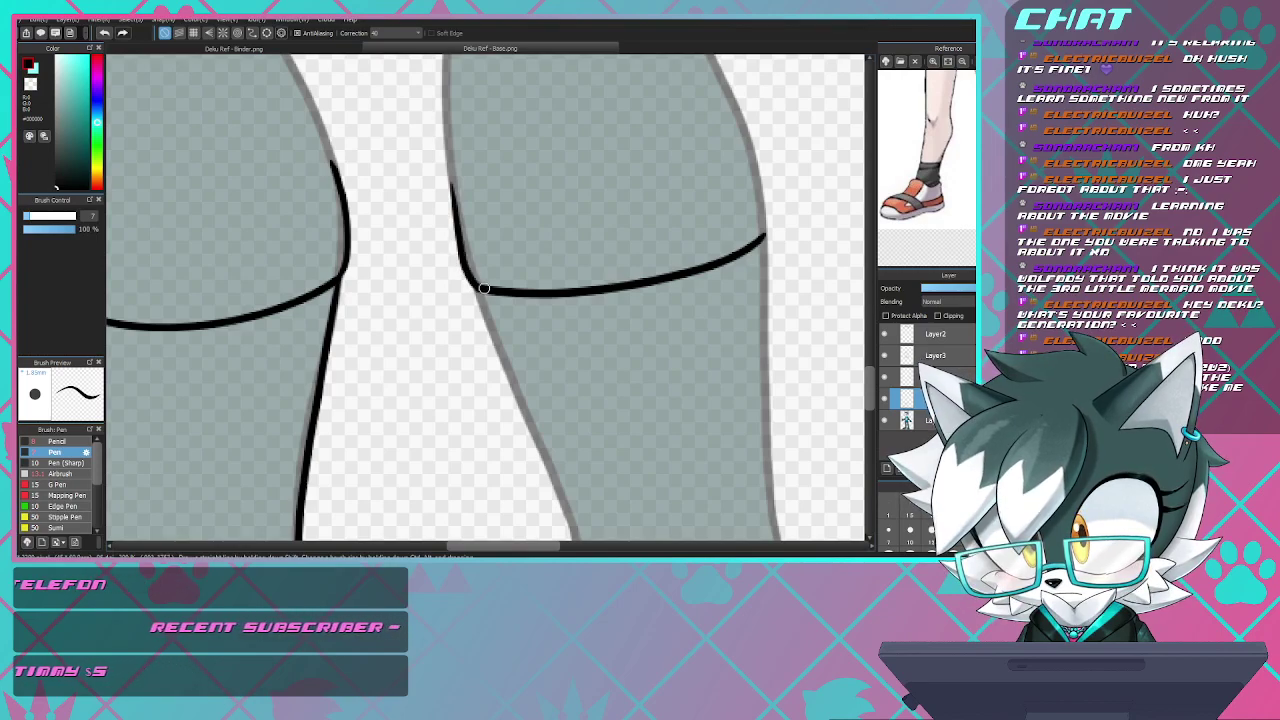
key(ctrl+z)
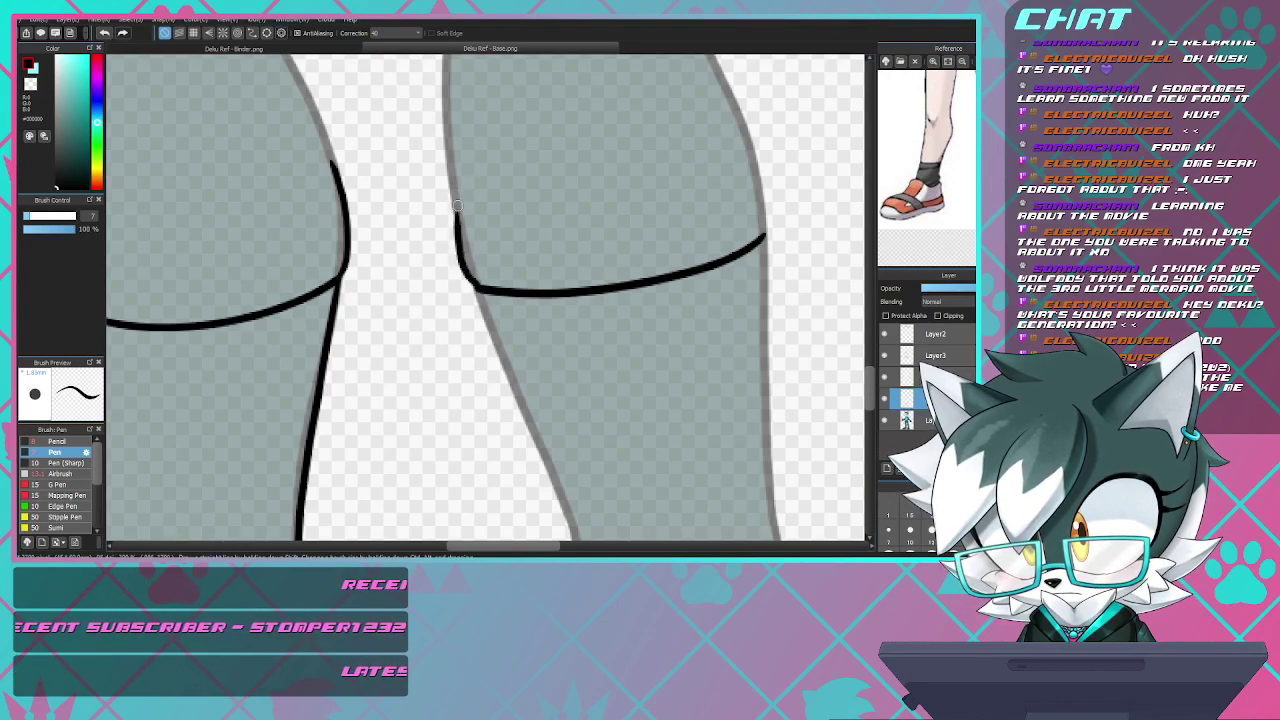
key(ctrl+z)
mouse_move(456, 206)
mouse_down()
mouse_move(451, 178)
mouse_move(477, 285)
mouse_up()
key(ctrl+z)
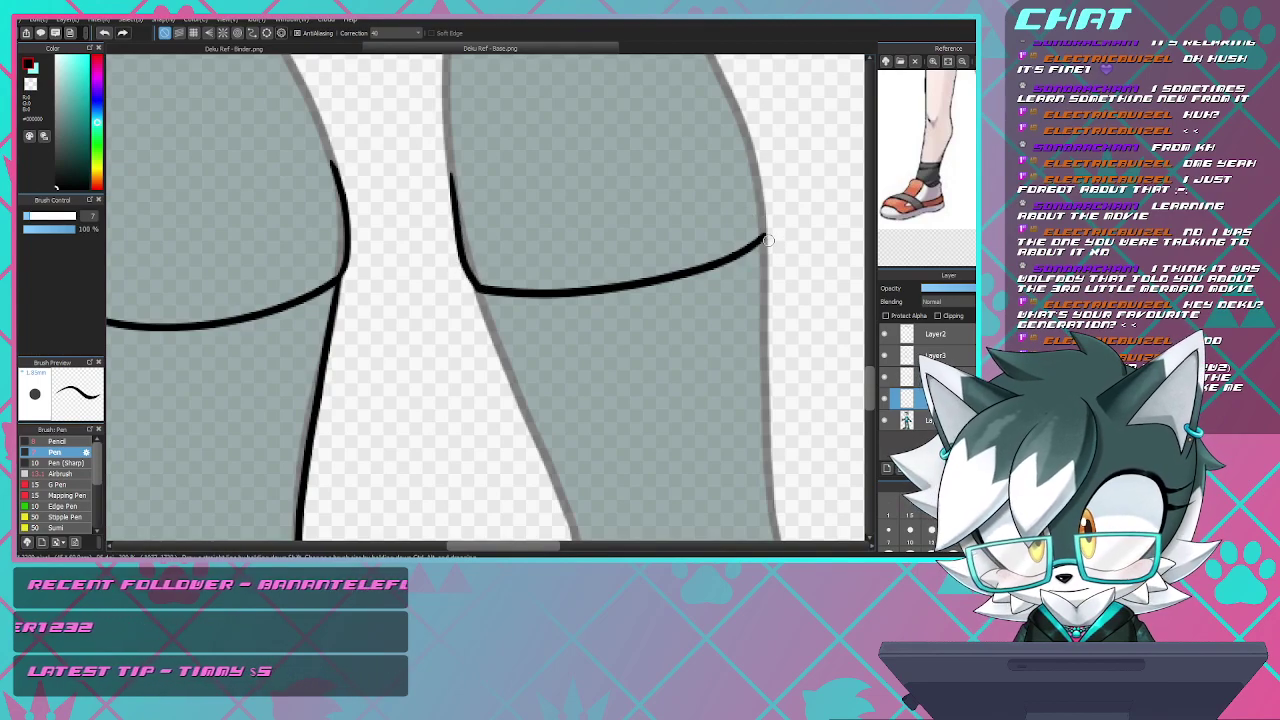
drag(763, 236, 755, 164)
key(ctrl+z)
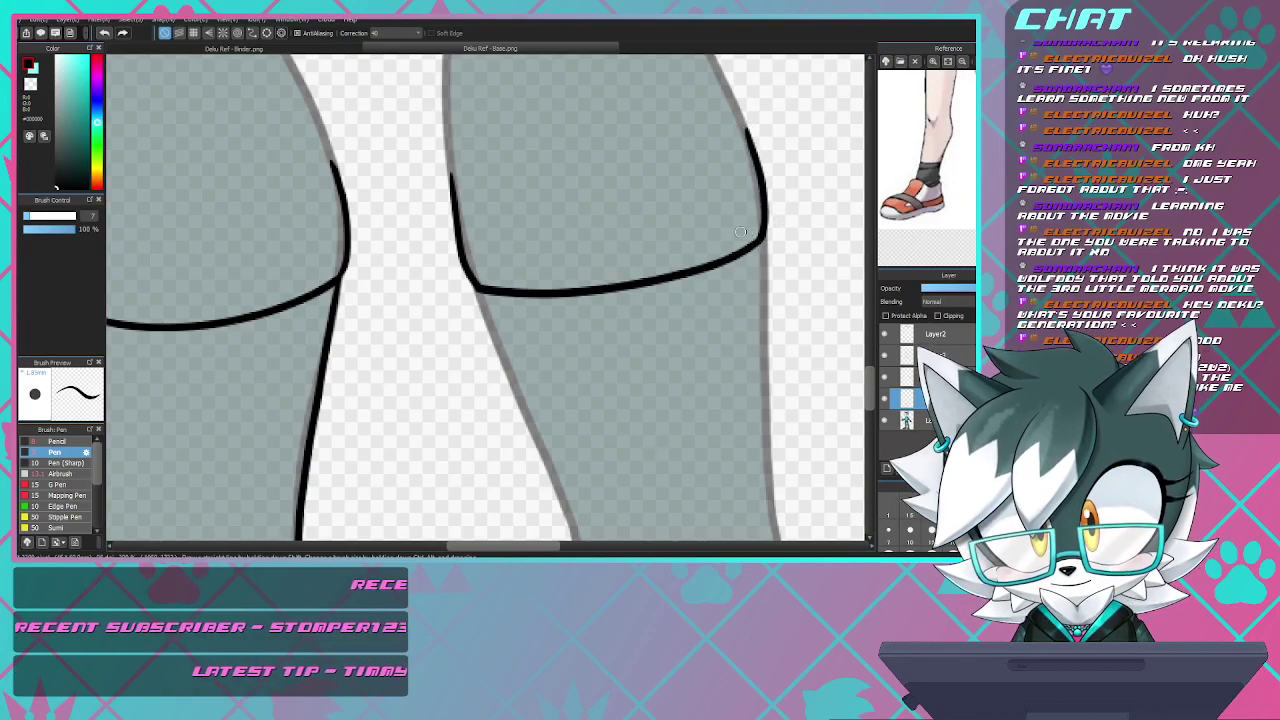
- Try the sock's outer edge below the cuff line, and draw the upper part of its inner edge toward the ankle
drag(762, 239, 768, 303)
key(ctrl+z)
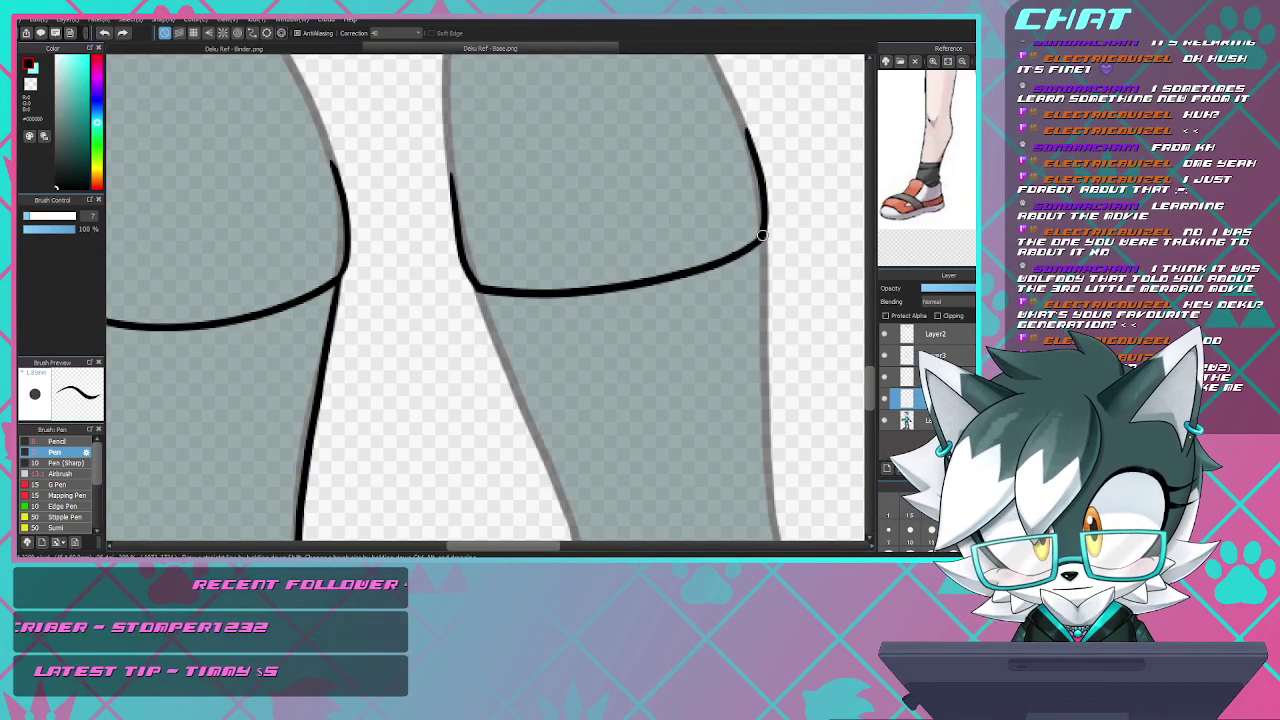
drag(762, 238, 766, 332)
key(ctrl+z)
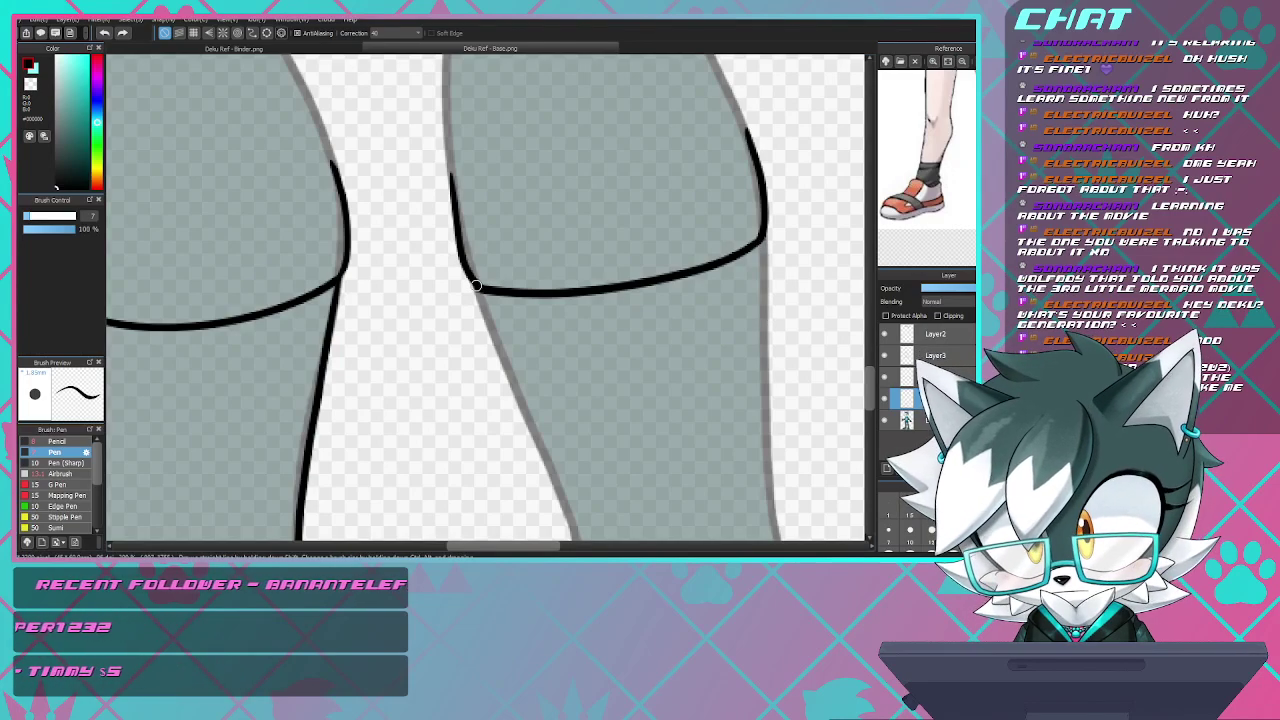
drag(476, 286, 519, 398)
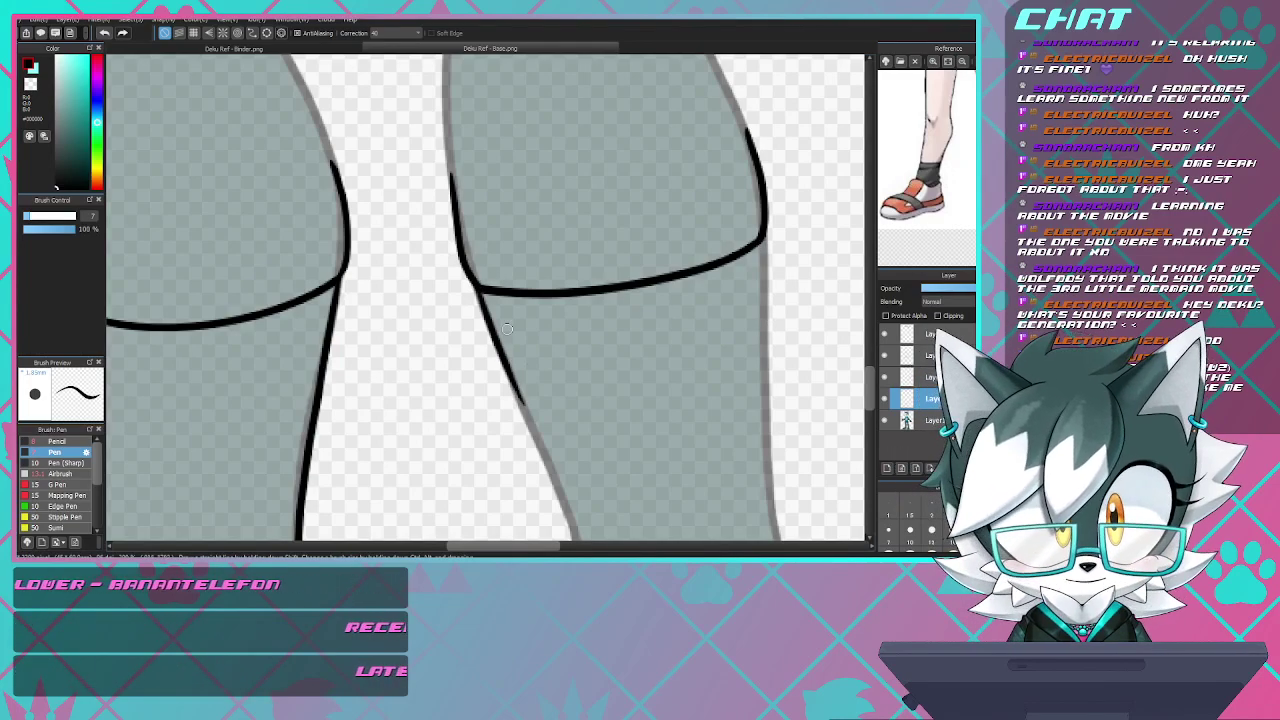
- Draw the upper part of the sock's outer edge down from the cuff line's outer end, retrying until it follows the leg outline
scroll(454, 383, down, 5)
scroll(472, 398, up, 3)
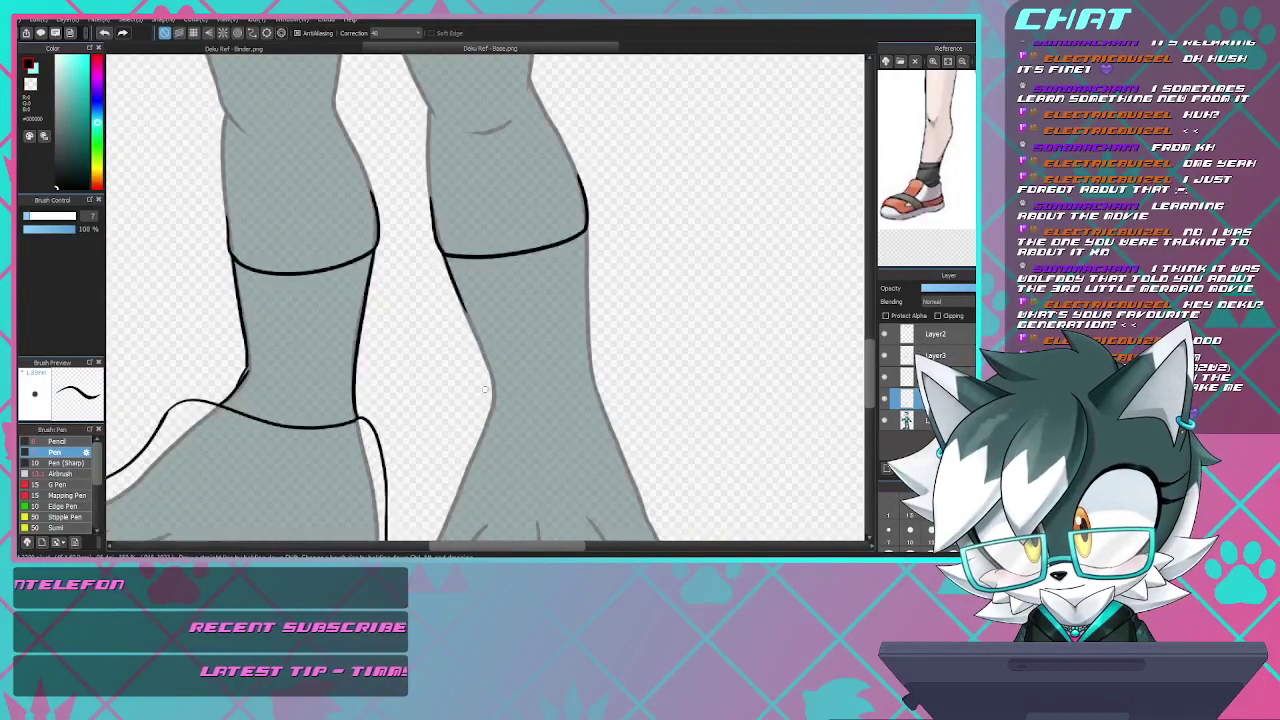
scroll(484, 389, down, 3)
scroll(570, 167, up, 5)
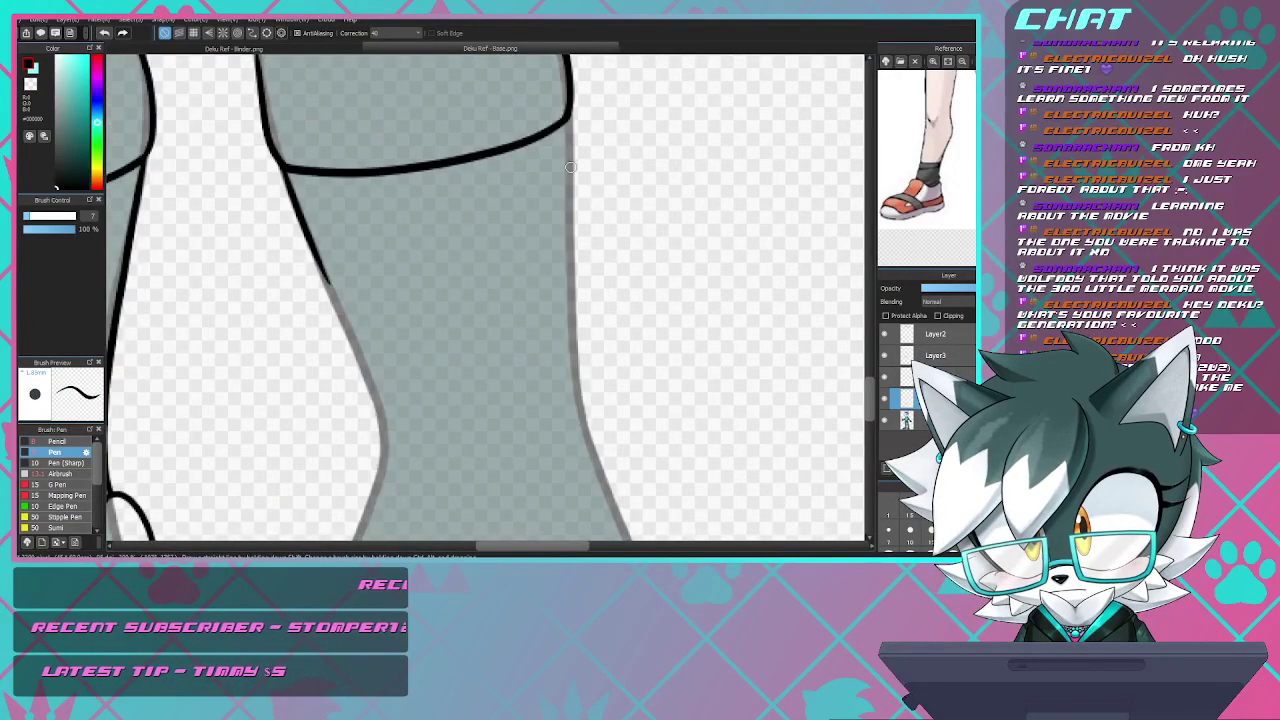
scroll(570, 167, up, 4)
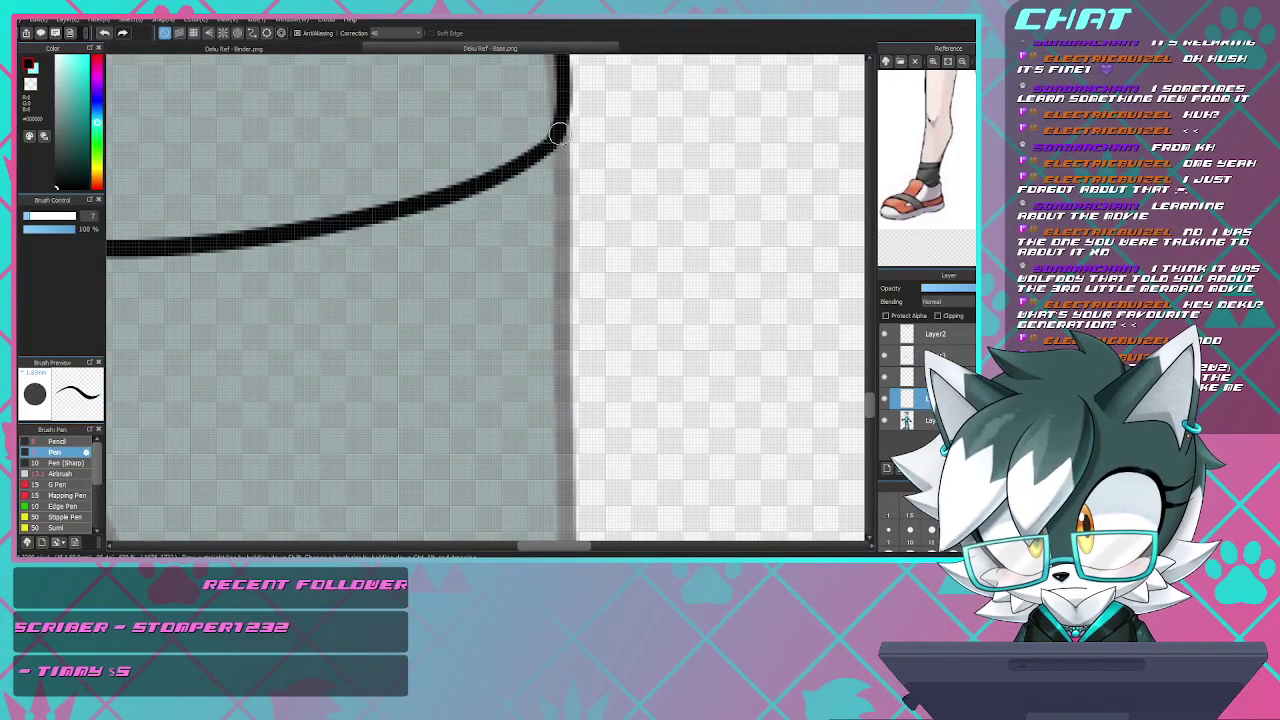
drag(559, 166, 566, 283)
key(ctrl+z)
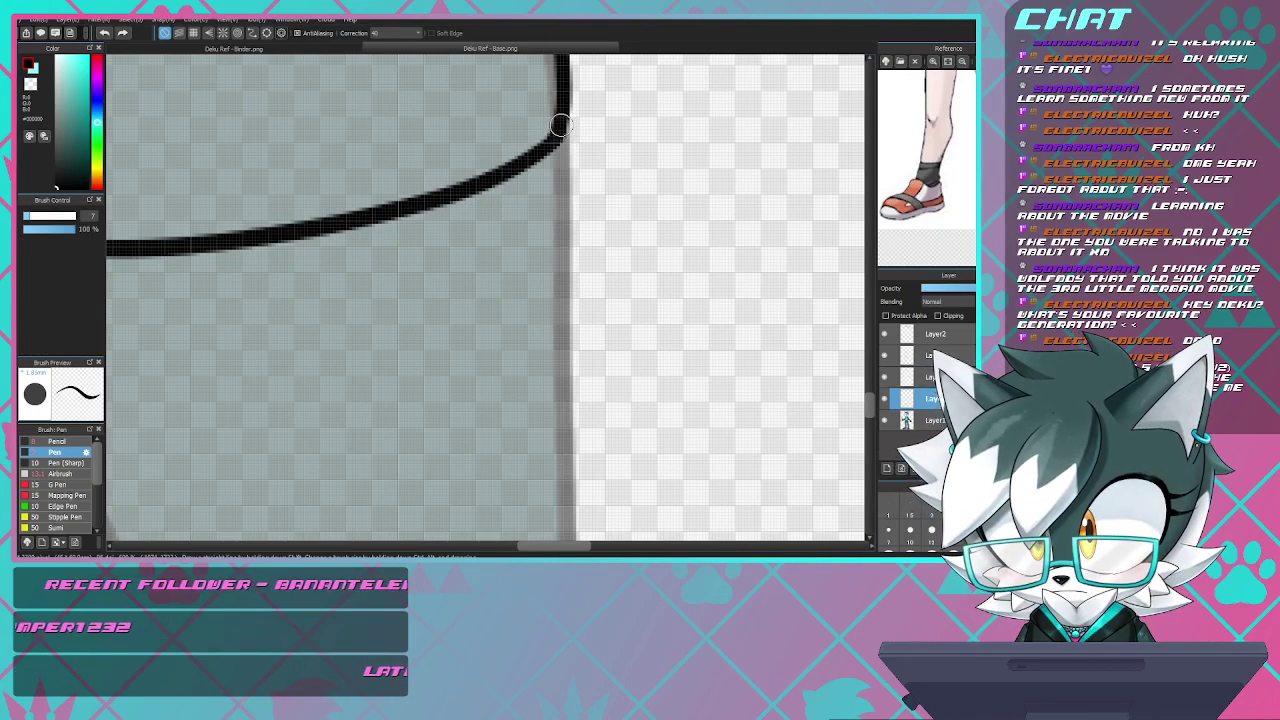
drag(559, 142, 571, 352)
key(ctrl+z)
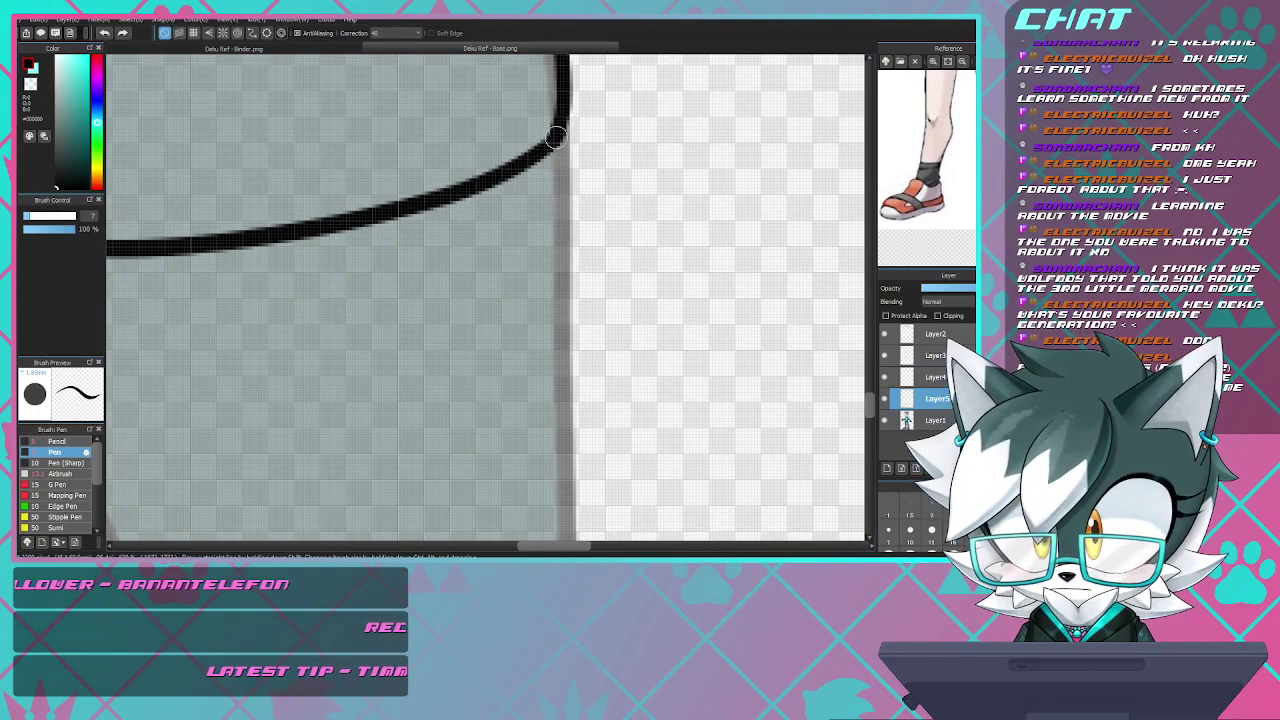
drag(559, 140, 562, 328)
key(ctrl+z)
drag(560, 135, 568, 400)
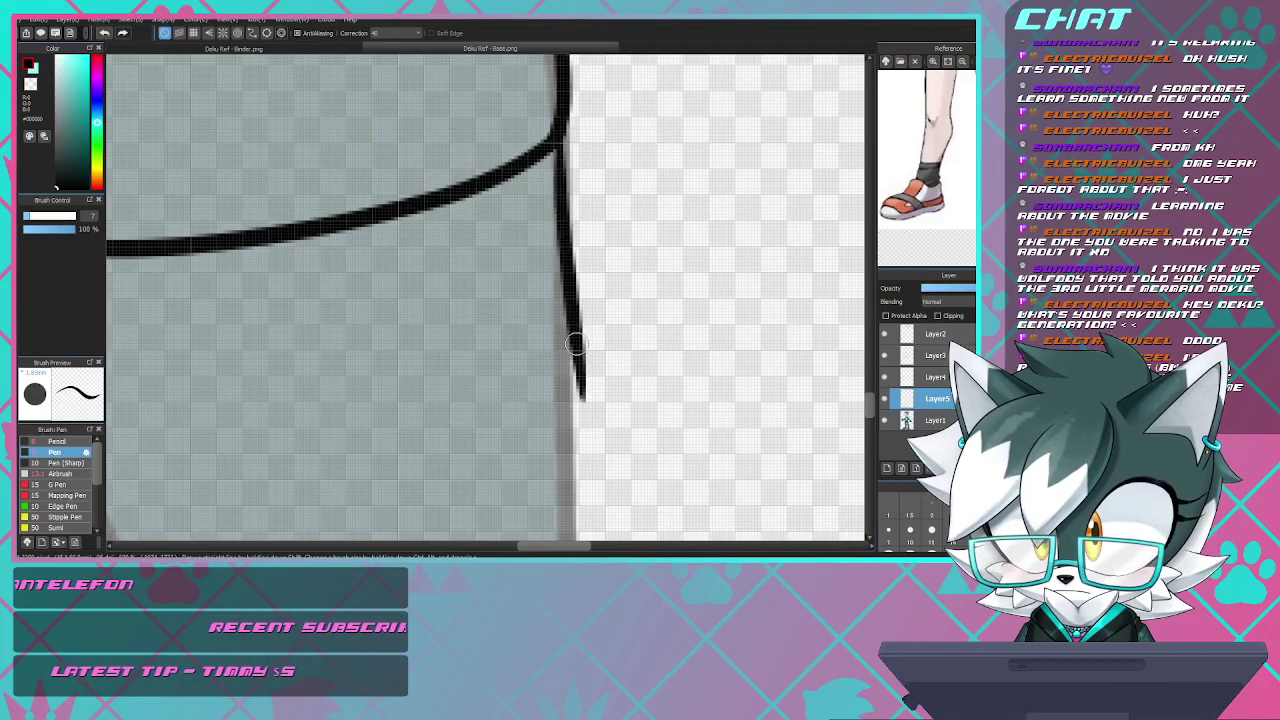
key(ctrl+z)
drag(559, 135, 567, 383)
key(ctrl+z)
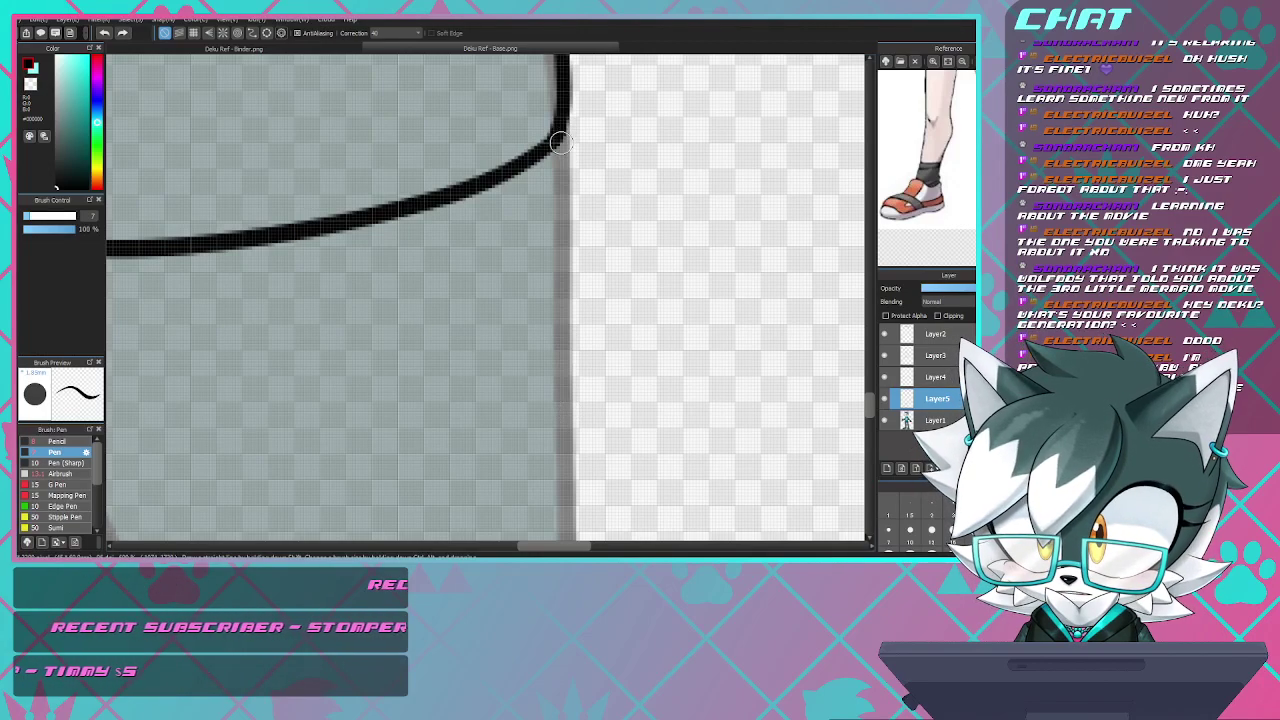
drag(559, 135, 567, 392)
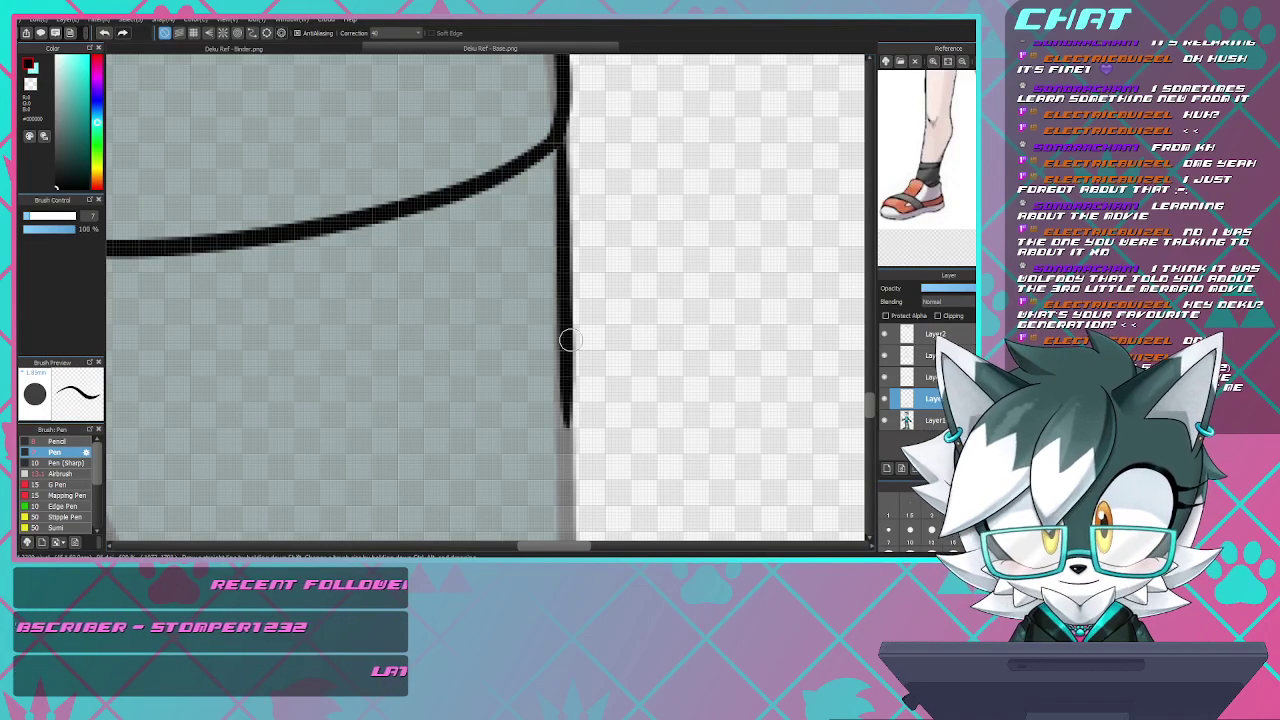
- Draw the arched shoe opening across the front-facing leg's ankle, reaching slightly past both sides of the leg, using the reference shoes as a guide
scroll(565, 300, down, 5)
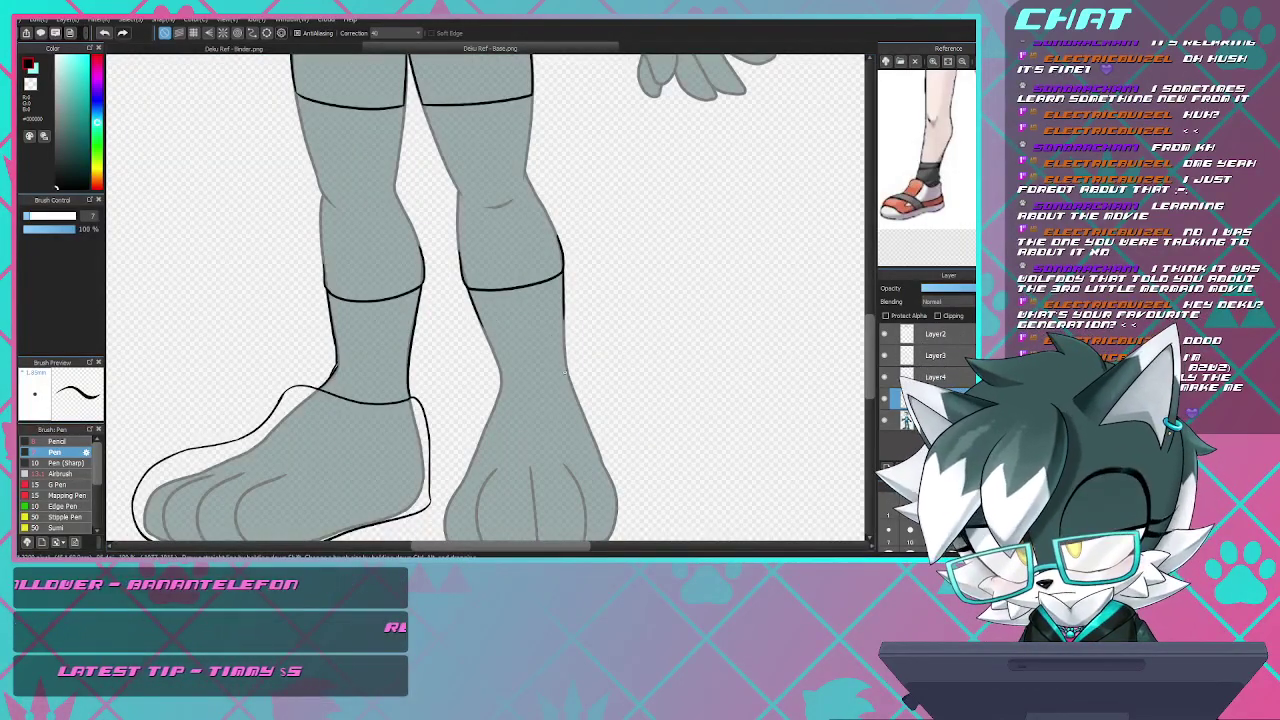
scroll(564, 370, up, 5)
scroll(565, 371, down, 3)
scroll(565, 371, up, 5)
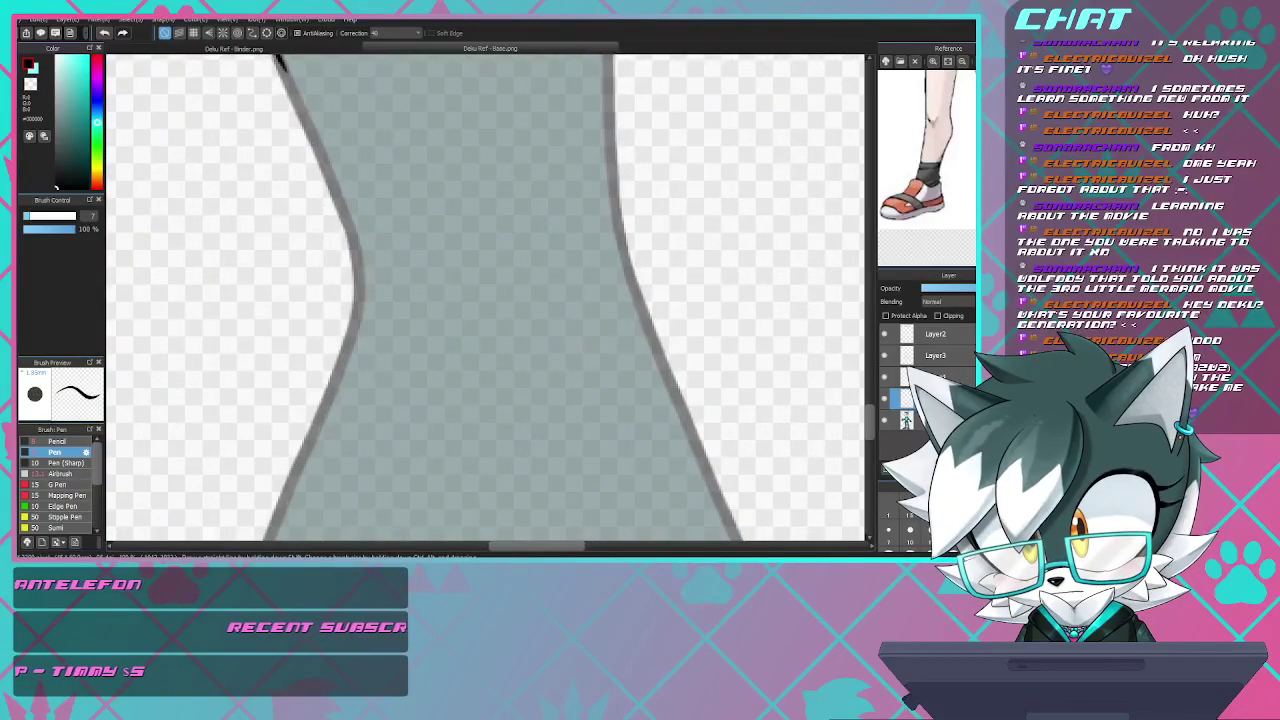
drag(928, 191, 890, 173)
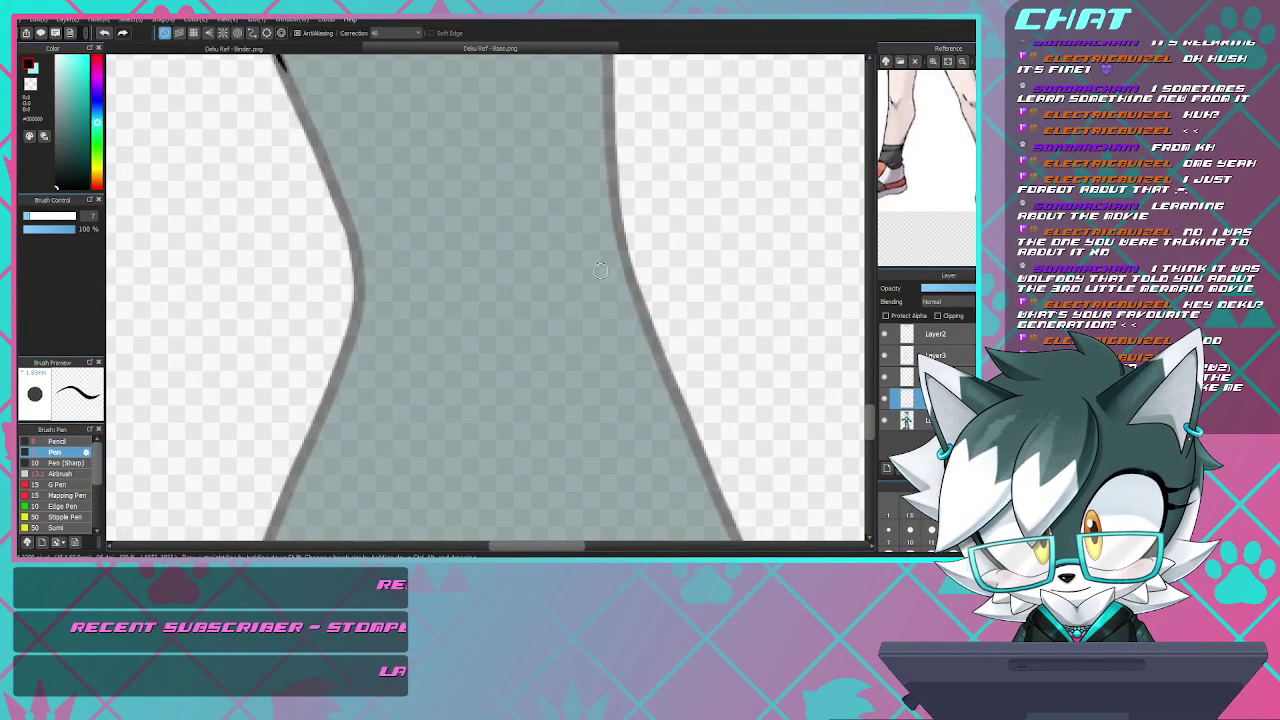
scroll(600, 270, down, 5)
scroll(600, 270, up, 5)
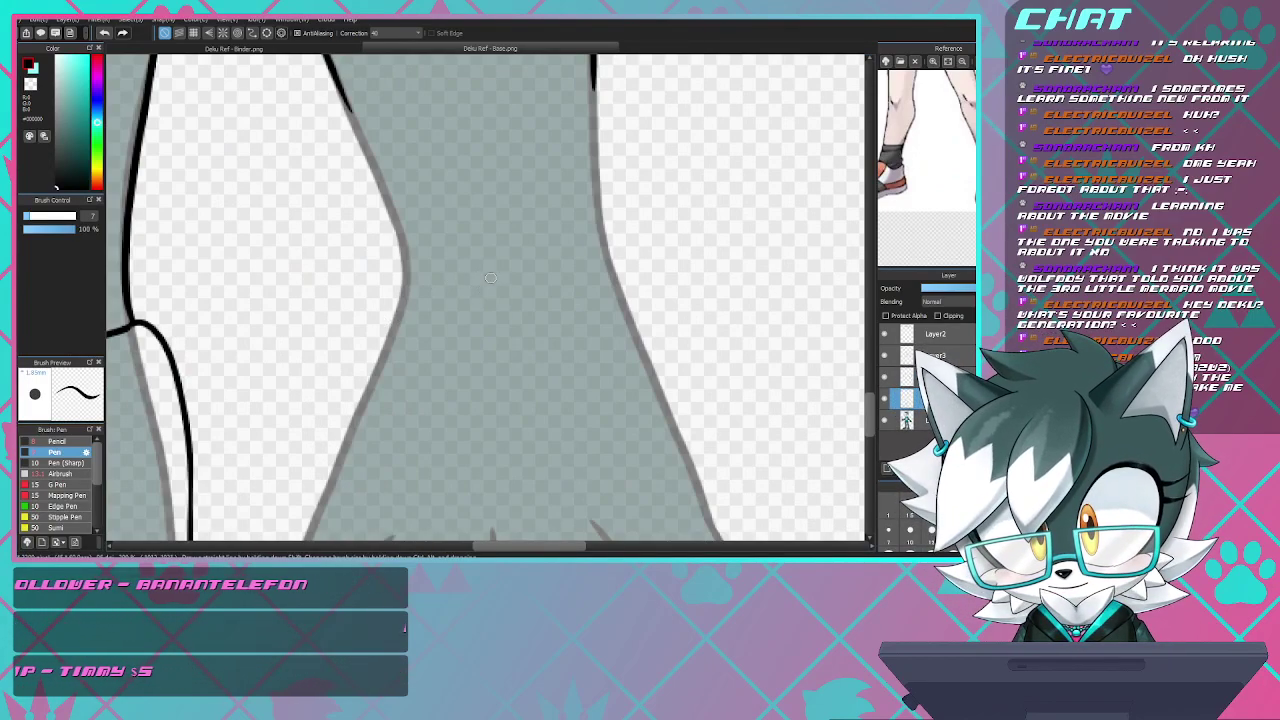
drag(475, 263, 380, 355)
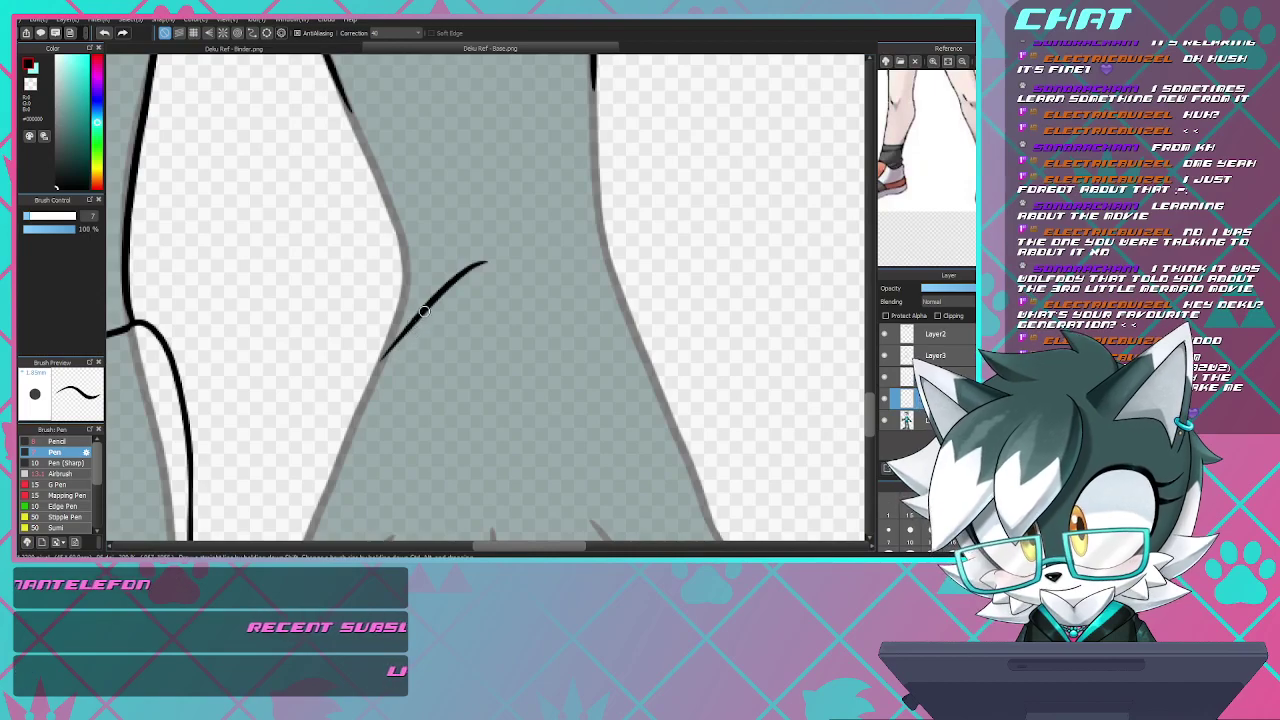
drag(502, 256, 600, 350)
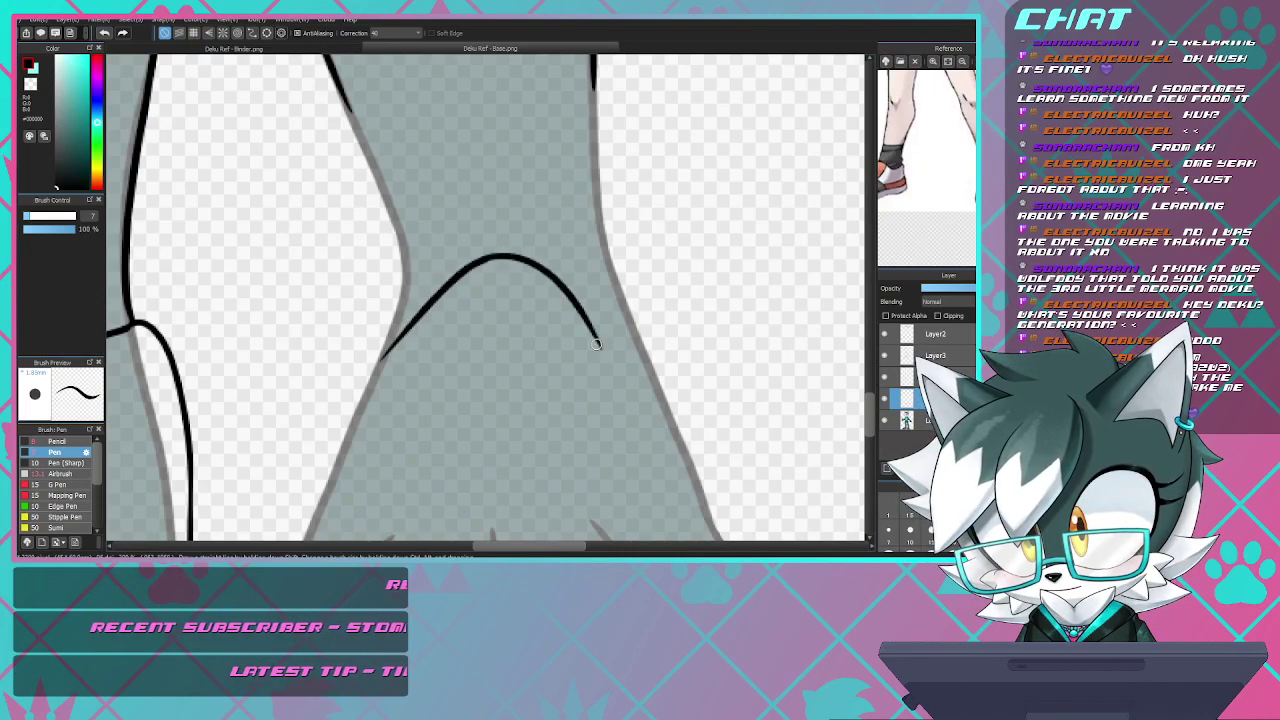
key(ctrl+z)
key(ctrl+z)
mouse_move(580, 281)
mouse_down()
mouse_move(438, 277)
mouse_move(373, 333)
mouse_move(417, 294)
mouse_move(500, 274)
mouse_move(591, 299)
mouse_move(656, 342)
mouse_up()
key(ctrl+z)
key(ctrl+z)
mouse_move(600, 293)
mouse_down()
mouse_move(499, 273)
mouse_move(404, 290)
mouse_move(352, 340)
mouse_up()
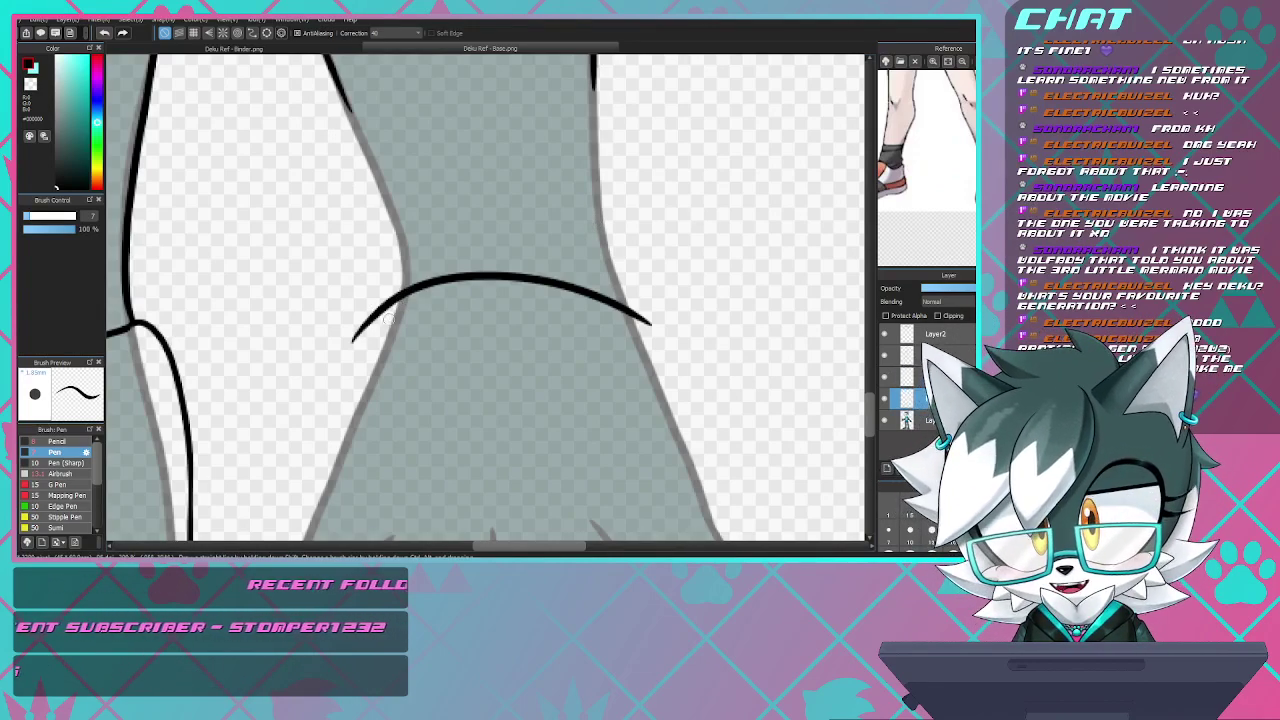
- Outline the shoe's inner side from the opening's end down along the foot and around the lower corner into the sole
drag(348, 347, 335, 447)
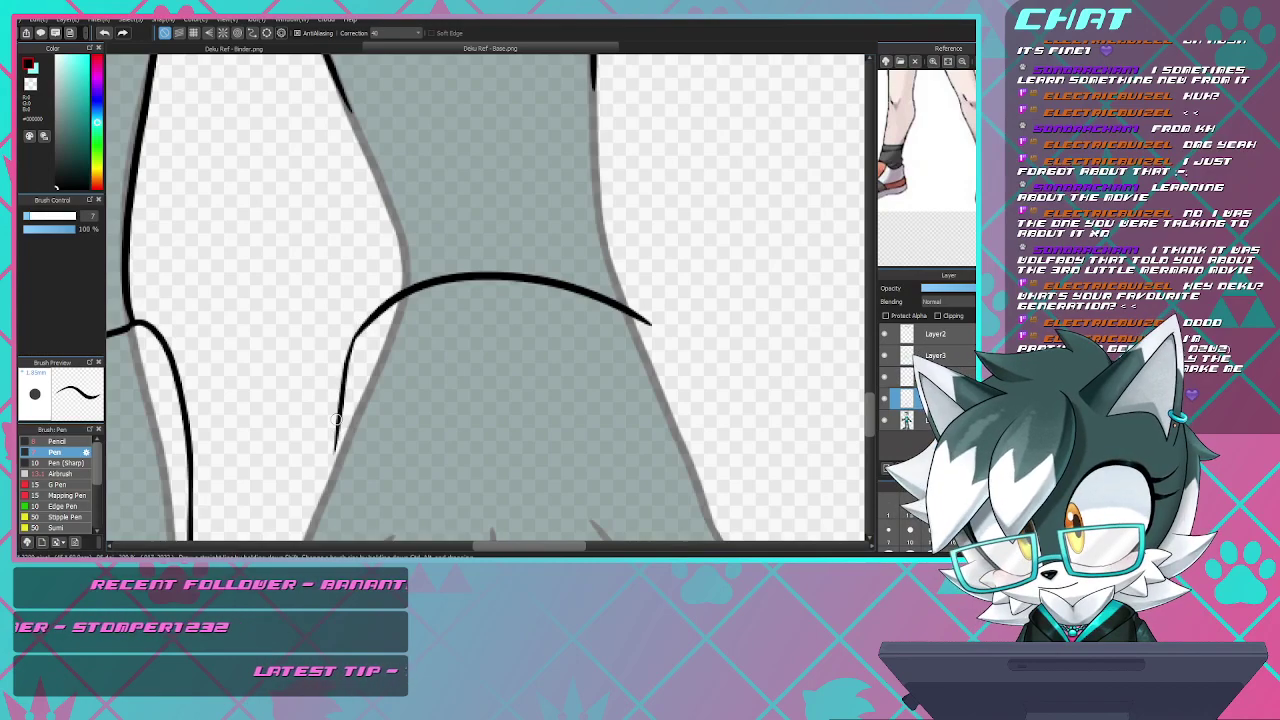
scroll(335, 386, down, 5)
scroll(343, 408, up, 5)
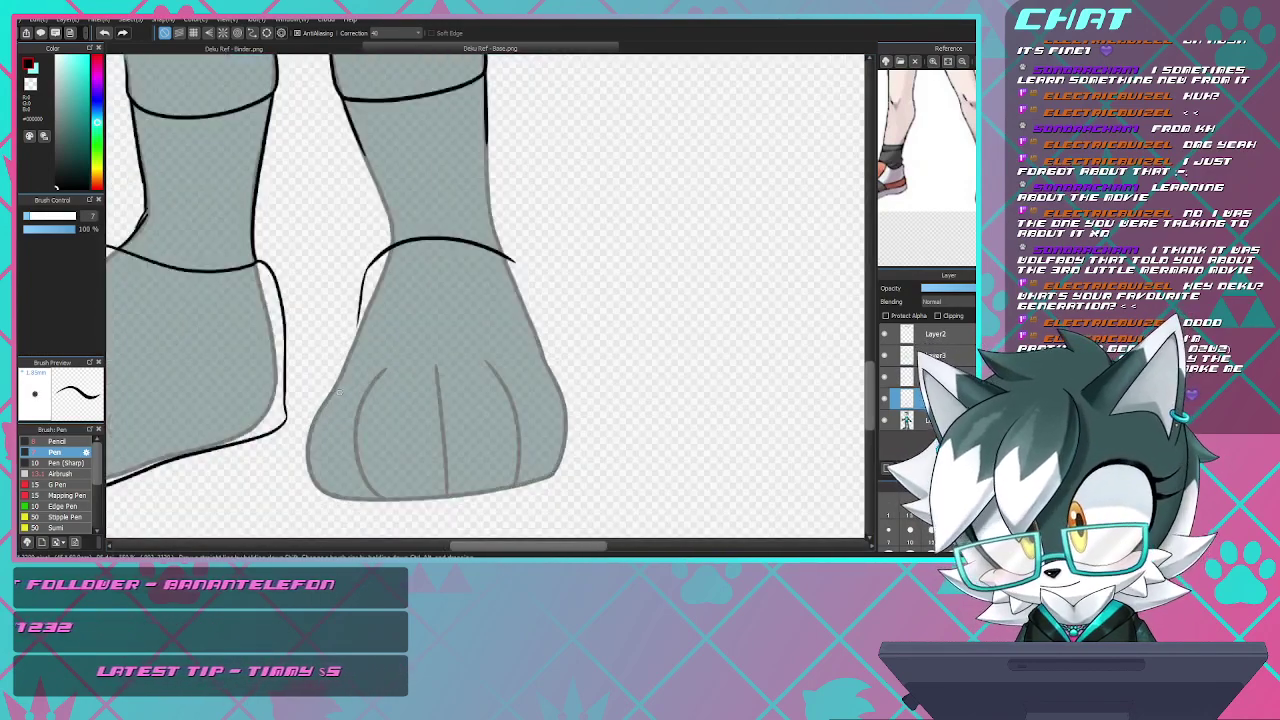
scroll(340, 388, down, 1)
scroll(398, 332, down, 1)
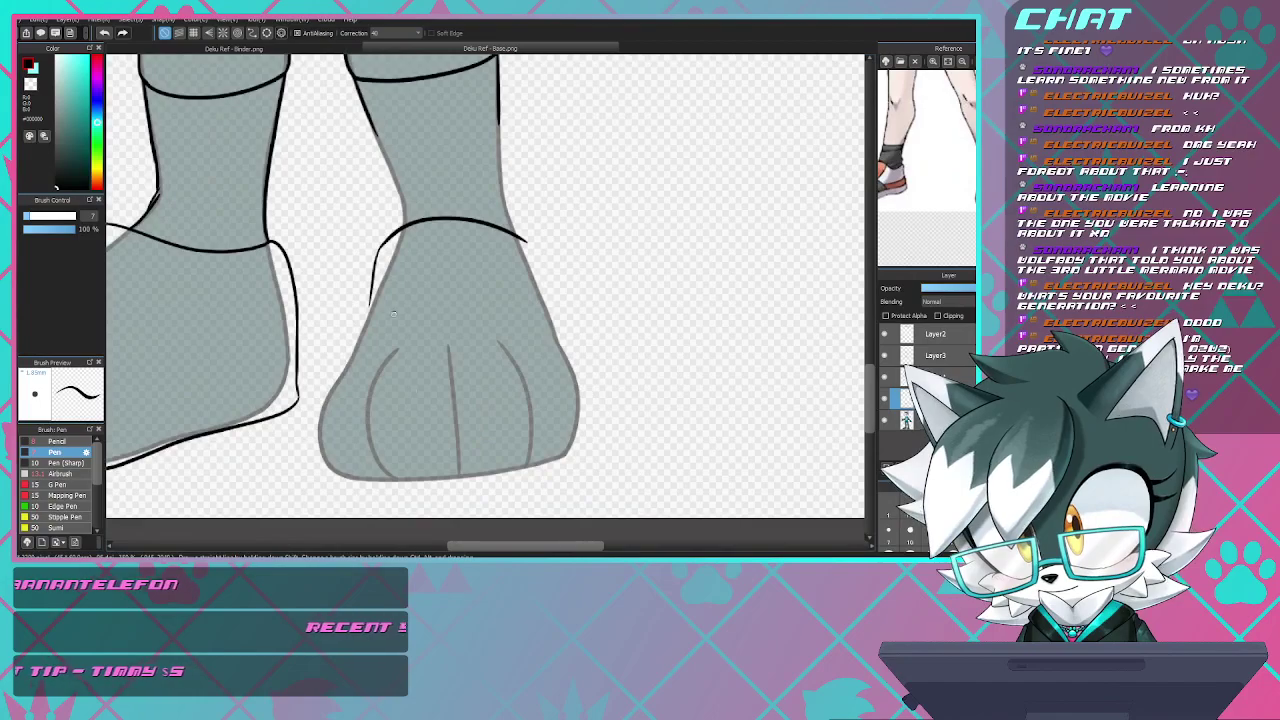
scroll(414, 396, up, 1)
scroll(410, 369, up, 1)
scroll(408, 372, down, 2)
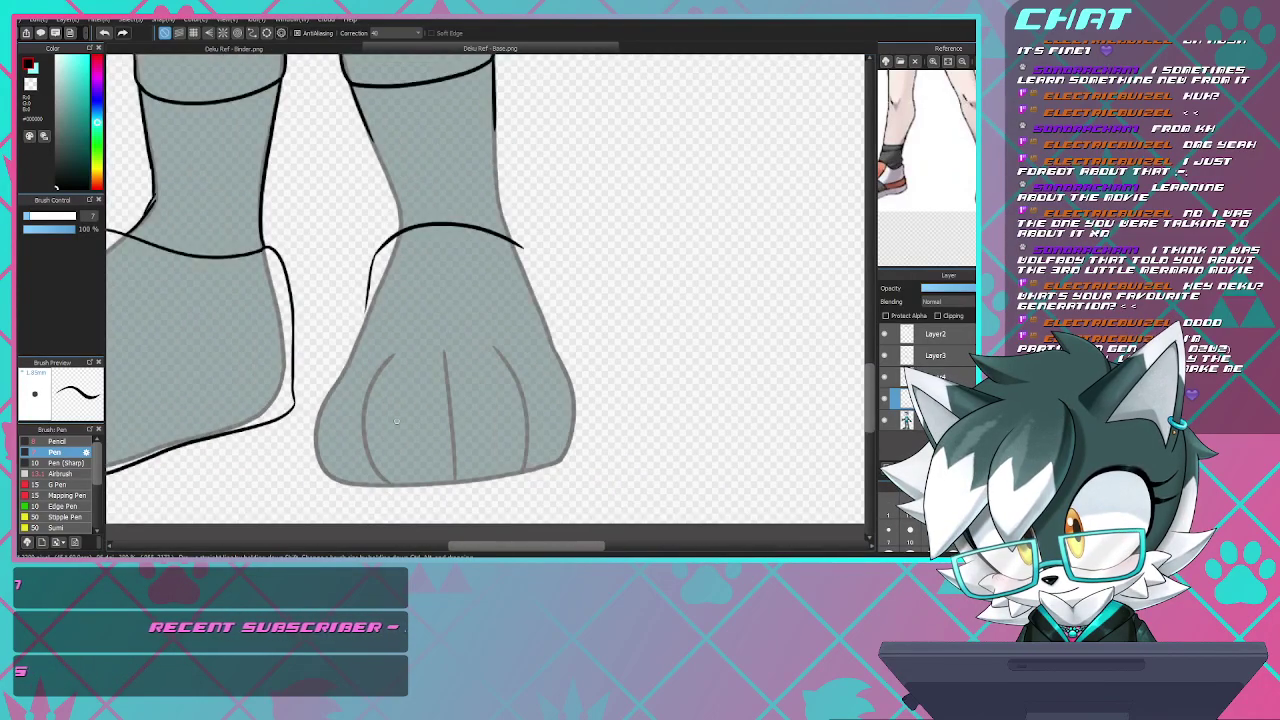
scroll(397, 457, up, 2)
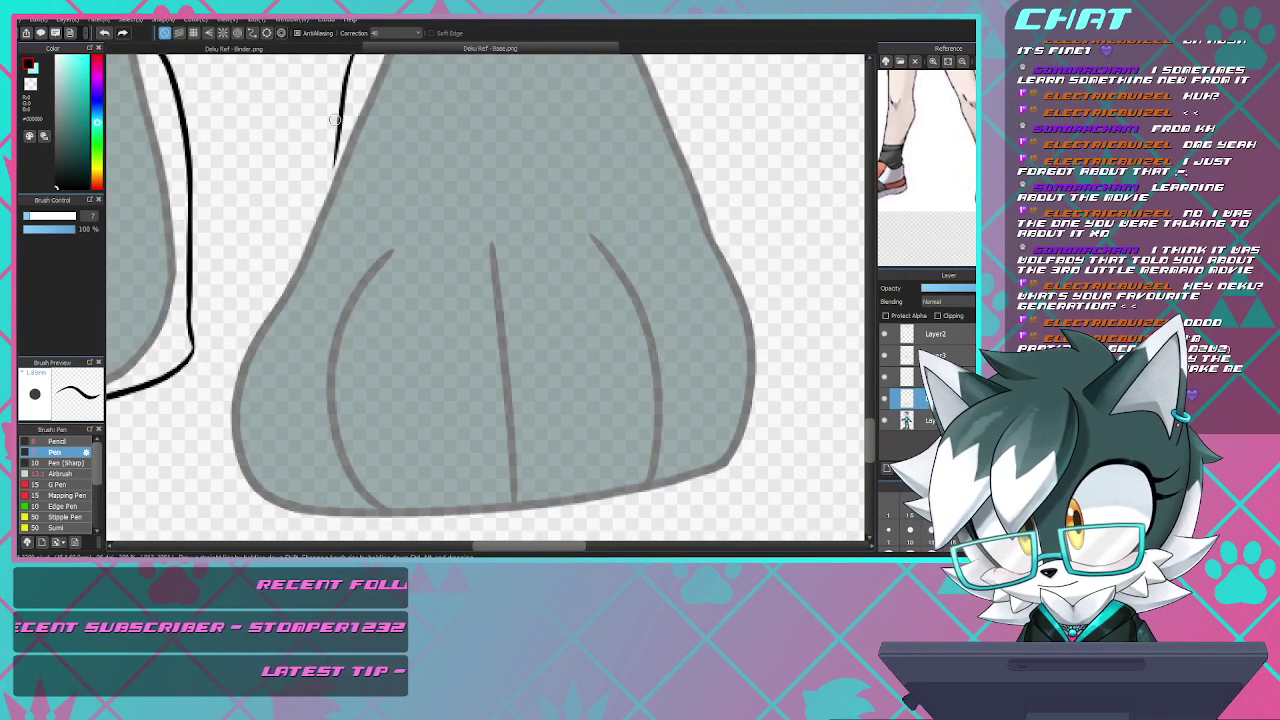
mouse_move(340, 105)
mouse_down()
mouse_move(333, 181)
mouse_move(229, 388)
mouse_move(256, 338)
mouse_move(232, 402)
mouse_move(254, 485)
mouse_up()
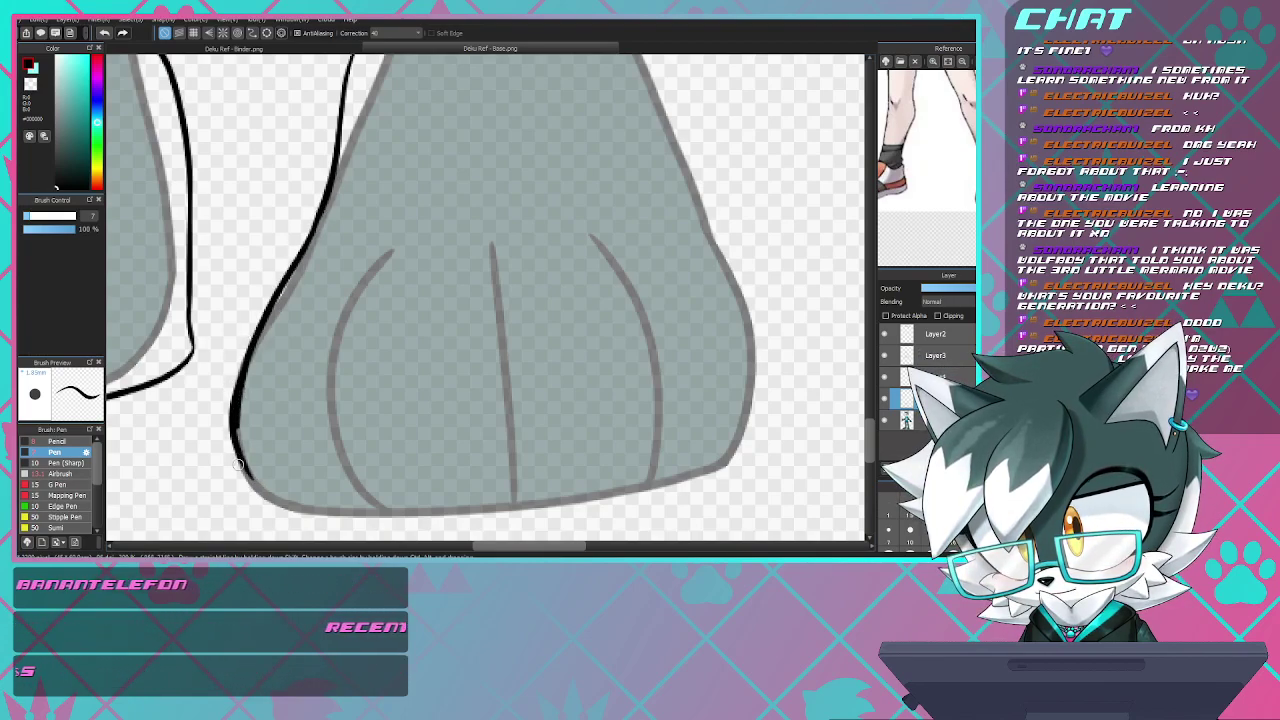
key(ctrl+z)
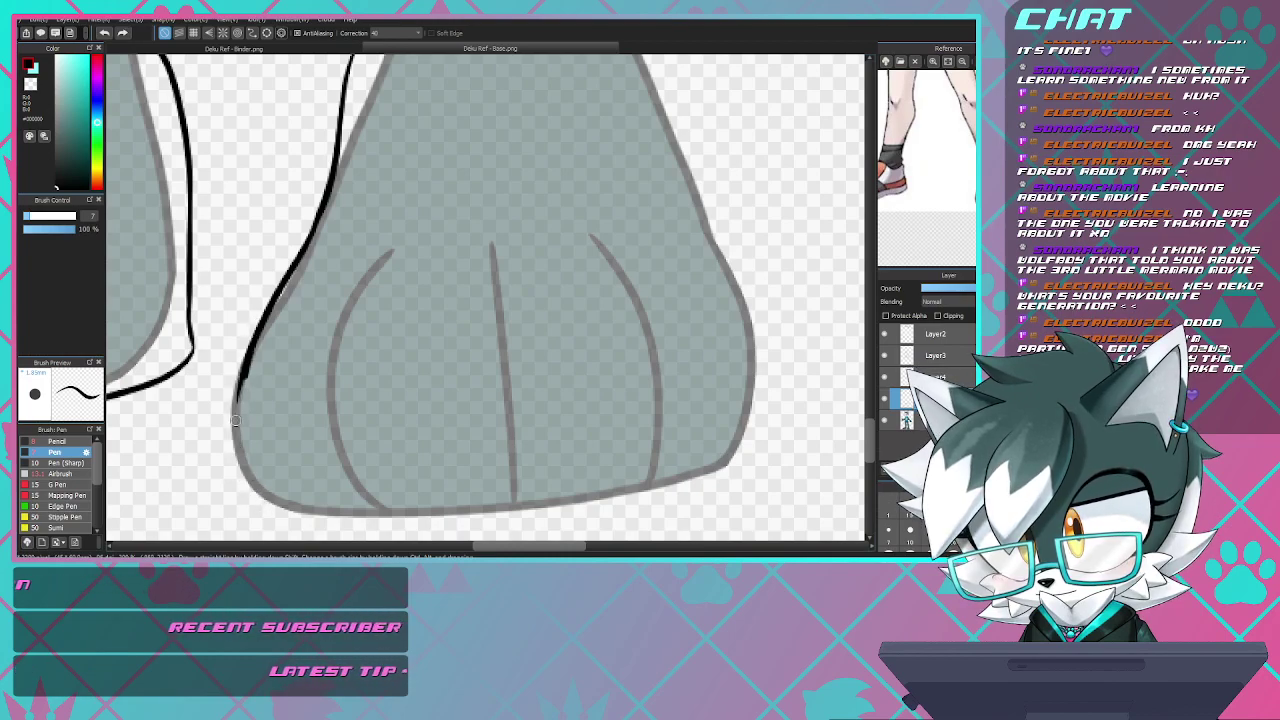
mouse_move(237, 395)
mouse_down()
mouse_move(260, 503)
mouse_move(352, 521)
mouse_up()
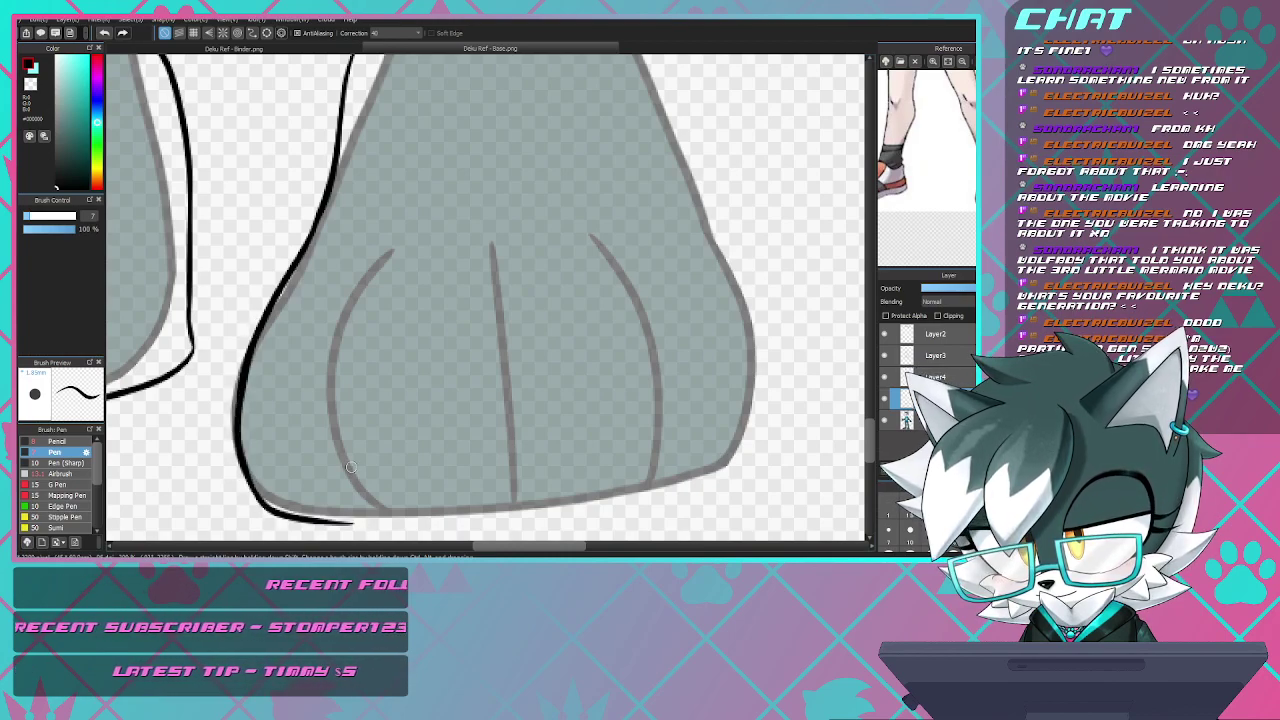
- Outline the shoe's sole beneath the toes and continue up its outer side toward the opening
mouse_move(268, 508)
mouse_down()
mouse_move(329, 531)
mouse_move(533, 522)
mouse_move(663, 490)
mouse_move(745, 442)
mouse_up()
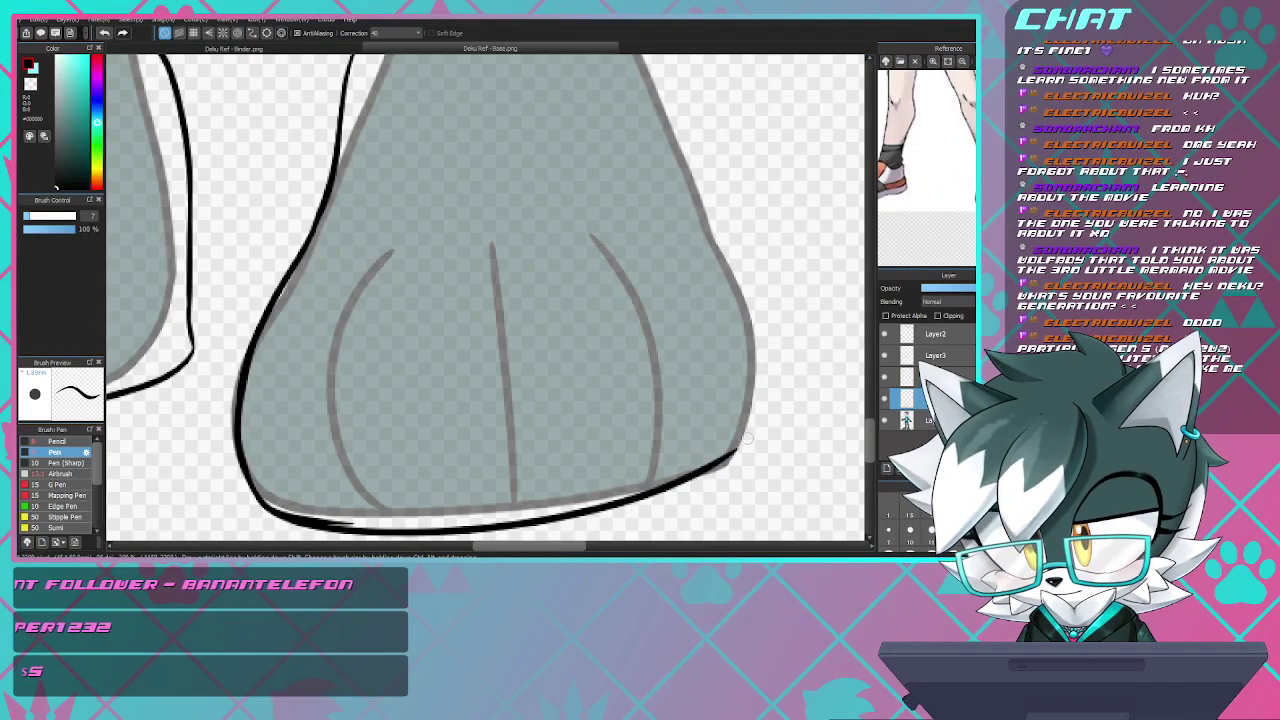
key(ctrl+z)
mouse_move(316, 521)
mouse_down()
mouse_move(432, 535)
mouse_move(607, 523)
mouse_move(722, 478)
mouse_move(753, 449)
mouse_move(754, 423)
mouse_move(736, 467)
mouse_move(763, 337)
mouse_move(698, 166)
mouse_up()
scroll(504, 306, down, 5)
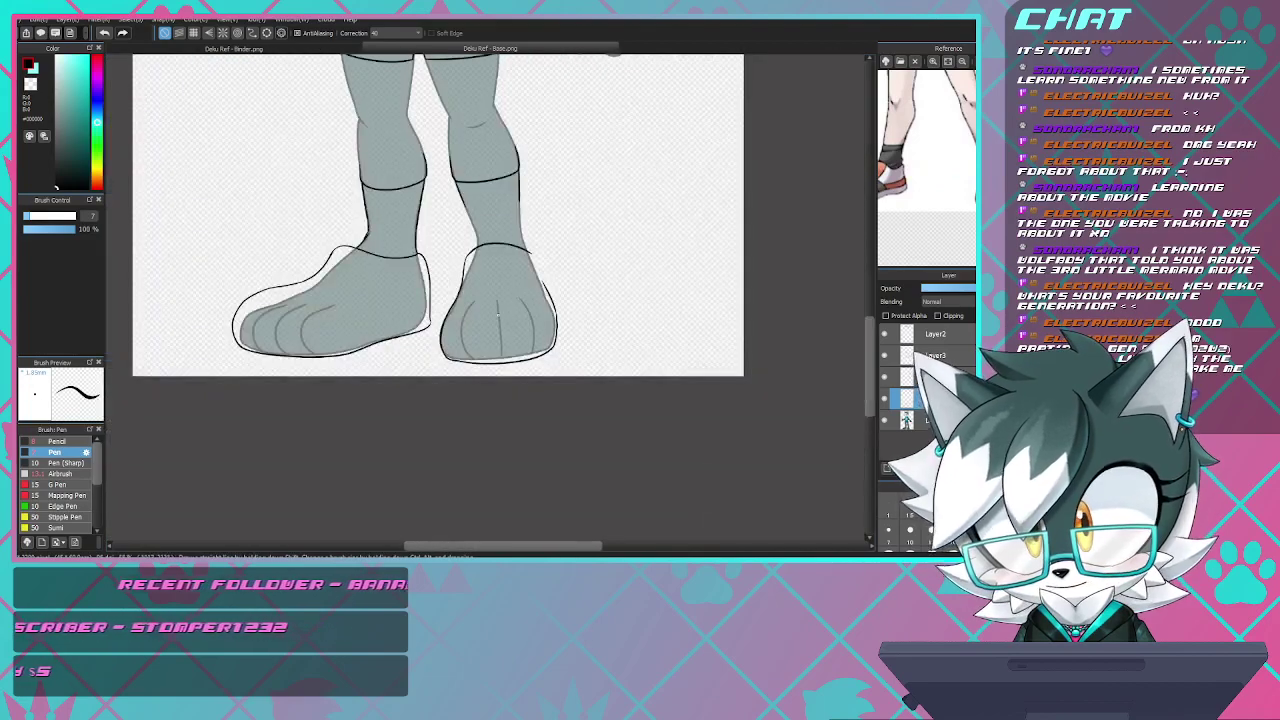
- Close the gap in the front-facing shoe's outer side, joining the opening's outer end to the side line below
scroll(545, 268, up, 5)
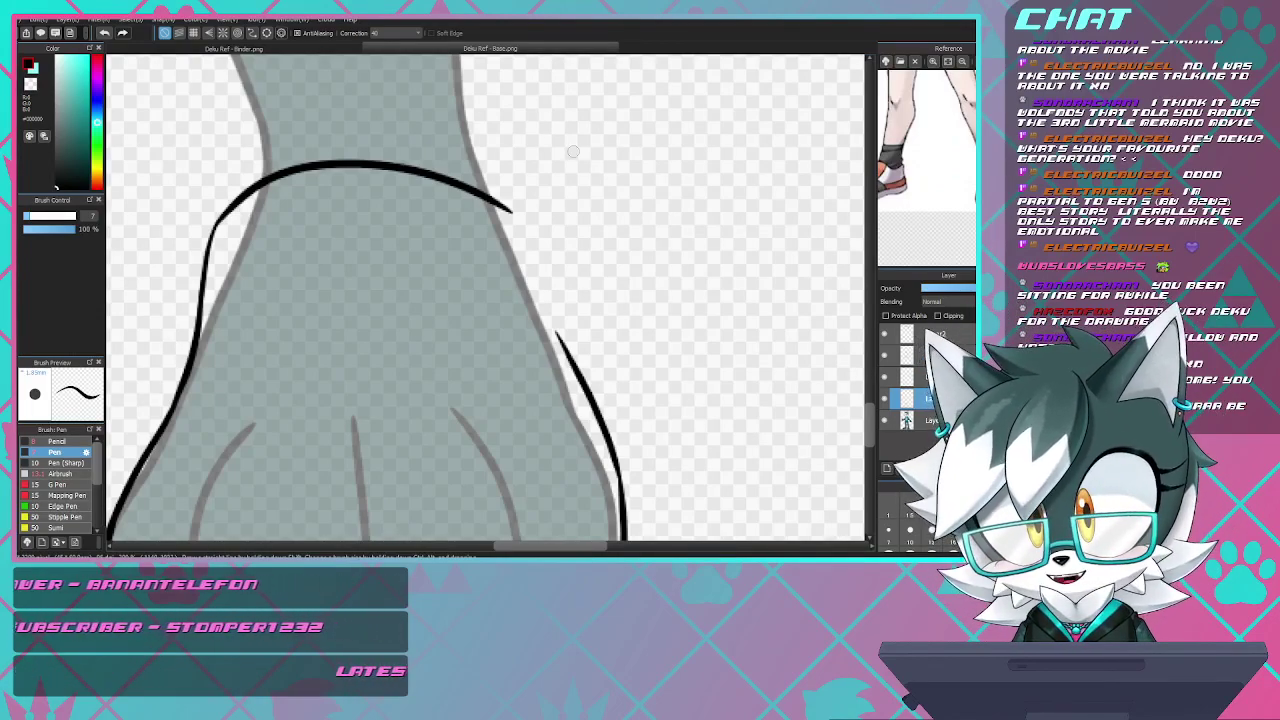
drag(508, 207, 561, 342)
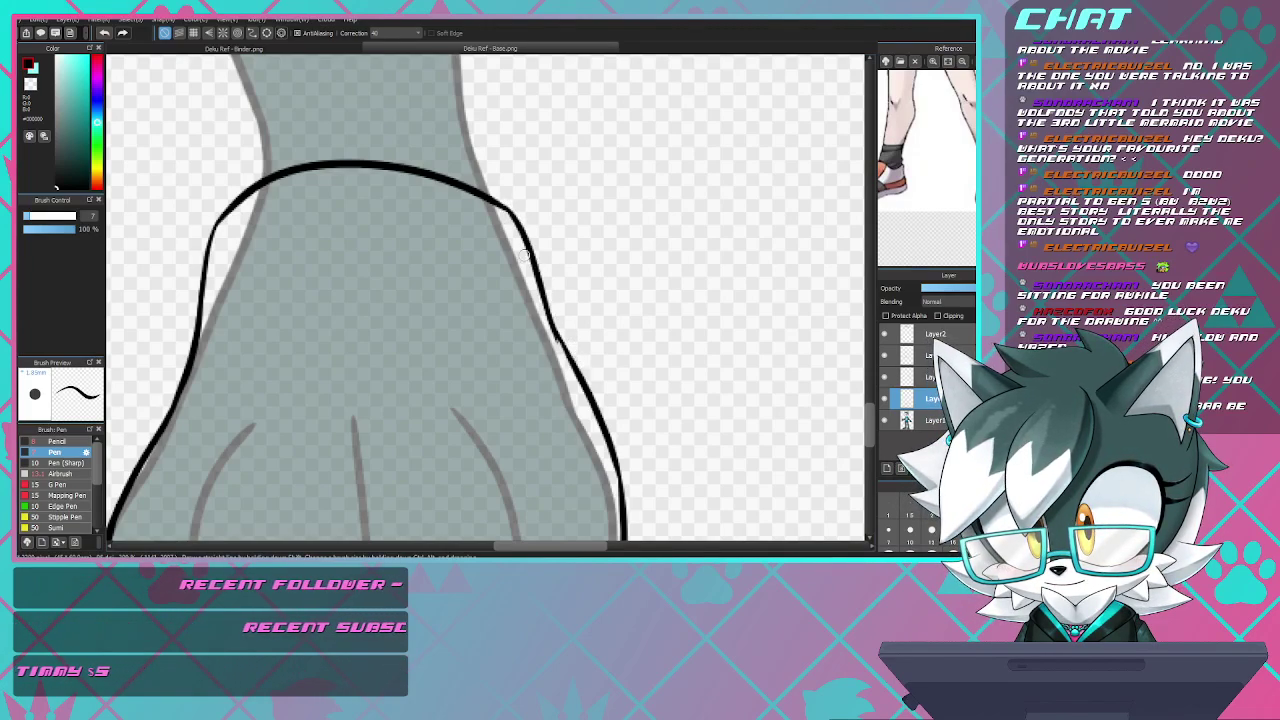
scroll(504, 234, down, 5)
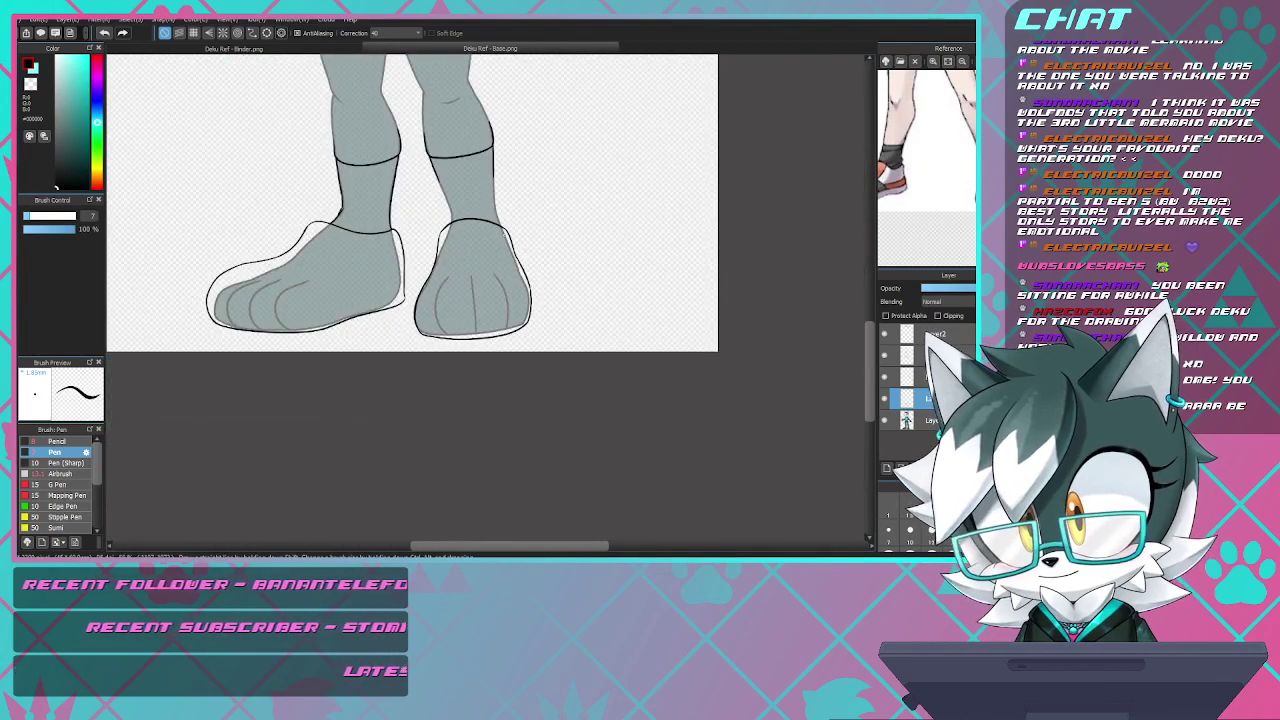
- Draw a narrow pointed panel on the front-facing shoe's inner side, running down from the opening and hooking back to the shoe's edge
scroll(462, 294, up, 2)
scroll(480, 250, down, 1)
scroll(505, 200, up, 4)
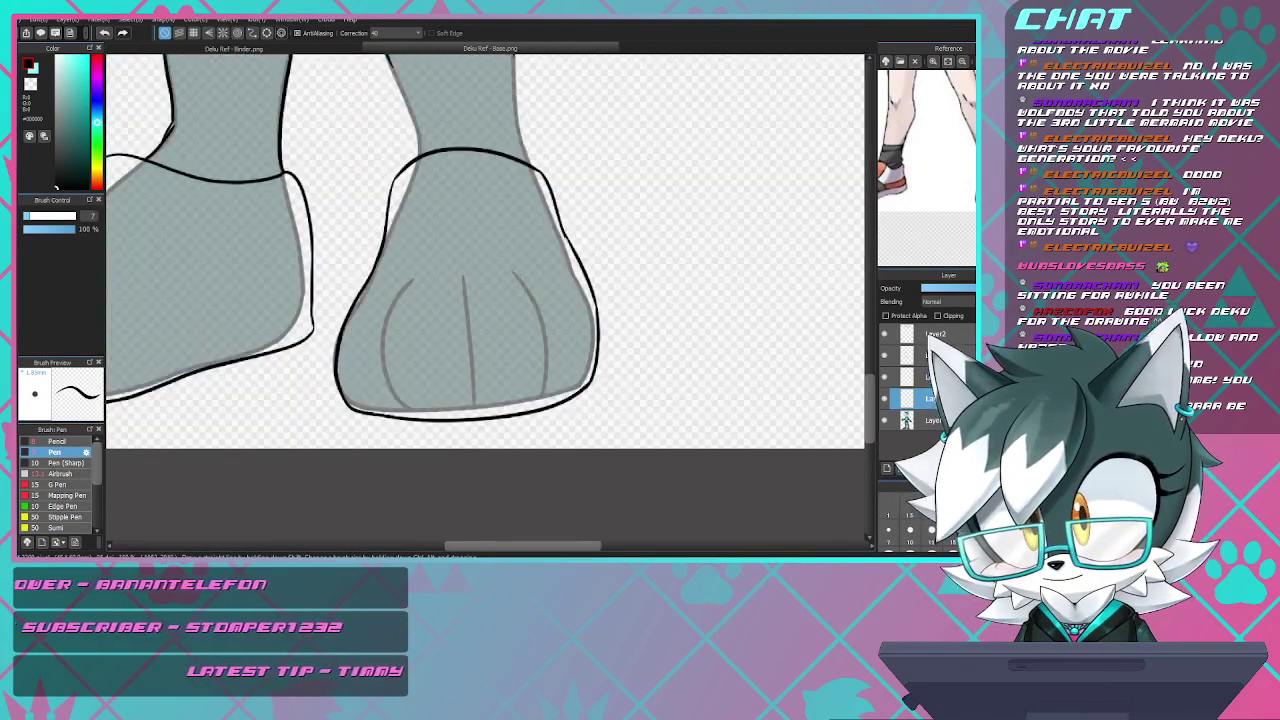
scroll(505, 200, down, 3)
scroll(505, 200, up, 3)
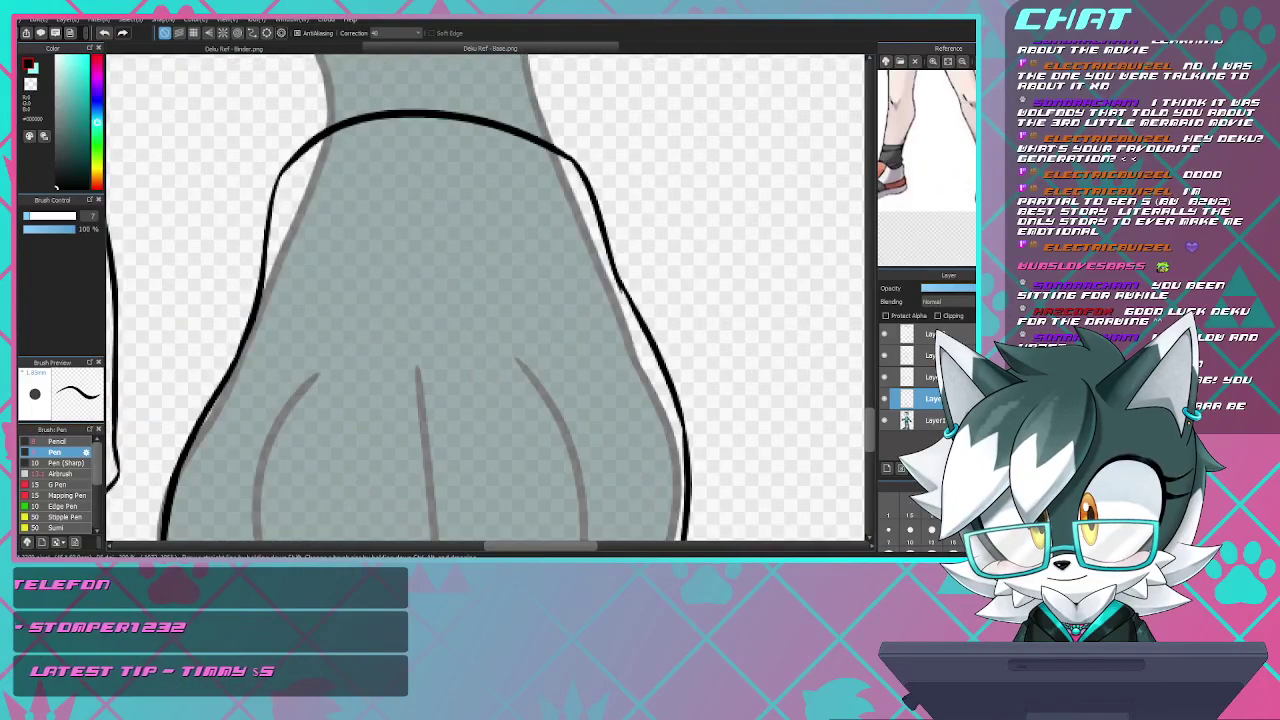
scroll(277, 316, down, 2)
scroll(277, 316, up, 2)
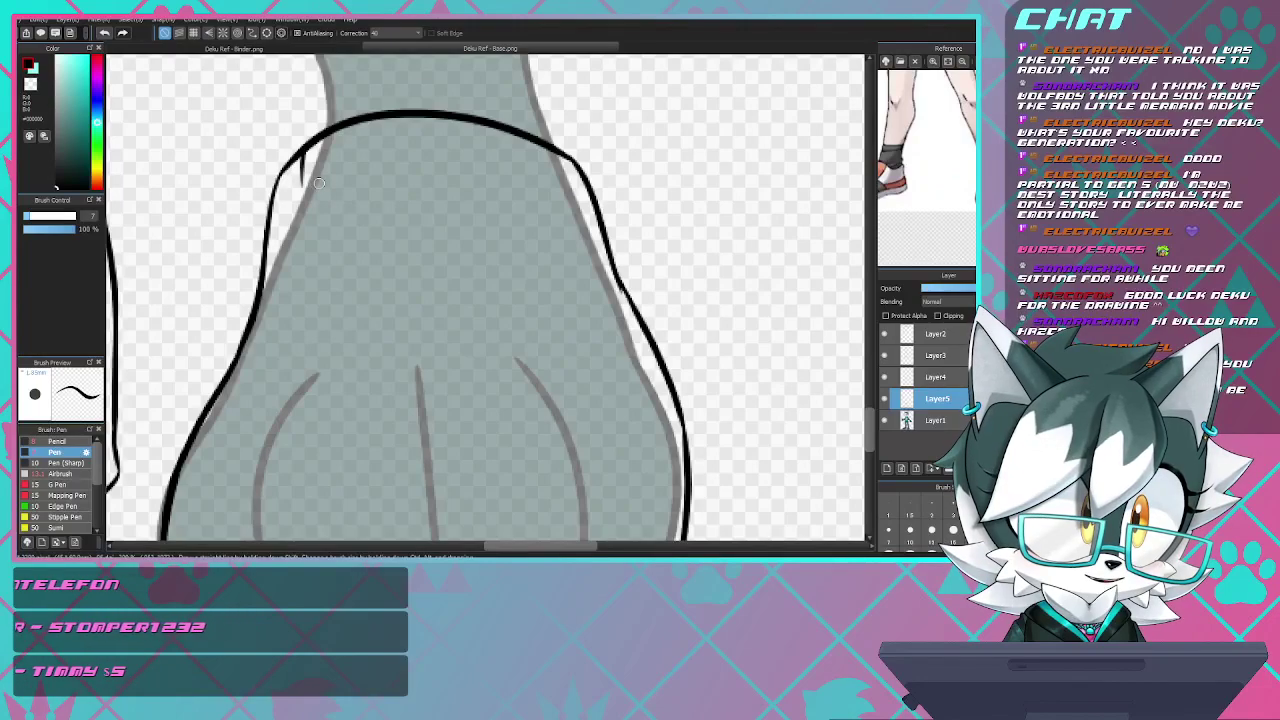
drag(303, 150, 298, 305)
key(ctrl+z)
drag(302, 150, 275, 323)
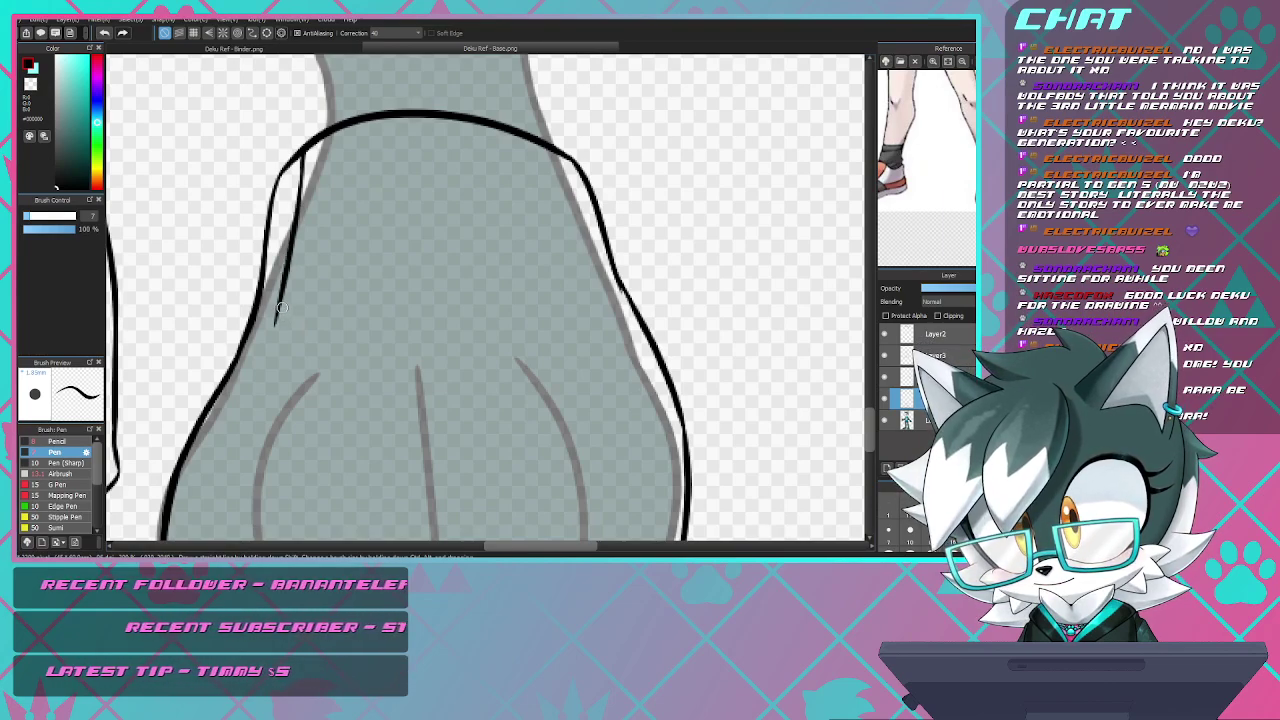
drag(278, 316, 258, 414)
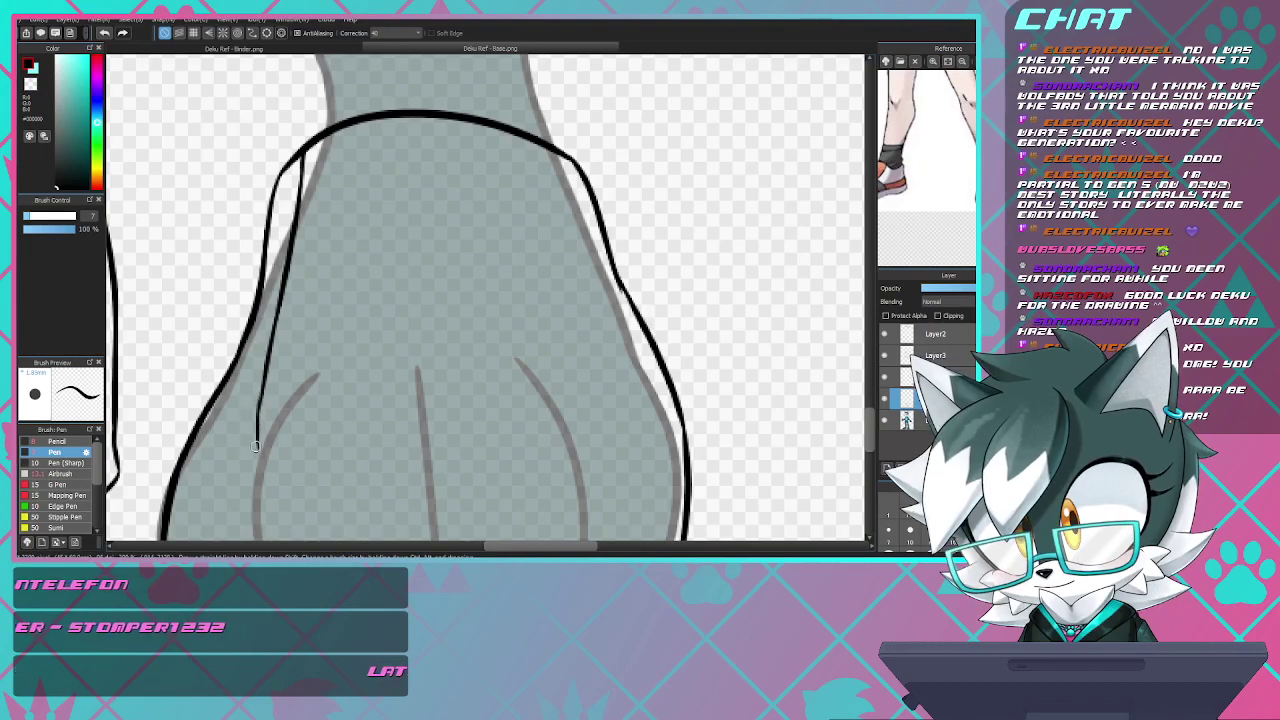
mouse_move(255, 445)
mouse_down()
mouse_move(220, 391)
mouse_move(258, 446)
mouse_up()
key(ctrl+z)
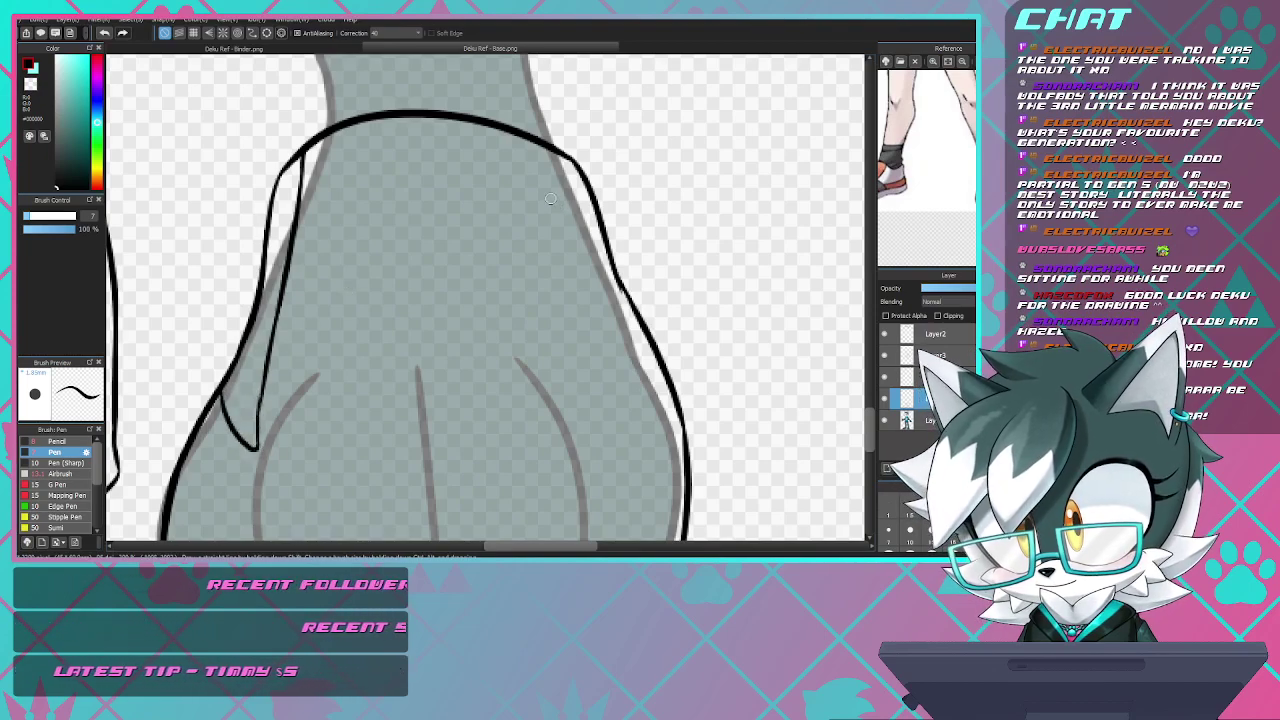
drag(542, 148, 552, 300)
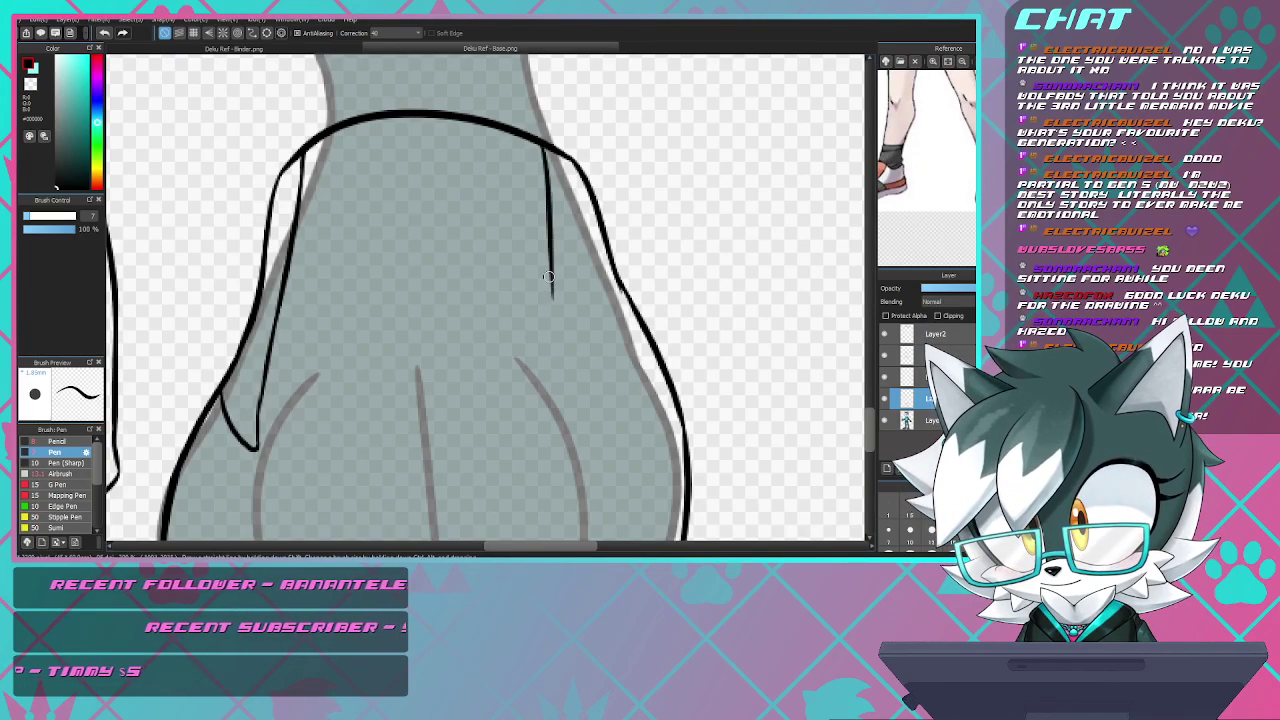
key(ctrl+z)
drag(546, 146, 557, 348)
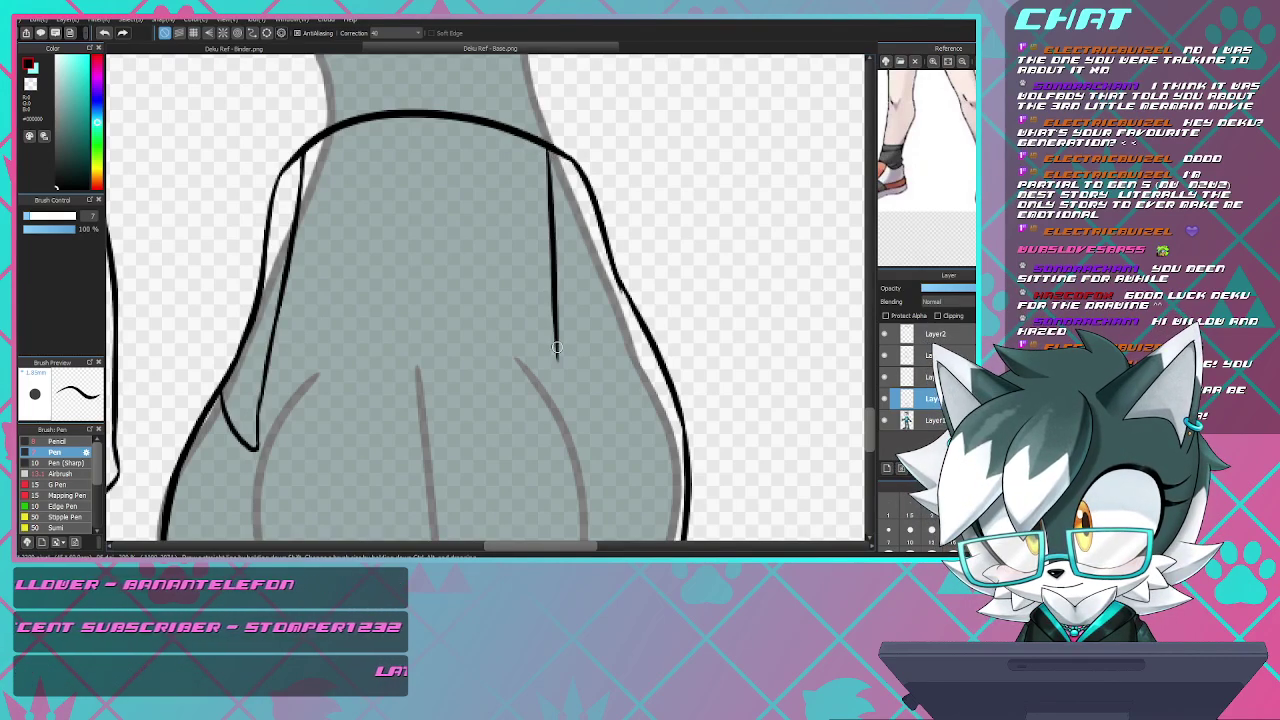
drag(576, 410, 586, 440)
key(ctrl+z)
key(ctrl+z)
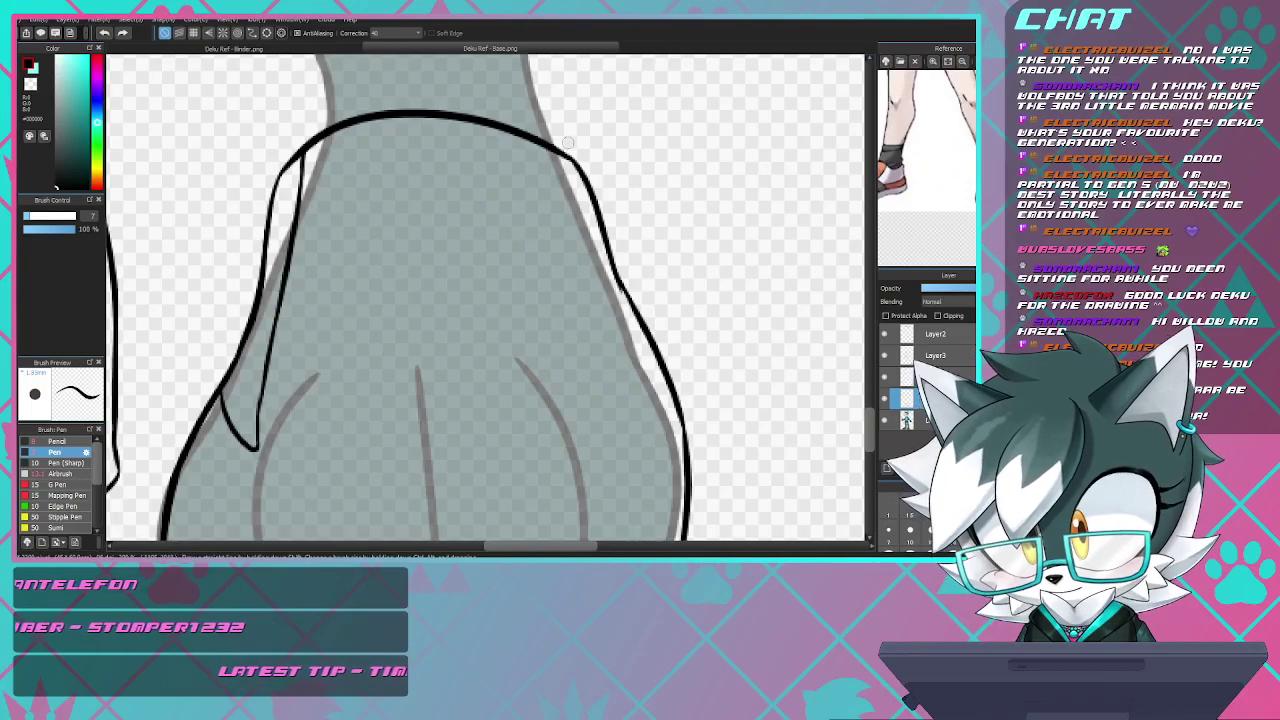
drag(550, 153, 571, 428)
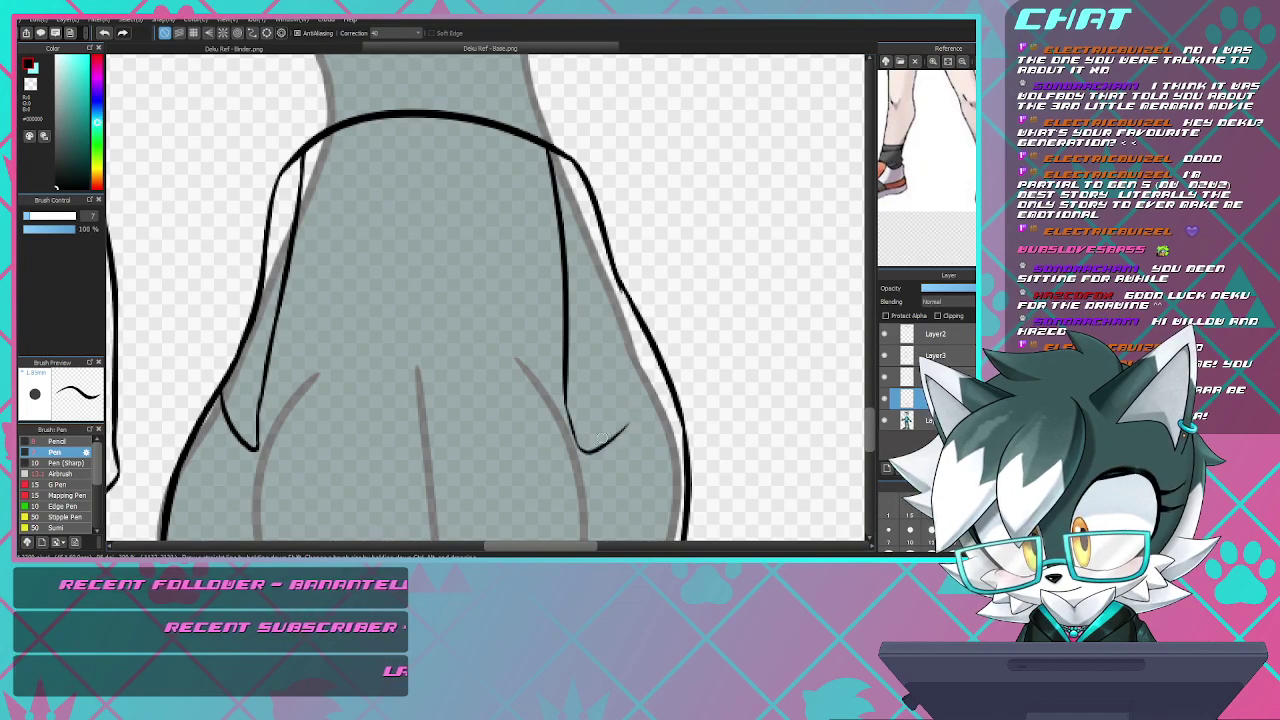
drag(587, 441, 602, 440)
key(ctrl+z)
key(ctrl+z)
key(ctrl+z)
key(ctrl+z)
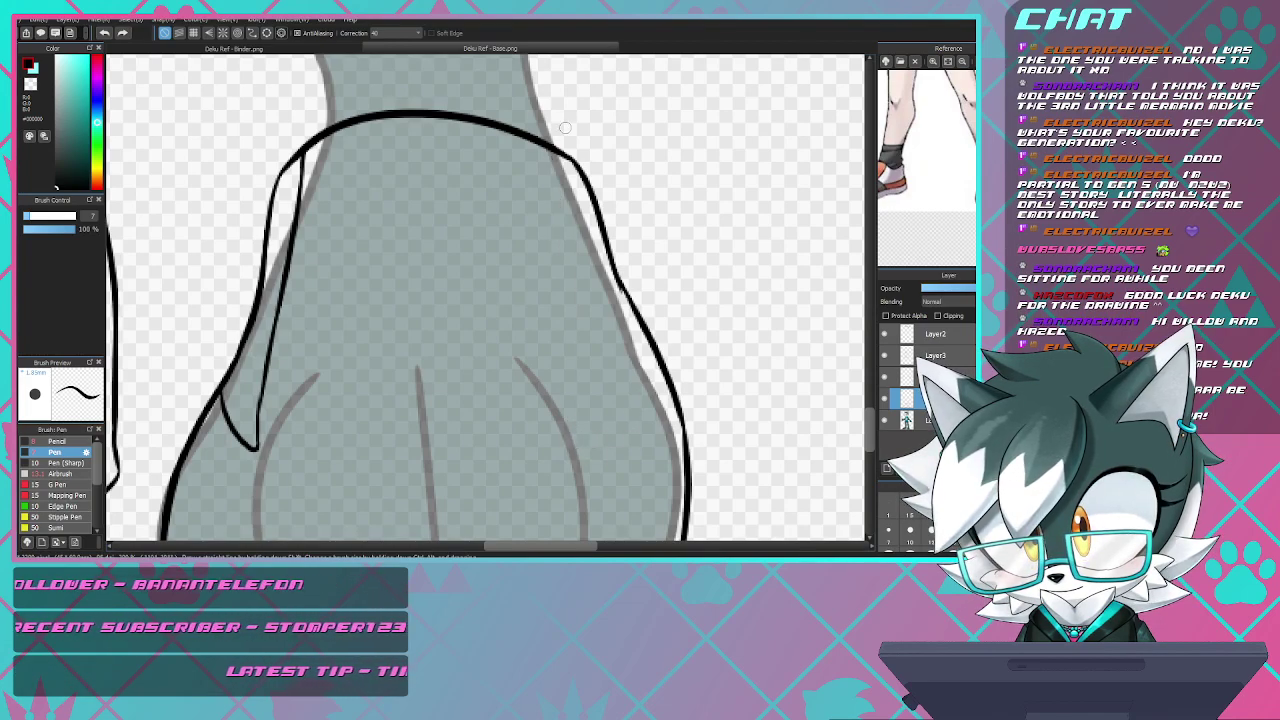
key(ctrl+y)
drag(558, 154, 581, 217)
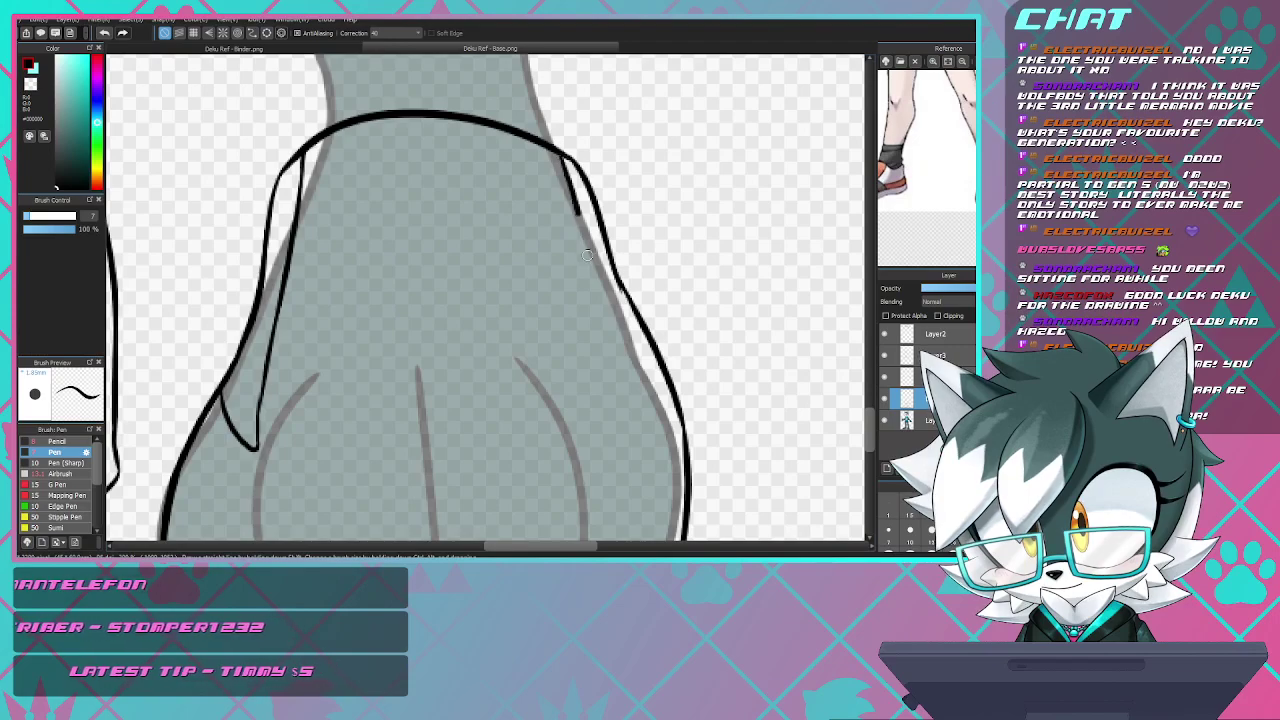
key(ctrl+z)
- Draw the matching pointed panel down the front-facing shoe's outer side, hook it back to the edge and erase the overshoot
drag(540, 147, 582, 253)
mouse_move(555, 182)
mouse_down()
mouse_move(620, 372)
mouse_move(617, 418)
mouse_up()
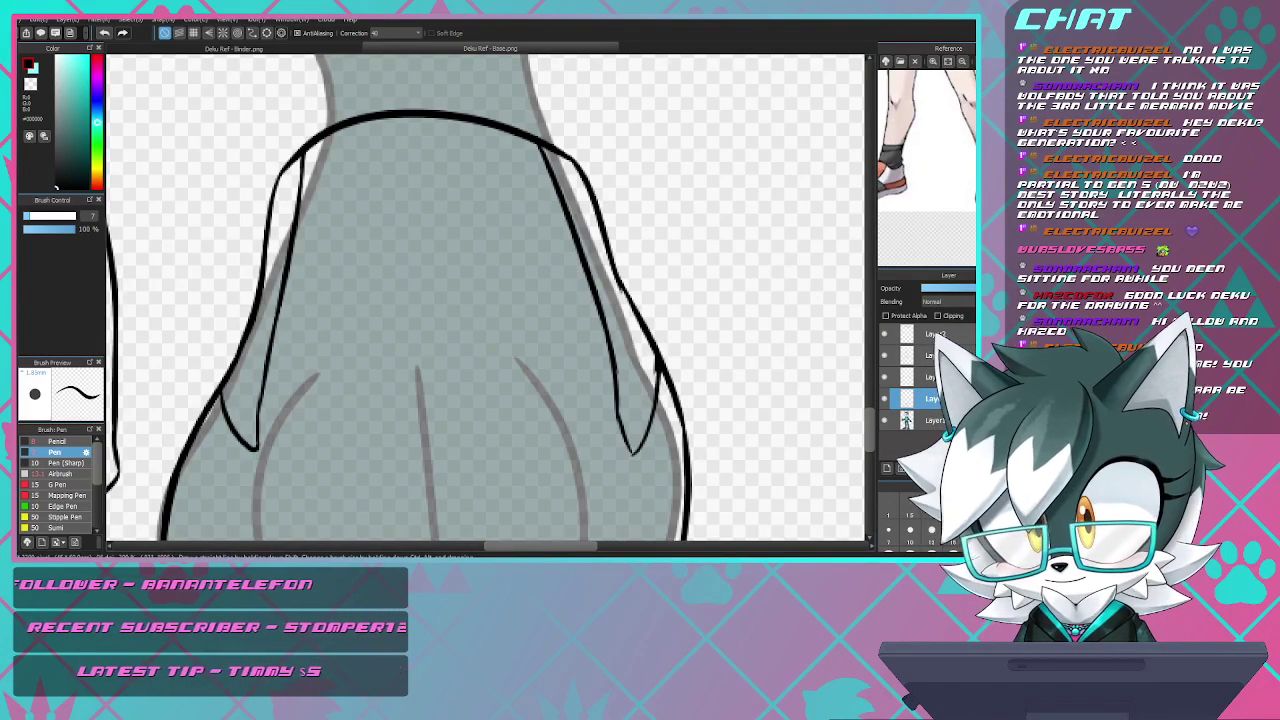
key(e)
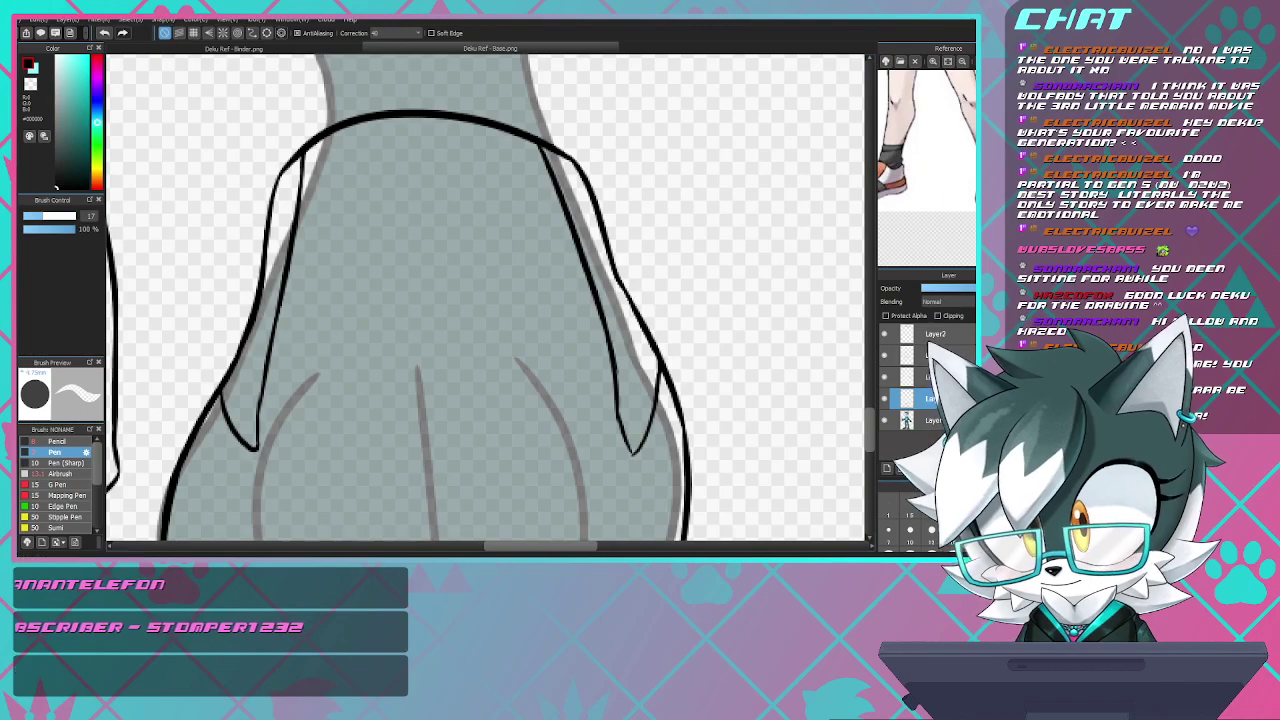
key(b)
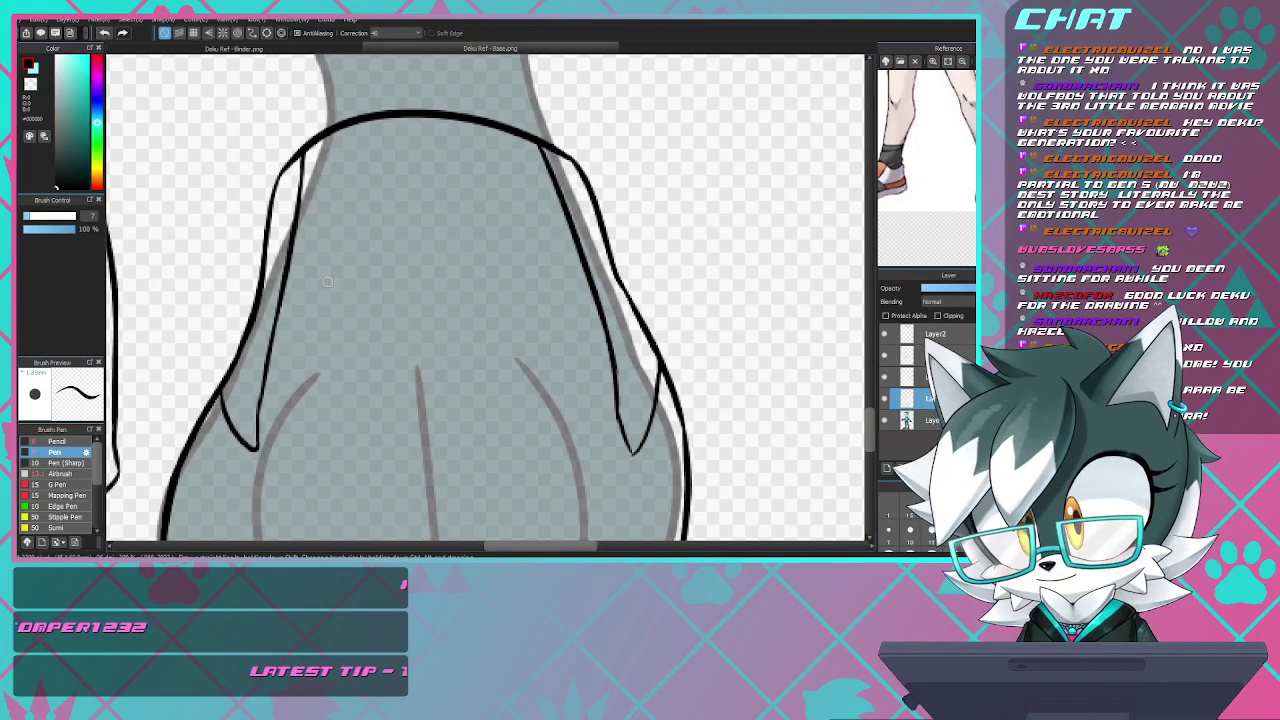
scroll(331, 266, down, 4)
scroll(336, 326, up, 4)
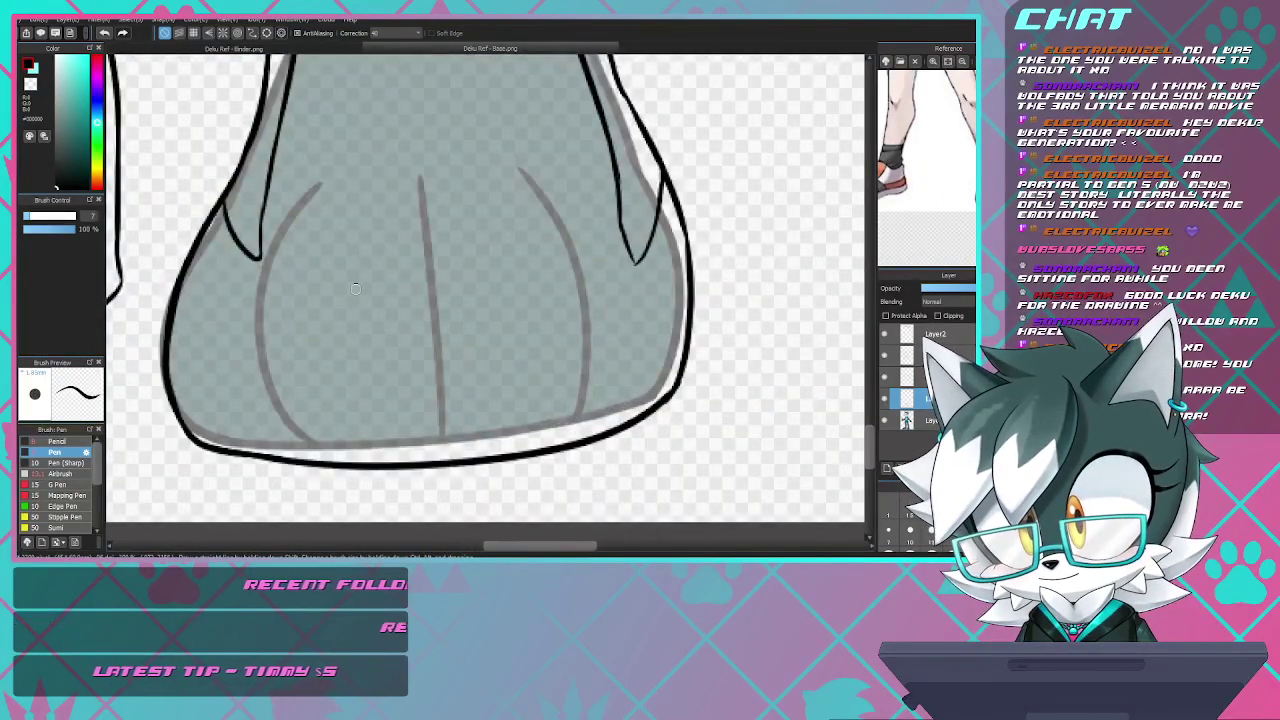
scroll(356, 289, down, 2)
scroll(356, 276, up, 1)
scroll(356, 276, down, 2)
scroll(377, 315, up, 3)
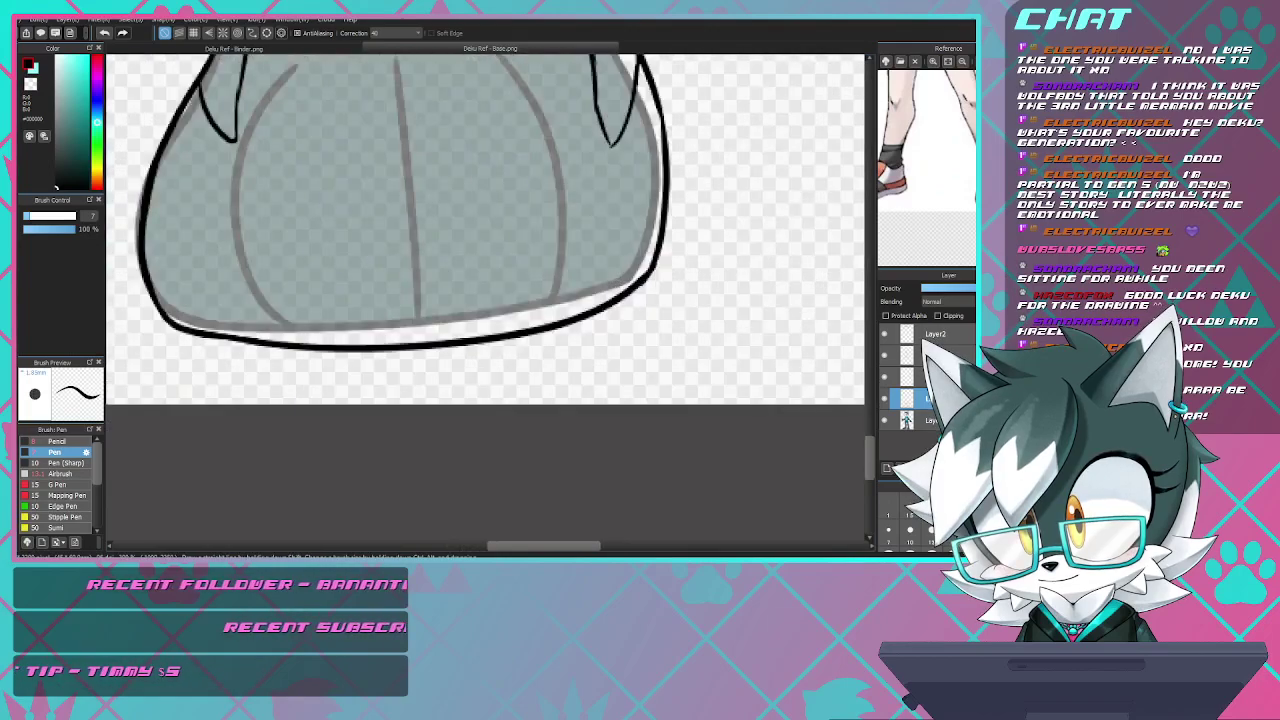
drag(156, 298, 300, 320)
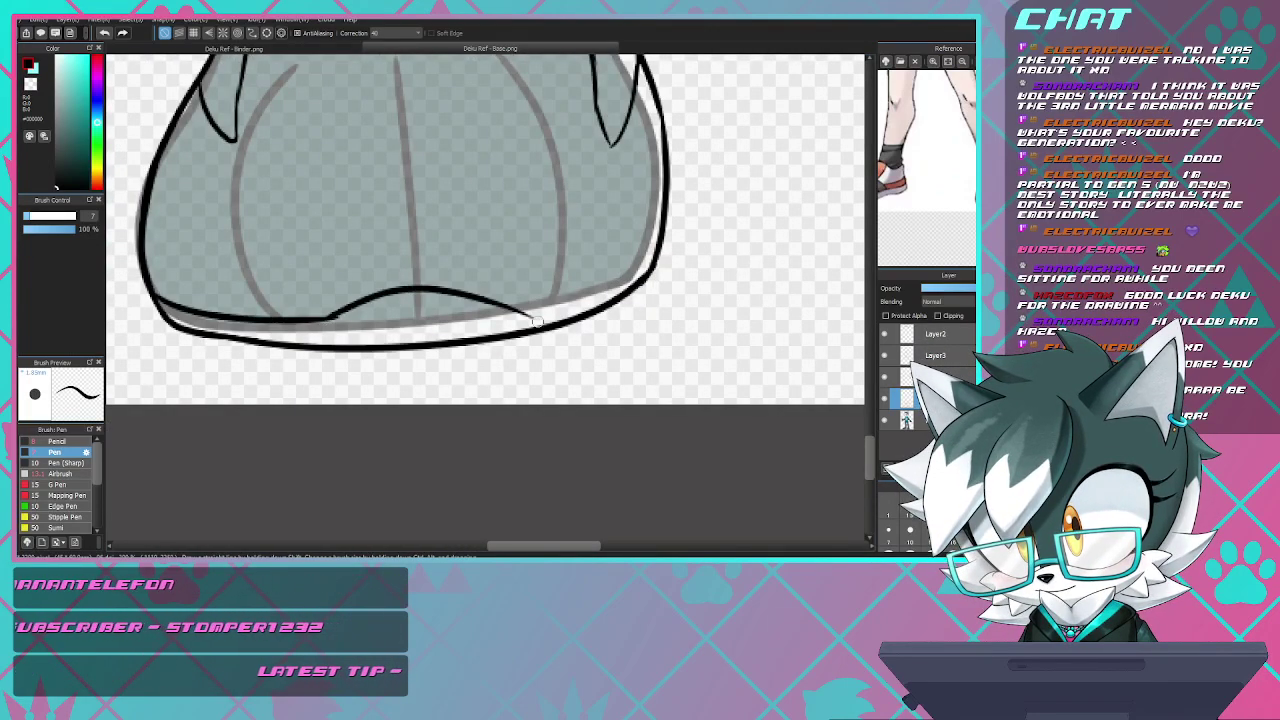
key(ctrl+z)
key(ctrl+z)
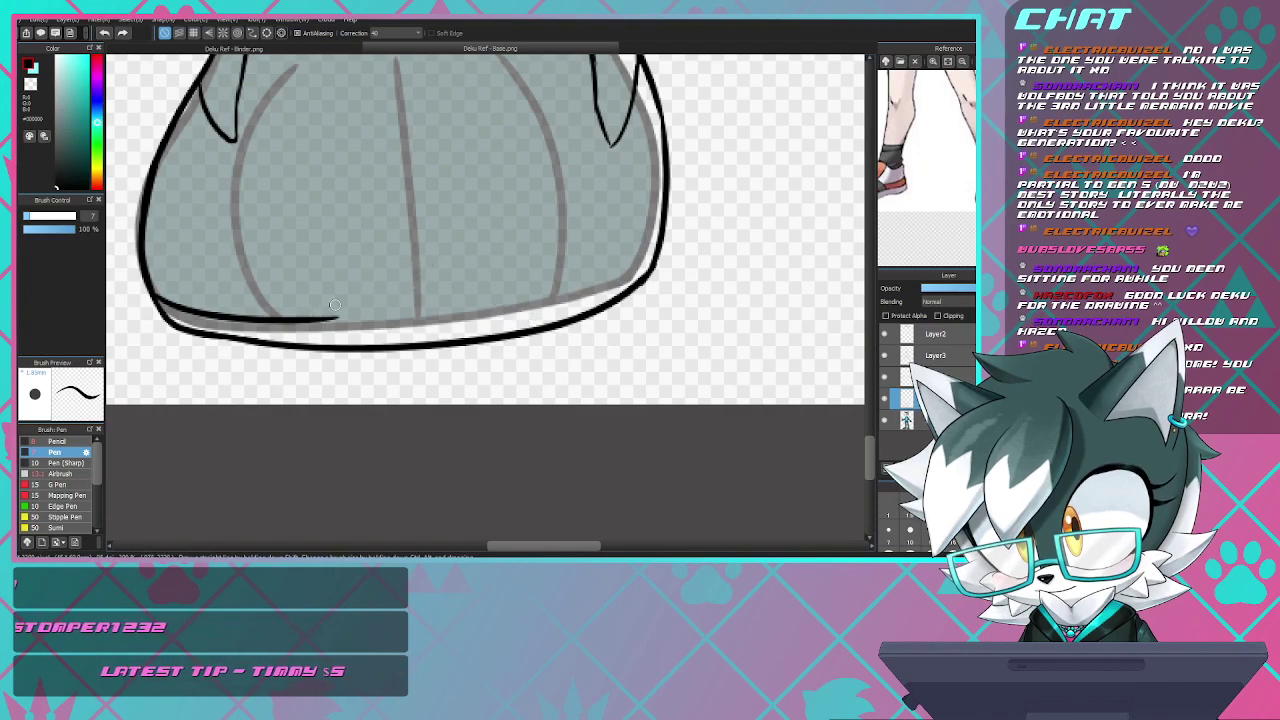
key(ctrl+z)
mouse_move(174, 307)
mouse_down()
mouse_move(286, 313)
mouse_move(339, 297)
mouse_up()
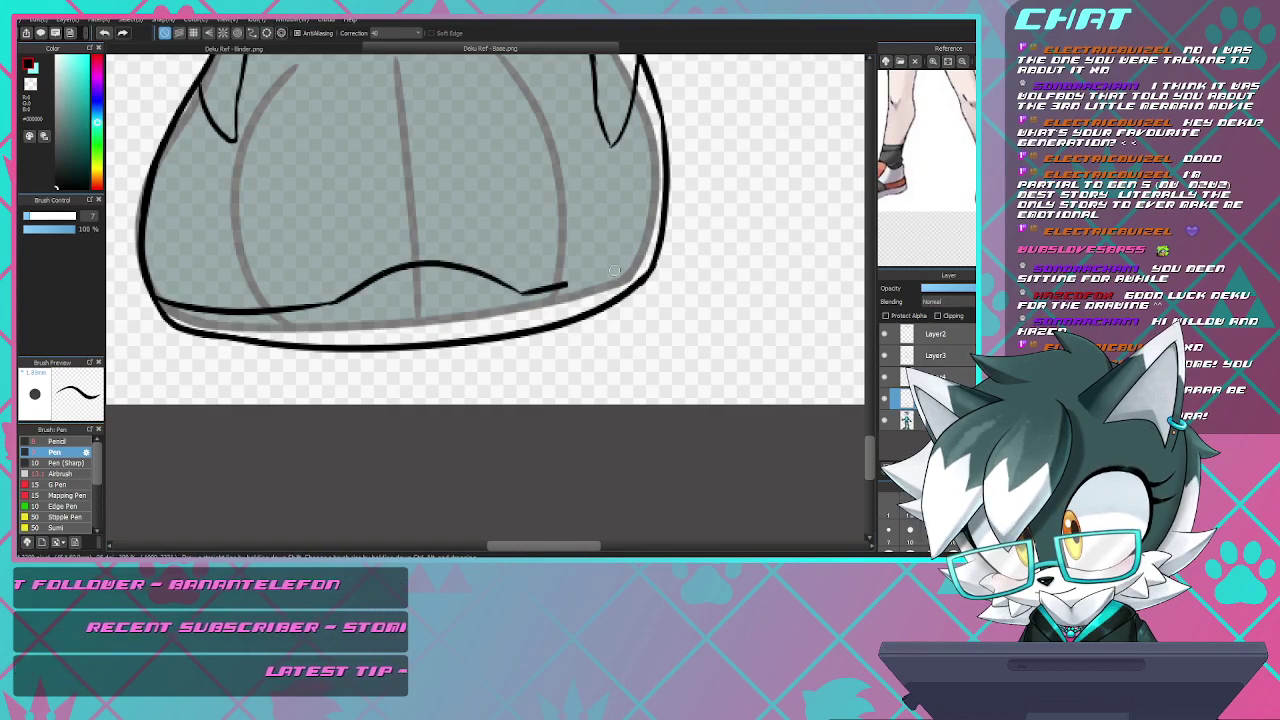
drag(614, 270, 655, 252)
key(ctrl+z)
key(ctrl+z)
key(ctrl+z)
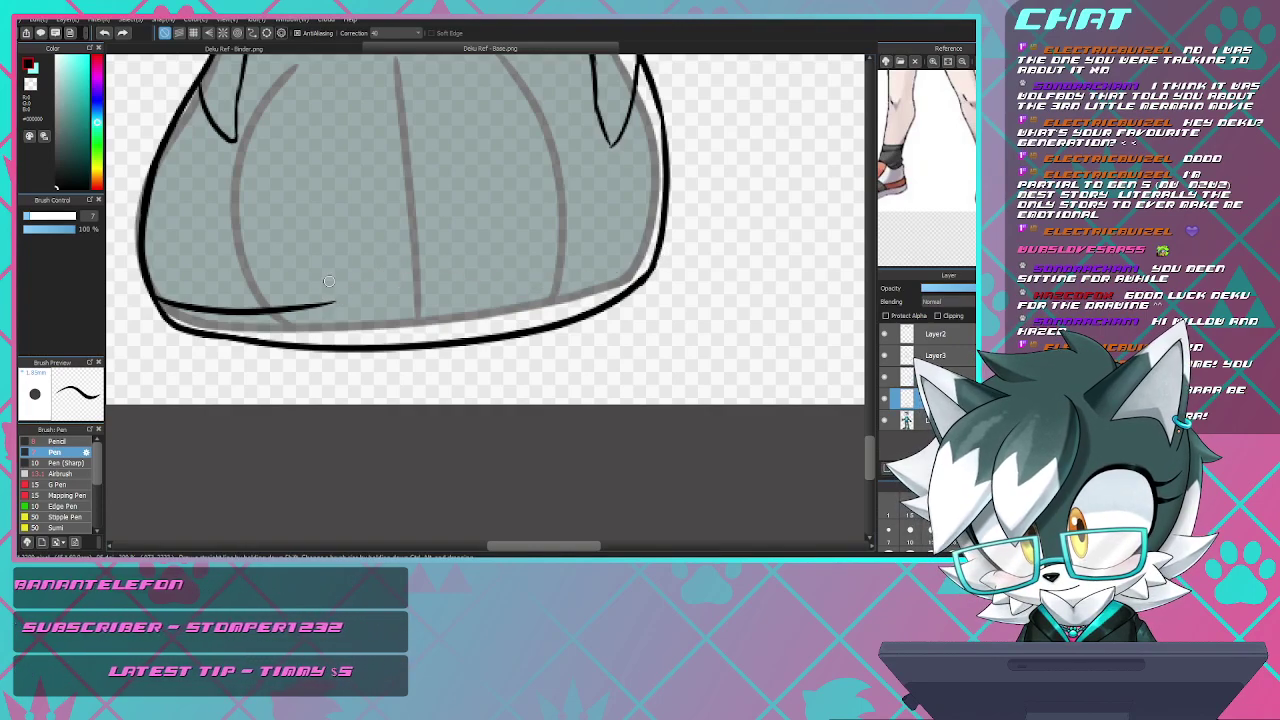
- Draw the front-facing shoe's sole edge from side to side, rising into a toe-cap arch at the middle, and save the drawing
drag(273, 307, 303, 305)
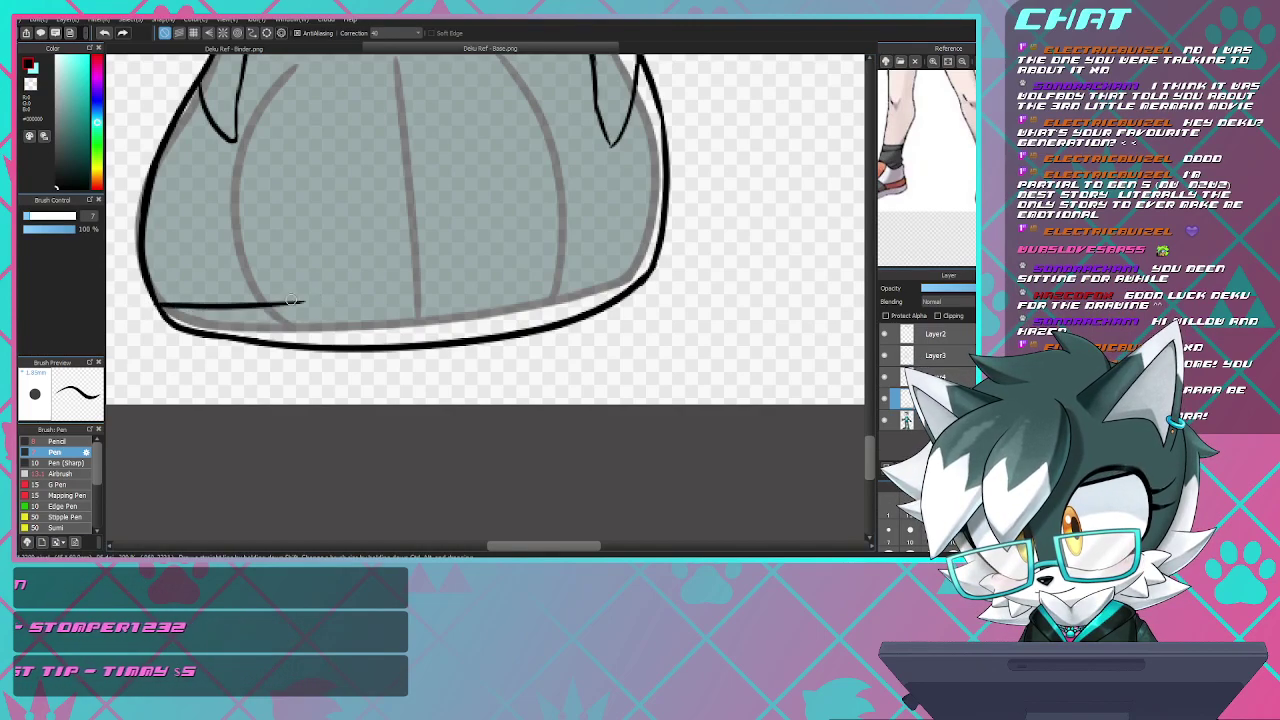
key(ctrl+z)
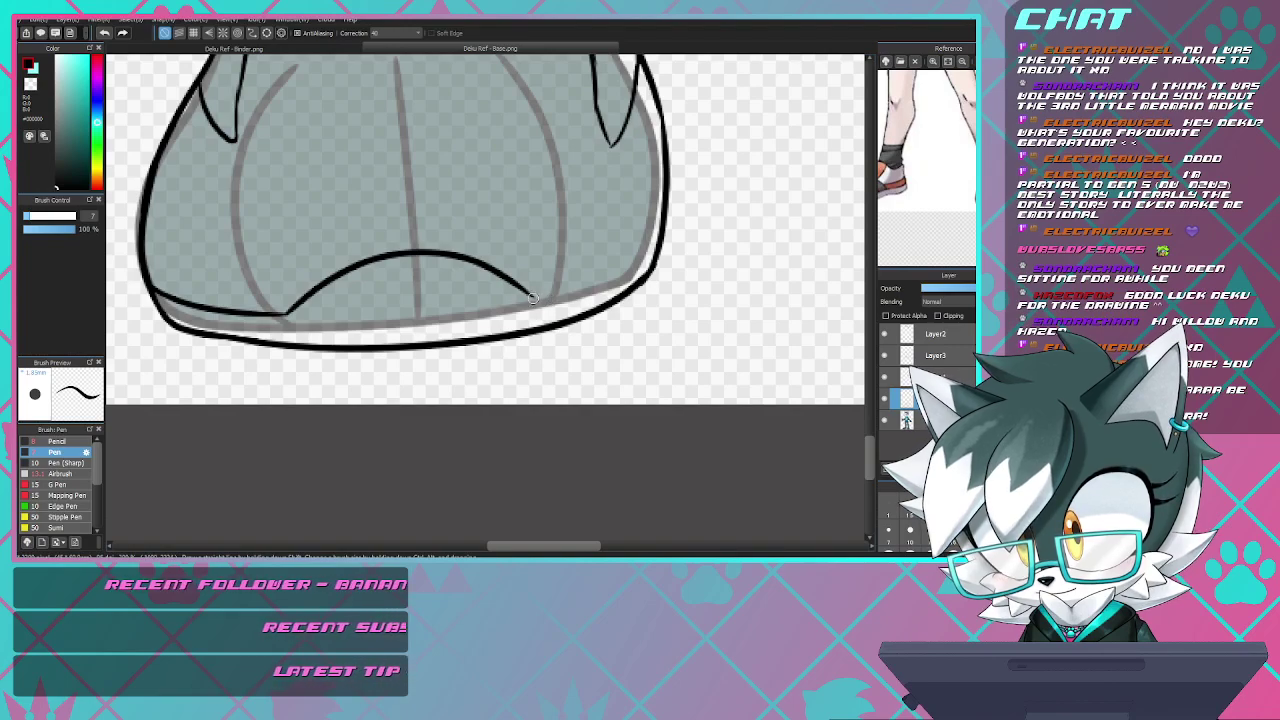
mouse_move(533, 297)
mouse_down()
mouse_move(667, 254)
mouse_move(533, 294)
mouse_move(658, 237)
mouse_up()
key(ctrl+z)
key(ctrl+z)
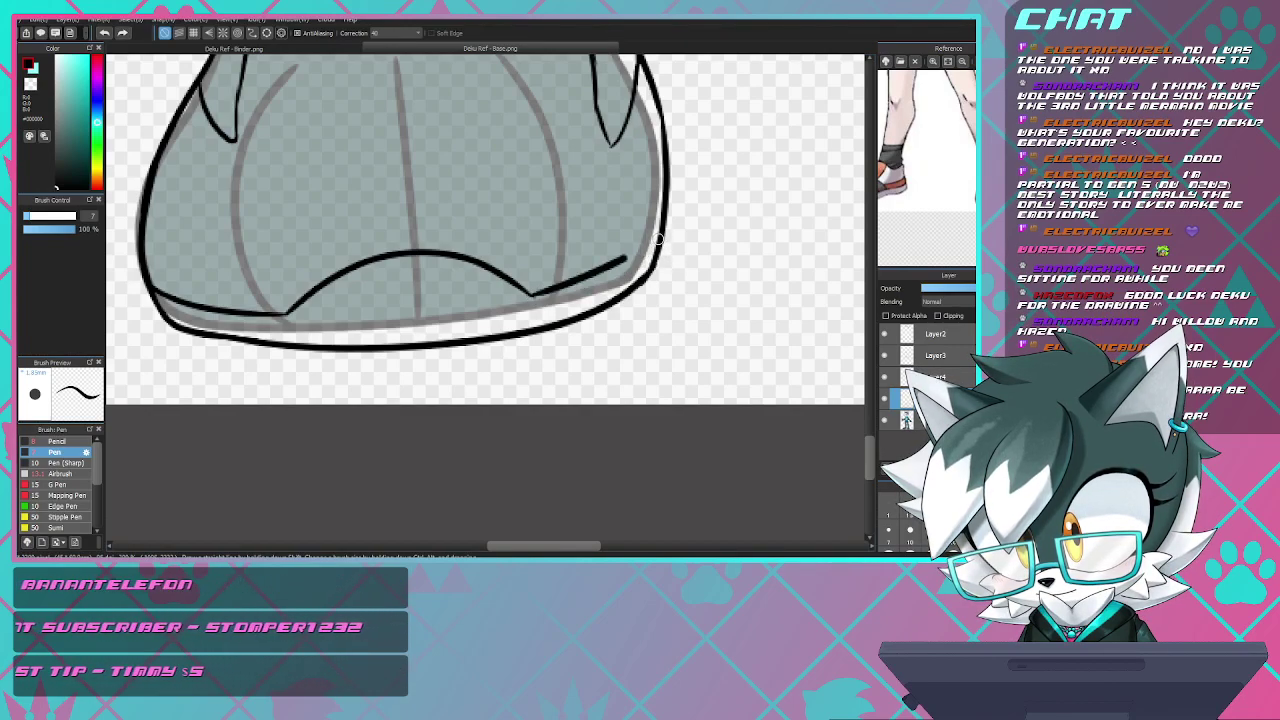
key(ctrl+s)
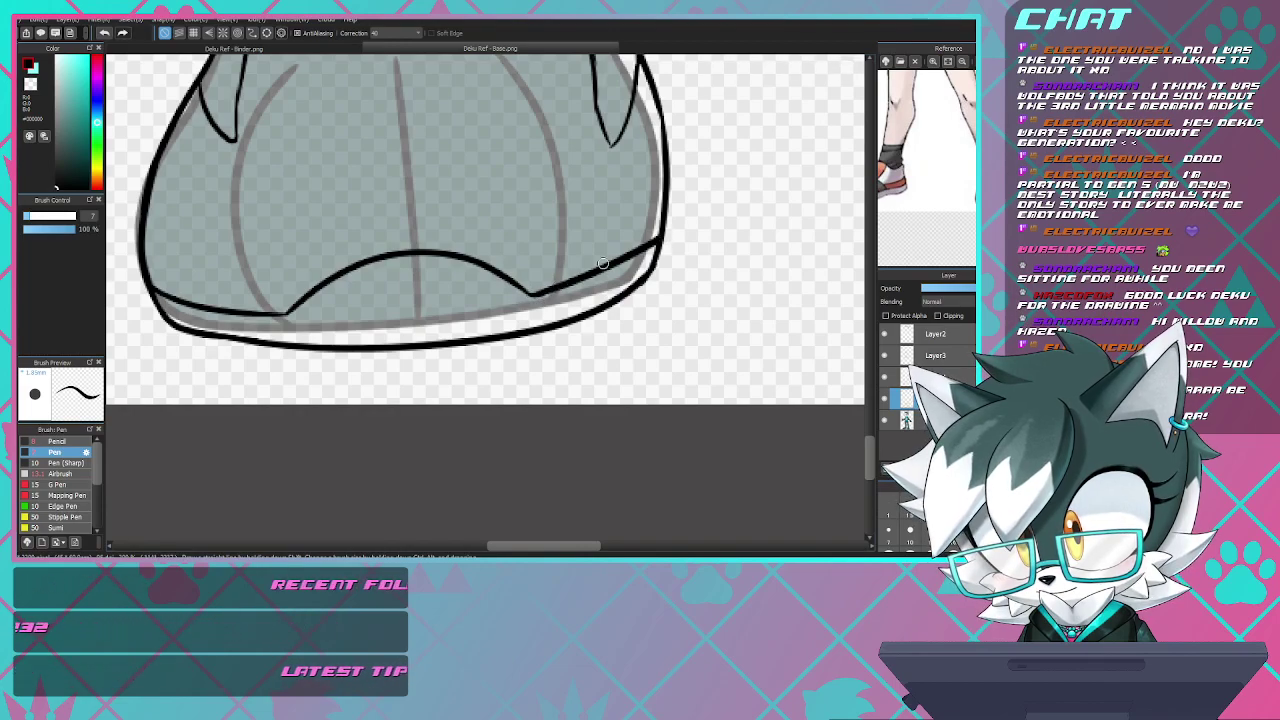
- Try to draw the side-view shoe's toe-cap arch and sole edge starting from the toe, and undo the strokes
scroll(603, 263, down, 4)
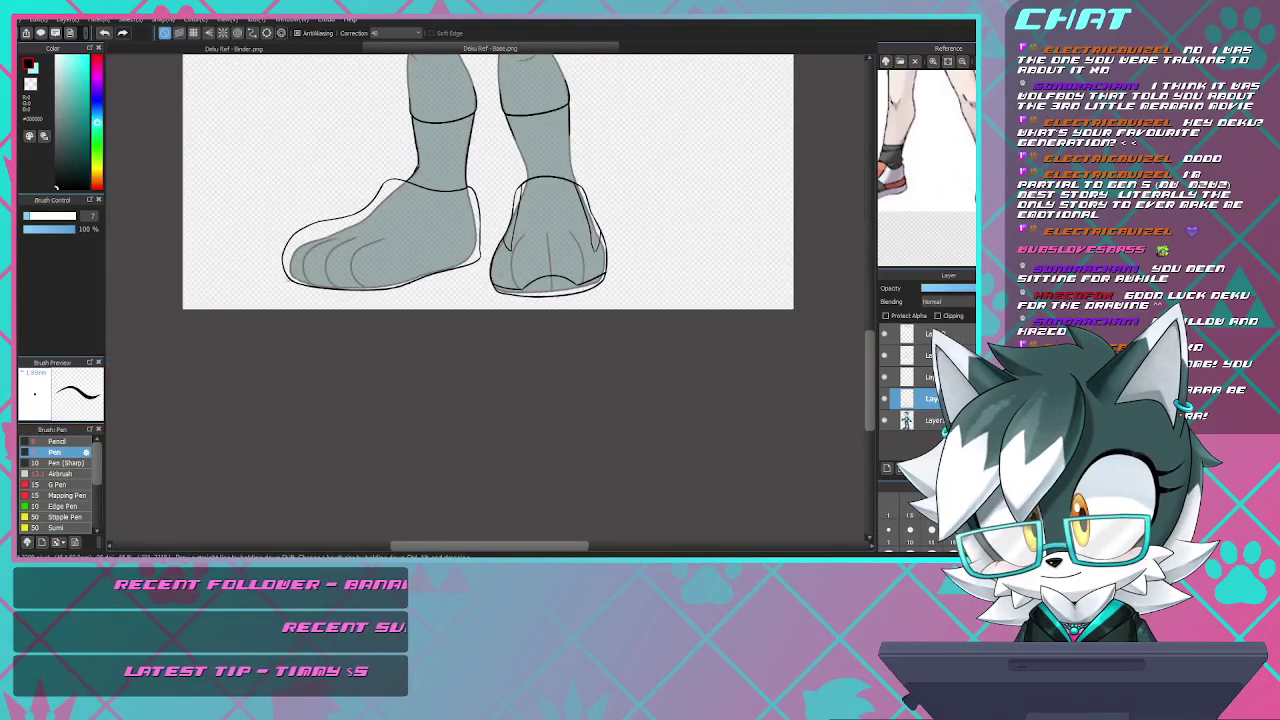
scroll(325, 262, up, 4)
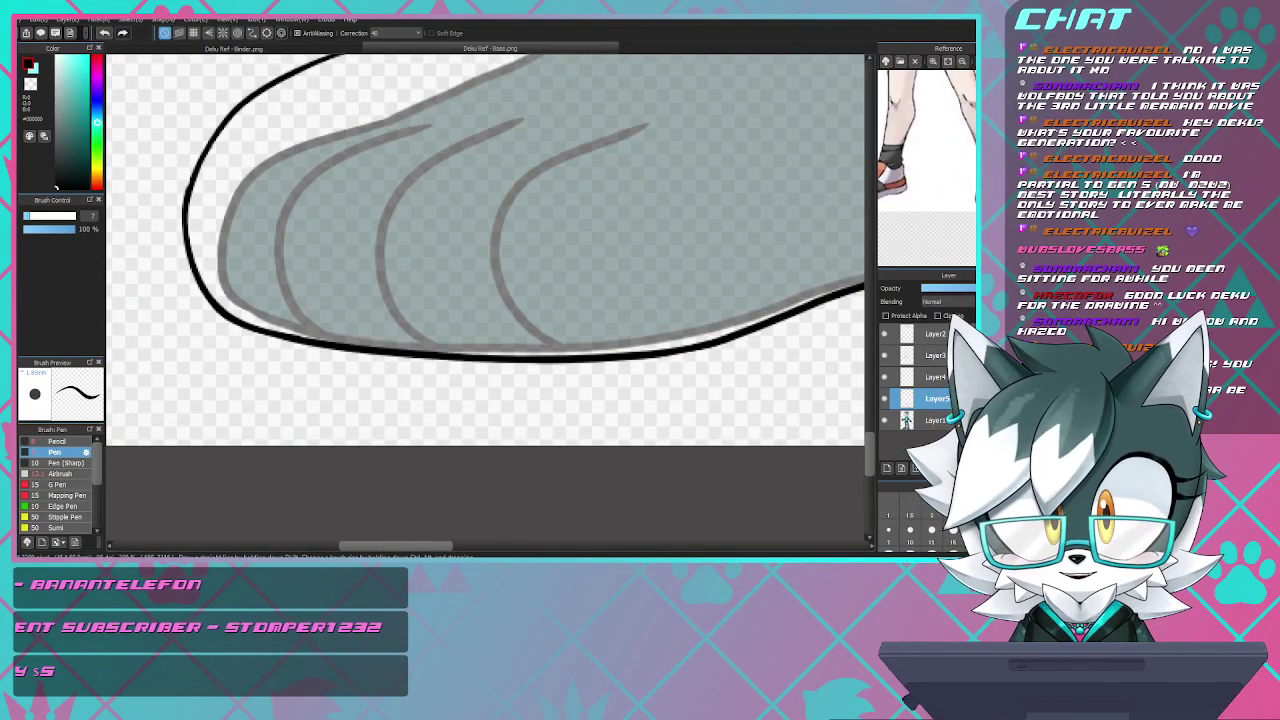
drag(900, 150, 943, 148)
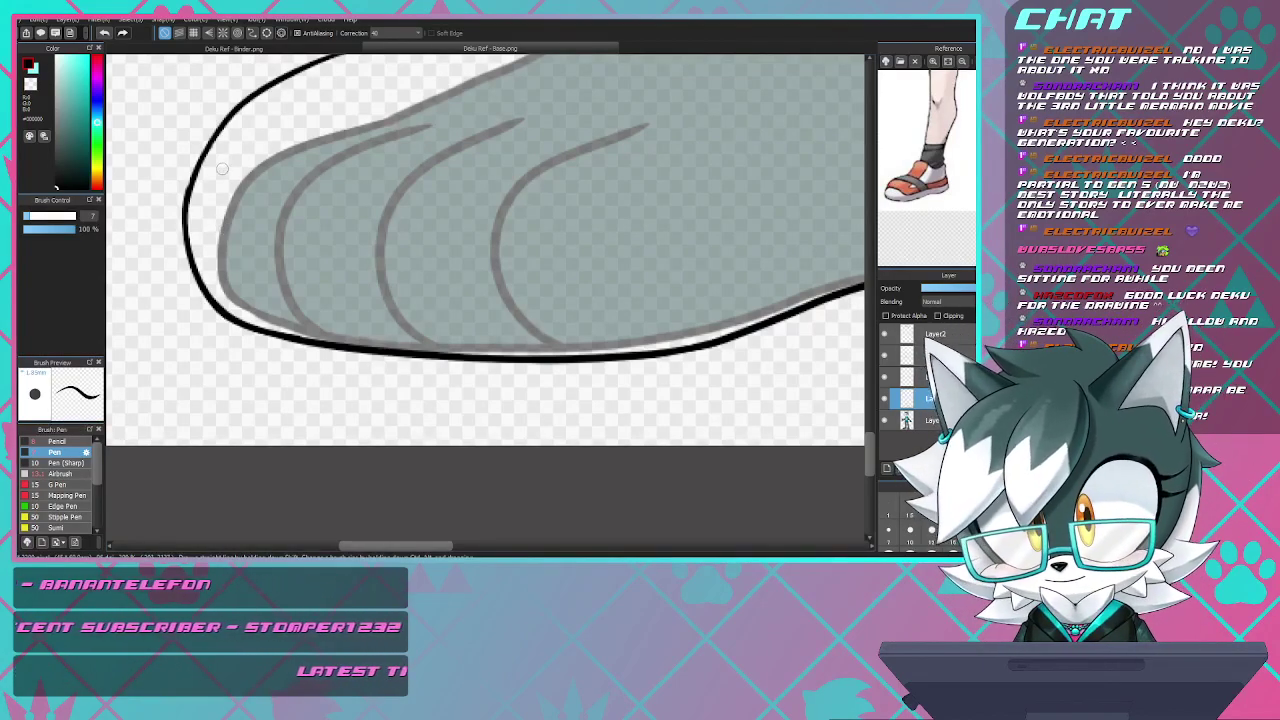
mouse_move(204, 172)
mouse_down()
mouse_move(277, 154)
mouse_move(391, 174)
mouse_move(514, 263)
mouse_move(633, 267)
mouse_move(688, 253)
mouse_up()
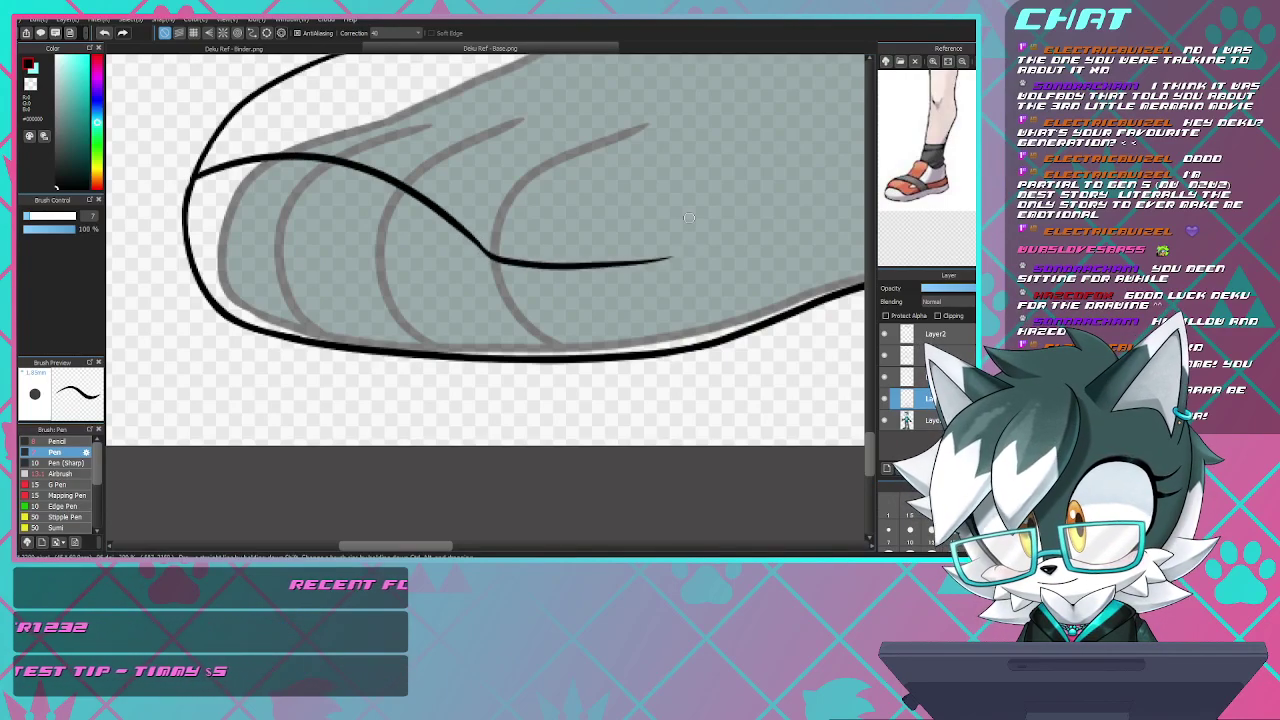
key(ctrl+z)
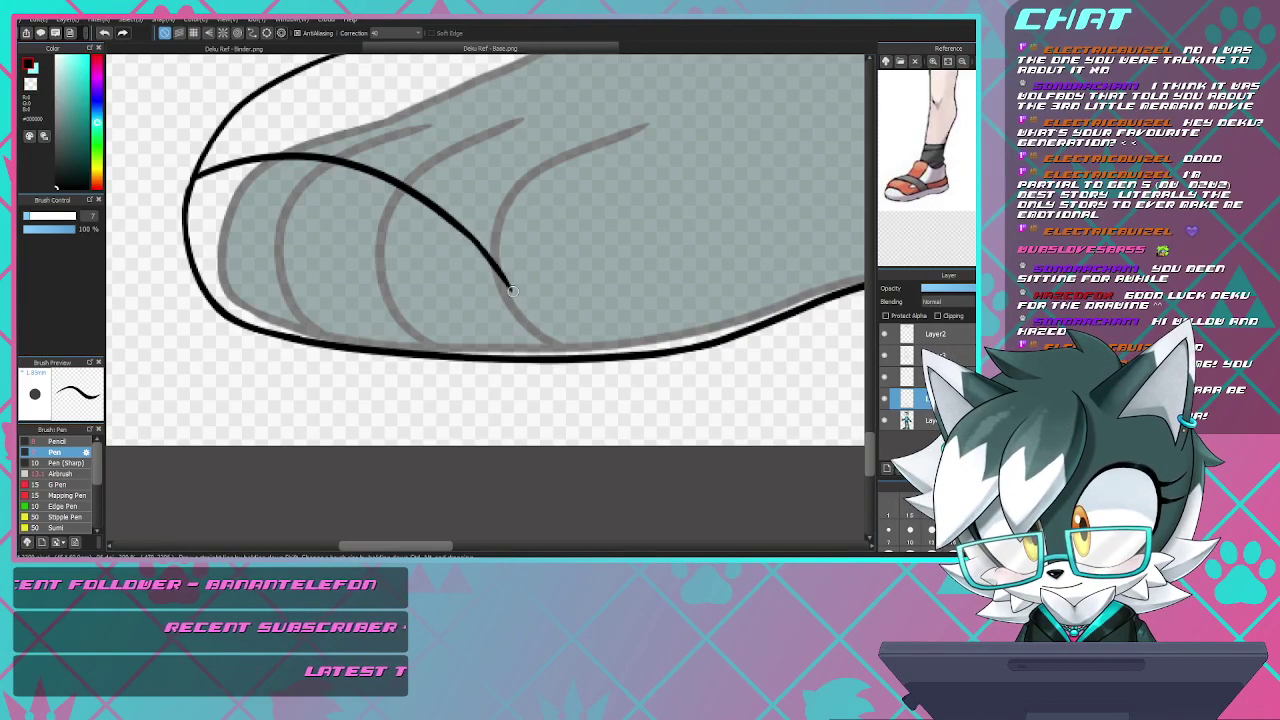
drag(570, 288, 779, 253)
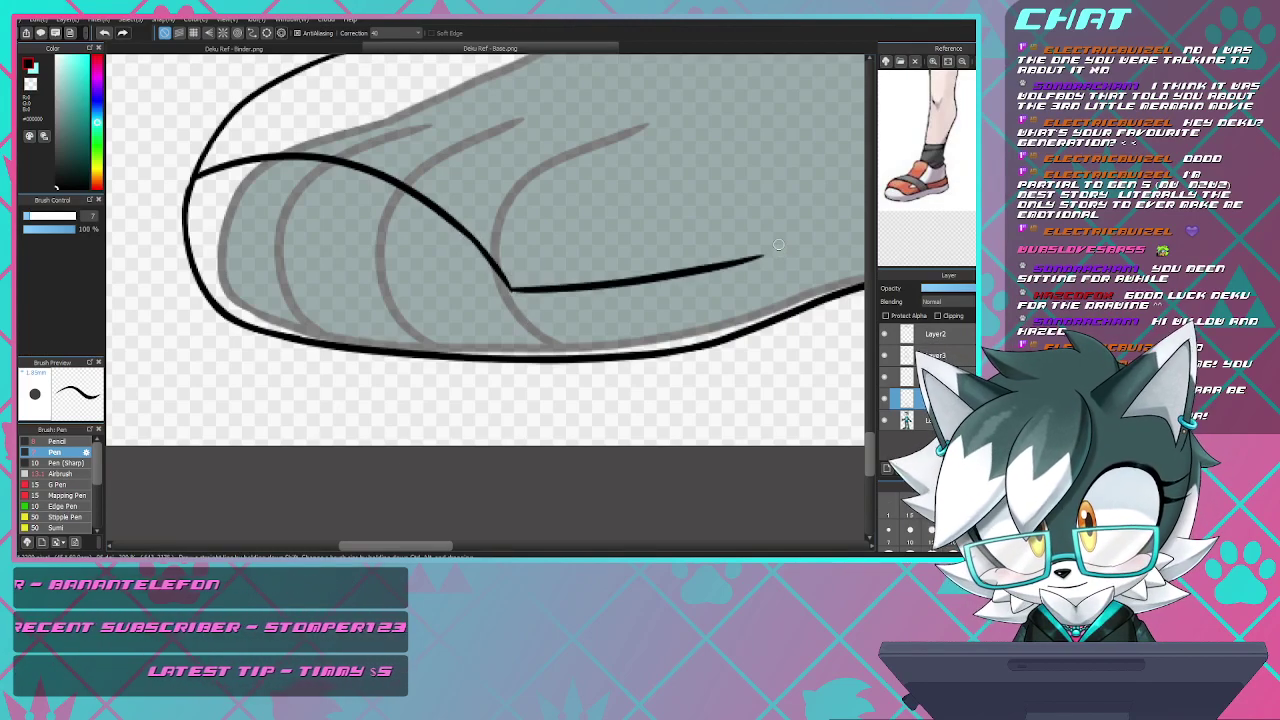
scroll(614, 311, down, 5)
scroll(629, 324, up, 4)
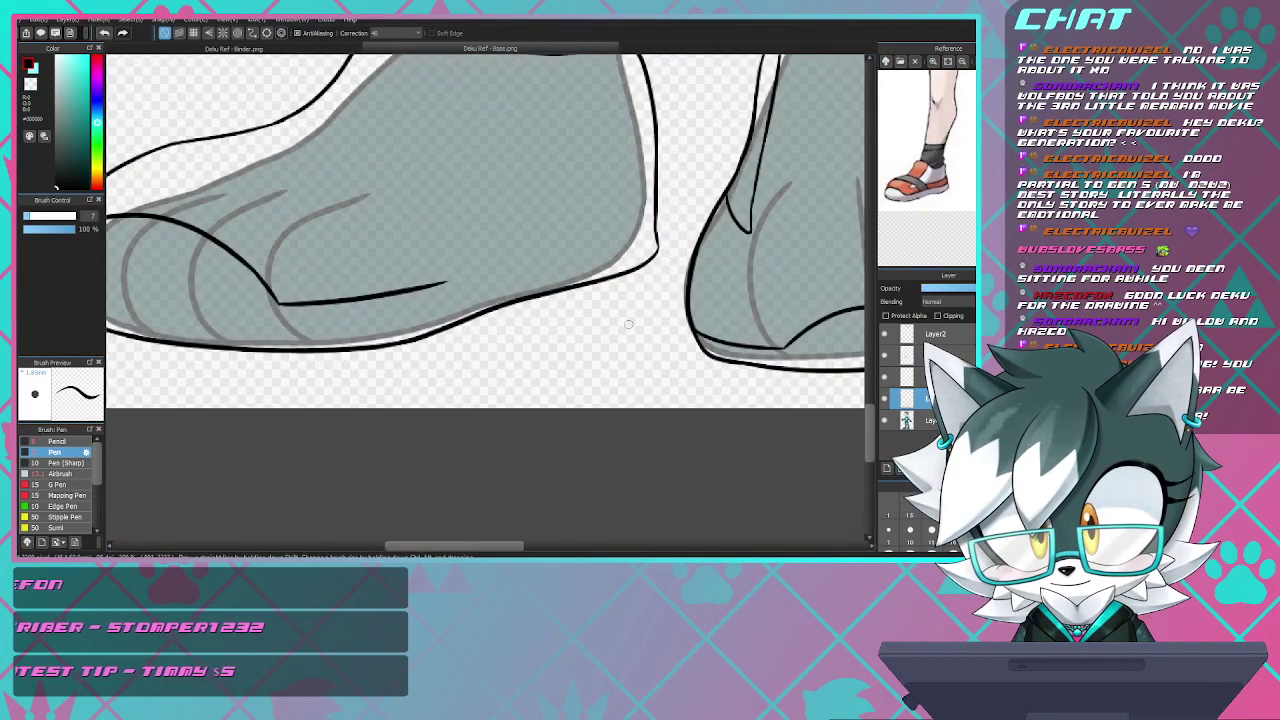
key(ctrl+z)
key(ctrl+z)
key(ctrl+z)
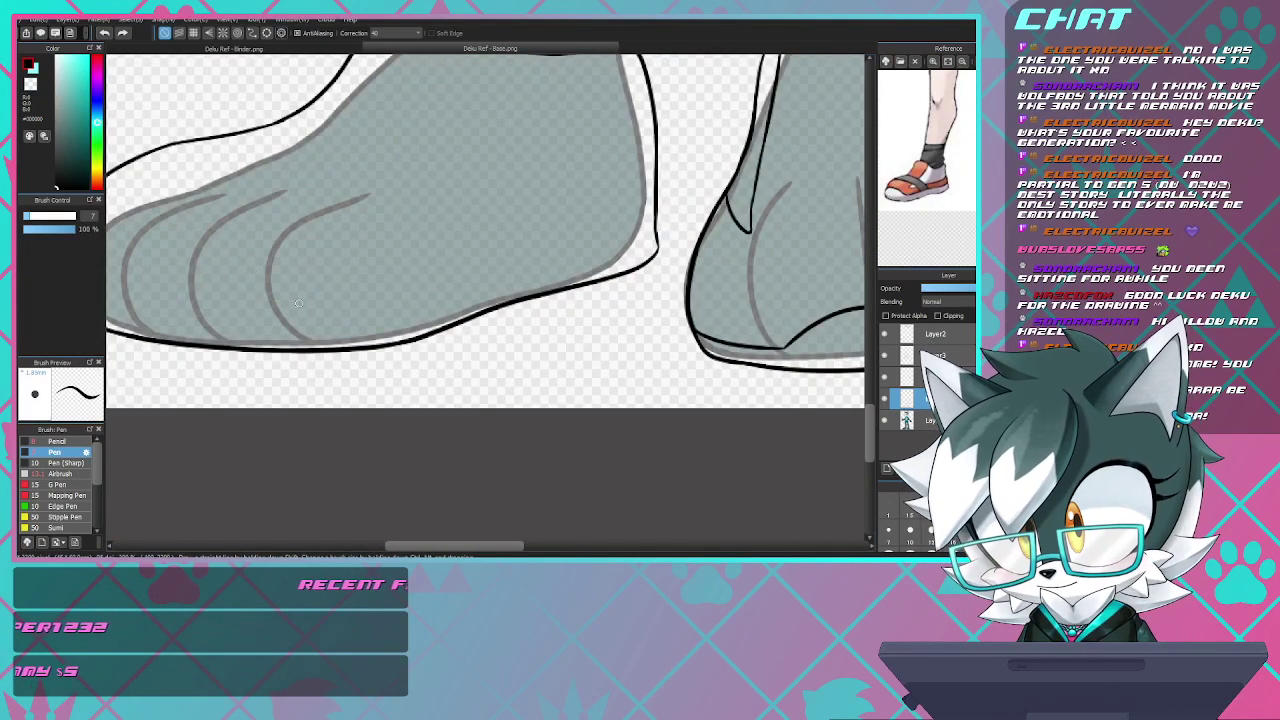
key(ctrl+z)
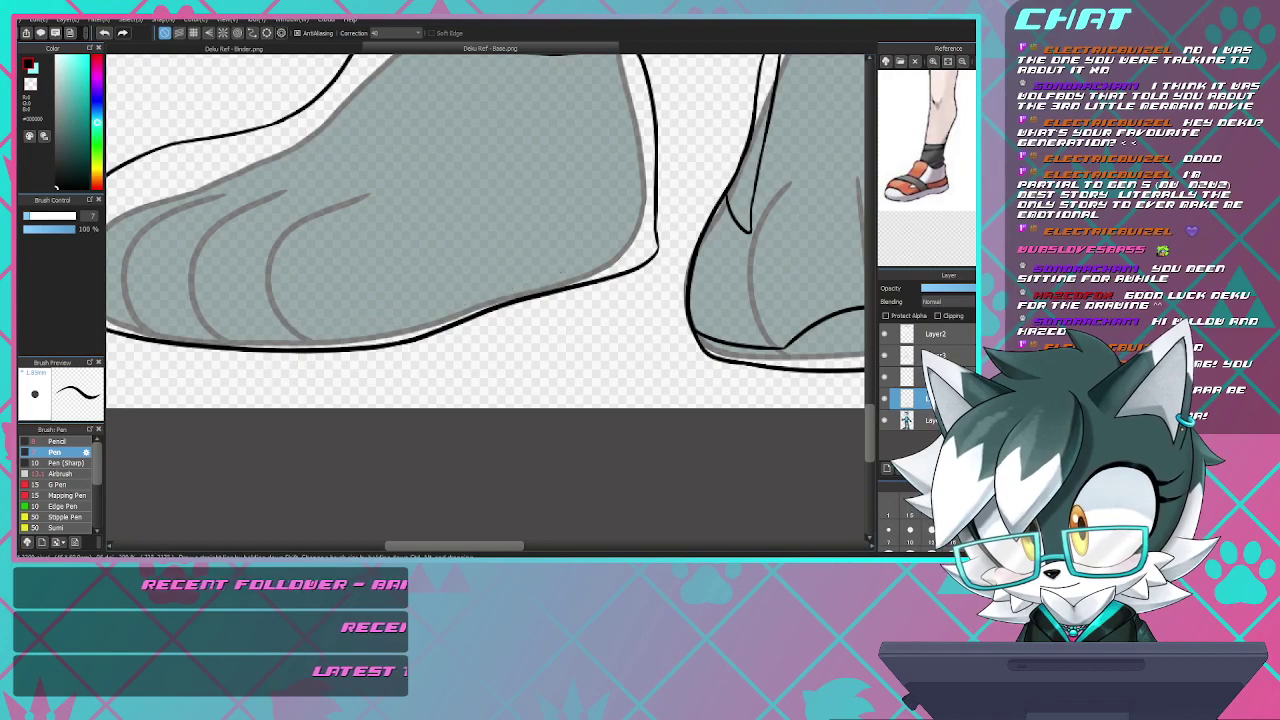
- Draw the side-view shoe's sole edge from the heel forward, ending in a rounded toe-cap arch that meets the toe outline
mouse_move(603, 242)
mouse_down()
mouse_move(346, 306)
mouse_move(193, 312)
mouse_up()
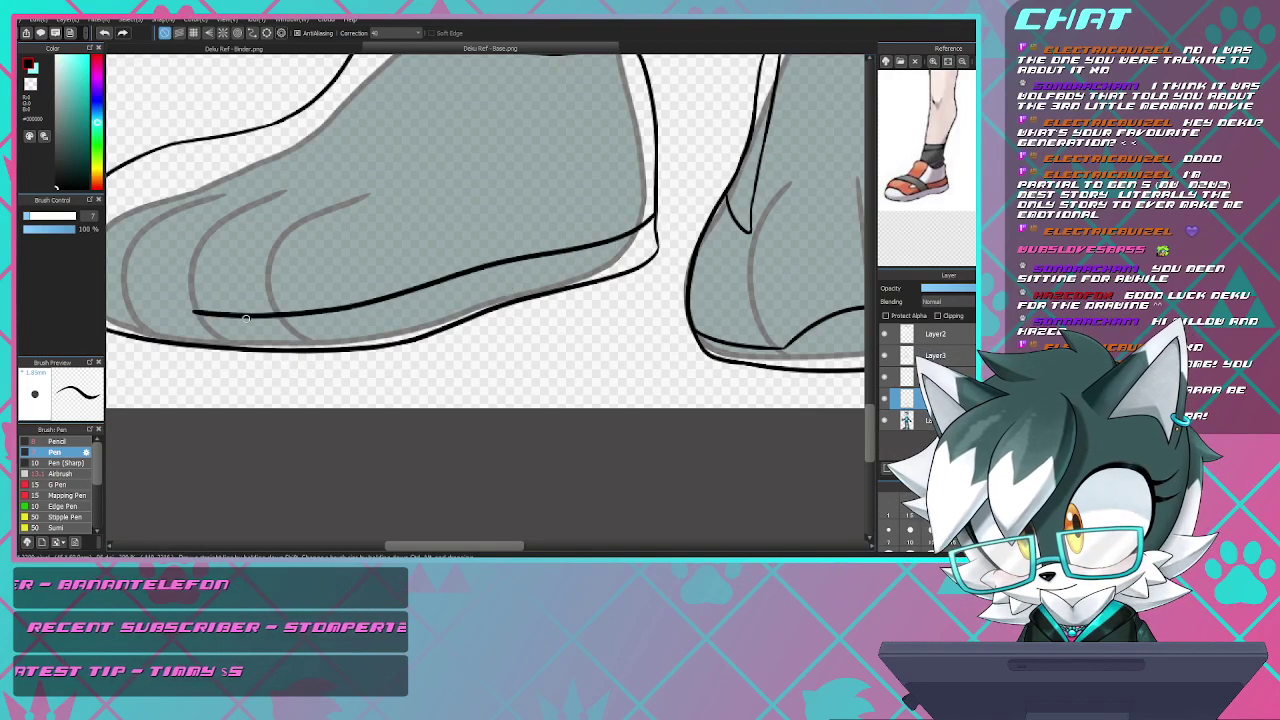
scroll(265, 286, down, 3)
scroll(197, 280, up, 4)
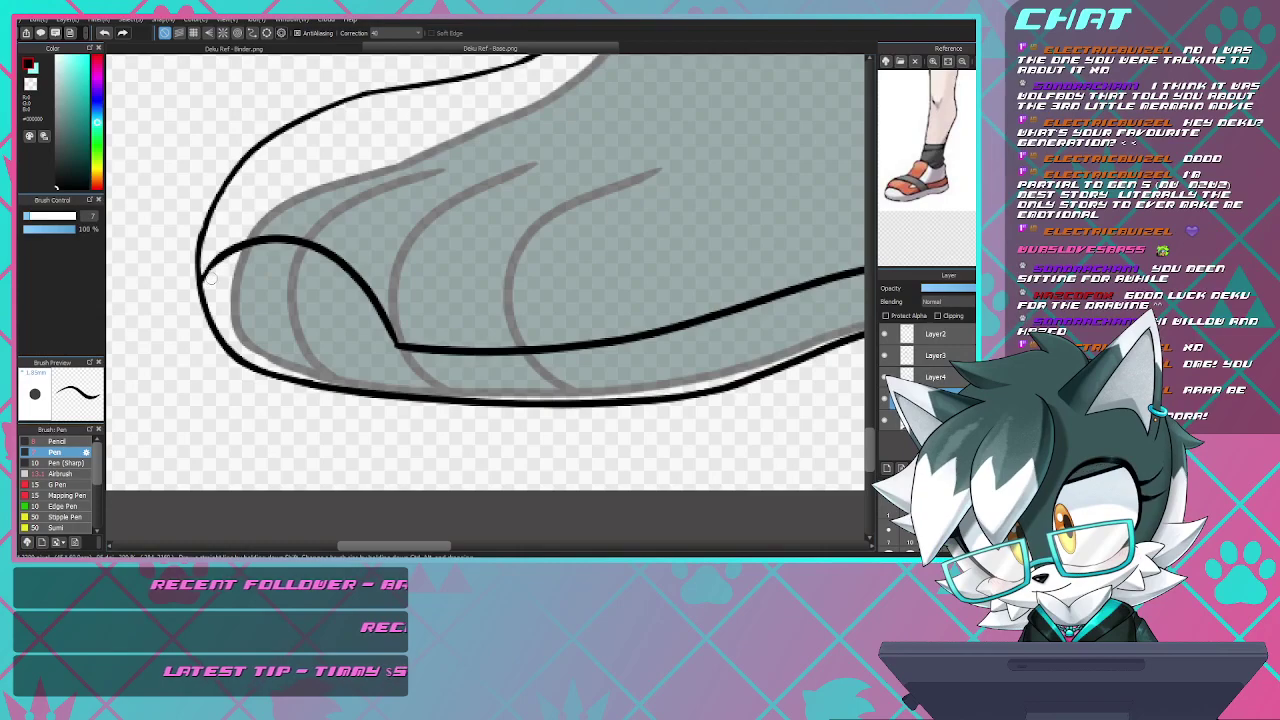
scroll(240, 221, down, 3)
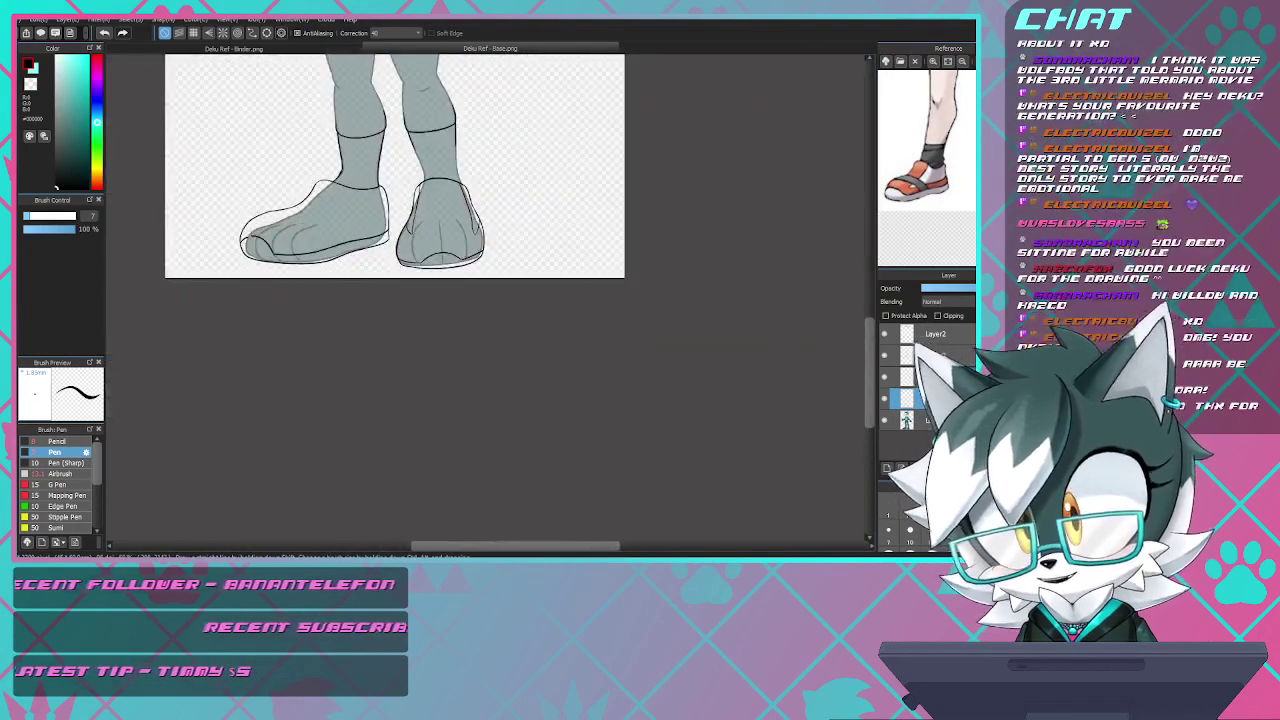
- Draw a pointed side panel on the side-view shoe, slanting from the opening toward the toe and back to the heel outline without a gap
scroll(339, 211, up, 3)
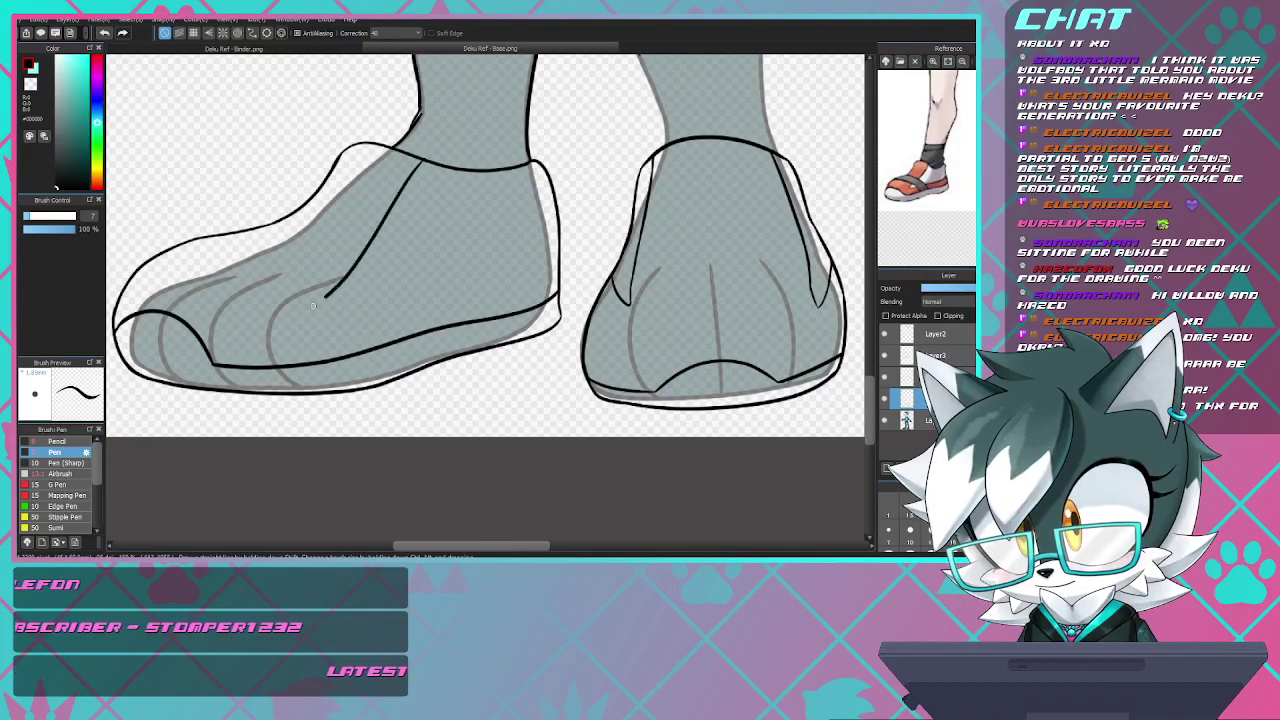
drag(390, 308, 573, 279)
key(ctrl+z)
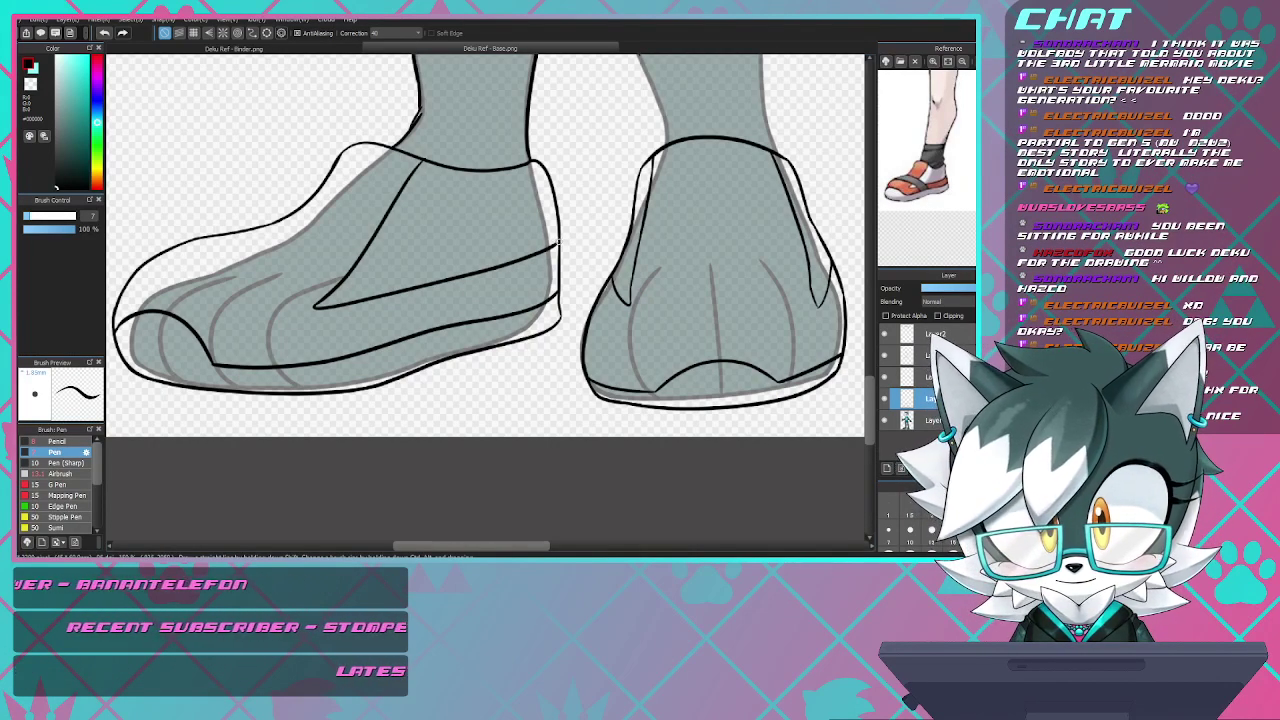
scroll(572, 229, up, 6)
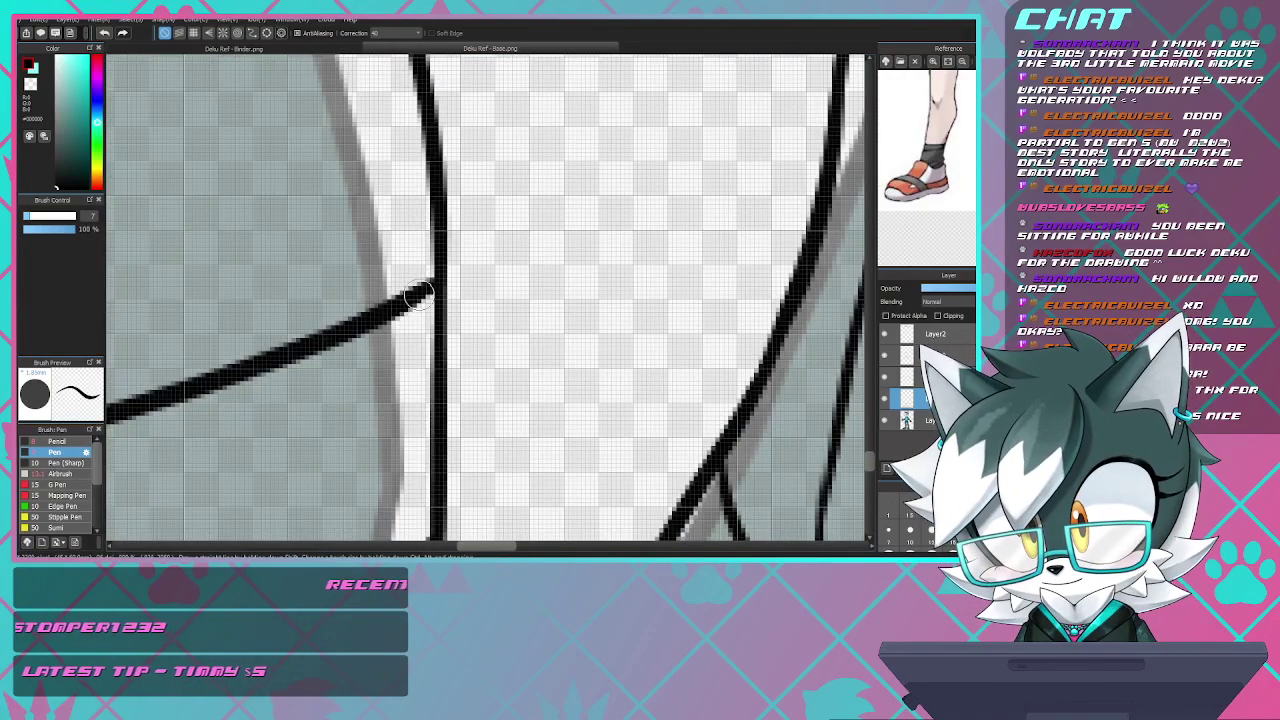
drag(418, 295, 437, 282)
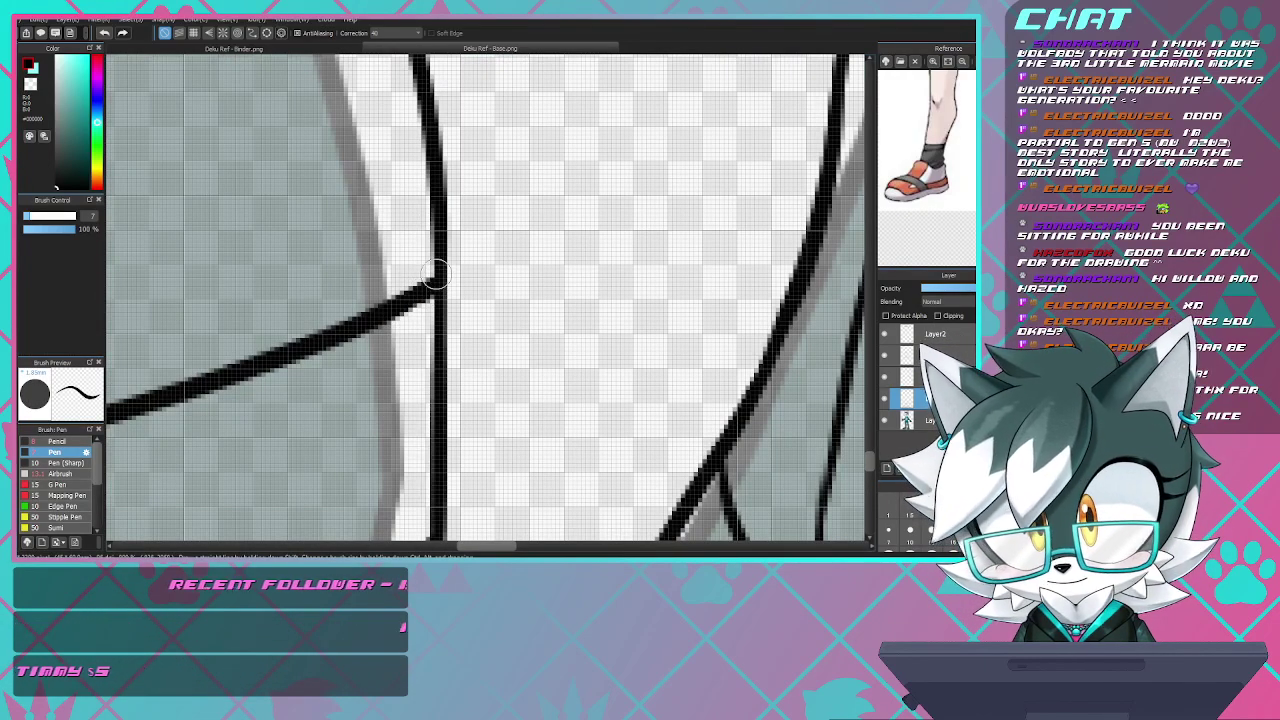
scroll(433, 283, down, 6)
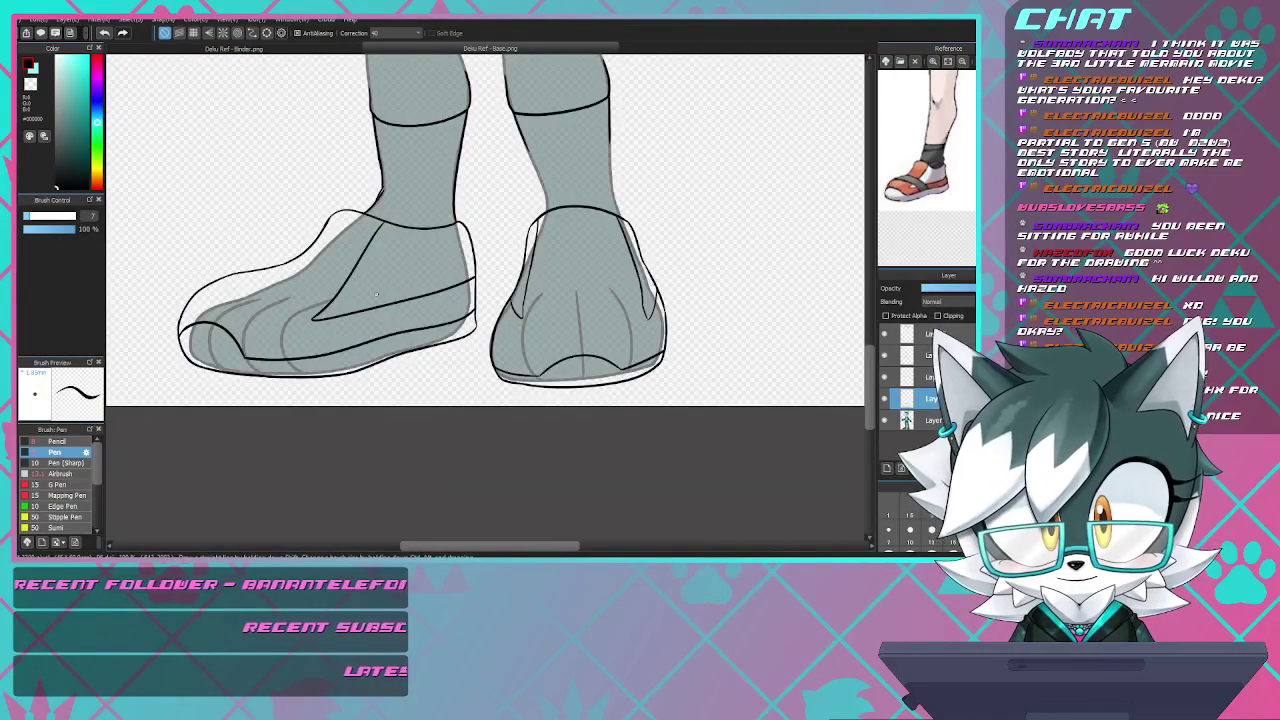
- Draw two parallel curved lines across the side-view shoe, from the instep outline to the sole edge, forming a wide strap
scroll(294, 293, up, 2)
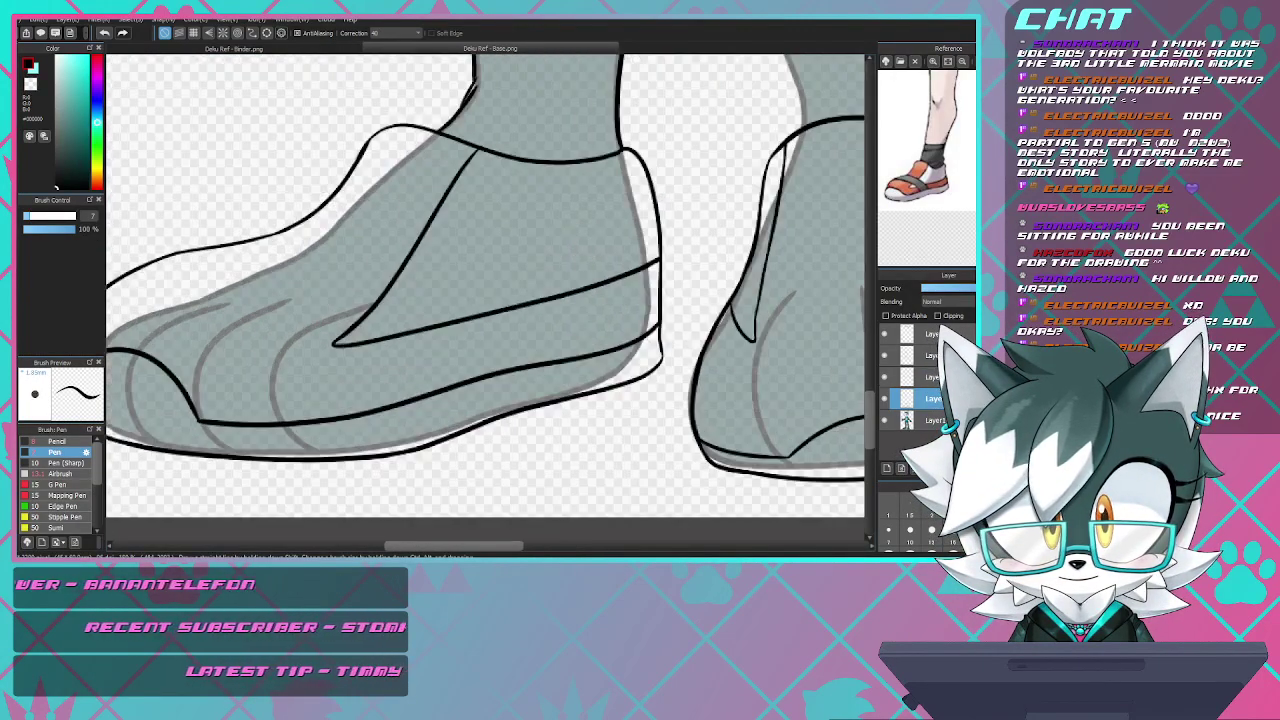
scroll(294, 293, down, 4)
scroll(302, 299, up, 3)
scroll(314, 299, down, 3)
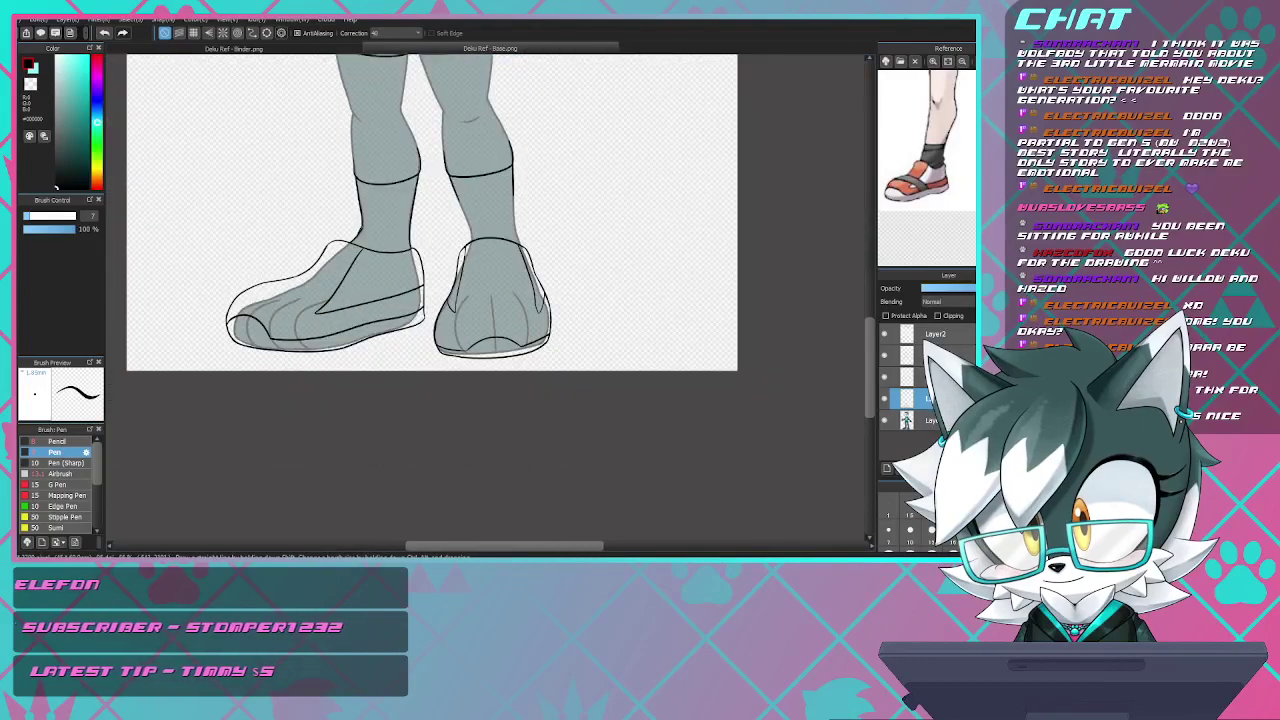
scroll(316, 298, up, 4)
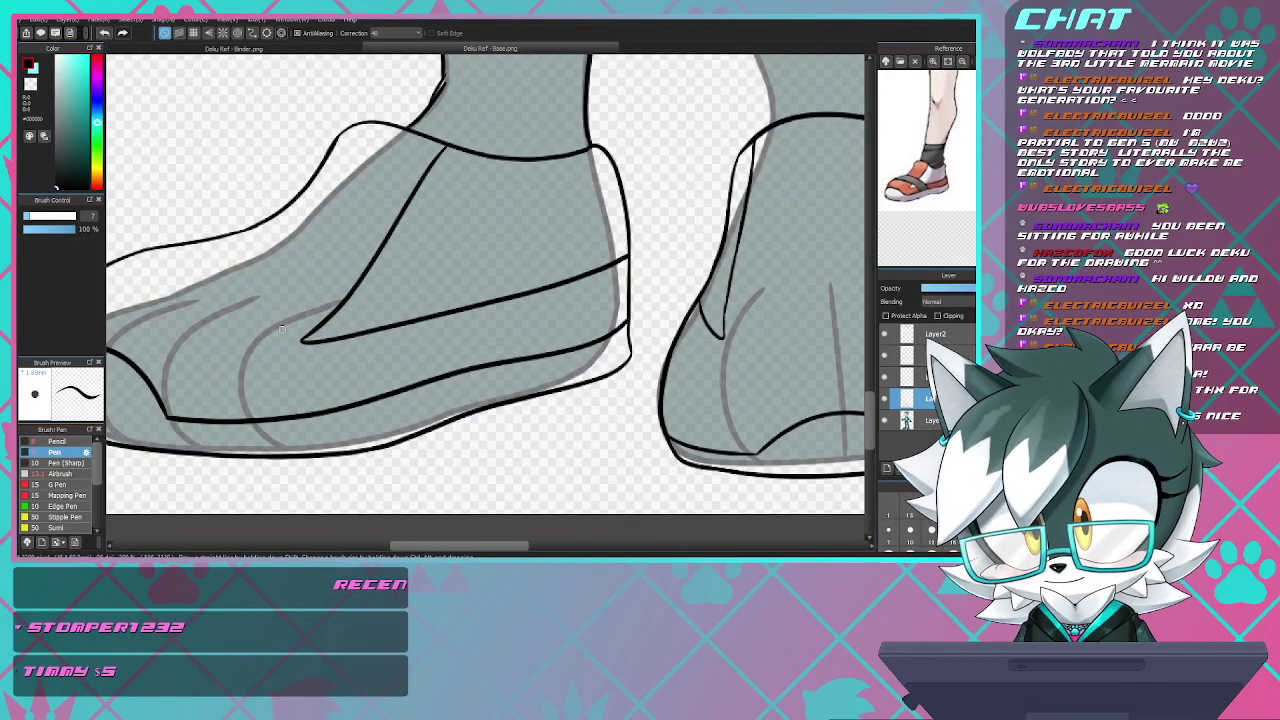
scroll(287, 325, down, 3)
scroll(287, 325, up, 3)
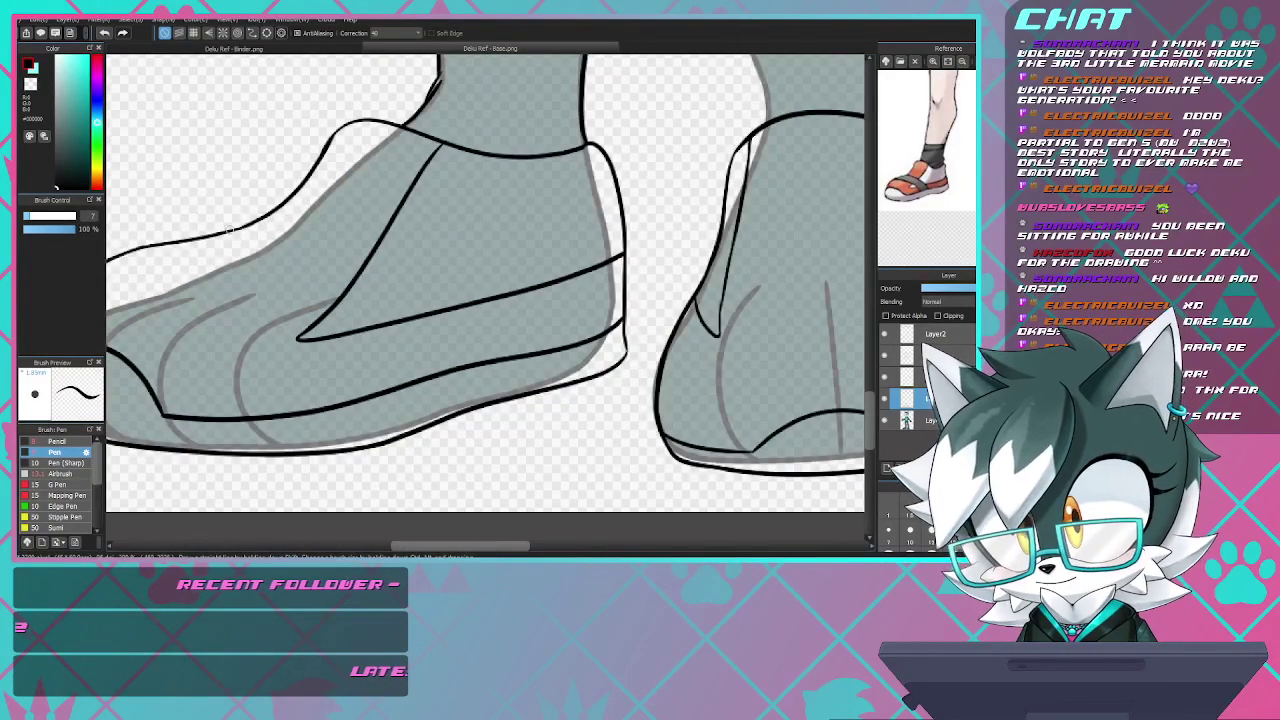
mouse_move(234, 231)
mouse_down()
mouse_move(300, 256)
mouse_move(367, 318)
mouse_move(392, 390)
mouse_up()
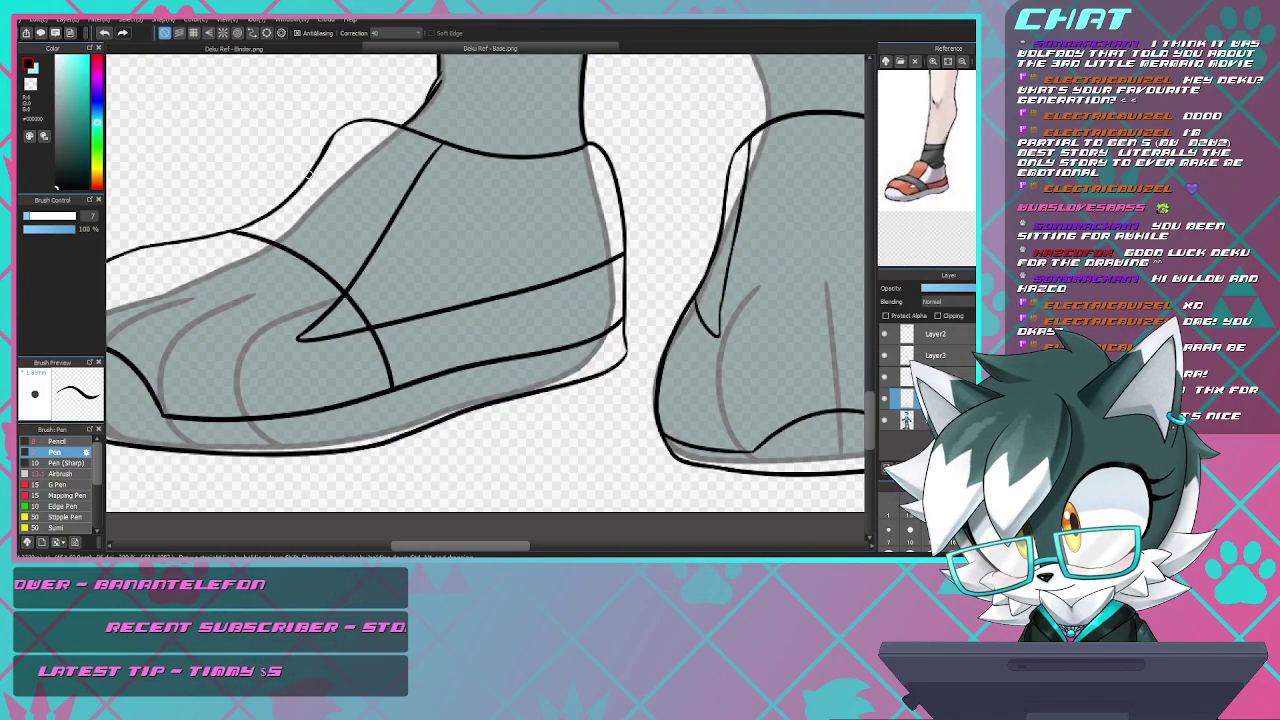
mouse_move(312, 175)
mouse_down()
mouse_move(426, 227)
mouse_move(472, 293)
mouse_move(488, 362)
mouse_up()
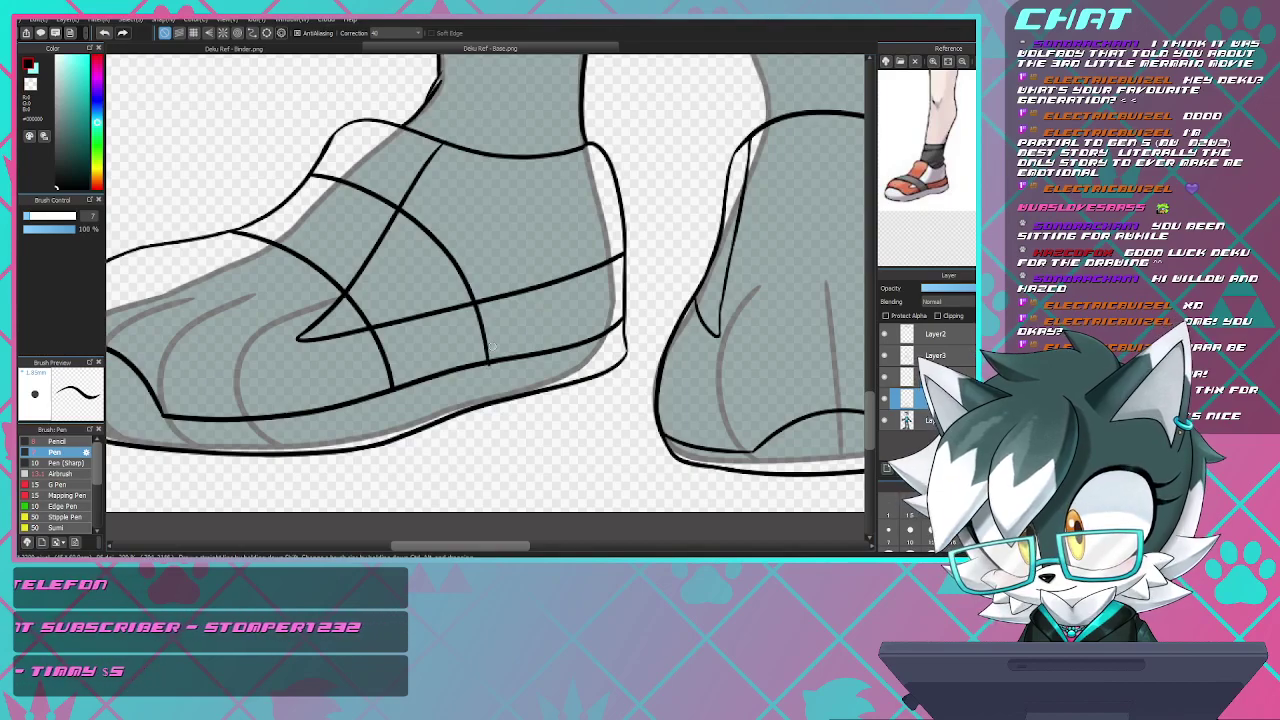
- Erase the strap line's overshoot at the sole edge and the side-panel lines running through the inside of the strap
key(e)
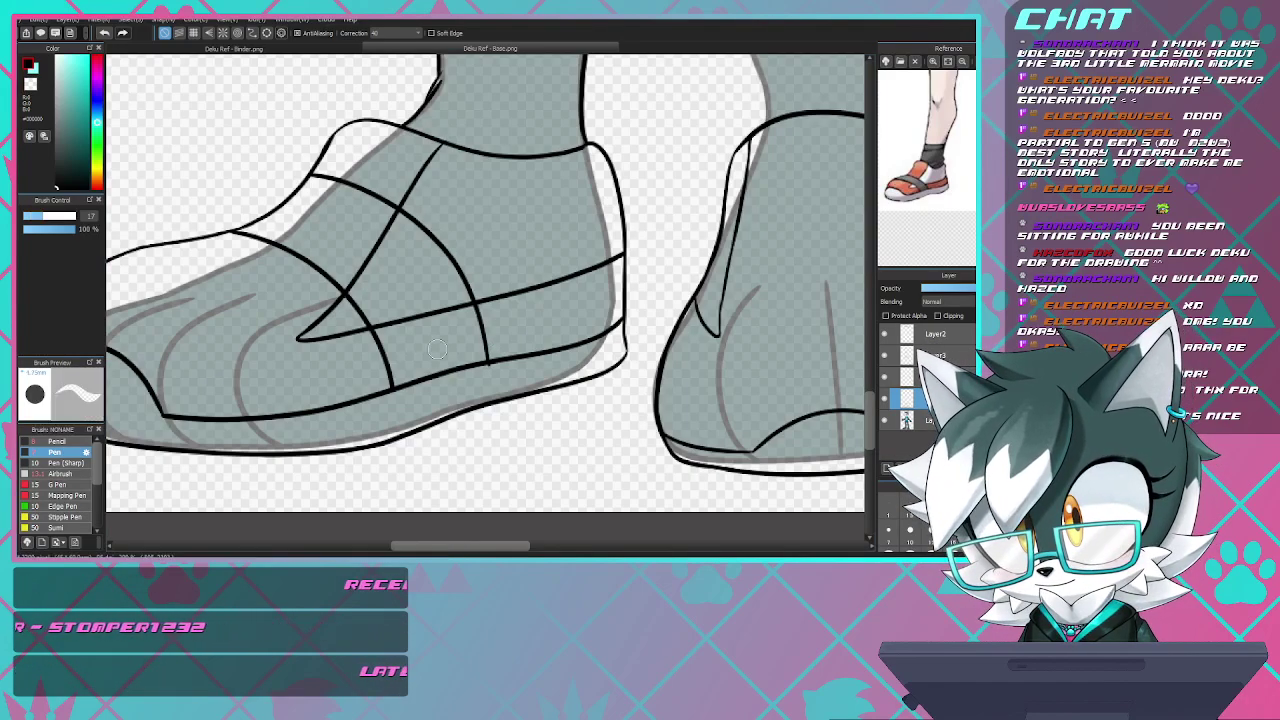
click(488, 368)
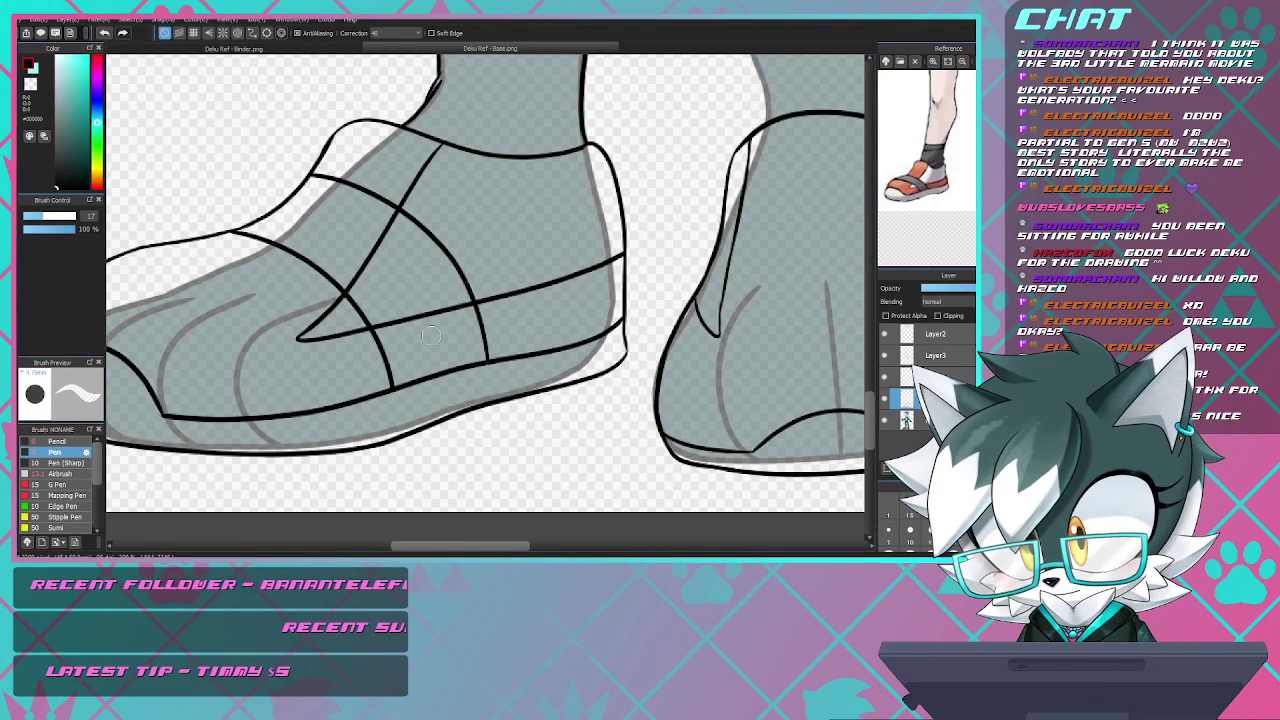
click(356, 276)
click(396, 322)
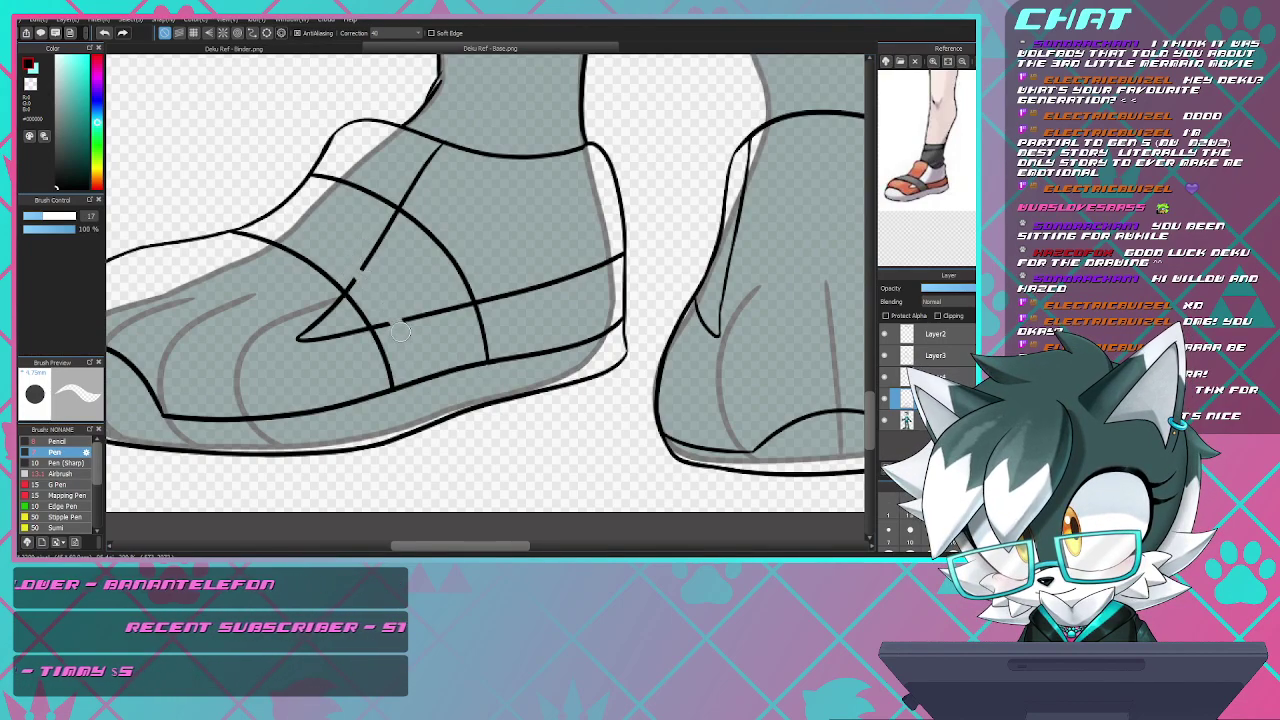
click(391, 324)
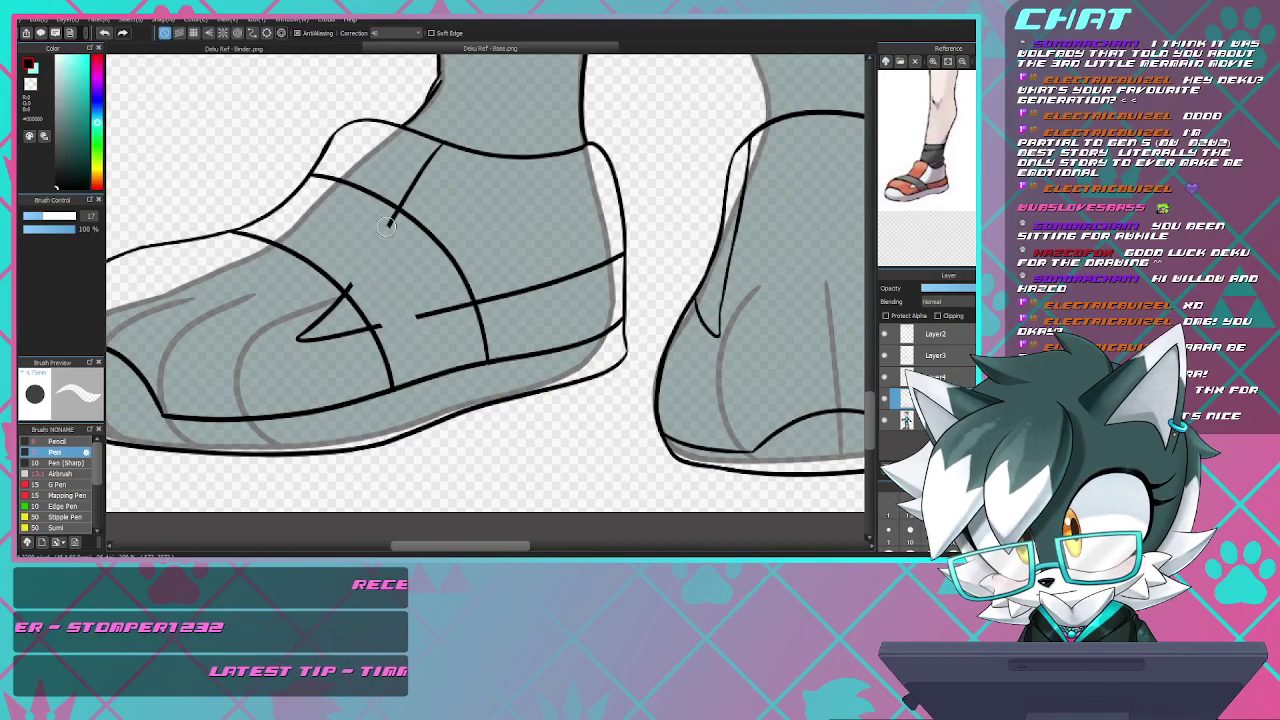
drag(413, 320, 460, 306)
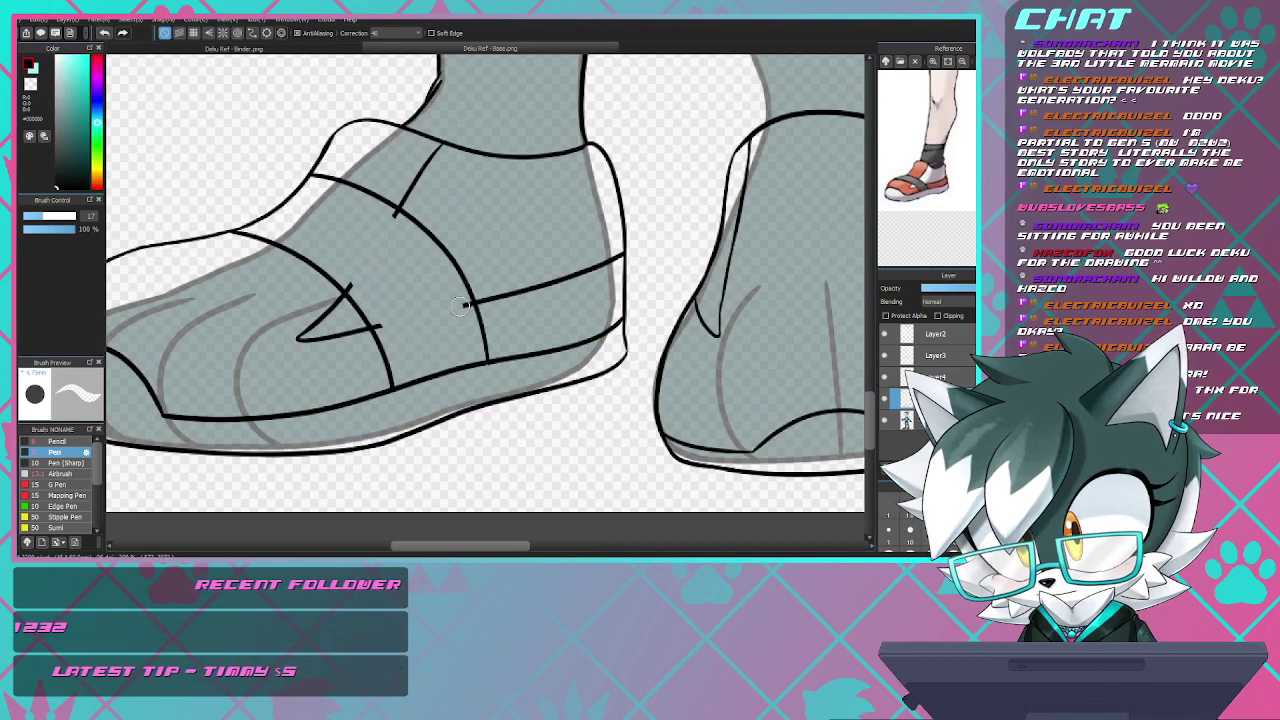
- Erase the two leftover stubs where the side-panel lines poke past the strap's rear edge
scroll(458, 301, up, 6)
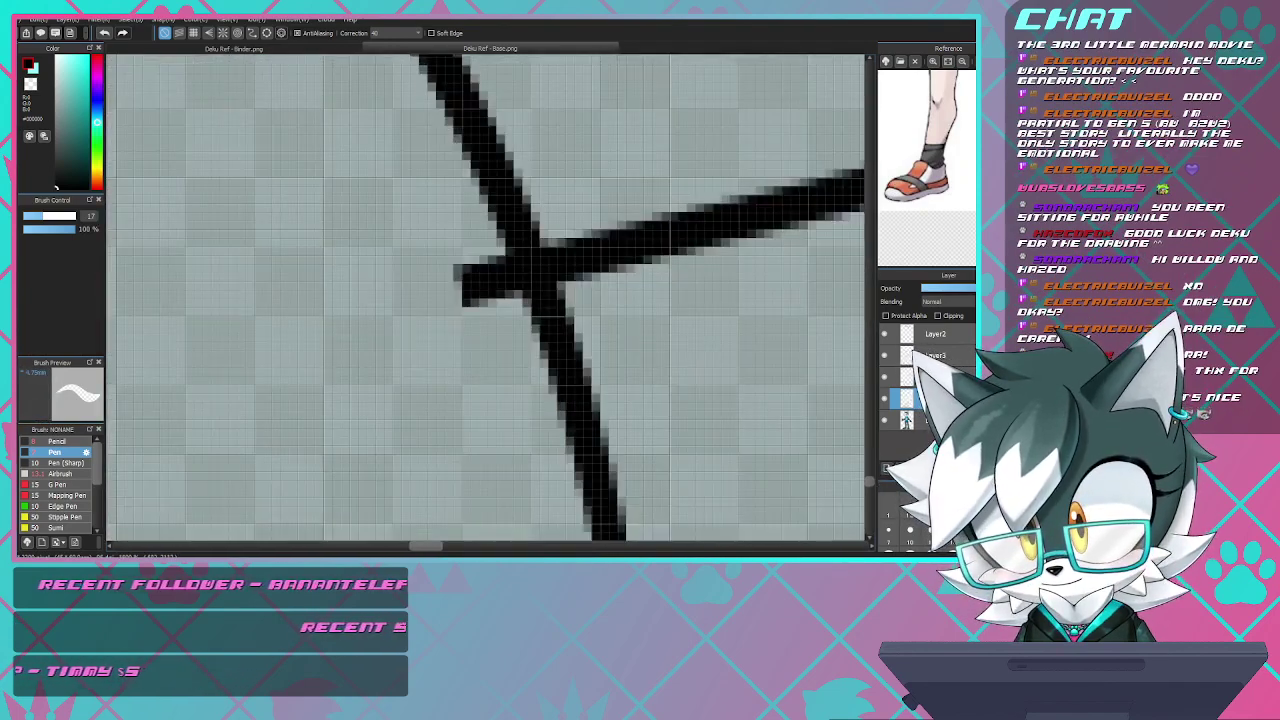
mouse_move(441, 301)
mouse_down()
mouse_move(465, 298)
mouse_move(460, 260)
mouse_move(480, 270)
mouse_move(470, 243)
mouse_move(445, 252)
mouse_up()
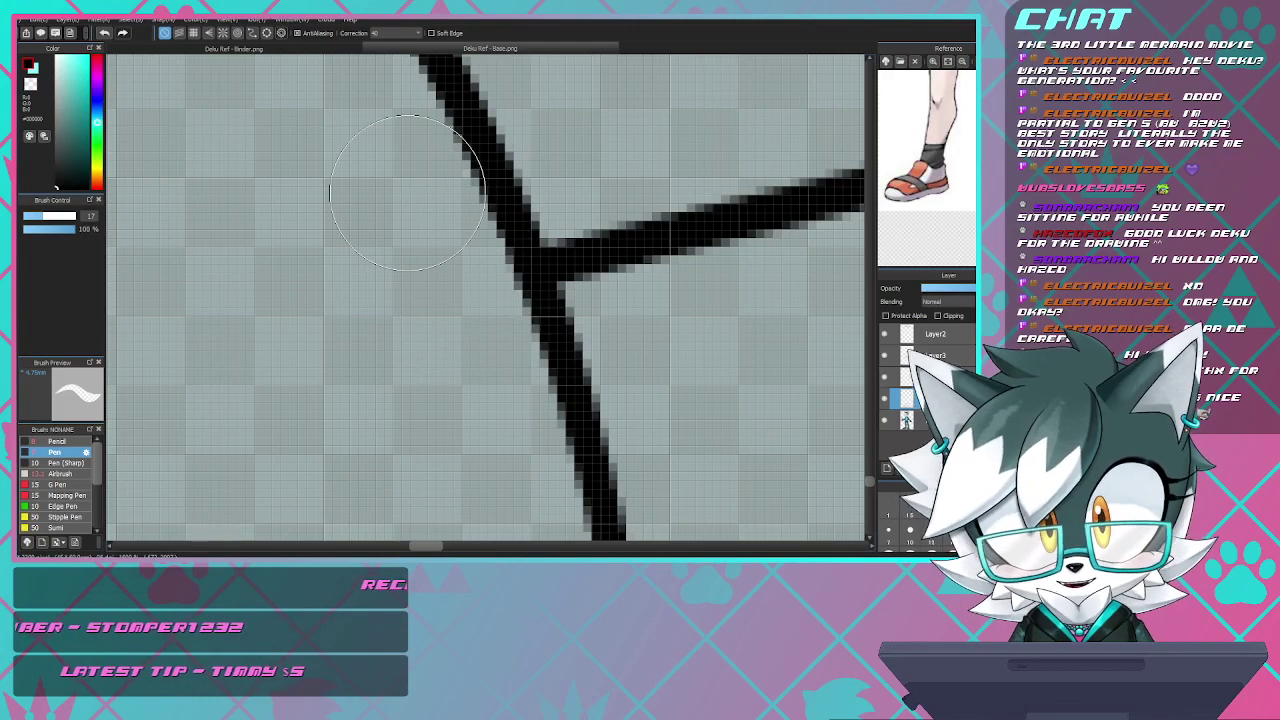
scroll(436, 212, down, 5)
scroll(379, 165, up, 5)
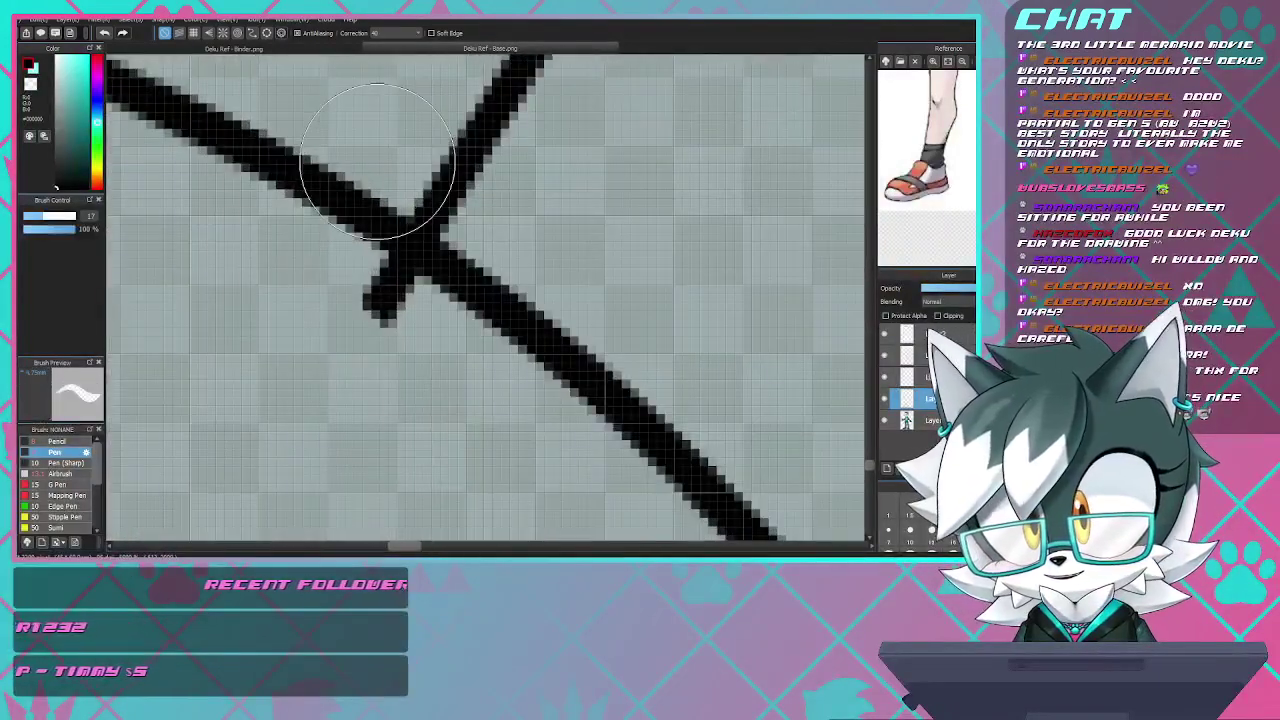
mouse_move(380, 255)
mouse_down()
mouse_move(420, 270)
mouse_move(377, 310)
mouse_up()
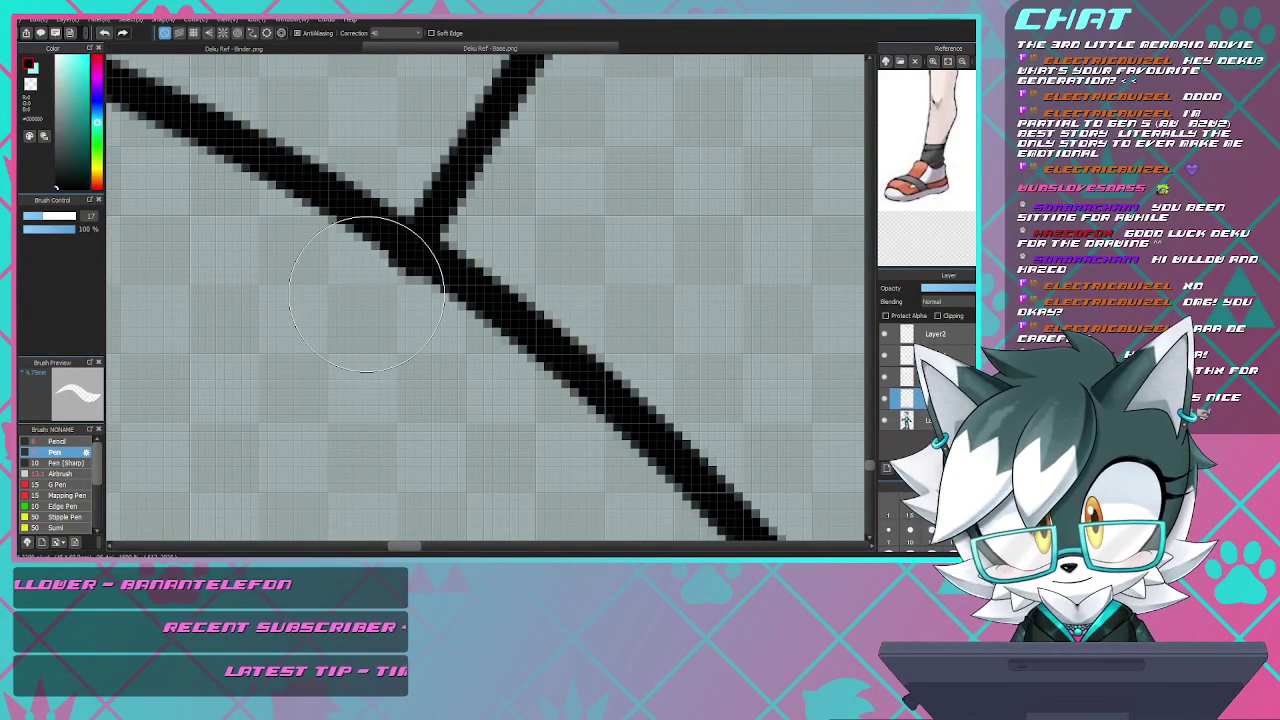
scroll(366, 294, down, 5)
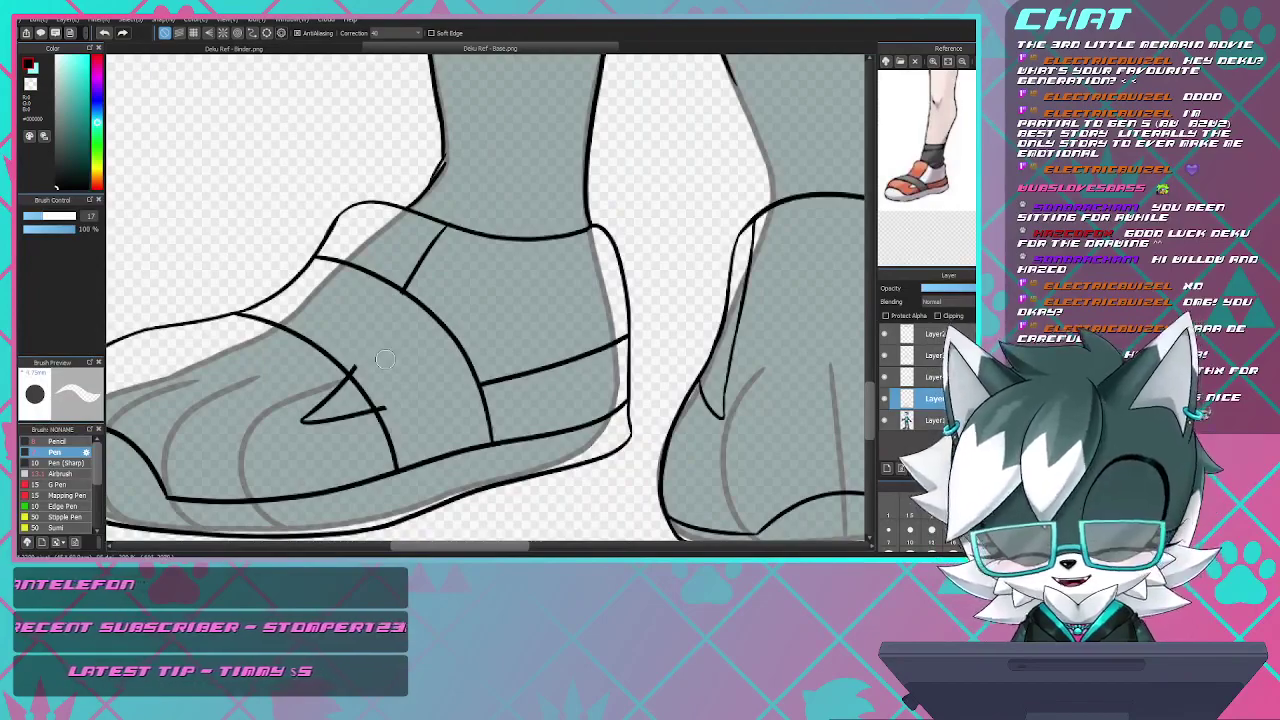
- Erase the two leftover stubs where the side-panel tip's lines poke past the front strap edge on the side-view shoe
scroll(384, 358, up, 6)
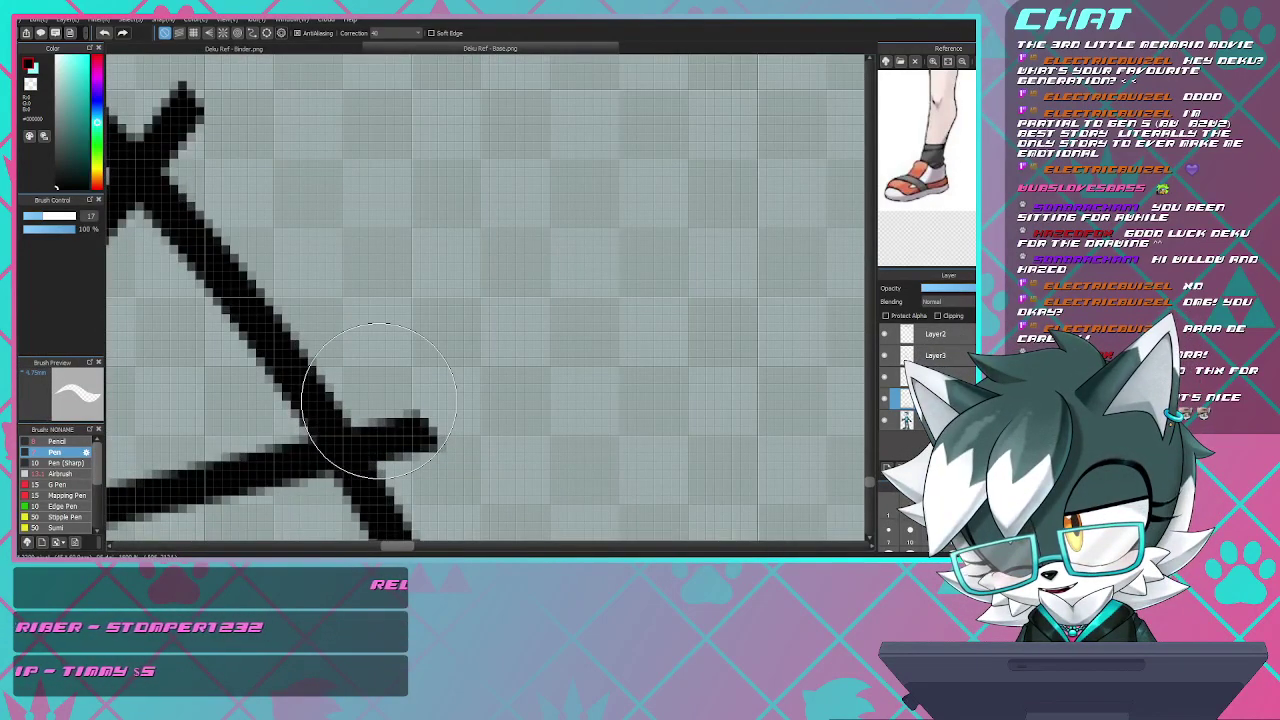
mouse_move(424, 386)
mouse_down()
mouse_move(428, 422)
mouse_move(403, 400)
mouse_up()
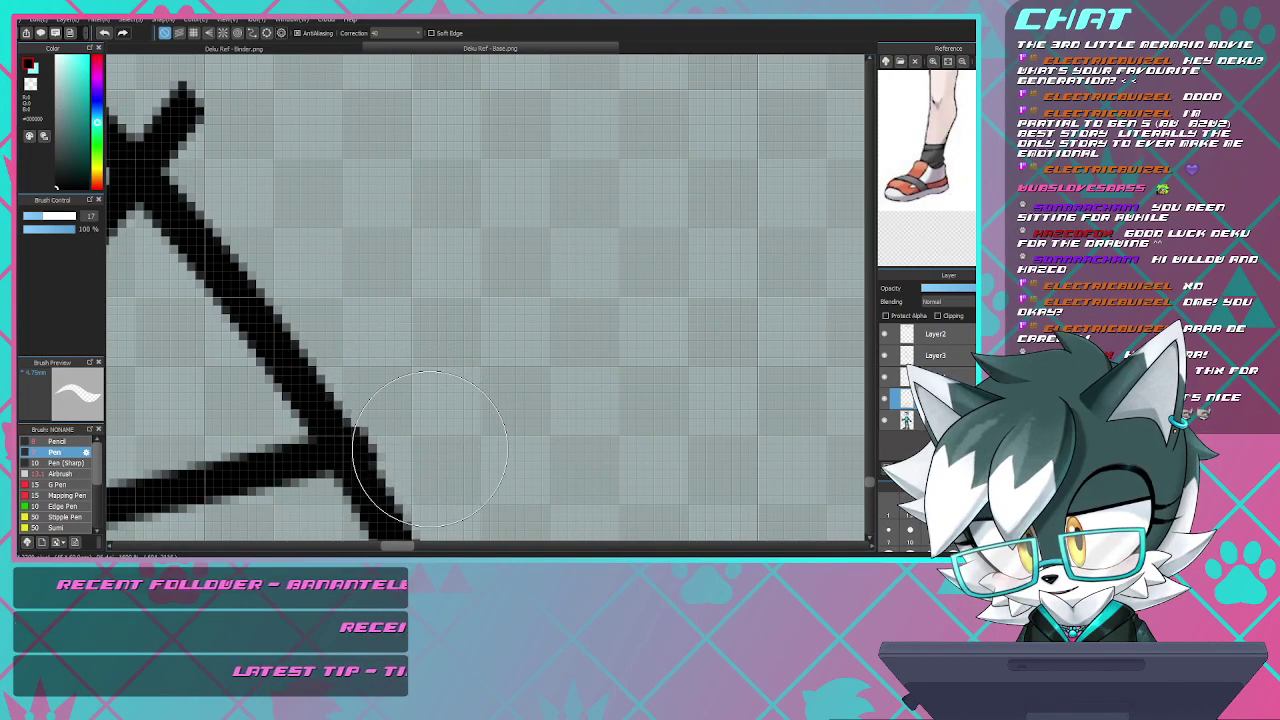
mouse_move(212, 108)
mouse_down()
mouse_move(194, 89)
mouse_move(160, 125)
mouse_move(175, 150)
mouse_move(165, 165)
mouse_move(190, 125)
mouse_up()
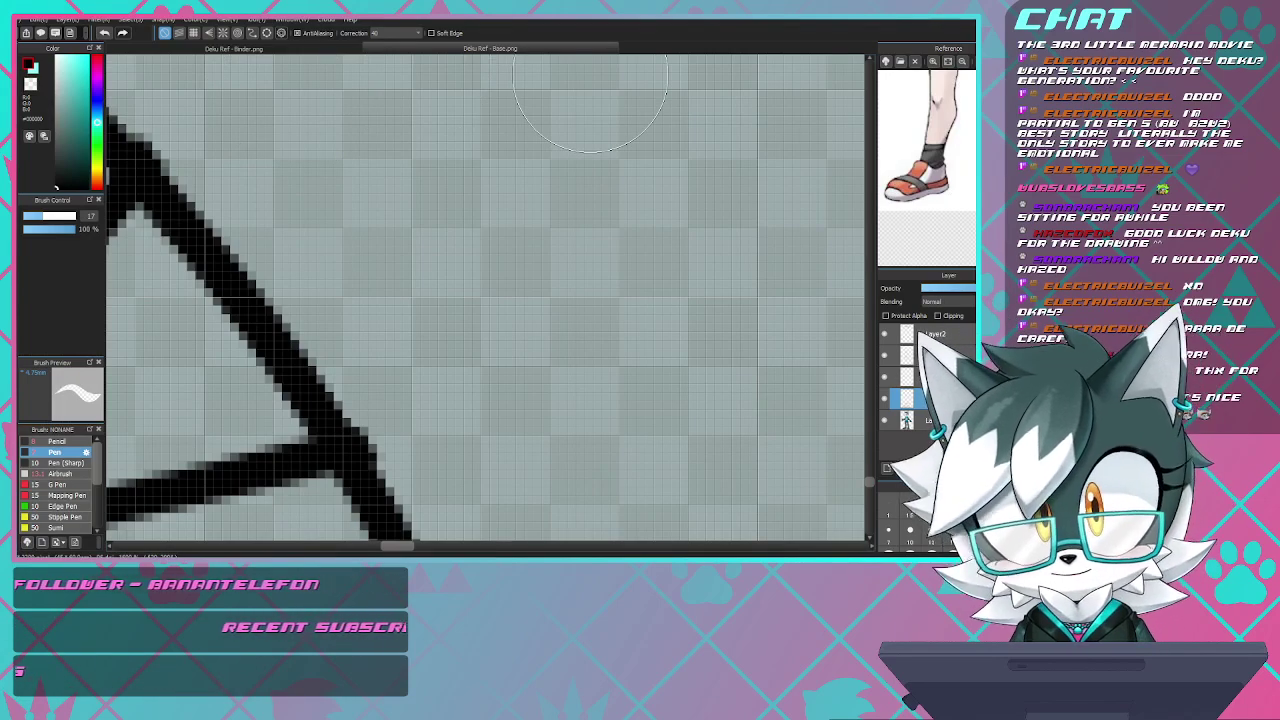
scroll(568, 119, down, 6)
scroll(496, 118, up, 6)
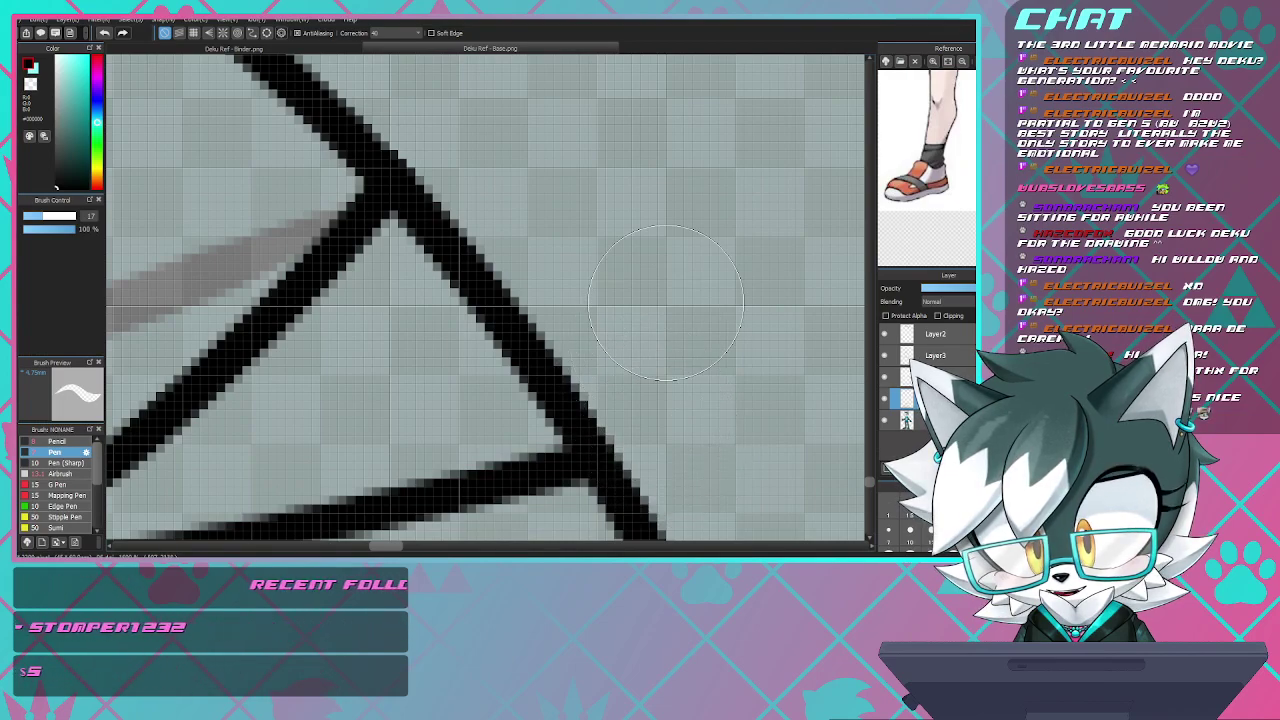
scroll(655, 308, down, 5)
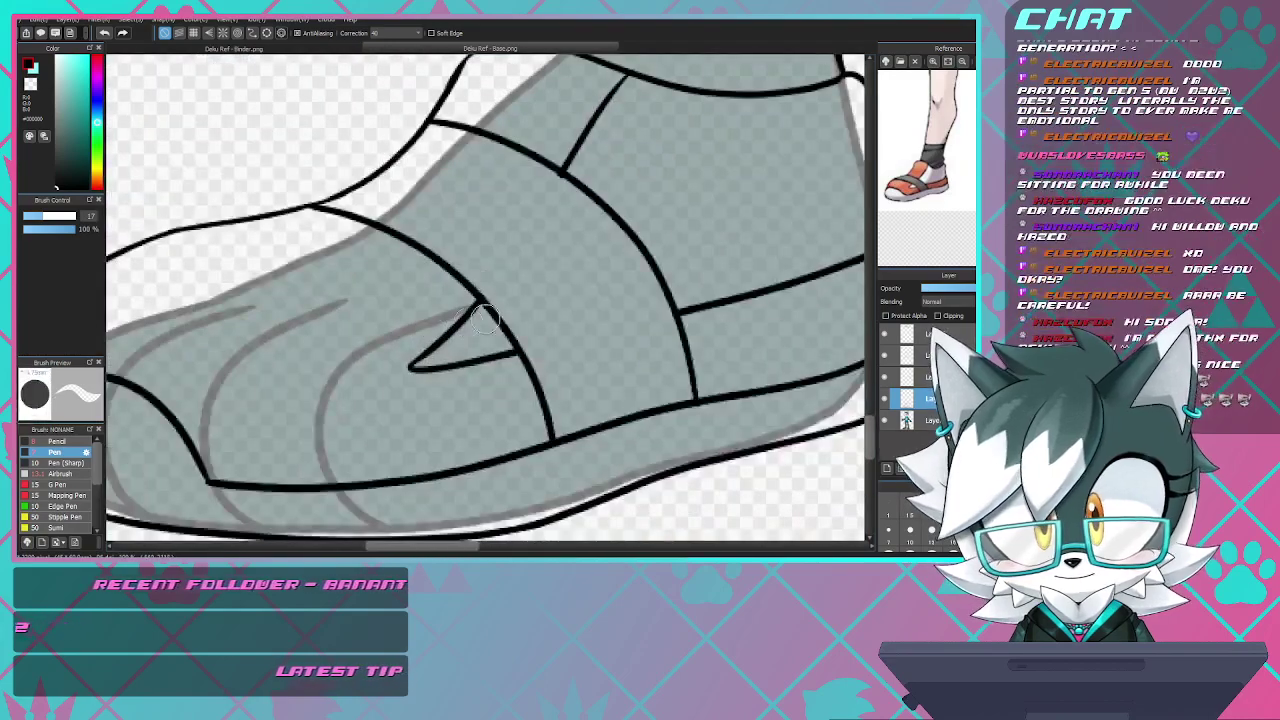
scroll(595, 157, up, 6)
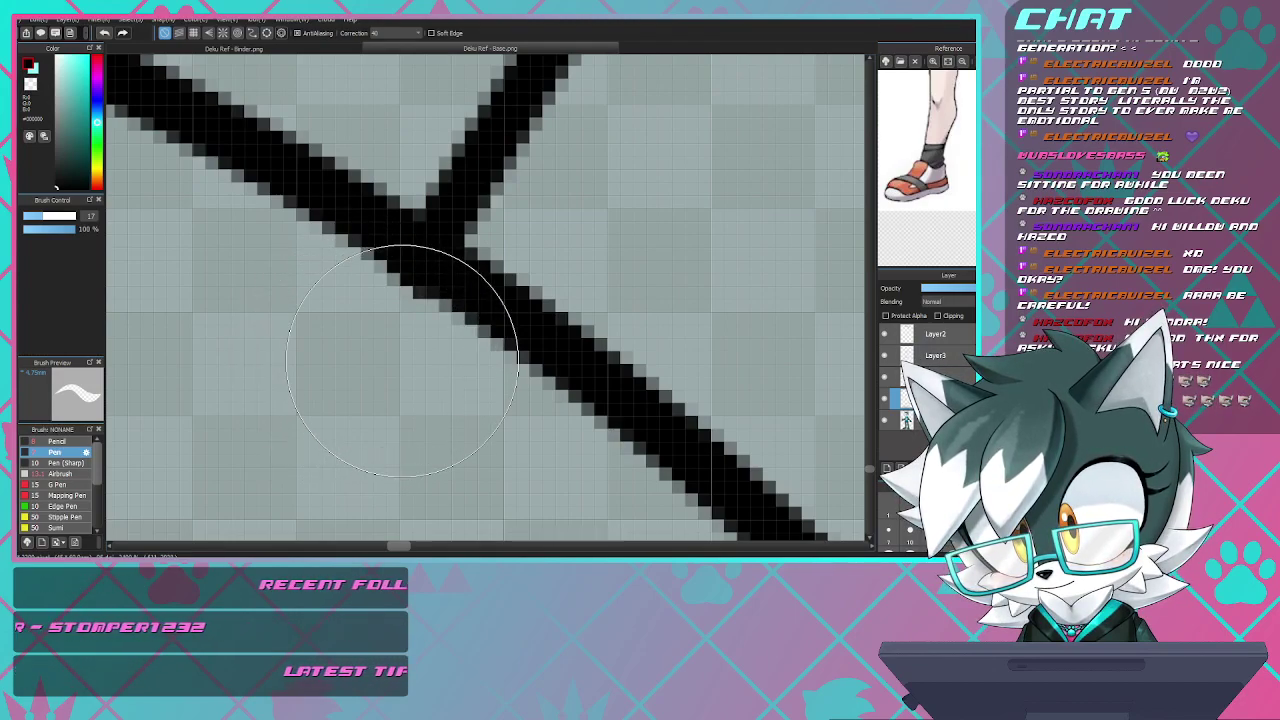
scroll(318, 323, down, 6)
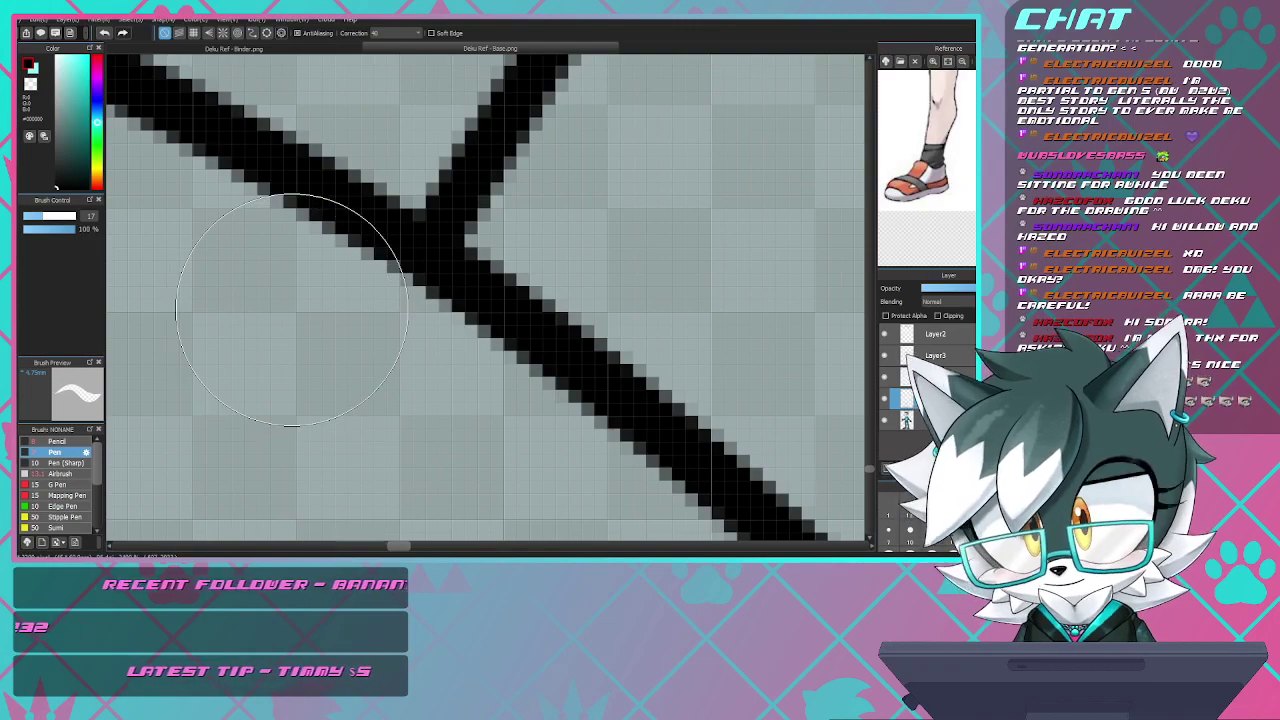
scroll(318, 323, down, 4)
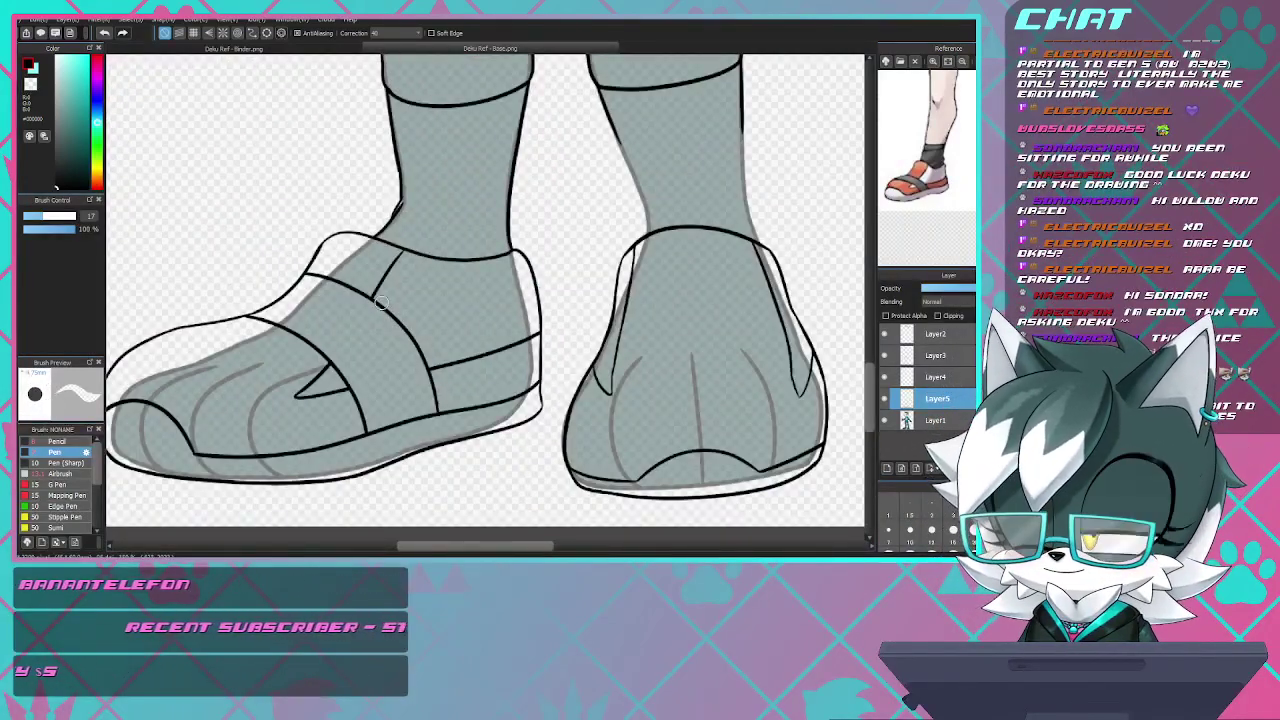
- Draw two arched lines across the front-view shoe from outline to outline, forming a wide strap over the instep
scroll(297, 300, down, 3)
scroll(467, 330, up, 5)
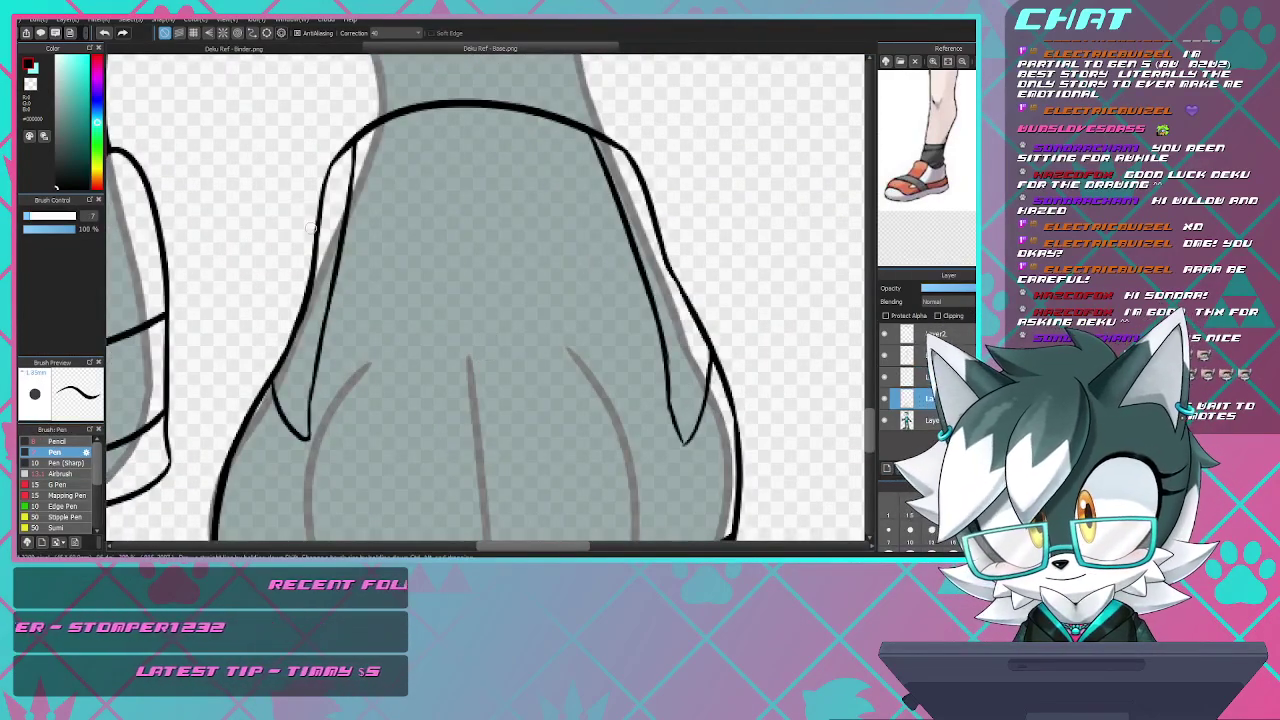
mouse_move(298, 321)
mouse_down()
mouse_move(468, 262)
mouse_move(640, 276)
mouse_move(685, 297)
mouse_up()
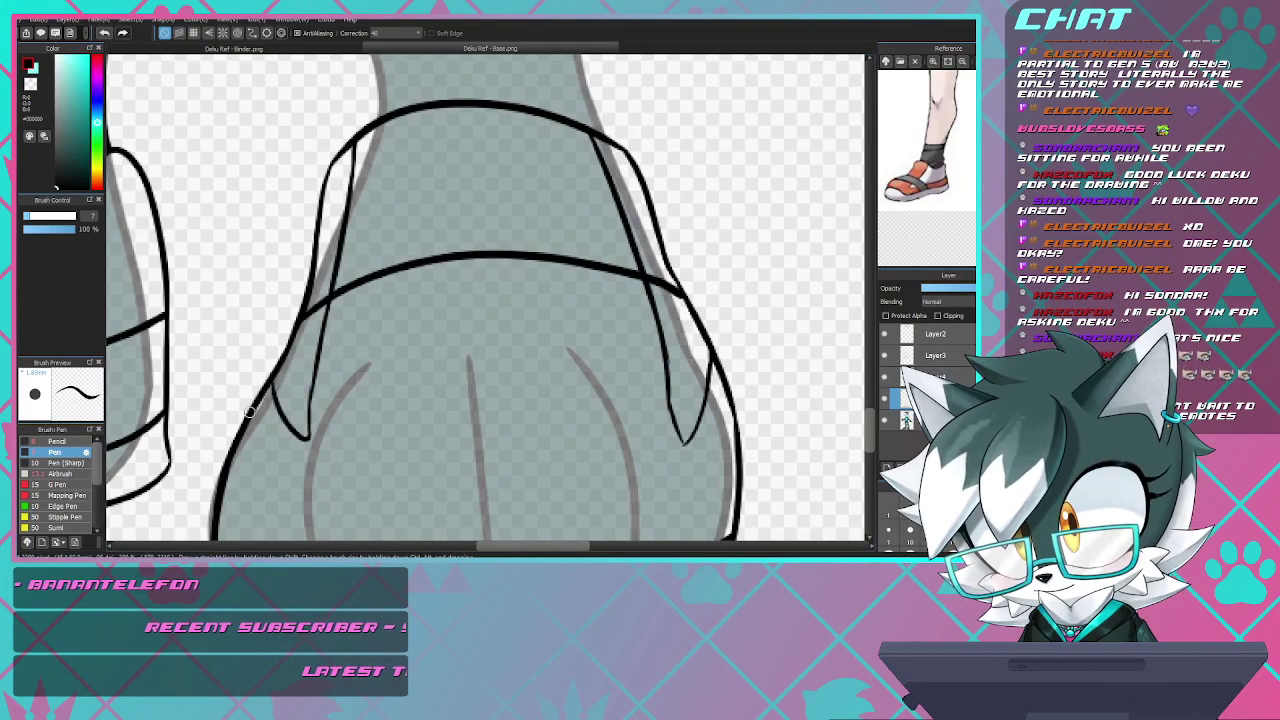
mouse_move(285, 392)
mouse_down()
mouse_move(477, 349)
mouse_move(598, 355)
mouse_move(735, 400)
mouse_up()
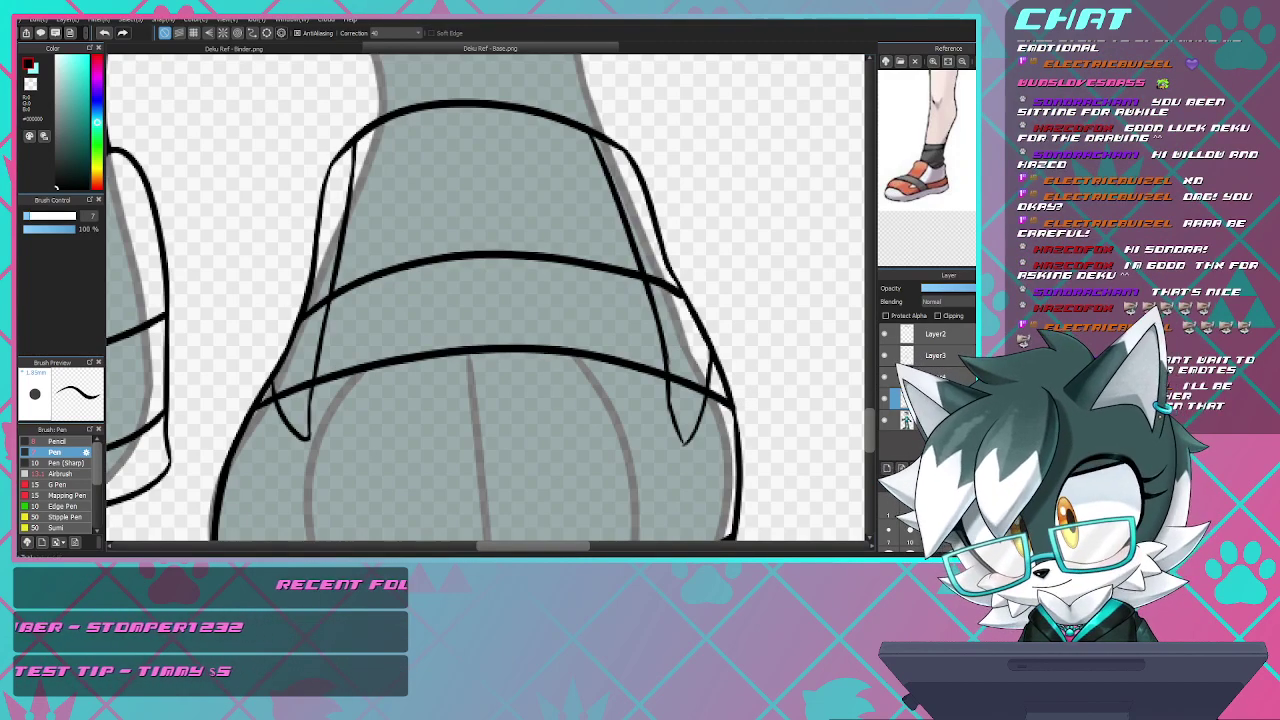
- Erase the outer side-panel lines running through the inside of the front-view shoe's strap using a smaller eraser
key(e)
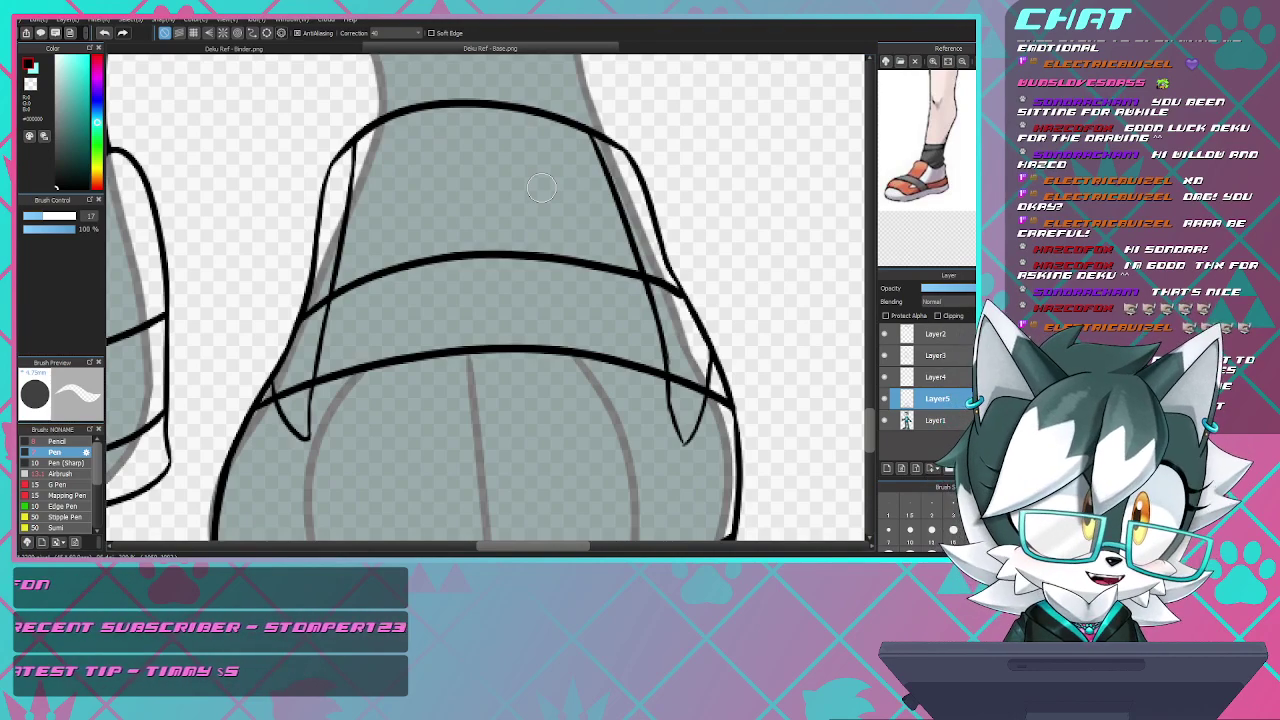
scroll(545, 190, down, 2)
scroll(600, 192, up, 1)
scroll(620, 355, up, 4)
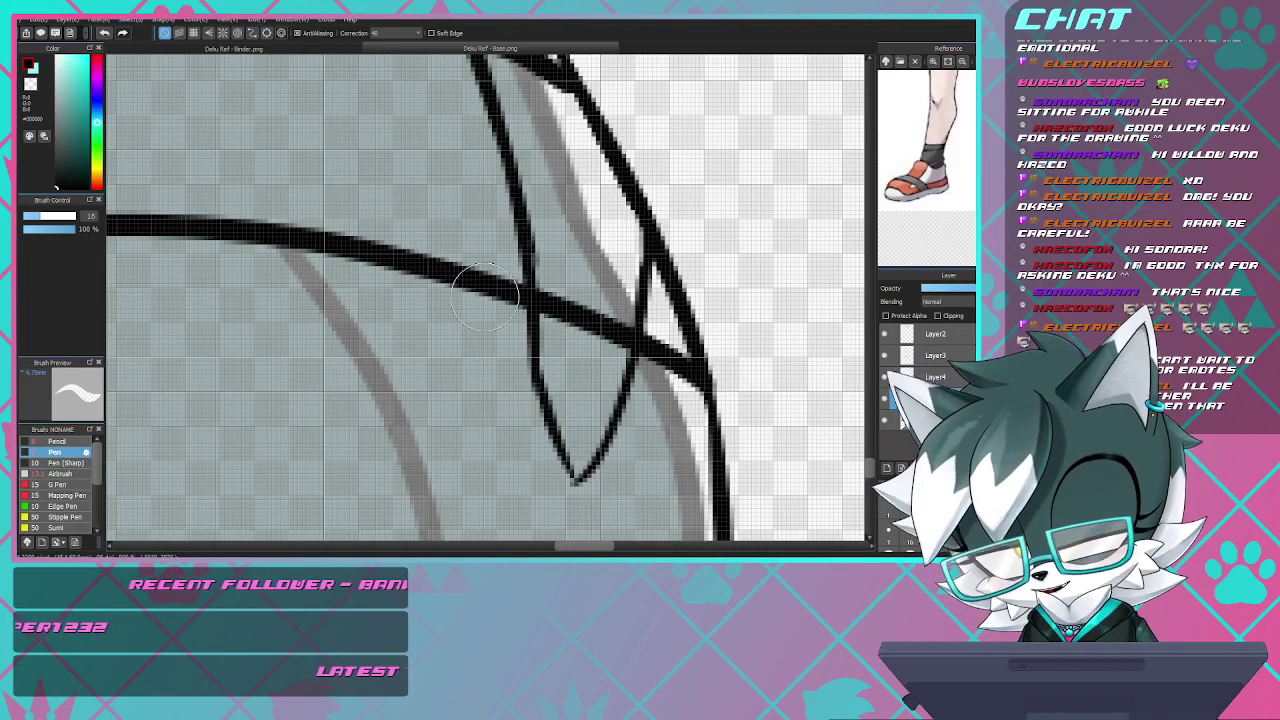
key([)
key([)
key([)
key([)
key([)
key([)
key([)
key([)
drag(636, 309, 645, 319)
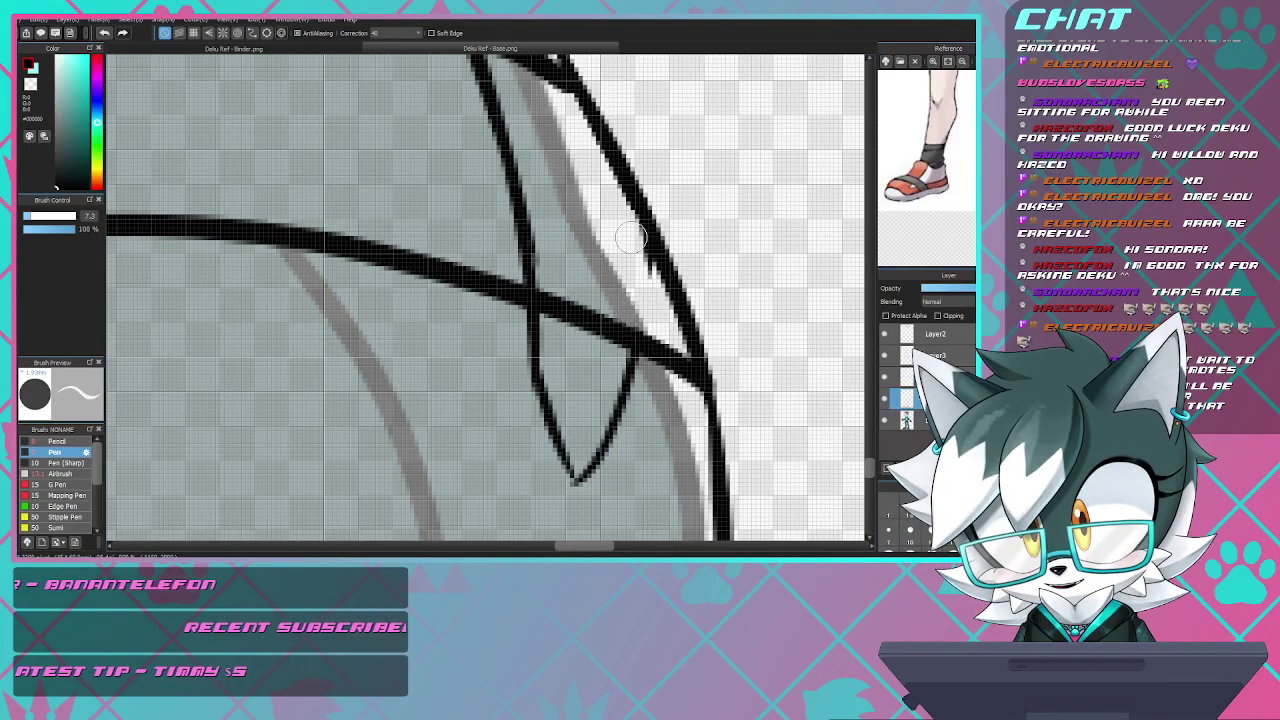
drag(534, 222, 535, 255)
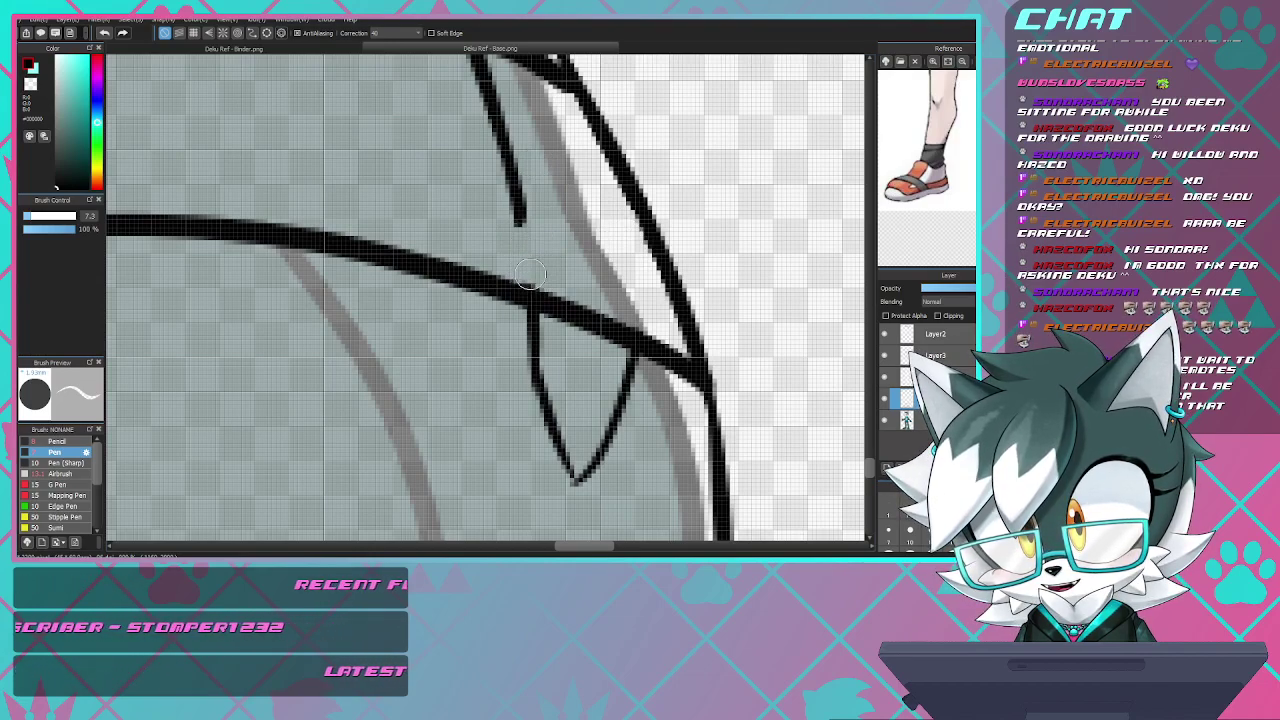
drag(524, 234, 482, 92)
- Erase the leftover stub of the outer side-panel line just below the strap's upper edge on the front-view shoe
scroll(477, 239, down, 3)
scroll(483, 184, up, 6)
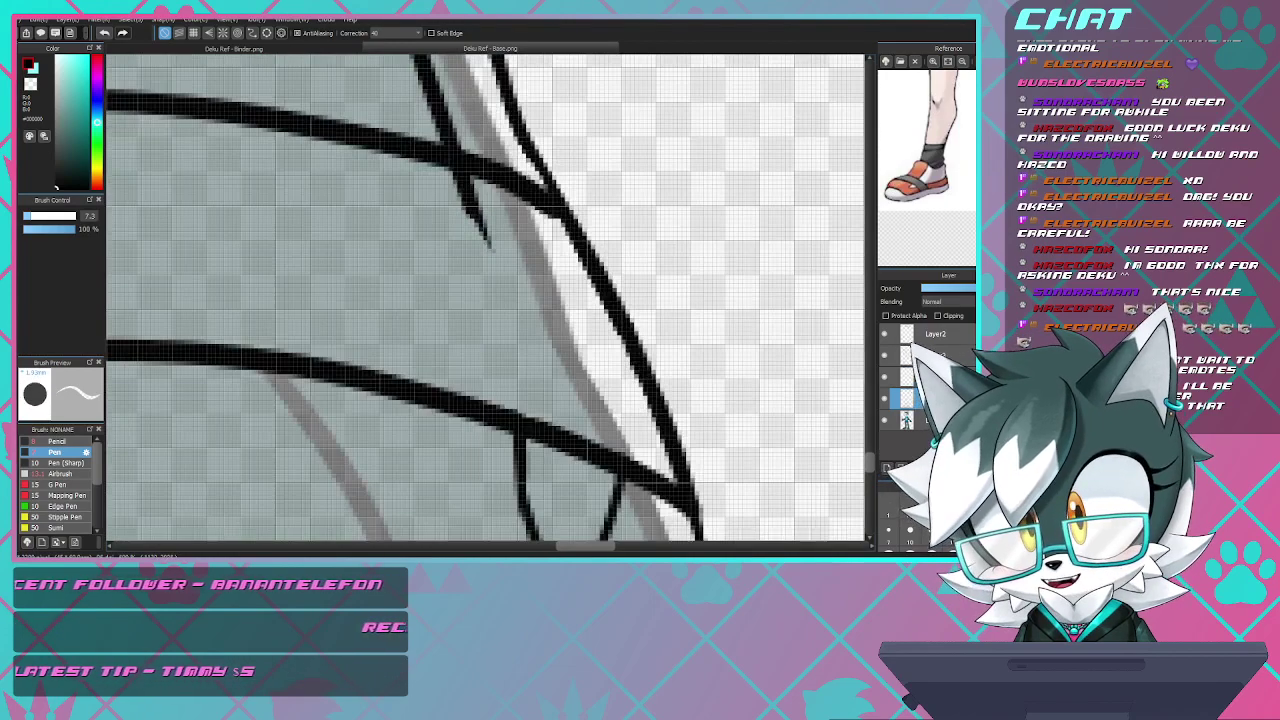
mouse_move(428, 208)
mouse_down()
mouse_move(353, 189)
mouse_move(430, 229)
mouse_move(488, 398)
mouse_up()
drag(420, 310, 400, 230)
scroll(401, 218, down, 6)
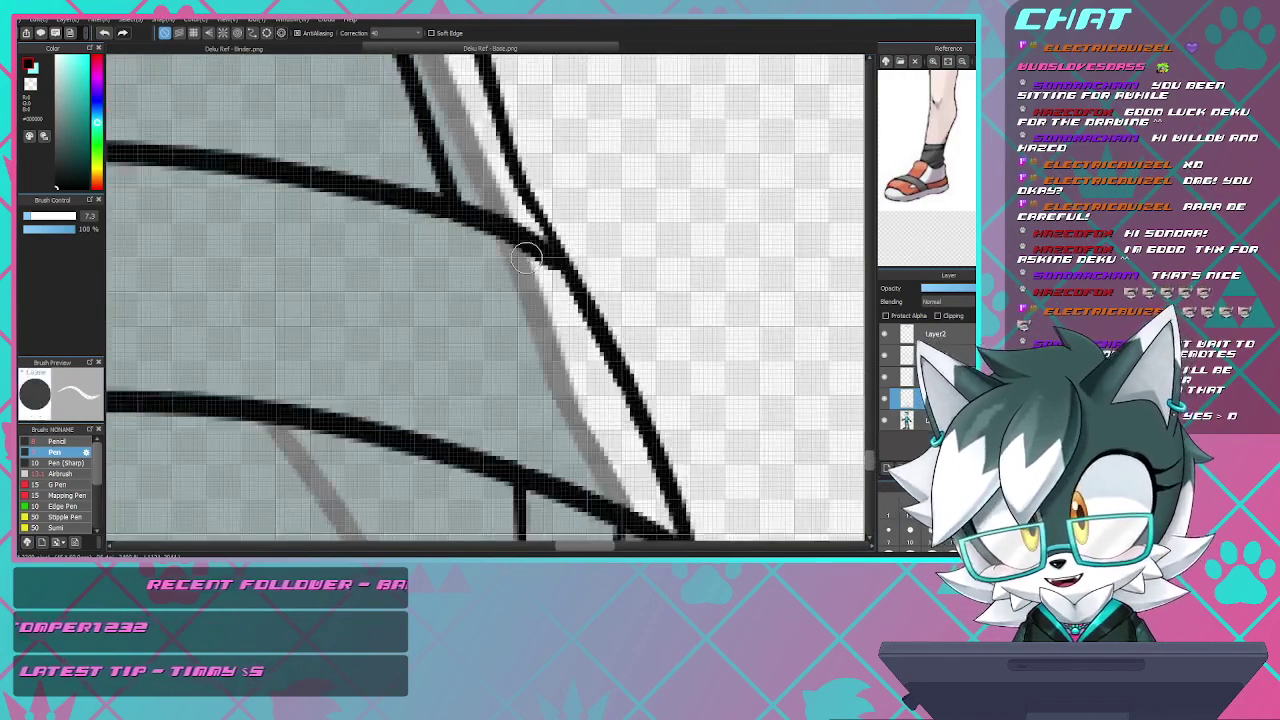
- Erase the inner side-panel lines between the two strap edges on the front-view shoe
scroll(324, 291, up, 3)
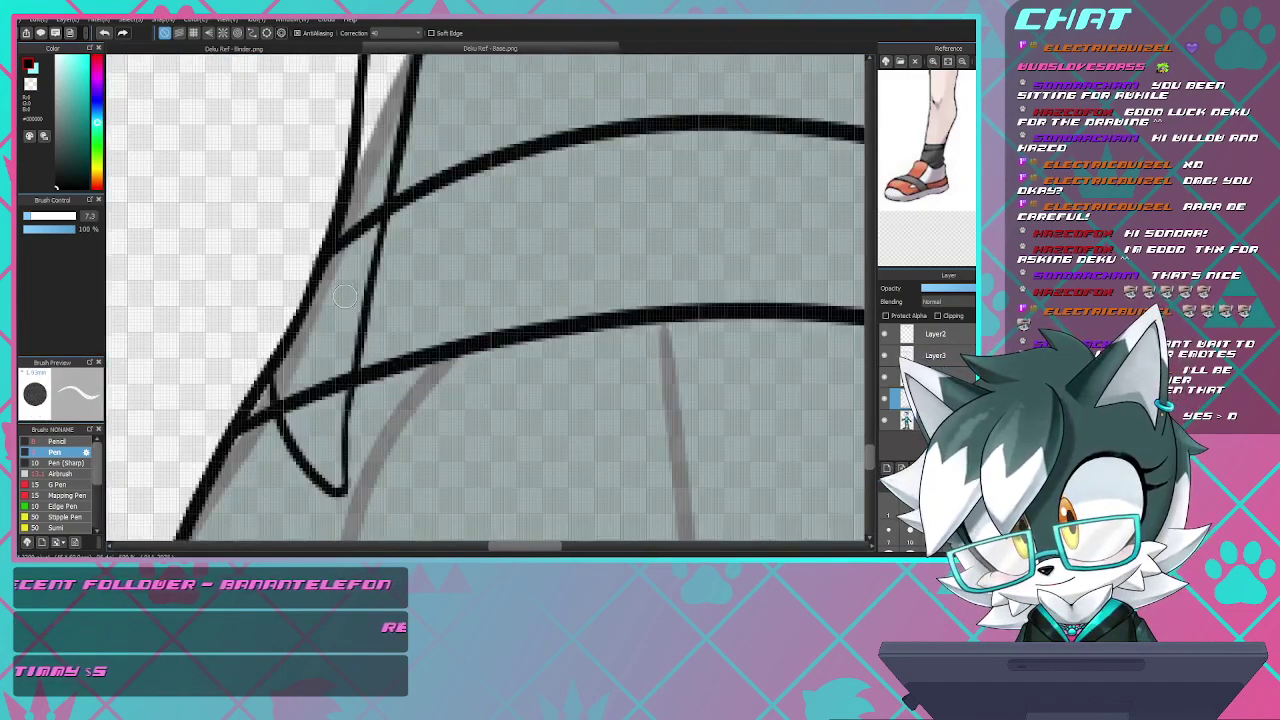
scroll(343, 295, up, 3)
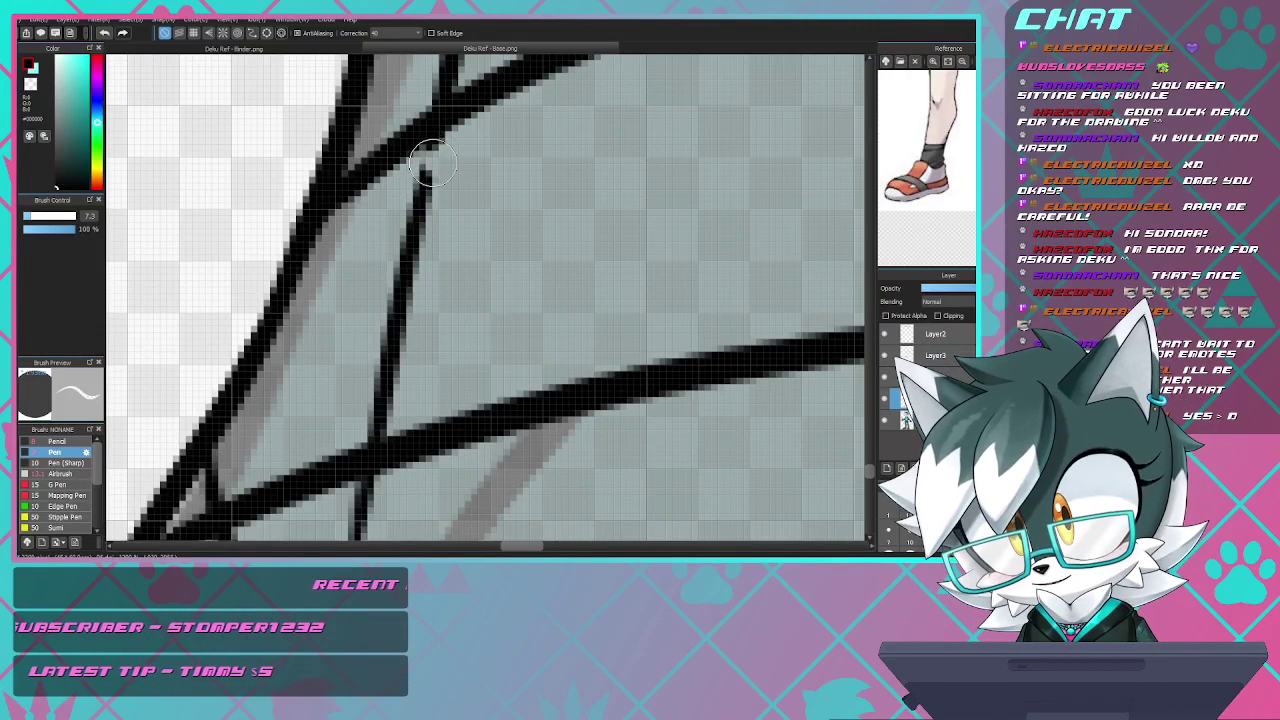
drag(430, 150, 362, 420)
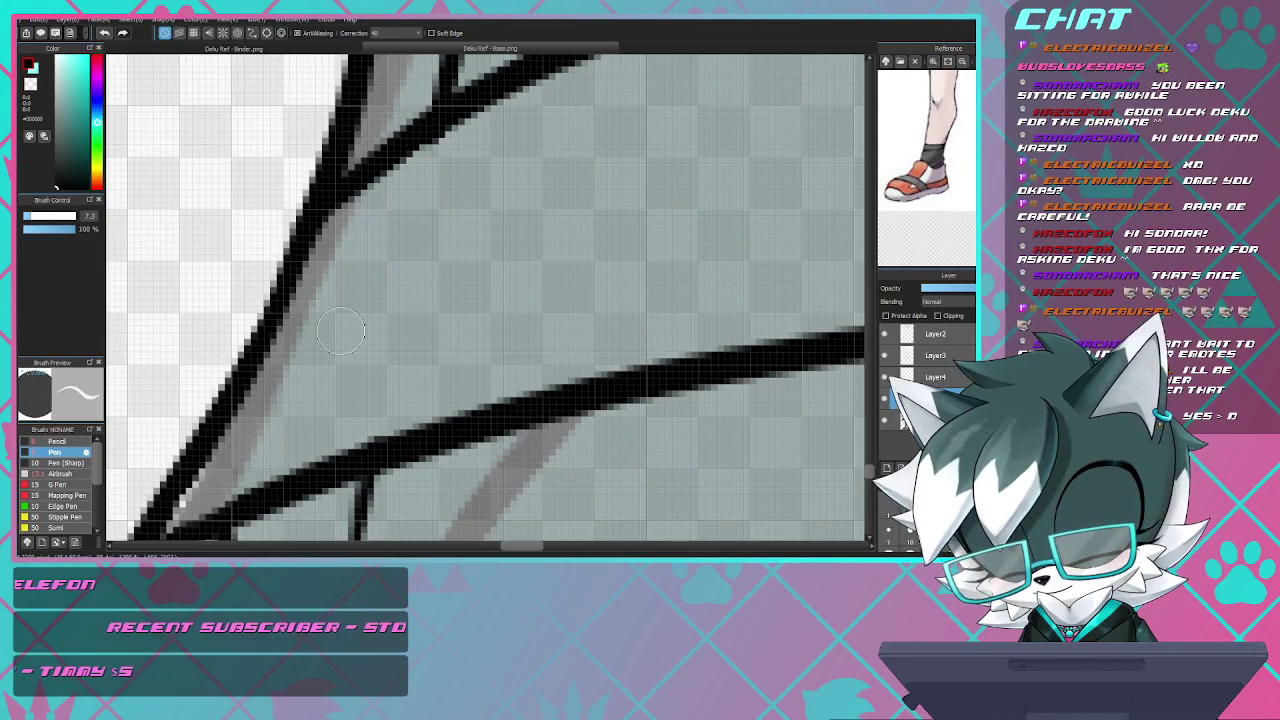
scroll(341, 333, down, 3)
scroll(369, 279, down, 4)
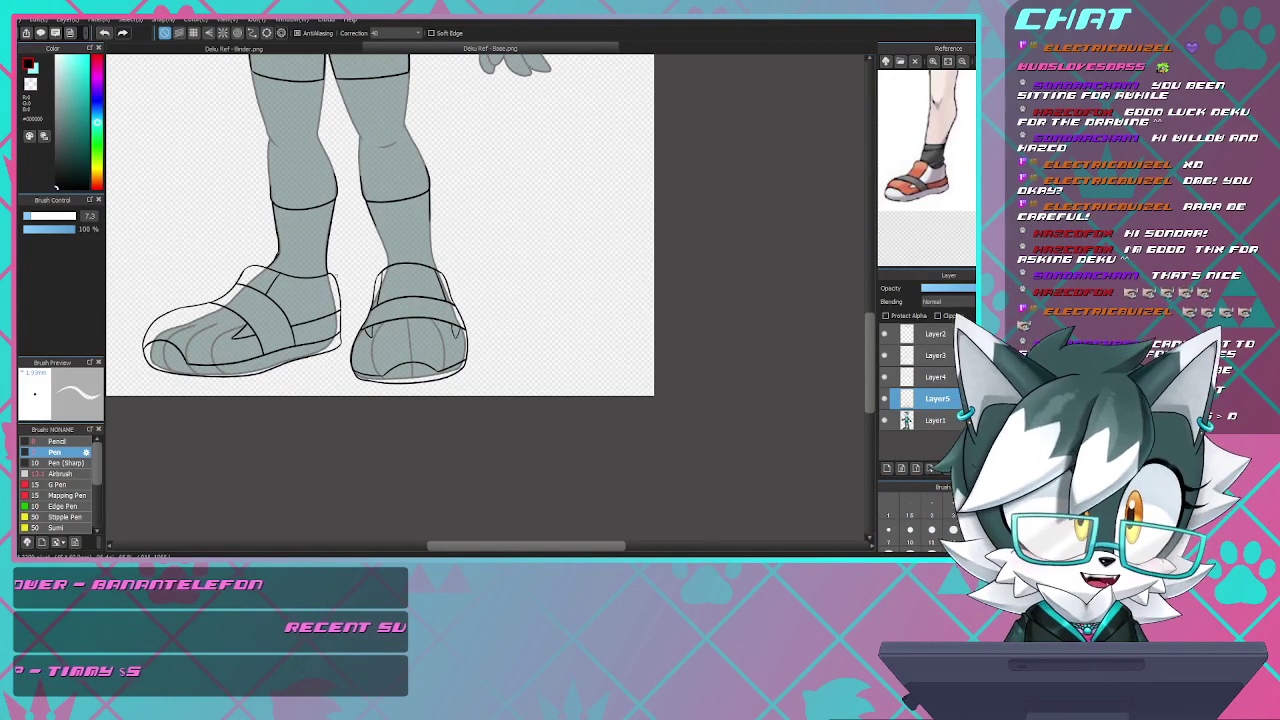
scroll(457, 403, down, 1)
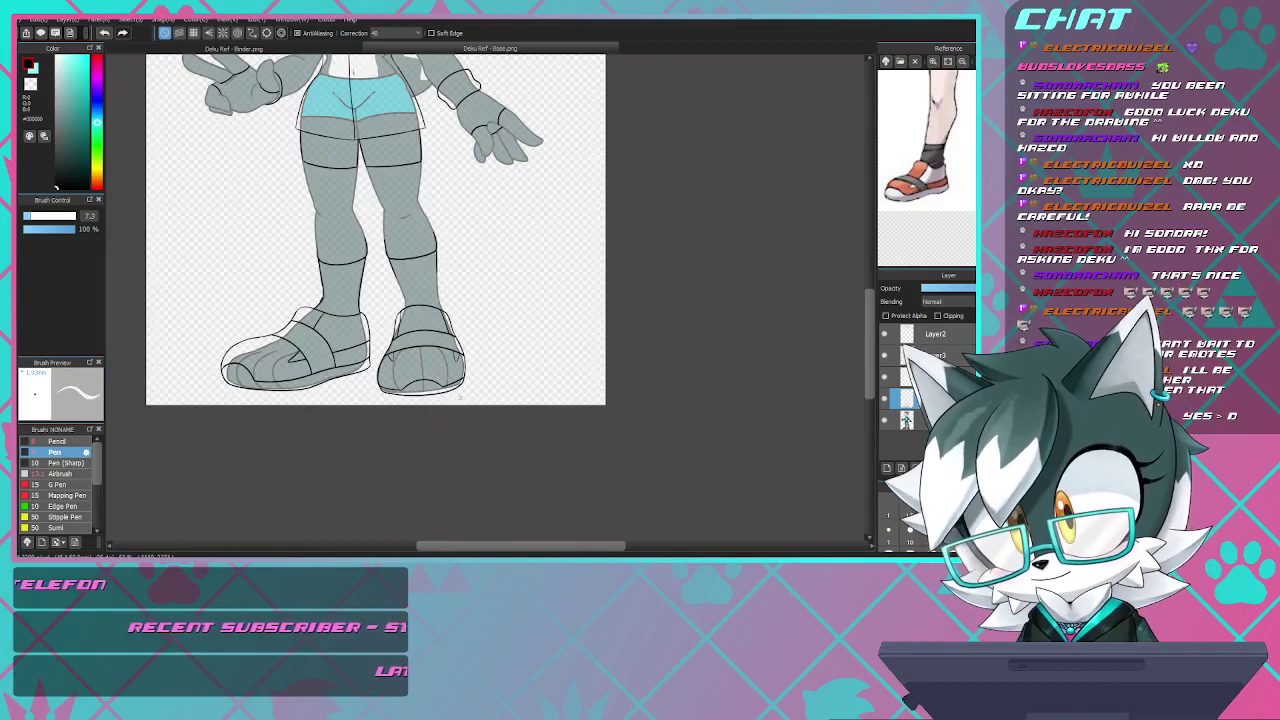
- Extend both sock outlines above the front-view shoe down along the ankle until they meet the shoe opening
scroll(368, 209, up, 3)
scroll(449, 352, up, 5)
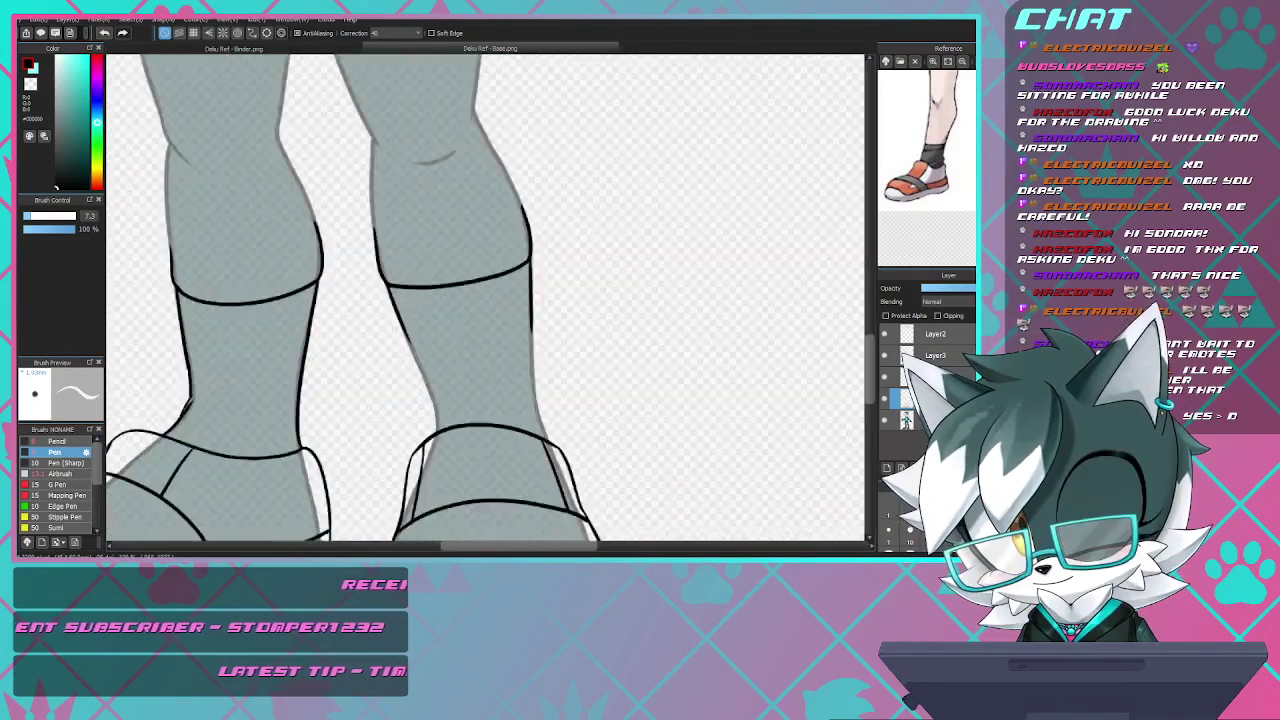
scroll(449, 352, down, 5)
scroll(449, 352, up, 6)
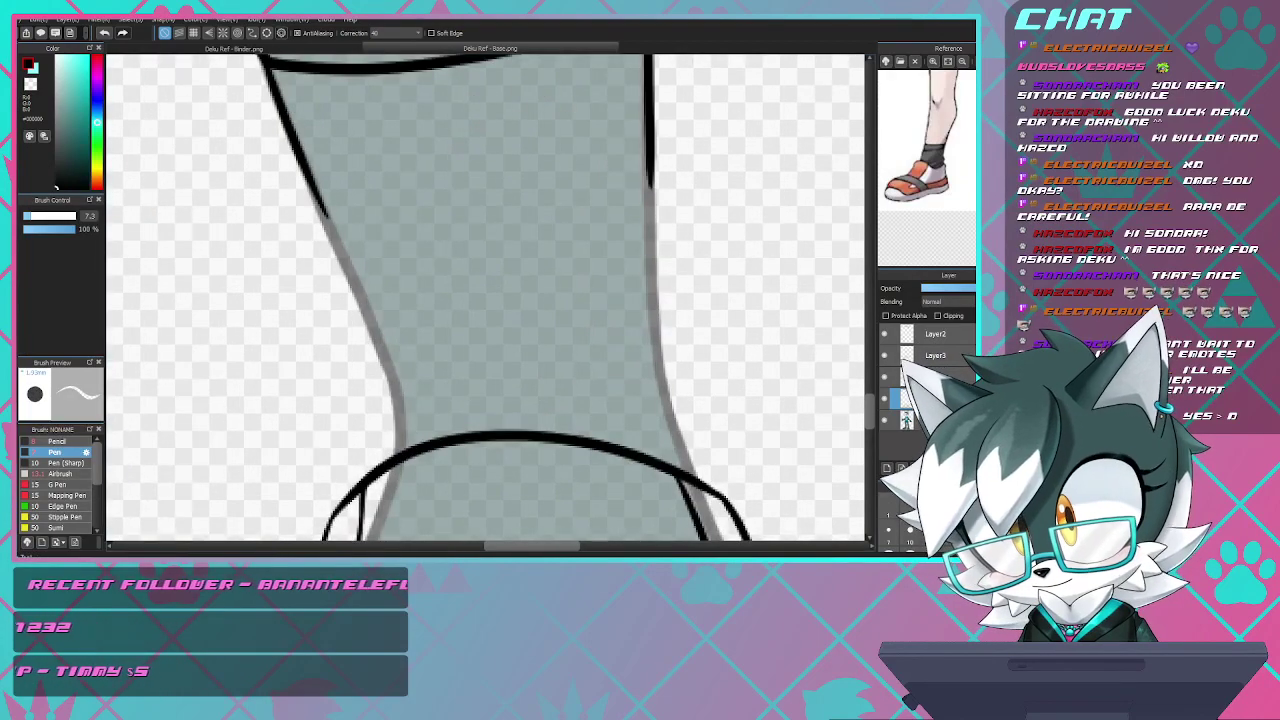
key(b)
drag(302, 172, 405, 412)
drag(385, 362, 399, 442)
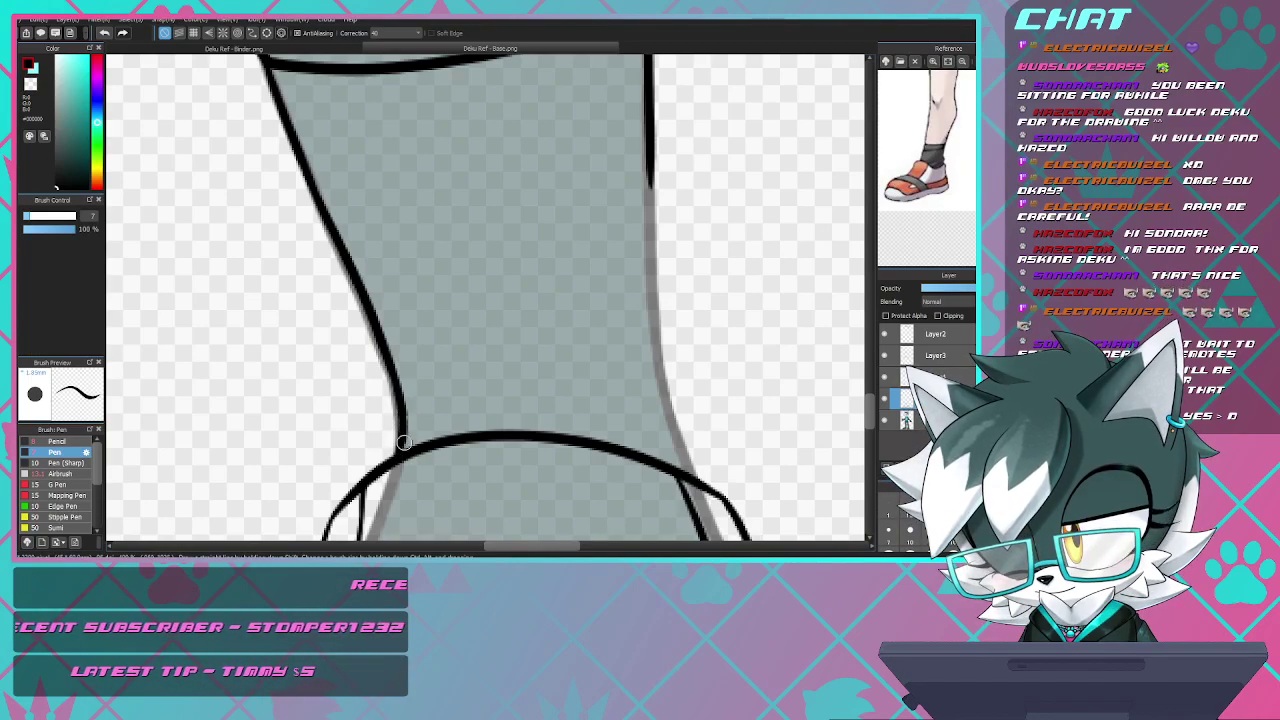
drag(651, 170, 659, 362)
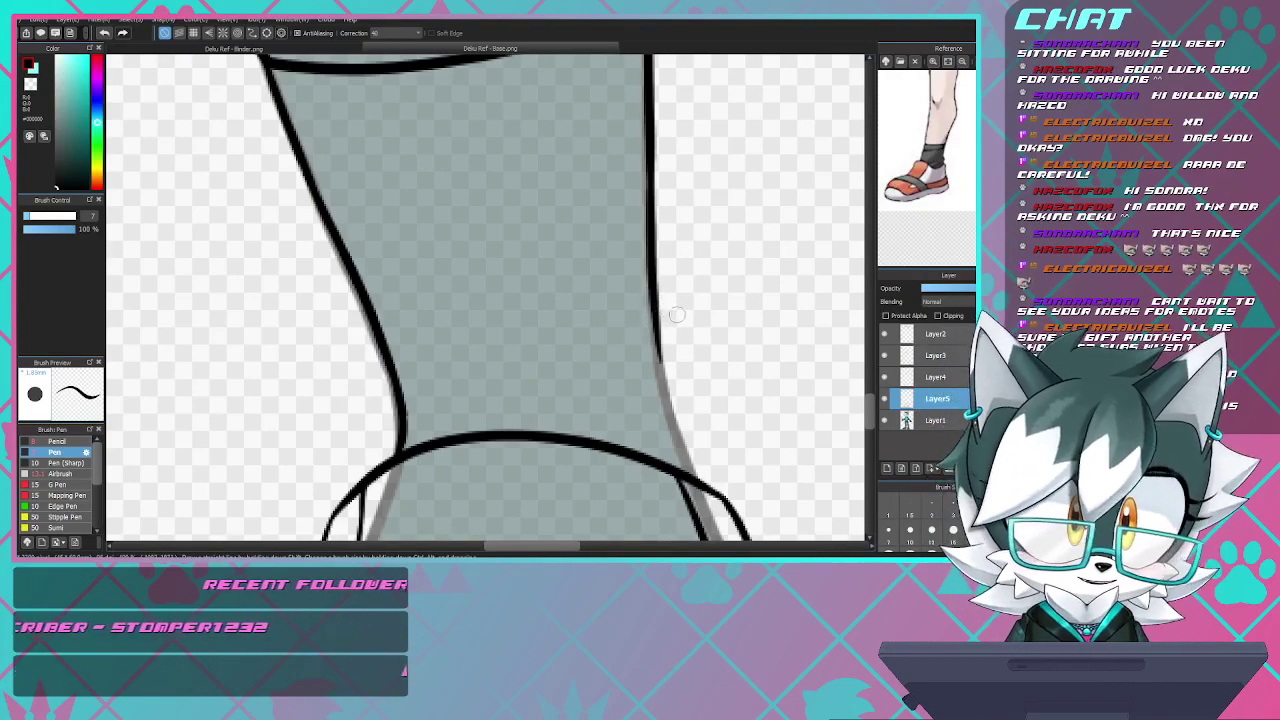
drag(663, 371, 693, 483)
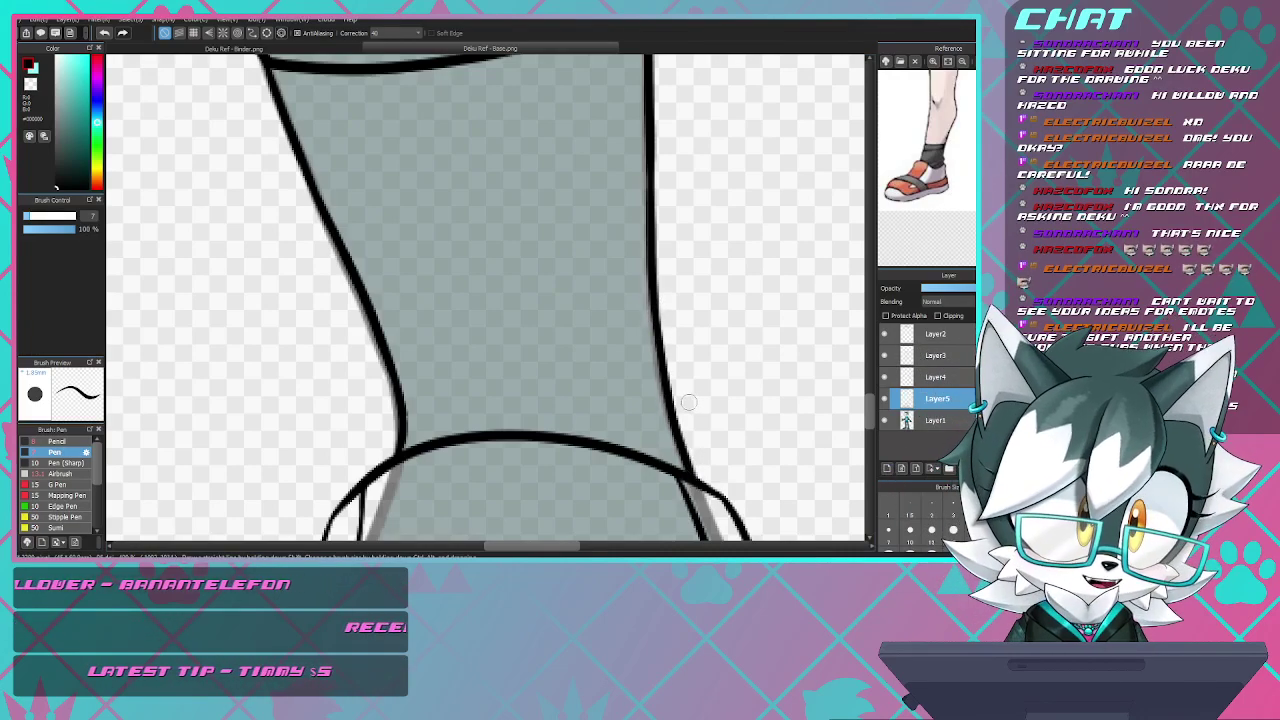
scroll(692, 402, down, 6)
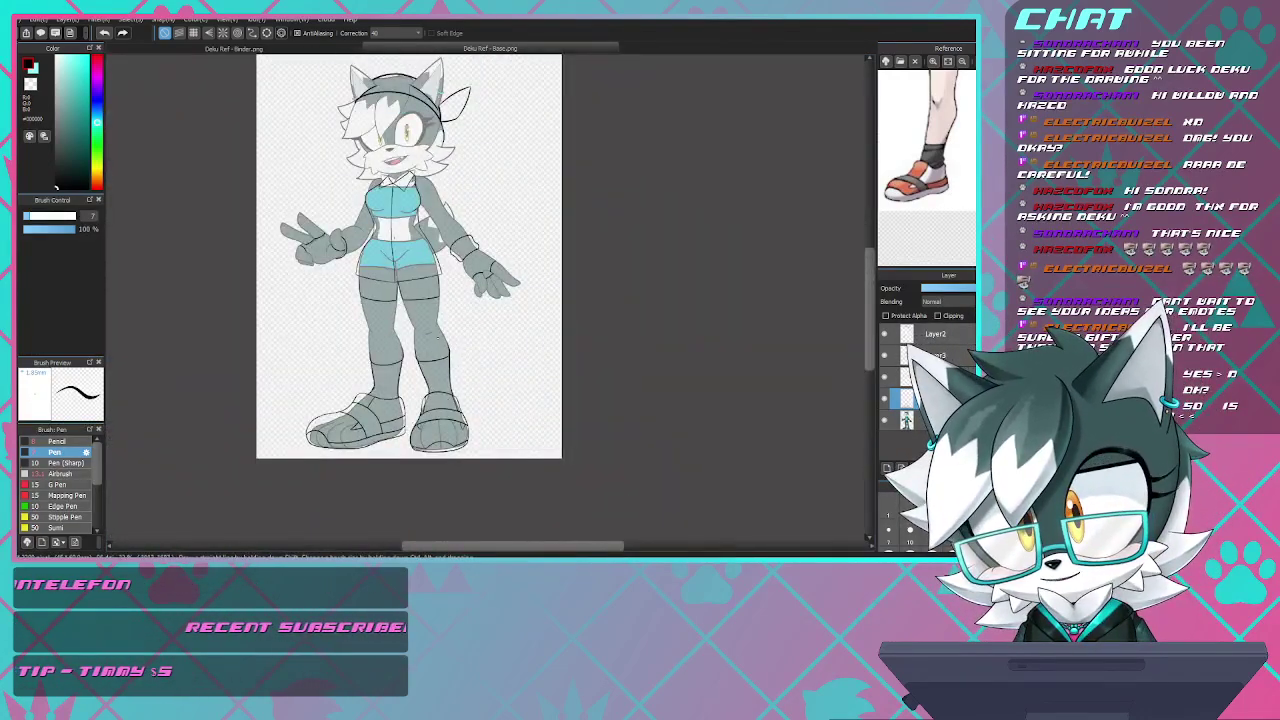
- Try to draw the leg's outer outline curving down from the outer end of the thigh band
scroll(445, 290, up, 8)
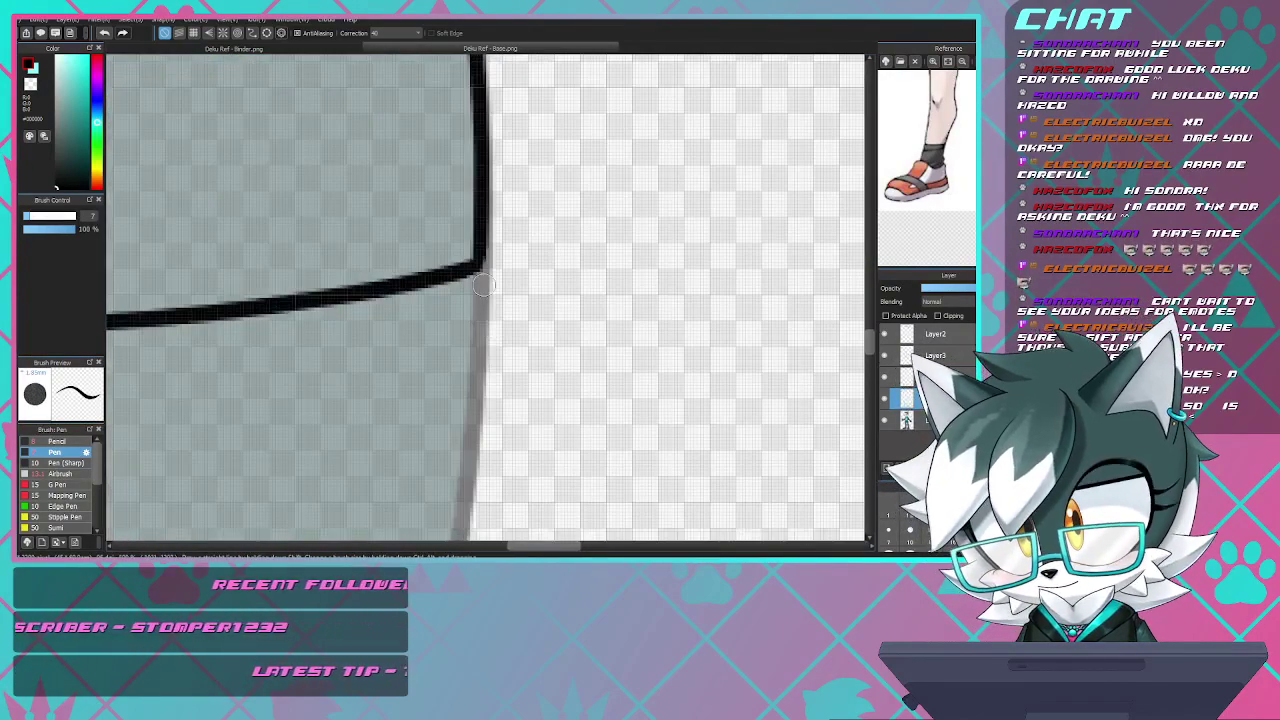
mouse_move(475, 264)
mouse_down()
mouse_move(495, 315)
mouse_move(490, 405)
mouse_up()
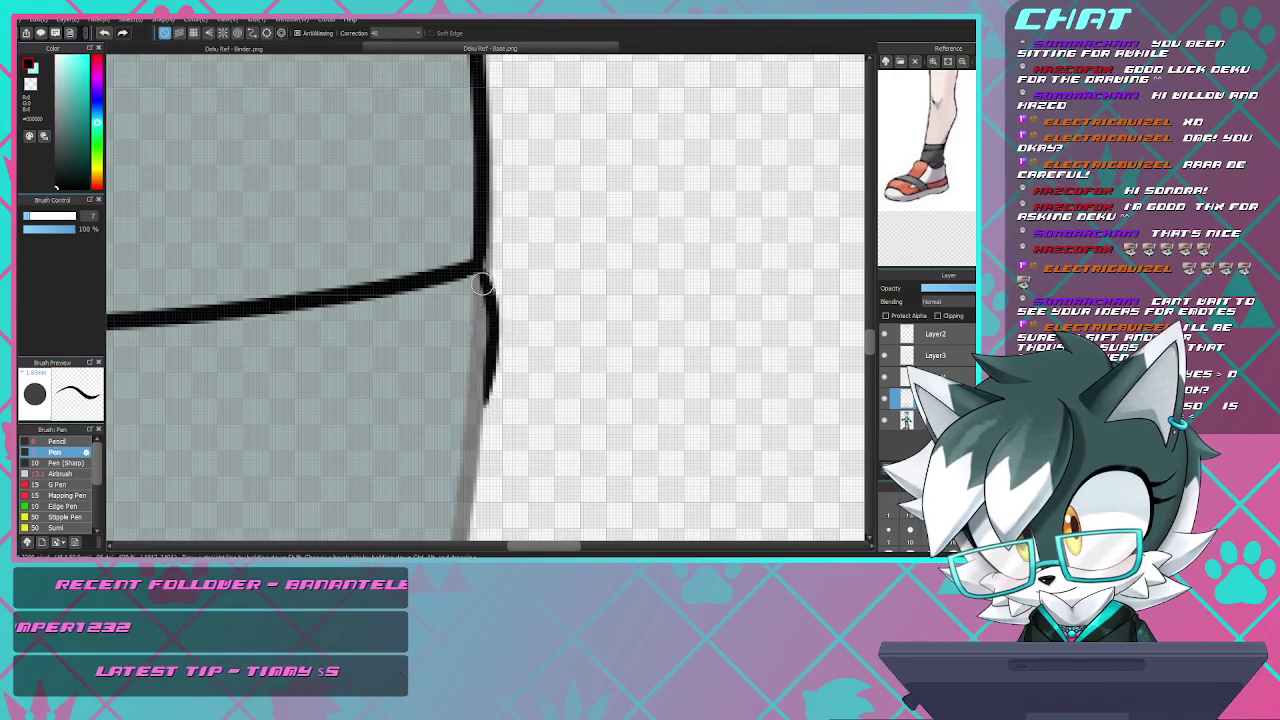
key(ctrl+z)
mouse_move(475, 264)
mouse_down()
mouse_move(489, 376)
mouse_move(480, 476)
mouse_up()
key(ctrl+z)
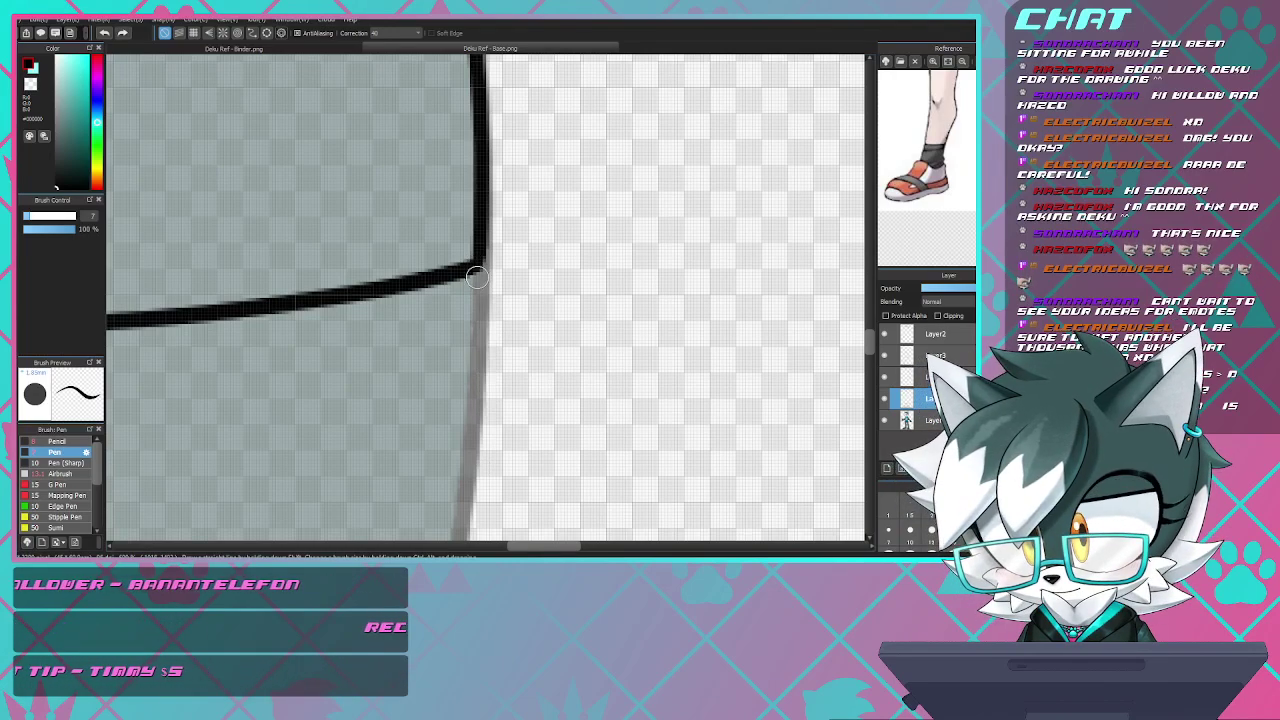
mouse_move(479, 275)
mouse_down()
mouse_move(490, 349)
mouse_move(464, 460)
mouse_up()
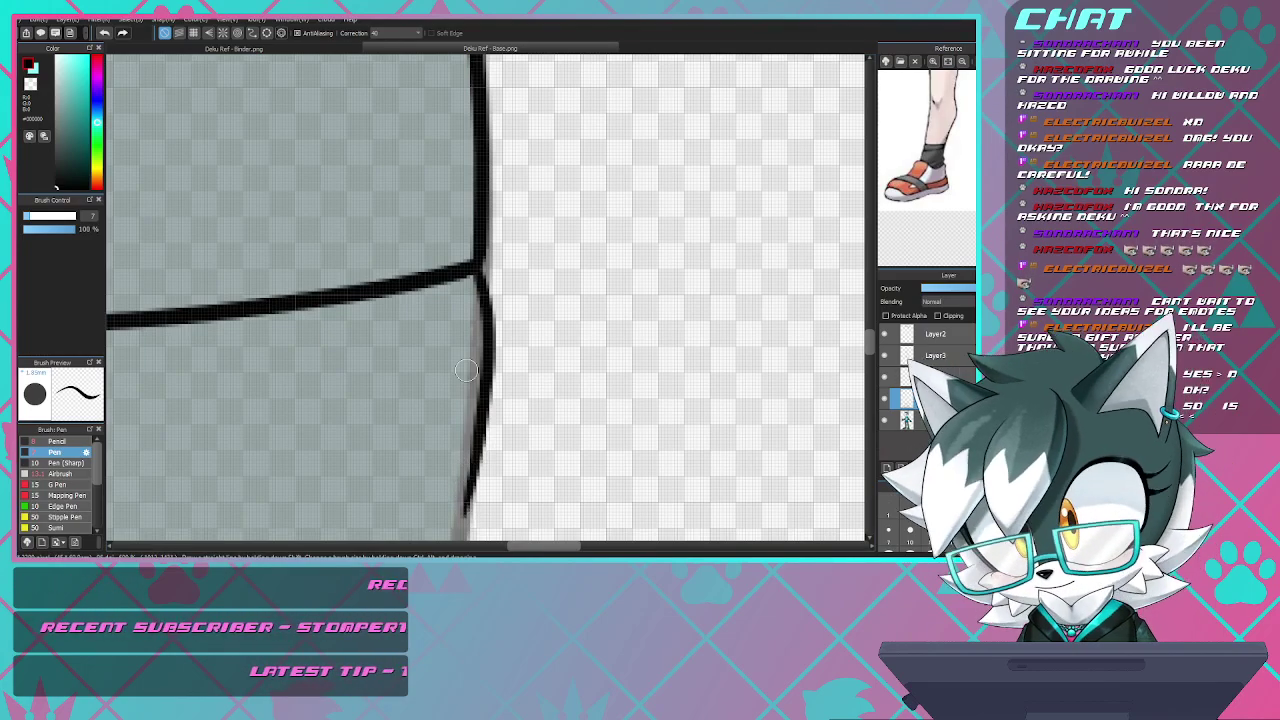
scroll(534, 318, down, 5)
scroll(534, 318, up, 7)
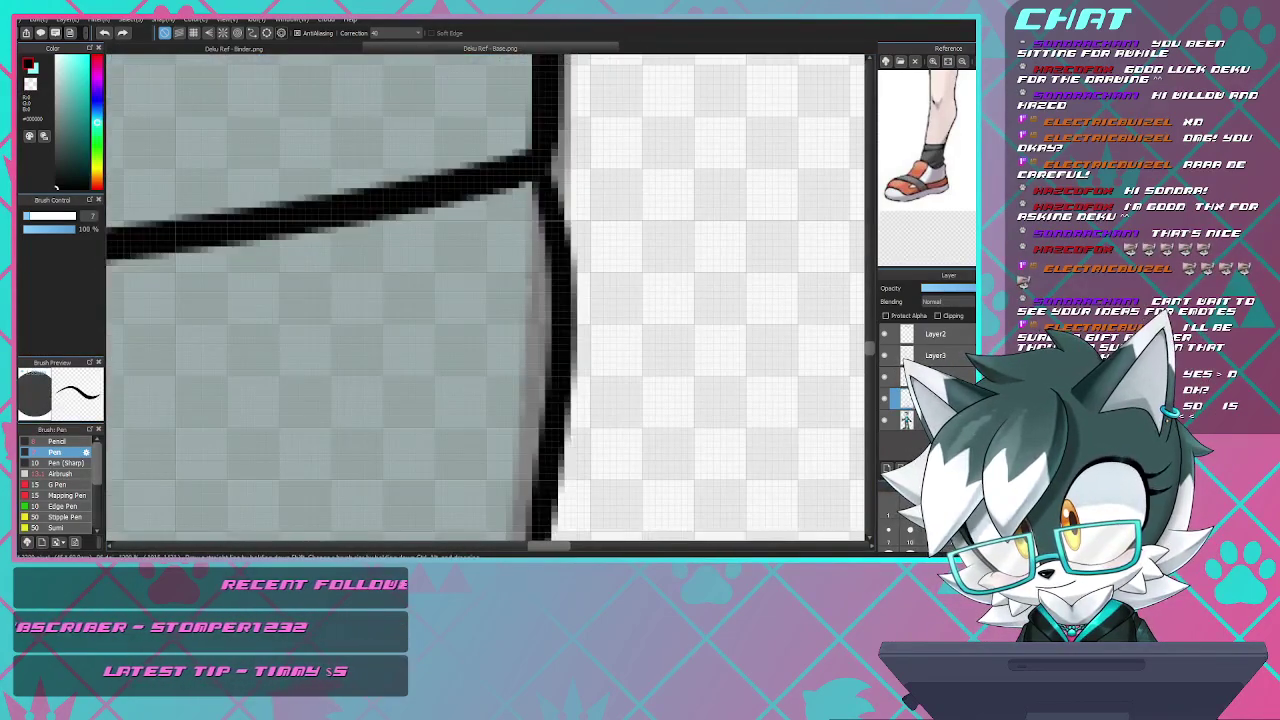
key(ctrl+z)
- Redraw the leg's outer outline below the thigh band, bulging slightly outward before returning to the base outline
mouse_move(531, 163)
mouse_down()
mouse_move(556, 184)
mouse_move(559, 233)
mouse_move(538, 352)
mouse_up()
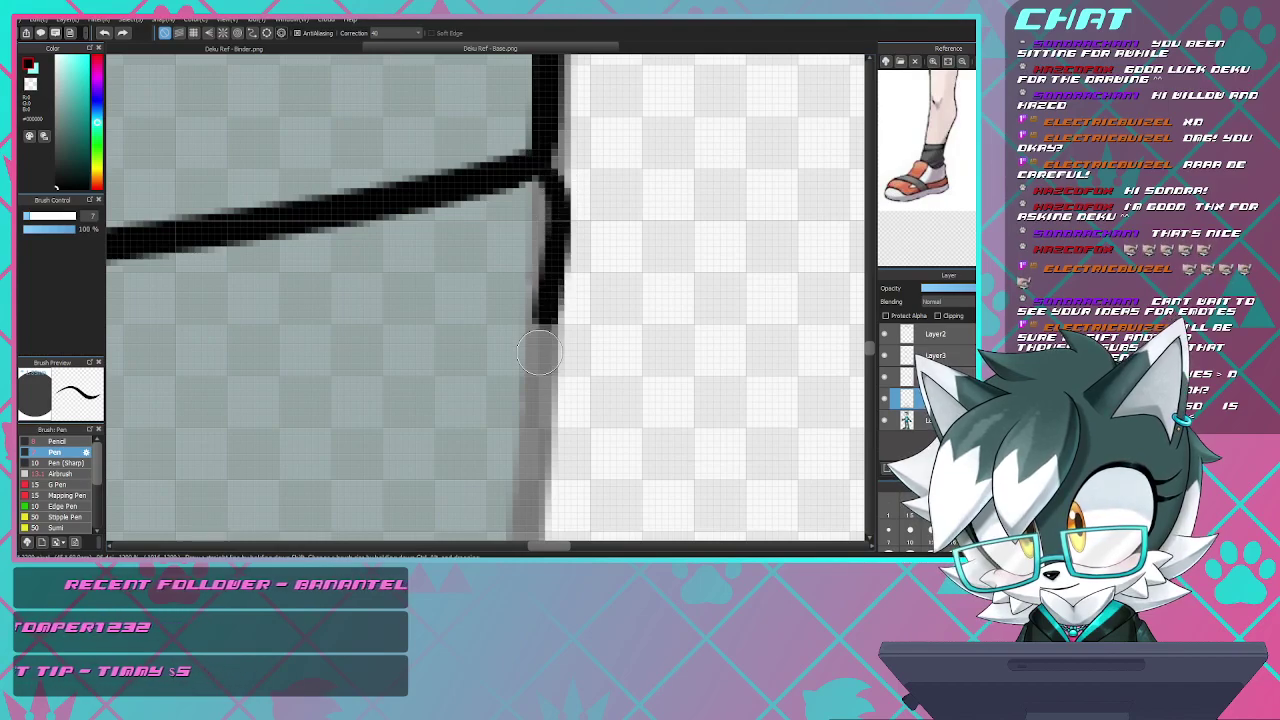
key(ctrl+z)
mouse_move(542, 177)
mouse_down()
mouse_move(567, 272)
mouse_move(534, 478)
mouse_up()
key(ctrl+z)
mouse_move(542, 170)
mouse_down()
mouse_move(569, 295)
mouse_move(533, 537)
mouse_up()
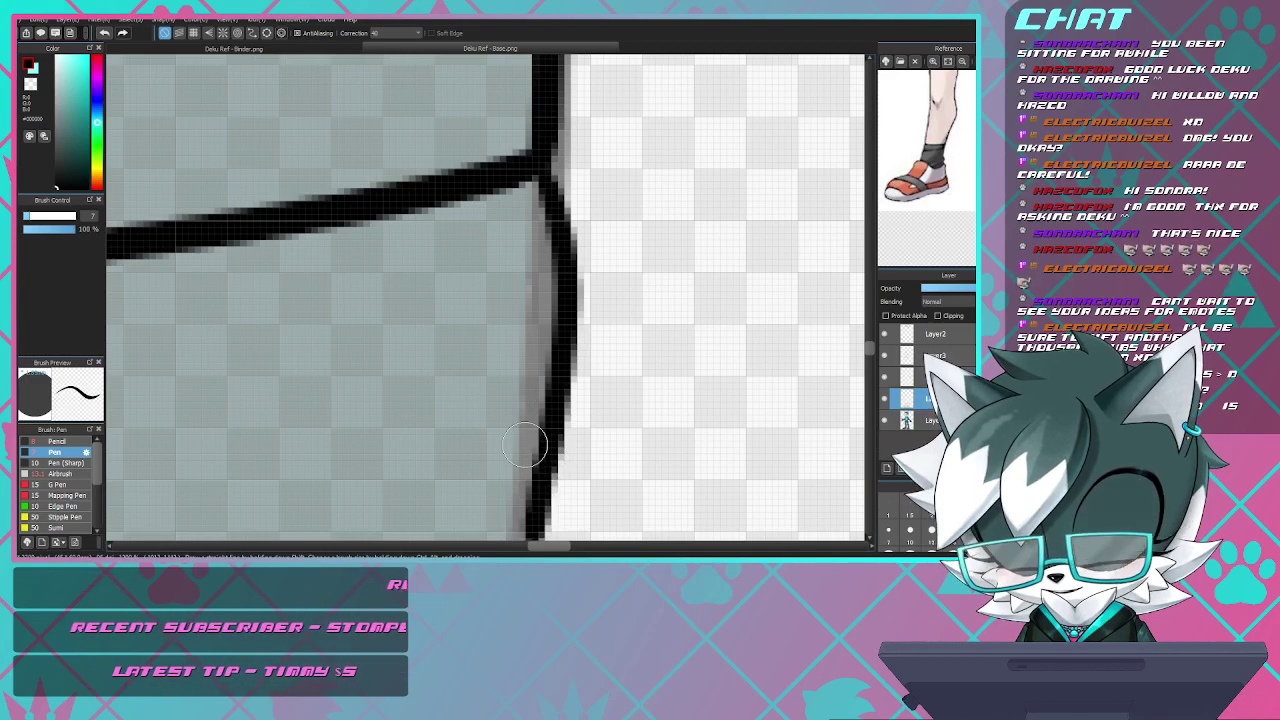
- Undo the bulging outer outline drawn below the thigh band on the right-hand leg
scroll(546, 451, down, 6)
scroll(580, 330, up, 6)
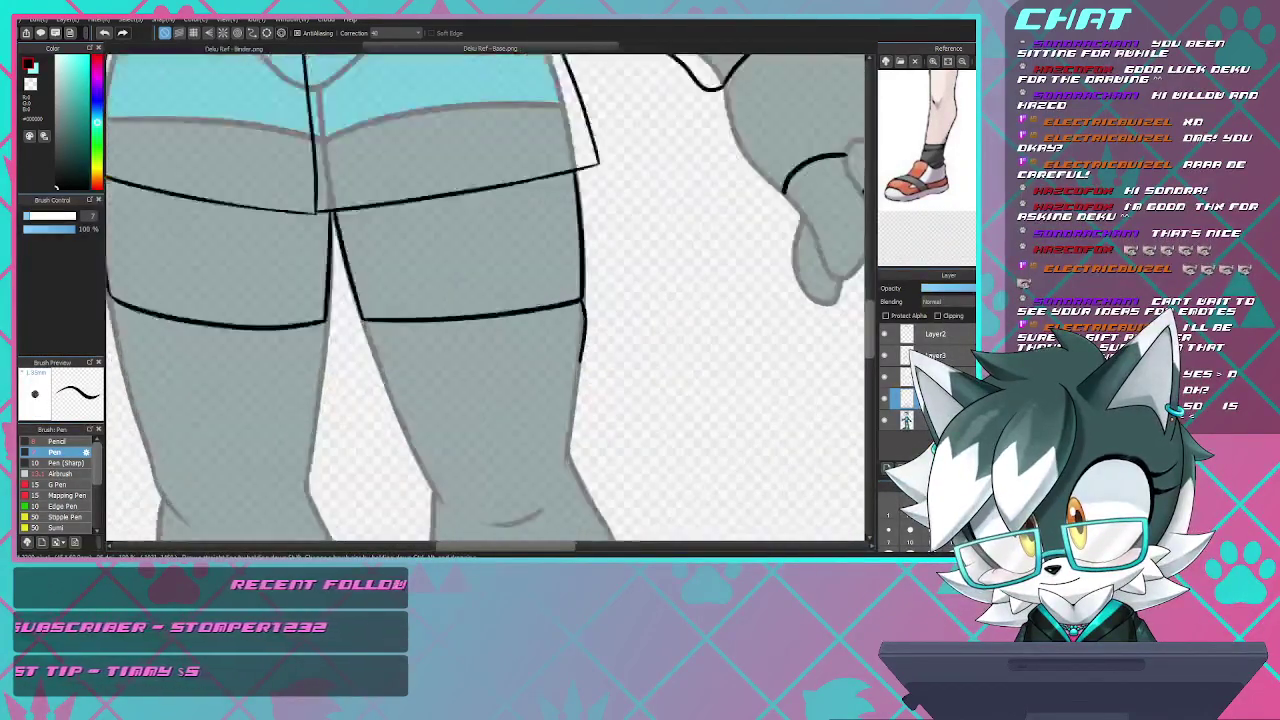
key(ctrl+z)
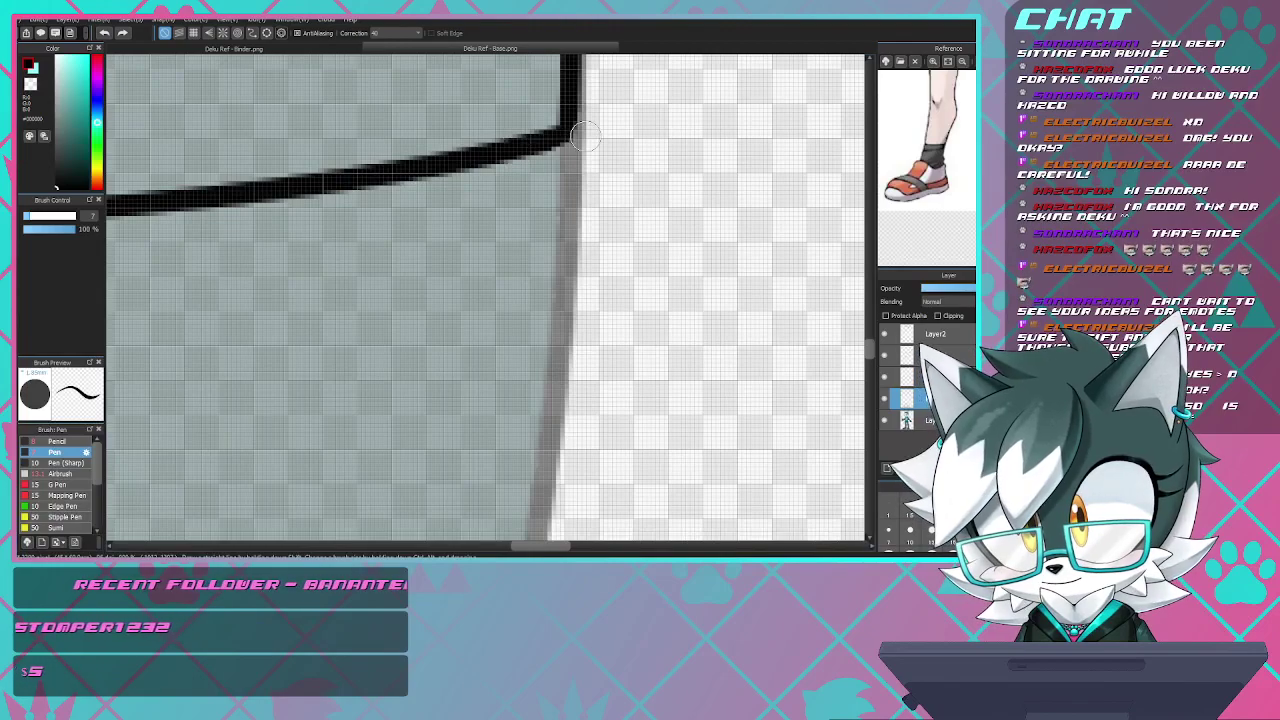
- Try to draw a short outer leg outline starting at the outer end of the right-hand thigh band
drag(574, 184, 564, 260)
key(ctrl+z)
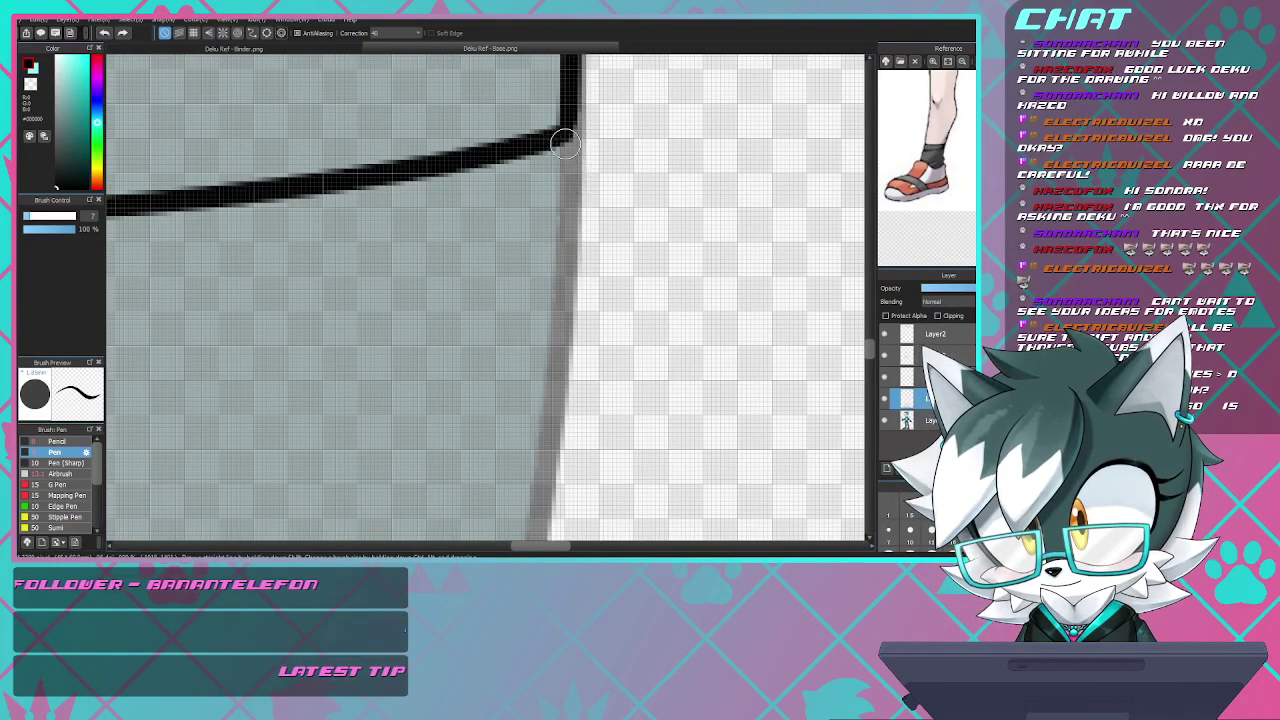
drag(563, 135, 571, 249)
key(ctrl+z)
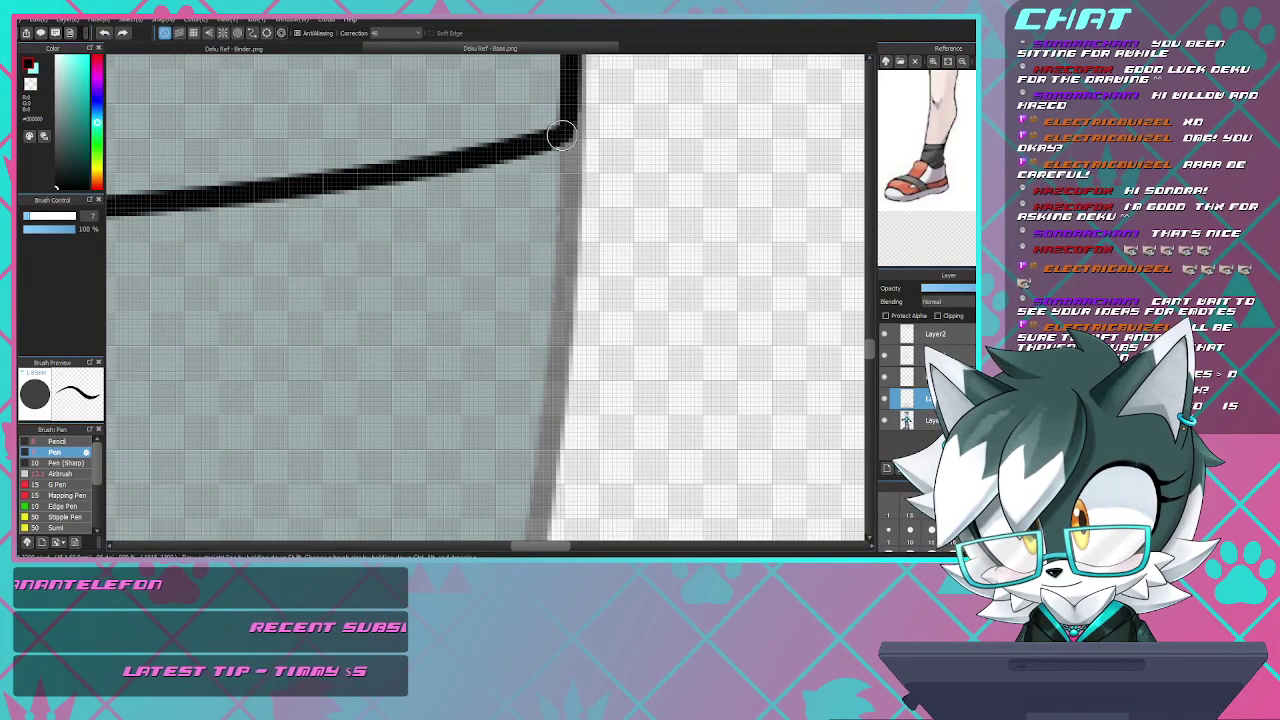
drag(564, 136, 576, 222)
key(ctrl+z)
- Draw a short outer outline below the right-hand thigh band, bulging slightly and tapering back into the base leg line
drag(564, 128, 570, 212)
mouse_move(572, 163)
mouse_down()
mouse_move(563, 326)
mouse_move(580, 262)
mouse_up()
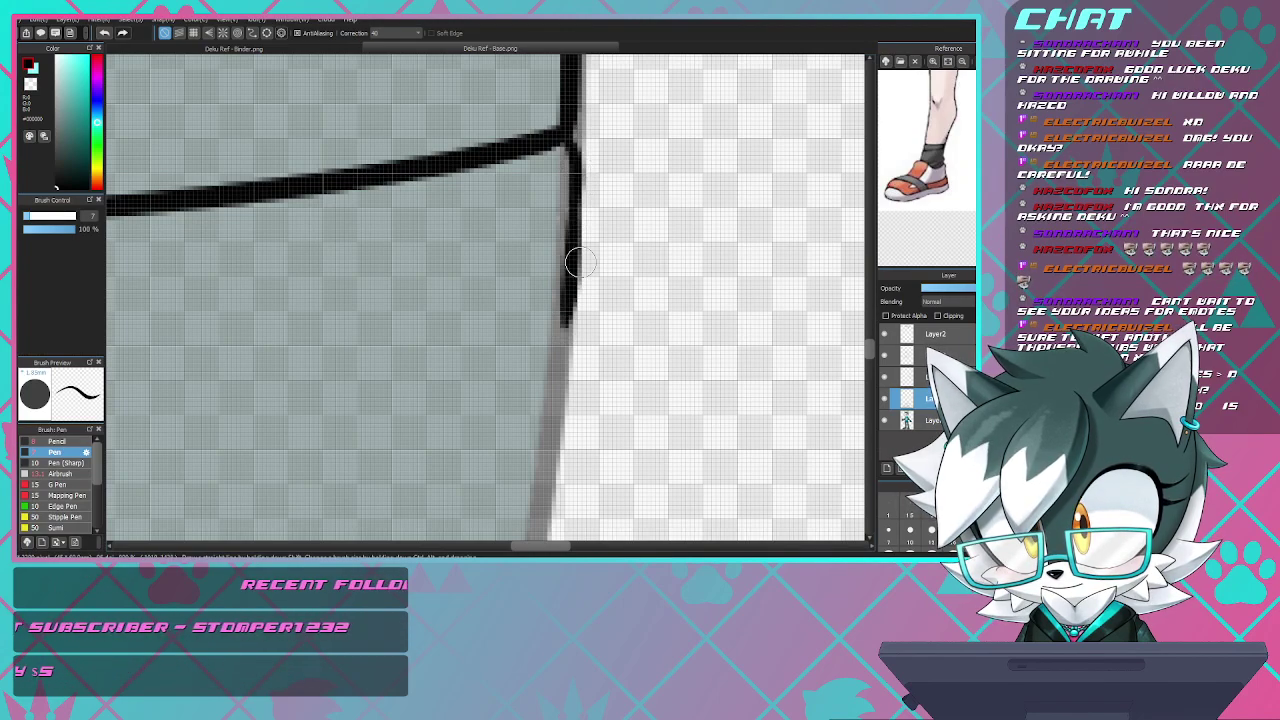
scroll(580, 262, down, 5)
- Try to draw the right-hand leg's inner outline running down from the inner end of the thigh band
scroll(440, 268, up, 3)
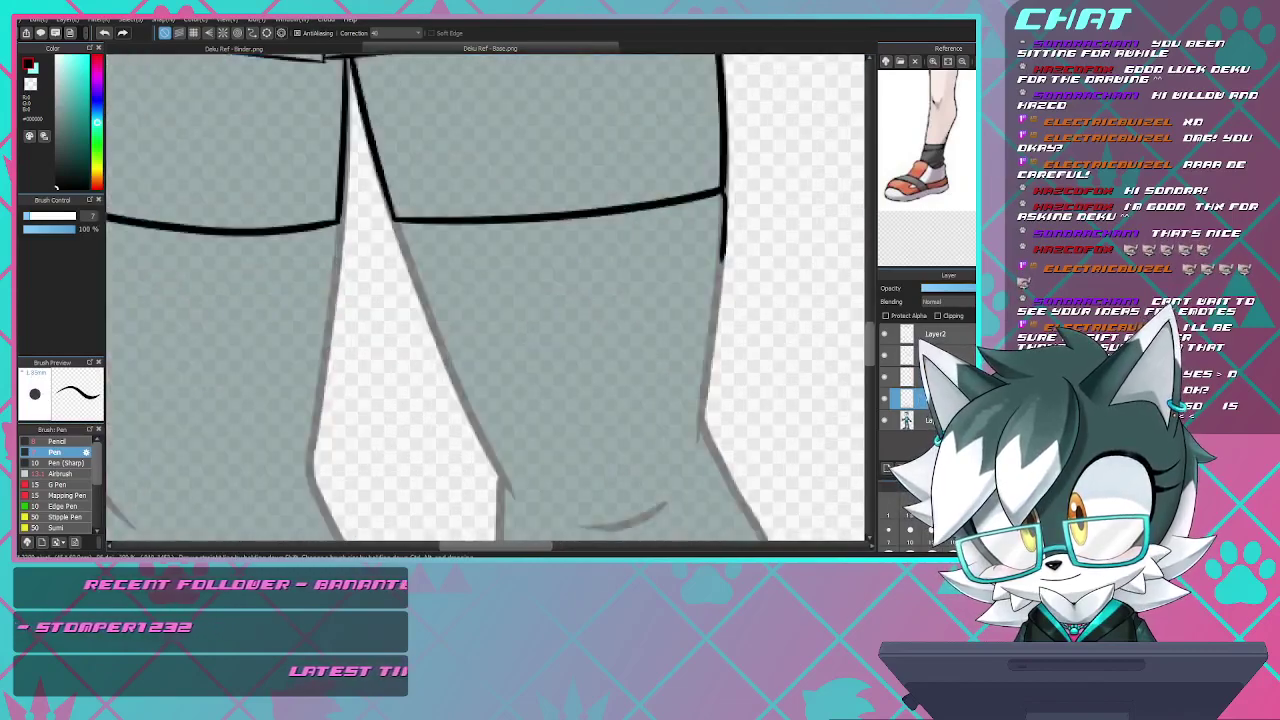
scroll(406, 236, up, 2)
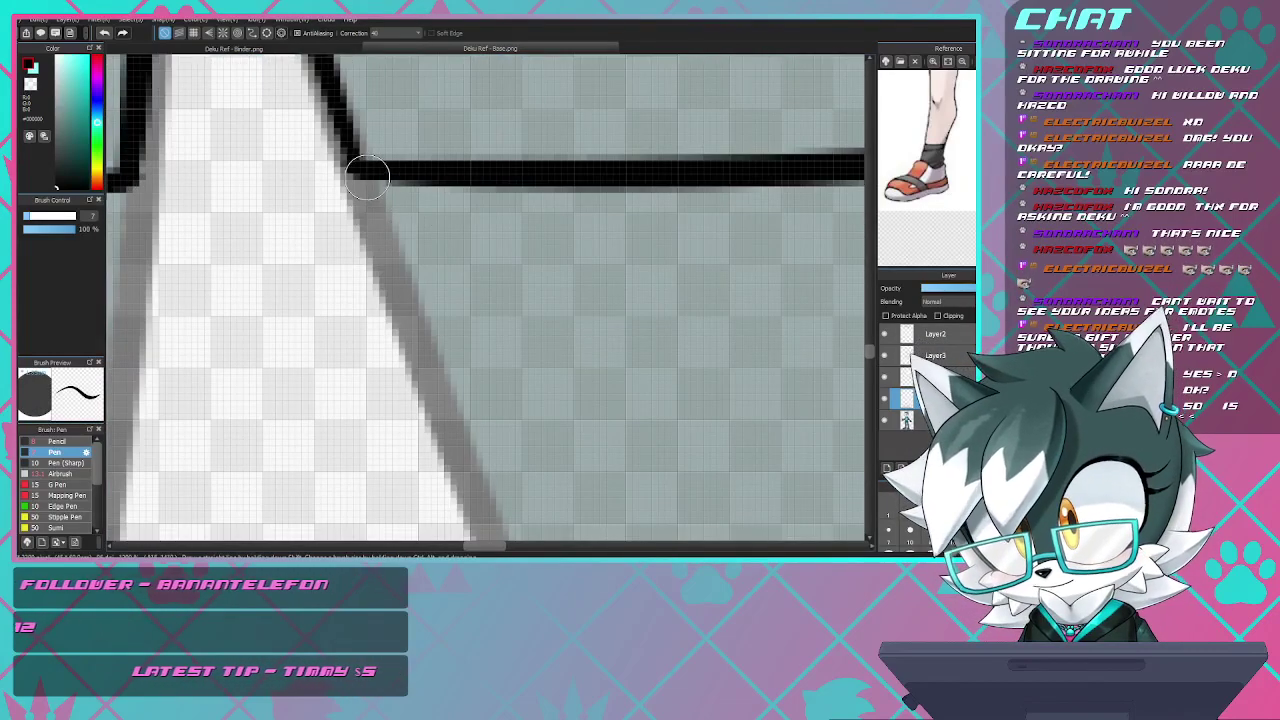
mouse_move(357, 231)
mouse_down()
mouse_move(384, 306)
mouse_move(360, 215)
mouse_move(453, 430)
mouse_up()
drag(428, 386, 470, 472)
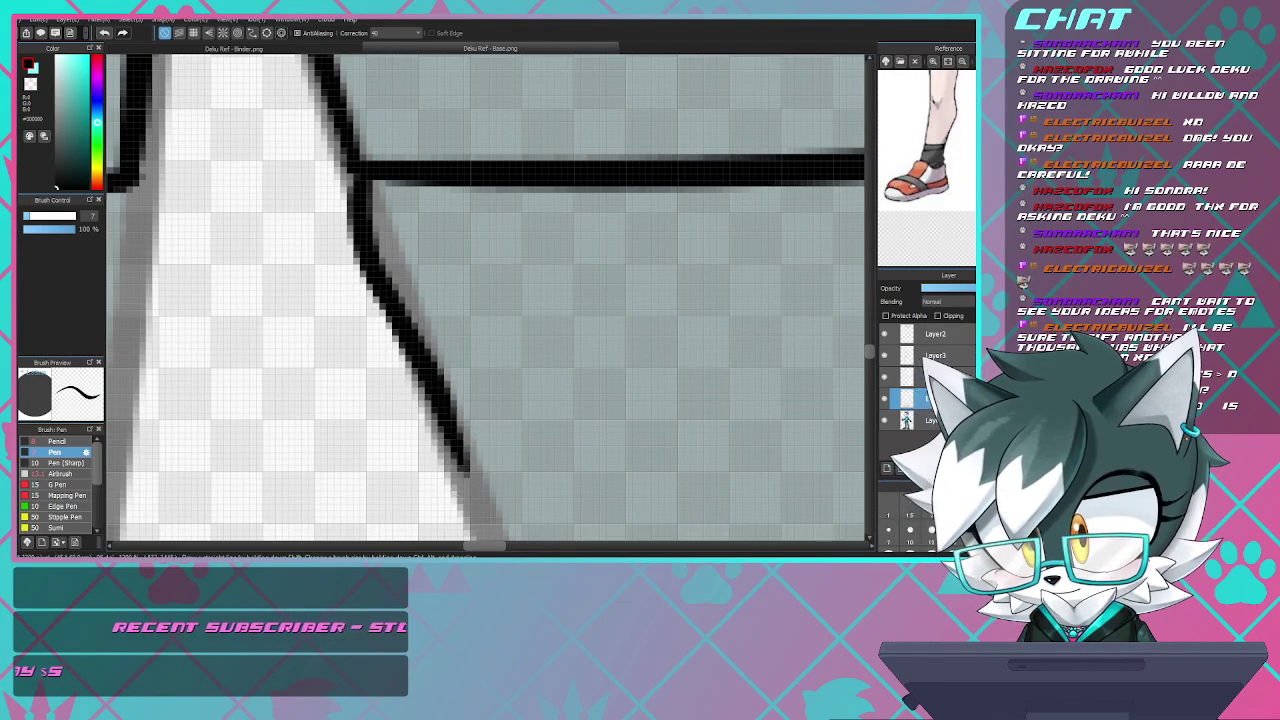
key(ctrl+z)
scroll(447, 405, down, 5)
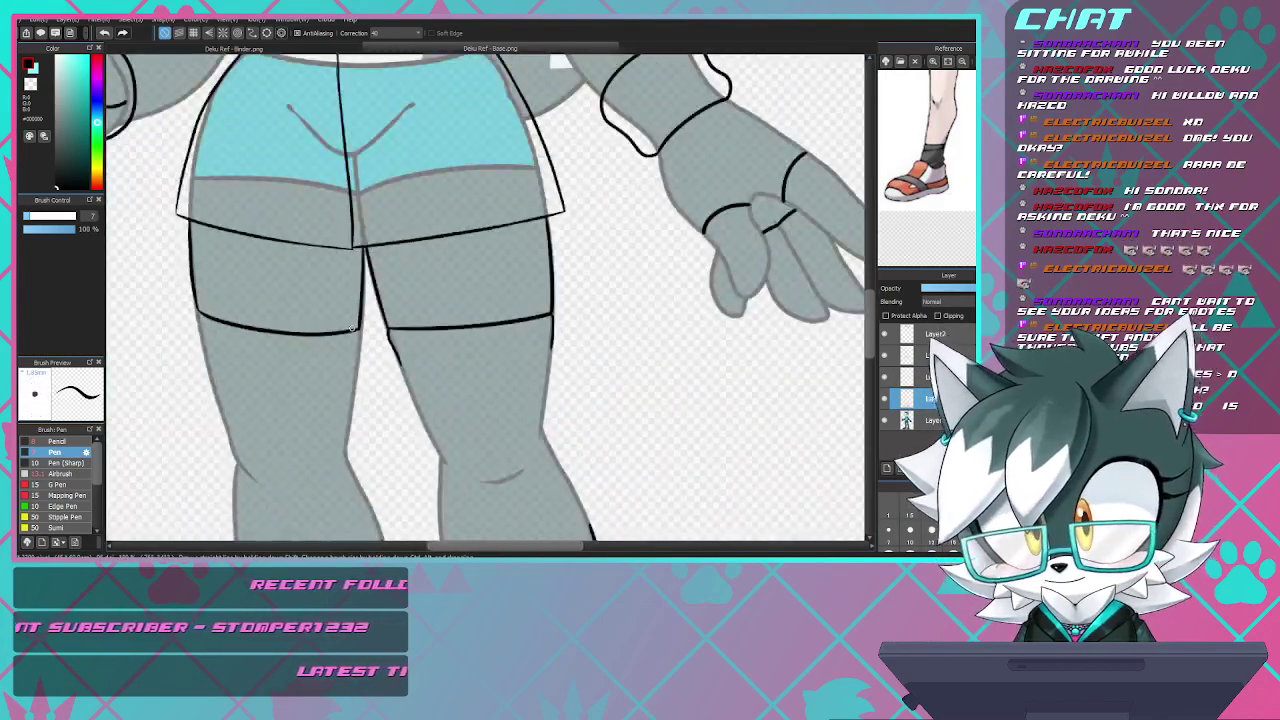
scroll(447, 405, up, 5)
key(ctrl+z)
key(ctrl+z)
key(ctrl+z)
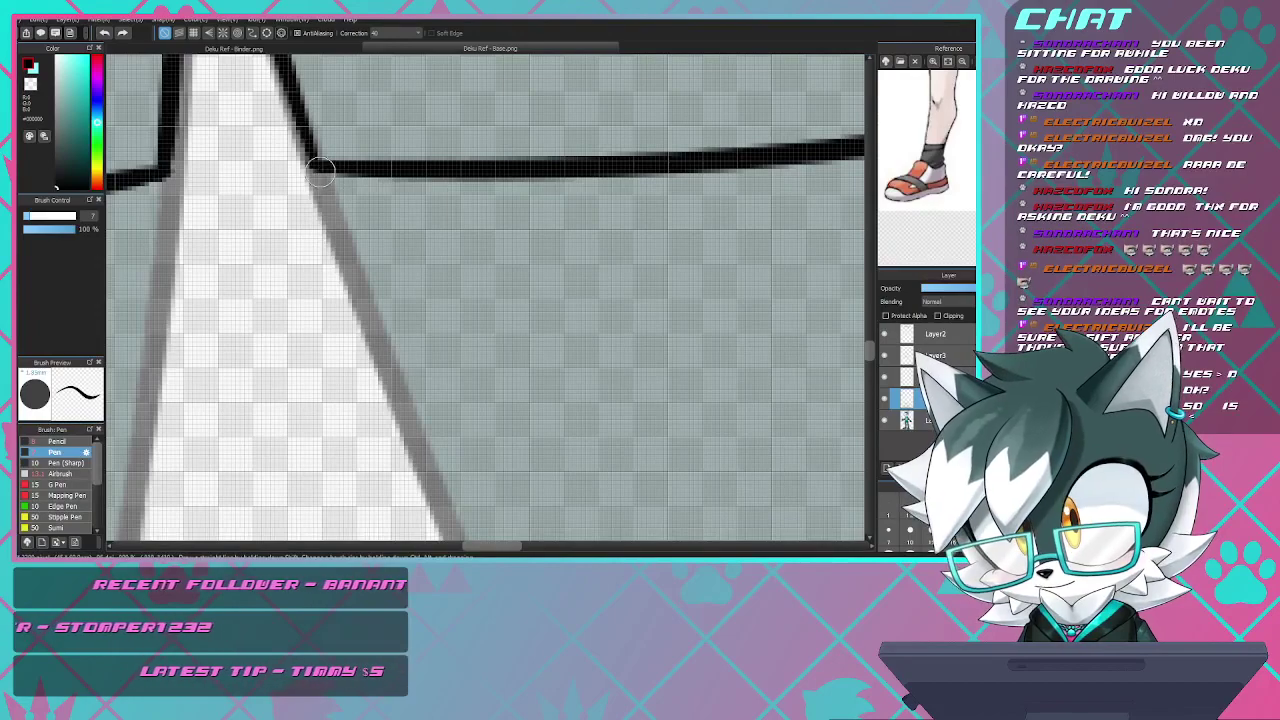
- Draw the right-hand leg's inner outline below the thigh band, bulging slightly into the gap before meeting the base line
mouse_move(316, 182)
mouse_down()
mouse_move(318, 217)
mouse_move(388, 356)
mouse_up()
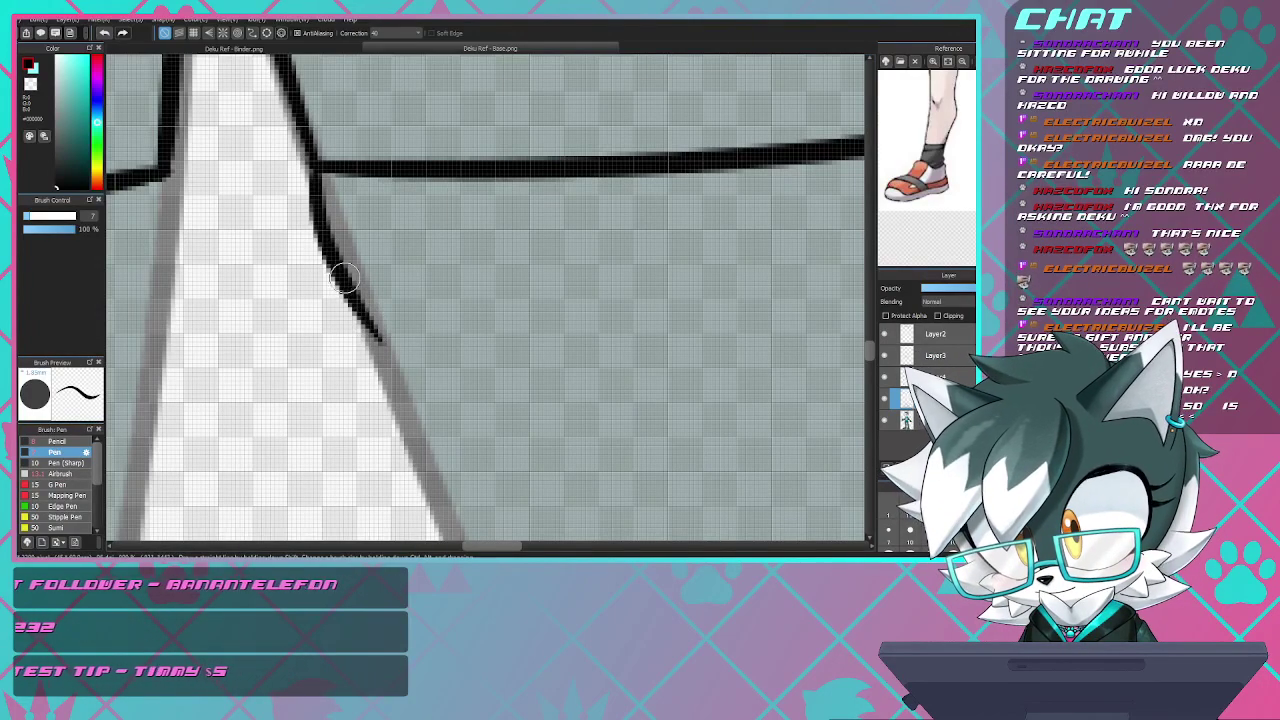
drag(345, 283, 408, 394)
key(ctrl+z)
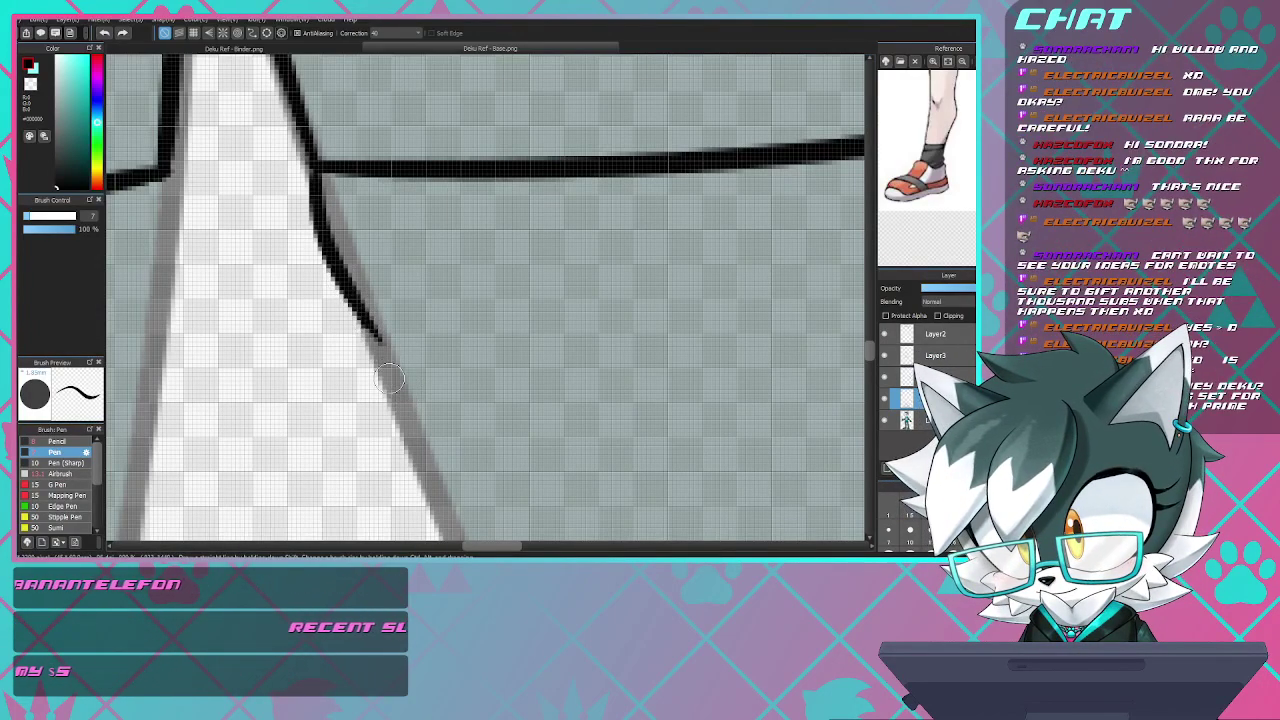
drag(365, 326, 406, 405)
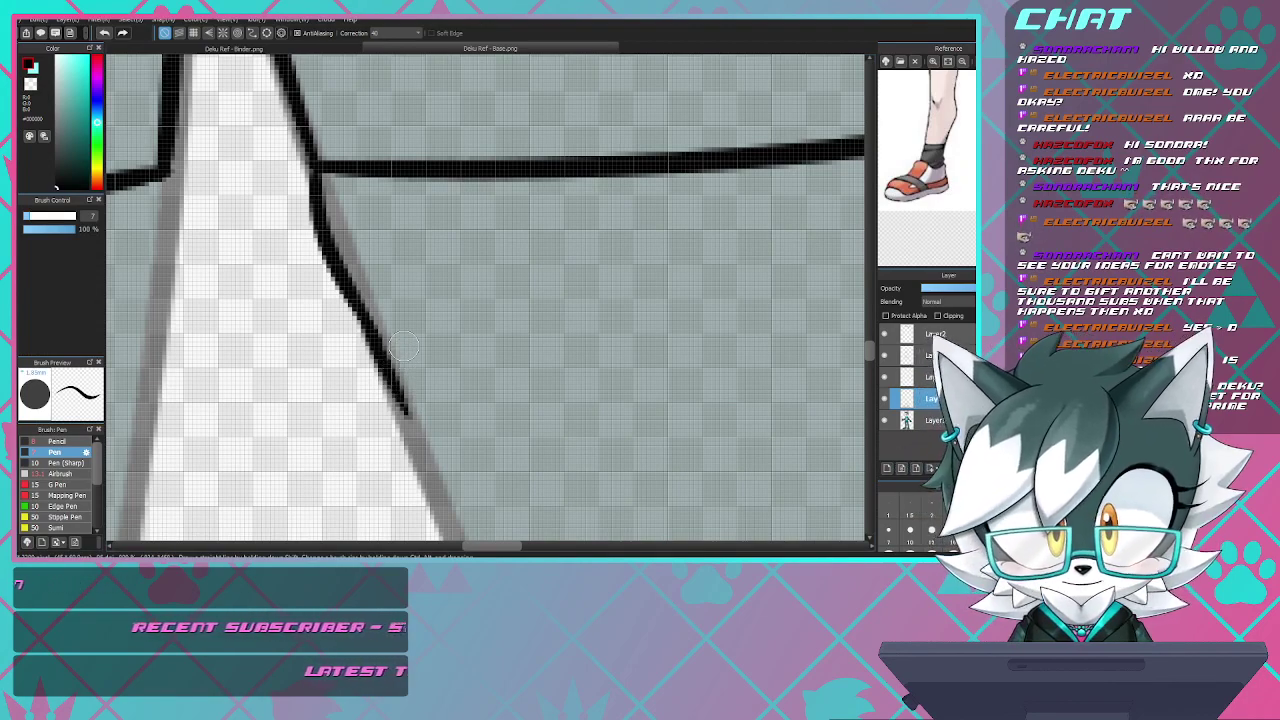
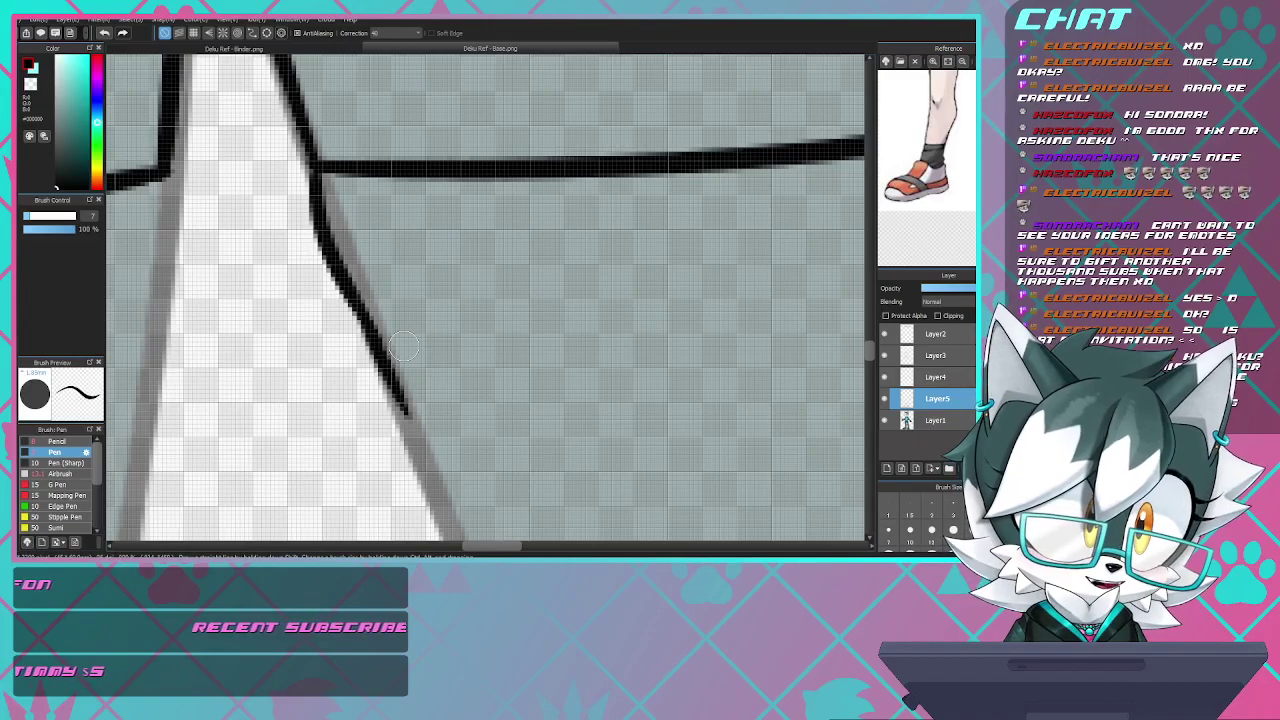
scroll(456, 291, down, 5)
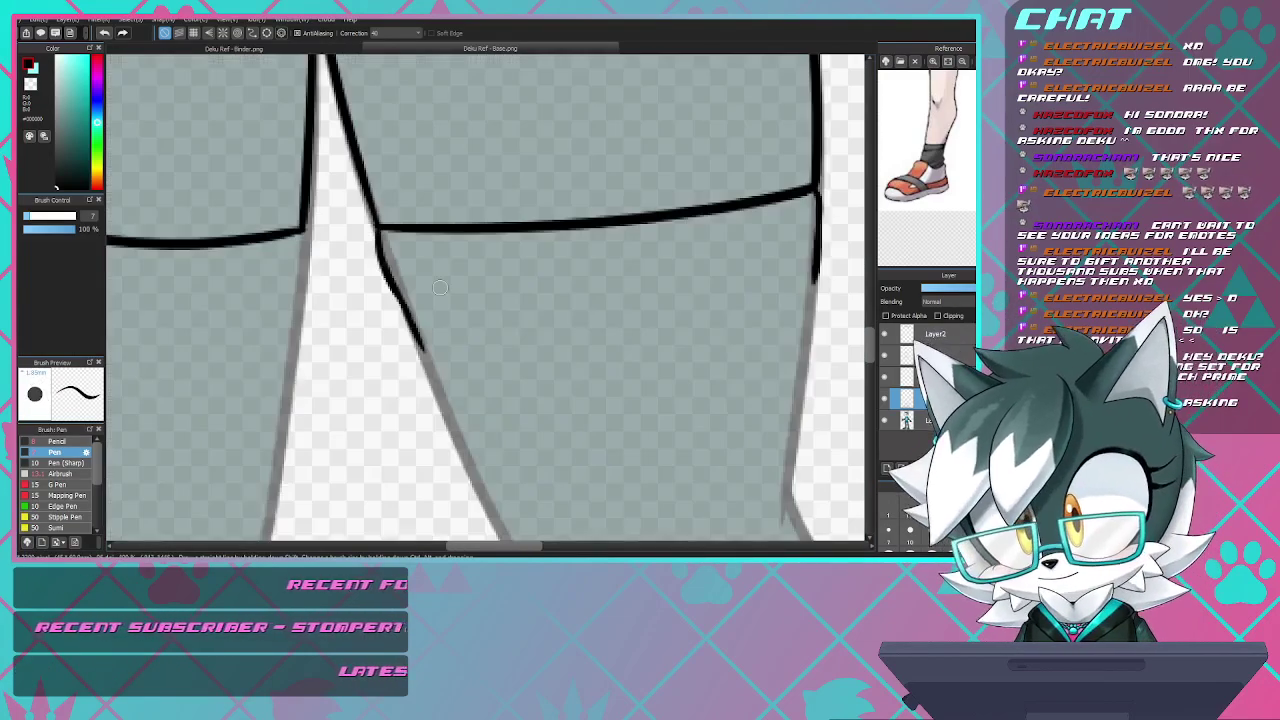
- Draw the left-hand leg's inner outline from the thigh band's inner corner, bulging slightly and tapering down along the base line
scroll(375, 282, up, 5)
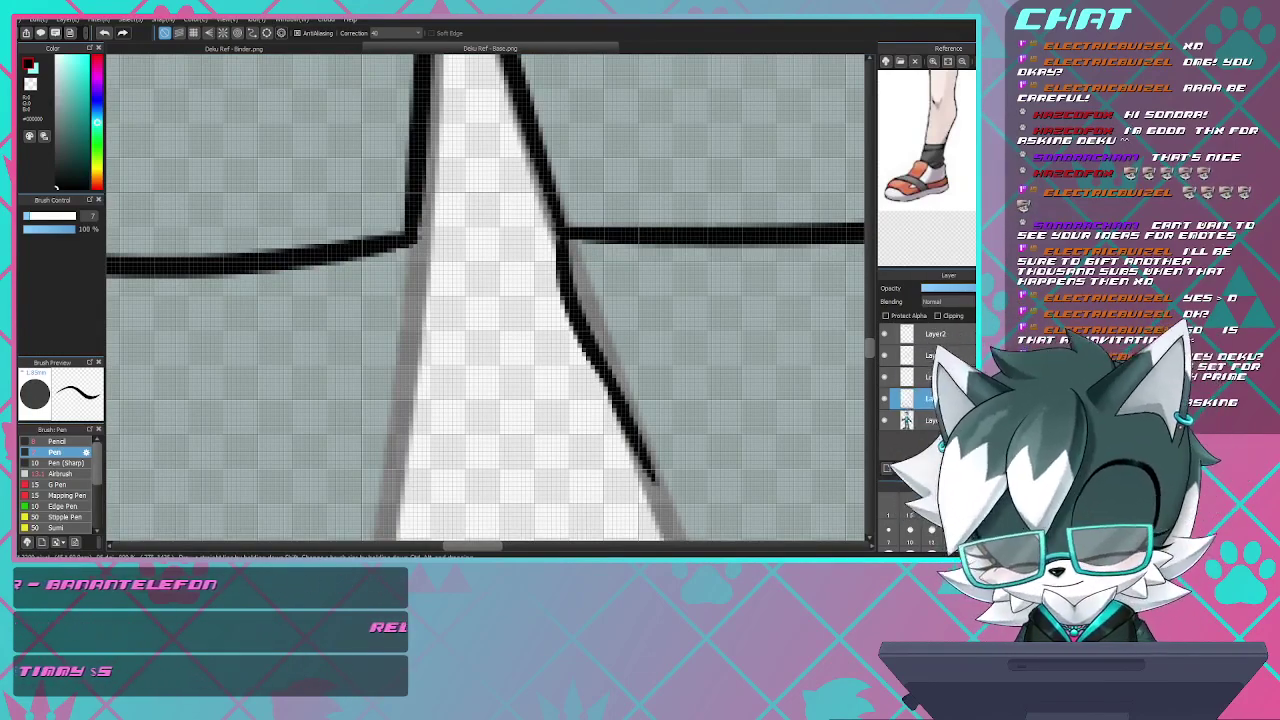
drag(425, 272, 407, 405)
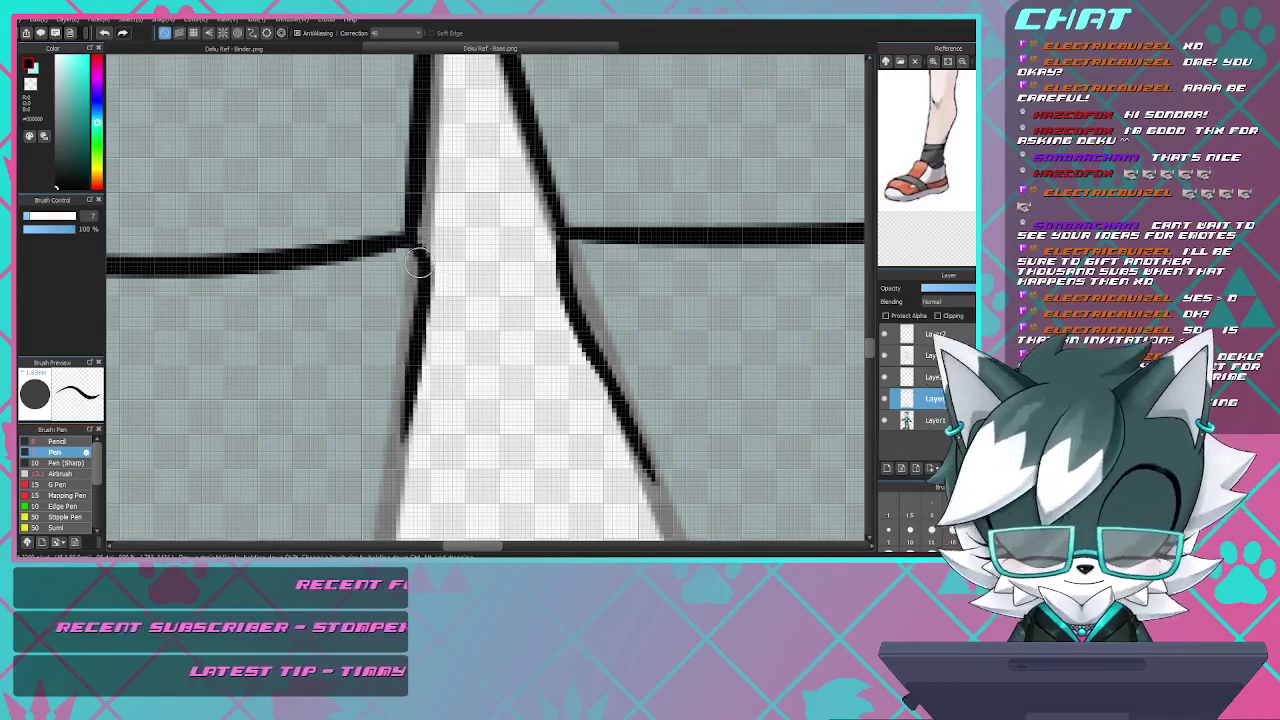
key(ctrl+z)
drag(392, 452, 392, 455)
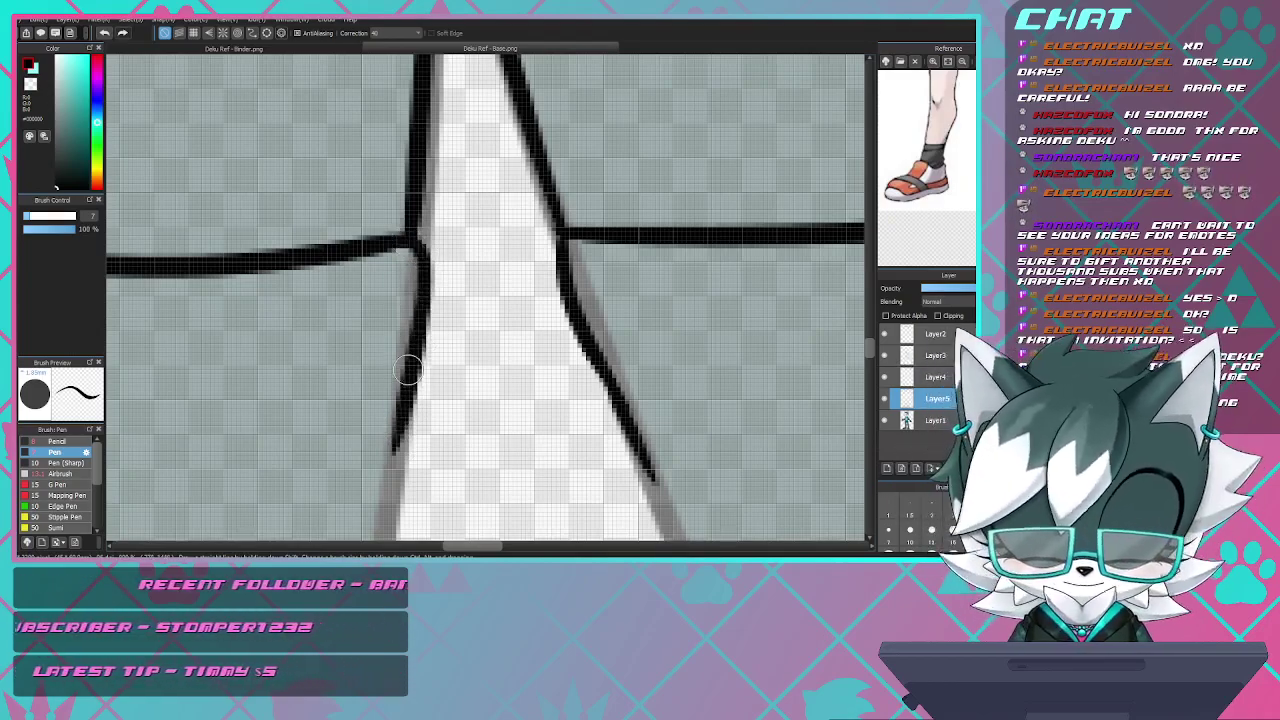
drag(408, 384, 393, 496)
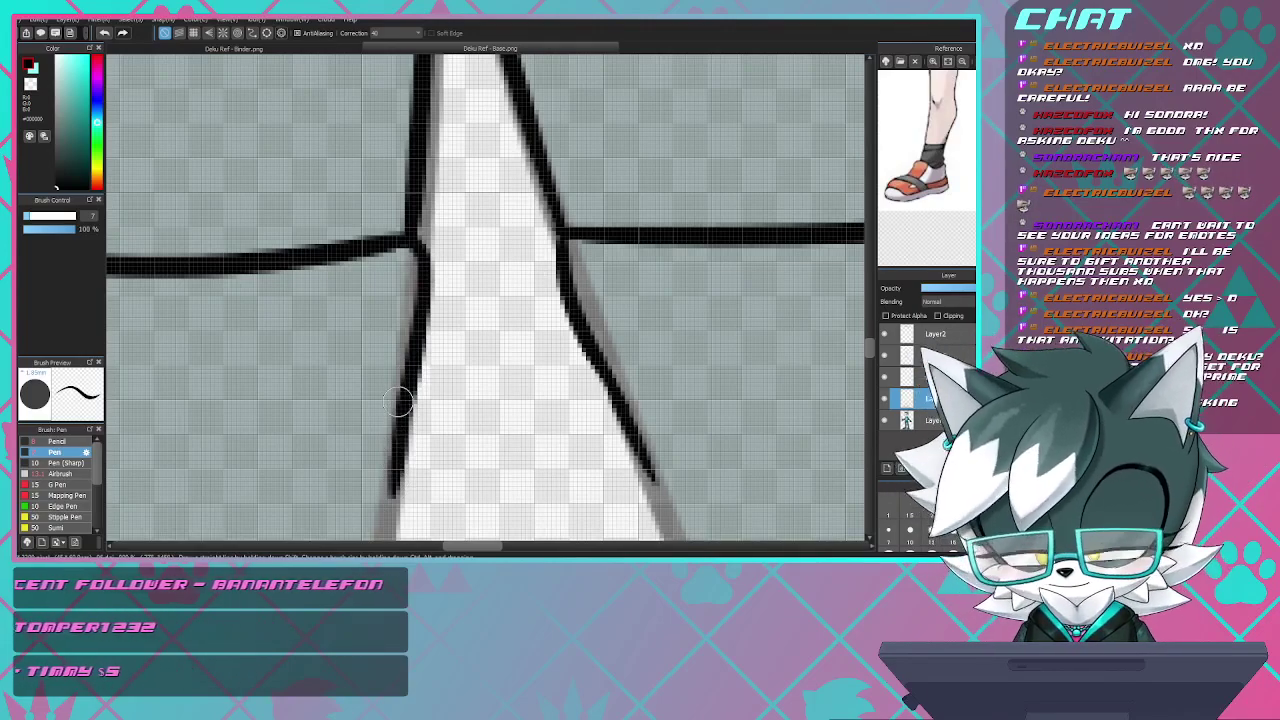
scroll(398, 400, down, 6)
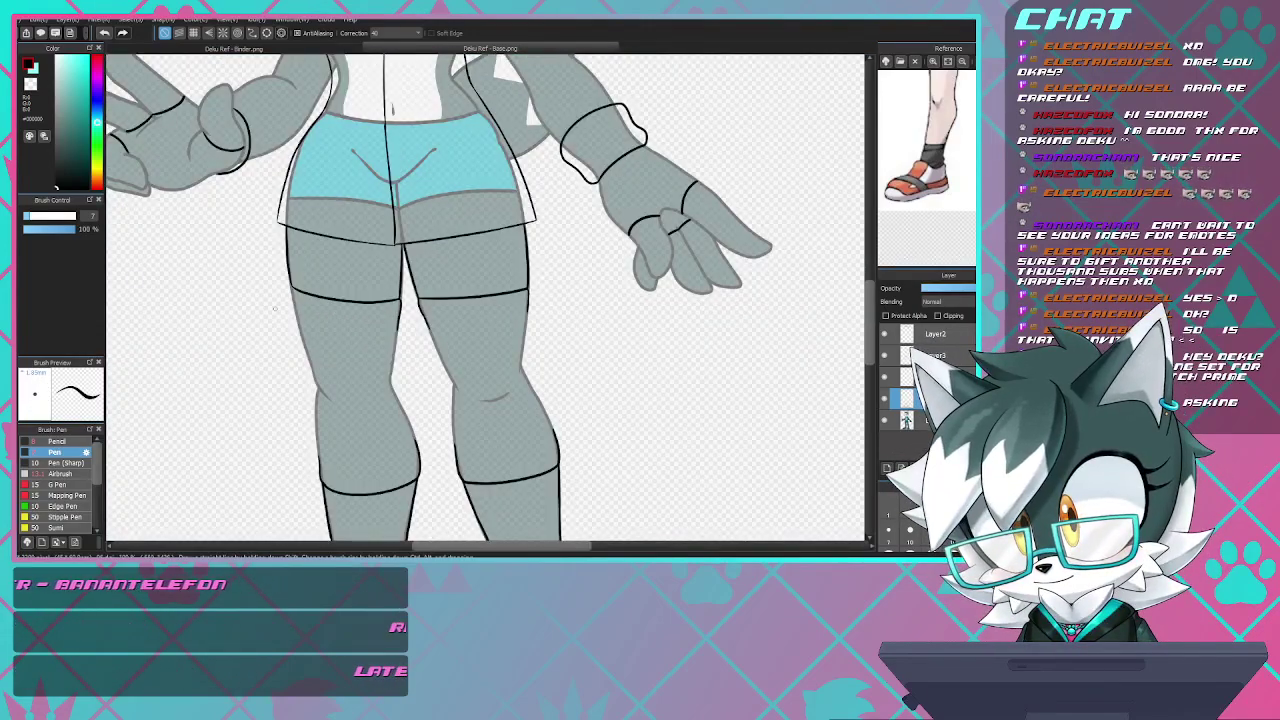
- Draw the left-hand leg's outer outline from the thigh band's outer corner, curving slightly outward and down along the base line
scroll(275, 308, up, 10)
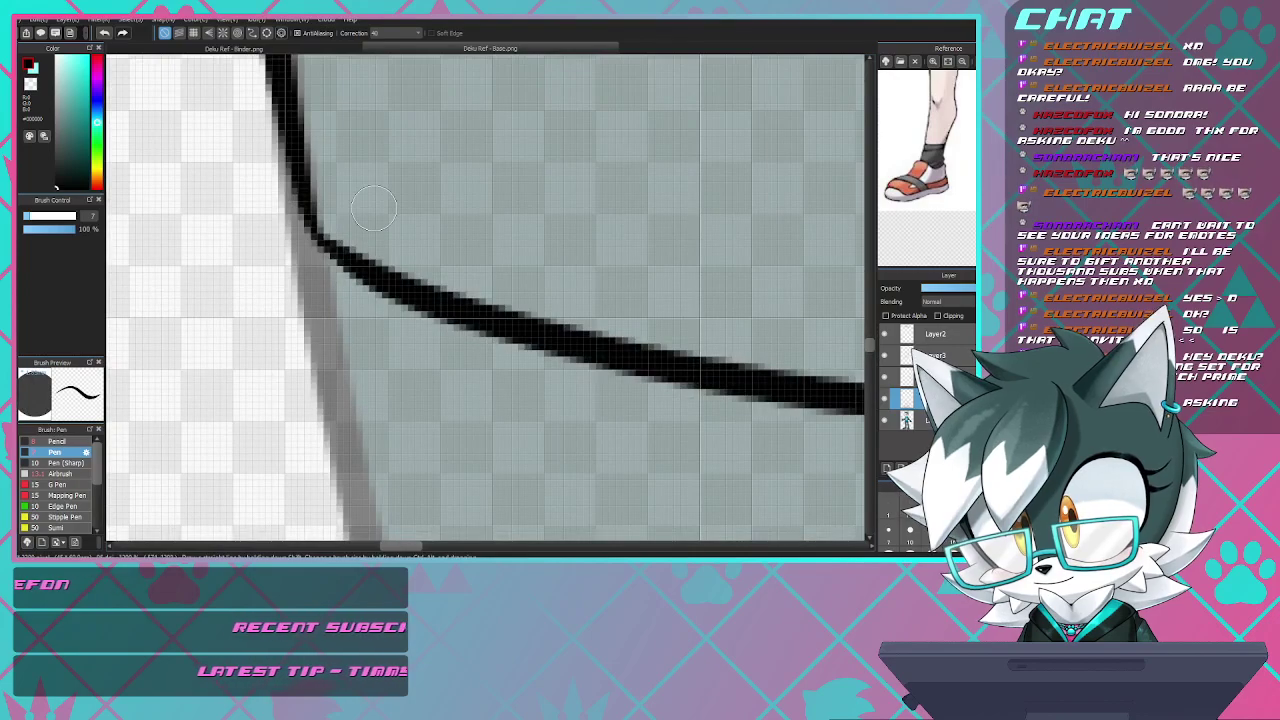
mouse_move(322, 242)
mouse_down()
mouse_move(303, 293)
mouse_move(313, 357)
mouse_up()
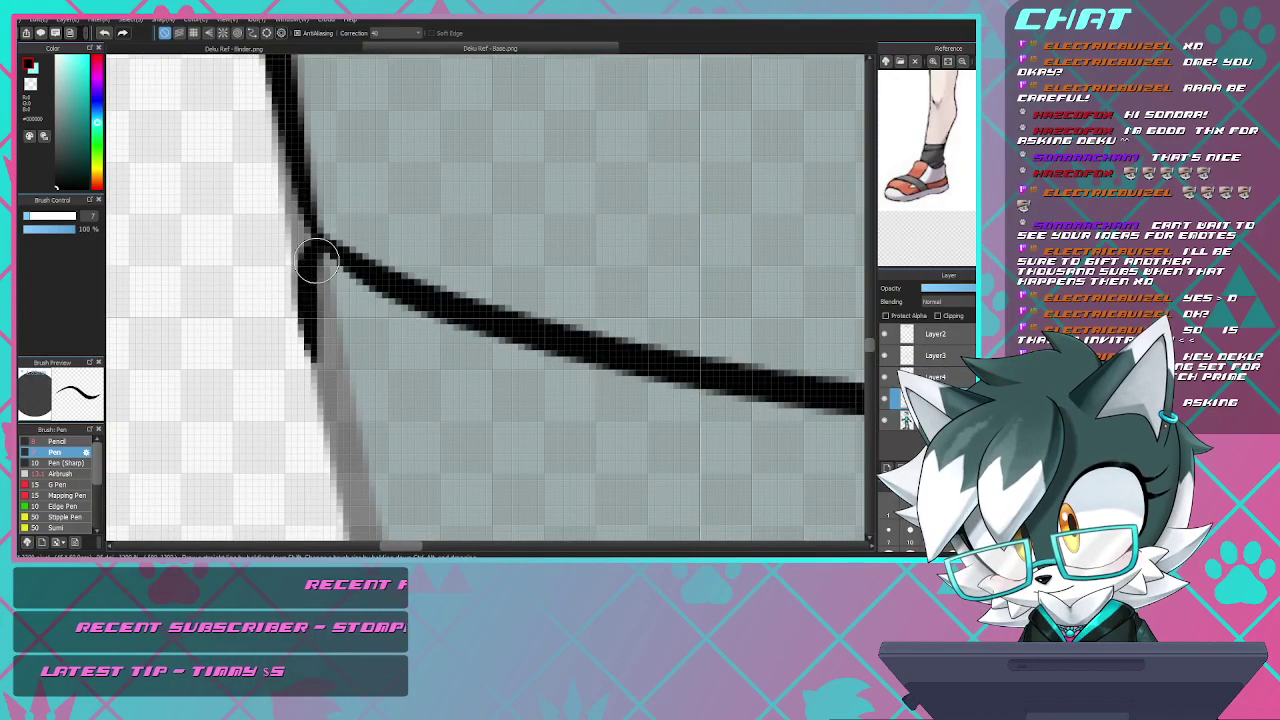
drag(312, 256, 362, 495)
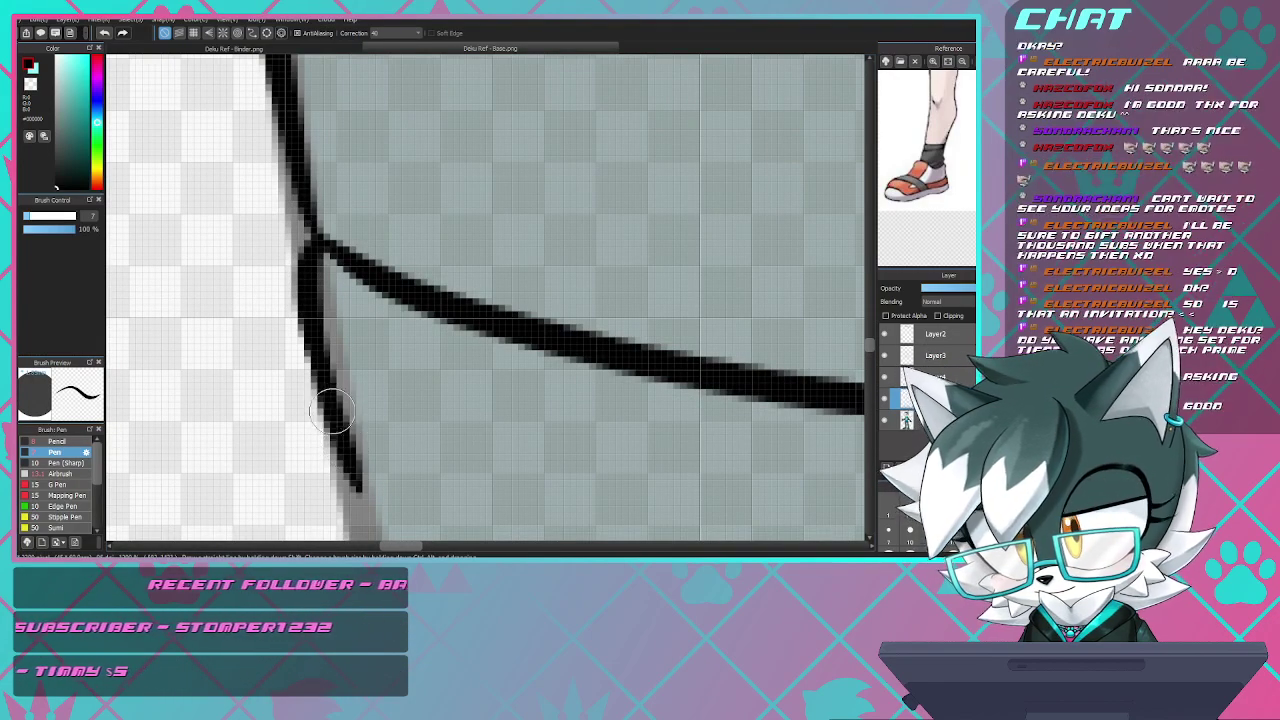
drag(333, 410, 350, 500)
key(ctrl+z)
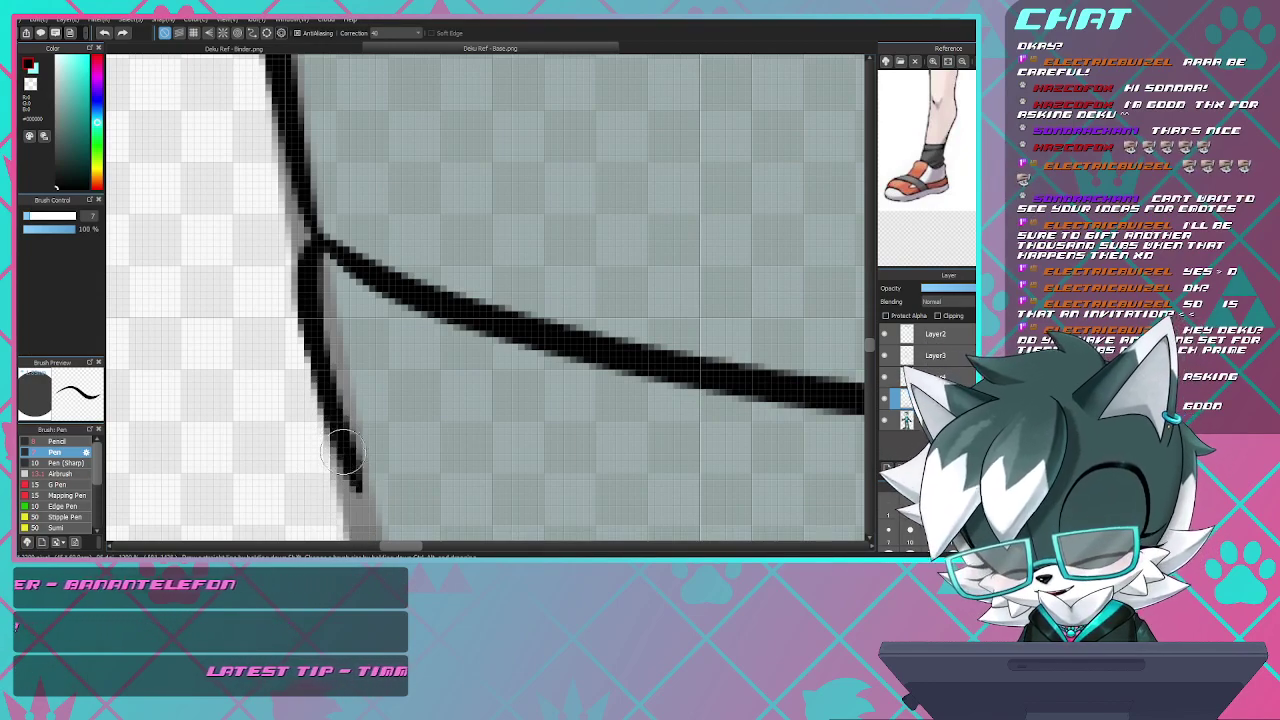
drag(345, 440, 365, 530)
scroll(365, 530, down, 2)
scroll(365, 530, down, 4)
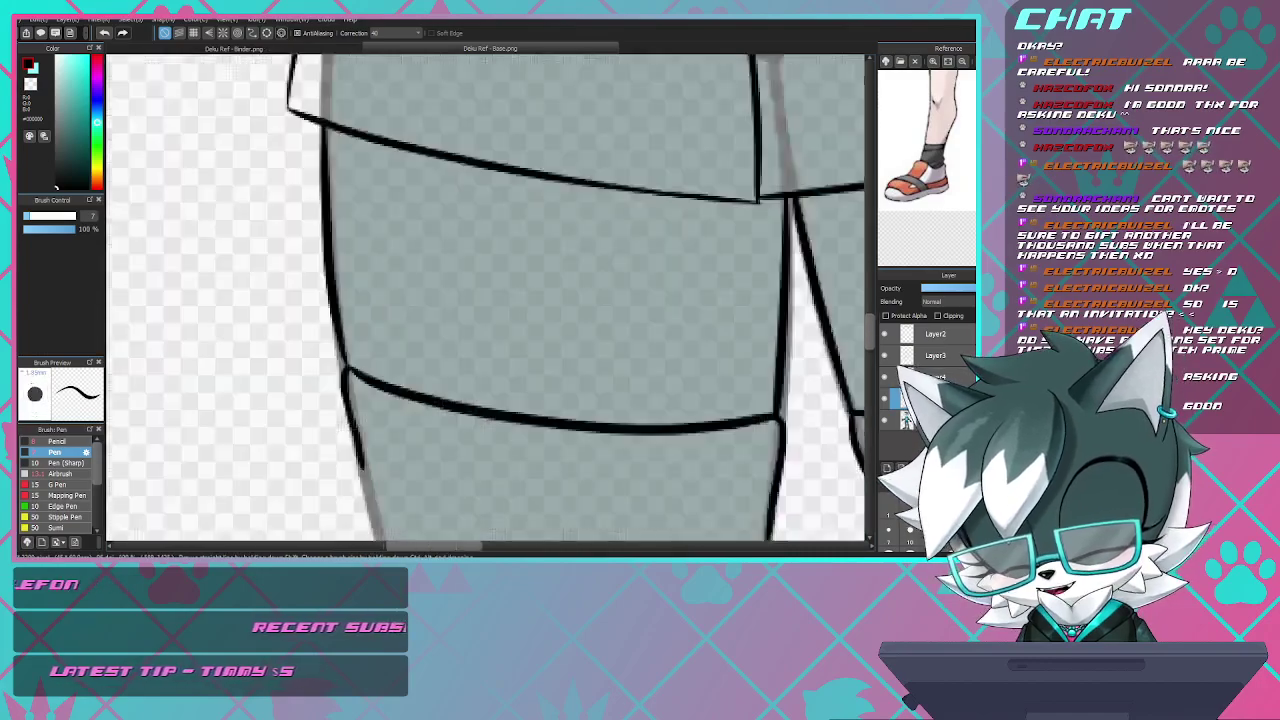
- Redraw the lower part of the left-hand leg's outer outline as a smoother, longer line following the base contour
scroll(347, 376, up, 5)
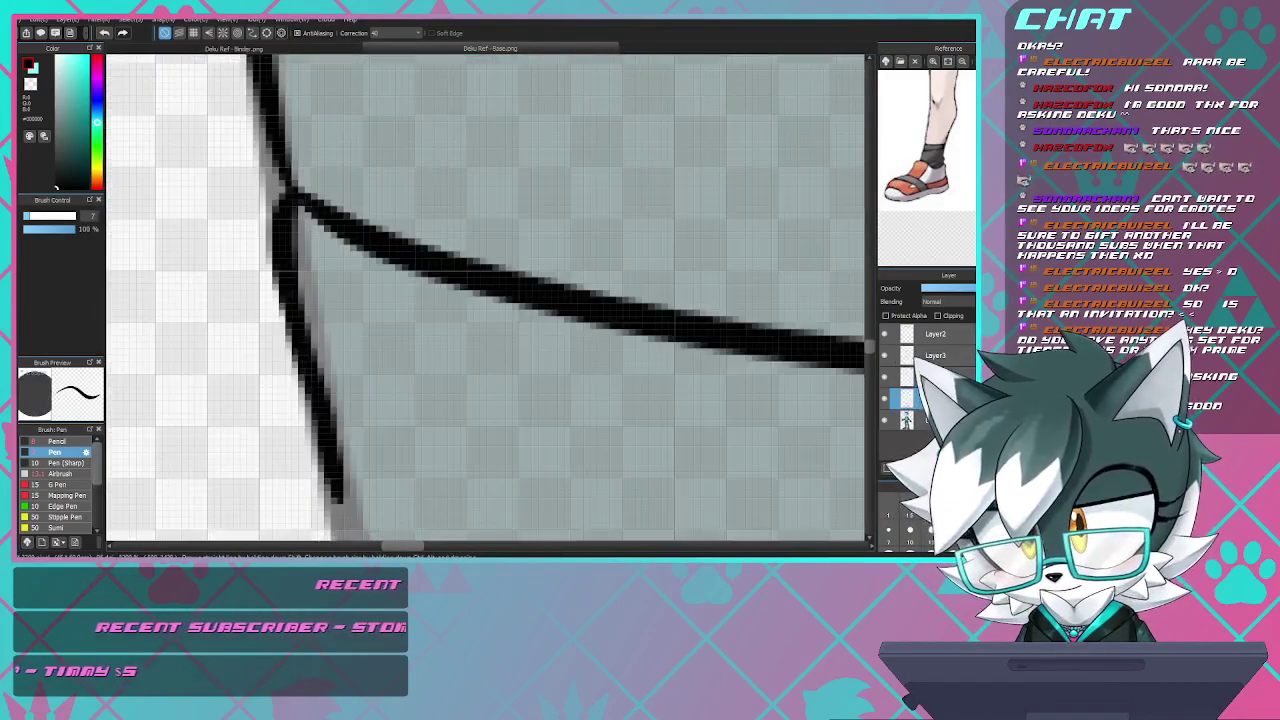
drag(283, 260, 330, 505)
key(ctrl+z)
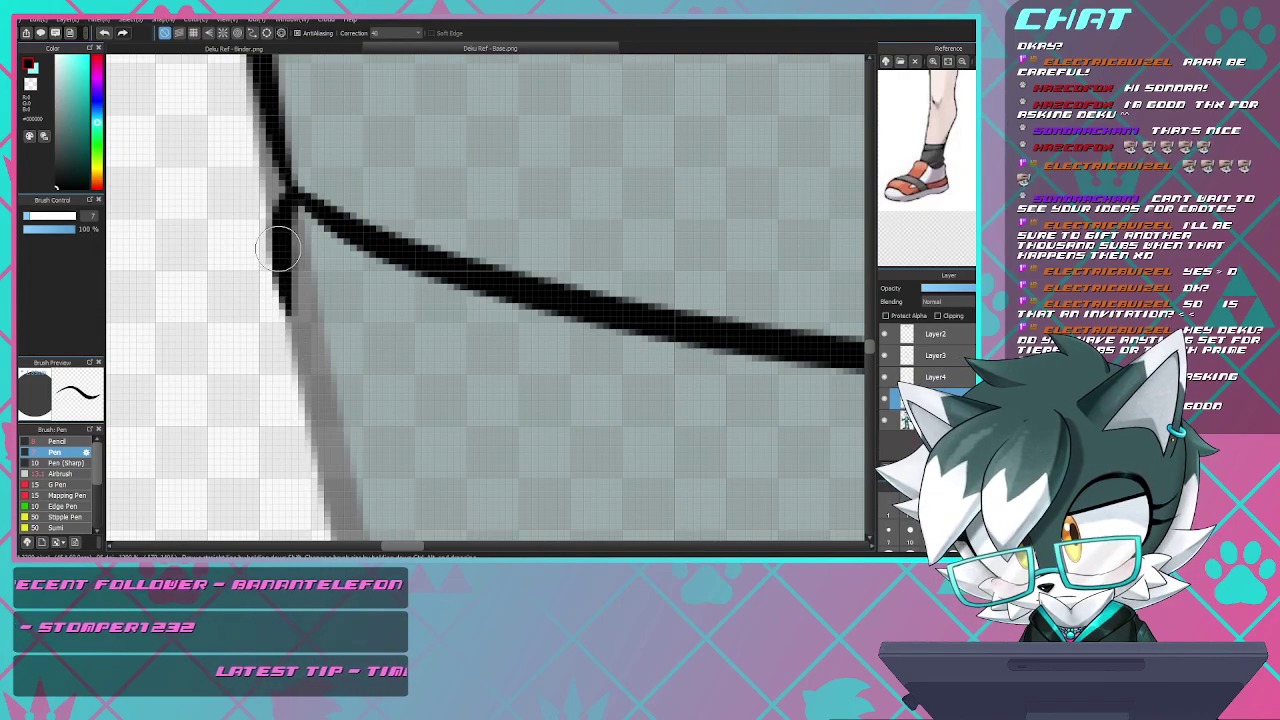
drag(284, 252, 337, 510)
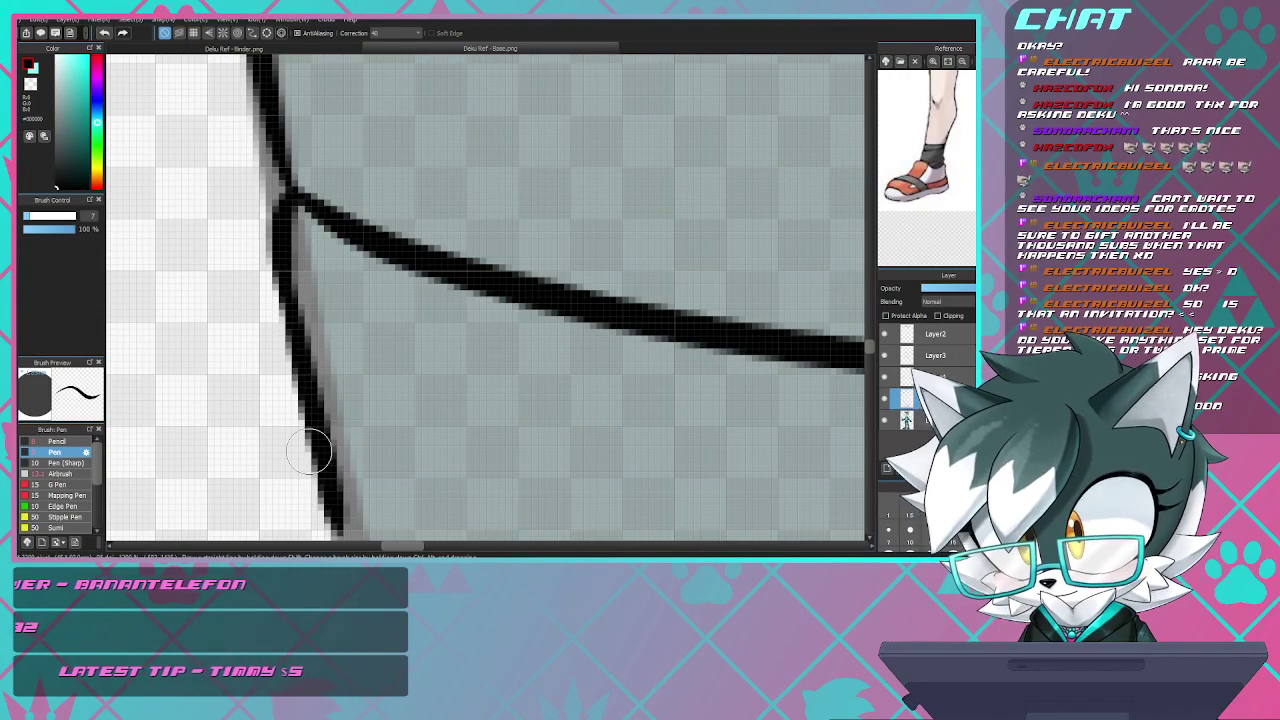
scroll(272, 333, down, 5)
- Check the contours around both thigh bands up close and the outfit line art across the whole figure
scroll(447, 410, up, 3)
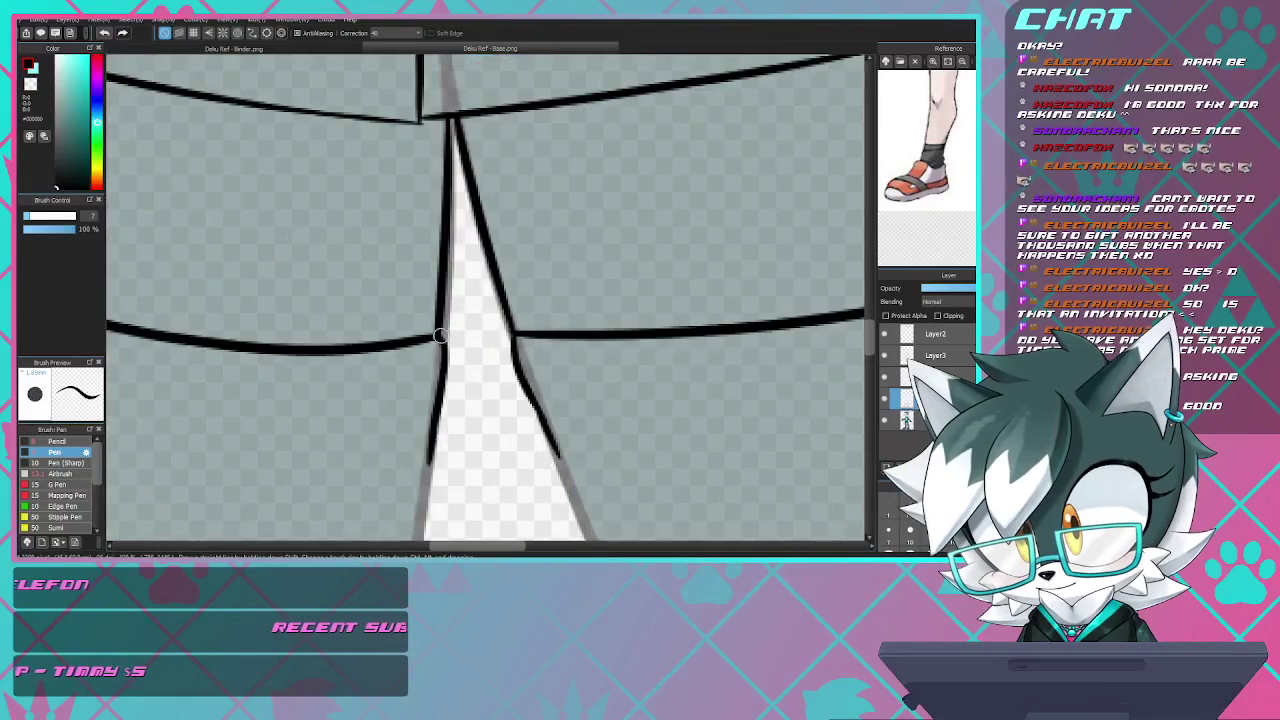
scroll(447, 410, down, 5)
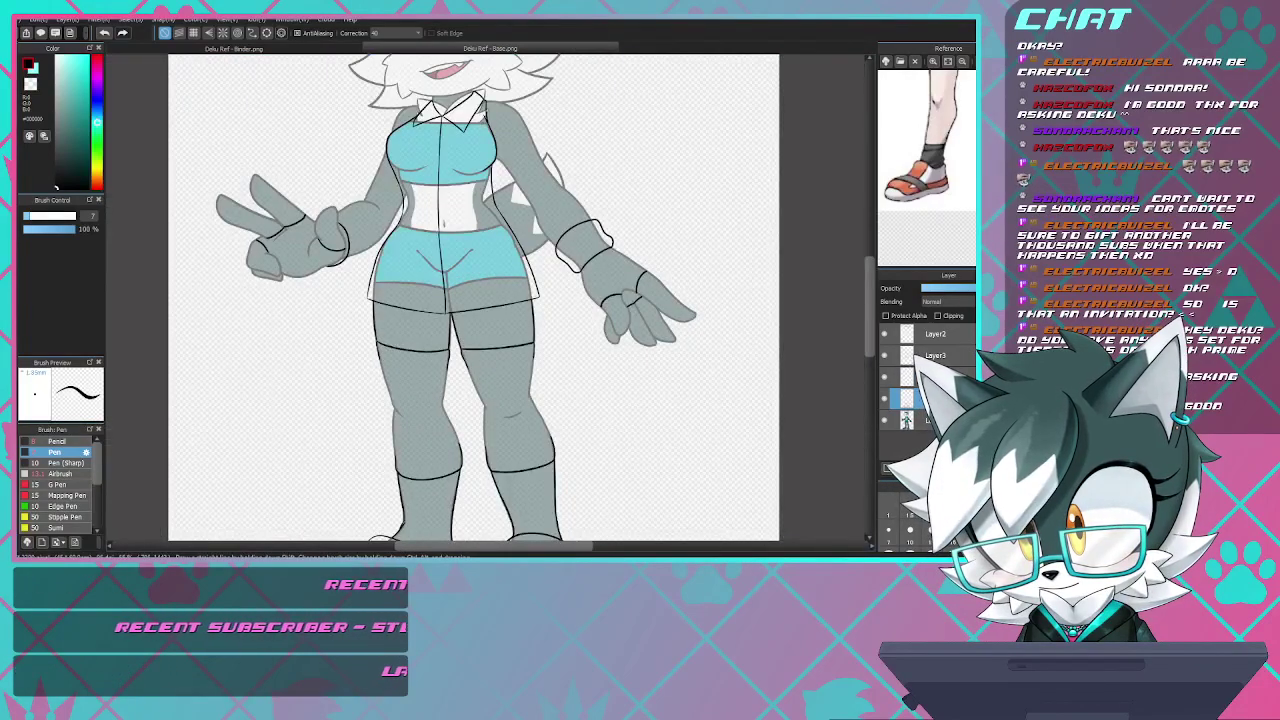
scroll(460, 300, down, 2)
scroll(461, 315, up, 4)
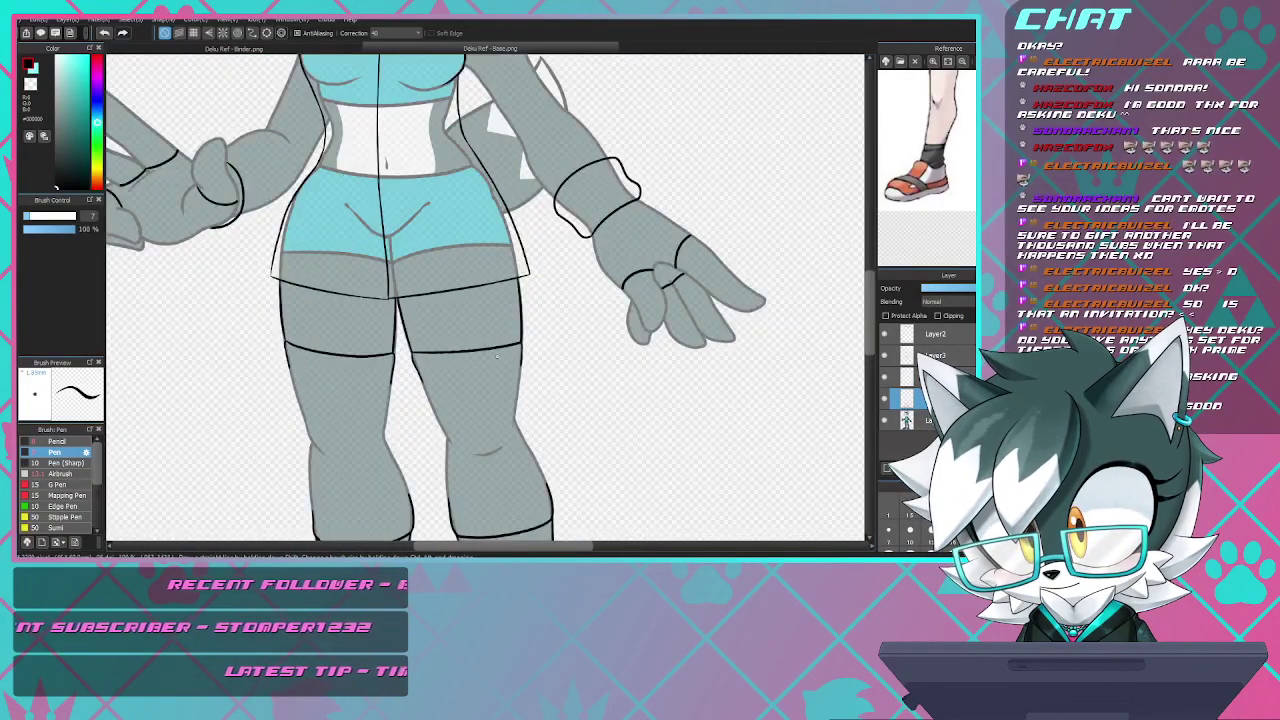
scroll(461, 315, down, 2)
scroll(474, 420, down, 3)
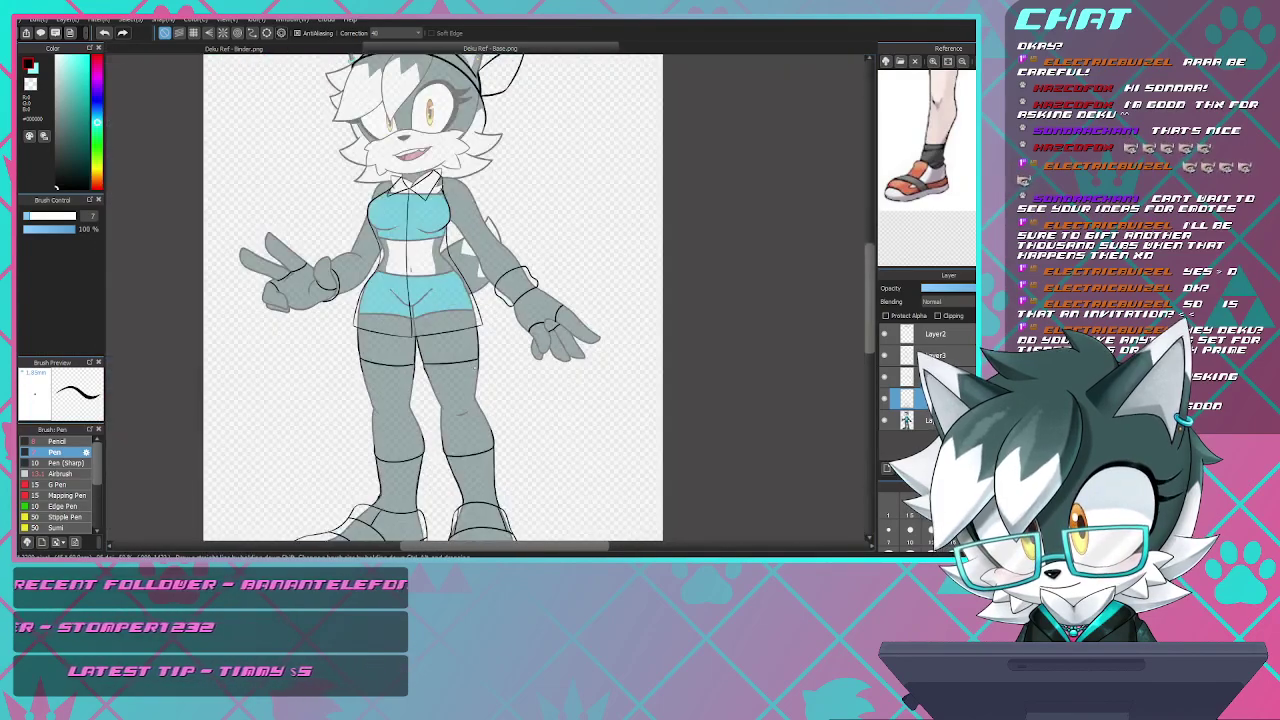
scroll(474, 420, down, 2)
scroll(474, 420, up, 2)
scroll(510, 250, up, 2)
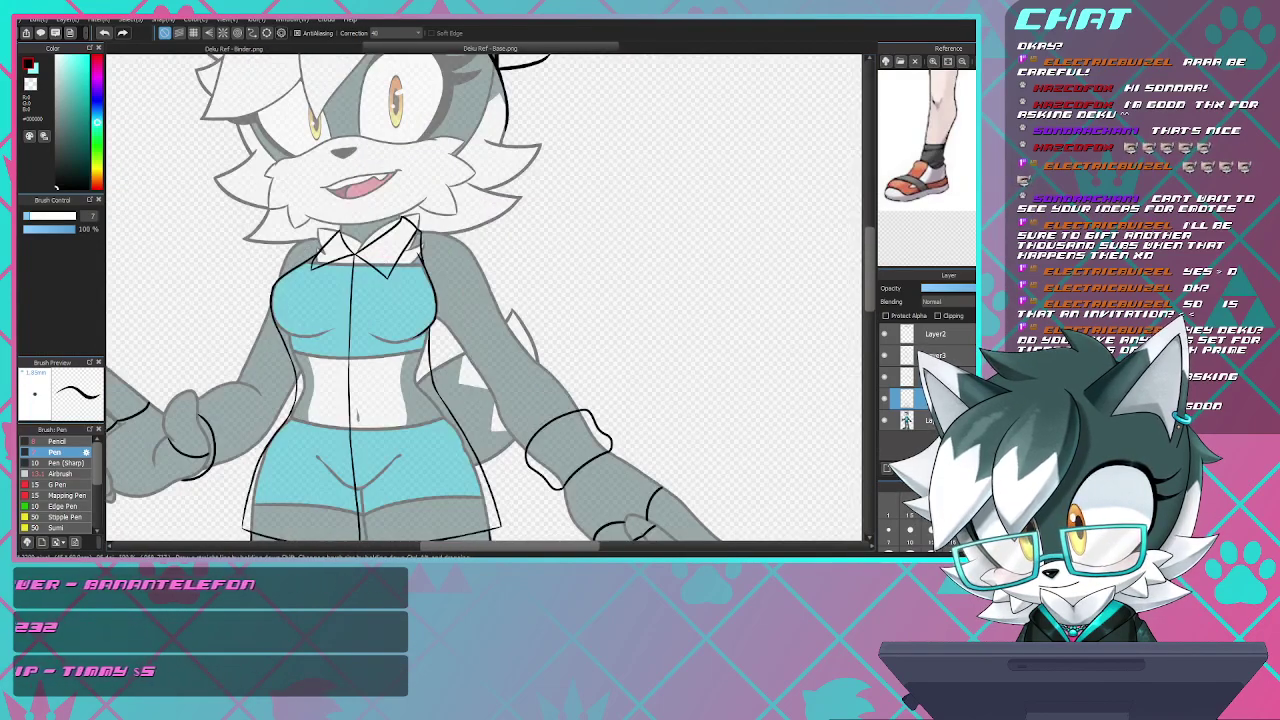
scroll(490, 242, down, 3)
scroll(300, 225, up, 2)
scroll(412, 215, down, 1)
scroll(550, 300, down, 2)
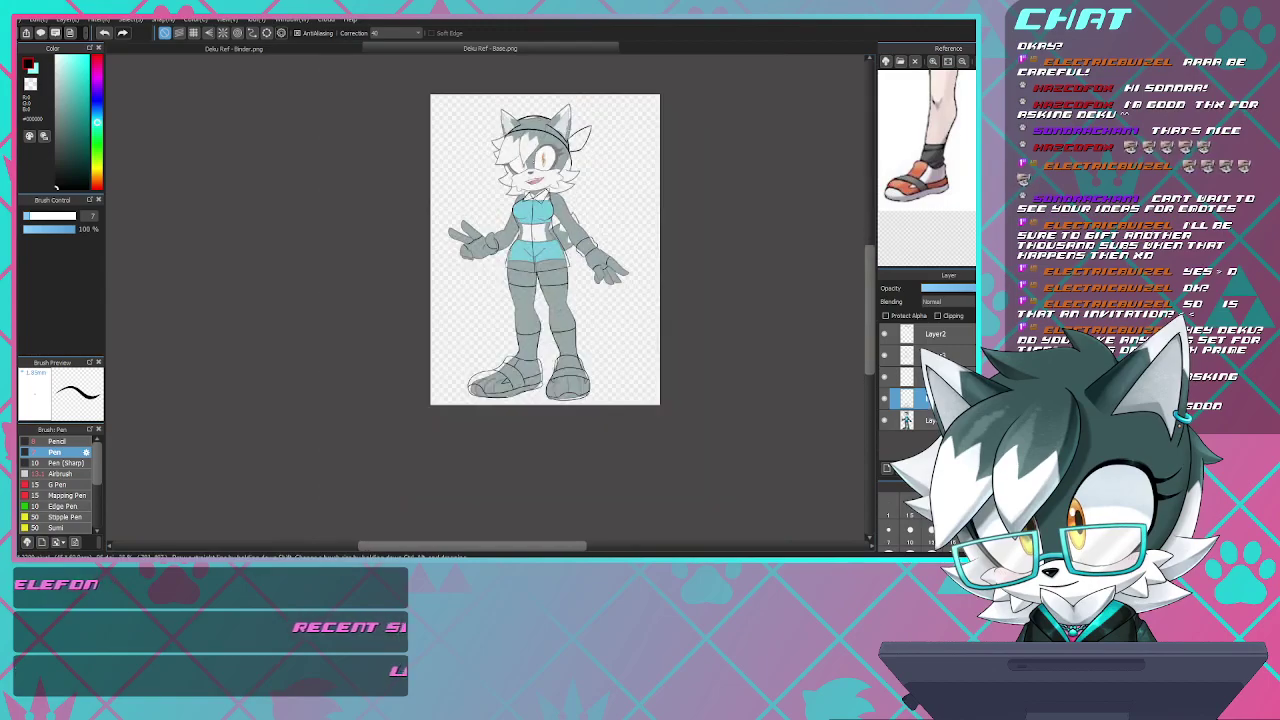
scroll(550, 300, up, 3)
scroll(505, 300, down, 2)
scroll(505, 300, up, 2)
scroll(475, 280, up, 3)
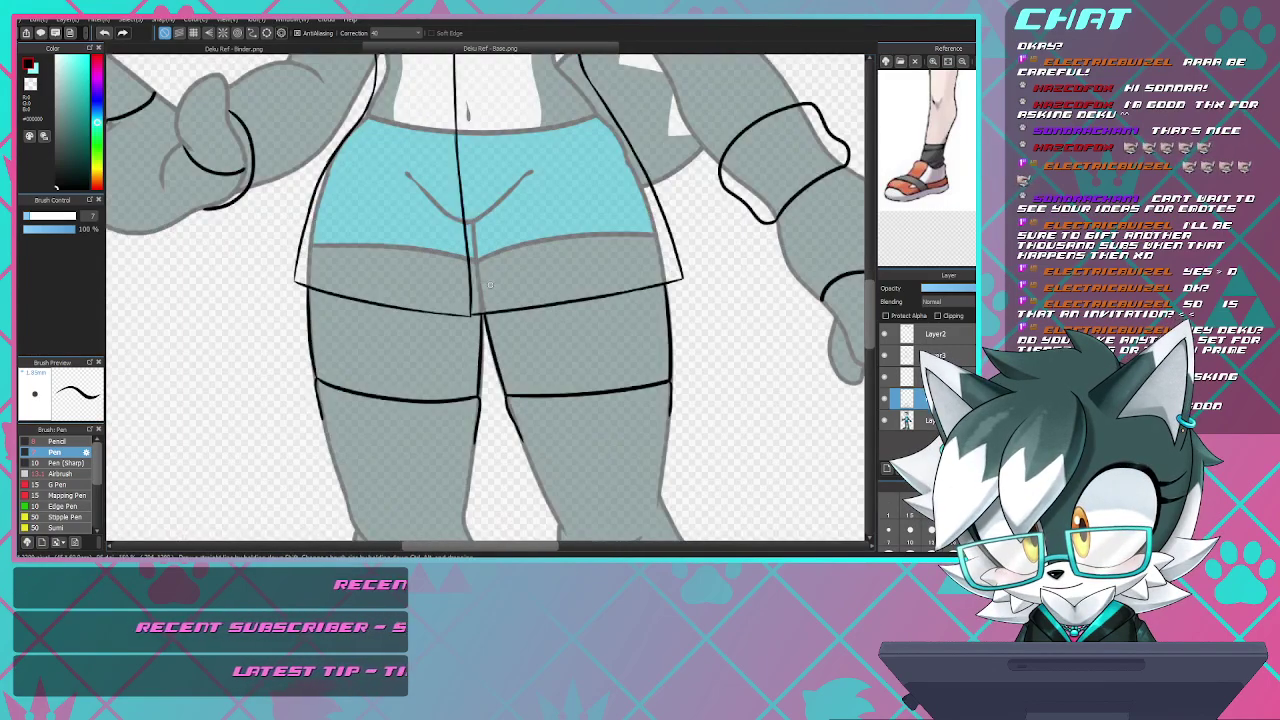
- Identify the shirt's line layer by toggling the visibility of the line art layers, and make Layer3 the active layer
scroll(475, 280, down, 3)
scroll(475, 280, up, 3)
scroll(475, 280, down, 2)
scroll(475, 300, up, 3)
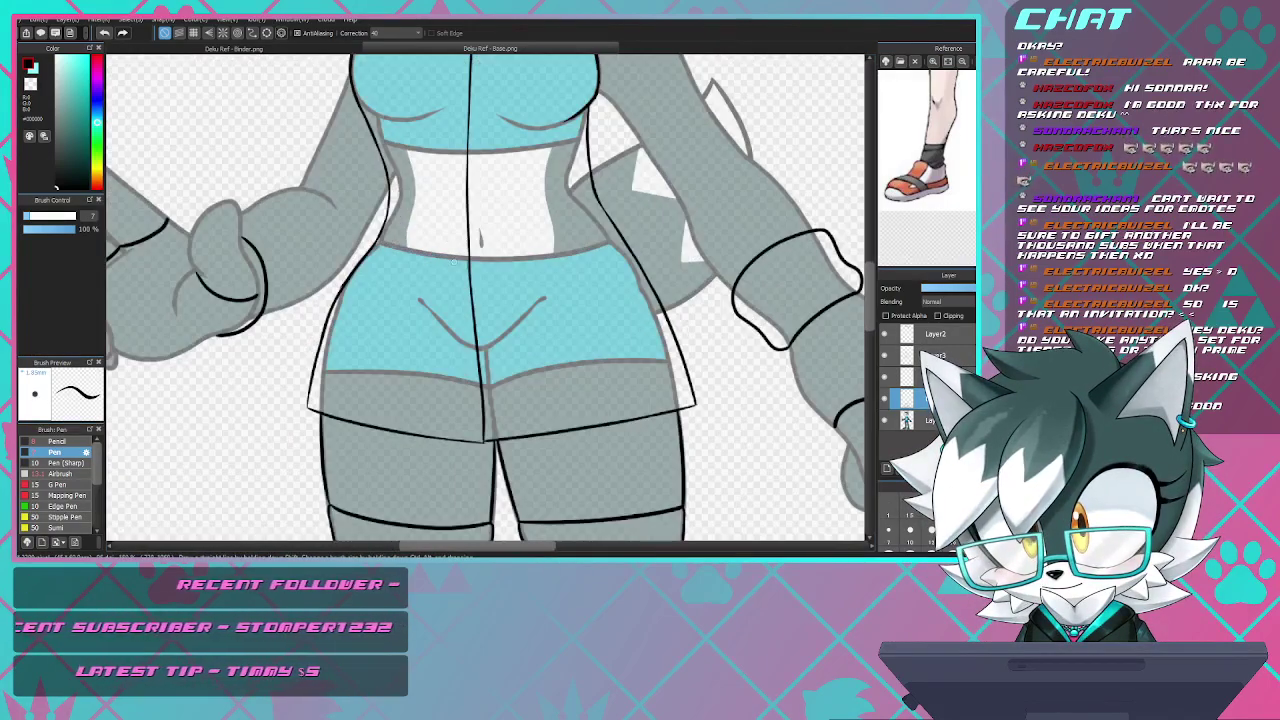
scroll(475, 300, down, 3)
scroll(475, 300, up, 2)
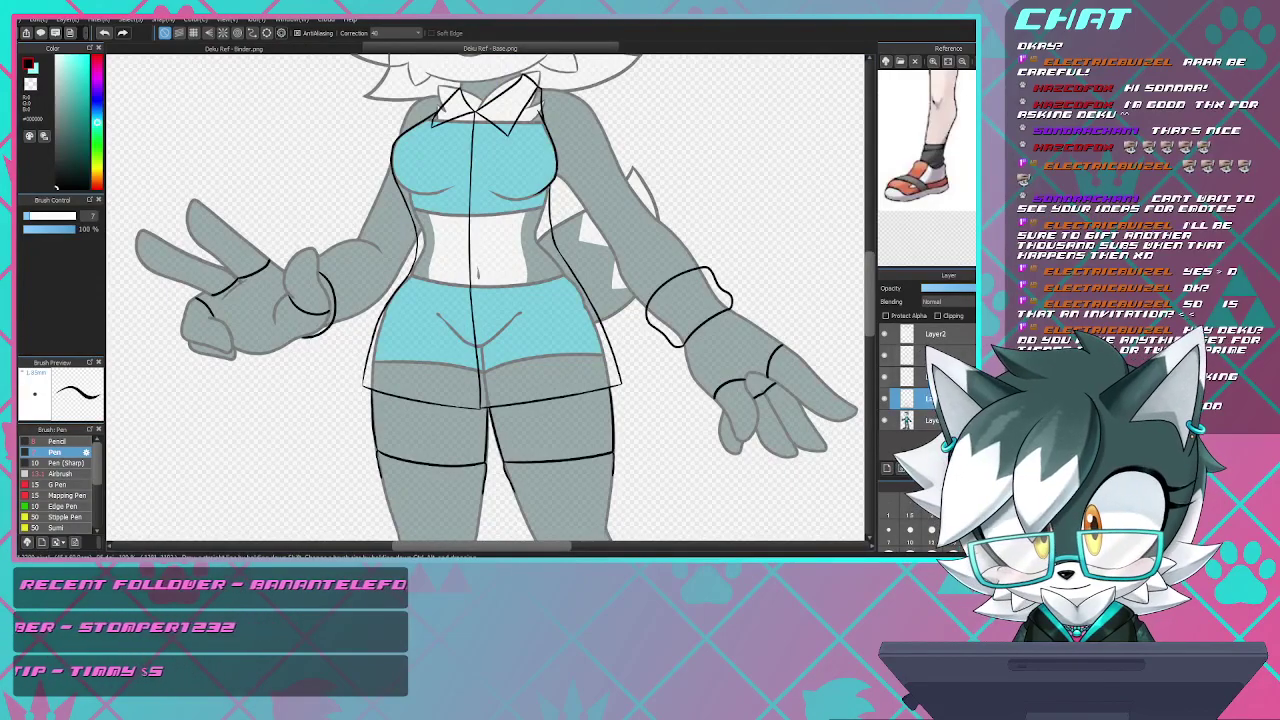
click(884, 376)
click(884, 376)
click(884, 398)
click(884, 398)
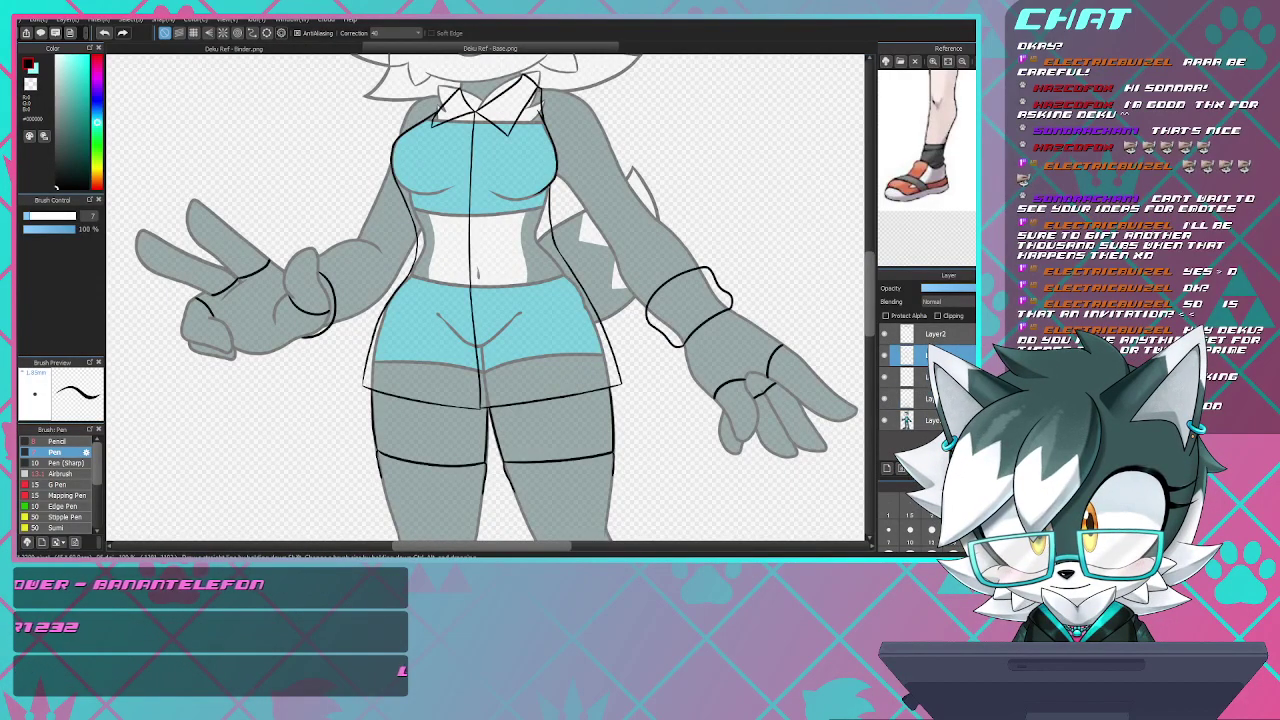
- Try to draw a second line beside the shirt's centre line from the chest down to the hem, and undo it
scroll(545, 283, down, 3)
scroll(545, 283, up, 3)
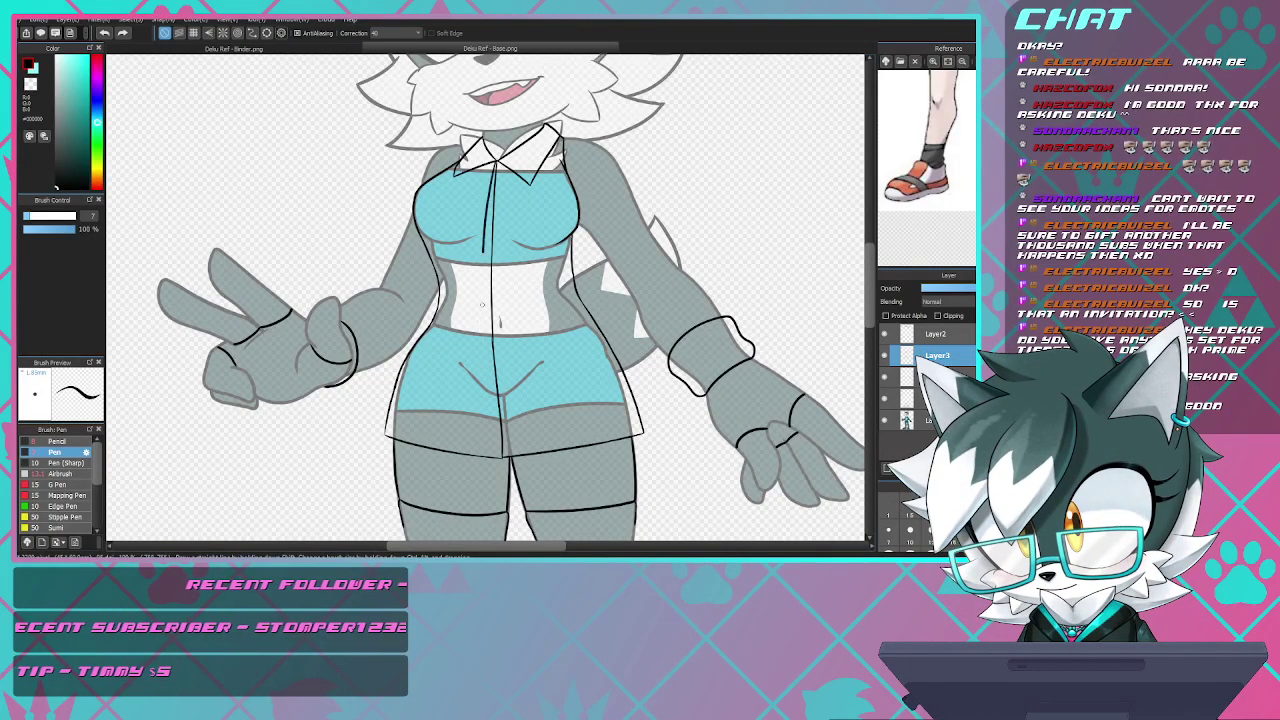
key(ctrl+z)
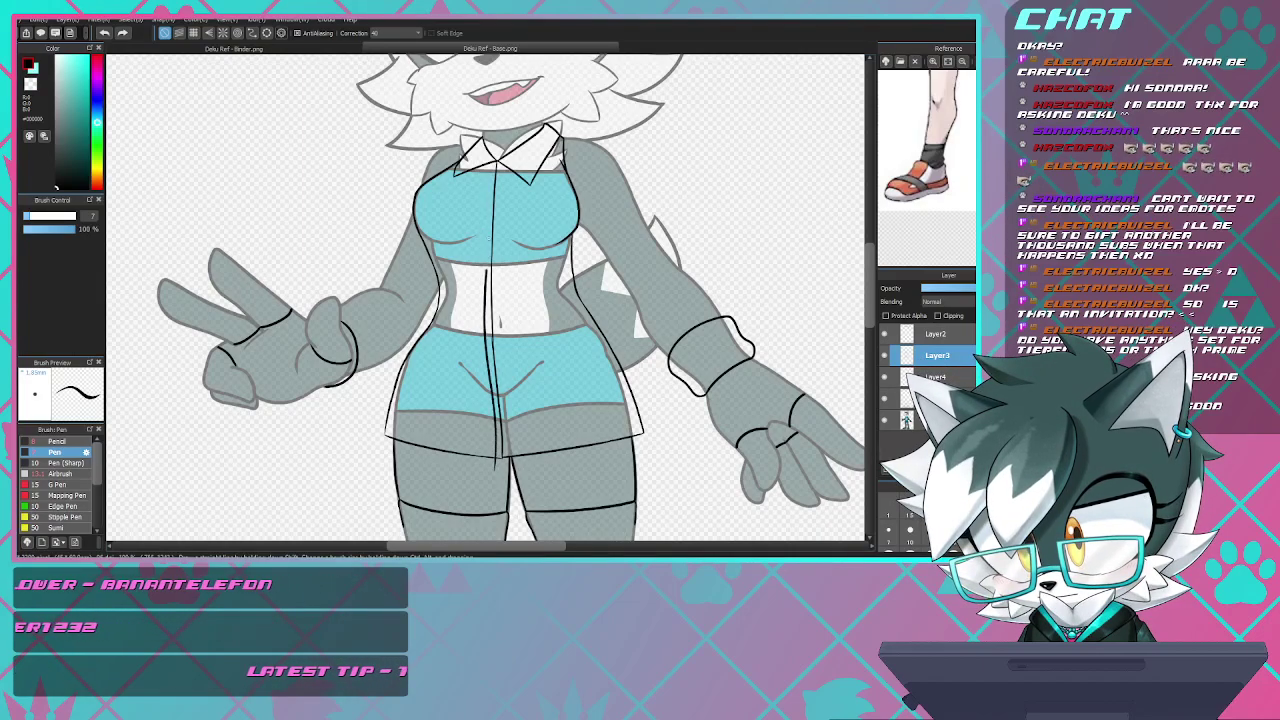
key(ctrl+z)
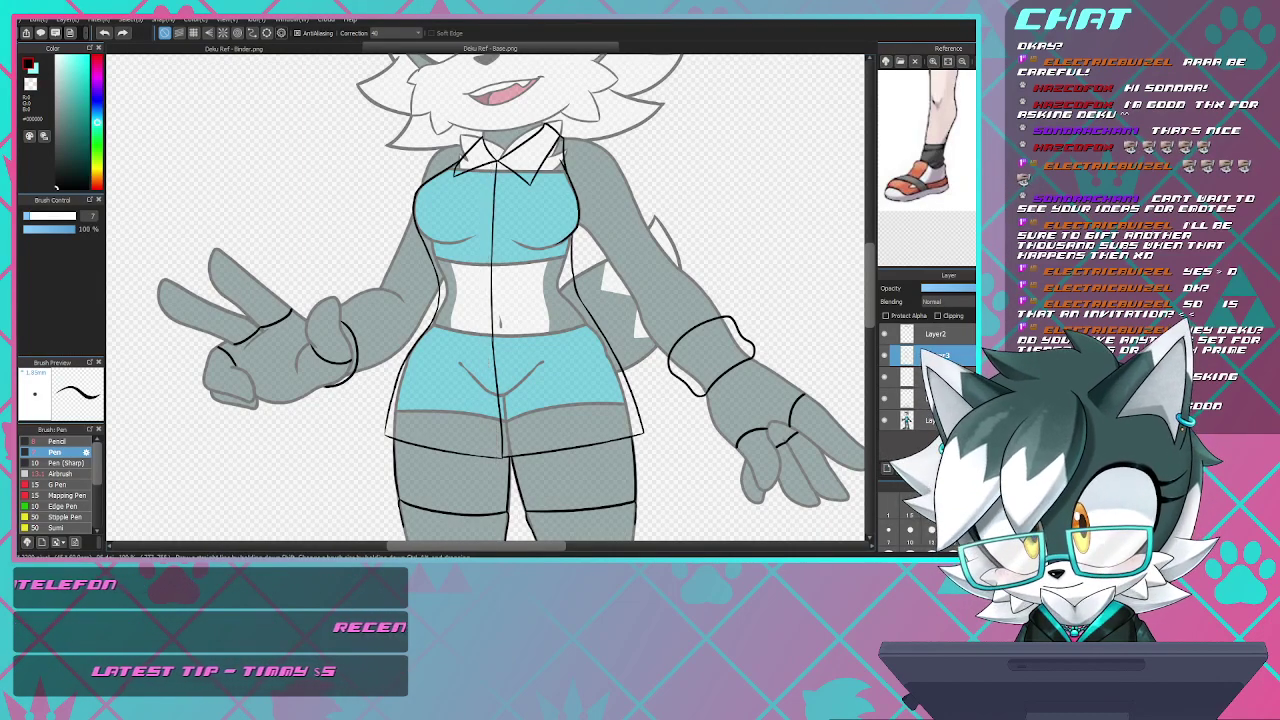
- Try to draw a placket line closely parallel to the shirt's centre line, from the hem up to the upper belly
scroll(492, 244, up, 2)
scroll(492, 244, down, 2)
scroll(493, 380, up, 2)
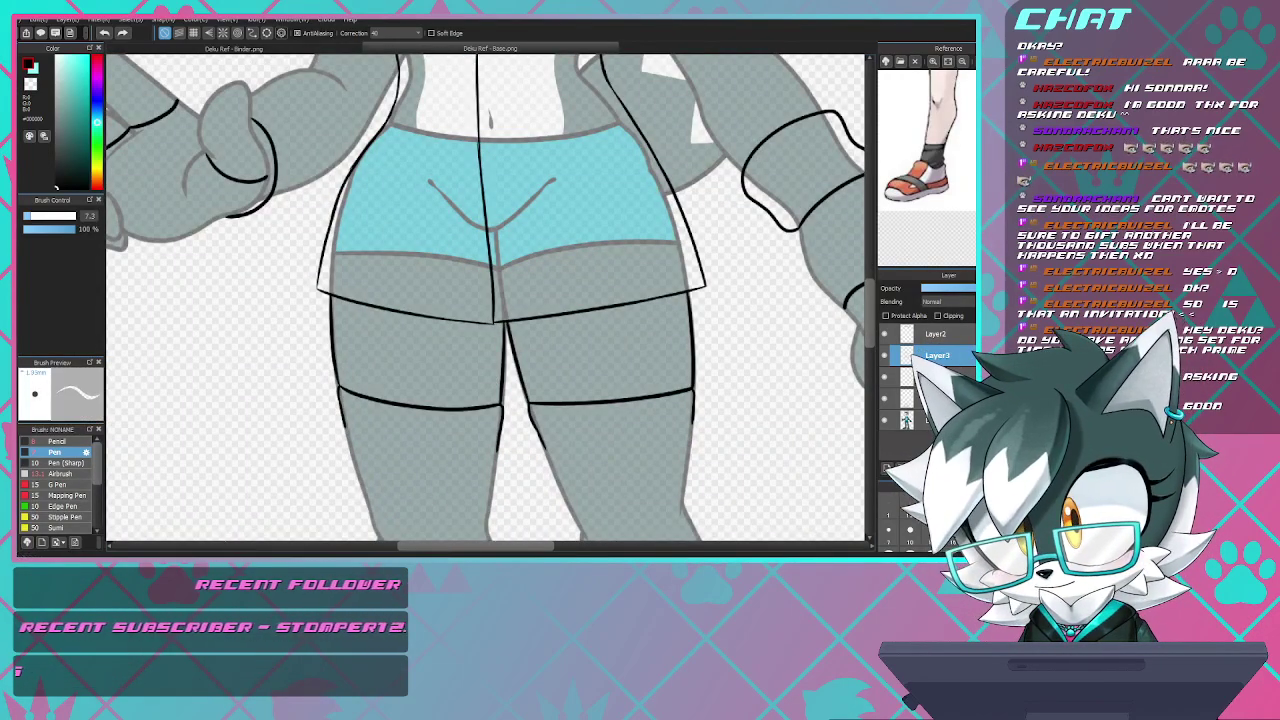
scroll(473, 141, up, 4)
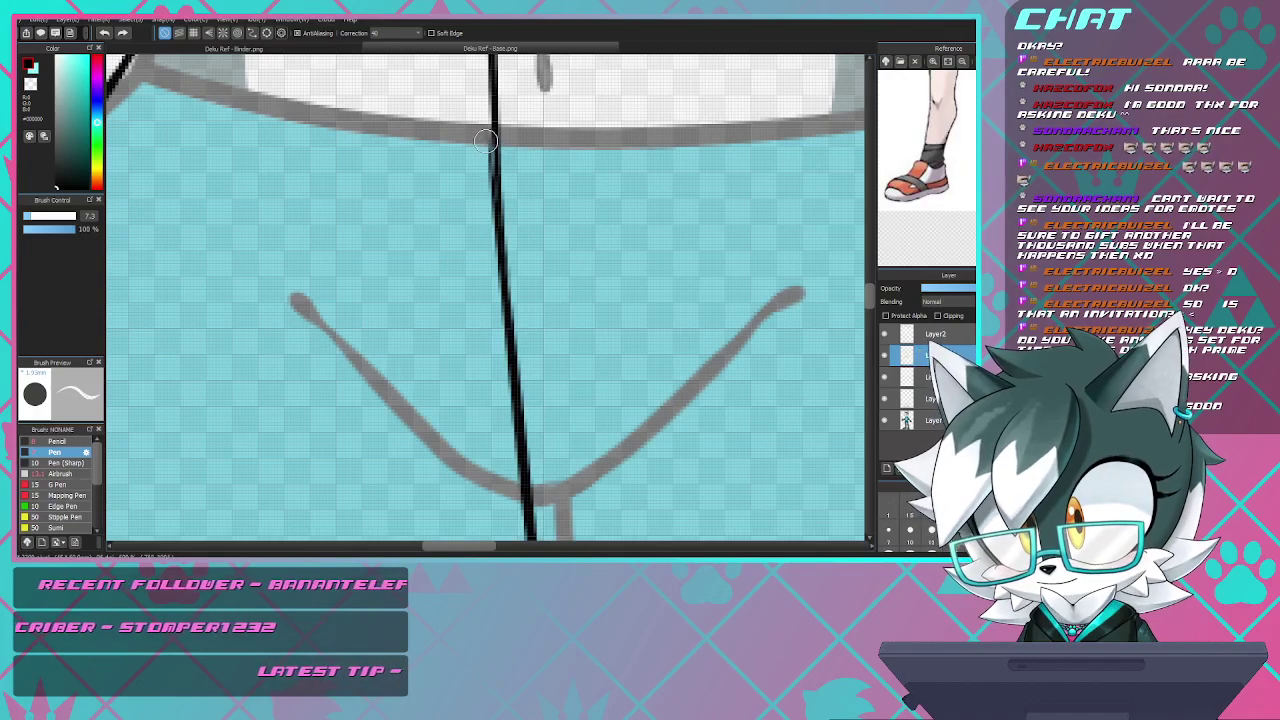
scroll(485, 141, down, 2)
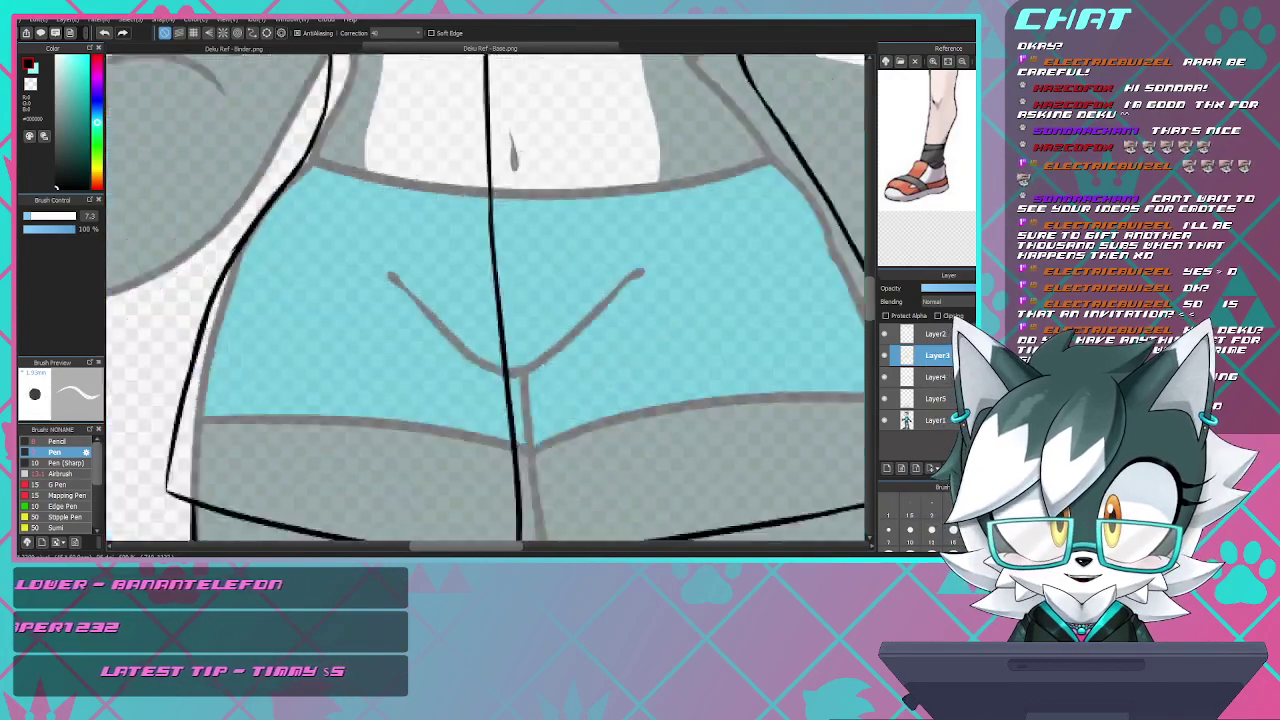
scroll(172, 158, down, 1)
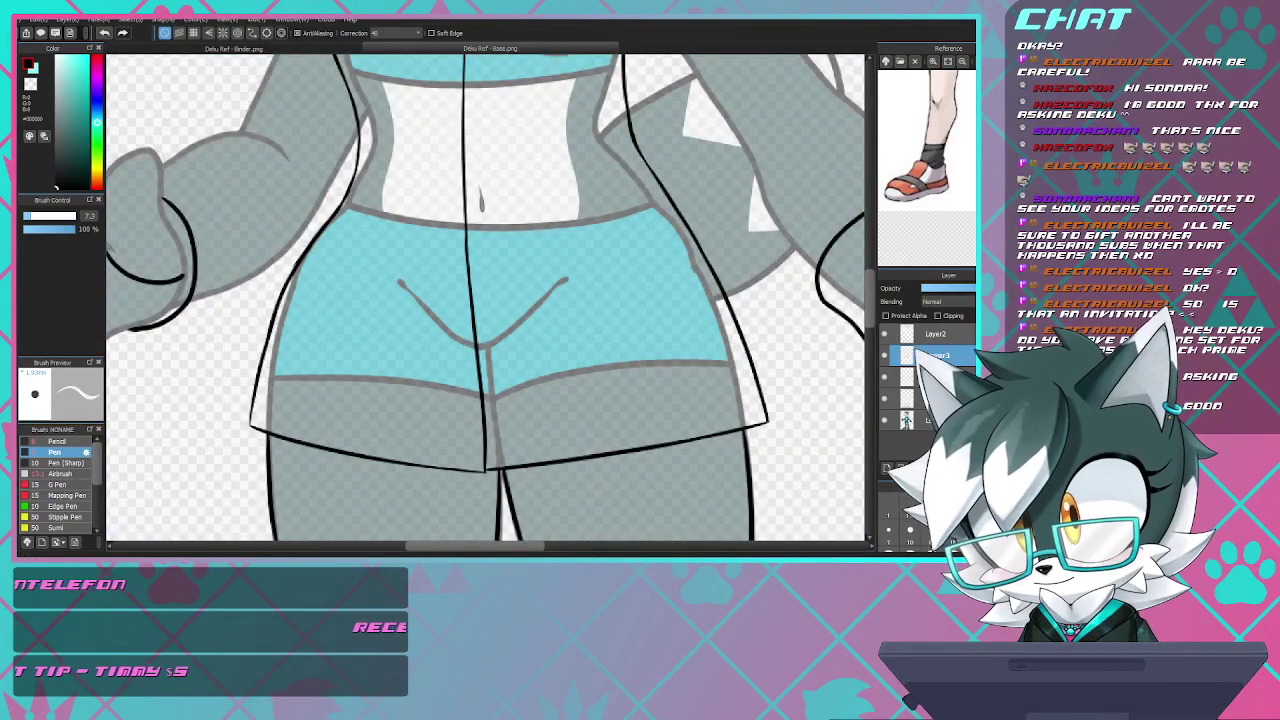
key(b)
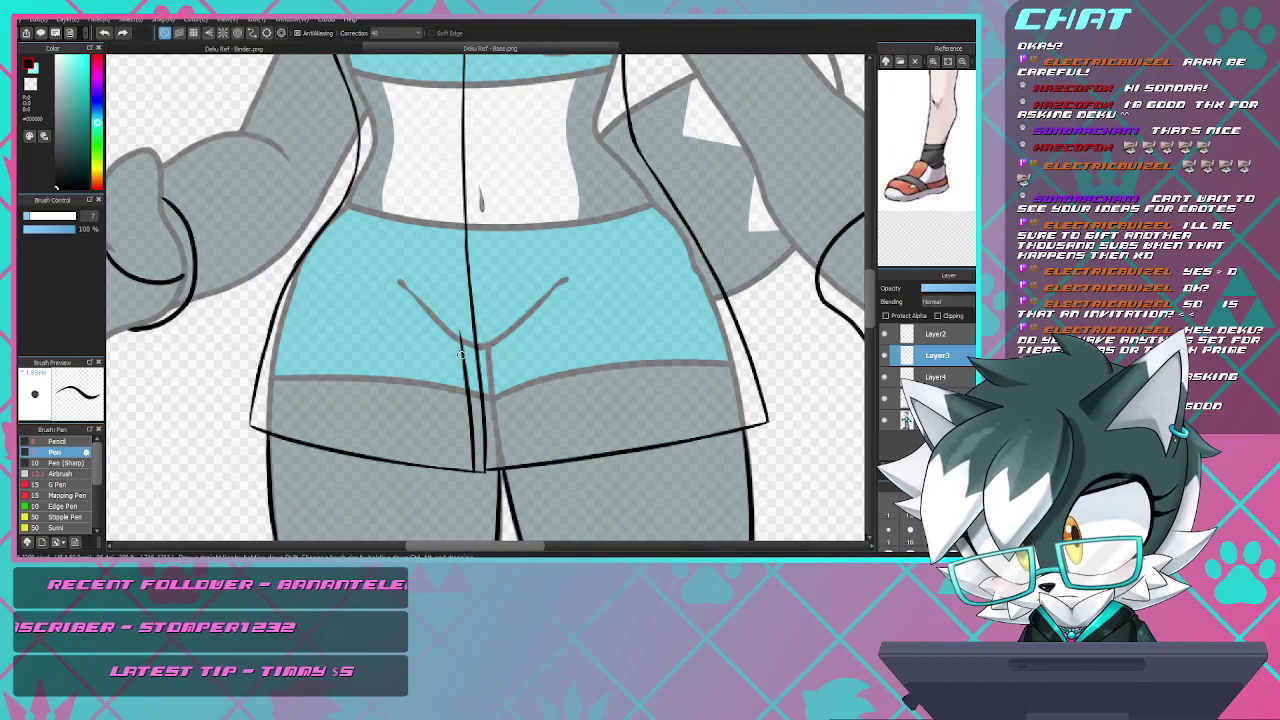
drag(452, 290, 449, 256)
key(ctrl+z)
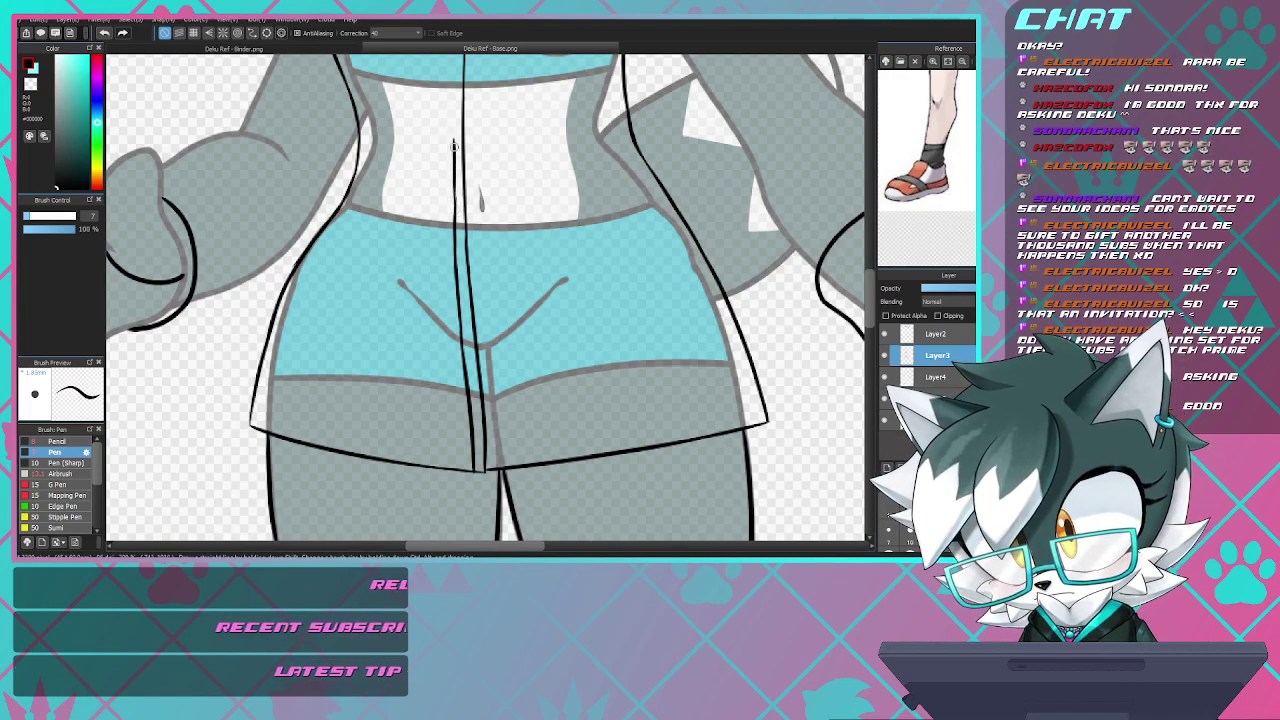
key(ctrl+z)
drag(454, 146, 459, 228)
key(ctrl+z)
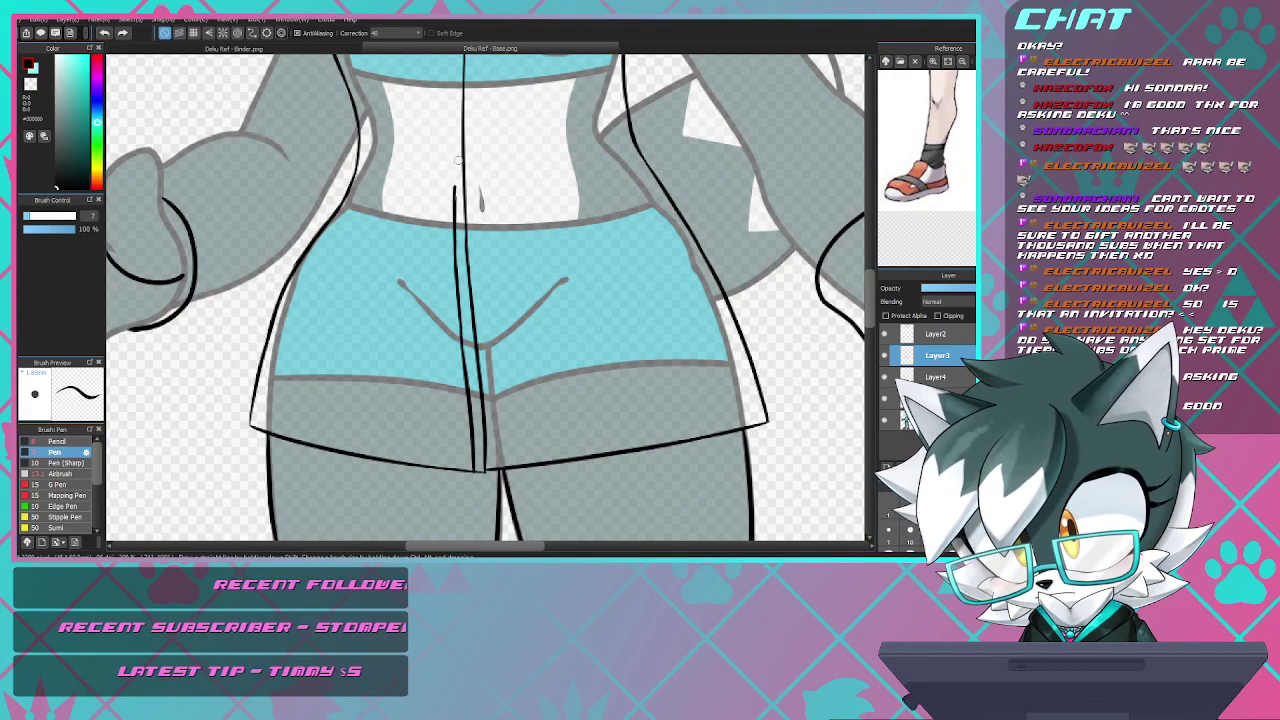
drag(456, 186, 454, 93)
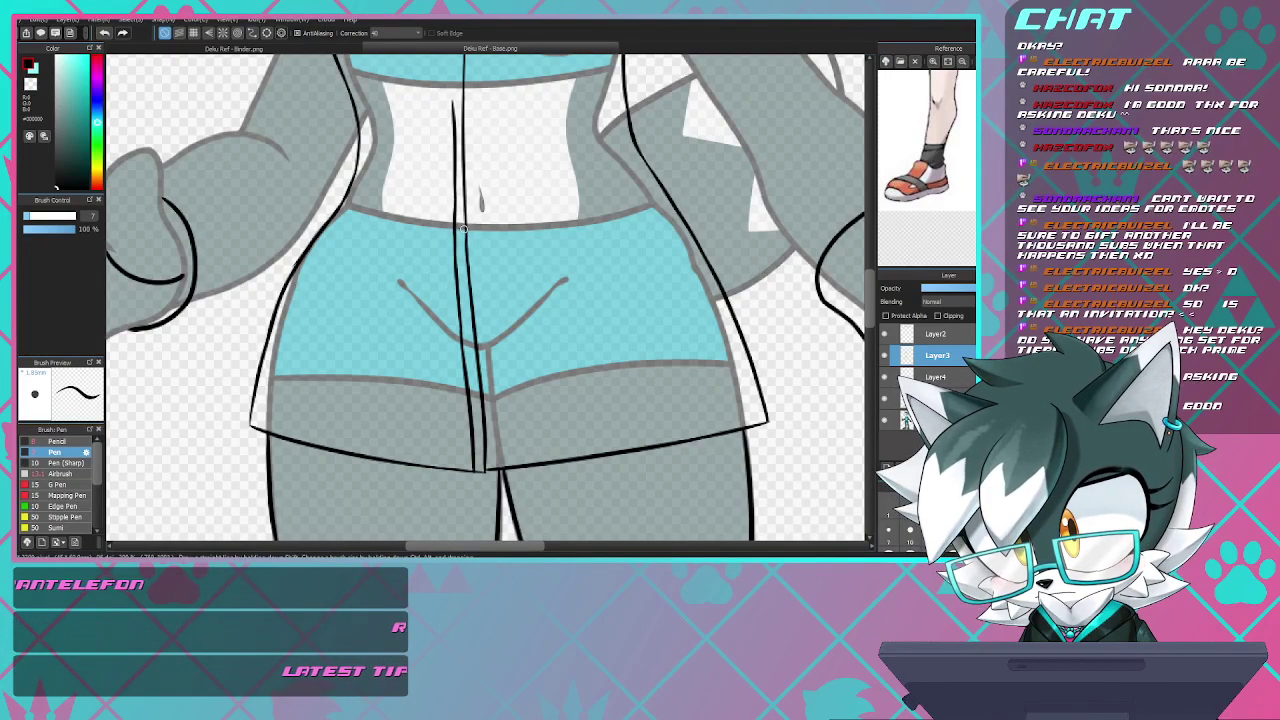
- Try to extend the placket line up over the chest, curving it to meet the collar
scroll(456, 279, down, 1)
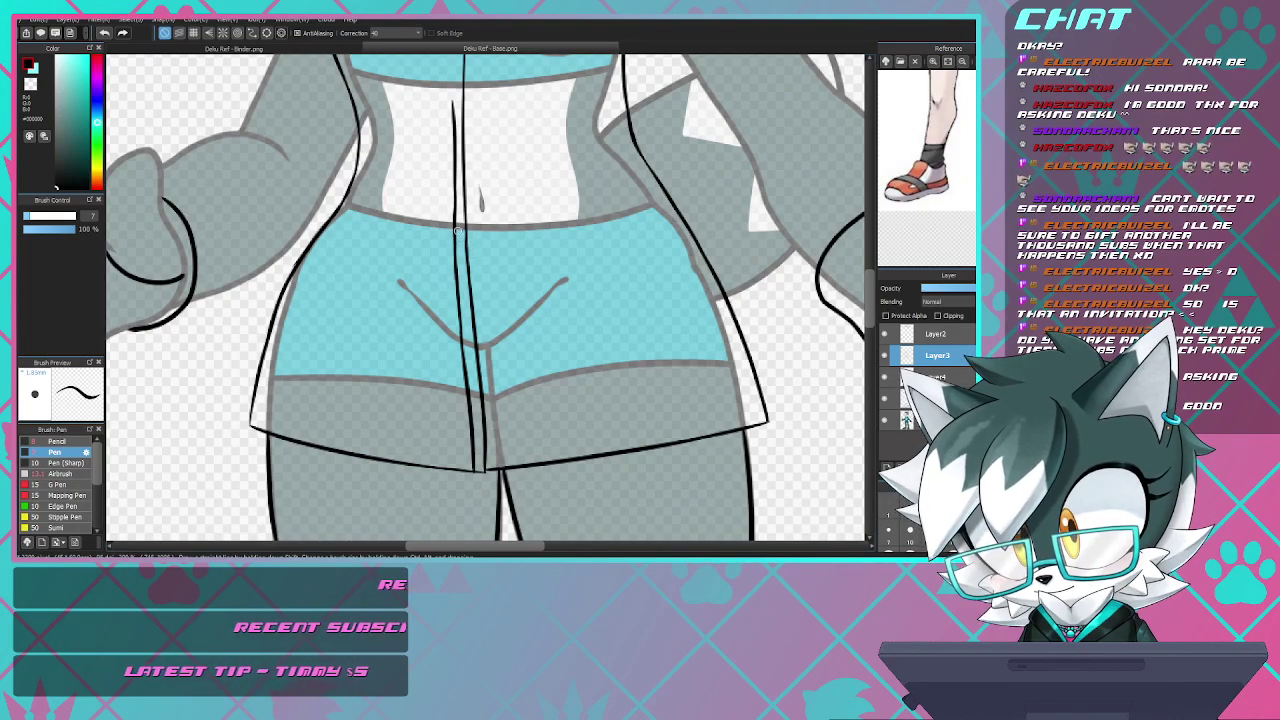
scroll(456, 279, down, 2)
scroll(456, 200, up, 3)
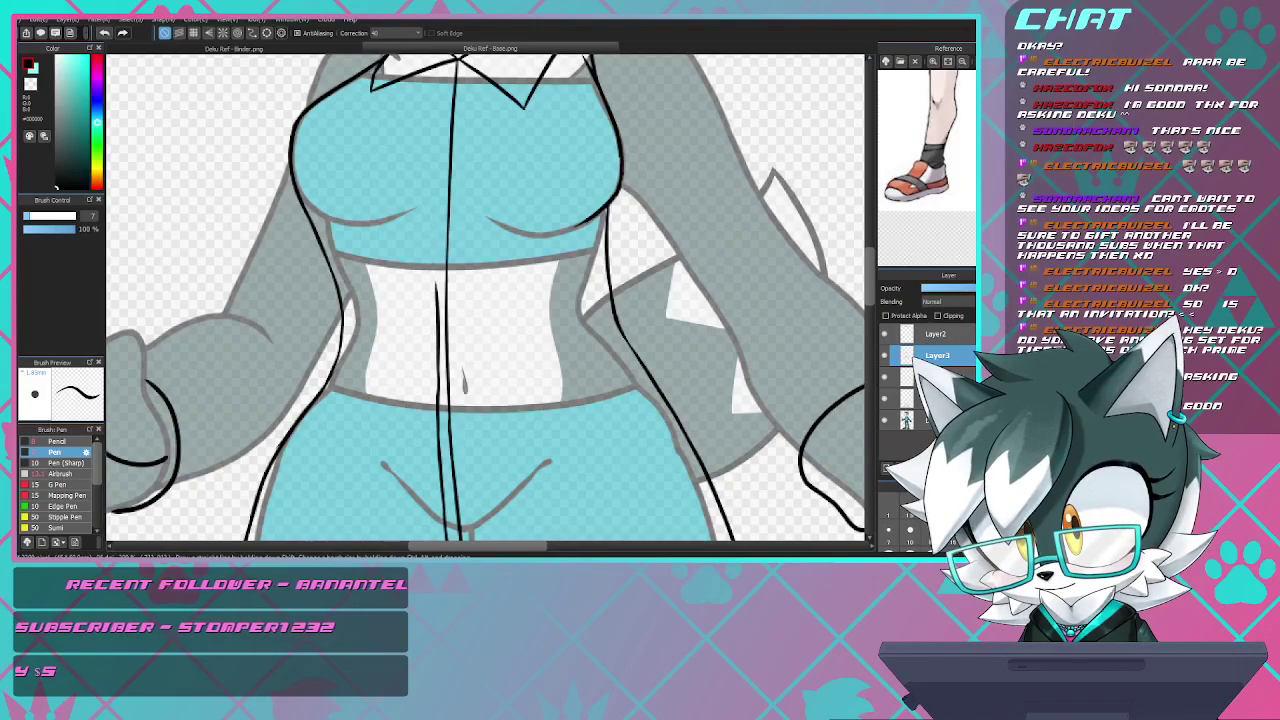
key(ctrl+z)
drag(432, 172, 435, 119)
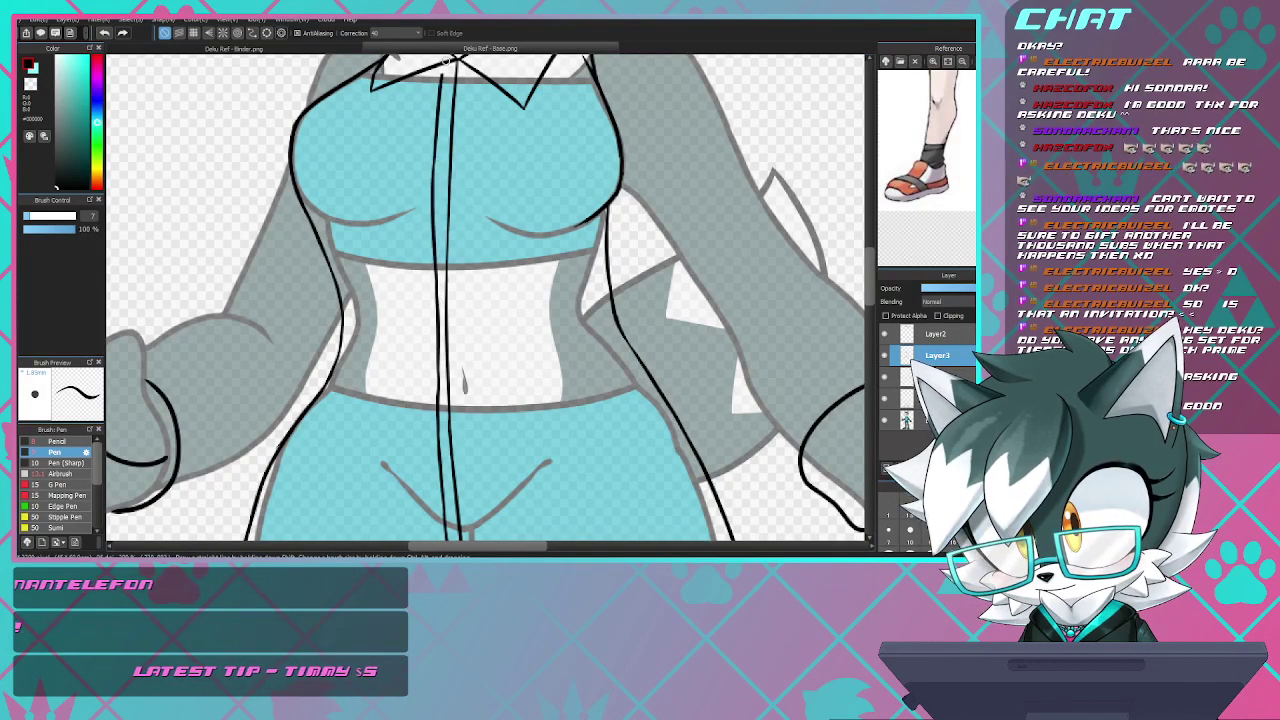
key(ctrl+z)
drag(450, 64, 436, 224)
key(ctrl+z)
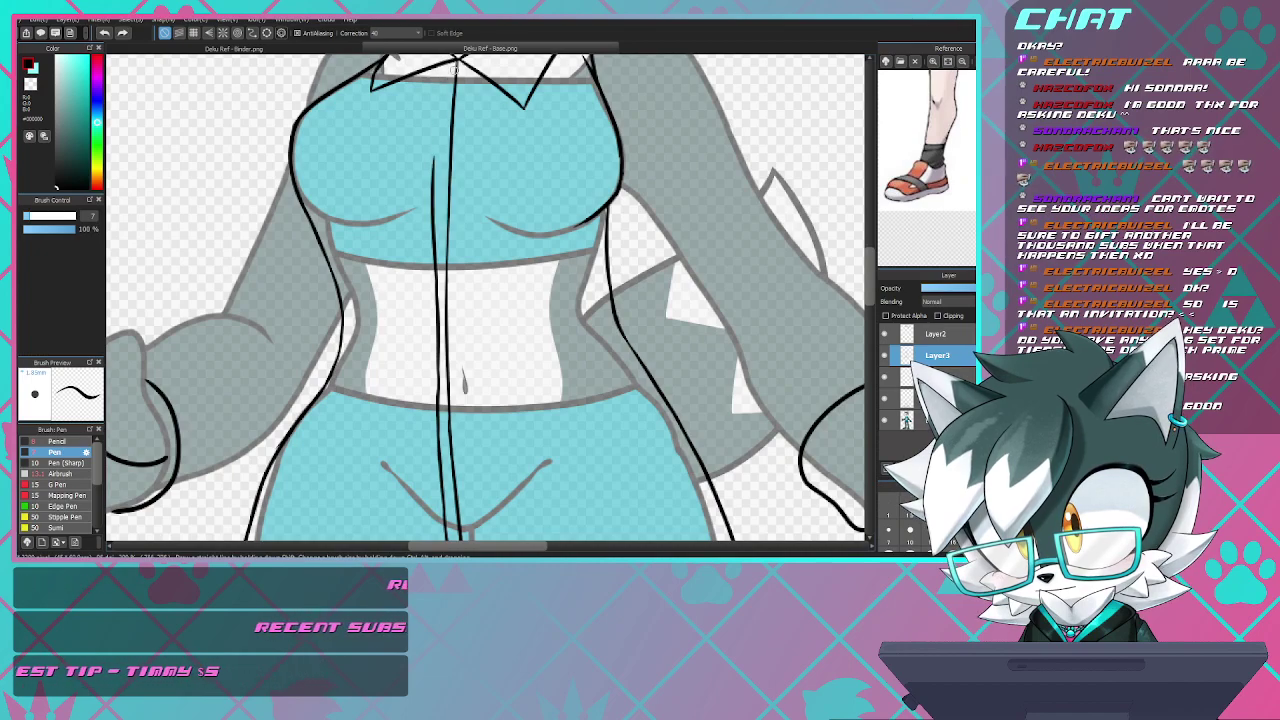
mouse_move(450, 62)
mouse_down()
mouse_move(433, 127)
mouse_move(432, 220)
mouse_up()
key(ctrl+z)
key(ctrl+z)
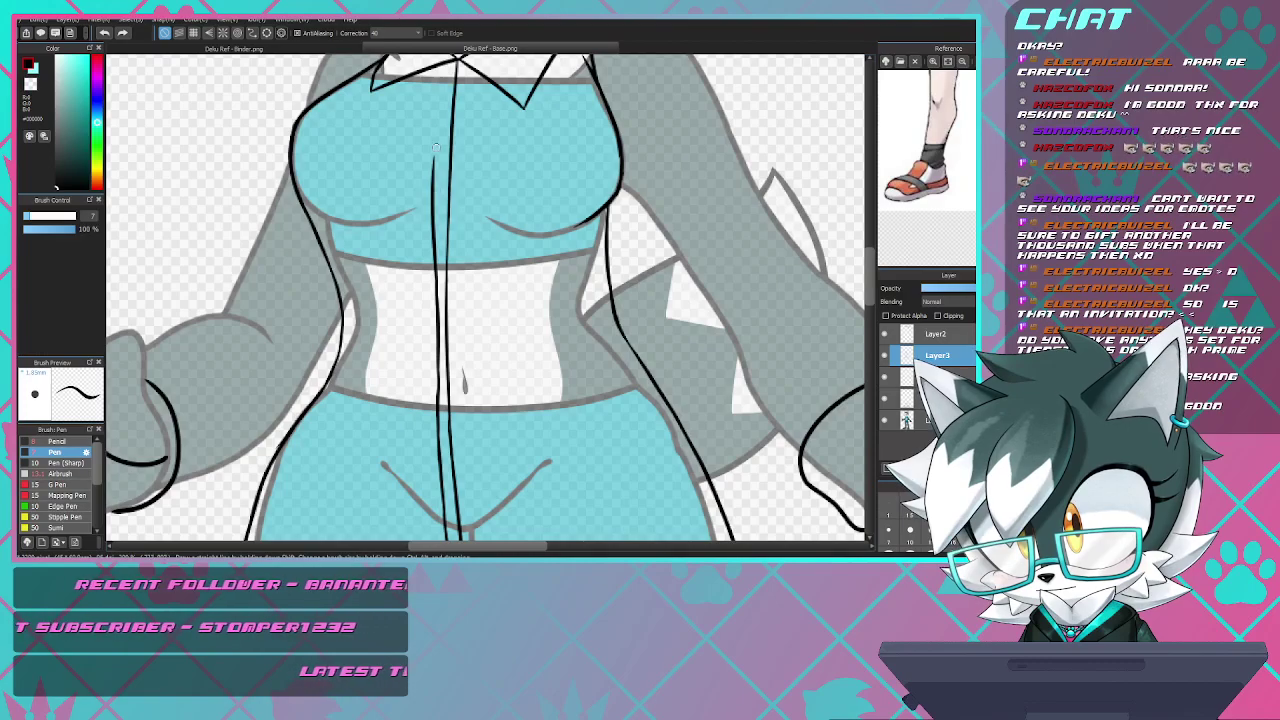
drag(436, 148, 450, 62)
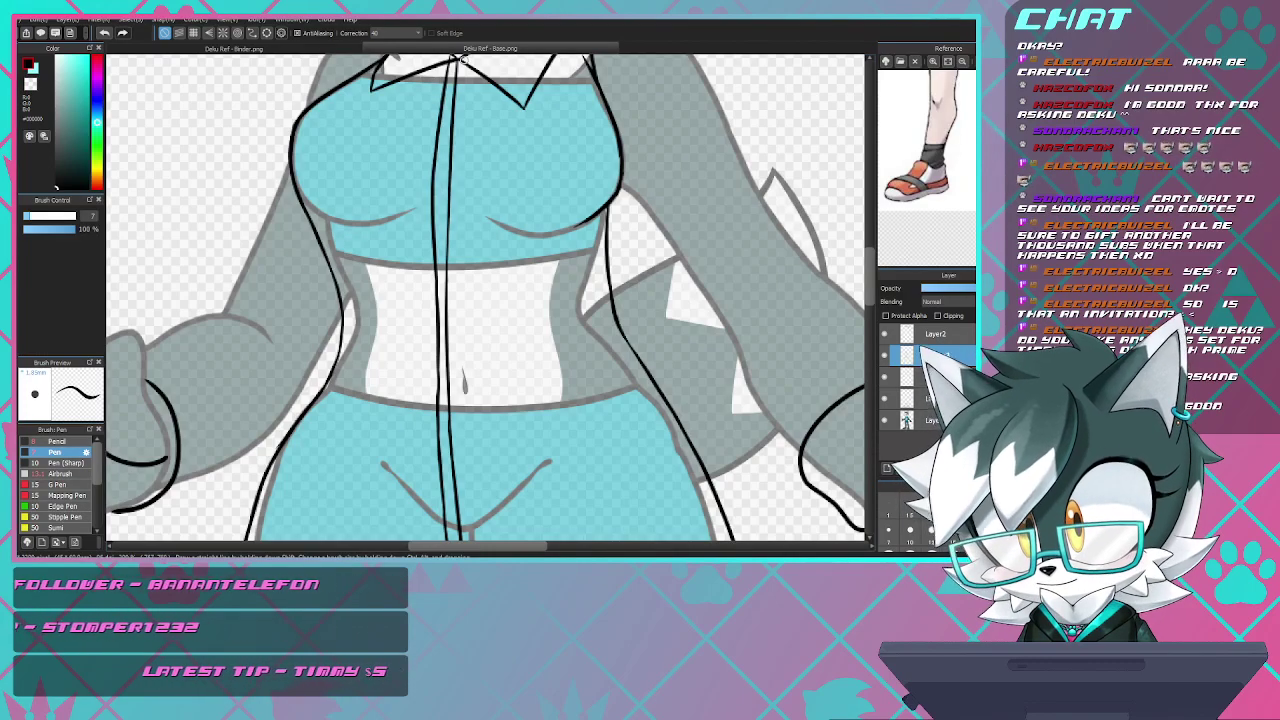
- Undo all strokes of the placket line beside the shirt's centre line
scroll(338, 270, down, 4)
scroll(338, 270, up, 2)
scroll(388, 186, up, 2)
key(ctrl+z)
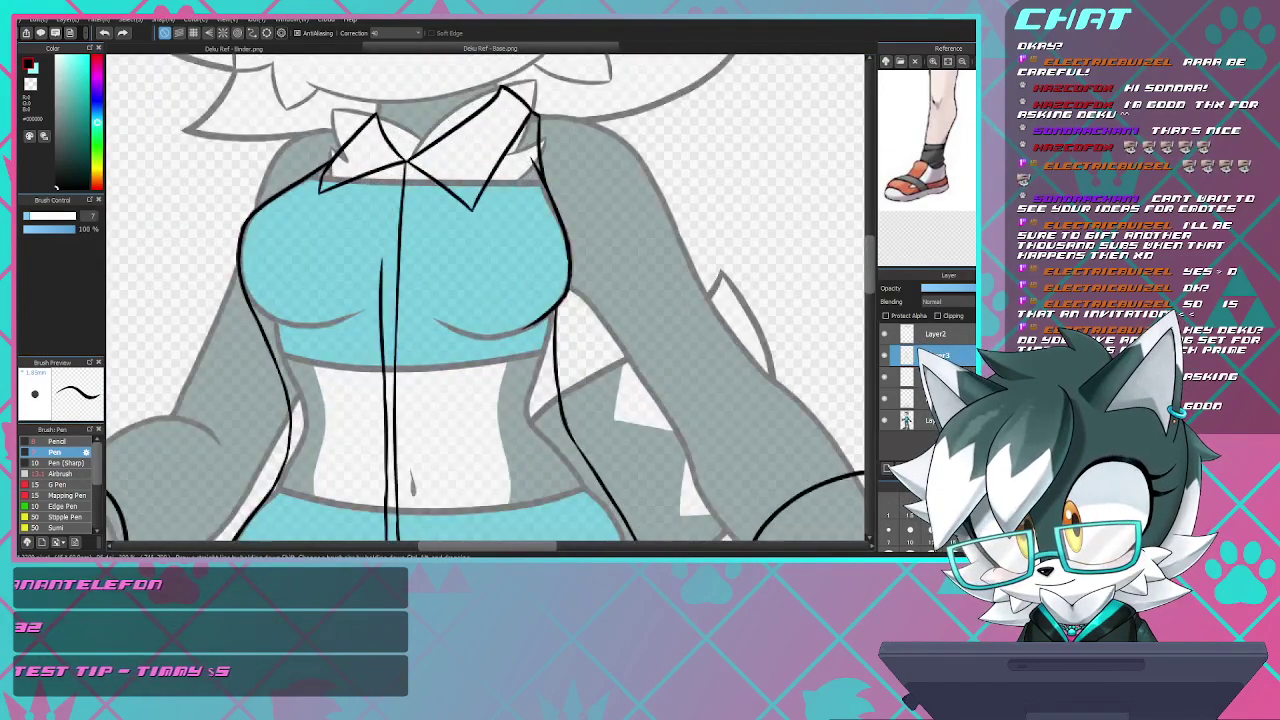
key(ctrl+z)
scroll(388, 186, down, 2)
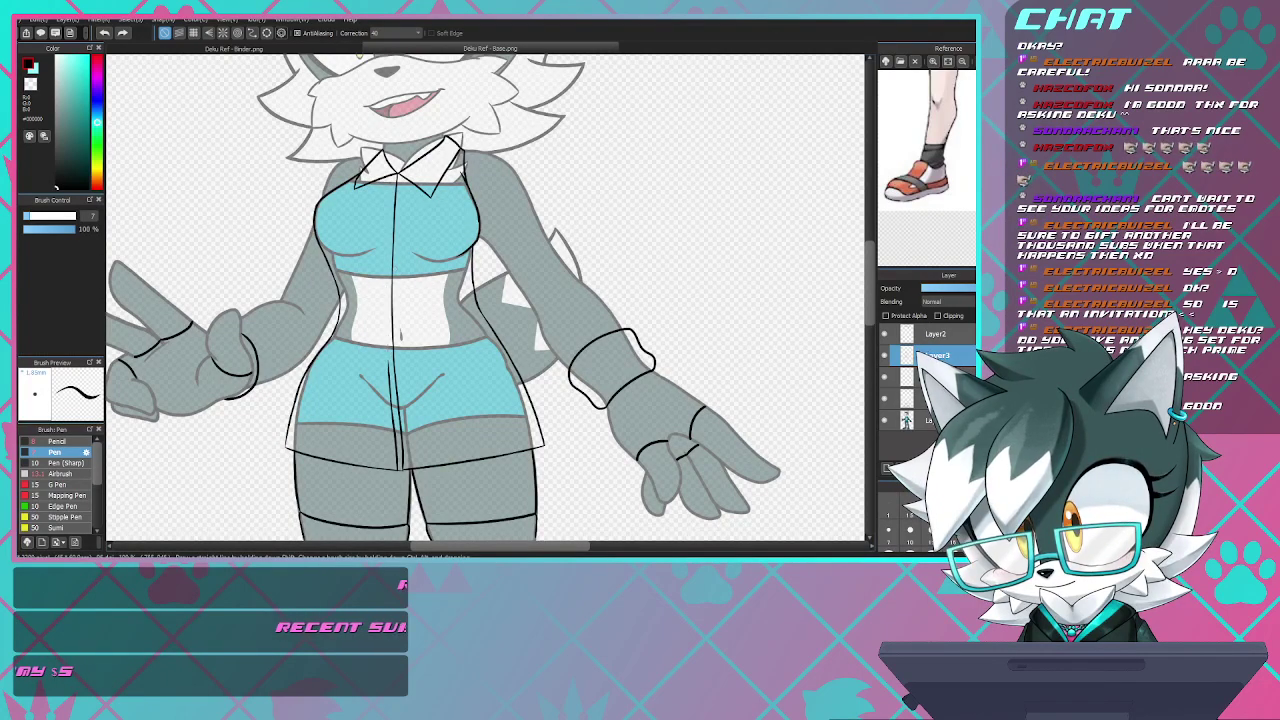
scroll(485, 300, down, 3)
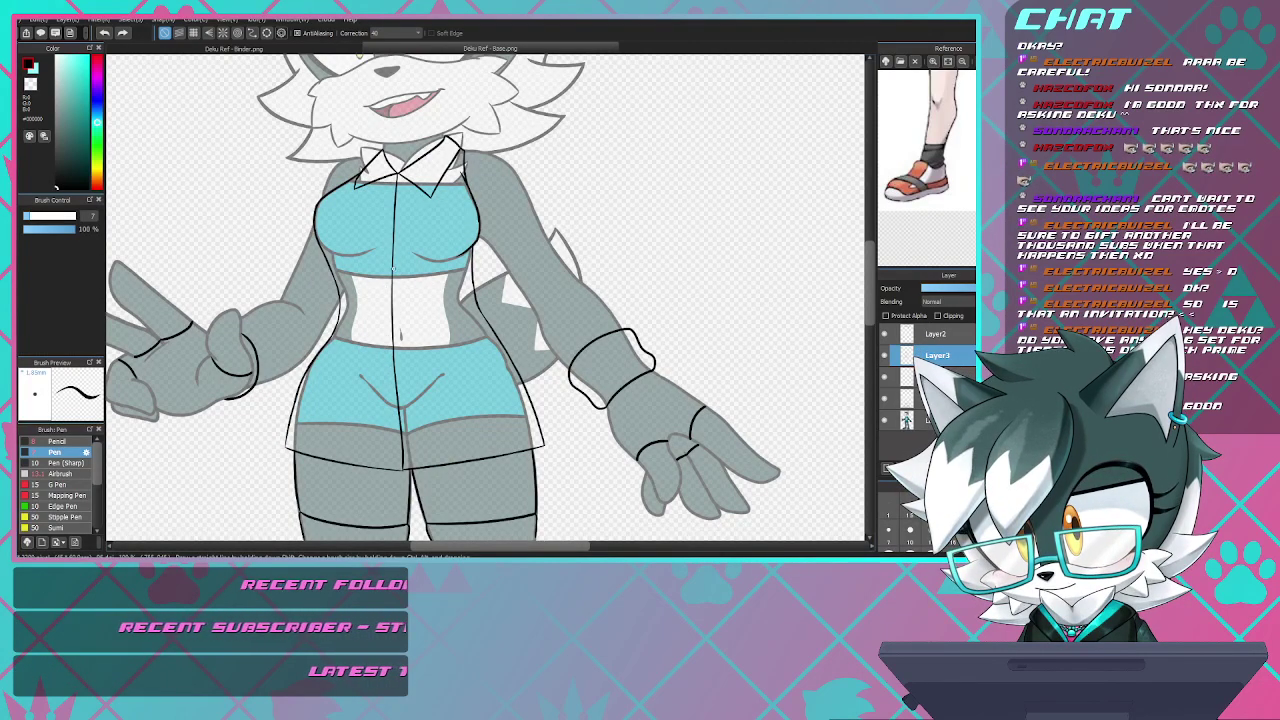
scroll(485, 300, up, 2)
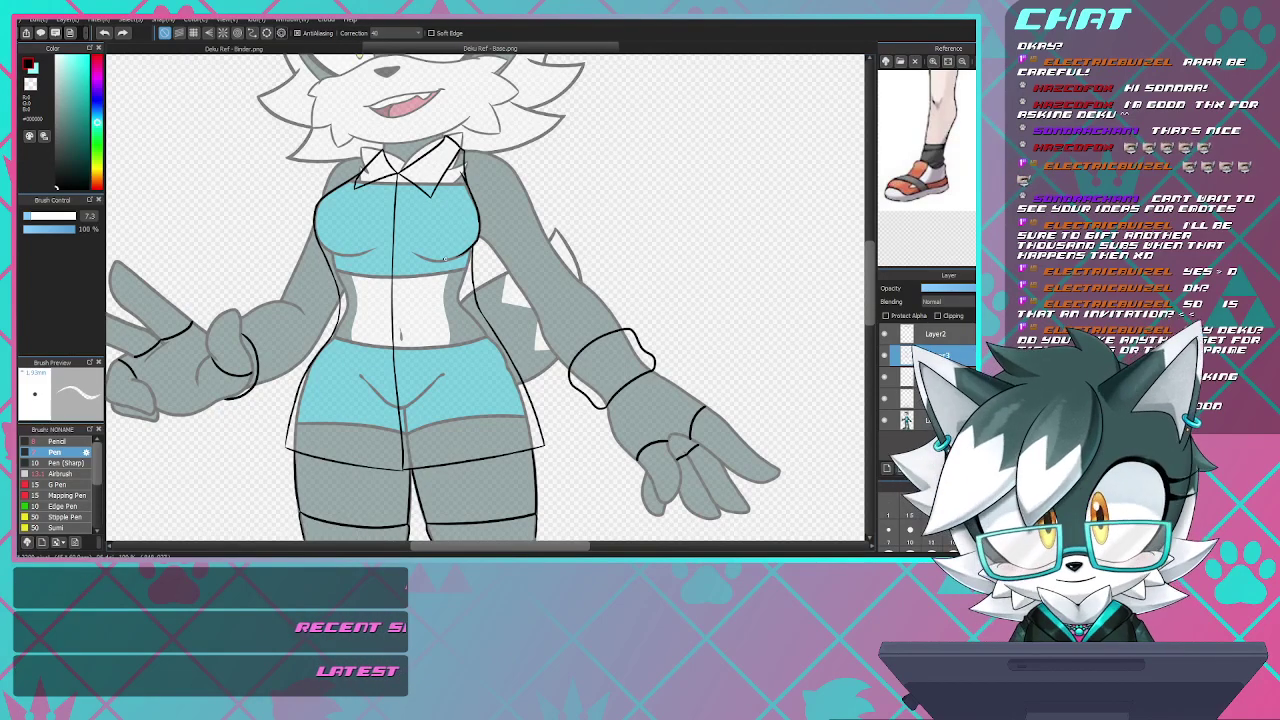
scroll(413, 328, down, 2)
scroll(415, 330, up, 1)
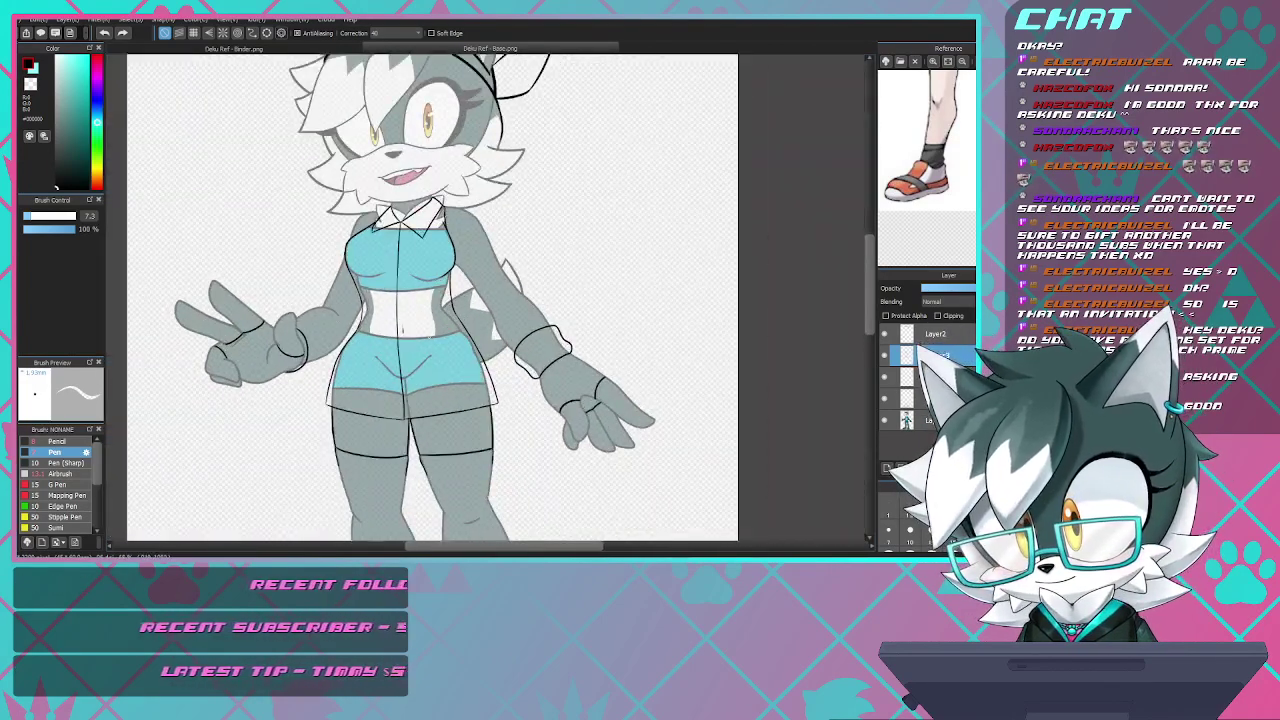
scroll(431, 343, up, 1)
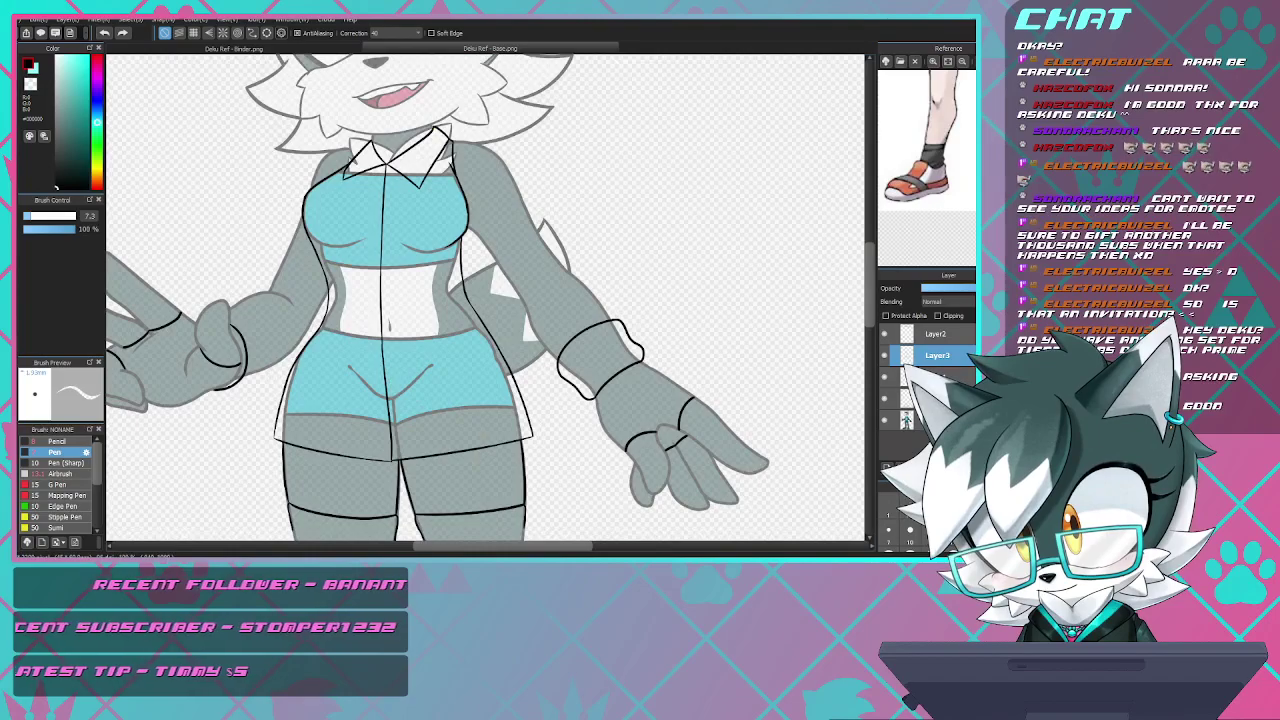